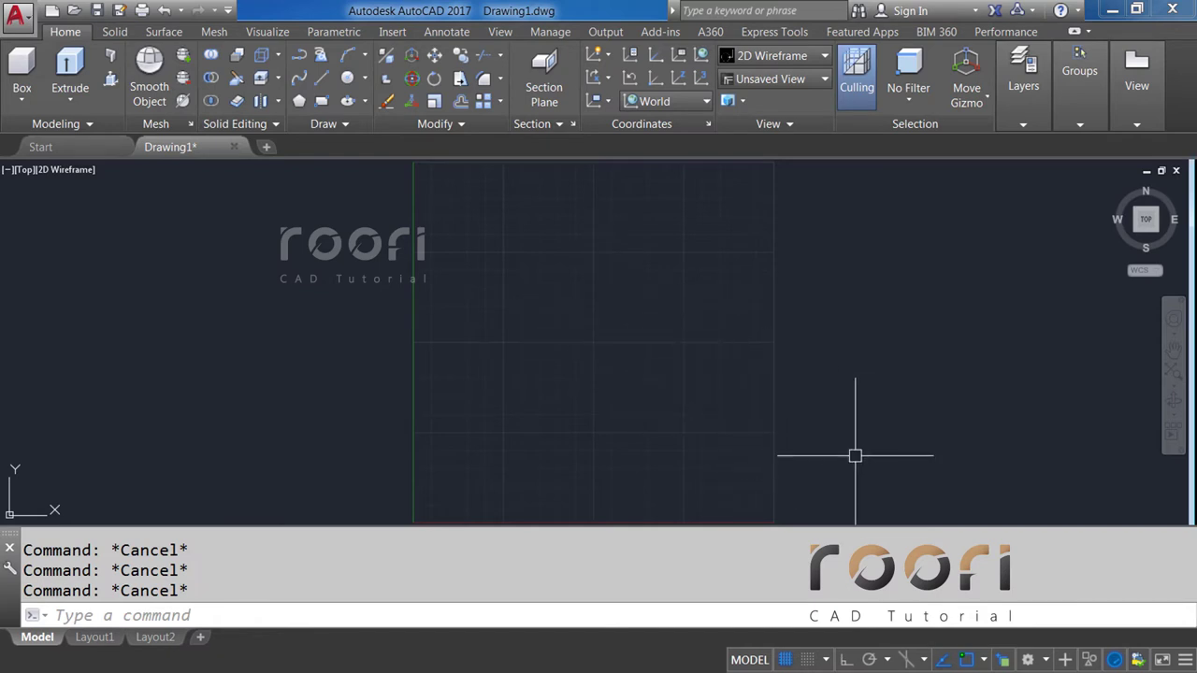
Keep the 3D Modeling workspace and accept the Drawing Units settings via UN.
click(1027, 659)
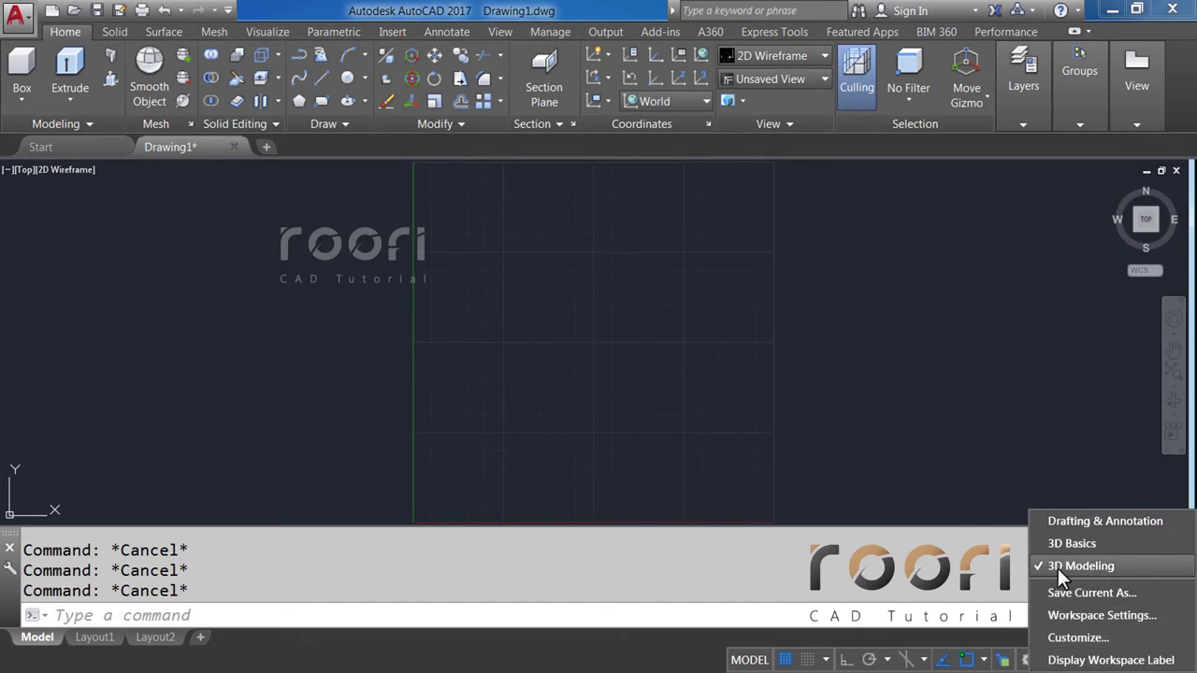
click(544, 318)
text(UN)
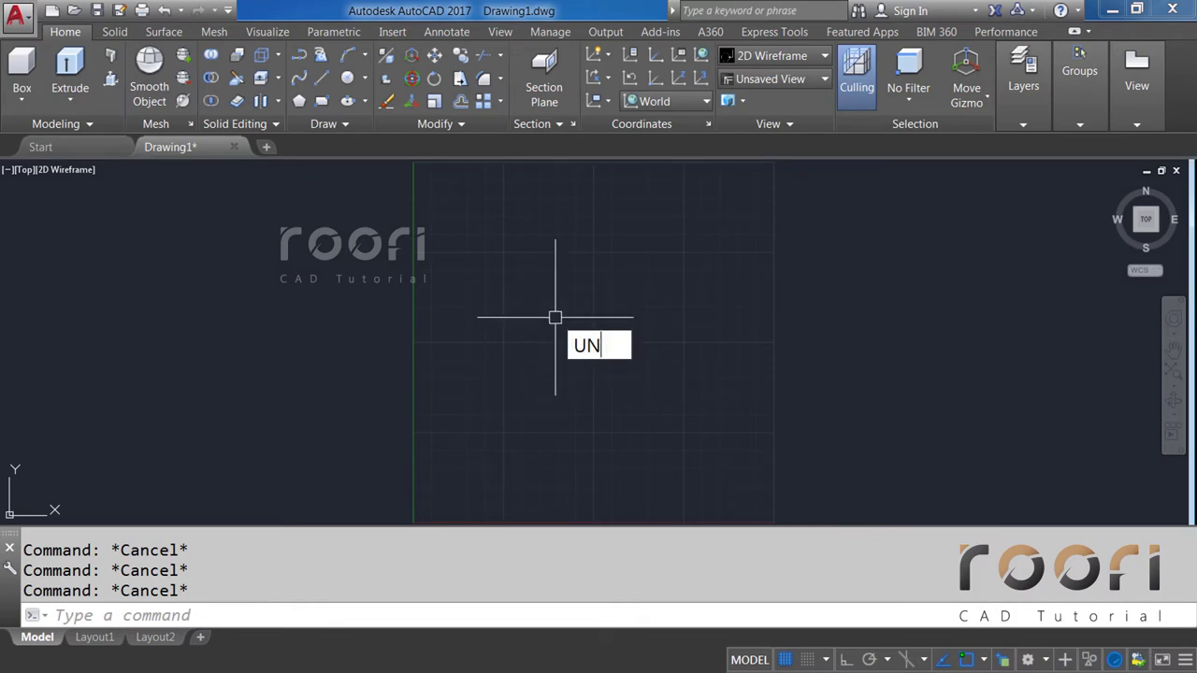
key(Return)
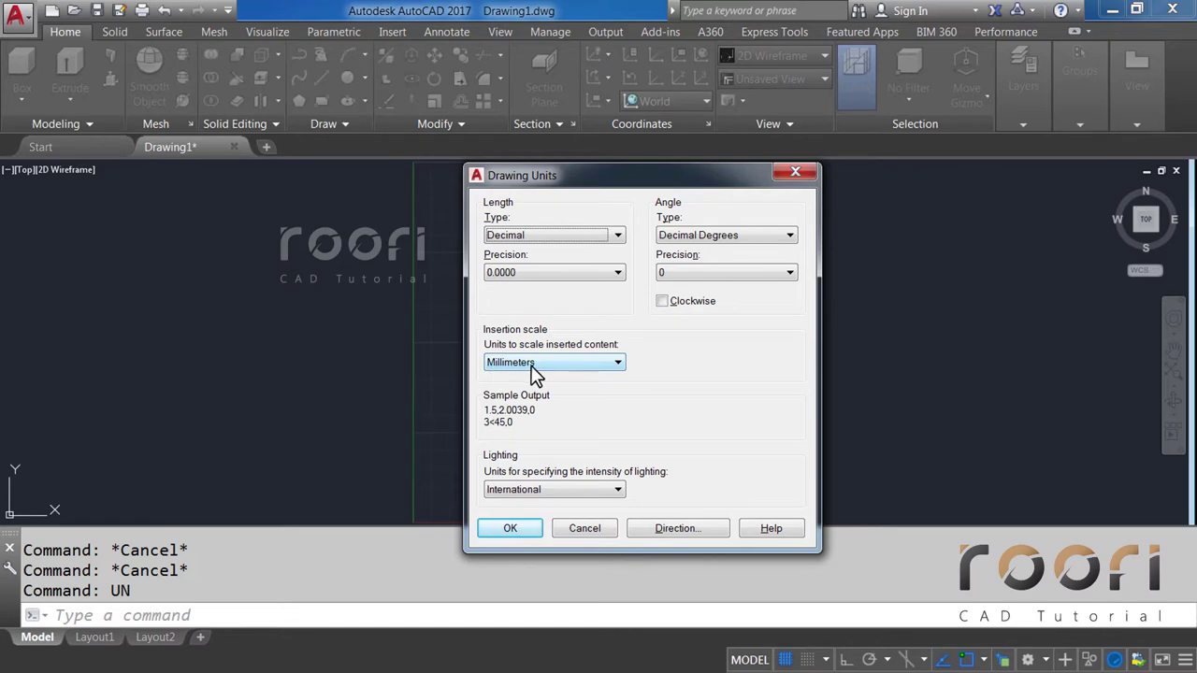
click(509, 528)
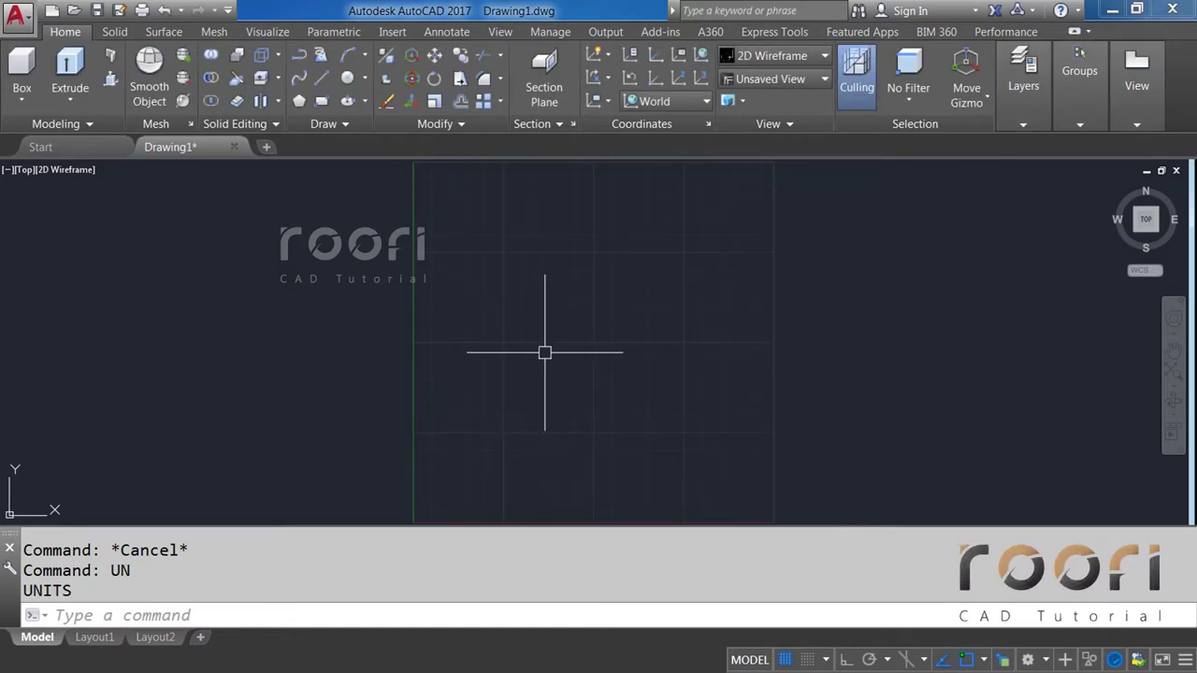
Review the 3D object snap settings in Drafting Settings, then close it.
text(OSNAP)
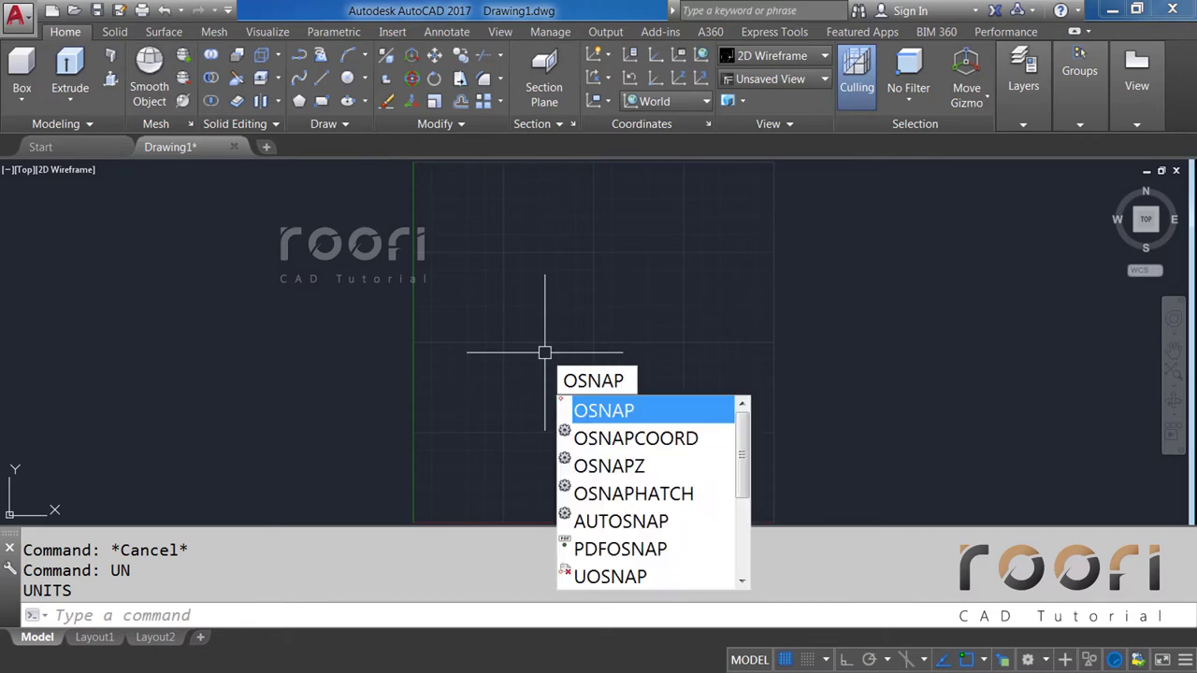
key(Return)
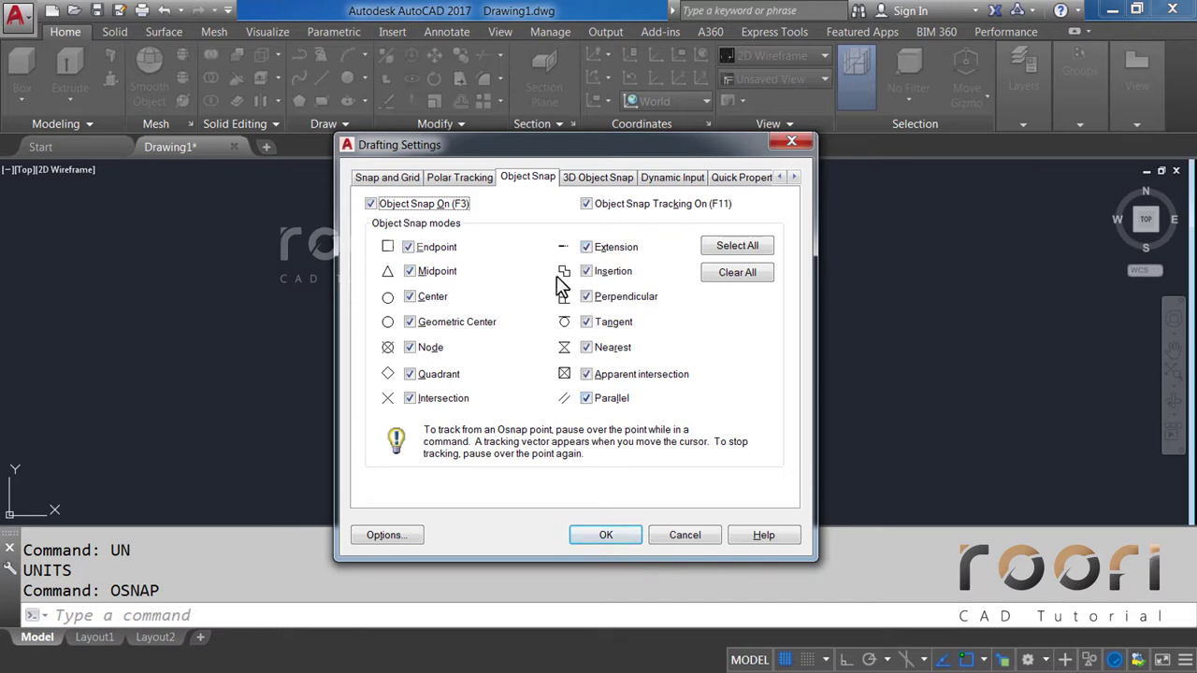
click(591, 178)
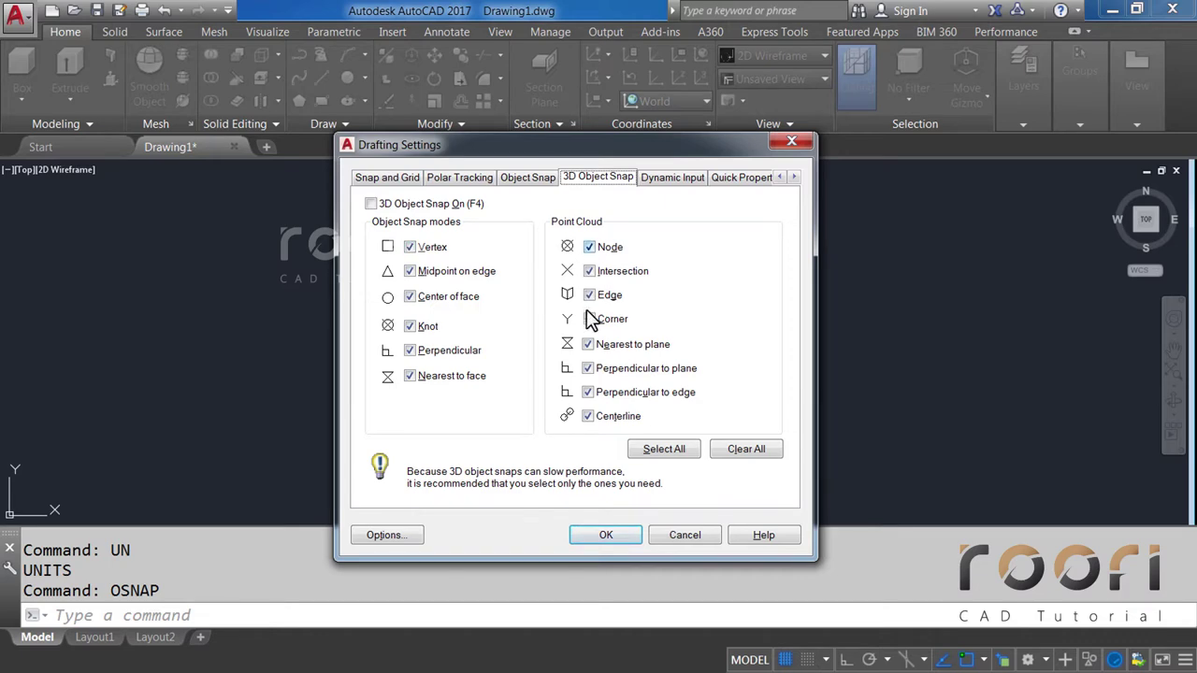
click(587, 537)
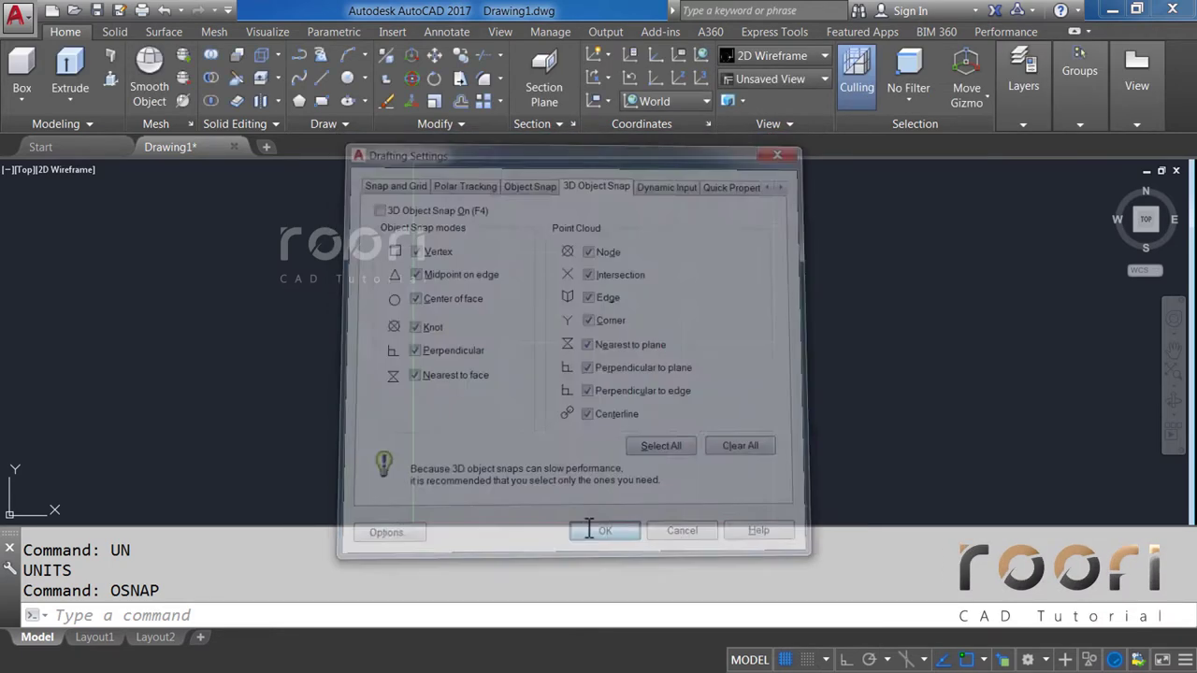
Create a layer named Dark Blue with colour 164.
scroll(540, 352, down, 2)
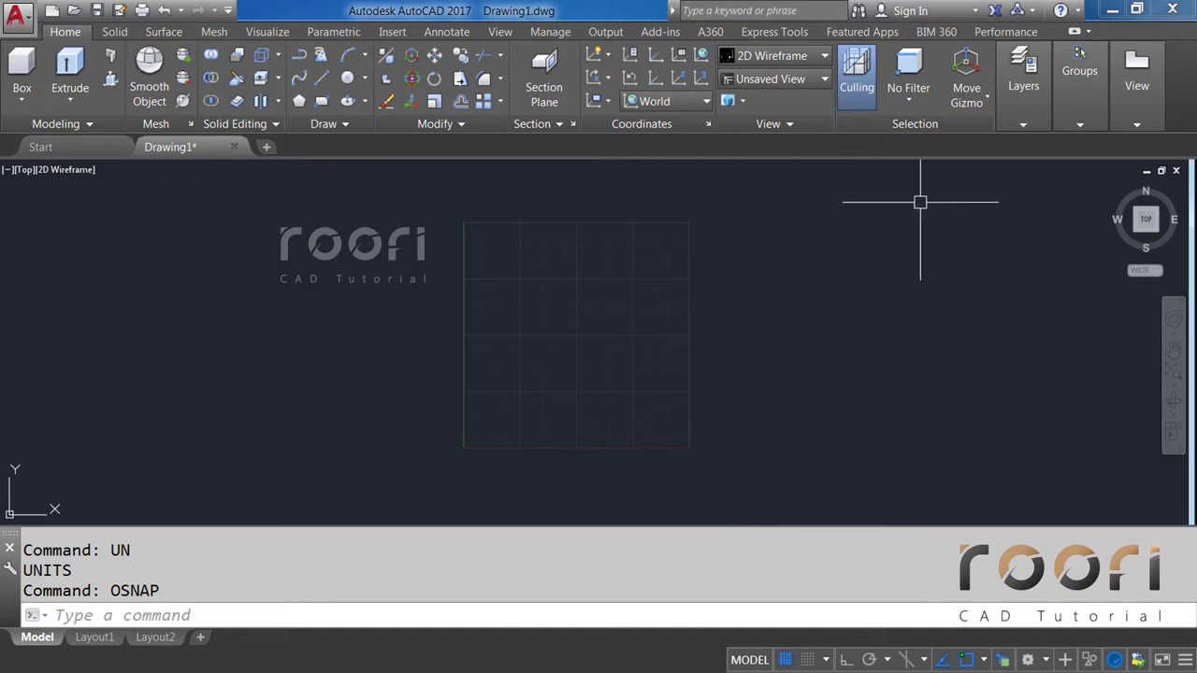
click(1017, 124)
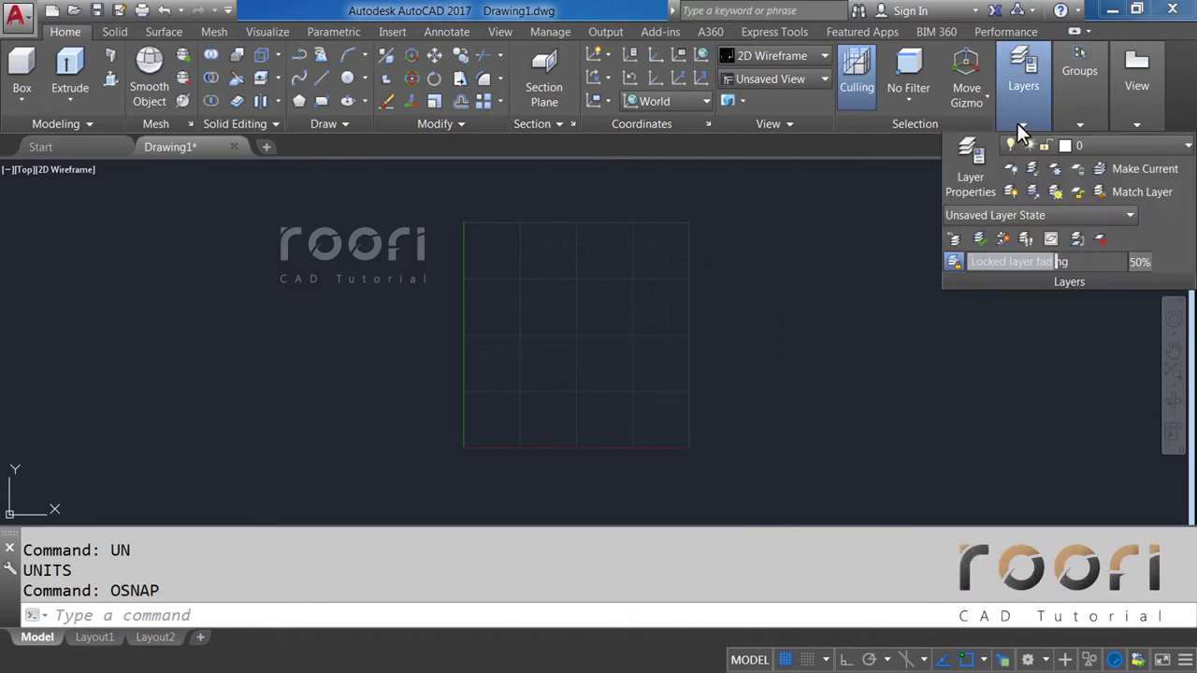
click(969, 164)
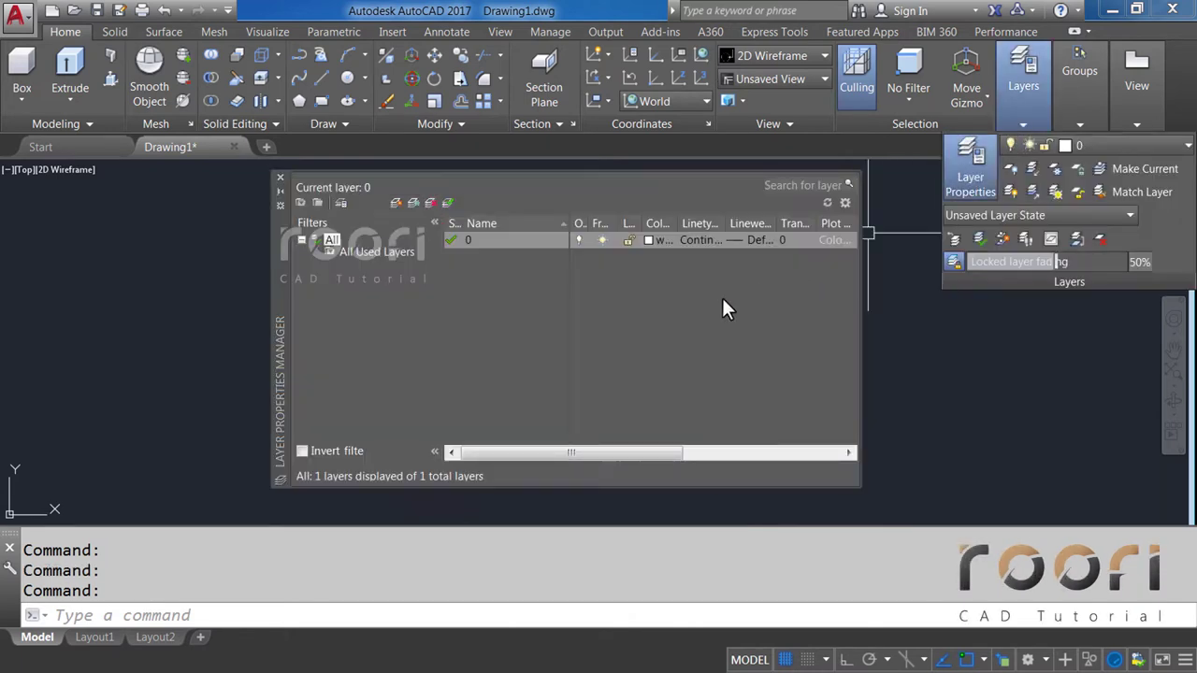
click(394, 204)
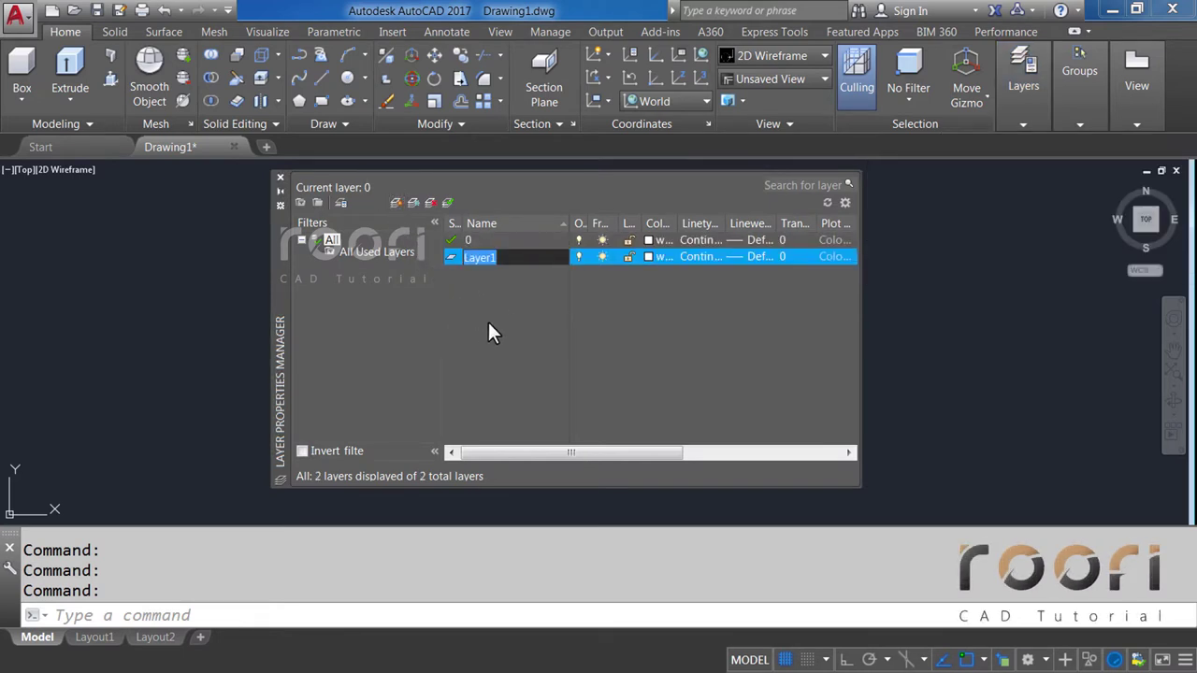
text(Dar)
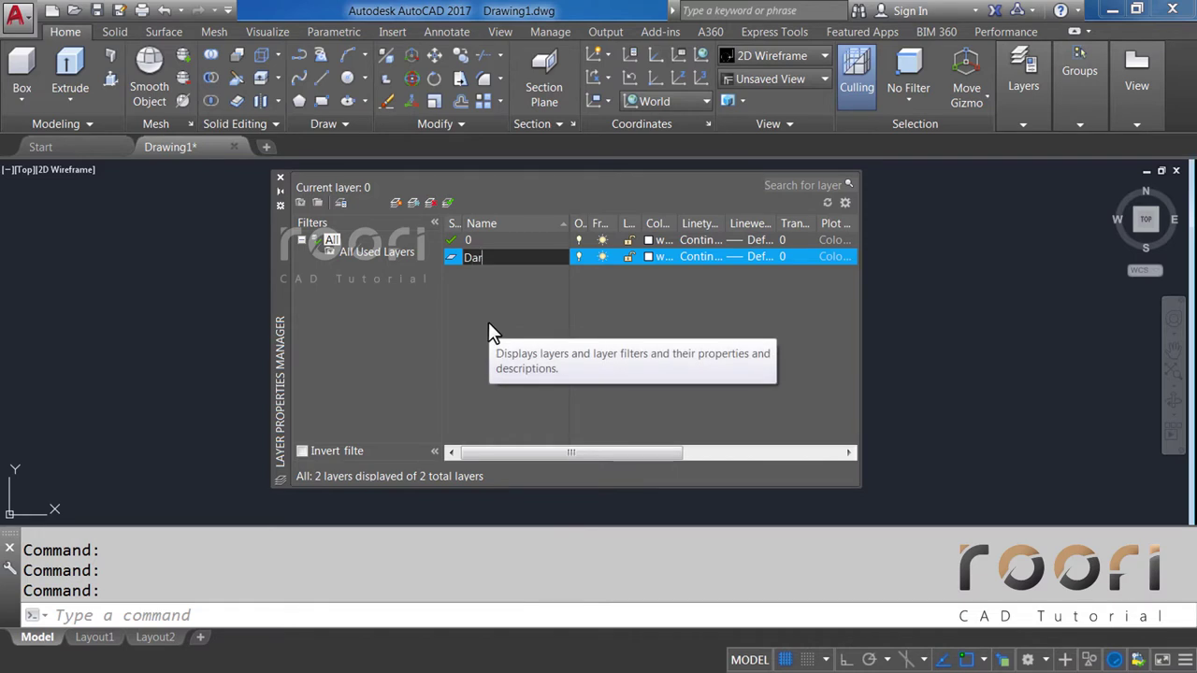
text(k Bl)
text(ue)
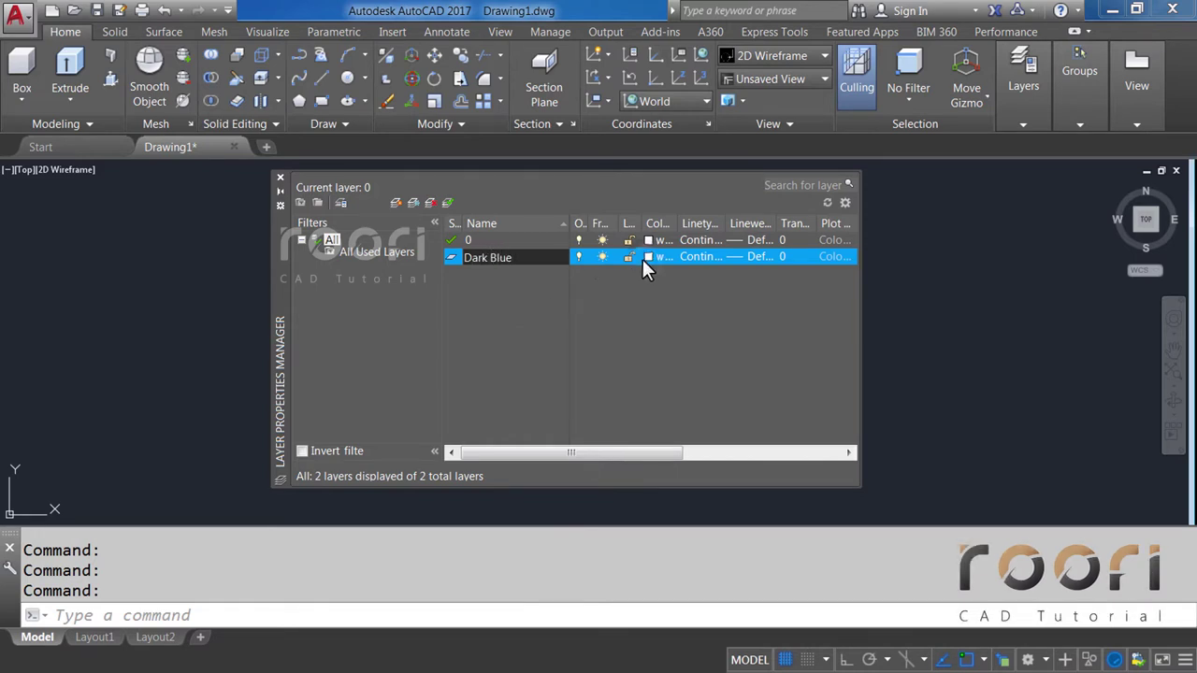
key(Return)
click(644, 257)
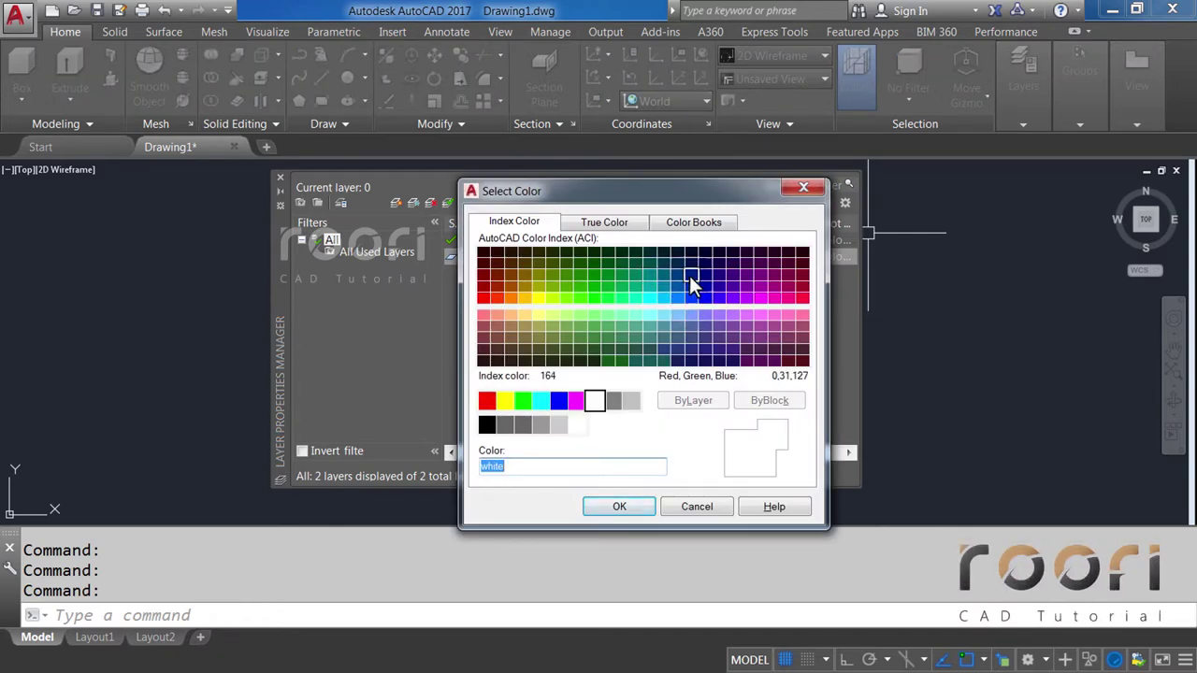
click(689, 277)
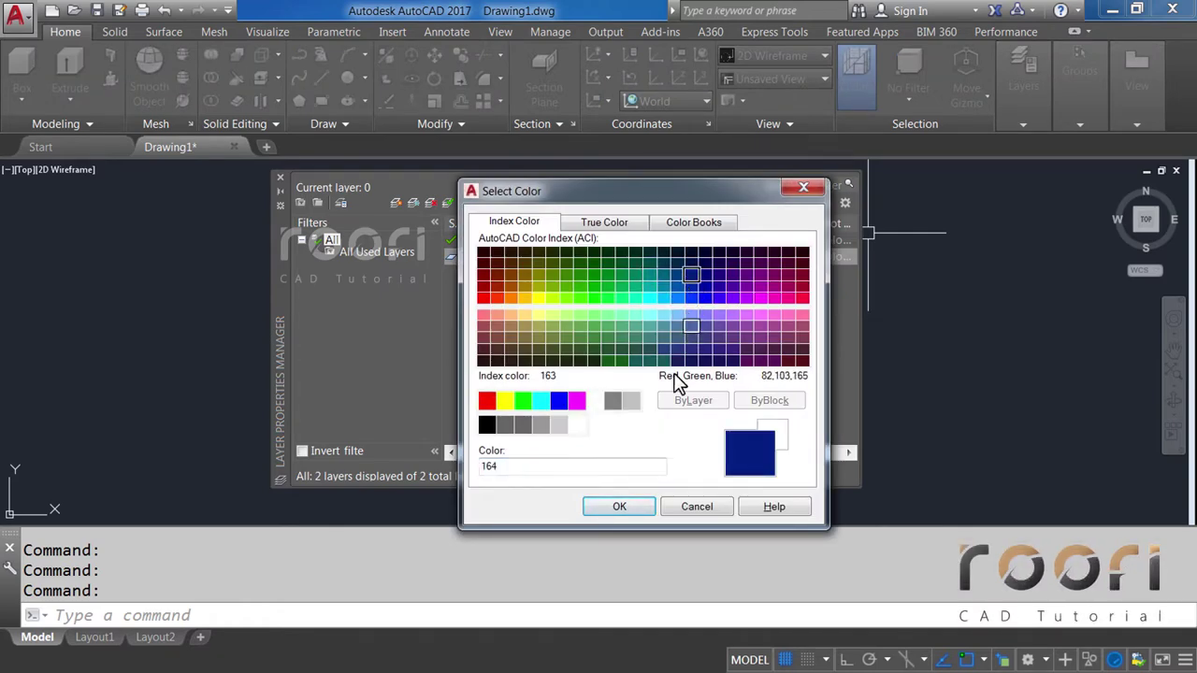
click(593, 506)
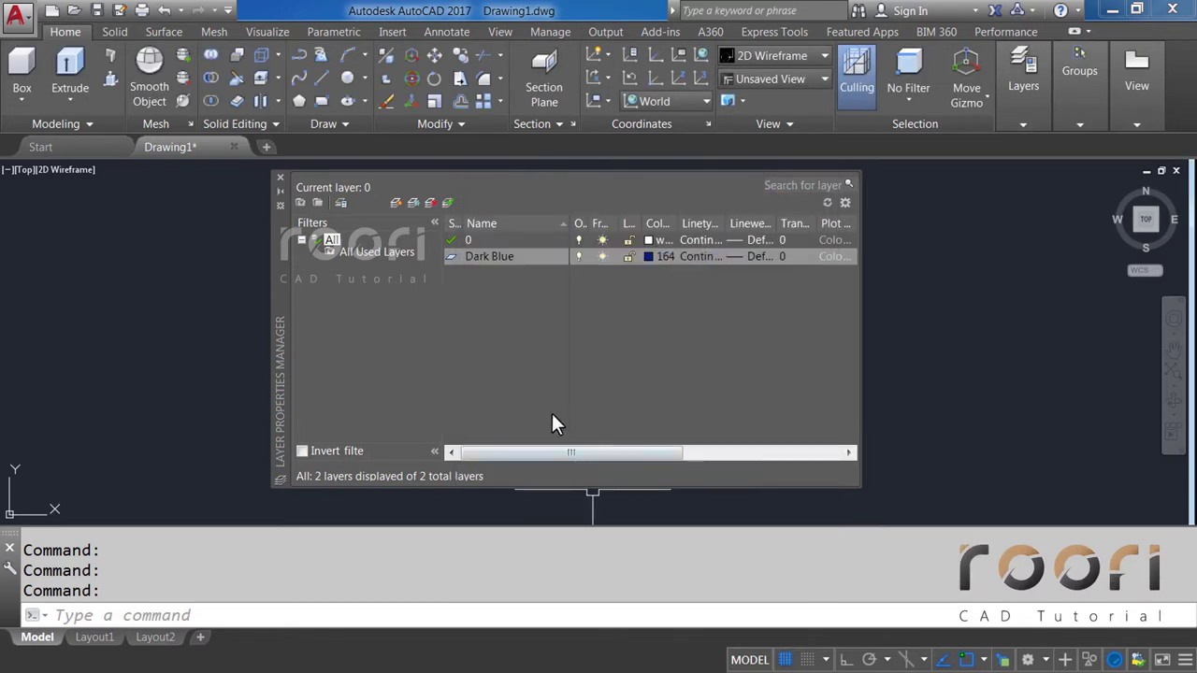
Add a Medium Blue layer with colour 150.
click(396, 202)
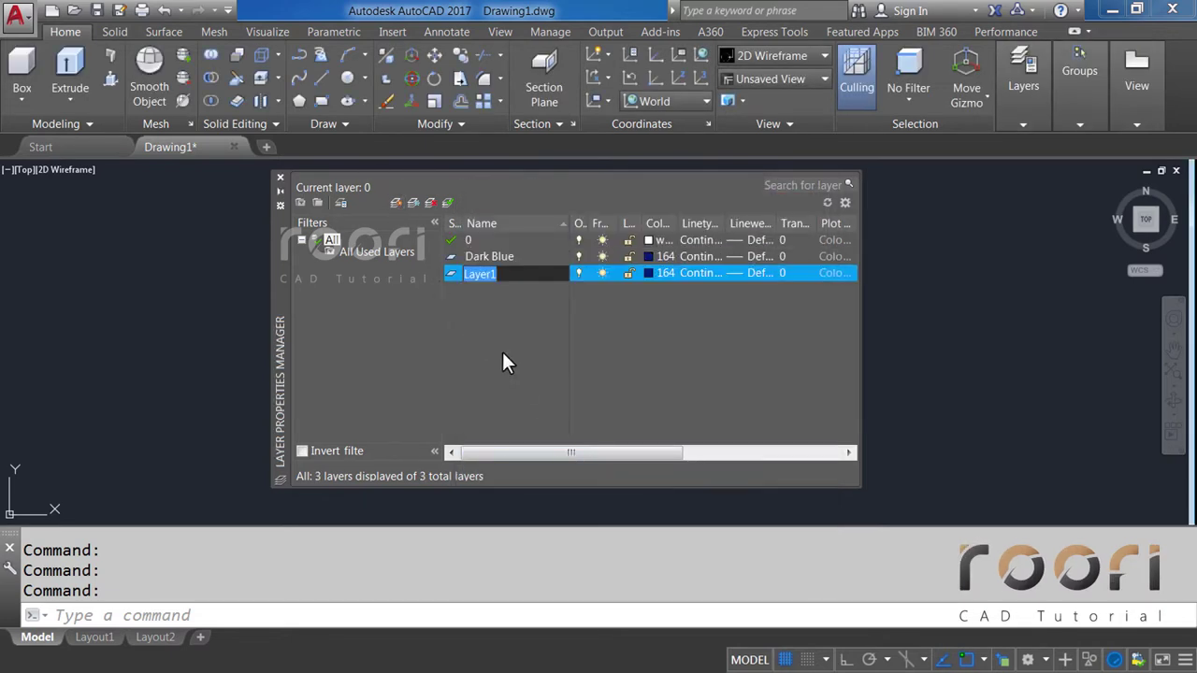
text(Mediu)
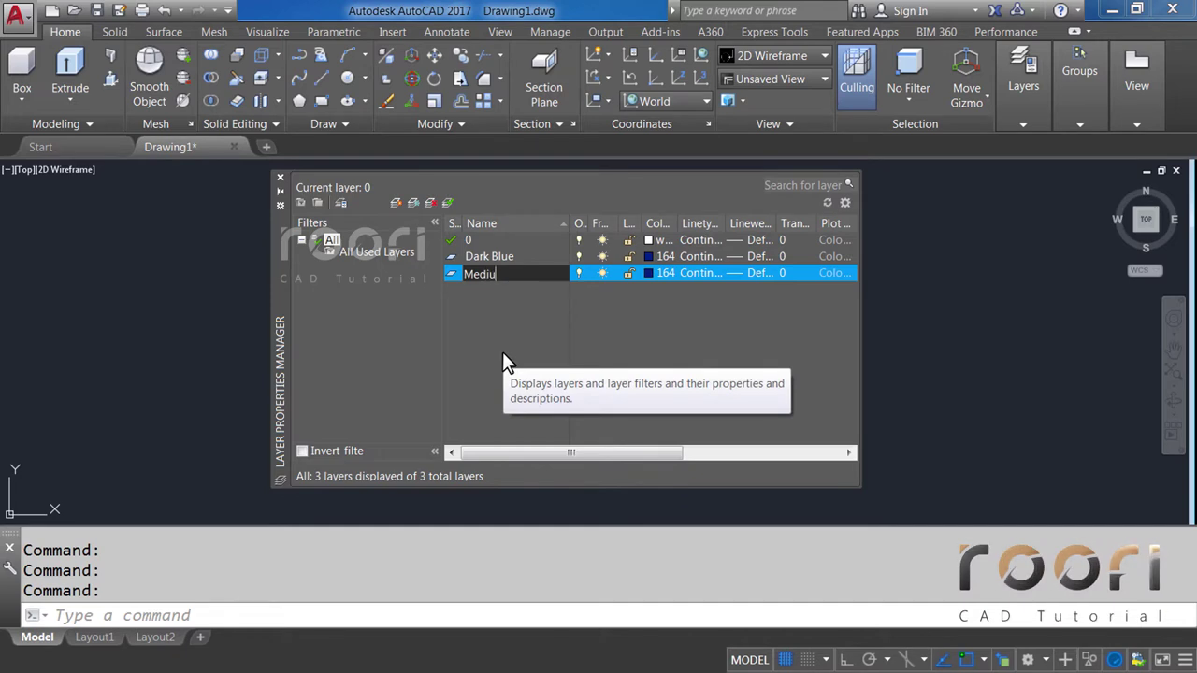
text(m Bl)
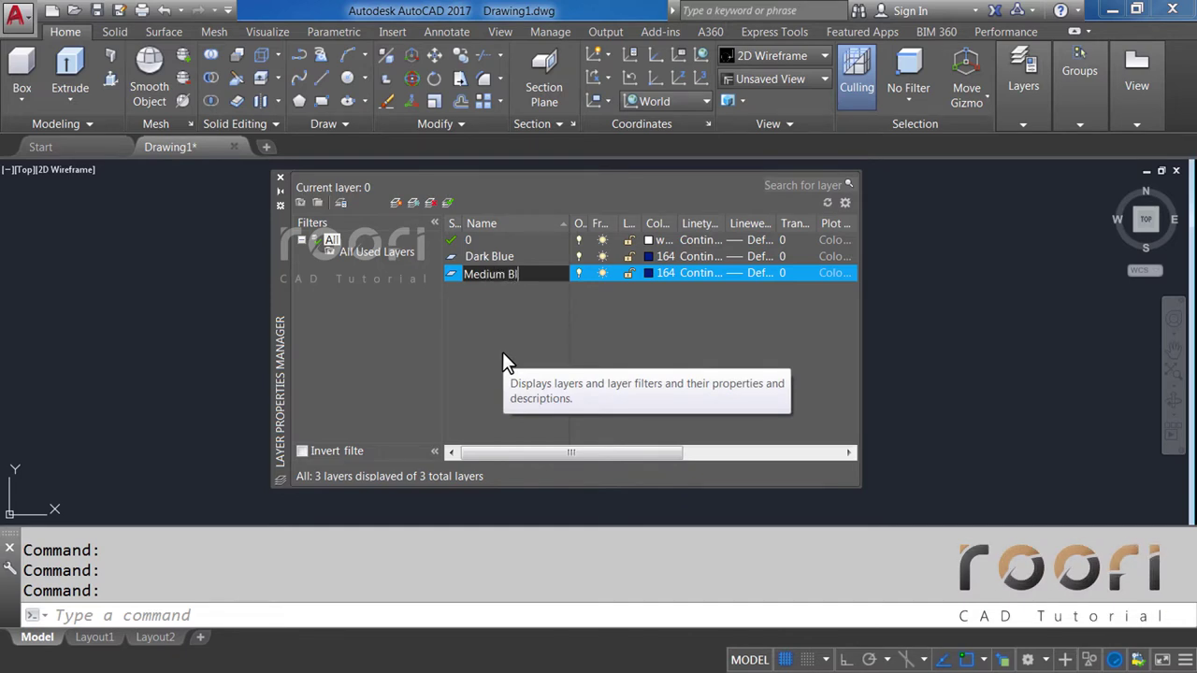
text(ue)
click(647, 272)
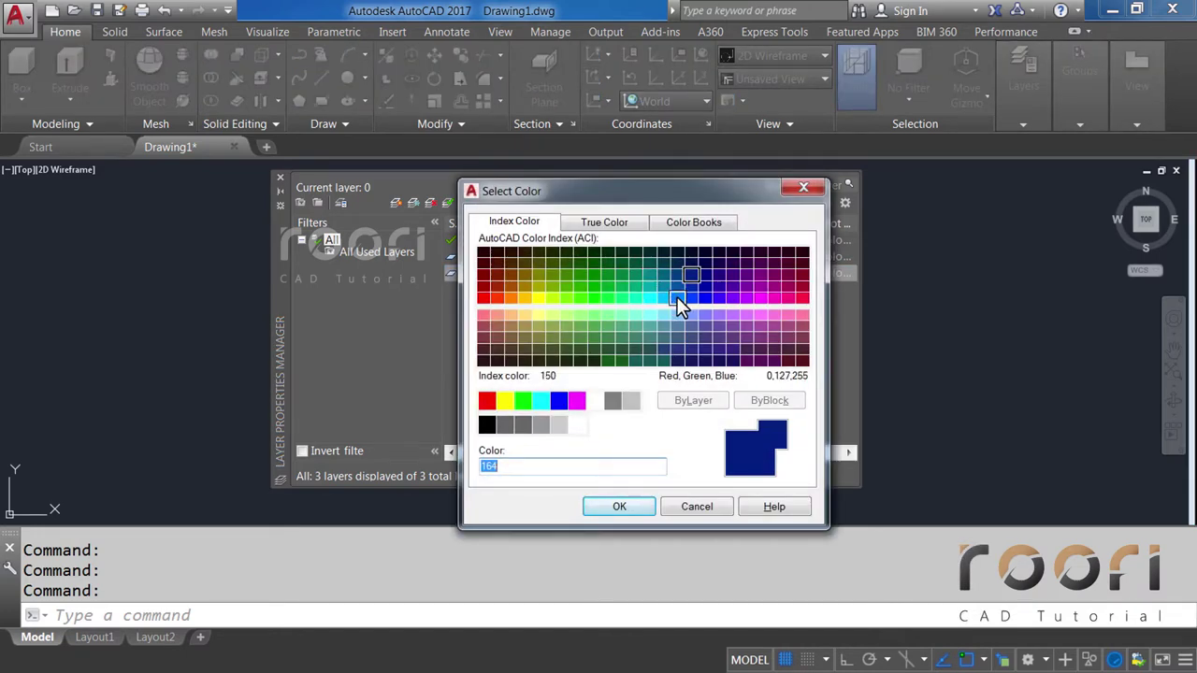
click(677, 299)
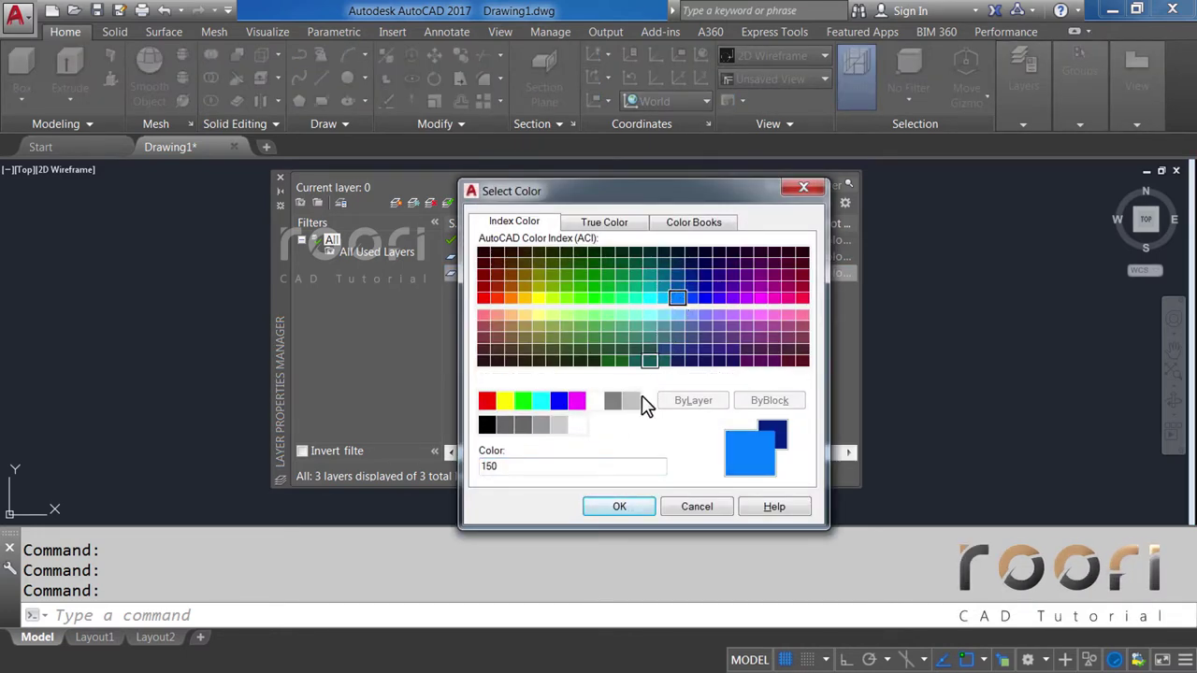
click(617, 509)
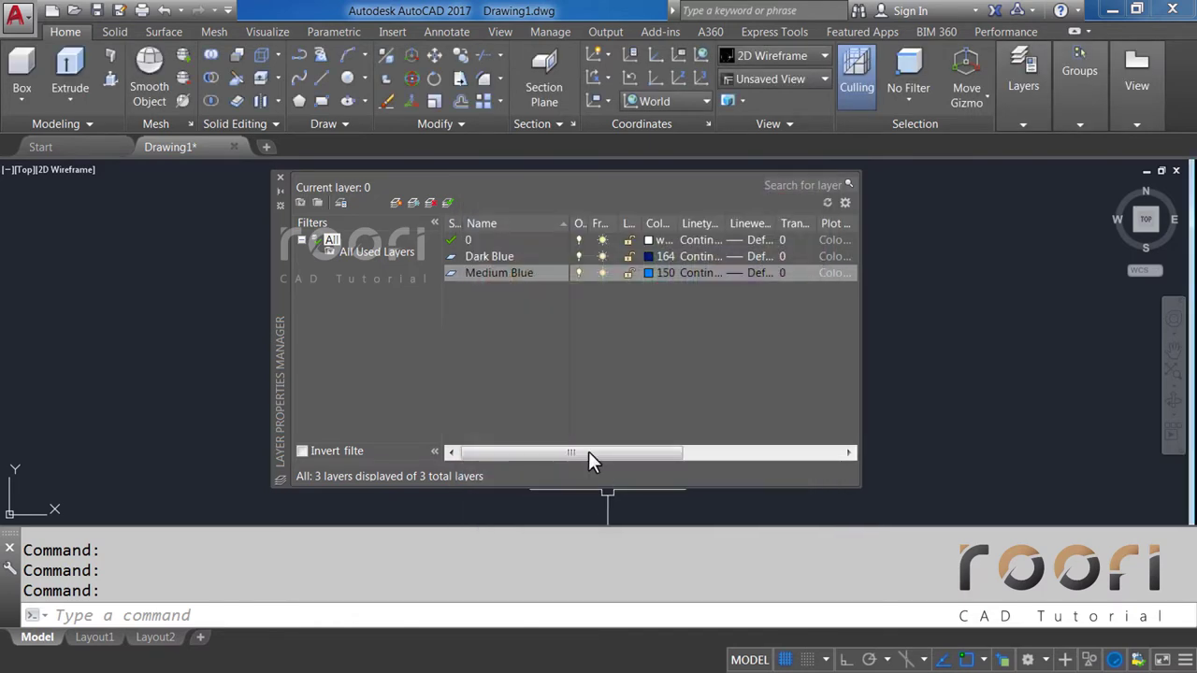
Create a Light Blue layer with colour 151.
click(396, 202)
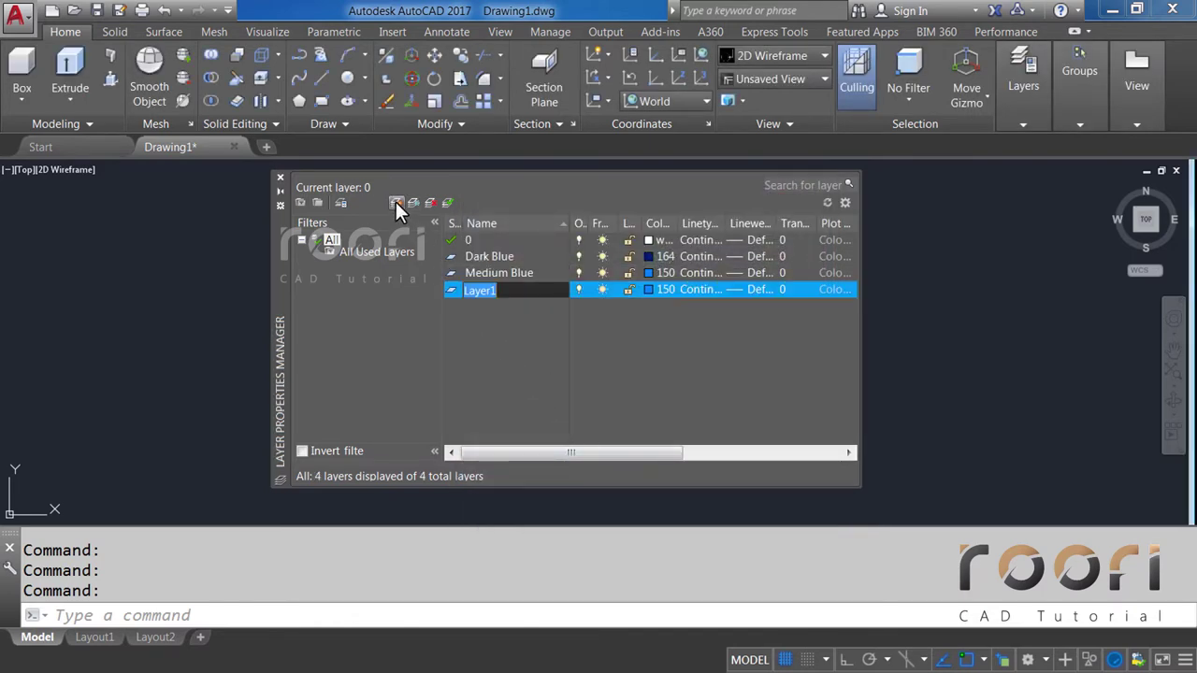
text(Ligh)
text(t B)
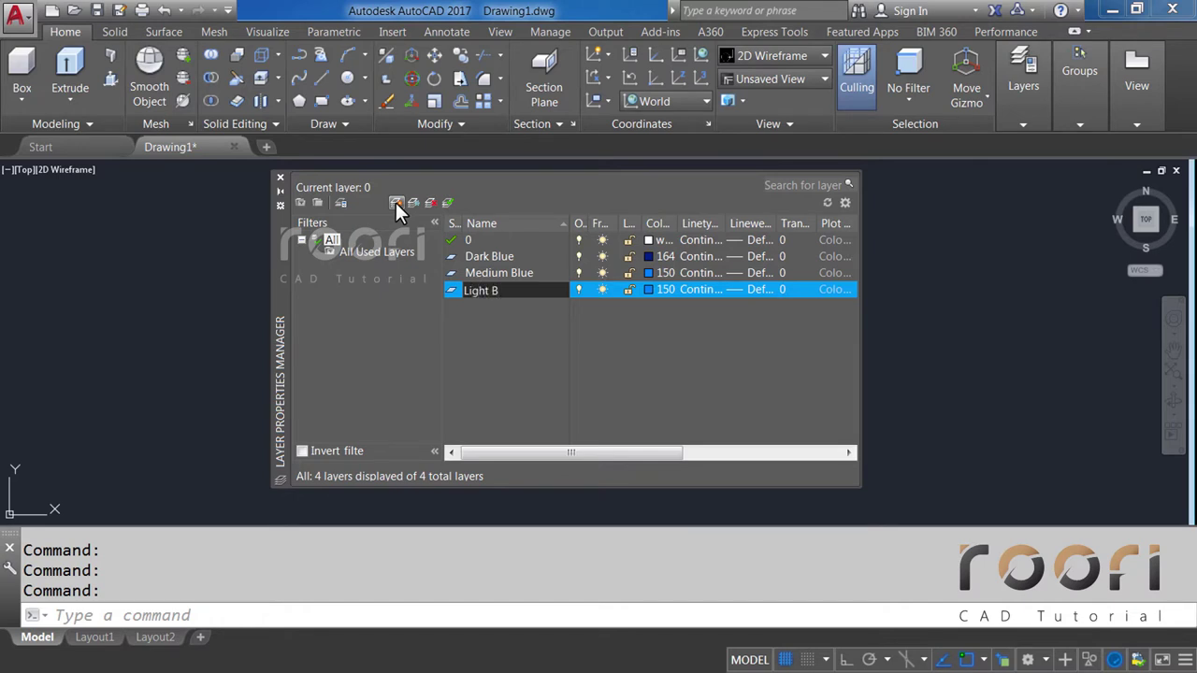
text(lue)
key(Return)
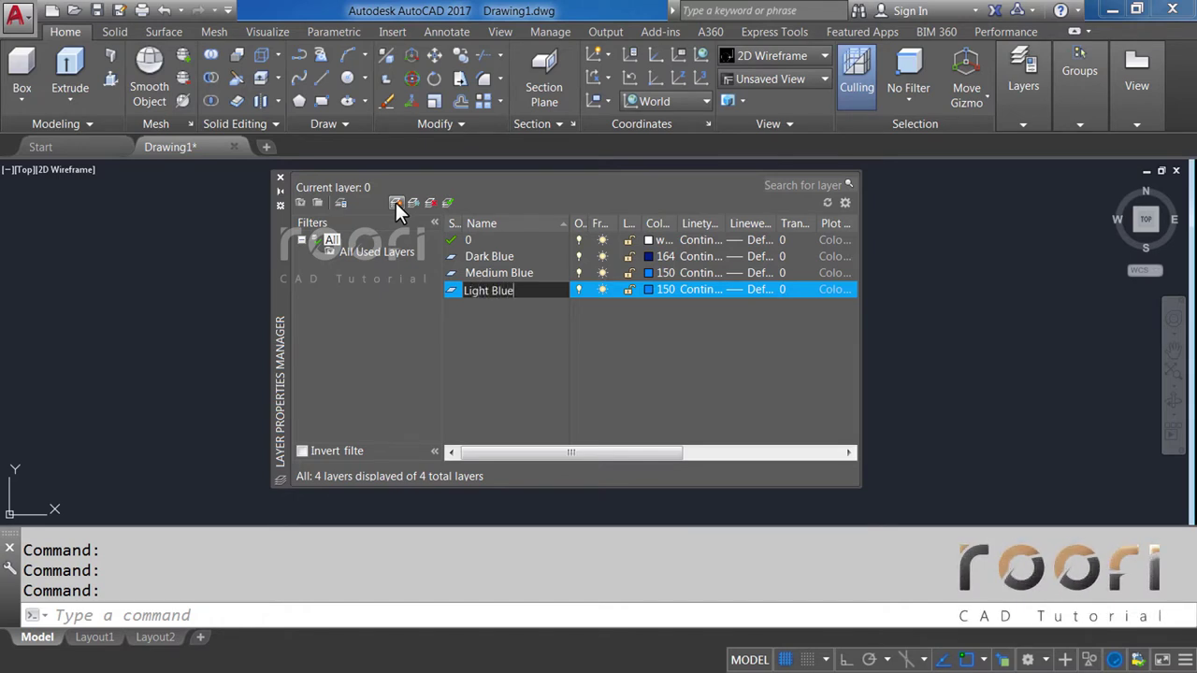
click(649, 289)
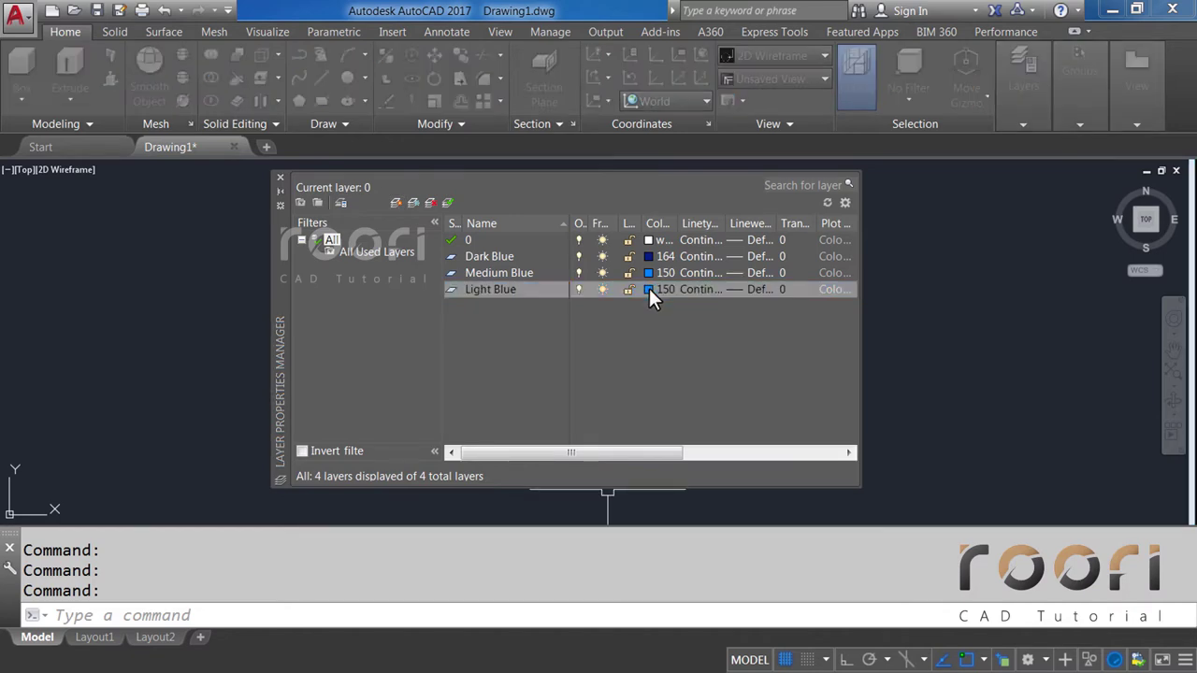
click(675, 315)
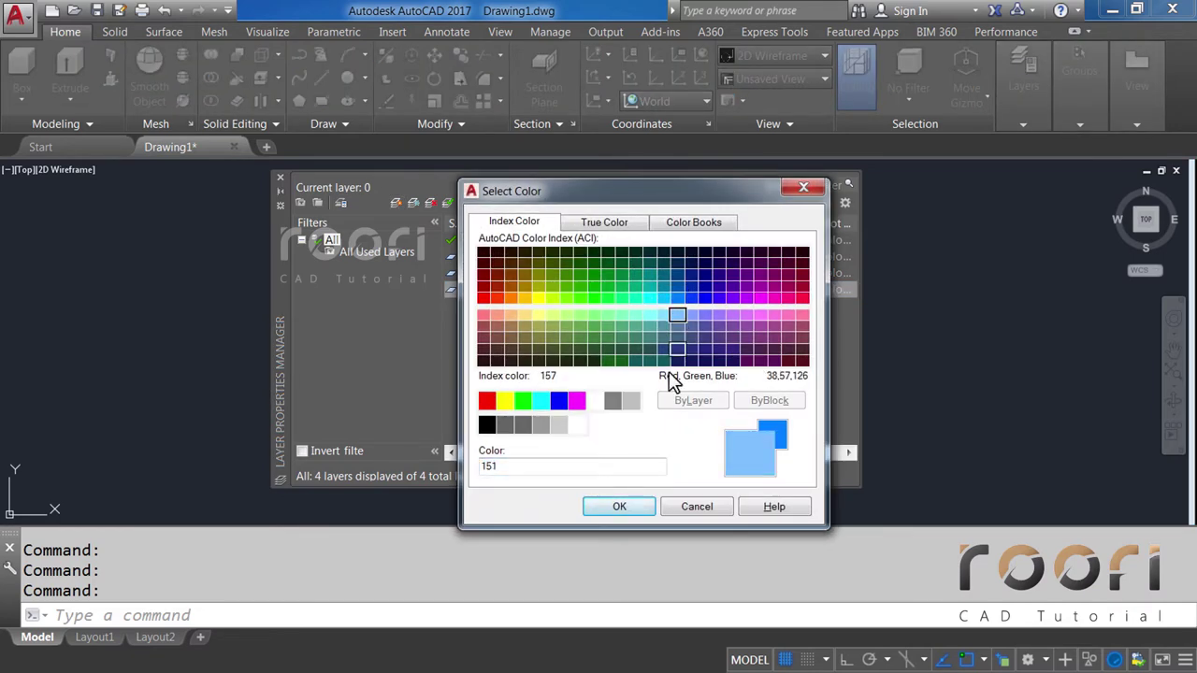
click(618, 508)
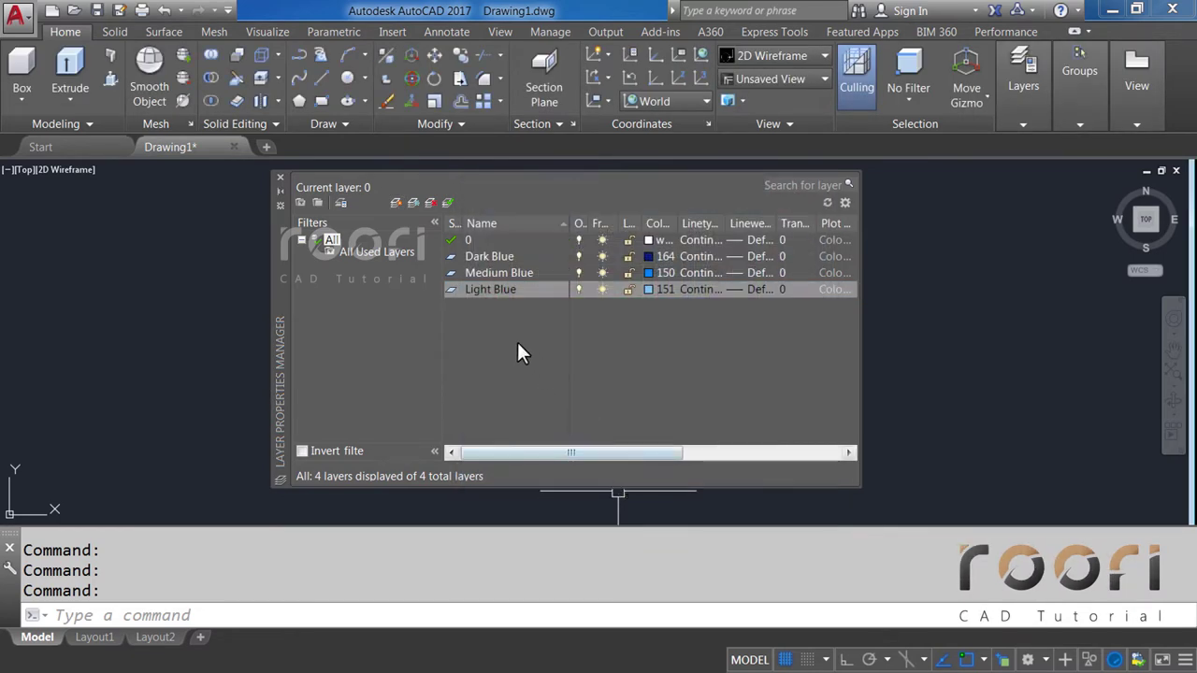
Add a Green layer with colour 112.
click(397, 203)
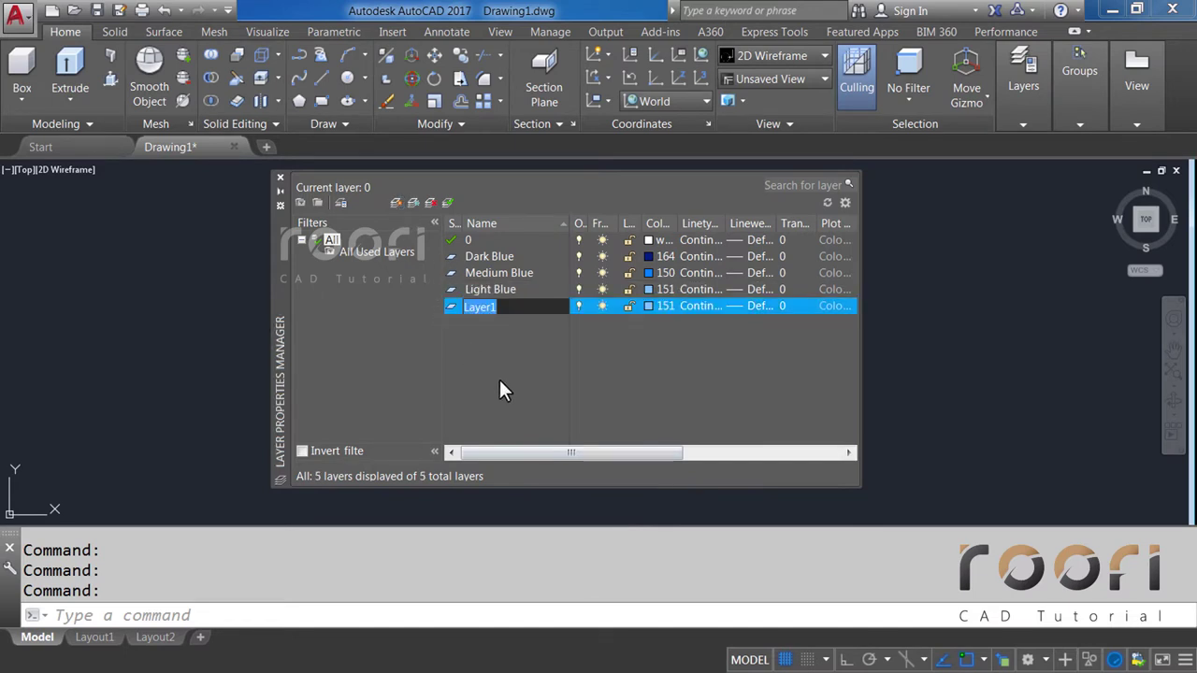
text(Green)
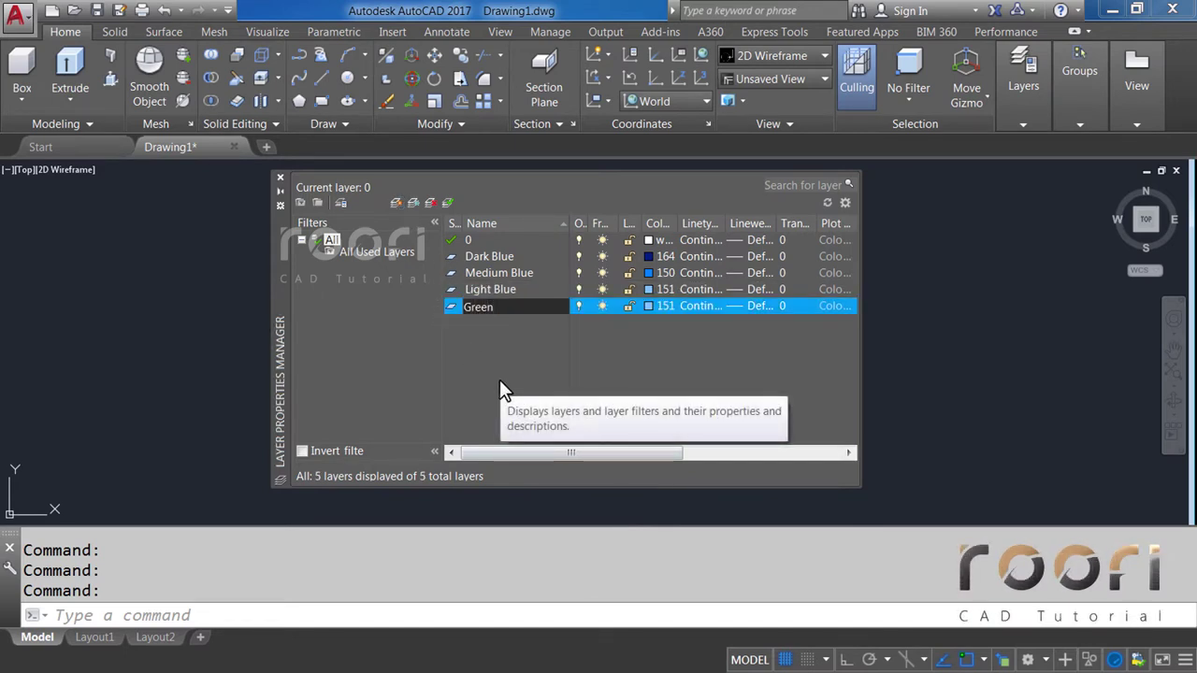
click(648, 306)
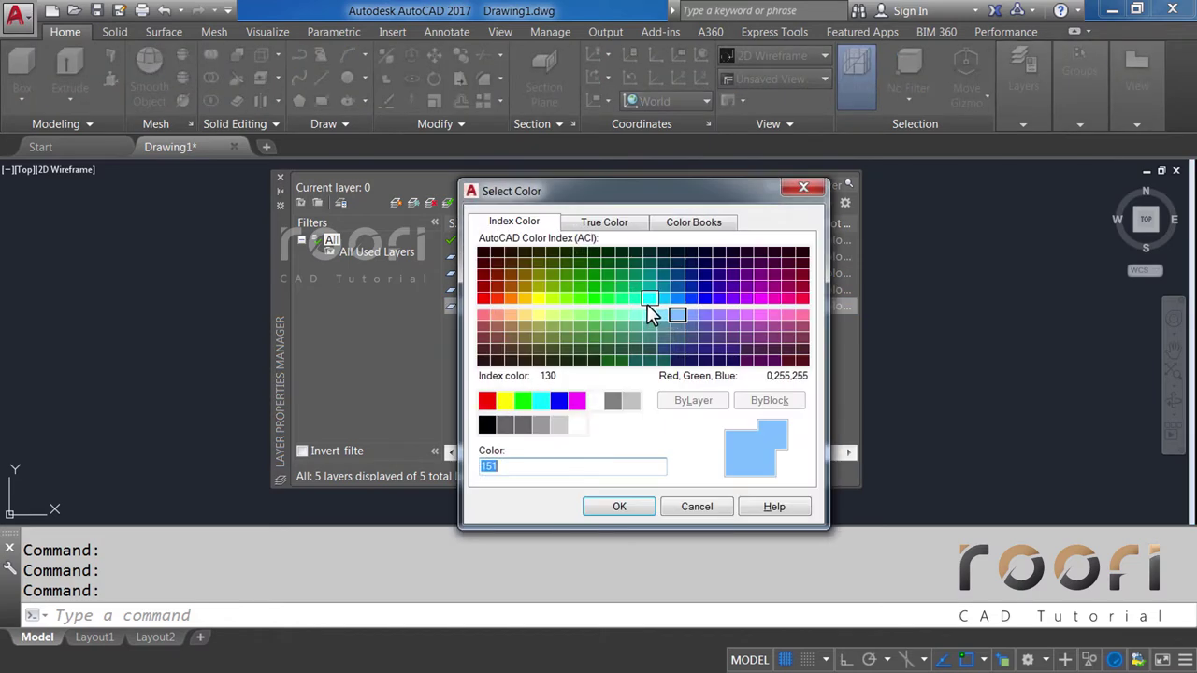
click(620, 288)
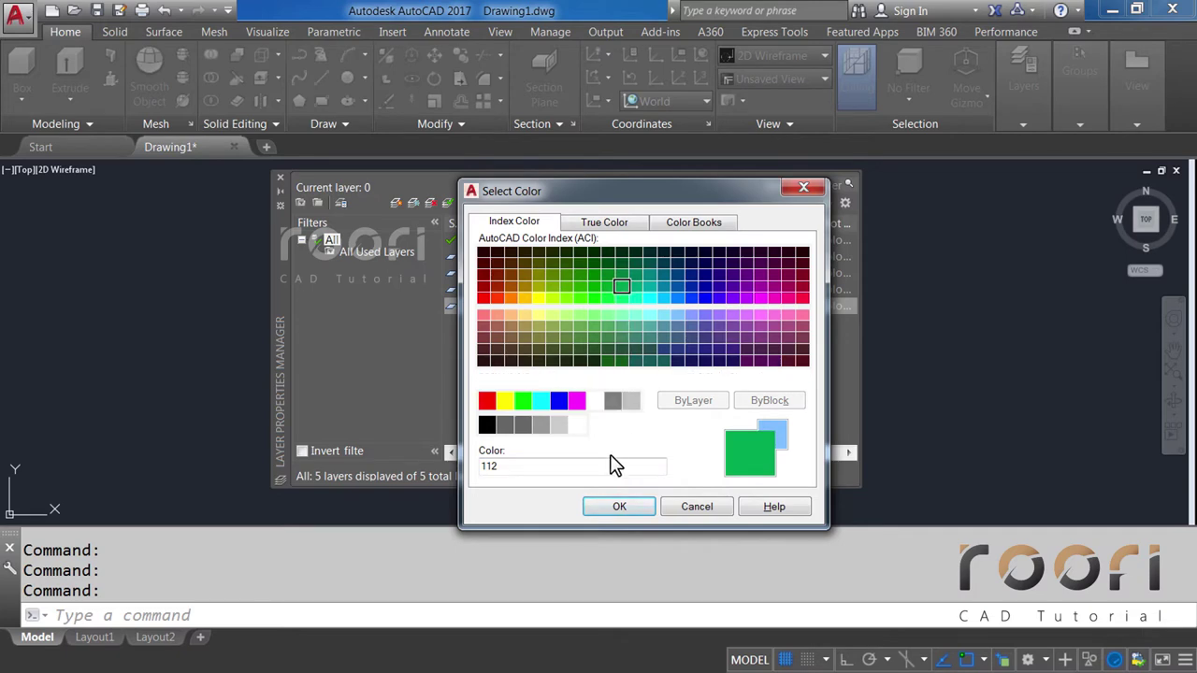
click(614, 511)
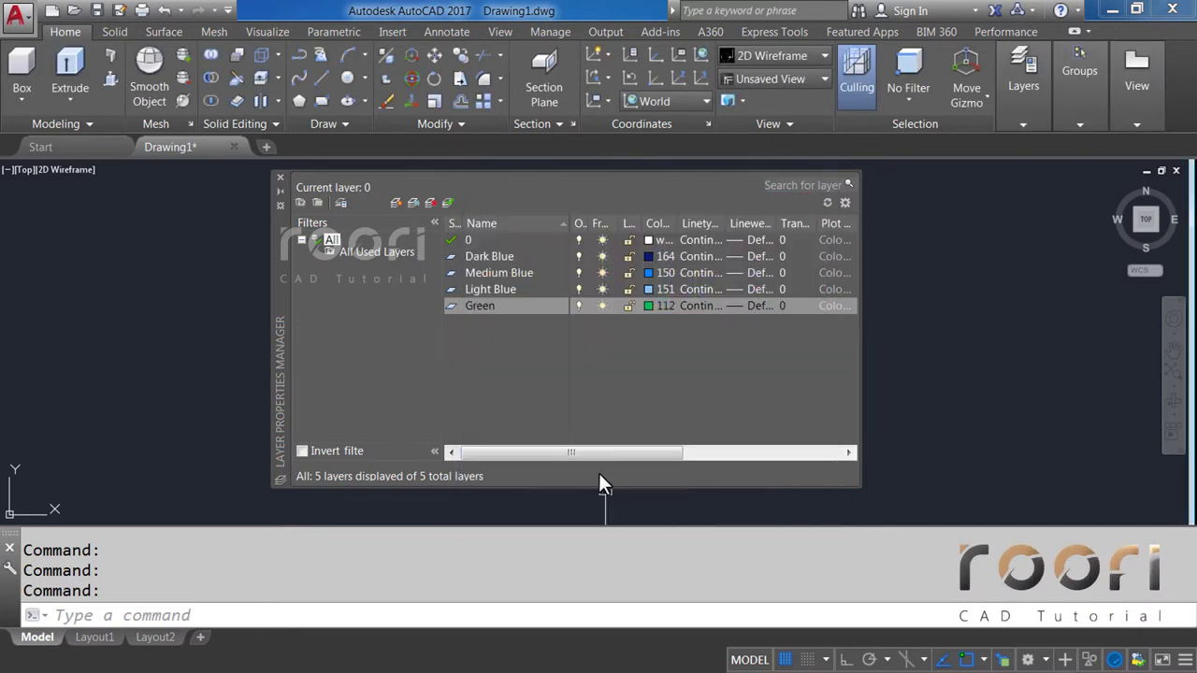
Create a Yellow layer with colour 50.
click(397, 203)
text(Ye)
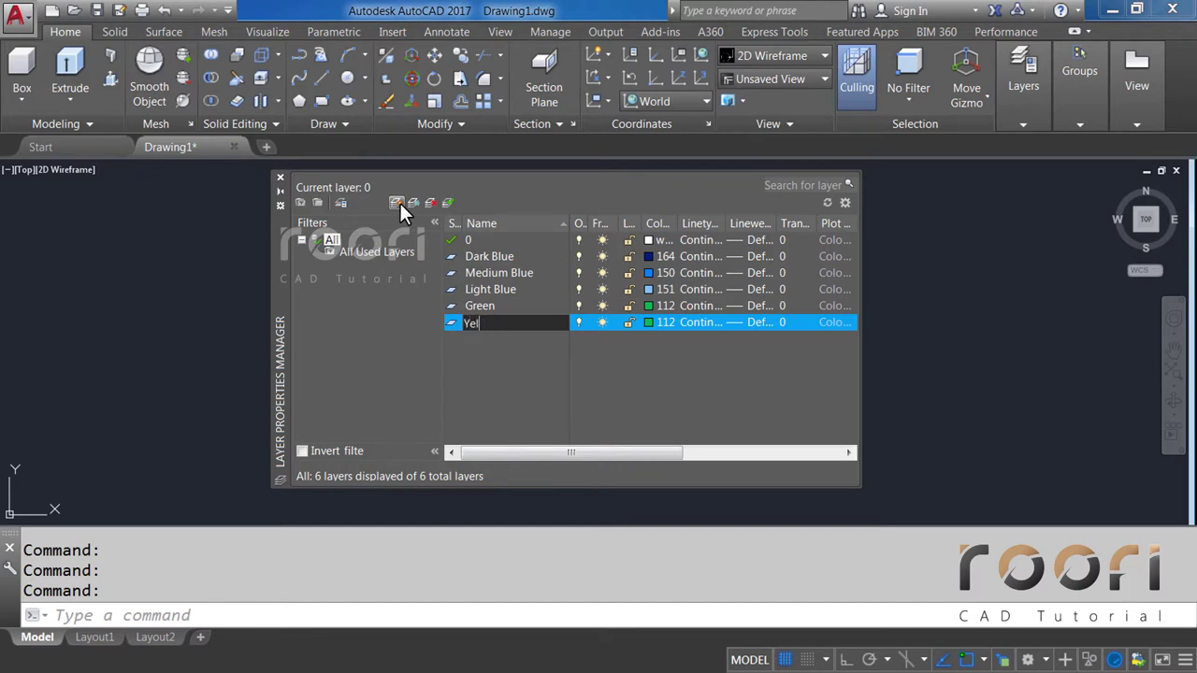
text(low)
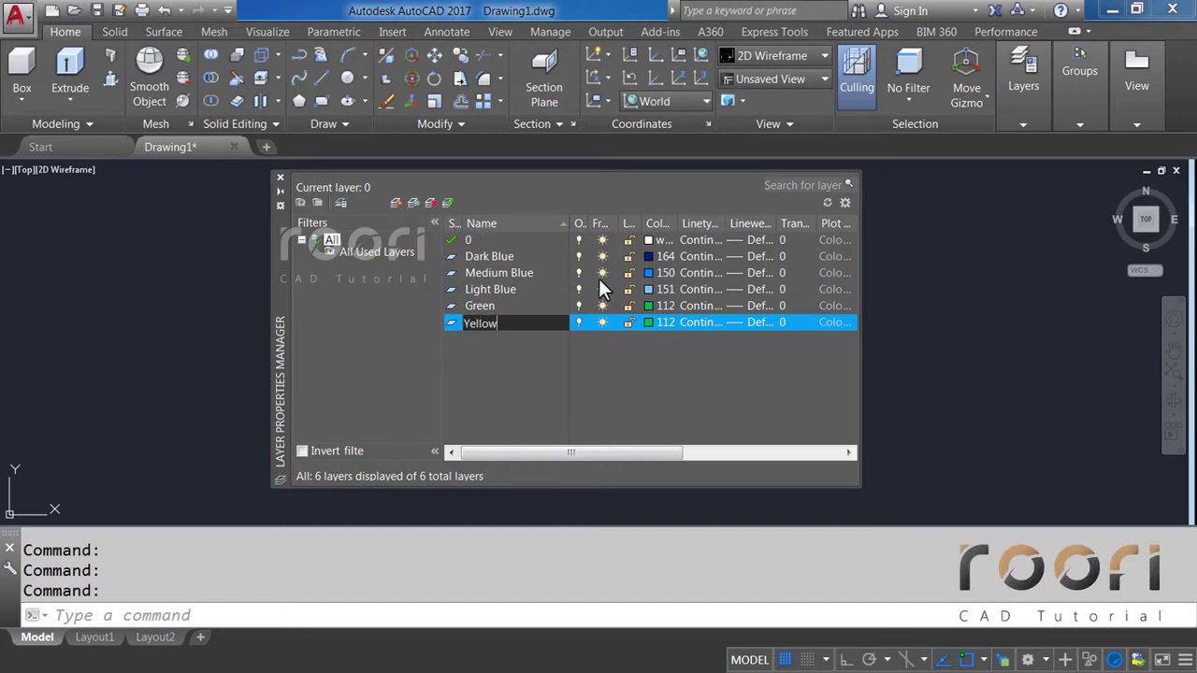
click(648, 324)
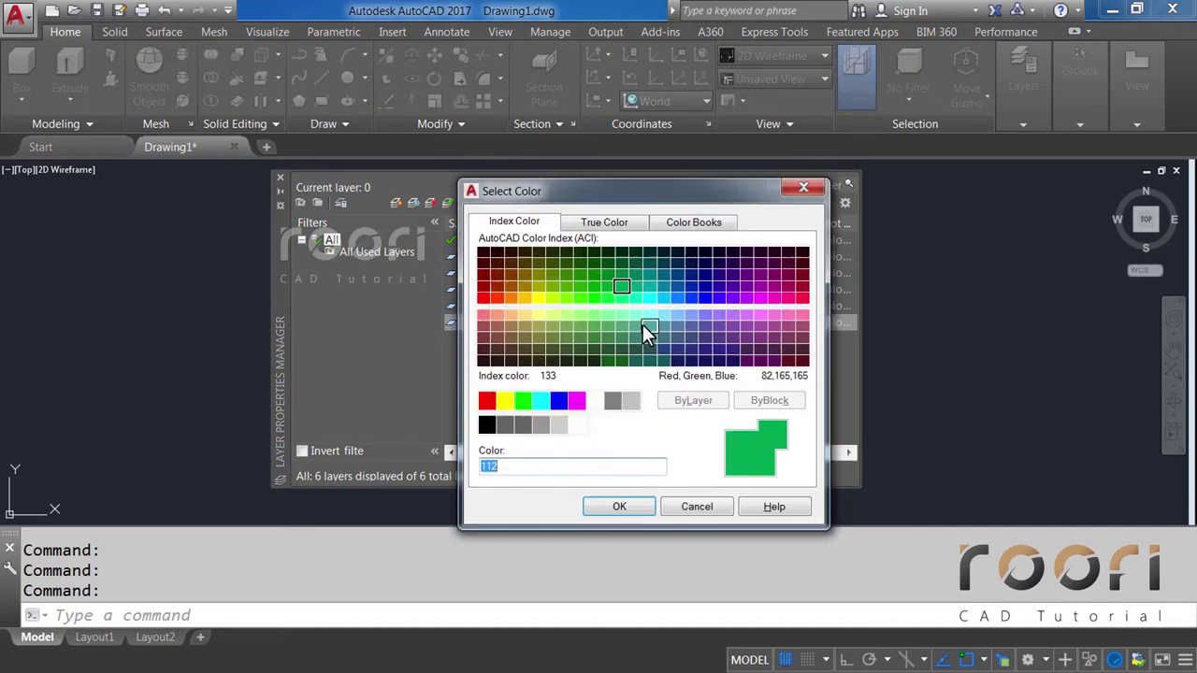
click(539, 298)
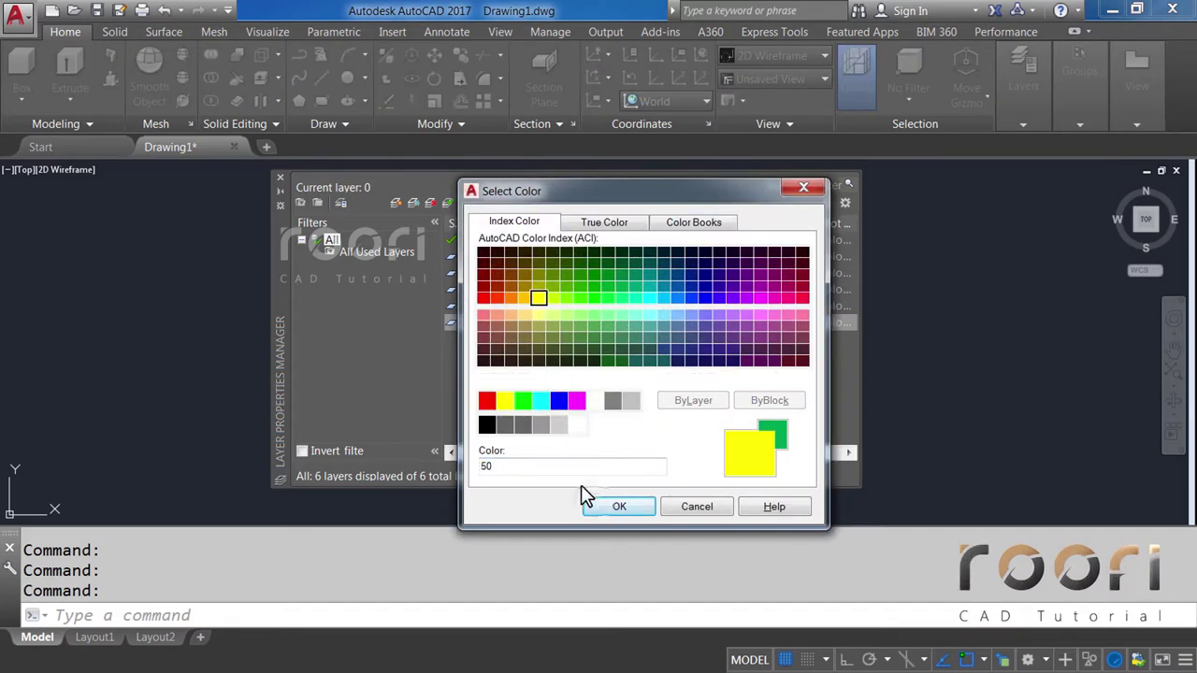
click(595, 508)
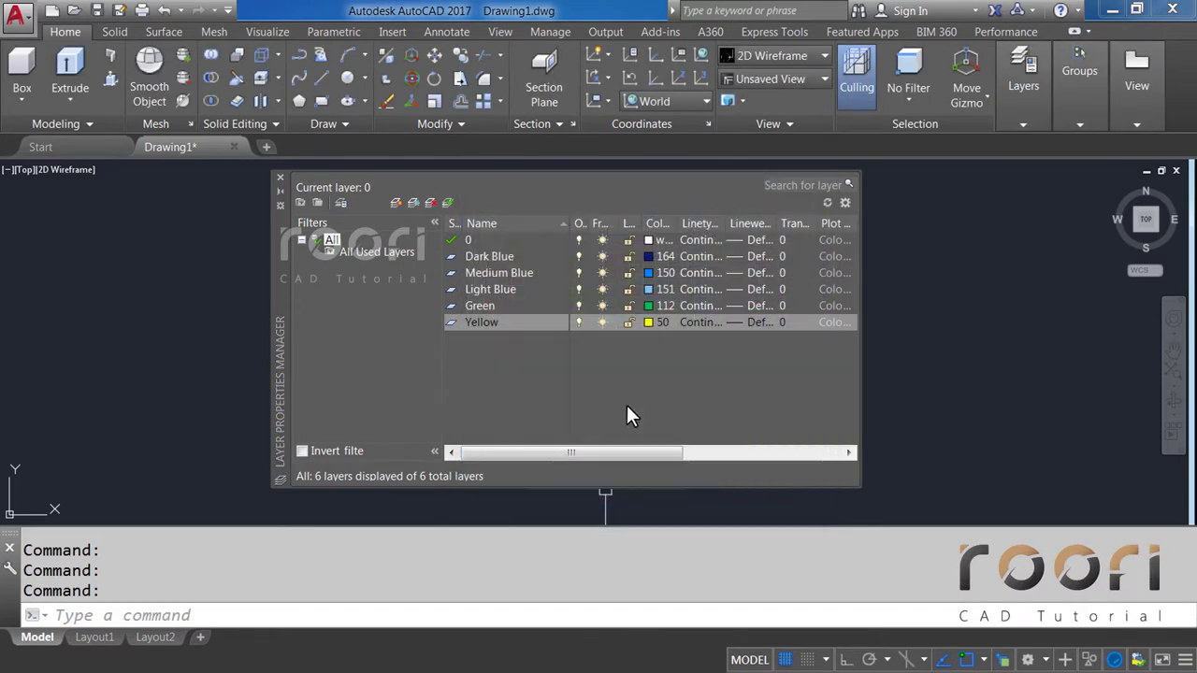
Add a Pink layer with colour 230.
click(396, 202)
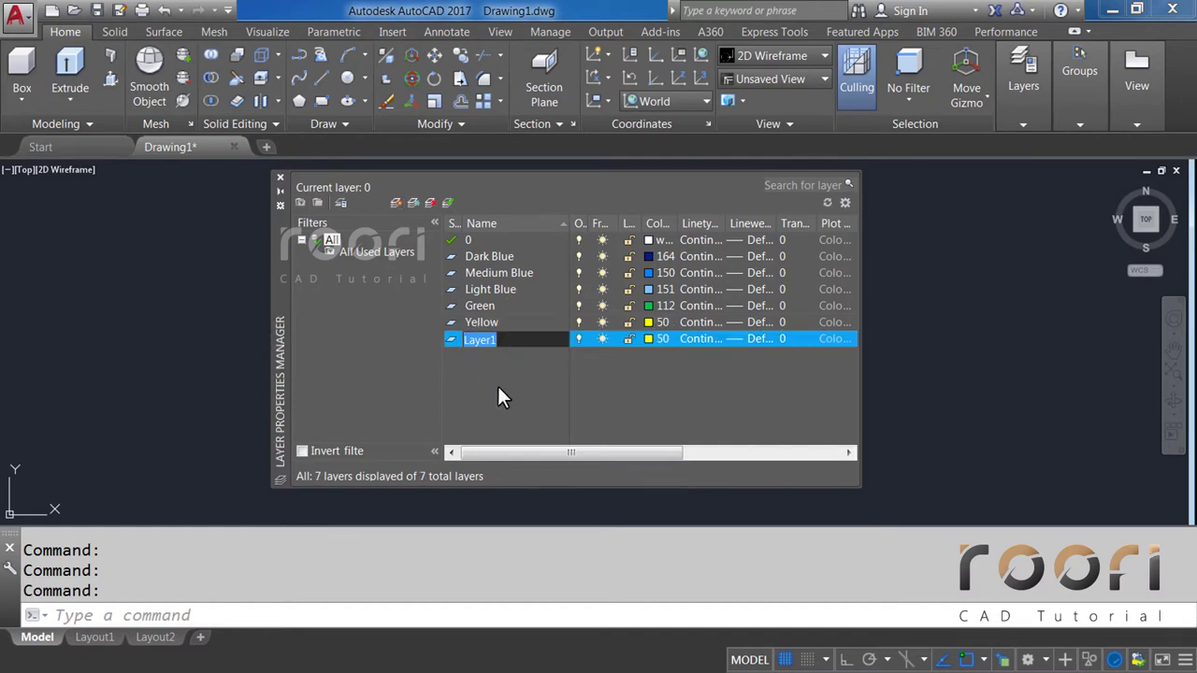
text(Pink)
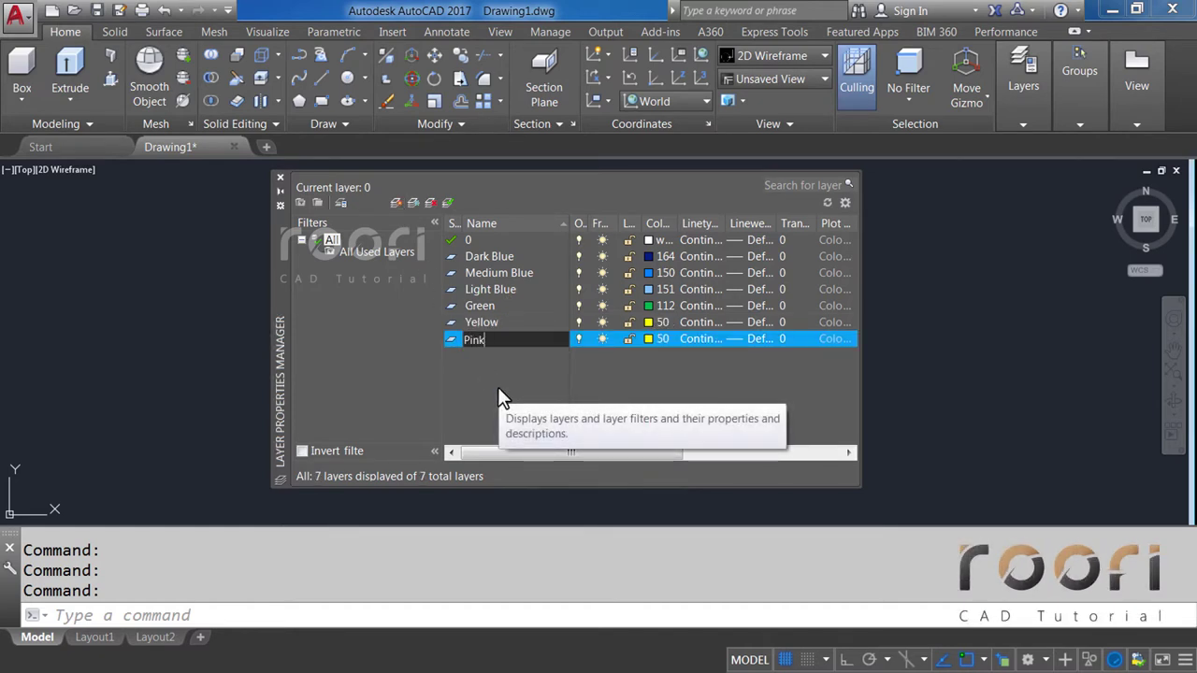
click(649, 338)
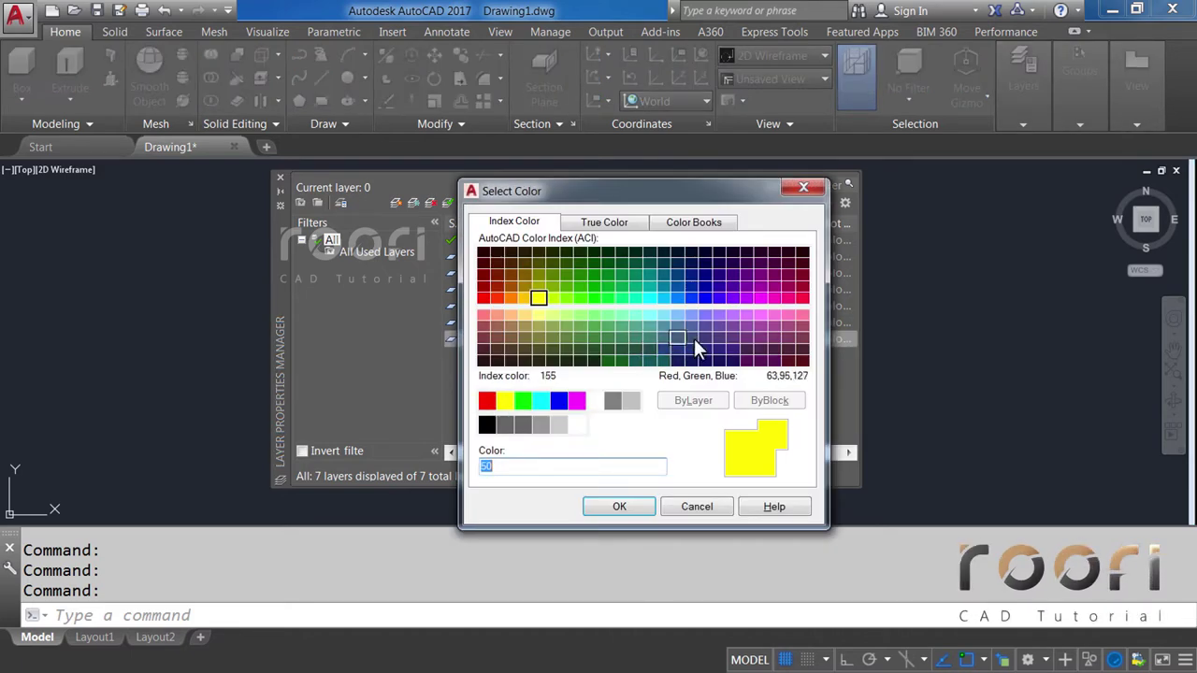
click(787, 300)
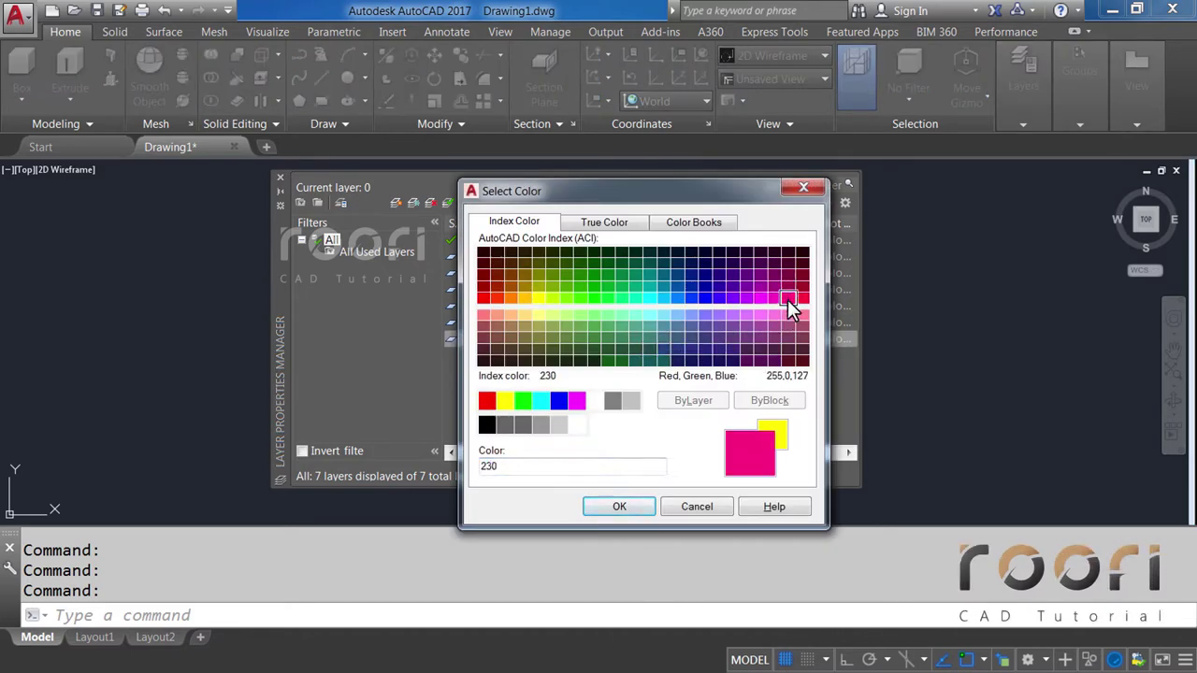
click(618, 508)
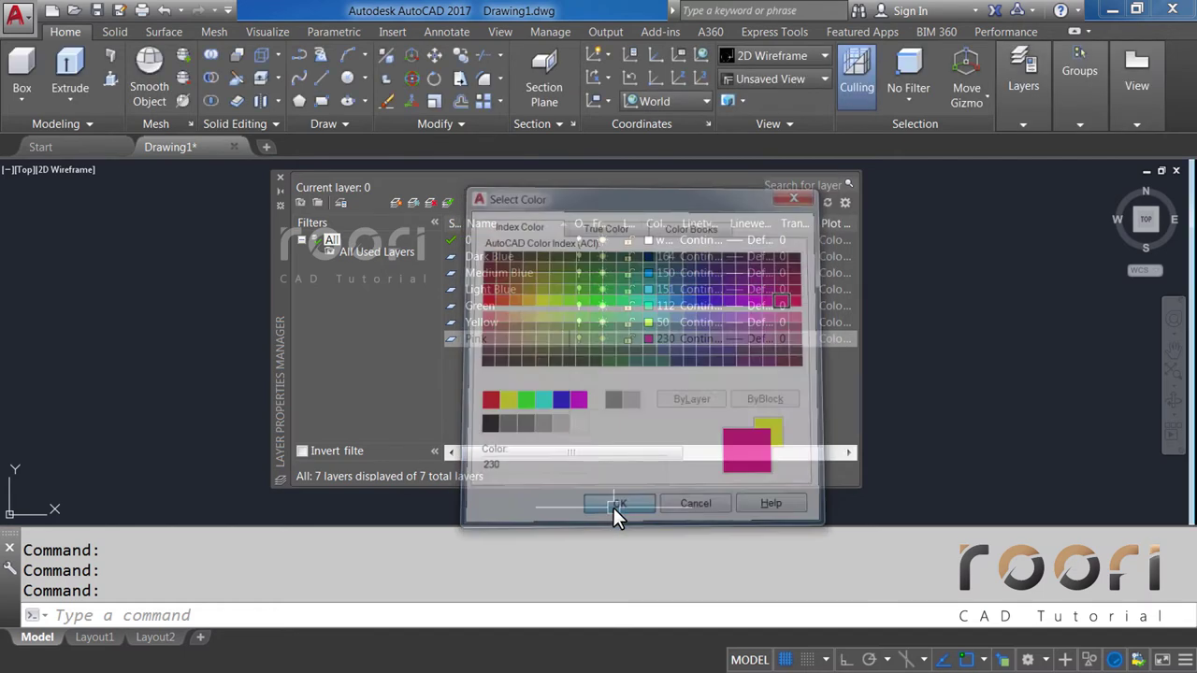
Add a Black layer with colour 251 and close the Layer Properties Manager.
click(397, 203)
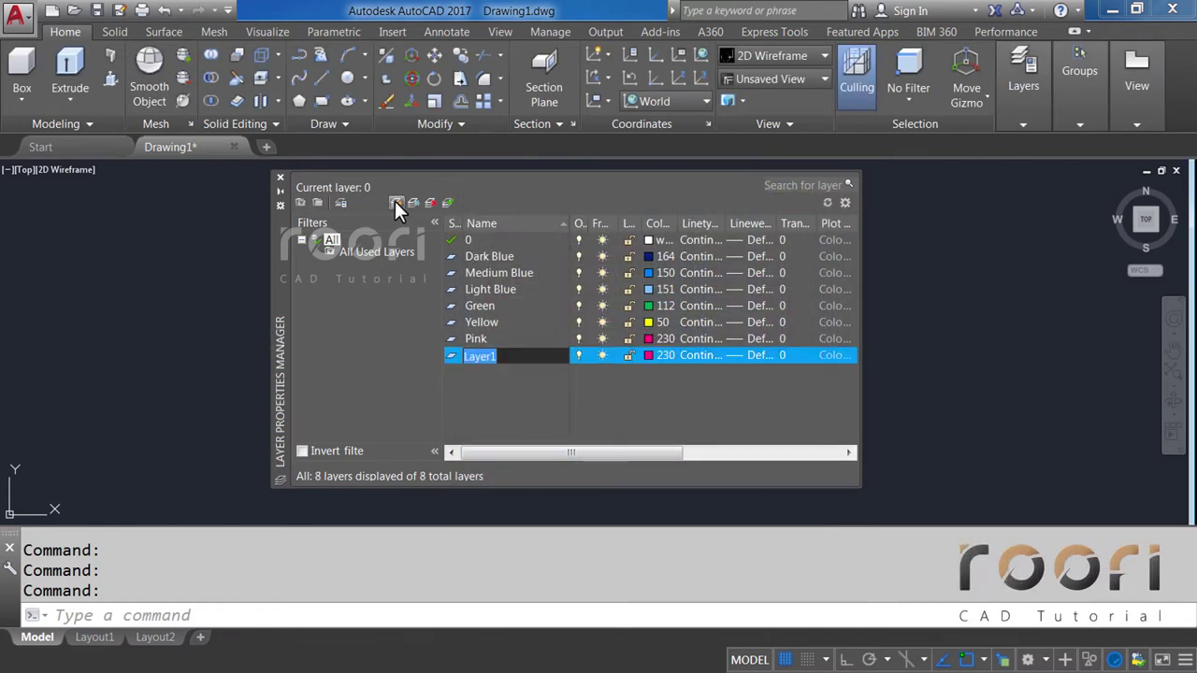
text(Bla)
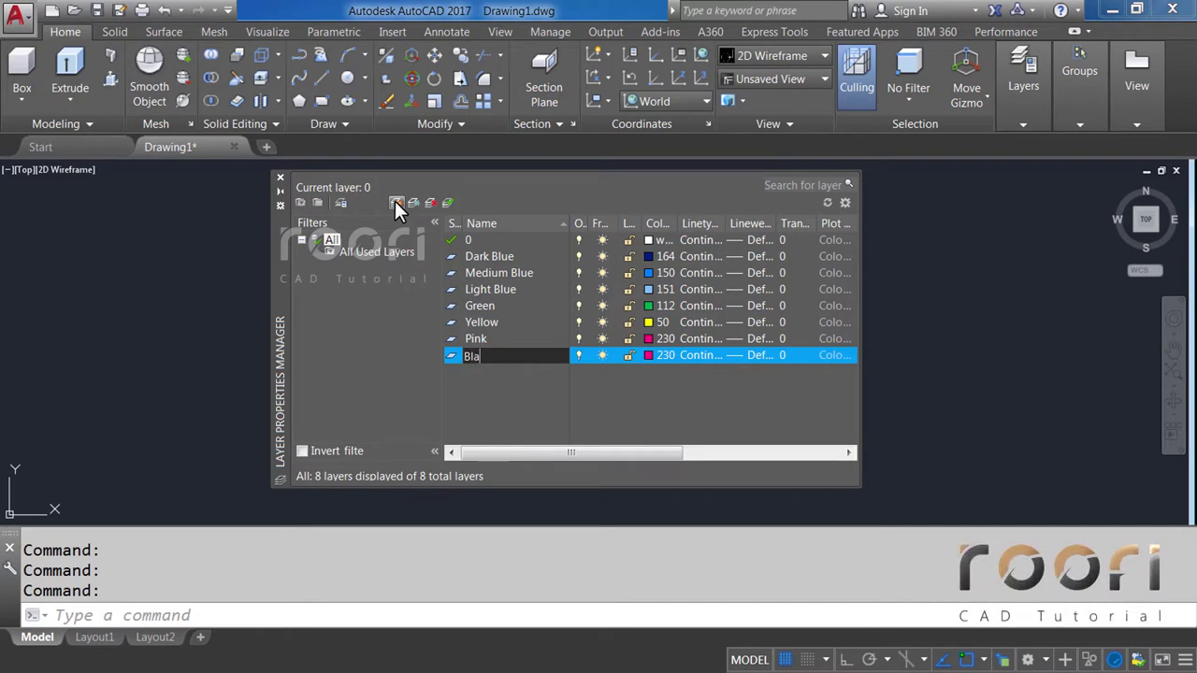
text(ck)
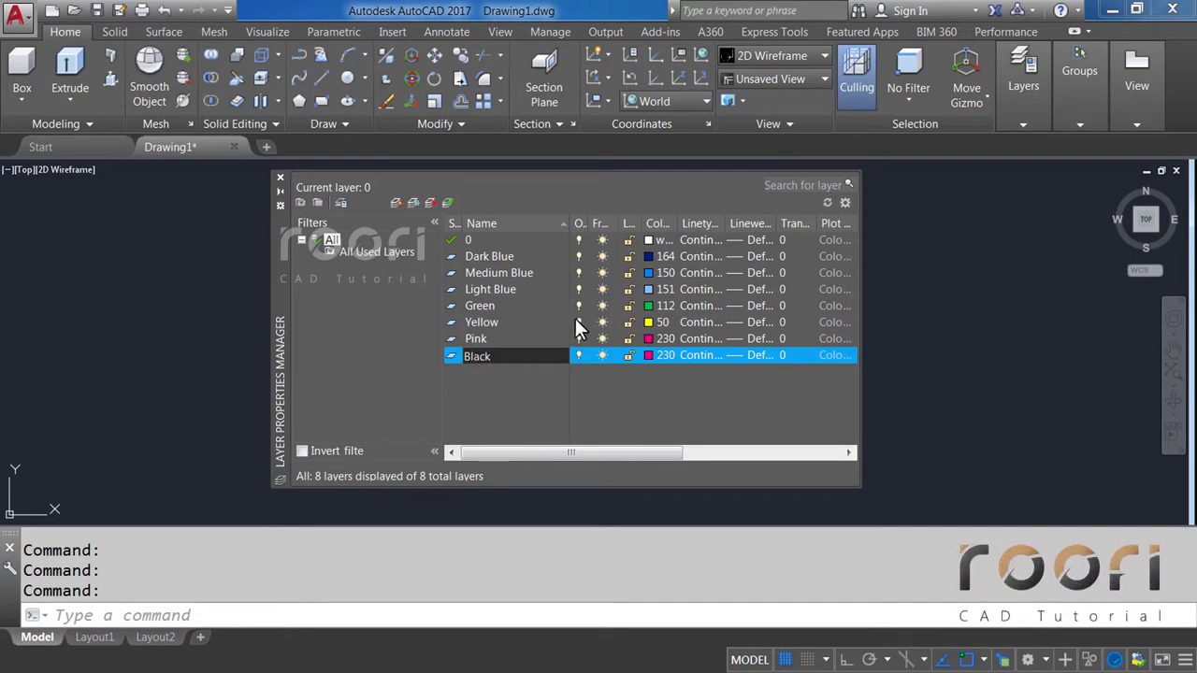
click(648, 355)
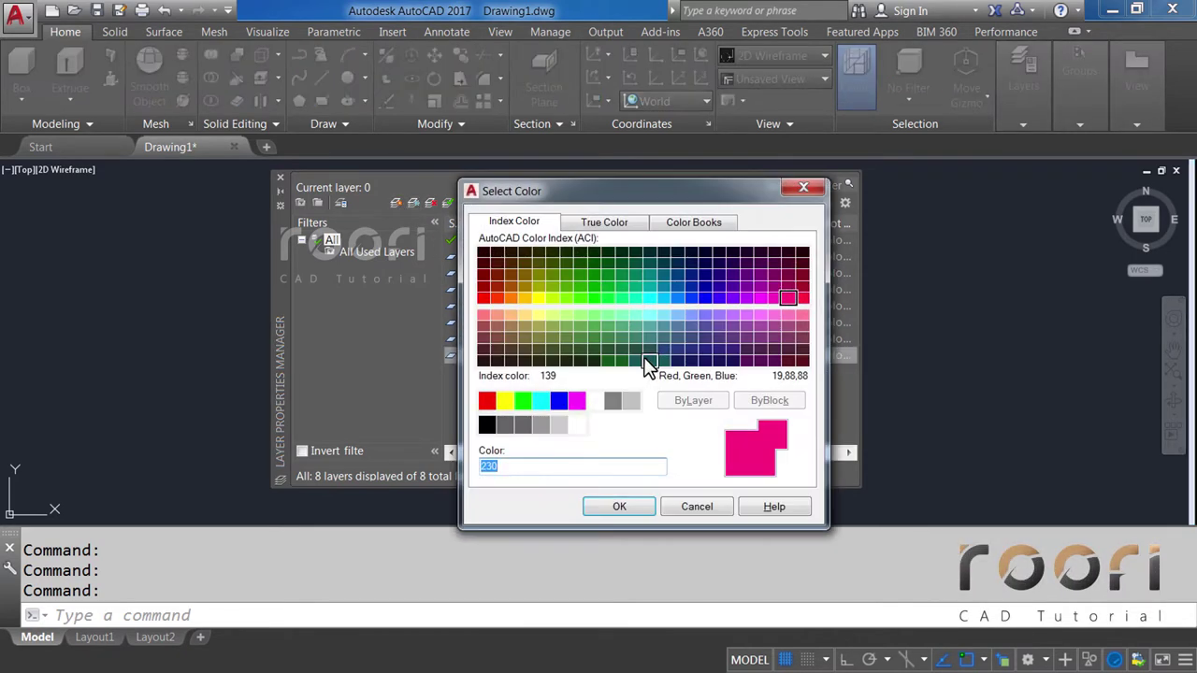
click(506, 427)
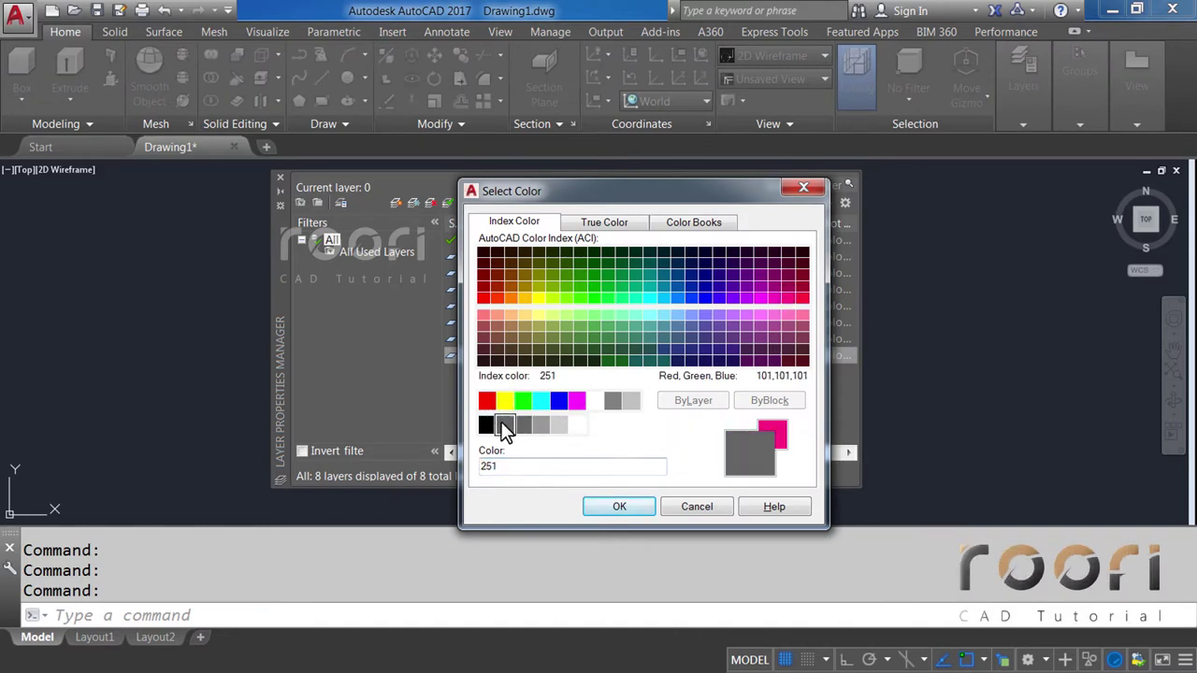
click(601, 508)
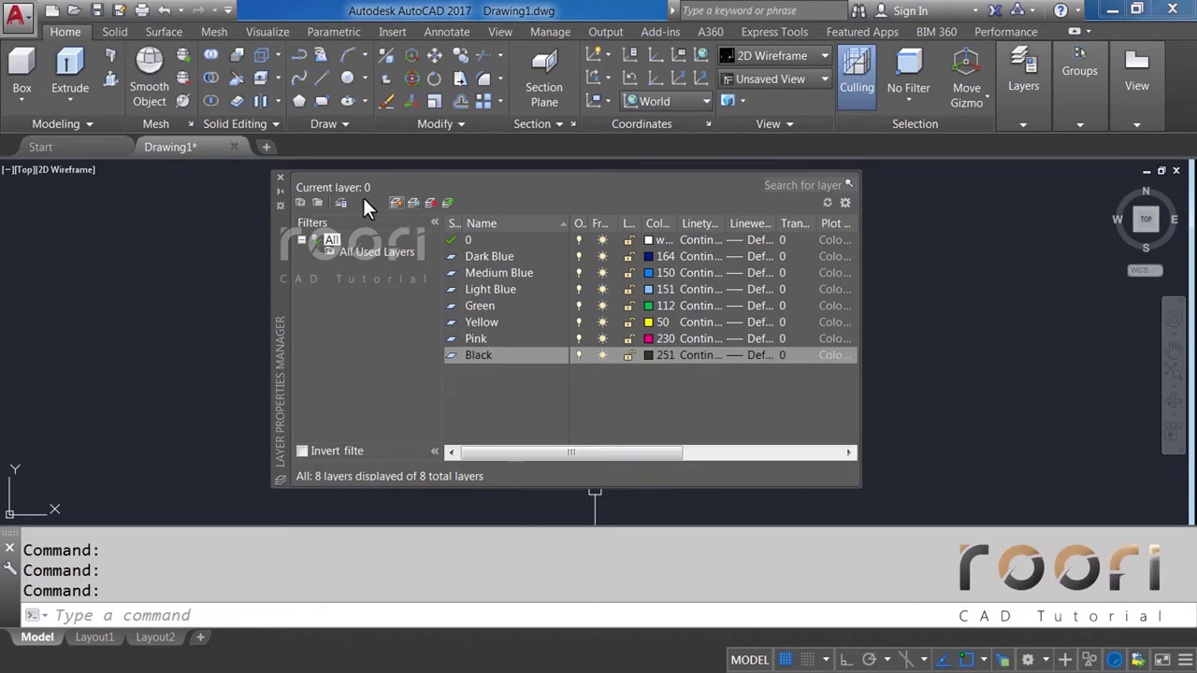
click(279, 178)
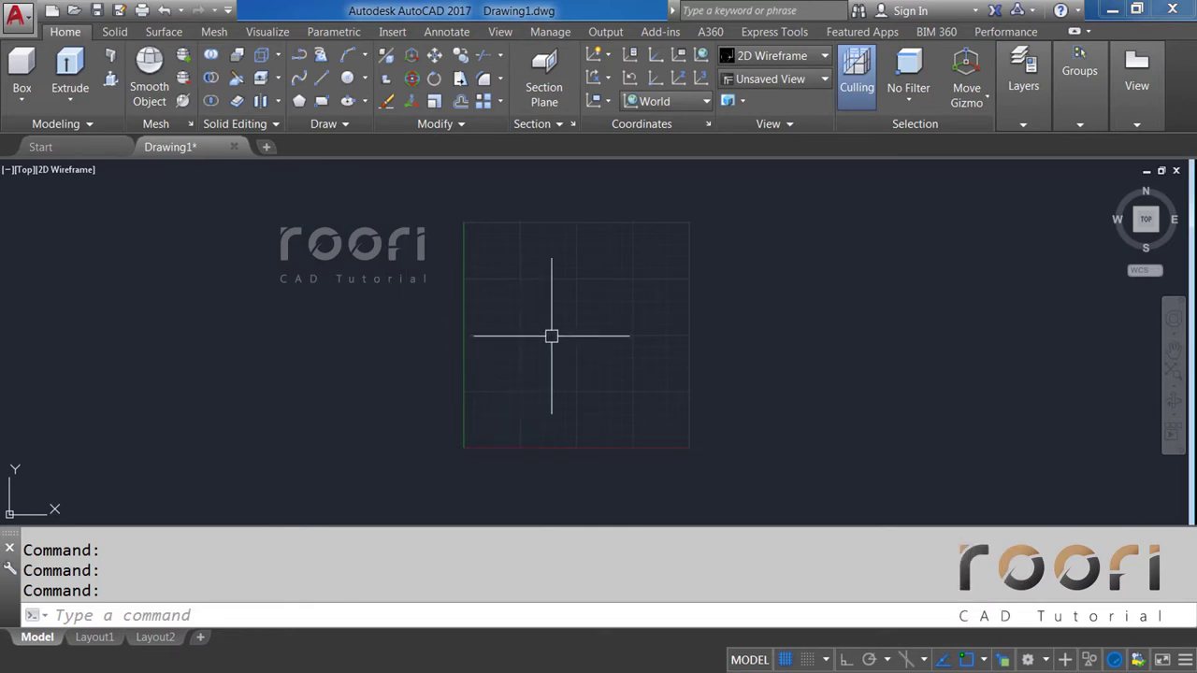
Switch to the Front view and draw a 300-long horizontal base line with Ortho.
click(764, 78)
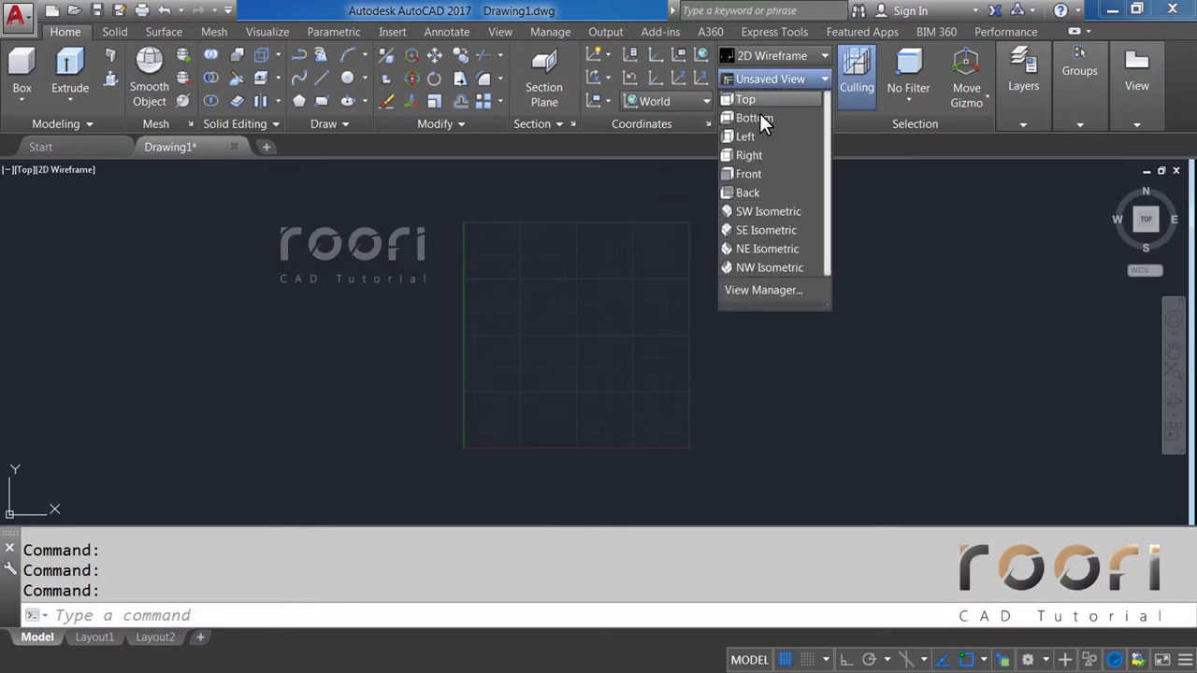
click(748, 174)
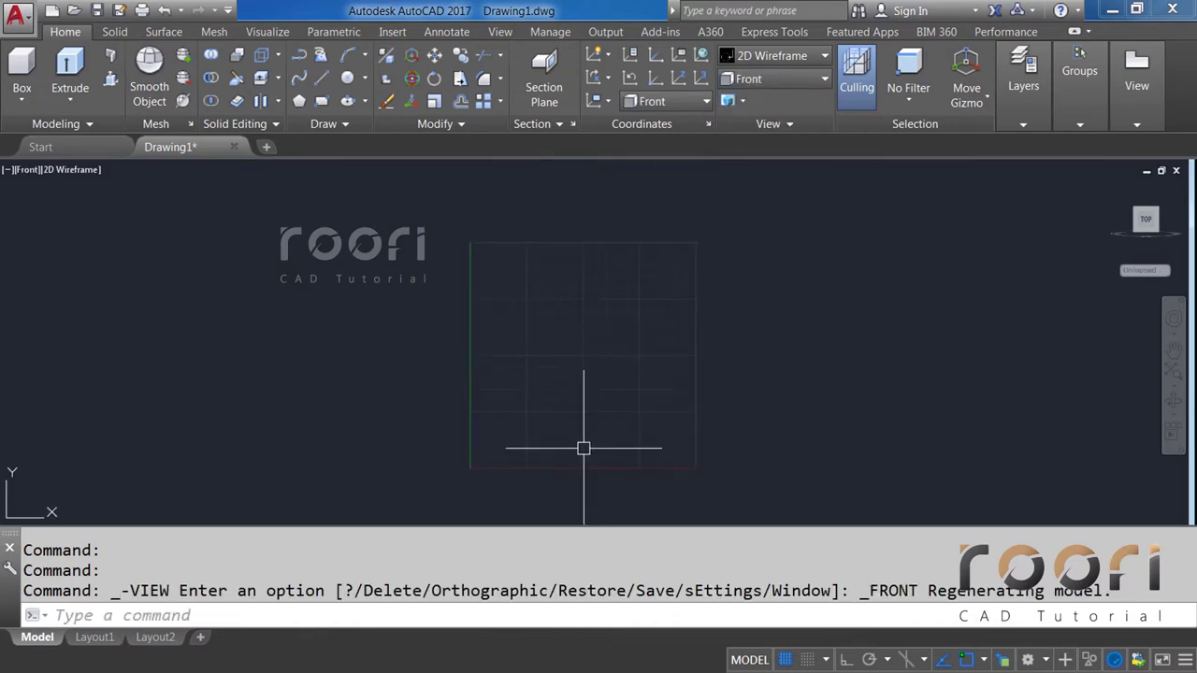
scroll(574, 475, up, 5)
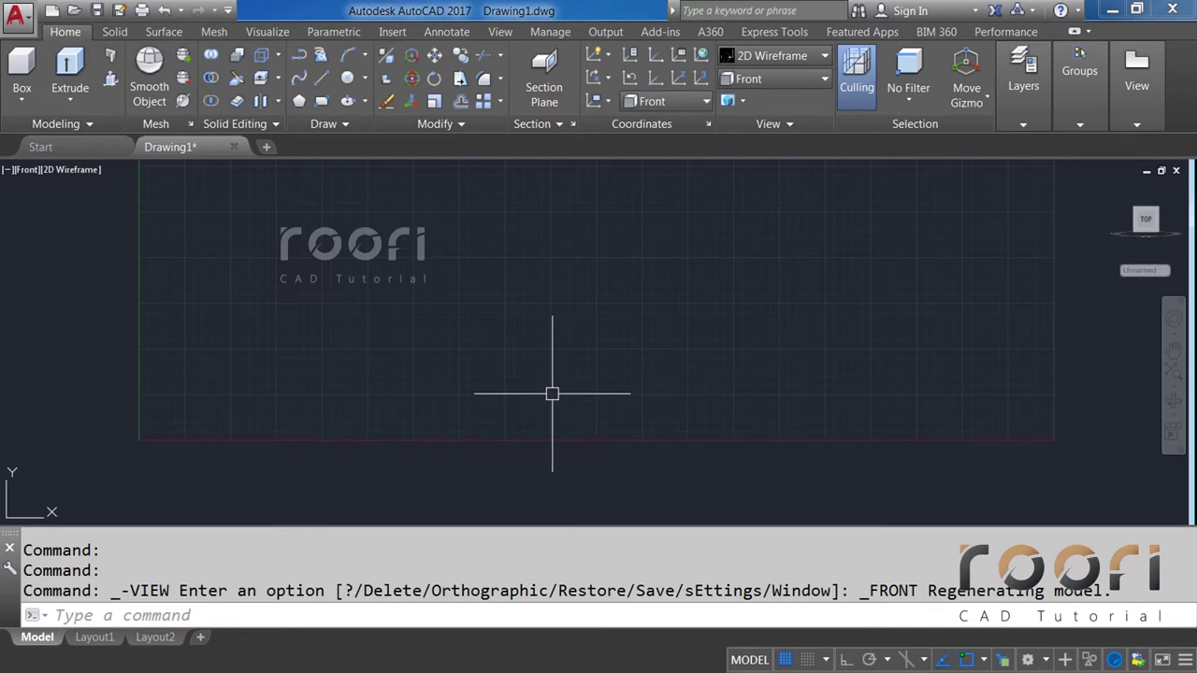
text(L)
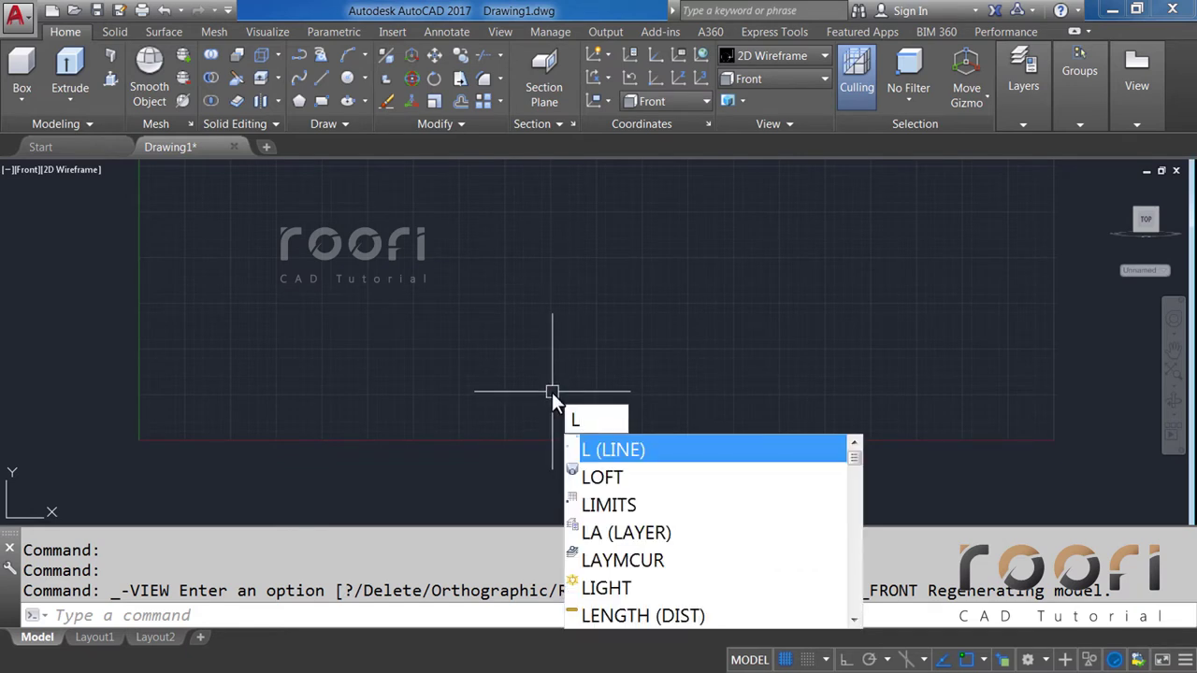
key(Return)
middle_drag(188, 421, 263, 398)
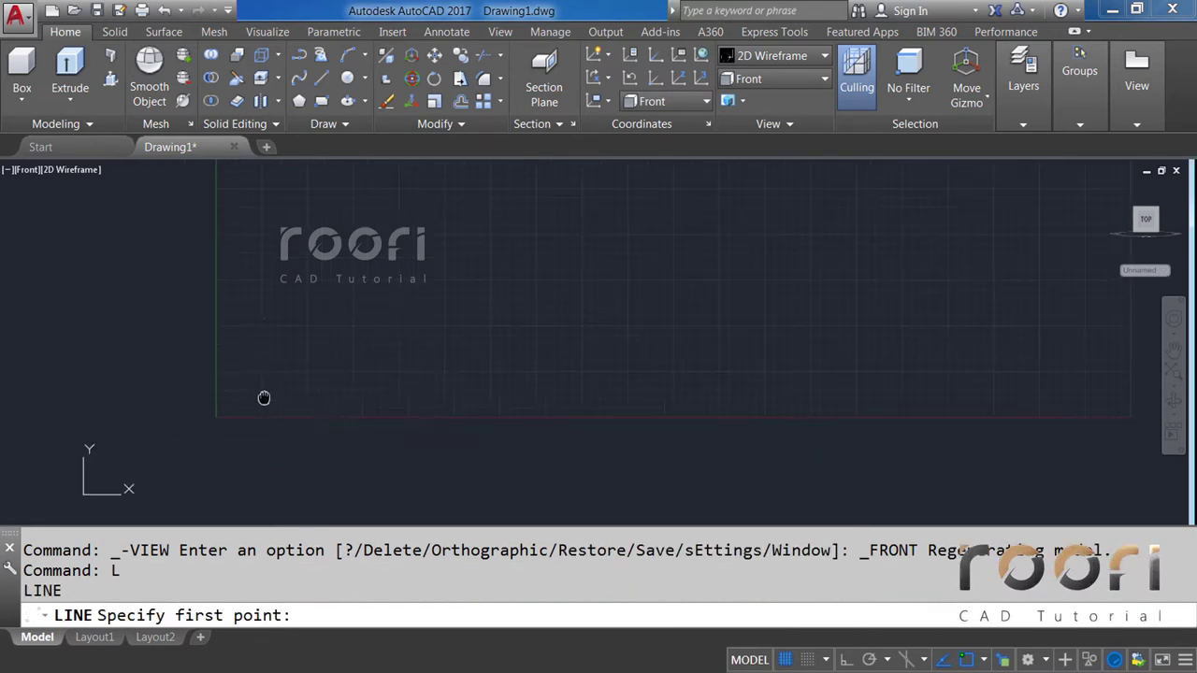
click(259, 362)
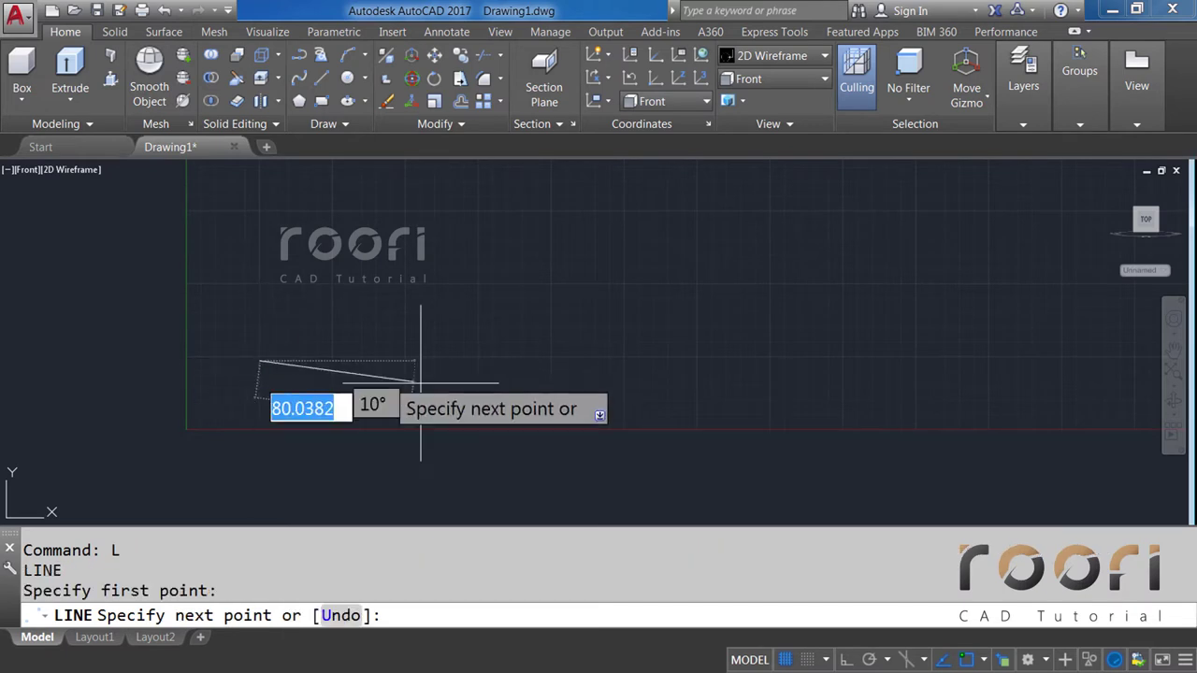
key(F8)
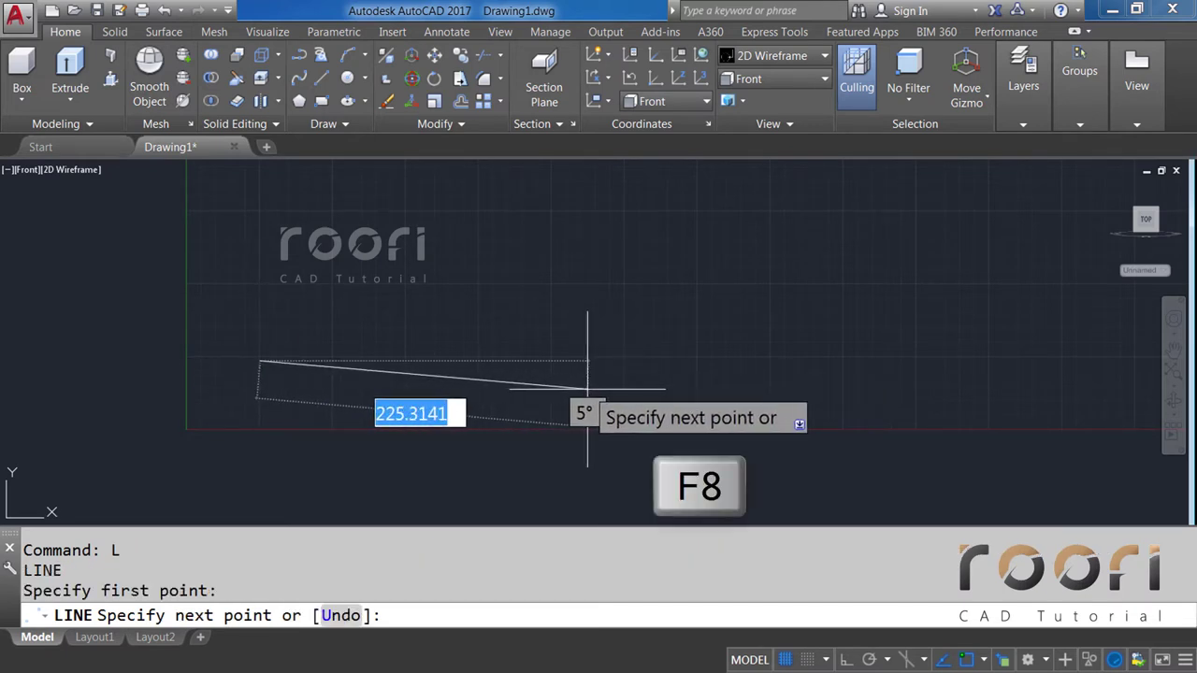
key(F8)
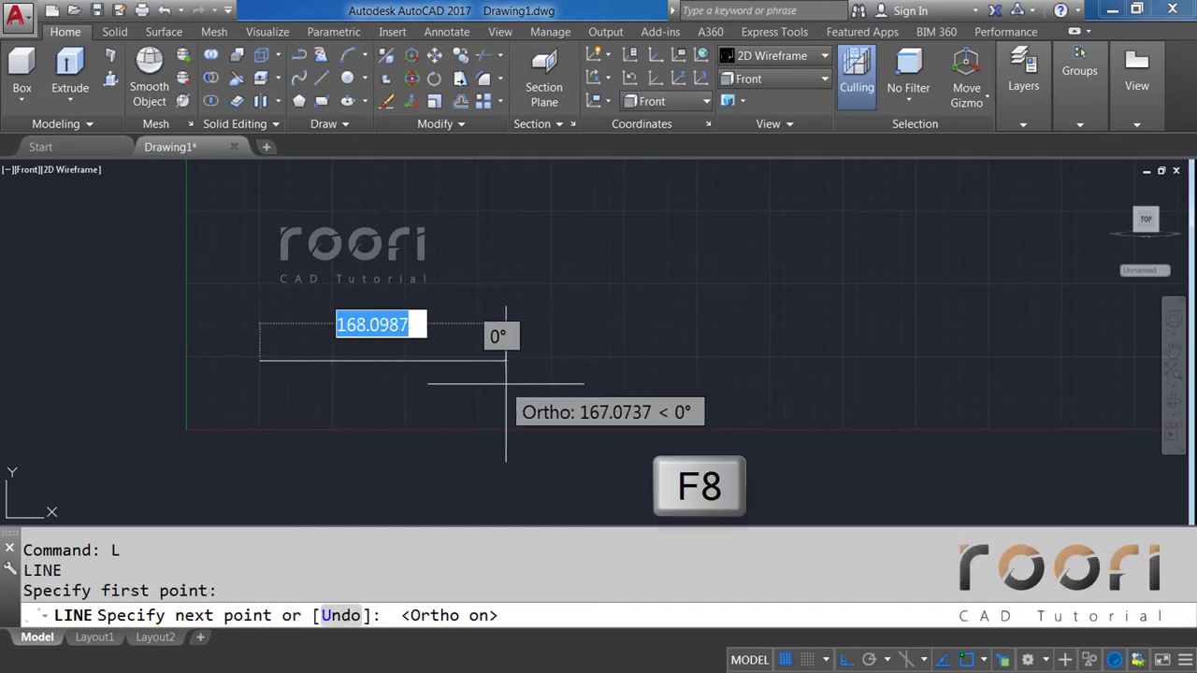
text(3)
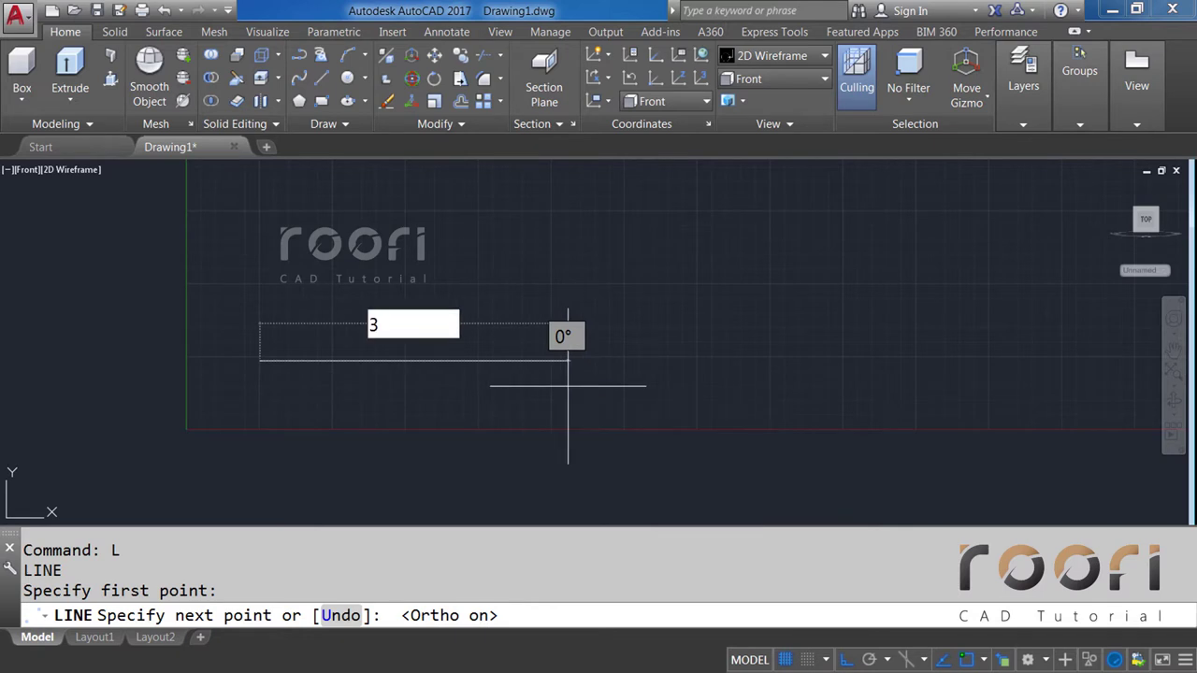
text(00)
key(Return)
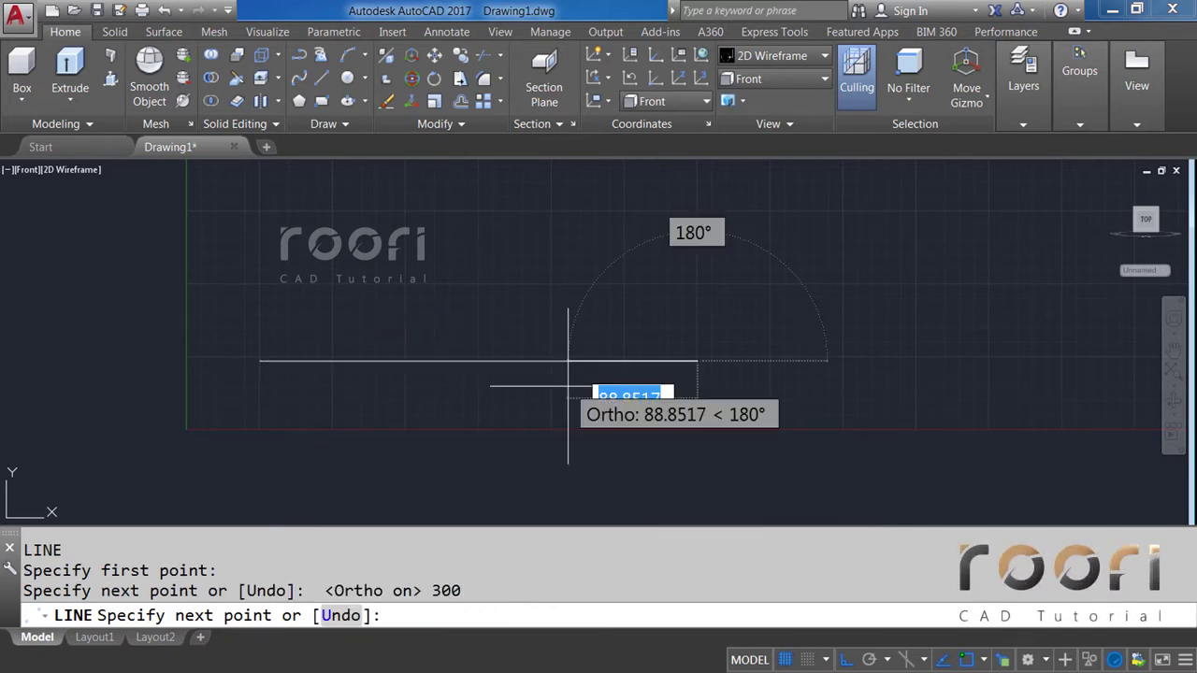
key(Return)
Draw a 98.7-long vertical line up from the base line's midpoint.
middle_drag(478, 298, 548, 366)
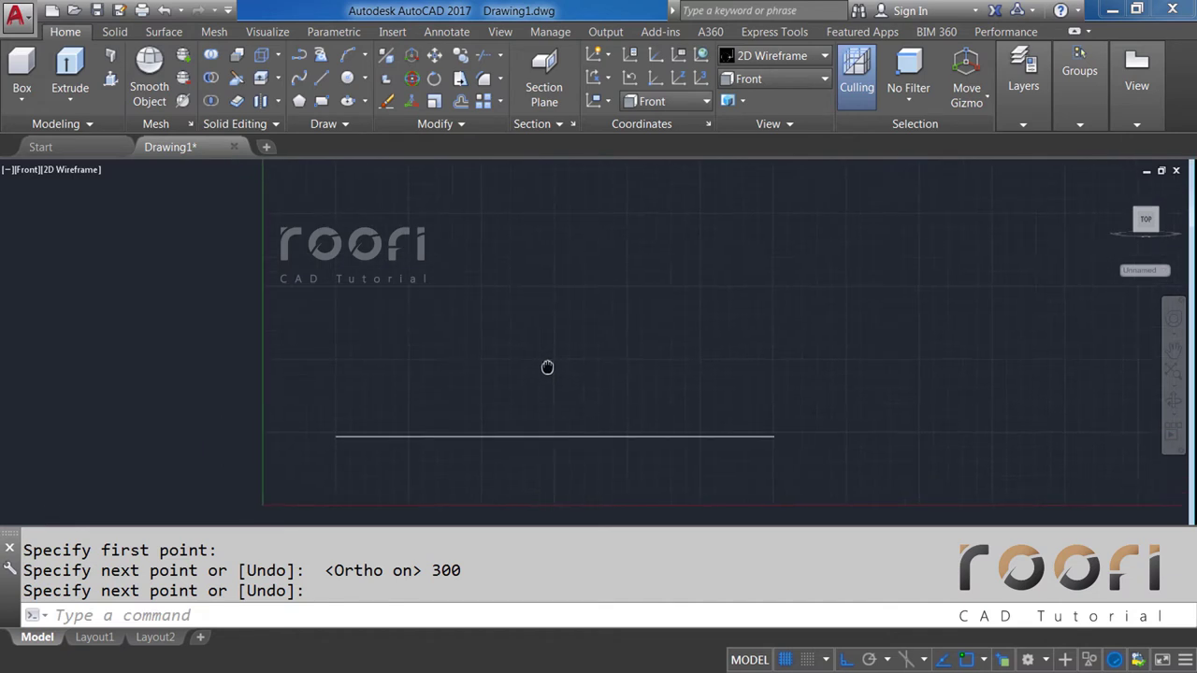
text(L)
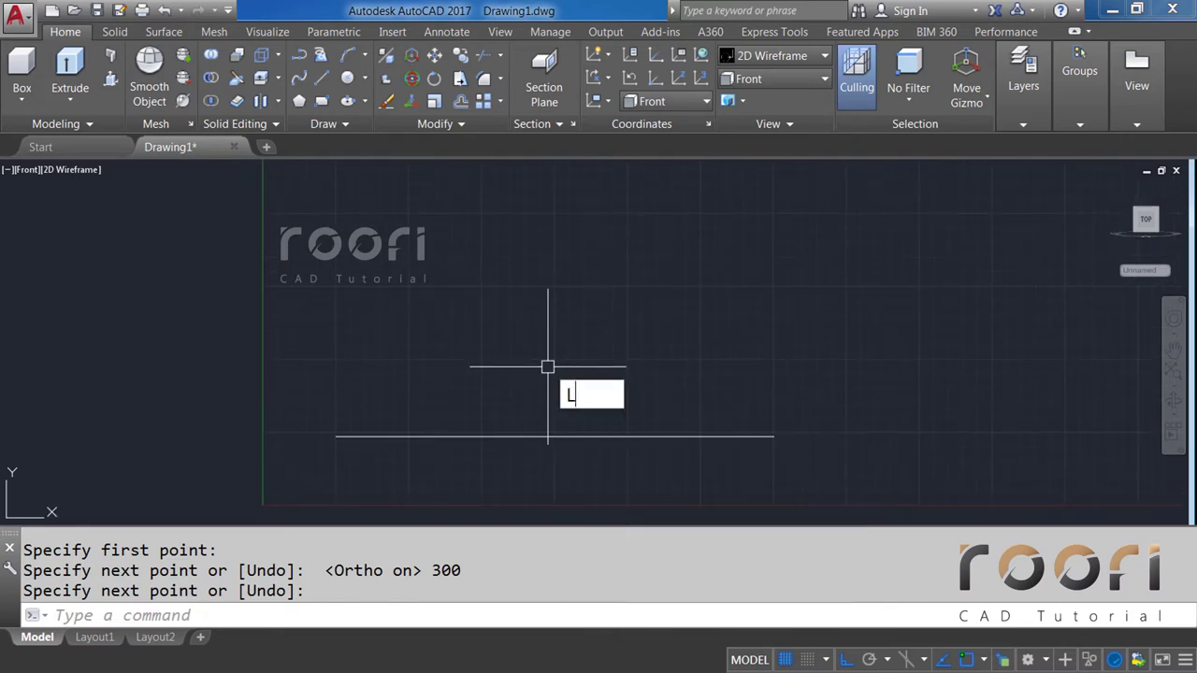
key(Return)
click(555, 436)
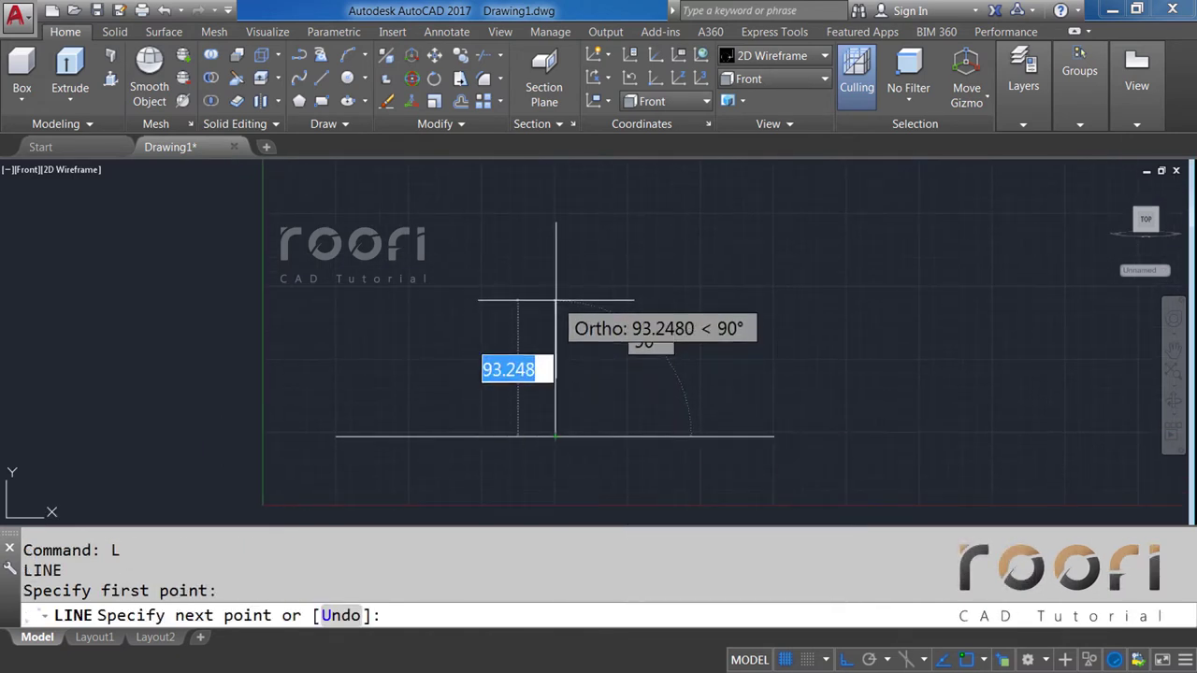
text(98.7)
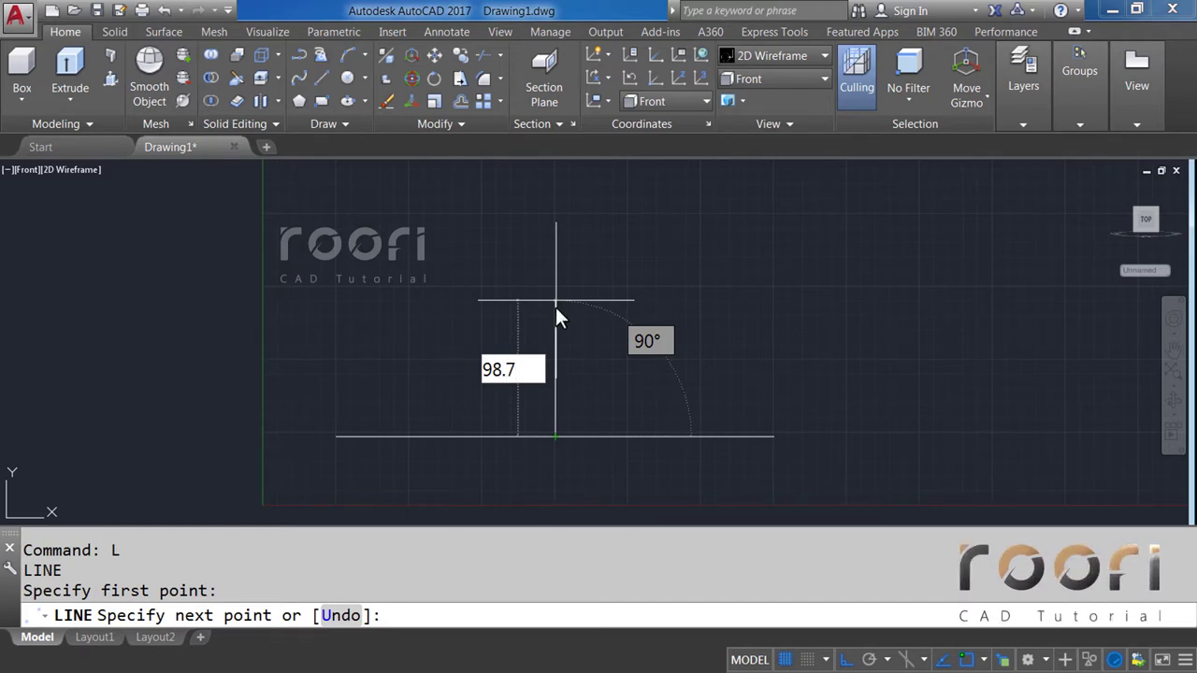
key(Return)
key(Return)
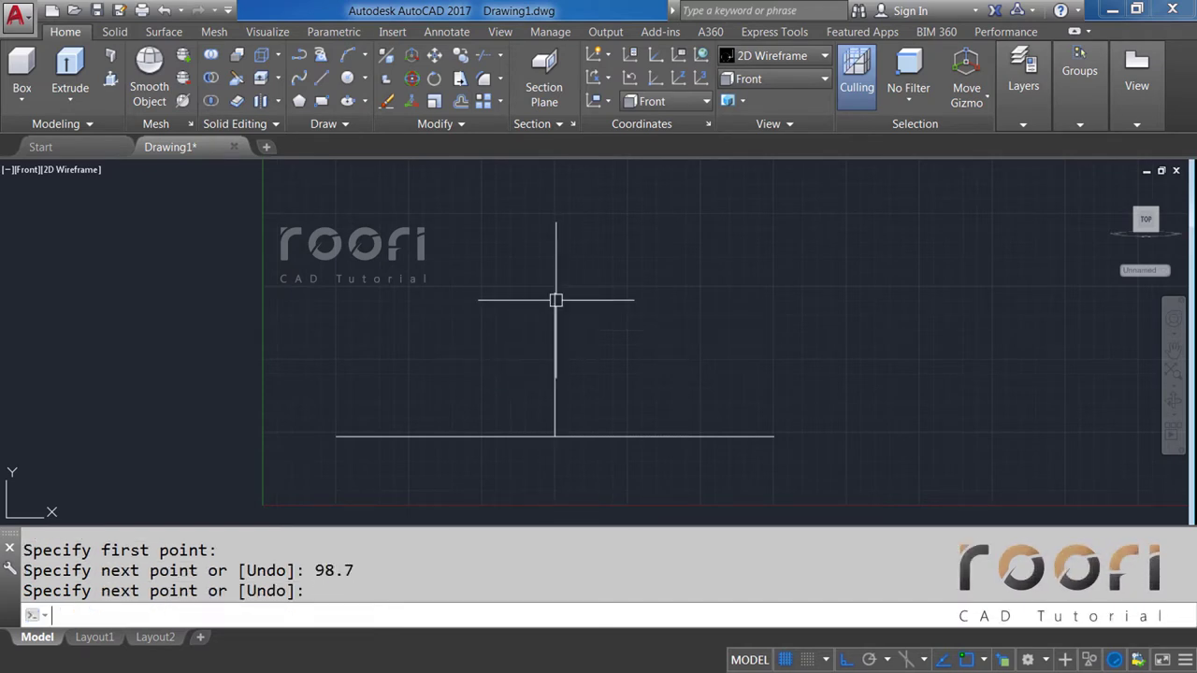
Draw a short horizontal line above the vertical line.
scroll(516, 360, up, 2)
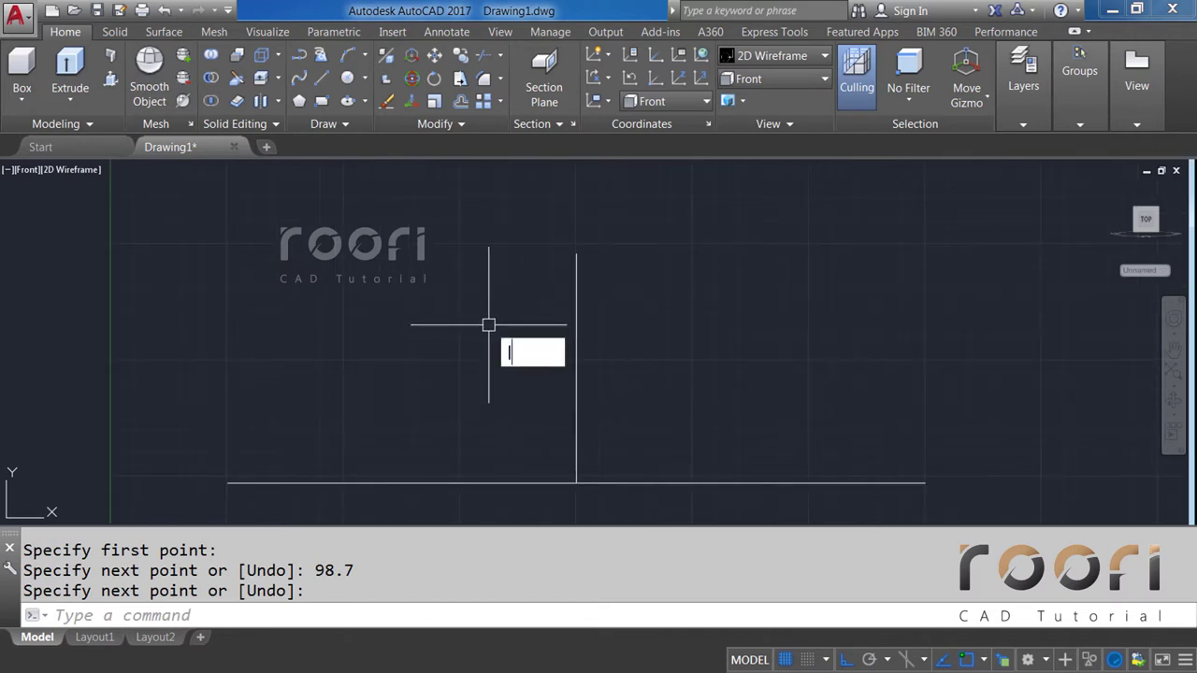
text(L)
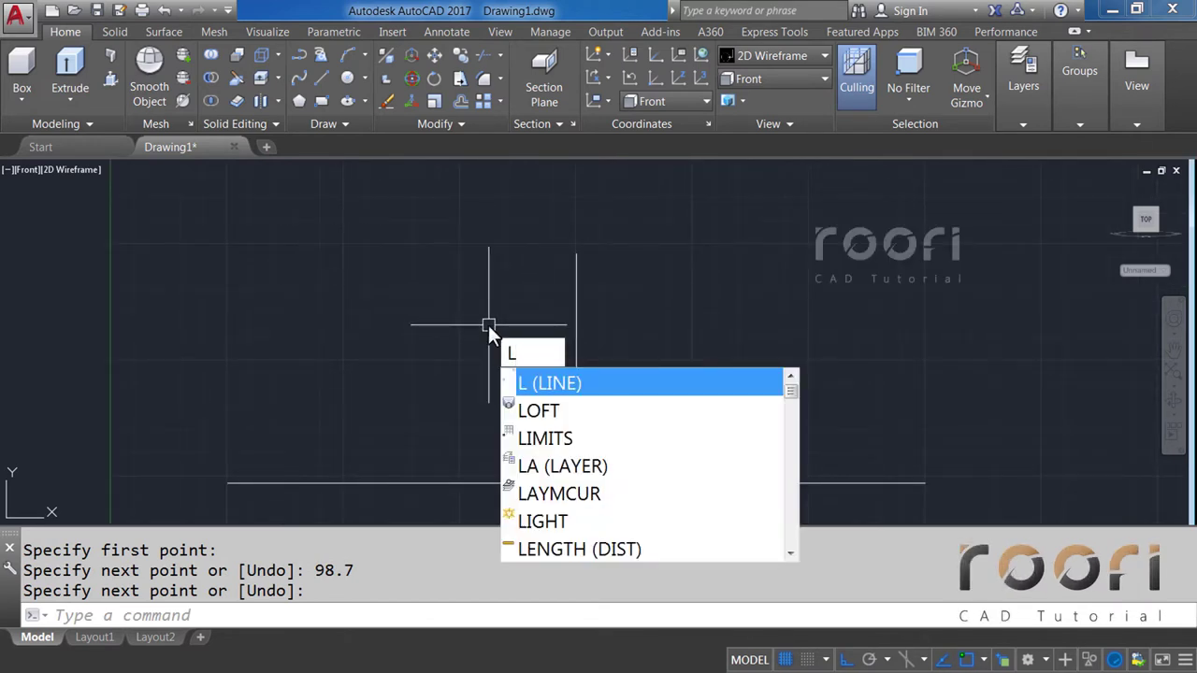
key(Return)
click(366, 233)
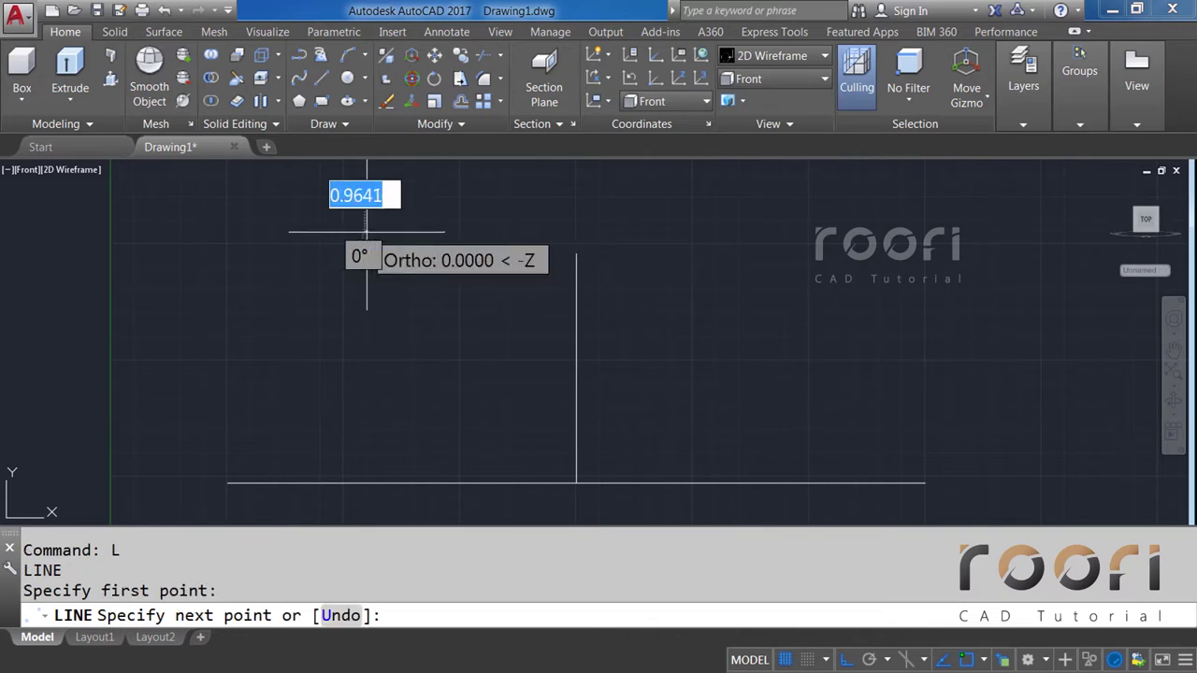
click(478, 232)
key(Return)
text(M)
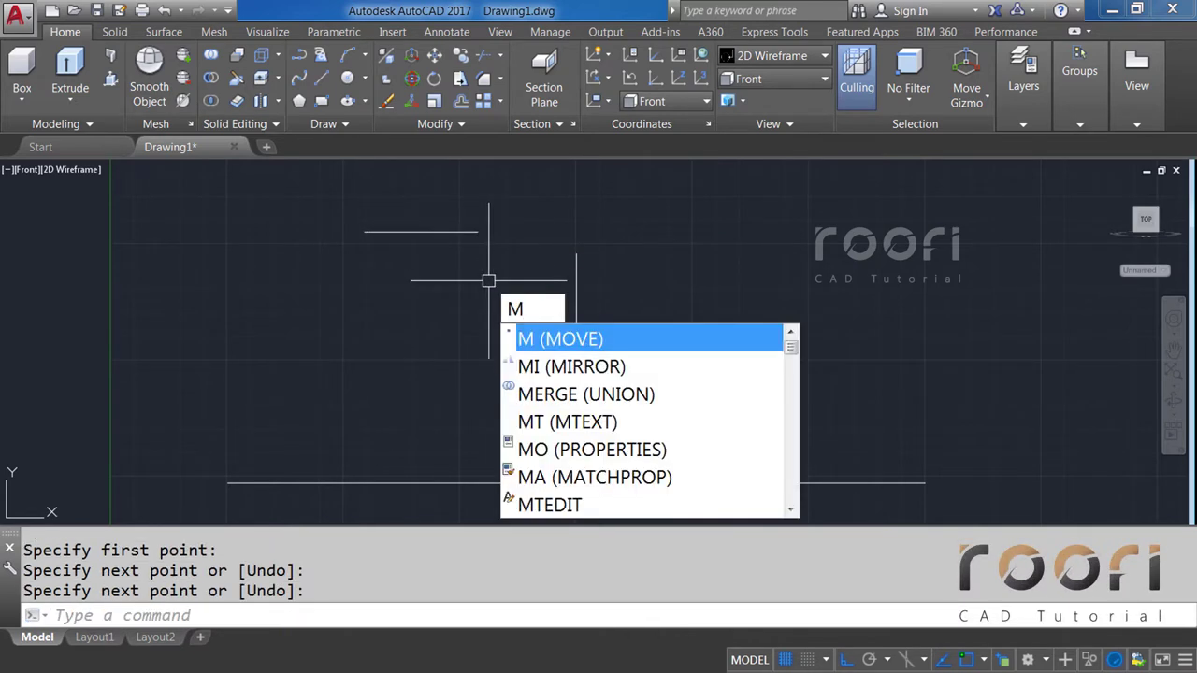
Move the short line by its midpoint onto the vertical line's top to form a T.
key(Return)
click(467, 232)
key(Return)
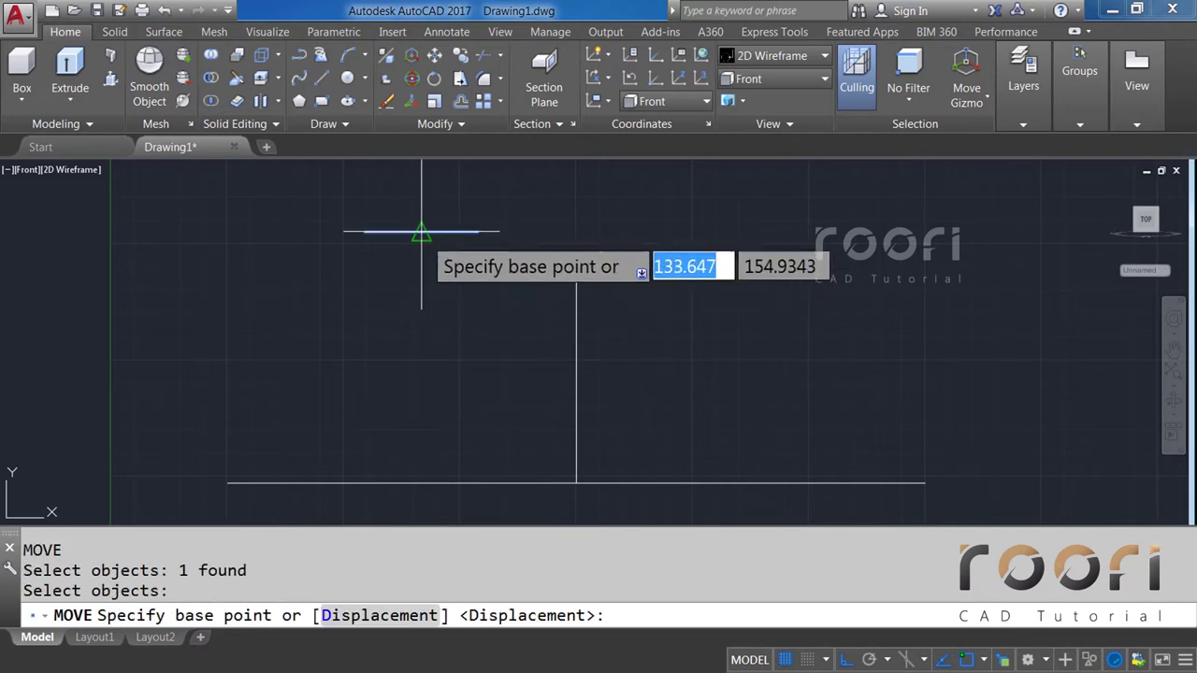
click(421, 232)
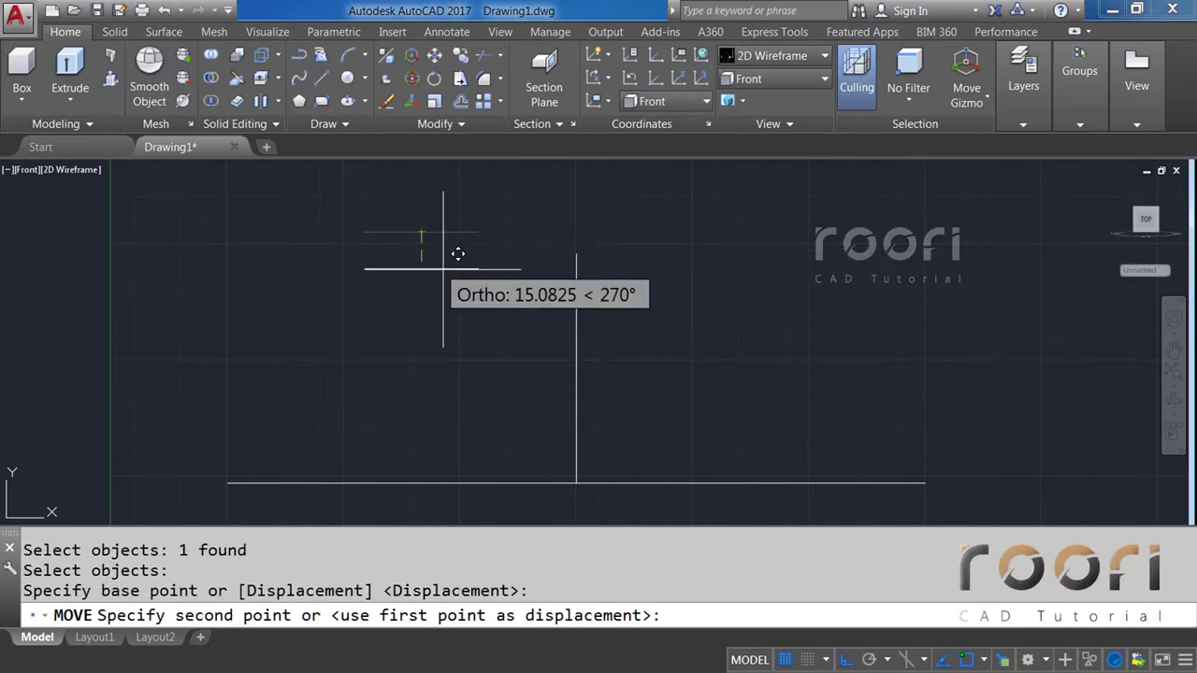
click(576, 253)
middle_drag(520, 365, 532, 344)
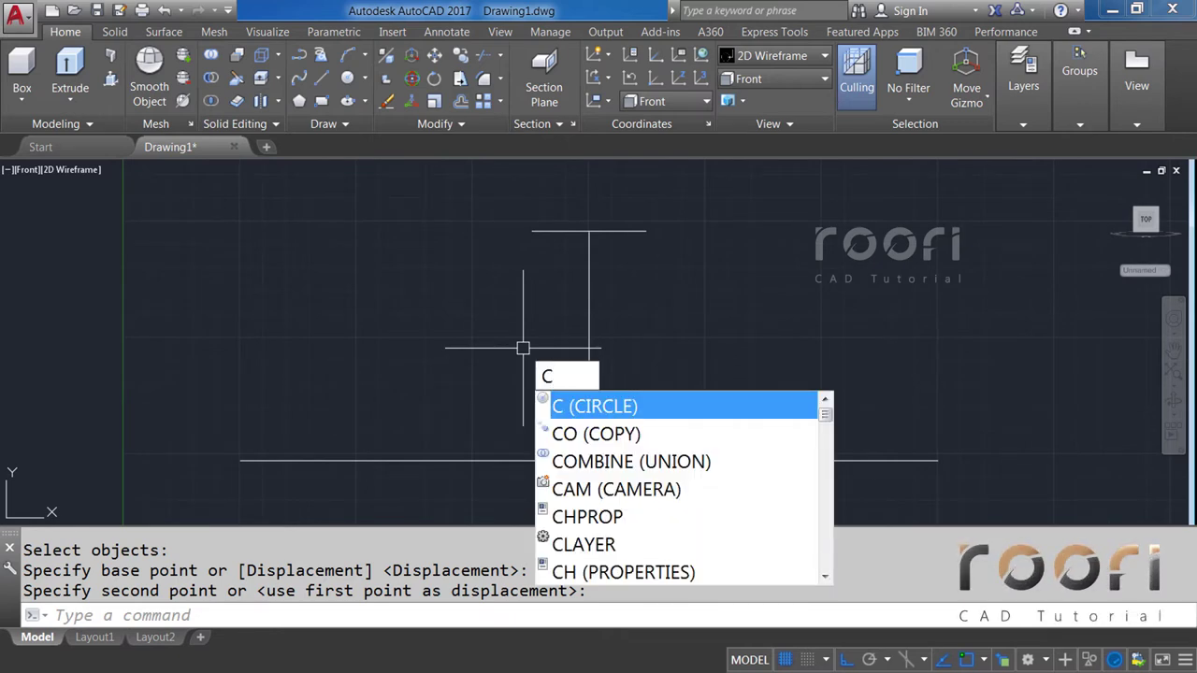
Draw a circle of diameter 130 left of the vertical line.
key(Escape)
text(C)
key(Return)
click(333, 286)
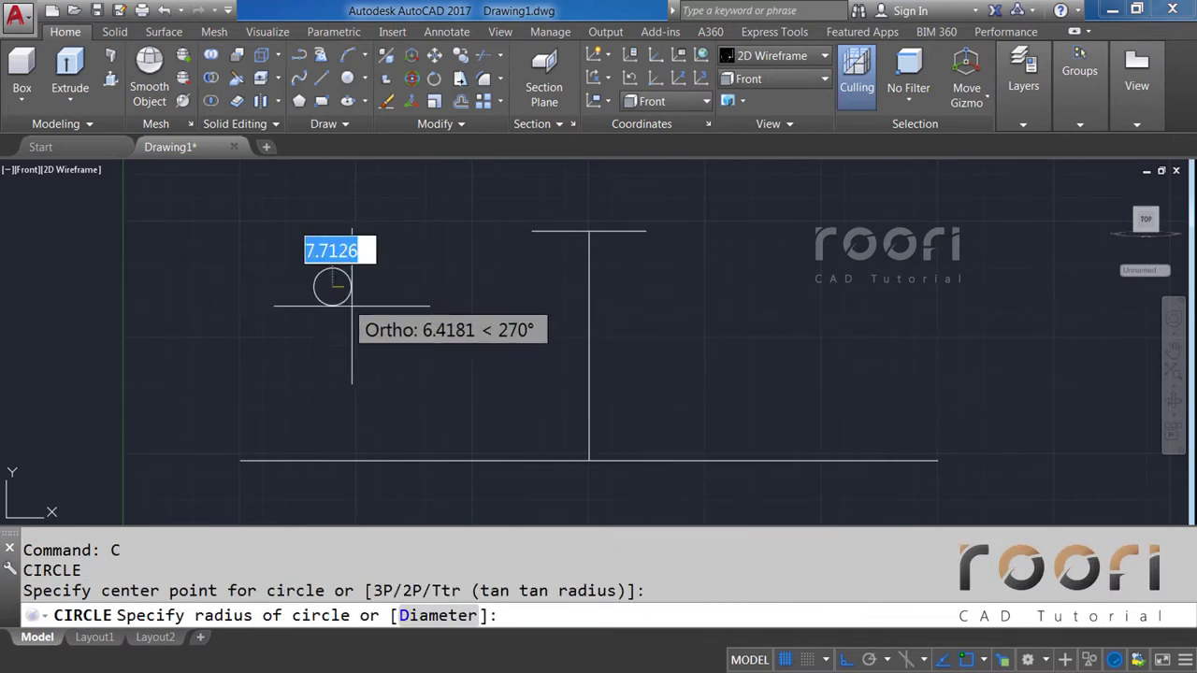
text(D)
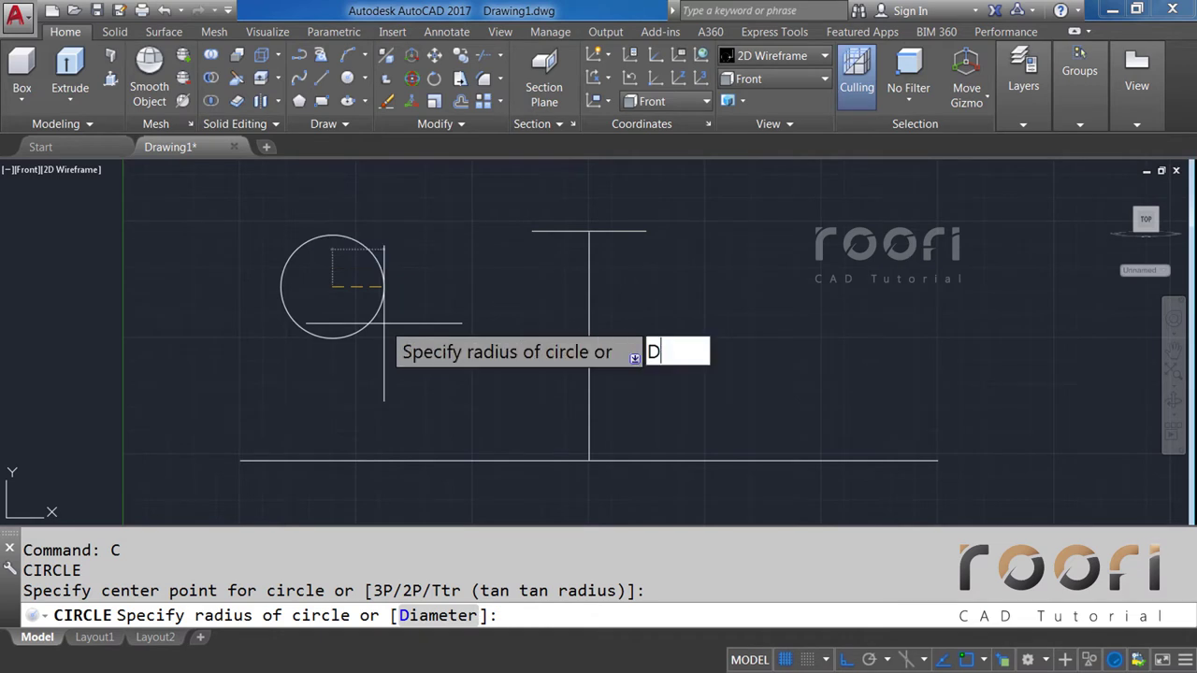
key(Return)
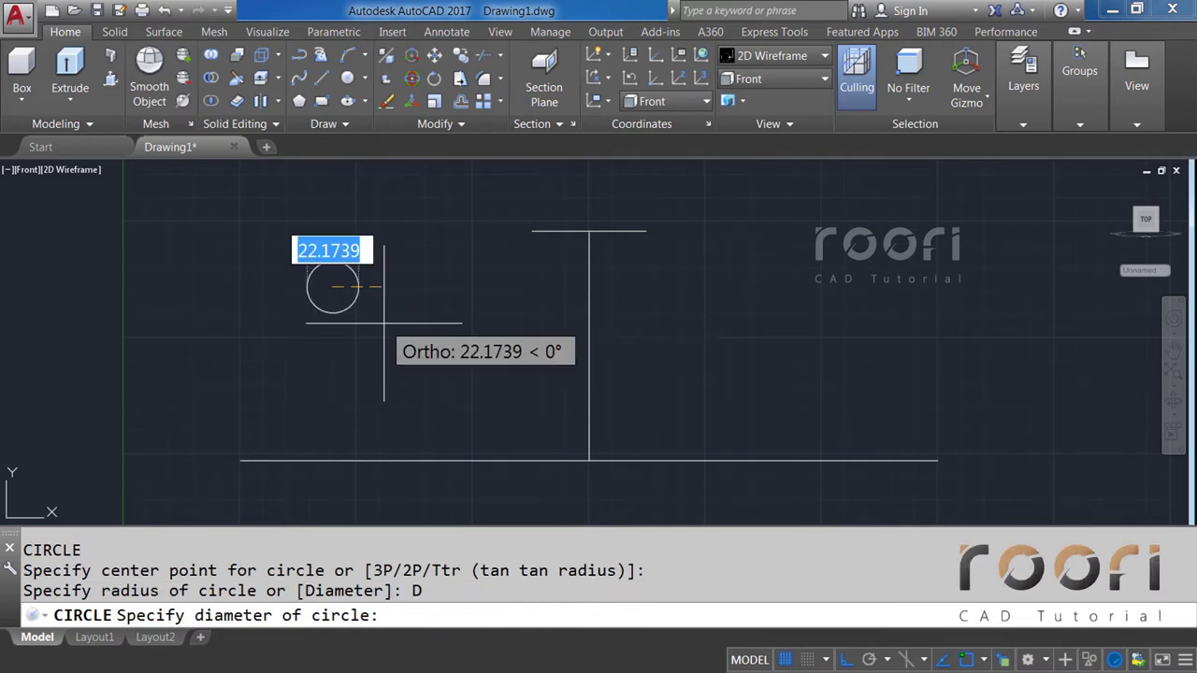
text(130)
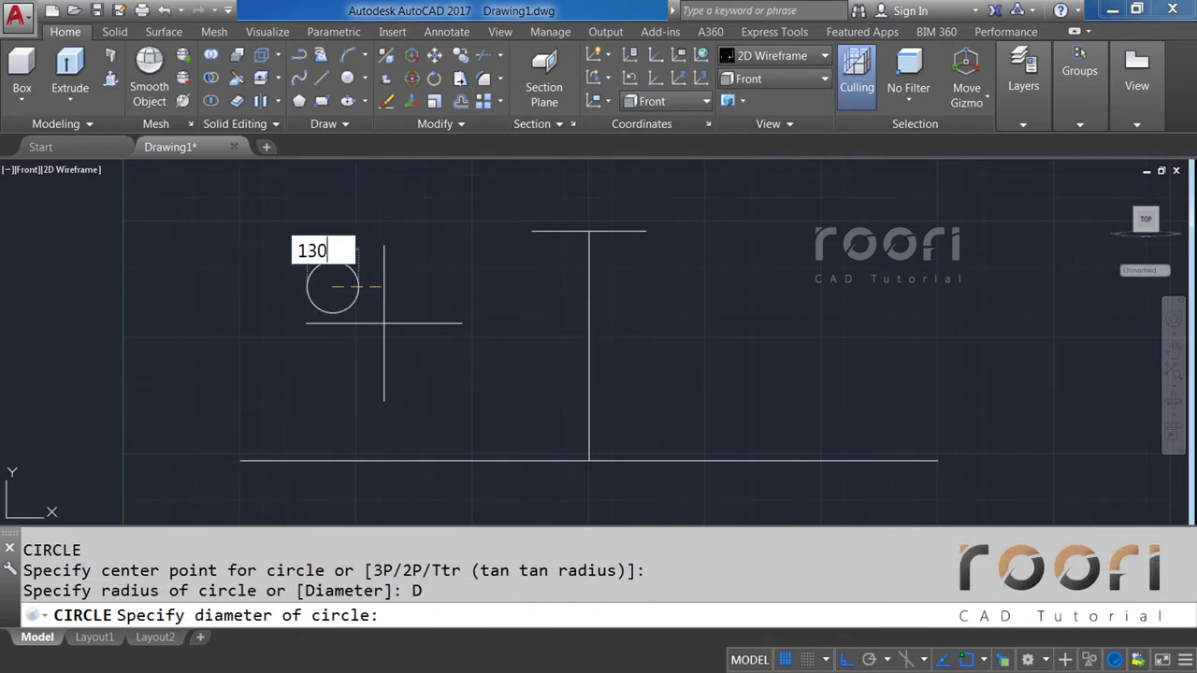
key(Return)
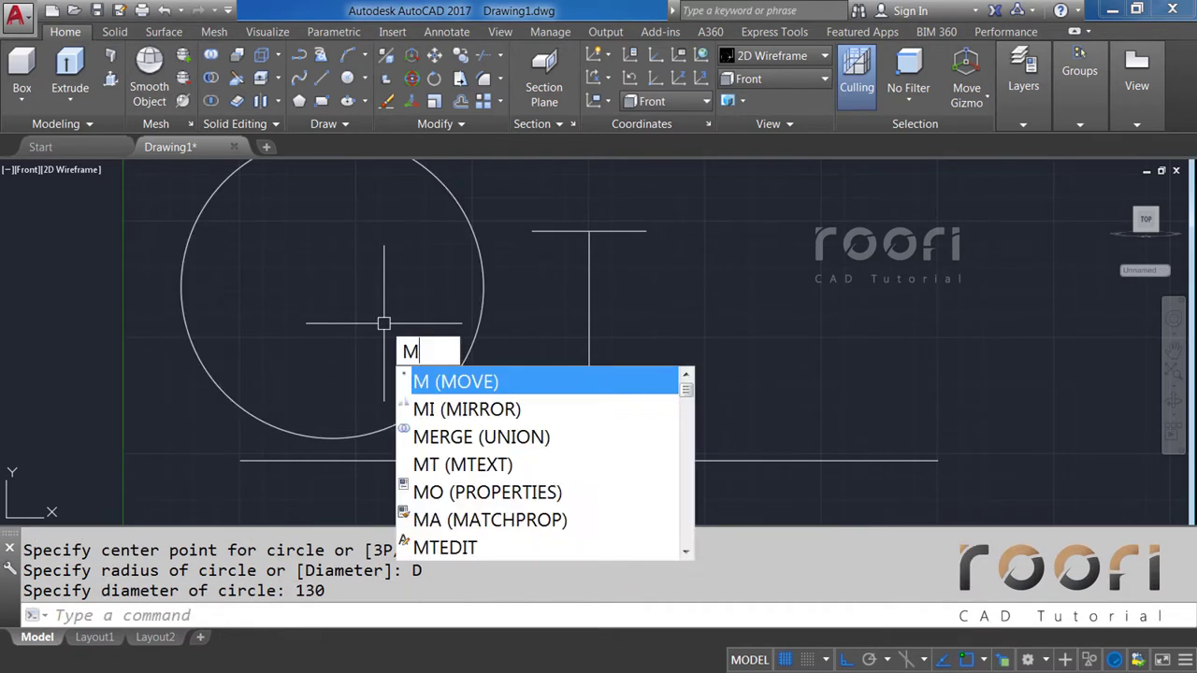
Move the 130 circle from its left quadrant to the base line's left endpoint.
key(Return)
click(266, 417)
key(Return)
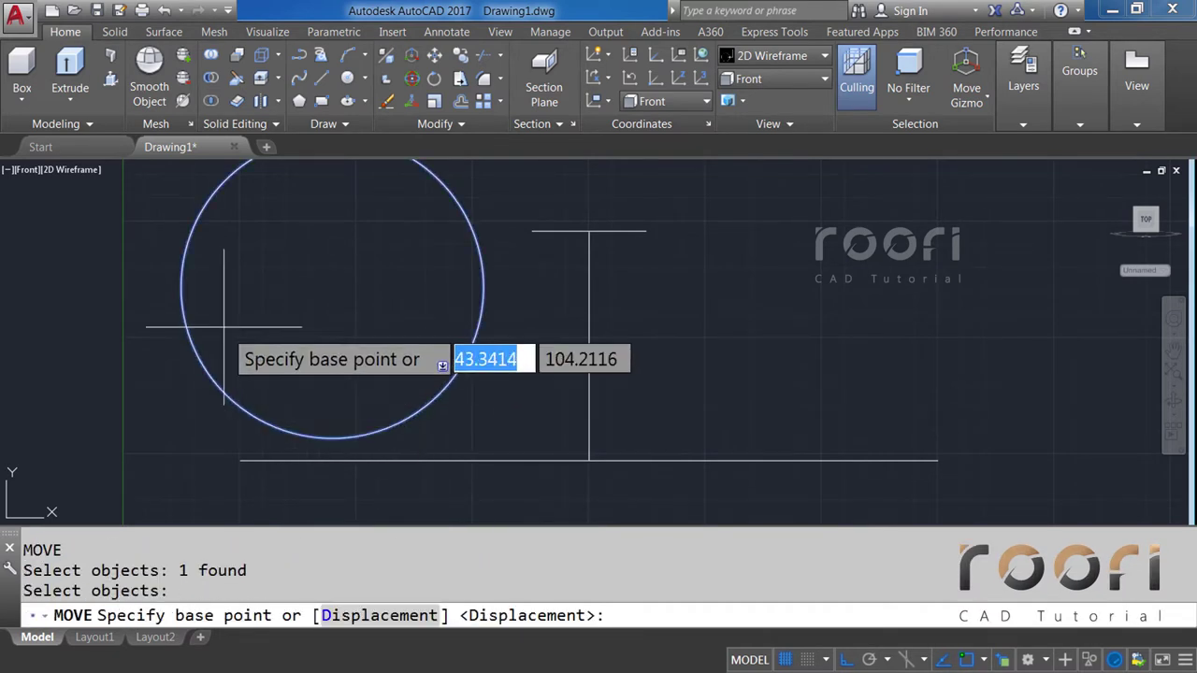
click(181, 287)
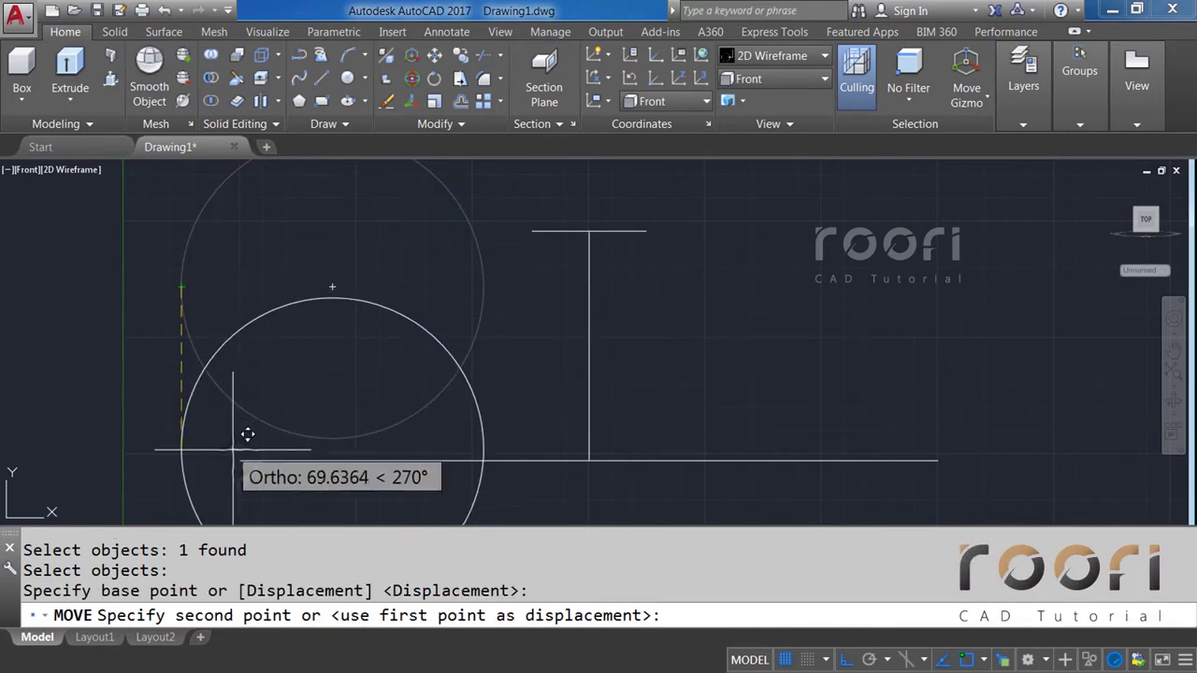
click(239, 460)
middle_drag(633, 470, 601, 344)
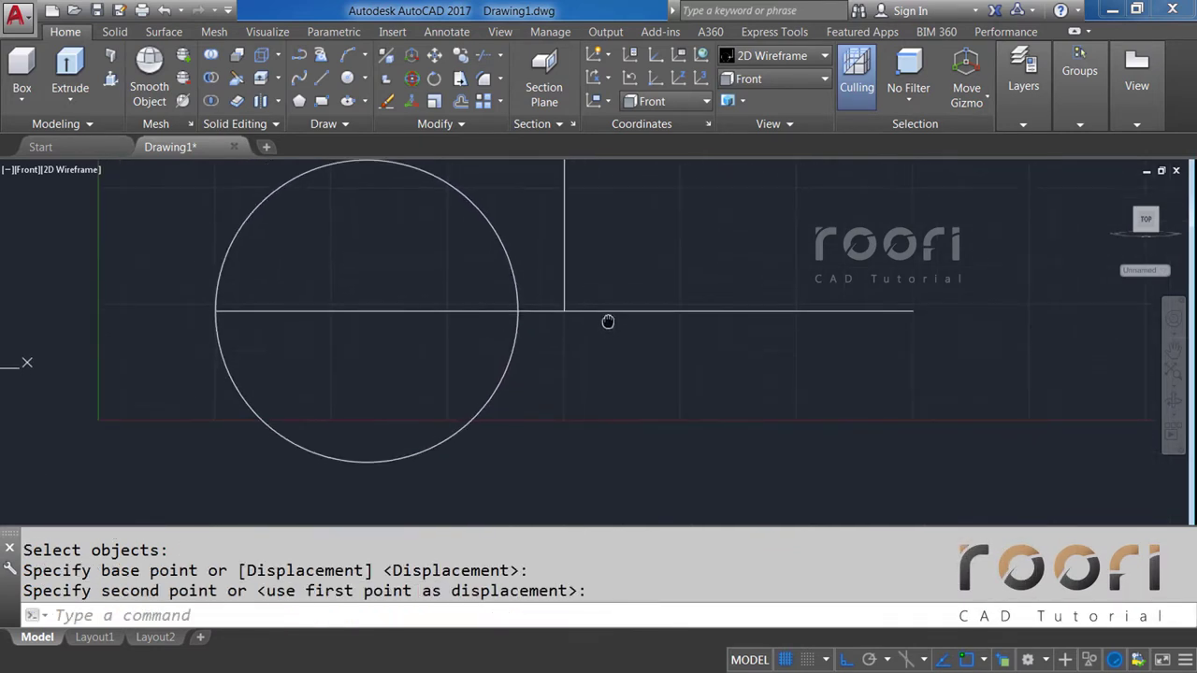
Mirror the circle about the vertical line, keeping the original.
text(MIRROR)
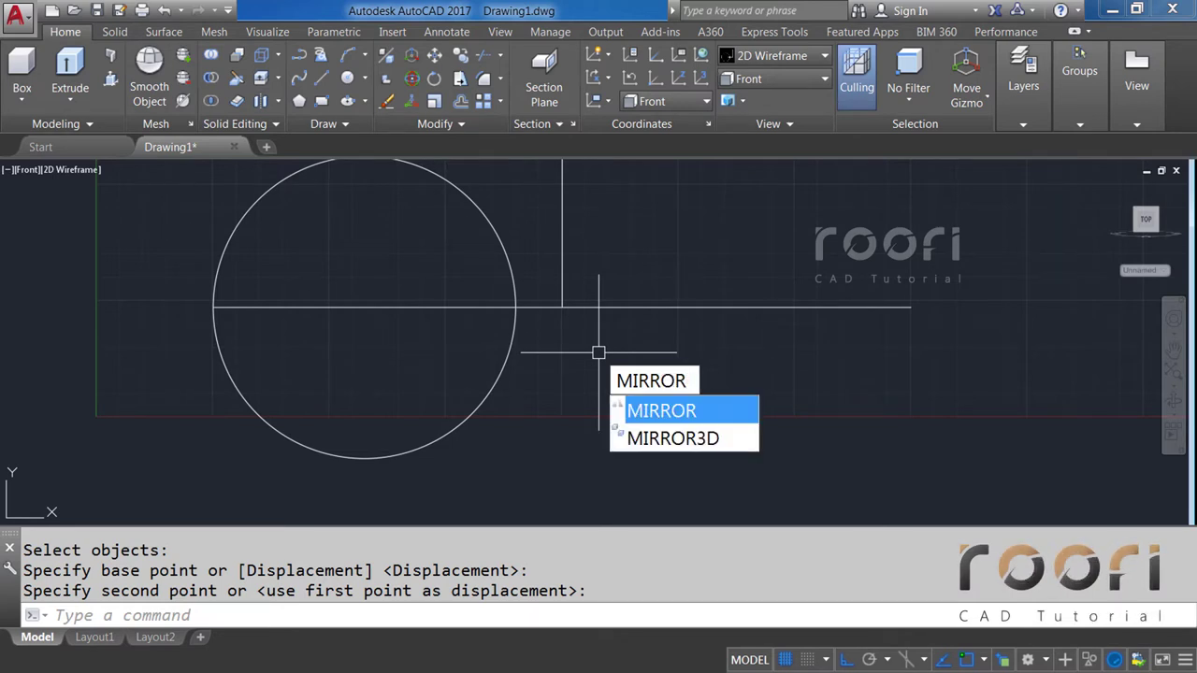
key(Return)
click(507, 361)
key(Return)
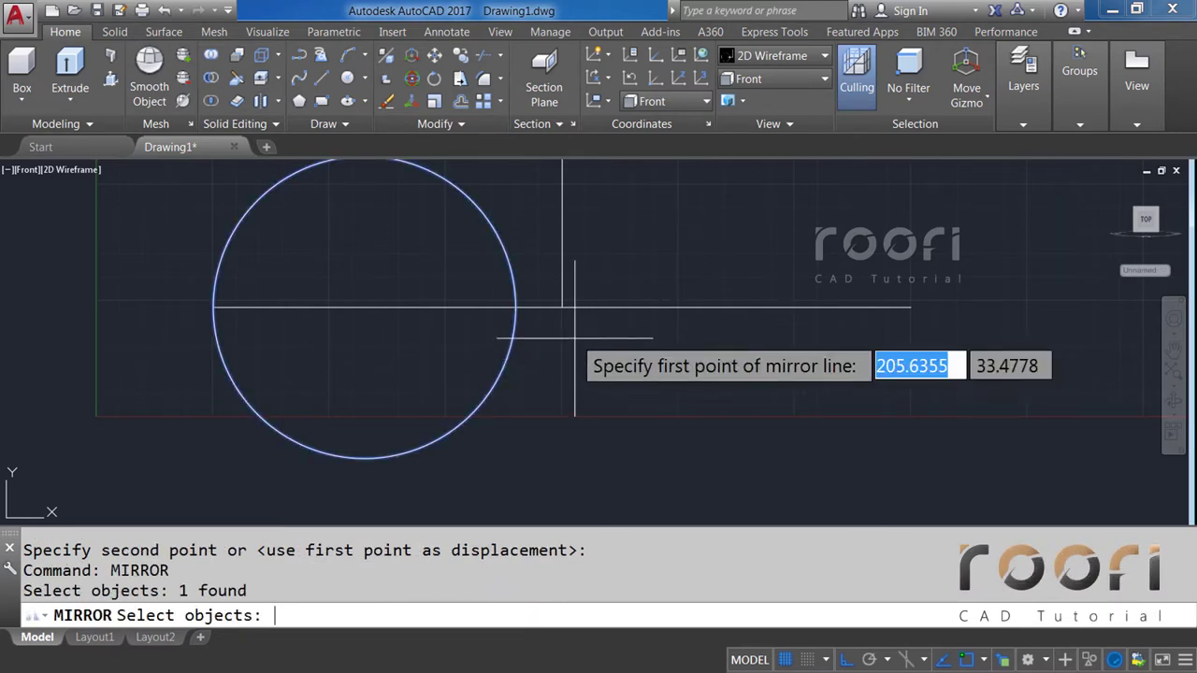
click(561, 307)
click(560, 376)
key(Return)
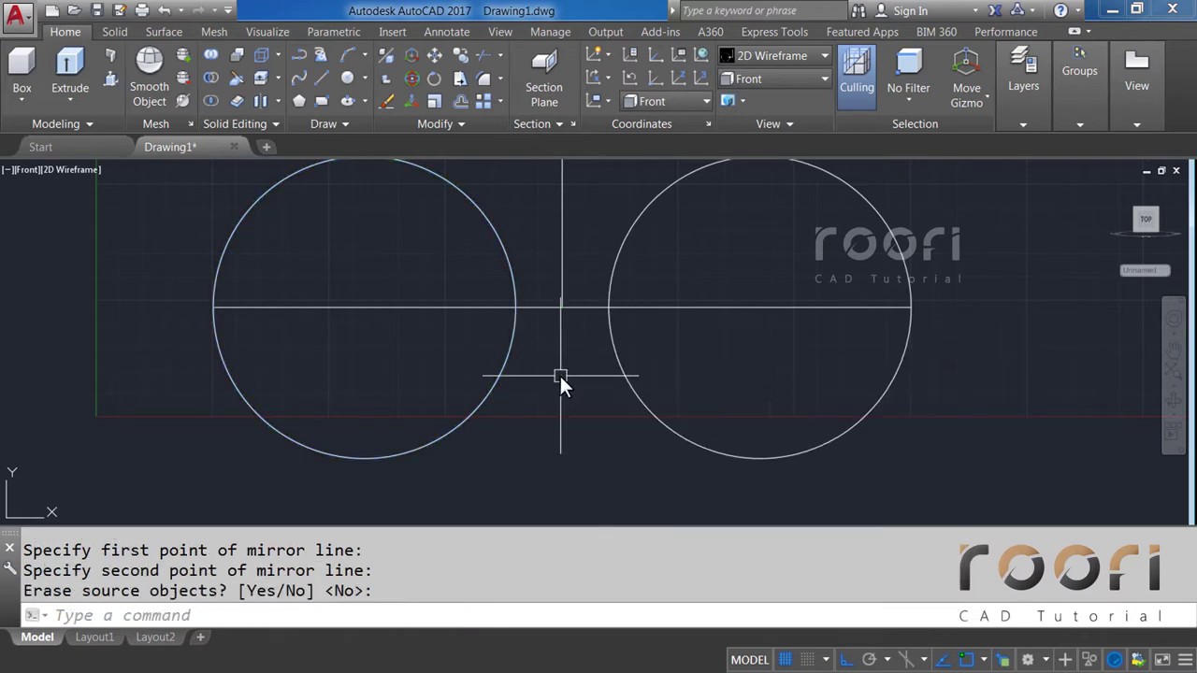
mouse_move(534, 193)
middle_down()
mouse_move(508, 299)
mouse_move(518, 304)
middle_up()
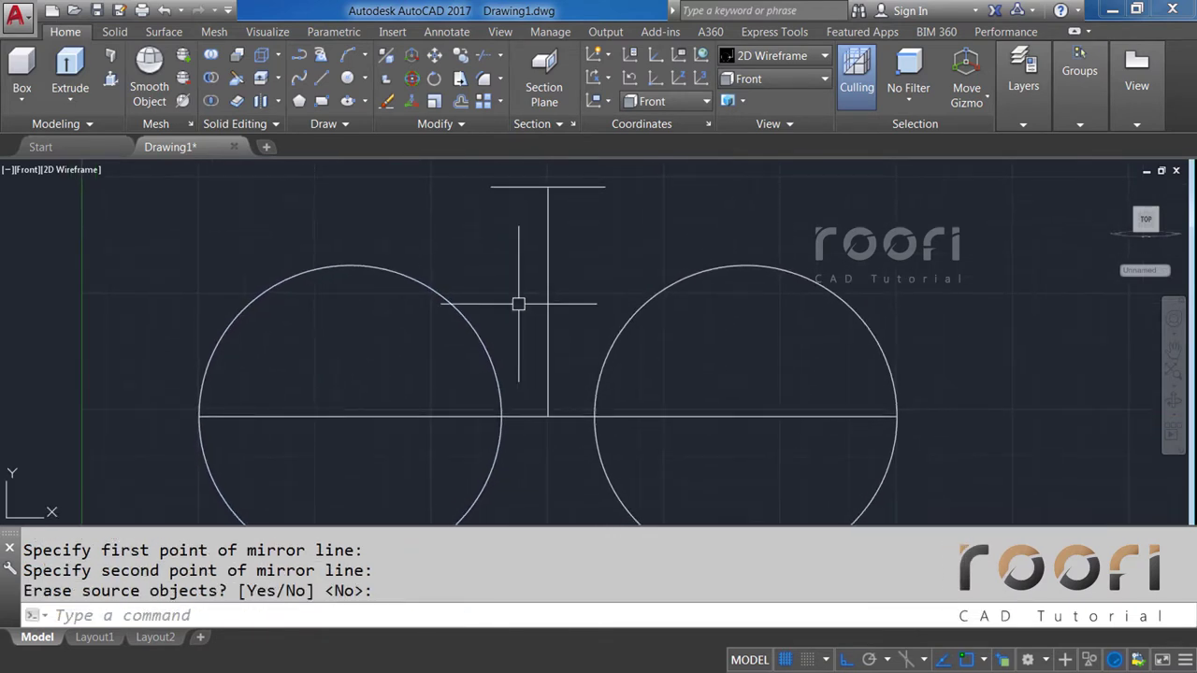
Draw a Tan, Tan, Tan circle touching the left circle, top line and right circle.
click(363, 77)
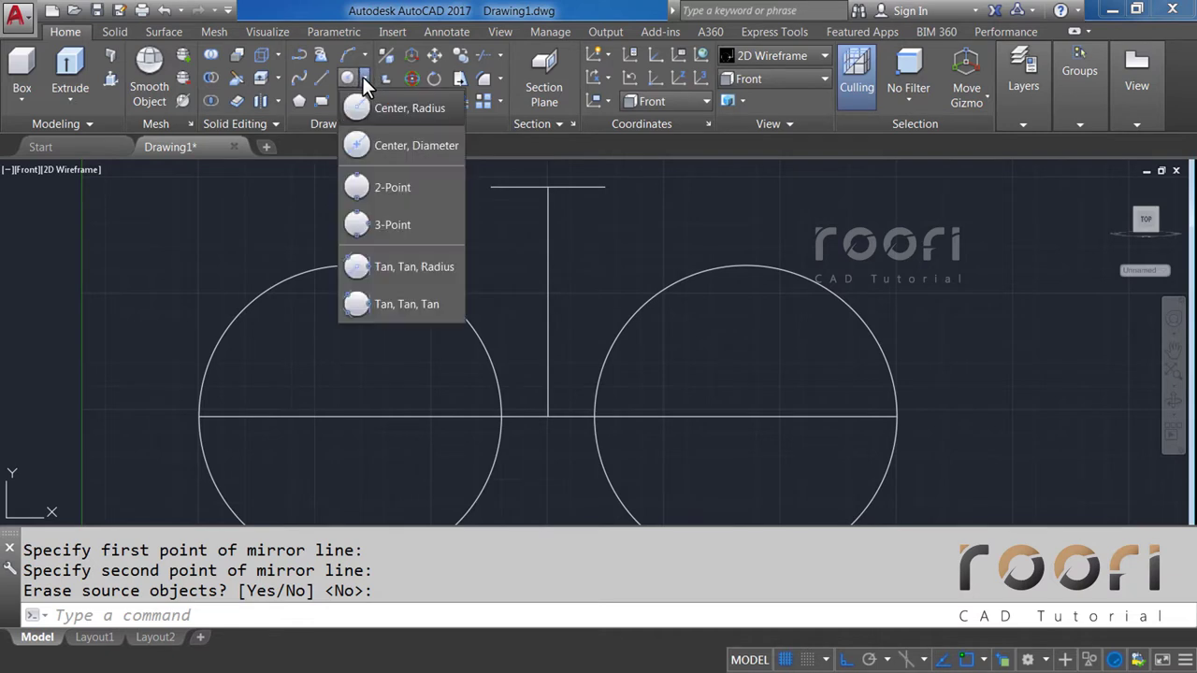
click(402, 304)
click(200, 397)
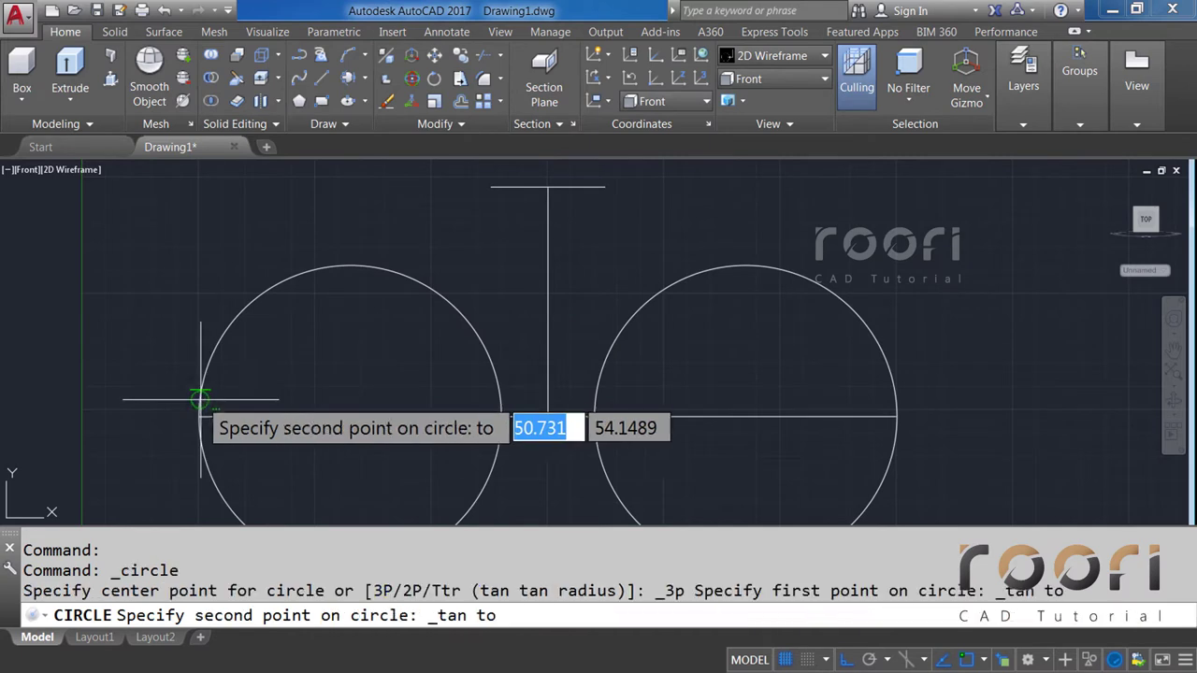
click(524, 192)
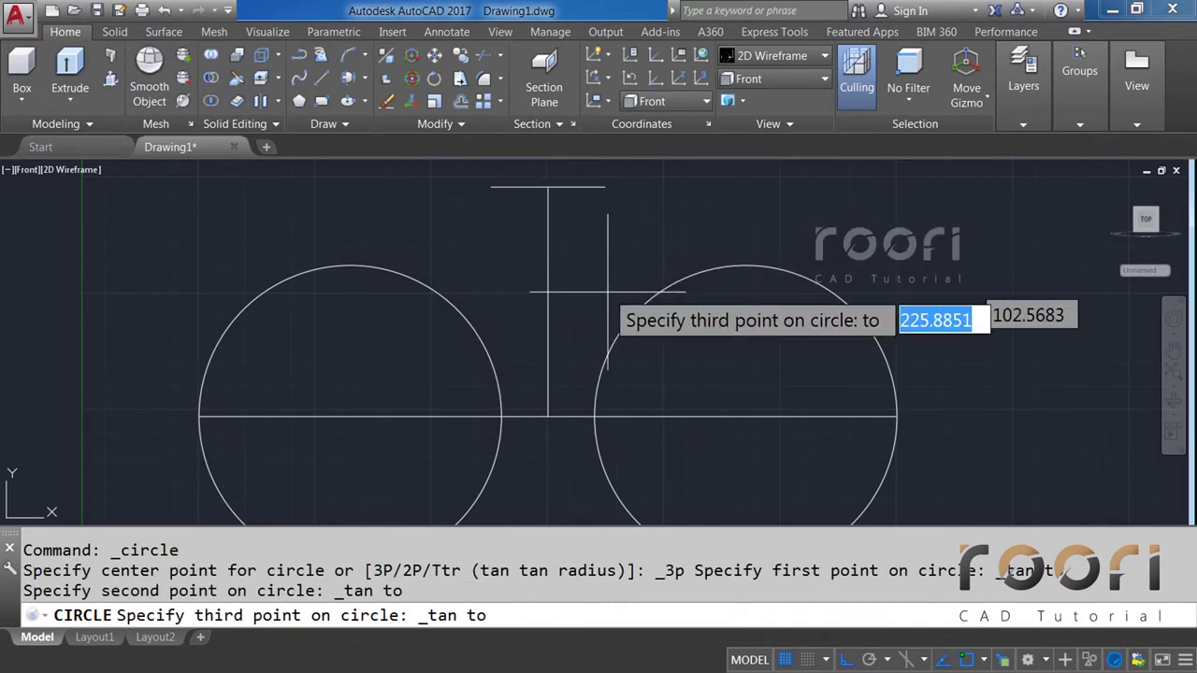
click(886, 391)
scroll(726, 268, down, 3)
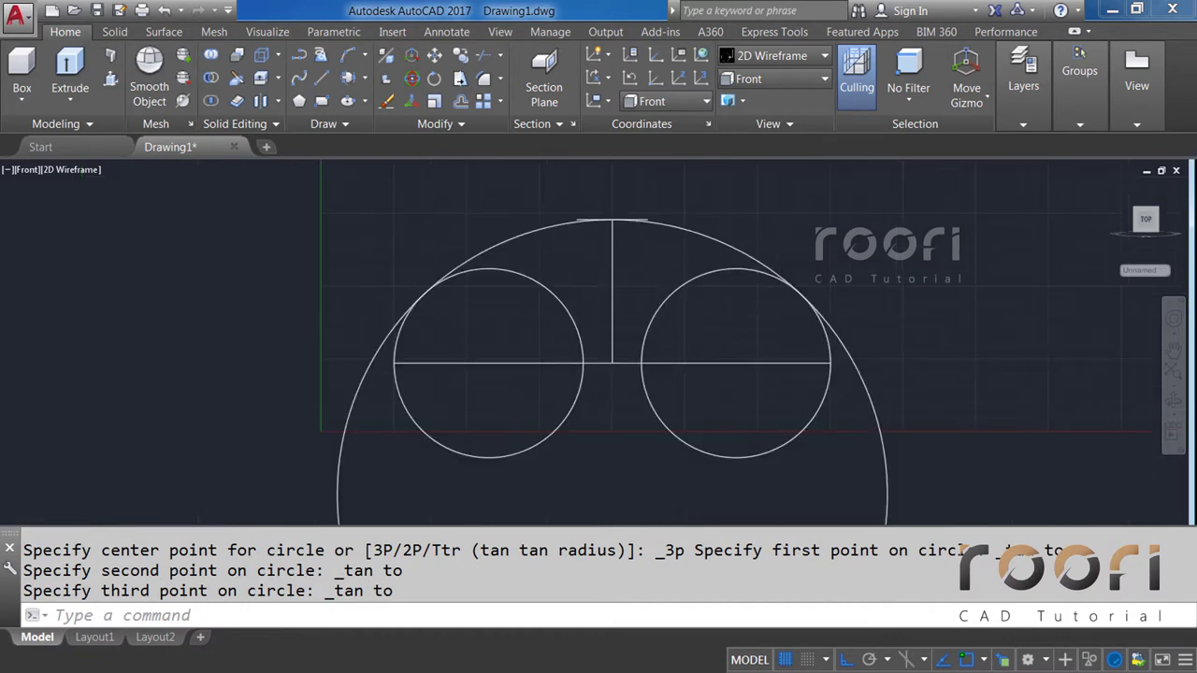
scroll(646, 340, down, 1)
middle_drag(646, 340, 617, 276)
text(TR)
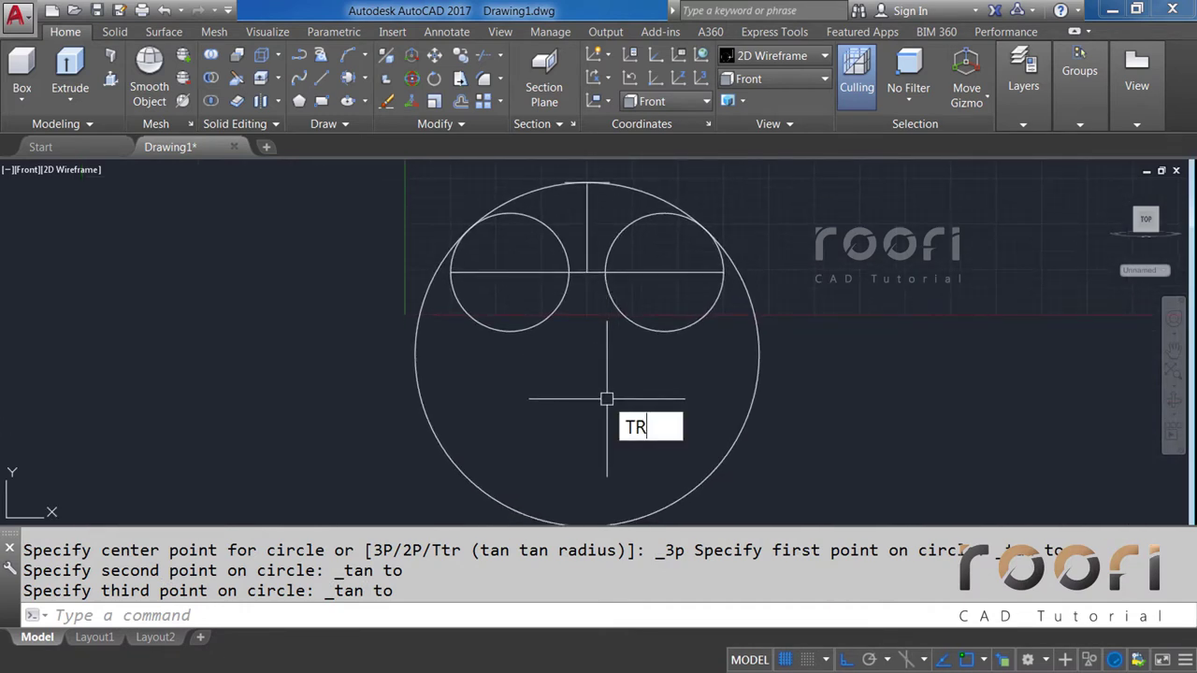
Trim away the circles' lower halves and the two small inner arcs.
key(Return)
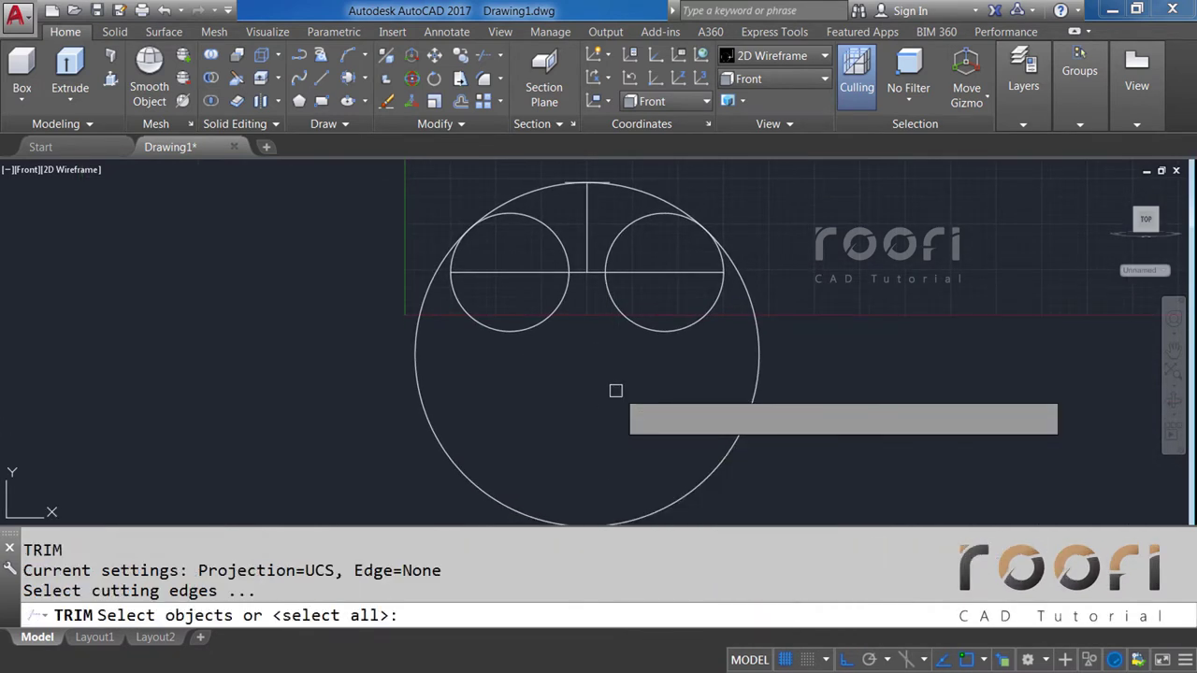
key(Return)
mouse_move(802, 346)
mouse_down()
mouse_move(720, 354)
mouse_move(521, 313)
mouse_up()
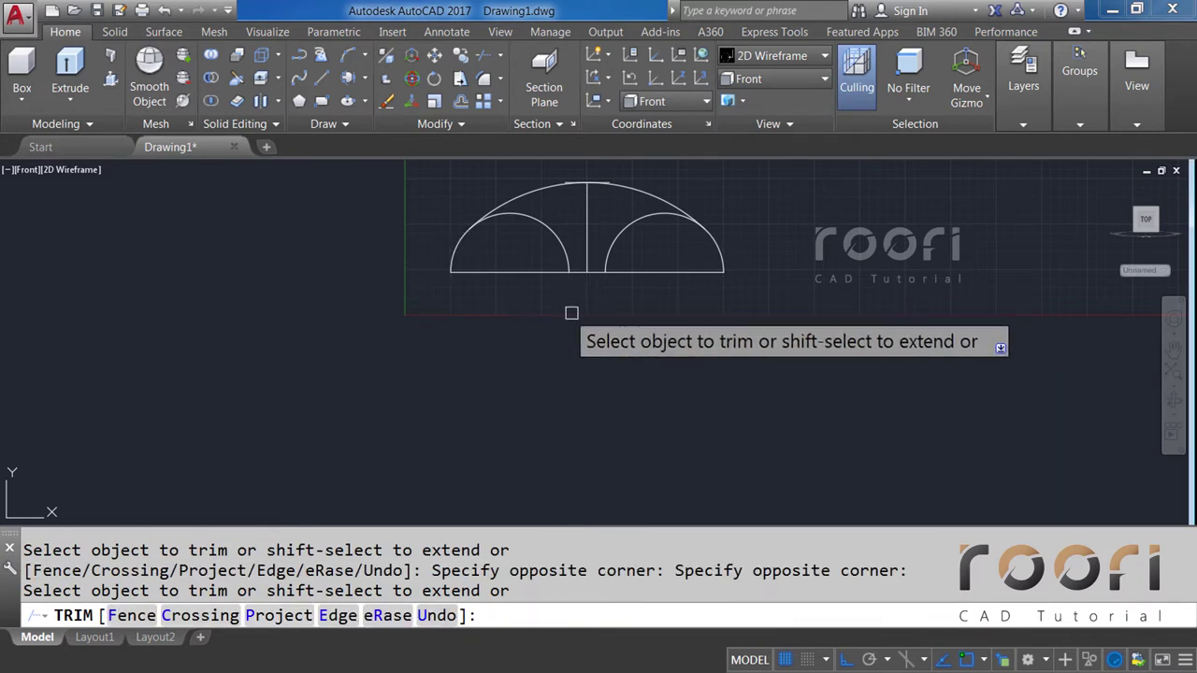
middle_drag(572, 313, 540, 428)
scroll(561, 374, up, 3)
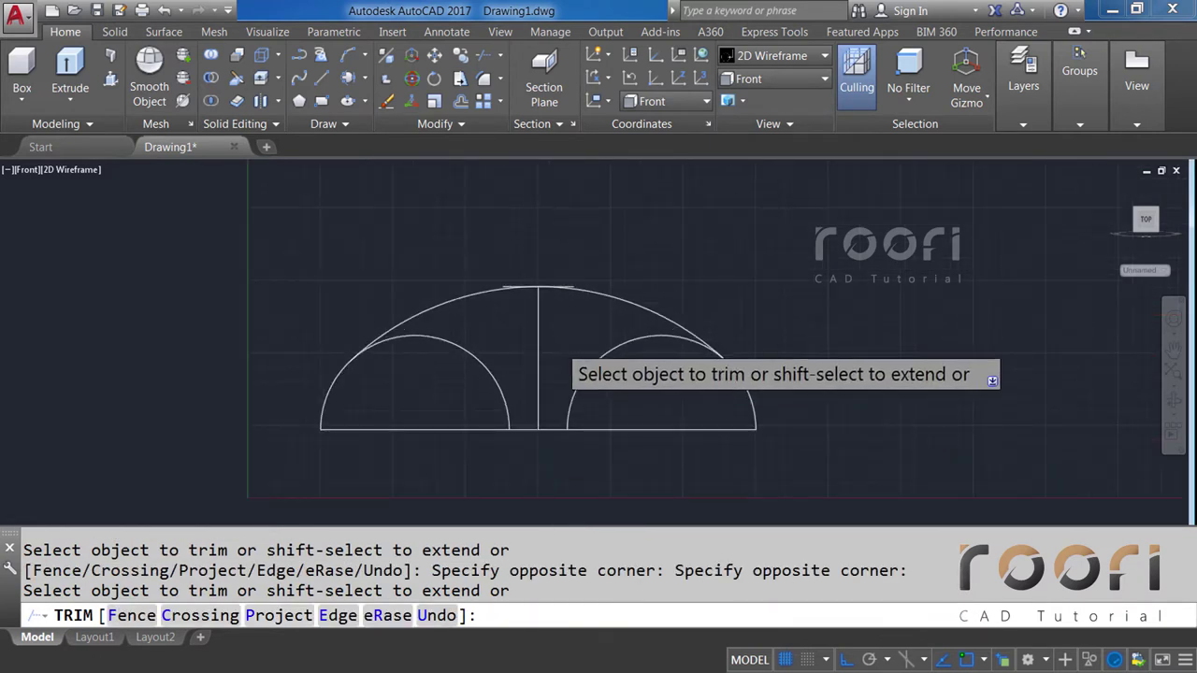
click(517, 374)
click(650, 337)
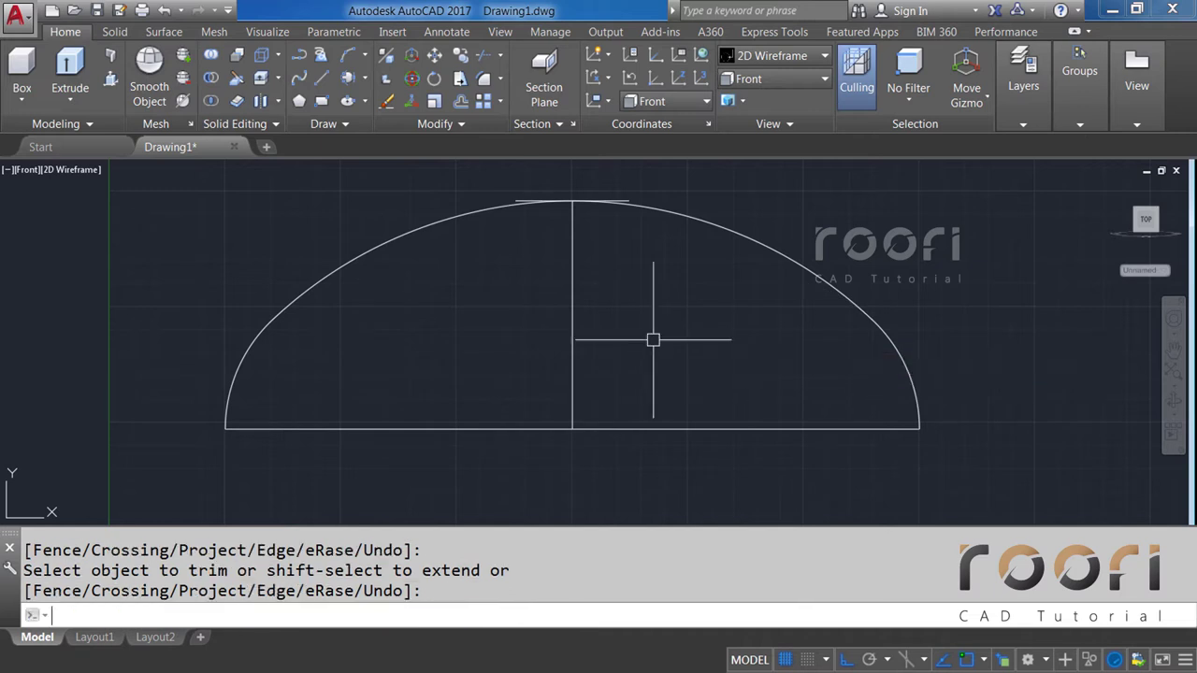
Erase the vertical and top lines, then check each remaining dome piece.
click(497, 183)
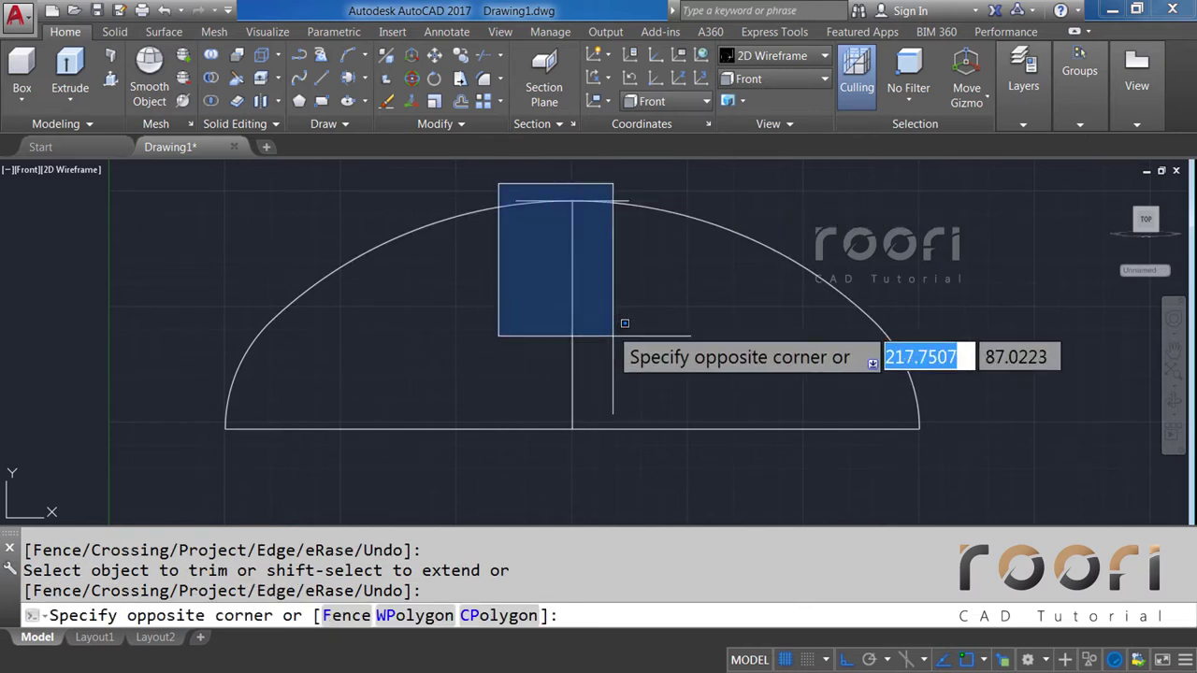
click(645, 459)
key(Delete)
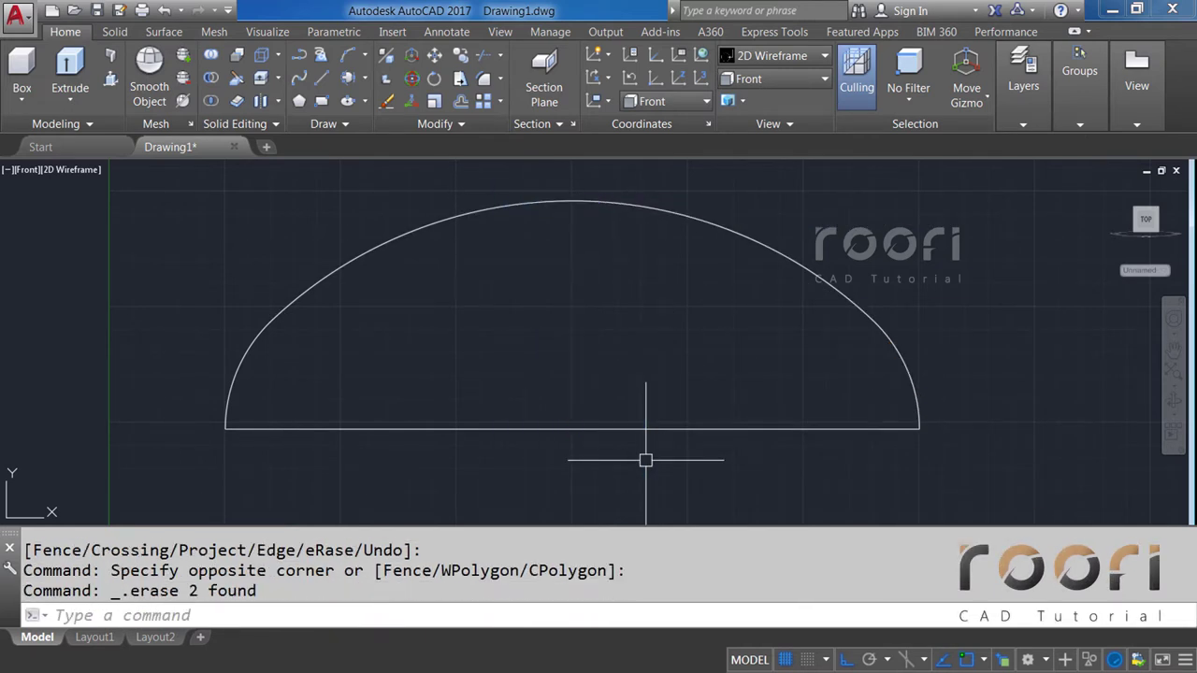
click(491, 207)
key(Escape)
click(248, 351)
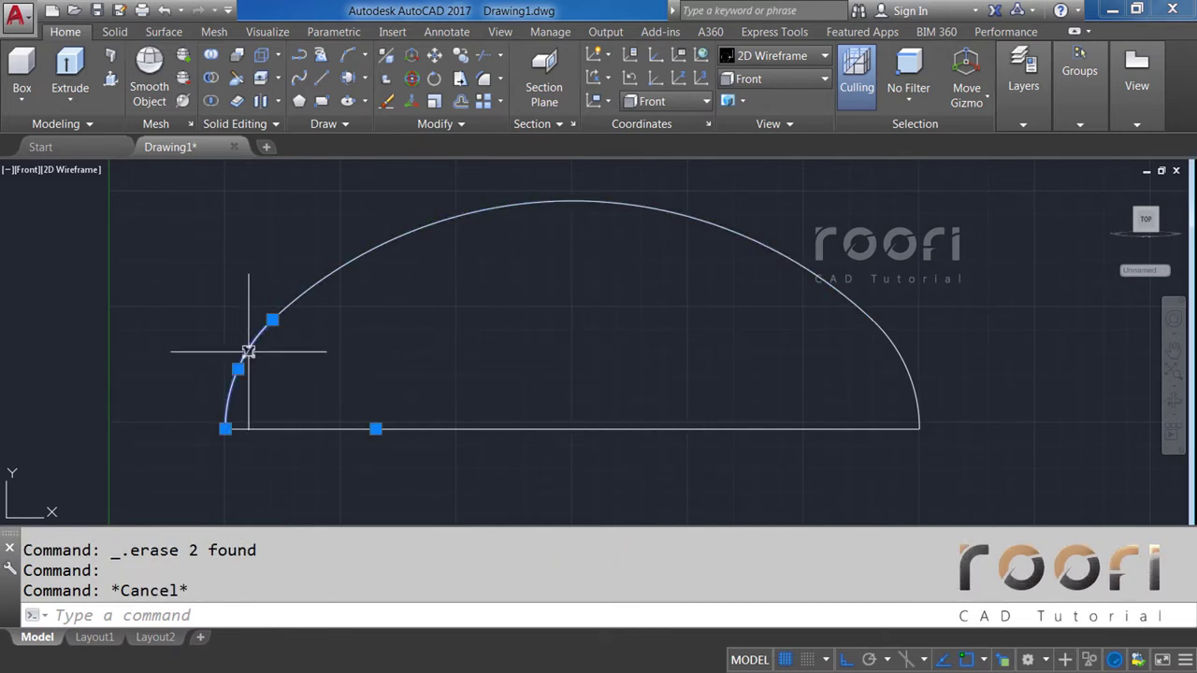
key(Escape)
click(900, 369)
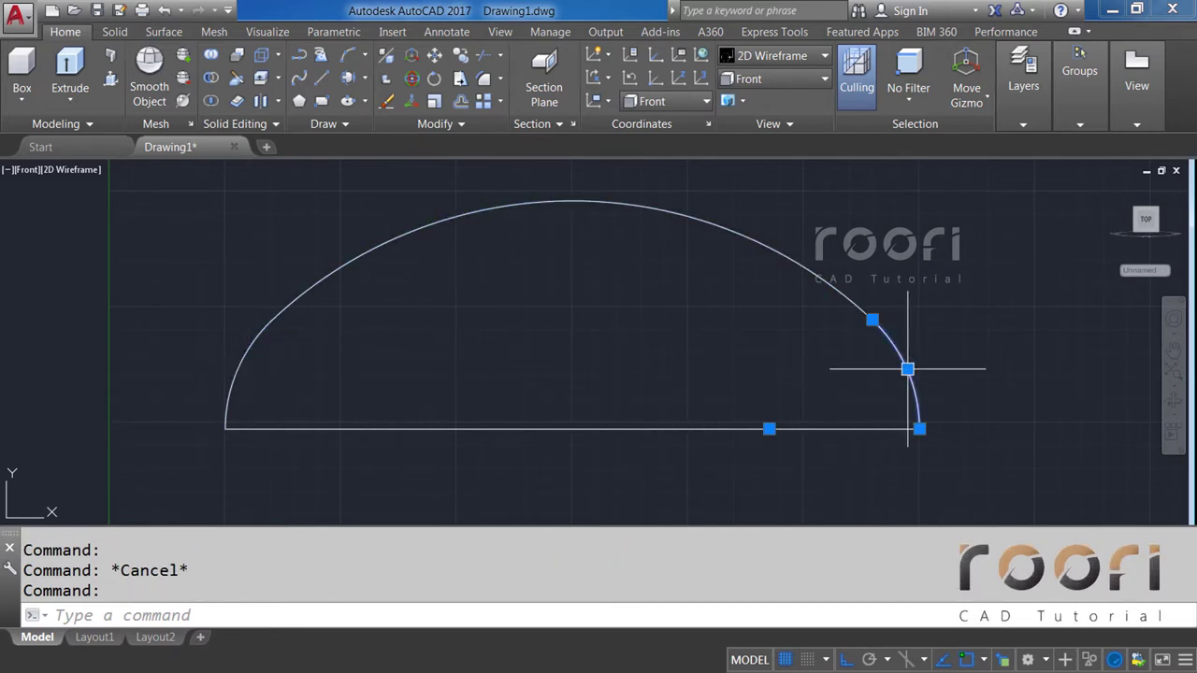
key(Escape)
click(649, 428)
key(Escape)
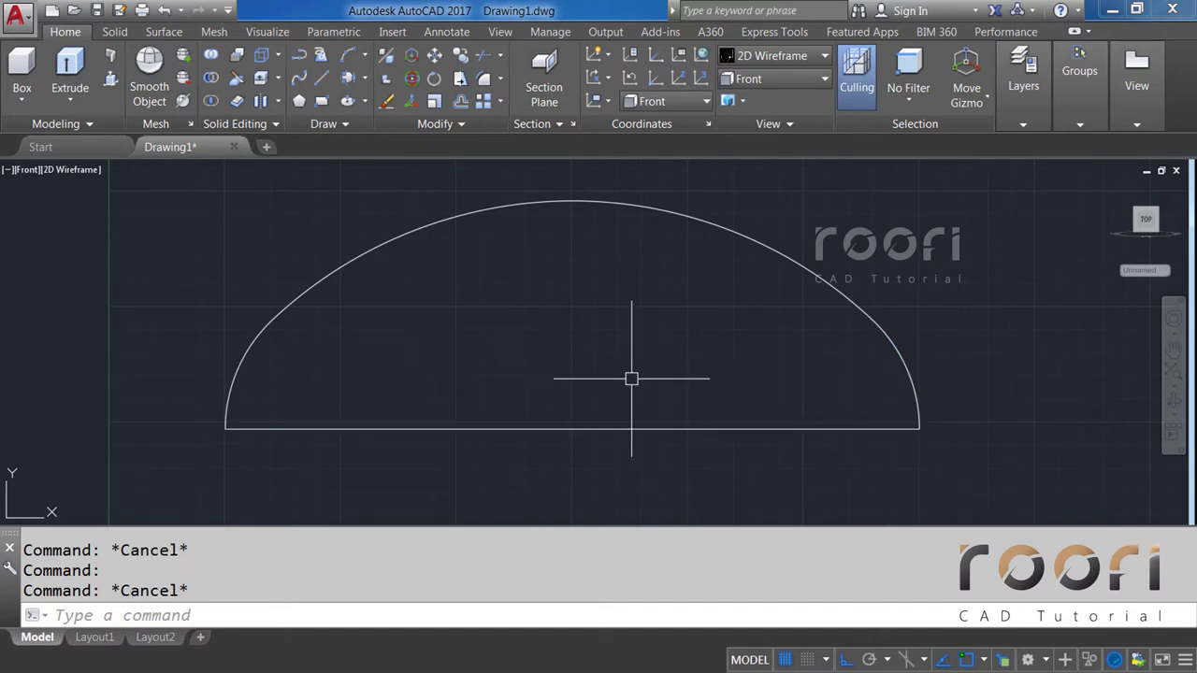
Copy the four dome pieces 400 units horizontally and centre the view on the dome.
text(co)
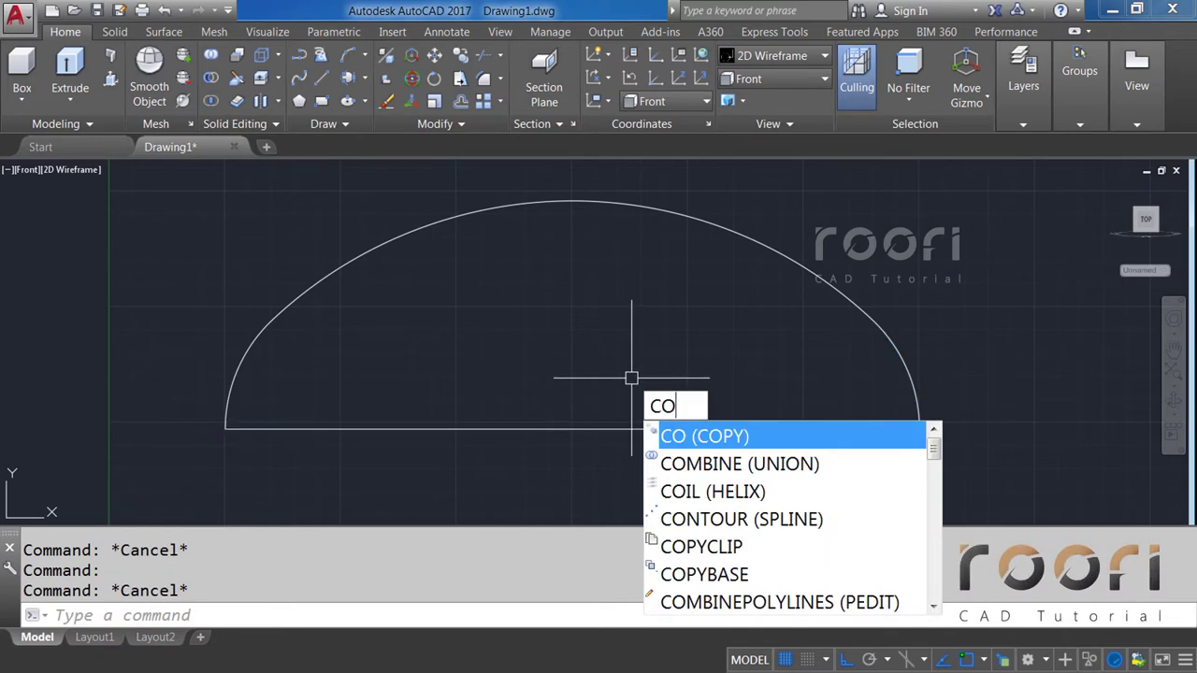
key(Return)
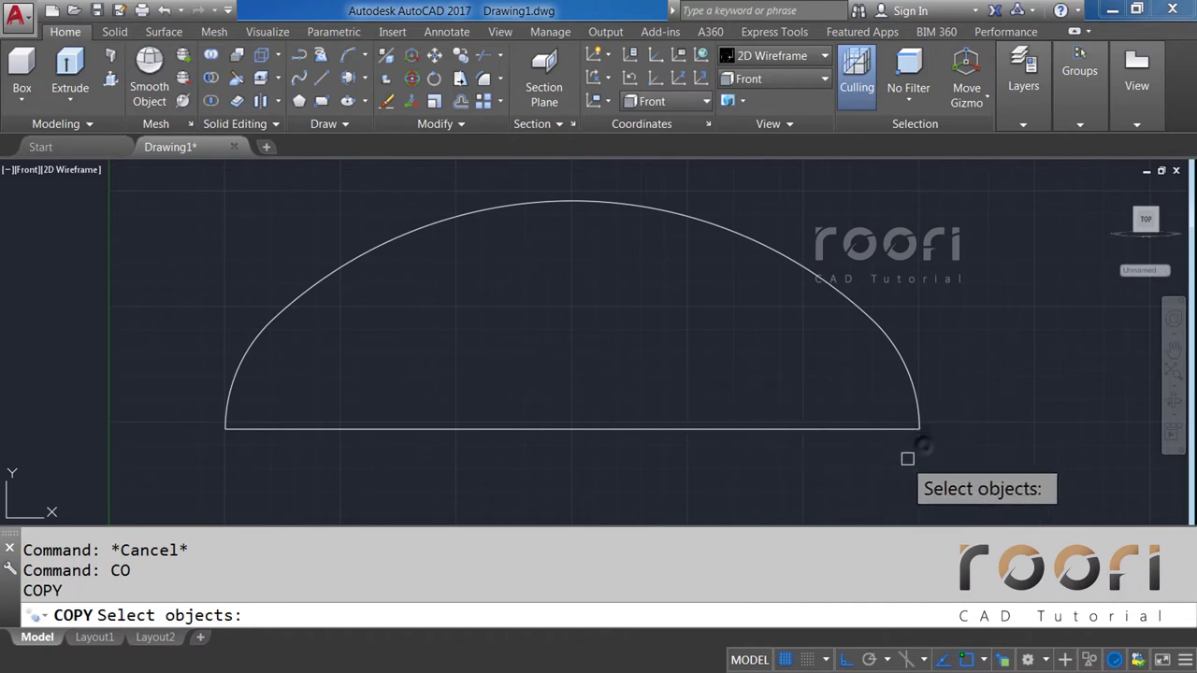
click(924, 444)
click(363, 253)
key(Return)
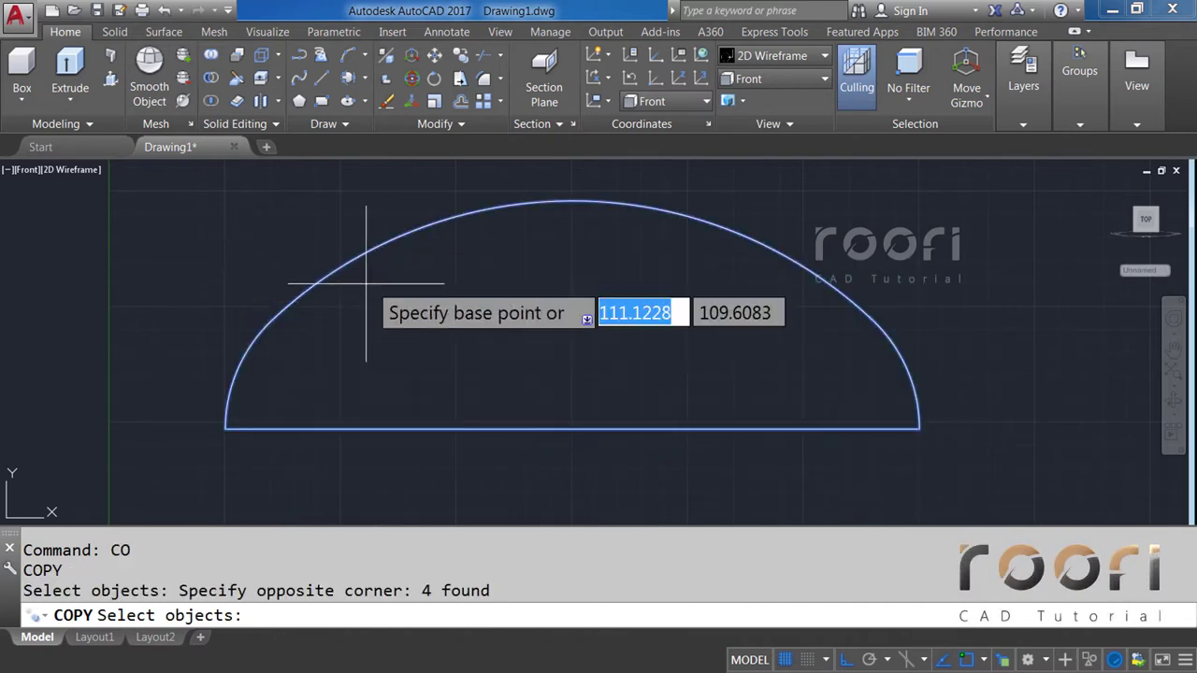
click(678, 317)
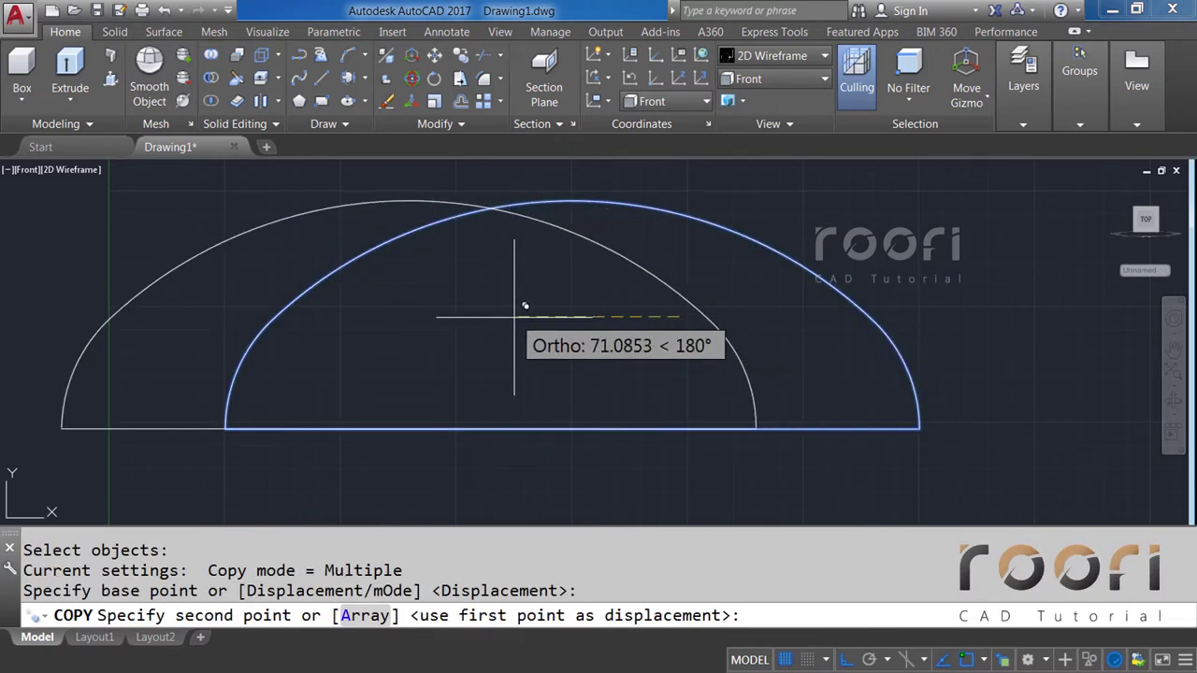
text(400)
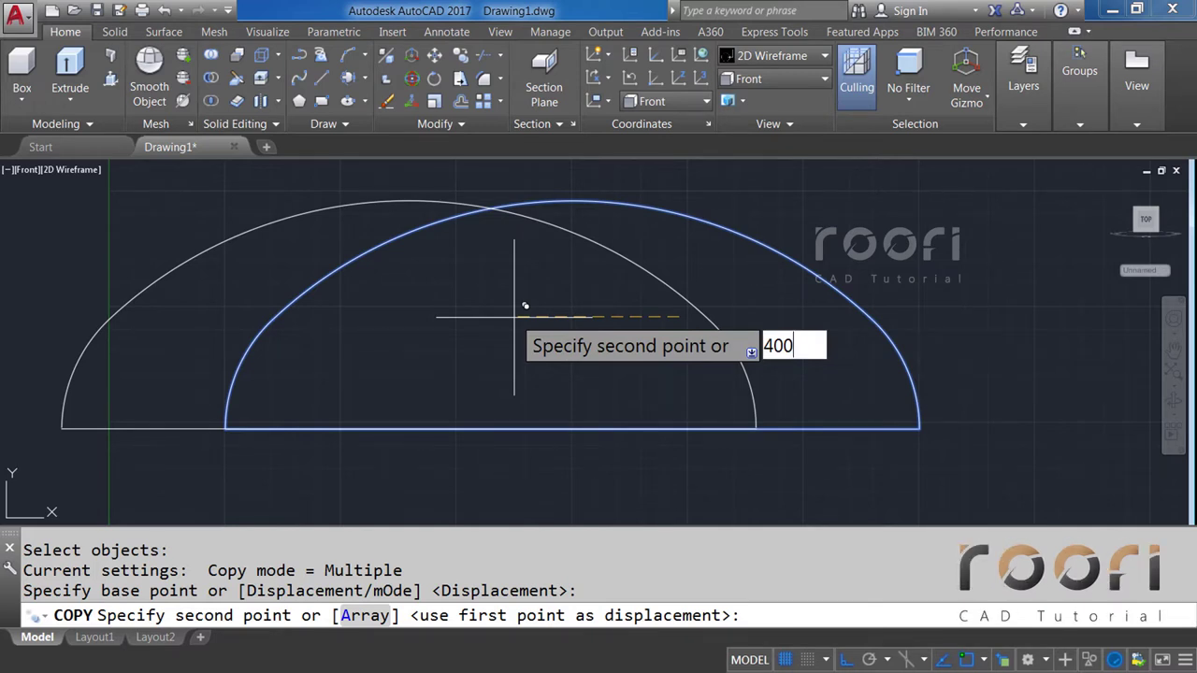
key(Return)
scroll(599, 339, down, 4)
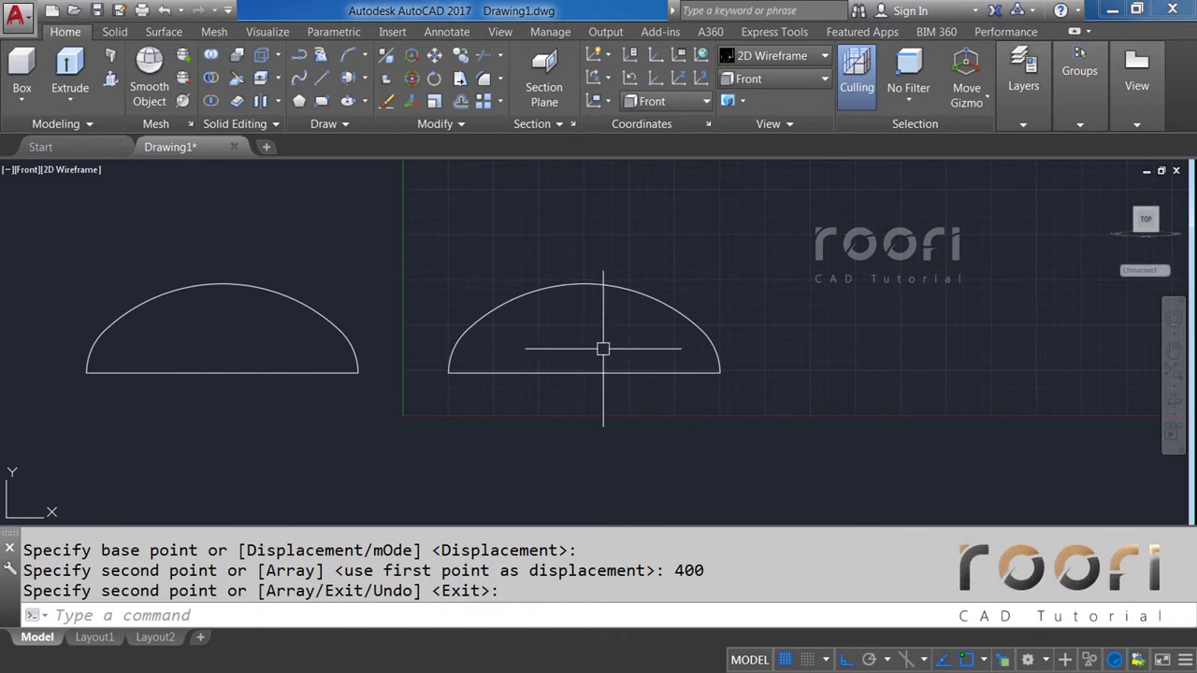
scroll(604, 349, up, 2)
scroll(604, 349, up, 3)
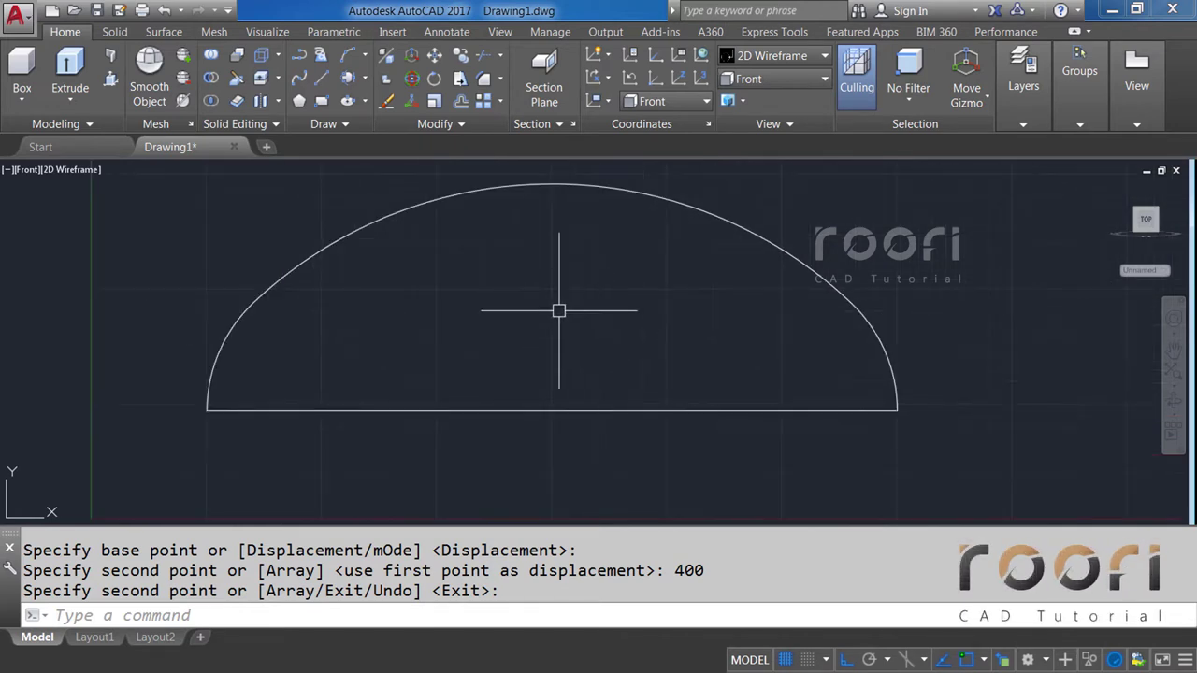
middle_drag(558, 308, 547, 343)
text(BPO)
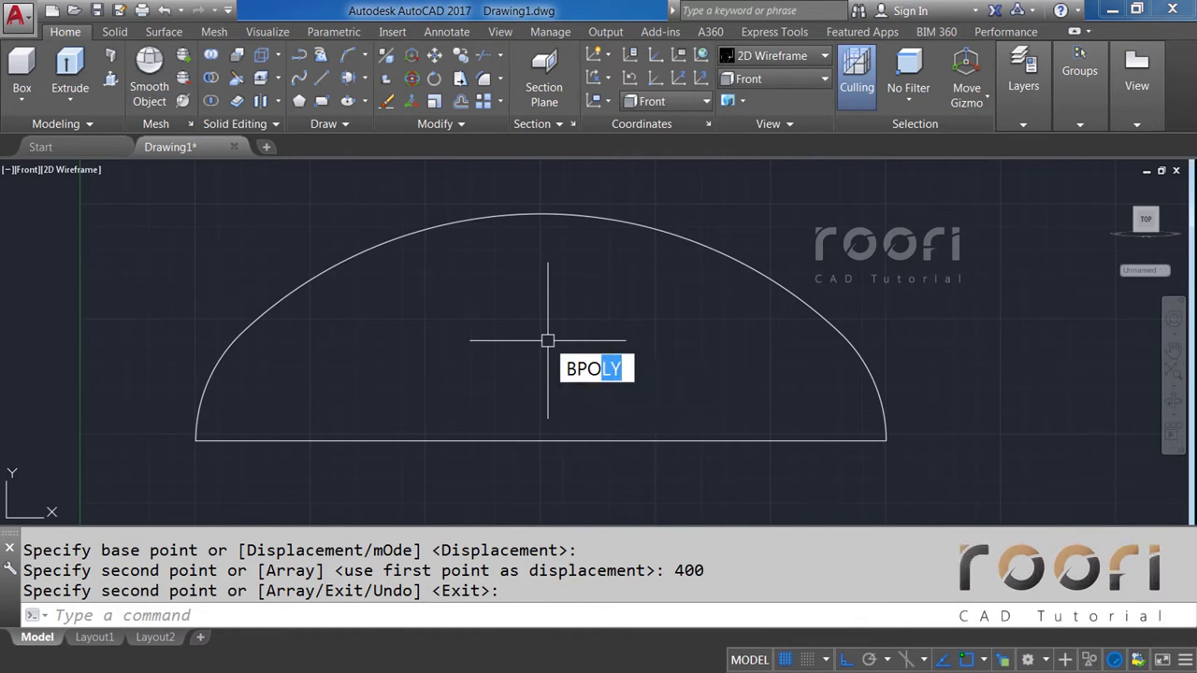
Create a closed boundary polyline by picking a point inside the dome outline.
key(Return)
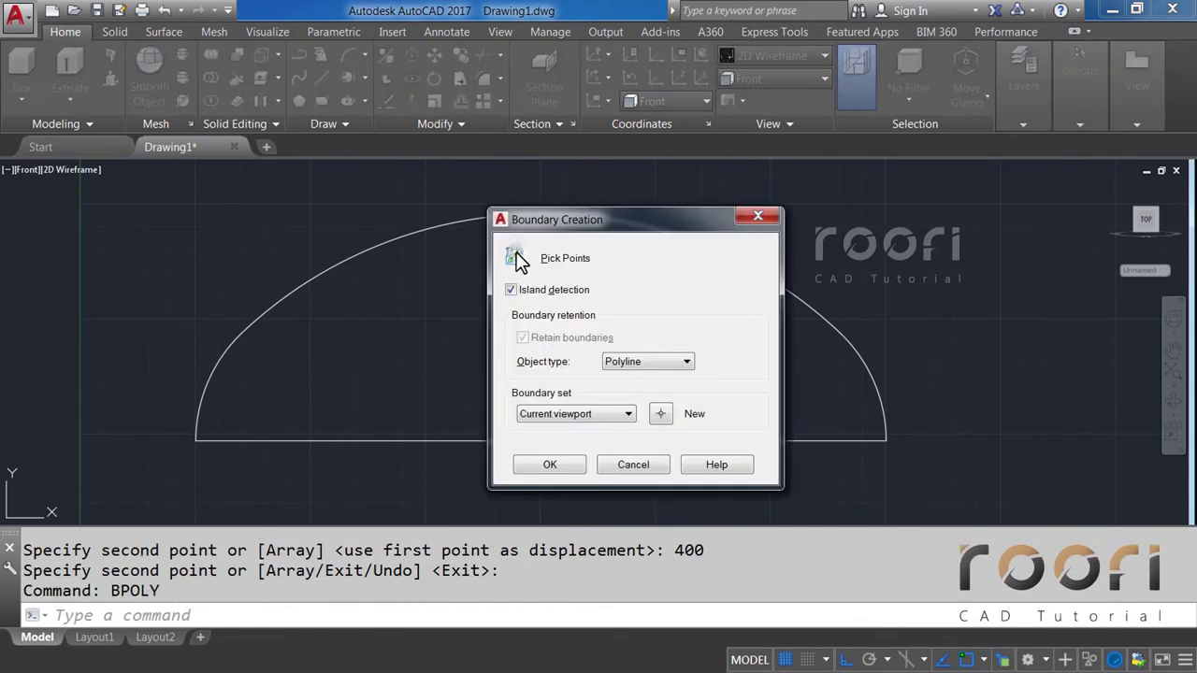
click(517, 258)
click(520, 315)
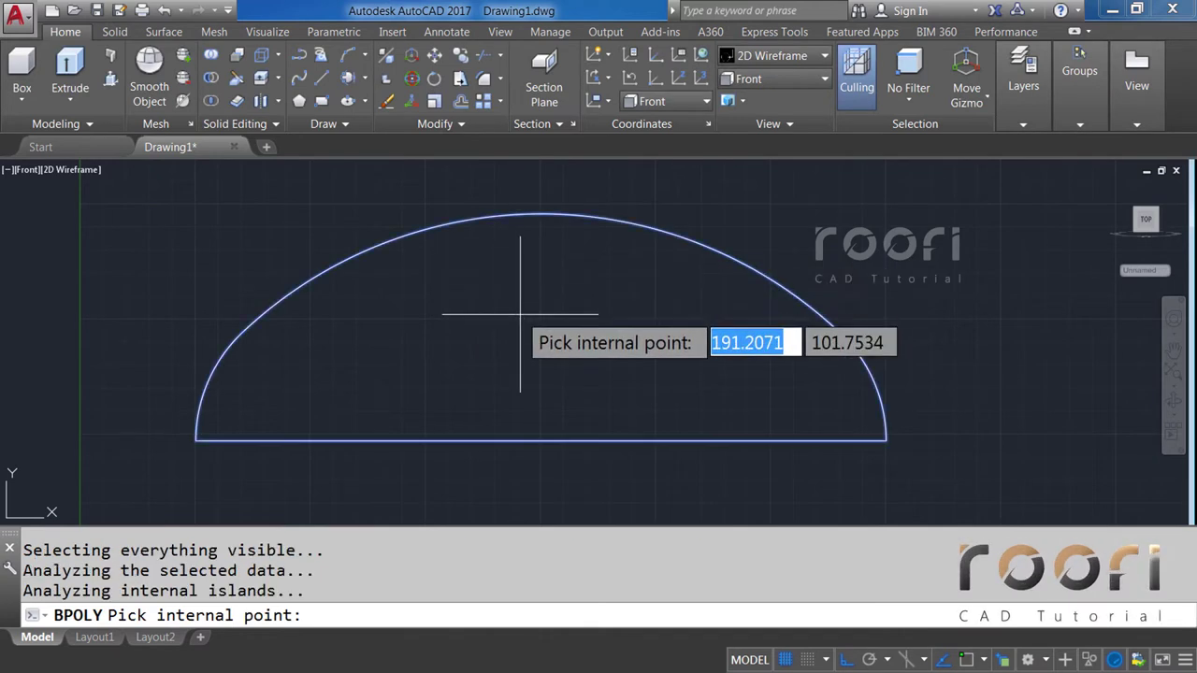
key(Return)
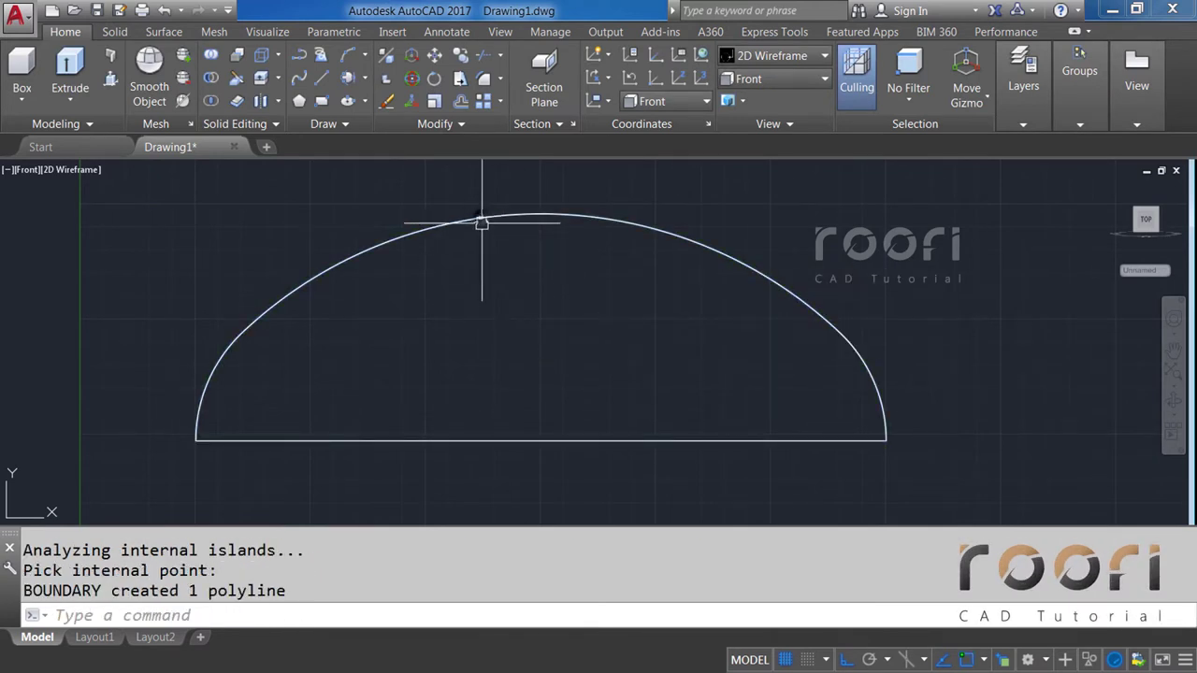
Erase the leftover top, left and right arcs under the polyline, keeping the base line.
click(480, 216)
click(540, 307)
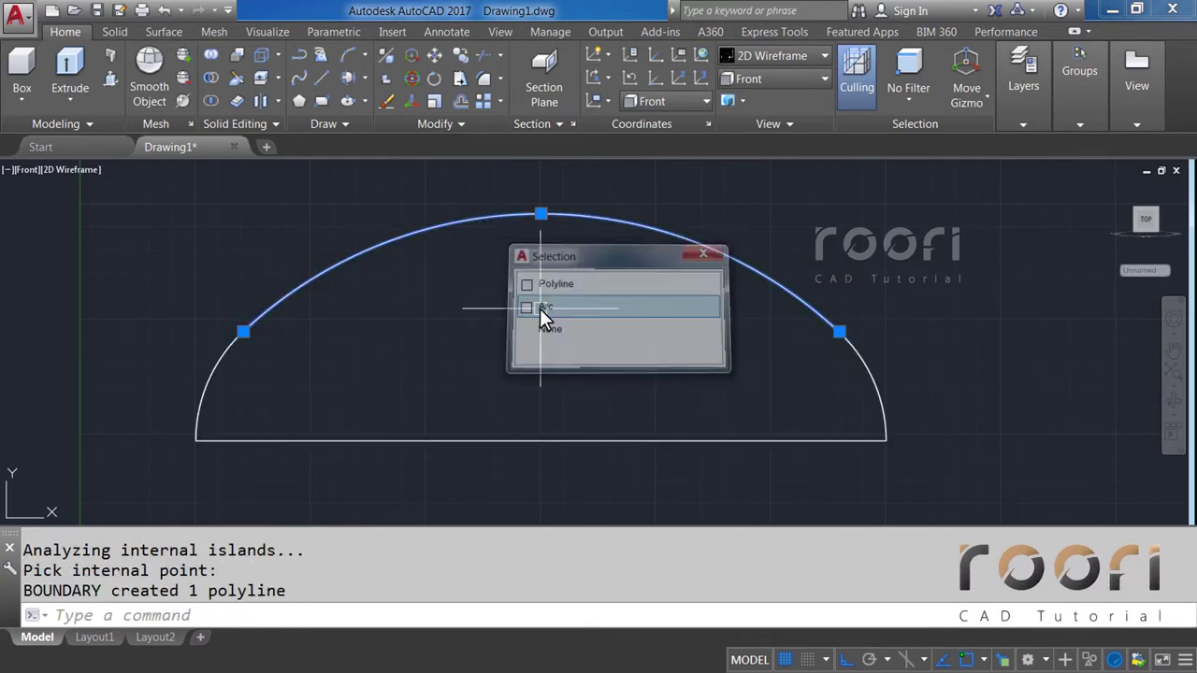
key(Delete)
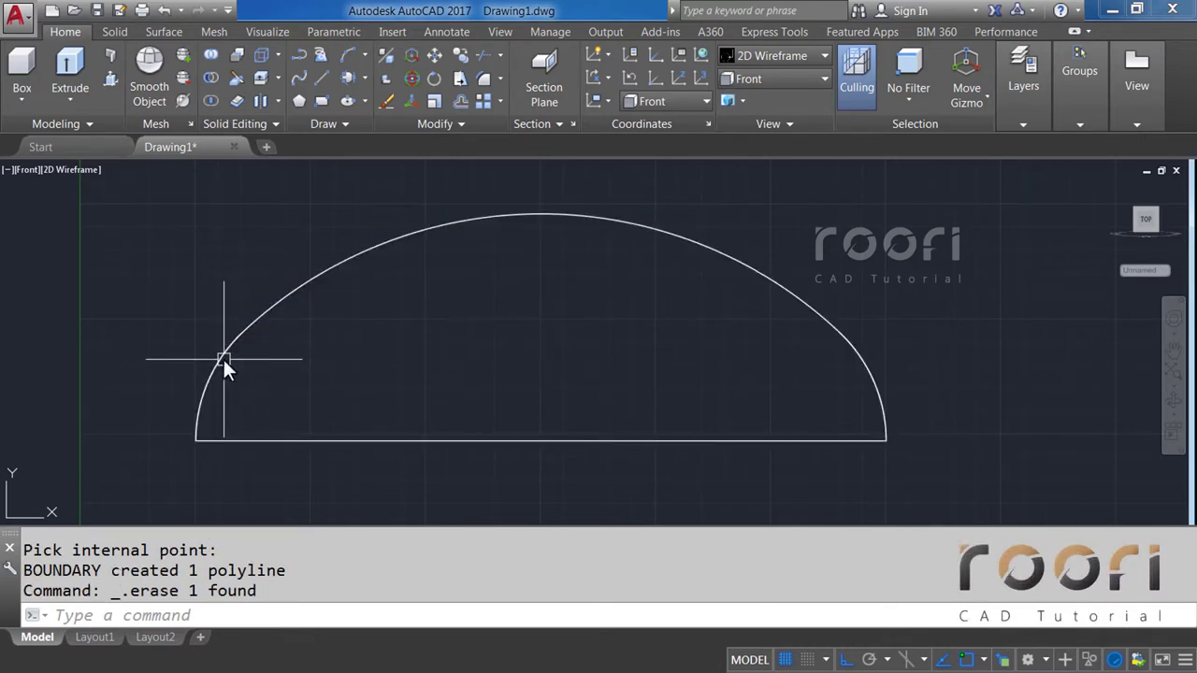
click(223, 357)
click(286, 448)
key(Delete)
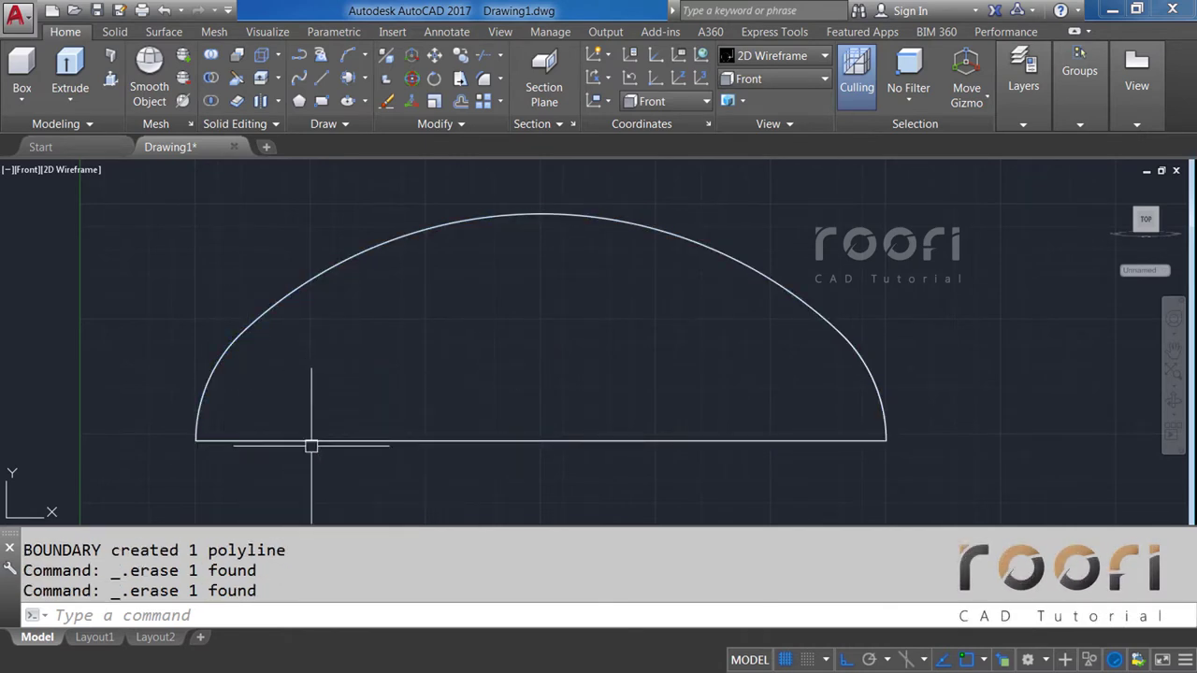
click(883, 396)
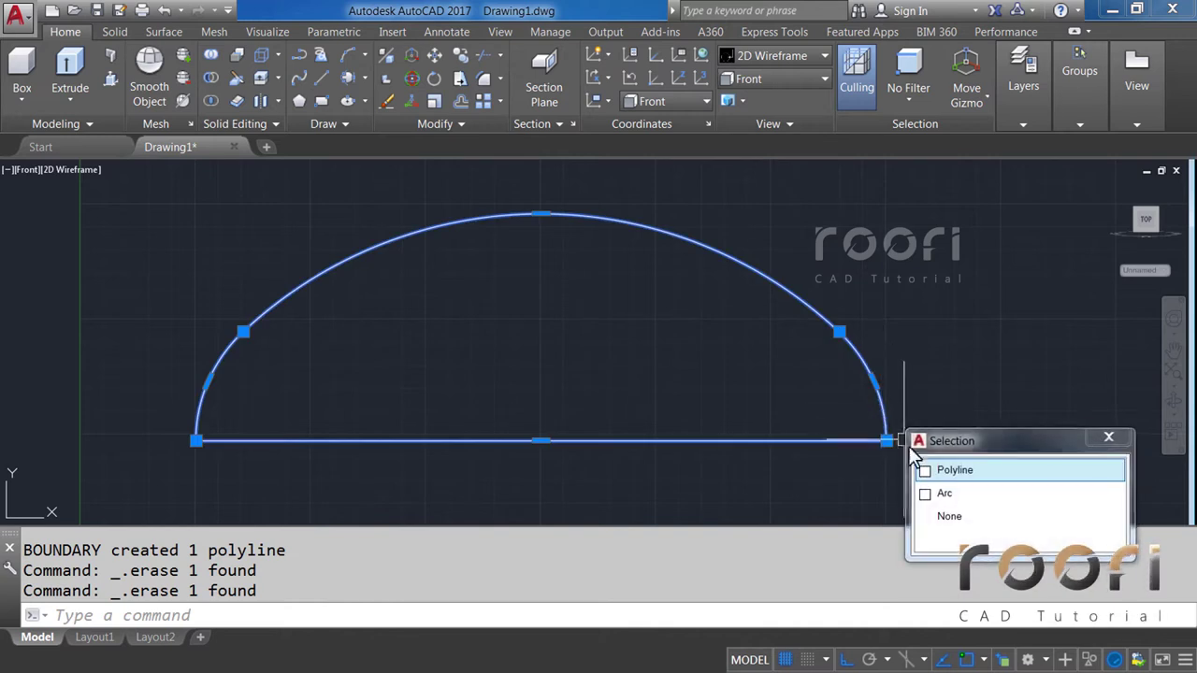
click(941, 494)
key(Delete)
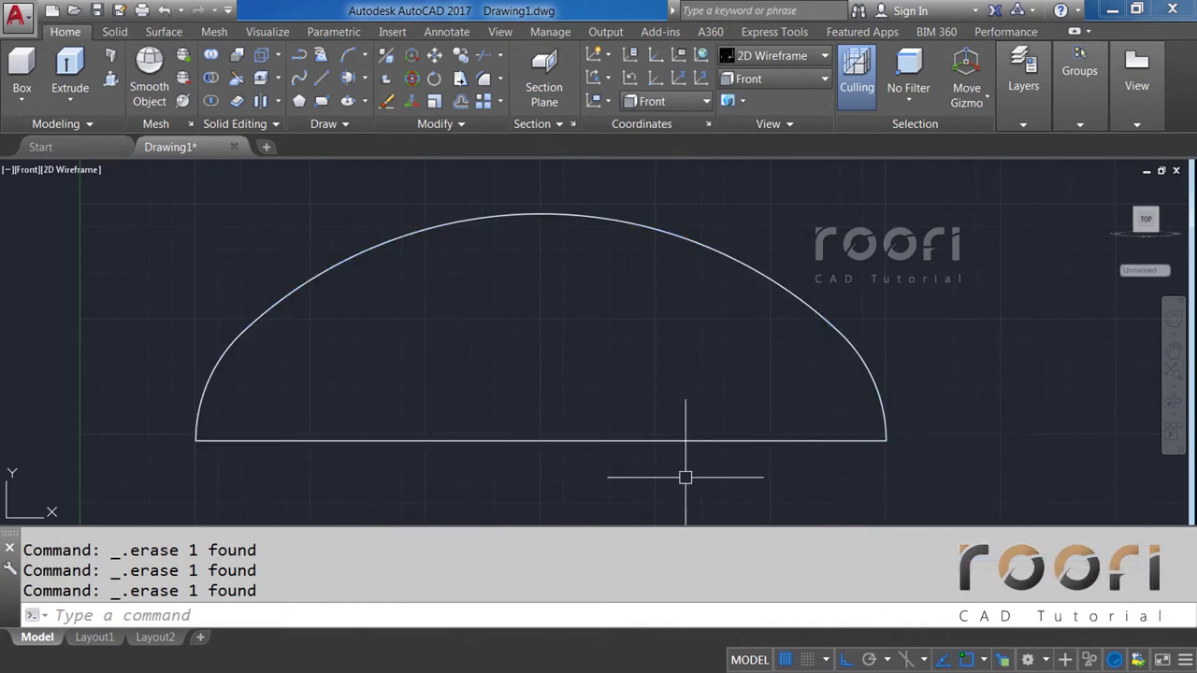
click(568, 445)
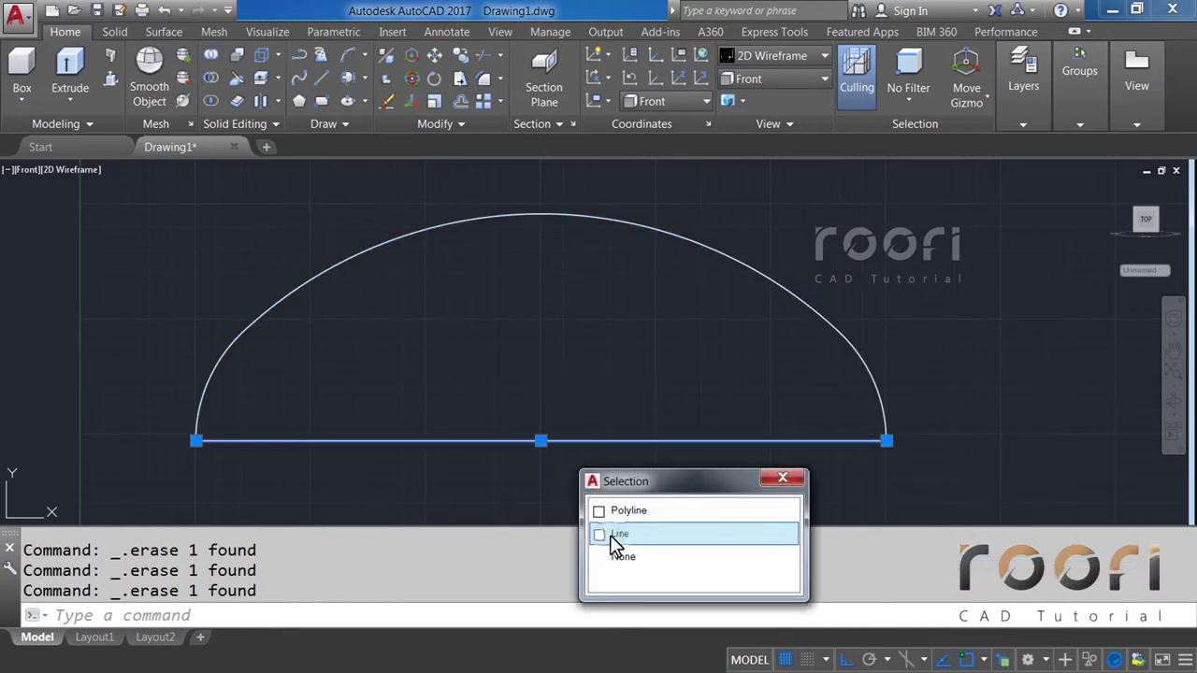
key(Escape)
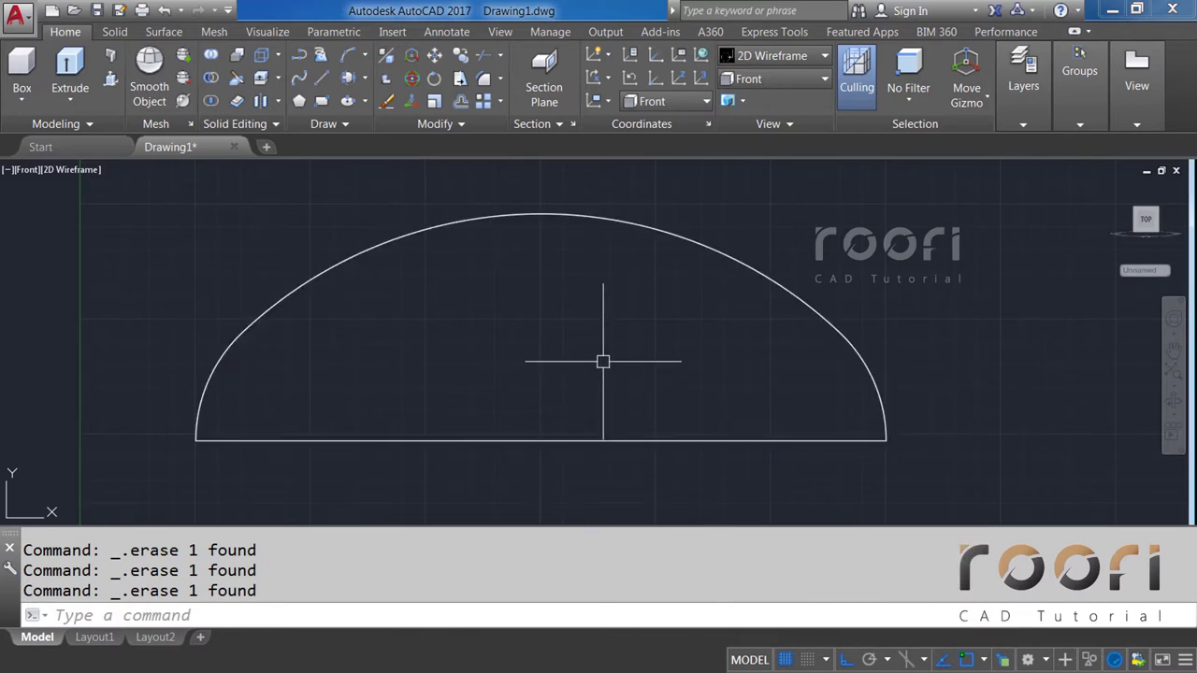
Switch to Top view, then orbit into a tilted 3D view showing both profiles.
click(768, 79)
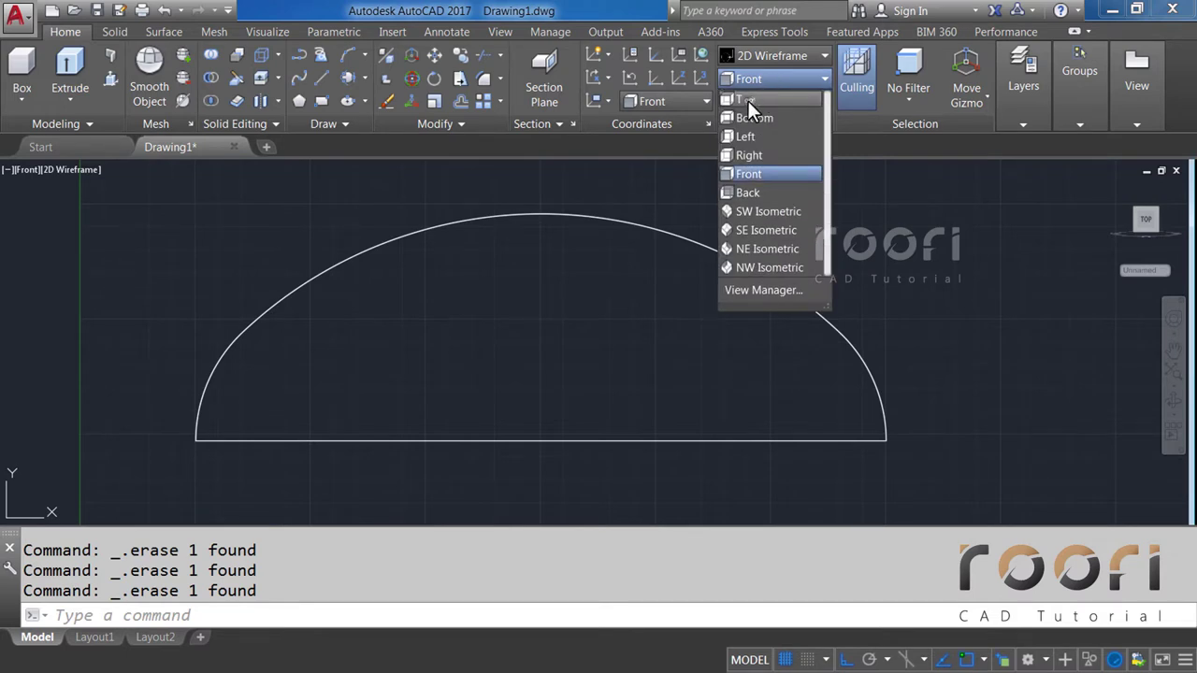
click(748, 101)
middle_drag(802, 350, 758, 348)
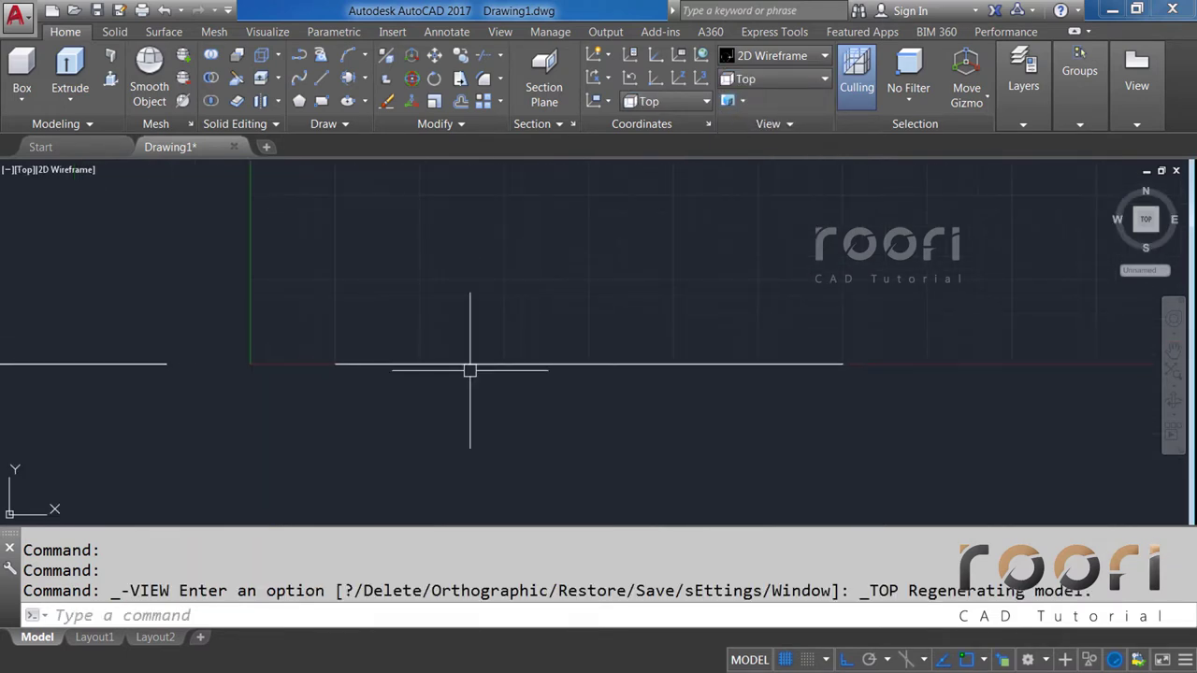
shift+middle_drag(505, 420, 575, 313)
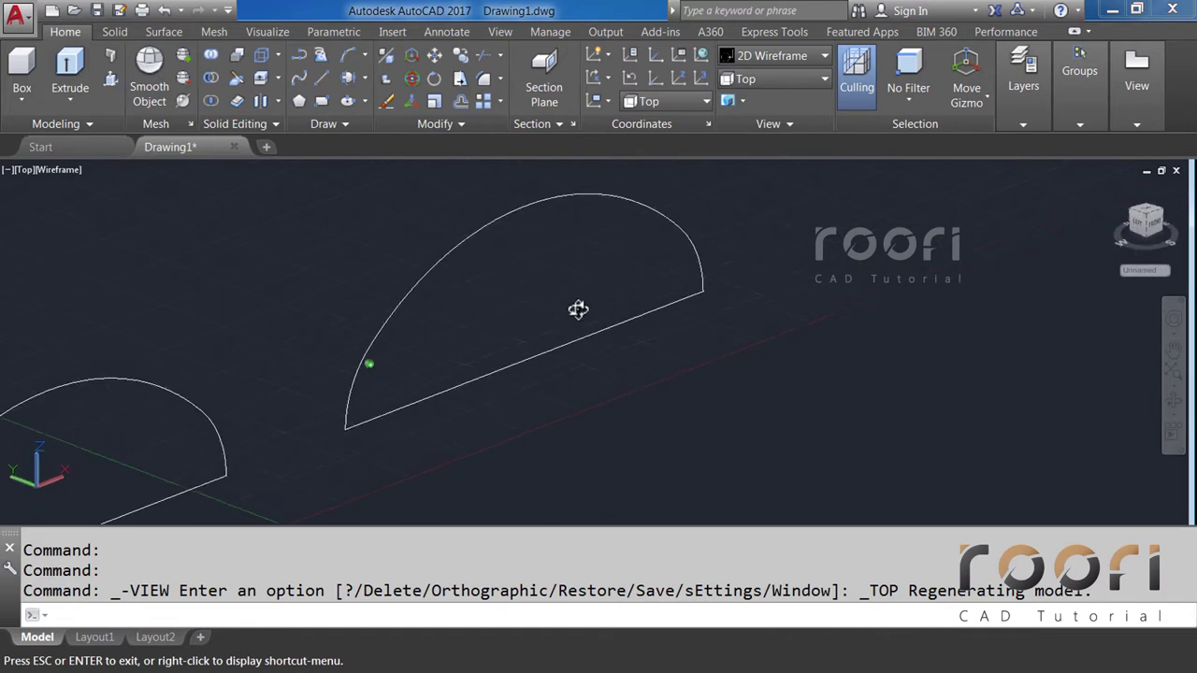
middle_drag(446, 393, 550, 388)
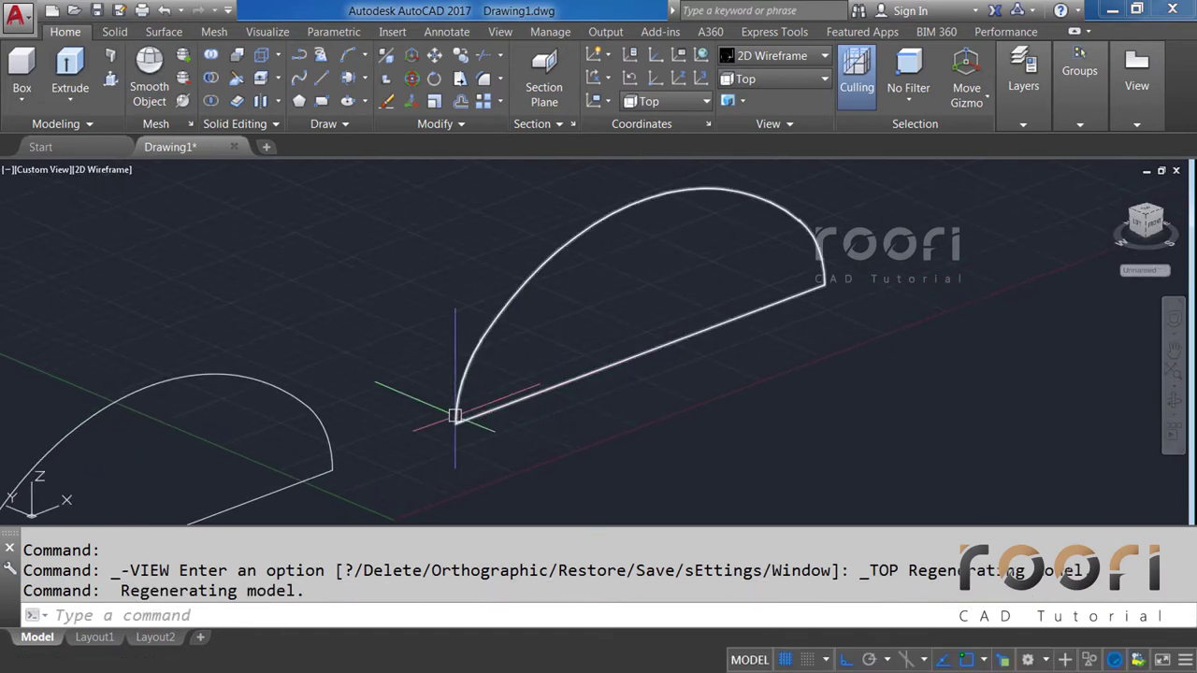
mouse_move(391, 369)
middle_down()
mouse_move(414, 384)
mouse_move(481, 382)
middle_up()
text(3DR)
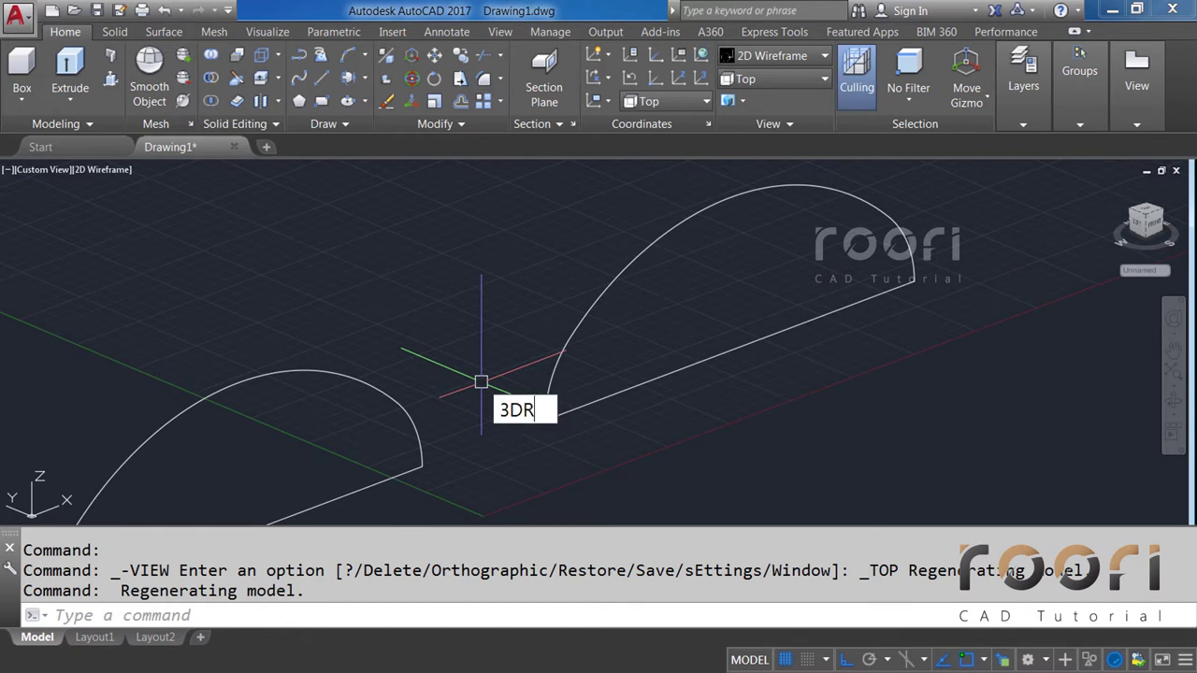
3D-rotate the right-hand dome profile 45° about its corner around the green axis.
text(OTATE)
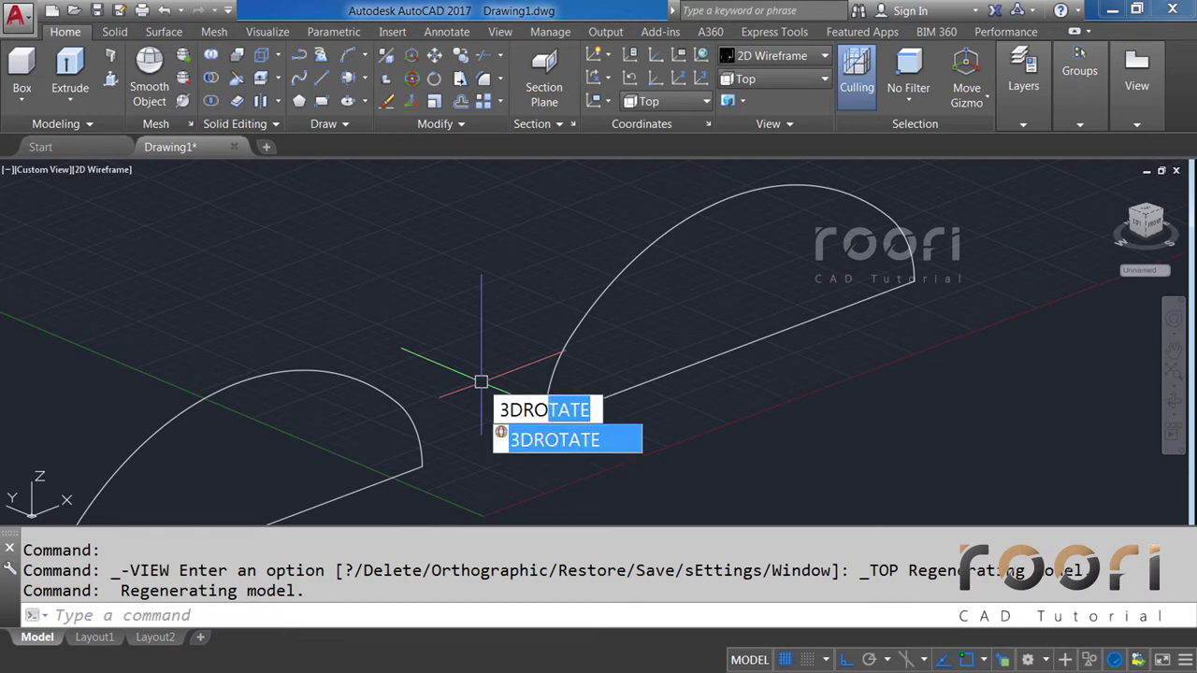
key(Return)
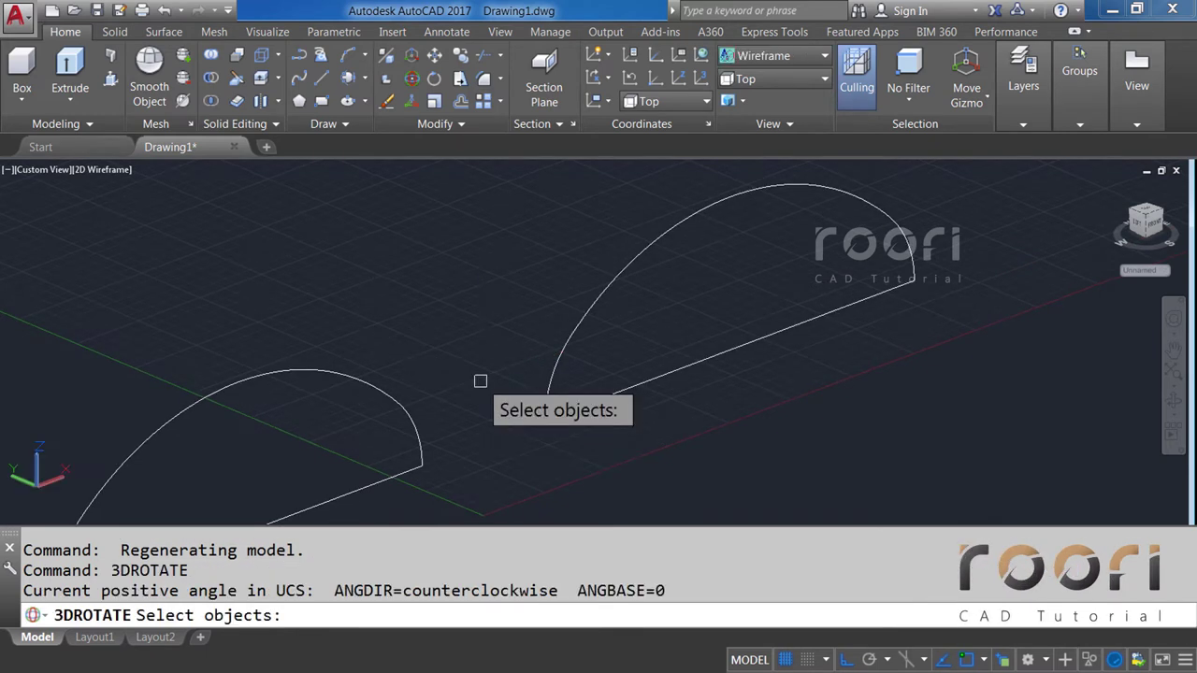
click(553, 372)
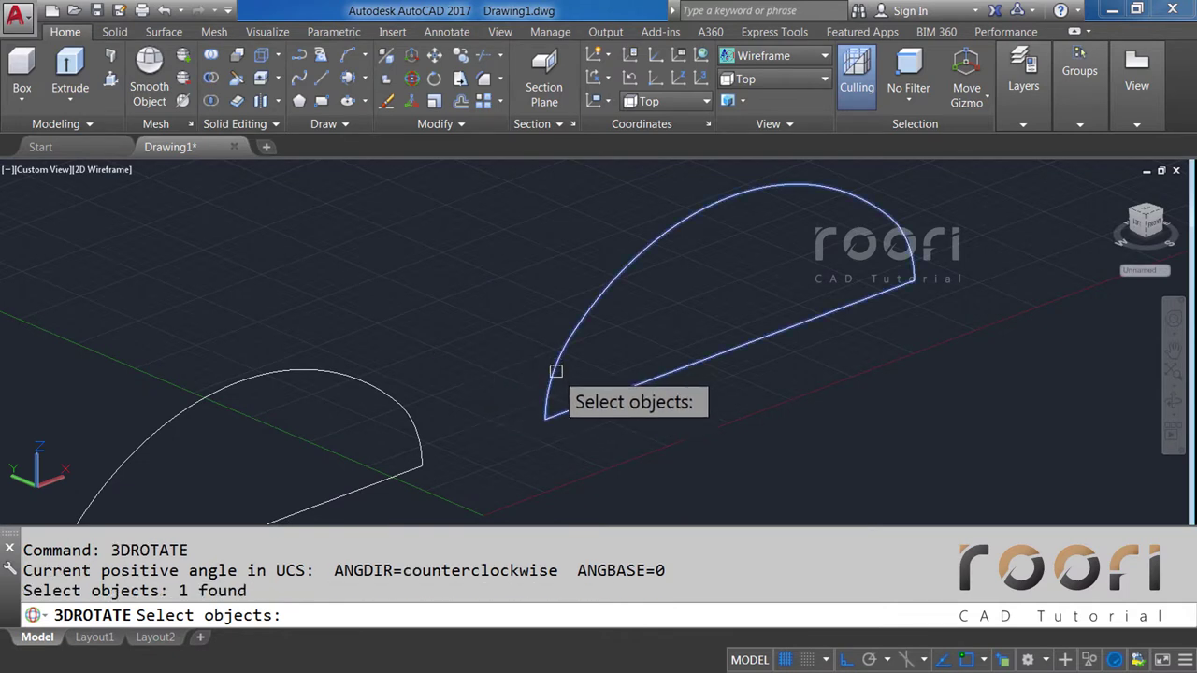
key(Return)
scroll(534, 402, up, 5)
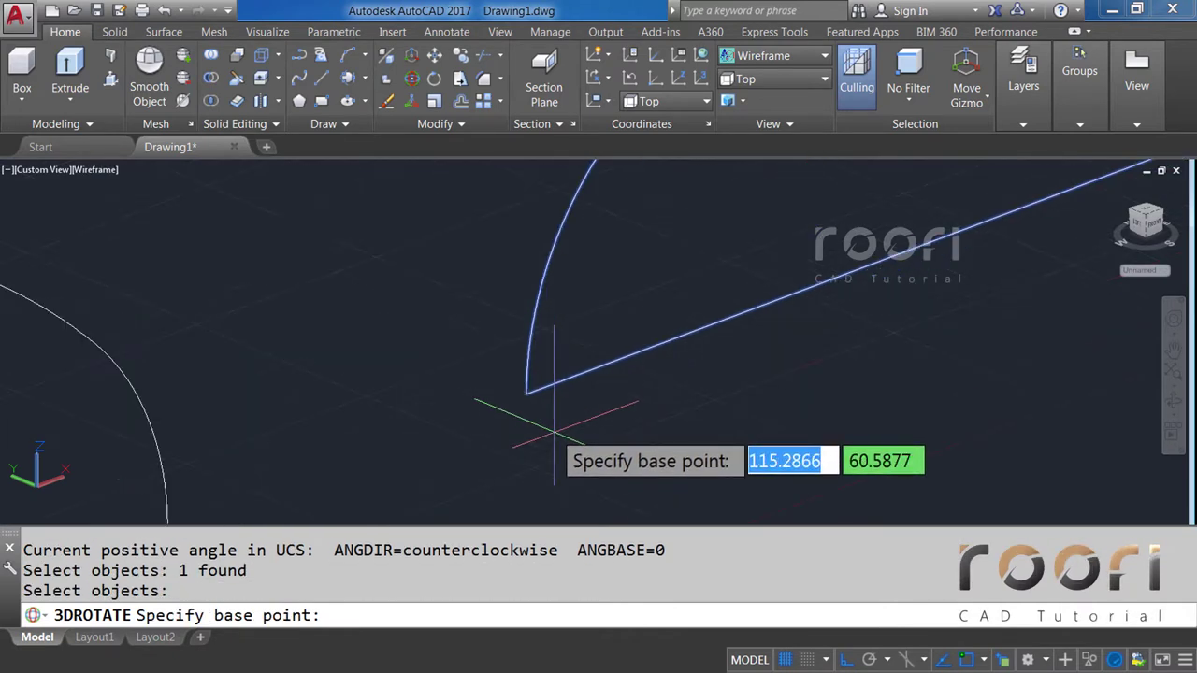
click(528, 394)
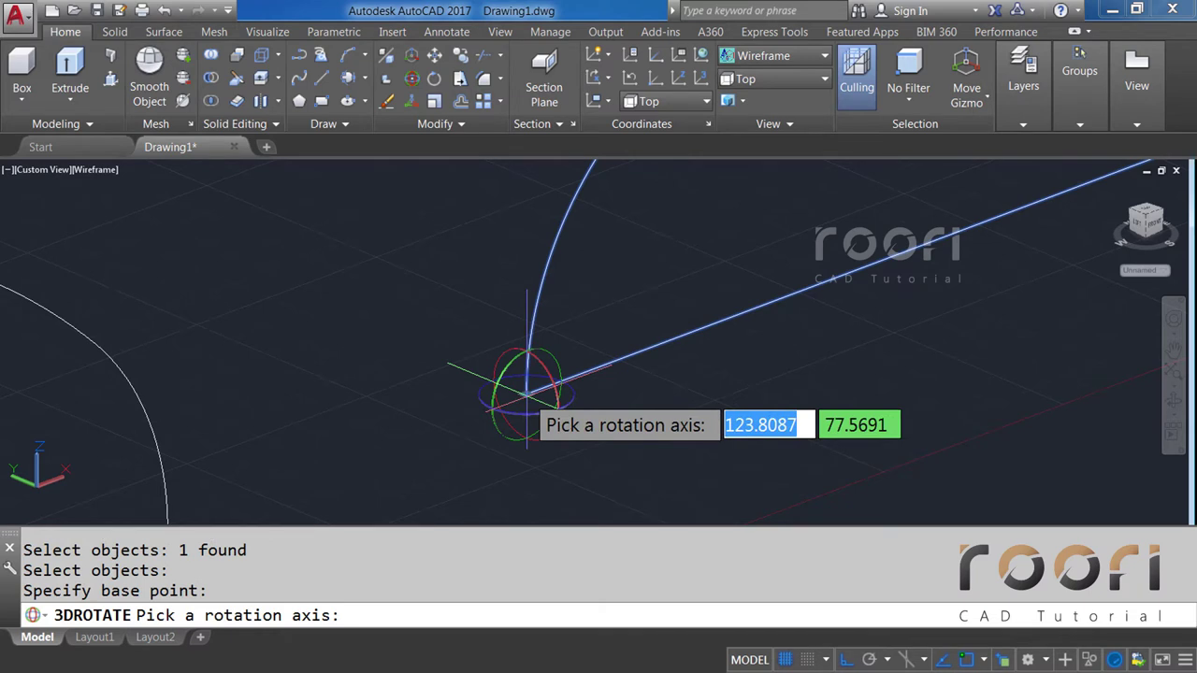
click(507, 351)
text(45)
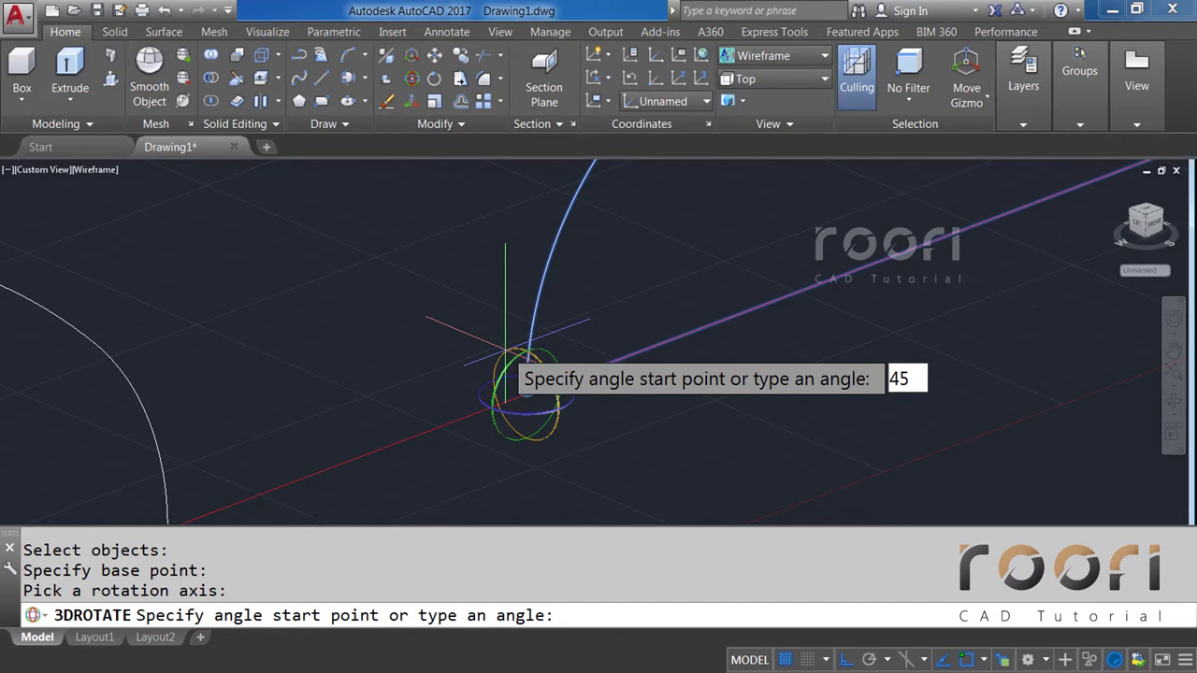
key(Return)
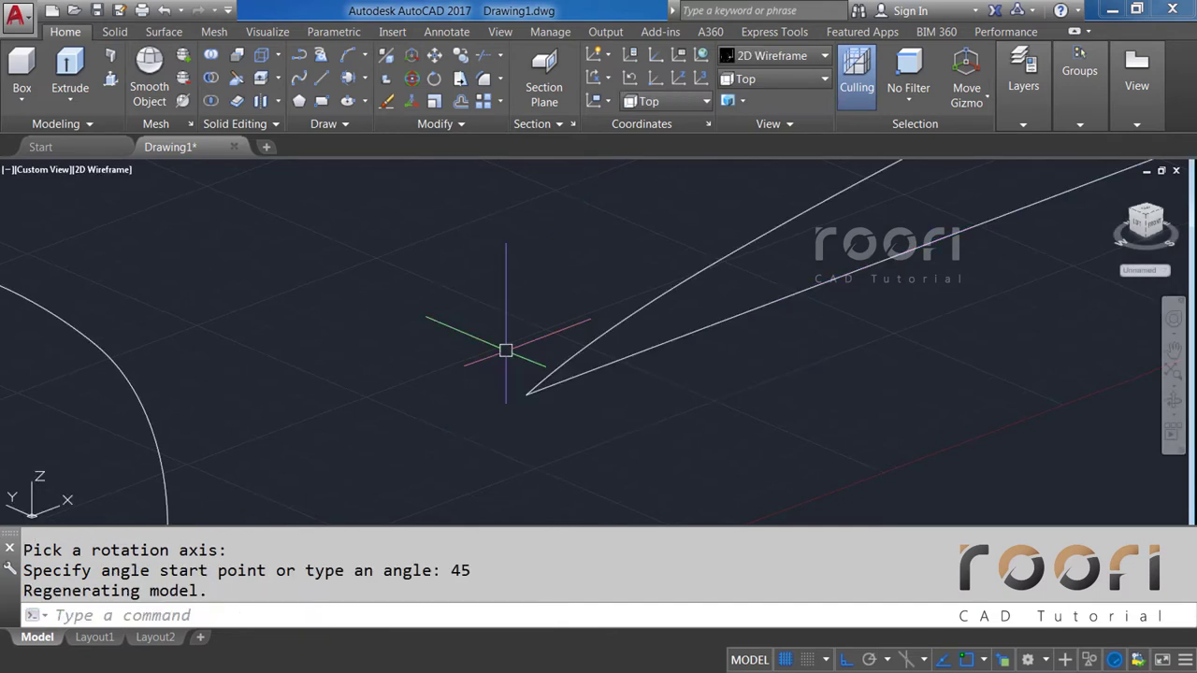
mouse_move(496, 364)
shift+middle_down()
mouse_move(494, 374)
mouse_move(568, 371)
shift+middle_up()
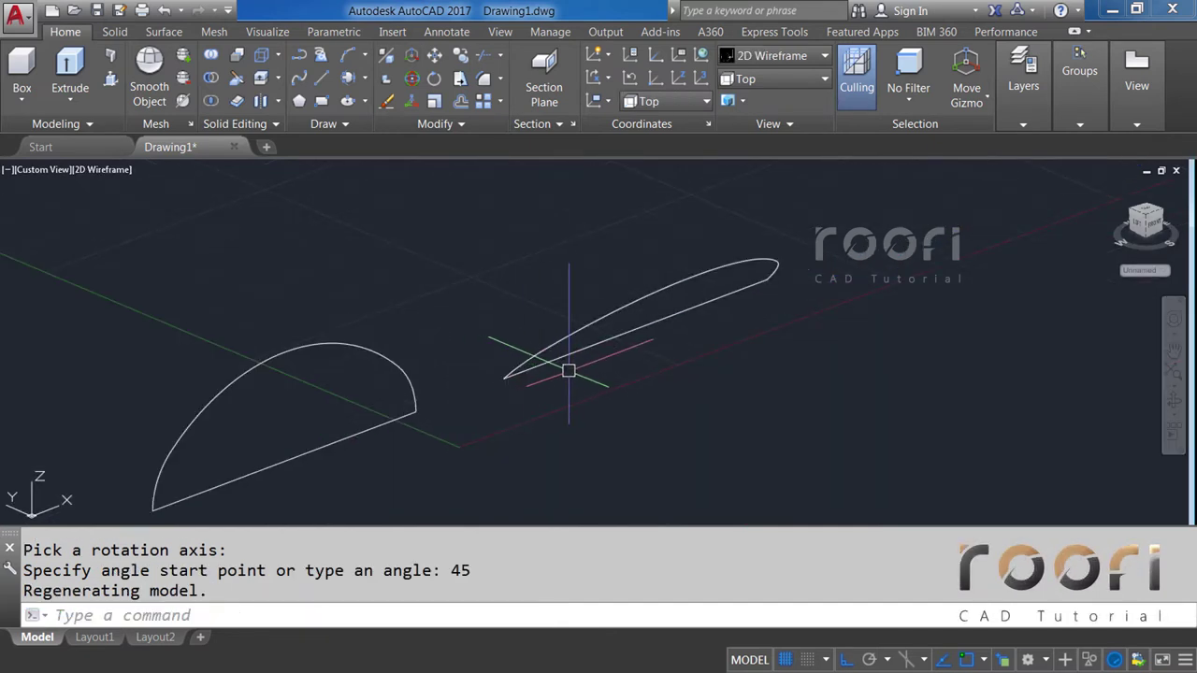
mouse_move(662, 287)
shift+middle_down()
mouse_move(649, 321)
mouse_move(606, 363)
shift+middle_up()
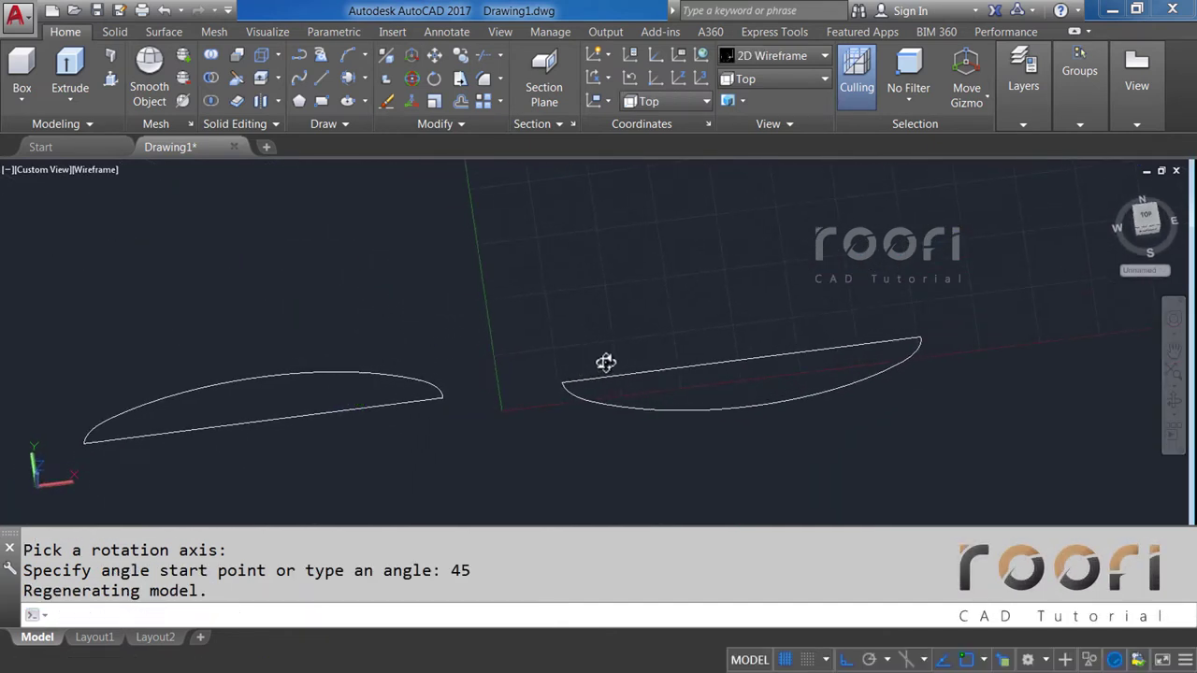
Switch to Top view and zoom in on the left end of the dome outline.
click(761, 77)
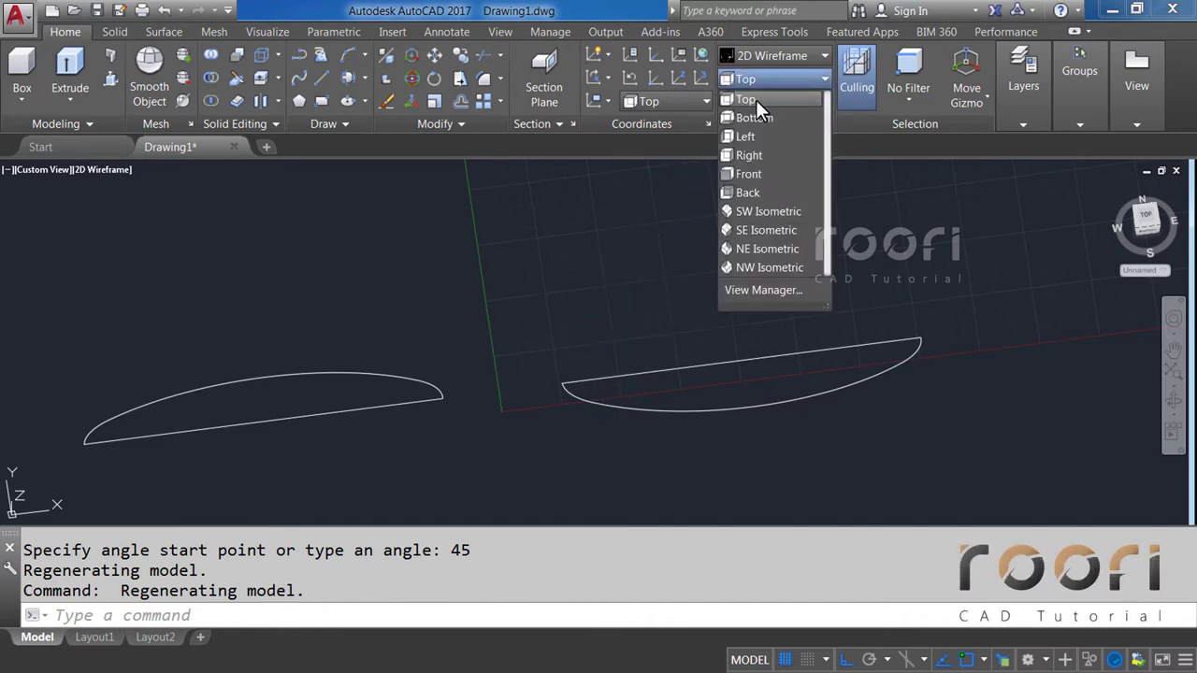
click(747, 100)
mouse_move(863, 339)
middle_down()
mouse_move(882, 329)
mouse_move(593, 342)
middle_up()
scroll(473, 321, up, 3)
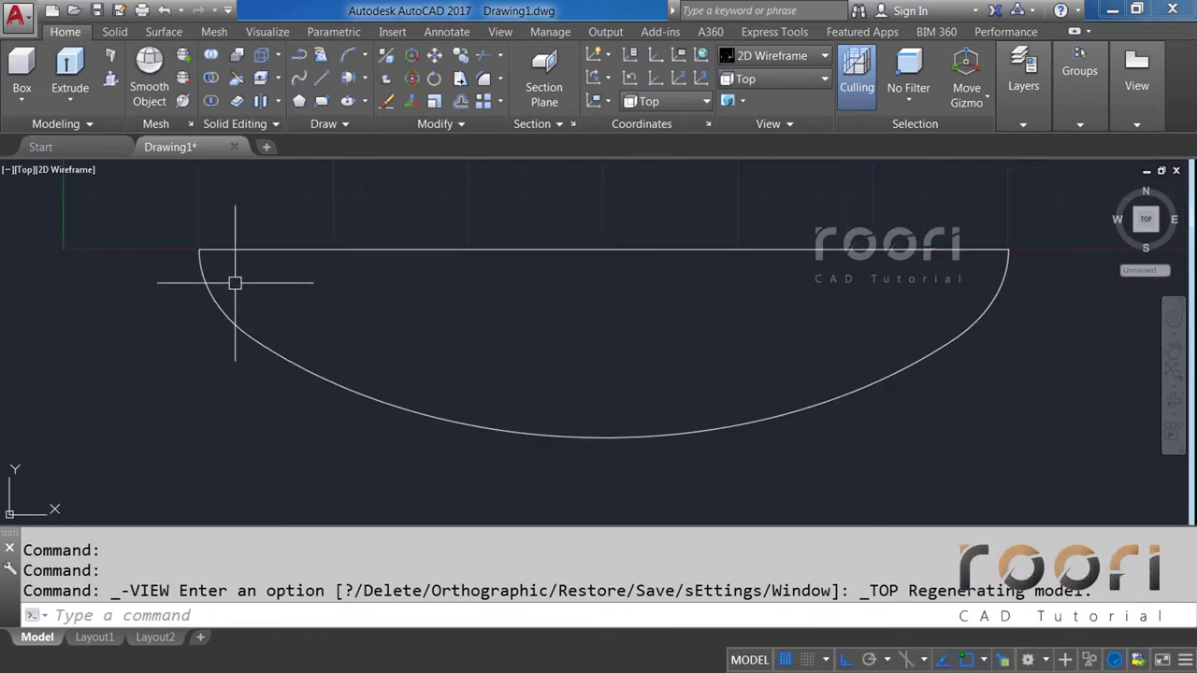
scroll(235, 282, up, 2)
middle_drag(213, 282, 302, 285)
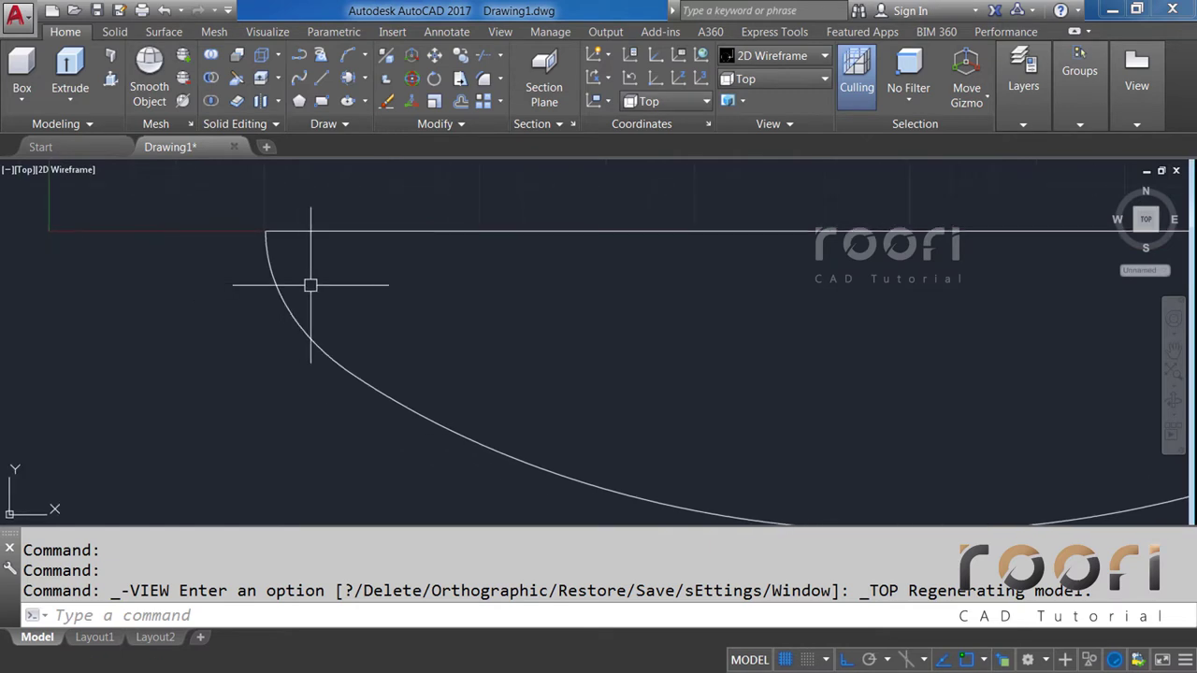
scroll(310, 285, up, 2)
text(ARC)
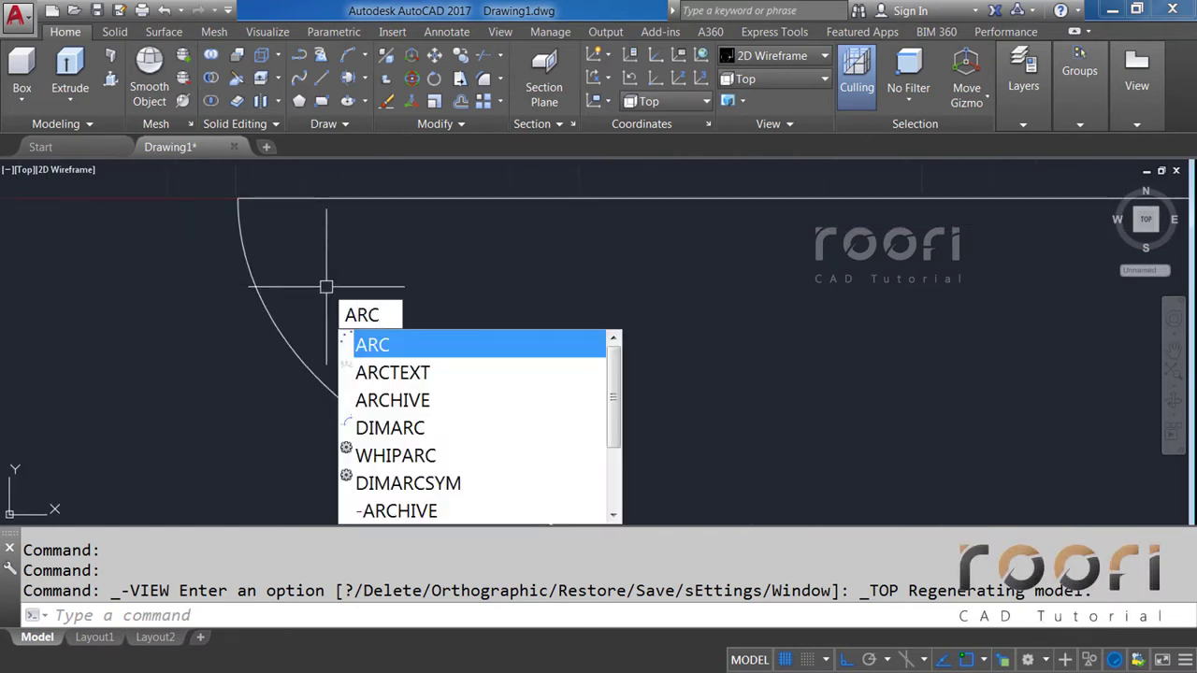
Trace two three-point arcs along the dome curve from the top-left corner downward.
key(Return)
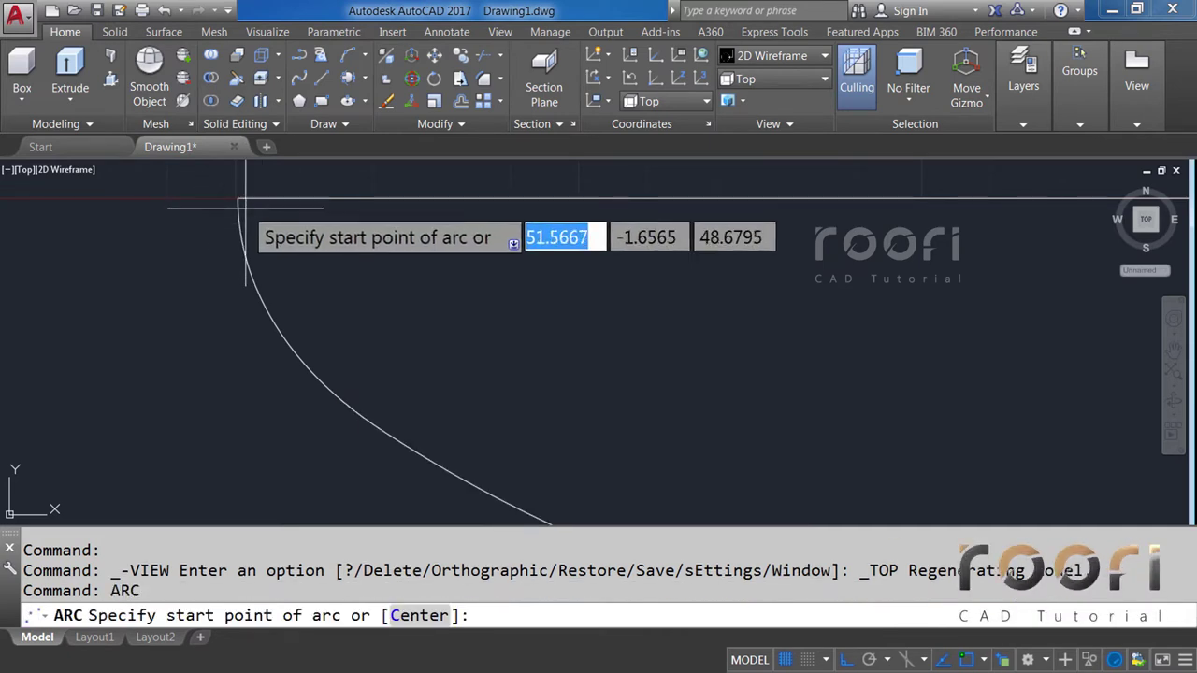
click(239, 198)
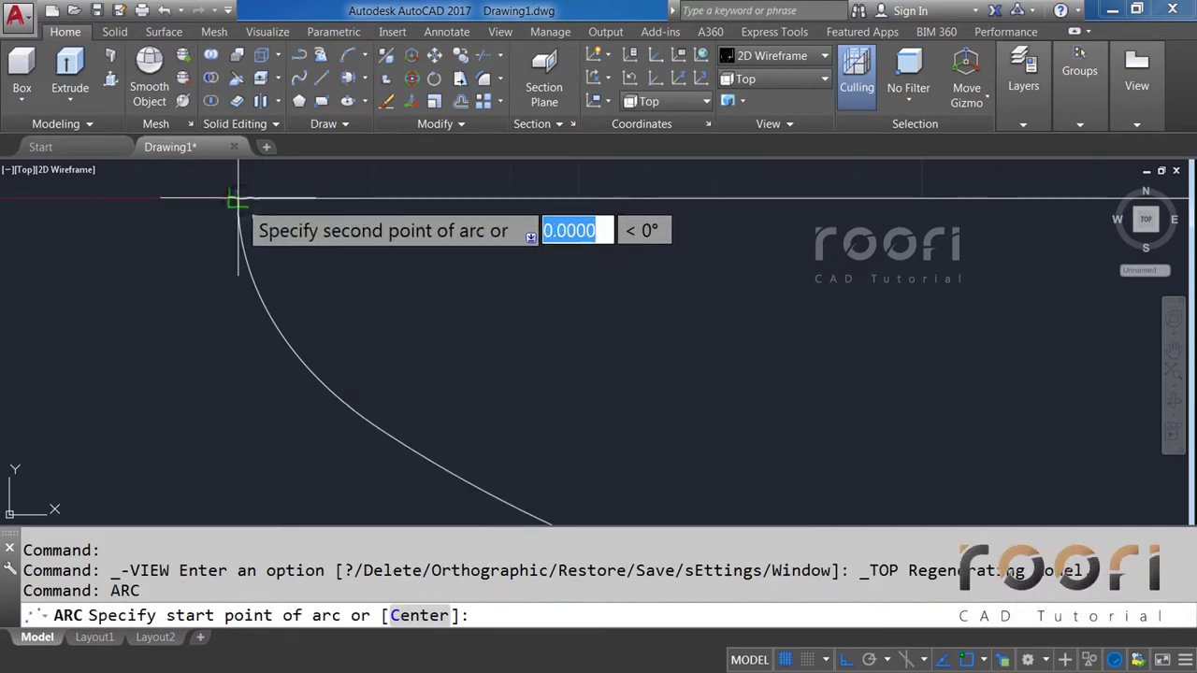
click(273, 323)
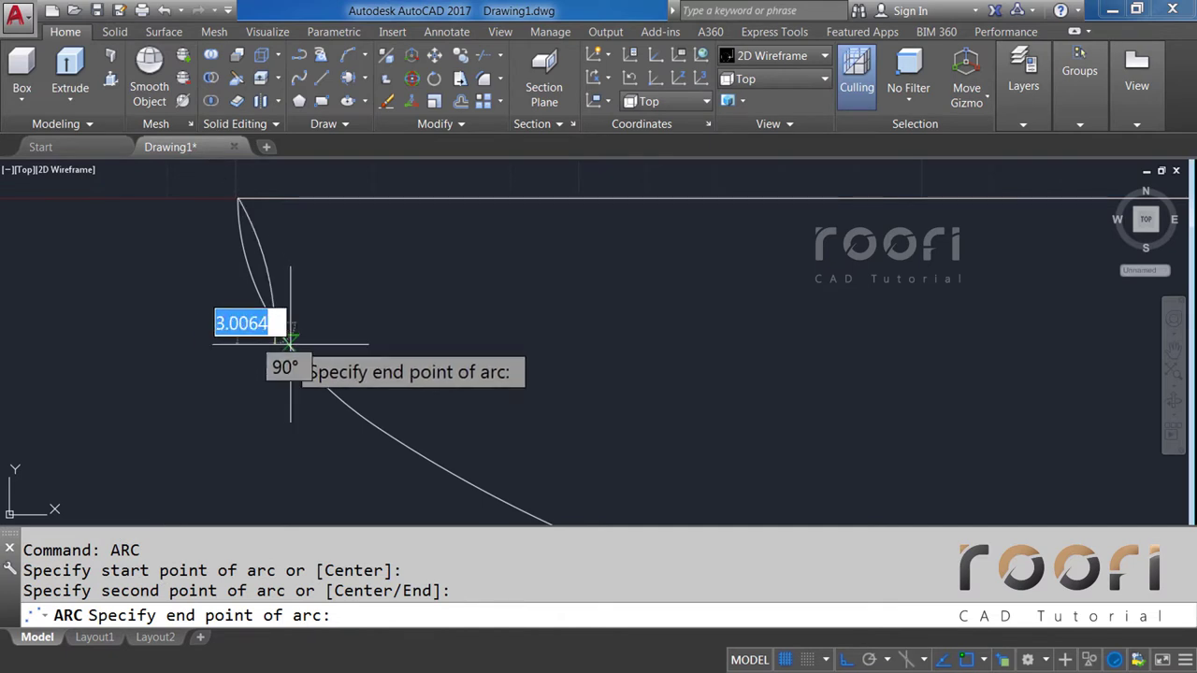
click(379, 428)
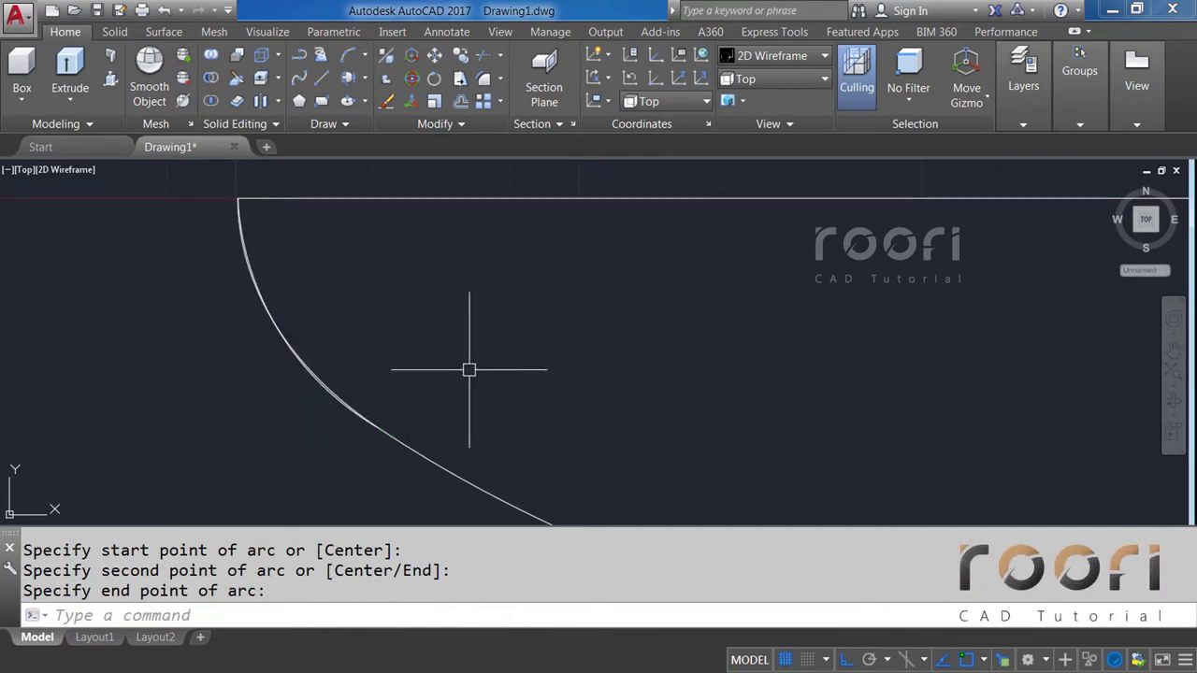
middle_drag(738, 382, 518, 306)
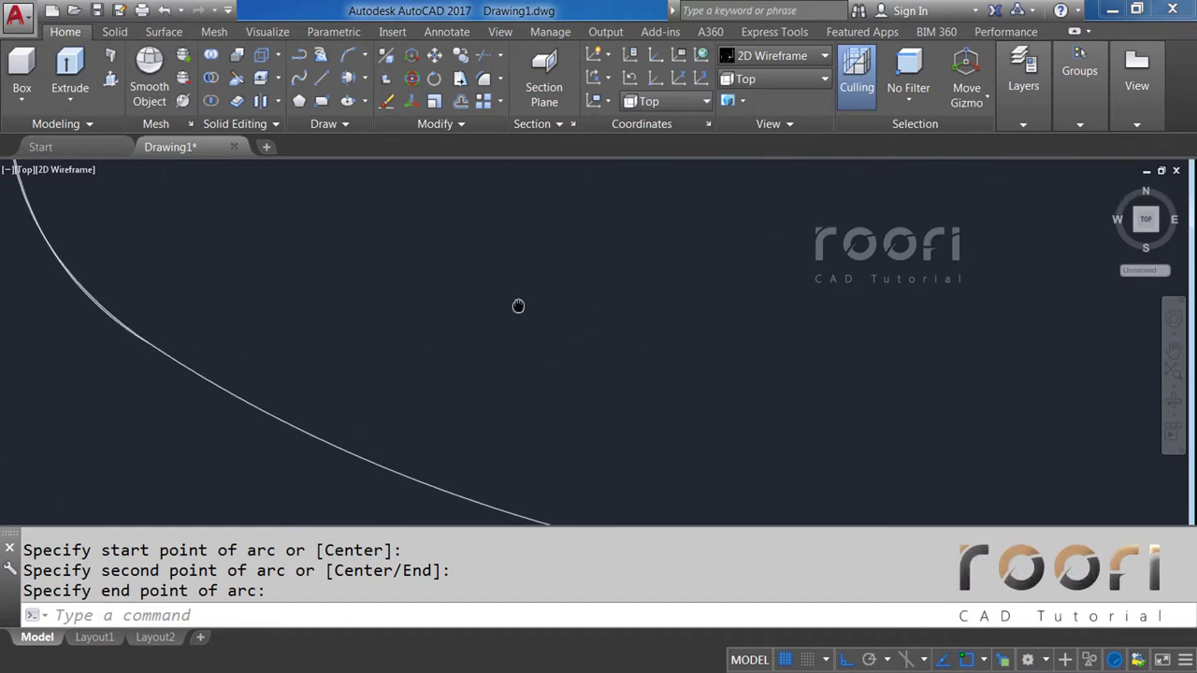
text(ARC)
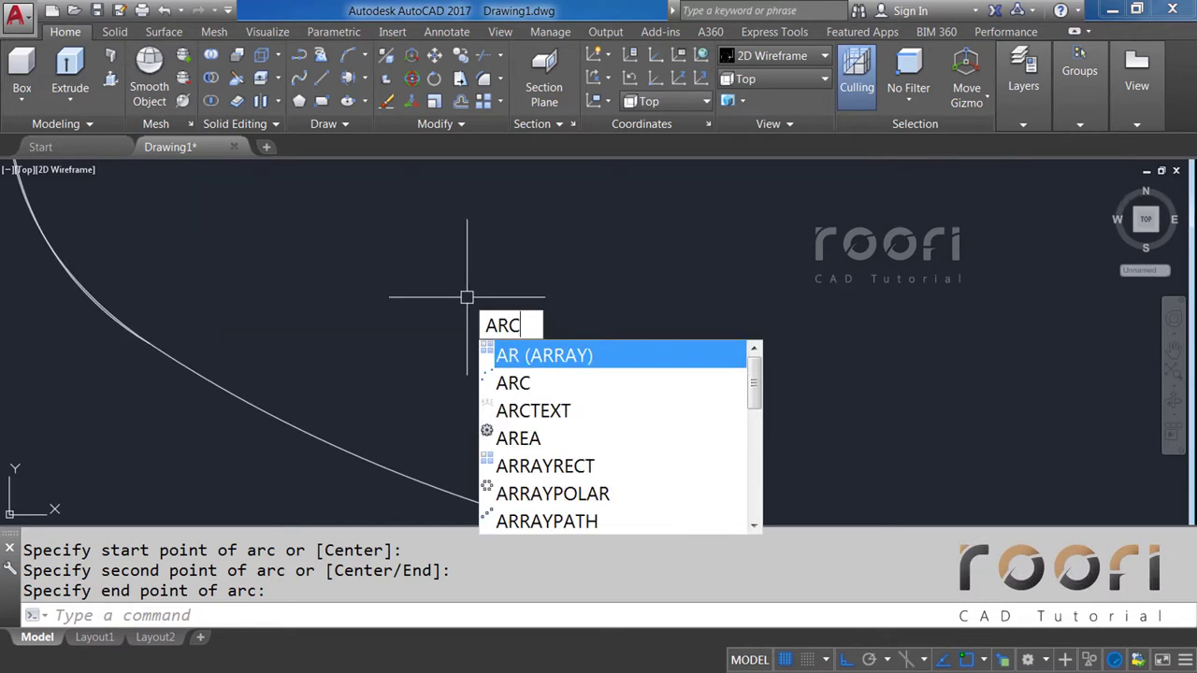
key(Return)
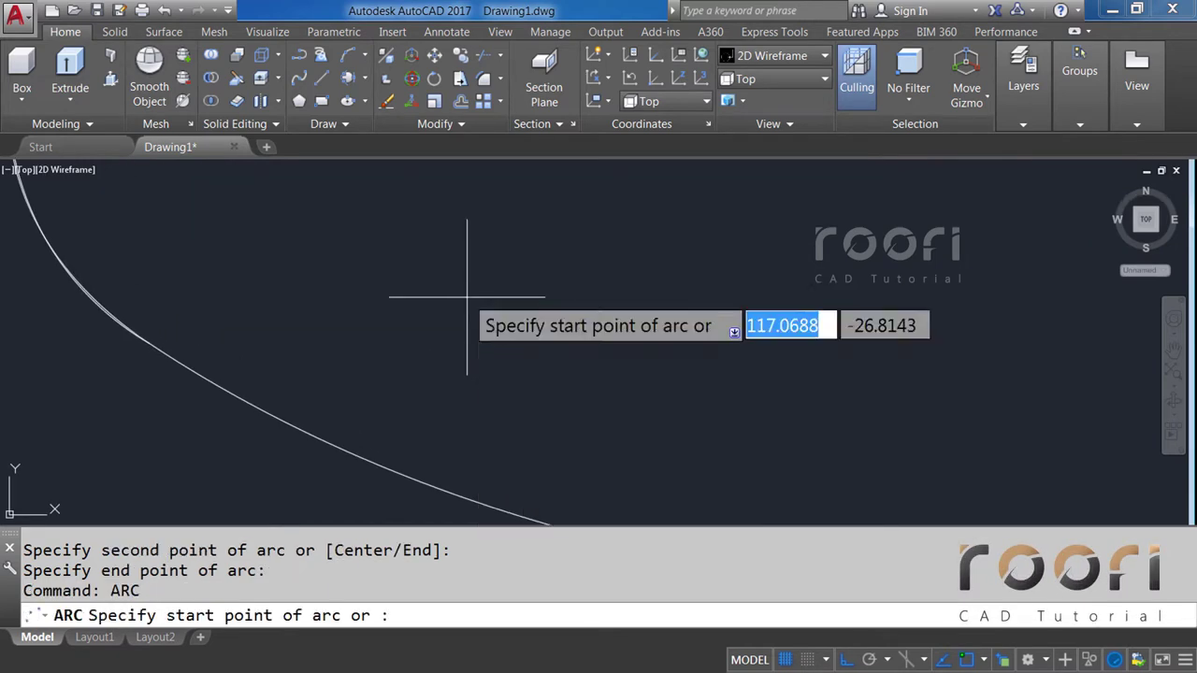
click(150, 342)
scroll(147, 342, down, 2)
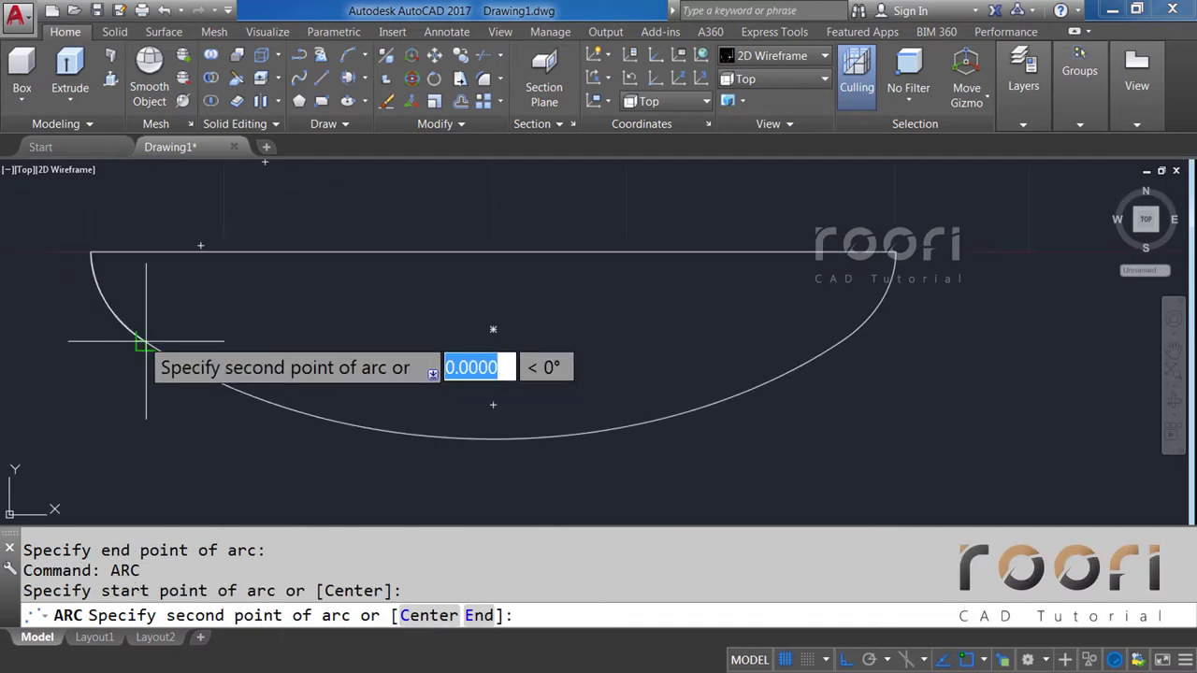
click(492, 437)
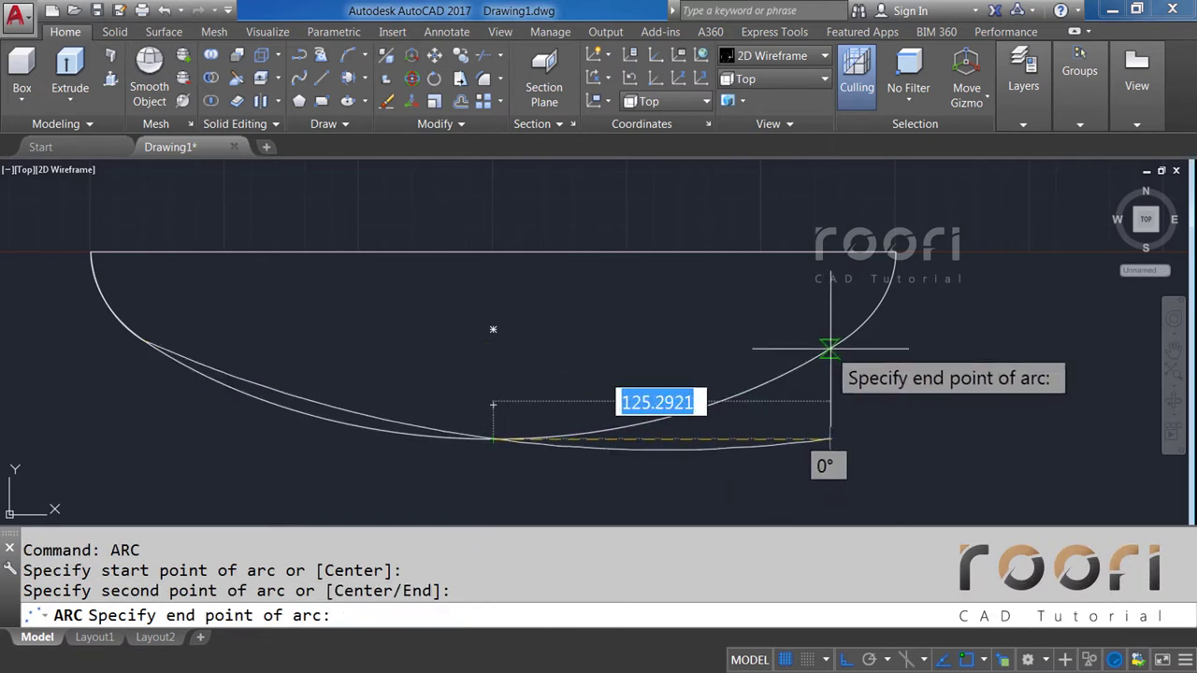
click(842, 341)
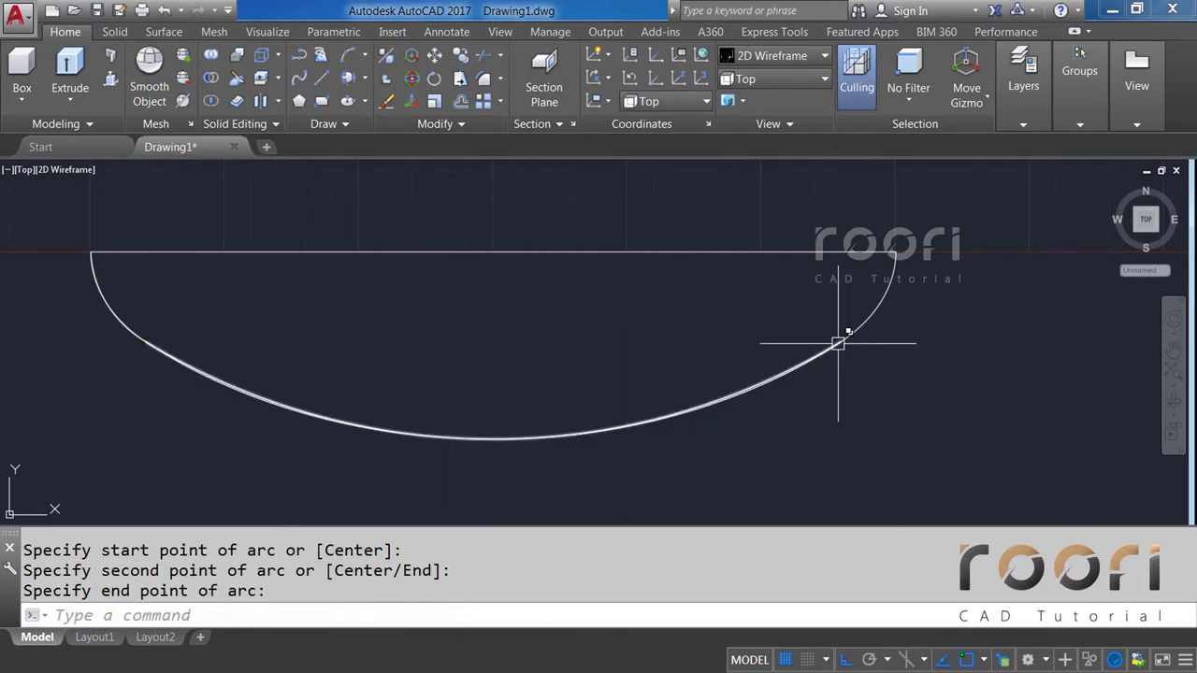
scroll(869, 321, up, 3)
Trace a final three-point arc from the curve's end up to the top-right corner.
middle_drag(849, 284, 727, 329)
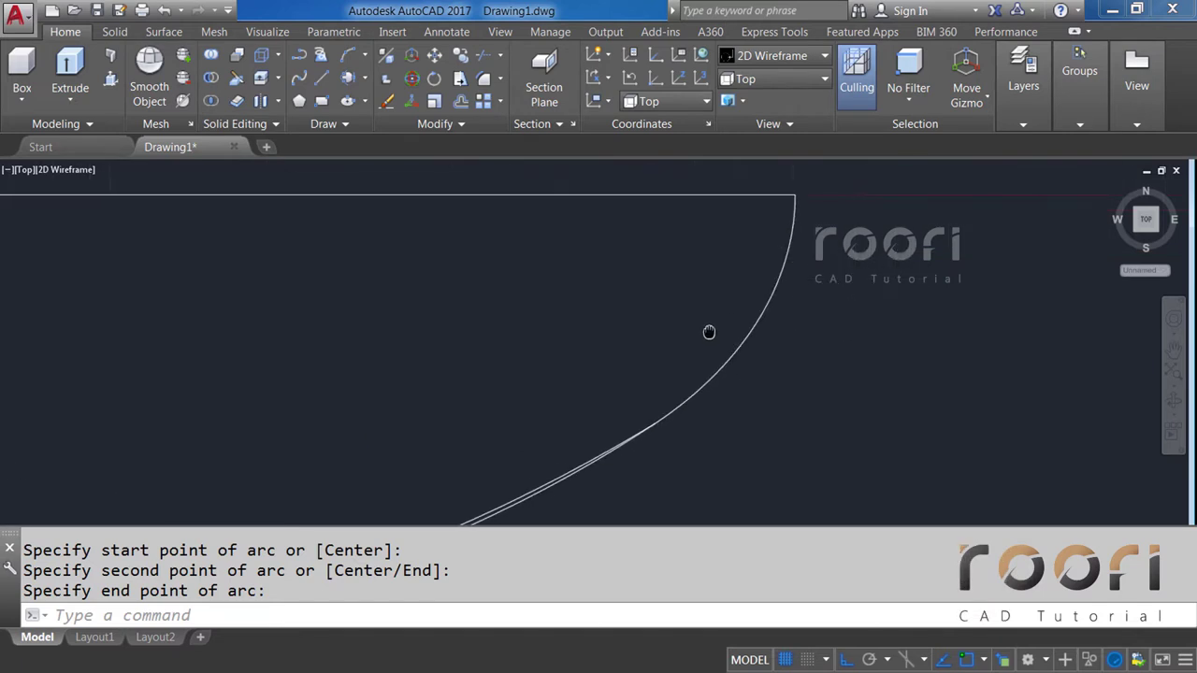
text(AR)
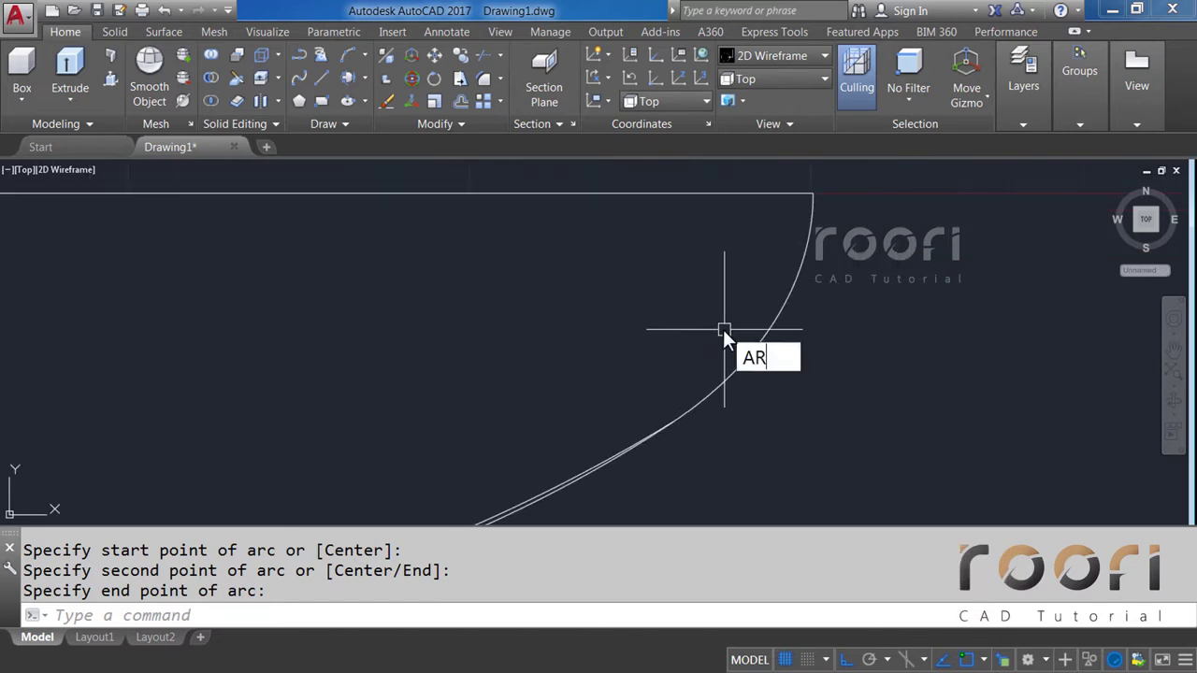
text(C)
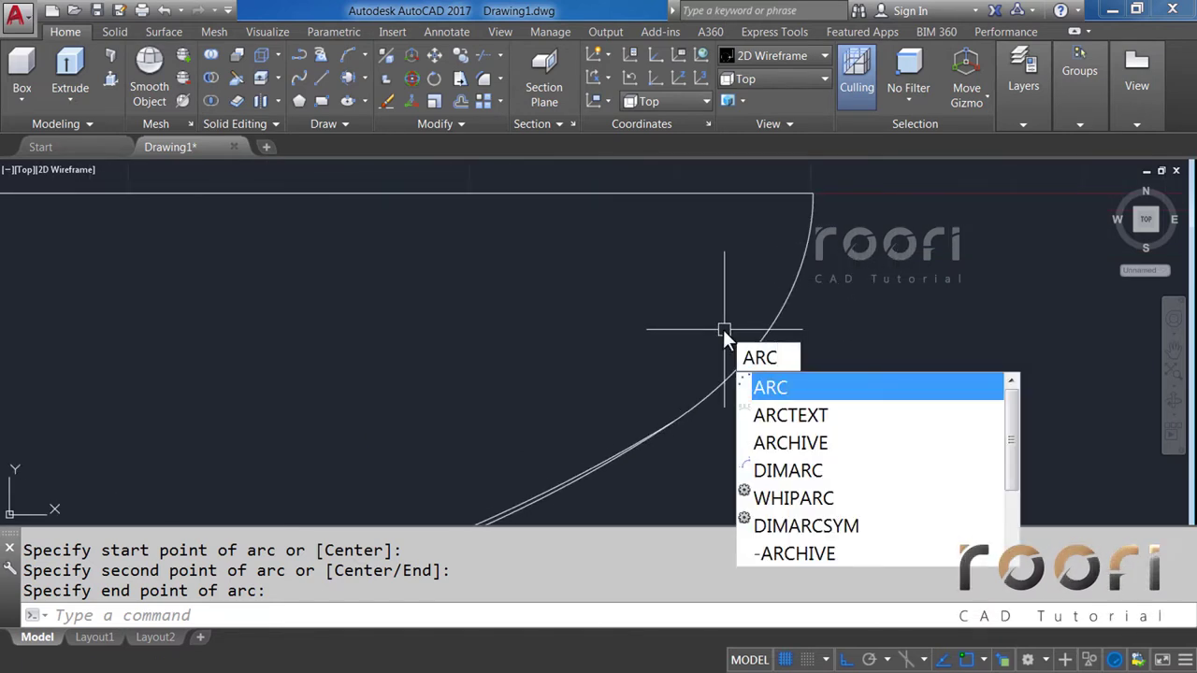
key(Return)
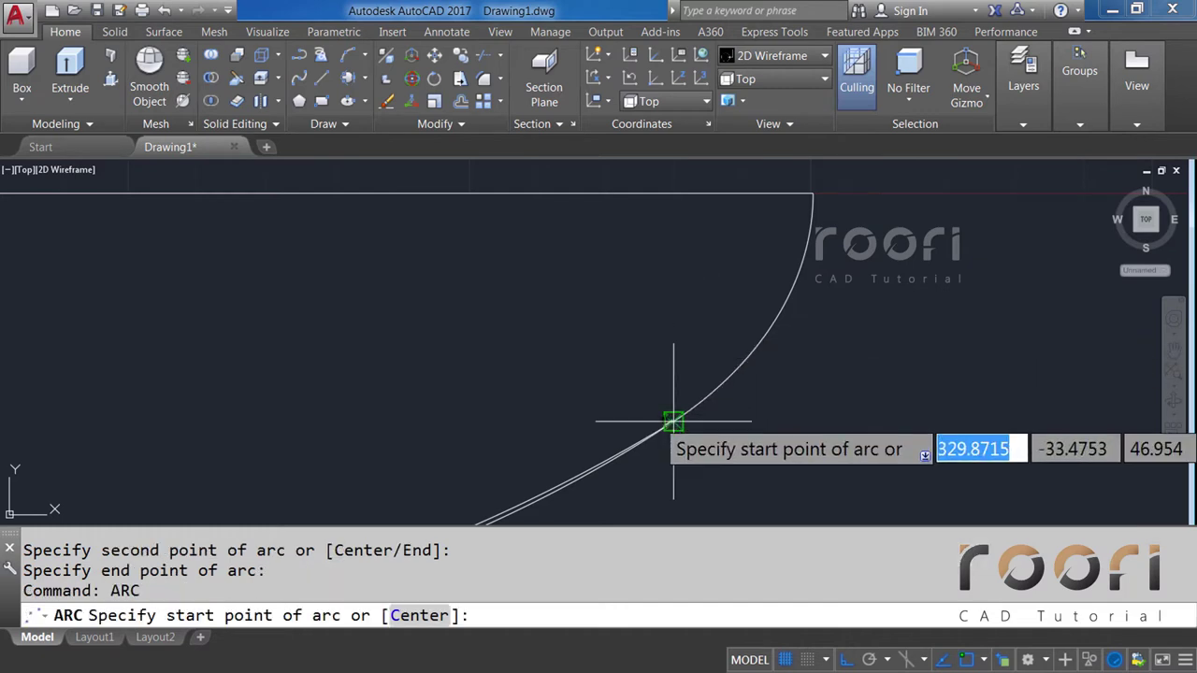
click(673, 421)
click(776, 318)
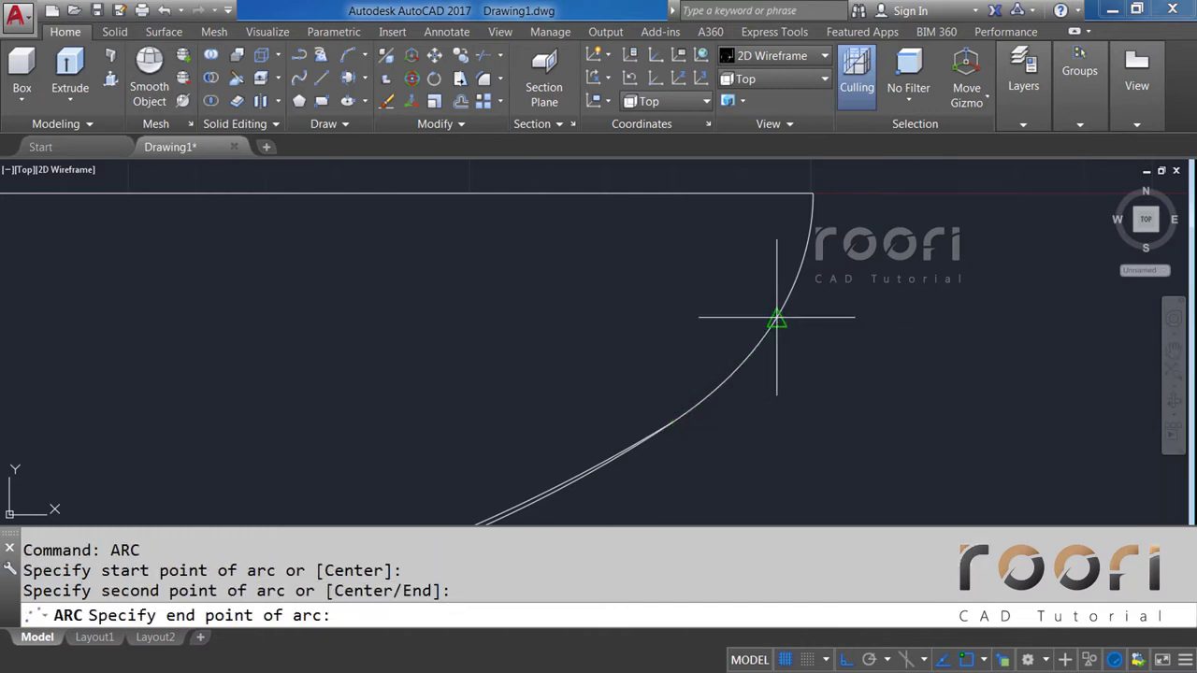
click(819, 198)
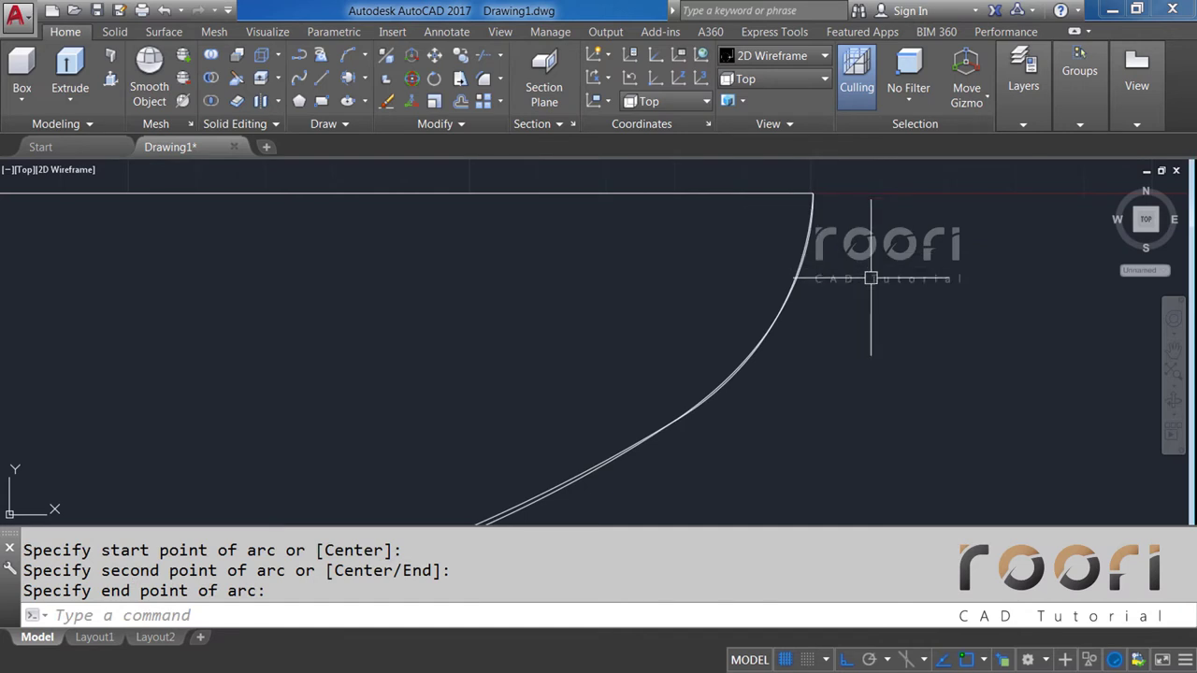
scroll(866, 281, down, 2)
scroll(861, 290, down, 2)
text(M)
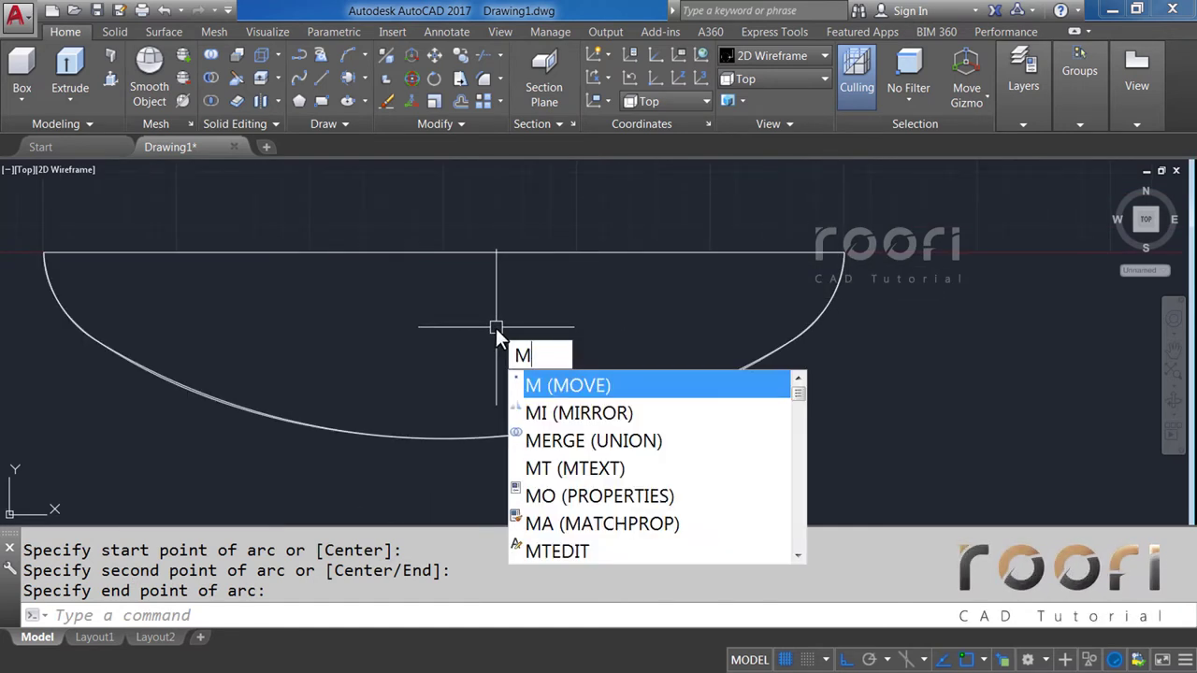
Move the three traced arcs 400 units to the right of the original outline.
key(Return)
click(75, 317)
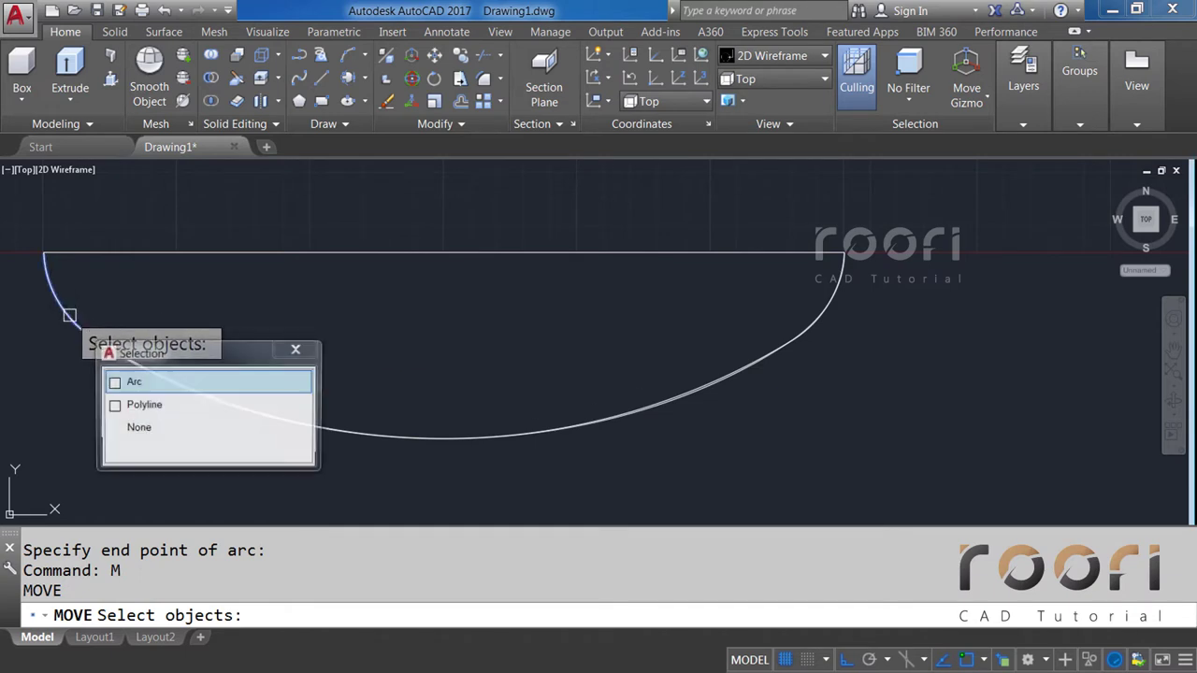
click(126, 381)
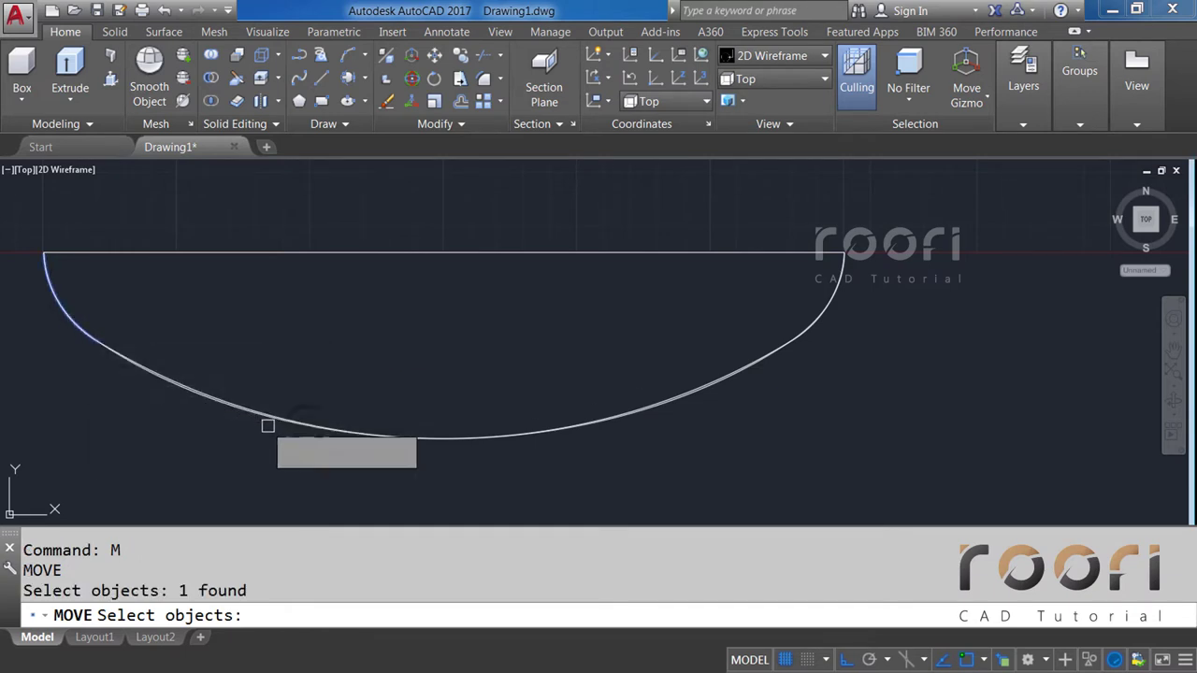
click(315, 423)
click(342, 492)
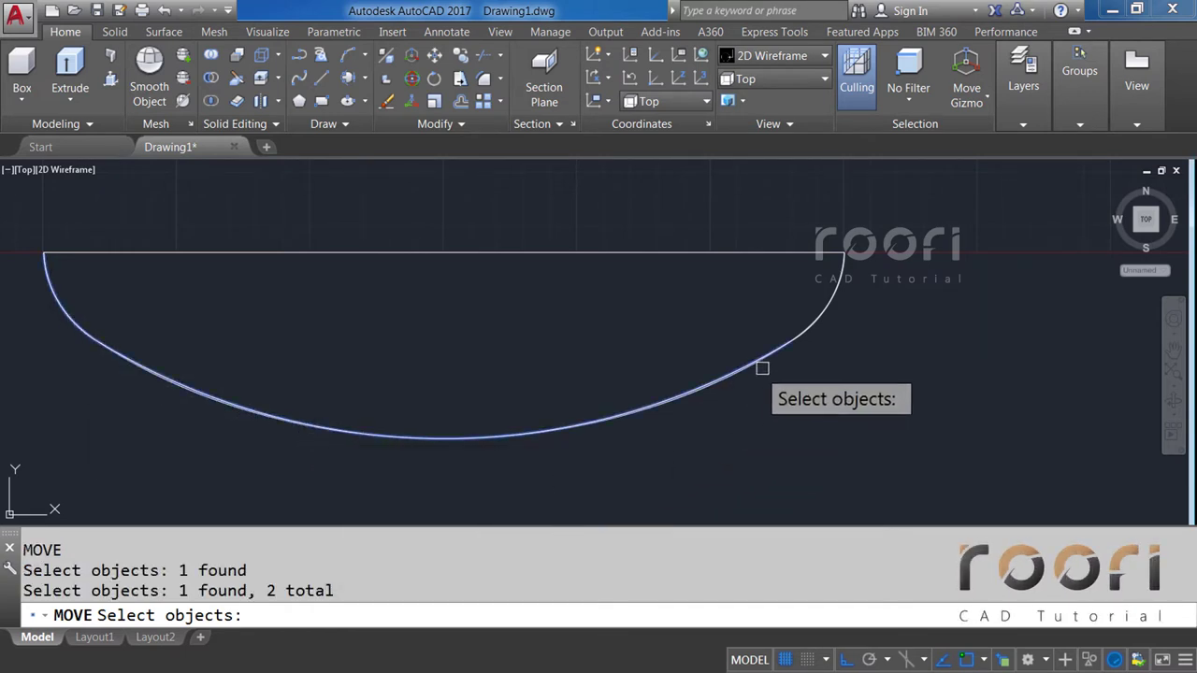
click(812, 329)
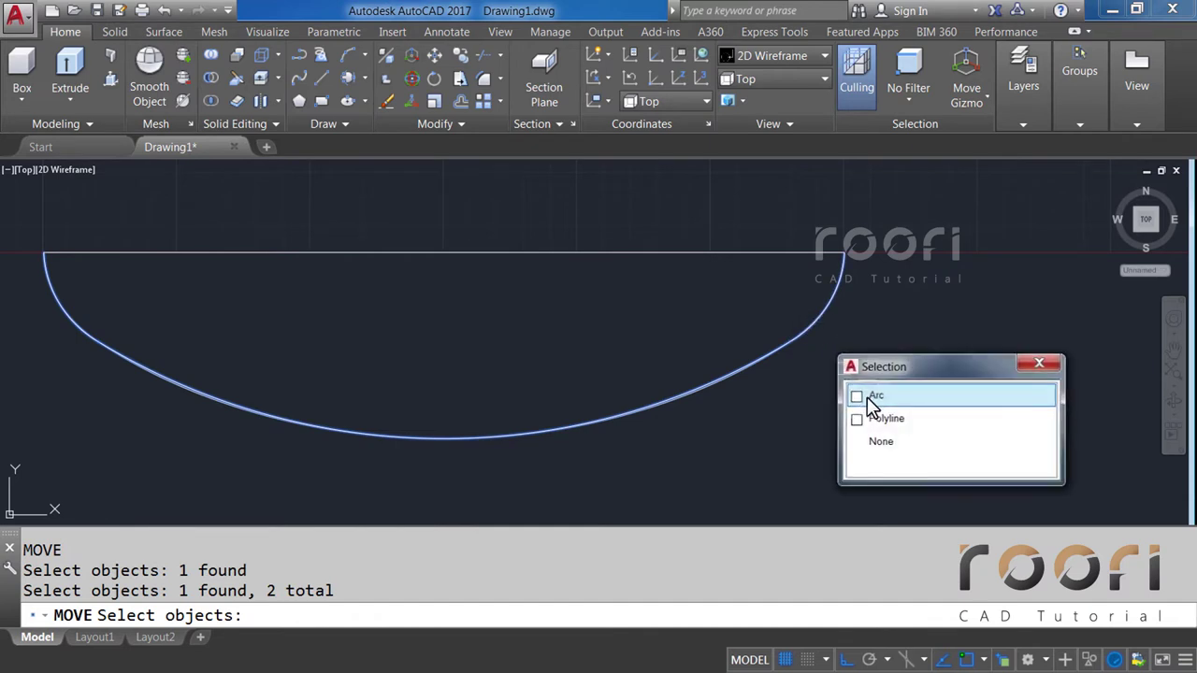
click(867, 397)
key(Return)
click(279, 253)
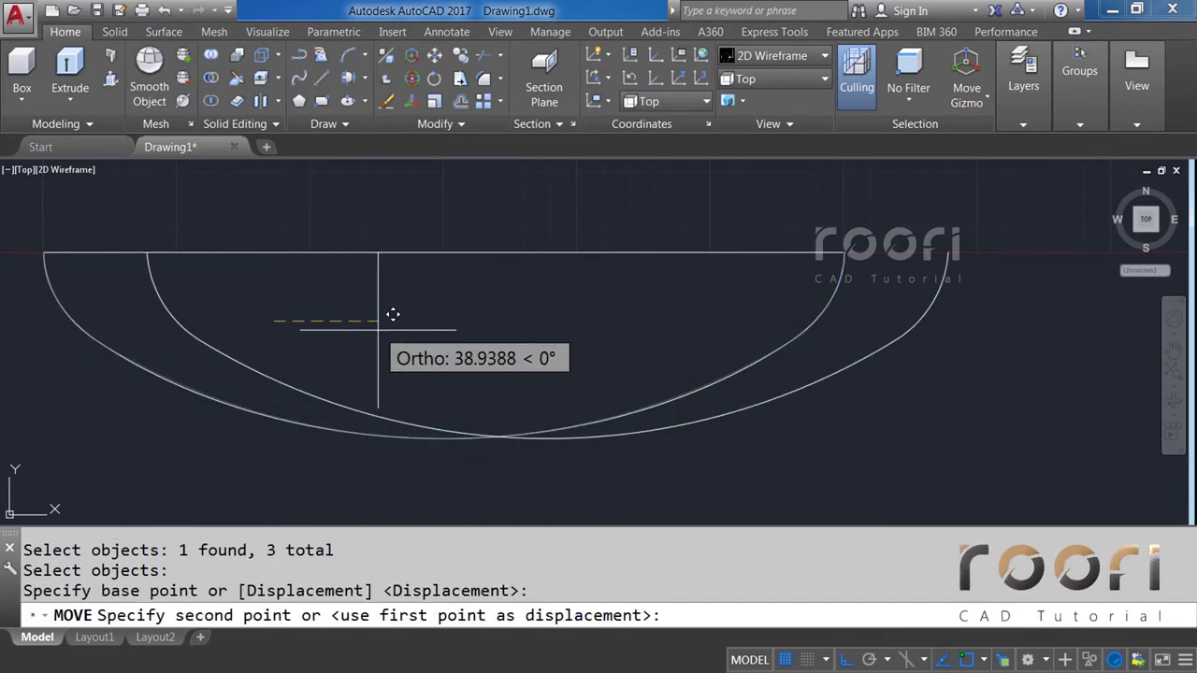
text(400)
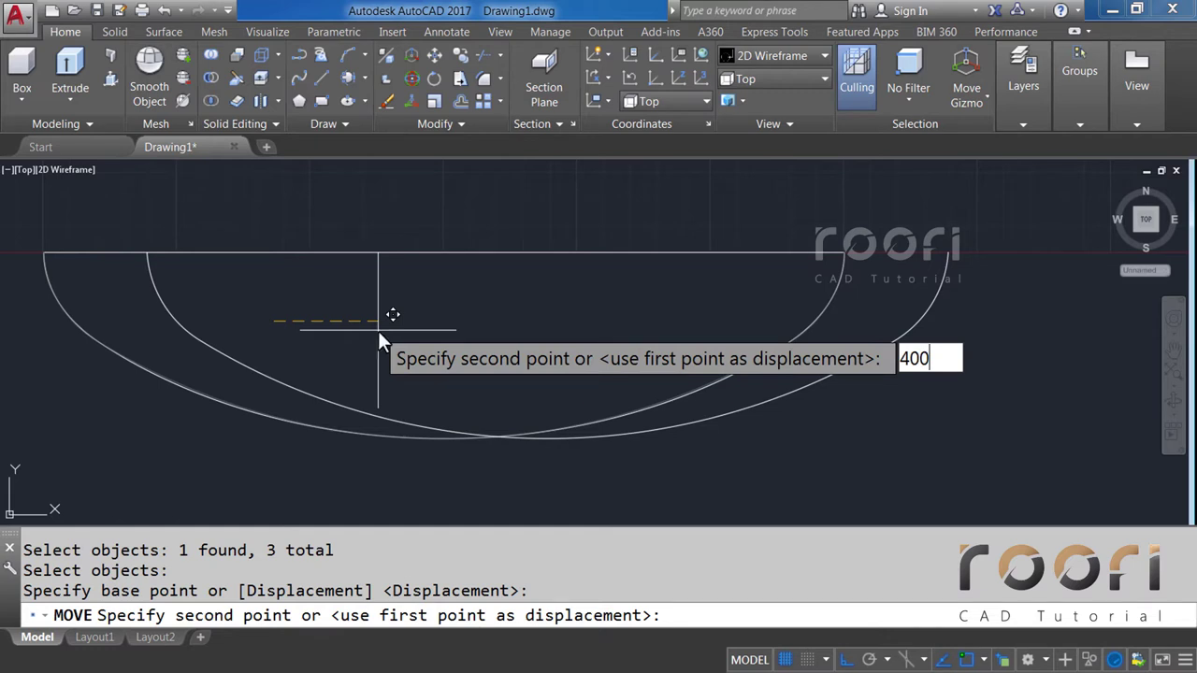
key(Return)
scroll(352, 344, down, 2)
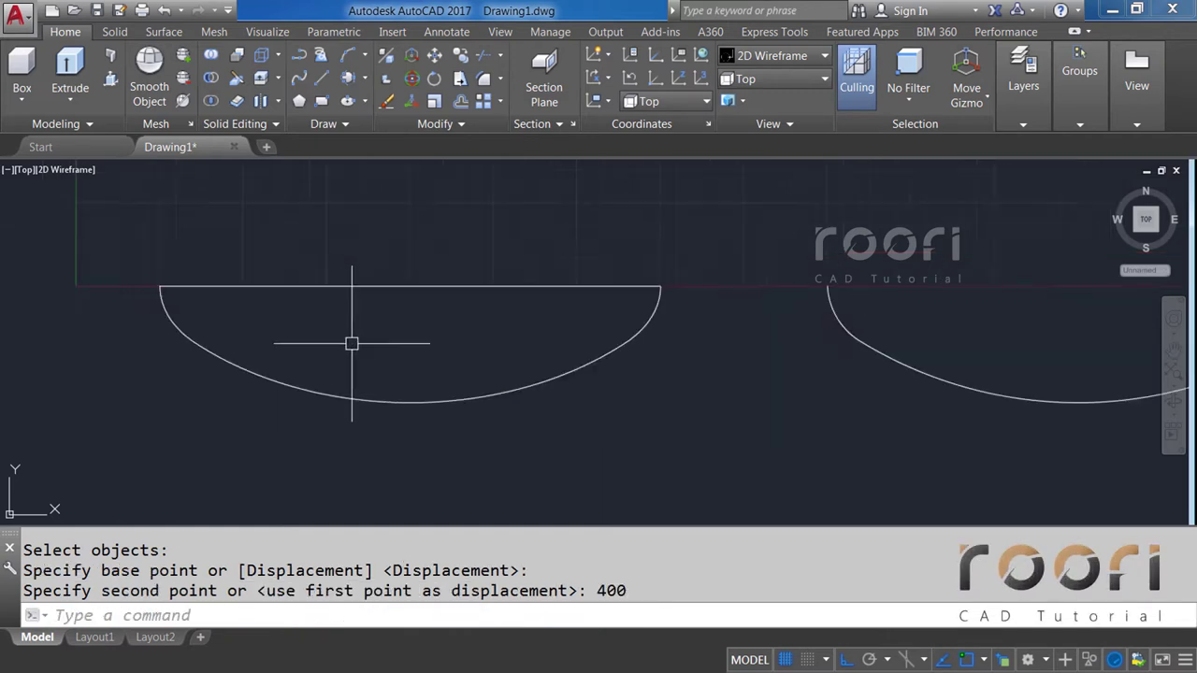
scroll(351, 343, down, 3)
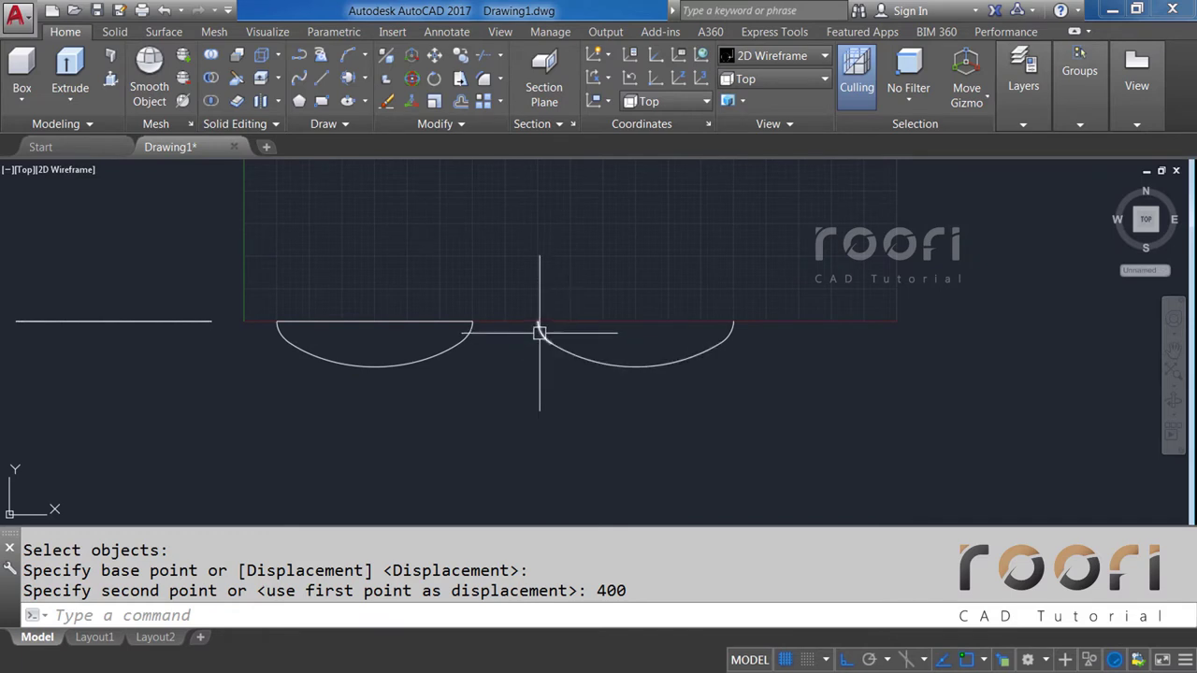
scroll(334, 356, up, 3)
scroll(327, 360, up, 2)
3D-rotate the flat left profile -45° about its endpoint so it stands upright.
mouse_move(377, 382)
middle_down()
mouse_move(587, 393)
mouse_move(583, 315)
middle_up()
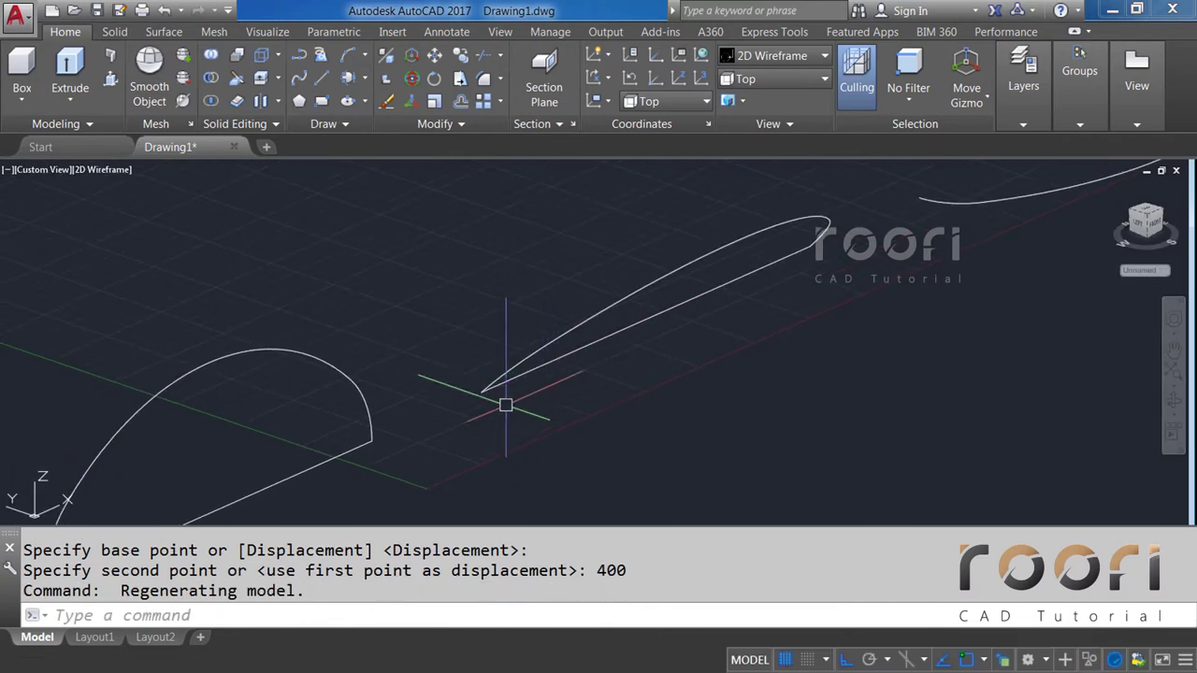
text(3DROTATE)
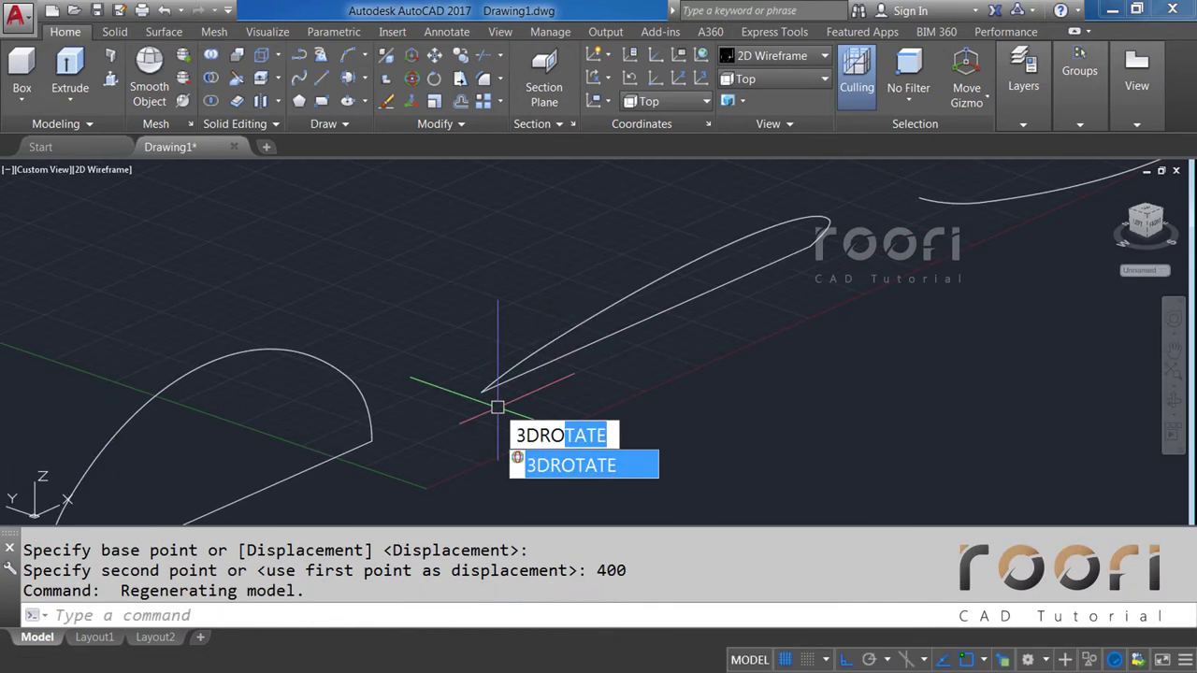
key(Return)
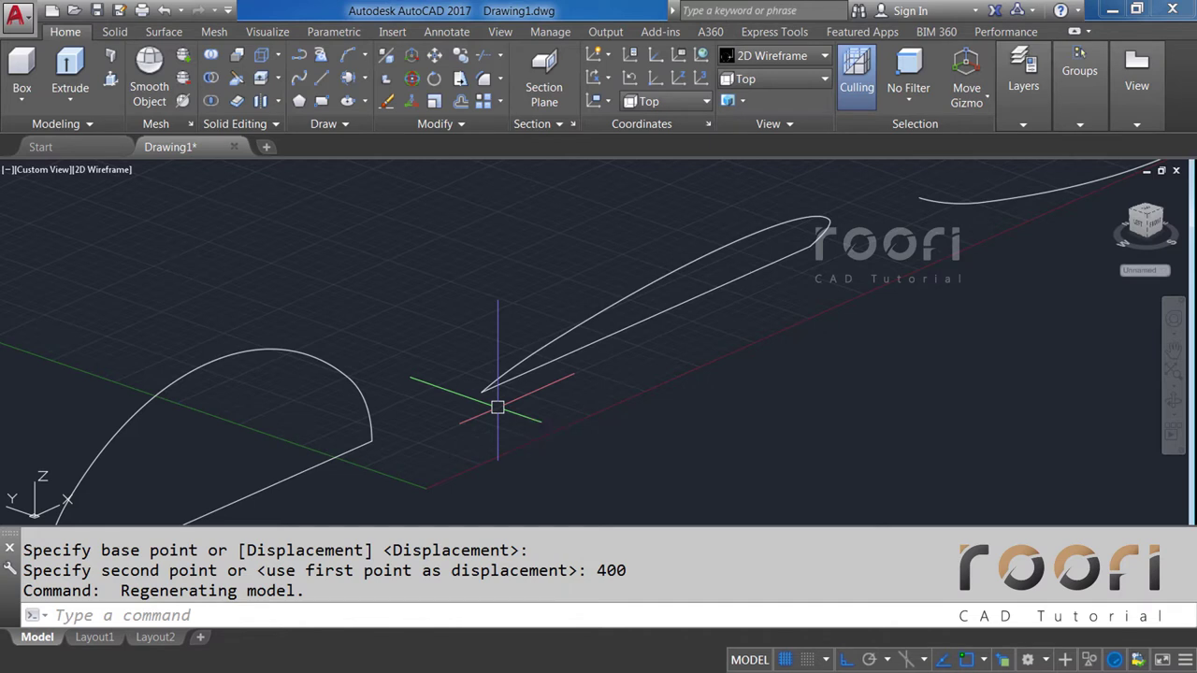
click(527, 375)
key(Return)
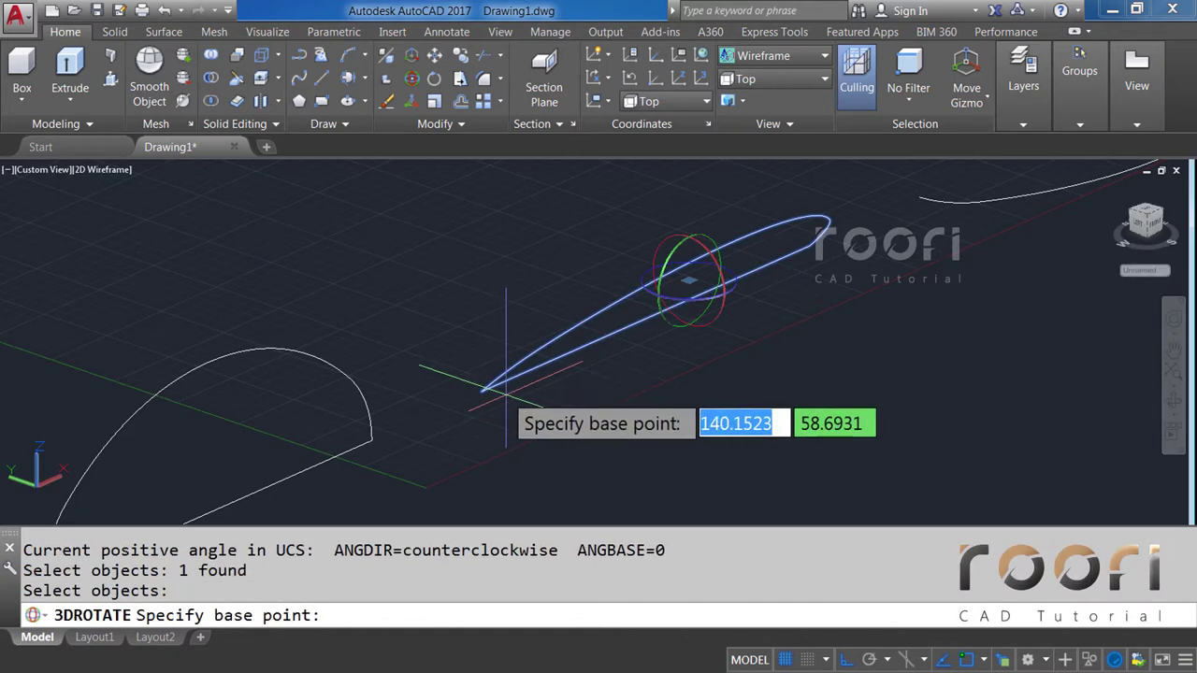
scroll(440, 384, up, 5)
click(435, 385)
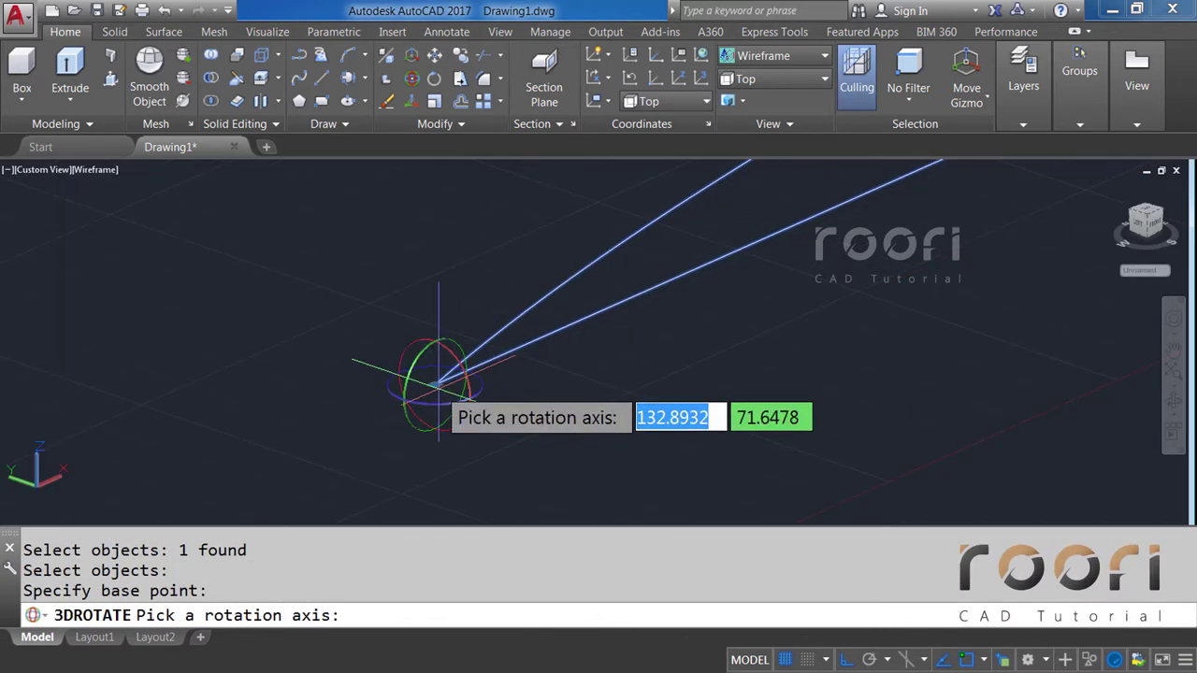
click(409, 358)
text(-45)
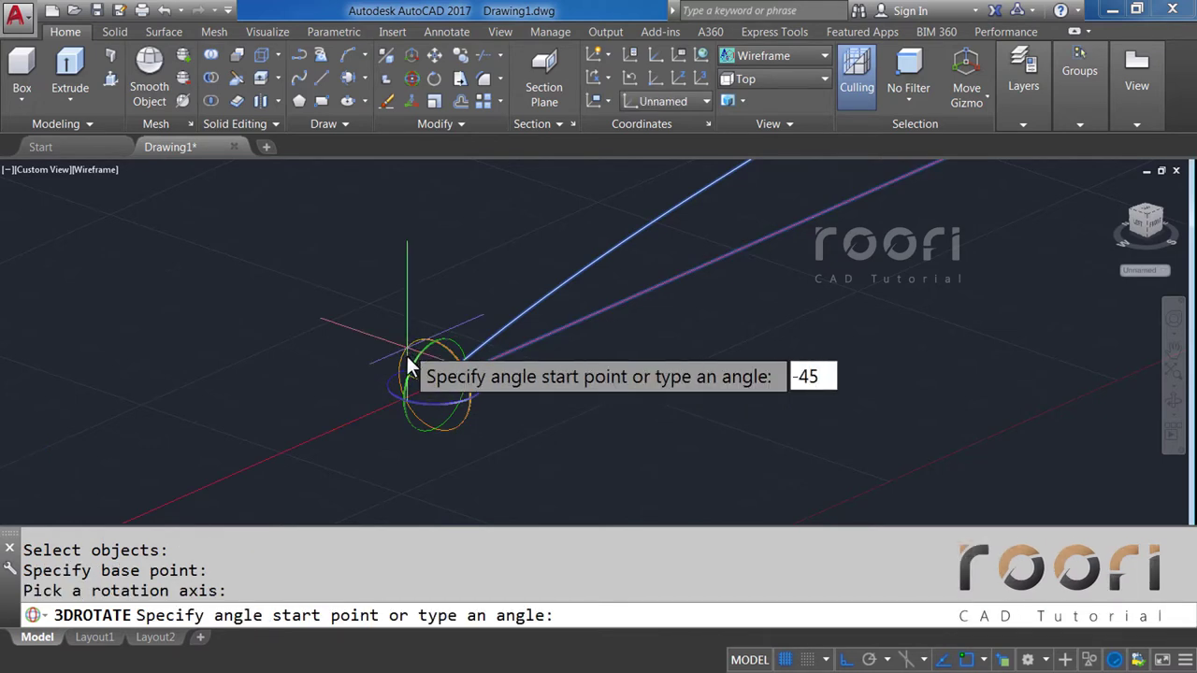
key(Return)
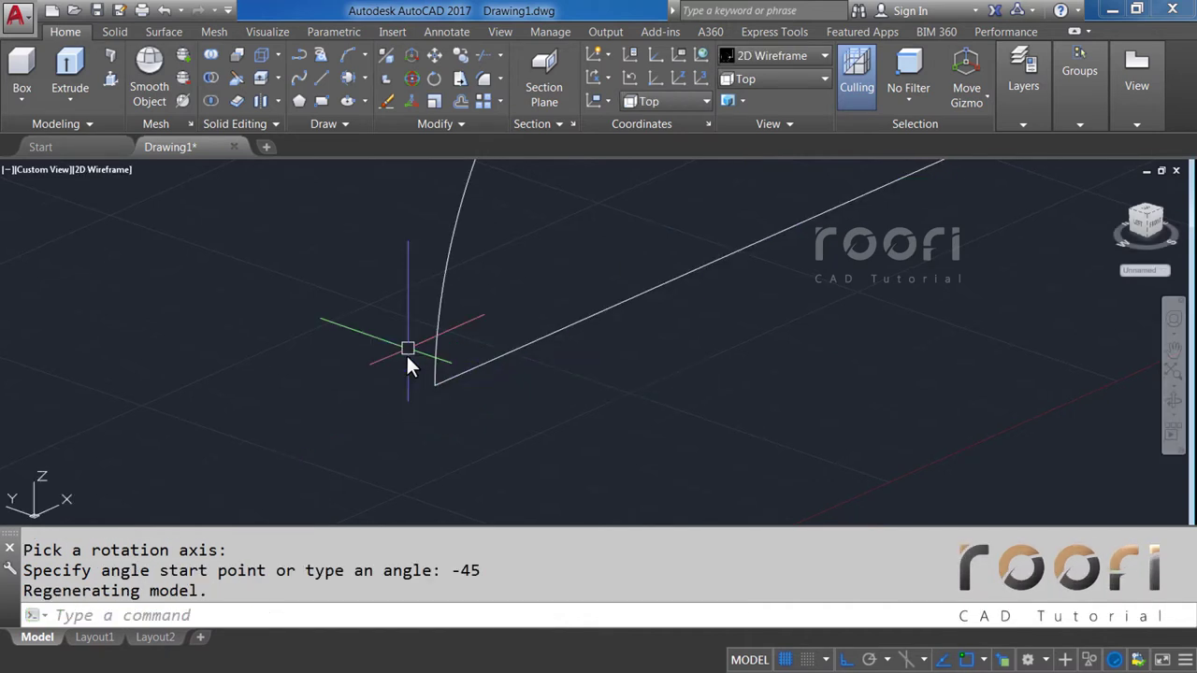
scroll(406, 354, down, 3)
scroll(401, 387, down, 2)
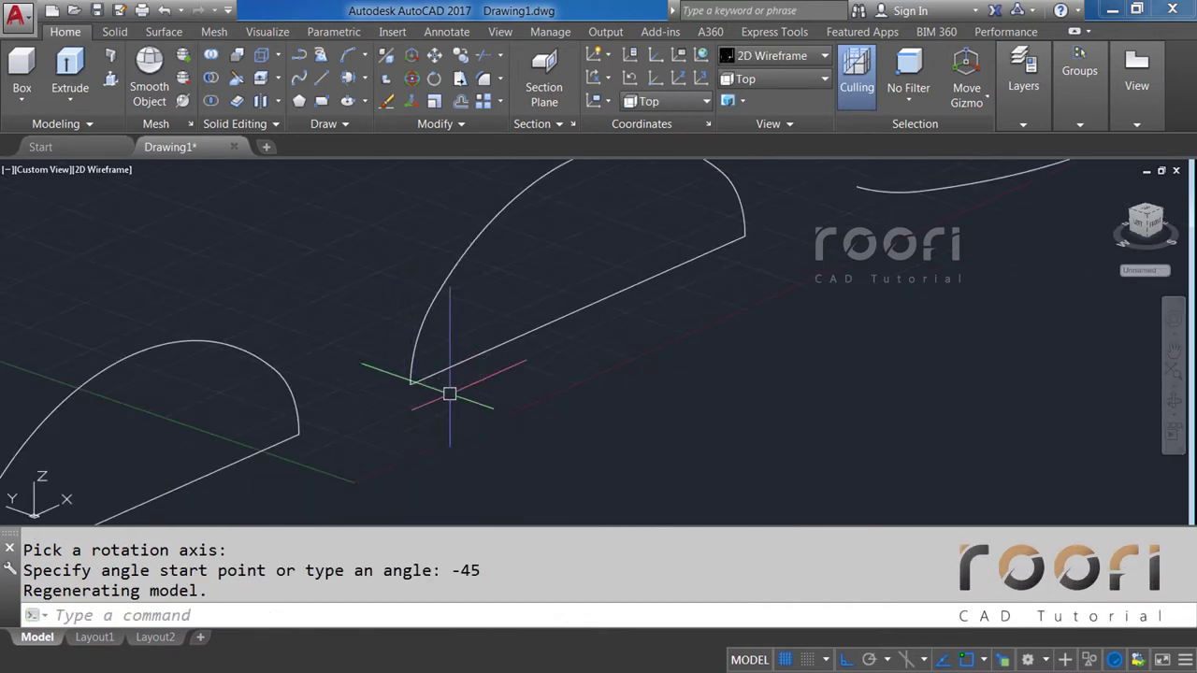
shift+middle_drag(524, 418, 468, 331)
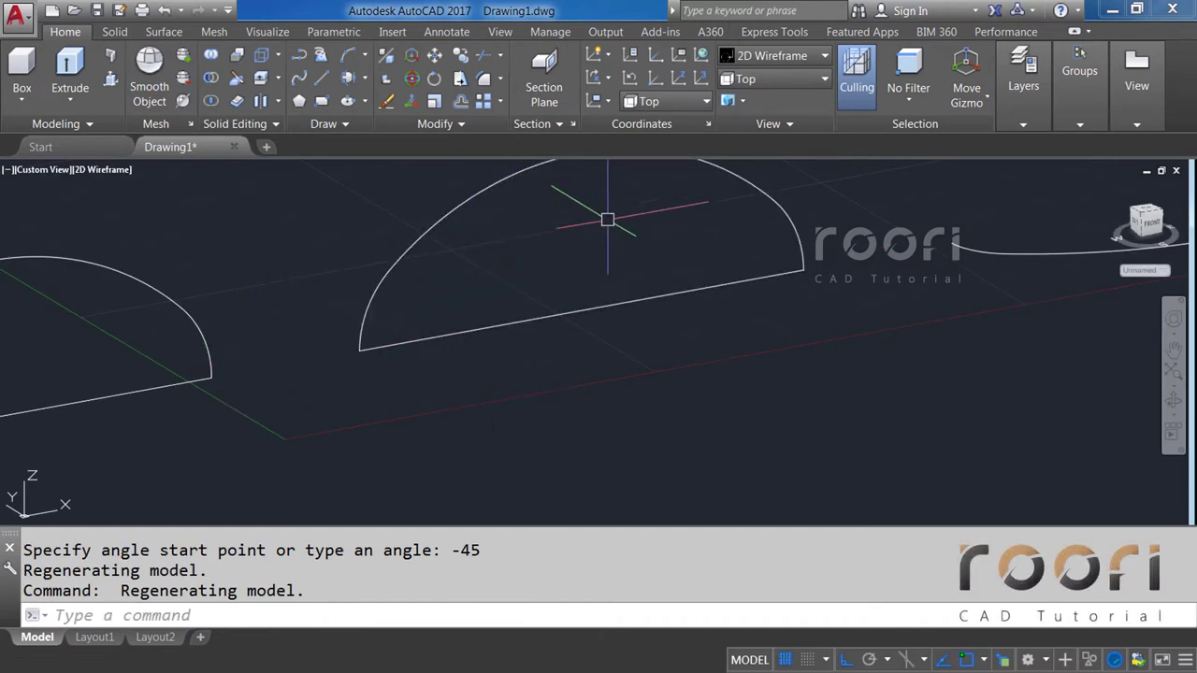
Switch to Front view and pan and zoom onto the upright half-disc profile.
click(770, 83)
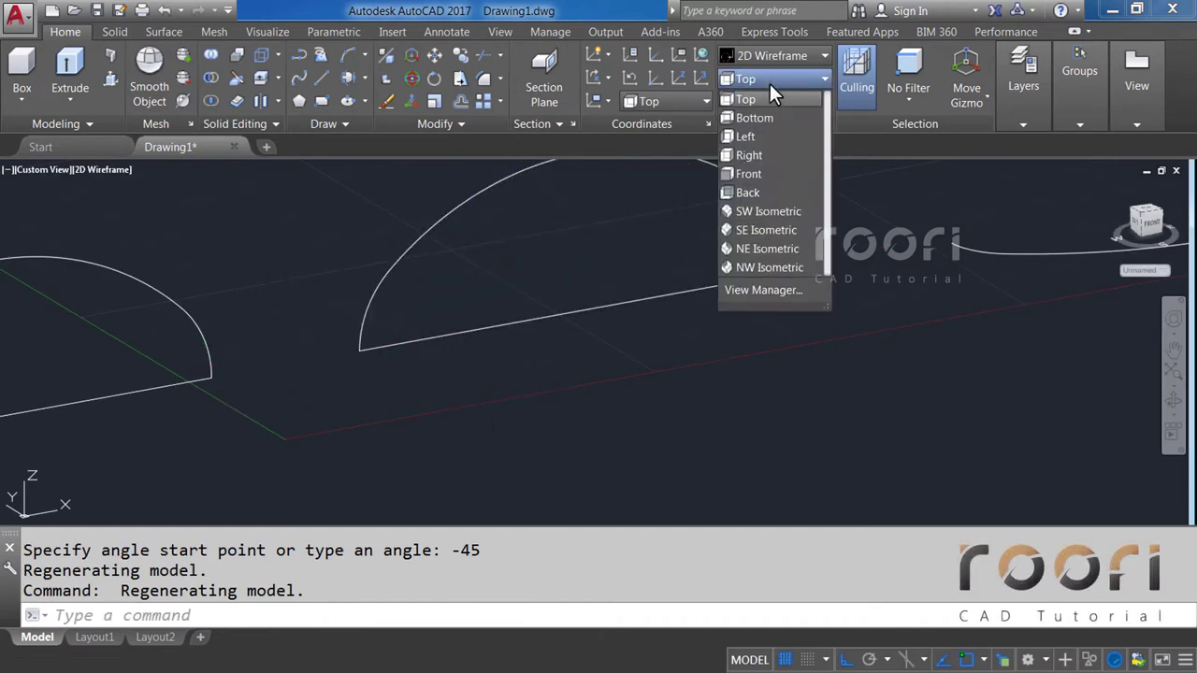
click(741, 174)
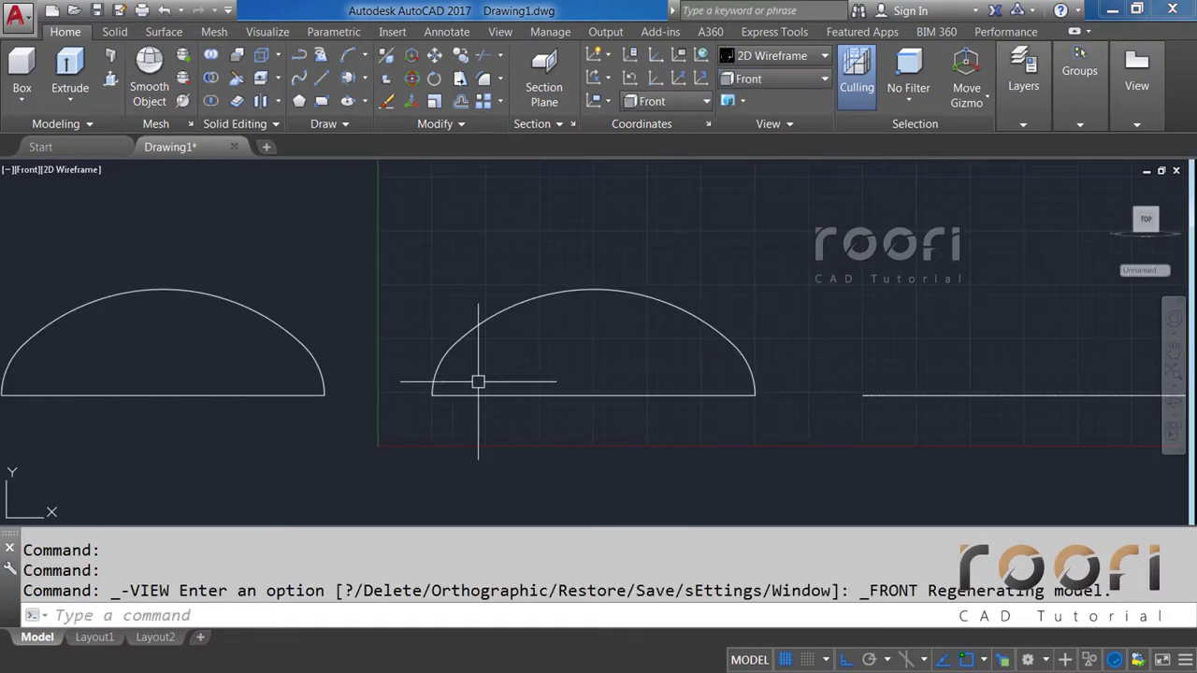
middle_drag(389, 405, 682, 406)
scroll(407, 363, up, 2)
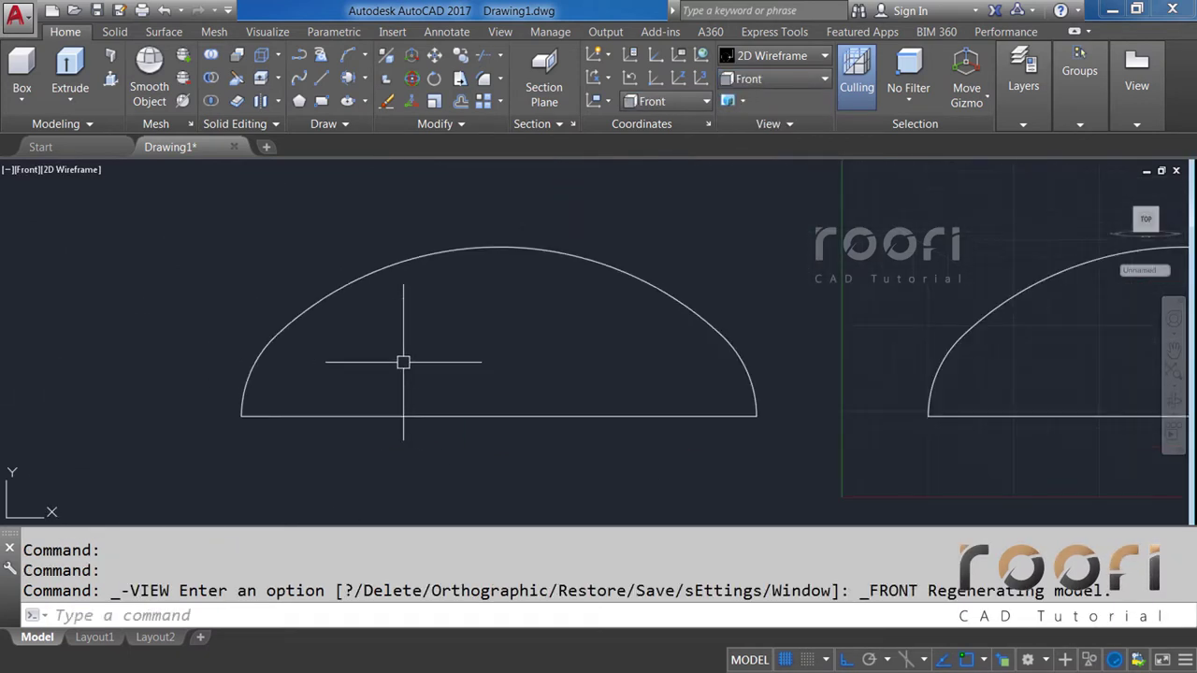
scroll(402, 360, up, 2)
text(O)
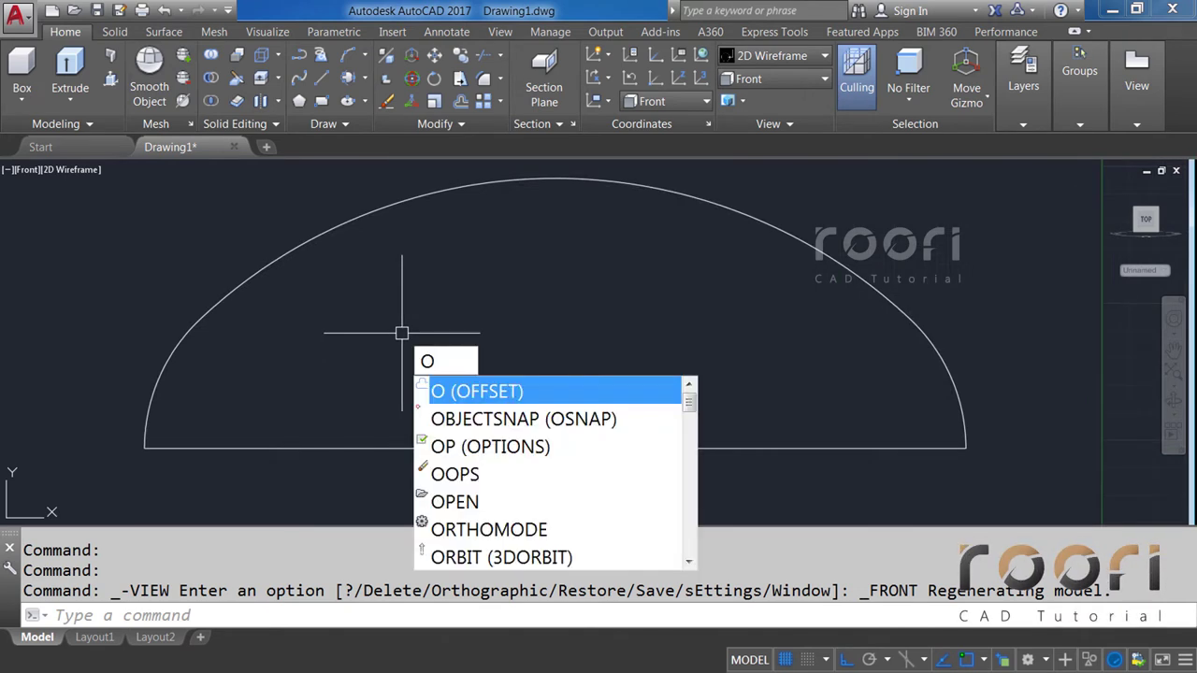
Offset the top, left and right dome arcs 3 units toward the inside.
key(Return)
text(3)
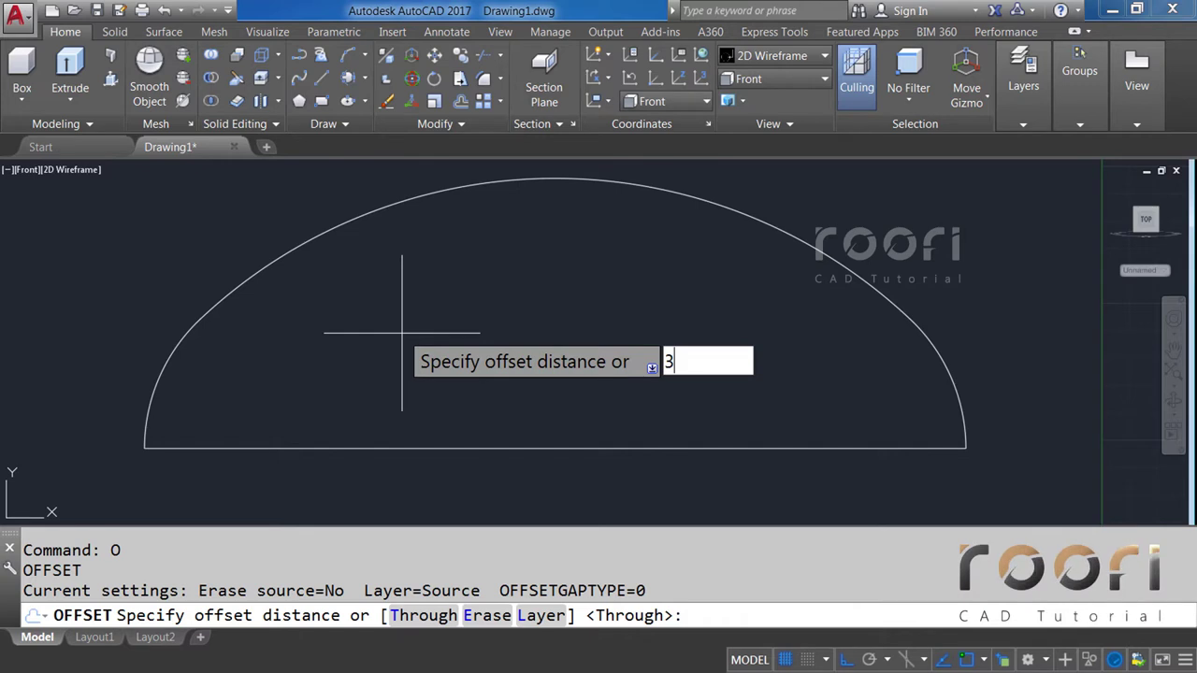
key(Return)
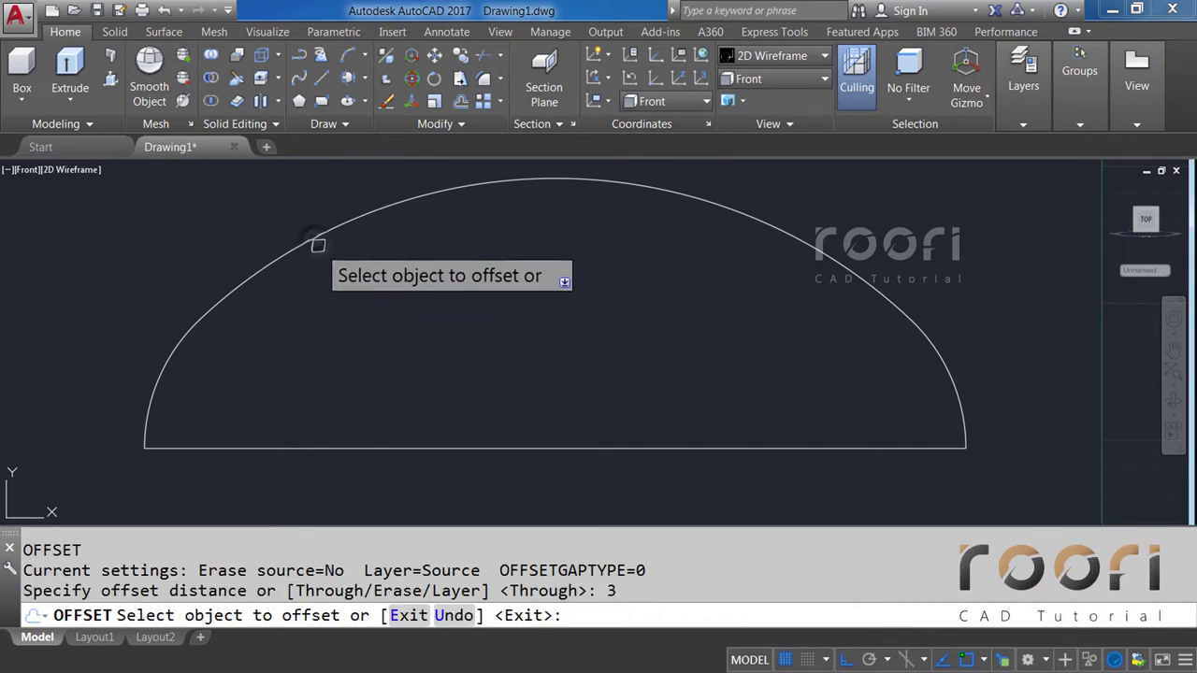
click(316, 239)
click(351, 280)
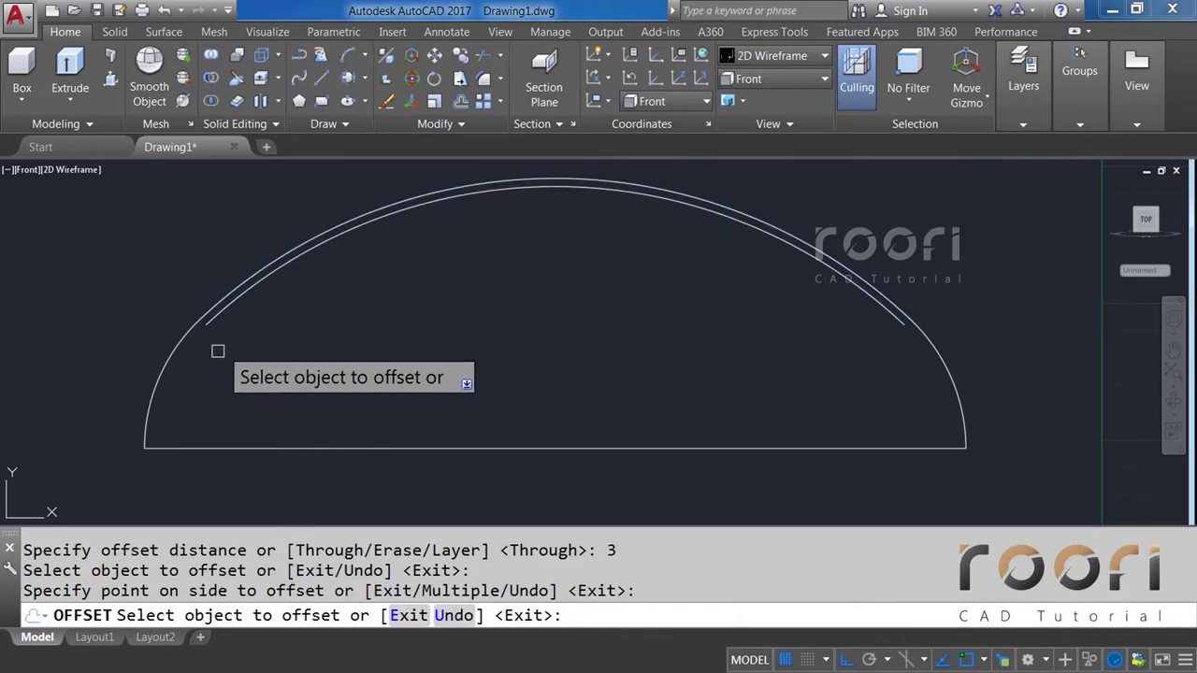
click(166, 363)
click(214, 369)
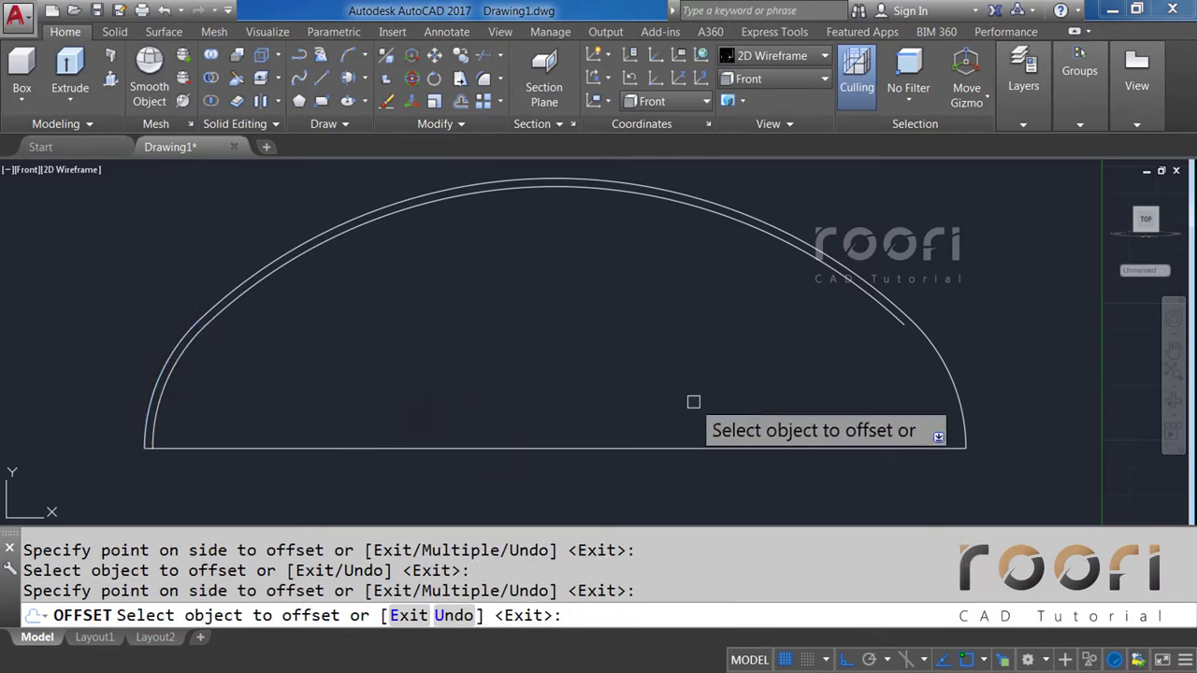
click(949, 373)
click(858, 386)
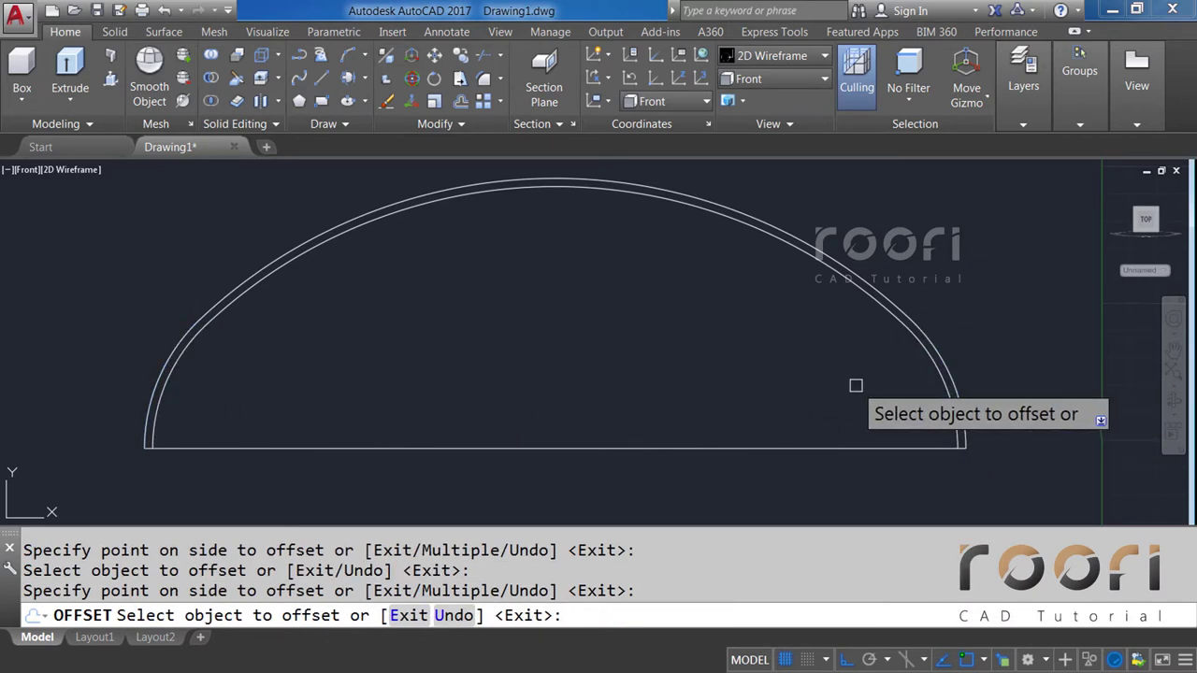
key(Return)
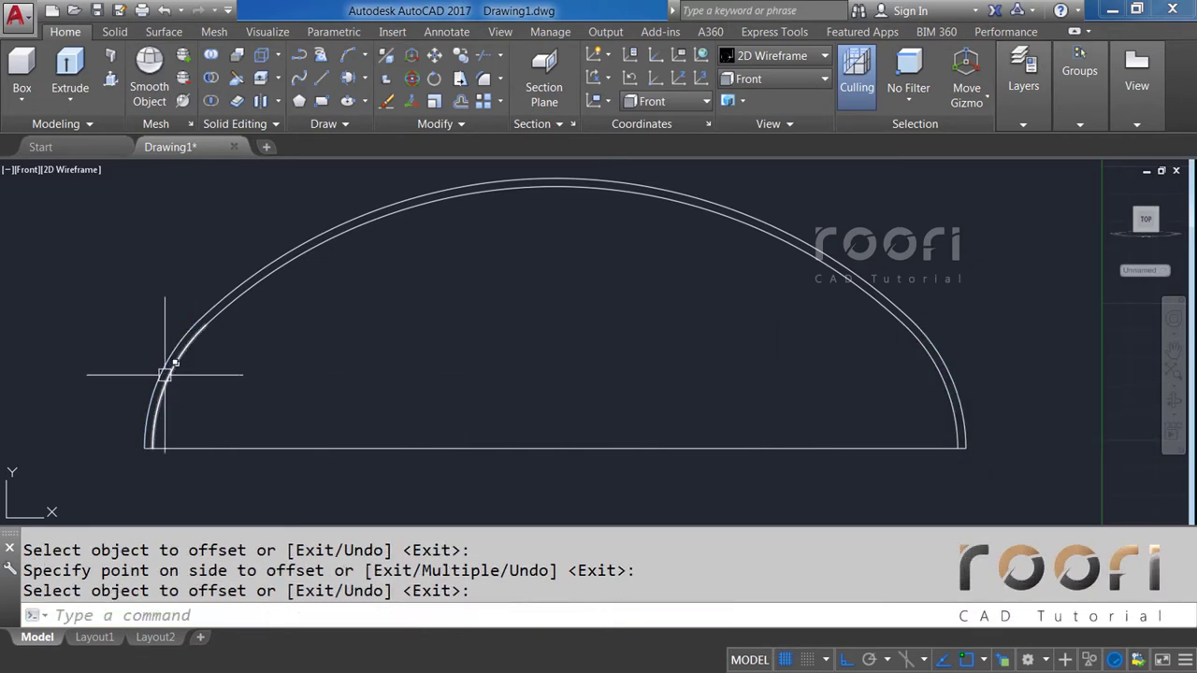
click(162, 370)
Delete the original outer left, top and right dome arcs.
click(219, 289)
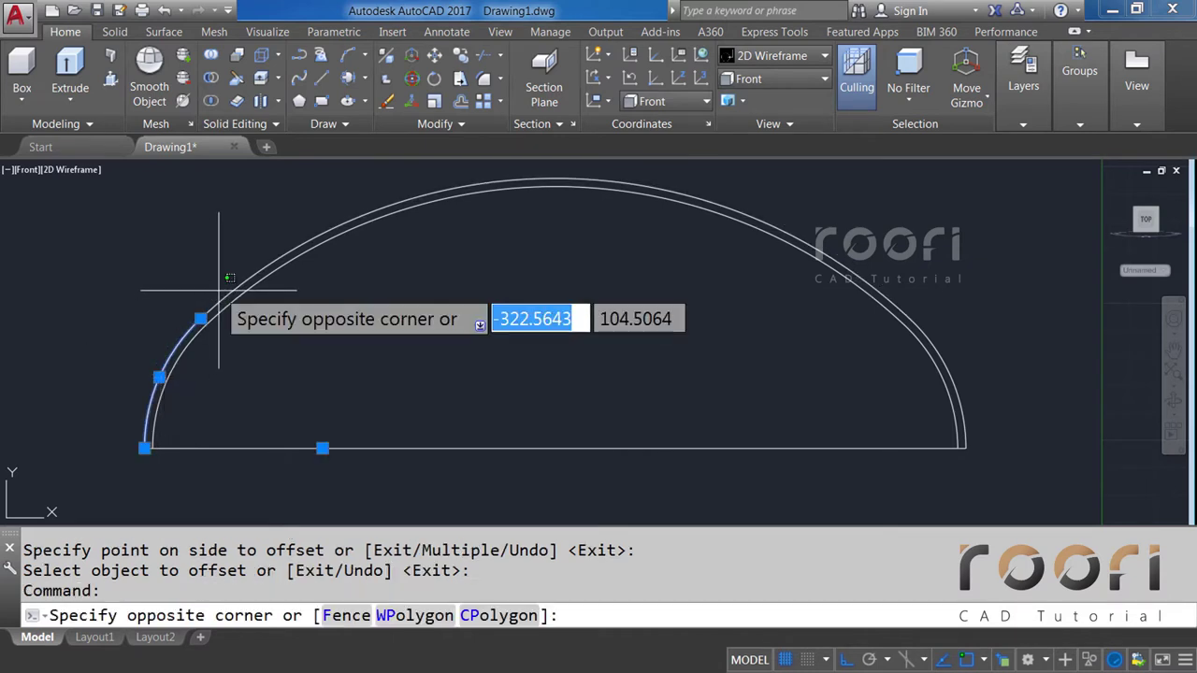
click(209, 303)
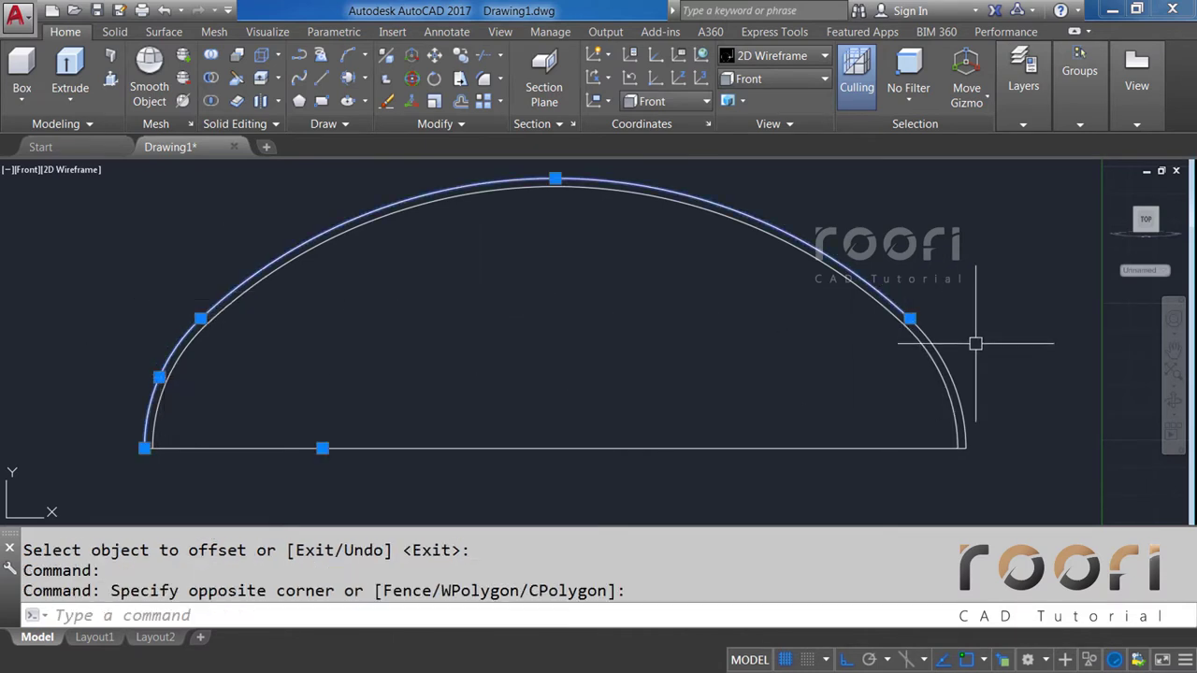
click(952, 363)
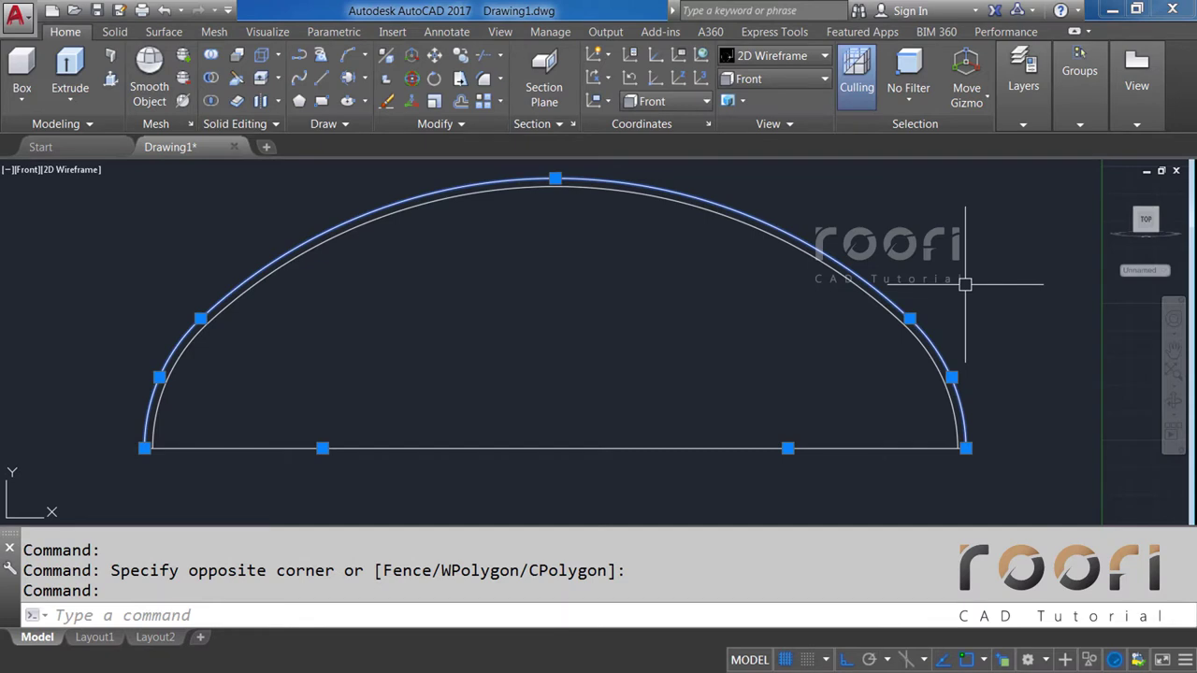
key(Delete)
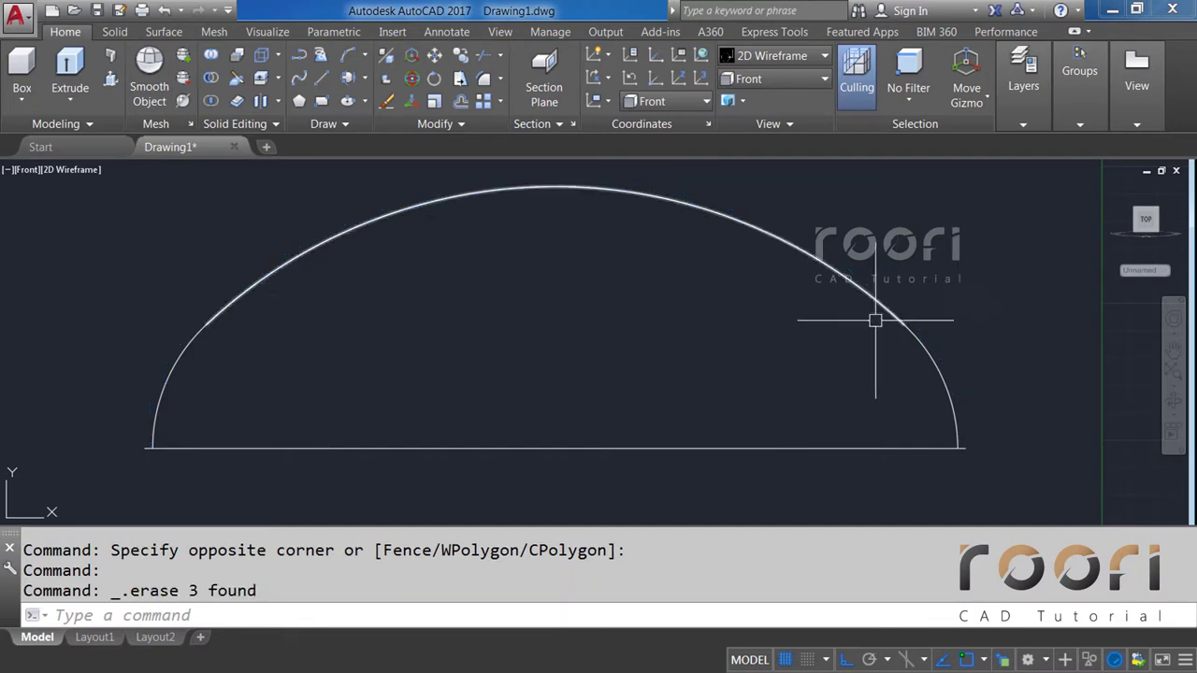
Trim the baseline stub beyond the inner arc's end so the base stops flush.
text(TR)
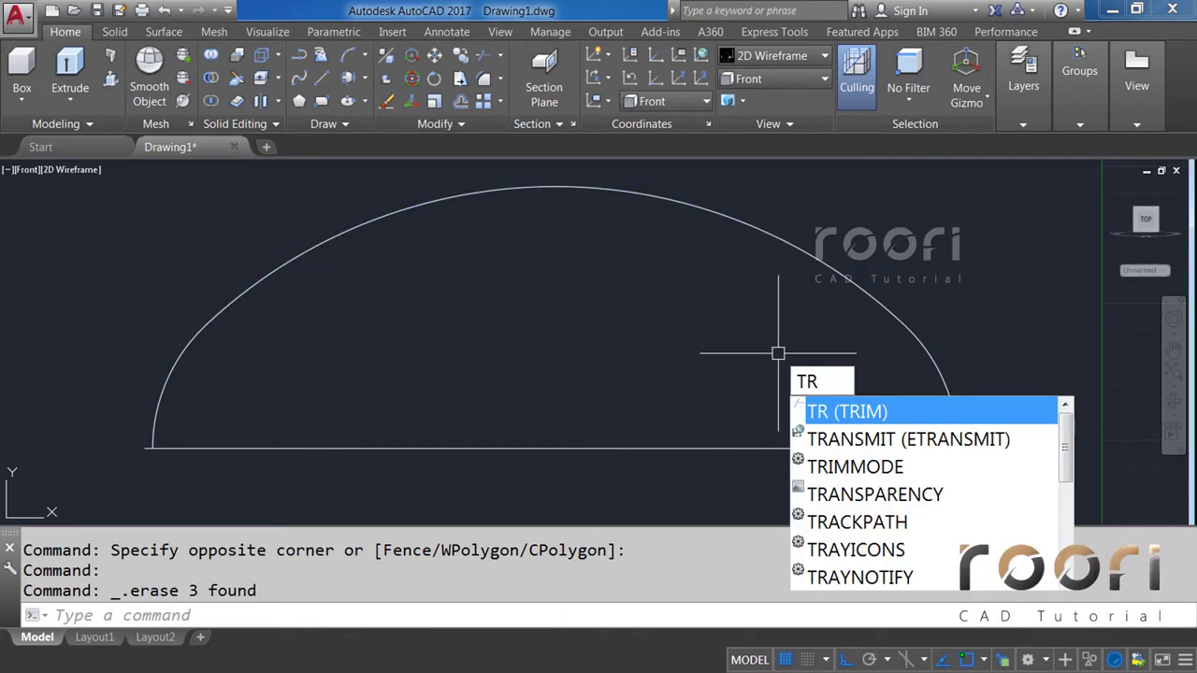
key(Return)
key(Return)
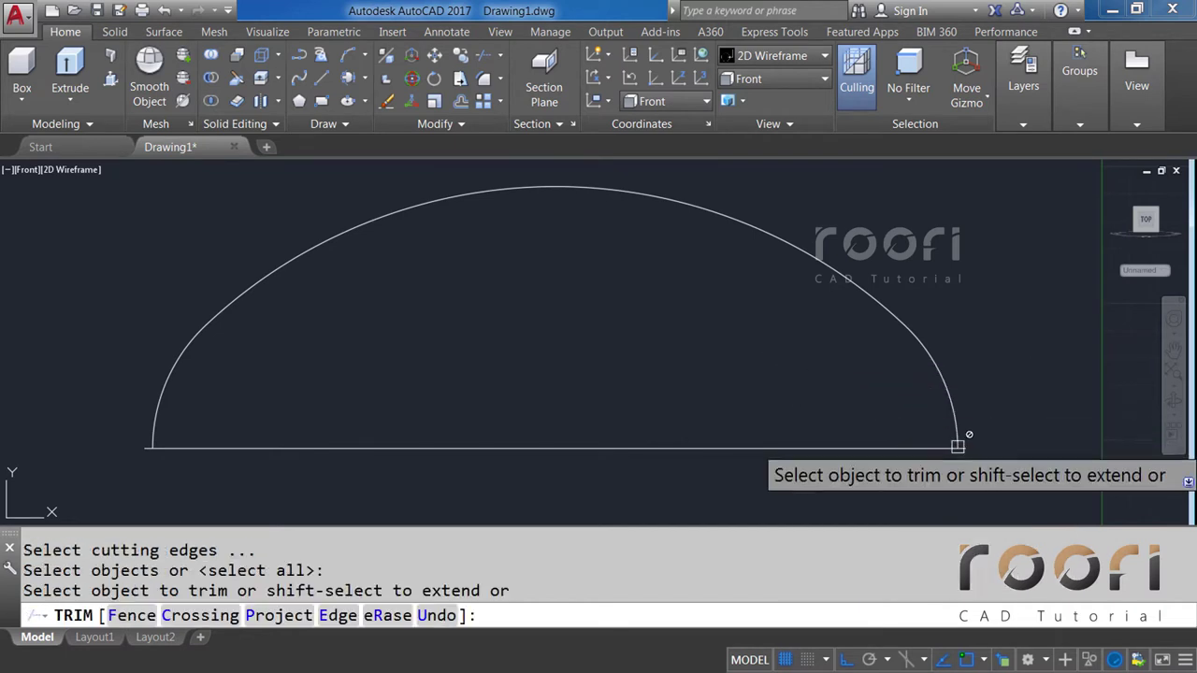
scroll(971, 454, up, 3)
click(949, 438)
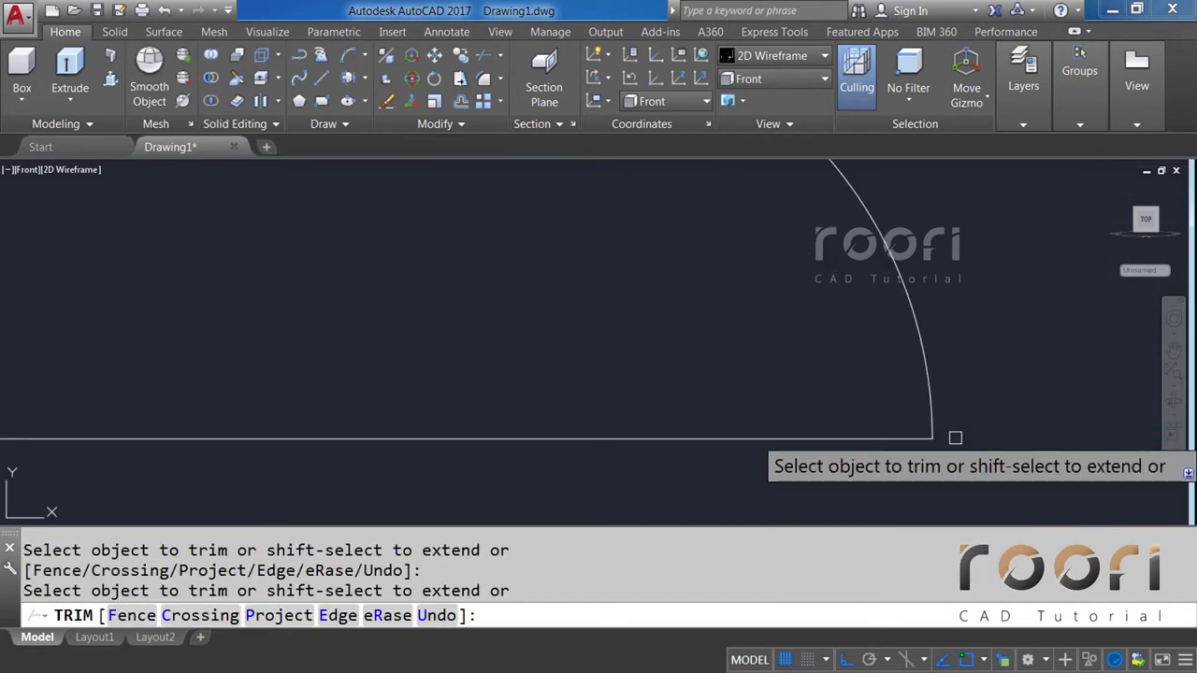
scroll(904, 446, down, 3)
scroll(414, 446, up, 5)
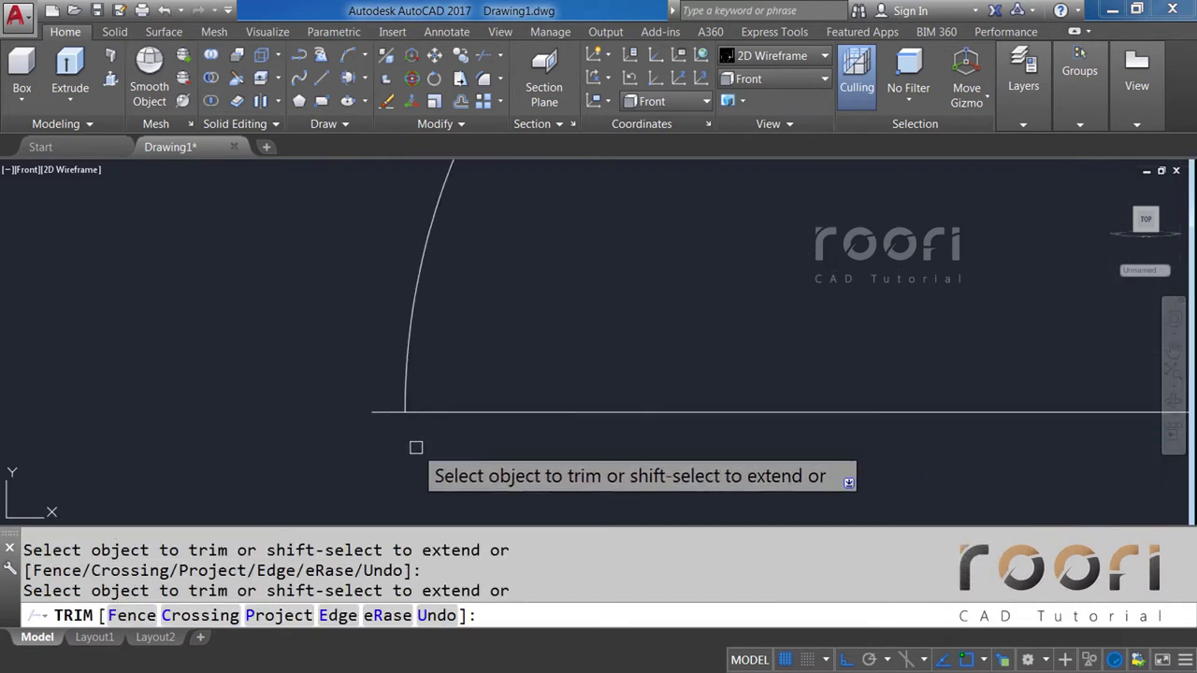
scroll(369, 417, down, 5)
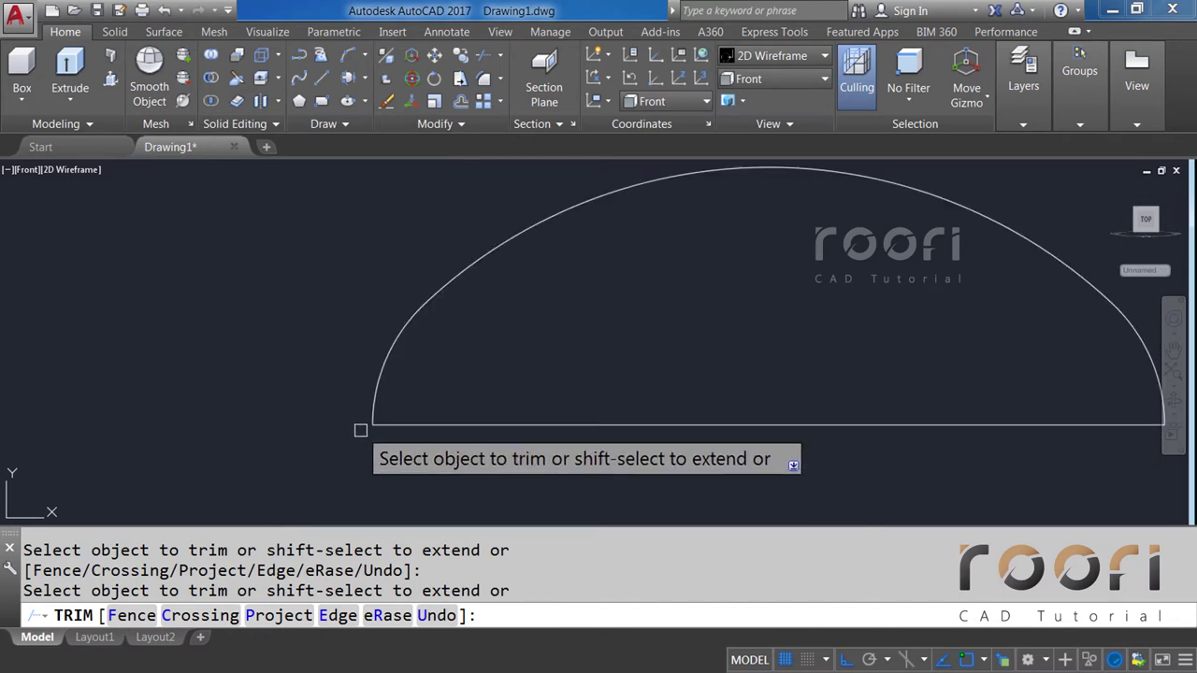
mouse_move(705, 360)
middle_down()
mouse_move(532, 370)
mouse_move(524, 382)
middle_up()
Create a closed boundary polyline from a point inside the inner dome outline.
key(Return)
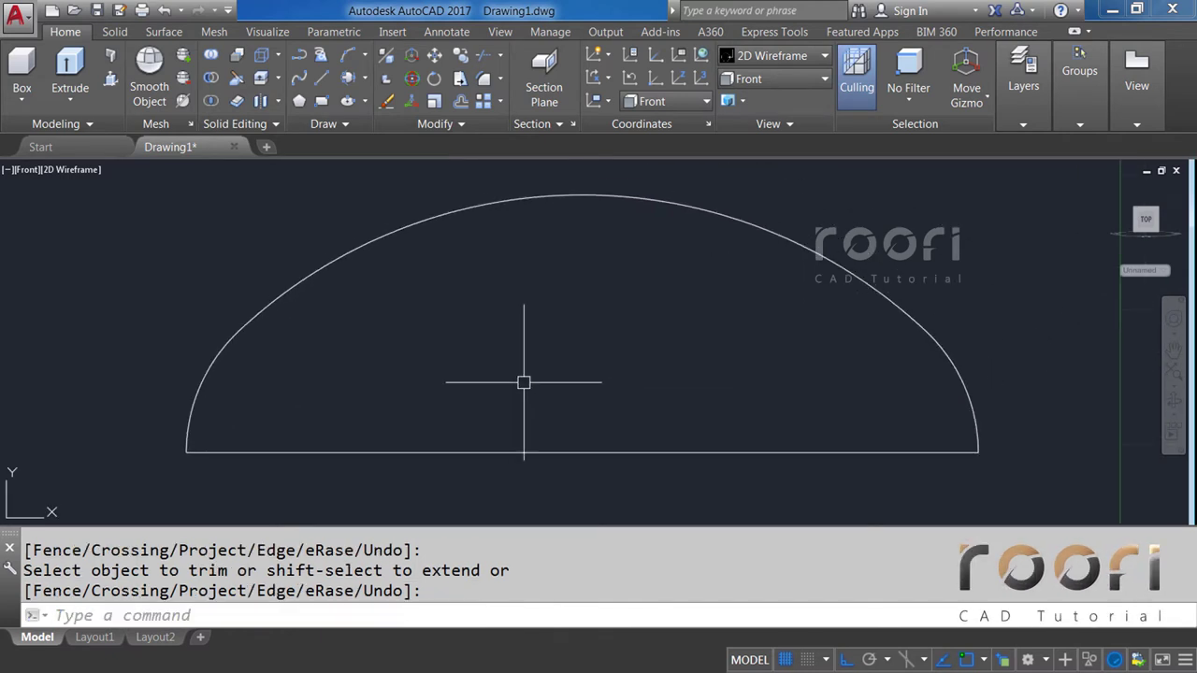
text(BPOLY)
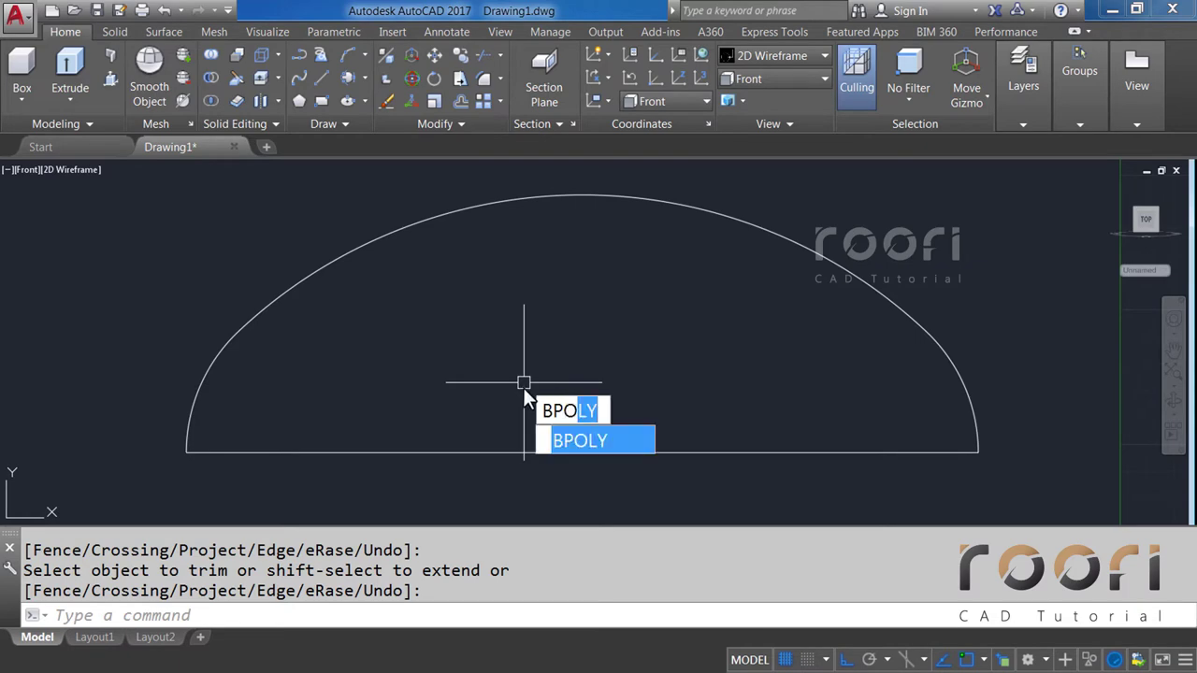
key(Return)
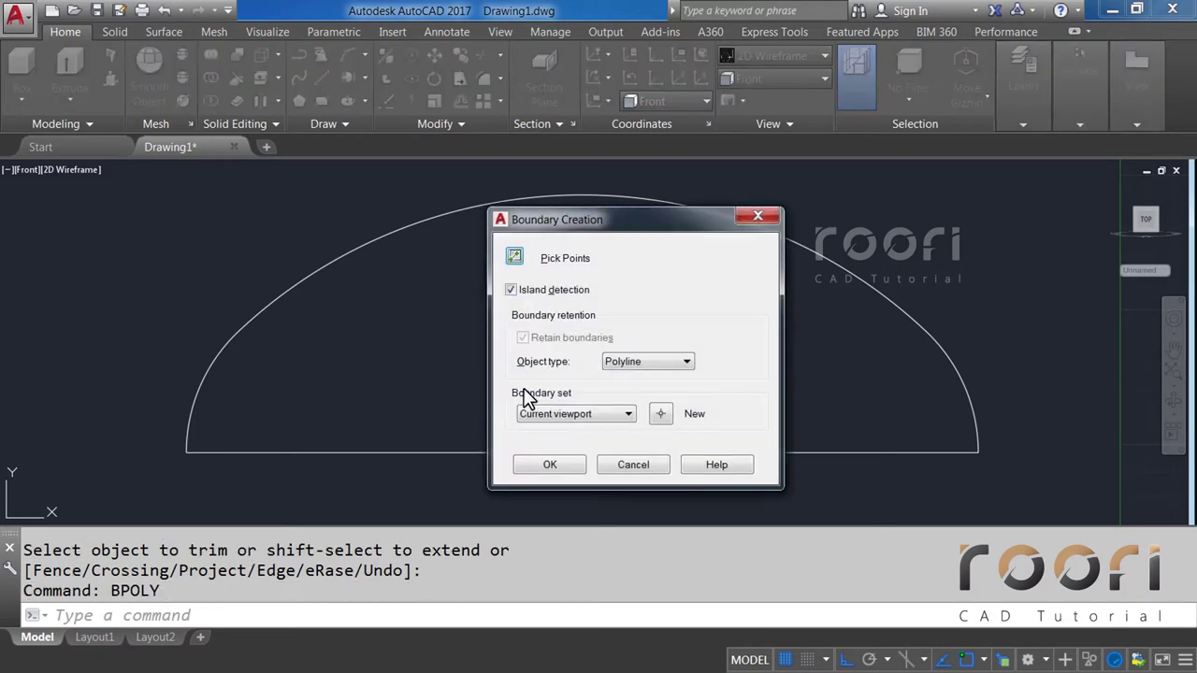
click(515, 258)
click(535, 330)
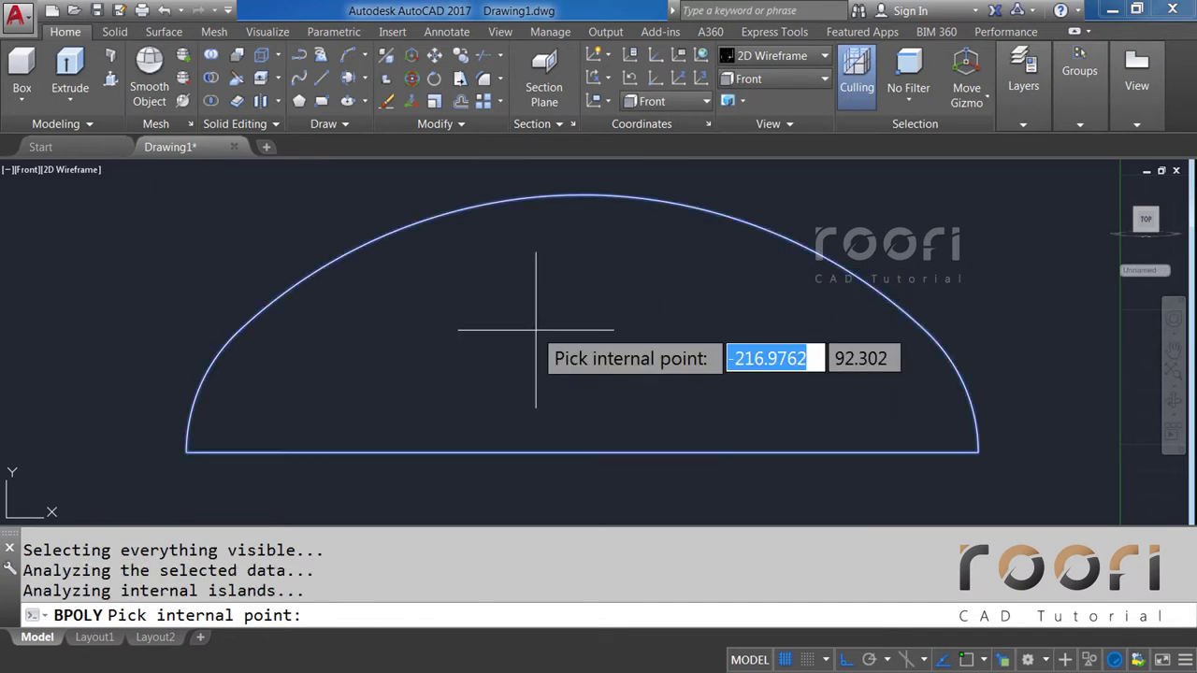
key(Return)
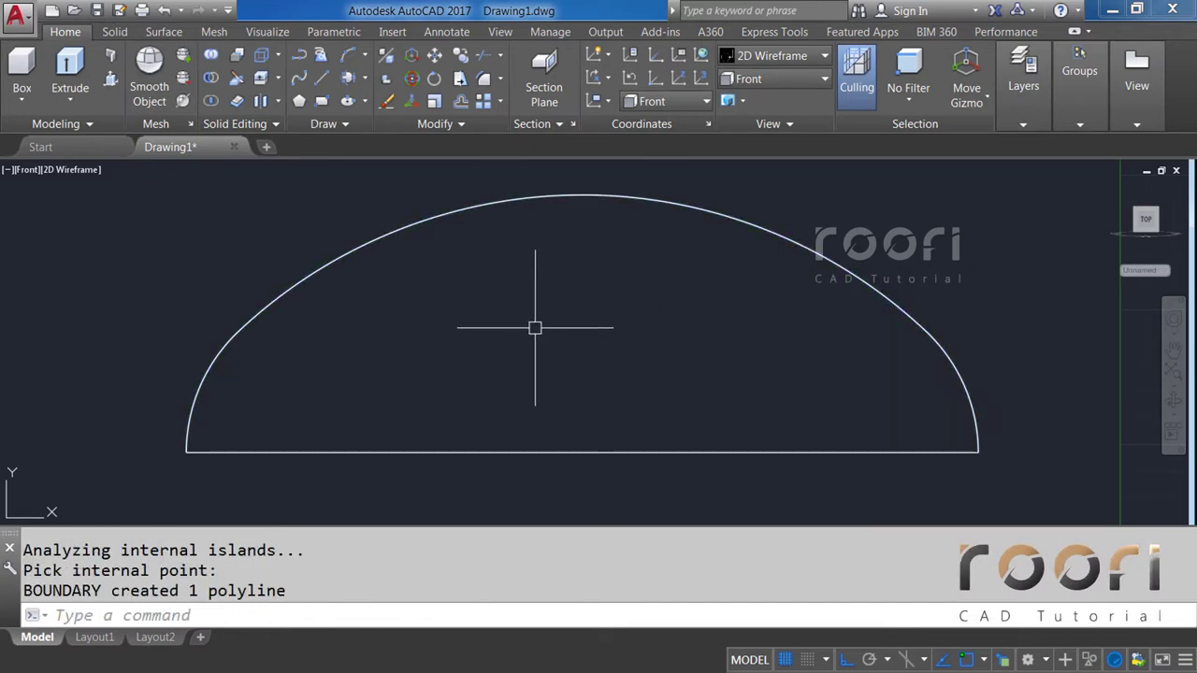
Erase the leftover loose arcs overlapping the new polyline, leaving the separate baseline.
click(471, 208)
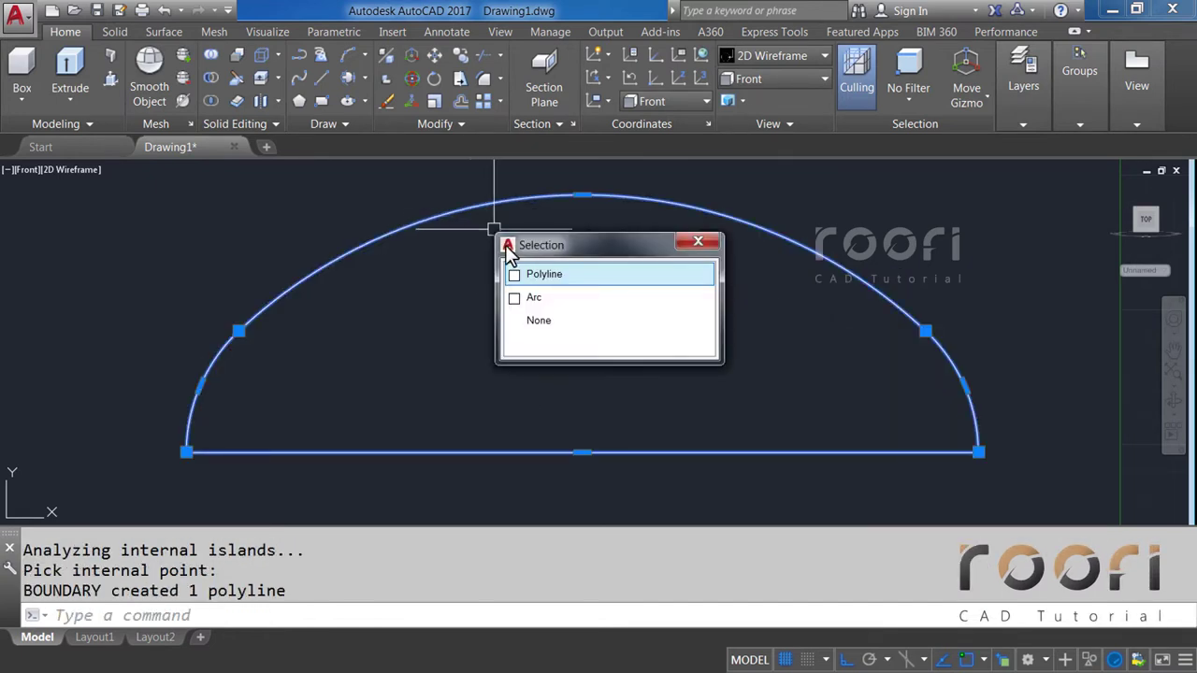
click(535, 297)
key(Delete)
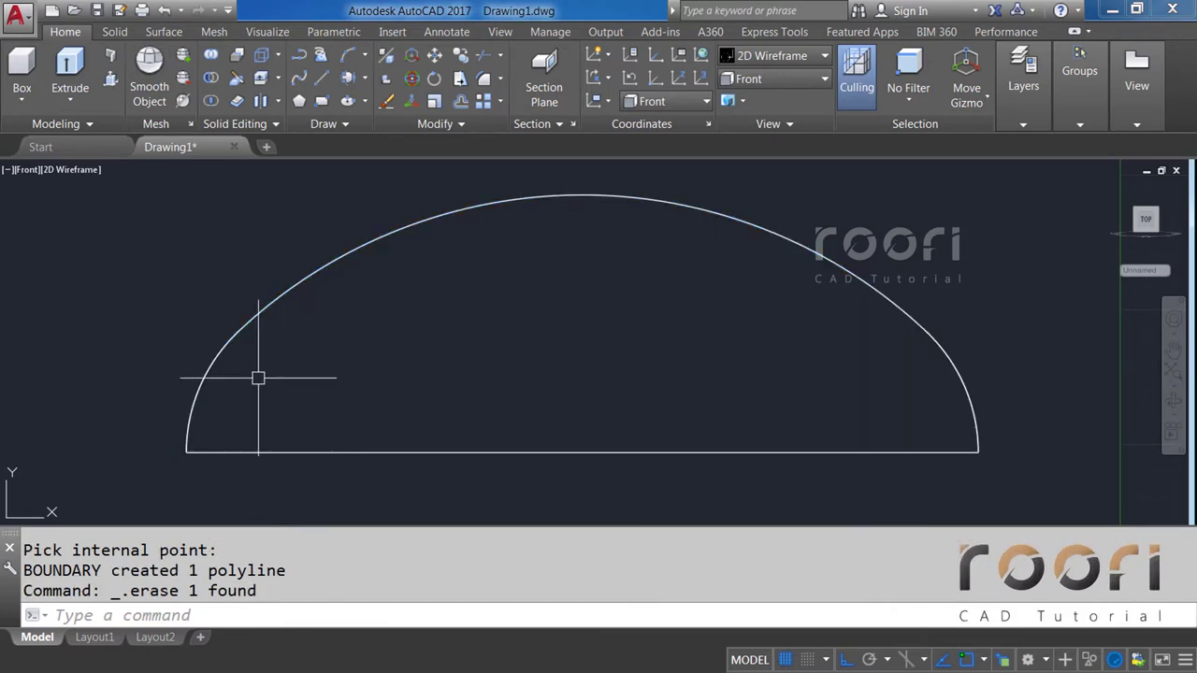
click(202, 379)
click(267, 469)
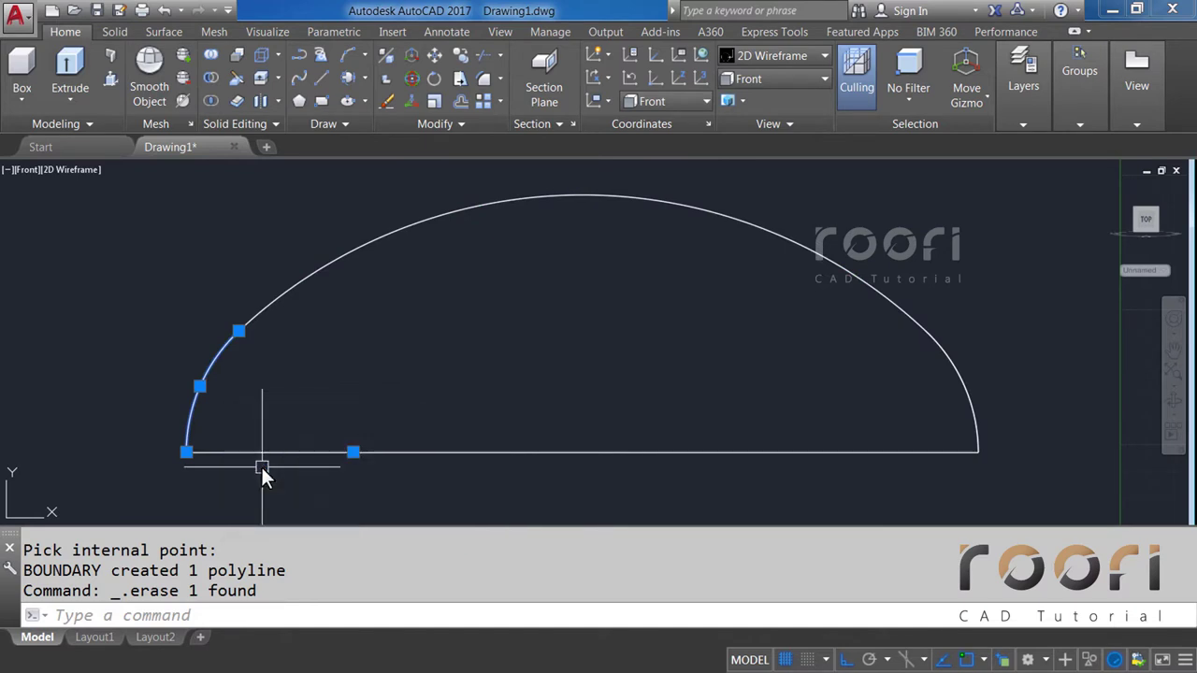
click(977, 408)
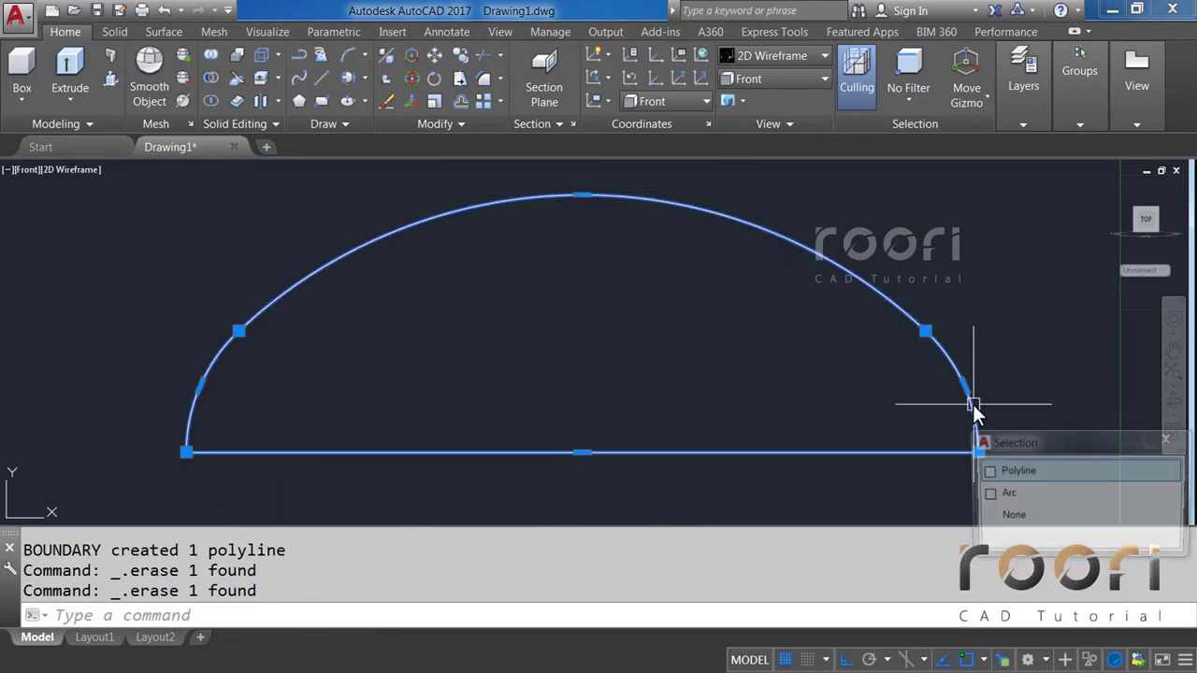
click(1003, 497)
key(Delete)
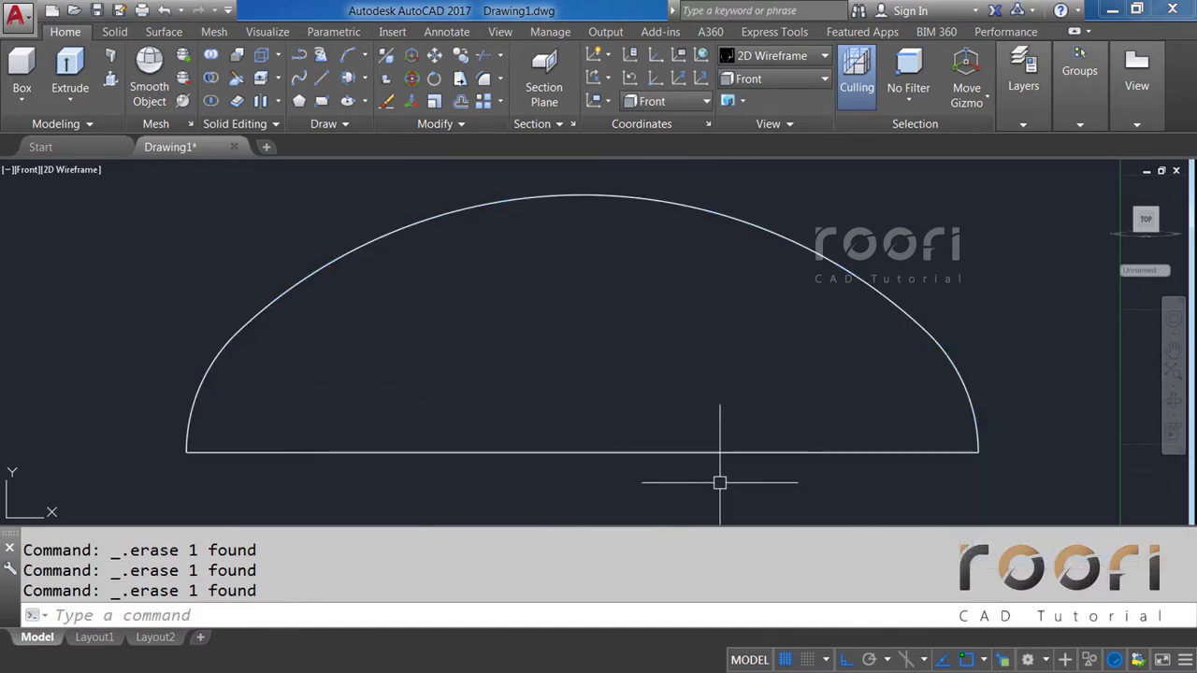
click(637, 458)
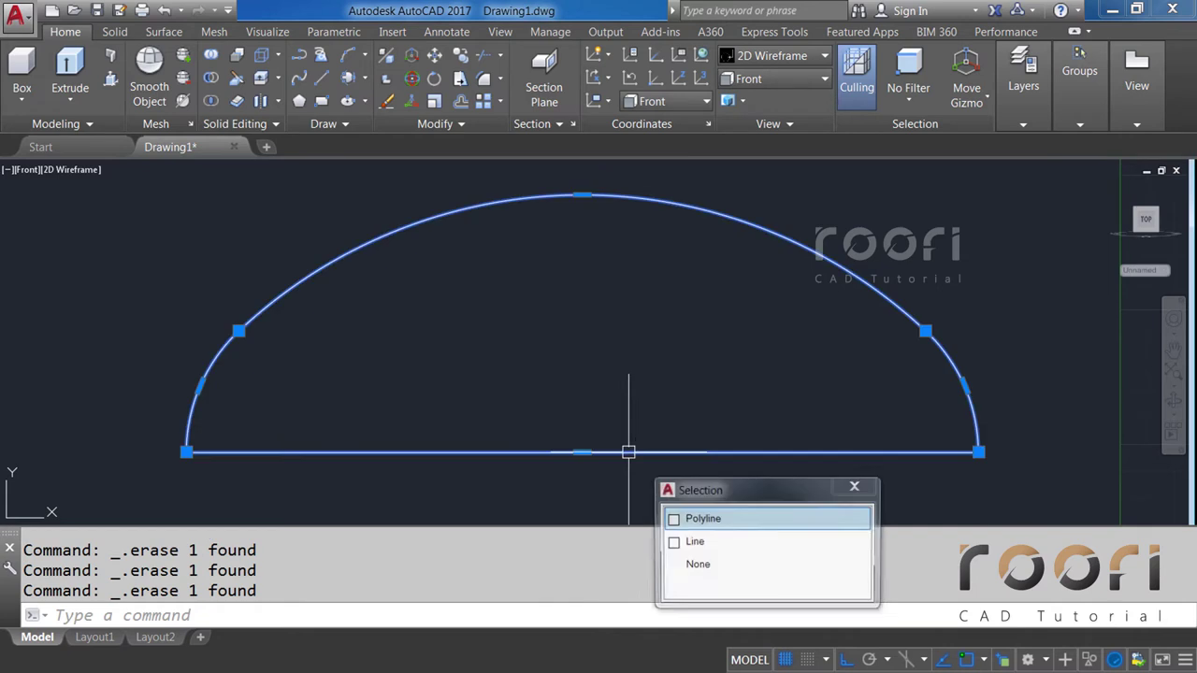
click(691, 542)
key(Escape)
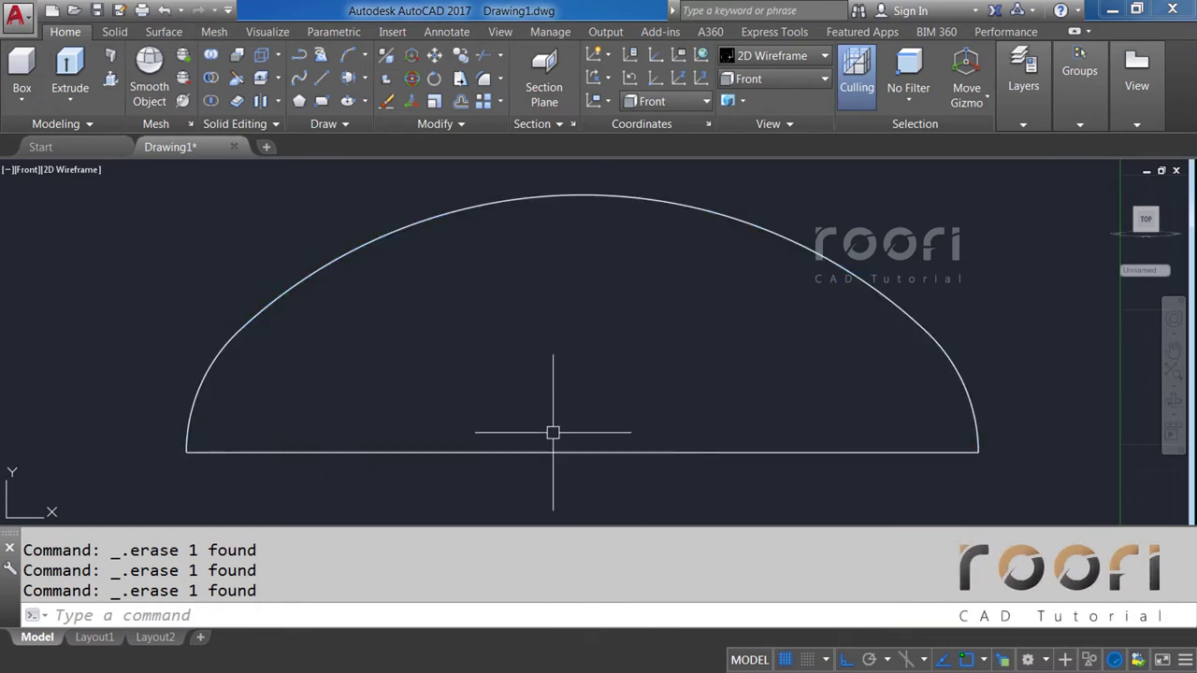
Revolve the inner semicircle profile 90° about its flat base line into a solid.
scroll(384, 418, down, 2)
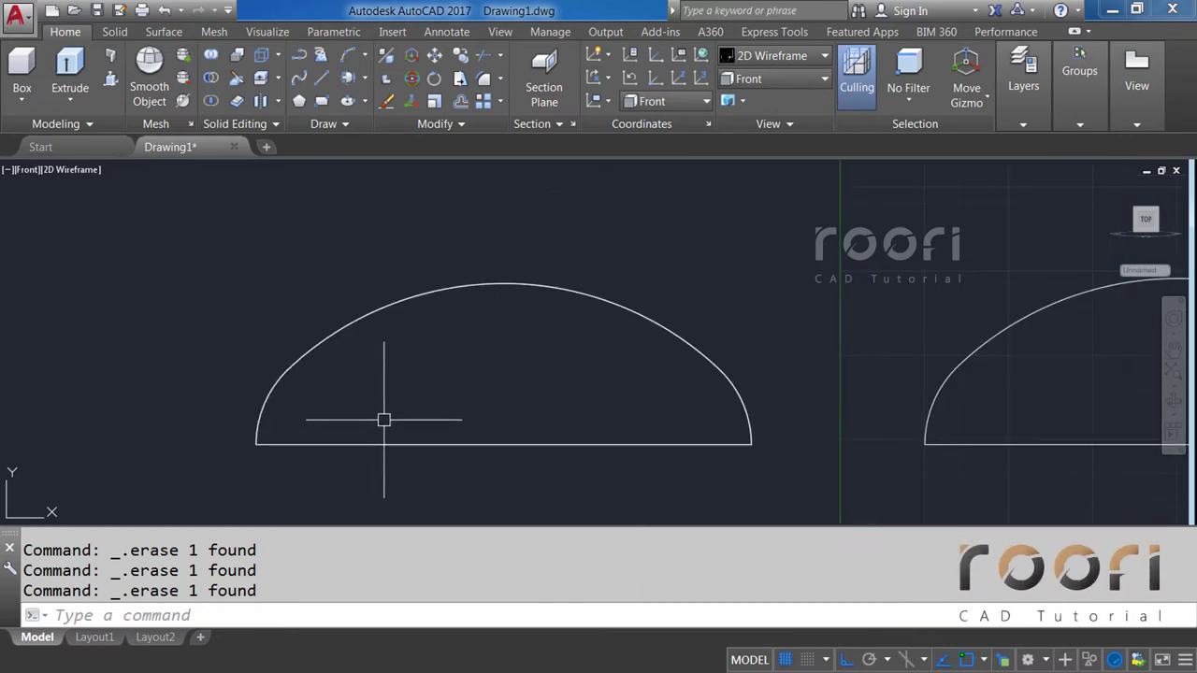
scroll(523, 409, up, 2)
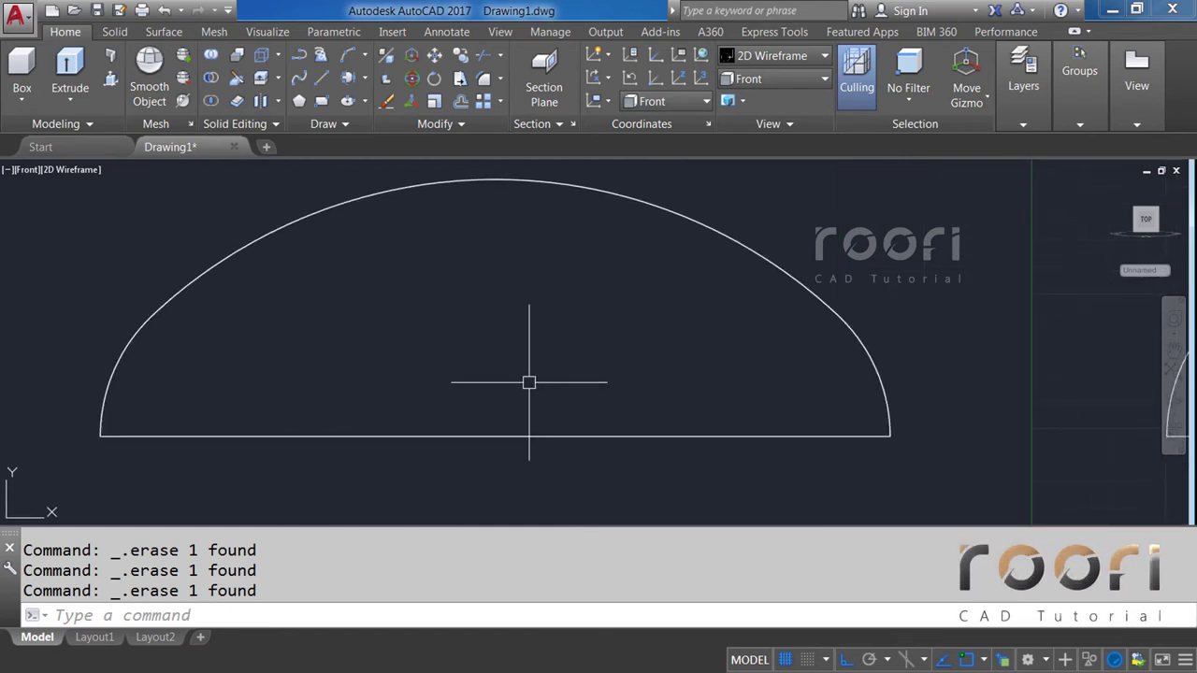
text(REVOLVE)
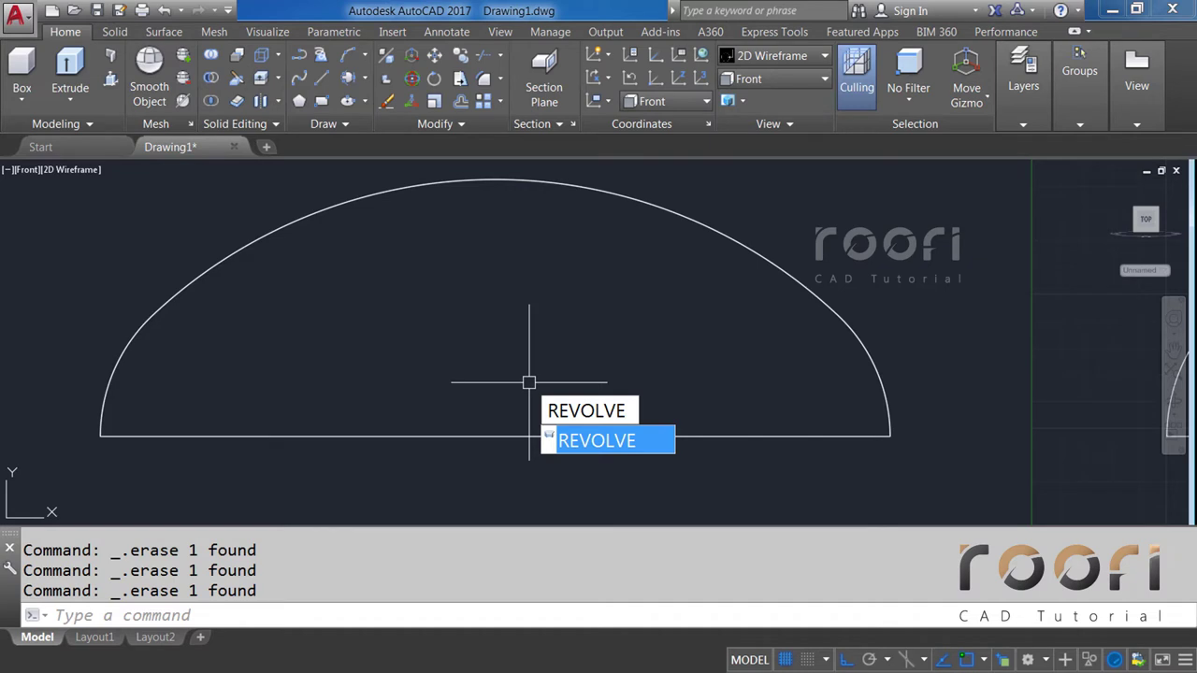
key(Return)
click(509, 436)
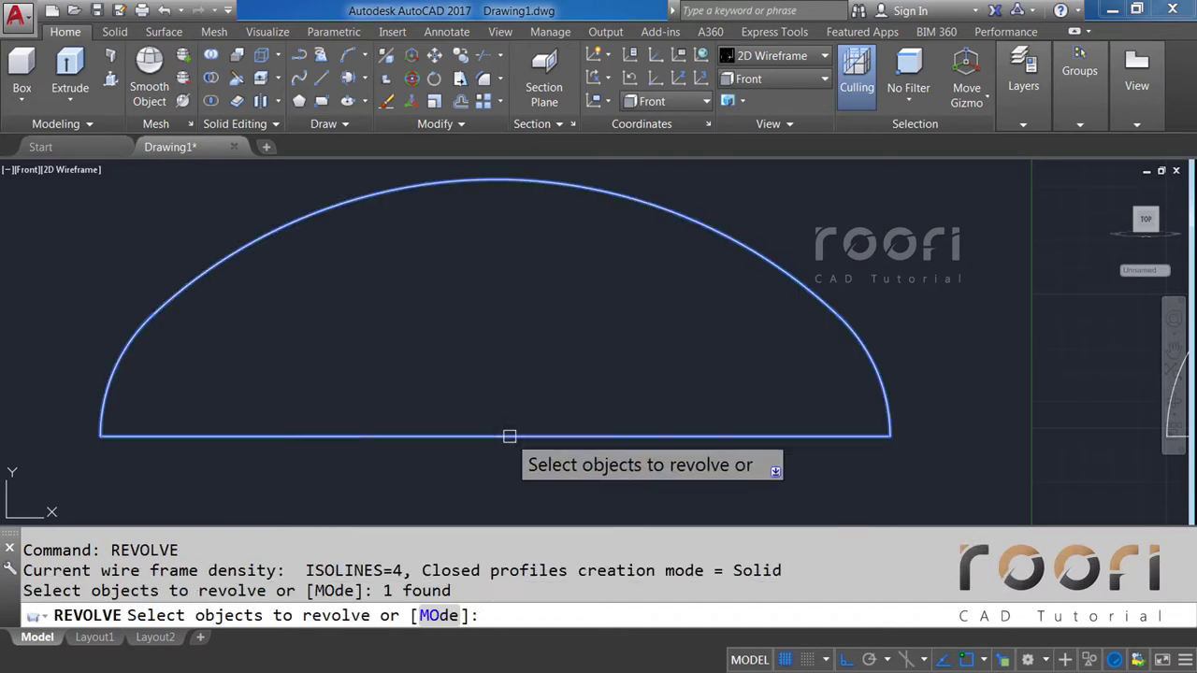
key(Return)
click(496, 436)
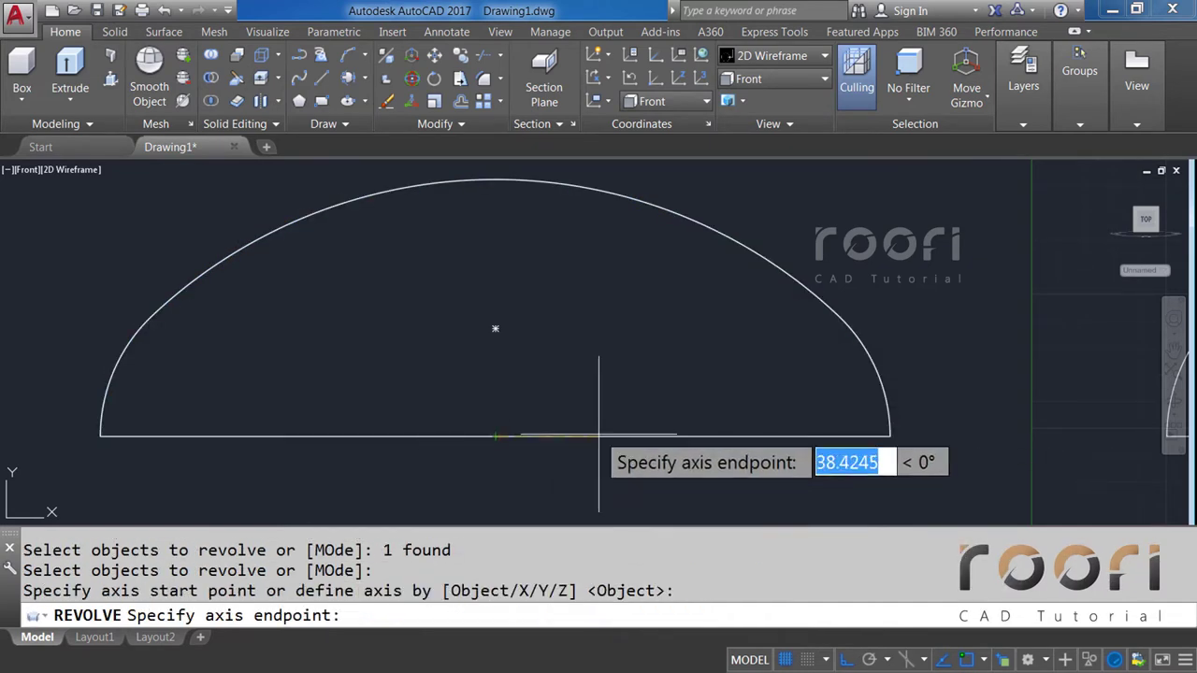
click(958, 440)
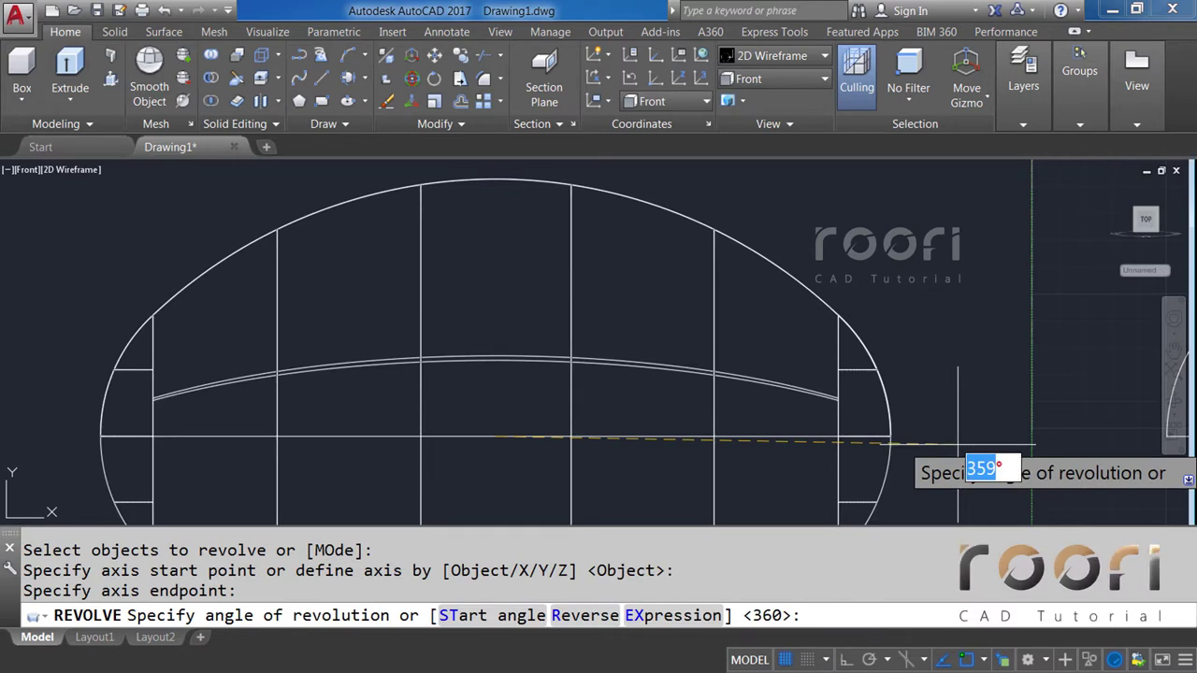
text(90)
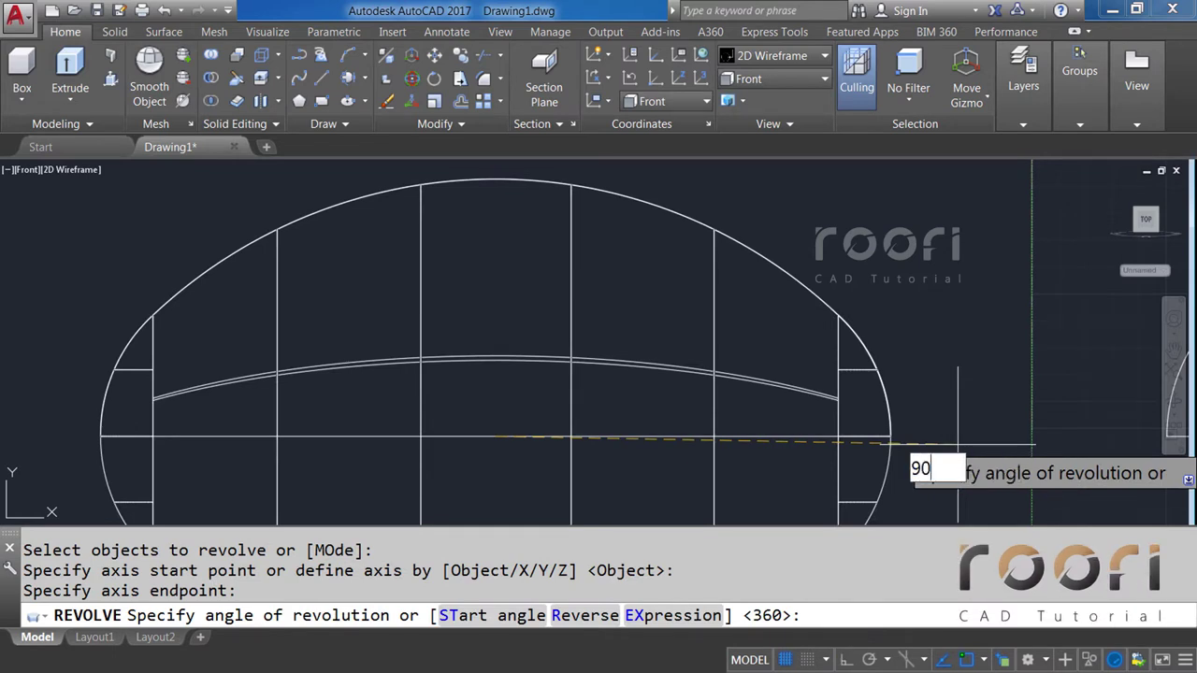
key(Return)
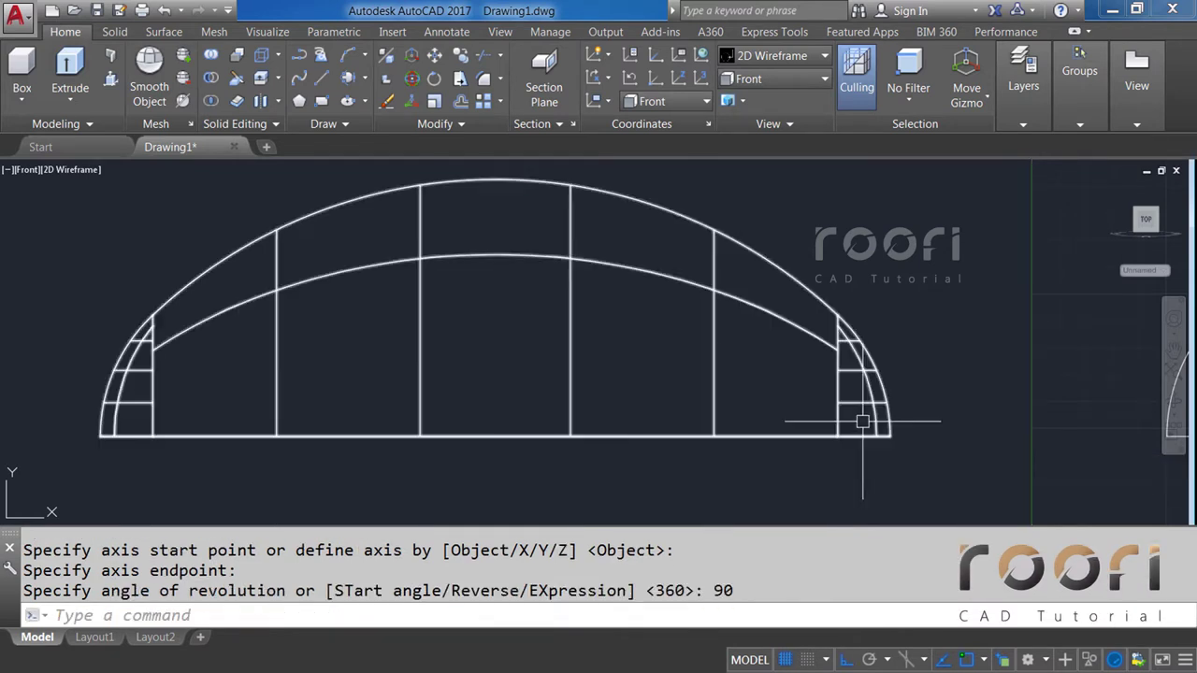
scroll(489, 382, down, 2)
text(RE)
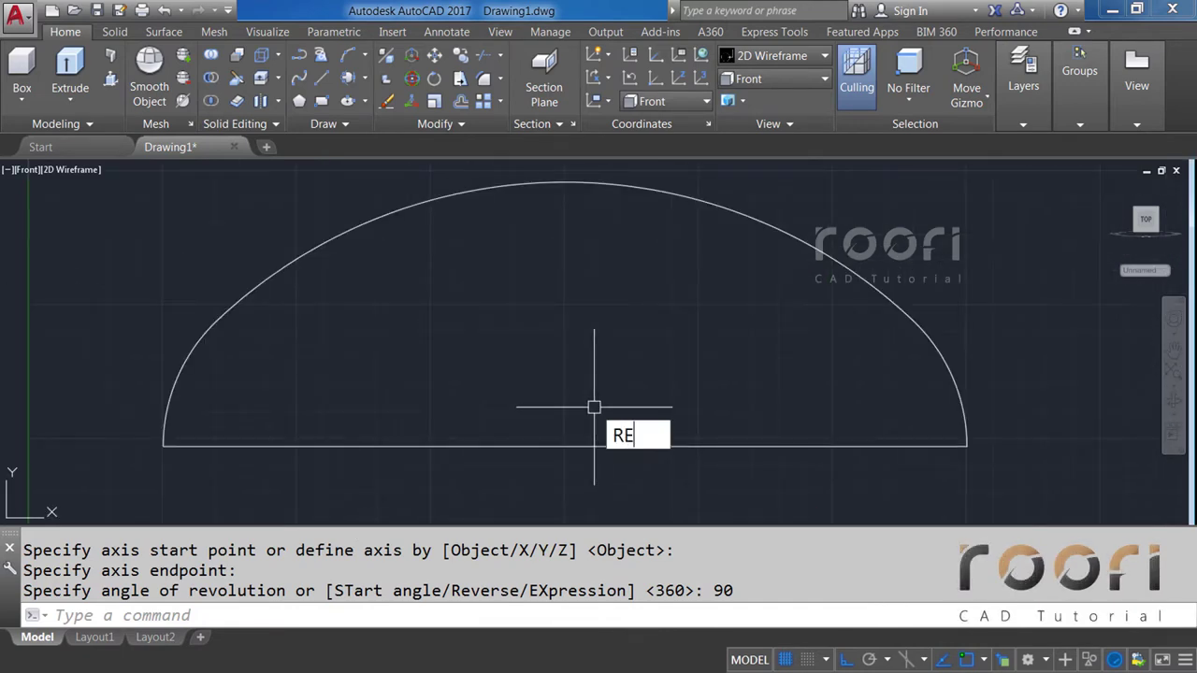
Revolve the second semicircle 90° about an axis from its base midpoint along the base line.
text(VOLVE)
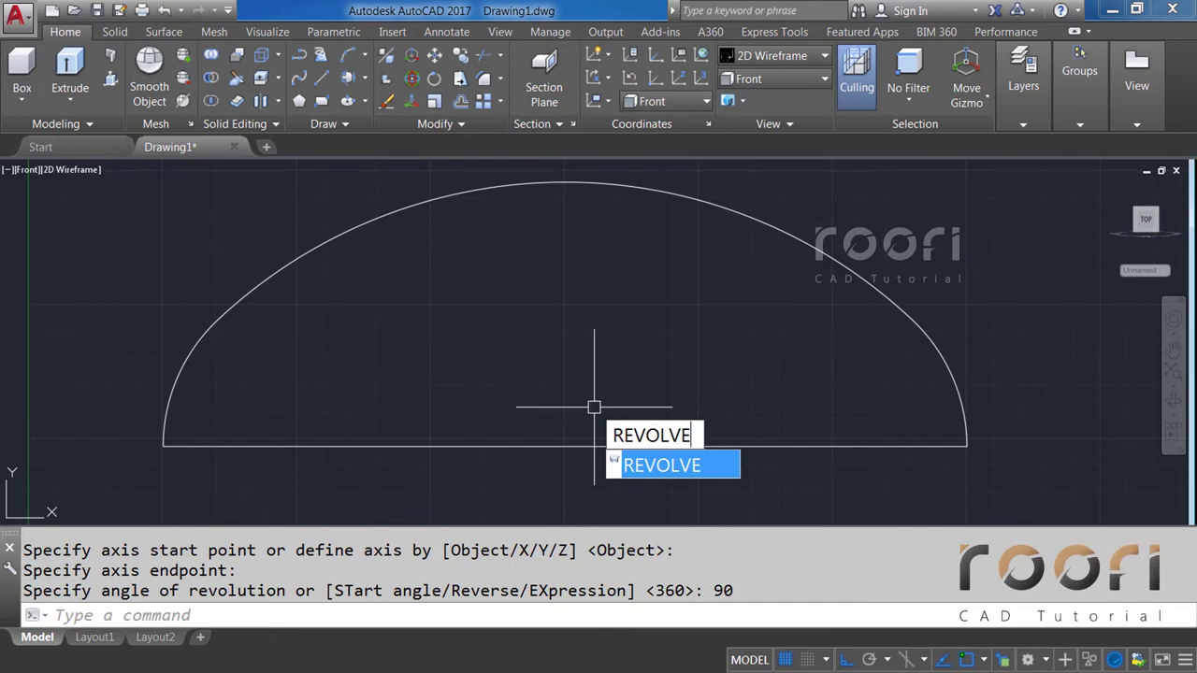
key(Return)
click(573, 446)
key(Return)
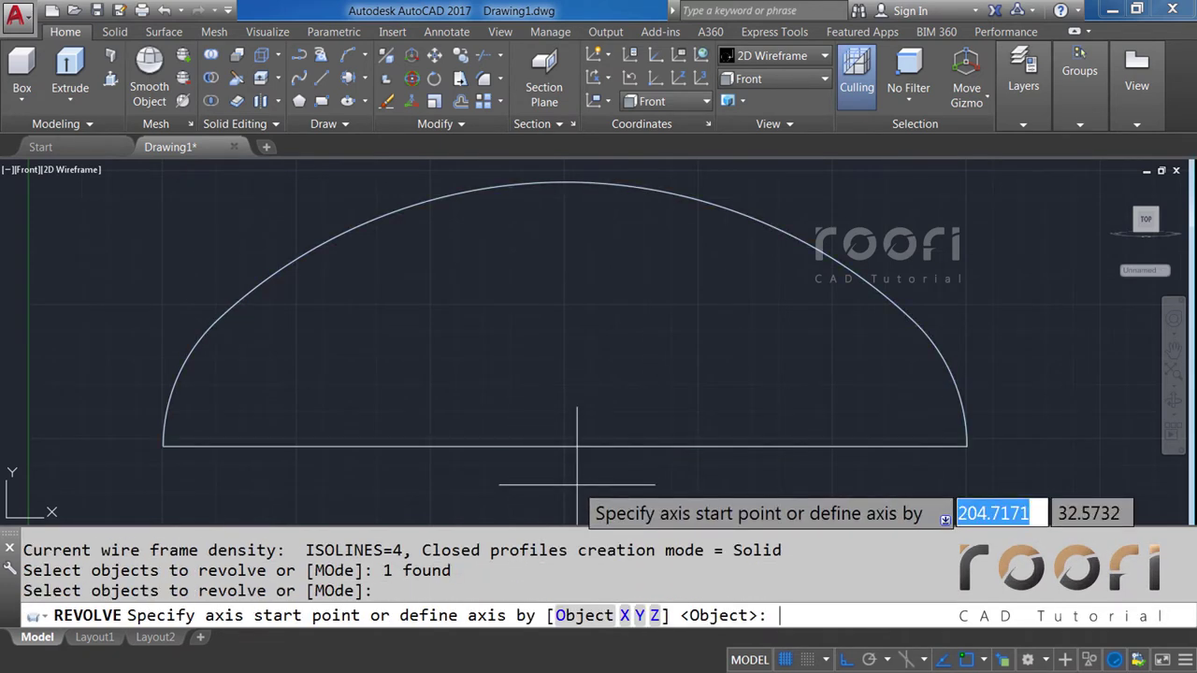
click(565, 446)
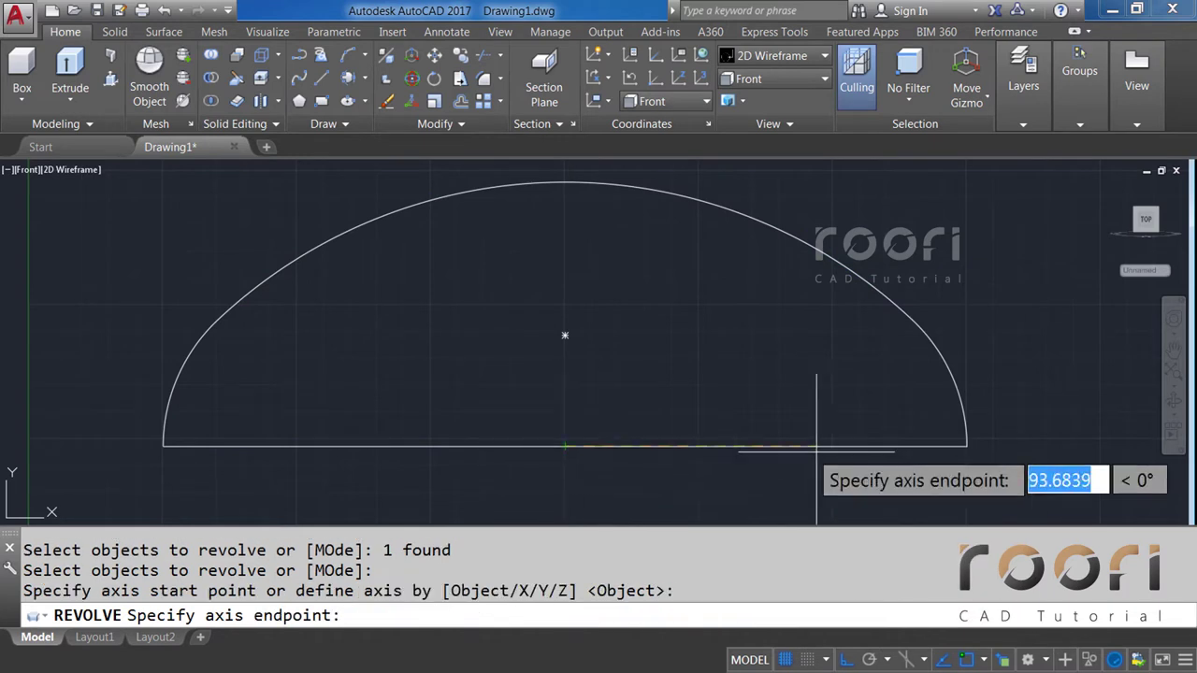
click(1015, 453)
text(90)
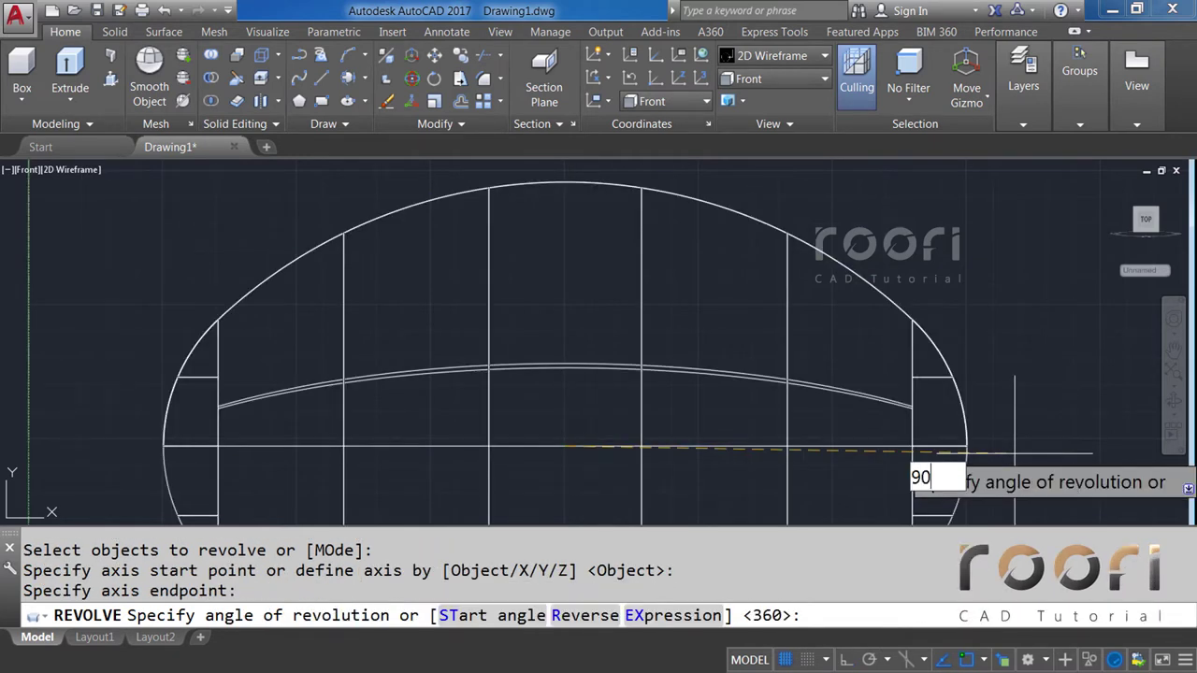
key(Return)
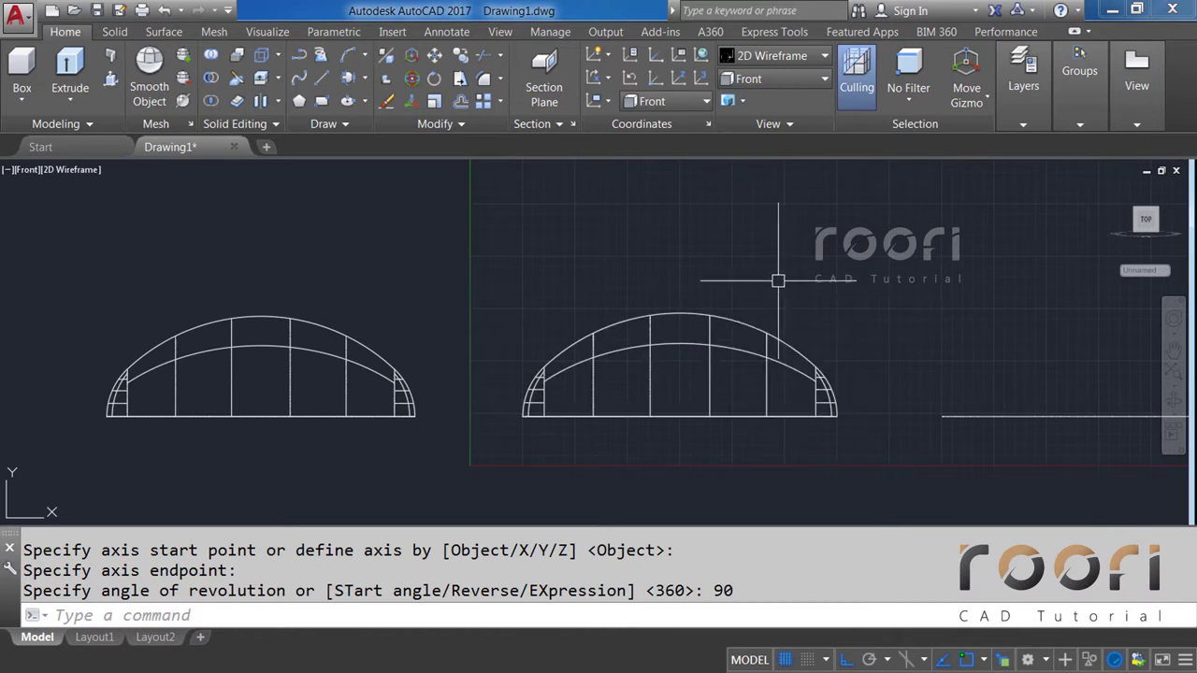
Apply the Realistic visual style and switch to the Top view.
click(778, 58)
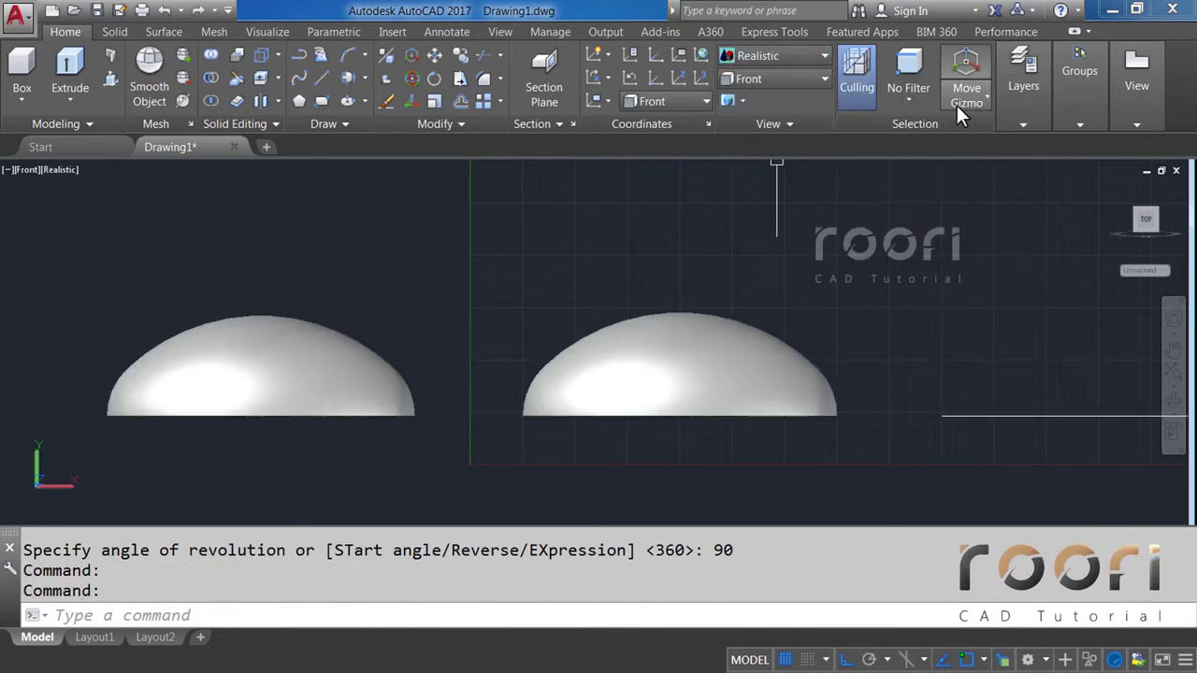
click(779, 84)
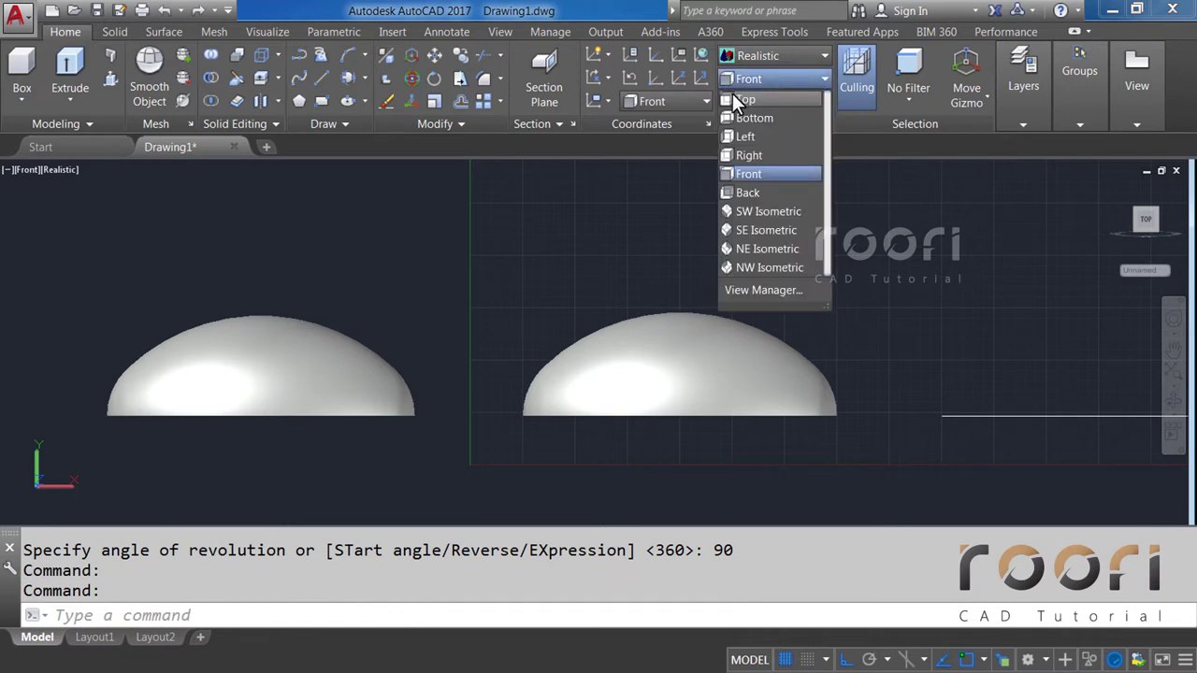
click(743, 97)
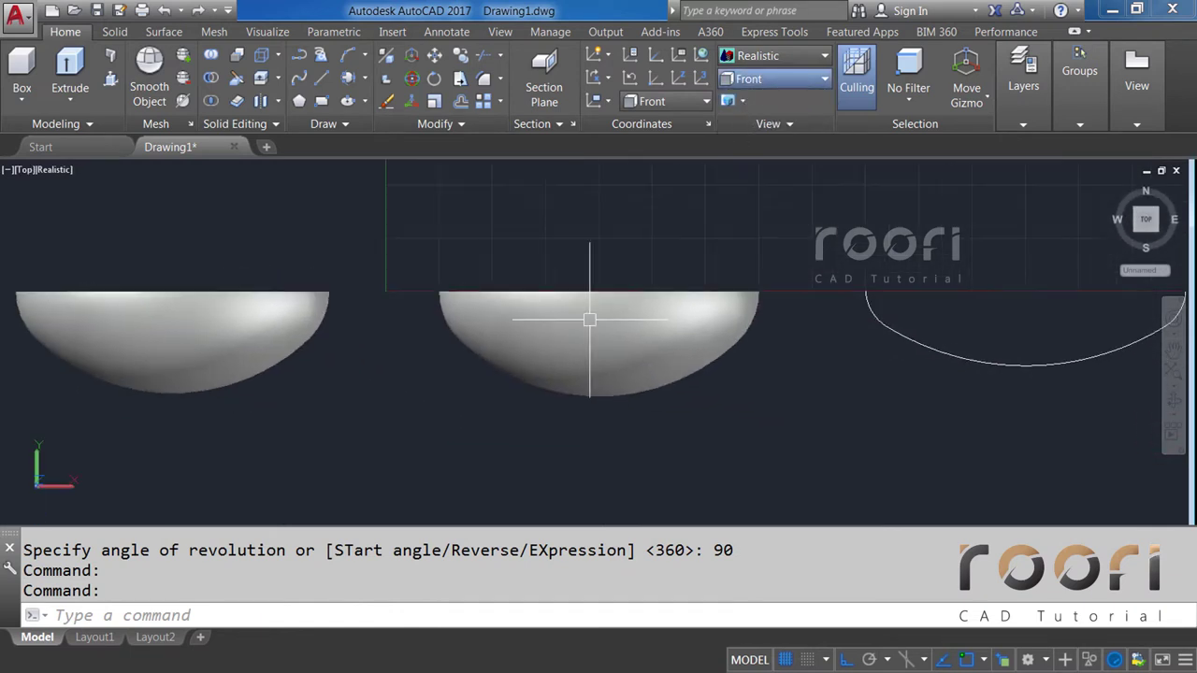
Orbit the model into a tilted 3D view of the two dome pieces.
mouse_move(457, 414)
shift+middle_down()
mouse_move(609, 290)
mouse_move(599, 235)
mouse_move(593, 270)
mouse_move(614, 302)
shift+middle_up()
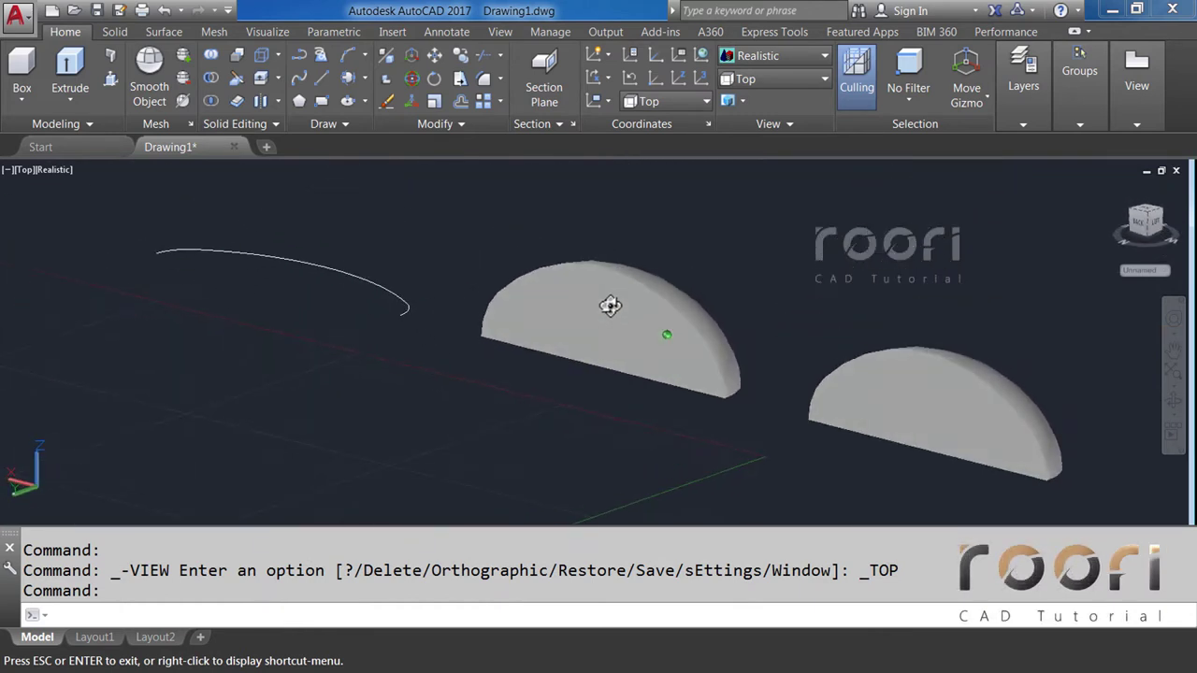
middle_drag(698, 356, 539, 356)
shift+middle_drag(577, 397, 580, 400)
text(M)
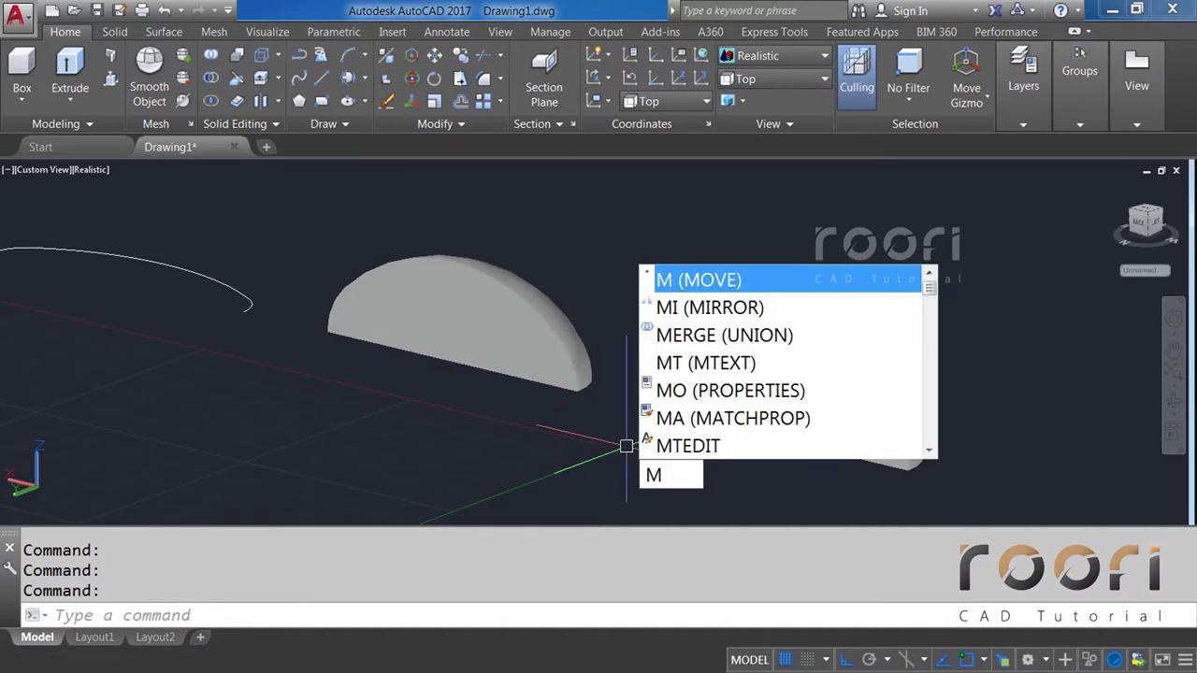
Move the right dome piece 400 units from a picked base point onto the first piece.
key(Return)
click(712, 432)
key(Return)
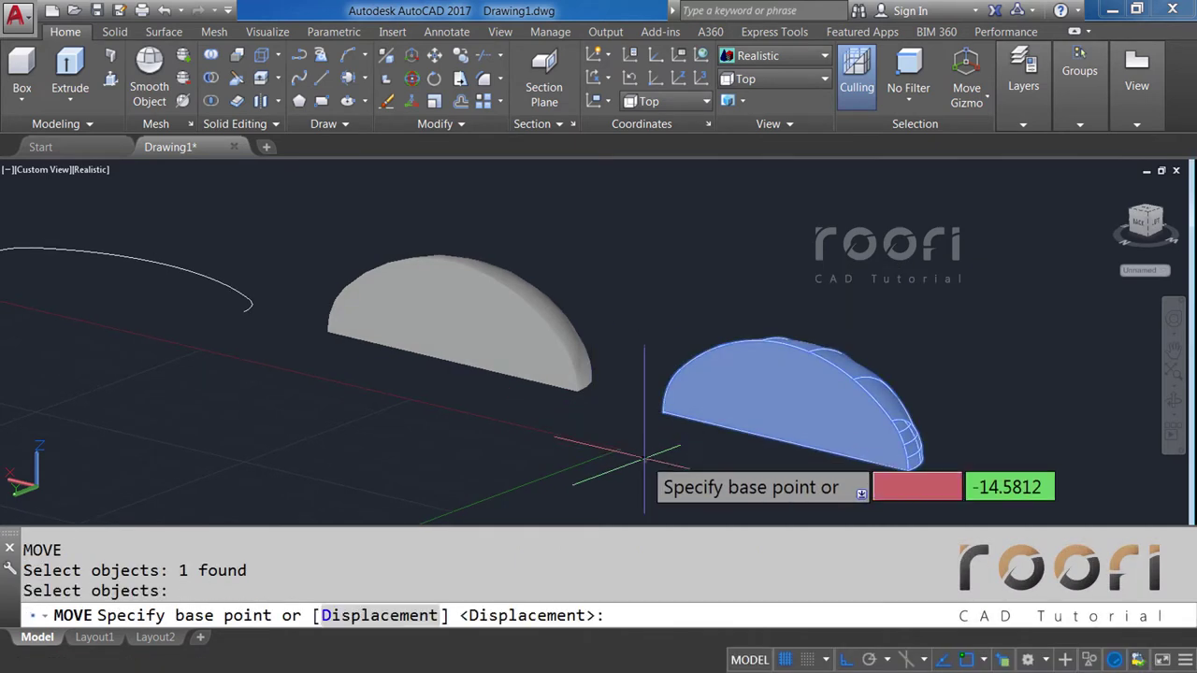
click(654, 432)
text(4)
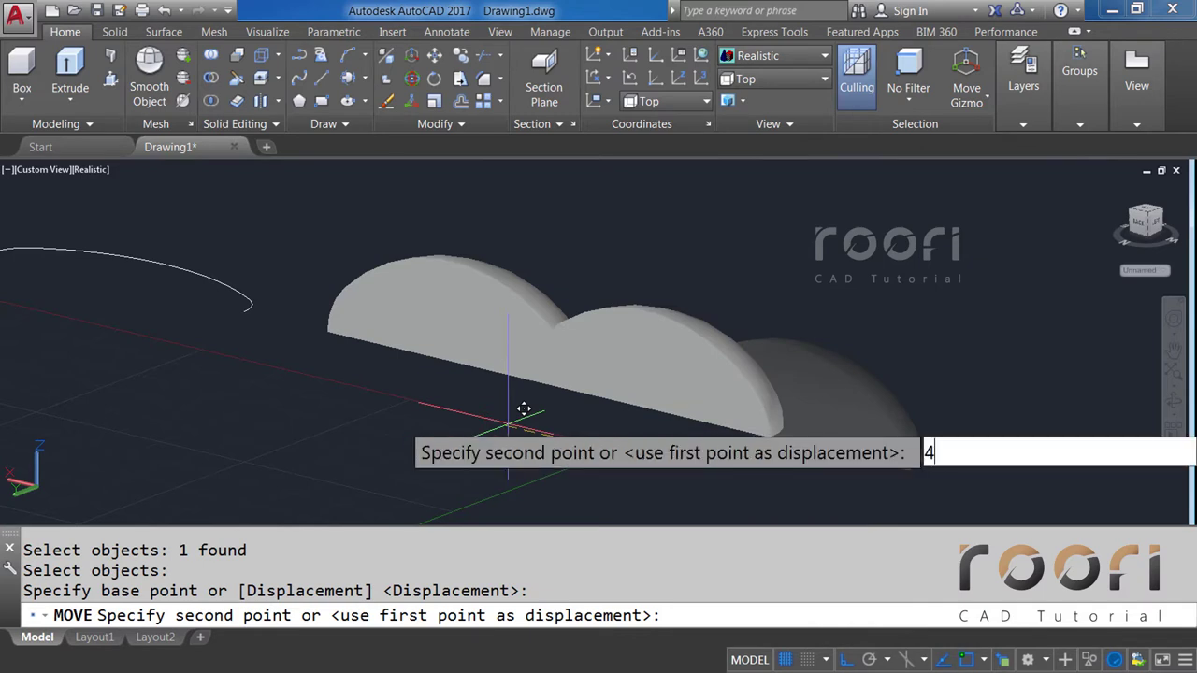
text(00)
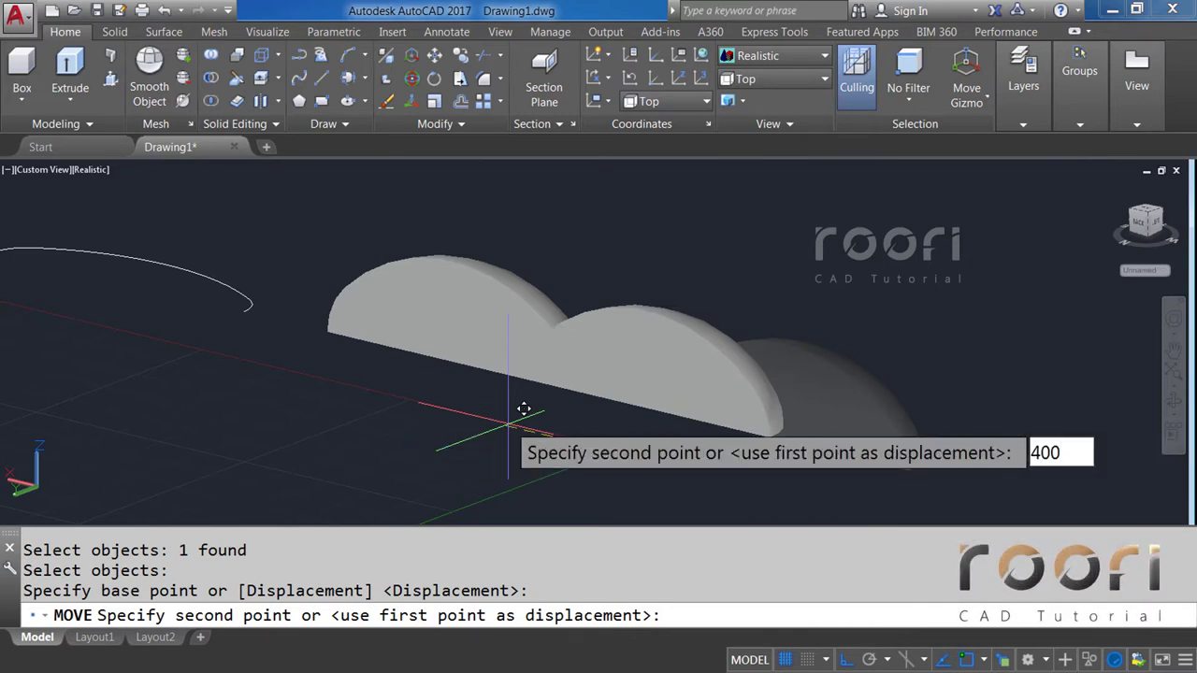
key(Return)
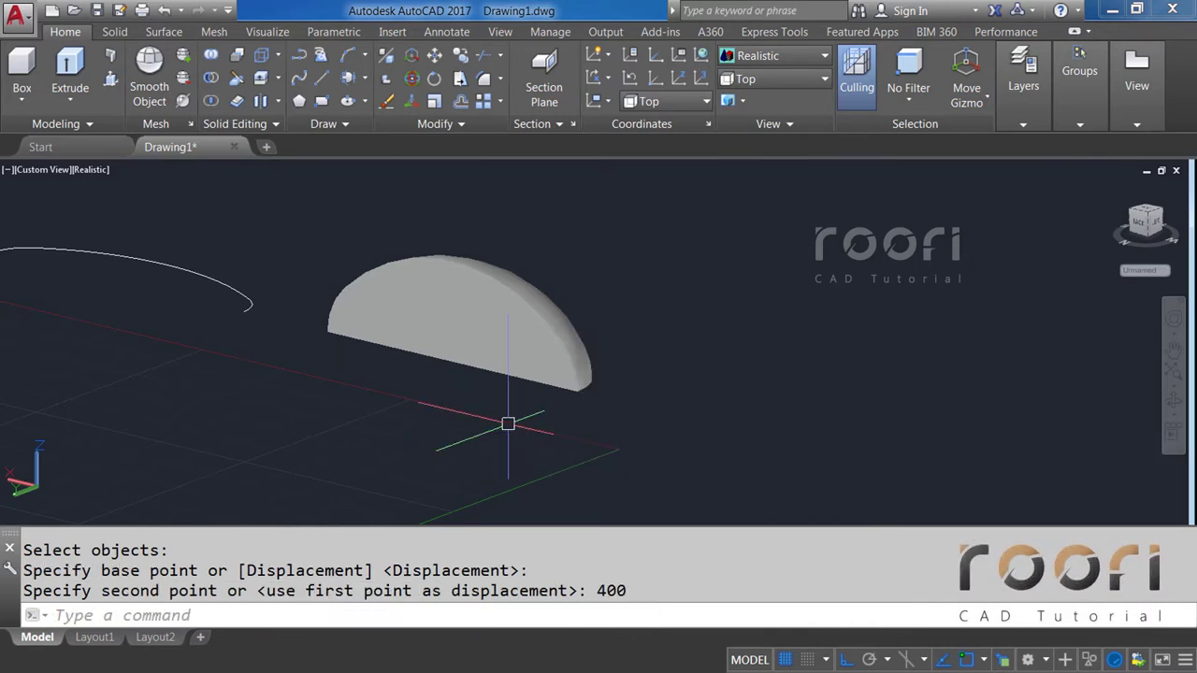
scroll(547, 360, up, 5)
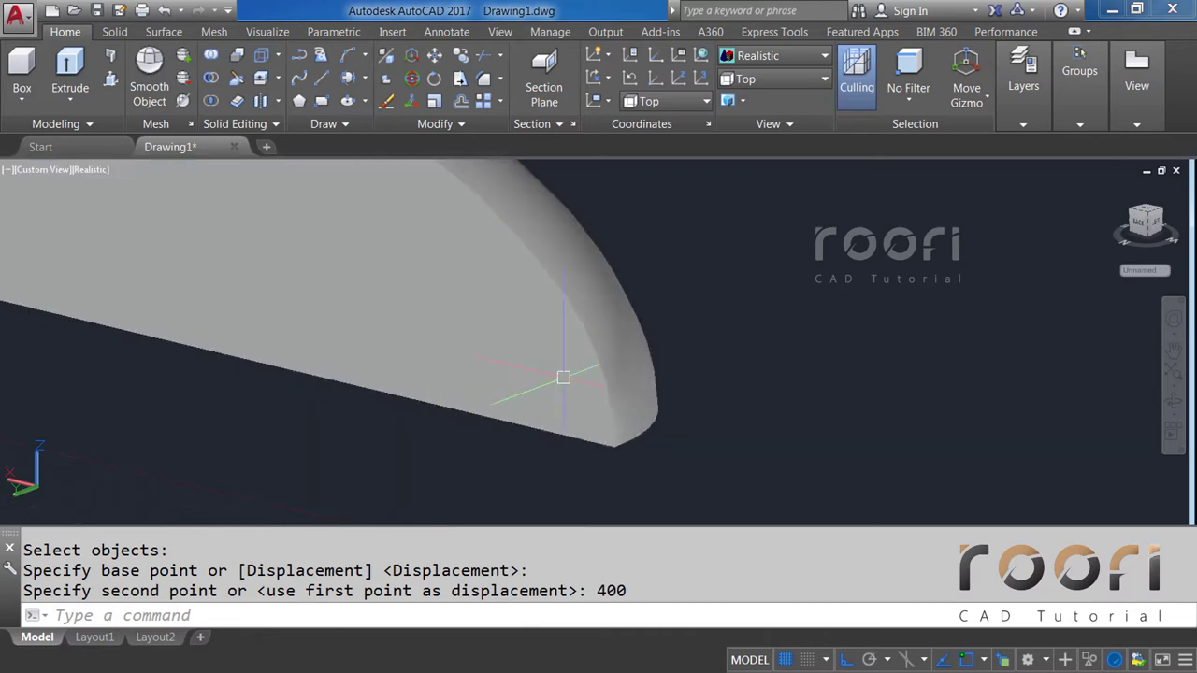
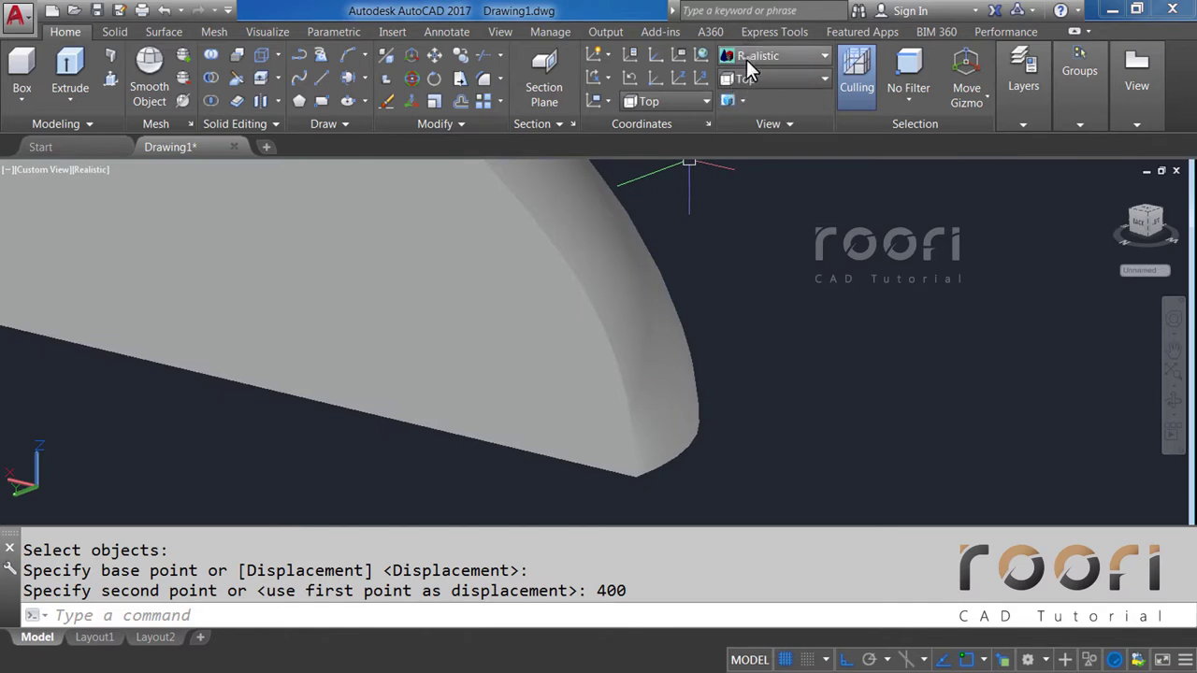
Switch to 2D Wireframe and subtract the inner solid from the outer canopy solid.
click(747, 57)
click(748, 90)
text(SUBTRA)
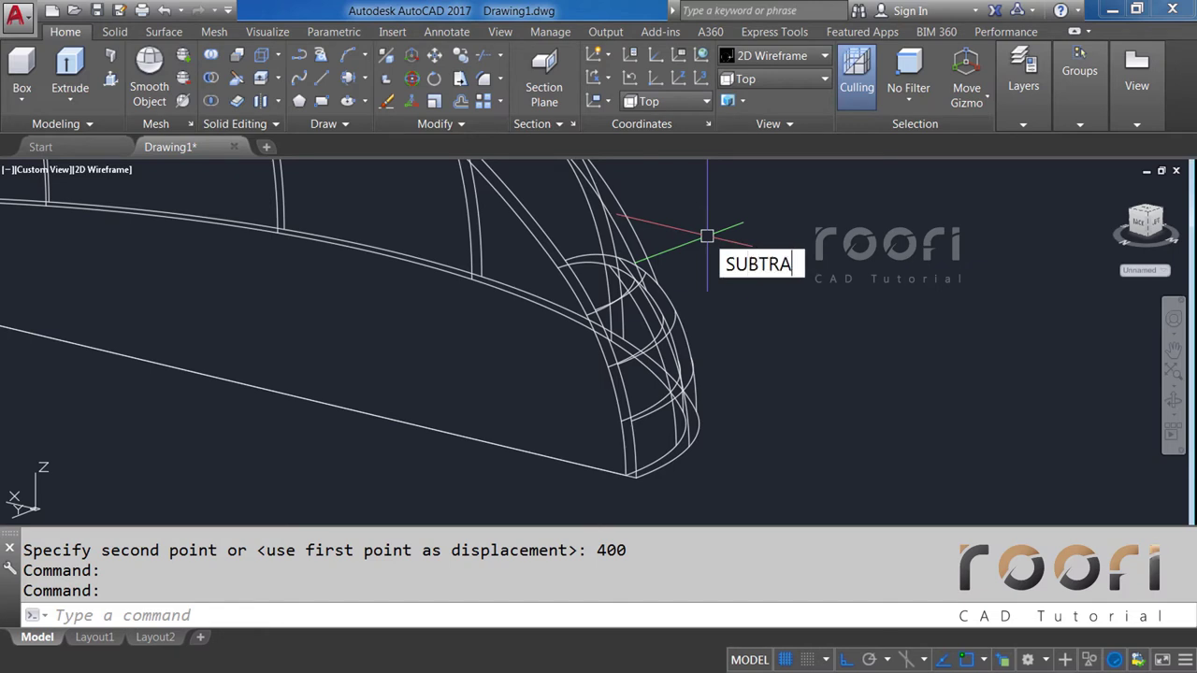
text(CT)
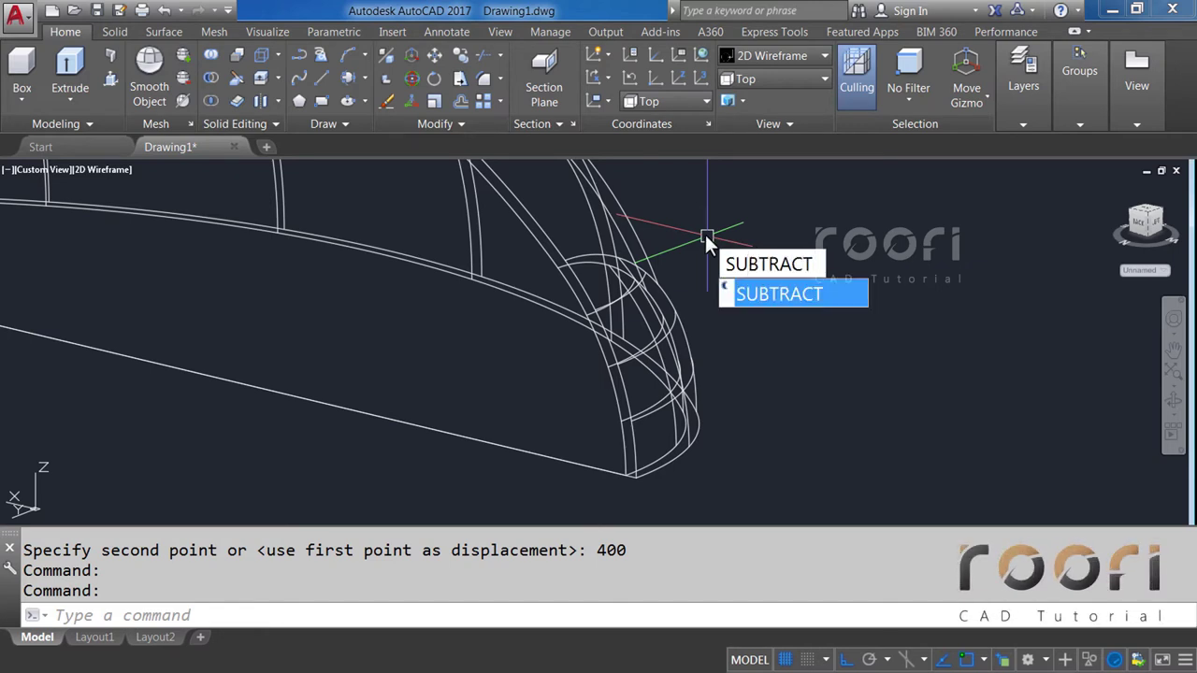
key(Return)
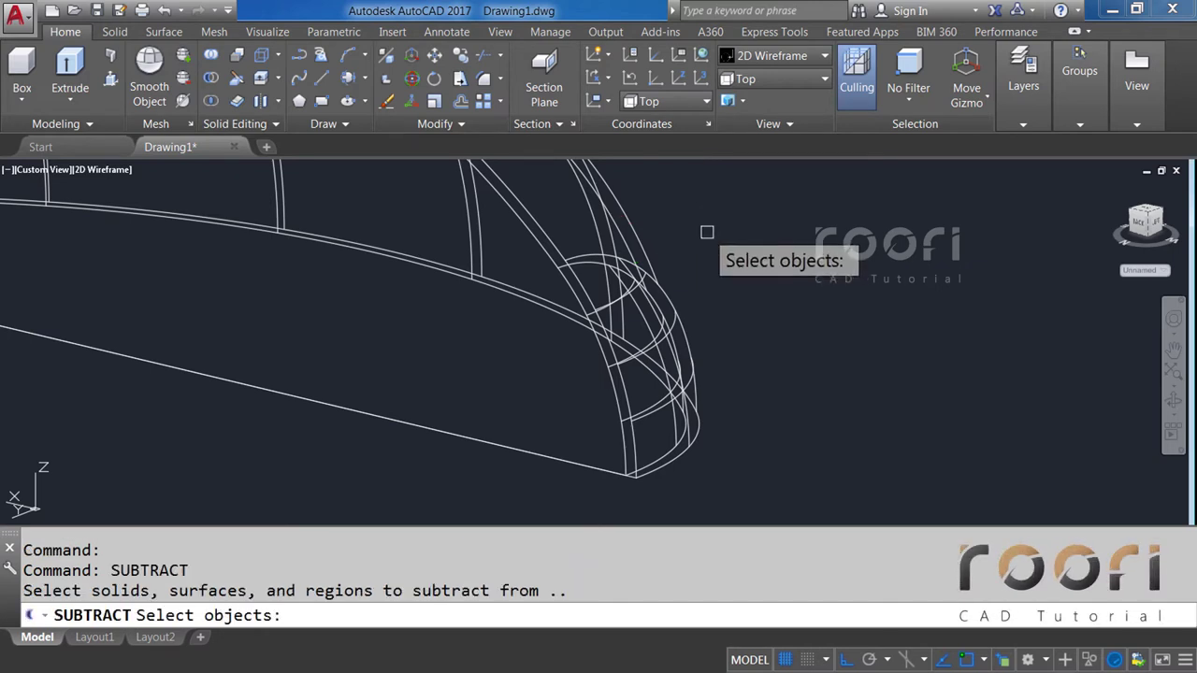
scroll(694, 454, up, 2)
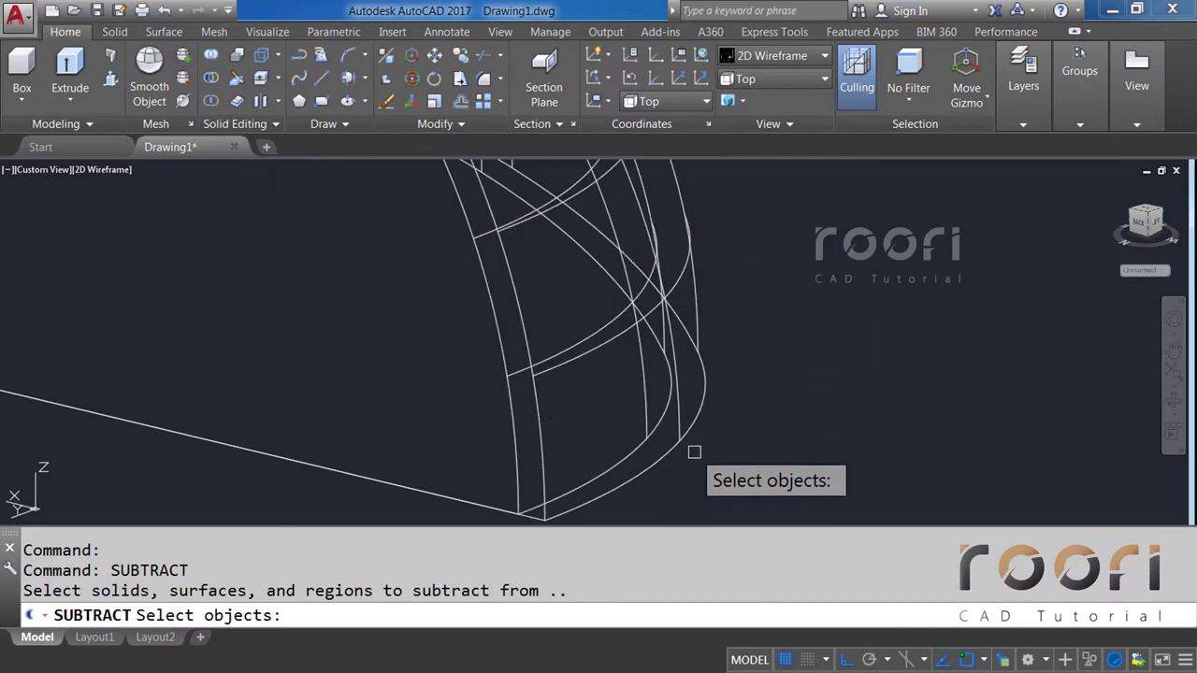
click(541, 458)
key(Return)
click(518, 456)
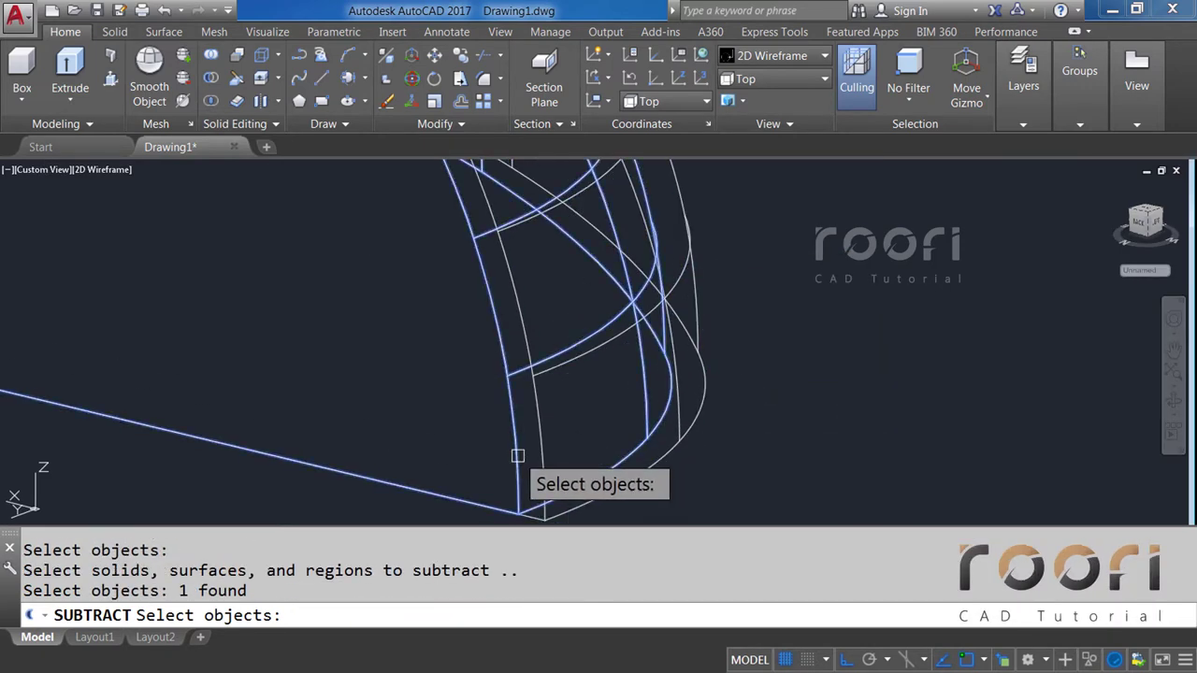
key(Return)
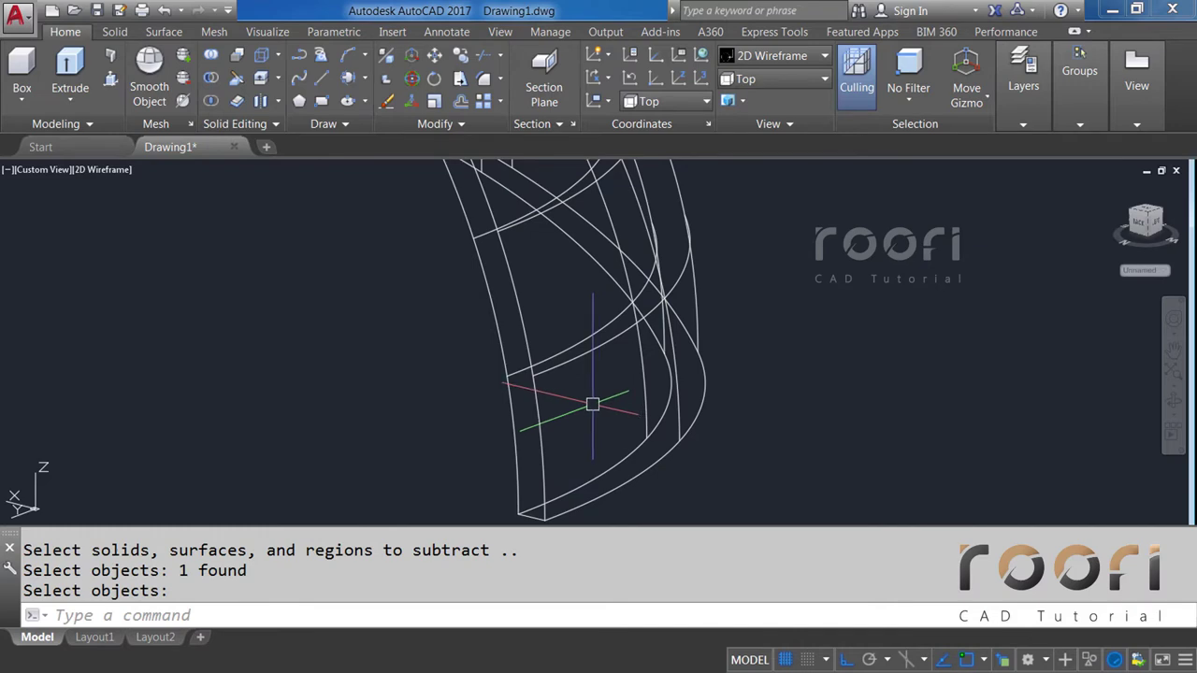
scroll(592, 404, down, 3)
scroll(589, 400, down, 2)
scroll(598, 412, down, 3)
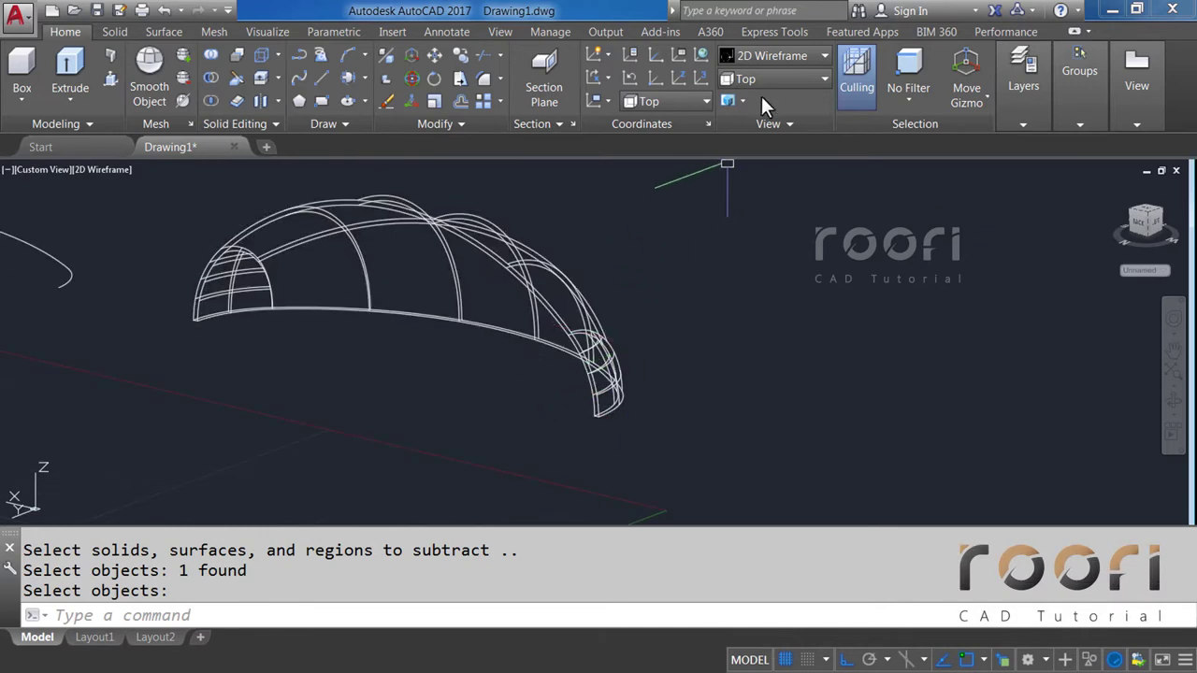
click(775, 56)
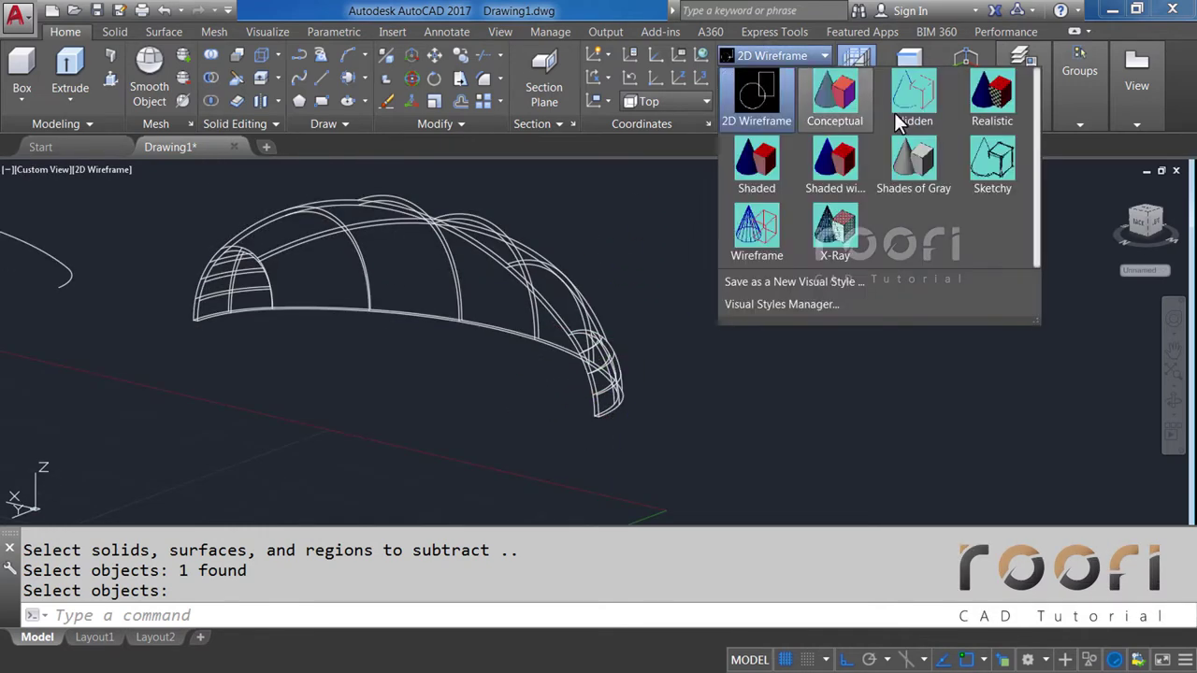
click(993, 98)
mouse_move(614, 321)
shift+middle_down()
mouse_move(648, 292)
mouse_move(700, 283)
mouse_move(617, 278)
mouse_move(604, 302)
mouse_move(542, 335)
mouse_move(540, 366)
mouse_move(567, 356)
shift+middle_up()
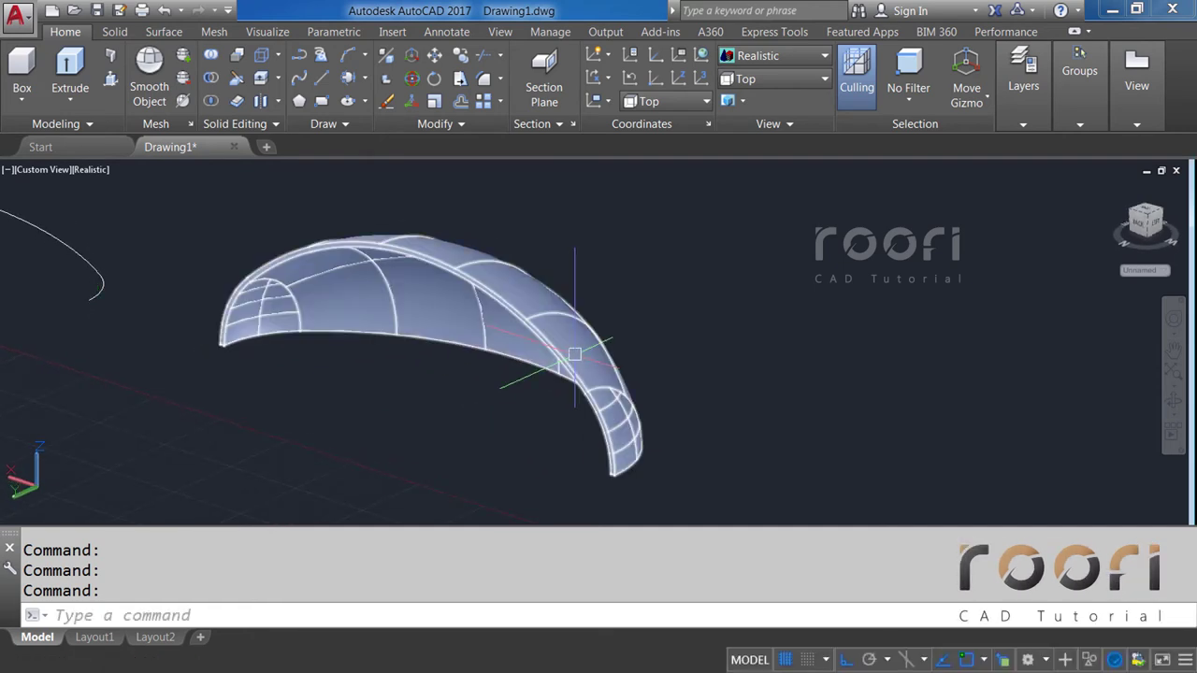
click(771, 57)
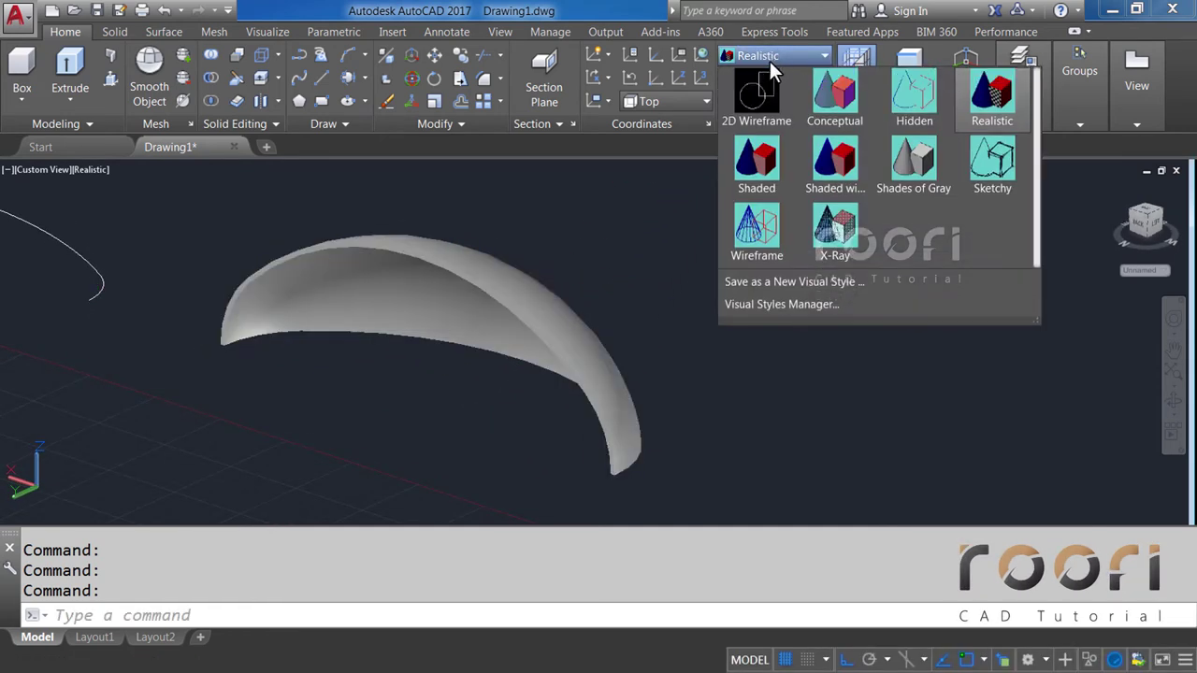
click(755, 84)
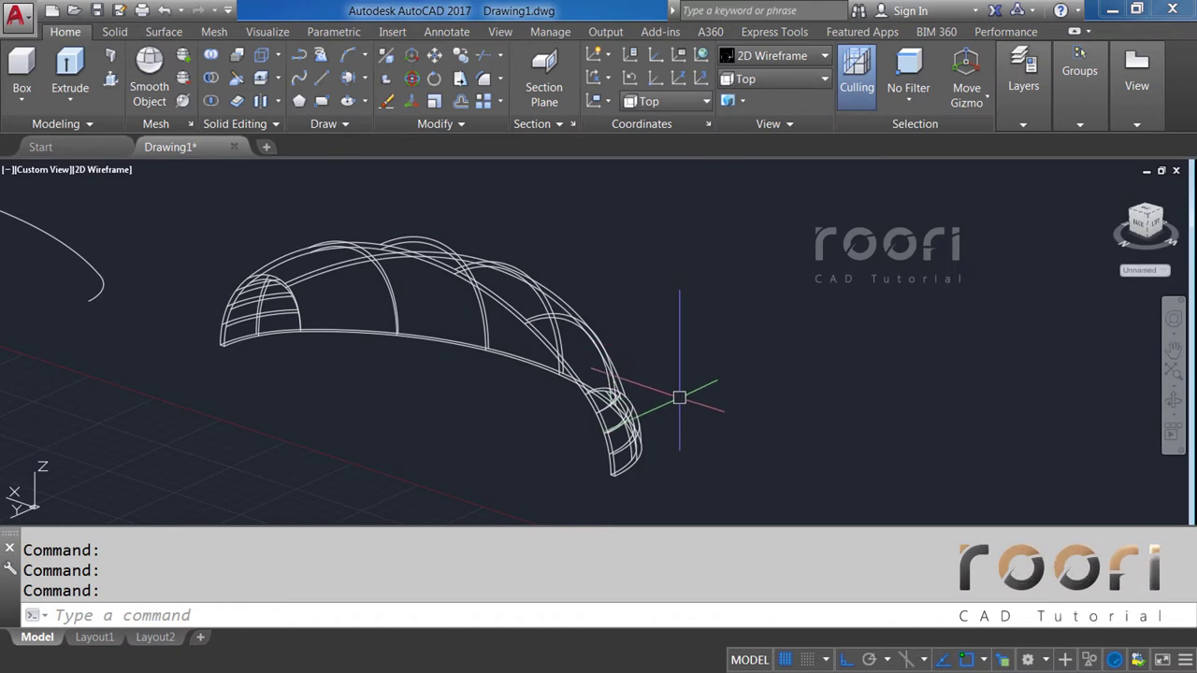
Start a radius-2 fillet and pick the curved edge at the shell's end.
click(502, 77)
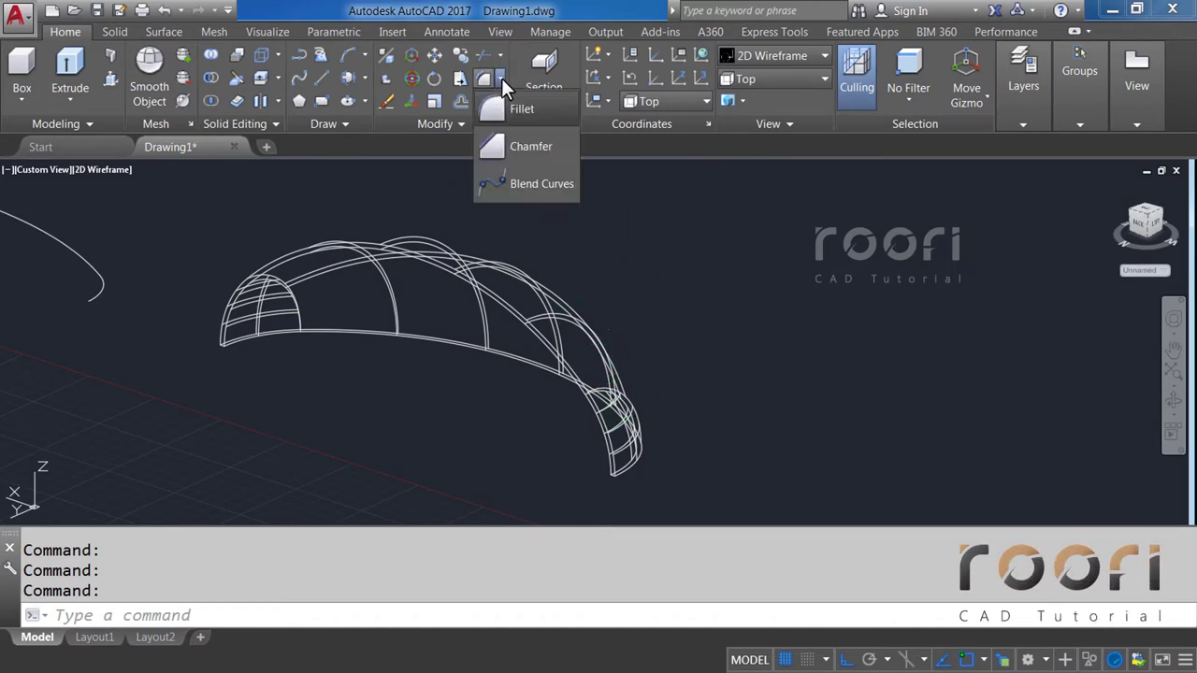
click(530, 112)
text(R)
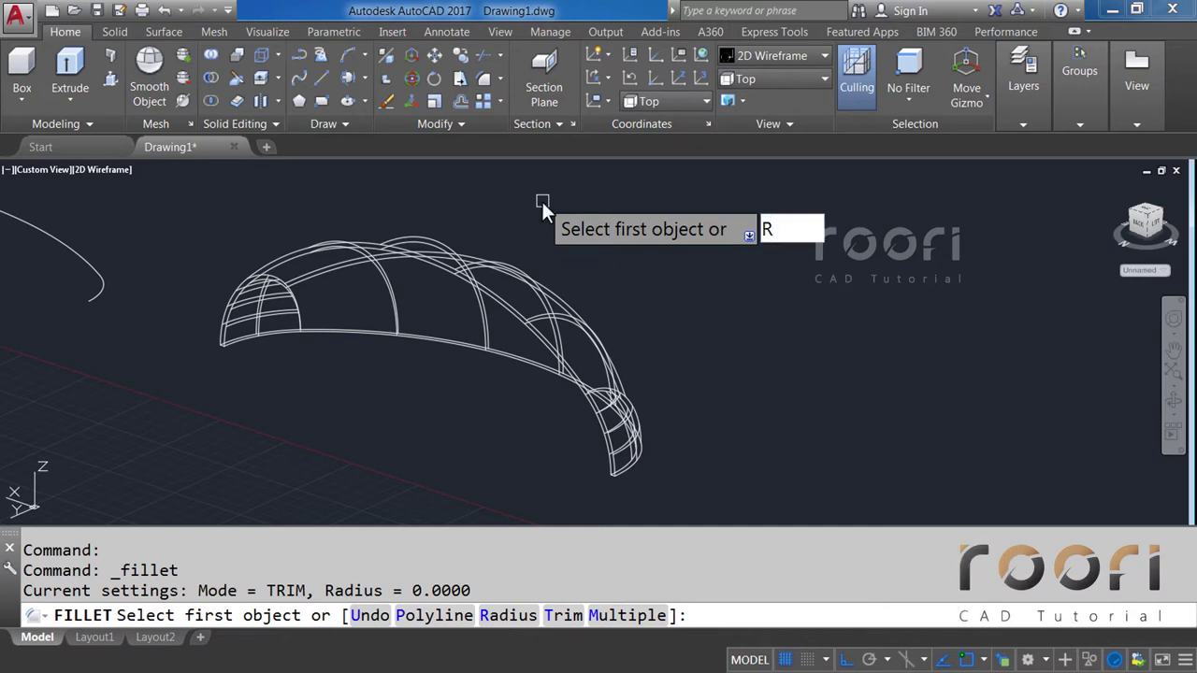
key(Return)
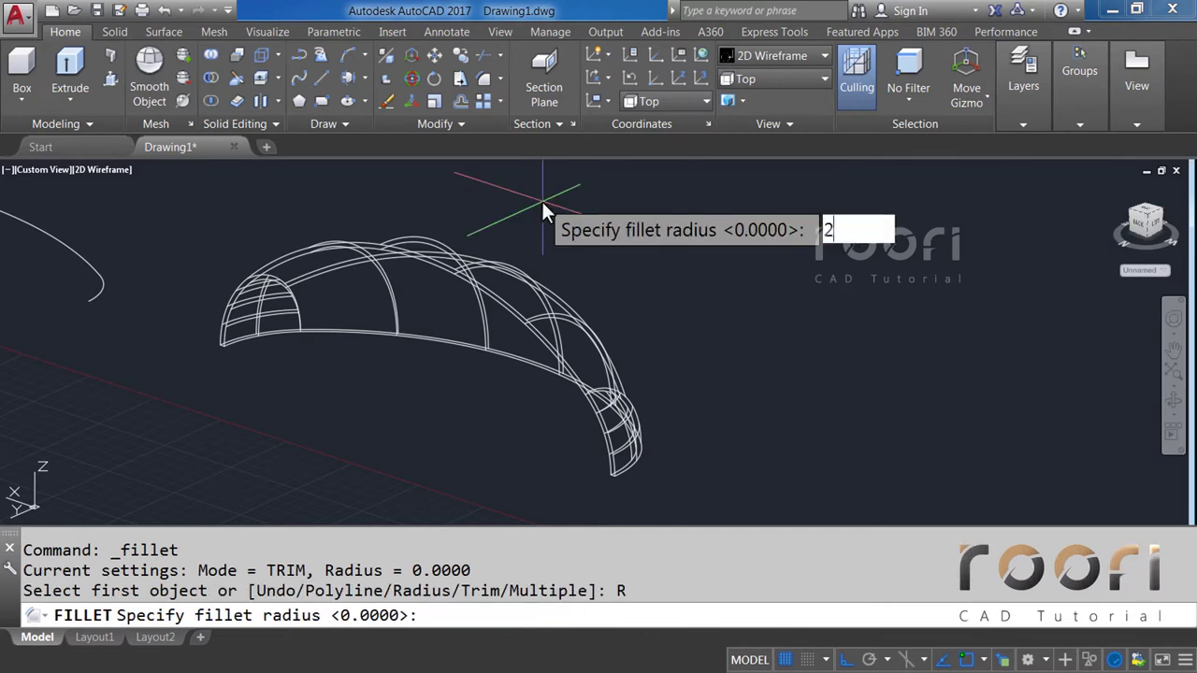
key(Return)
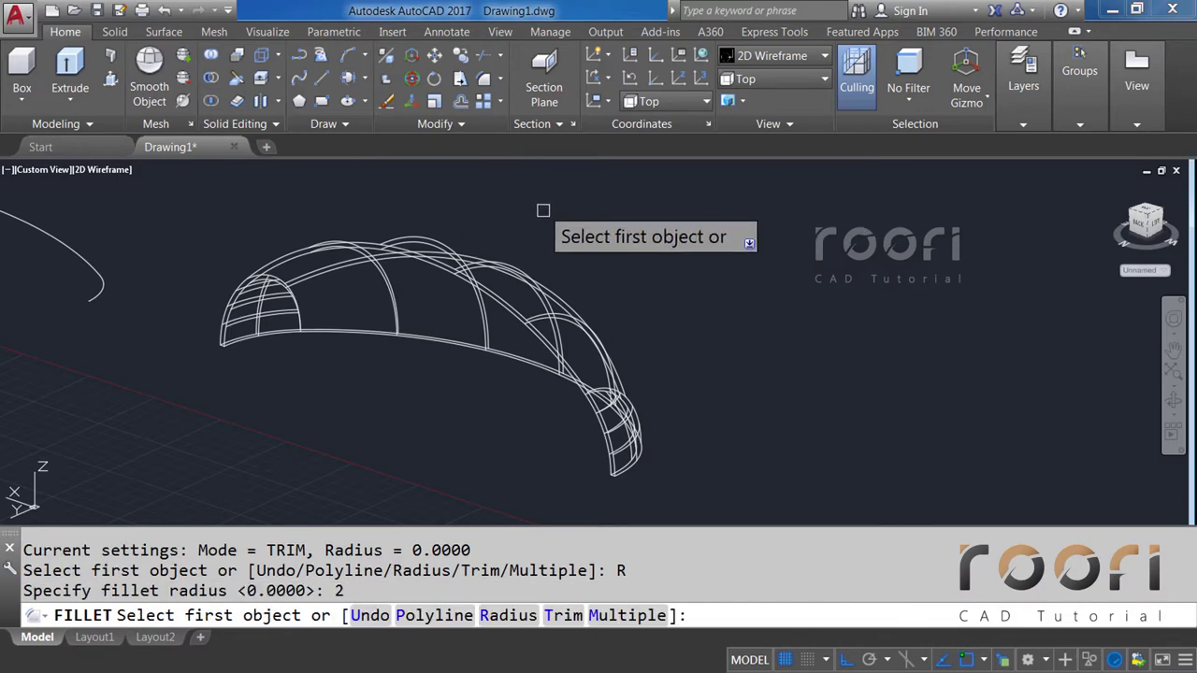
scroll(658, 459, up, 3)
scroll(574, 490, up, 2)
scroll(574, 490, down, 2)
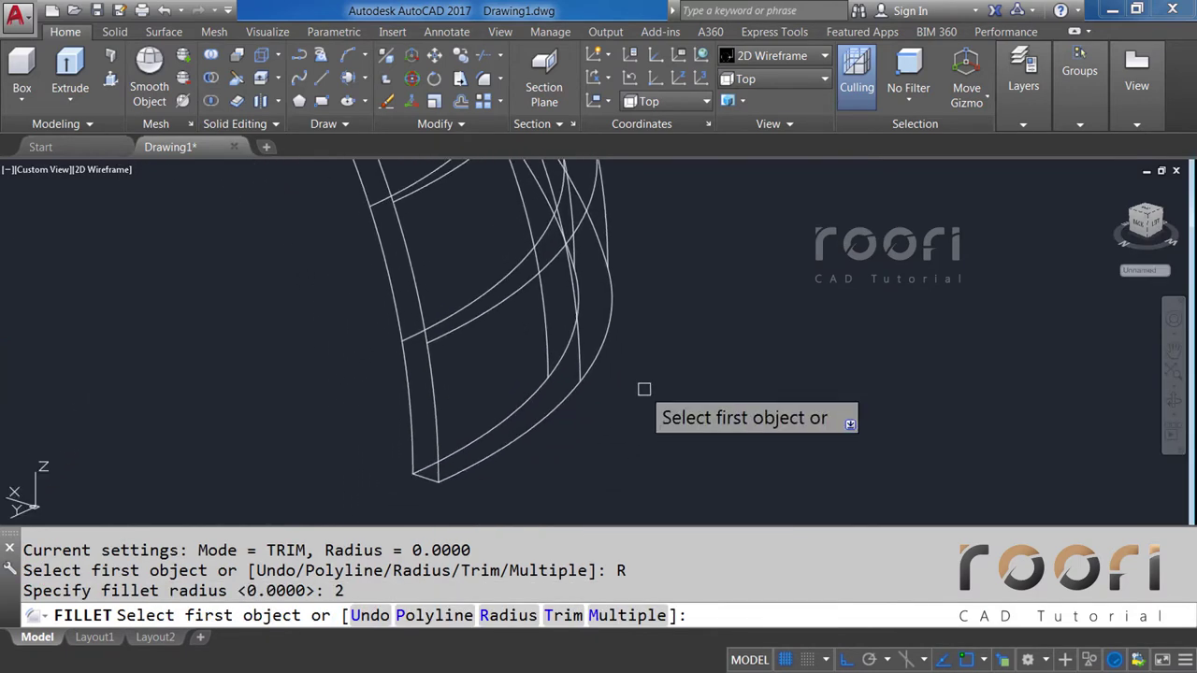
click(586, 415)
key(Return)
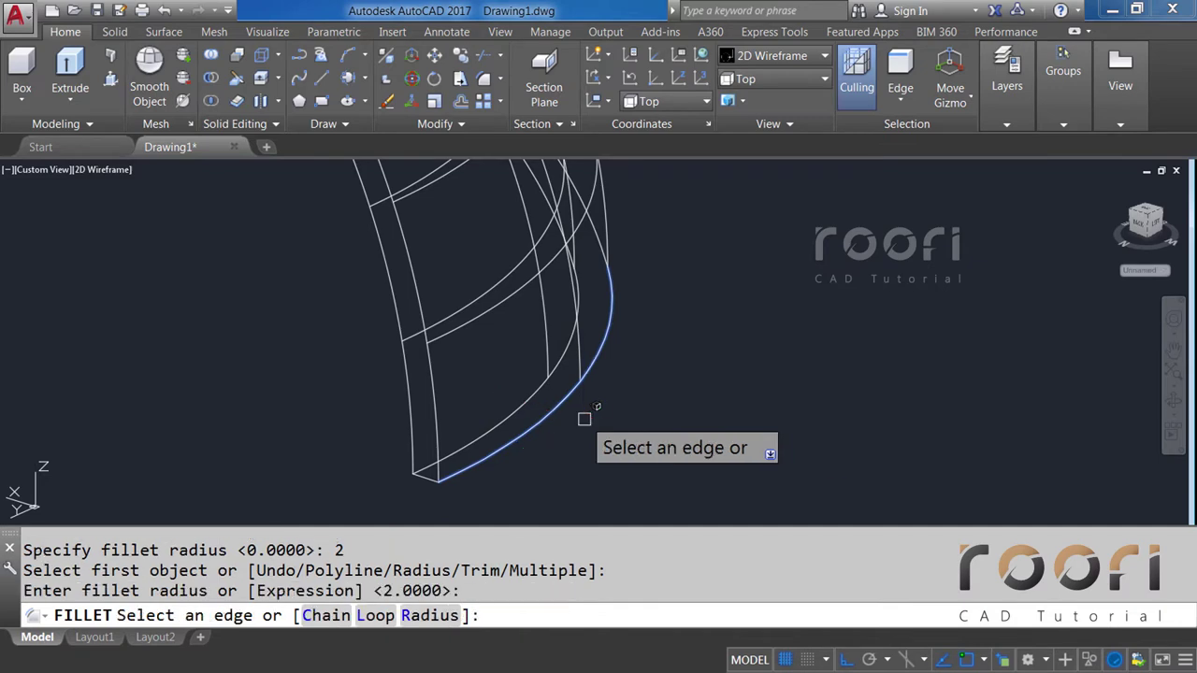
Add the long lower rim edge and apply the radius-2 fillet.
shift+middle_drag(667, 420, 713, 422)
shift+middle_drag(620, 370, 459, 253)
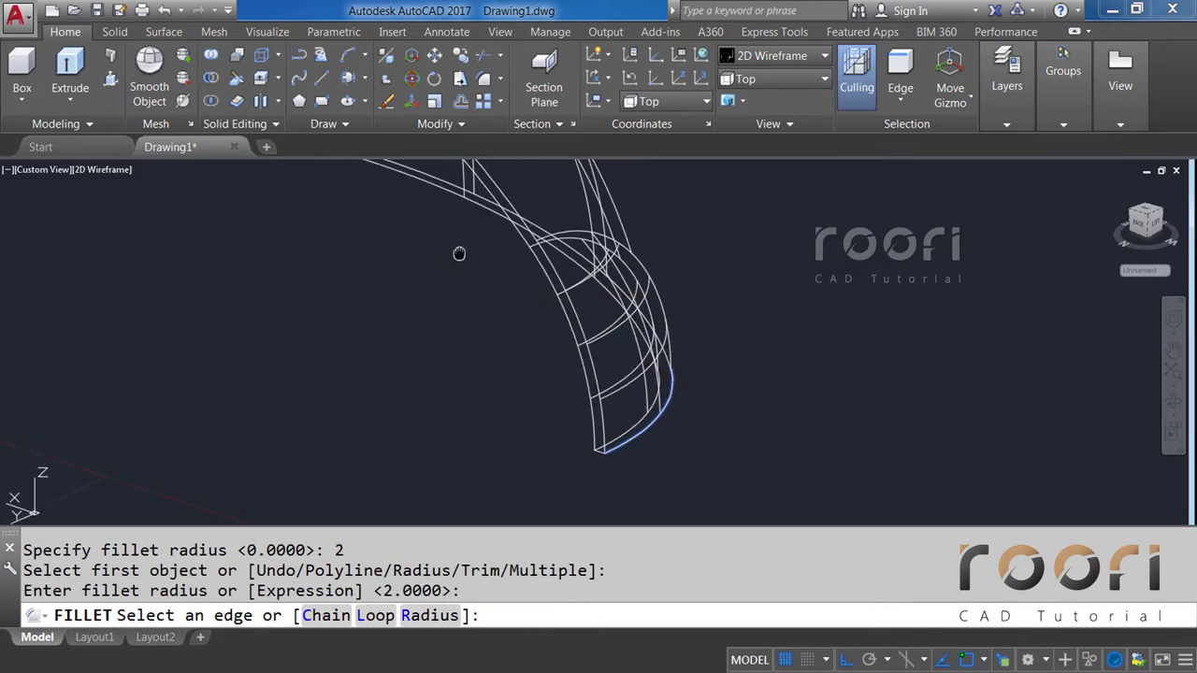
scroll(456, 267, up, 3)
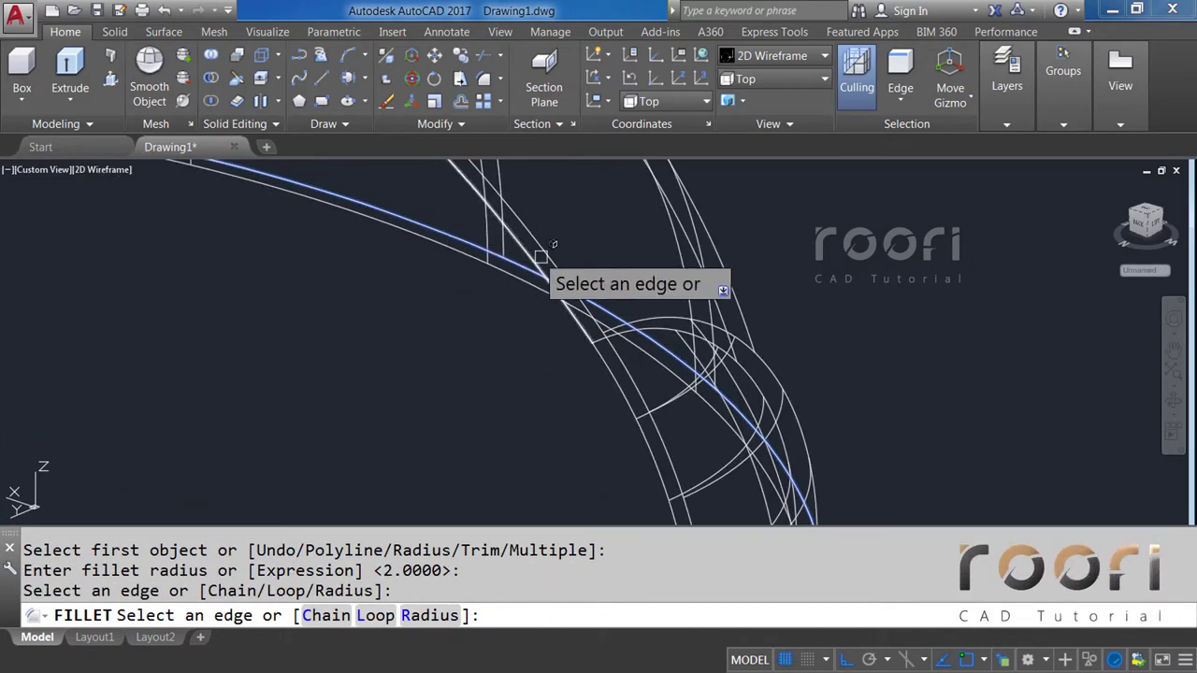
shift+middle_drag(534, 262, 775, 307)
mouse_move(499, 392)
shift+middle_down()
mouse_move(424, 374)
mouse_move(671, 379)
mouse_move(365, 374)
mouse_move(249, 315)
shift+middle_up()
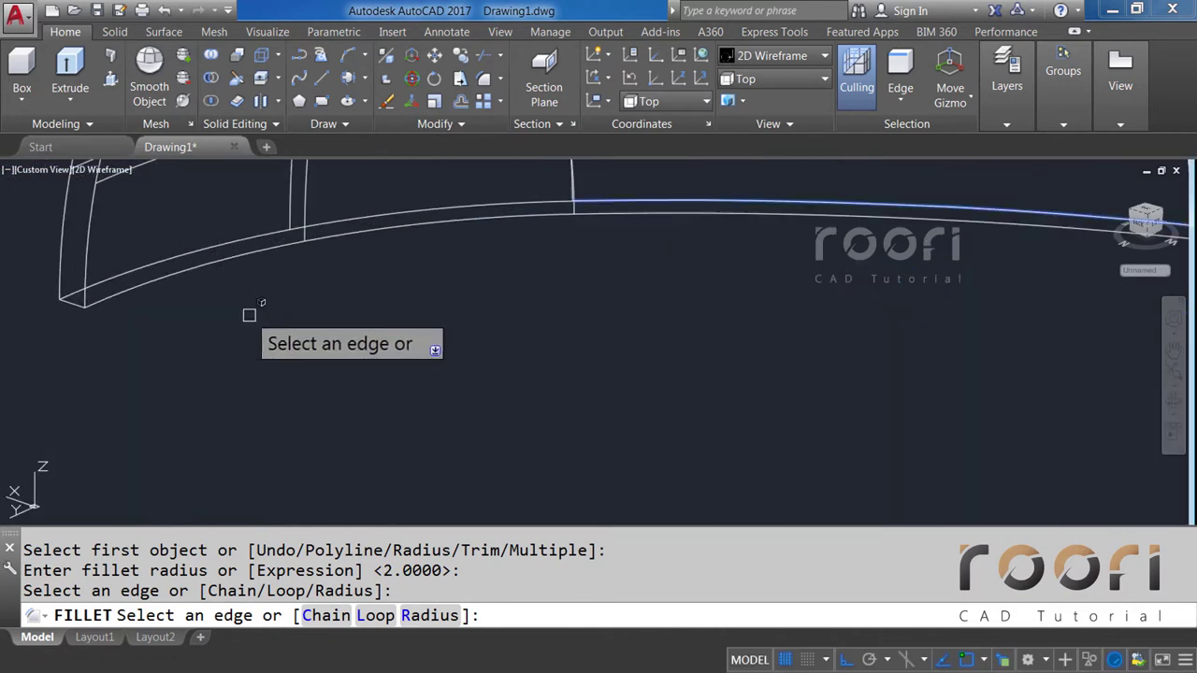
click(187, 260)
shift+middle_drag(181, 299, 166, 311)
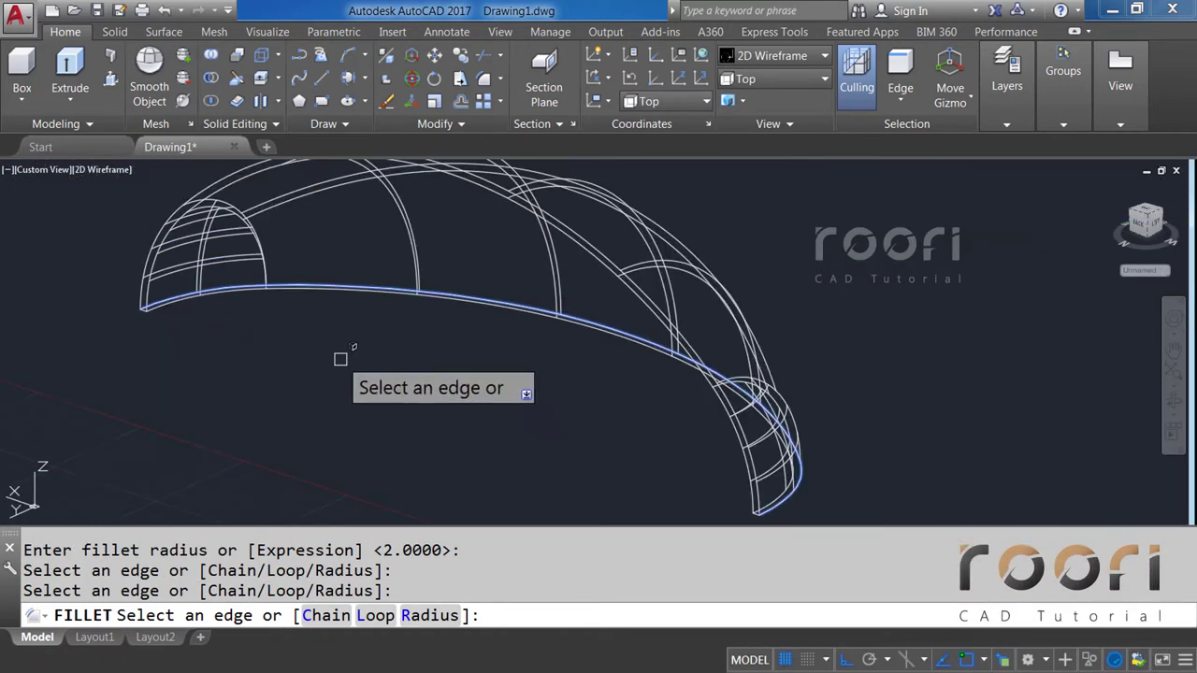
key(Return)
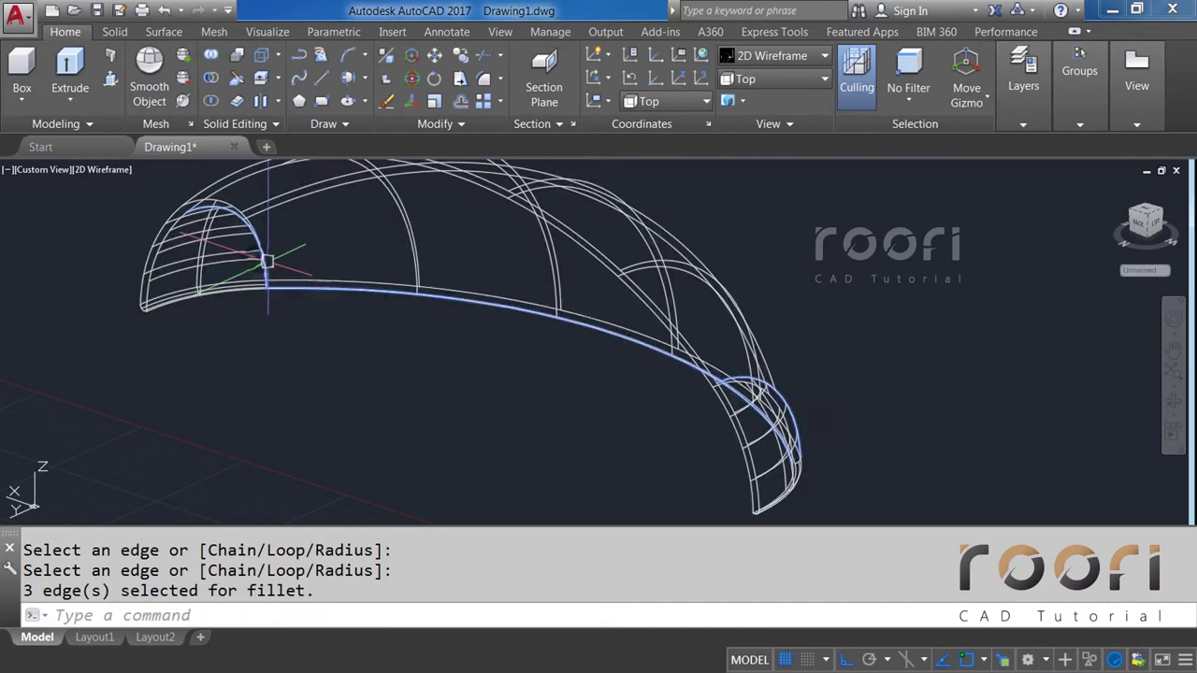
click(258, 260)
key(Escape)
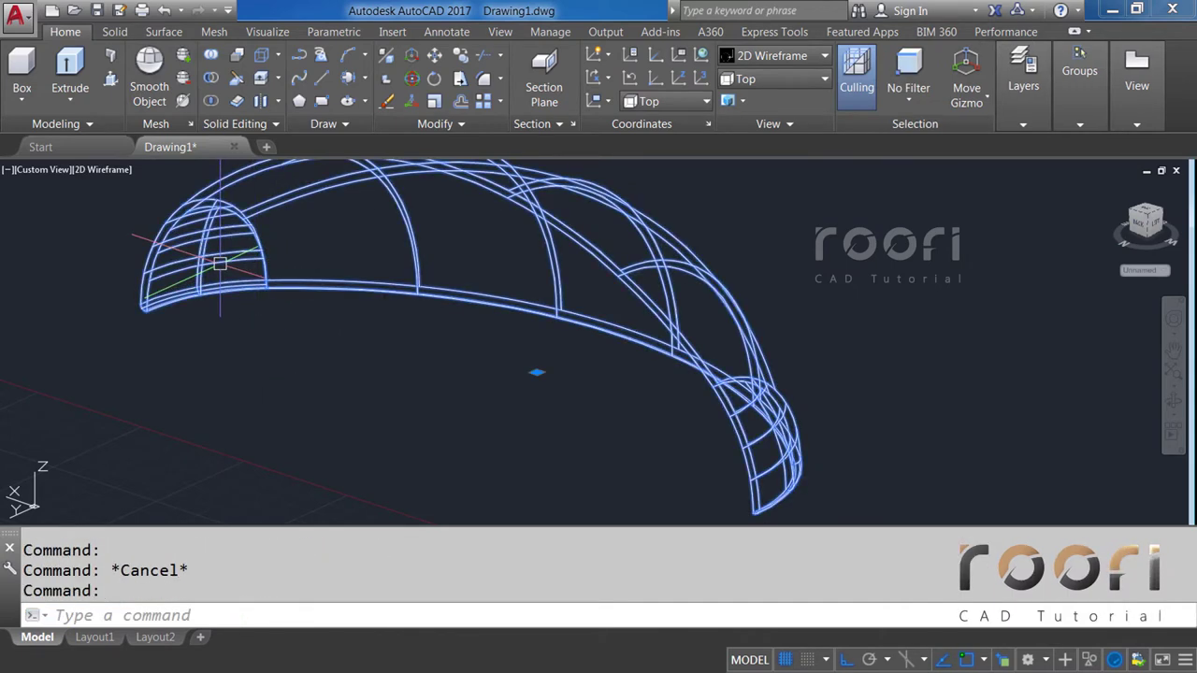
key(Escape)
Start another radius-2 fillet and pick the curved edge at the shell's right end.
middle_drag(536, 377, 484, 359)
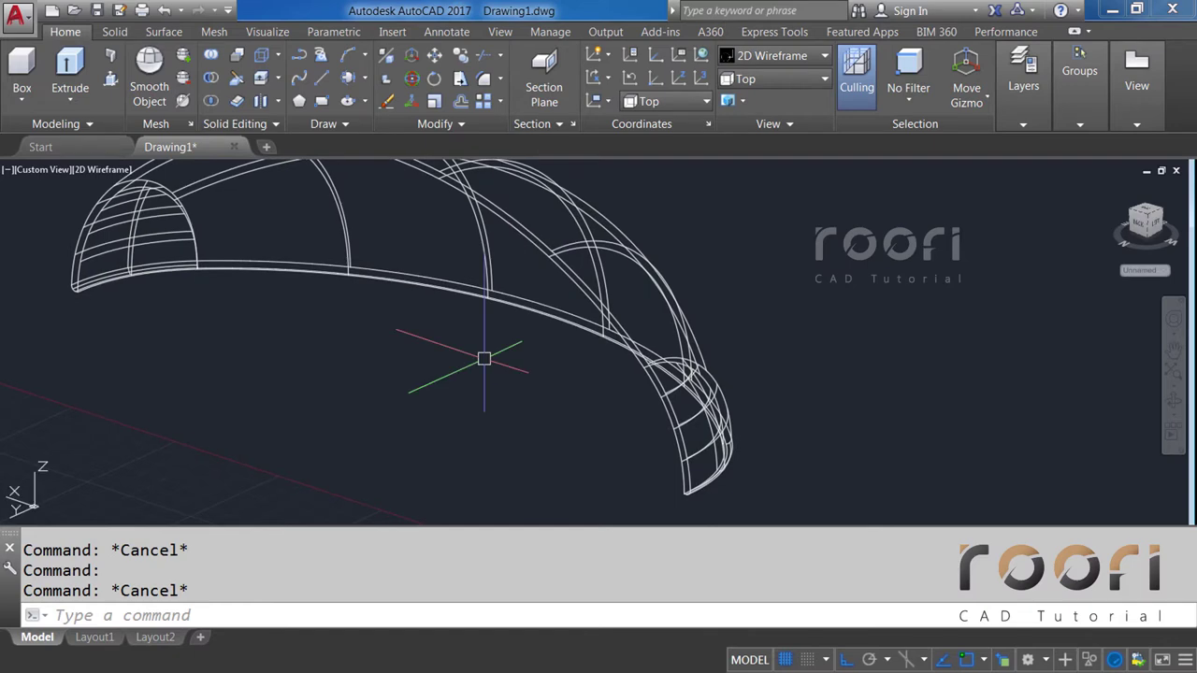
click(498, 79)
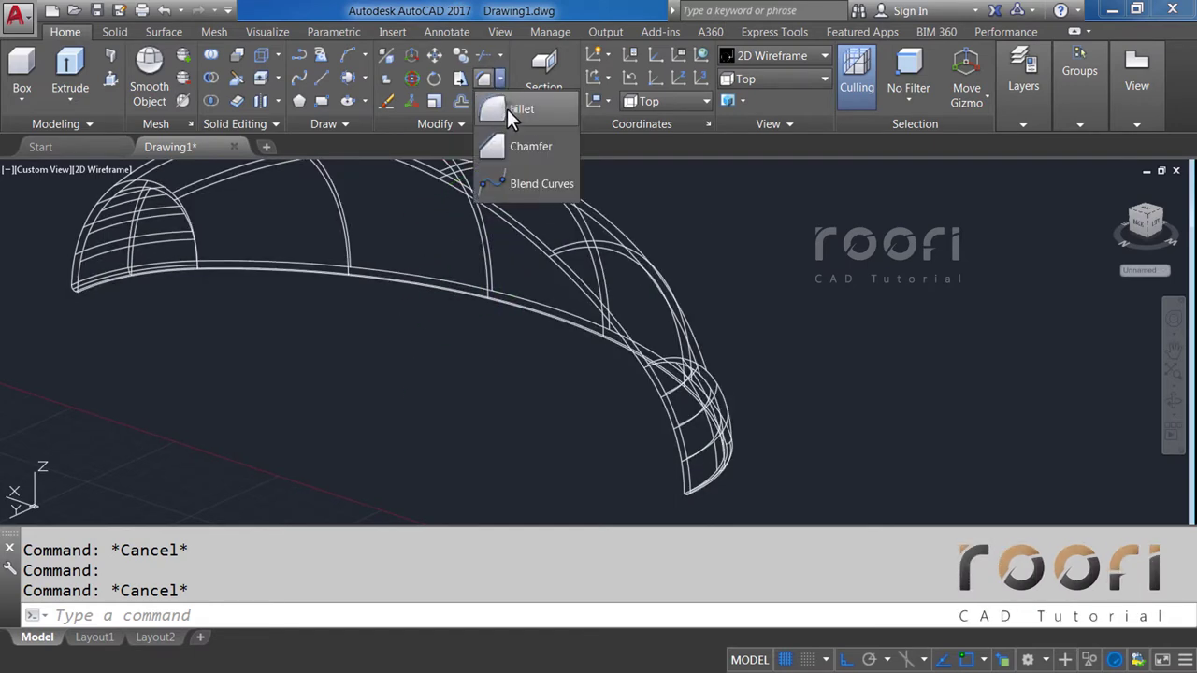
click(507, 108)
text(R)
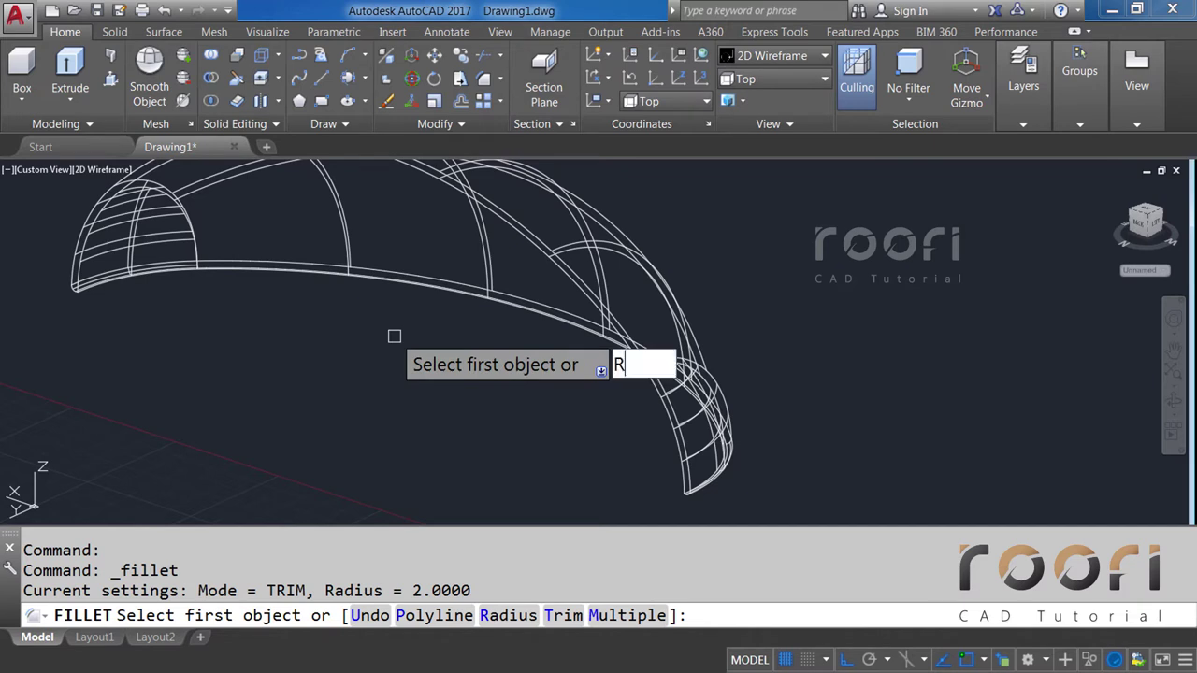
key(Return)
text(2)
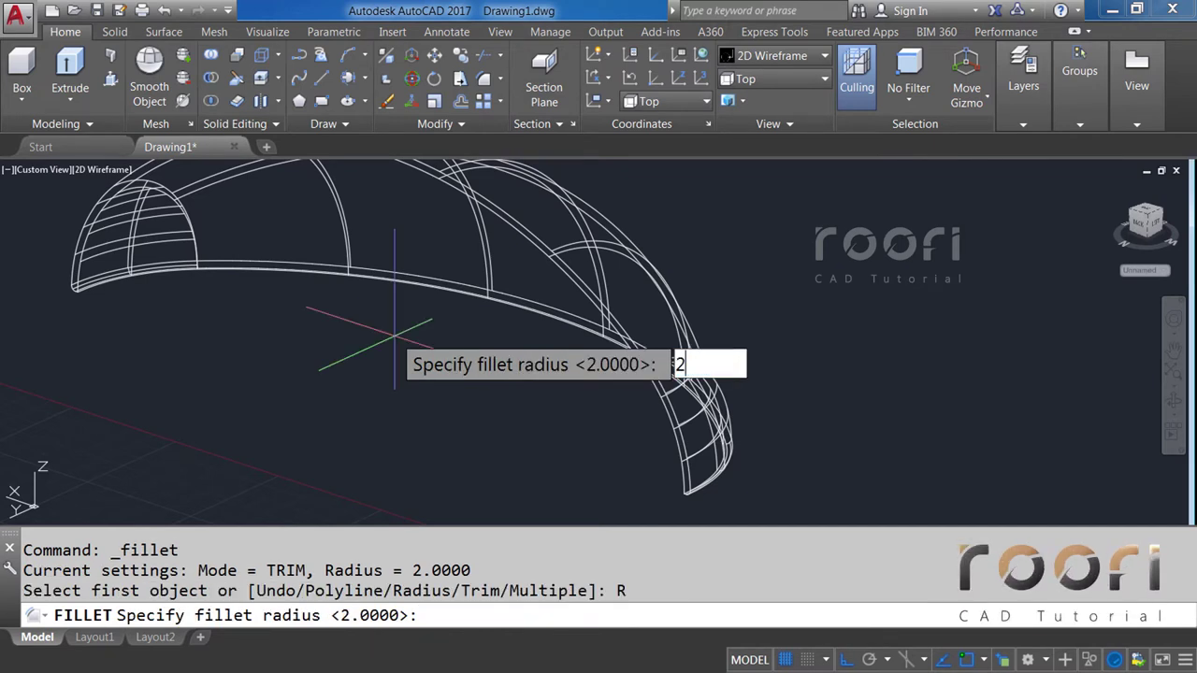
key(Return)
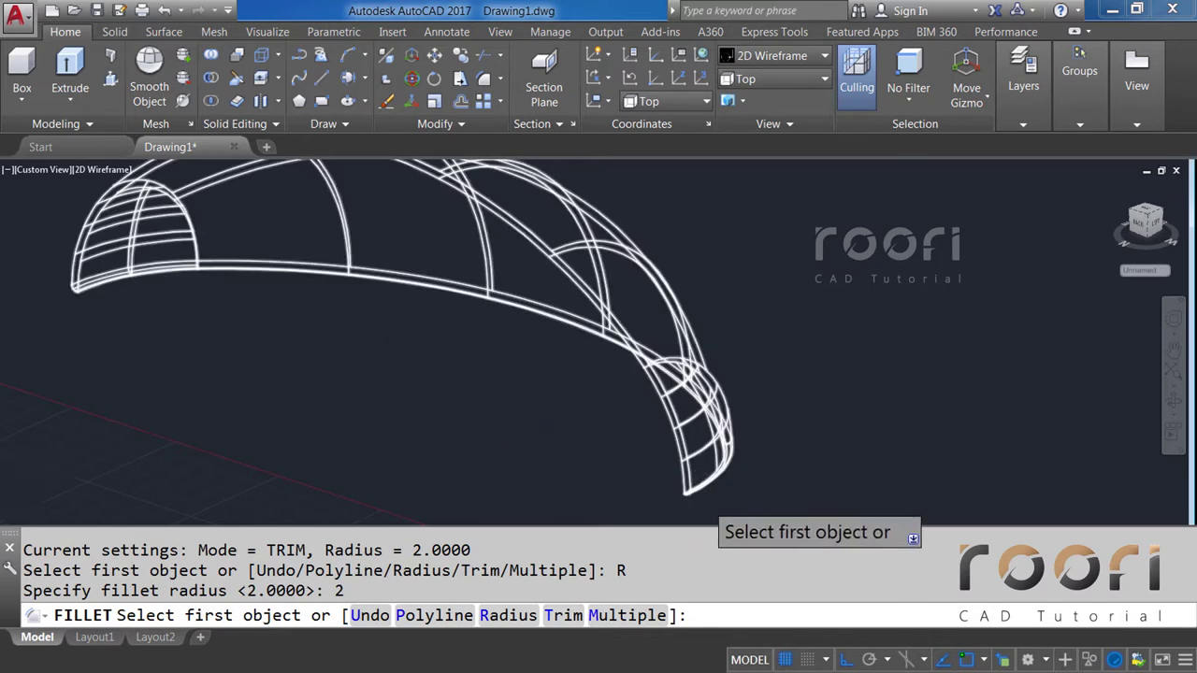
scroll(690, 489, up, 3)
scroll(640, 416, up, 2)
click(639, 416)
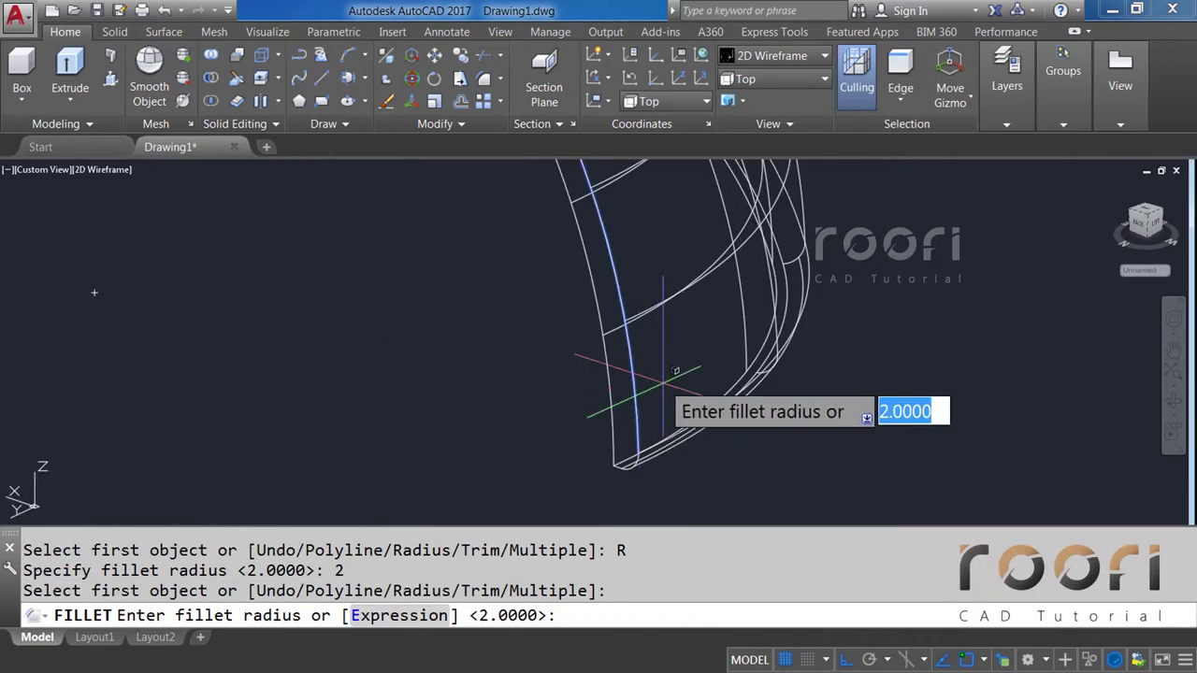
key(Return)
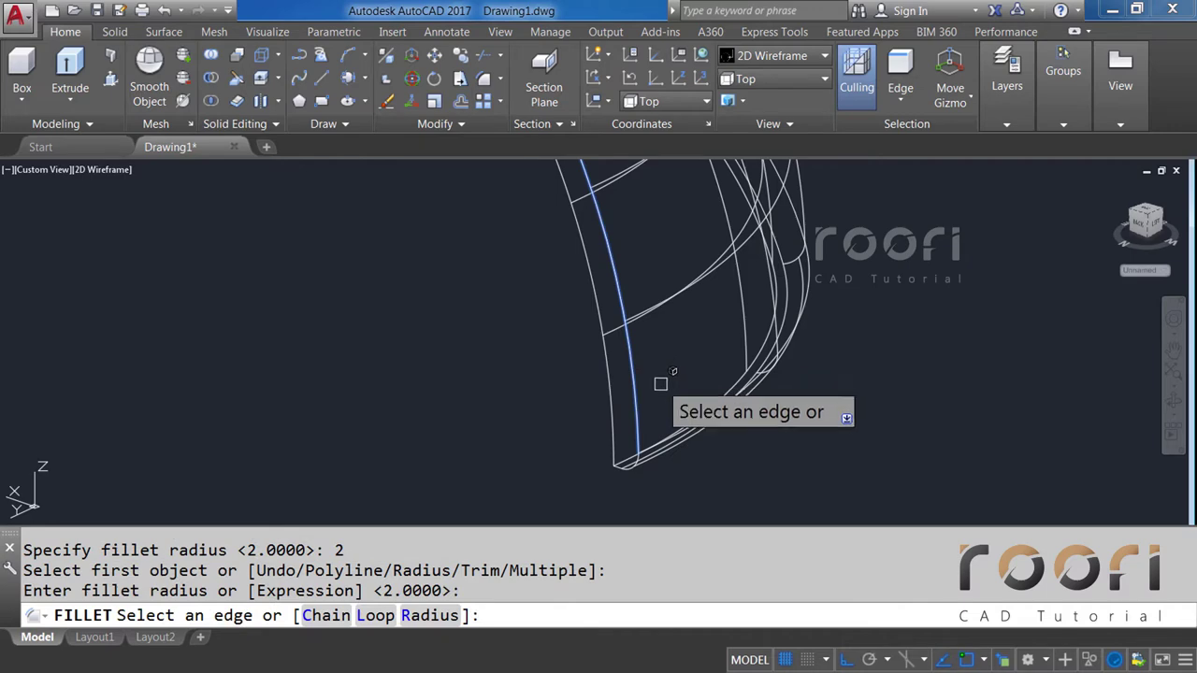
Add the dome's left outer edge and apply the fillet.
scroll(660, 404, down, 2)
middle_drag(520, 263, 521, 409)
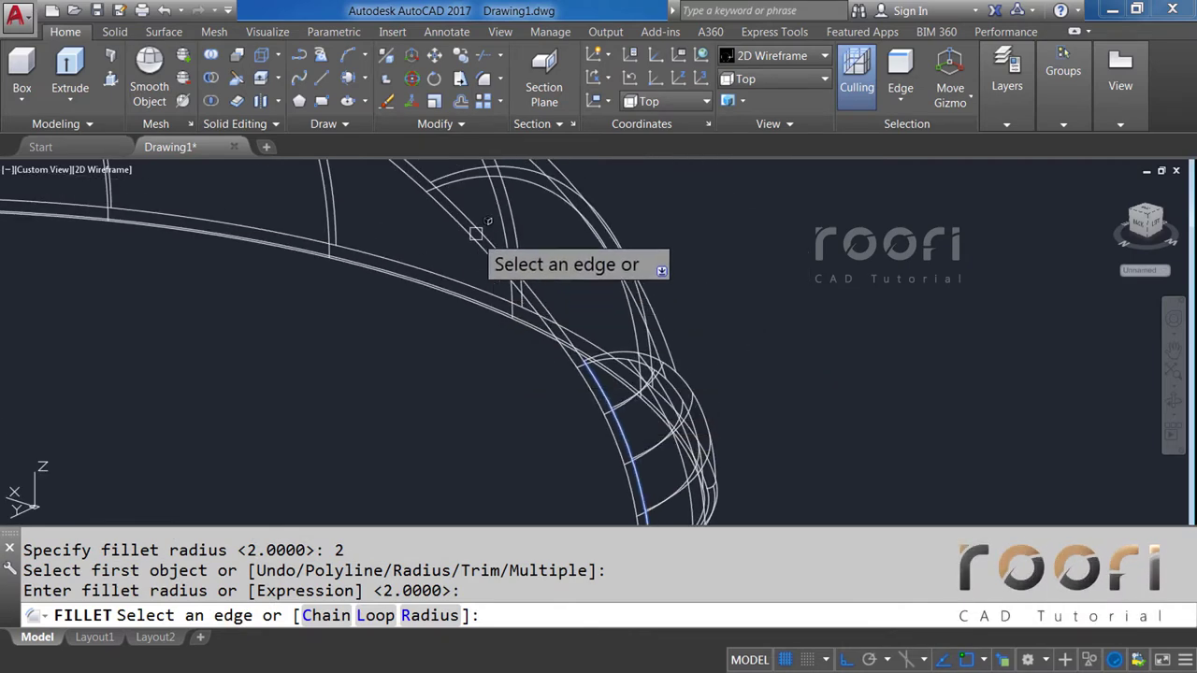
scroll(547, 326, down, 3)
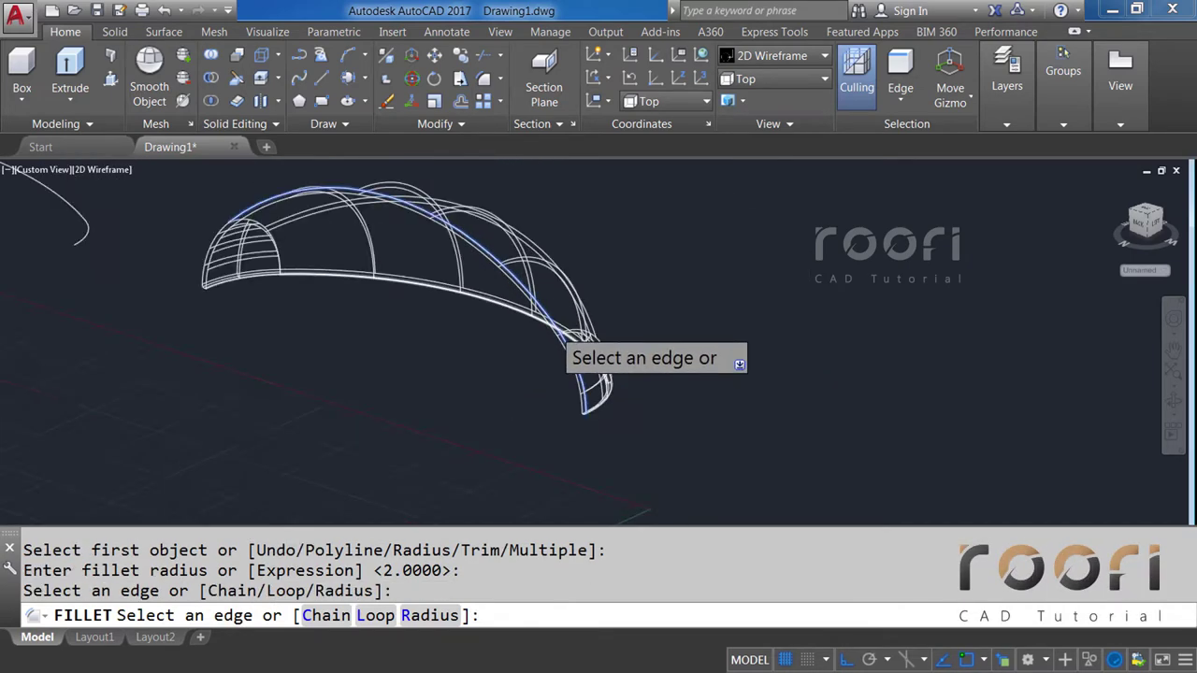
scroll(427, 288, down, 1)
scroll(333, 259, up, 4)
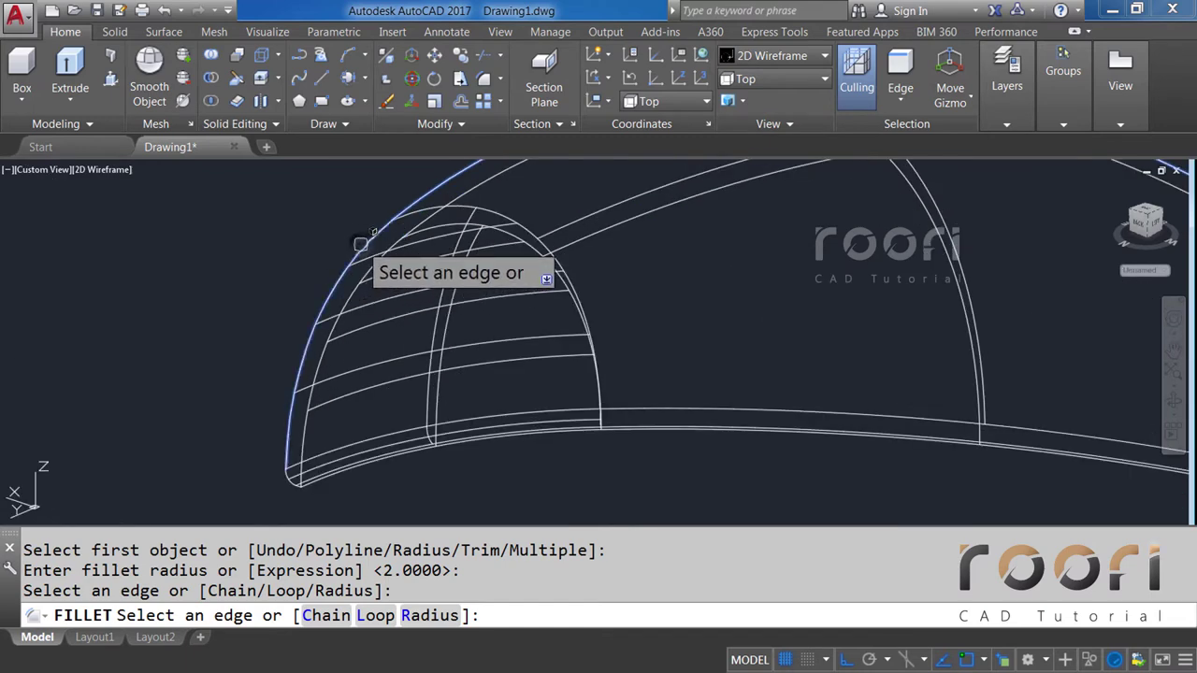
click(362, 246)
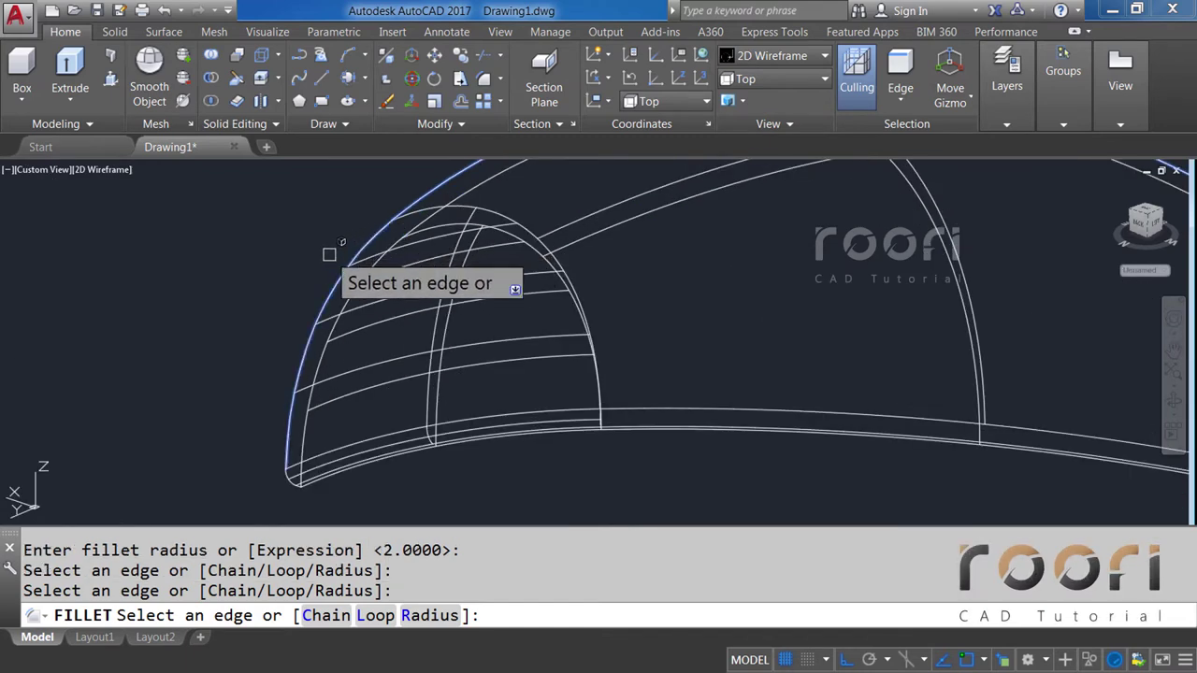
key(Return)
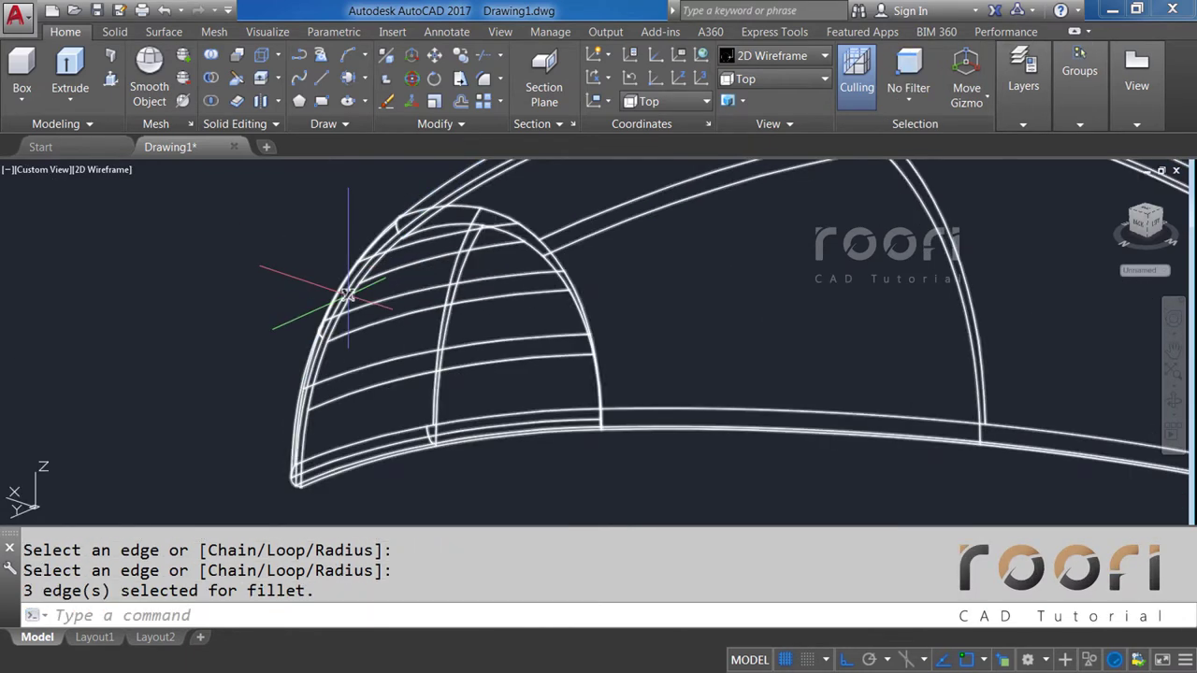
key(Escape)
key(Escape)
scroll(338, 288, down, 4)
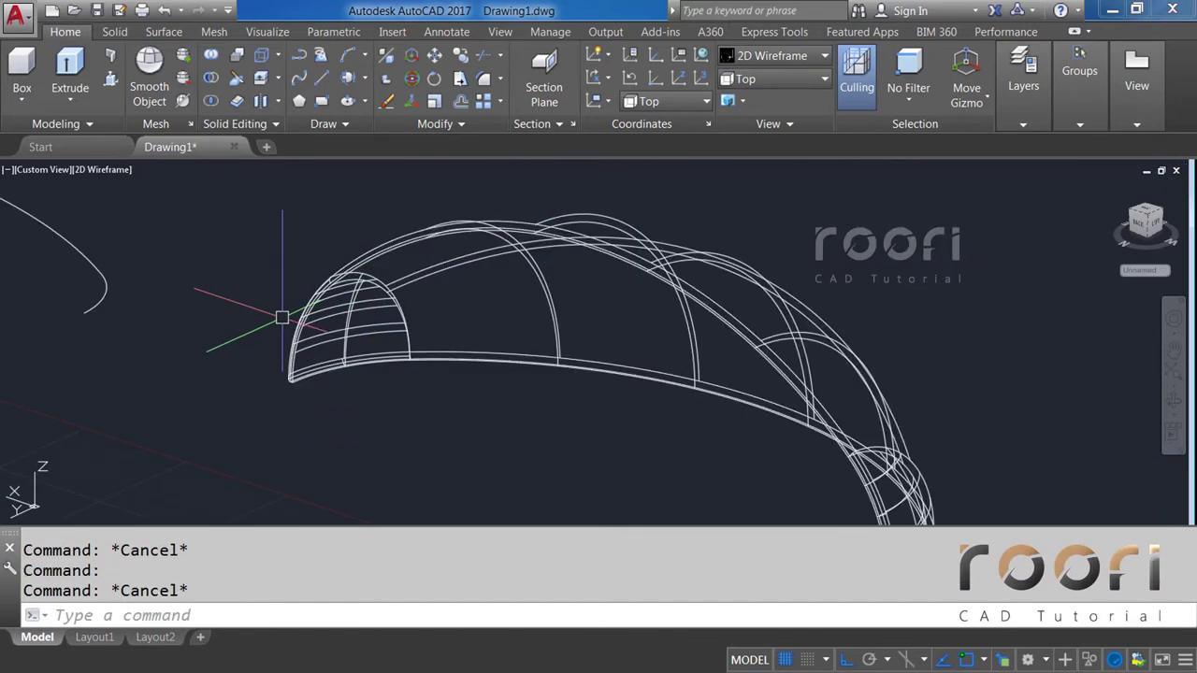
scroll(312, 318, down, 2)
scroll(312, 318, down, 2)
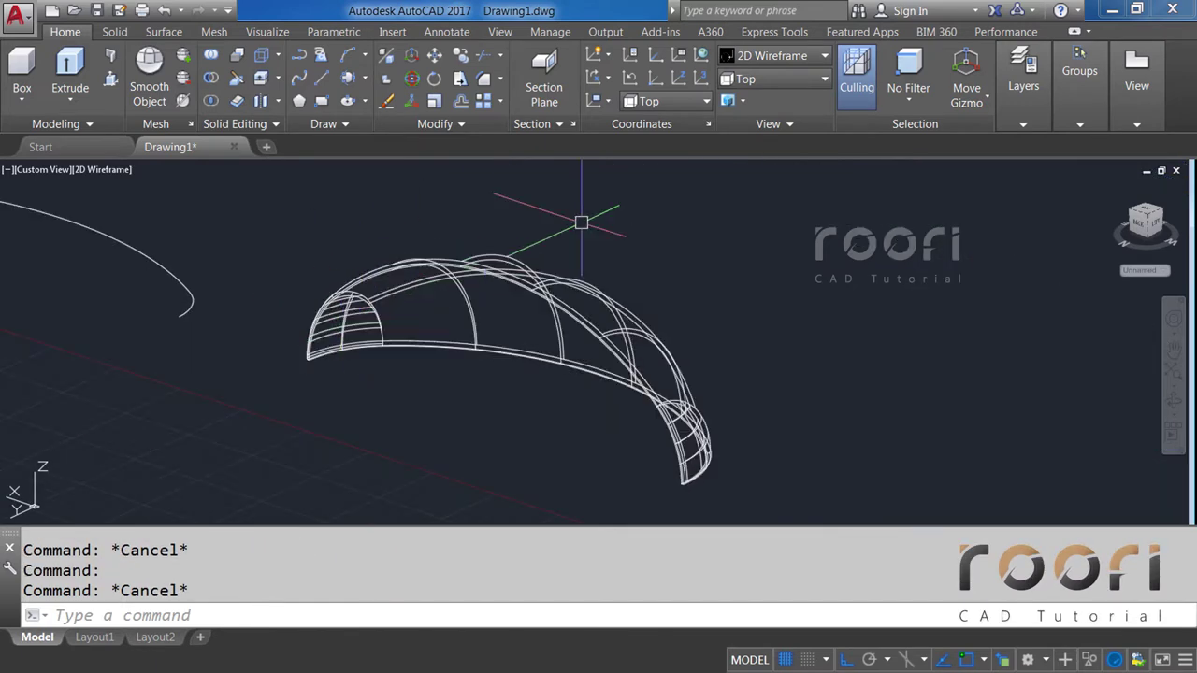
click(770, 54)
click(993, 99)
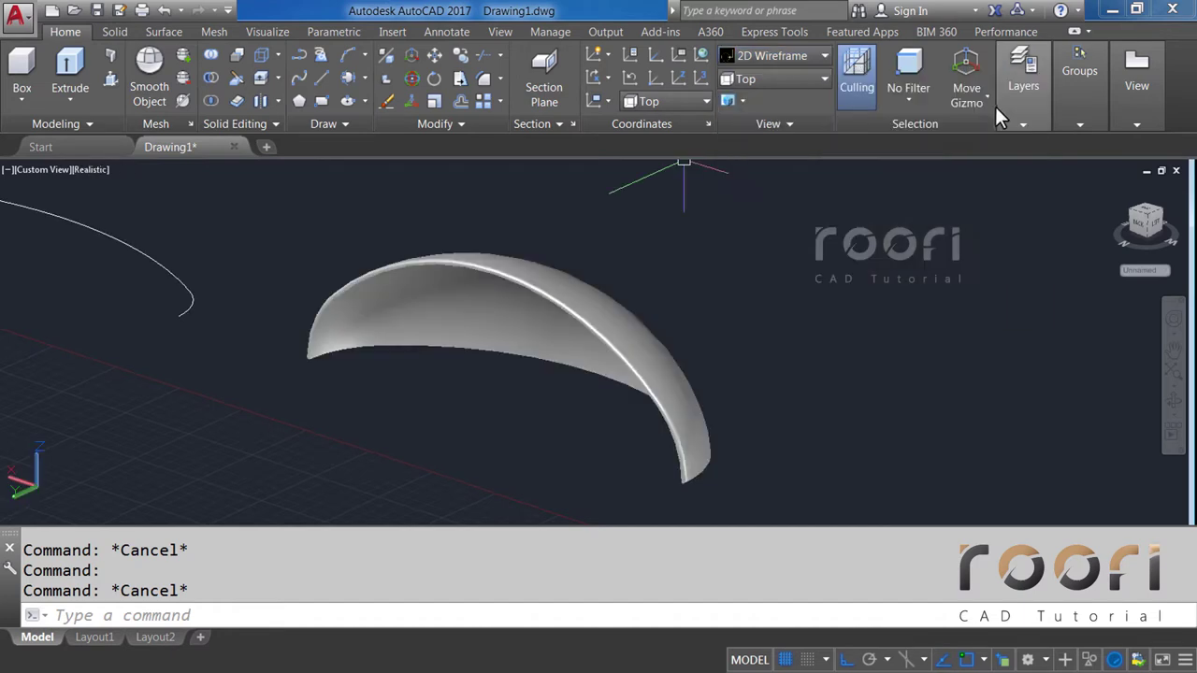
scroll(681, 470, up, 3)
scroll(739, 472, up, 1)
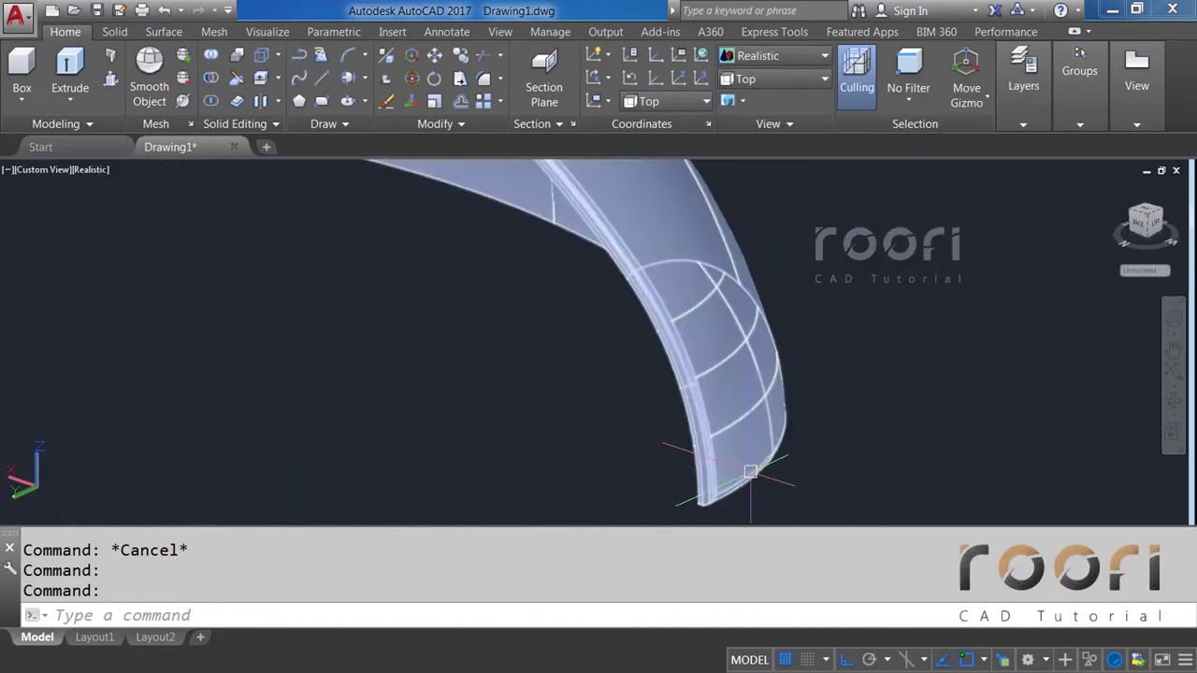
mouse_move(751, 472)
shift+middle_down()
mouse_move(654, 381)
mouse_move(638, 382)
mouse_move(654, 396)
mouse_move(374, 299)
mouse_move(449, 281)
mouse_move(421, 313)
mouse_move(454, 393)
shift+middle_up()
mouse_move(447, 319)
shift+middle_down()
mouse_move(609, 358)
mouse_move(756, 336)
shift+middle_up()
scroll(567, 446, up, 3)
scroll(567, 449, up, 2)
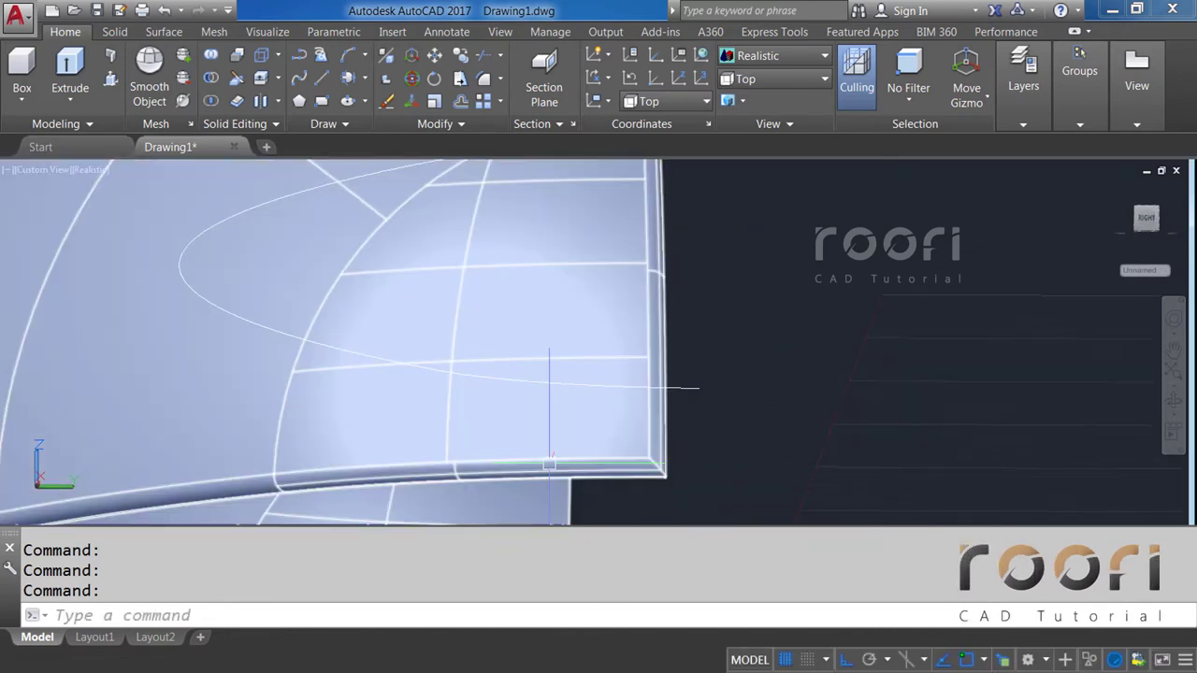
scroll(567, 449, down, 2)
scroll(567, 449, down, 5)
mouse_move(567, 439)
shift+middle_down()
mouse_move(562, 429)
mouse_move(369, 457)
shift+middle_up()
shift+middle_drag(512, 395, 608, 421)
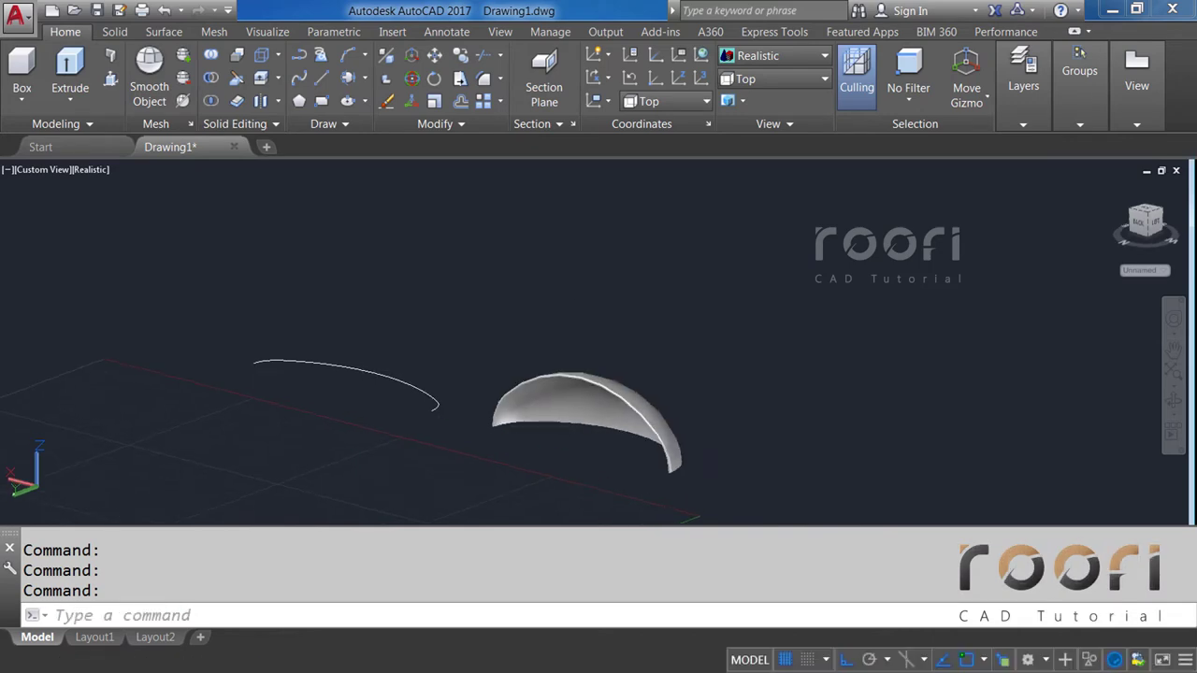
click(763, 60)
click(748, 88)
shift+middle_drag(683, 371, 668, 395)
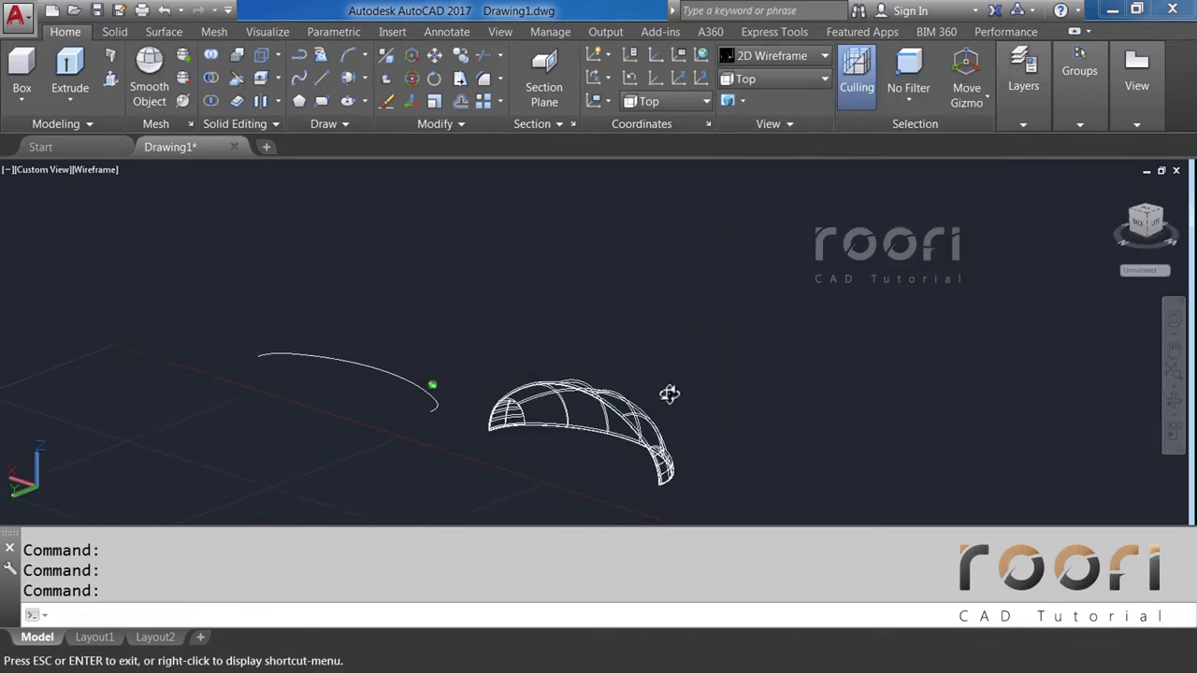
scroll(657, 486, up, 5)
shift+middle_drag(654, 486, 580, 467)
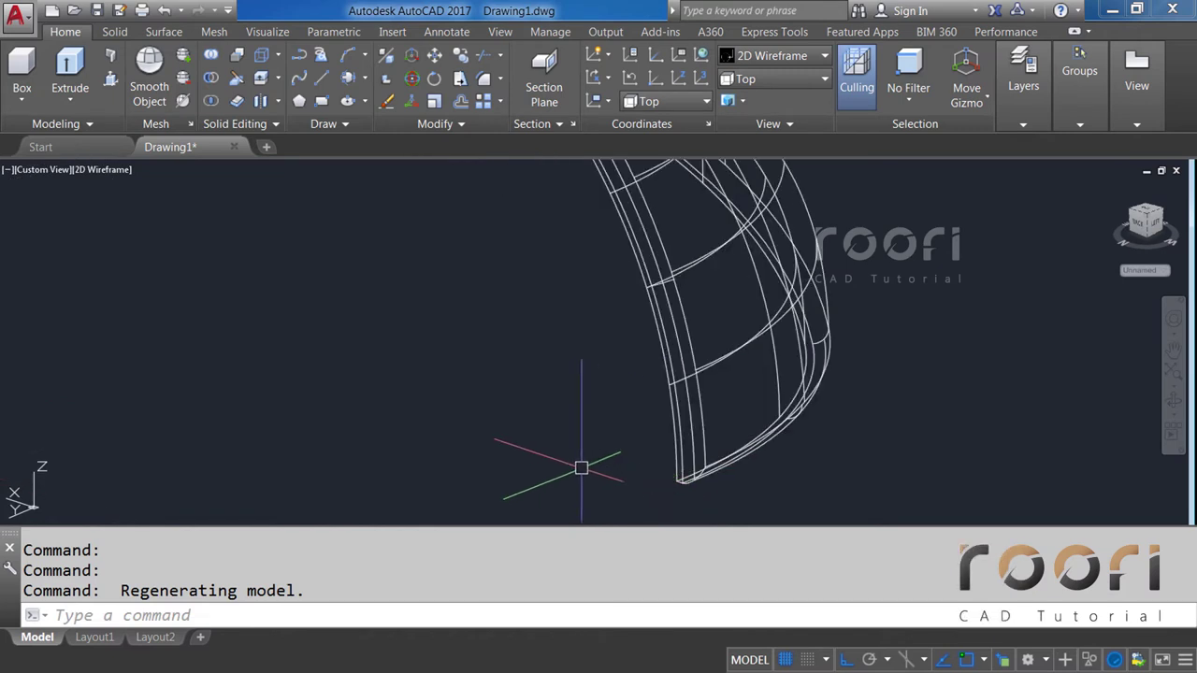
scroll(576, 464, down, 5)
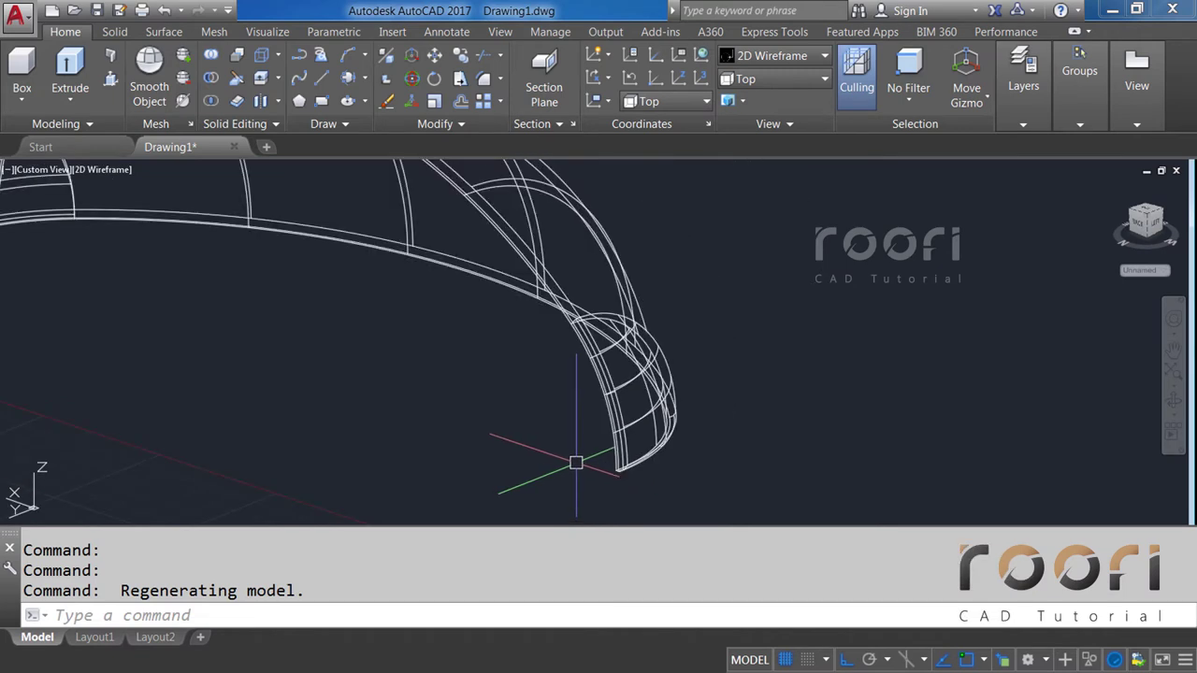
text(3DRO)
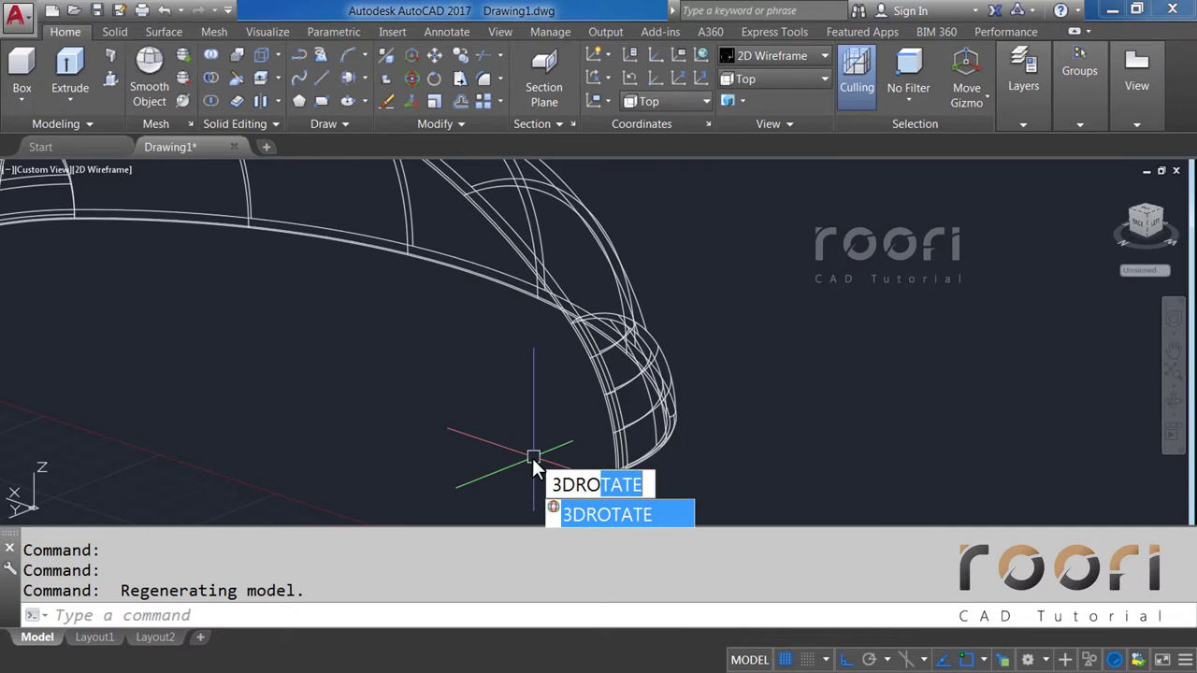
Rotate the filleted shell -45 degrees with 3DROTATE about an axis through its lower corner.
key(Return)
click(590, 350)
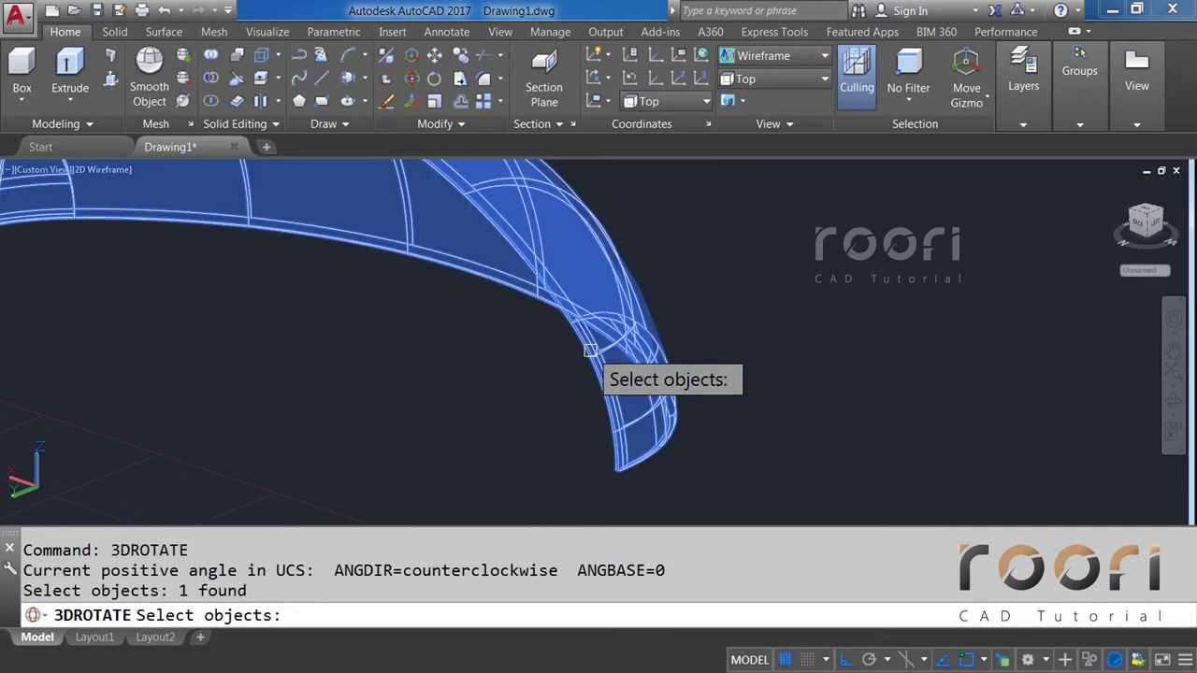
key(Return)
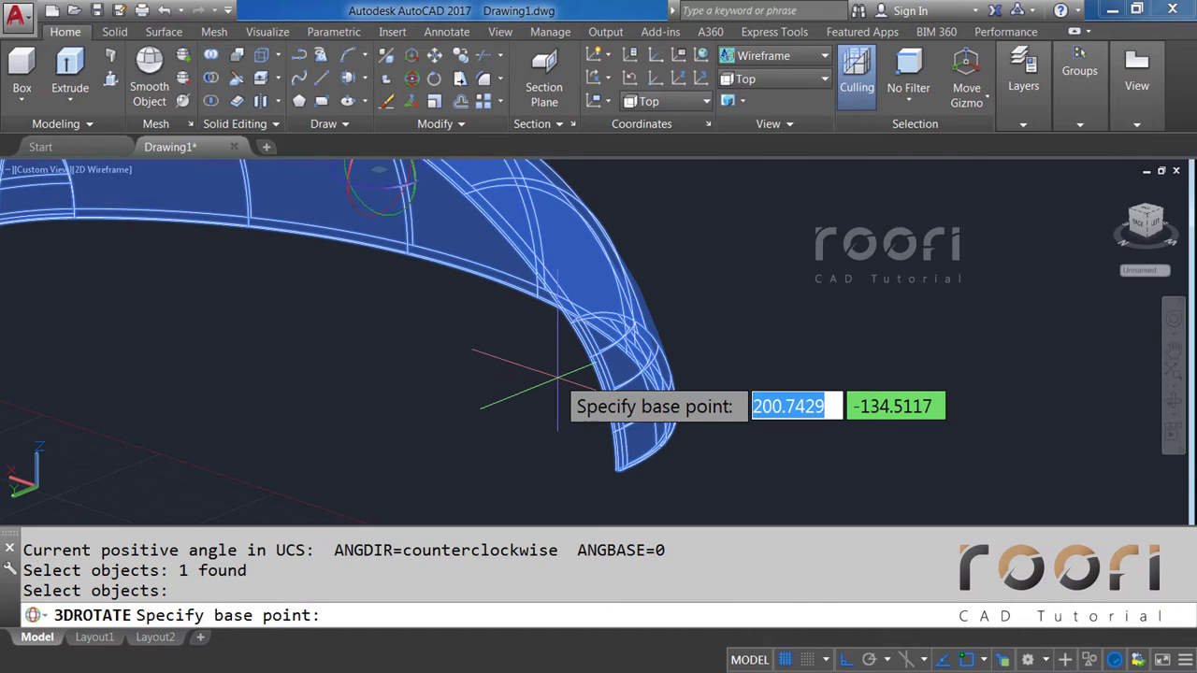
scroll(604, 468, up, 3)
scroll(625, 475, up, 2)
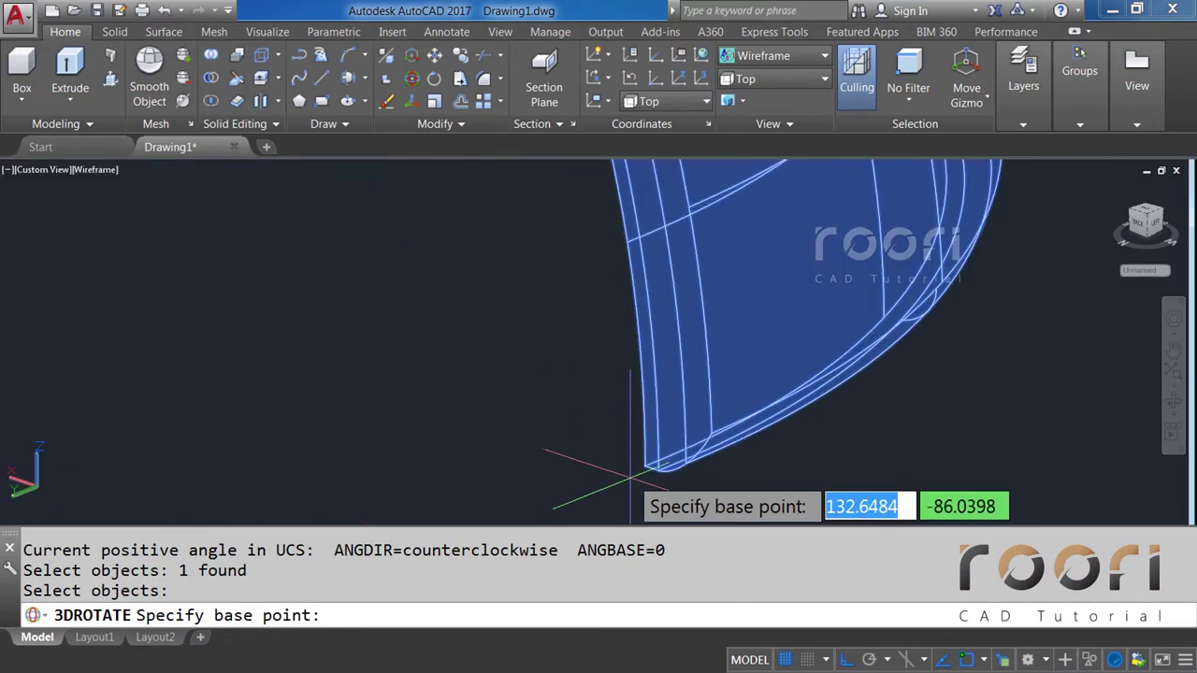
scroll(630, 472, up, 2)
click(659, 454)
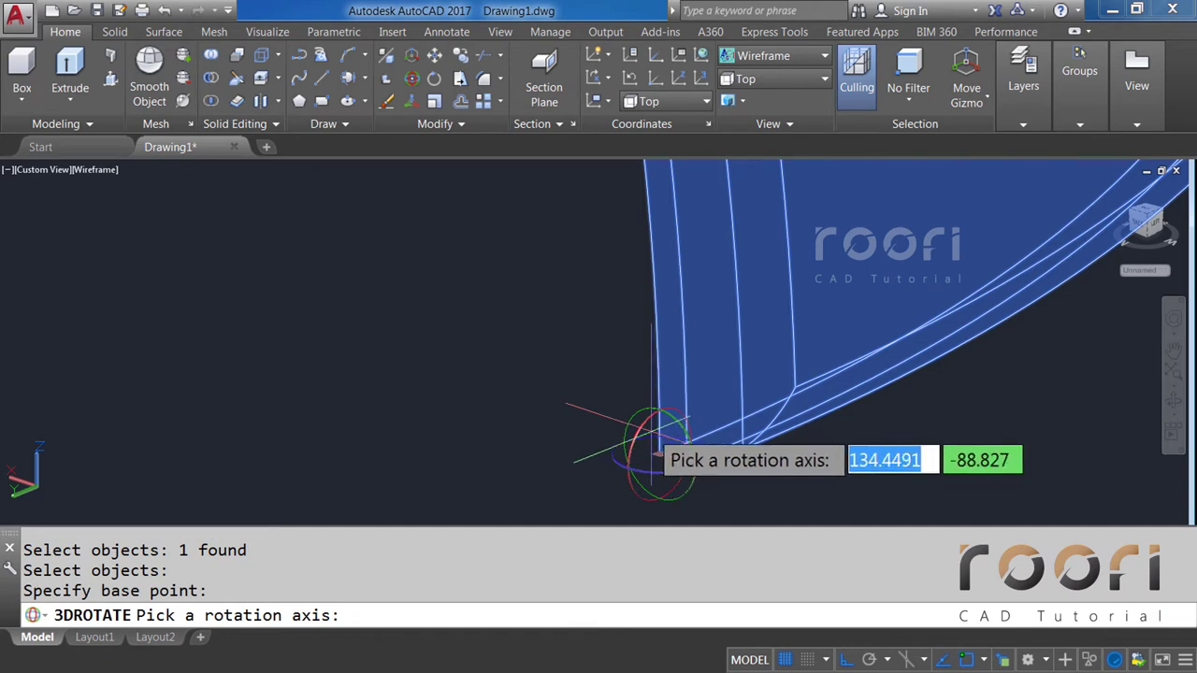
click(647, 421)
text(-45)
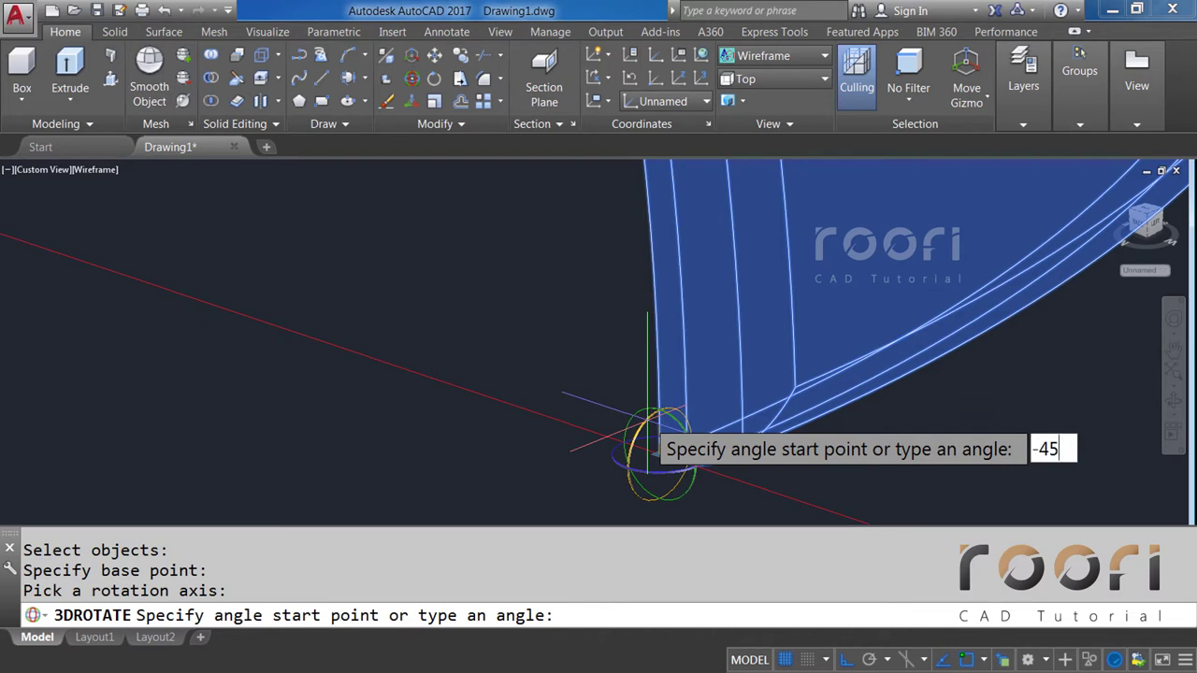
key(Return)
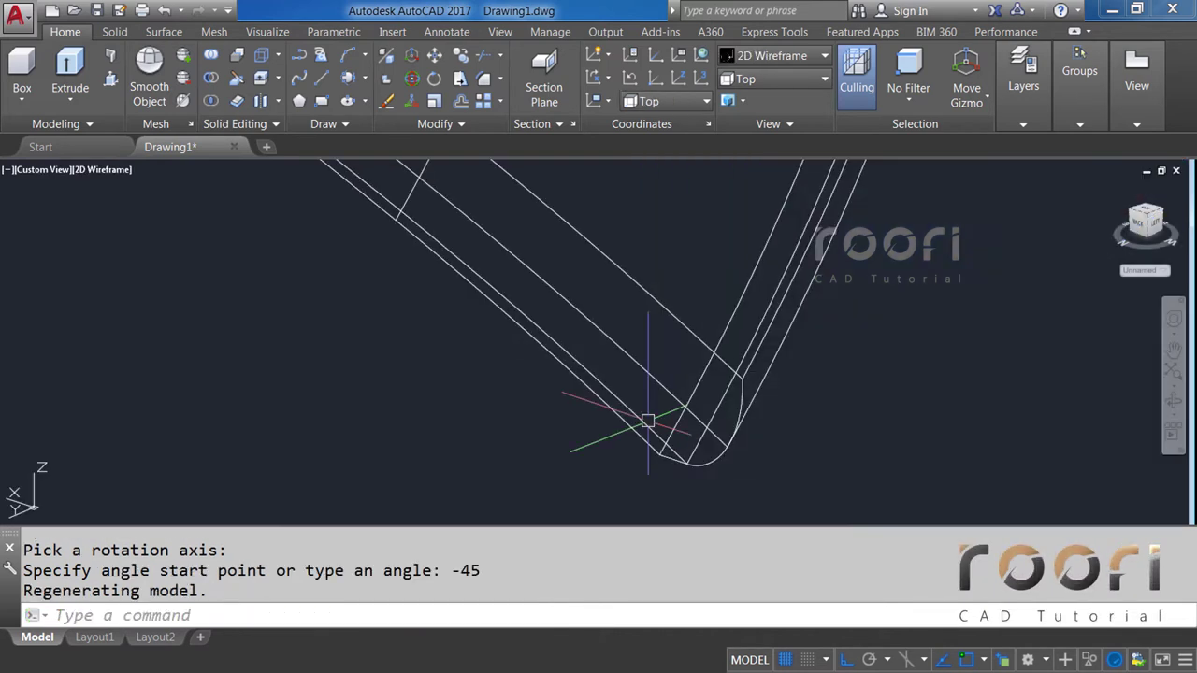
key(Escape)
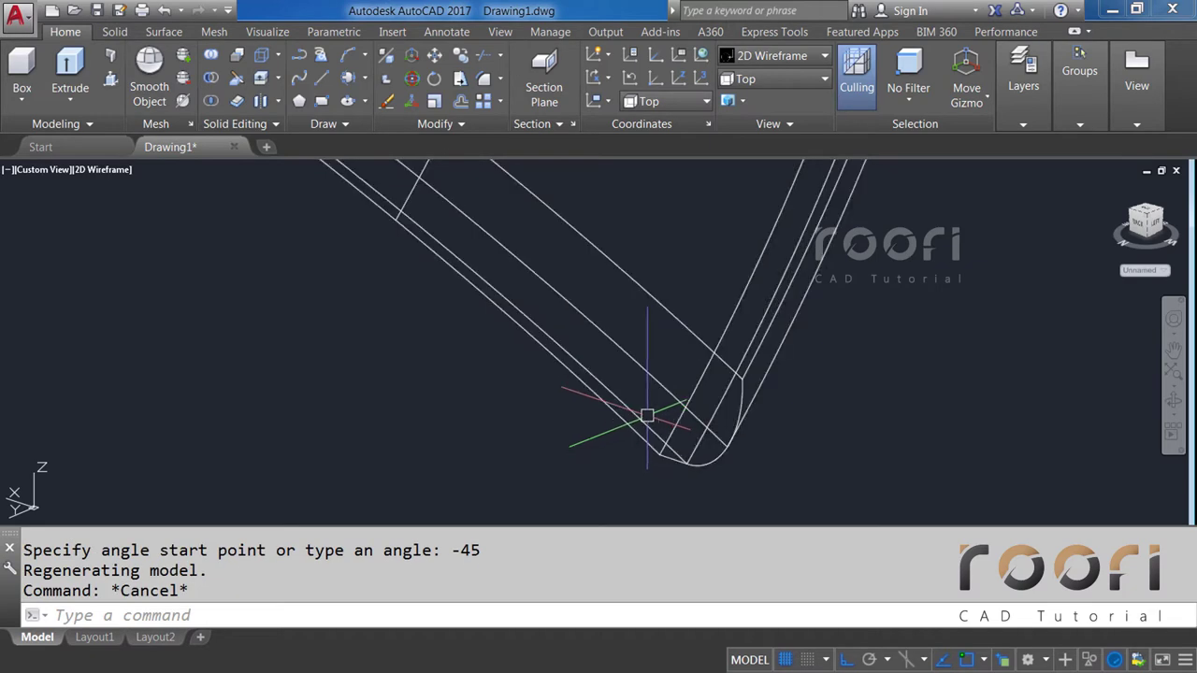
scroll(647, 416, down, 3)
scroll(641, 428, down, 3)
Orbit and preview the rotated shell in Realistic style.
mouse_move(664, 367)
shift+middle_down()
mouse_move(582, 408)
mouse_move(558, 379)
mouse_move(577, 361)
mouse_move(593, 374)
mouse_move(516, 459)
mouse_move(532, 408)
shift+middle_up()
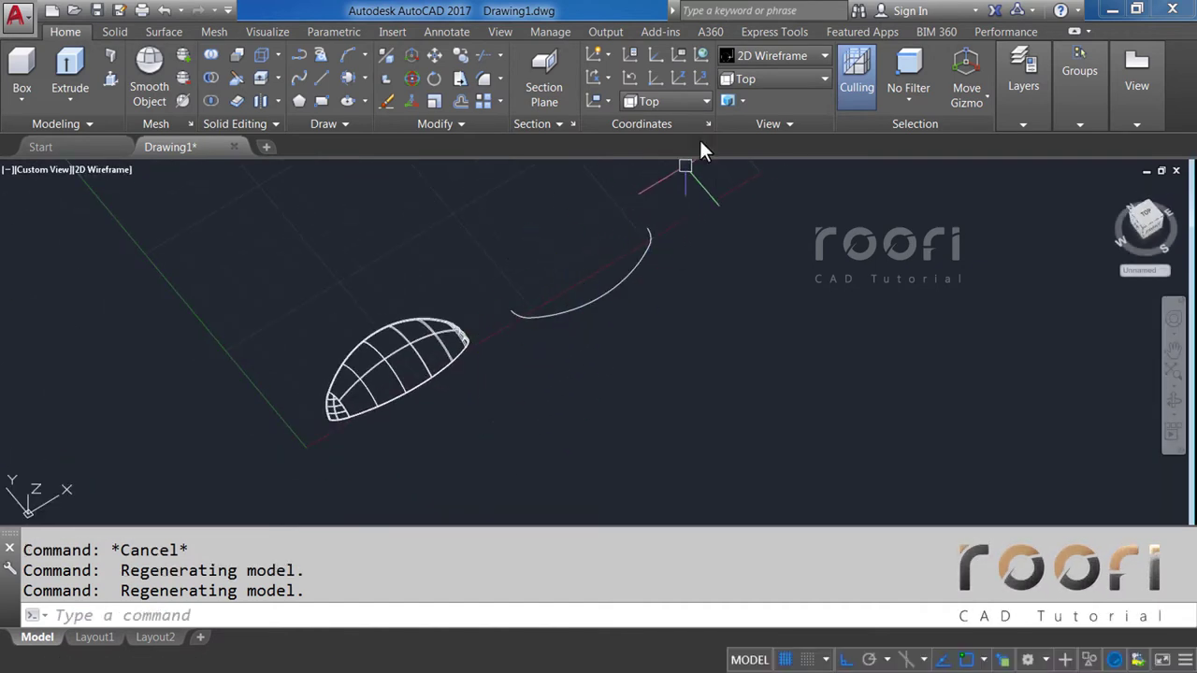
click(745, 61)
click(998, 103)
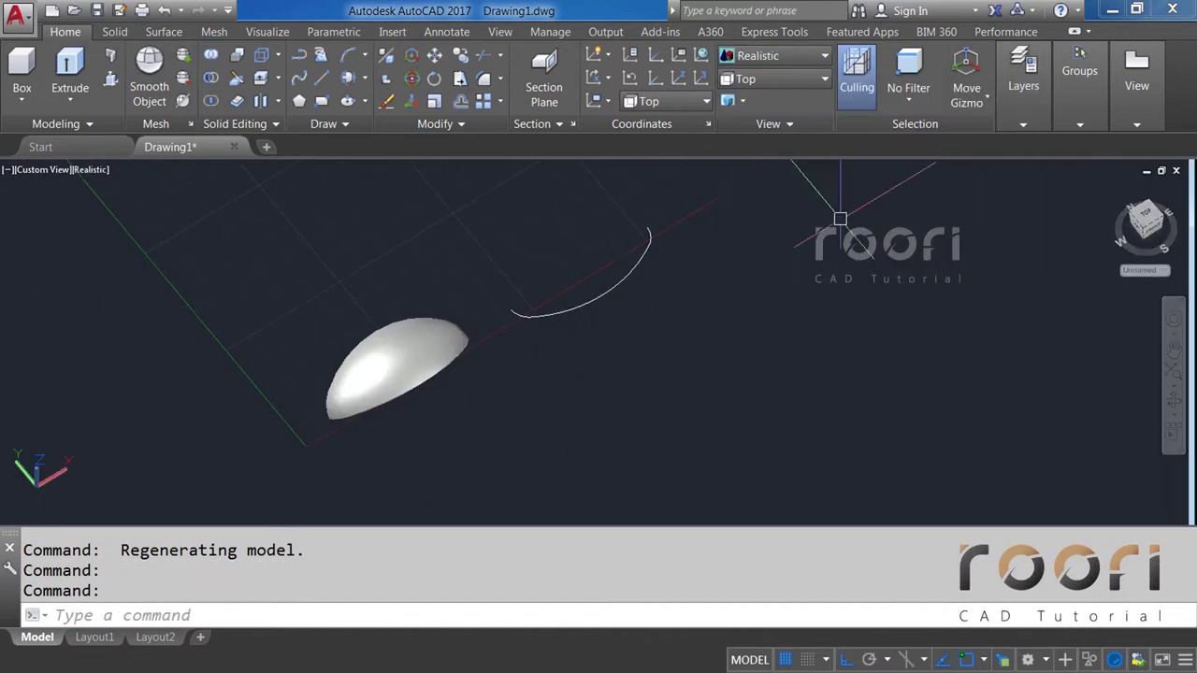
mouse_move(433, 427)
shift+middle_down()
mouse_move(515, 309)
mouse_move(521, 329)
mouse_move(497, 366)
mouse_move(417, 426)
shift+middle_up()
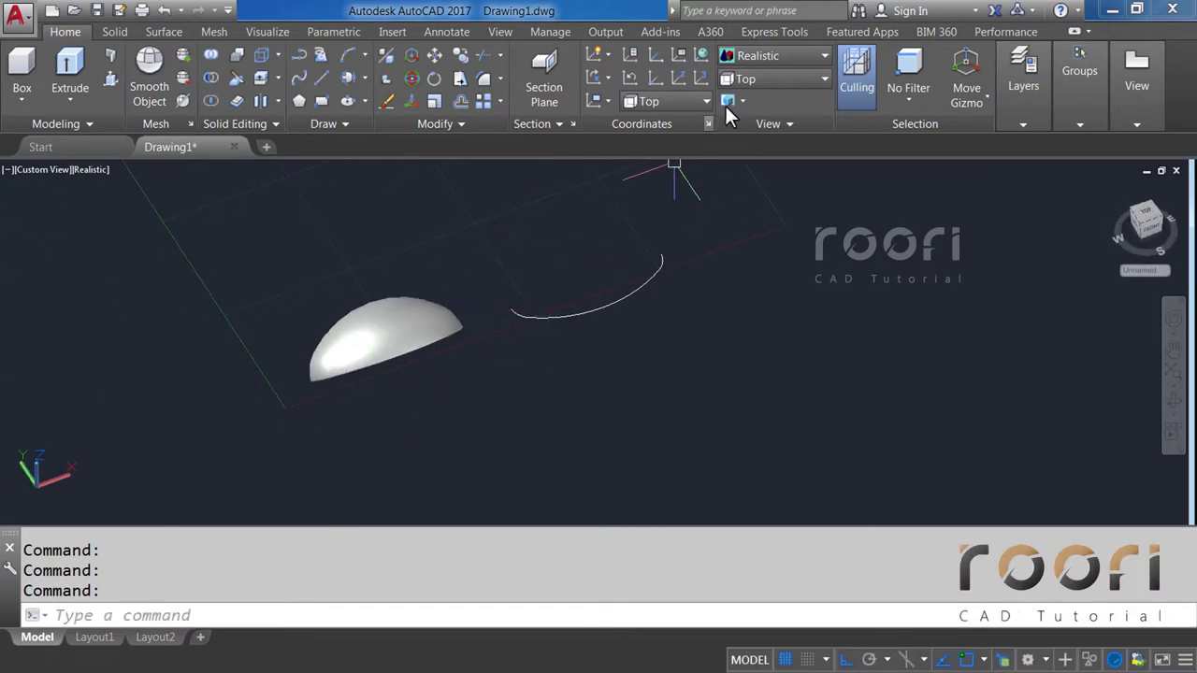
Return to 2D Wireframe, switch to Top view, and center the arc.
click(763, 55)
click(752, 81)
click(757, 78)
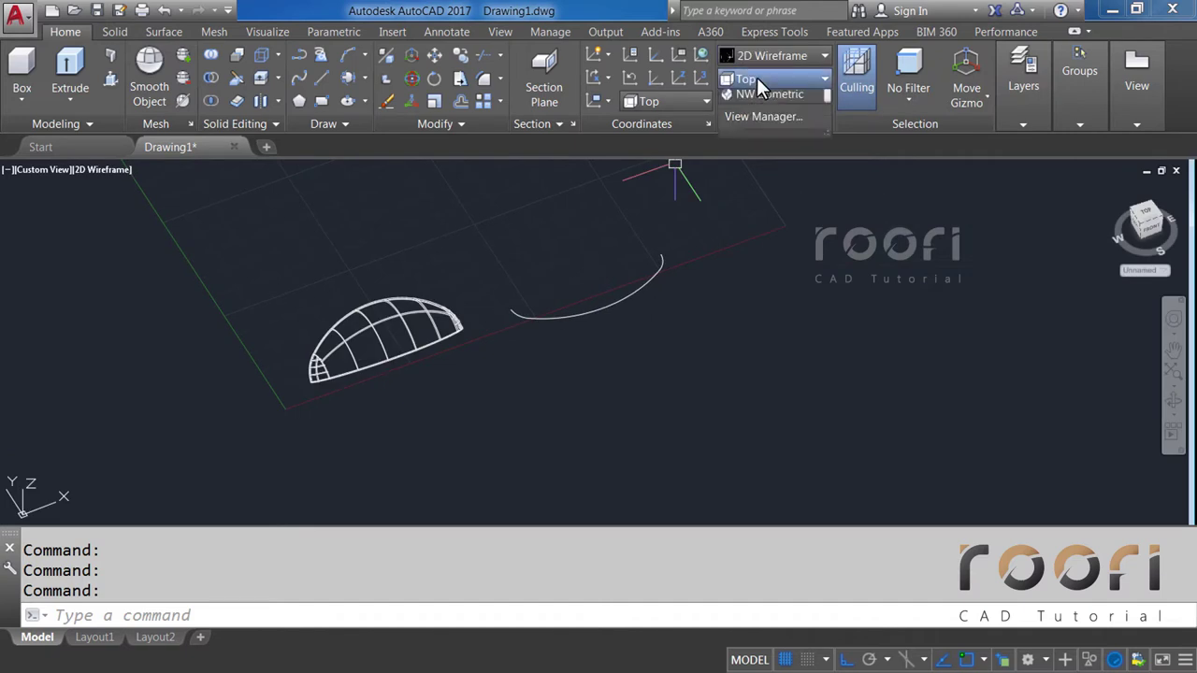
click(749, 100)
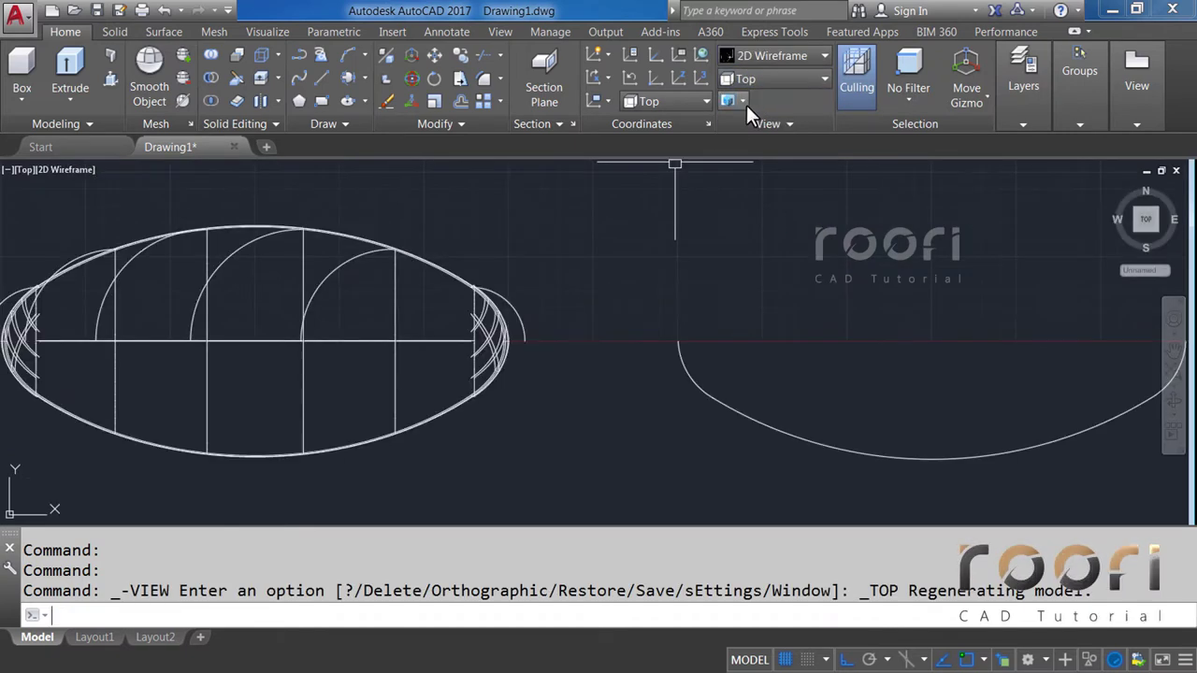
scroll(481, 327, down, 2)
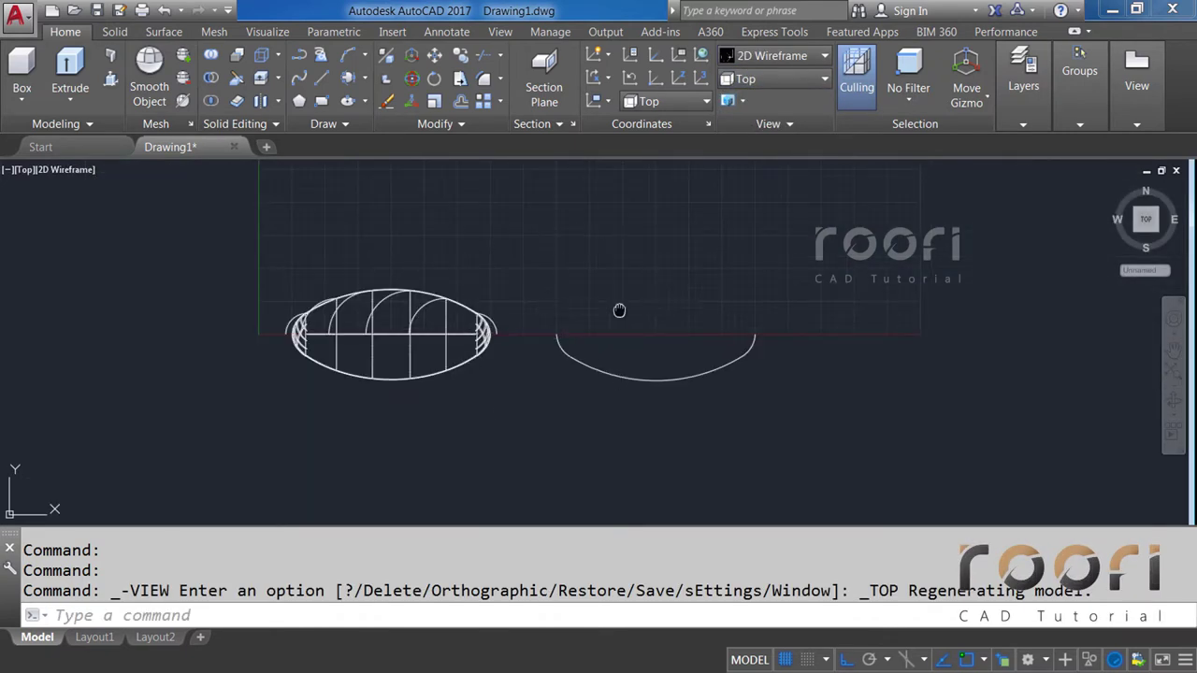
middle_drag(619, 310, 569, 315)
scroll(597, 348, up, 4)
middle_drag(607, 366, 534, 370)
text(MI)
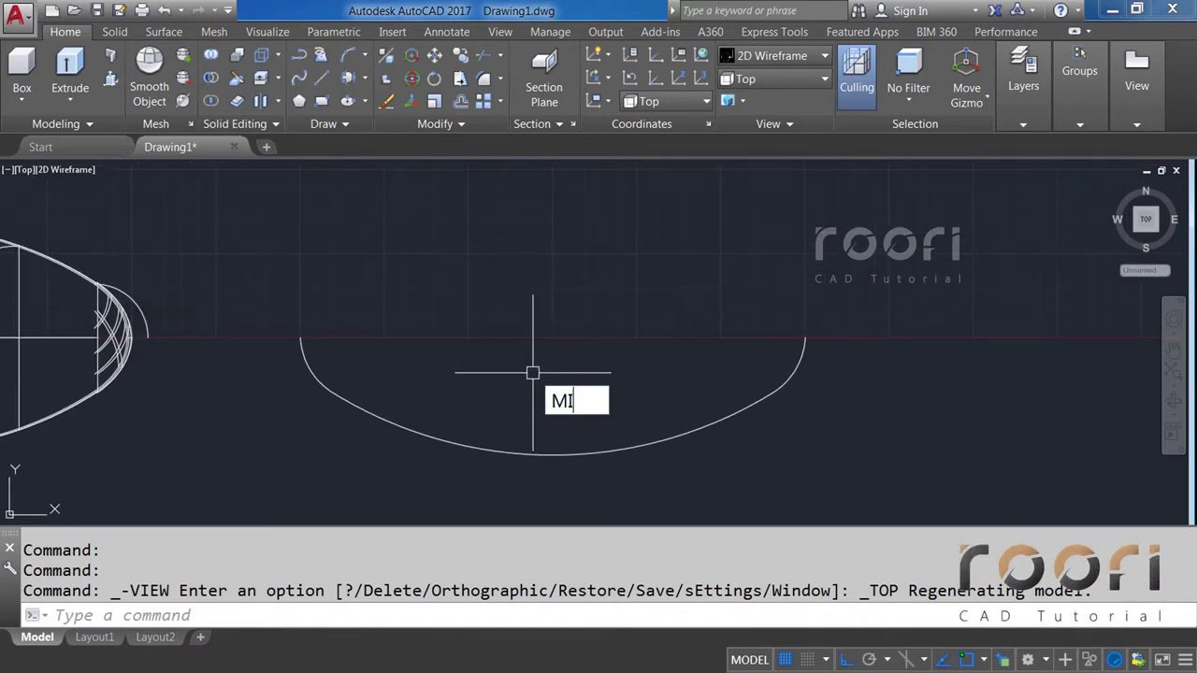
Mirror the three half-oval arcs across a horizontal line through their endpoints, keeping the originals.
text(RROR)
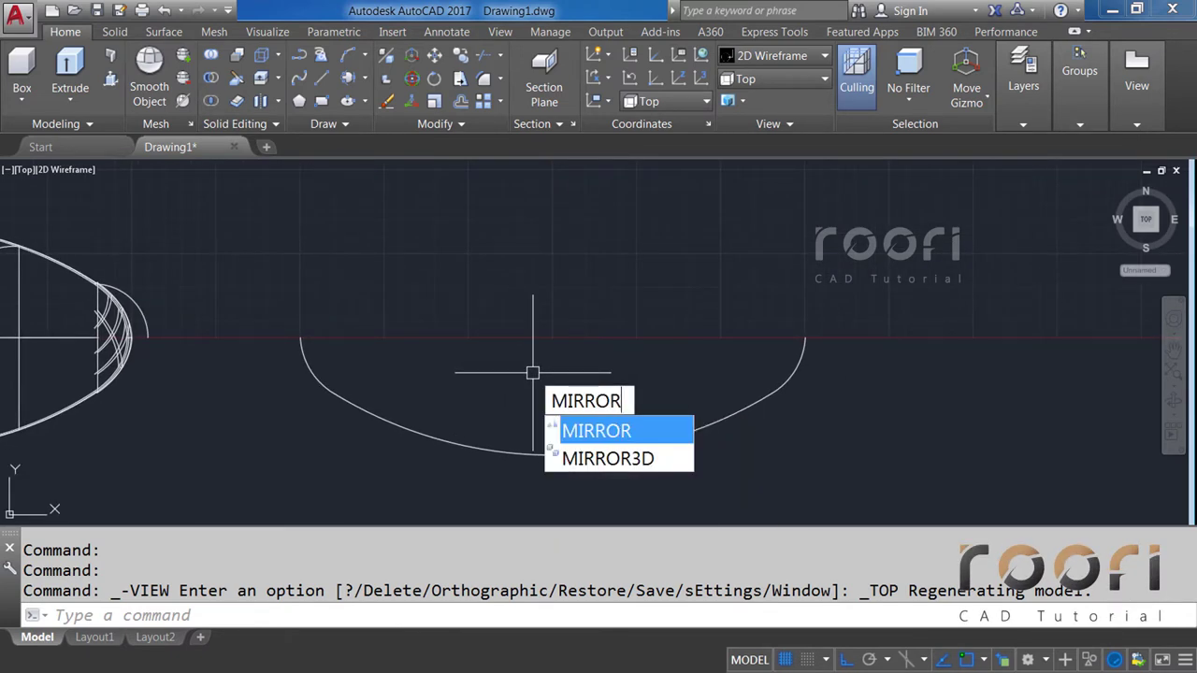
key(Return)
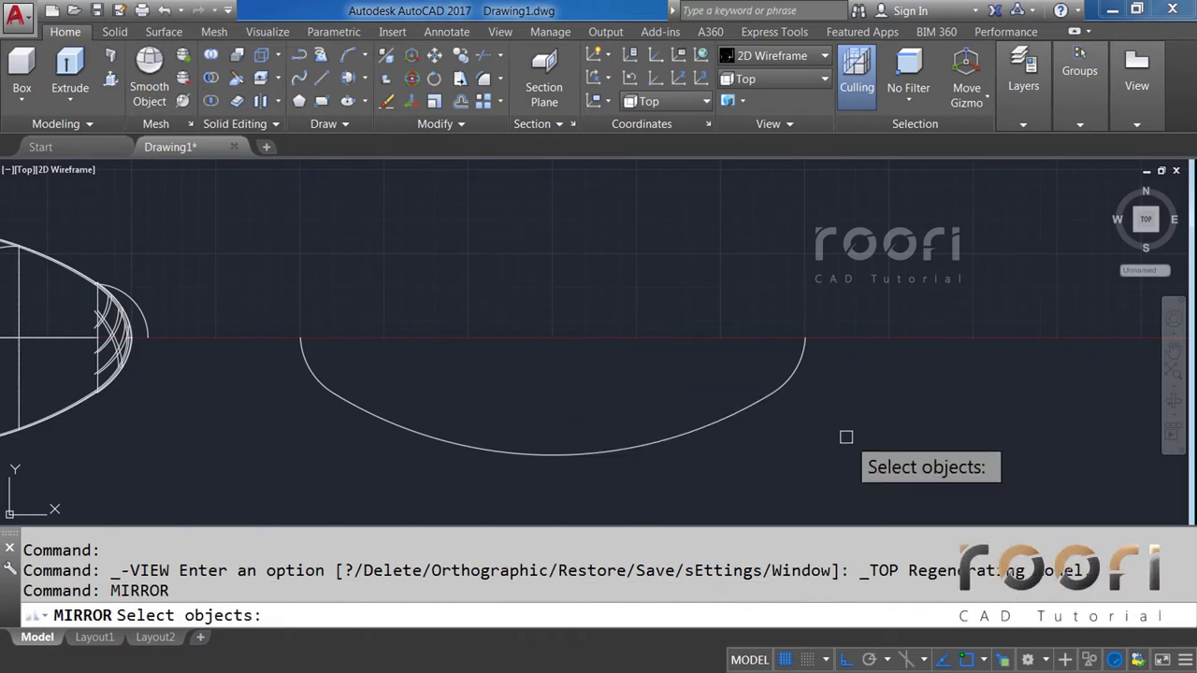
click(851, 439)
click(313, 297)
key(Return)
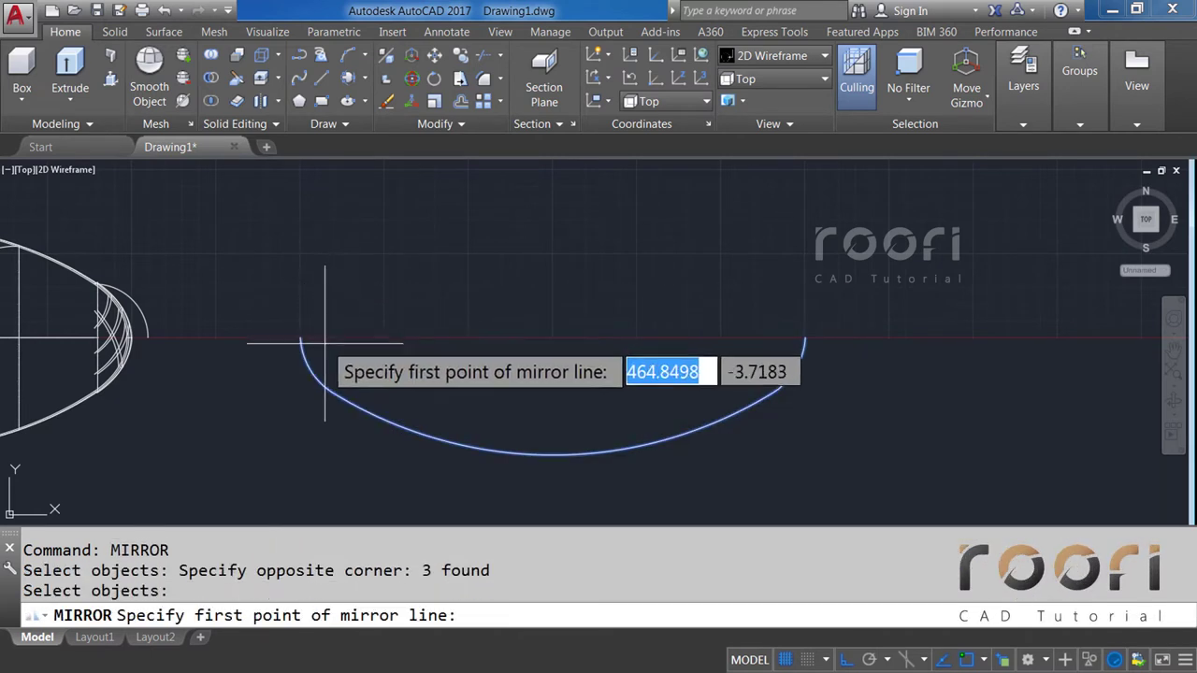
scroll(322, 344, up, 5)
click(228, 317)
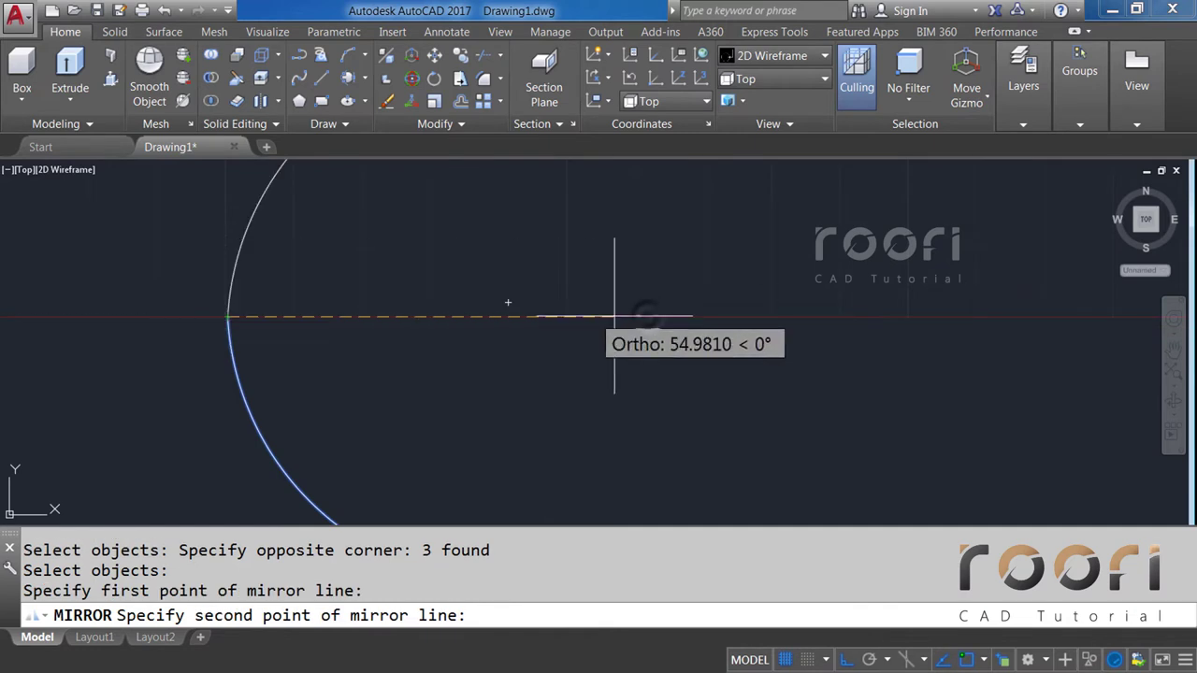
click(647, 316)
key(Return)
scroll(467, 334, down, 3)
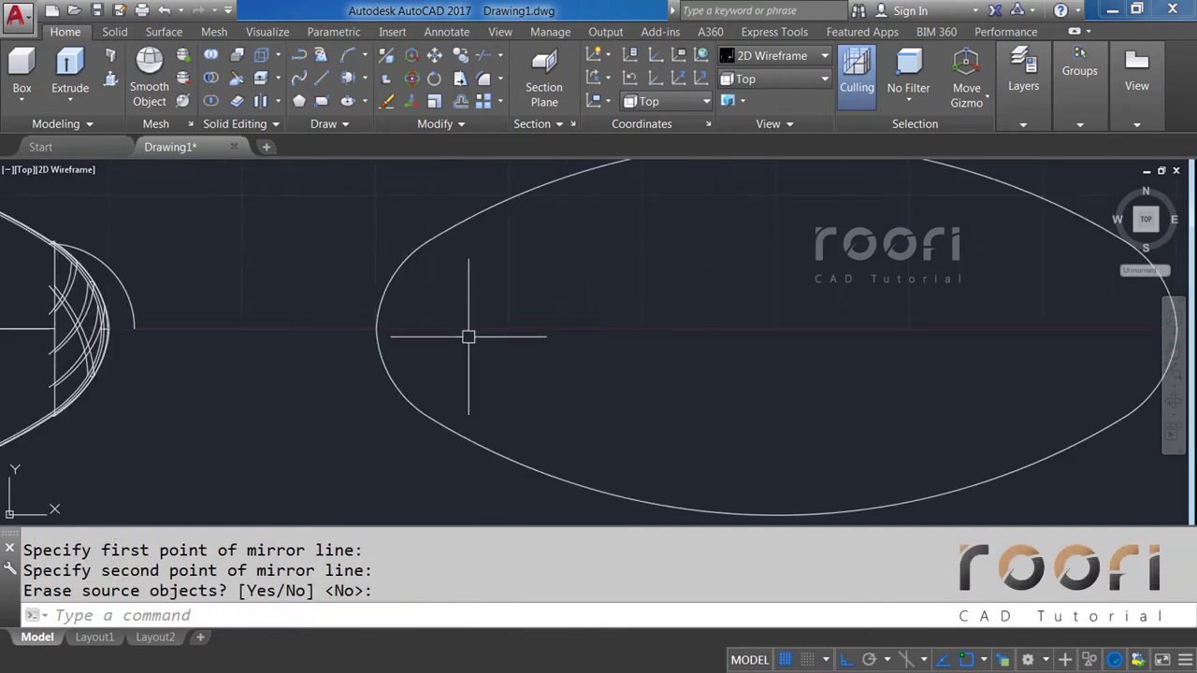
middle_drag(739, 346, 508, 358)
scroll(507, 361, down, 2)
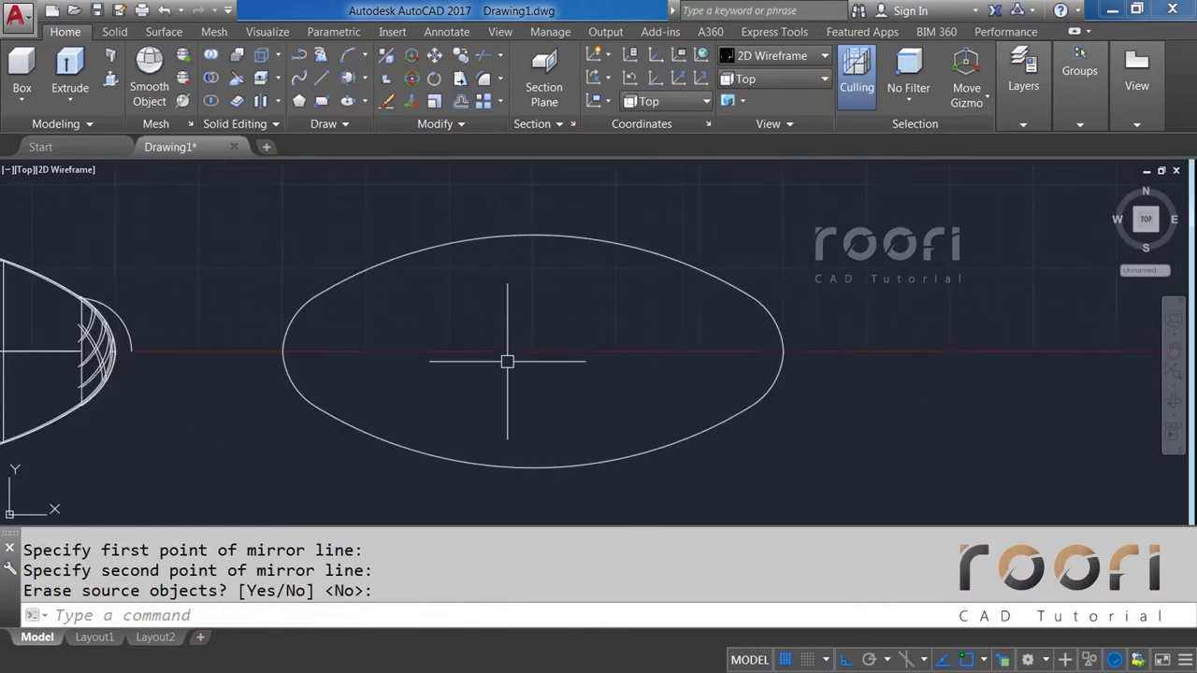
Create a closed boundary polyline with BPOLY by picking a point inside the oval.
text(BPOLY)
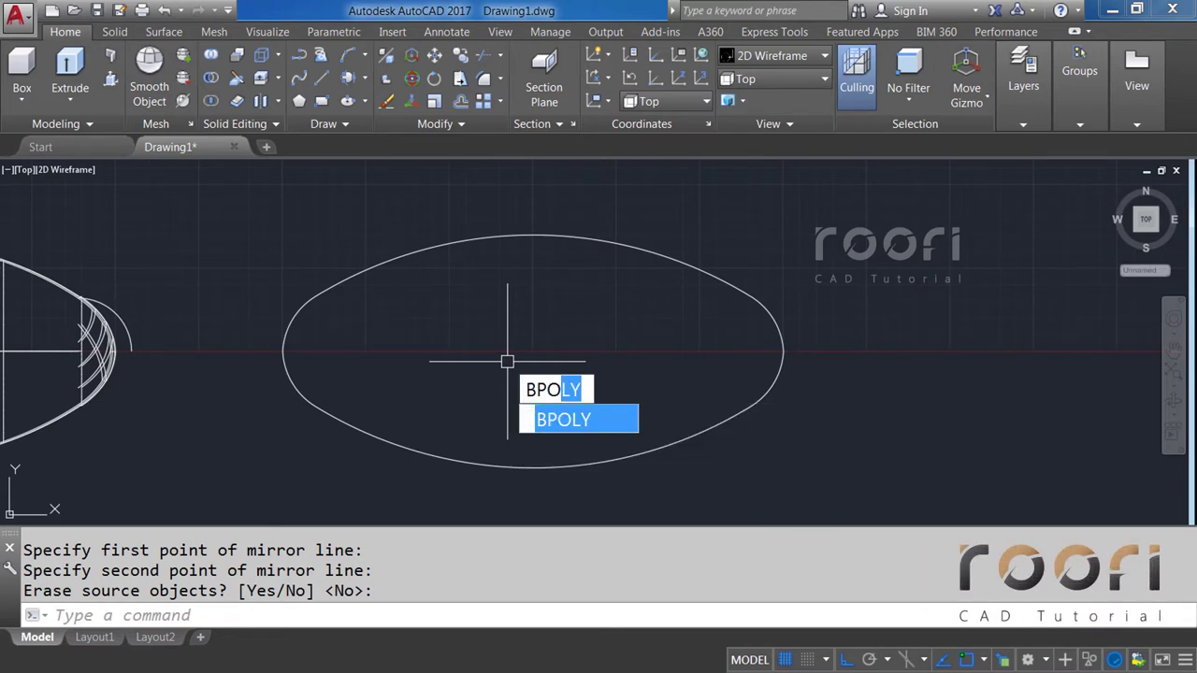
key(Return)
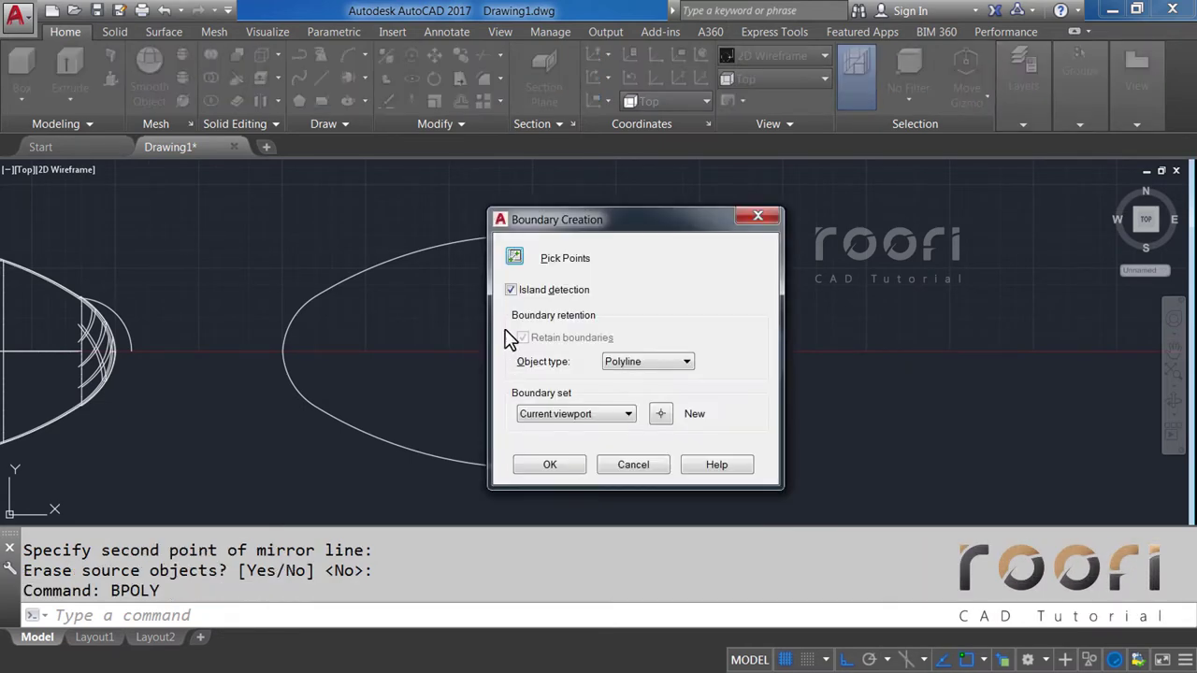
click(517, 261)
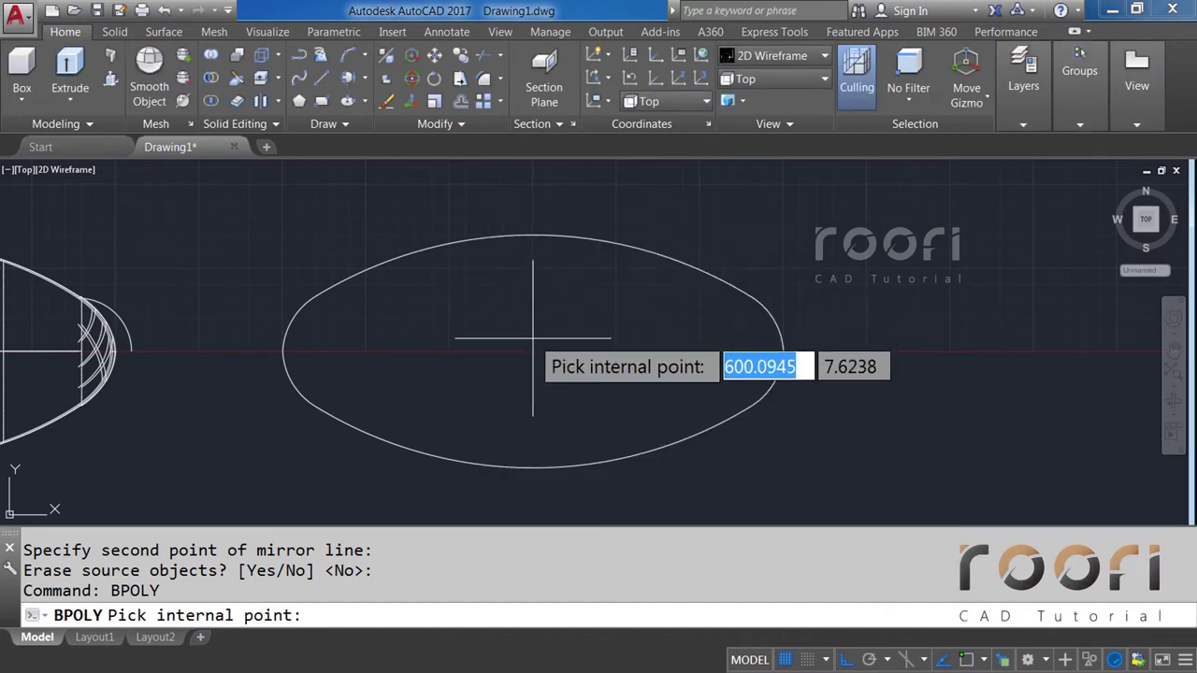
middle_drag(534, 340, 366, 334)
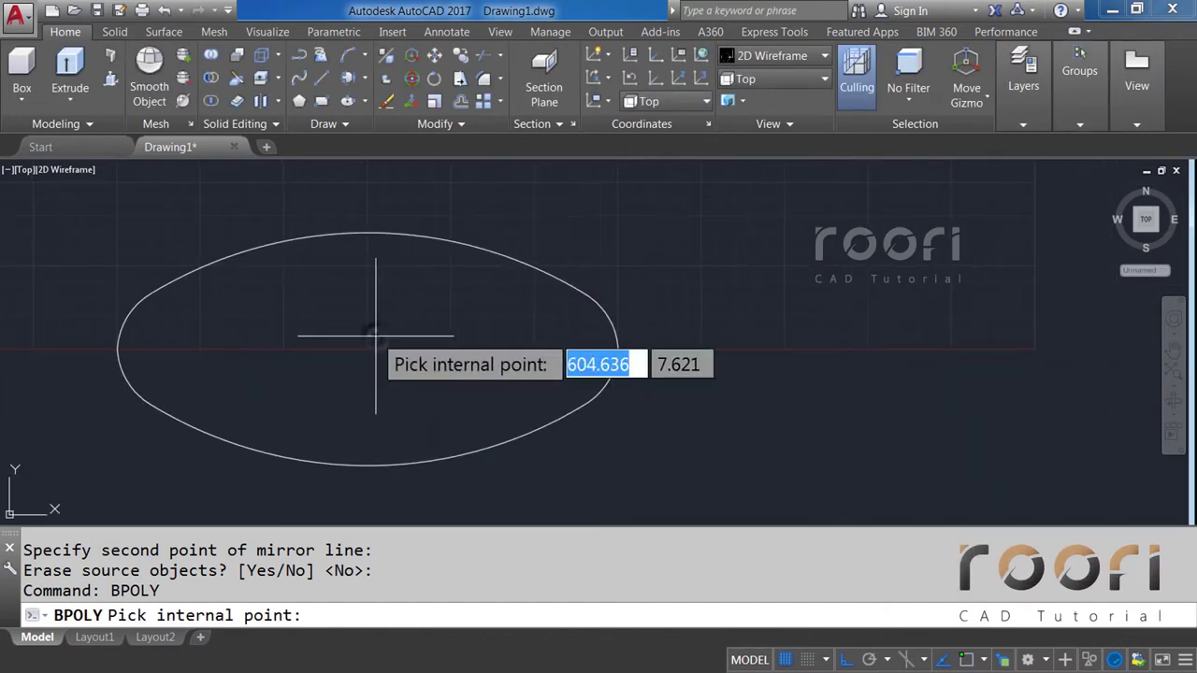
click(376, 335)
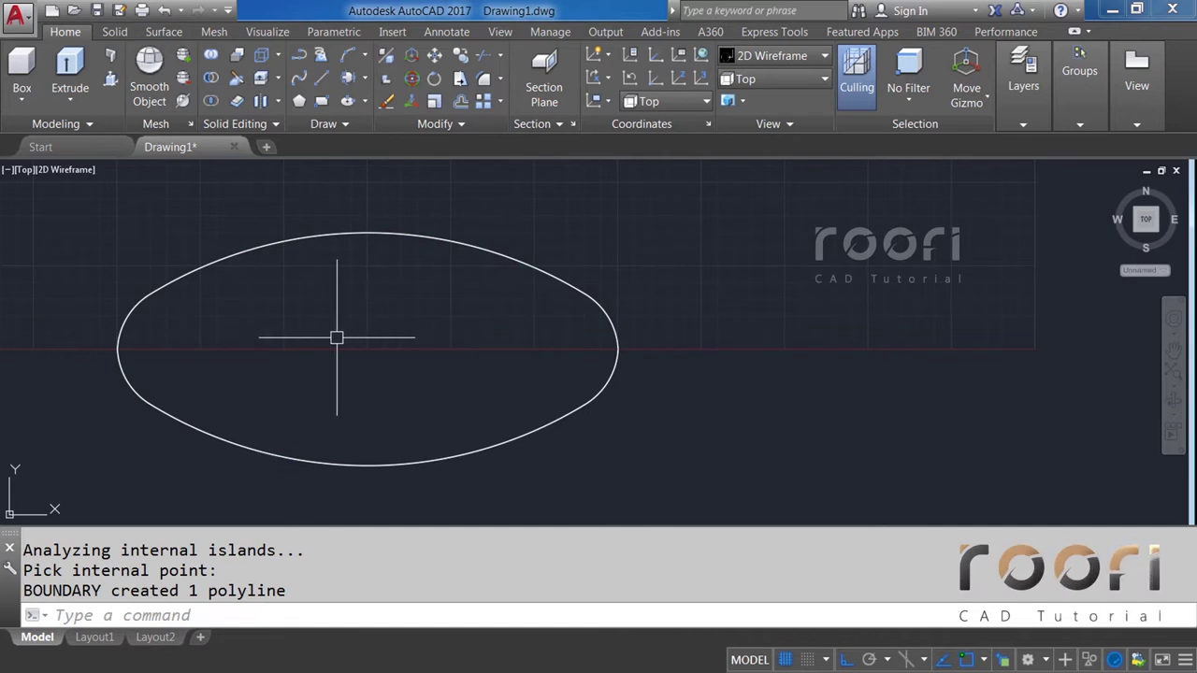
Window-select and delete the leftover arcs on the left and right sides.
middle_drag(334, 336, 588, 332)
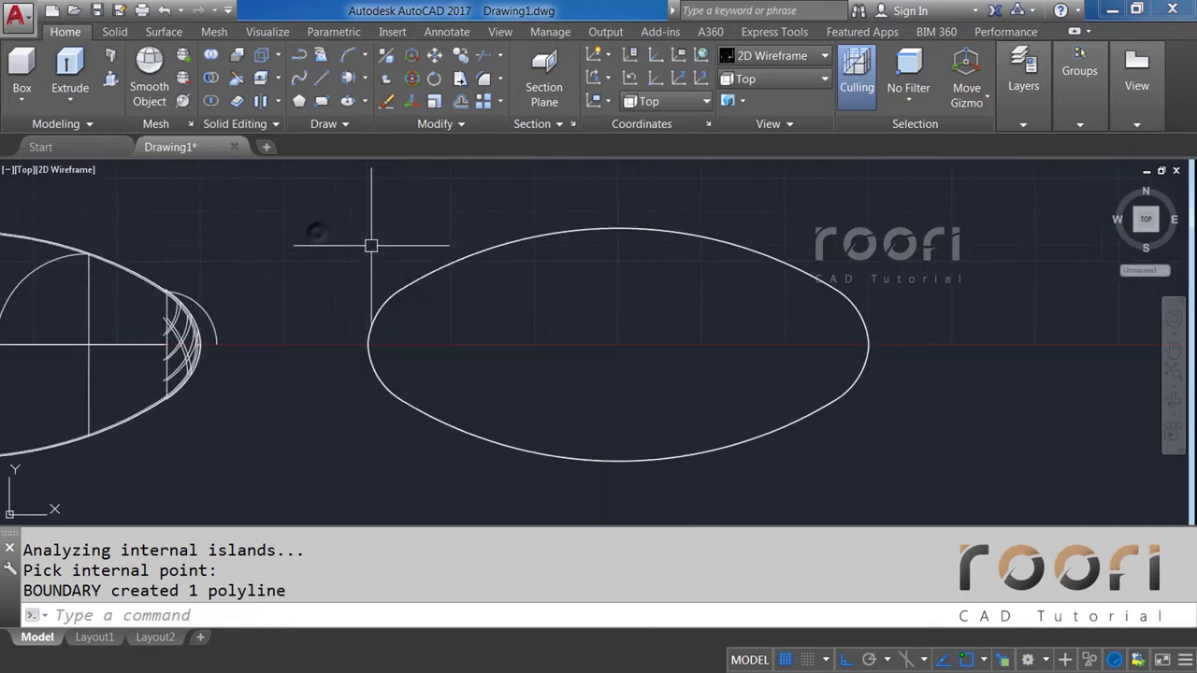
click(316, 230)
click(408, 444)
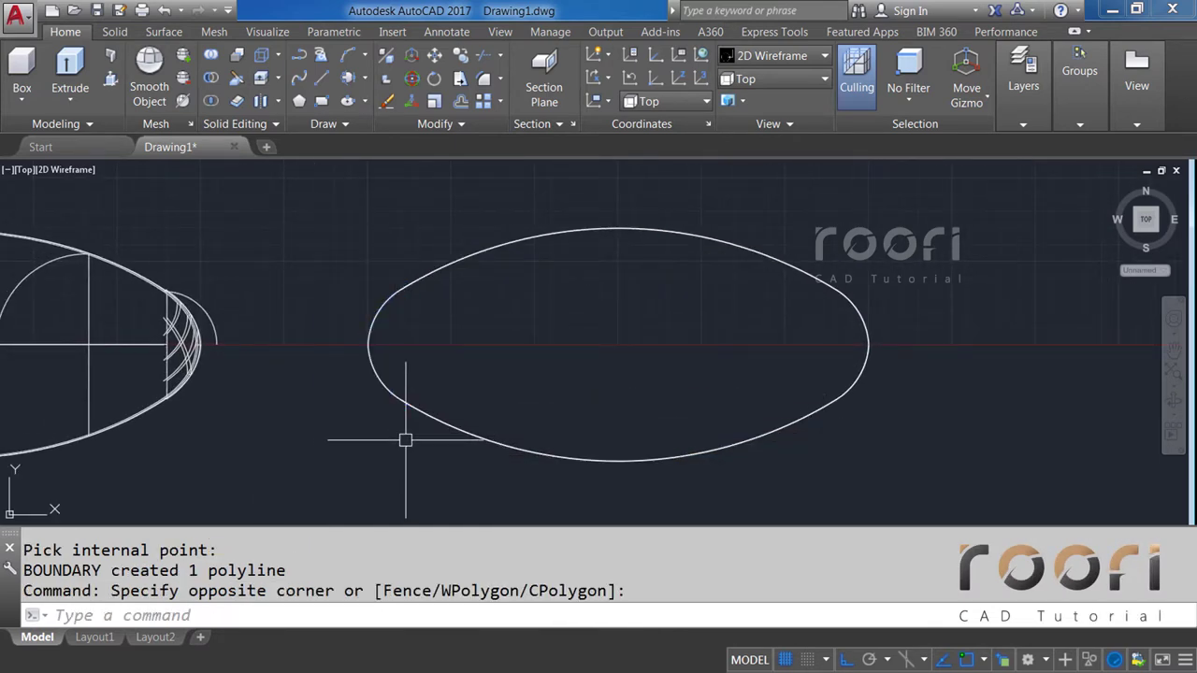
key(Delete)
click(807, 219)
click(915, 442)
key(Delete)
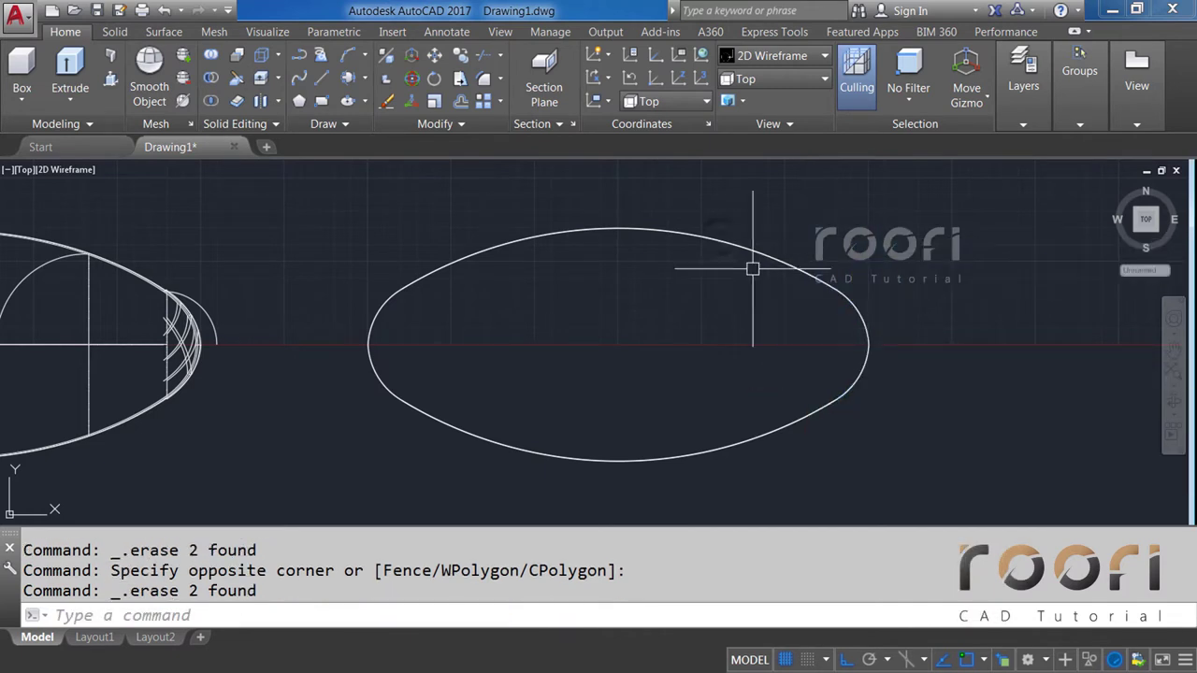
Delete the overlapping oval arcs, choosing Arc rather than the boundary via selection cycling.
click(721, 240)
key(Escape)
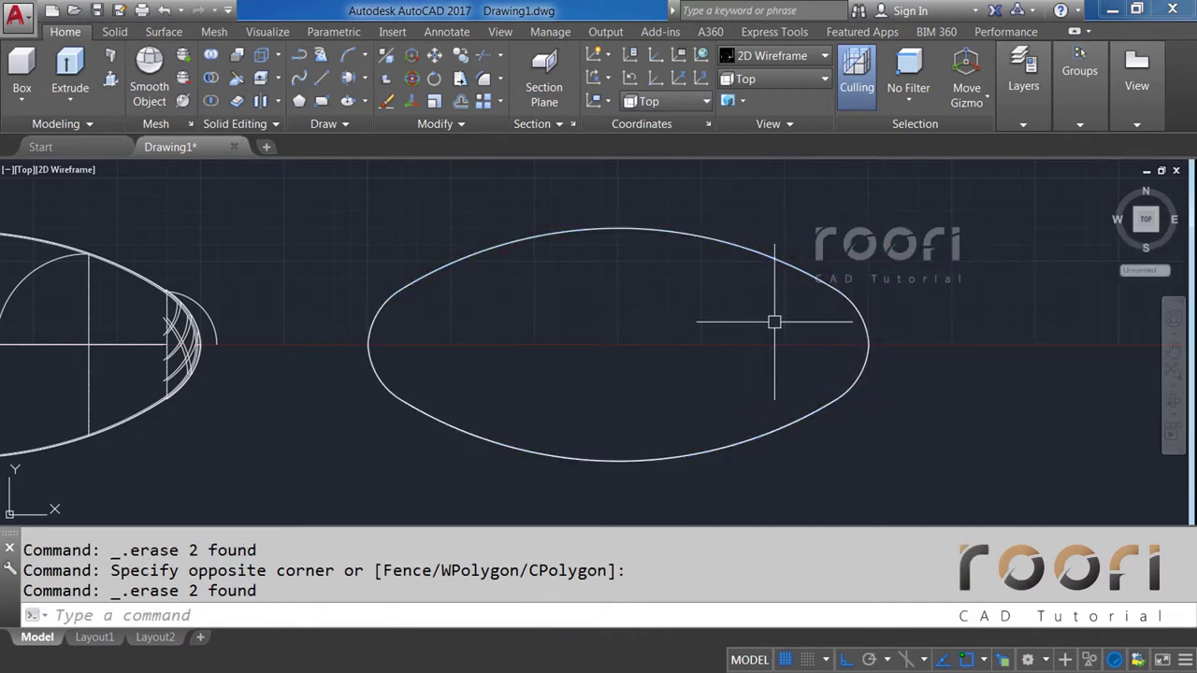
key(Delete)
click(690, 455)
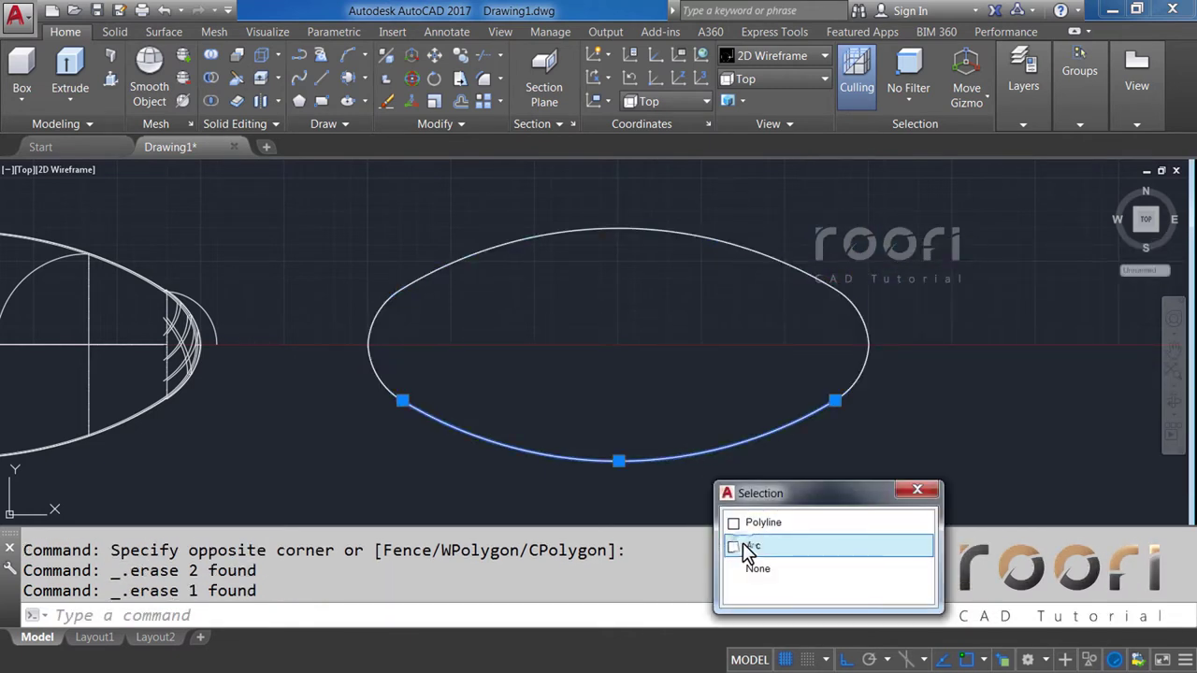
click(748, 548)
key(Delete)
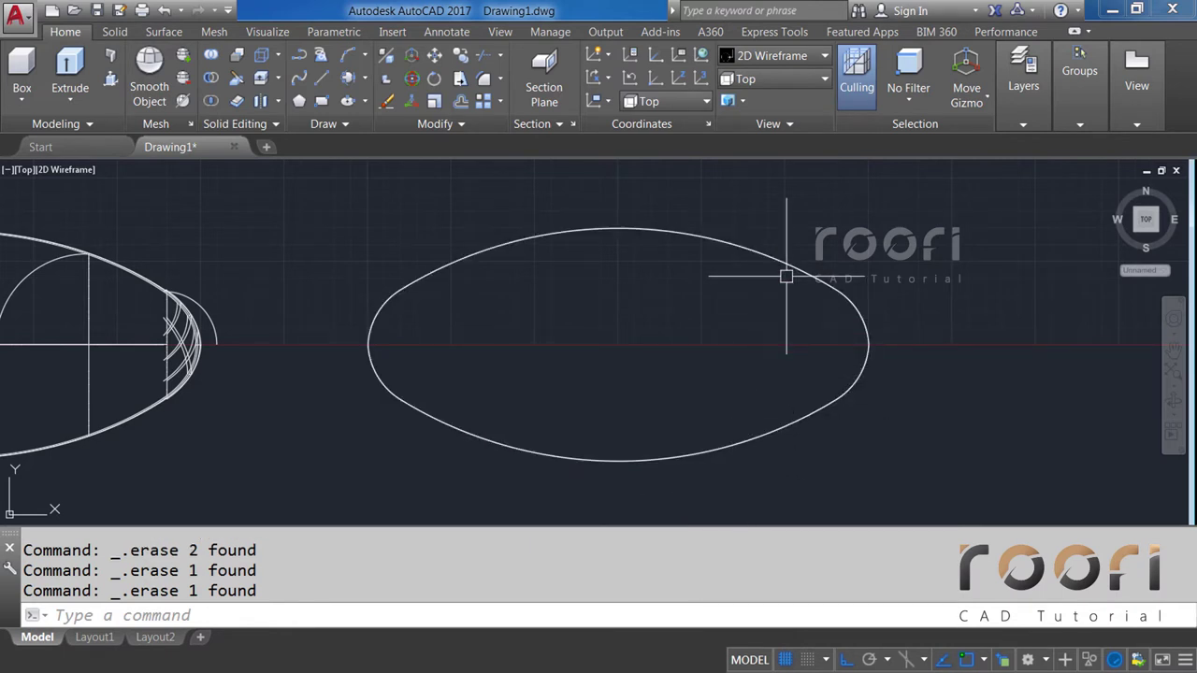
scroll(785, 277, up, 4)
Offset the oval outline 2 units outward.
scroll(783, 249, up, 3)
text(O)
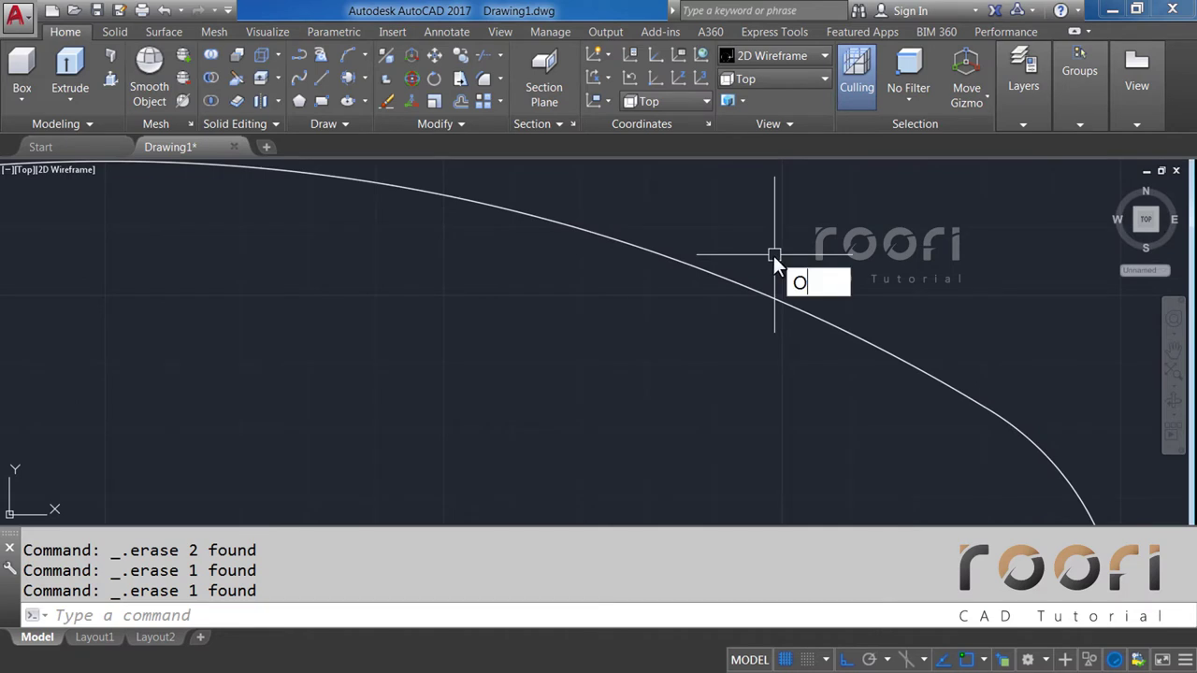
key(Return)
text(2)
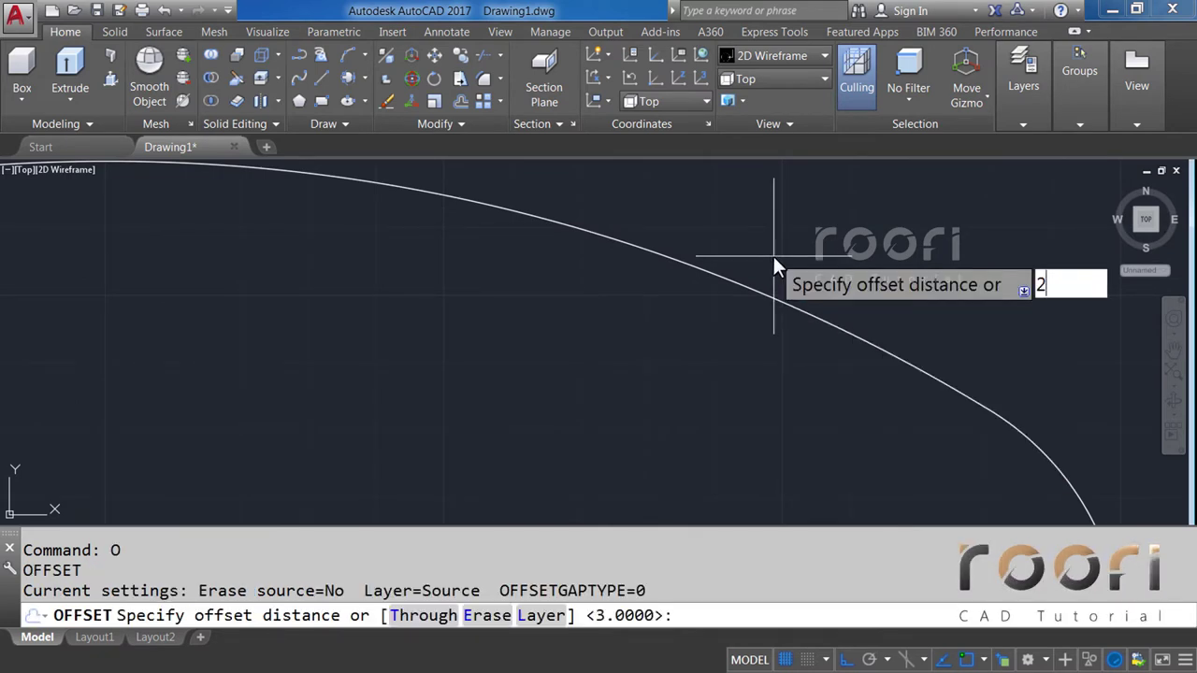
key(Return)
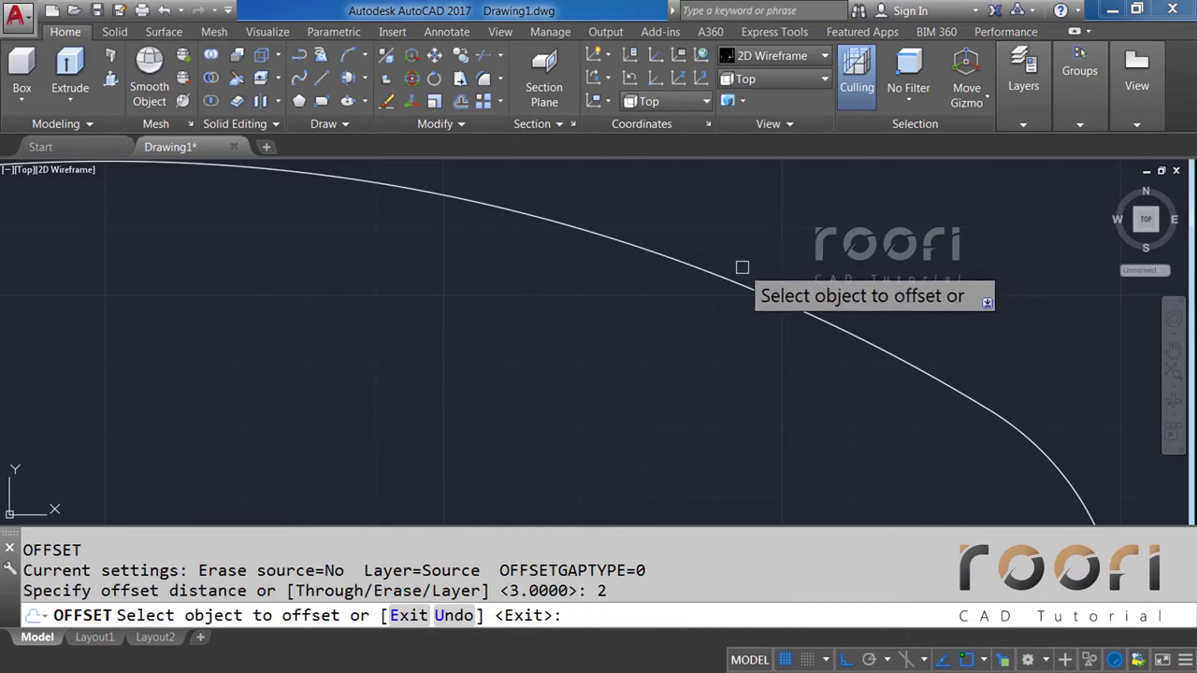
click(729, 281)
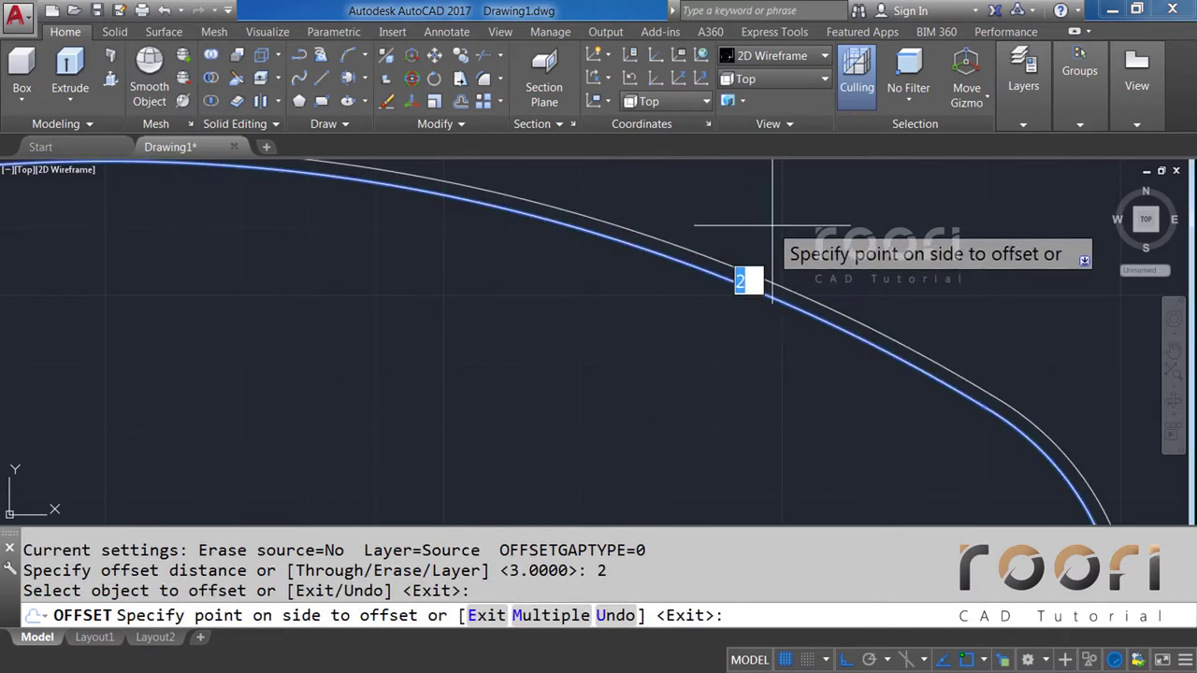
click(769, 227)
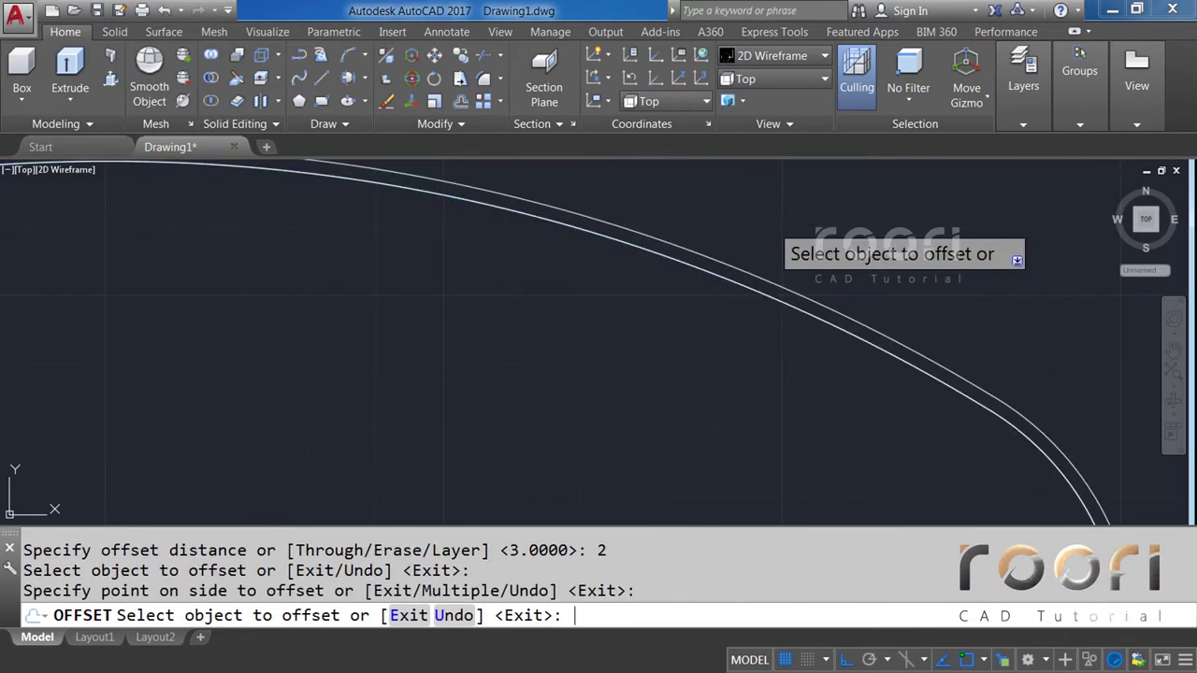
key(Return)
Delete the original inner oval outline.
click(711, 268)
scroll(660, 335, down, 1)
key(Delete)
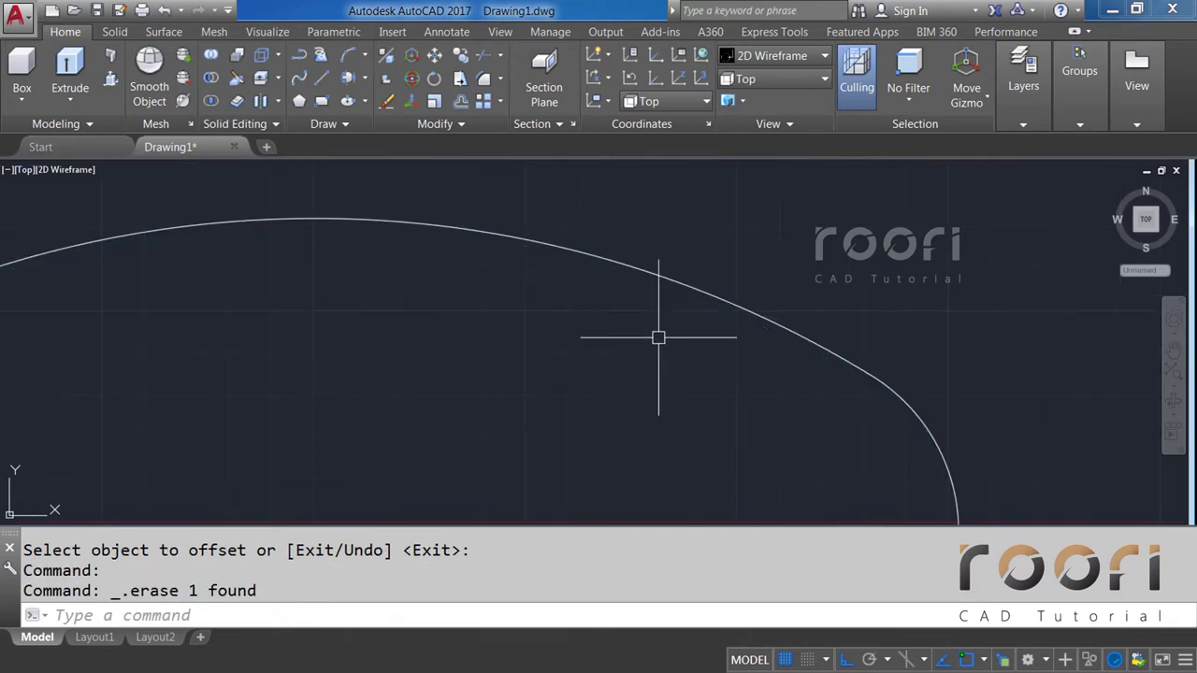
scroll(658, 338, down, 2)
scroll(606, 395, down, 2)
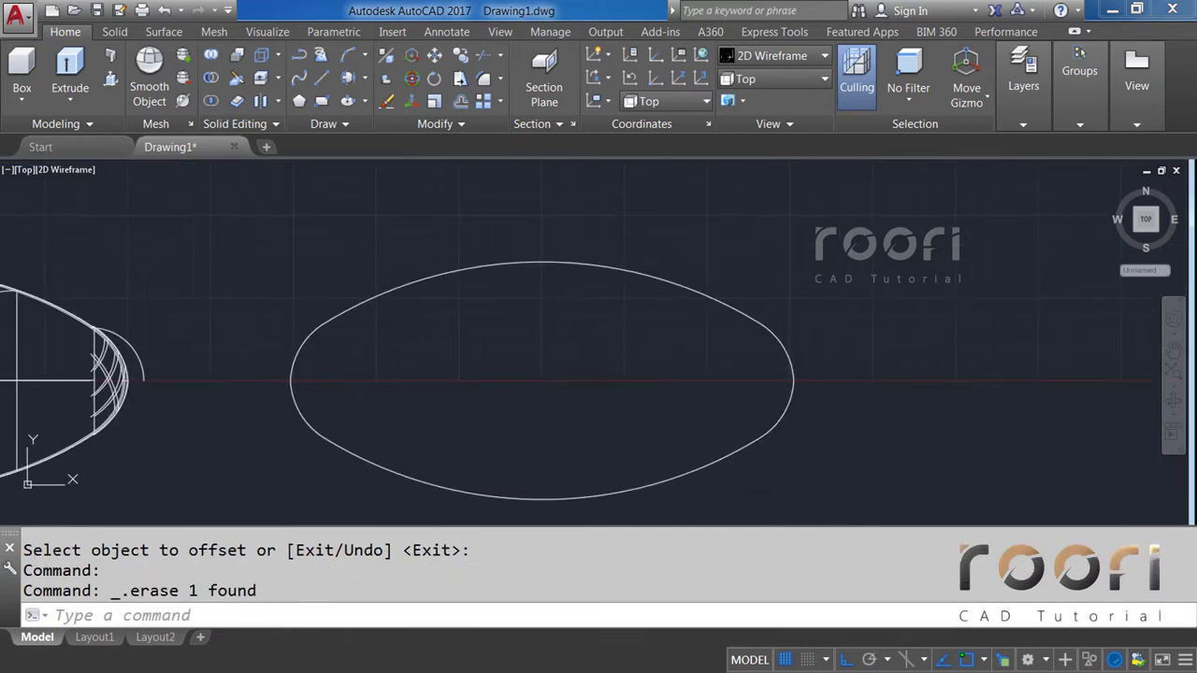
middle_drag(712, 373, 665, 355)
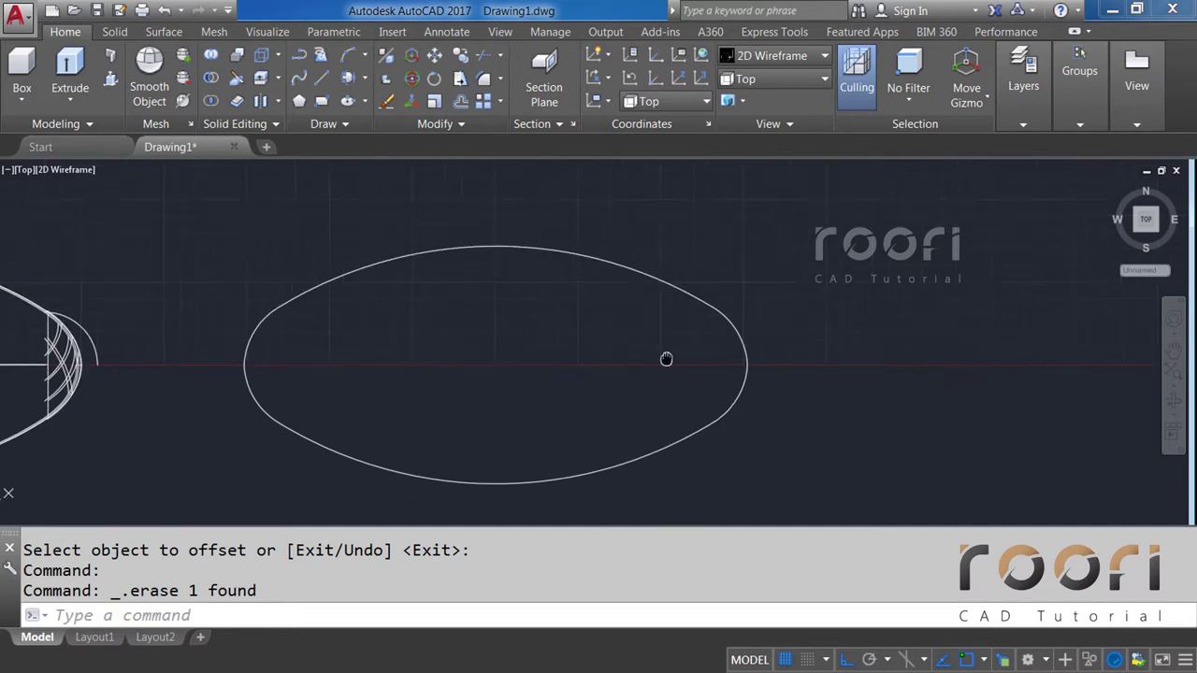
scroll(654, 356, up, 3)
middle_drag(761, 388, 692, 395)
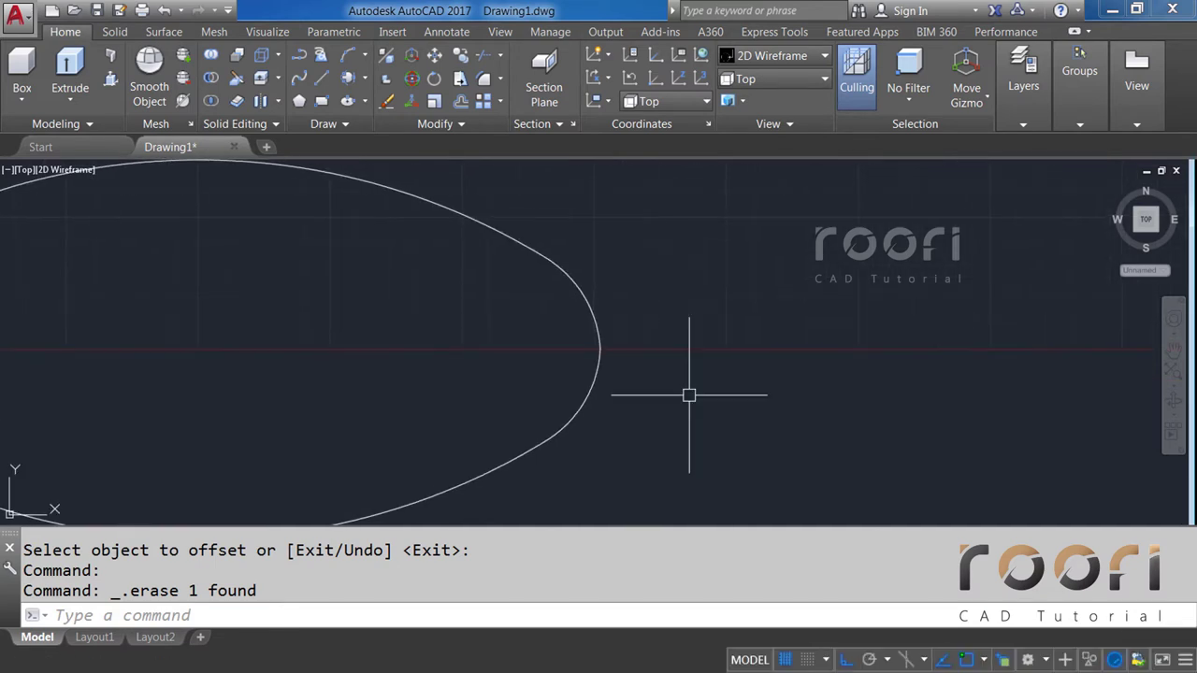
Draw a vertical line to the right of the oval.
text(L)
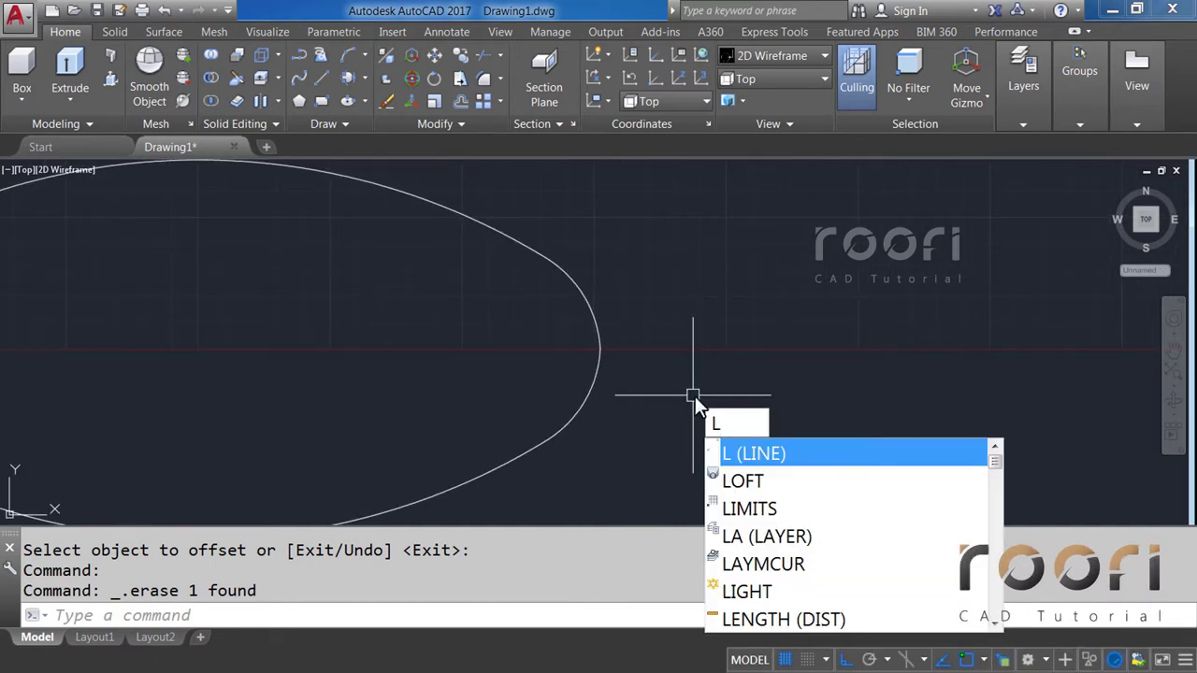
key(Return)
click(791, 497)
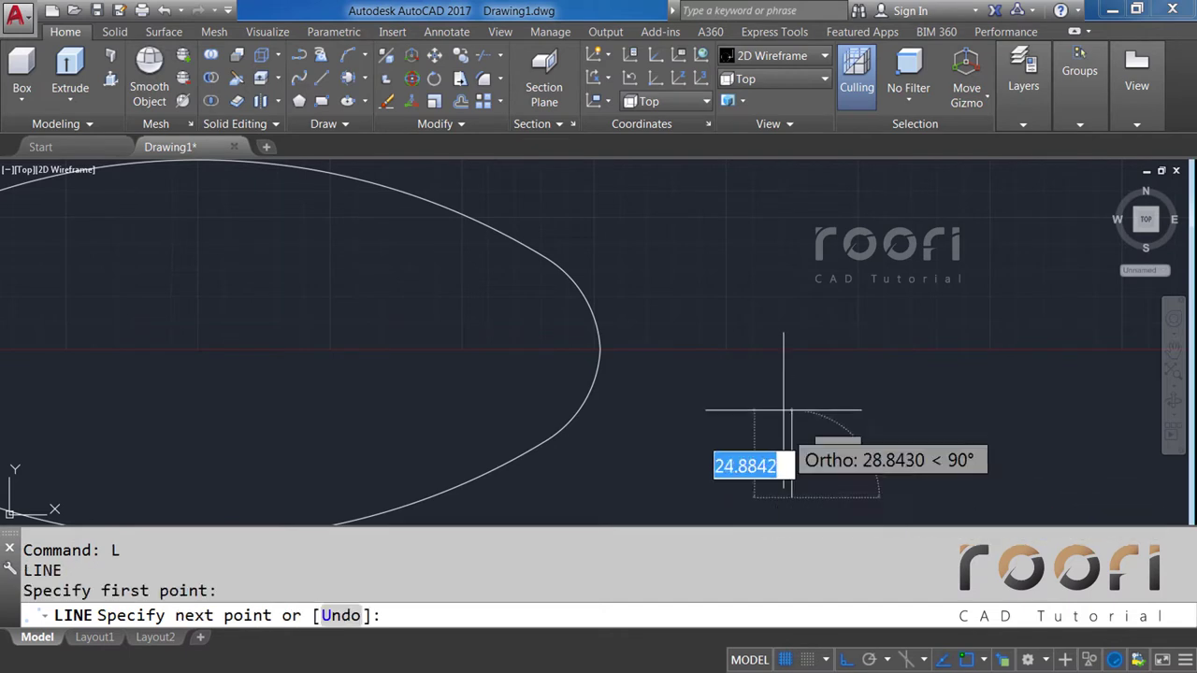
click(791, 206)
key(Return)
text(M)
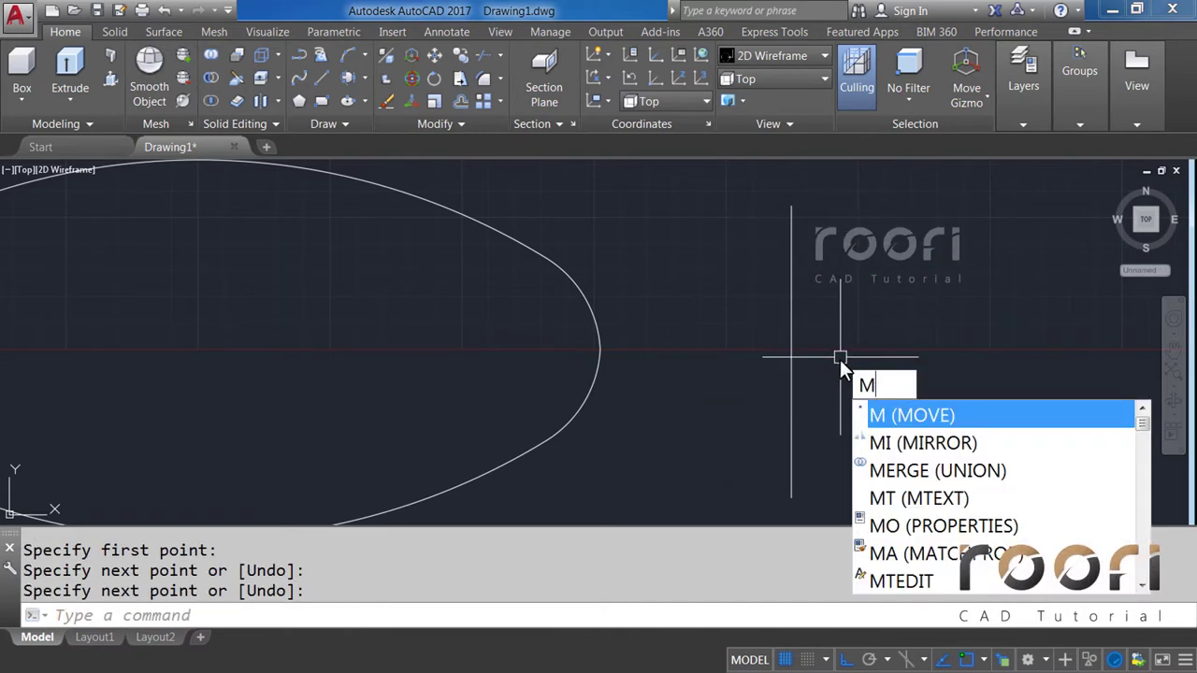
Move the vertical line from its lower endpoint to the oval's right tip.
key(Return)
click(791, 414)
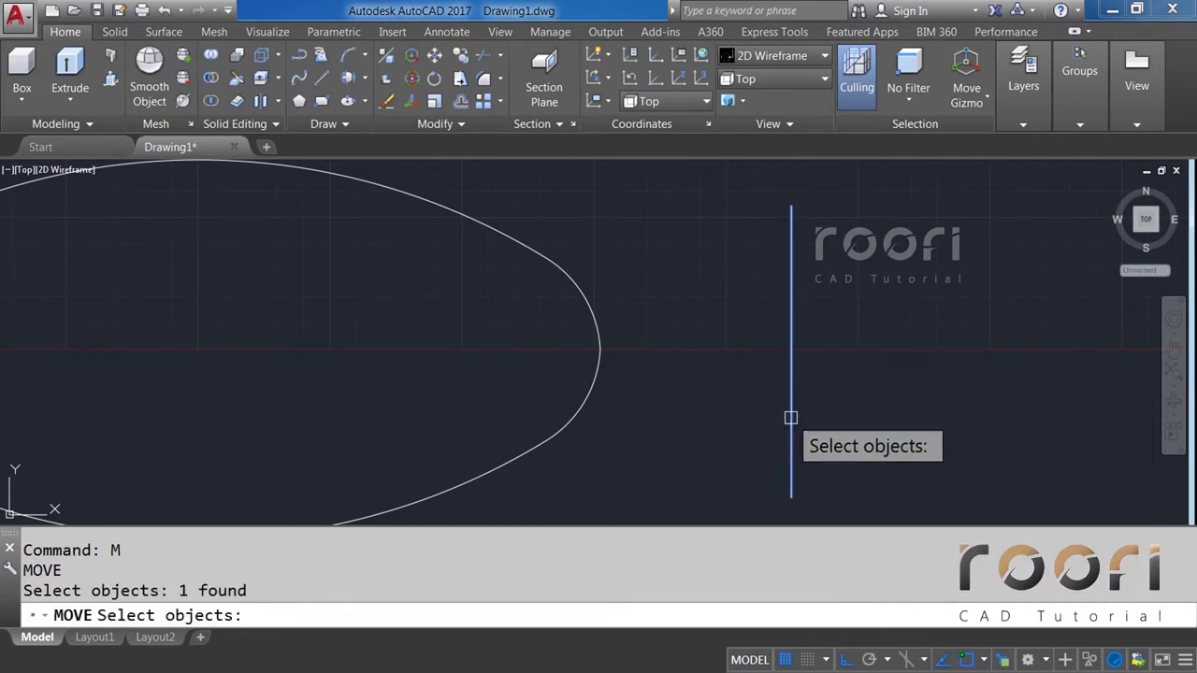
key(Return)
click(792, 351)
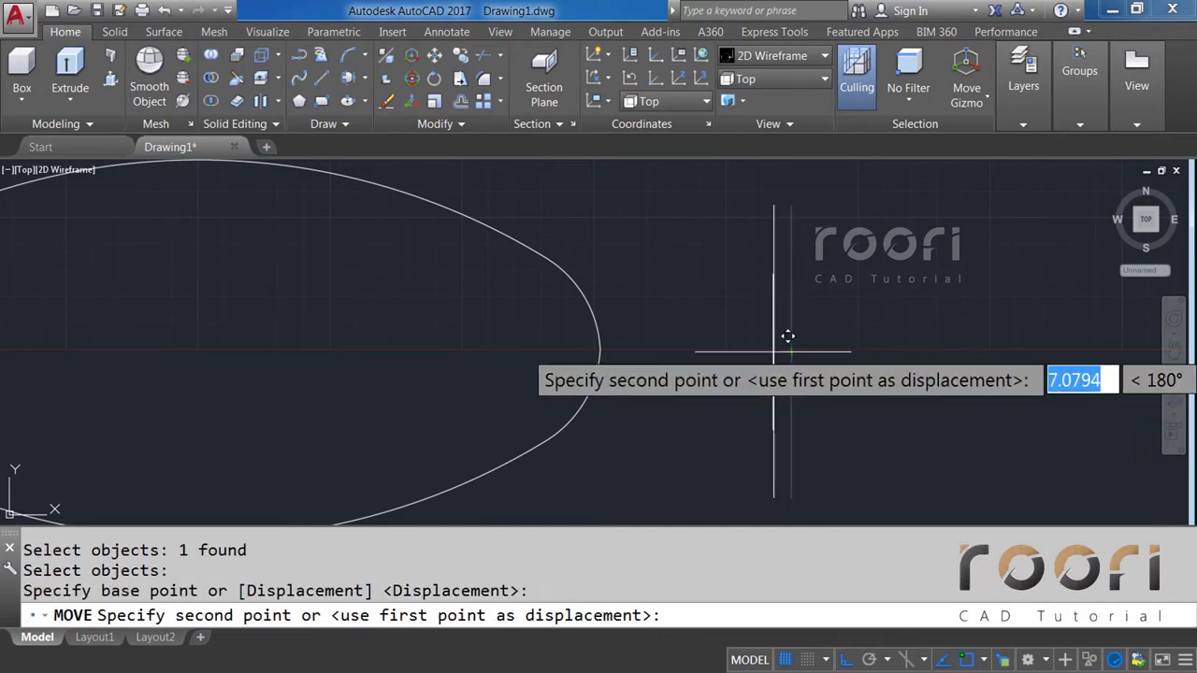
click(599, 352)
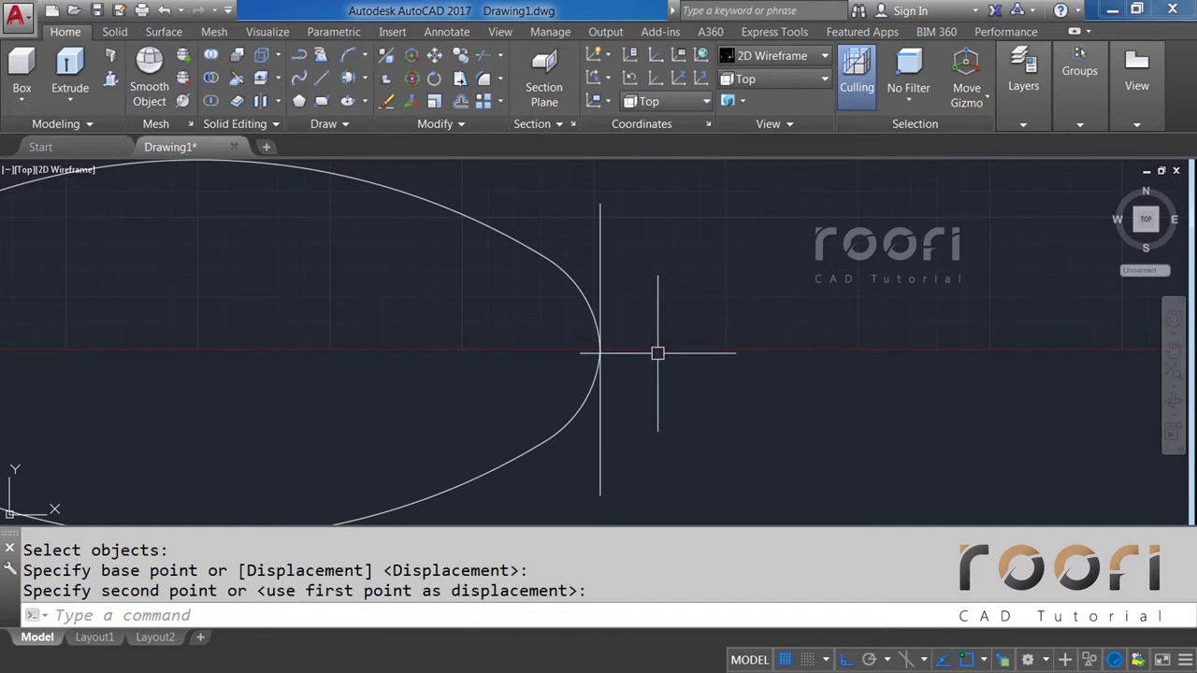
scroll(571, 352, up, 1)
scroll(641, 355, up, 1)
text(O)
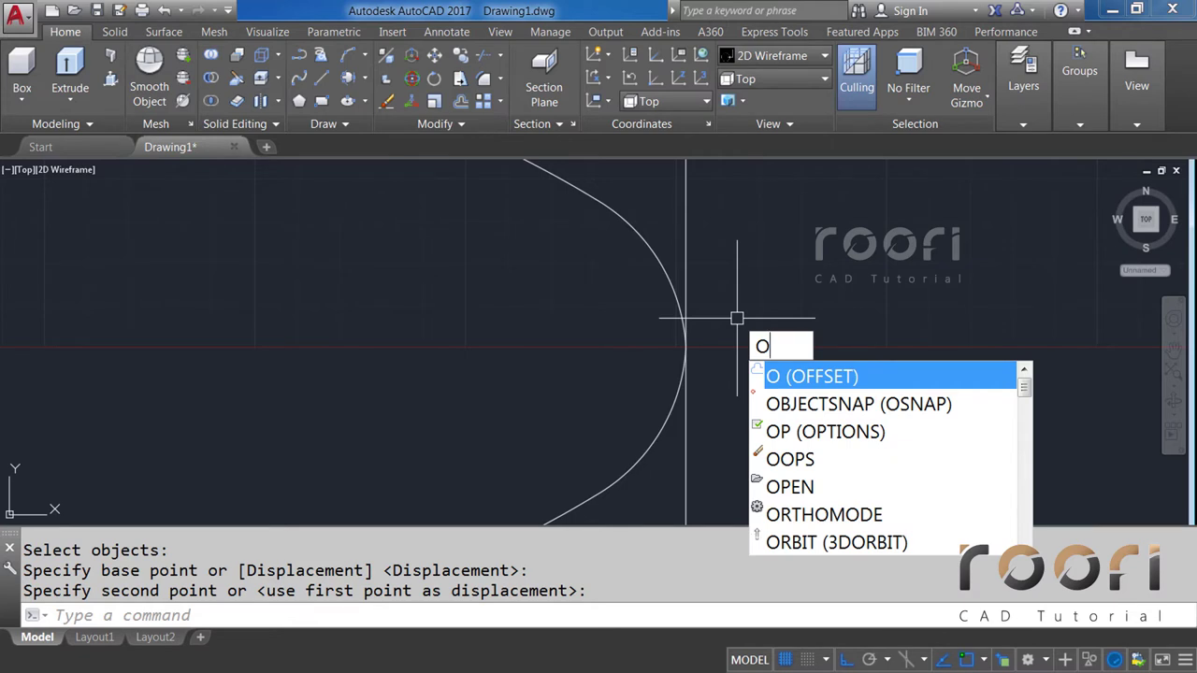
Offset the oval's tip line 8.69 units inward.
key(Return)
text(8.69)
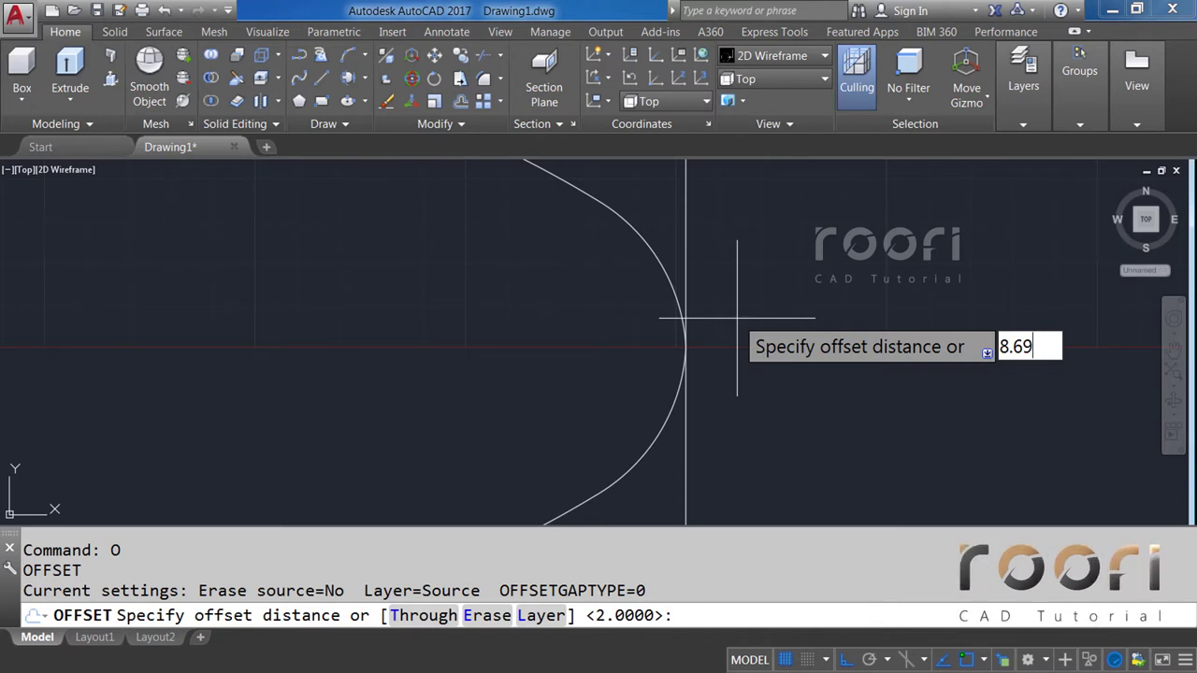
key(Return)
click(687, 217)
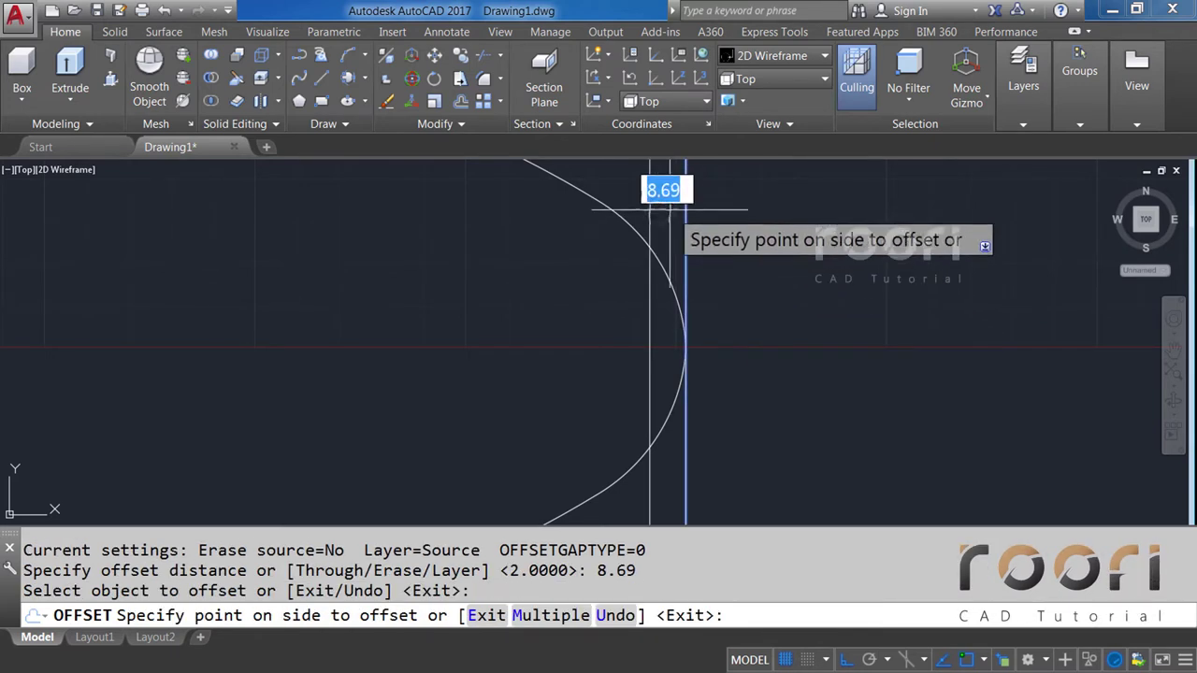
click(656, 204)
key(Return)
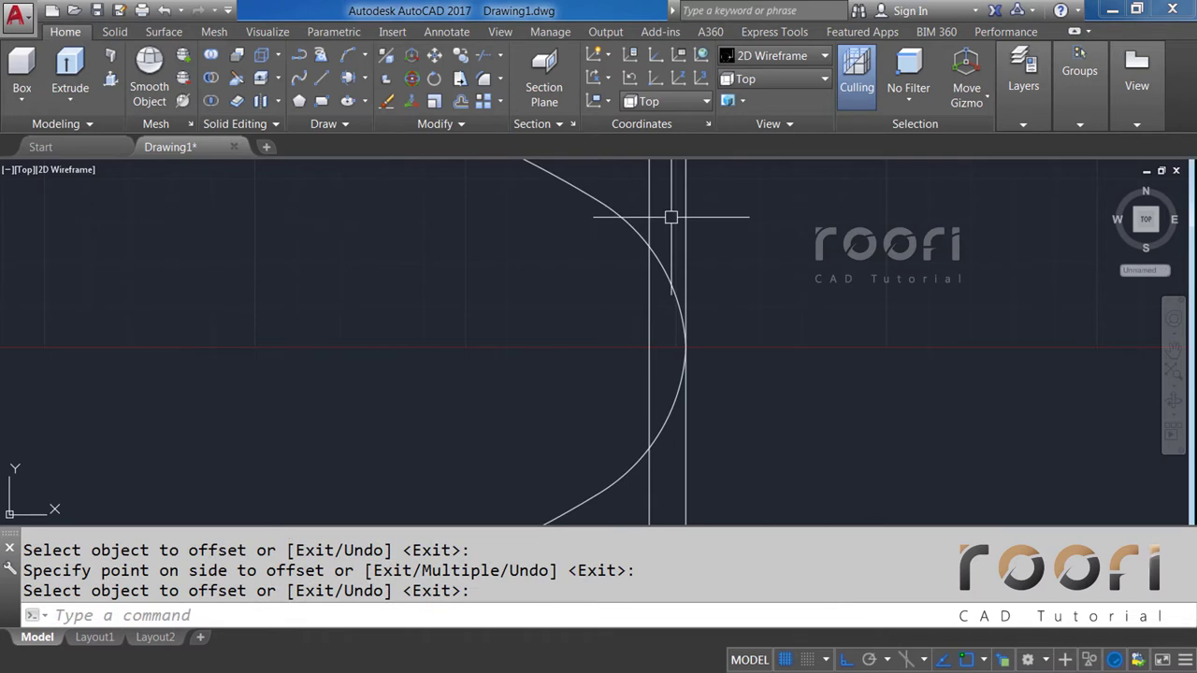
scroll(667, 231, up, 3)
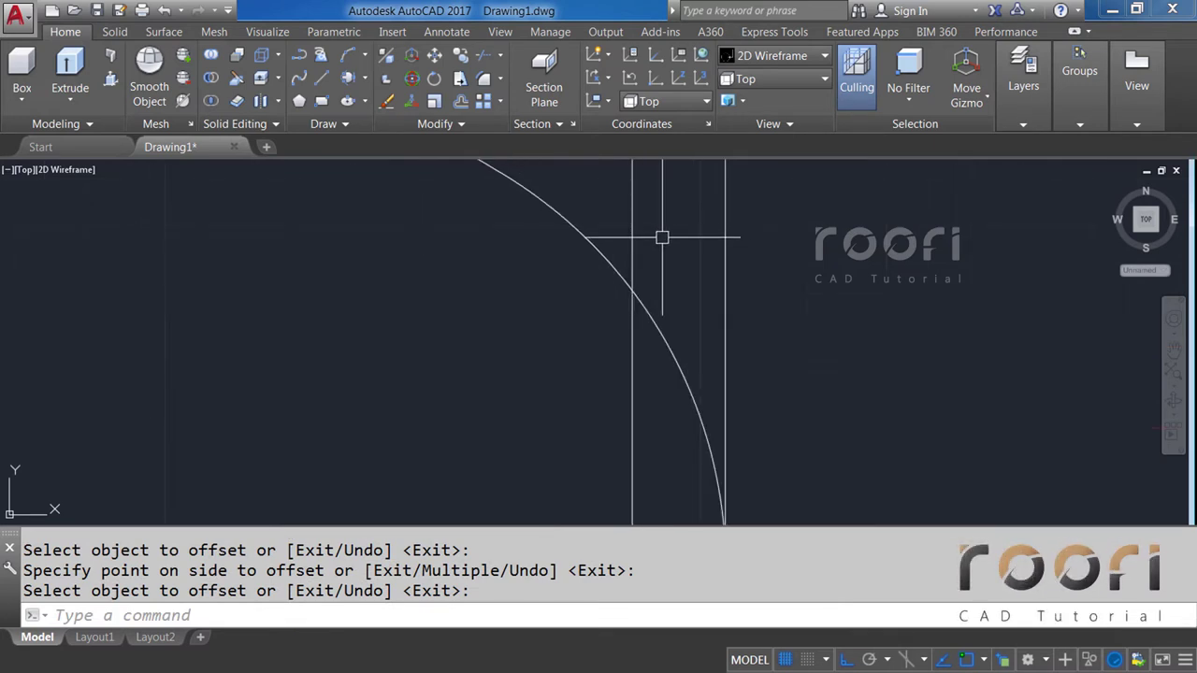
Offset the new inner vertical line 1 unit further left.
text(O)
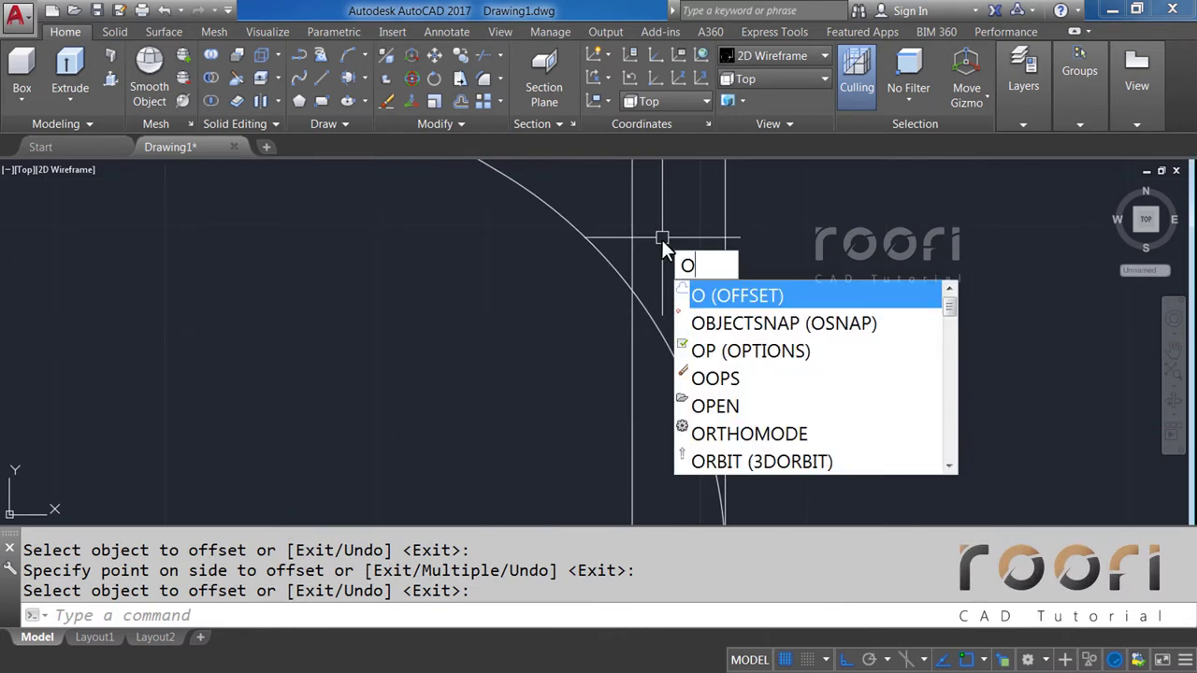
key(Return)
text(1)
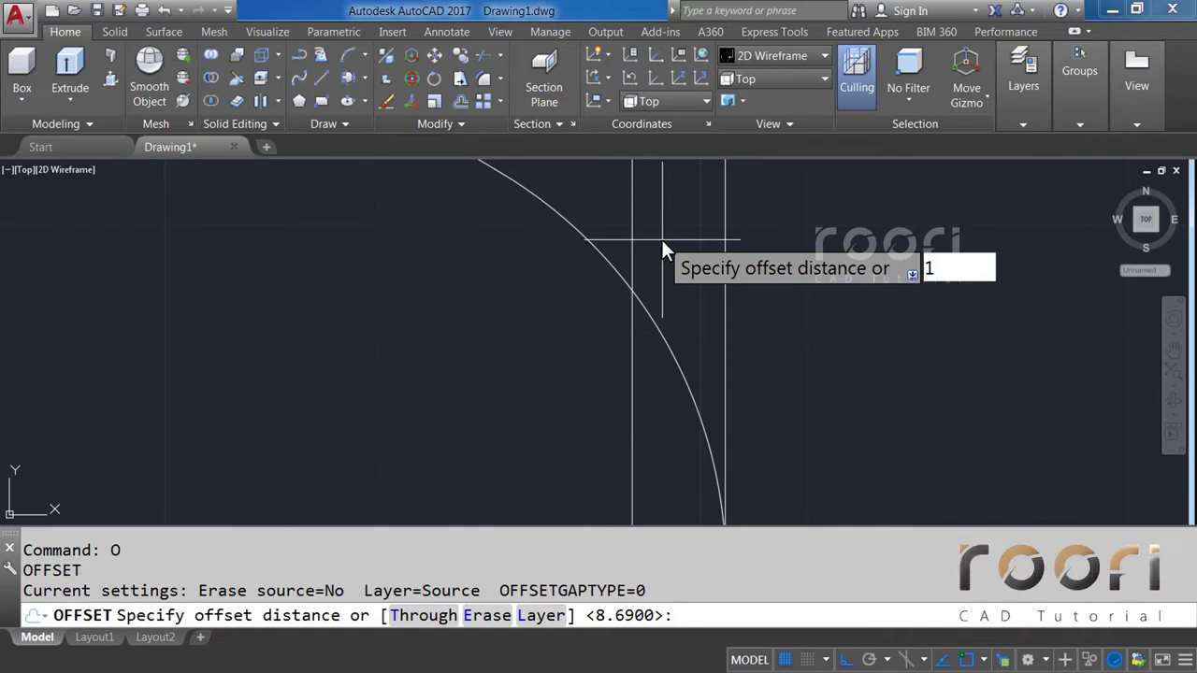
key(Return)
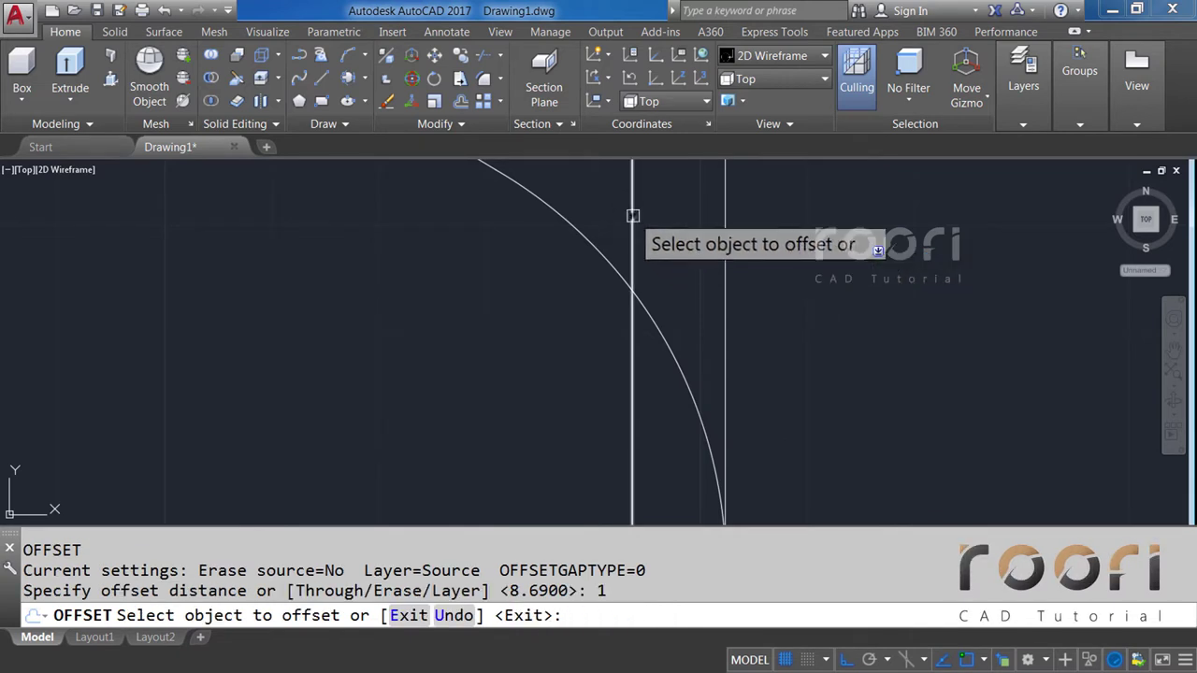
click(633, 216)
click(609, 195)
key(Return)
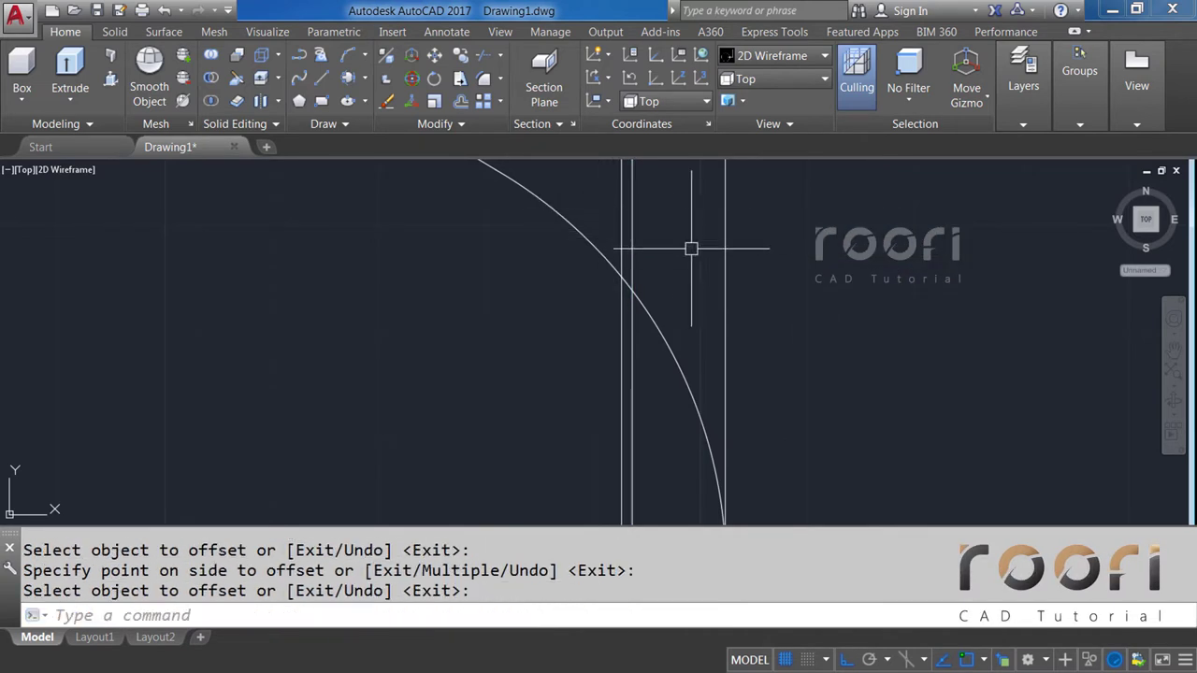
Delete the original vertical line at the oval's tip.
key(Return)
click(725, 267)
key(Delete)
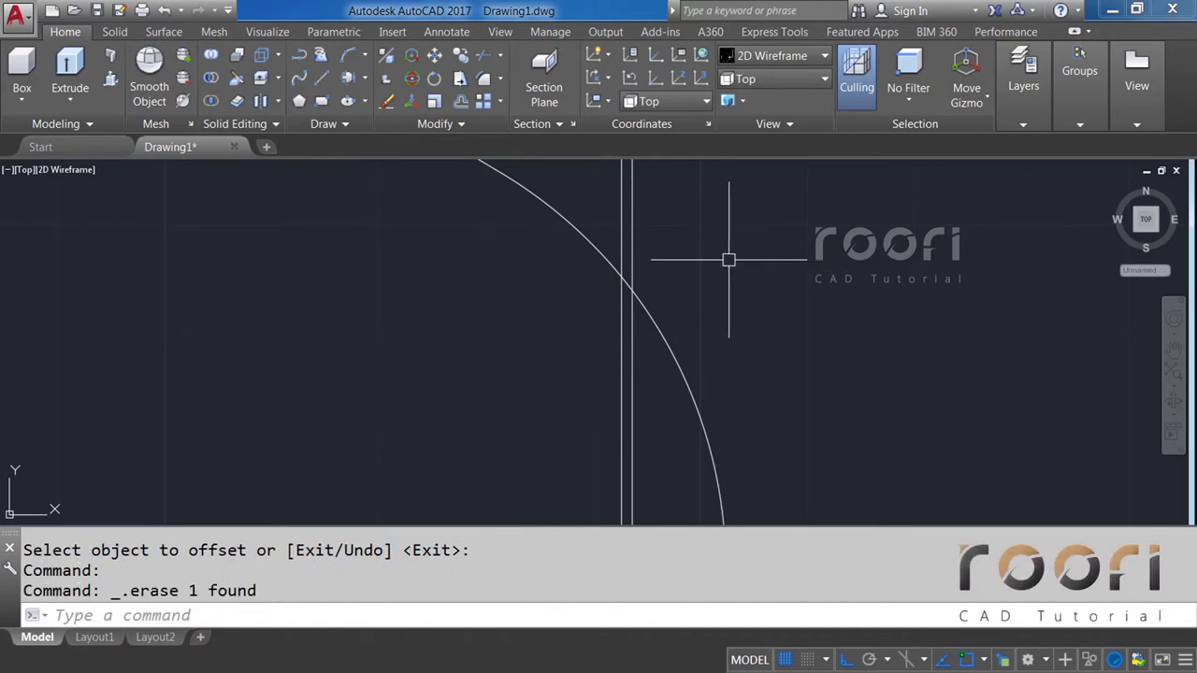
scroll(729, 260, down, 3)
text(TR)
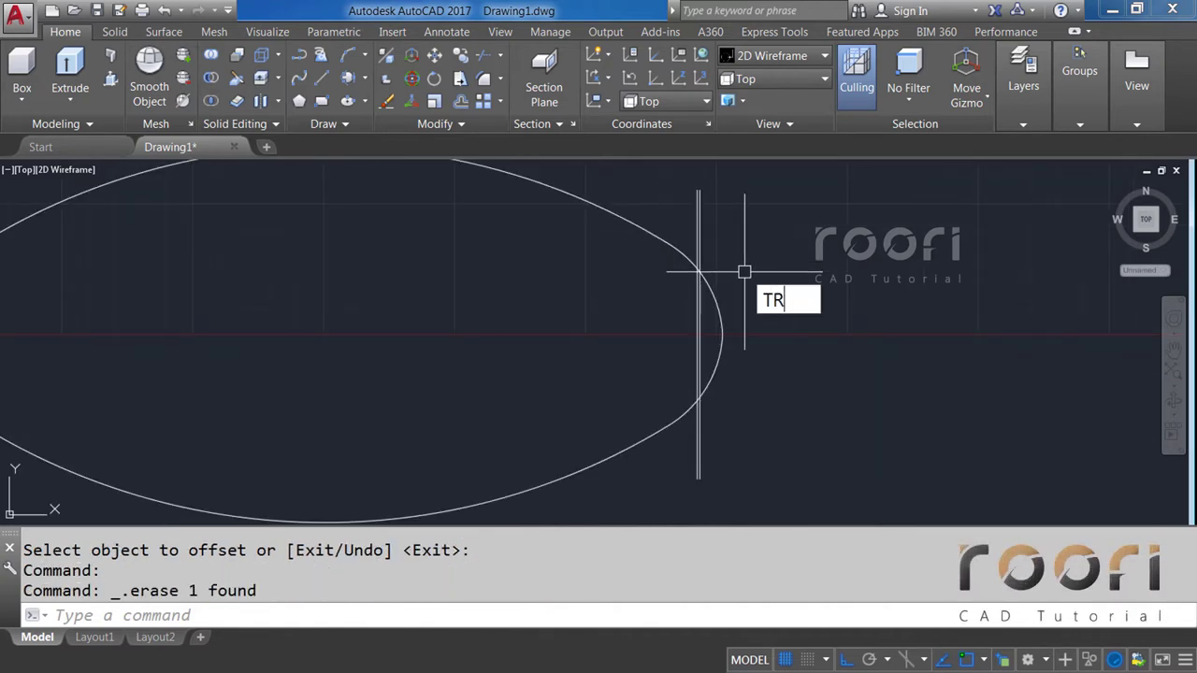
Trim the vertical line ends sticking out above and below the oval.
key(Return)
key(Return)
click(718, 215)
click(681, 204)
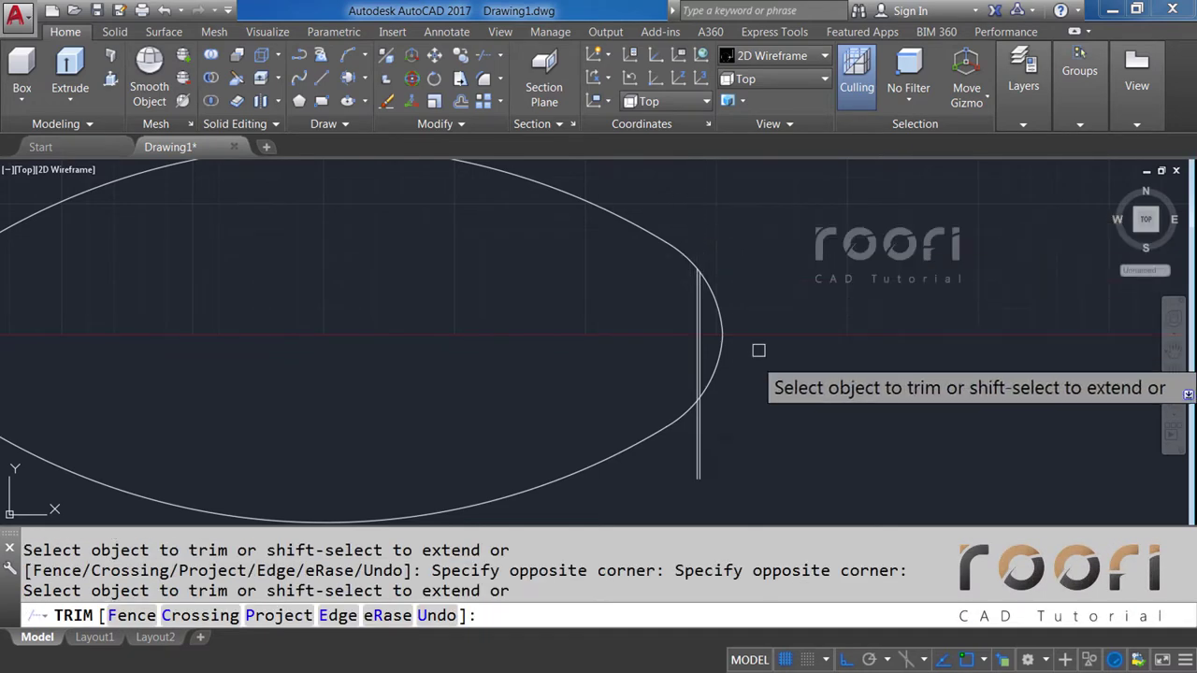
click(727, 435)
click(680, 443)
scroll(716, 353, up, 2)
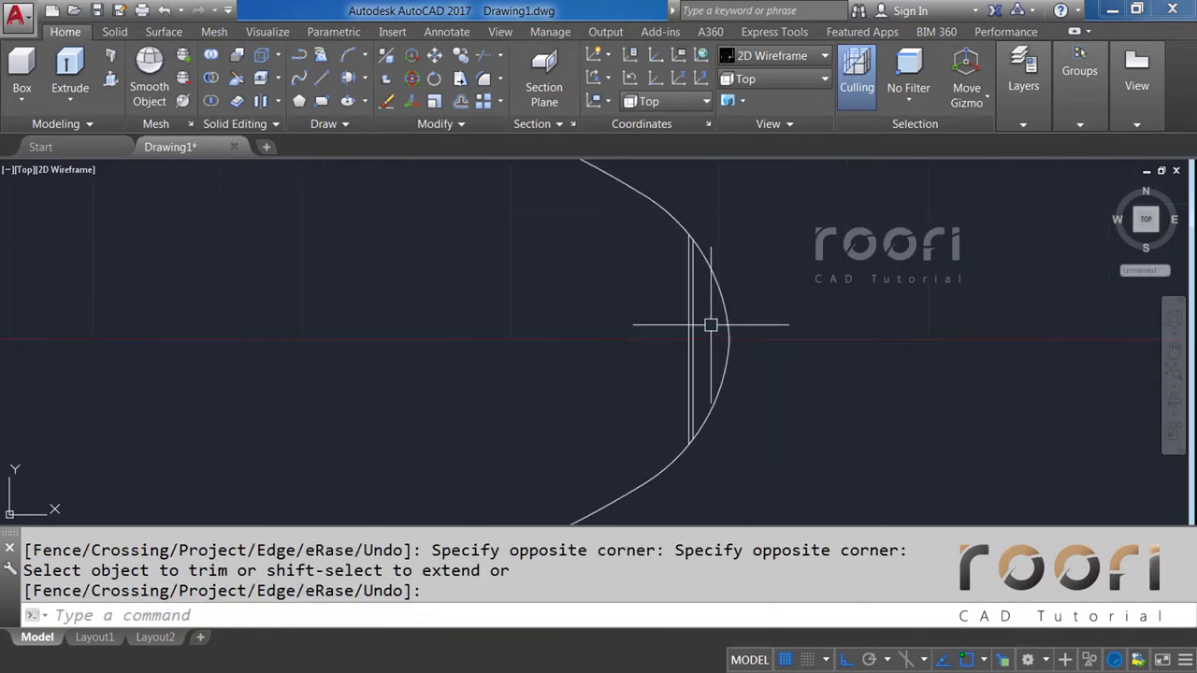
scroll(713, 326, up, 2)
scroll(706, 379, up, 1)
text(ARC)
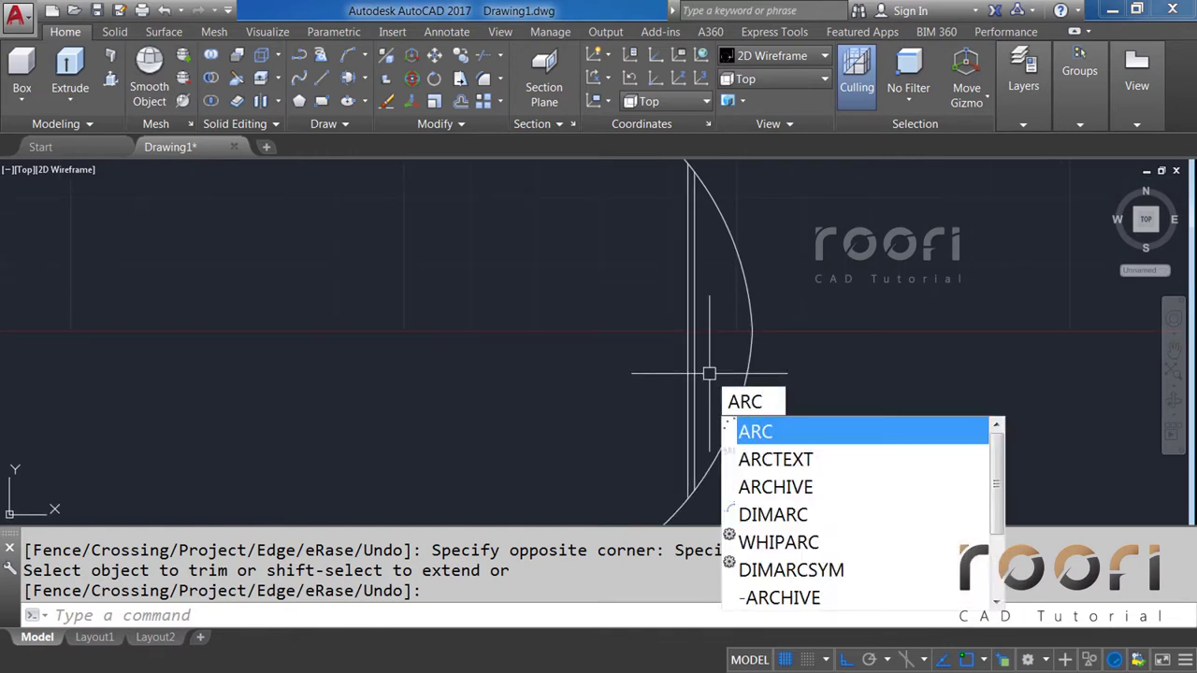
Draw a three-point arc through the lower line end, its midpoint and the upper end.
key(Return)
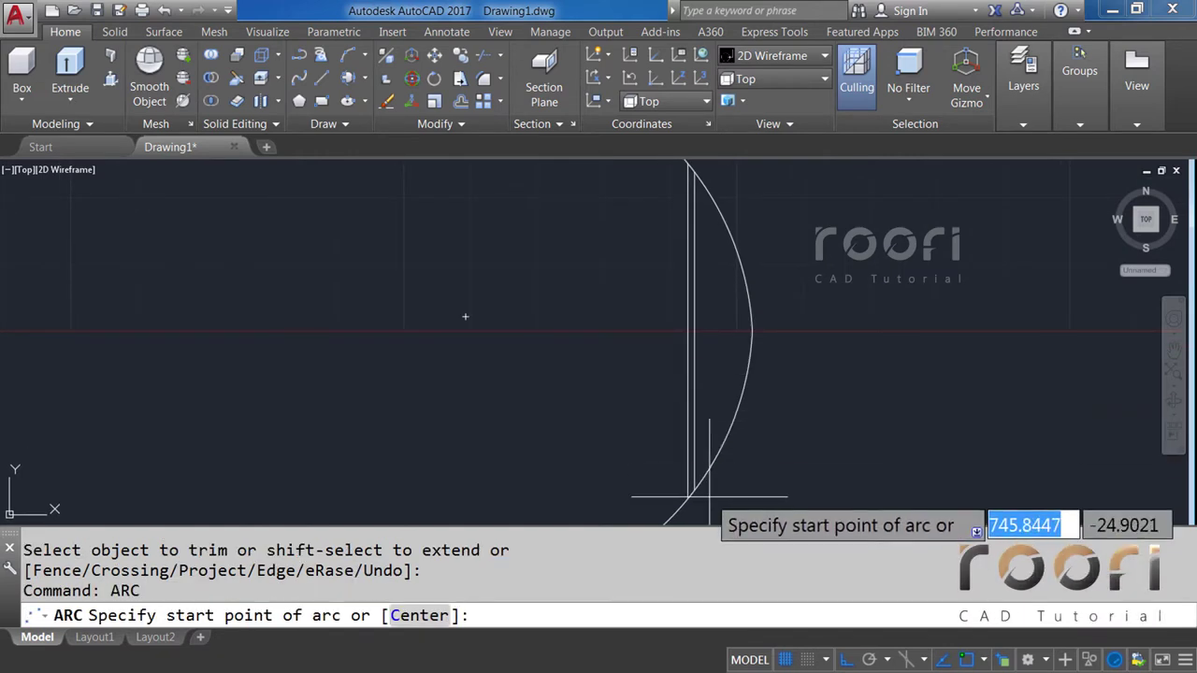
scroll(621, 482, up, 2)
scroll(654, 459, up, 1)
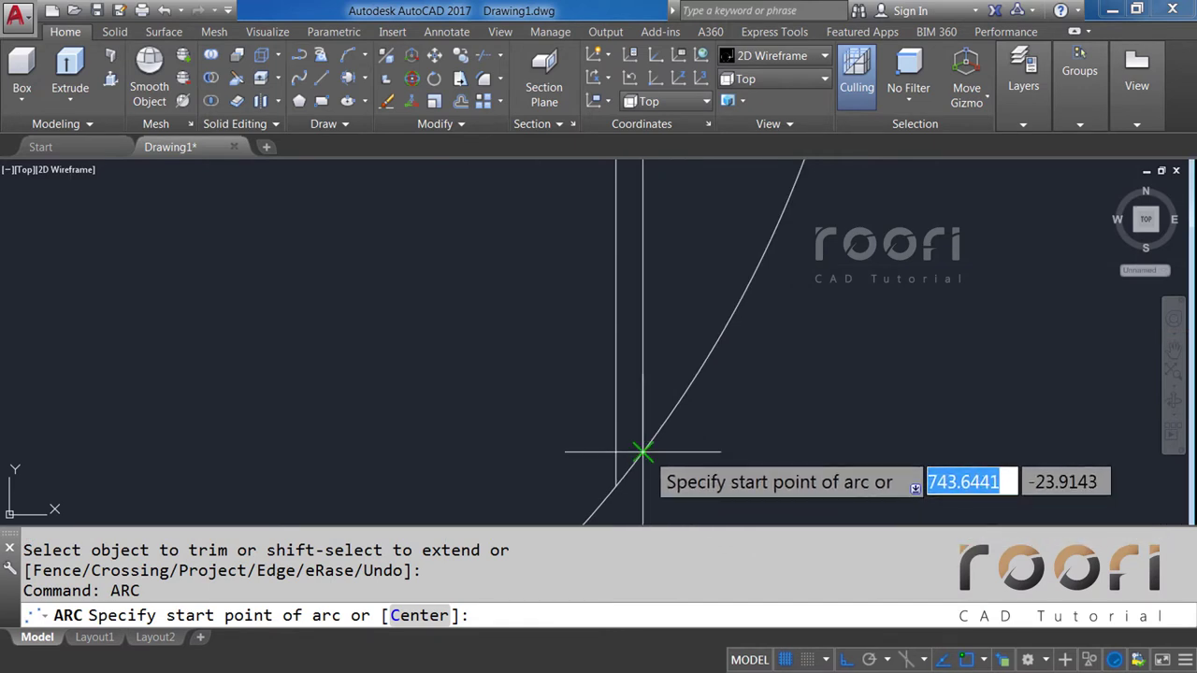
click(642, 452)
scroll(642, 452, down, 2)
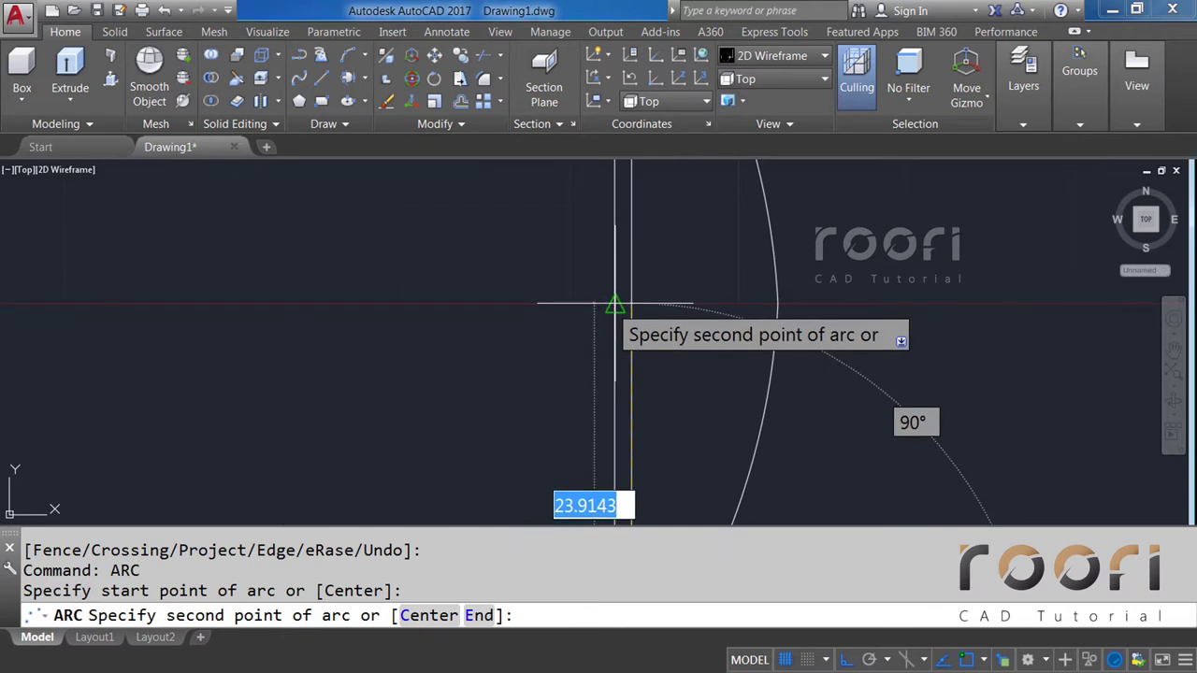
click(619, 309)
scroll(615, 334, up, 3)
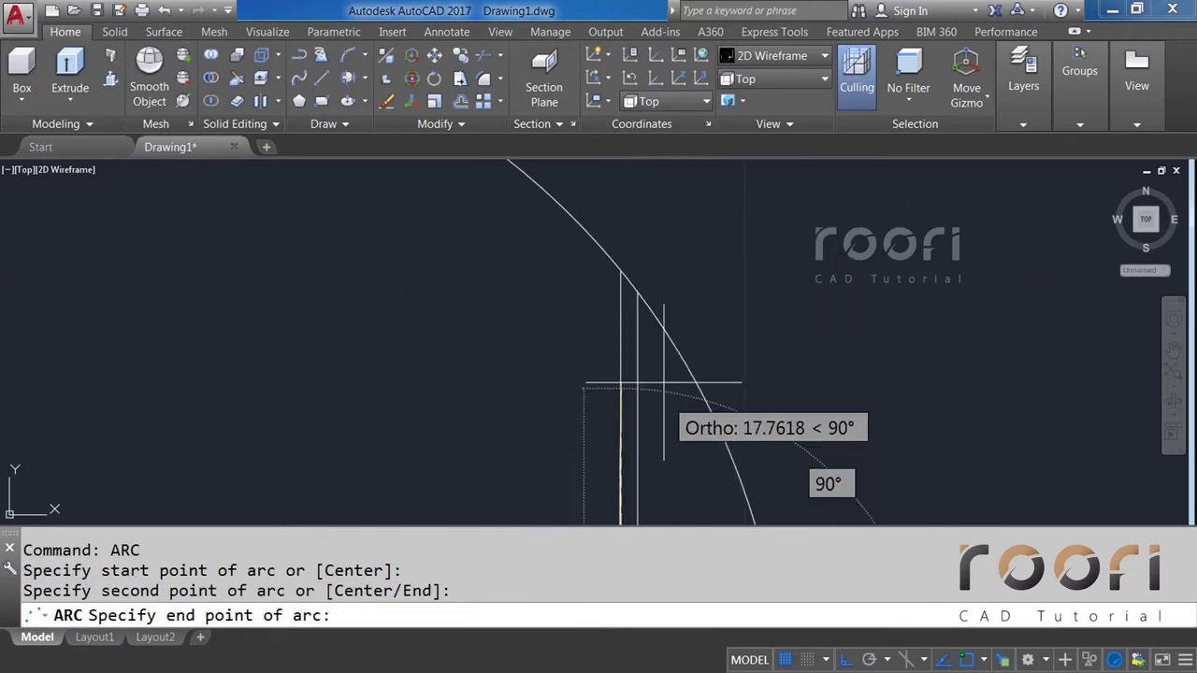
click(628, 301)
Erase the two straight vertical construction lines, leaving the arc.
scroll(641, 271, down, 2)
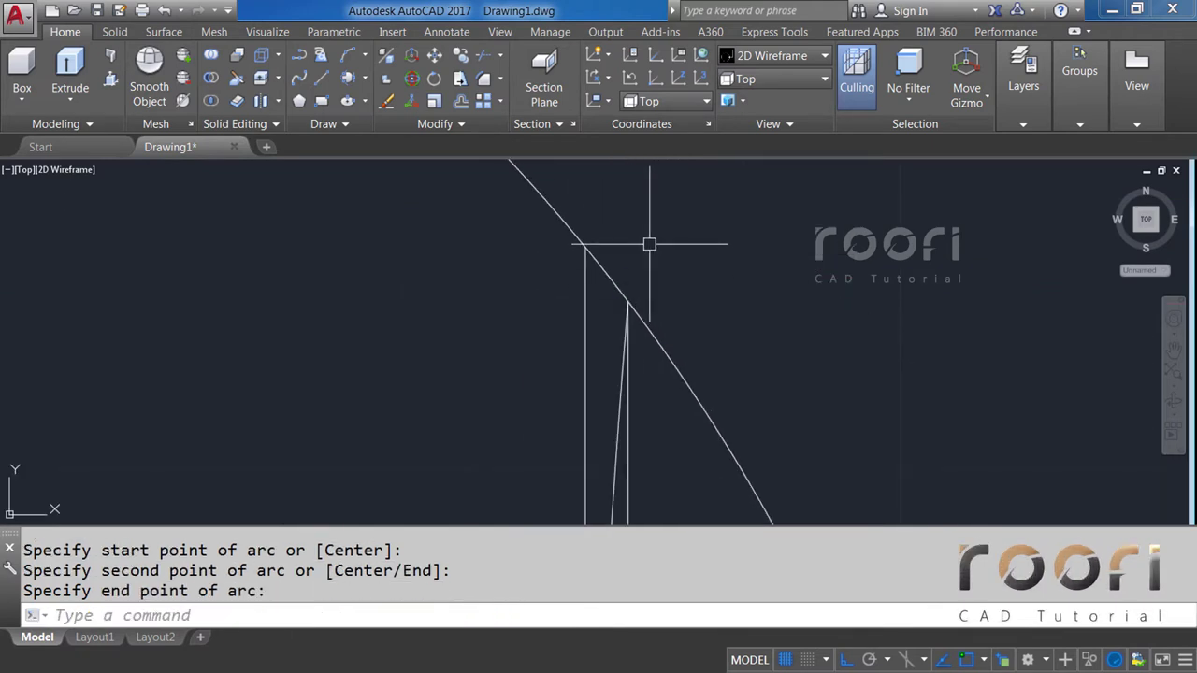
scroll(649, 269, up, 3)
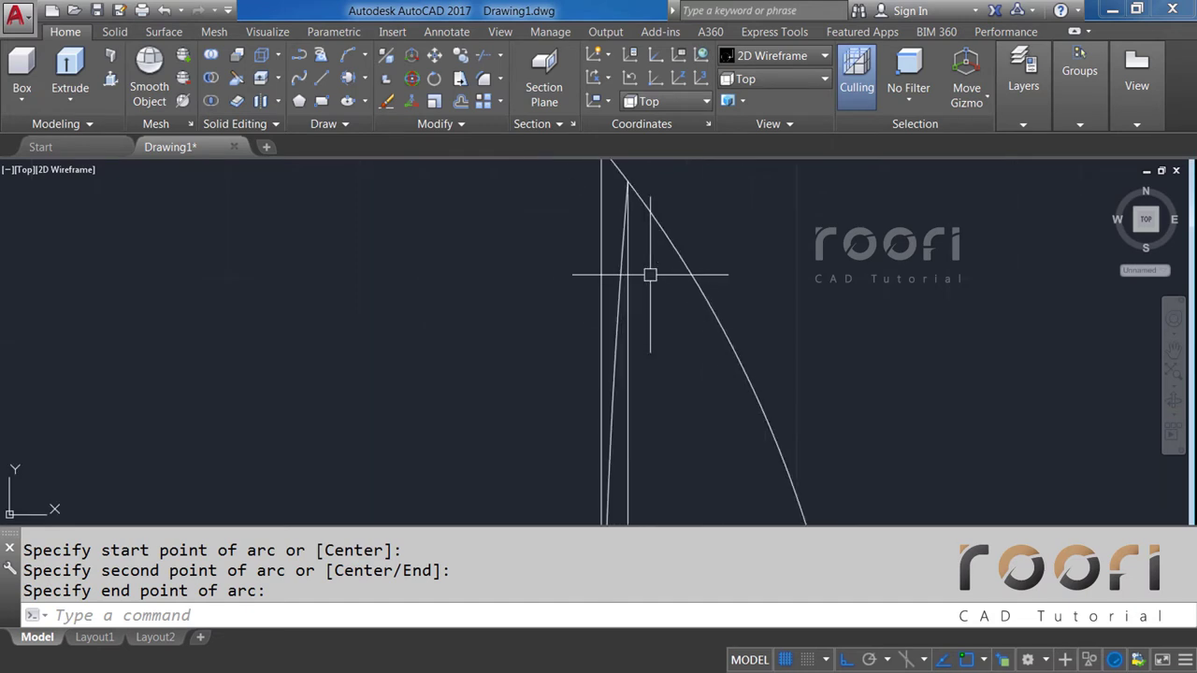
click(627, 328)
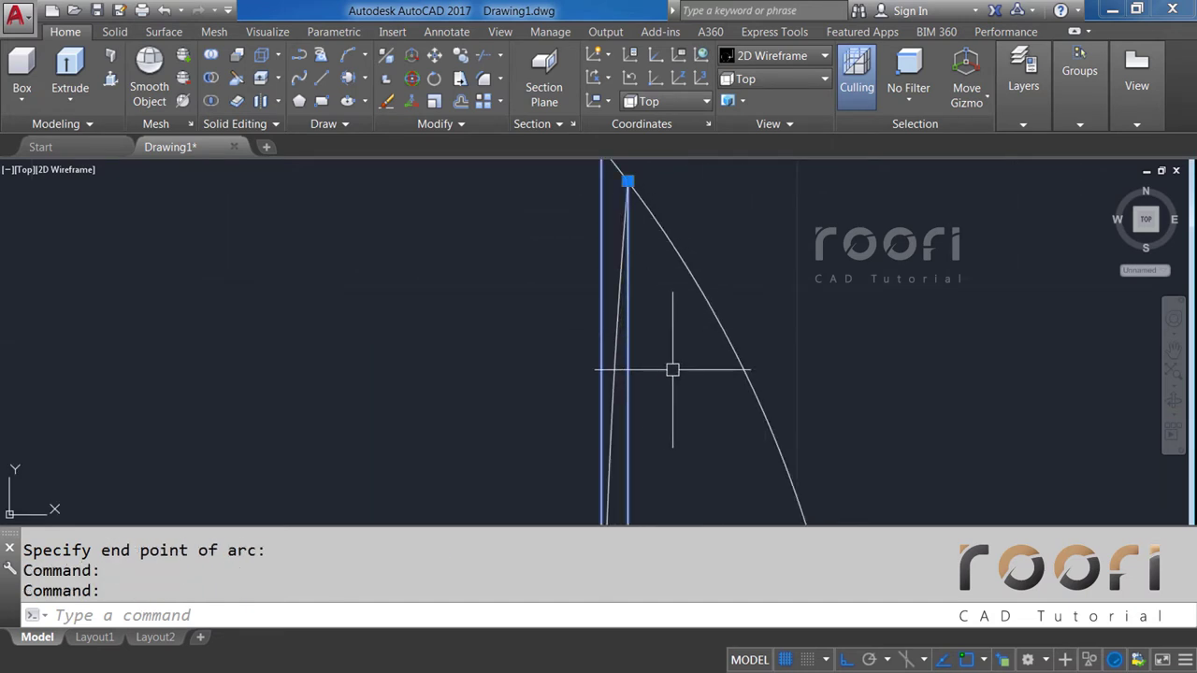
key(Delete)
scroll(678, 346, down, 2)
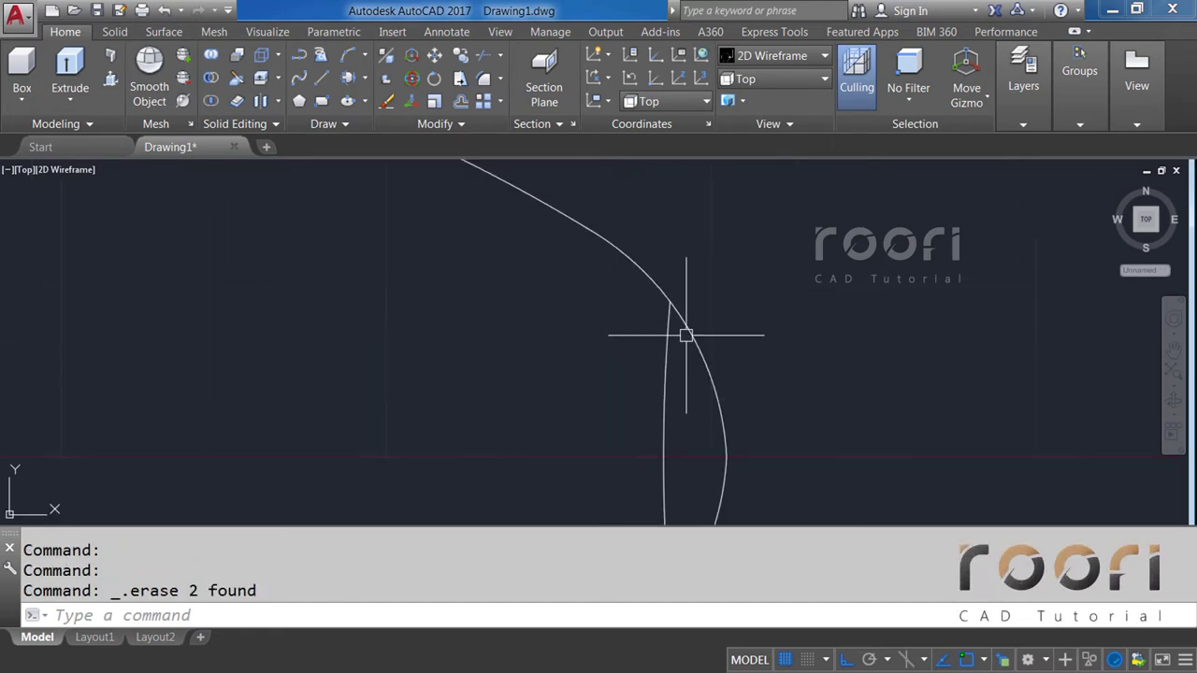
mouse_move(689, 402)
middle_down()
mouse_move(748, 308)
mouse_move(798, 286)
middle_up()
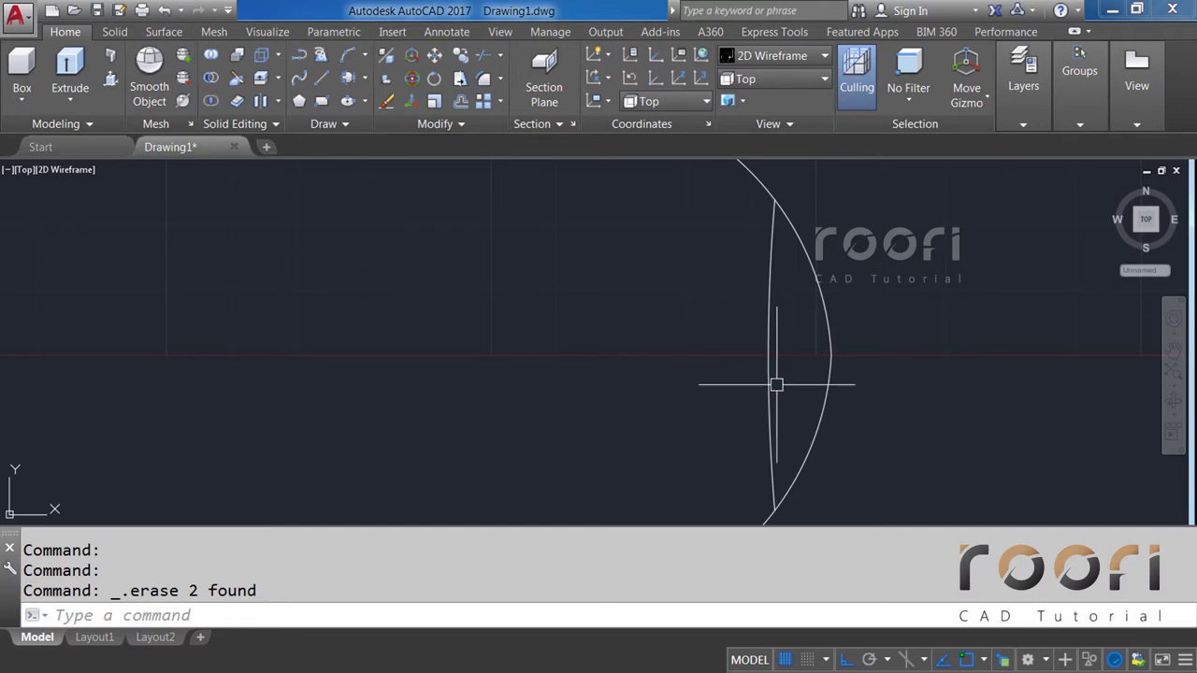
scroll(790, 374, up, 2)
scroll(800, 374, up, 1)
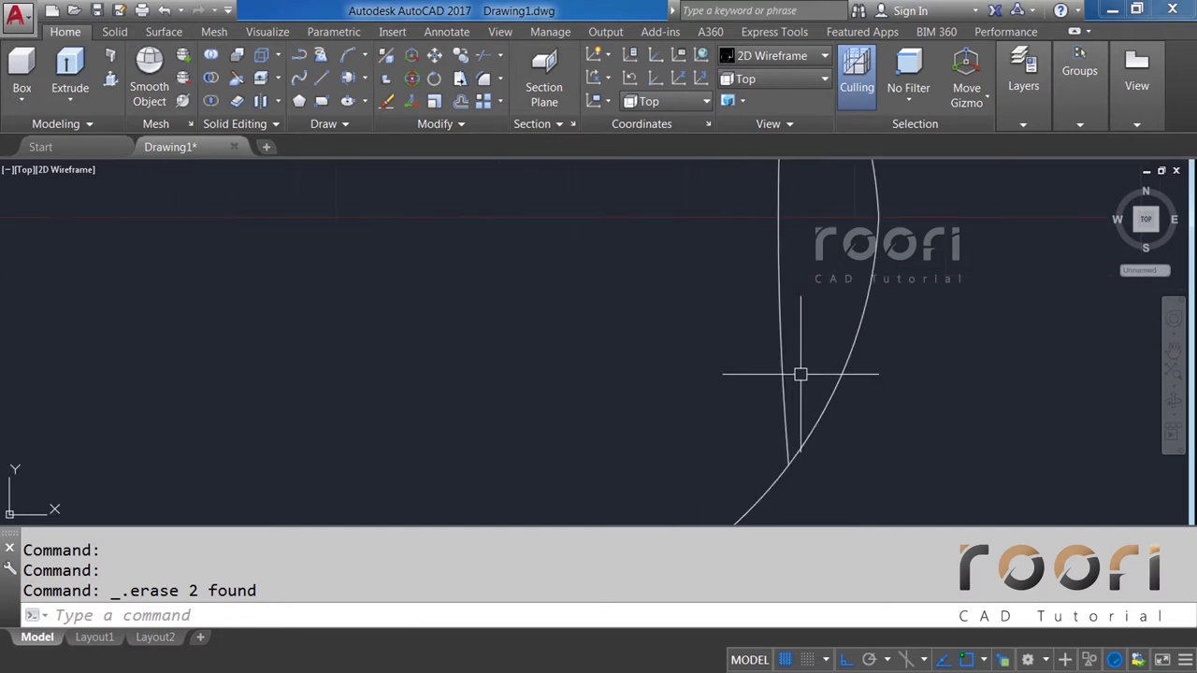
Offset the new tip arc 4 units further inside the oval.
text(O)
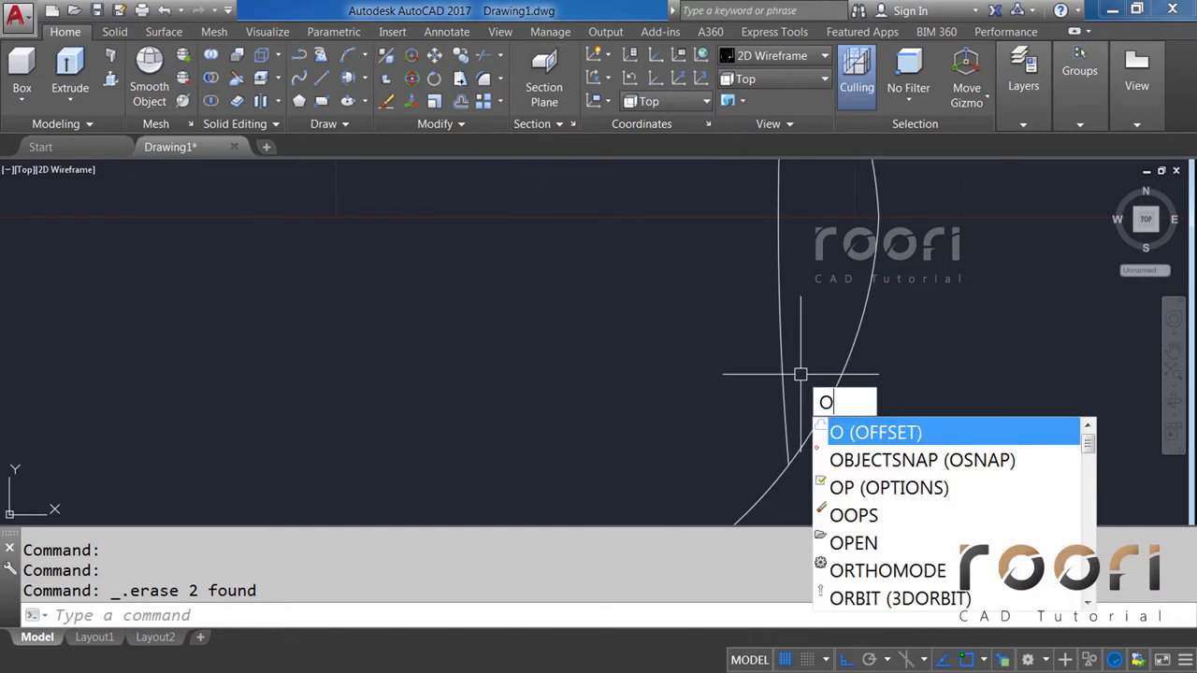
key(Return)
text(4)
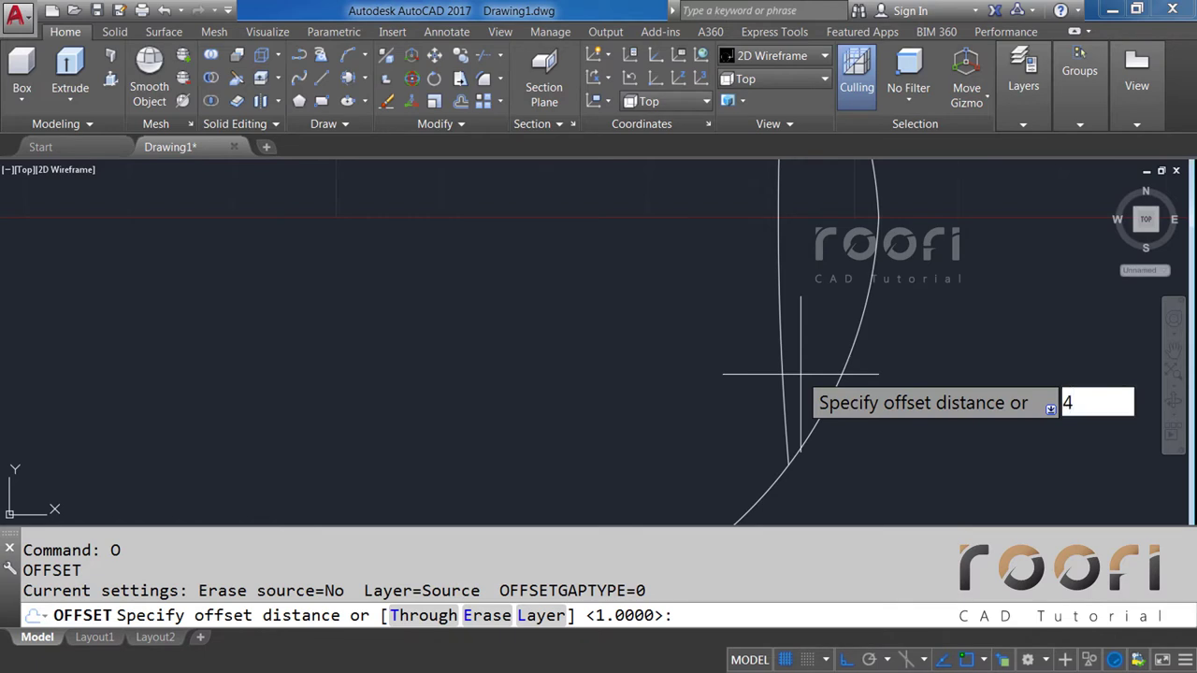
key(Return)
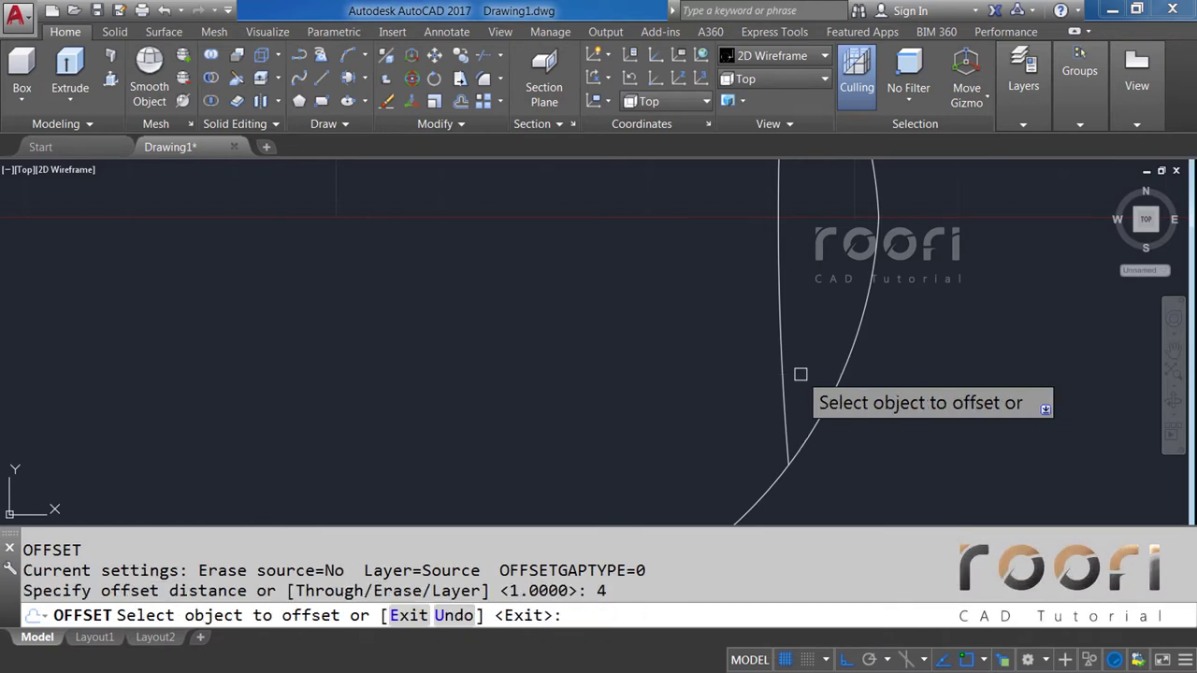
click(780, 361)
click(774, 361)
key(Return)
text(EX)
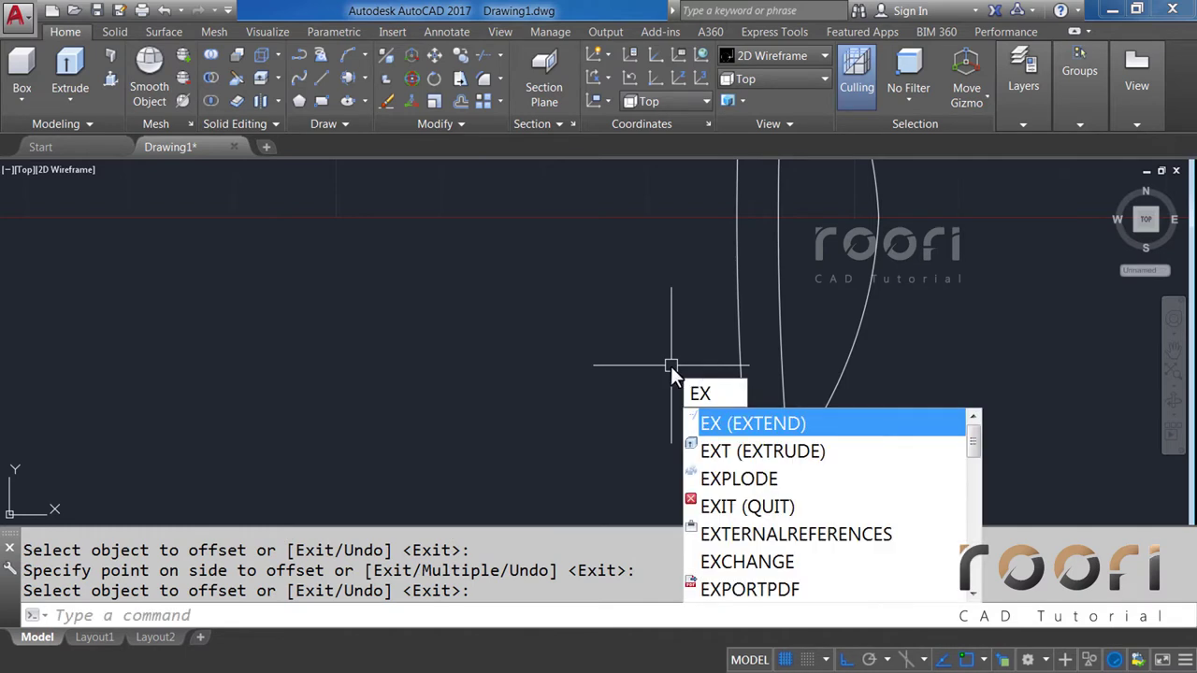
Extend the curved strip lines until their ends meet the oval outline.
key(Return)
key(Return)
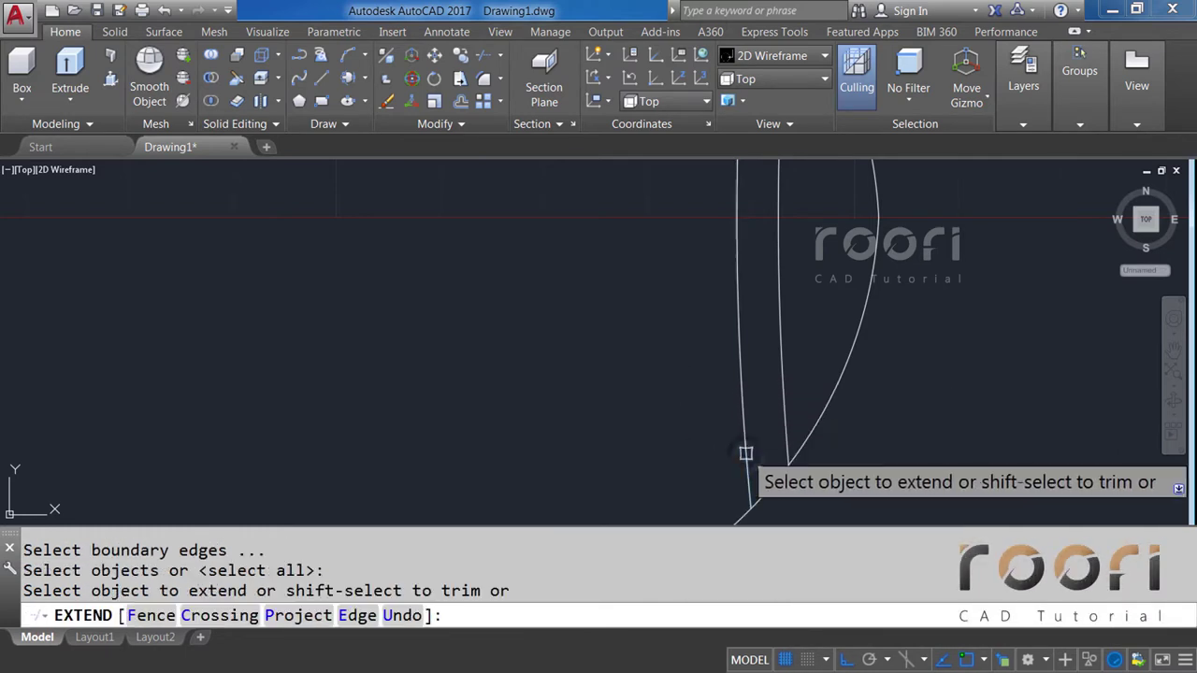
scroll(711, 449, down, 3)
scroll(686, 302, up, 3)
scroll(655, 278, up, 2)
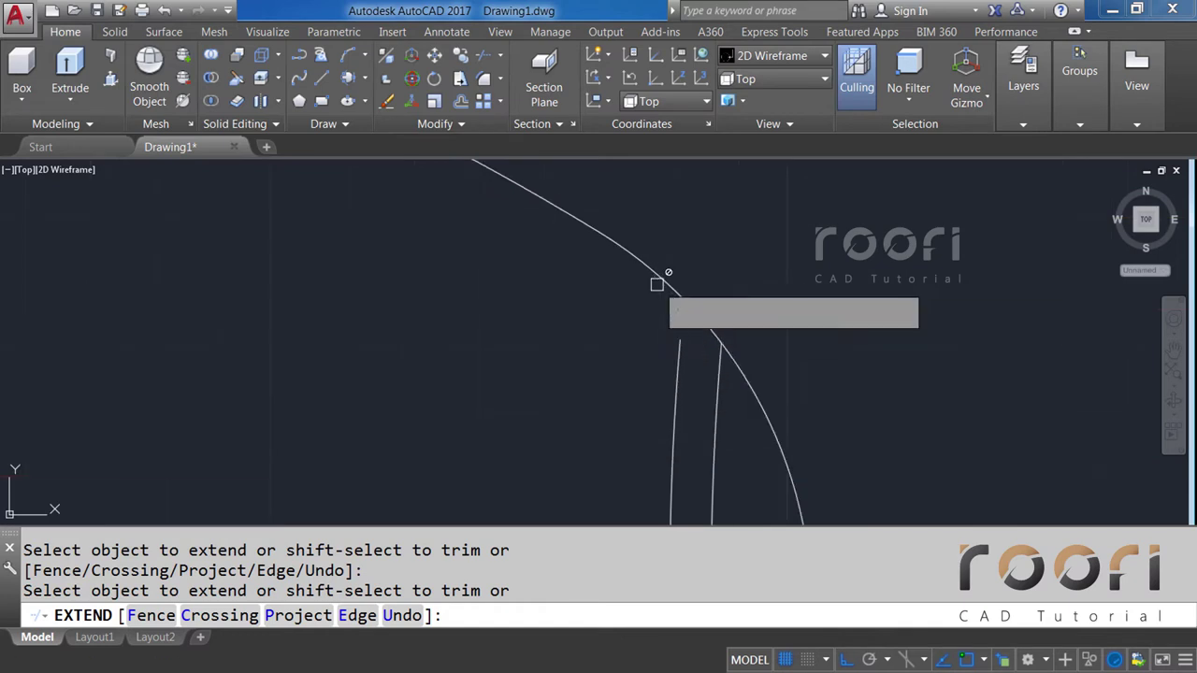
key(Return)
scroll(649, 309, down, 2)
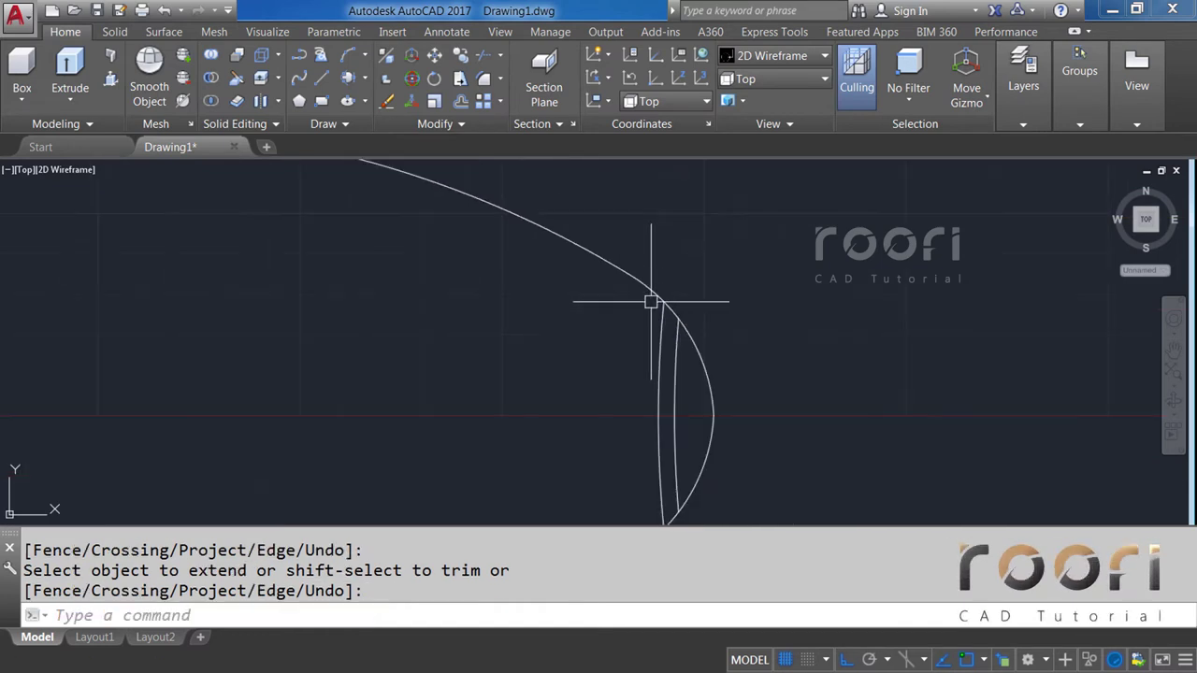
scroll(663, 401, down, 1)
scroll(725, 397, down, 1)
scroll(726, 398, up, 3)
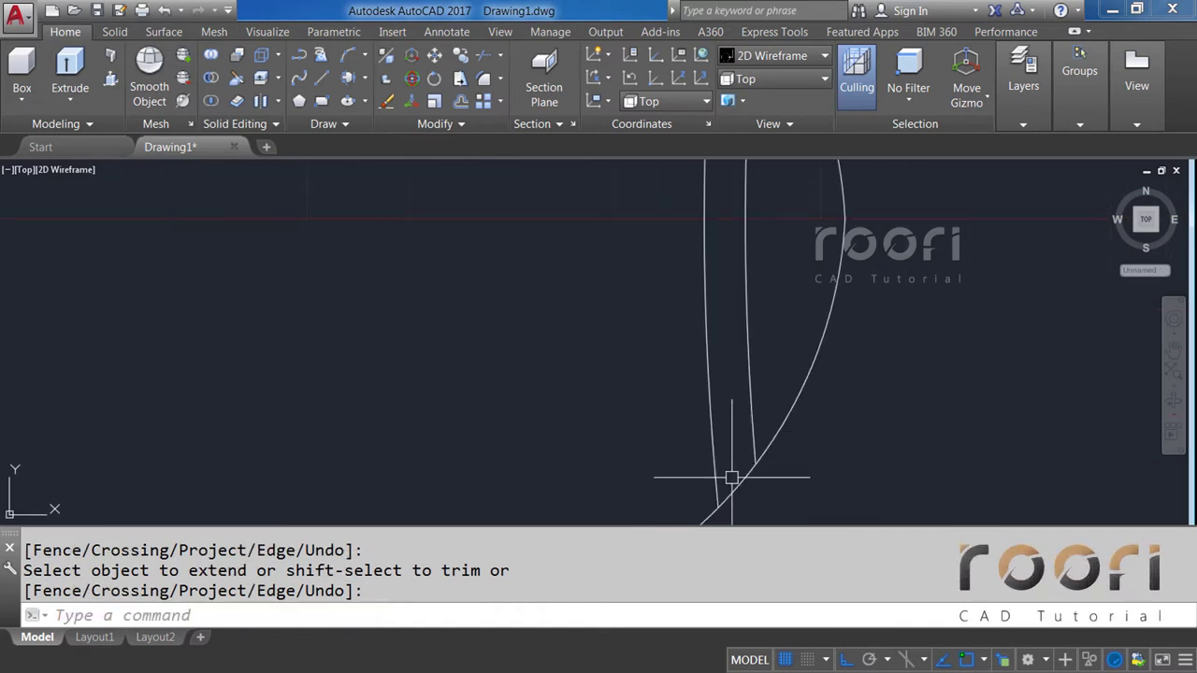
middle_drag(731, 471, 719, 453)
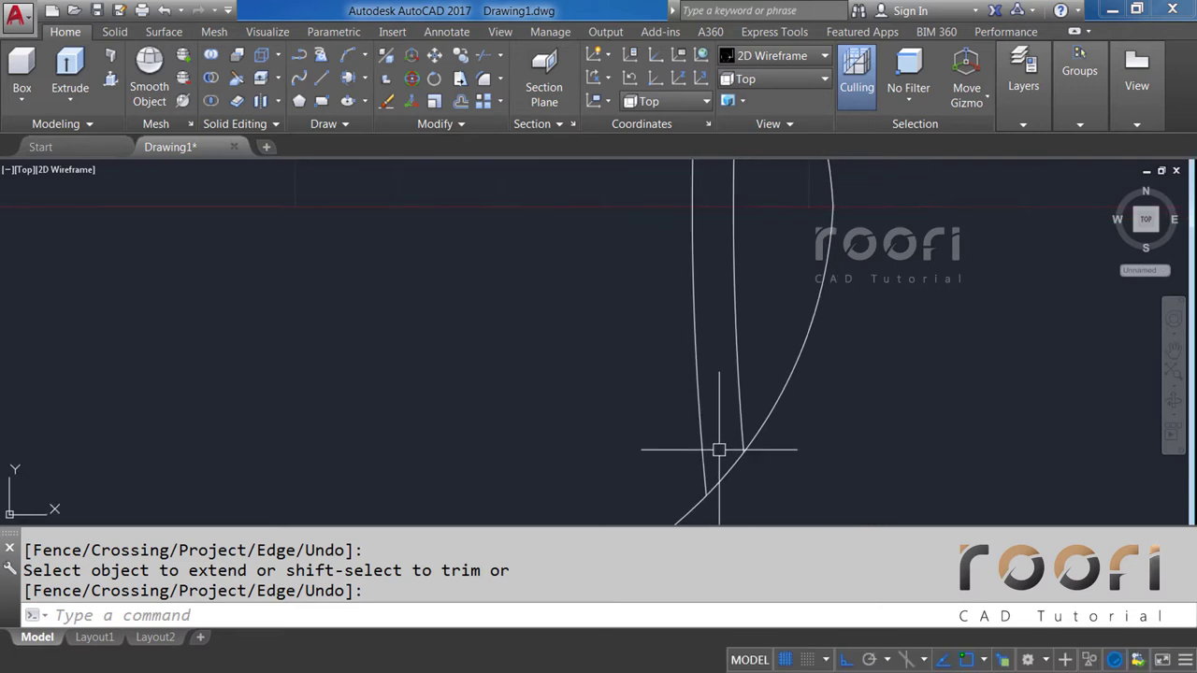
Draw a start-end-direction arc from the strip's lower endpoint to its upper endpoint.
click(365, 55)
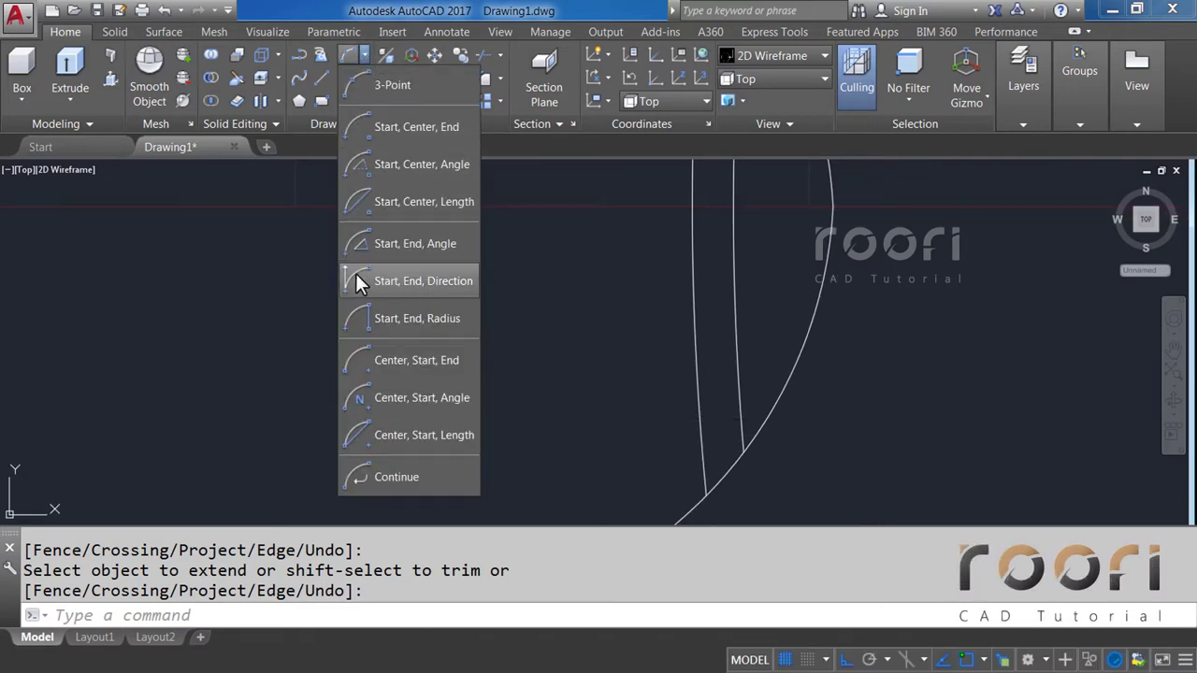
click(396, 280)
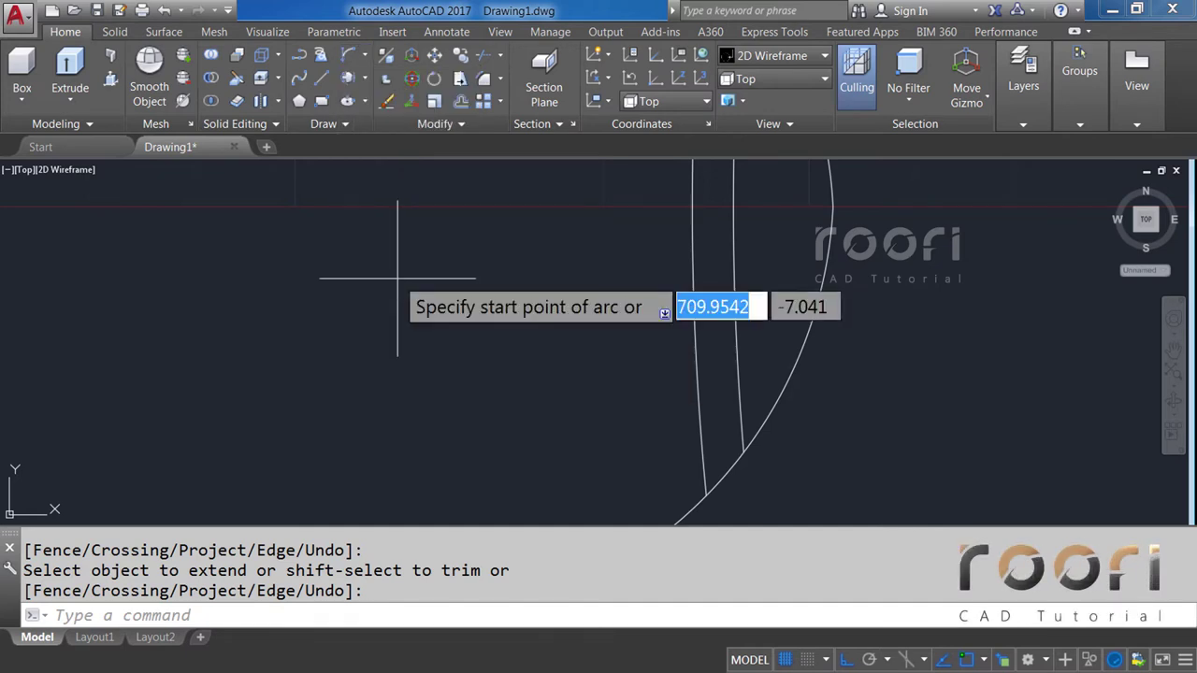
click(709, 494)
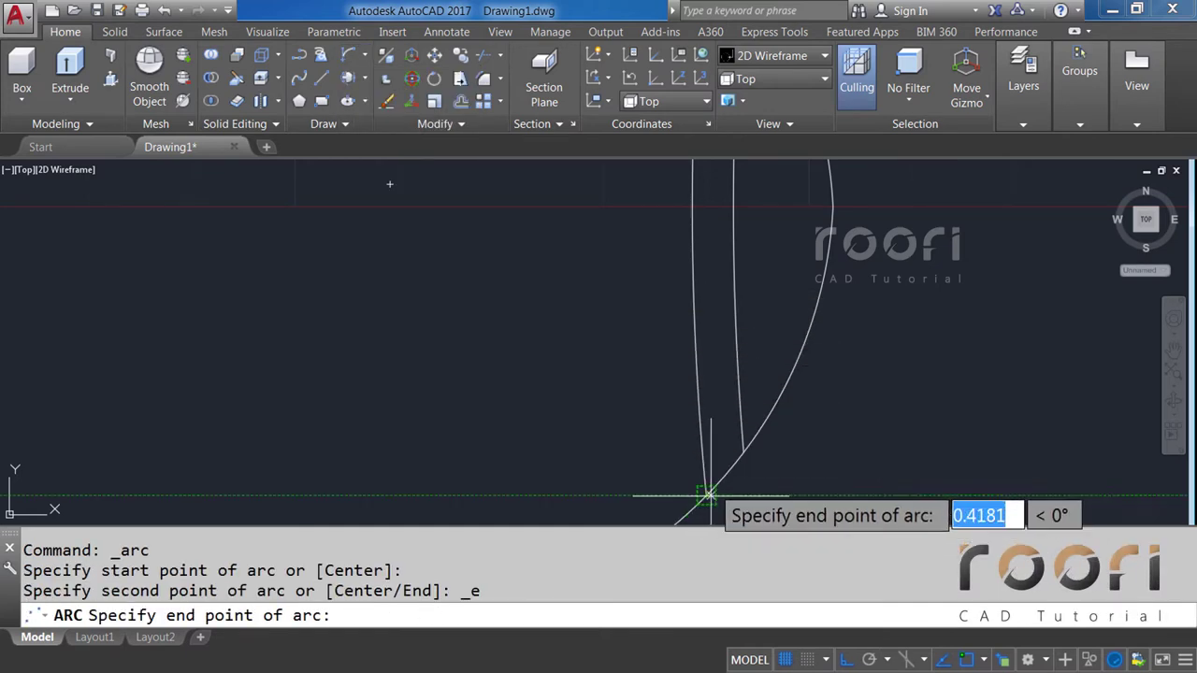
click(733, 205)
click(625, 211)
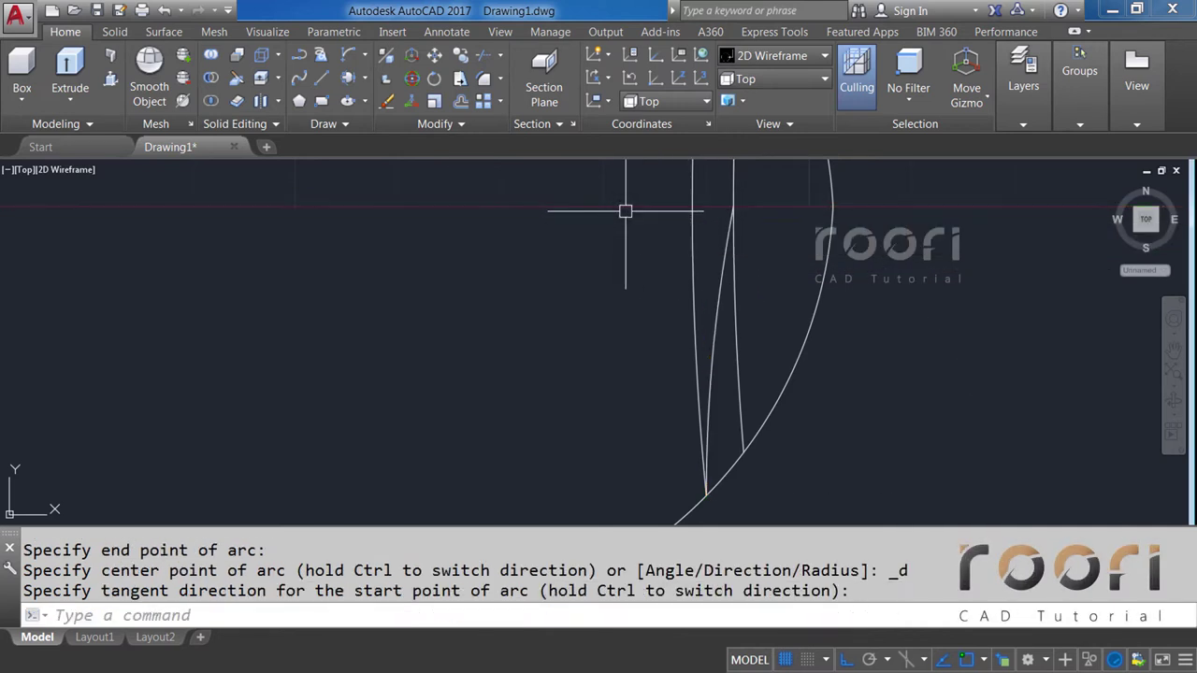
Delete the old curved strip line.
click(692, 286)
key(Delete)
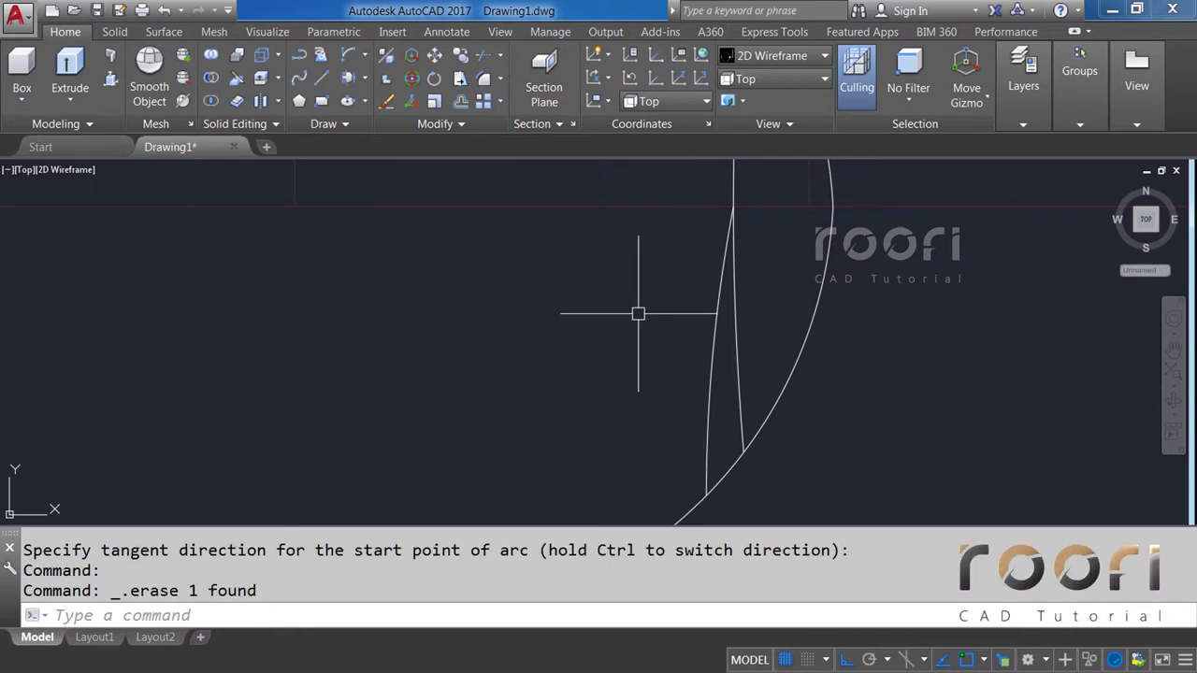
middle_drag(735, 440, 682, 440)
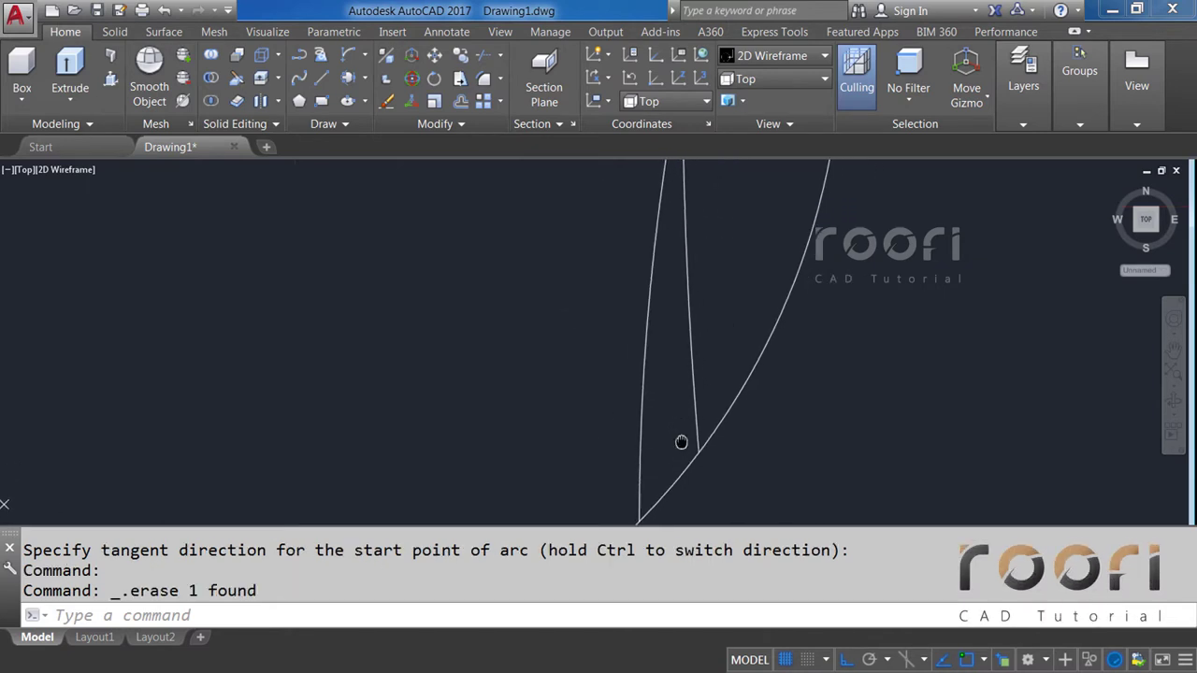
text(L)
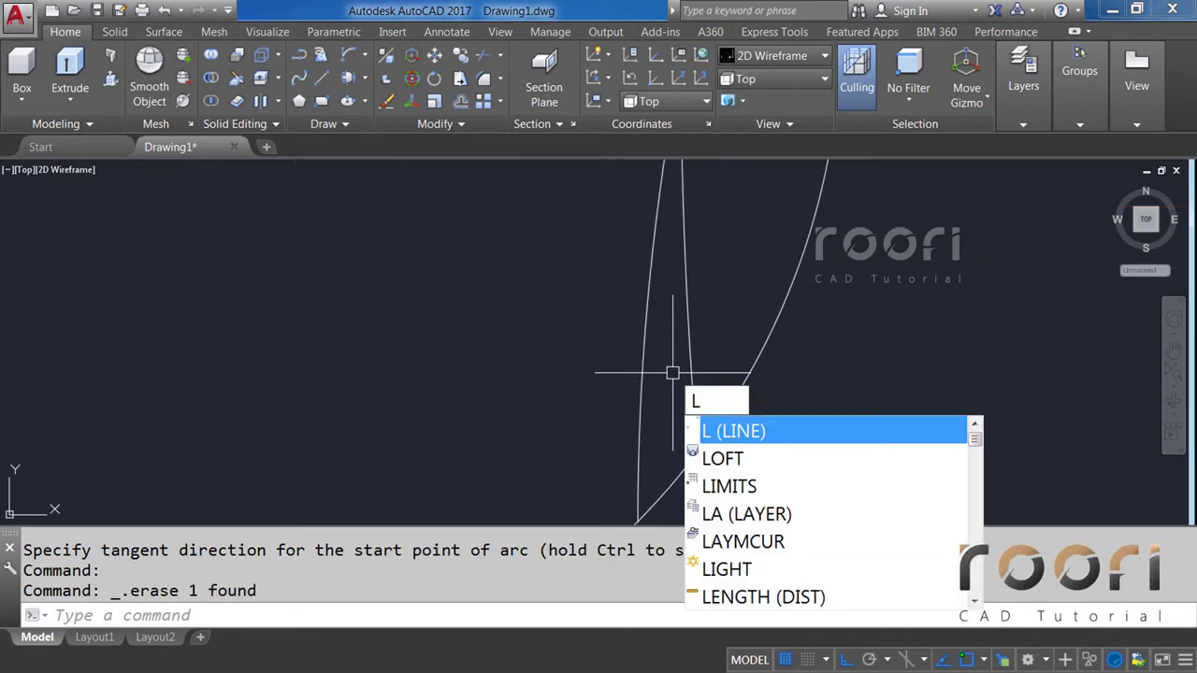
key(Return)
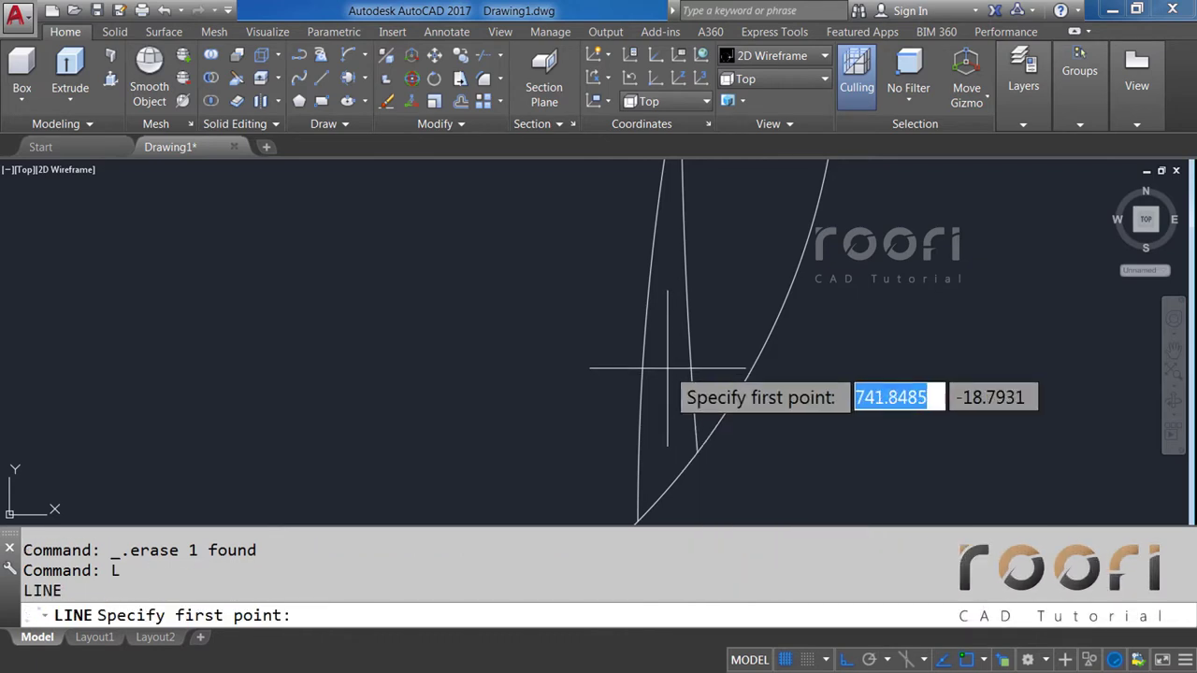
click(650, 290)
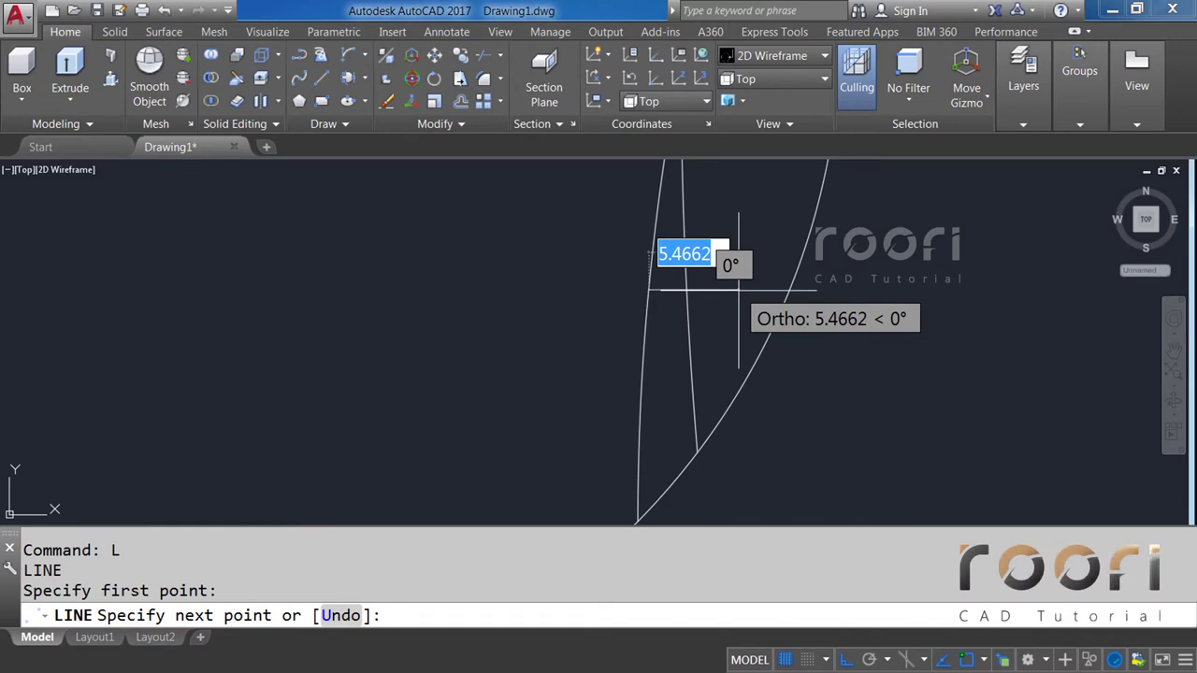
text(3.)
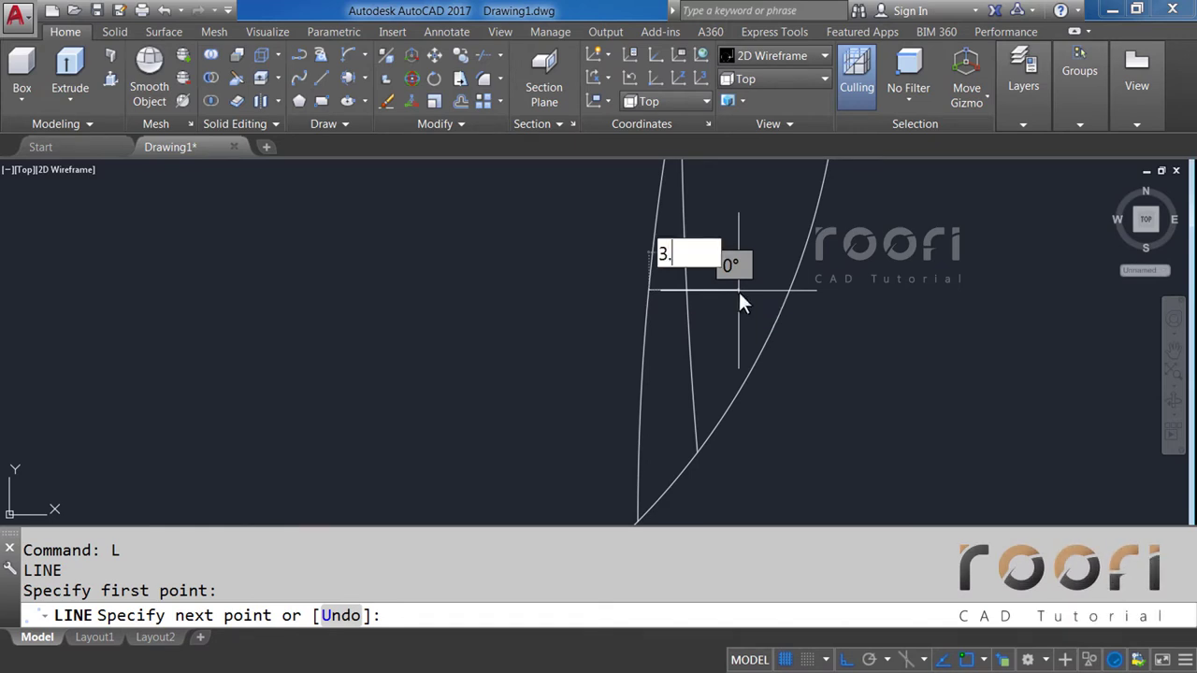
text(13)
key(Return)
key(Return)
mouse_move(739, 292)
middle_down()
mouse_move(673, 302)
mouse_move(657, 345)
middle_up()
scroll(673, 290, up, 2)
scroll(668, 290, up, 6)
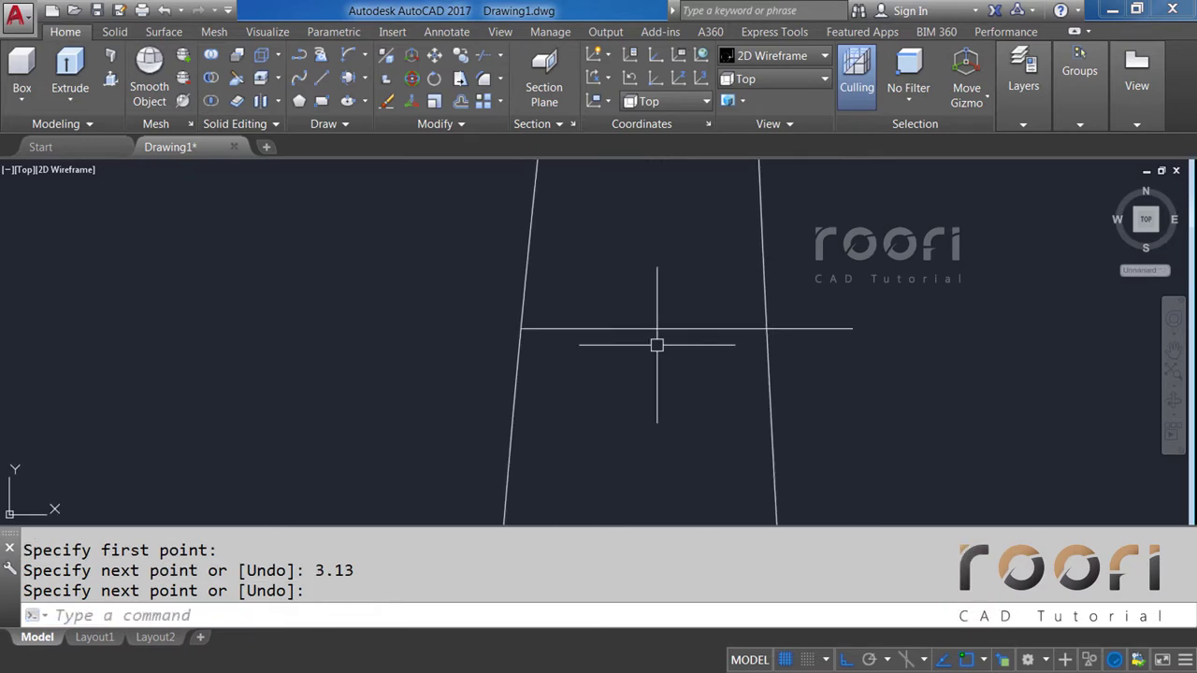
text(M)
key(Return)
text(M)
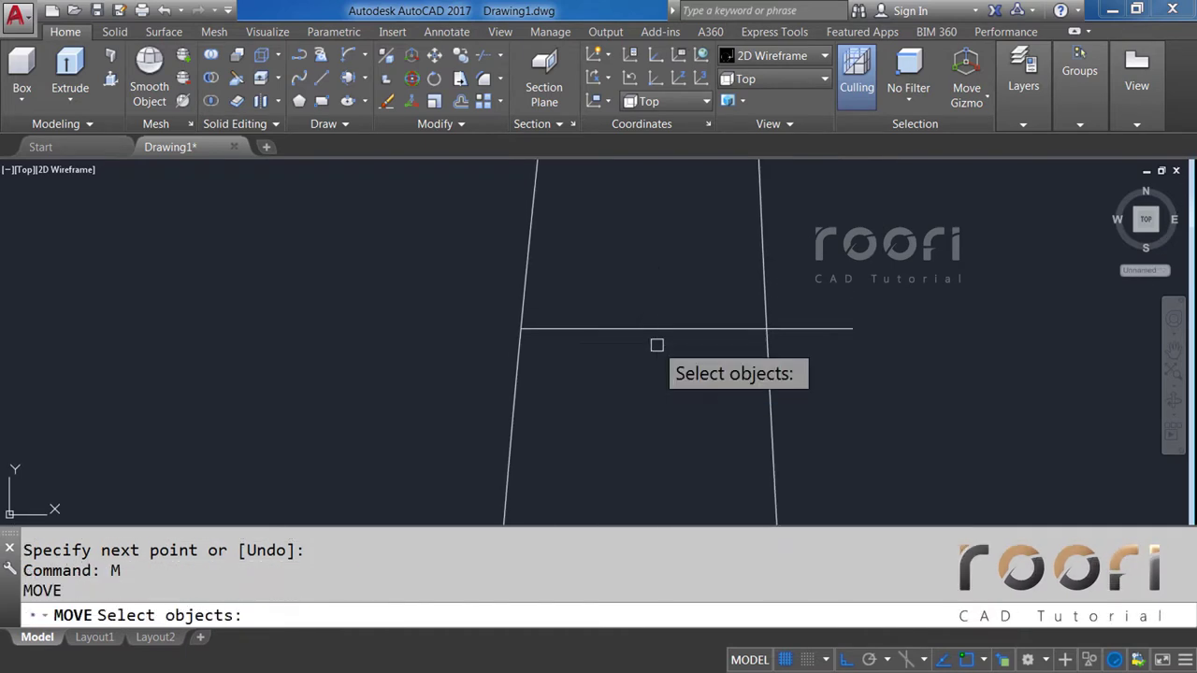
click(657, 328)
key(Return)
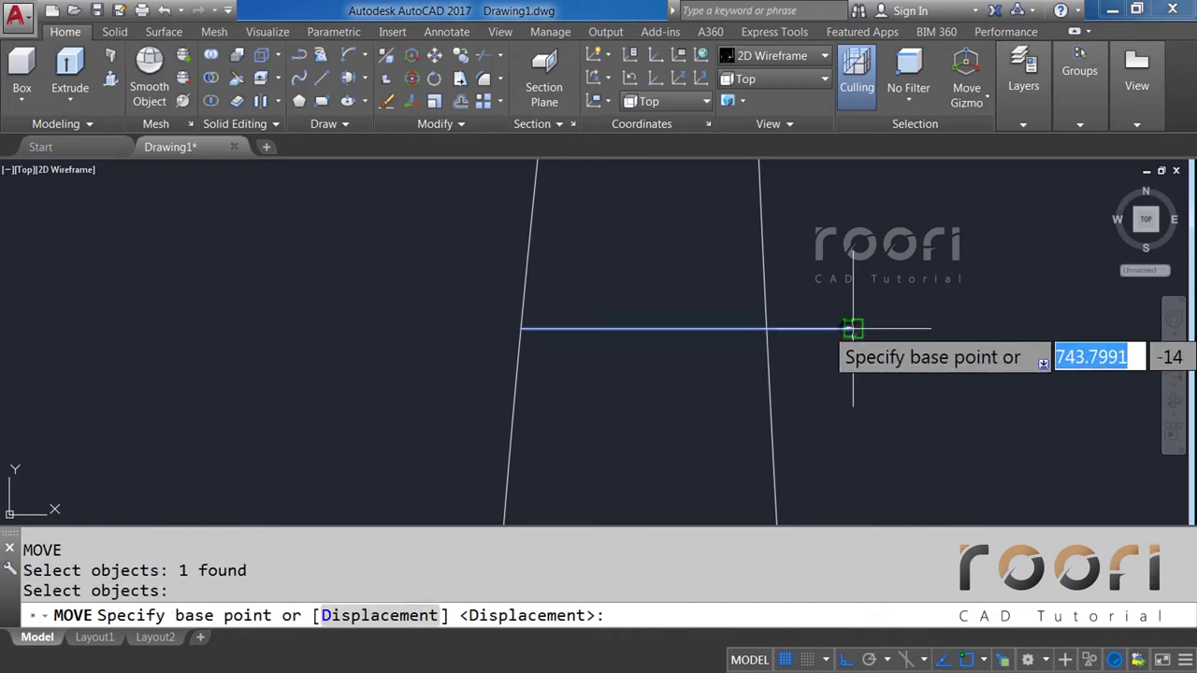
click(848, 328)
click(767, 328)
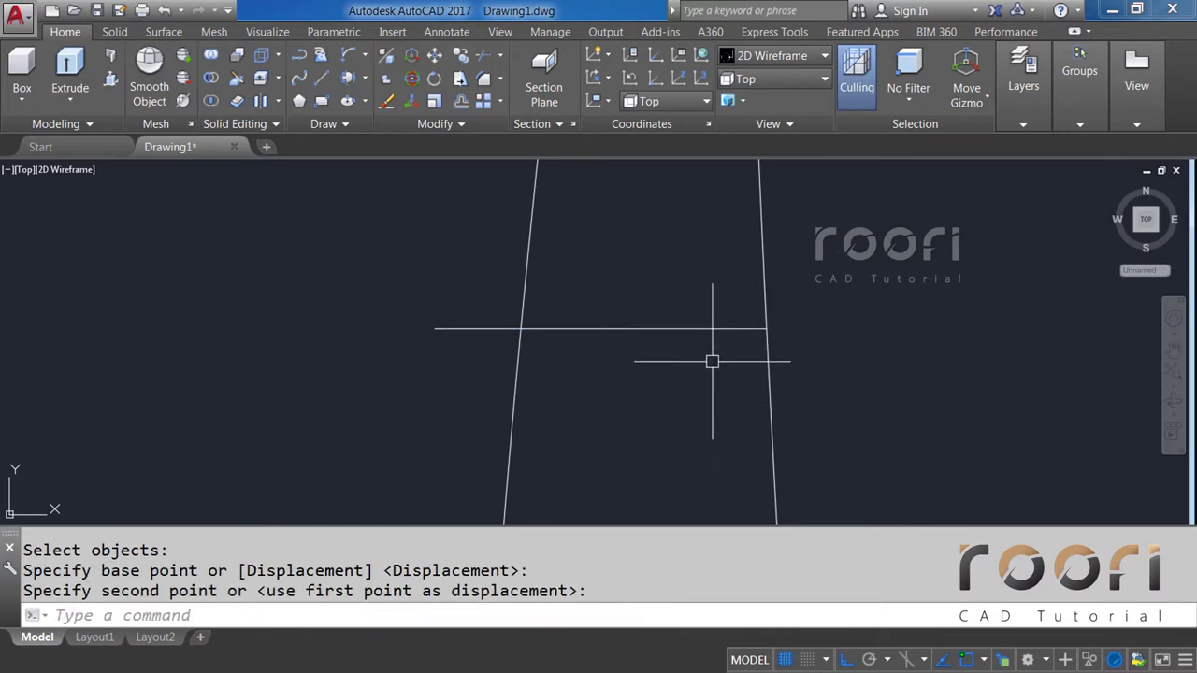
middle_drag(620, 374, 756, 377)
click(656, 372)
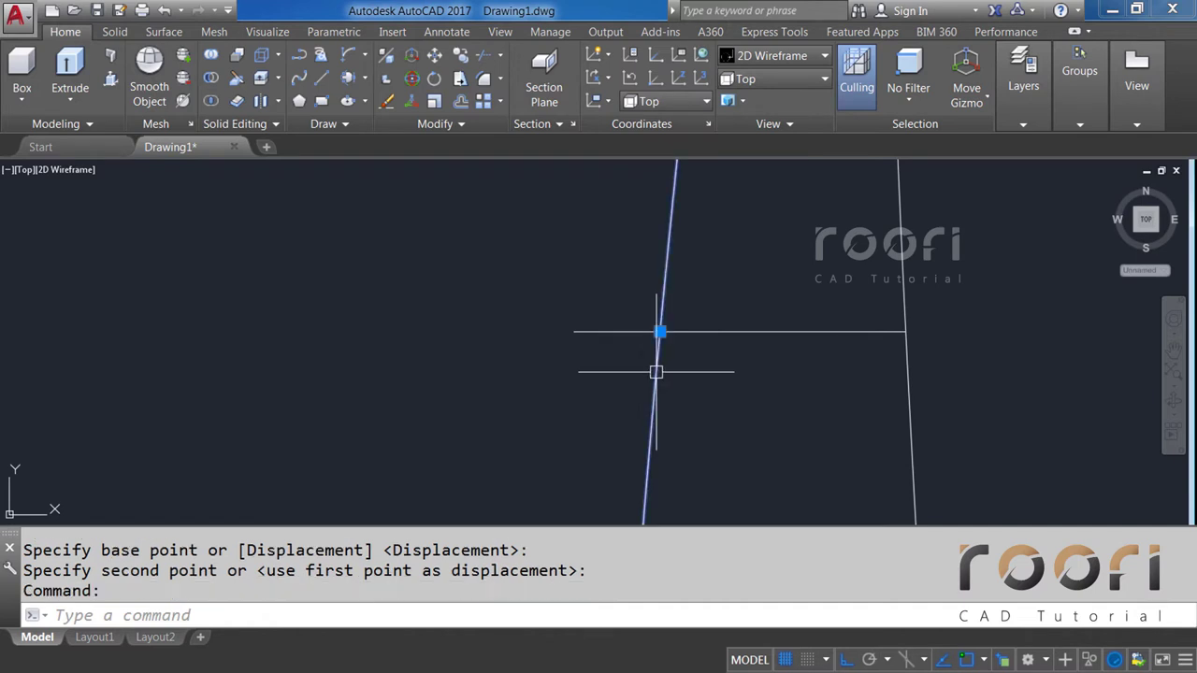
click(661, 331)
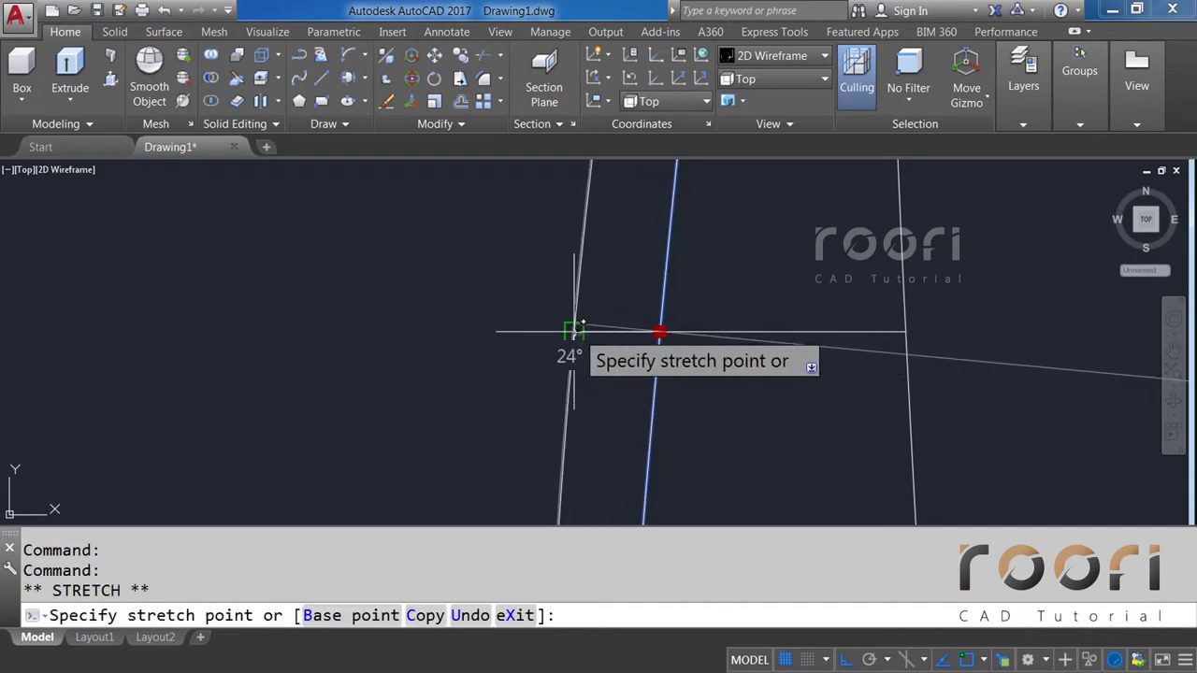
key(Escape)
click(724, 382)
click(695, 308)
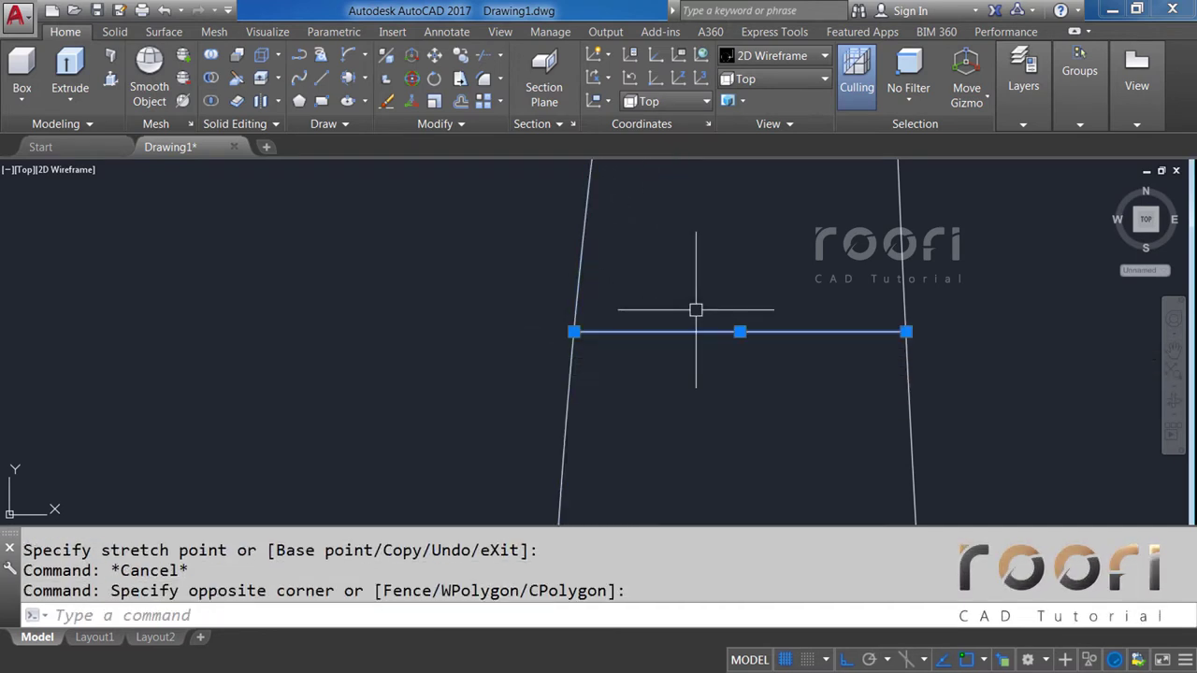
key(Delete)
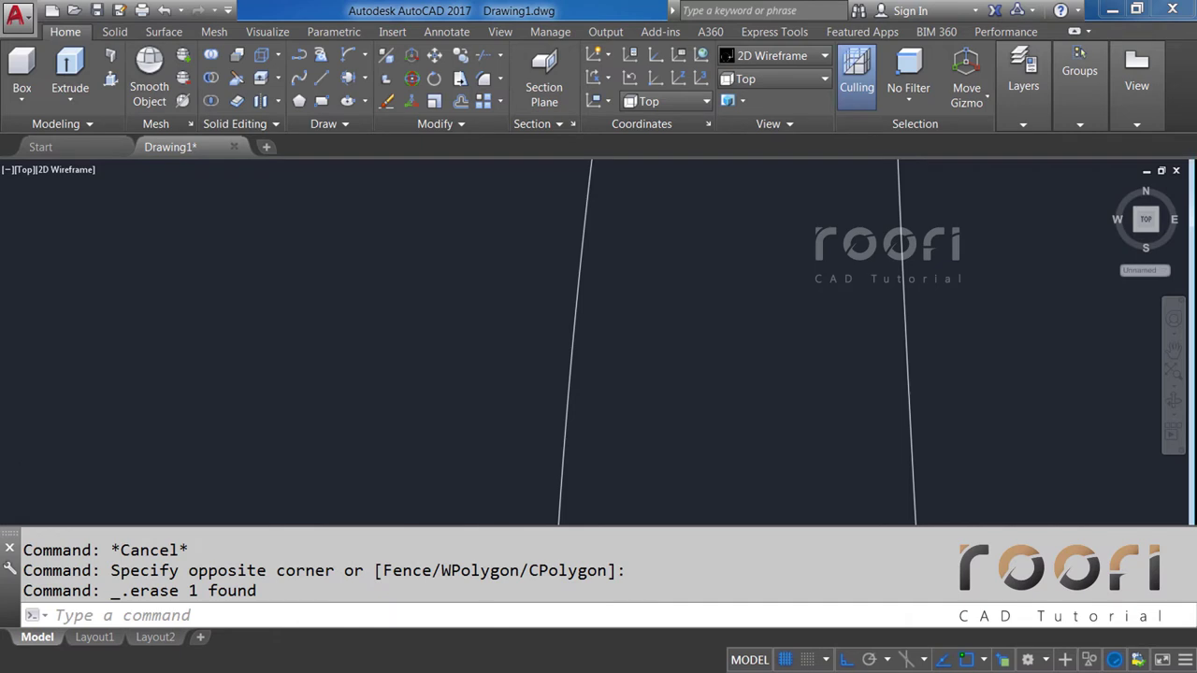
scroll(696, 316, down, 3)
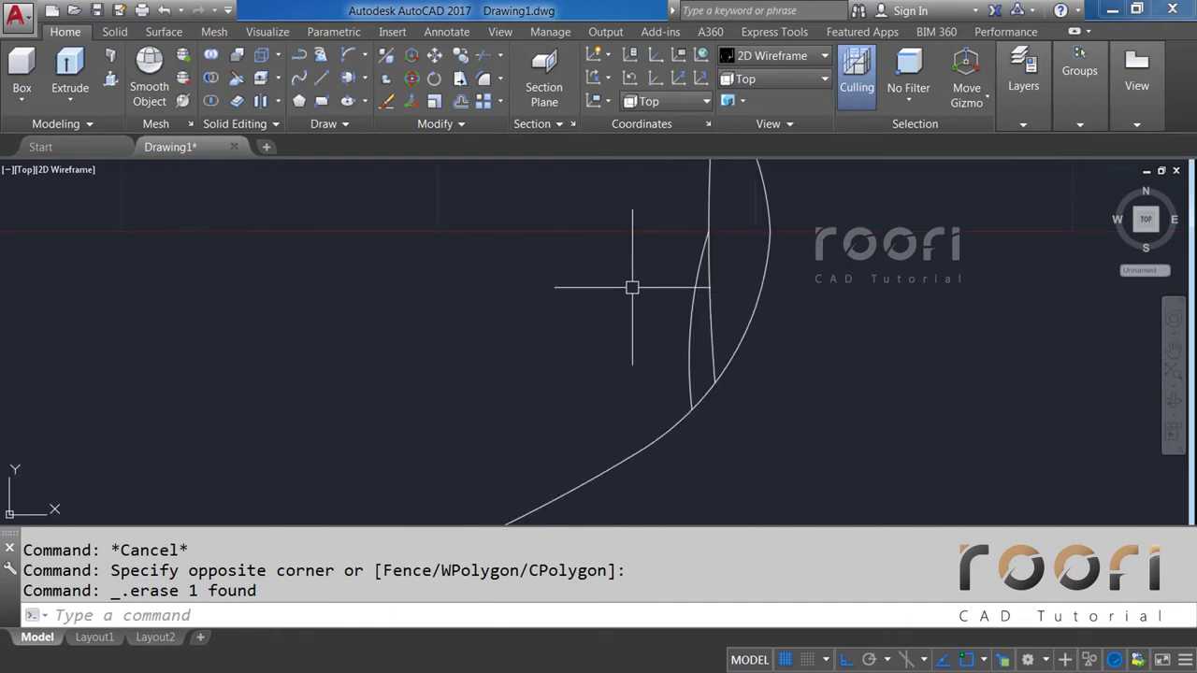
Draw a vertical line starting on the oval's right edge.
middle_drag(636, 259, 673, 380)
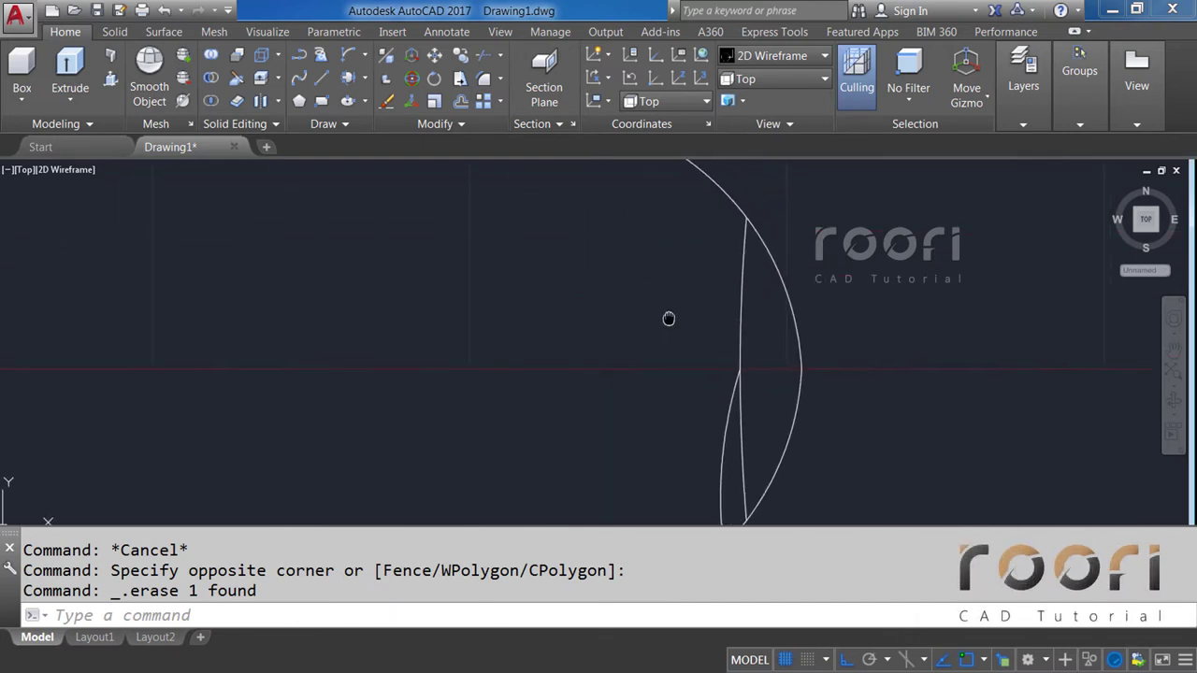
middle_drag(668, 318, 646, 361)
text(L)
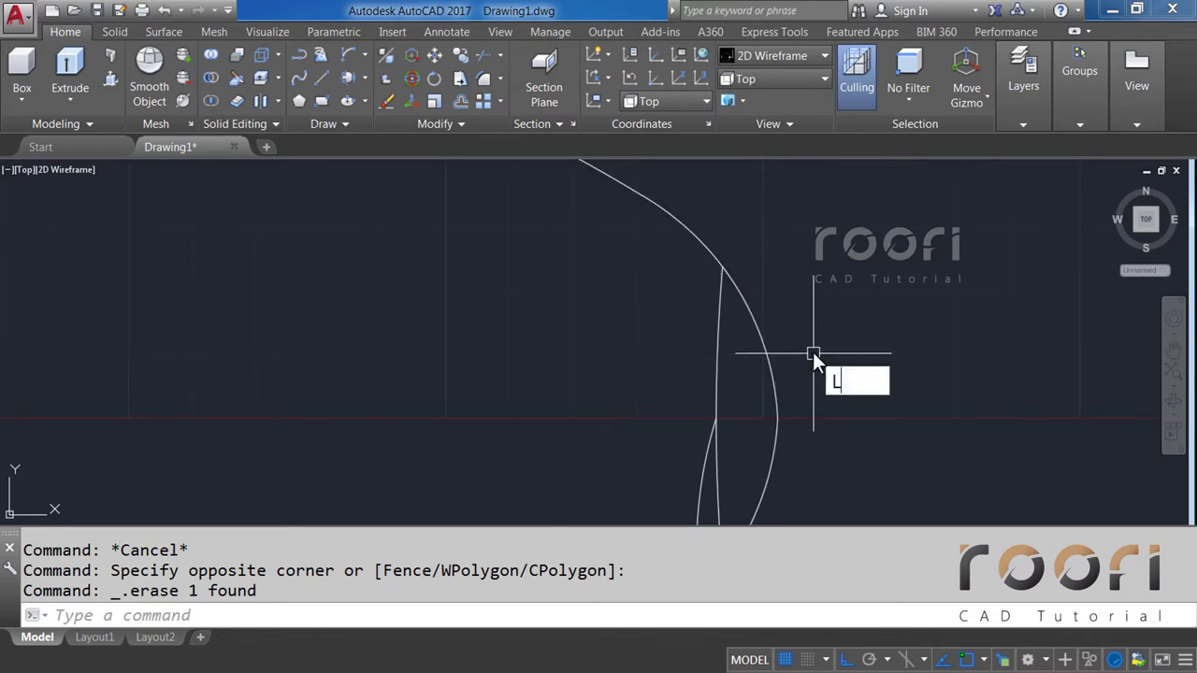
key(Return)
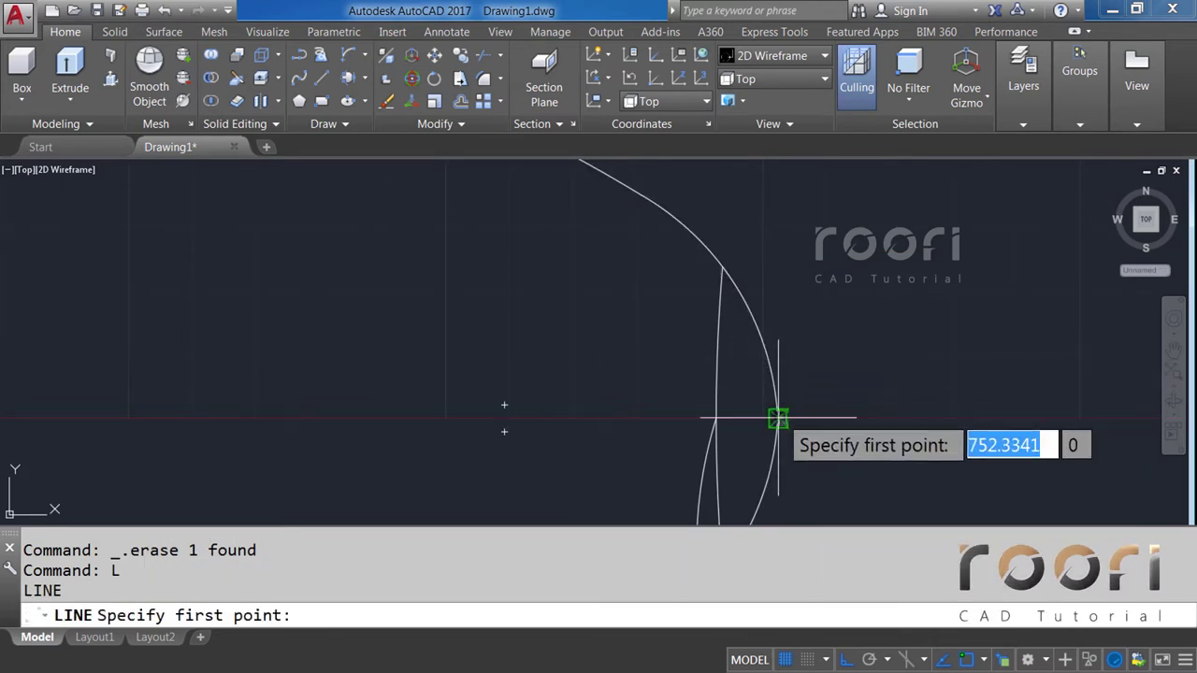
click(741, 416)
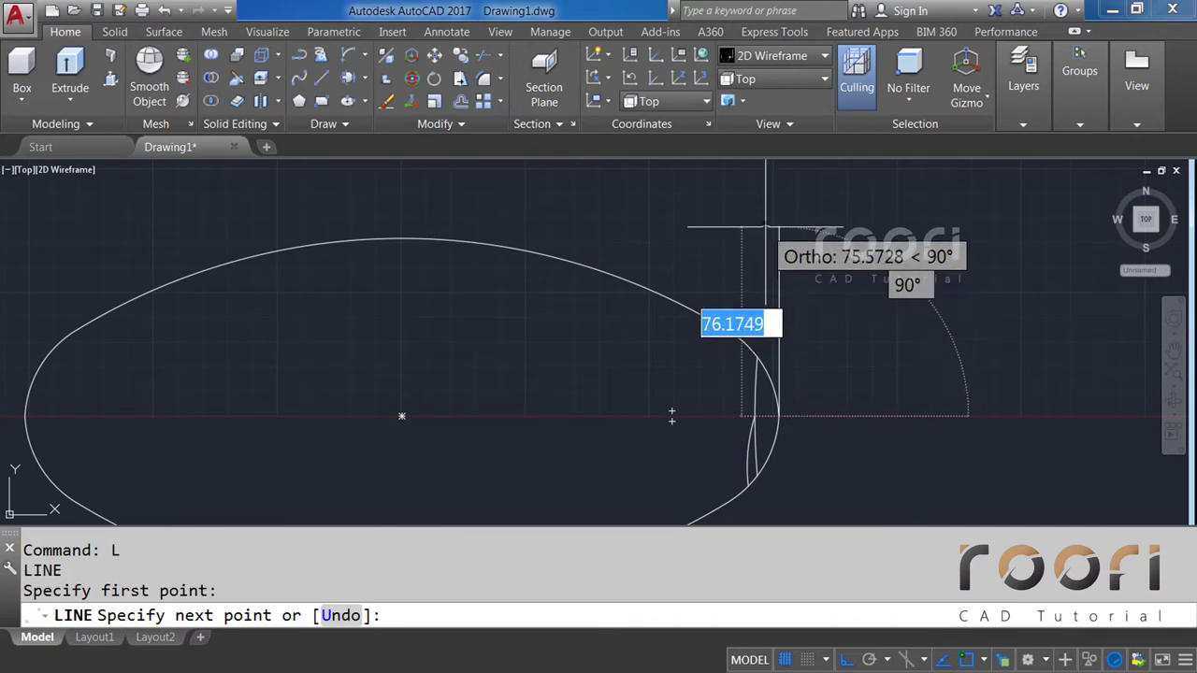
click(765, 271)
key(Return)
scroll(750, 330, up, 2)
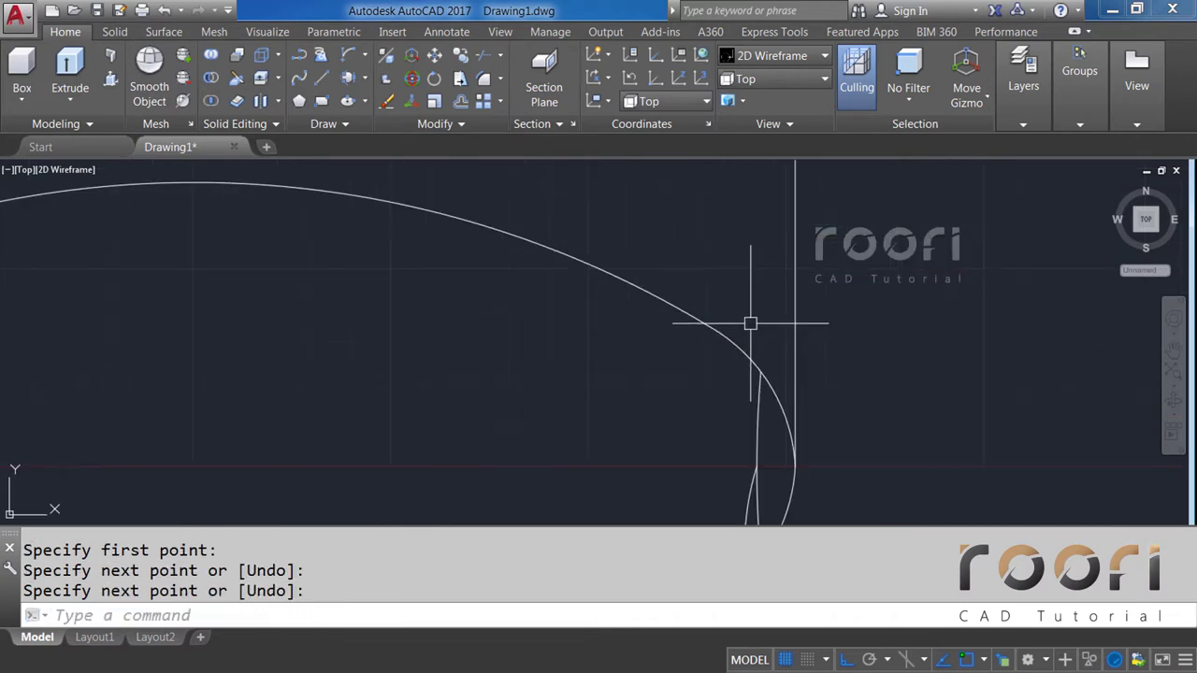
Offset the vertical line 18.07 units to the left.
text(O)
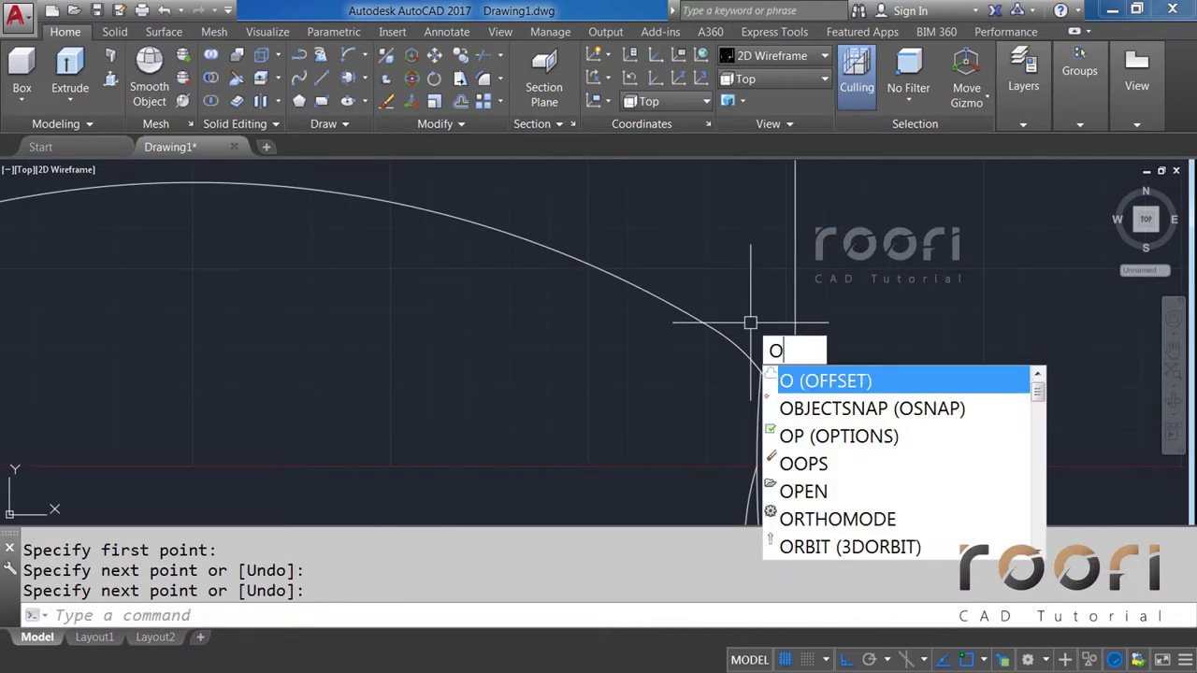
key(Return)
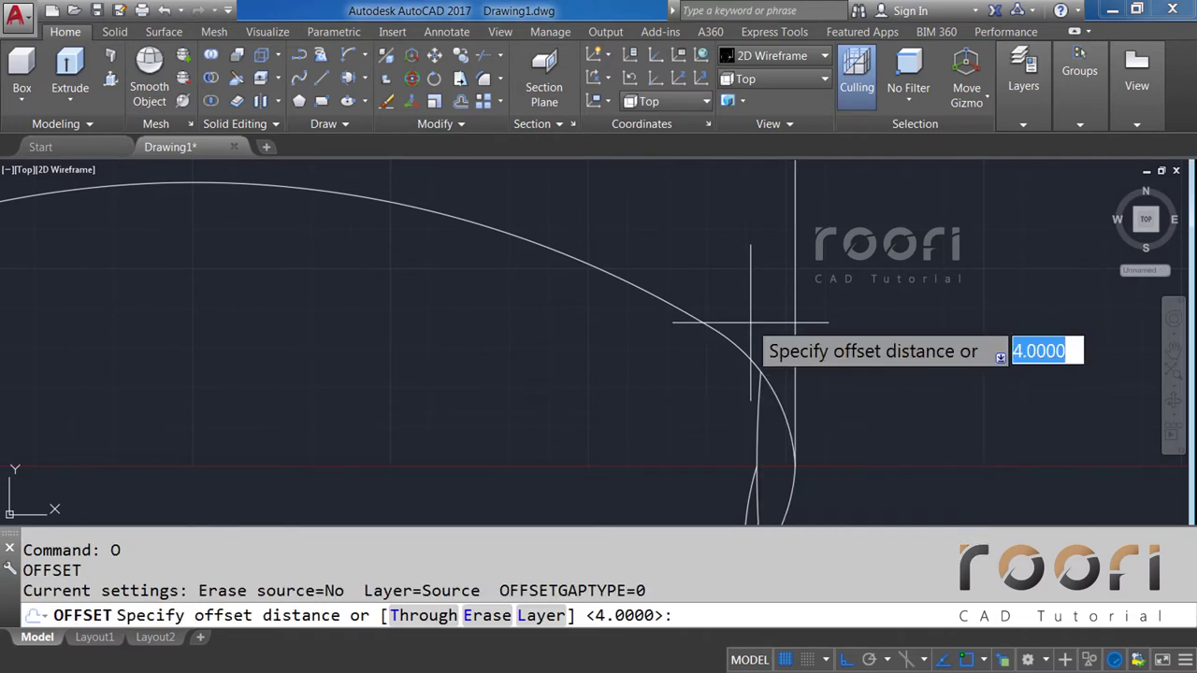
text(8.07)
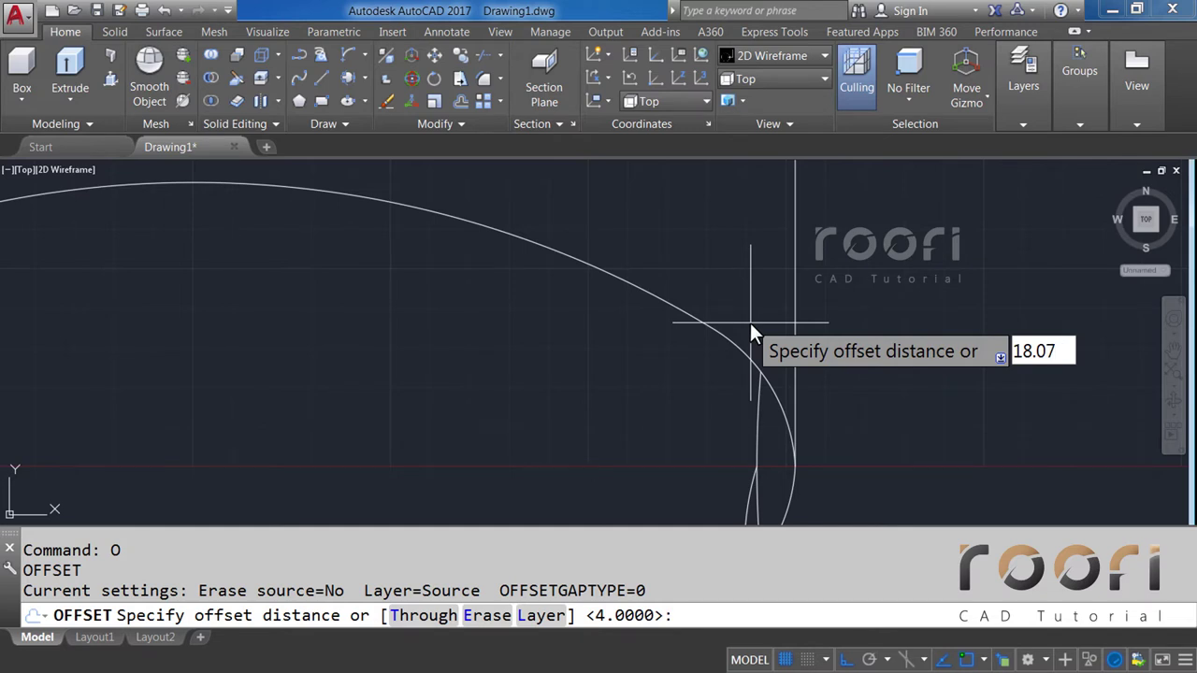
key(Return)
click(792, 261)
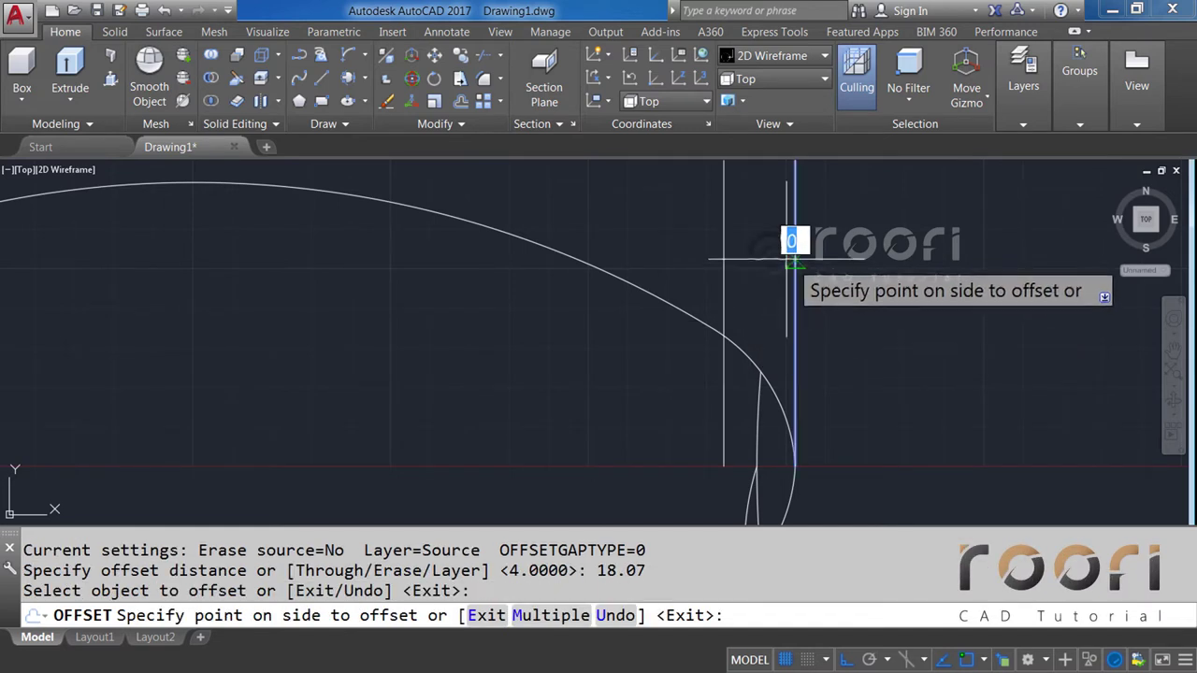
click(769, 254)
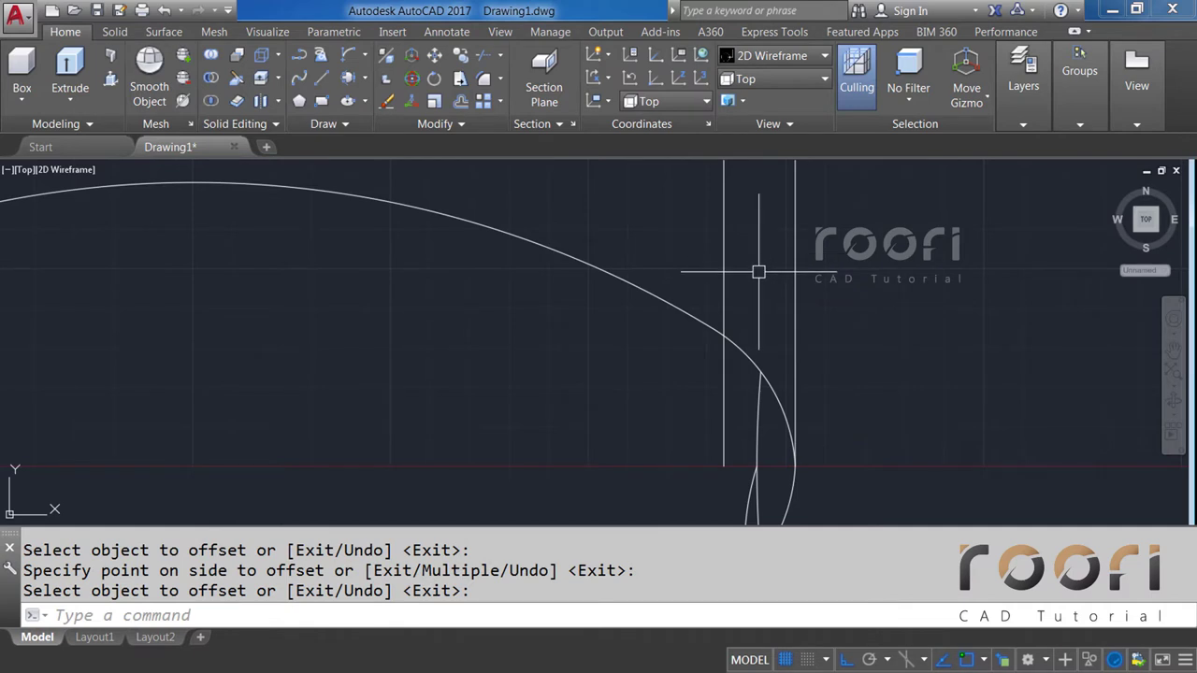
scroll(742, 275, up, 2)
scroll(740, 278, up, 2)
text(O)
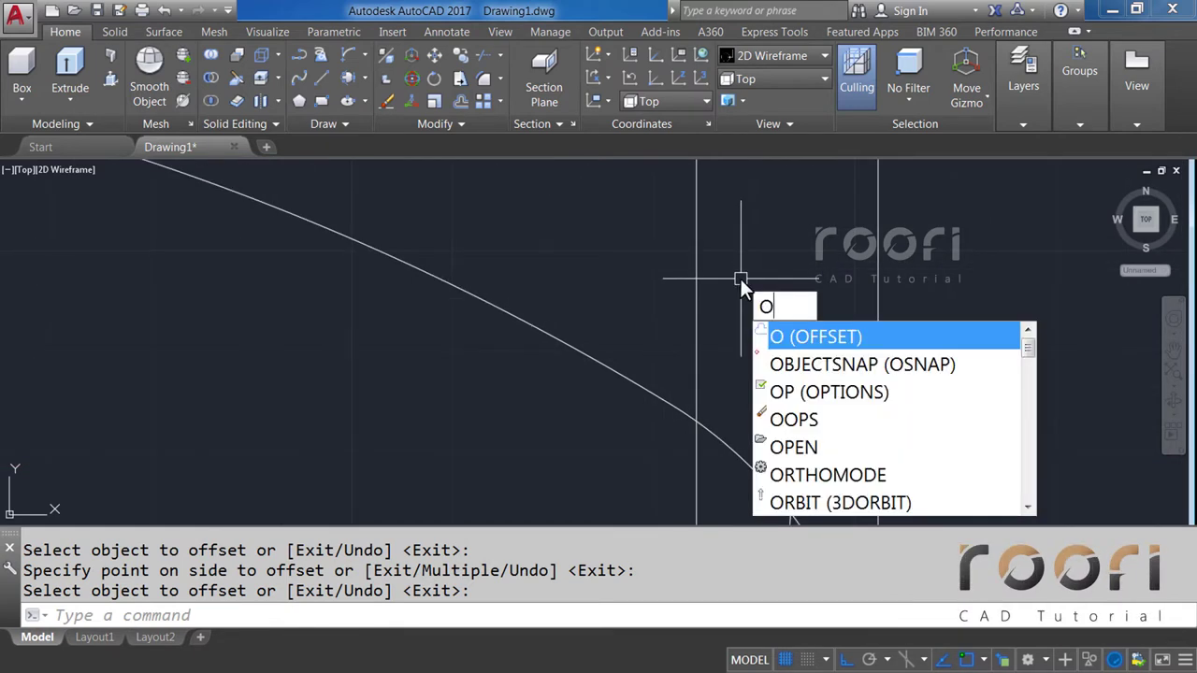
Offset that copy another 4.08 units to its left.
key(Return)
text(4)
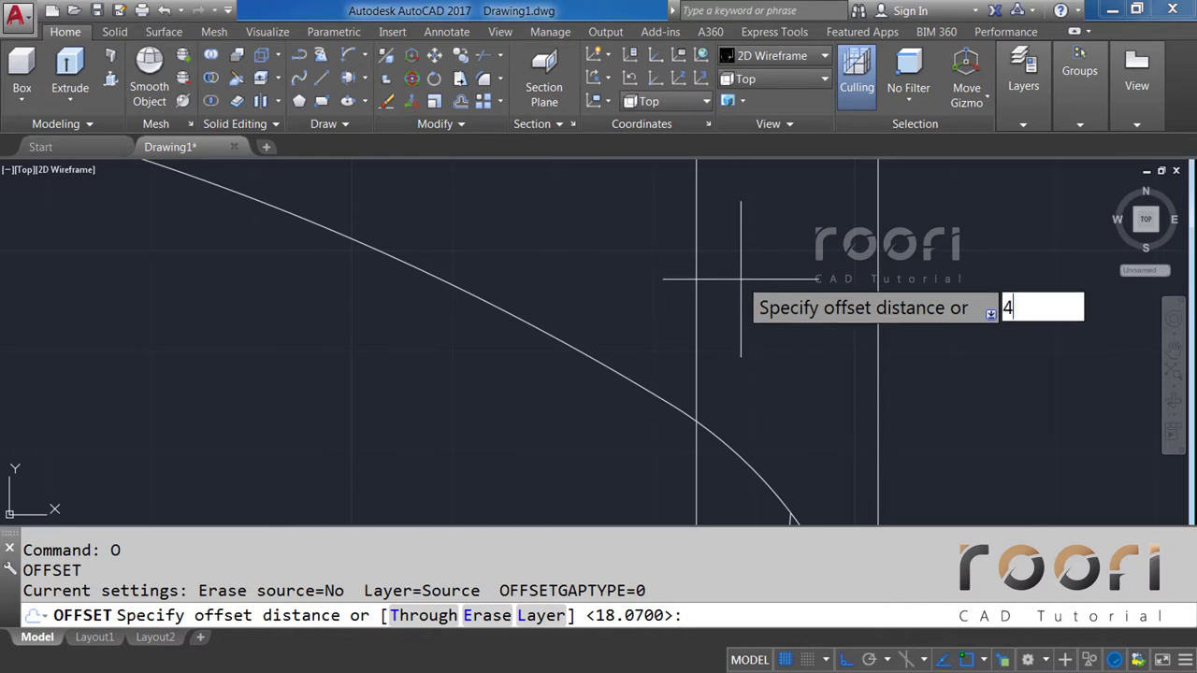
text(.08)
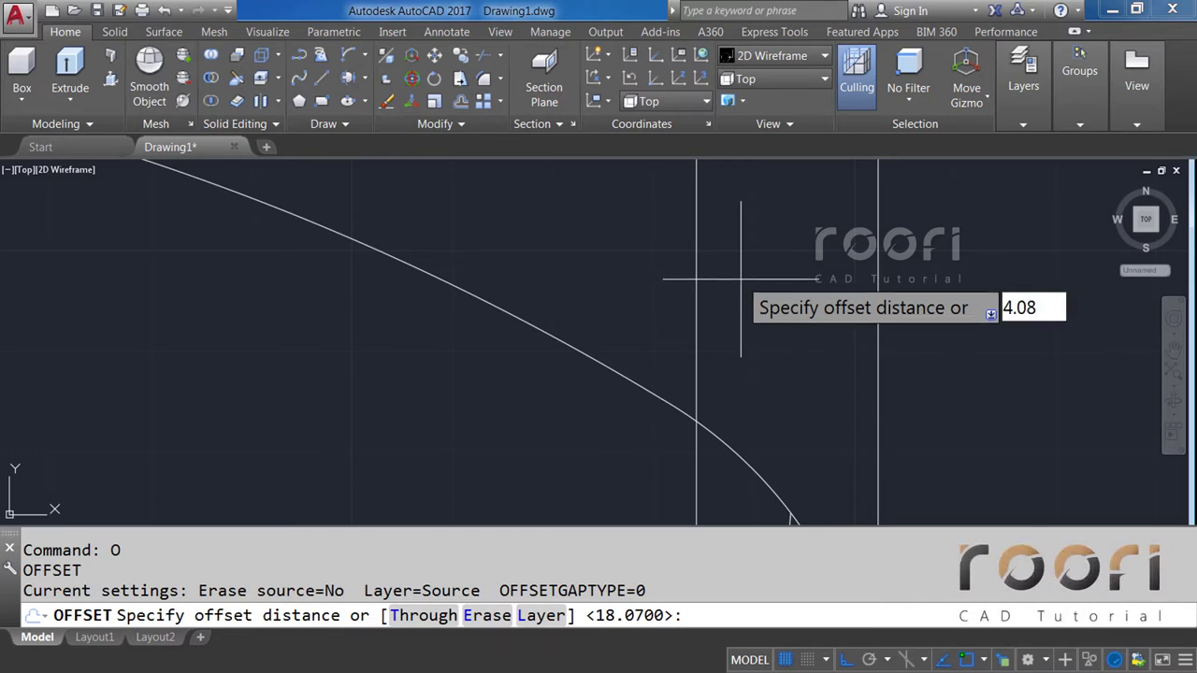
key(Return)
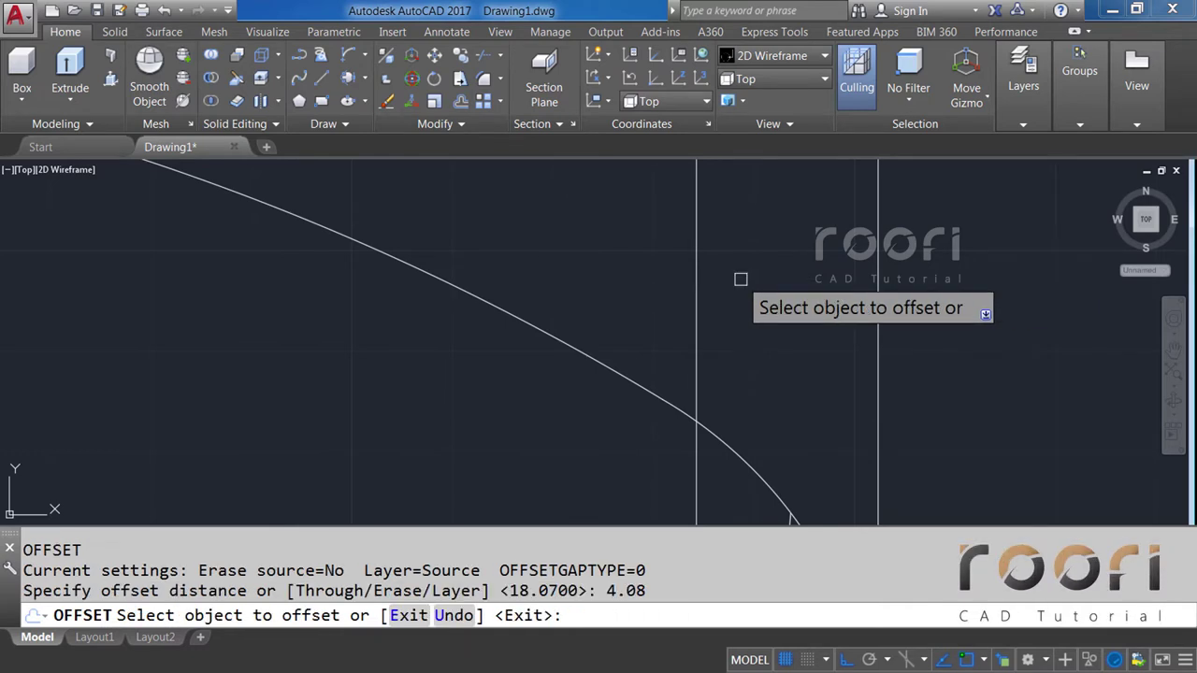
click(697, 265)
click(651, 263)
key(Return)
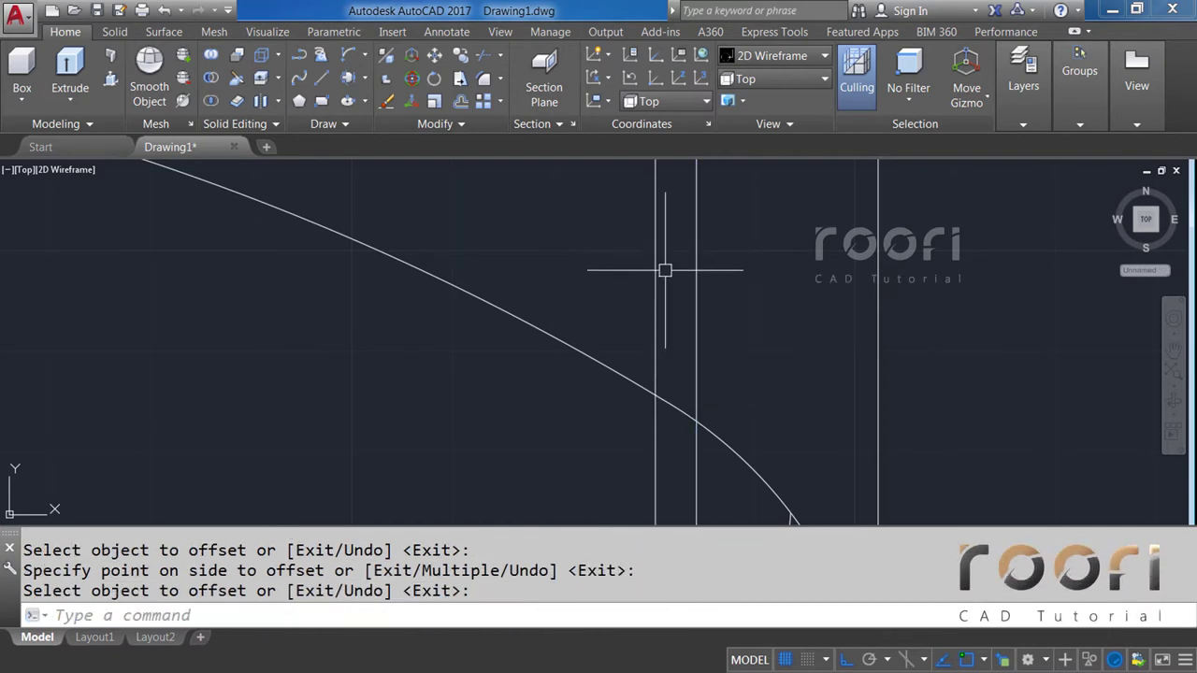
scroll(662, 267, down, 4)
Delete the unwanted extra vertical line.
click(748, 286)
key(Delete)
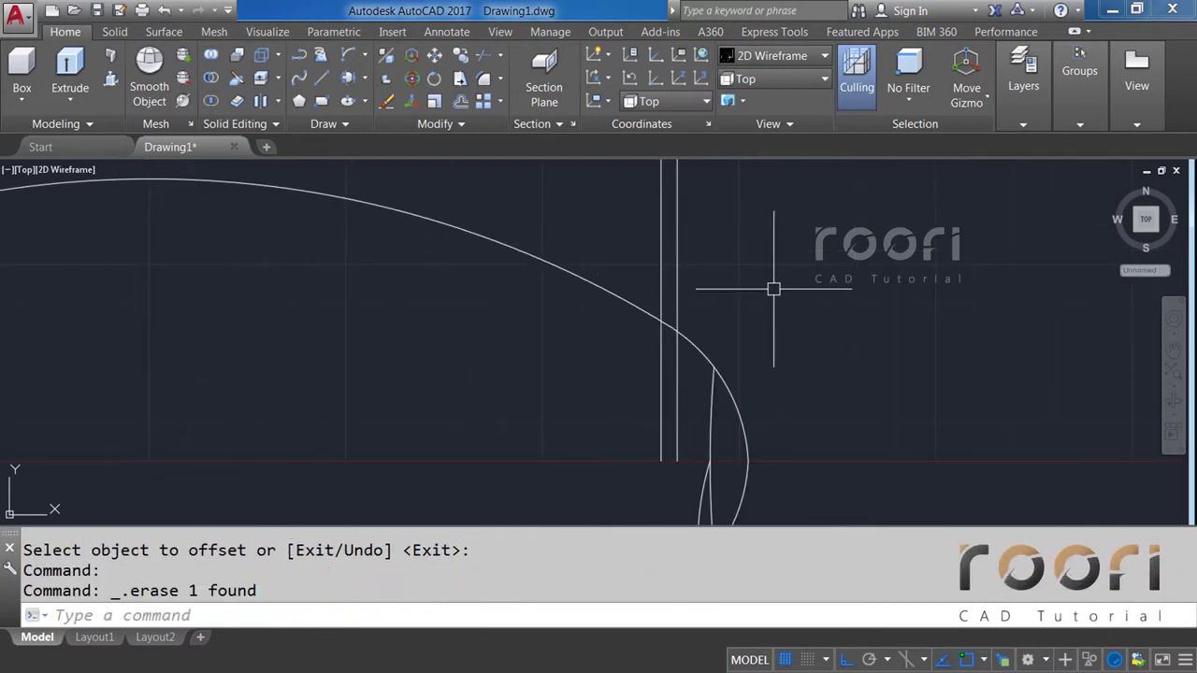
scroll(772, 290, down, 4)
scroll(756, 280, up, 1)
scroll(686, 362, up, 2)
scroll(686, 362, up, 1)
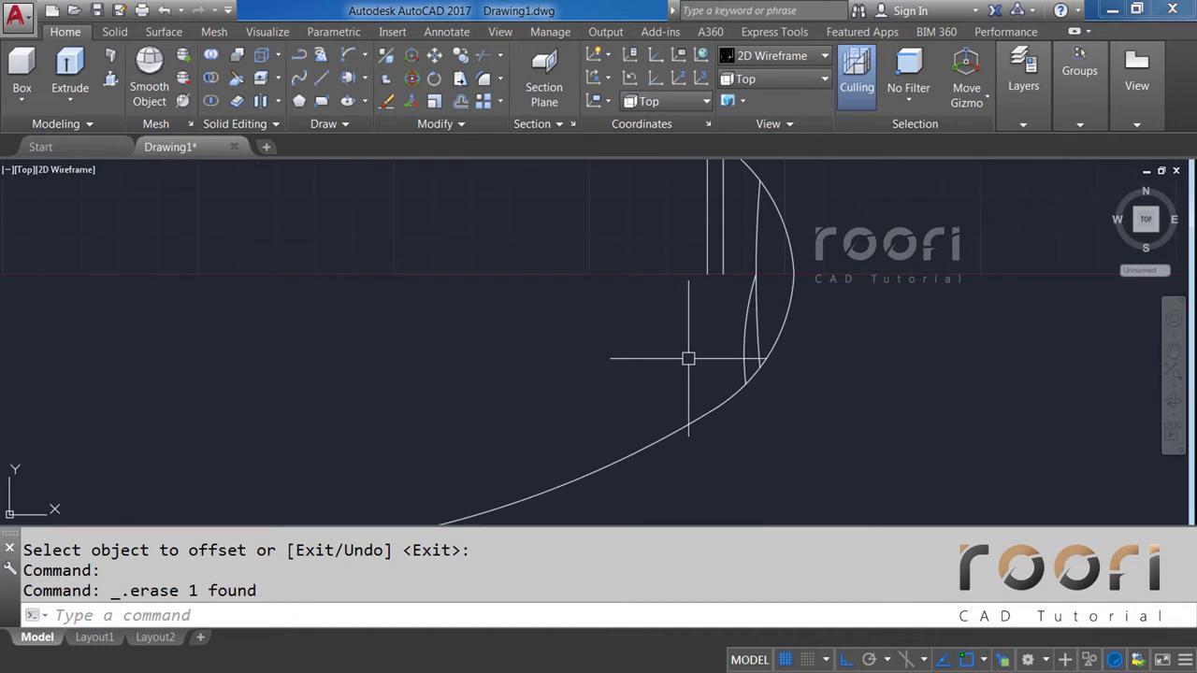
Extend the two vertical lines to the oval outline.
text(EX)
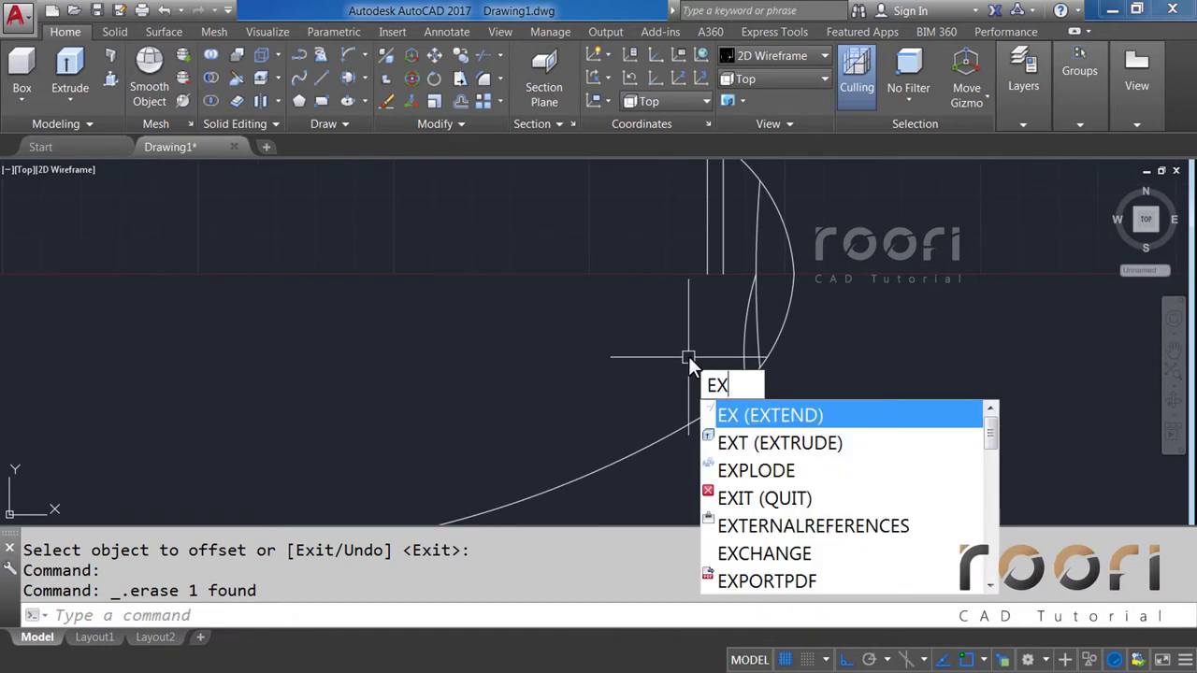
key(Return)
key(Return)
click(731, 288)
click(714, 252)
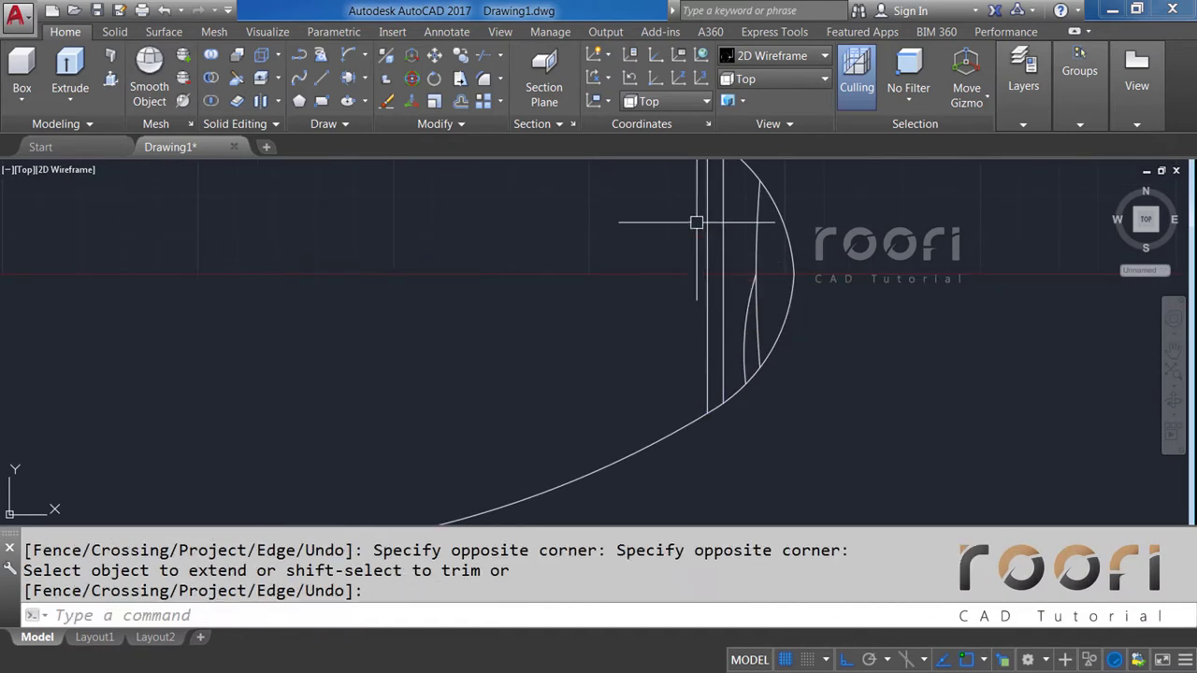
middle_drag(695, 219, 649, 340)
Trim the line ends sticking out above the oval's upper arc.
text(TR)
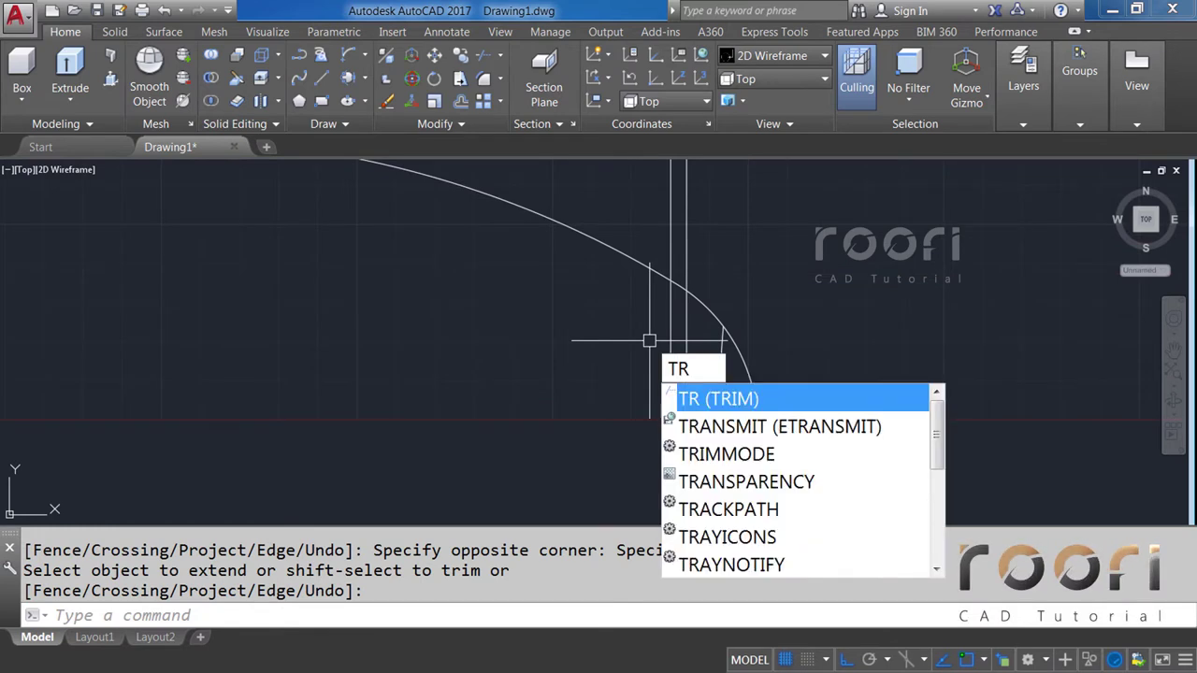
key(Return)
key(Return)
click(716, 235)
click(649, 198)
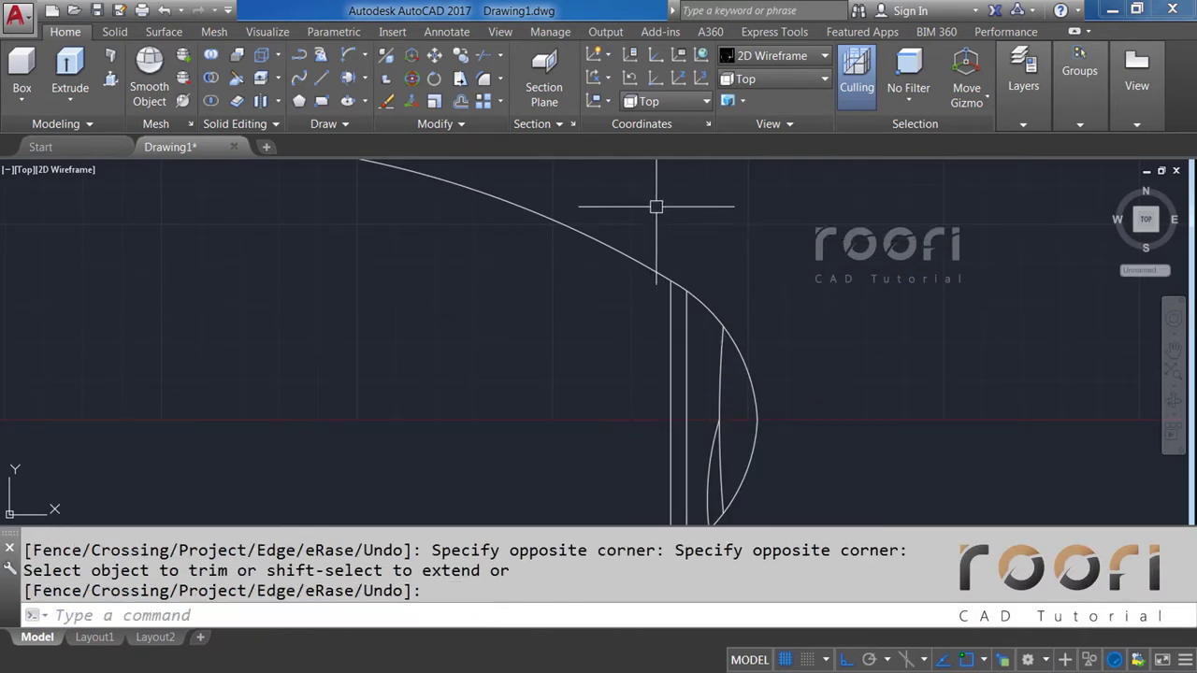
middle_drag(676, 382, 693, 320)
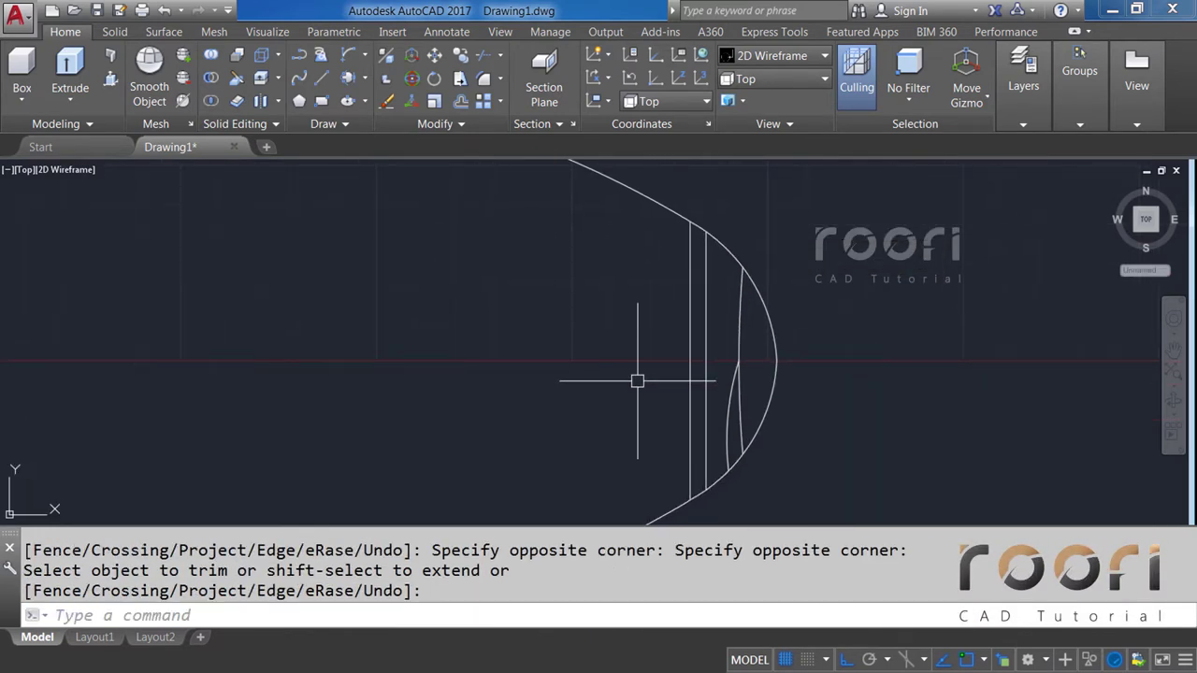
text(ARC)
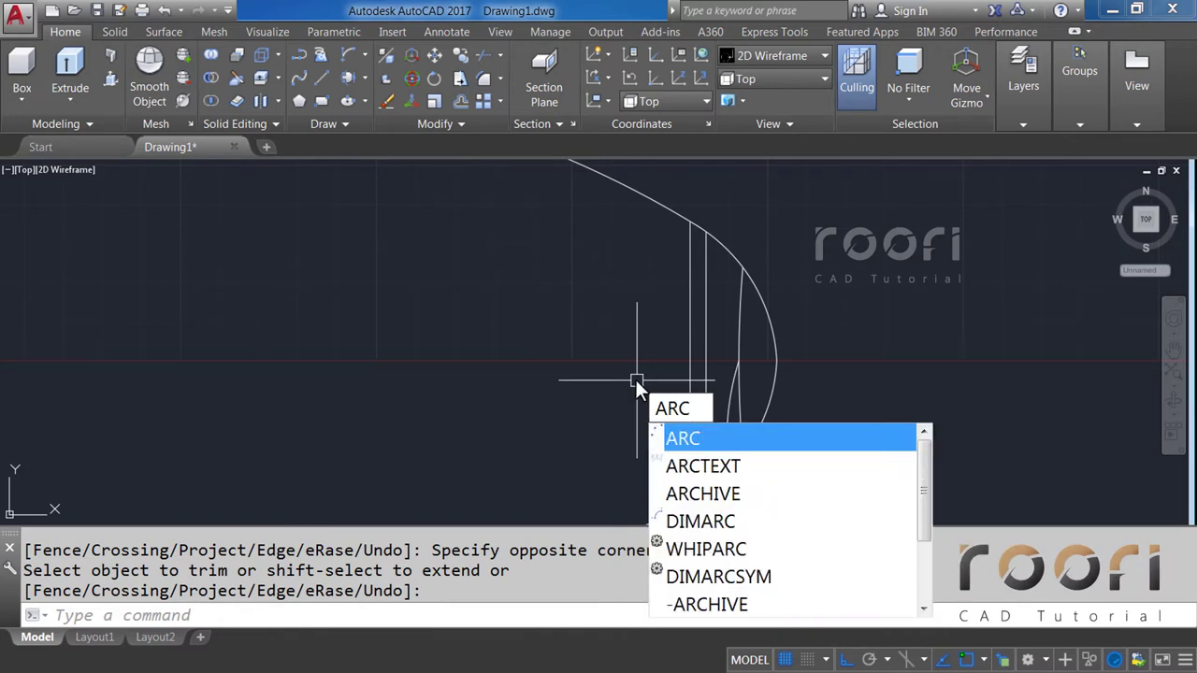
Draw a three-point arc from the lower line end up to the top end.
key(Escape)
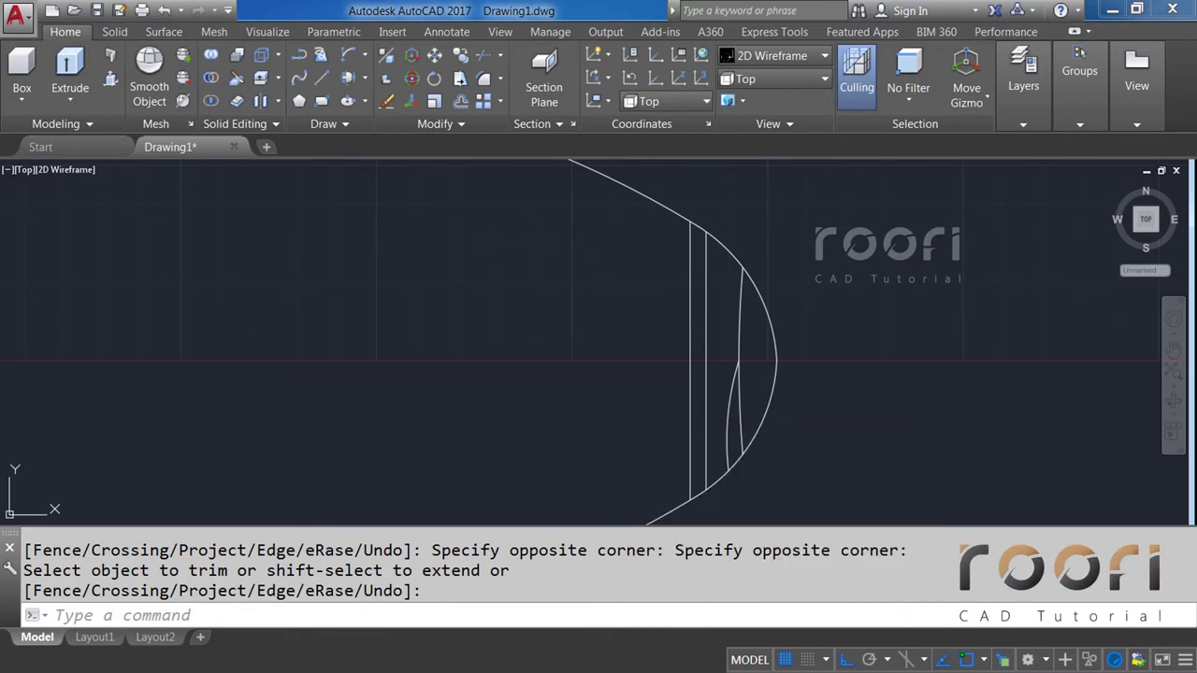
scroll(711, 482, up, 3)
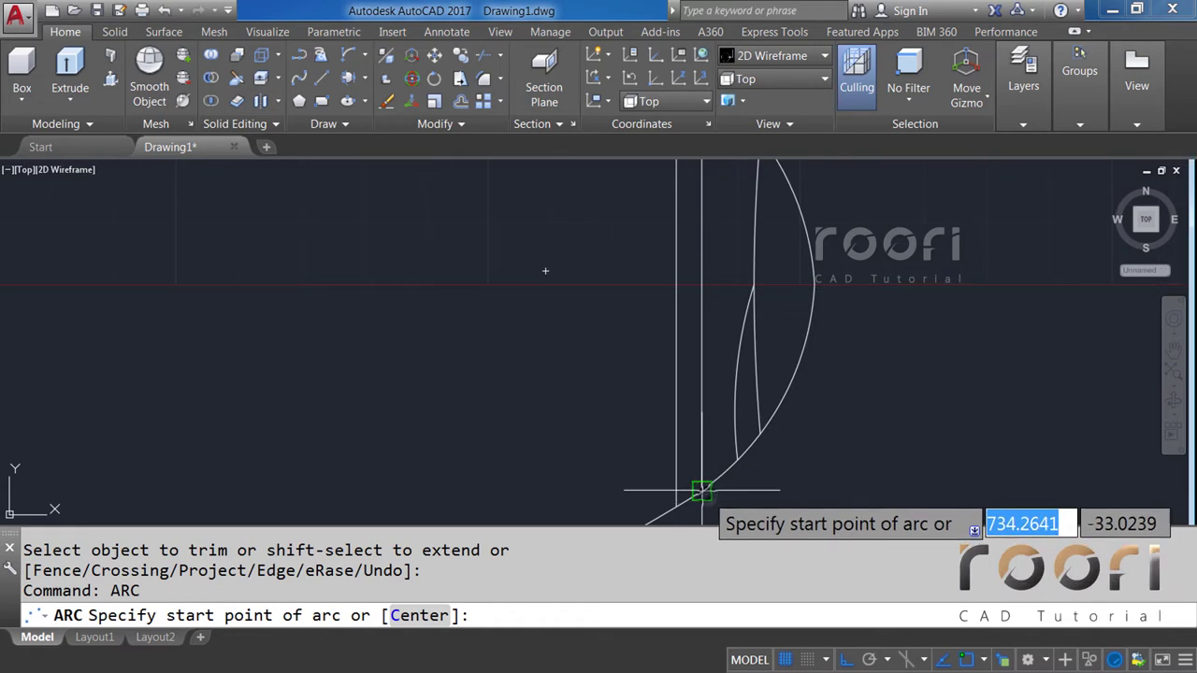
click(702, 490)
click(676, 286)
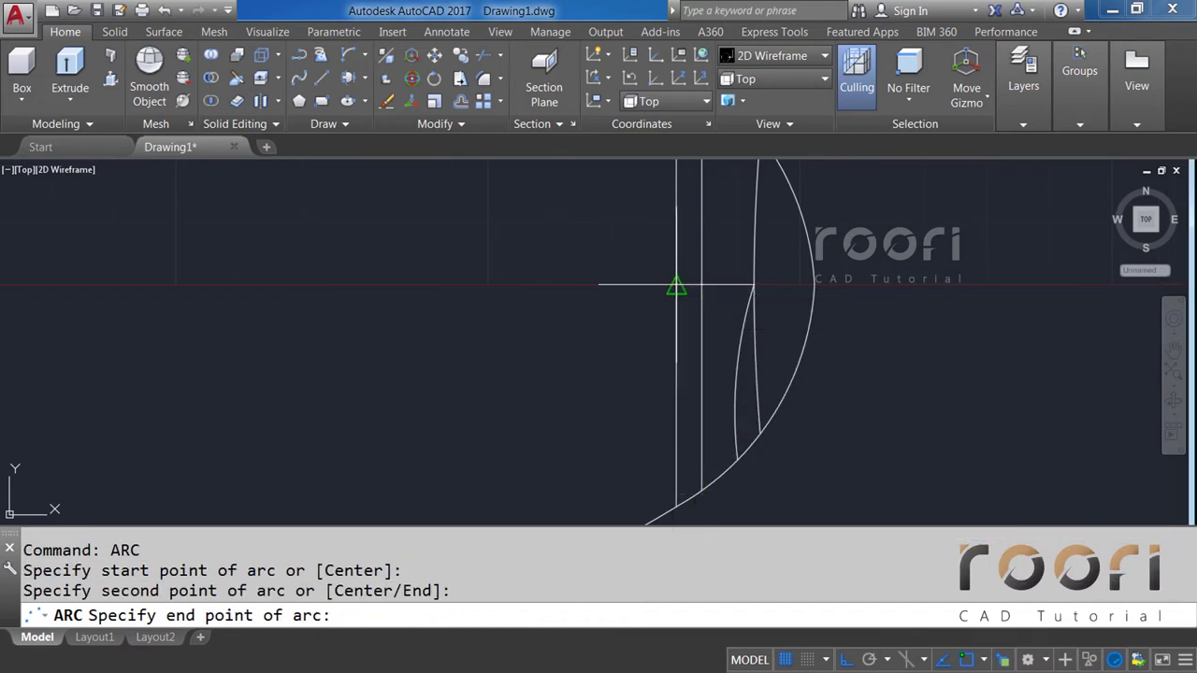
middle_drag(692, 238, 677, 397)
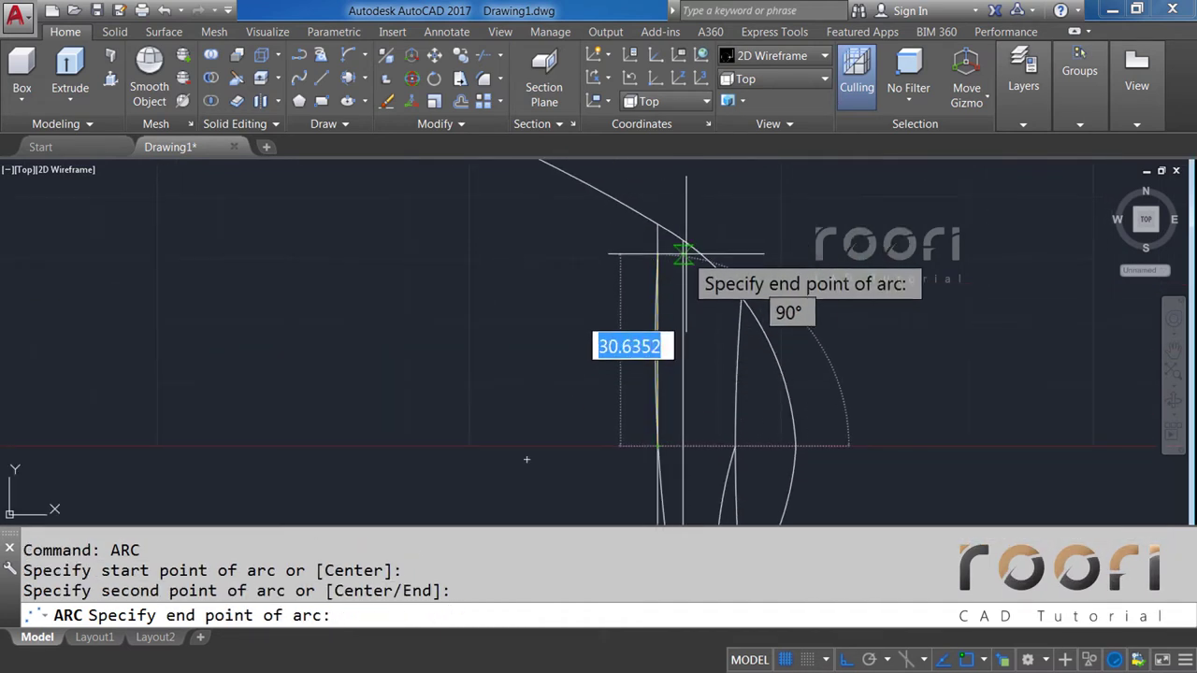
click(688, 243)
scroll(697, 258, down, 2)
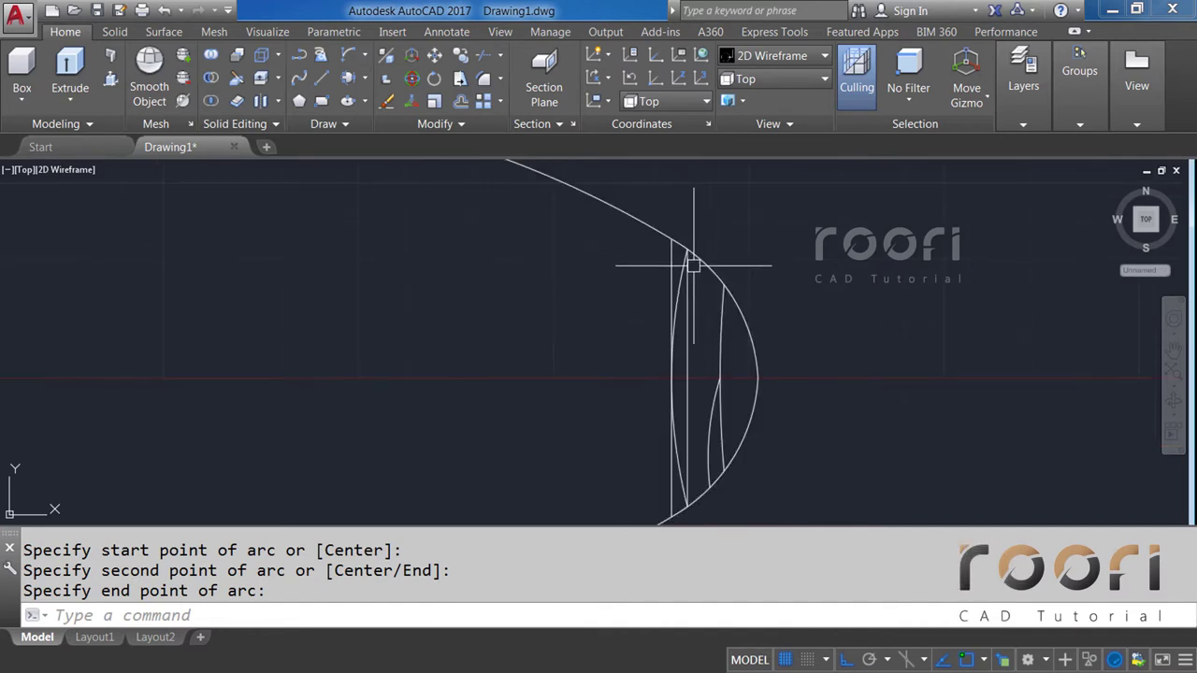
Delete the two straight vertical construction lines.
click(693, 266)
click(689, 302)
click(672, 266)
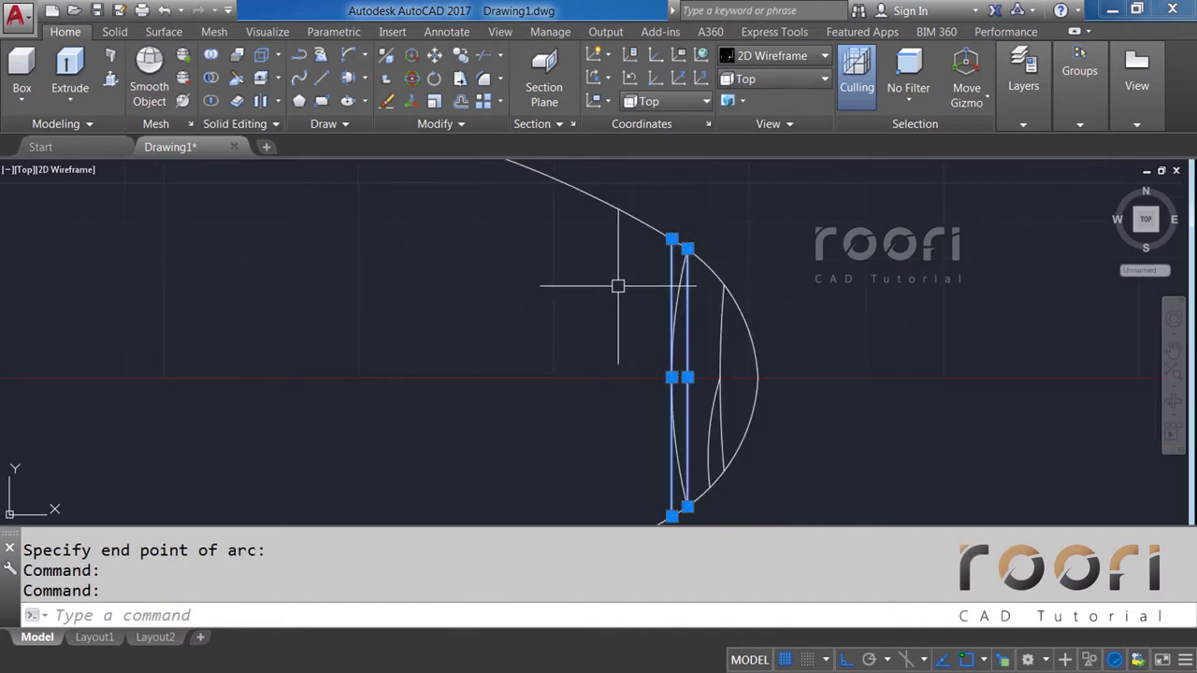
key(Delete)
middle_drag(611, 368, 668, 301)
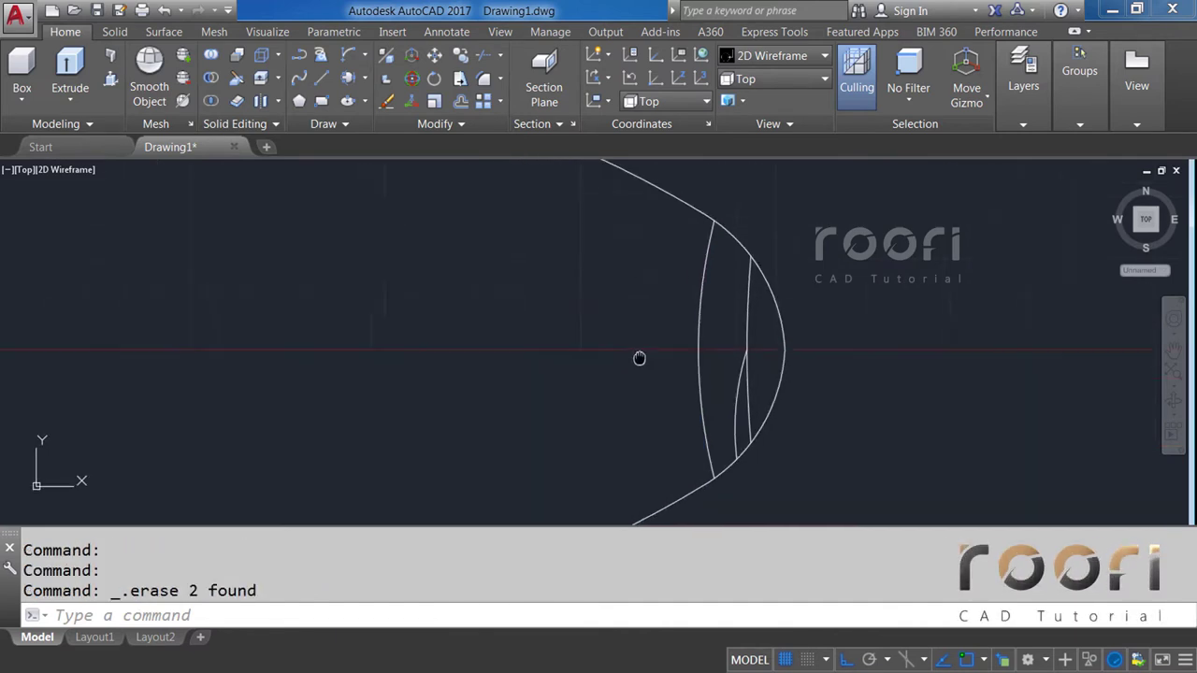
scroll(686, 407, up, 2)
text(O)
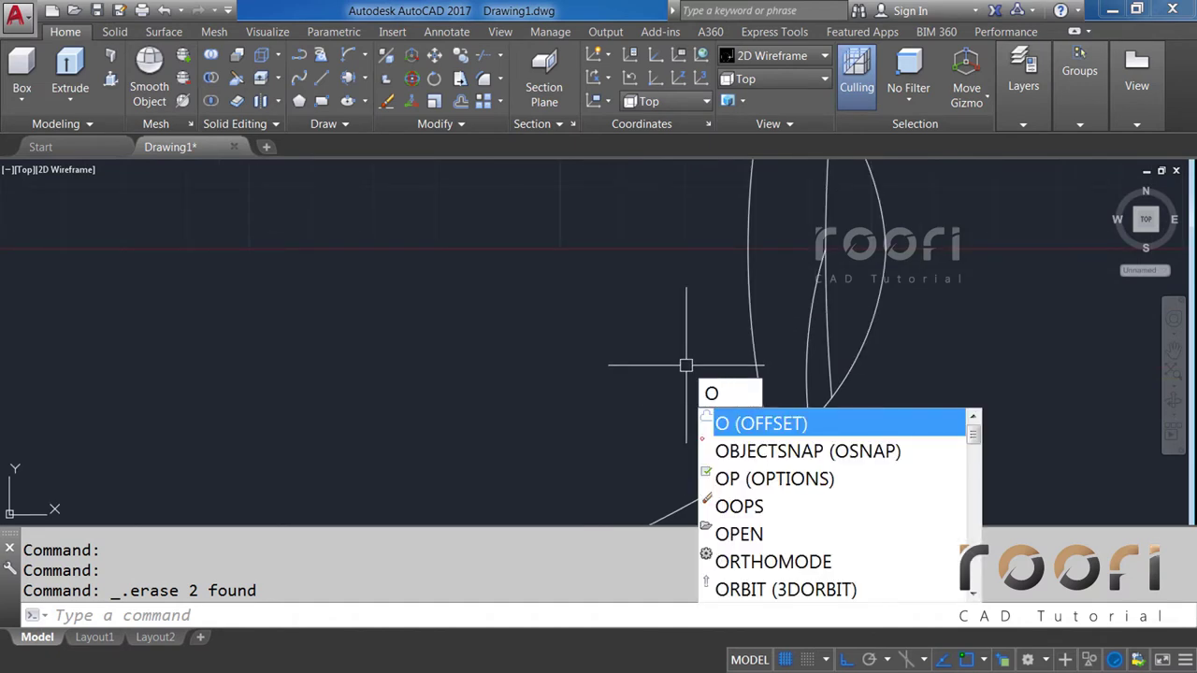
Offset the new arc 8 units to the left.
key(Return)
text(8)
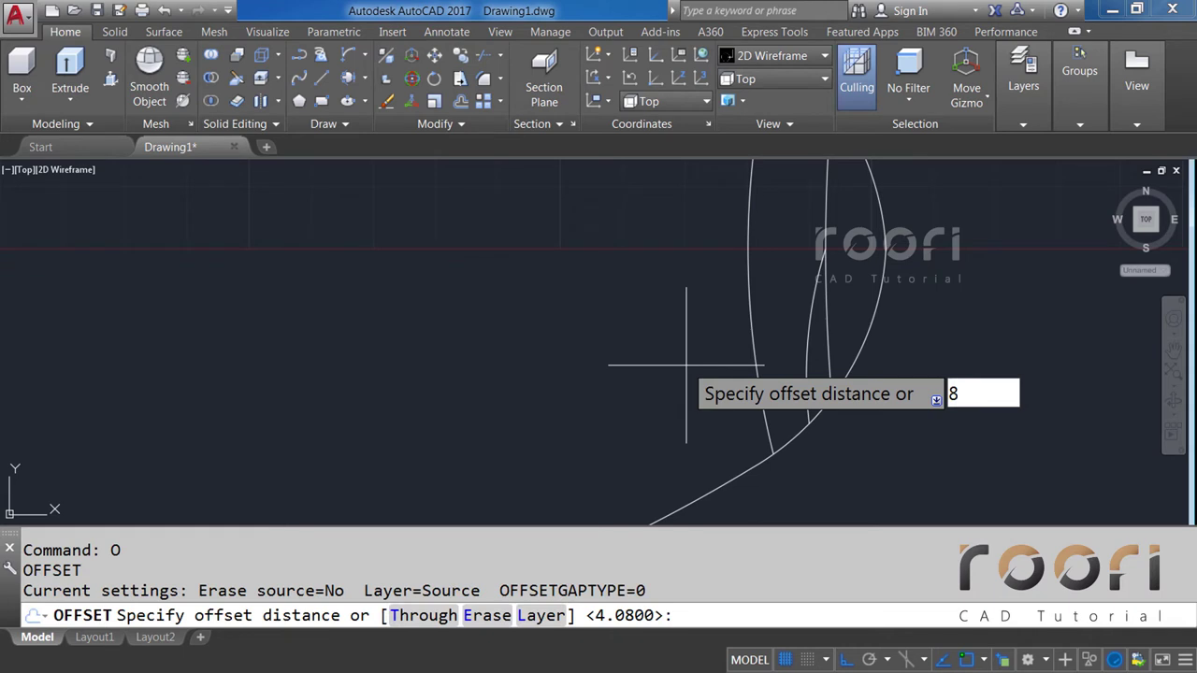
key(Return)
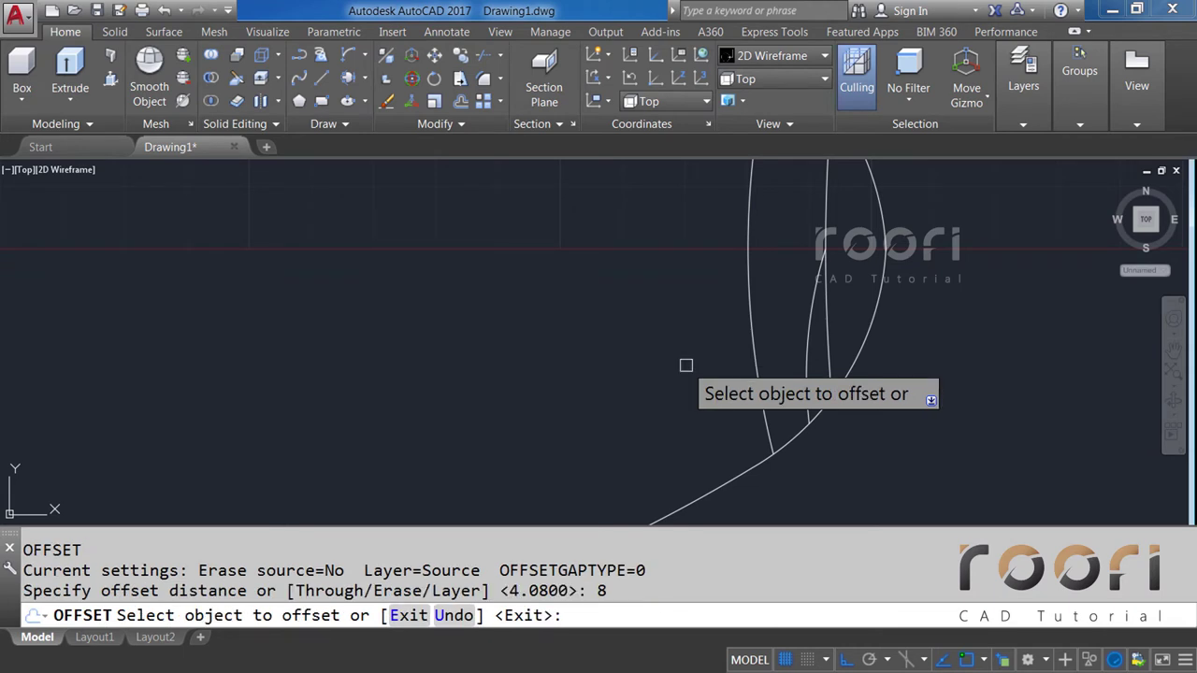
click(750, 297)
click(692, 321)
key(Return)
text(EX)
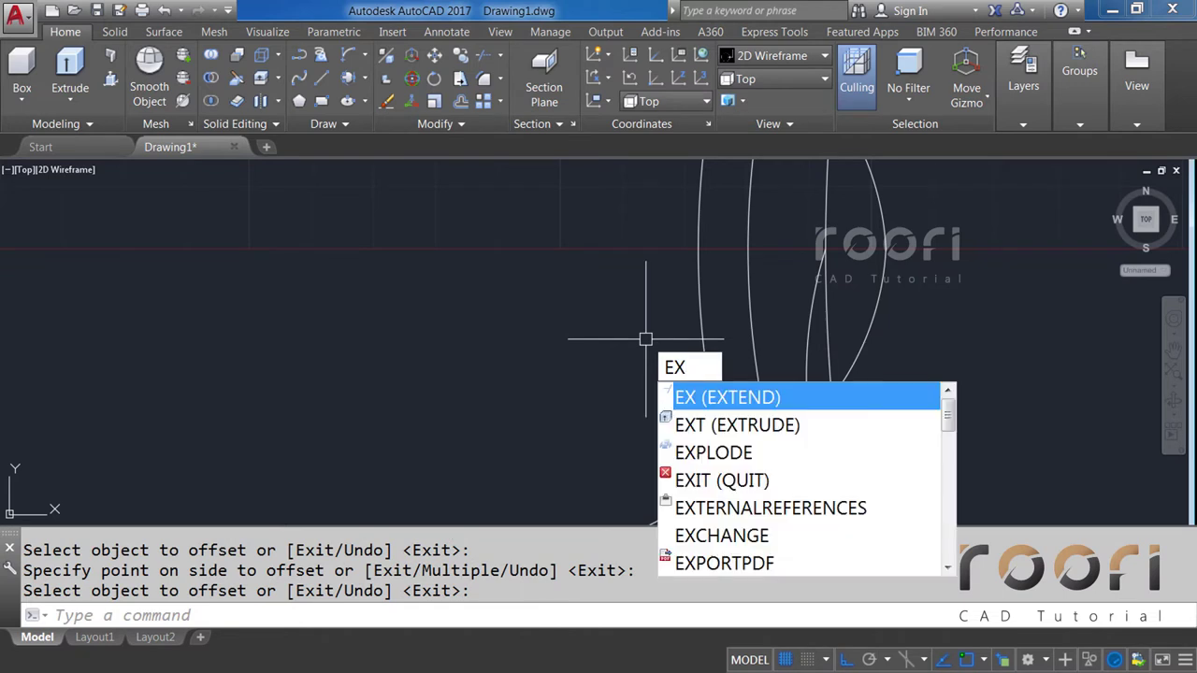
Extend the new curve and the short line to the oval's outline and upper arc.
key(Return)
key(Return)
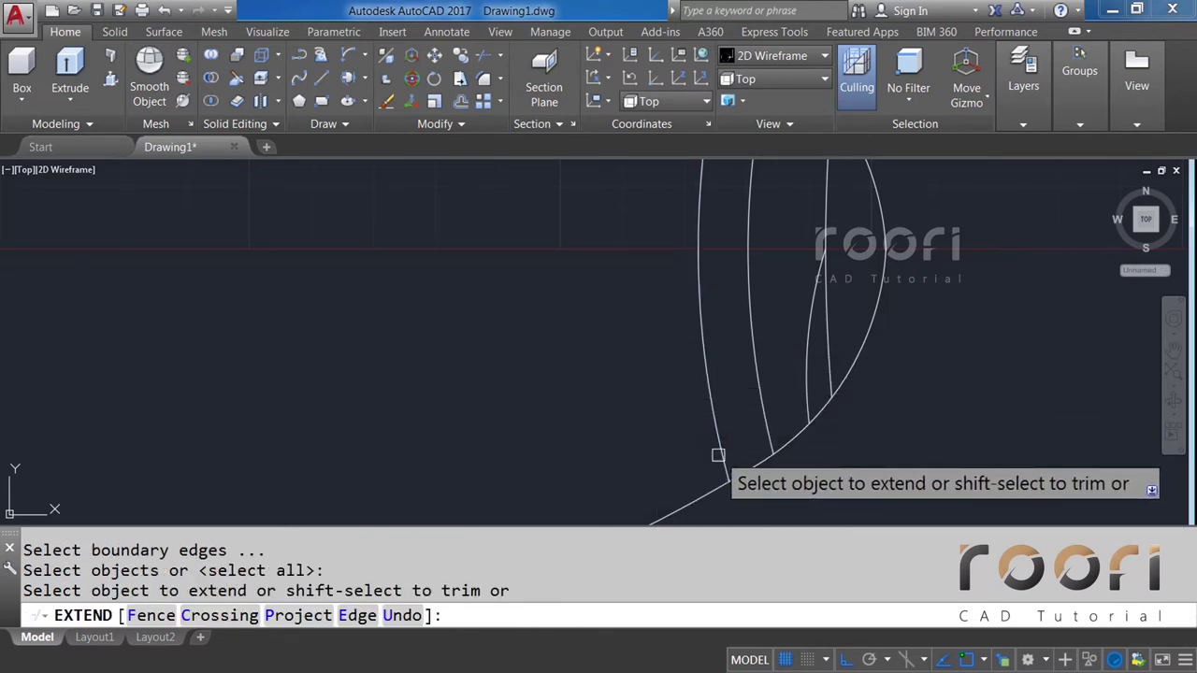
click(718, 456)
scroll(689, 267, up, 3)
scroll(703, 235, up, 2)
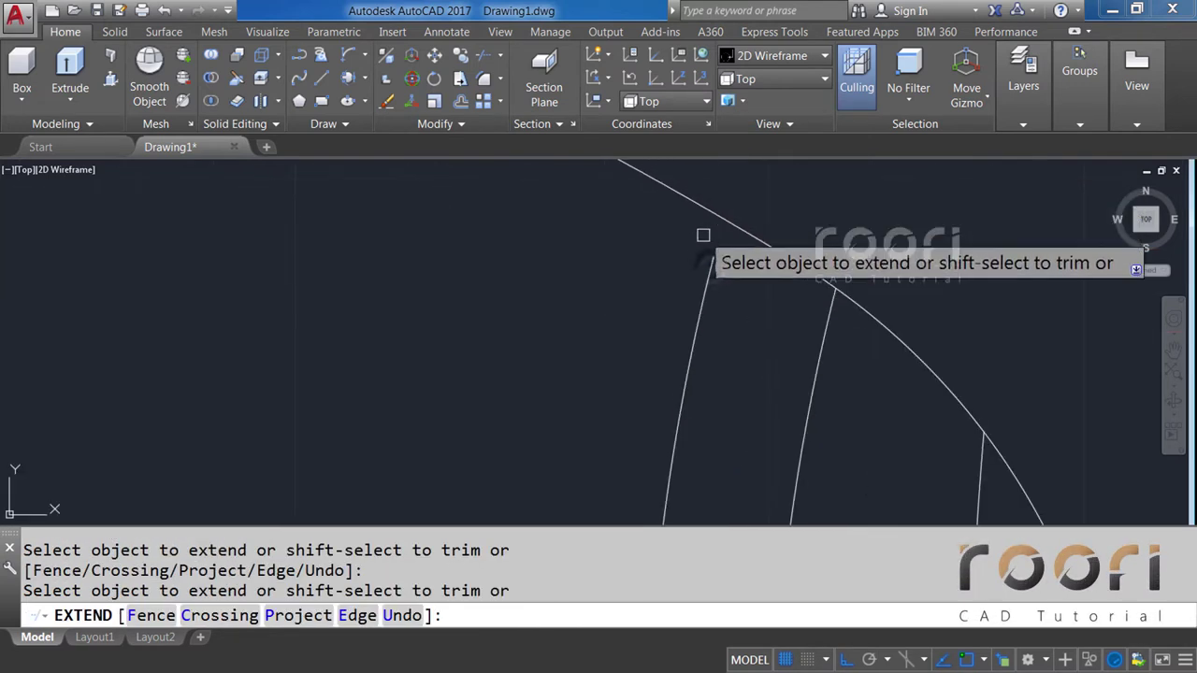
click(710, 269)
key(Return)
scroll(769, 270, down, 5)
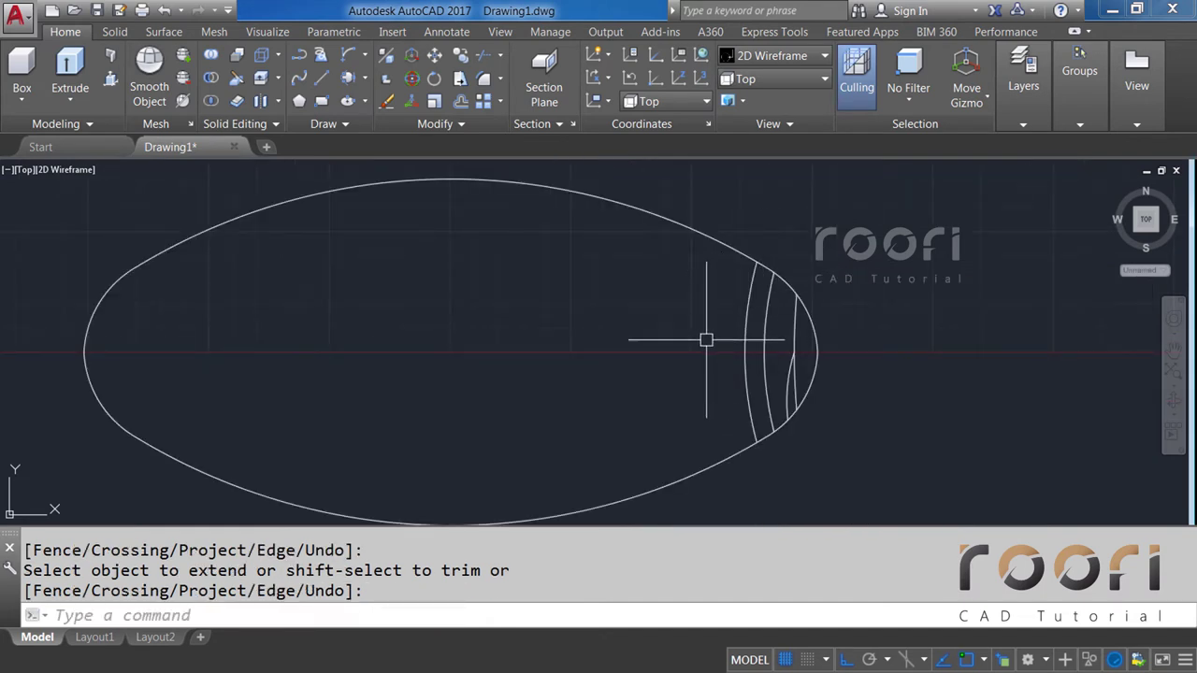
middle_drag(694, 326, 507, 354)
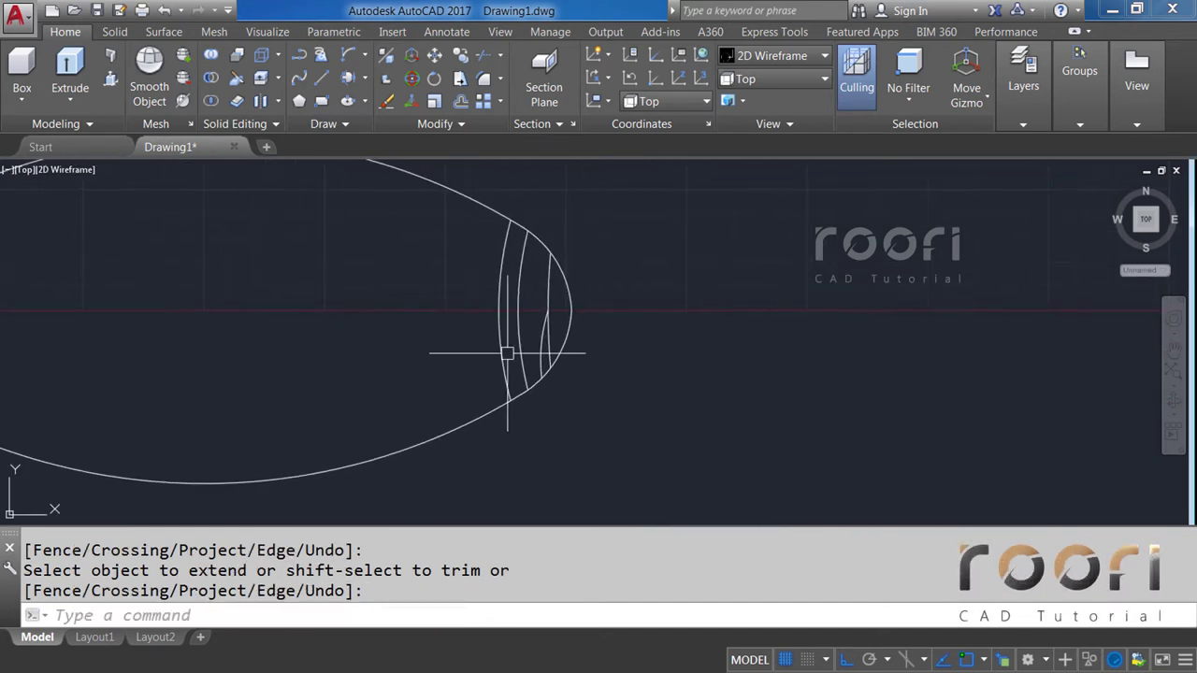
Draw a horizontal line 88.05 units long.
text(L)
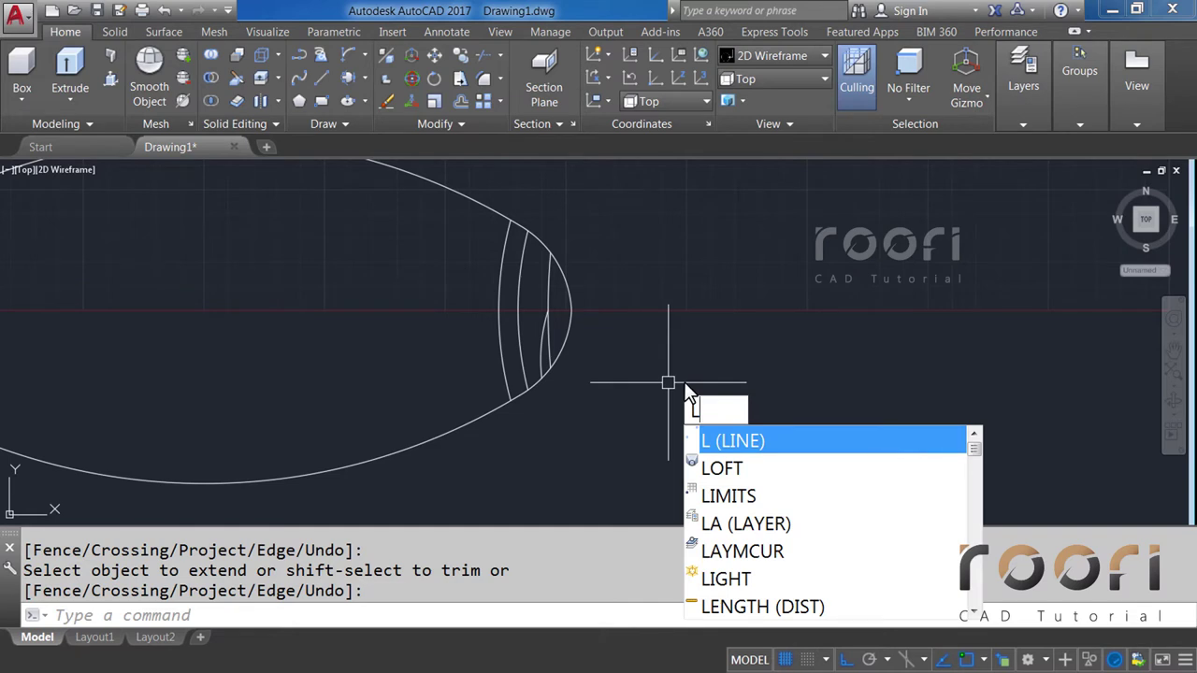
key(Return)
click(676, 413)
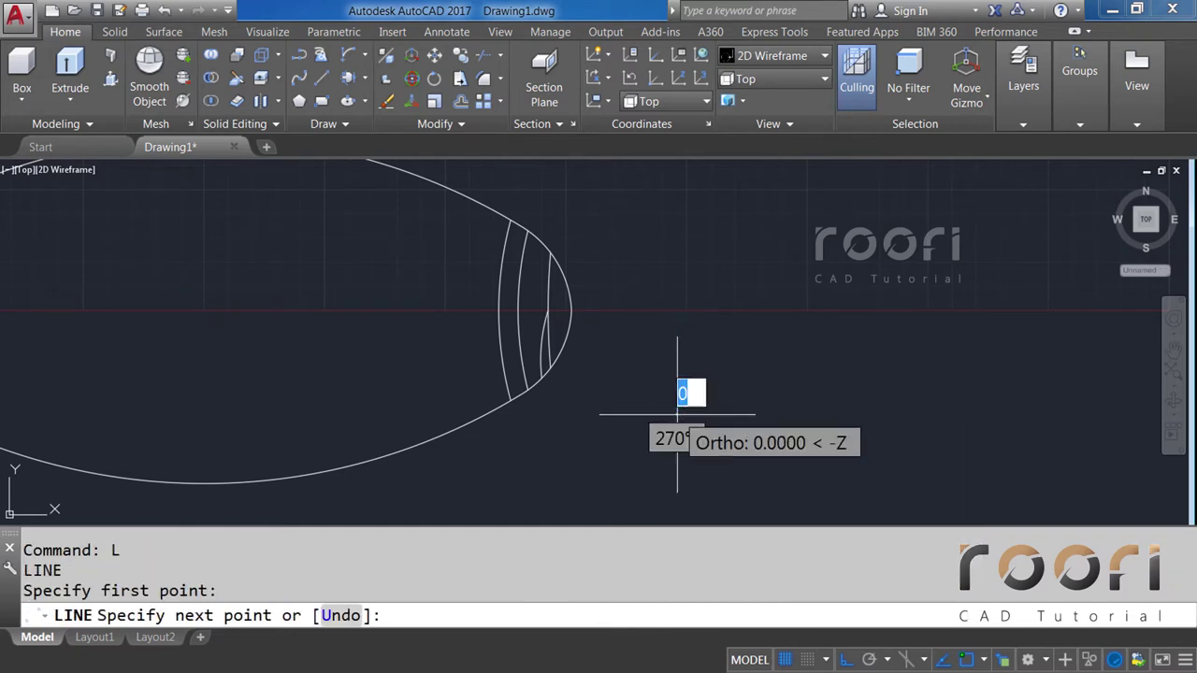
text(88.05)
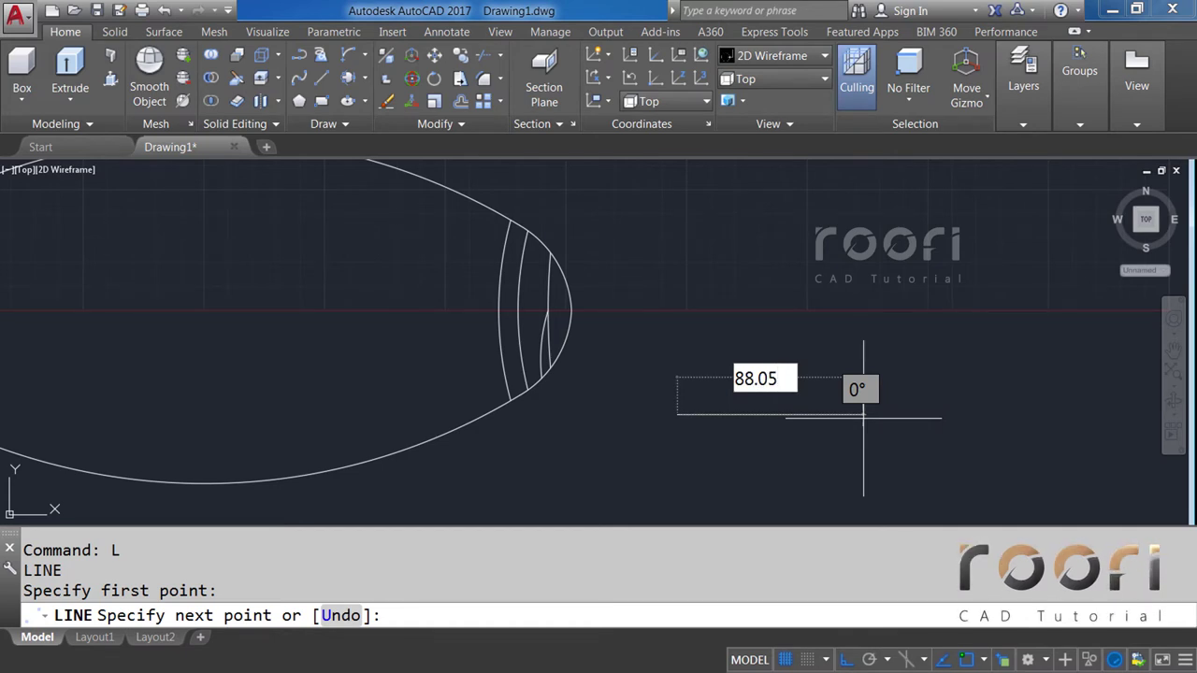
key(Return)
key(Return)
Rotate the line 24.13° about its left endpoint.
scroll(776, 435, up, 1)
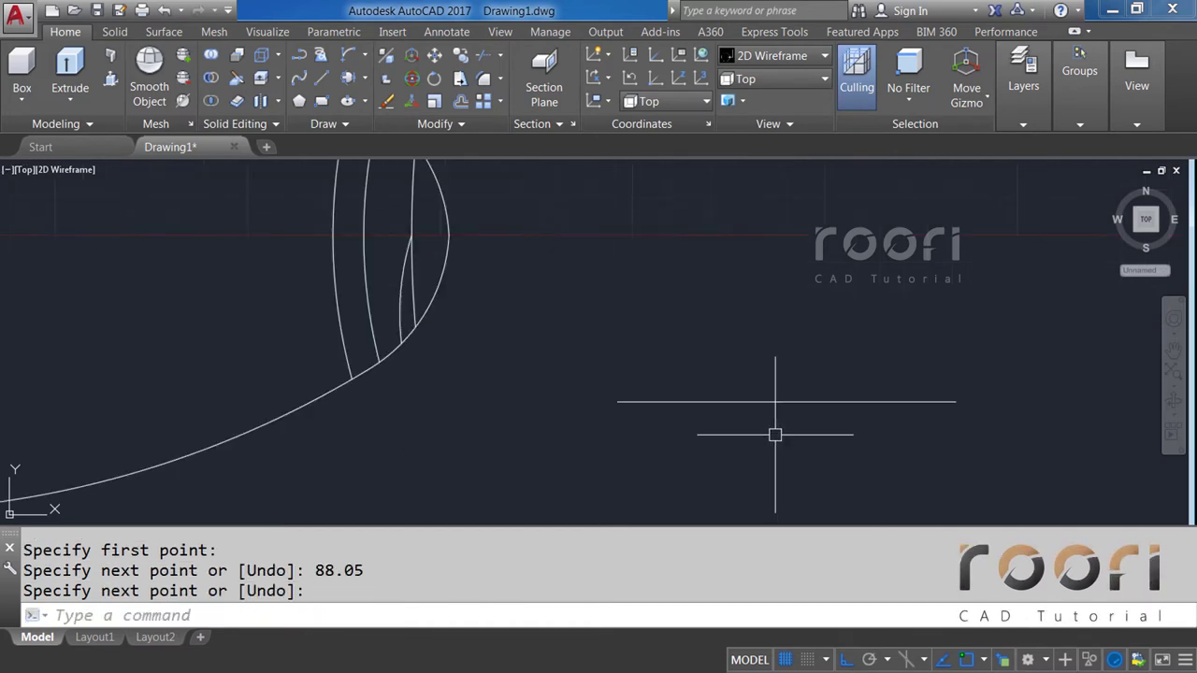
scroll(775, 433, up, 1)
scroll(757, 422, up, 1)
text(RO)
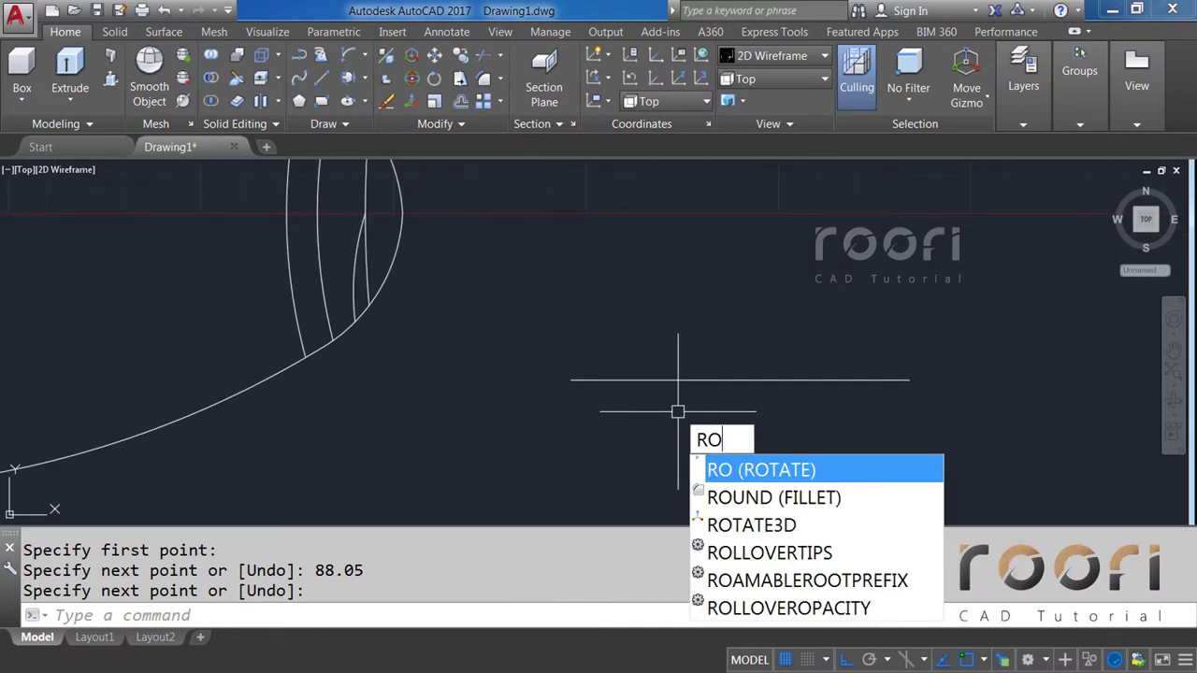
key(Return)
click(678, 380)
key(Return)
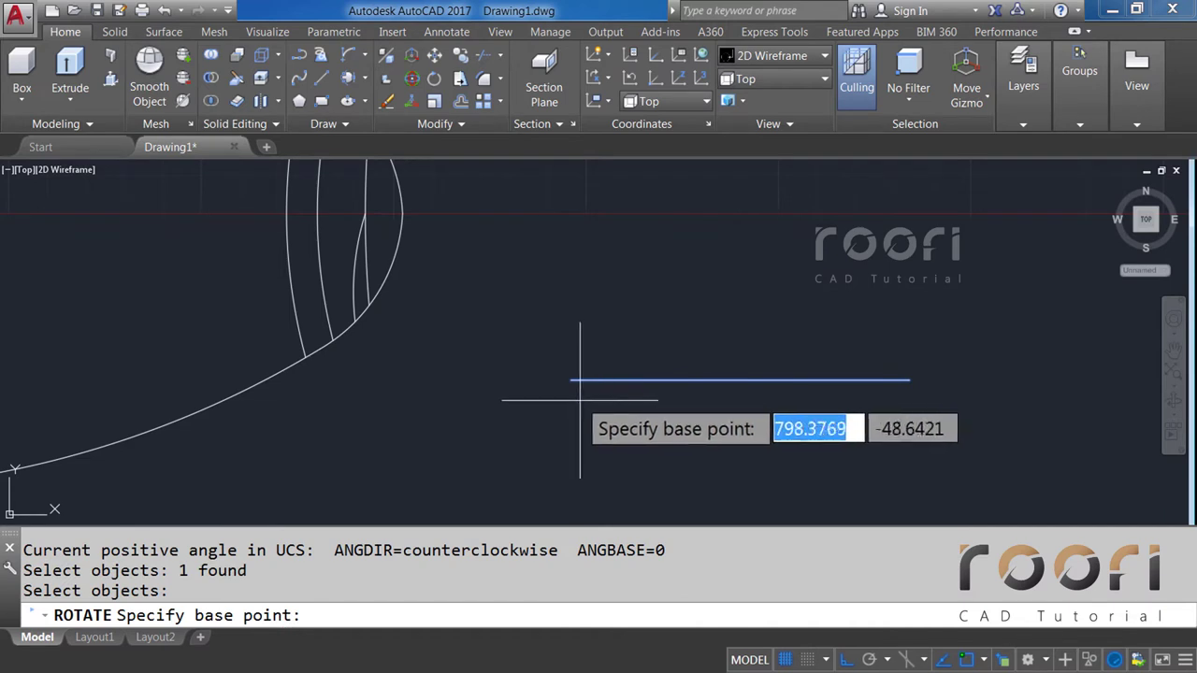
click(570, 379)
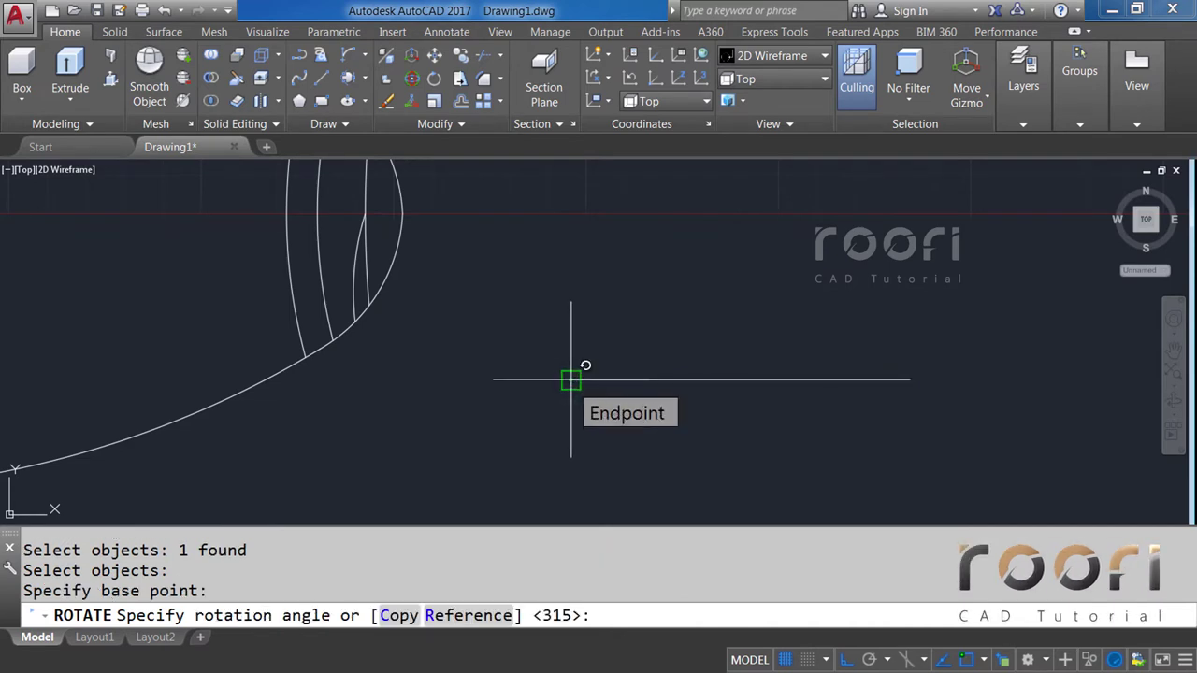
text(24.13)
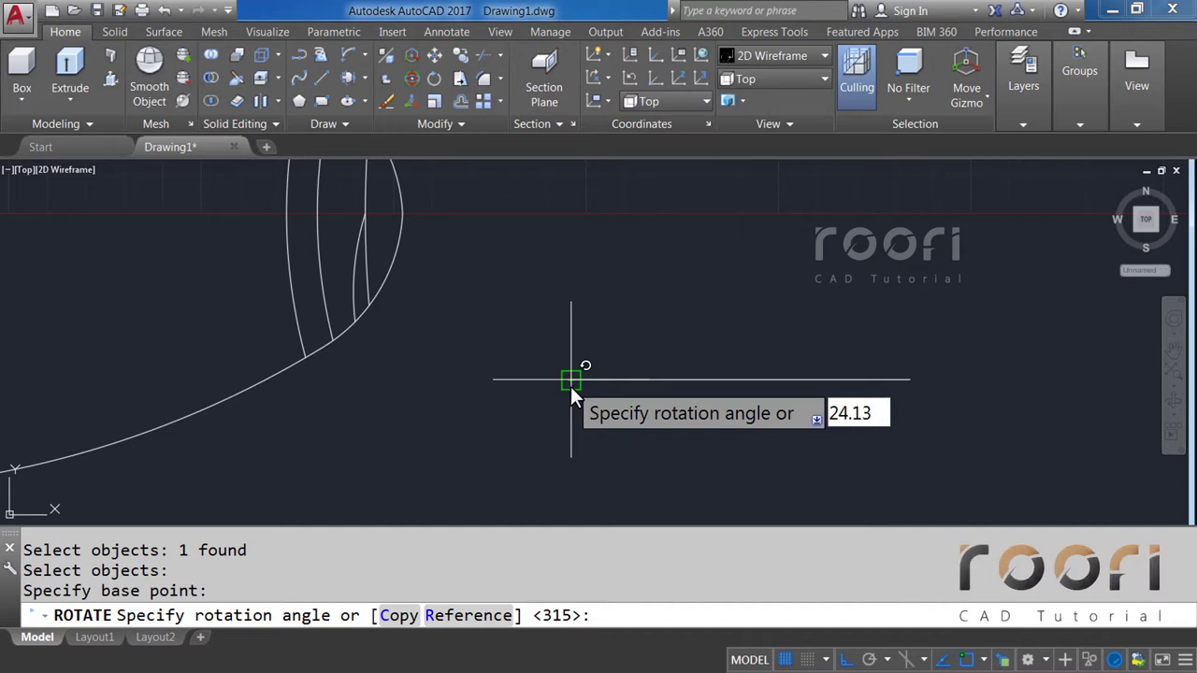
key(Return)
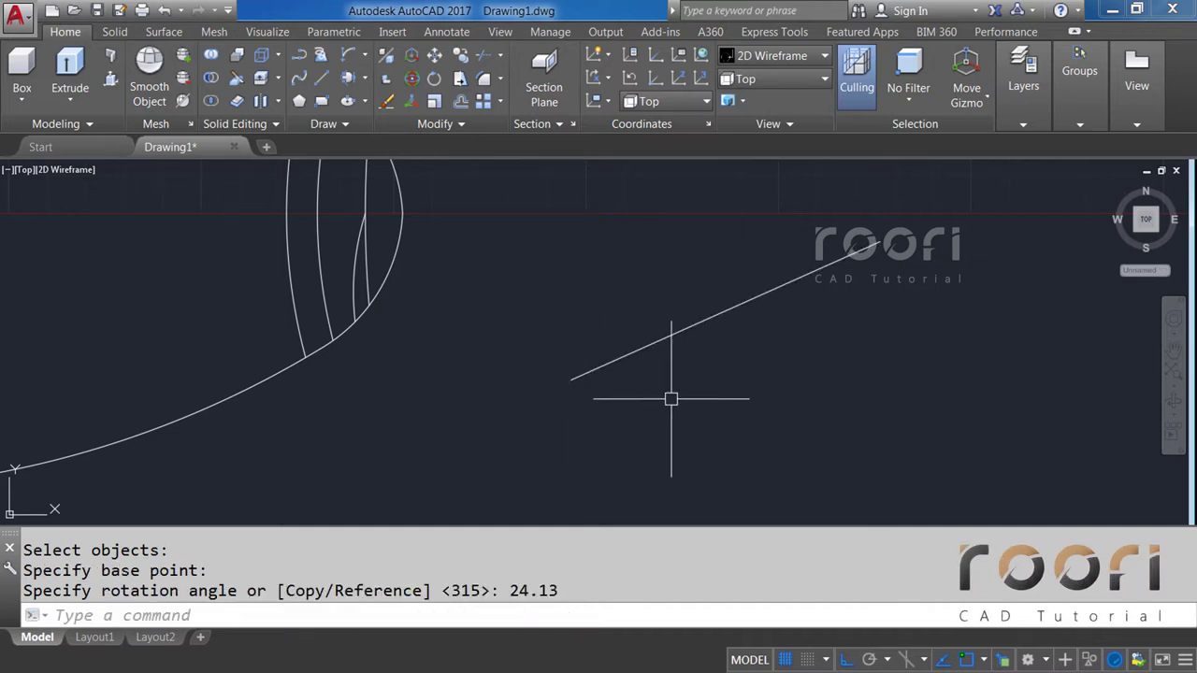
Move the angled line so its left end sits on the ellipse's bottom point.
text(m)
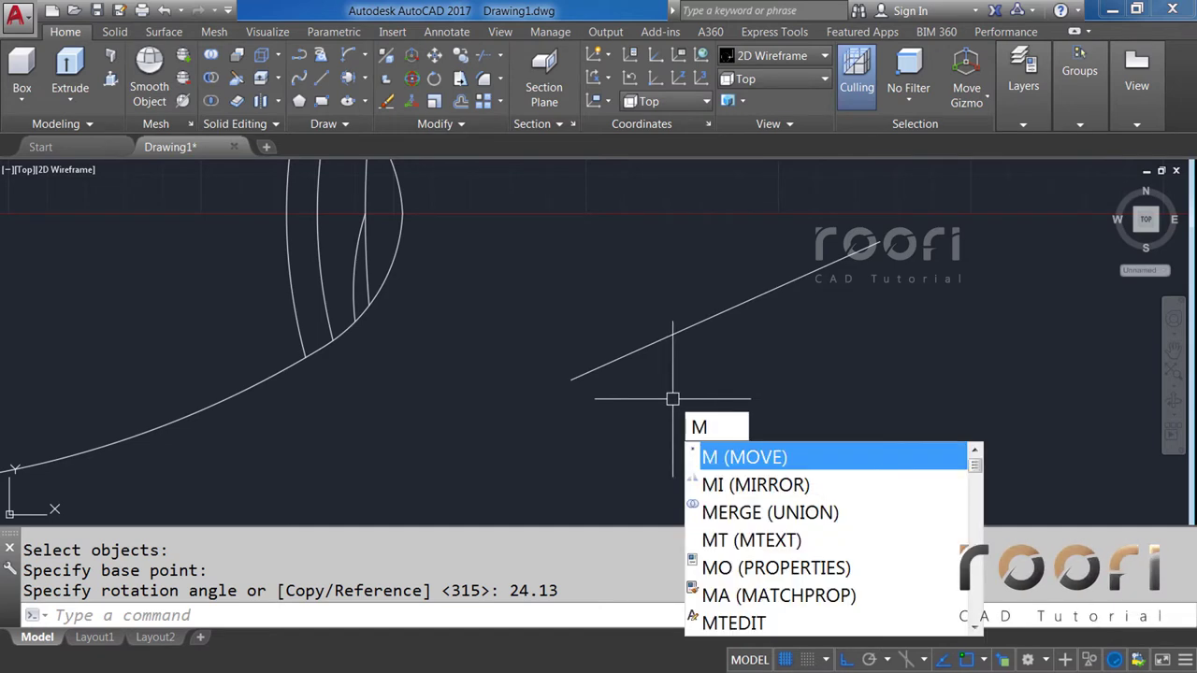
key(Return)
click(661, 342)
key(Return)
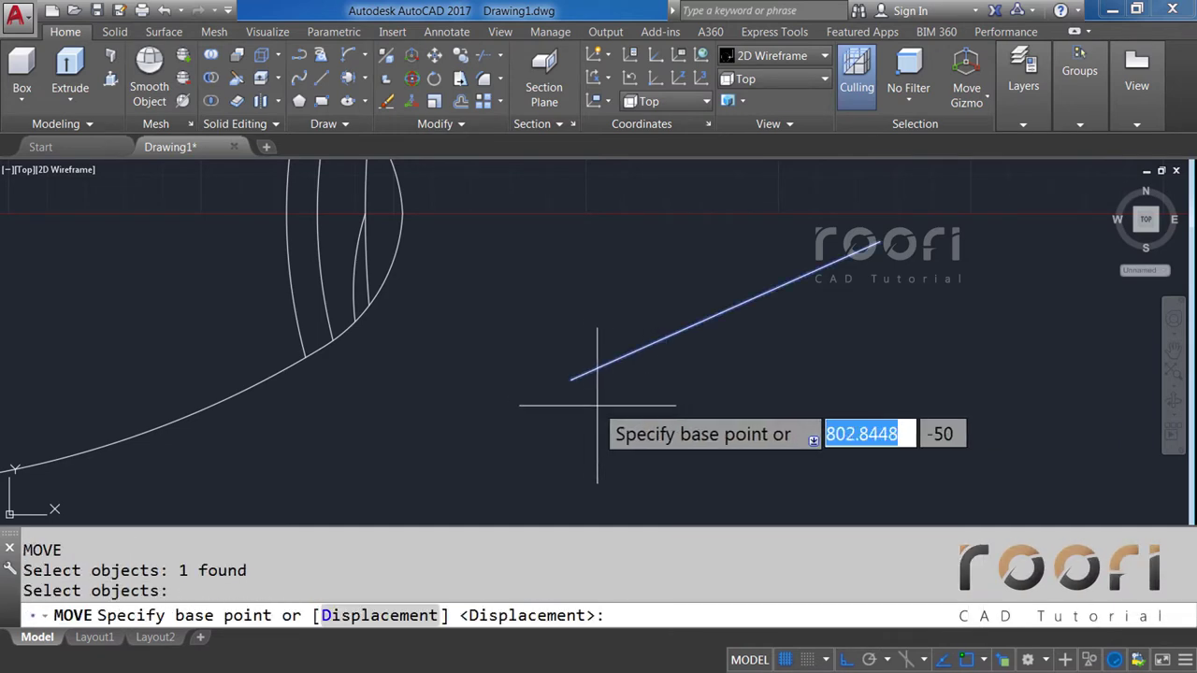
click(570, 380)
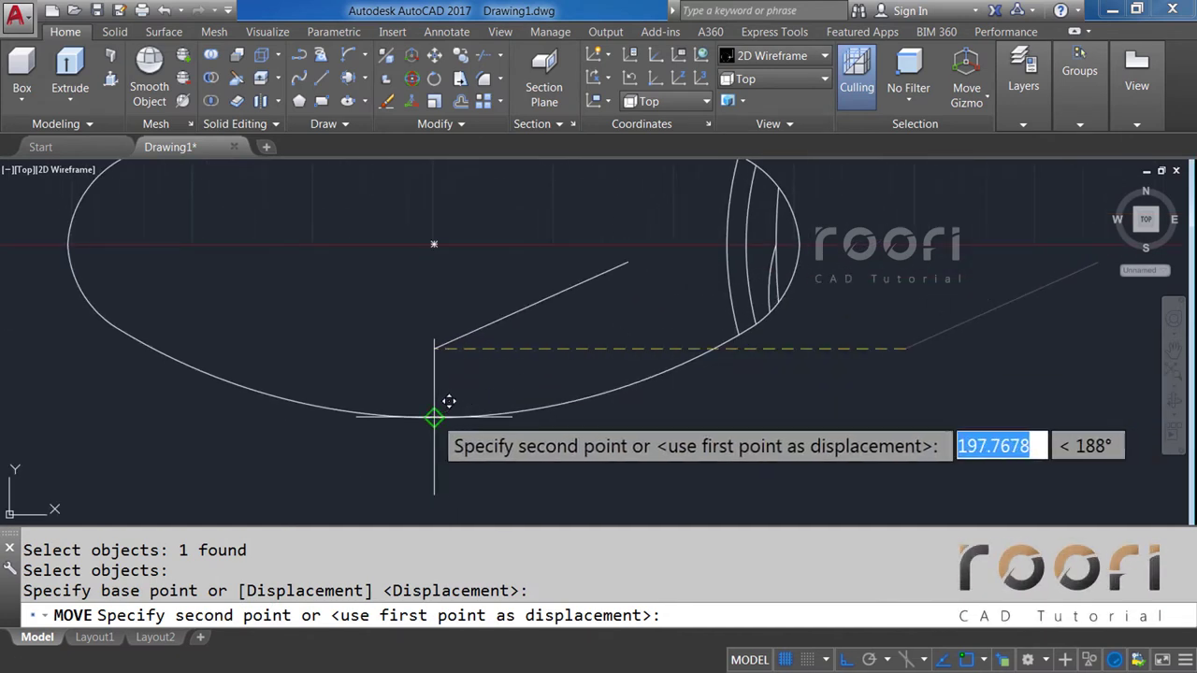
click(434, 417)
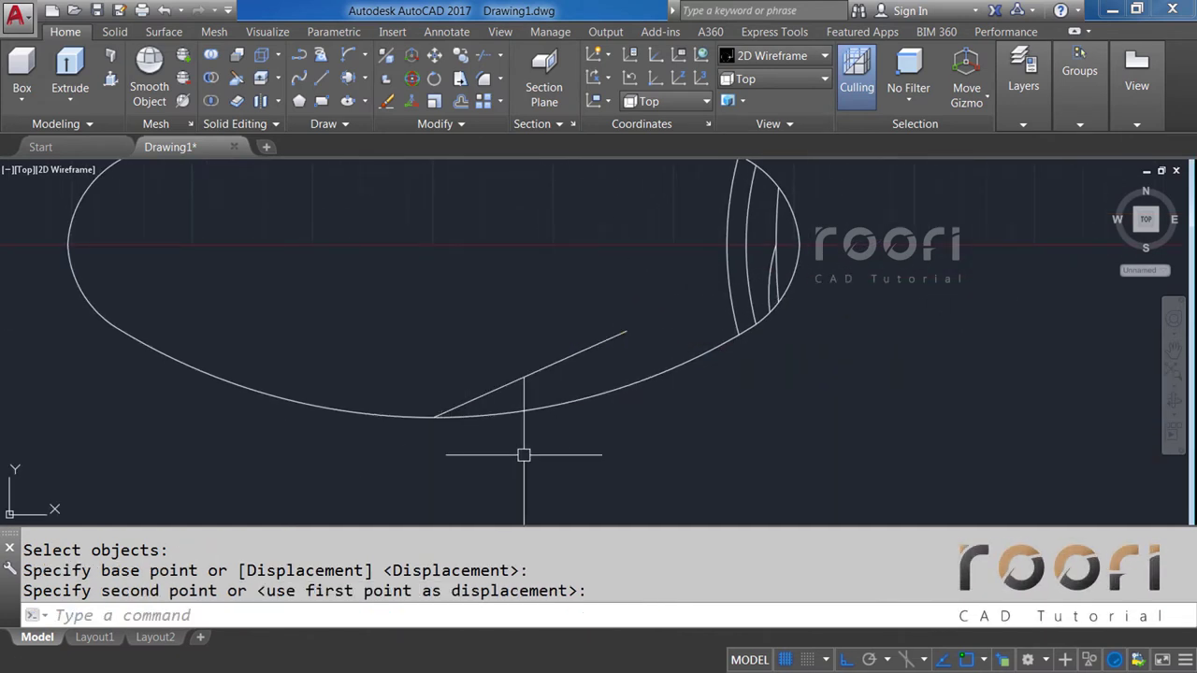
Draw a vertical line upward from the ellipse's top point.
scroll(520, 411, down, 2)
scroll(513, 392, up, 3)
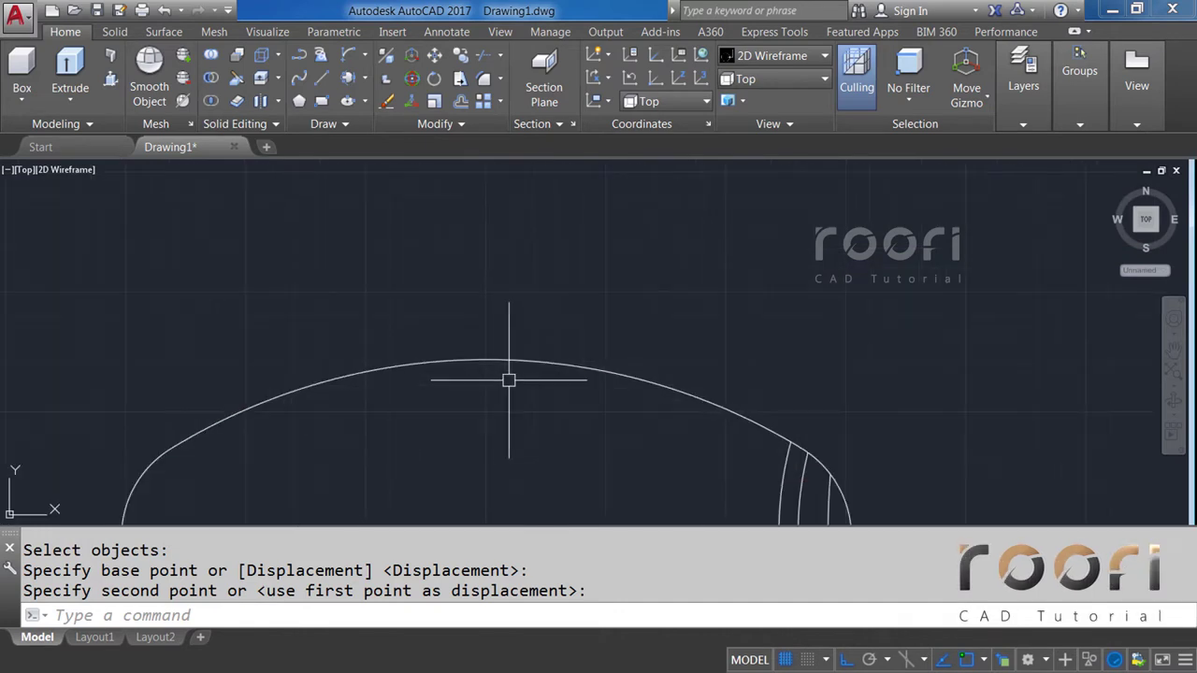
text(L)
key(Return)
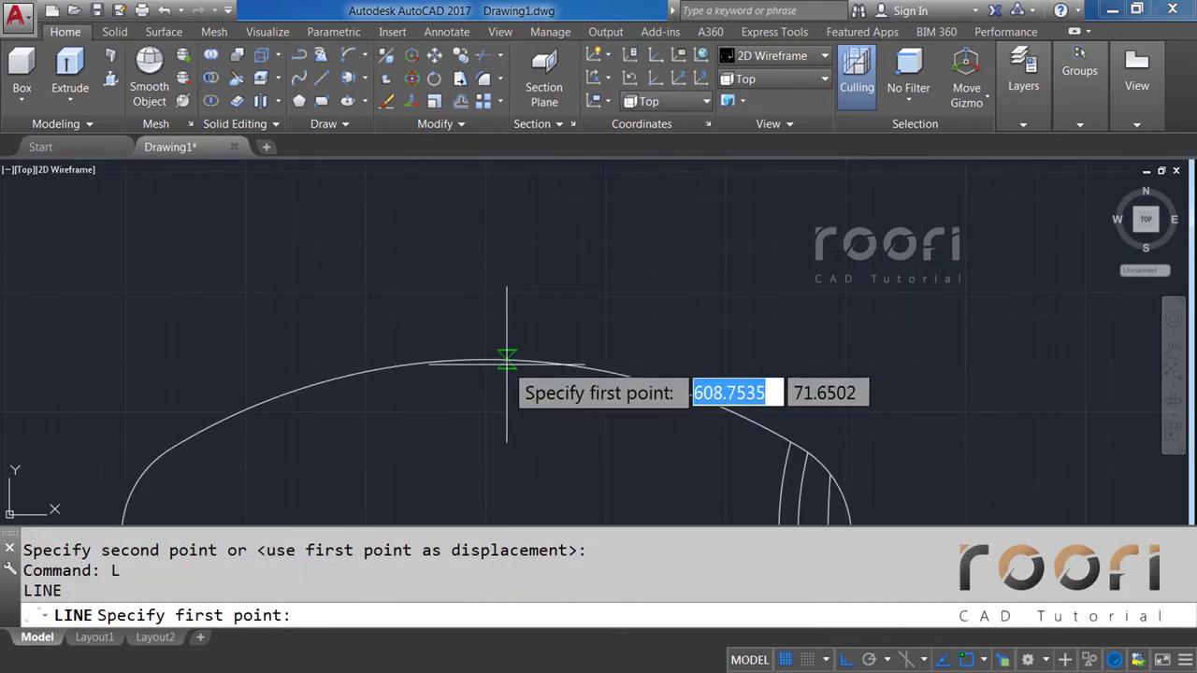
click(490, 359)
click(486, 276)
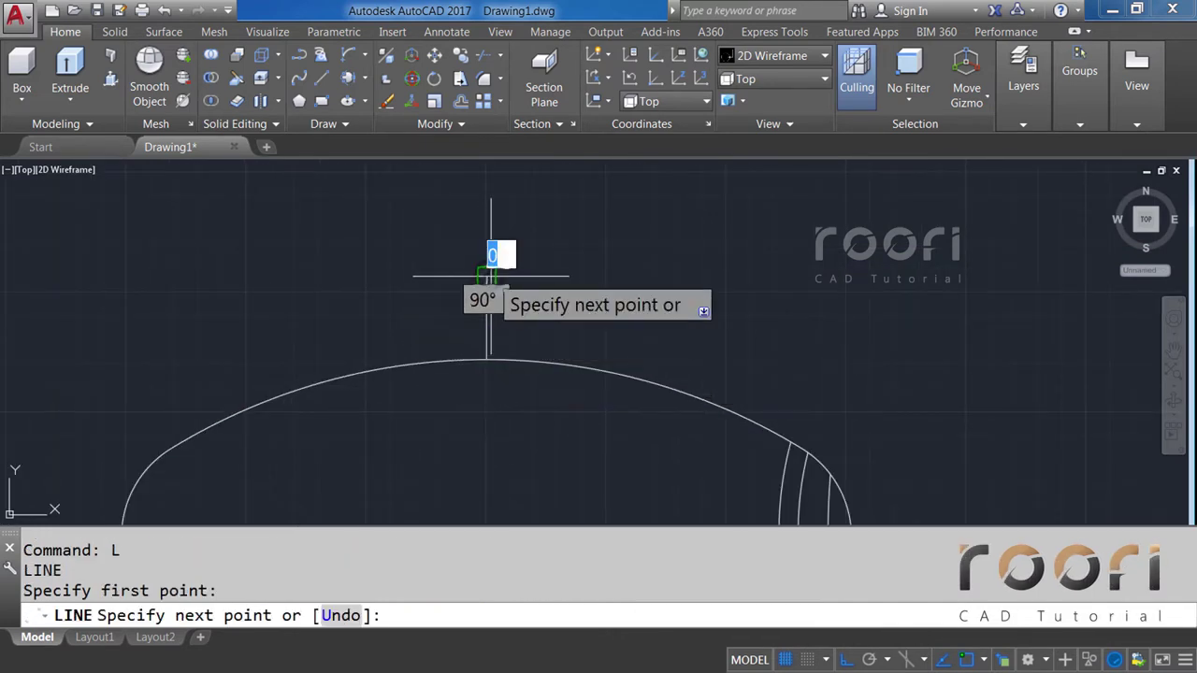
key(Return)
text(M)
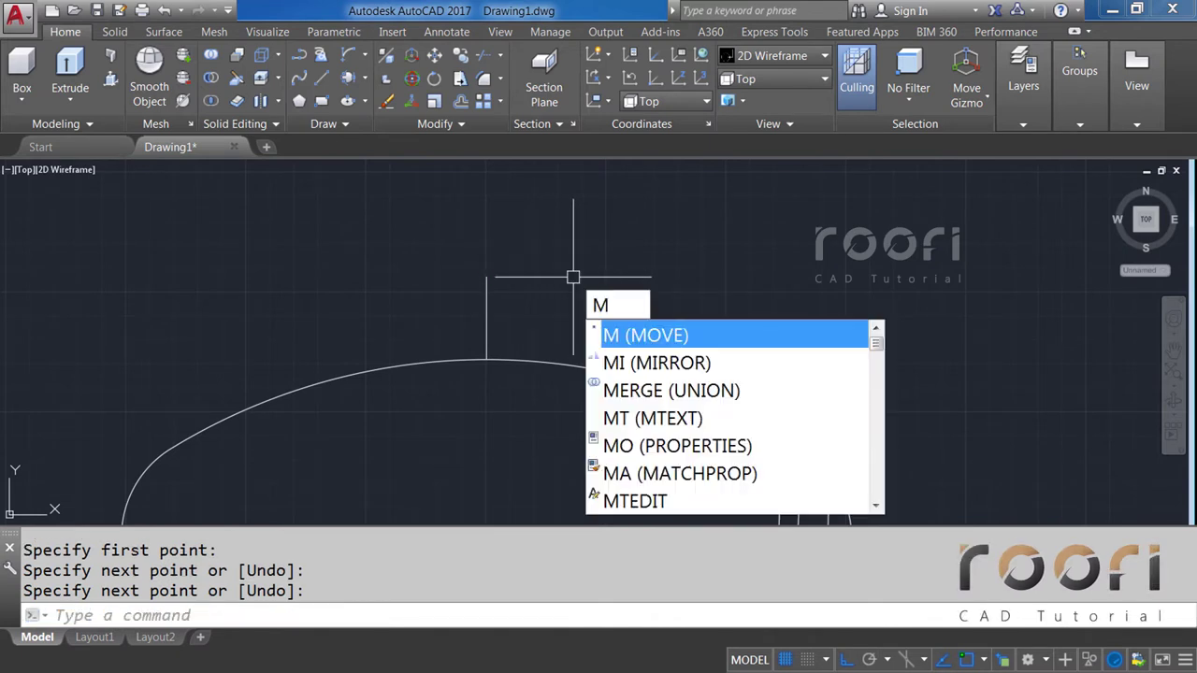
Move the vertical line 105.38 units to the right.
key(Return)
click(487, 292)
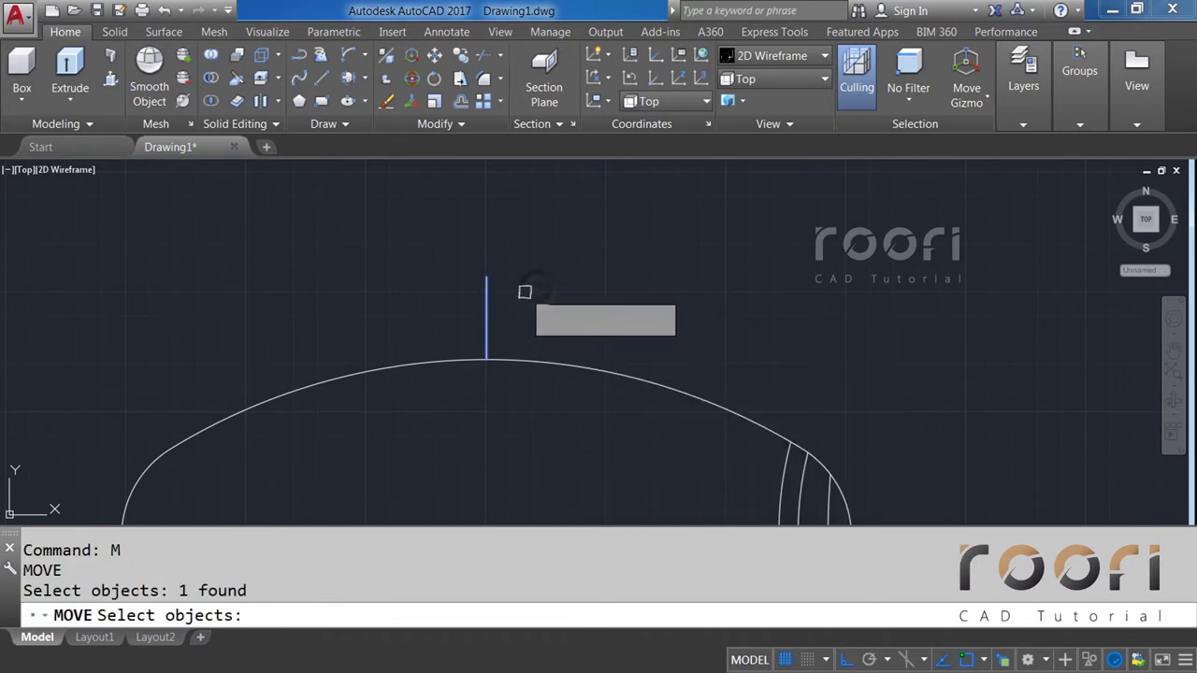
key(Return)
click(538, 287)
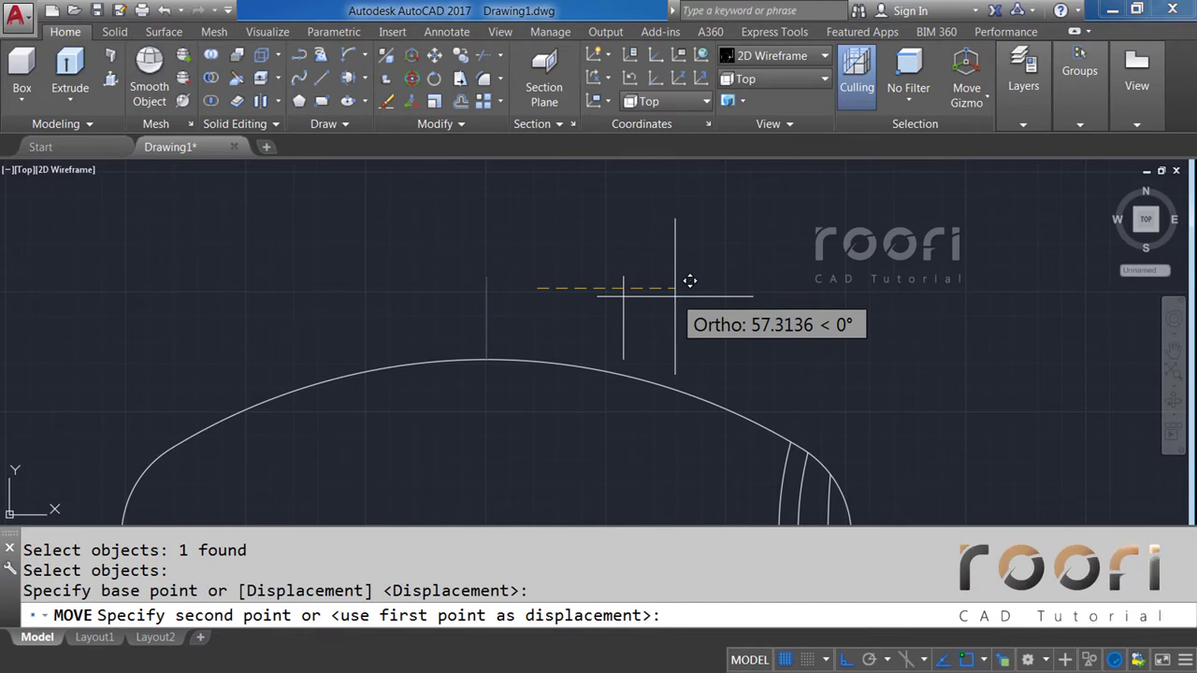
text(1)
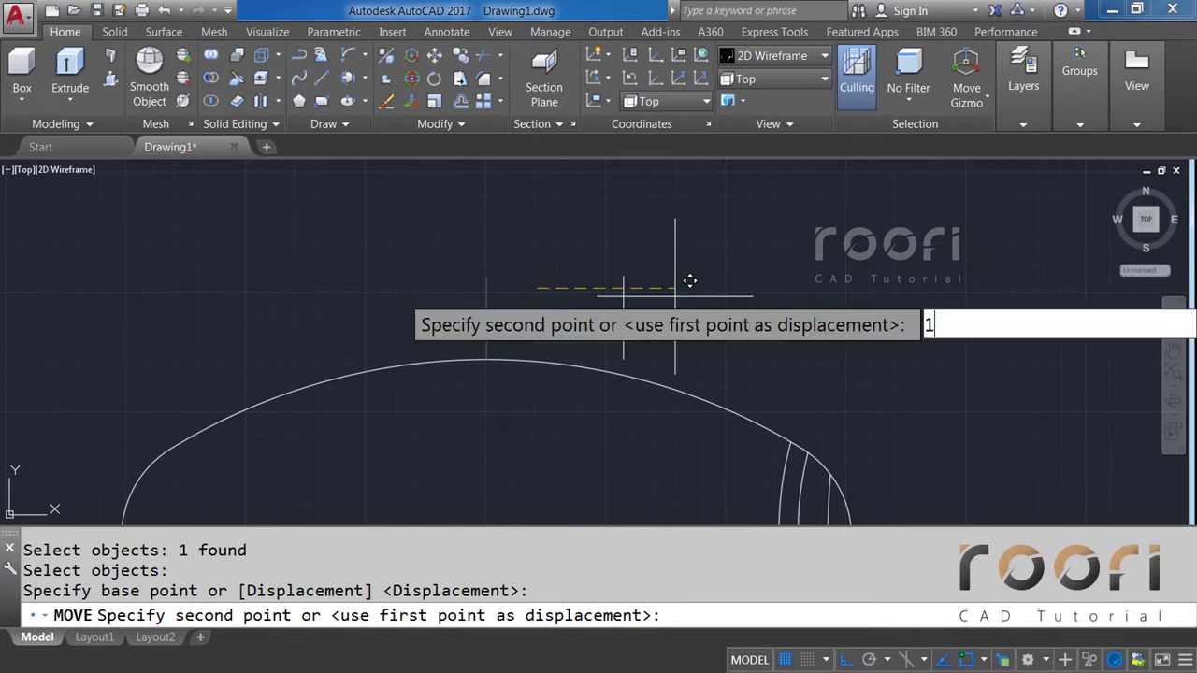
text(05)
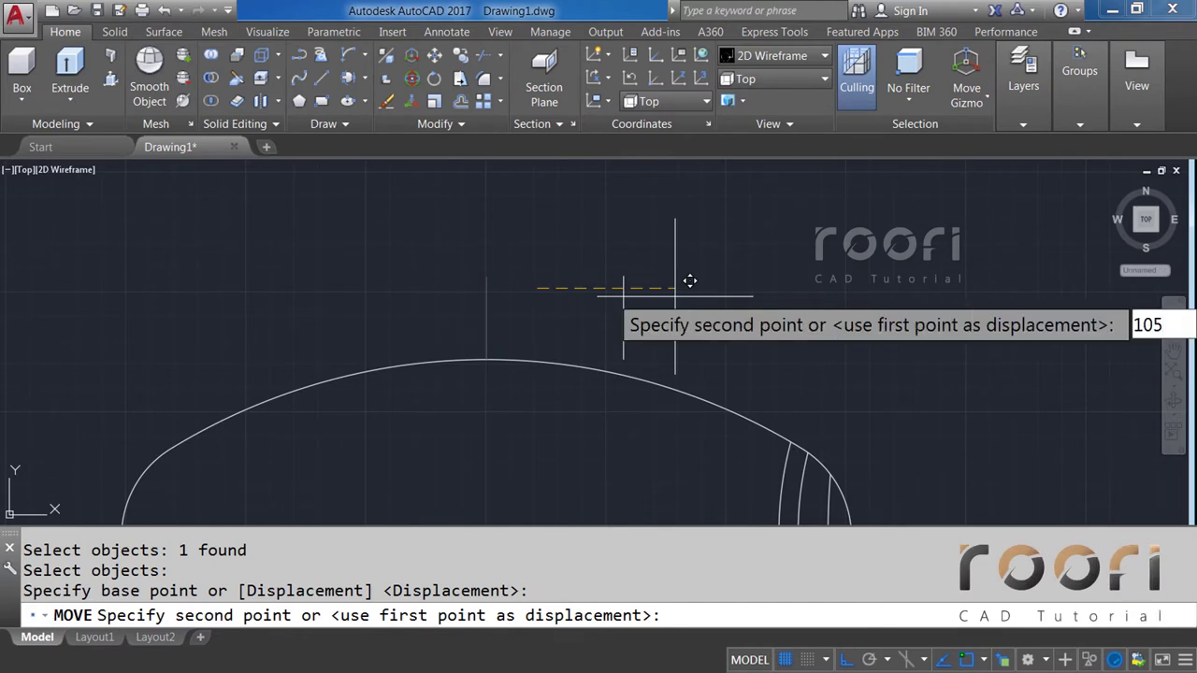
text(.38)
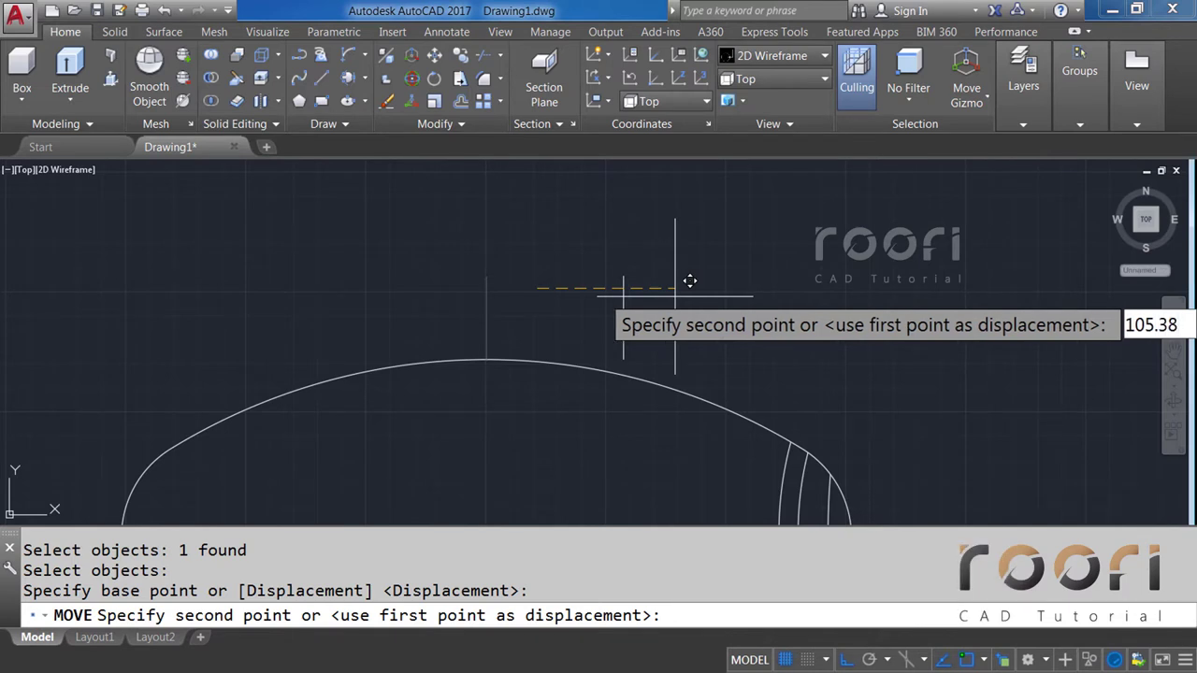
key(Return)
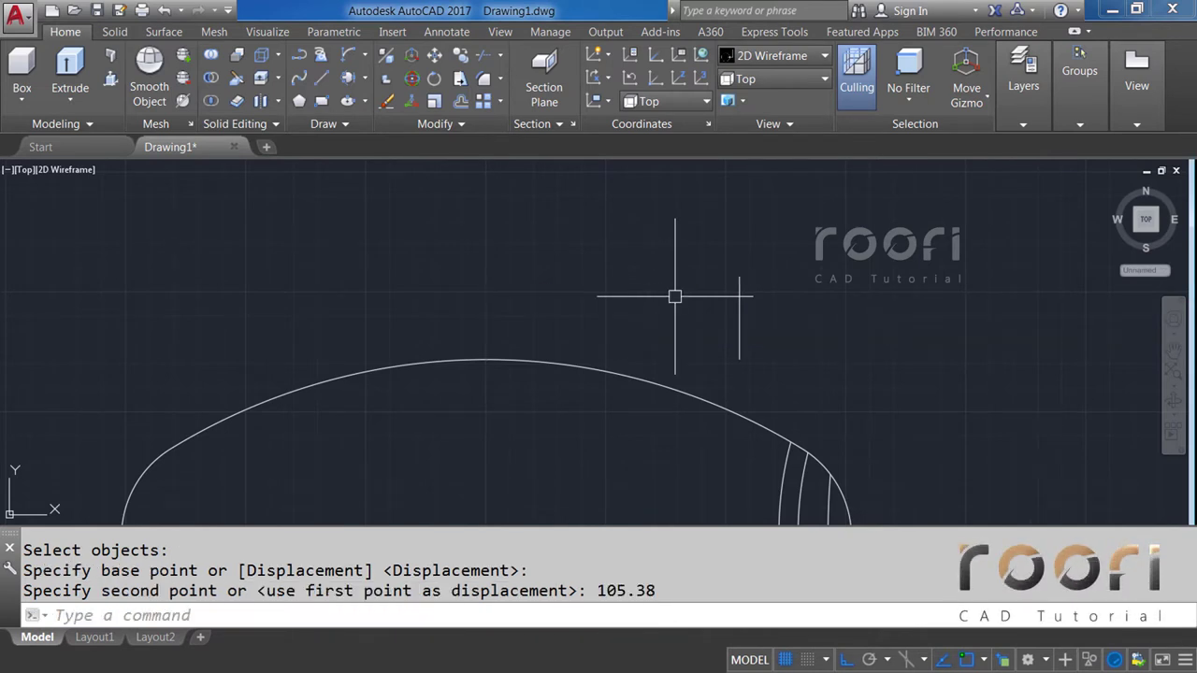
scroll(748, 366, up, 2)
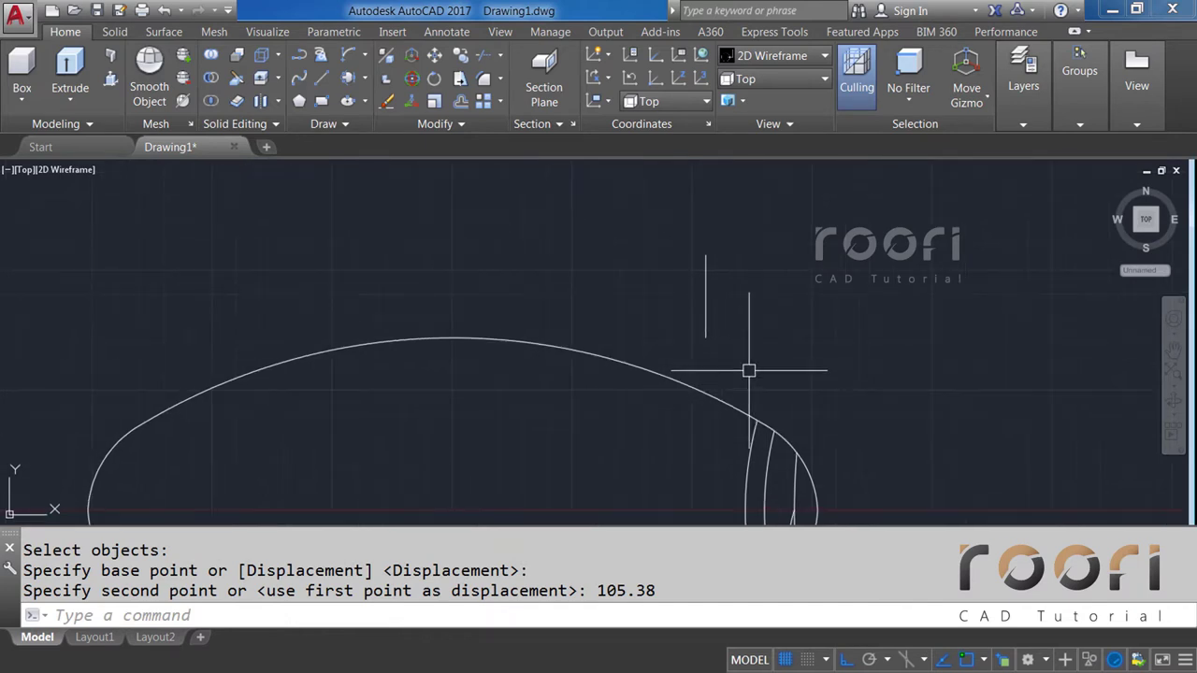
scroll(745, 372, up, 2)
text(EX)
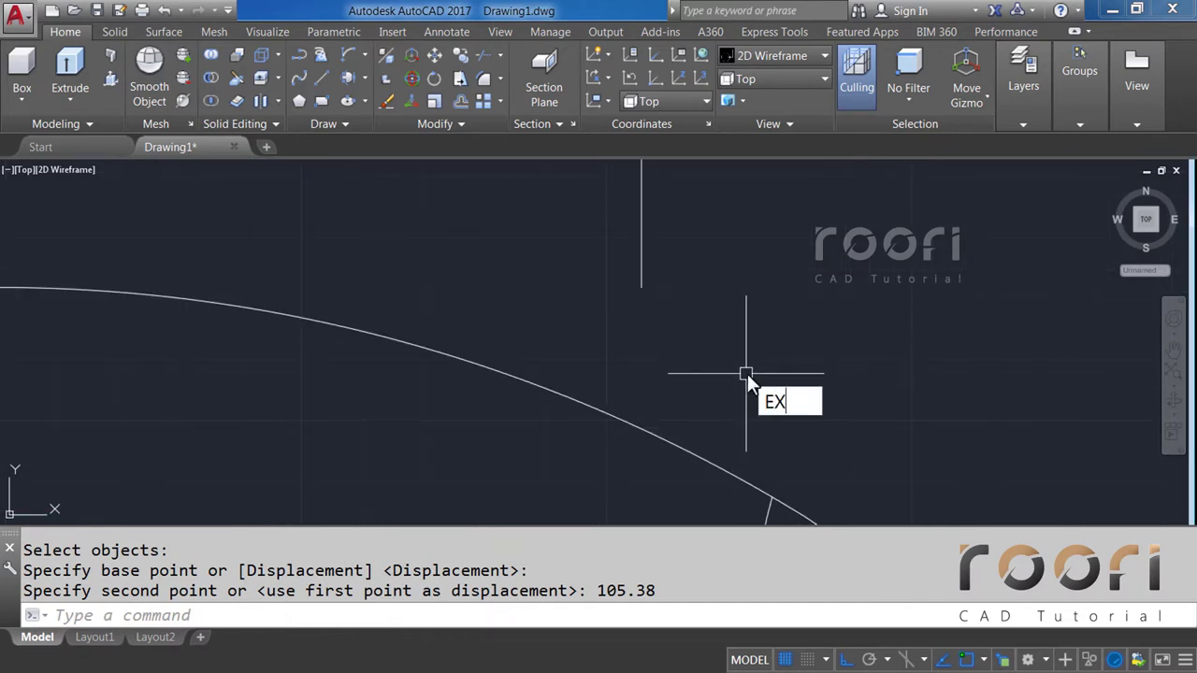
Extend the vertical line down to the ellipse.
key(Return)
key(Return)
click(641, 280)
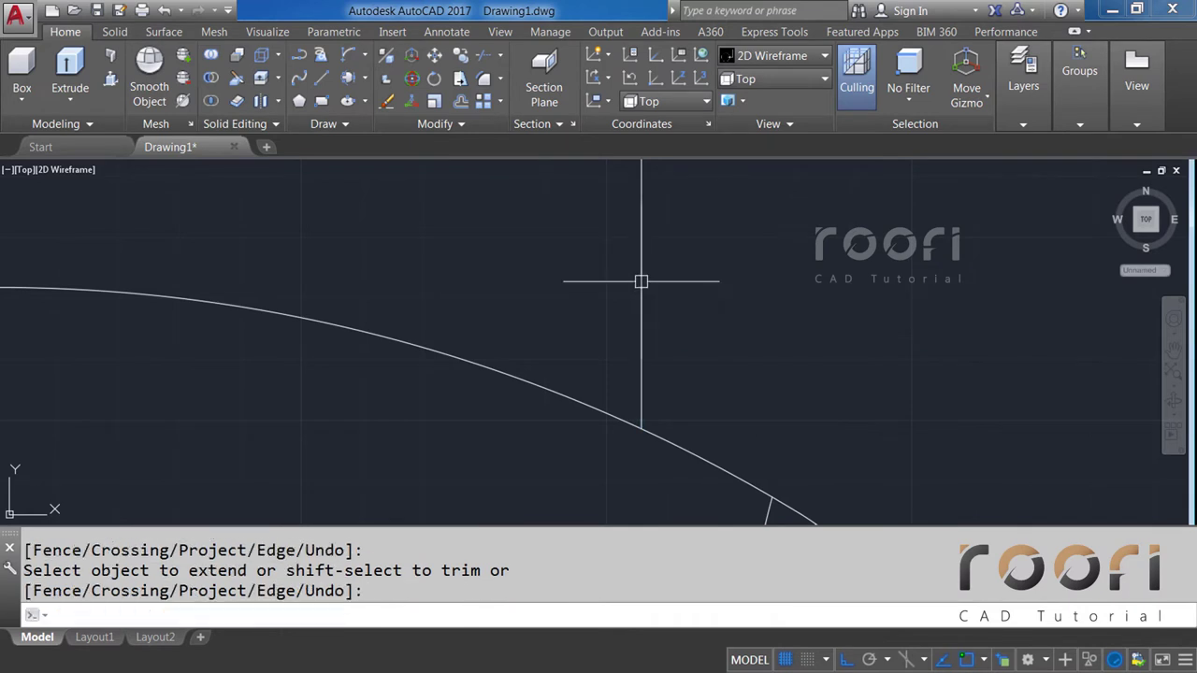
scroll(641, 280, down, 3)
scroll(579, 429, up, 2)
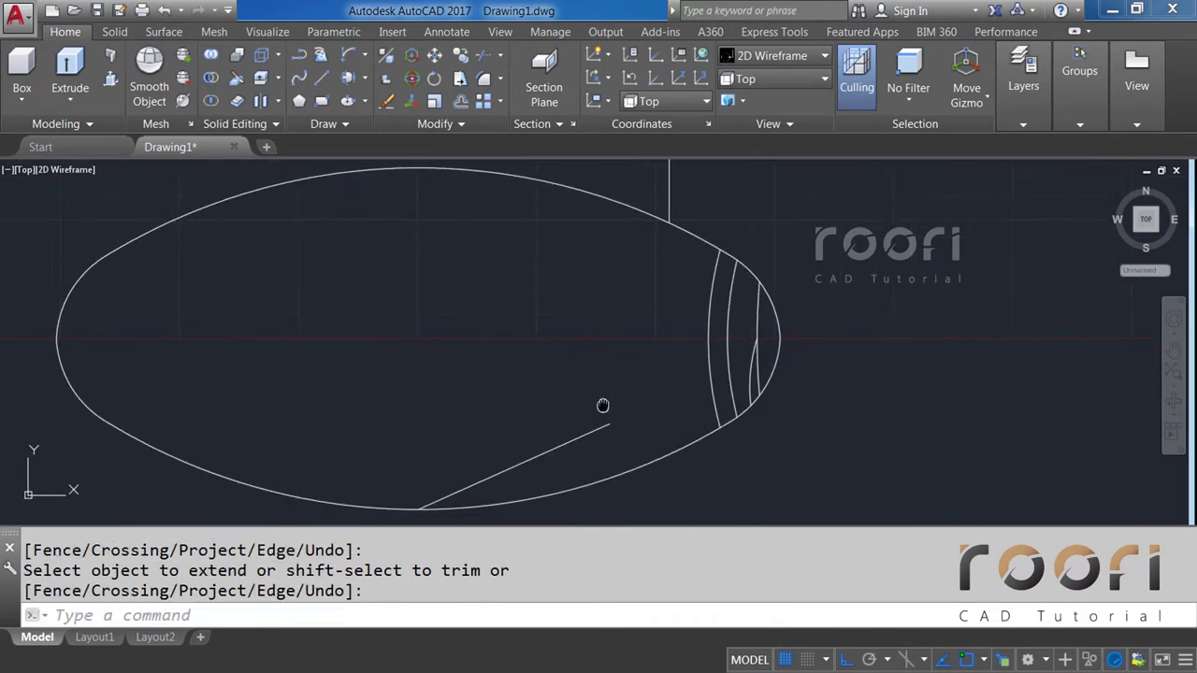
middle_drag(604, 406, 608, 377)
Draw a three-point arc from the oval's bottom midpoint up to the vertical line's top.
text(ARC)
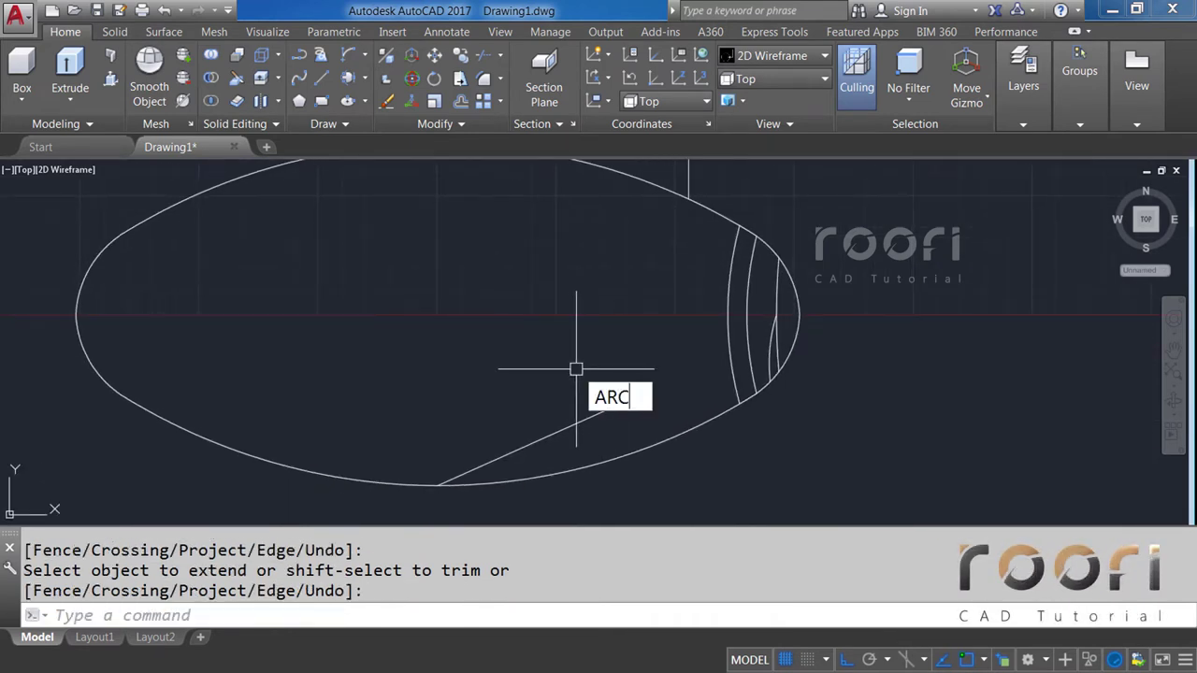
key(Return)
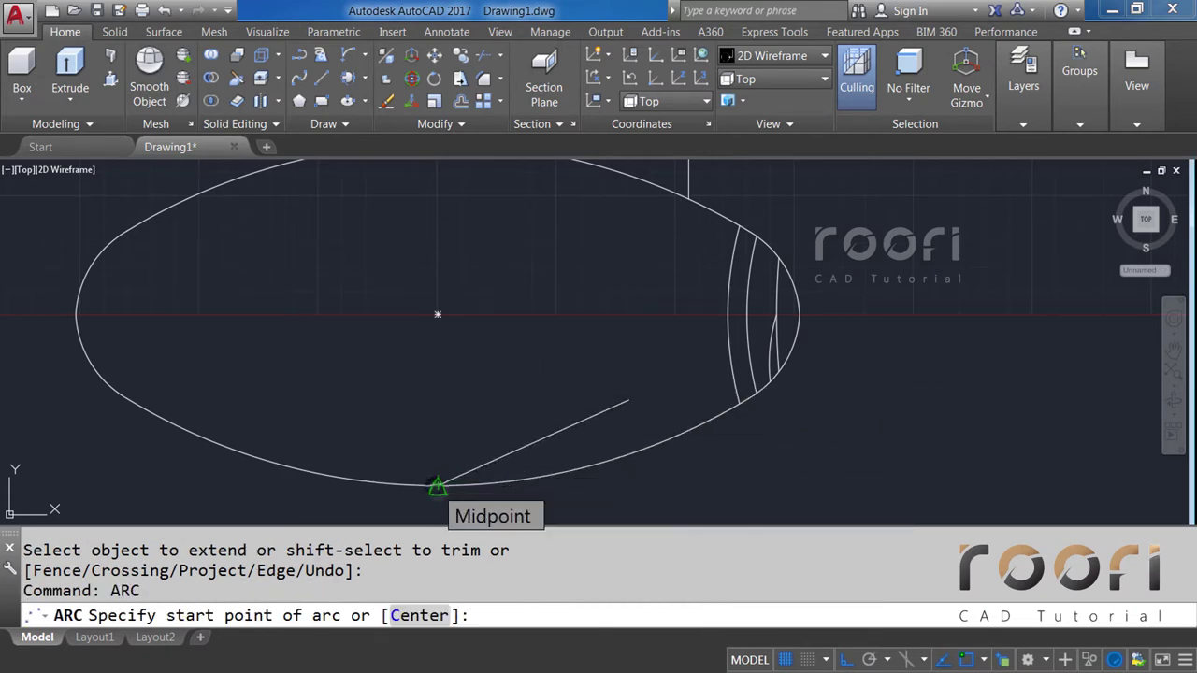
click(438, 485)
click(635, 393)
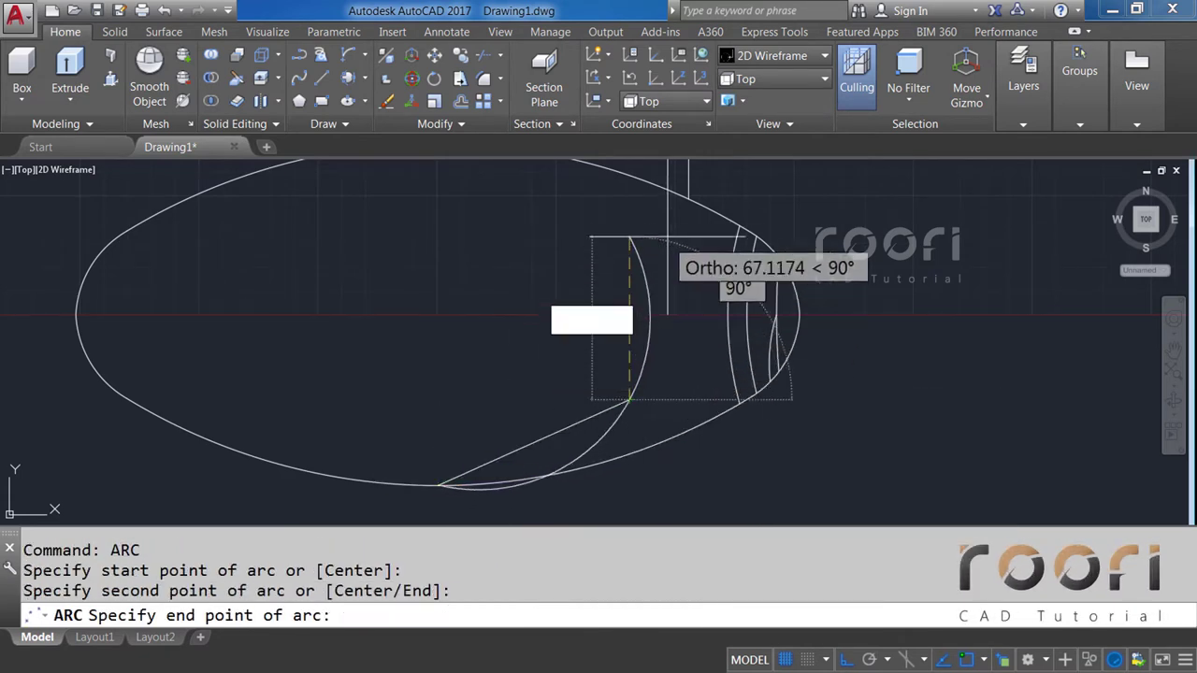
click(689, 195)
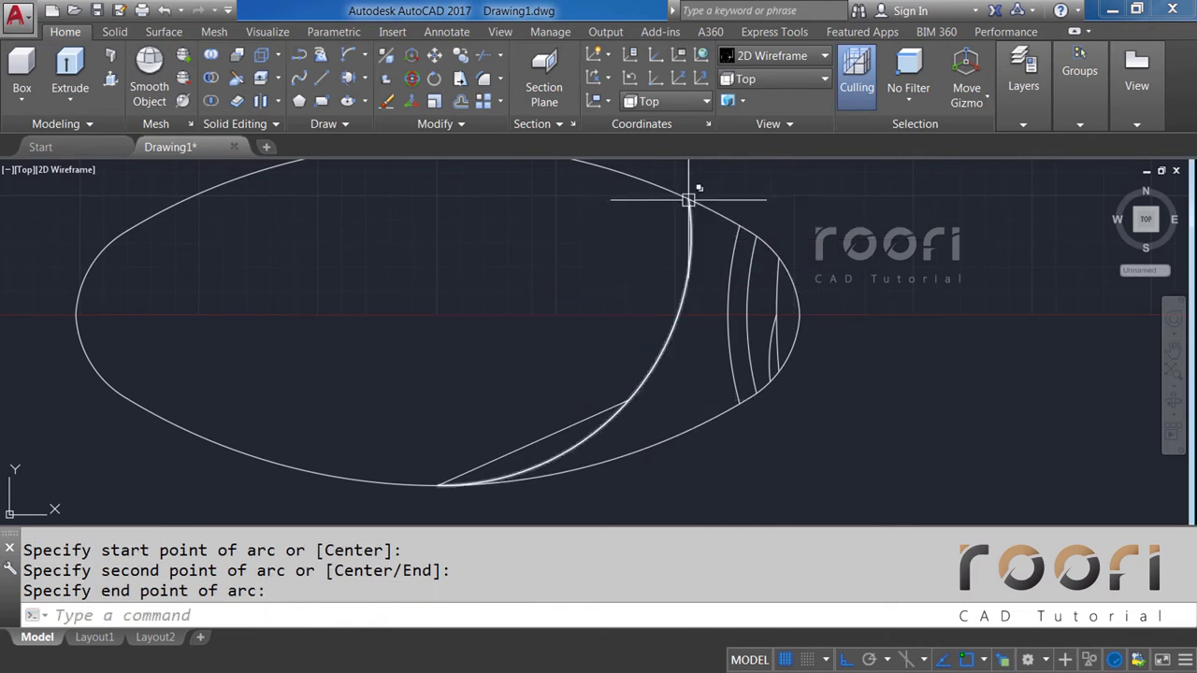
Delete the slanted and vertical construction lines.
click(572, 423)
click(674, 213)
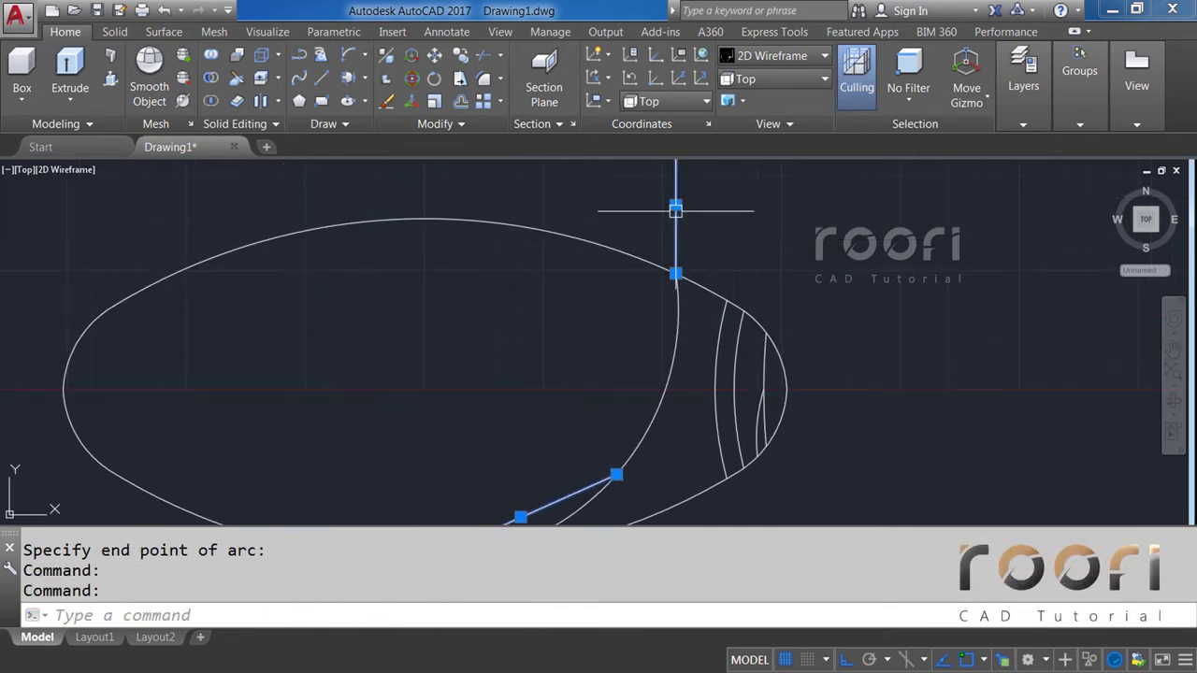
key(Delete)
Offset the large arc 10 units to its right.
scroll(692, 239, down, 2)
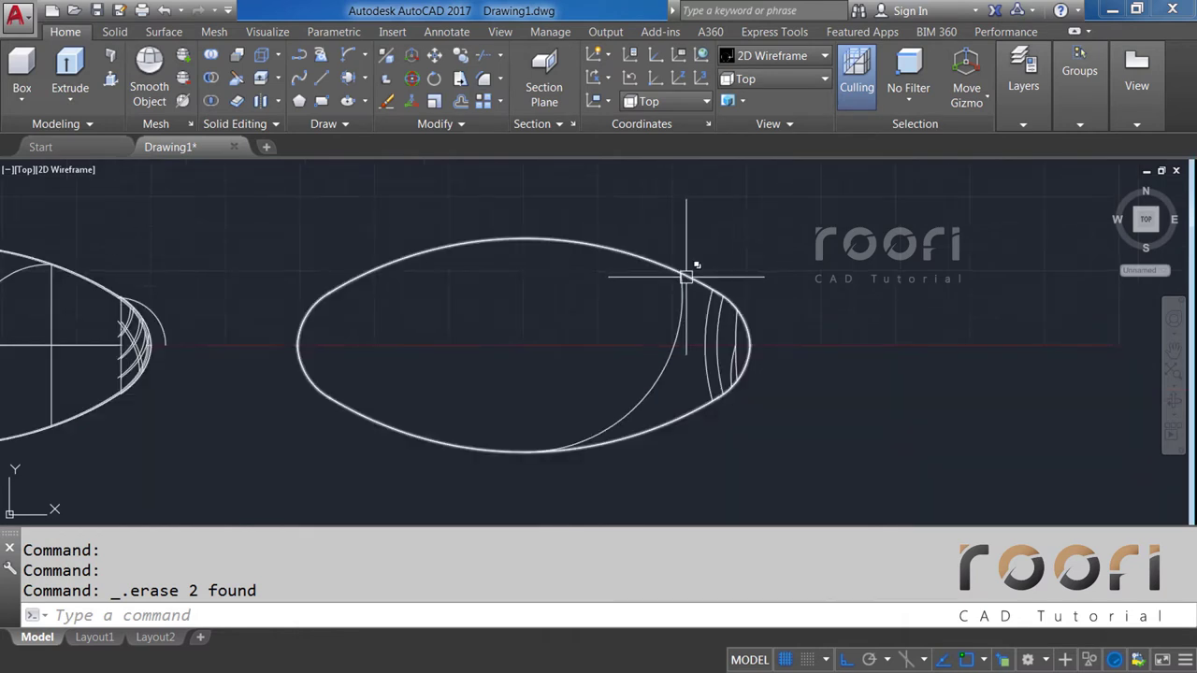
middle_drag(690, 267, 680, 373)
scroll(676, 395, up, 2)
scroll(676, 383, up, 3)
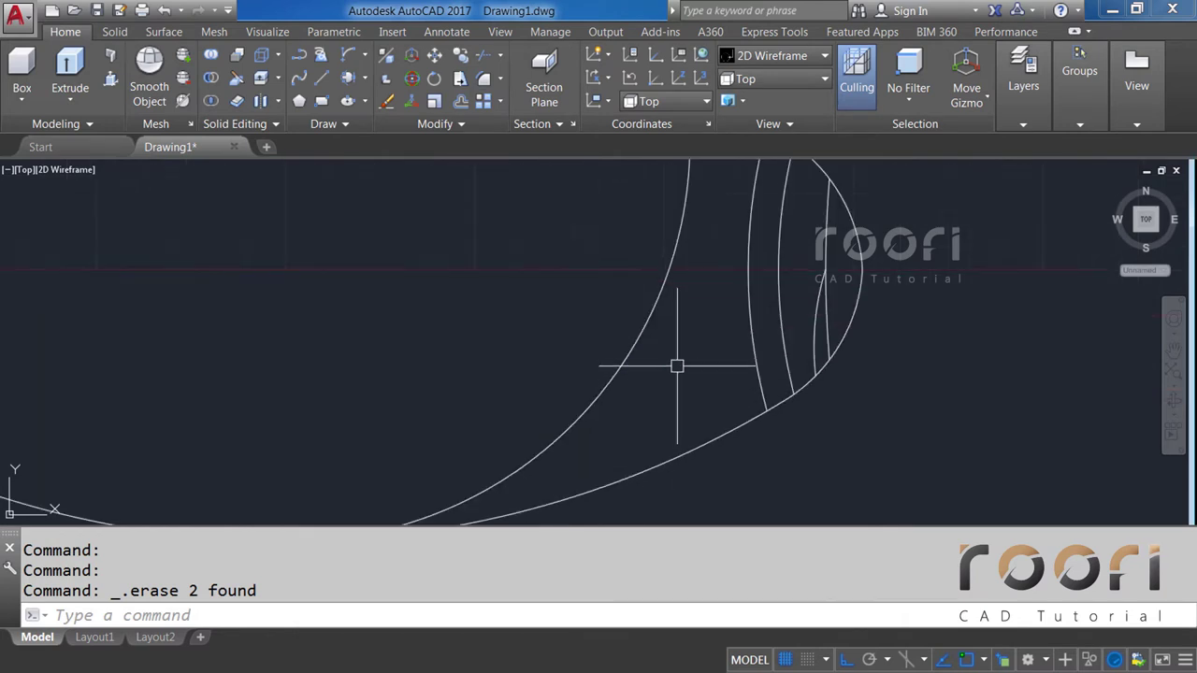
text(O)
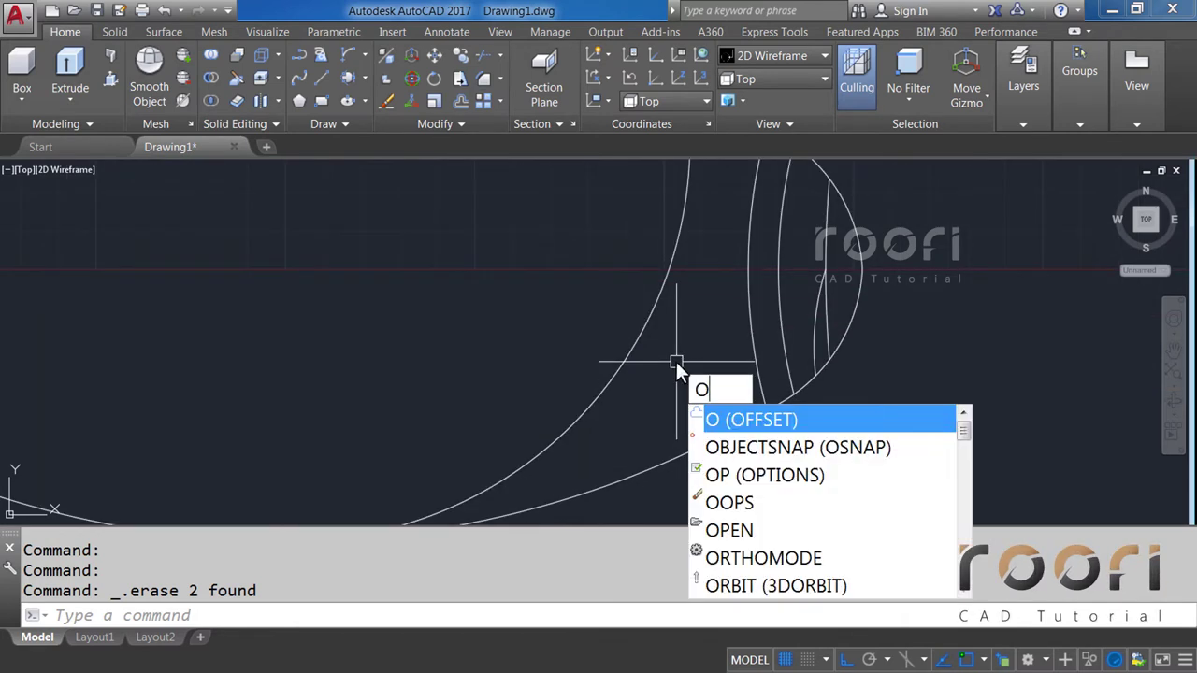
key(Return)
text(10)
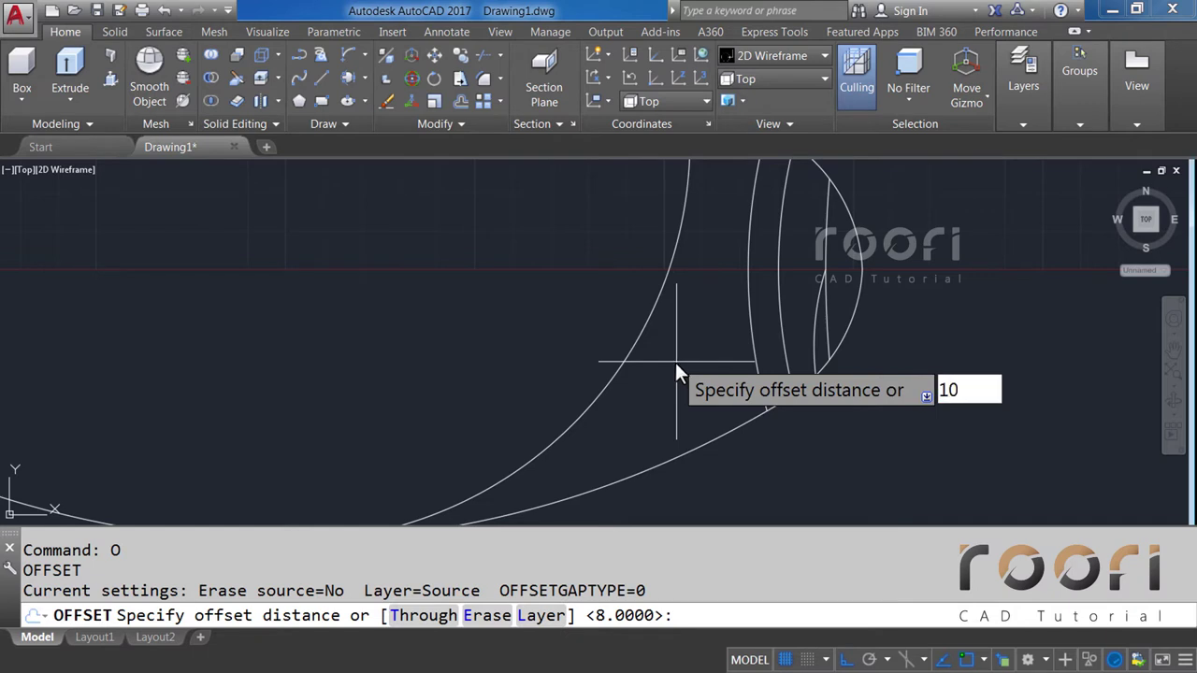
key(Return)
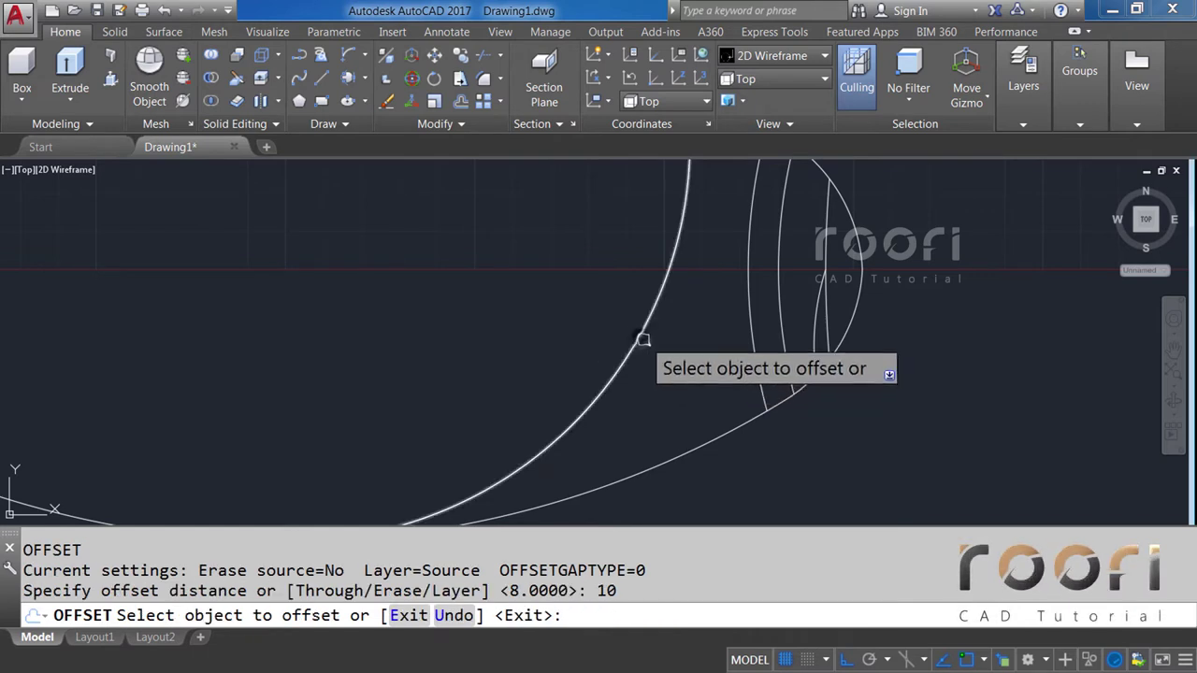
click(648, 332)
click(680, 368)
key(Return)
text(O)
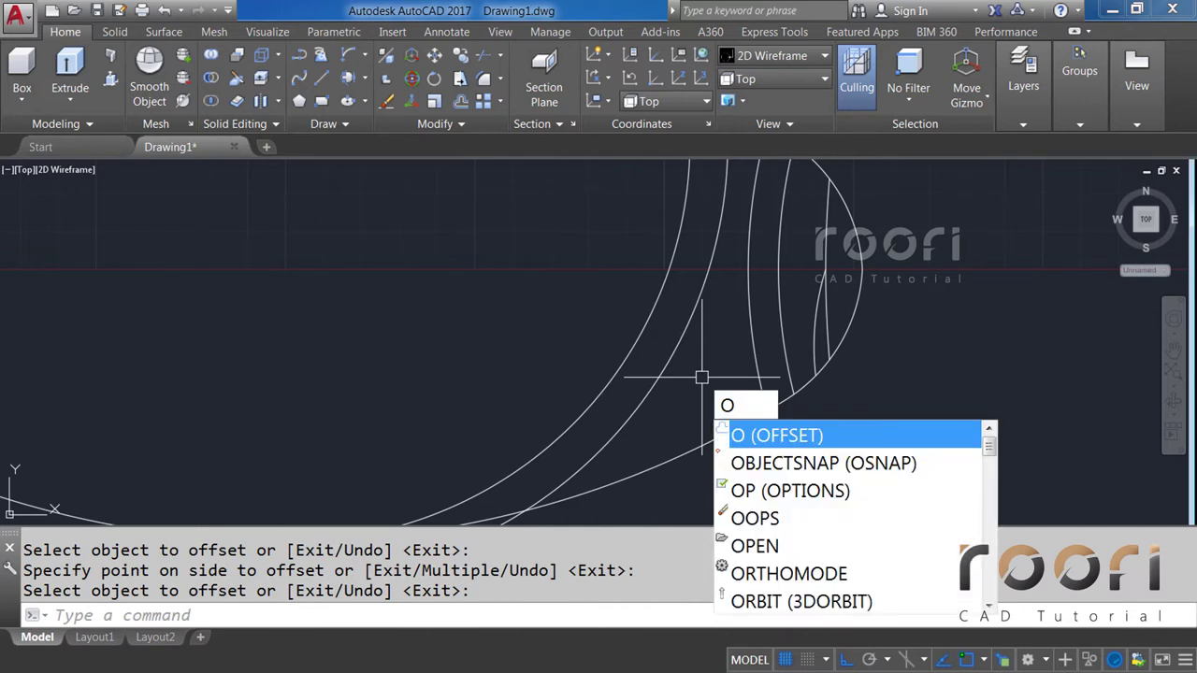
Offset the new curve 8 units further right.
key(Return)
text(8)
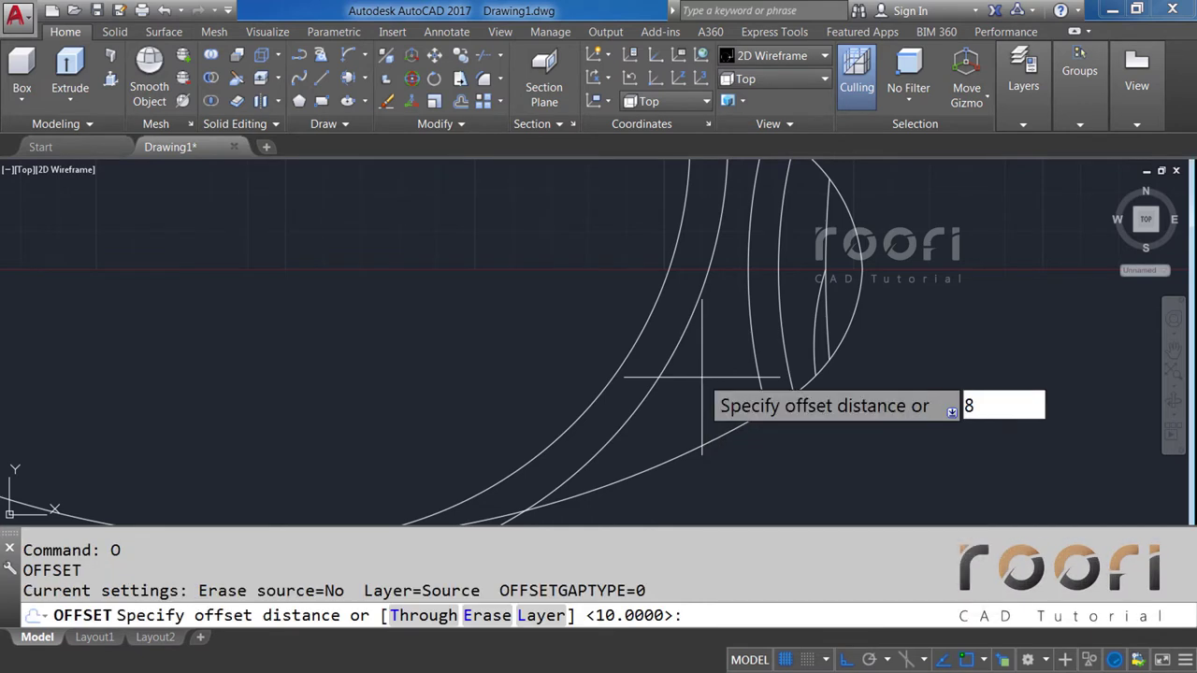
key(Return)
click(682, 346)
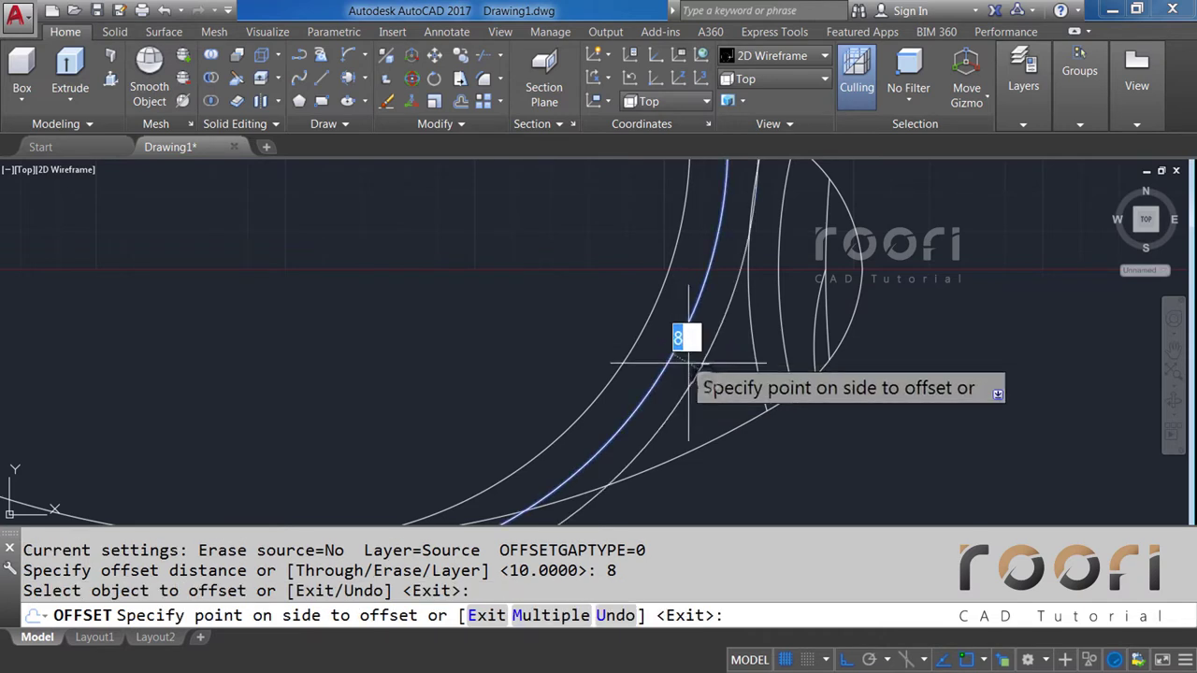
click(700, 374)
Offset the newest curve 9 units further right.
text(O)
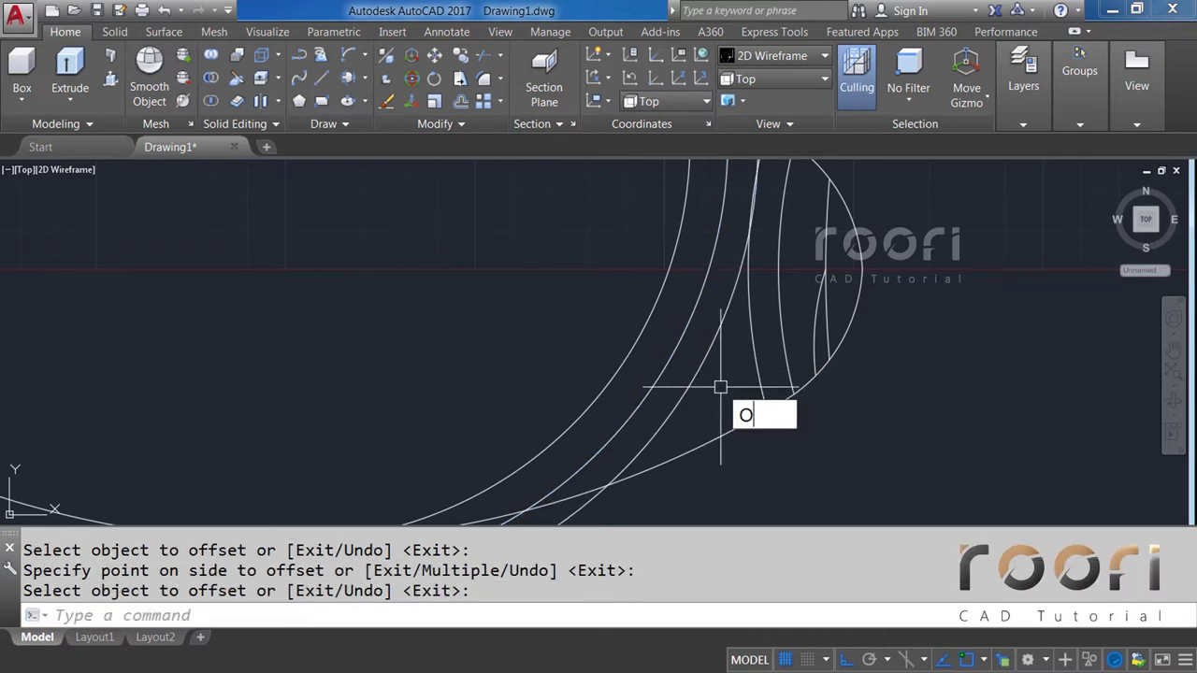
key(Return)
text(9)
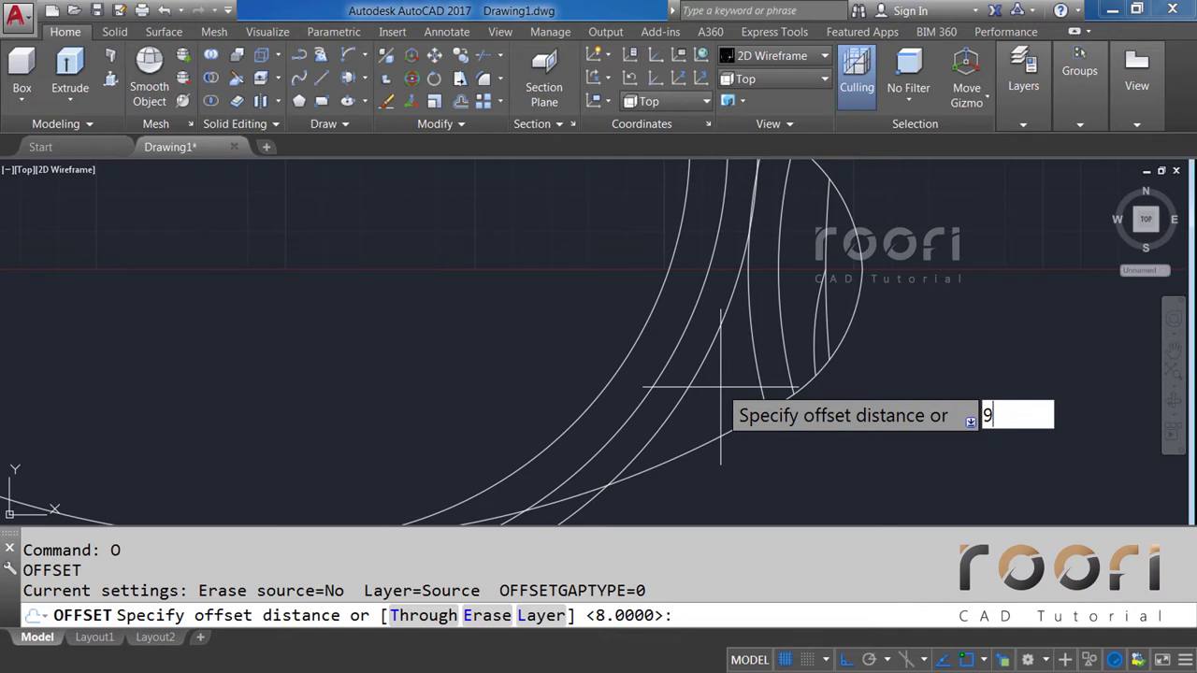
key(Return)
click(714, 346)
click(738, 396)
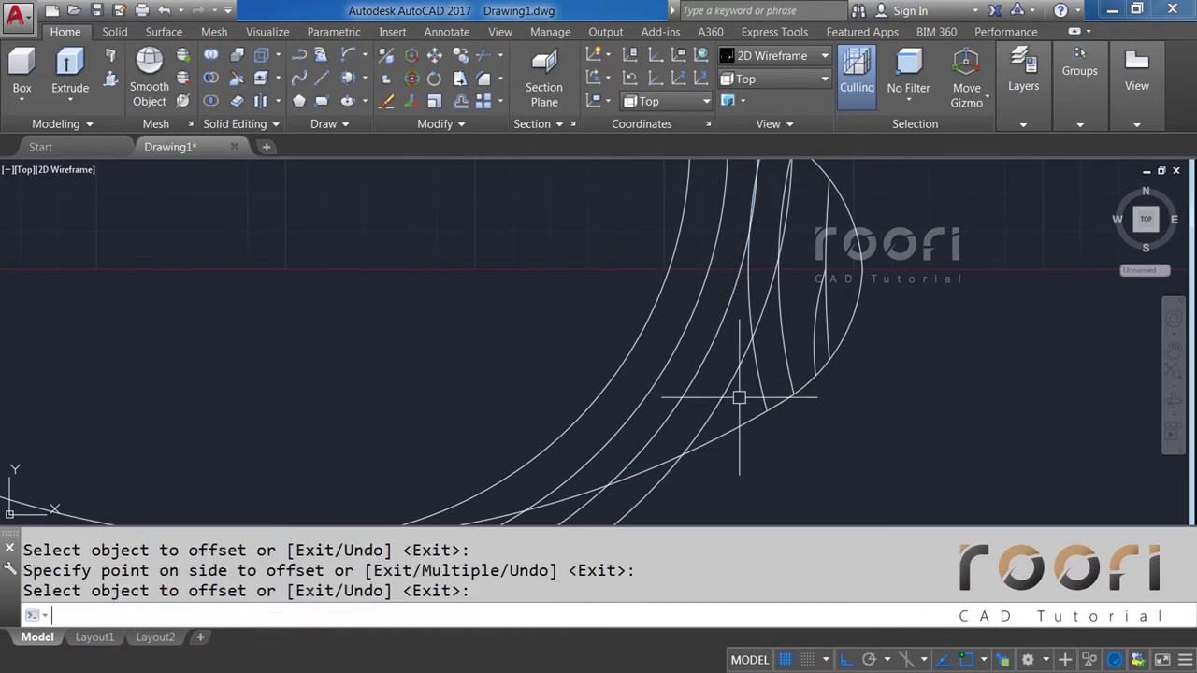
scroll(738, 397, down, 3)
scroll(754, 187, up, 5)
text(TR)
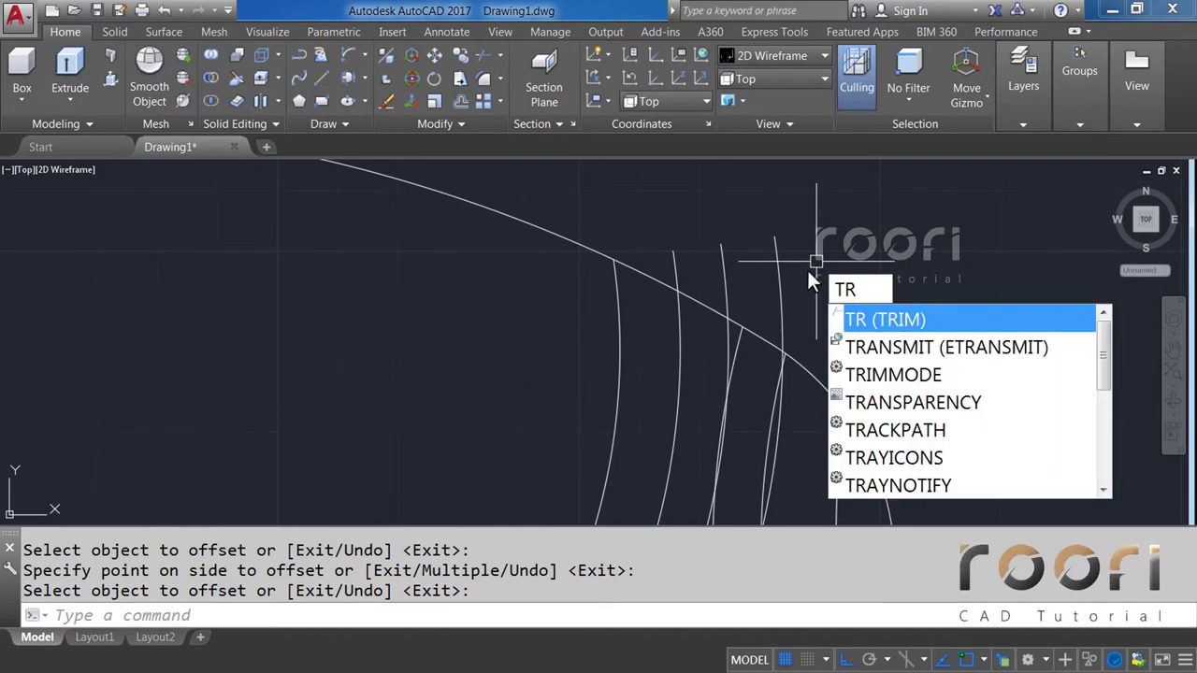
Trim the upper and lower overhanging curve ends back to the oval outline using crossing windows.
key(Return)
key(Return)
click(804, 271)
click(683, 232)
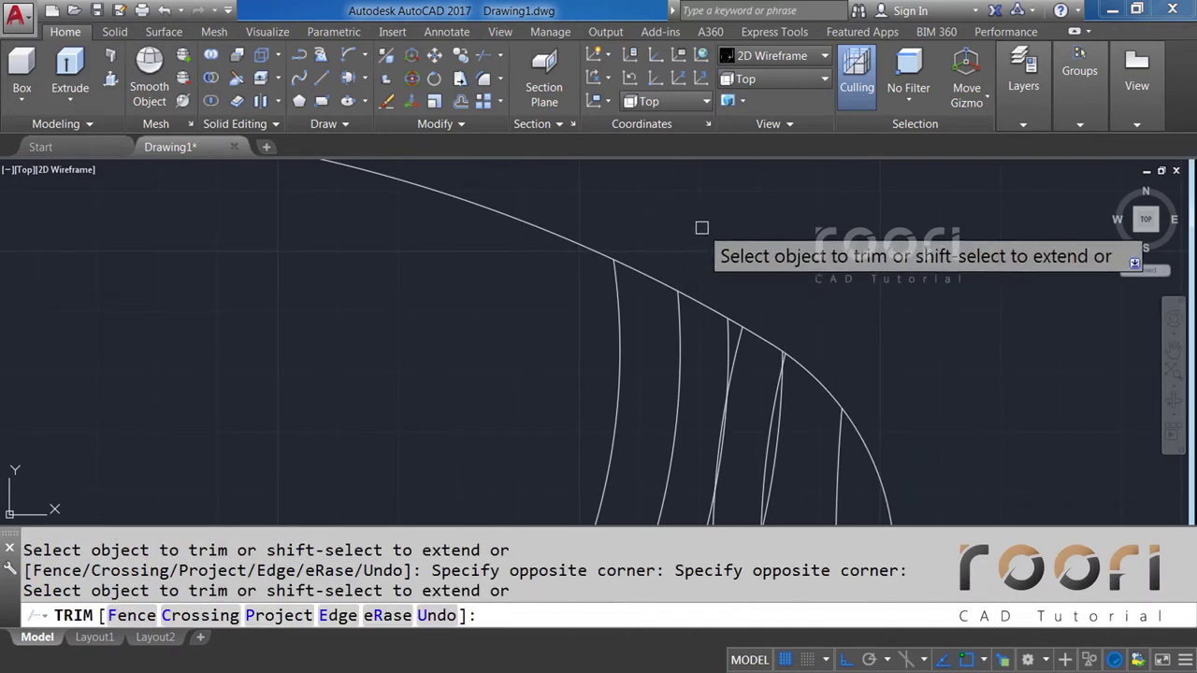
scroll(711, 226, down, 3)
scroll(561, 449, up, 4)
click(554, 473)
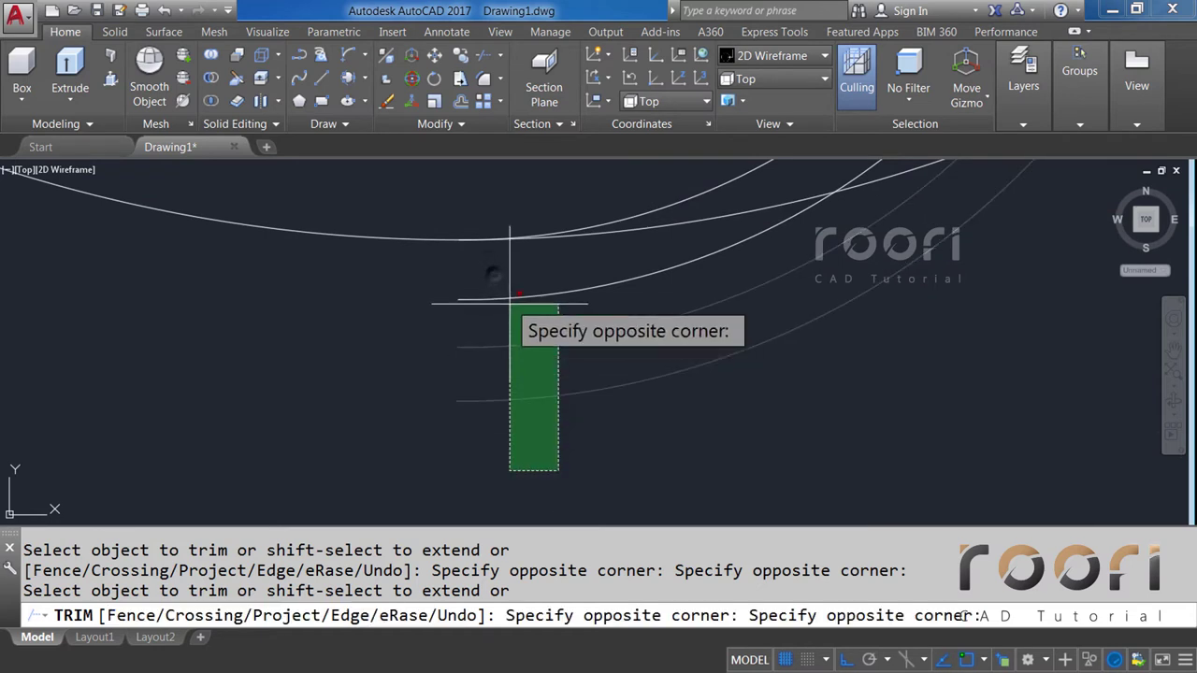
click(493, 277)
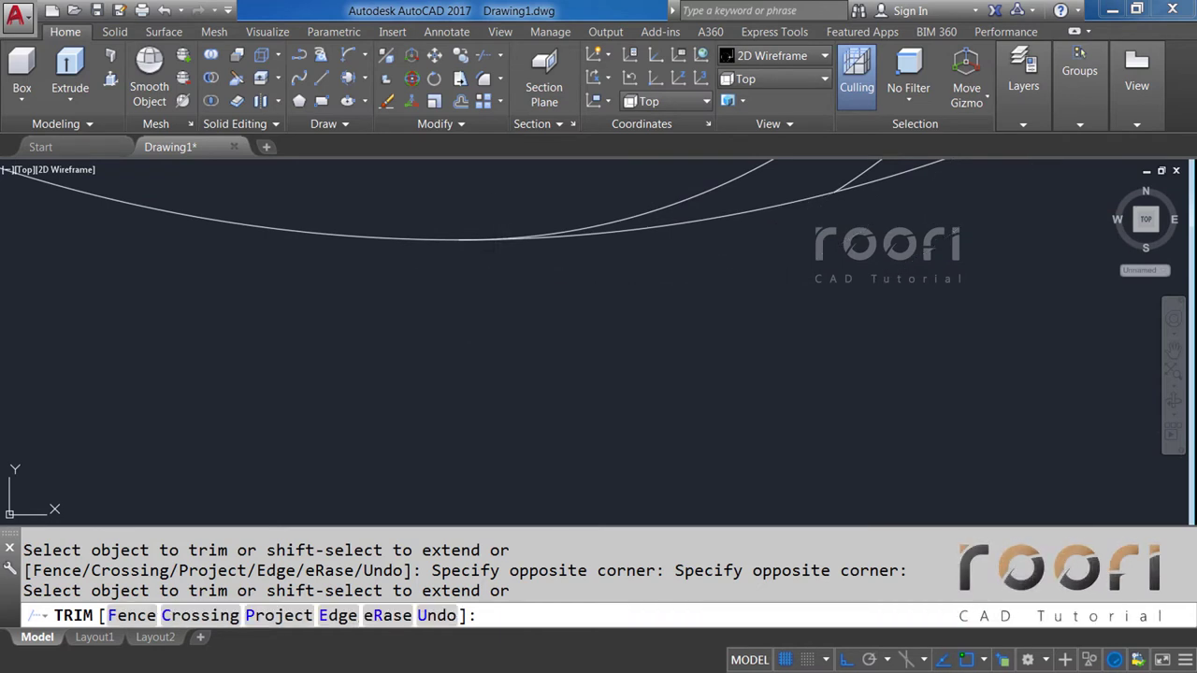
key(Return)
scroll(489, 294, down, 2)
scroll(494, 362, down, 2)
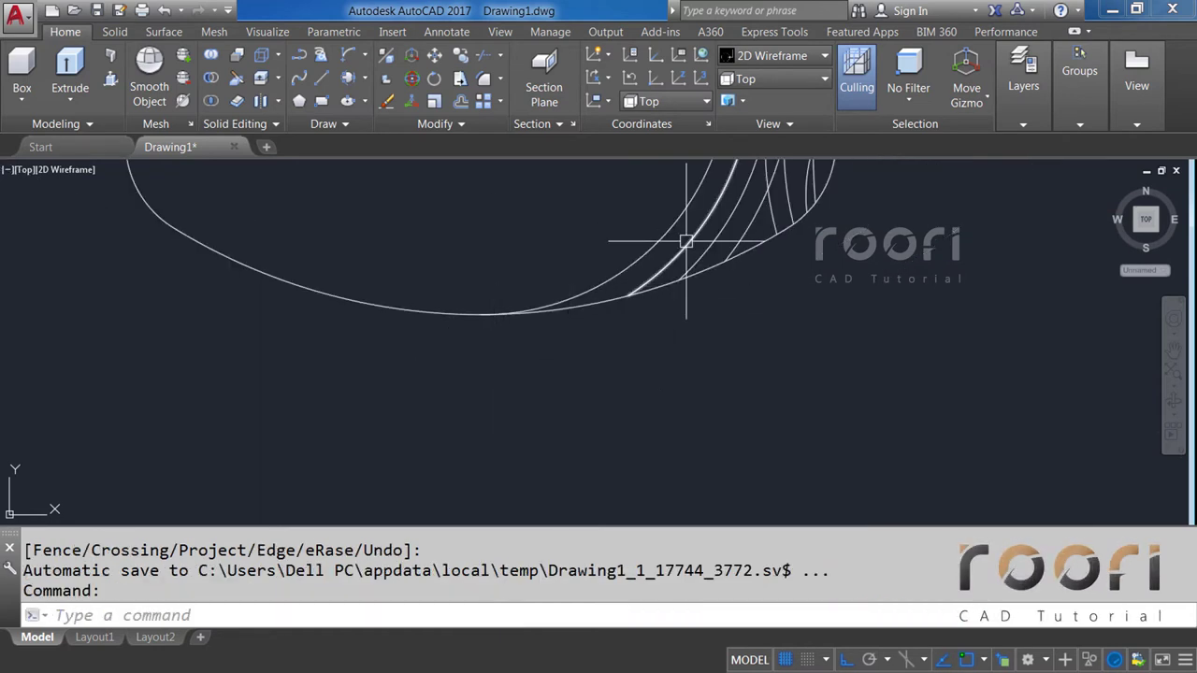
scroll(681, 241, down, 2)
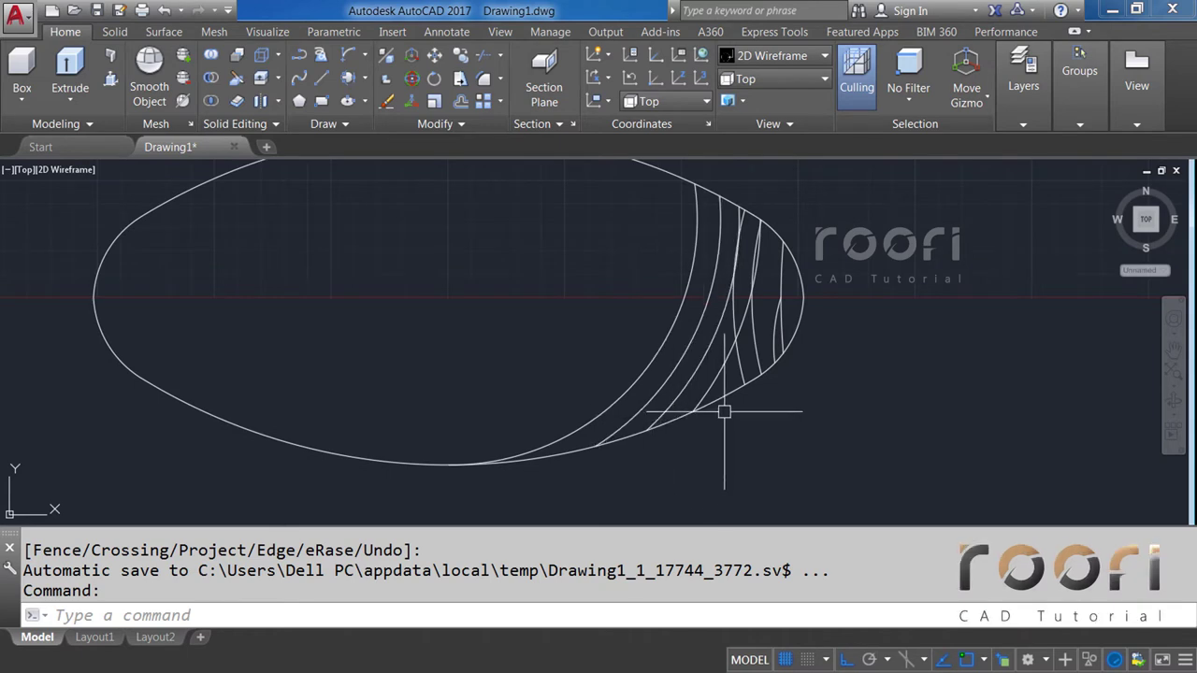
scroll(700, 307, up, 2)
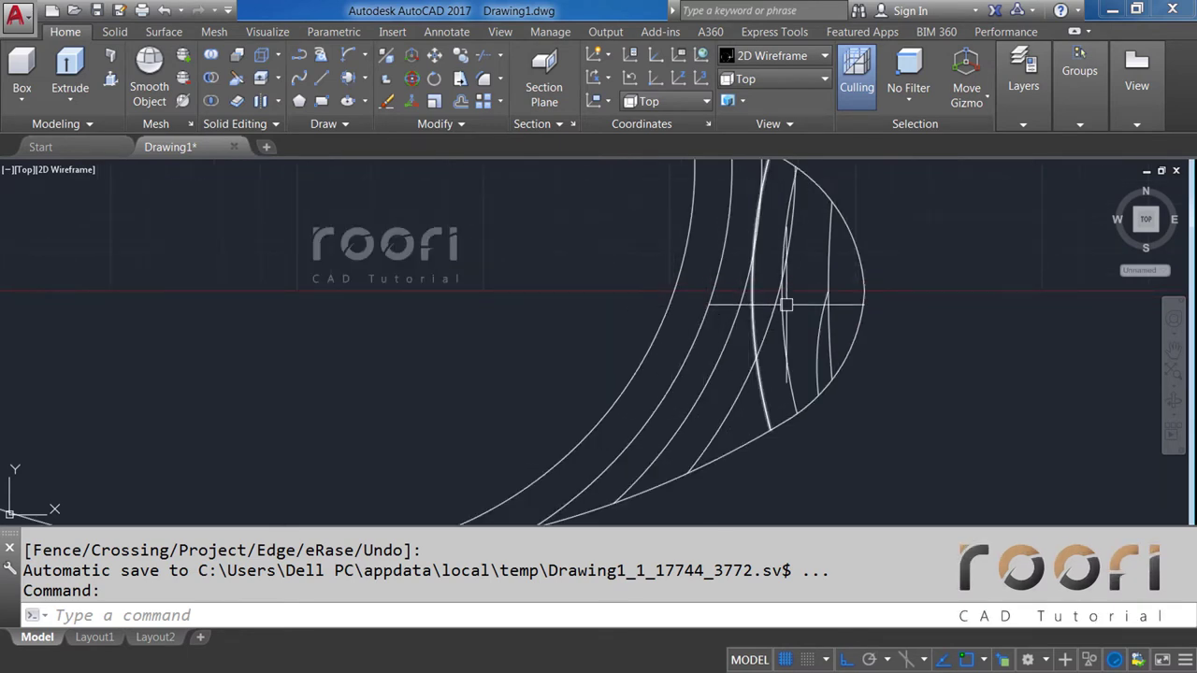
Draw a horizontal helper line leftward from the curve's right endpoint.
text(l)
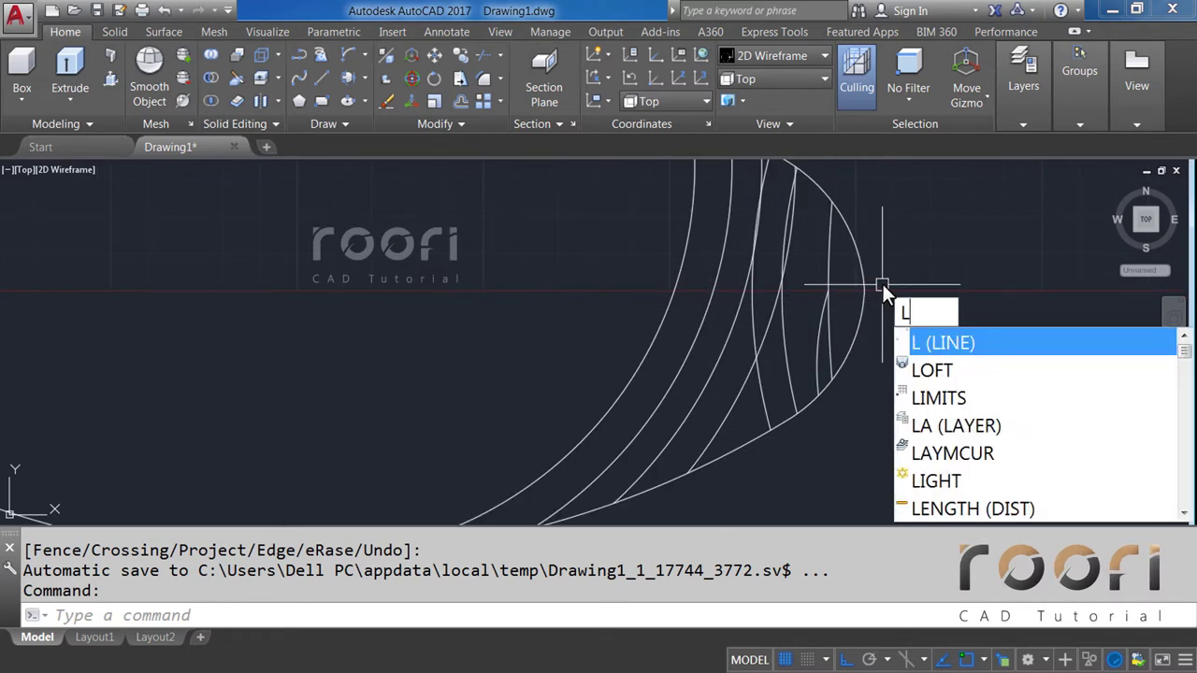
key(Return)
click(864, 290)
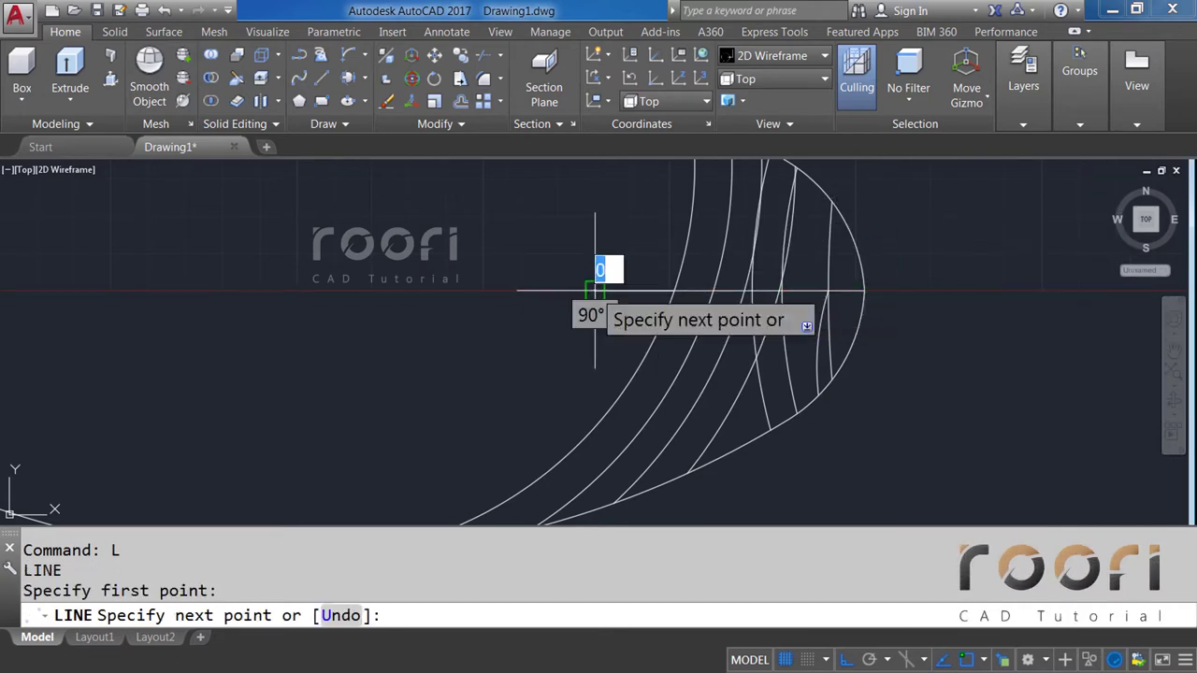
click(599, 293)
key(Return)
Draw an angled line from the top intersection to the oval's lower edge, then delete the helper.
scroll(613, 327, up, 2)
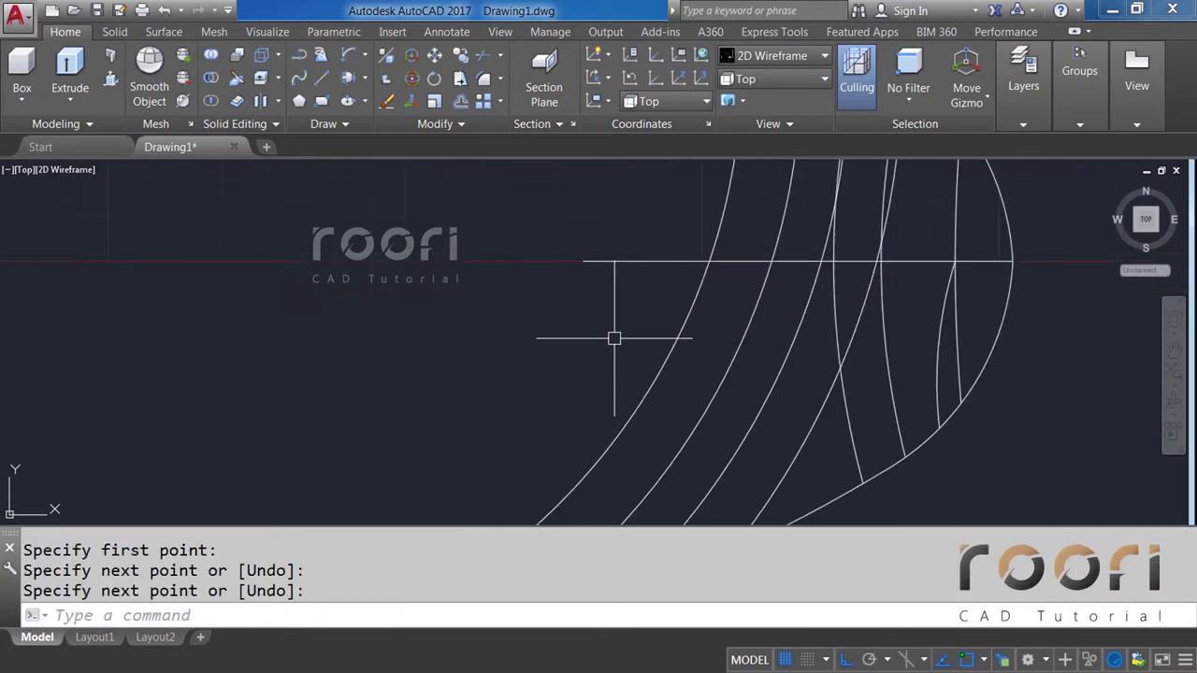
middle_drag(614, 327, 509, 281)
text(L)
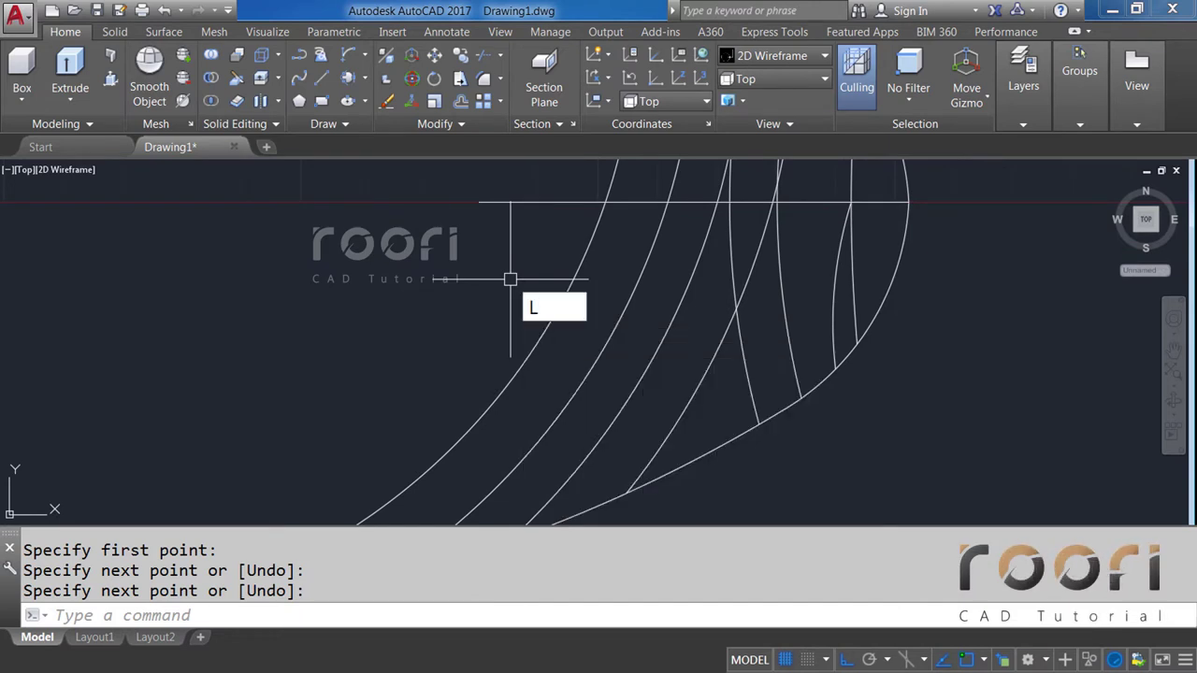
key(Return)
click(606, 201)
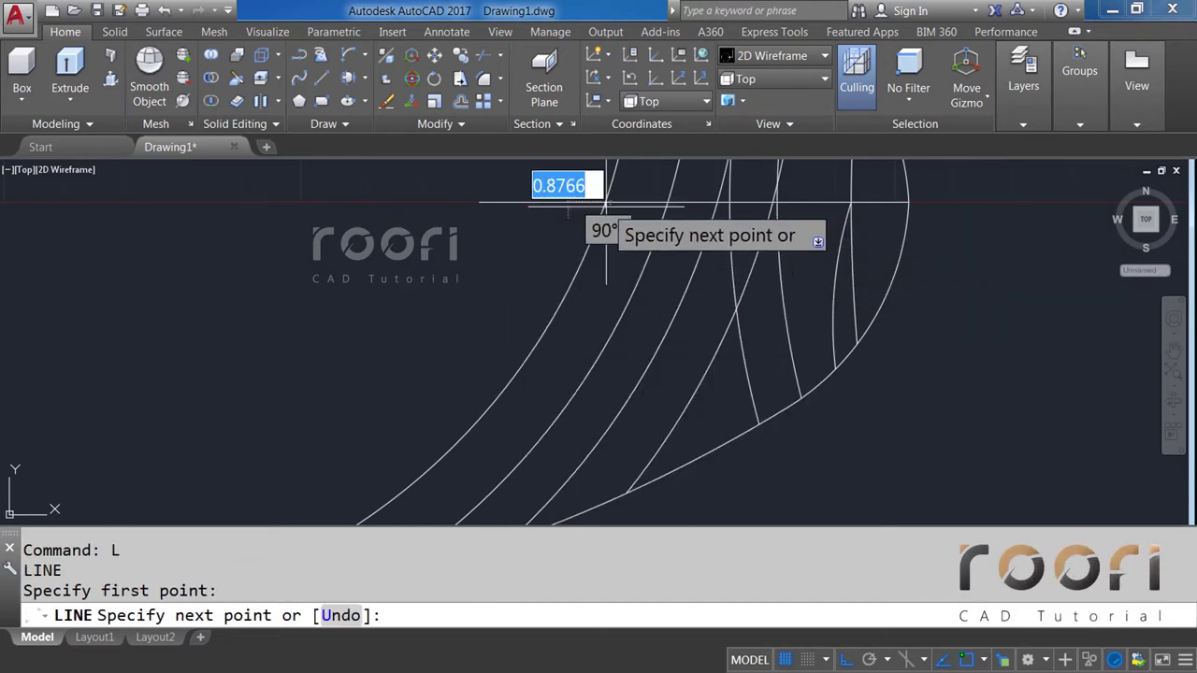
click(626, 490)
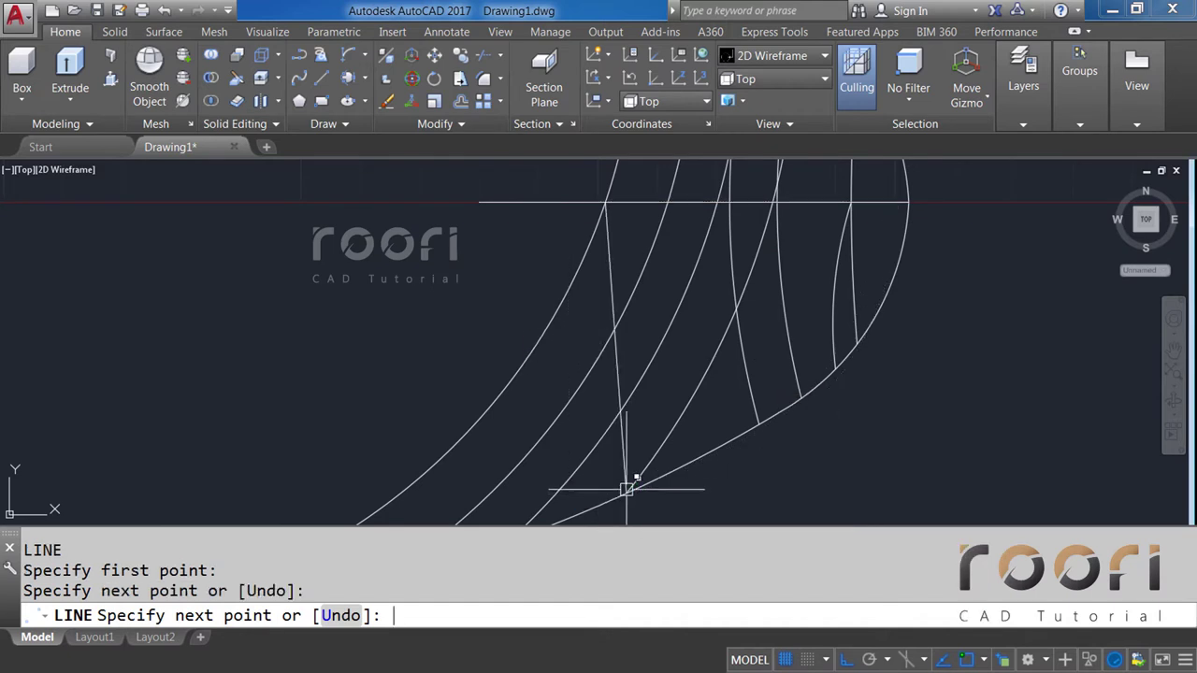
key(Return)
click(546, 201)
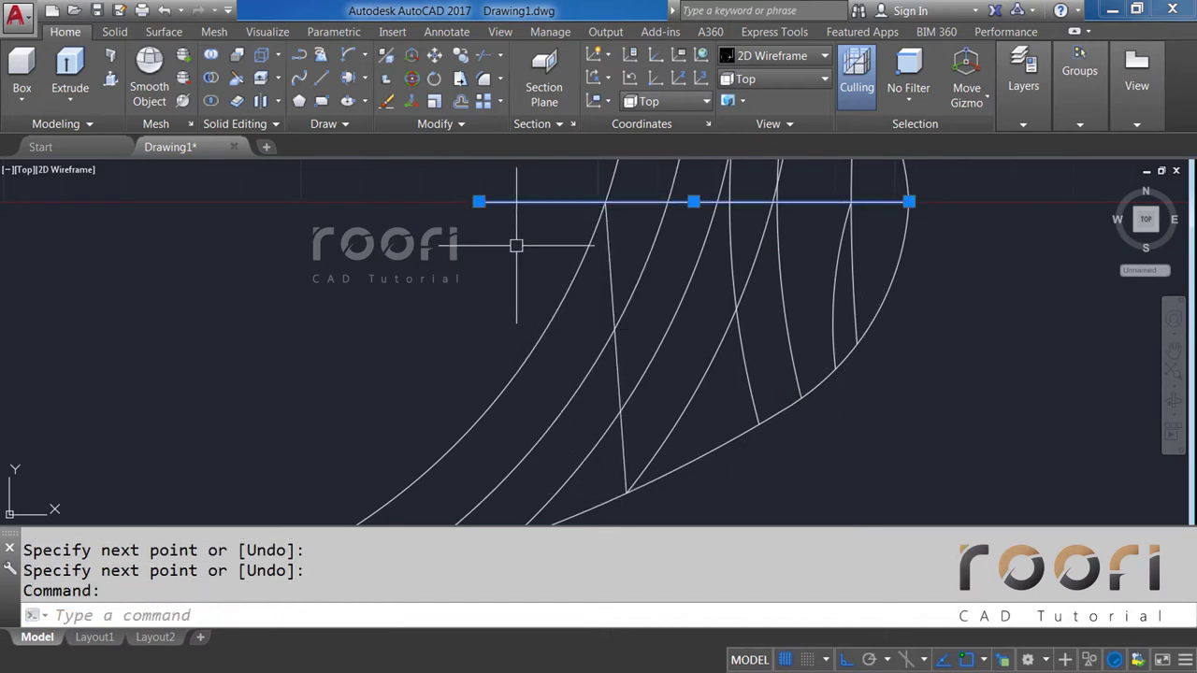
key(Delete)
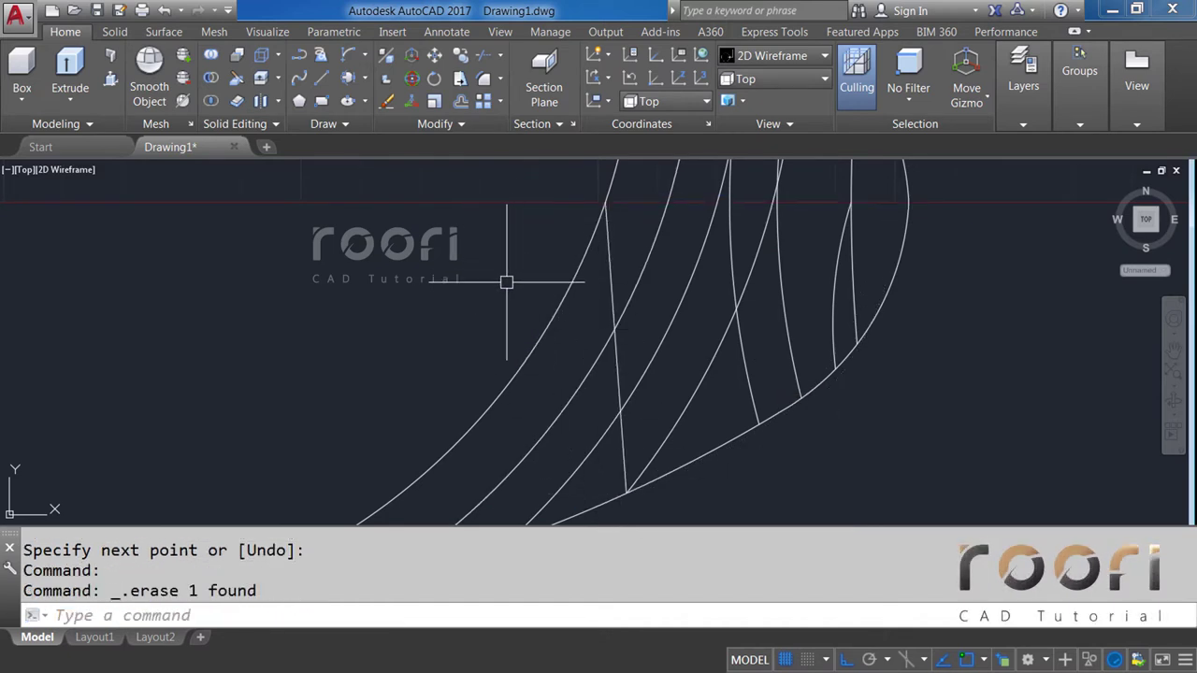
text(O)
Offset the angled line 8 units, then delete the misplaced nearly vertical strip line.
key(Return)
text(8)
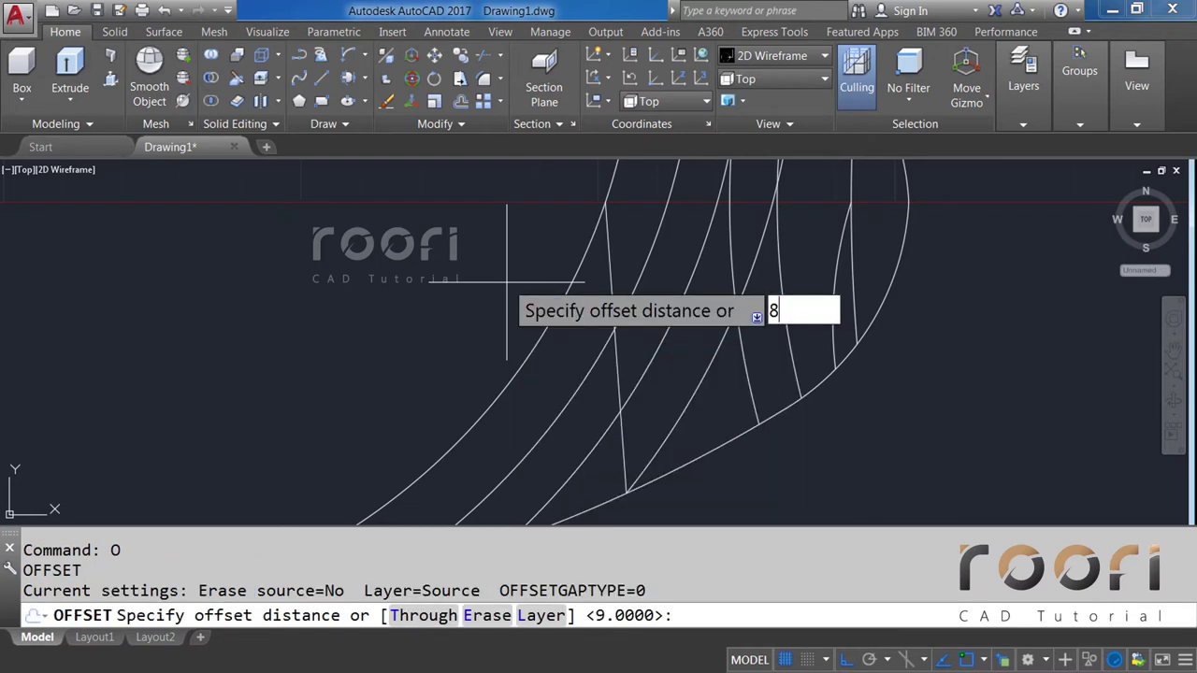
key(Return)
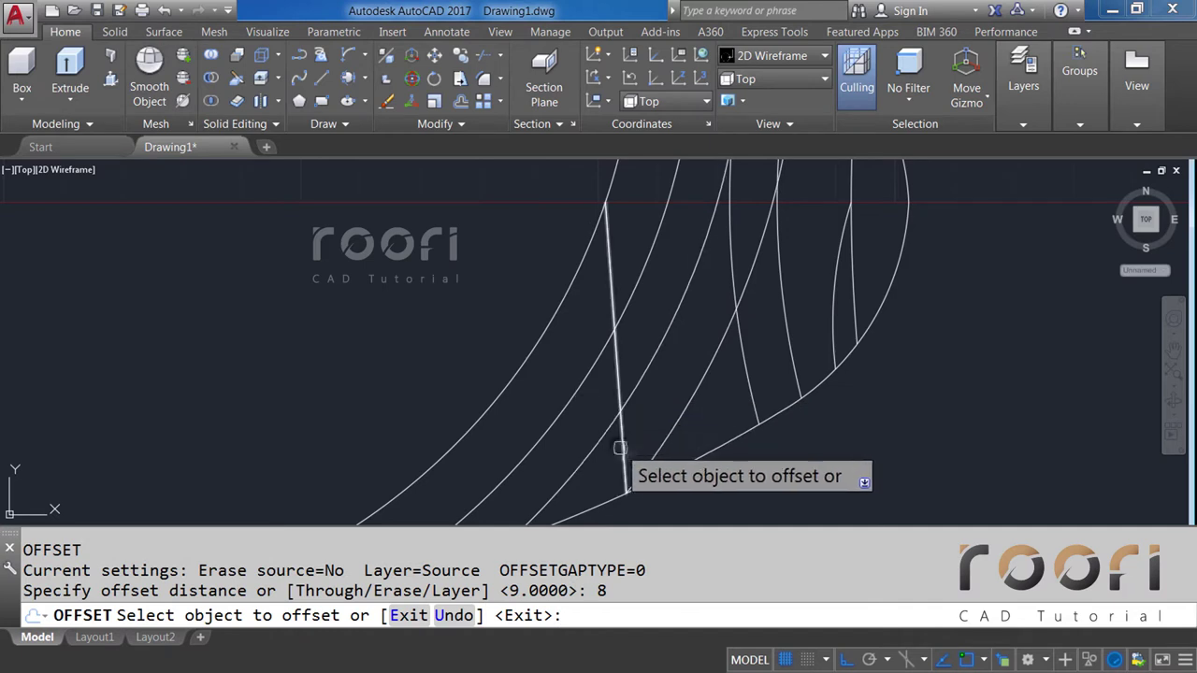
click(622, 448)
click(642, 431)
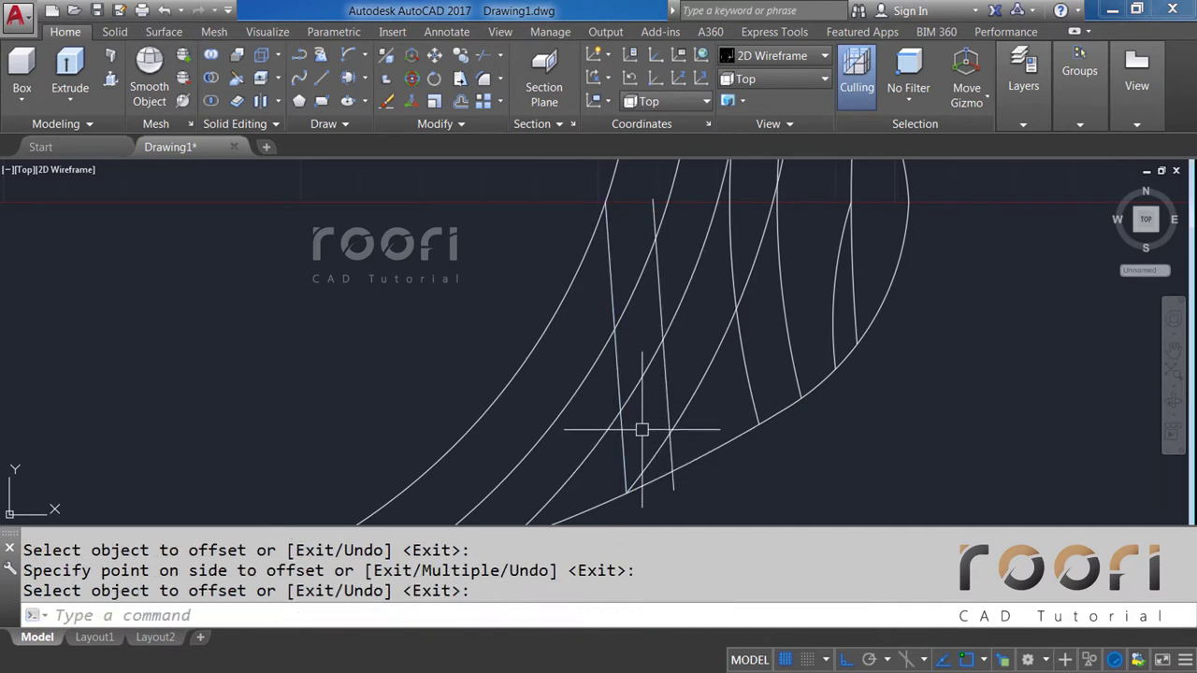
scroll(649, 496, up, 3)
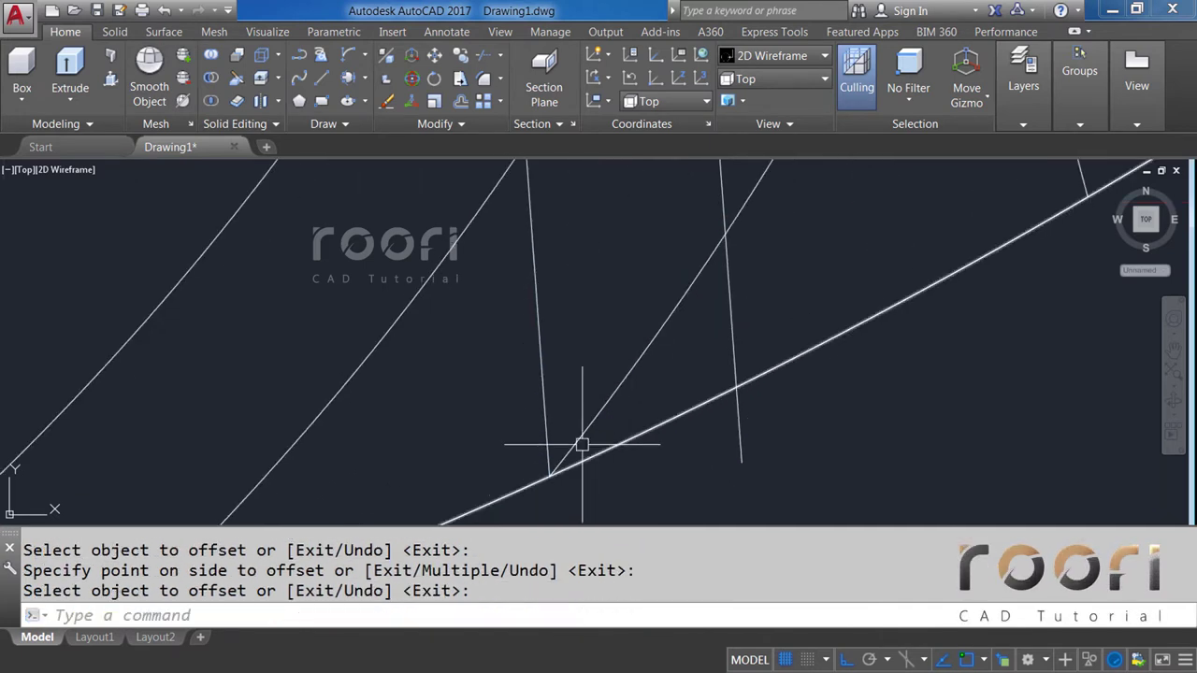
key(Return)
click(542, 410)
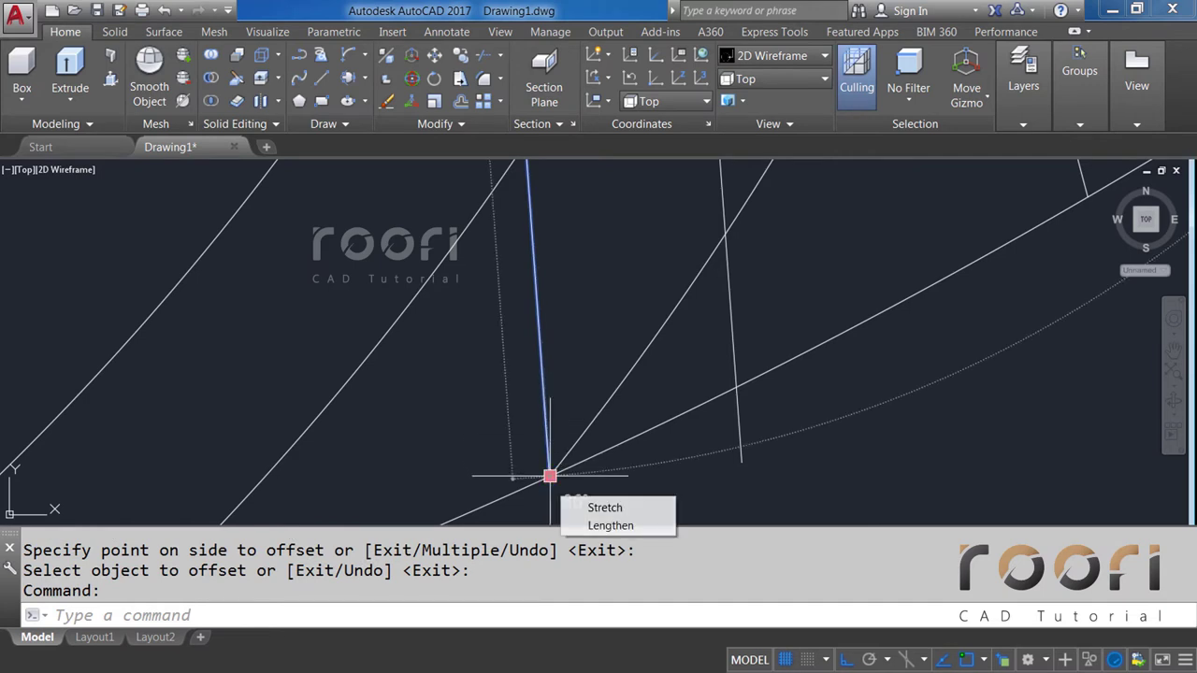
click(550, 476)
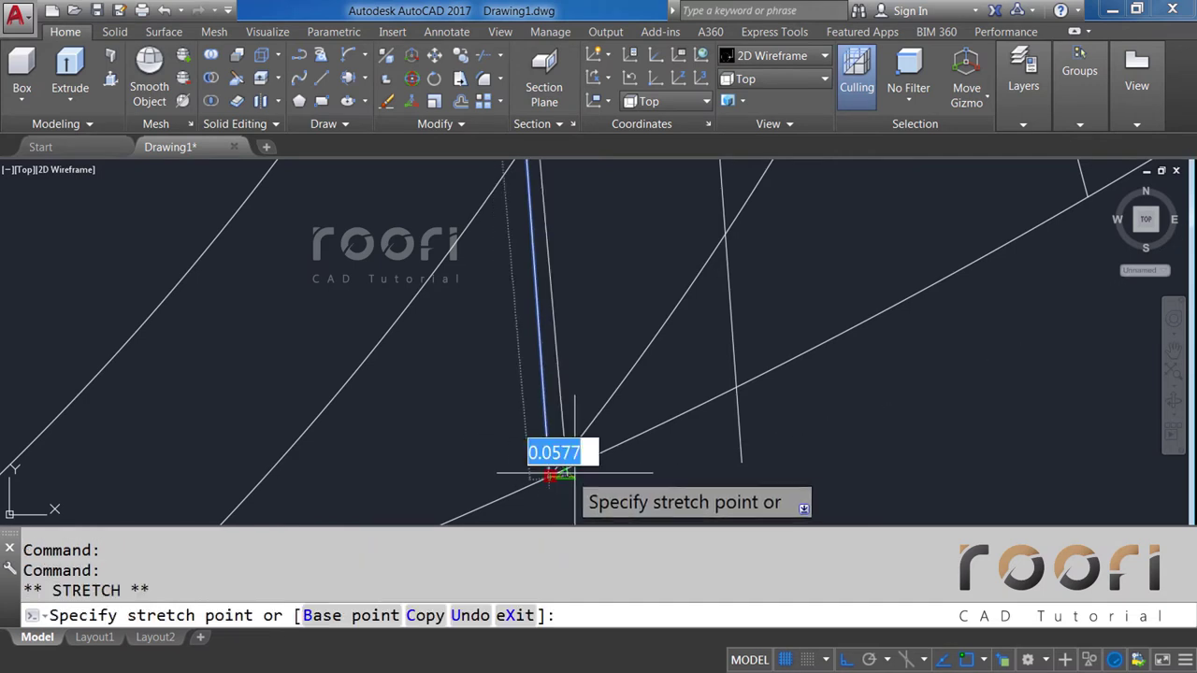
click(735, 387)
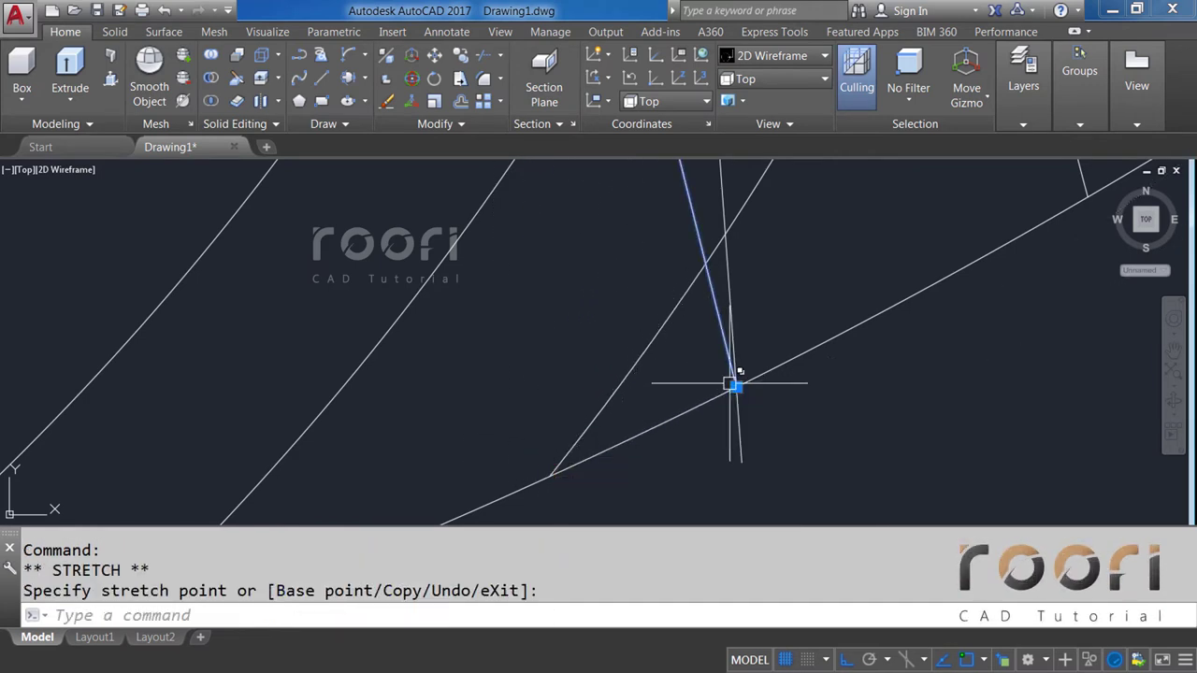
key(Escape)
key(Delete)
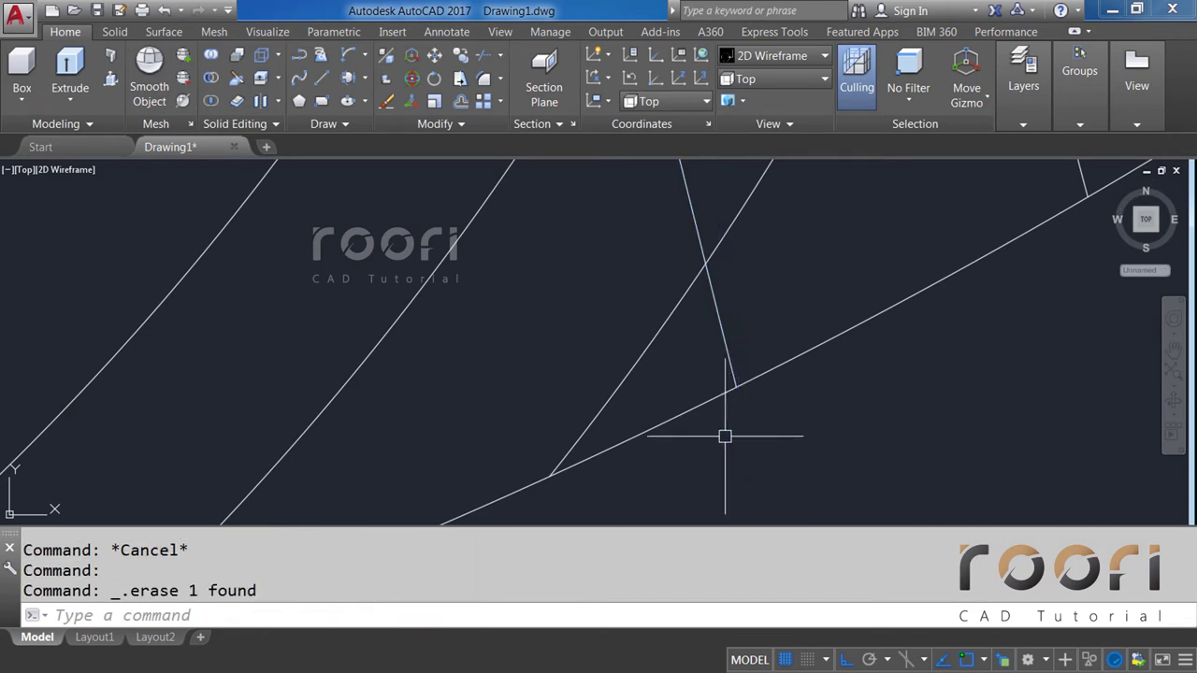
mouse_move(723, 433)
middle_down()
mouse_move(692, 455)
mouse_move(716, 387)
mouse_move(709, 278)
mouse_move(654, 314)
middle_up()
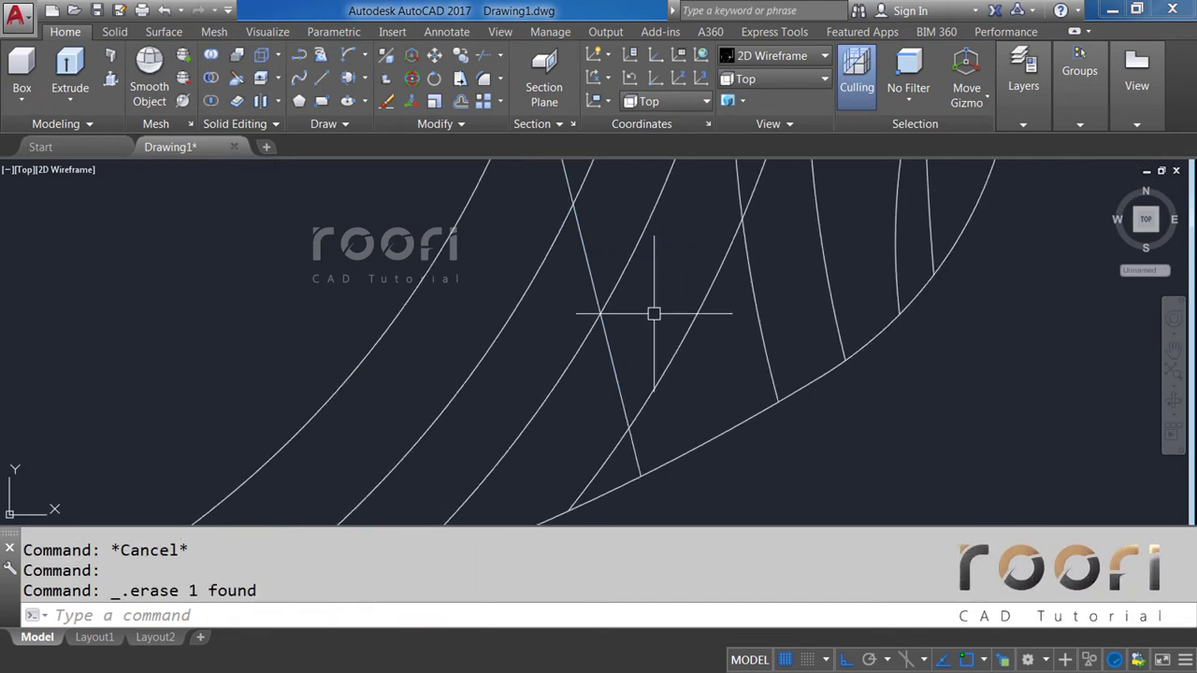
Offset the slanted line 6 units to its right.
text(O)
key(Return)
text(6)
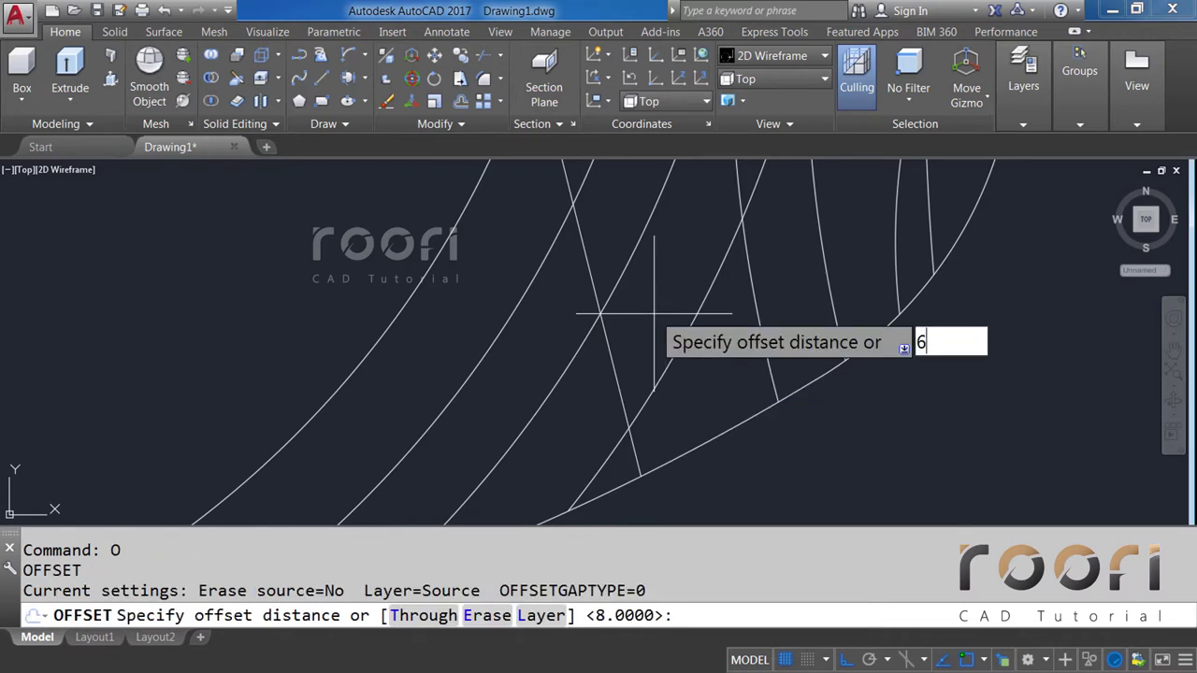
key(Return)
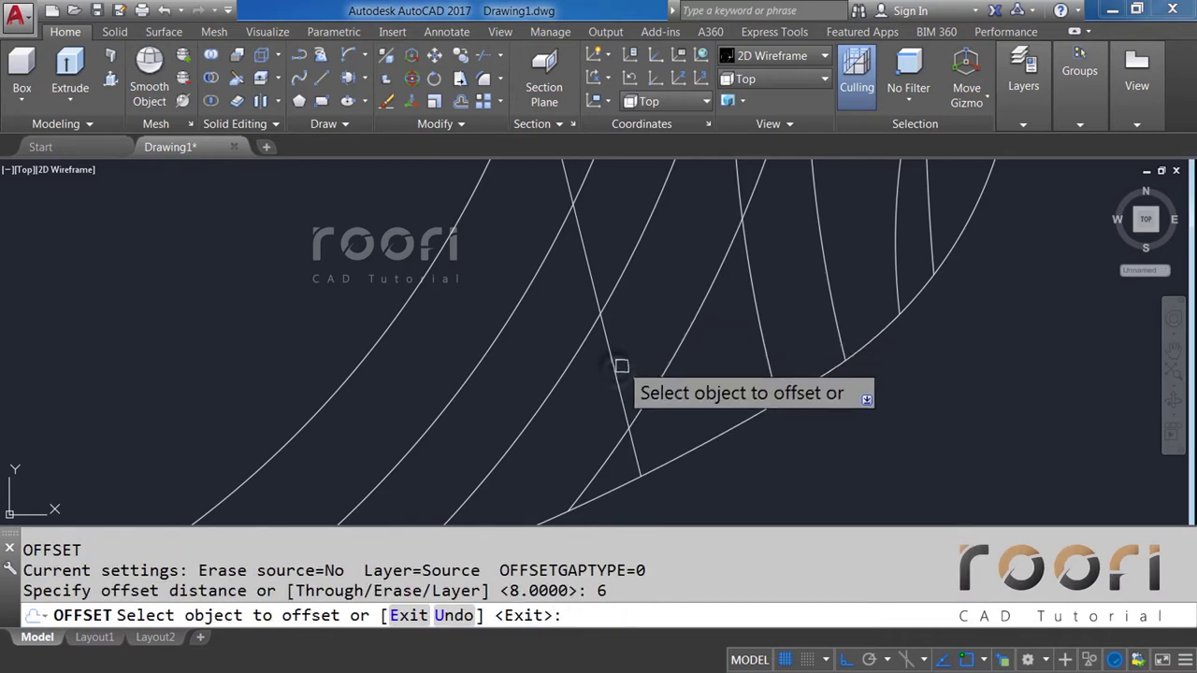
click(615, 370)
click(666, 355)
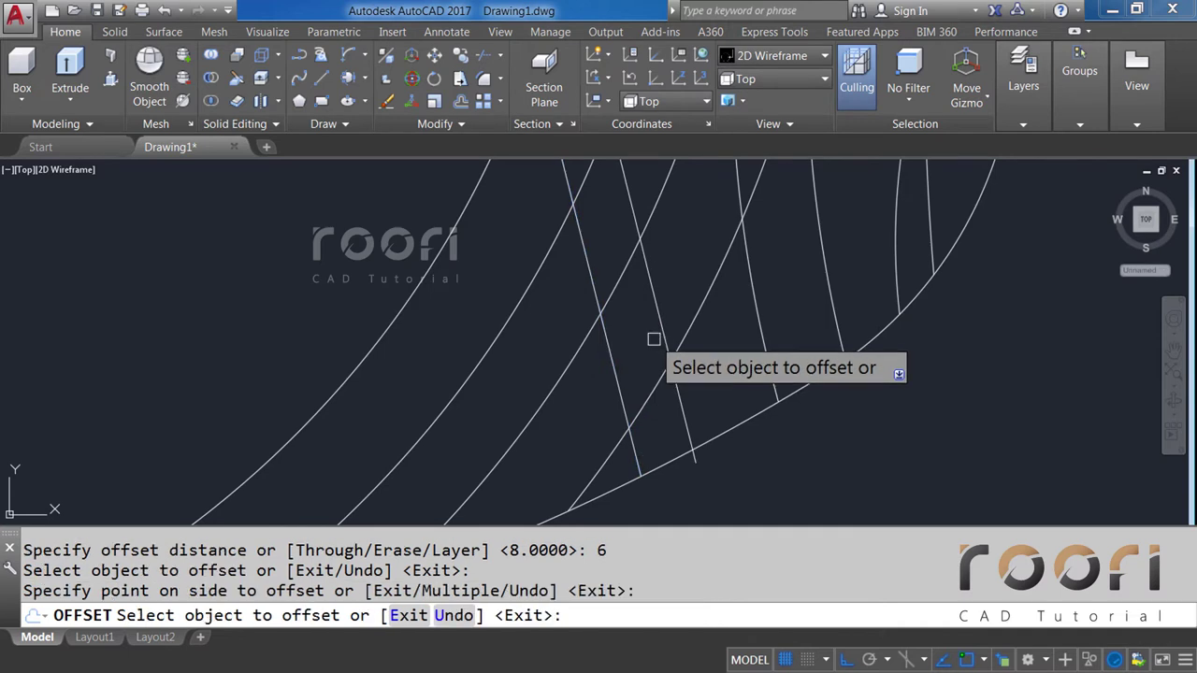
key(Return)
scroll(626, 356, down, 2)
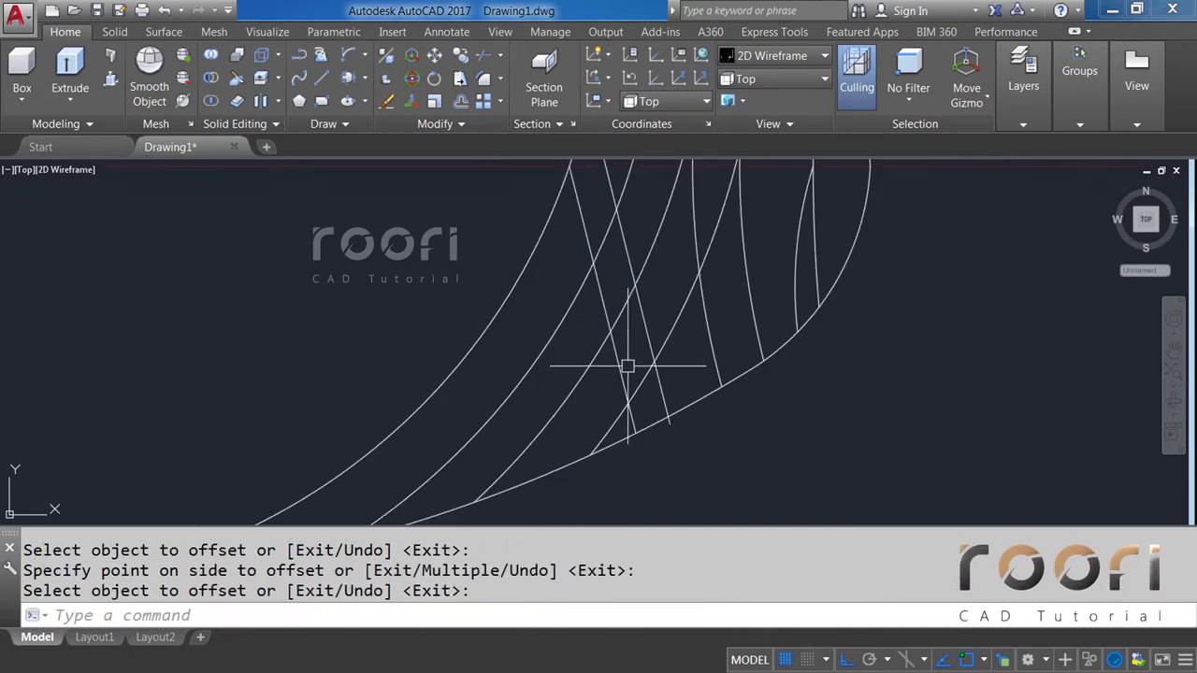
scroll(622, 360, down, 2)
text(EX)
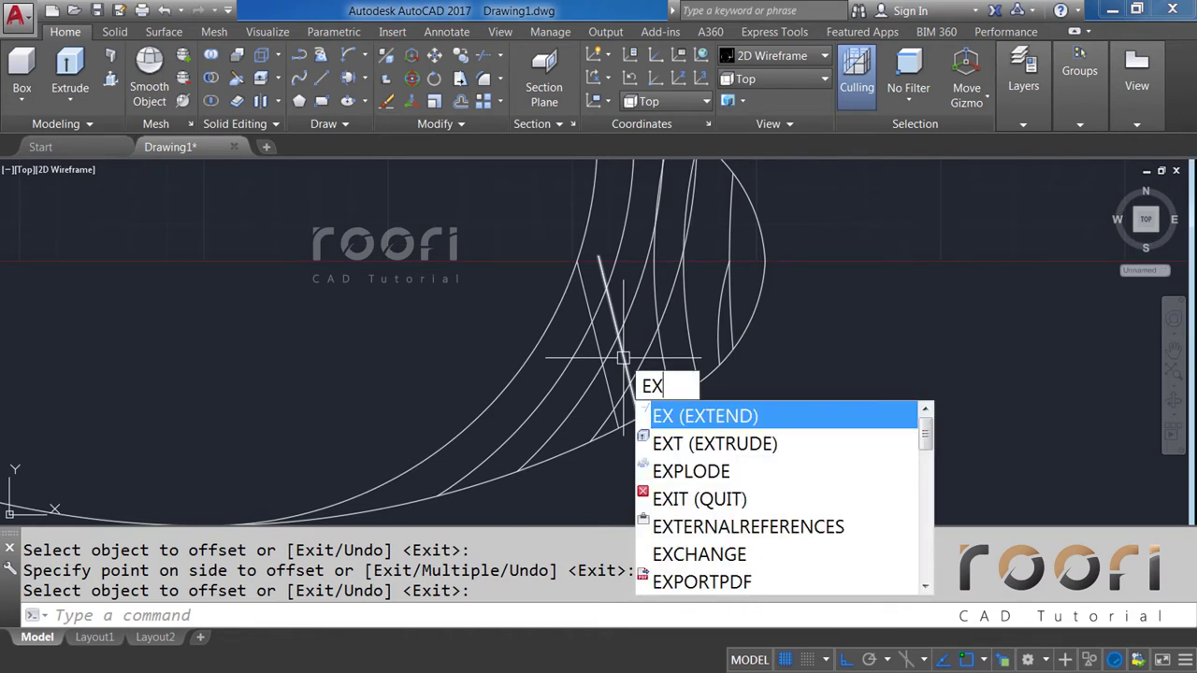
Extend the new strip line to the oval outline.
key(Return)
key(Return)
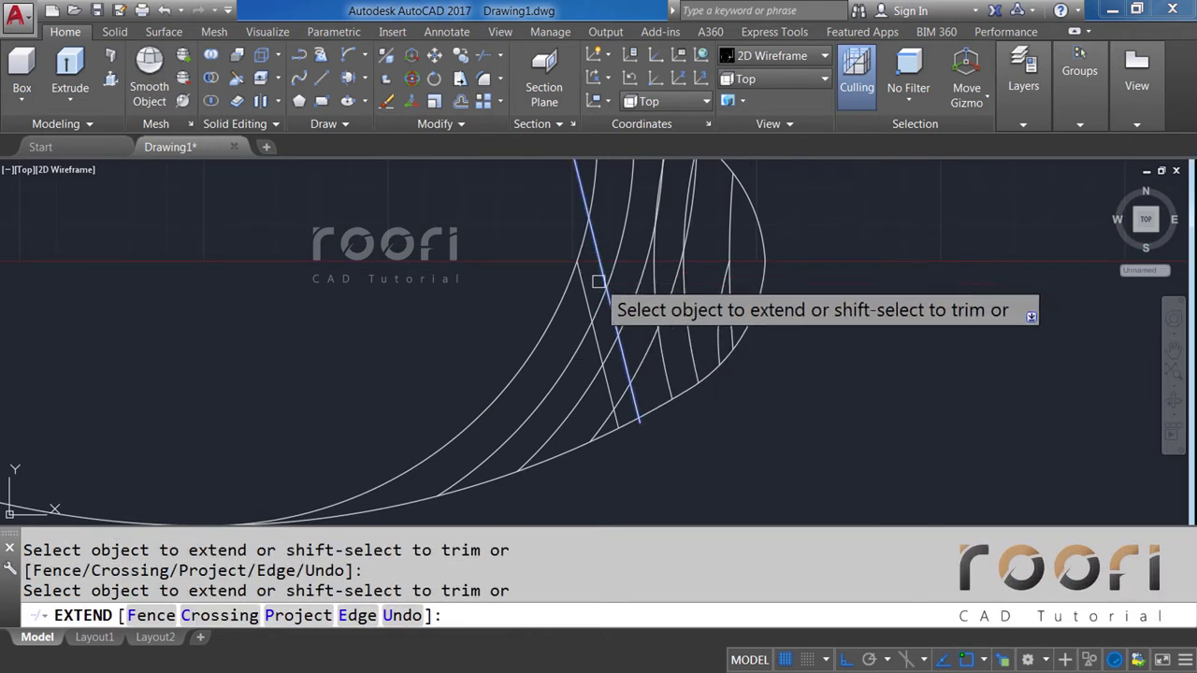
click(597, 282)
scroll(643, 433, up, 2)
scroll(643, 432, up, 3)
text(TR)
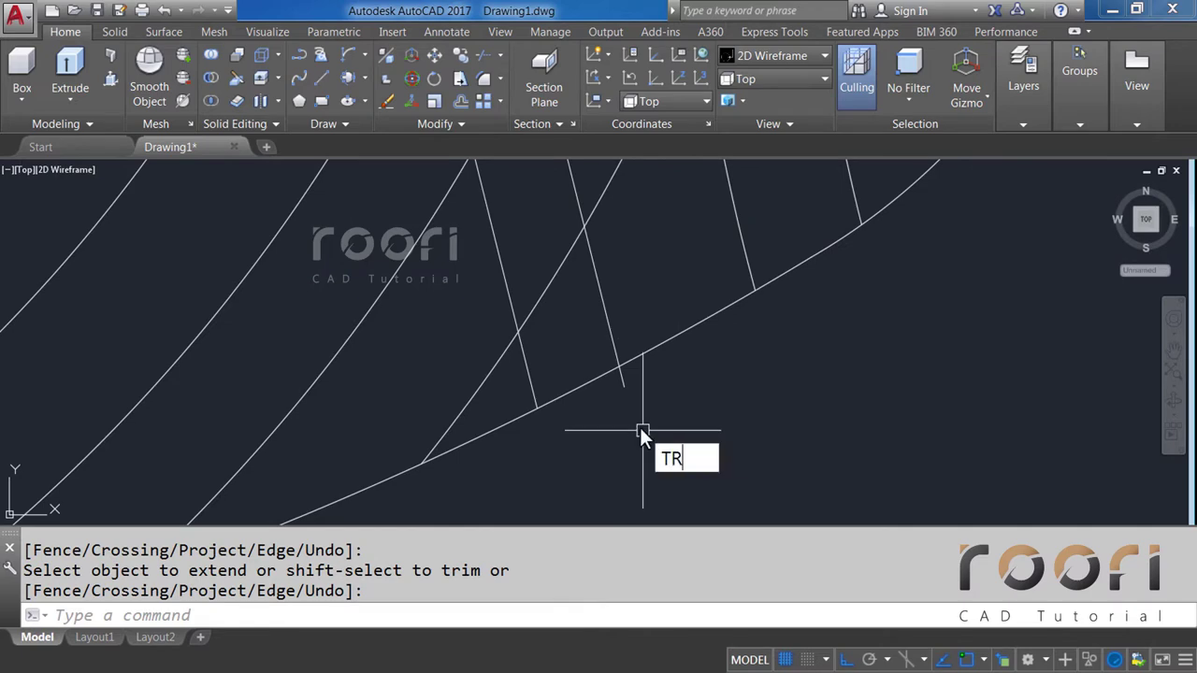
Trim the strip segment past the intersection, using all objects as cutting edges.
key(Return)
key(Return)
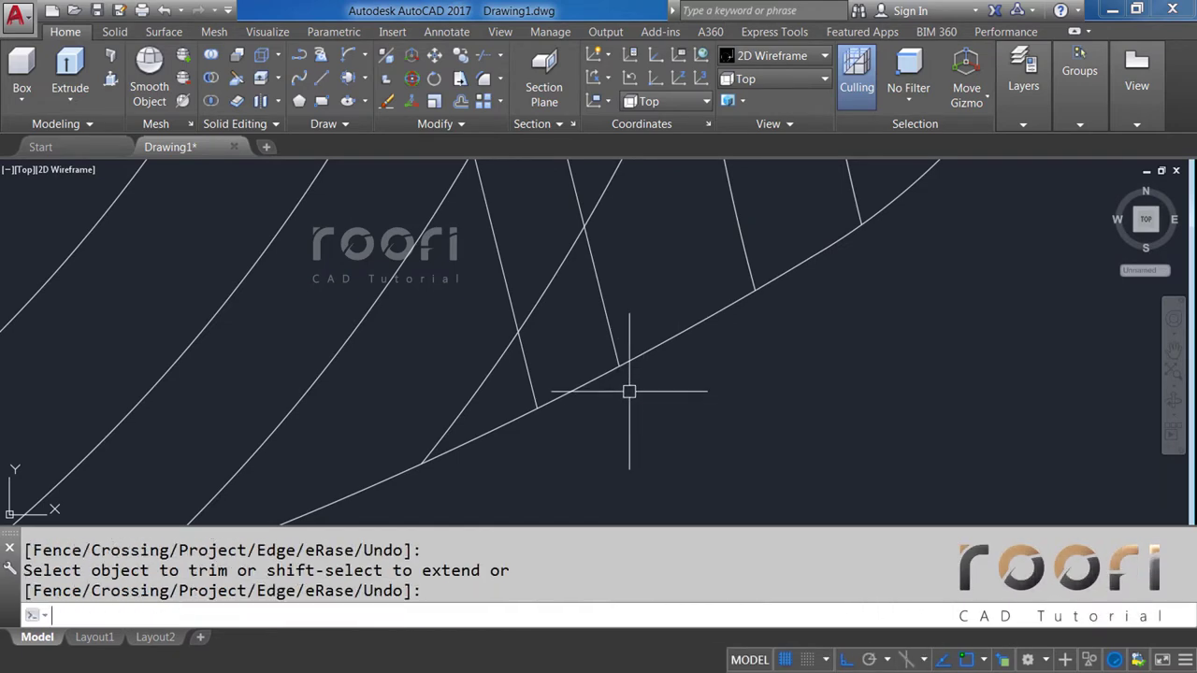
scroll(630, 417, down, 1)
scroll(630, 417, down, 2)
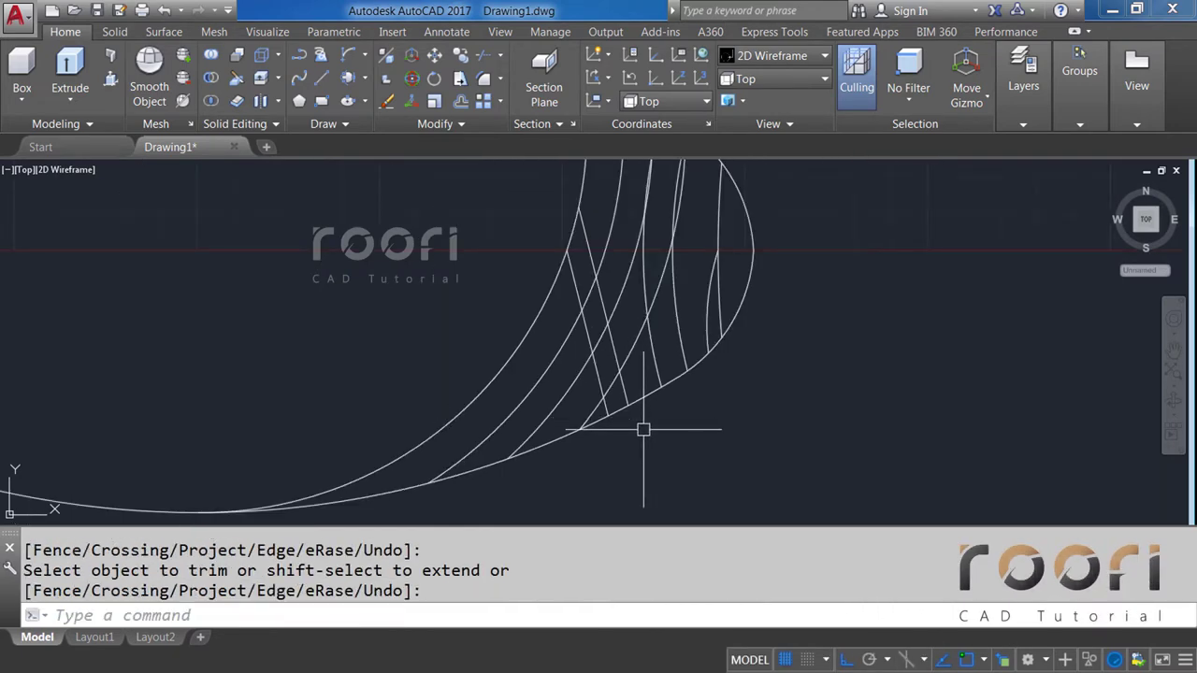
text(TR)
key(Return)
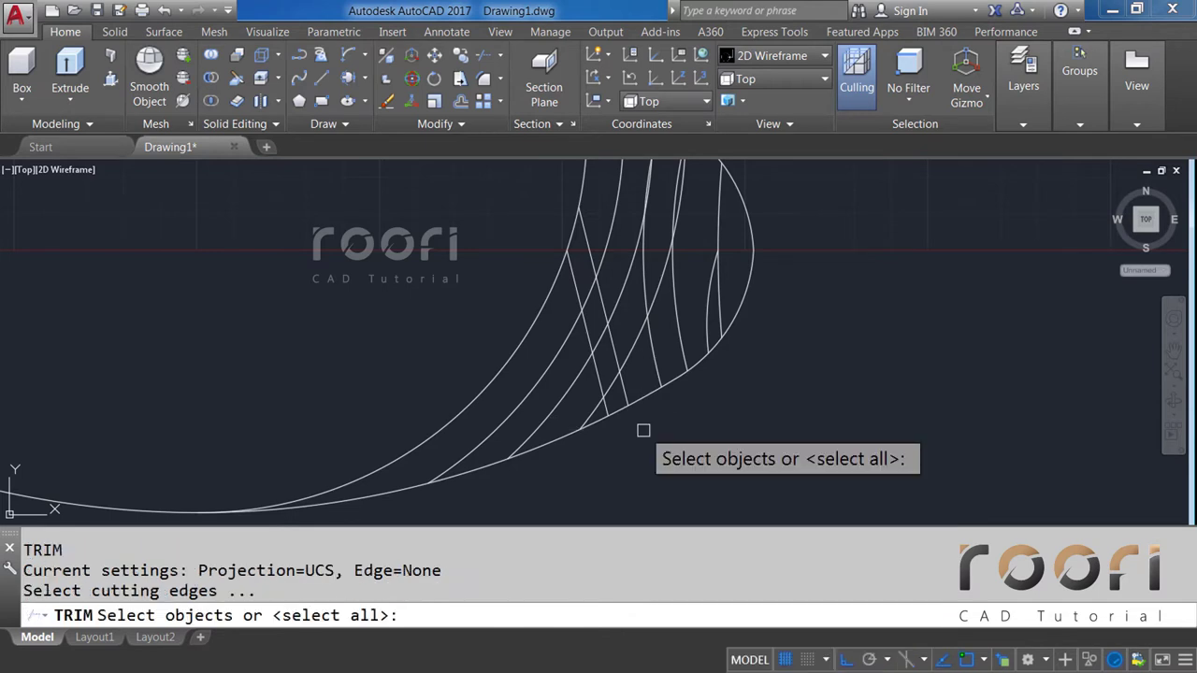
key(Return)
scroll(620, 331, up, 3)
click(561, 269)
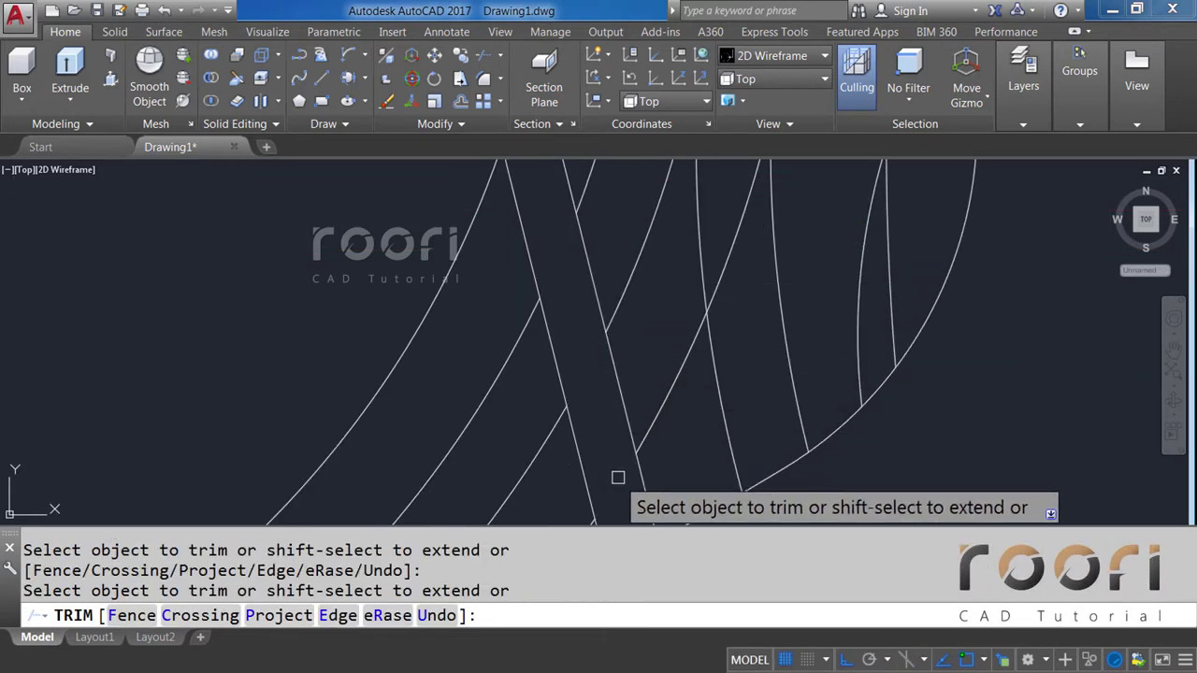
scroll(583, 426, down, 2)
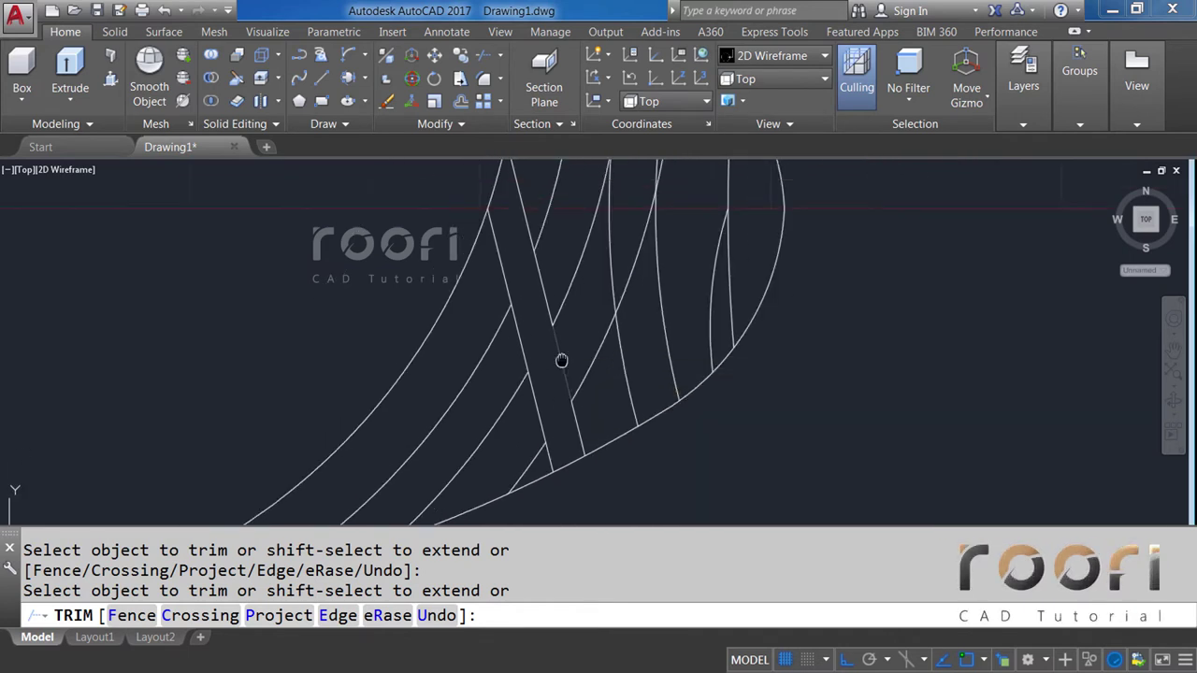
key(Return)
scroll(574, 381, down, 2)
middle_drag(634, 300, 667, 343)
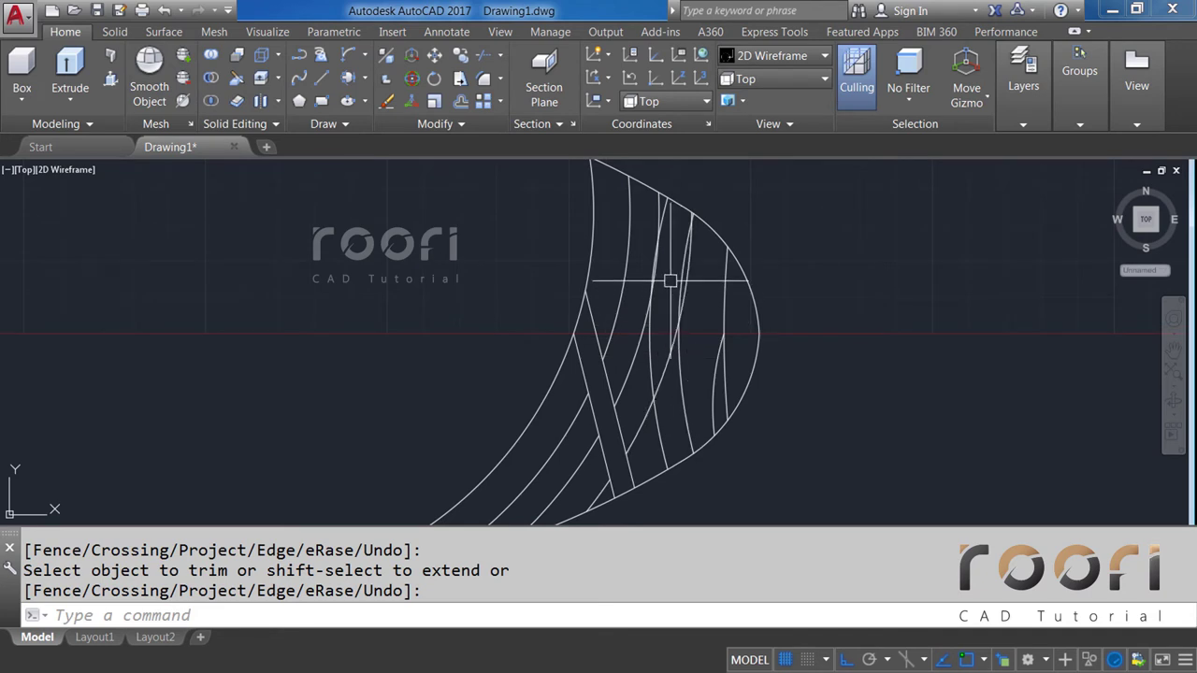
scroll(666, 269, up, 2)
middle_drag(666, 269, 667, 279)
text(O)
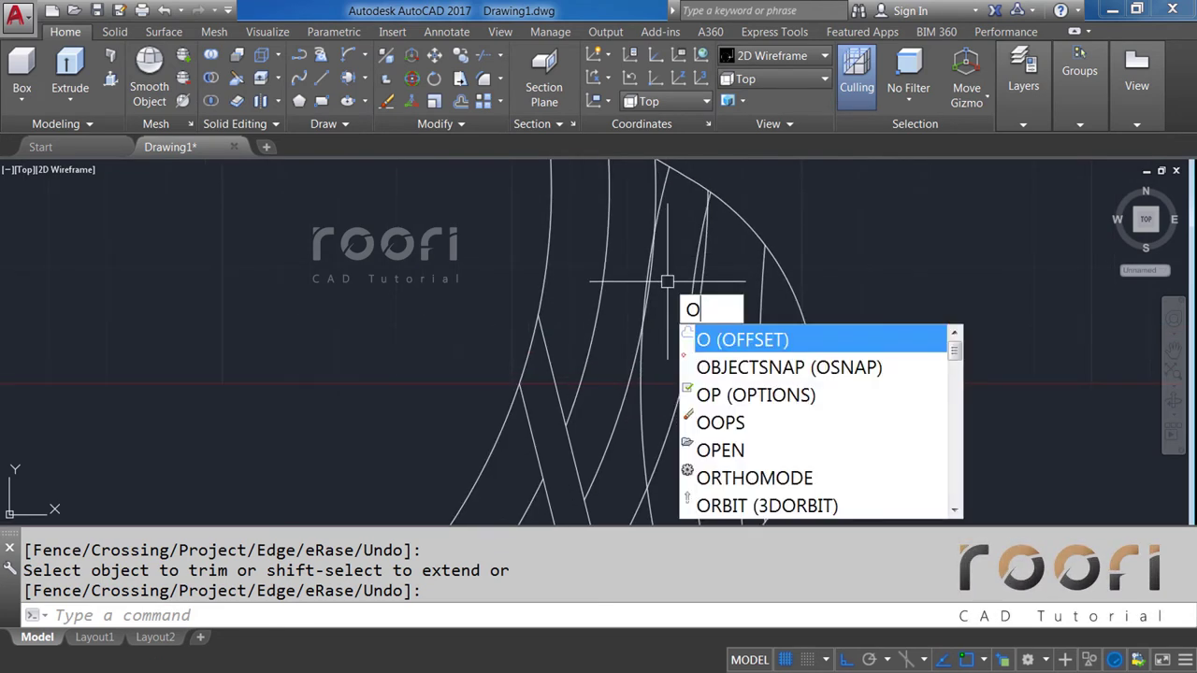
Offset one curved strip arc by 5 units to create a parallel copy beside it.
key(Return)
text(5)
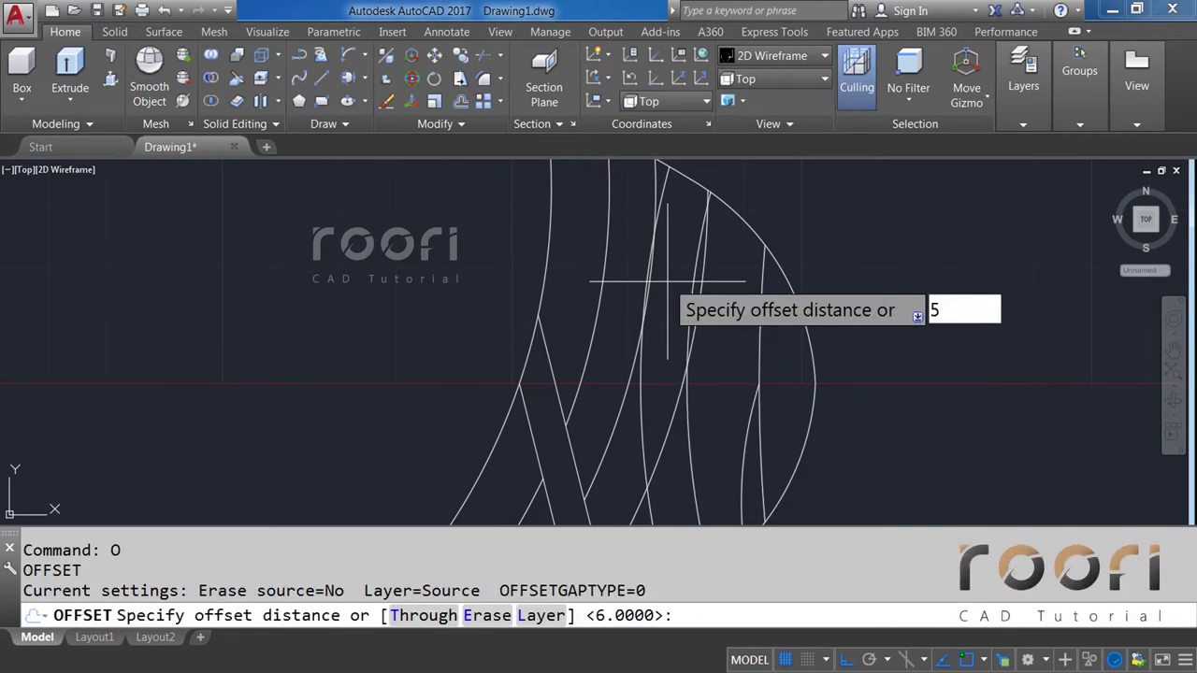
key(Return)
click(627, 381)
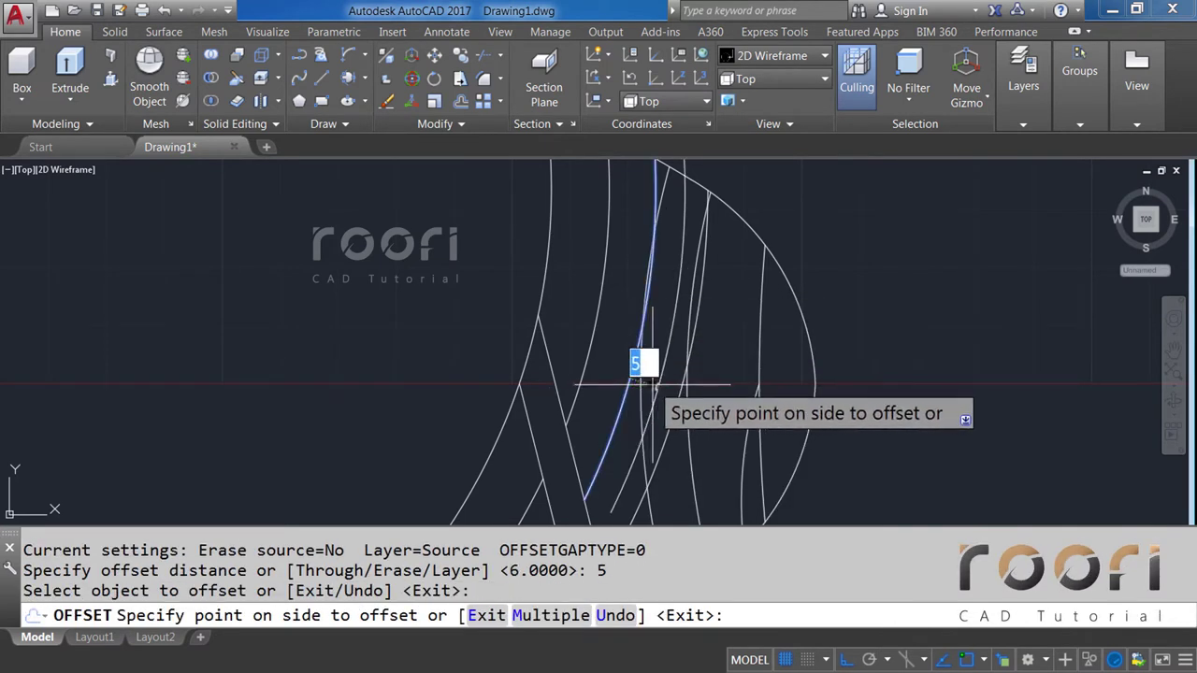
click(652, 384)
key(Return)
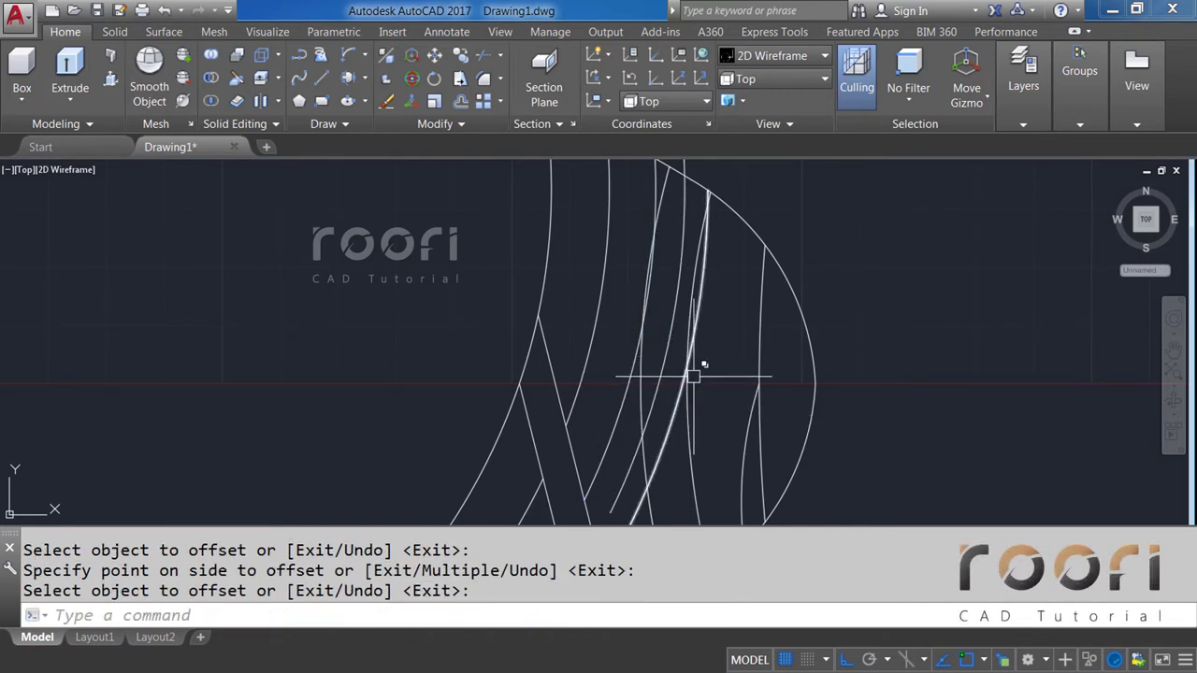
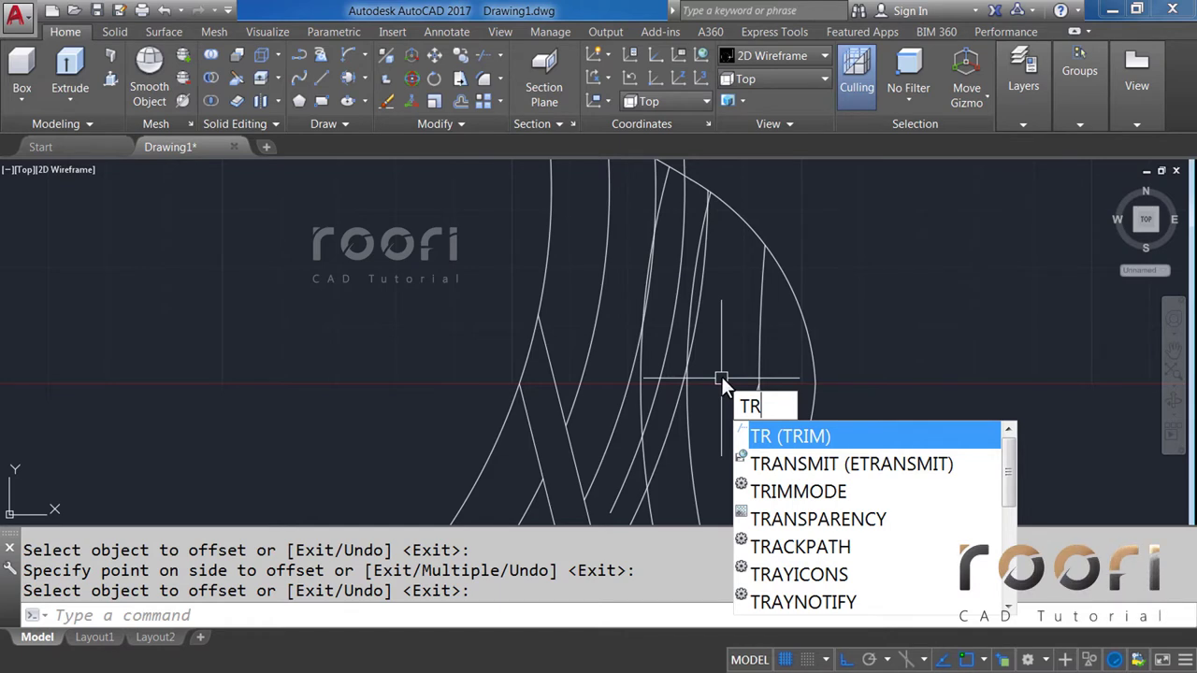
Trim the strip ends past the leaf's upper arc and erase the short slanted leftover line.
key(Return)
key(Return)
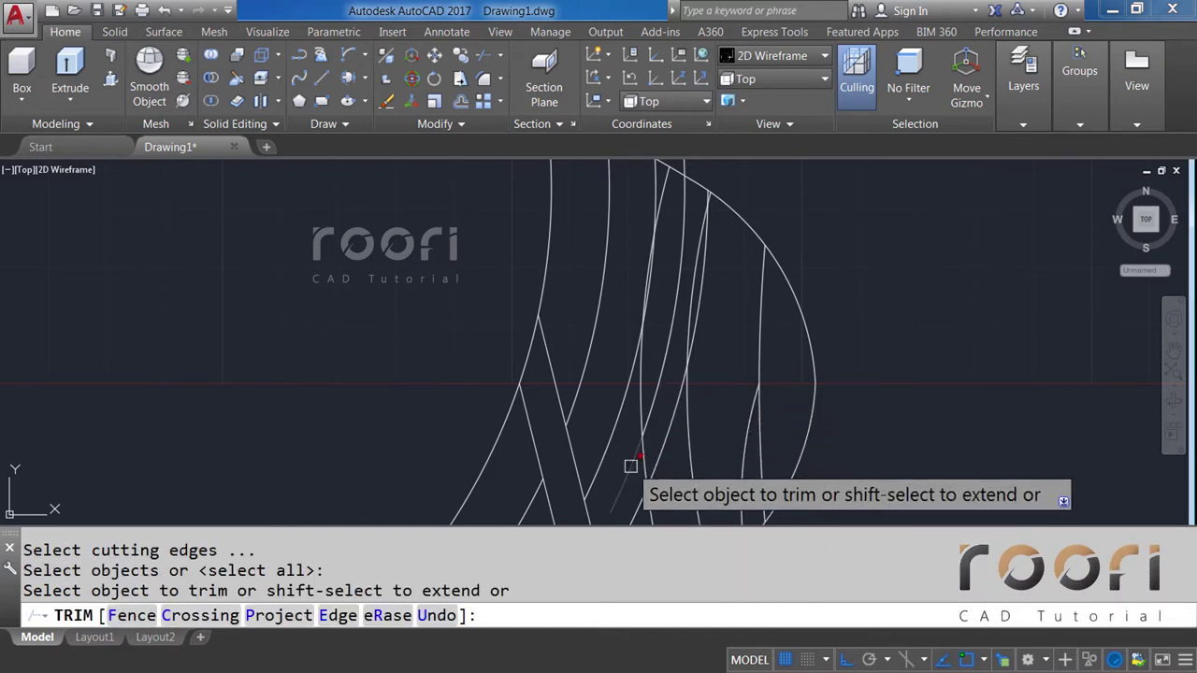
click(633, 467)
click(640, 460)
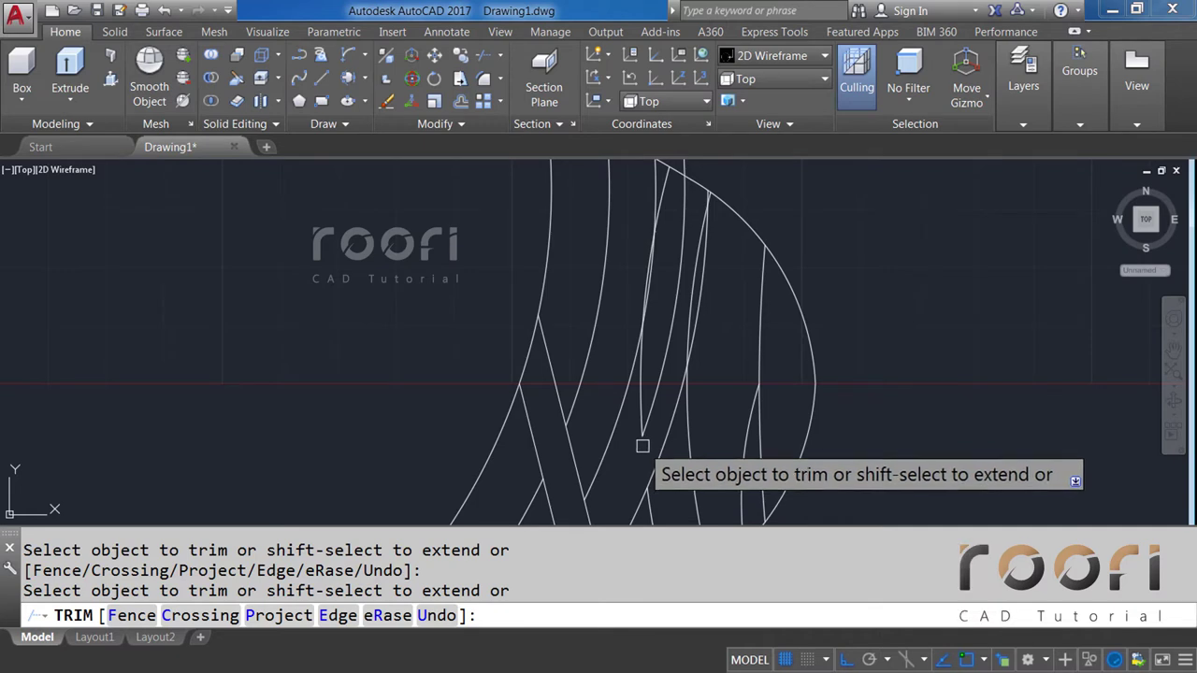
click(687, 299)
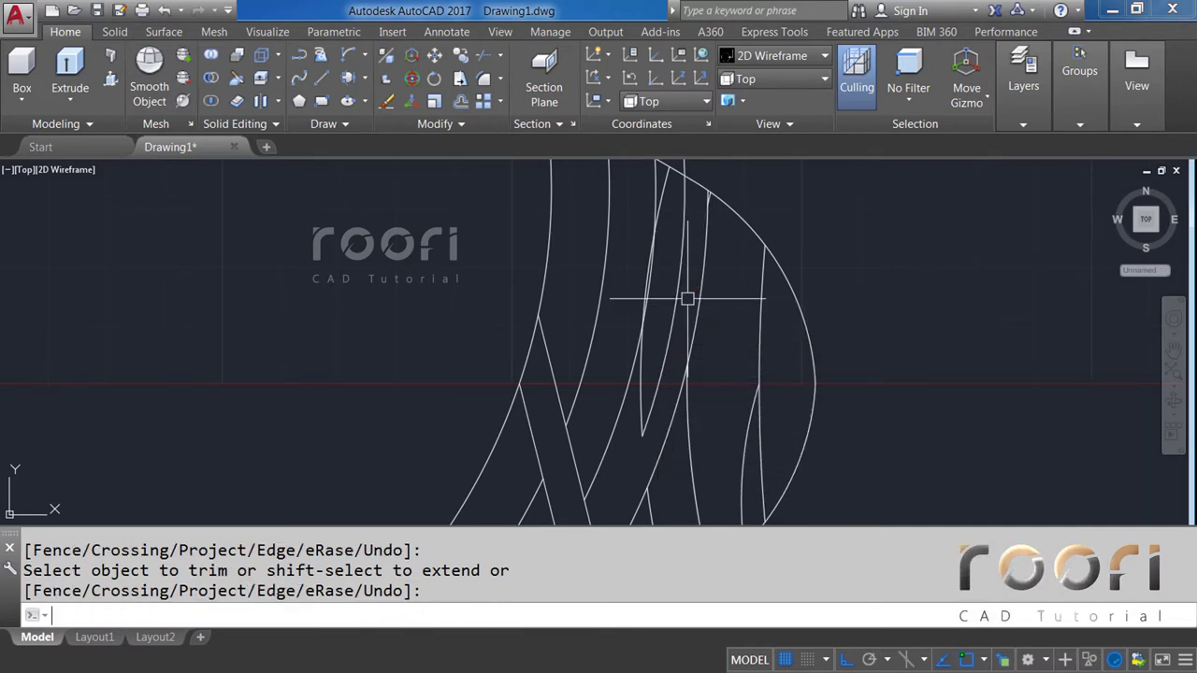
scroll(705, 193, up, 4)
click(693, 166)
click(742, 308)
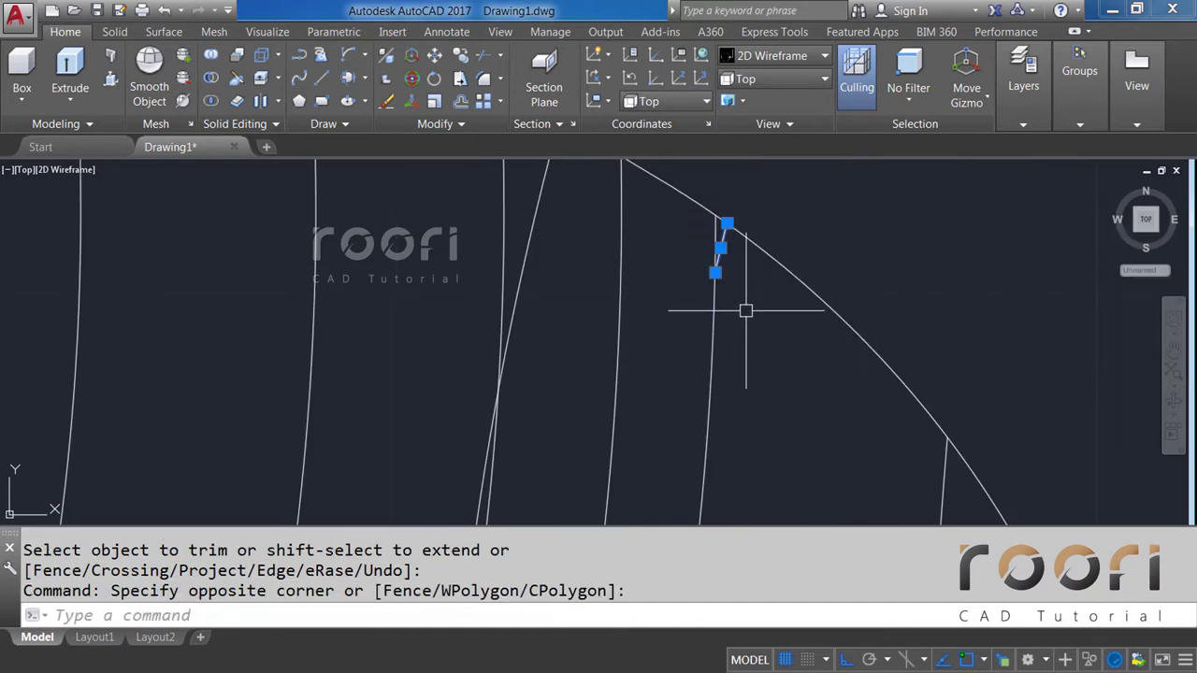
key(Delete)
Trim a strip end near the leaf tip and delete the stray vertical line.
scroll(750, 287, down, 1)
scroll(750, 287, down, 1)
scroll(718, 374, down, 1)
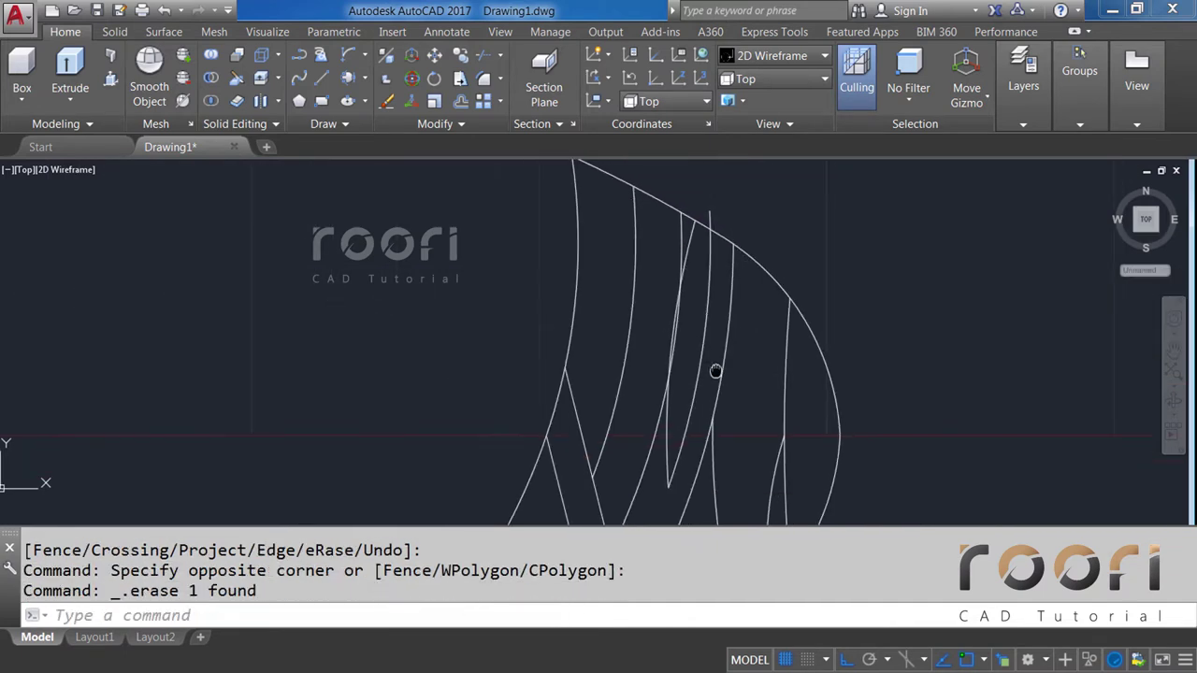
scroll(715, 347, up, 2)
text(TR)
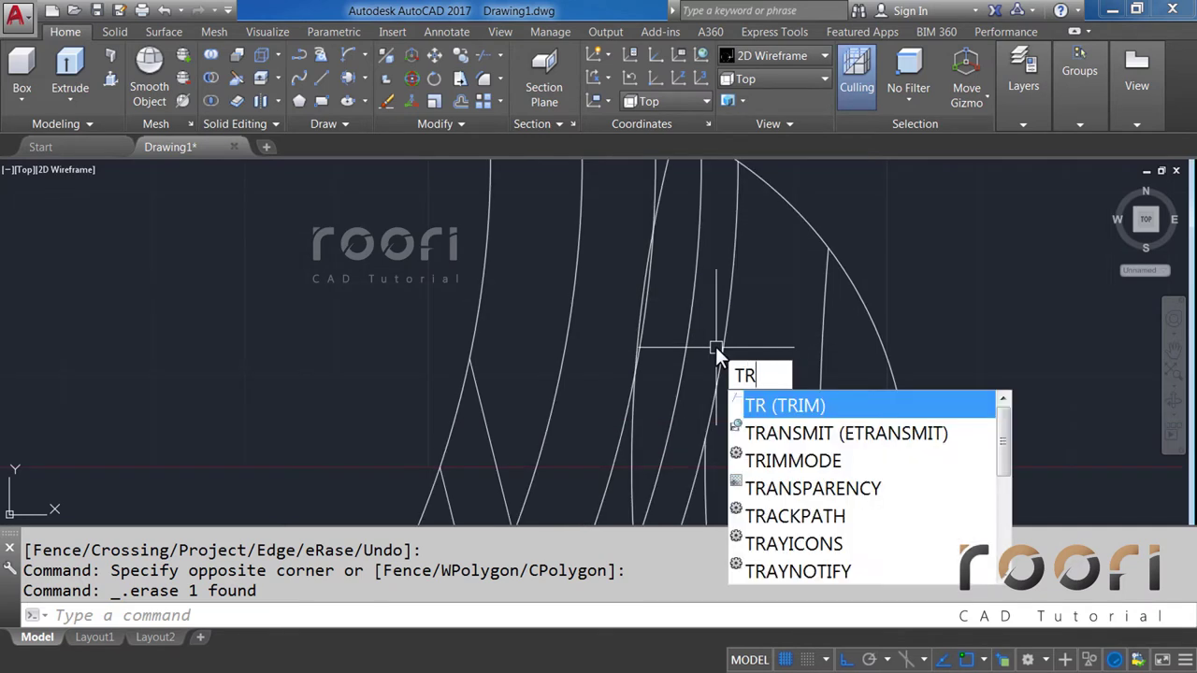
key(Return)
key(Return)
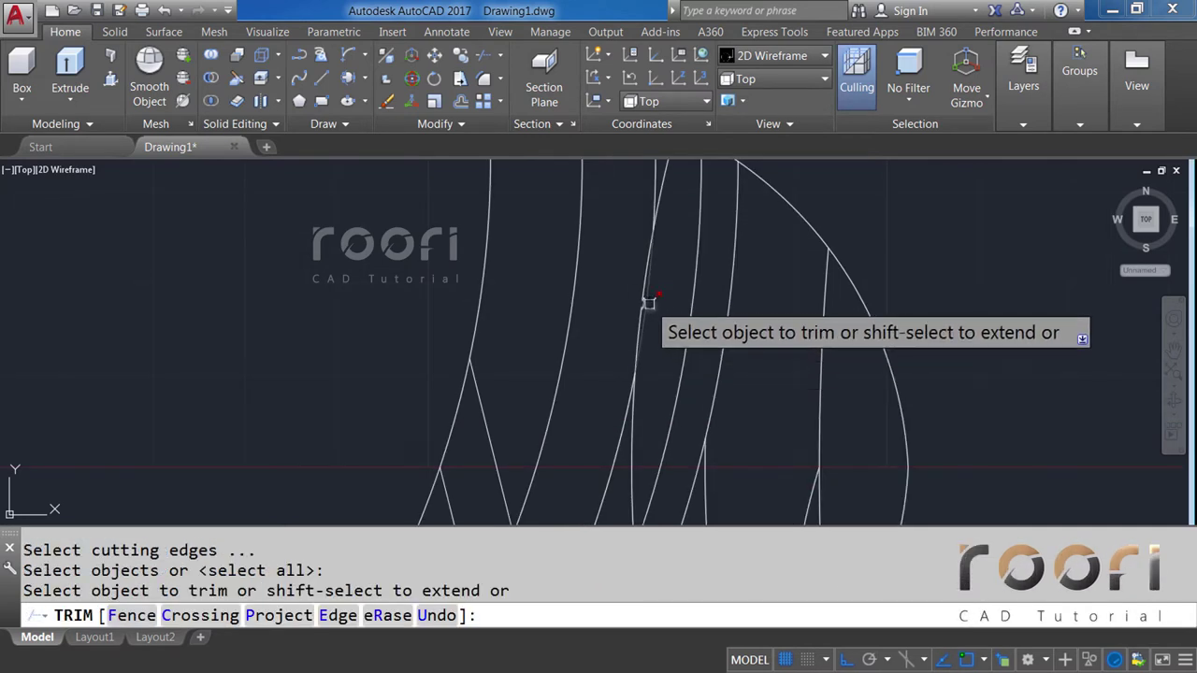
click(647, 305)
key(Return)
scroll(690, 327, down, 1)
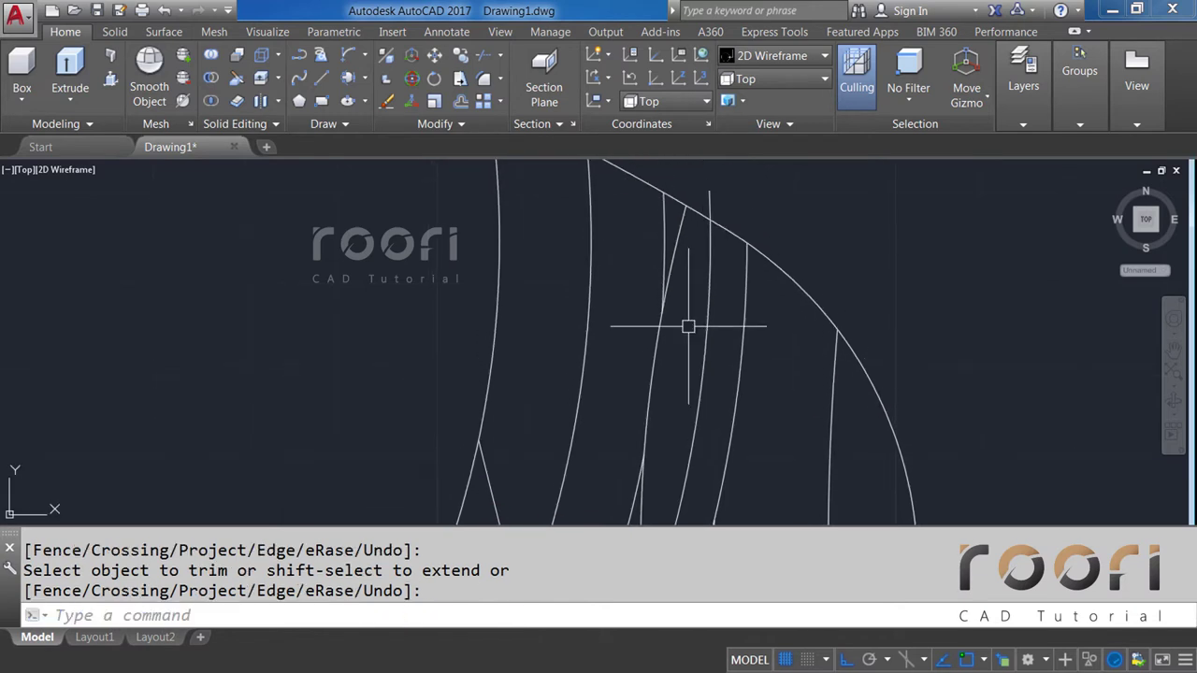
scroll(660, 241, up, 1)
click(658, 233)
key(Delete)
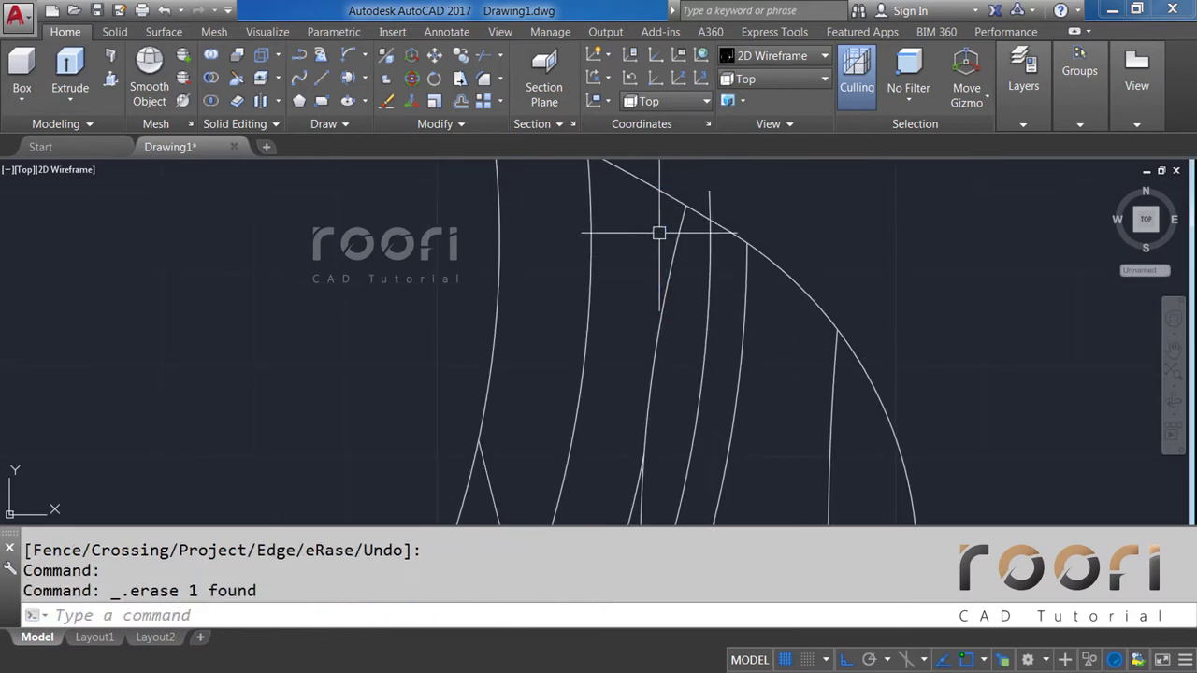
Trim one more strip end back to the upper arc with TR.
text(TR)
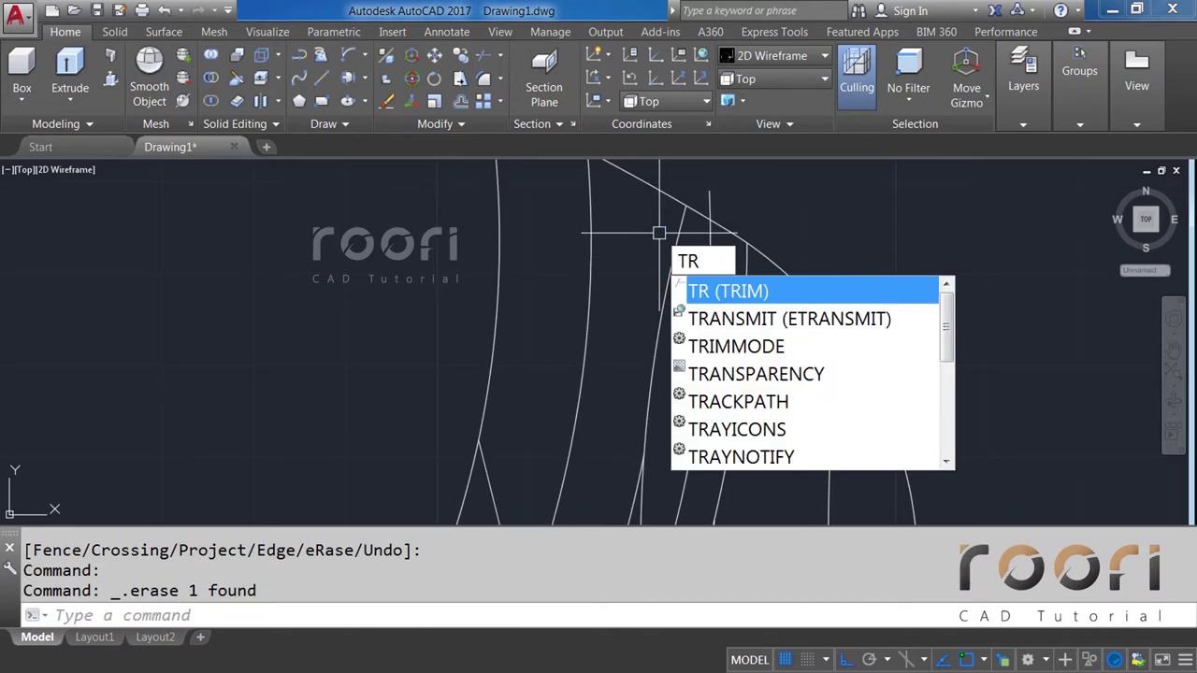
key(Return)
key(Return)
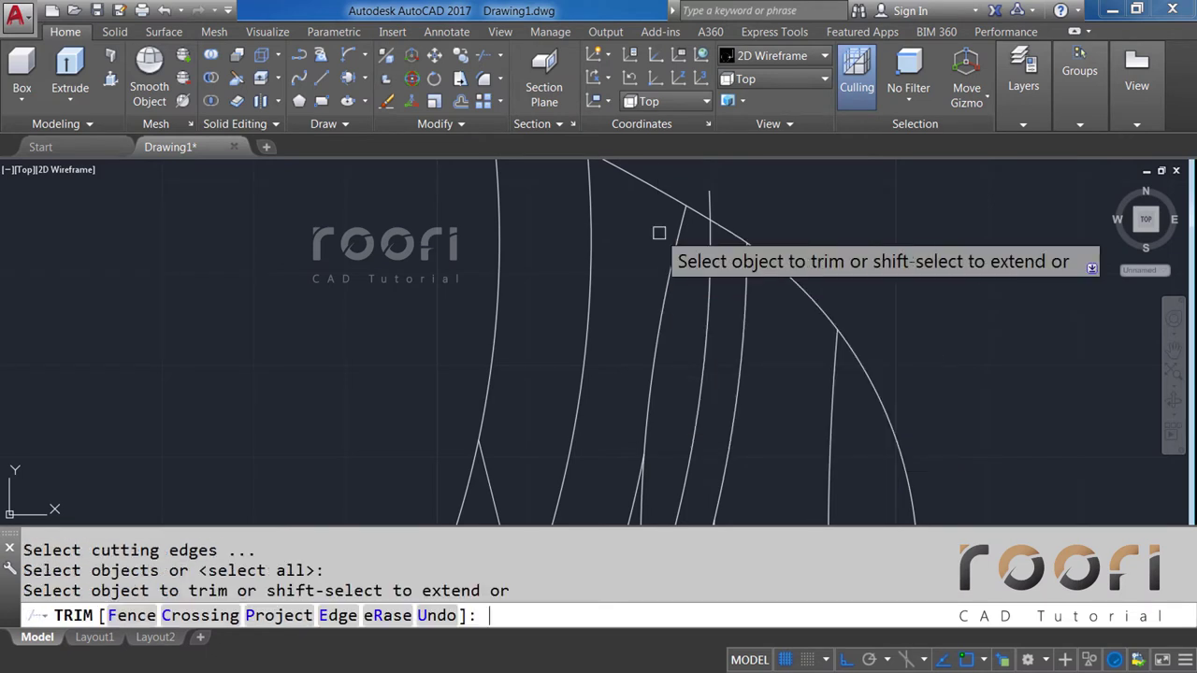
click(707, 196)
scroll(709, 199, down, 3)
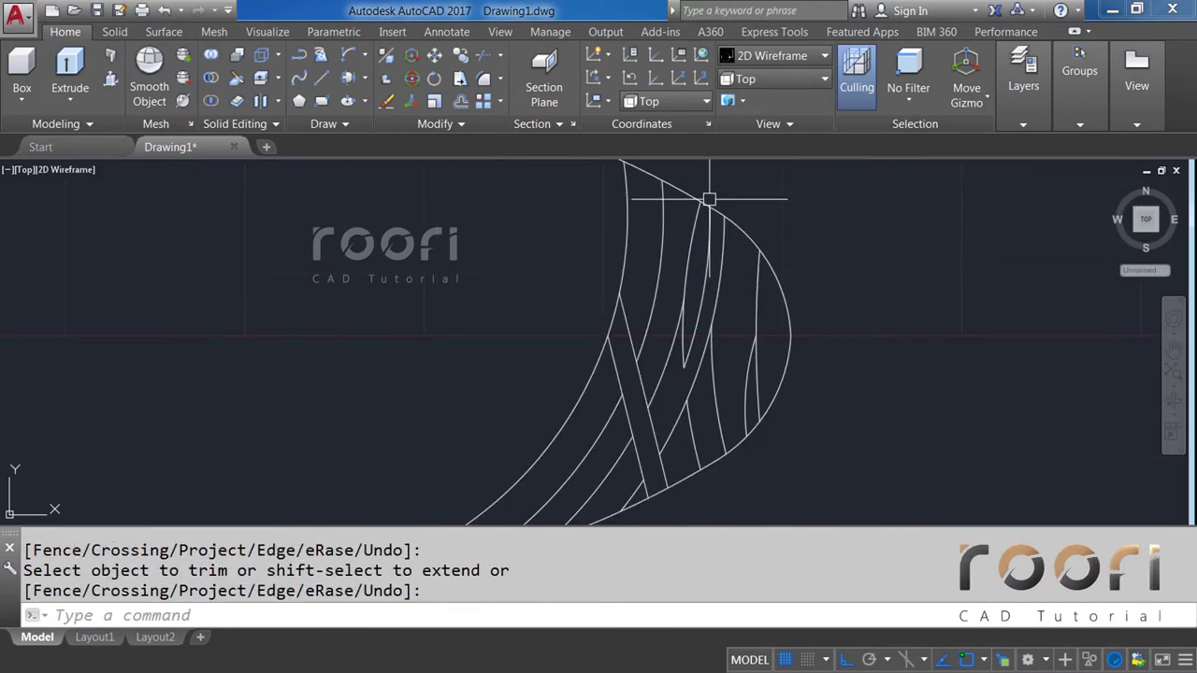
middle_drag(699, 347, 703, 297)
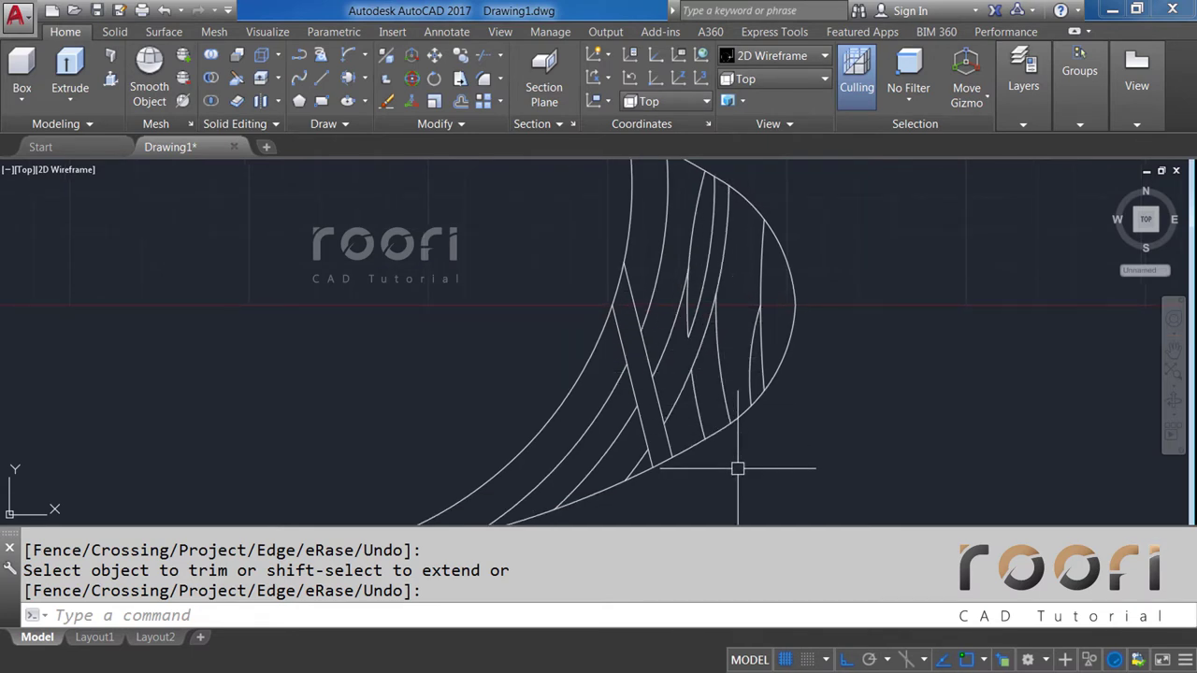
scroll(723, 378, up, 1)
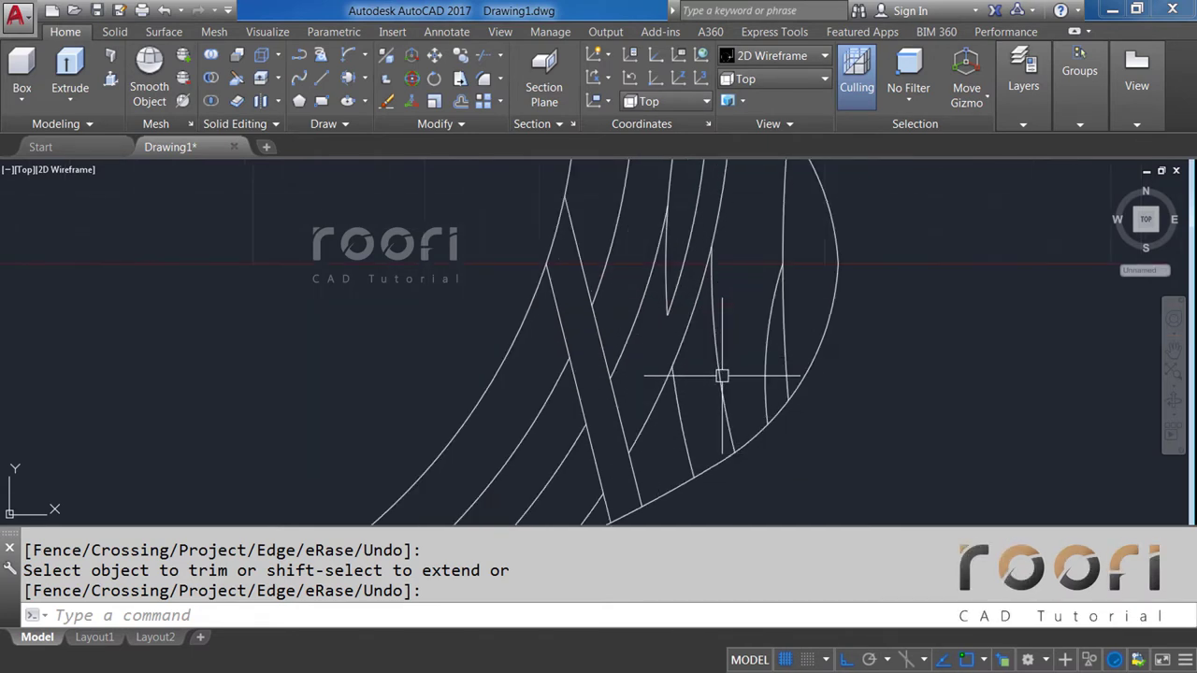
scroll(711, 339, up, 1)
scroll(697, 328, up, 1)
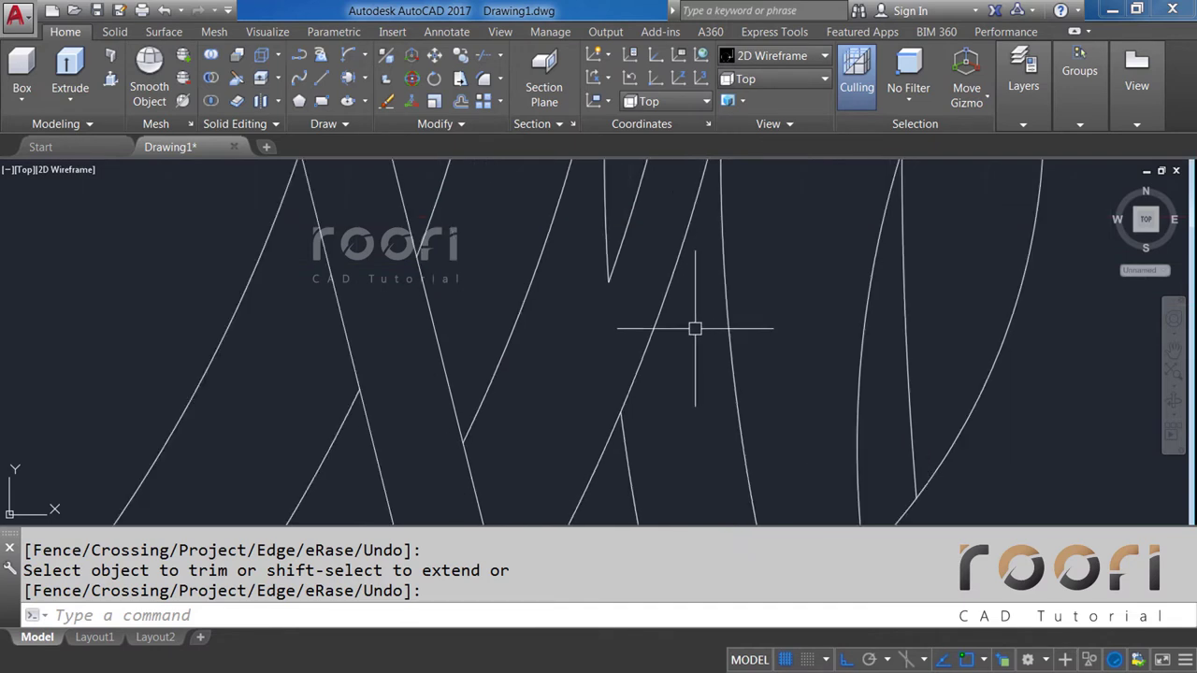
scroll(654, 361, up, 1)
Offset the slanted strip line by 2 to create a parallel line beside it.
text(O)
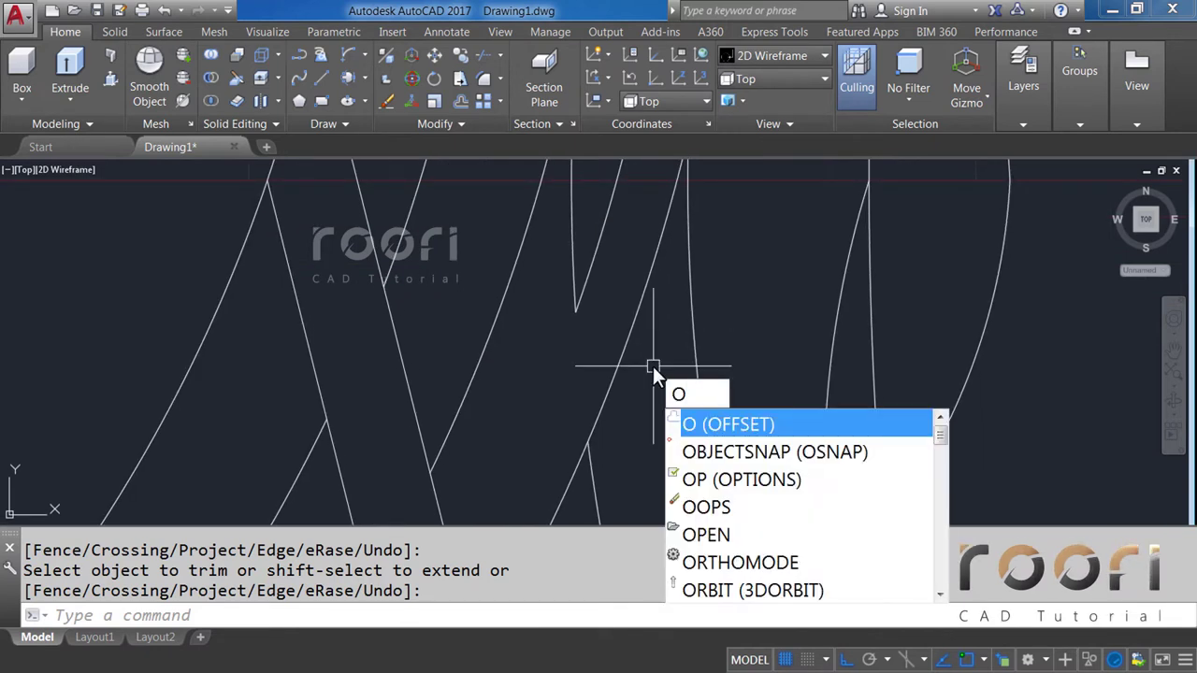
key(Return)
text(2)
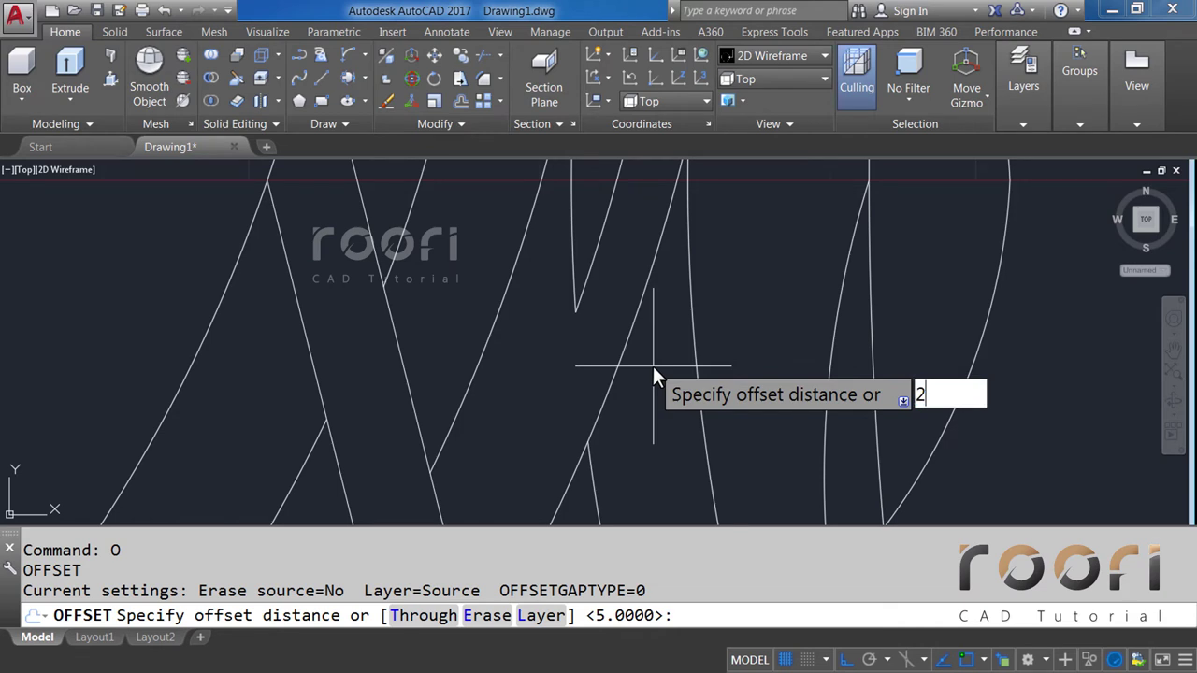
key(Return)
click(636, 342)
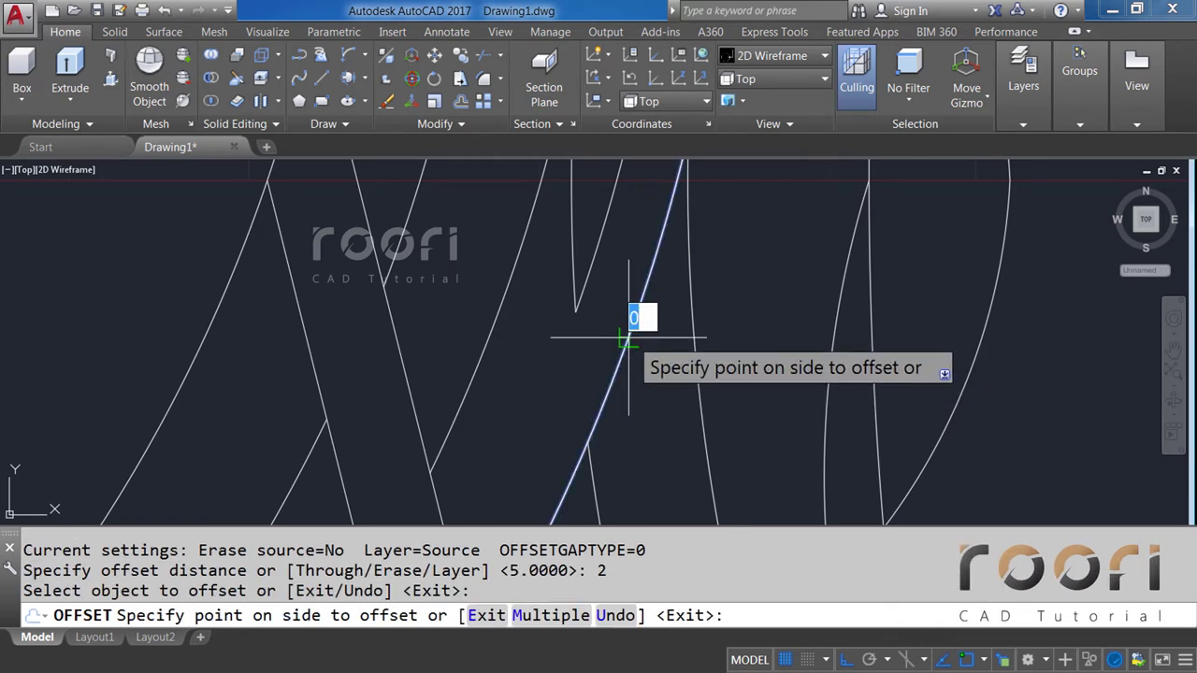
click(652, 367)
key(Return)
scroll(669, 381, down, 1)
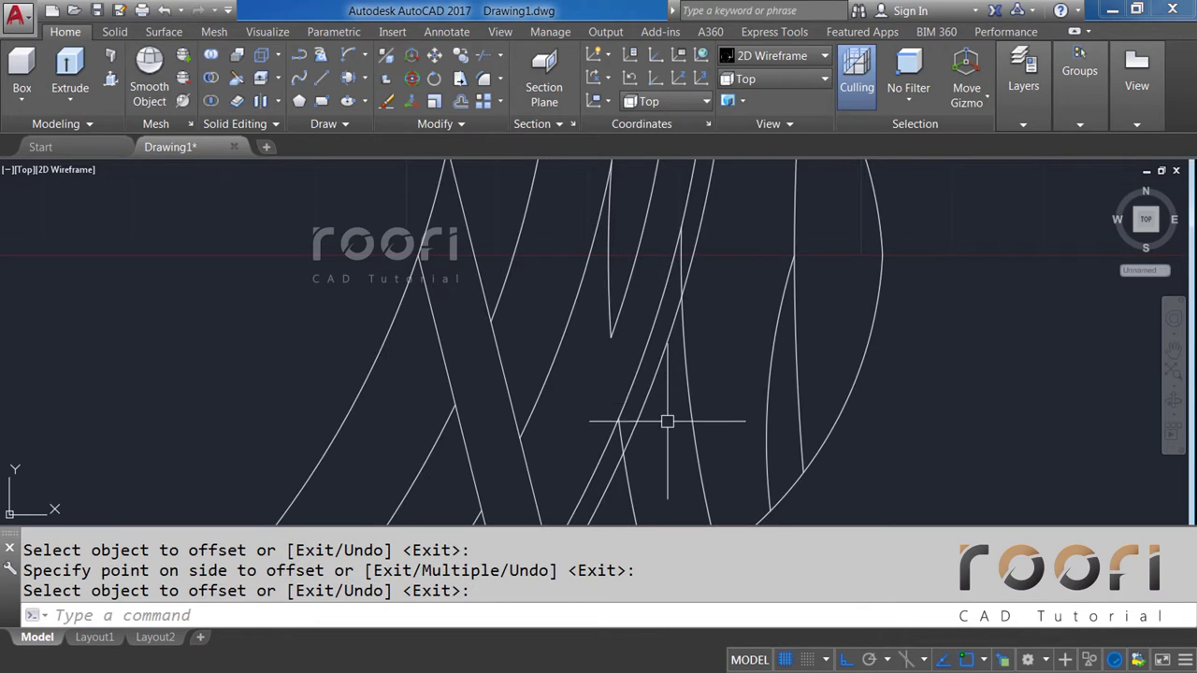
middle_drag(667, 421, 667, 404)
Trim the new strip's overhanging end using a line and a curve as cutting edges.
text(TR)
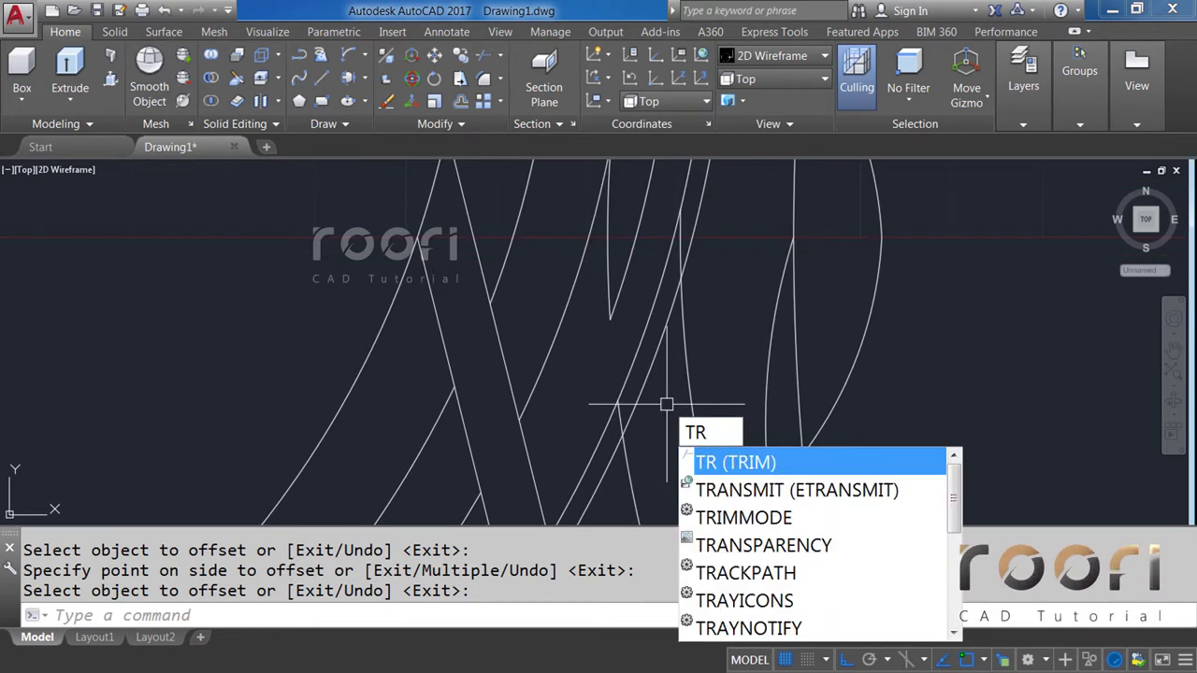
key(Return)
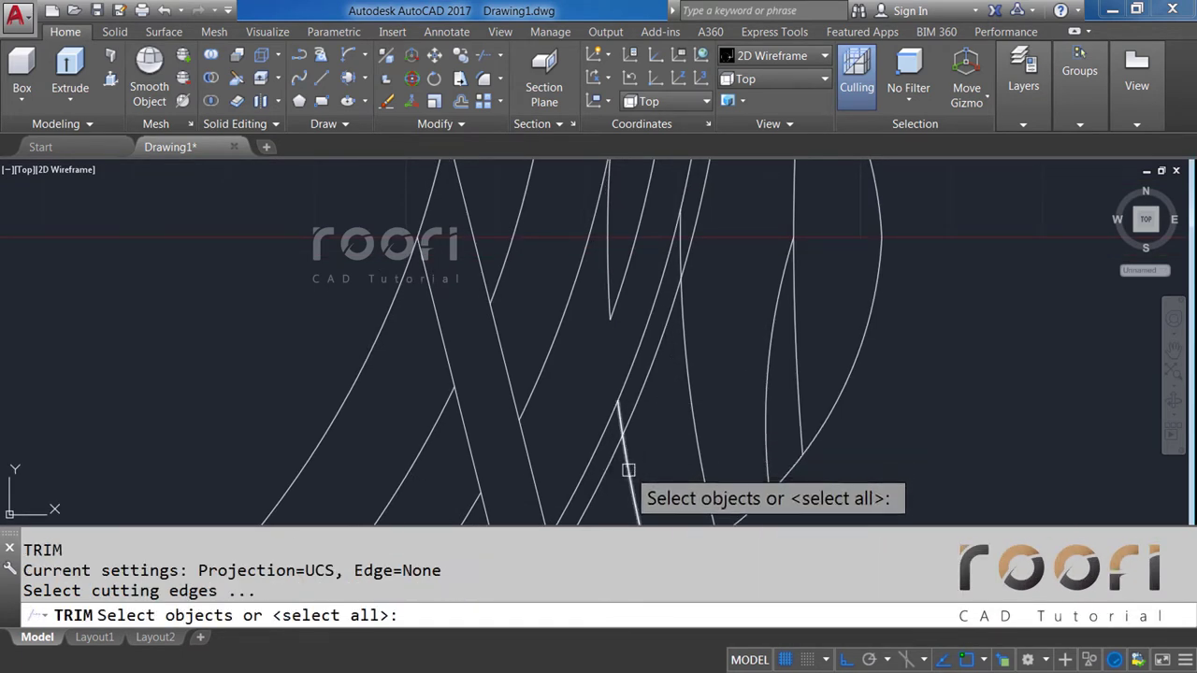
click(630, 470)
click(689, 420)
key(Return)
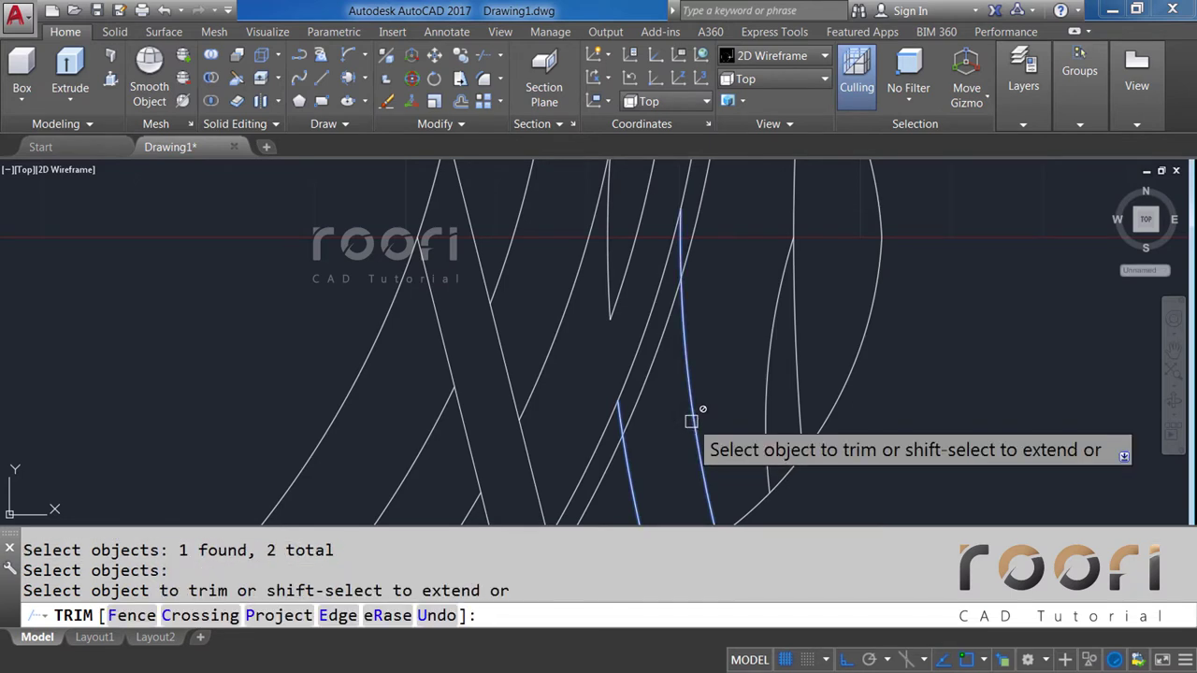
click(611, 471)
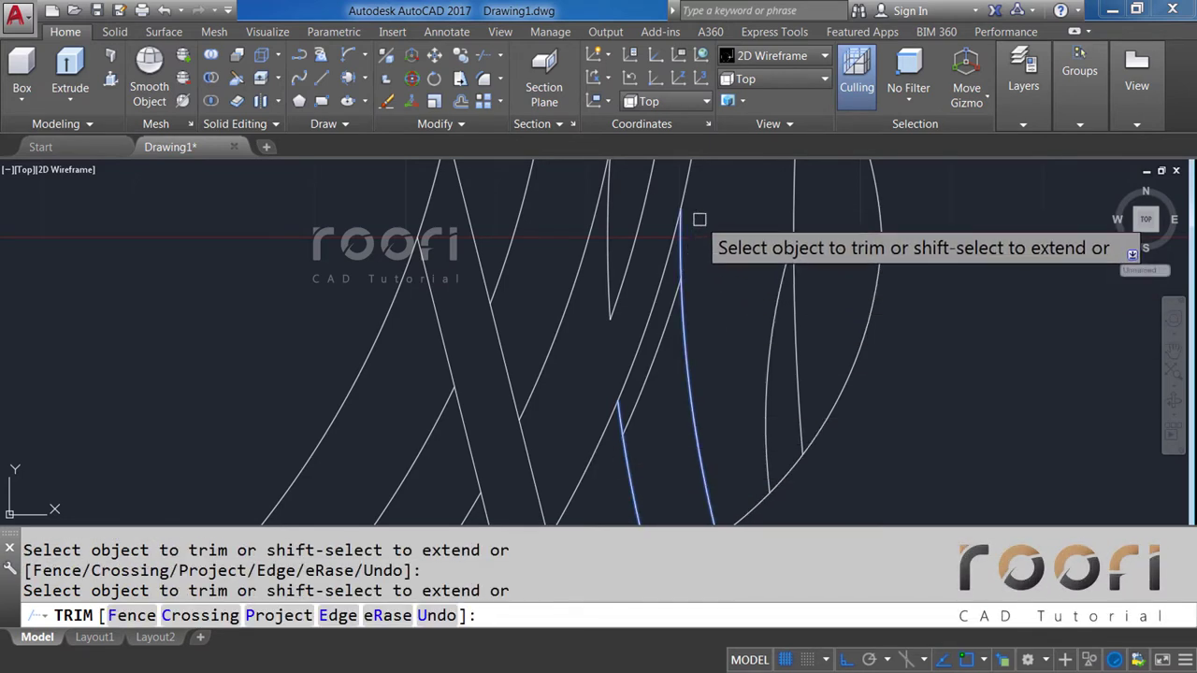
key(Return)
Trim the excess strip ends with a crossing box, using all lines as edges.
text(TR)
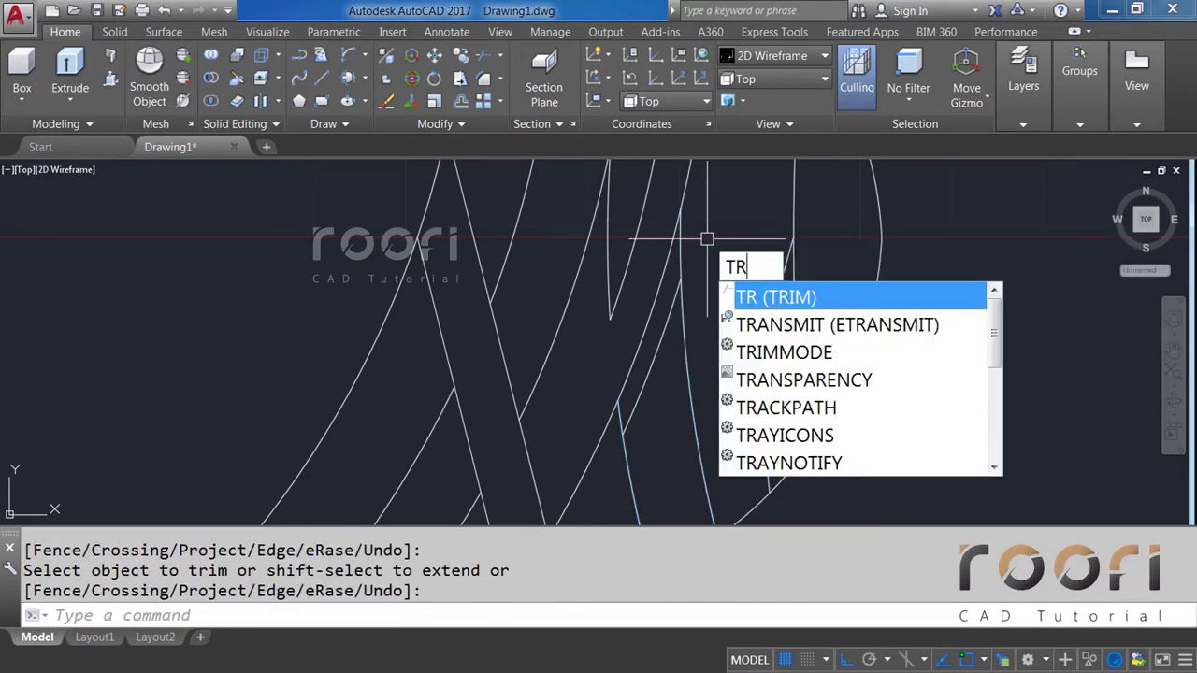
key(Return)
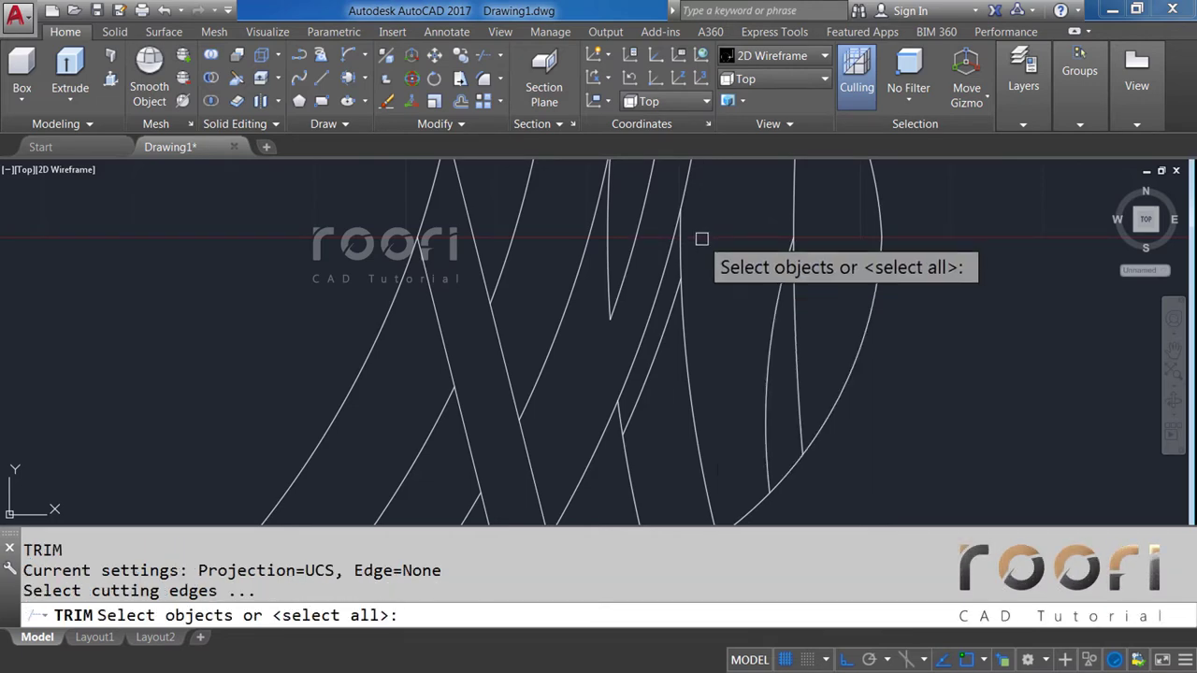
key(Return)
scroll(613, 429, up, 2)
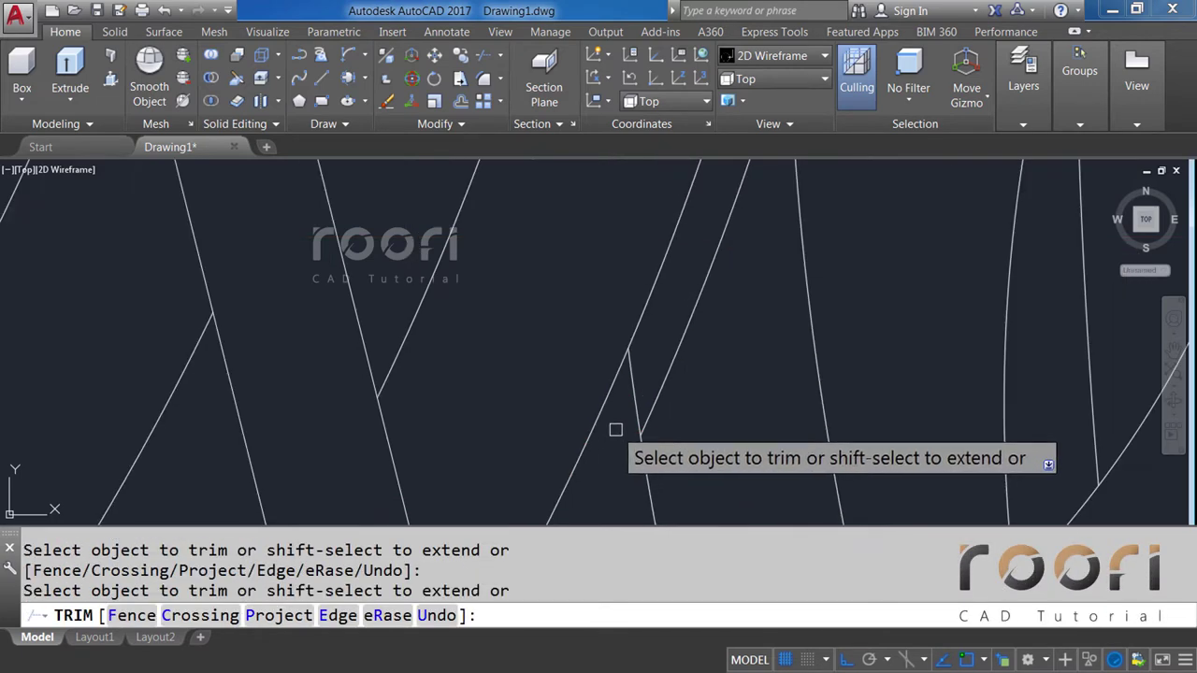
scroll(622, 407, up, 2)
click(629, 387)
click(645, 360)
scroll(692, 364, down, 2)
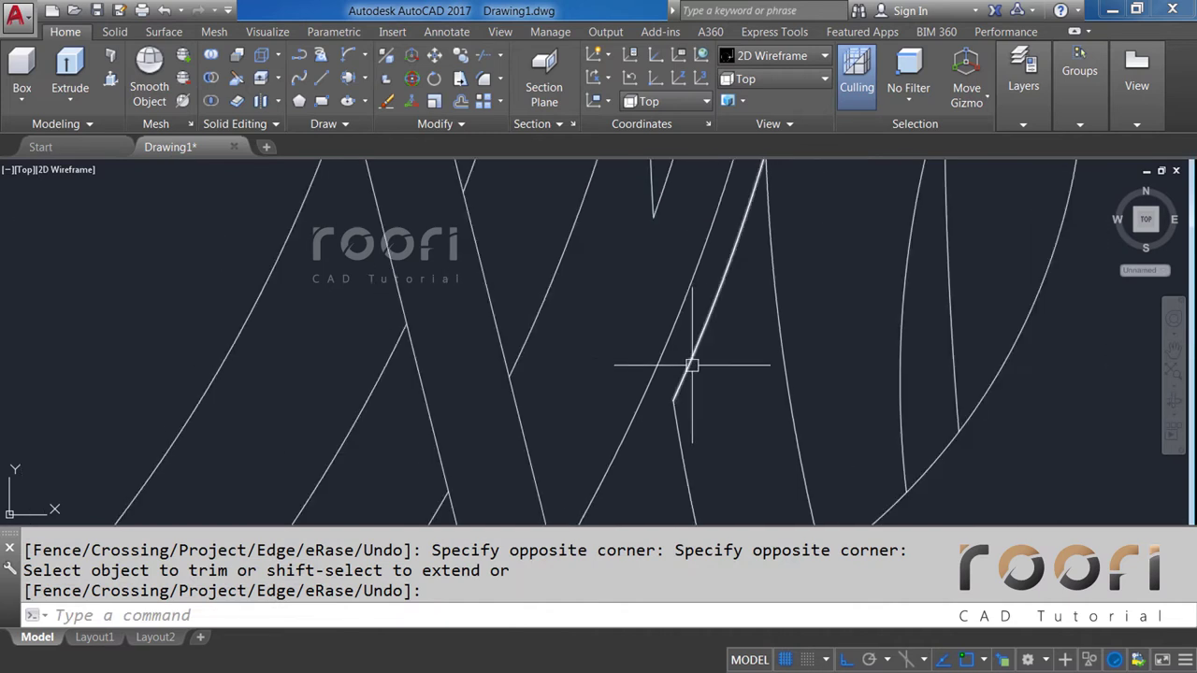
scroll(692, 358, down, 2)
scroll(692, 412, up, 1)
scroll(720, 370, up, 1)
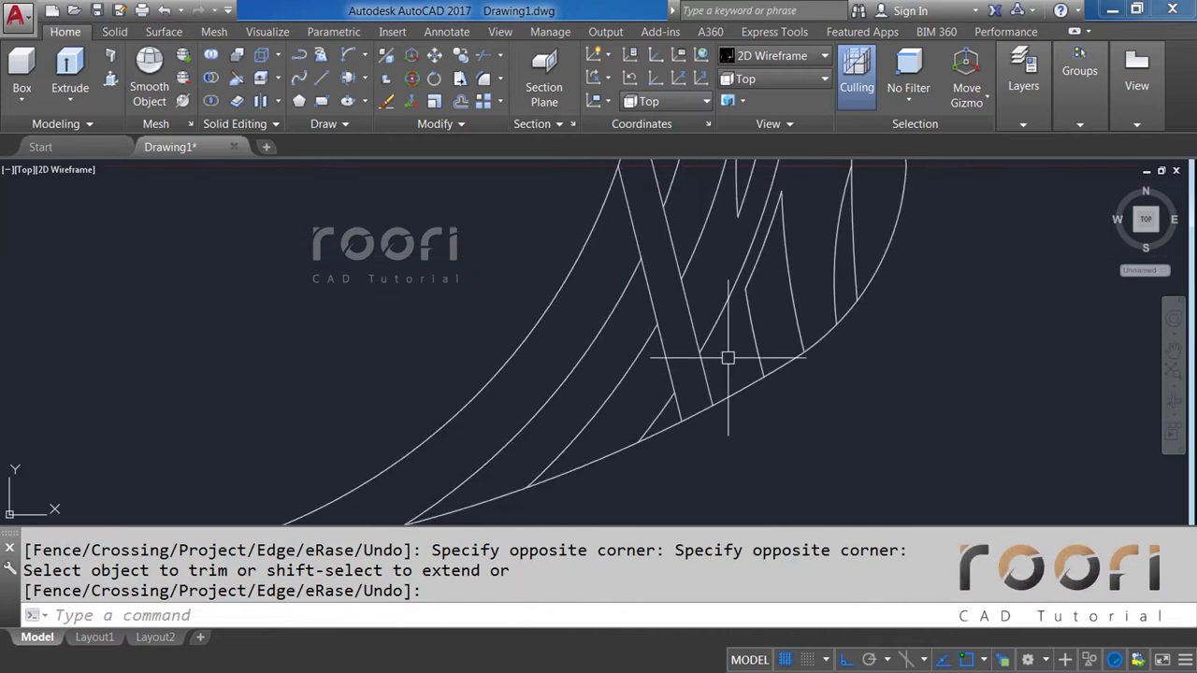
scroll(660, 374, up, 1)
scroll(655, 389, up, 1)
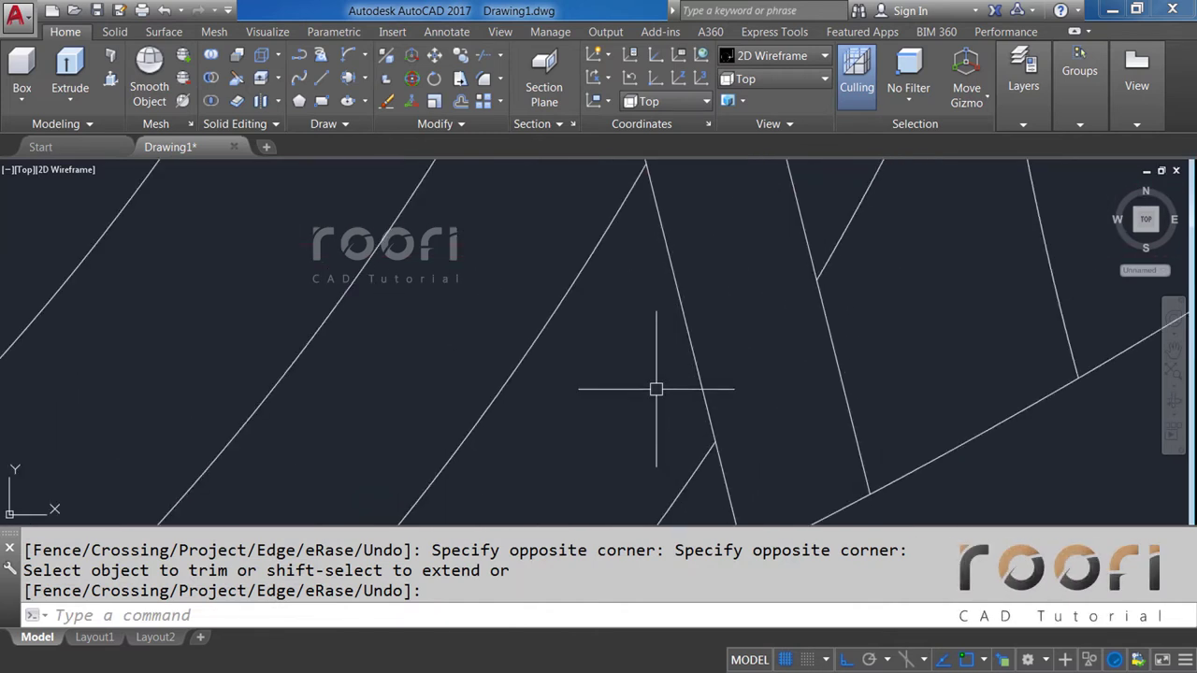
Offset a diagonal line by 2 to its left side.
text(O)
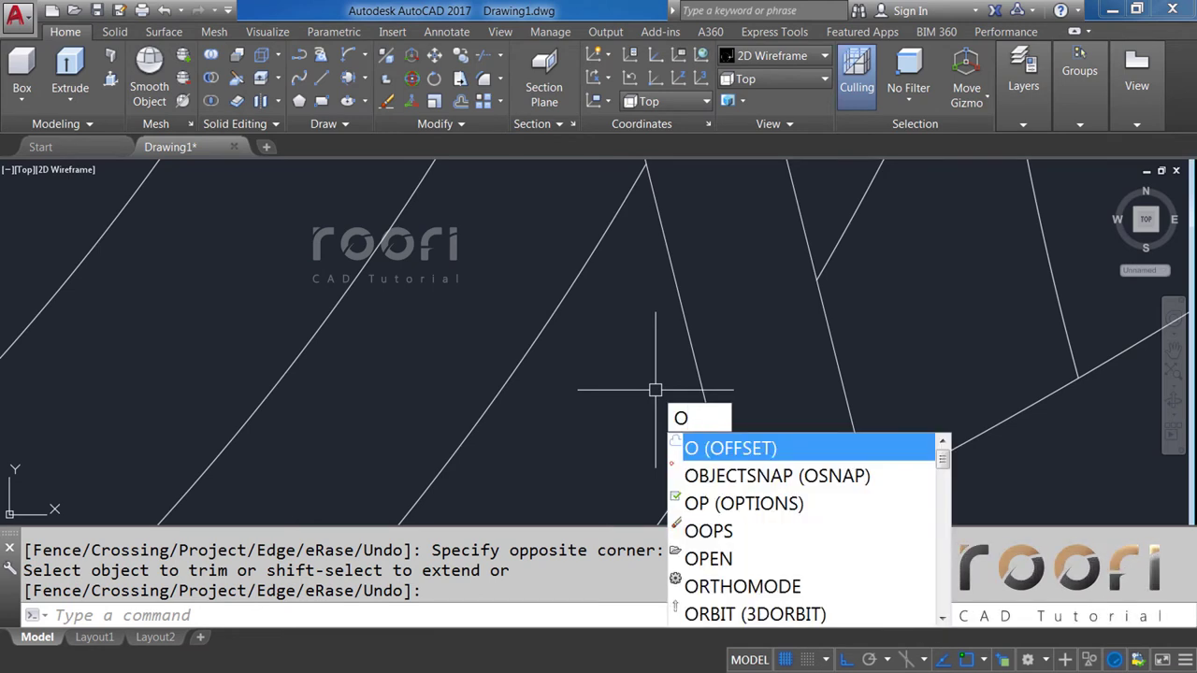
key(Return)
text(2)
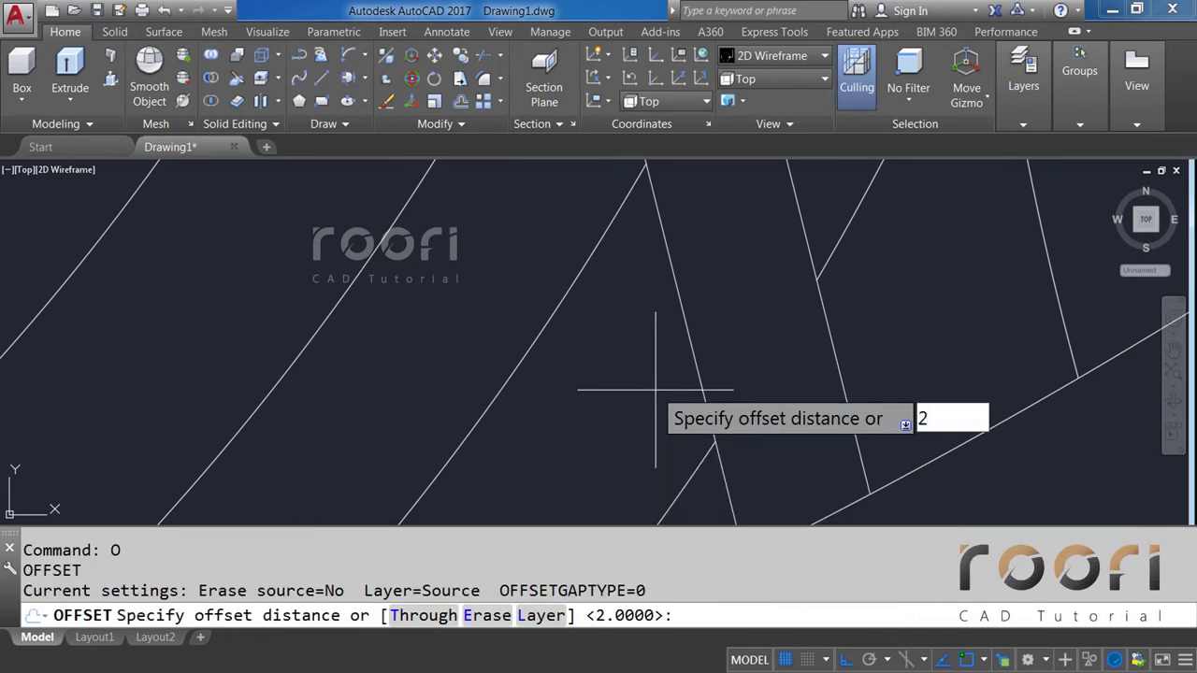
key(Return)
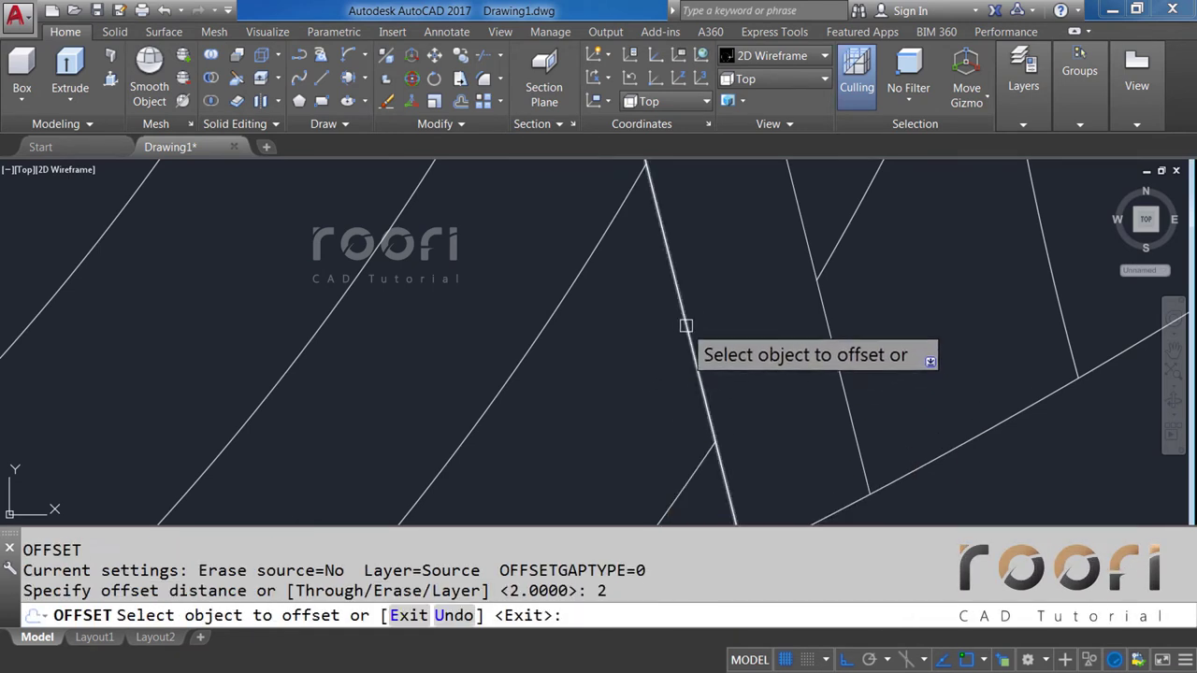
click(688, 339)
click(619, 373)
scroll(591, 352, down, 1)
text(TR)
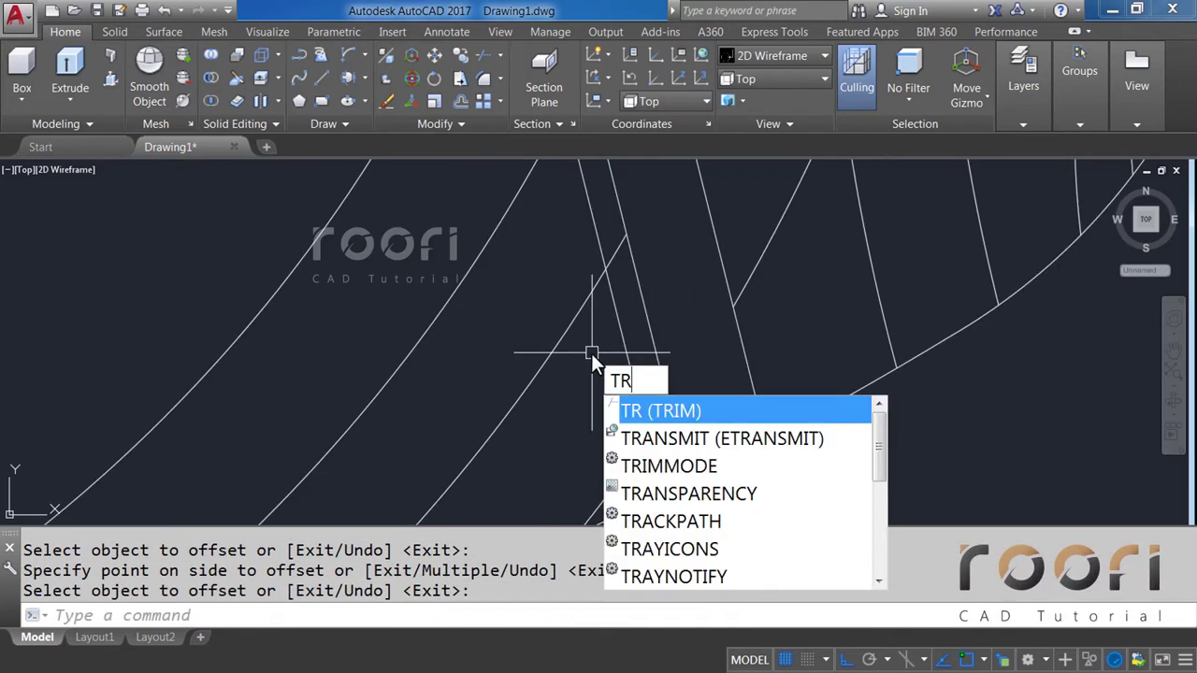
Trim the new line's ends using the arc and another line as cutting edges.
key(Return)
click(572, 336)
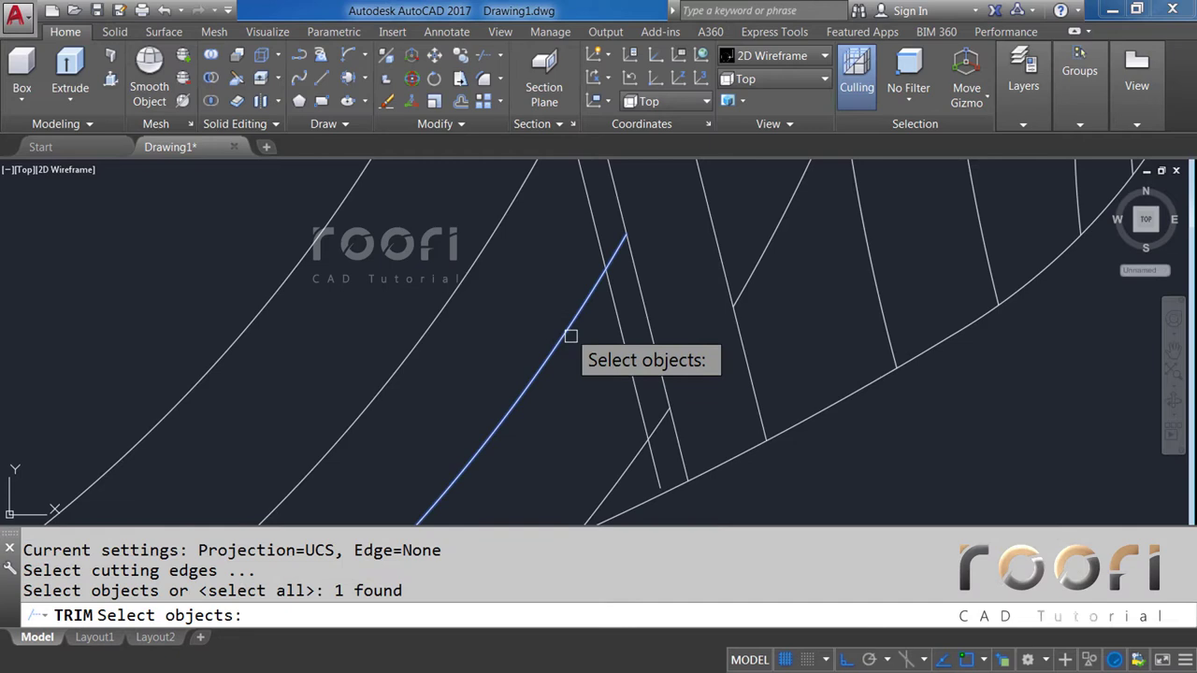
click(628, 461)
key(Return)
click(647, 452)
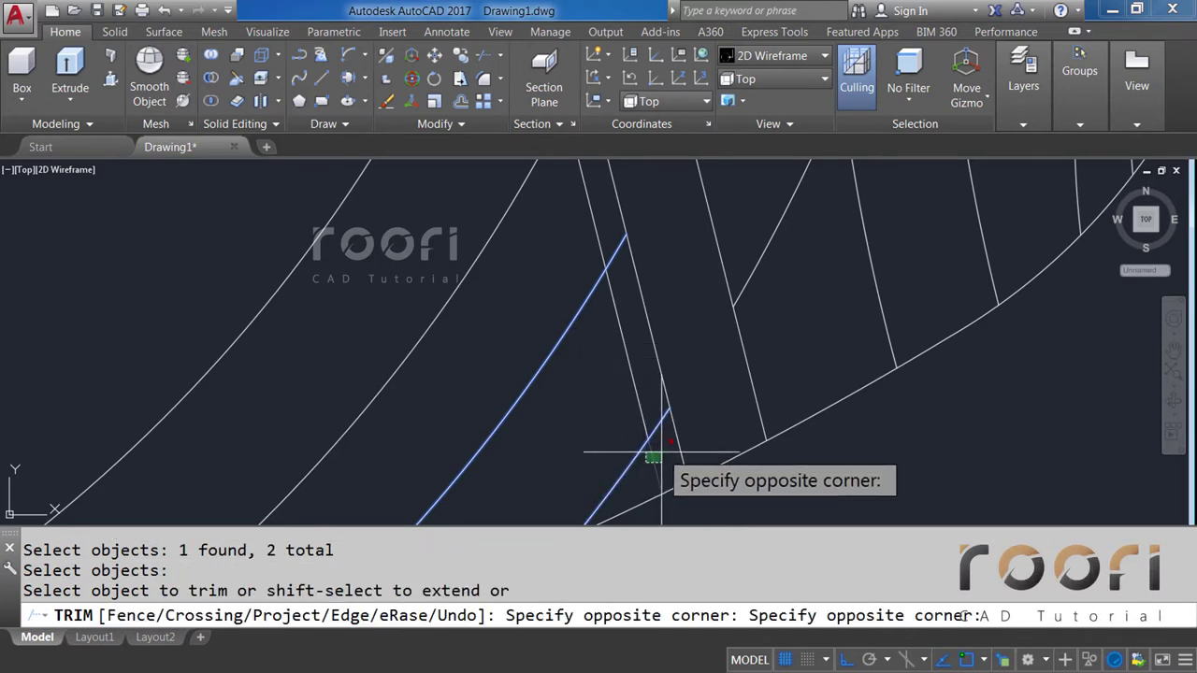
click(643, 426)
key(Return)
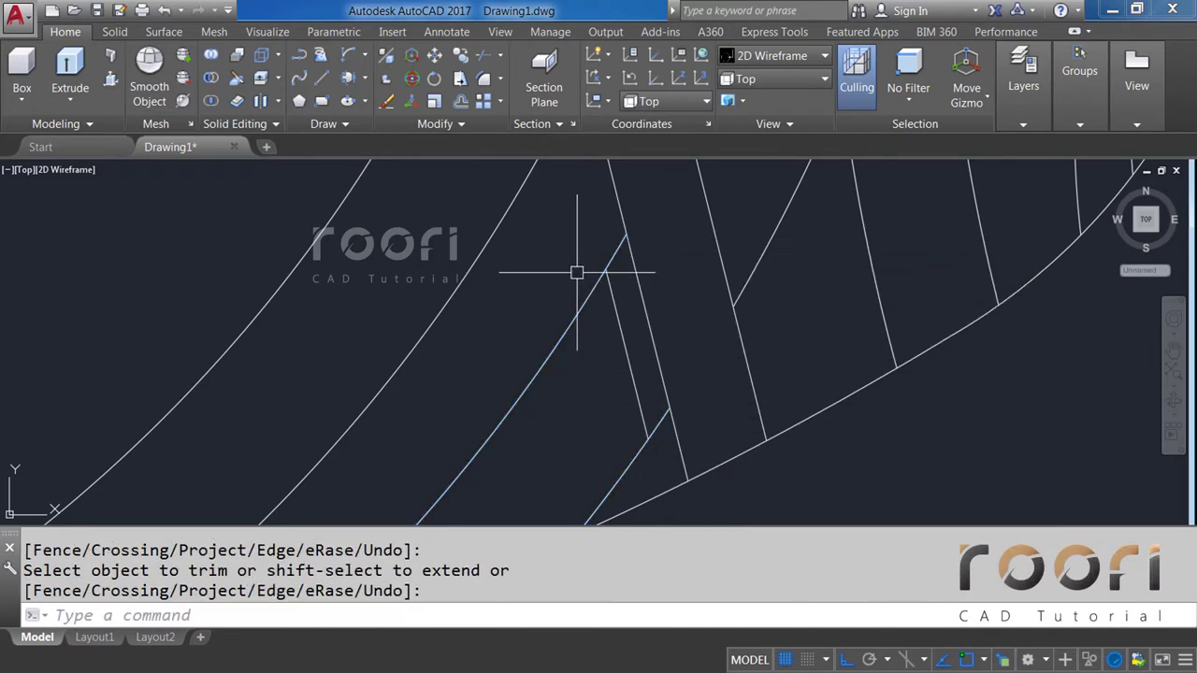
Trim away the small leftover segment at the strip junction.
text(TR)
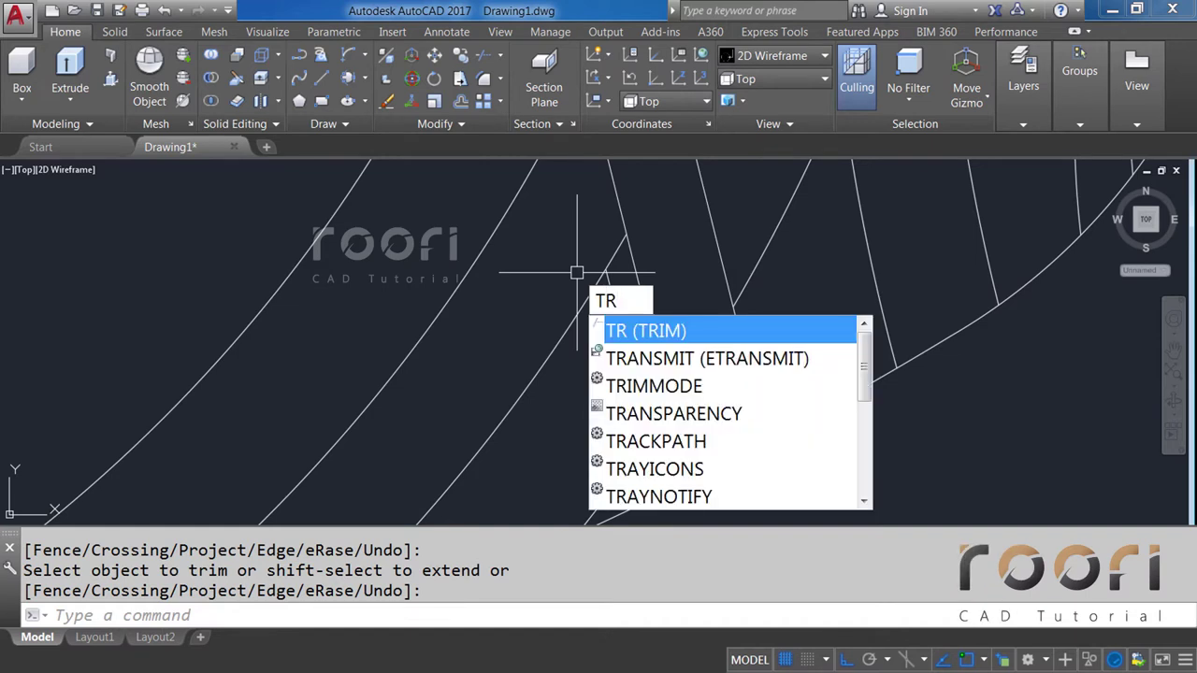
key(Return)
key(Return)
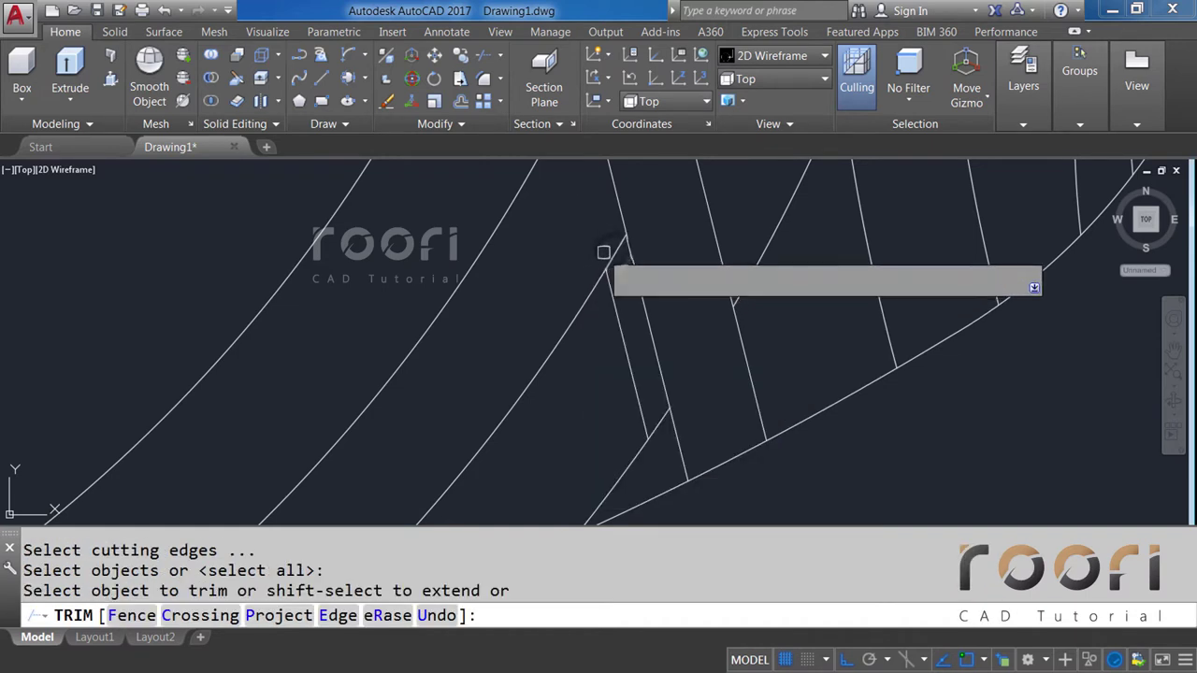
click(656, 424)
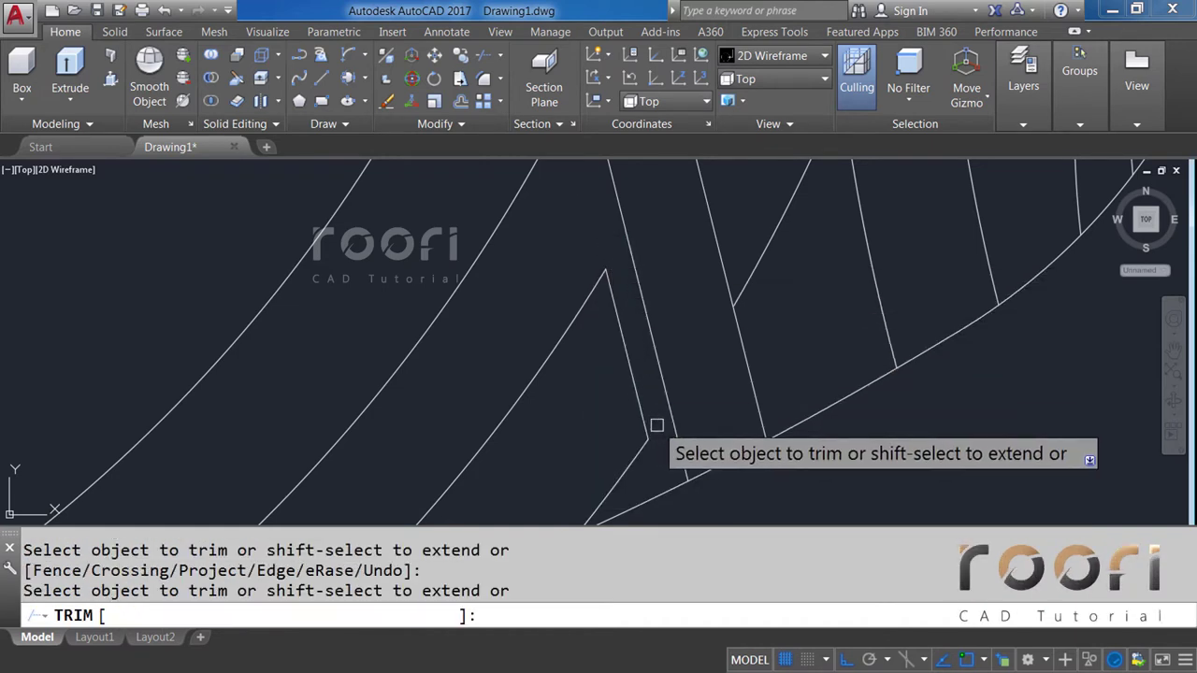
scroll(615, 421, down, 2)
scroll(610, 426, down, 1)
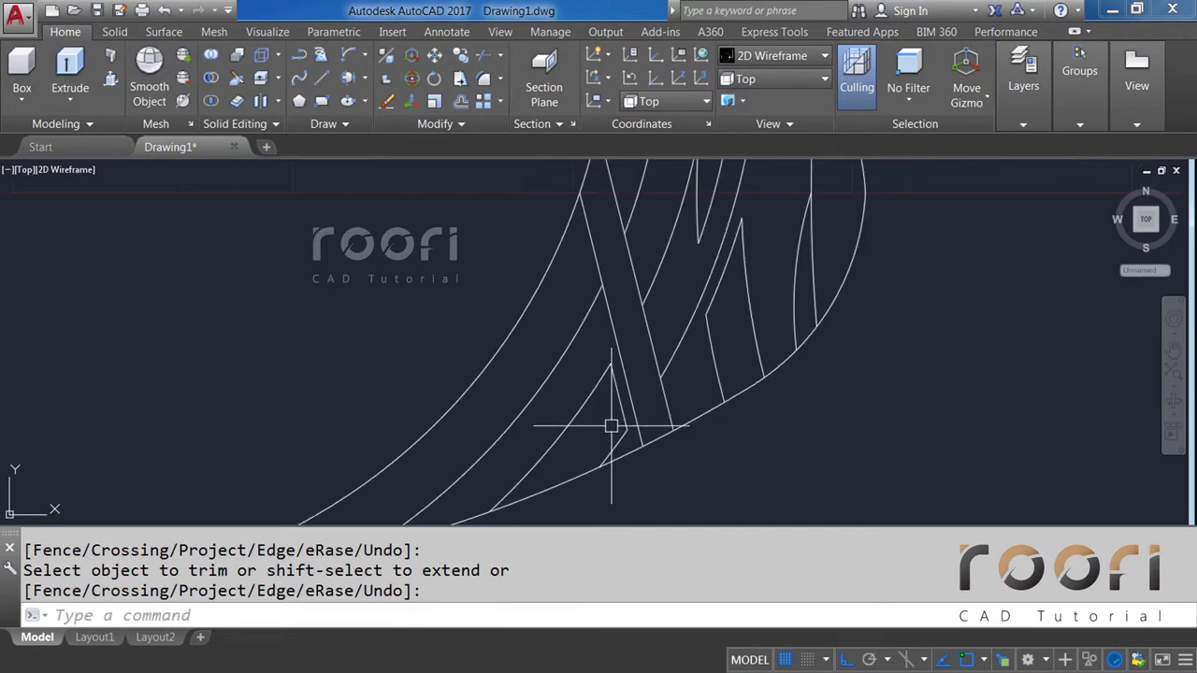
scroll(651, 259, up, 1)
scroll(649, 262, up, 1)
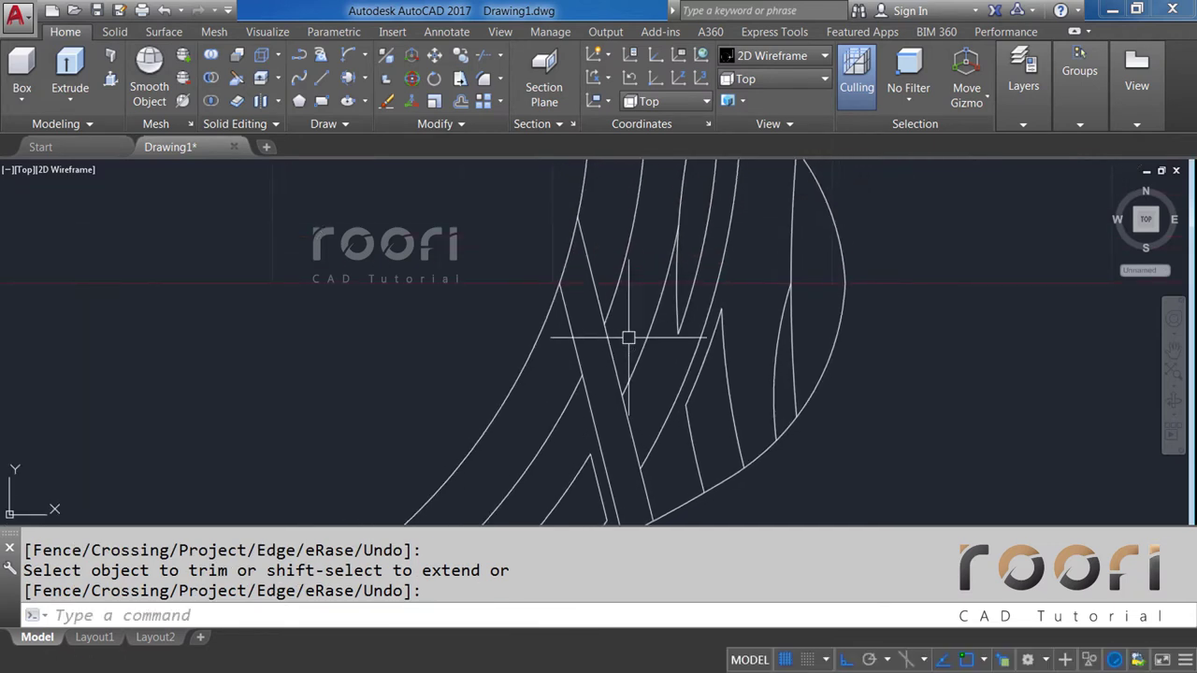
scroll(599, 253, up, 1)
scroll(588, 231, up, 1)
middle_drag(590, 250, 570, 282)
text(O)
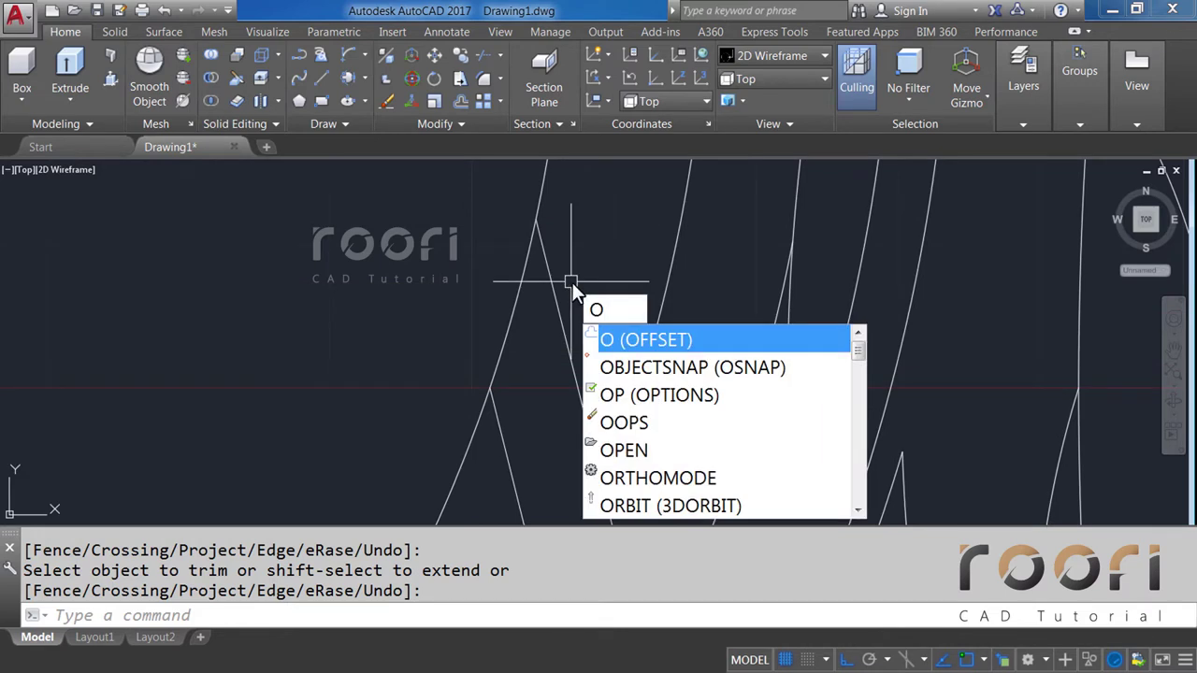
Offset the upper slanted line by 2 to its right side.
key(Return)
text(2)
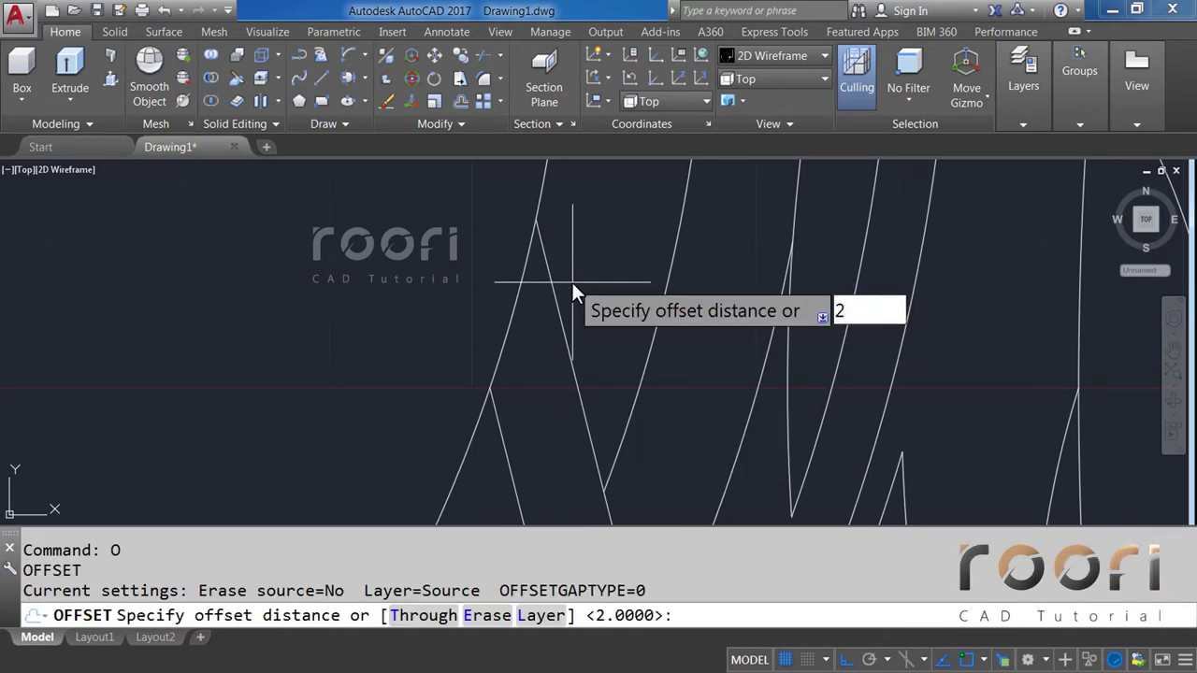
key(Return)
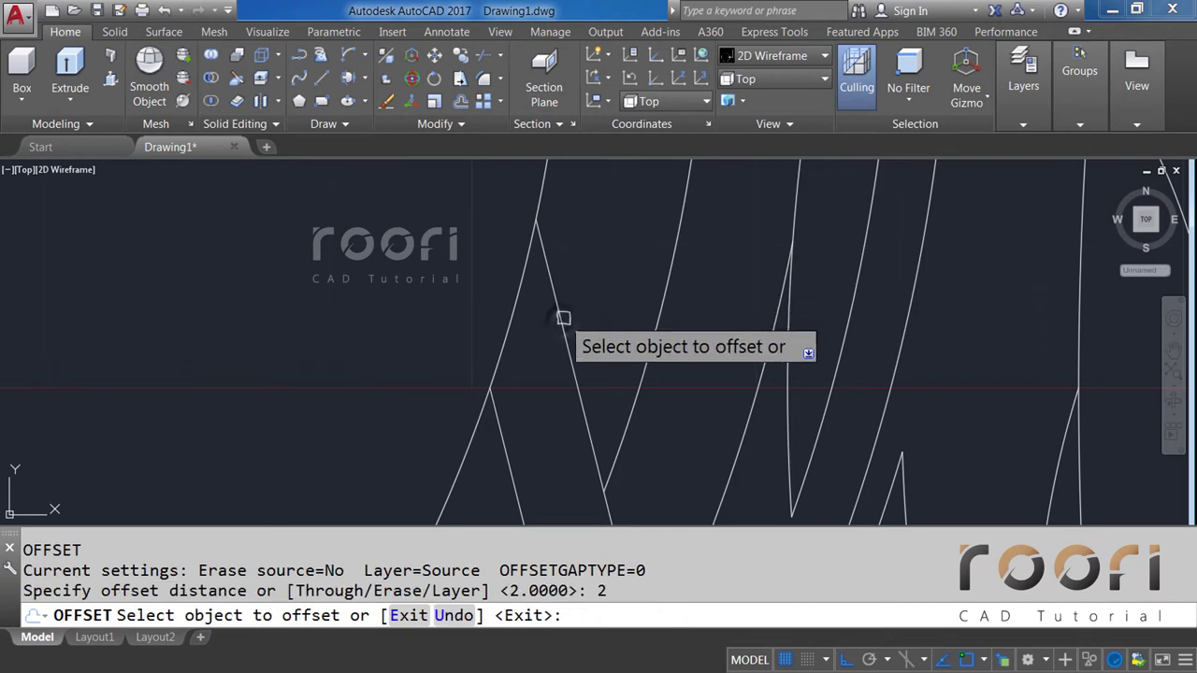
click(561, 319)
click(561, 320)
key(Return)
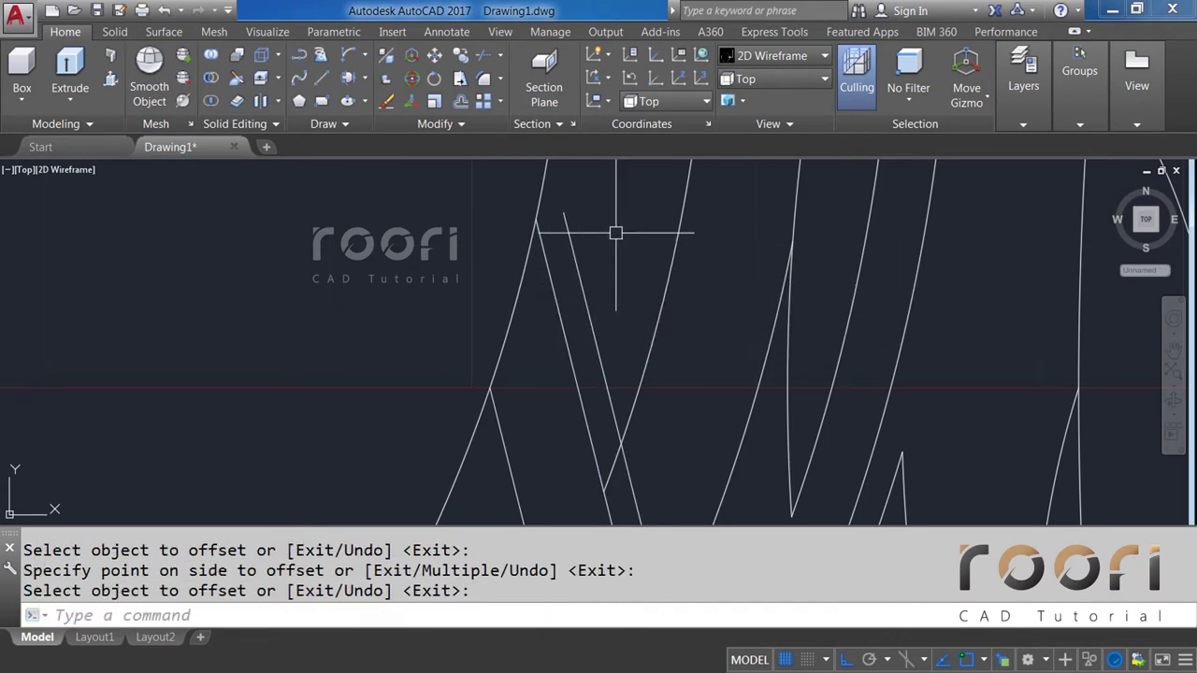
scroll(616, 232, down, 2)
text(EX)
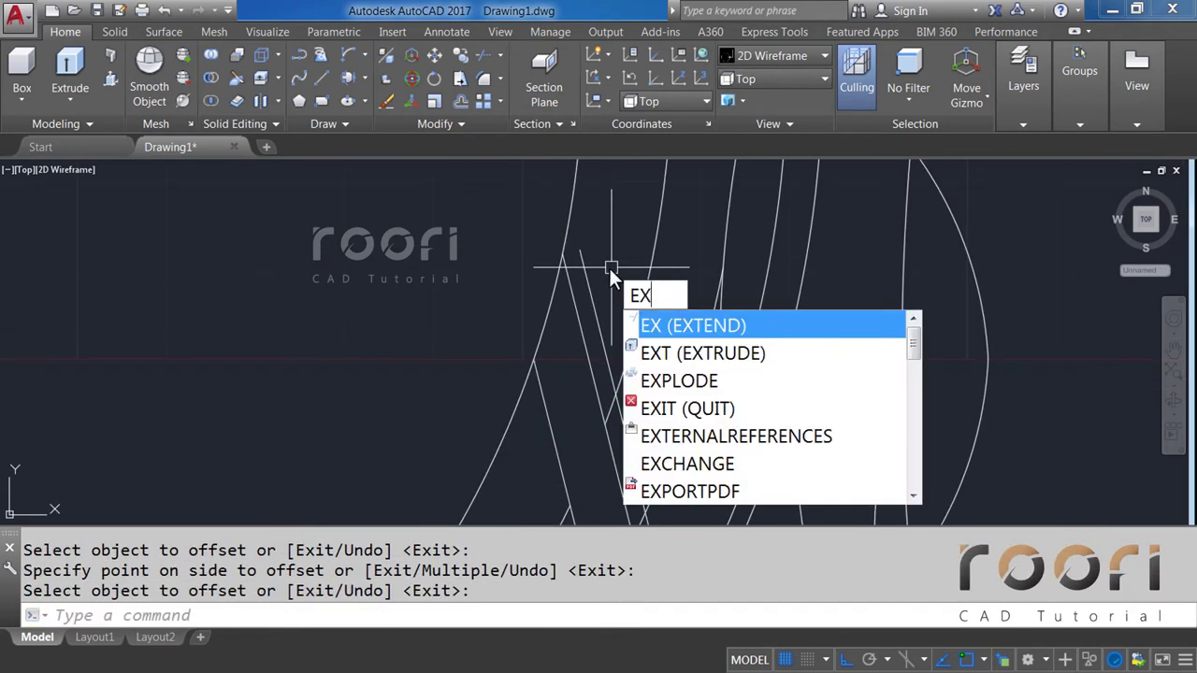
Extend the new strip line to the arc and trim its overhang past the curve.
key(Return)
key(Return)
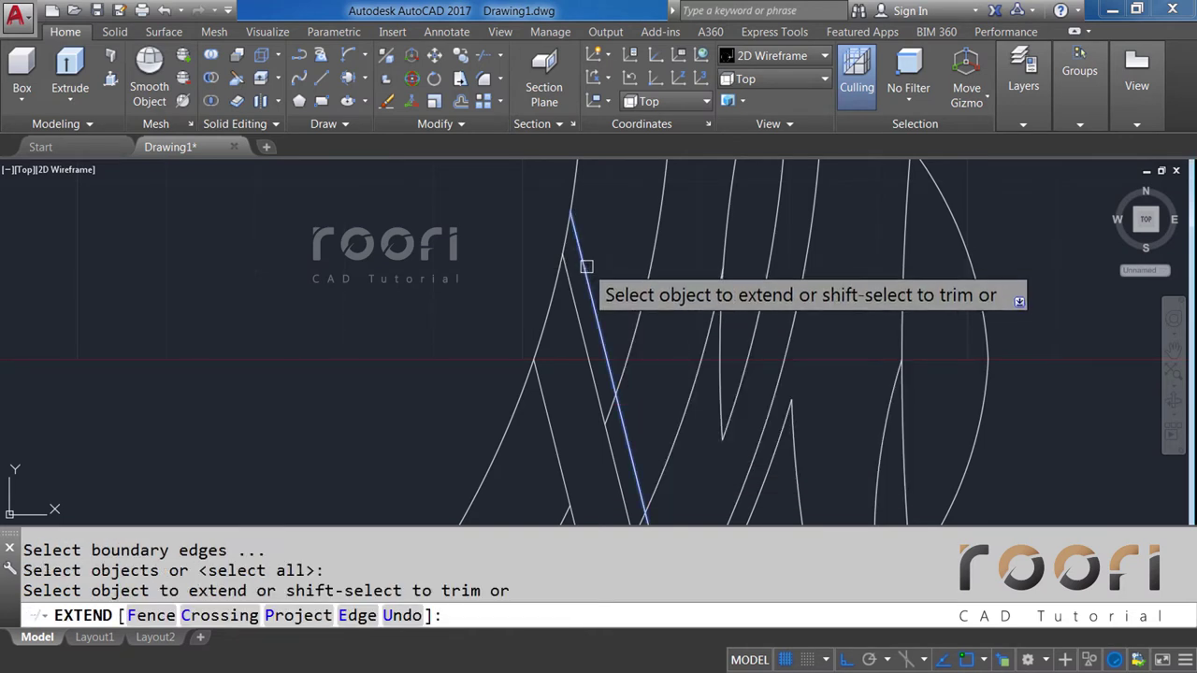
click(585, 262)
key(Return)
text(T)
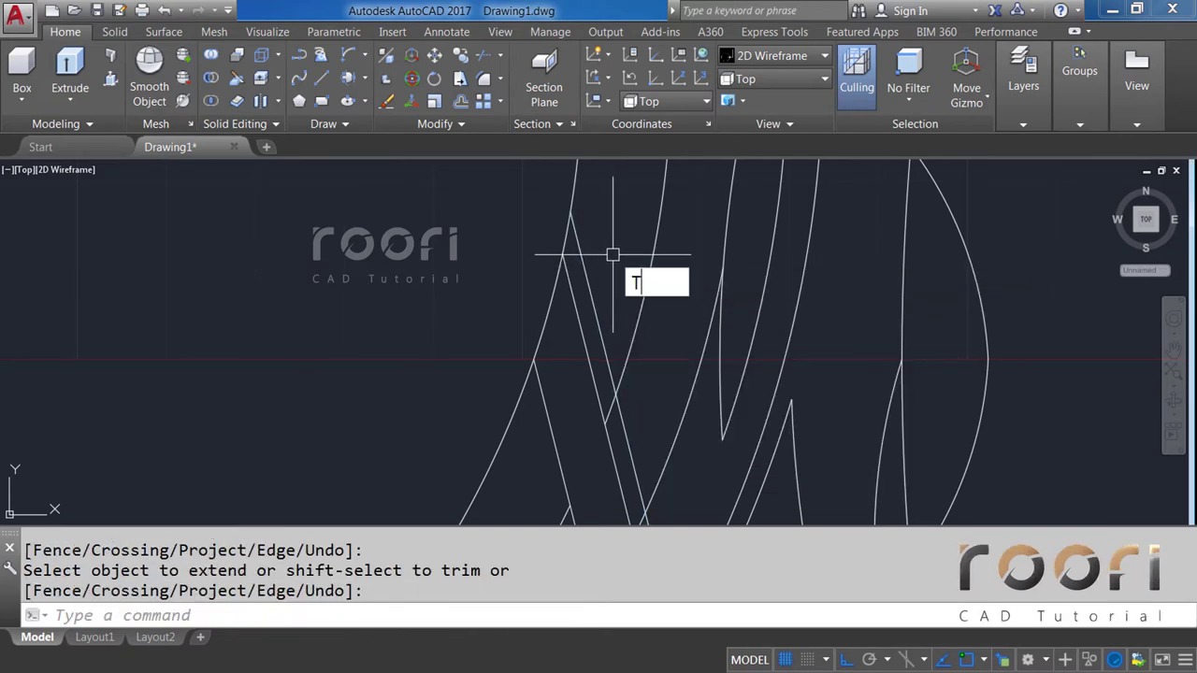
text(R)
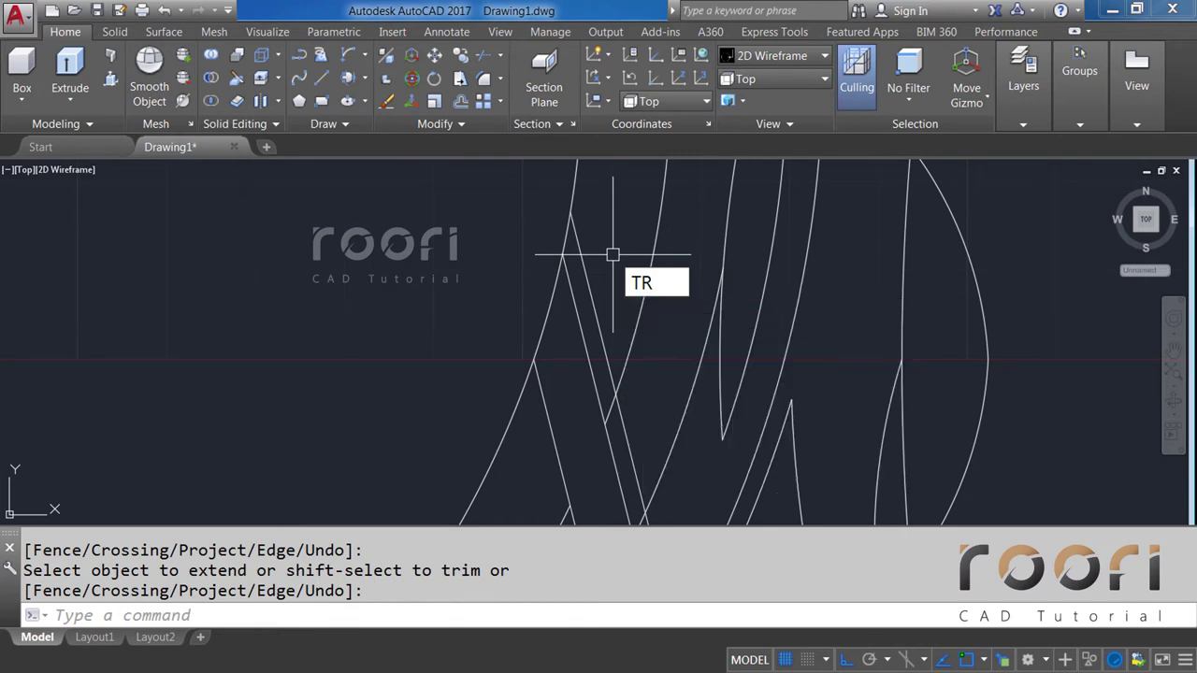
key(Return)
click(633, 334)
key(Return)
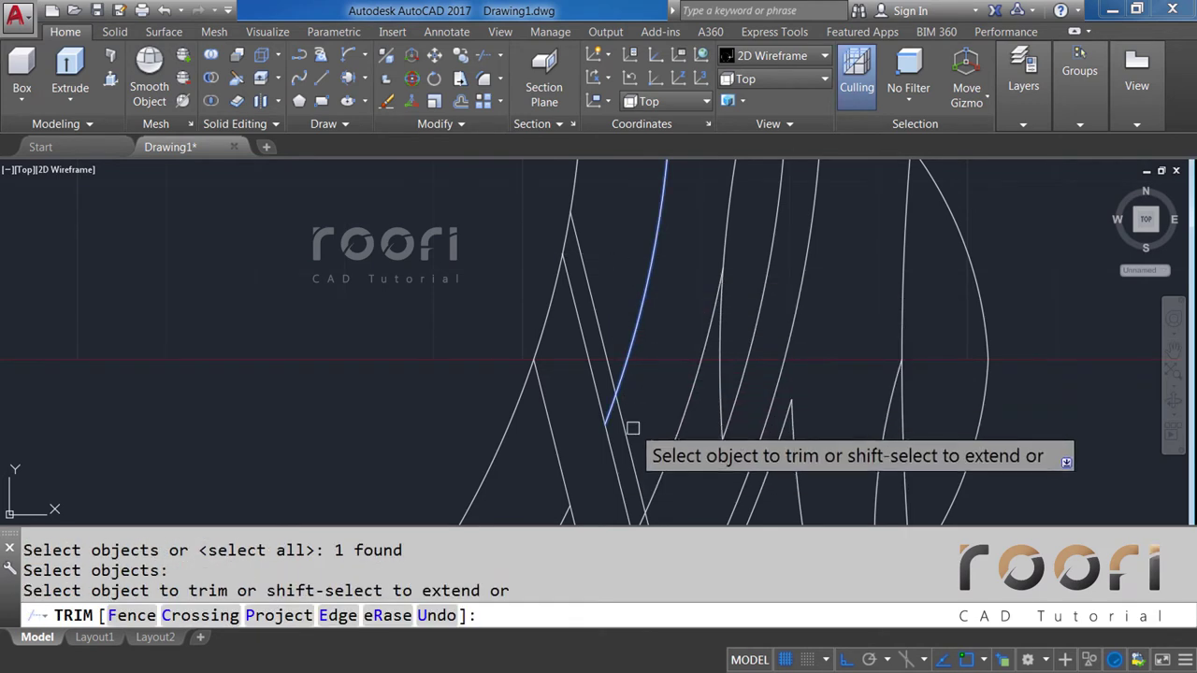
click(630, 422)
text(TR)
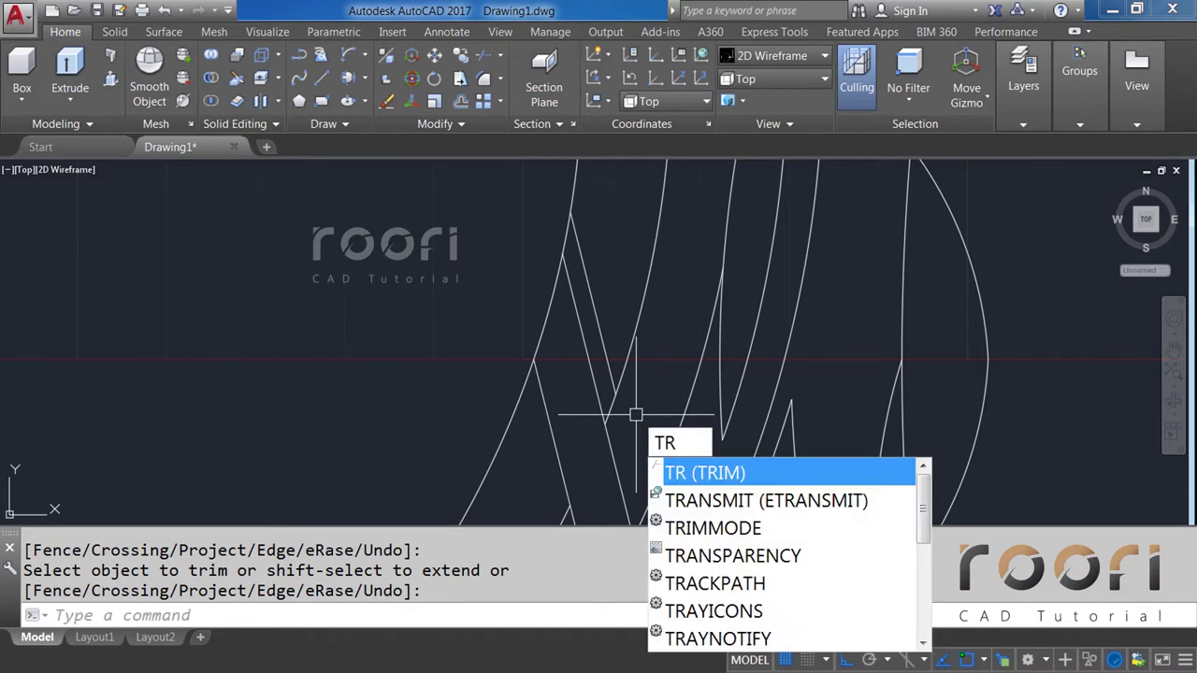
Remove the leftover segment below the V junction.
key(Return)
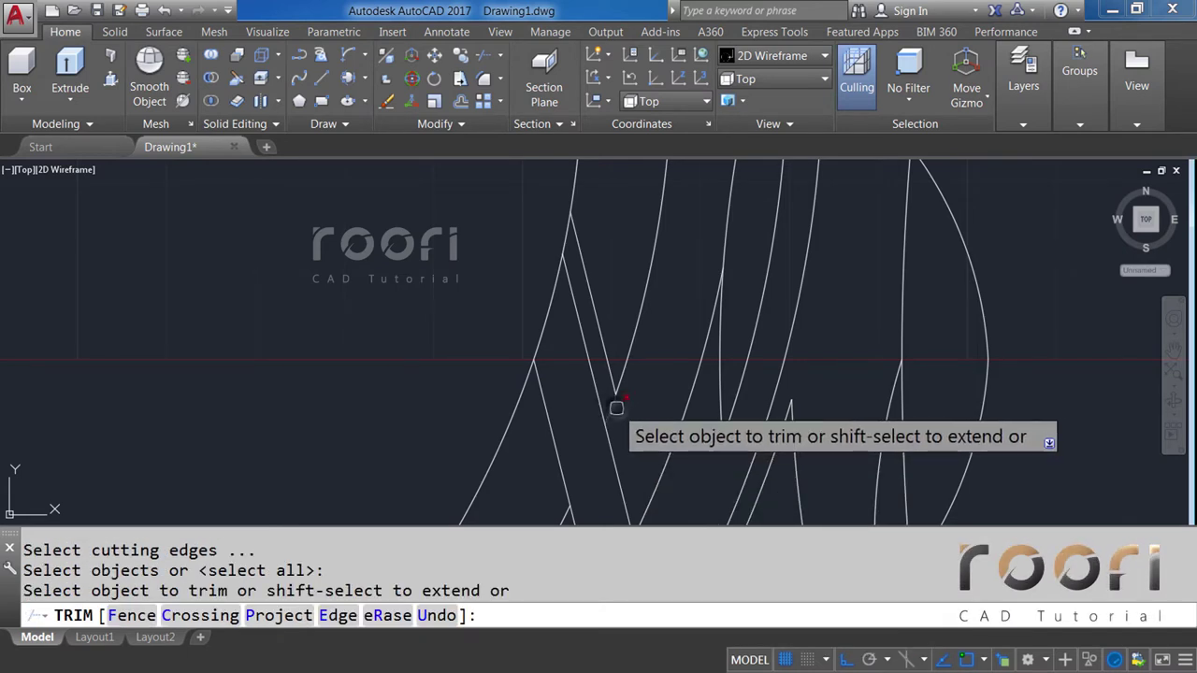
click(615, 413)
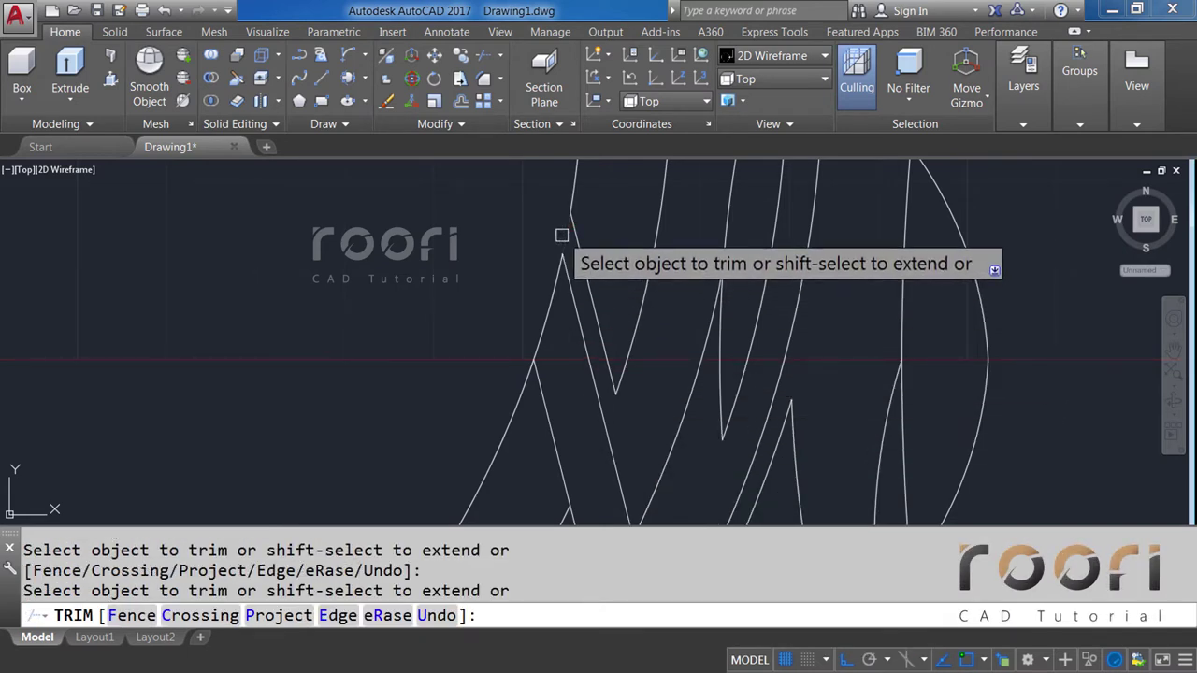
key(Return)
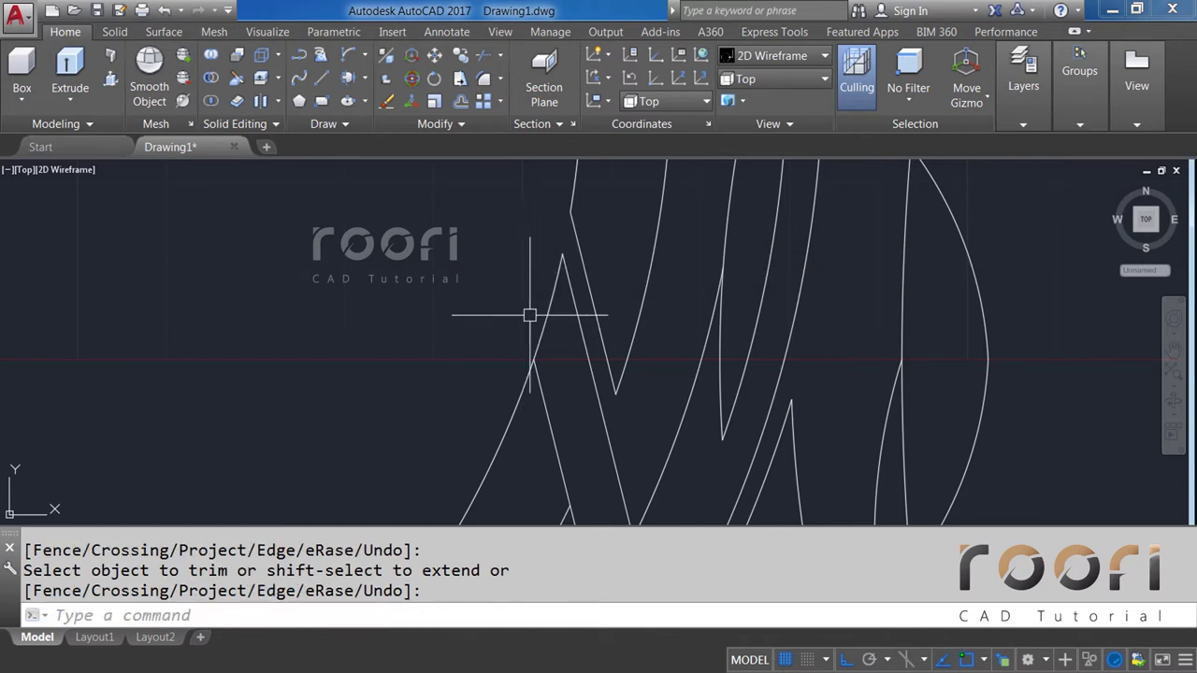
scroll(529, 315, up, 2)
text(O)
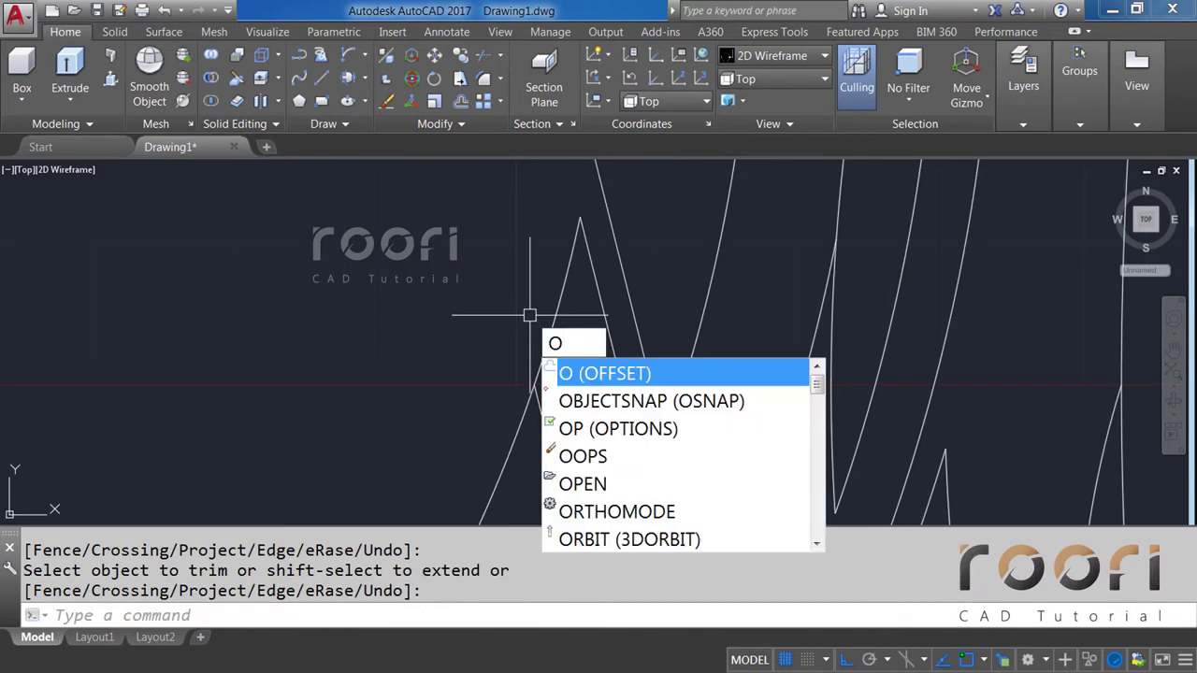
Offset the left slanted line by 1 unit to its right.
key(Return)
text(1)
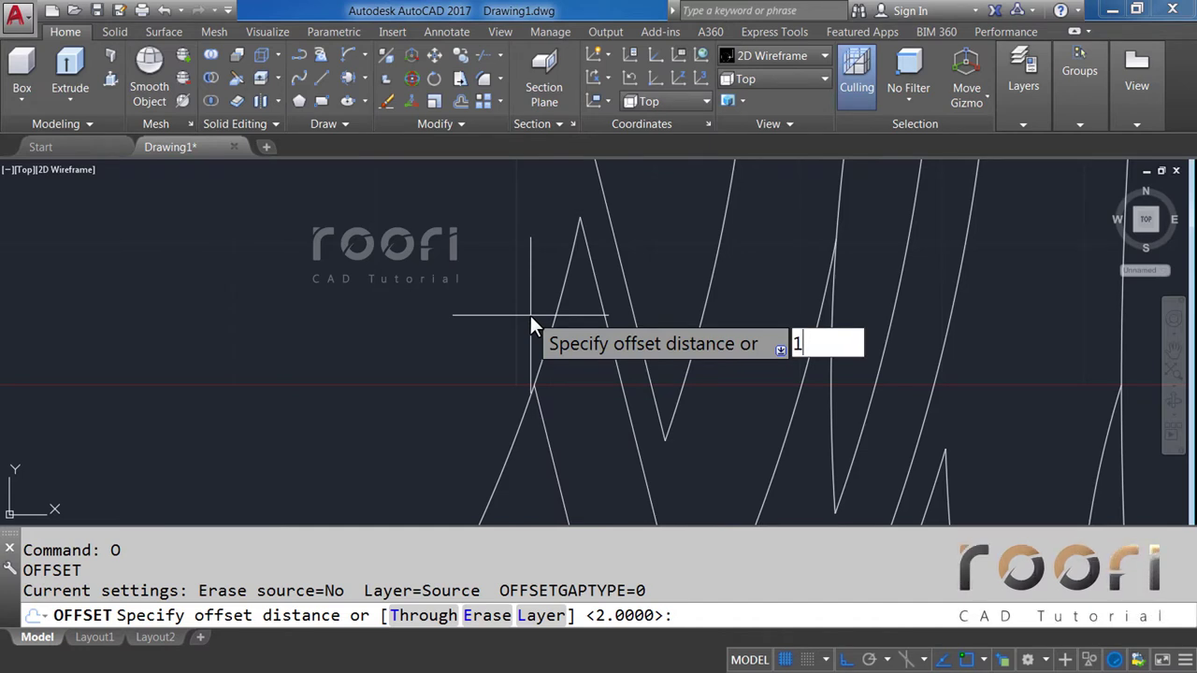
key(Return)
click(557, 321)
click(577, 360)
text(TR)
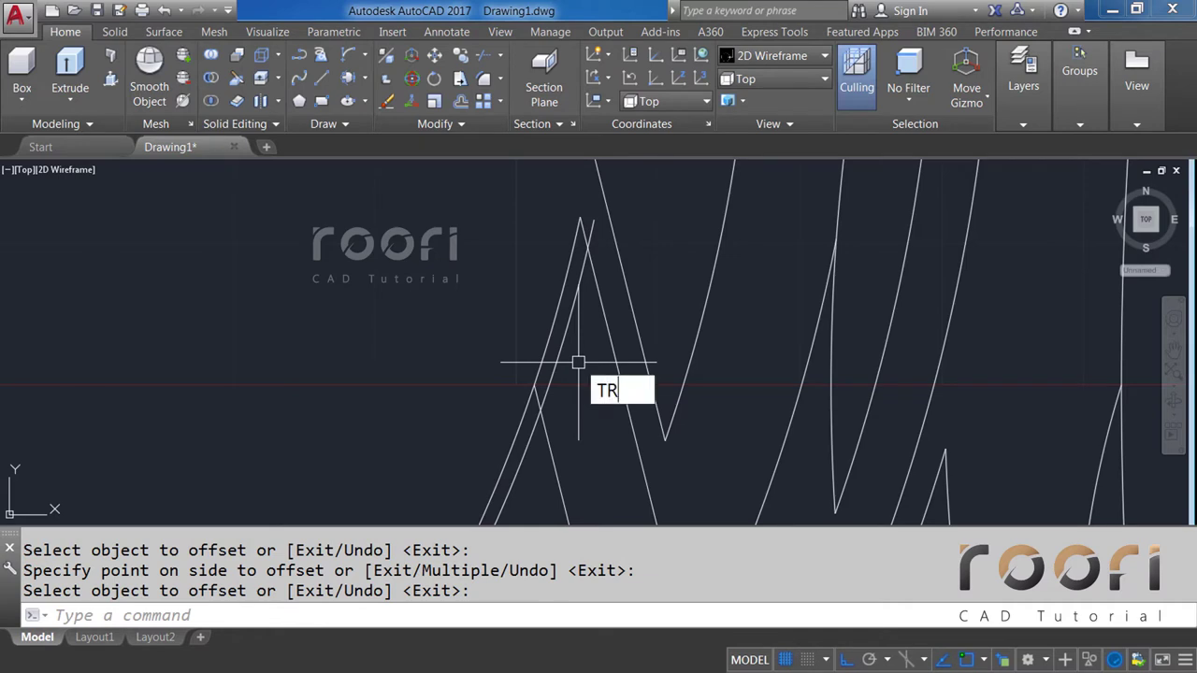
Trim the new line's lower end and the short pieces above the left peak.
key(Return)
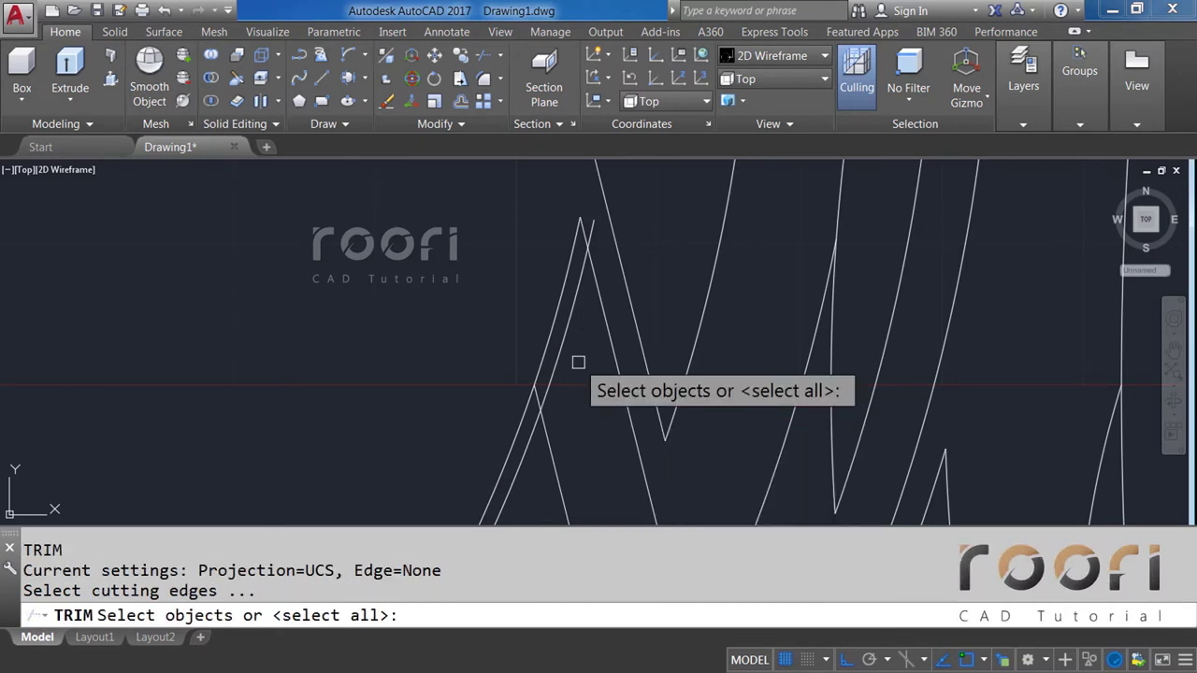
click(547, 441)
key(Return)
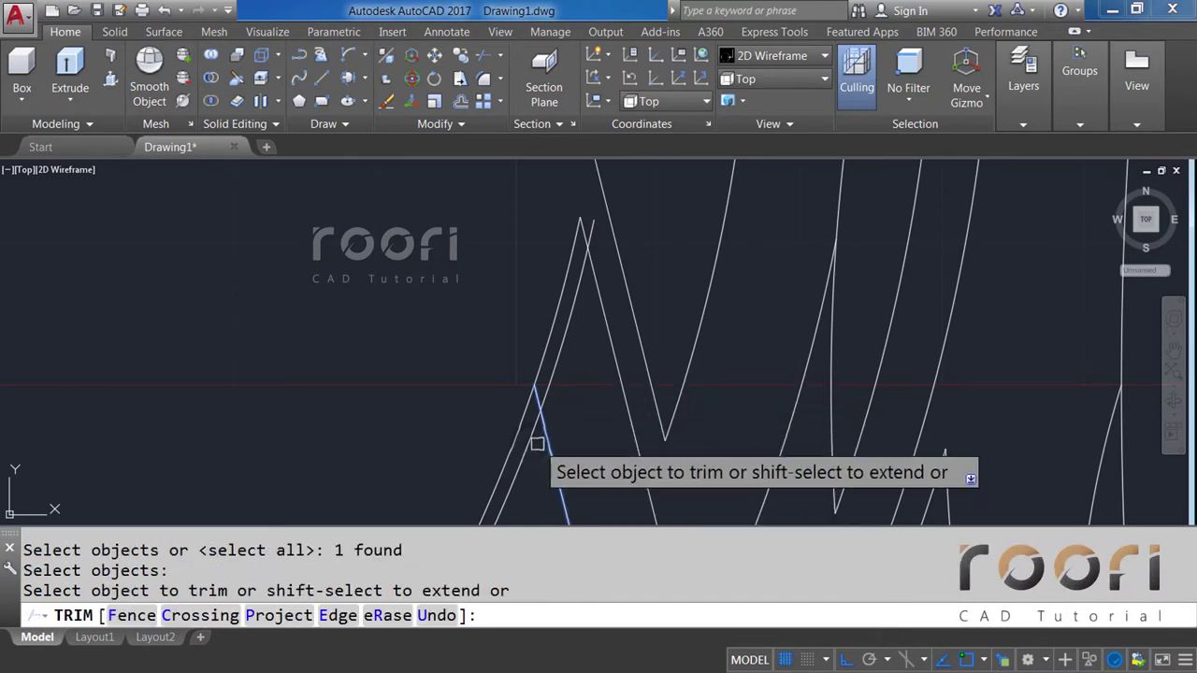
click(538, 445)
key(Return)
text(TR)
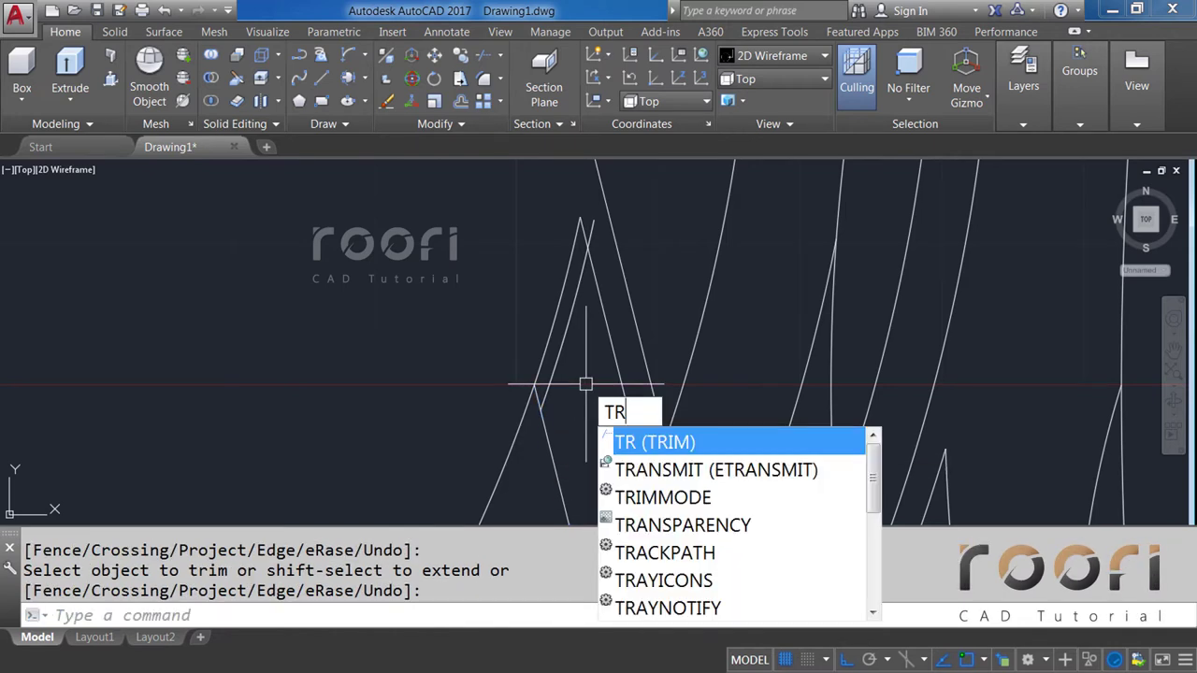
key(Return)
key(Return)
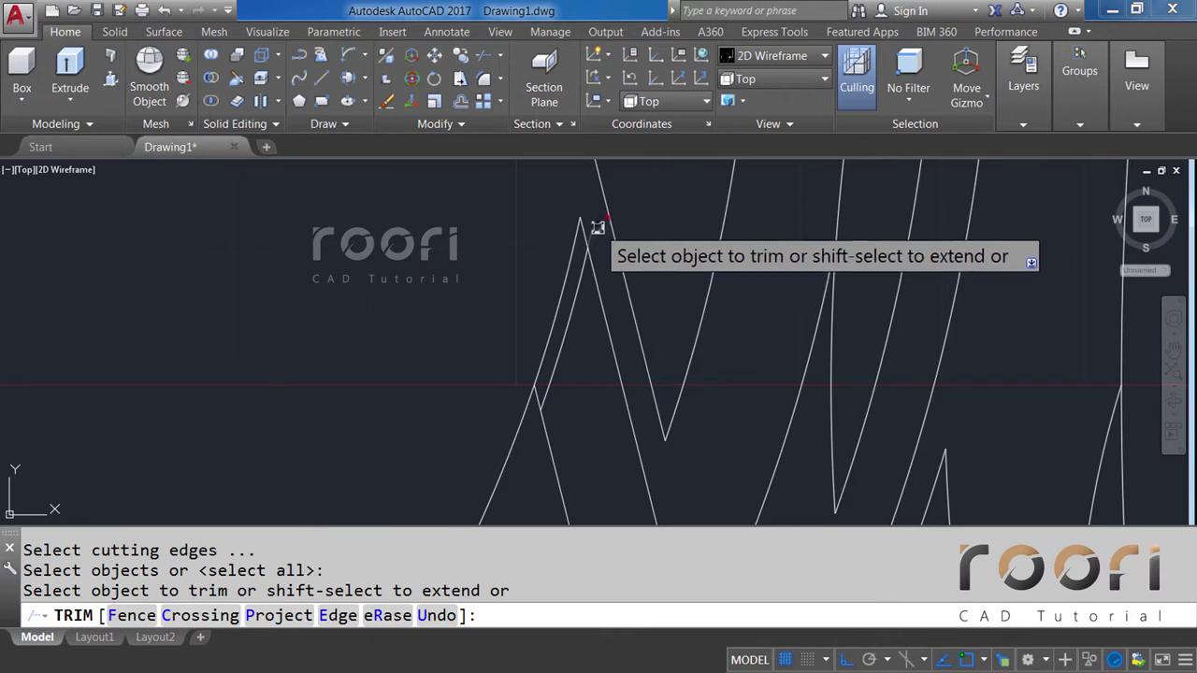
click(597, 228)
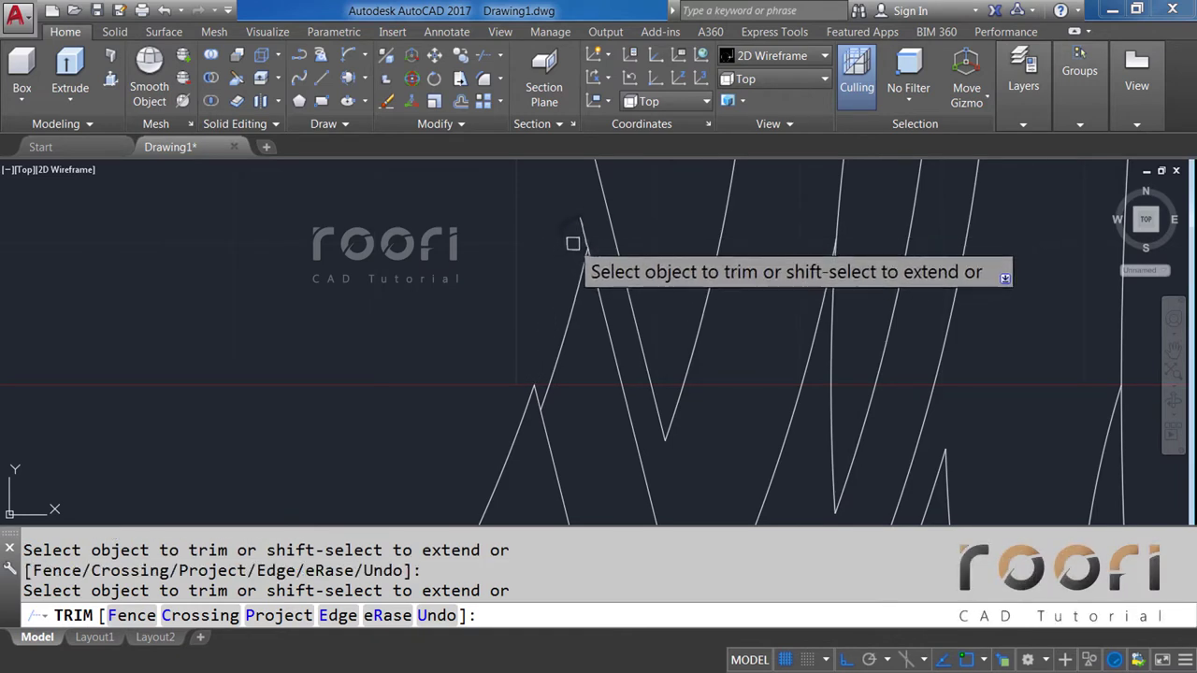
click(579, 234)
key(Return)
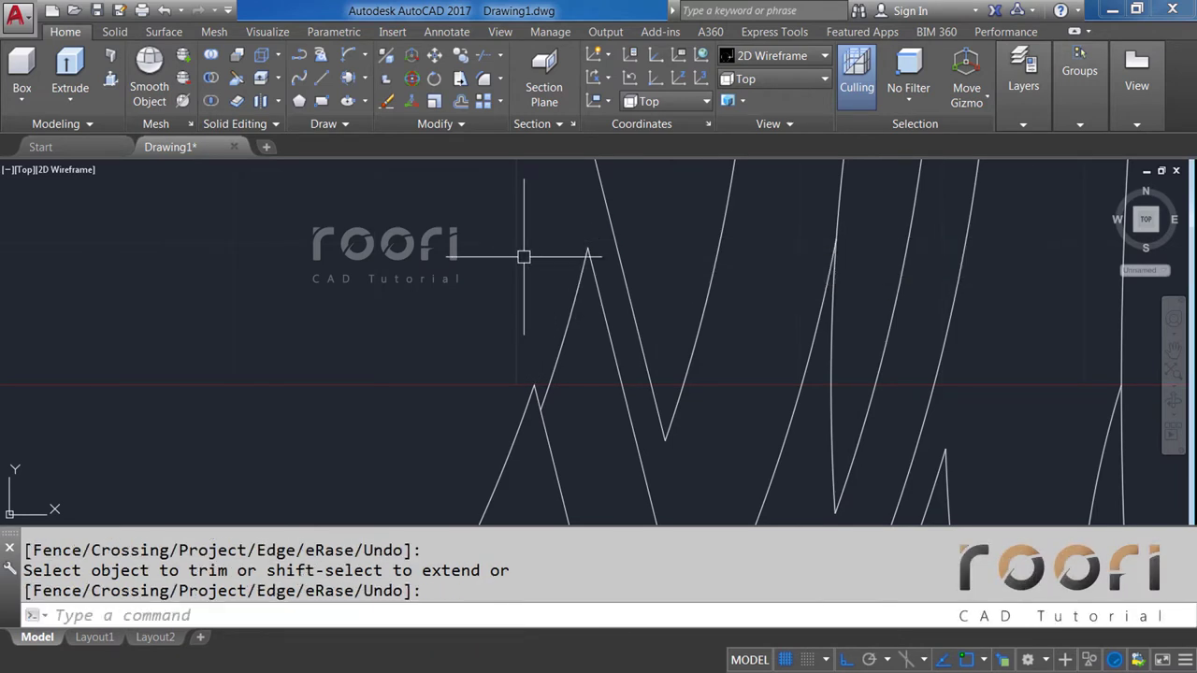
scroll(524, 256, down, 3)
mouse_move(474, 278)
middle_down()
mouse_move(604, 299)
mouse_move(556, 314)
mouse_move(625, 320)
middle_up()
scroll(620, 296, down, 2)
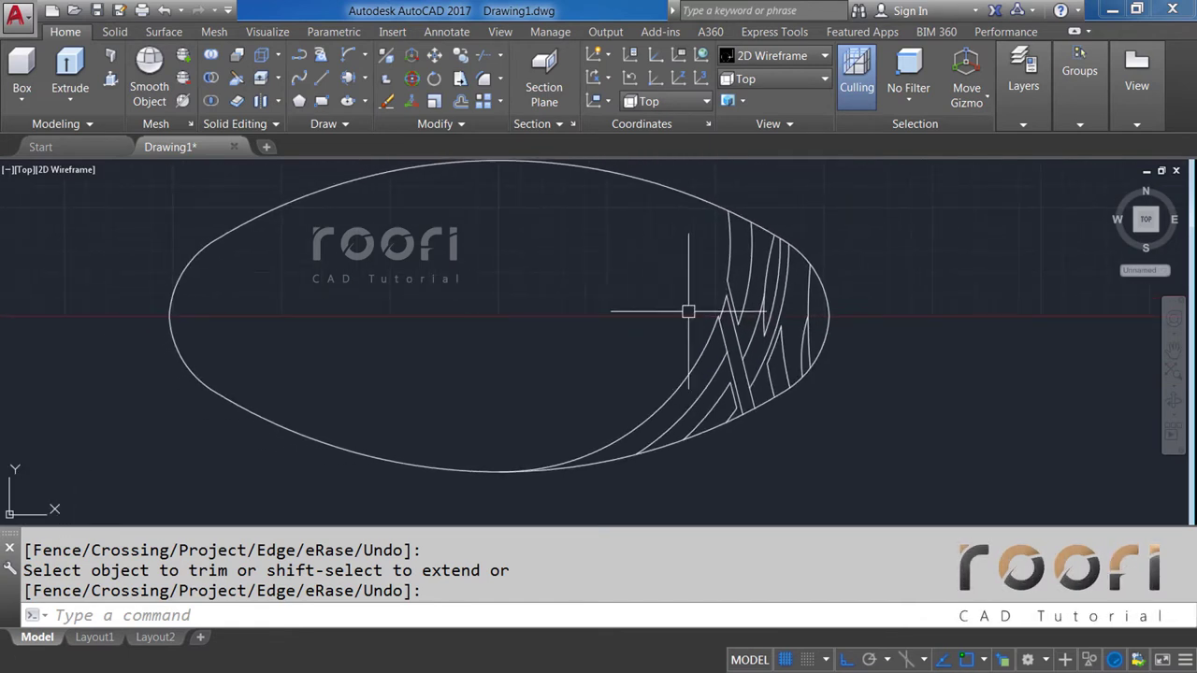
scroll(735, 304, up, 2)
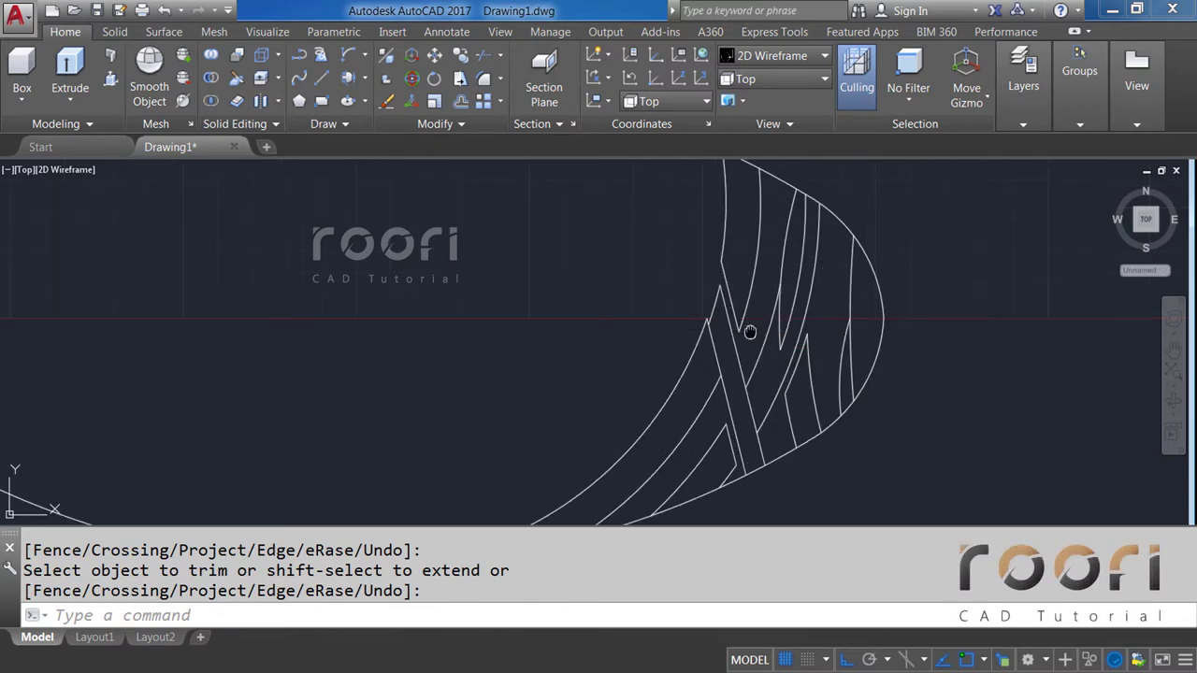
middle_drag(750, 332, 687, 321)
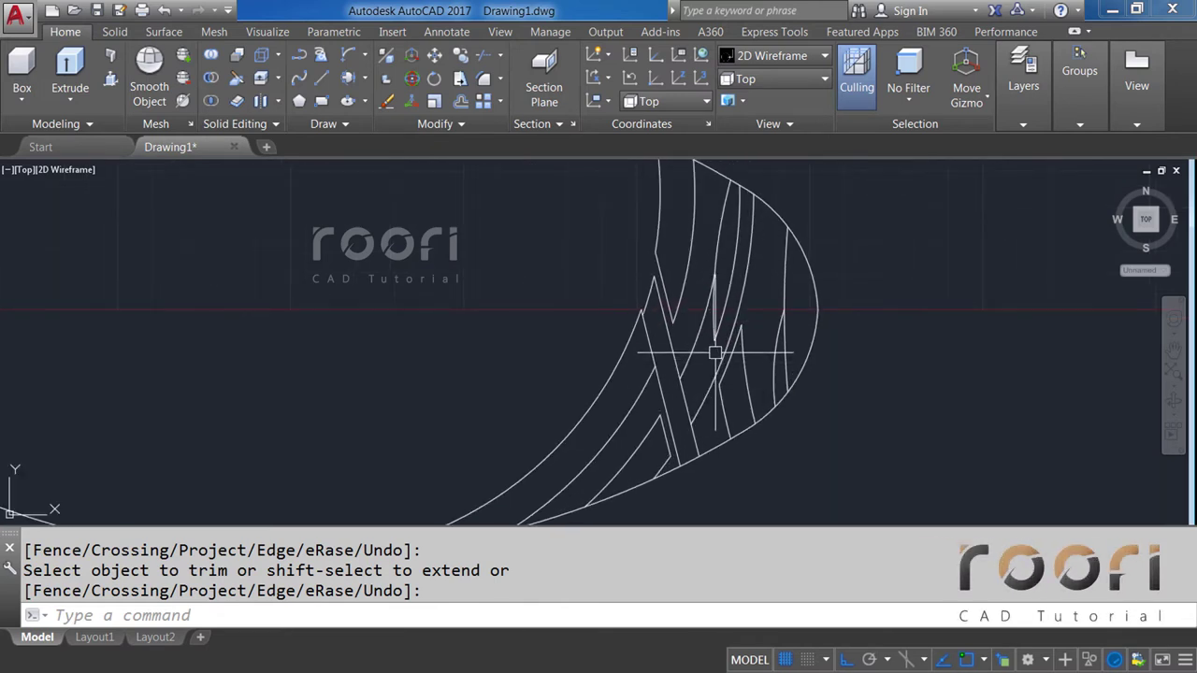
click(1021, 124)
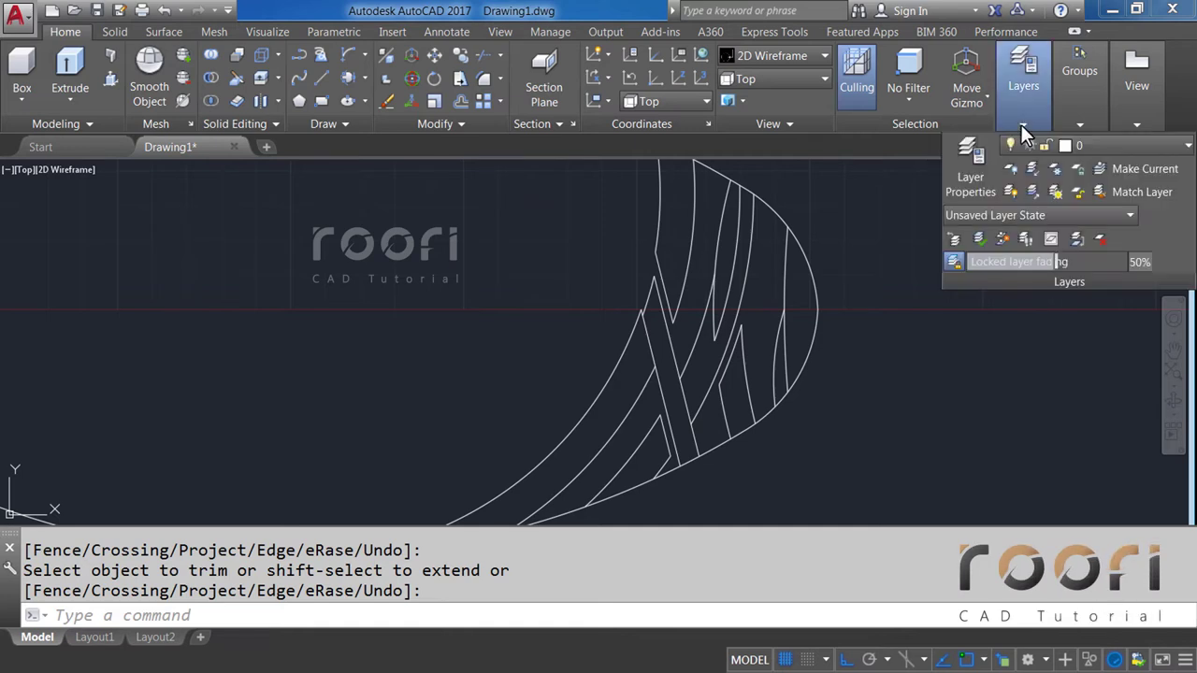
click(1128, 146)
key(Escape)
key(Escape)
scroll(855, 254, down, 3)
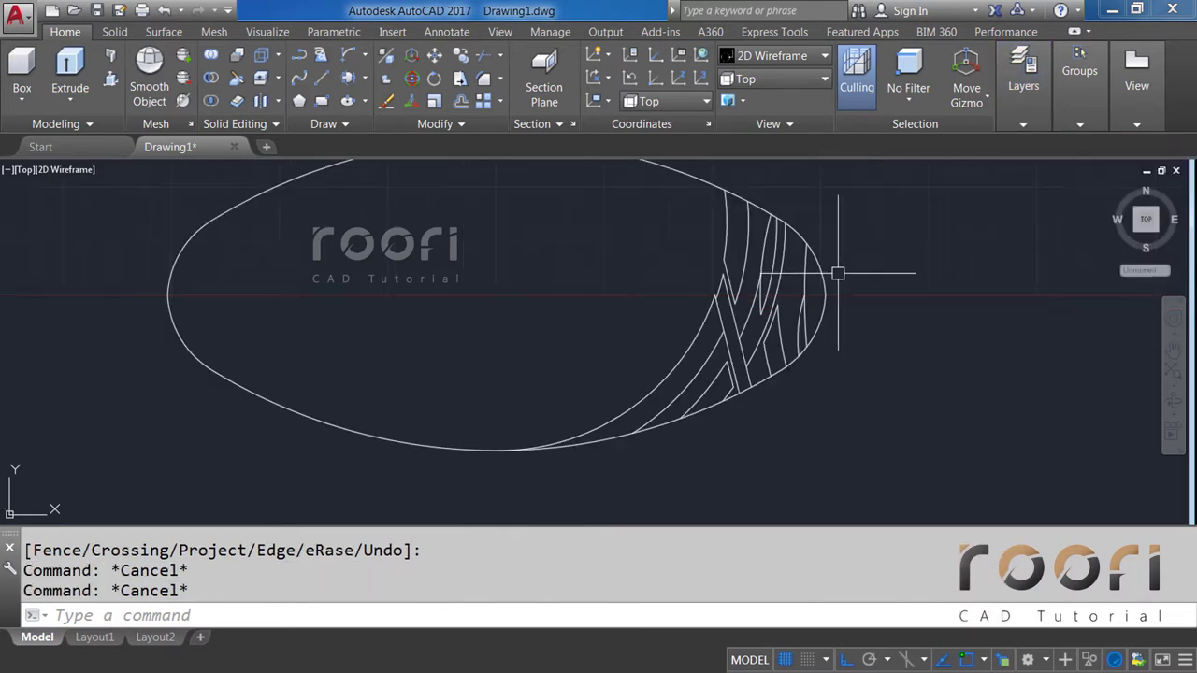
scroll(785, 290, down, 1)
text(BPO)
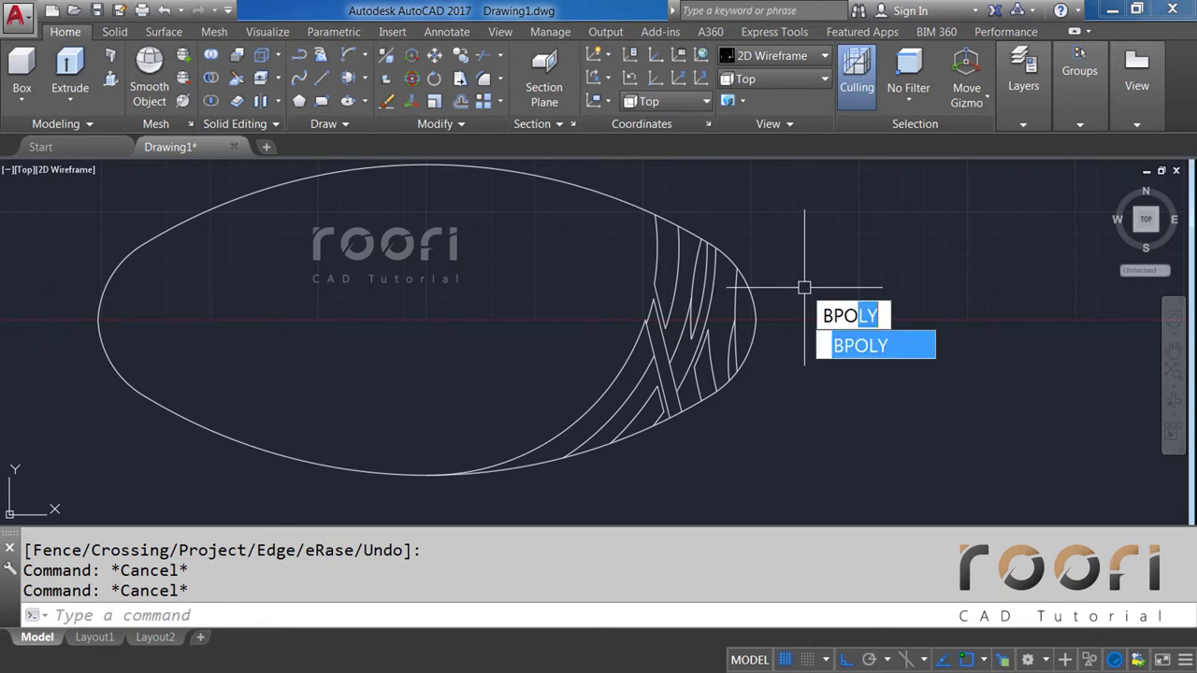
Pick points inside the strip regions at the ellipse's right end with BPOLY, creating nine closed boundaries.
key(Return)
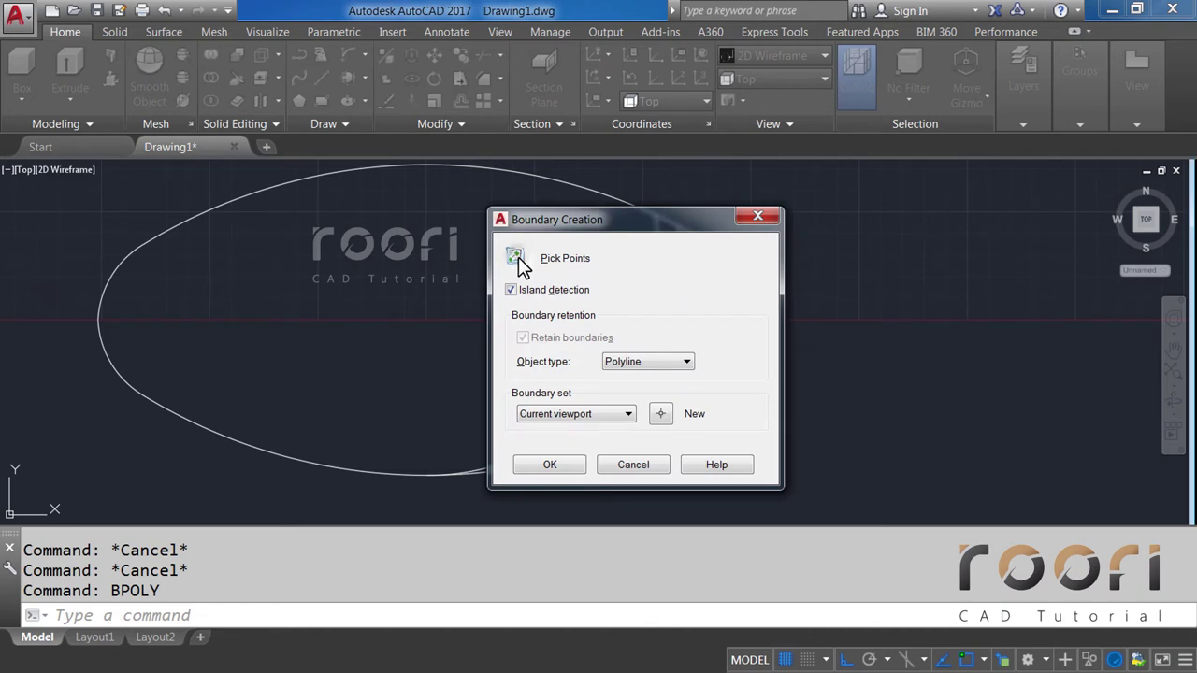
click(515, 258)
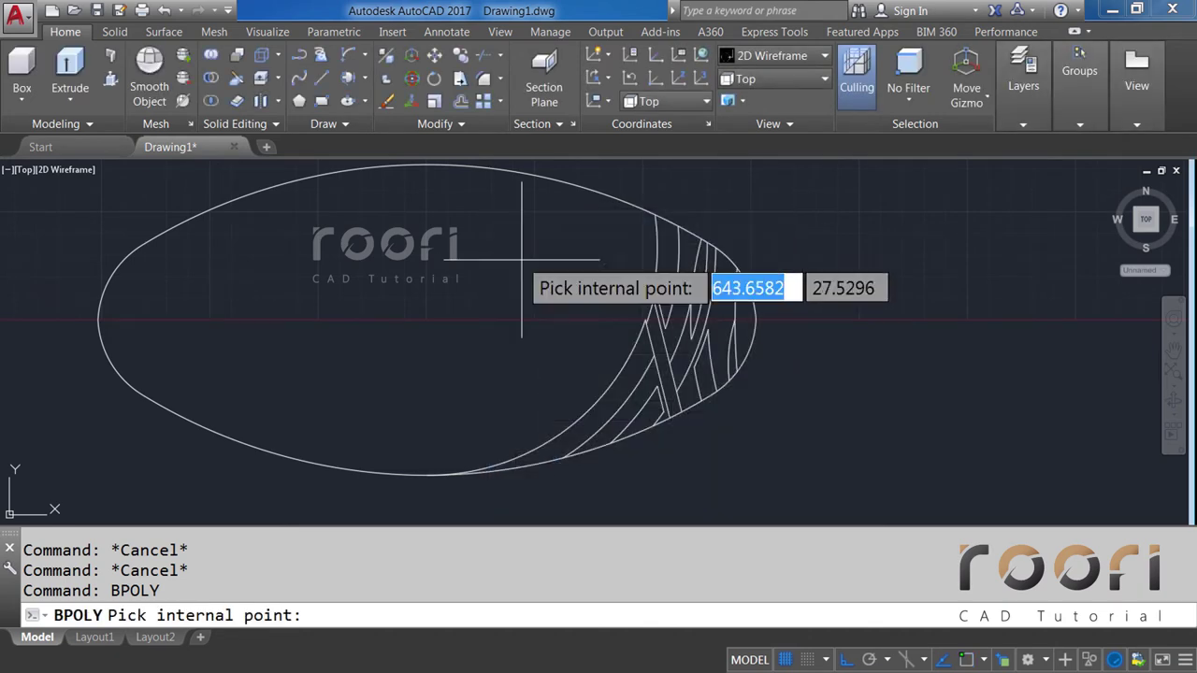
click(657, 261)
click(644, 360)
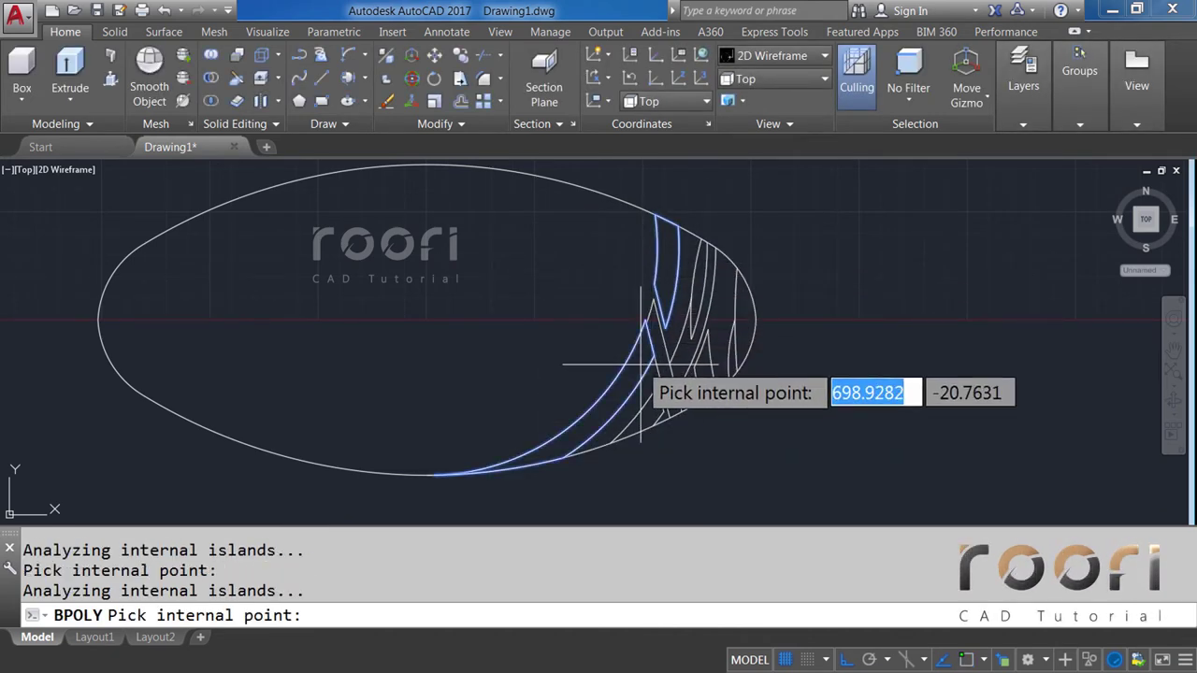
click(664, 363)
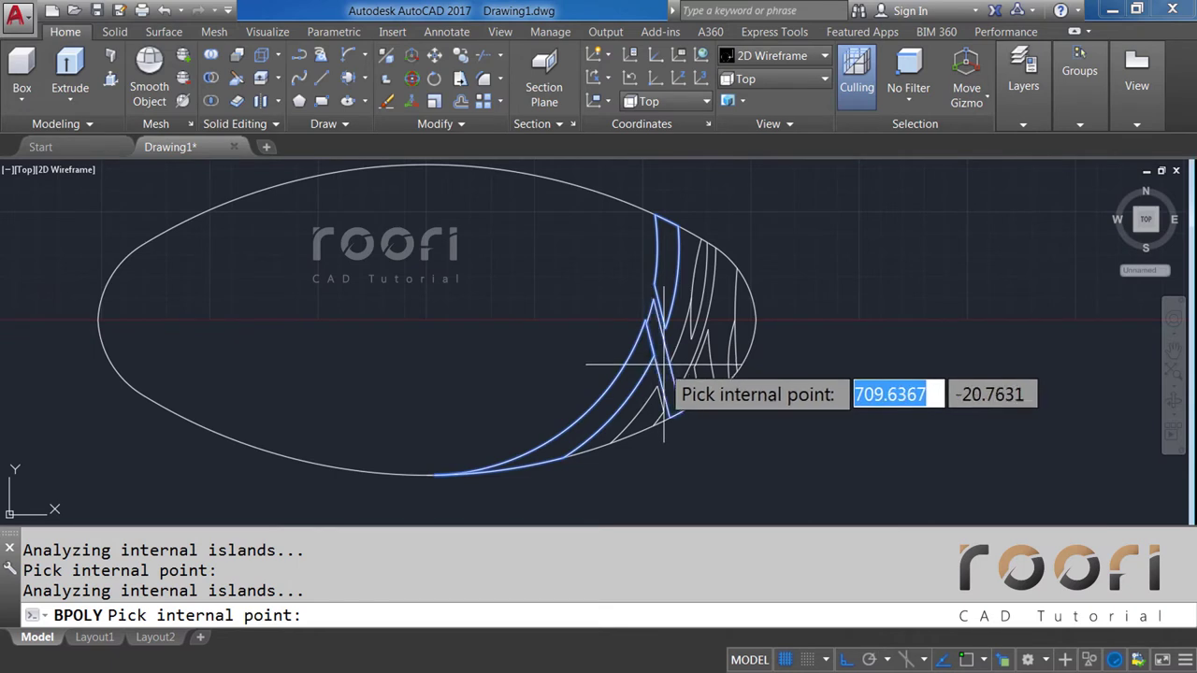
click(660, 408)
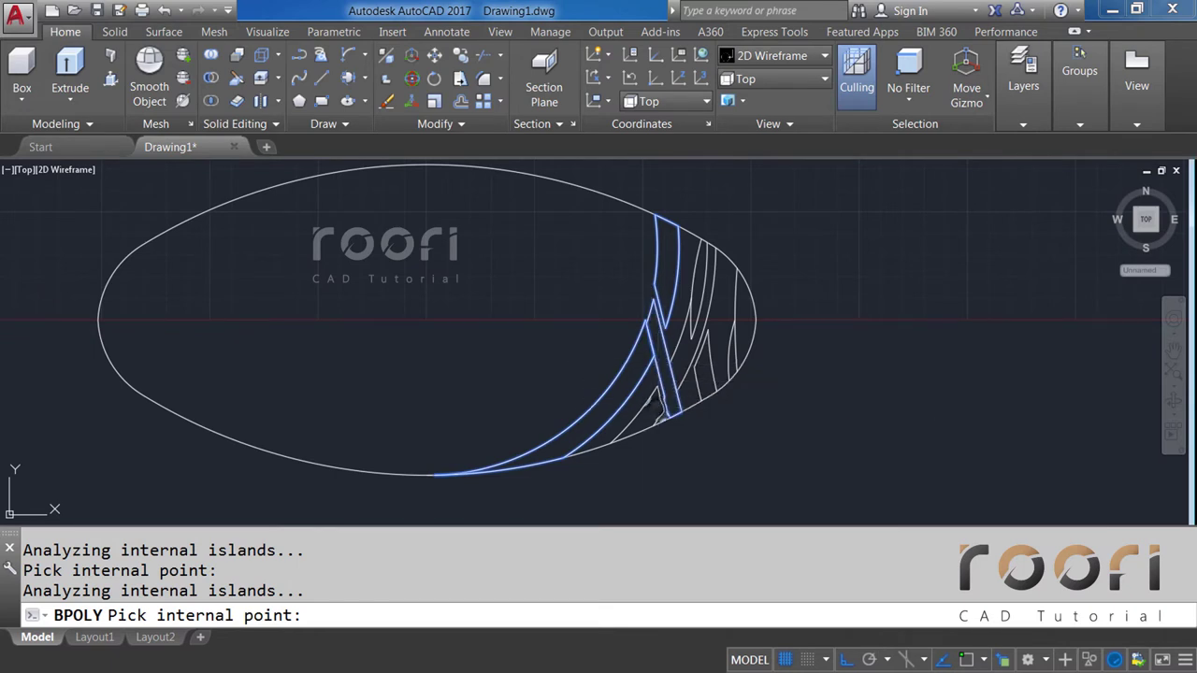
click(686, 356)
click(703, 329)
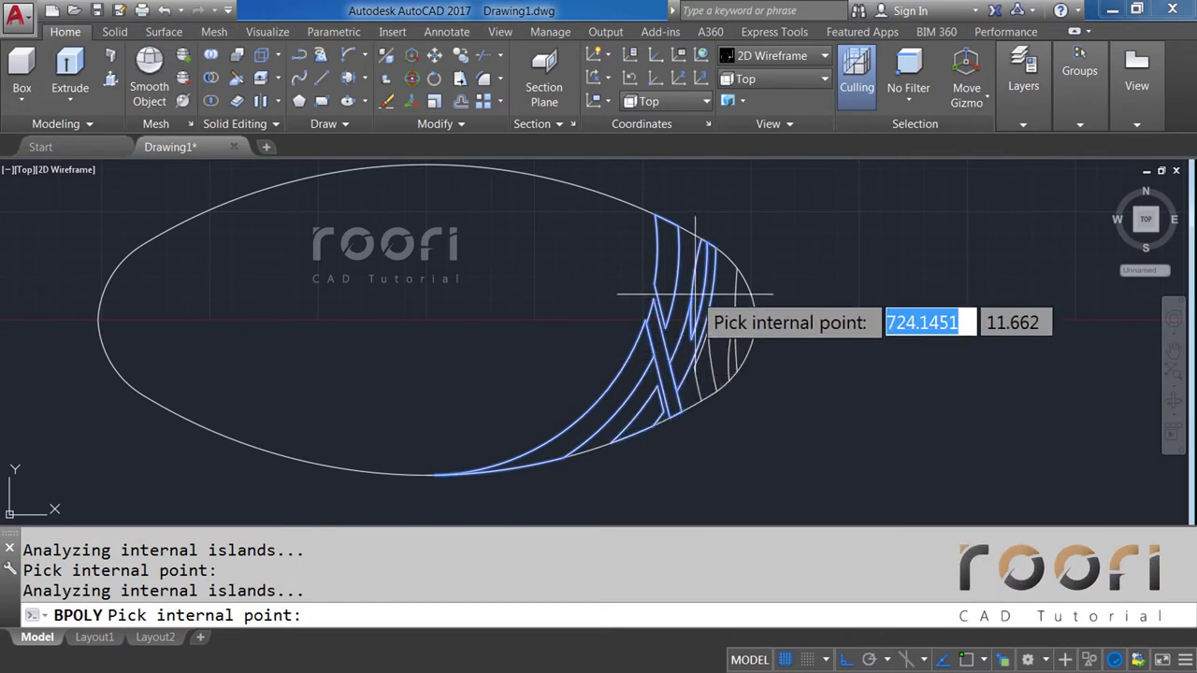
click(713, 370)
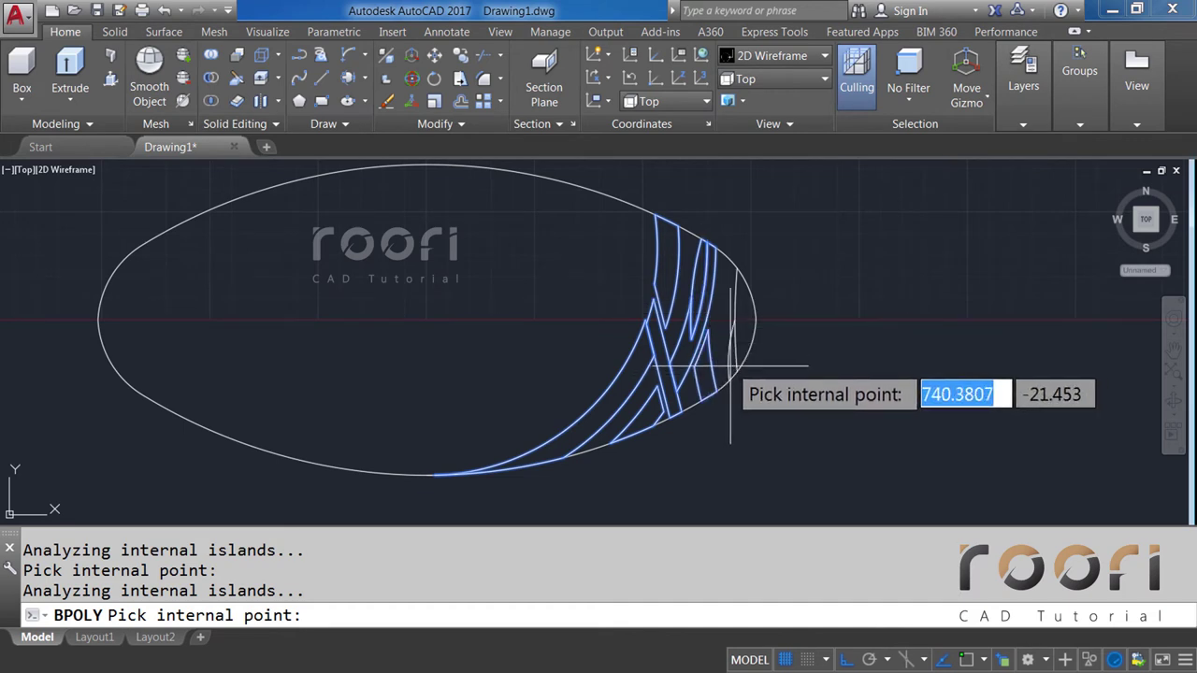
click(736, 361)
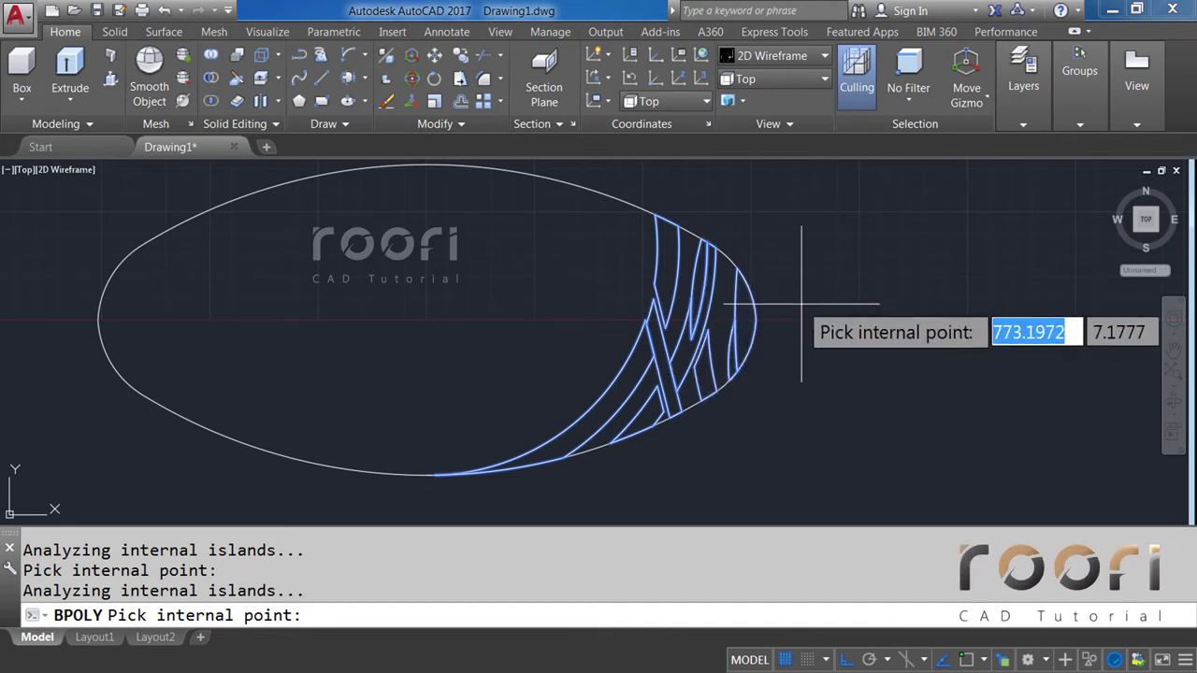
scroll(791, 313, up, 2)
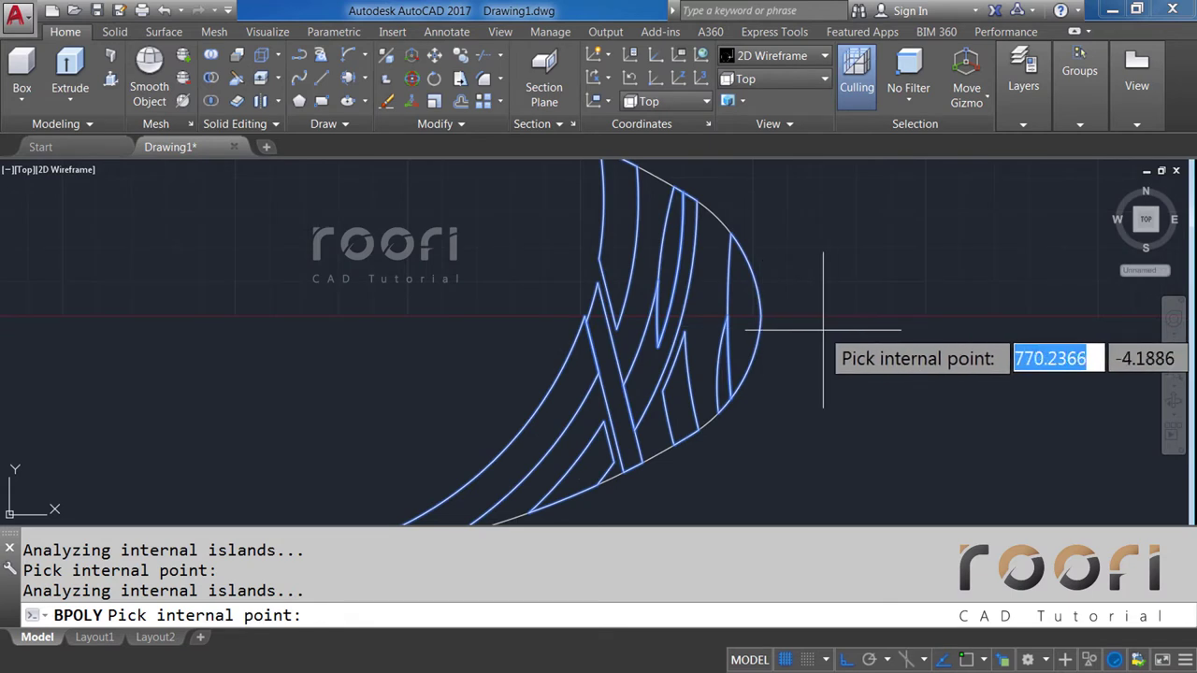
key(Return)
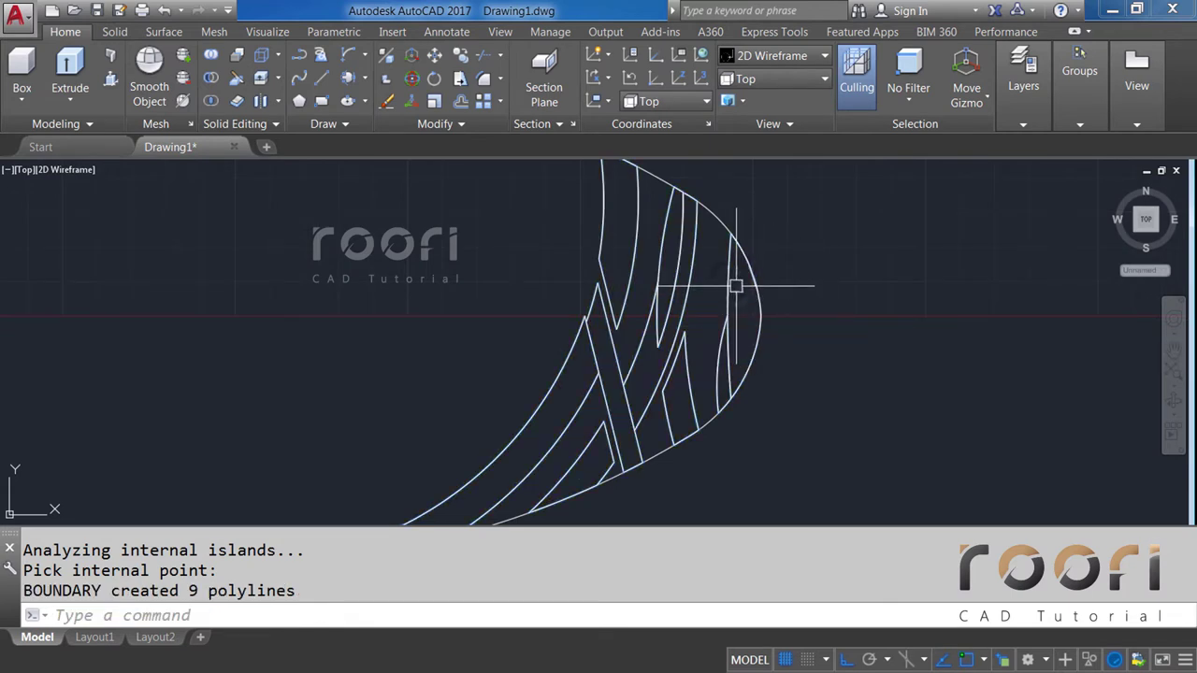
Move the right, left and lower boundary outline polylines onto the Dark Blue layer.
click(731, 286)
click(791, 349)
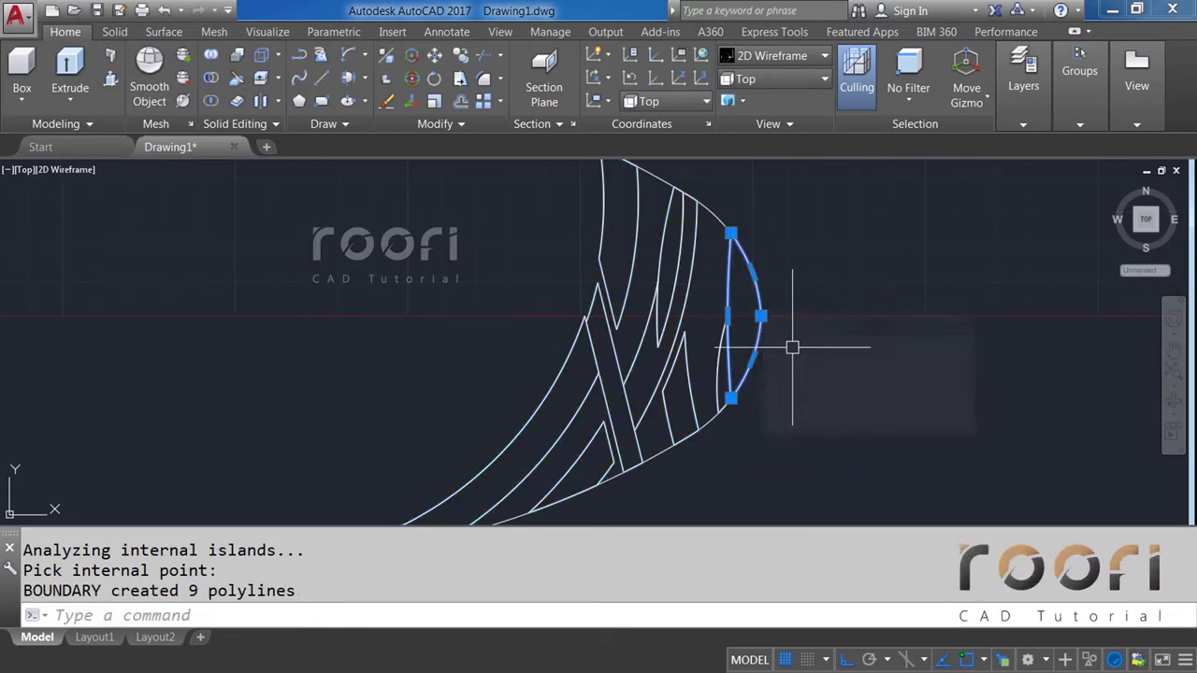
click(614, 208)
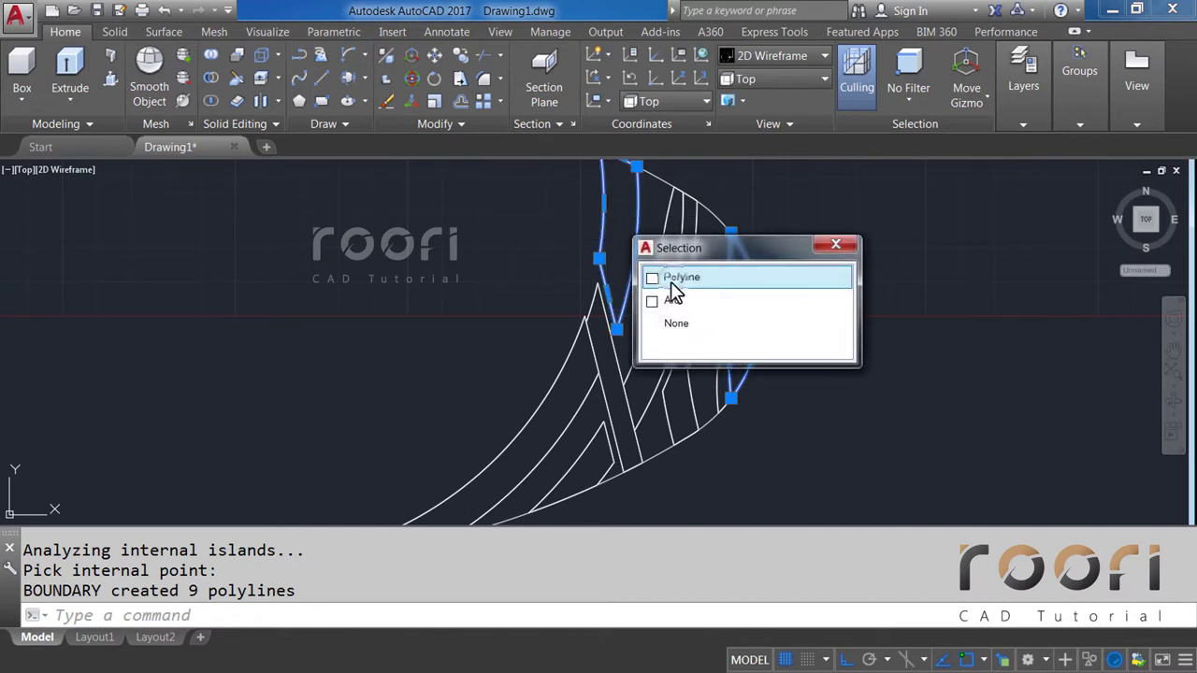
click(673, 278)
click(580, 346)
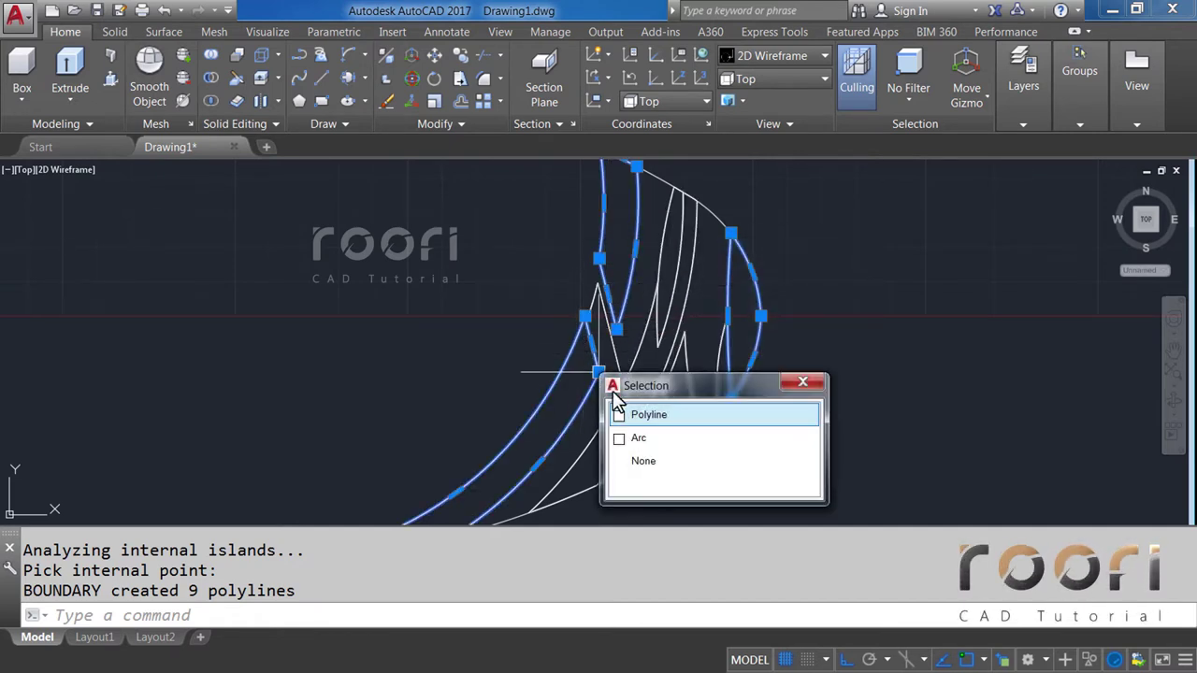
click(643, 417)
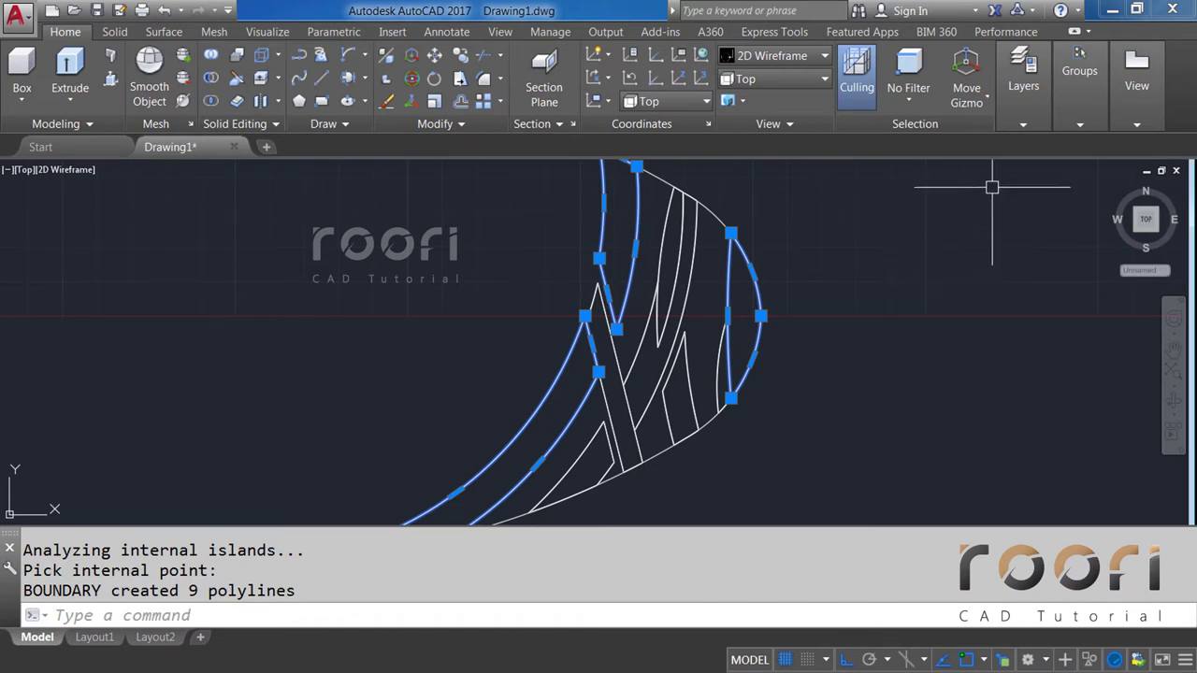
click(1022, 123)
click(1139, 142)
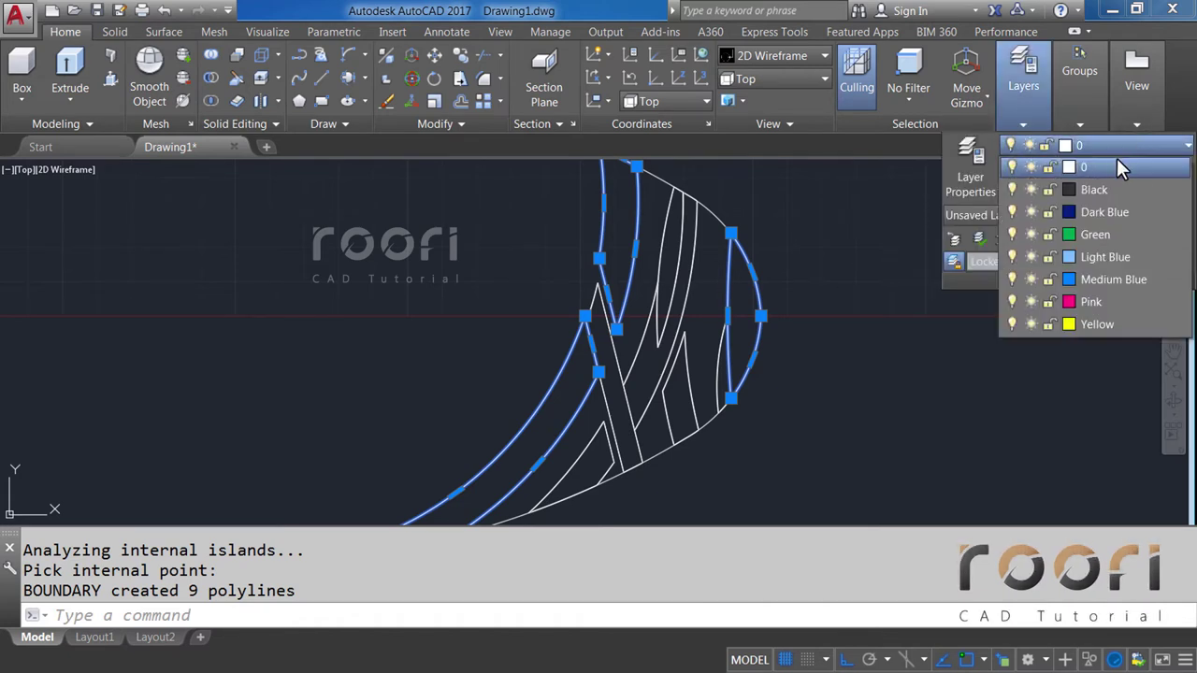
click(1110, 216)
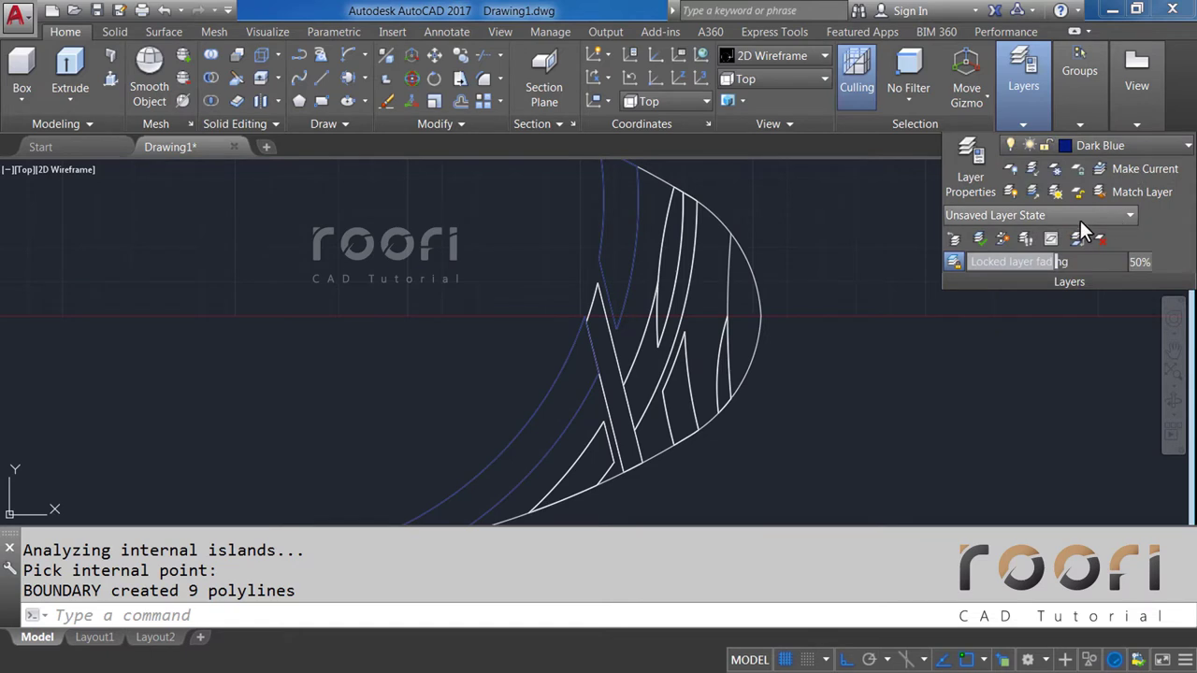
key(Escape)
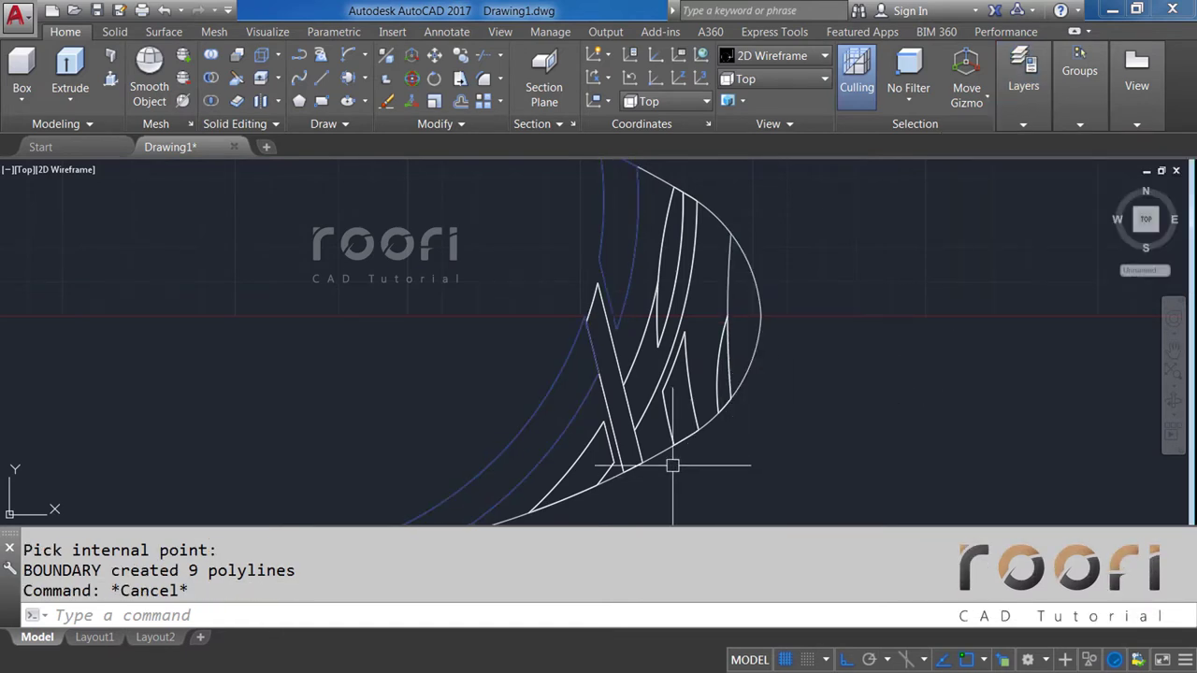
Put three strip boundary polylines on the Light Blue layer.
click(638, 448)
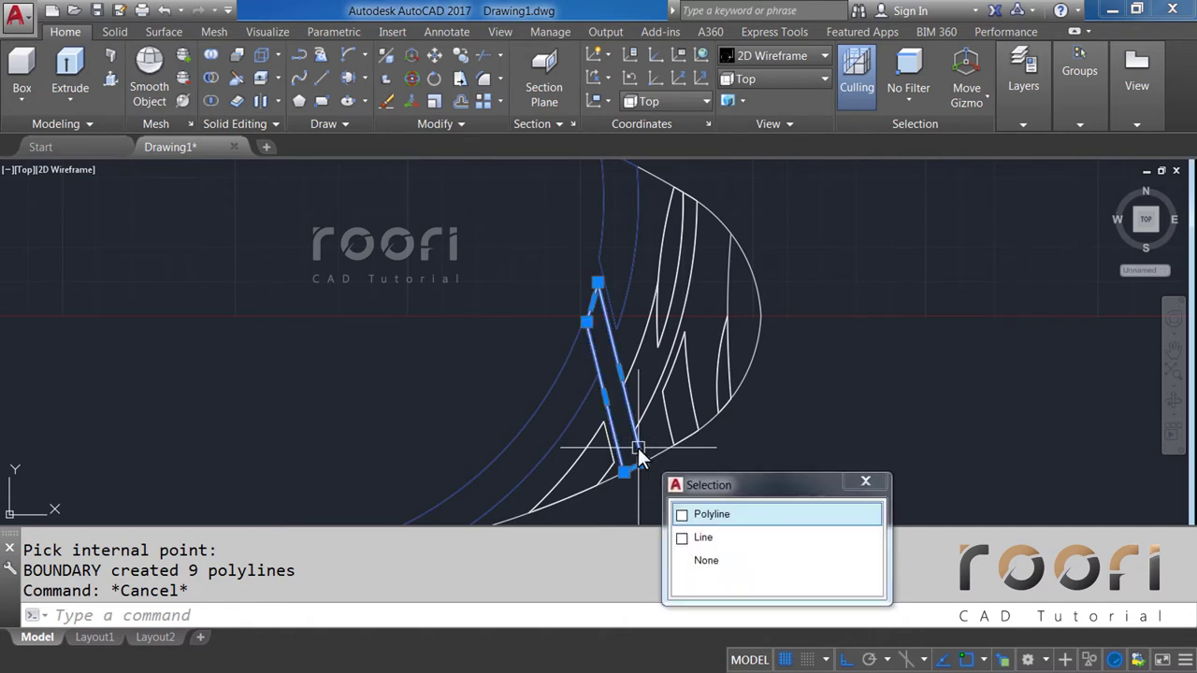
click(702, 515)
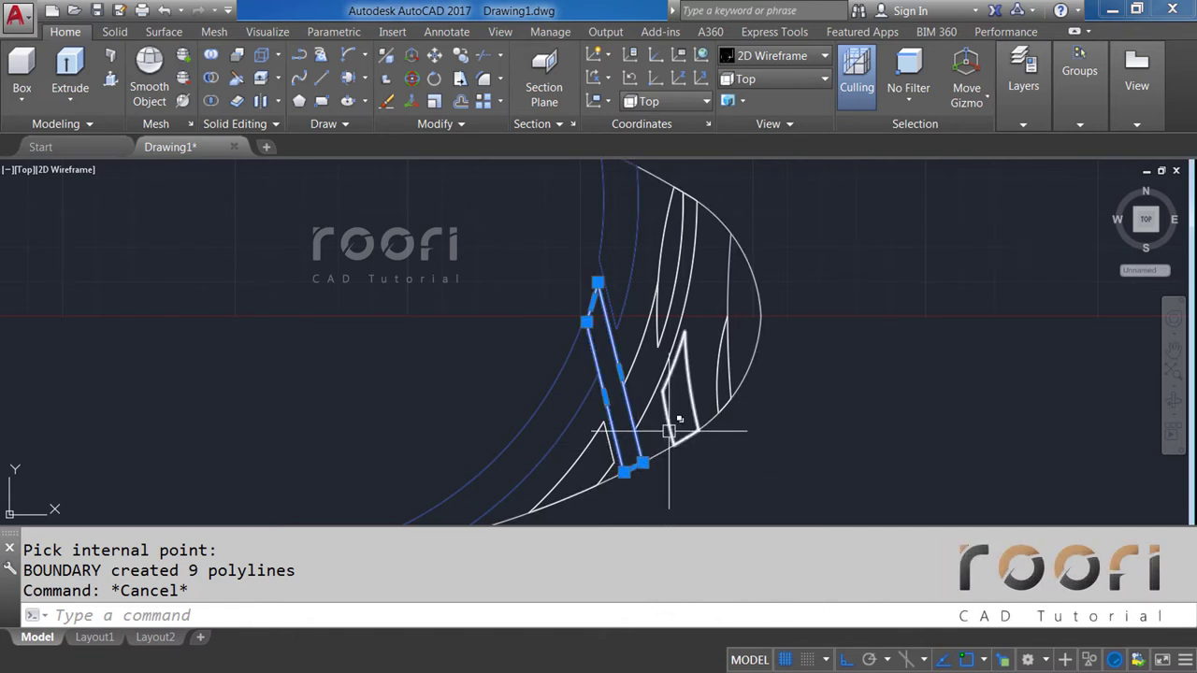
click(667, 429)
click(731, 497)
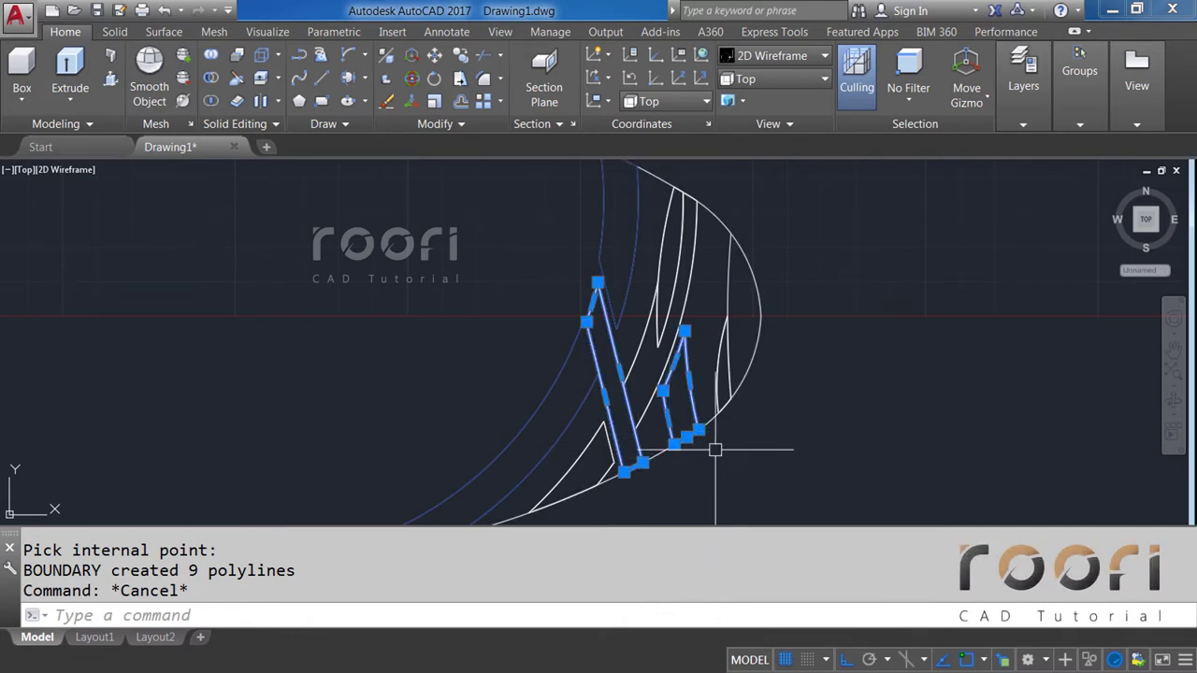
click(663, 259)
click(733, 326)
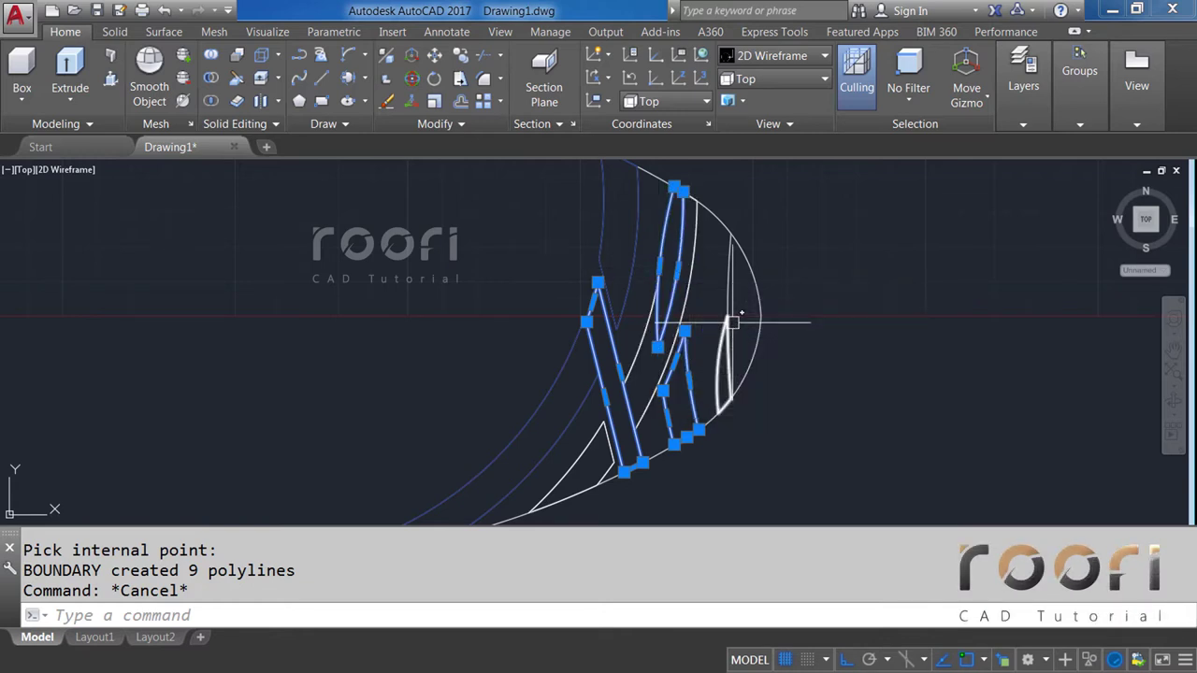
click(1021, 122)
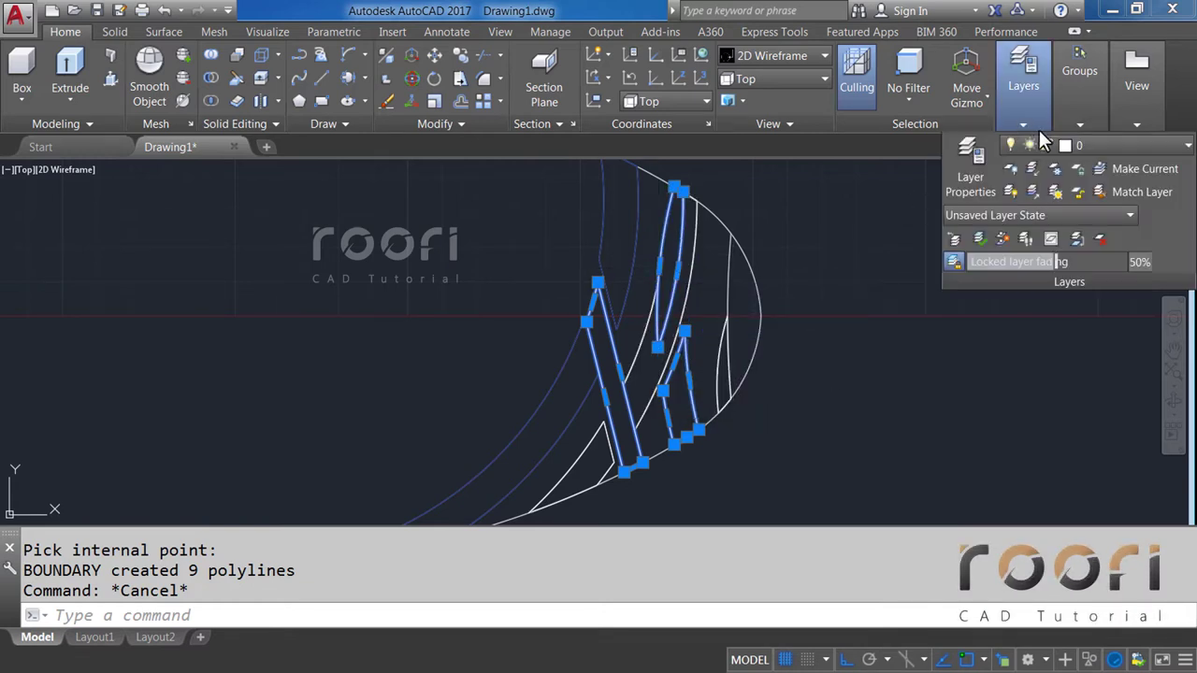
click(1098, 139)
click(1104, 260)
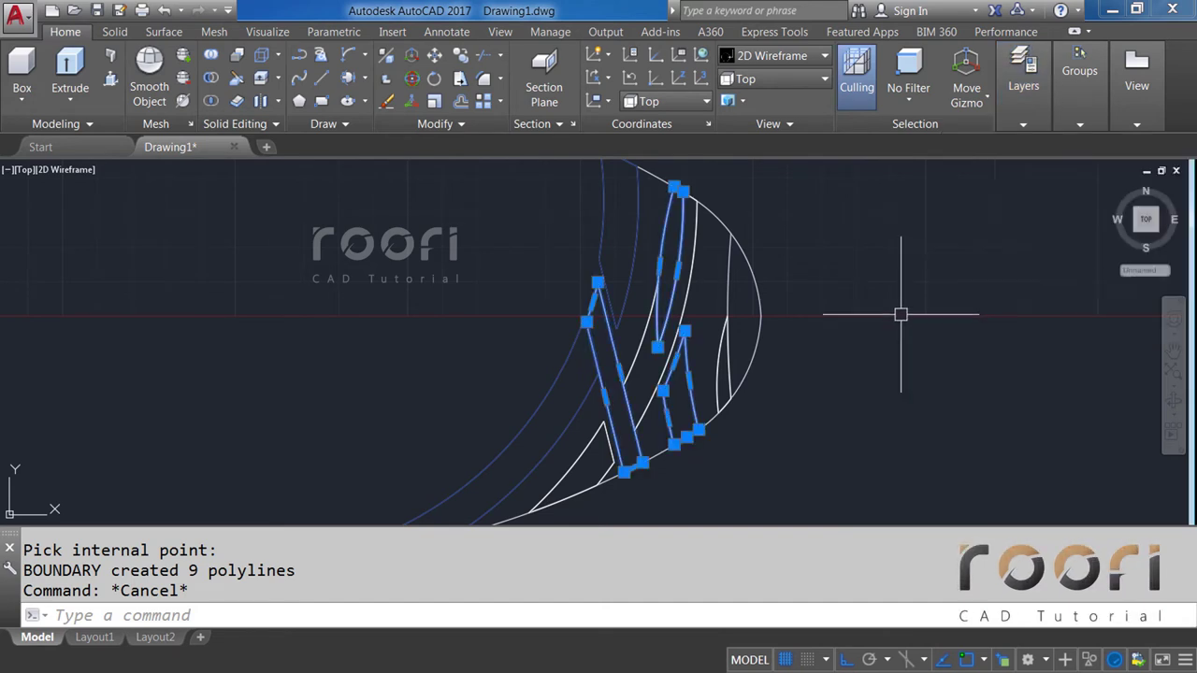
key(Escape)
Move the upper and lower strip outline polylines onto the Pink layer.
click(640, 408)
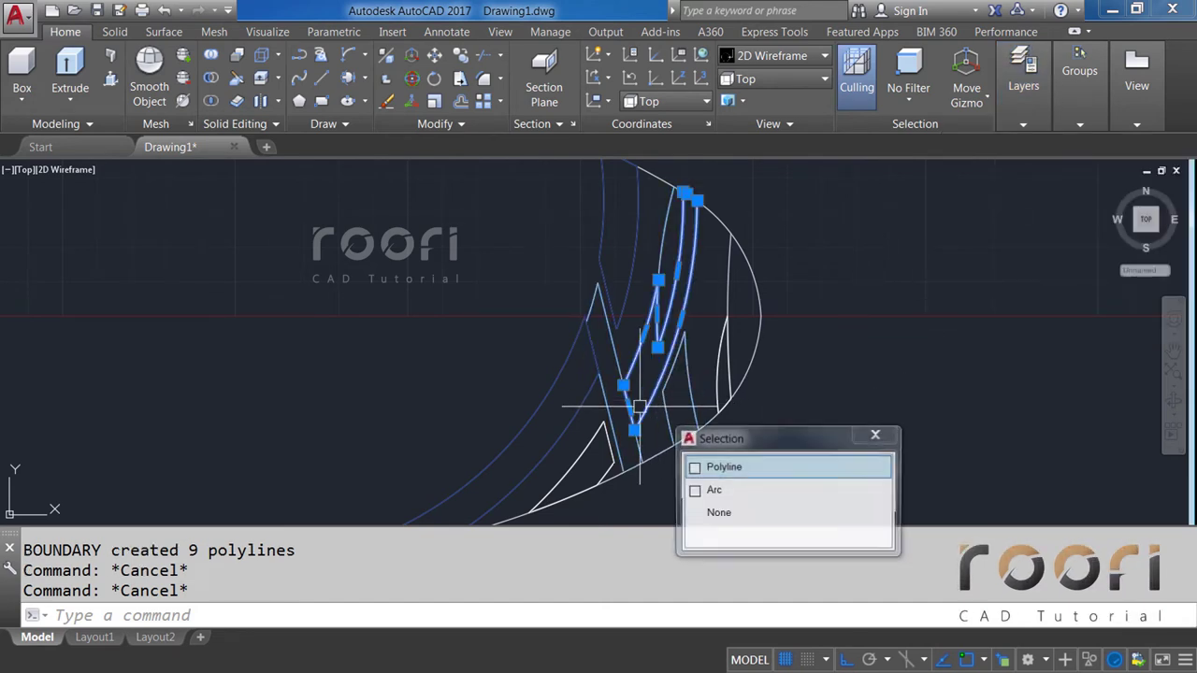
click(706, 467)
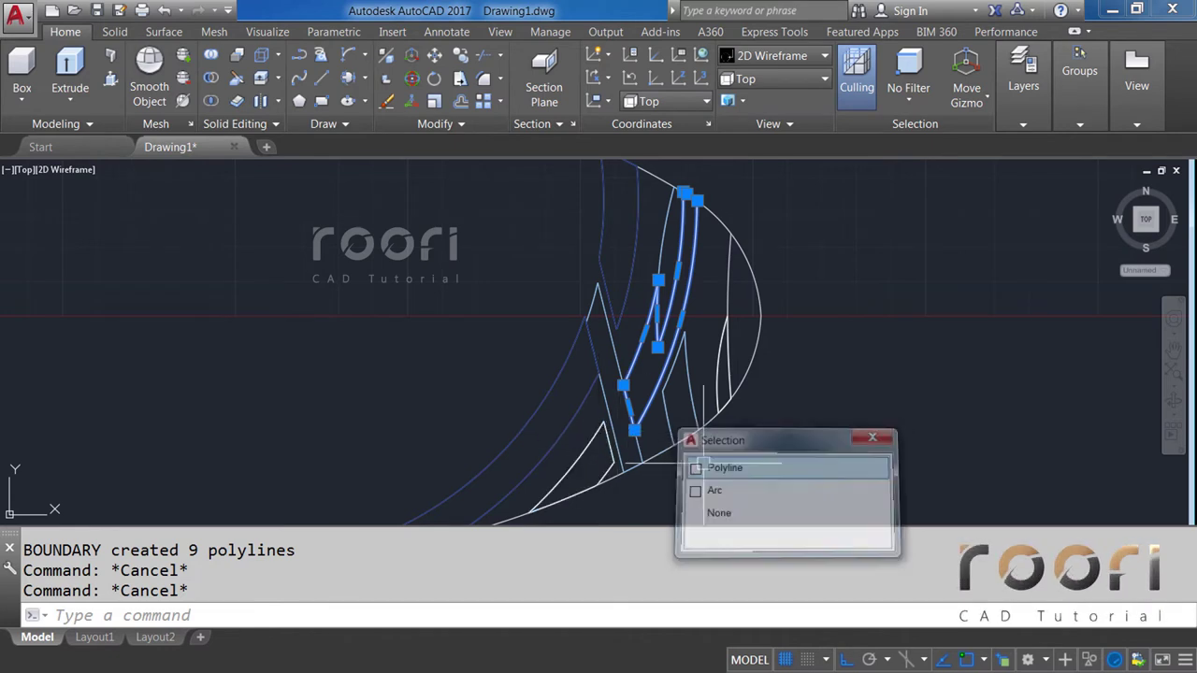
click(591, 452)
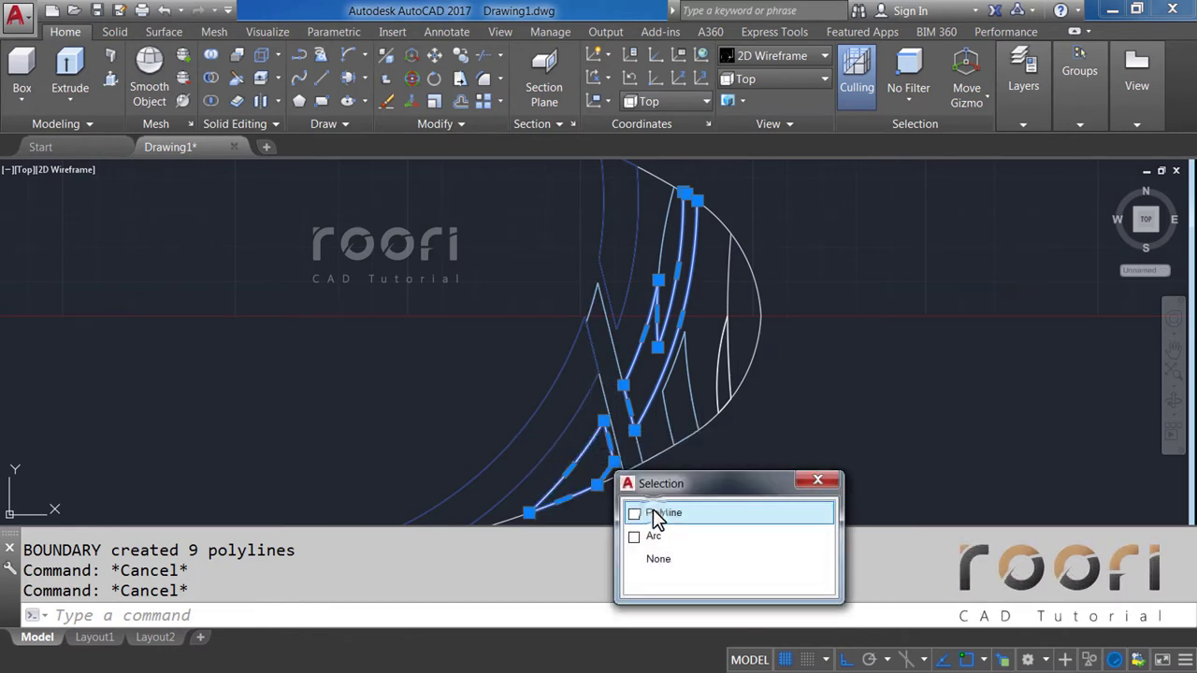
click(654, 515)
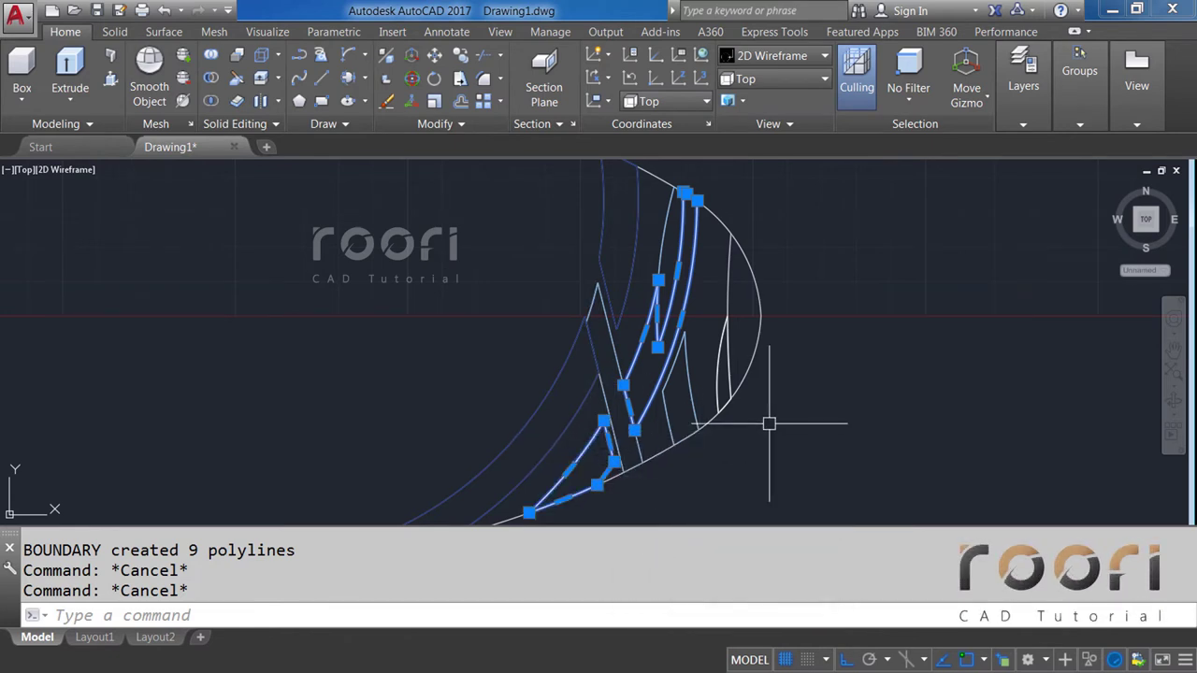
click(1026, 129)
click(1111, 145)
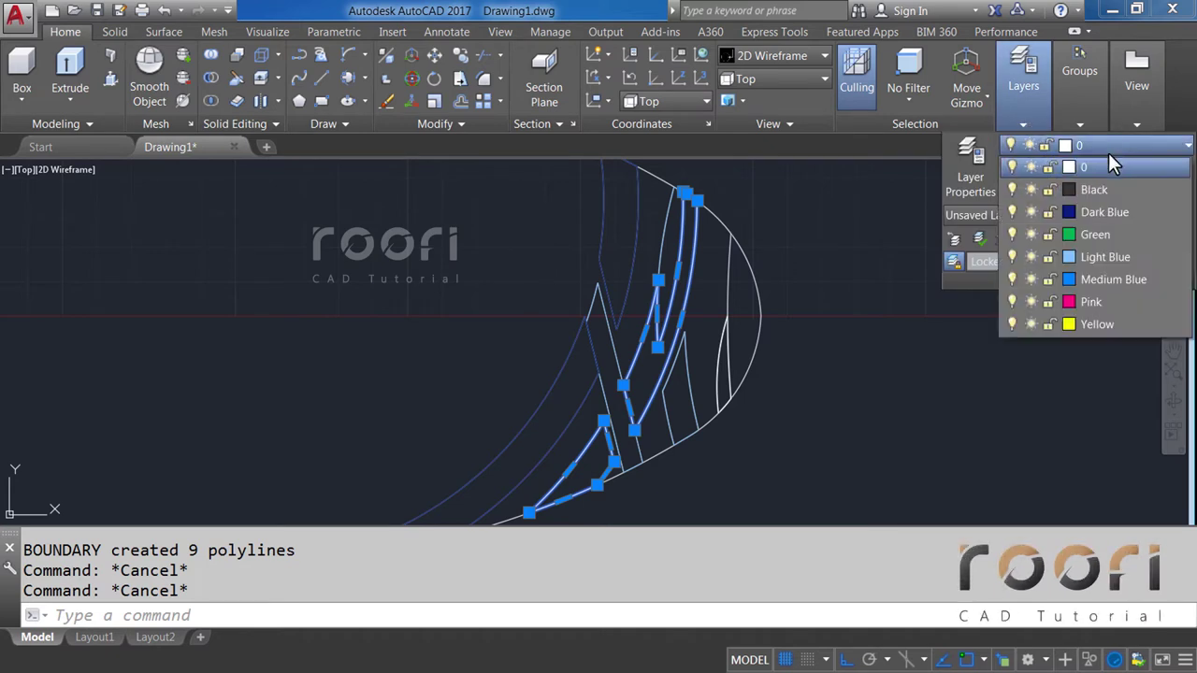
click(1089, 305)
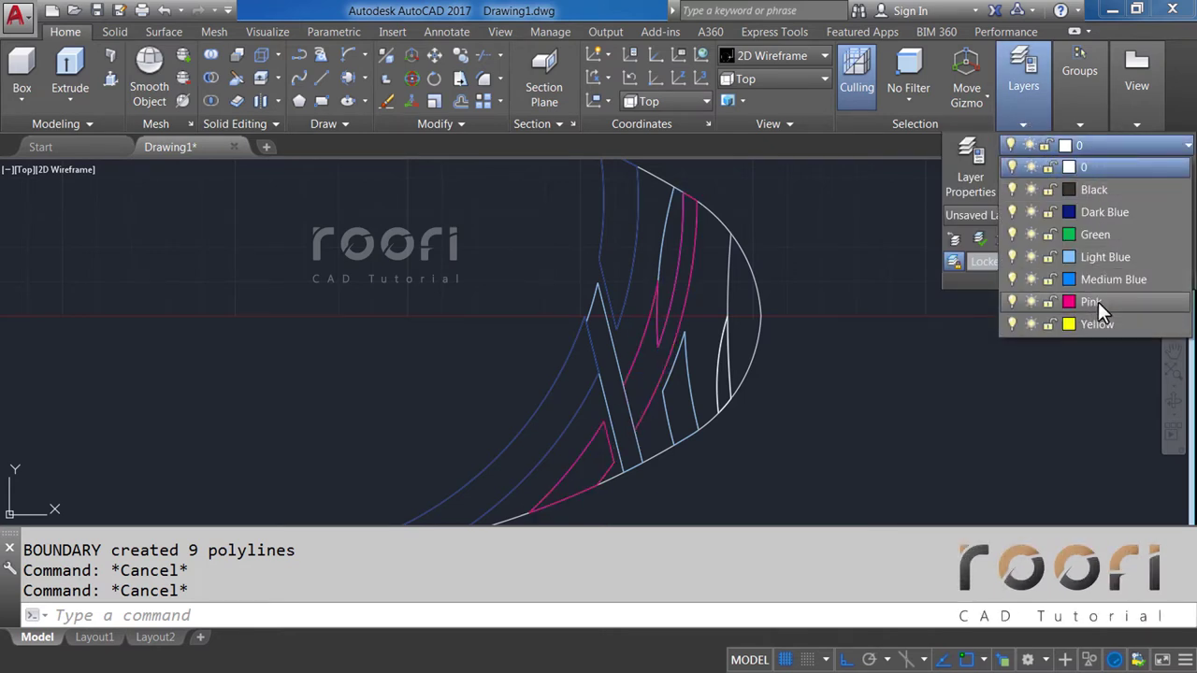
click(1098, 302)
key(Escape)
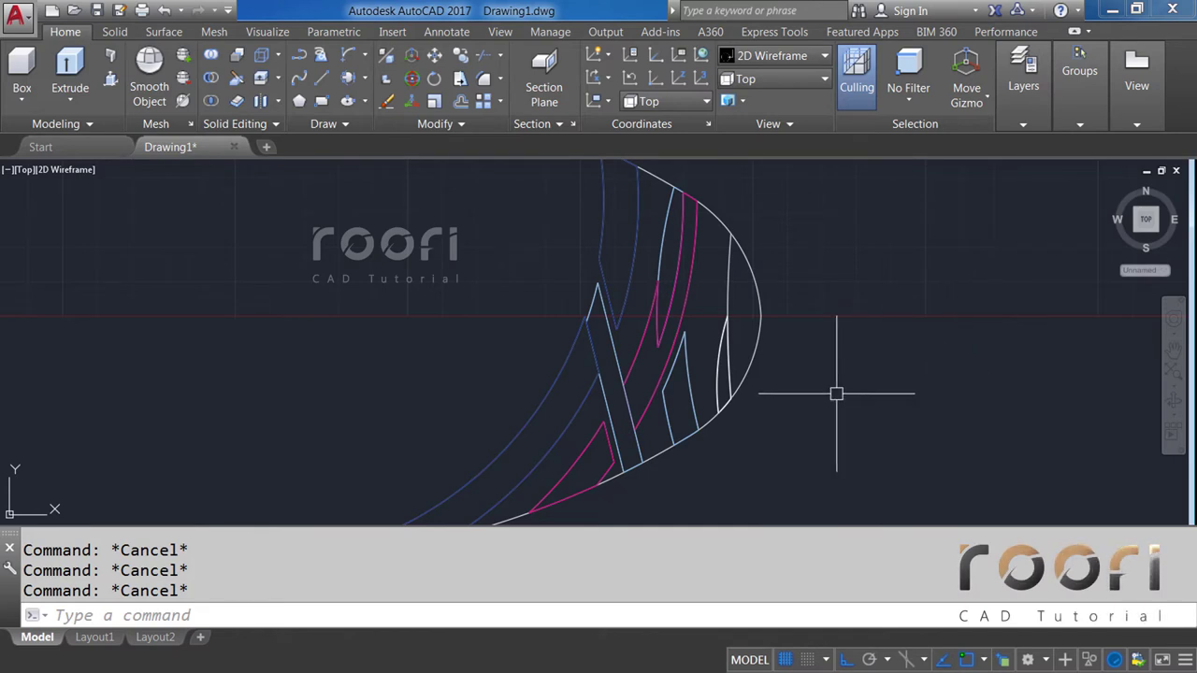
Put the small sliver polyline near the ellipse's right edge on the Yellow layer.
click(726, 381)
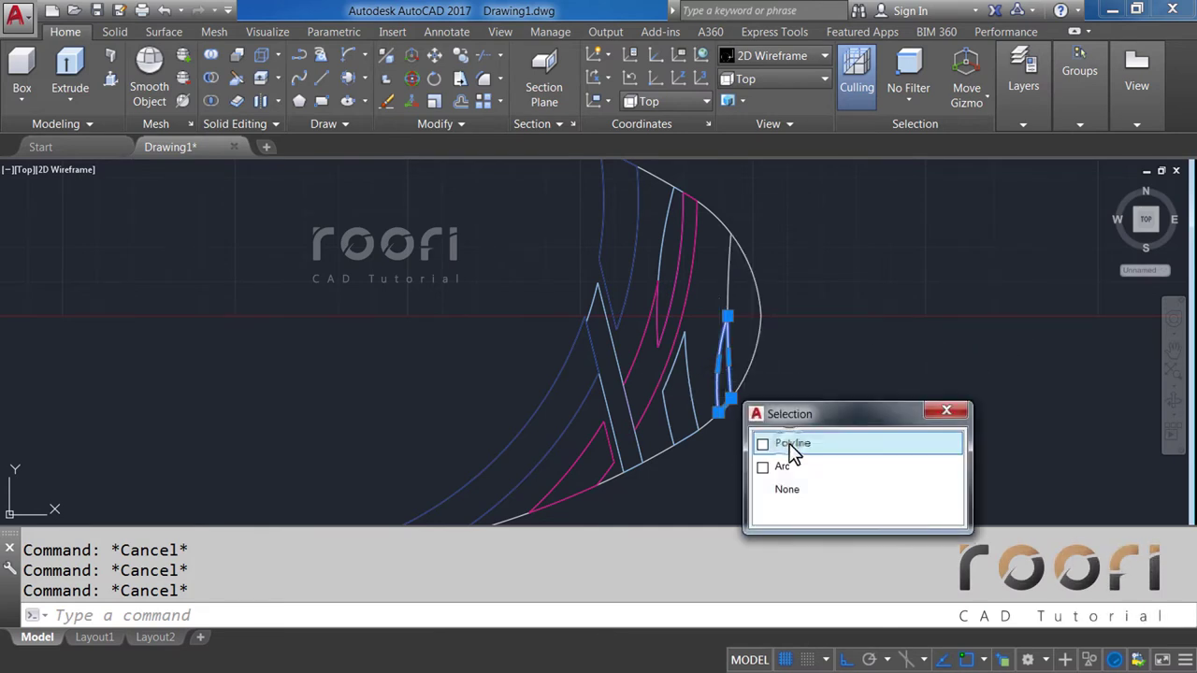
click(791, 447)
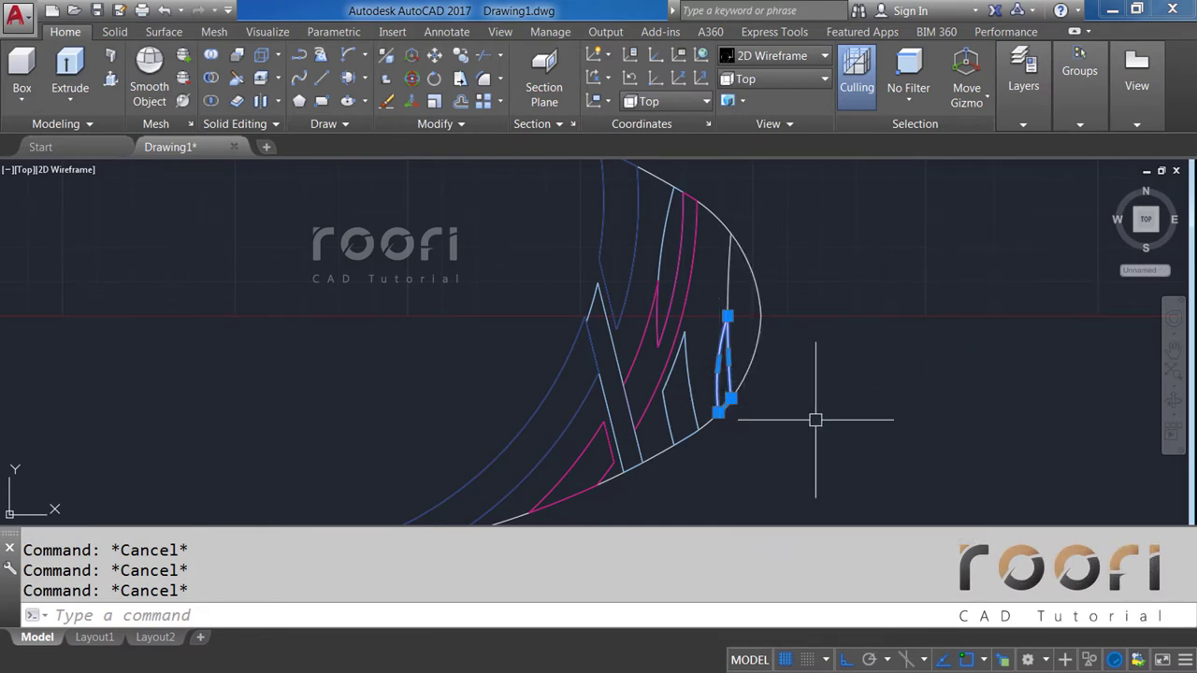
click(1013, 126)
click(1126, 147)
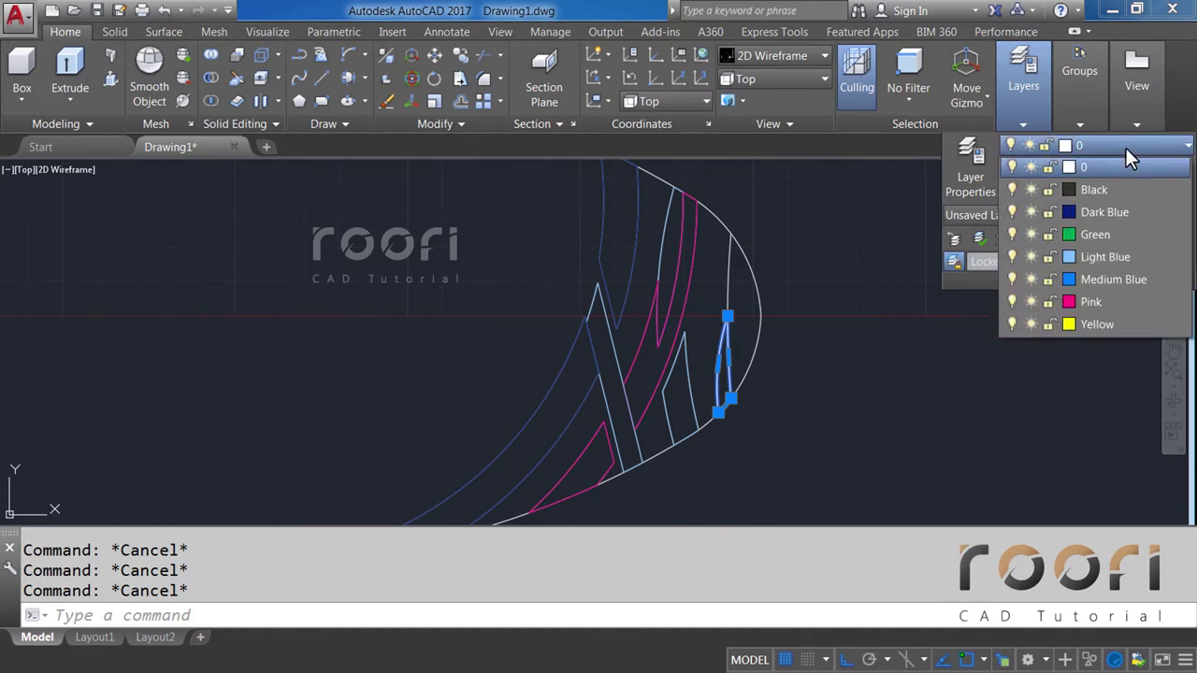
click(1087, 325)
click(967, 337)
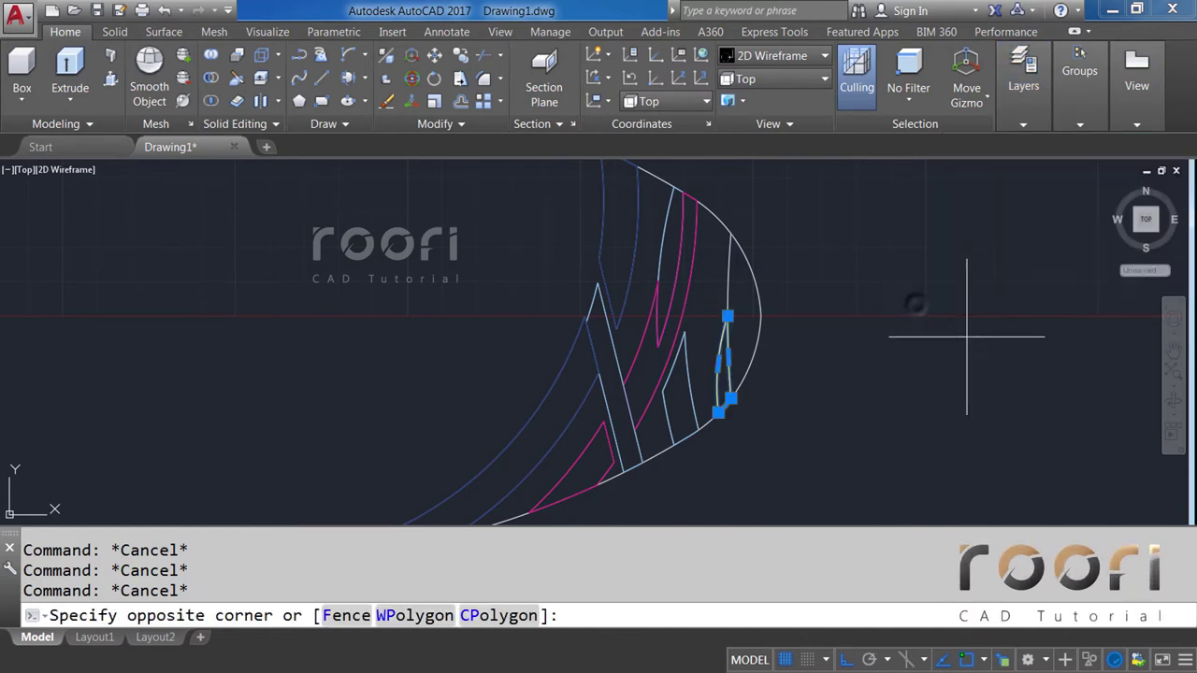
click(917, 303)
key(Escape)
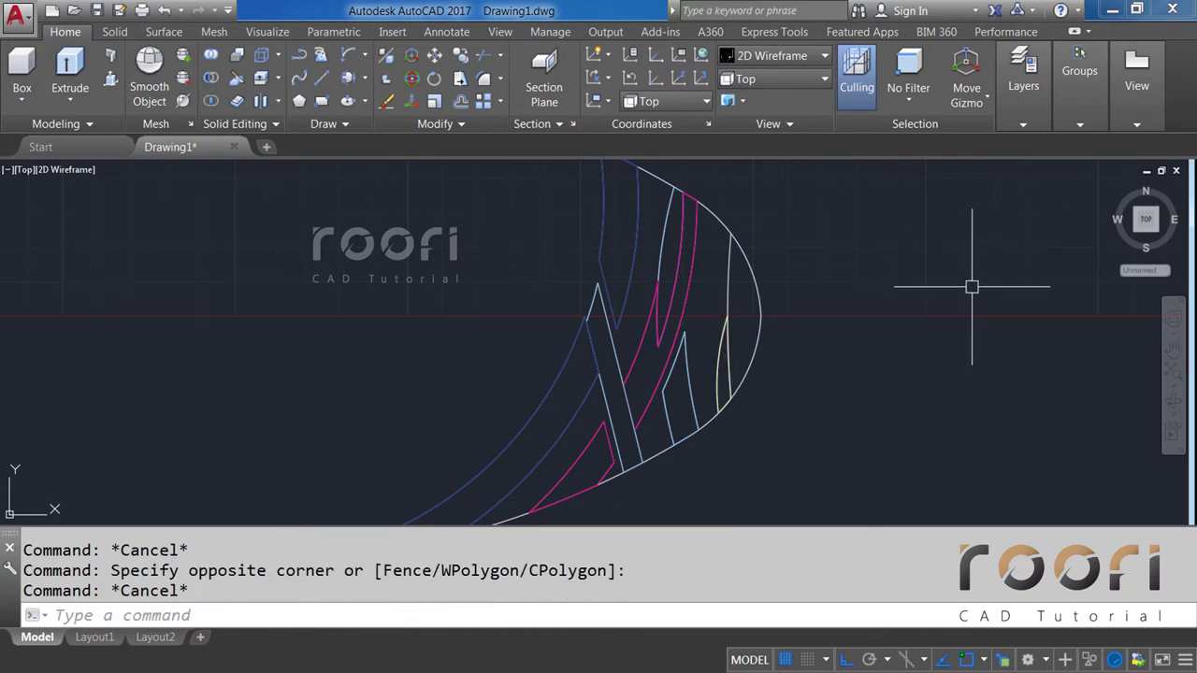
scroll(974, 287, down, 2)
Turn off the Dark Blue, Light Blue, Pink and Yellow layers to isolate the leftovers.
middle_drag(975, 287, 963, 300)
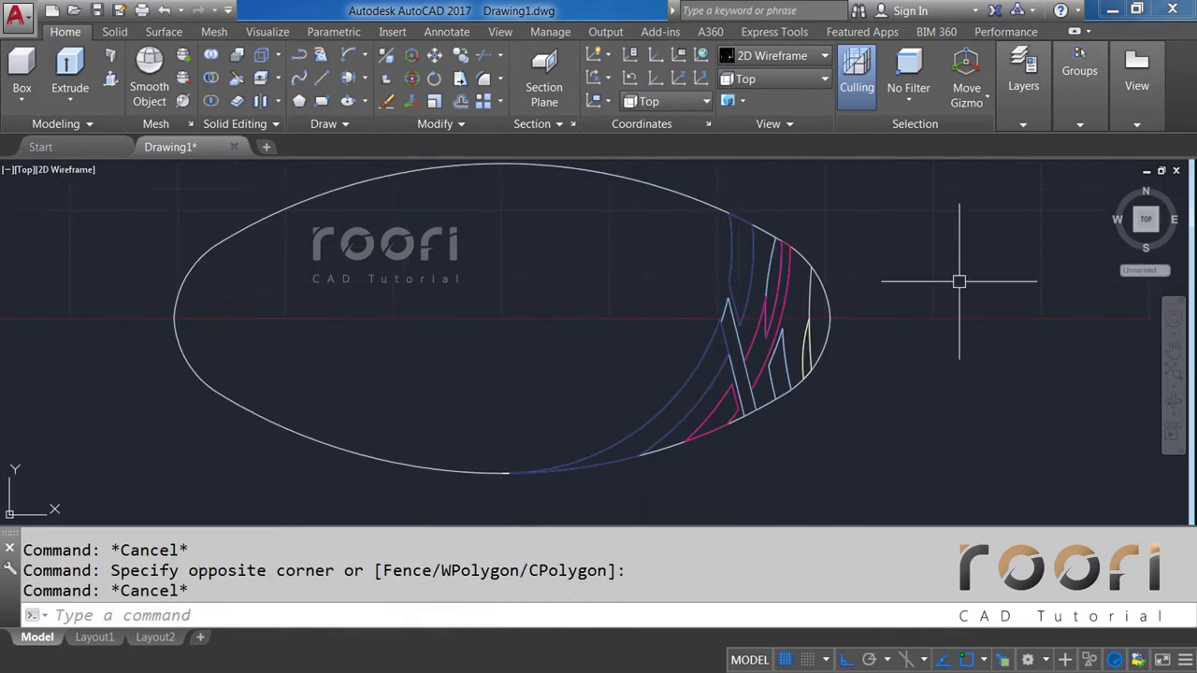
click(1015, 123)
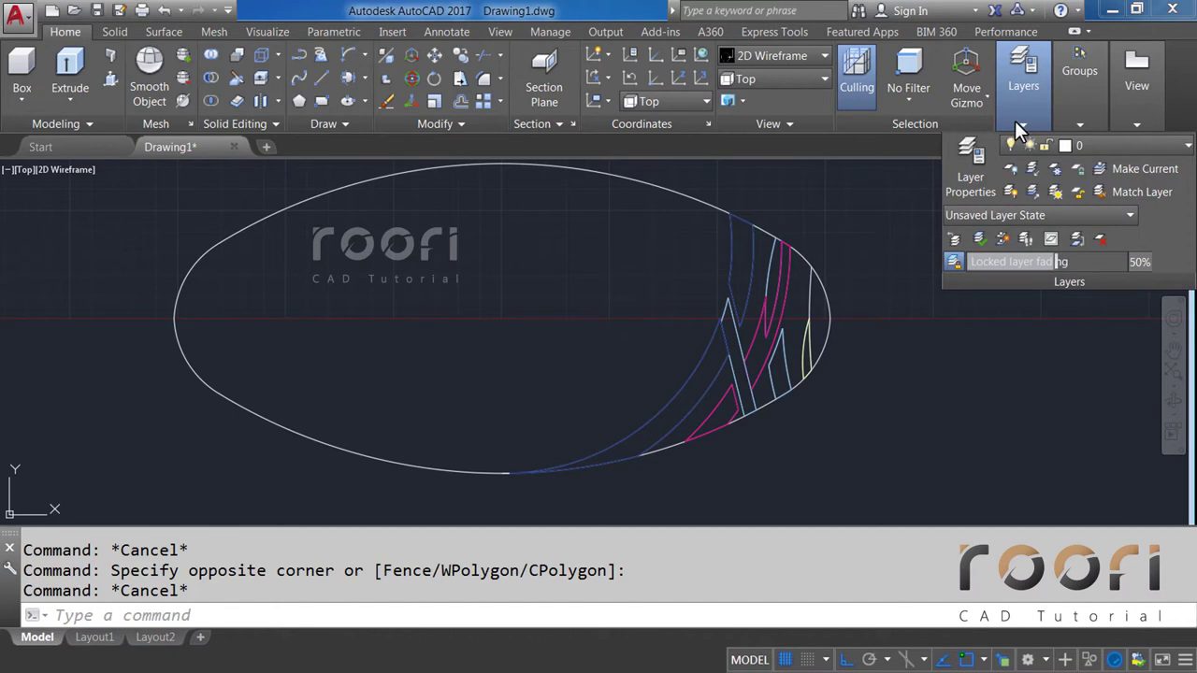
click(1116, 145)
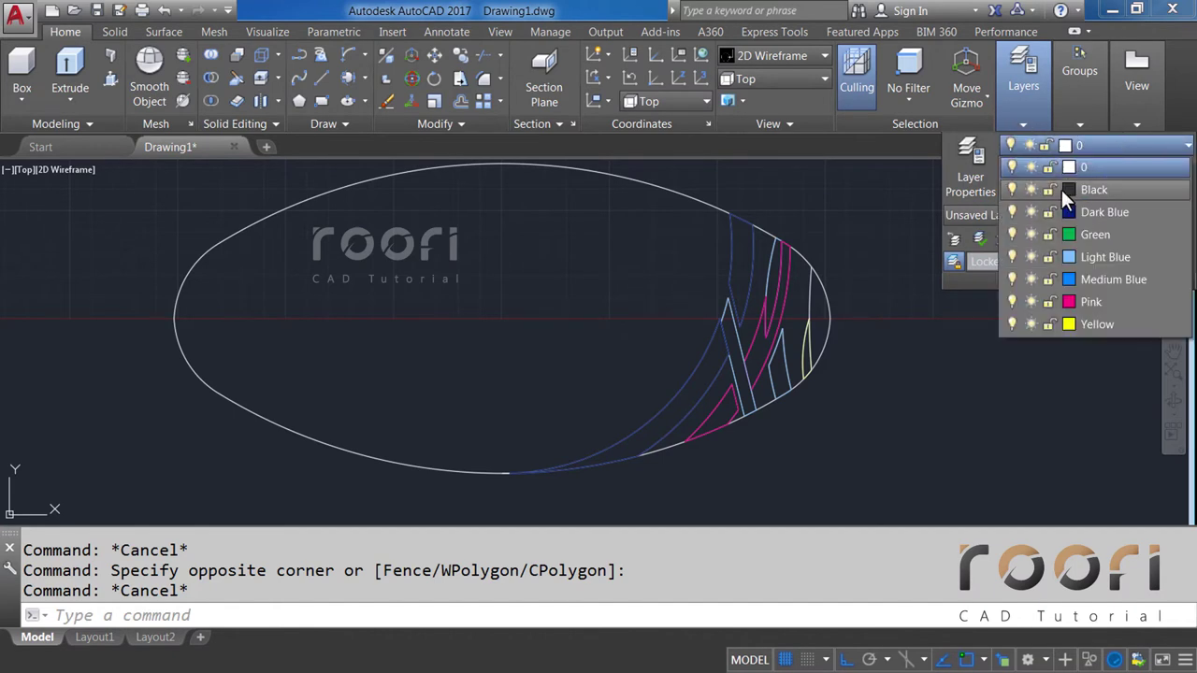
click(1014, 208)
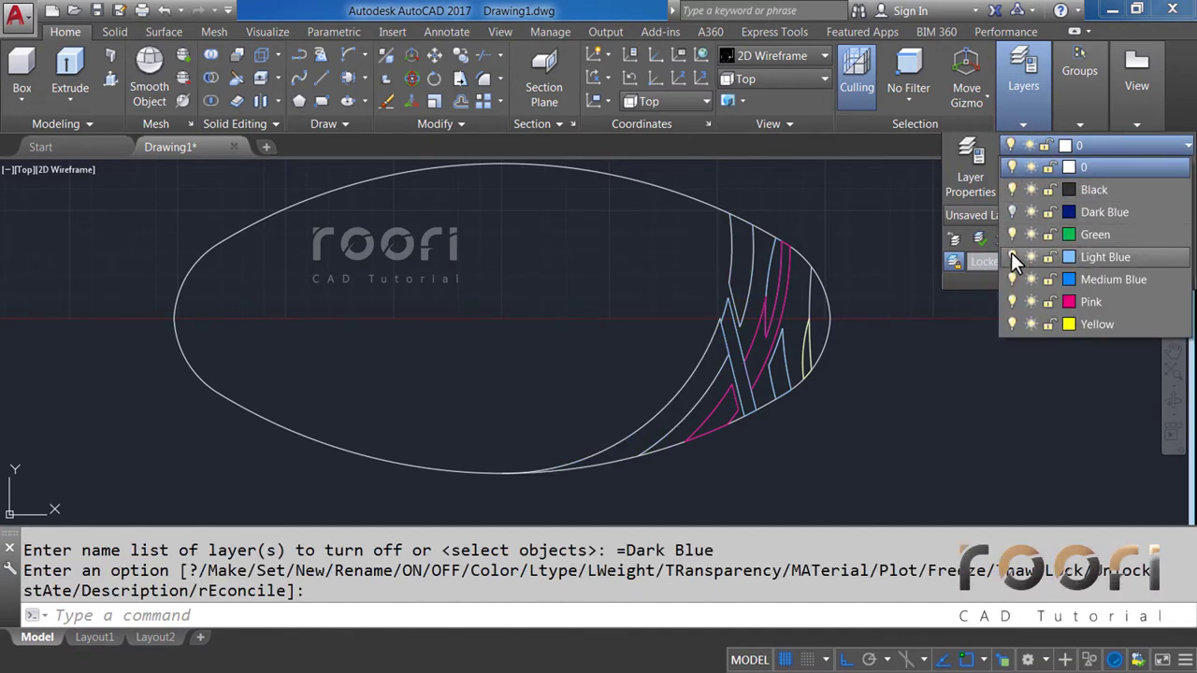
click(1011, 256)
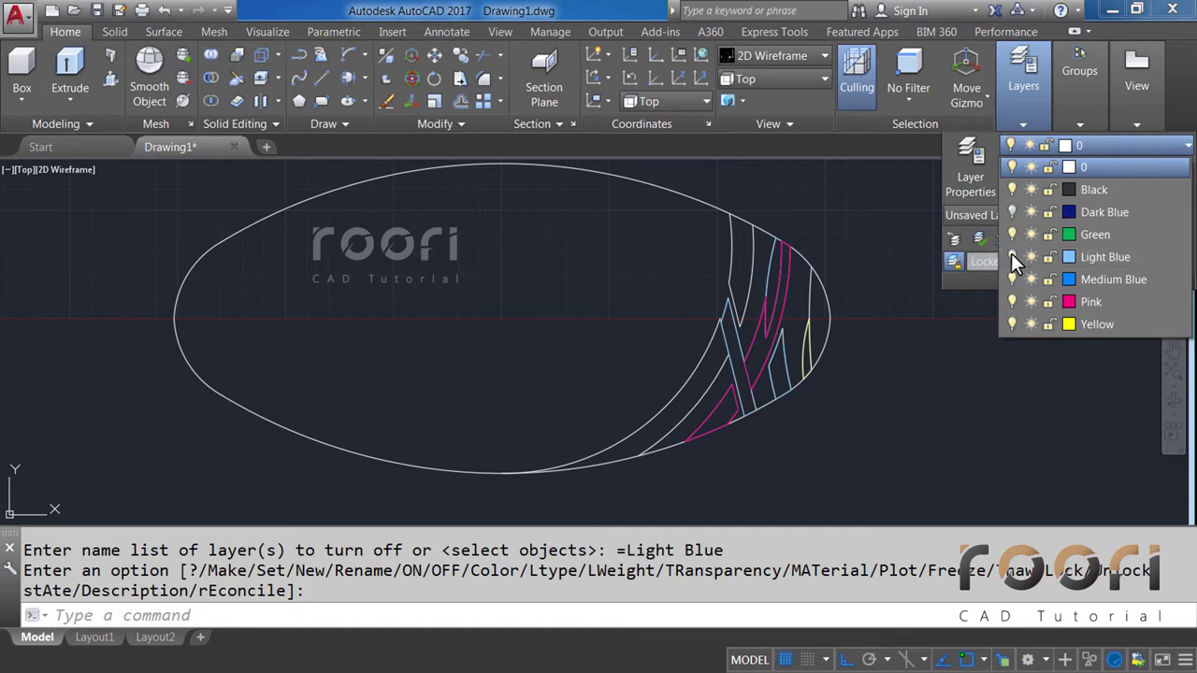
click(1010, 301)
click(1011, 323)
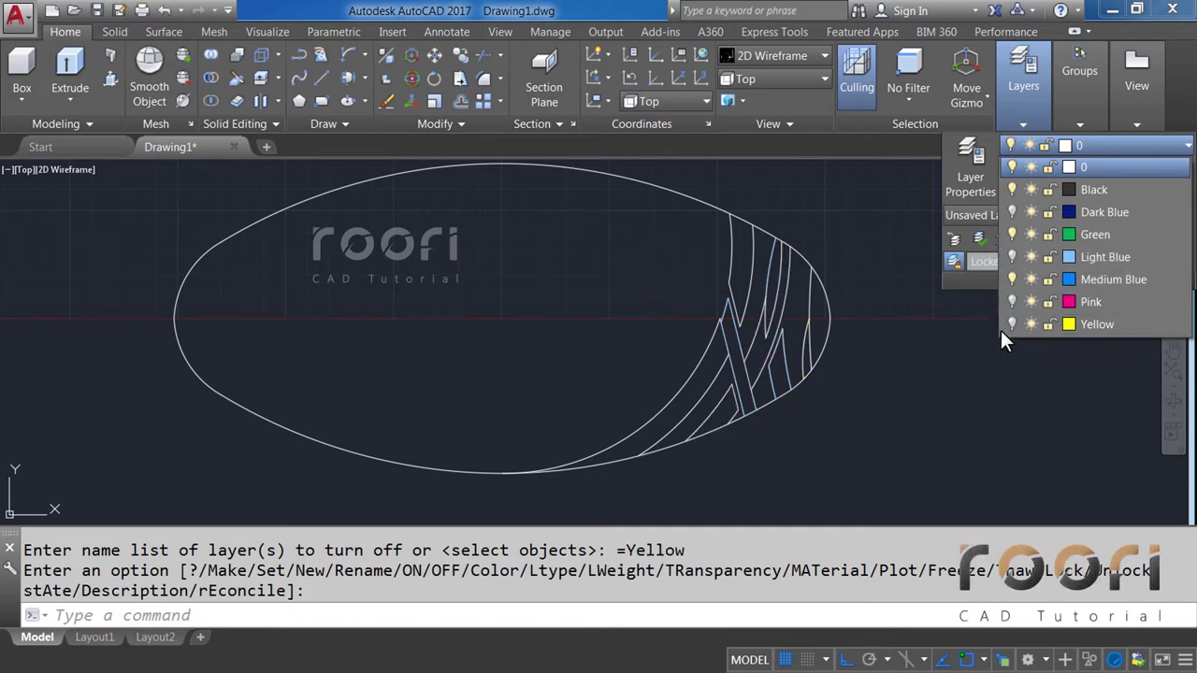
Erase the remaining white construction lines and arcs inside the ellipse.
click(672, 173)
click(871, 416)
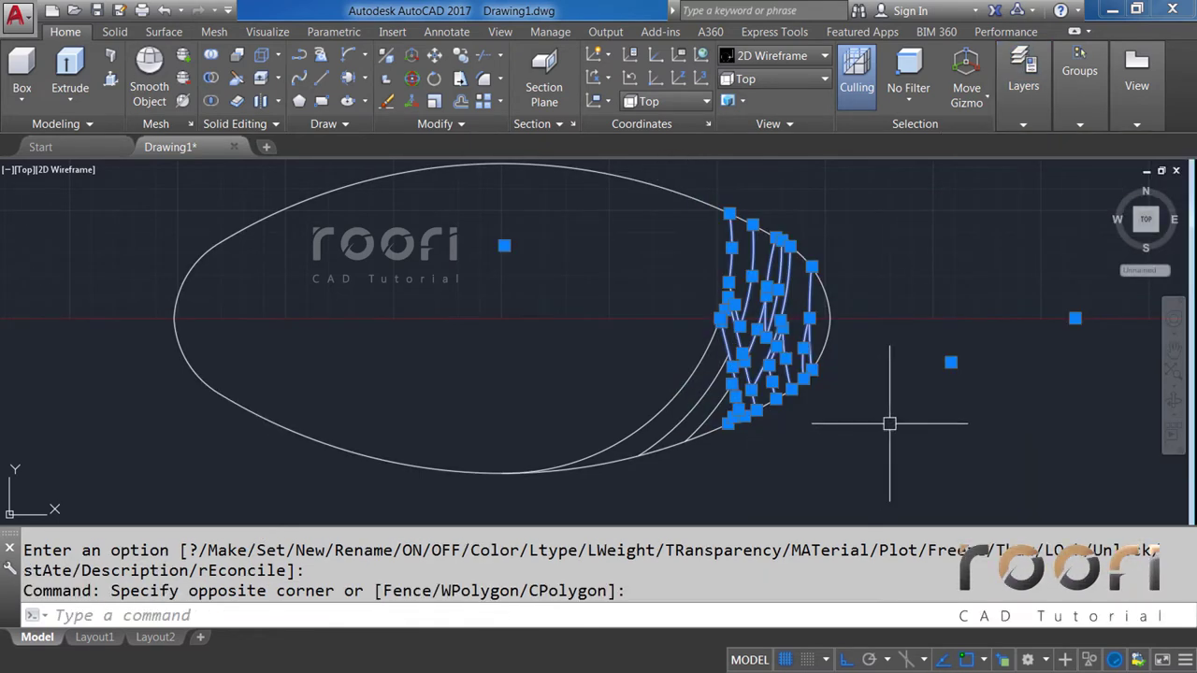
key(Delete)
click(502, 320)
click(855, 459)
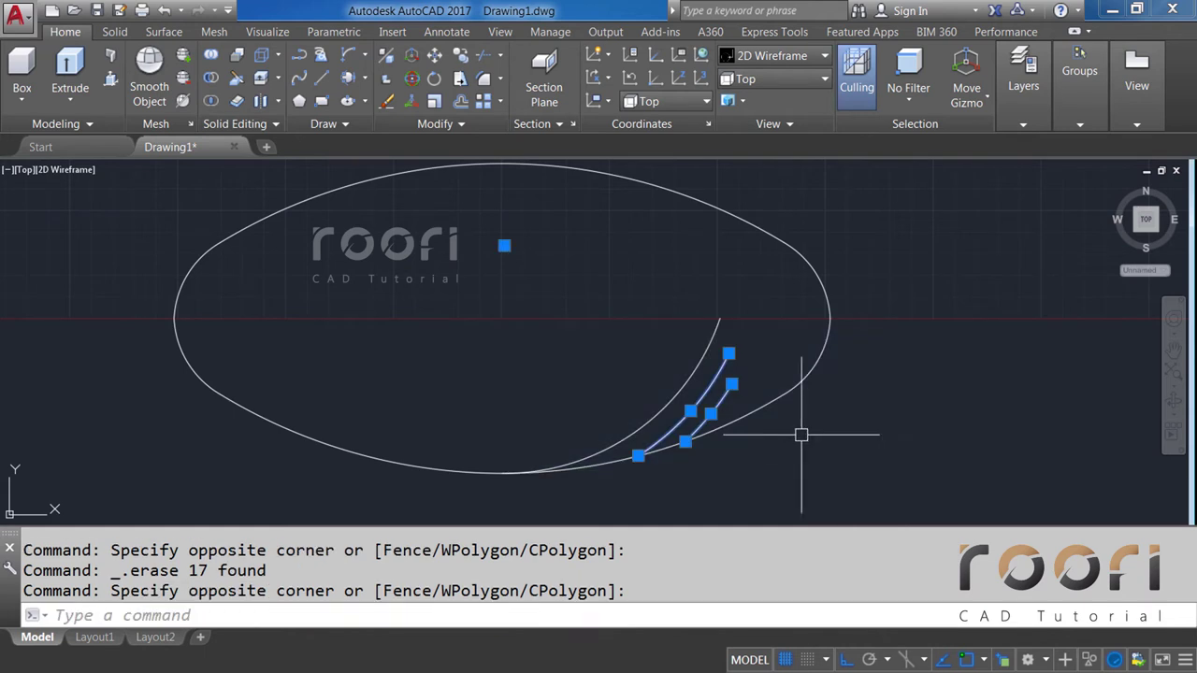
key(Delete)
click(706, 365)
key(Delete)
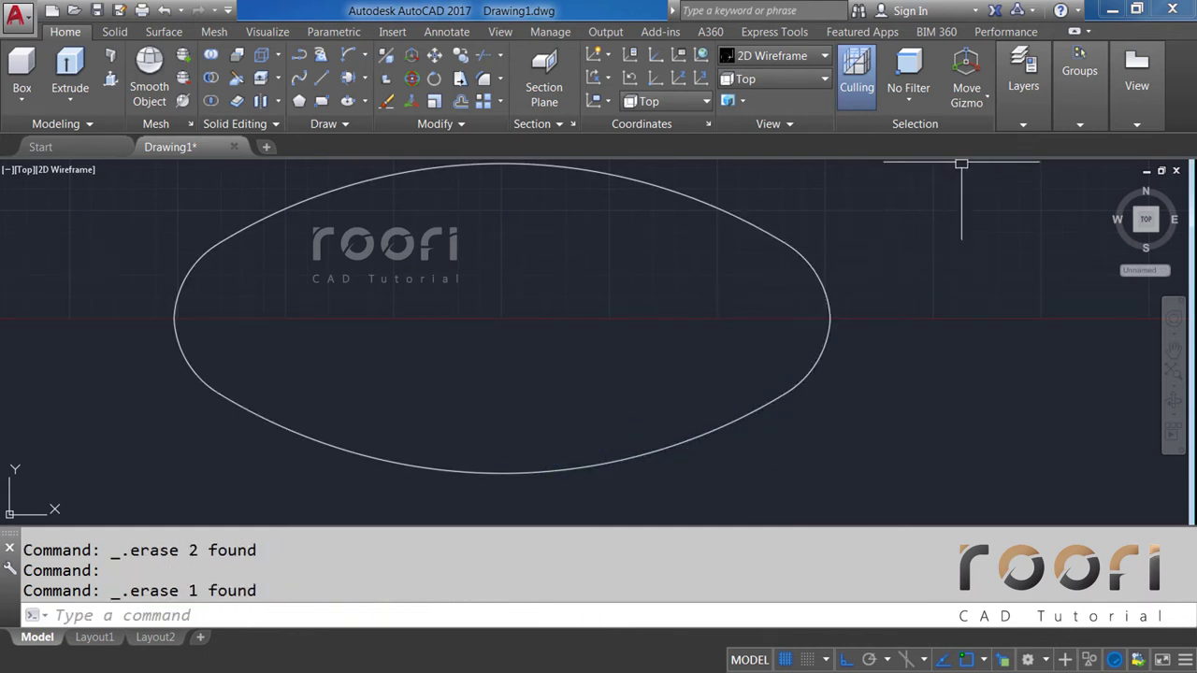
Turn the Dark Blue, Light Blue, Pink and Yellow layers back on.
click(1018, 124)
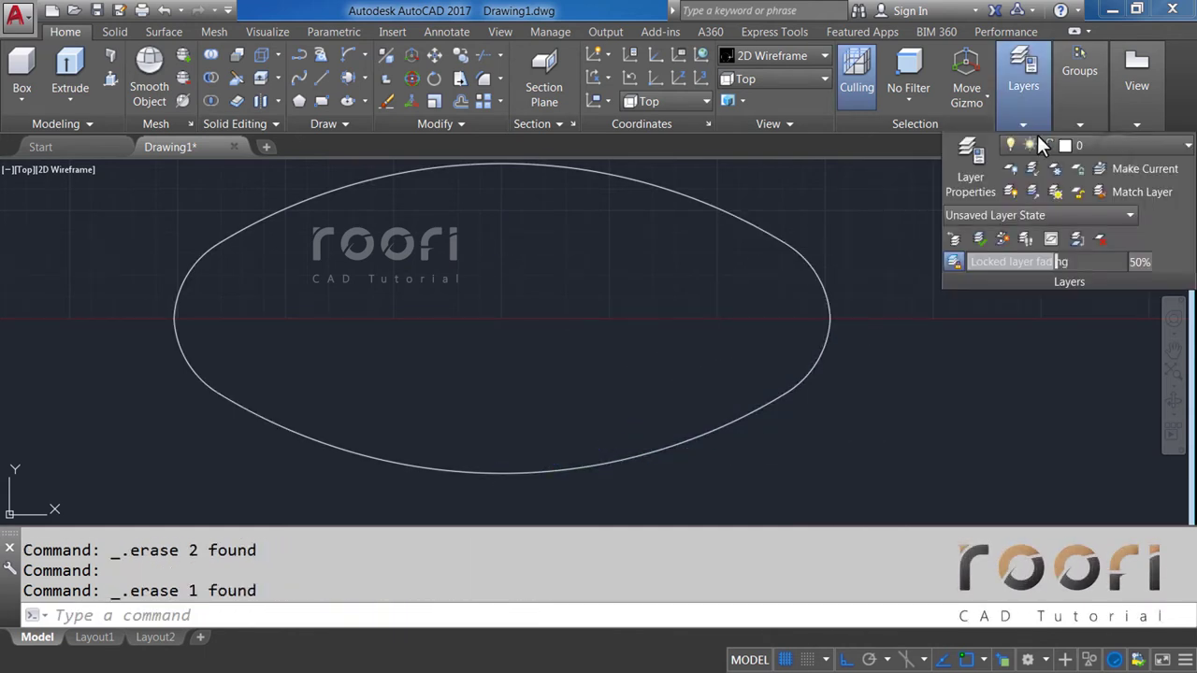
click(1119, 147)
click(1012, 211)
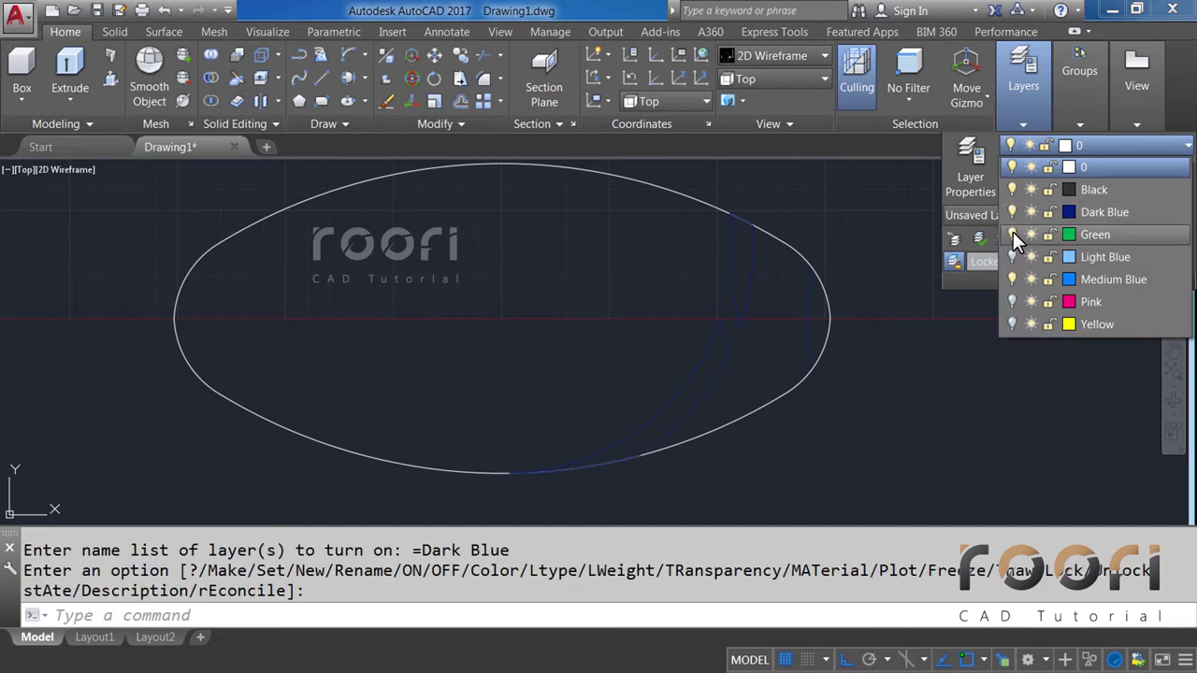
click(1013, 234)
click(1013, 255)
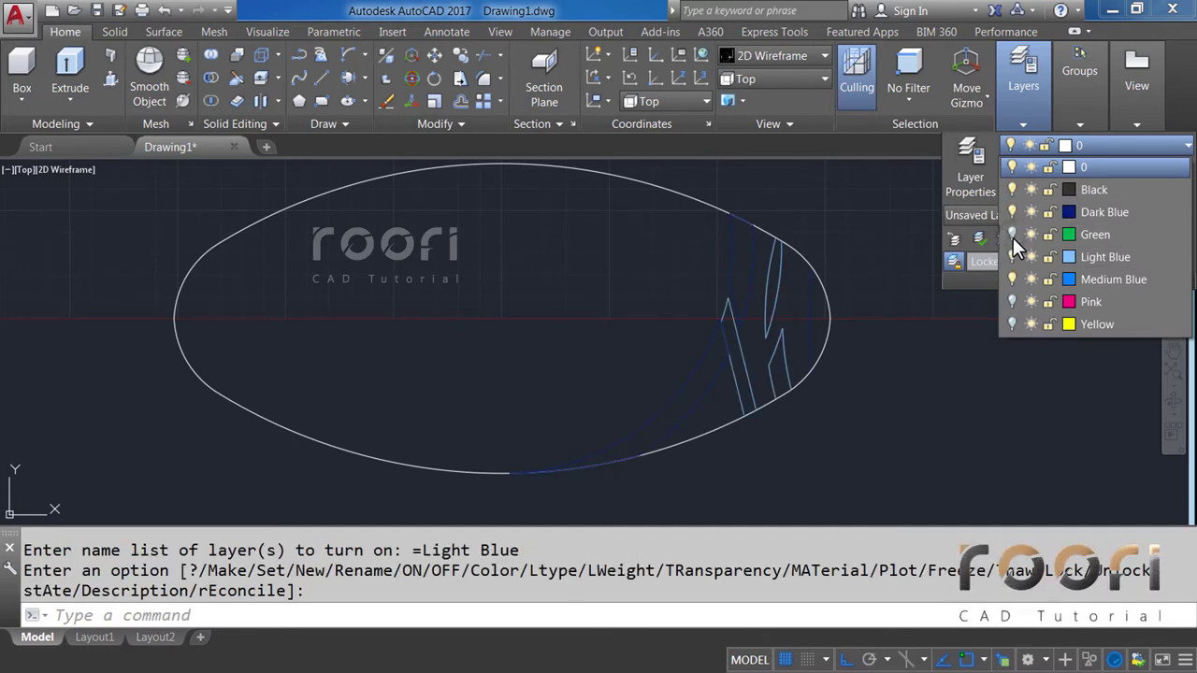
click(1012, 235)
click(1009, 303)
click(1011, 323)
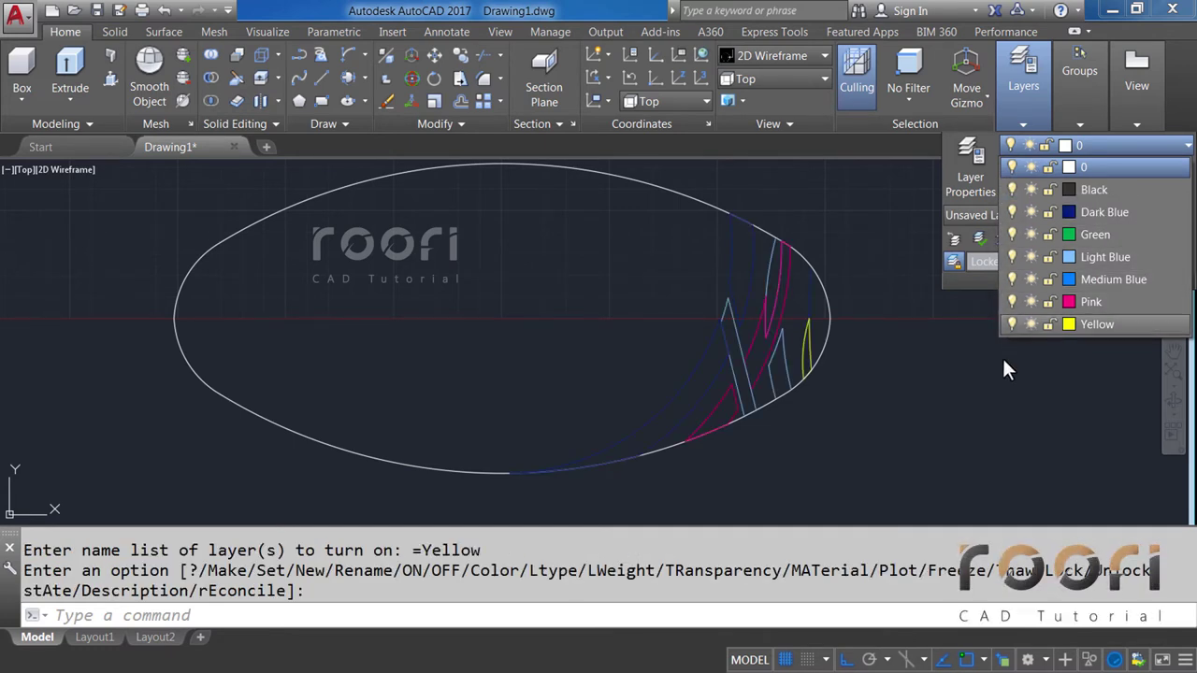
click(990, 379)
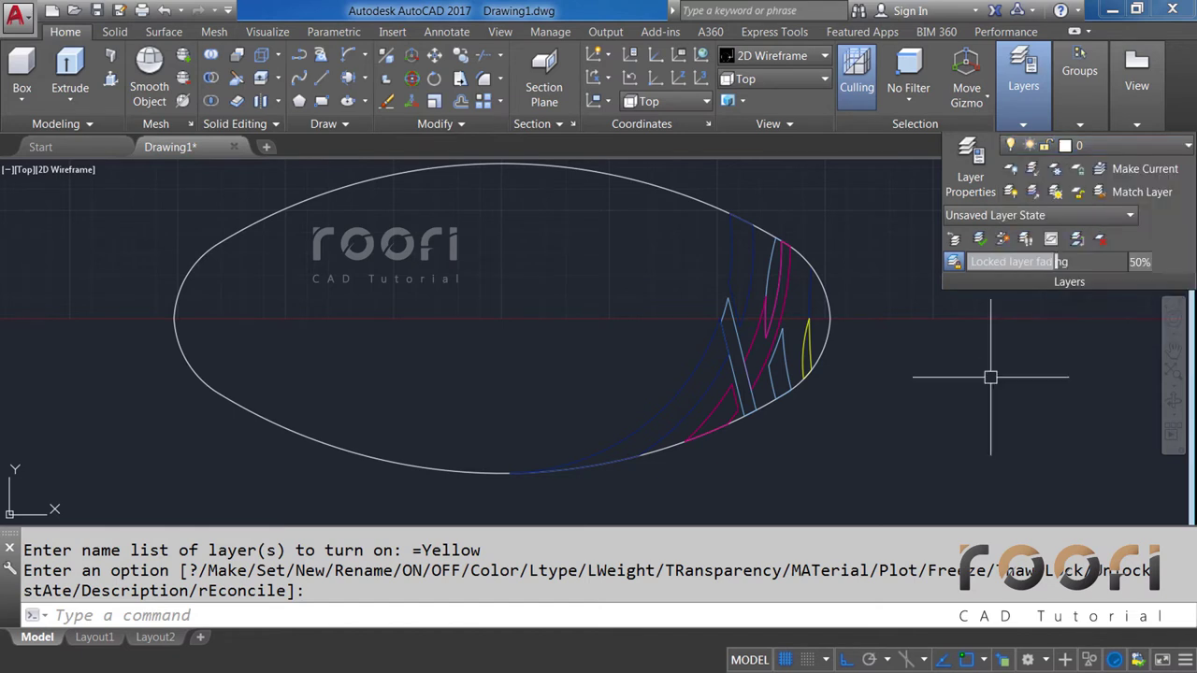
click(957, 342)
key(Escape)
click(853, 268)
key(Escape)
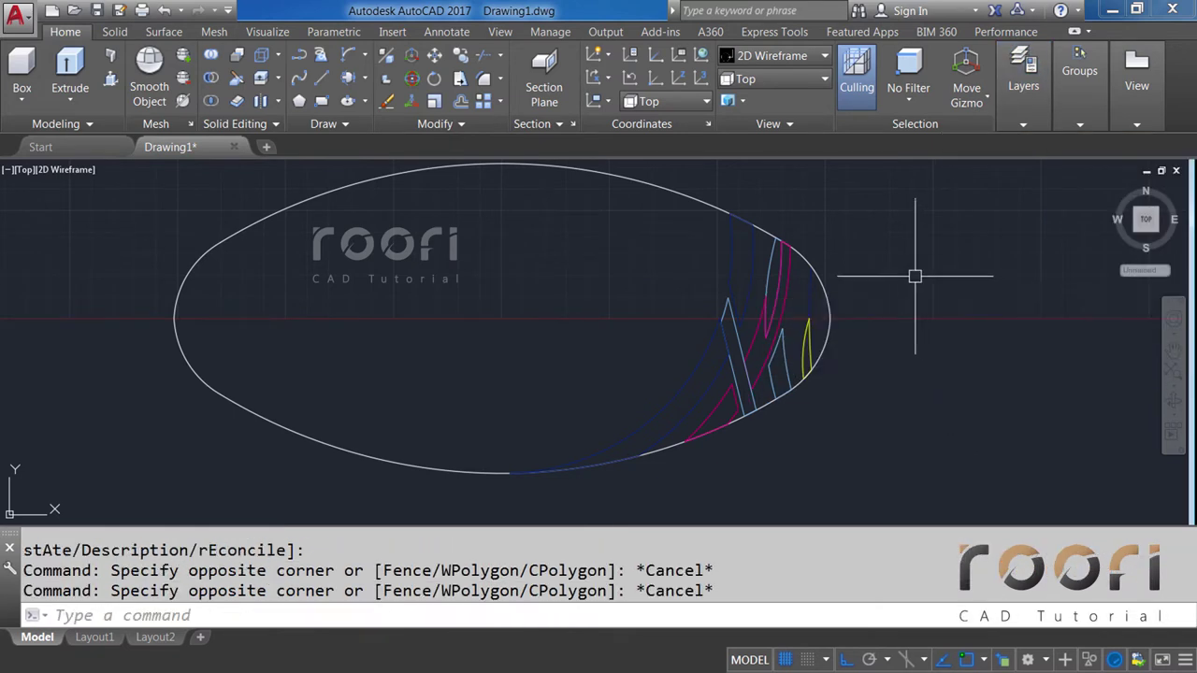
Rotate a copy of the right-end strip outlines 180° about the ellipse centre.
middle_drag(592, 295, 641, 305)
text(RO)
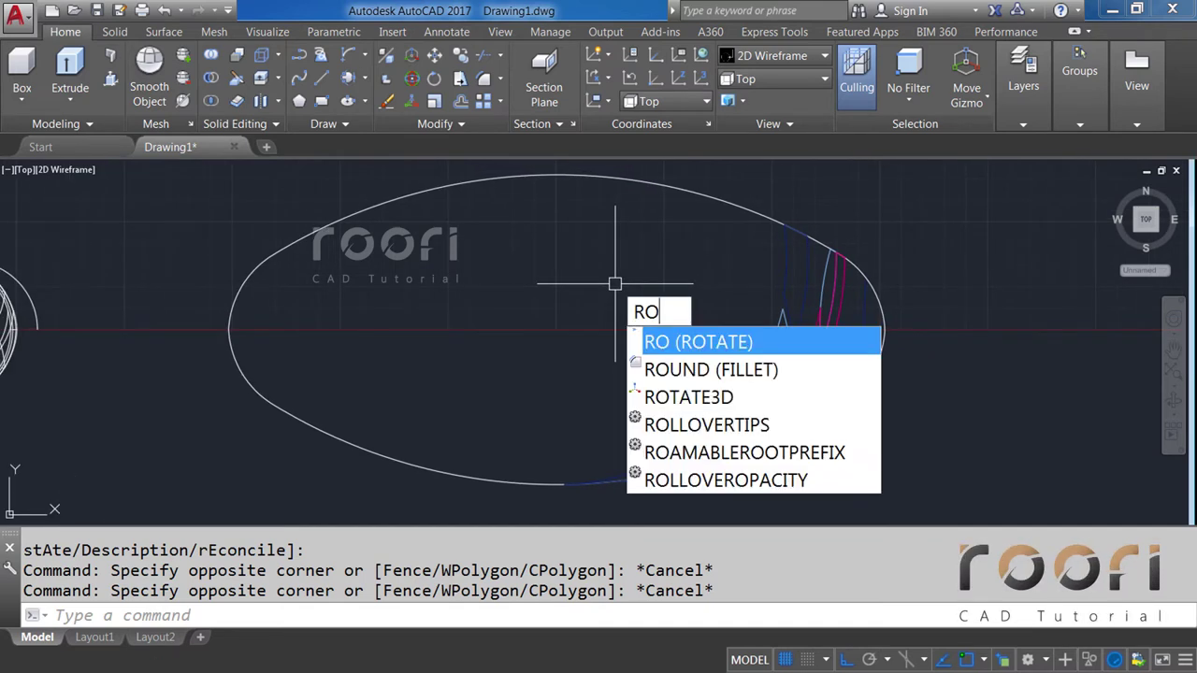
key(Return)
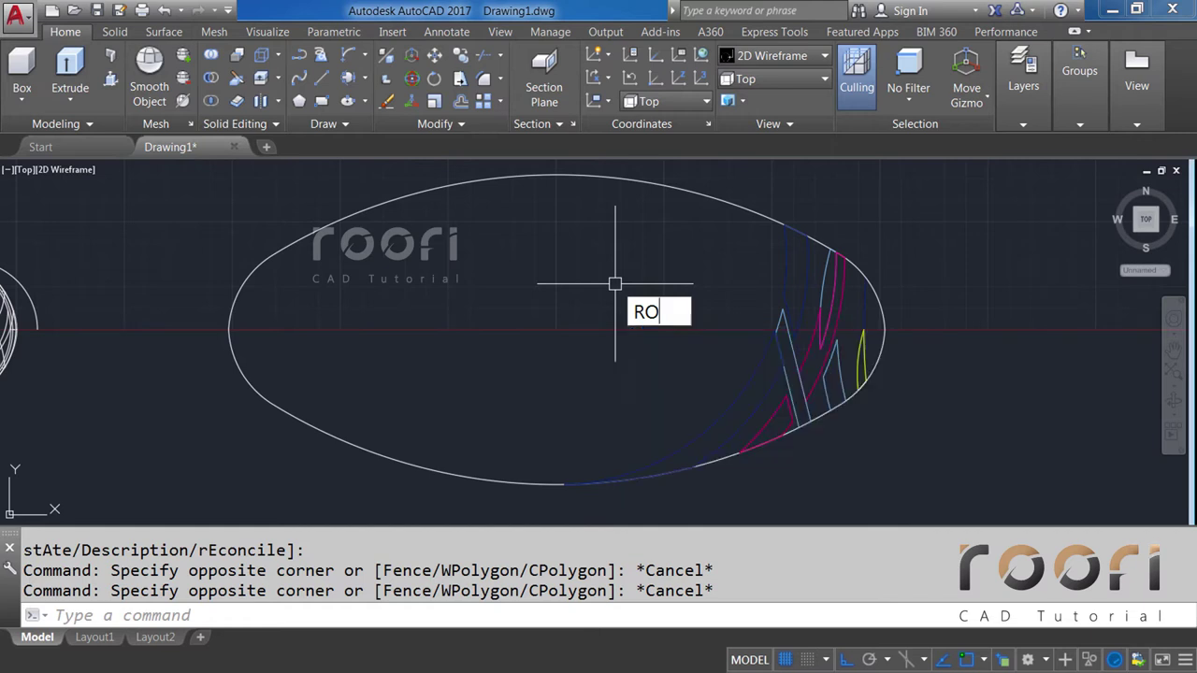
click(697, 171)
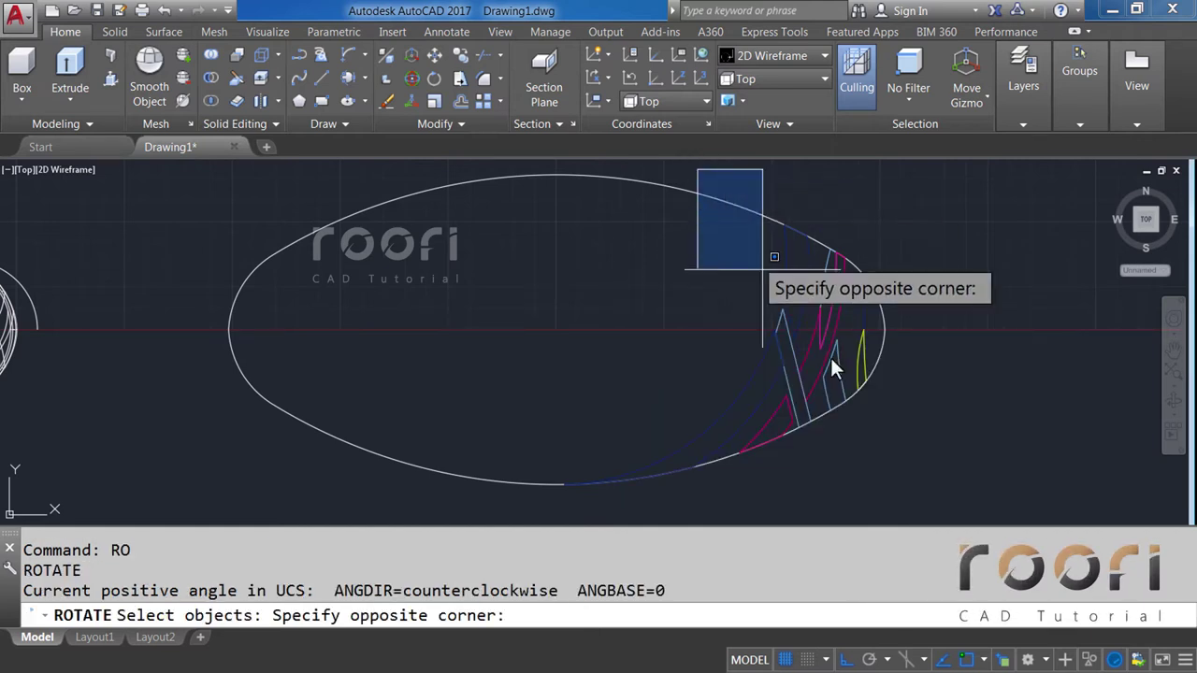
click(980, 495)
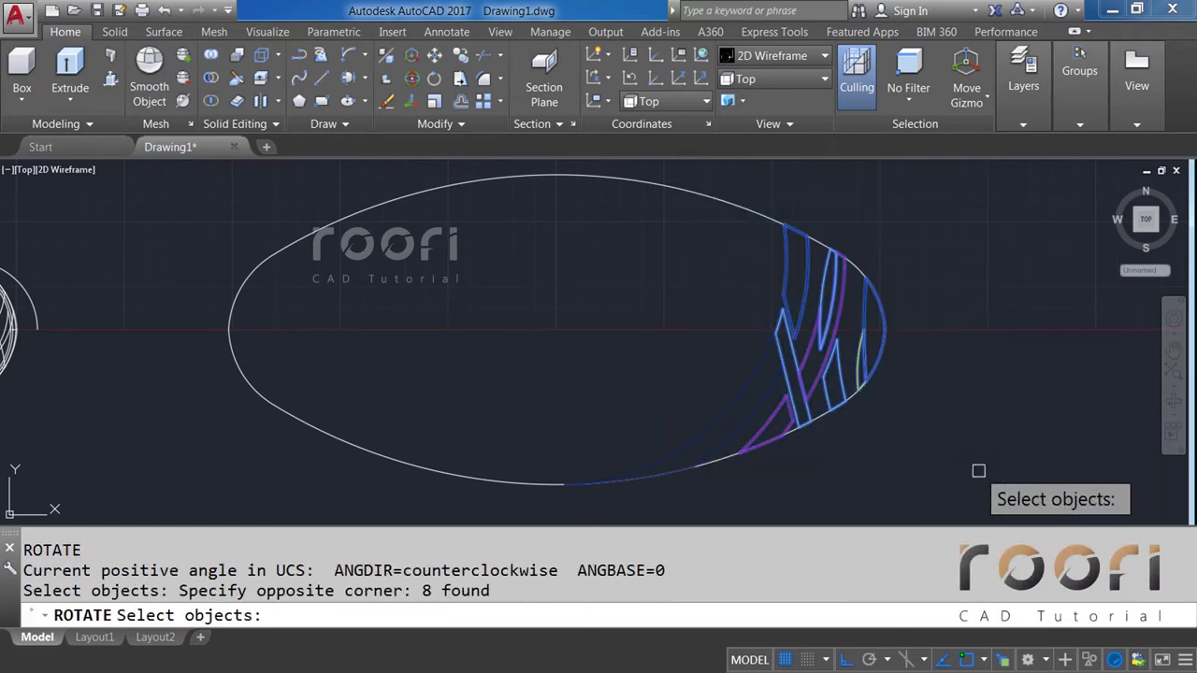
click(734, 404)
key(Return)
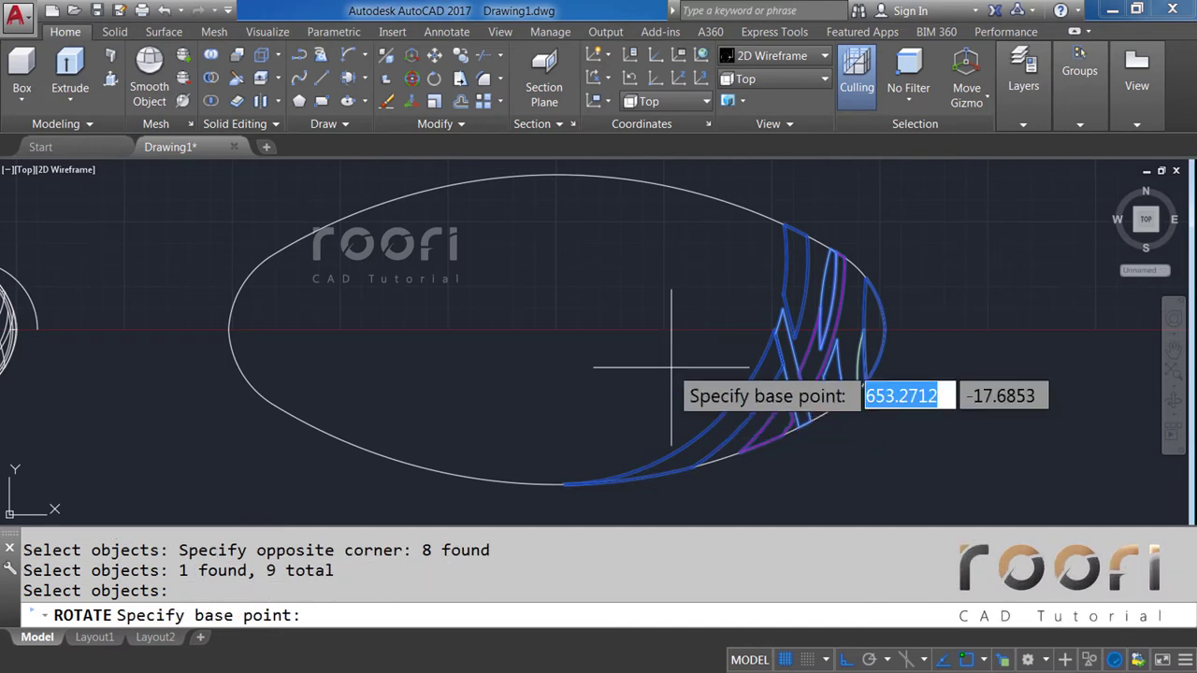
click(556, 331)
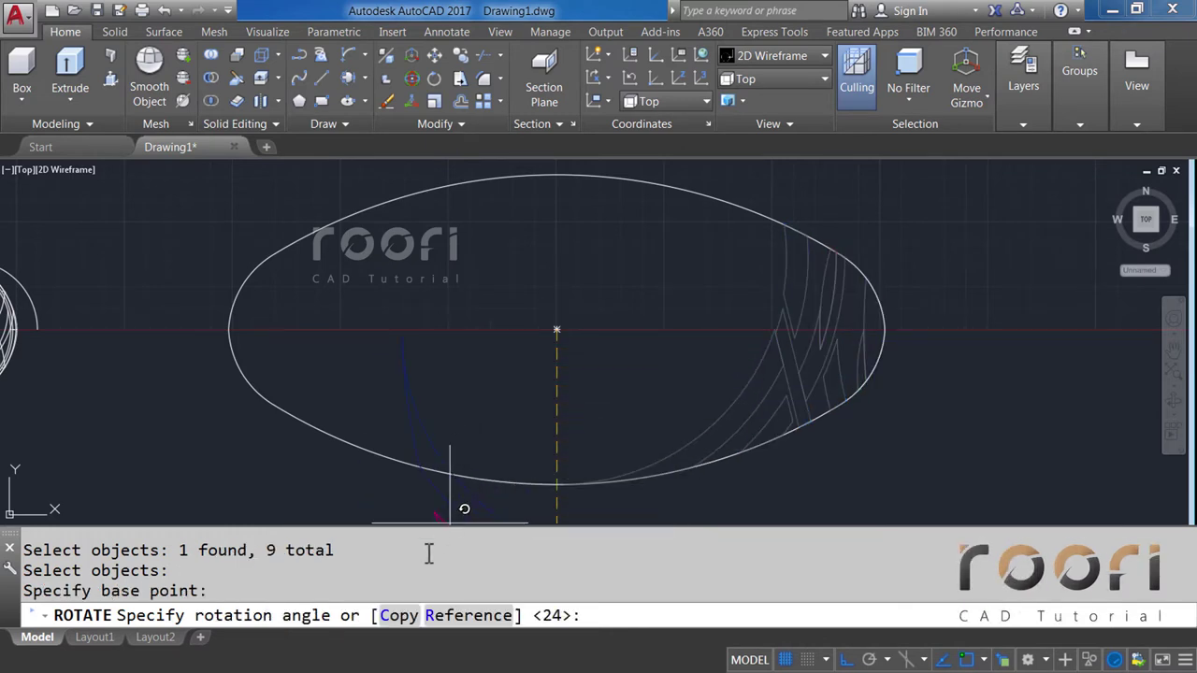
click(398, 617)
text(180)
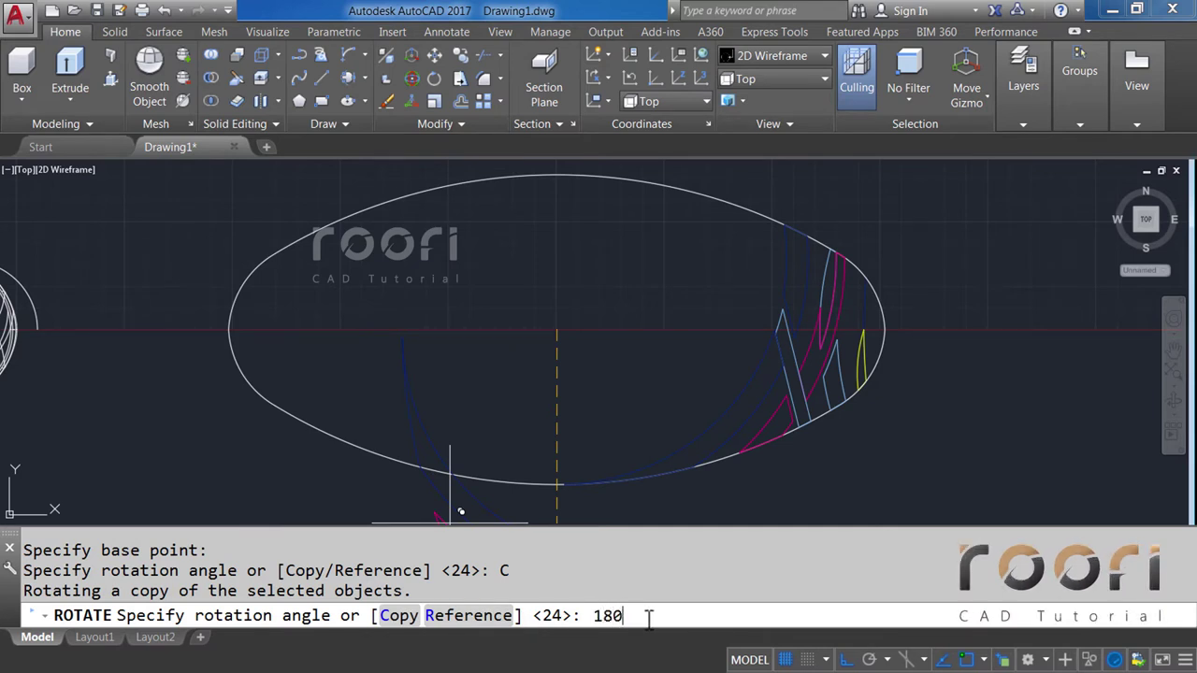
key(Return)
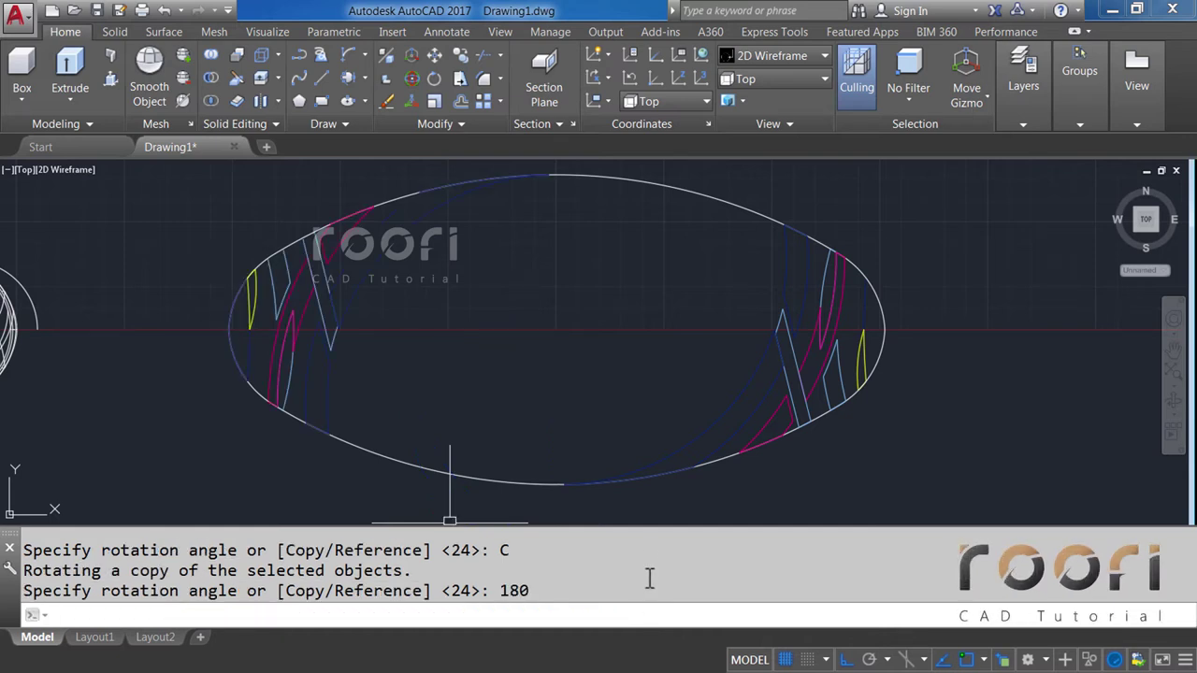
key(Escape)
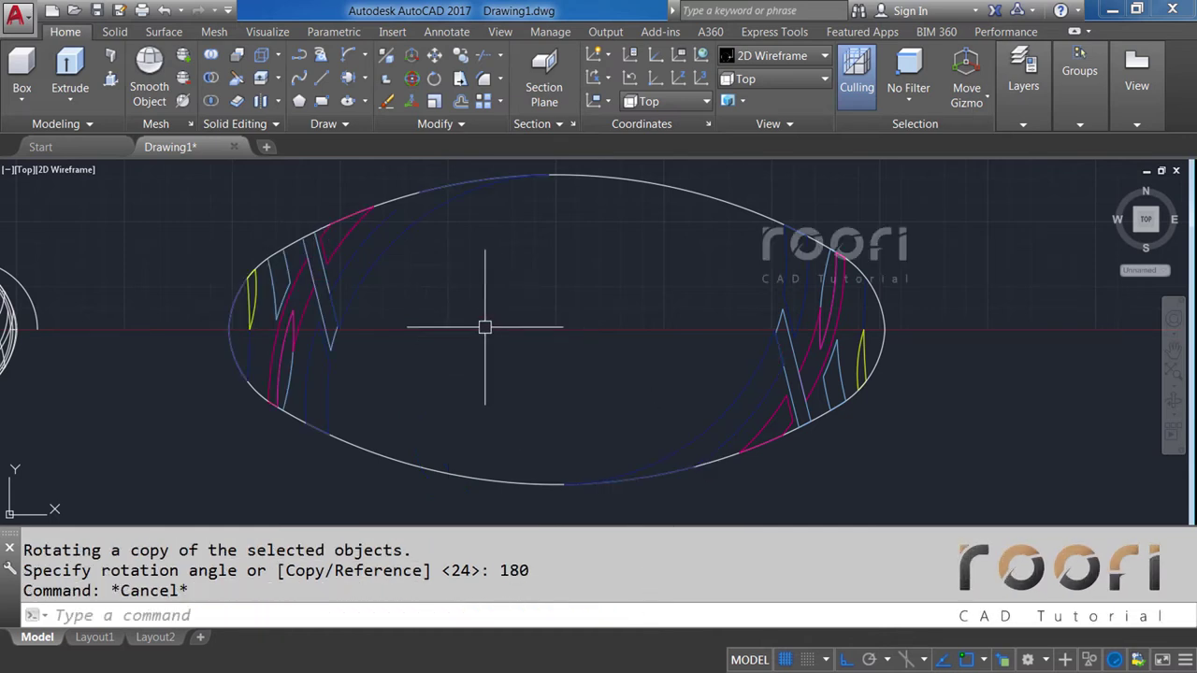
Move the copied magenta strips at the ellipse's left end onto the Yellow layer.
middle_drag(482, 324, 538, 334)
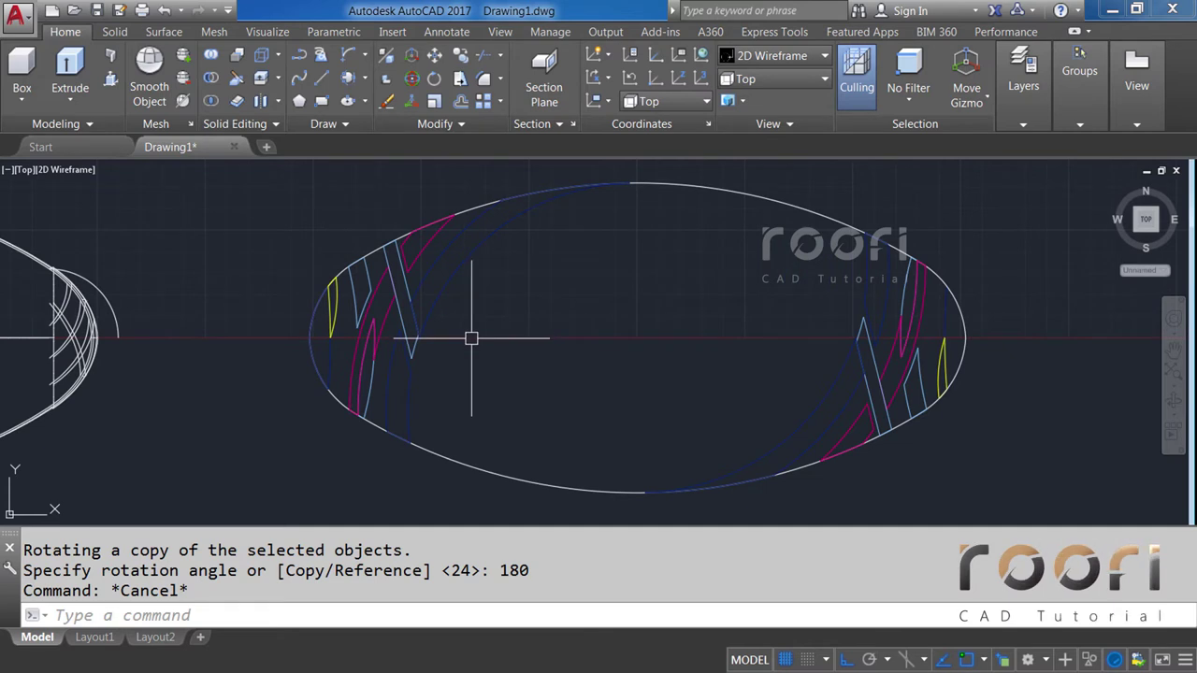
scroll(477, 336, up, 2)
click(342, 298)
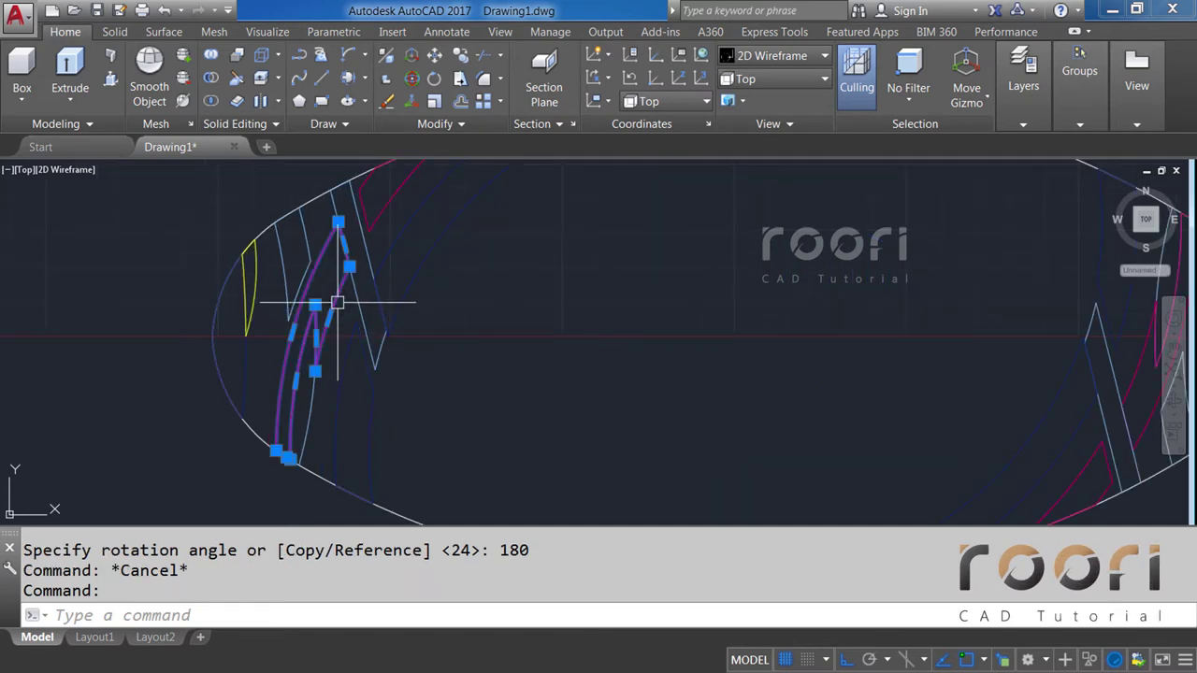
click(455, 240)
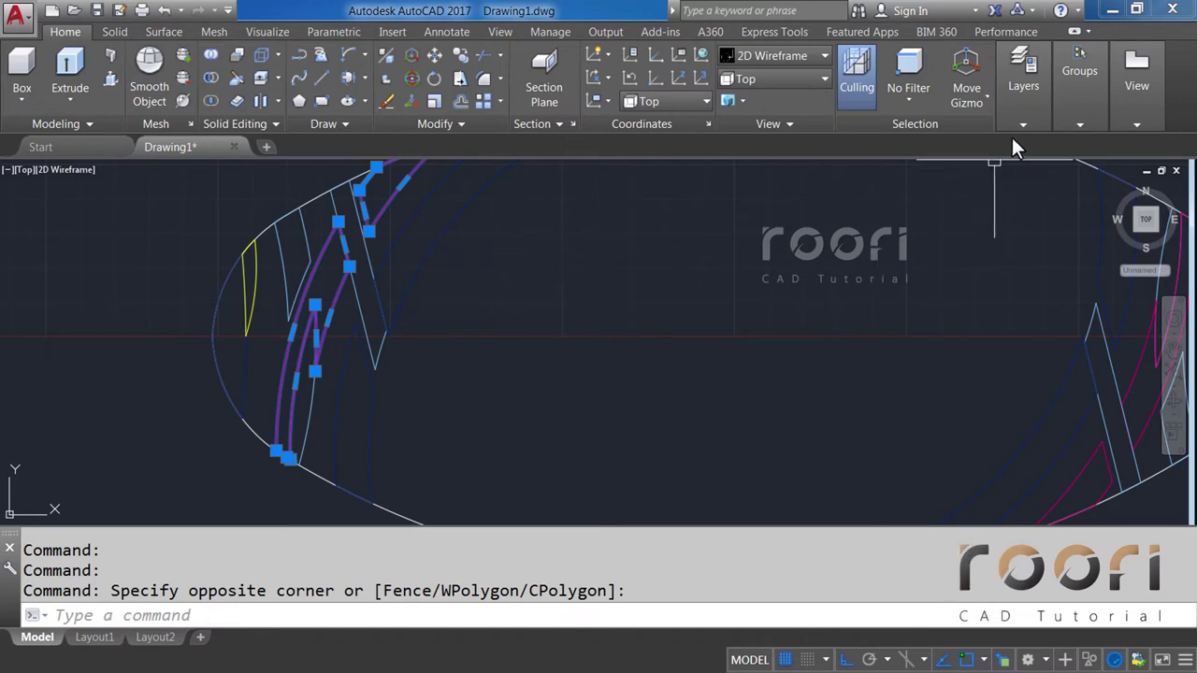
click(1032, 124)
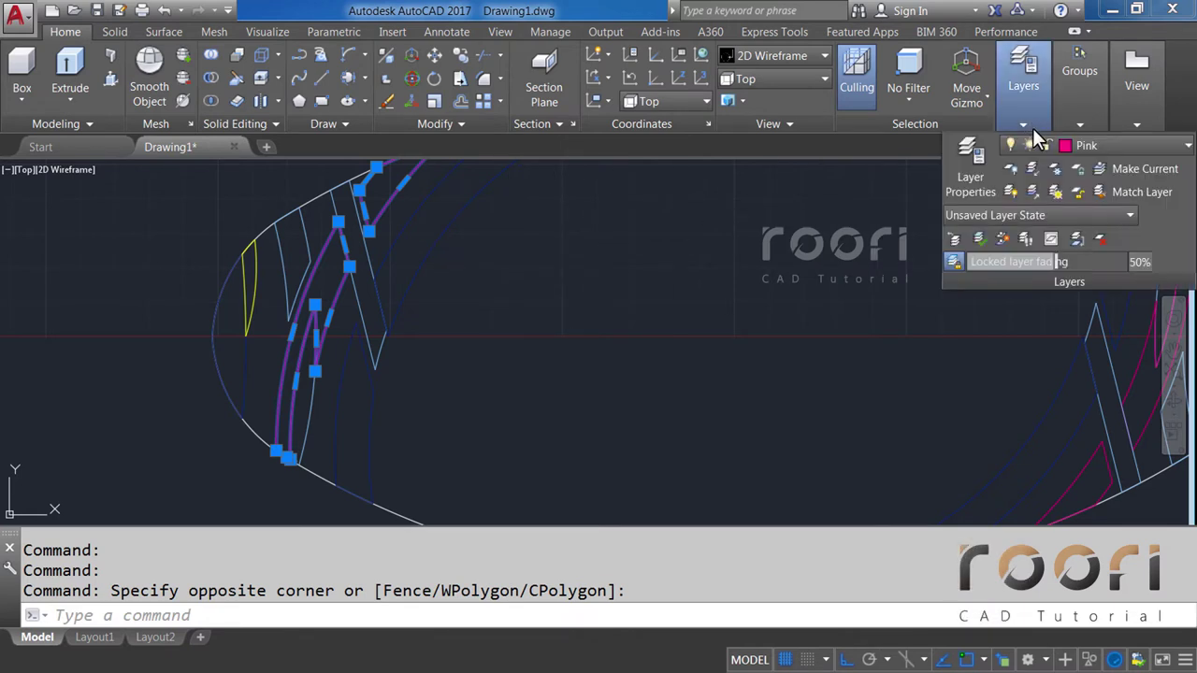
click(1126, 149)
click(1105, 324)
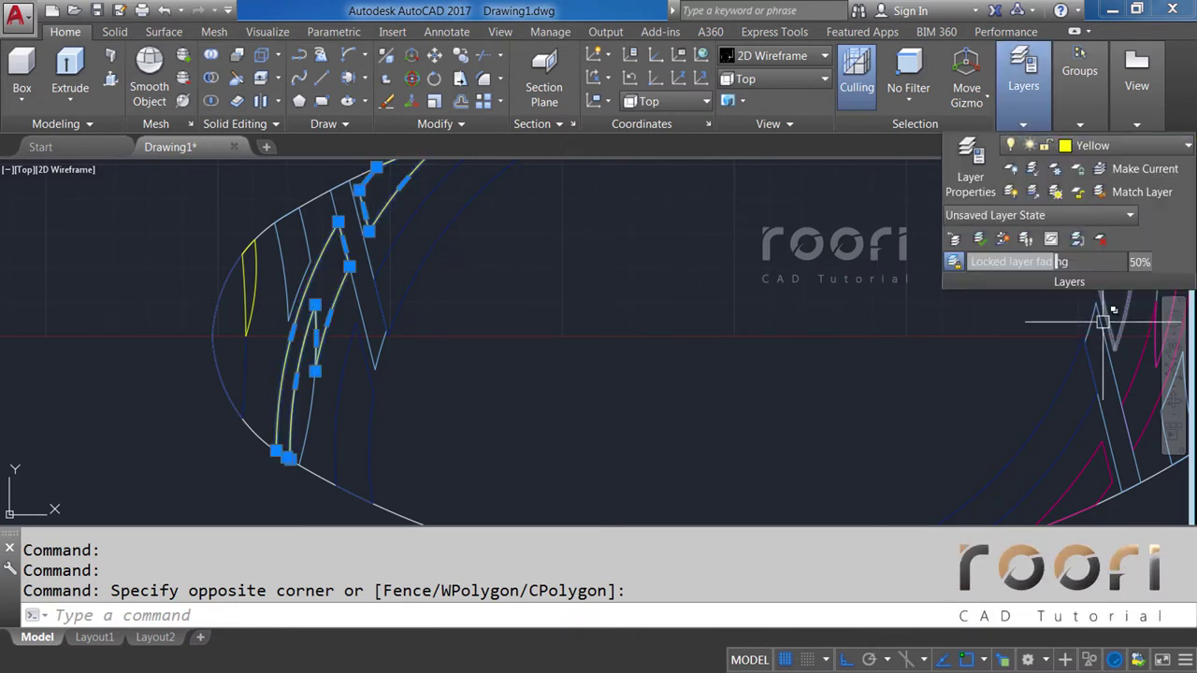
key(Escape)
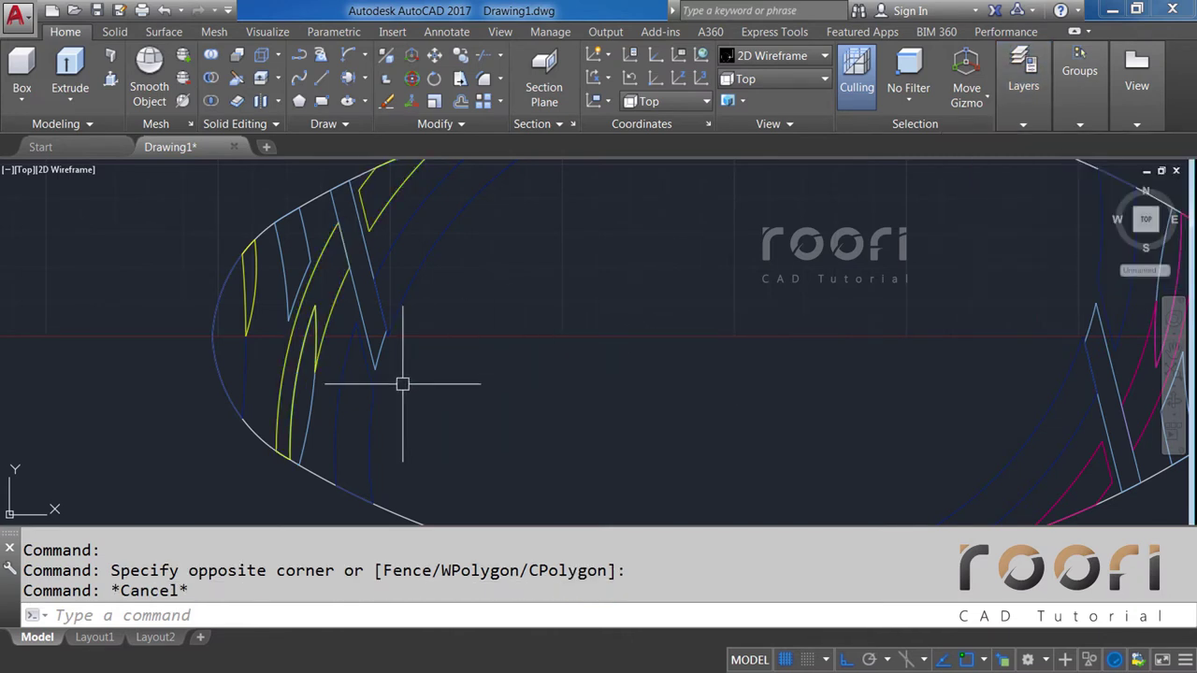
Put the arc at the ellipse's left tip on the Medium Blue layer.
click(246, 363)
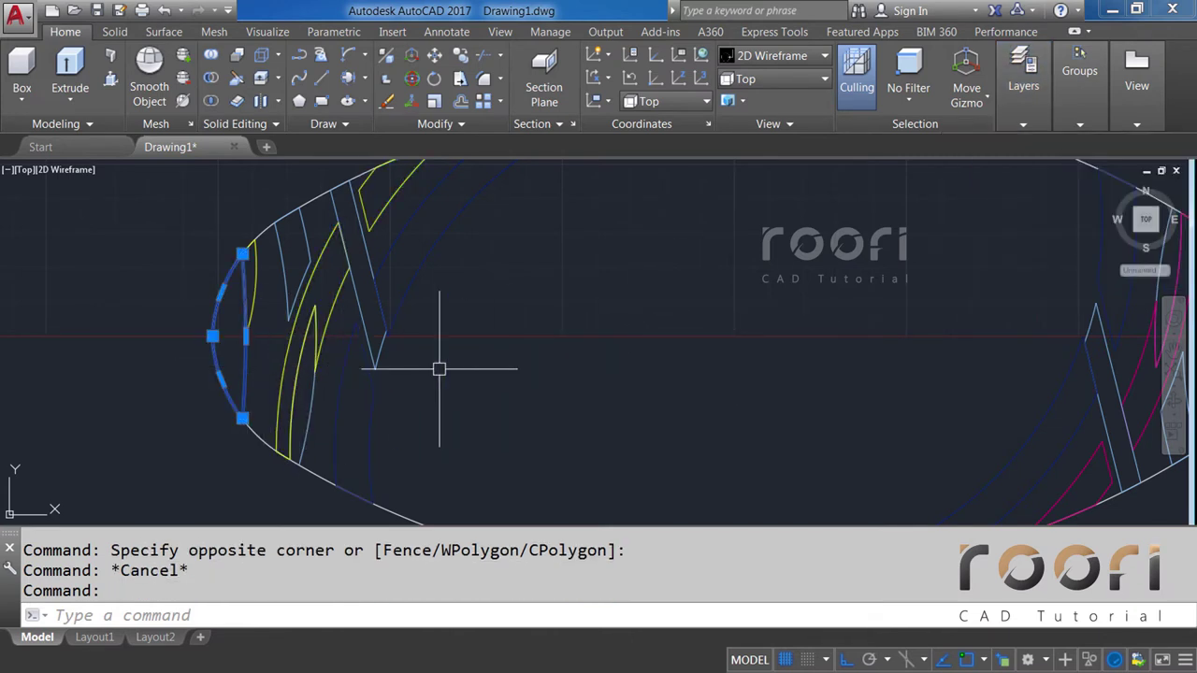
click(1023, 123)
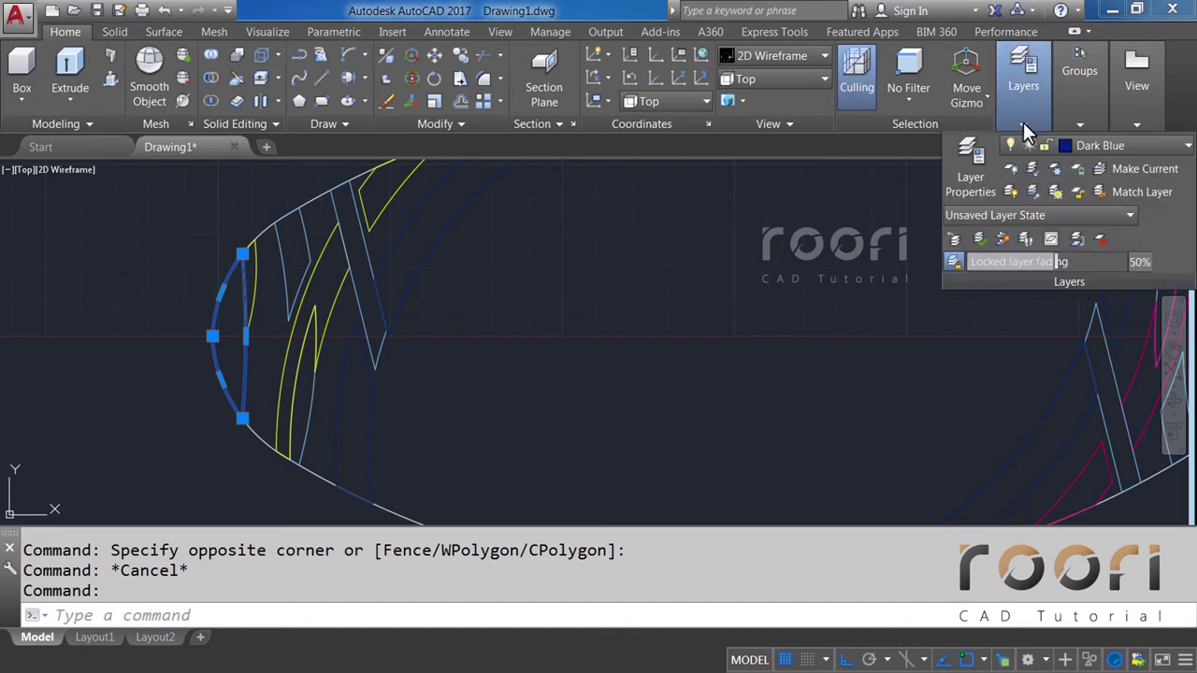
click(1127, 145)
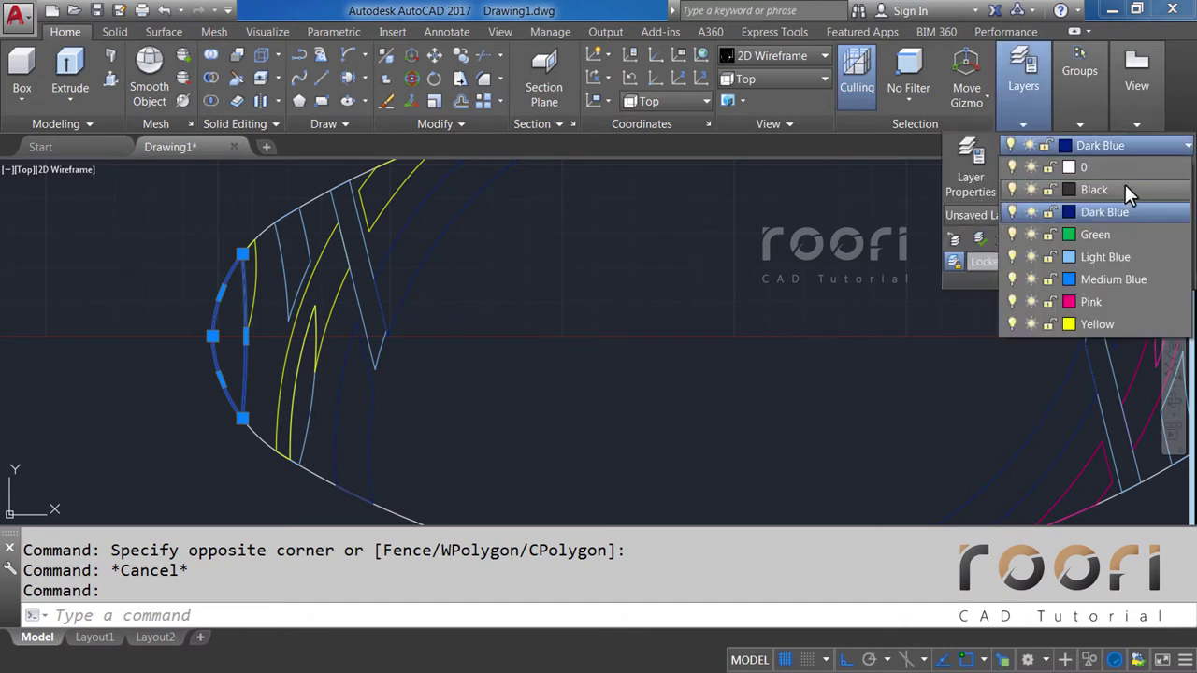
click(1104, 279)
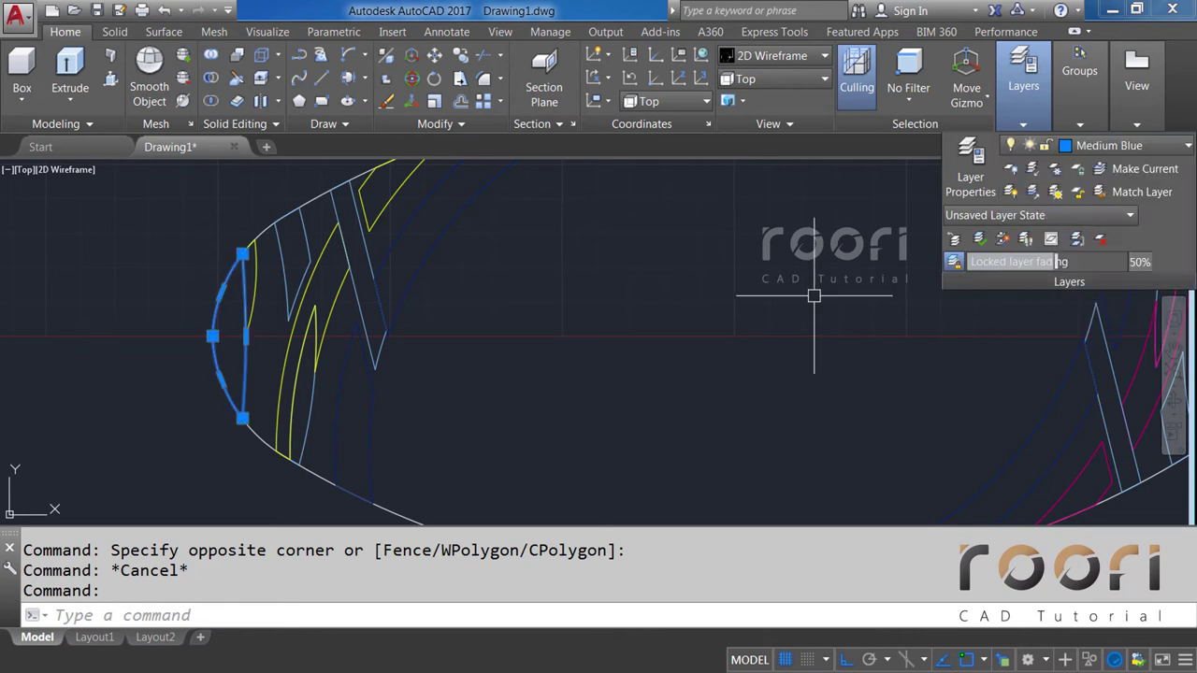
click(705, 268)
key(Escape)
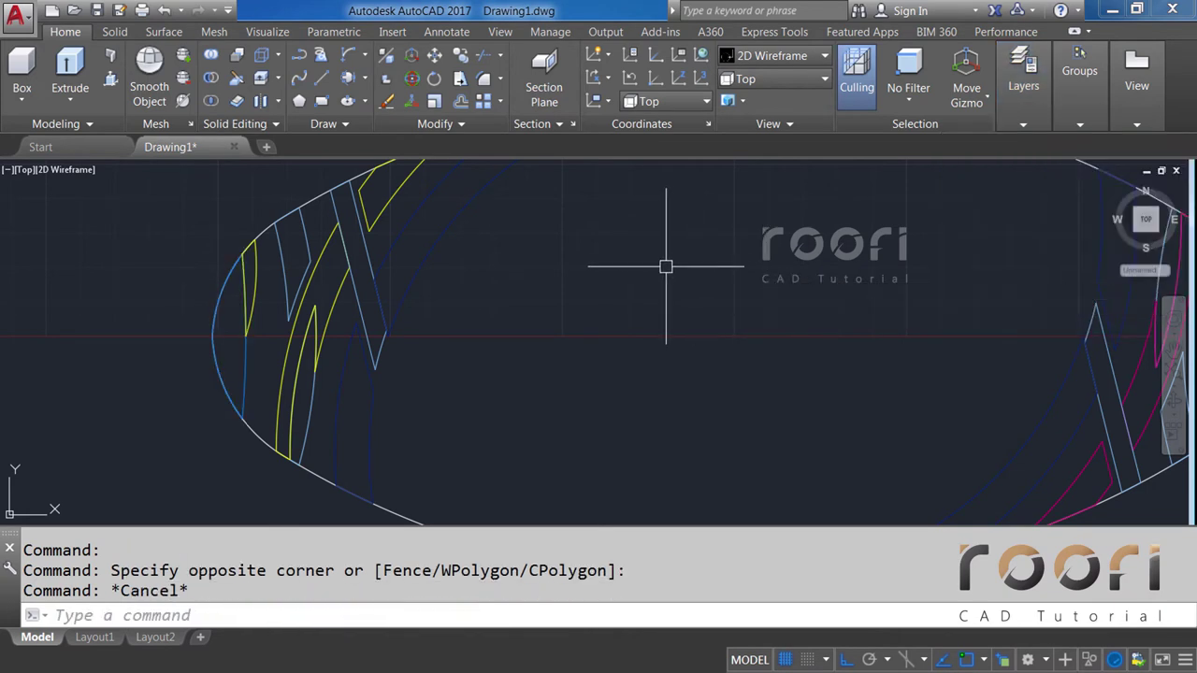
scroll(640, 272, down, 5)
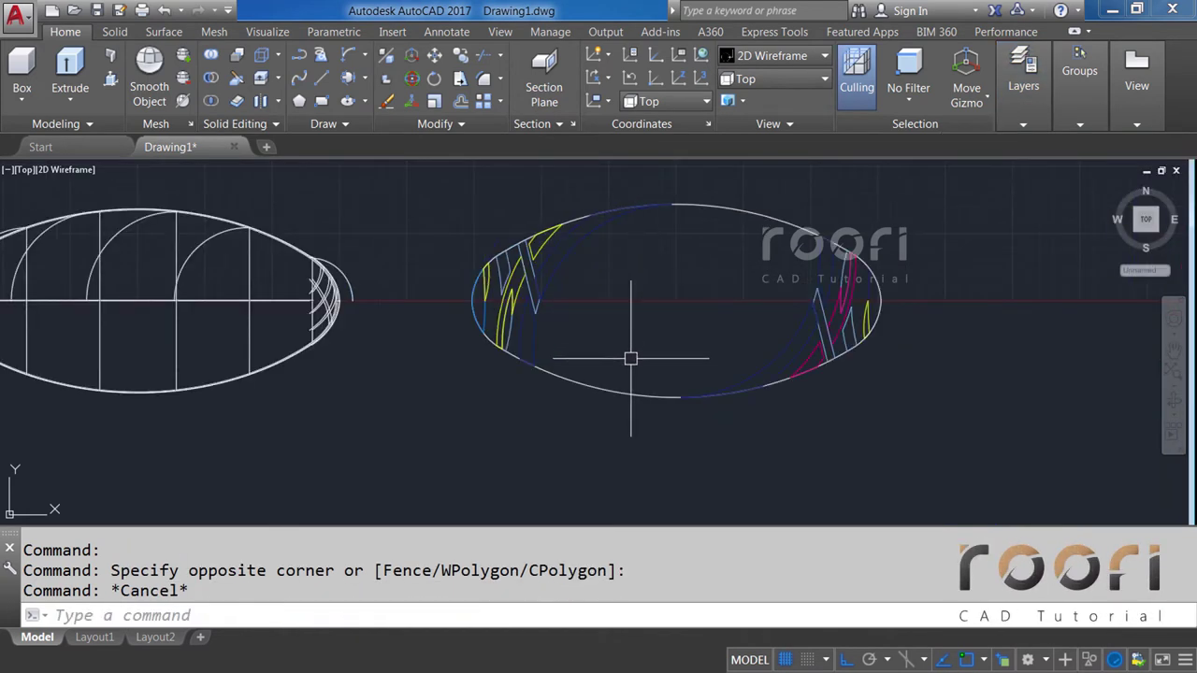
scroll(644, 447, up, 2)
Draw an L of guide lines, 47 units up and 47 units right, in empty space.
mouse_move(644, 446)
middle_down()
mouse_move(649, 302)
mouse_move(576, 325)
middle_up()
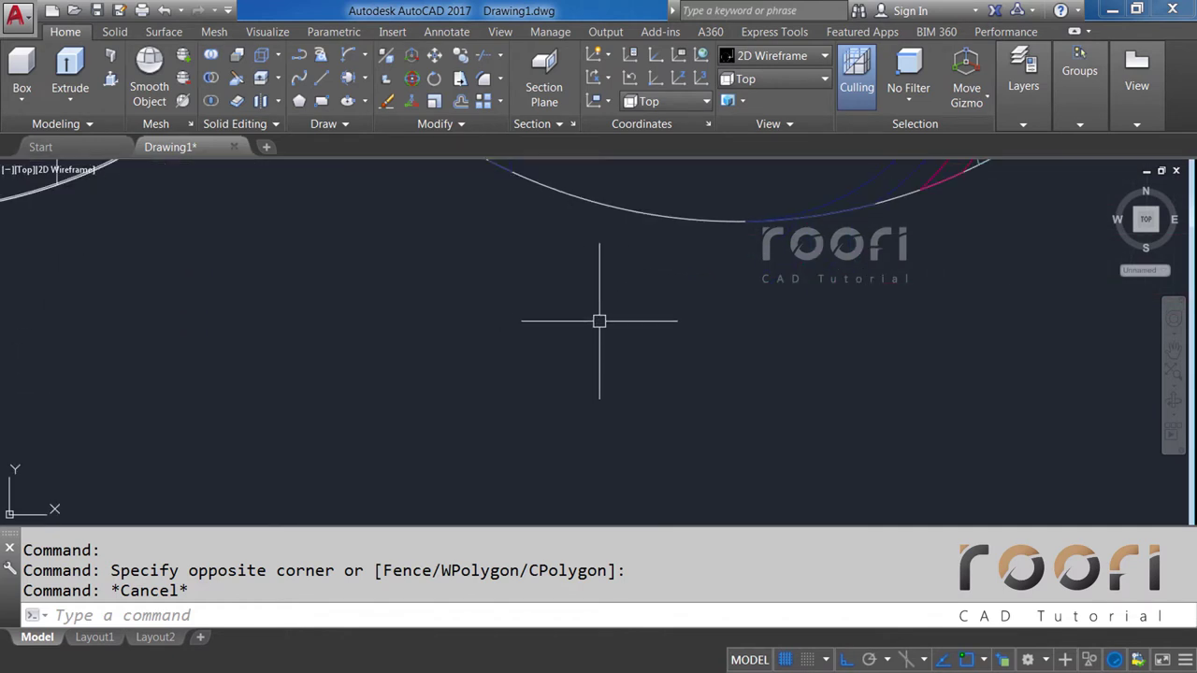
key(l)
key(Return)
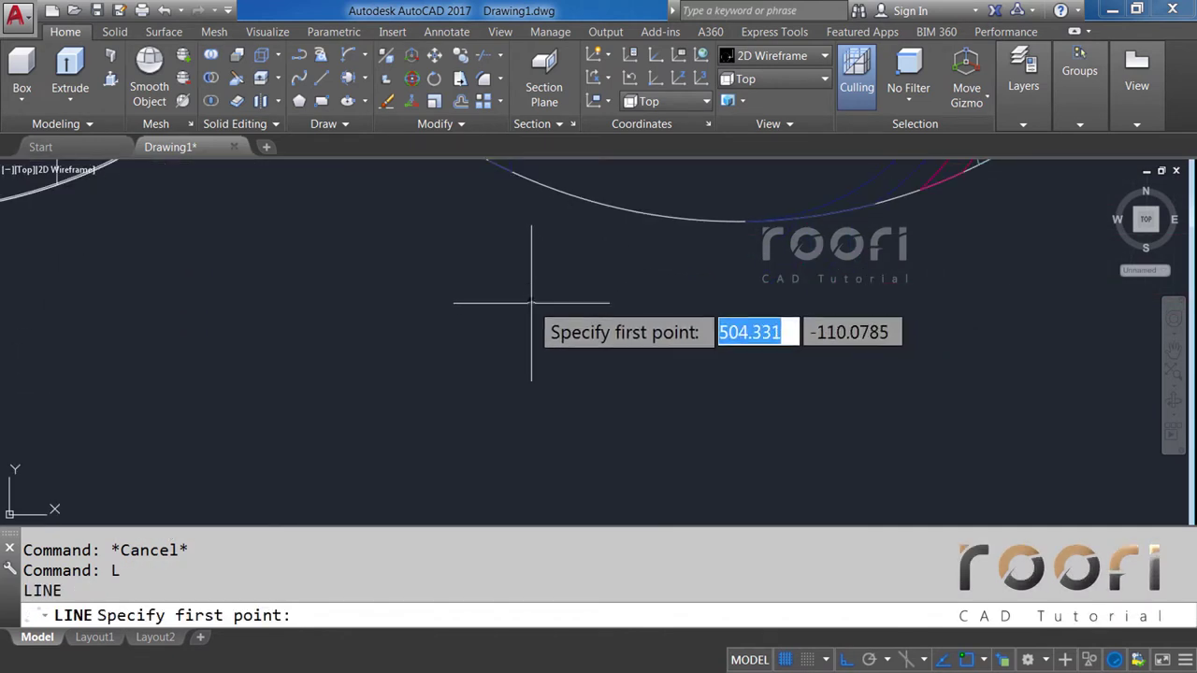
click(531, 300)
text(47)
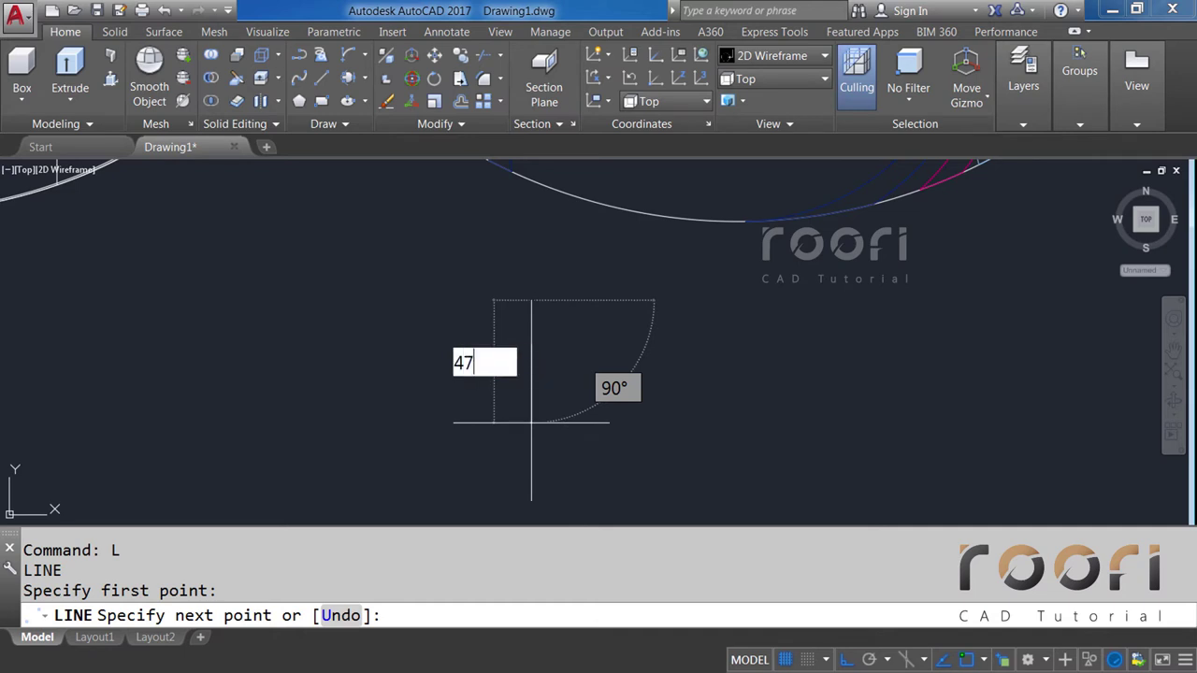
key(Return)
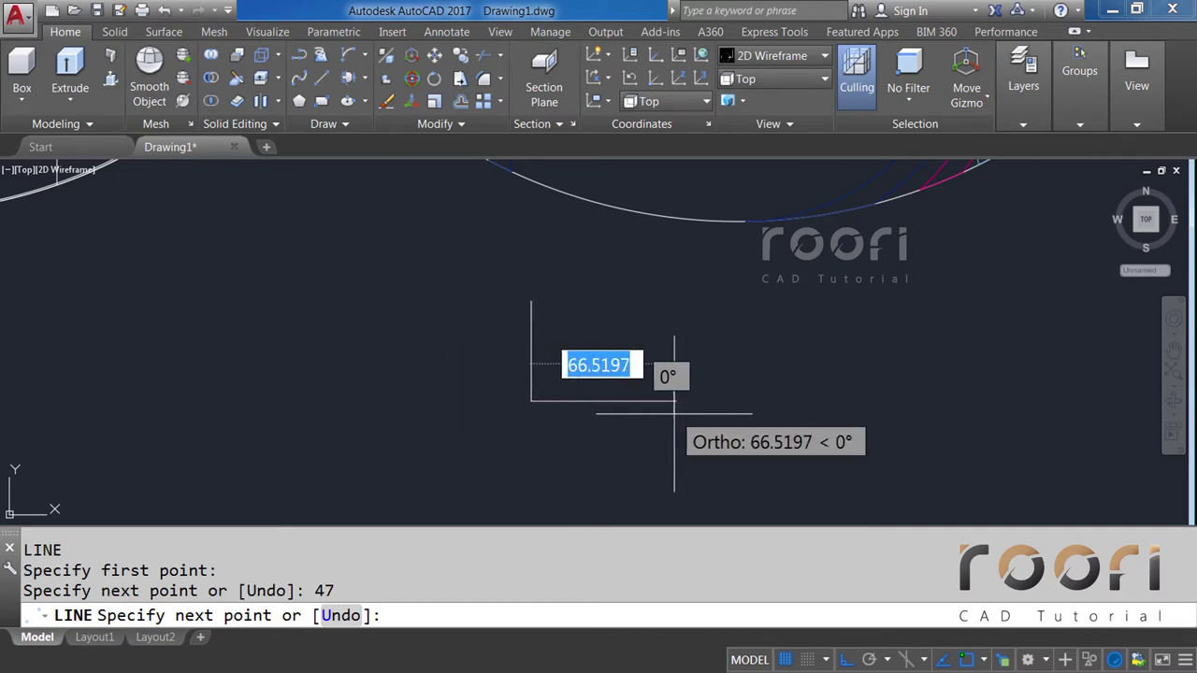
text(47)
key(Return)
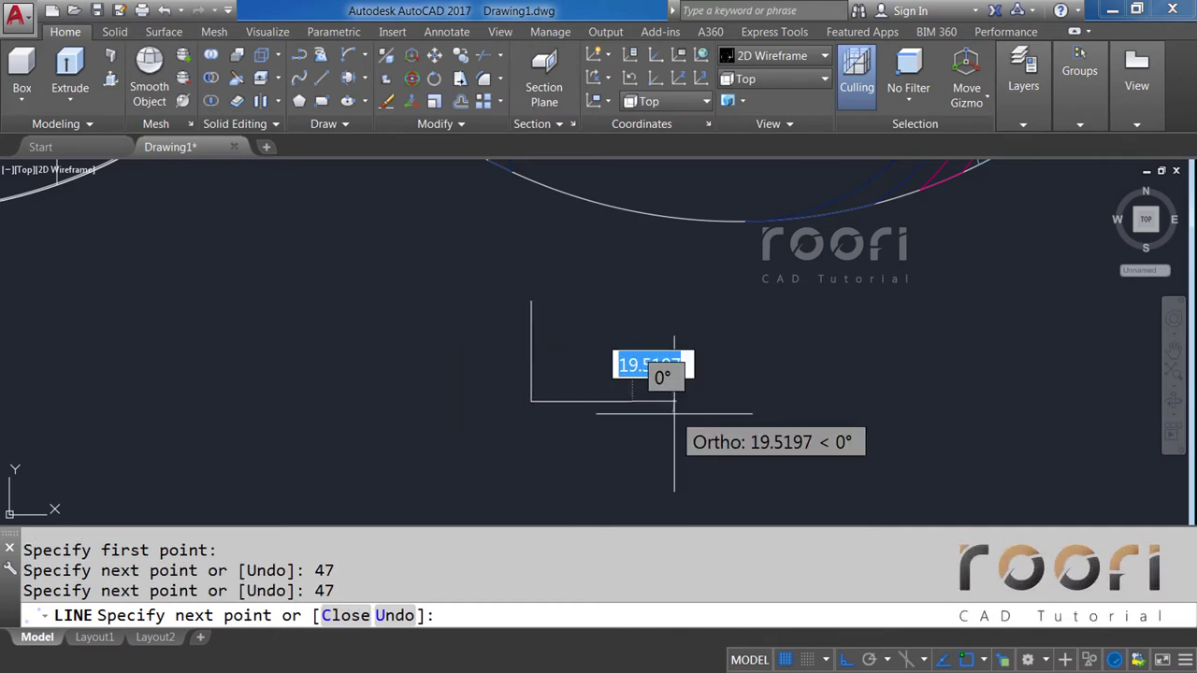
key(Return)
Draw a rectangle from the vertical guide line's top to the horizontal line's end.
scroll(578, 368, up, 2)
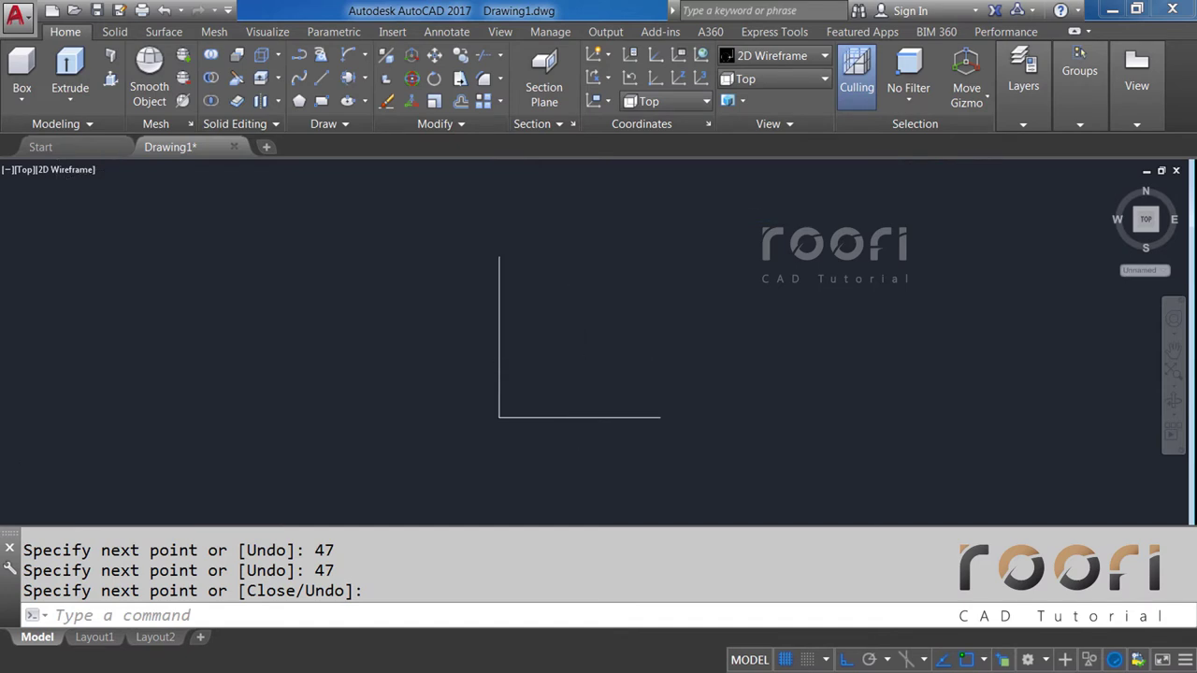
scroll(571, 360, up, 2)
text(REC)
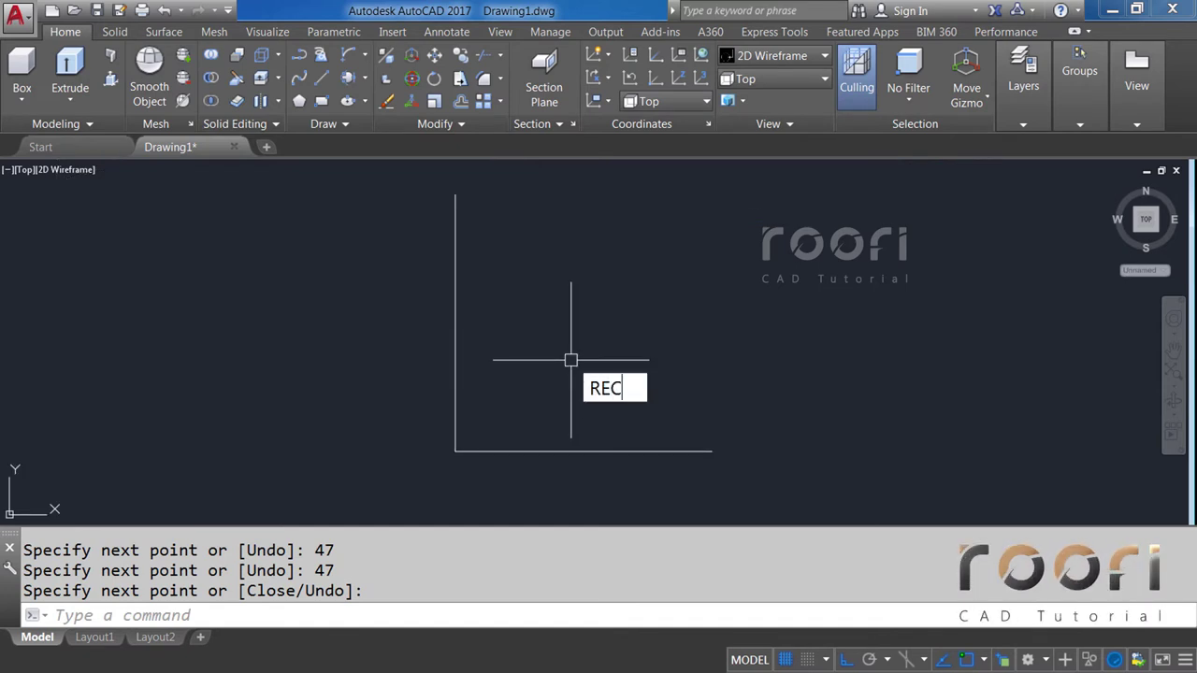
key(Return)
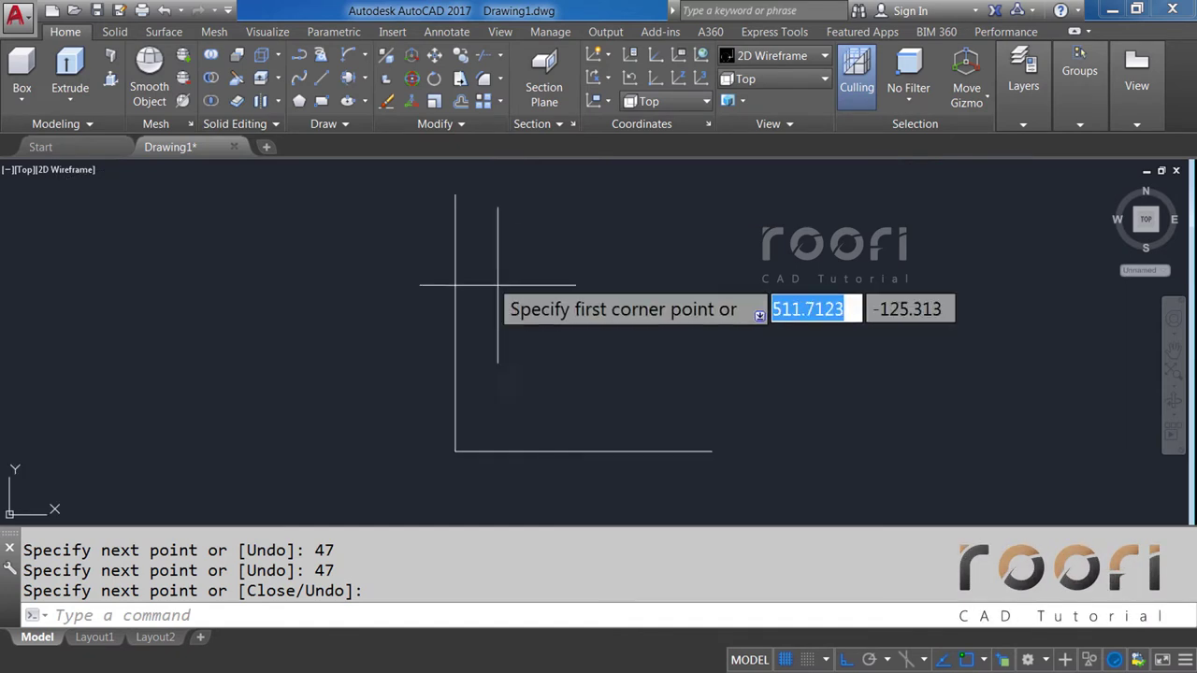
click(455, 196)
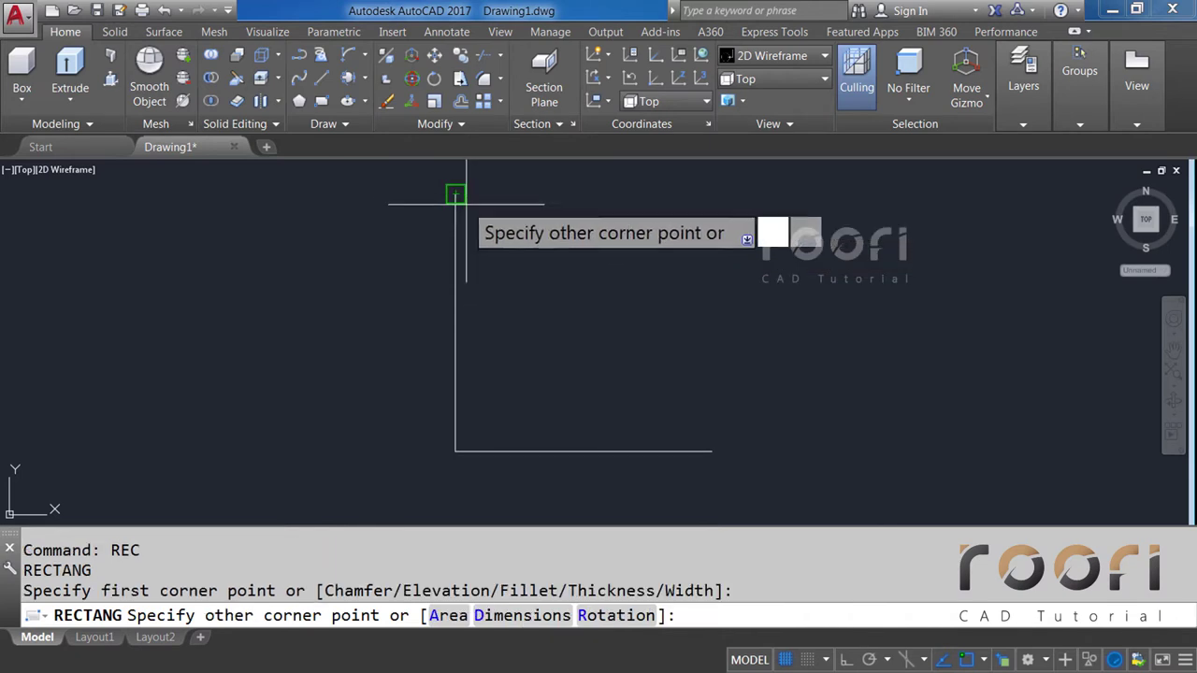
click(711, 452)
Delete the two 47-unit guide lines, leaving the square.
click(429, 174)
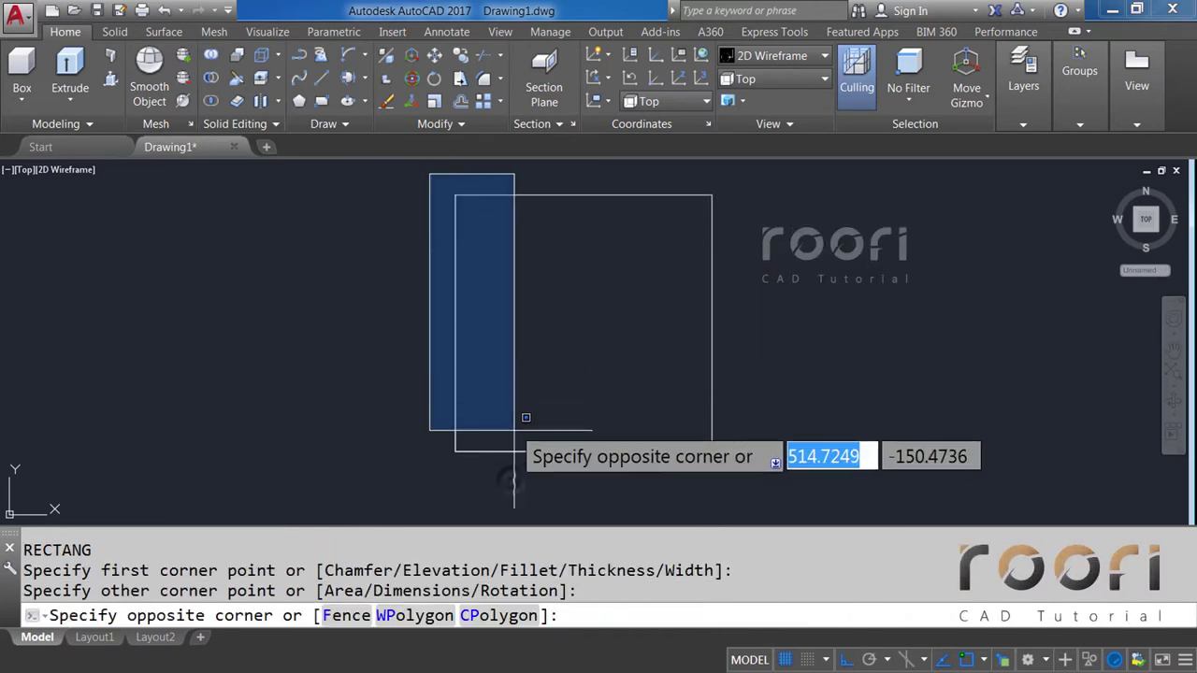
click(477, 459)
click(402, 414)
click(775, 482)
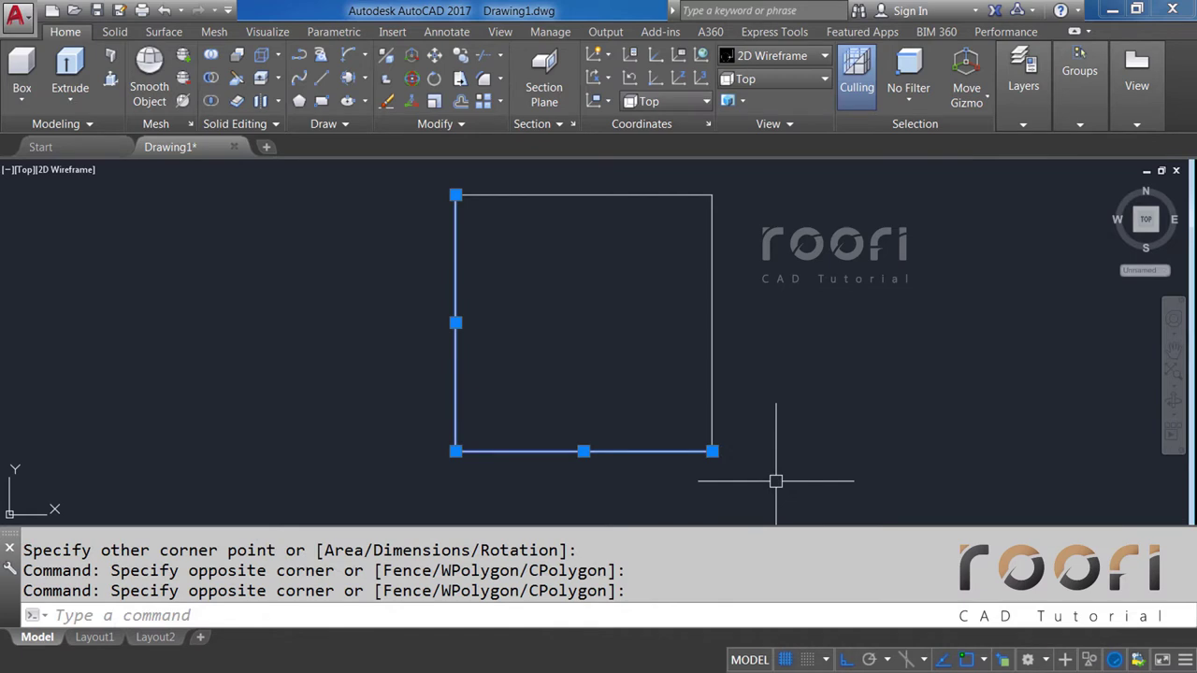
key(Delete)
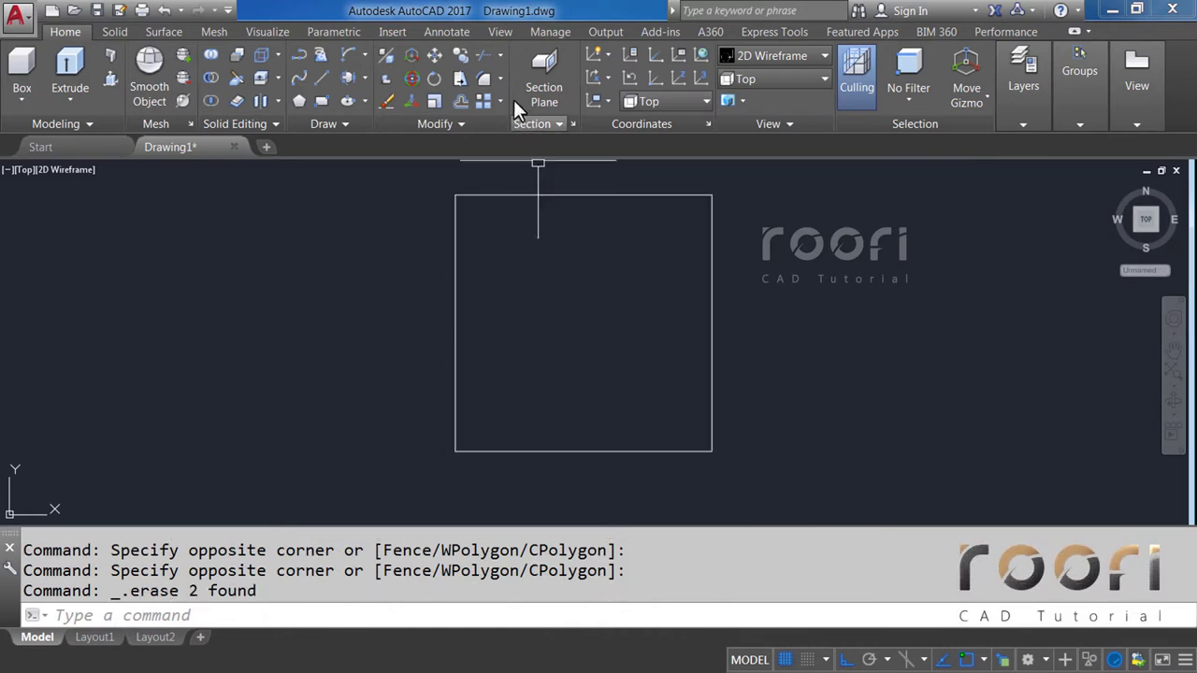
Set a fillet radius of 3 and round the square's top-left corner.
click(500, 79)
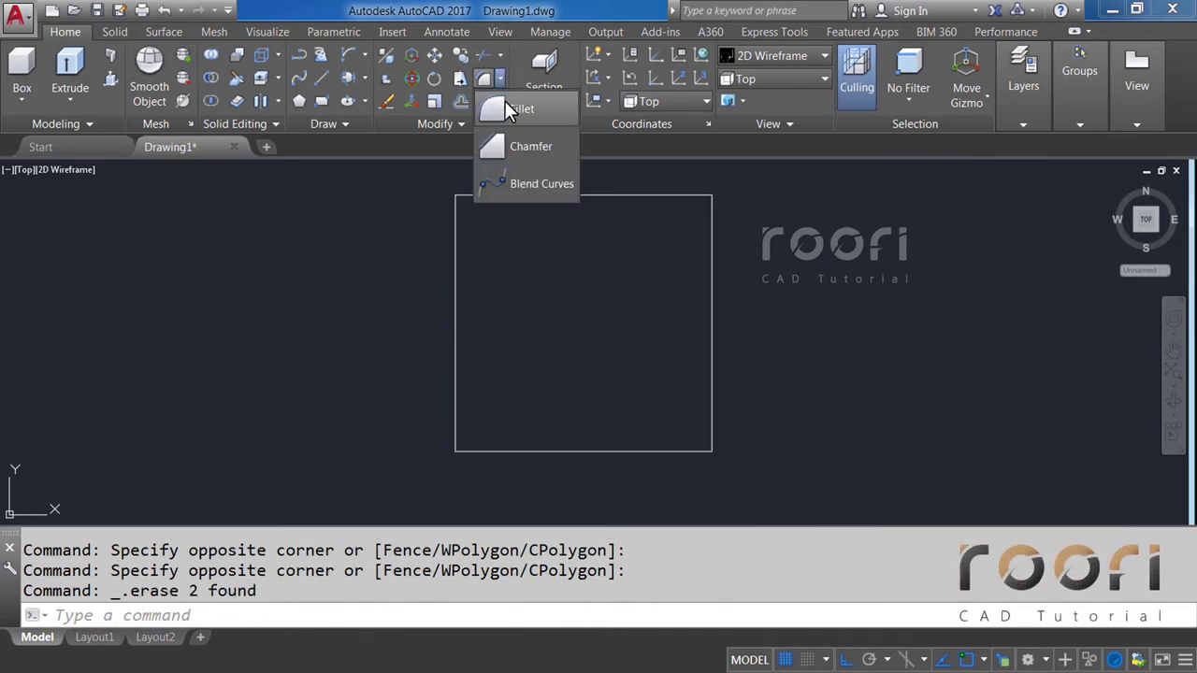
click(517, 109)
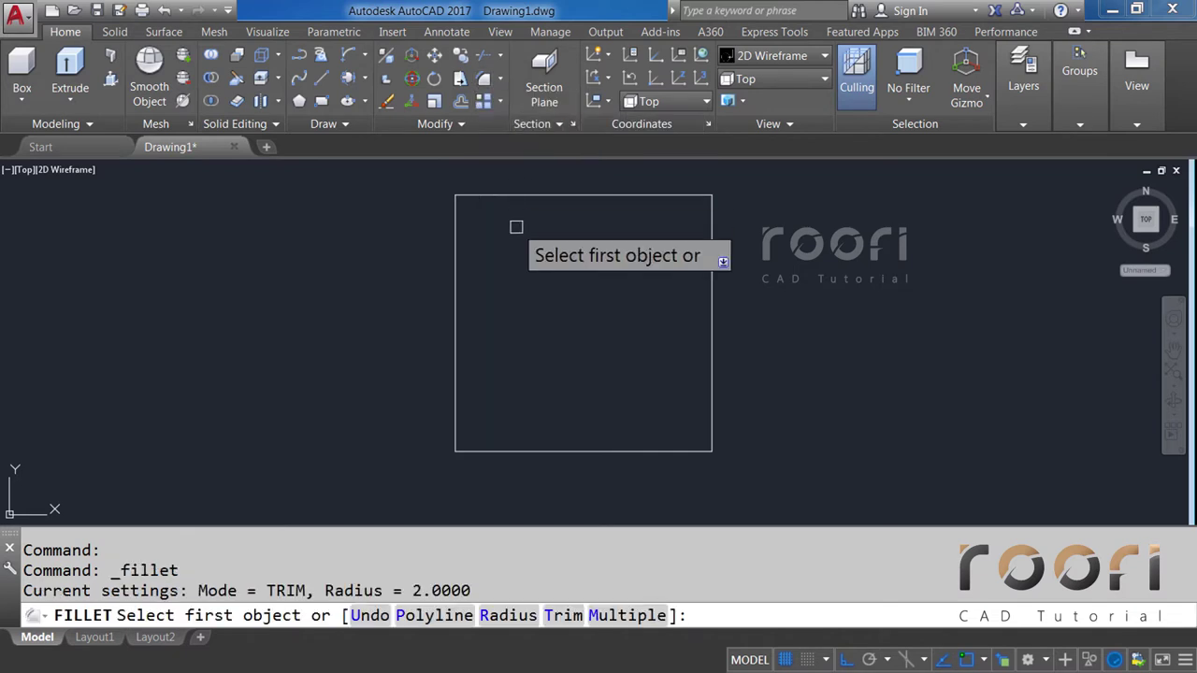
text(R)
key(Return)
text(3)
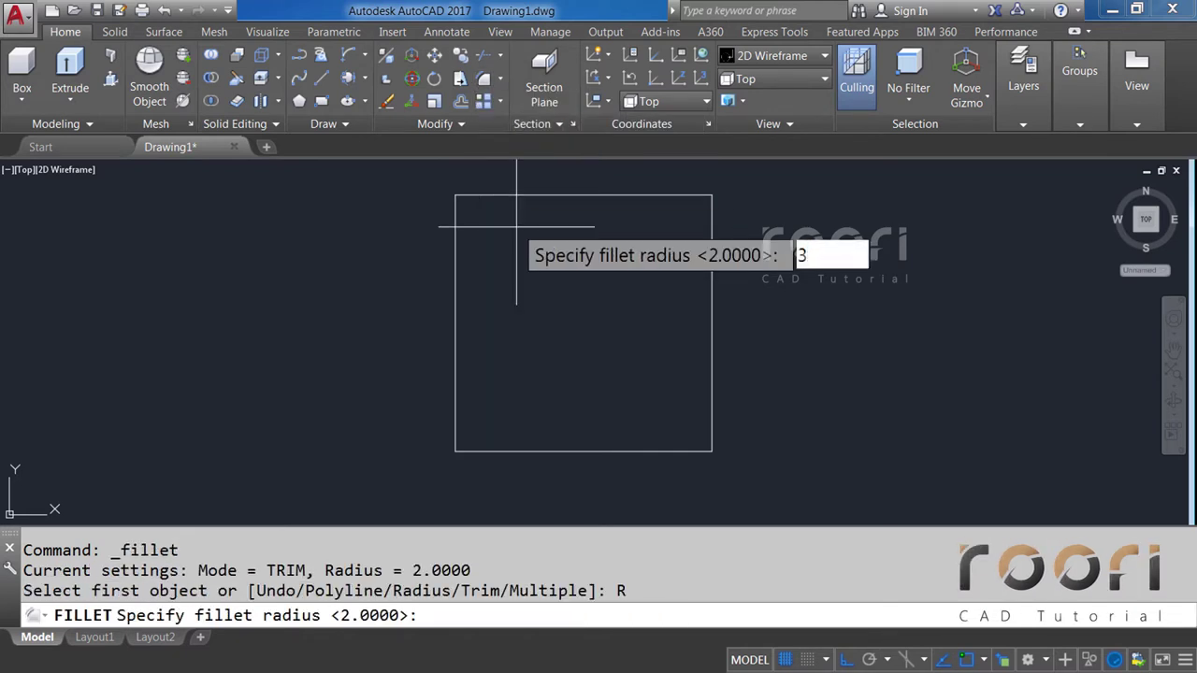
key(Return)
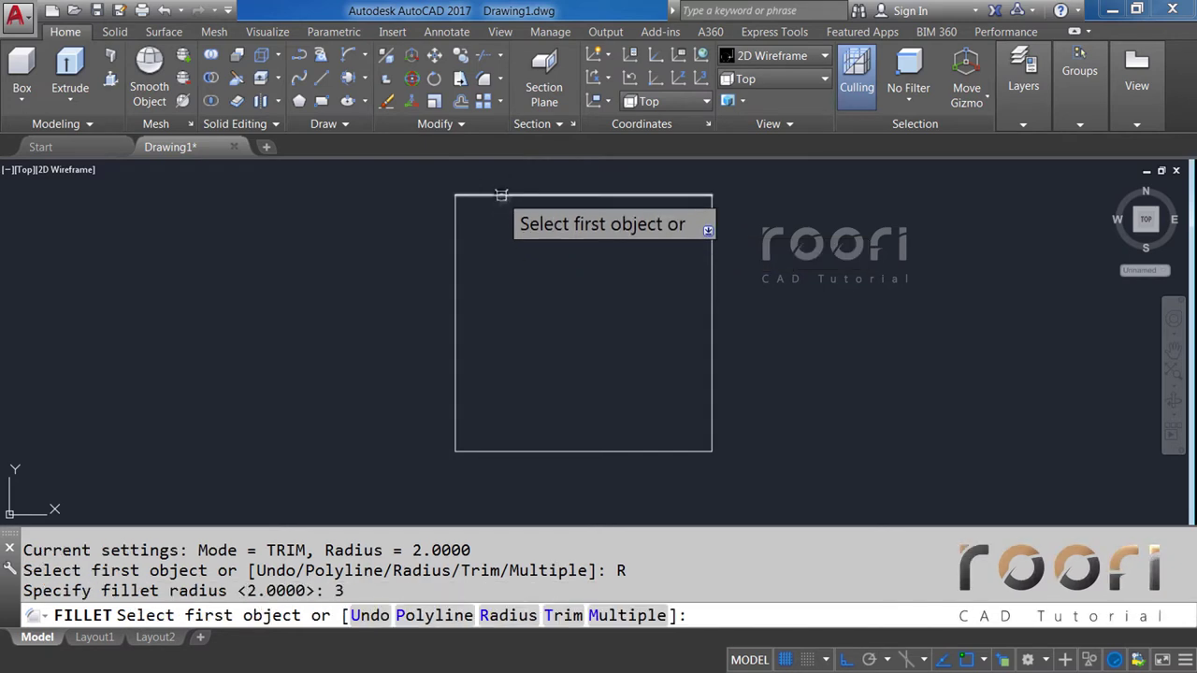
click(502, 195)
click(457, 234)
Round the bottom-left, bottom-right and top-right corners with the same 3-unit fillet.
key(Return)
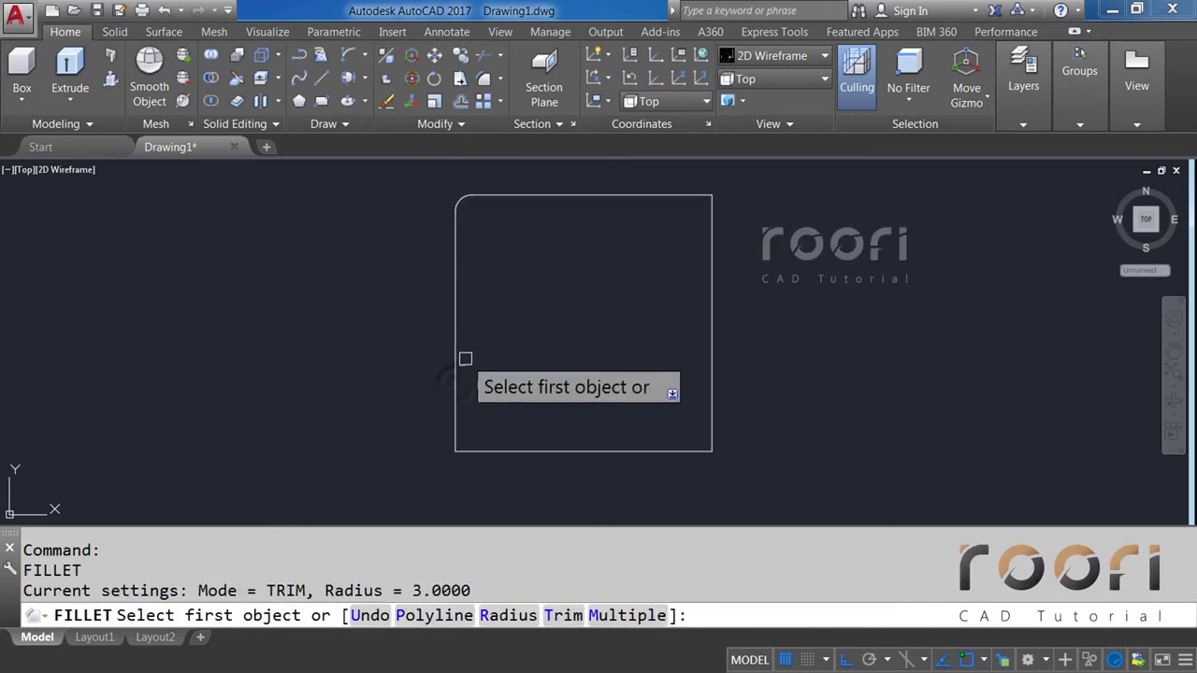
click(455, 383)
click(495, 451)
key(Return)
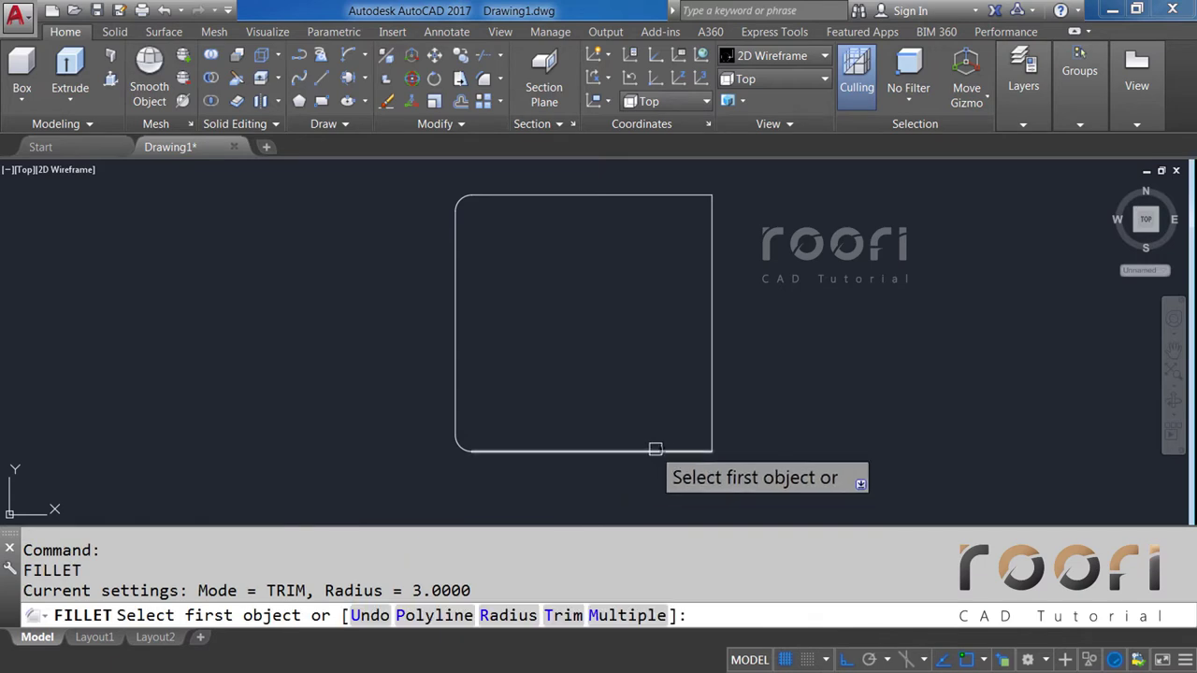
click(710, 444)
click(712, 408)
key(Return)
click(711, 281)
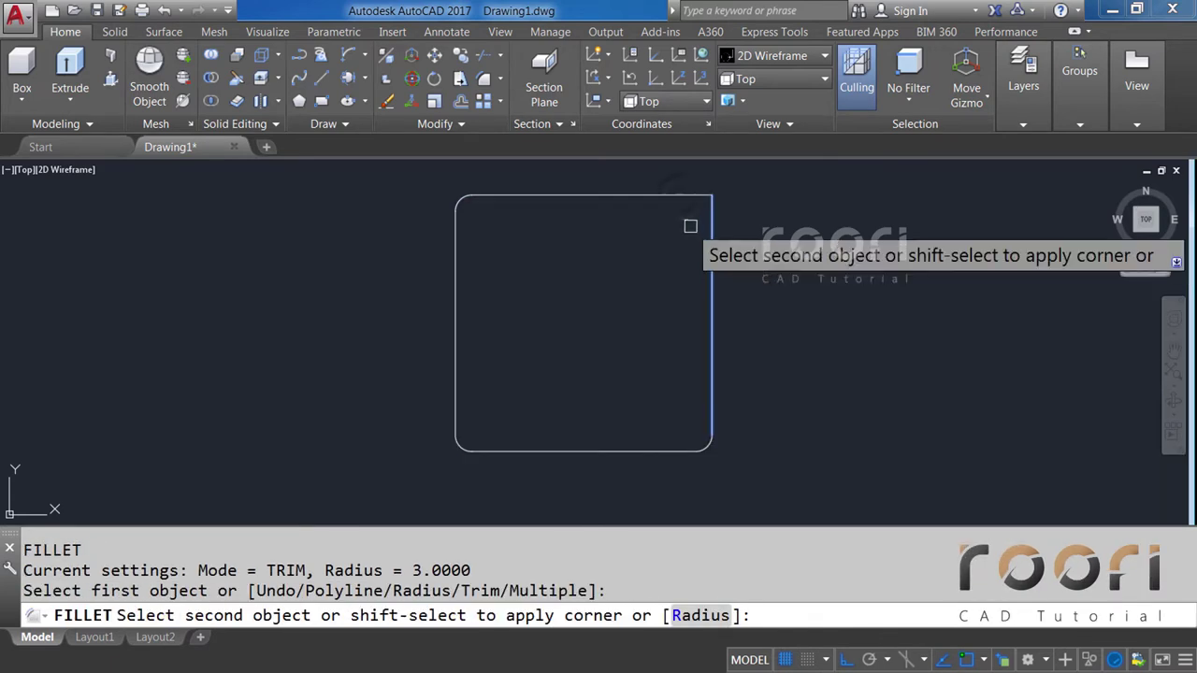
click(678, 196)
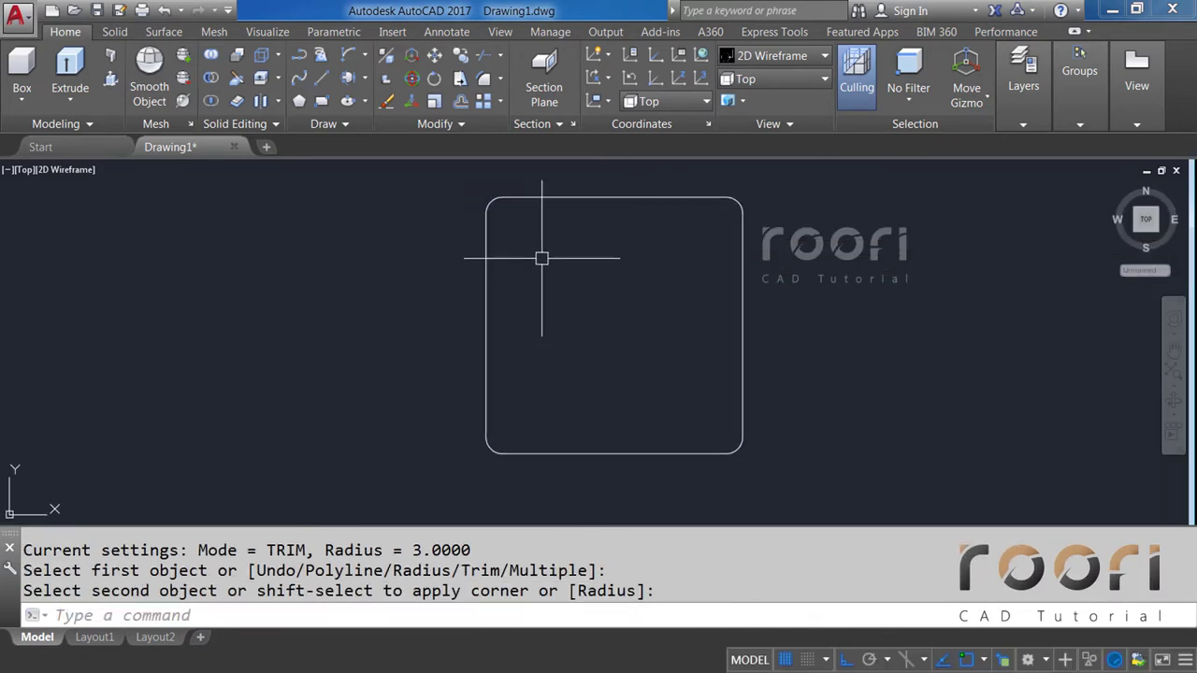
scroll(516, 210, up, 2)
Draw a 33.23-long vertical line downward from near the tile's top-left corner.
scroll(516, 210, up, 2)
middle_drag(508, 235, 515, 312)
text(L)
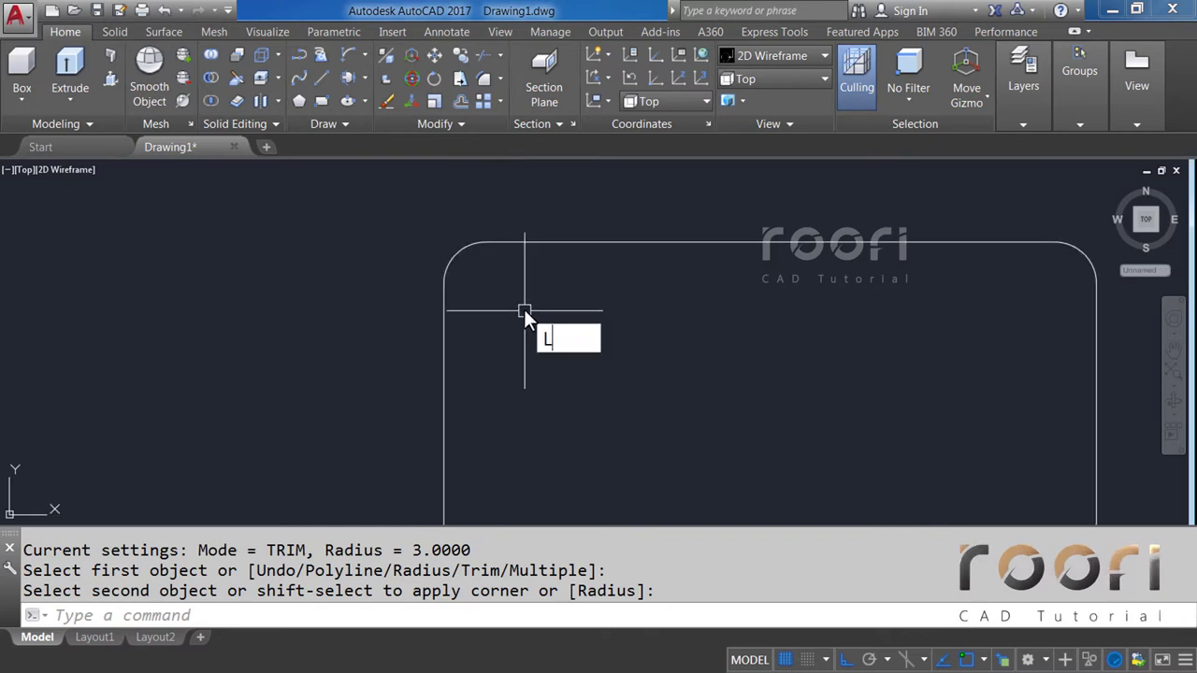
key(Return)
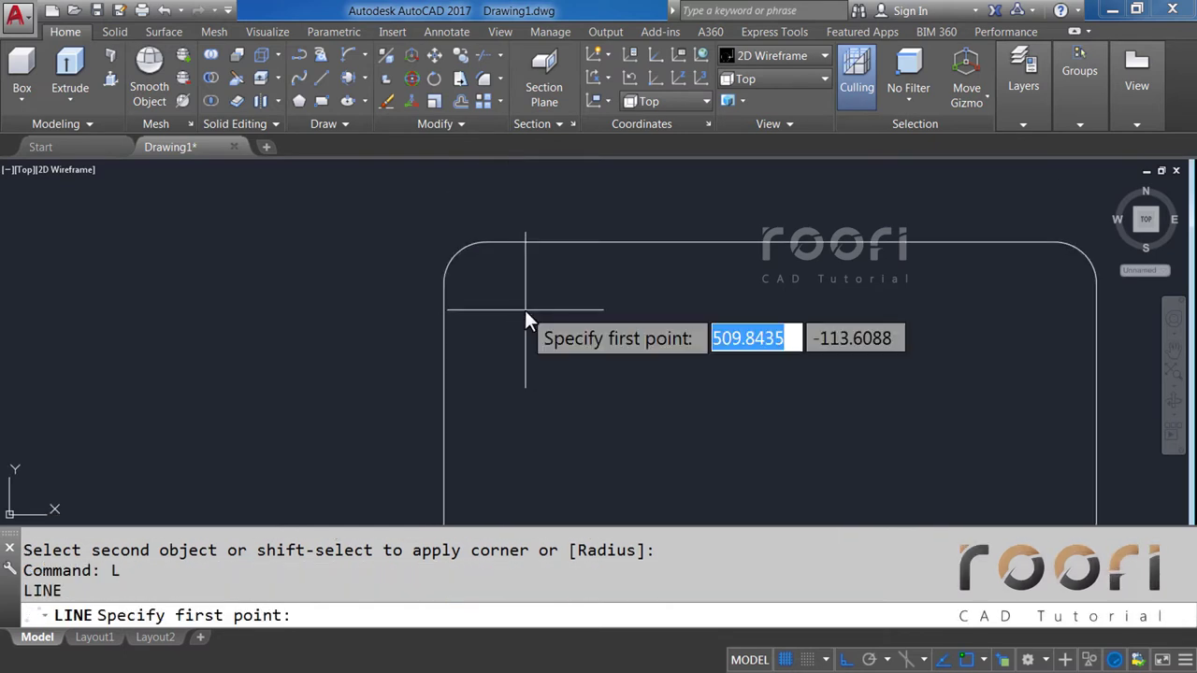
click(485, 242)
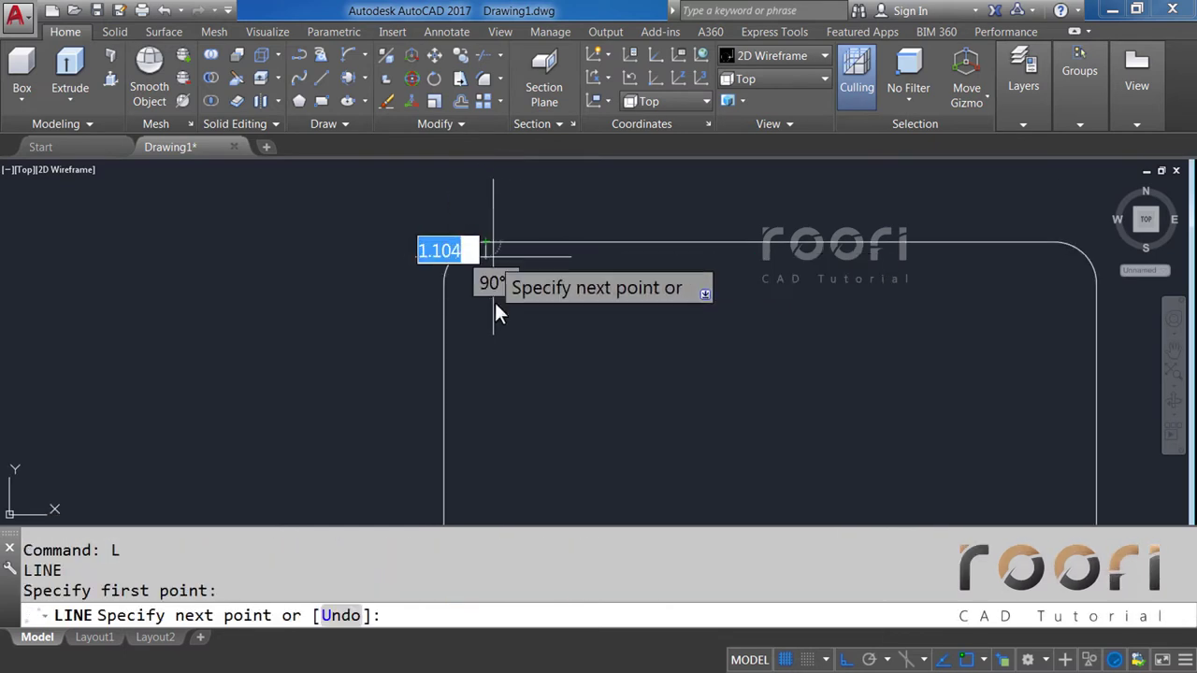
scroll(491, 411, down, 2)
middle_drag(491, 411, 449, 286)
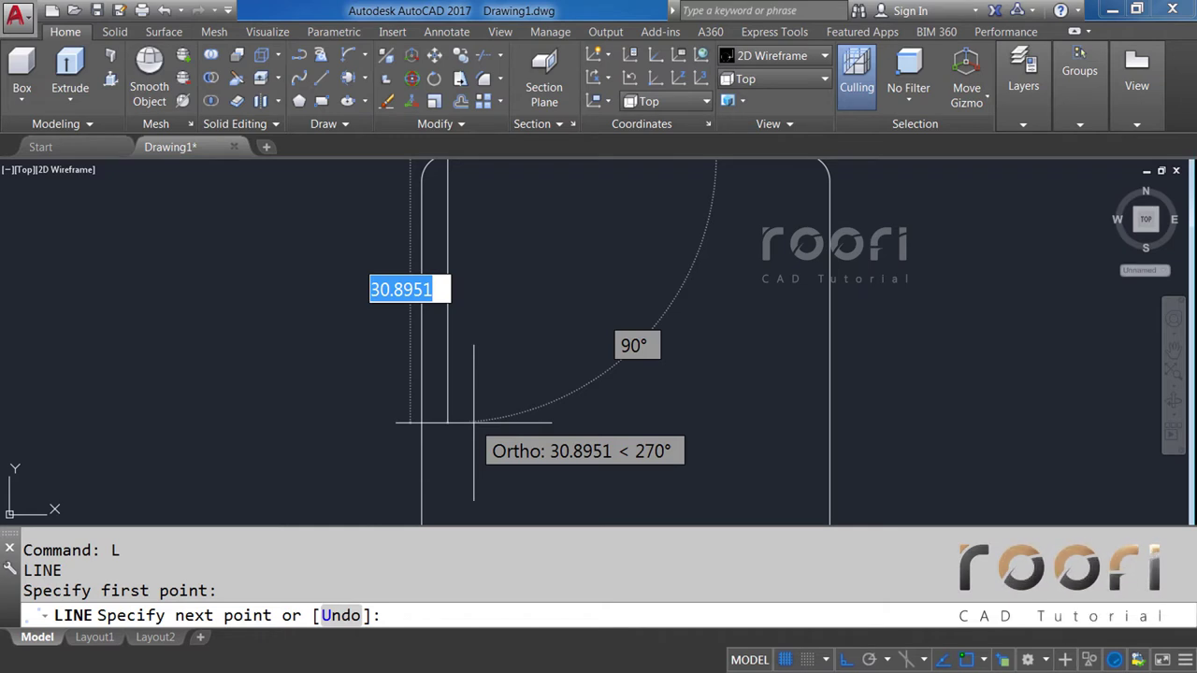
text(33.2)
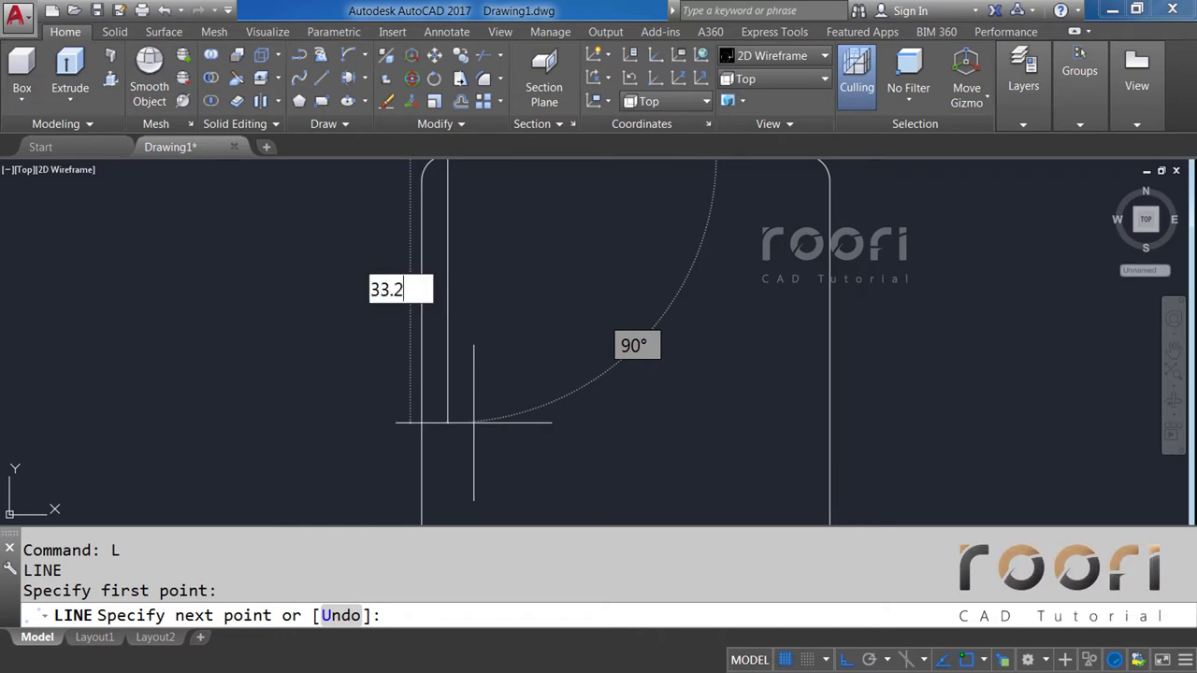
text(3)
key(Return)
key(Return)
Draw a 10.83-long horizontal line rightward from the vertical line's lower end.
middle_drag(491, 438, 464, 400)
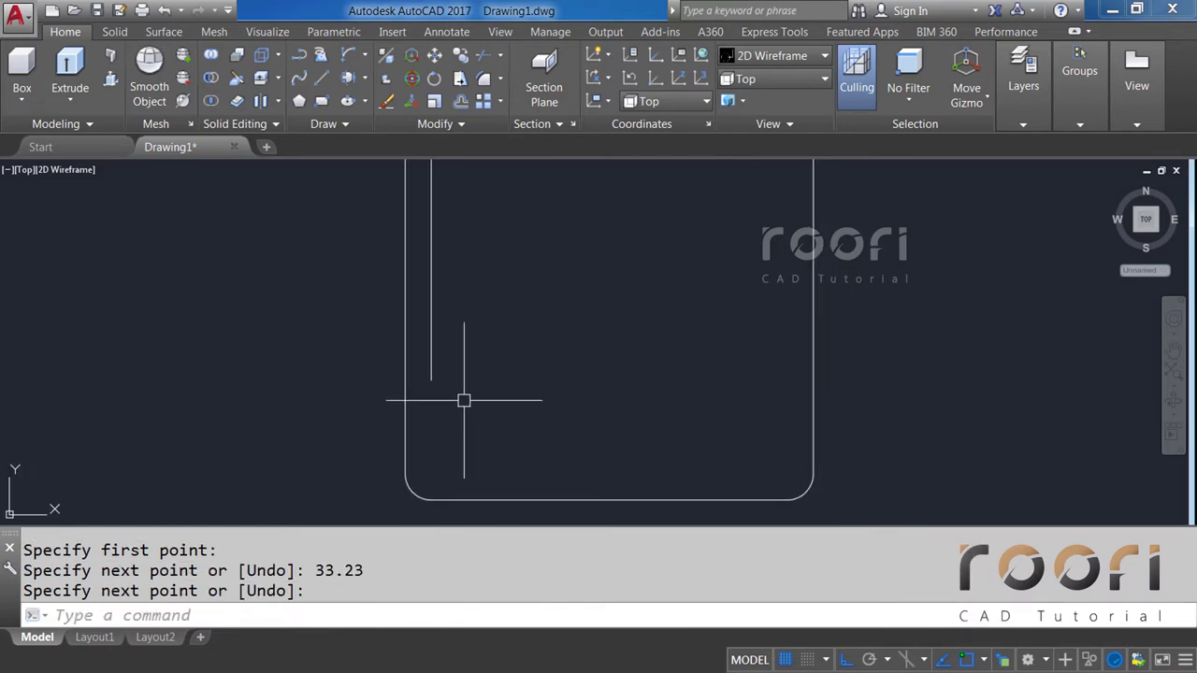
scroll(464, 401, up, 2)
text(L)
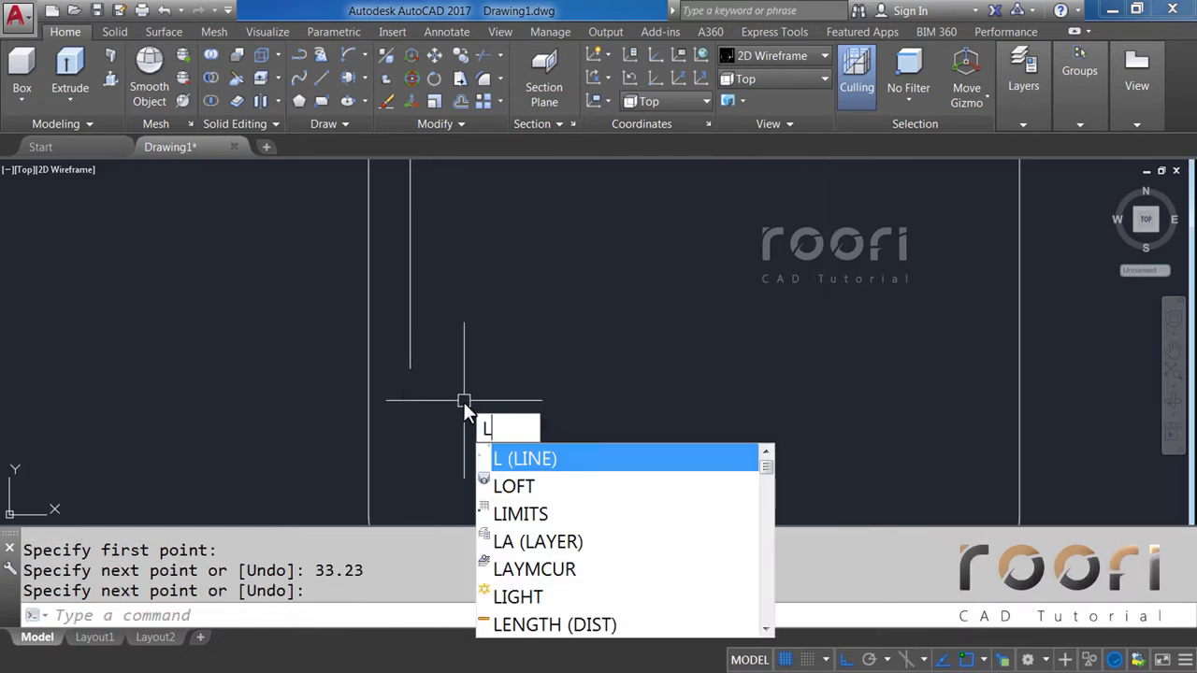
key(Return)
click(410, 368)
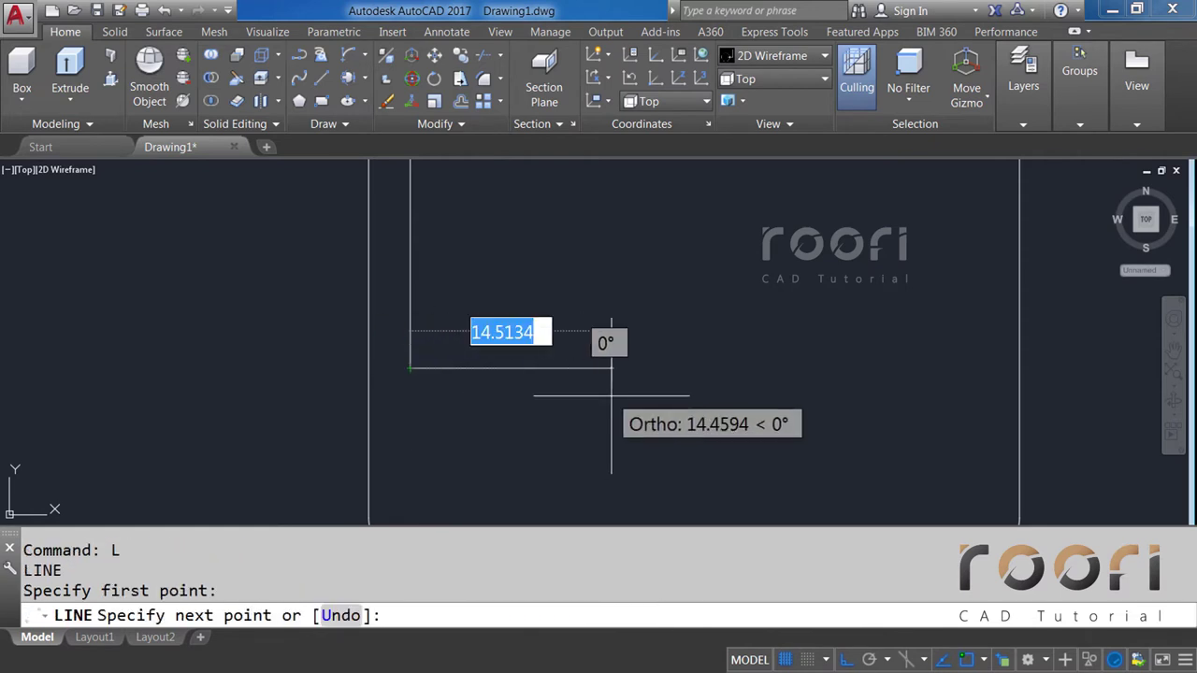
text(10)
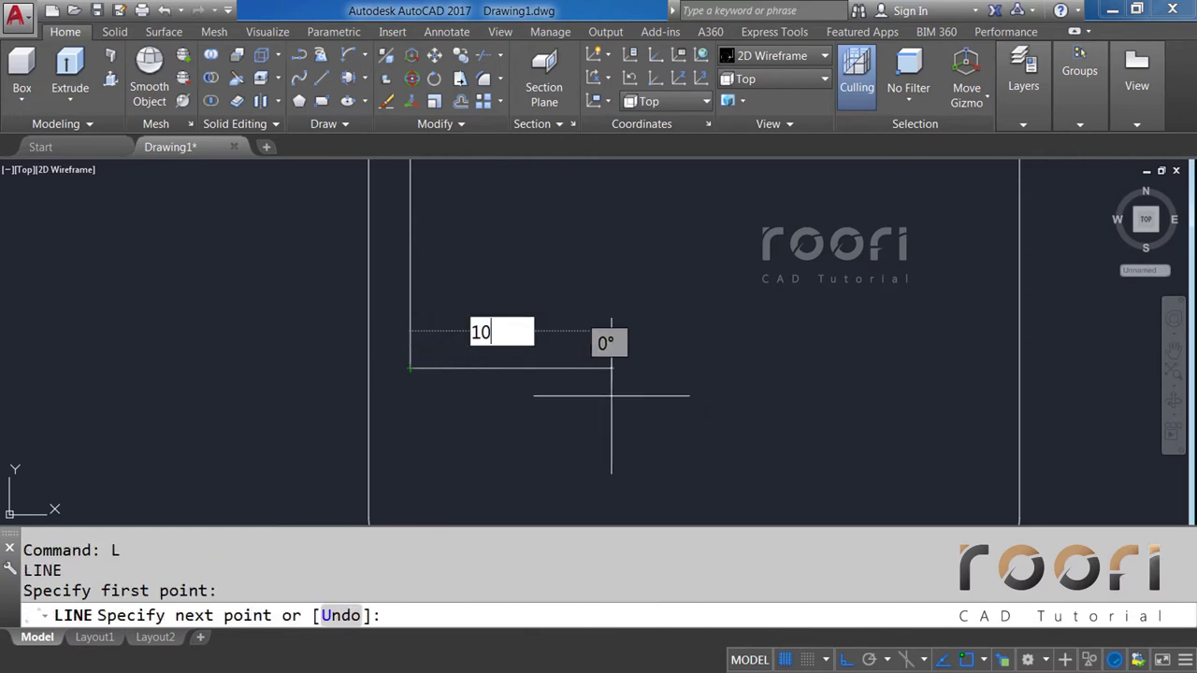
text(.83)
key(Return)
key(Return)
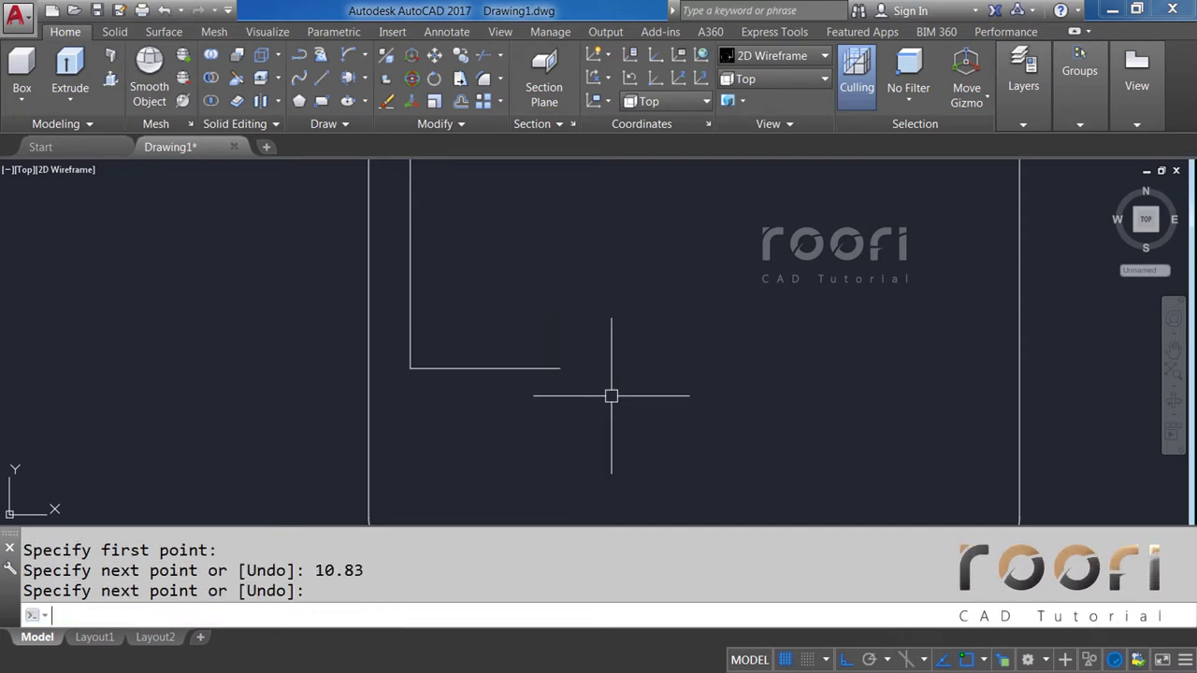
scroll(588, 405, down, 2)
middle_drag(603, 289, 575, 369)
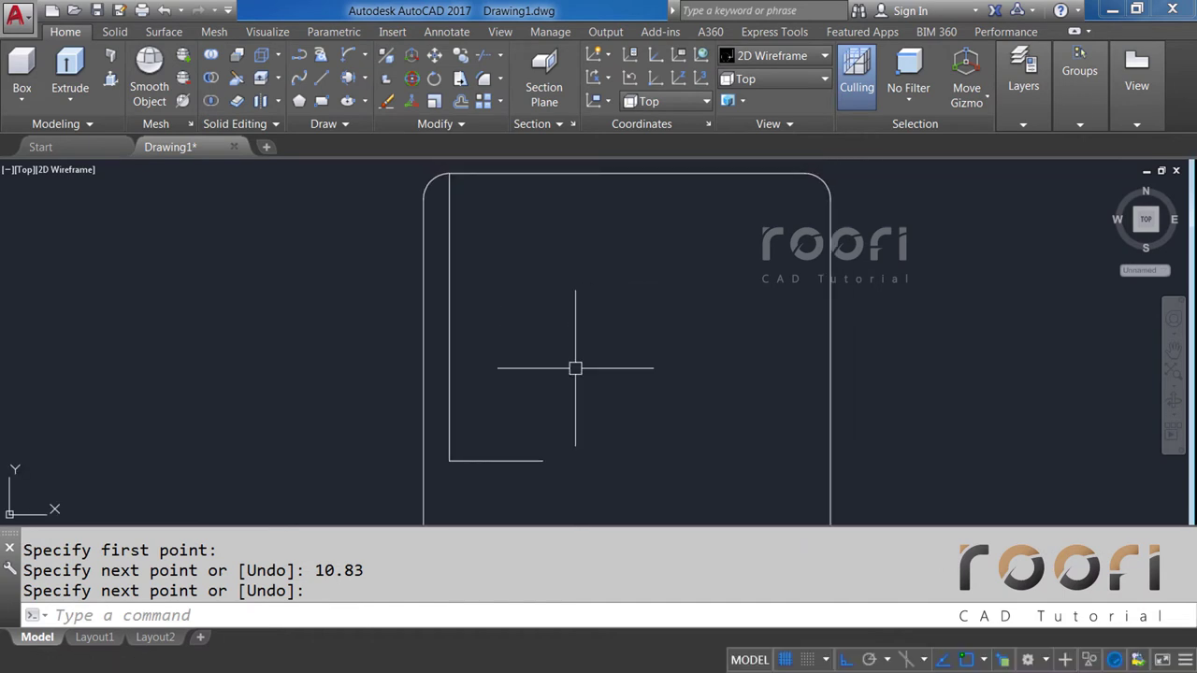
text(ARC)
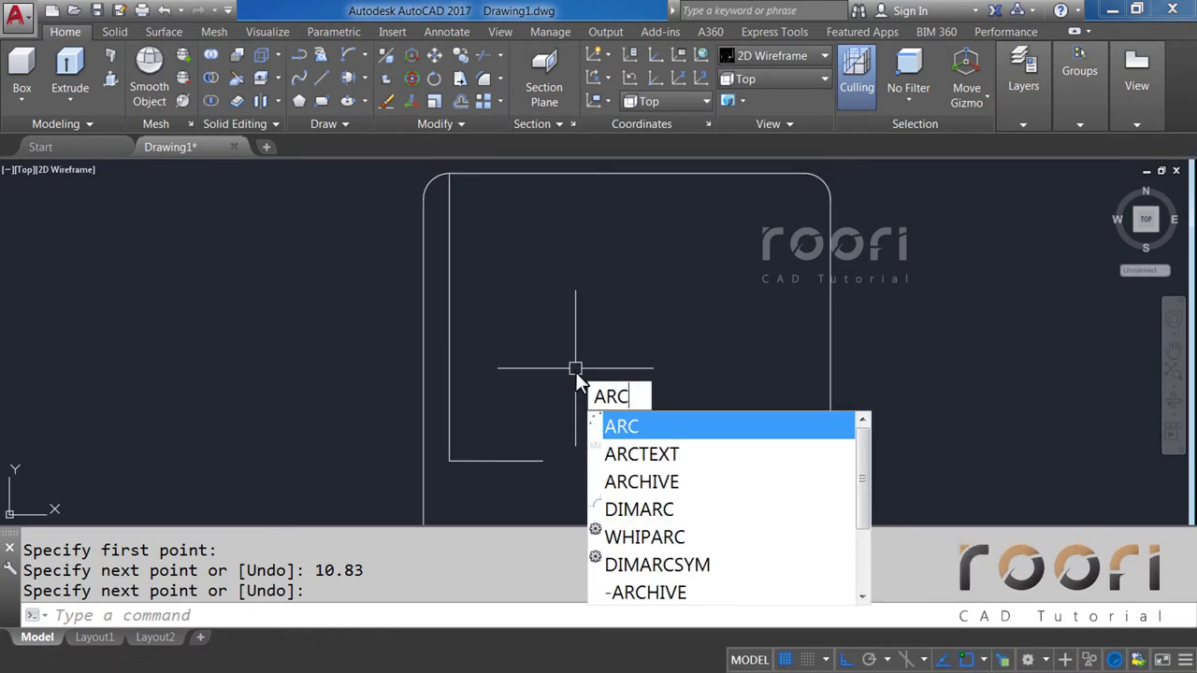
Draw a three-point arc from the vertical line's top, through the horizontal line's end, to near the bottom-right corner.
key(Return)
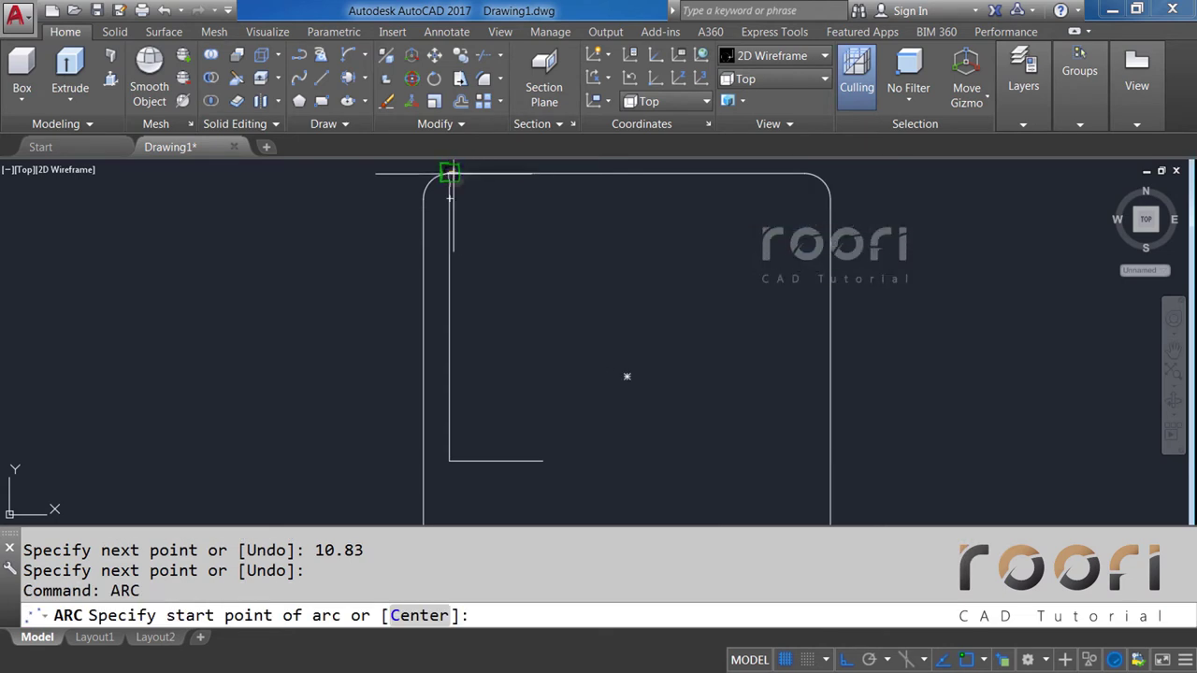
click(449, 172)
click(542, 460)
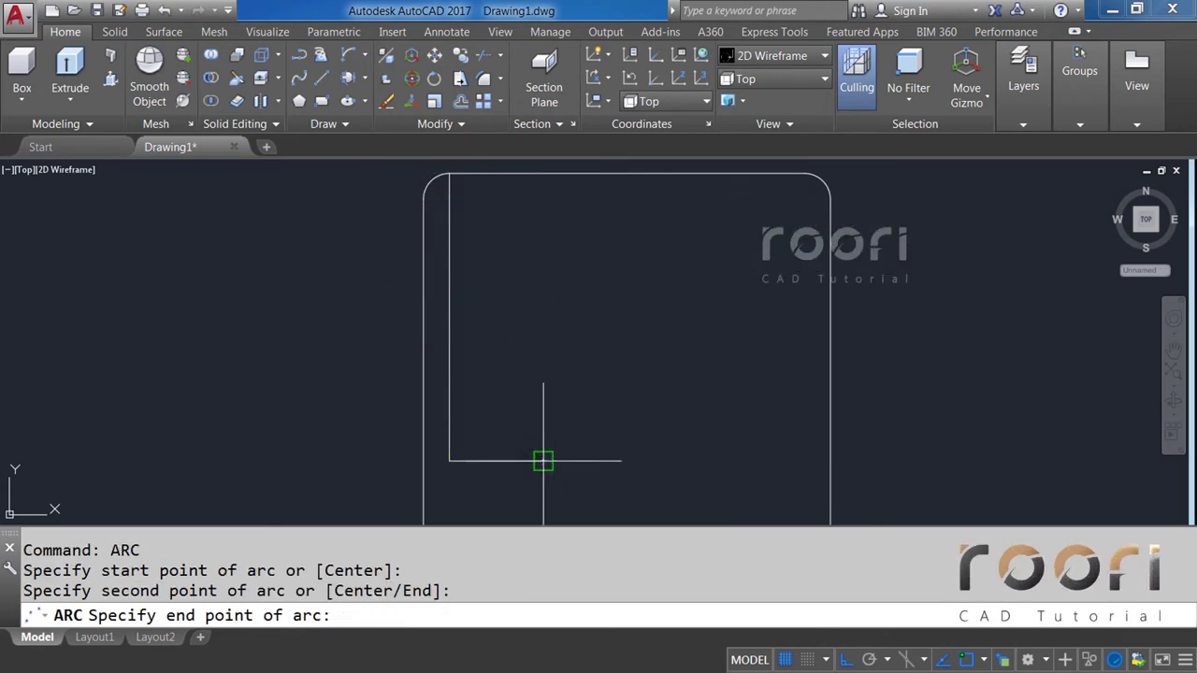
middle_drag(612, 462, 573, 402)
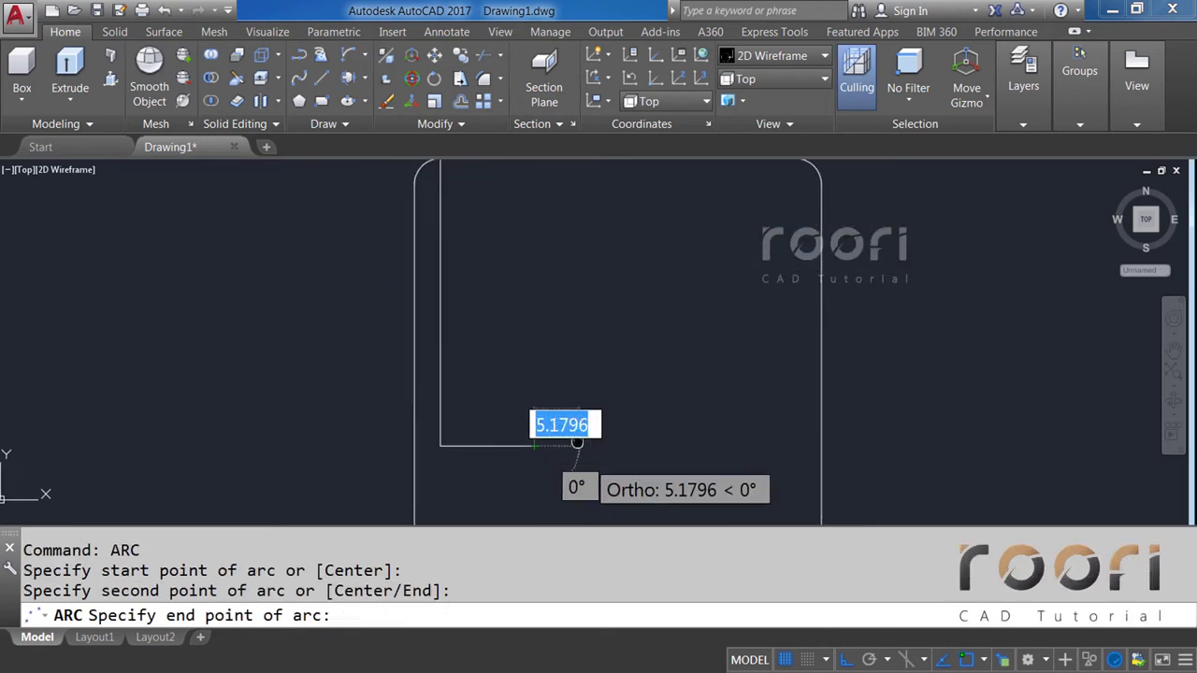
click(790, 489)
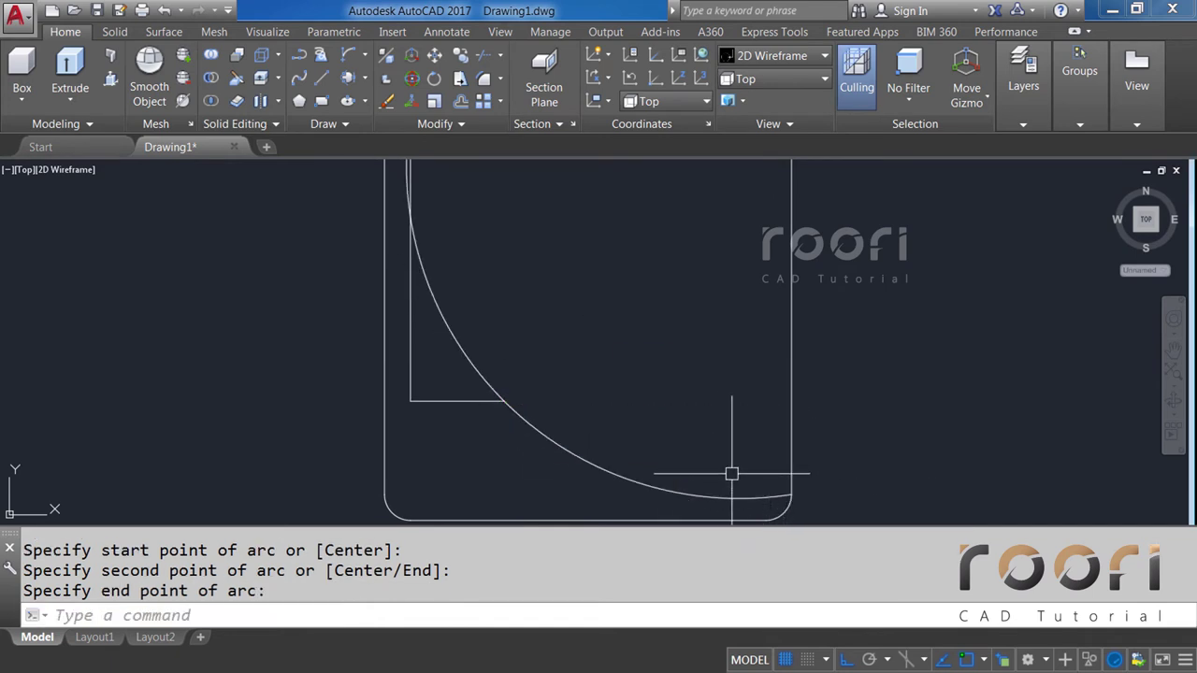
Erase the two L-shaped guide lines with a crossing selection.
click(457, 425)
click(408, 389)
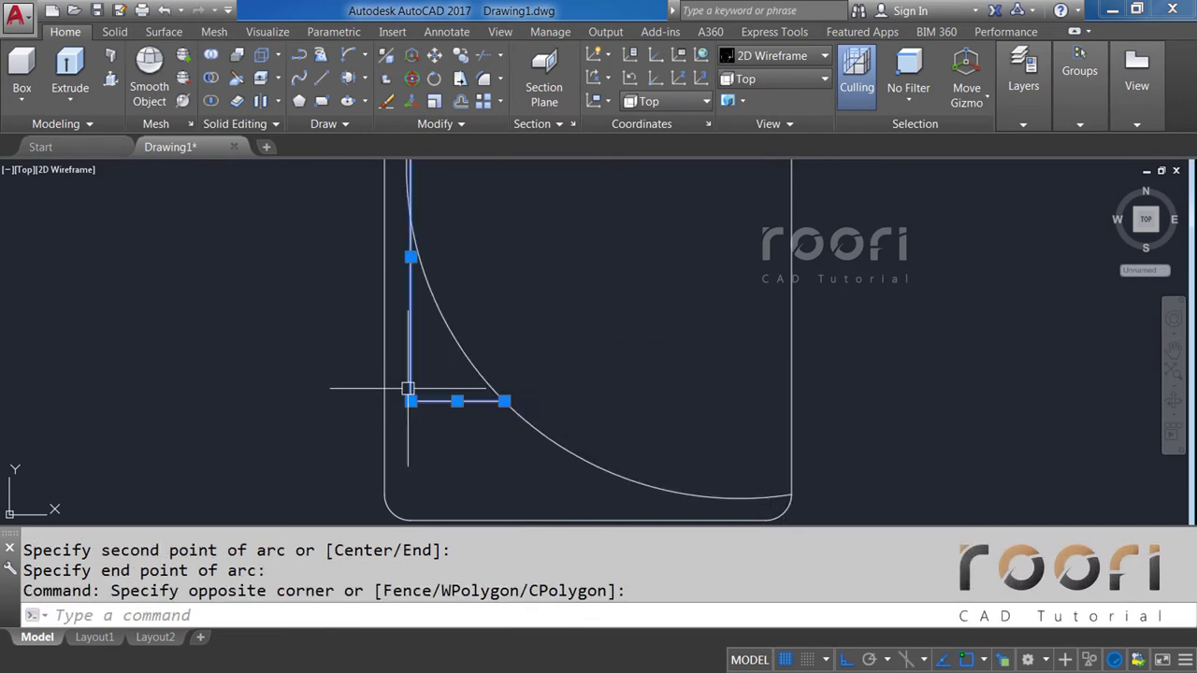
key(Delete)
scroll(775, 495, up, 2)
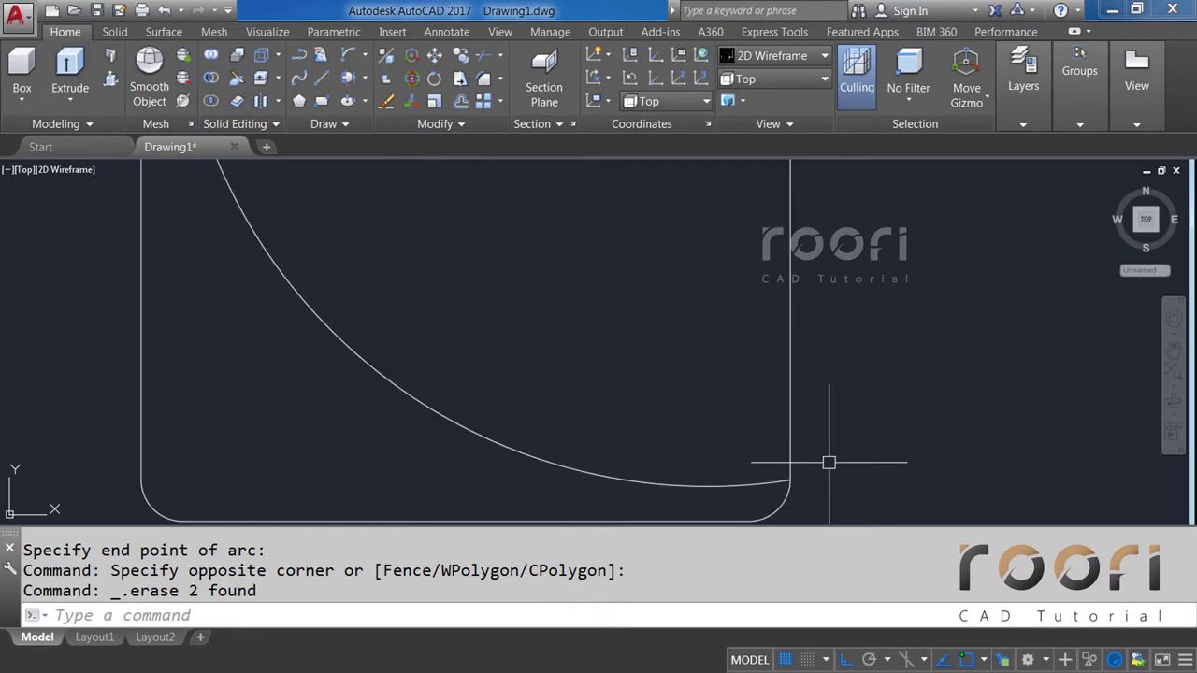
scroll(828, 460, down, 2)
middle_drag(549, 264, 563, 399)
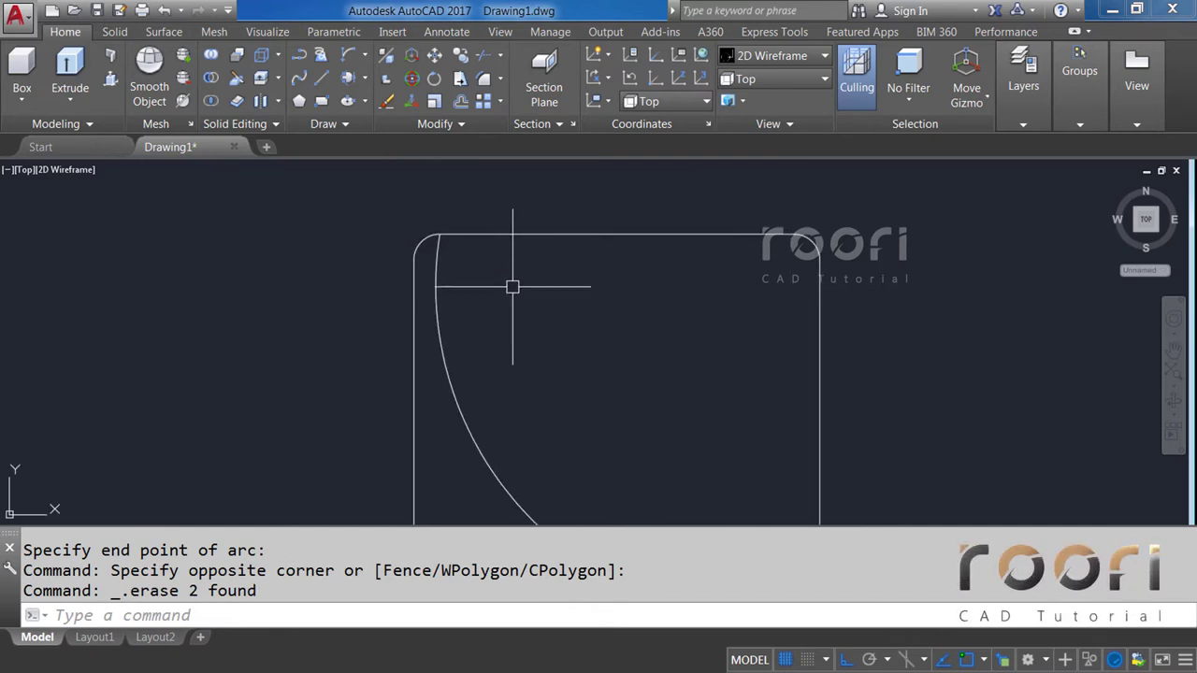
mouse_move(579, 351)
middle_down()
mouse_move(594, 363)
mouse_move(575, 265)
middle_up()
text(O)
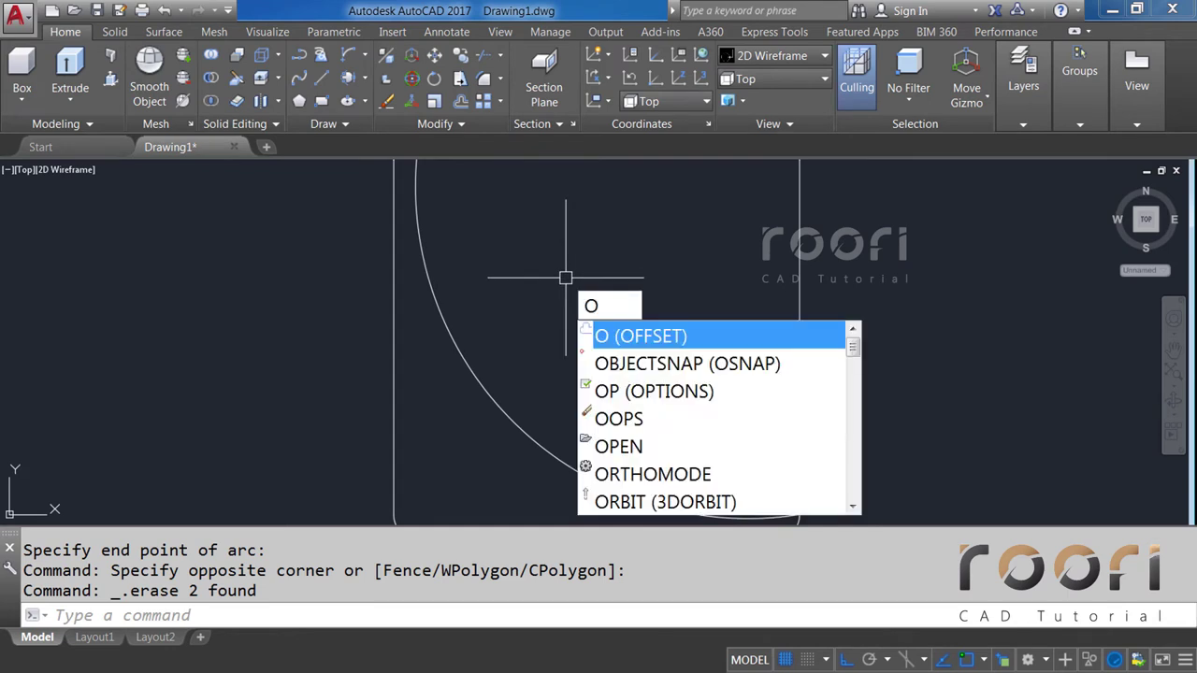
Offset the sweeping arc 2 units toward its inner side.
key(Return)
text(2)
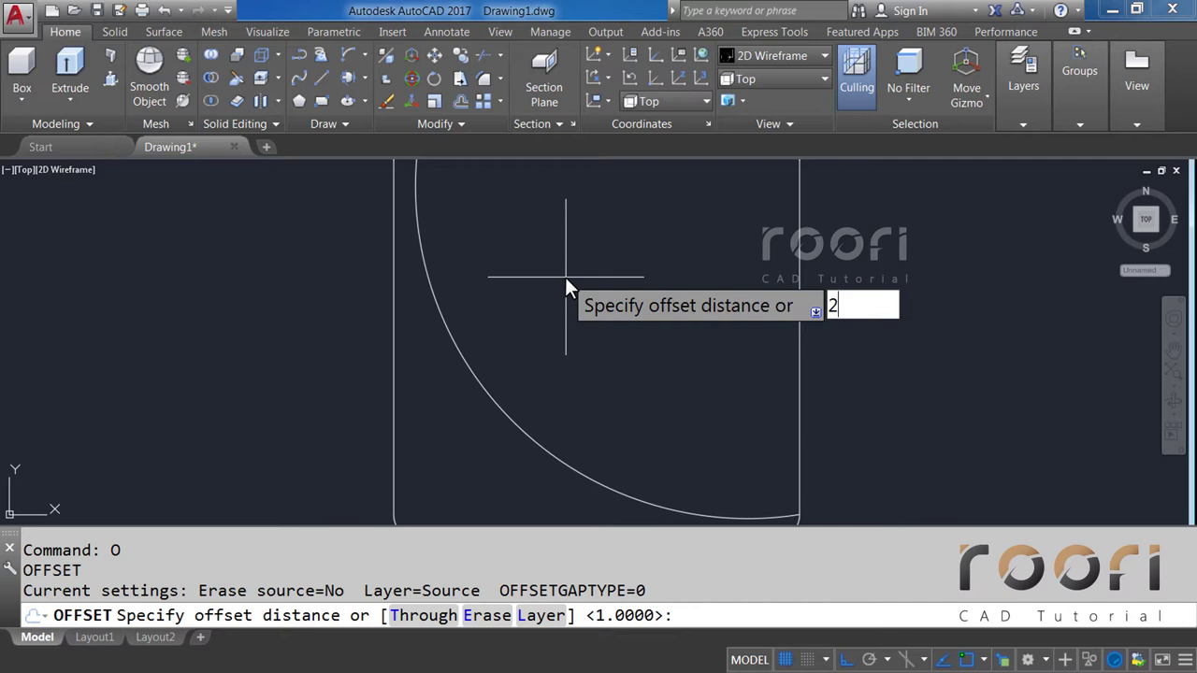
key(Return)
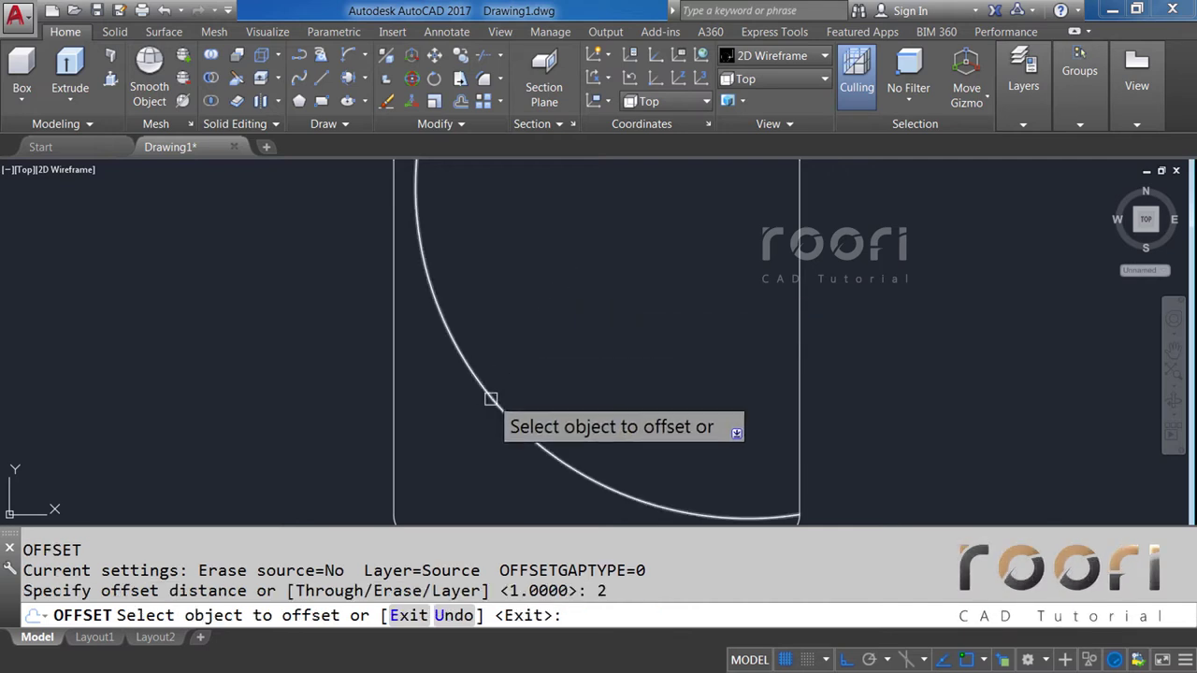
click(490, 396)
click(560, 370)
text(EX)
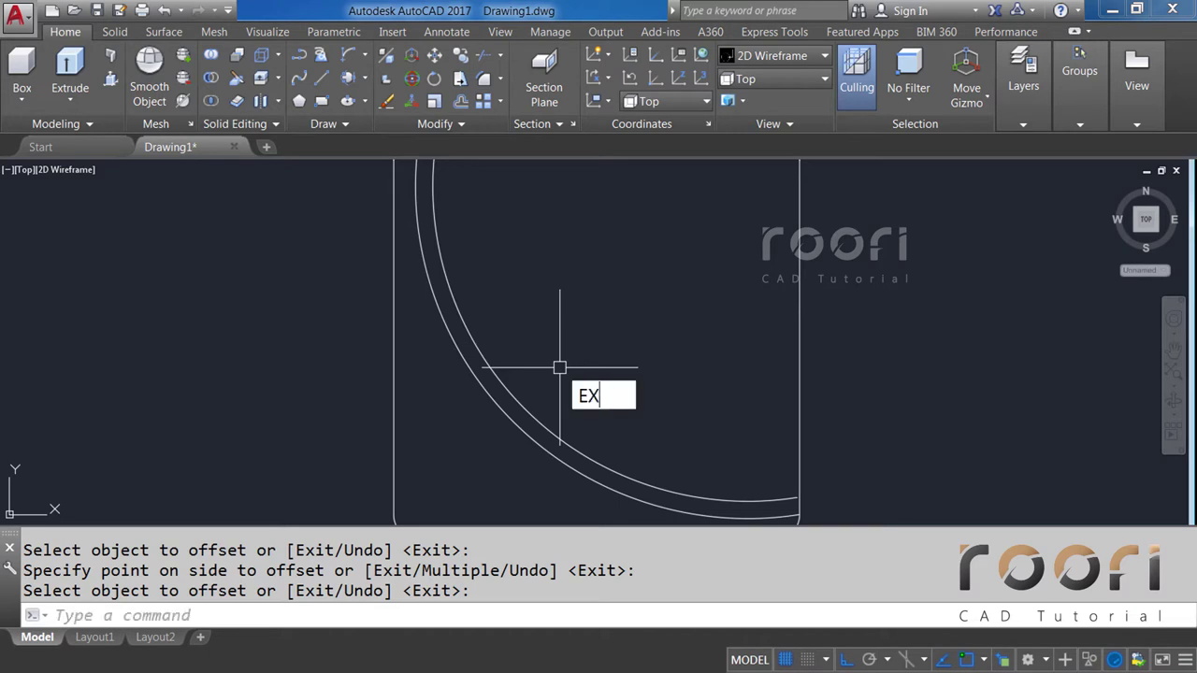
Extend the inner arc to the tile's edge using all objects as boundaries.
key(Return)
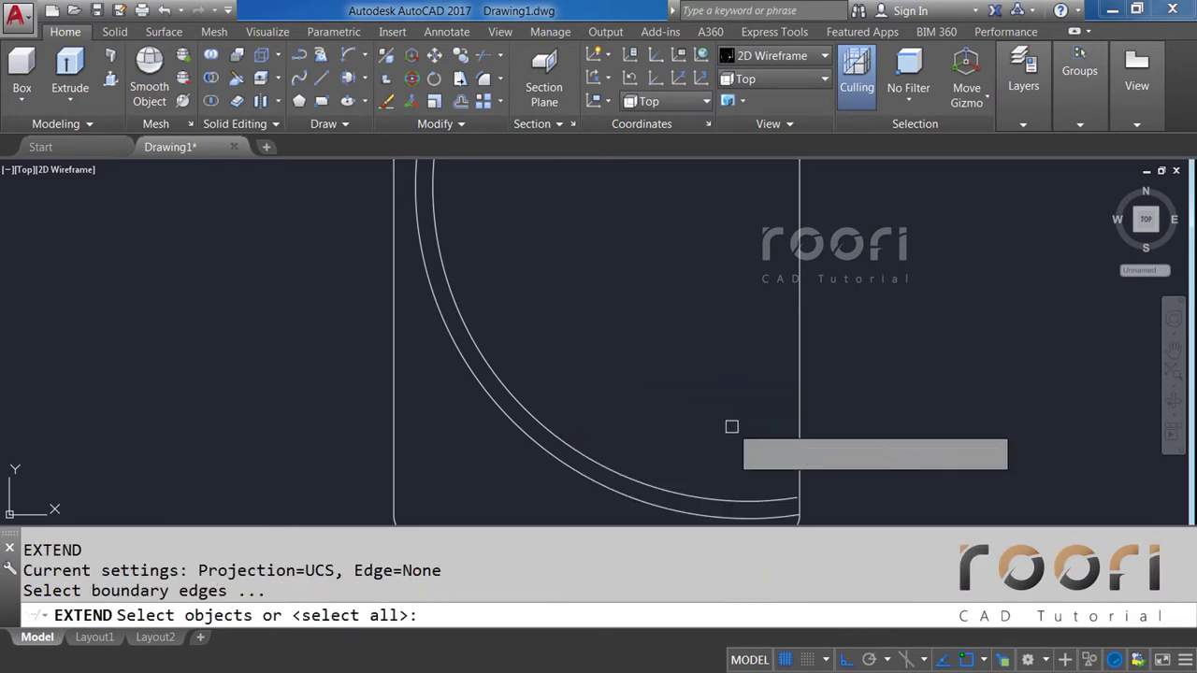
key(Return)
scroll(728, 366, up, 2)
scroll(730, 364, up, 2)
scroll(810, 470, up, 2)
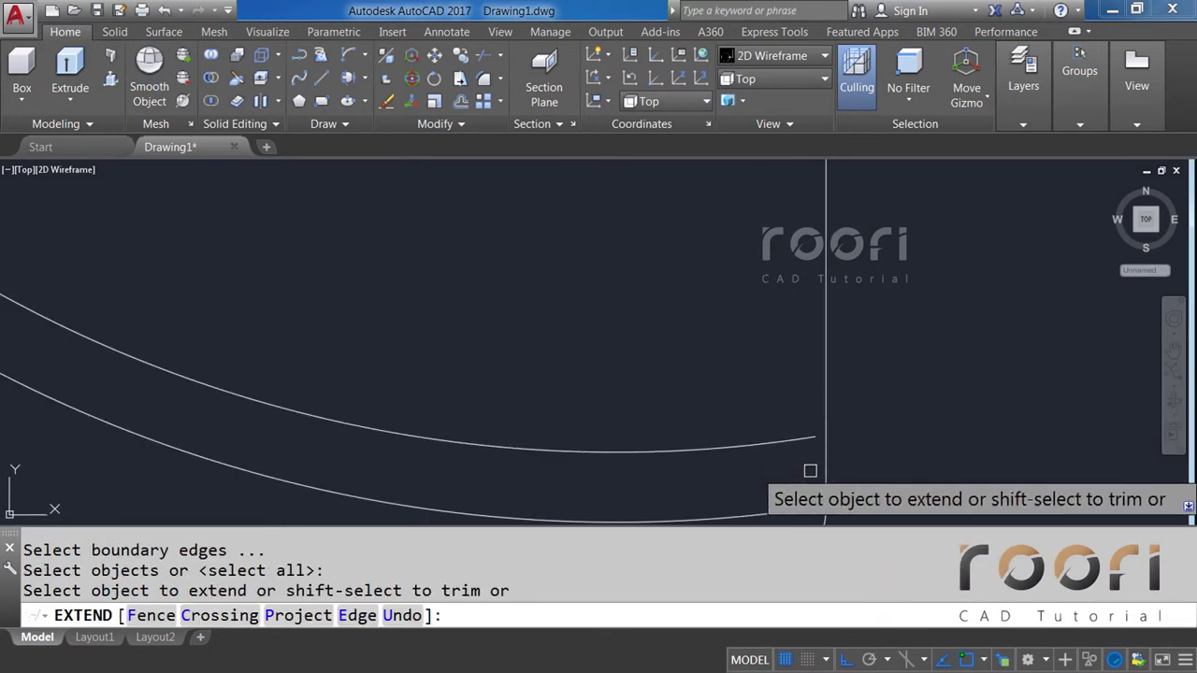
click(810, 440)
scroll(754, 446, down, 1)
scroll(710, 444, down, 2)
scroll(654, 393, down, 2)
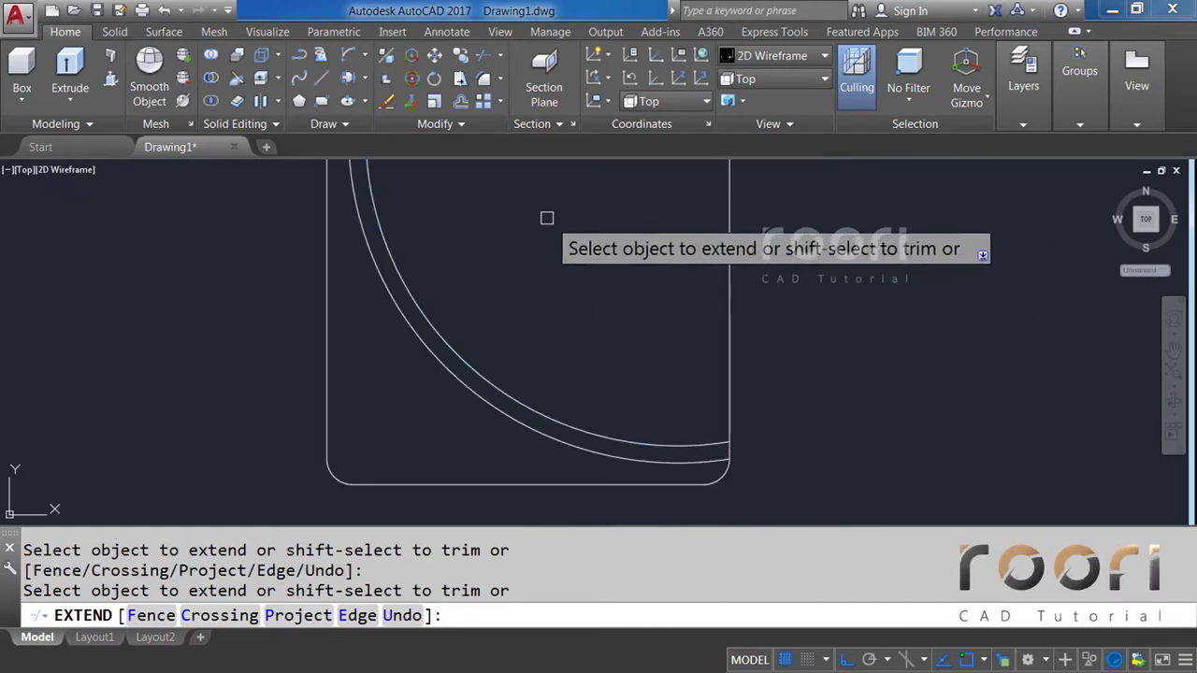
middle_drag(547, 218, 580, 449)
scroll(454, 259, up, 2)
scroll(376, 253, up, 2)
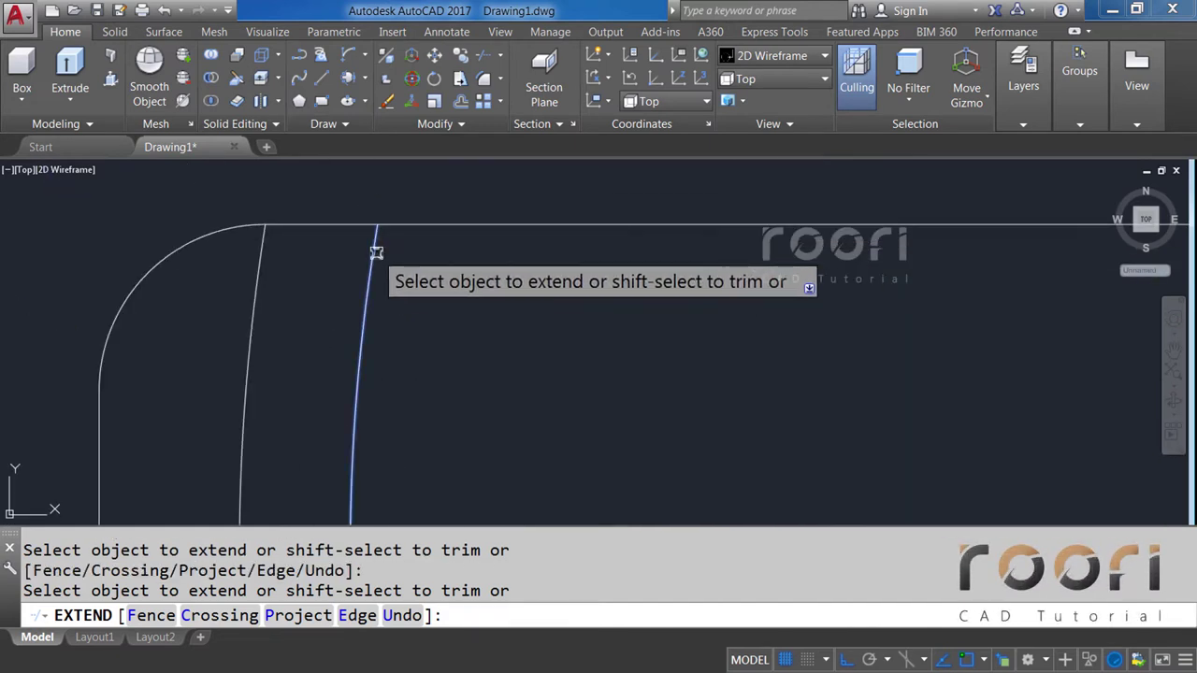
scroll(402, 262, down, 2)
scroll(428, 272, down, 2)
scroll(467, 328, down, 2)
mouse_move(502, 371)
middle_down()
mouse_move(490, 347)
mouse_move(518, 361)
middle_up()
key(Return)
scroll(497, 345, up, 2)
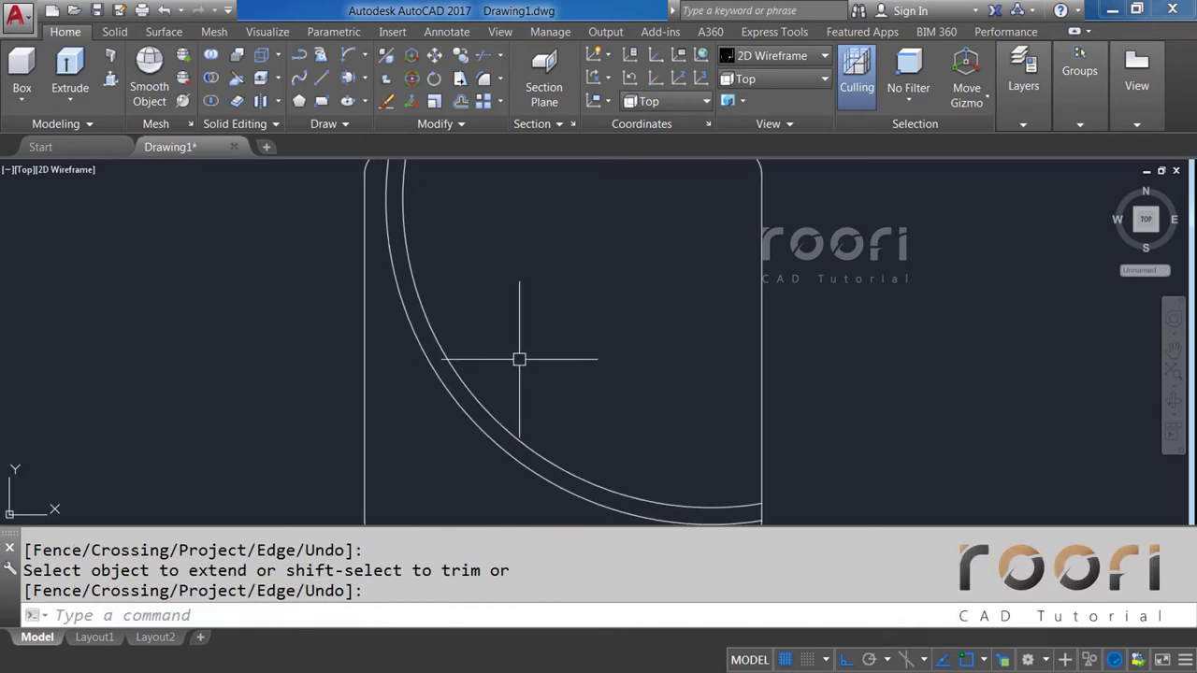
Offset the outer arc 5.7 units inward.
text(O)
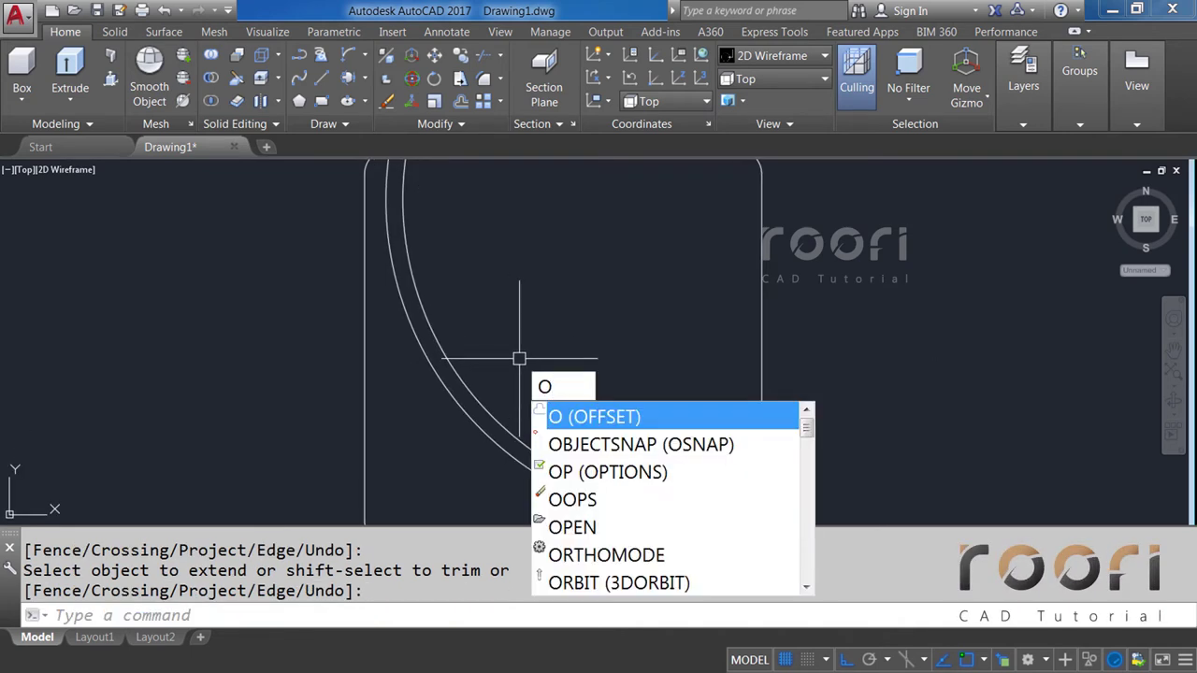
key(Return)
text(5.7)
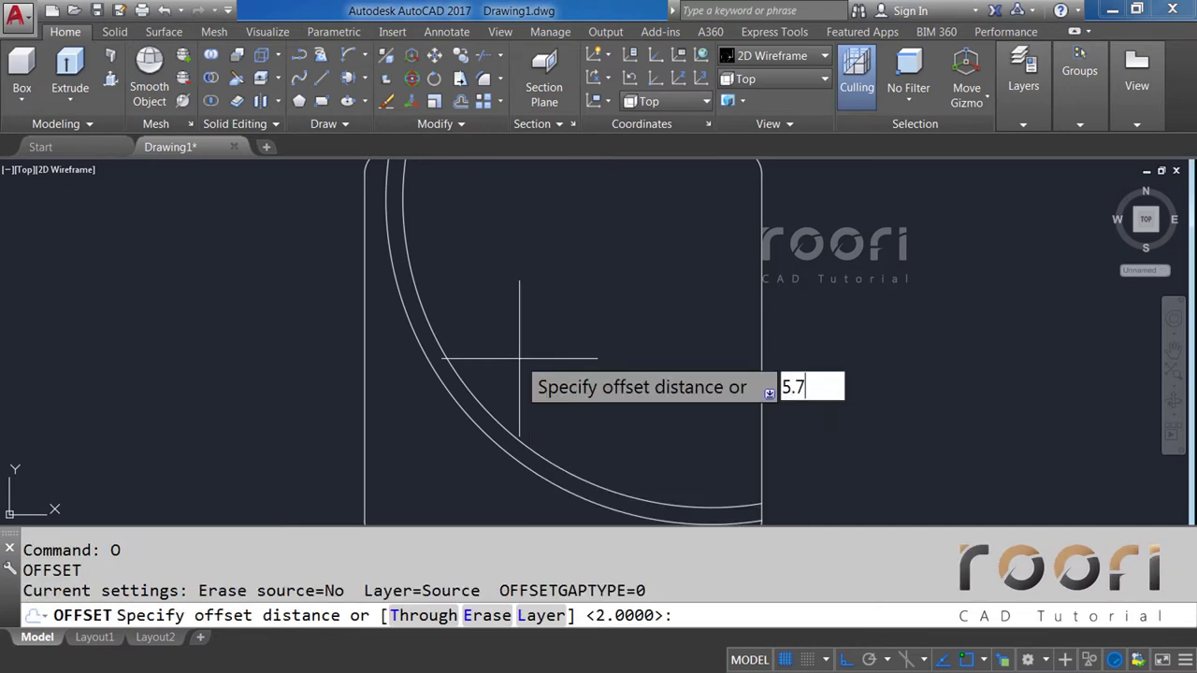
key(Return)
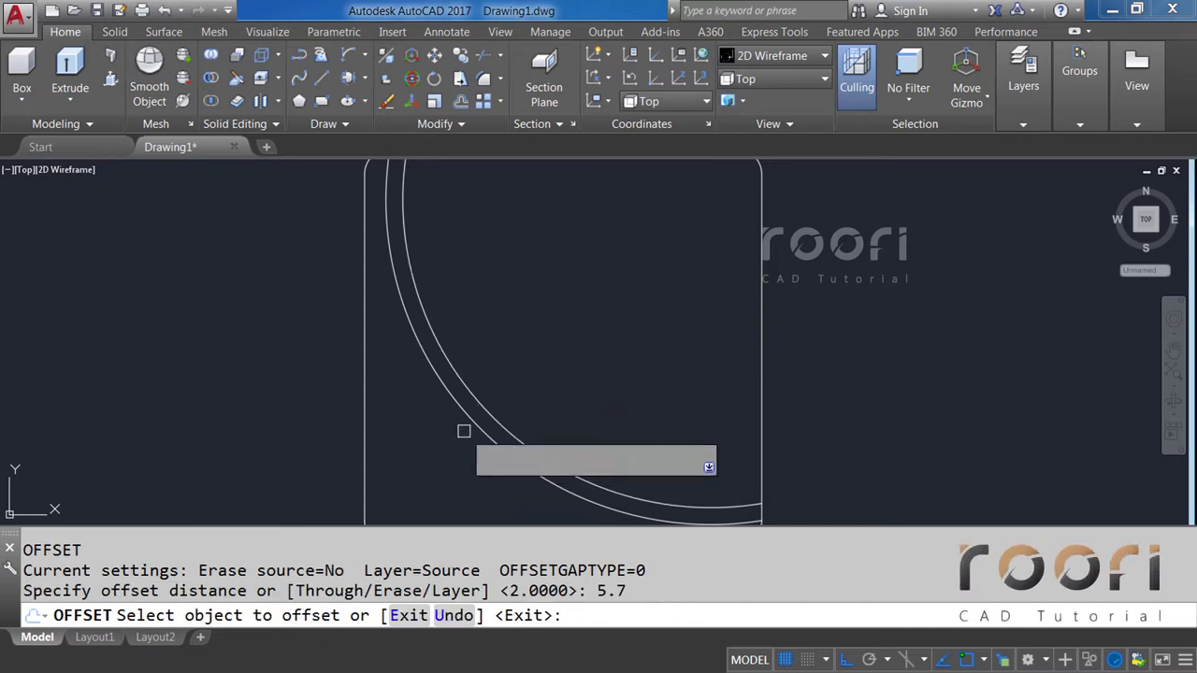
click(463, 423)
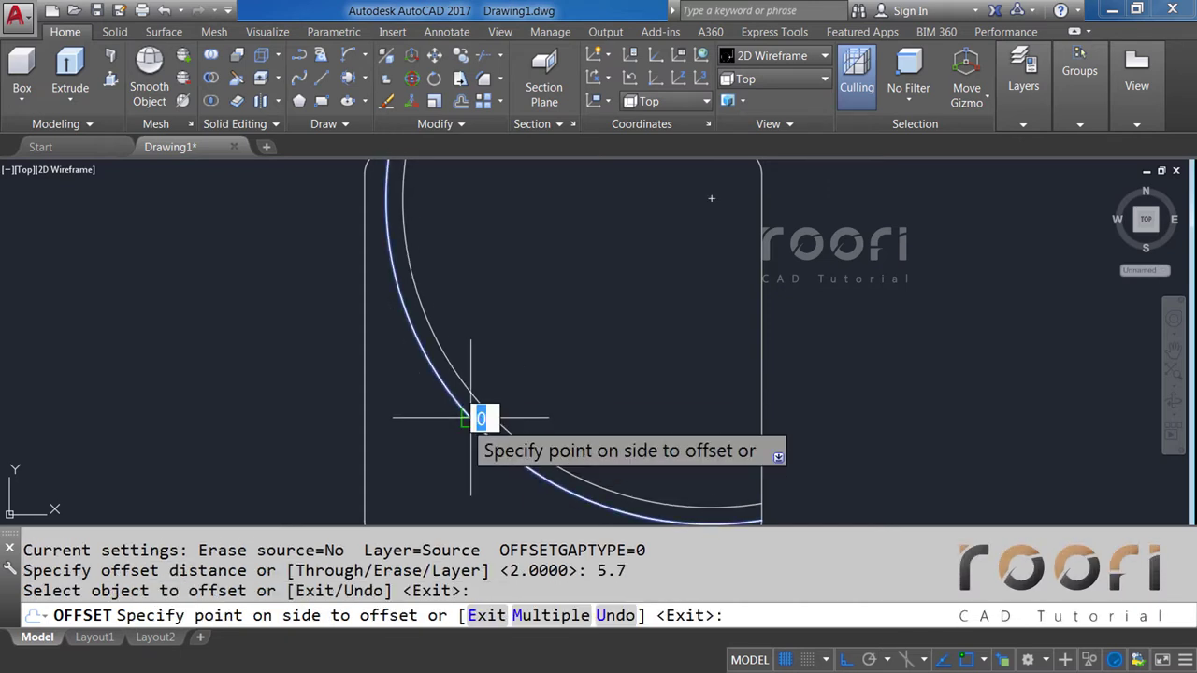
click(539, 377)
key(Return)
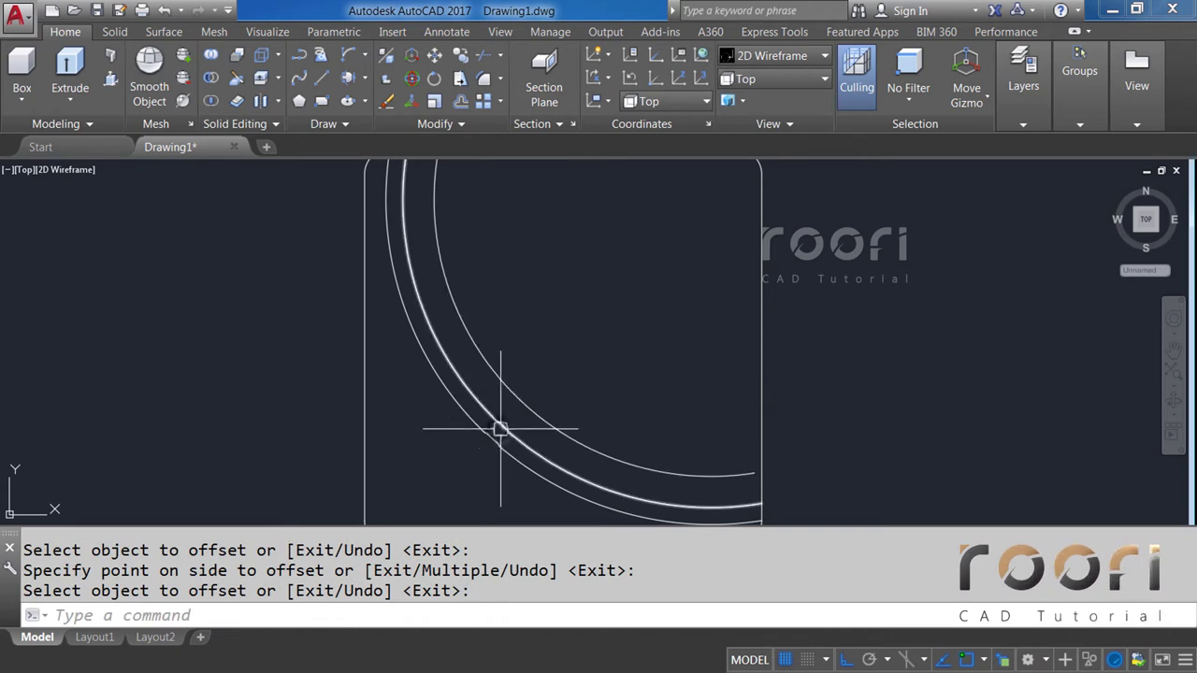
Reshape an arc by dragging its midpoint grip to a new point.
click(500, 429)
click(493, 417)
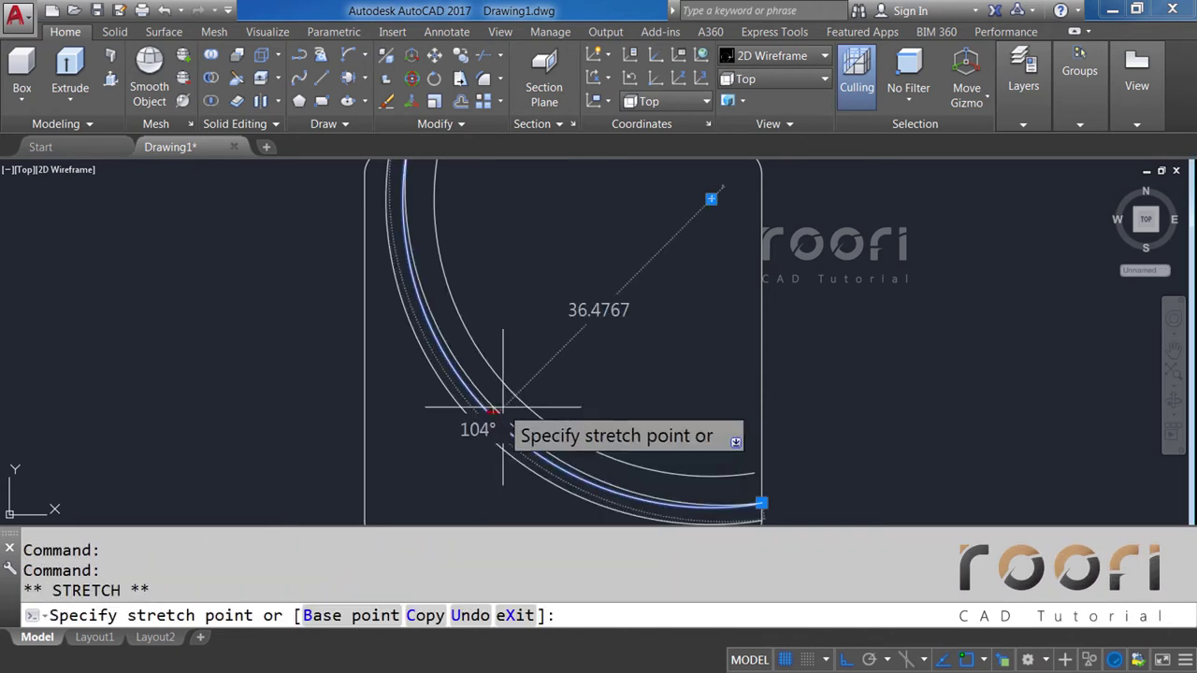
click(515, 395)
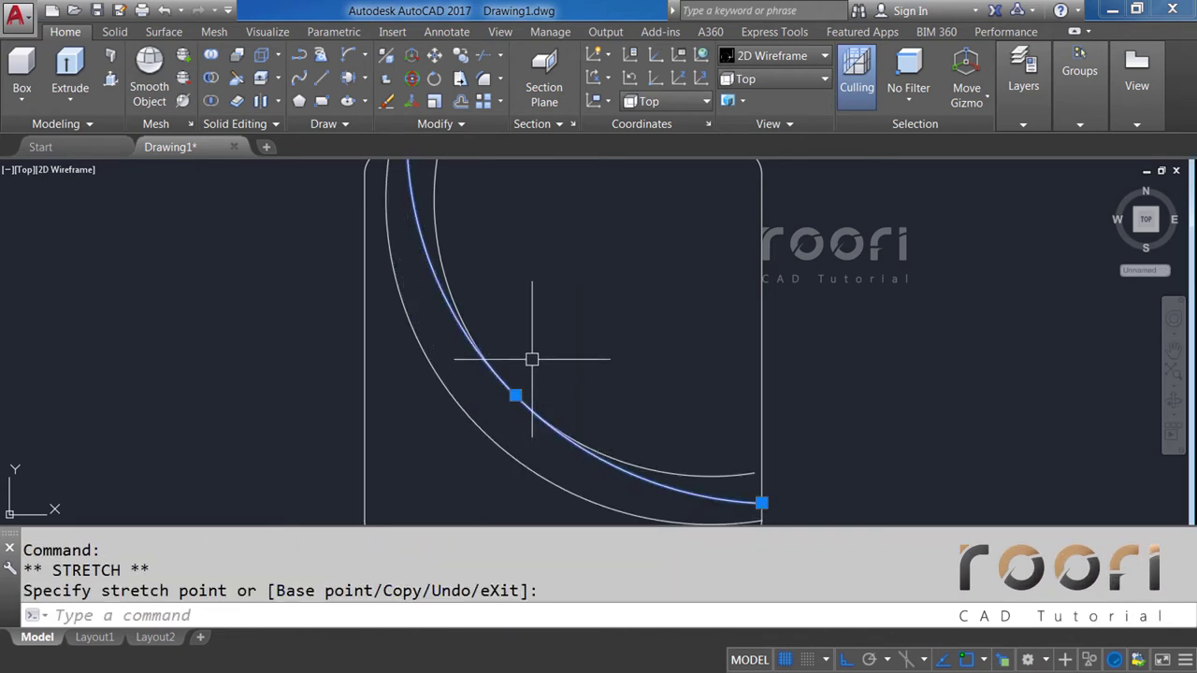
key(Escape)
Delete the redundant extra arc.
click(437, 216)
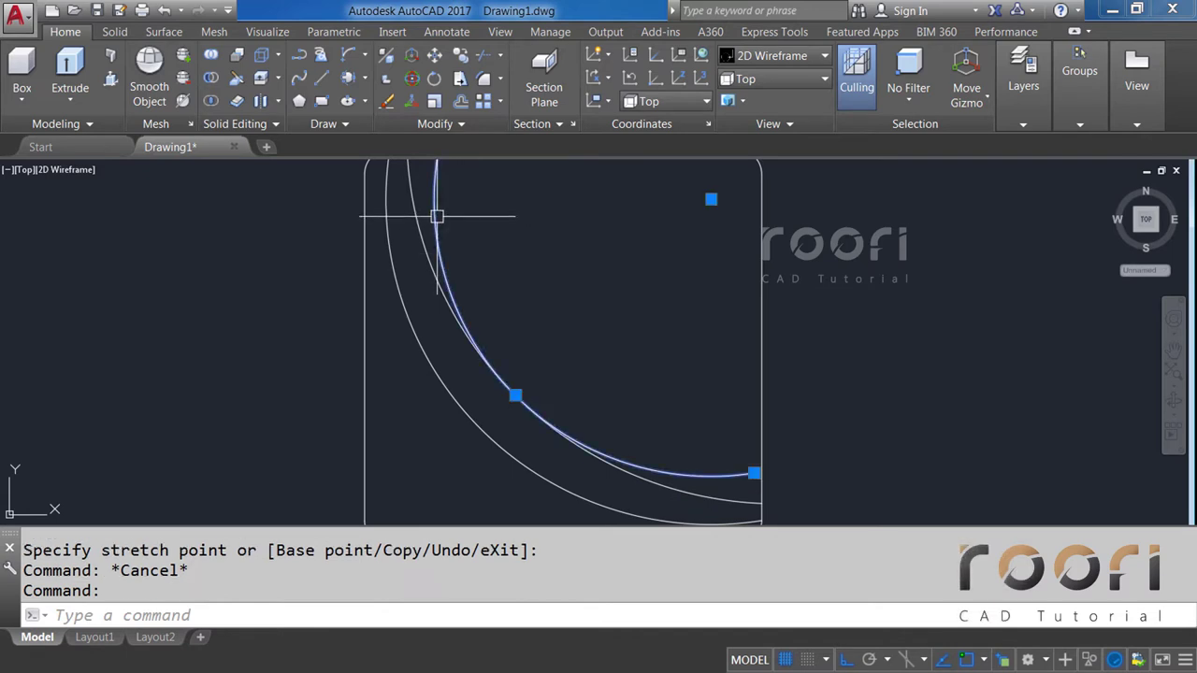
key(Delete)
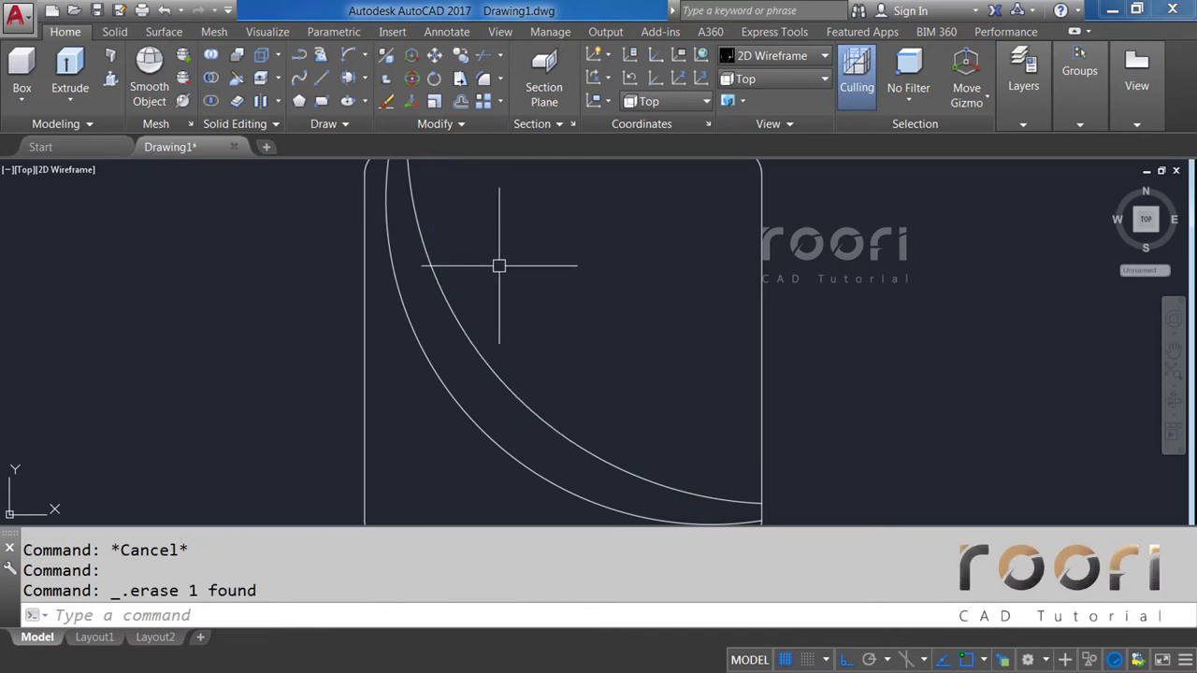
text(MIRROR)
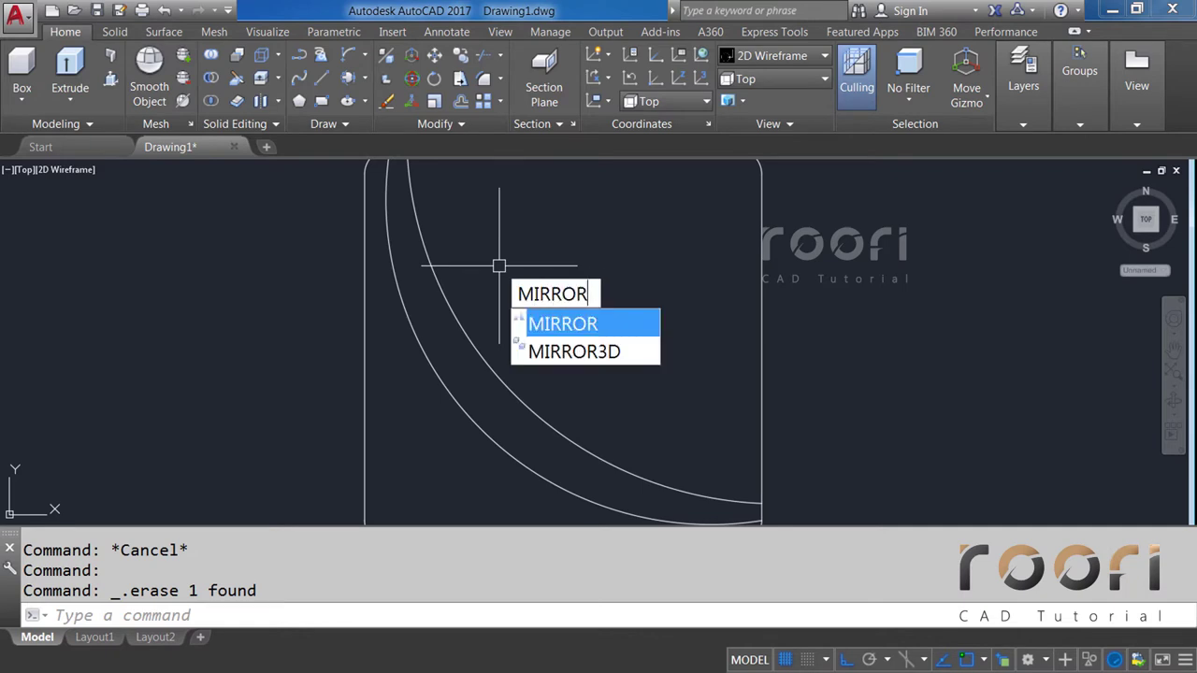
Mirror the inner arc across a line from its lower end to the top edge, keeping the original.
key(Return)
click(509, 359)
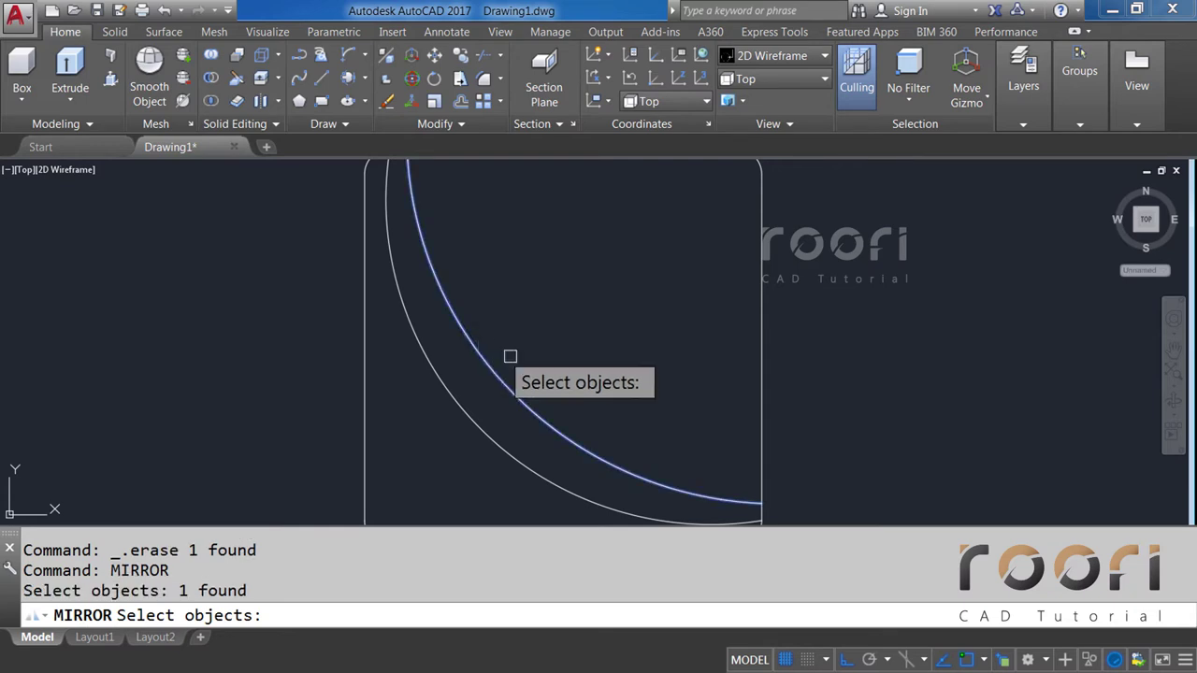
key(Return)
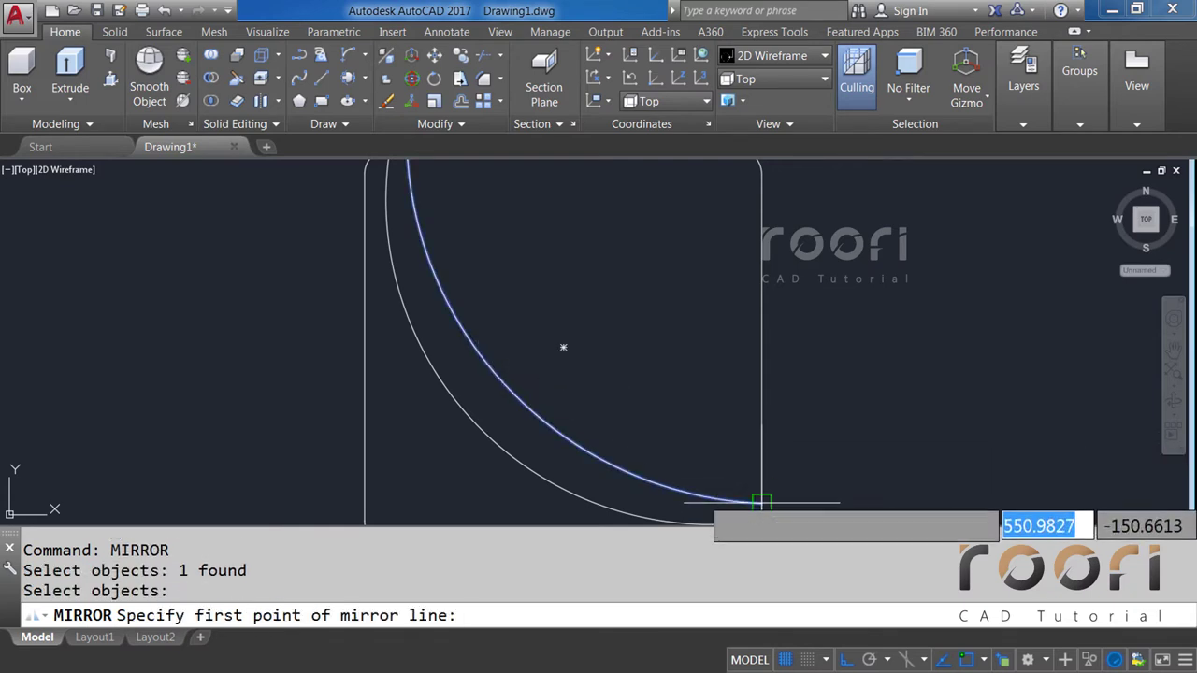
click(763, 502)
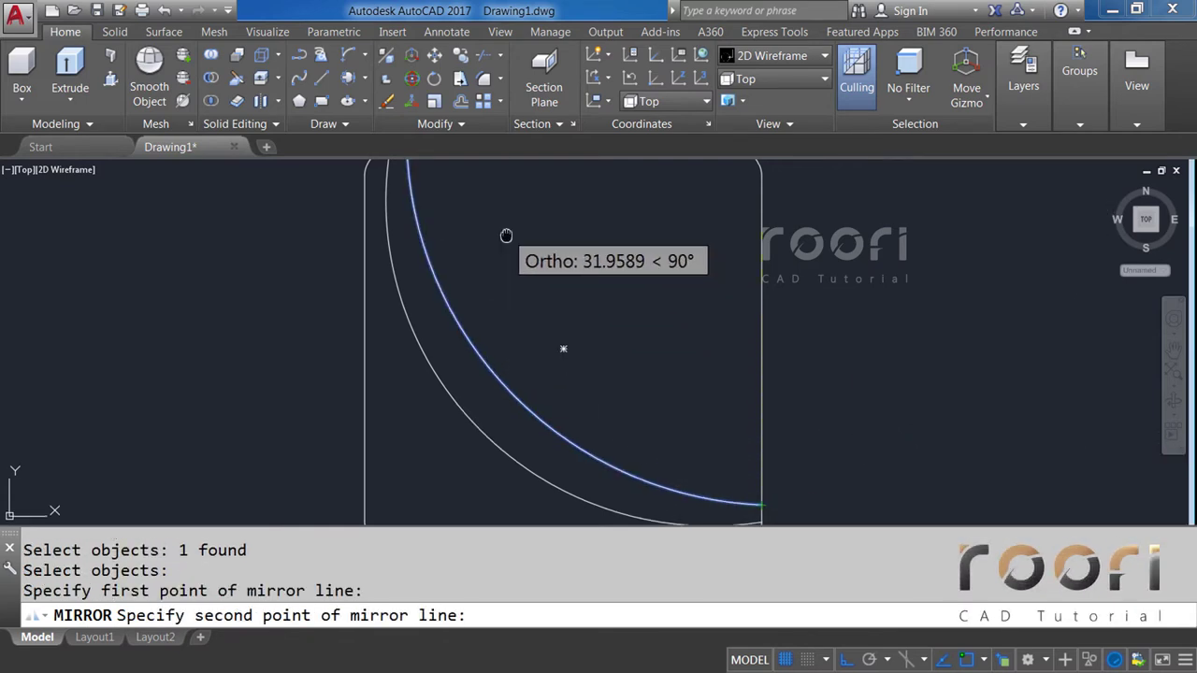
middle_drag(506, 236, 507, 276)
click(414, 202)
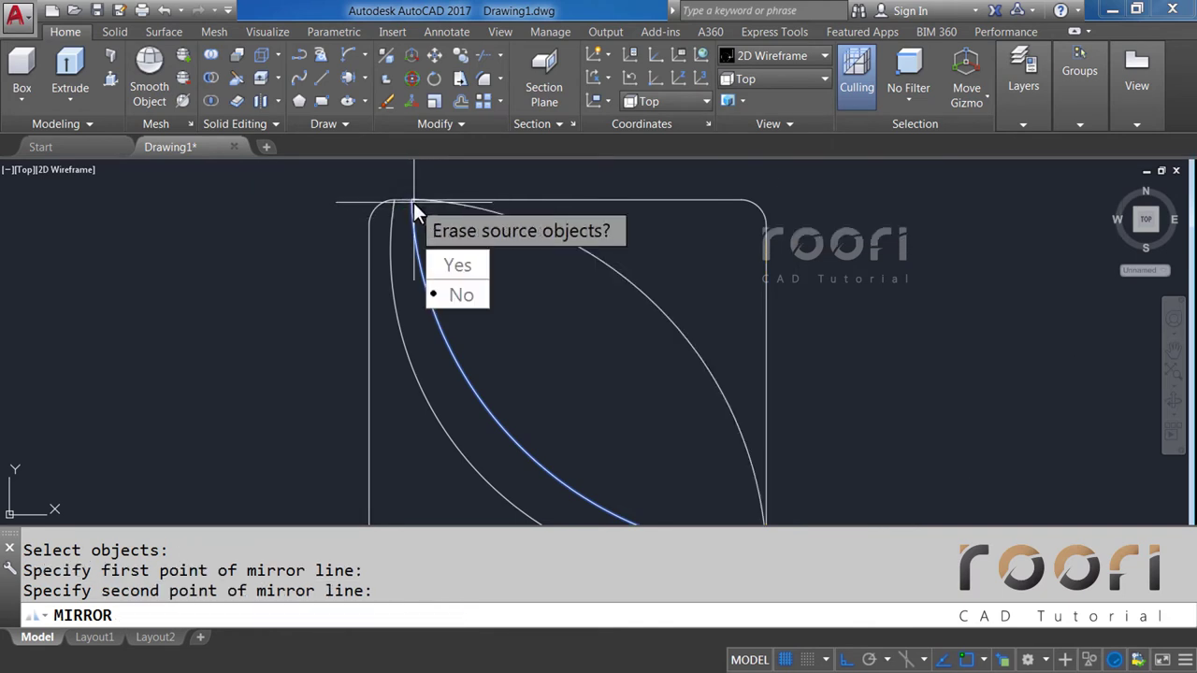
key(Return)
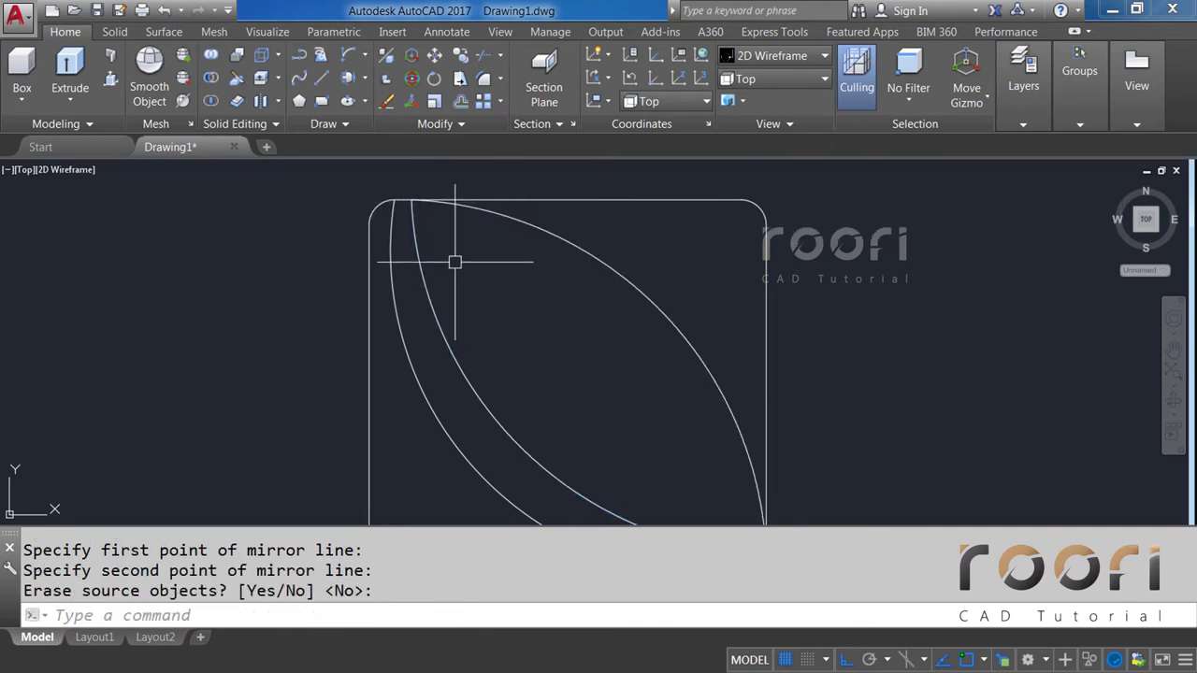
scroll(455, 262, down, 2)
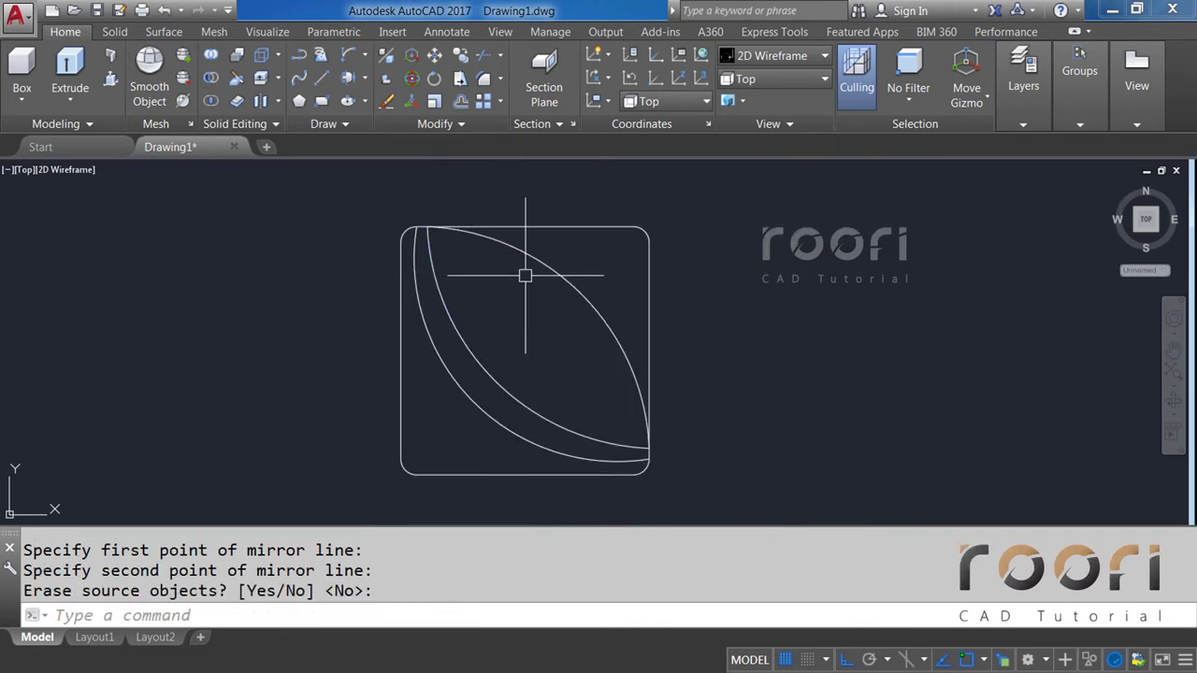
scroll(524, 276, up, 2)
scroll(534, 272, up, 1)
scroll(534, 273, up, 1)
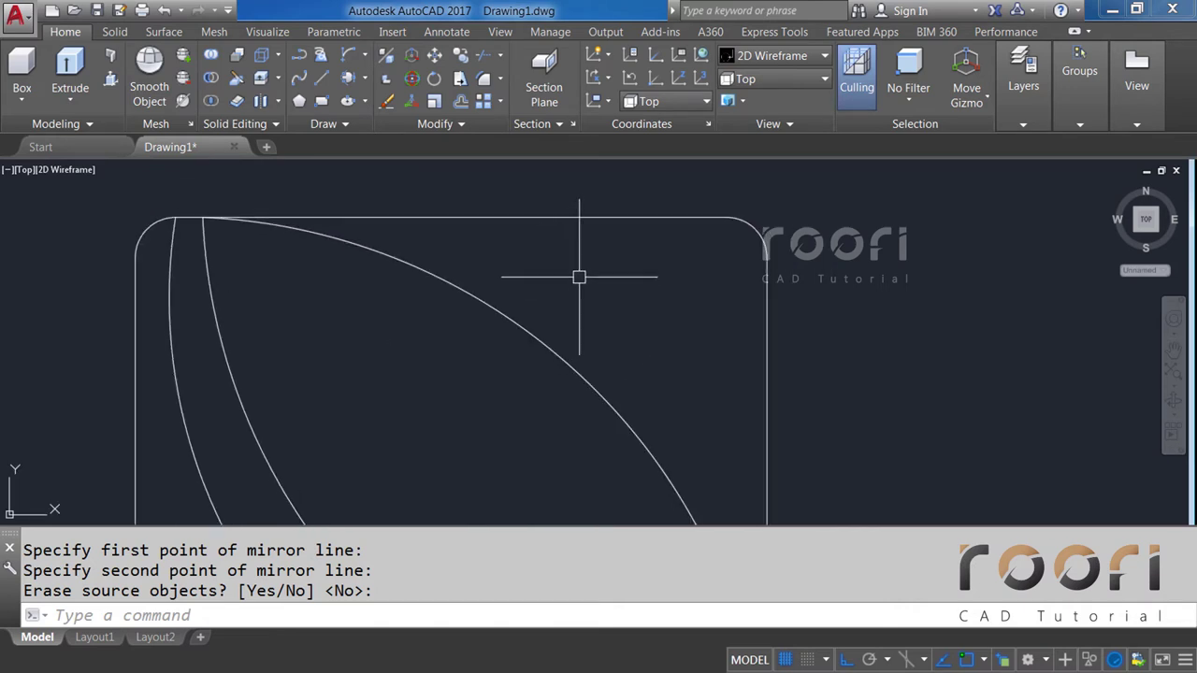
Offset the mirrored arc 2 units to its outer side.
text(O)
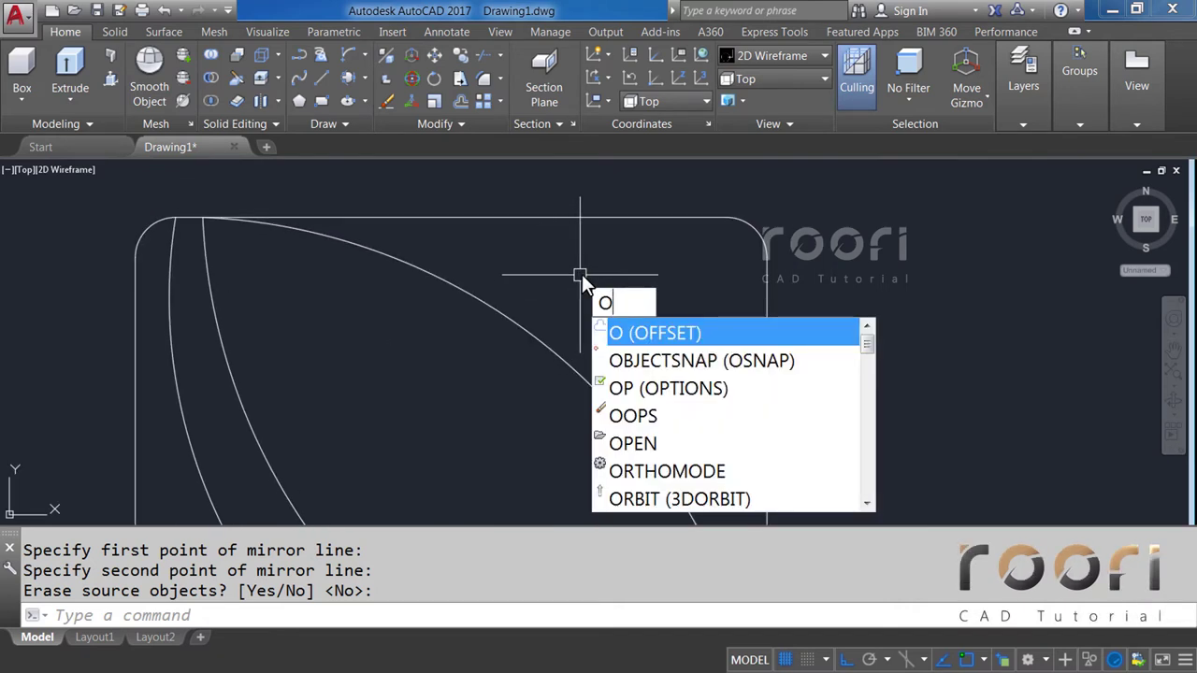
key(Return)
text(2)
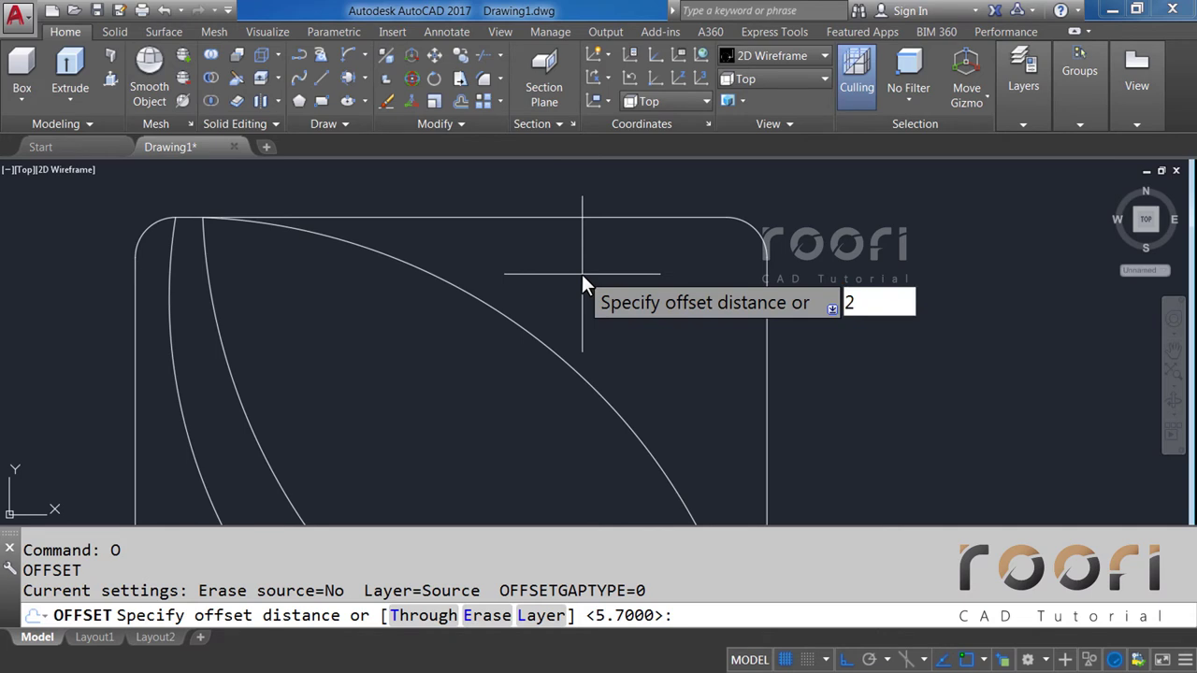
key(Return)
click(561, 322)
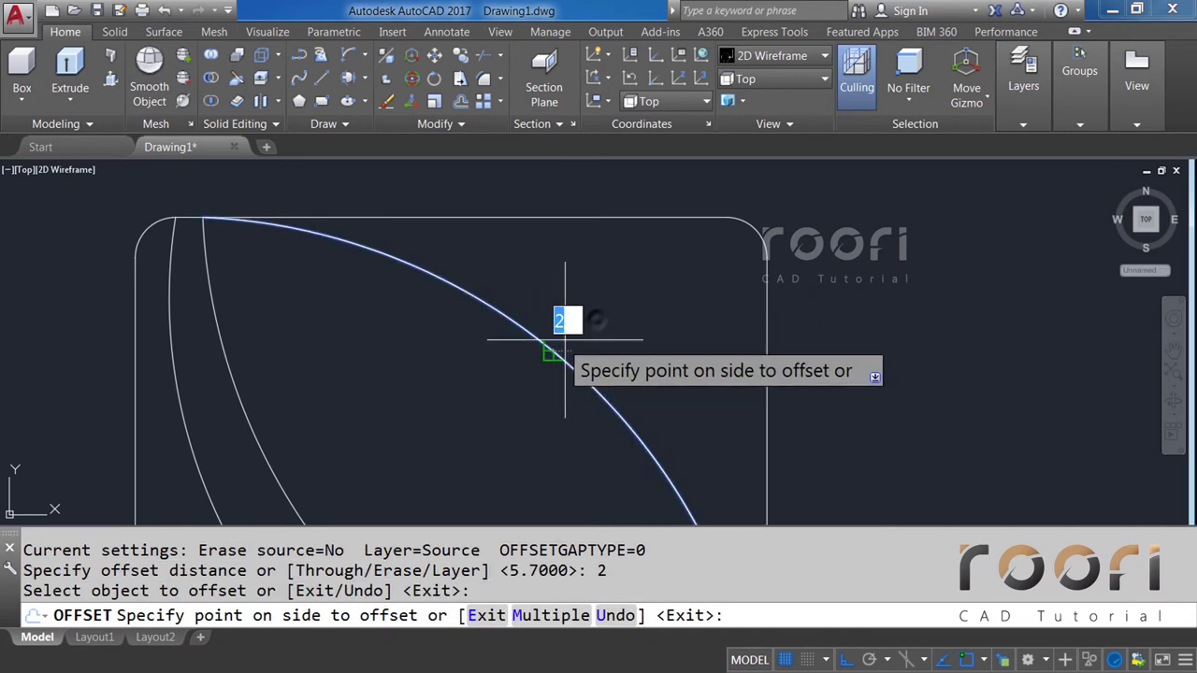
click(610, 307)
key(Return)
text(TR)
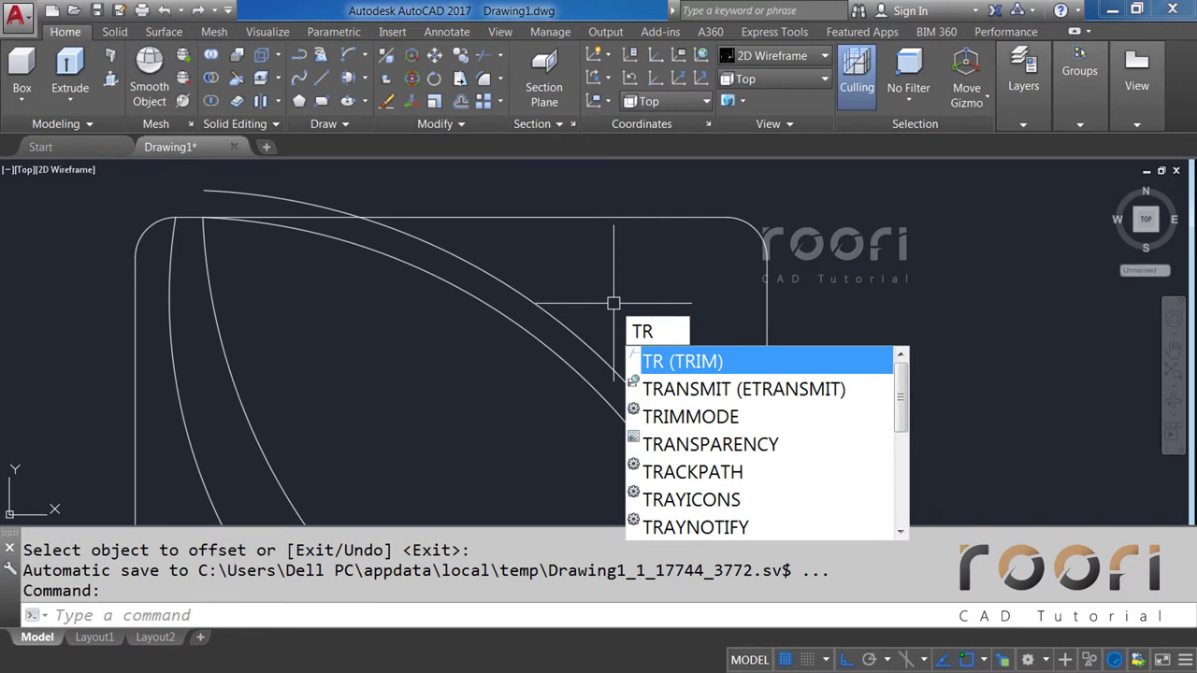
Trim the part of the offset arc above the tile's top edge.
key(Return)
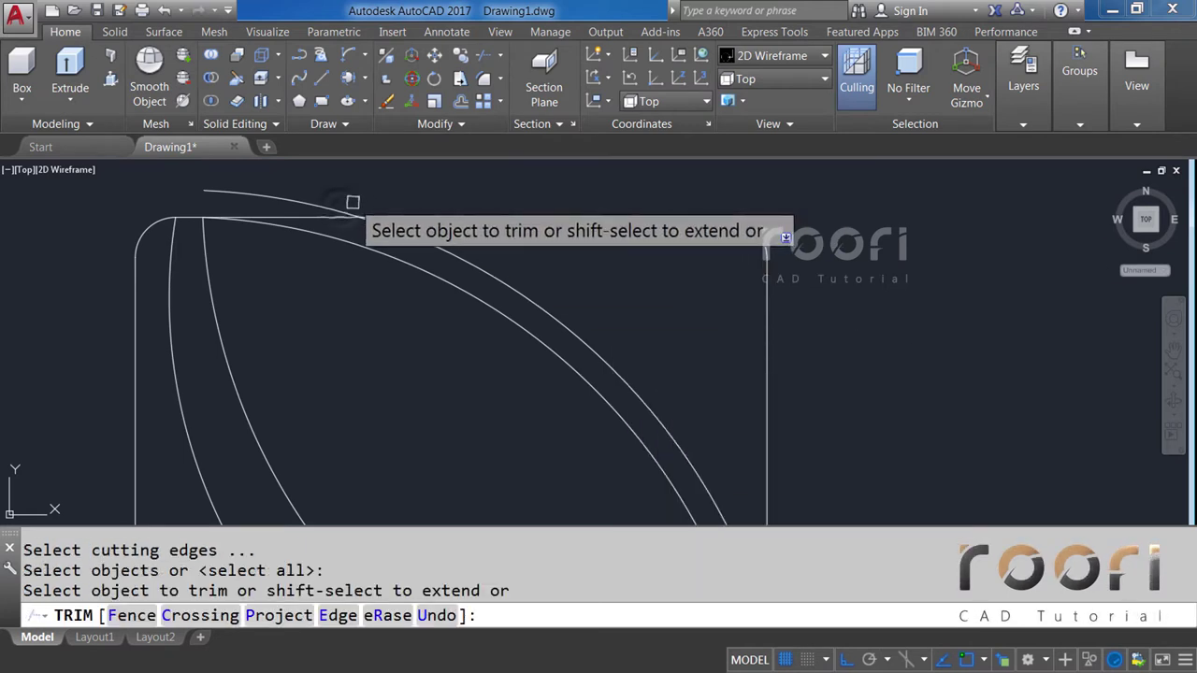
click(342, 200)
scroll(688, 231, down, 5)
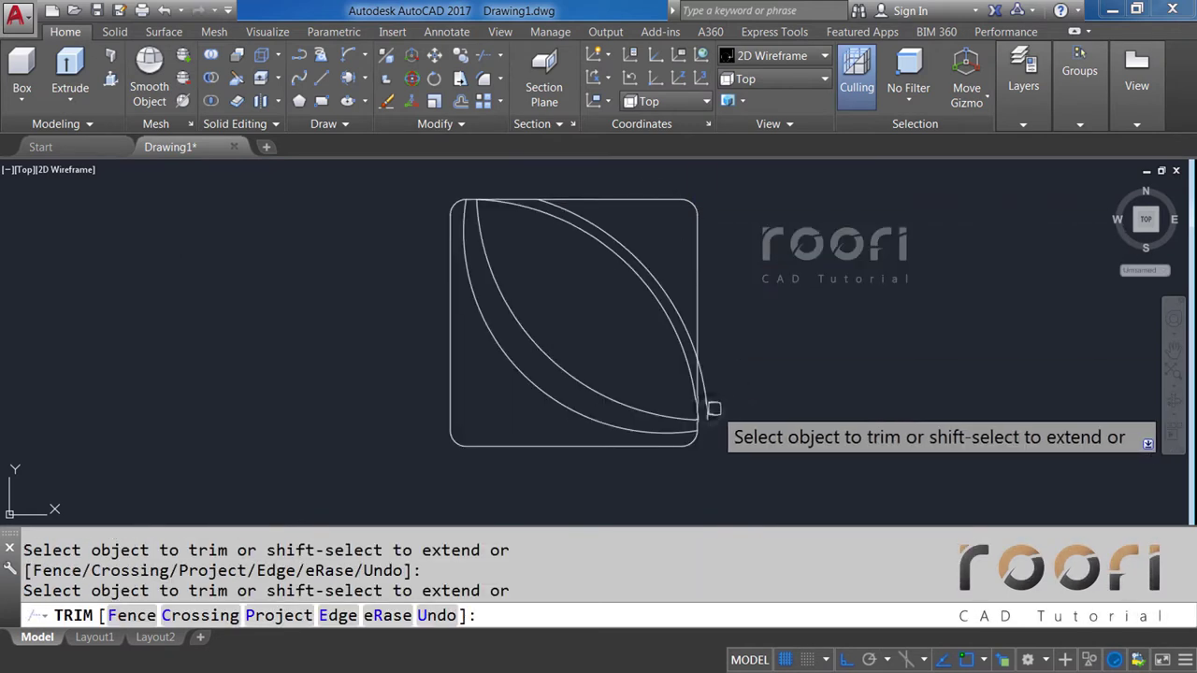
key(Return)
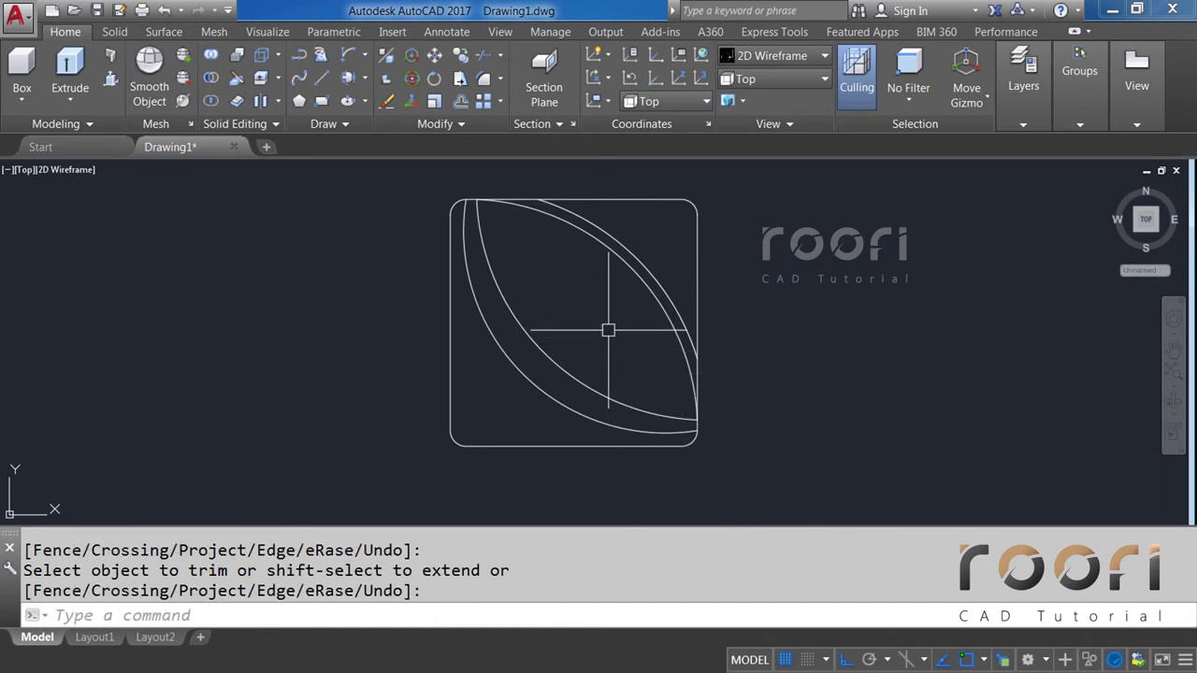
scroll(608, 329, up, 2)
middle_drag(596, 299, 554, 345)
text(L)
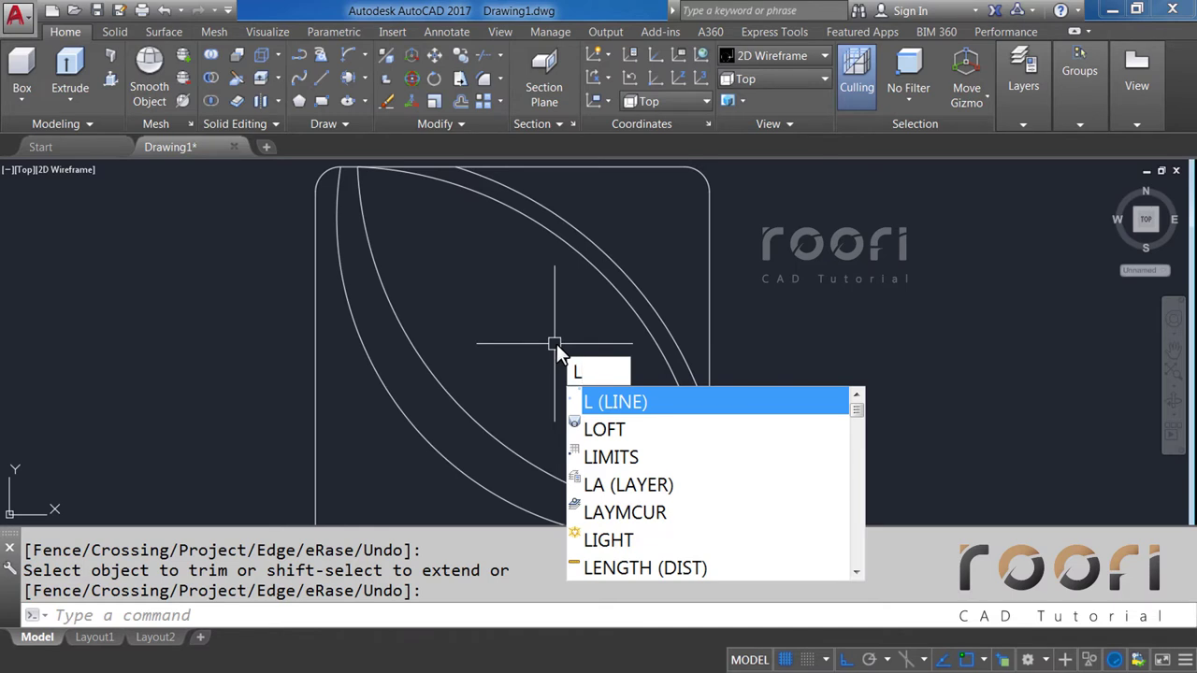
Draw a diagonal line from the arcs' intersection to the outer arc.
key(Return)
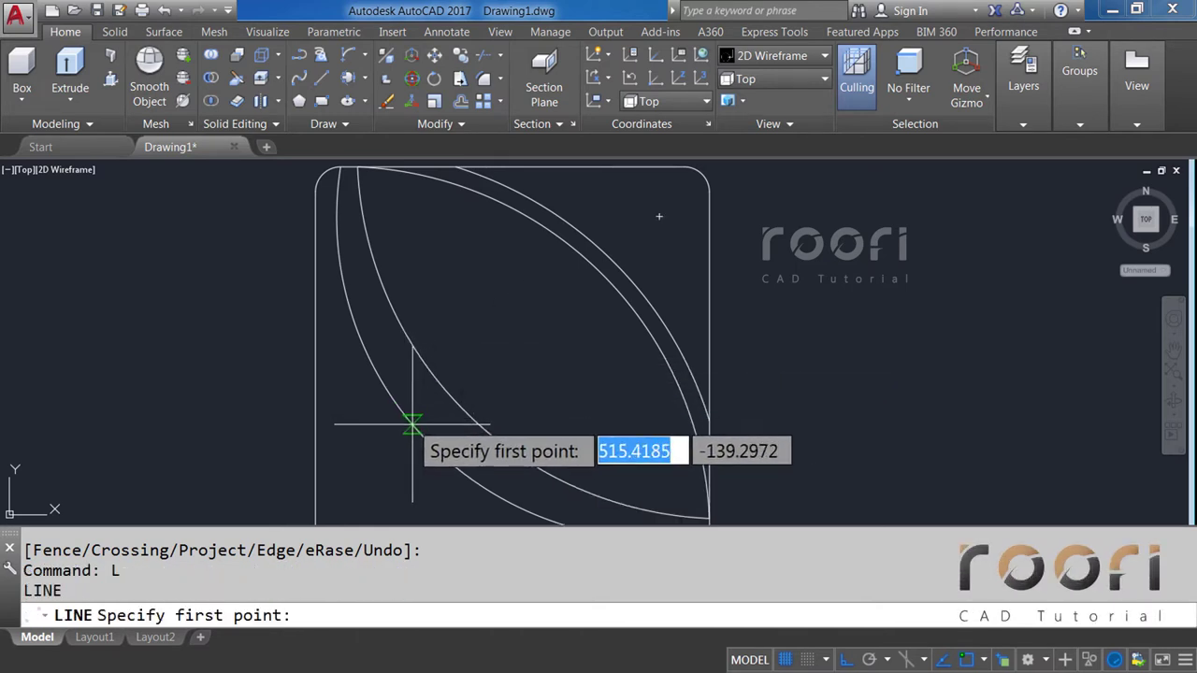
click(430, 445)
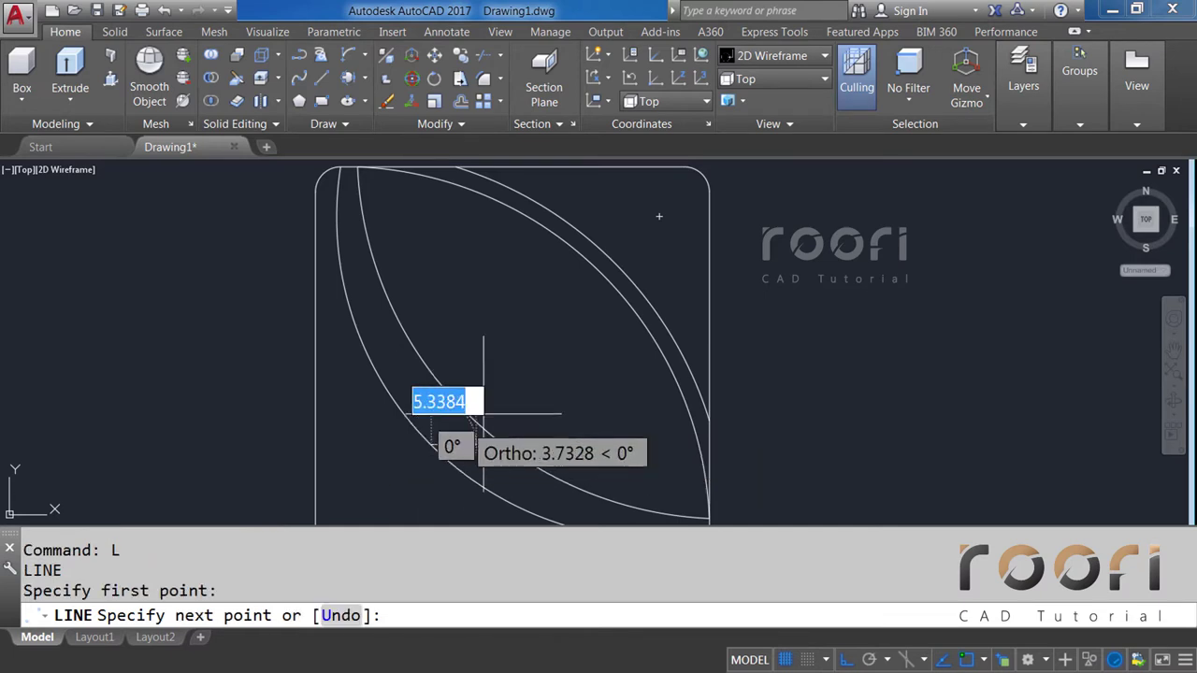
click(602, 275)
key(Return)
click(610, 285)
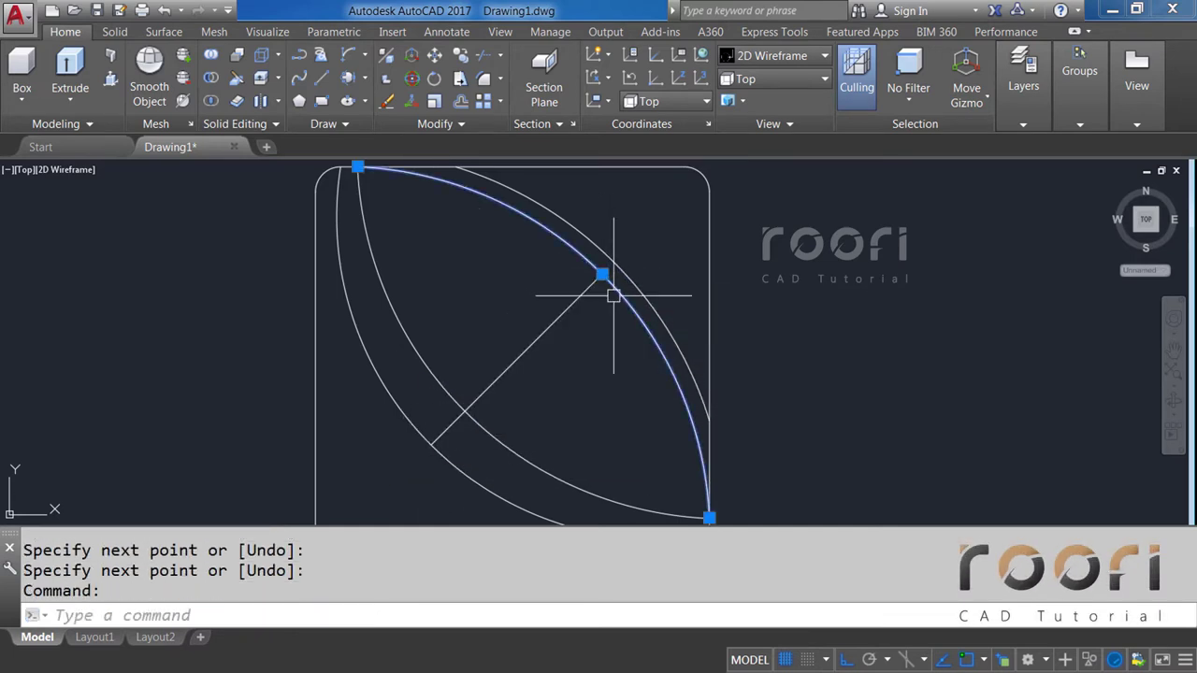
key(Escape)
click(417, 428)
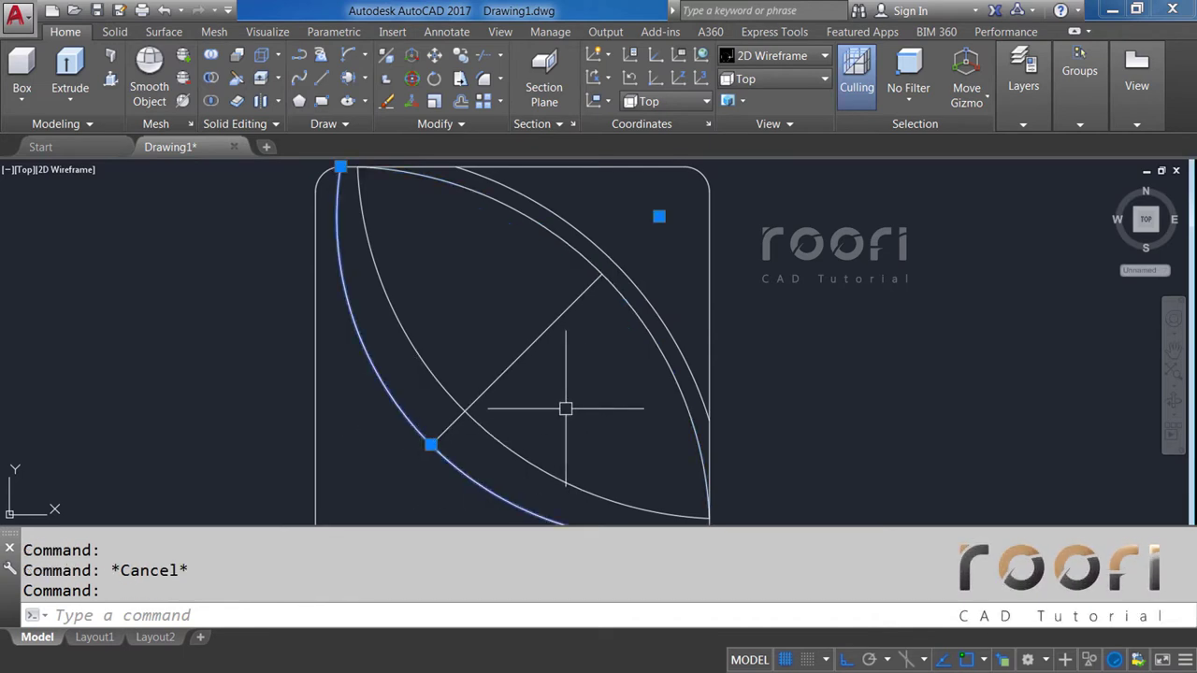
scroll(580, 397, up, 1)
scroll(617, 370, up, 1)
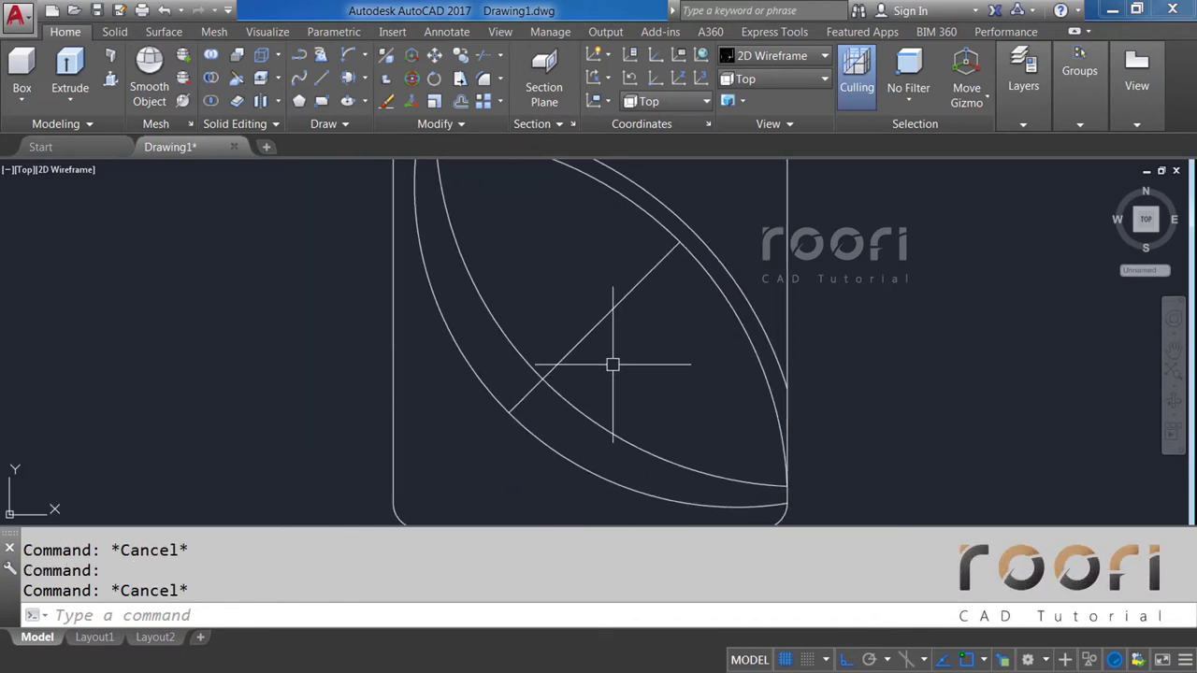
scroll(603, 361, up, 1)
scroll(593, 361, up, 1)
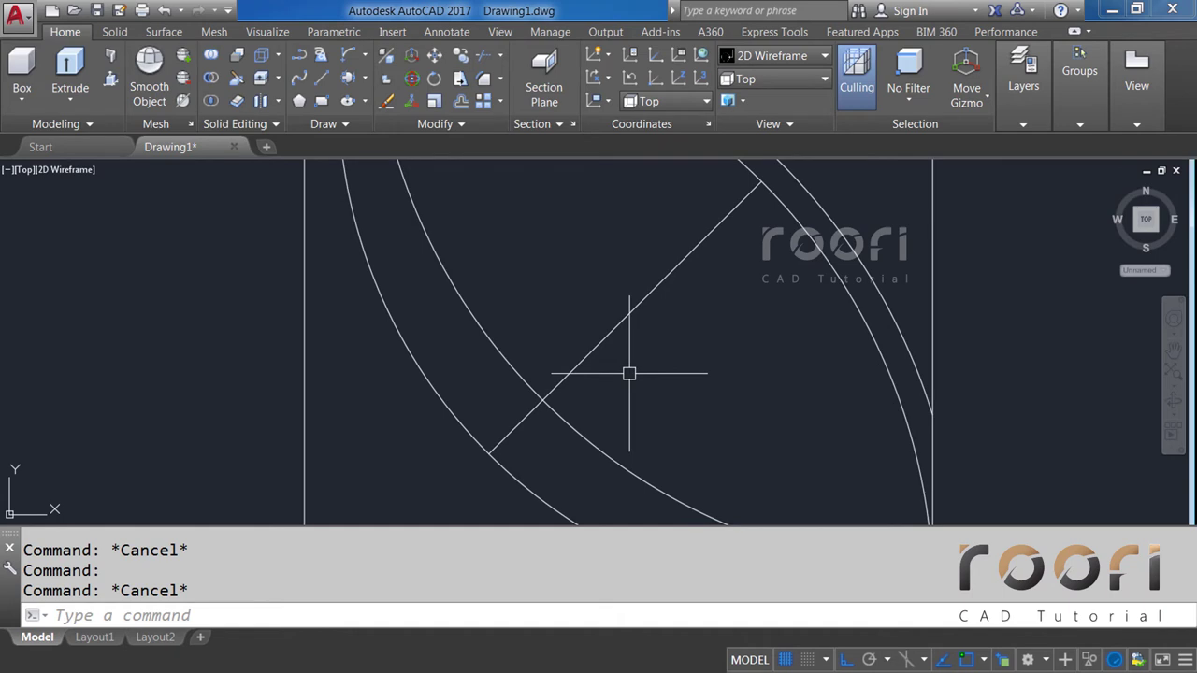
text(O)
Offset the diagonal 2.5 to its upper left and trim both lines at the arc.
key(Return)
text(2.5)
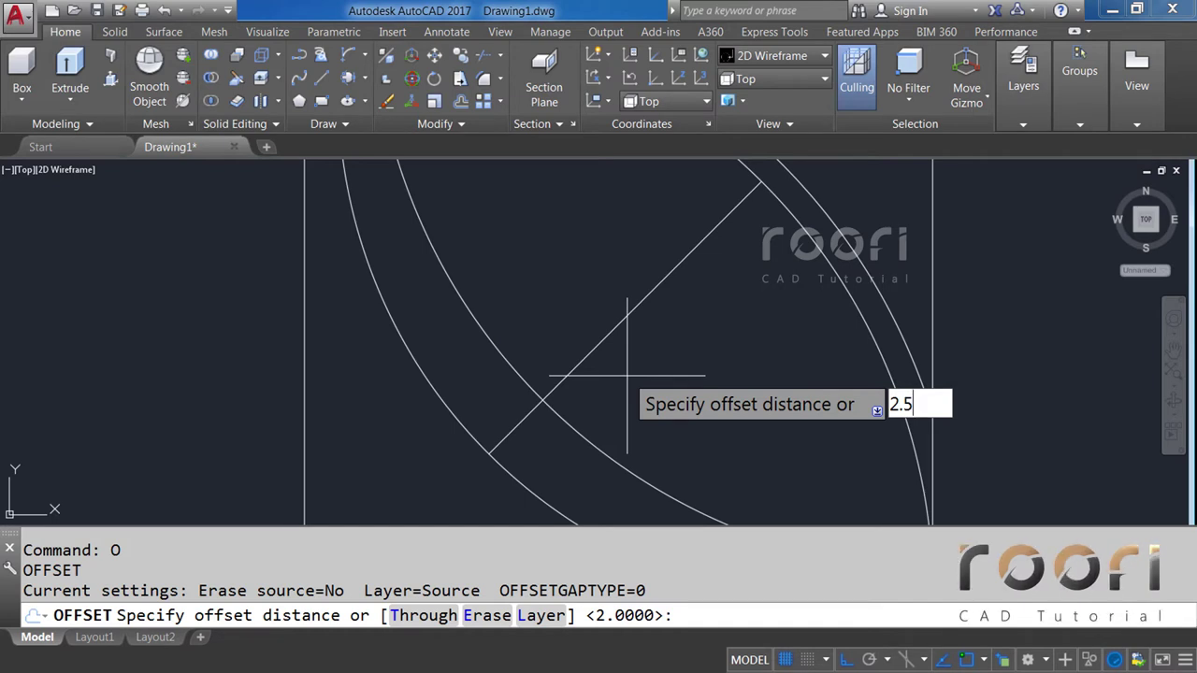
key(Return)
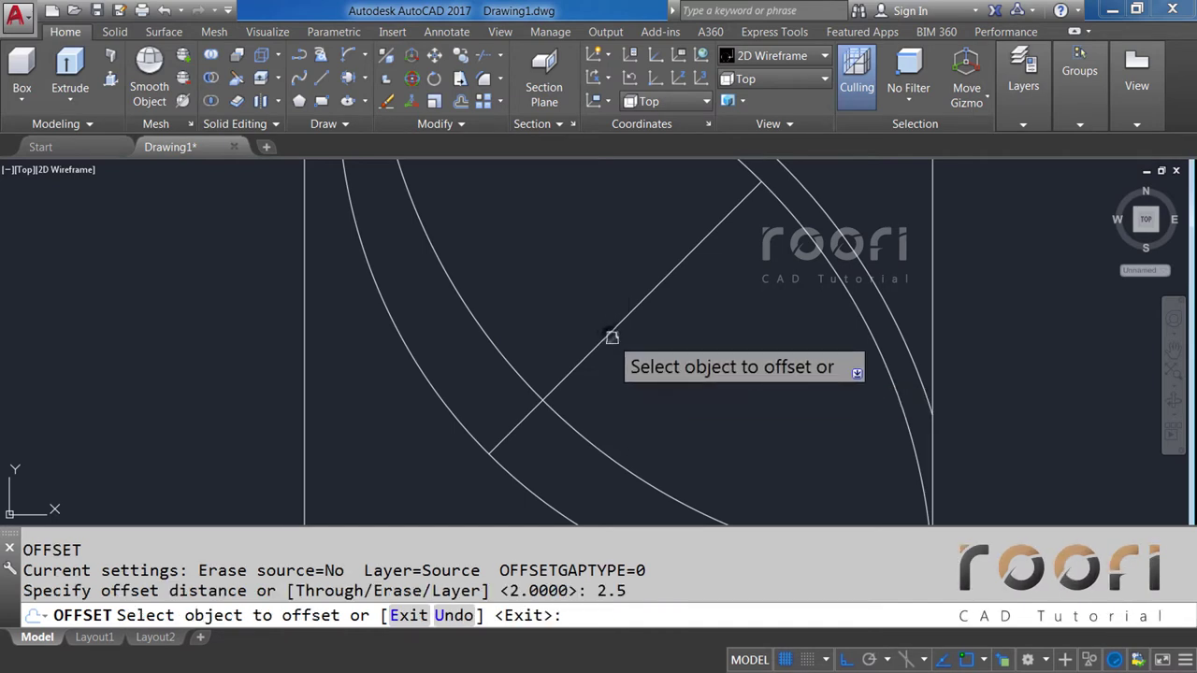
click(588, 348)
click(578, 297)
text(TR)
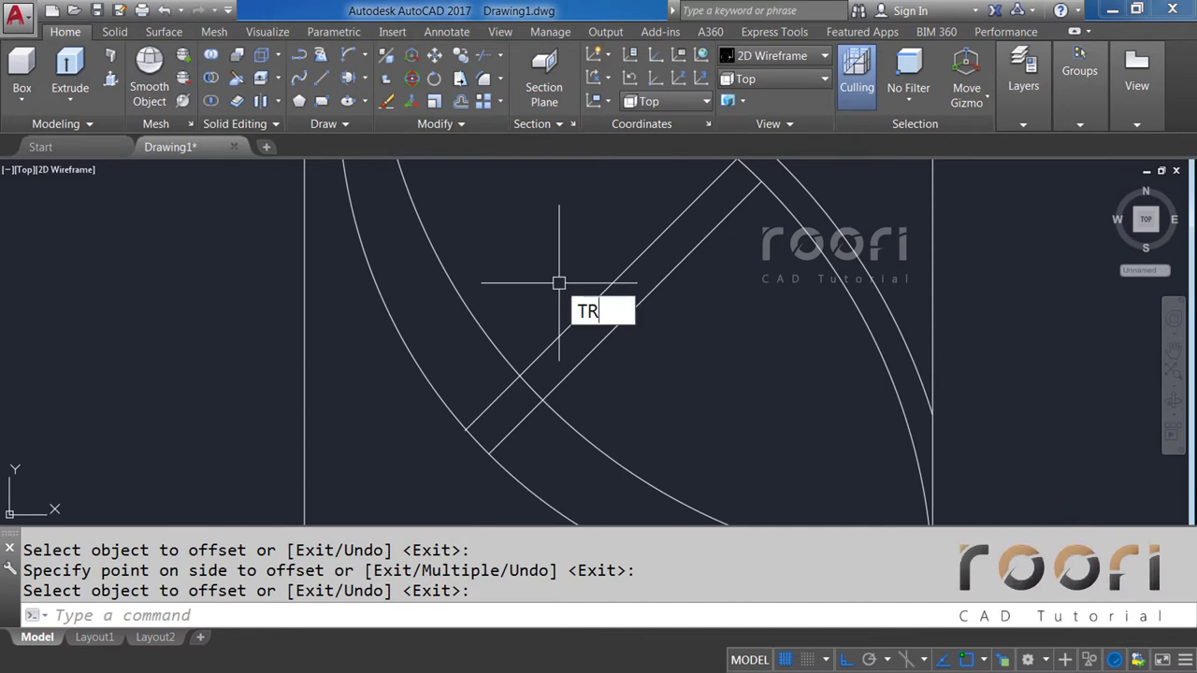
key(Return)
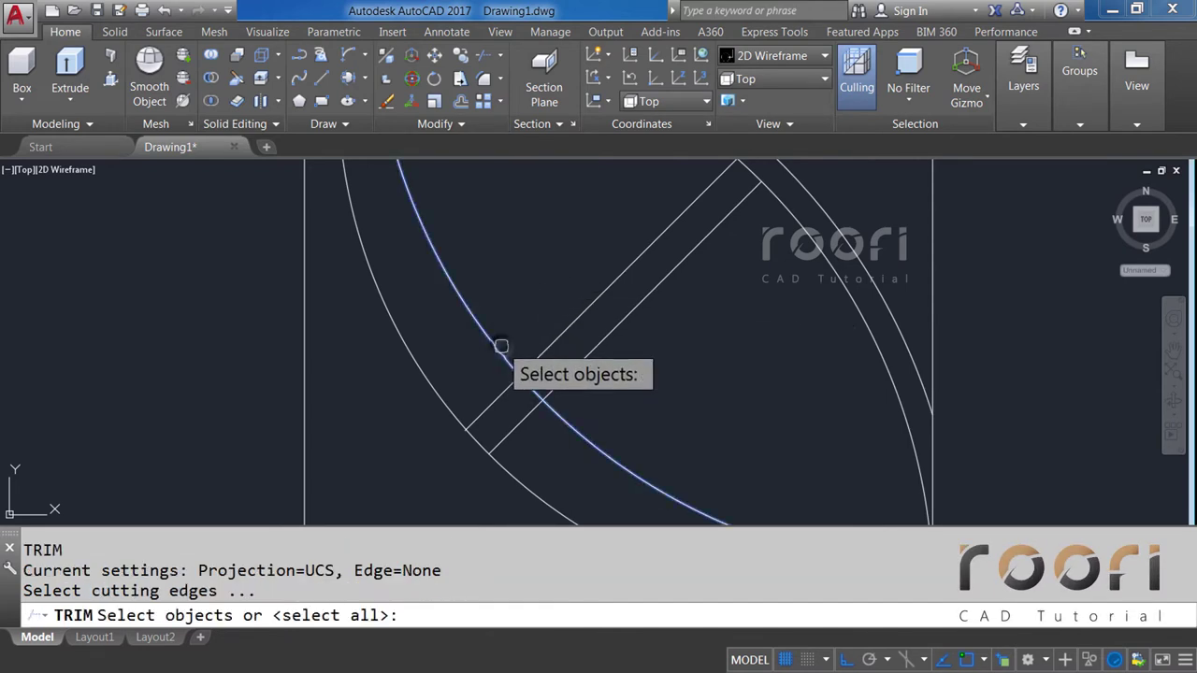
click(500, 346)
key(Return)
click(494, 393)
click(519, 427)
key(Return)
Trim the strip line's other end past the intersection.
middle_drag(649, 278, 558, 390)
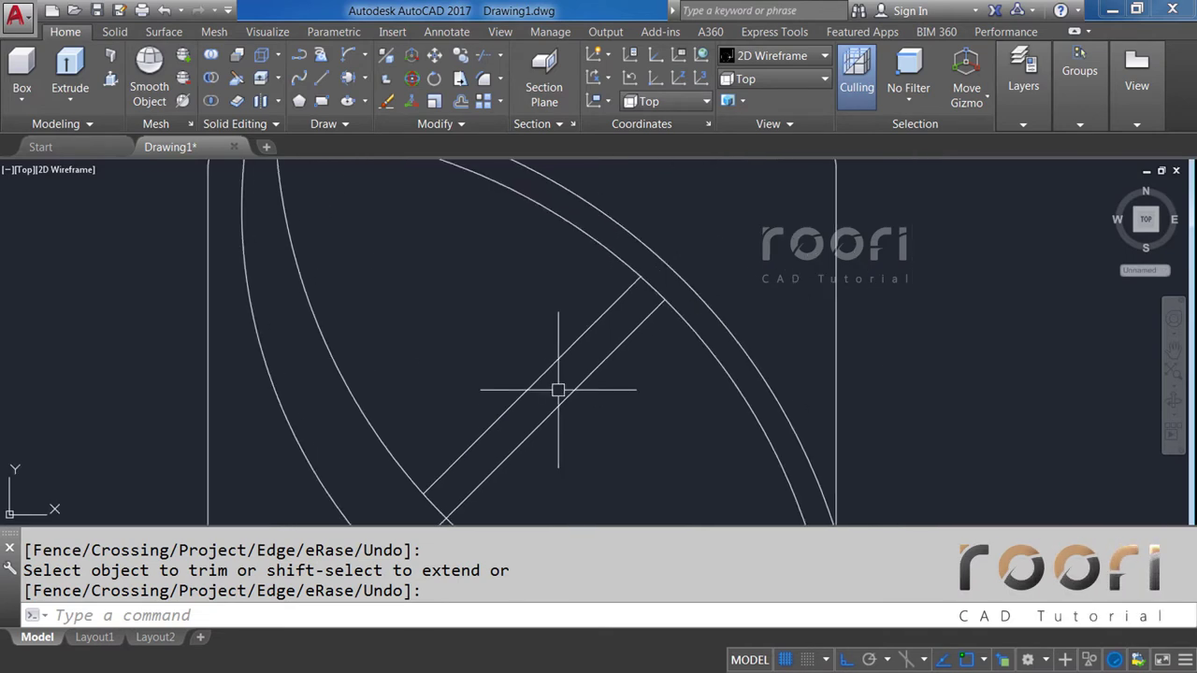
scroll(639, 278, up, 4)
scroll(687, 232, up, 6)
text(T)
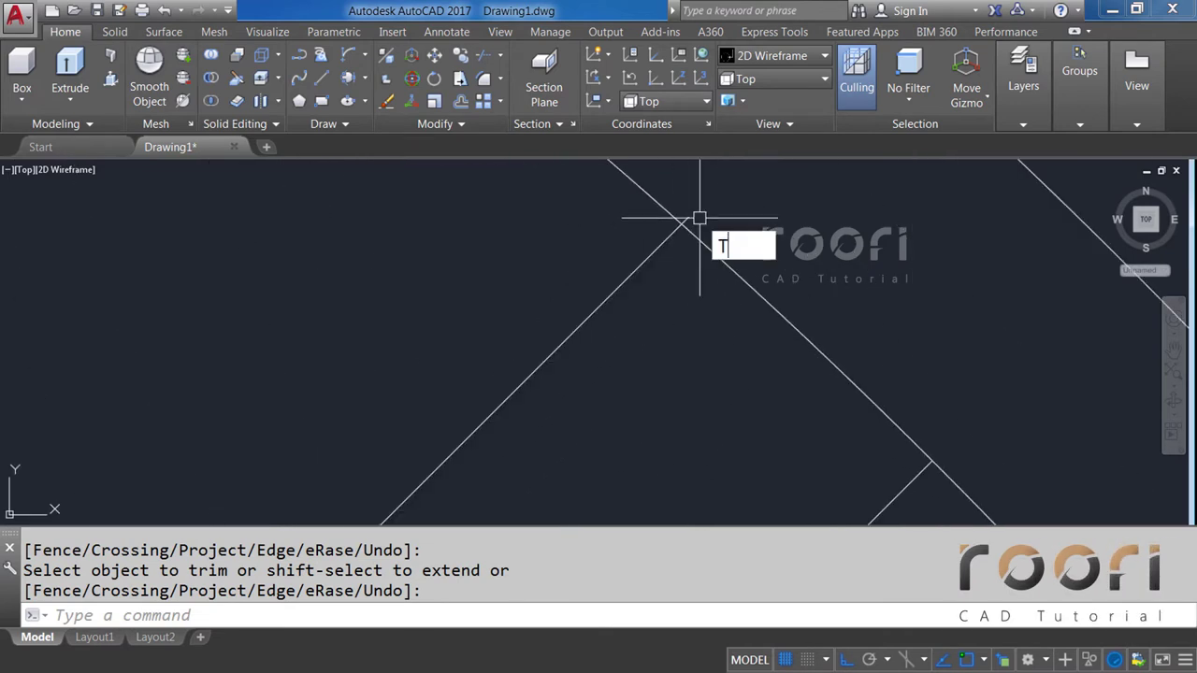
text(R)
key(Return)
key(Return)
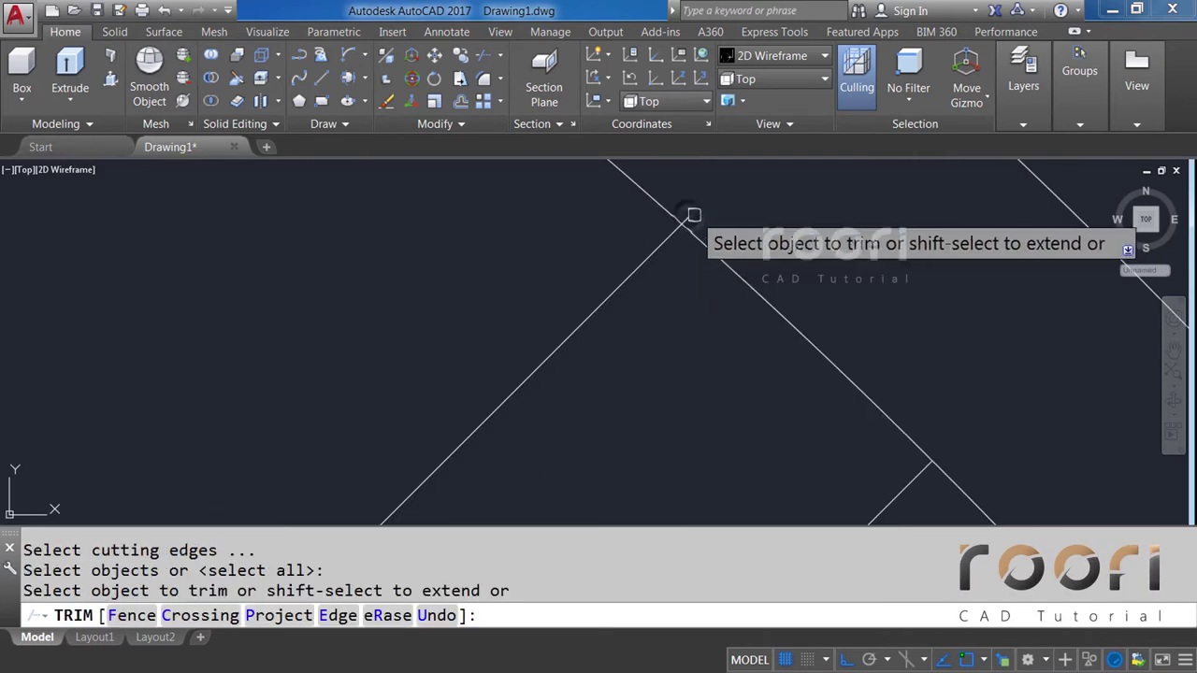
click(692, 215)
scroll(729, 212, down, 2)
mouse_move(699, 235)
middle_down()
mouse_move(534, 387)
mouse_move(676, 272)
mouse_move(567, 323)
middle_up()
text(O)
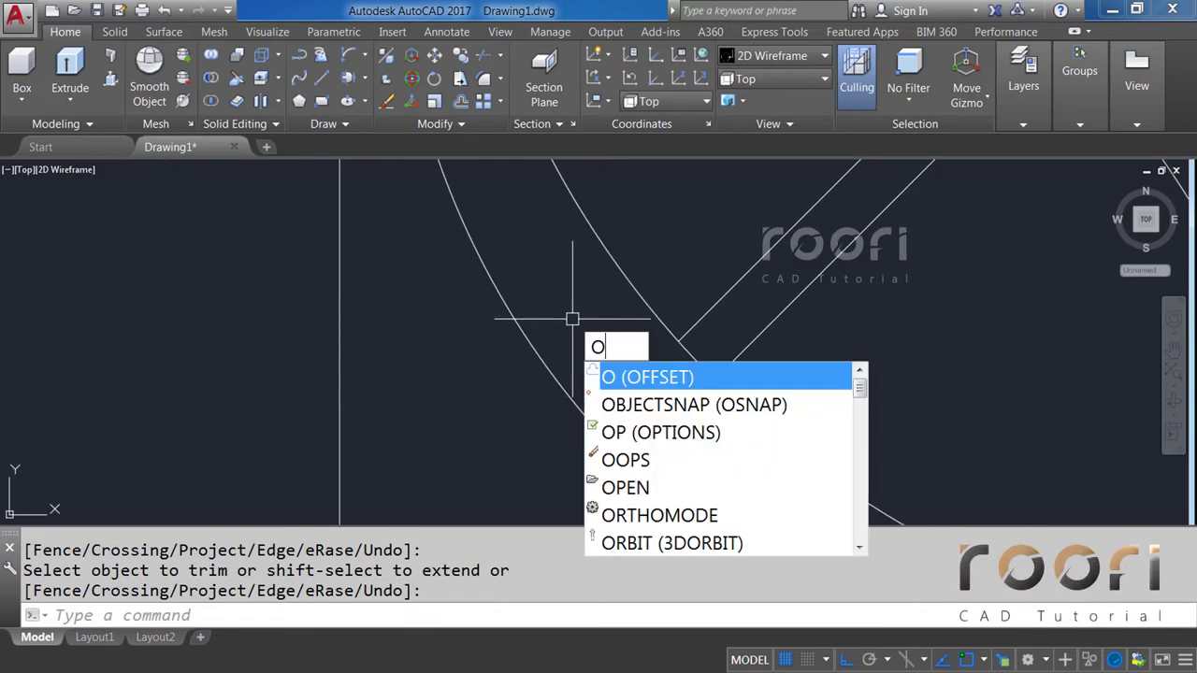
Offset the diagonal line 4 to its upper-left side.
key(Return)
text(4)
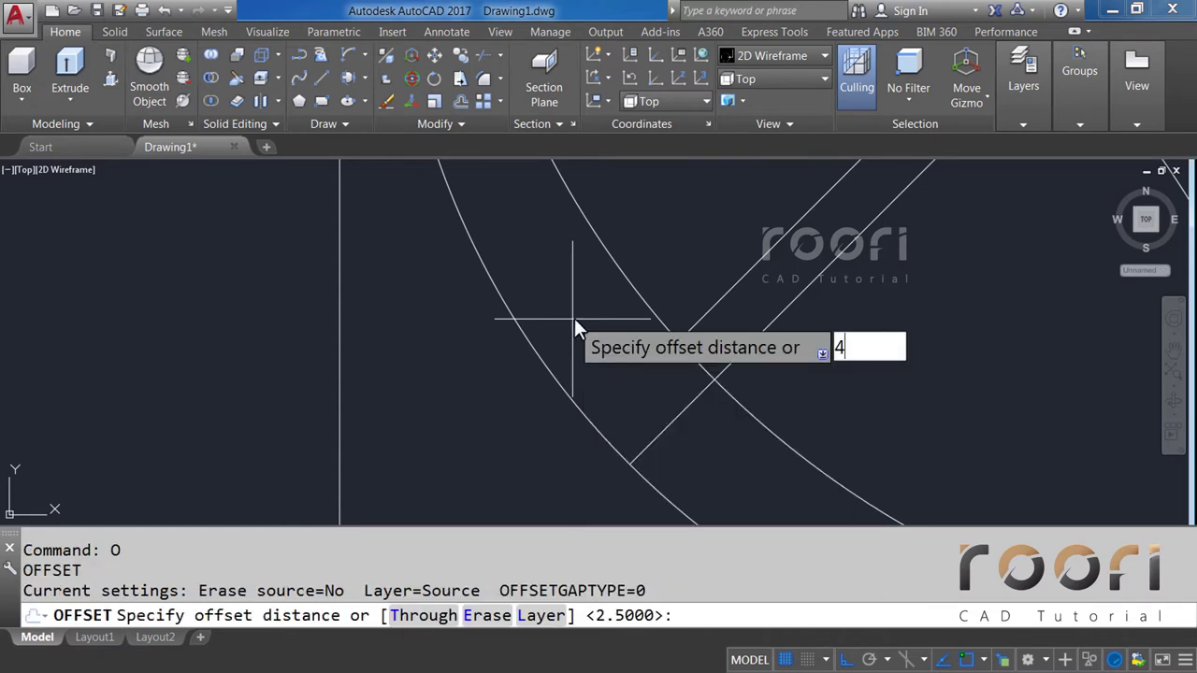
key(Return)
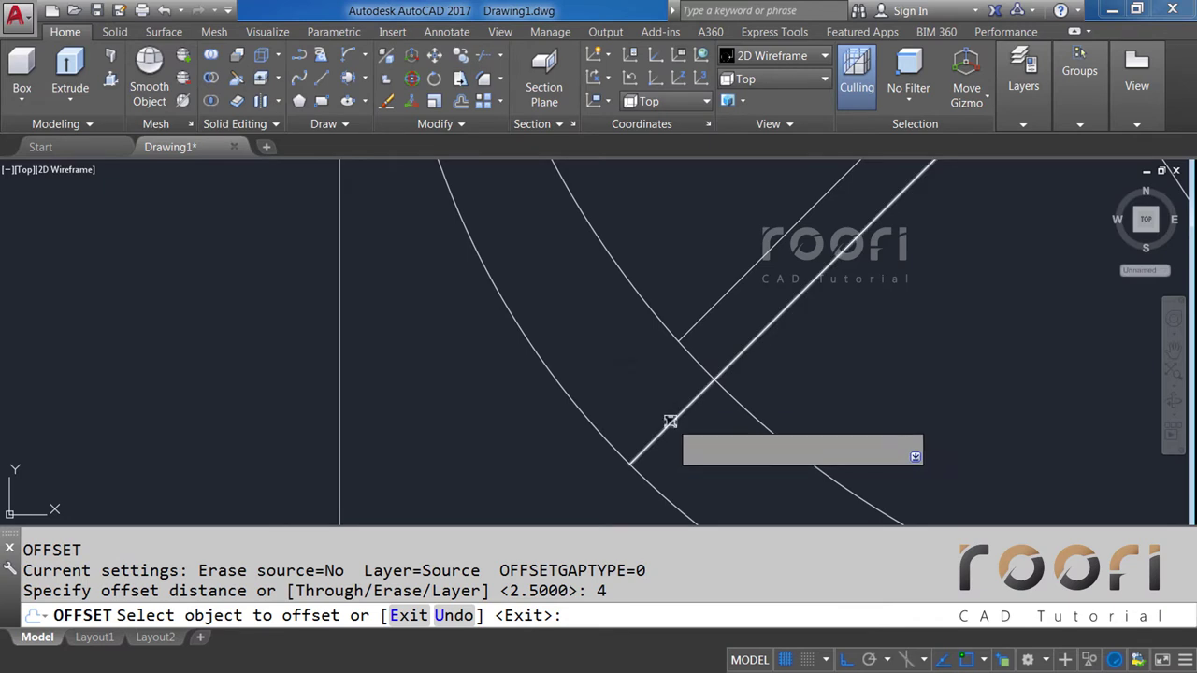
click(671, 422)
click(635, 383)
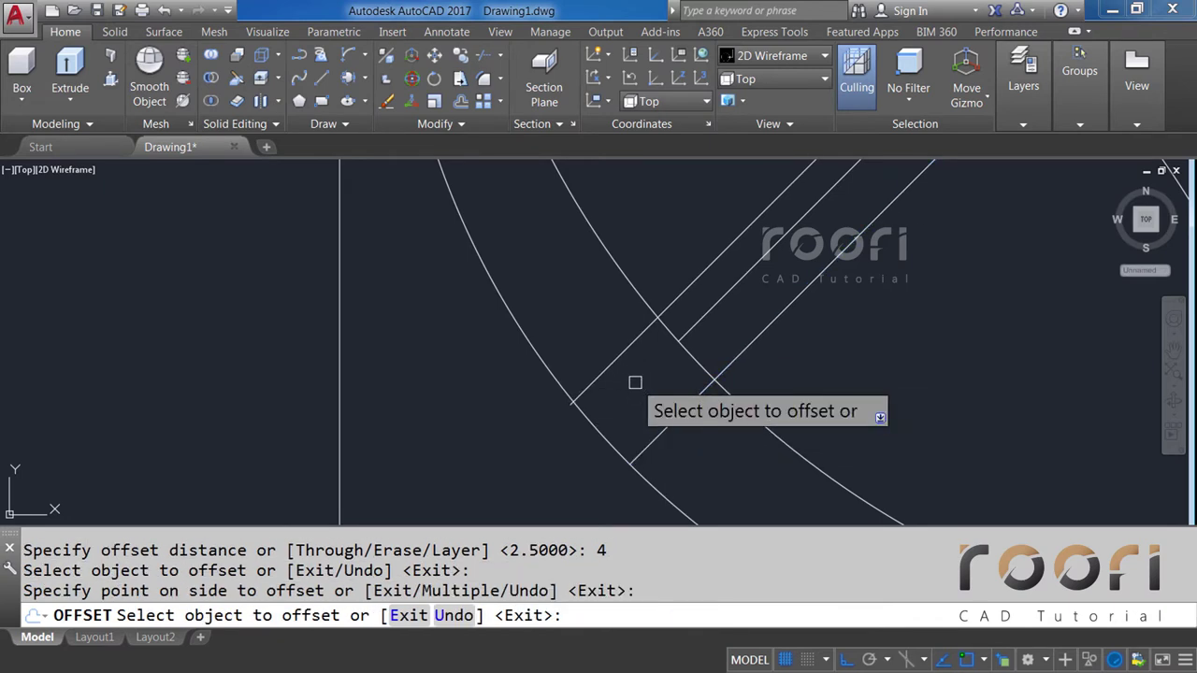
key(Return)
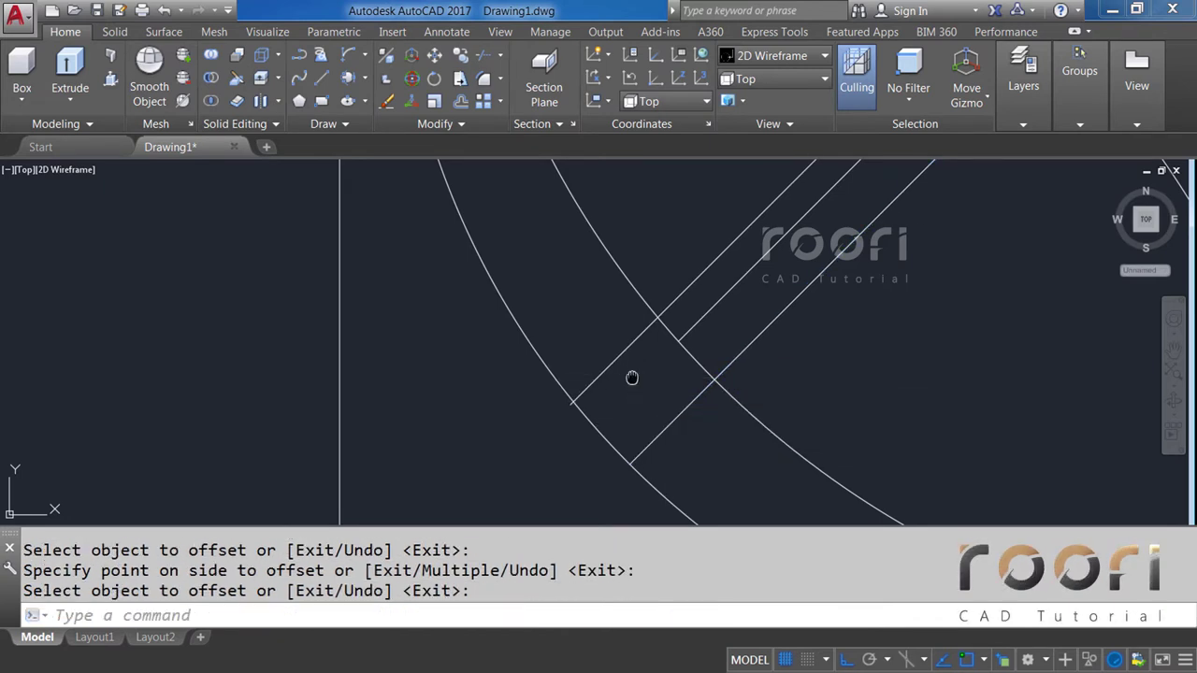
middle_drag(633, 379, 563, 380)
text(TR)
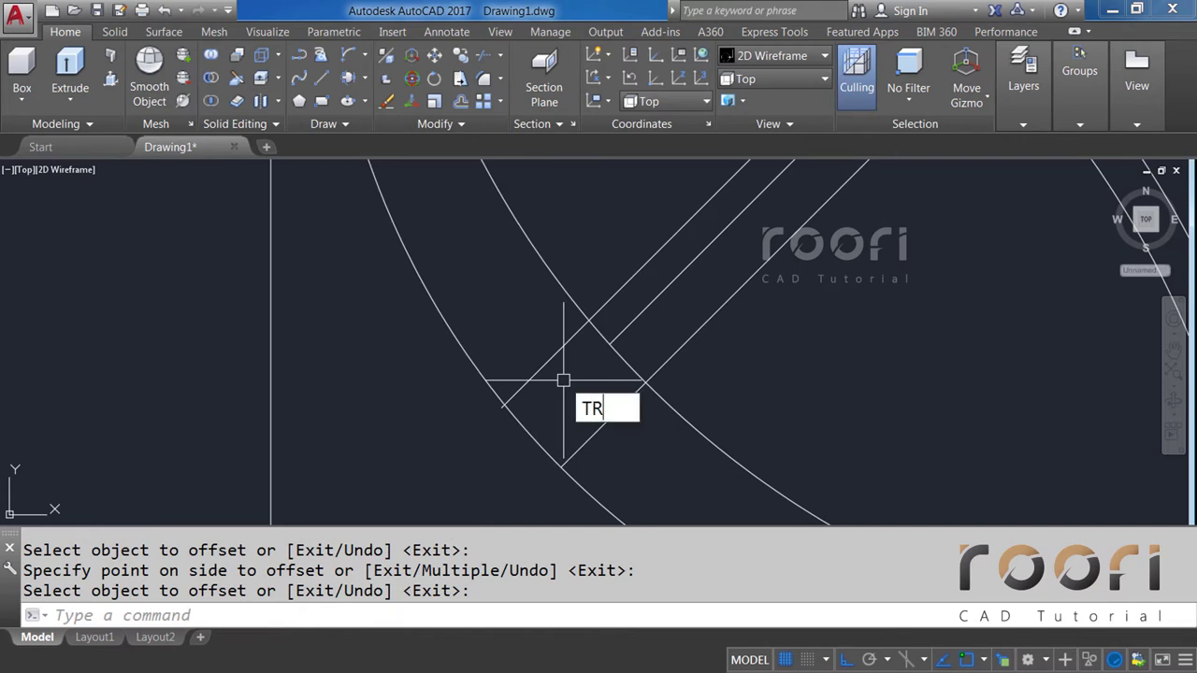
Trim the new line using the left arc and the second arc as cutting edges.
key(Return)
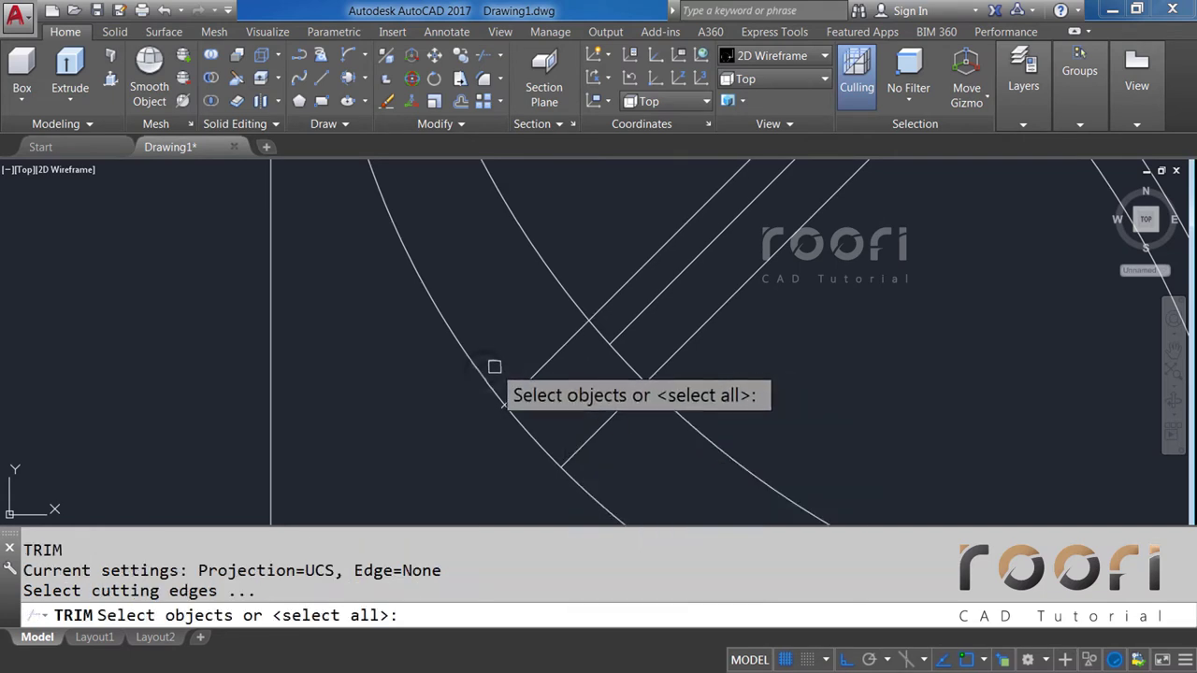
click(482, 373)
click(561, 288)
key(Return)
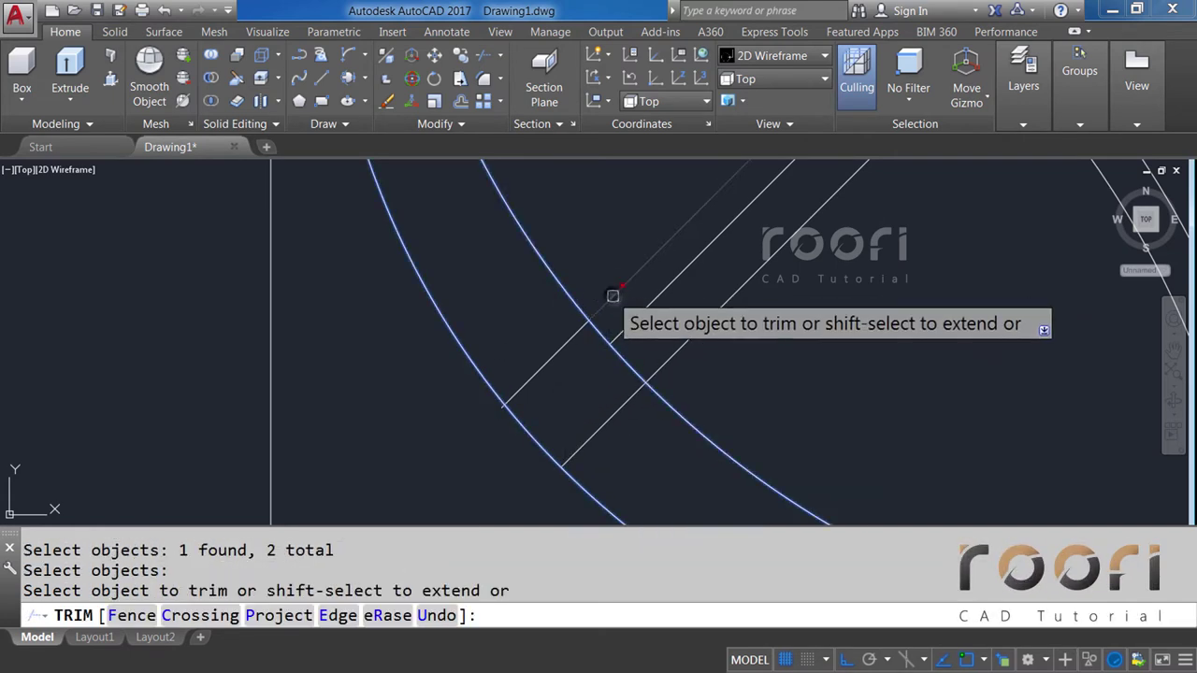
scroll(503, 402, up, 2)
scroll(500, 356, up, 2)
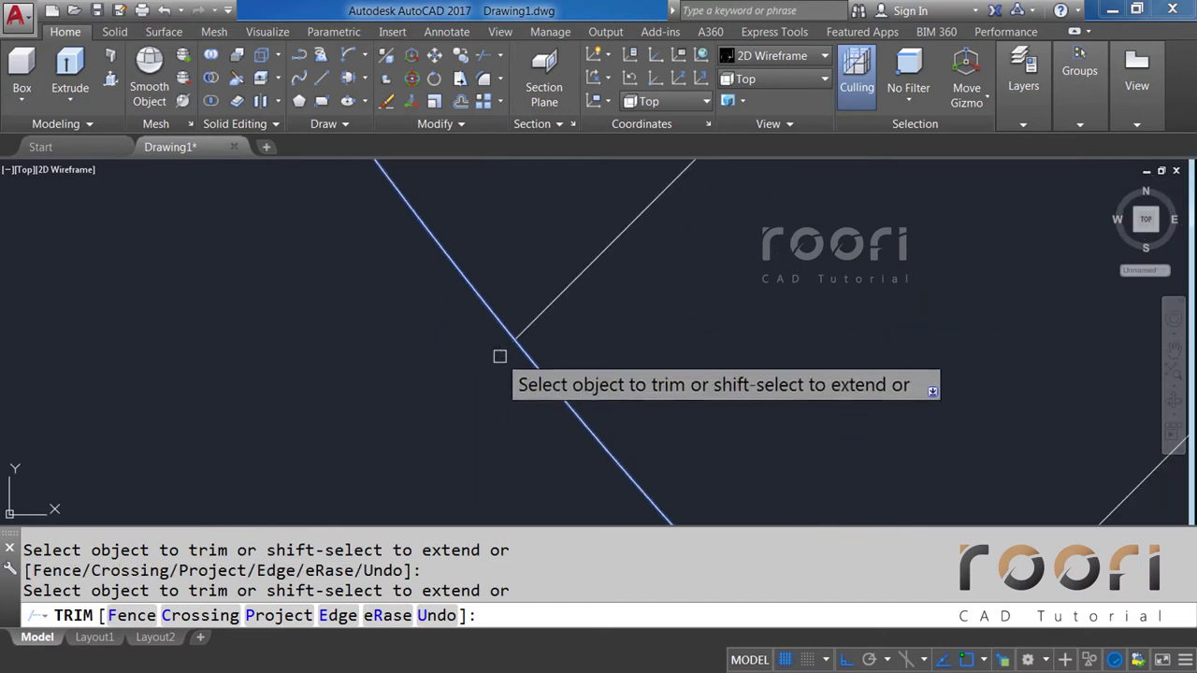
key(Return)
scroll(484, 409, down, 2)
middle_drag(534, 293, 568, 357)
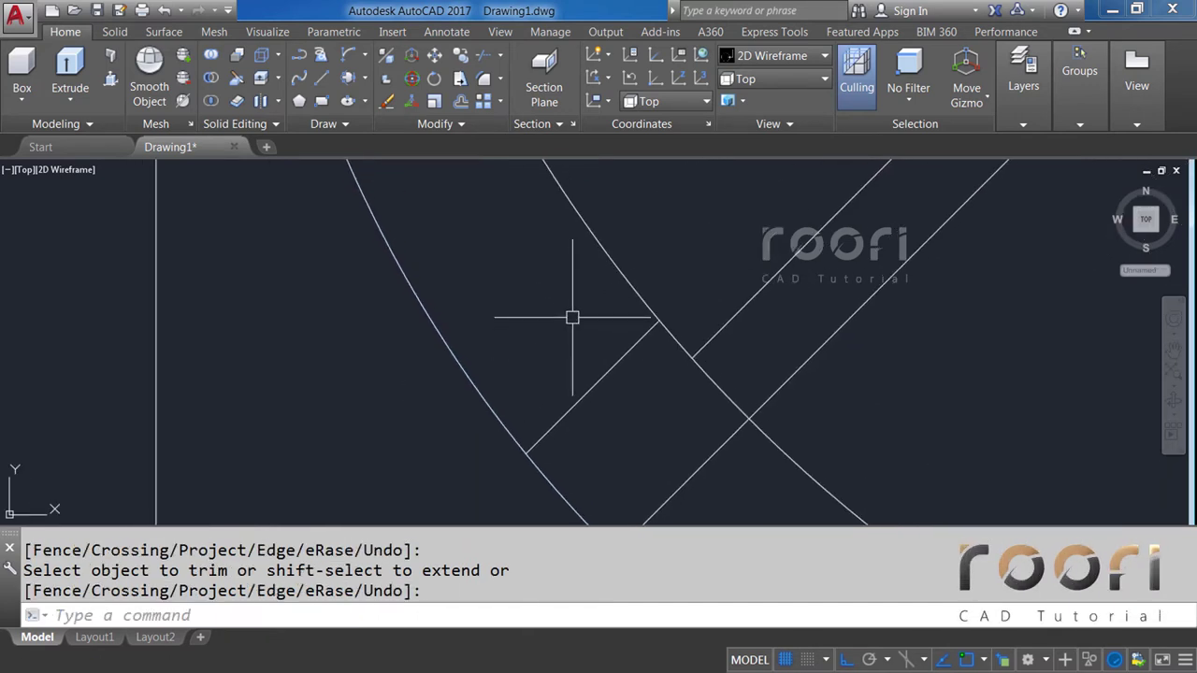
Offset the new diagonal 1.5 and extend the short copy to the outer boundary.
text(O)
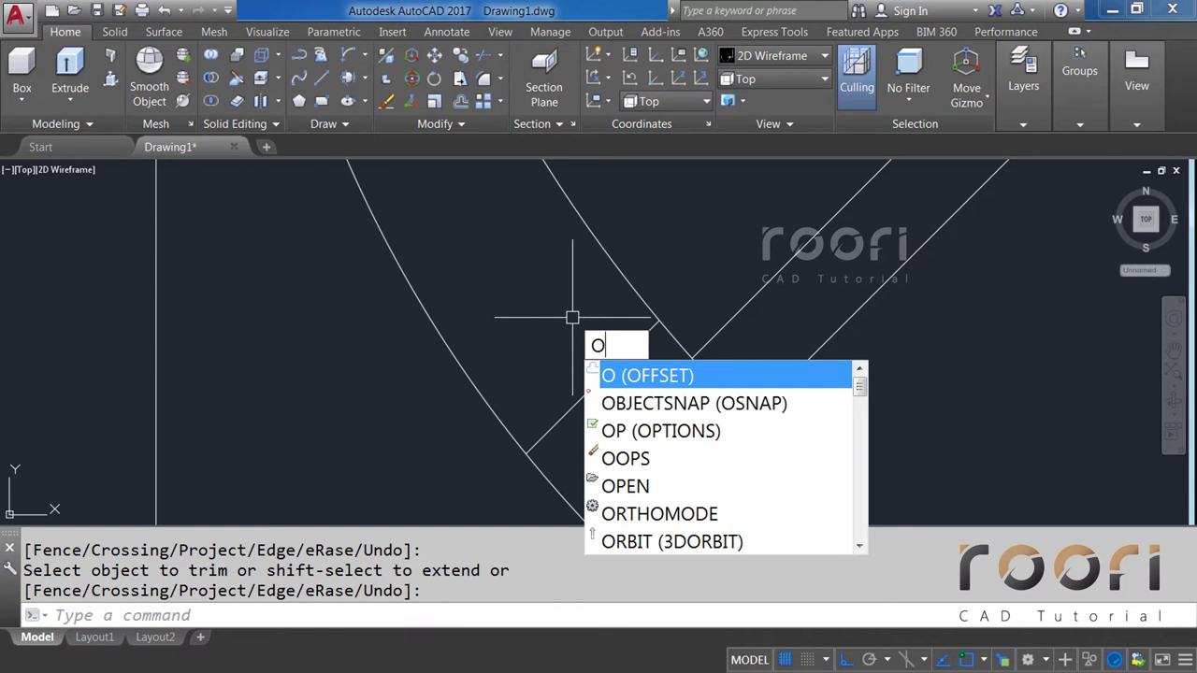
key(Return)
text(1.5)
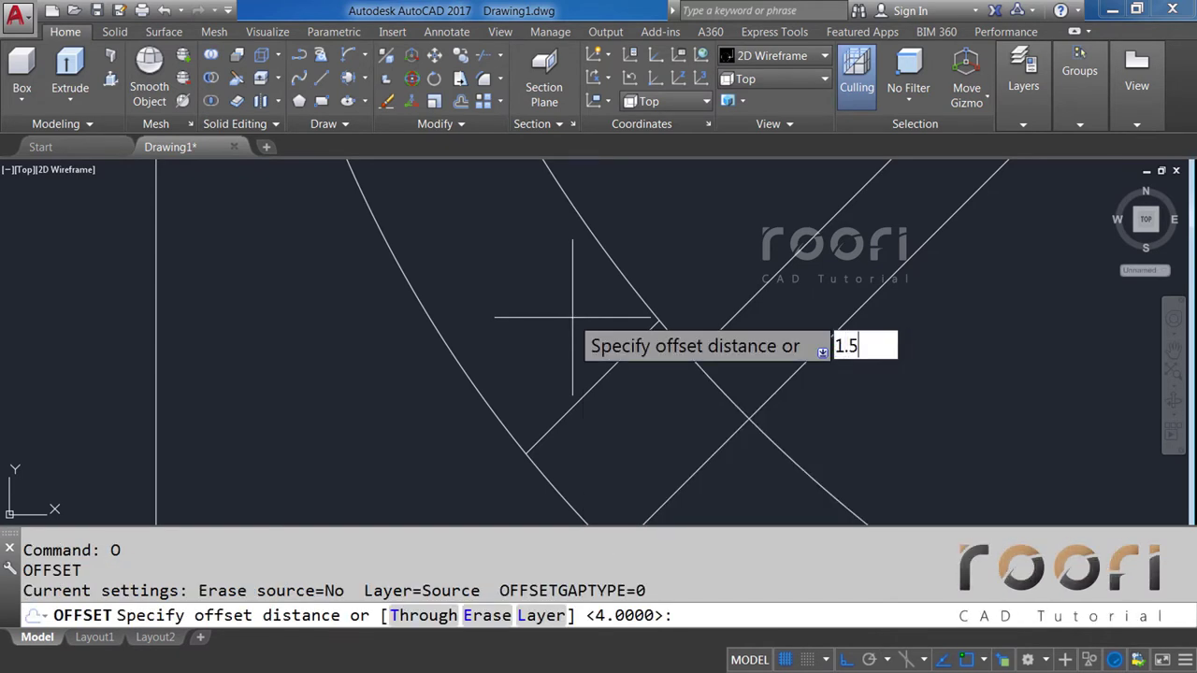
key(Return)
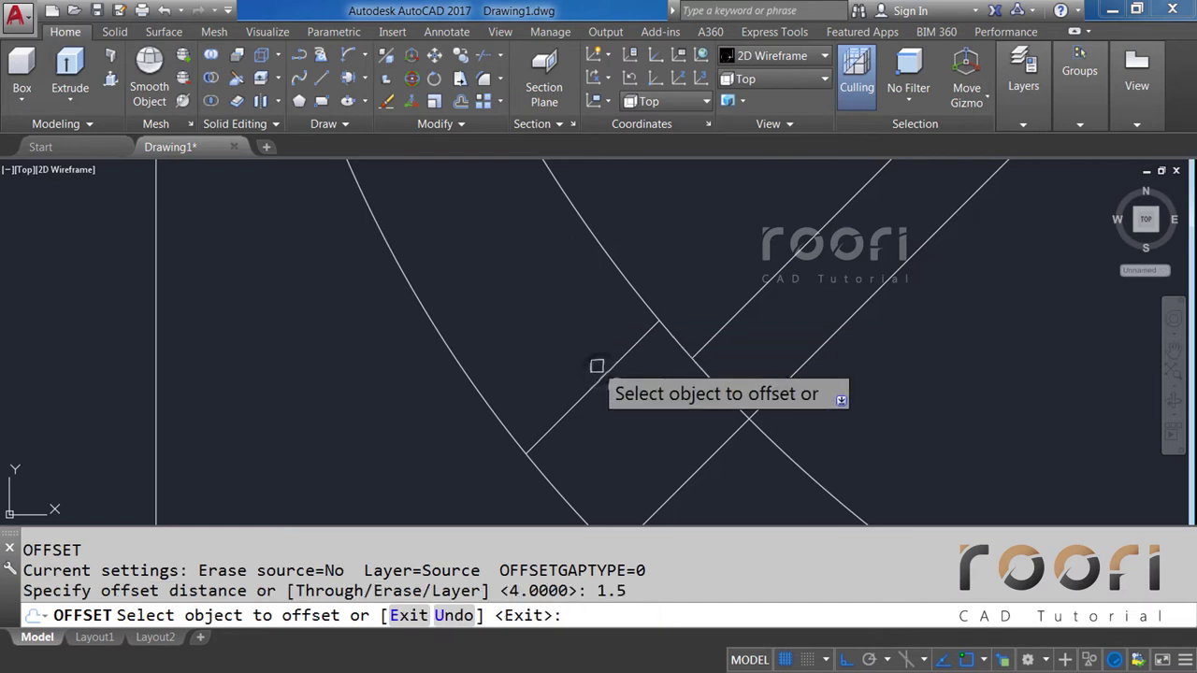
click(617, 357)
click(570, 339)
text(EX)
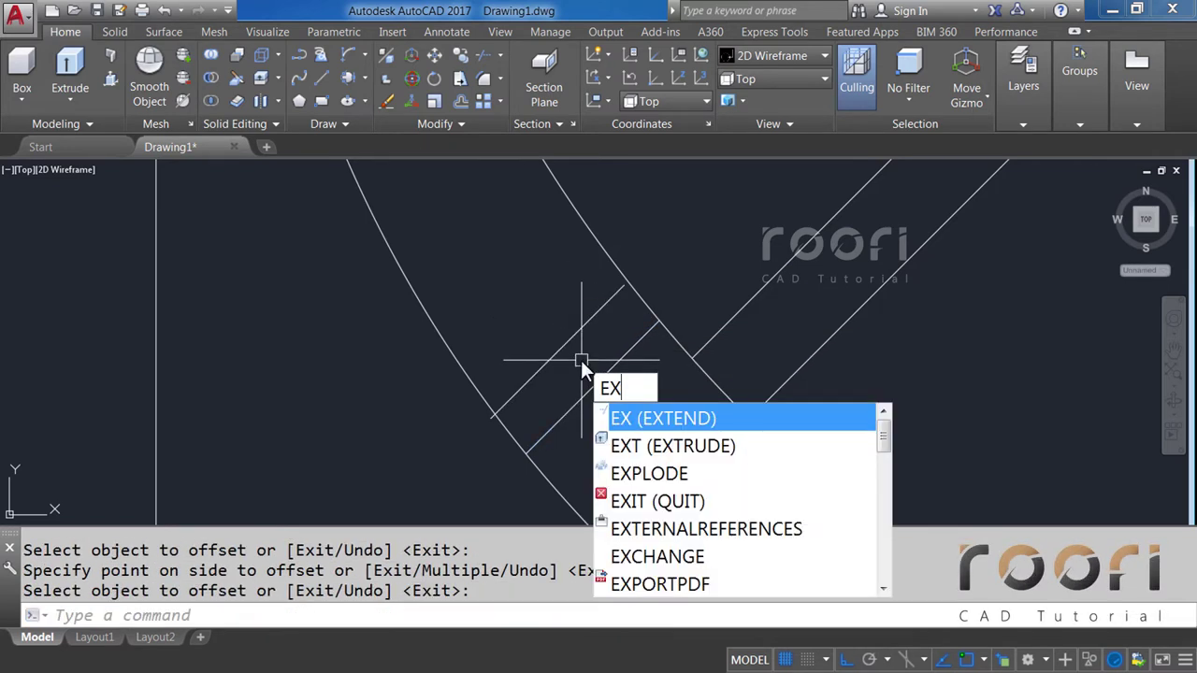
key(Return)
key(Return)
click(604, 301)
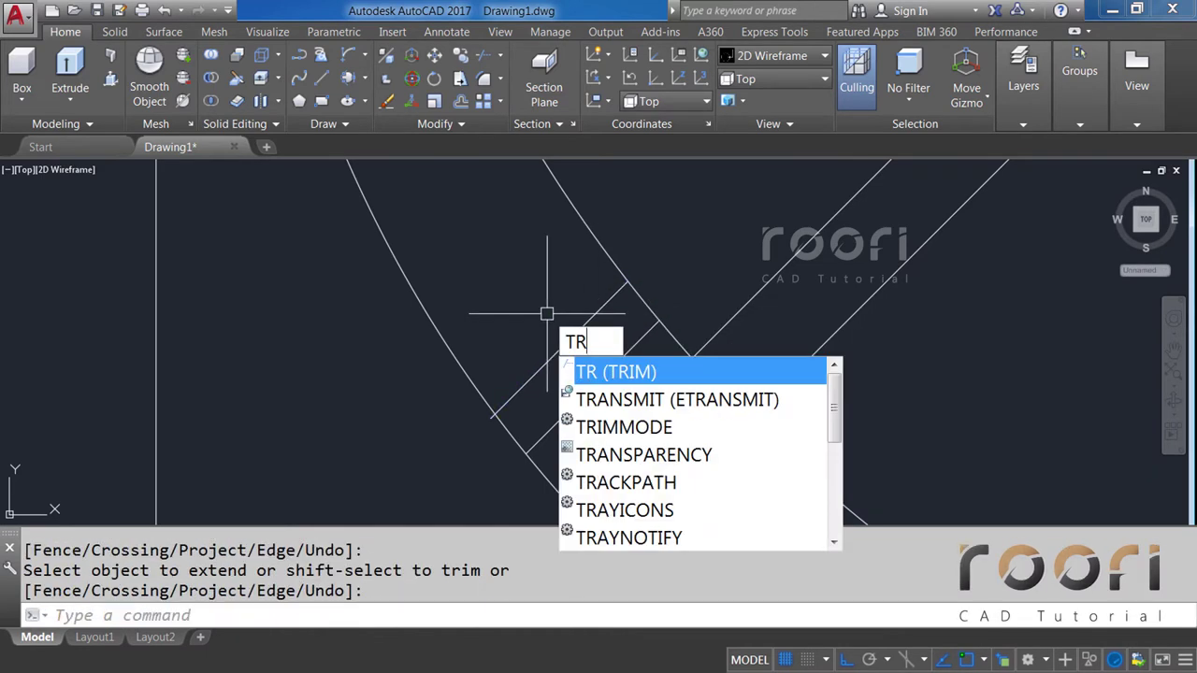
Trim the short line's leftover end past the arc.
key(Return)
click(476, 409)
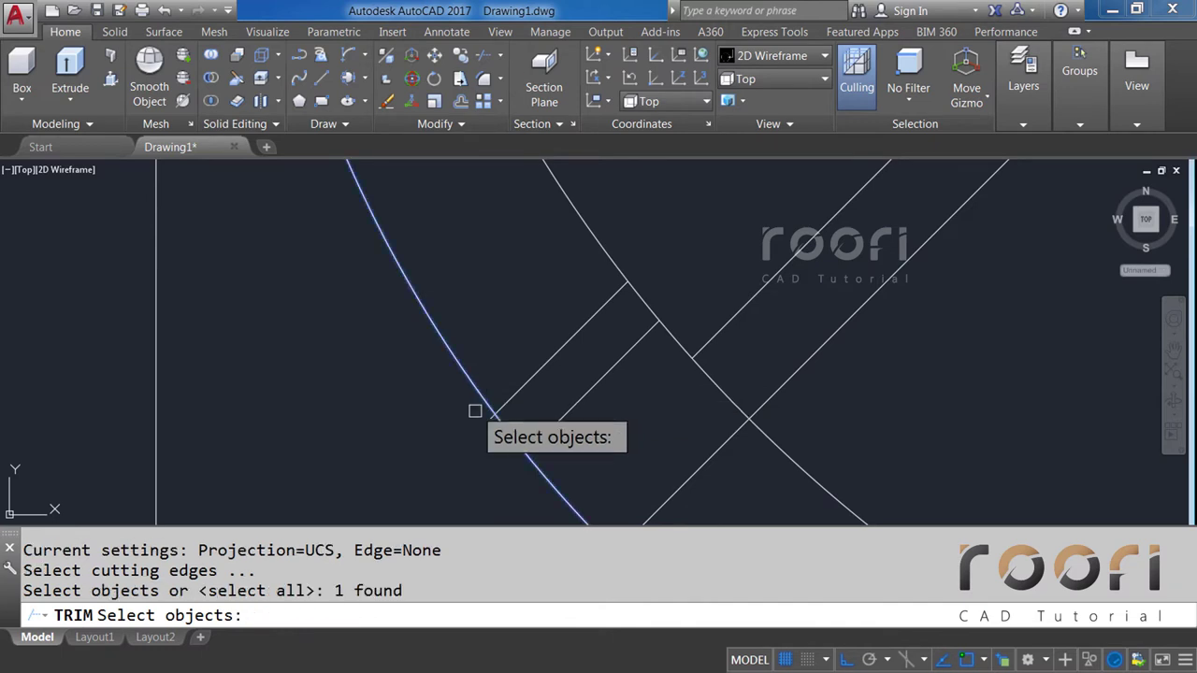
key(Return)
scroll(482, 419, up, 3)
scroll(496, 402, up, 2)
click(507, 382)
key(Return)
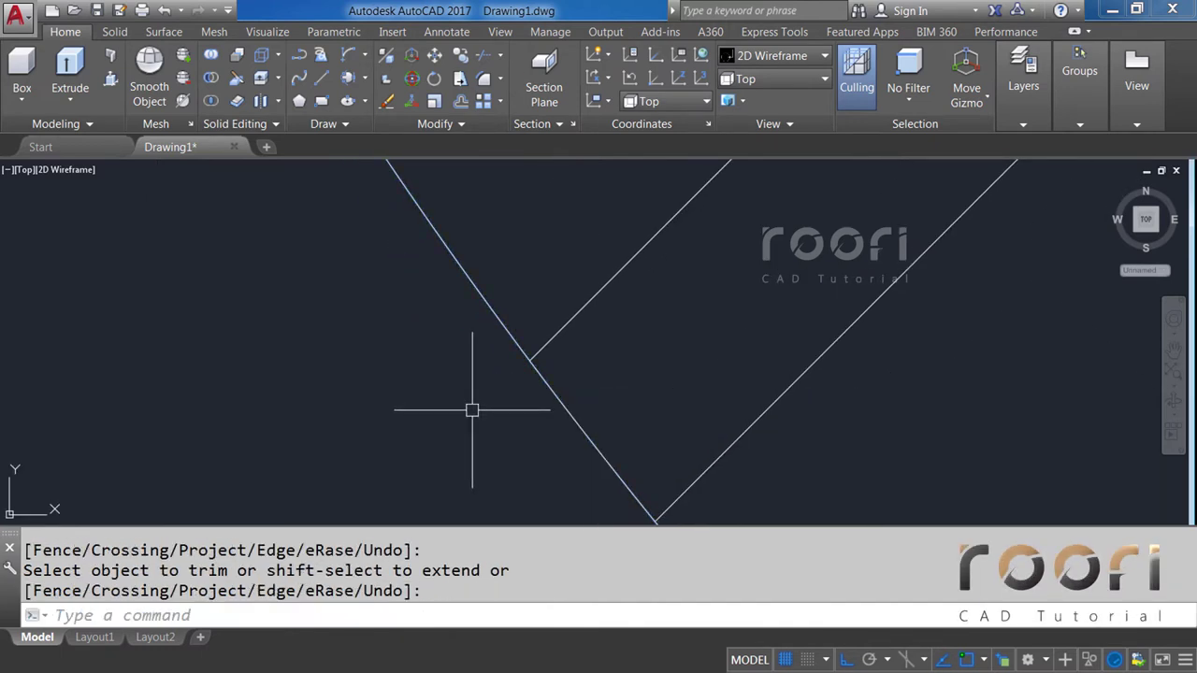
scroll(472, 410, down, 5)
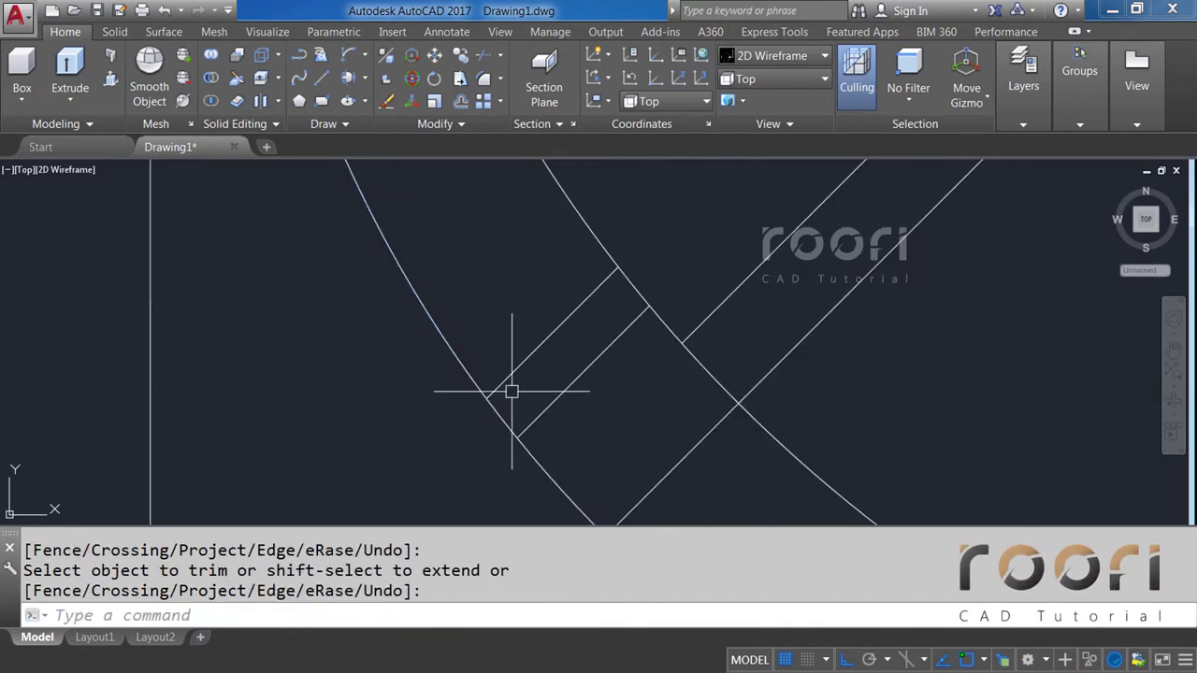
scroll(533, 391, down, 2)
scroll(535, 396, down, 2)
middle_drag(548, 409, 582, 425)
text(CO)
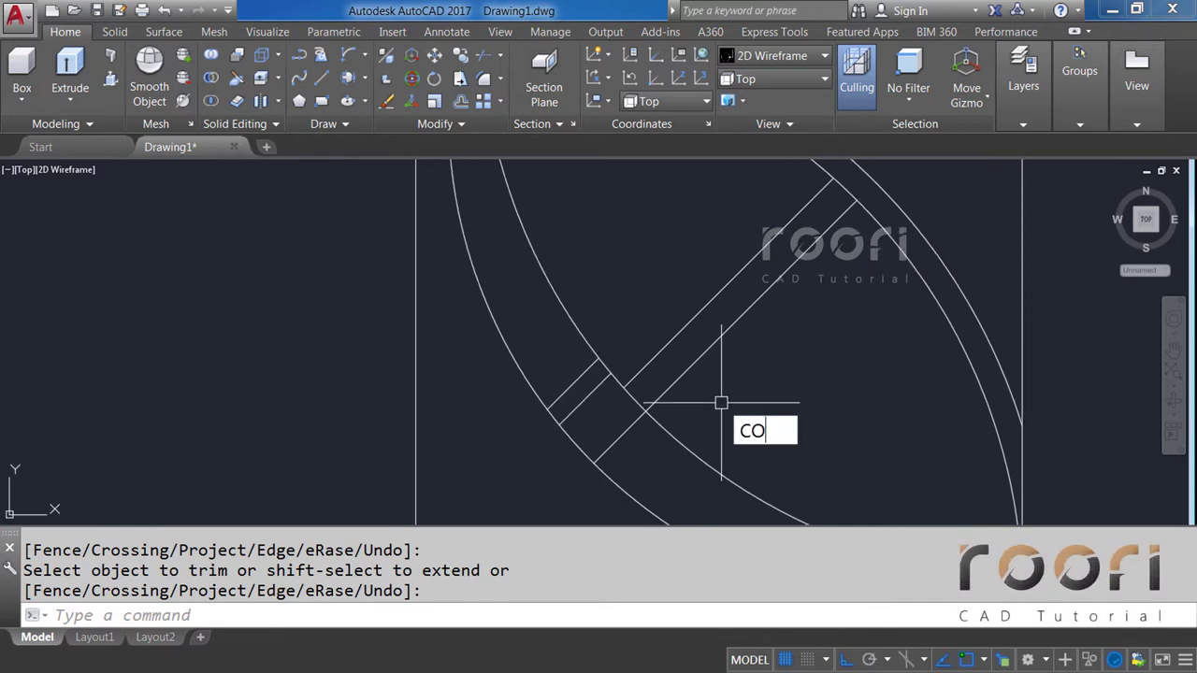
Start a copy and select the two diagonal strip lines and both cross lines.
key(Return)
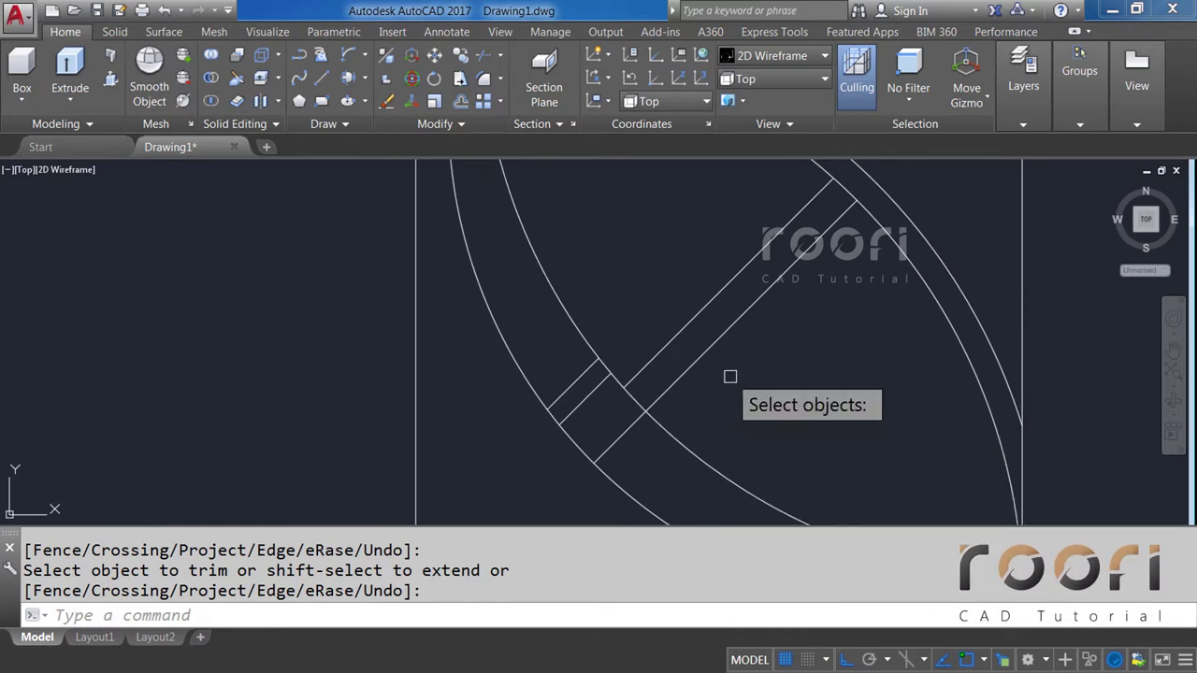
click(737, 359)
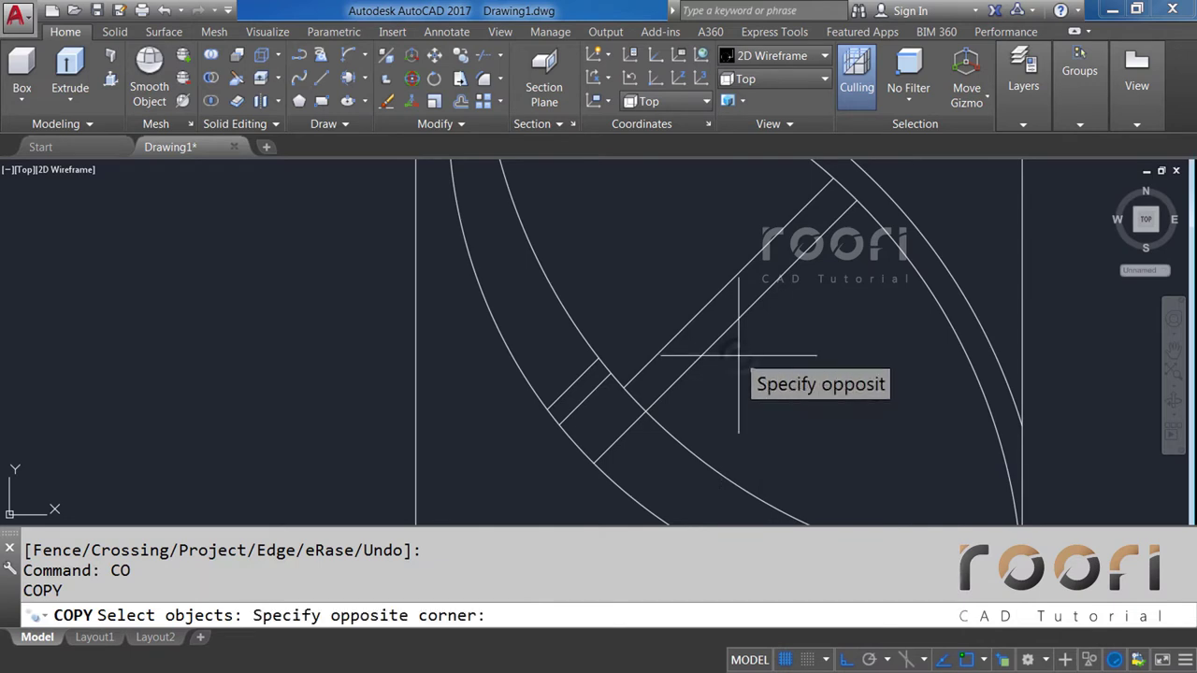
click(700, 303)
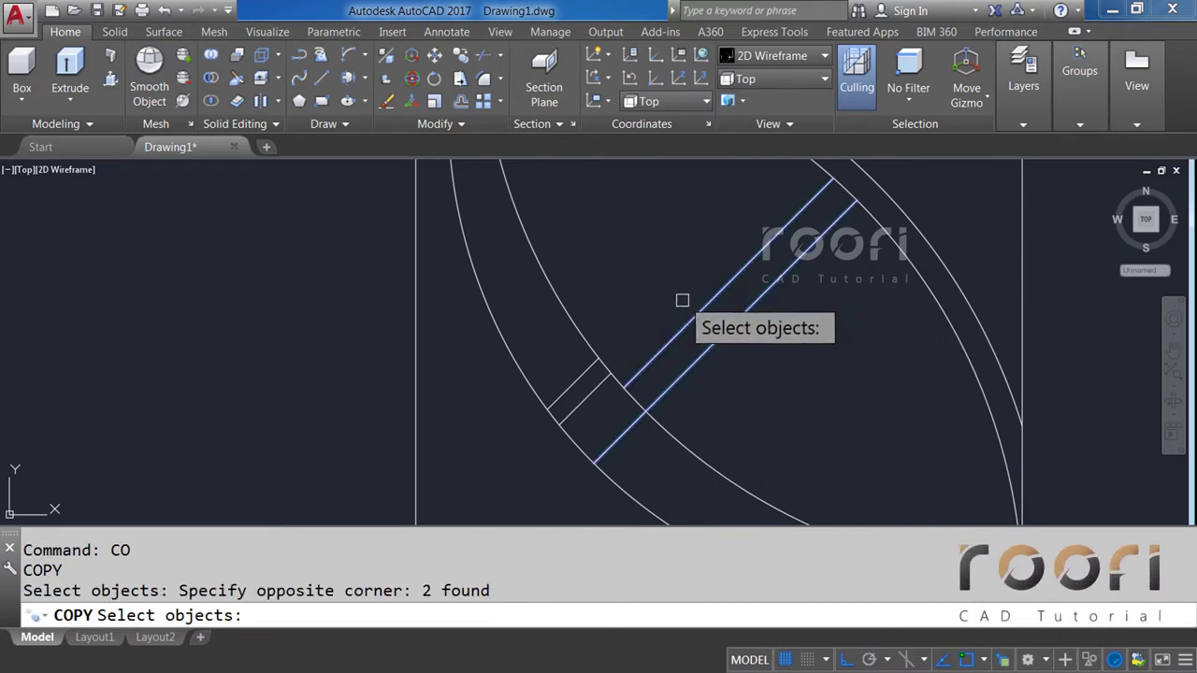
click(592, 391)
middle_drag(591, 417, 633, 379)
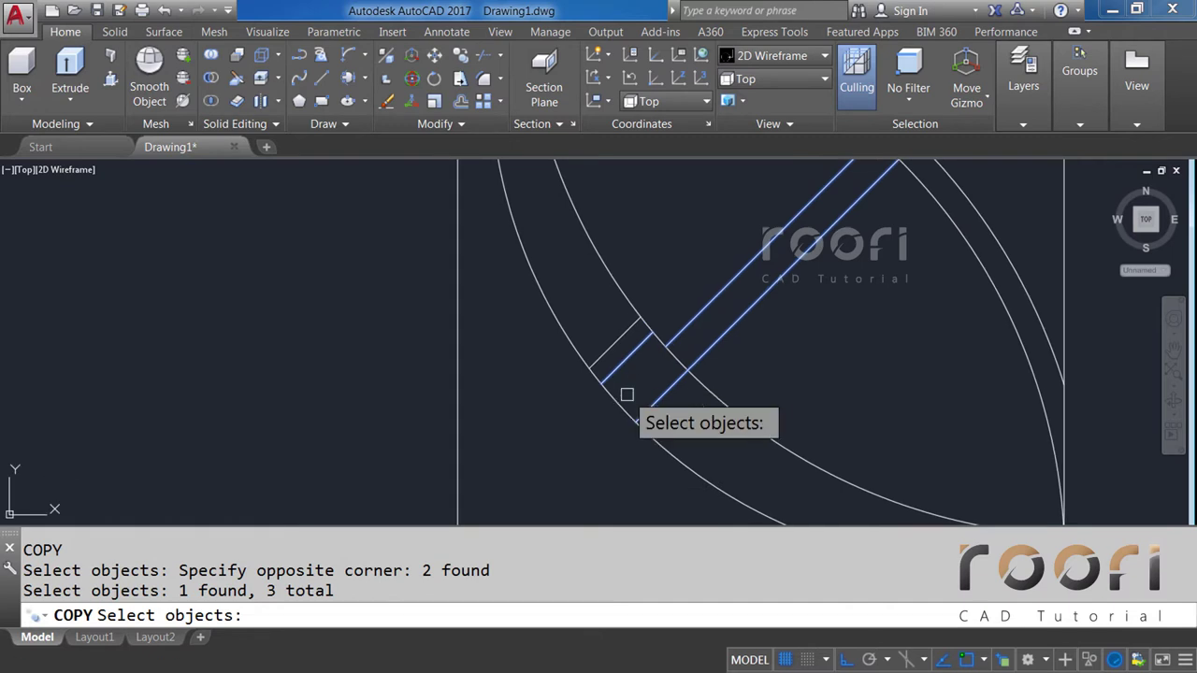
scroll(627, 393, up, 4)
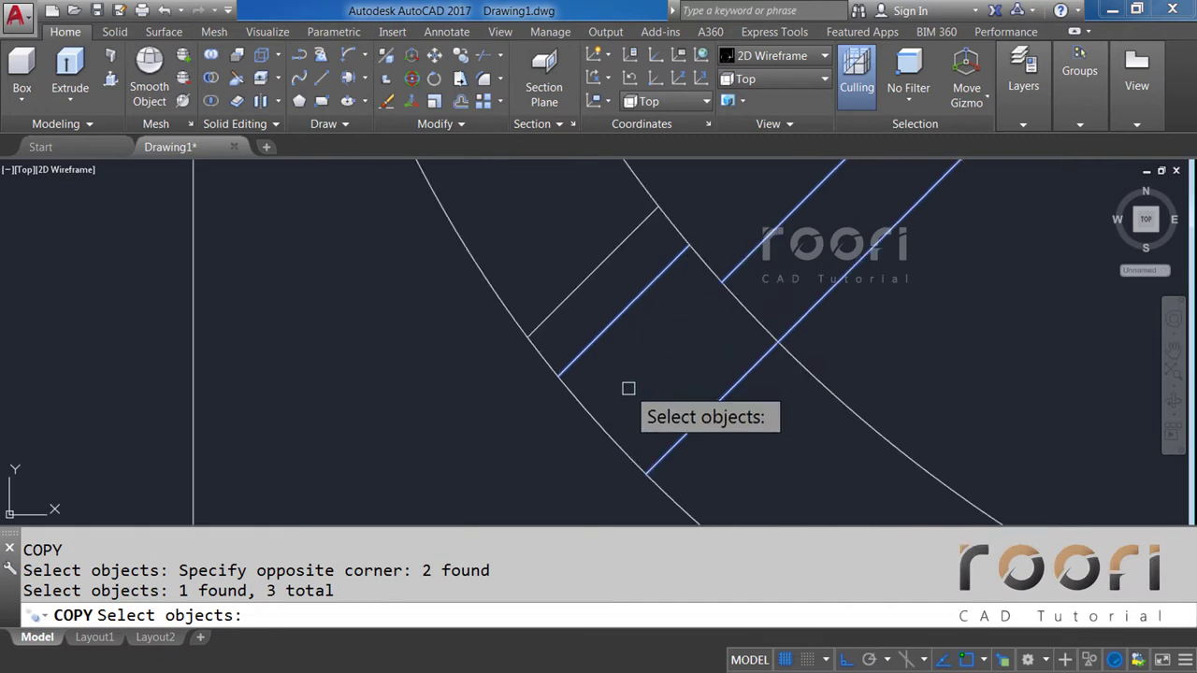
click(568, 299)
key(Return)
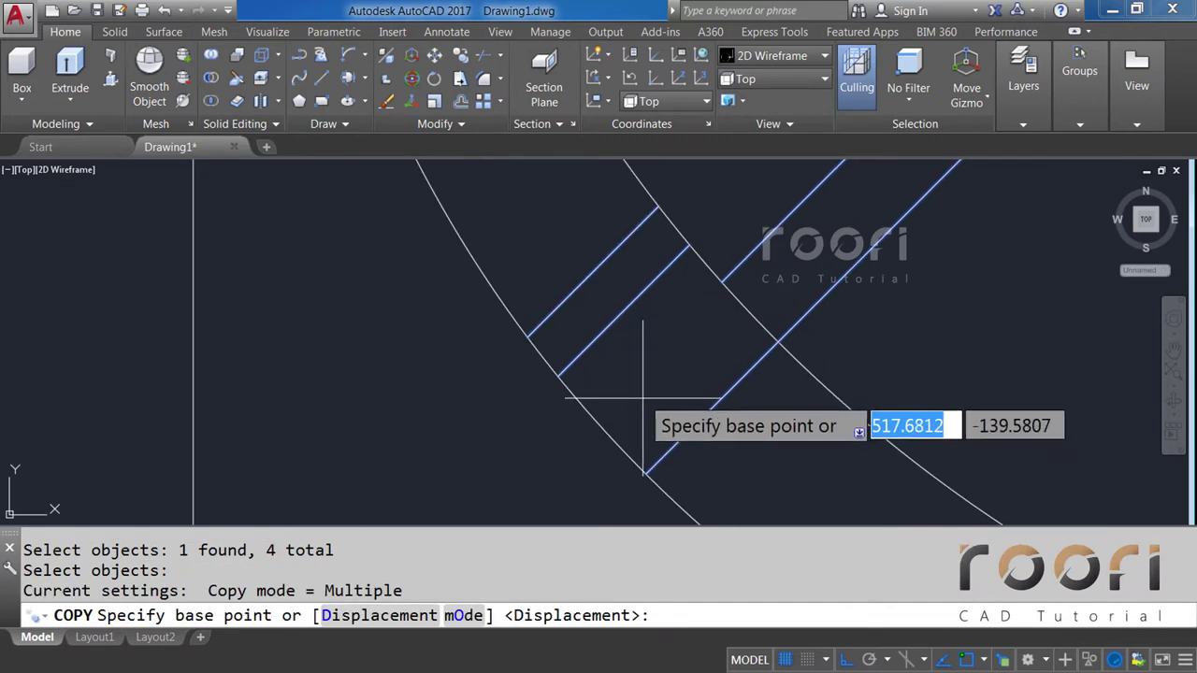
From the arc intersection, place three strip copies moving up-left along the leaf's band.
click(645, 474)
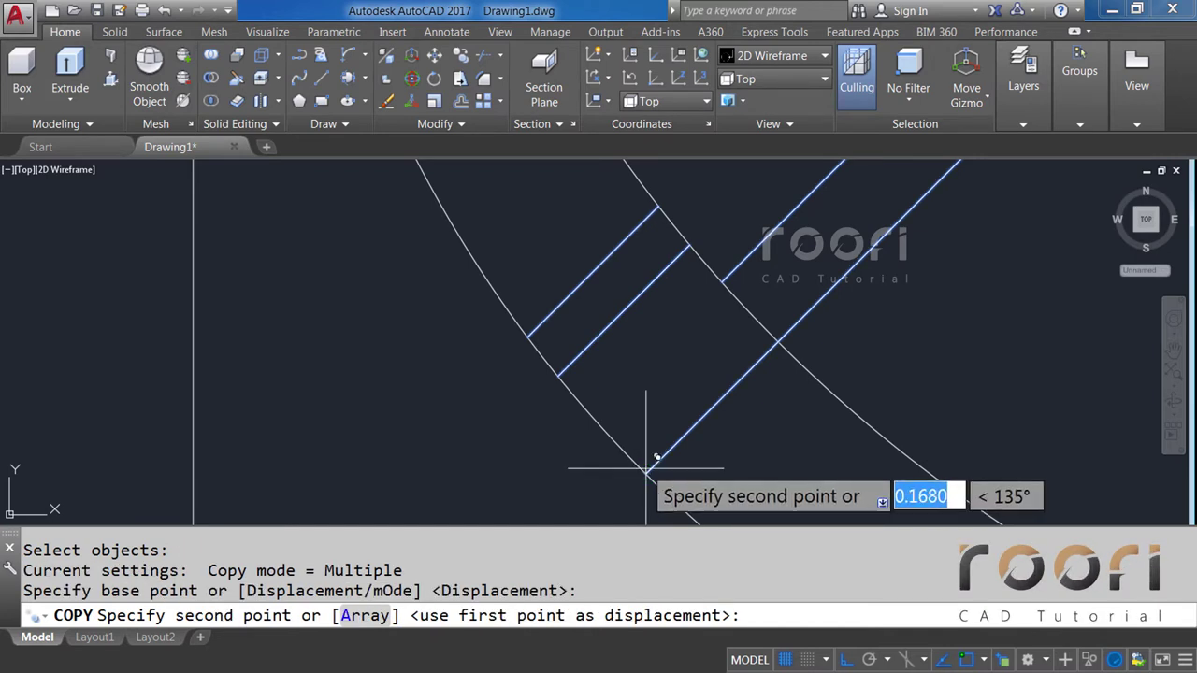
click(530, 337)
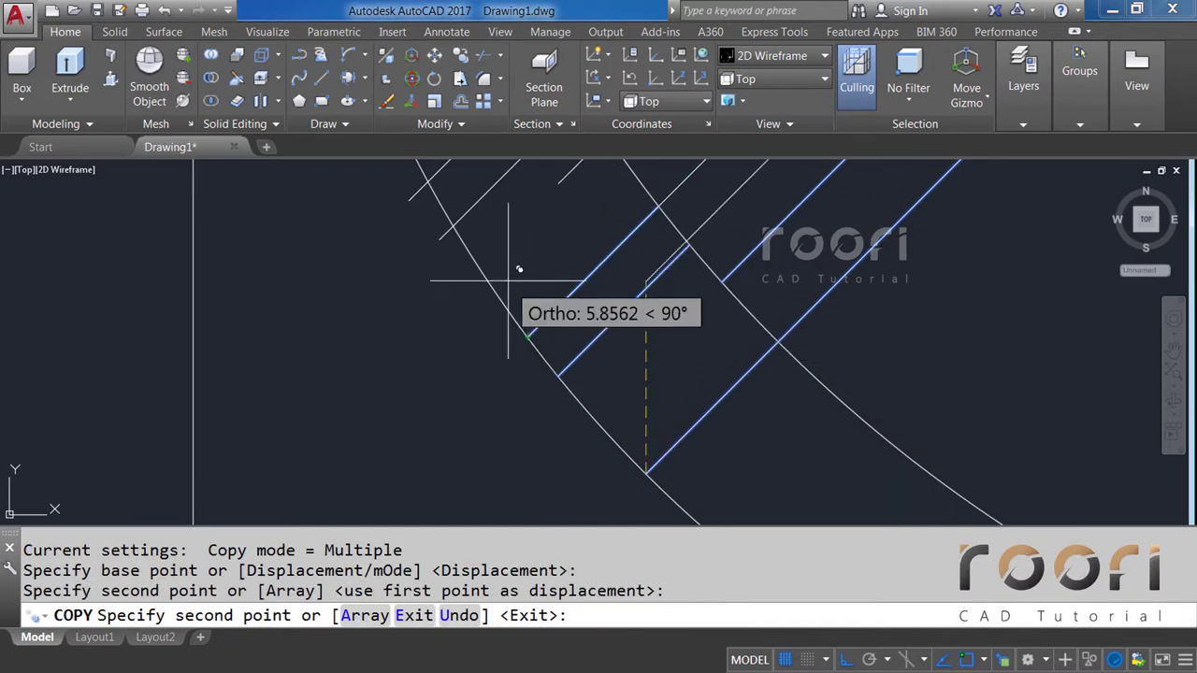
scroll(533, 323, down, 2)
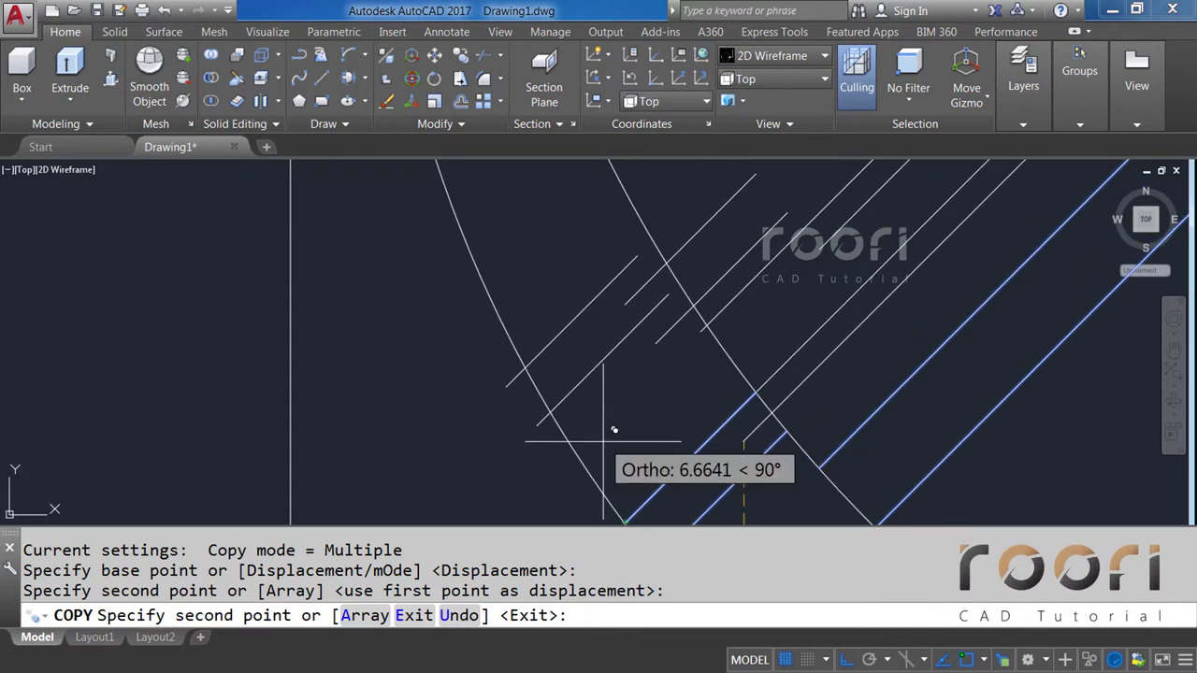
click(526, 364)
scroll(550, 350, down, 2)
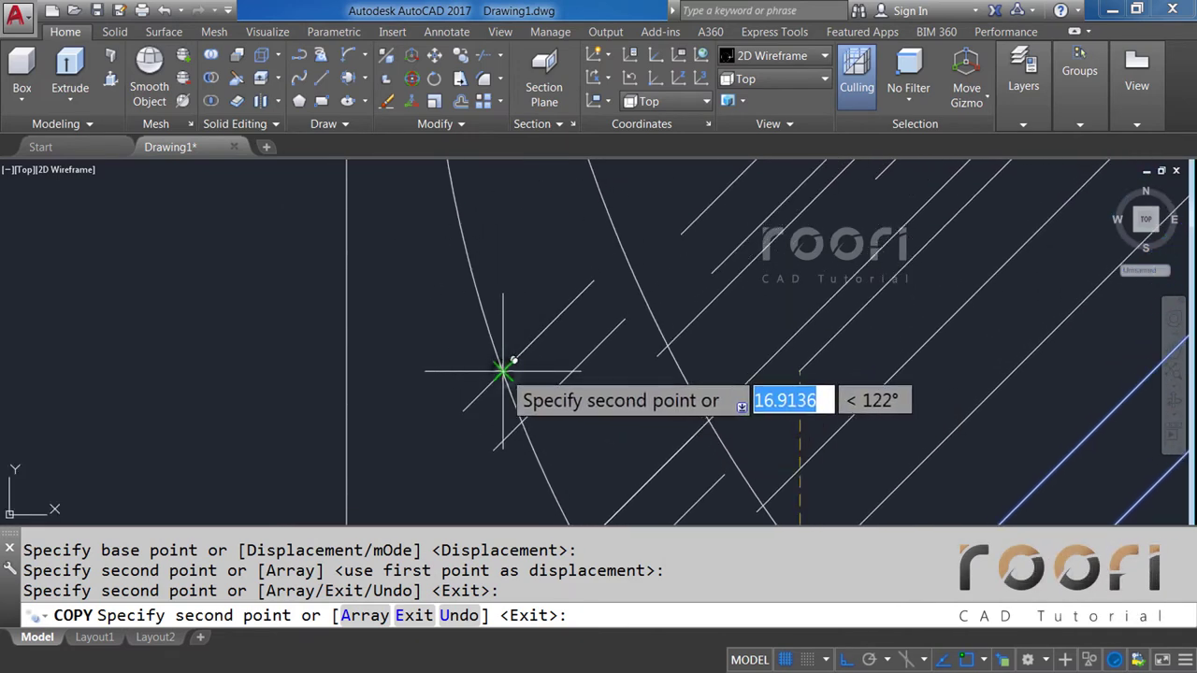
click(503, 370)
key(F8)
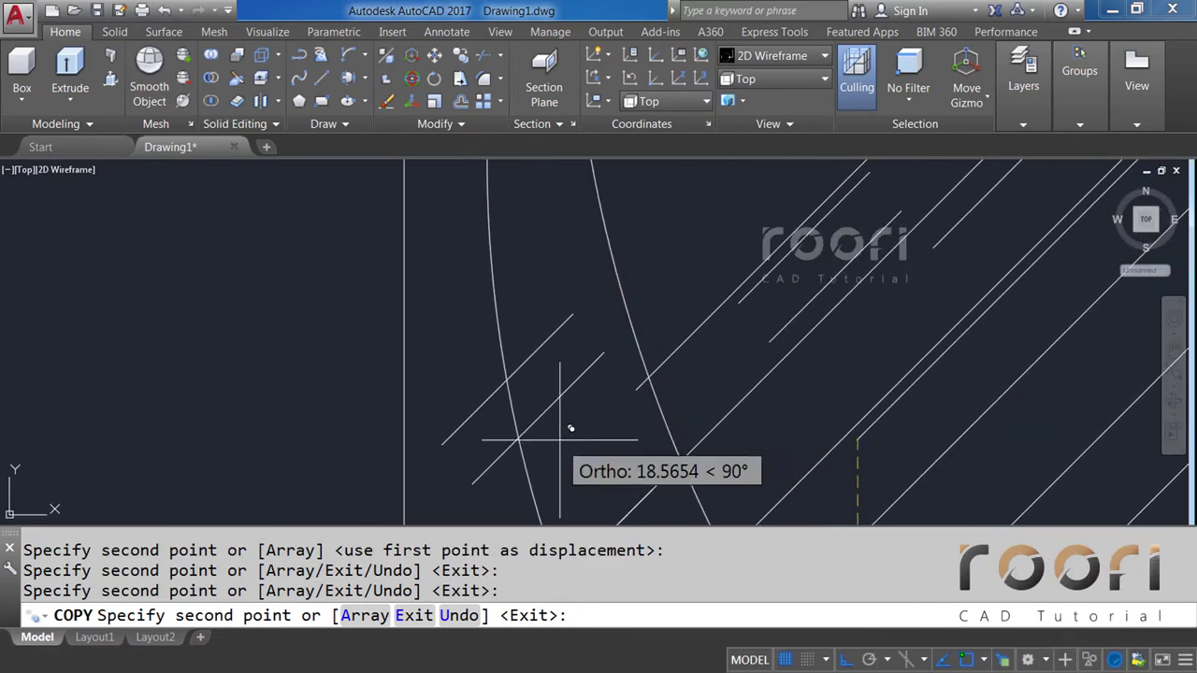
scroll(507, 379, up, 5)
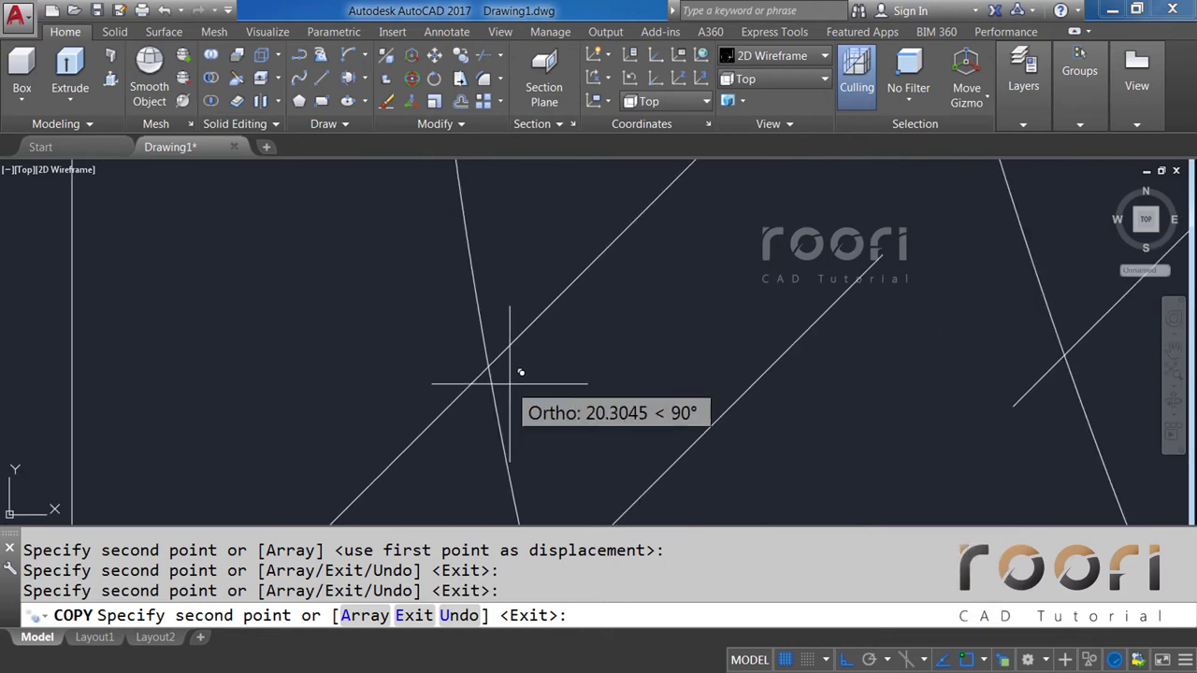
scroll(488, 366, down, 2)
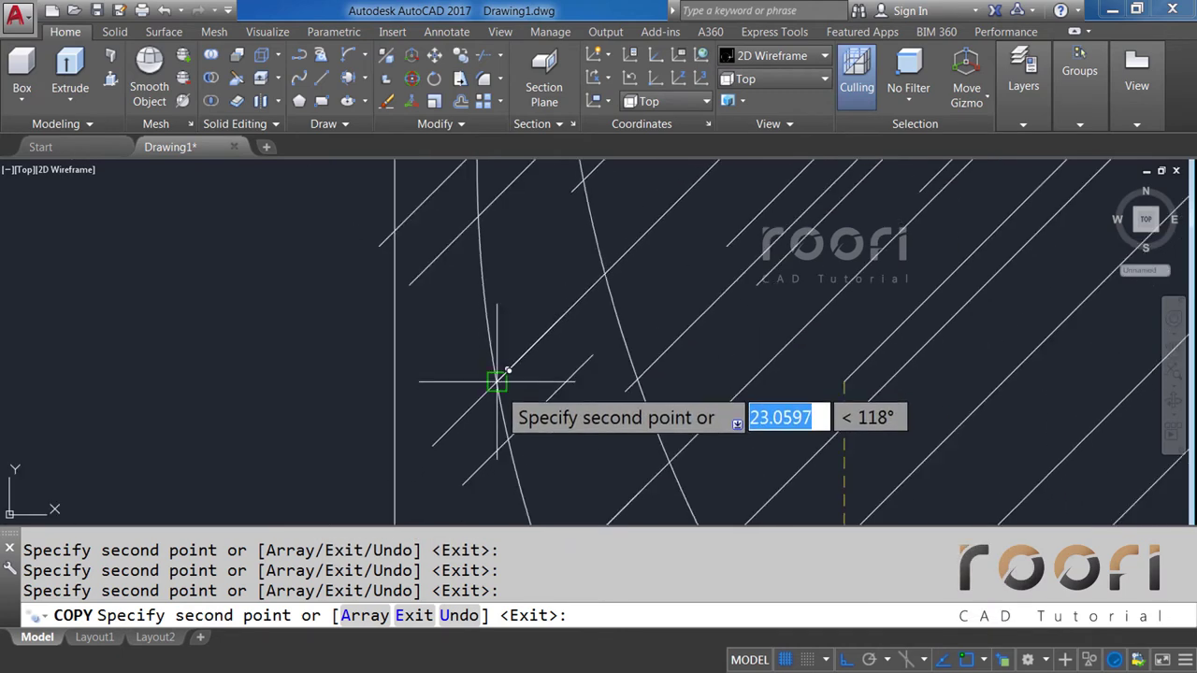
scroll(497, 381, down, 2)
scroll(524, 299, down, 2)
scroll(515, 427, down, 2)
scroll(497, 386, up, 3)
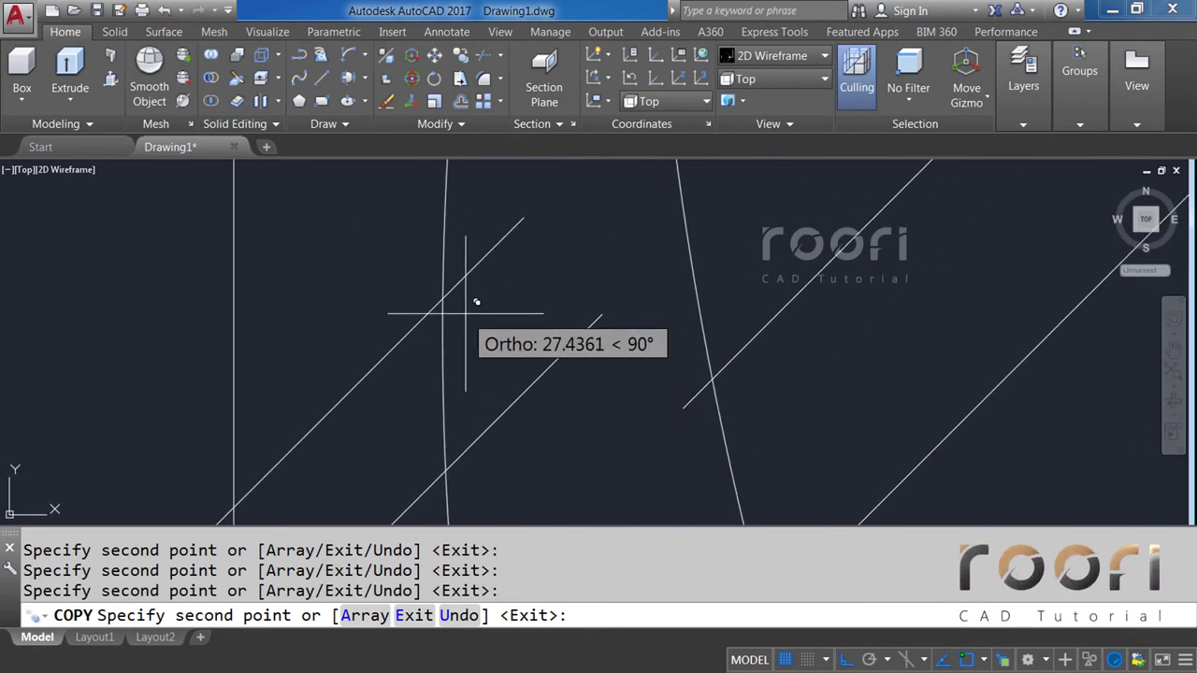
scroll(446, 316, down, 3)
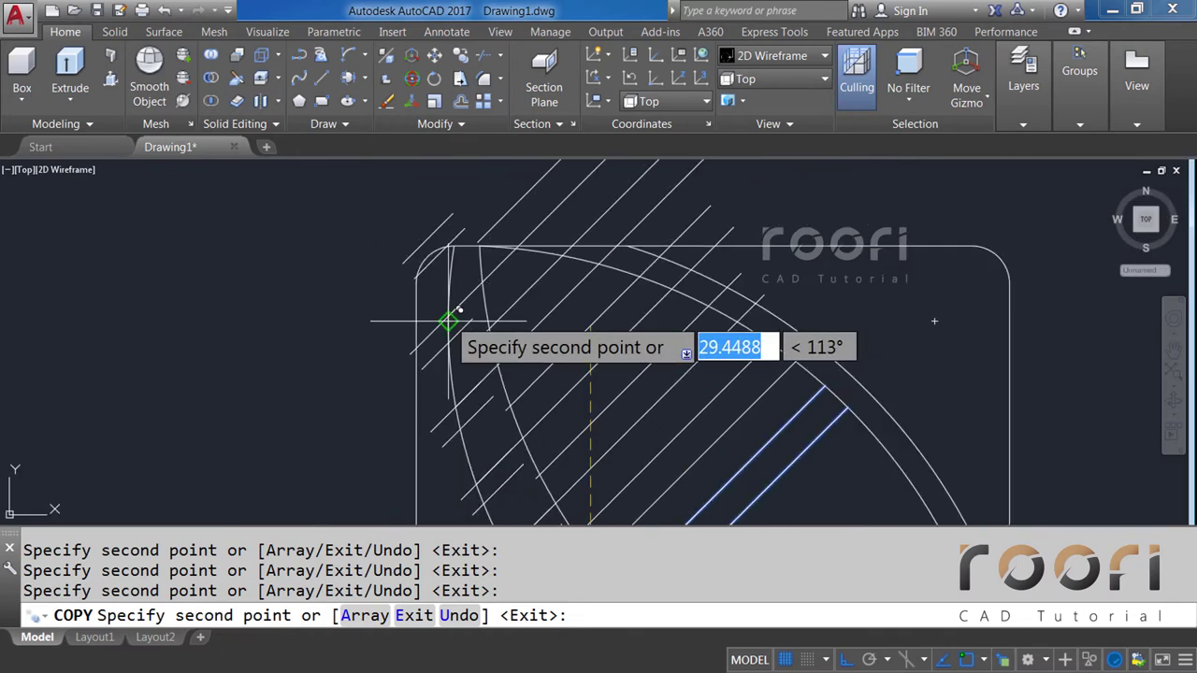
key(Return)
scroll(506, 282, down, 2)
scroll(538, 393, down, 2)
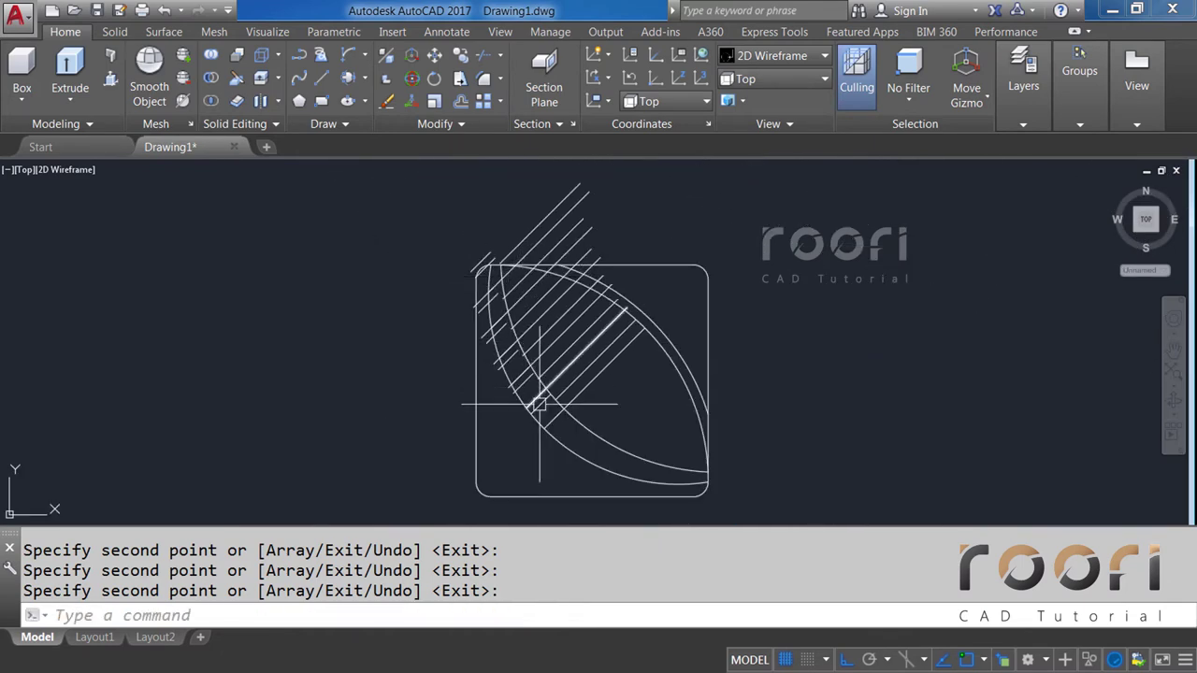
scroll(547, 438, up, 2)
scroll(547, 438, up, 1)
scroll(550, 416, up, 2)
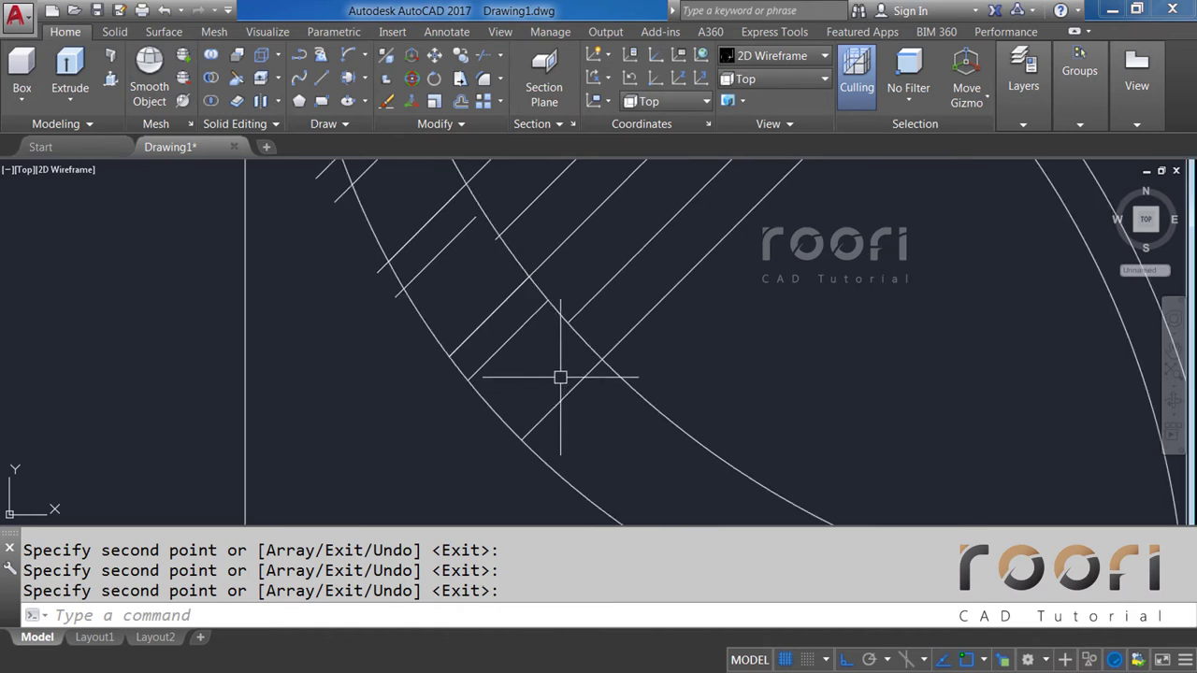
middle_drag(701, 356, 692, 392)
text(CO)
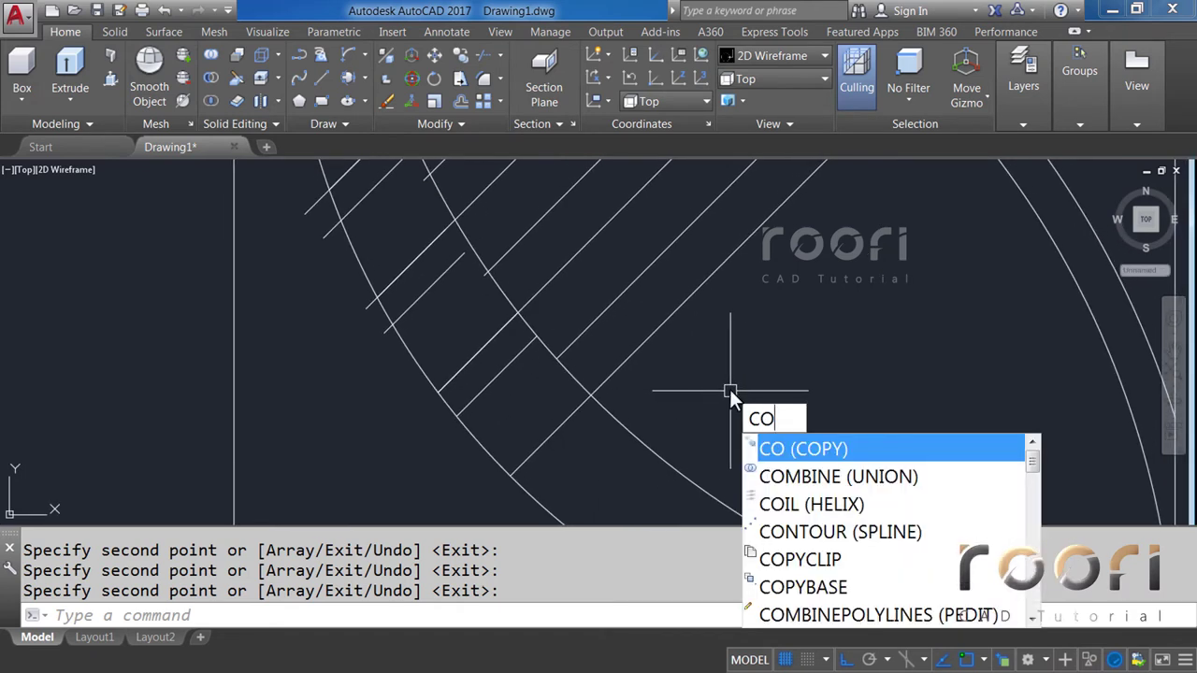
Copy the strip's diagonal lines and cross line from the intersection to three successive points along the lower arc.
key(Return)
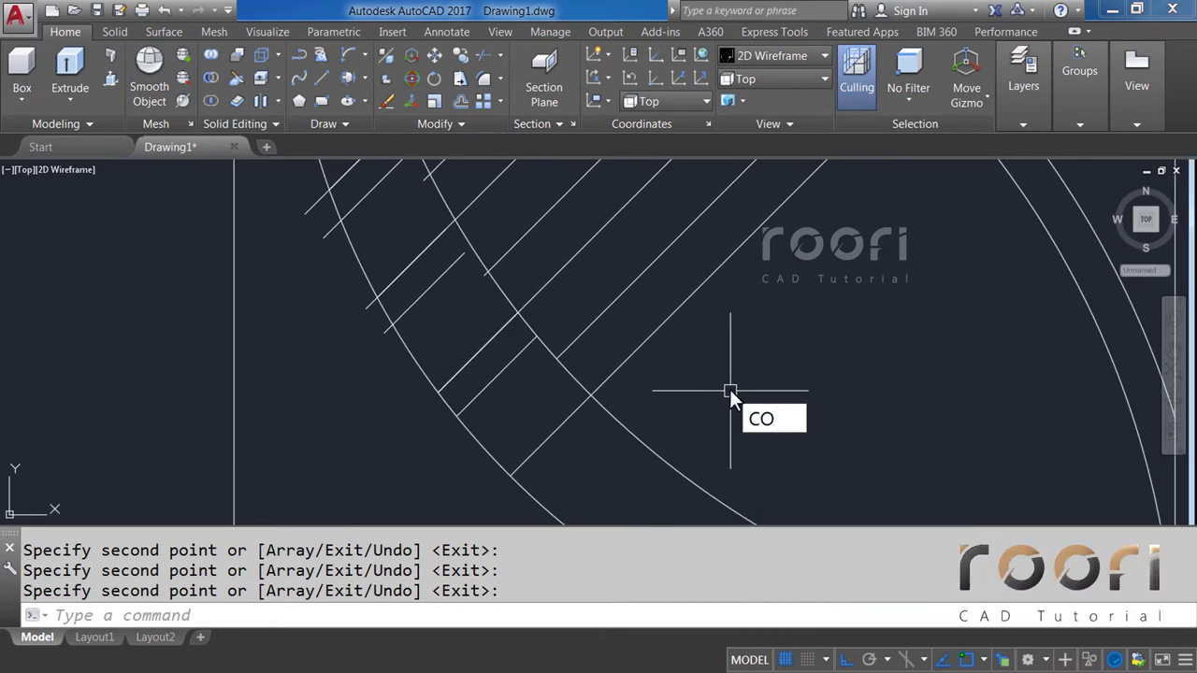
click(702, 345)
click(642, 269)
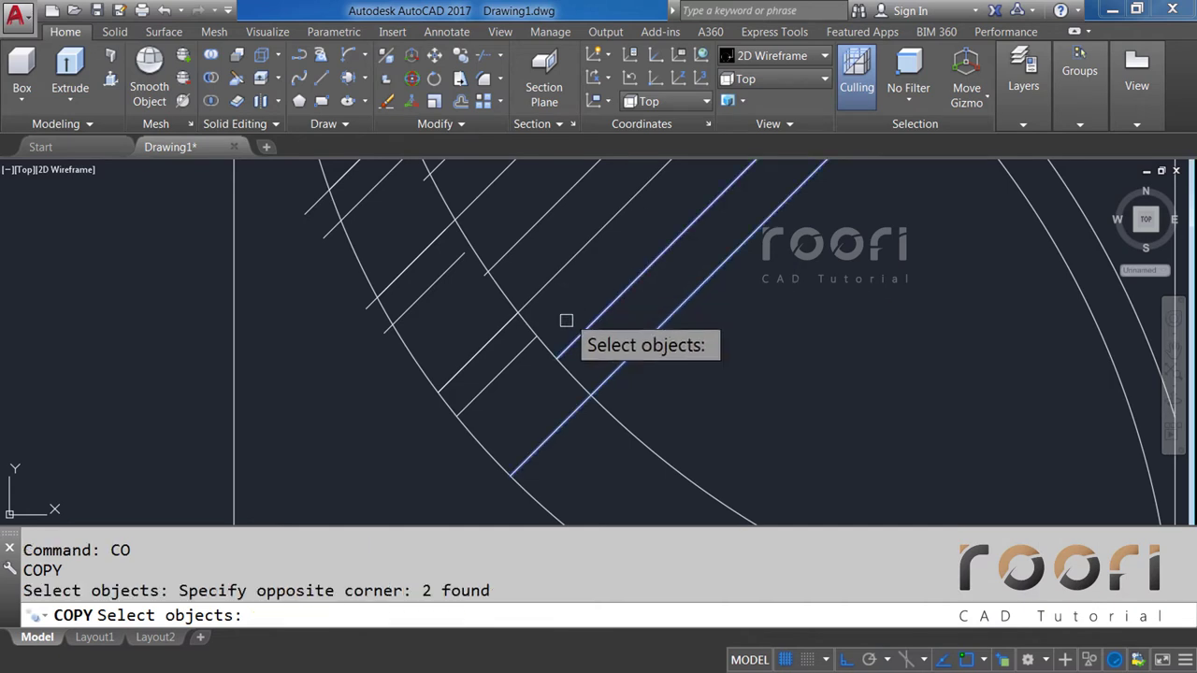
click(524, 355)
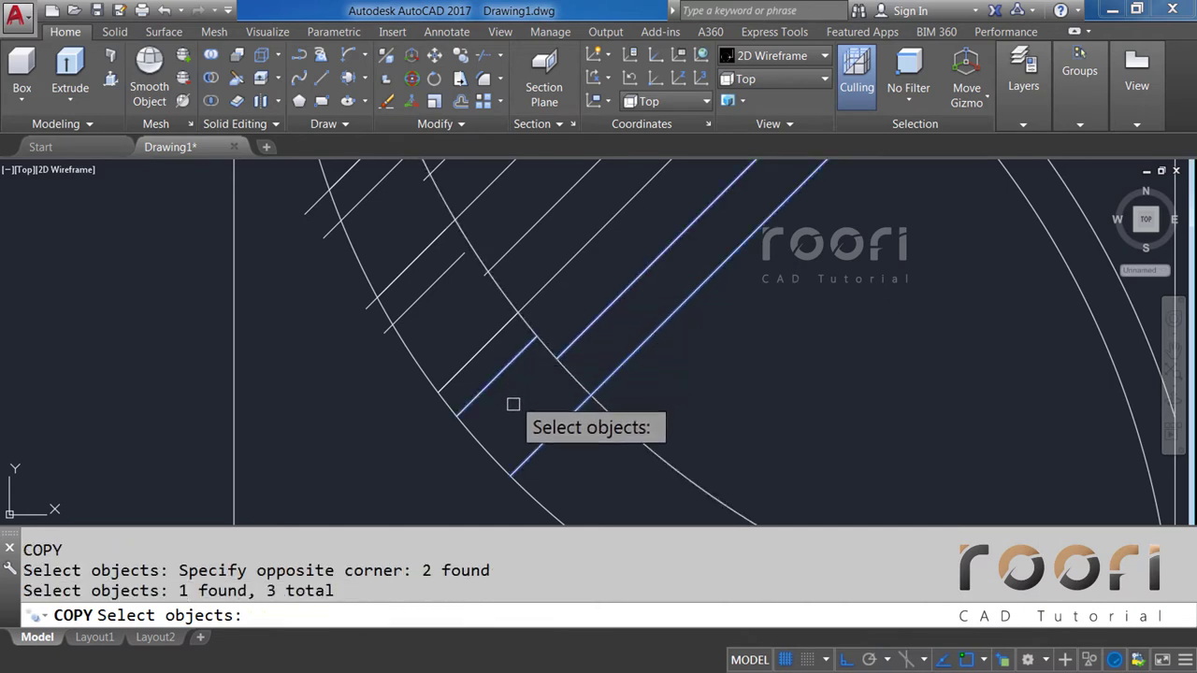
scroll(503, 435, up, 2)
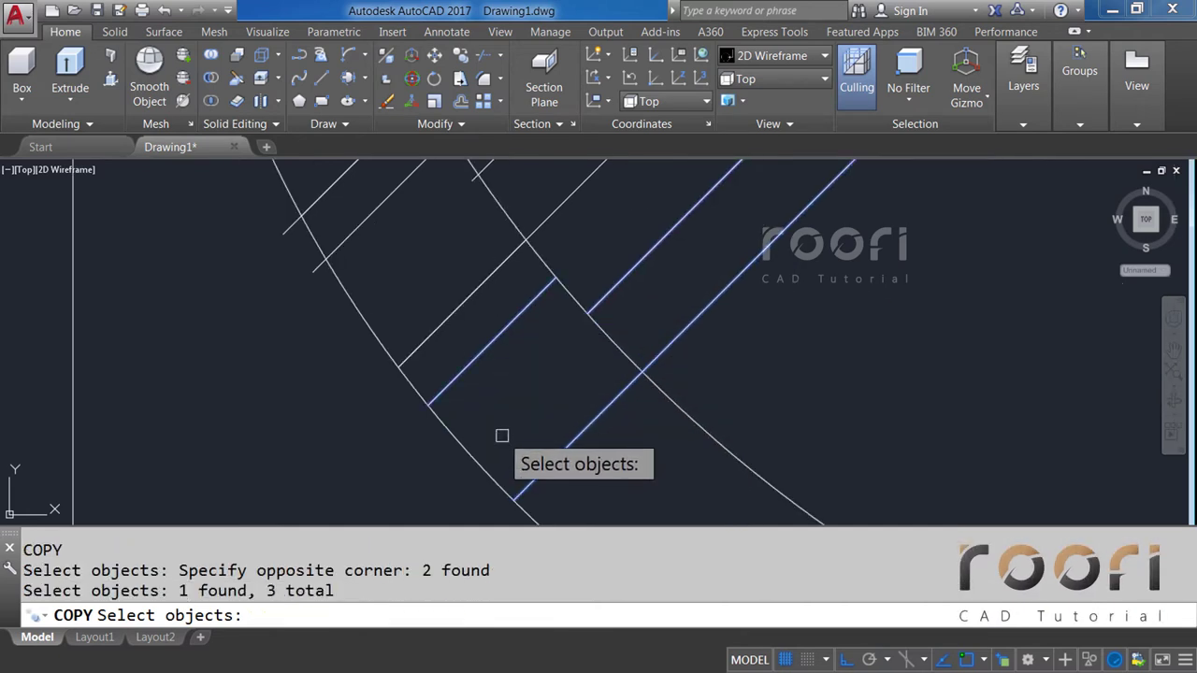
key(Return)
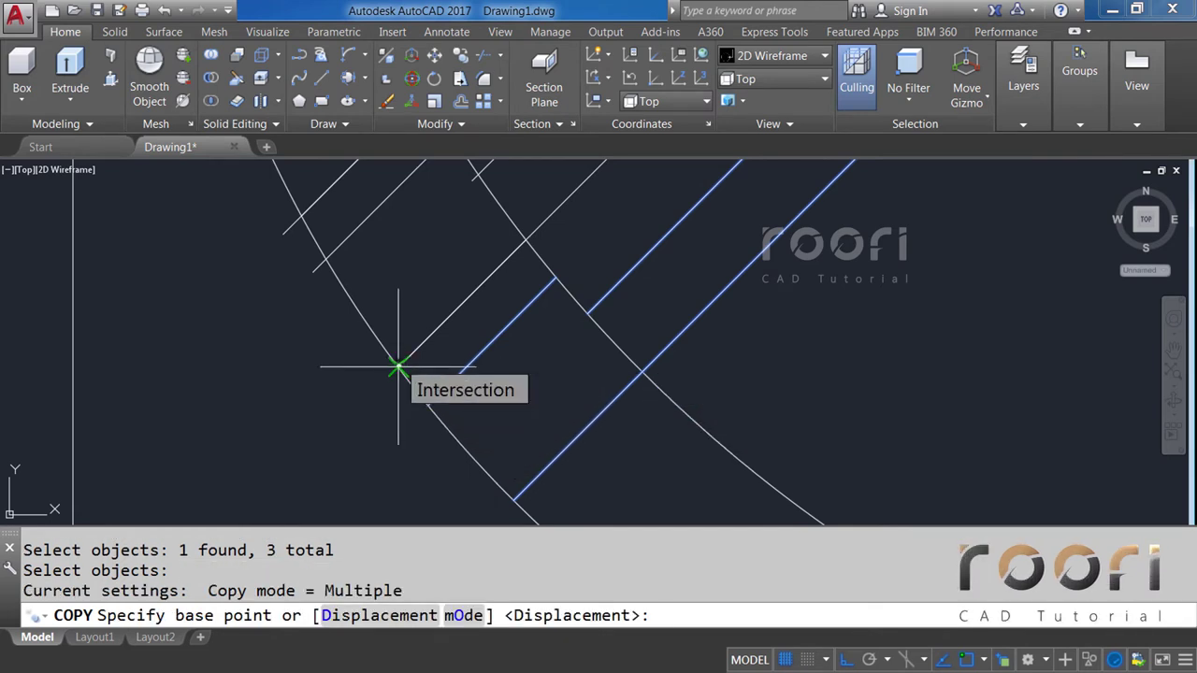
click(398, 366)
mouse_move(530, 406)
middle_down()
mouse_move(468, 313)
mouse_move(458, 352)
middle_up()
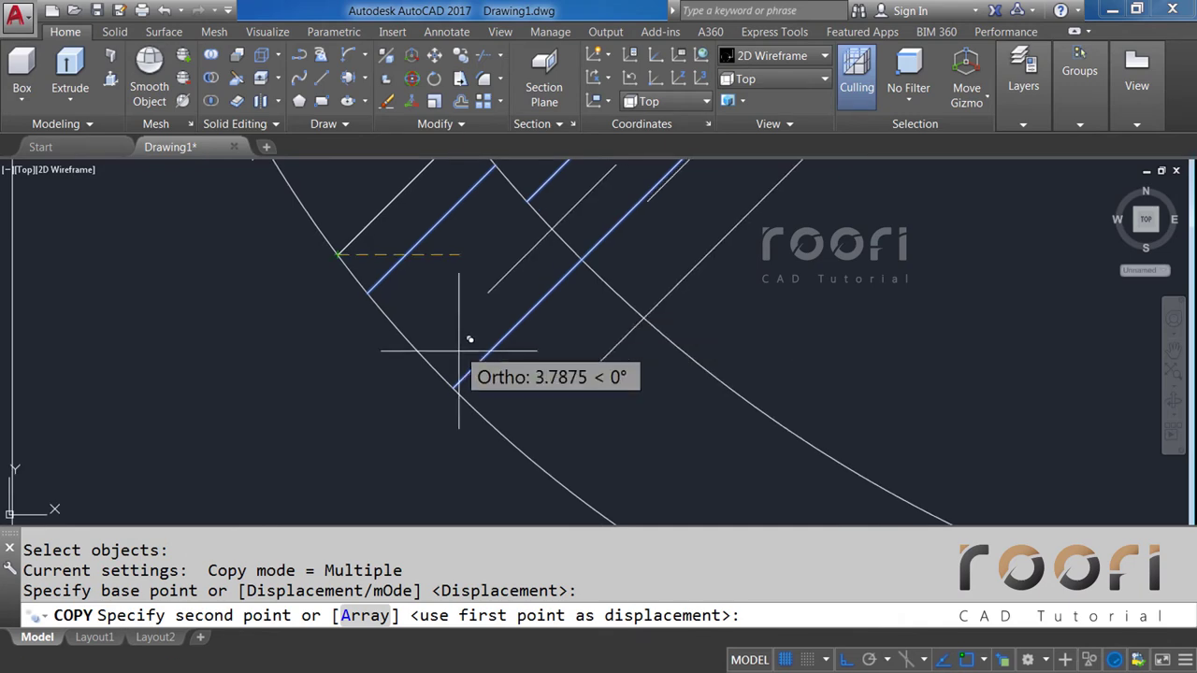
click(455, 387)
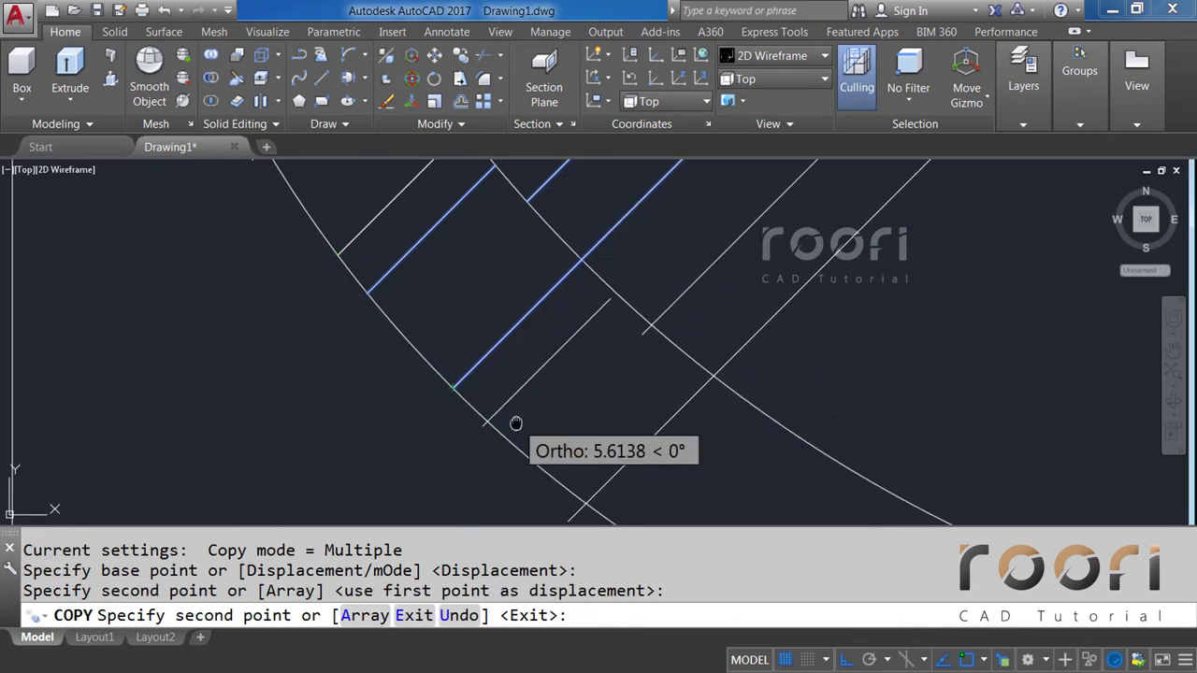
middle_drag(516, 423, 425, 294)
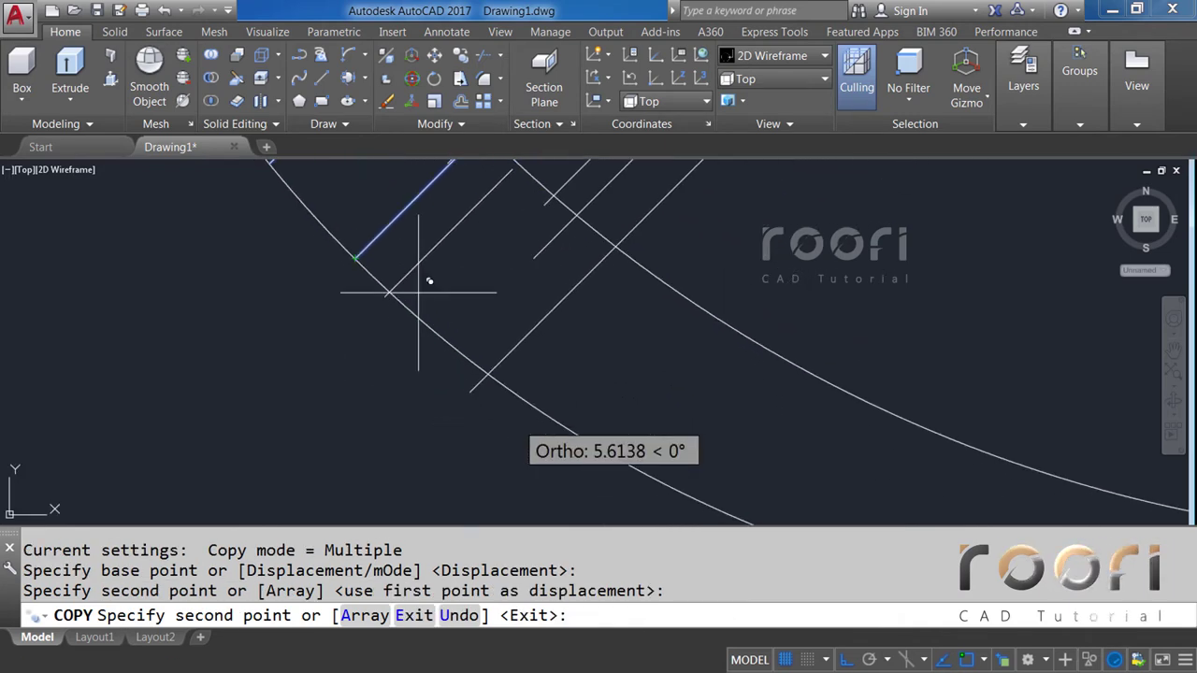
click(487, 374)
click(639, 470)
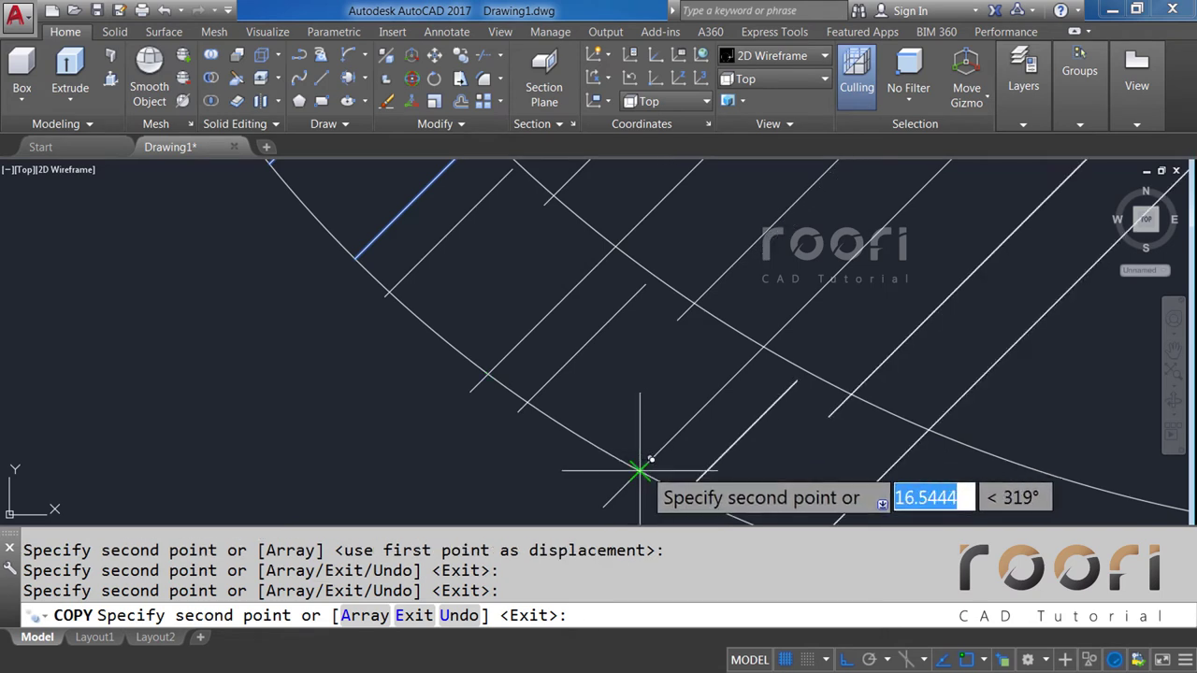
middle_drag(684, 449, 387, 280)
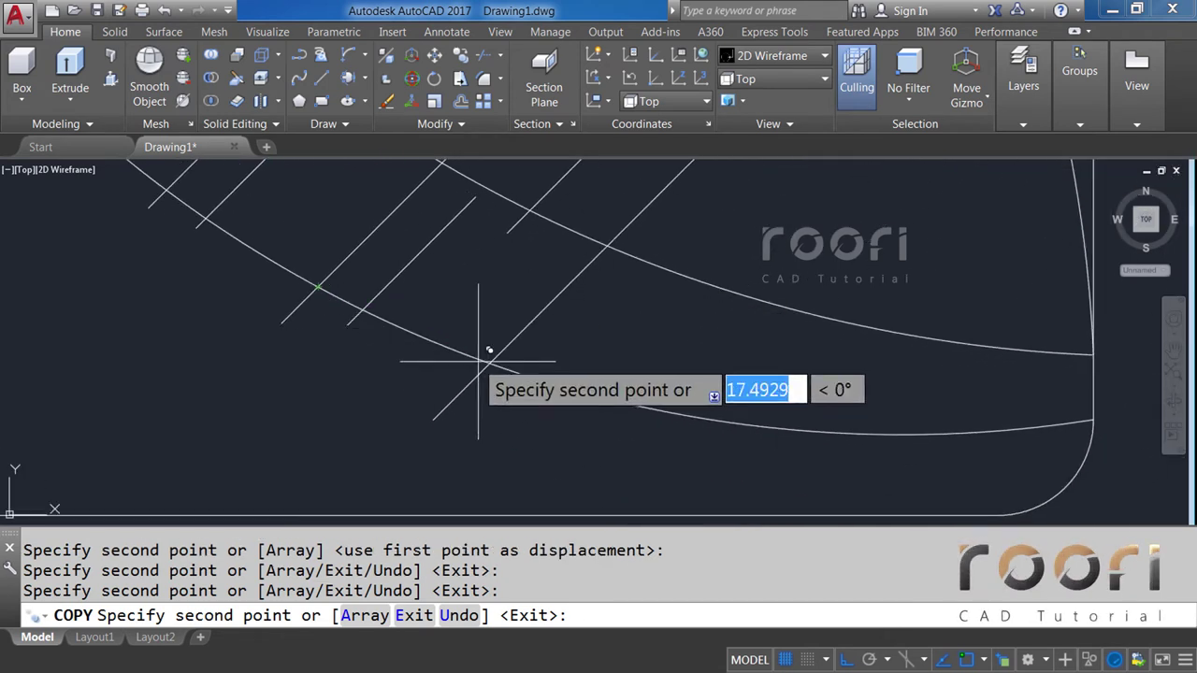
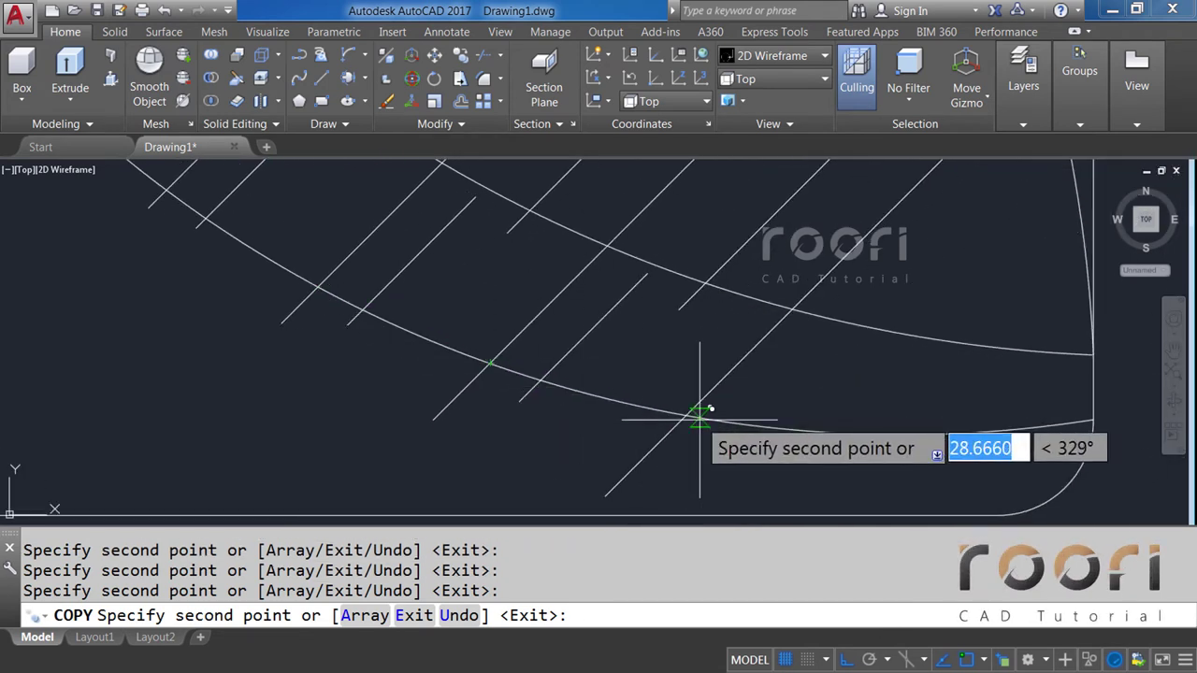
End the copy and delete the two diagonal lines sticking out past the frame corner.
scroll(700, 415, up, 3)
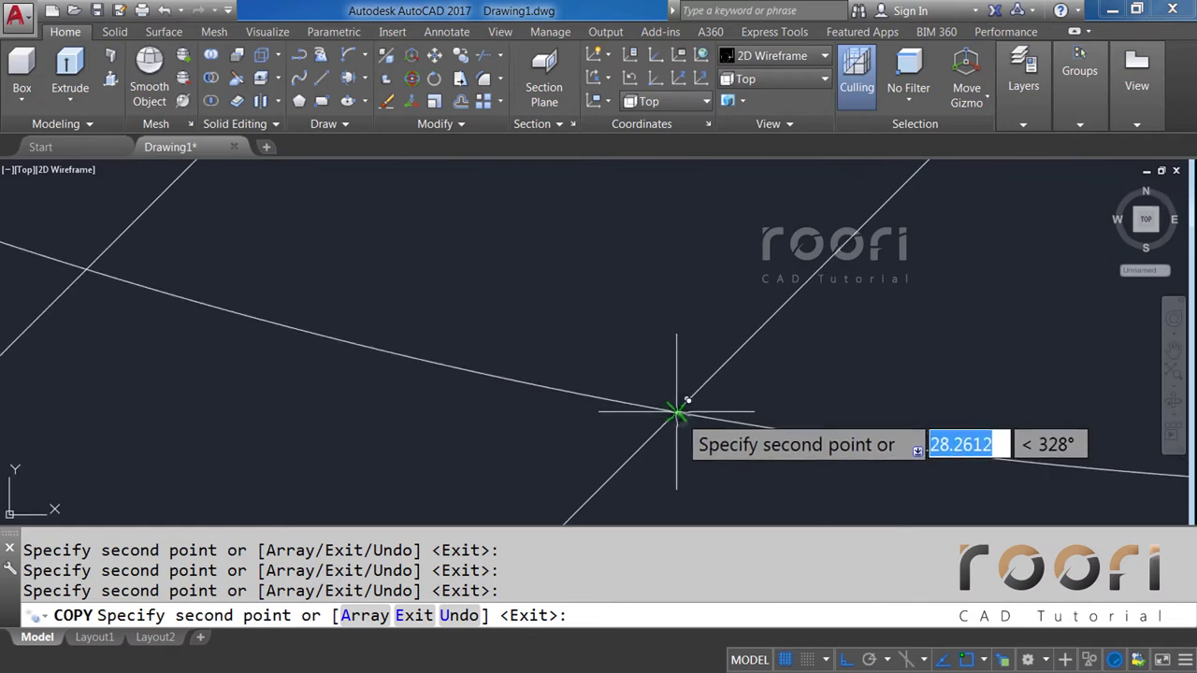
scroll(654, 398, down, 3)
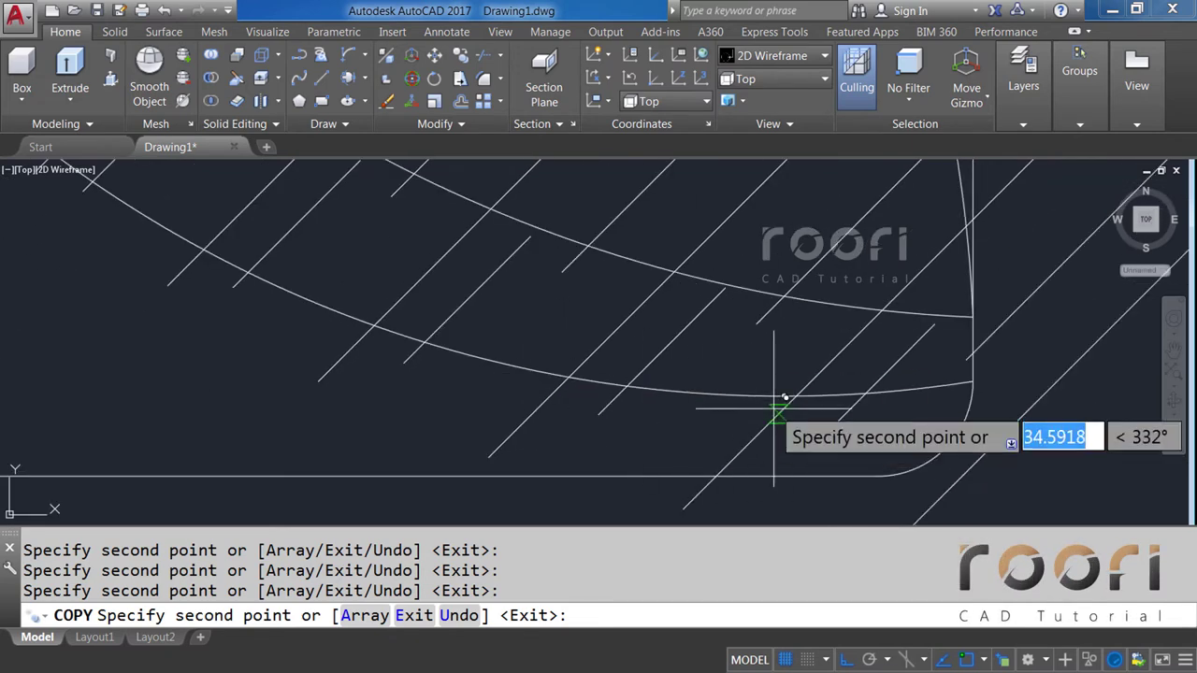
key(Return)
scroll(672, 378, down, 2)
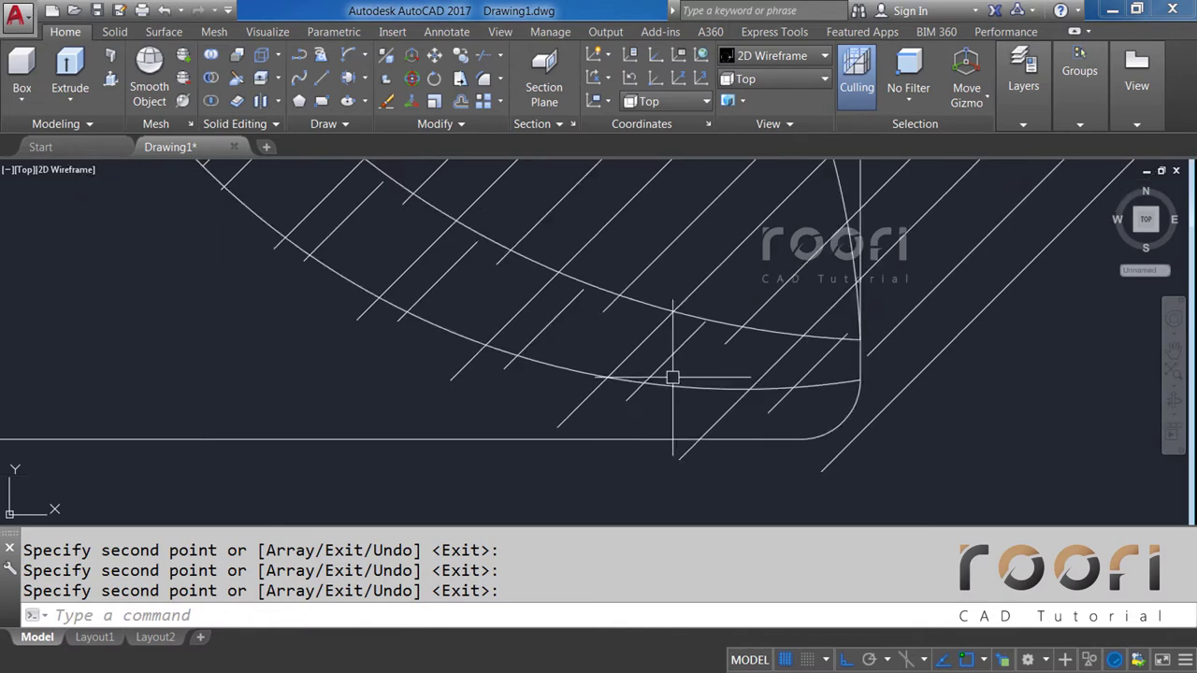
scroll(673, 378, down, 1)
scroll(669, 381, down, 1)
middle_drag(496, 323, 521, 354)
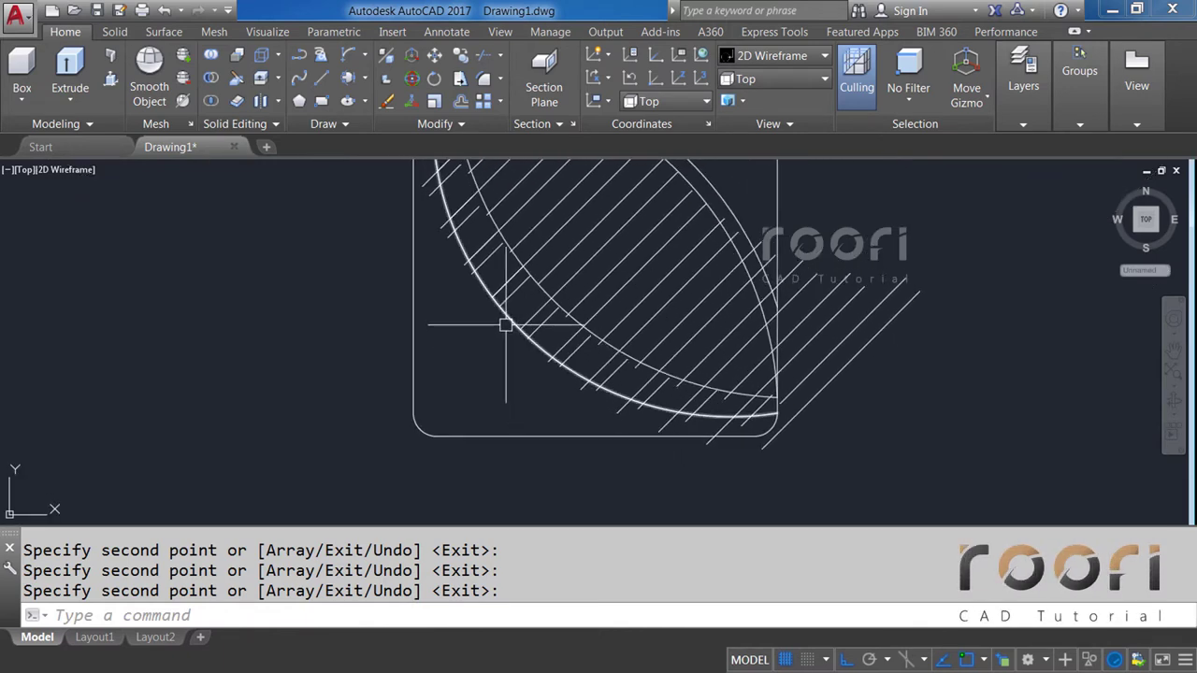
scroll(816, 422, up, 2)
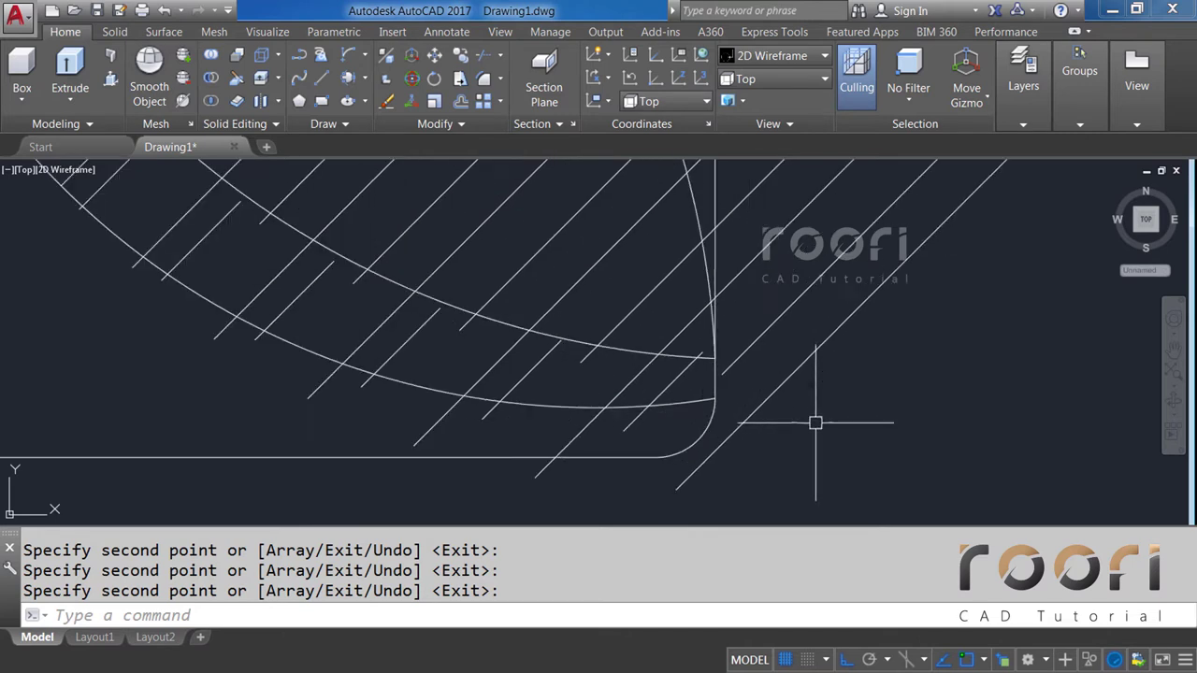
click(813, 420)
click(751, 322)
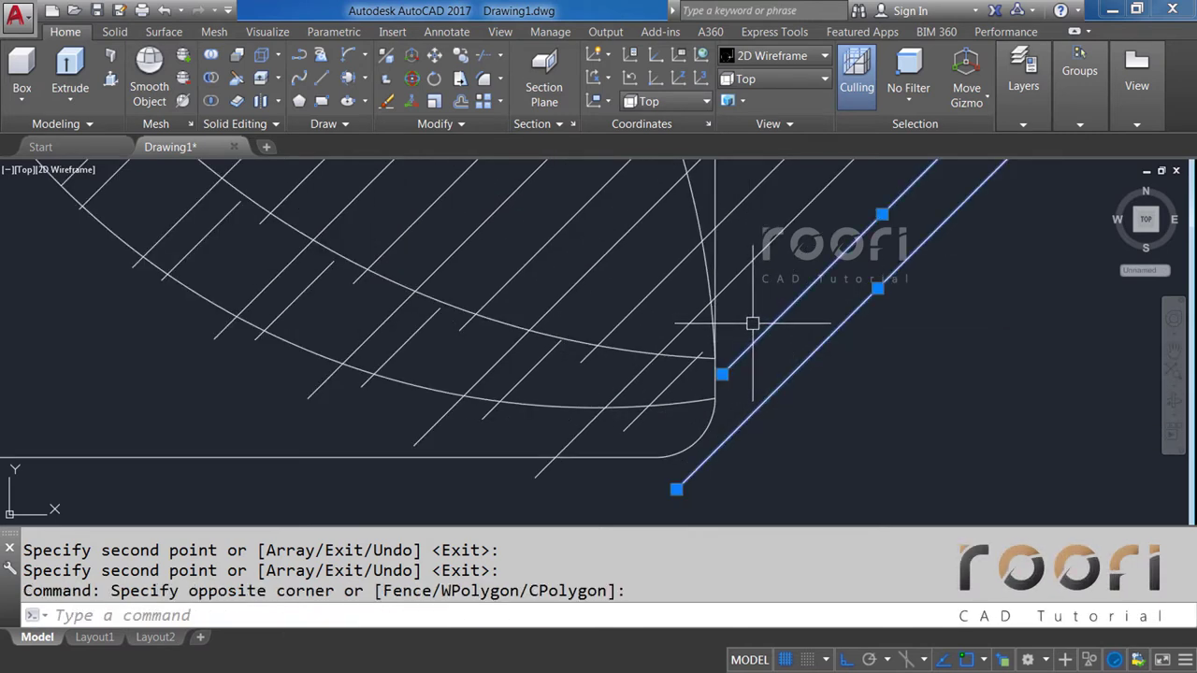
key(Delete)
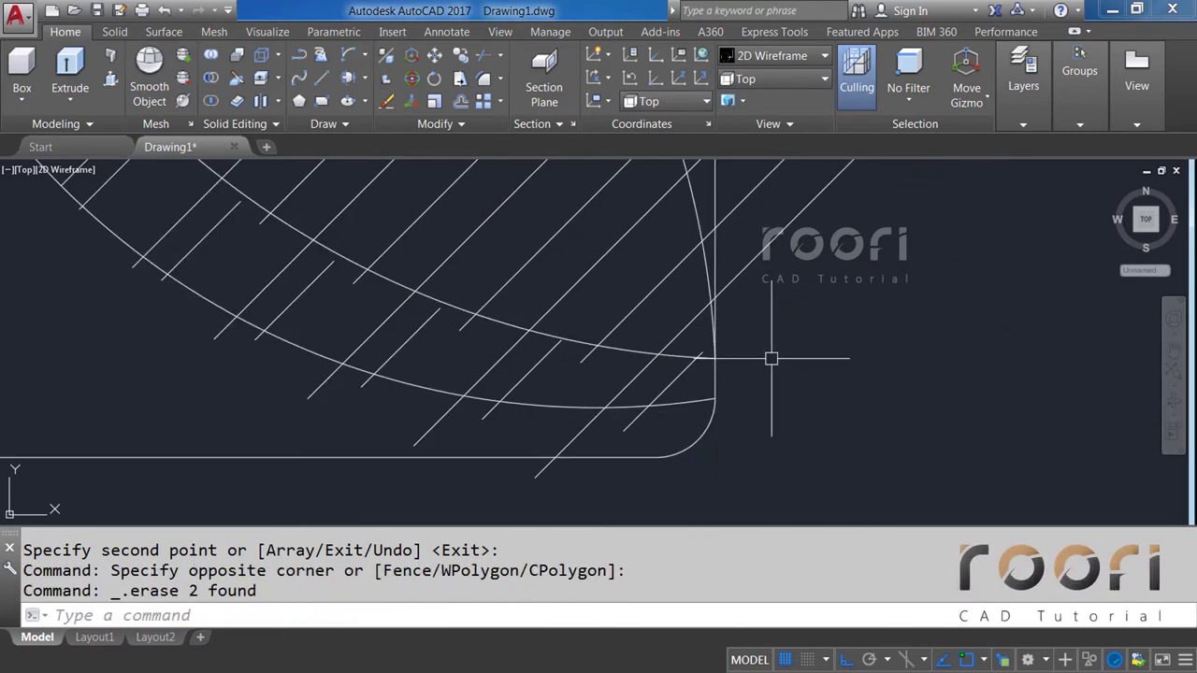
Delete an overlapping short diagonal line, using selection cycling to pick the right one.
scroll(771, 379, down, 3)
scroll(449, 267, up, 3)
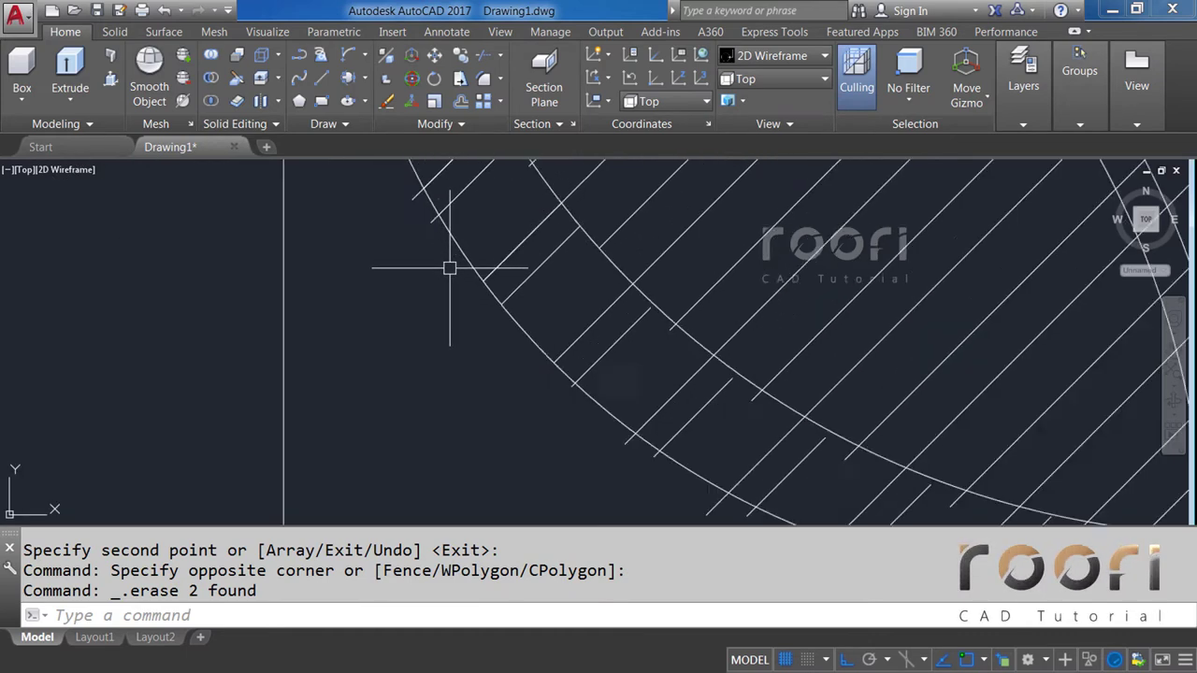
scroll(485, 272, up, 2)
click(540, 248)
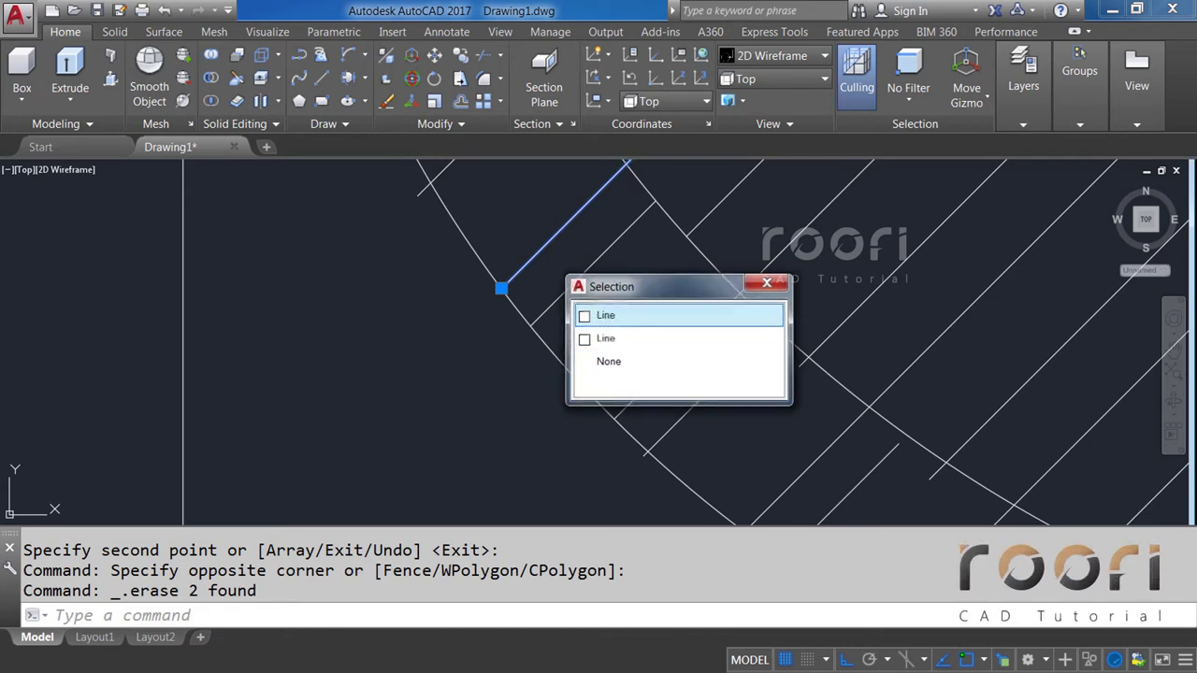
click(606, 316)
middle_drag(646, 302, 659, 406)
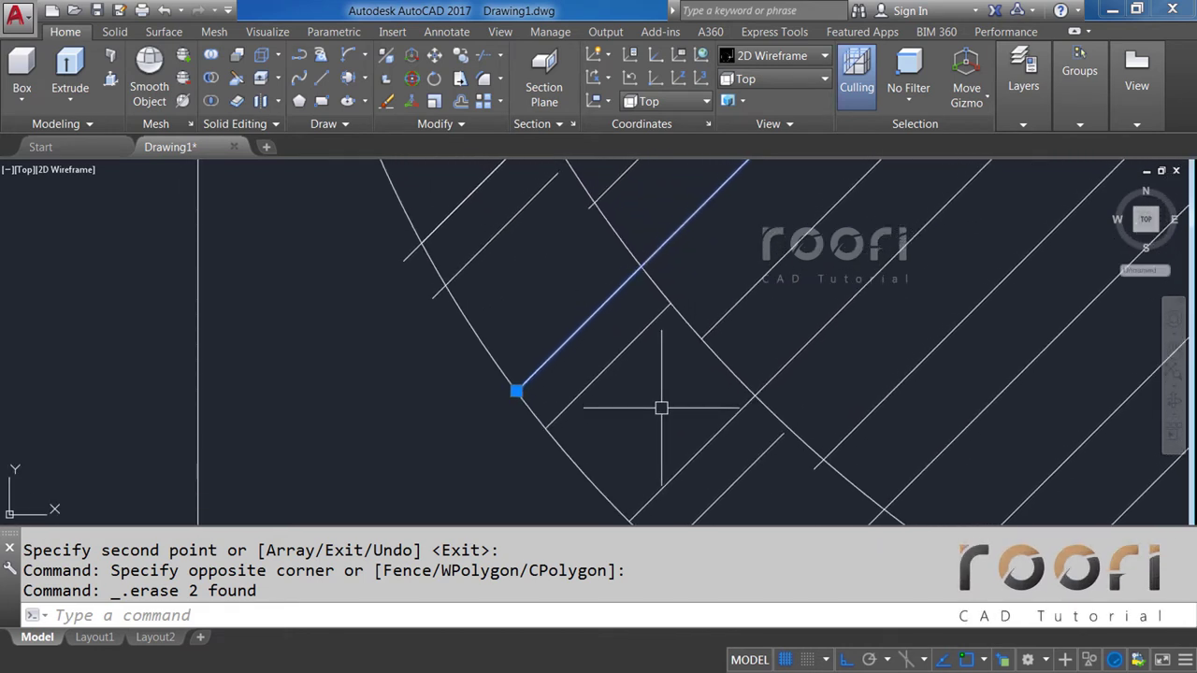
key(Escape)
click(599, 311)
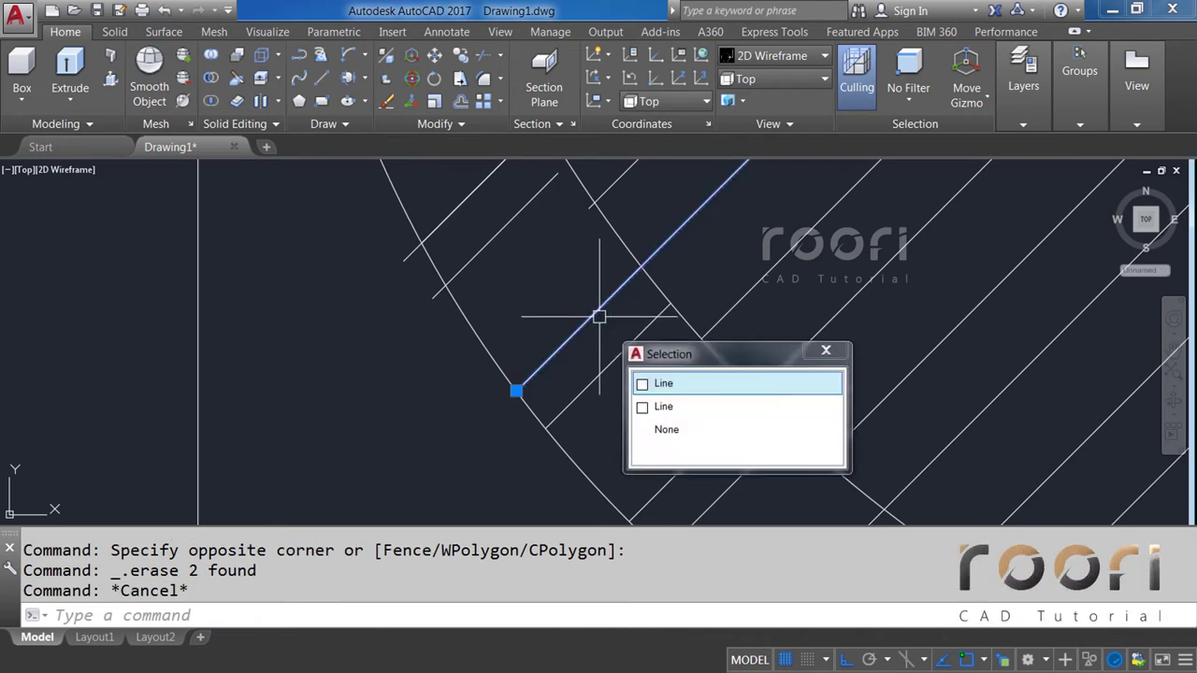
click(662, 408)
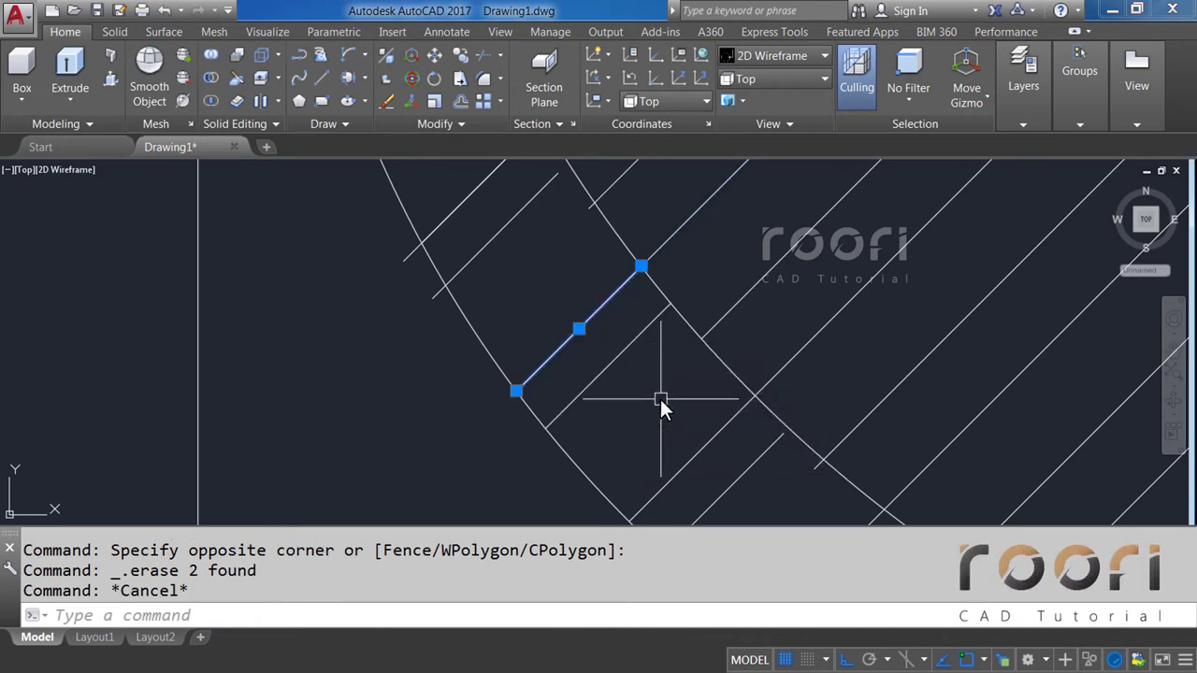
key(Delete)
Delete more short stray diagonal lines along the frame edge.
middle_drag(583, 302, 545, 280)
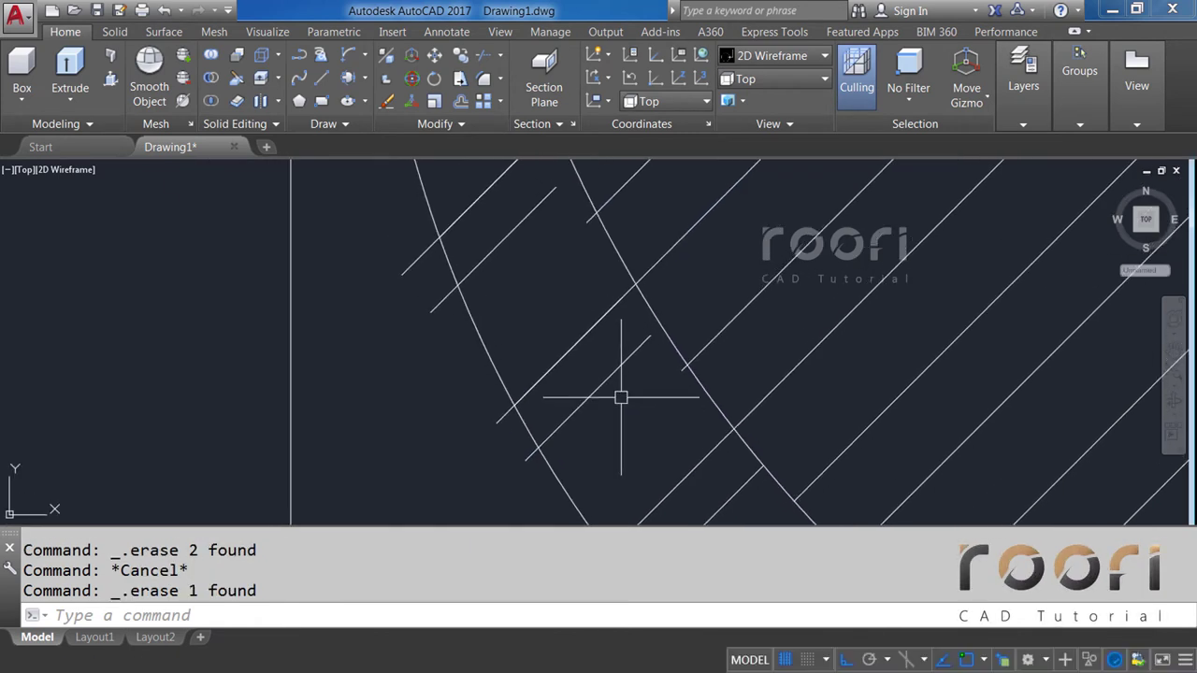
click(578, 339)
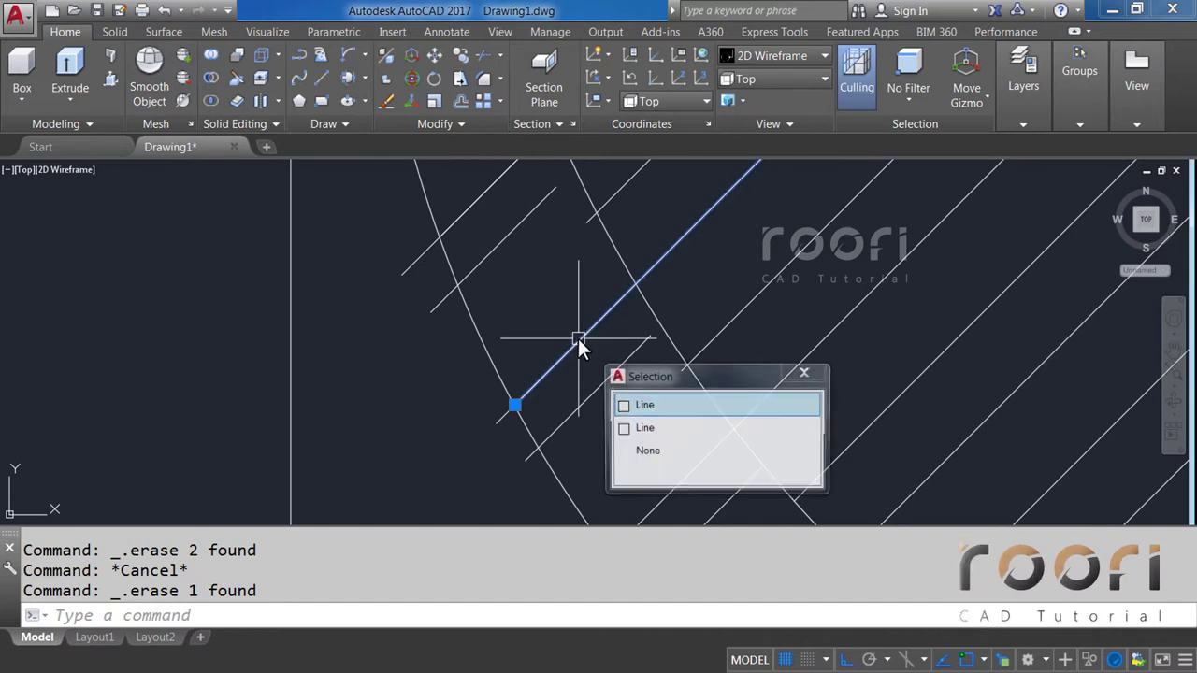
click(636, 427)
key(Delete)
mouse_move(538, 324)
middle_down()
mouse_move(567, 323)
mouse_move(627, 405)
middle_up()
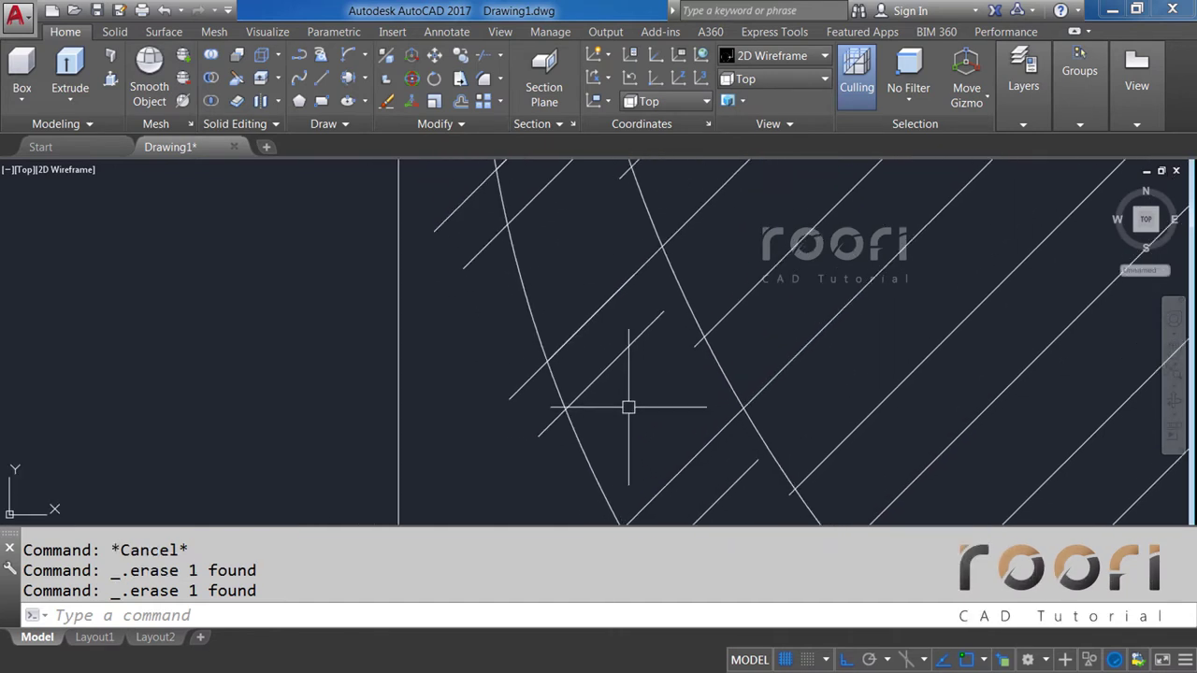
mouse_move(555, 289)
middle_down()
mouse_move(620, 328)
mouse_move(613, 428)
middle_up()
key(Delete)
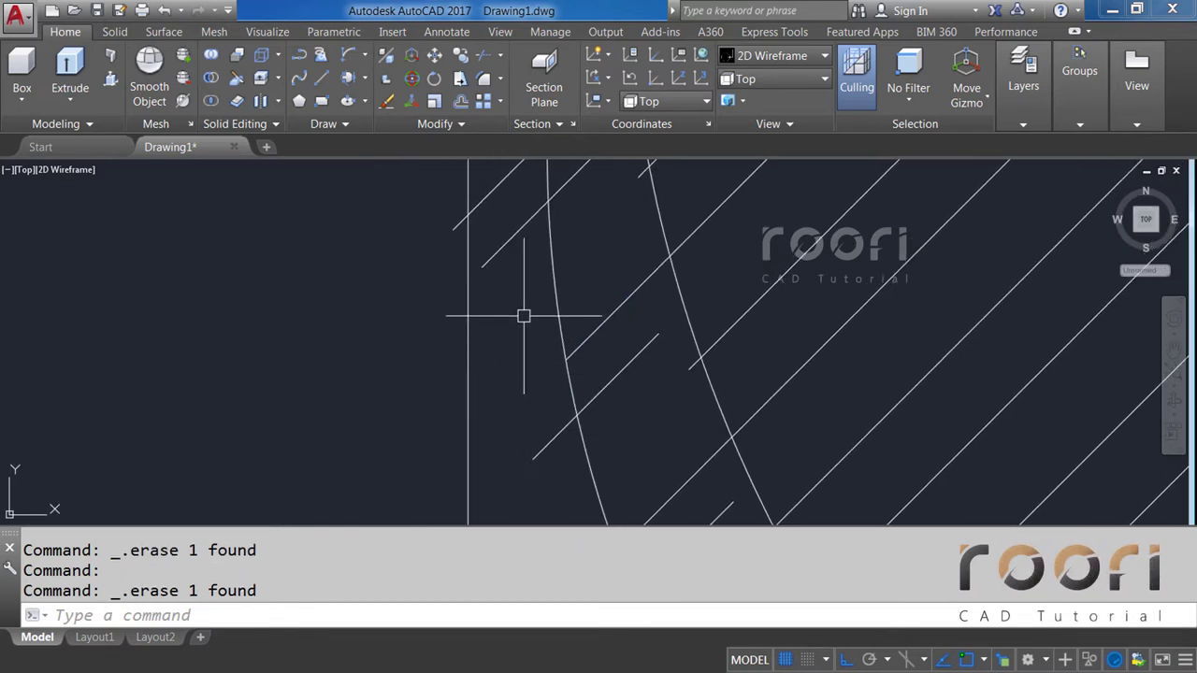
middle_drag(576, 230, 574, 392)
click(504, 337)
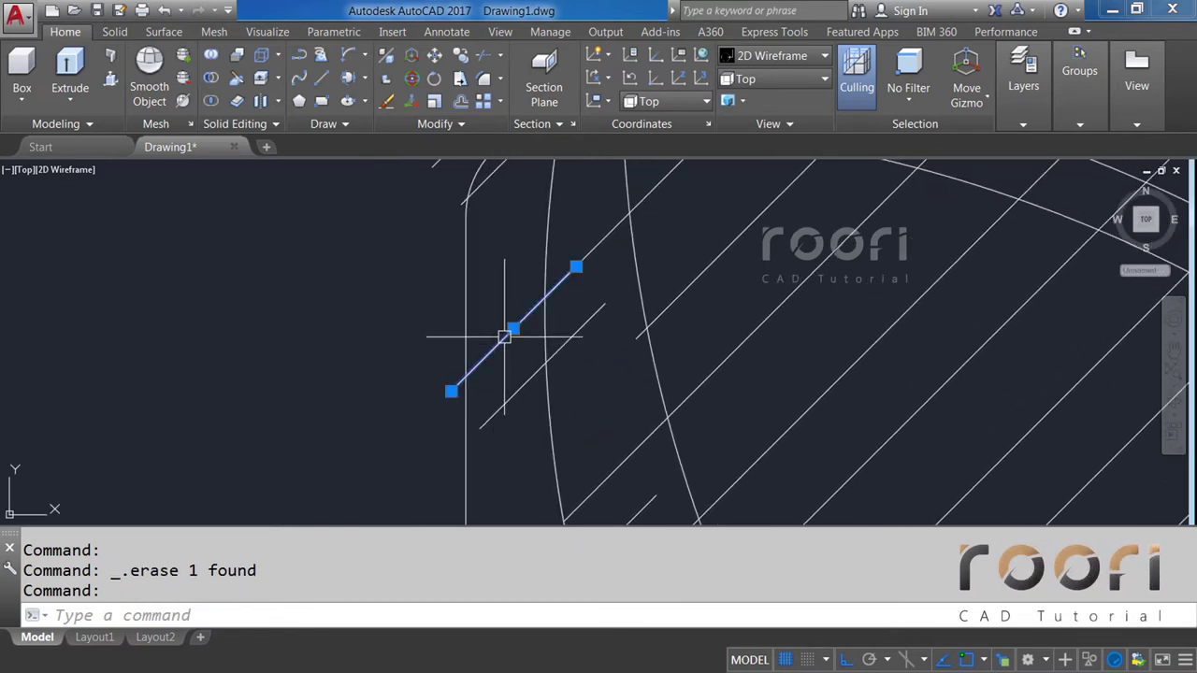
Select the stray lines over and above the top-left rounded corner of the frame.
middle_drag(505, 297, 456, 381)
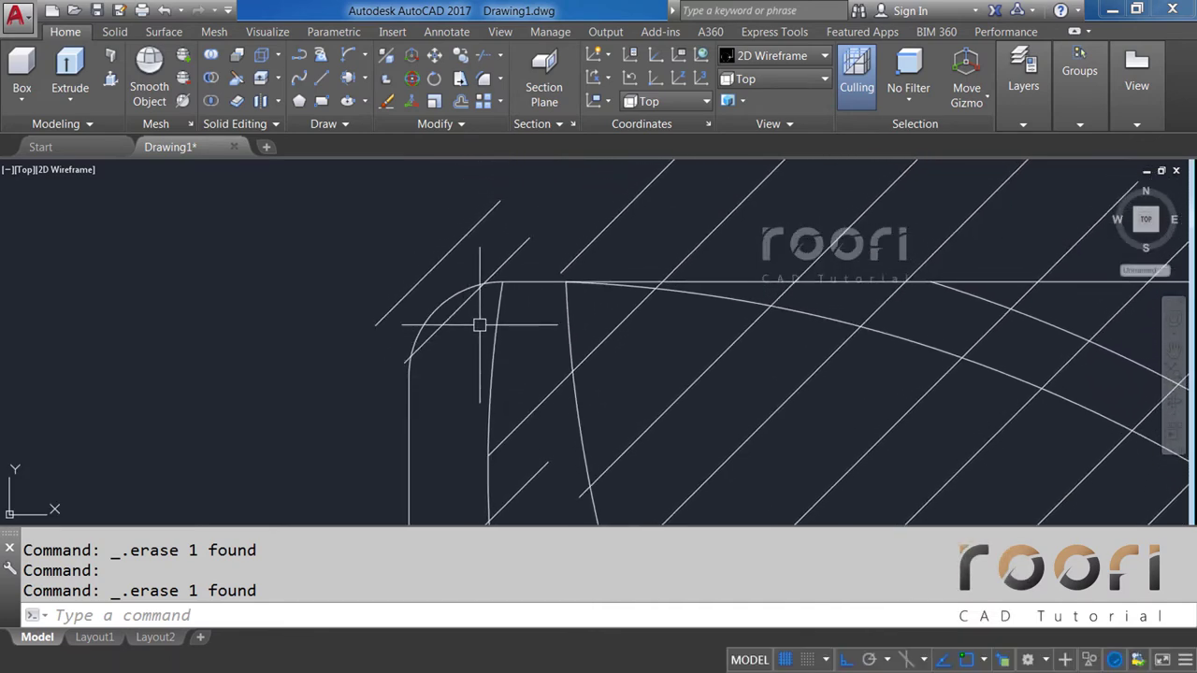
click(539, 259)
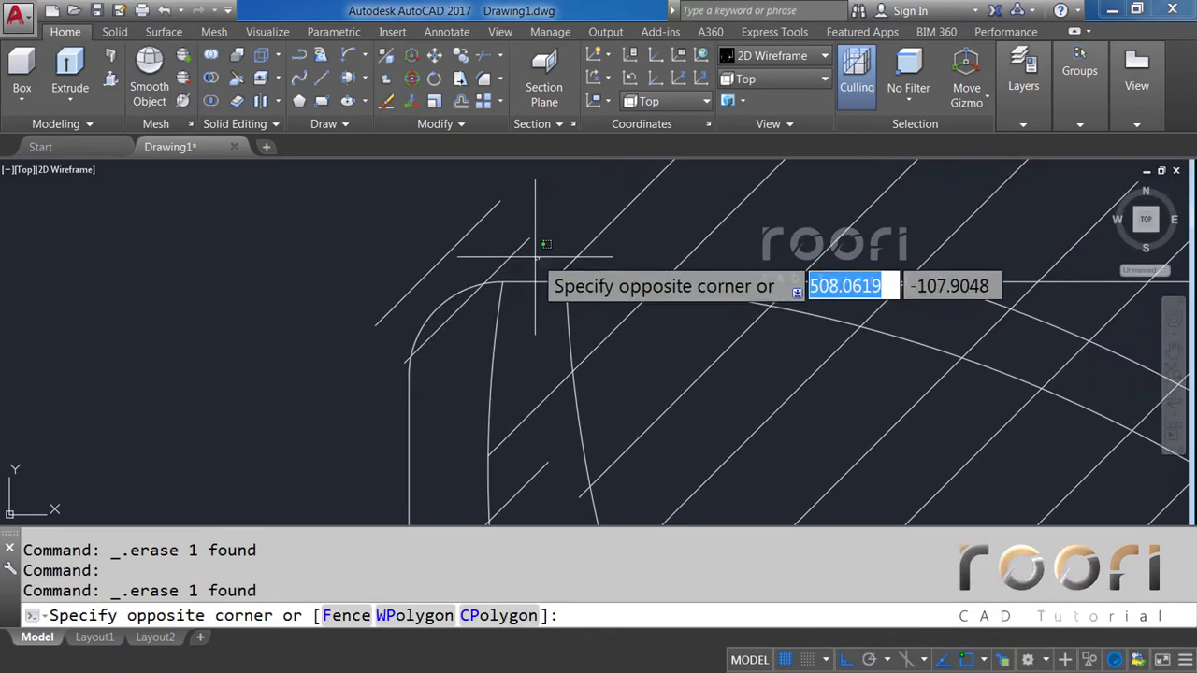
click(429, 229)
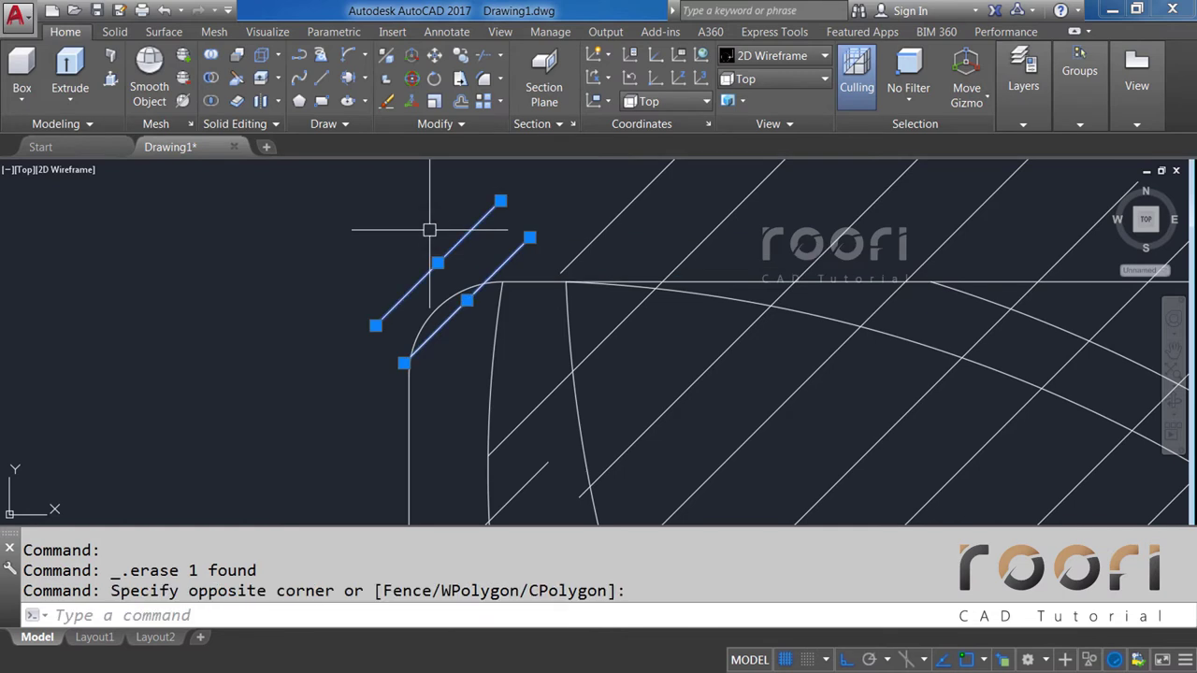
click(624, 245)
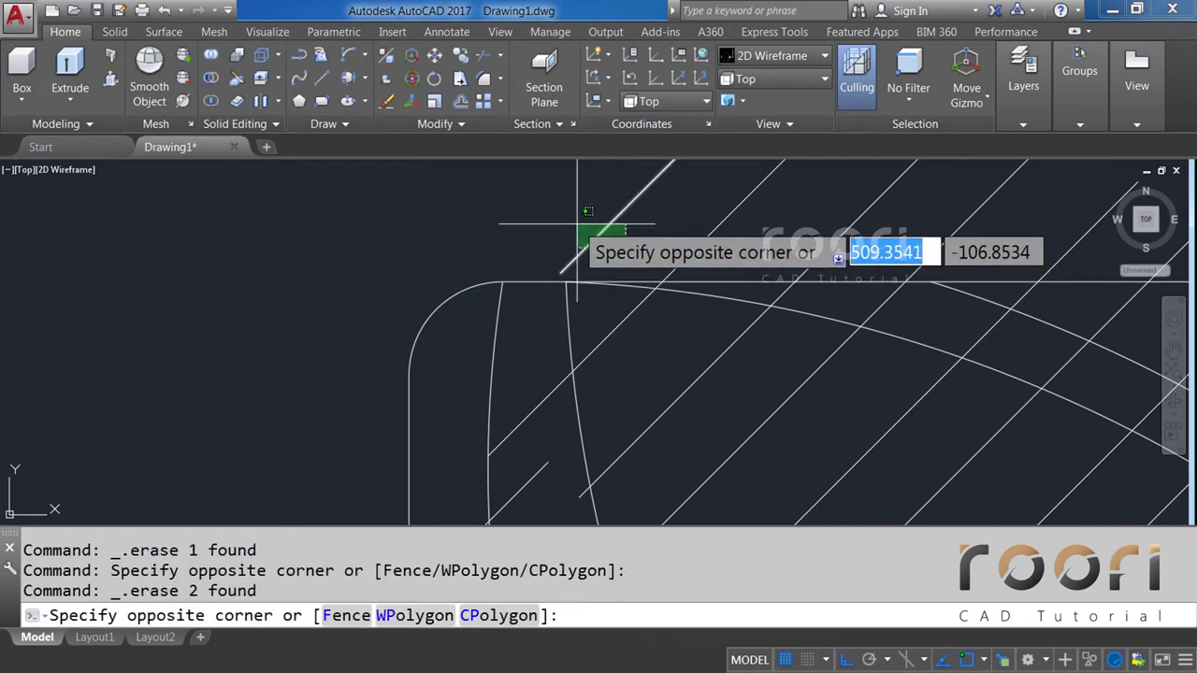
click(577, 225)
scroll(517, 222, down, 2)
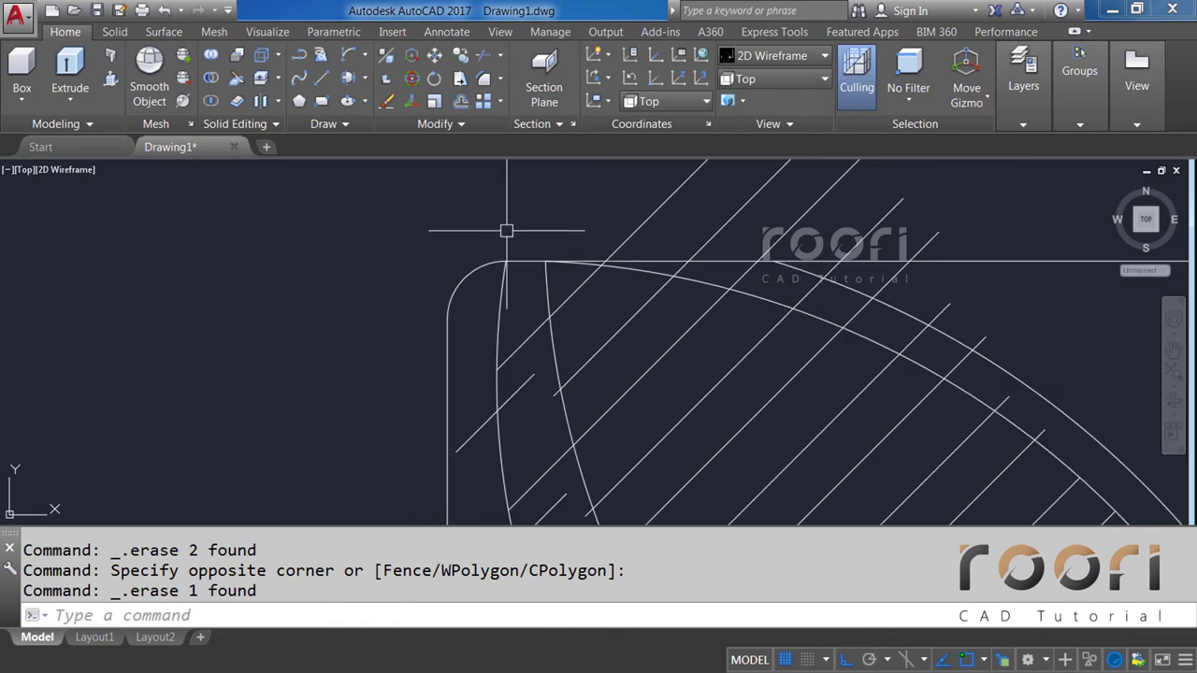
scroll(505, 232, down, 2)
middle_drag(593, 377, 584, 309)
text(TR)
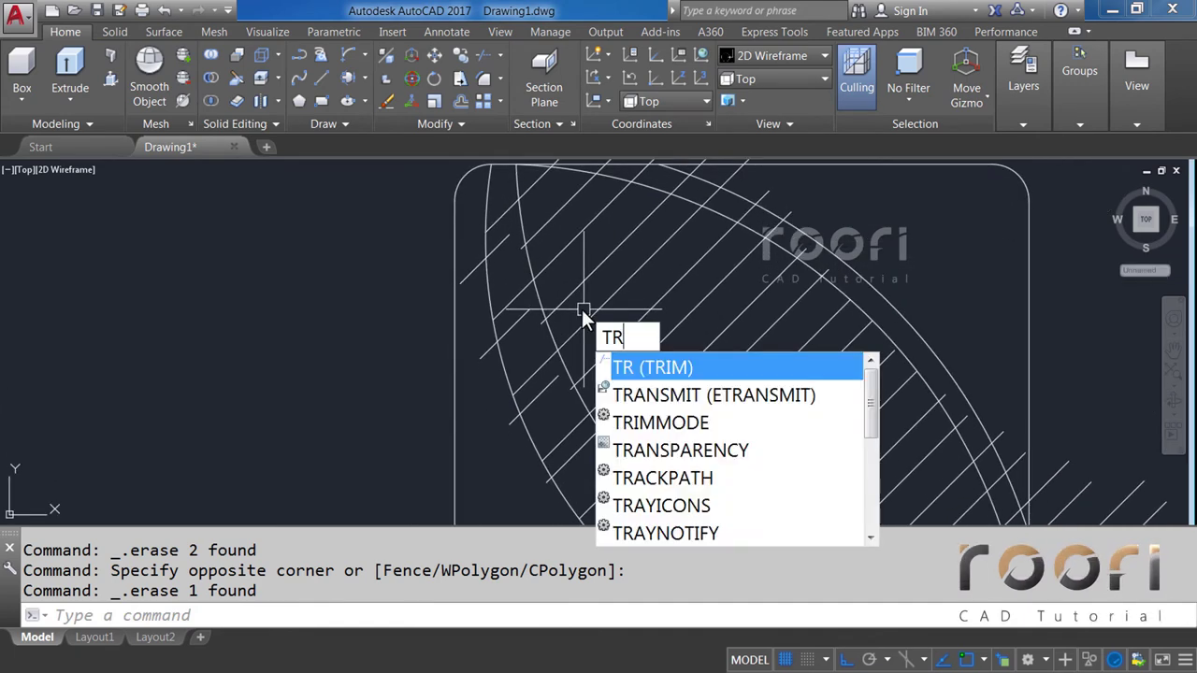
Trim two hatch lines beyond the left arc, using the arc as the cutting edge.
key(Return)
click(487, 293)
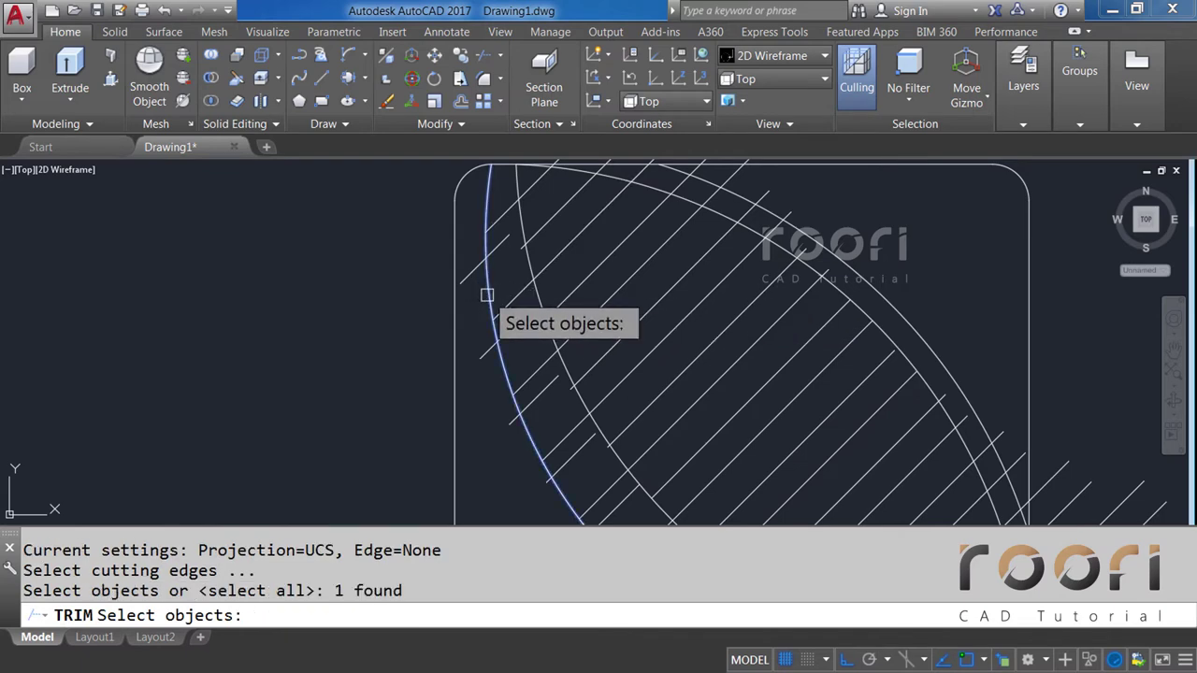
key(Return)
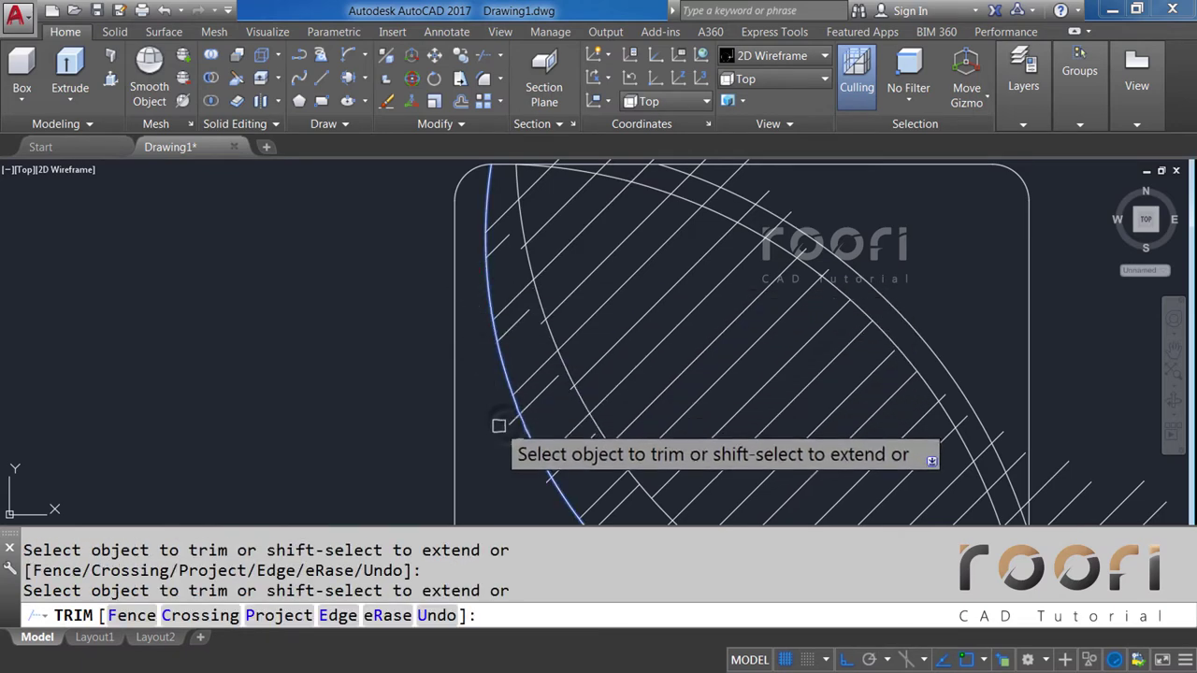
scroll(505, 424, up, 2)
scroll(476, 302, up, 2)
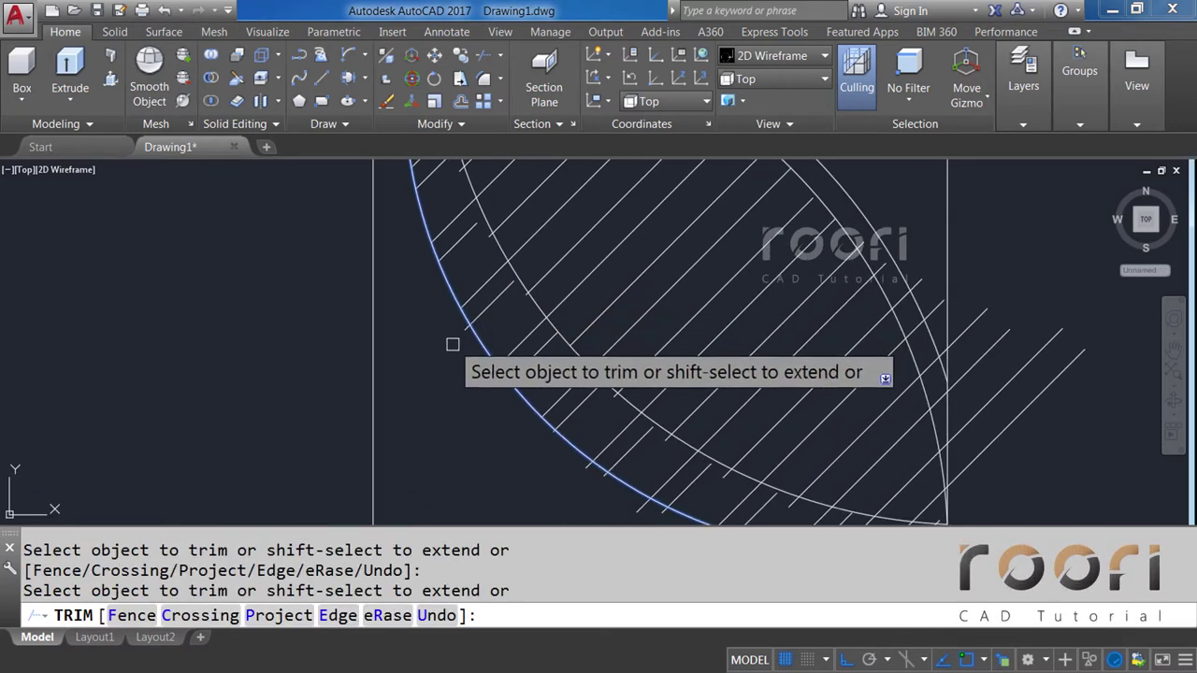
scroll(459, 326, up, 2)
scroll(485, 317, down, 2)
click(508, 339)
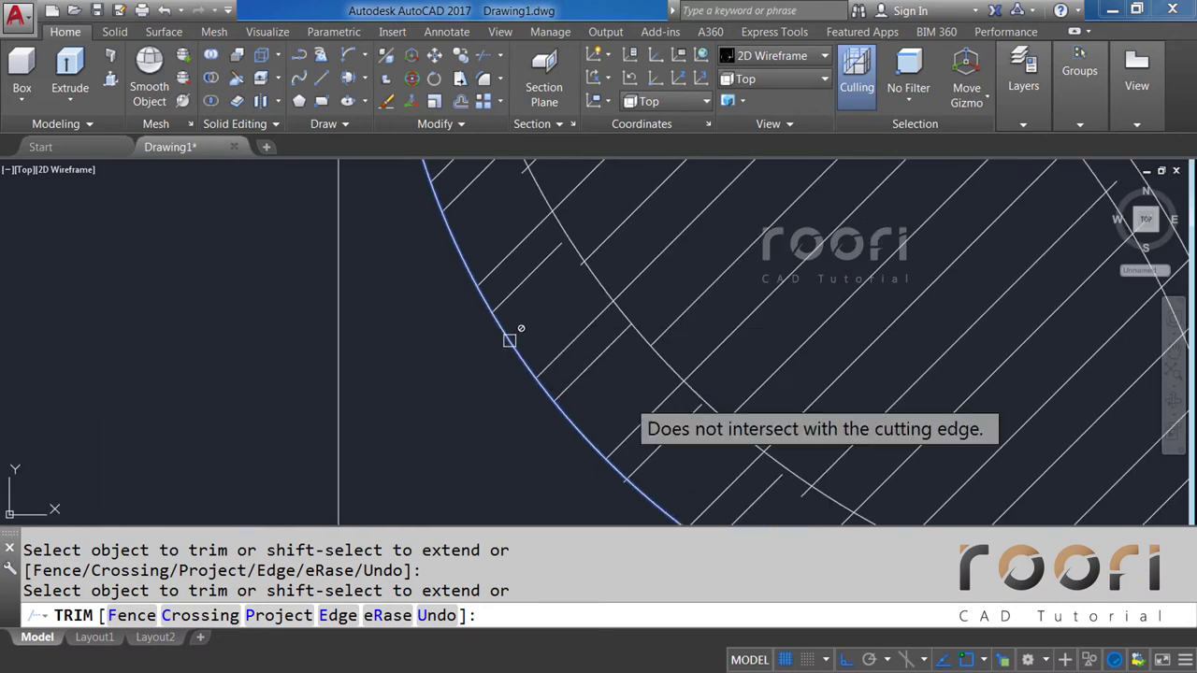
scroll(592, 327, up, 1)
scroll(561, 321, up, 2)
scroll(530, 427, up, 2)
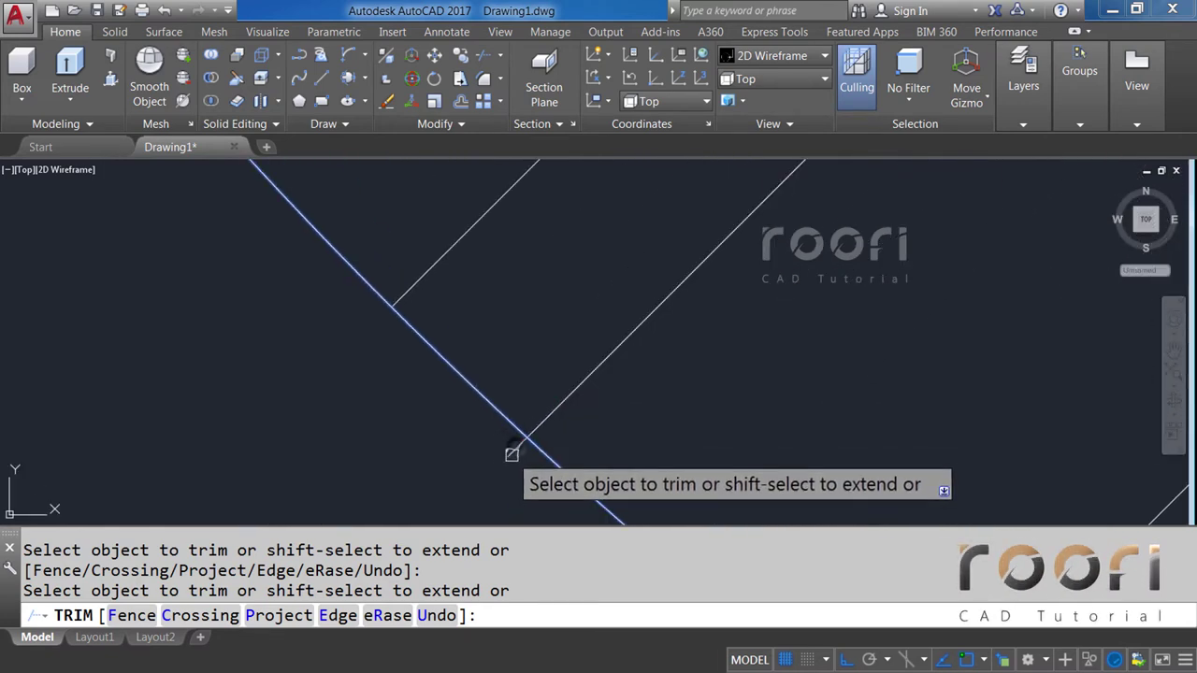
scroll(497, 398, down, 2)
click(508, 401)
scroll(552, 463, up, 2)
scroll(553, 463, up, 2)
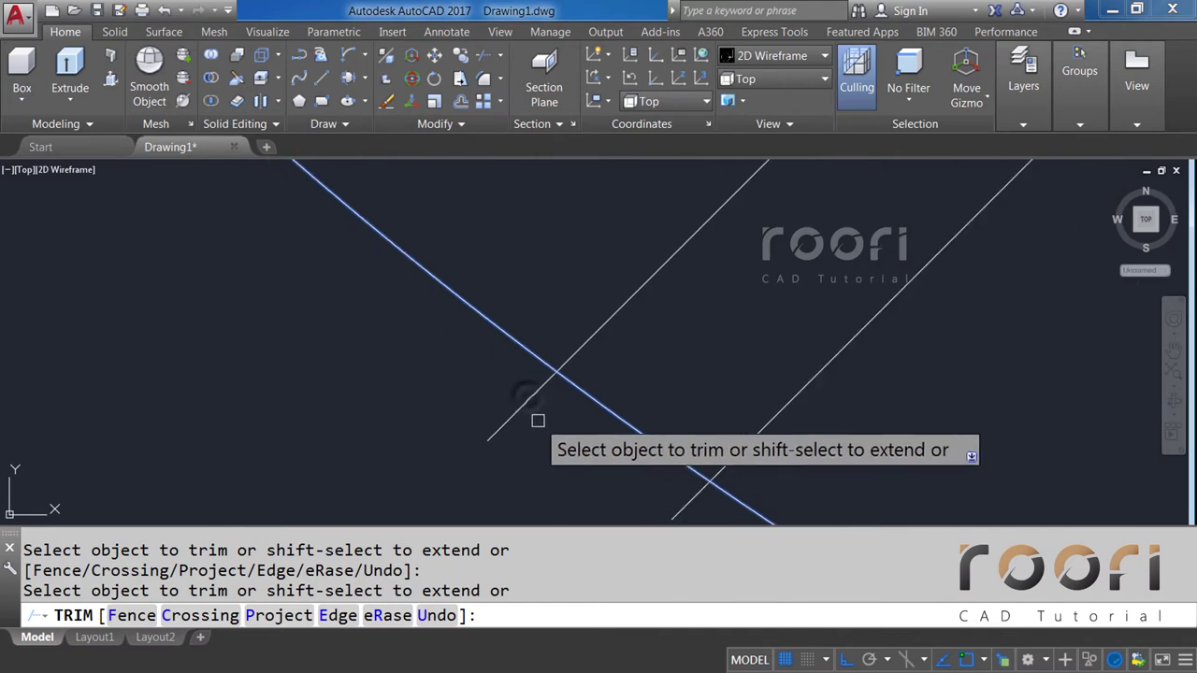
scroll(537, 420, up, 1)
Trim the remaining overhanging hatch-line ends with crossing windows and single picks.
click(688, 496)
scroll(688, 496, down, 2)
click(608, 435)
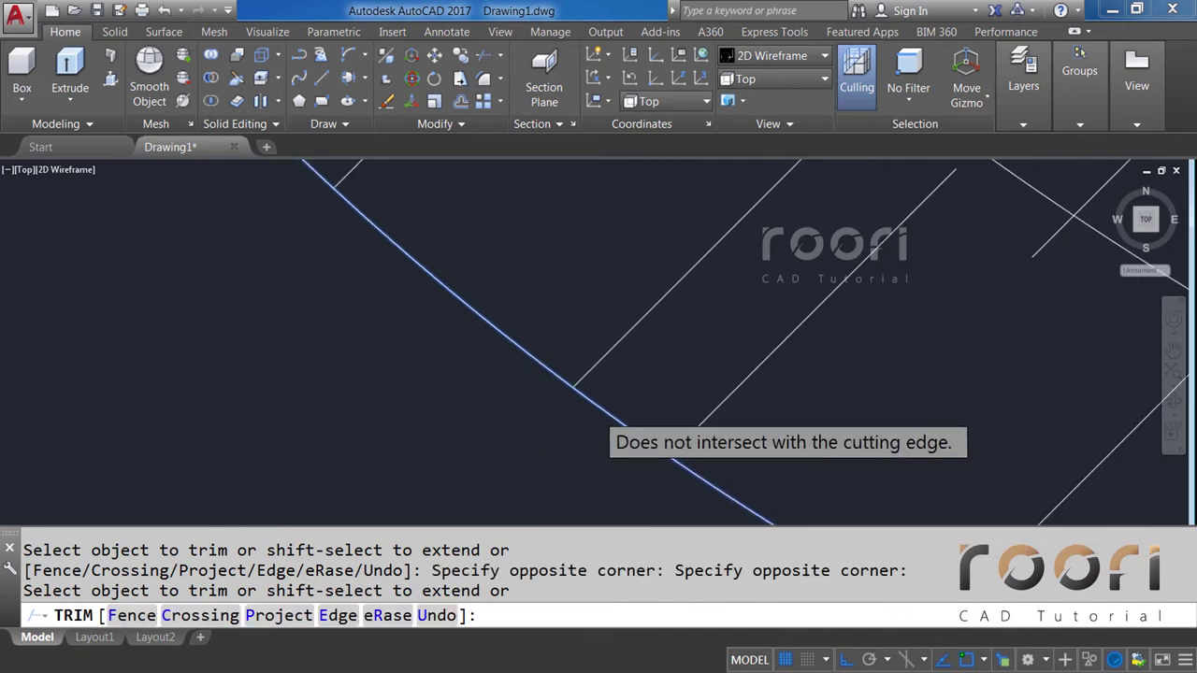
scroll(756, 421, down, 1)
scroll(756, 422, up, 1)
scroll(547, 344, up, 1)
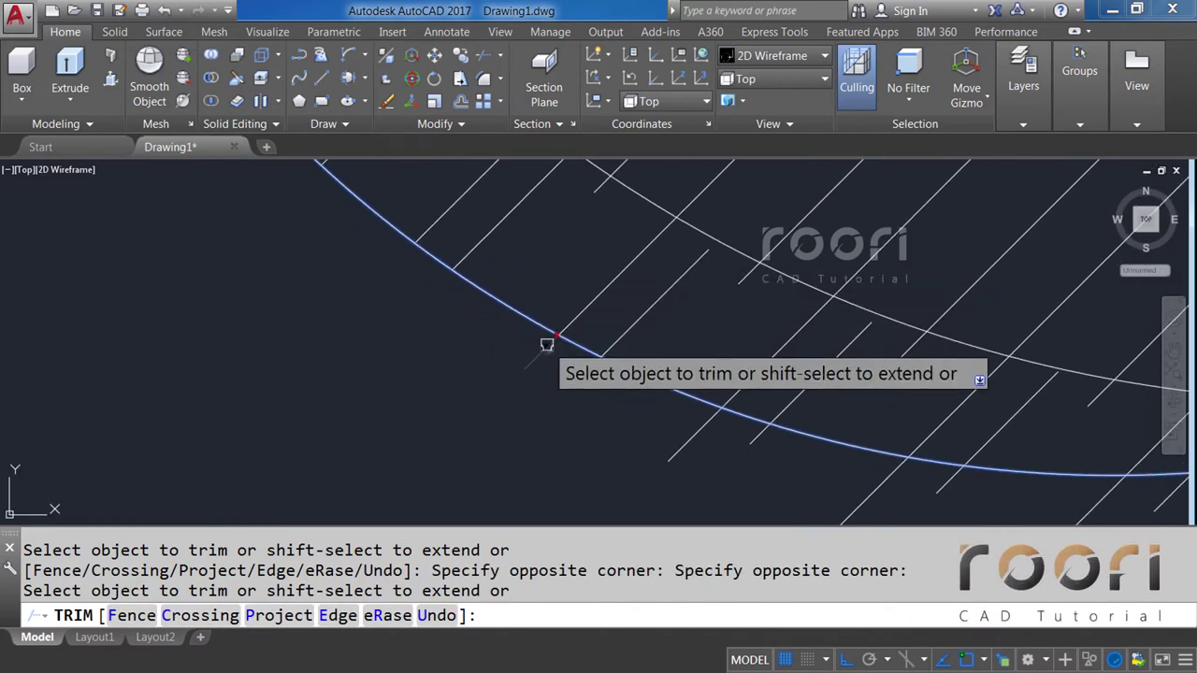
click(600, 362)
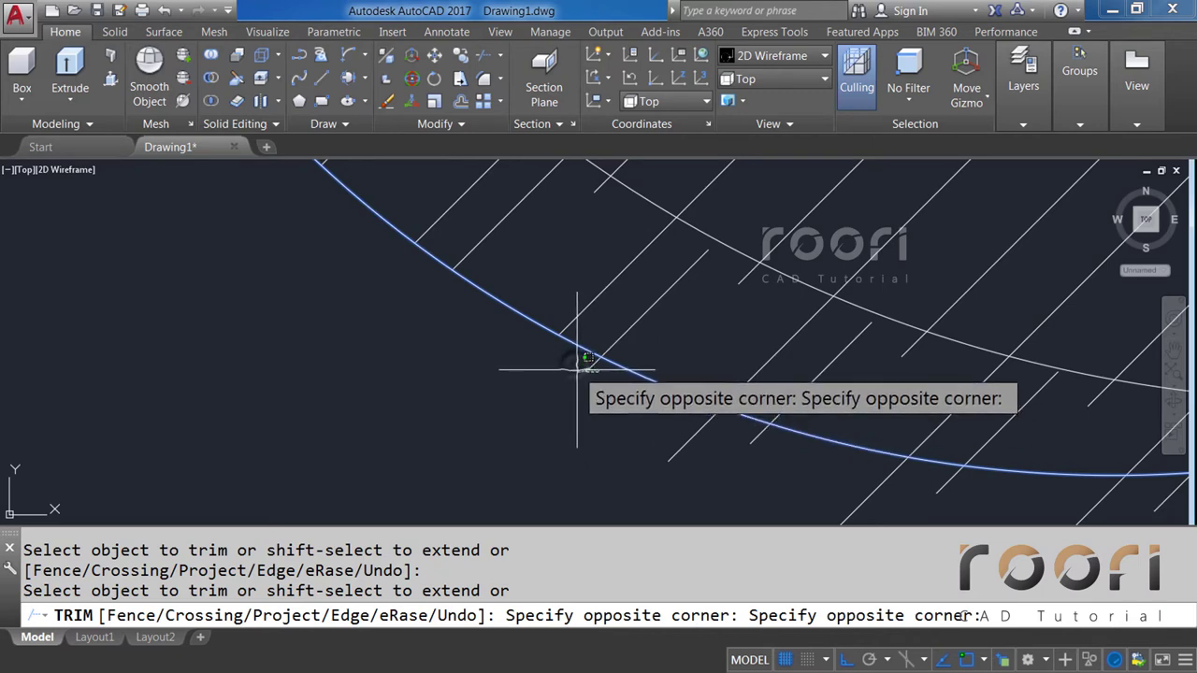
click(587, 358)
scroll(572, 364, down, 2)
scroll(655, 355, up, 2)
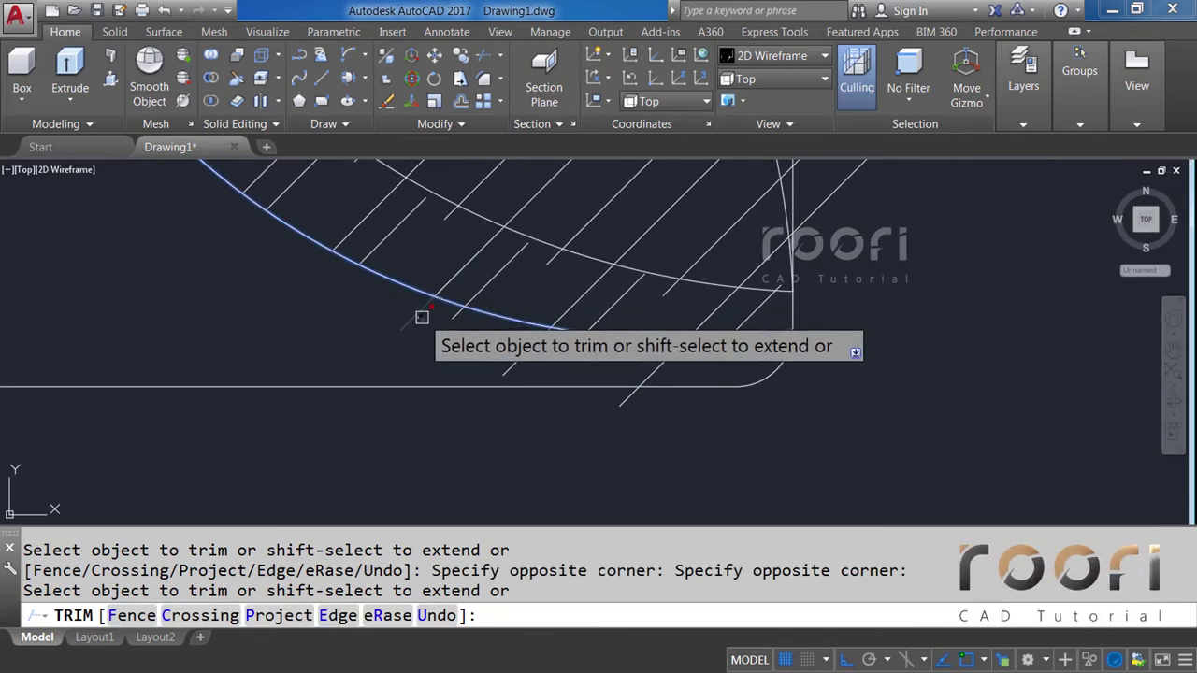
click(422, 317)
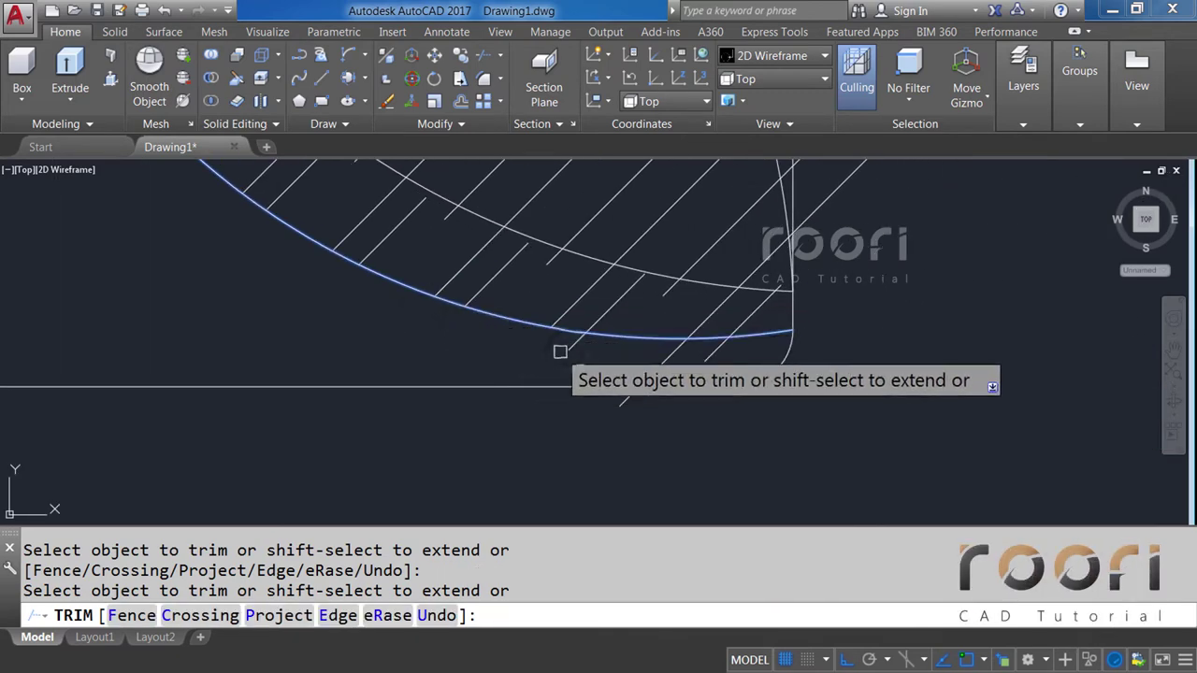
click(708, 361)
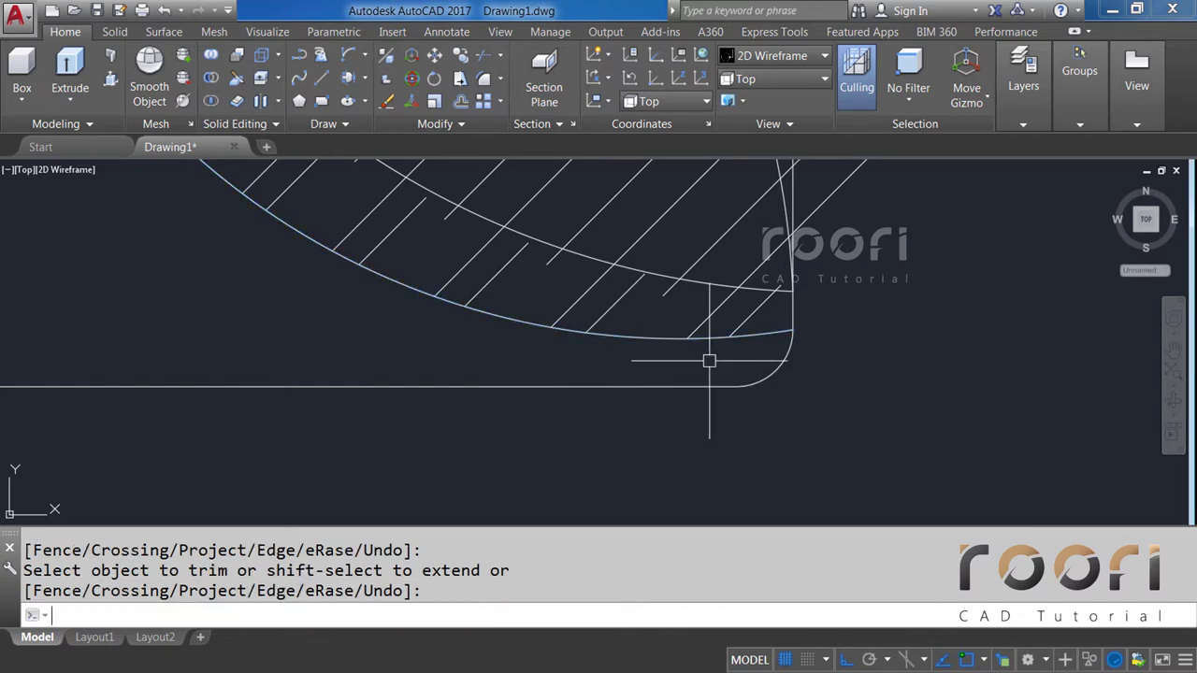
middle_drag(777, 352, 779, 428)
text(TR)
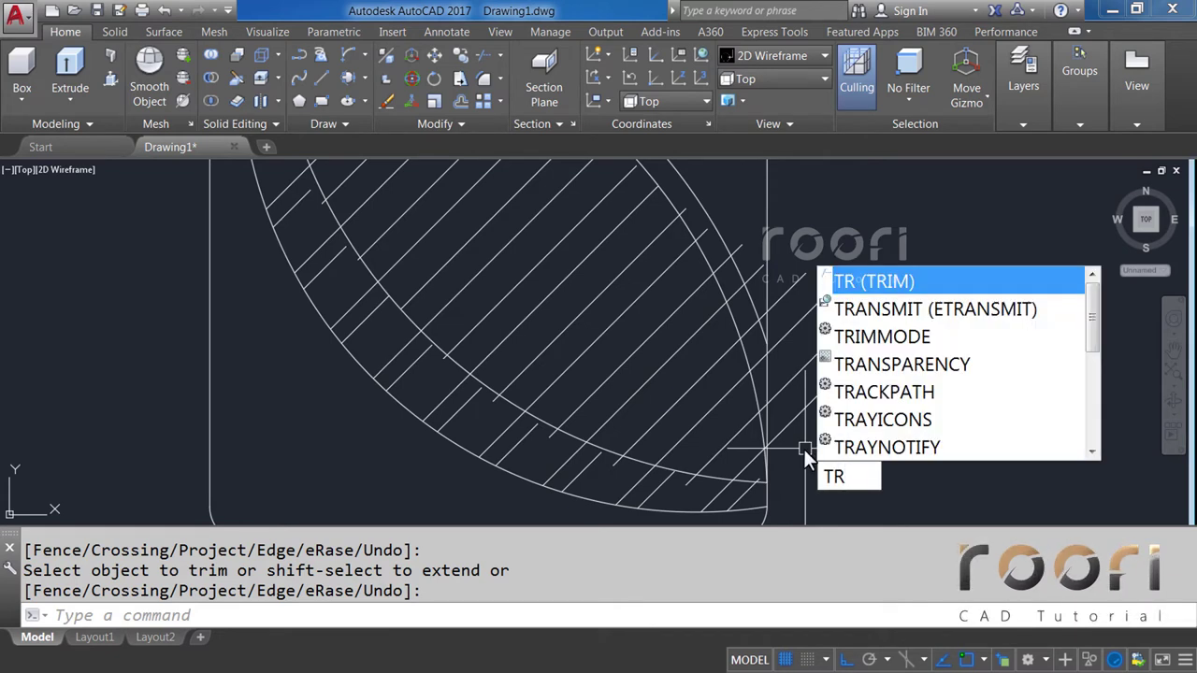
Rerun TRIM against the arc and window-trim the hatch lines extending past it.
key(Return)
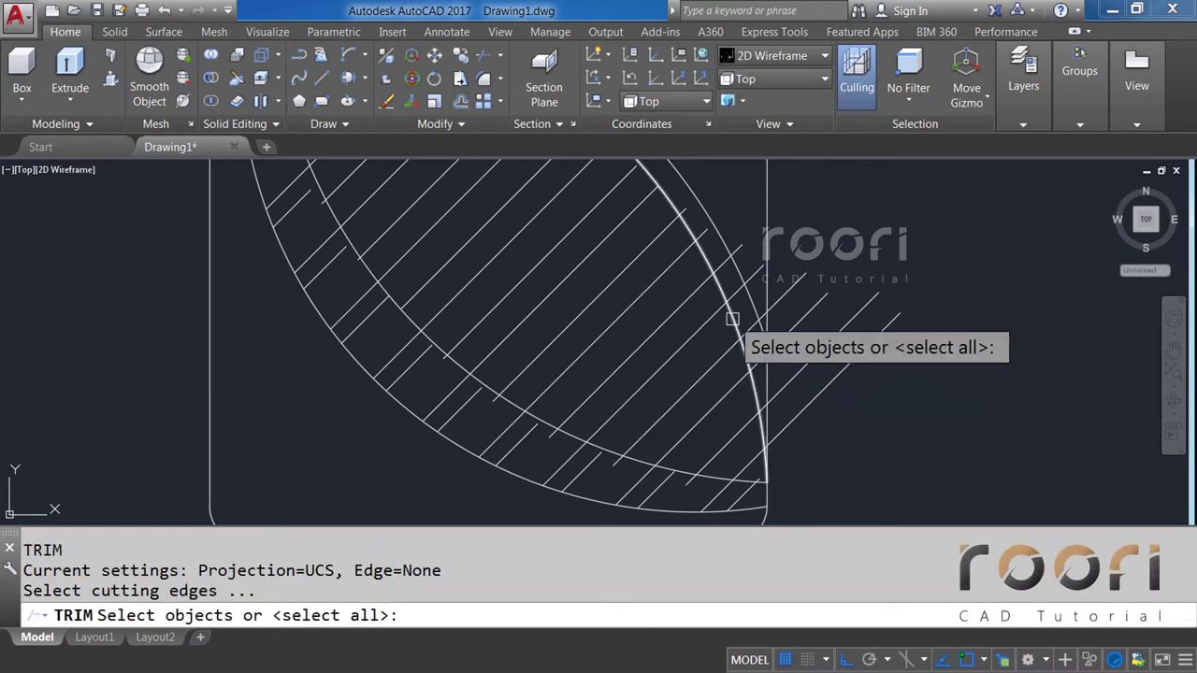
key(Return)
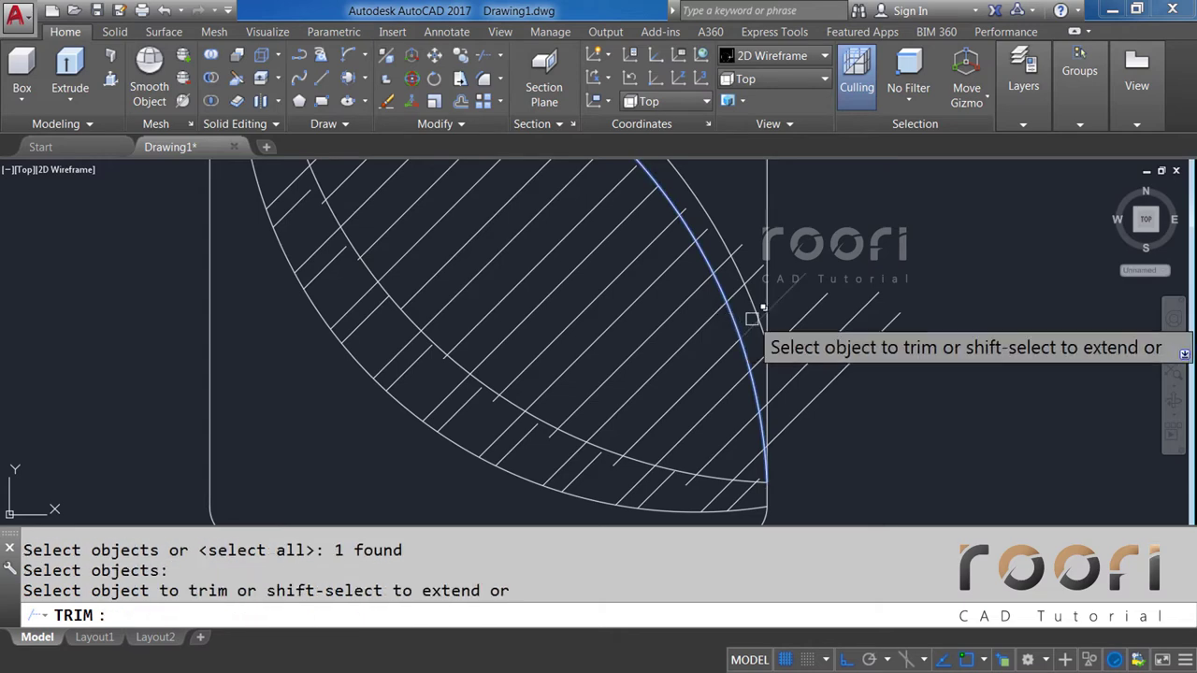
click(881, 386)
click(812, 275)
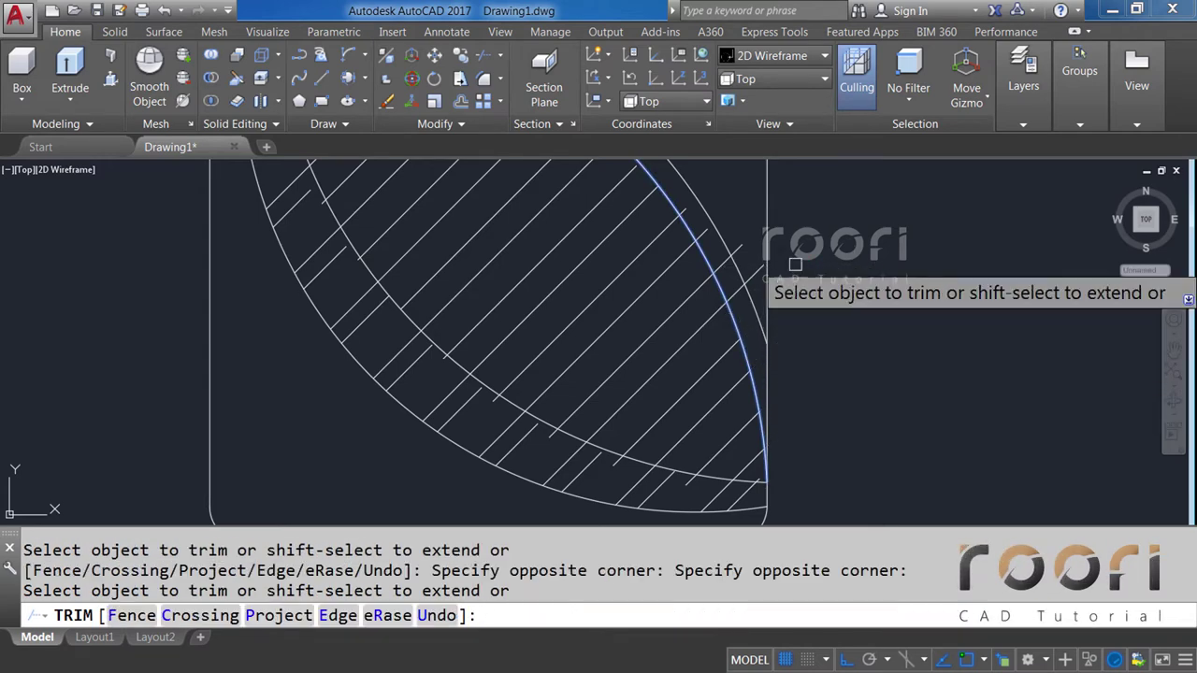
scroll(823, 318, up, 2)
scroll(846, 383, up, 1)
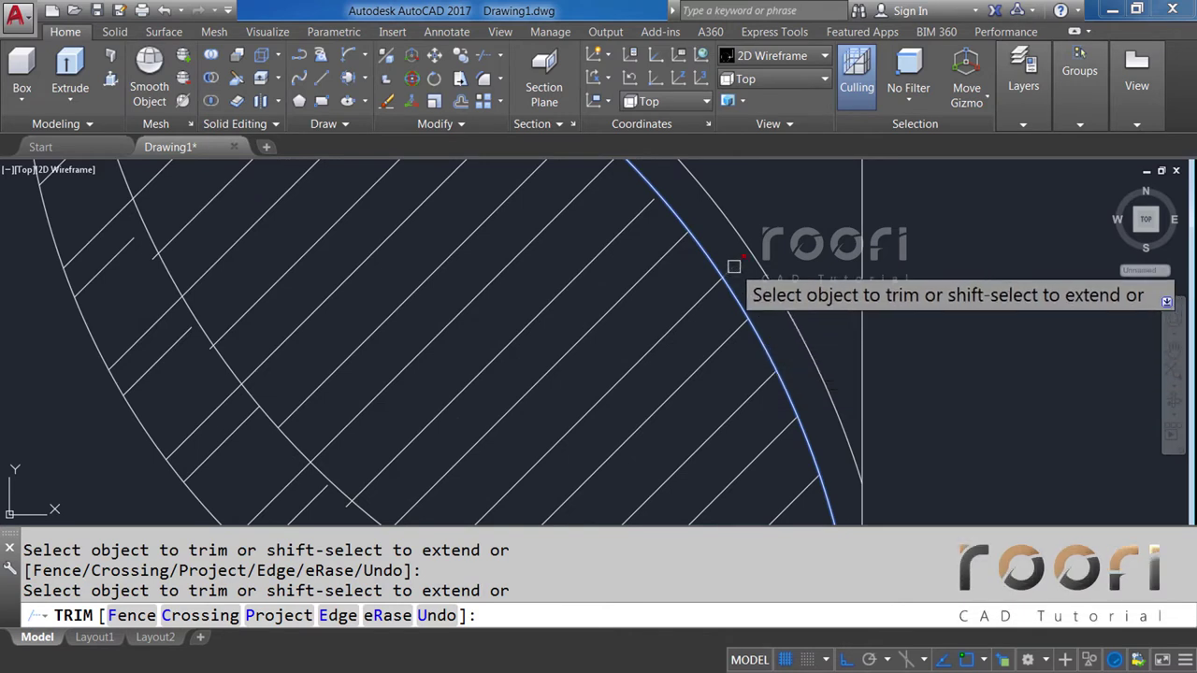
scroll(682, 215, up, 2)
scroll(631, 290, up, 1)
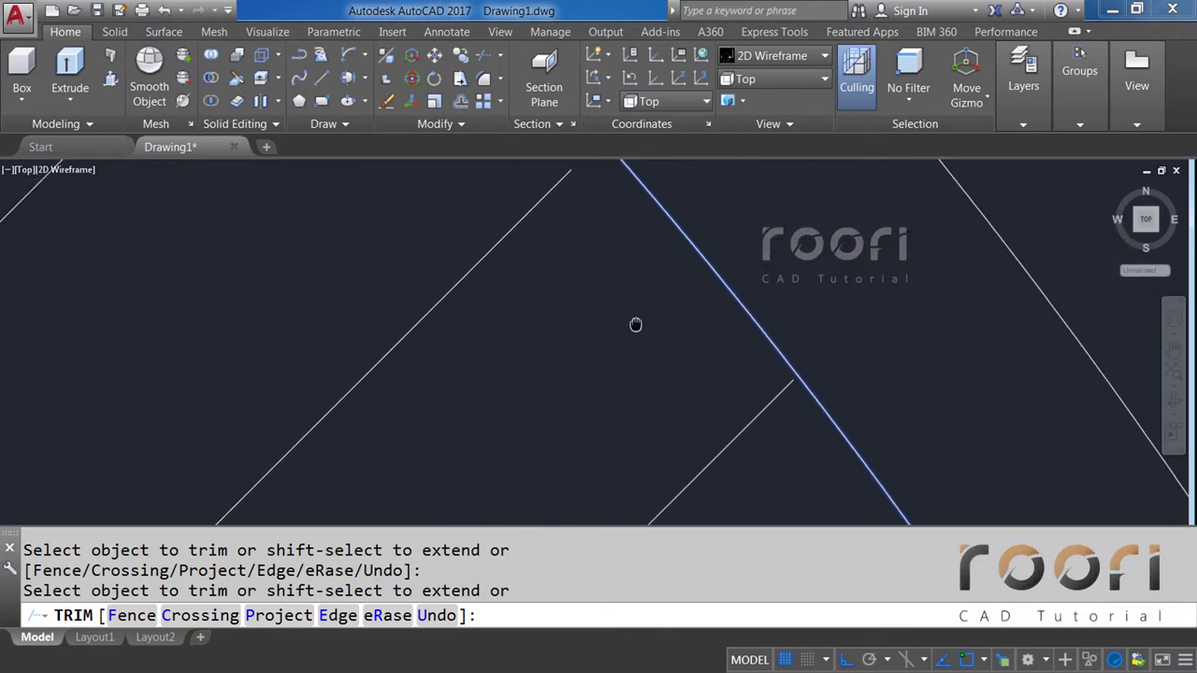
End TRIM, then EXTEND the short diagonal hatch line up to the crossing line.
key(Return)
text(EX)
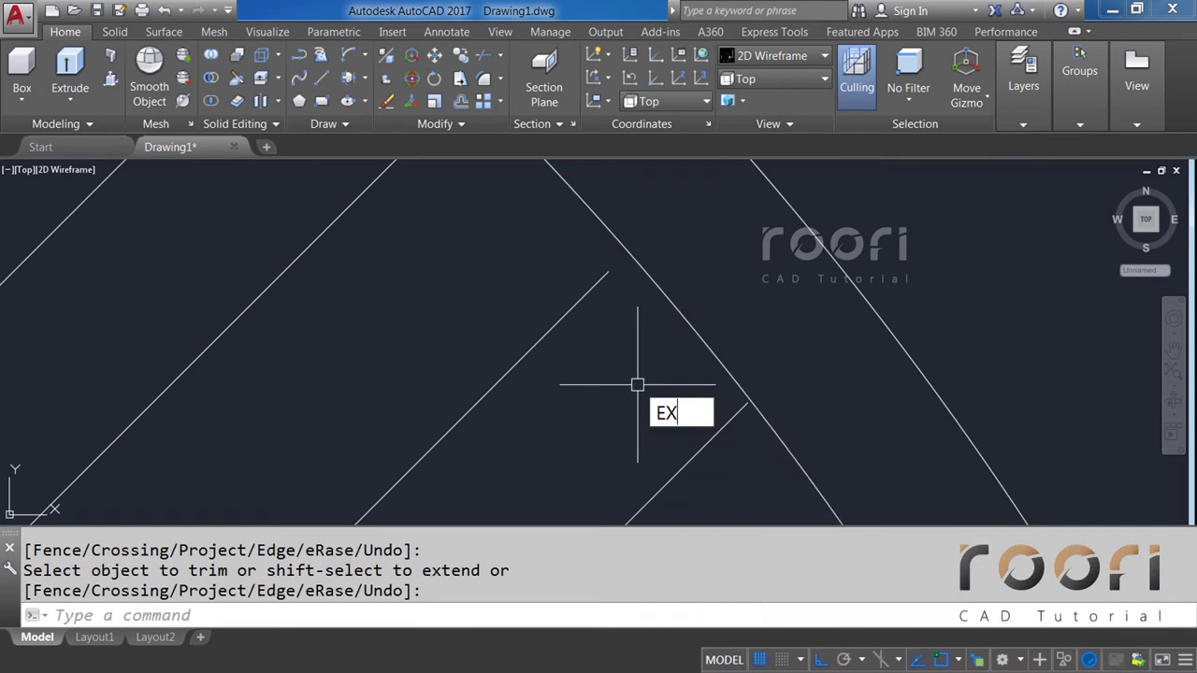
key(Return)
key(Return)
click(591, 288)
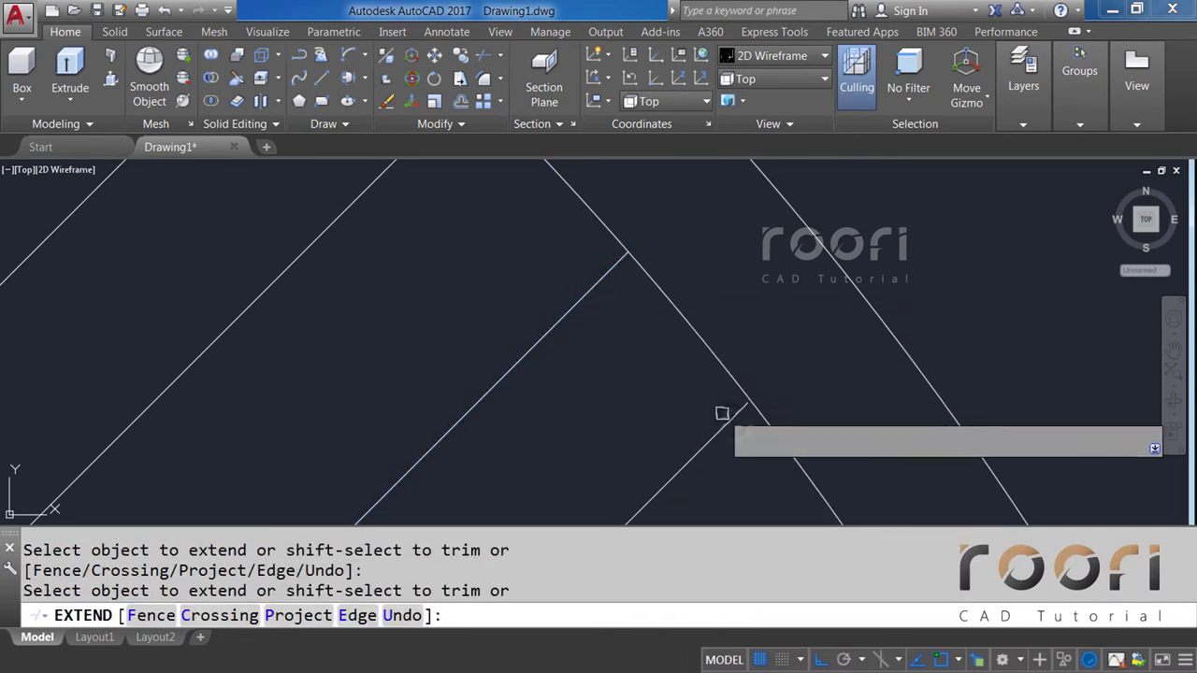
middle_drag(665, 403, 526, 249)
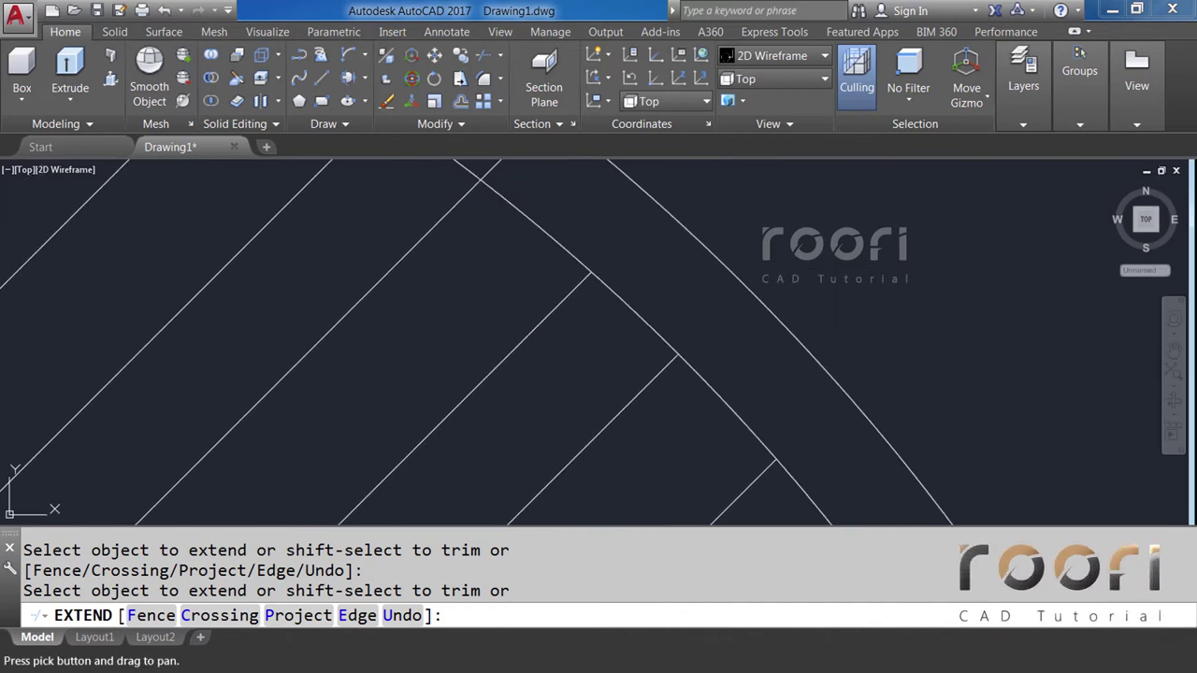
scroll(645, 374, down, 2)
scroll(580, 322, up, 2)
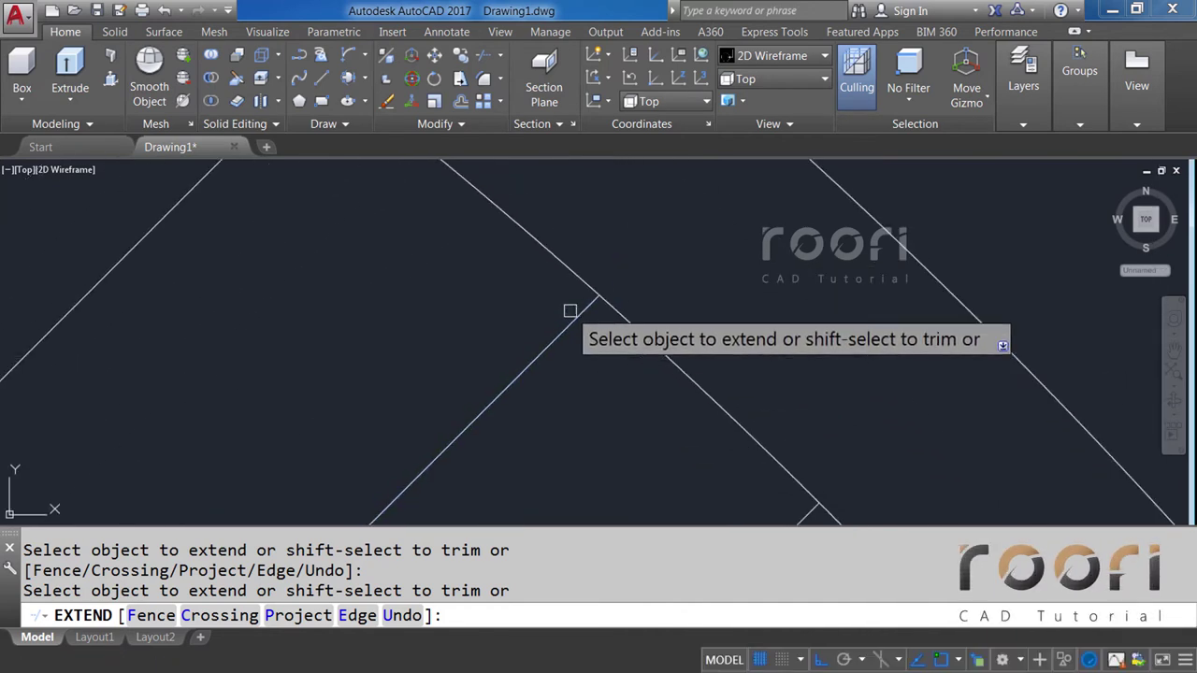
scroll(573, 313, up, 1)
scroll(645, 379, down, 1)
scroll(553, 372, down, 1)
scroll(548, 371, up, 1)
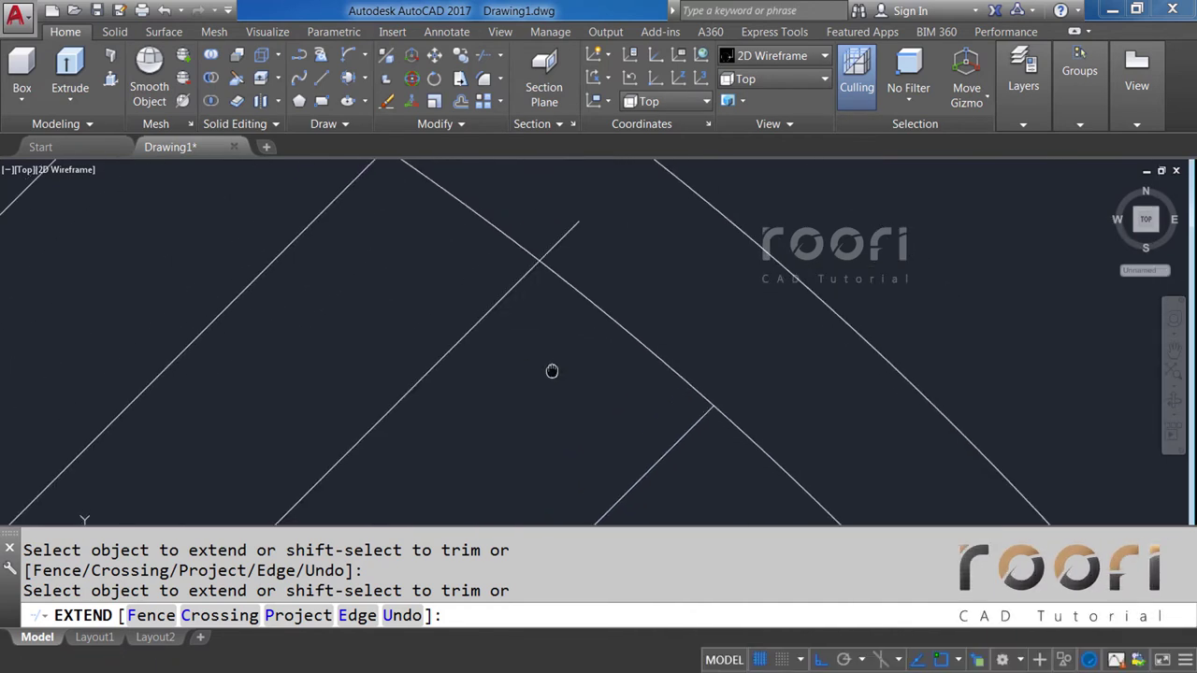
middle_drag(548, 371, 626, 420)
key(Escape)
Trim the leftover line stubs with TR, using every line as a cutting edge.
text(TR)
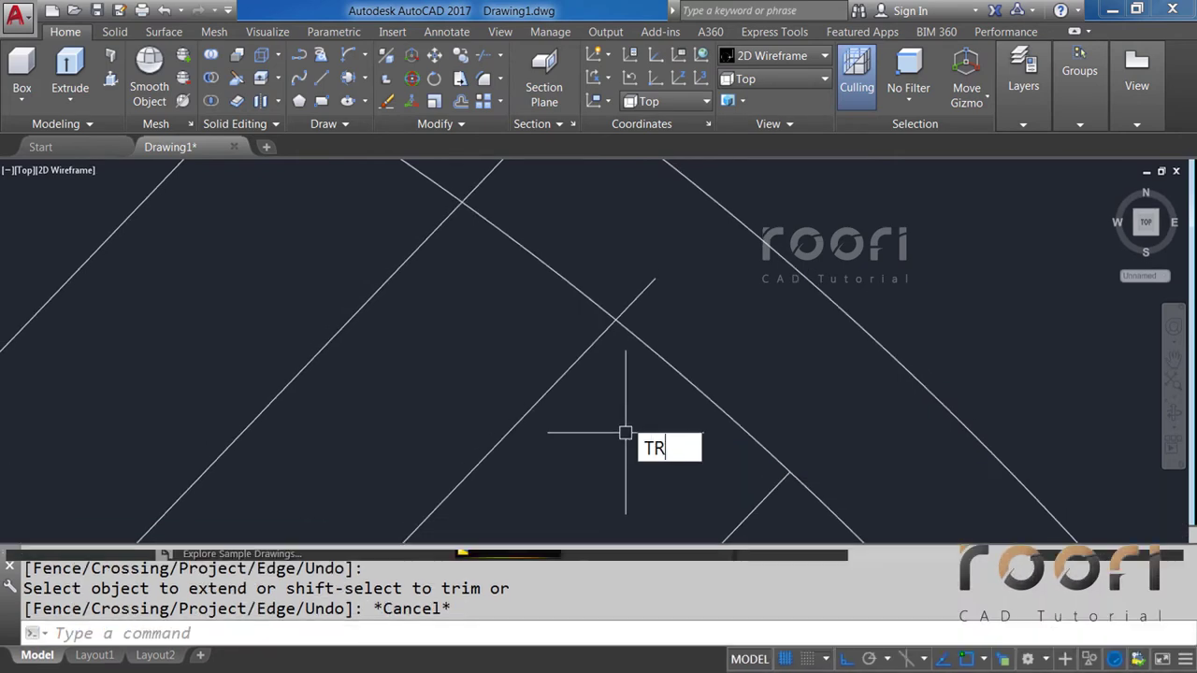
key(Return)
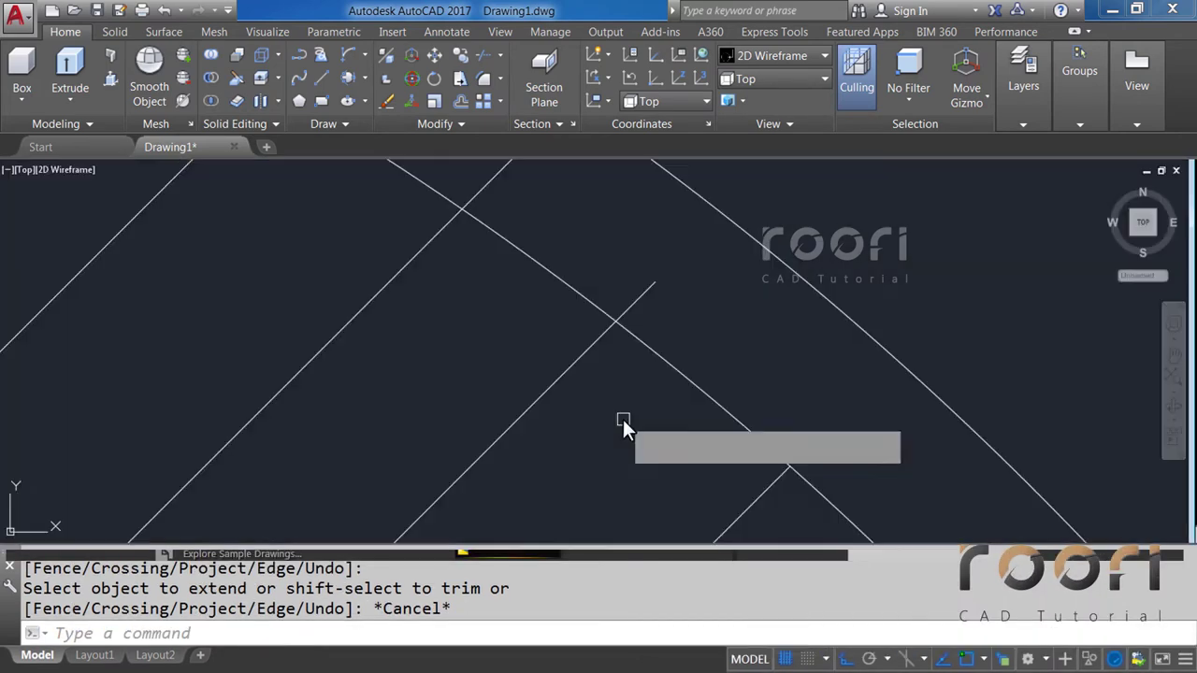
key(Return)
click(630, 300)
scroll(571, 233, down, 2)
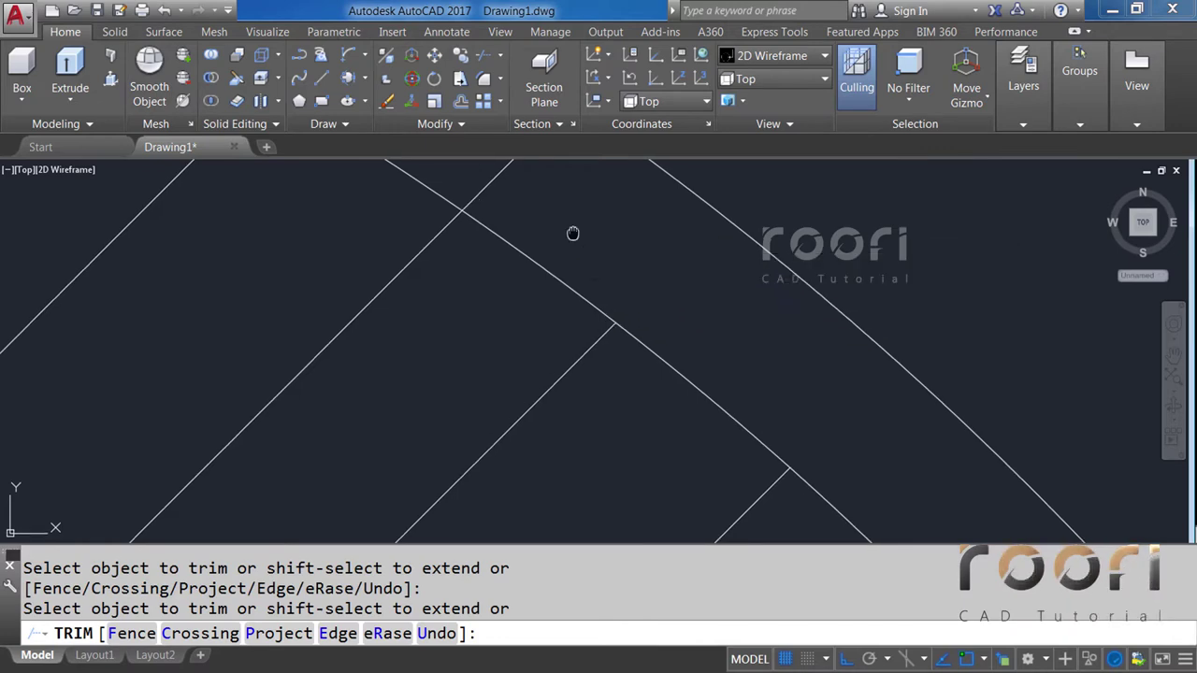
click(660, 333)
click(570, 302)
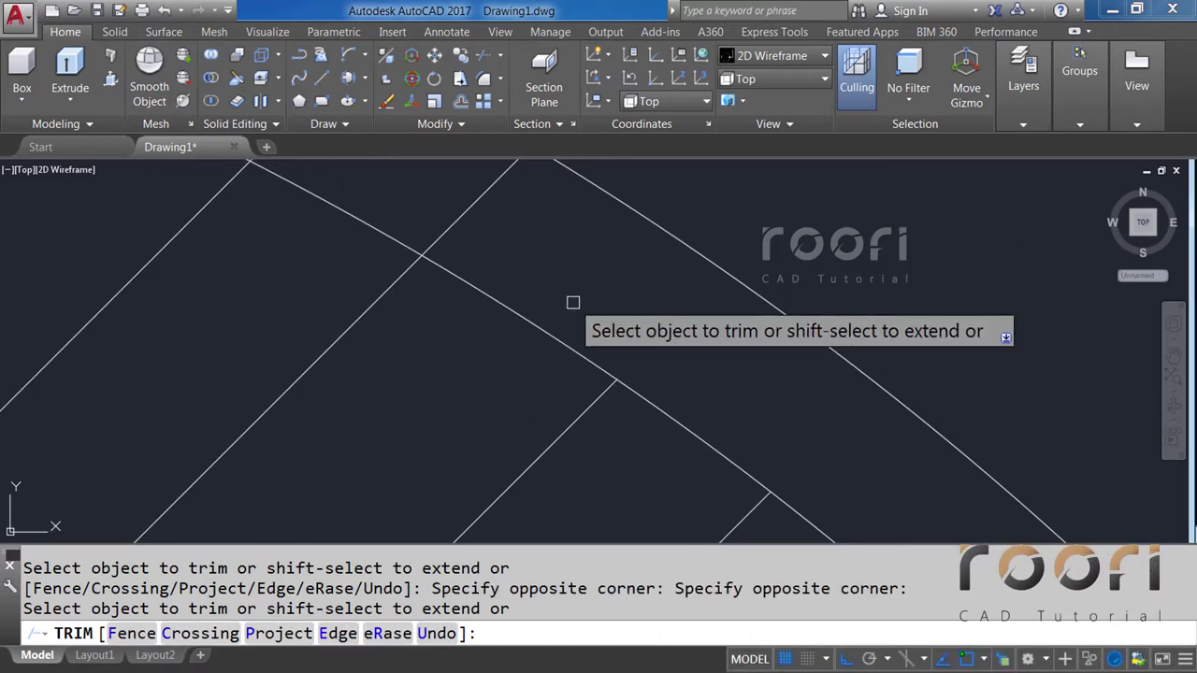
scroll(686, 374, down, 3)
key(Return)
text(TR)
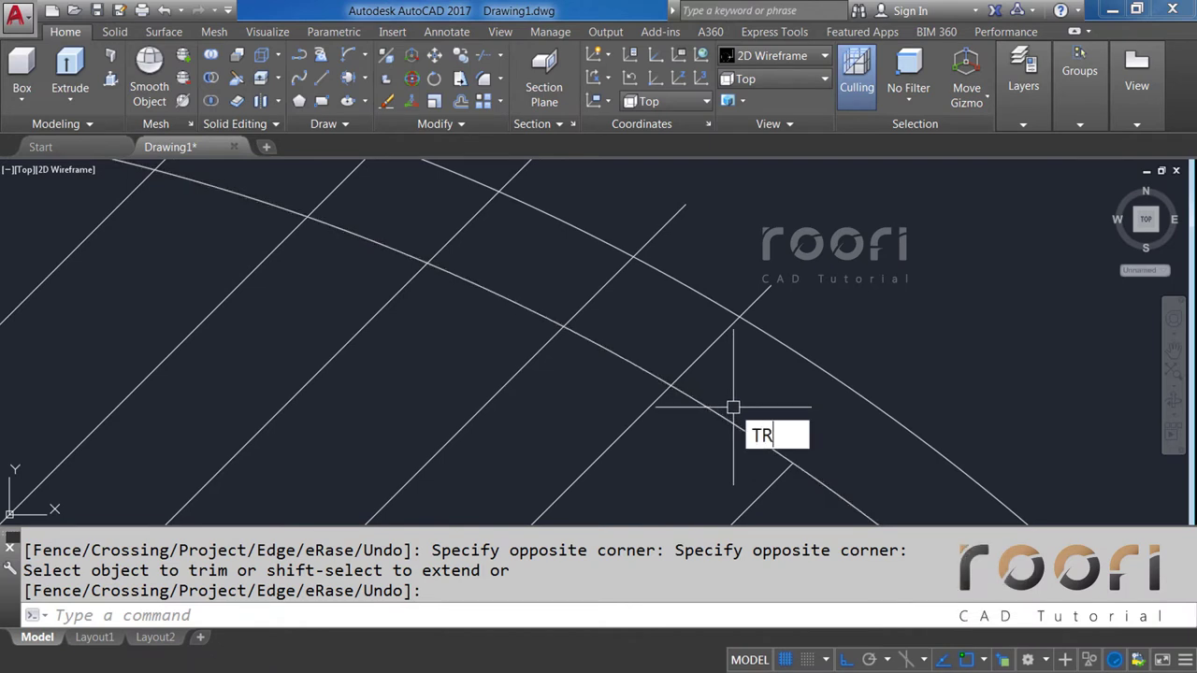
Trim the hatch lines above the horizontal line, using the upper arc as cutting edge.
key(Return)
click(714, 410)
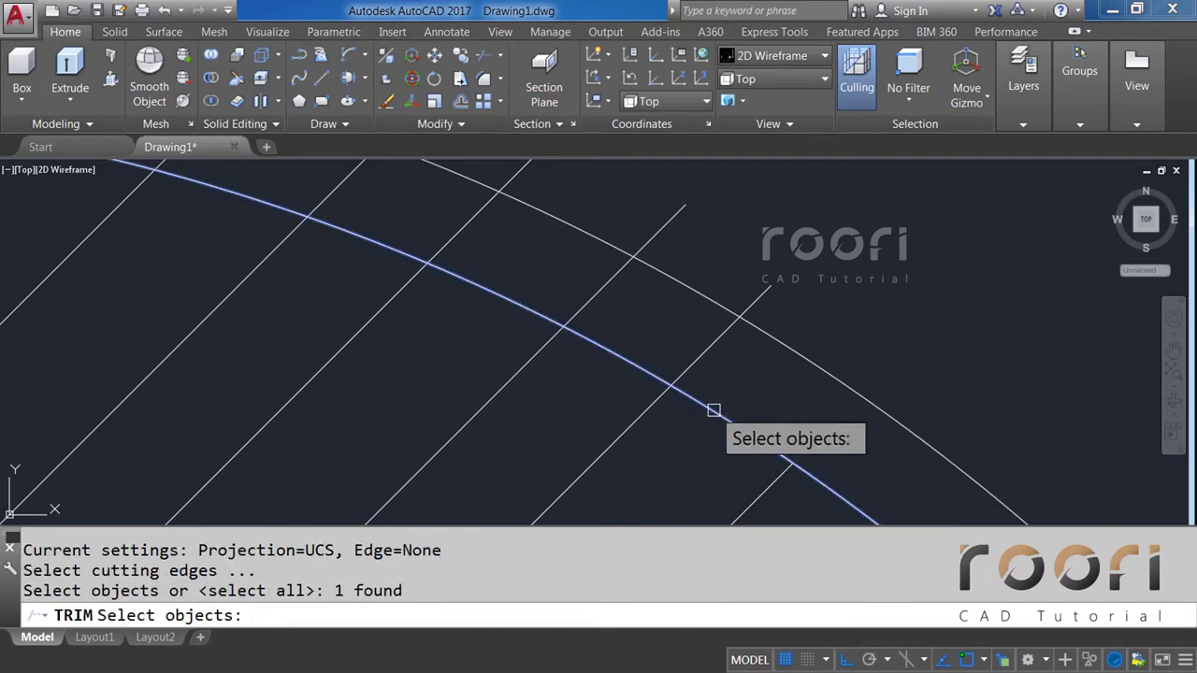
key(Return)
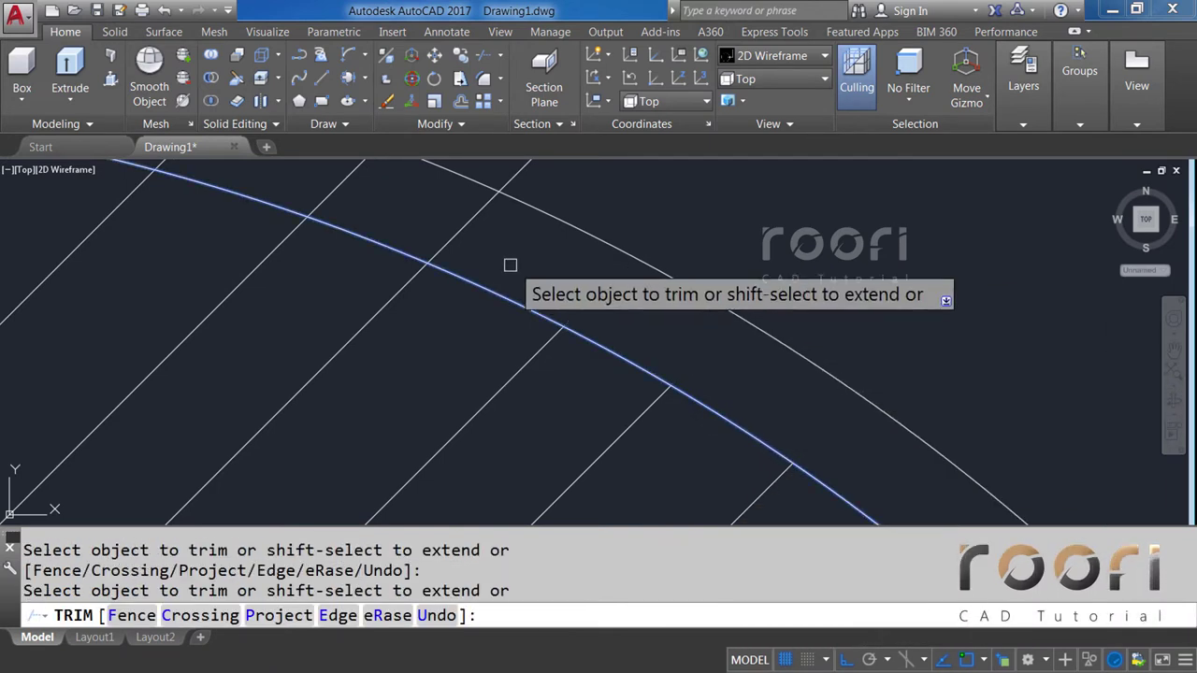
middle_drag(510, 266, 857, 403)
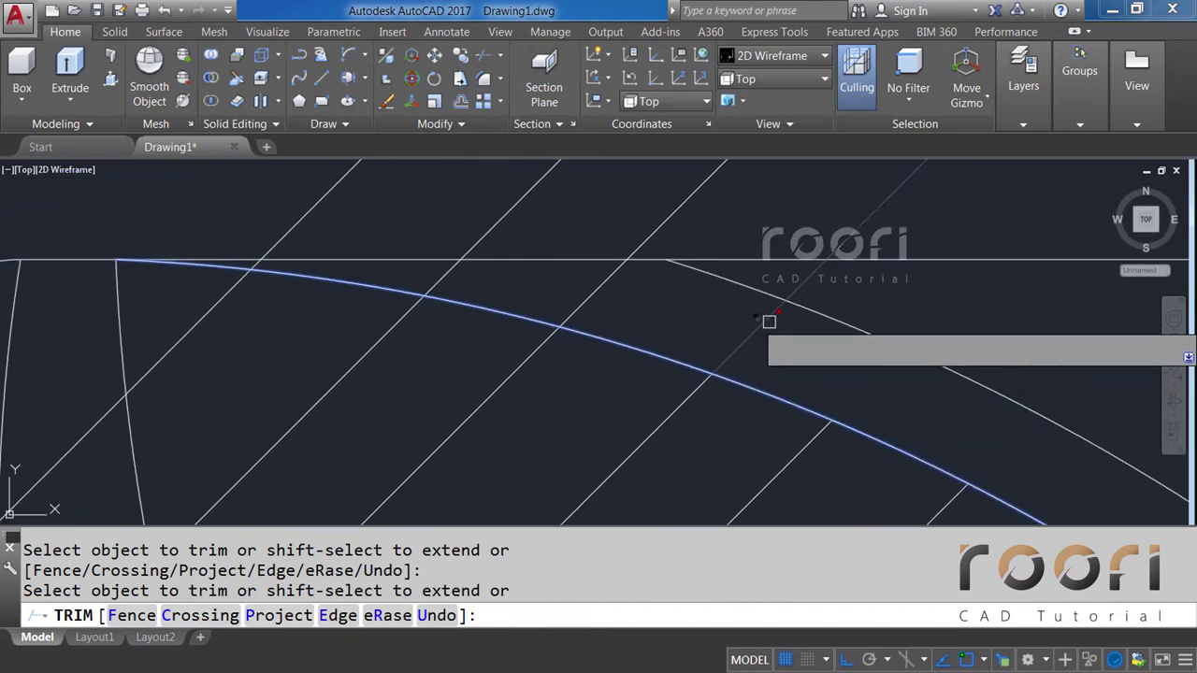
click(769, 322)
scroll(768, 321, down, 2)
scroll(786, 336, down, 2)
click(739, 344)
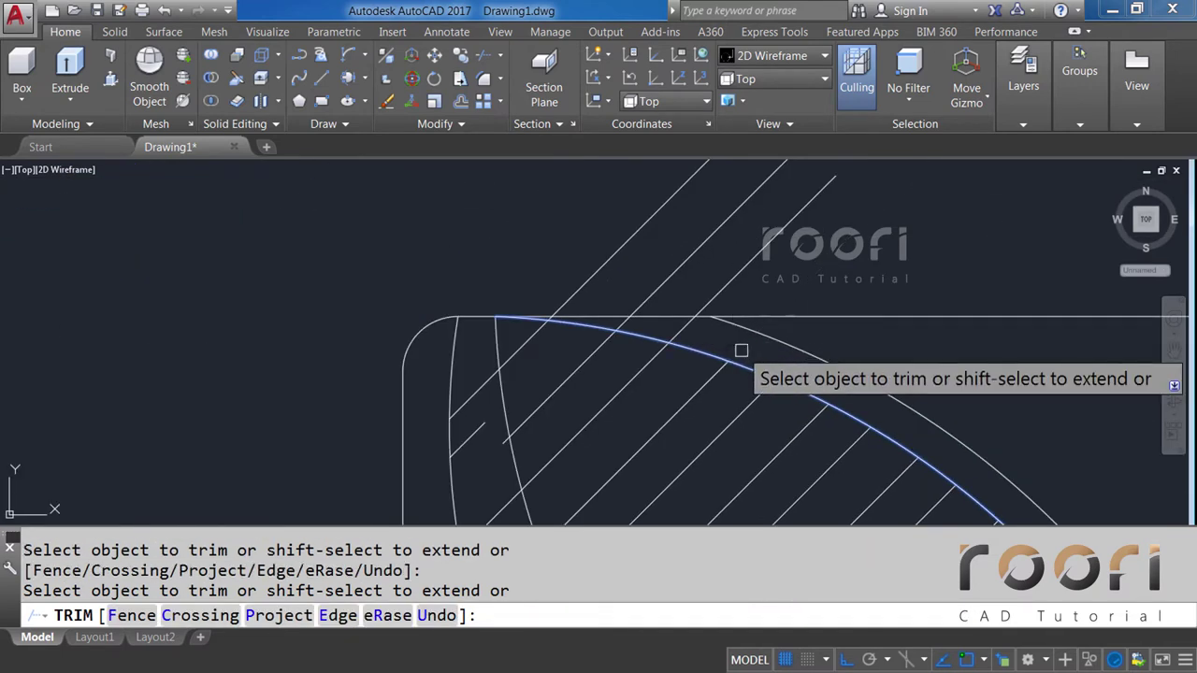
click(762, 295)
click(467, 235)
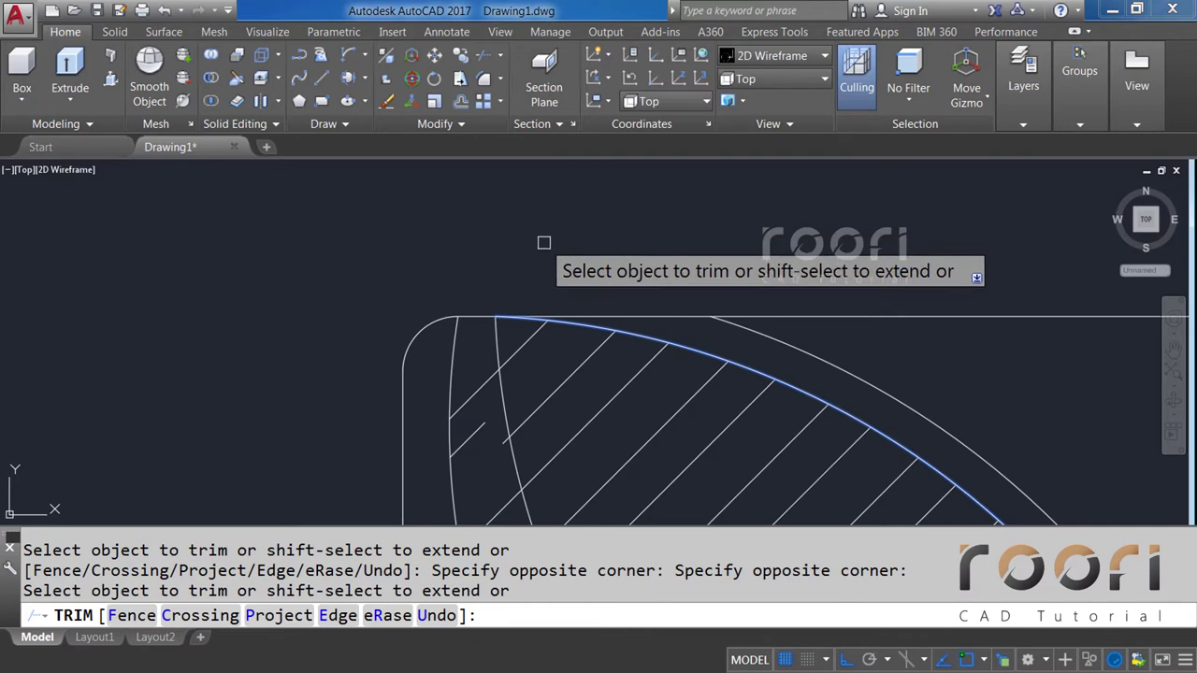
key(Return)
scroll(527, 320, down, 3)
scroll(548, 365, down, 1)
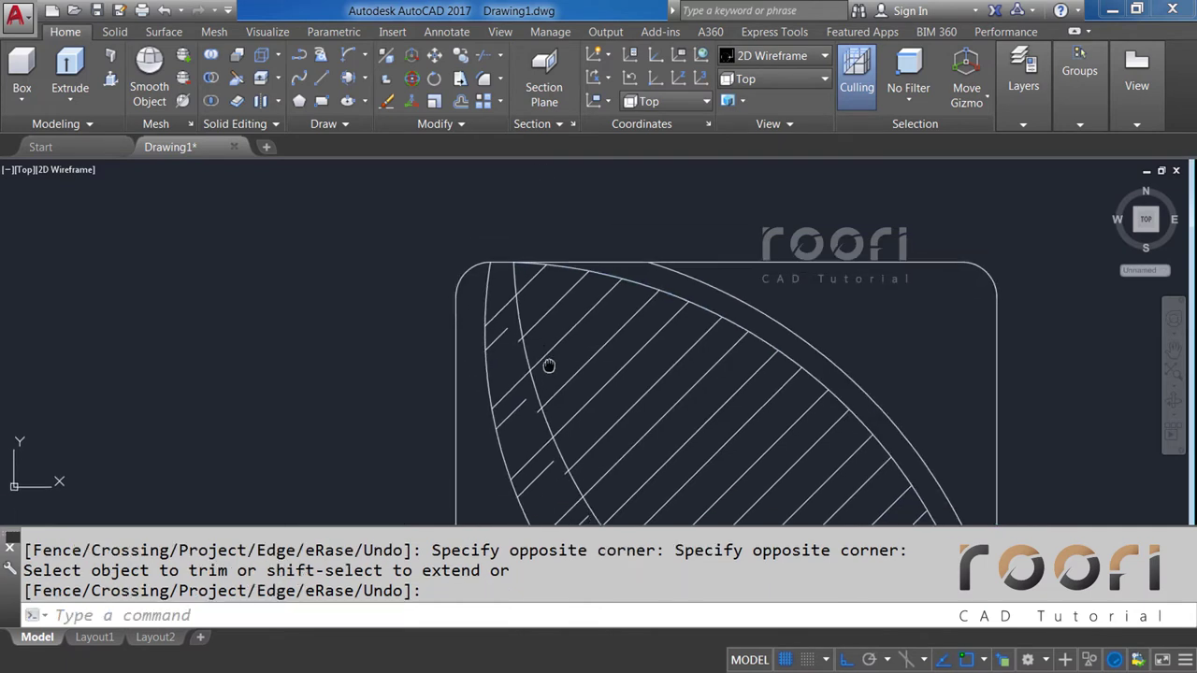
scroll(547, 316, up, 2)
Trim the two hatch stubs below the inner arc, using that arc as the cutting edge.
key(Return)
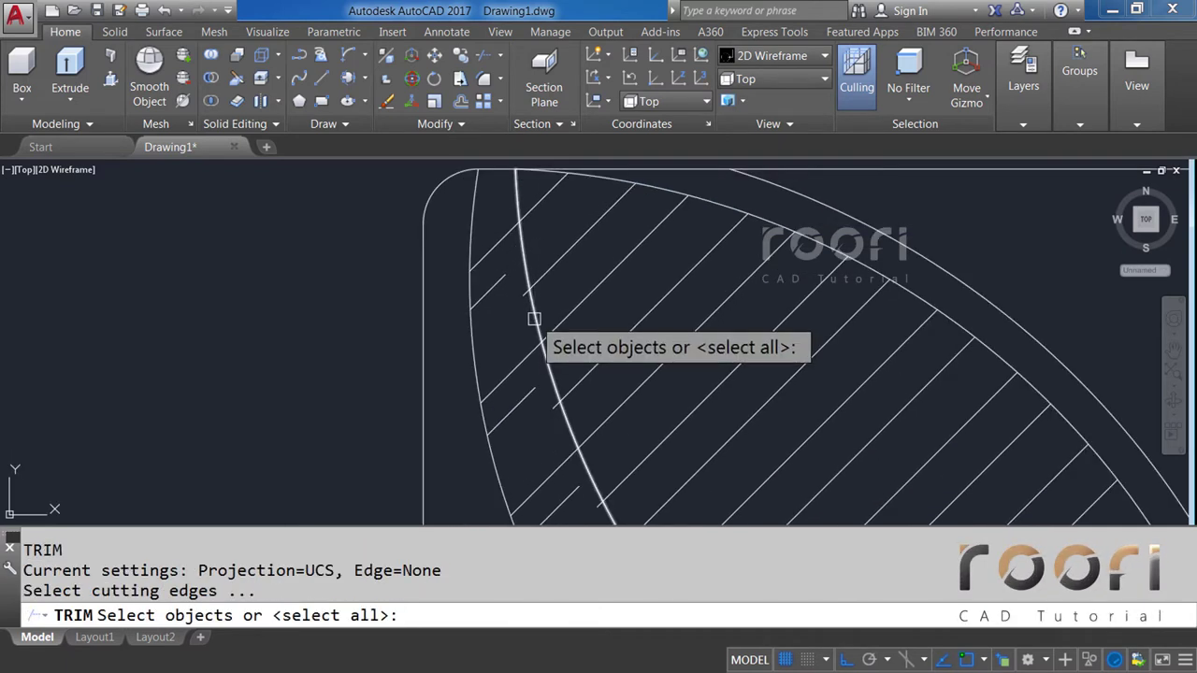
key(Escape)
text(TR)
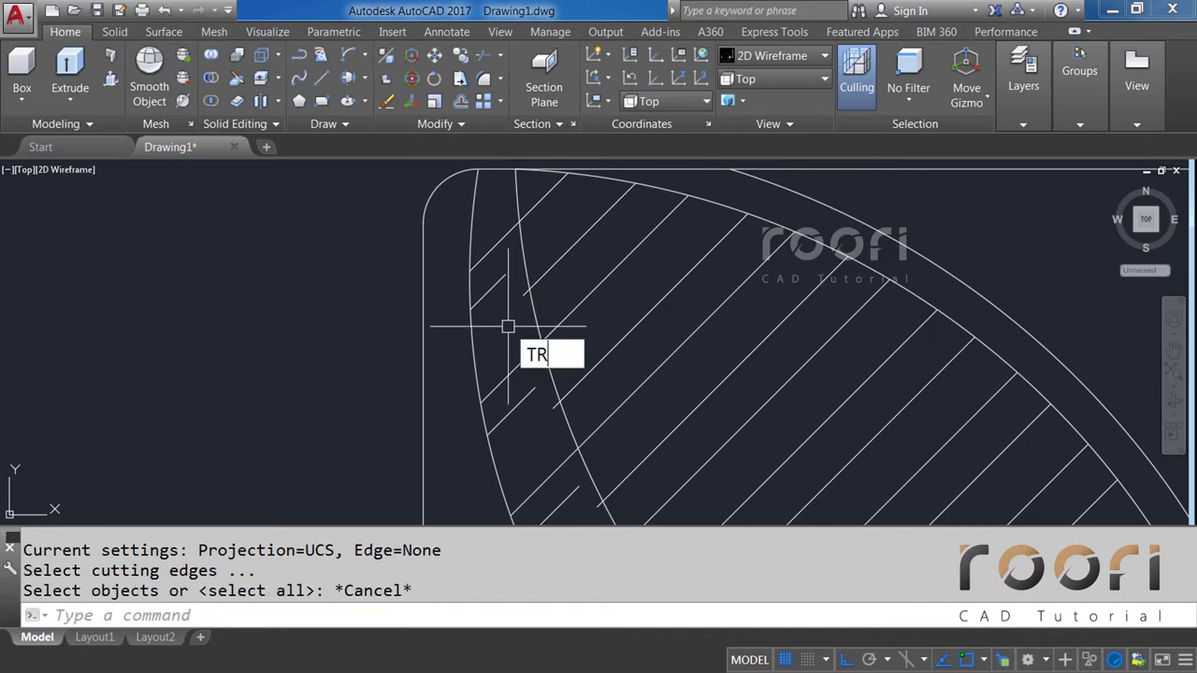
key(Return)
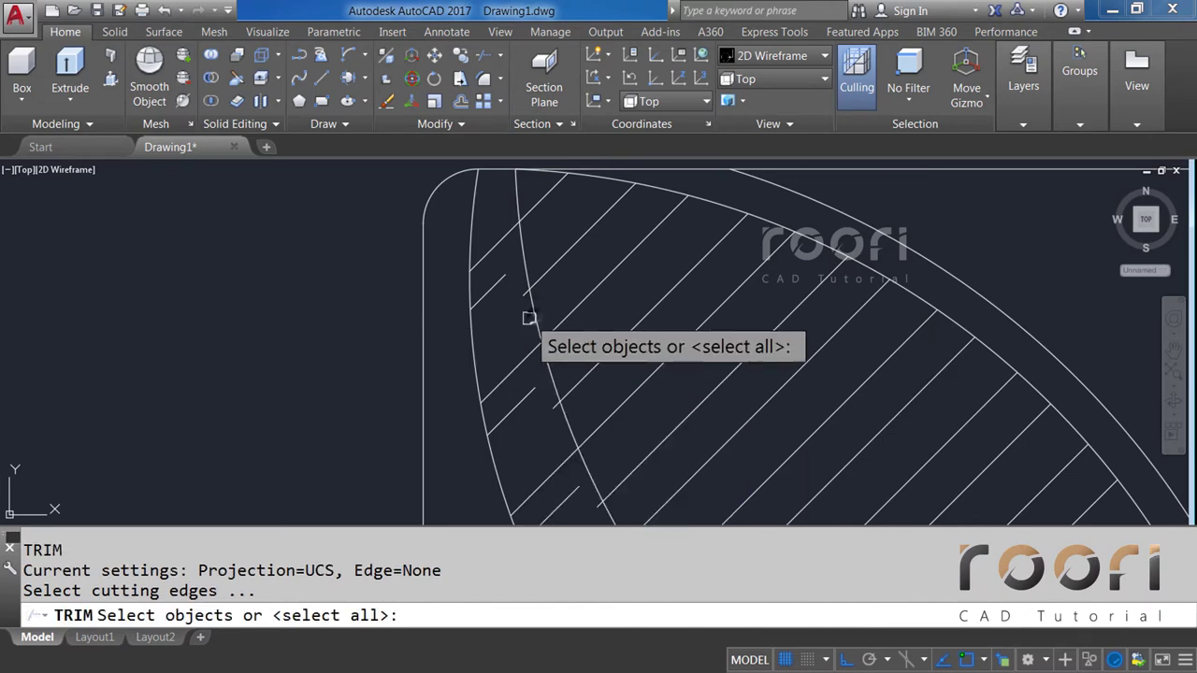
click(533, 313)
key(Return)
scroll(517, 300, up, 3)
scroll(526, 268, down, 3)
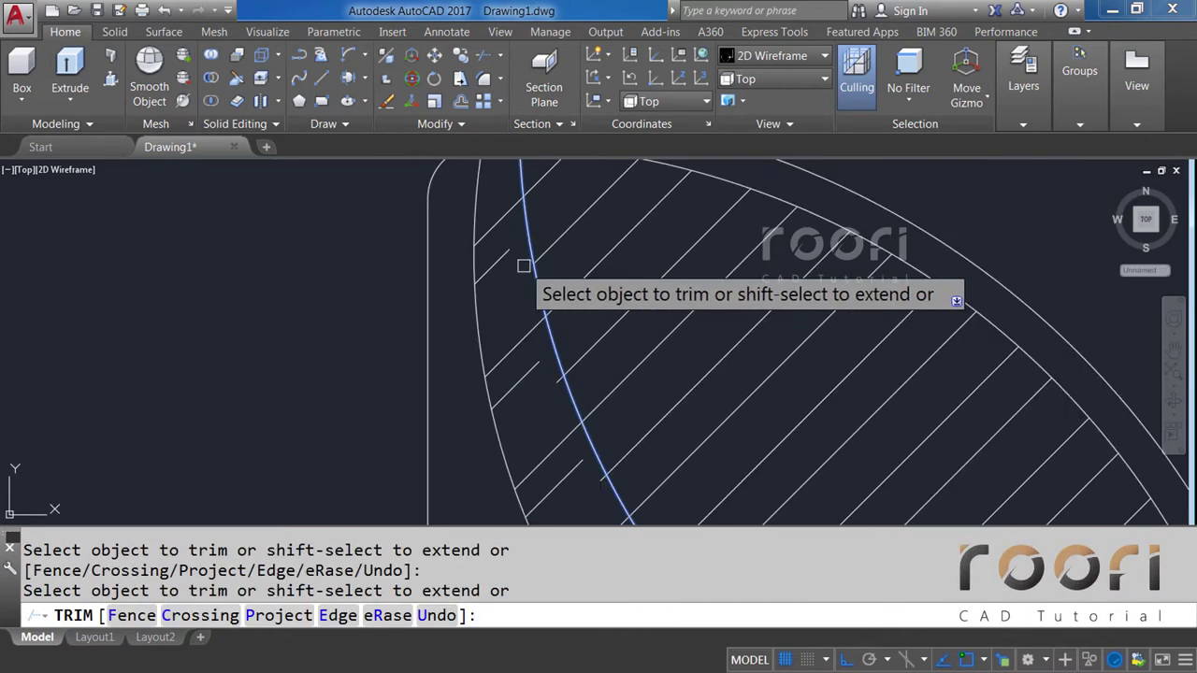
scroll(551, 383, up, 3)
scroll(574, 359, down, 3)
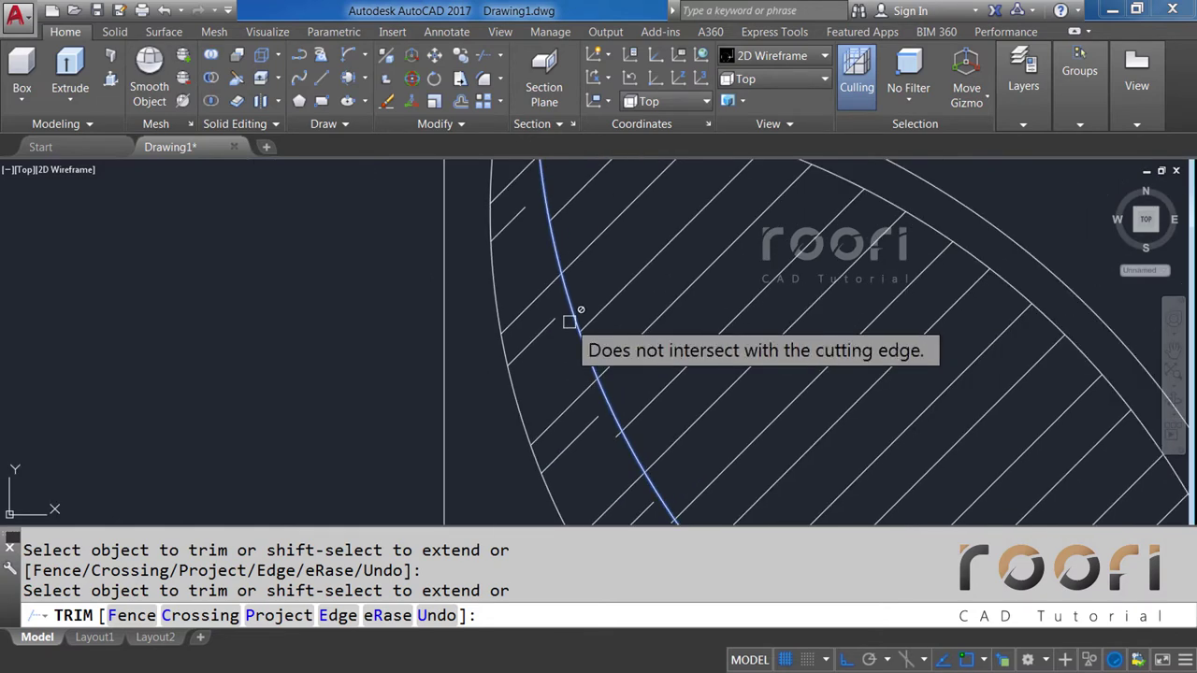
scroll(622, 425, up, 3)
scroll(655, 421, down, 3)
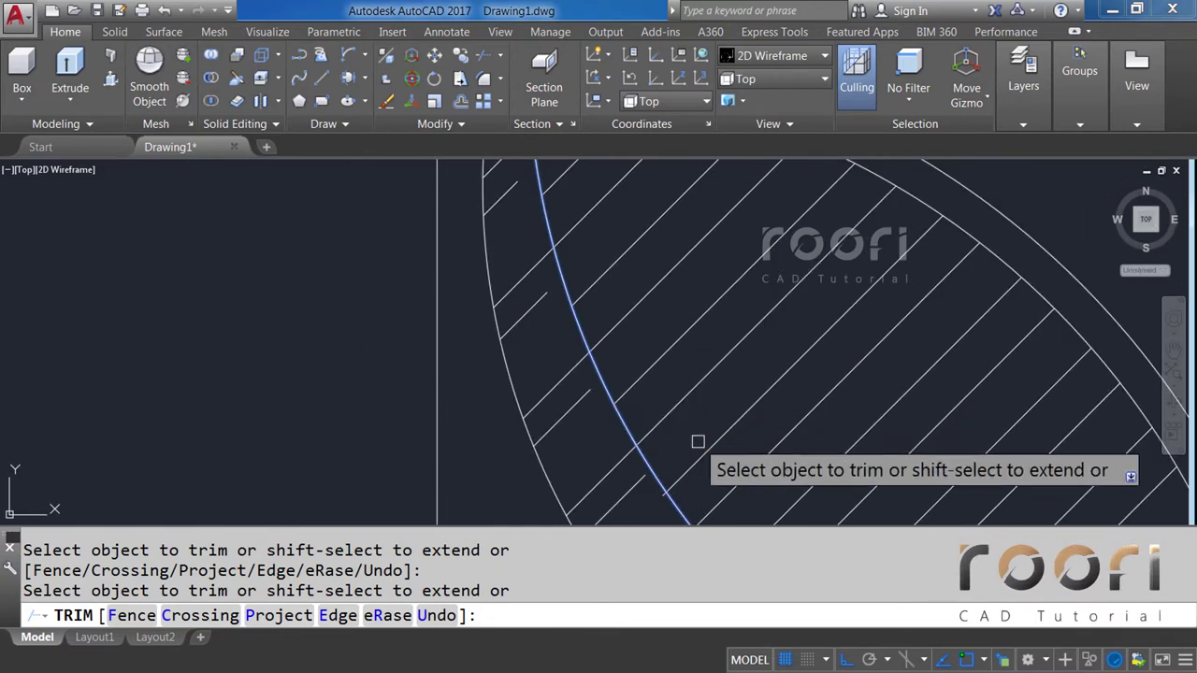
scroll(524, 299, up, 2)
scroll(502, 340, up, 1)
scroll(464, 355, down, 1)
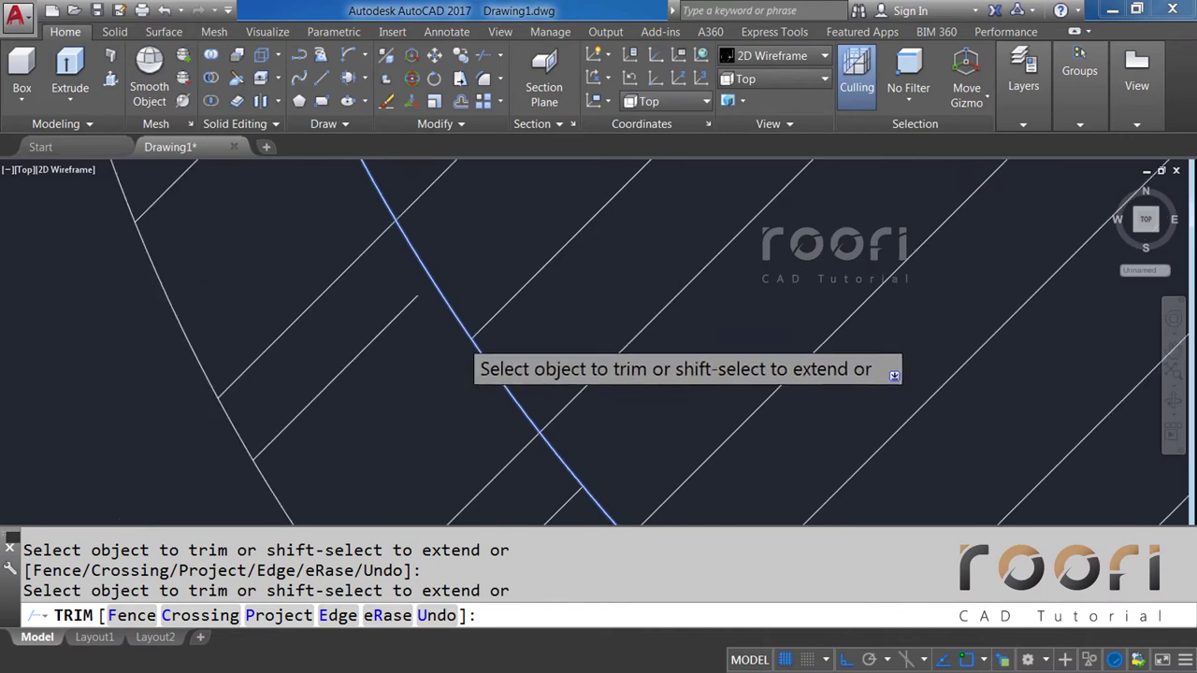
scroll(523, 393, down, 1)
scroll(542, 411, up, 1)
scroll(483, 336, up, 2)
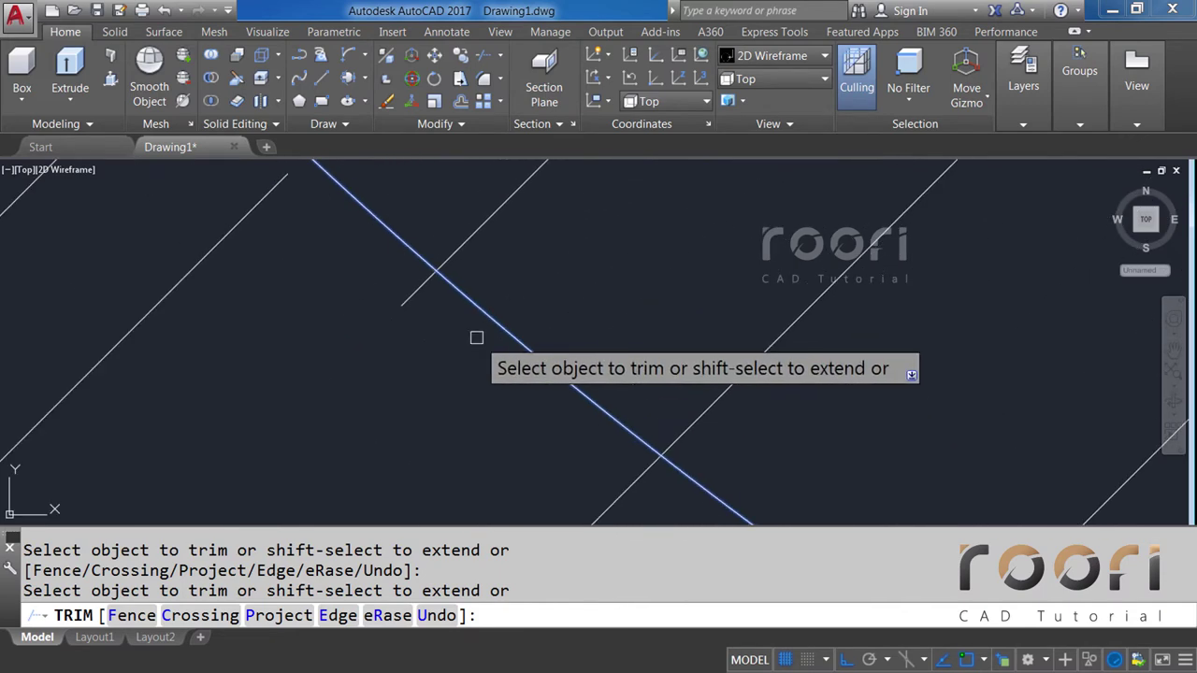
scroll(420, 284, down, 1)
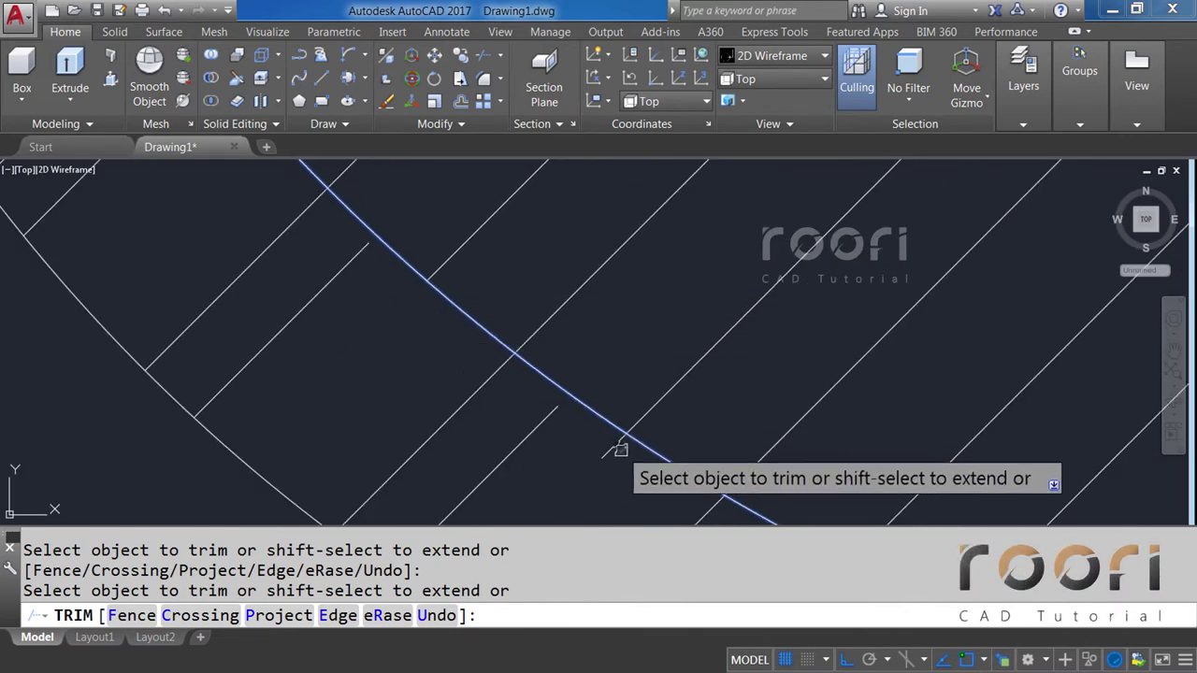
scroll(599, 356, down, 2)
scroll(511, 380, up, 2)
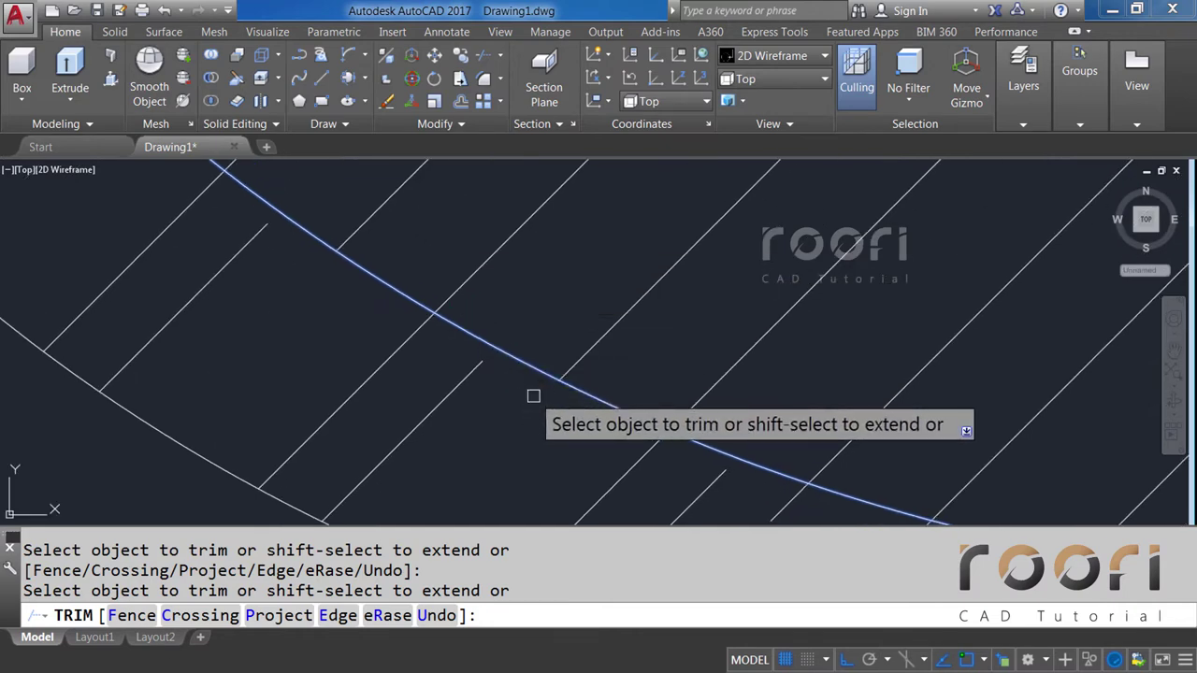
scroll(748, 411, up, 1)
scroll(468, 252, down, 1)
drag(451, 306, 607, 406)
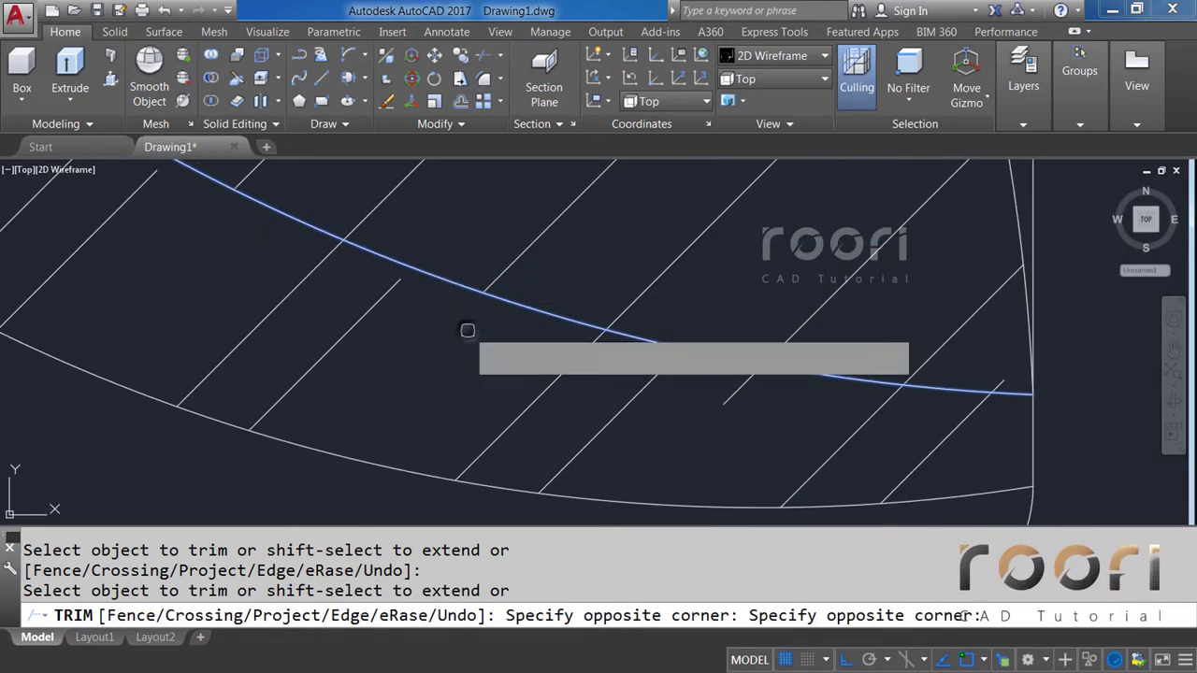
middle_drag(953, 401, 769, 361)
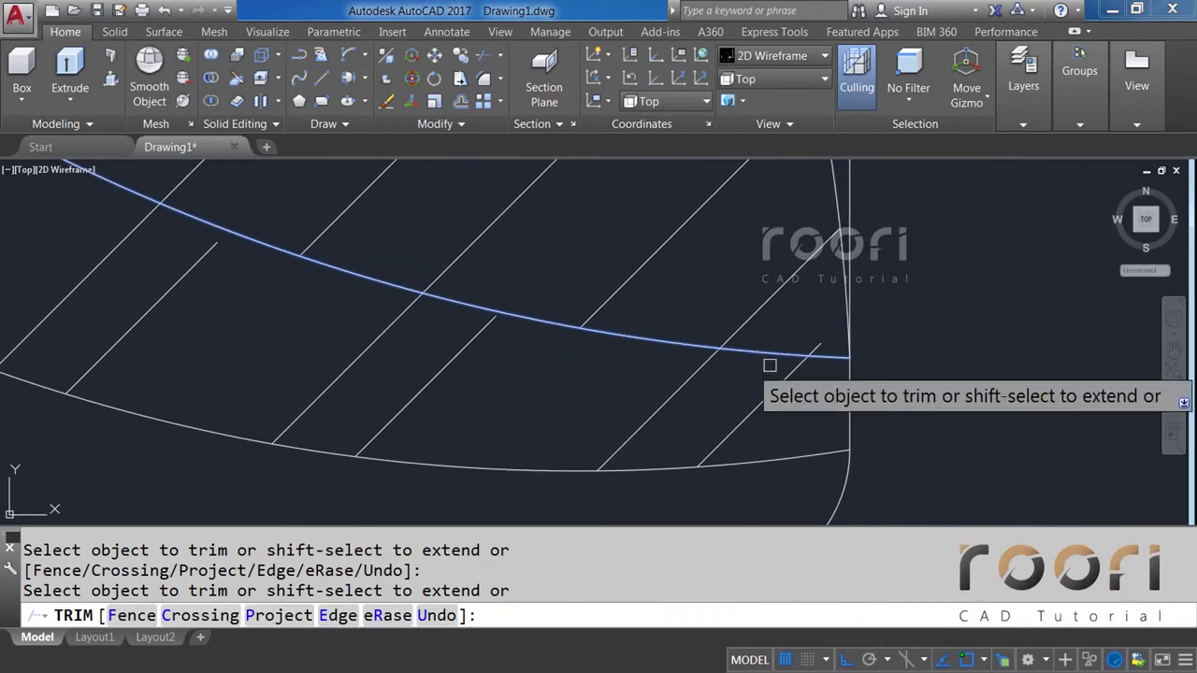
key(Return)
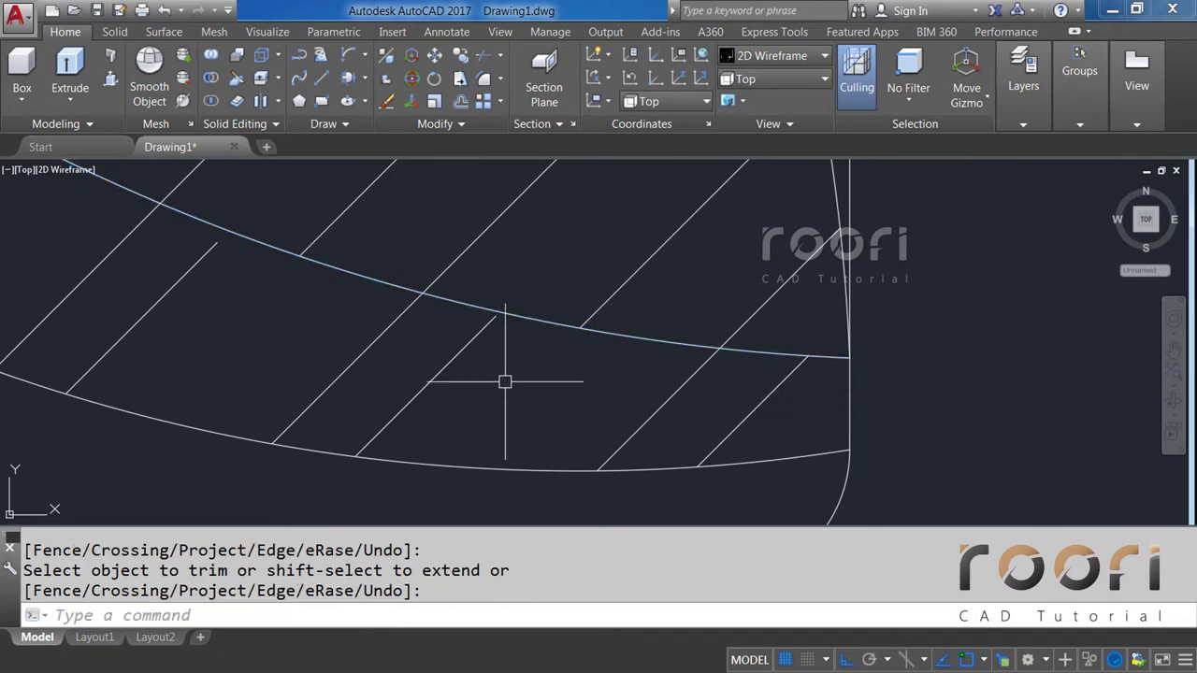
scroll(603, 393, up, 1)
text(EX)
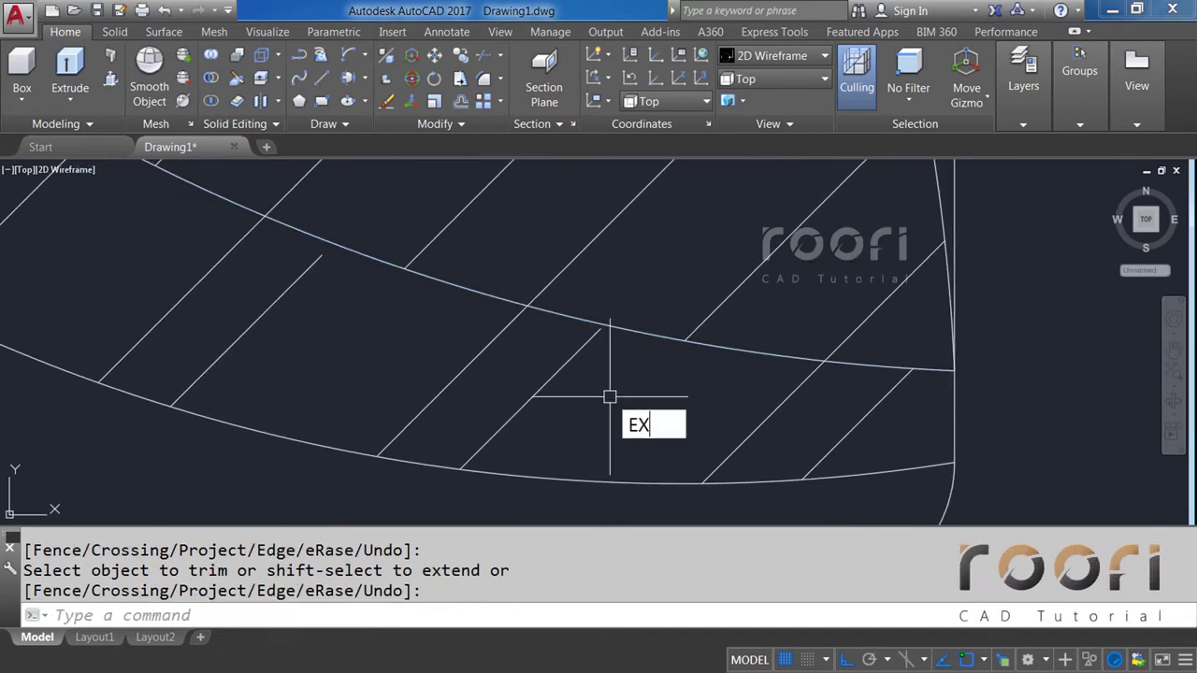
Extend the short diagonal hatch line in the upper-left band to meet the crossing curve.
key(Return)
key(Return)
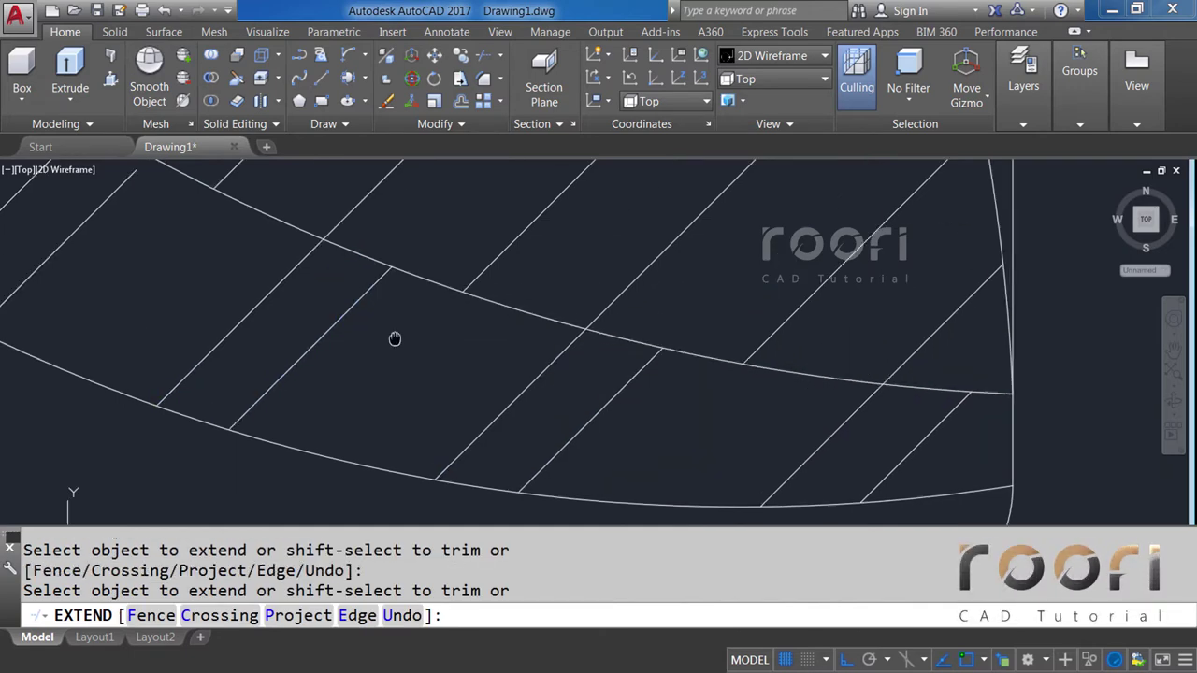
middle_drag(396, 339, 708, 433)
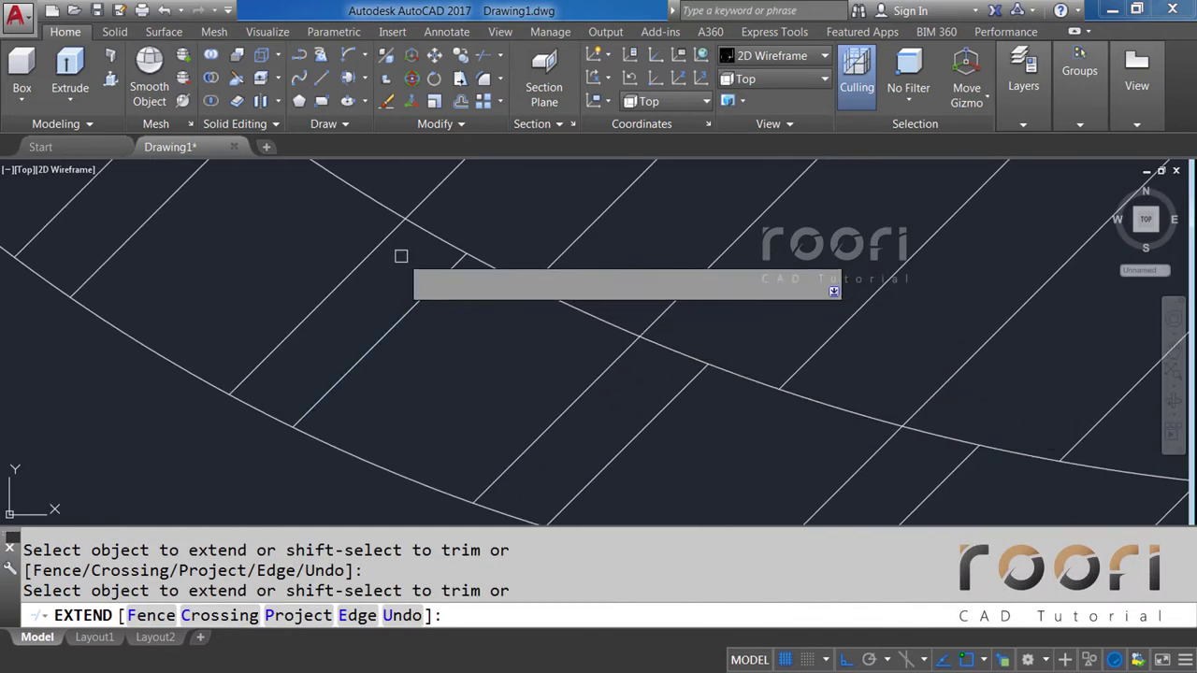
mouse_move(400, 256)
middle_down()
mouse_move(689, 420)
mouse_move(711, 380)
middle_up()
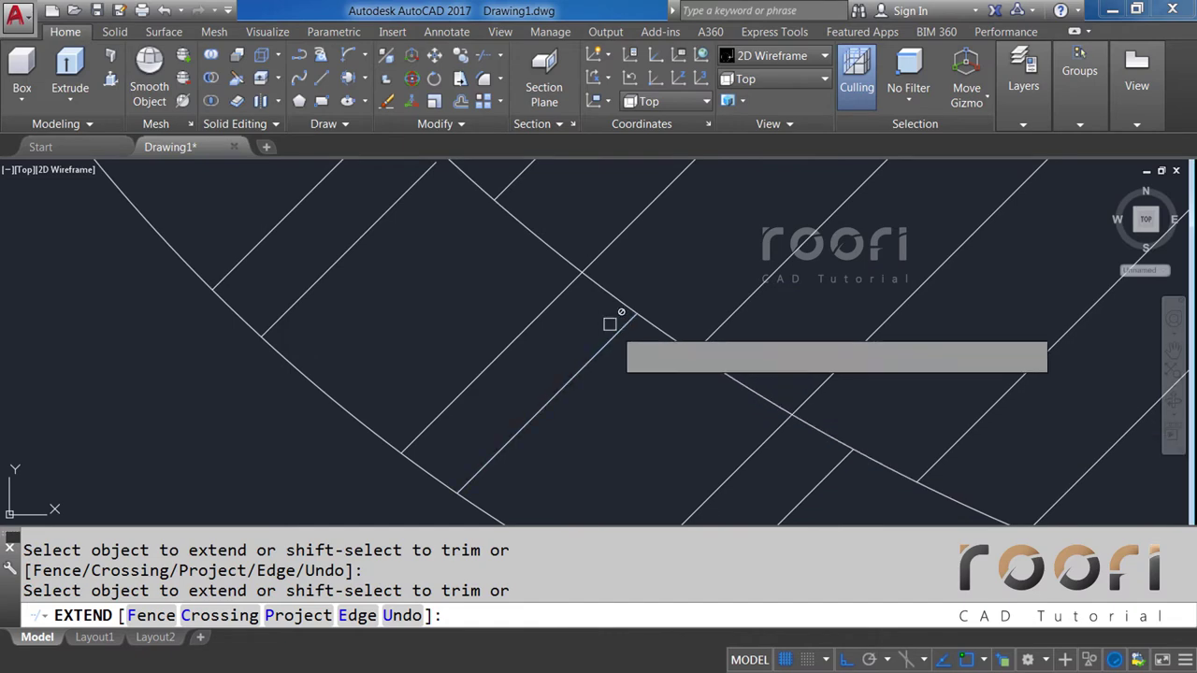
mouse_move(450, 235)
middle_down()
mouse_move(467, 270)
mouse_move(626, 411)
middle_up()
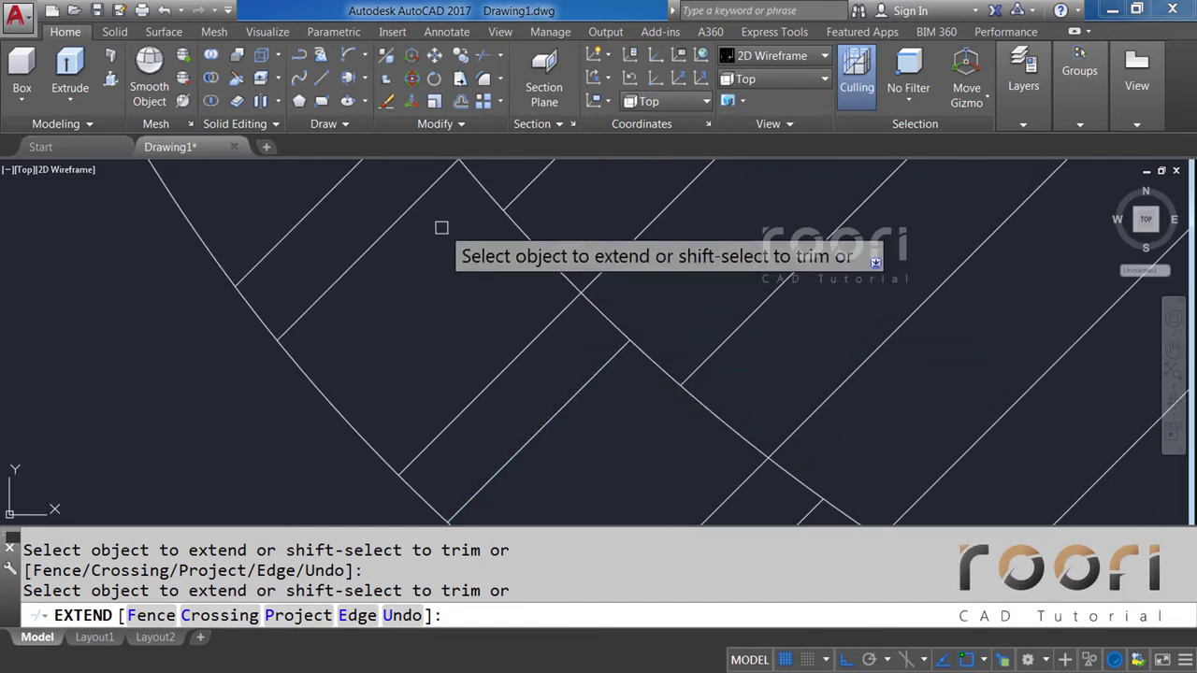
mouse_move(441, 227)
middle_down()
mouse_move(555, 390)
mouse_move(601, 433)
middle_up()
middle_drag(462, 248, 524, 309)
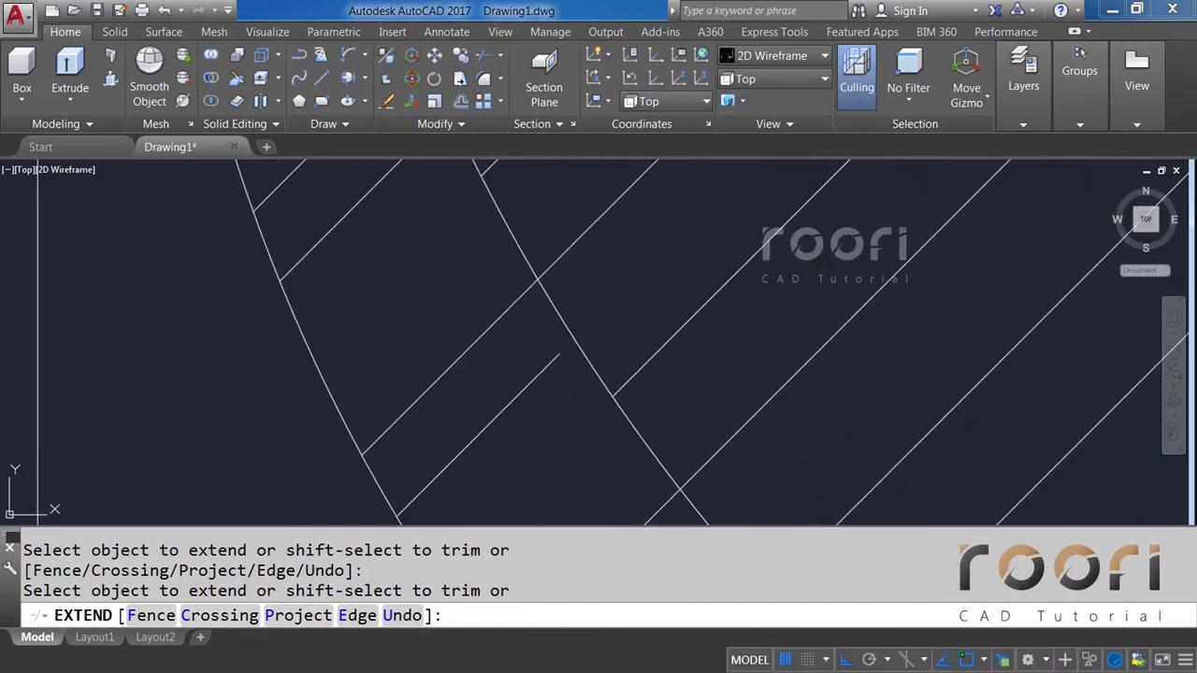
middle_drag(446, 235, 491, 395)
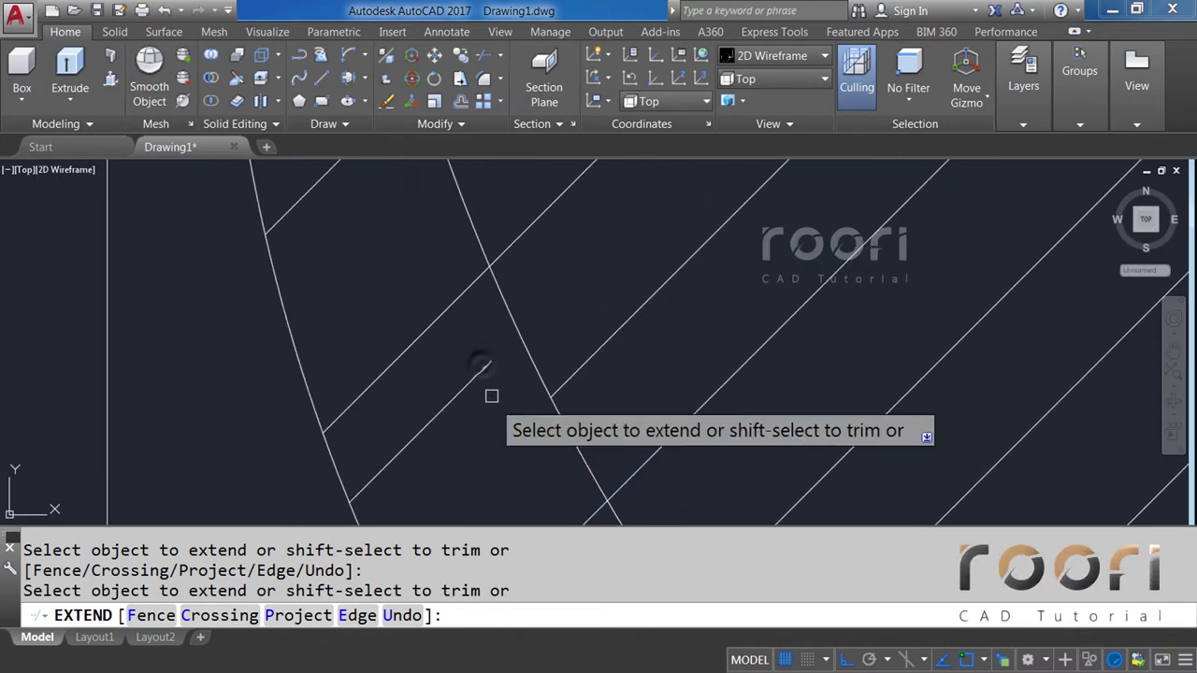
middle_drag(408, 241, 478, 393)
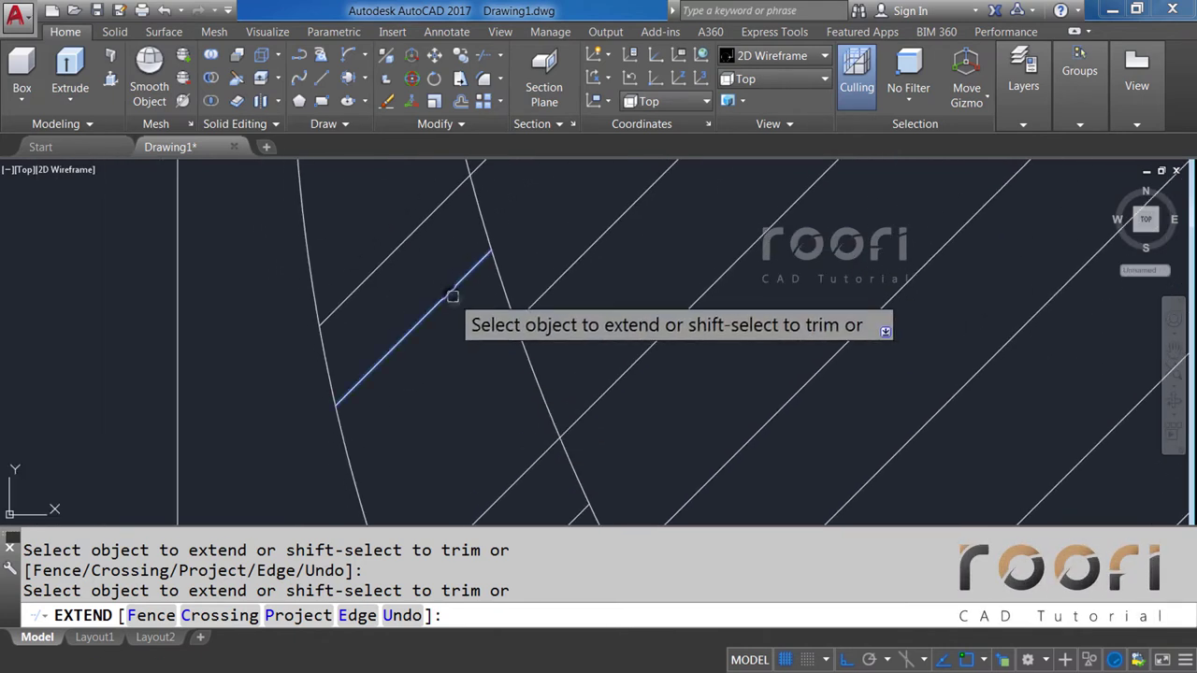
mouse_move(450, 290)
middle_down()
mouse_move(452, 332)
mouse_move(441, 275)
mouse_move(446, 449)
mouse_move(417, 382)
middle_up()
key(Return)
scroll(466, 325, down, 3)
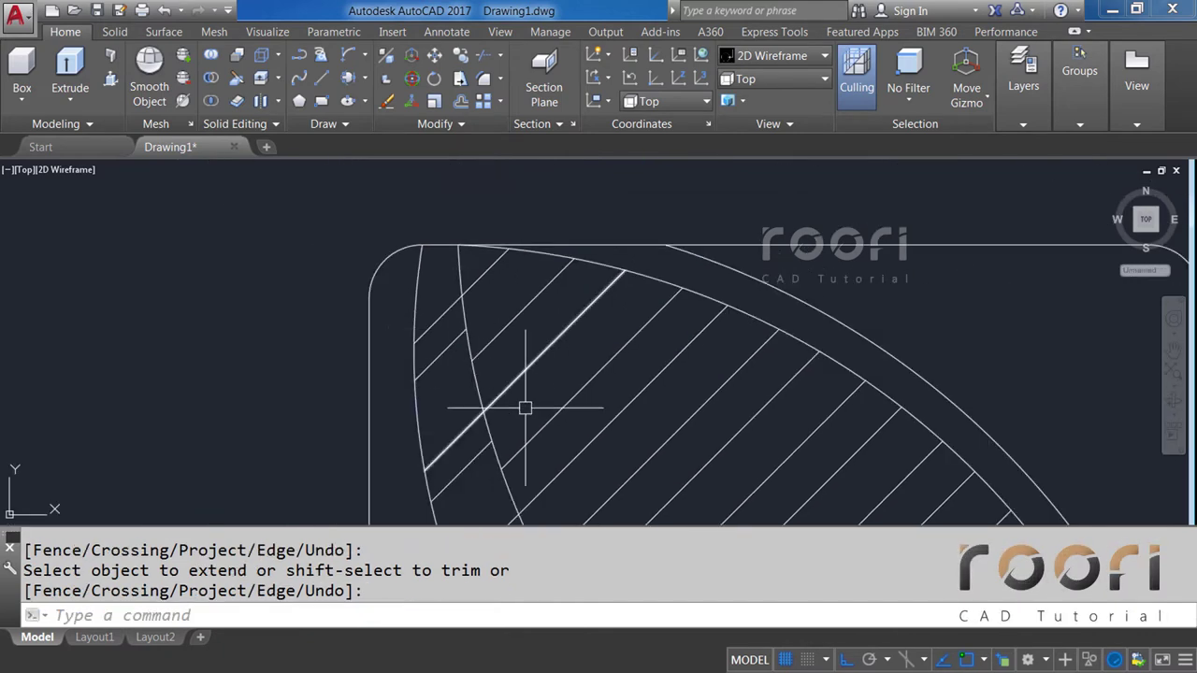
middle_drag(524, 407, 548, 302)
scroll(548, 302, down, 2)
mouse_move(573, 378)
middle_down()
mouse_move(529, 315)
mouse_move(547, 329)
middle_up()
scroll(468, 213, up, 3)
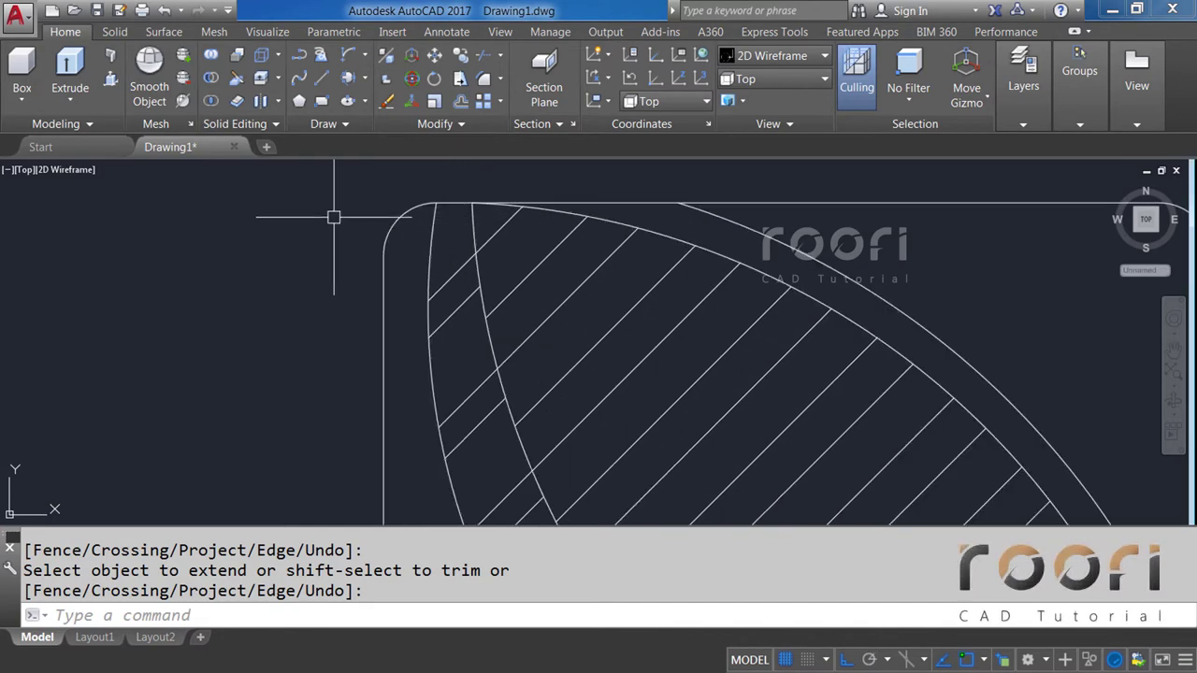
text(TR)
Trim hatch pieces to notch the band, working down to the rounded bottom corner.
key(Return)
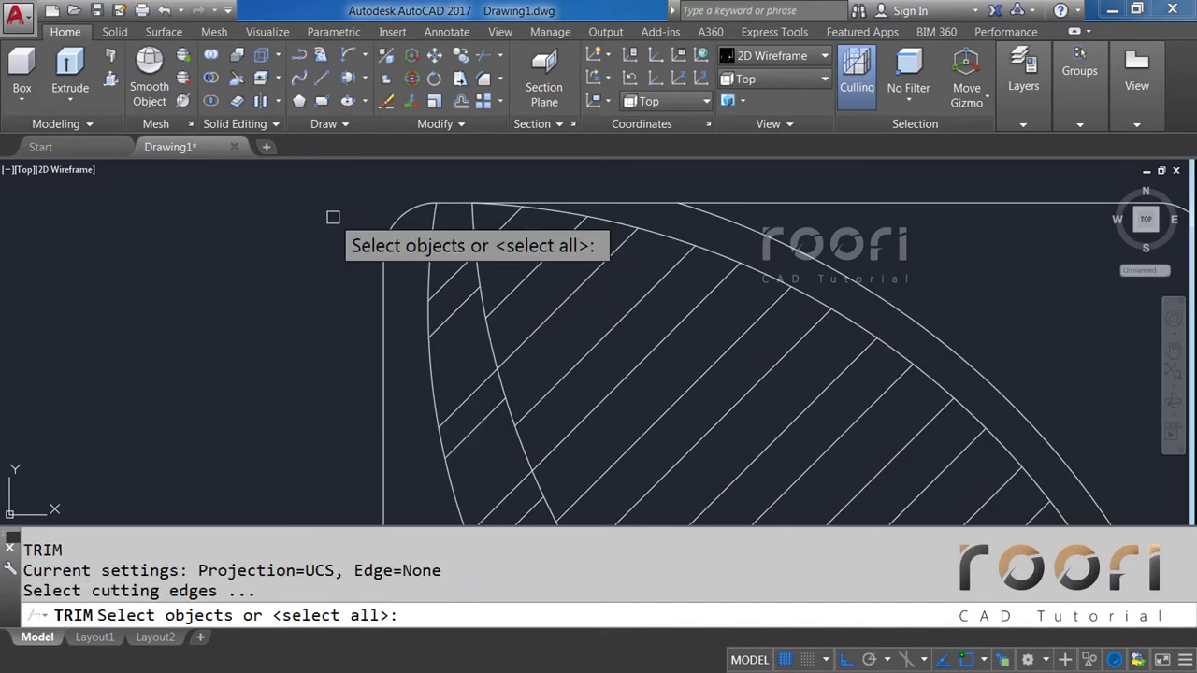
key(Return)
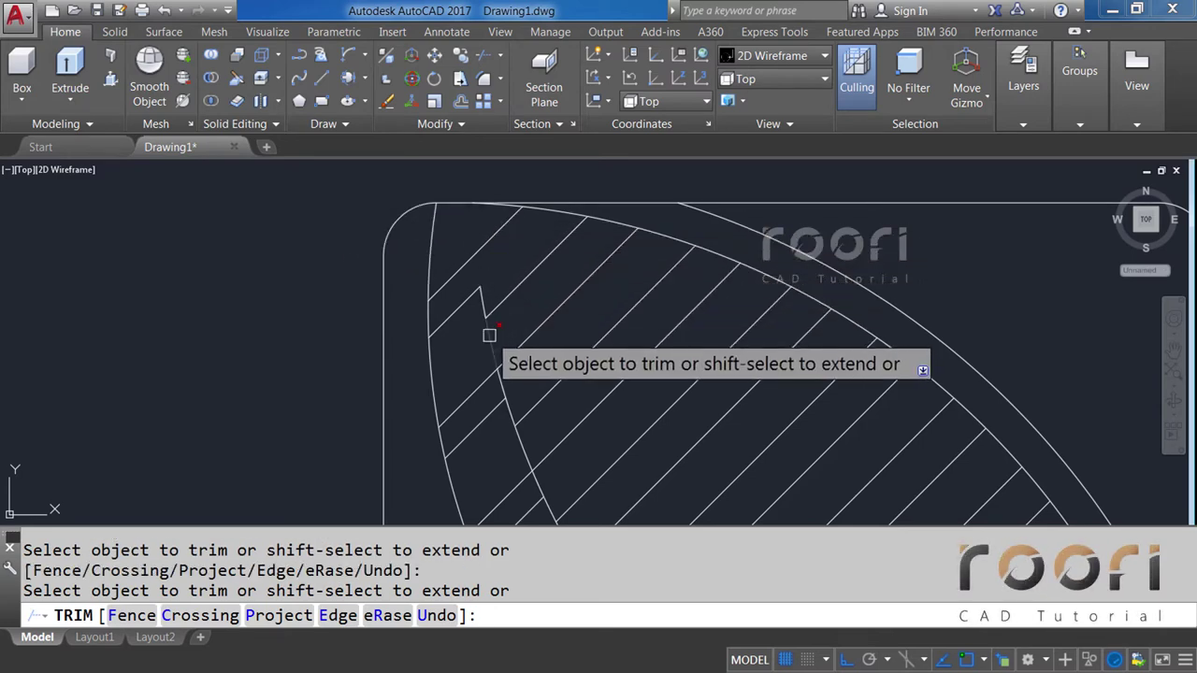
scroll(524, 327, up, 3)
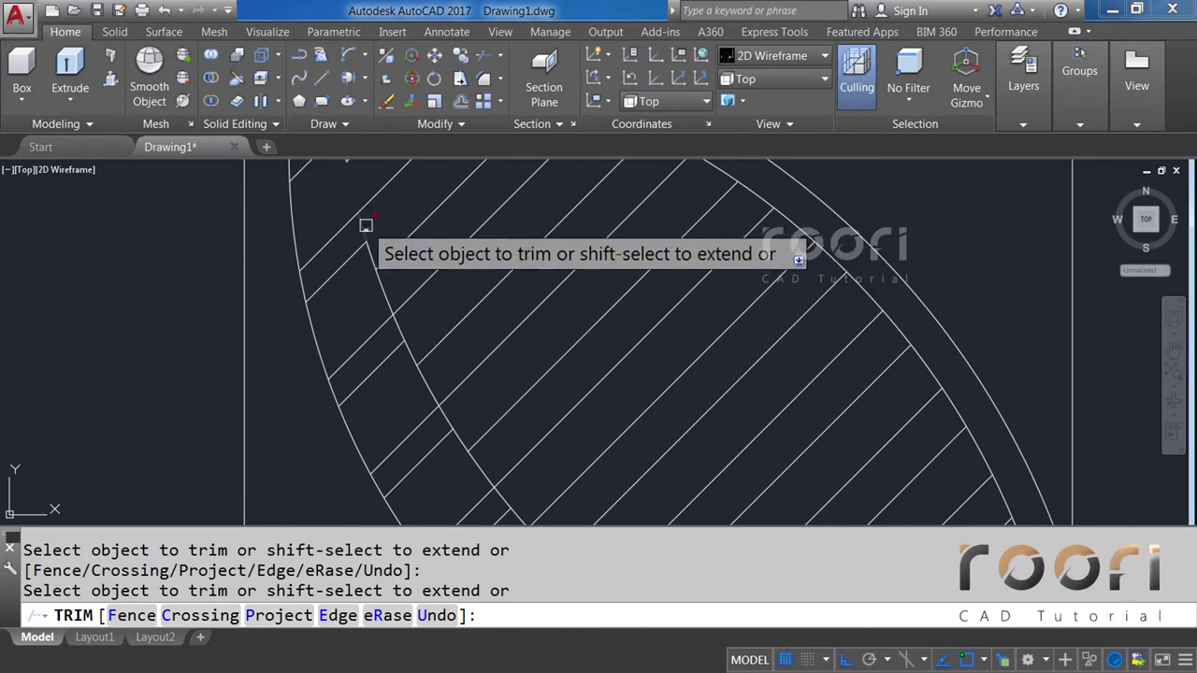
click(366, 226)
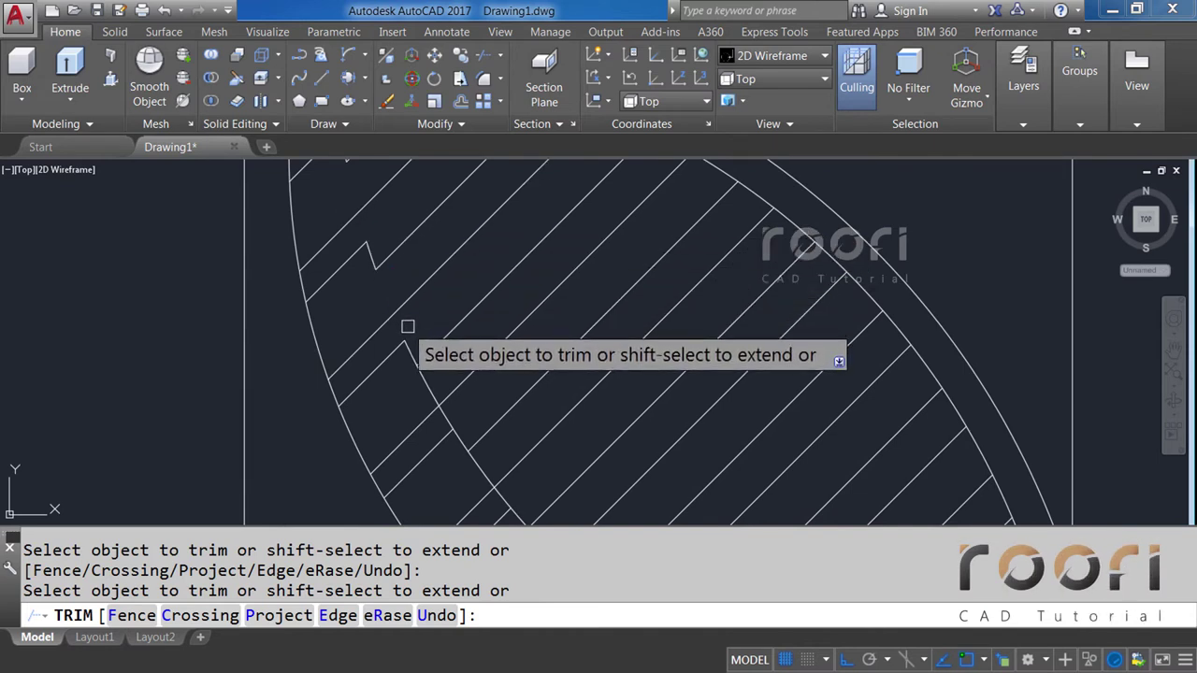
click(417, 354)
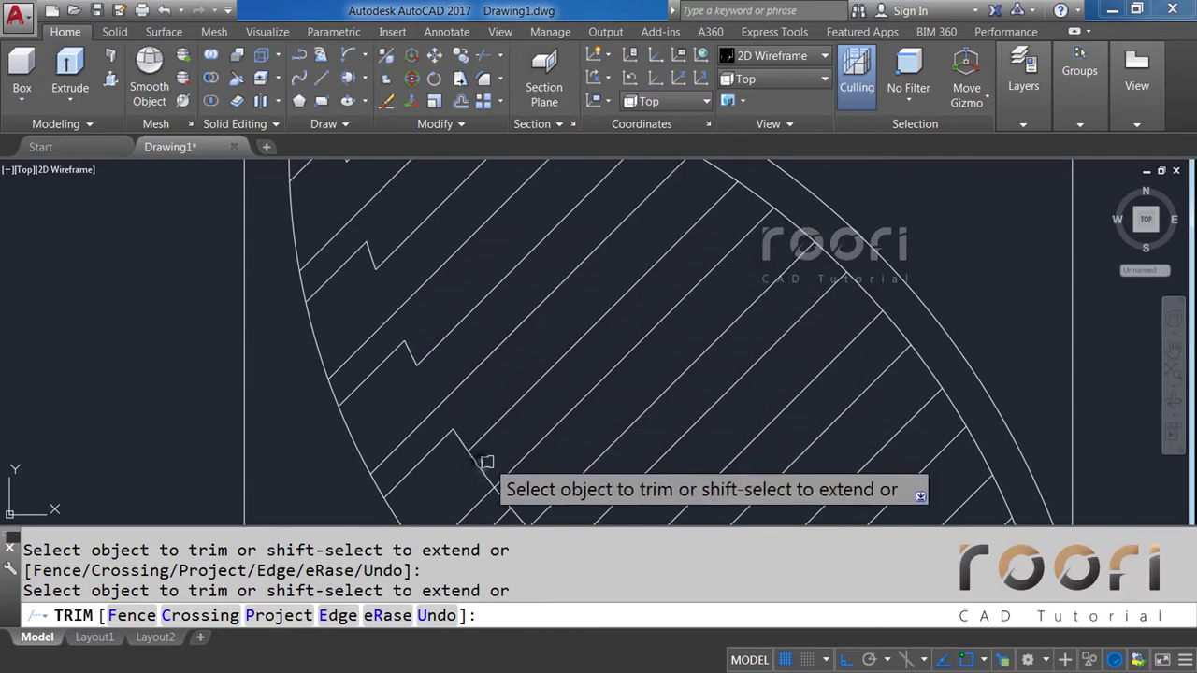
mouse_move(529, 468)
middle_down()
mouse_move(512, 318)
mouse_move(481, 241)
middle_up()
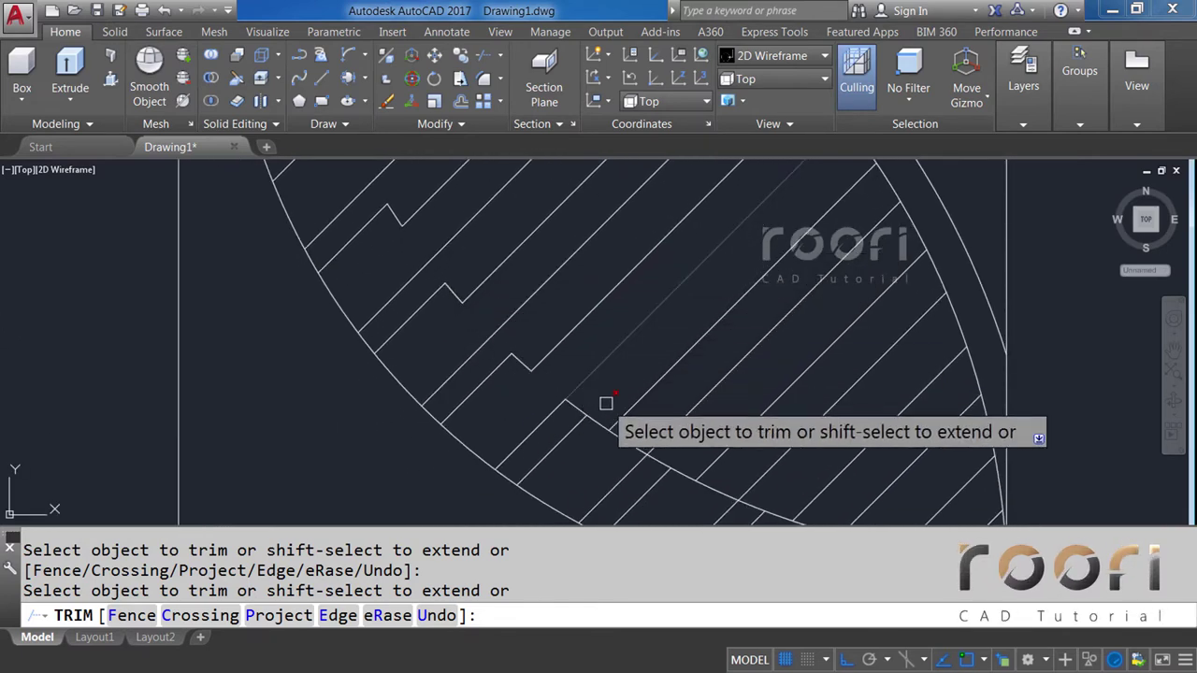
middle_drag(609, 406, 446, 318)
click(447, 337)
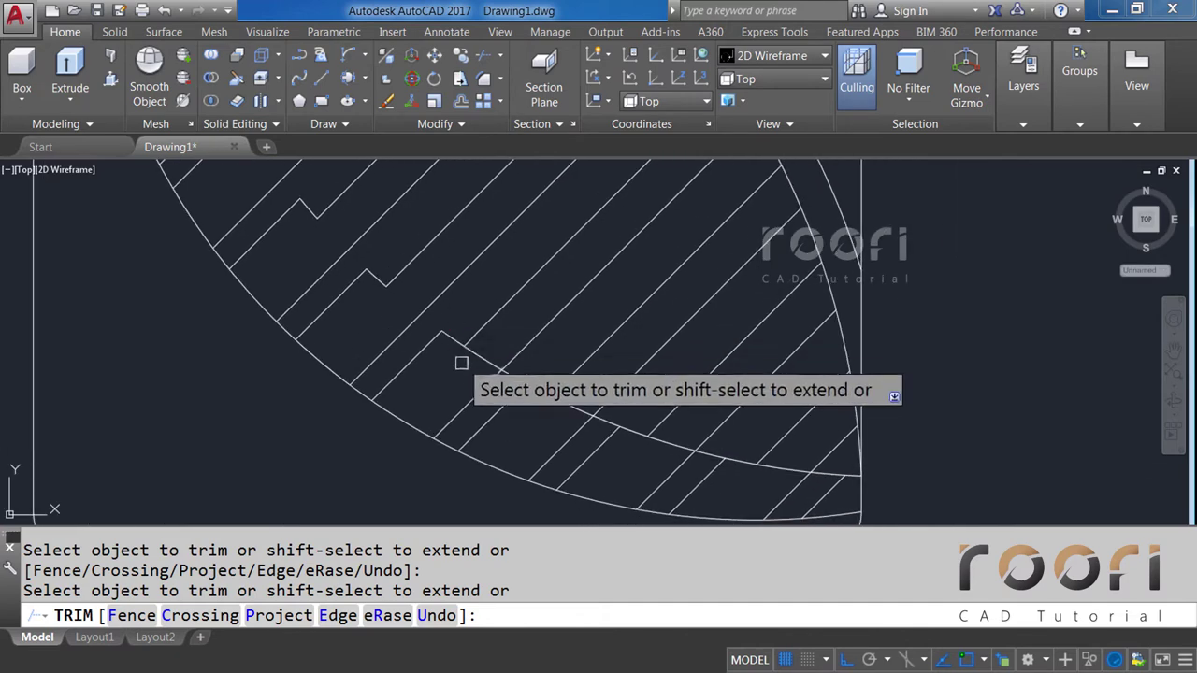
click(535, 385)
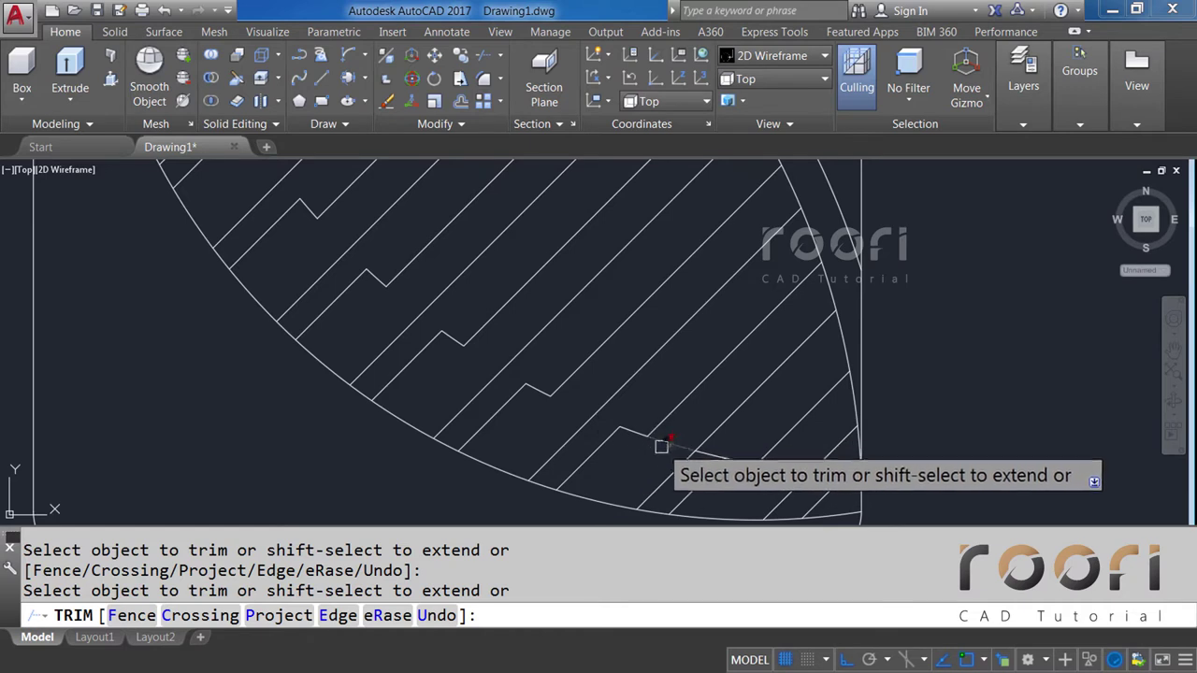
middle_drag(702, 428, 574, 370)
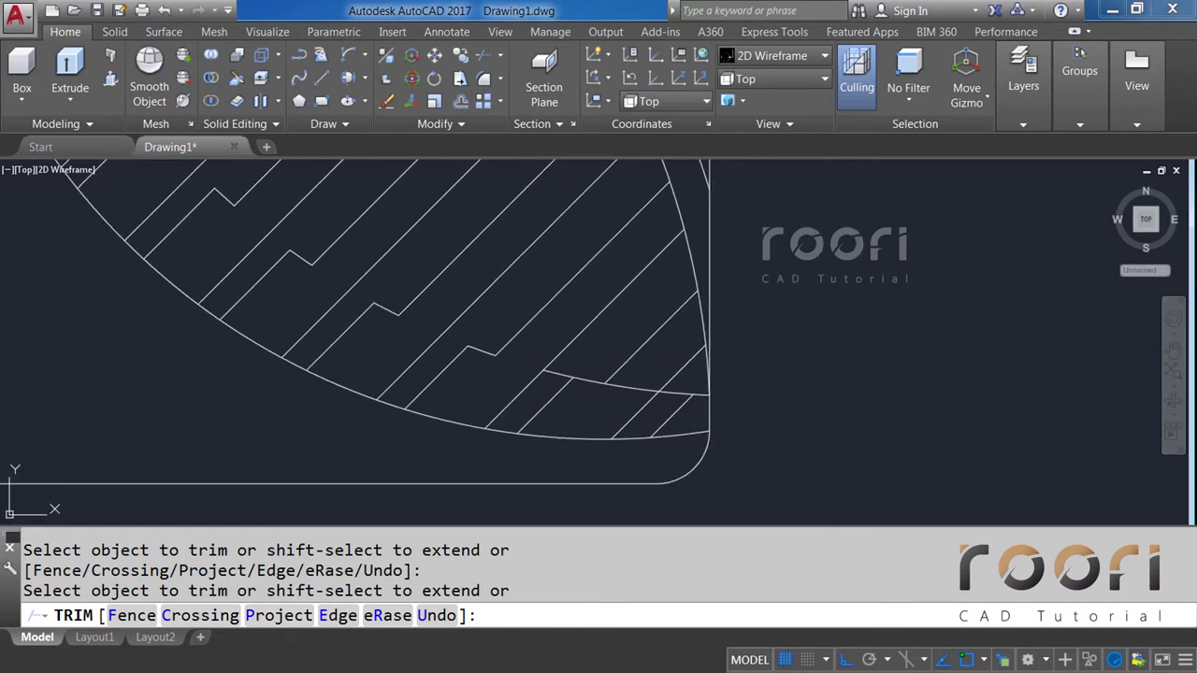
click(591, 381)
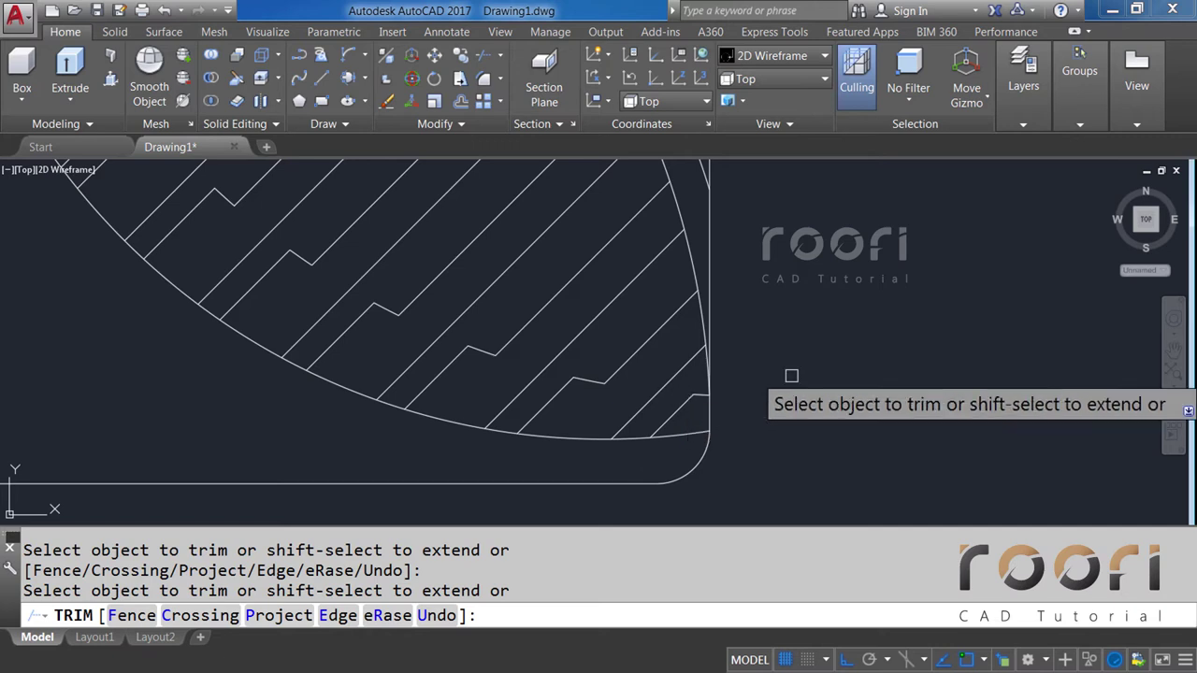
key(Return)
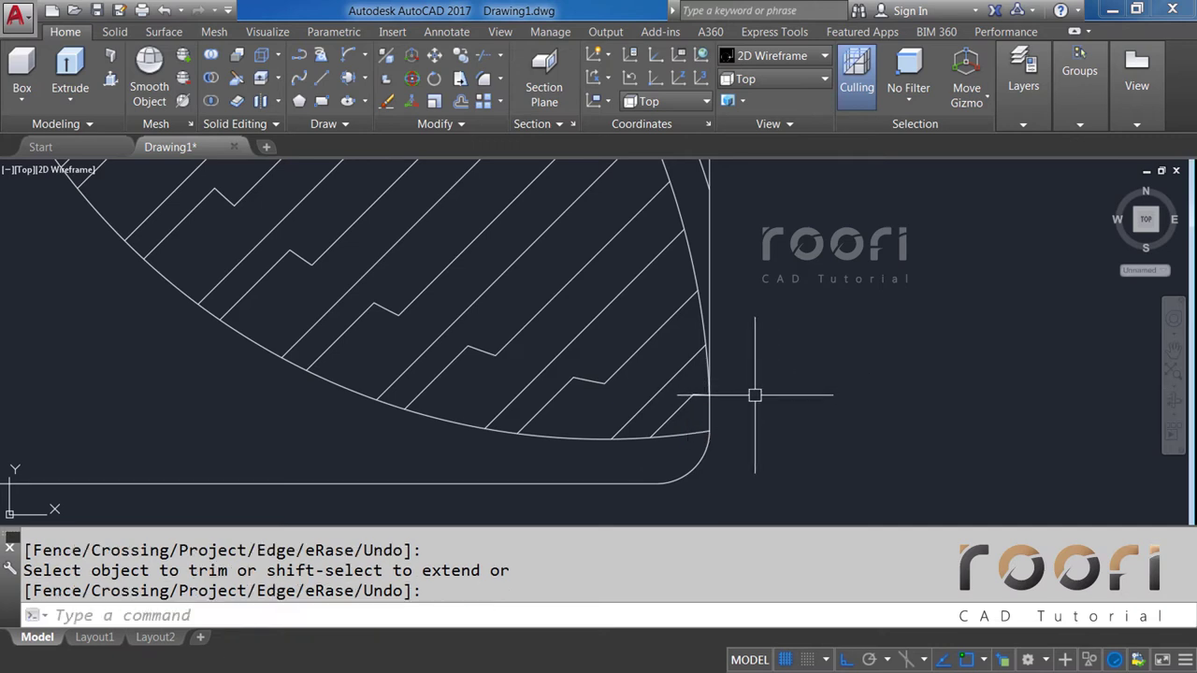
In a second trim pass, cut the left arc piece and hatch-line ends along the edge.
scroll(755, 396, down, 3)
middle_drag(474, 316, 471, 371)
text(TR)
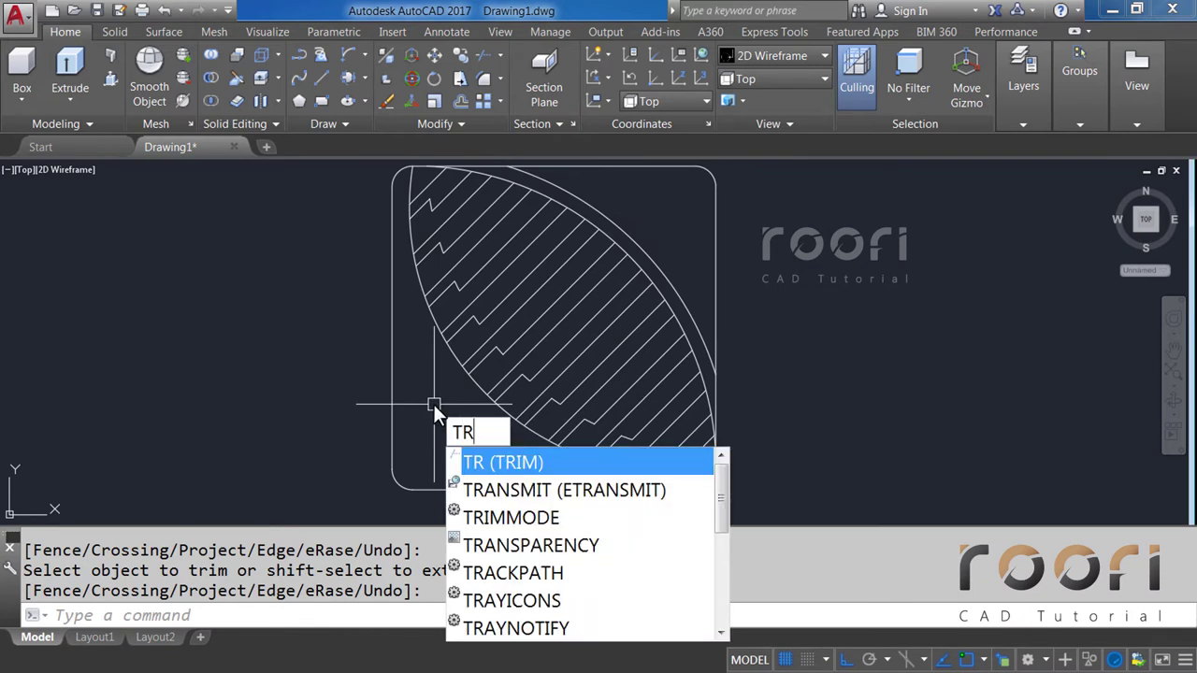
key(Return)
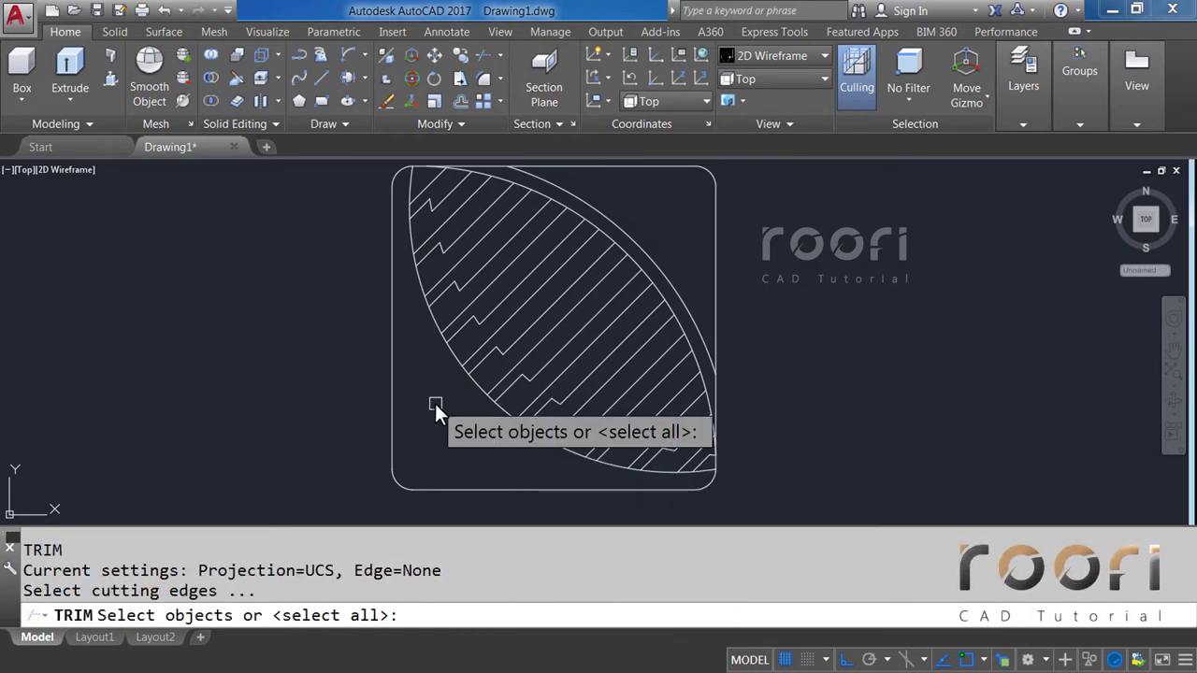
key(Return)
scroll(390, 275, up, 1)
scroll(383, 248, up, 2)
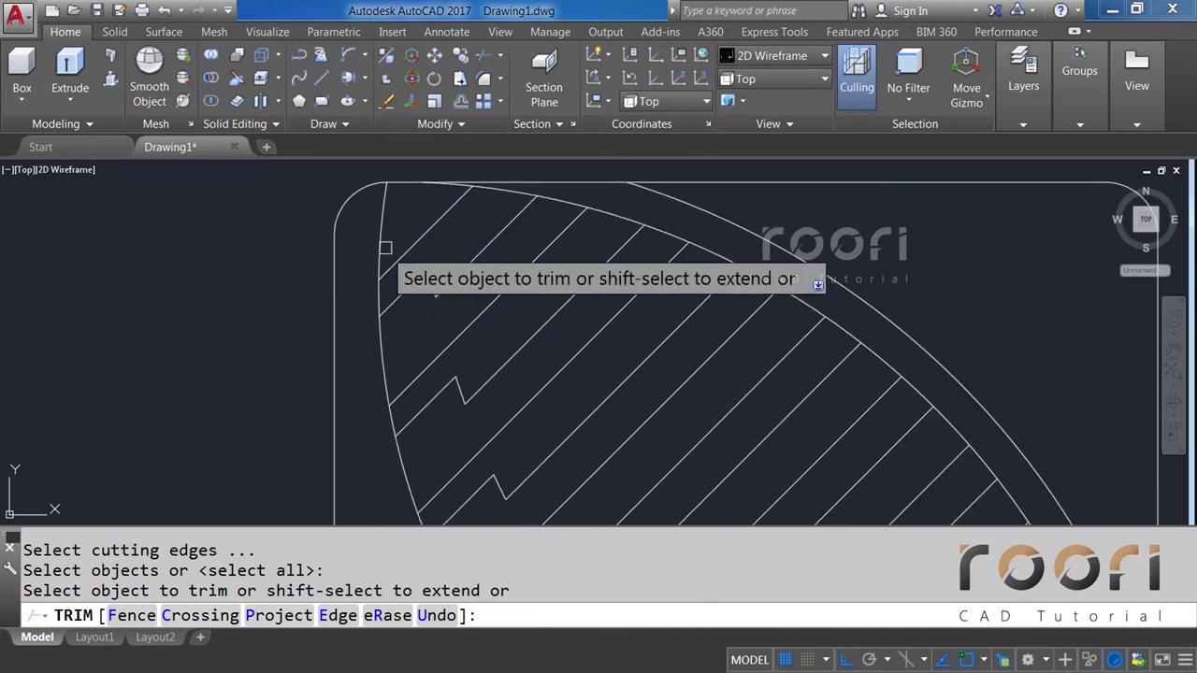
scroll(382, 221, up, 1)
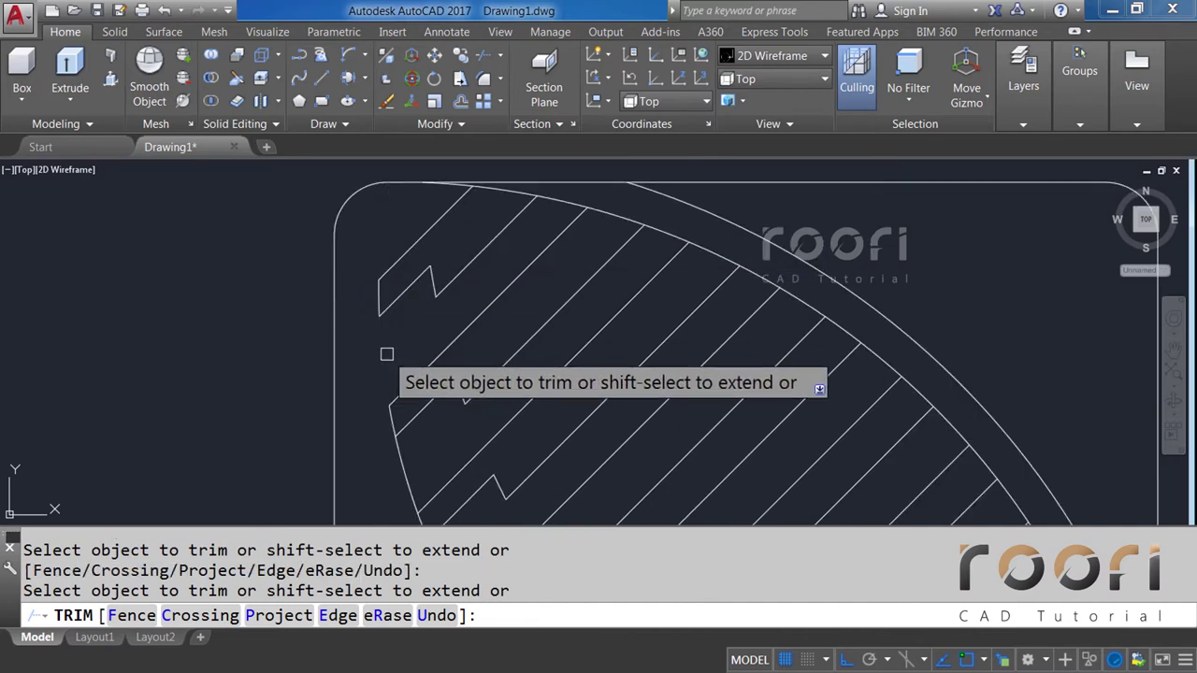
scroll(391, 313, up, 1)
scroll(390, 342, down, 2)
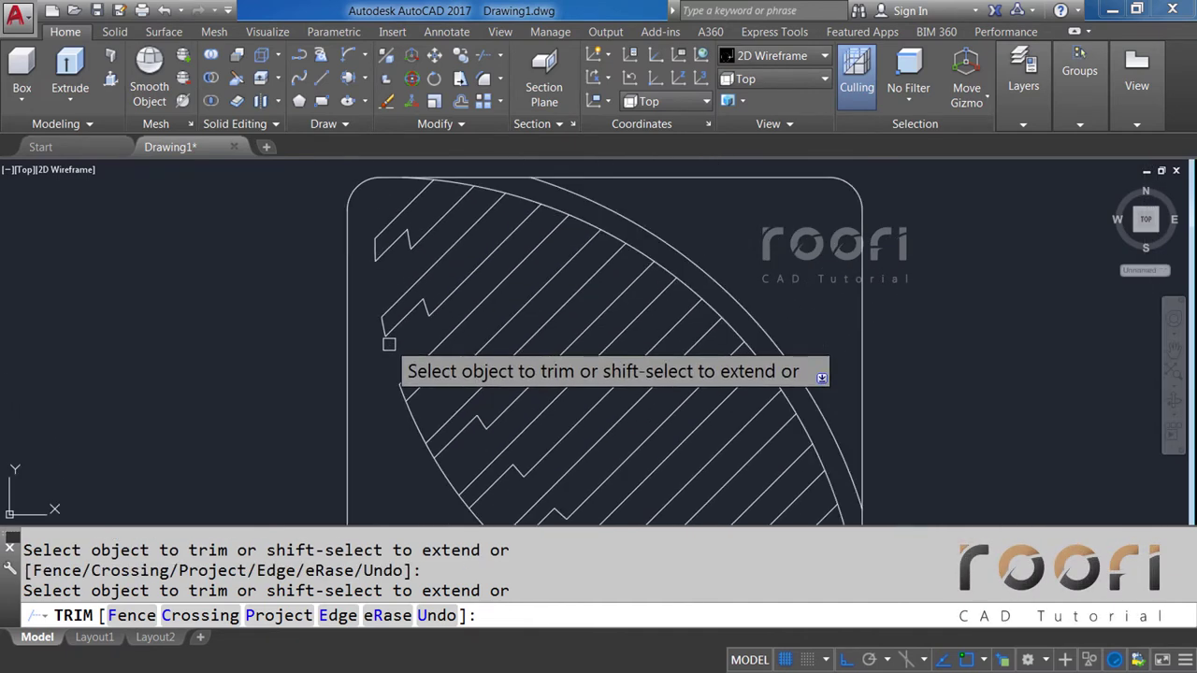
scroll(467, 342, up, 1)
scroll(433, 245, up, 2)
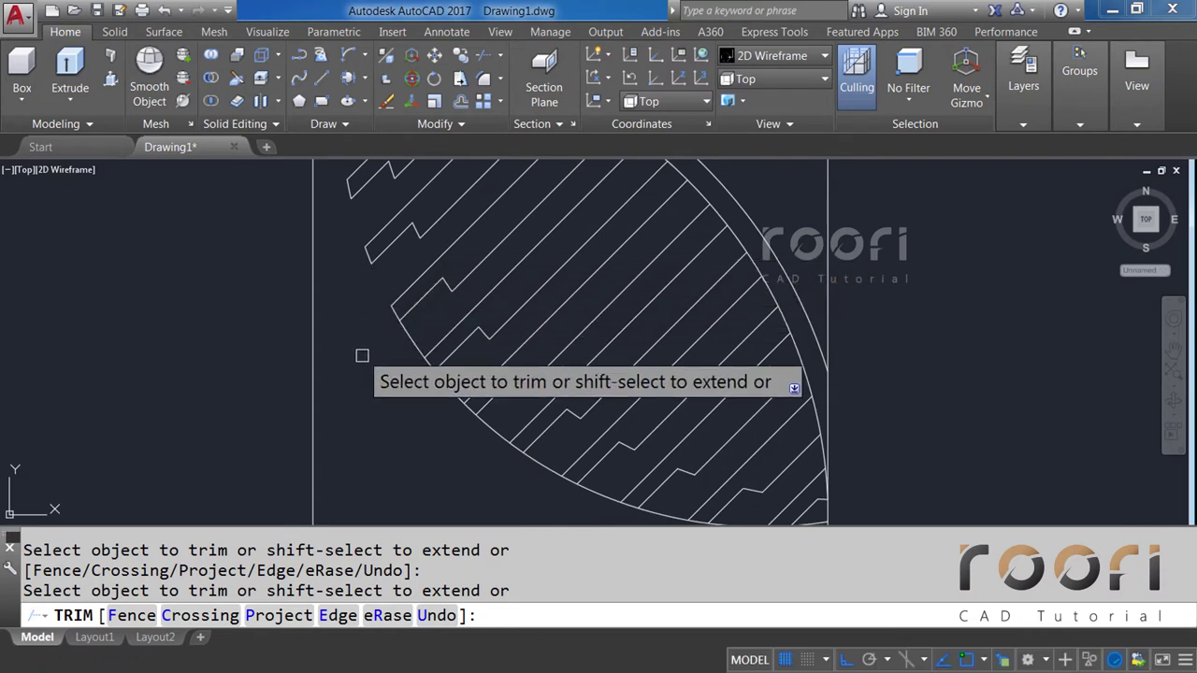
click(405, 334)
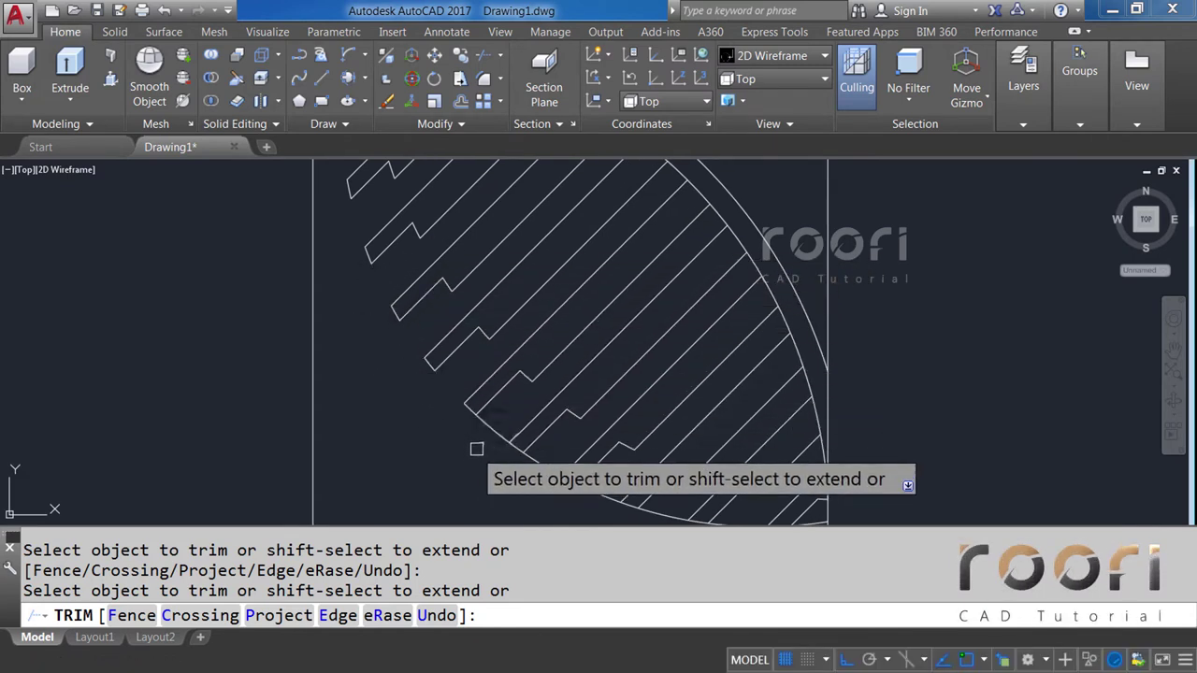
click(494, 425)
click(532, 476)
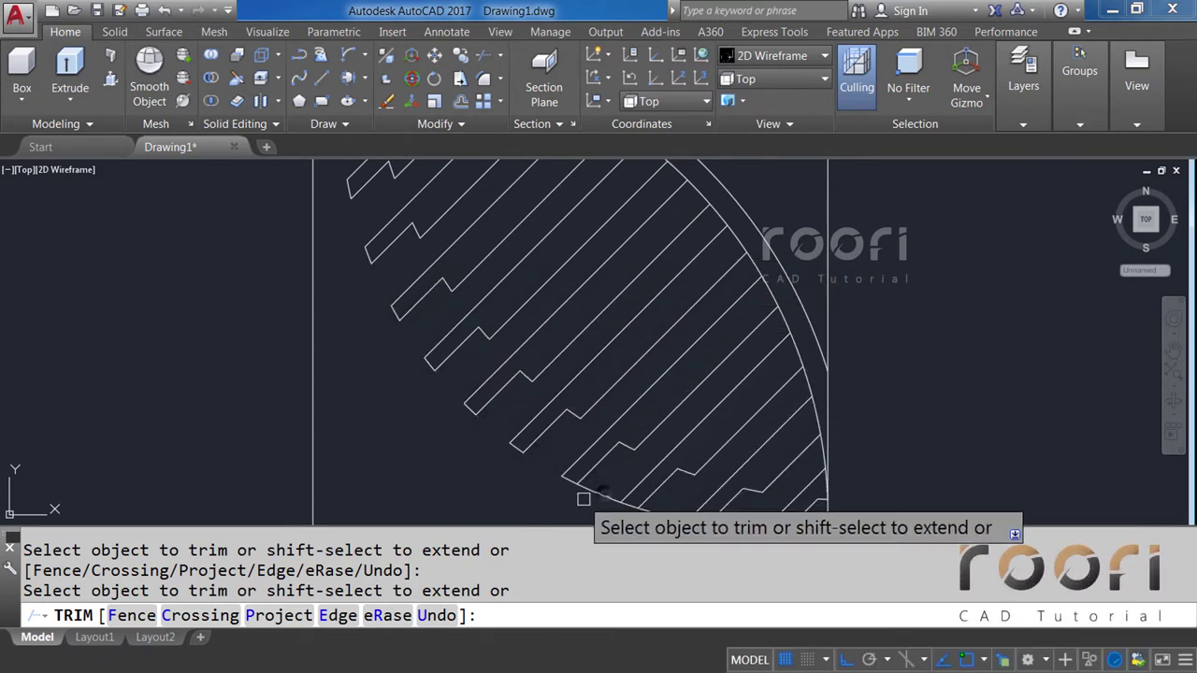
Trim the three arc pieces between the bottom hatch-line ends.
middle_drag(633, 489, 479, 386)
click(508, 416)
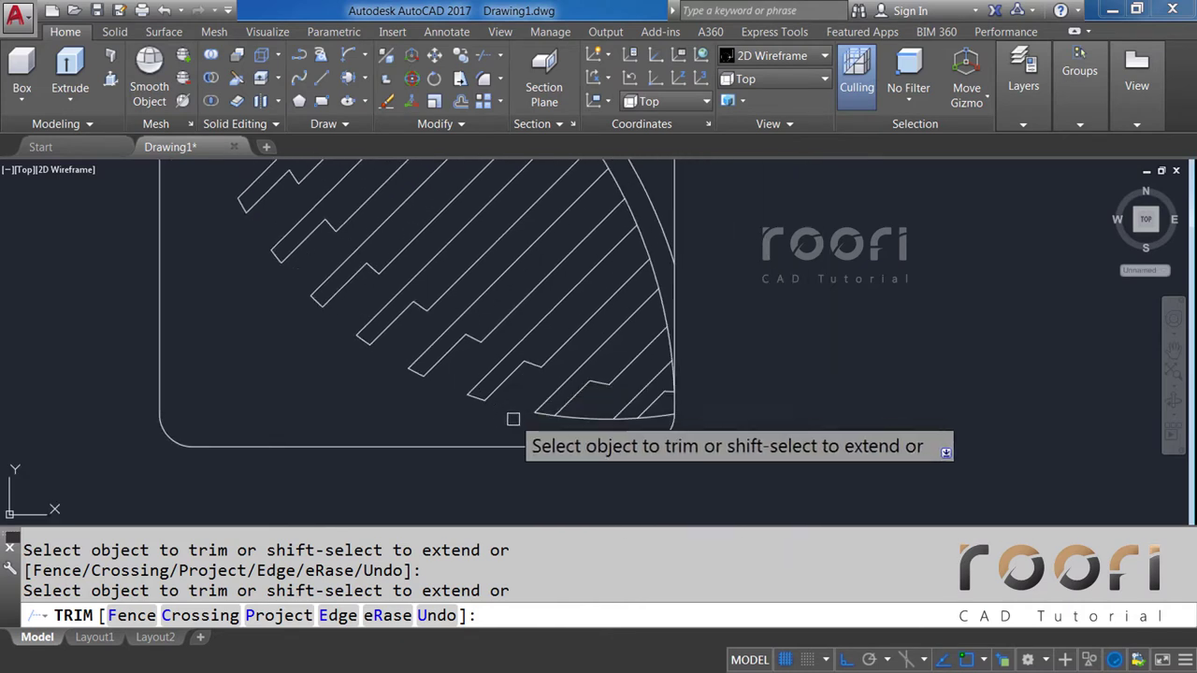
click(572, 423)
click(650, 425)
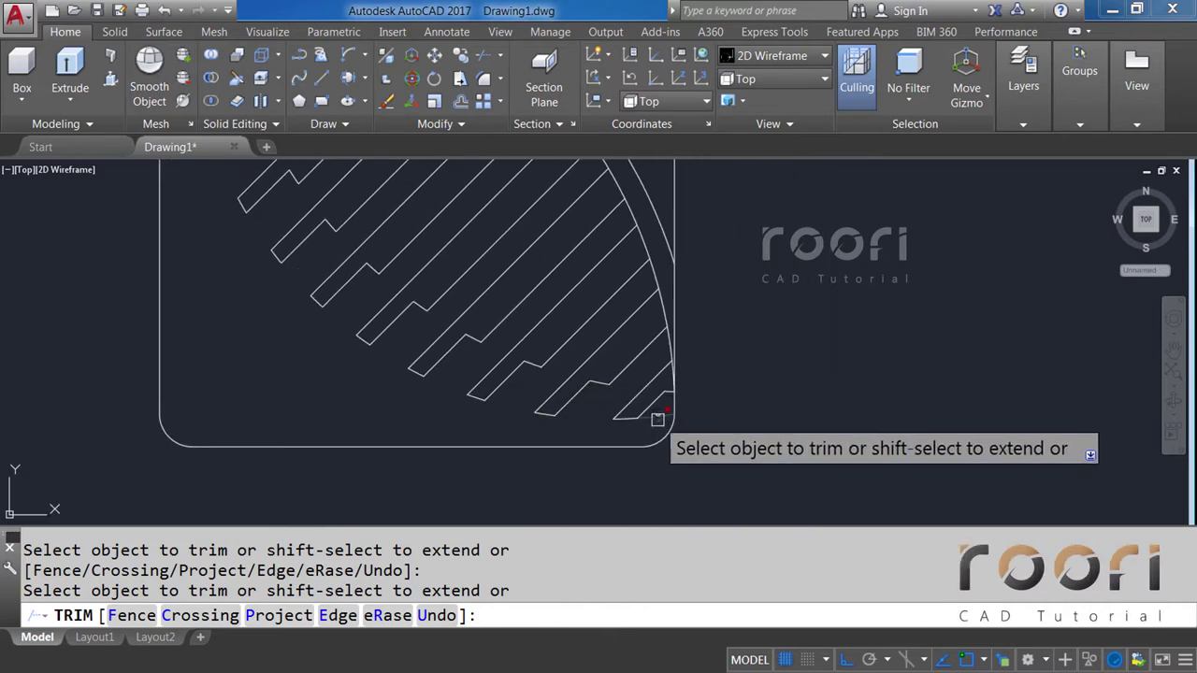
key(Return)
middle_drag(649, 320, 633, 333)
text(TR)
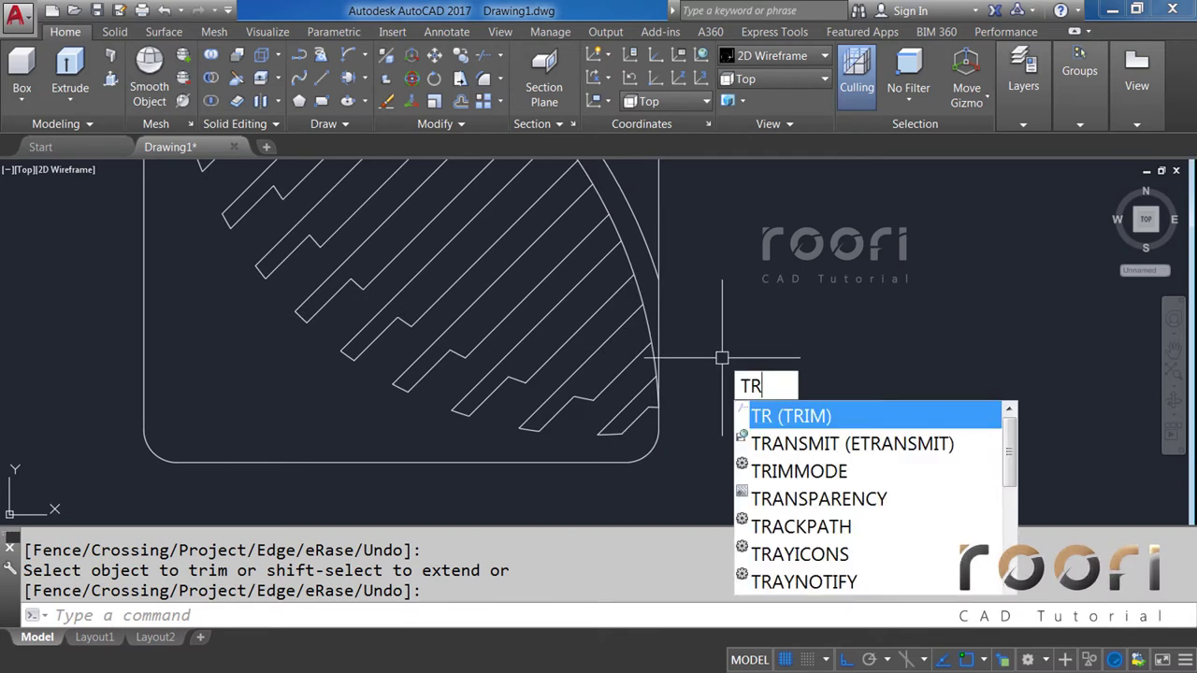
Trim the lower, middle and upper pieces of the slanted right-hand line.
key(Return)
key(Return)
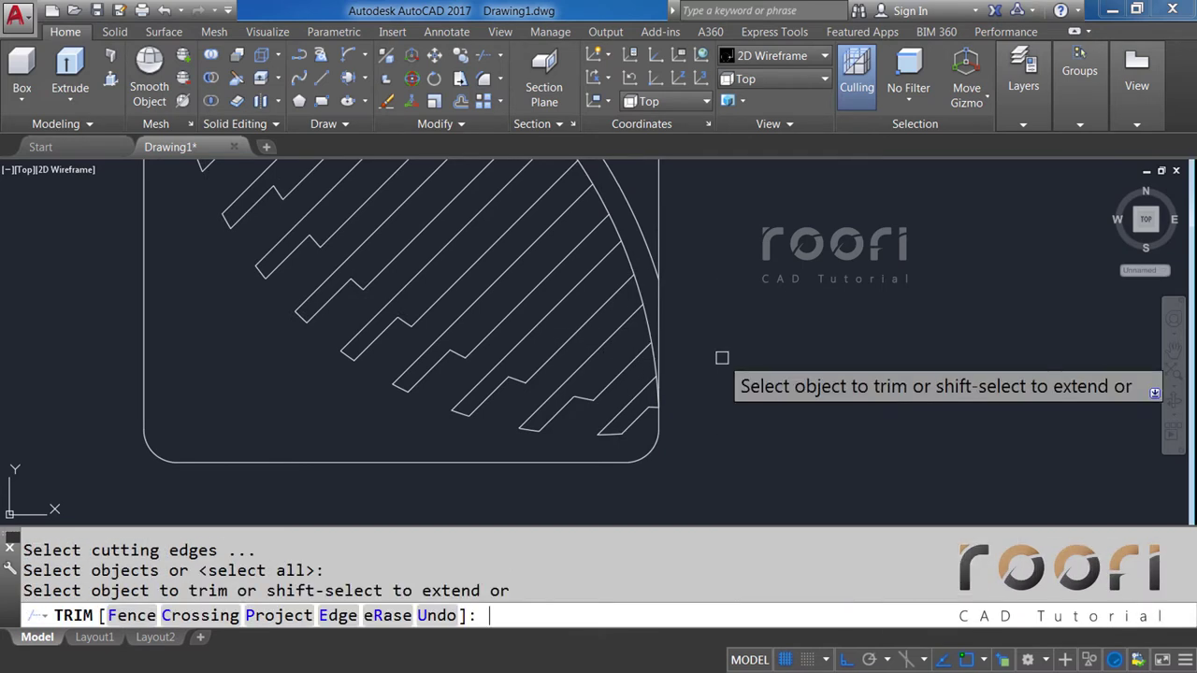
scroll(653, 397, up, 4)
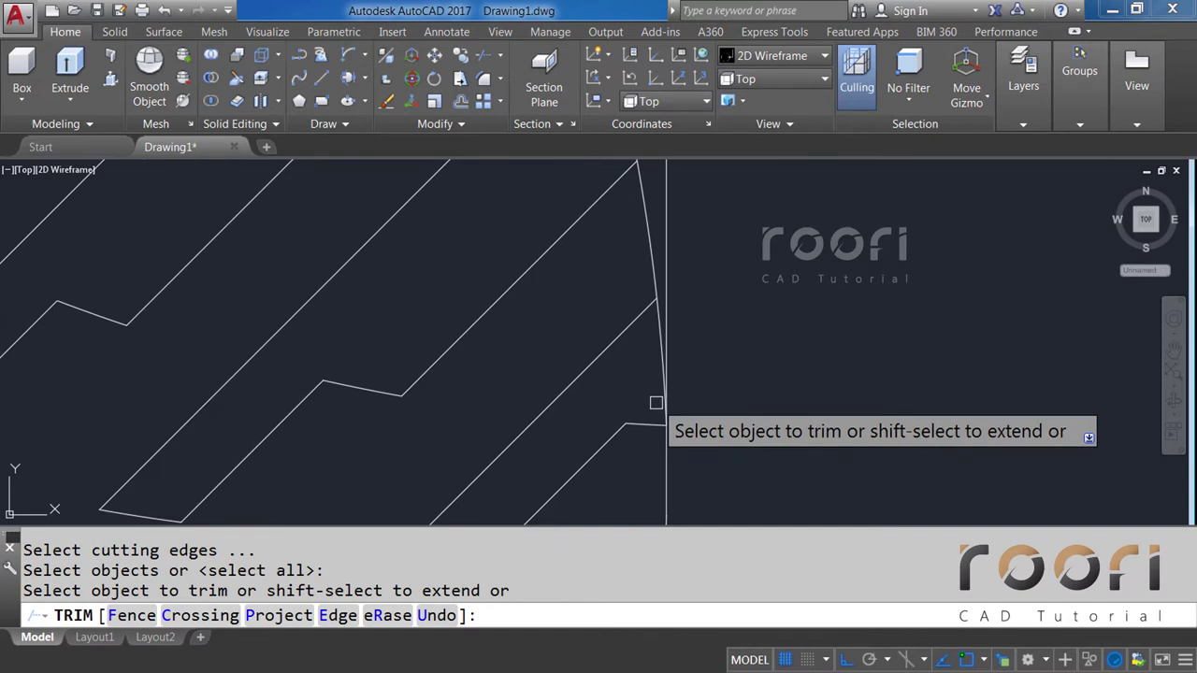
click(658, 329)
scroll(633, 384, down, 2)
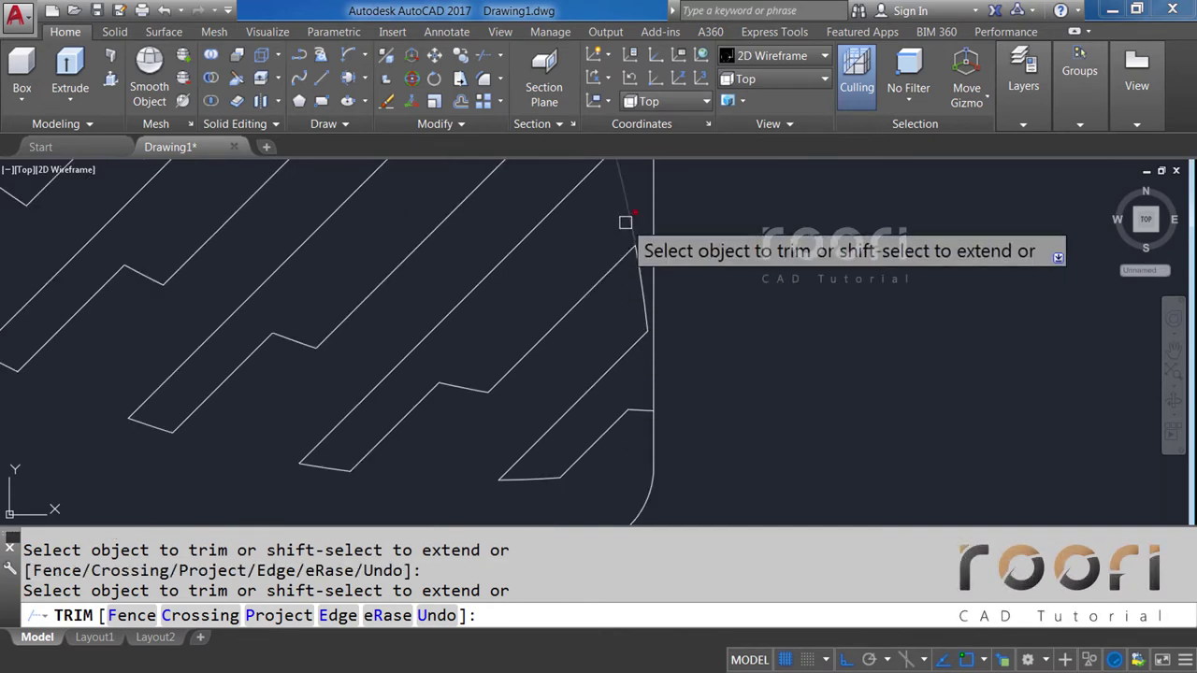
middle_drag(623, 222, 607, 272)
click(640, 261)
scroll(596, 259, down, 2)
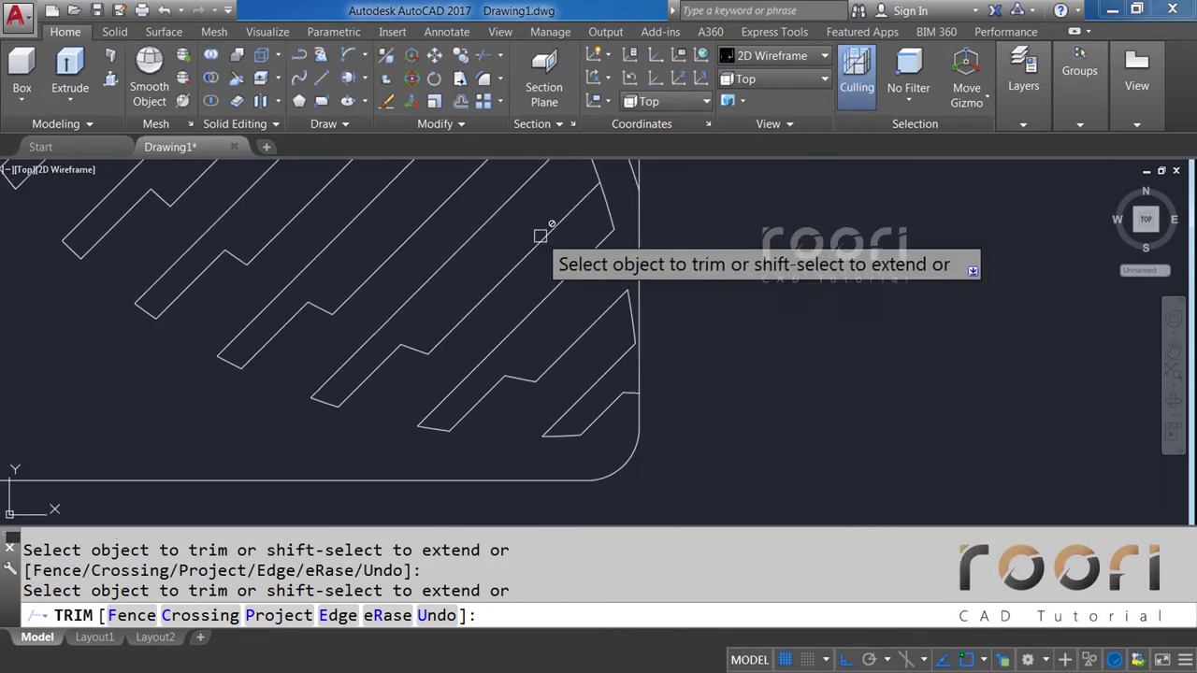
scroll(548, 233, up, 2)
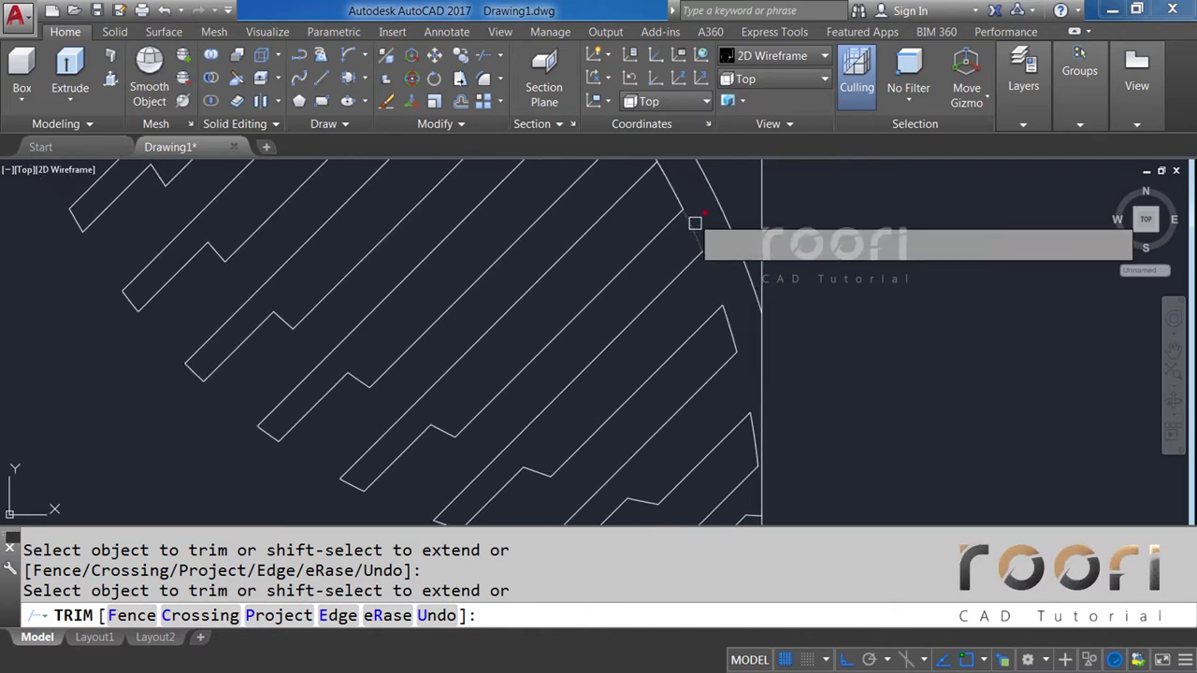
click(667, 182)
scroll(665, 364, up, 2)
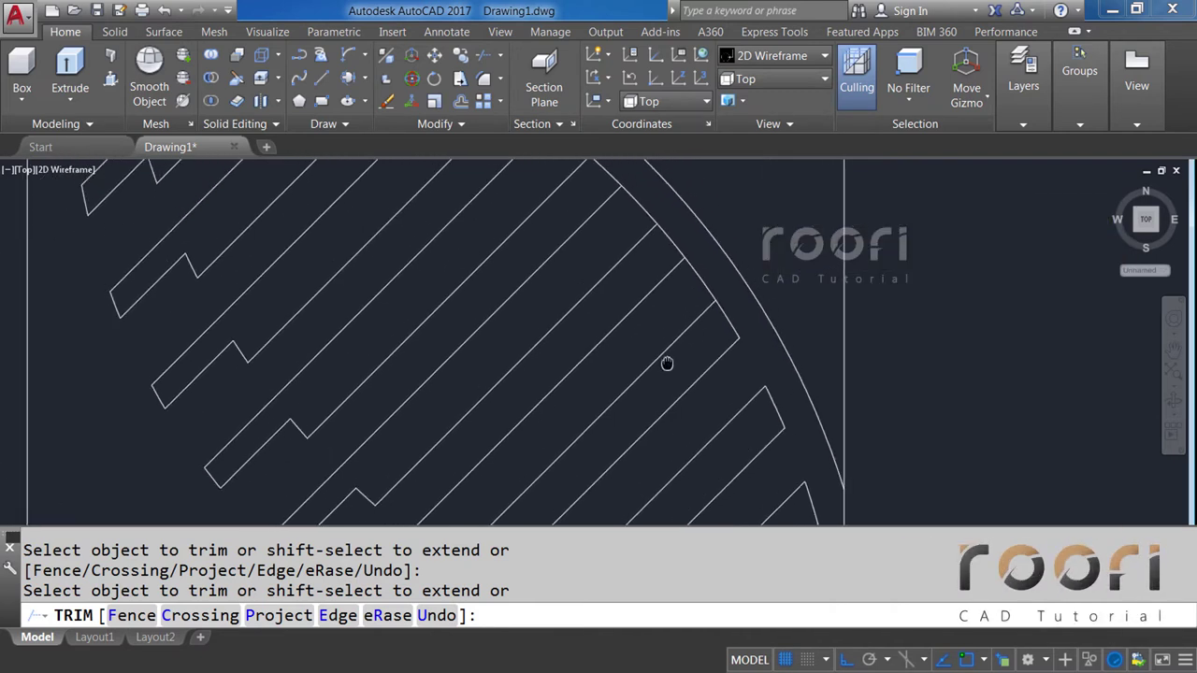
Trim the line ends past the arc, the stub between arcs, and the top arc stubs.
double_click(643, 221)
click(636, 217)
middle_drag(631, 222, 776, 382)
click(723, 310)
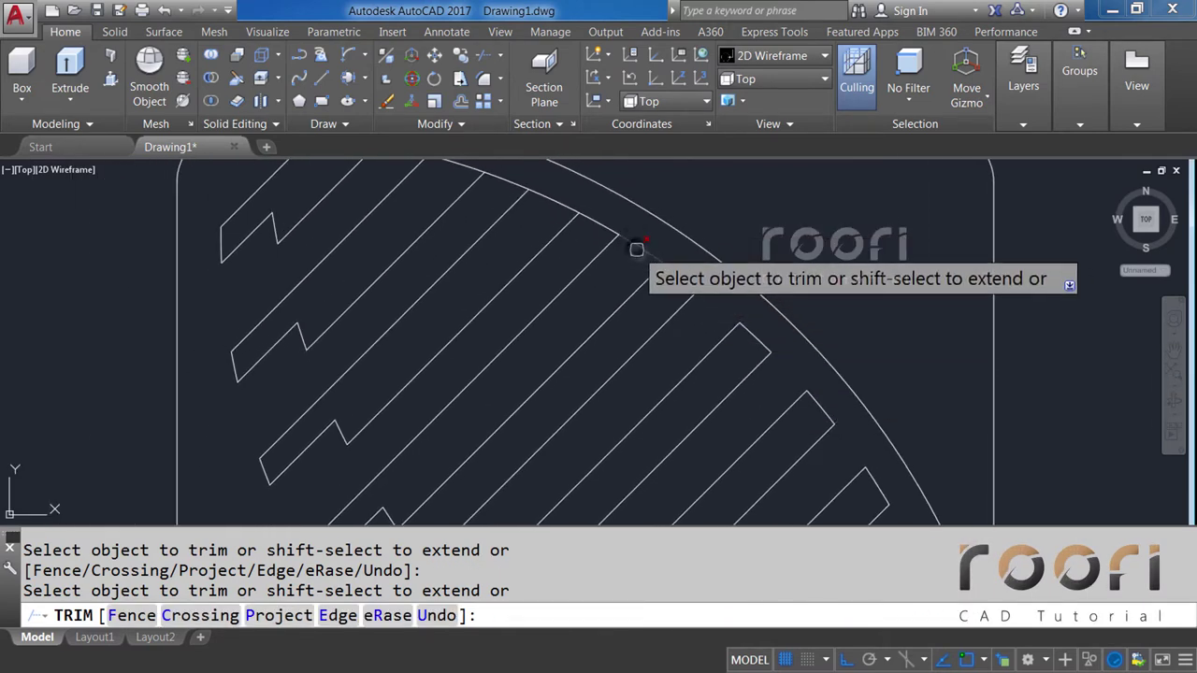
middle_drag(481, 190, 630, 284)
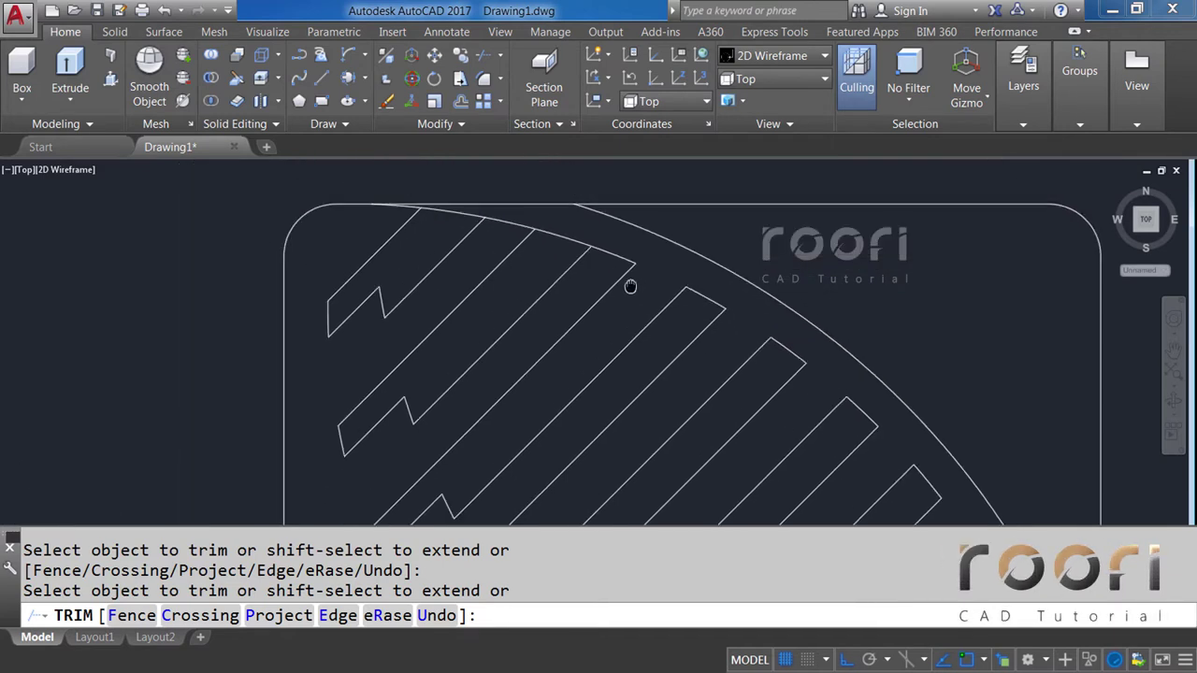
click(609, 259)
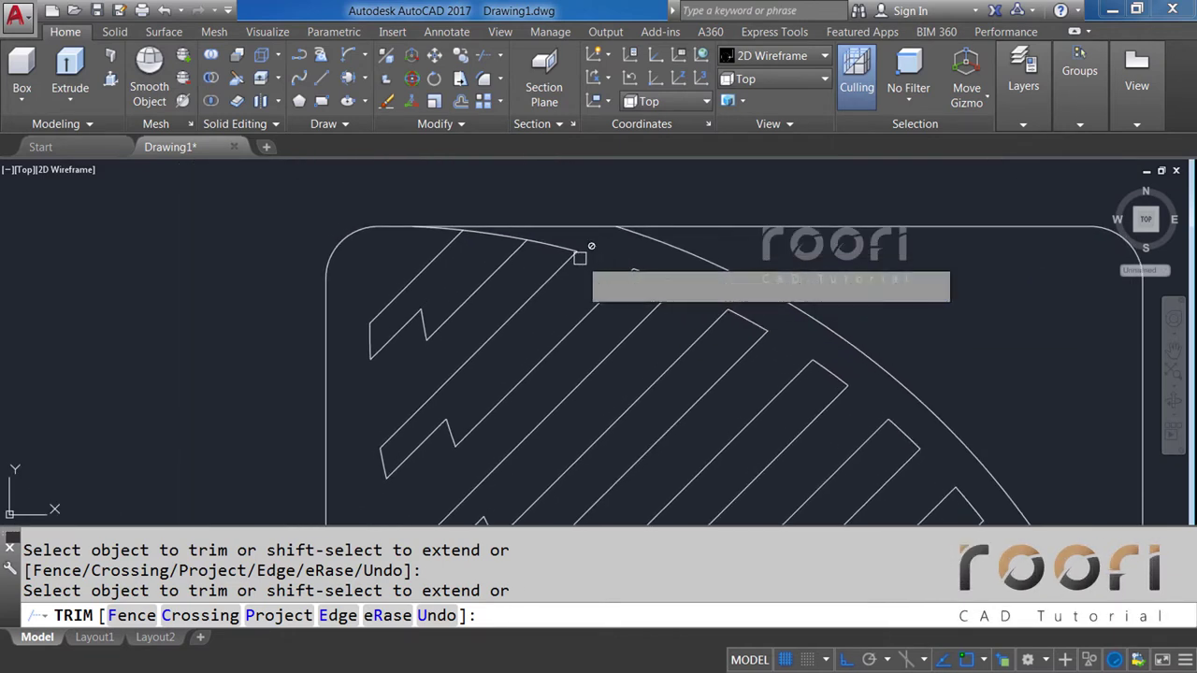
click(502, 238)
key(Return)
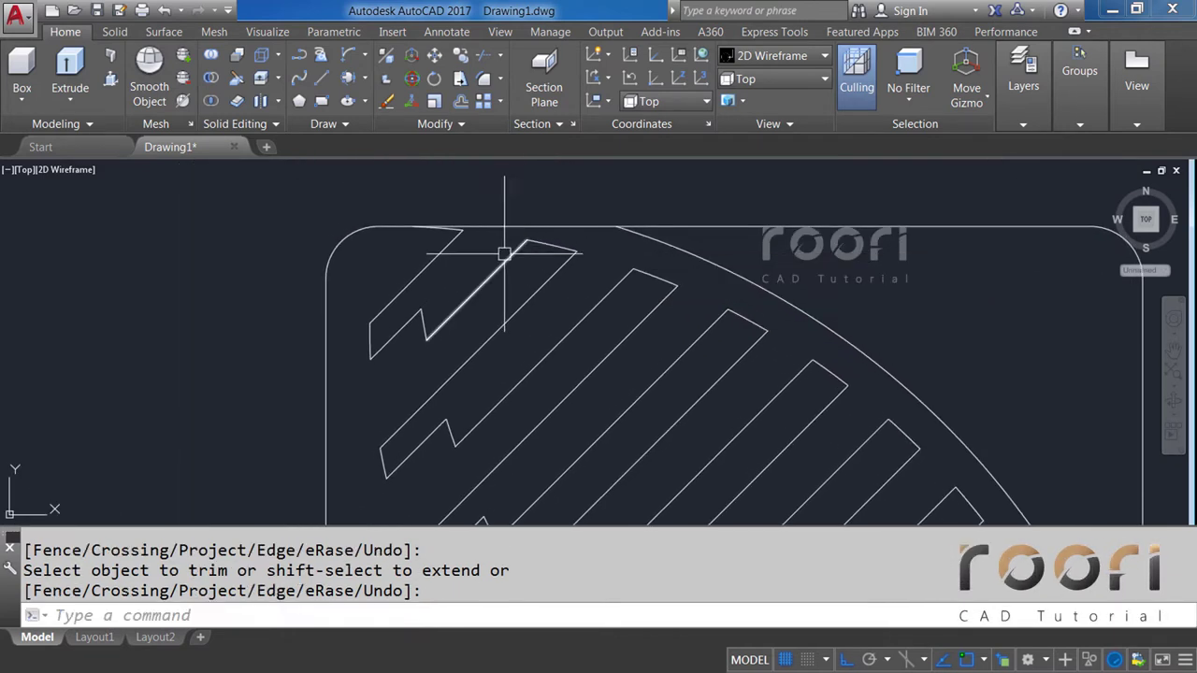
scroll(507, 258, down, 4)
middle_drag(626, 376, 586, 296)
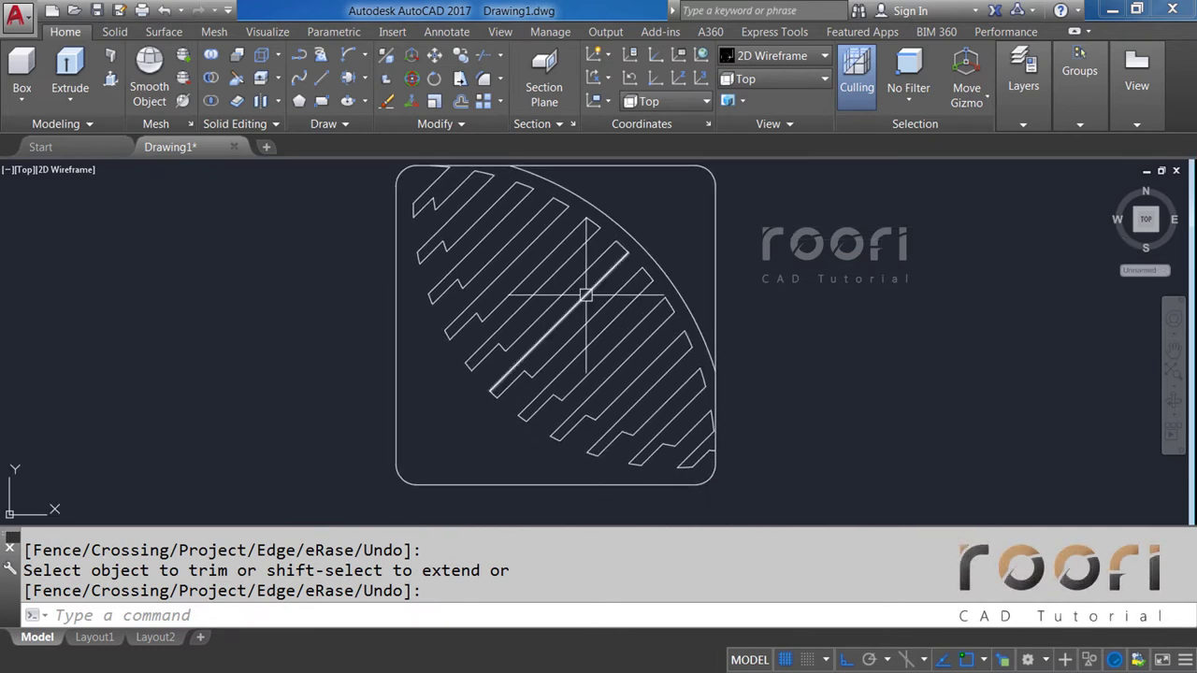
middle_drag(764, 352, 585, 356)
text(L)
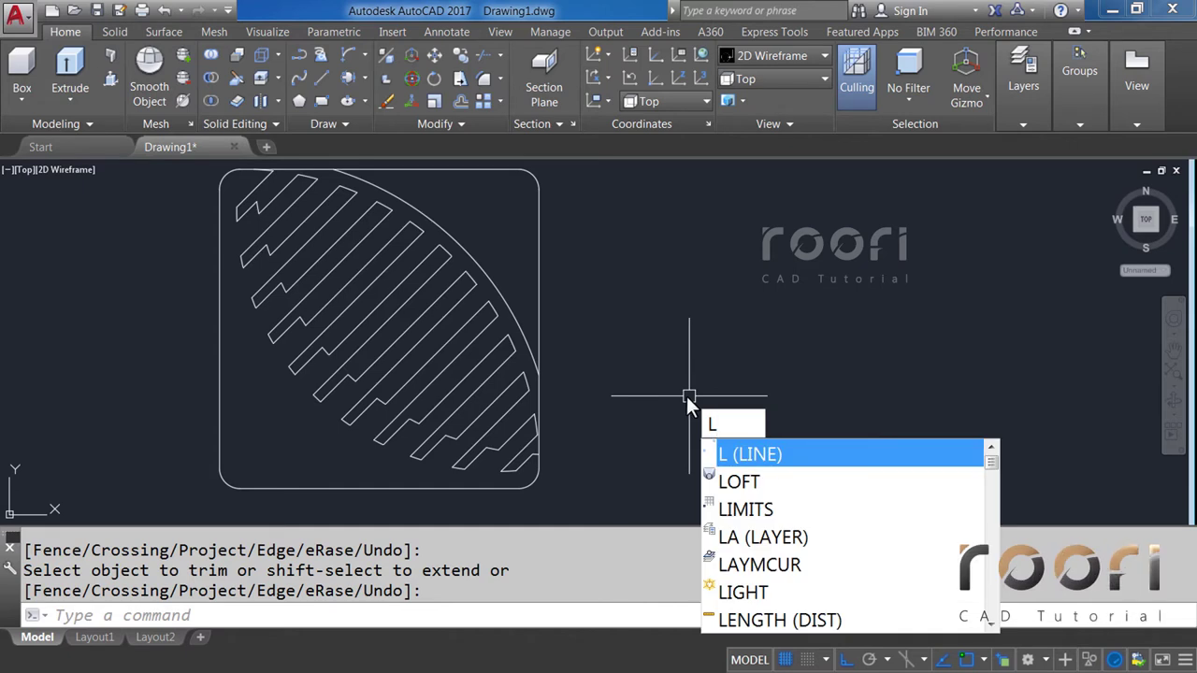
Draw a horizontal line right of the frame and rotate it -45° about its right endpoint.
key(Return)
click(660, 391)
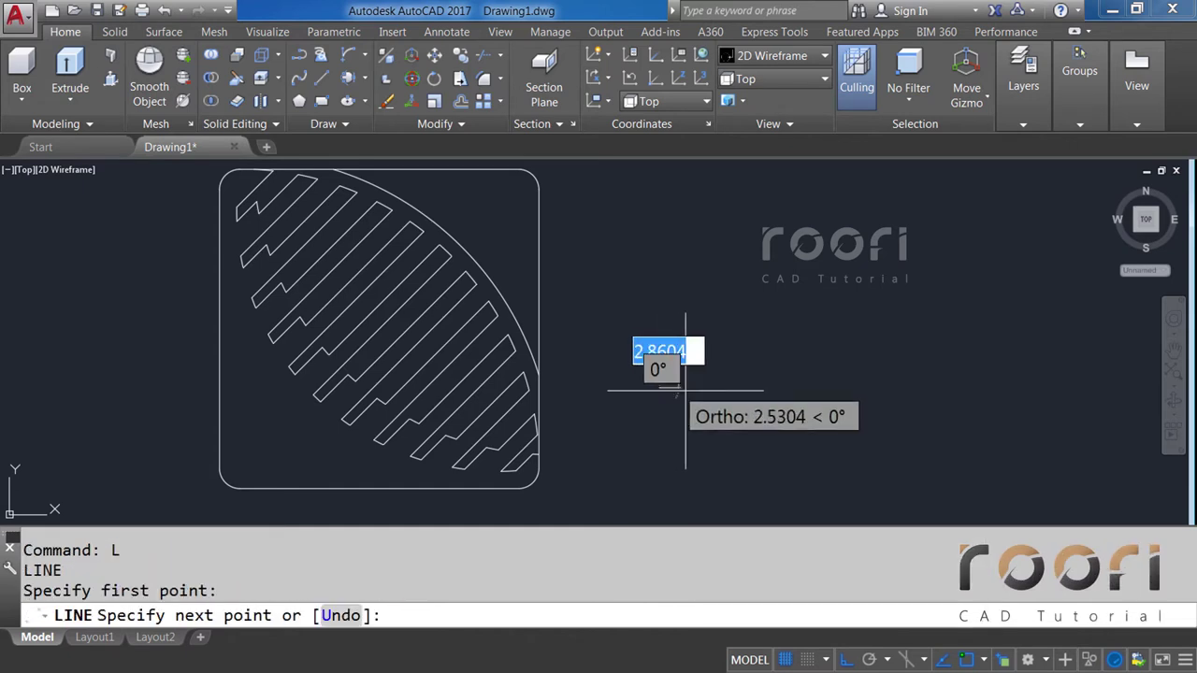
click(884, 388)
key(Return)
text(RO)
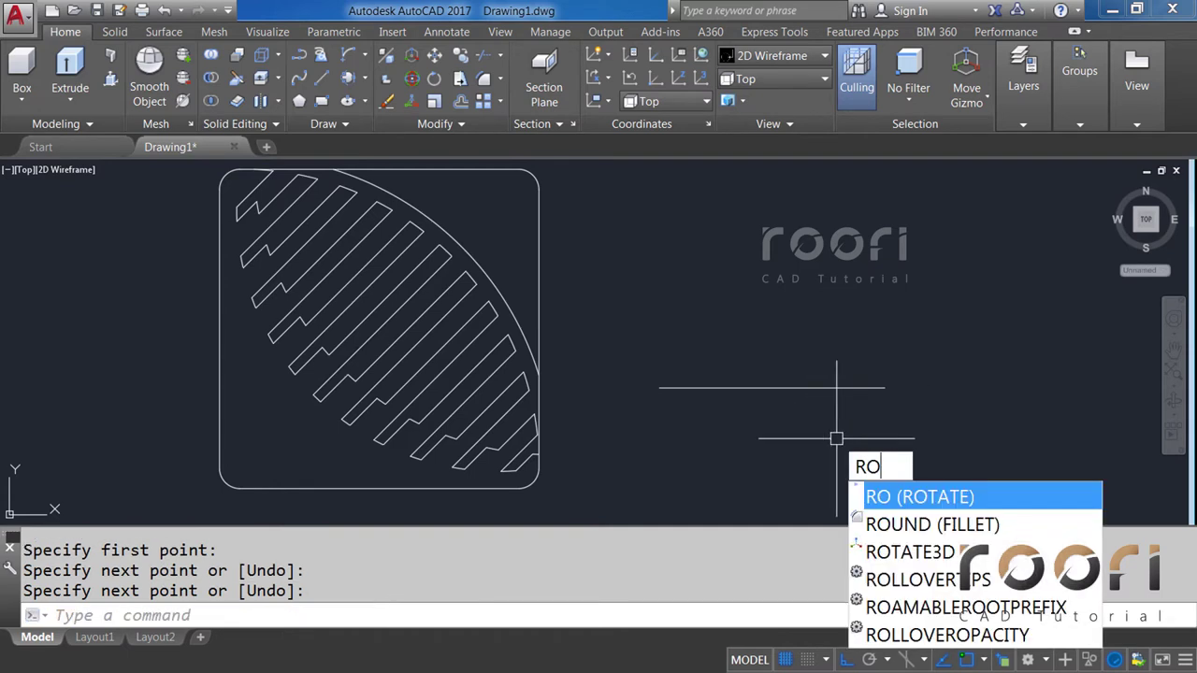
key(Return)
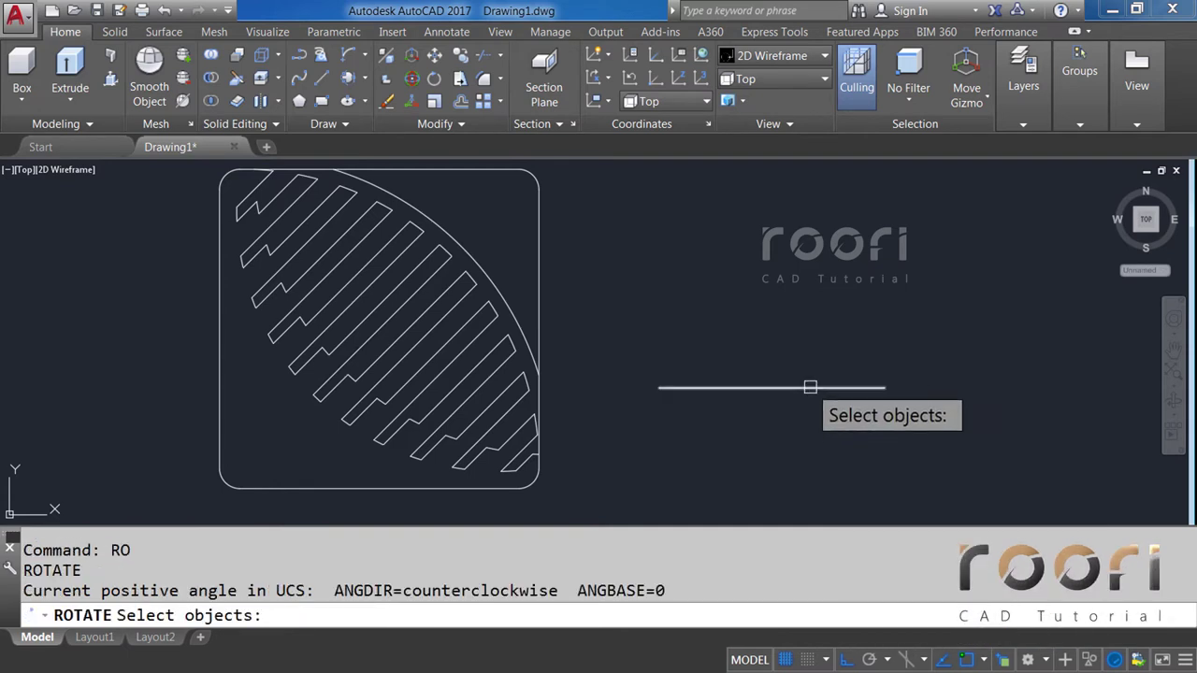
click(809, 386)
key(Return)
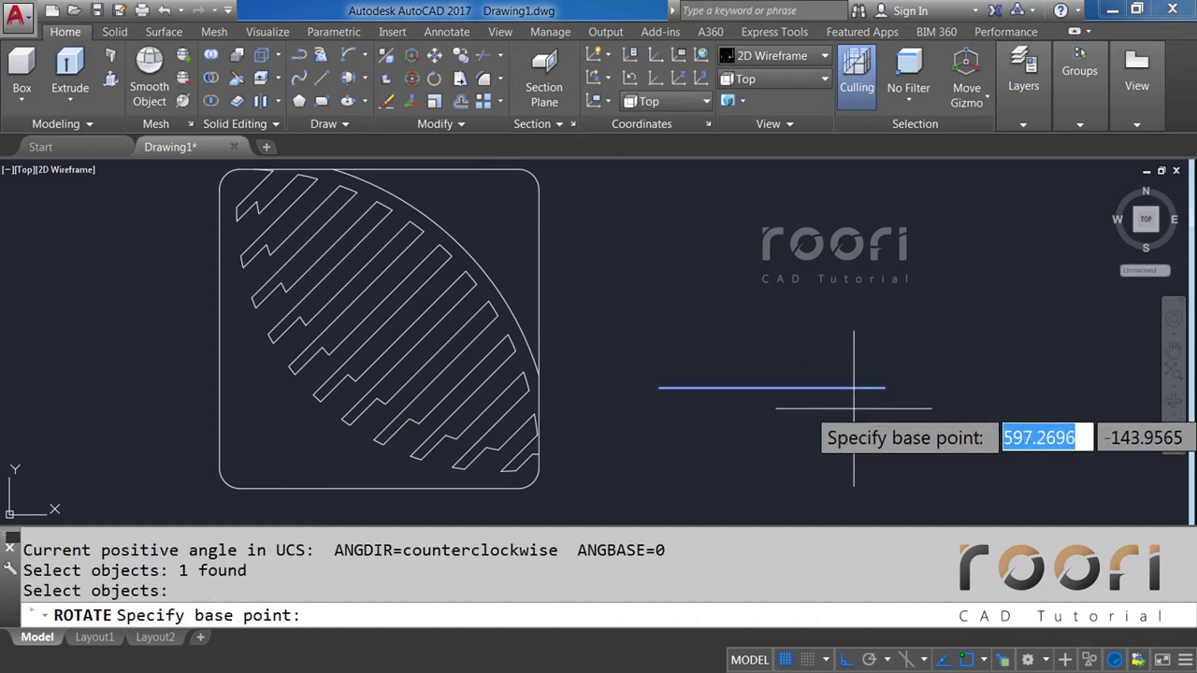
click(885, 386)
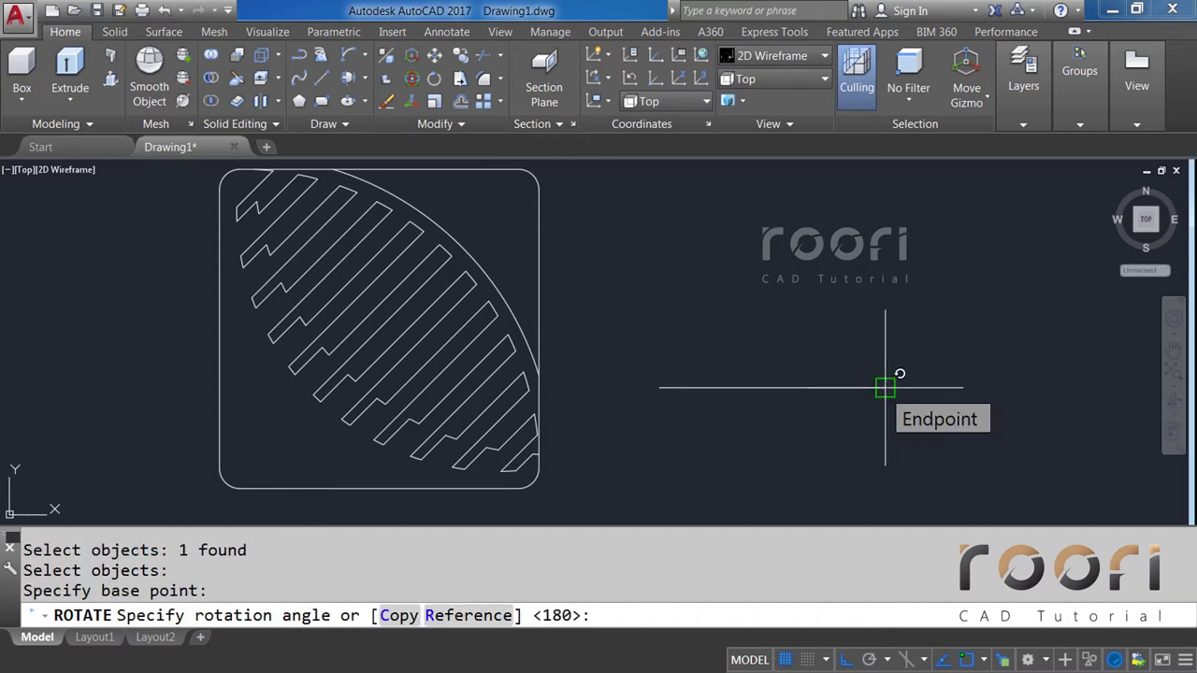
text(-45)
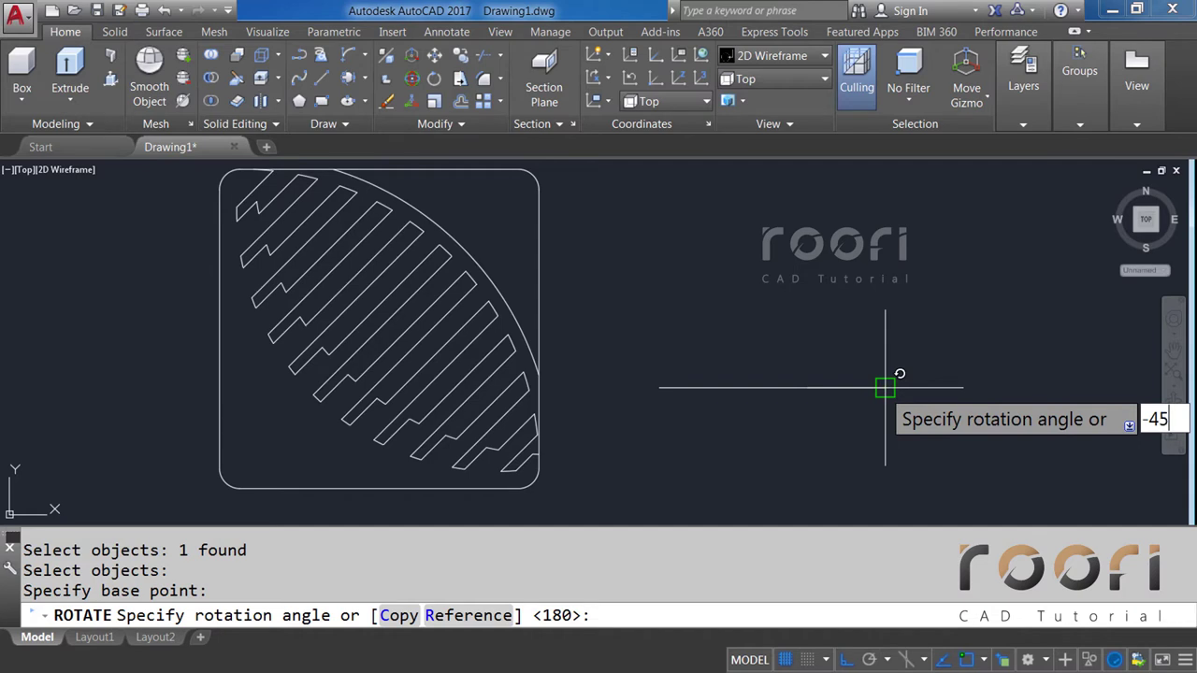
key(Return)
text(M)
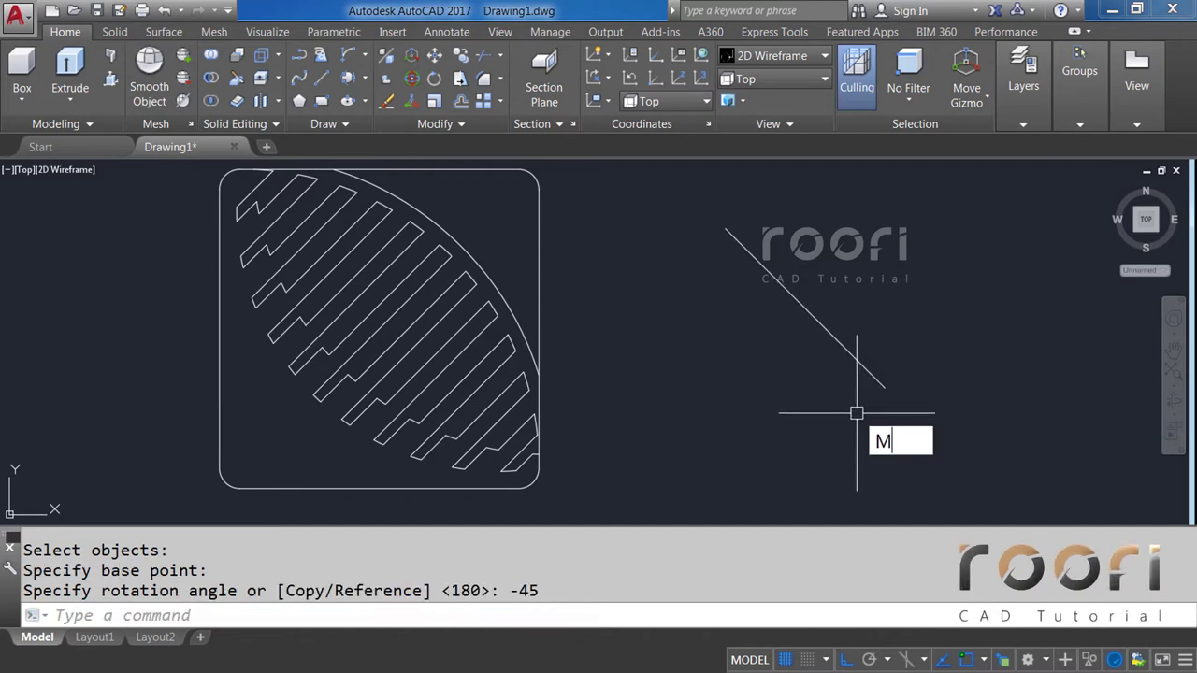
Move the diagonal line onto the ball's upper curved edge.
key(Return)
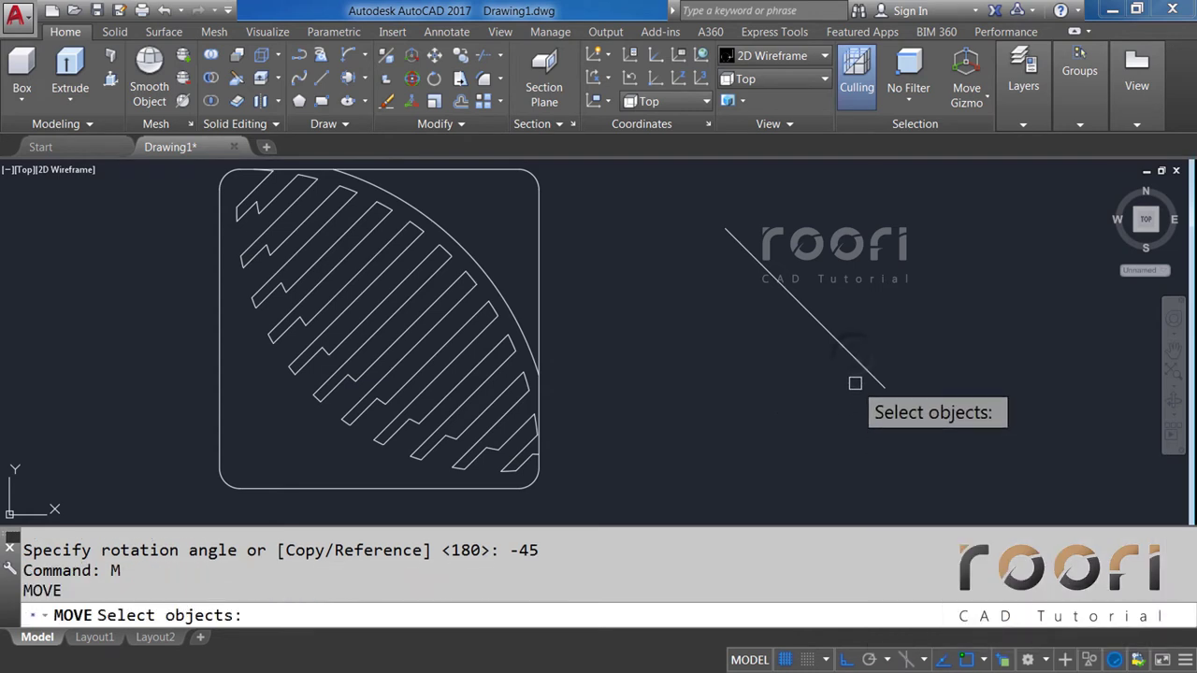
click(849, 351)
key(Return)
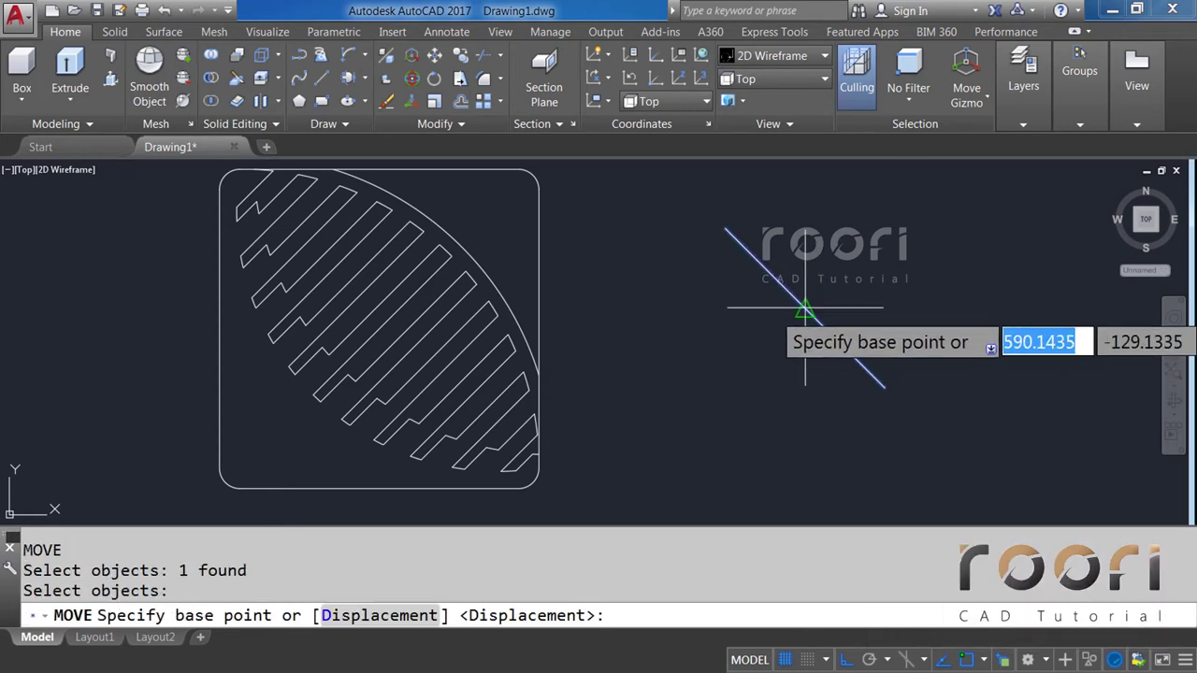
click(804, 308)
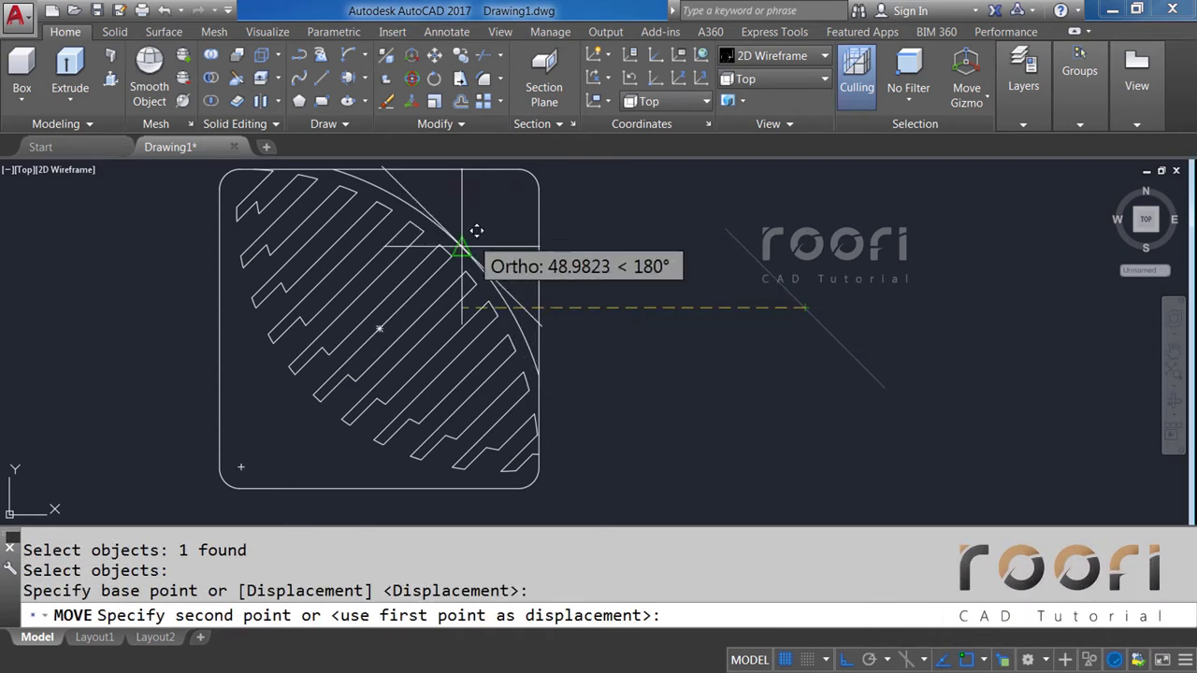
scroll(436, 249, up, 5)
click(469, 265)
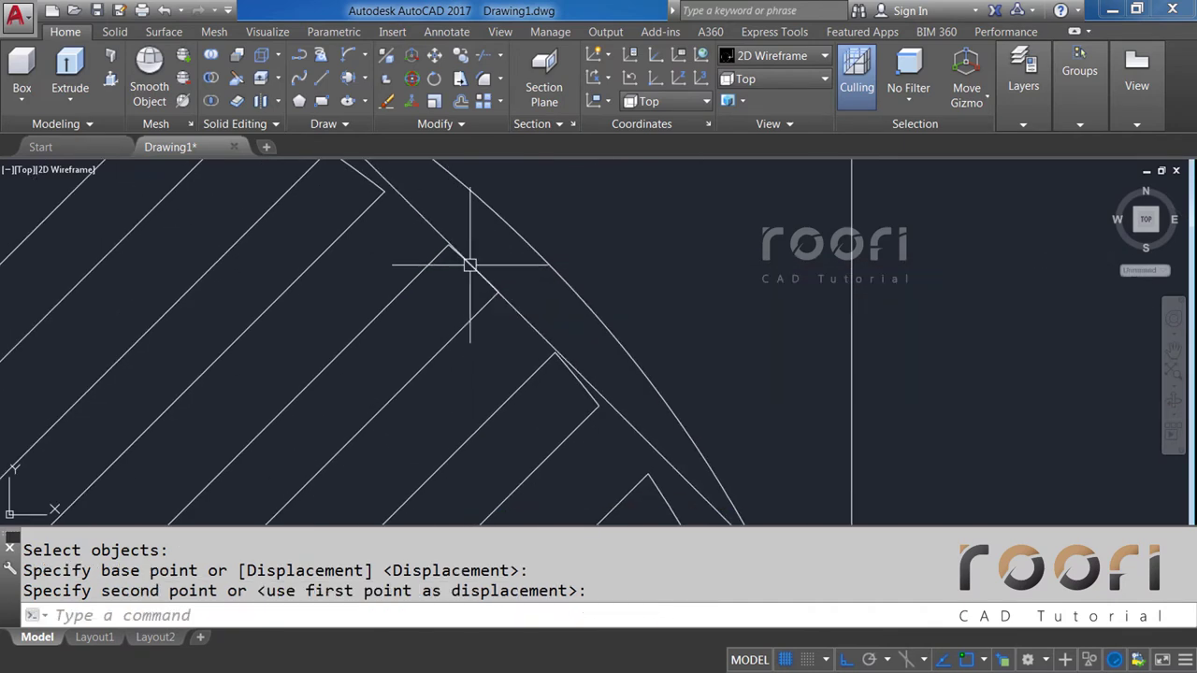
scroll(580, 259, down, 3)
scroll(592, 249, down, 2)
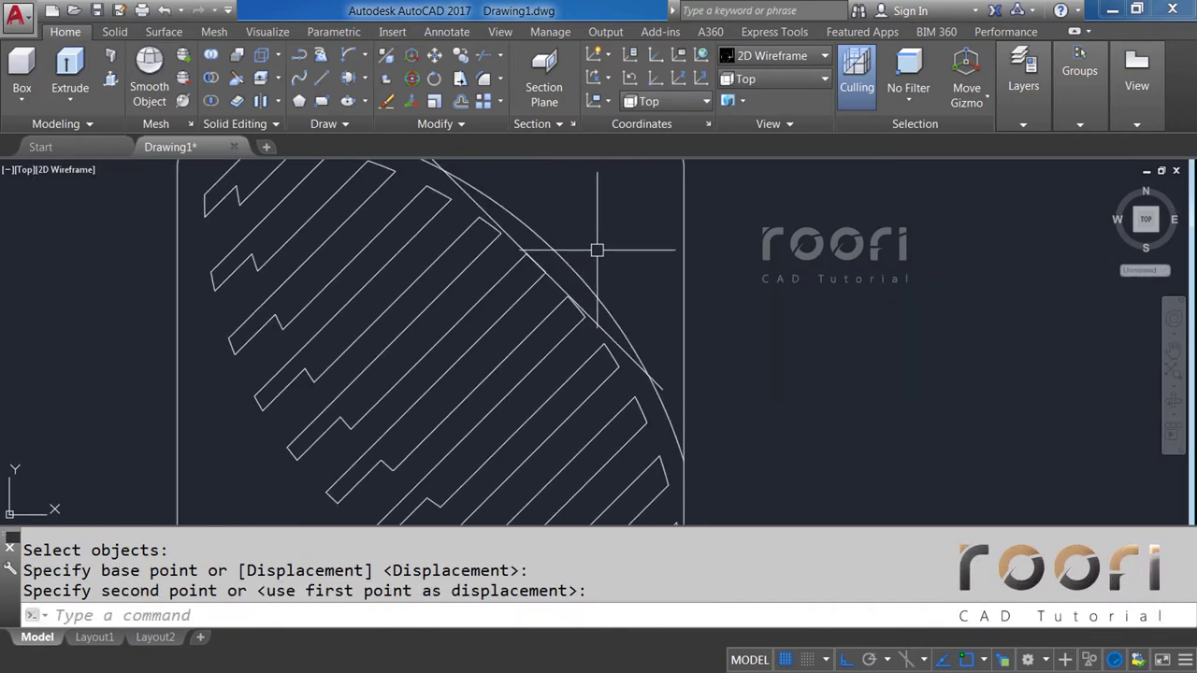
middle_drag(593, 249, 670, 294)
text(O)
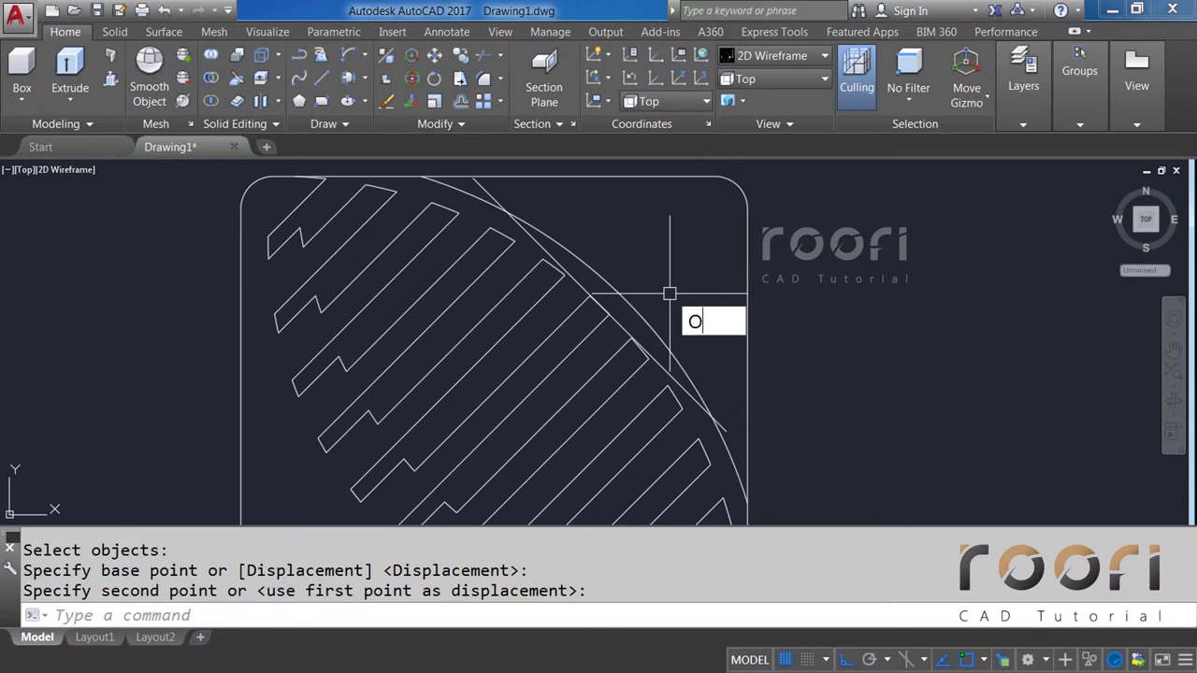
Offset the edge line 8 units toward the ball's inside and delete the original line.
key(Return)
text(8)
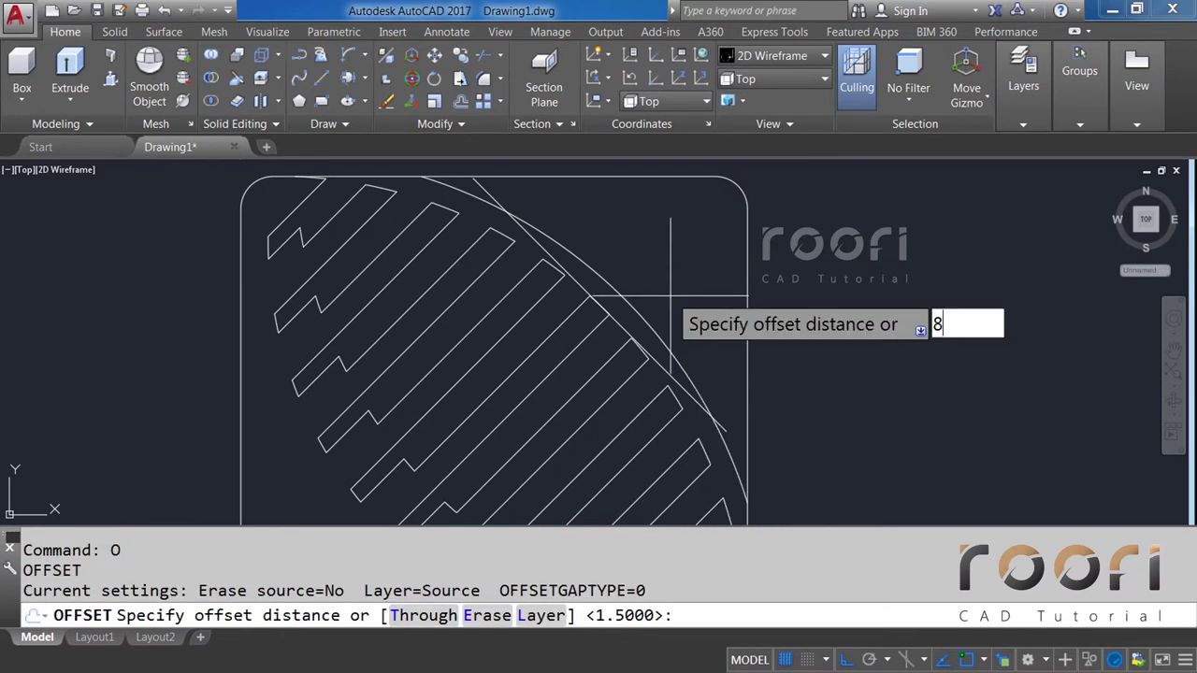
key(Return)
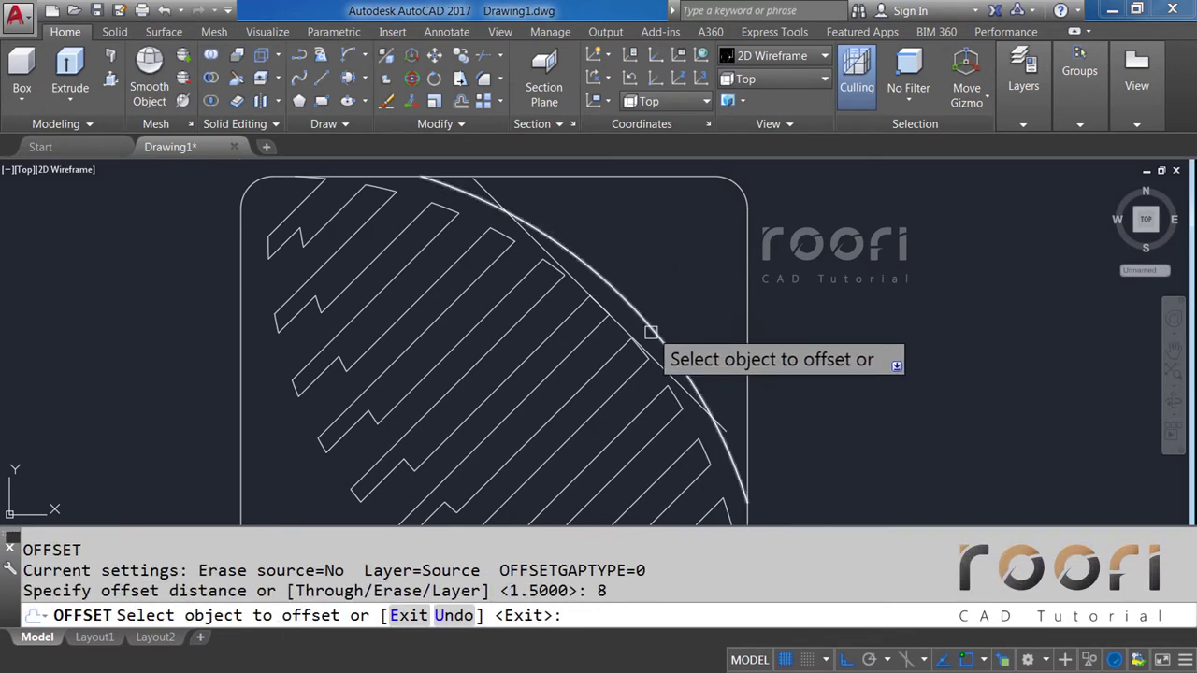
click(651, 365)
click(642, 382)
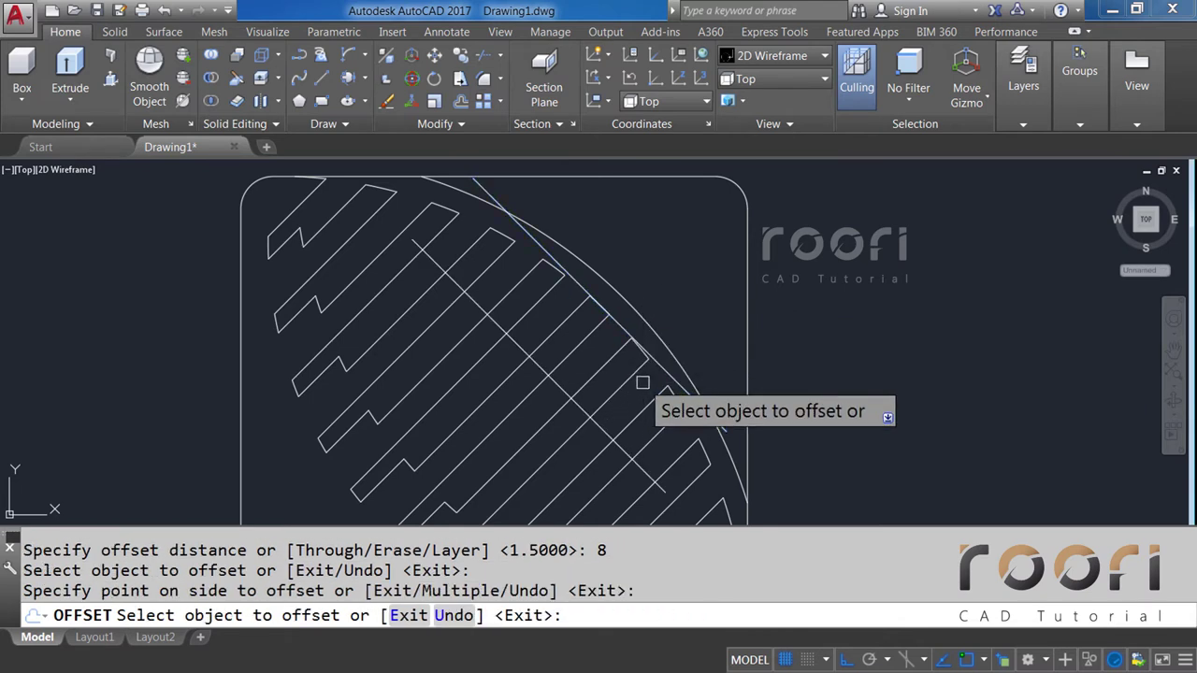
key(Return)
click(660, 364)
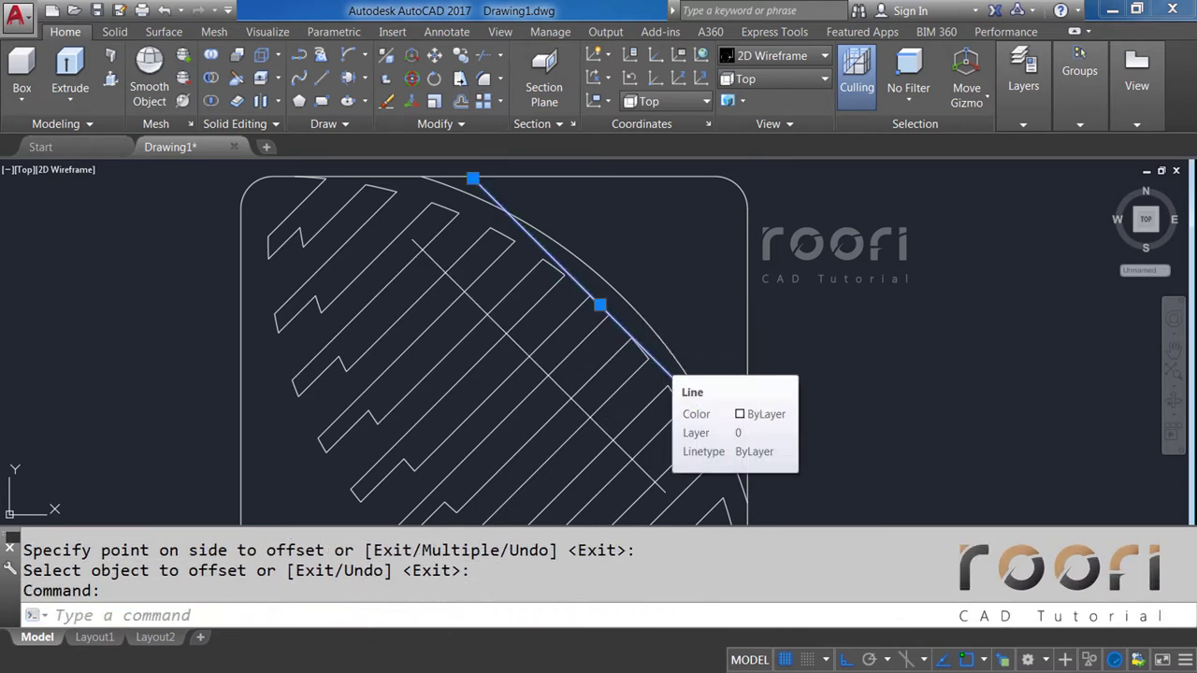
key(Delete)
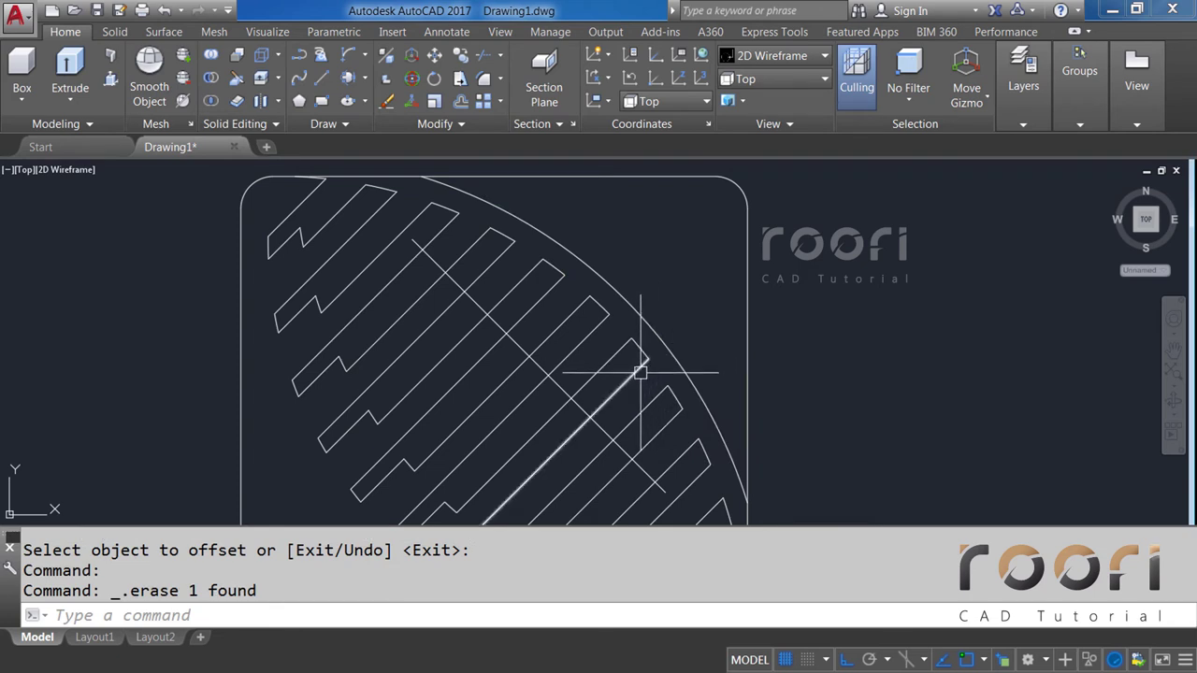
mouse_move(639, 374)
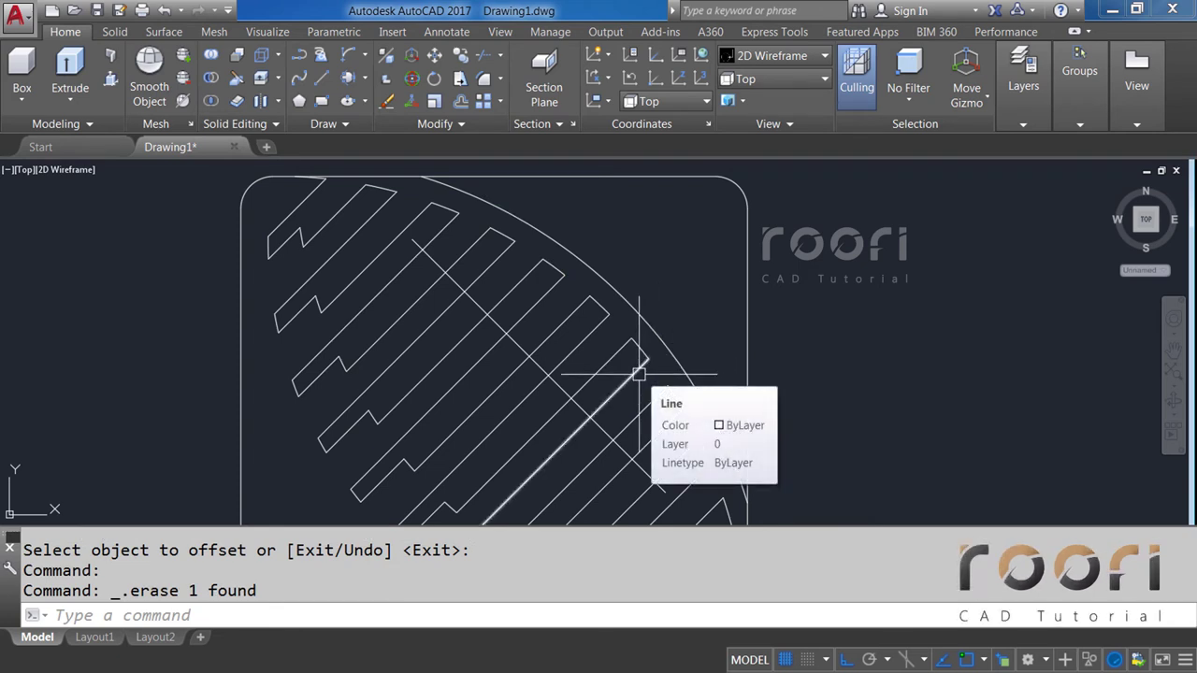
middle_drag(577, 342, 591, 280)
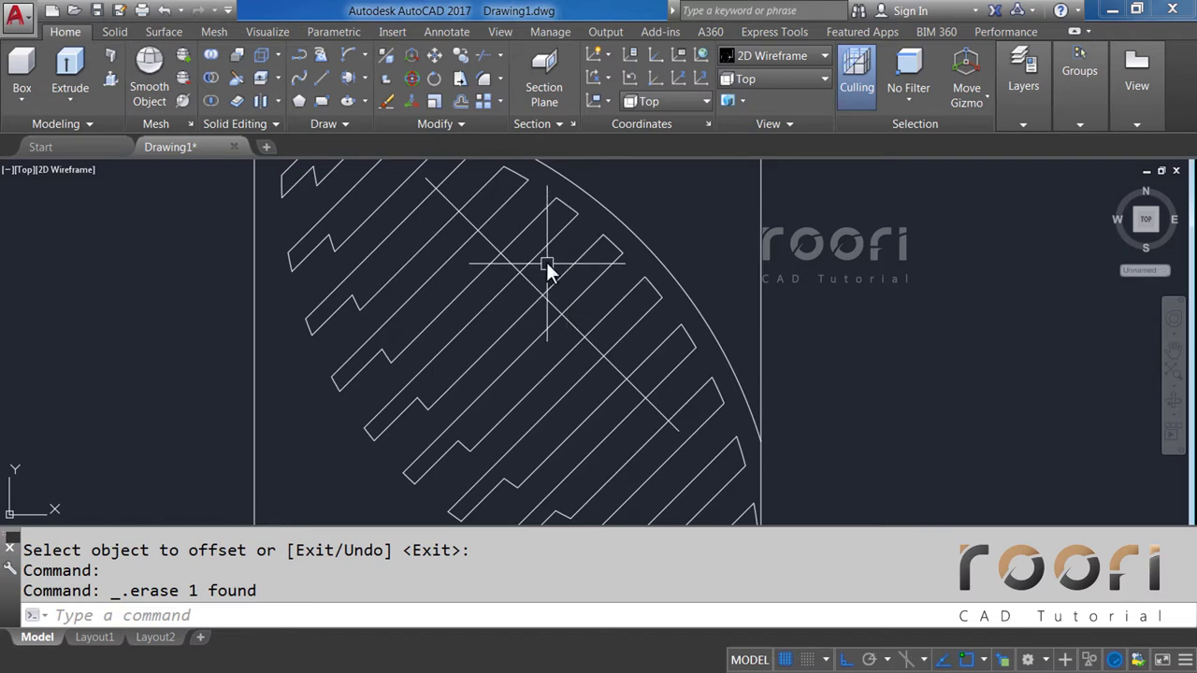
Try trimming the guide line at a hatch line, which finds no intersection.
text(TR)
key(Return)
click(518, 239)
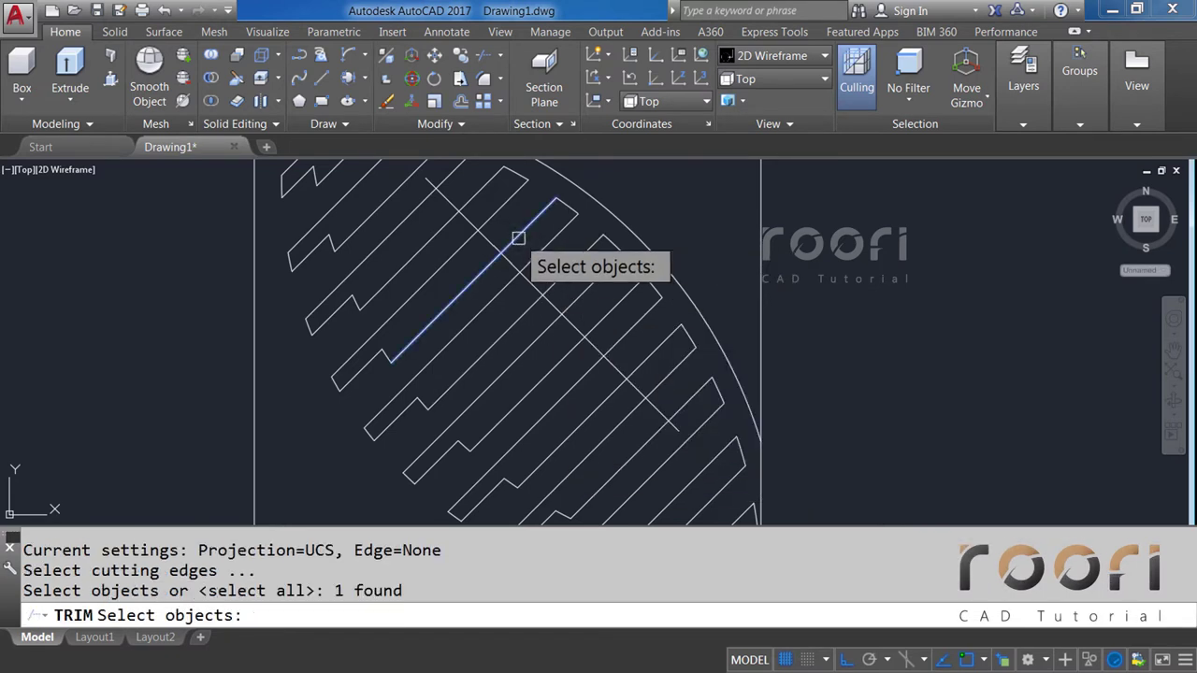
key(Return)
click(493, 237)
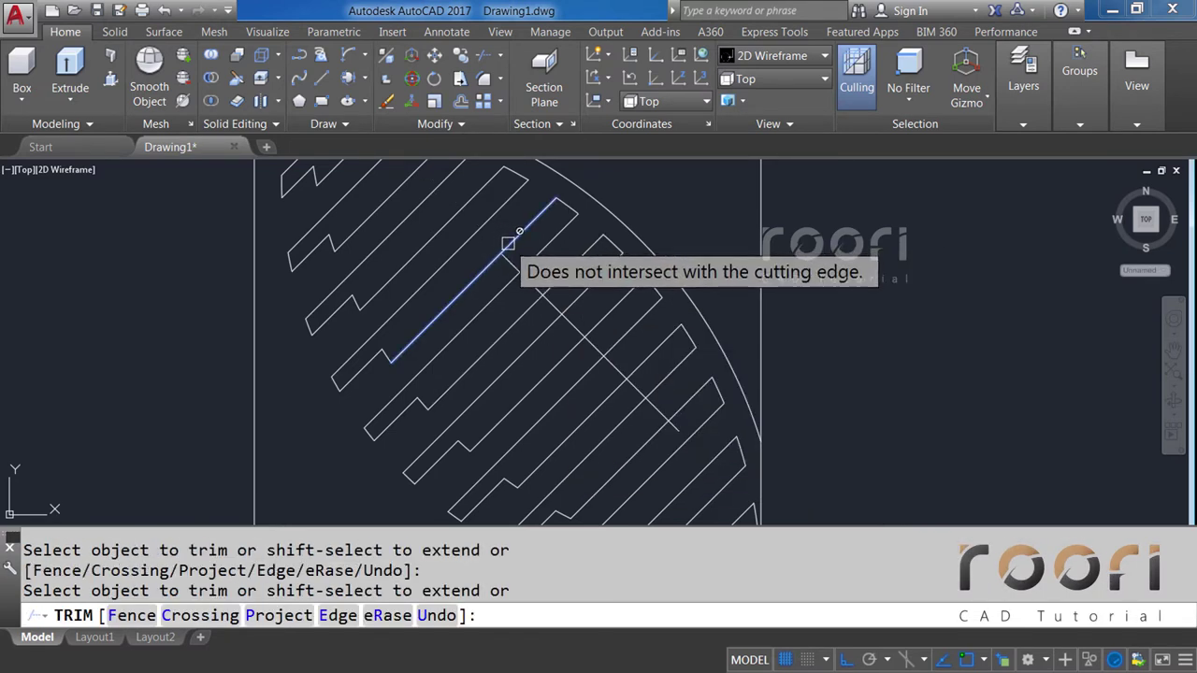
key(Return)
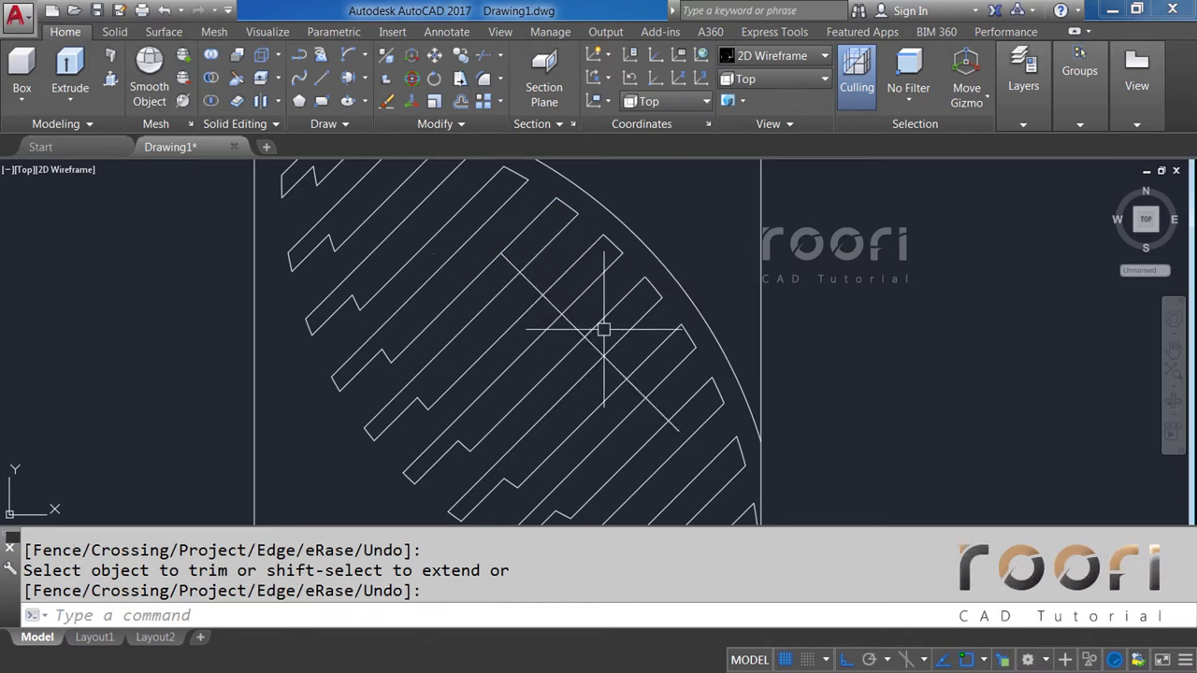
Extend the 45° guide line up to the ball's curved outline.
middle_drag(689, 459, 681, 427)
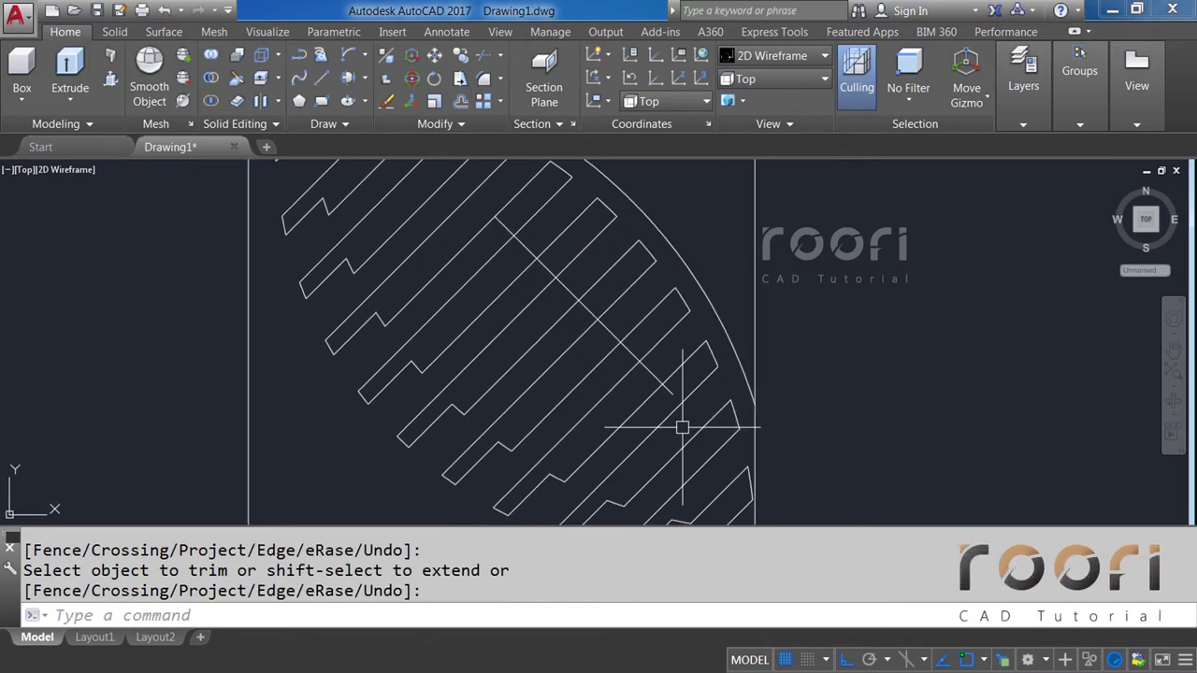
text(EX)
key(Return)
key(Return)
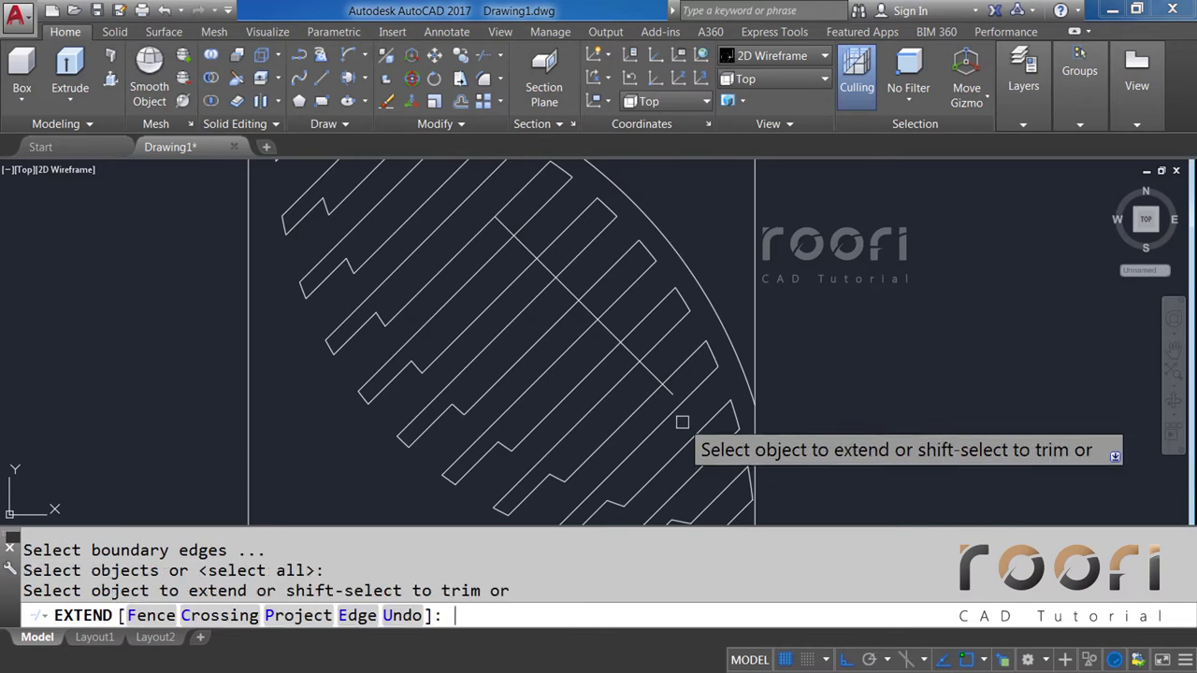
click(672, 387)
key(Return)
text(O)
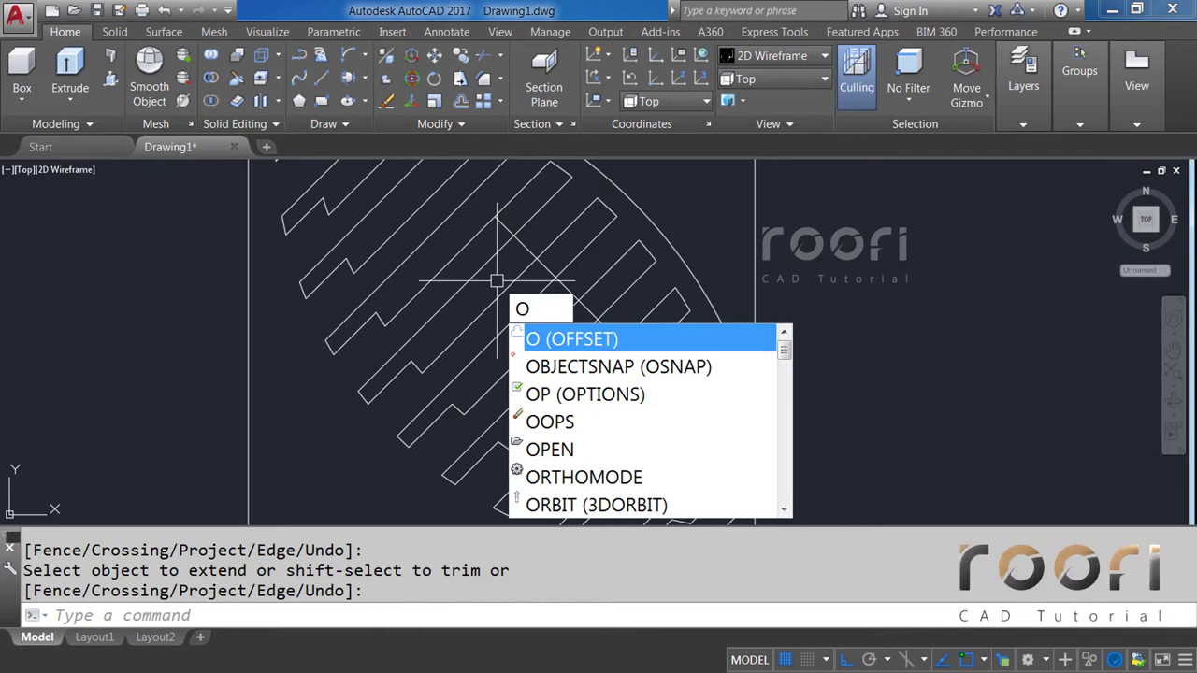
Offset two hatch-strip edges 1.25 units into their strips.
key(Return)
text(1.25)
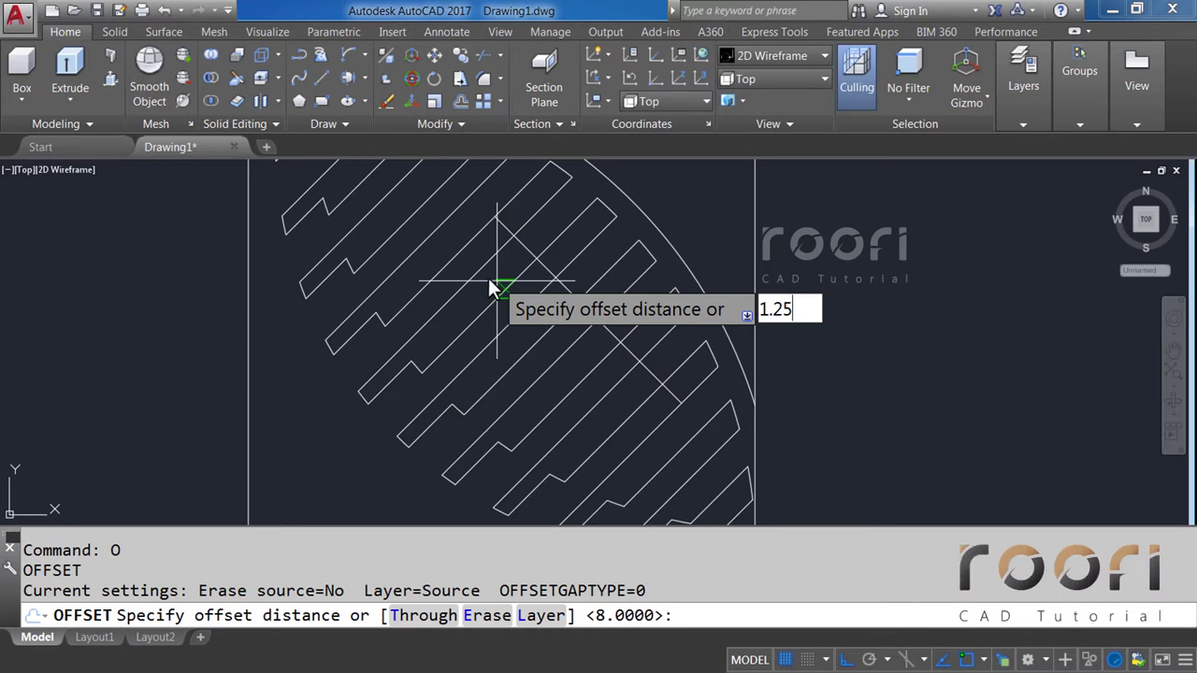
key(Return)
scroll(509, 221, up, 2)
scroll(510, 219, up, 3)
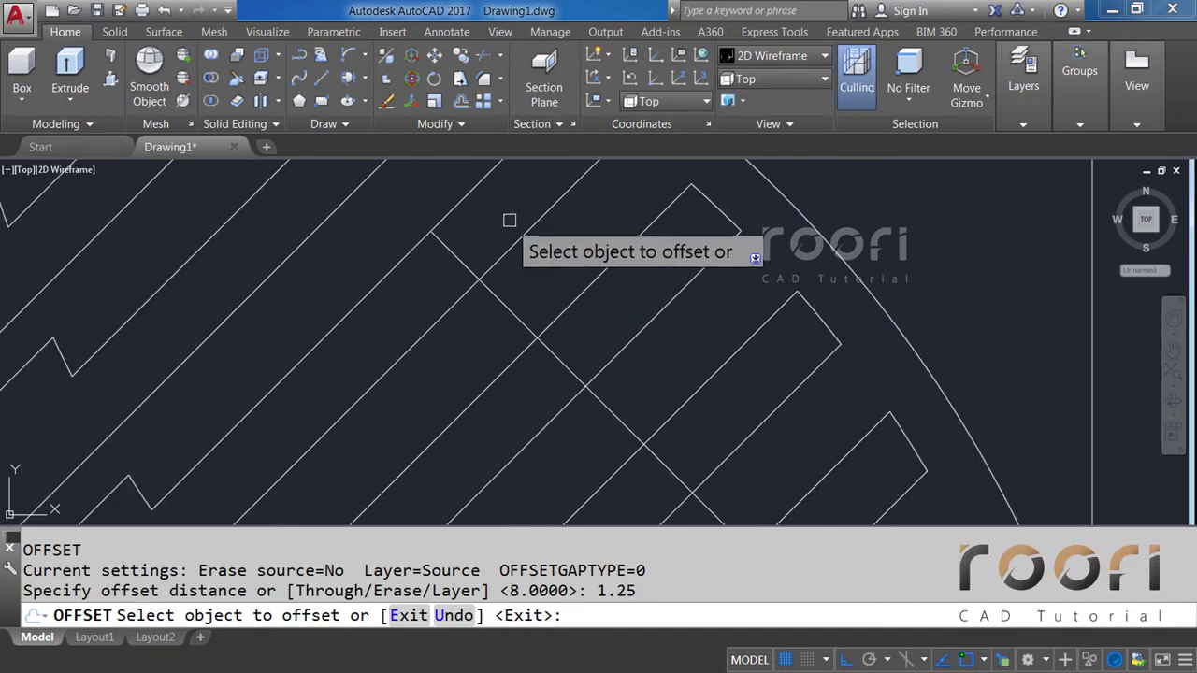
middle_drag(509, 221, 494, 287)
click(477, 234)
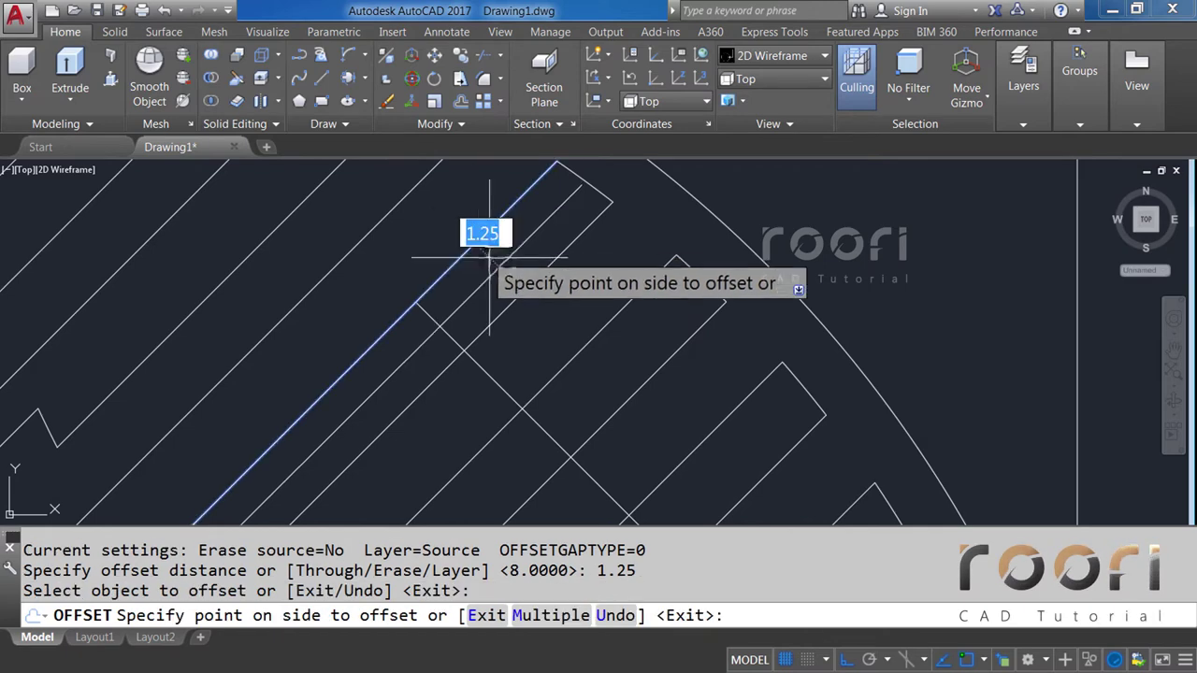
click(496, 259)
click(588, 340)
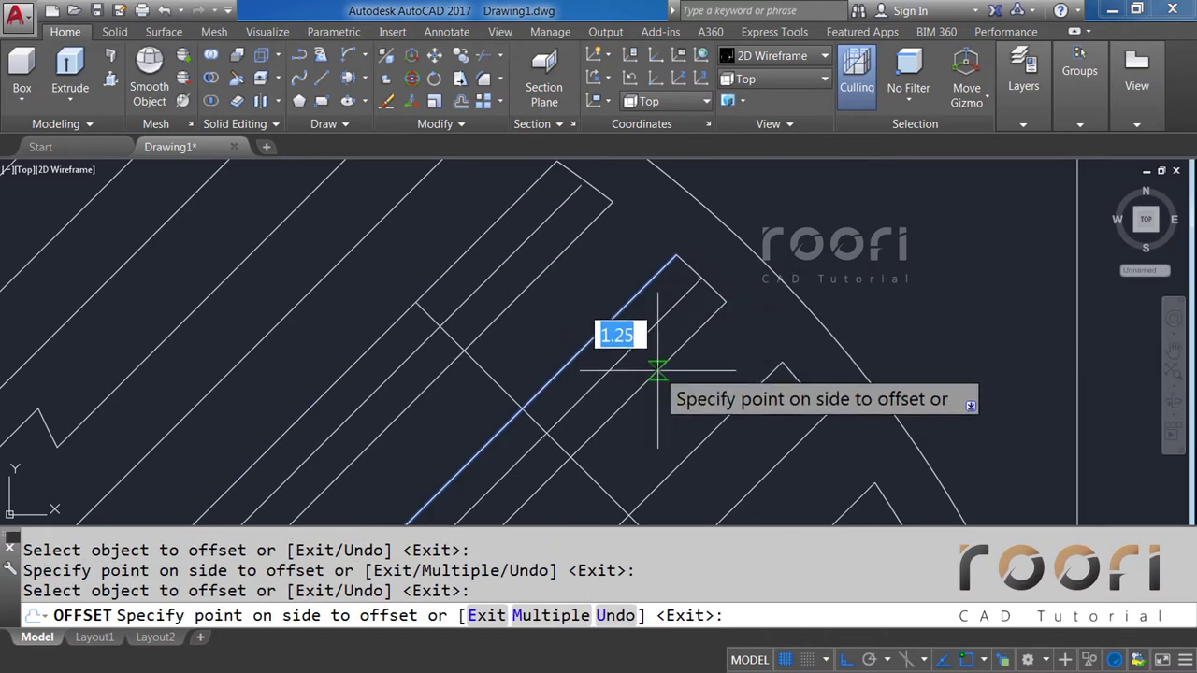
click(686, 396)
Offset three more strip edges 1.25 units inward, finishing at the last strip.
mouse_move(687, 395)
middle_down()
mouse_move(598, 298)
mouse_move(536, 278)
middle_up()
click(552, 283)
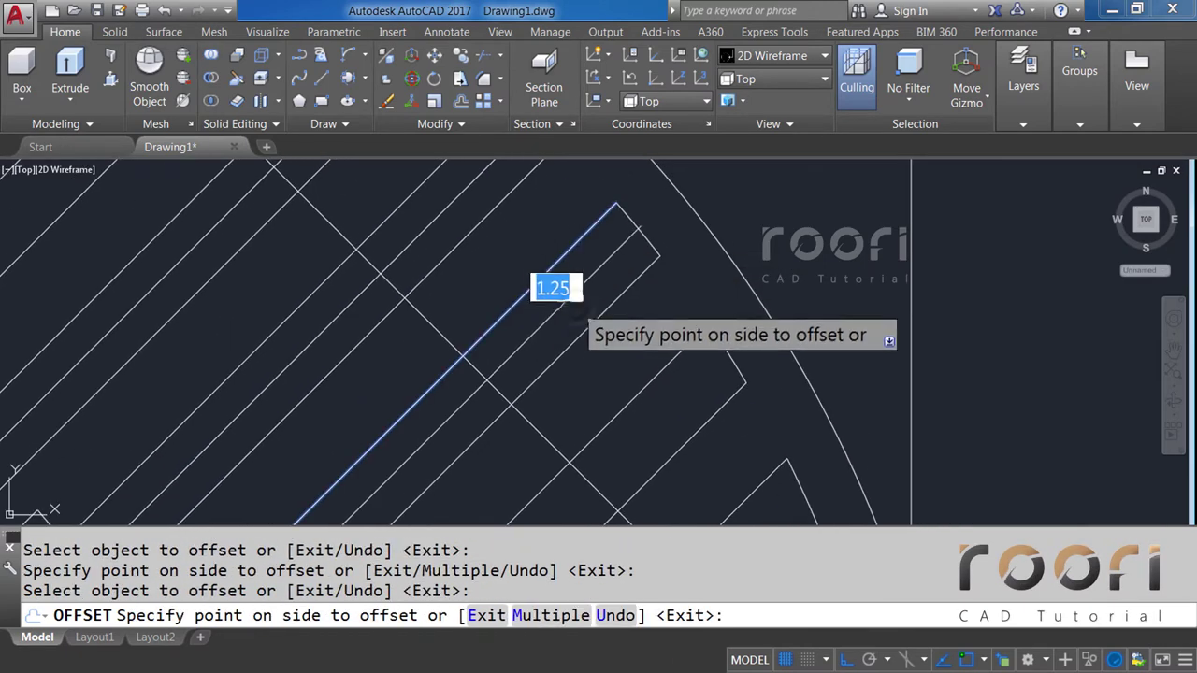
click(611, 374)
middle_drag(612, 374, 510, 258)
click(526, 277)
click(553, 299)
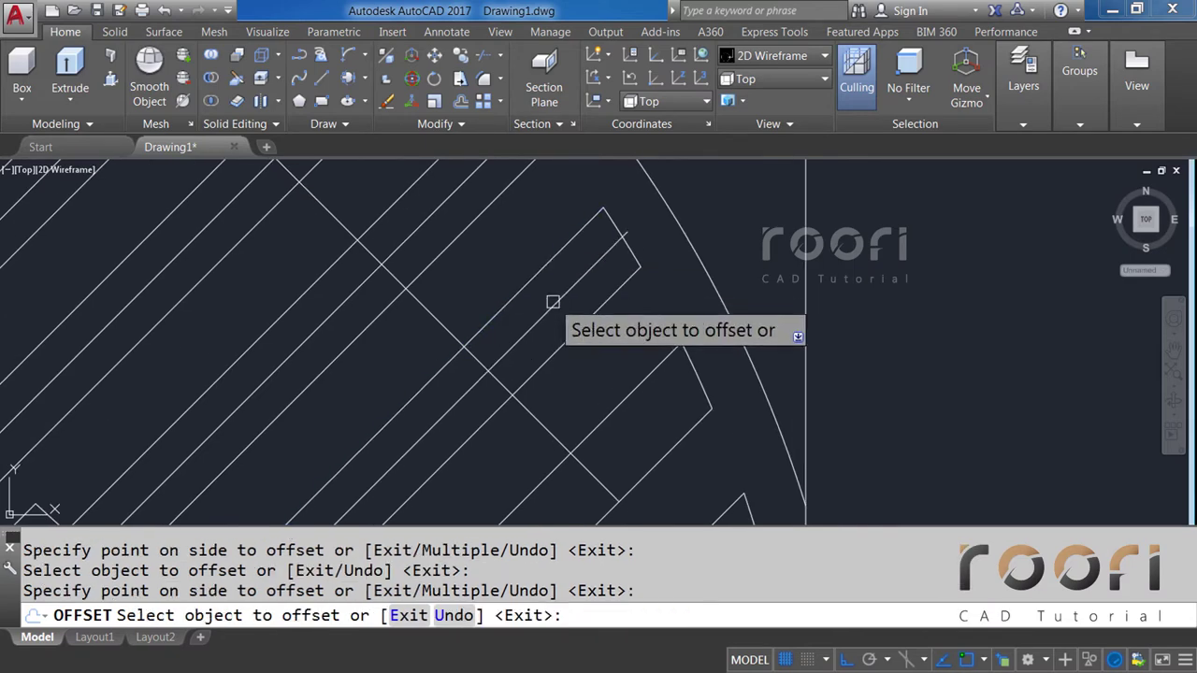
middle_drag(604, 377, 578, 311)
click(599, 317)
click(625, 351)
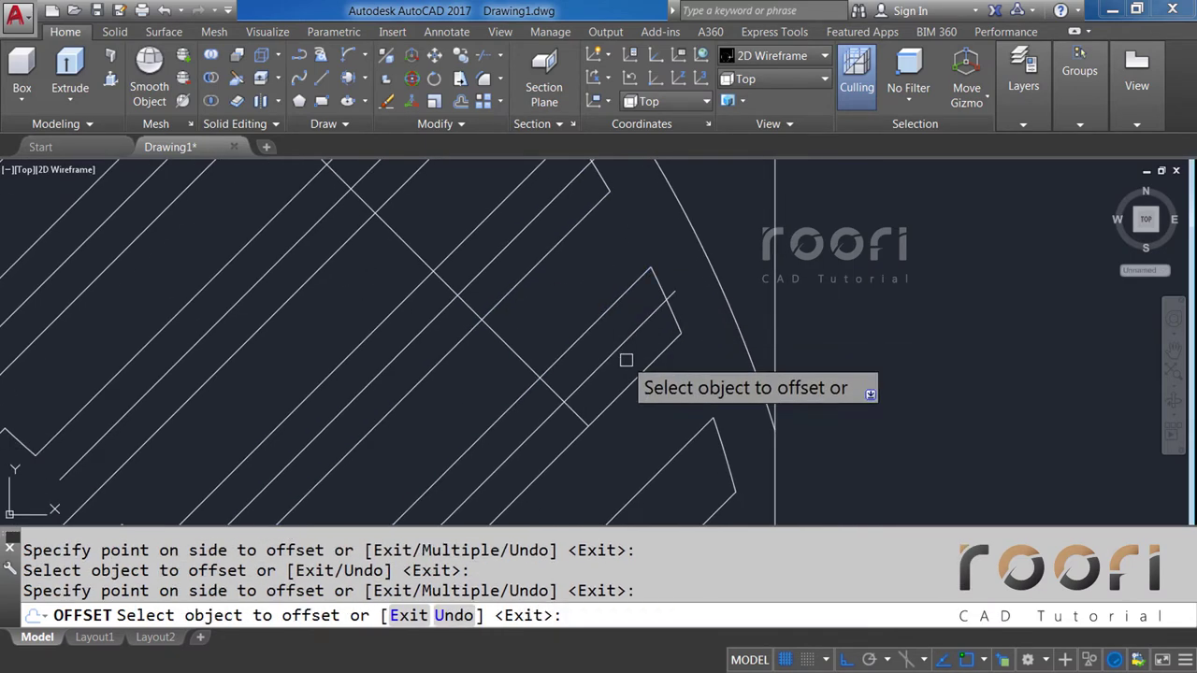
key(Escape)
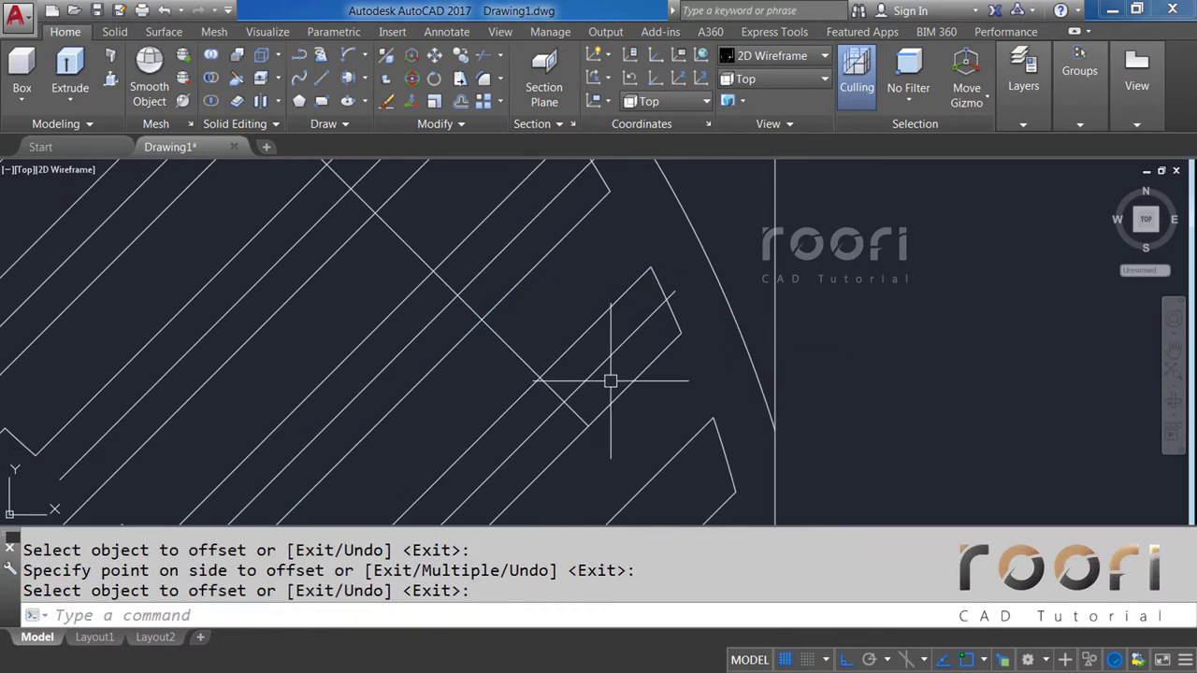
text(TR)
key(Return)
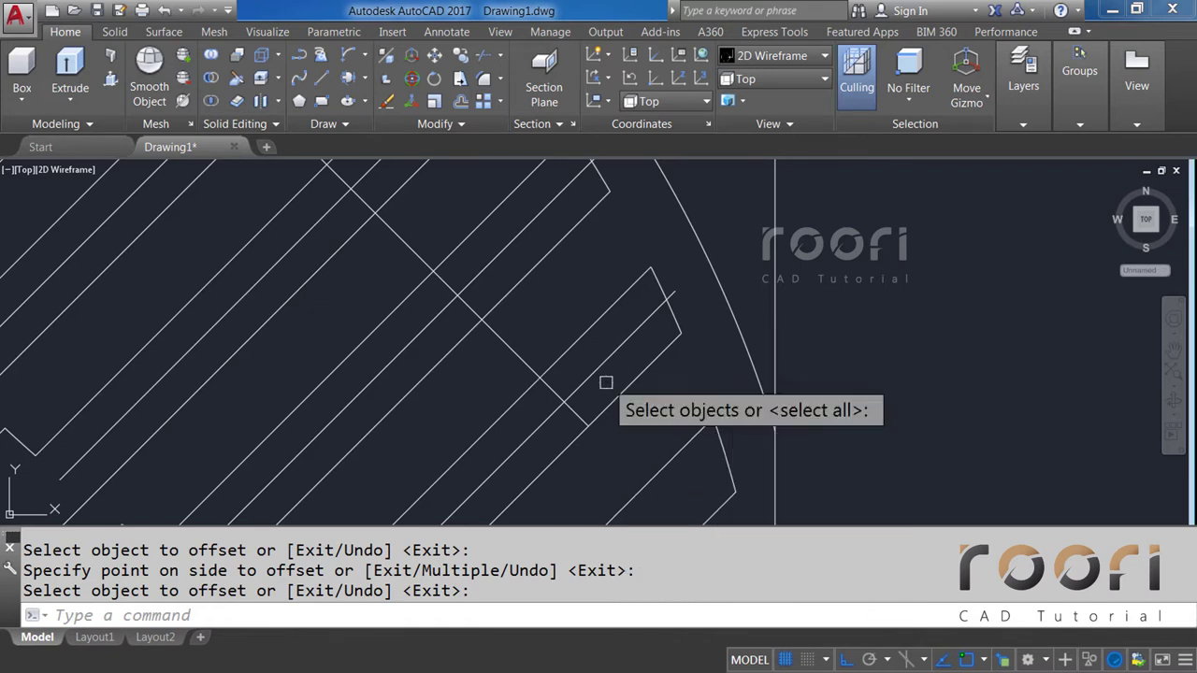
Trim the 1.25 offset line's stub running past the crossing guide line.
click(577, 412)
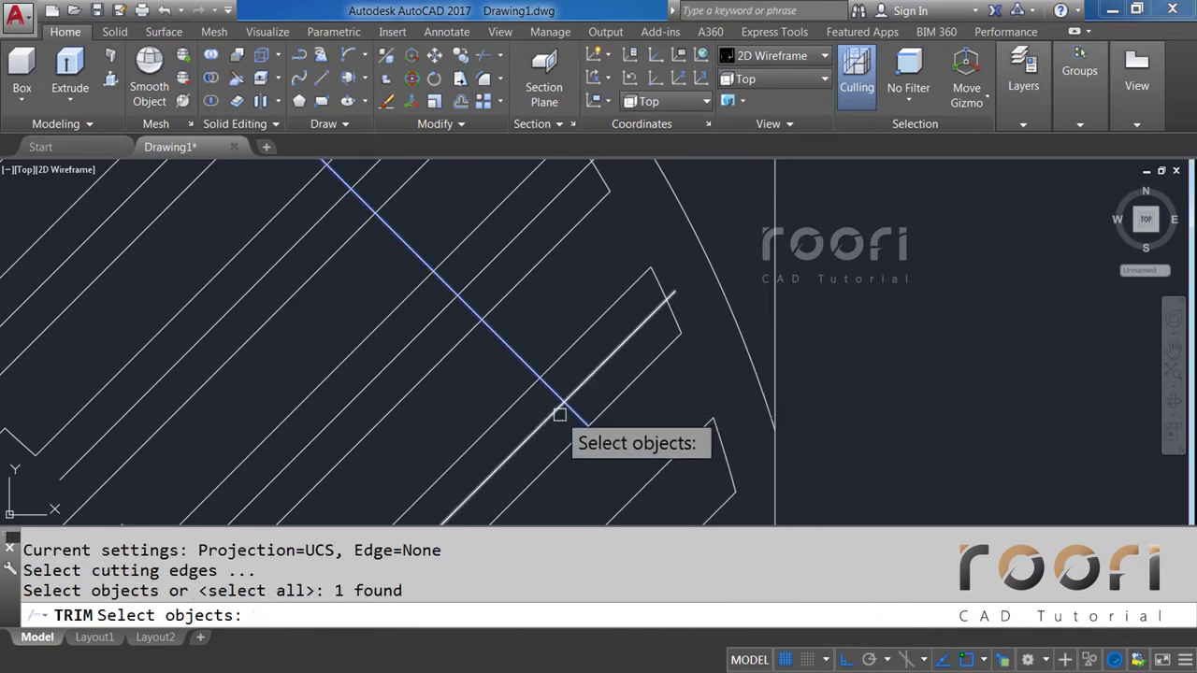
key(Return)
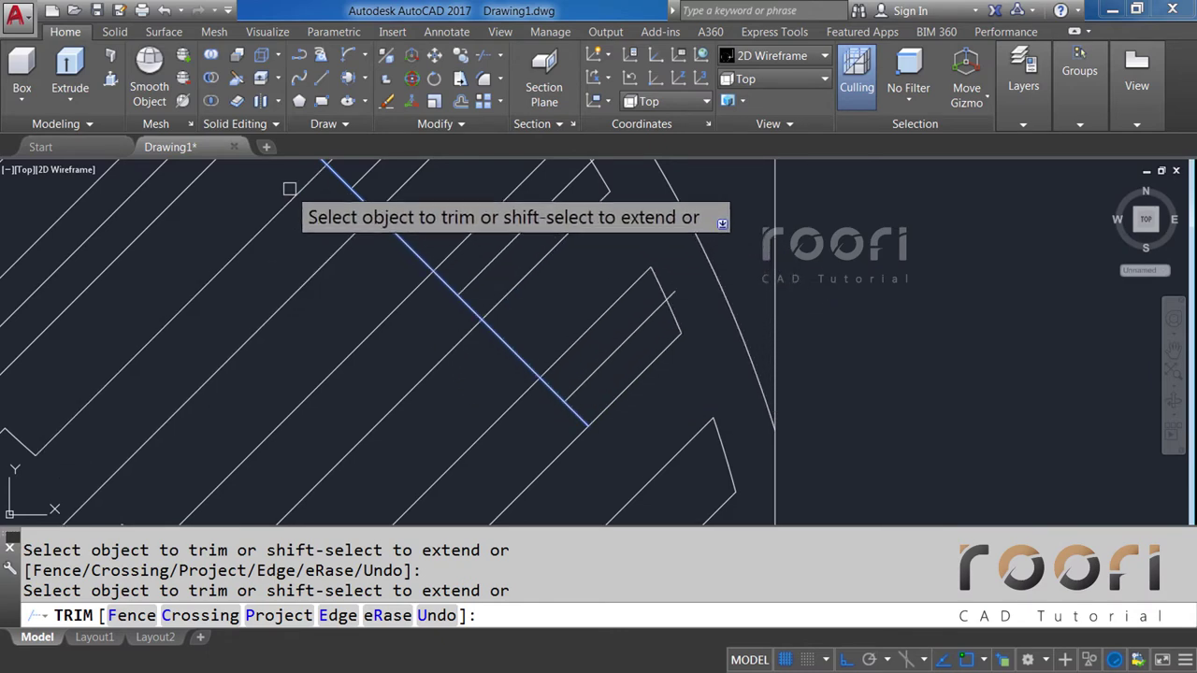
middle_drag(289, 187, 550, 412)
click(589, 395)
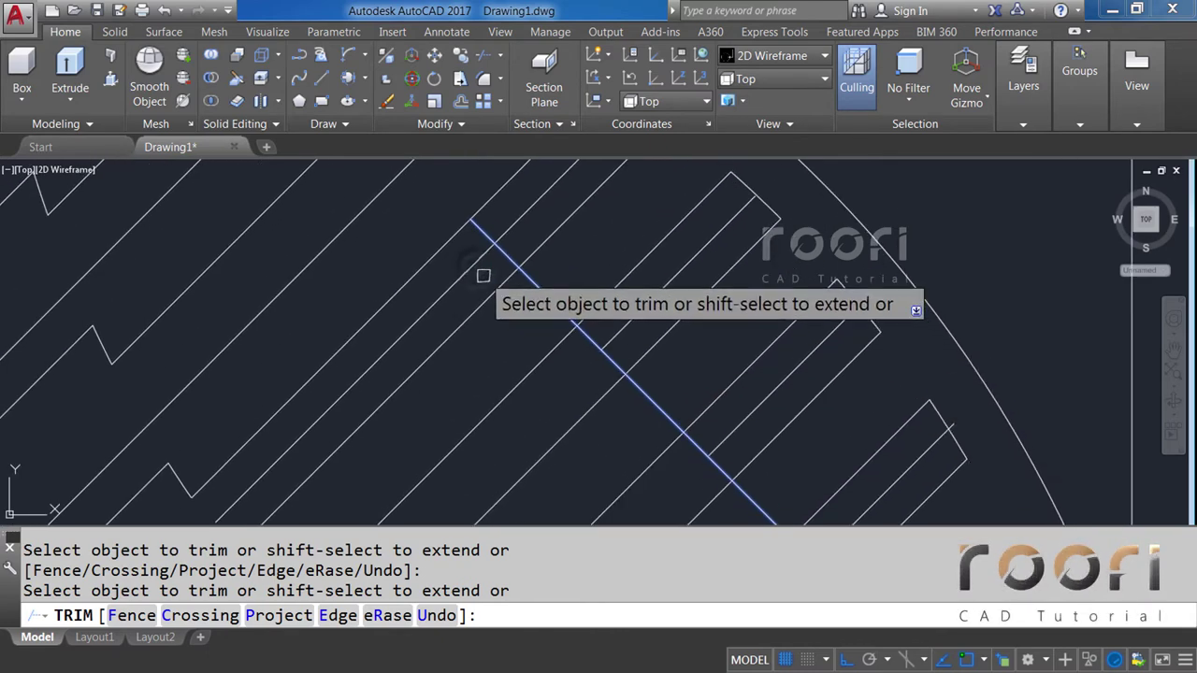
mouse_move(561, 222)
middle_down()
mouse_move(454, 312)
mouse_move(552, 312)
middle_up()
key(Return)
text(EX)
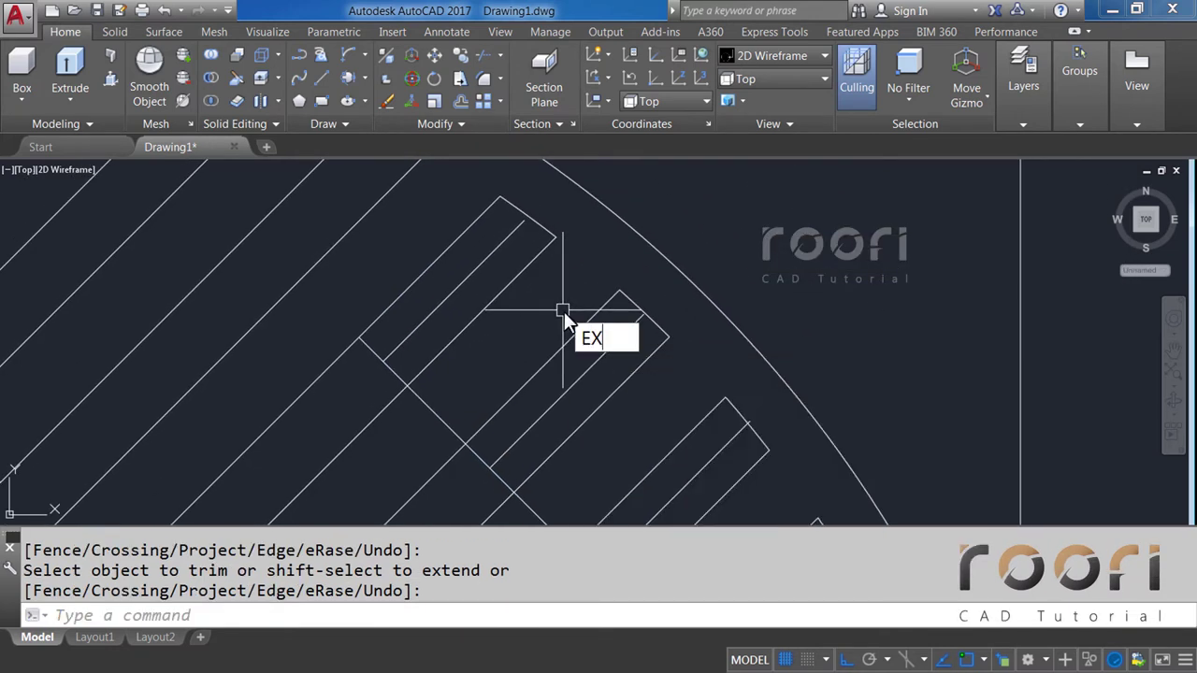
Extend the short 1.25-unit offset strip edge lines out to the ball's arc outline, using all objects as boundaries.
key(Return)
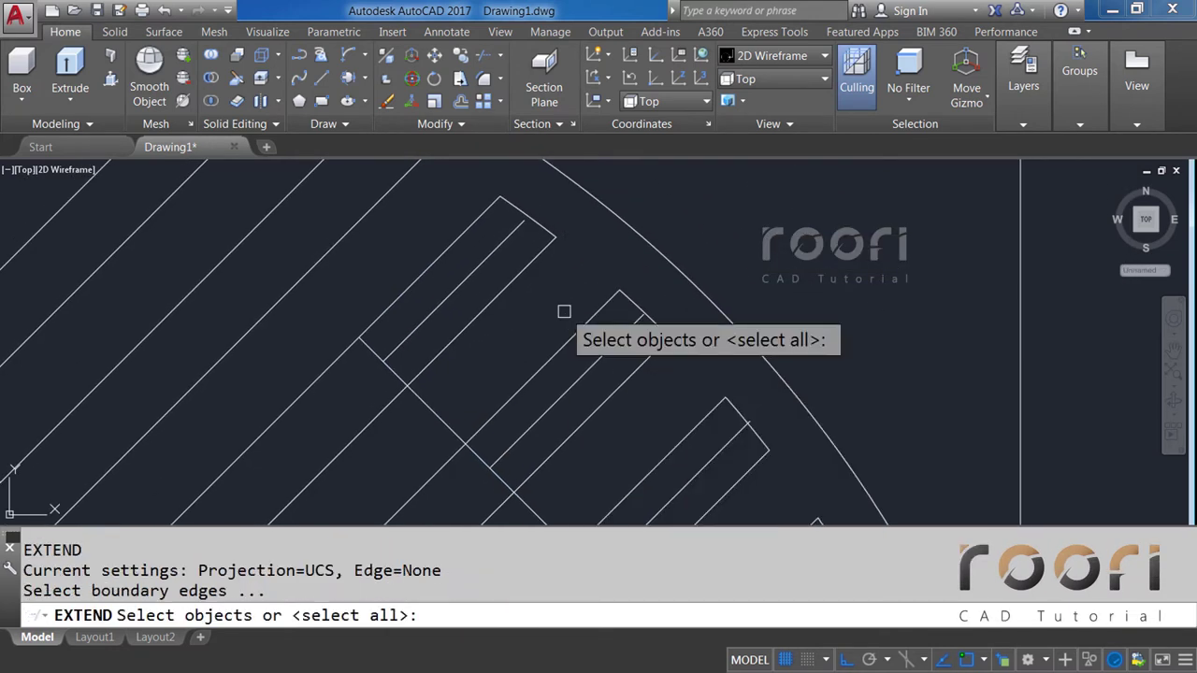
key(Return)
scroll(521, 225, up, 2)
scroll(518, 197, up, 2)
click(517, 196)
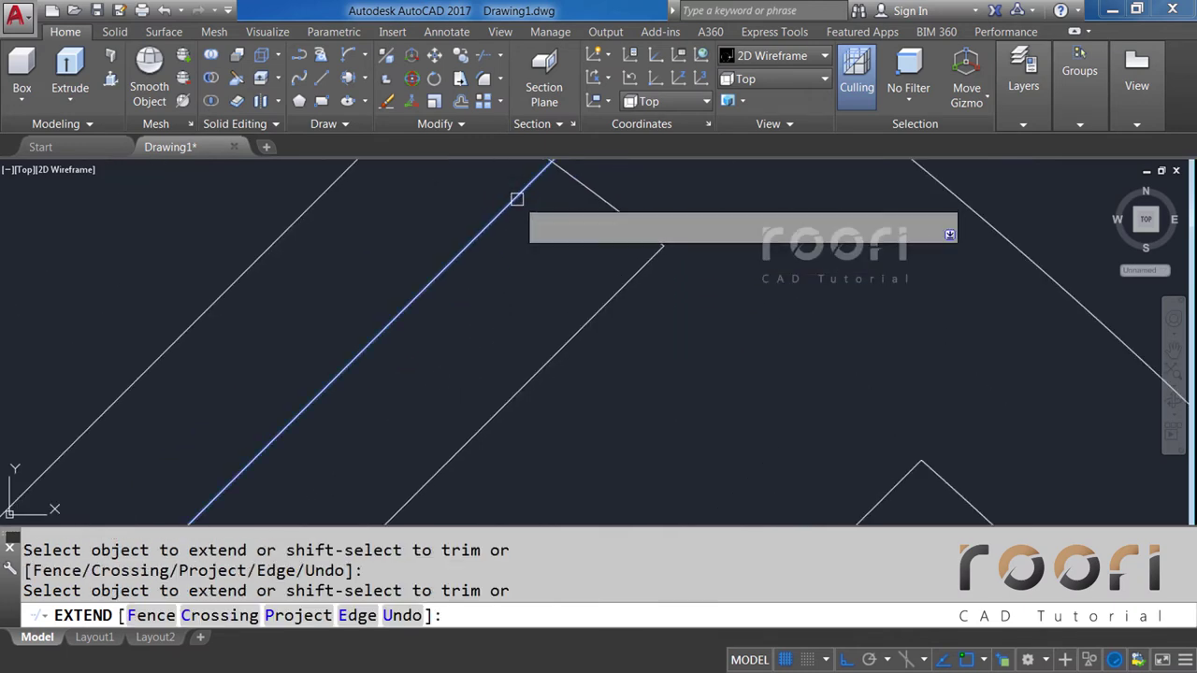
scroll(654, 320, down, 4)
scroll(641, 289, up, 5)
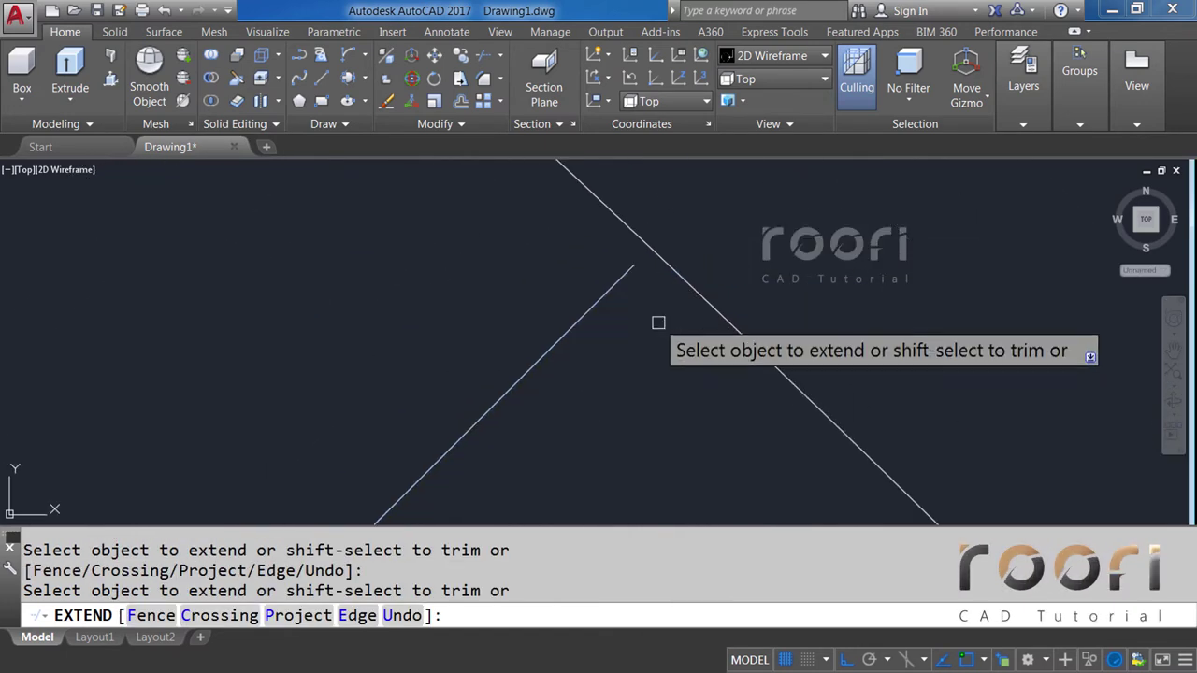
click(627, 264)
scroll(624, 280, down, 3)
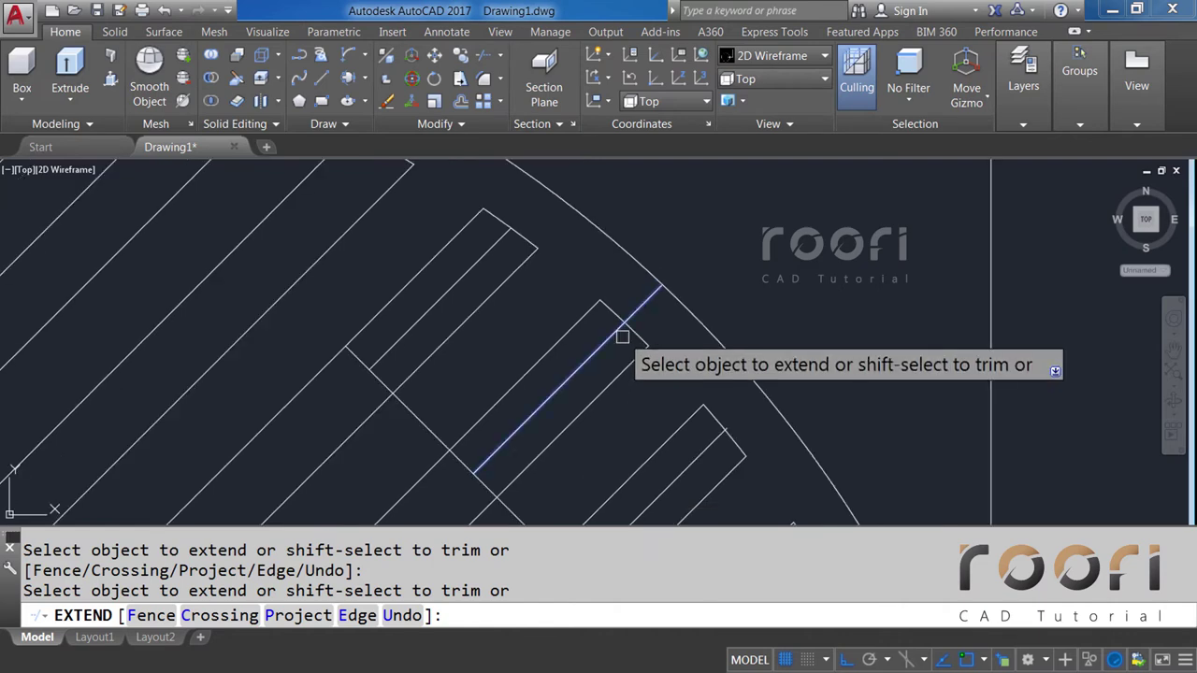
scroll(574, 271, down, 1)
scroll(411, 233, up, 2)
scroll(521, 323, down, 1)
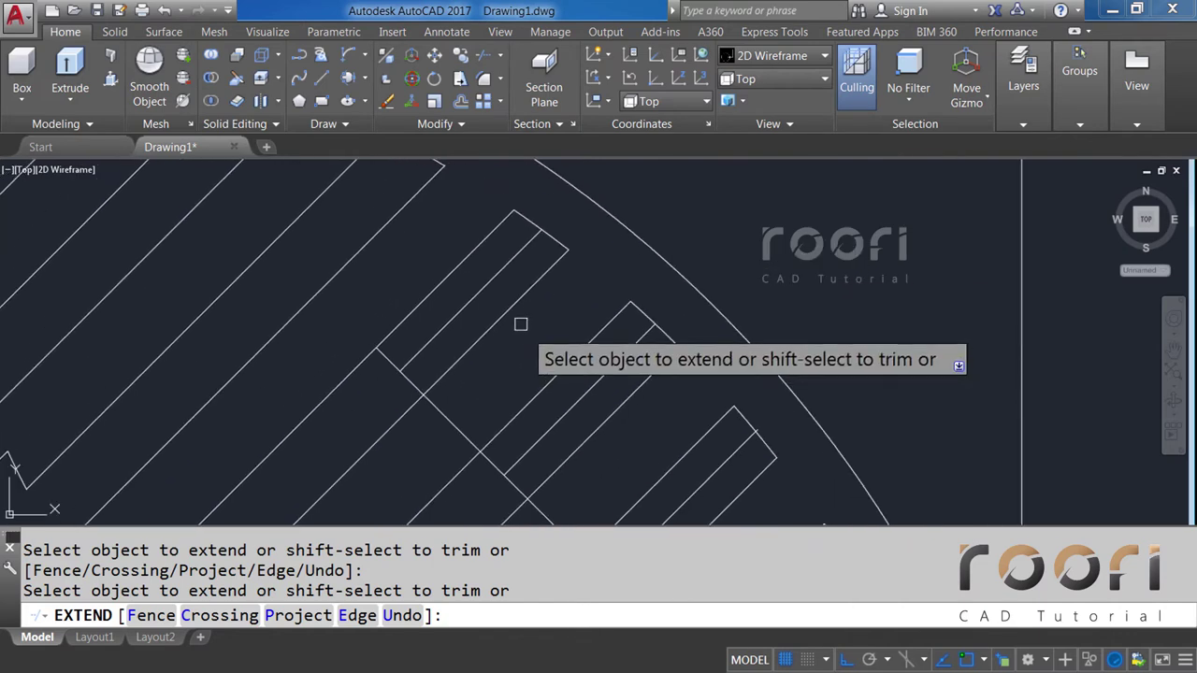
key(Return)
Start TRIM with all objects as cutting edges and cut away a protruding diagonal line.
text(TR)
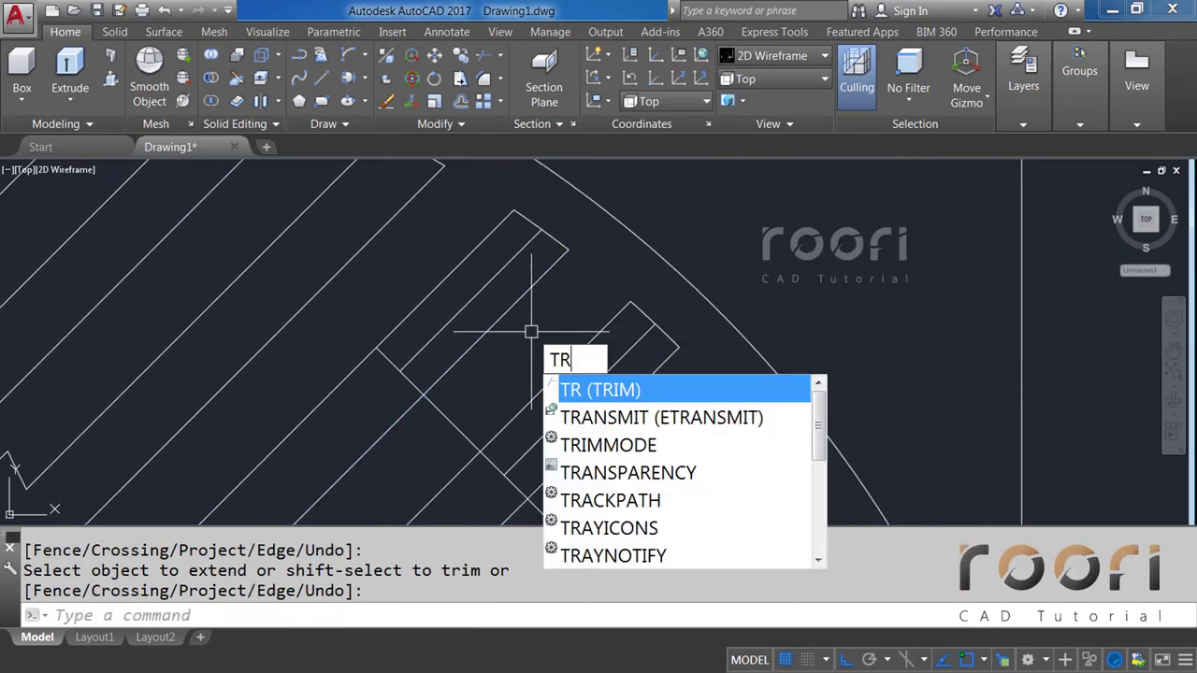
key(Return)
key(Return)
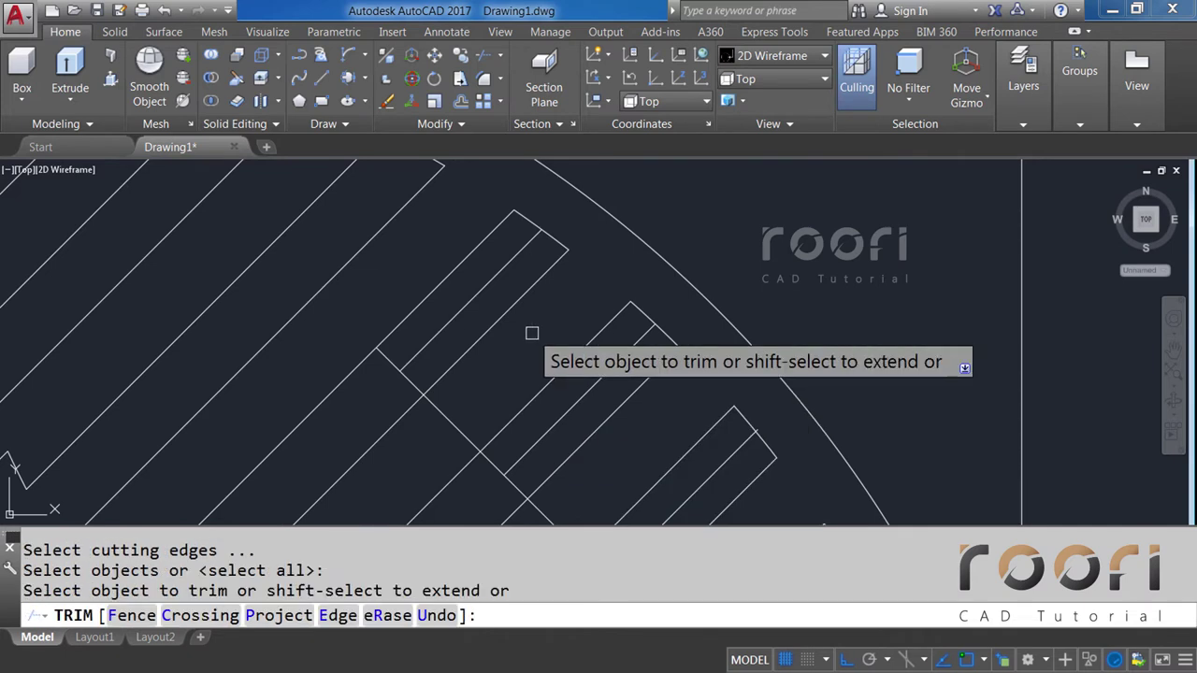
click(468, 255)
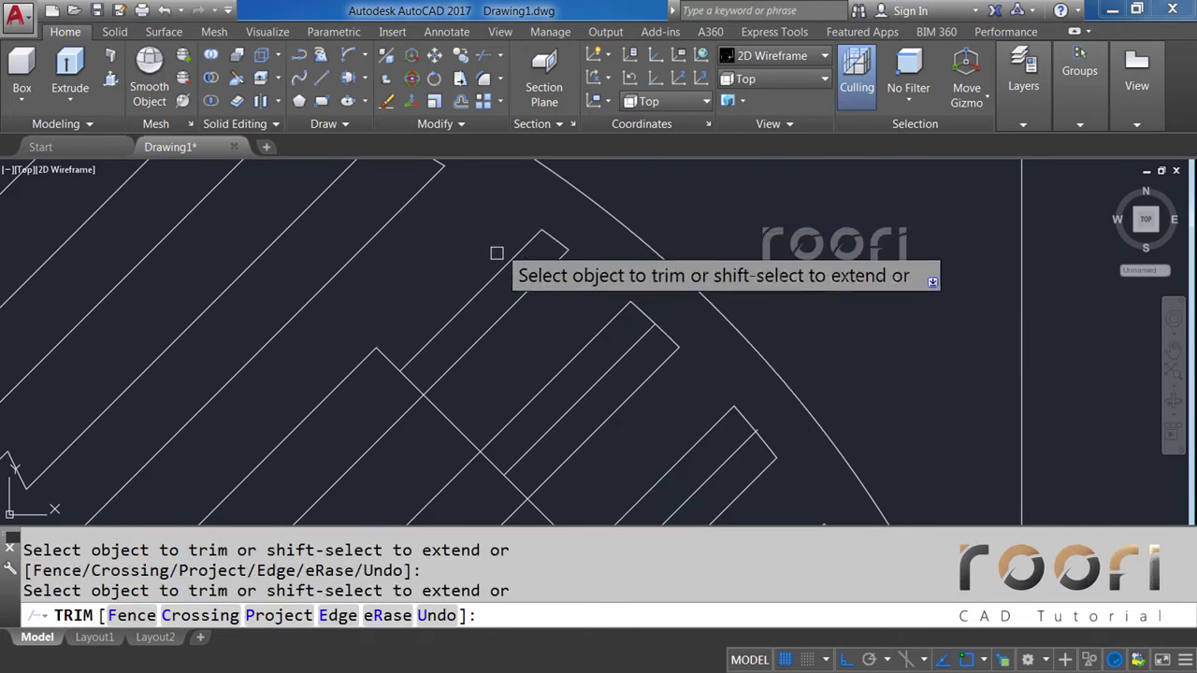
middle_drag(616, 417, 508, 320)
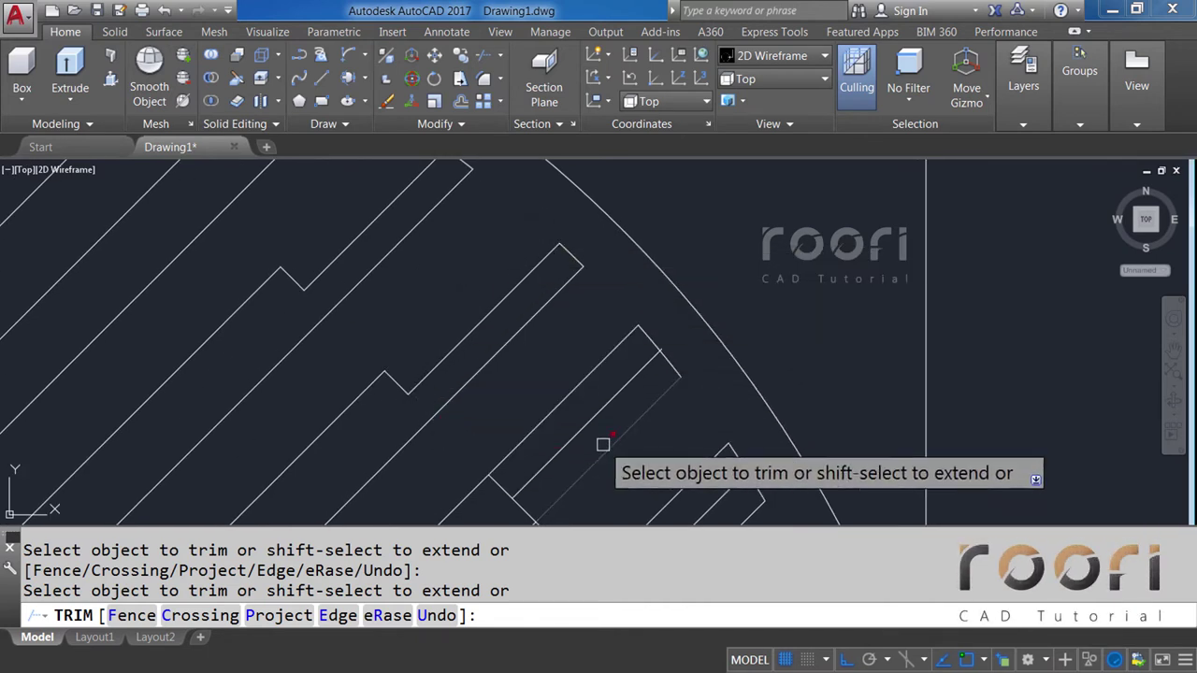
middle_drag(604, 445, 486, 350)
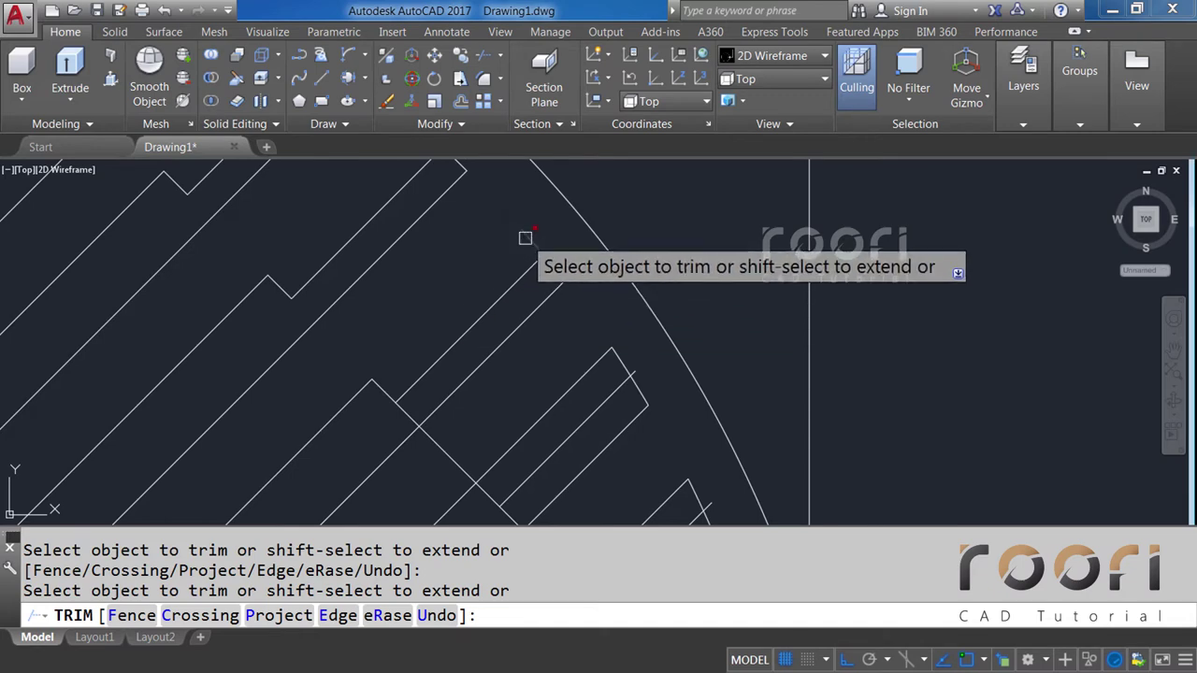
scroll(533, 245, up, 3)
scroll(552, 254, down, 3)
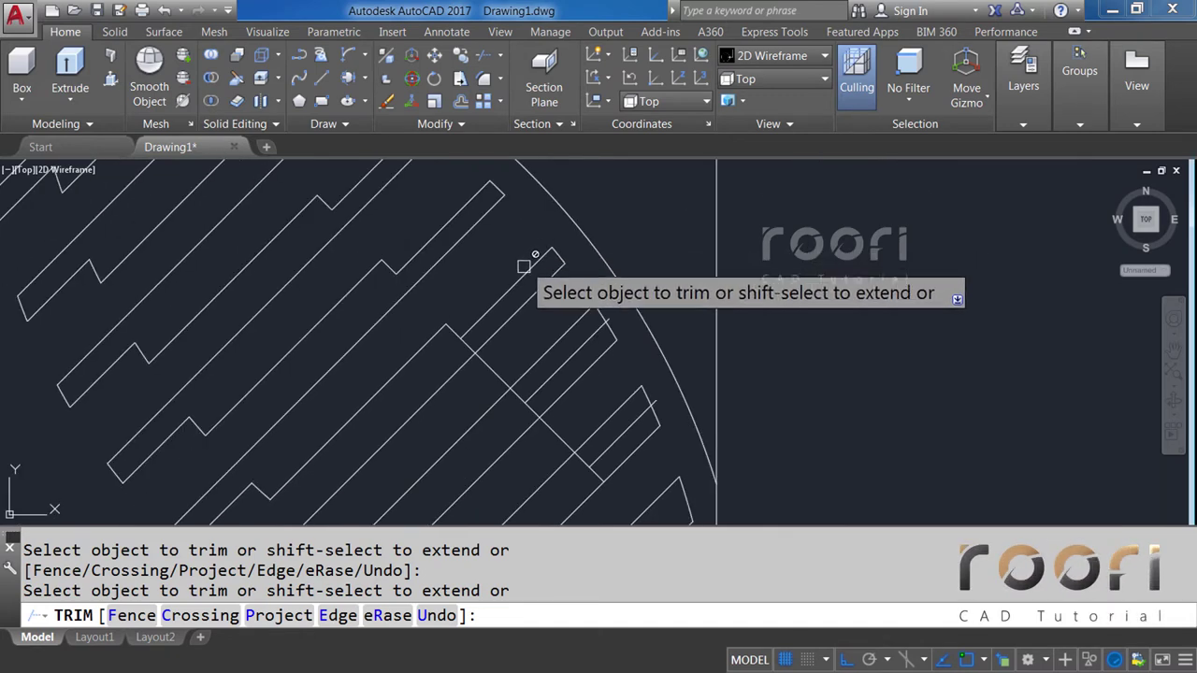
scroll(463, 342, up, 3)
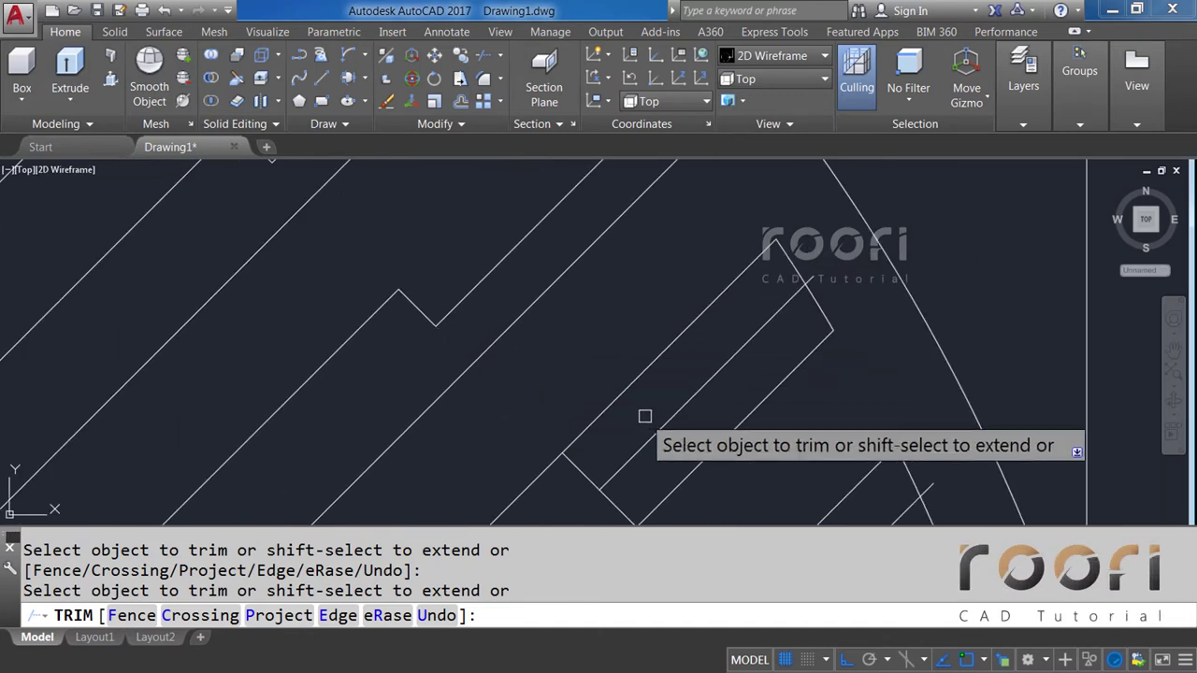
middle_drag(645, 414, 495, 349)
Crossing-select and trim the short leftover pieces at the upper strip ends near the arc.
click(641, 179)
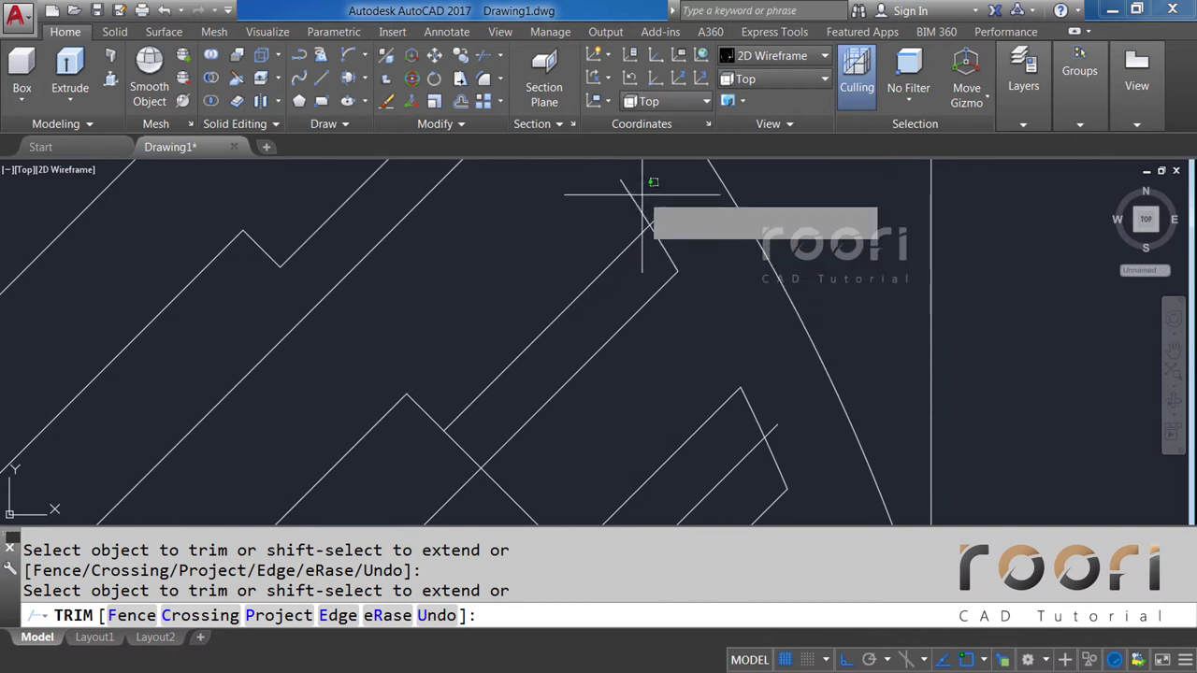
click(626, 207)
click(633, 195)
click(654, 217)
click(655, 217)
scroll(593, 334, up, 2)
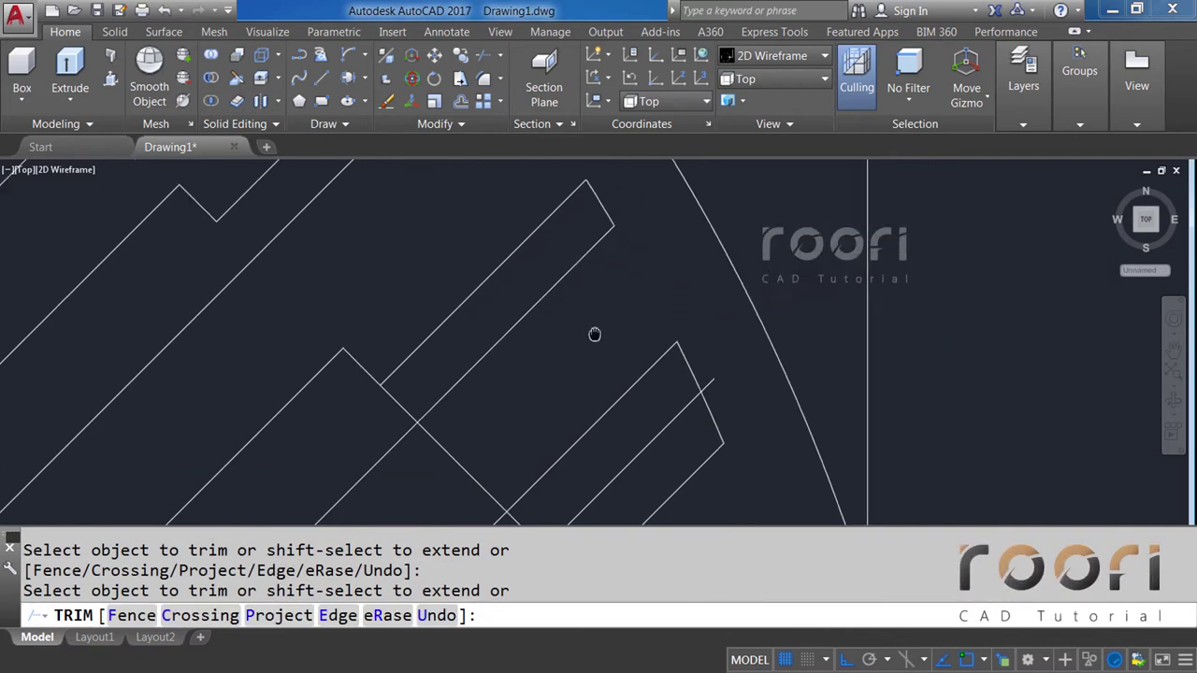
scroll(383, 289, down, 3)
Trim the remaining diagonal segments below the zigzag and near the arc, then end the trim.
click(329, 297)
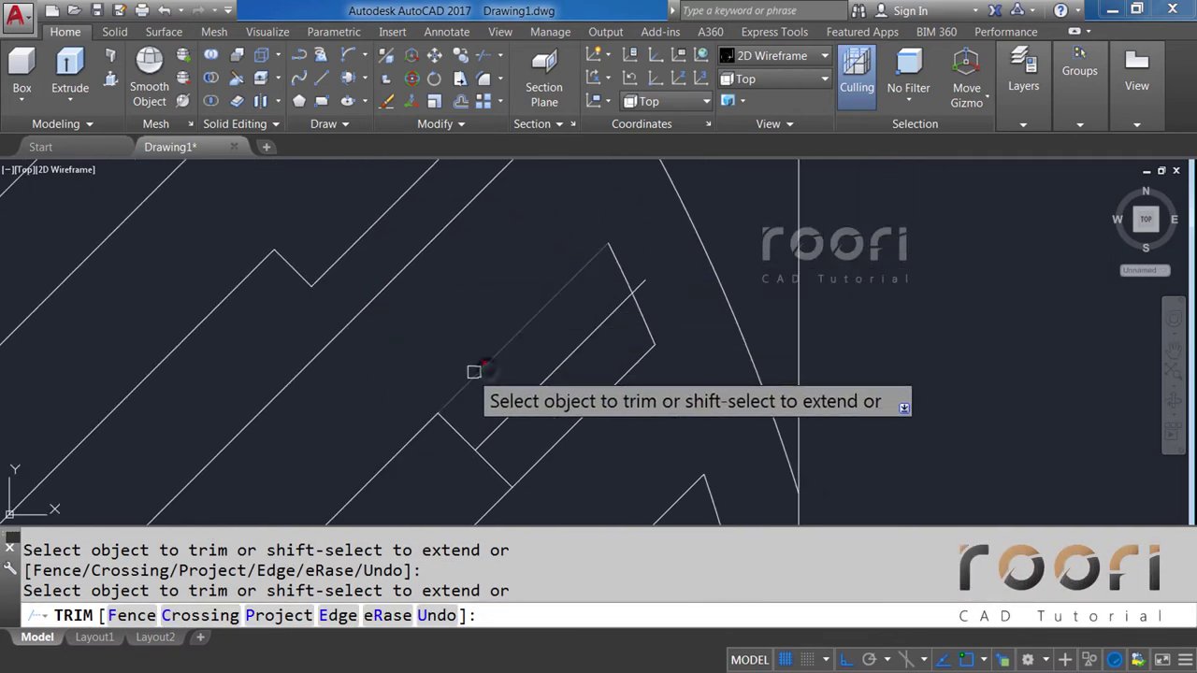
click(496, 354)
click(621, 258)
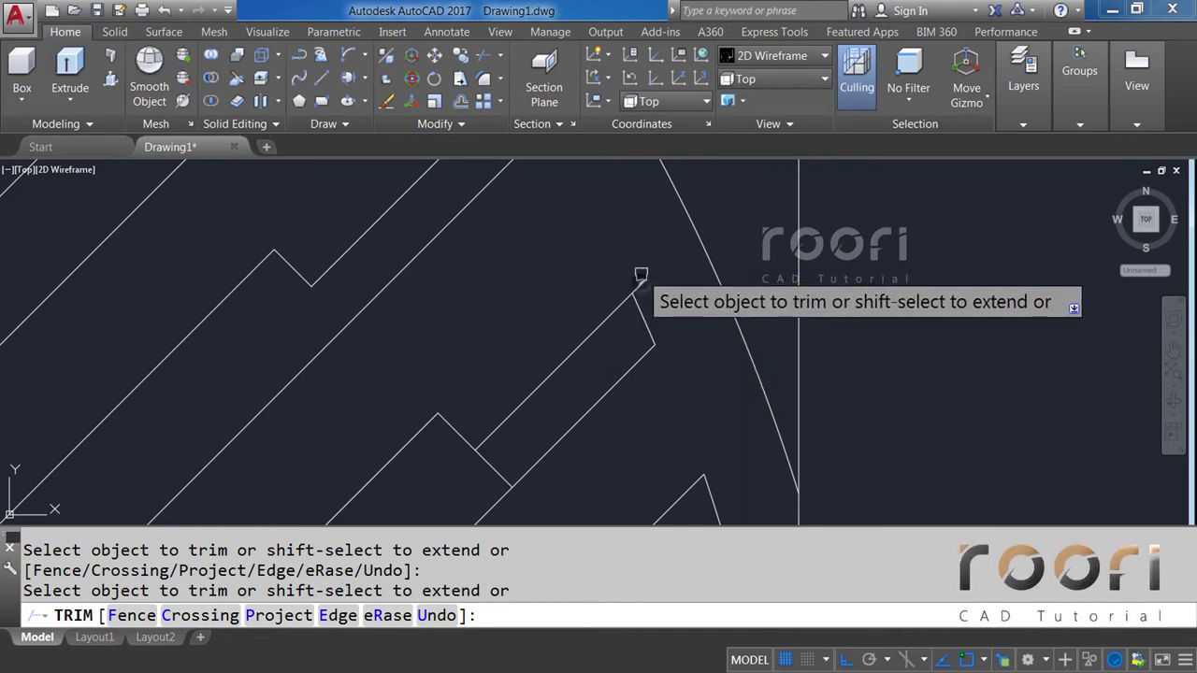
click(641, 282)
key(Return)
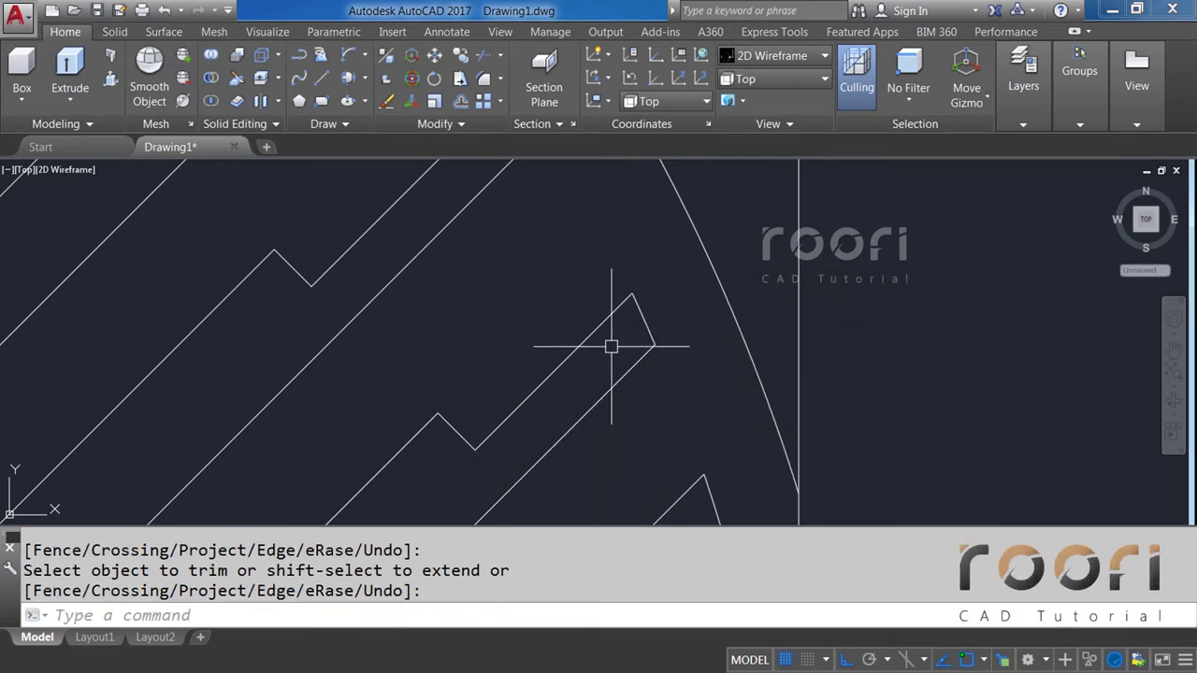
scroll(614, 341, down, 4)
scroll(617, 345, down, 2)
middle_drag(429, 315, 512, 364)
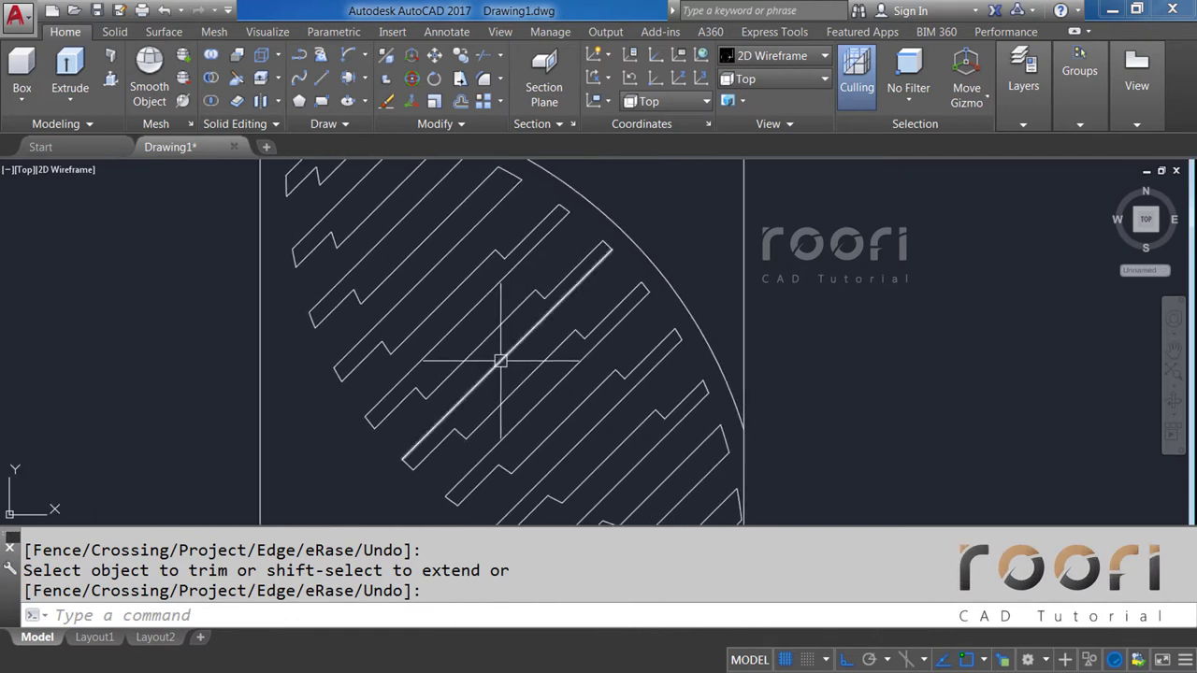
scroll(501, 360, down, 5)
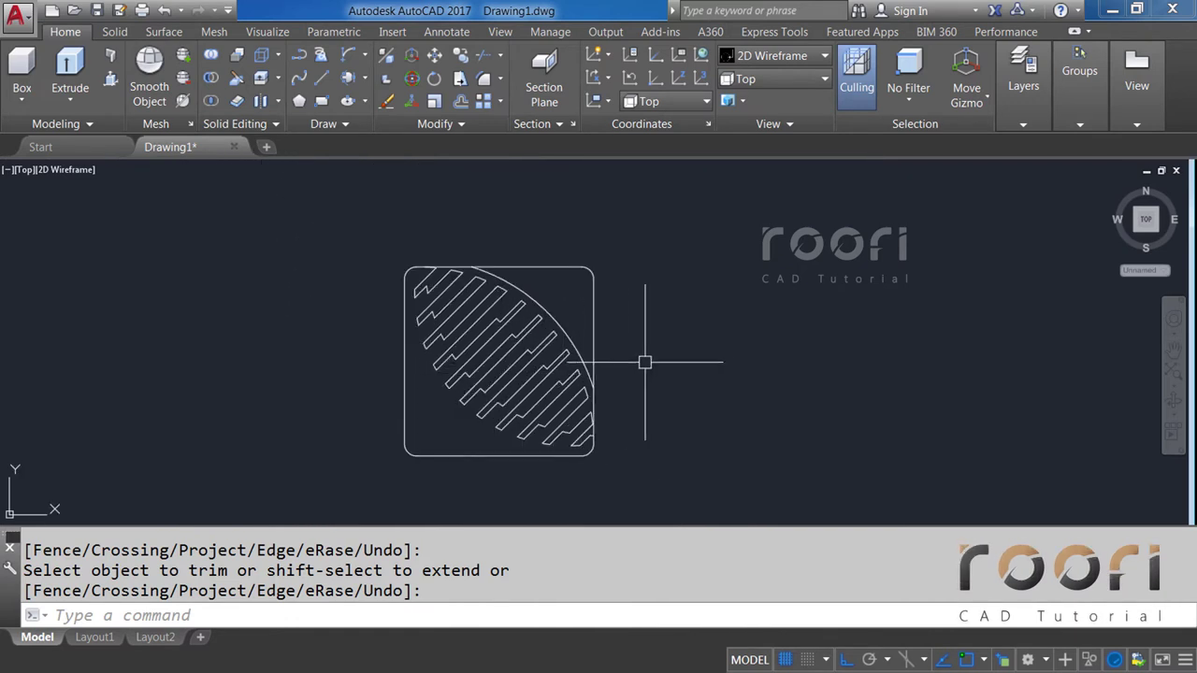
Run BPOLY, picking inside the hatched region and the corner beyond the arc to make two boundaries.
middle_drag(645, 362, 636, 353)
text(BPO)
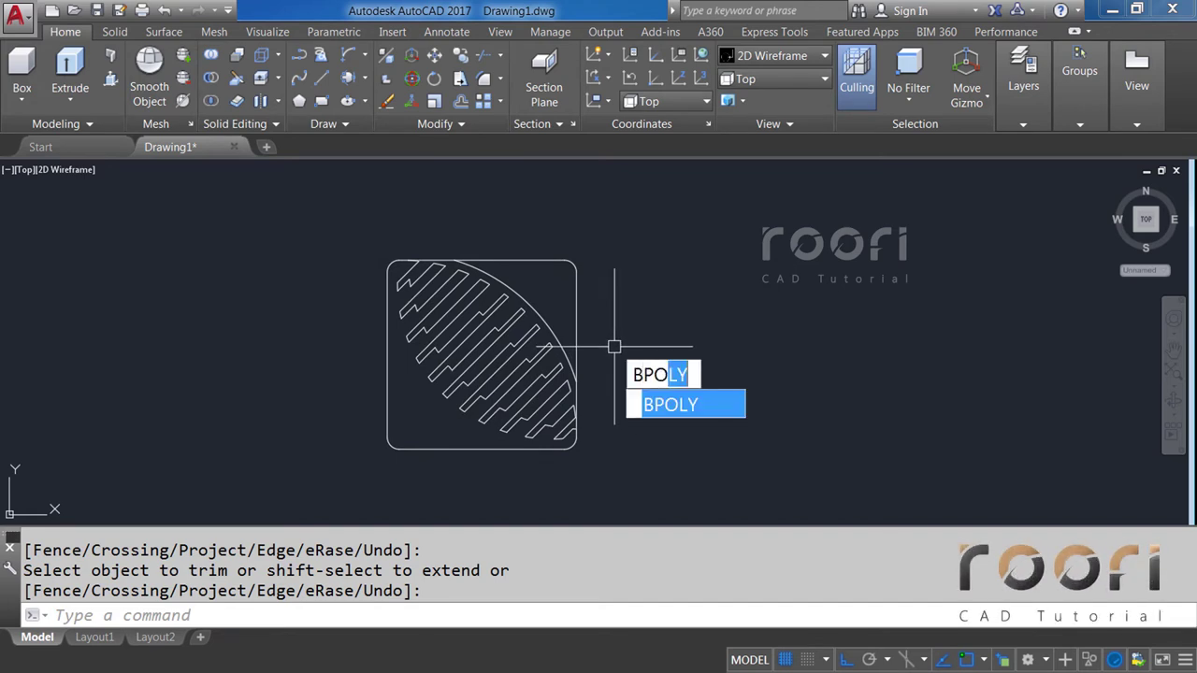
key(Return)
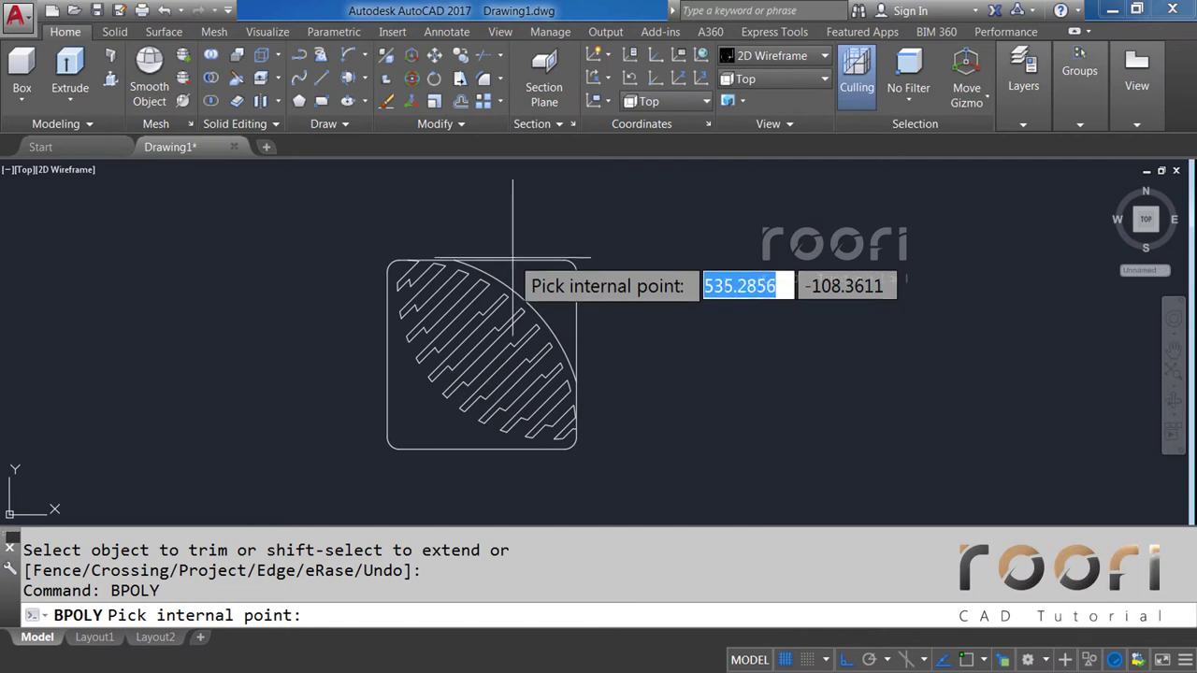
click(415, 403)
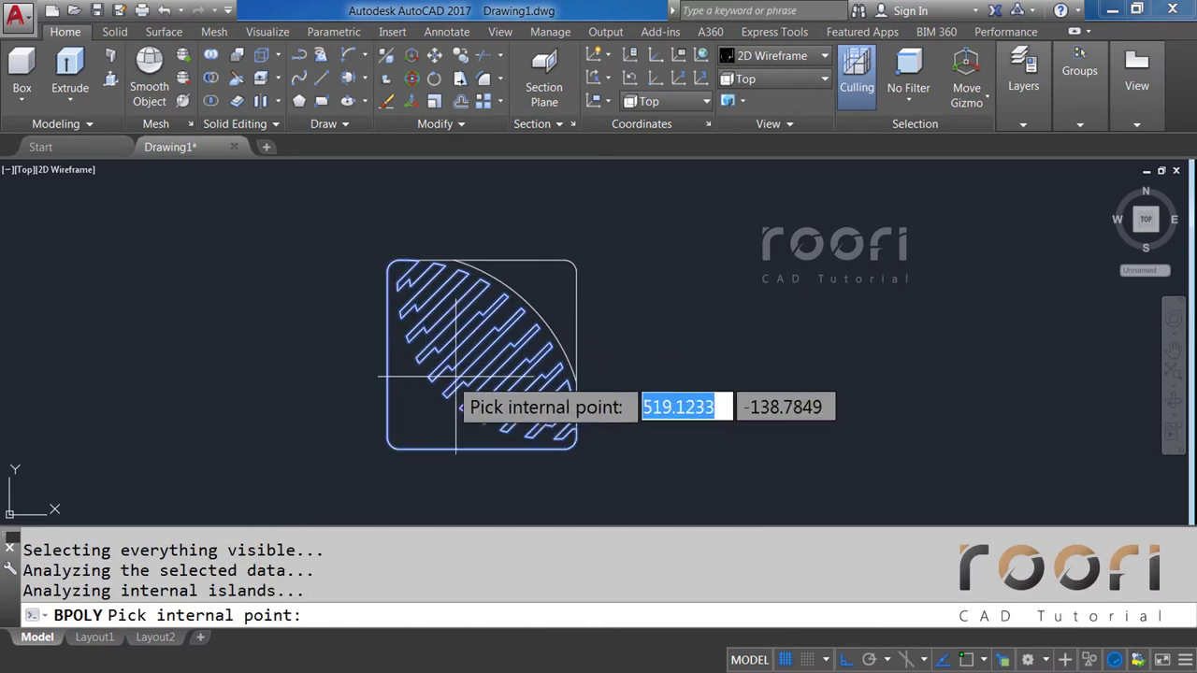
click(545, 299)
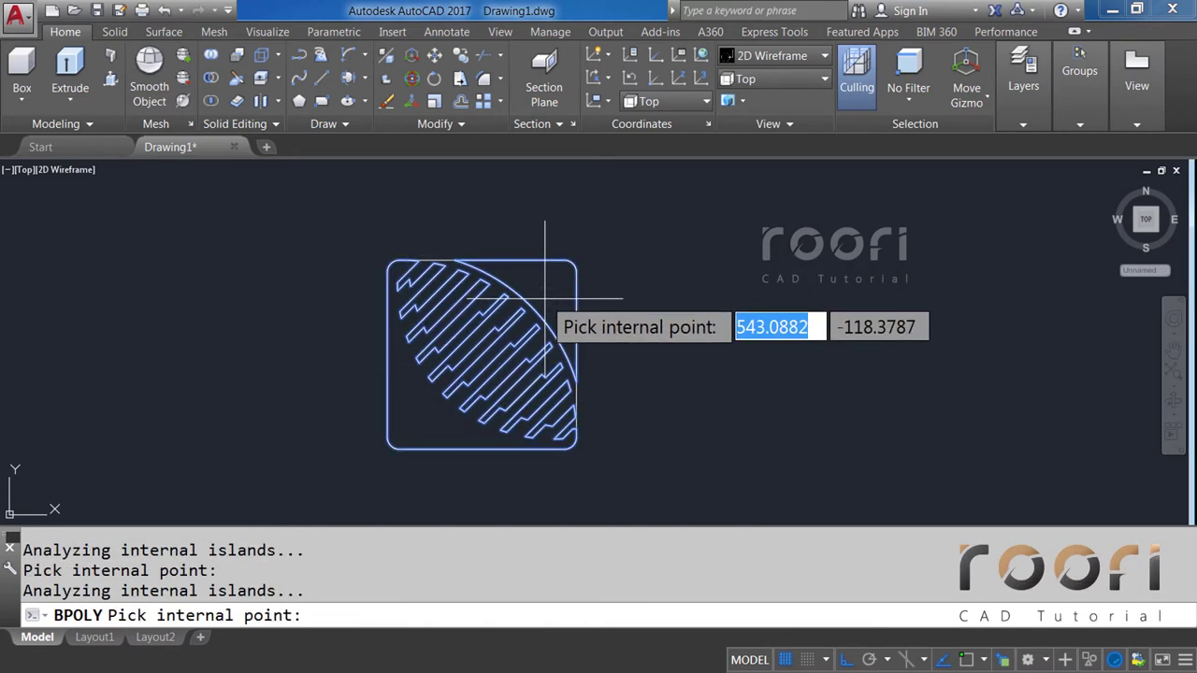
key(Return)
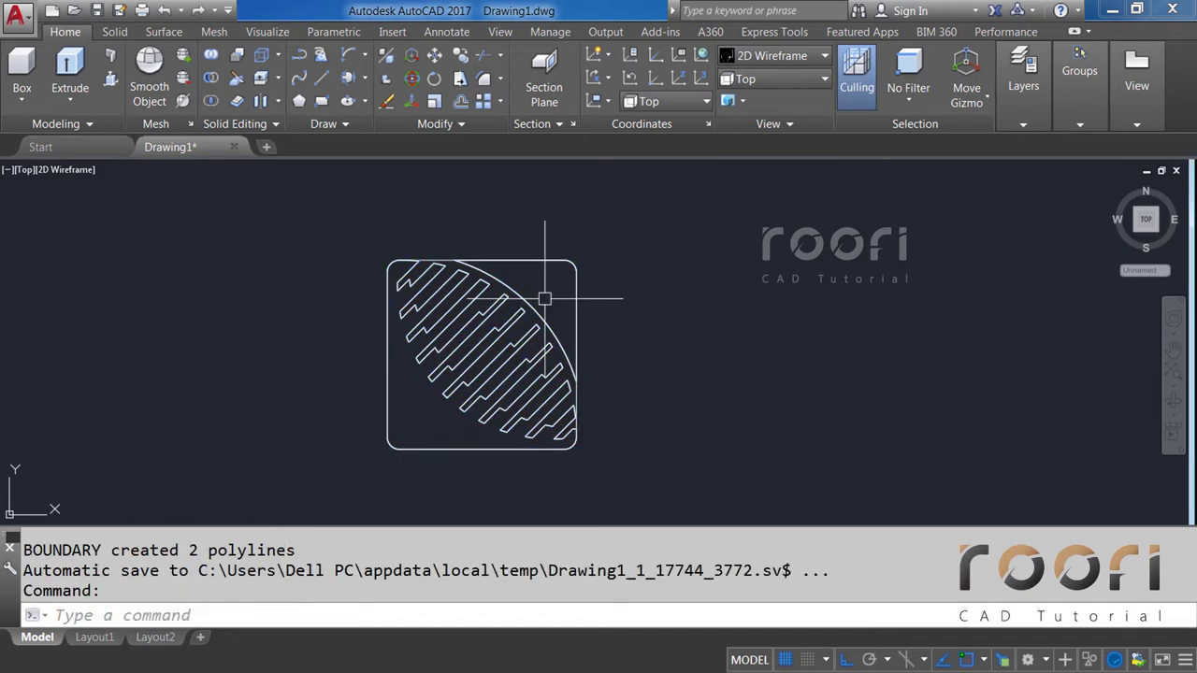
Move the corner arc boundary polyline onto the Green layer.
click(534, 262)
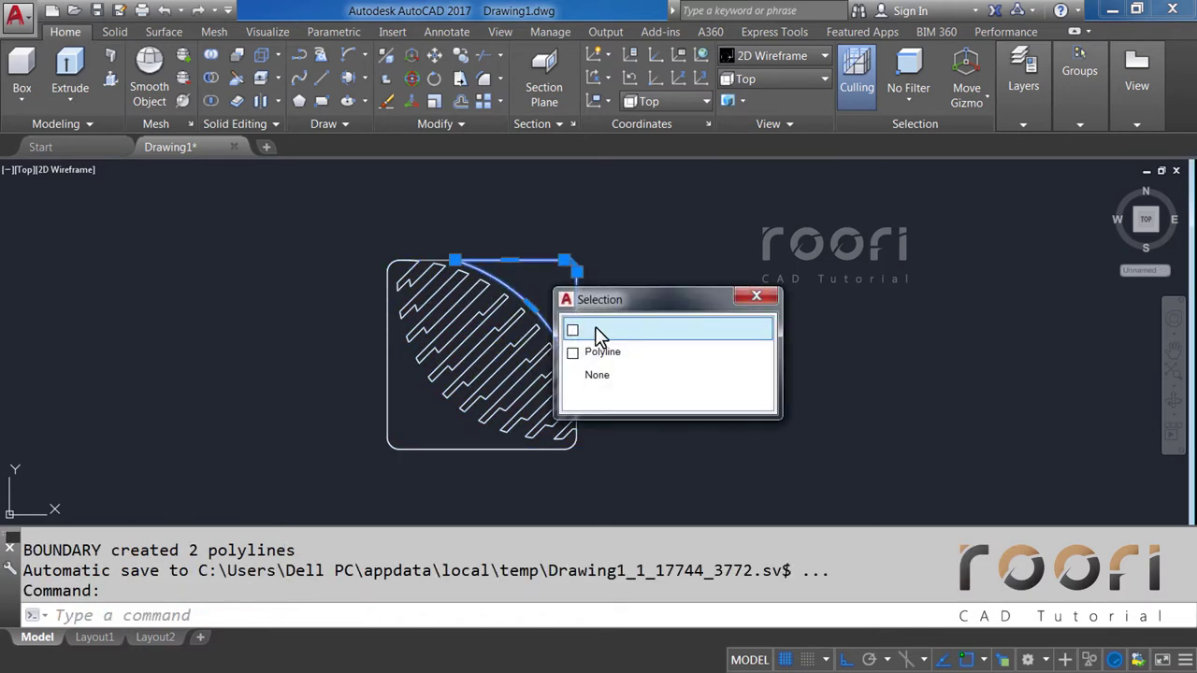
click(606, 331)
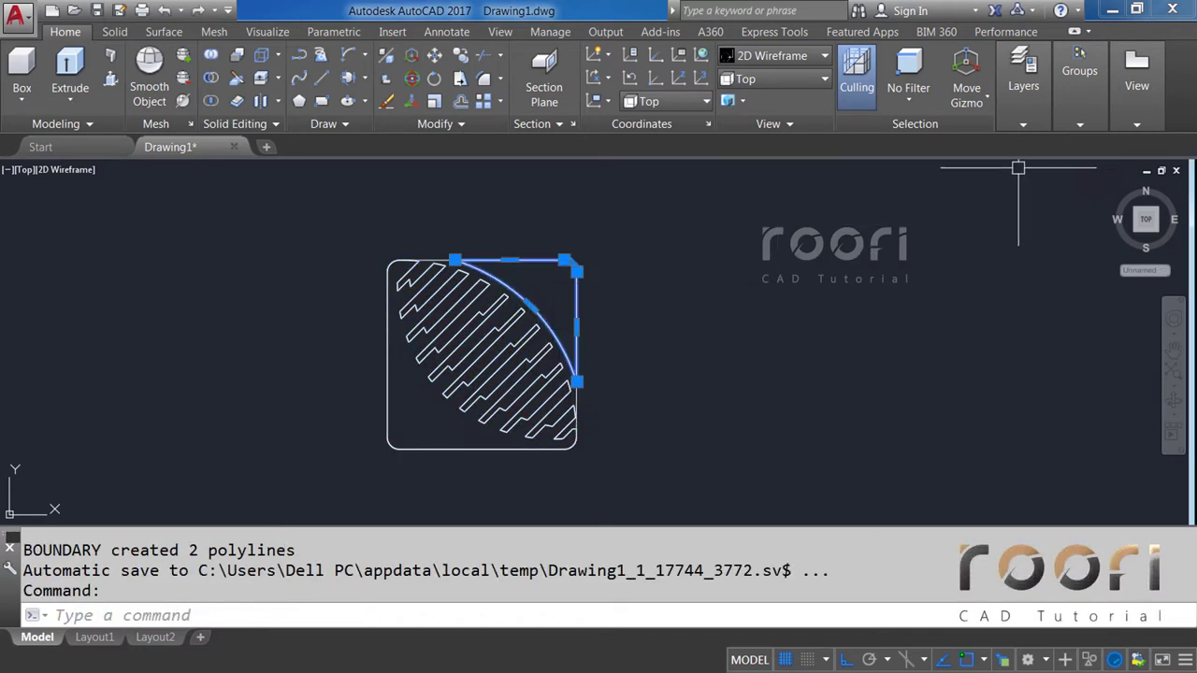
click(1038, 129)
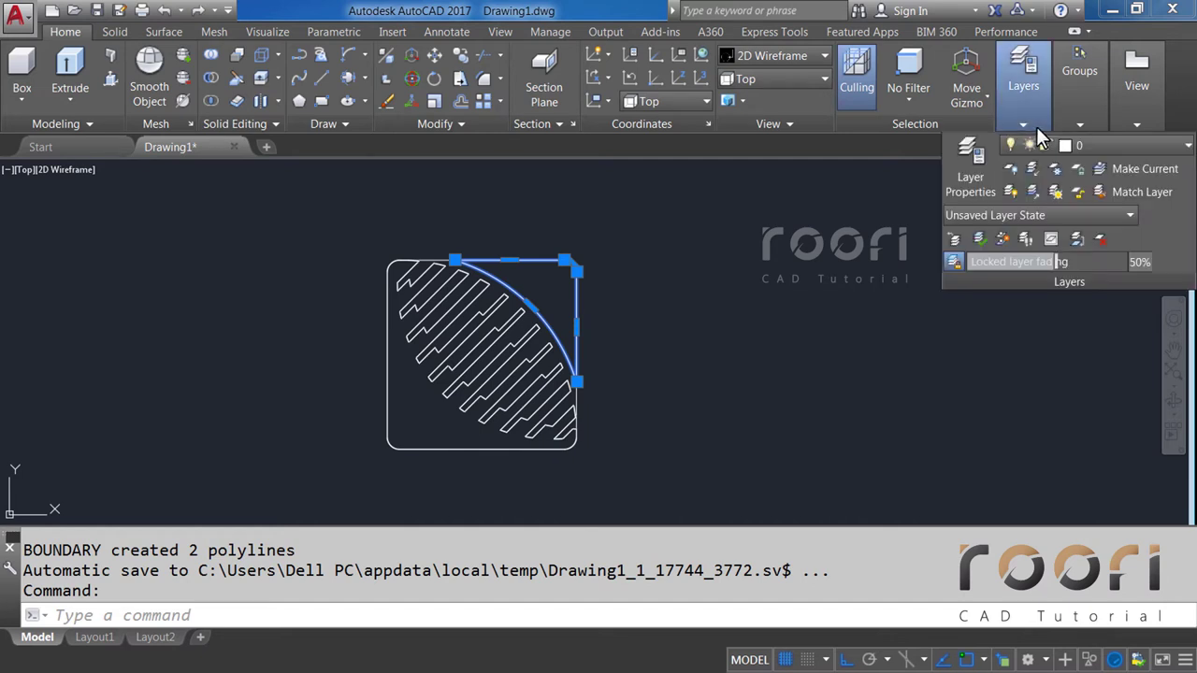
click(1117, 148)
click(1095, 234)
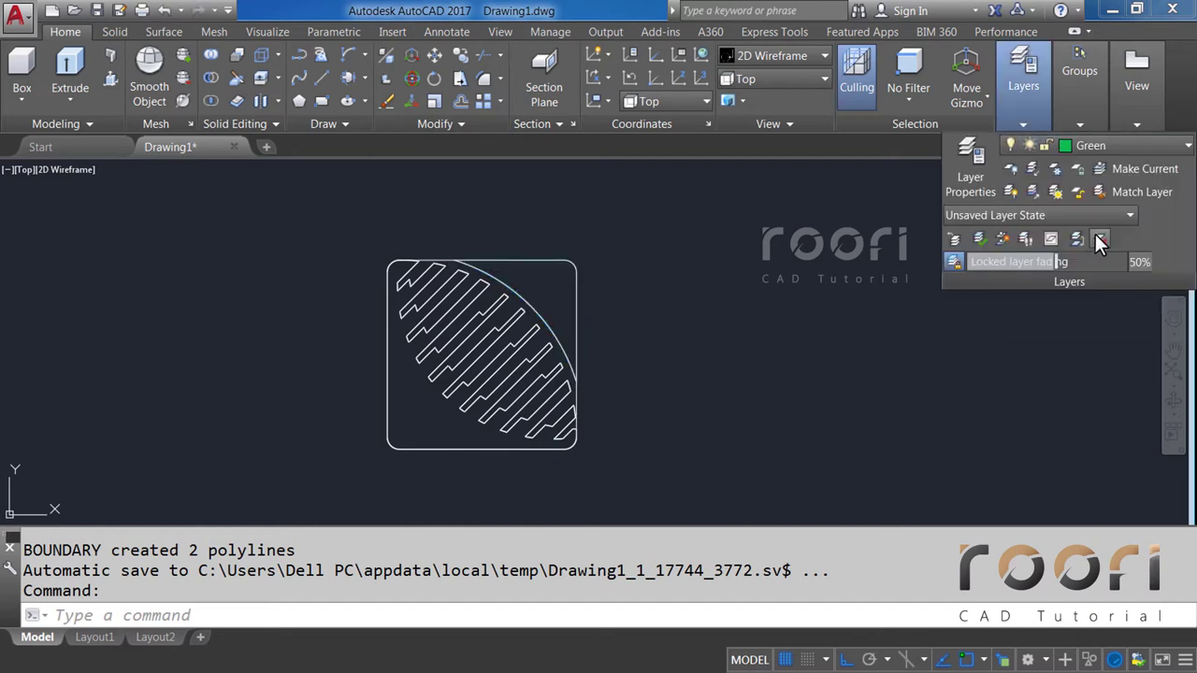
key(Escape)
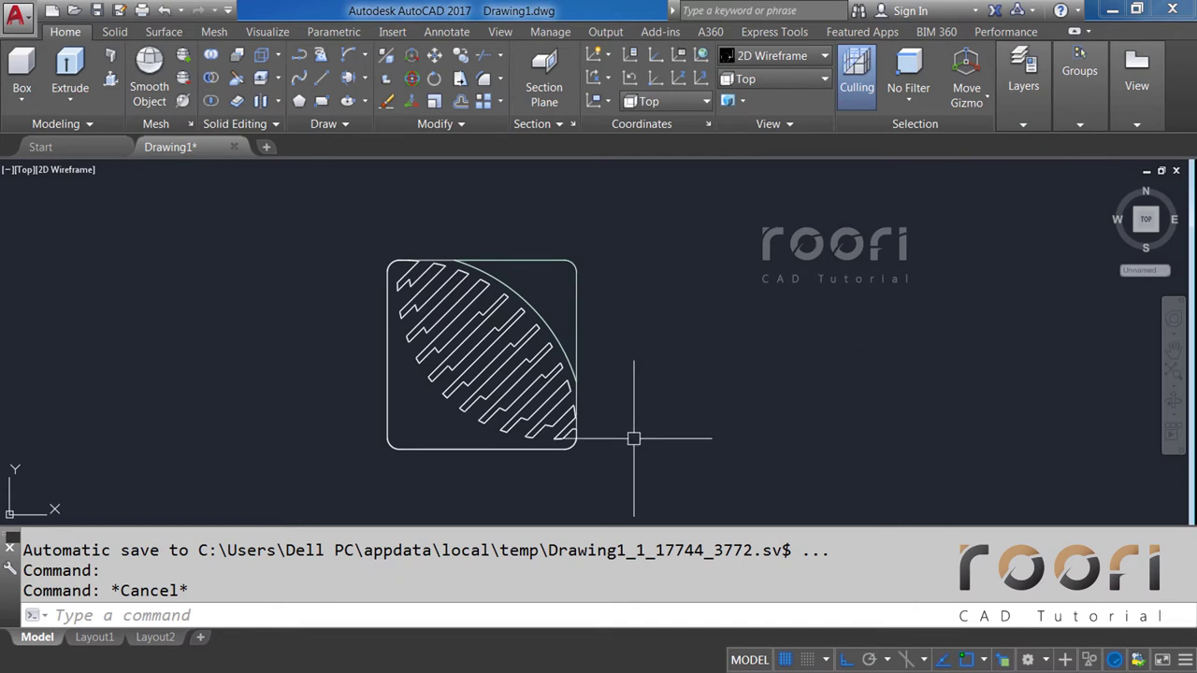
Move the hatch strip boundary polyline onto the Medium Blue layer.
click(495, 456)
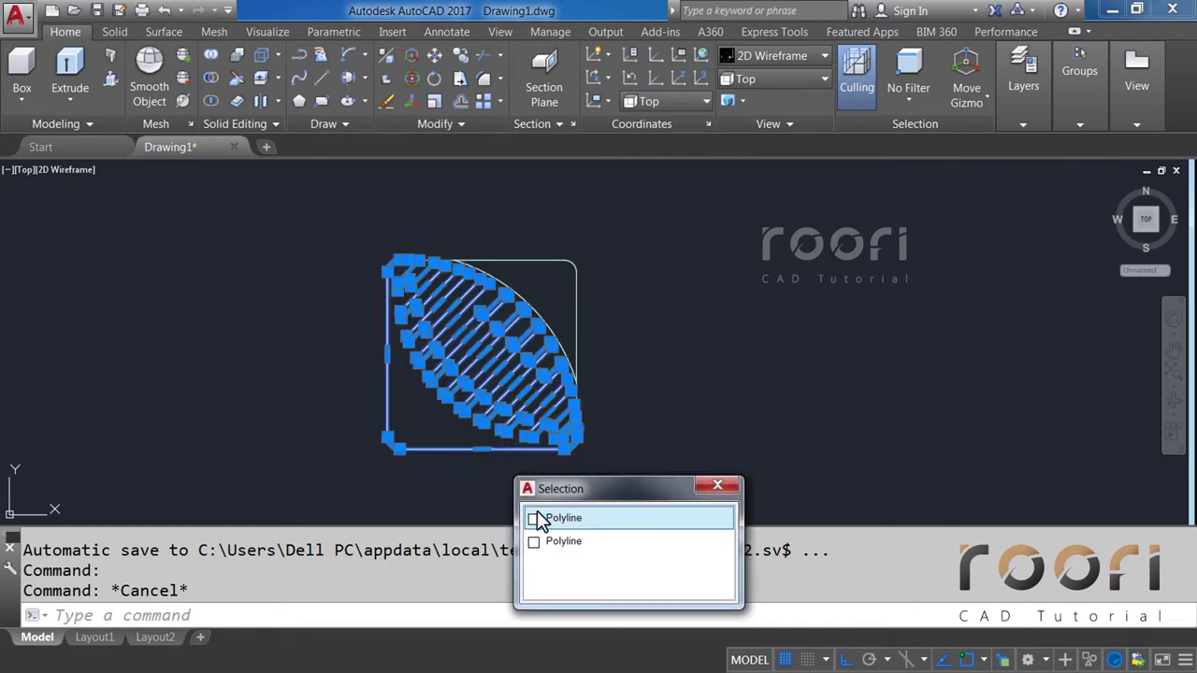
click(547, 520)
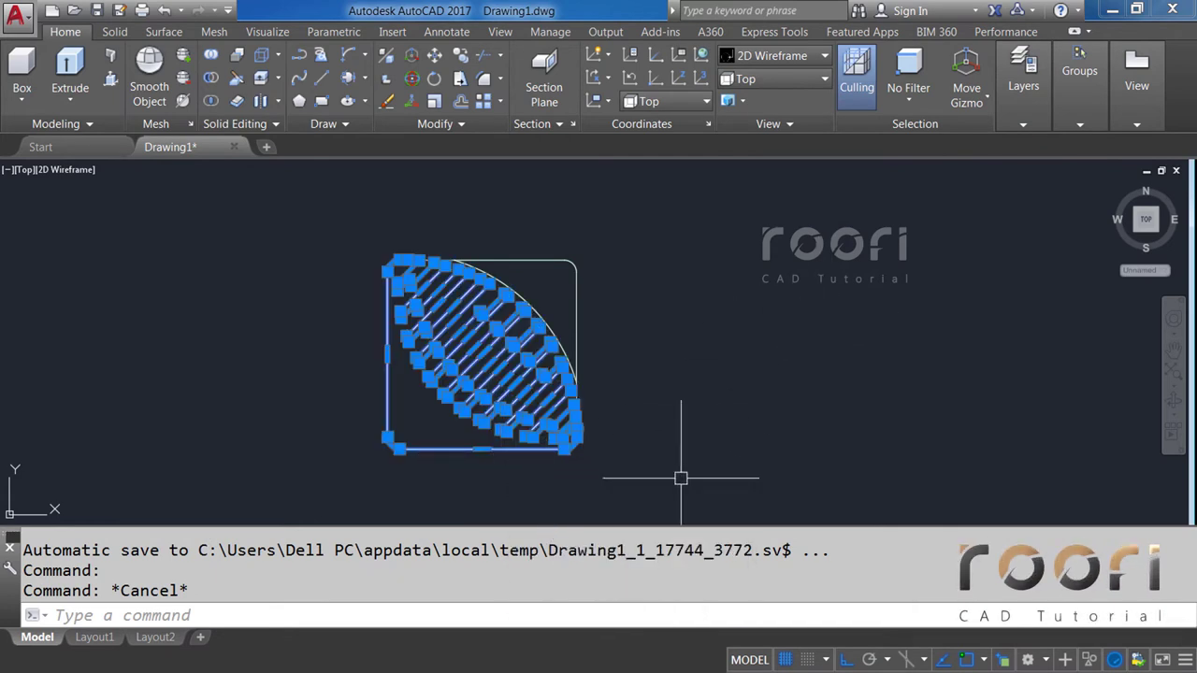
click(1030, 121)
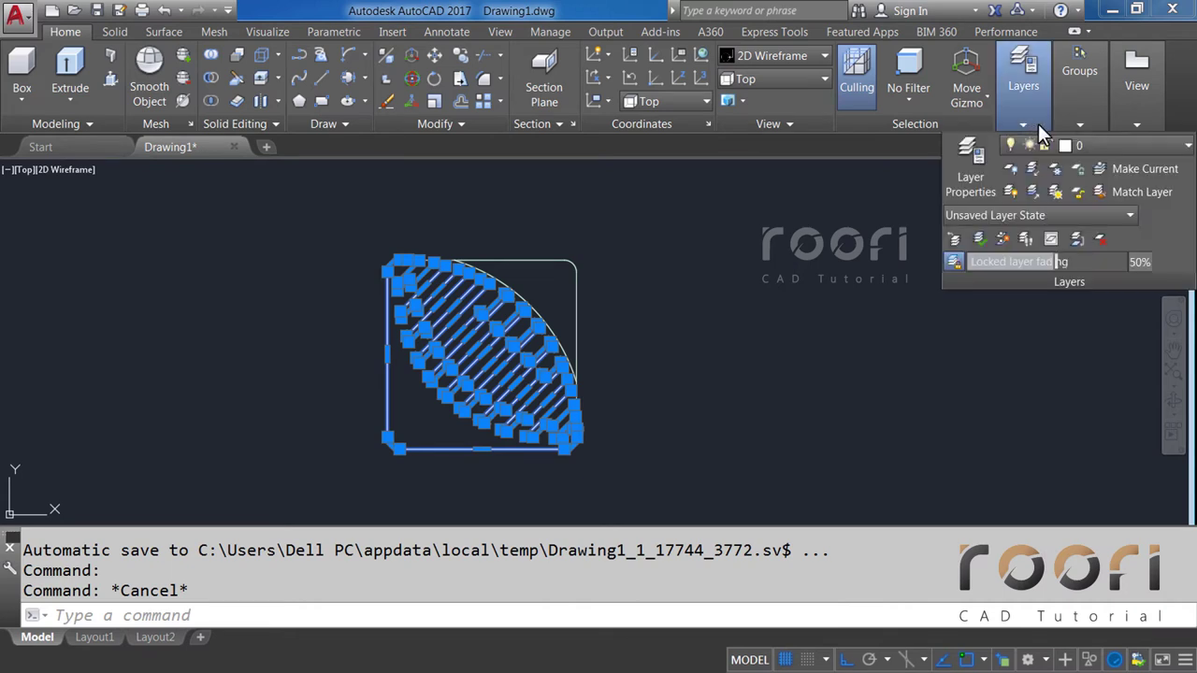
click(1094, 147)
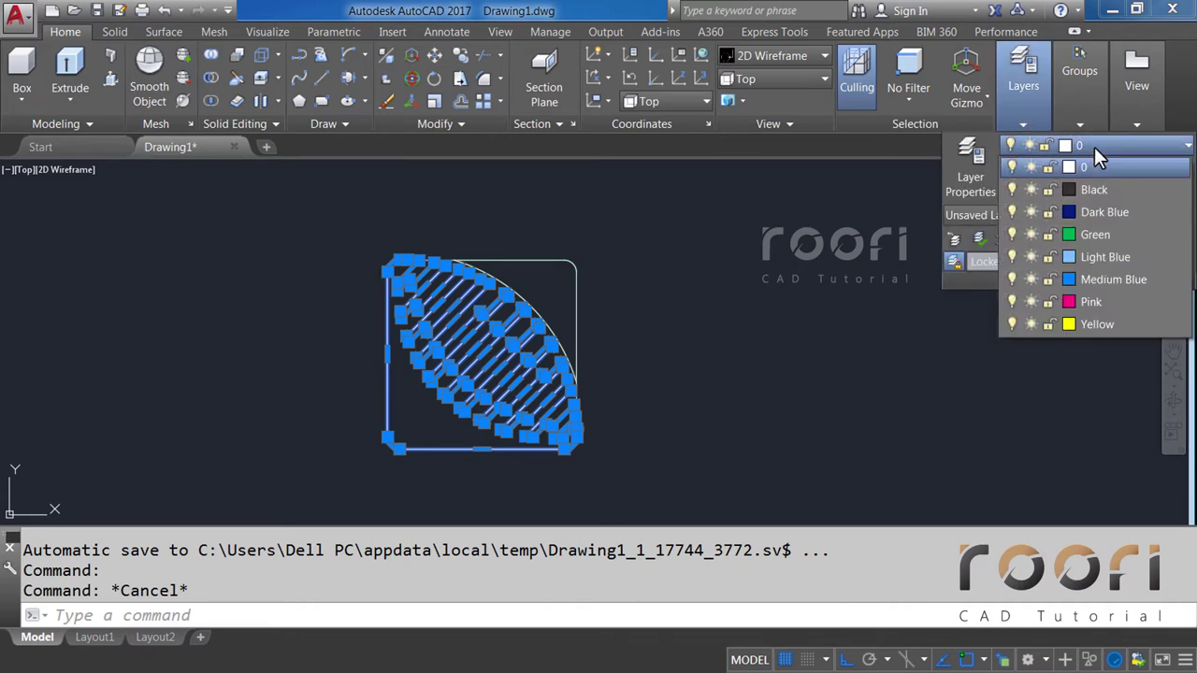
click(1091, 280)
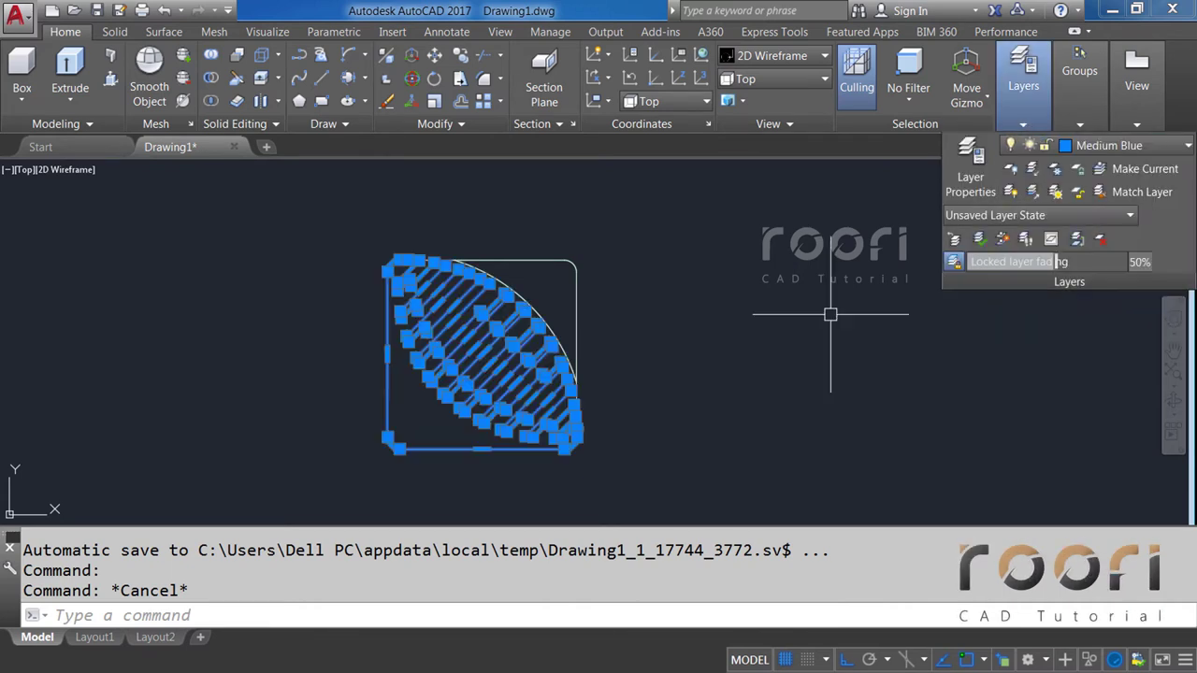
key(Escape)
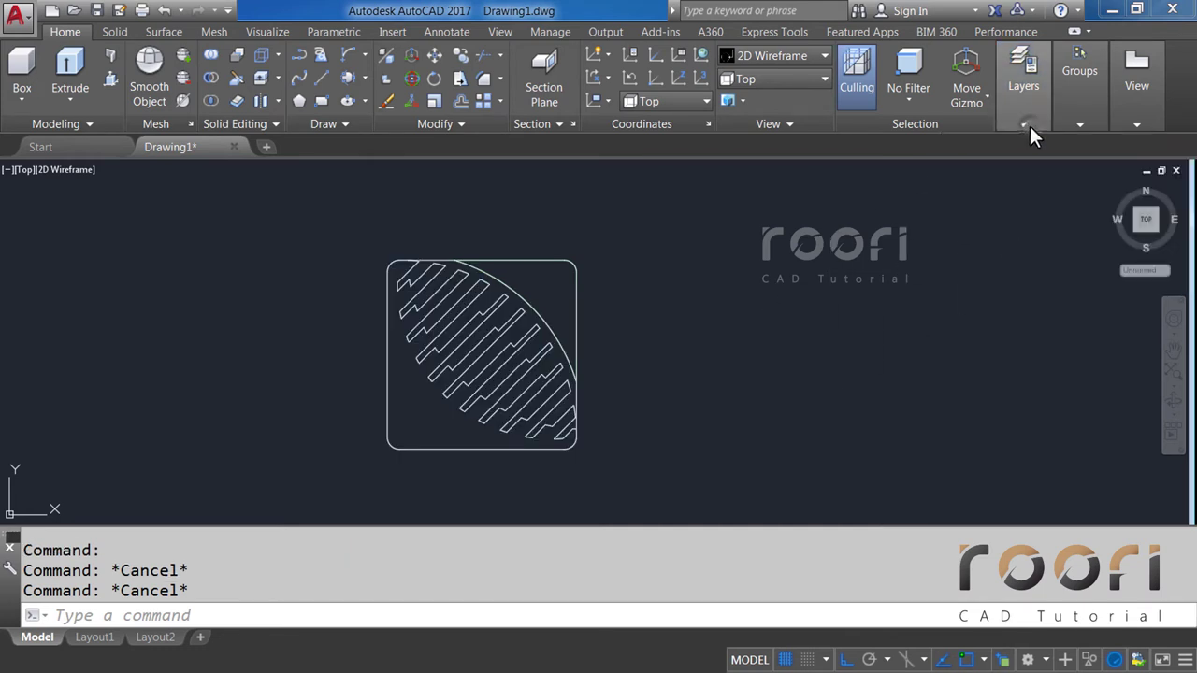
Turn off the Green and Medium Blue layers and delete the leftover original hatch and frame.
click(1029, 123)
click(1112, 147)
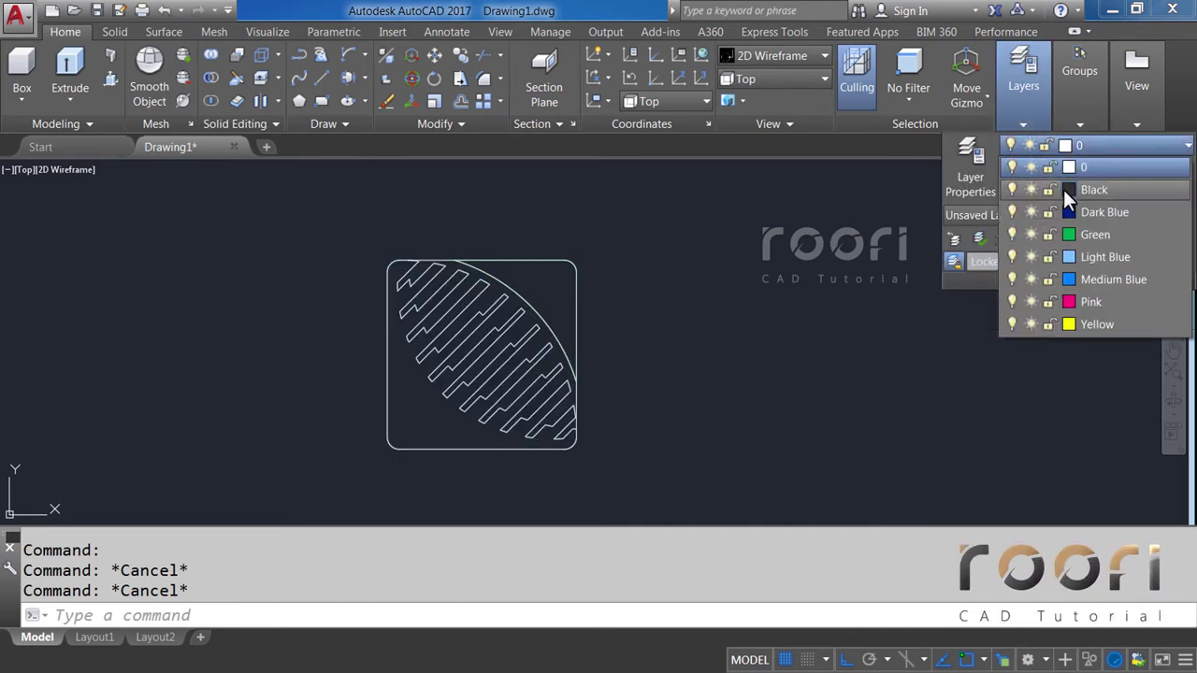
click(1012, 235)
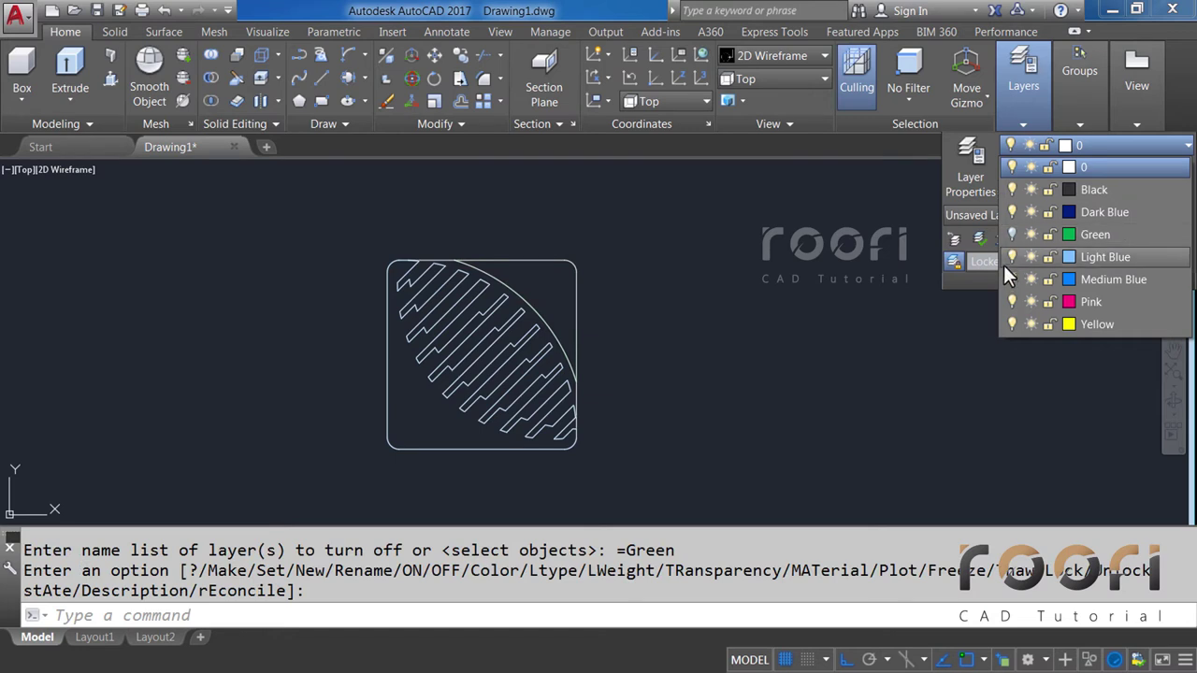
click(1009, 274)
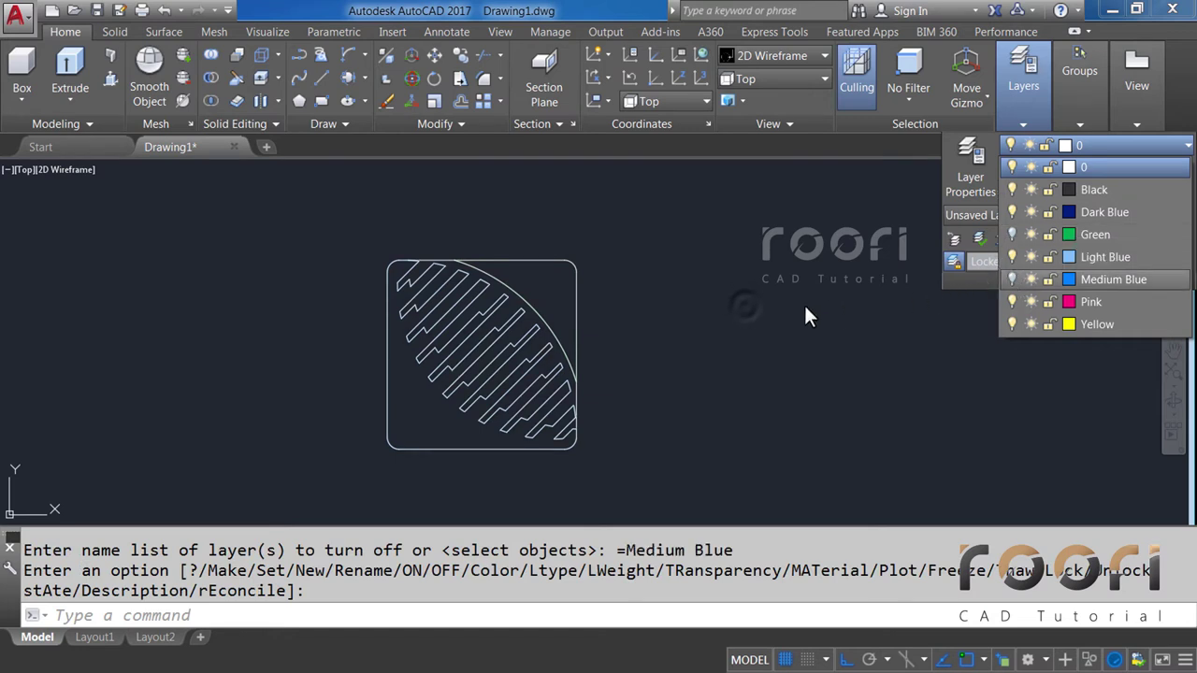
click(633, 491)
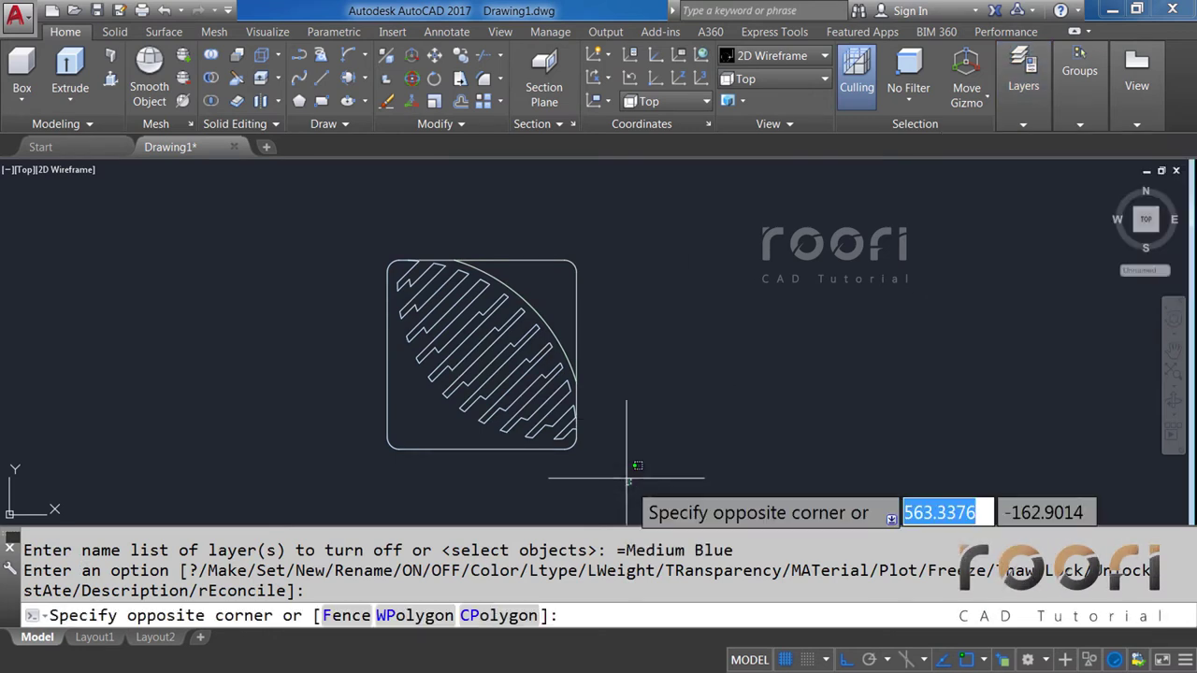
click(329, 239)
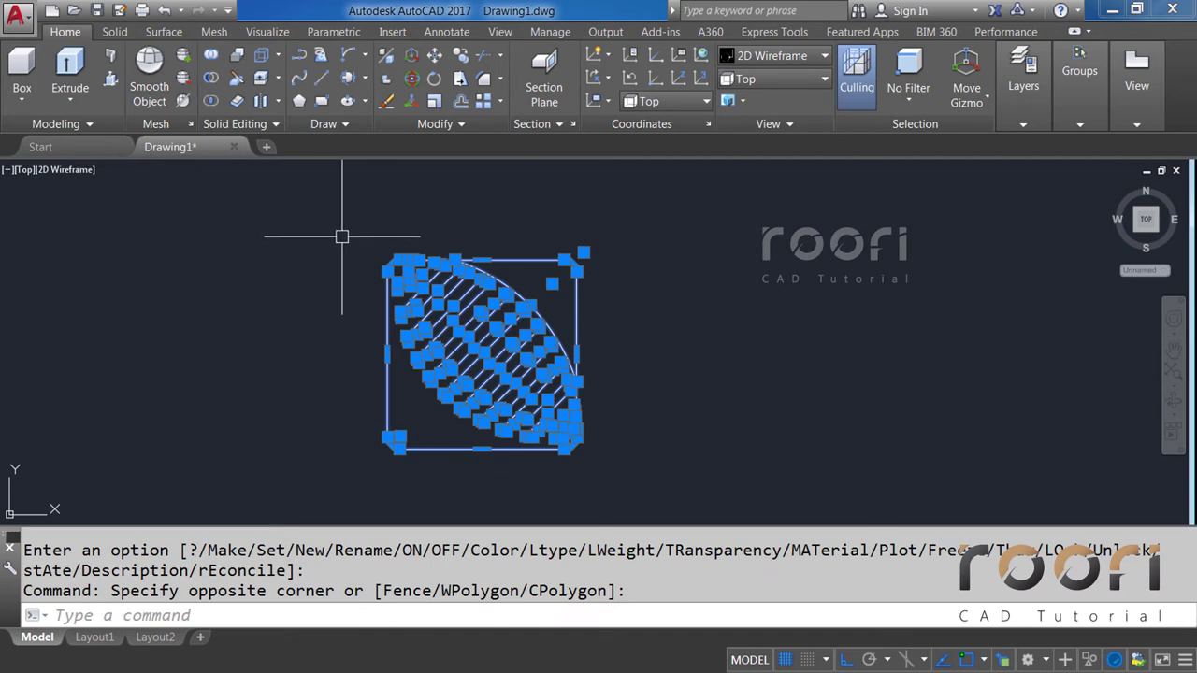
key(Delete)
Turn the Green and Medium Blue layers back on.
click(1034, 129)
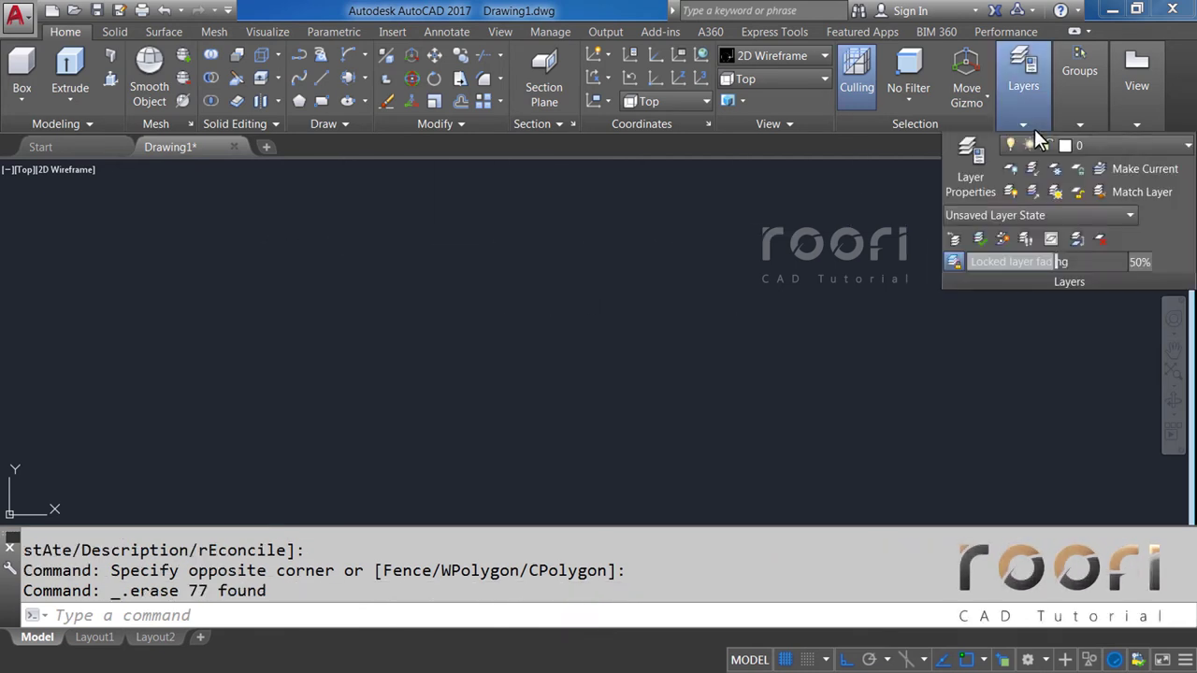
click(1115, 148)
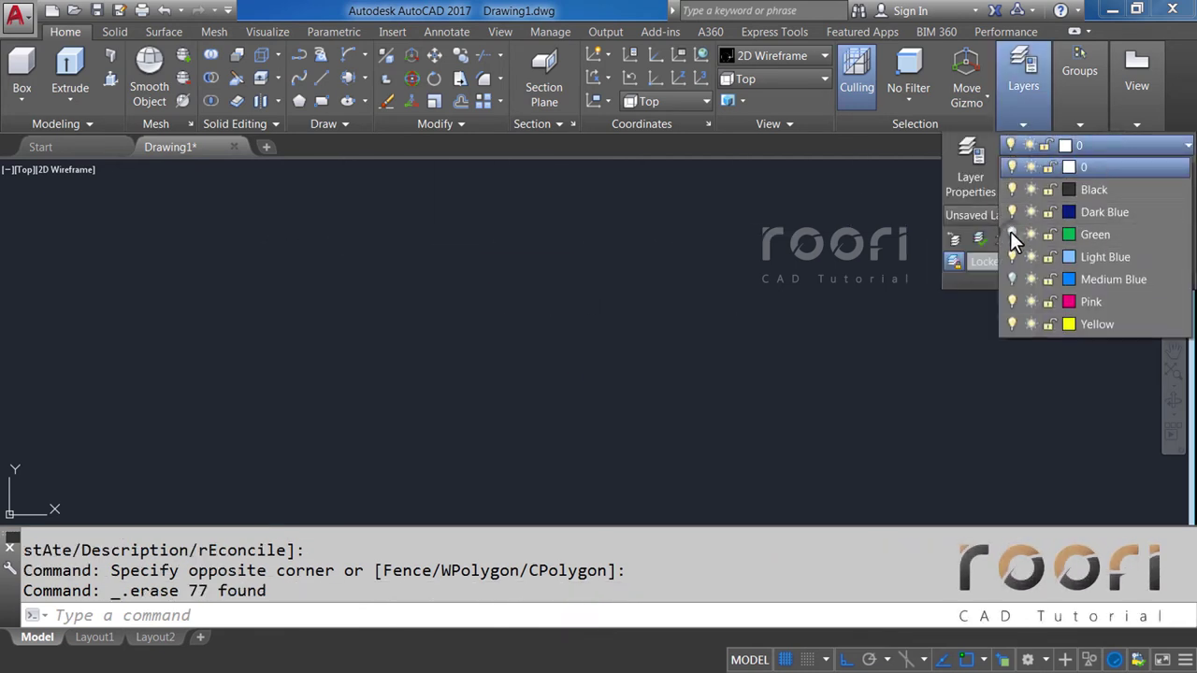
click(1011, 234)
click(1011, 279)
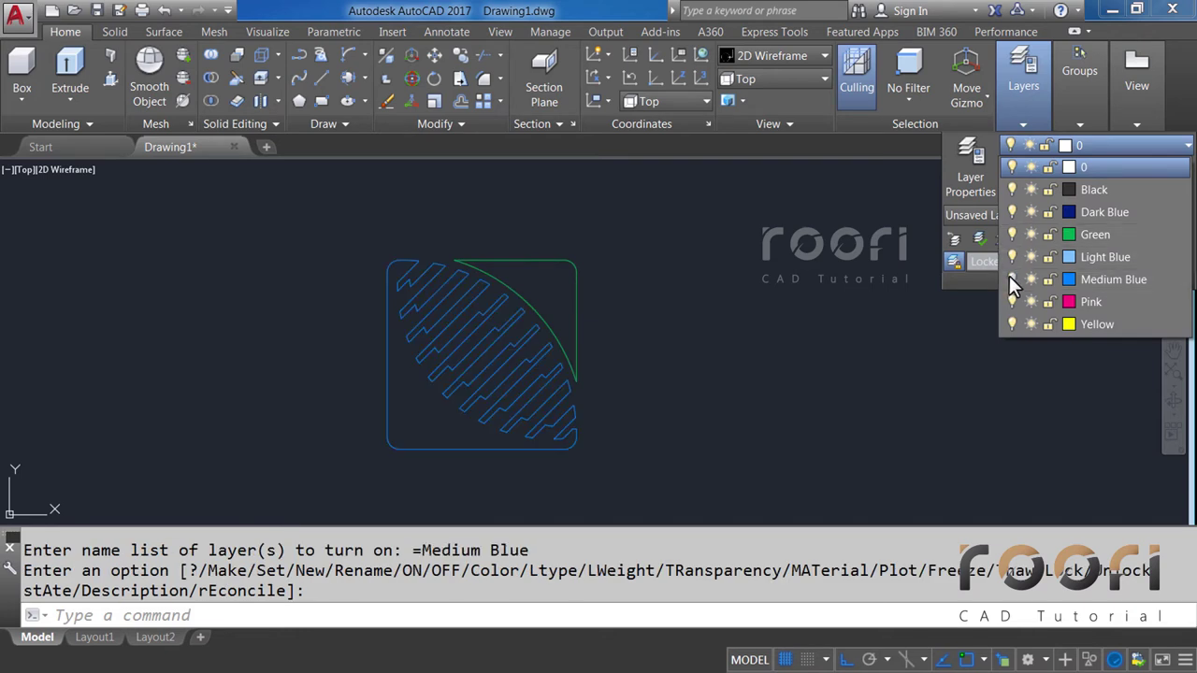
click(697, 281)
middle_drag(748, 325, 657, 297)
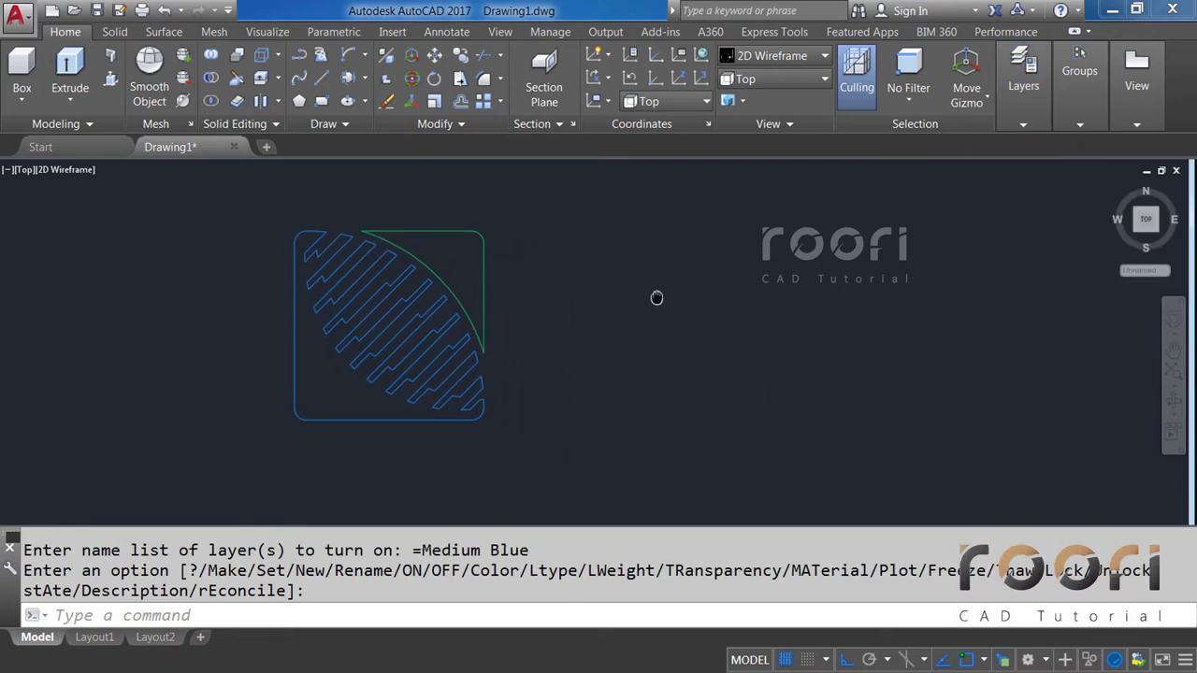
text(L)
key(Return)
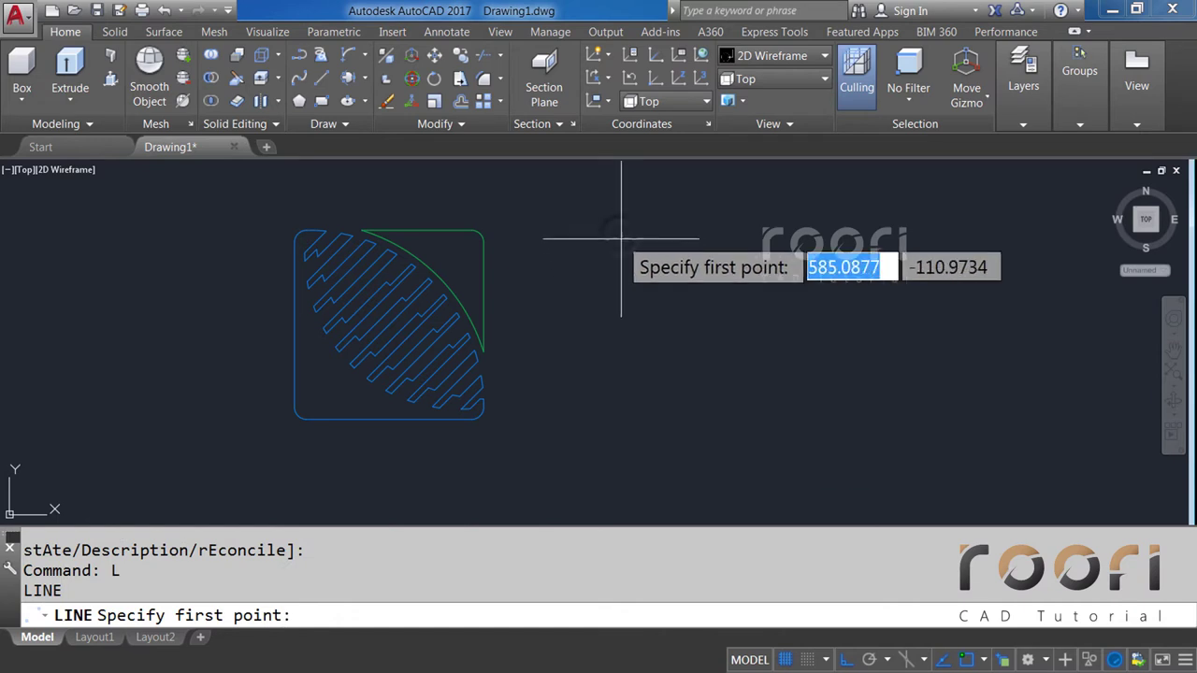
Draw a line 47 units down and 70.5 units right beside the badge.
click(619, 233)
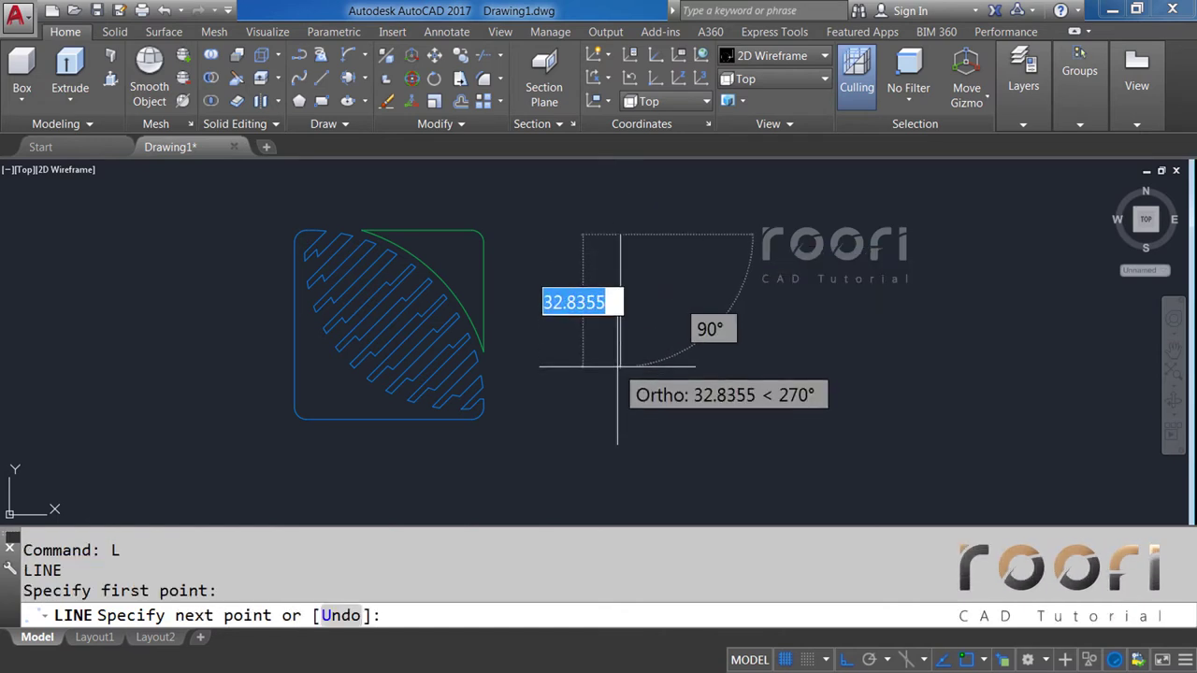
text(47)
key(Return)
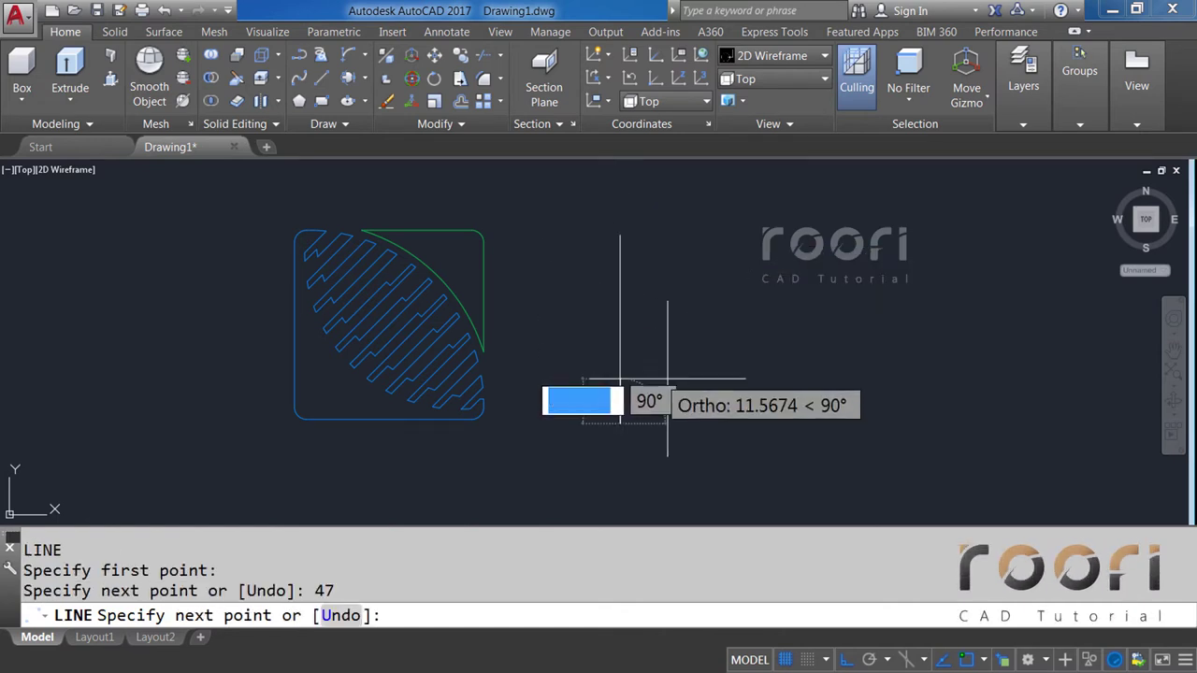
text(7)
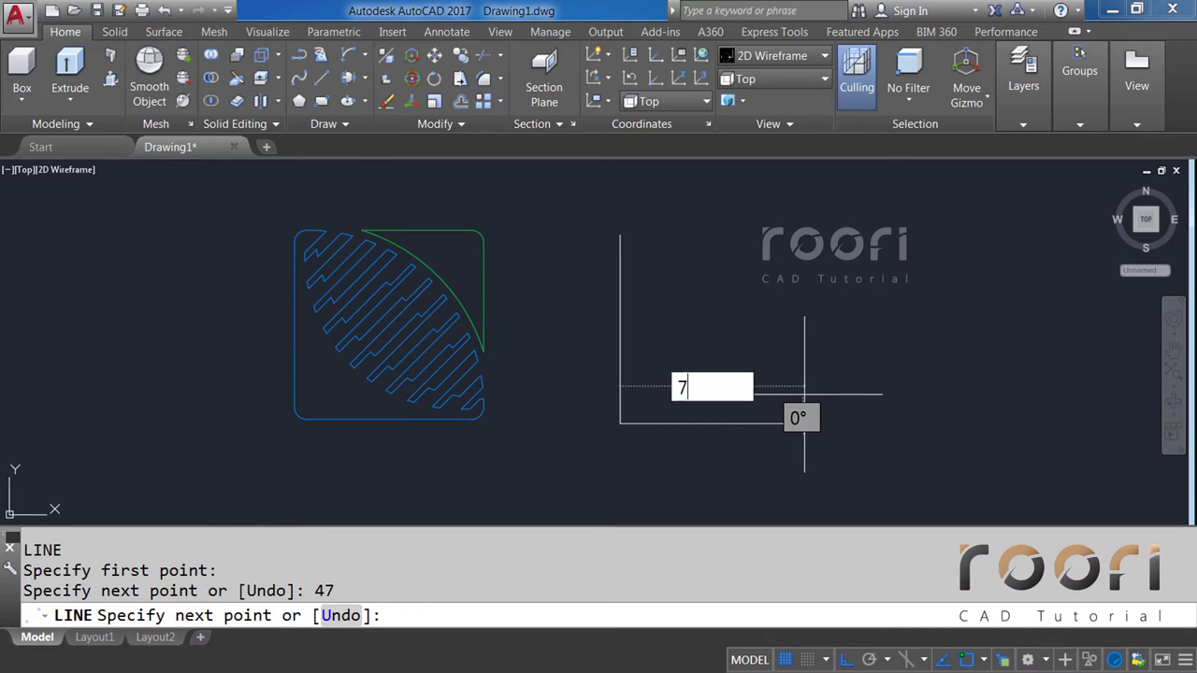
text(0.5)
key(Return)
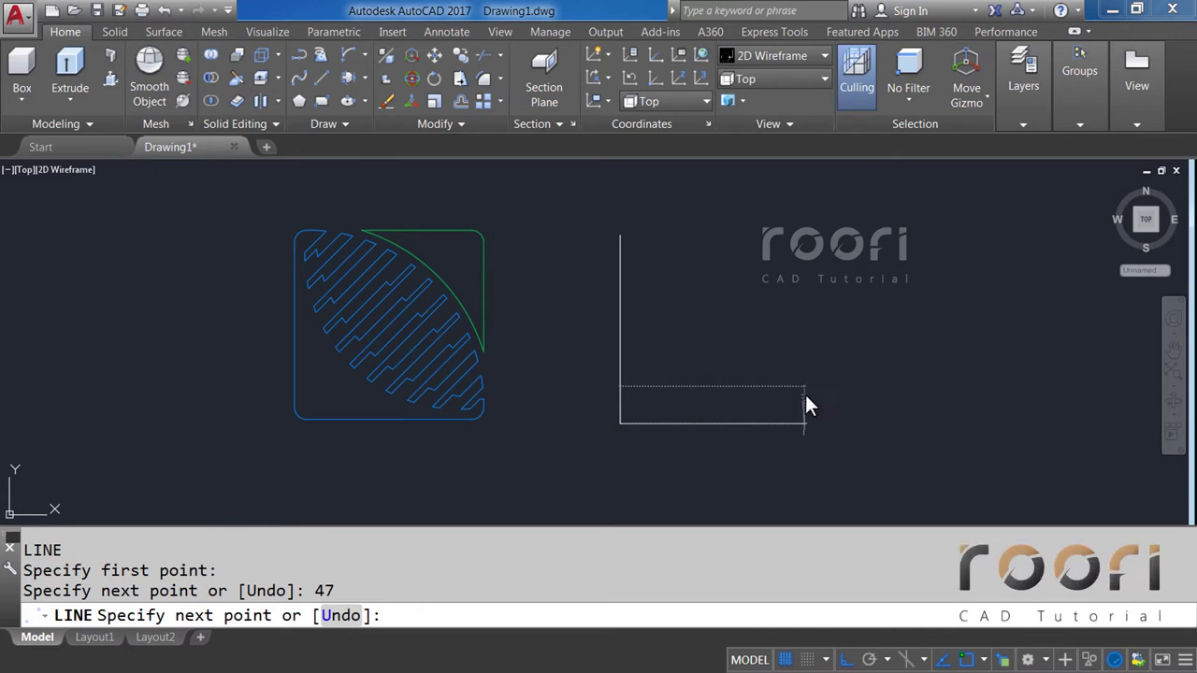
key(Return)
middle_drag(802, 341, 728, 338)
text(REC)
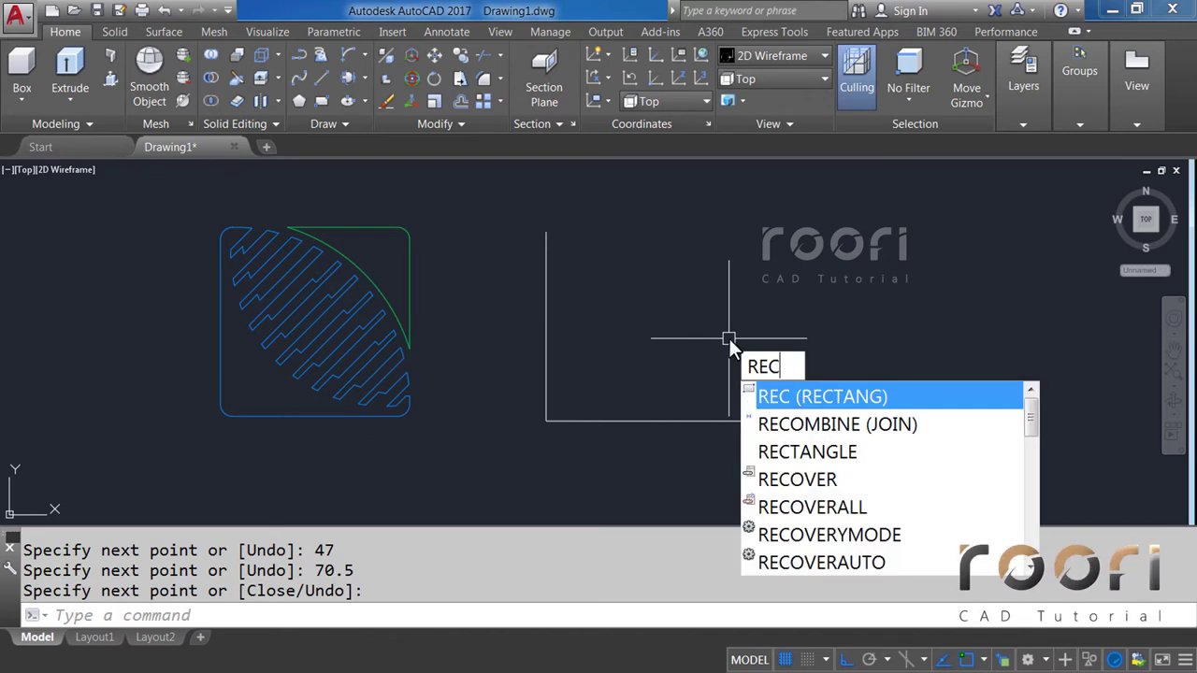
Draw the frame rectangle between the line endpoints and delete the duplicate left and bottom lines.
key(Return)
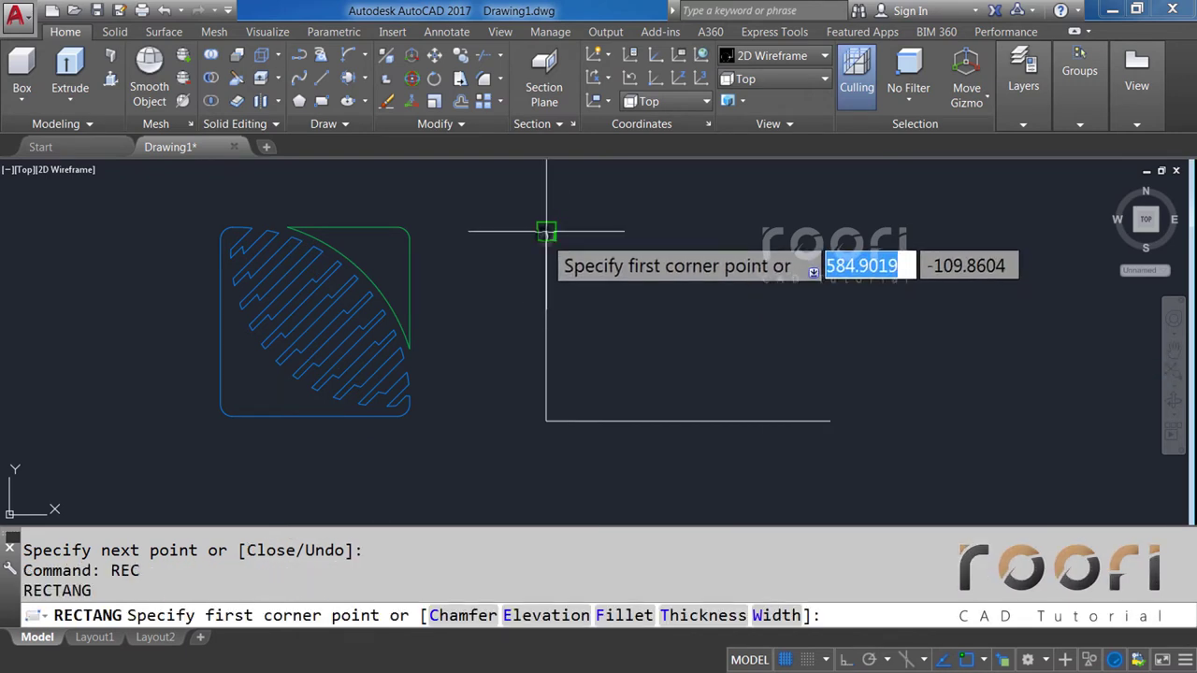
click(546, 231)
click(829, 421)
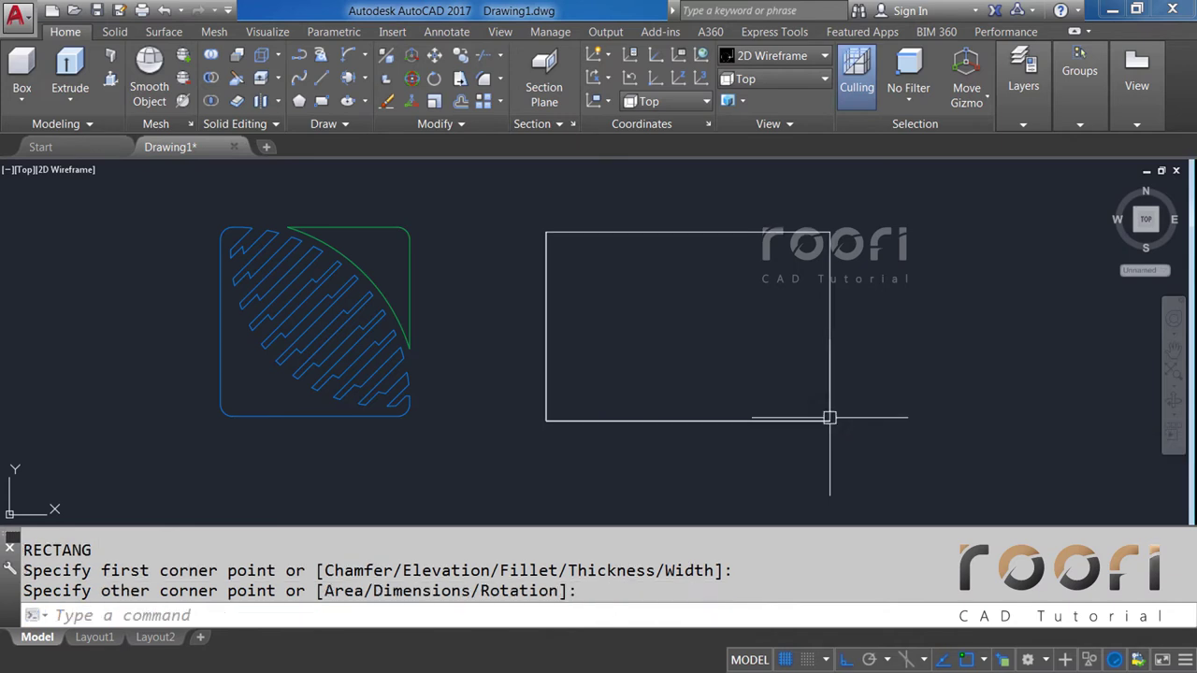
click(514, 220)
click(549, 428)
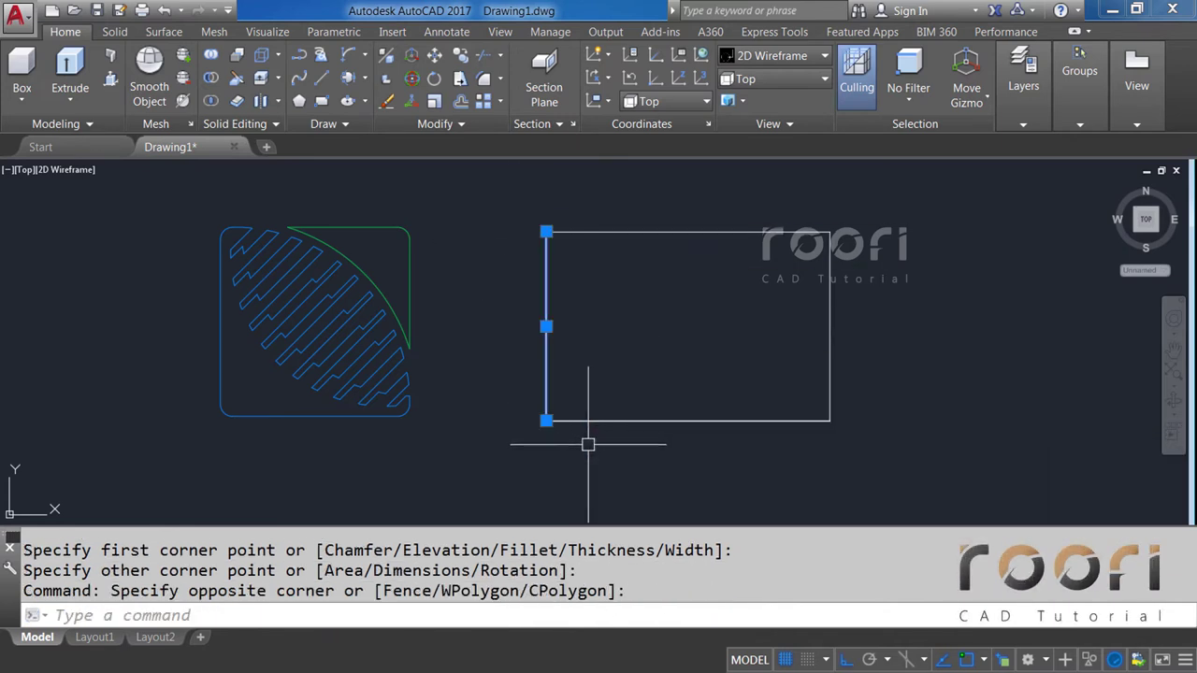
key(Delete)
click(489, 394)
click(862, 449)
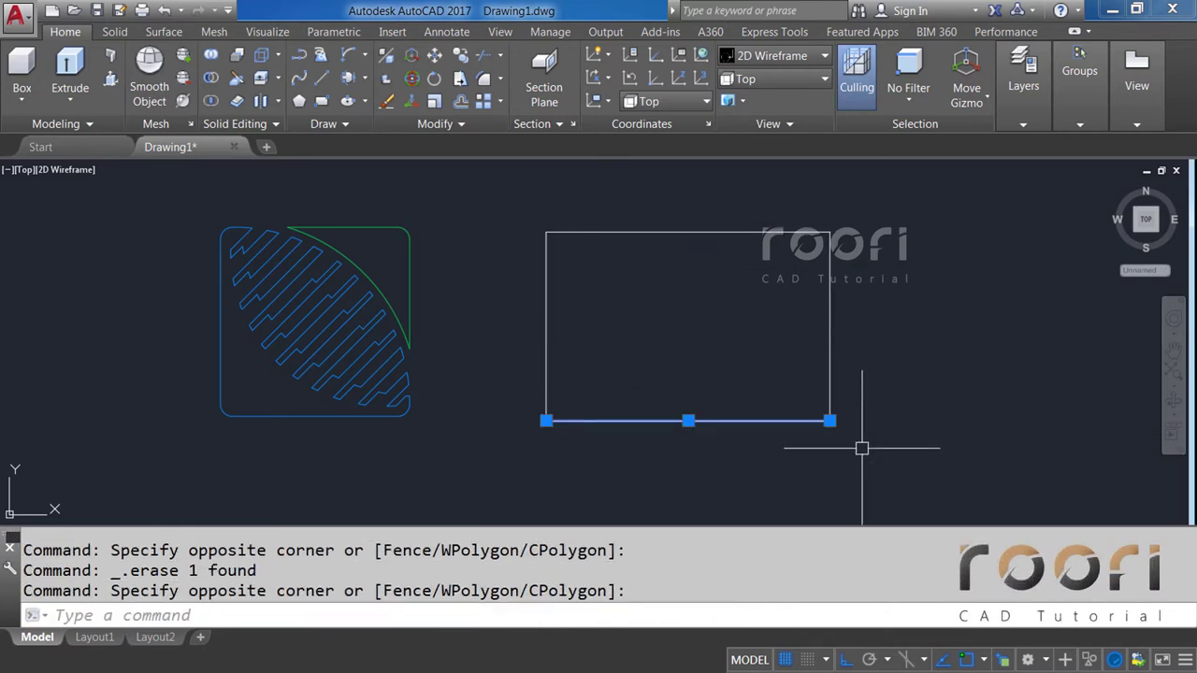
key(Delete)
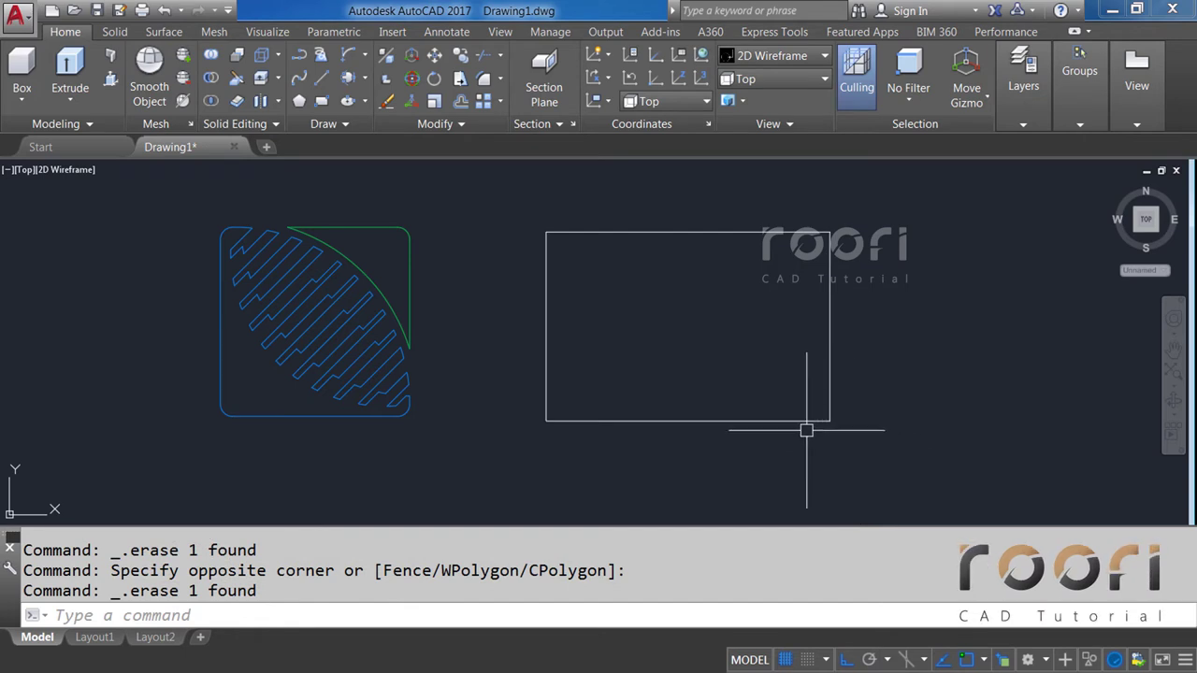
text(MT)
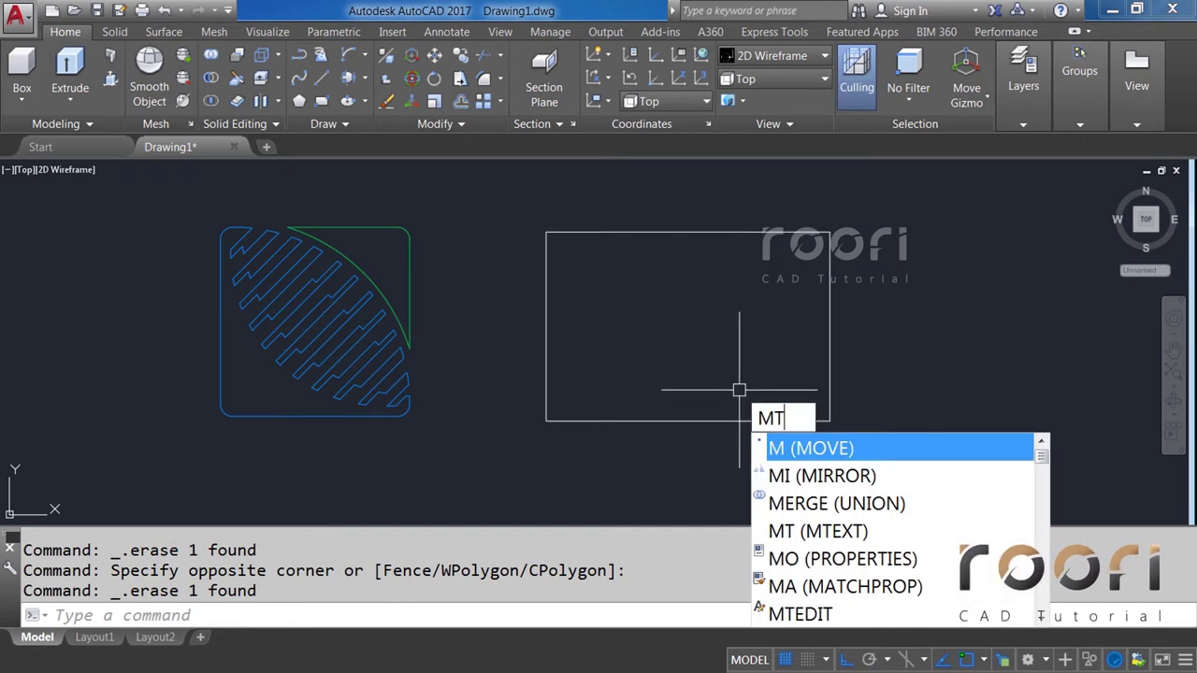
key(Return)
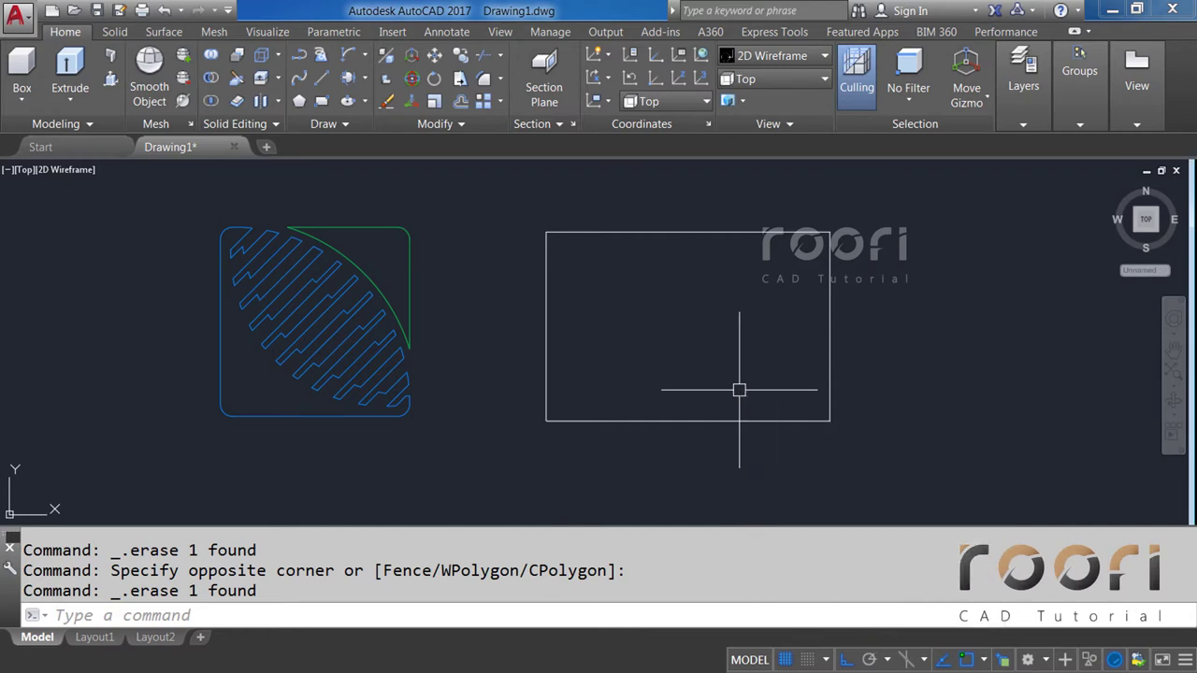
Write 'RUGBY' in a text box across the frame, bold Sakkal Majalla at height 15.5.
click(547, 232)
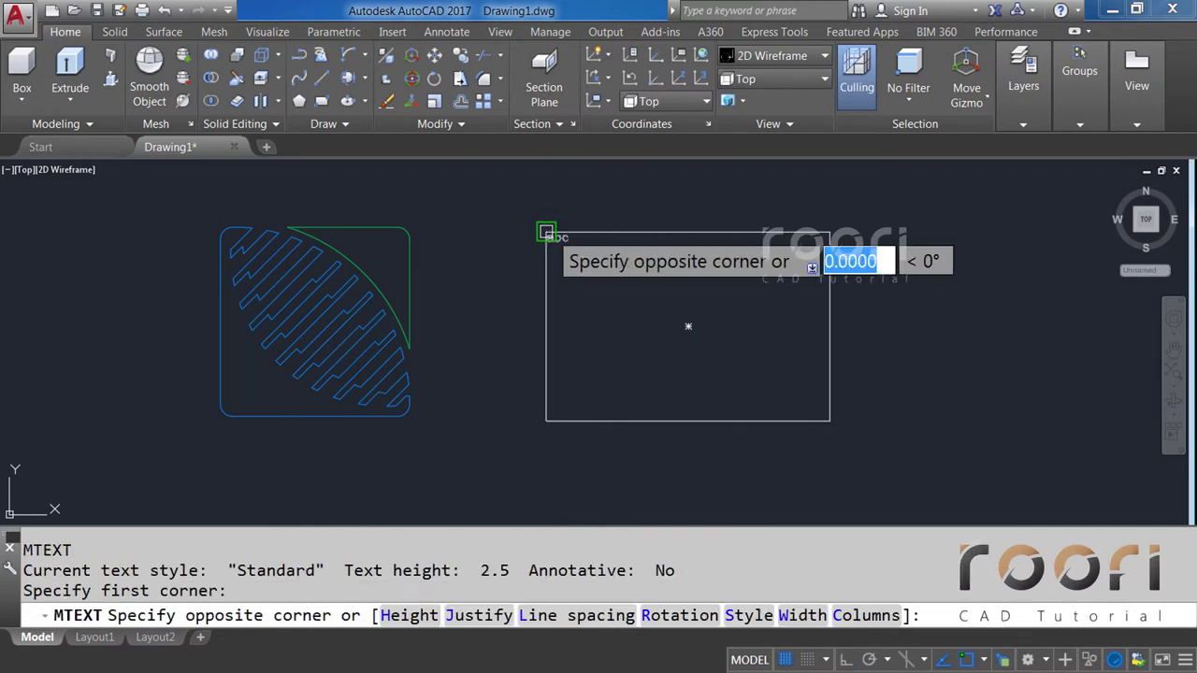
click(828, 324)
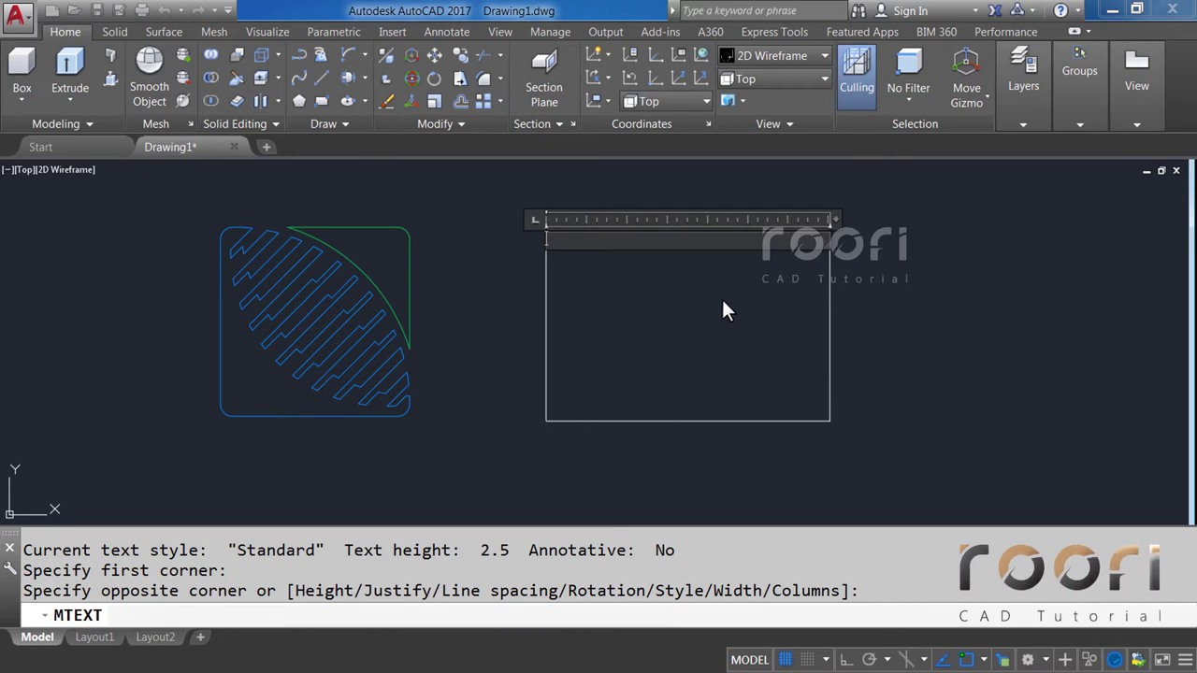
text(R)
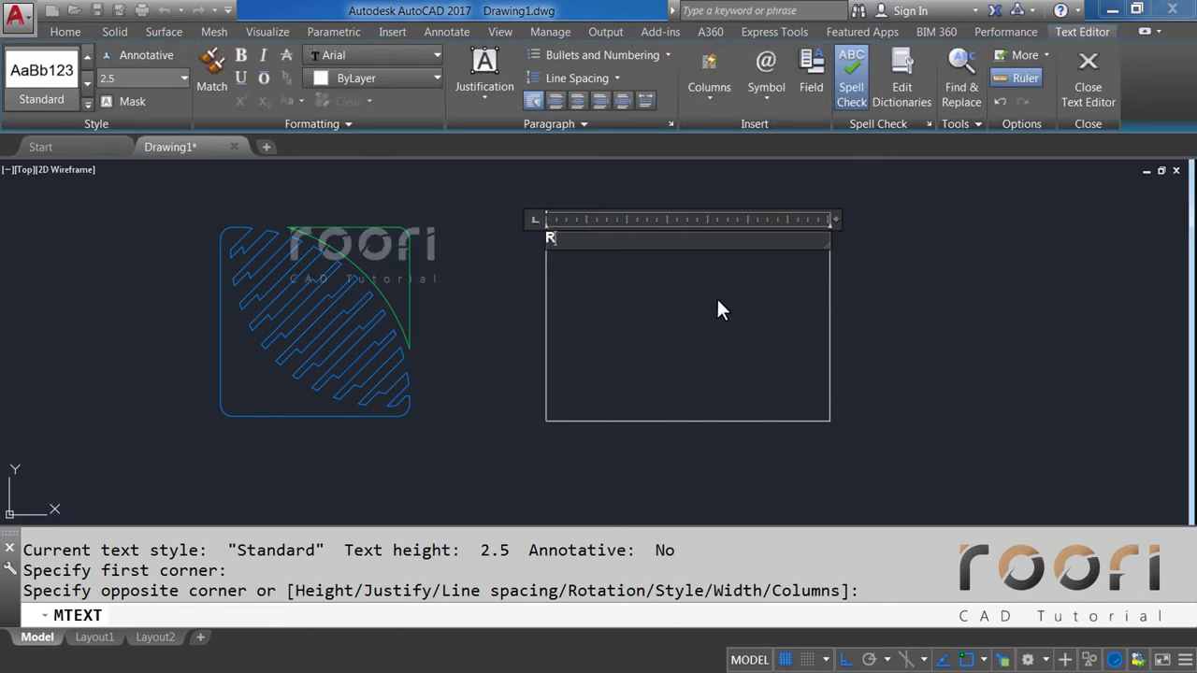
text(UGBY)
scroll(681, 292, up, 2)
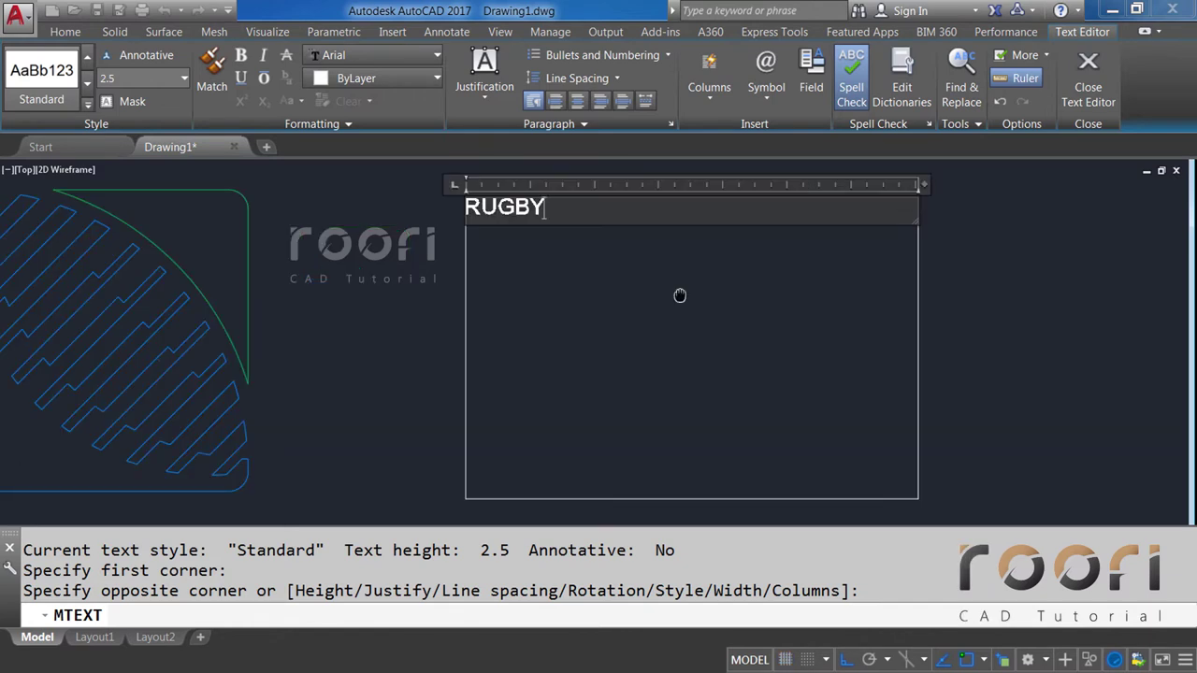
middle_drag(680, 295, 656, 302)
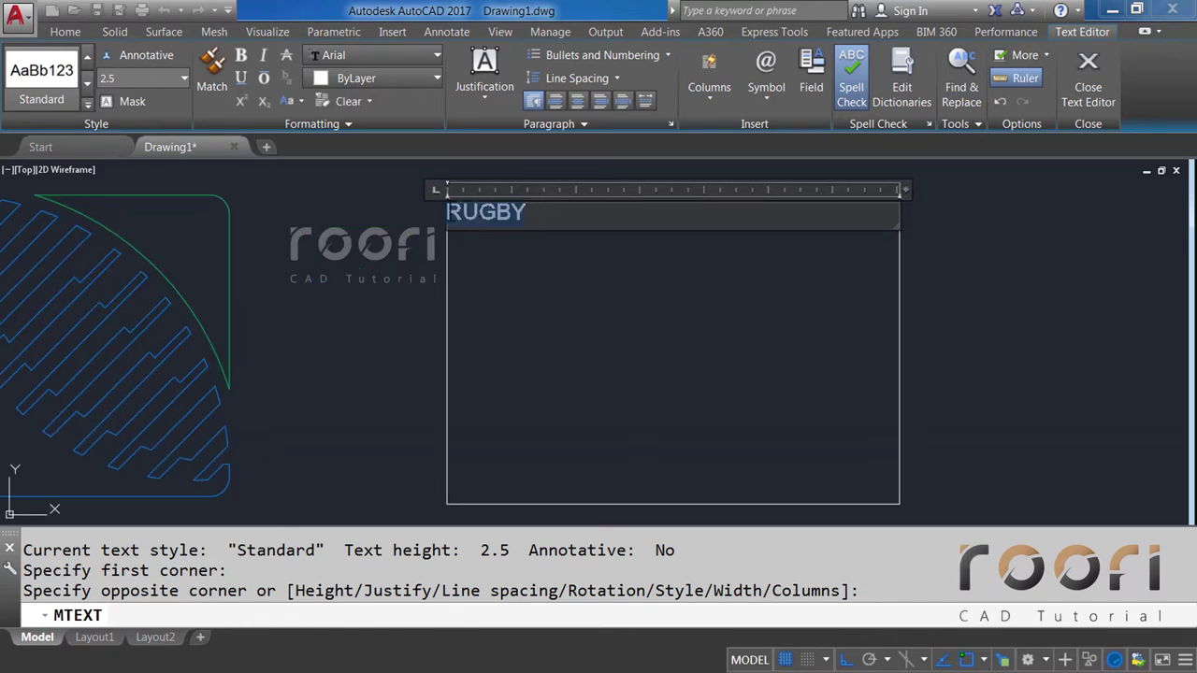
click(378, 56)
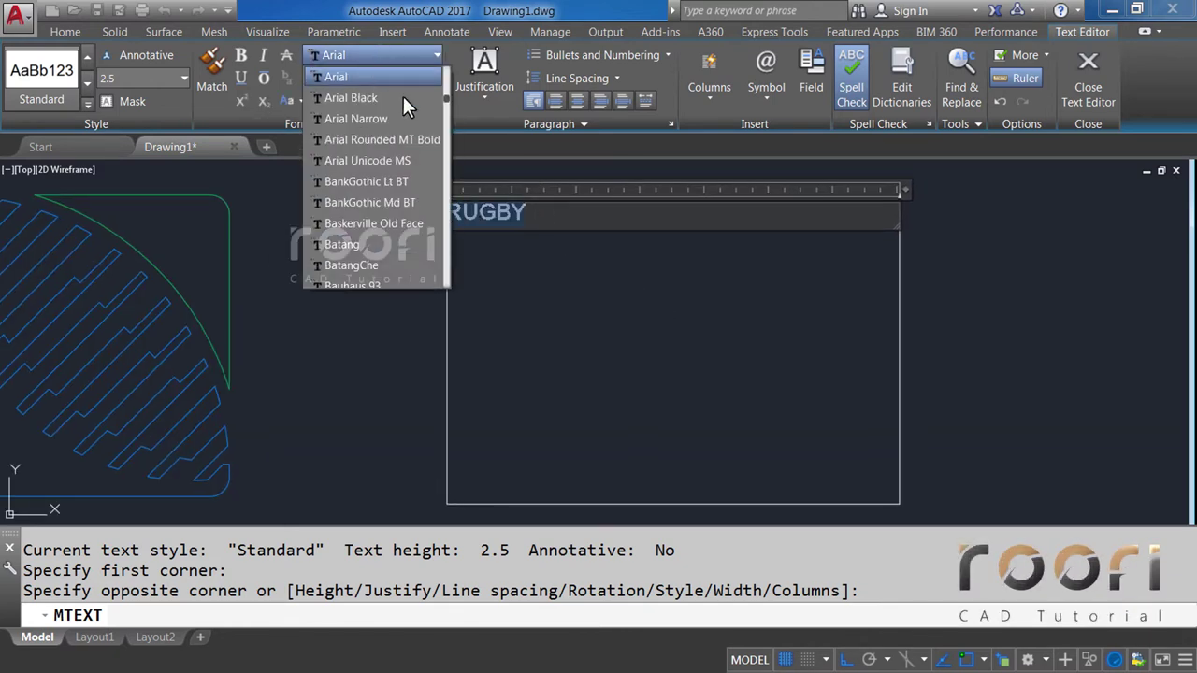
drag(446, 103, 449, 248)
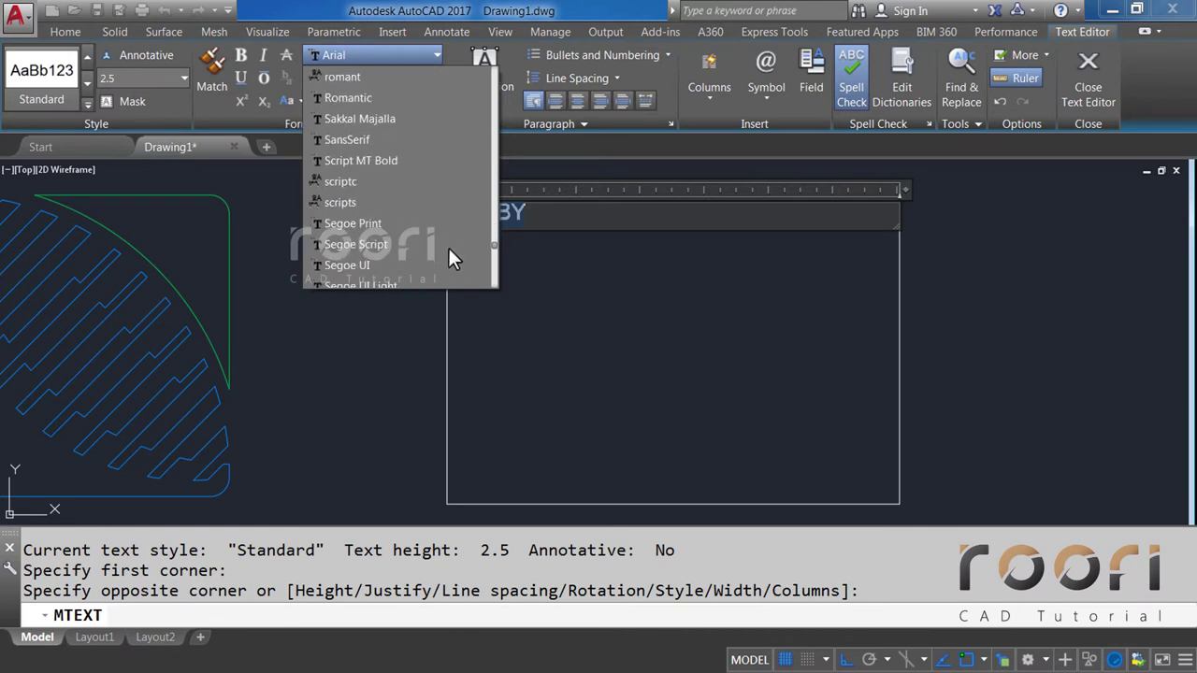
click(348, 120)
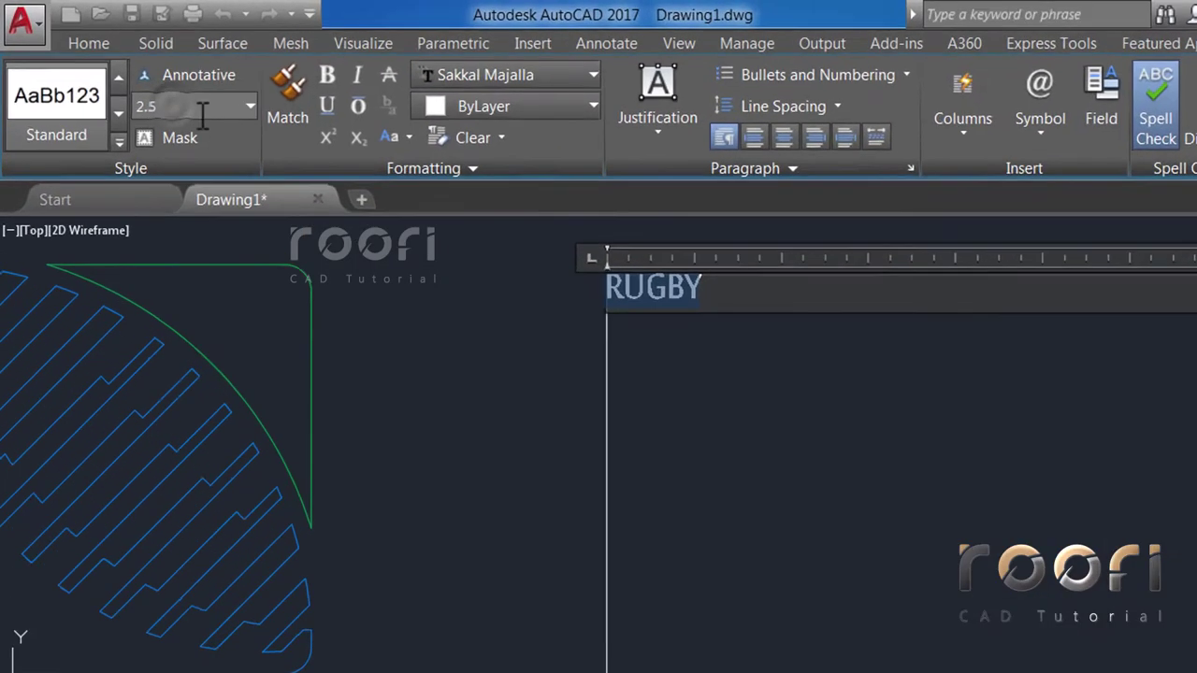
click(129, 77)
text(15.5)
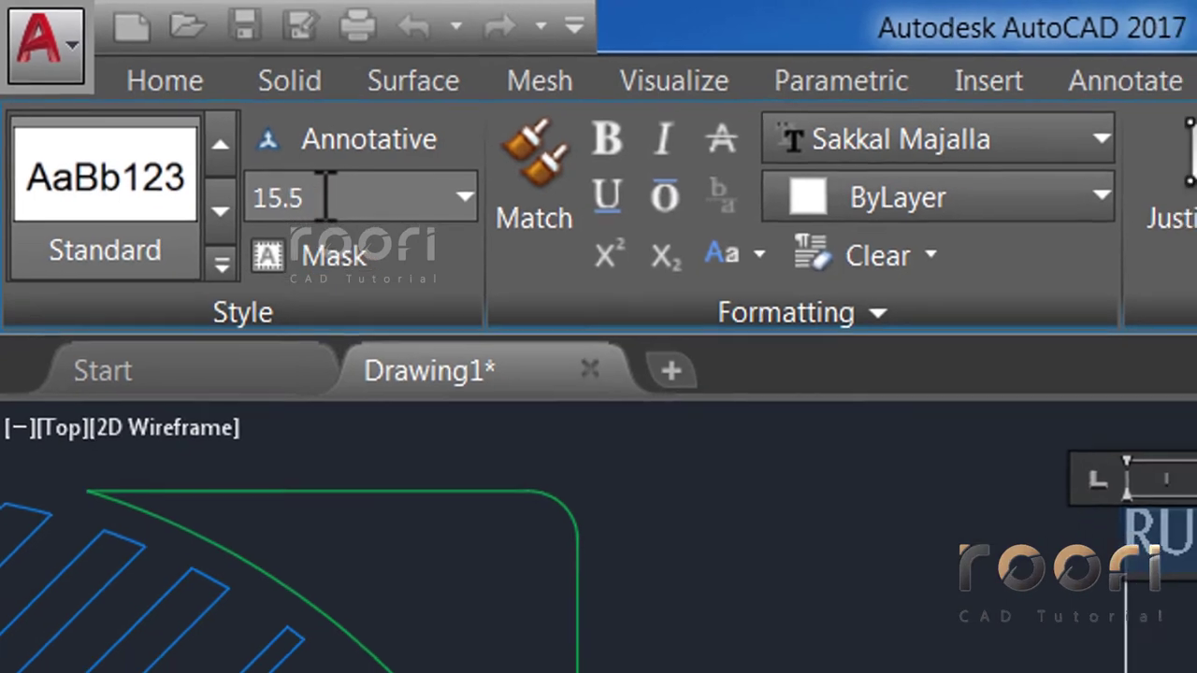
key(Return)
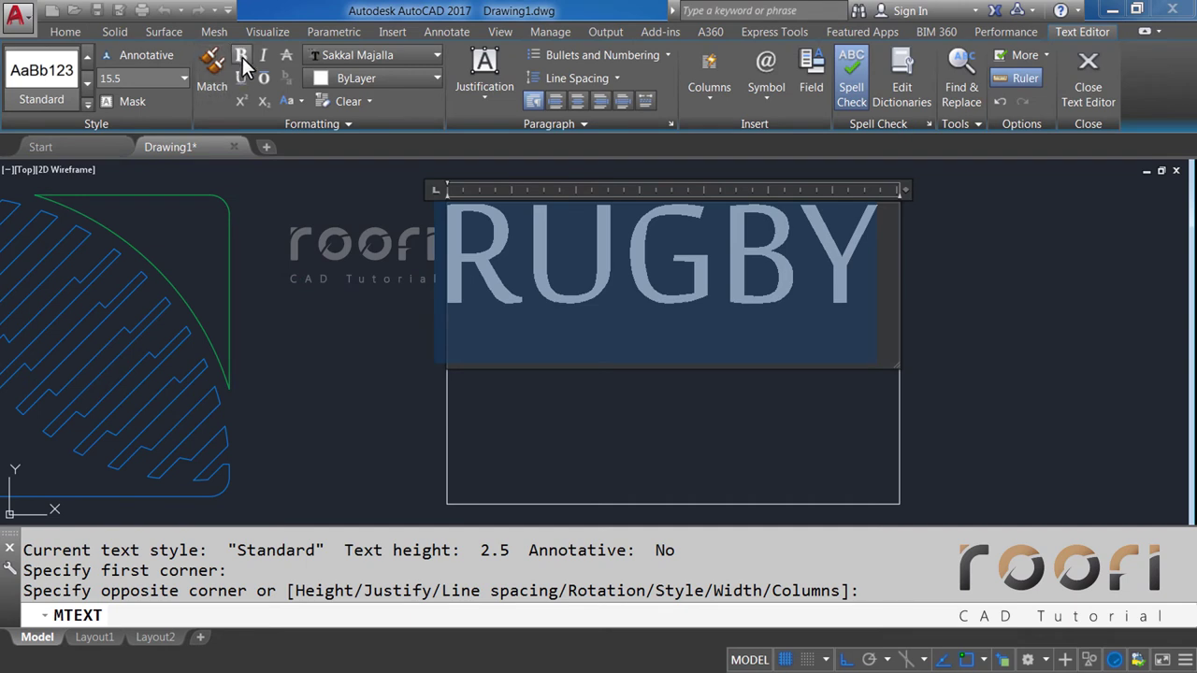
click(241, 57)
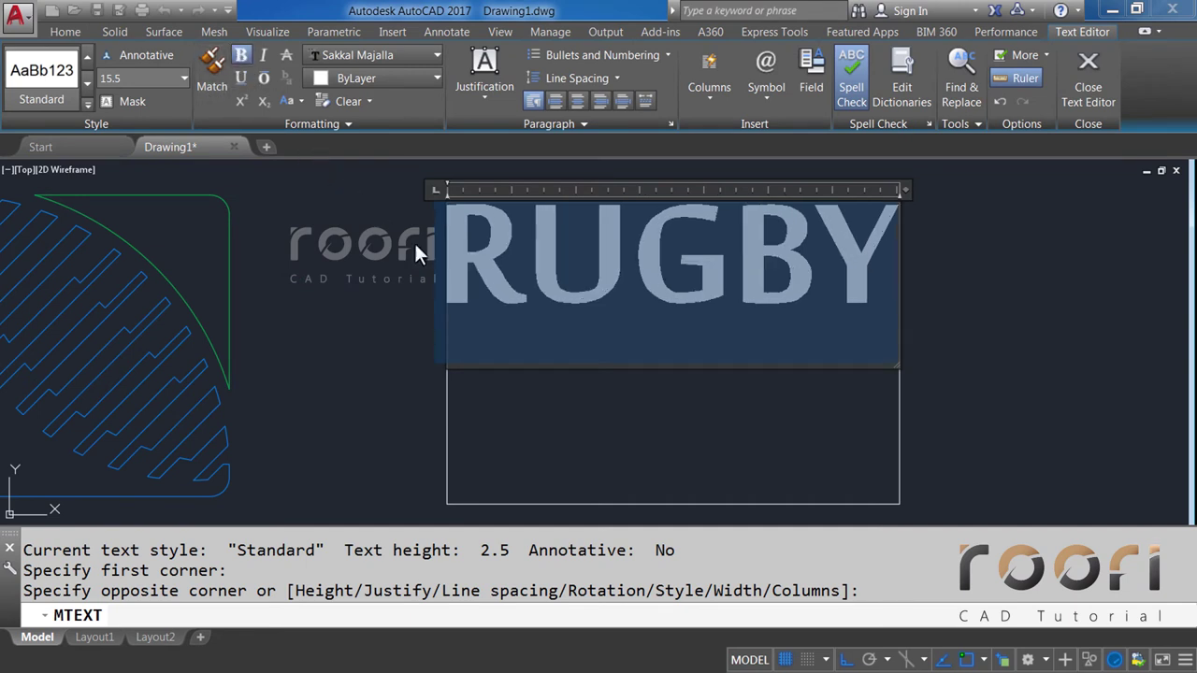
click(578, 388)
text(M)
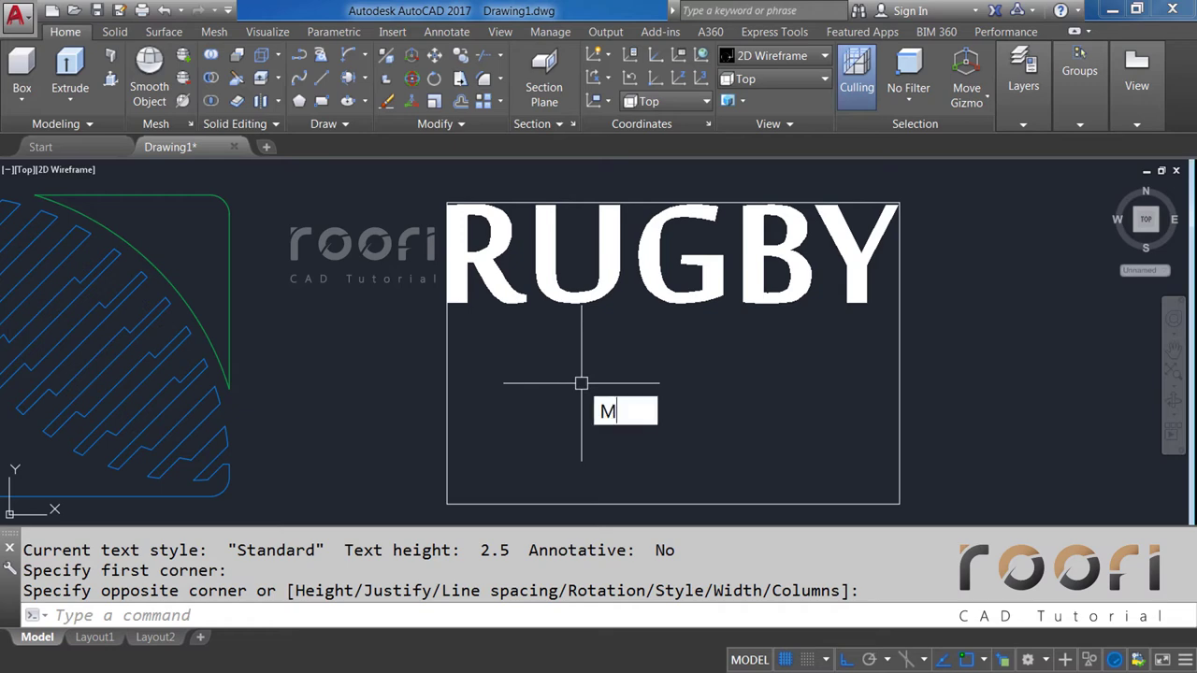
Move the RUGBY text up to the top of the frame in two MOVE passes.
key(Return)
click(498, 285)
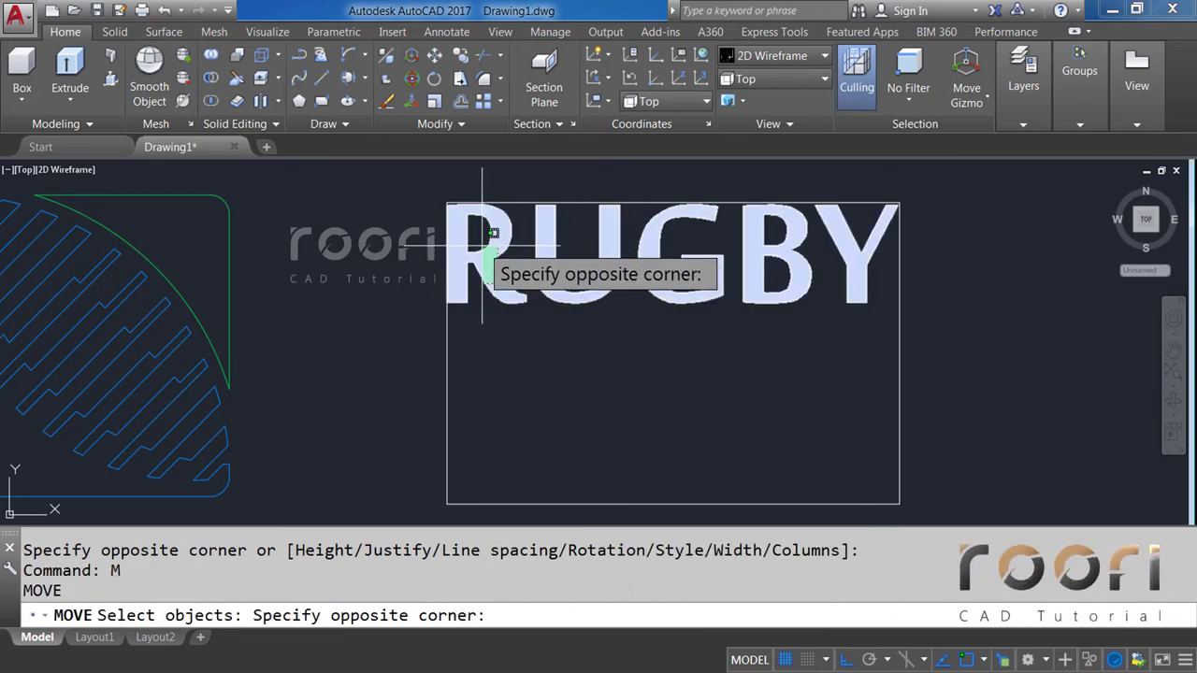
click(472, 241)
scroll(463, 240, up, 3)
scroll(459, 237, up, 3)
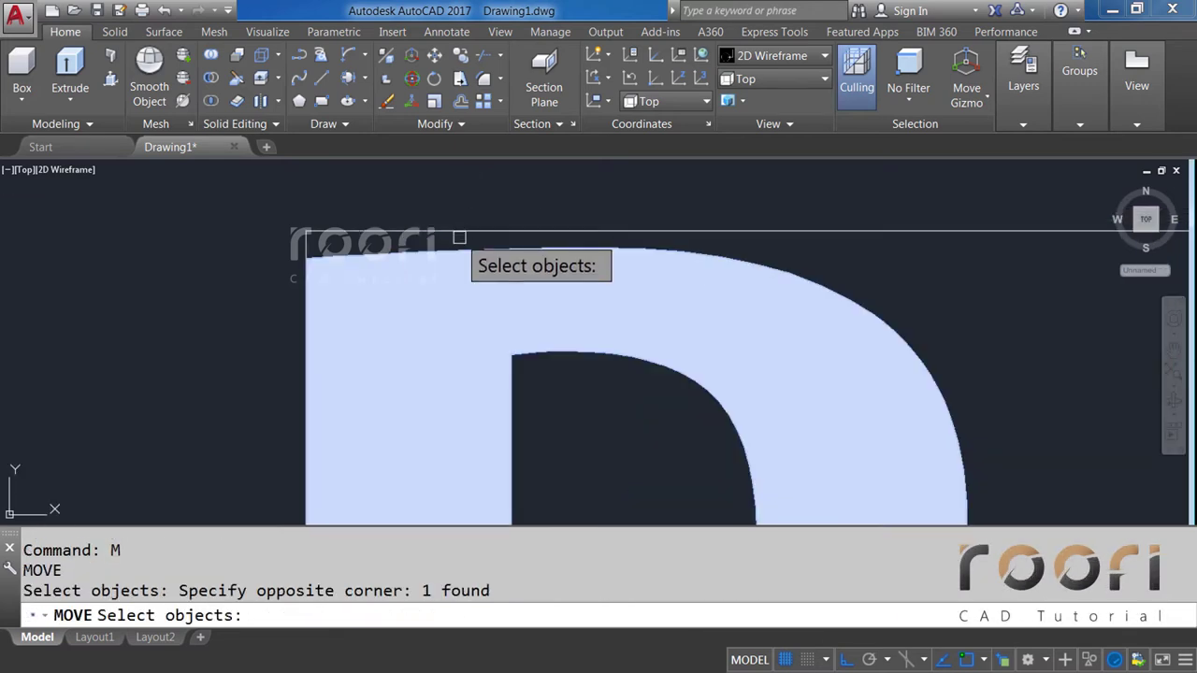
key(Return)
click(393, 178)
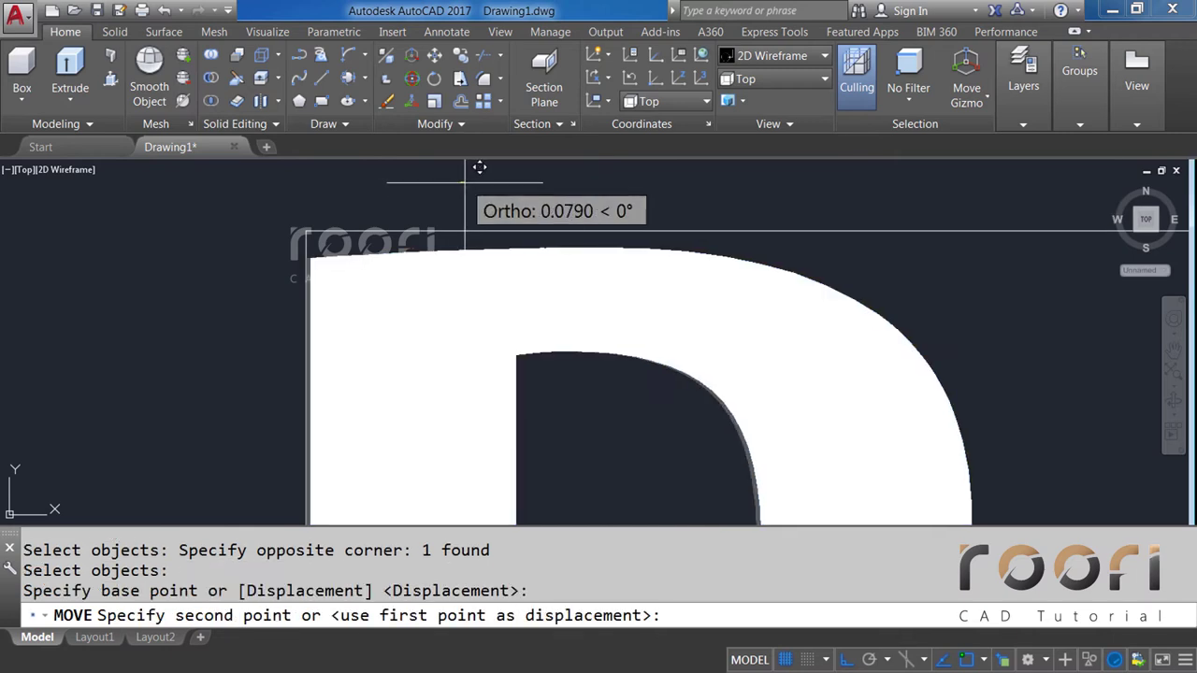
click(463, 182)
key(Return)
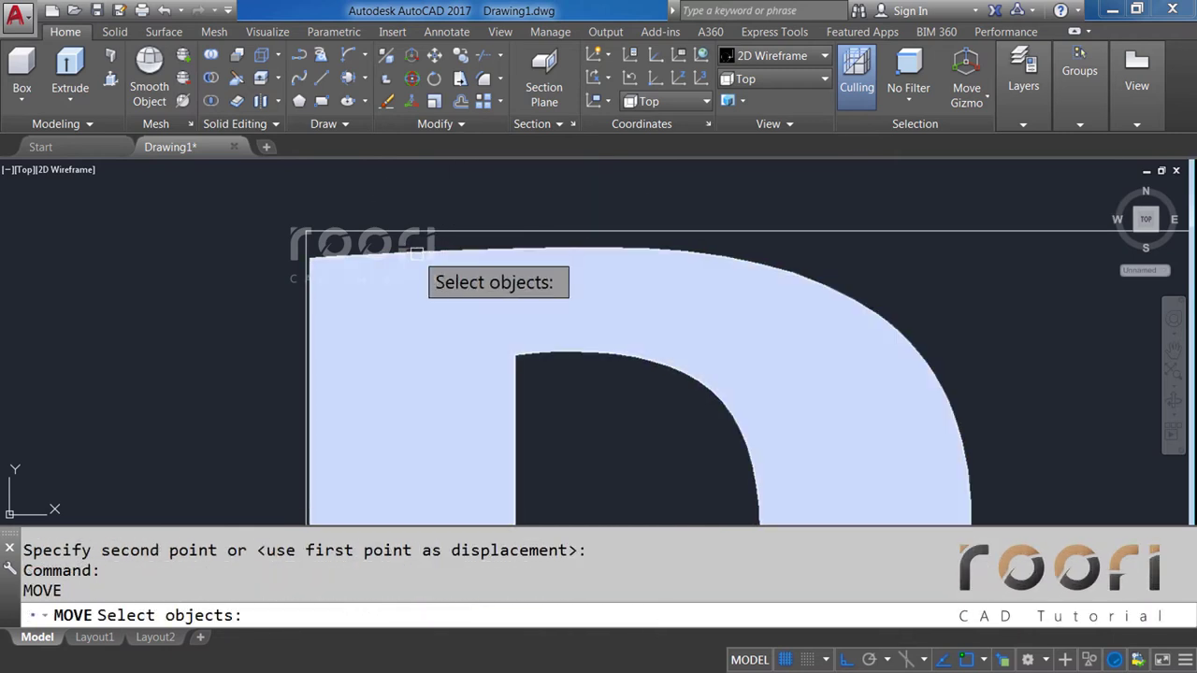
click(414, 257)
key(Return)
click(187, 347)
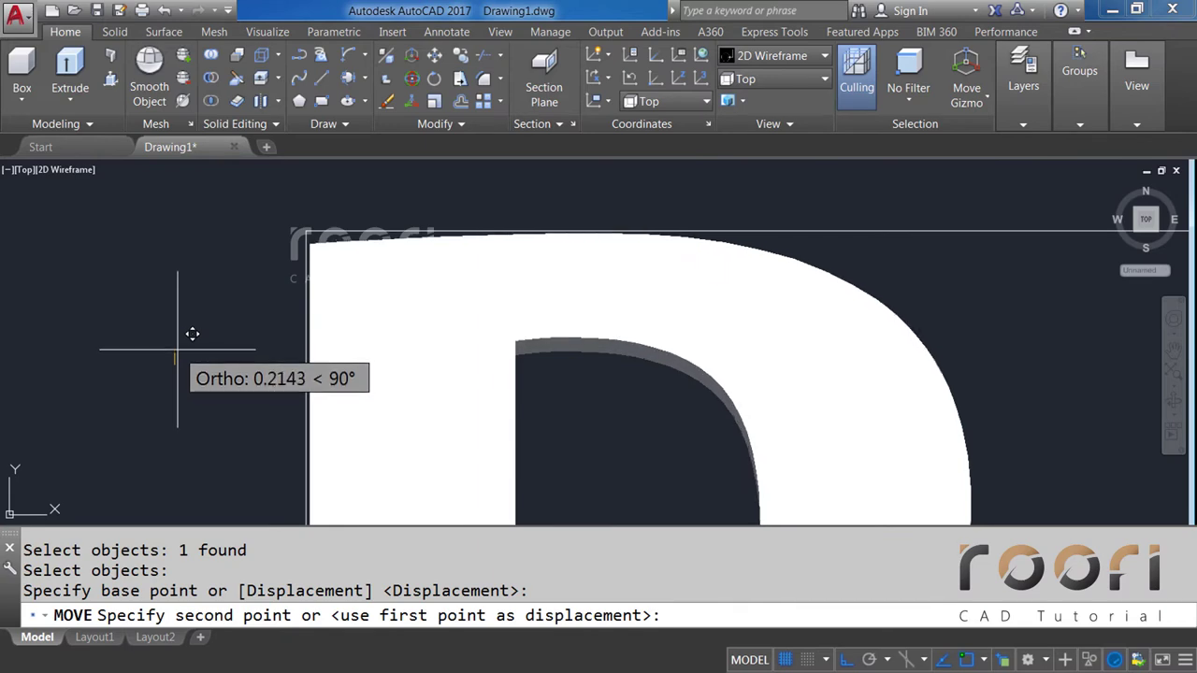
click(179, 342)
Copy the RUGBY text straight down as a second line and select its text for editing.
scroll(180, 302, down, 5)
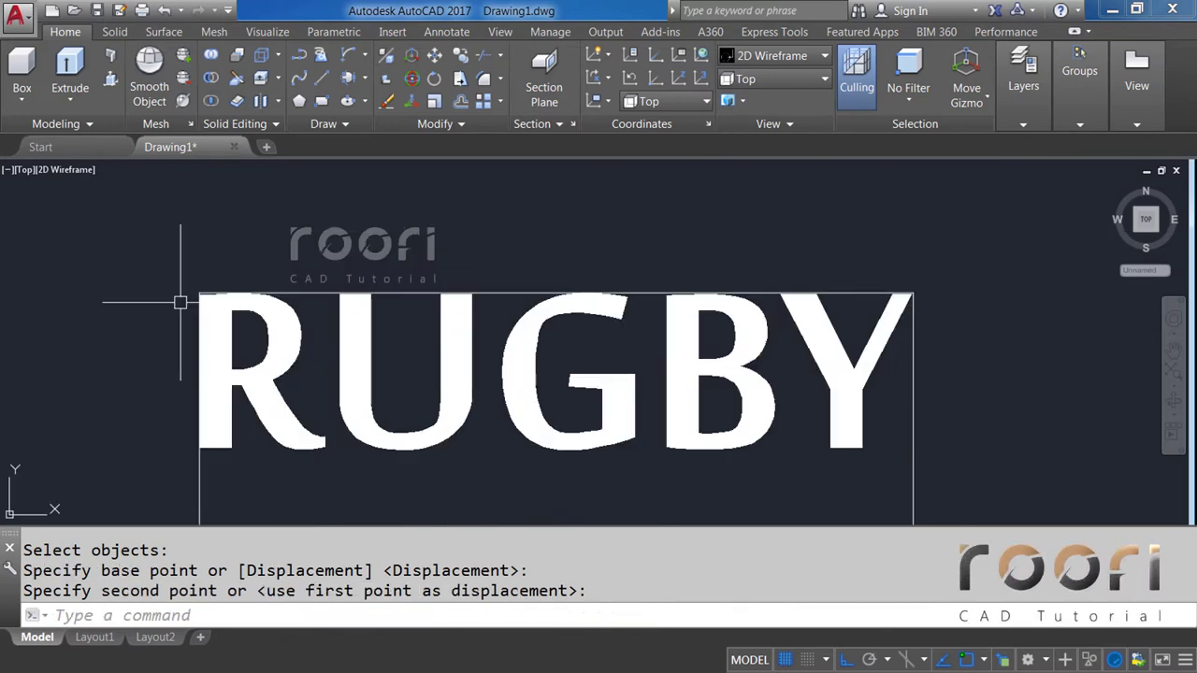
scroll(401, 389, up, 1)
scroll(374, 246, up, 1)
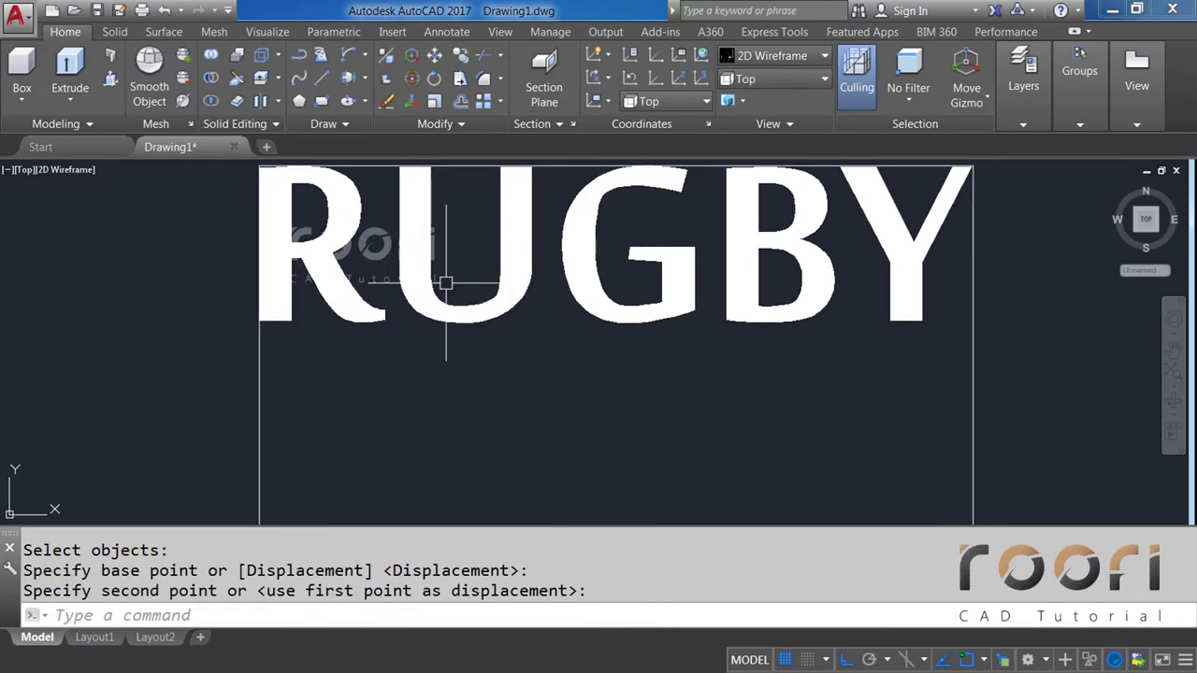
scroll(374, 246, down, 1)
scroll(414, 315, down, 3)
middle_drag(415, 355, 428, 332)
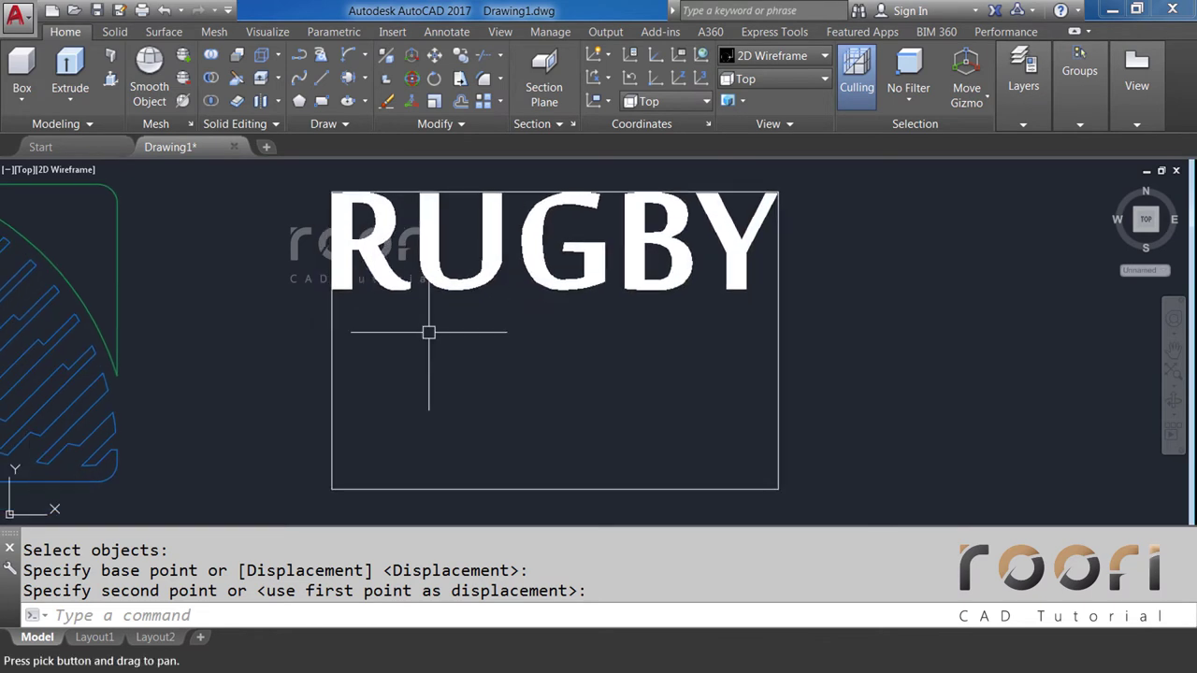
text(CO)
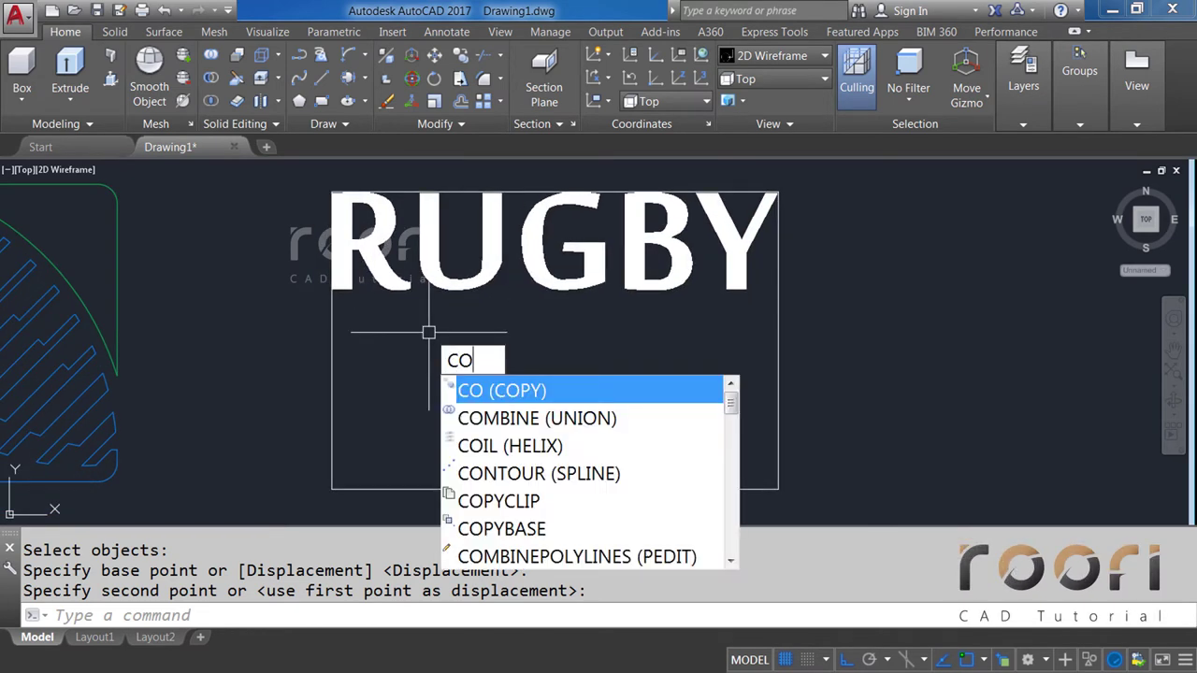
key(Return)
click(428, 276)
key(Return)
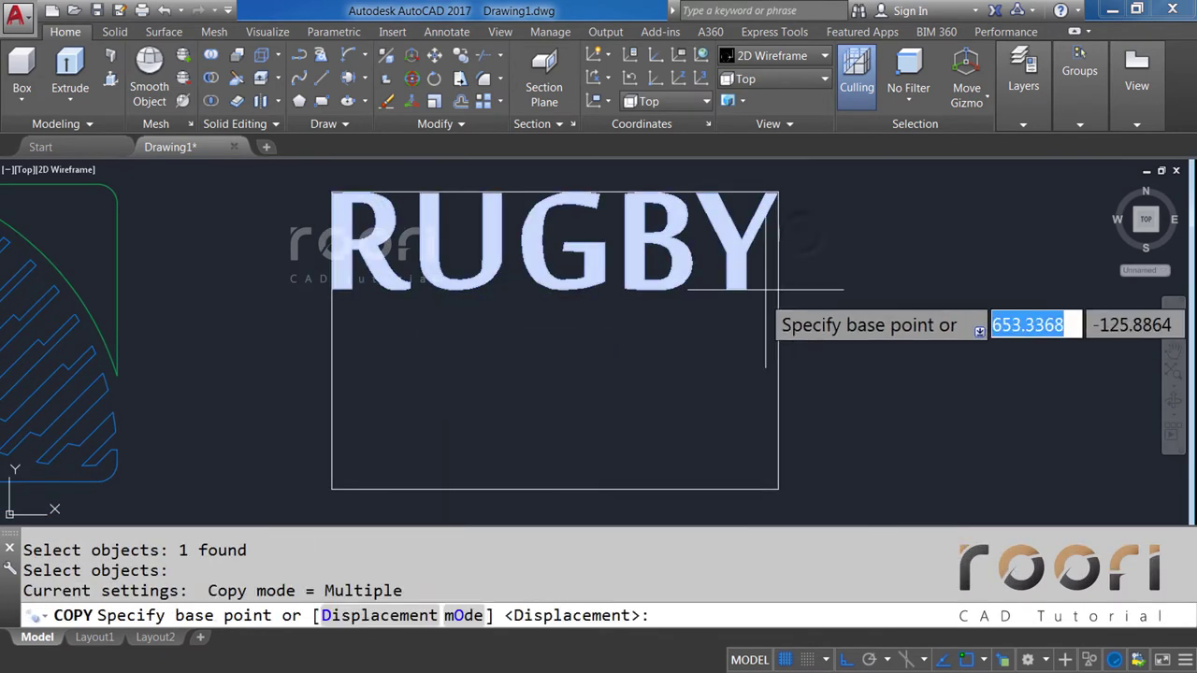
click(802, 234)
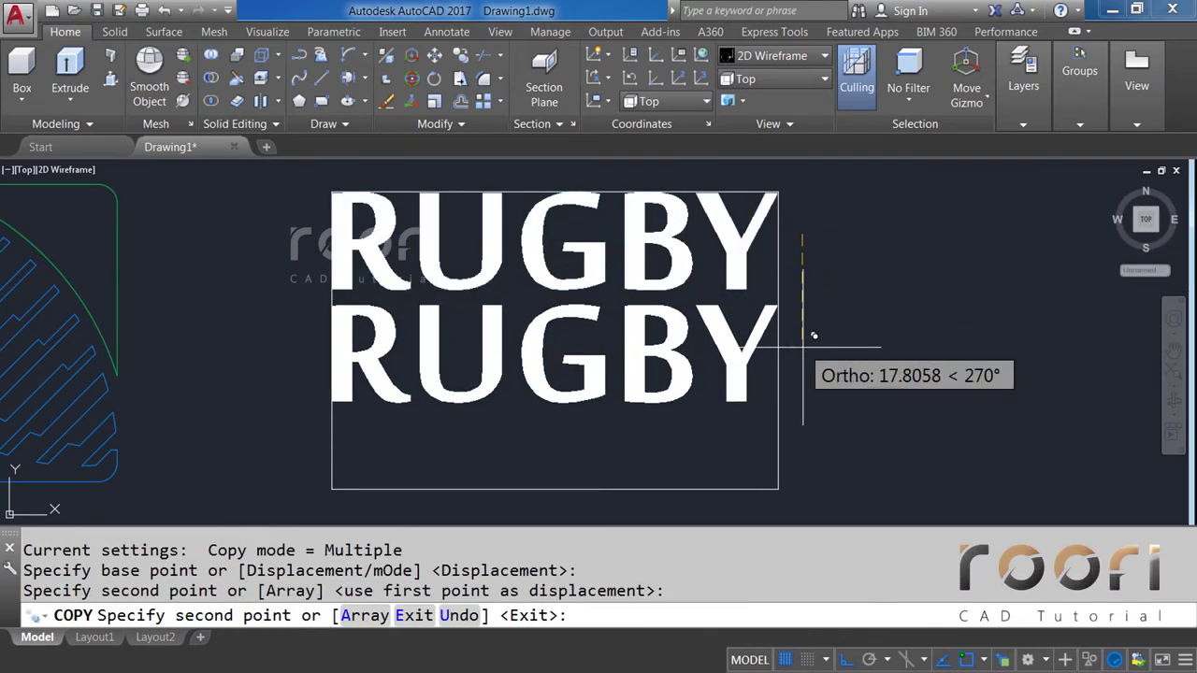
key(Return)
double_click(762, 355)
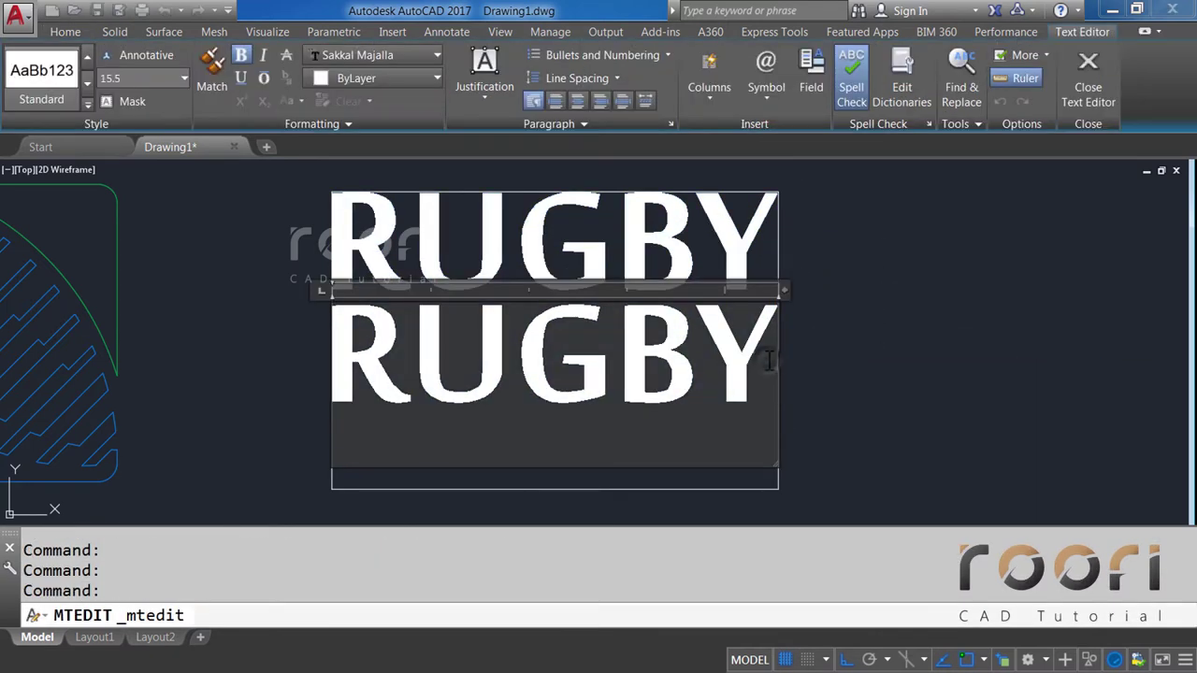
drag(769, 360, 361, 361)
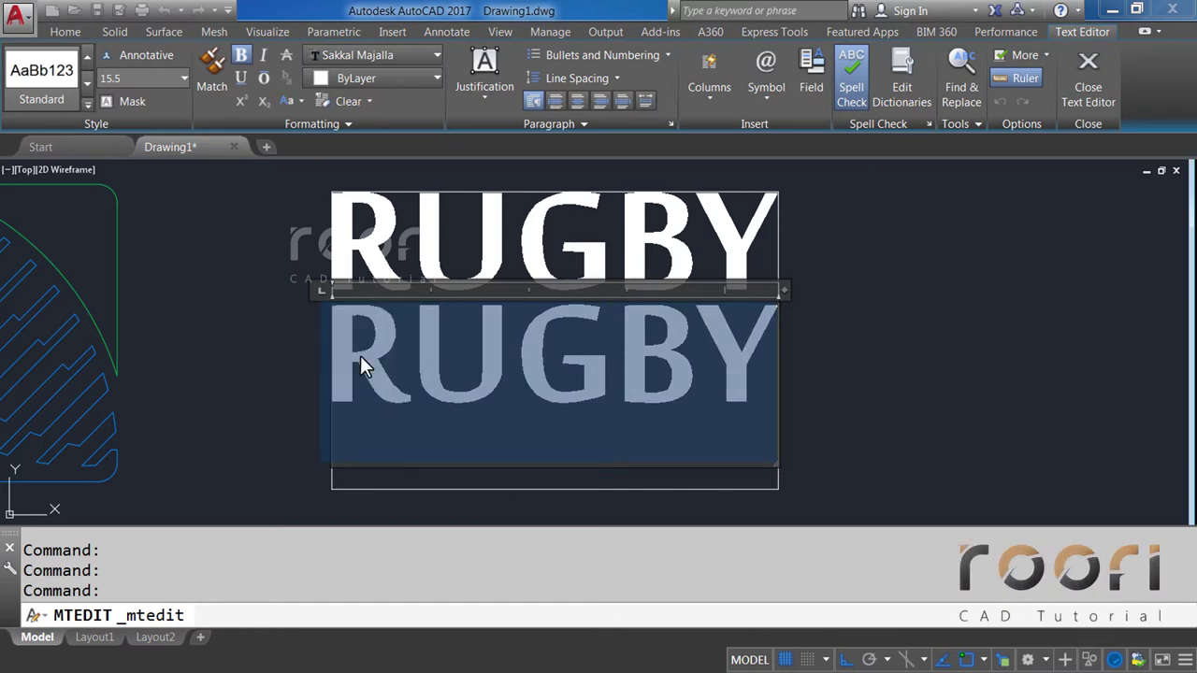
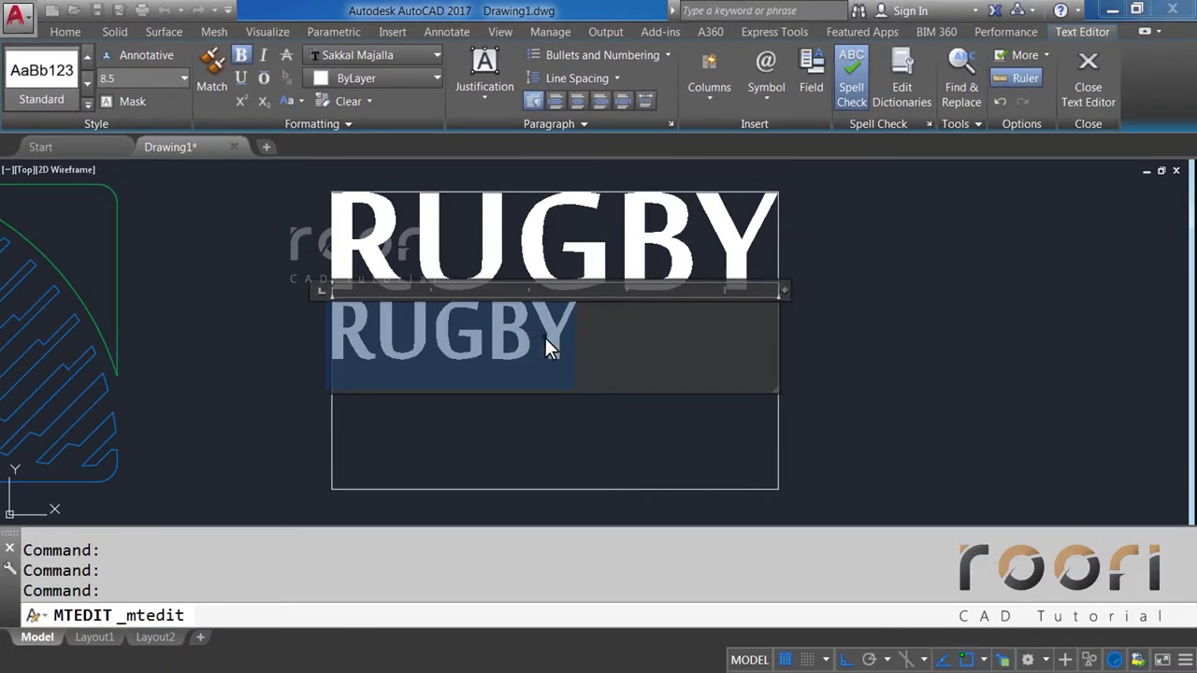
Replace the second line's text with WORLD CUP.
drag(574, 336, 346, 335)
text(WO)
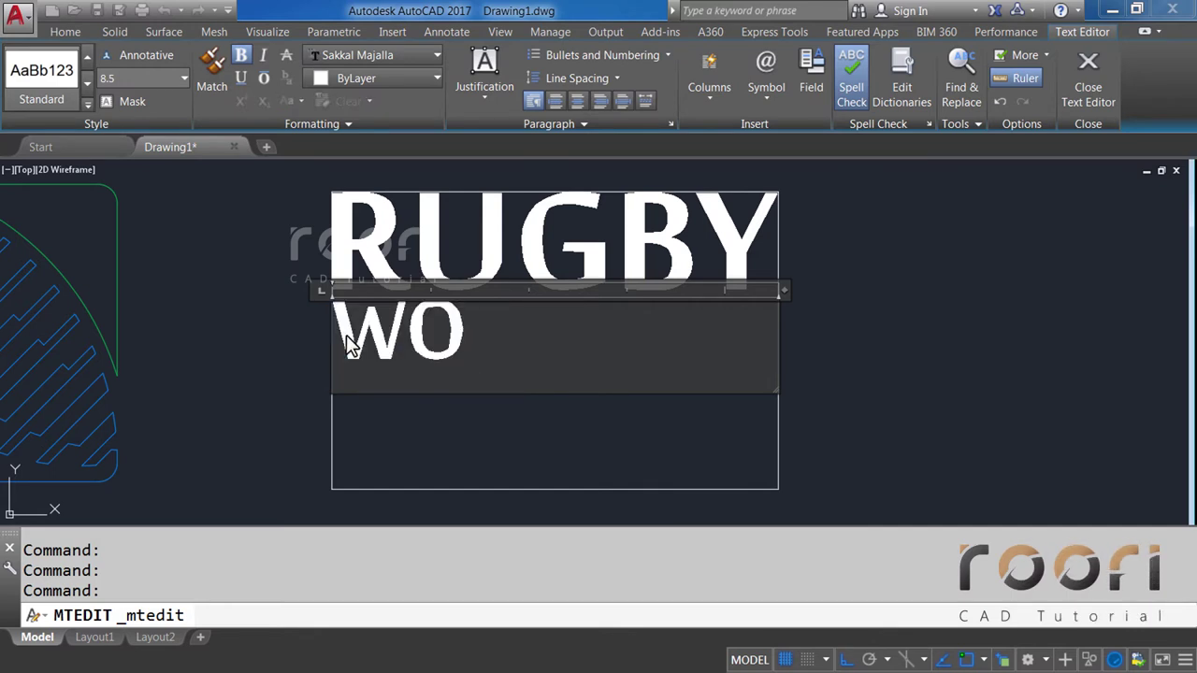
text(RLD CU)
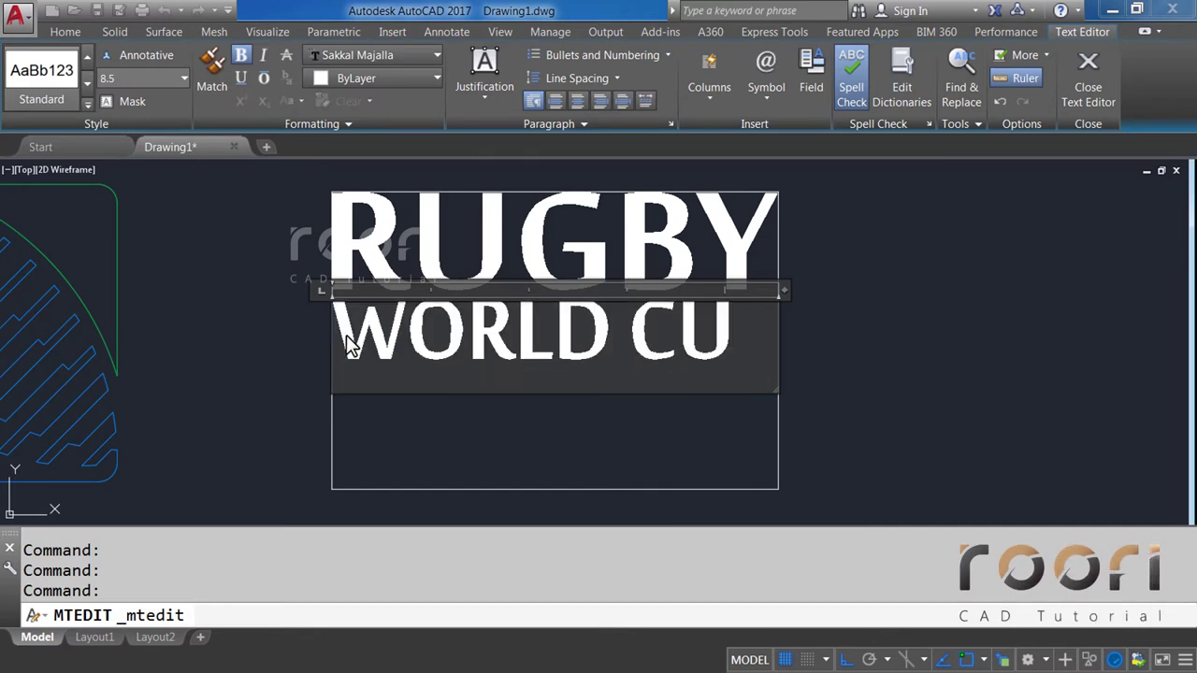
text(P)
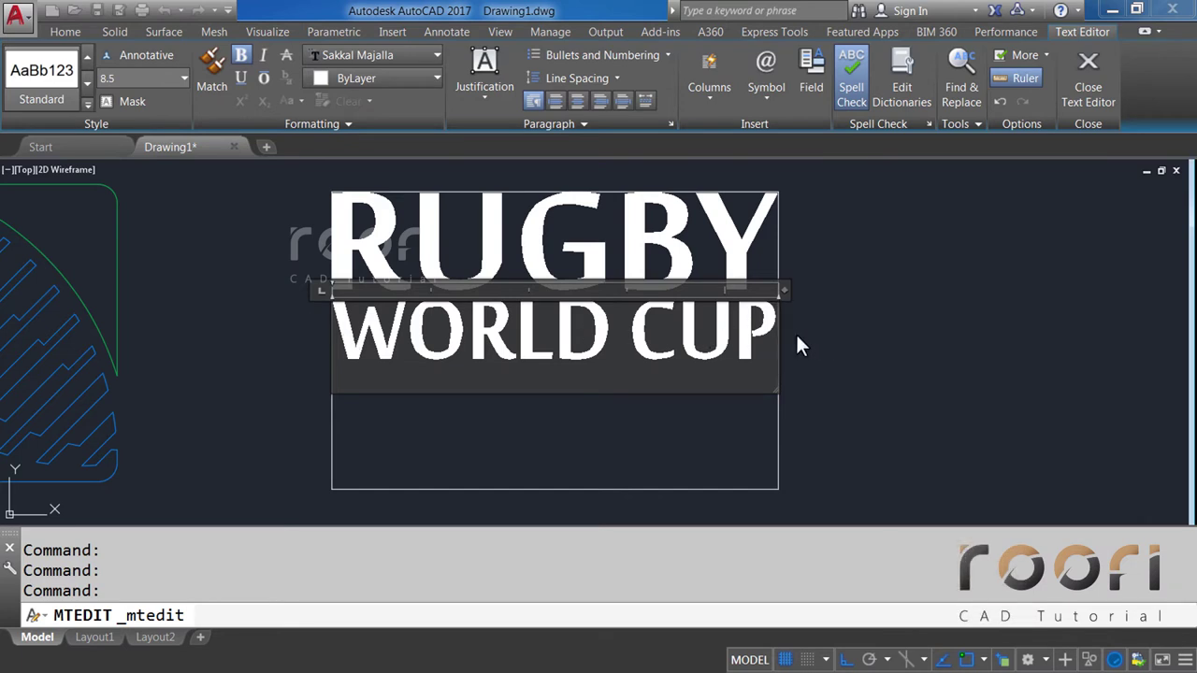
click(816, 336)
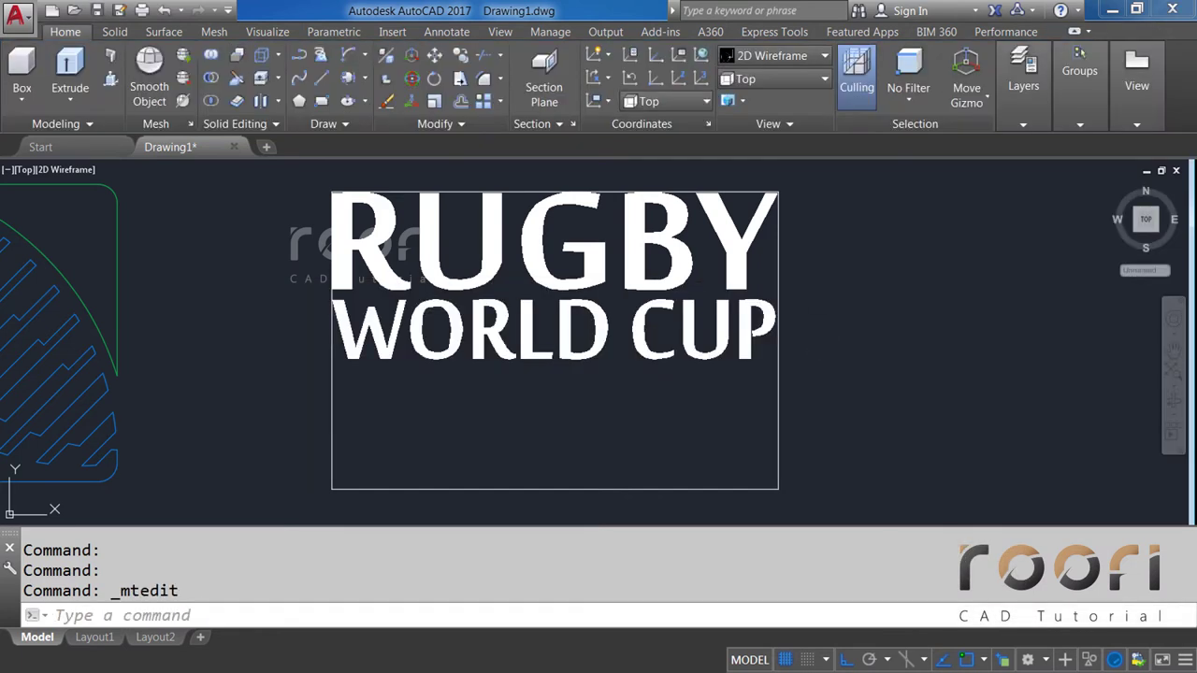
Copy the WORLD CUP text straight down to a spot below the original.
text(c)
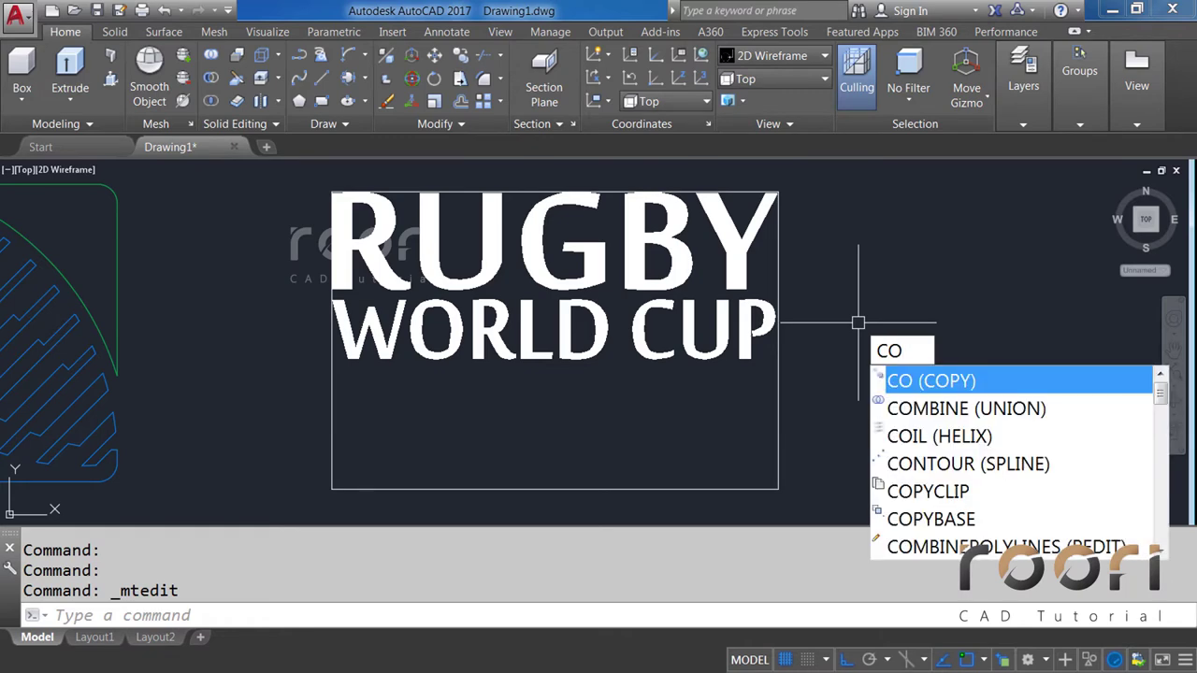
key(Return)
click(762, 332)
key(Return)
click(850, 325)
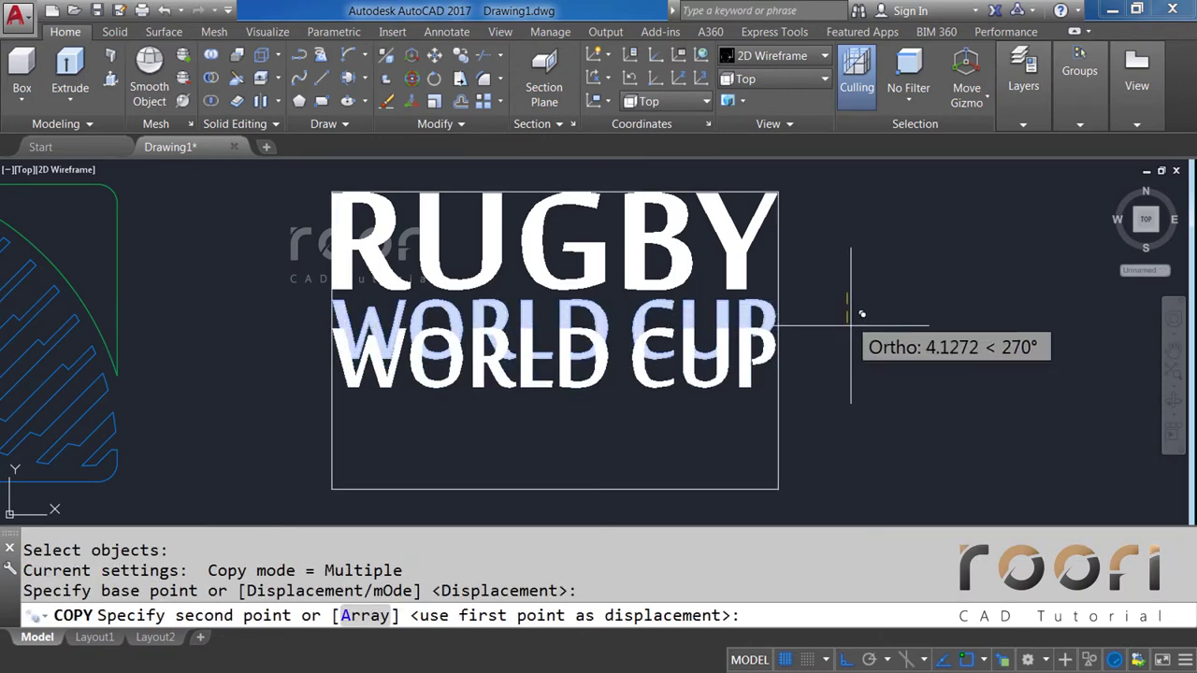
click(855, 414)
key(Return)
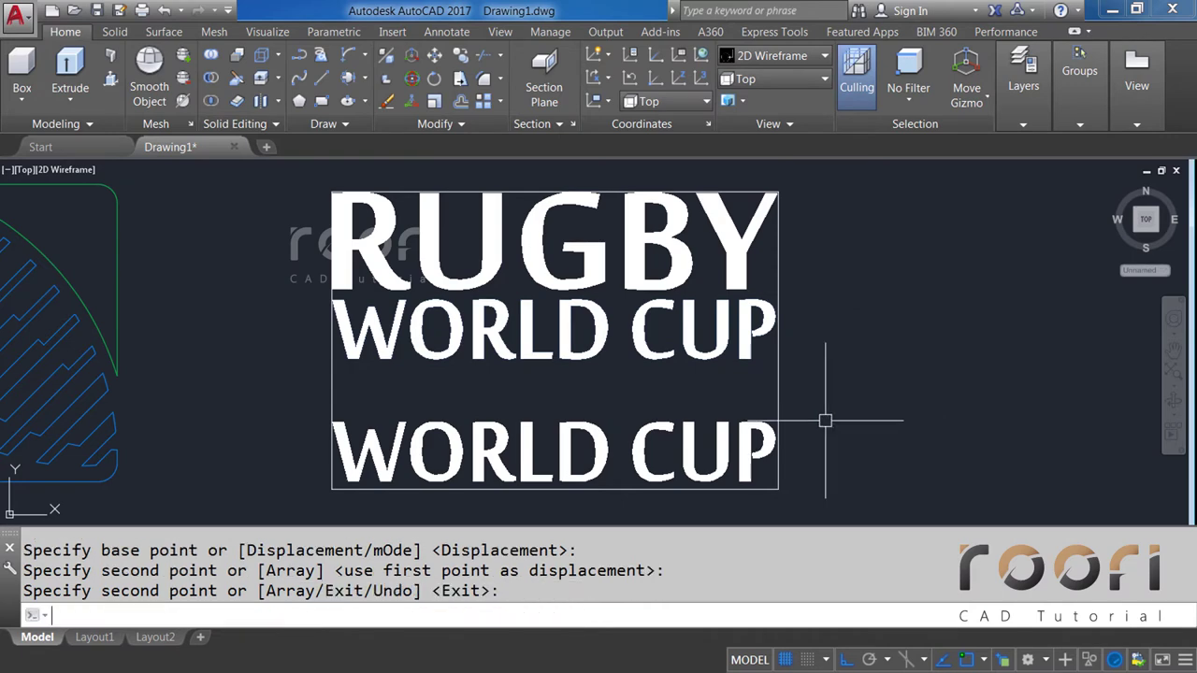
key(Return)
Change the lower copy to read 2015, in BankGothic Md BT at height 12.7.
double_click(755, 449)
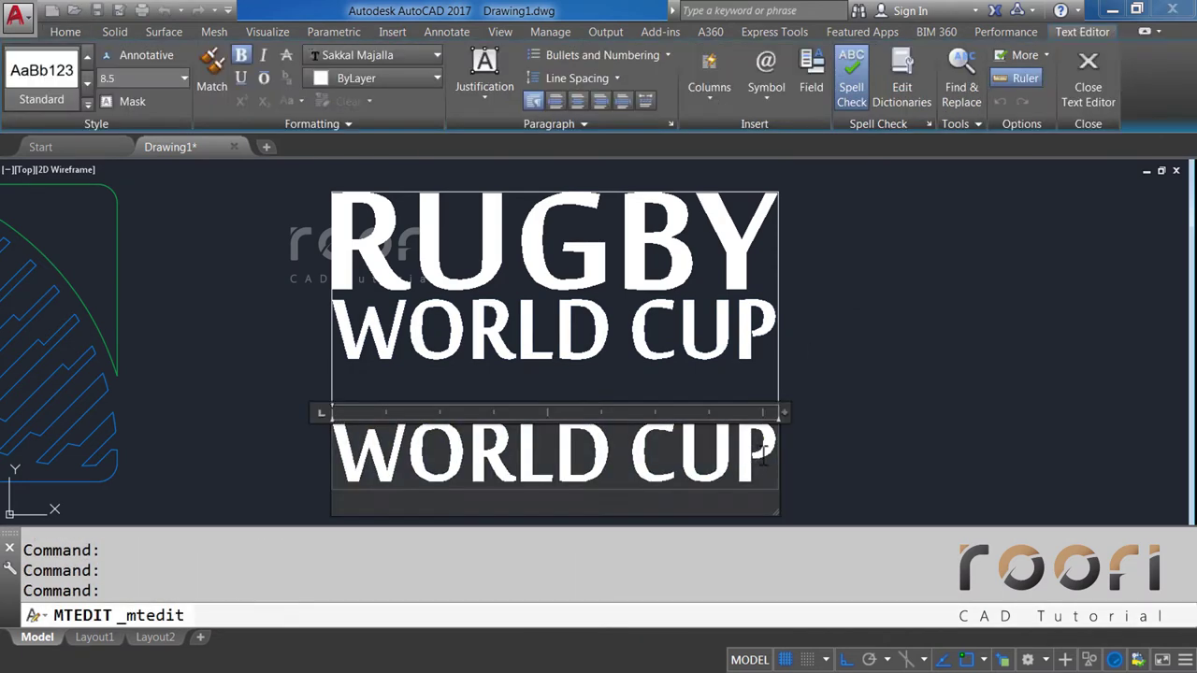
drag(681, 452, 351, 438)
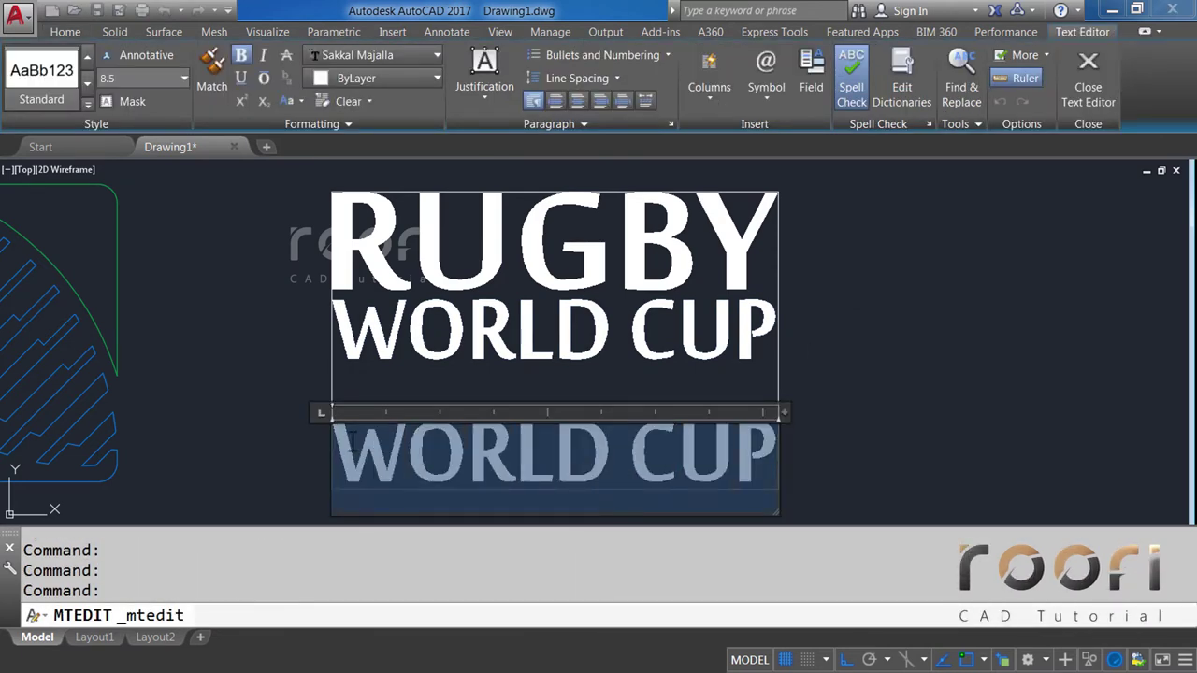
text(2015)
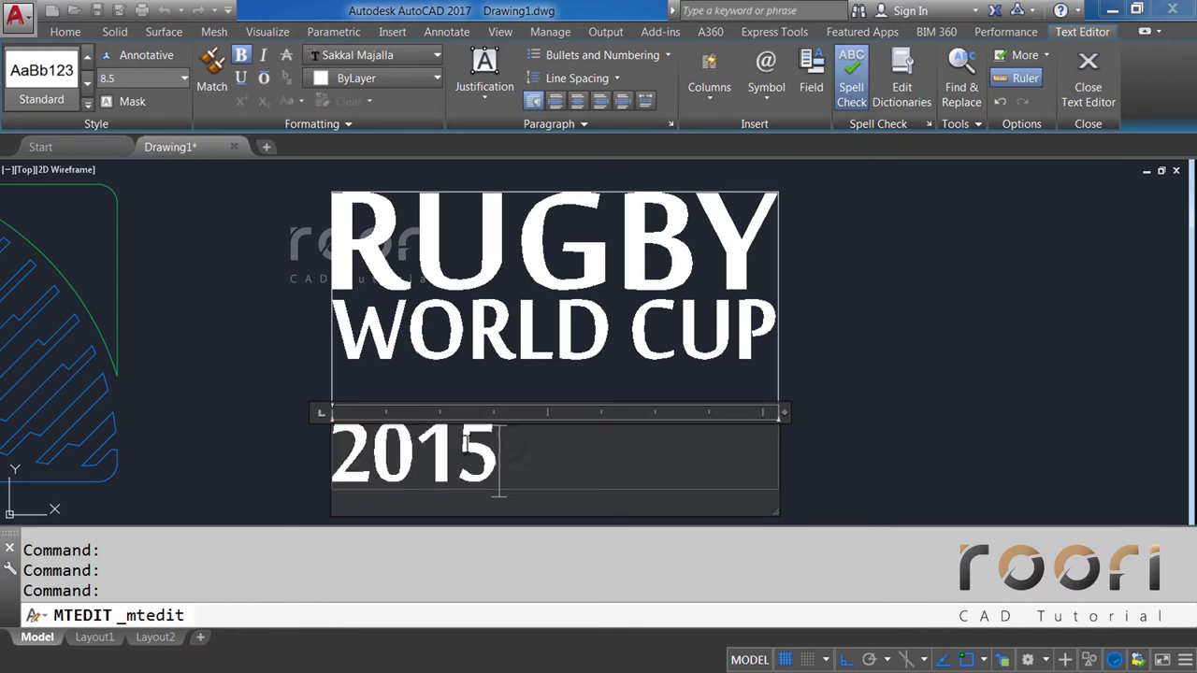
drag(499, 458, 333, 445)
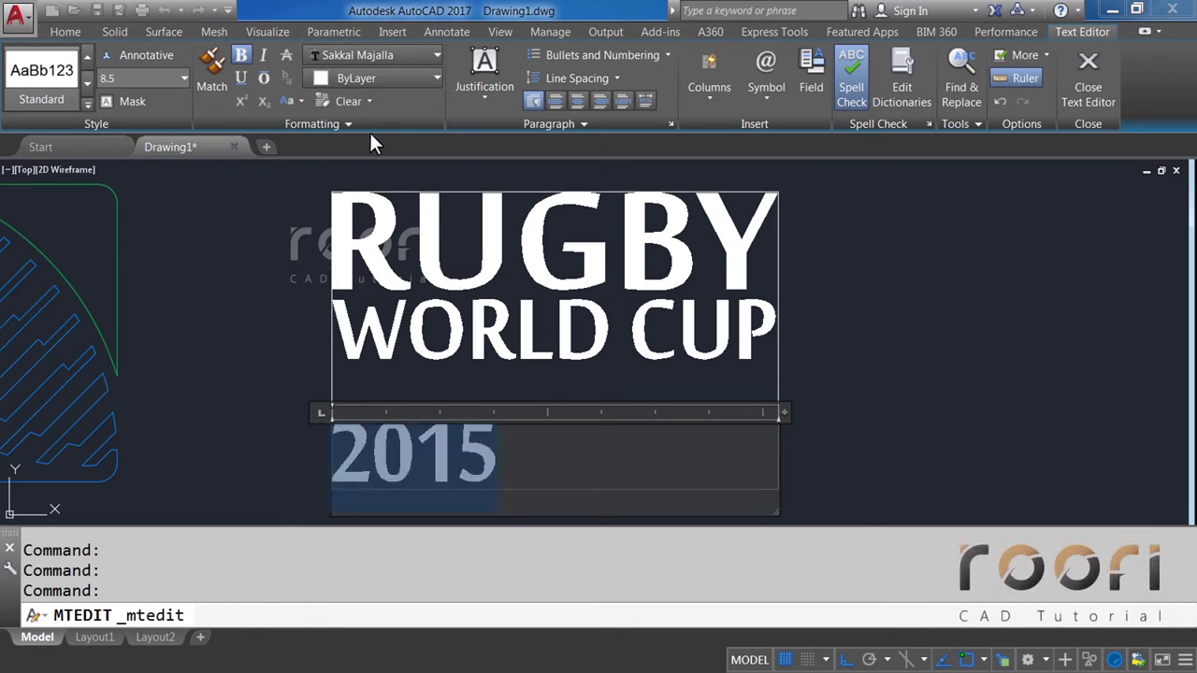
click(390, 52)
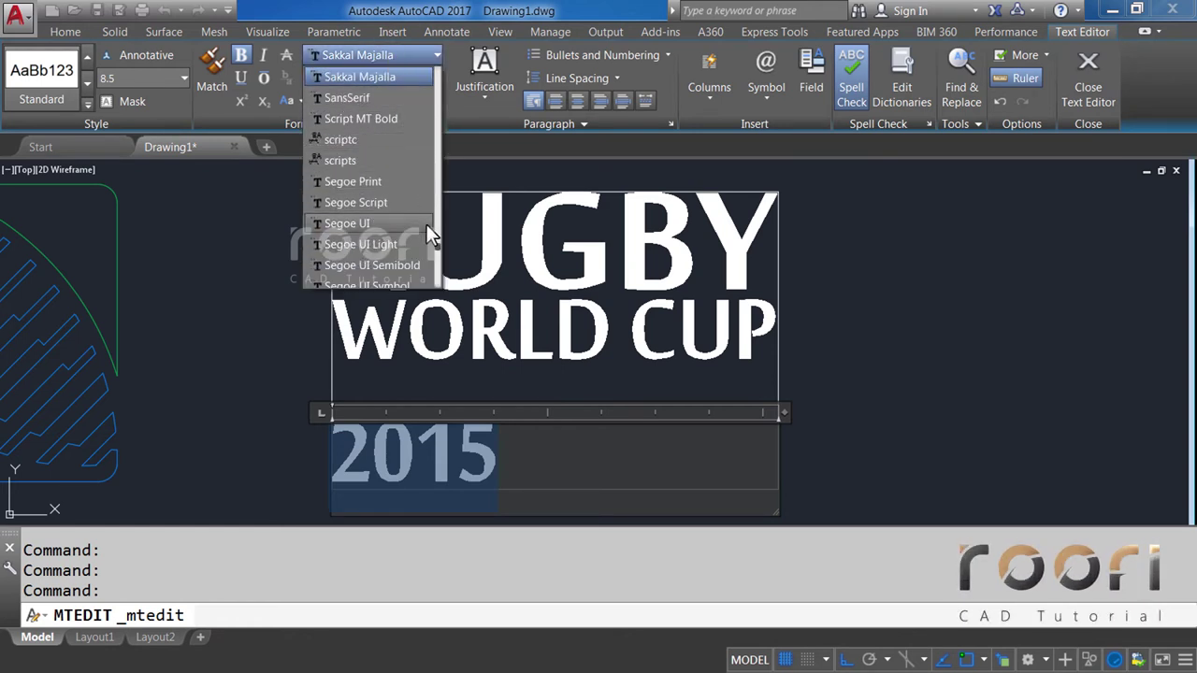
drag(435, 246, 444, 97)
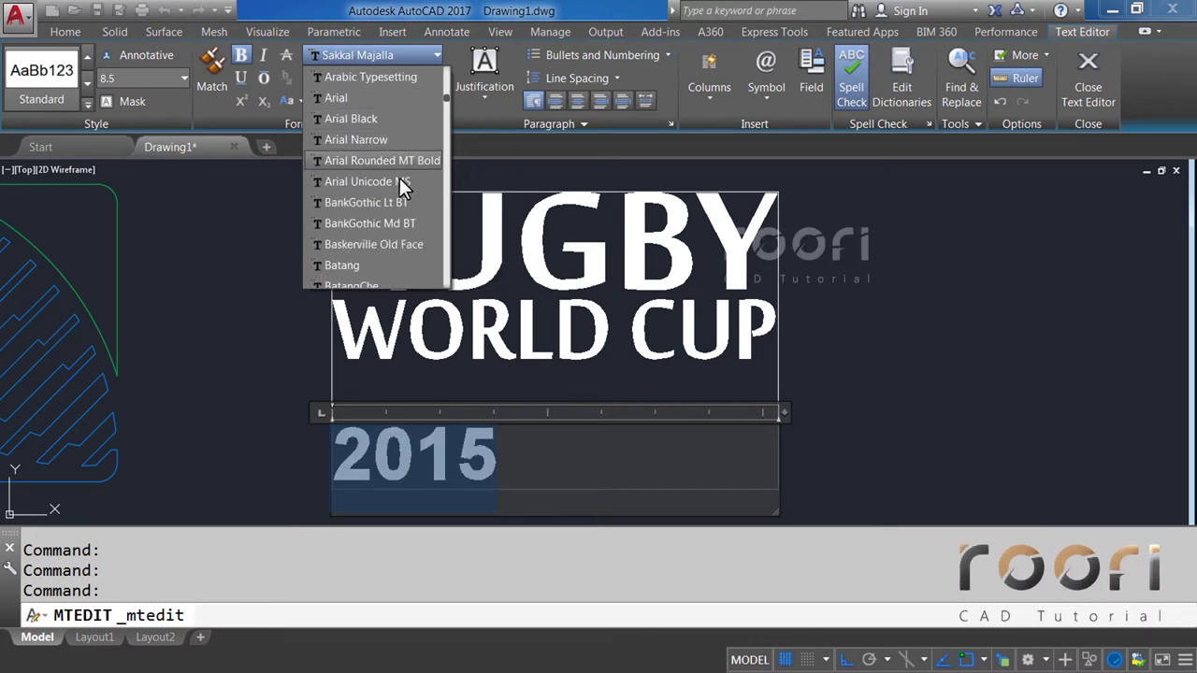
click(373, 224)
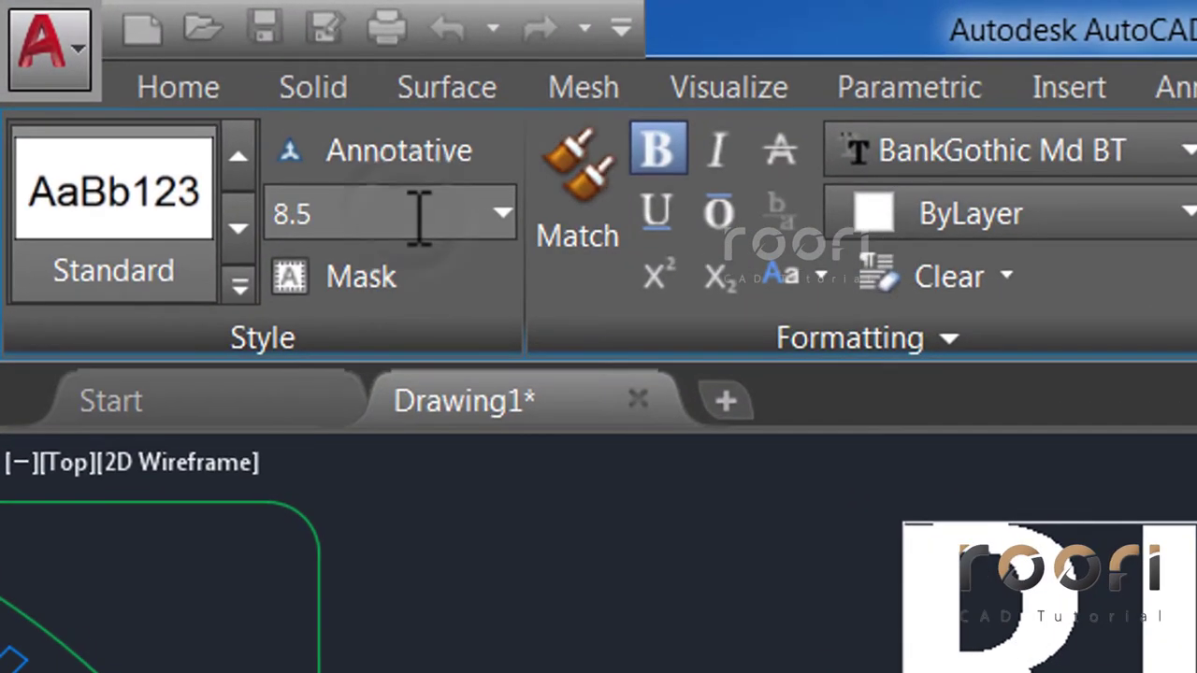
click(417, 218)
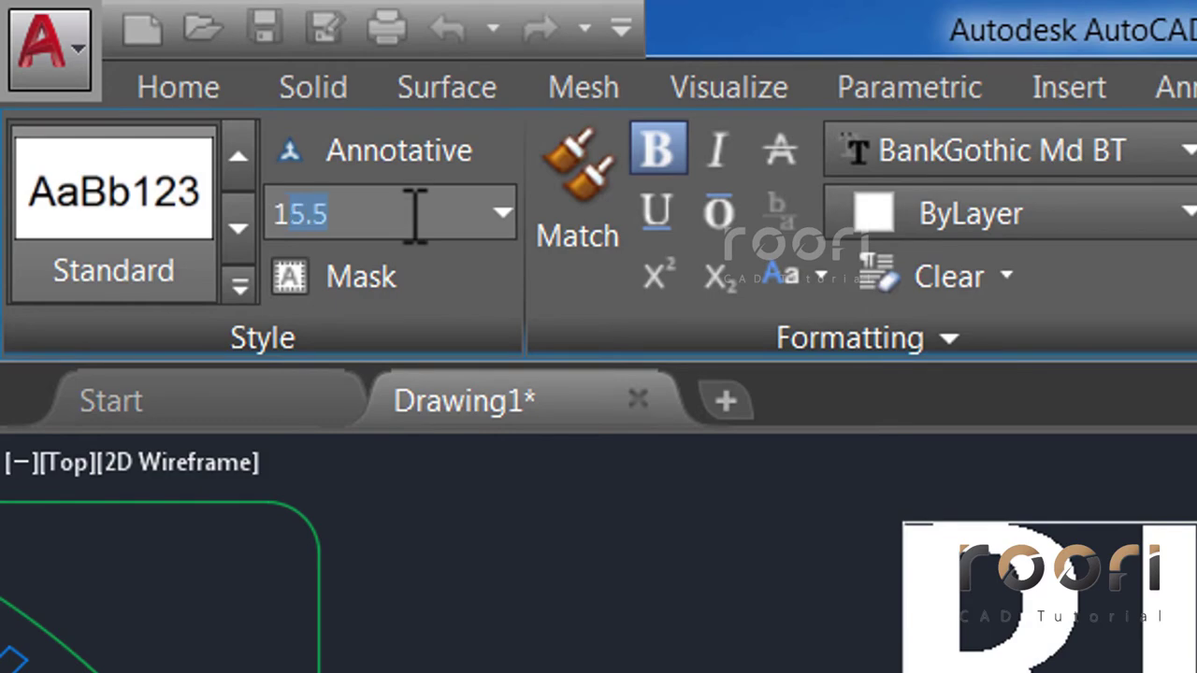
text(7)
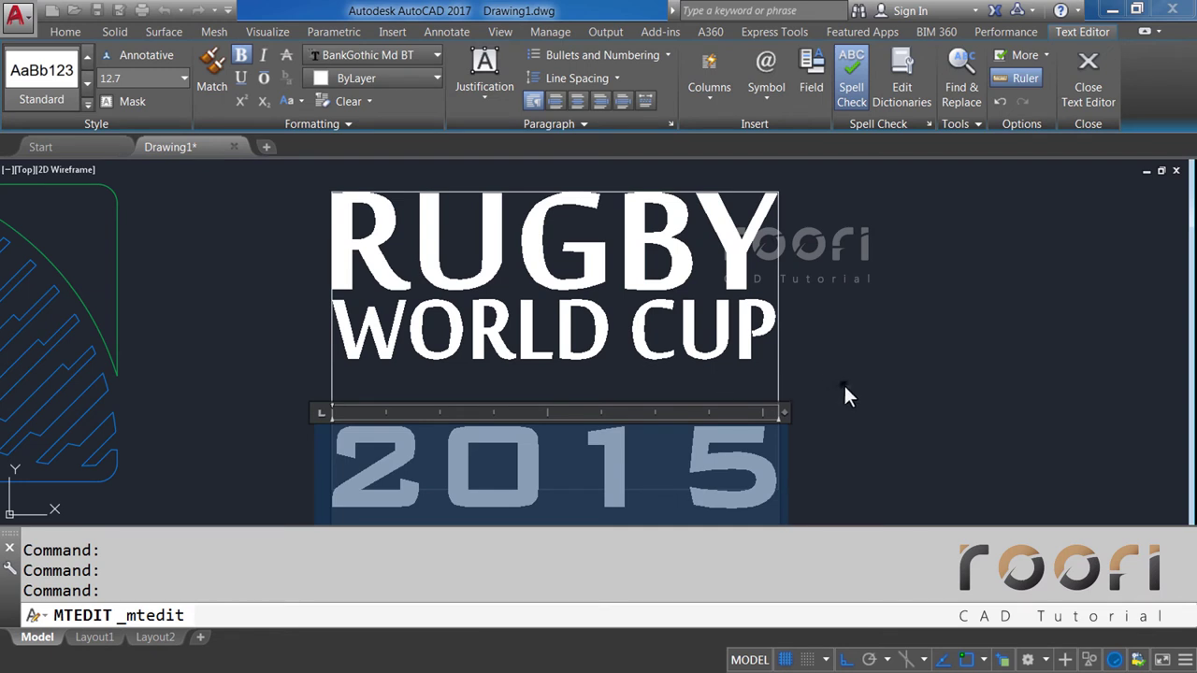
Move the 2015 text slightly up, closer to the WORLD CUP line.
click(845, 386)
text(M)
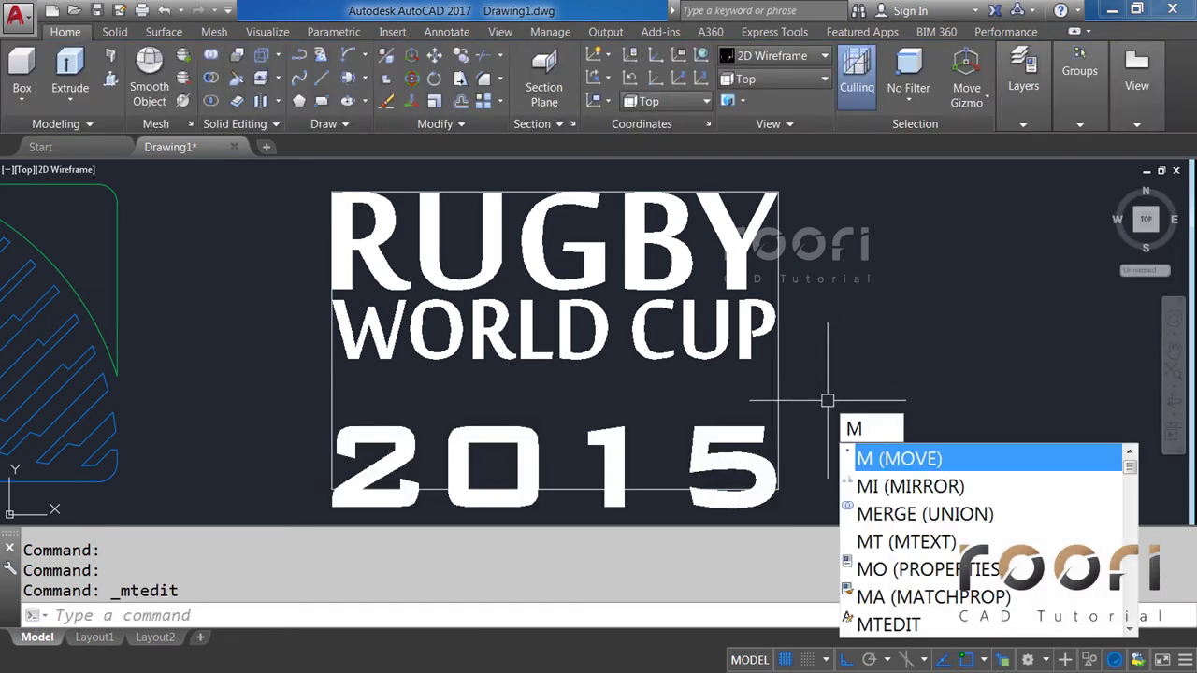
key(Return)
click(758, 429)
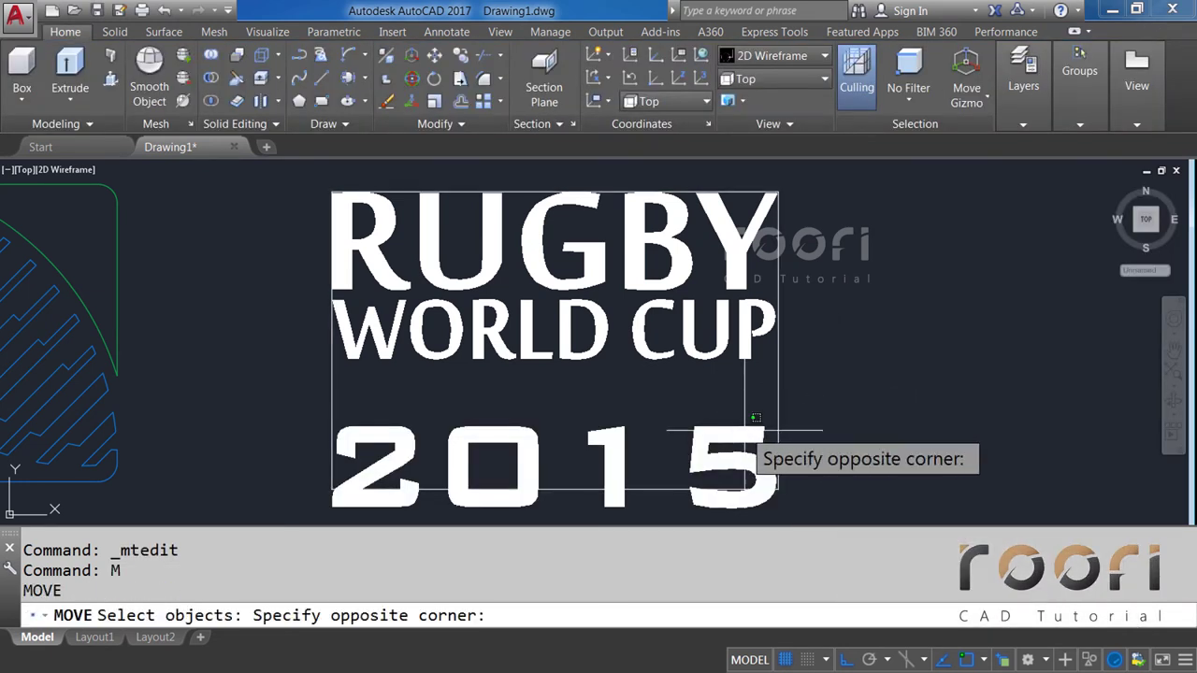
click(688, 455)
click(706, 458)
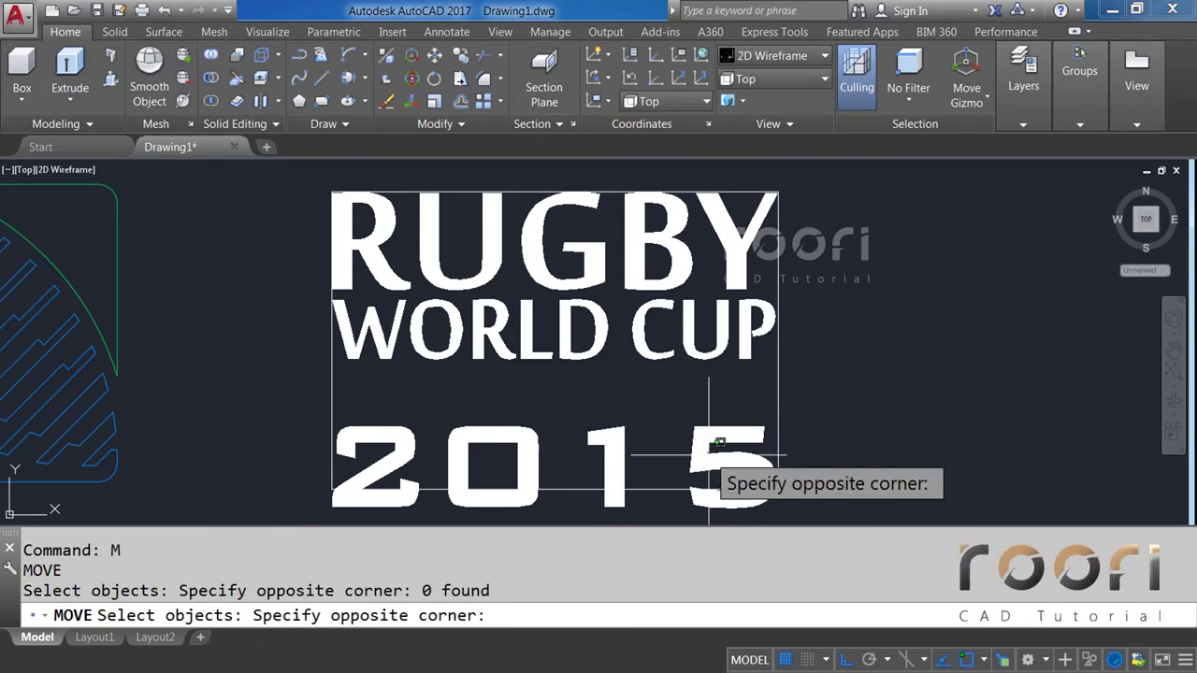
click(558, 437)
click(475, 420)
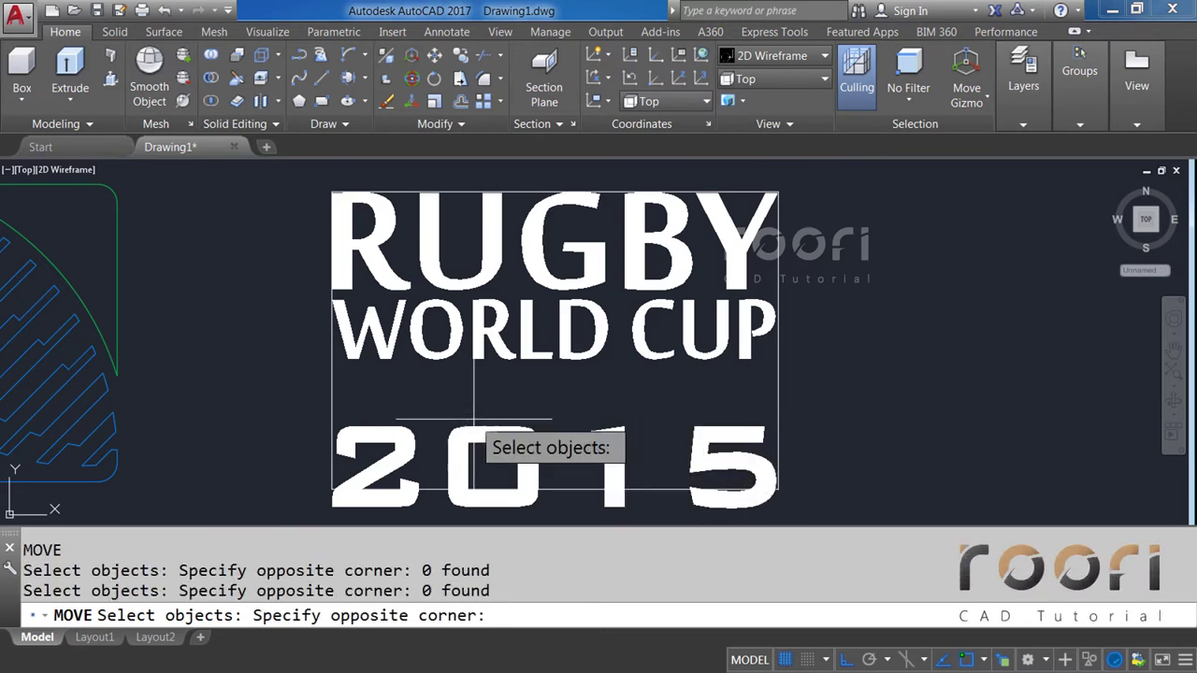
click(427, 452)
middle_drag(538, 449, 551, 401)
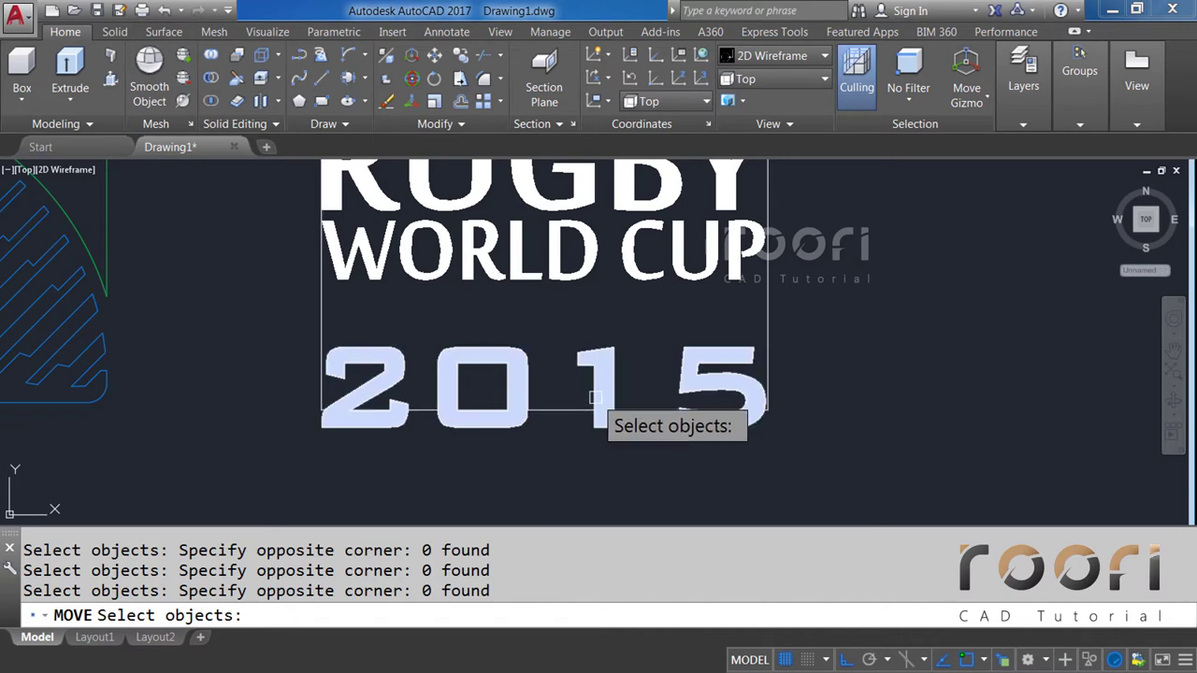
click(640, 397)
key(Return)
click(839, 429)
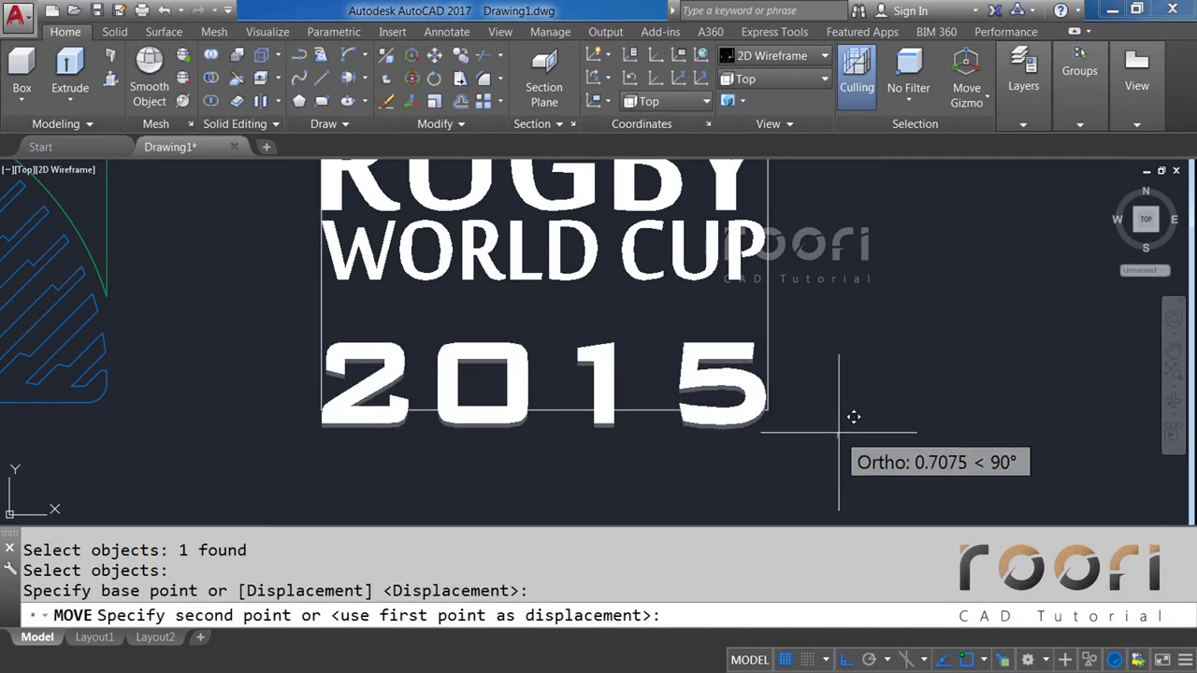
click(840, 420)
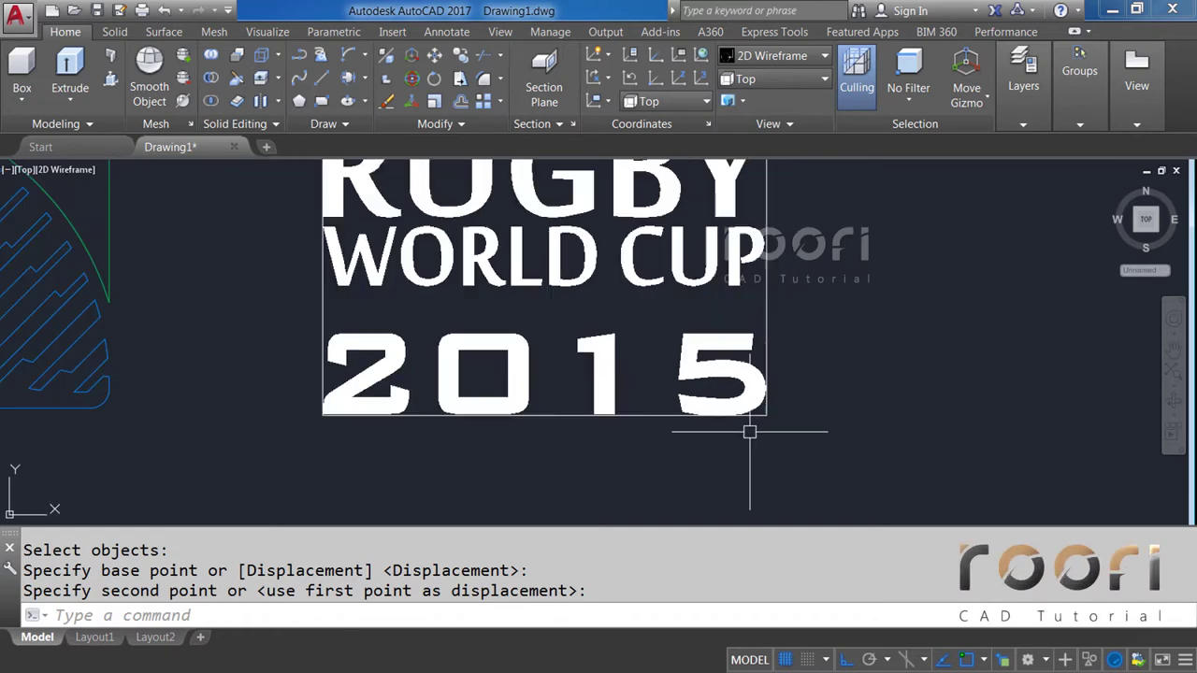
Move WORLD CUP nearer to 2015 so the three lines form a tight block.
middle_drag(531, 286, 508, 321)
scroll(498, 335, up, 2)
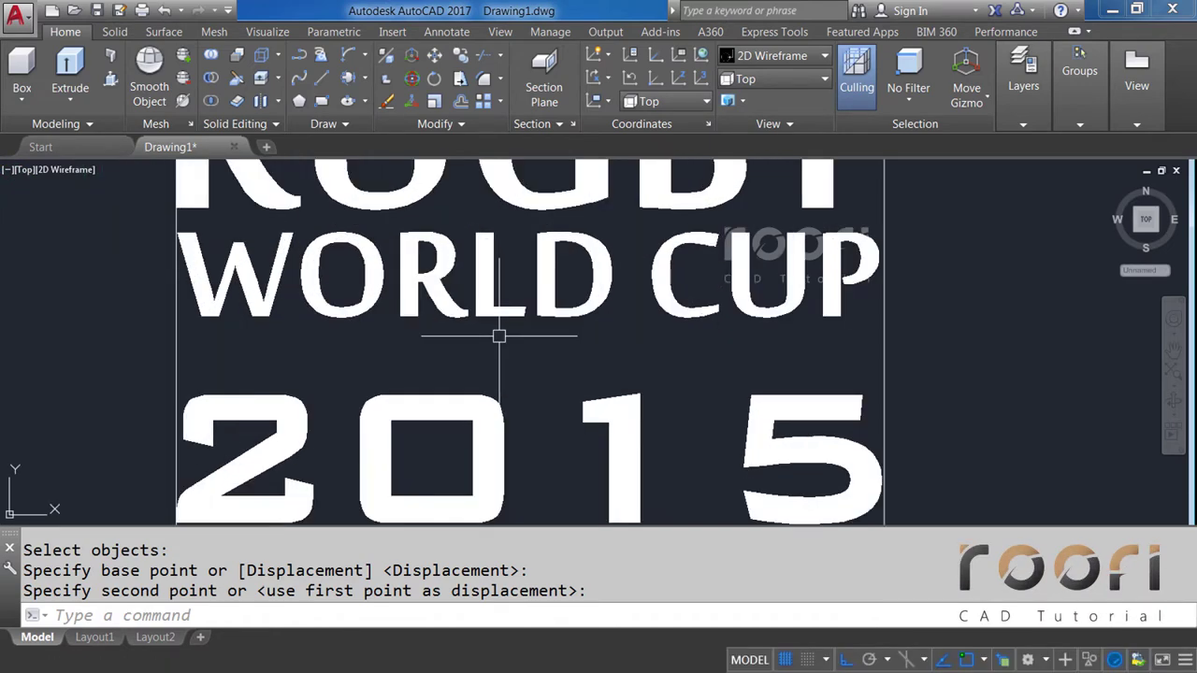
text(M)
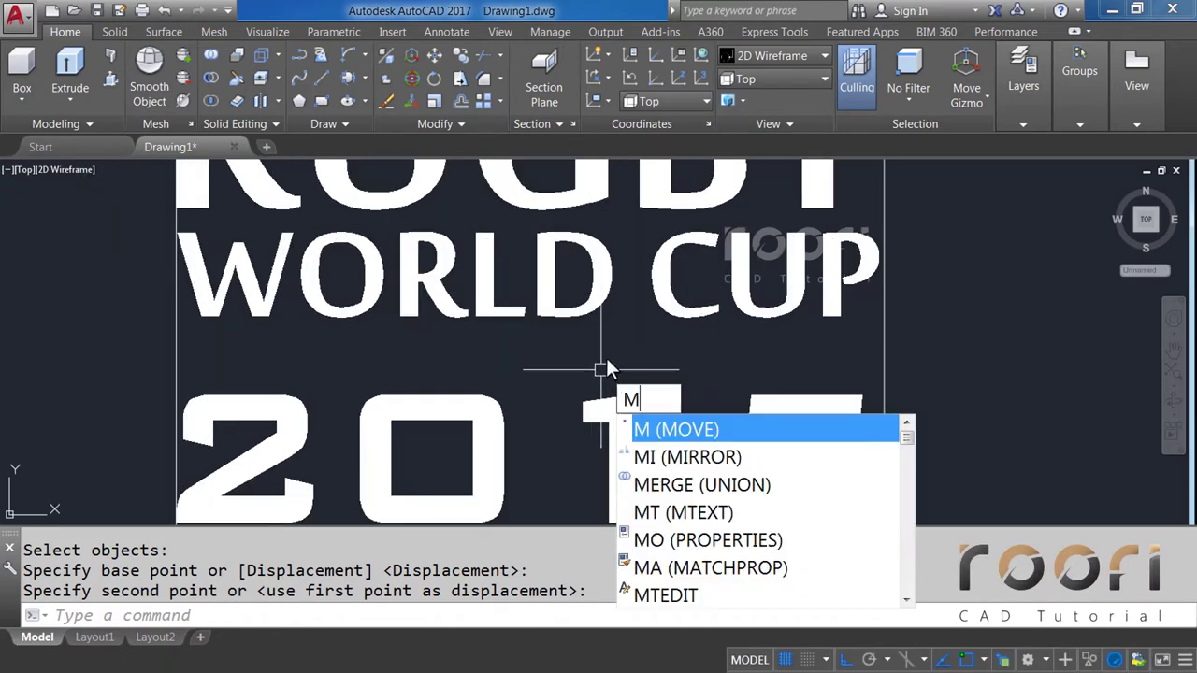
key(Return)
click(588, 315)
key(Return)
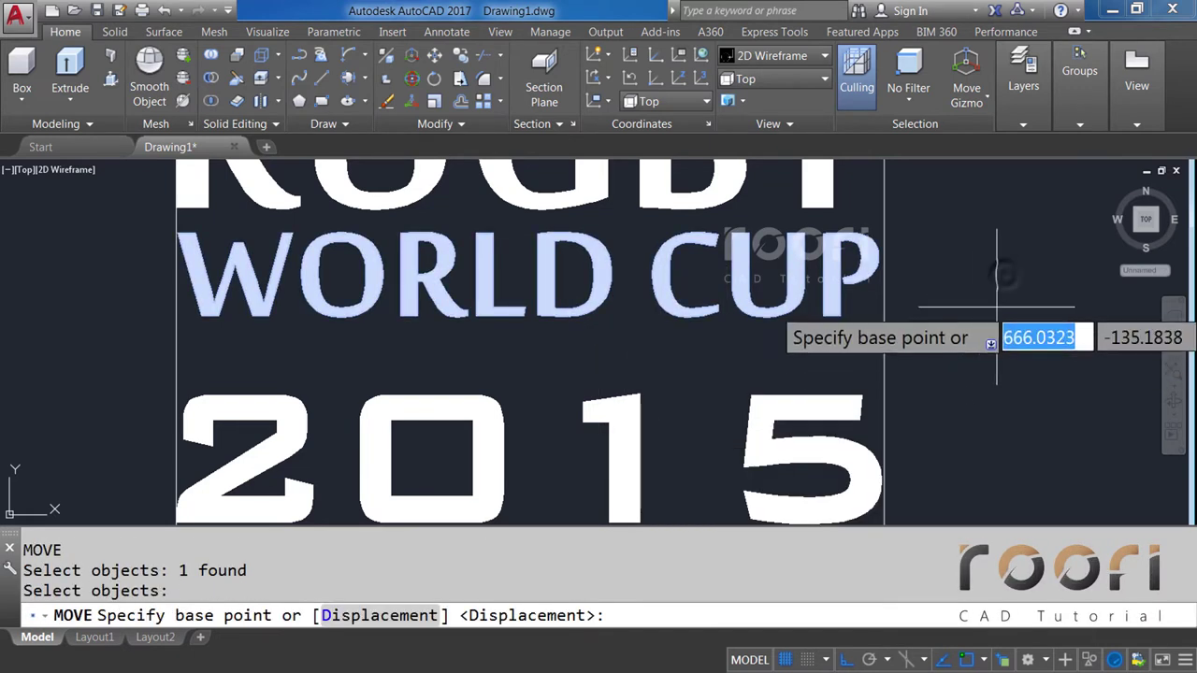
click(1005, 274)
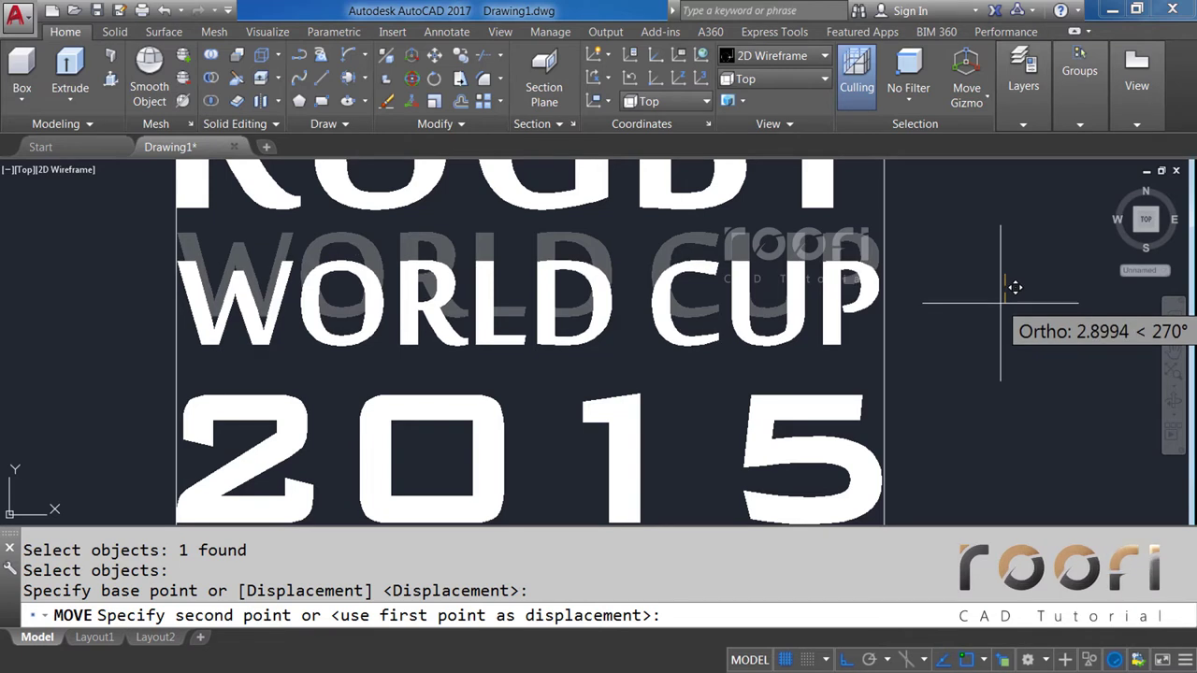
click(1001, 303)
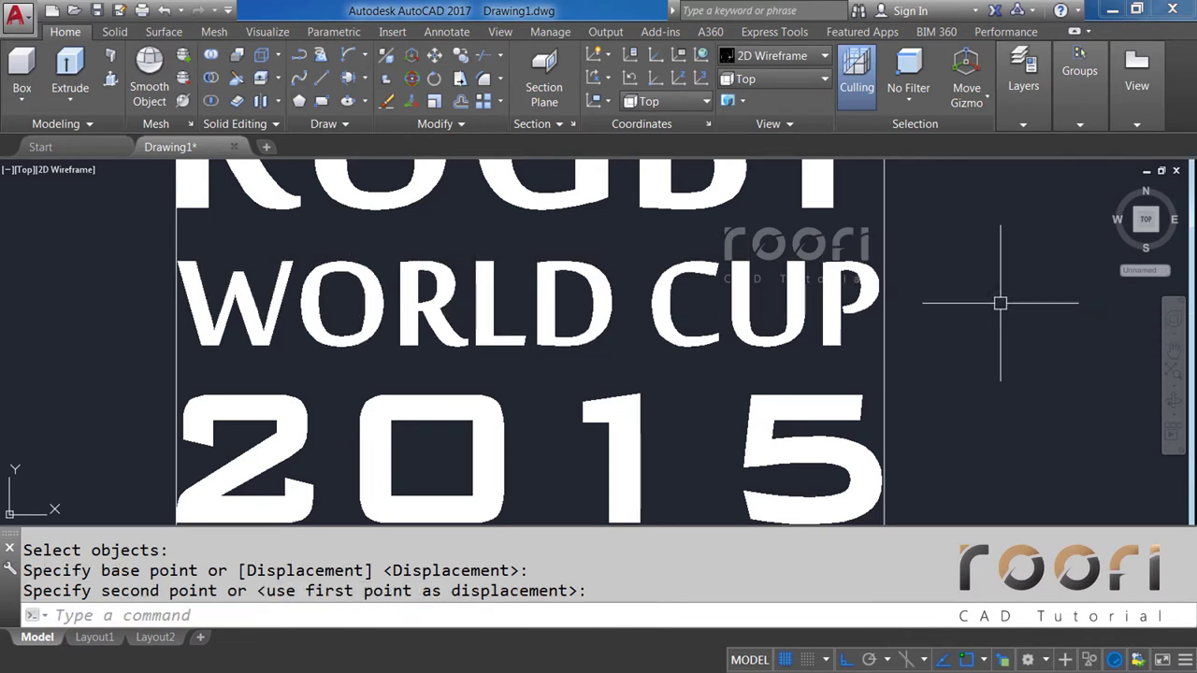
scroll(1001, 303, down, 2)
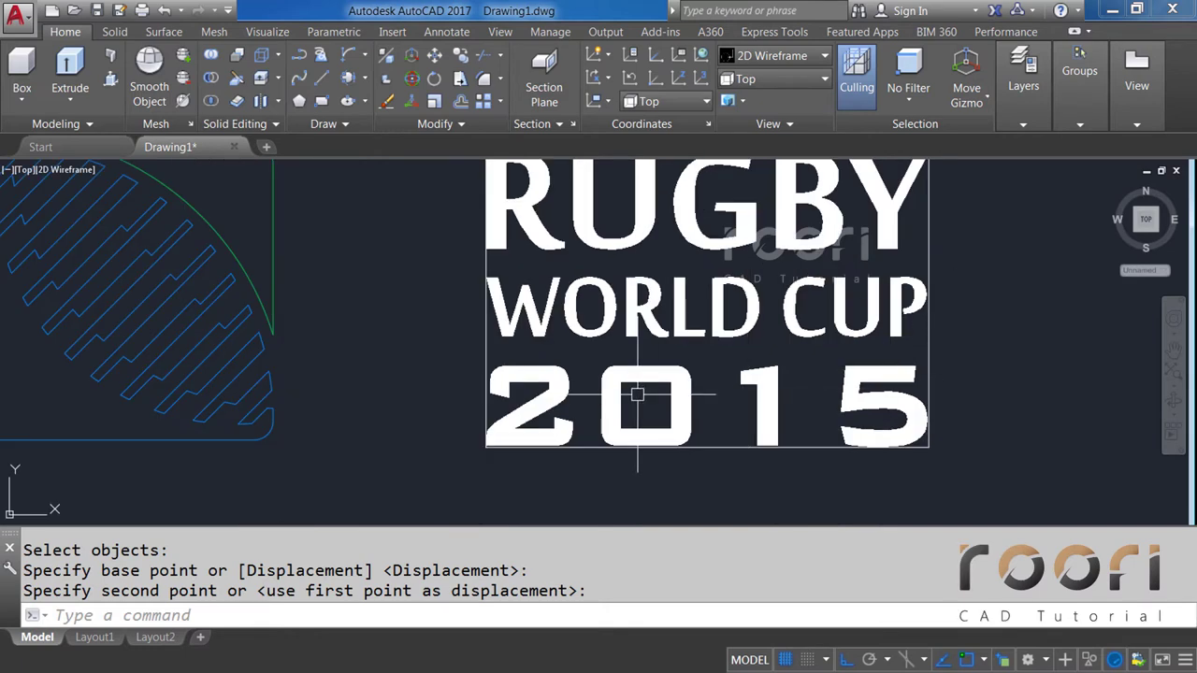
mouse_move(372, 334)
middle_down()
mouse_move(405, 377)
mouse_move(342, 371)
middle_up()
text(TXTE)
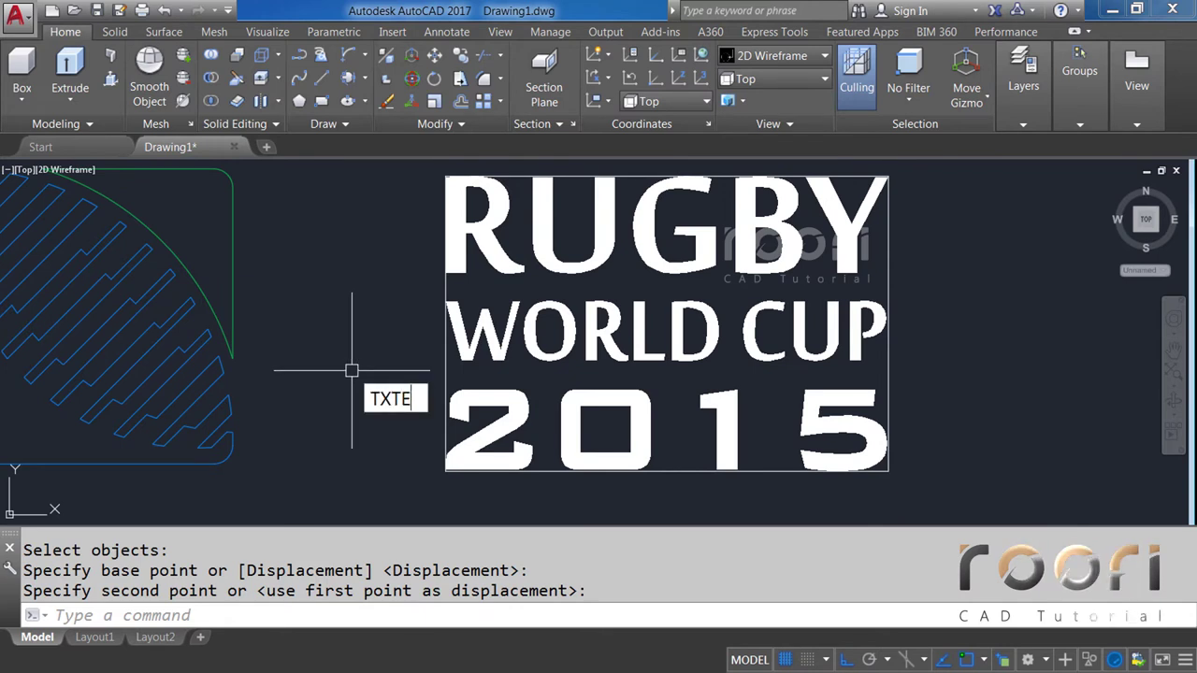
Explode the RUGBY, WORLD CUP and 2015 texts into outlines with TXTEXP.
text(XP)
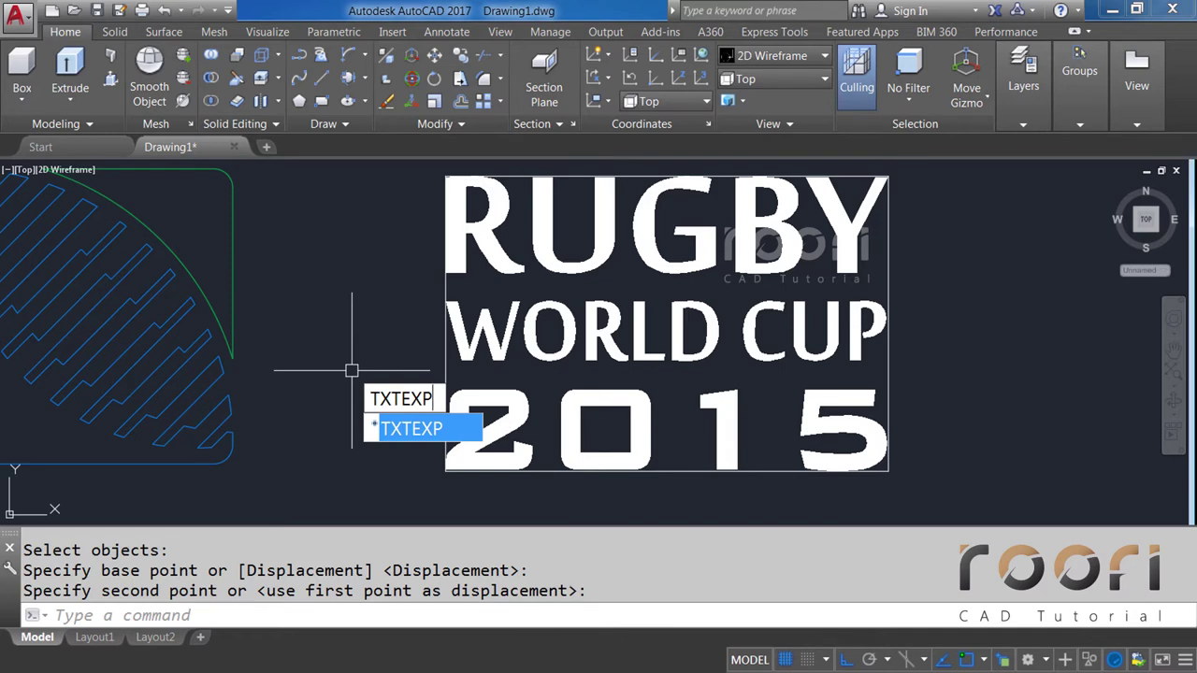
key(Return)
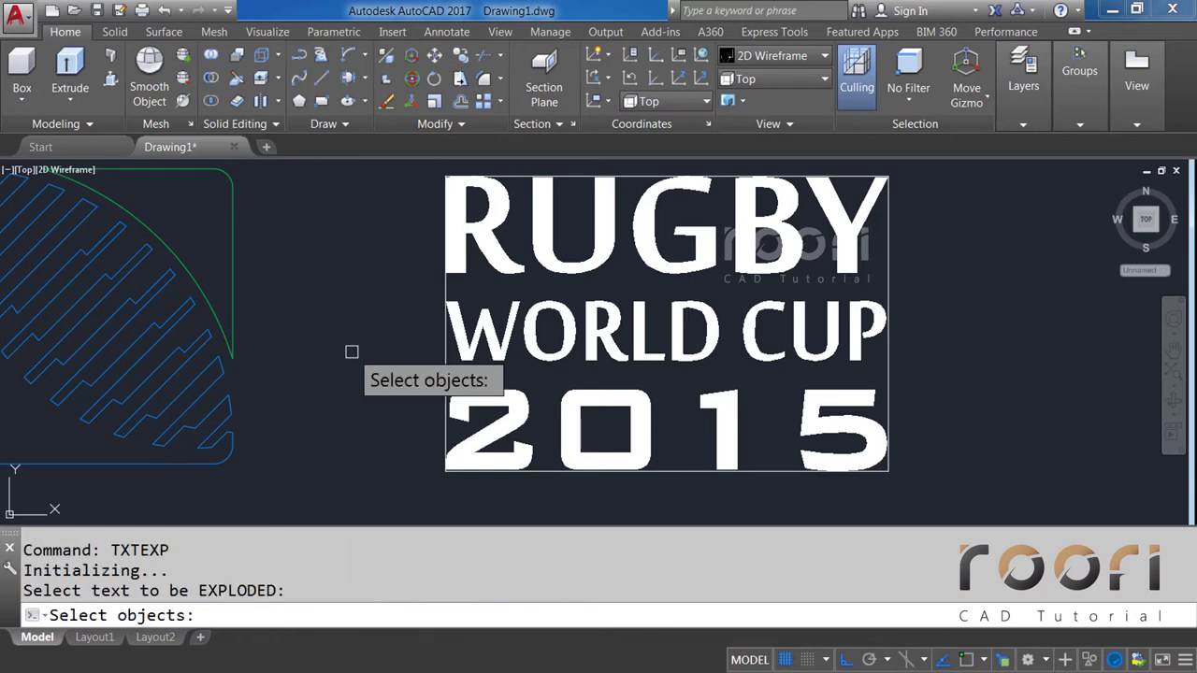
click(839, 439)
click(839, 439)
click(609, 240)
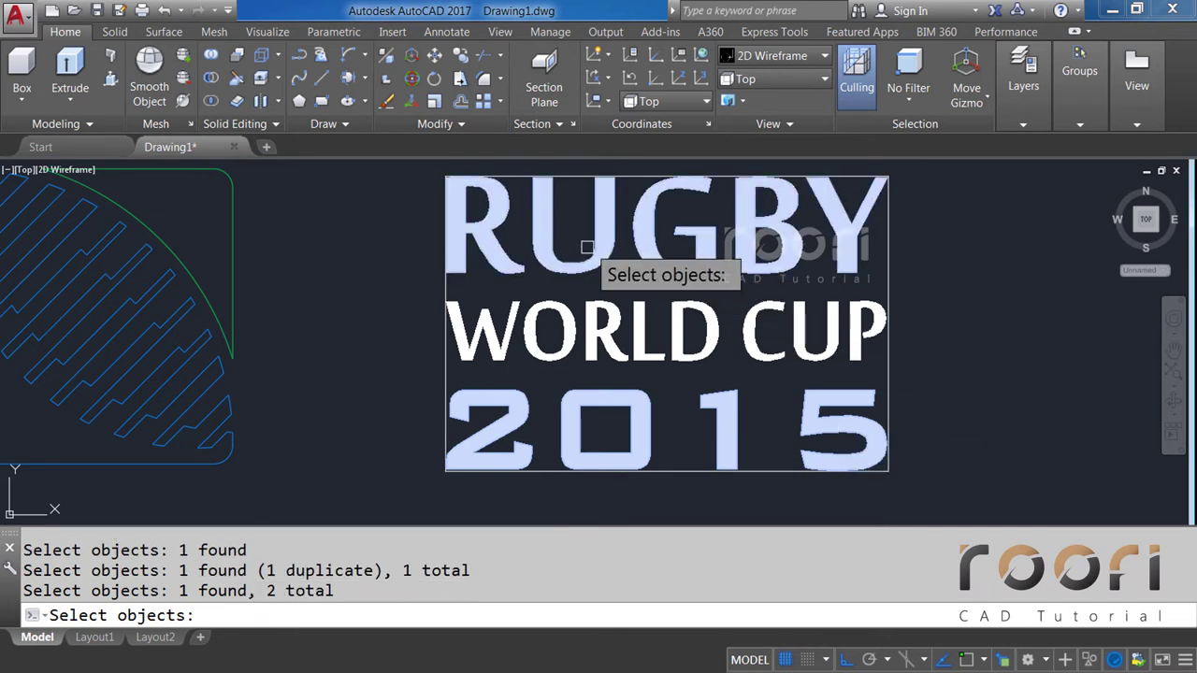
click(539, 300)
key(Return)
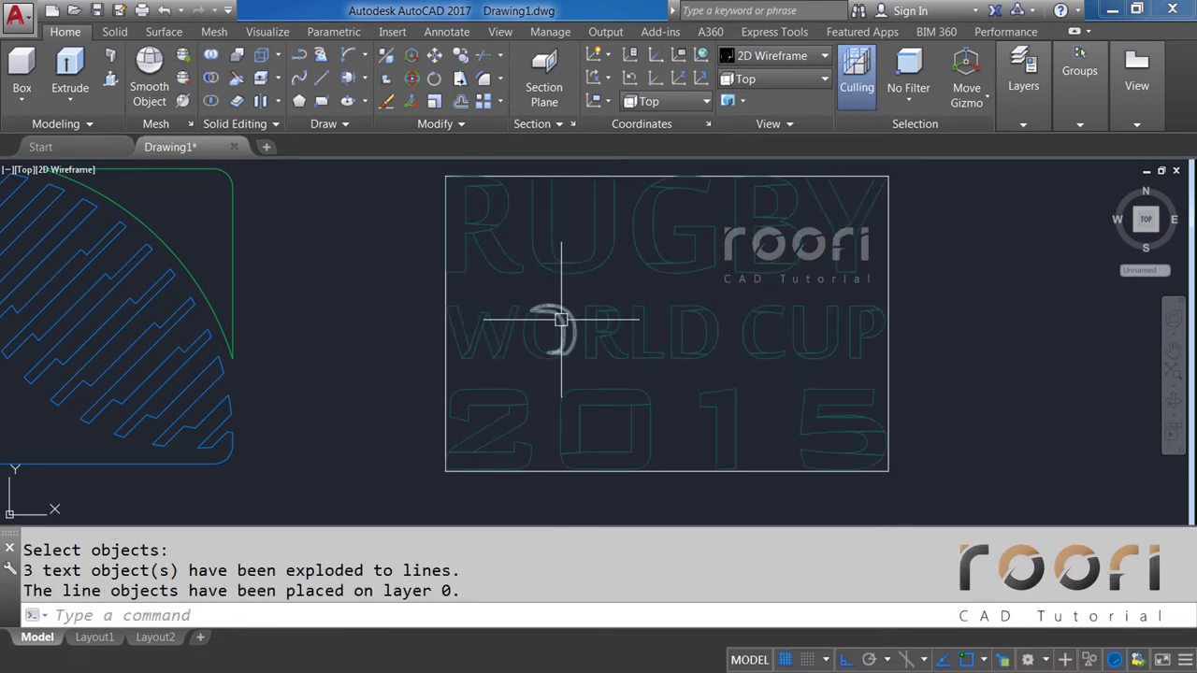
Move the frame rectangle around the logo 100 units to the right.
middle_drag(559, 304, 466, 297)
text(M)
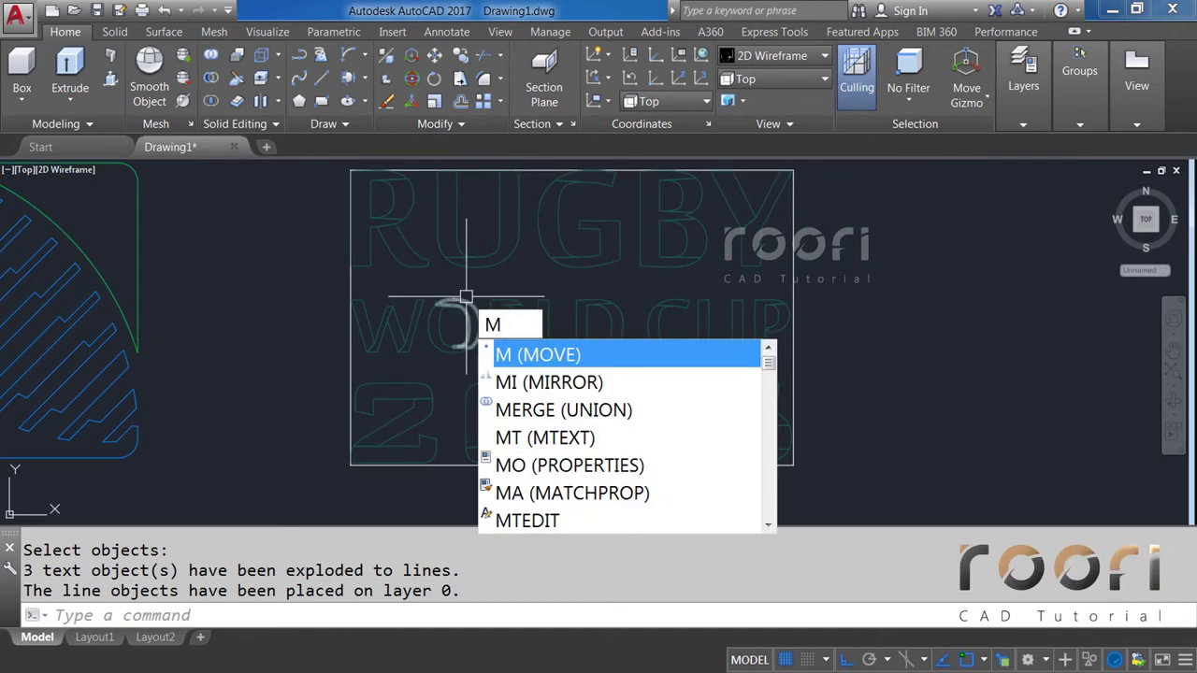
key(Return)
click(348, 277)
key(Return)
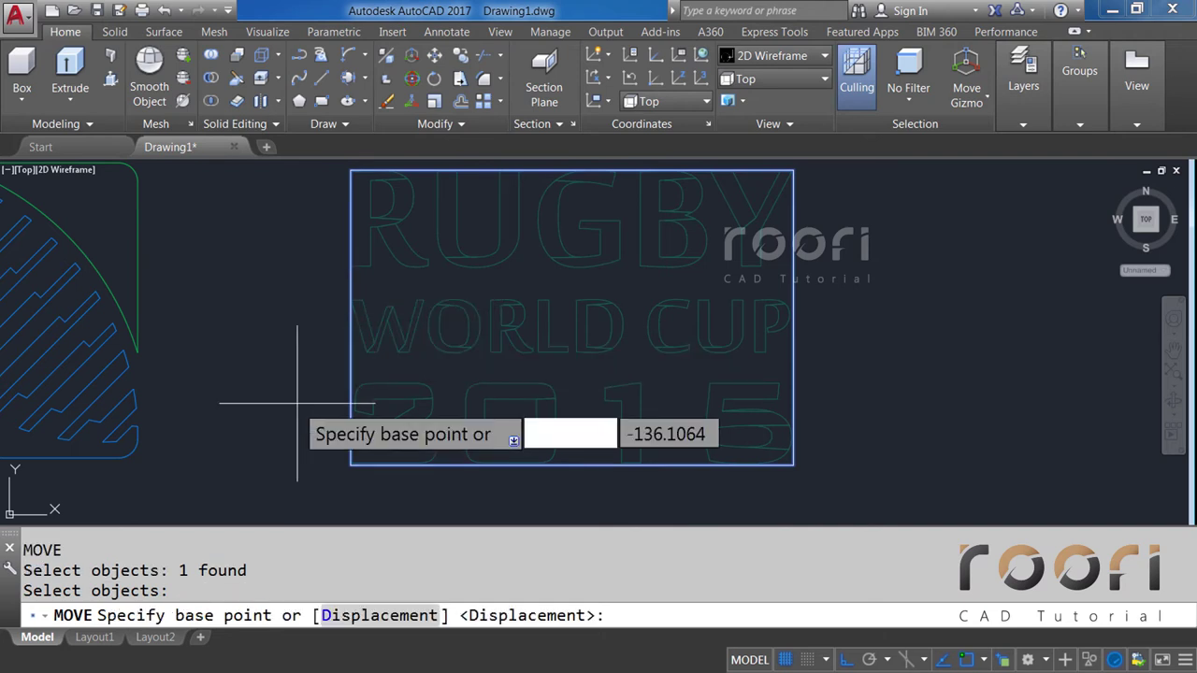
click(341, 484)
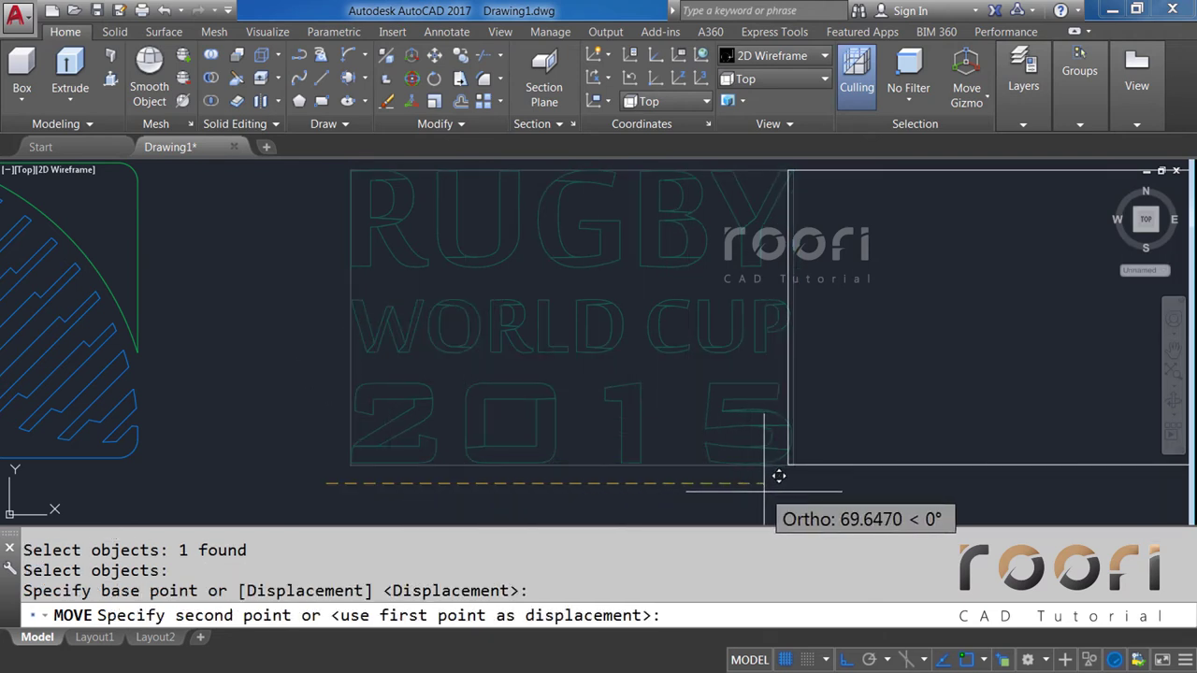
text(100)
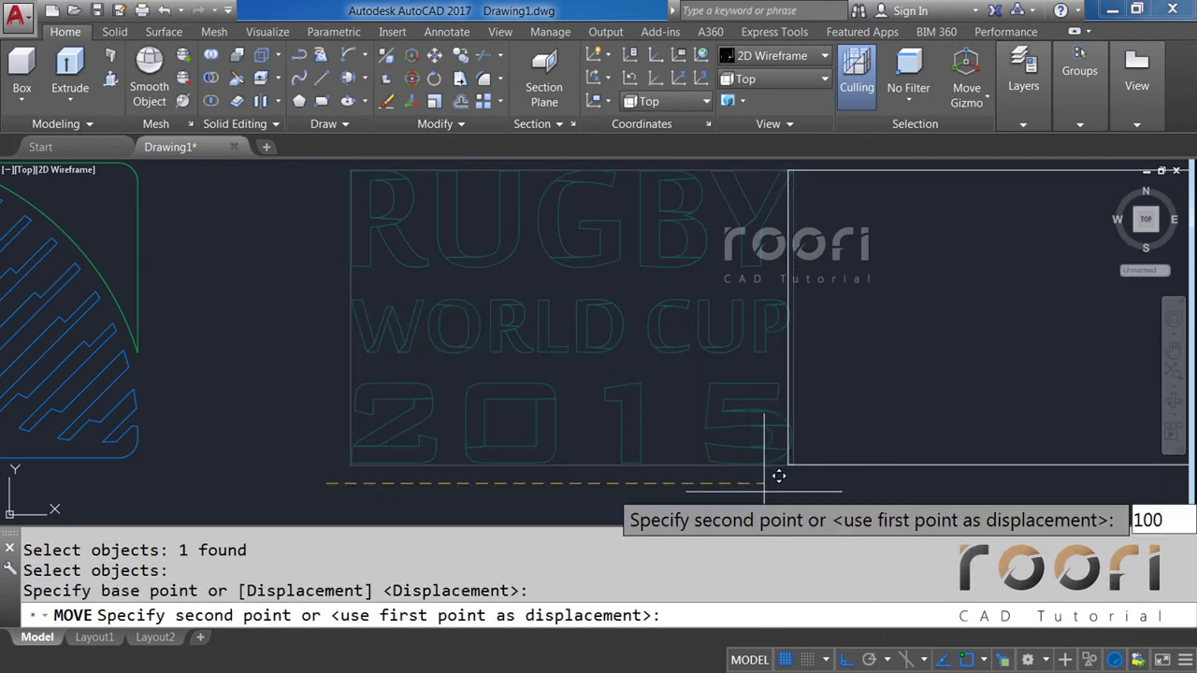
key(Return)
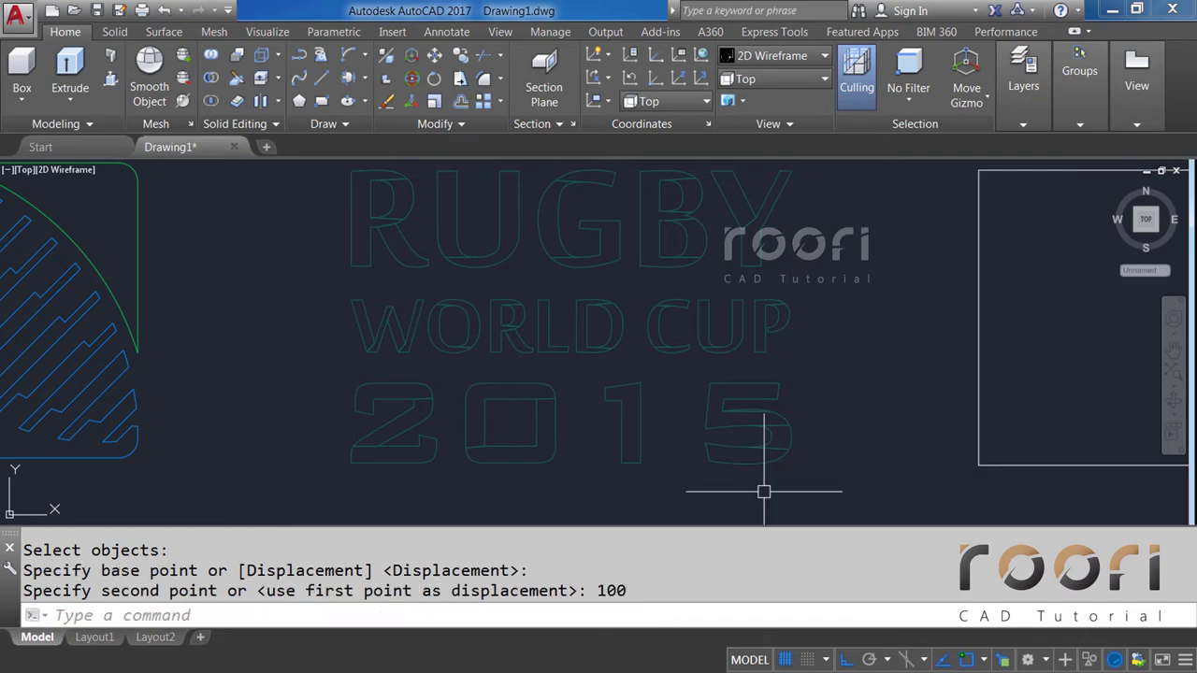
Set the colour of all the logo outline lines to ByLayer in Properties.
click(823, 489)
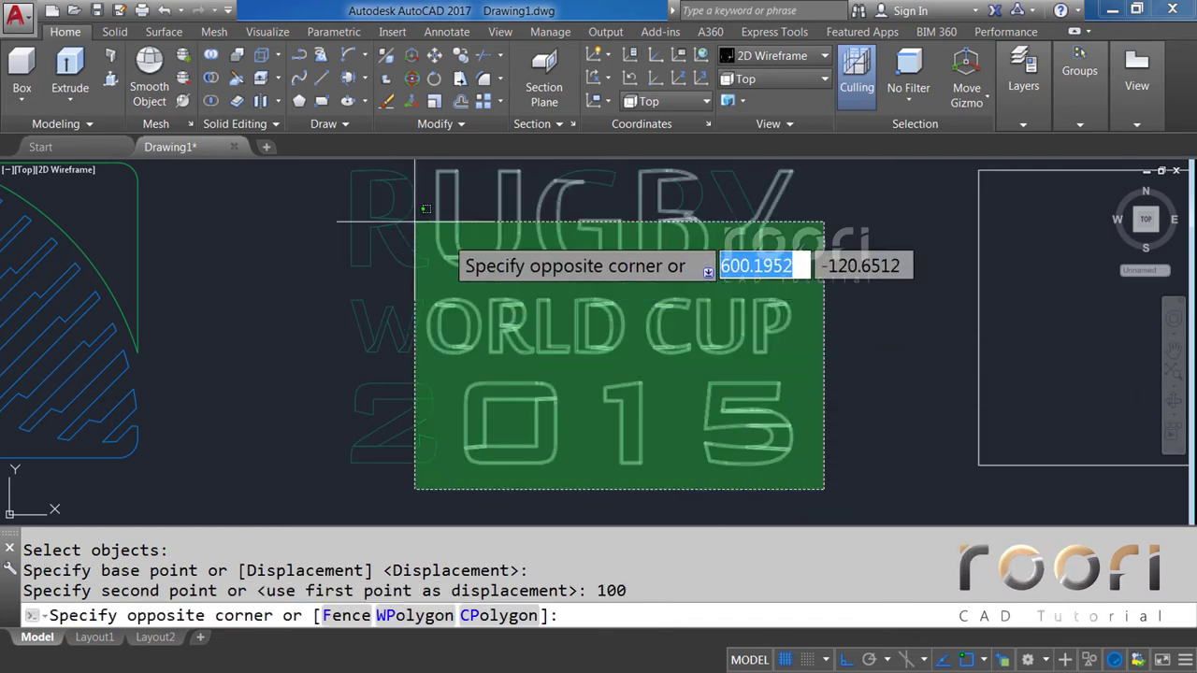
click(326, 175)
right_click(334, 204)
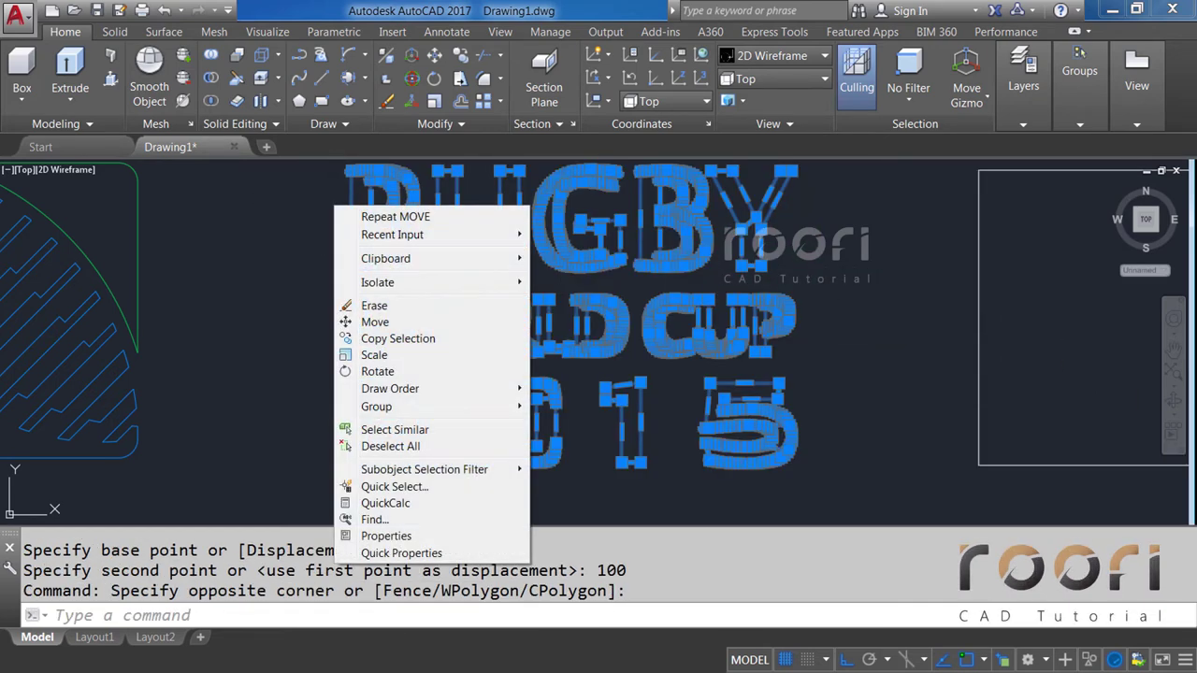
click(377, 535)
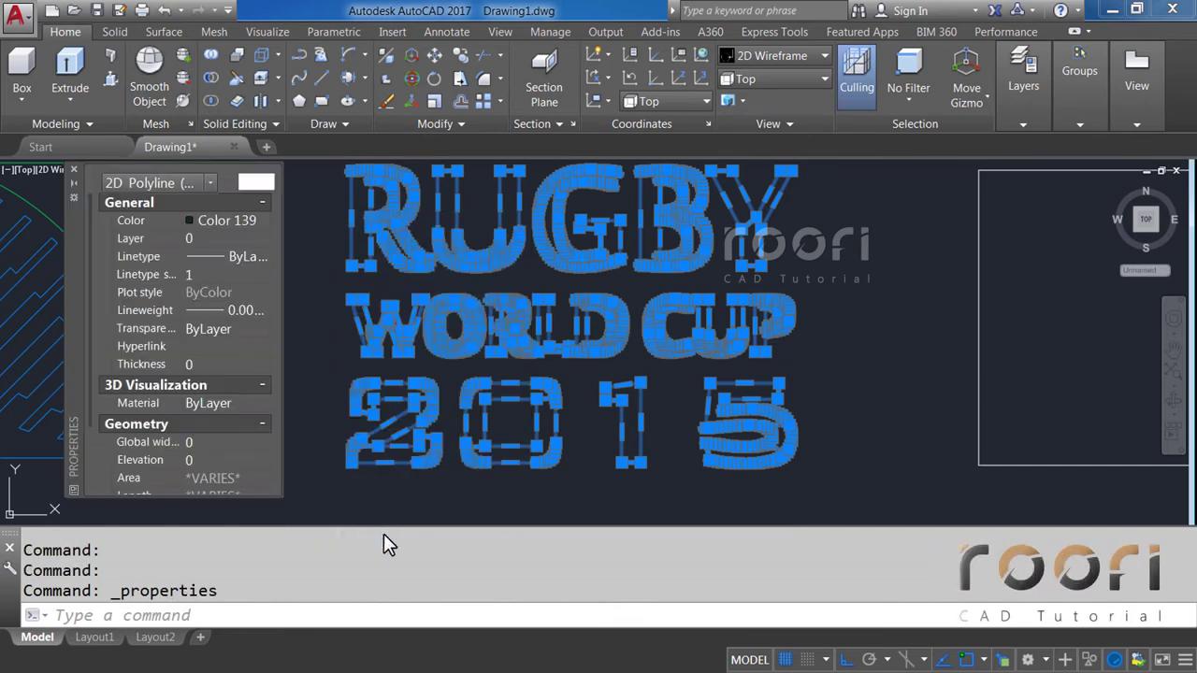
click(258, 220)
click(264, 221)
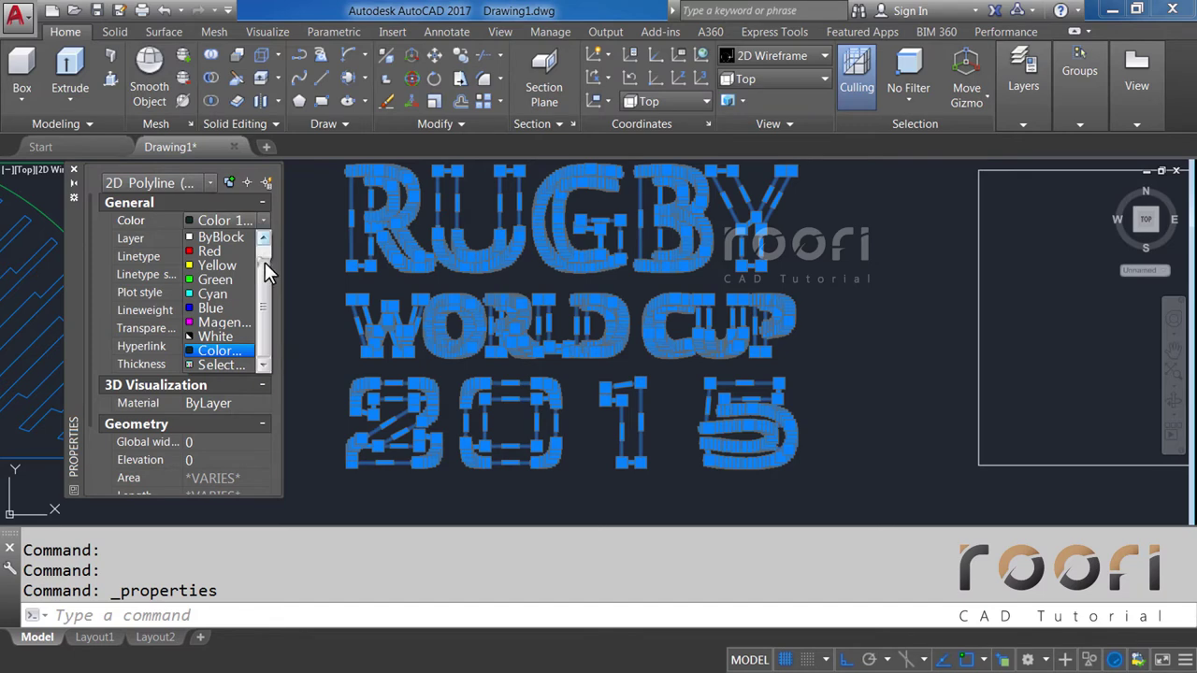
click(265, 241)
click(243, 241)
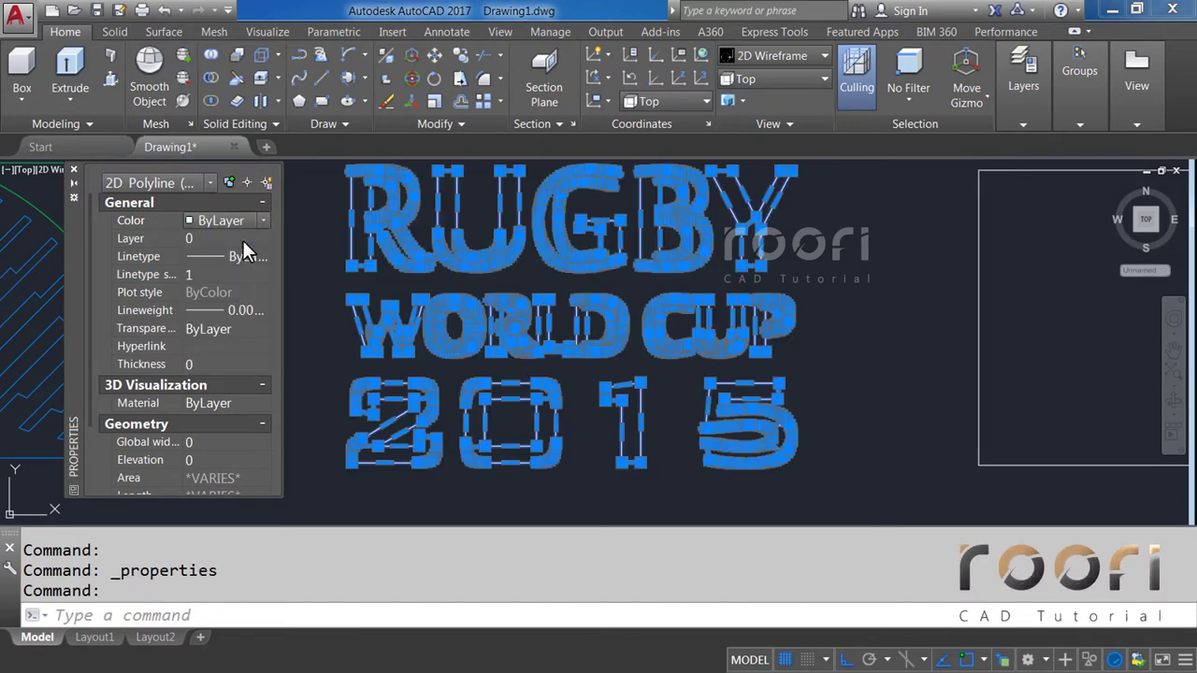
click(74, 171)
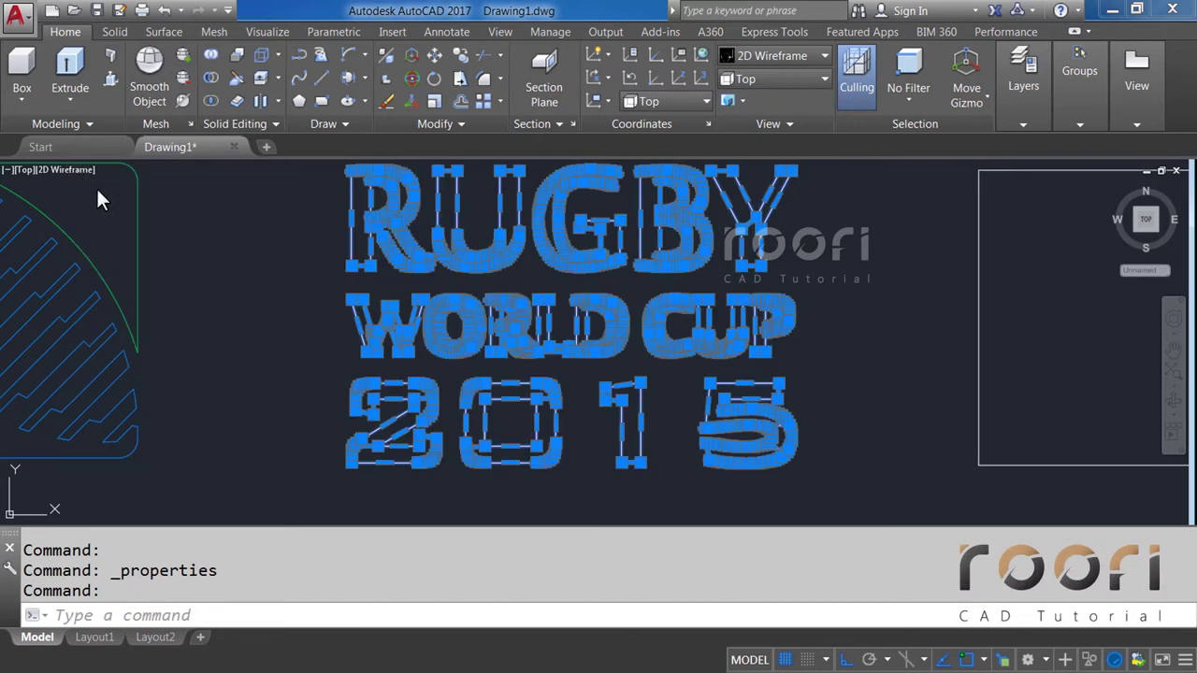
key(Escape)
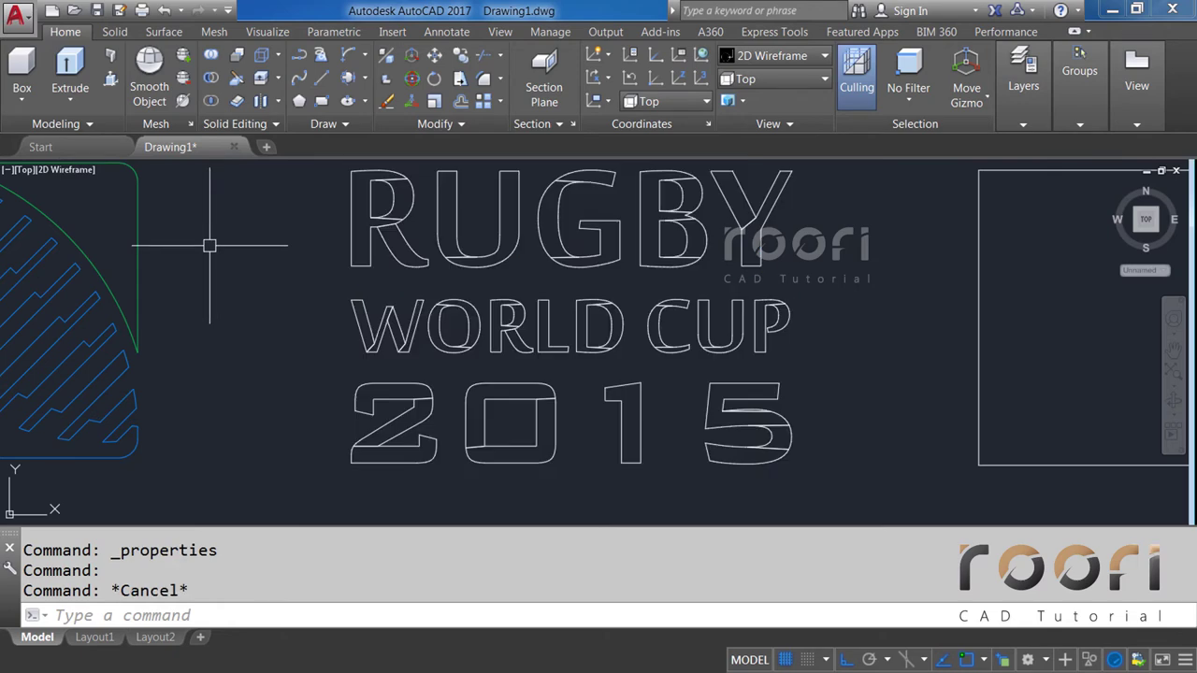
Run EXPLODE on all 42 logo outline polylines using a crossing window.
text(EXPLODE)
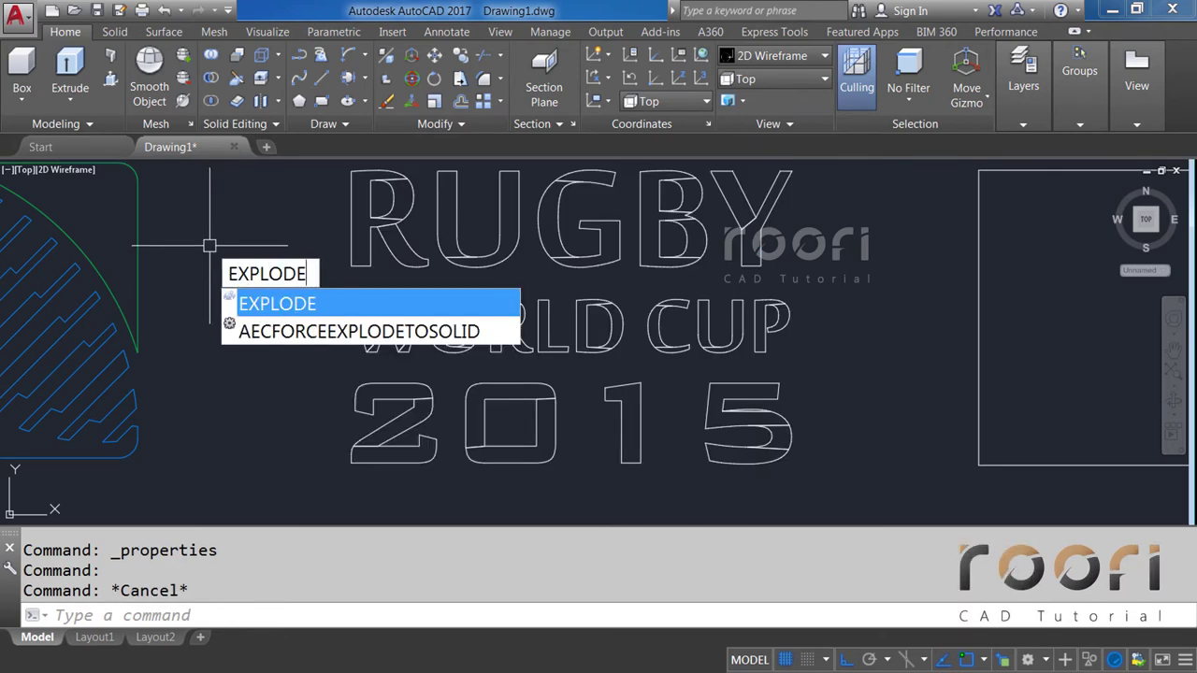
key(Return)
click(849, 473)
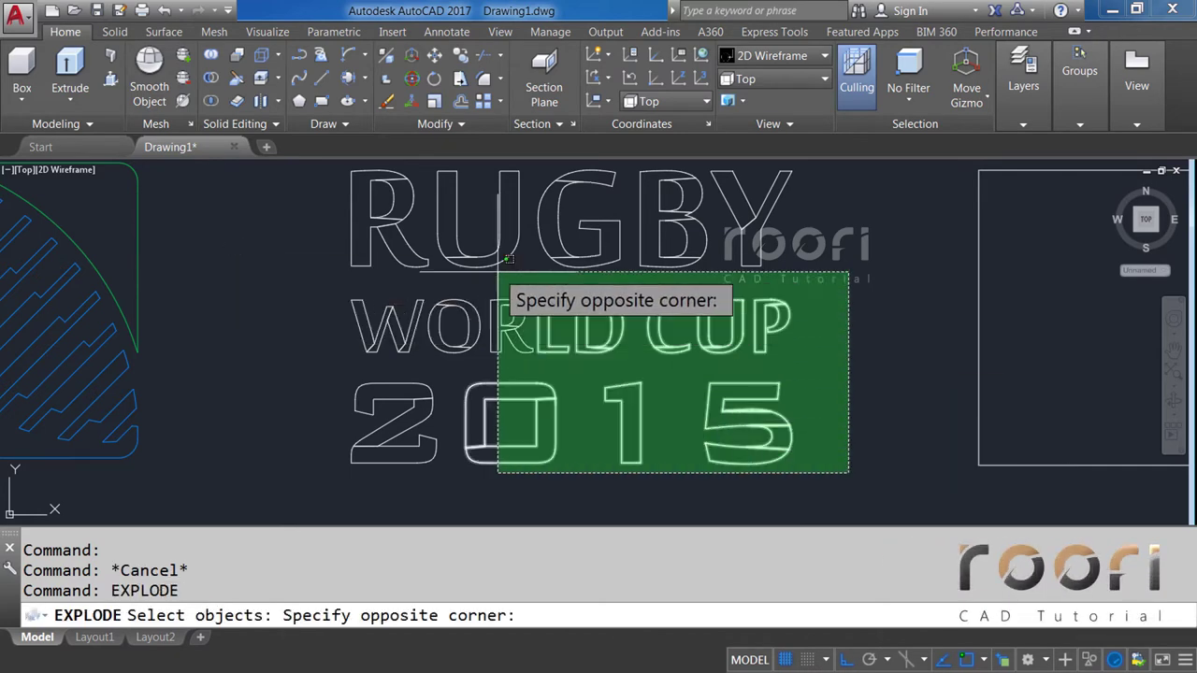
click(341, 182)
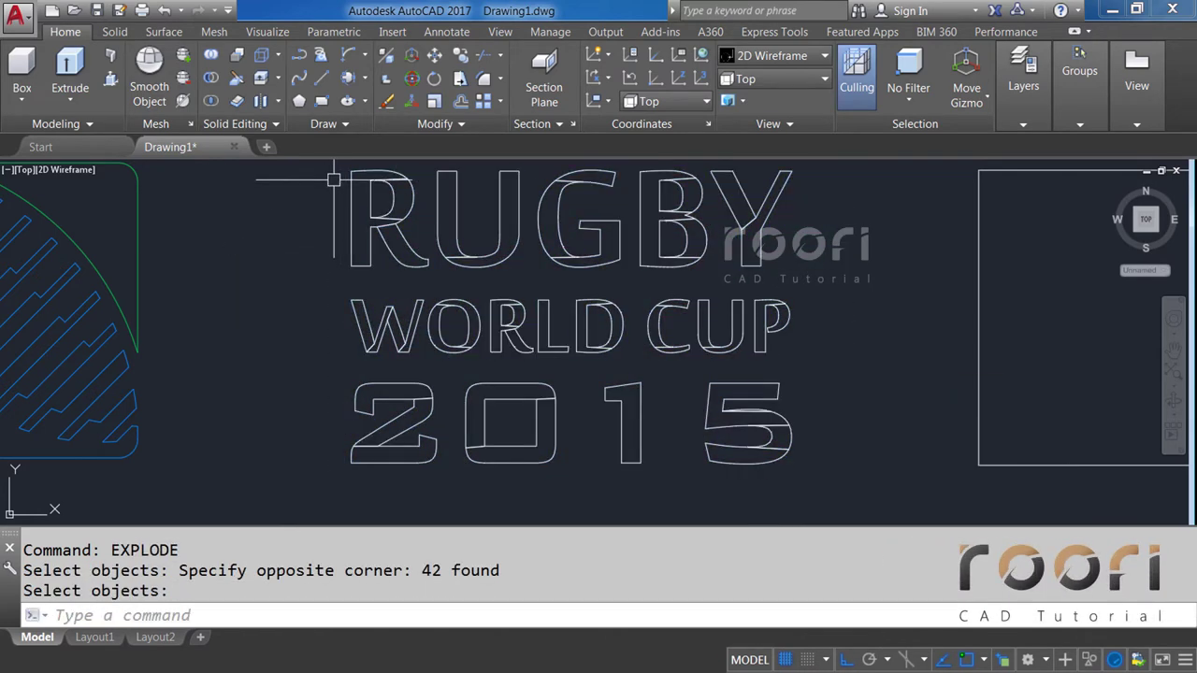
scroll(361, 250, up, 1)
Delete the stray lines in the R's bowl and its diagonal leg.
scroll(420, 249, up, 3)
scroll(422, 249, up, 3)
click(422, 225)
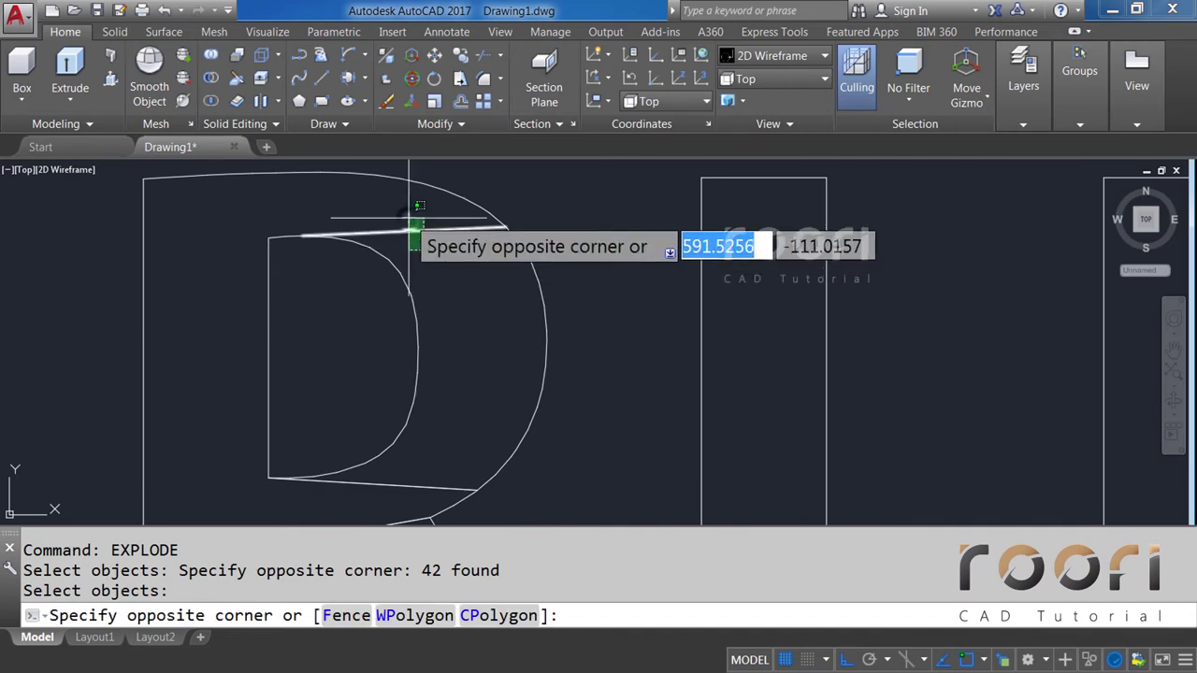
click(409, 224)
key(Delete)
scroll(440, 280, down, 2)
scroll(421, 393, up, 2)
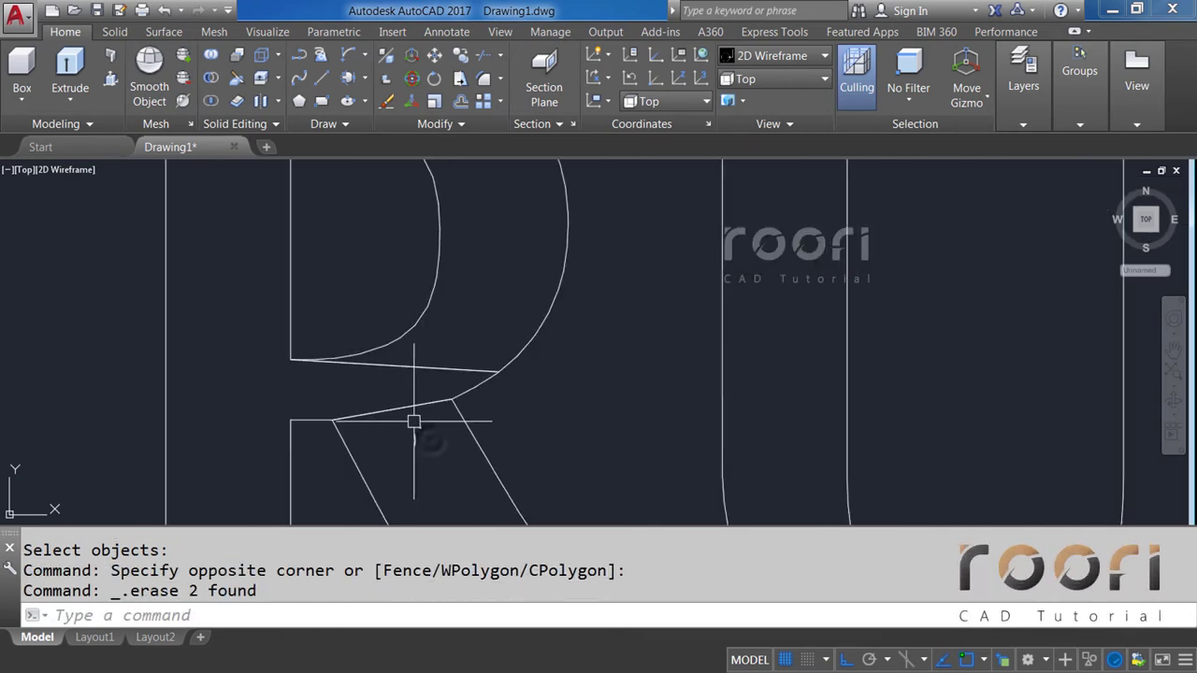
click(414, 422)
click(422, 353)
key(Delete)
Erase the stray segments at the bottom of the U and the bottom and top of the G.
scroll(366, 387, down, 3)
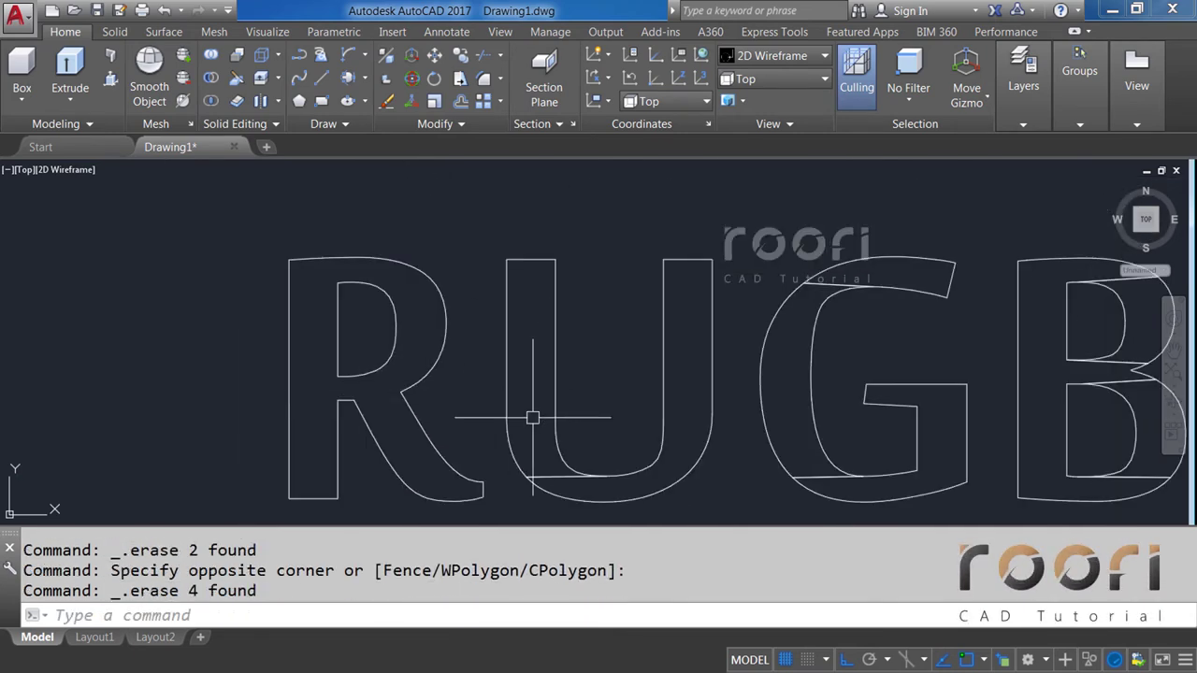
scroll(561, 482, up, 2)
scroll(552, 463, up, 3)
click(548, 459)
click(524, 419)
key(Delete)
scroll(505, 426, down, 5)
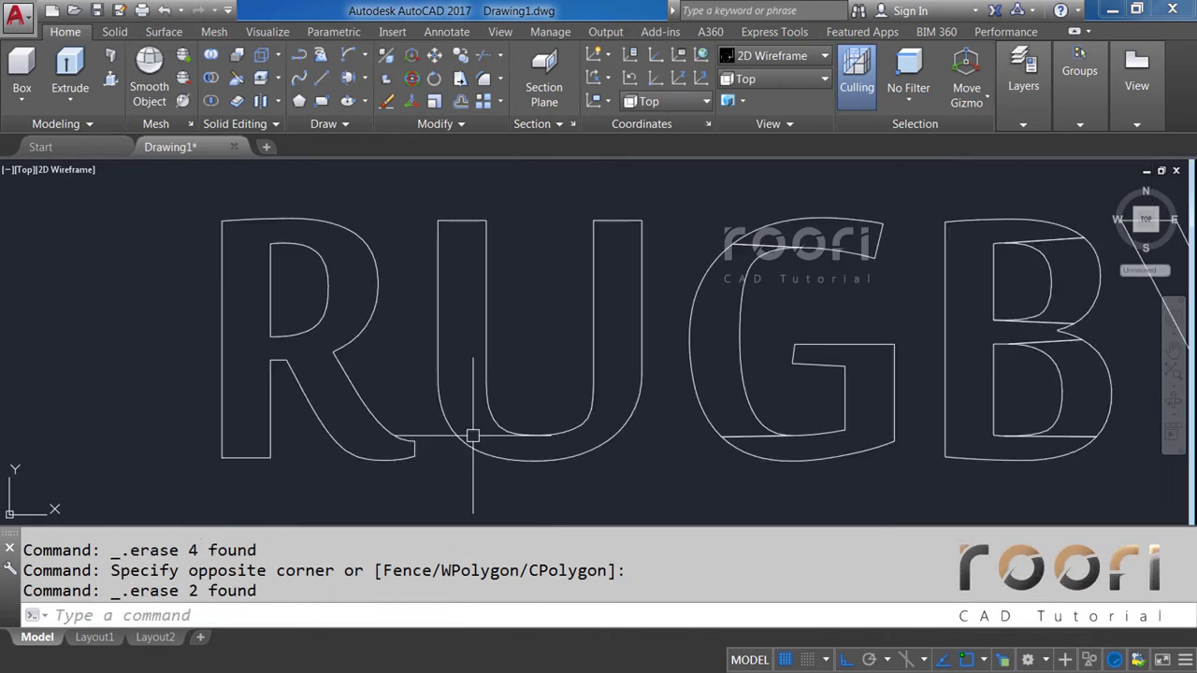
scroll(749, 440, up, 3)
click(753, 427)
click(732, 383)
key(Delete)
scroll(710, 356, down, 3)
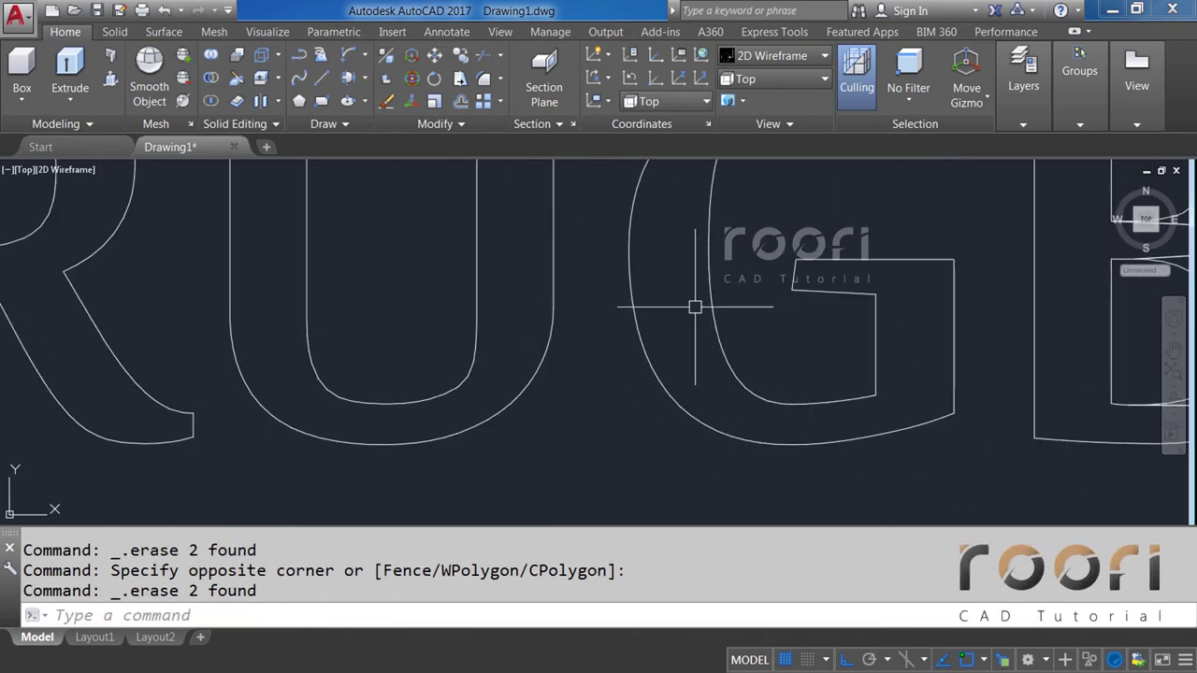
middle_drag(695, 310, 645, 346)
scroll(674, 327, up, 3)
scroll(687, 327, up, 2)
click(686, 338)
click(679, 315)
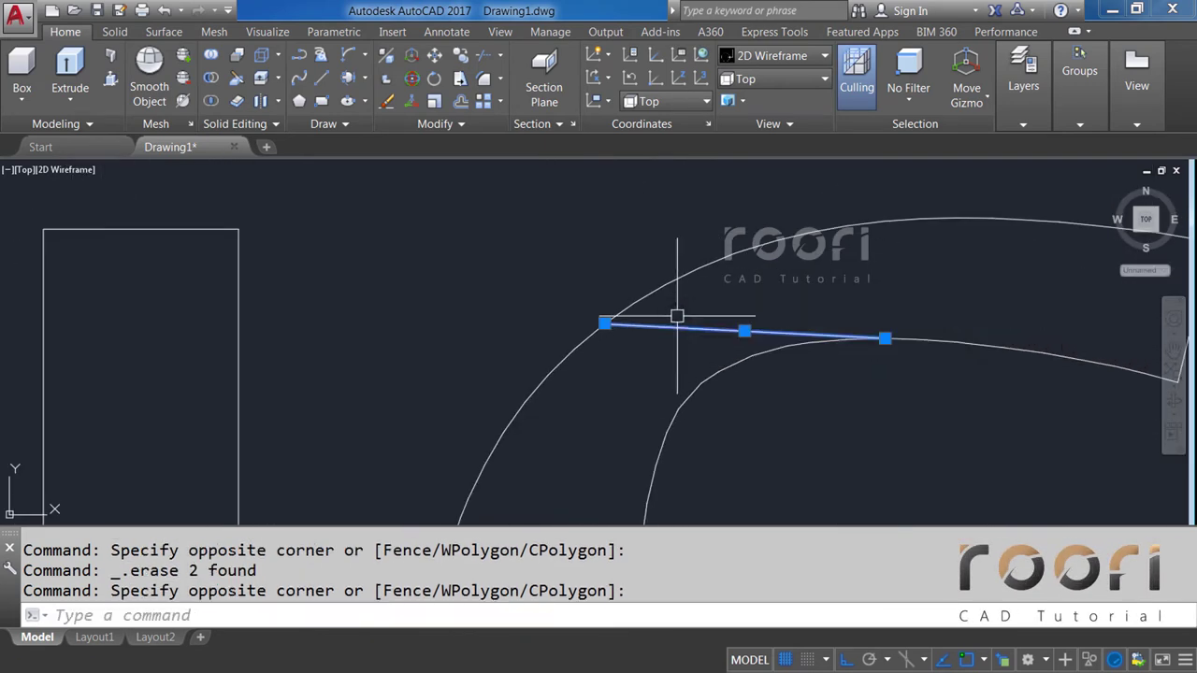
key(Delete)
Remove the stray lines at the top, middle and bottom of the B.
scroll(576, 335, down, 5)
scroll(576, 335, down, 2)
scroll(774, 352, up, 5)
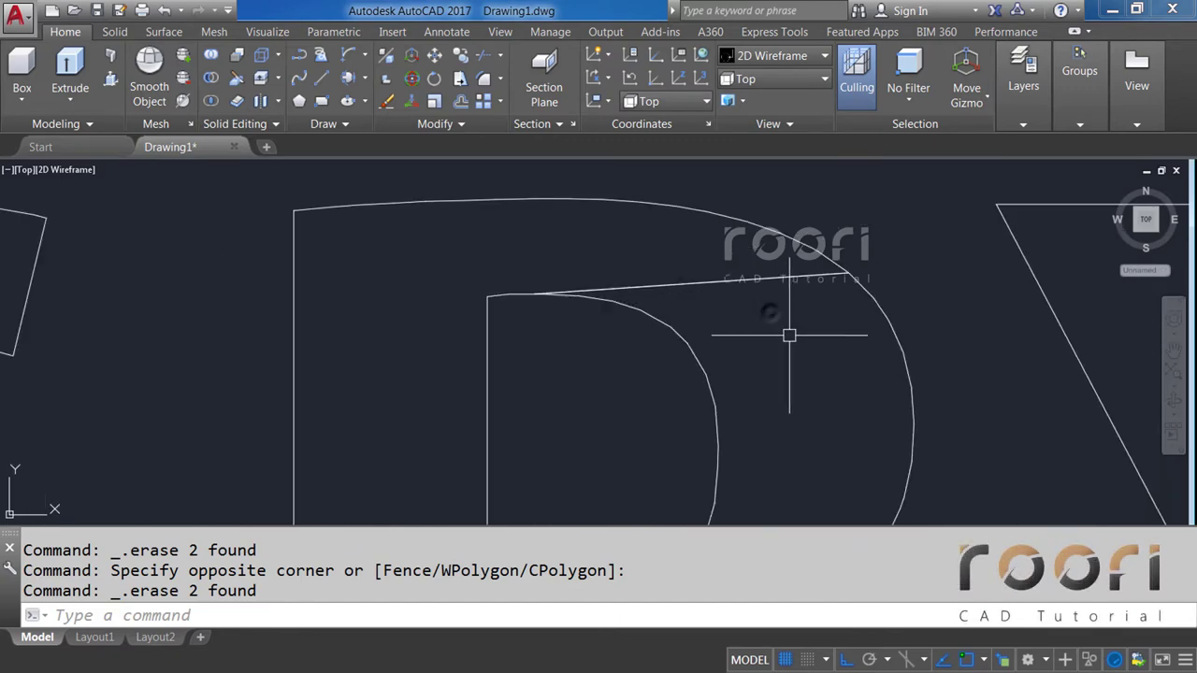
click(788, 334)
click(757, 280)
key(Delete)
scroll(736, 366, down, 2)
scroll(736, 366, down, 2)
scroll(736, 367, up, 4)
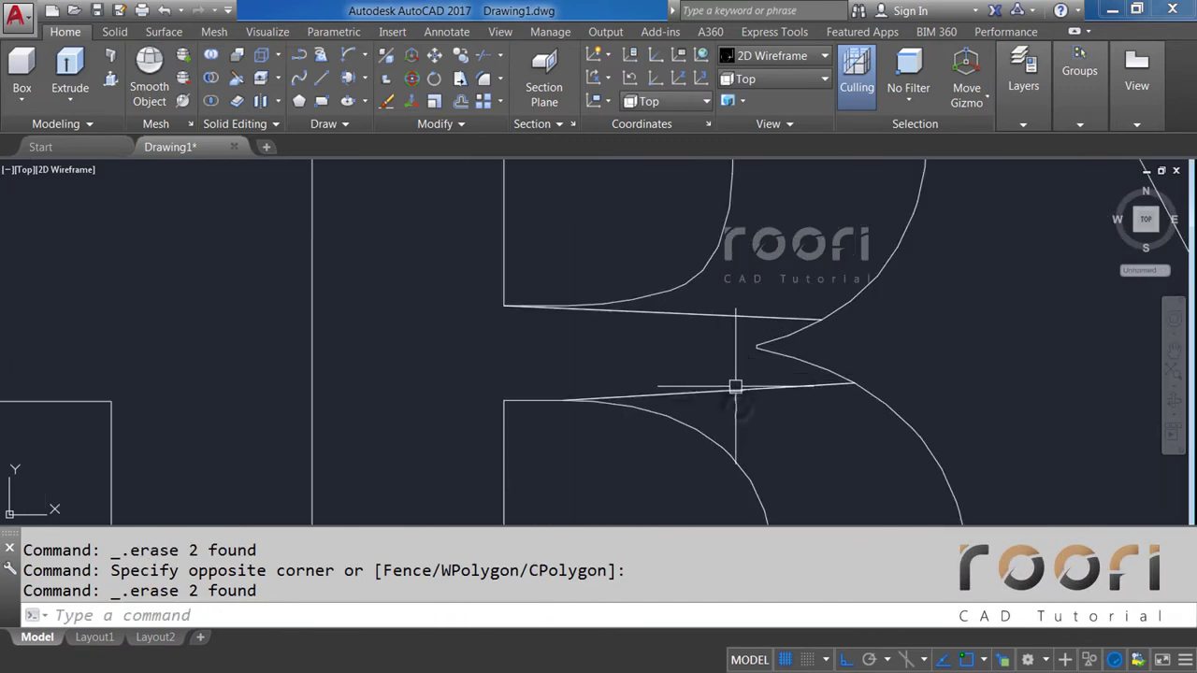
click(740, 406)
click(721, 326)
key(Delete)
scroll(713, 274, down, 3)
scroll(713, 274, down, 3)
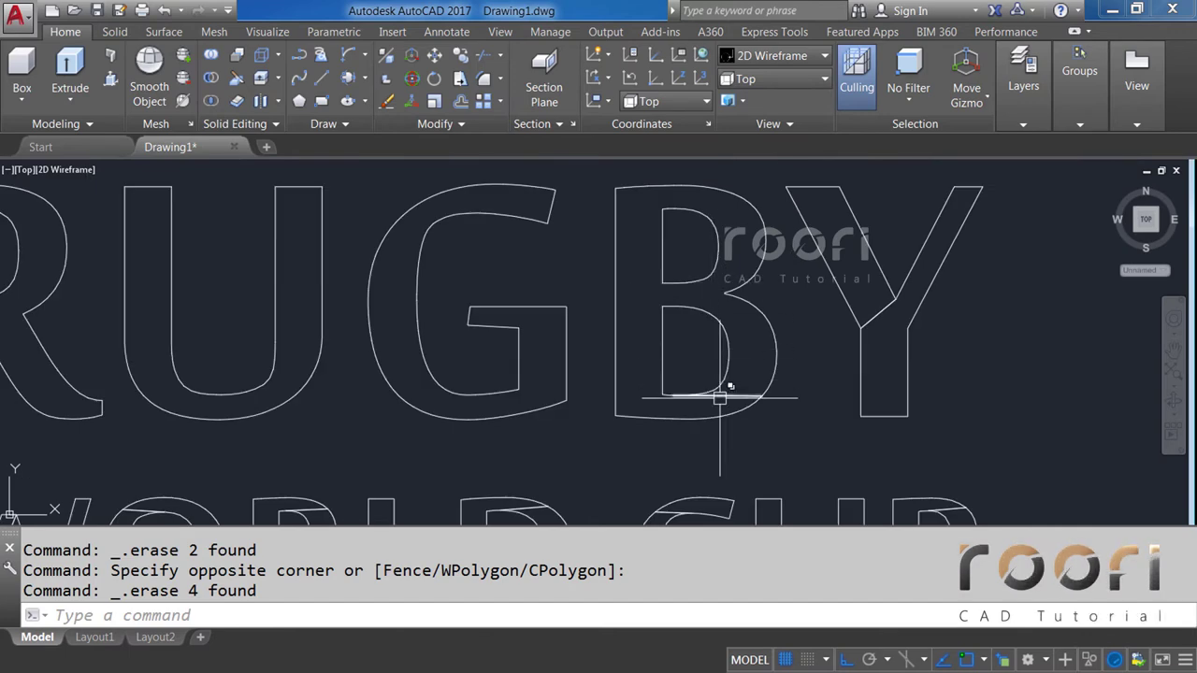
scroll(726, 395, up, 4)
click(748, 402)
click(734, 370)
key(Delete)
Erase the stray line at the Y junction, leaving the P untouched.
scroll(634, 388, down, 2)
scroll(634, 388, down, 2)
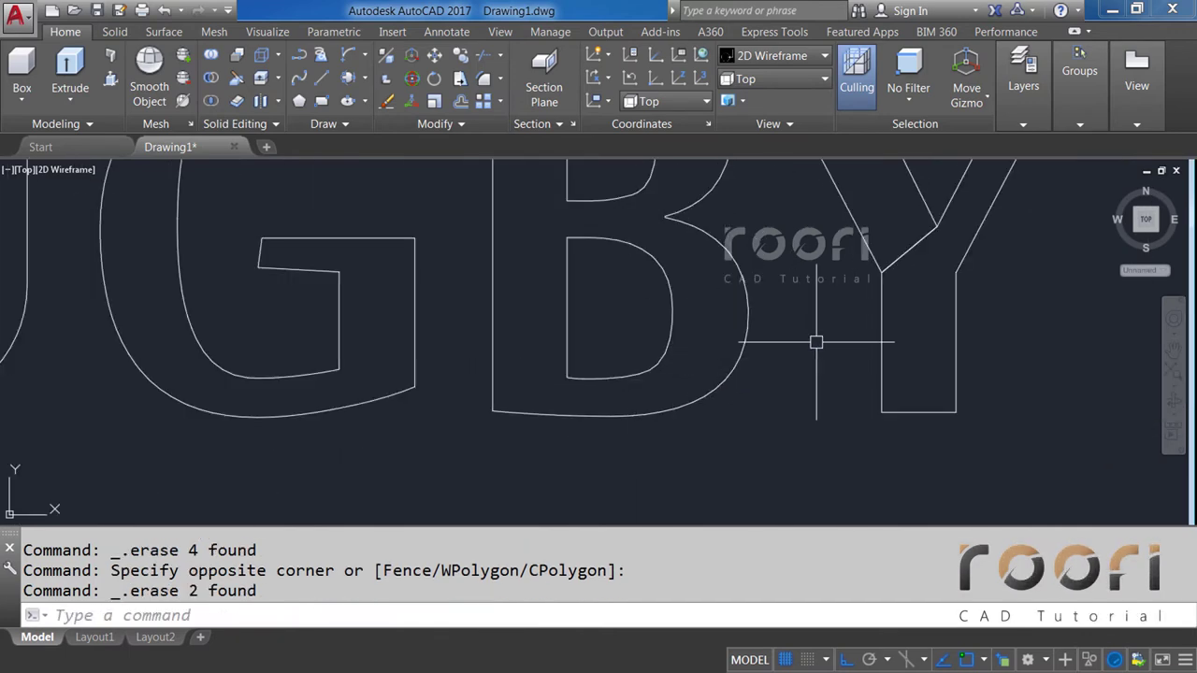
click(917, 250)
click(919, 235)
click(895, 246)
key(Delete)
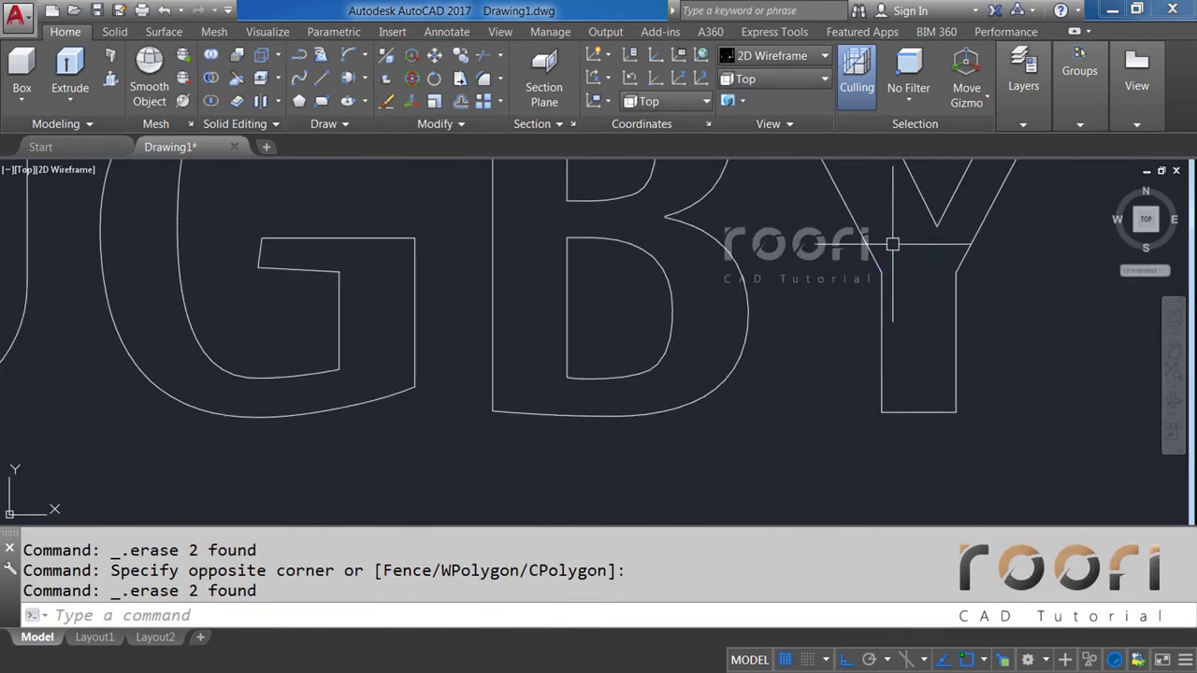
scroll(822, 327, down, 3)
scroll(909, 421, up, 5)
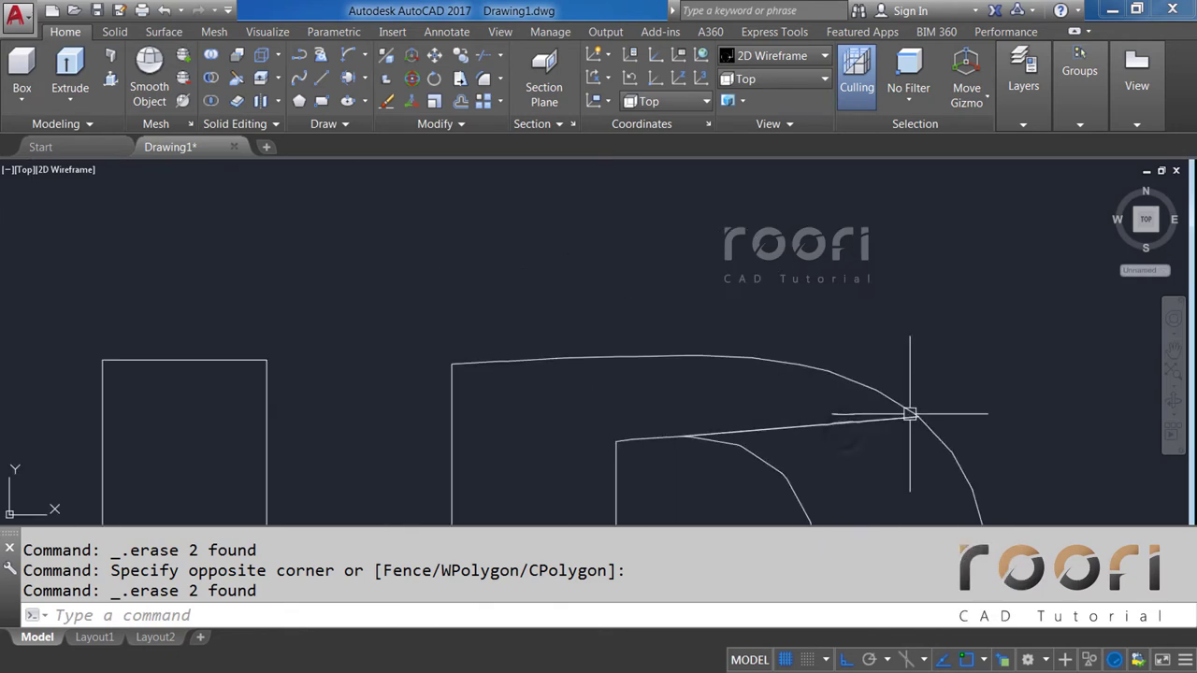
click(908, 415)
key(Escape)
scroll(836, 347, down, 2)
scroll(838, 348, down, 1)
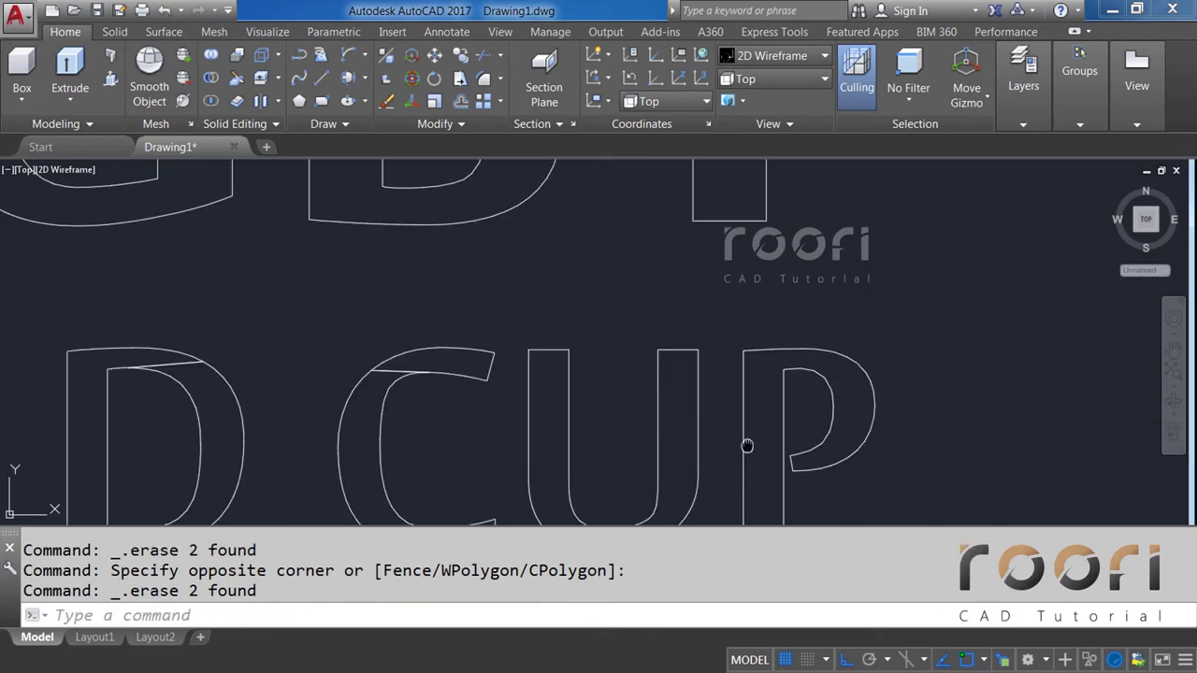
Pan across the WORLD CUP letters, cancelling trial selections in the C and D.
middle_drag(747, 445, 1015, 325)
scroll(820, 379, up, 4)
click(820, 379)
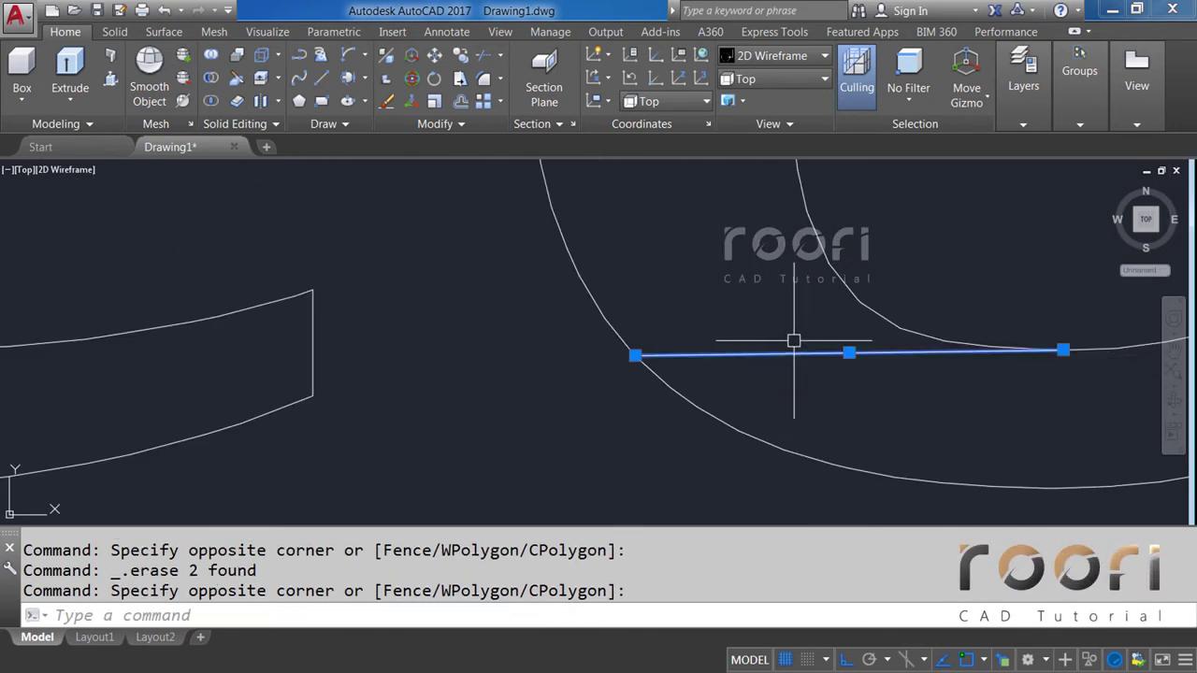
key(Escape)
scroll(802, 370, down, 2)
scroll(513, 367, up, 2)
click(515, 342)
key(Escape)
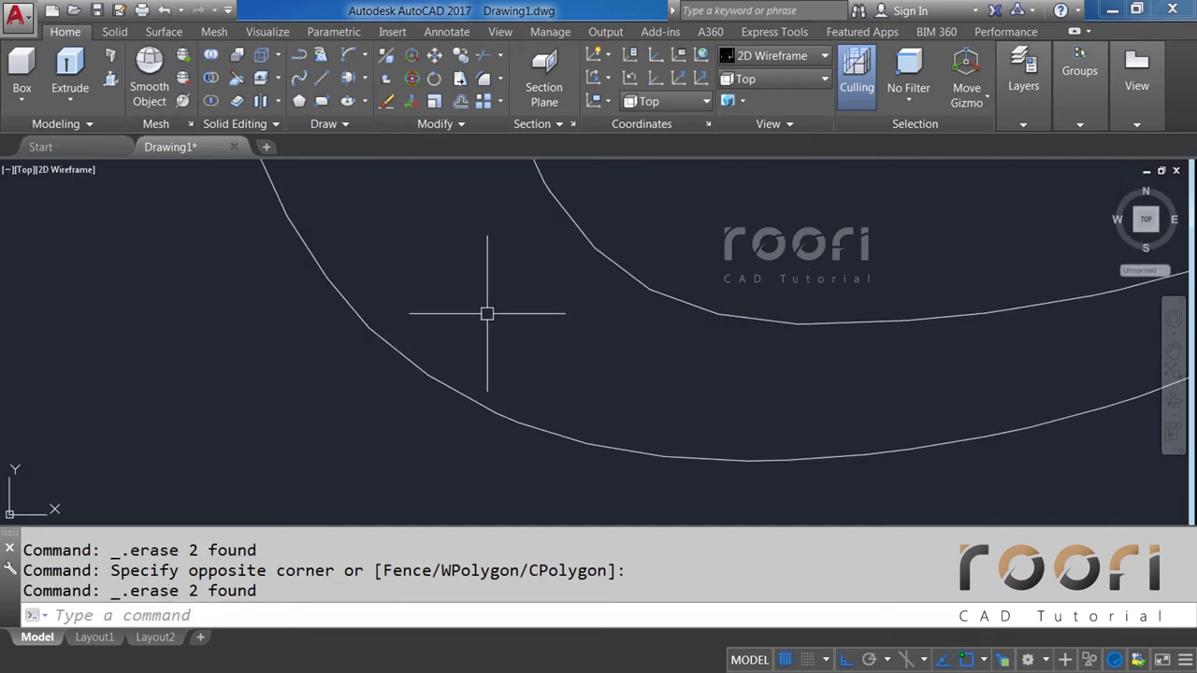
scroll(486, 312, down, 3)
middle_drag(502, 267, 504, 340)
scroll(497, 286, up, 3)
click(497, 286)
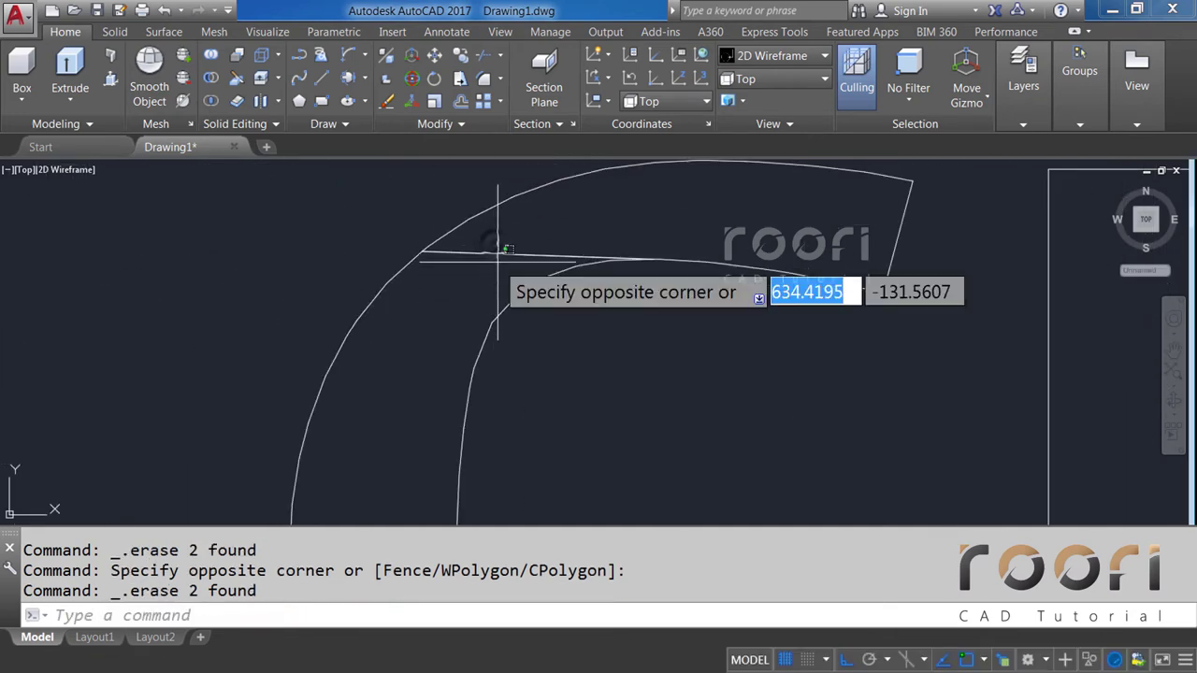
key(Escape)
scroll(593, 282, down, 3)
scroll(361, 279, up, 3)
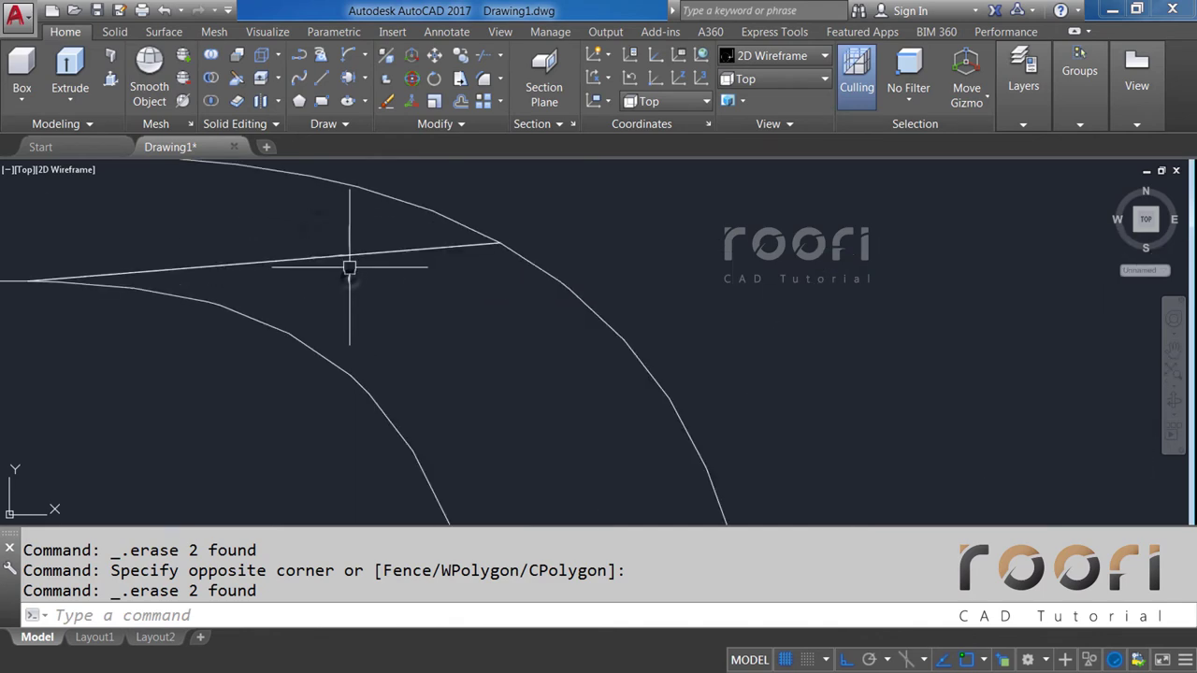
click(346, 263)
key(Escape)
Erase the stray line at the bottom of the D.
scroll(435, 246, down, 3)
scroll(402, 418, up, 2)
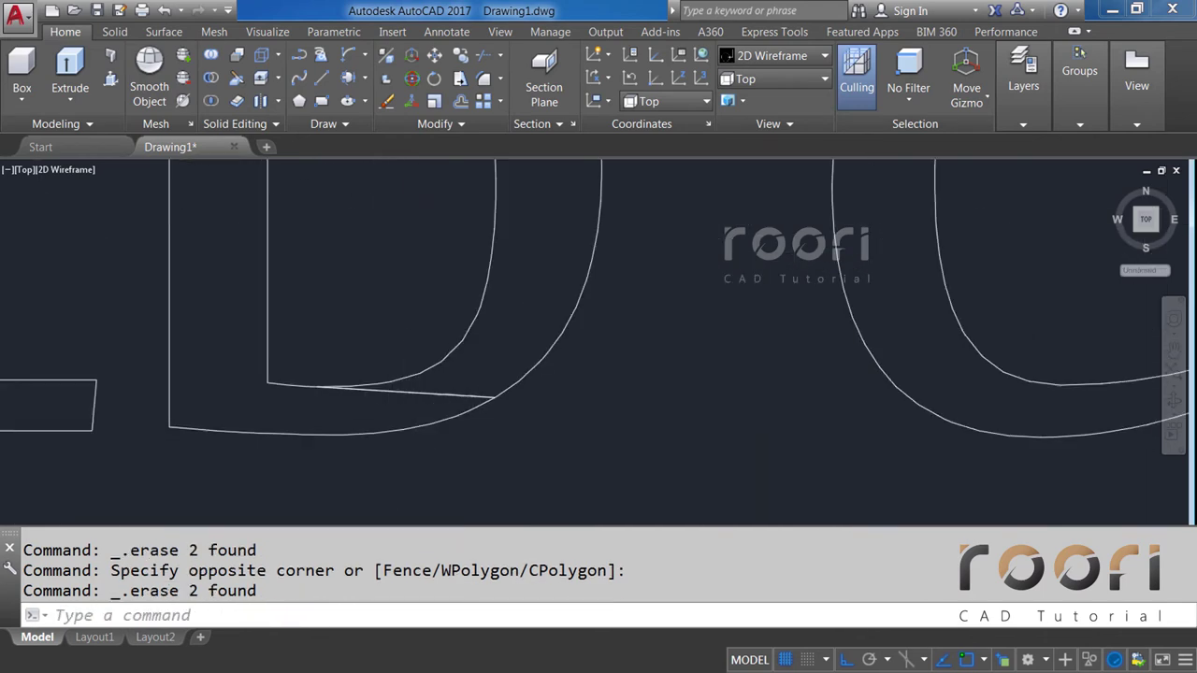
scroll(441, 375, up, 2)
click(441, 374)
click(433, 334)
key(Delete)
Erase the stray lines in the middle and at the top of the R.
scroll(645, 370, down, 2)
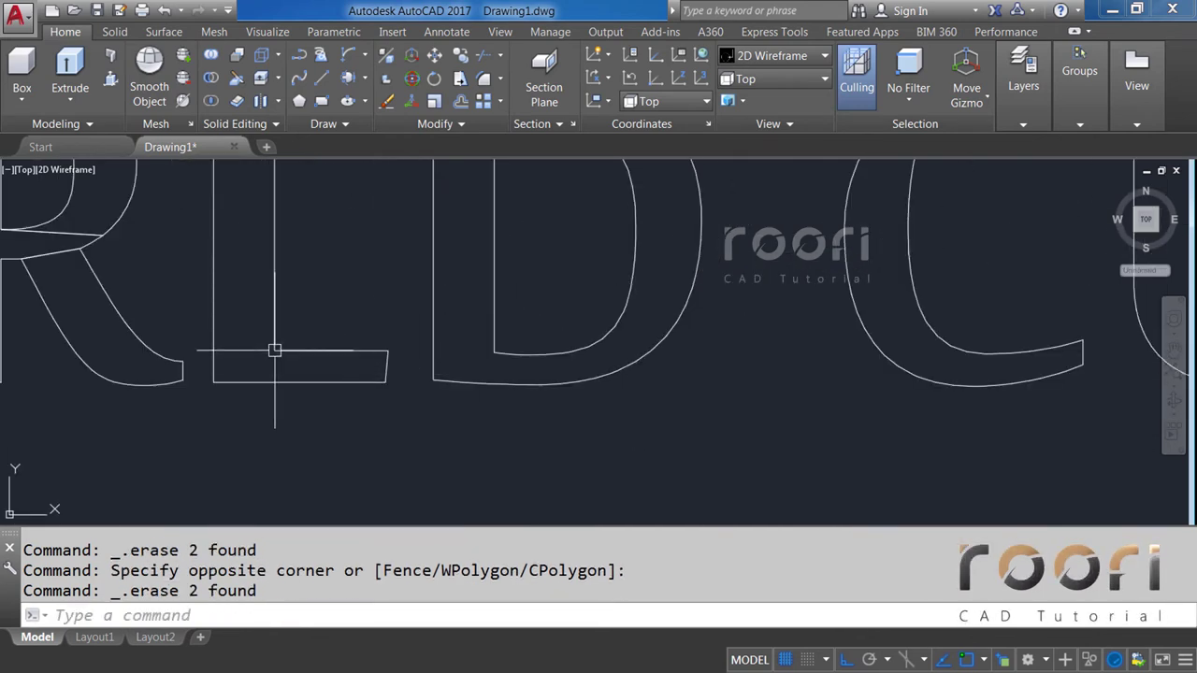
scroll(534, 440, down, 2)
scroll(548, 414, up, 1)
scroll(548, 414, up, 2)
scroll(470, 459, up, 3)
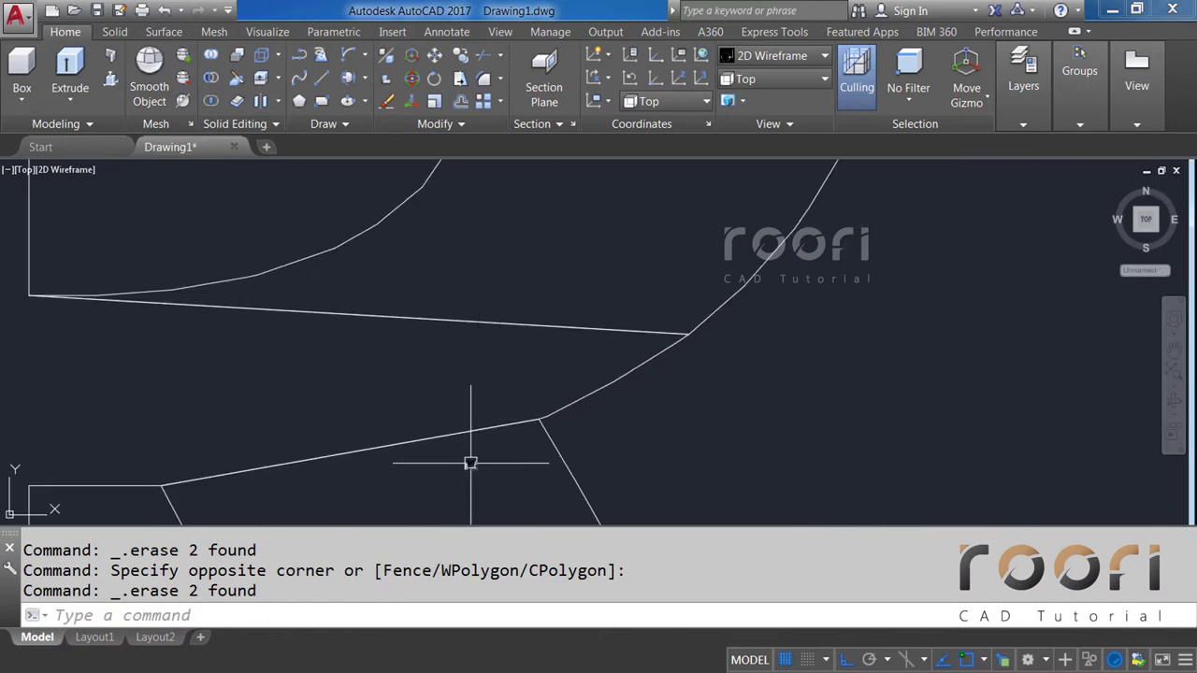
click(470, 459)
click(427, 283)
key(Delete)
scroll(481, 367, down, 3)
scroll(544, 312, up, 1)
scroll(543, 311, up, 2)
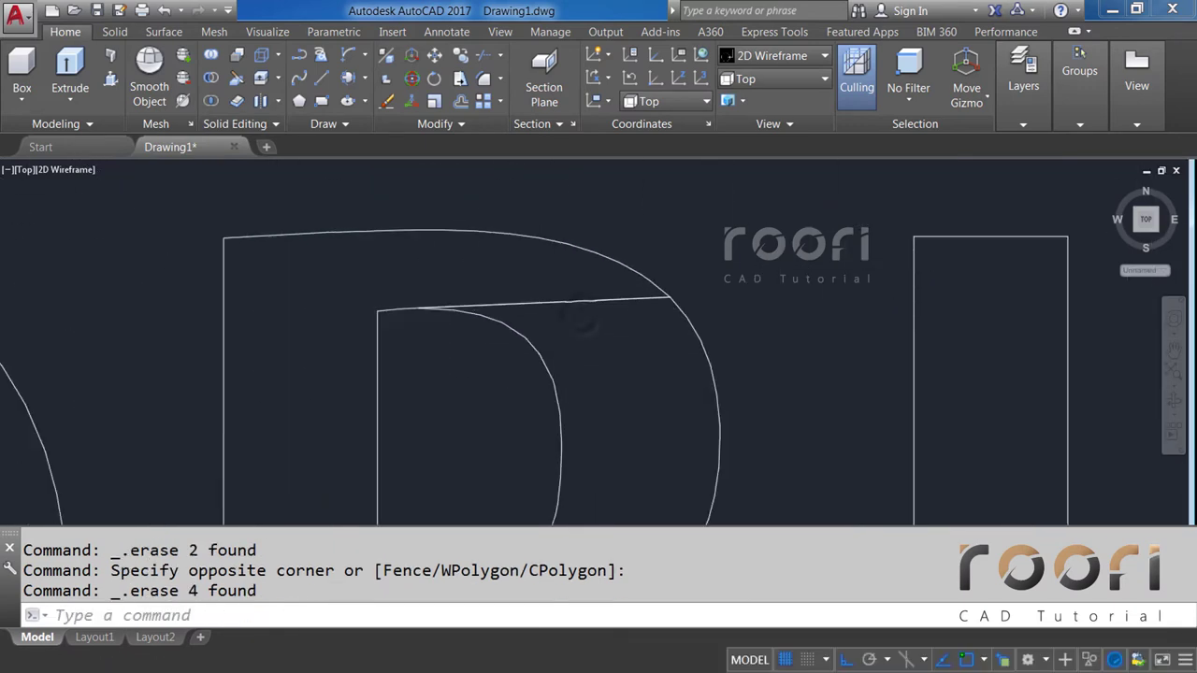
click(486, 215)
click(580, 268)
key(Delete)
Erase the stray lines at the top and bottom of the O.
scroll(571, 366, down, 4)
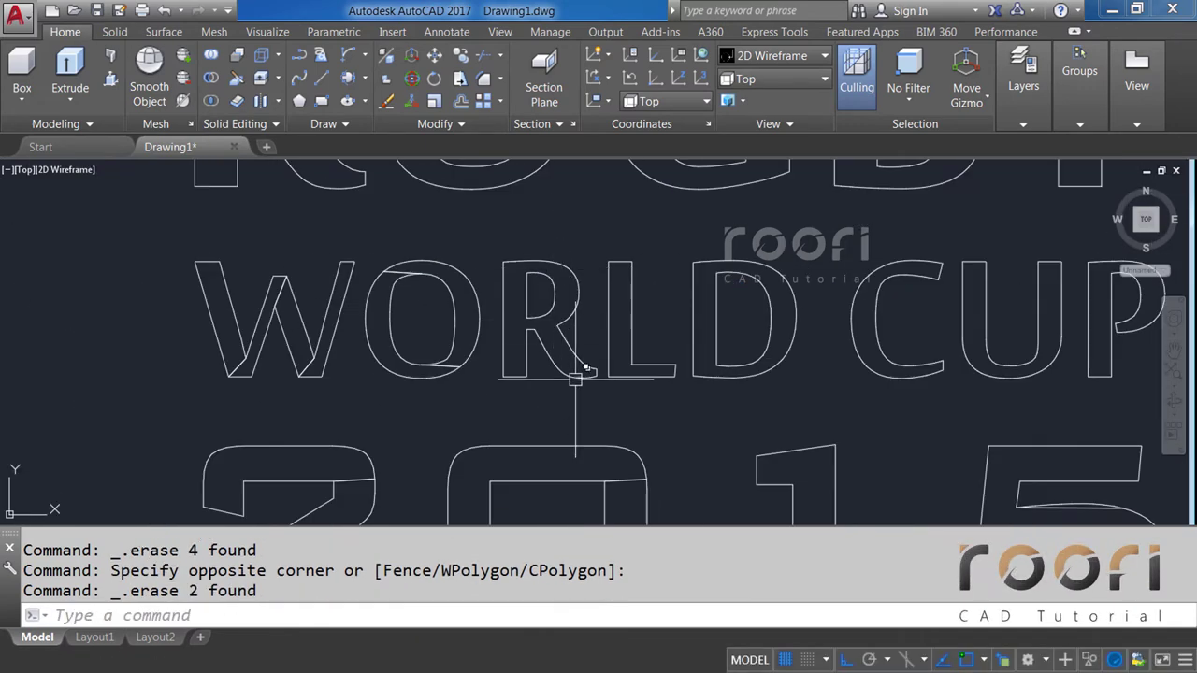
scroll(382, 297, up, 5)
click(393, 267)
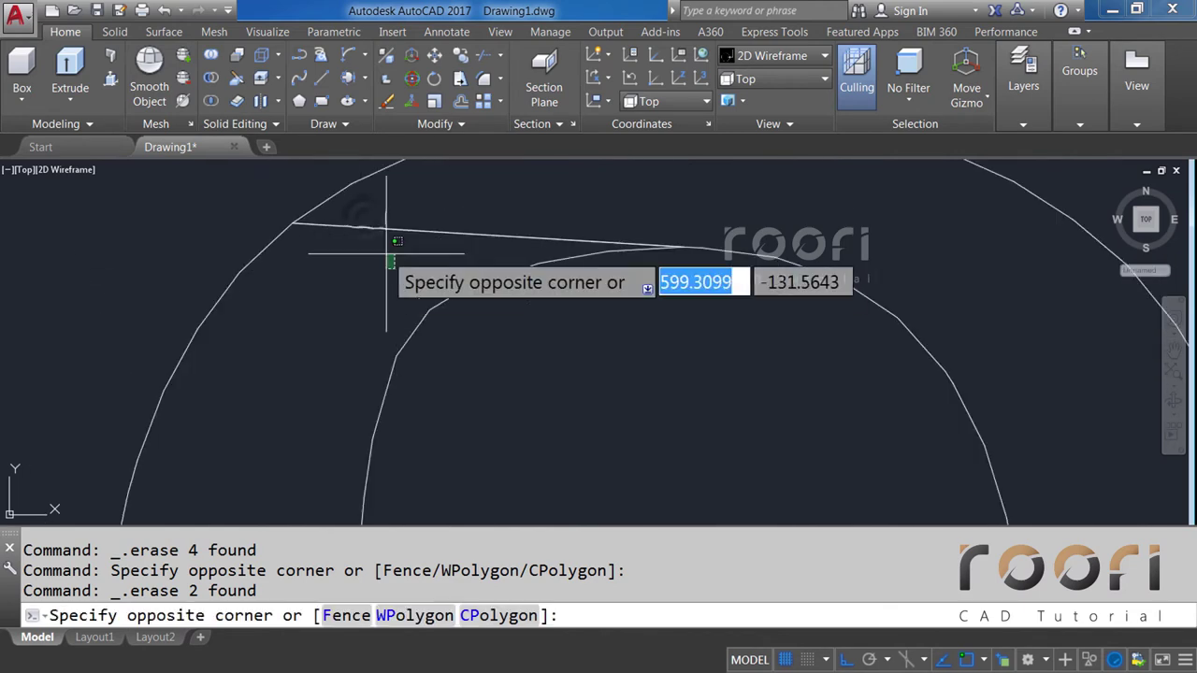
click(361, 214)
key(Delete)
scroll(450, 219, down, 3)
scroll(450, 219, down, 2)
scroll(534, 383, up, 4)
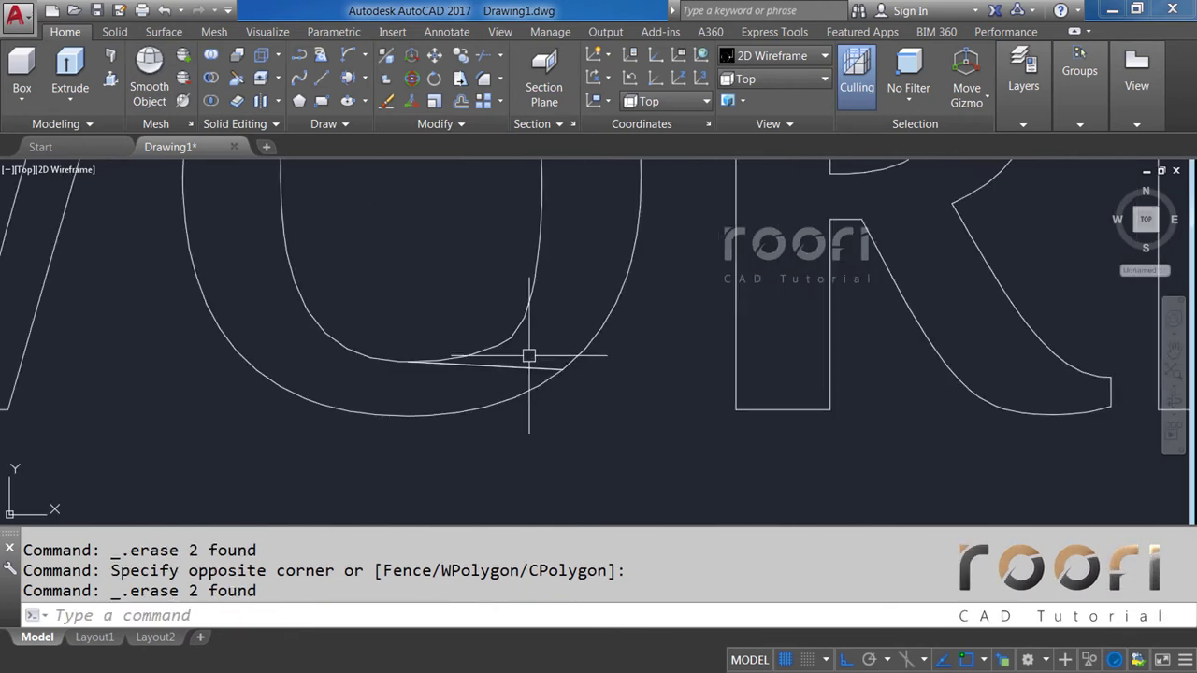
scroll(530, 346, up, 2)
click(503, 401)
click(493, 362)
key(Delete)
Zoom around the W, cancelling trial selections at its corners.
scroll(674, 361, down, 3)
scroll(427, 347, down, 2)
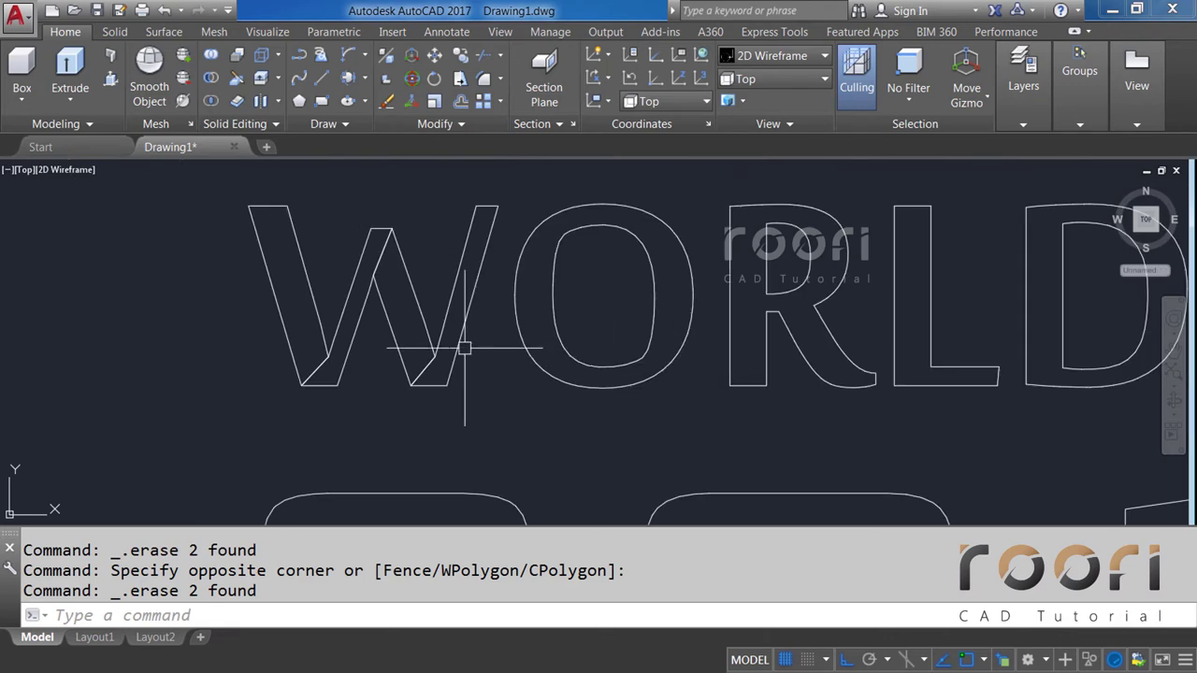
scroll(422, 374, up, 5)
click(430, 365)
key(Escape)
scroll(374, 313, down, 2)
scroll(318, 299, down, 2)
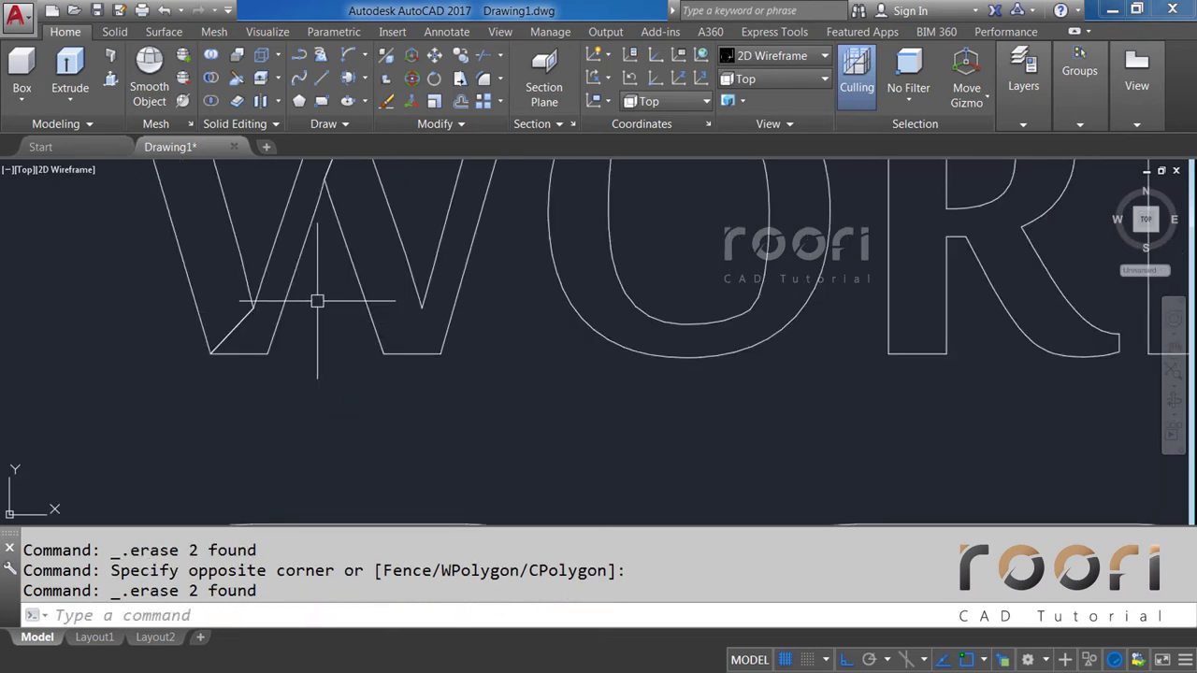
scroll(458, 350, up, 3)
scroll(446, 367, up, 2)
click(468, 355)
key(Escape)
scroll(468, 328, down, 1)
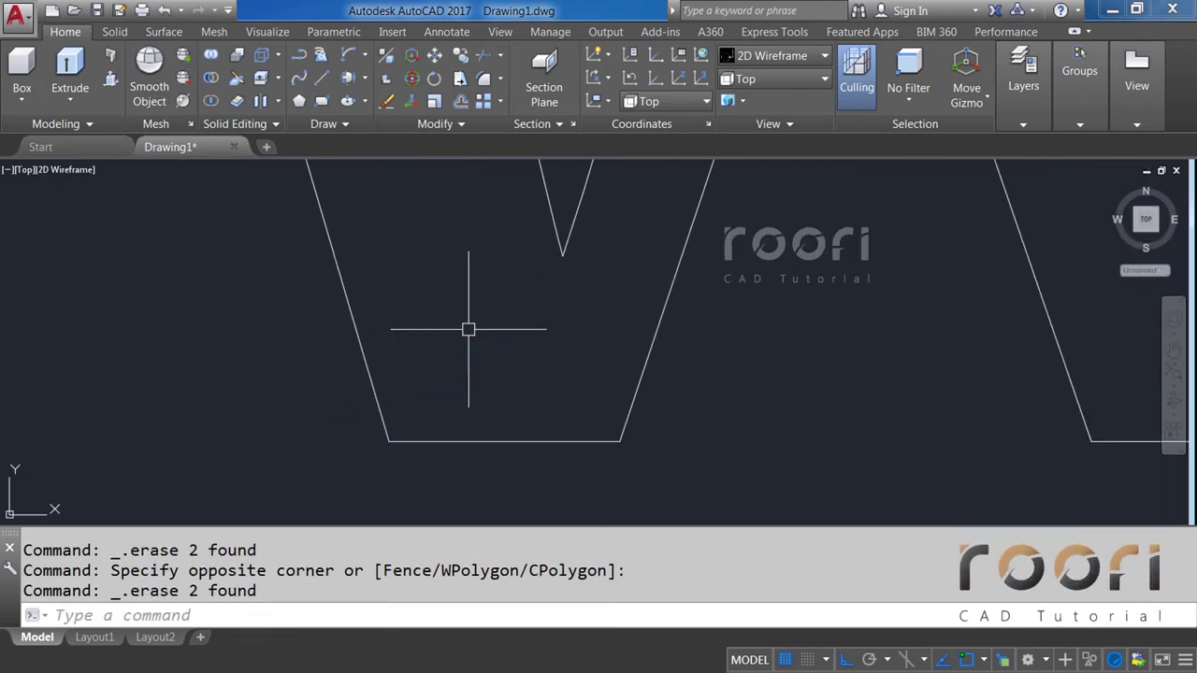
scroll(490, 341, down, 2)
scroll(534, 267, up, 3)
Erase the stray line inside the W of WORLD.
click(534, 268)
click(470, 227)
key(Delete)
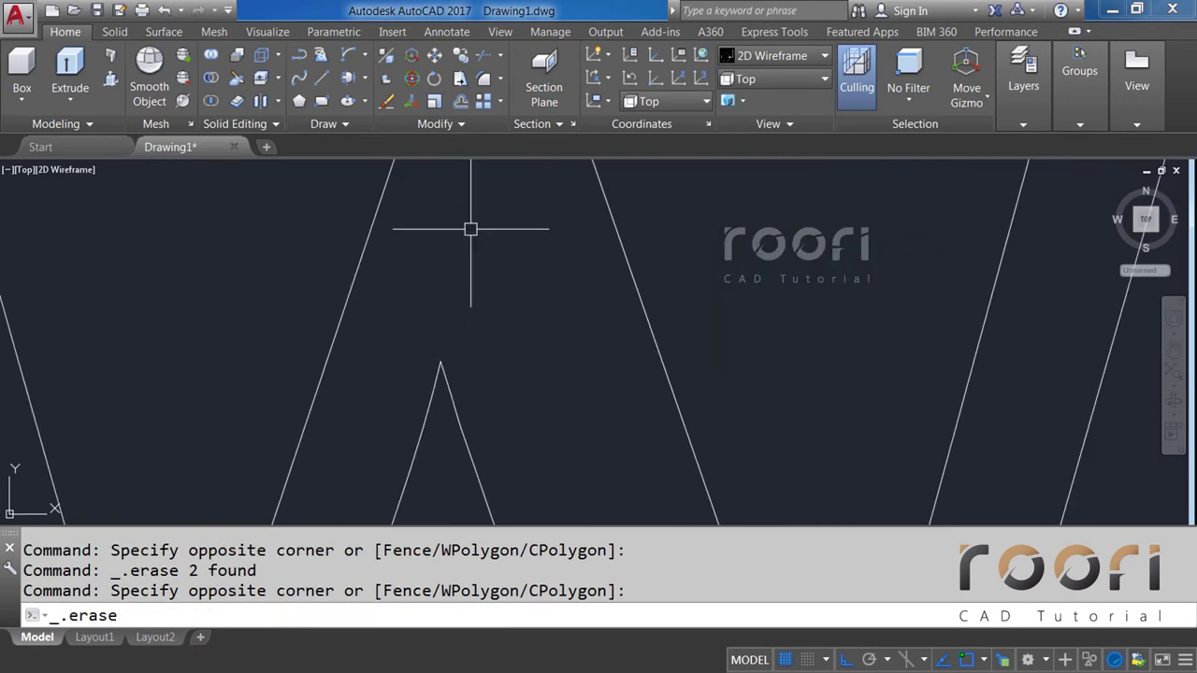
scroll(479, 249, down, 4)
scroll(524, 305, up, 2)
scroll(534, 393, up, 2)
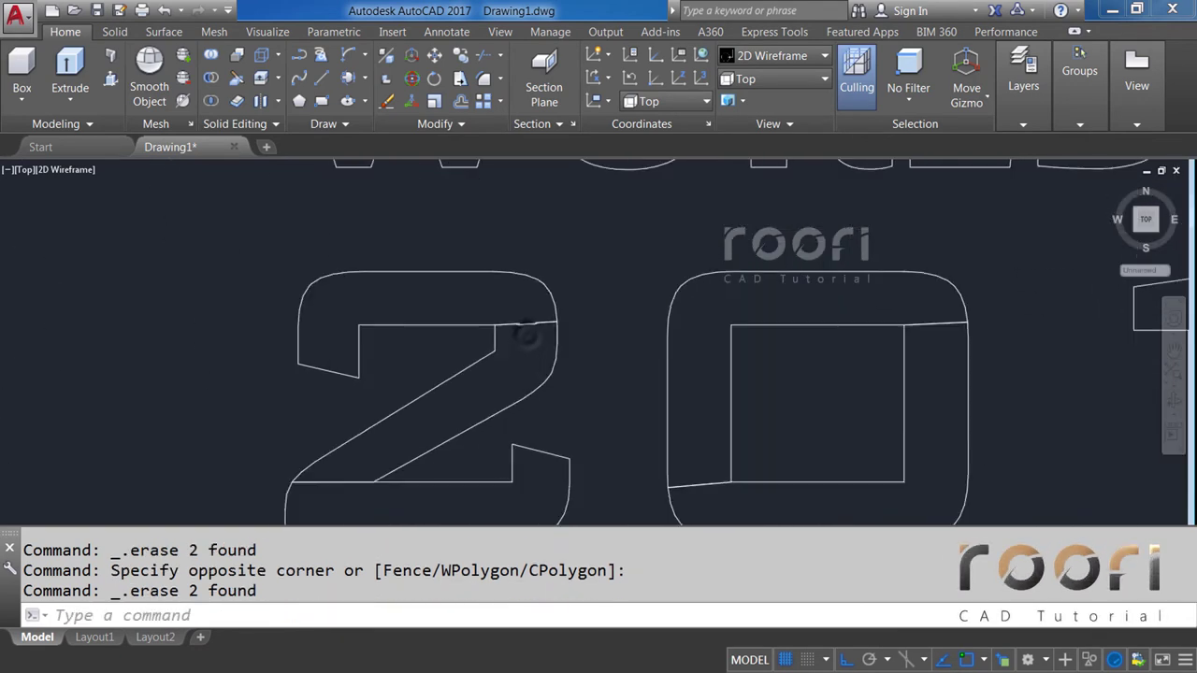
scroll(427, 368, down, 3)
scroll(420, 355, up, 5)
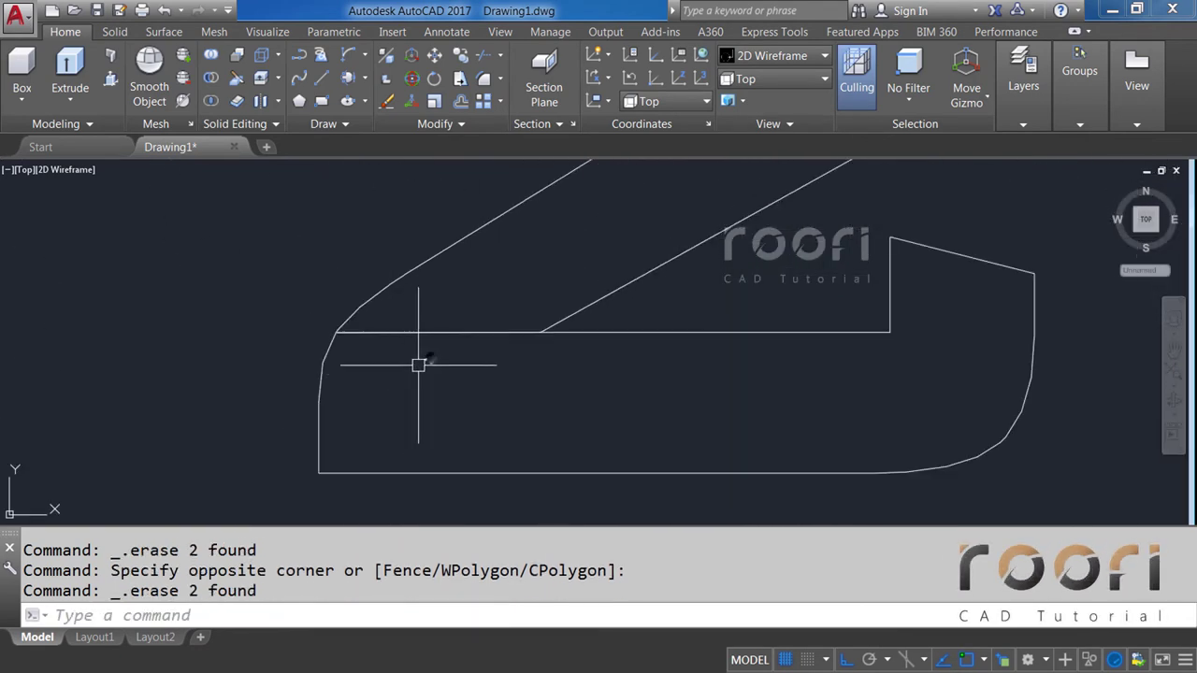
Erase the stray line inside the 0 of 2015.
click(418, 351)
key(Escape)
scroll(338, 352, up, 1)
scroll(356, 353, down, 3)
scroll(478, 356, up, 2)
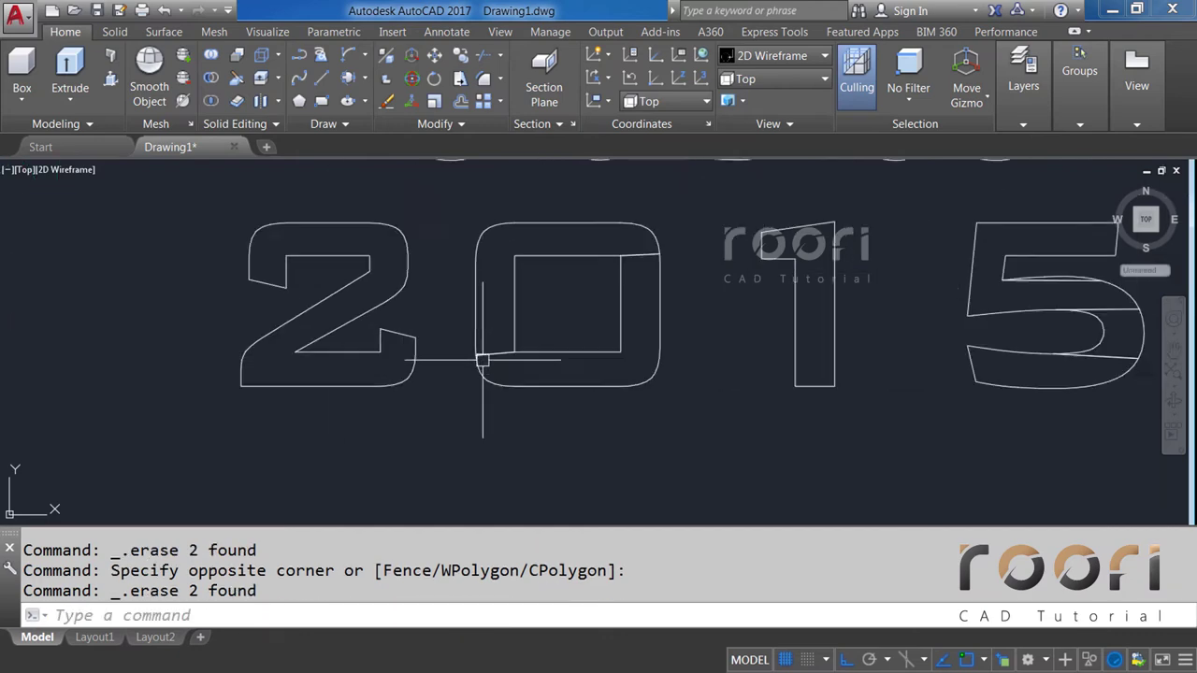
scroll(527, 347, up, 3)
click(526, 347)
click(497, 293)
key(Delete)
Erase the two stray lines inside the 5 of 2015.
scroll(472, 378, down, 3)
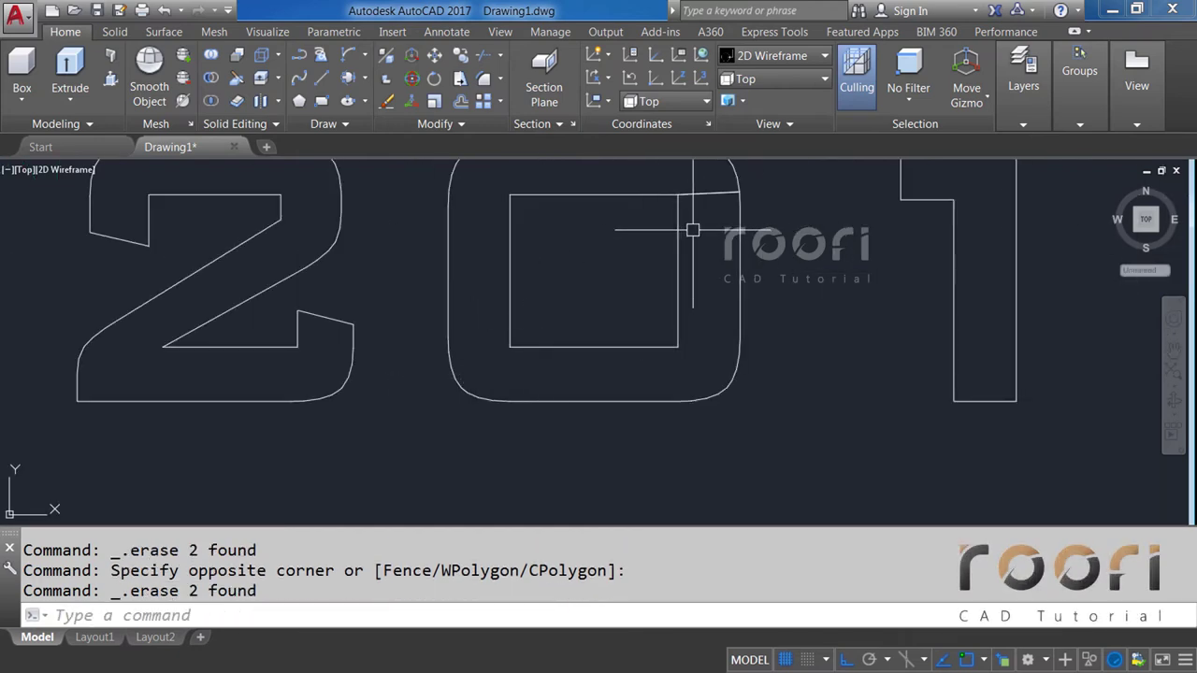
scroll(644, 278, up, 3)
click(612, 227)
key(Escape)
scroll(449, 344, down, 3)
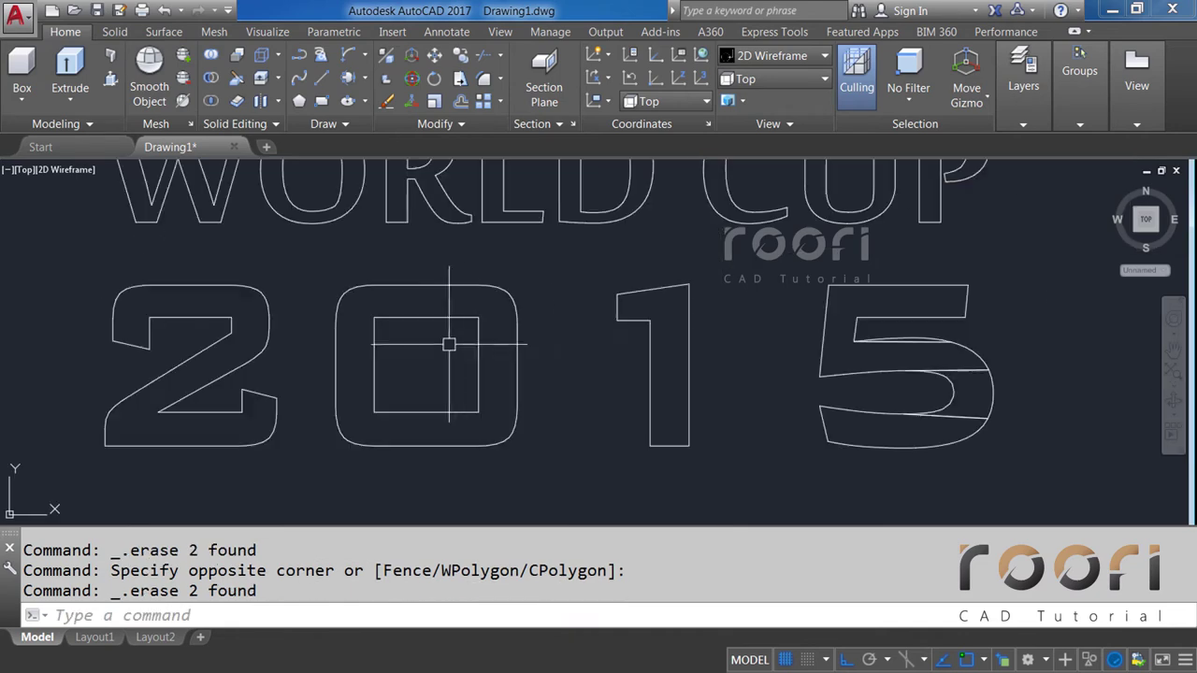
scroll(790, 375, up, 2)
scroll(665, 342, up, 3)
scroll(701, 342, up, 2)
click(699, 344)
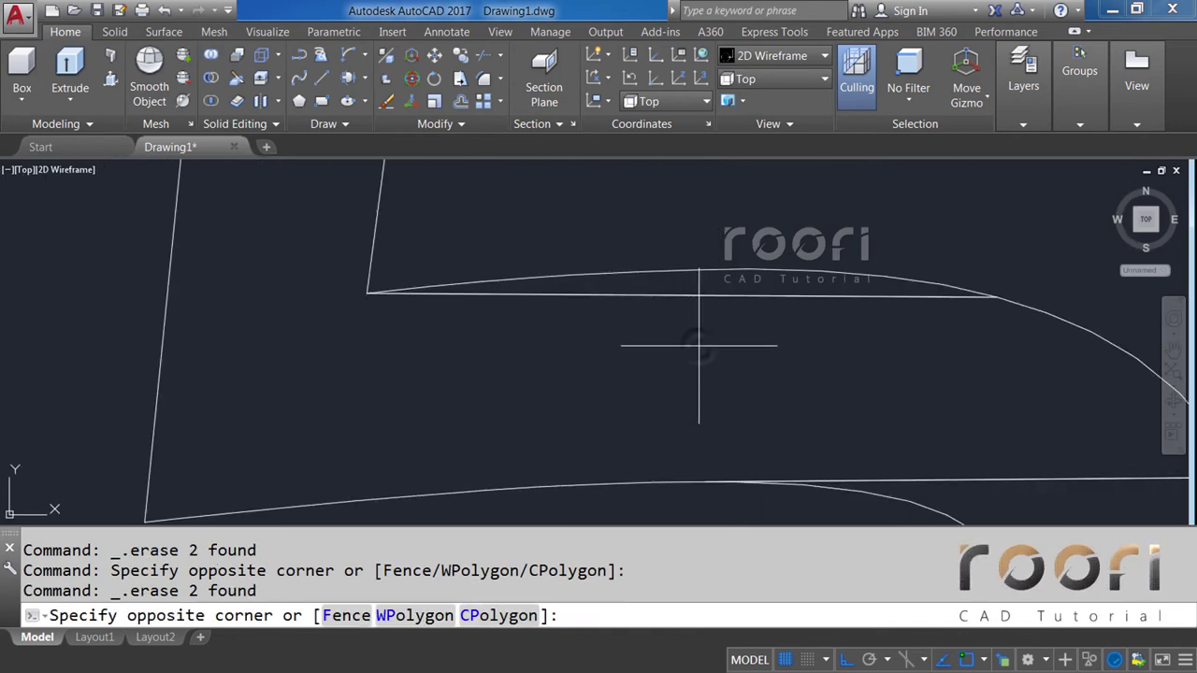
key(Escape)
scroll(652, 348, down, 3)
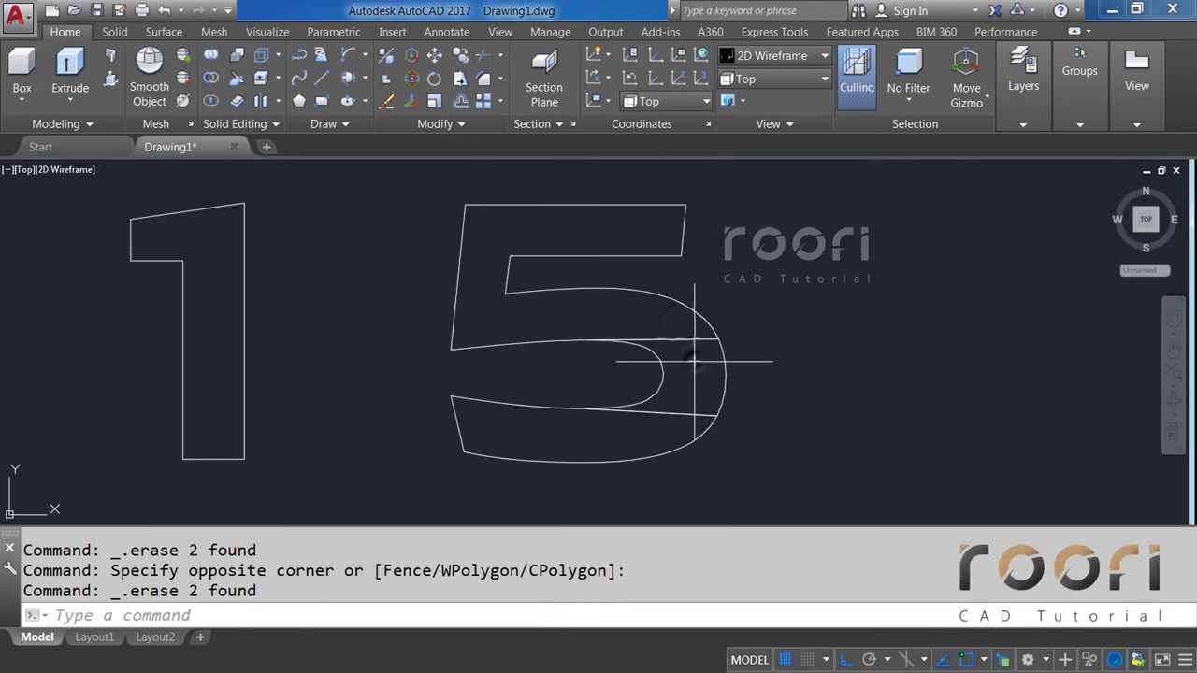
click(694, 360)
click(679, 327)
key(Delete)
click(679, 420)
click(660, 400)
key(Delete)
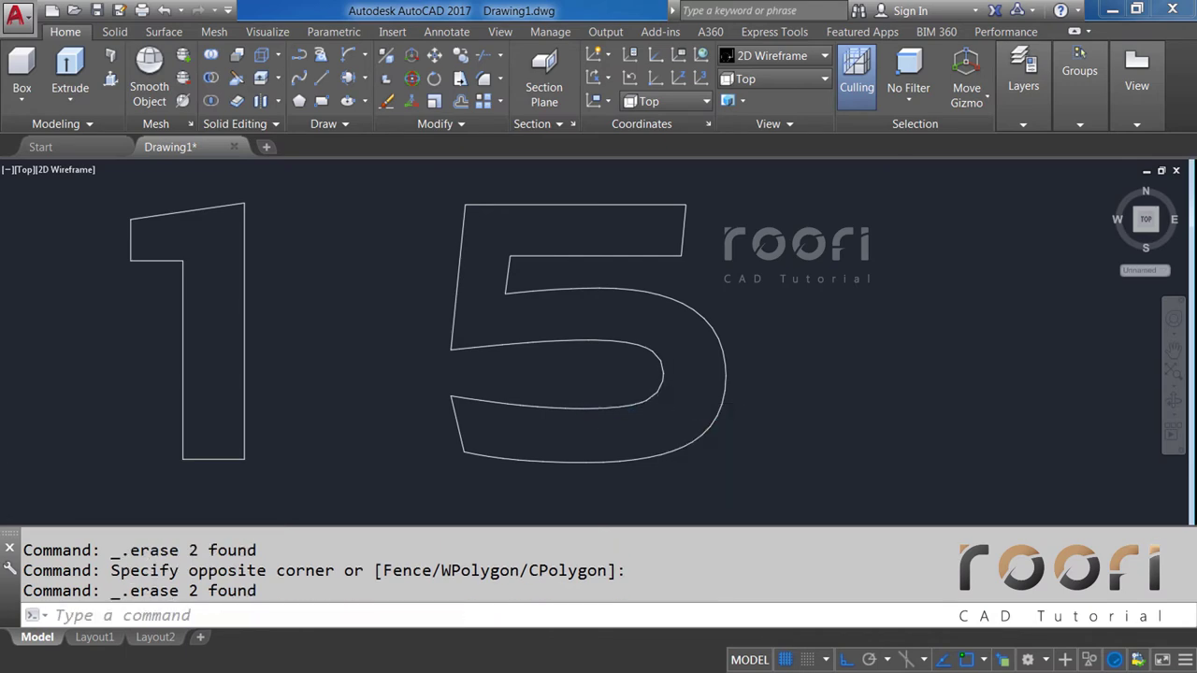
Zoom out and pan so the logo text and ball sit centrally.
scroll(659, 408, down, 4)
scroll(557, 437, down, 3)
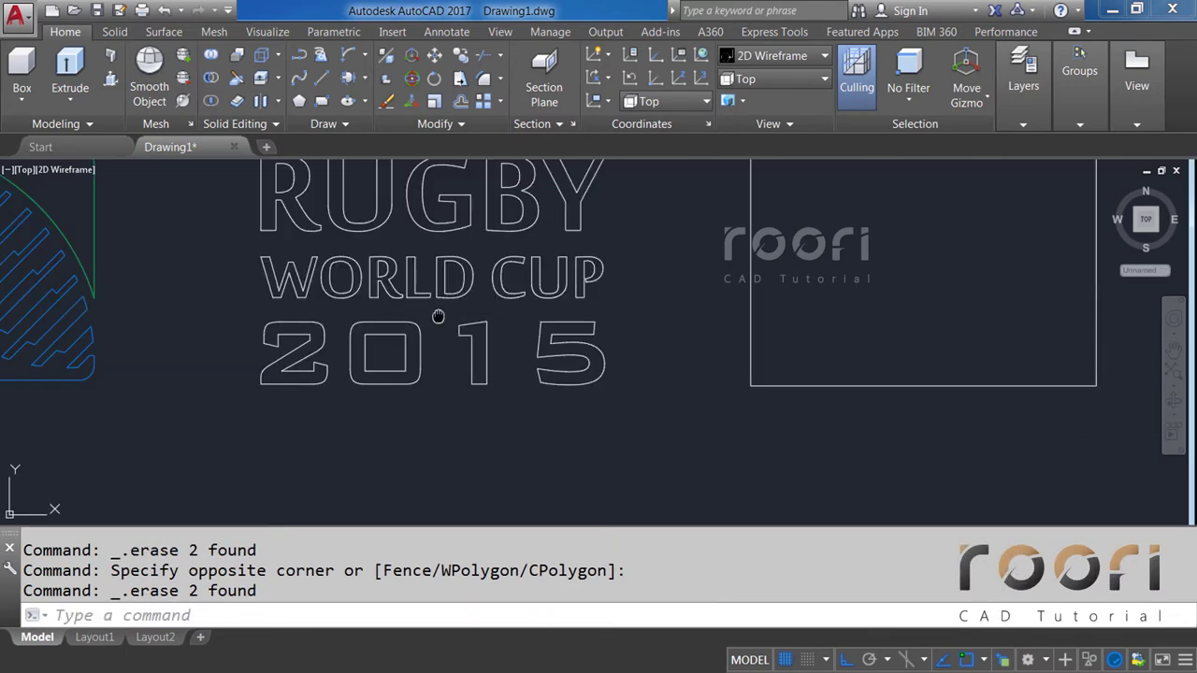
middle_drag(471, 362, 492, 383)
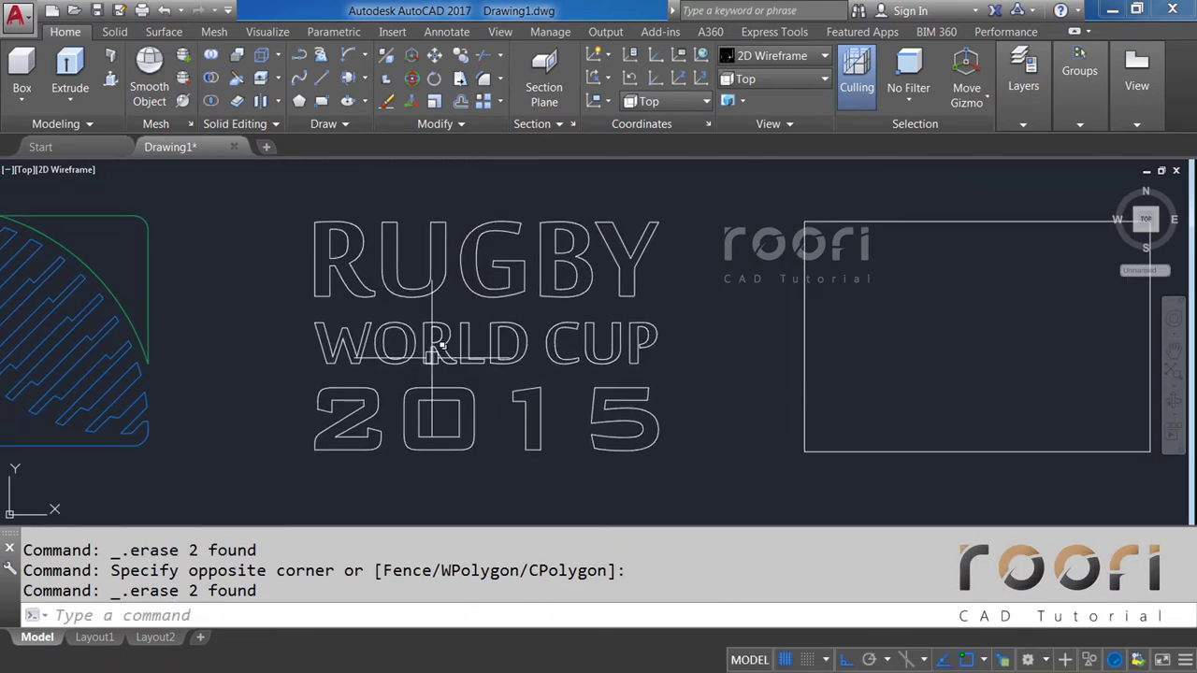
middle_drag(432, 355, 486, 360)
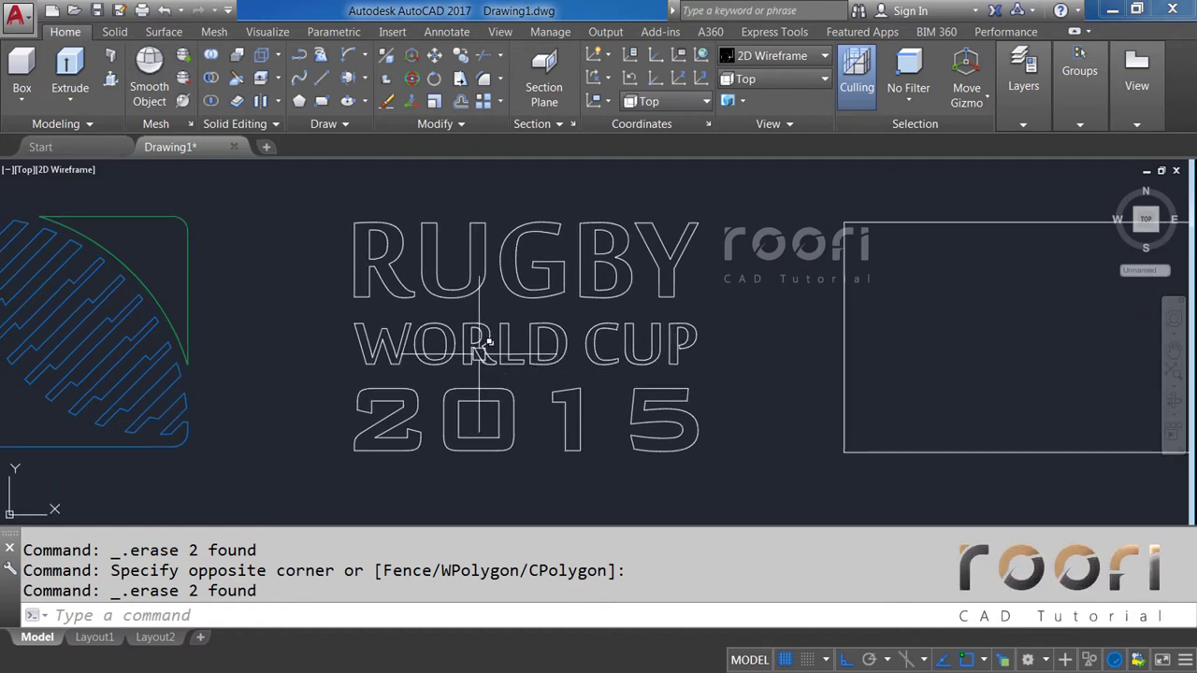
Make Black the current layer from the Layers panel dropdown.
click(1018, 125)
click(1116, 147)
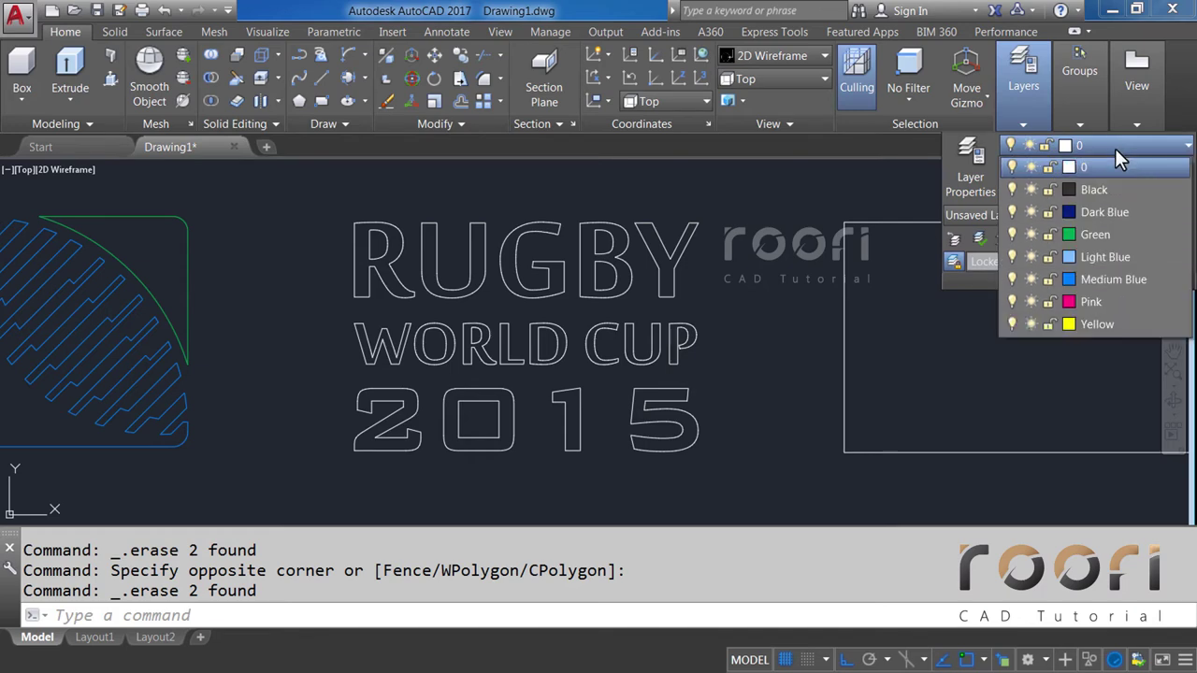
click(1105, 187)
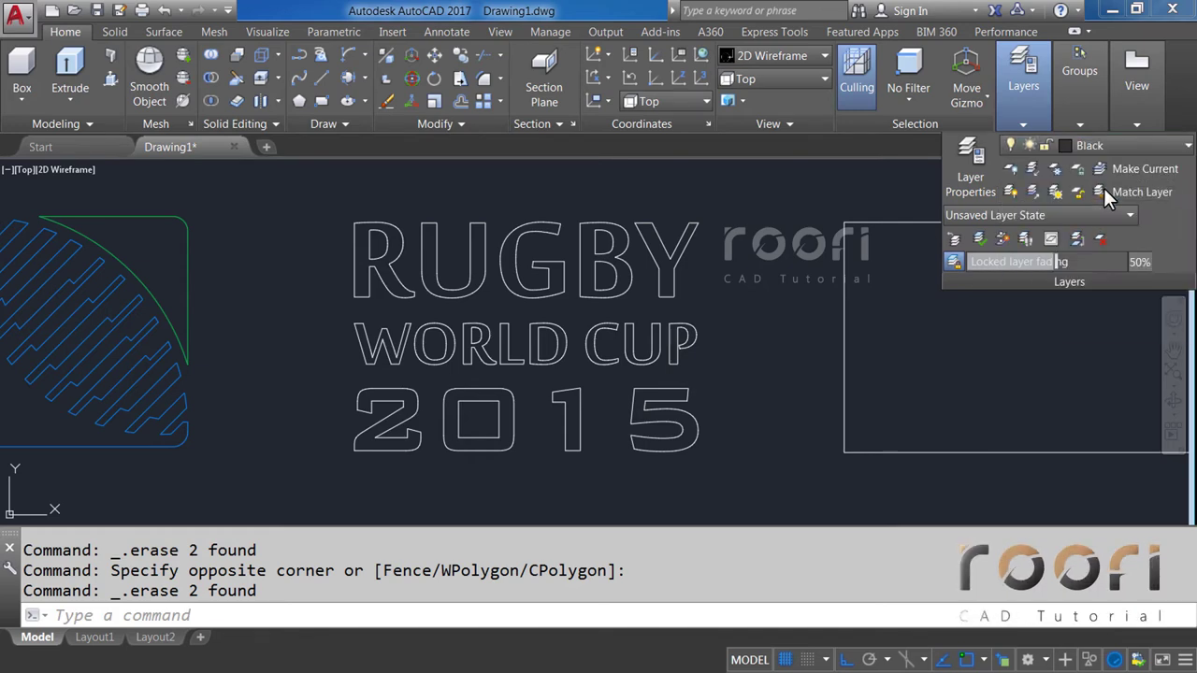
Drag a selection window over part of the logo.
click(791, 215)
click(695, 227)
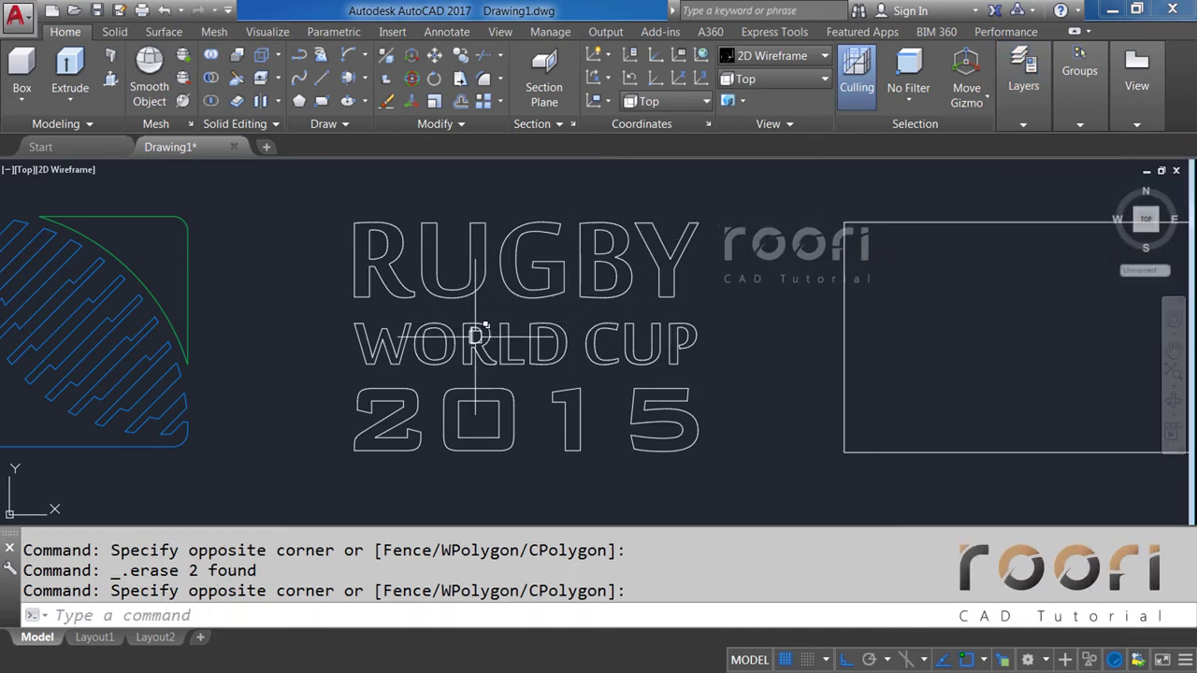
scroll(477, 334, up, 2)
text(BPO)
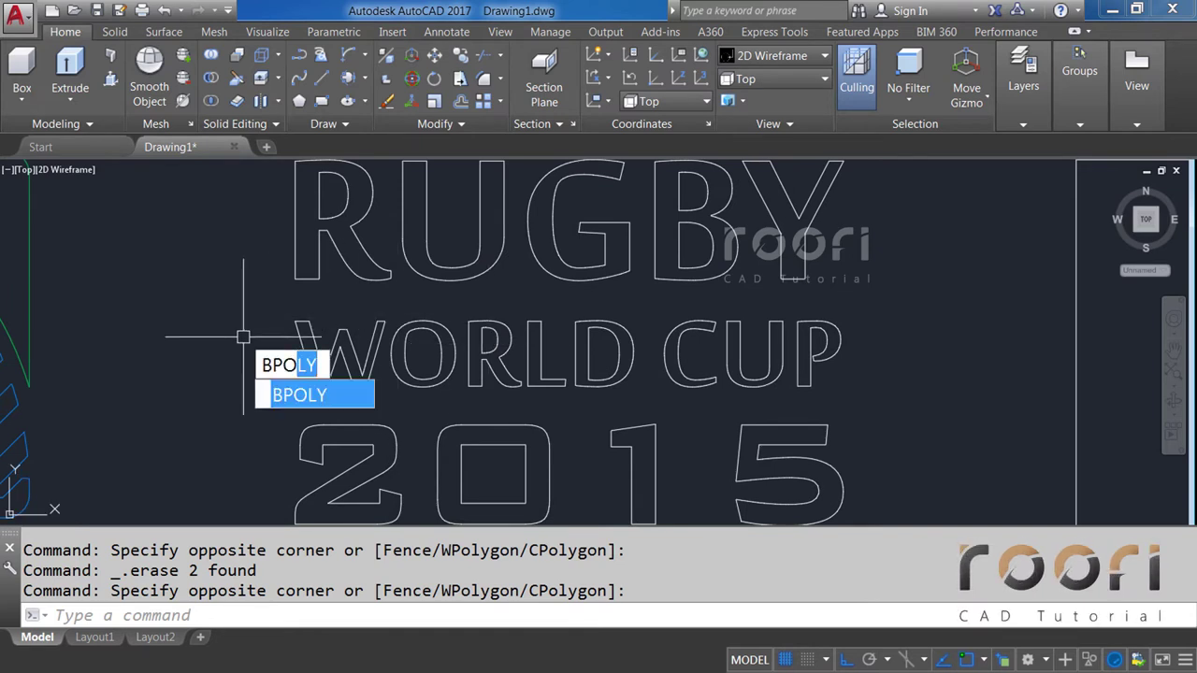
key(Return)
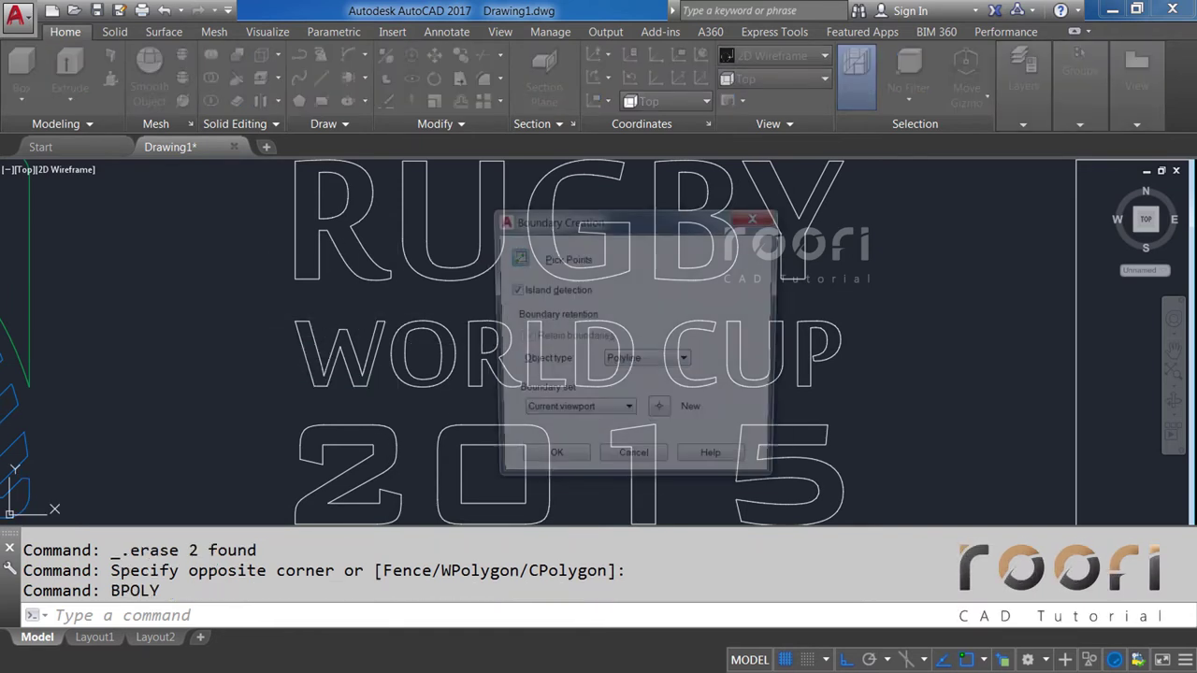
click(514, 260)
click(358, 266)
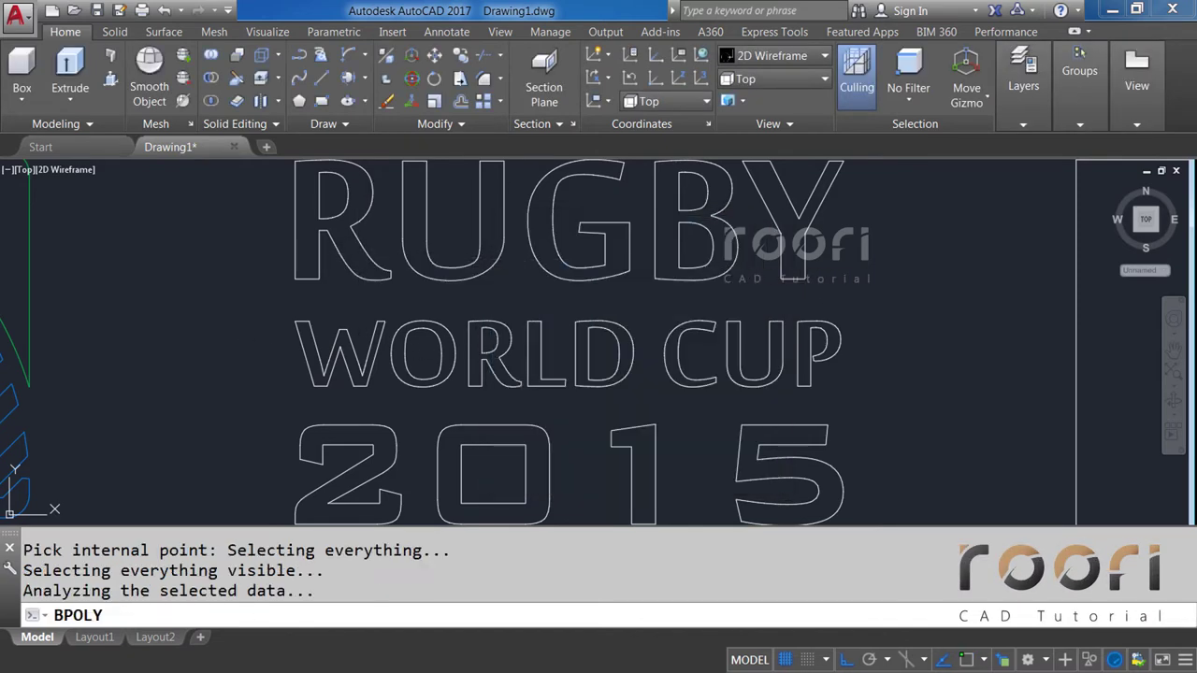
click(746, 372)
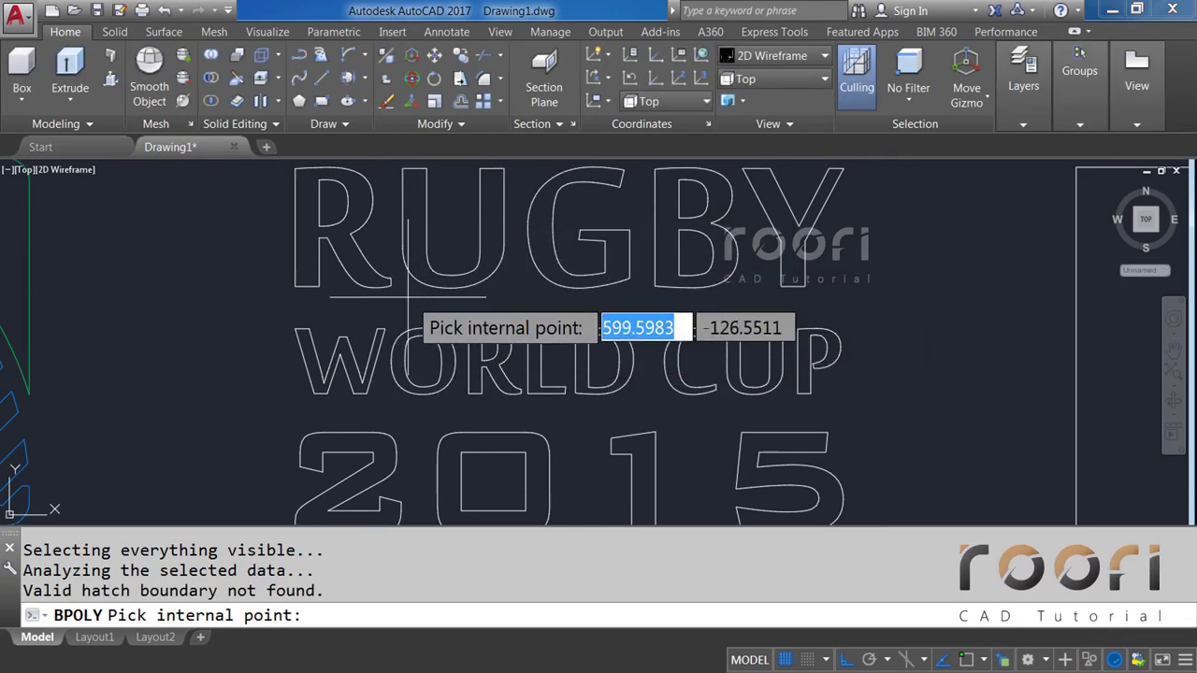
click(357, 275)
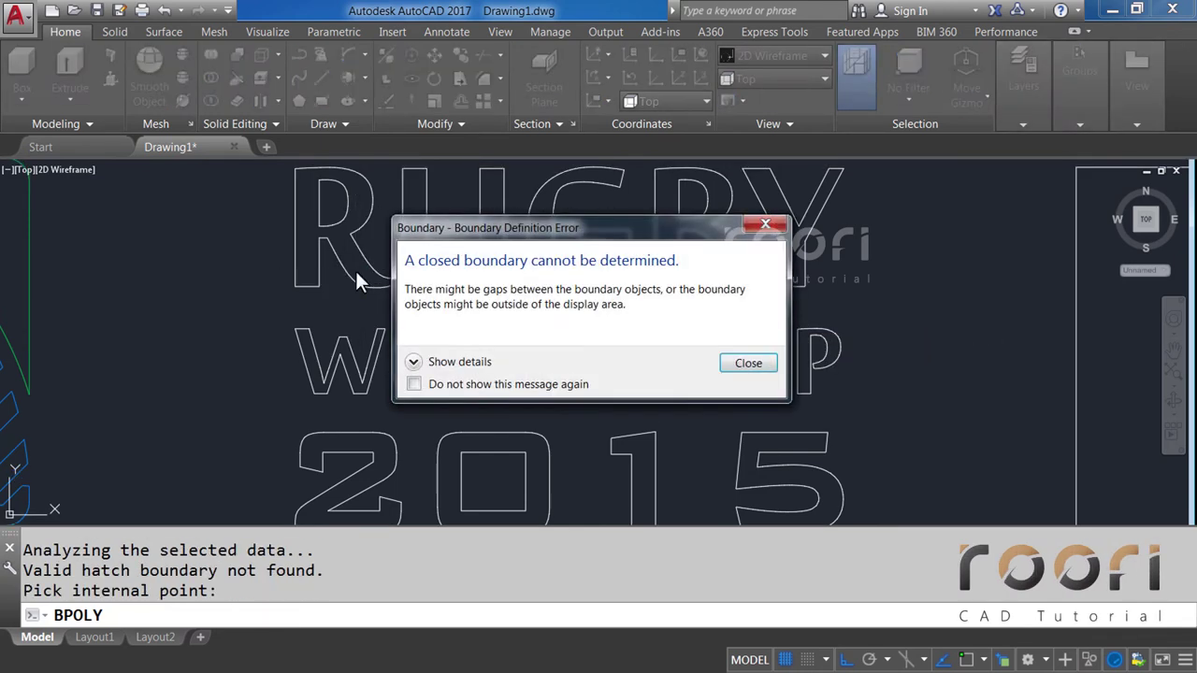
click(763, 362)
key(Escape)
scroll(497, 306, down, 2)
text(BPO)
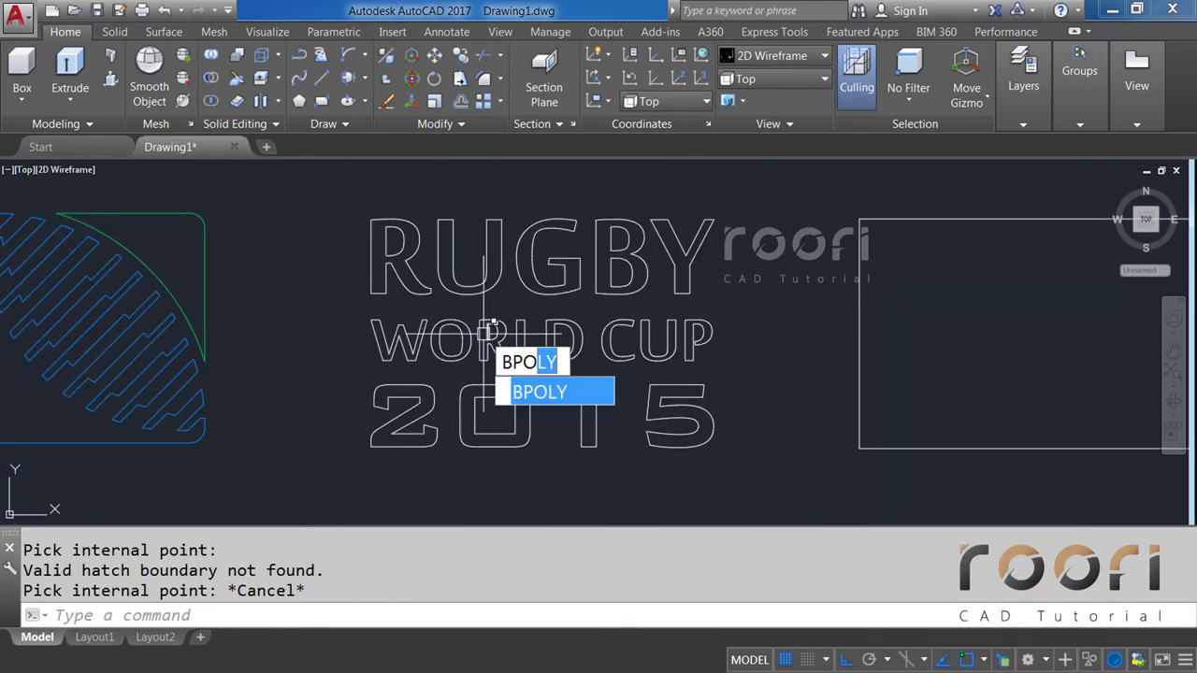
Start BPOLY and pick inside the R, U, G, B and Y of RUGBY.
key(Return)
click(517, 264)
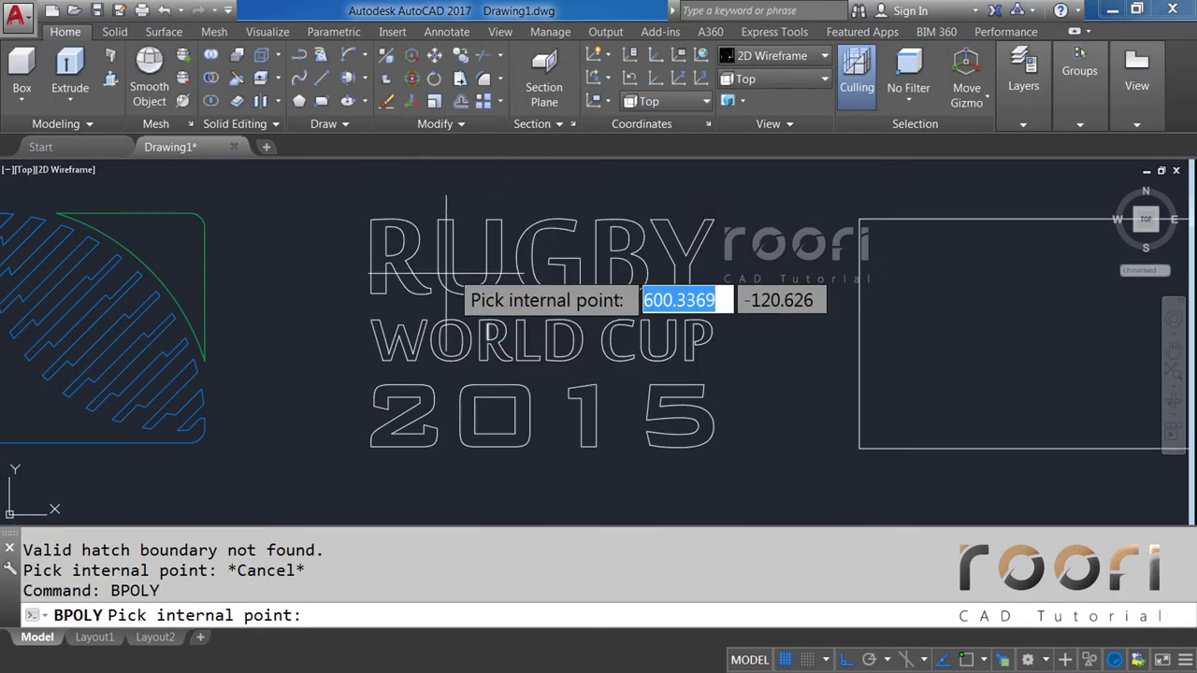
click(376, 268)
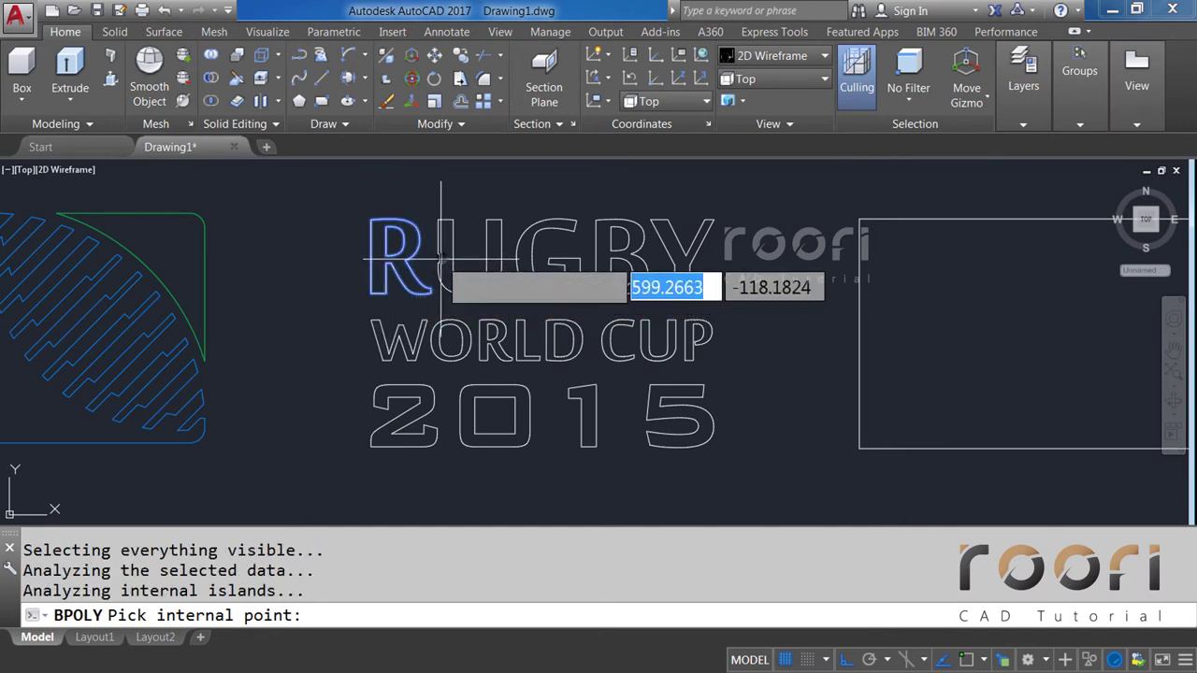
click(447, 262)
click(572, 280)
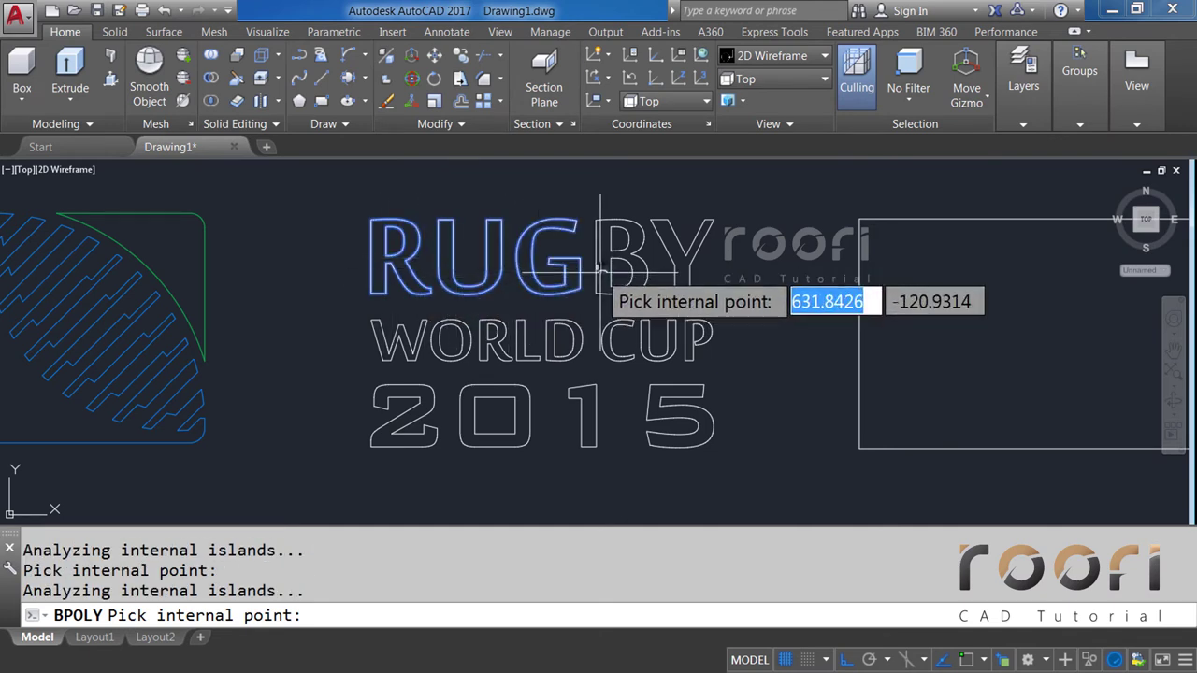
click(622, 276)
click(686, 281)
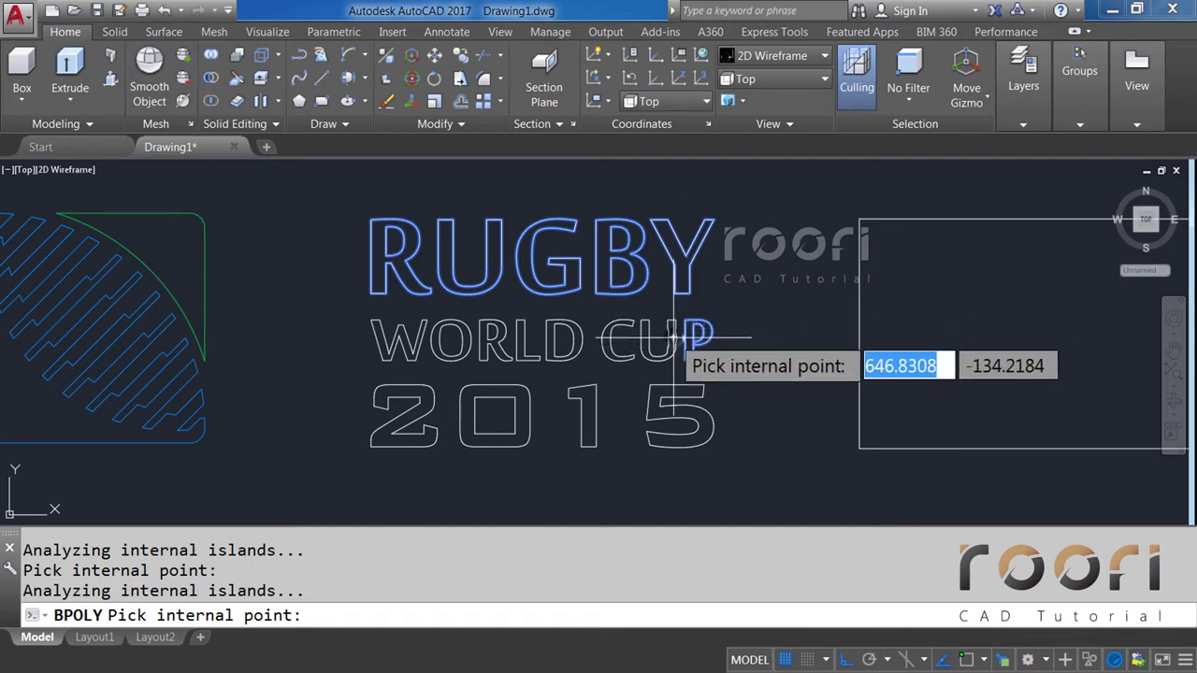
Pick inside the CUP and WORLD letters and the 2, 0, 1 digits, then finish.
click(663, 338)
click(608, 339)
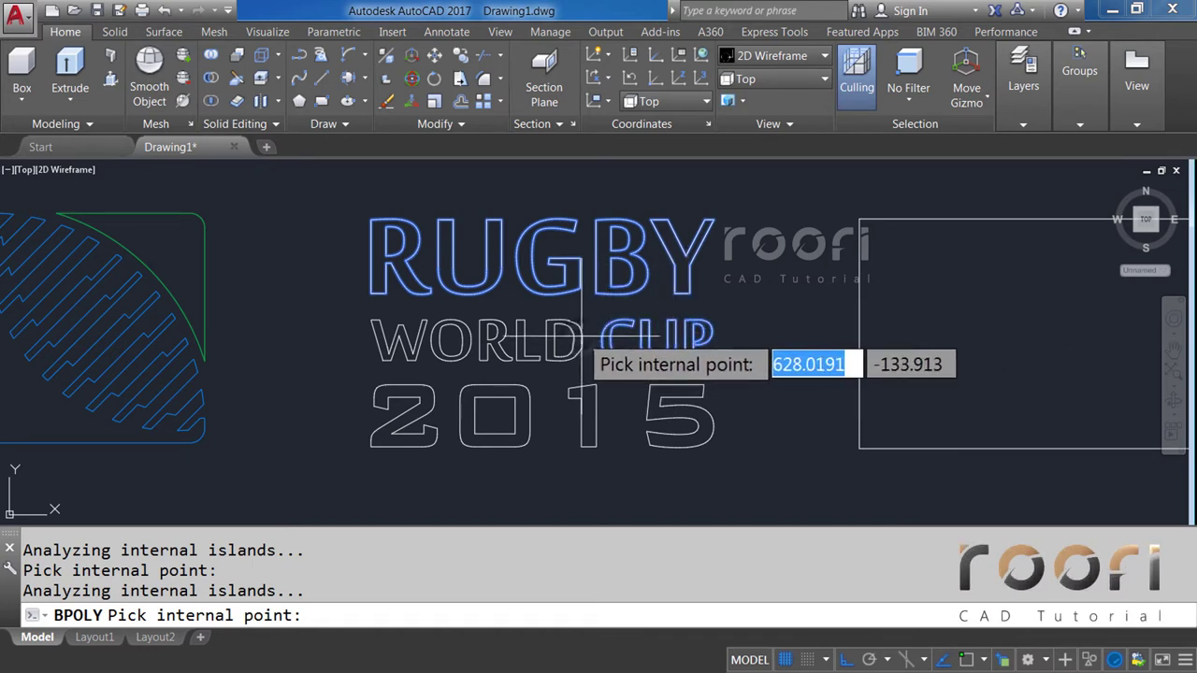
click(580, 338)
click(520, 338)
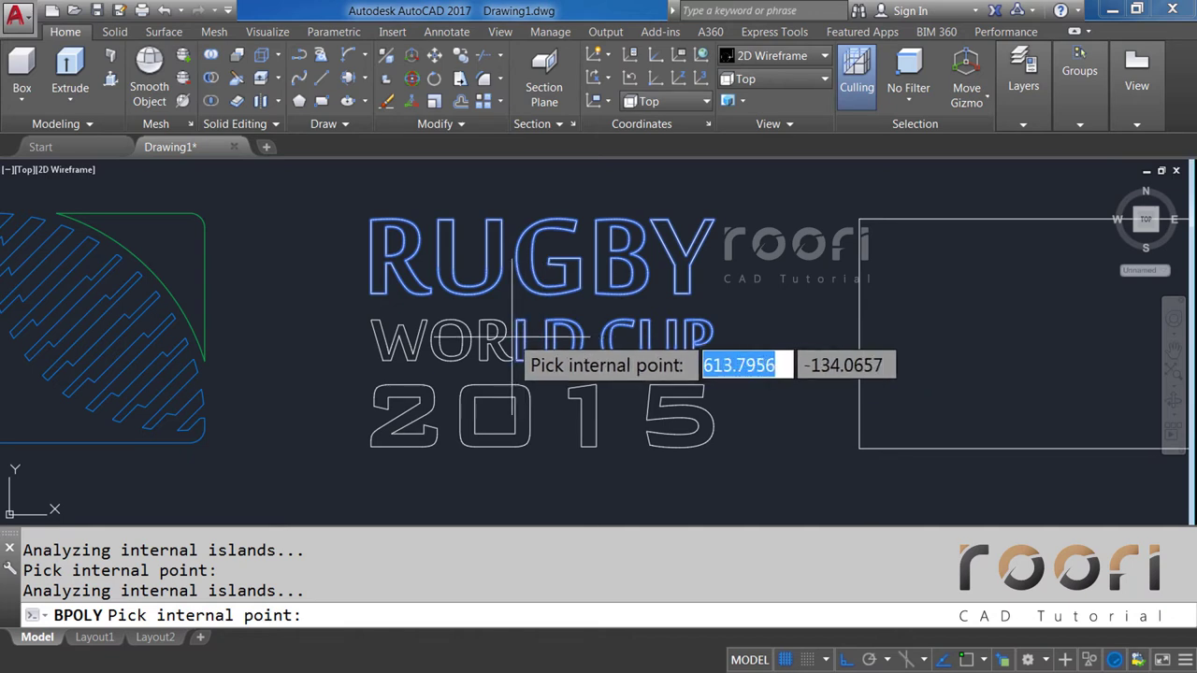
click(503, 339)
click(460, 338)
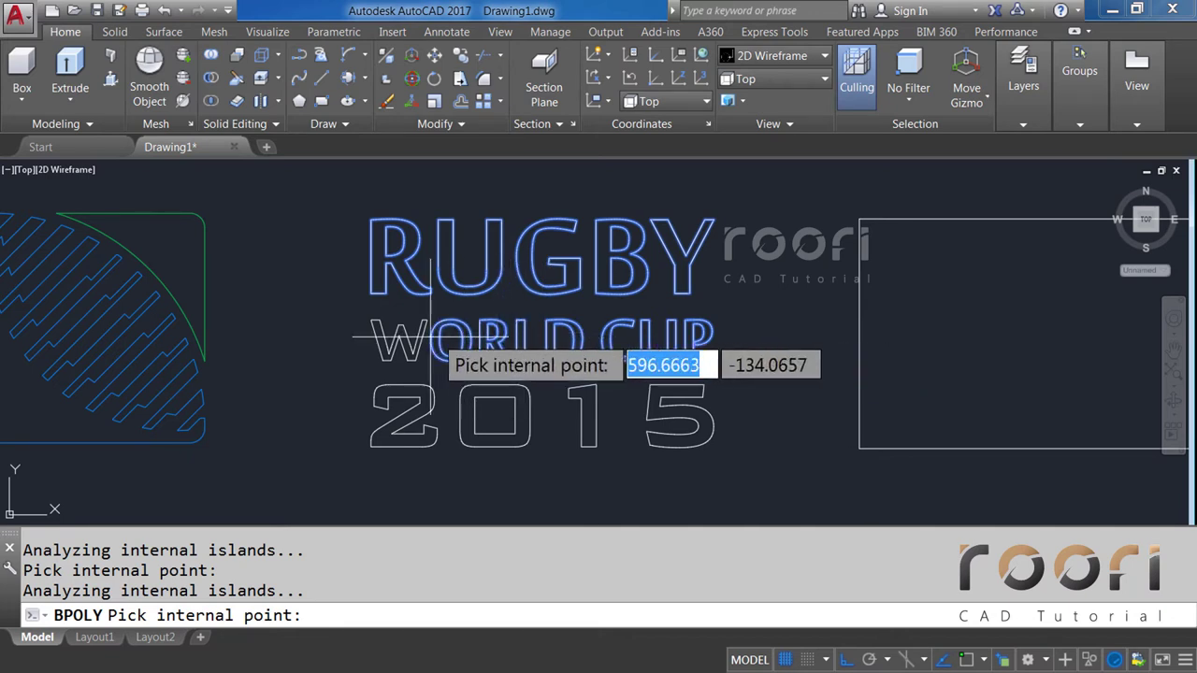
click(415, 339)
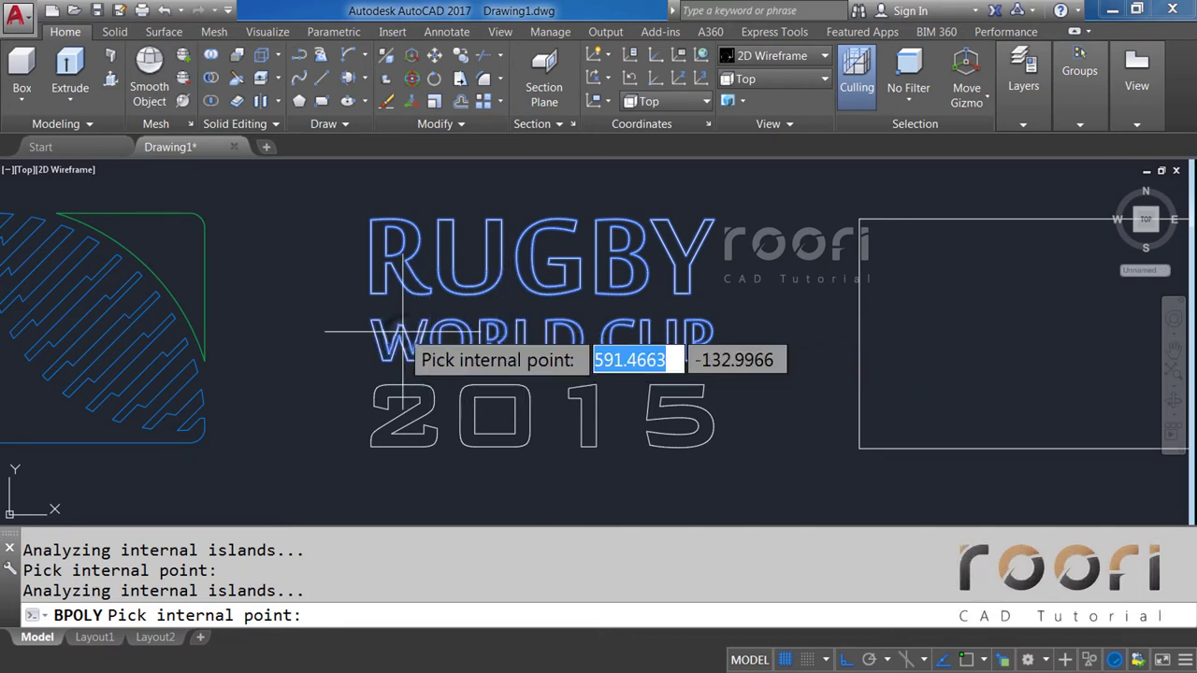
click(419, 392)
click(466, 406)
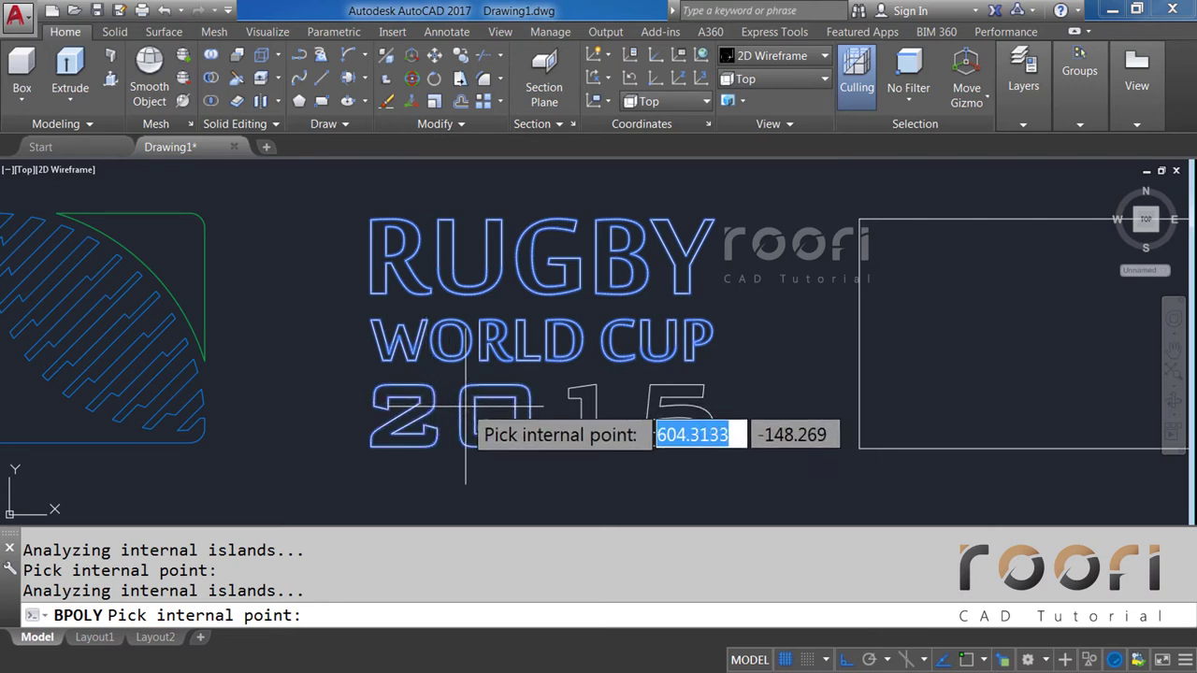
click(582, 415)
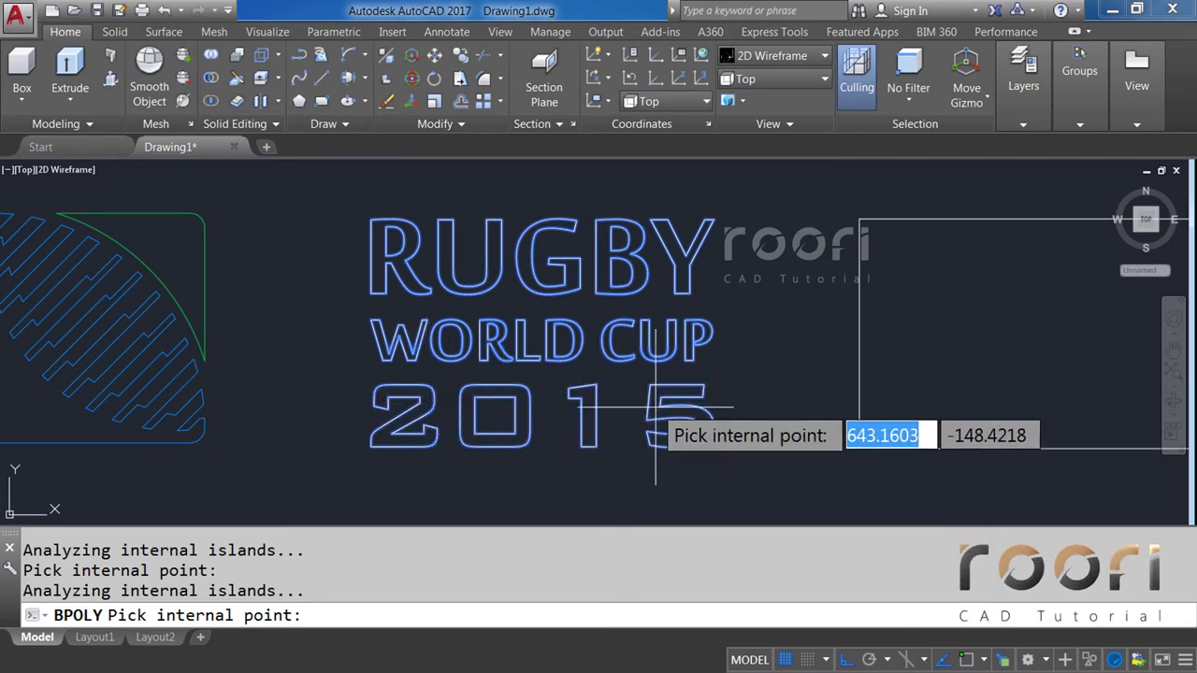
key(Return)
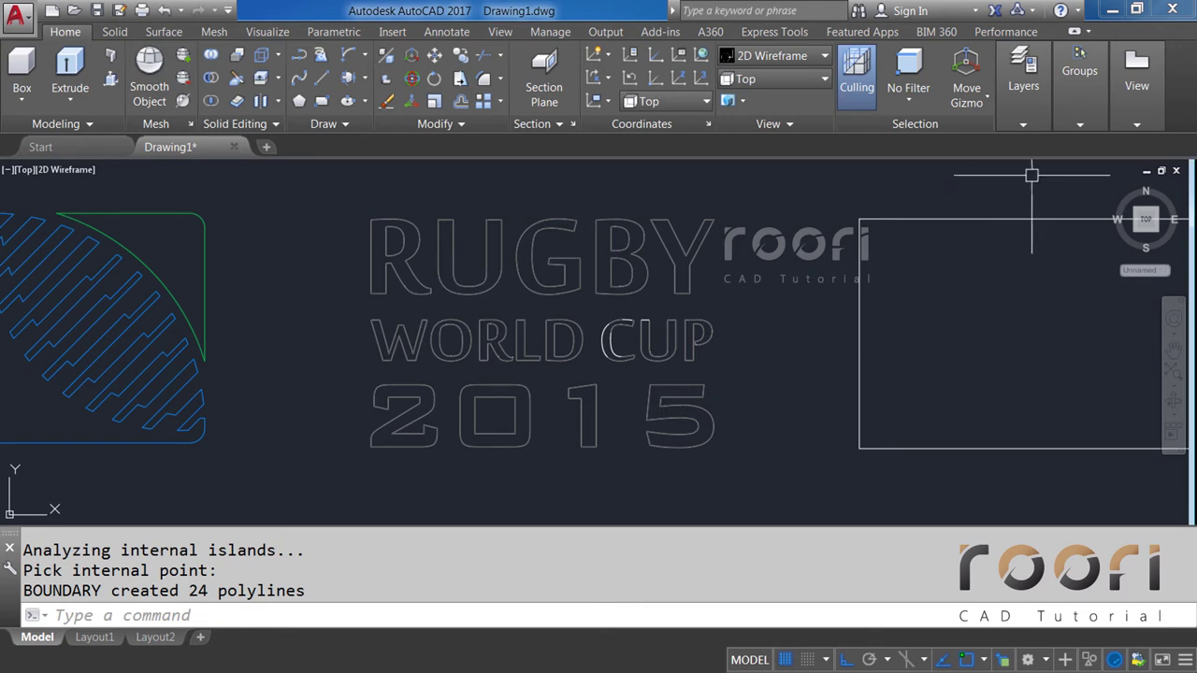
Make layer 0 current and turn off the Black layer.
click(1026, 126)
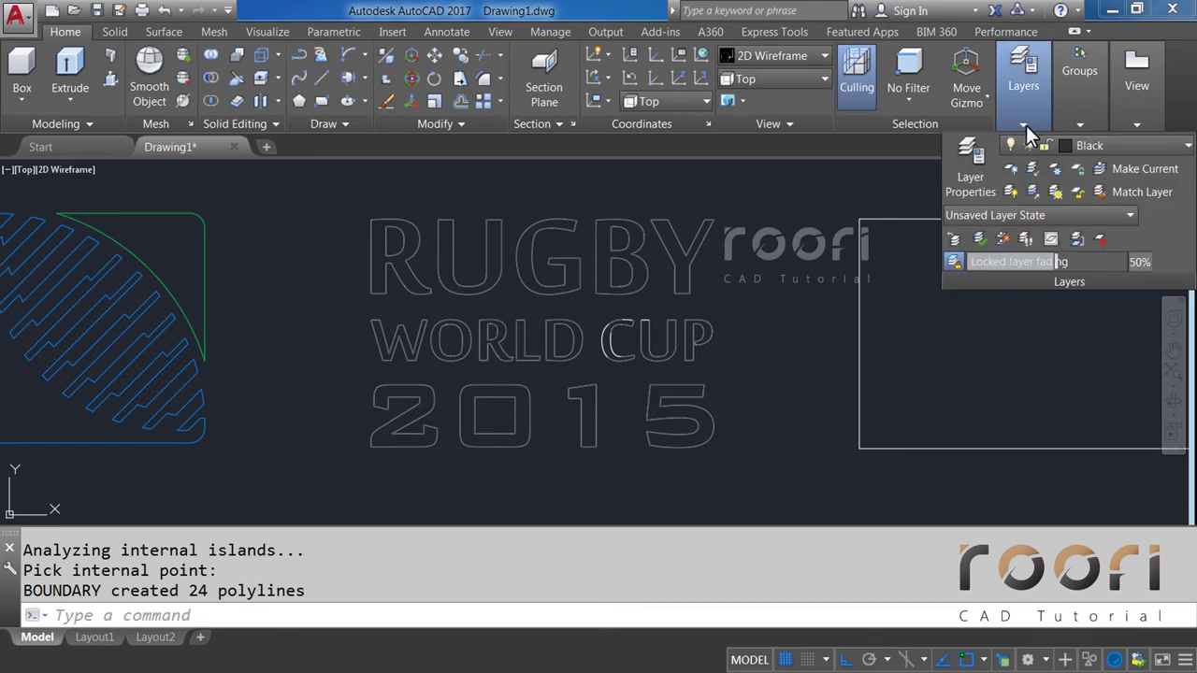
click(1107, 148)
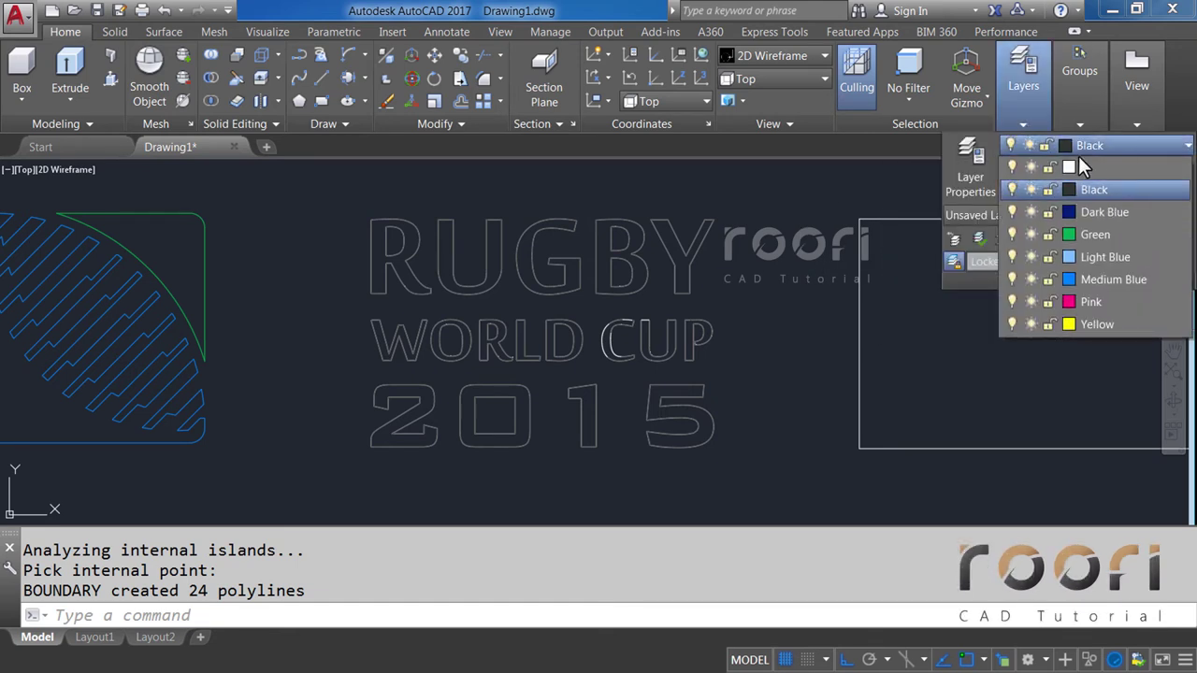
click(1085, 167)
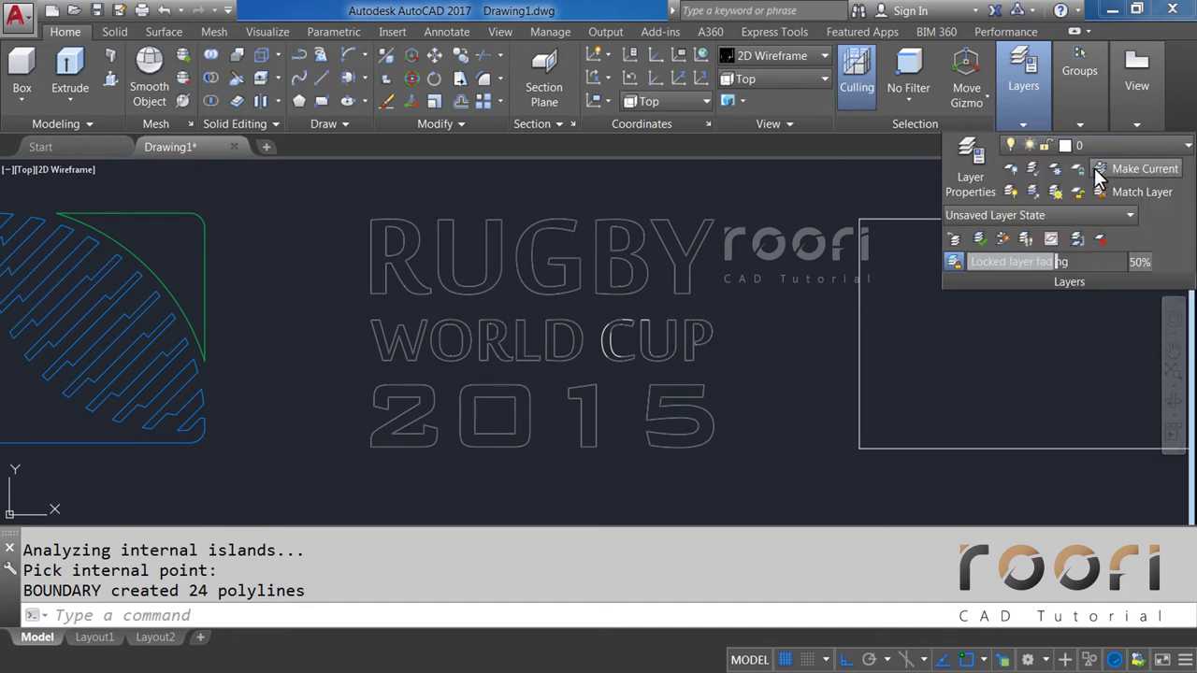
click(1106, 146)
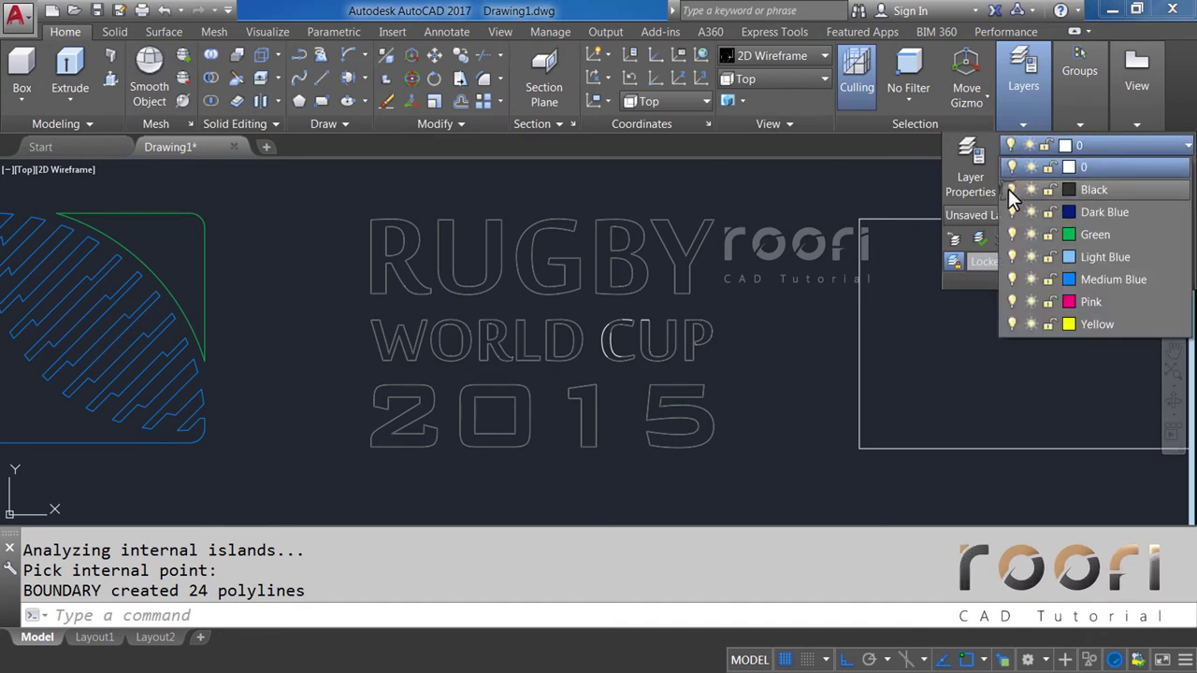
click(1011, 190)
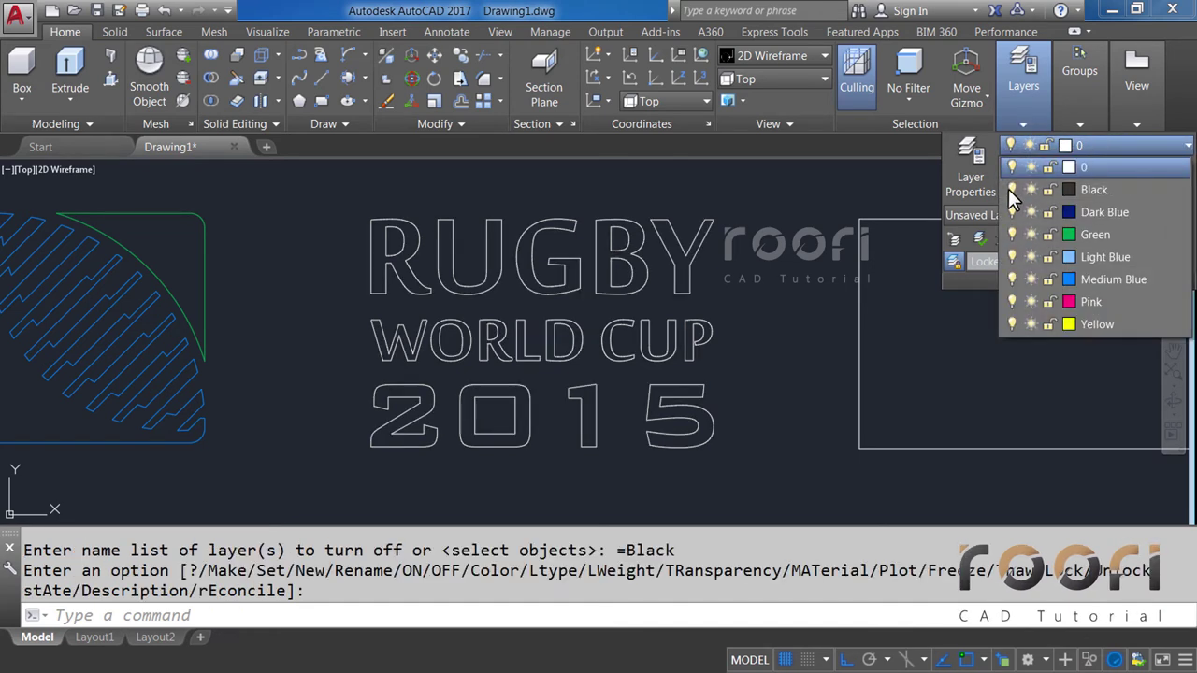
Crossing-window select the original exploded logo outlines and delete them.
click(760, 477)
click(350, 210)
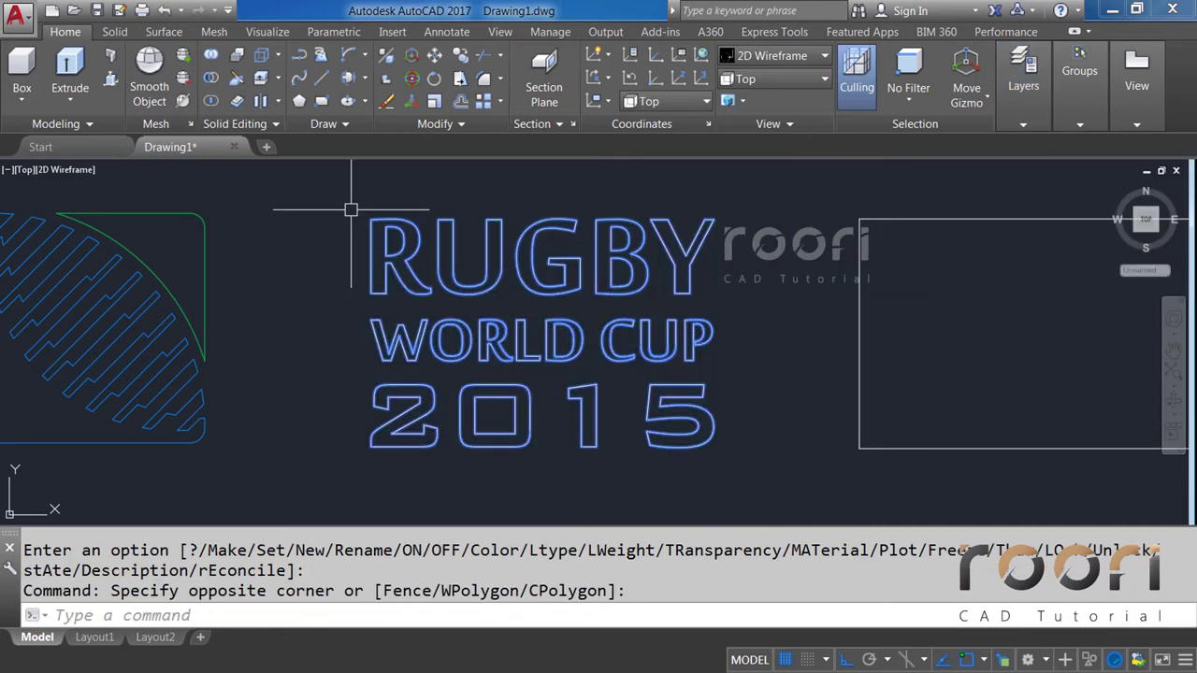
key(Delete)
key(Escape)
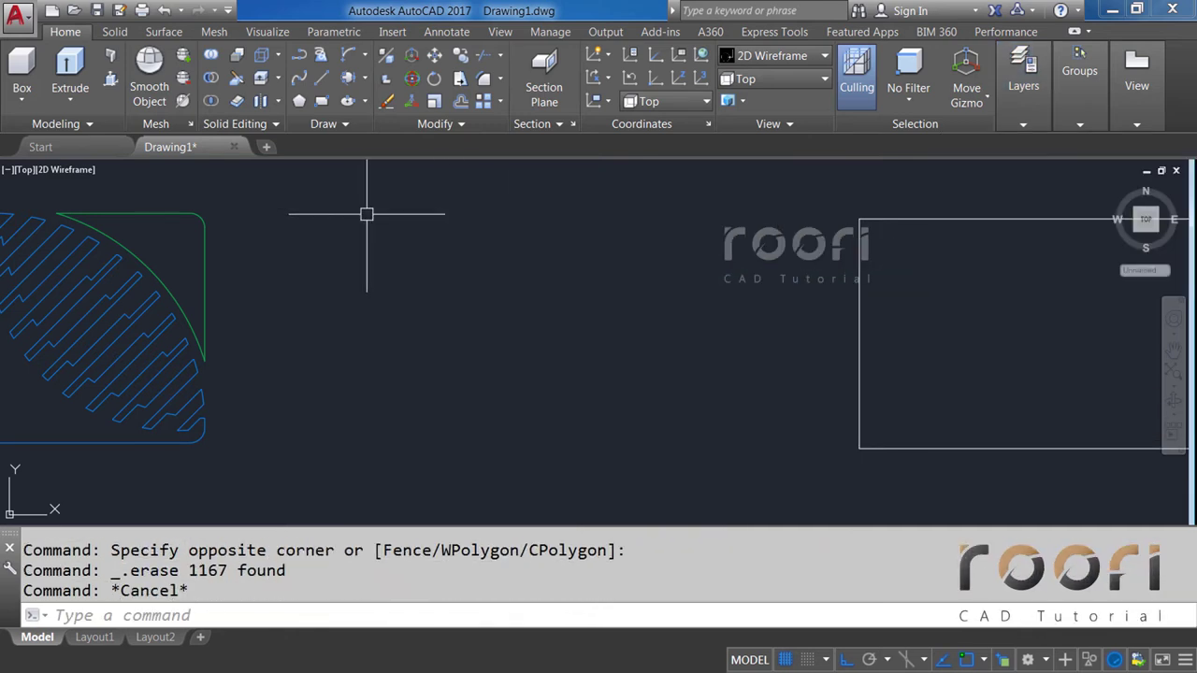
key(Escape)
Turn the Black layer back on and close the expanded layer controls.
click(1016, 125)
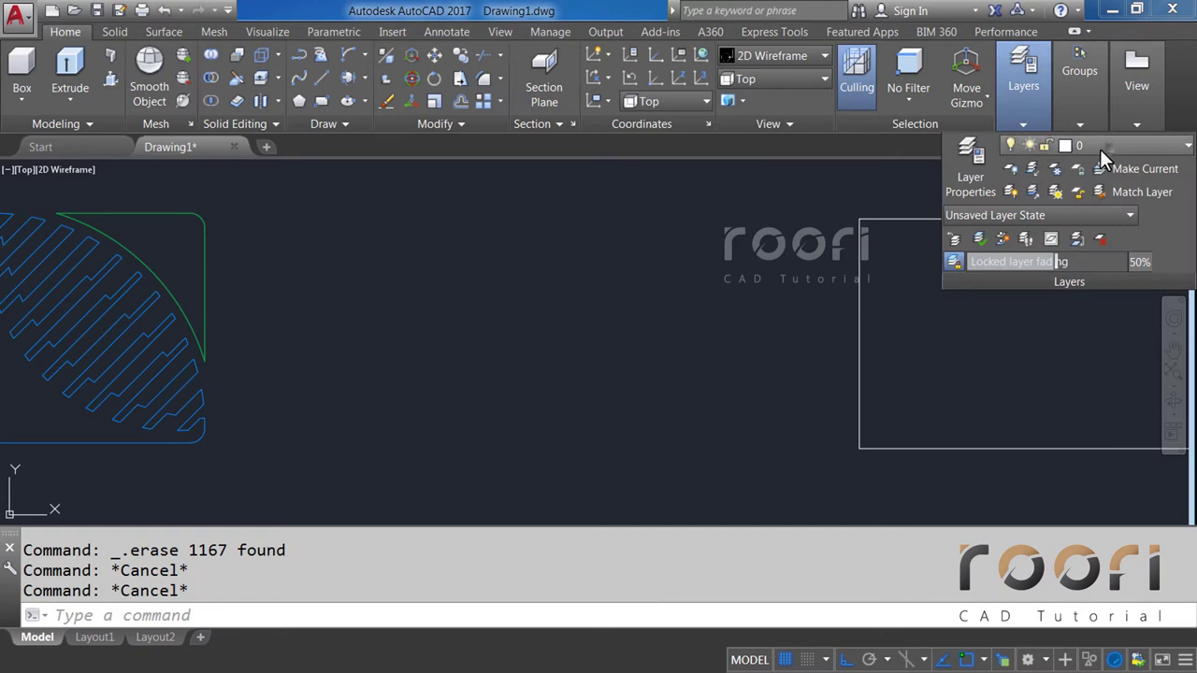
click(1107, 149)
click(1011, 189)
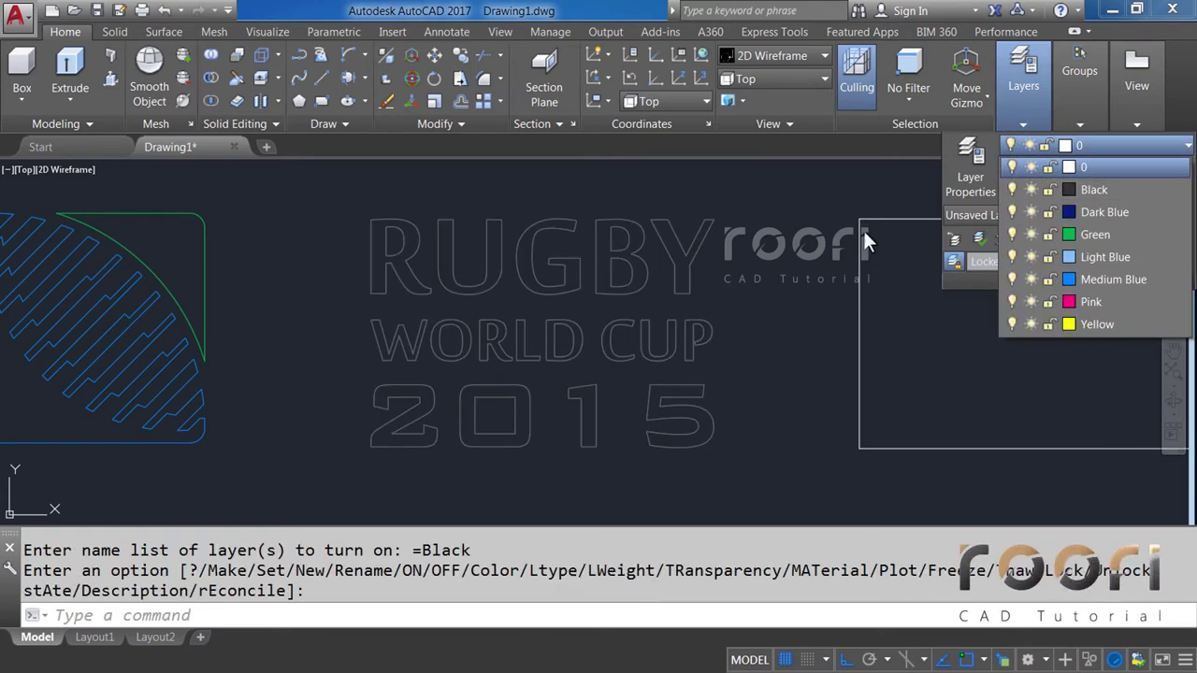
click(774, 246)
click(1144, 219)
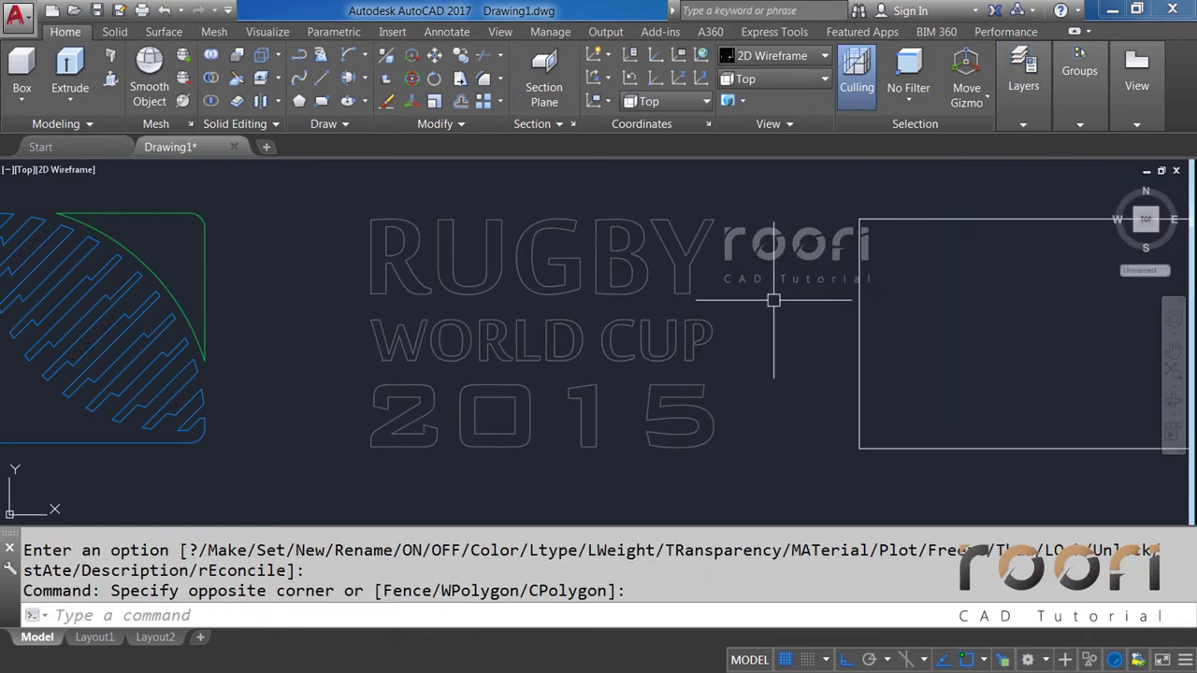
text(M)
Move the right rectangle 100 units left so it frames the logo lettering.
key(Return)
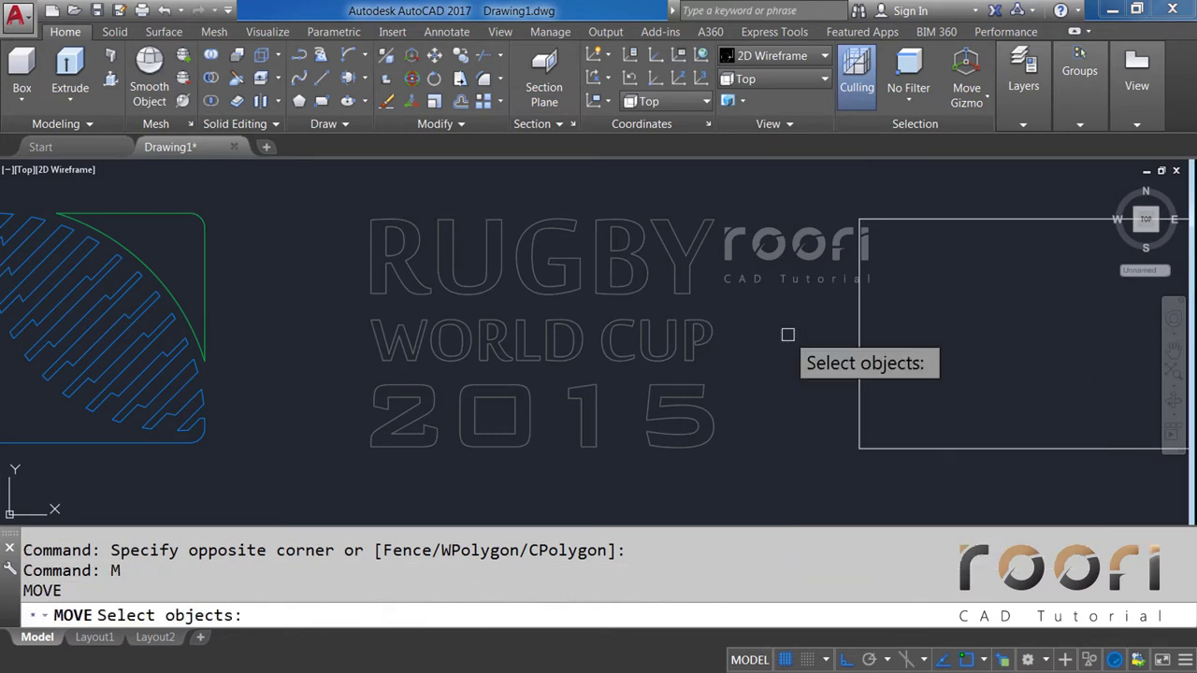
click(855, 383)
key(Return)
click(804, 197)
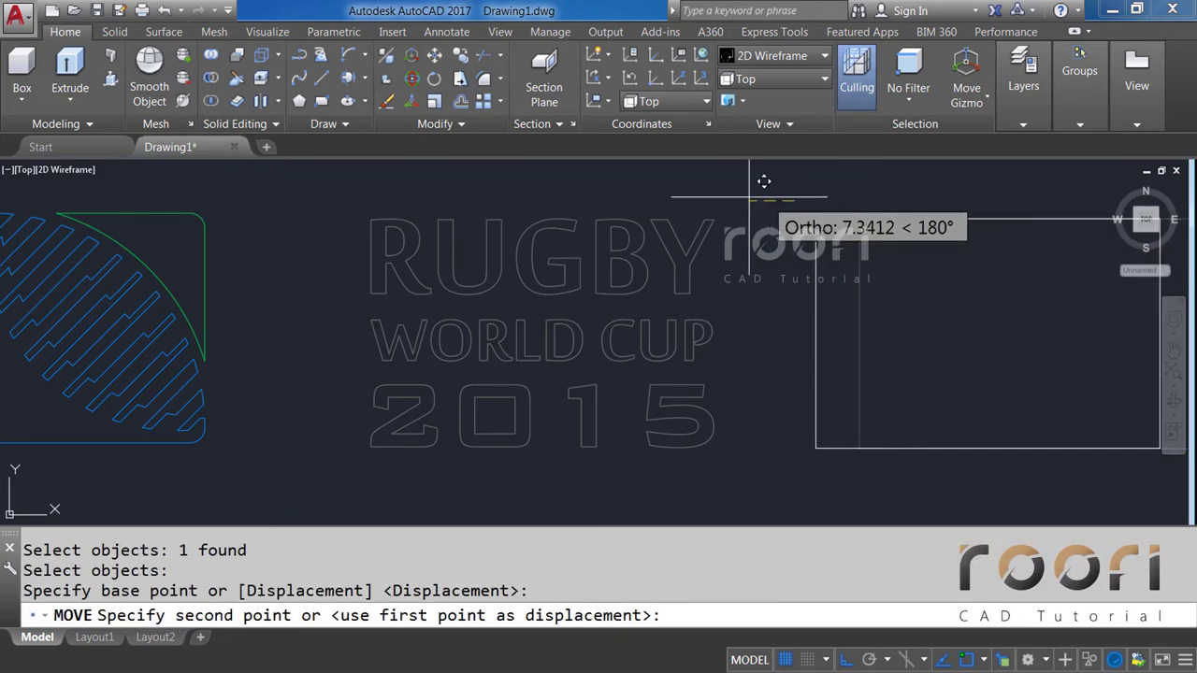
text(100)
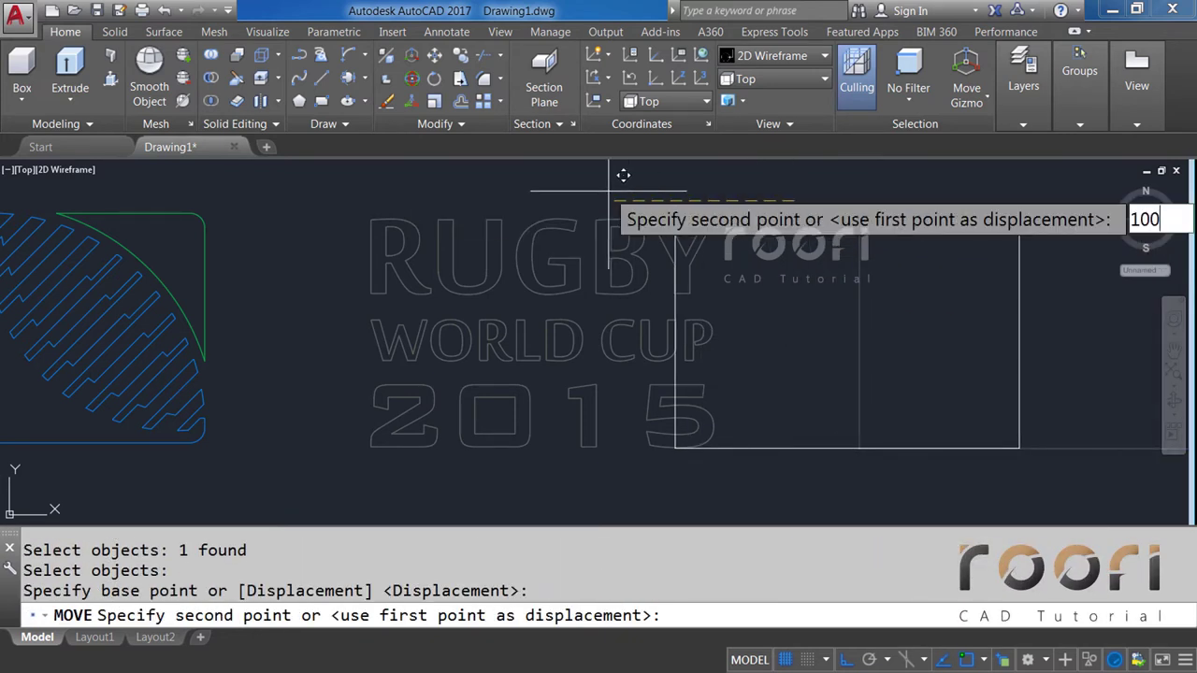
key(Return)
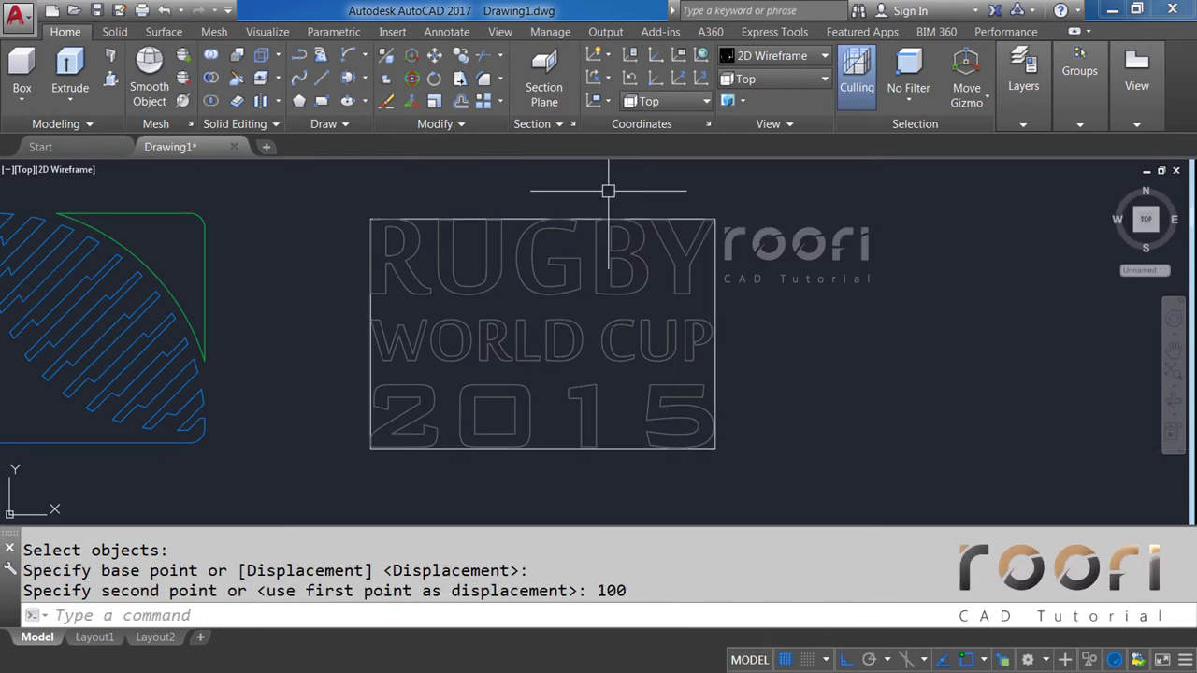
Draw a horizontal line across the hatched ball quarter.
mouse_move(344, 327)
middle_down()
mouse_move(484, 324)
mouse_move(498, 298)
middle_up()
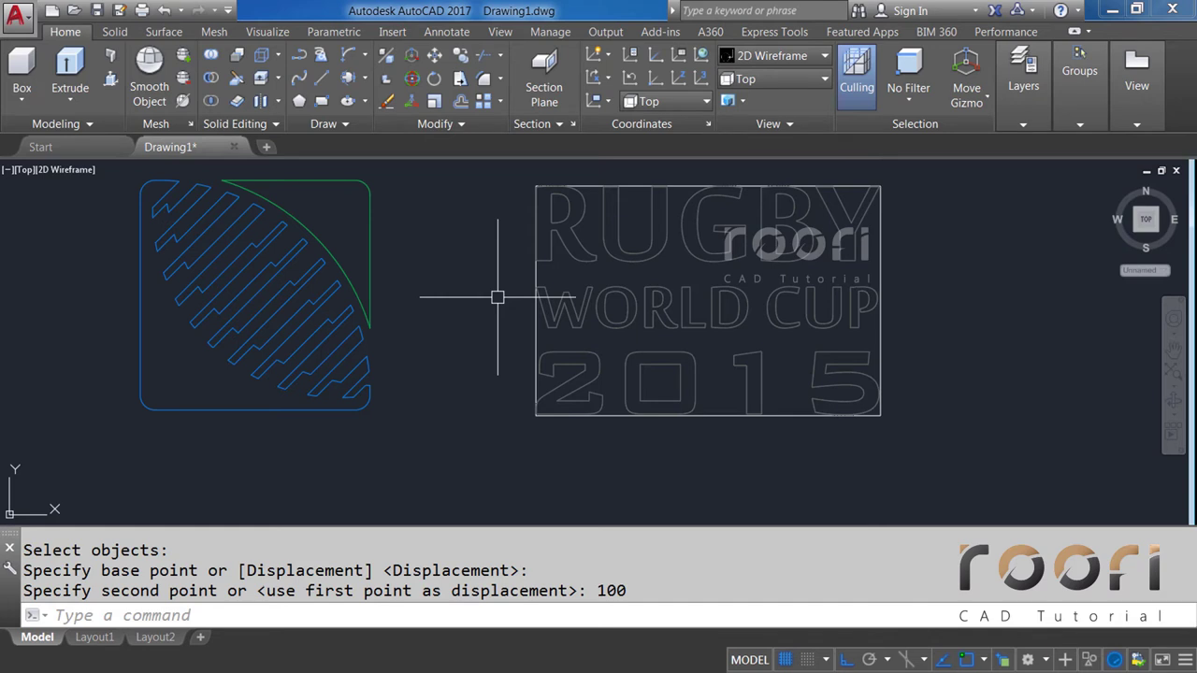
text(L)
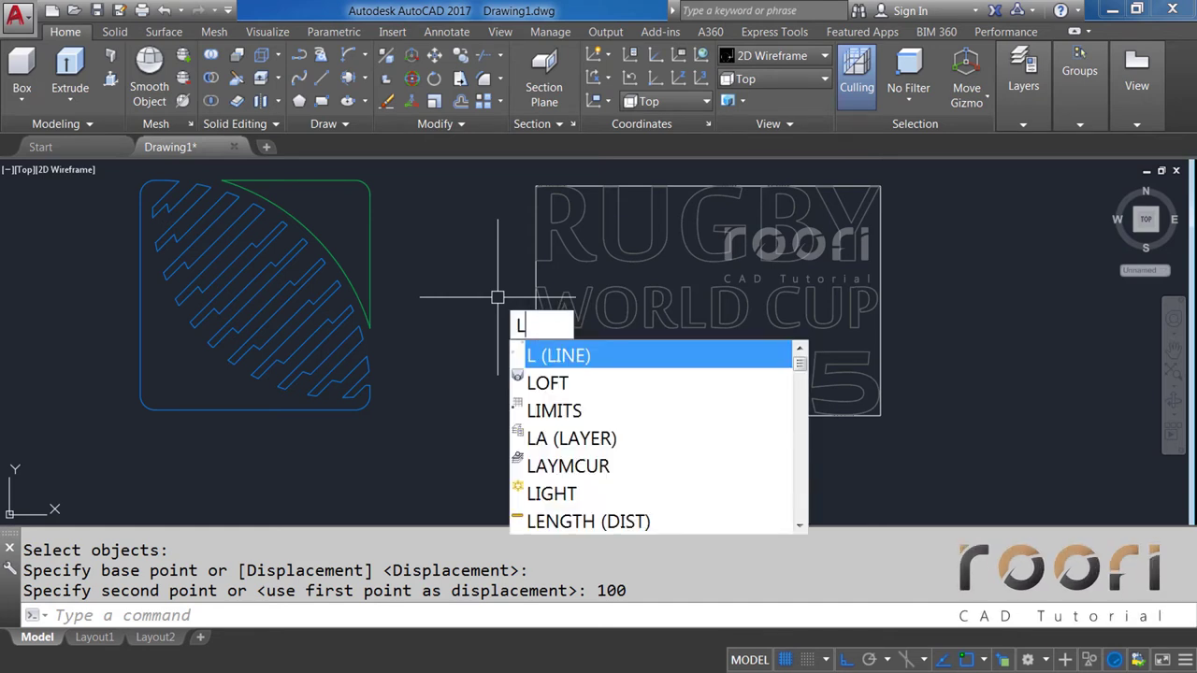
key(Return)
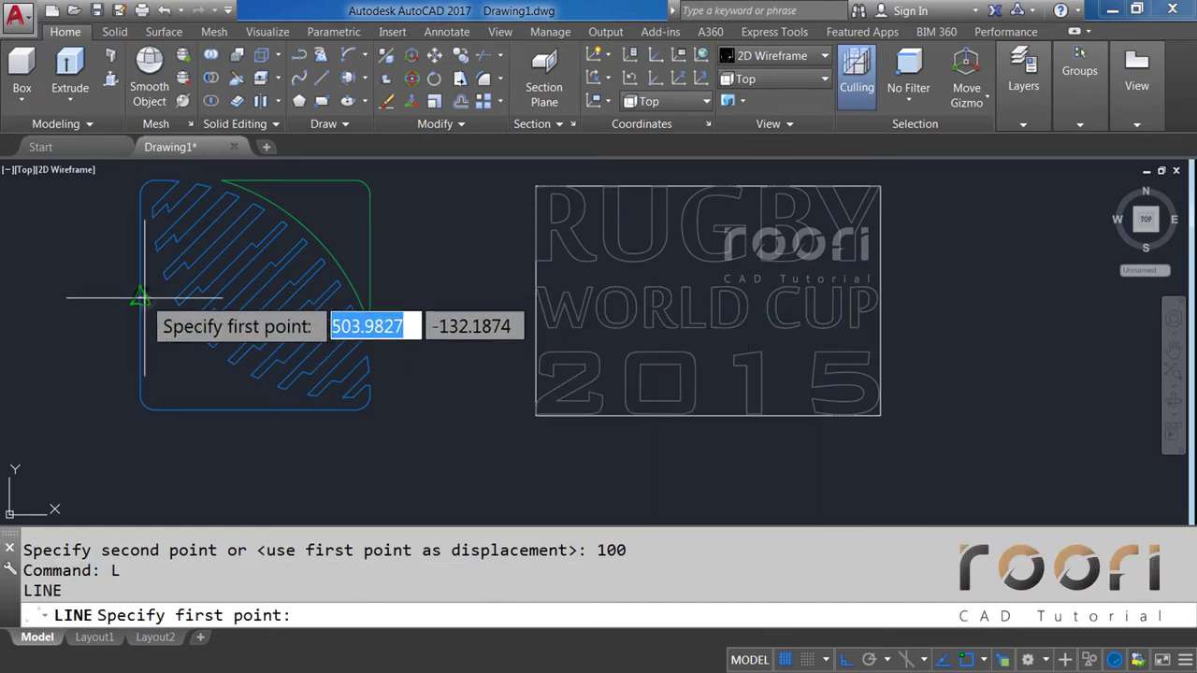
click(139, 298)
click(409, 295)
key(Return)
text(M)
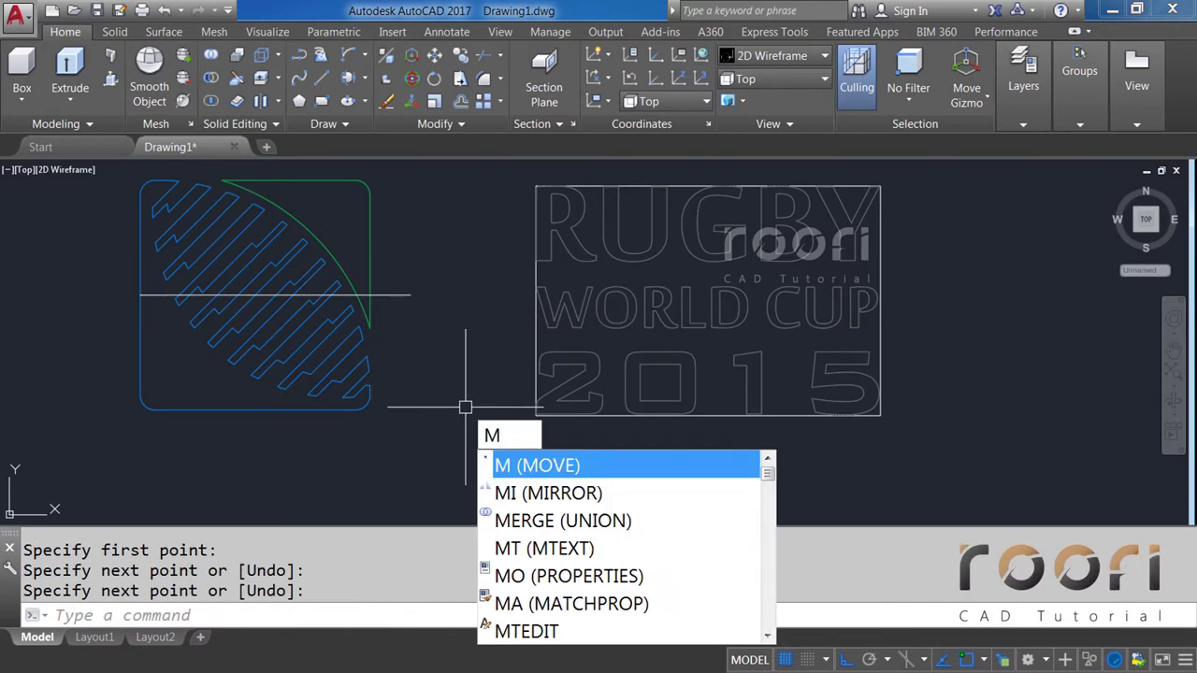
Move the logo lettering and frame so the frame's left edge meets the hatched shape.
key(Return)
click(915, 439)
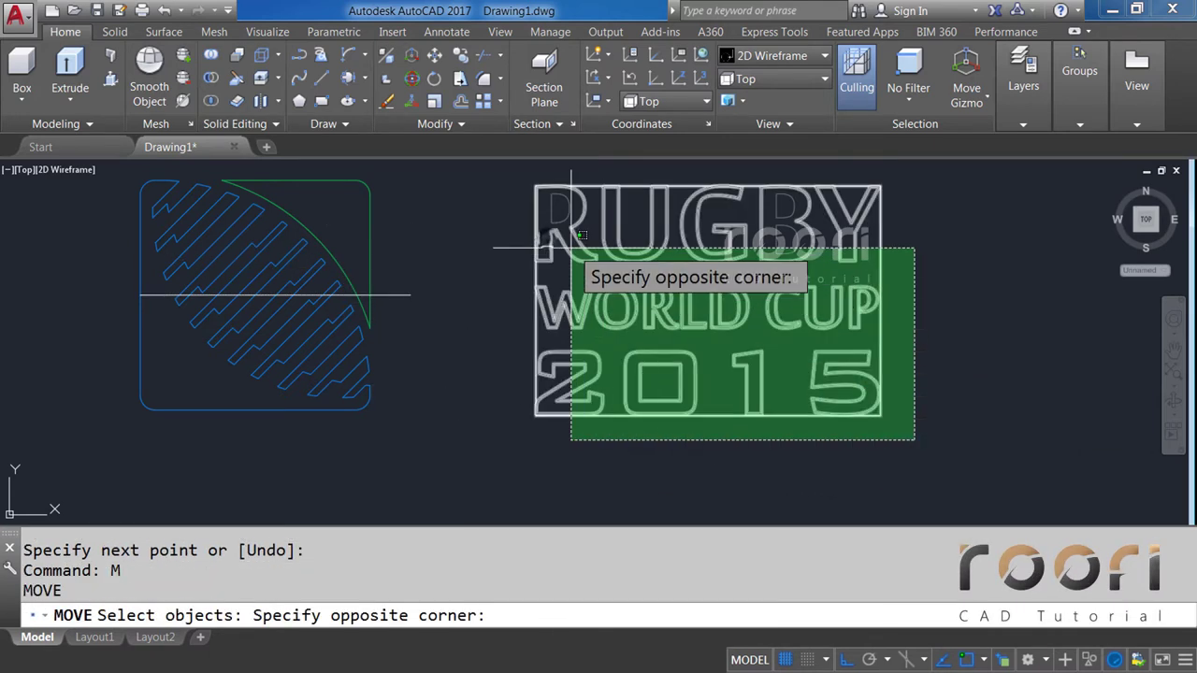
click(571, 249)
click(946, 353)
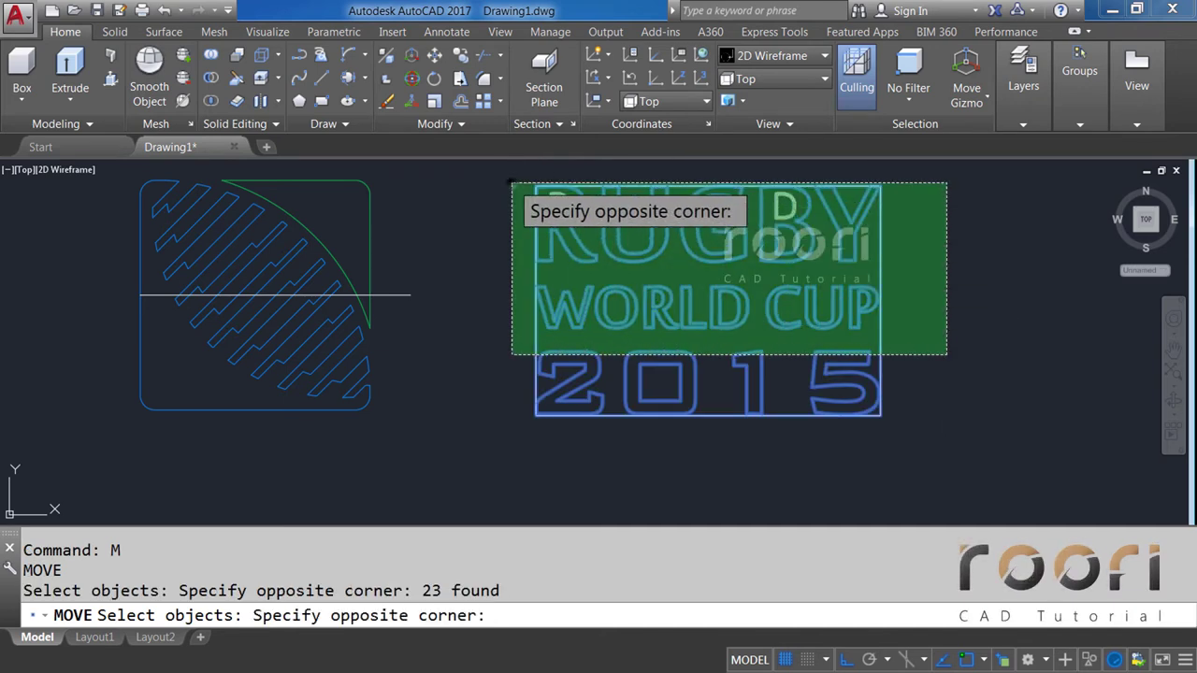
click(512, 183)
key(Return)
scroll(552, 323, up, 3)
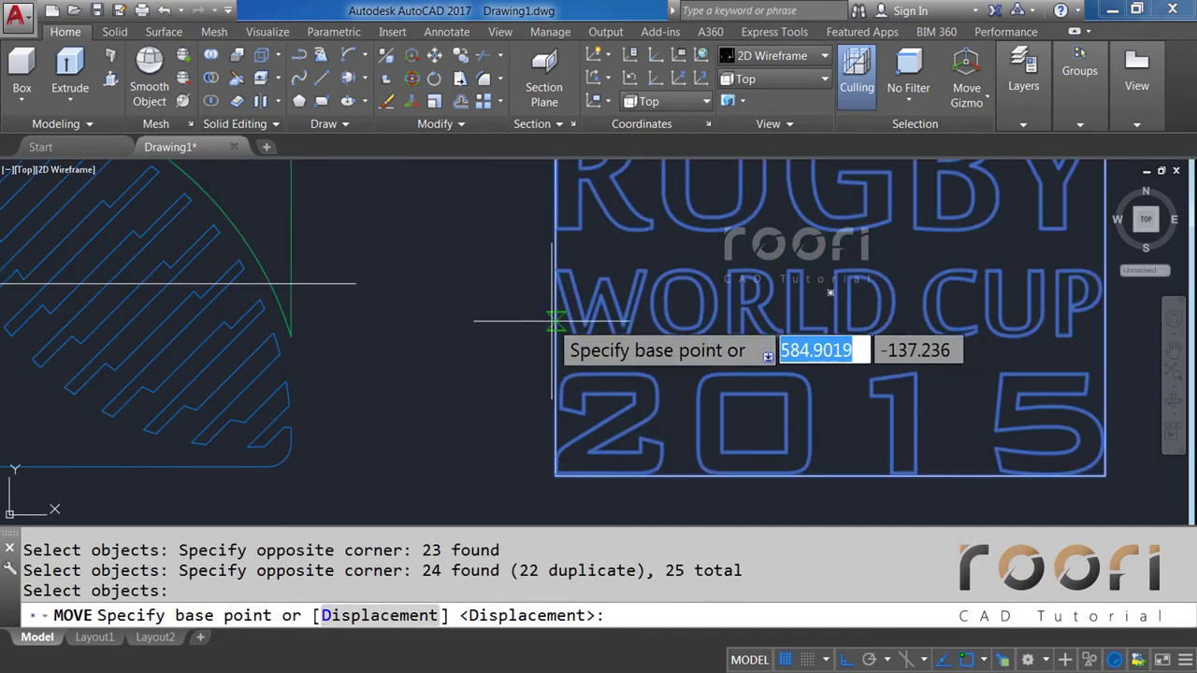
click(556, 294)
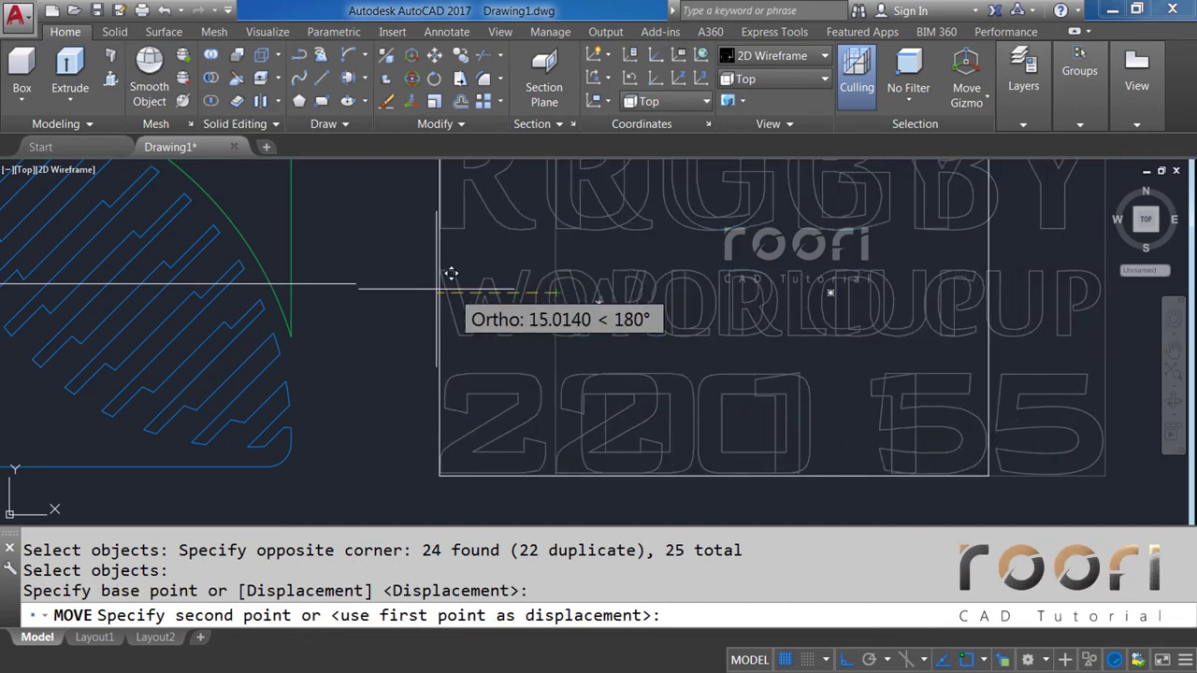
click(290, 269)
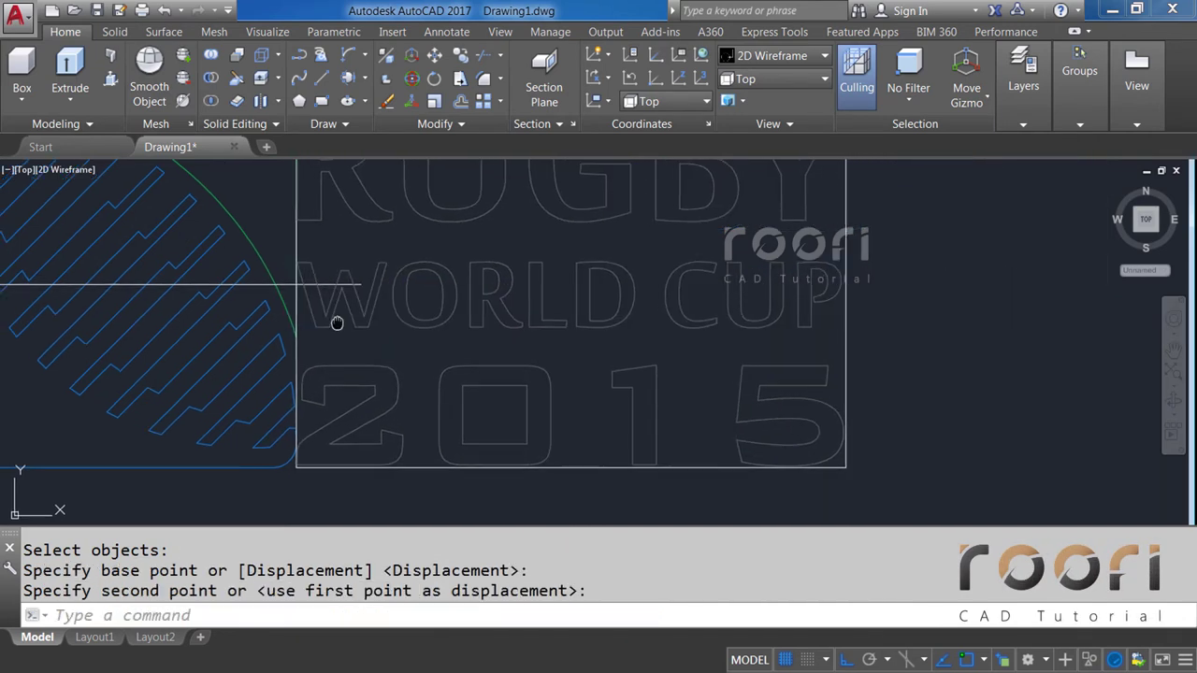
middle_drag(334, 321, 355, 322)
scroll(389, 323, down, 2)
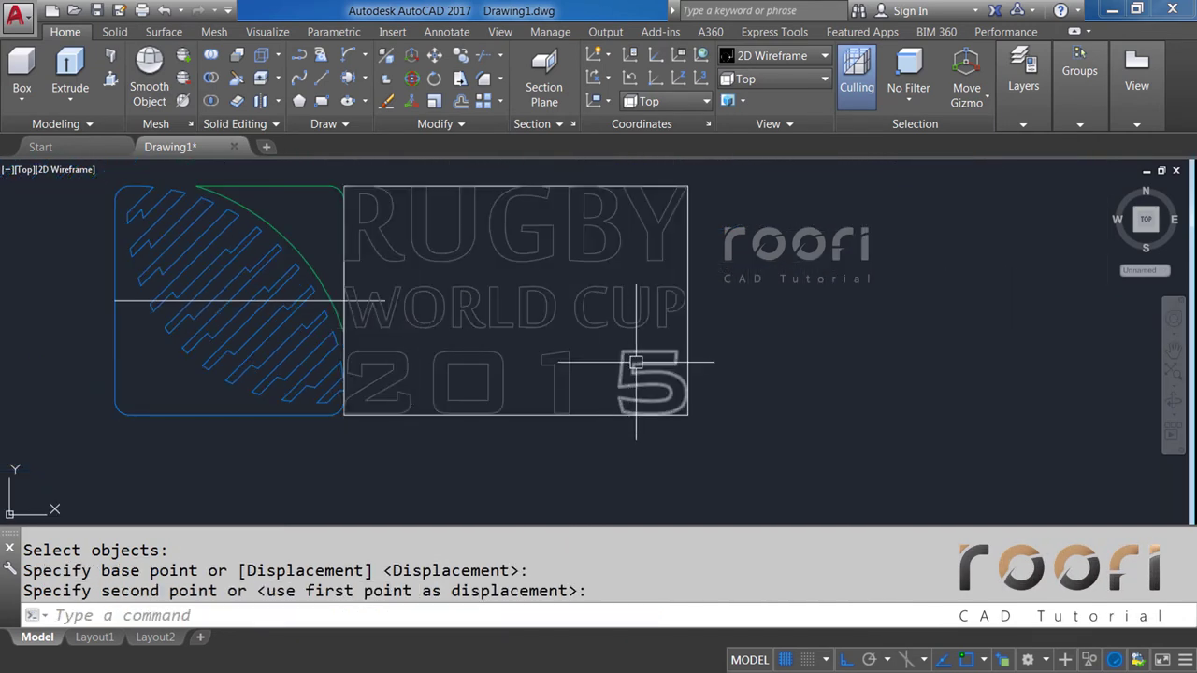
Shift the lettering and frame 4 units to the right.
text(m)
key(Return)
click(759, 422)
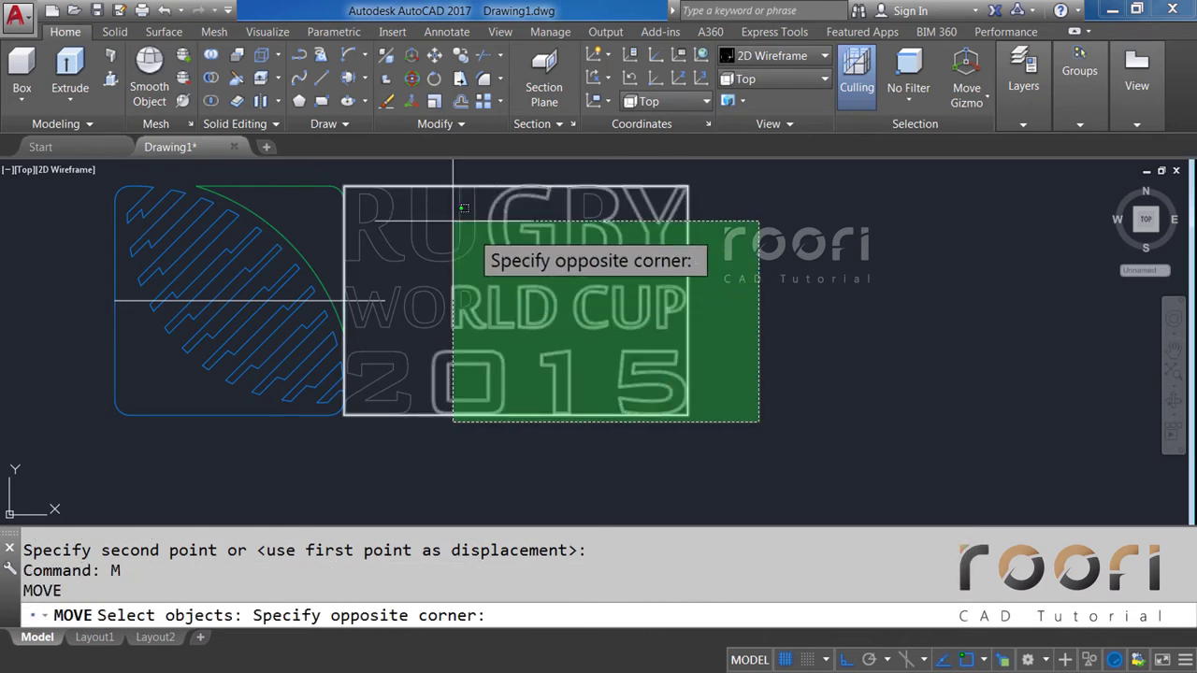
click(391, 200)
scroll(394, 205, up, 2)
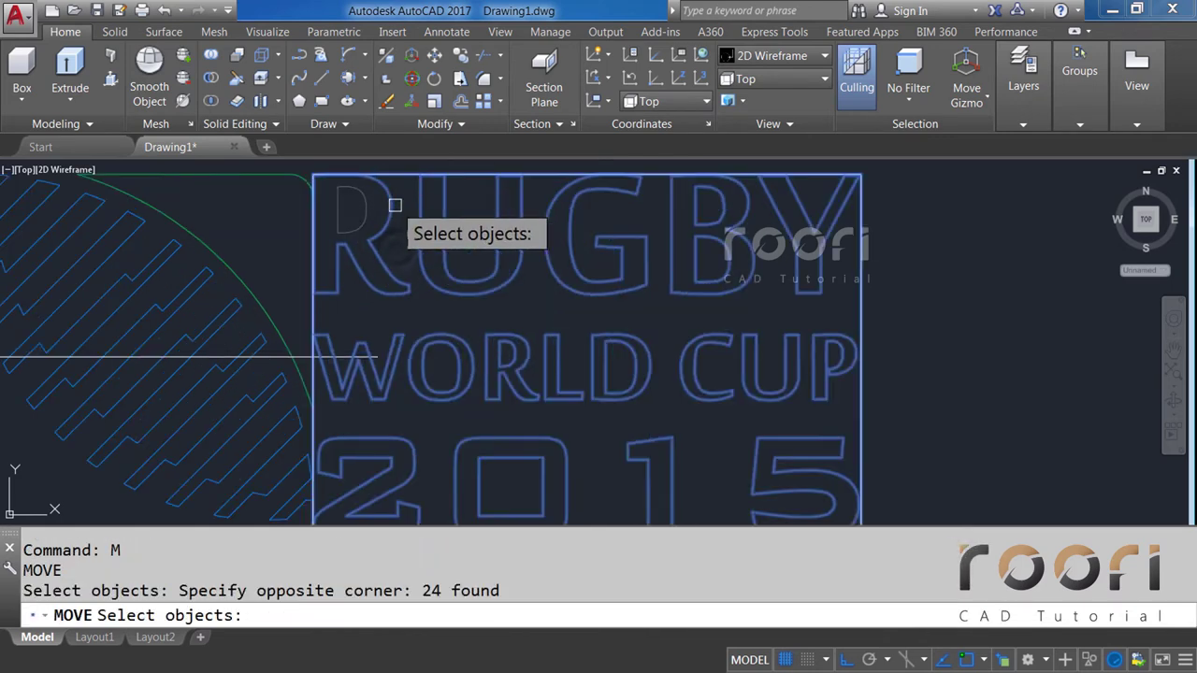
scroll(394, 204, up, 2)
click(398, 248)
click(328, 219)
scroll(332, 219, down, 4)
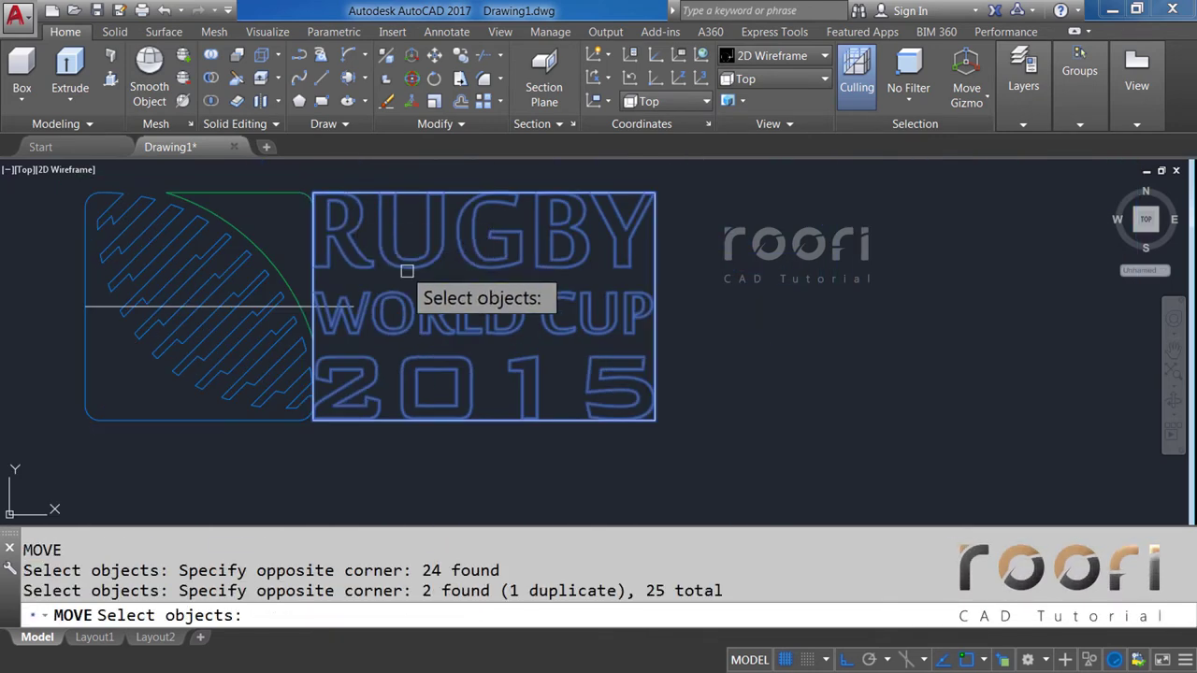
key(Return)
click(451, 430)
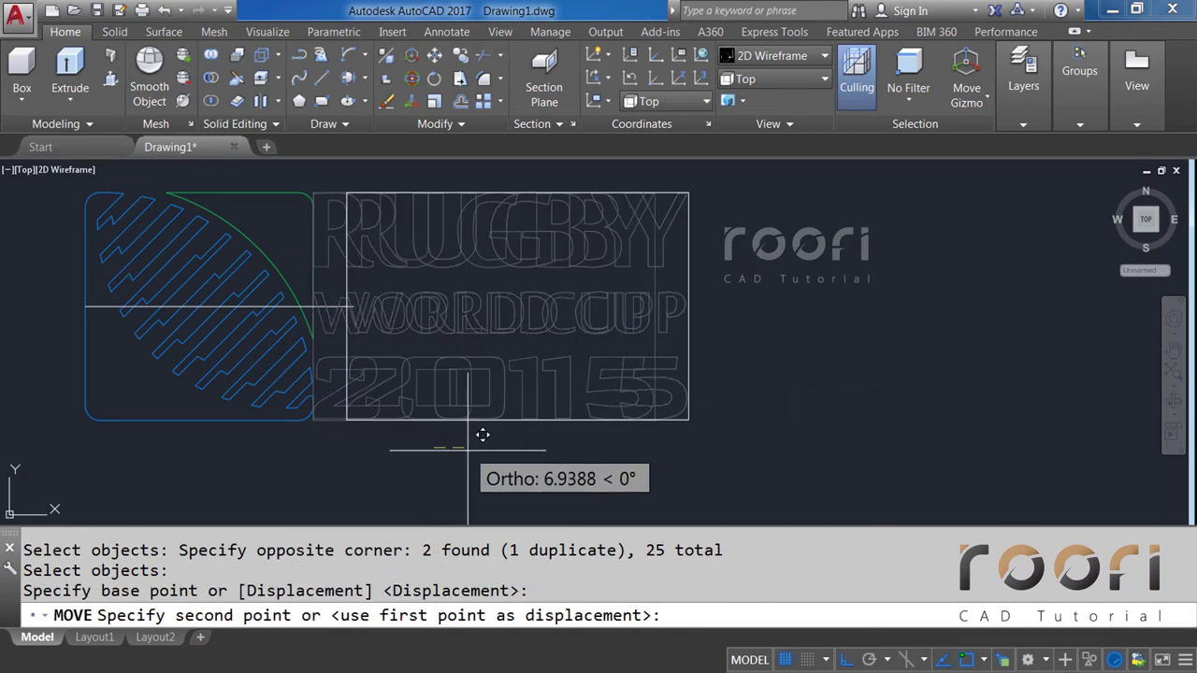
text(4)
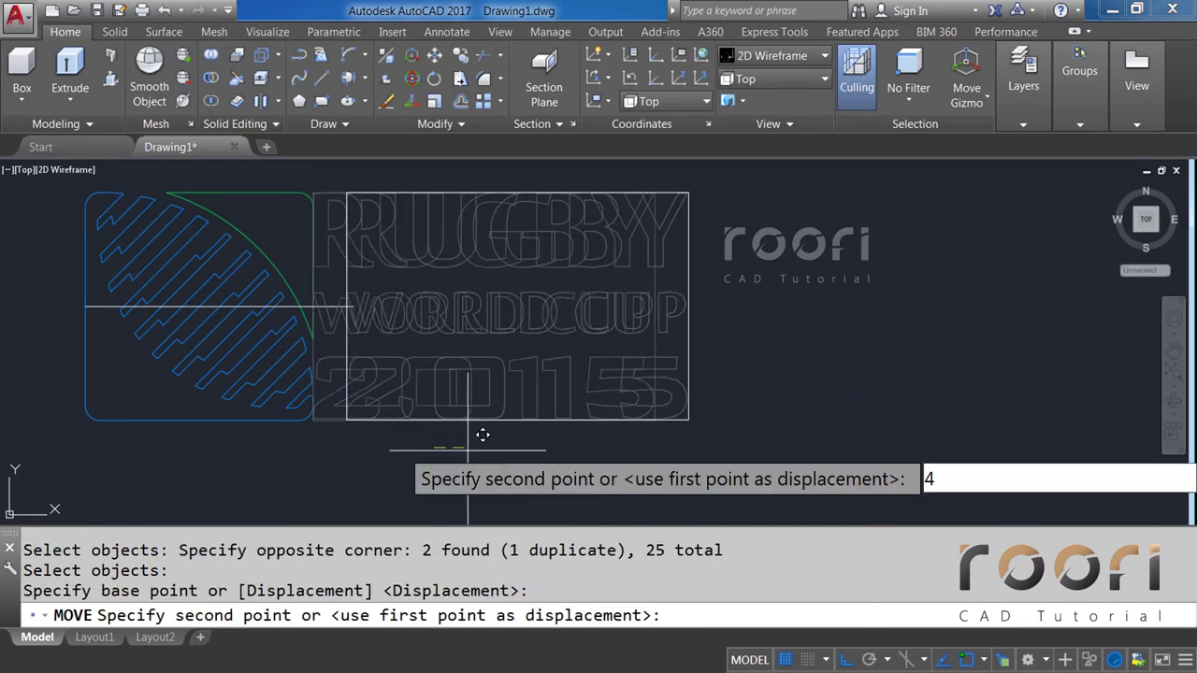
key(Return)
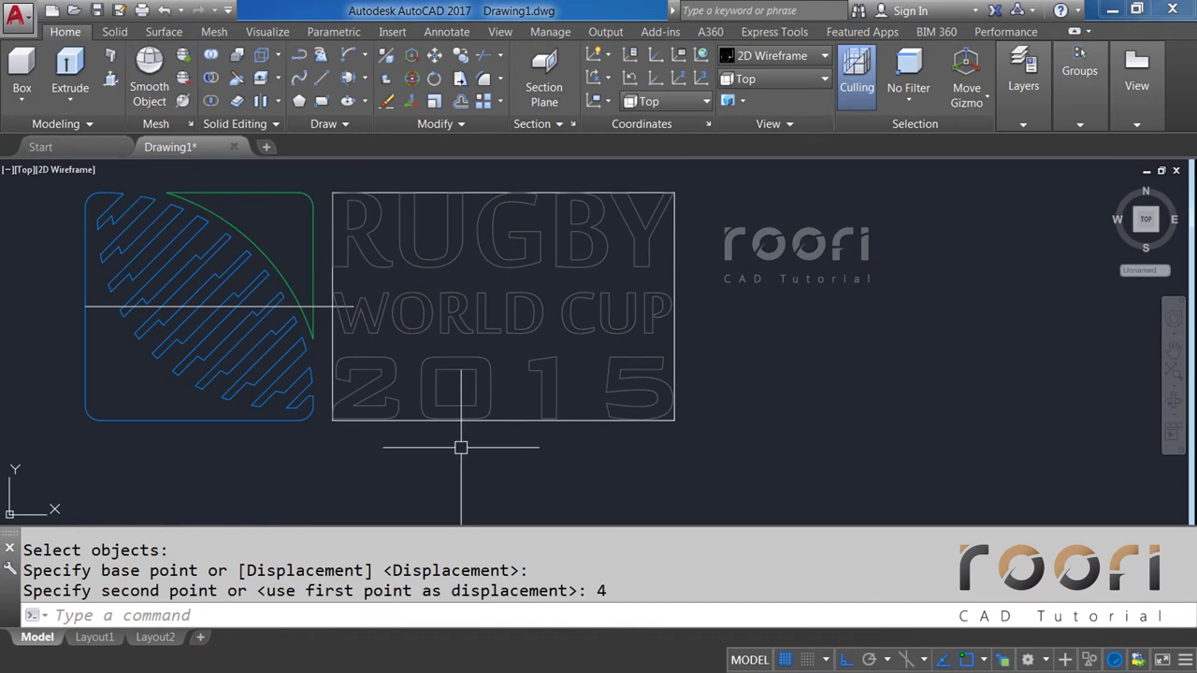
Extend the horizontal line to the lettering frame's far edge with EX.
text(EX)
key(Return)
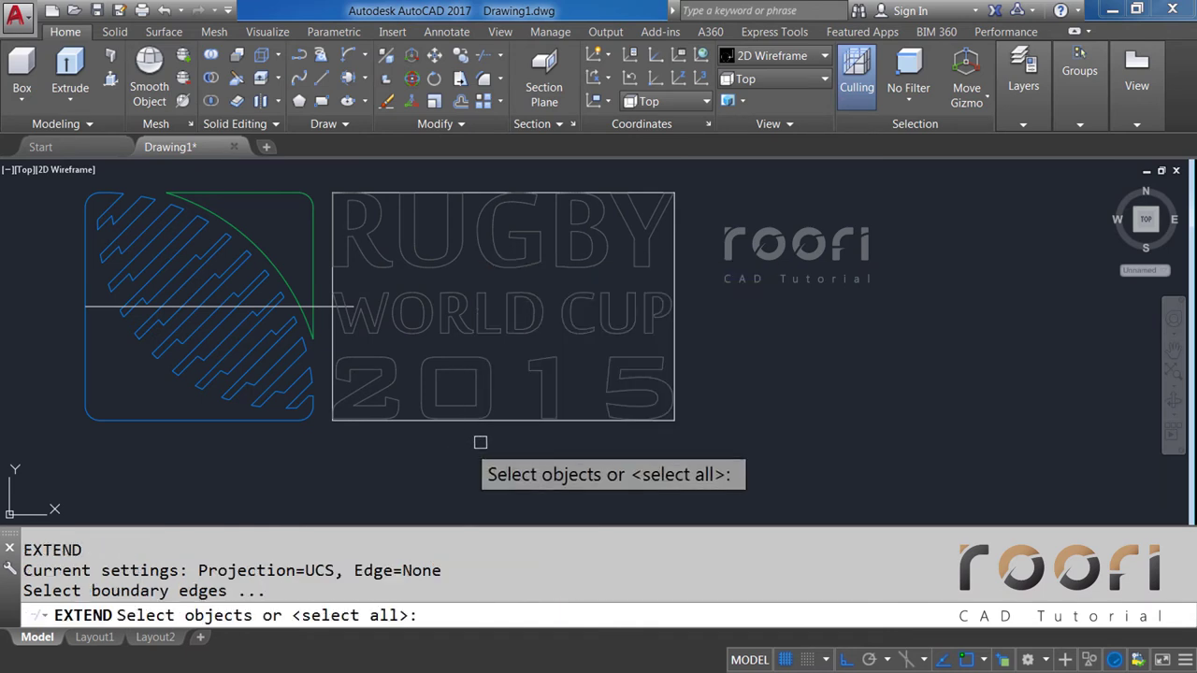
click(673, 285)
key(Return)
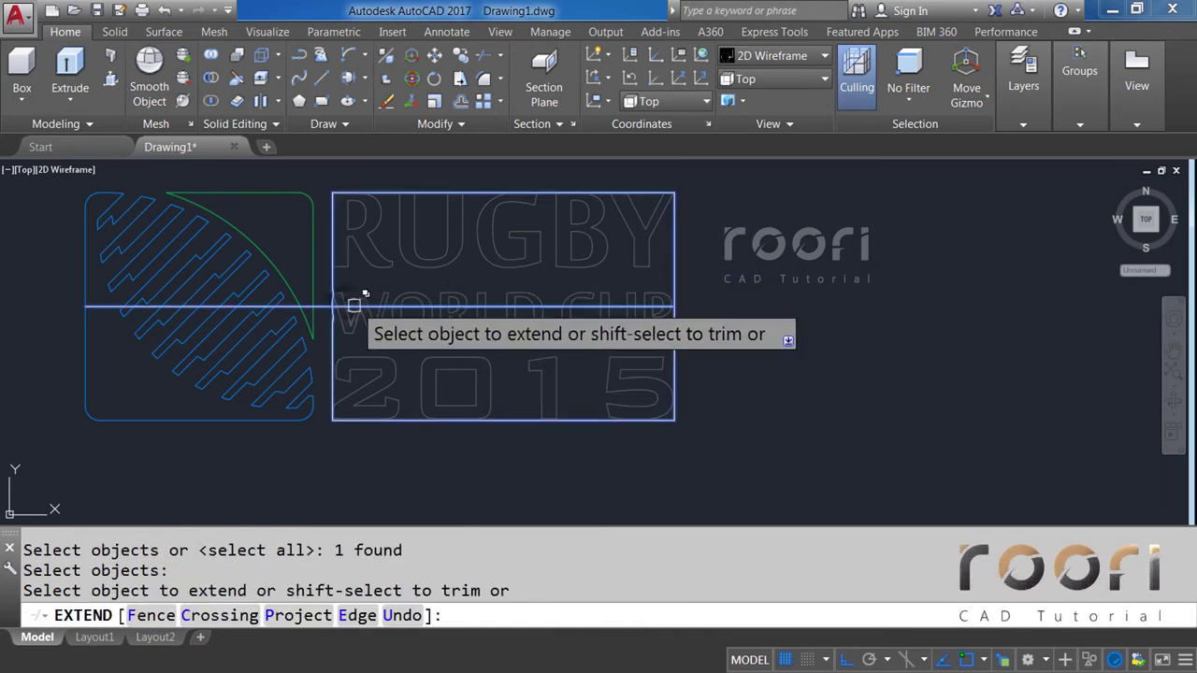
click(348, 307)
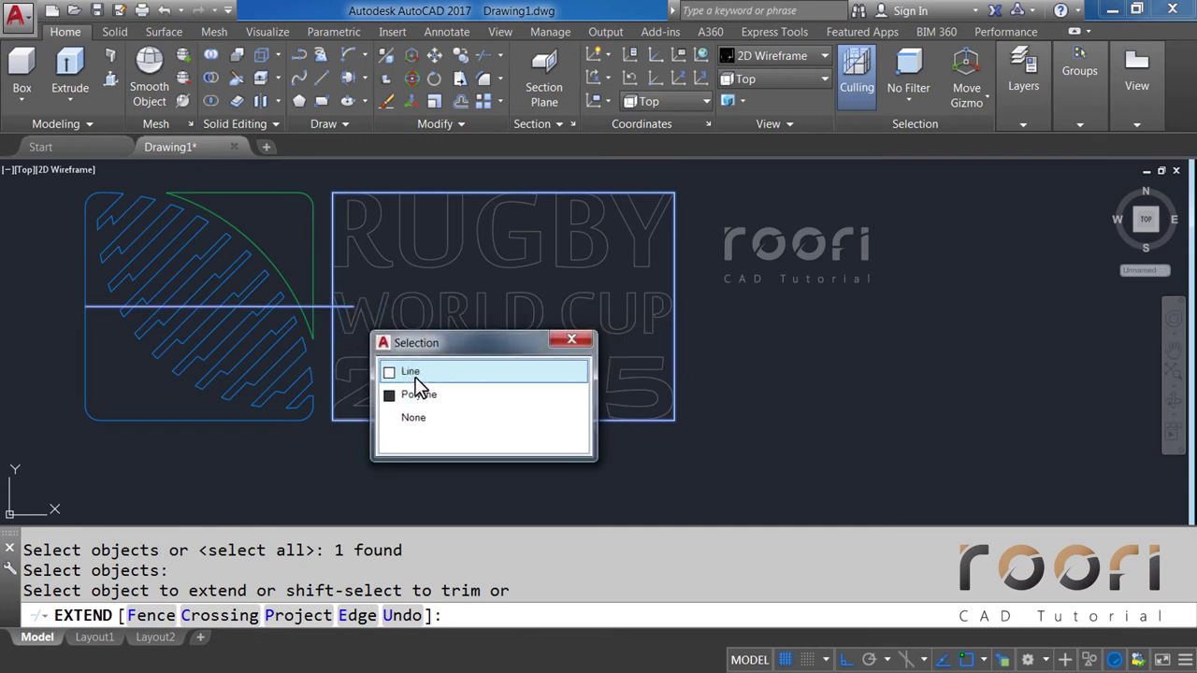
click(411, 372)
key(Return)
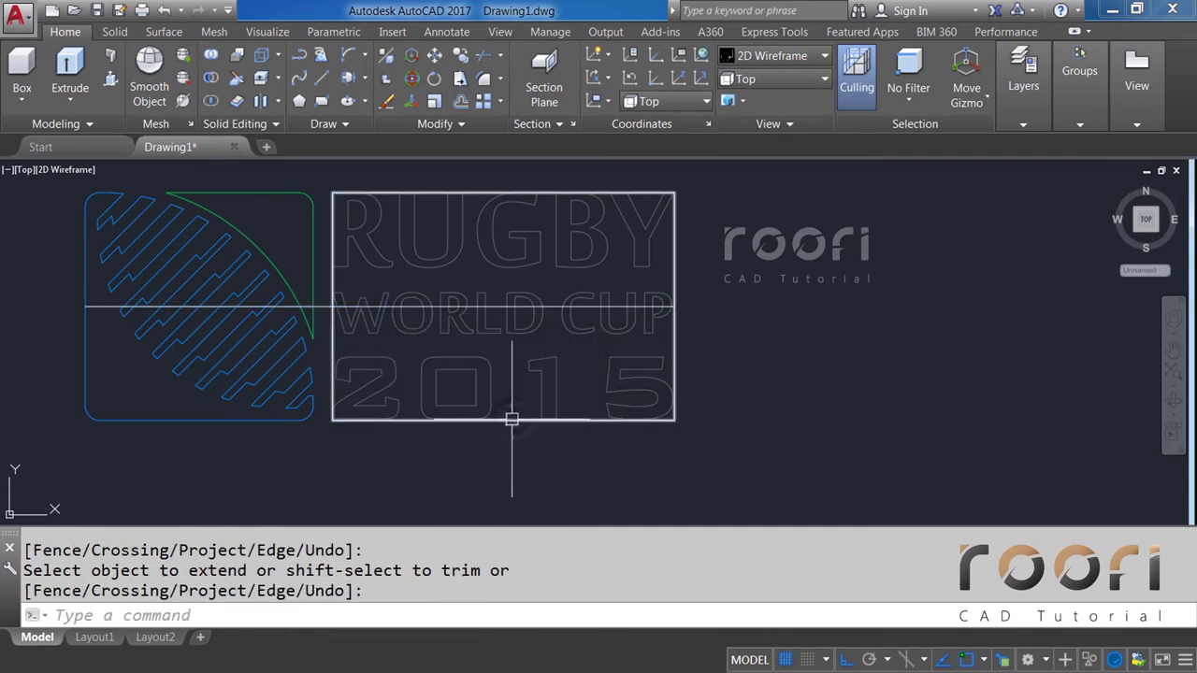
Delete the frame rectangle around the logo lettering.
key(Return)
click(513, 418)
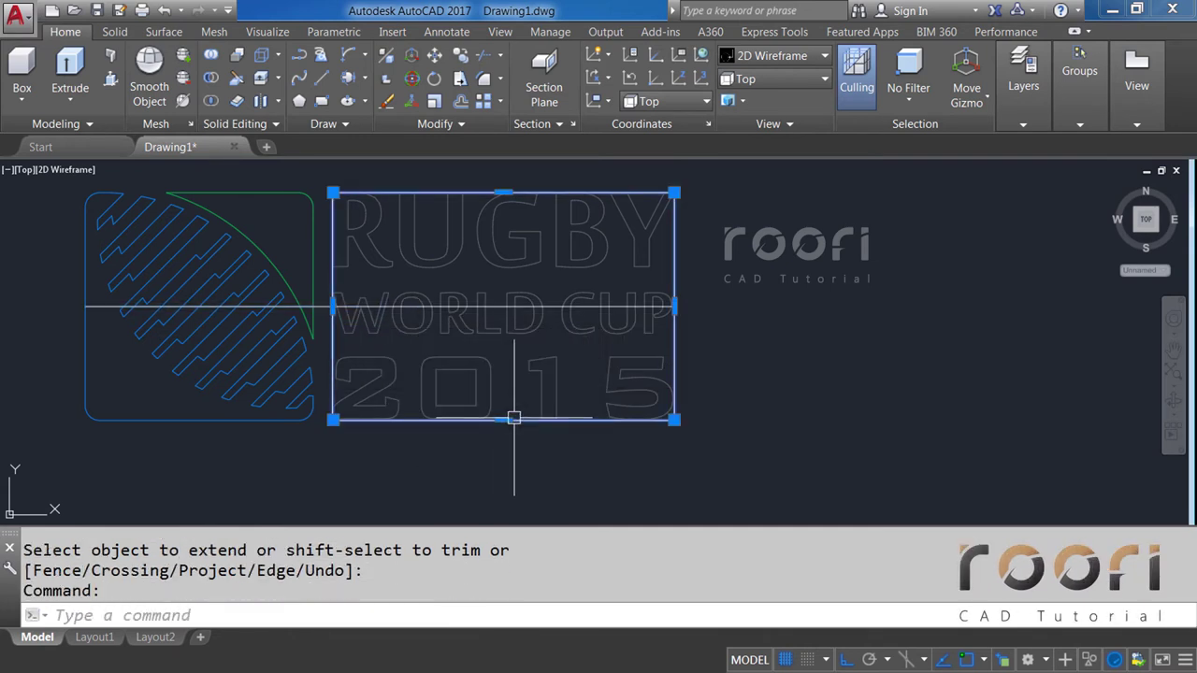
key(Delete)
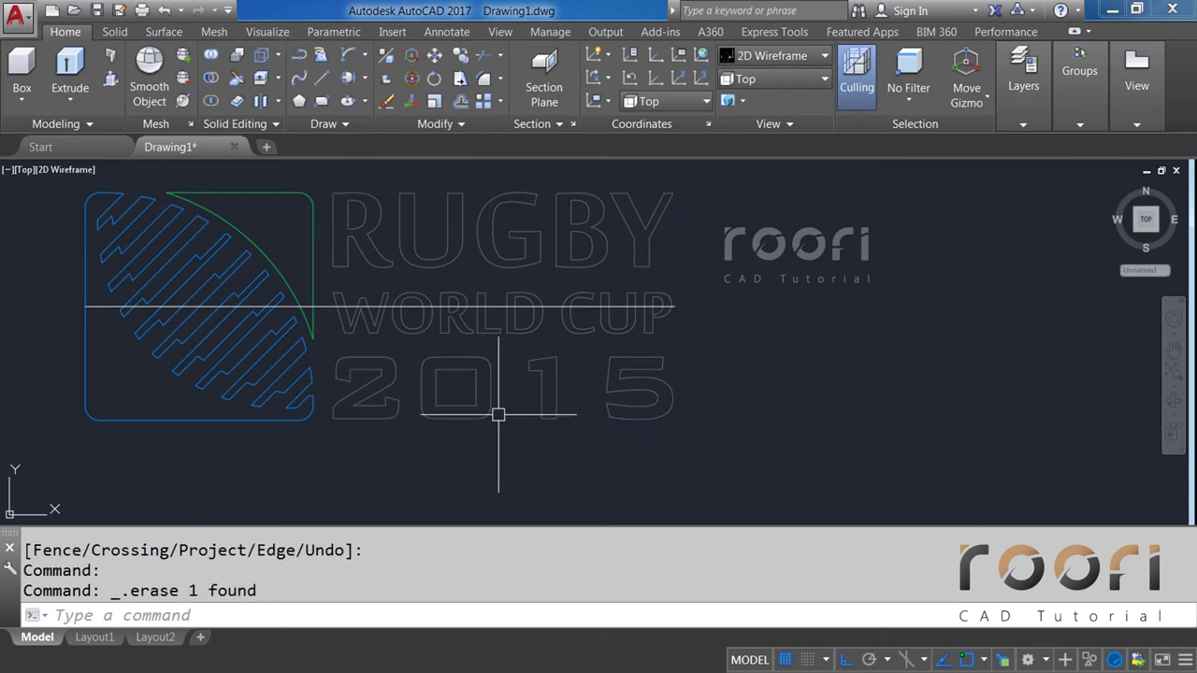
scroll(498, 414, down, 3)
scroll(444, 379, down, 3)
Begin moving the 27 logo objects, then cancel and deselect the horizontal line.
scroll(601, 374, up, 2)
text(M)
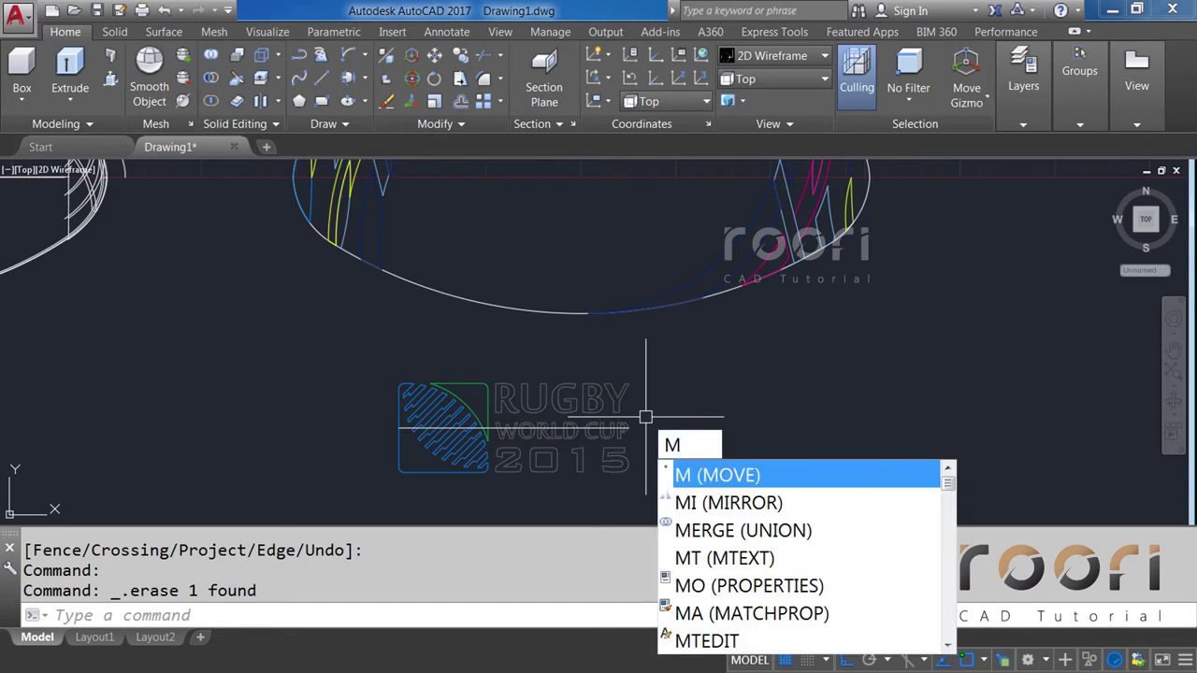
key(Return)
click(636, 485)
click(380, 353)
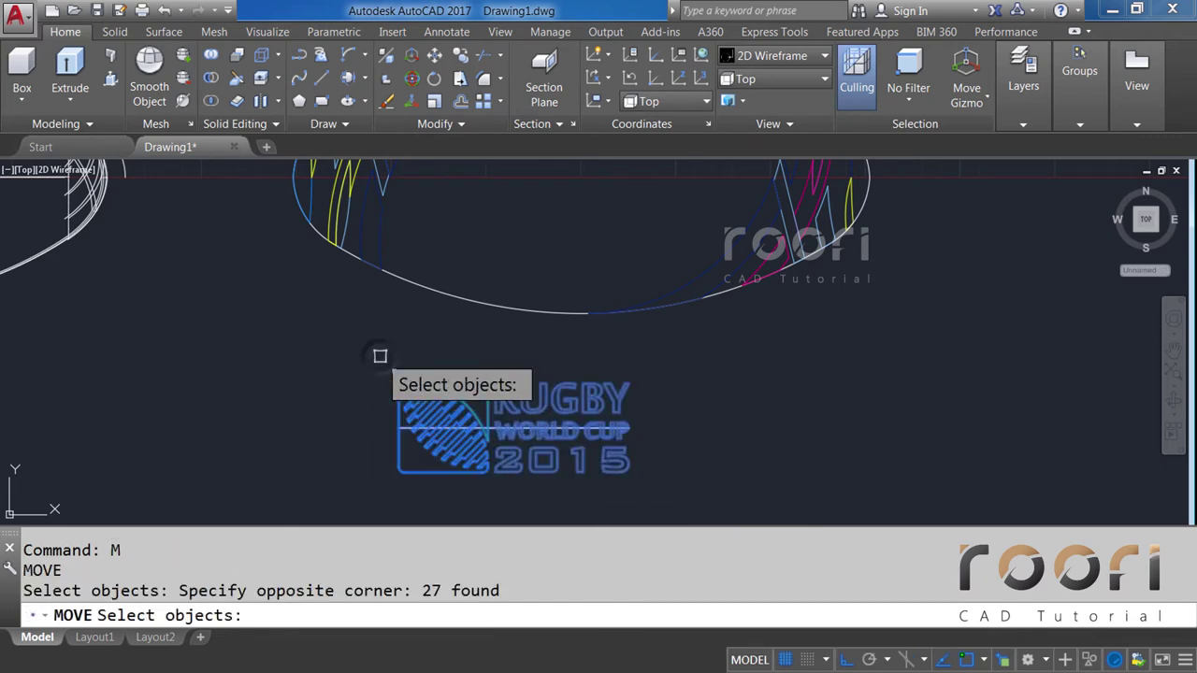
key(Return)
scroll(462, 483, up, 5)
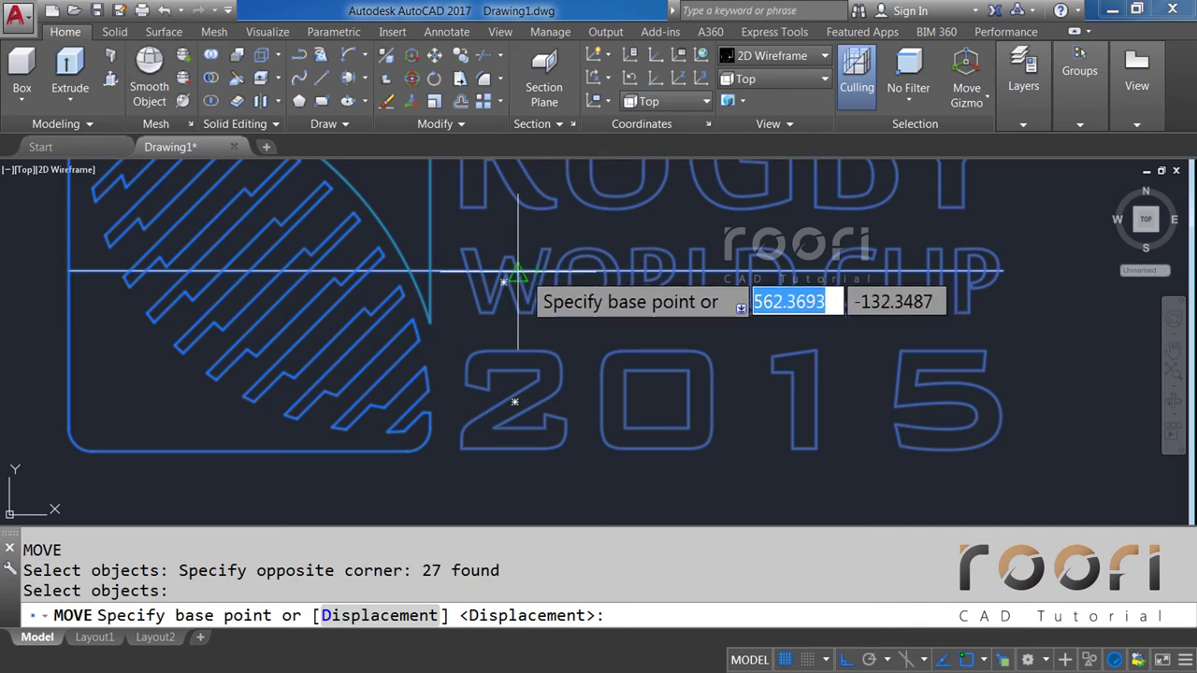
key(Escape)
click(448, 272)
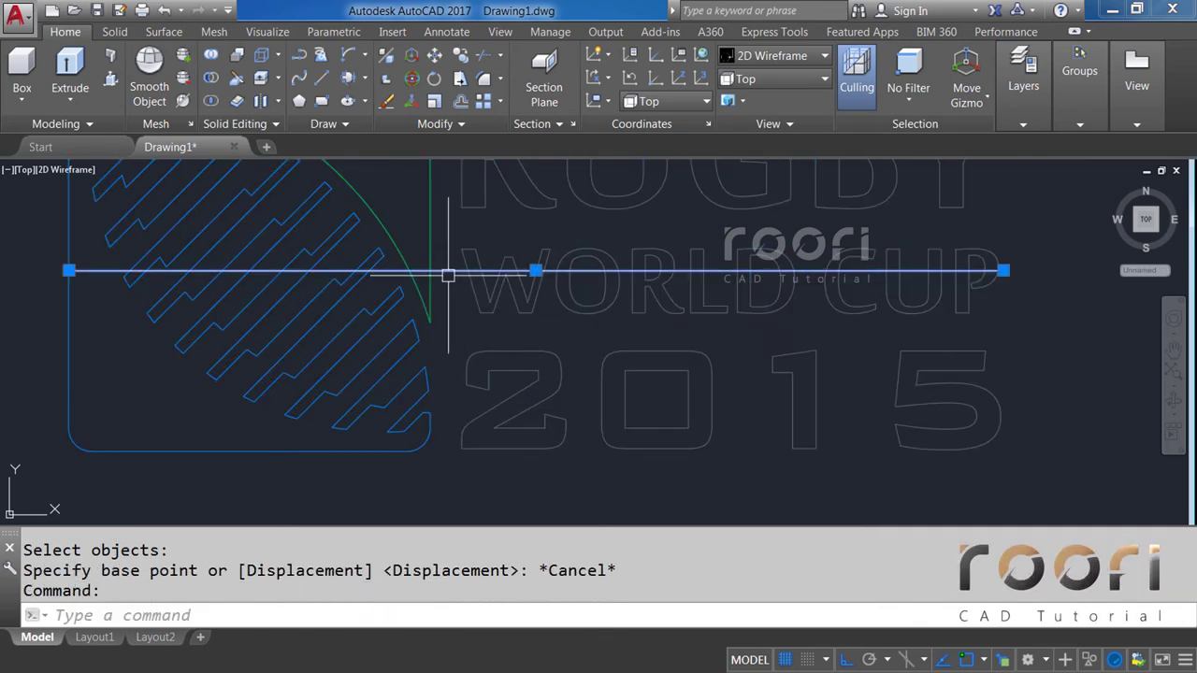
scroll(535, 271, up, 3)
scroll(524, 281, down, 2)
scroll(519, 322, down, 2)
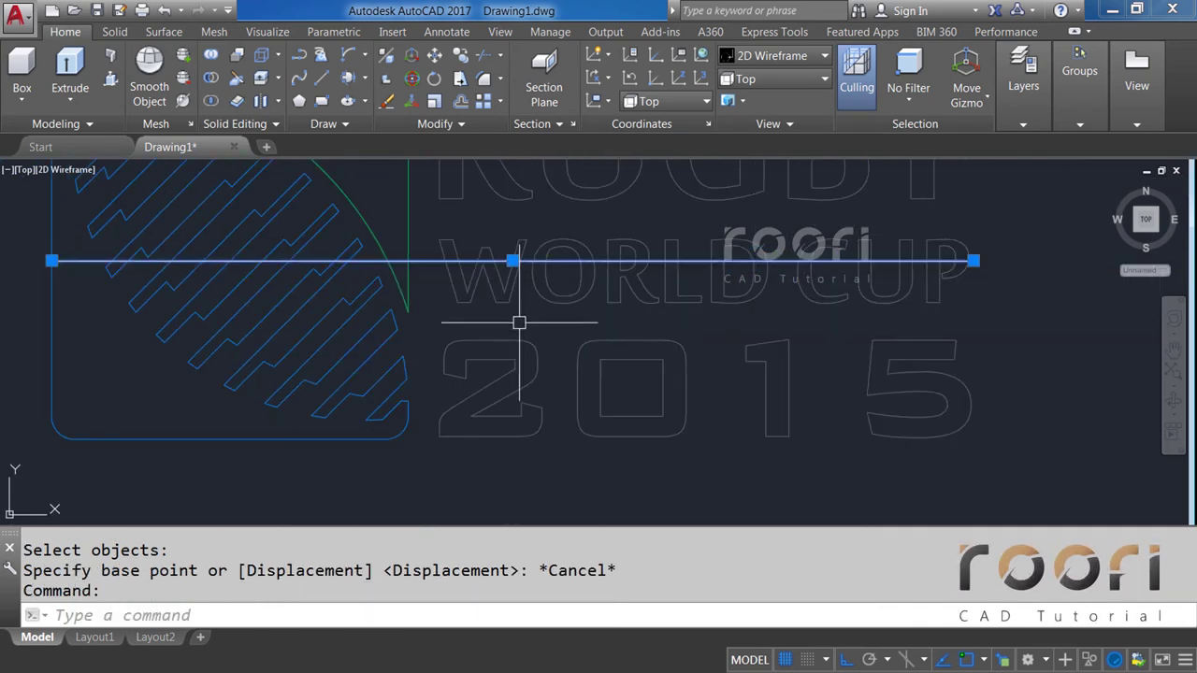
scroll(534, 308, down, 1)
scroll(533, 323, down, 2)
key(Escape)
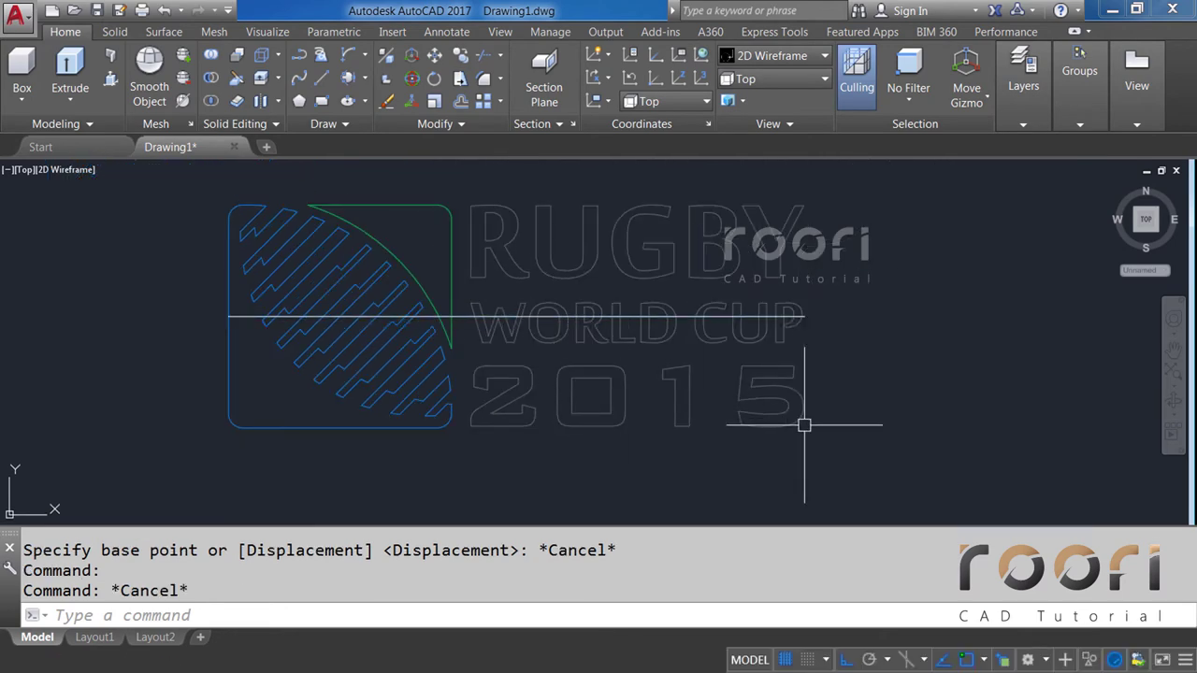
Move the 27 logo objects into the middle of the ellipse.
text(M)
key(Return)
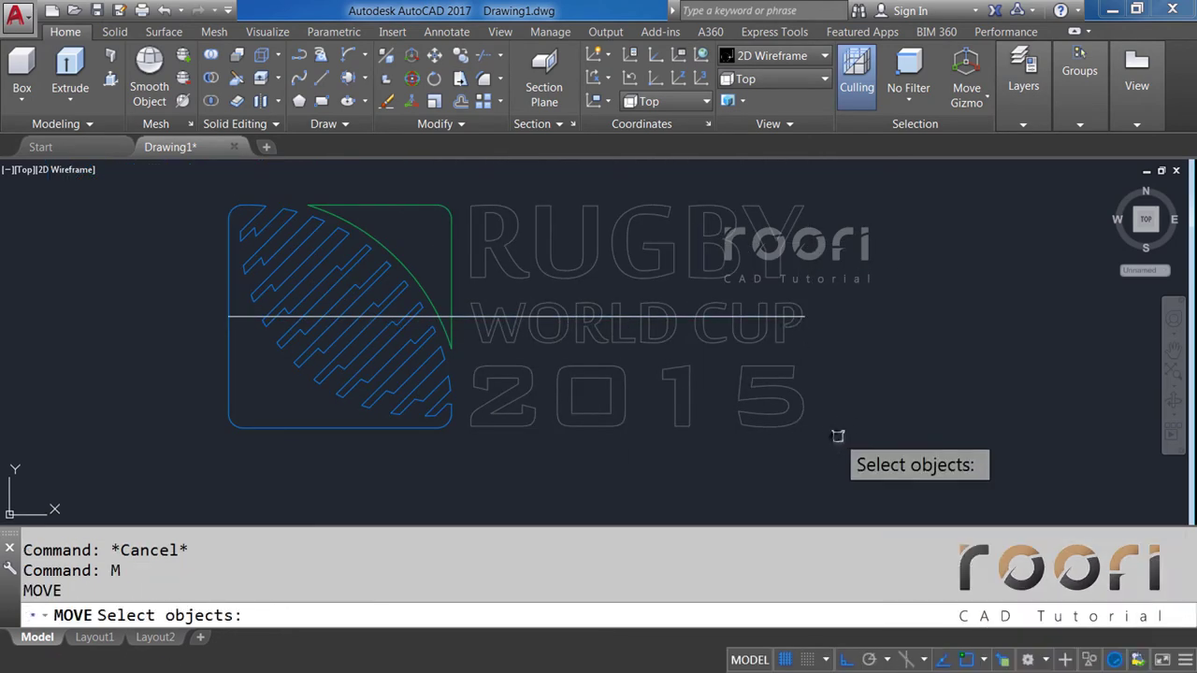
click(846, 436)
click(198, 192)
key(Return)
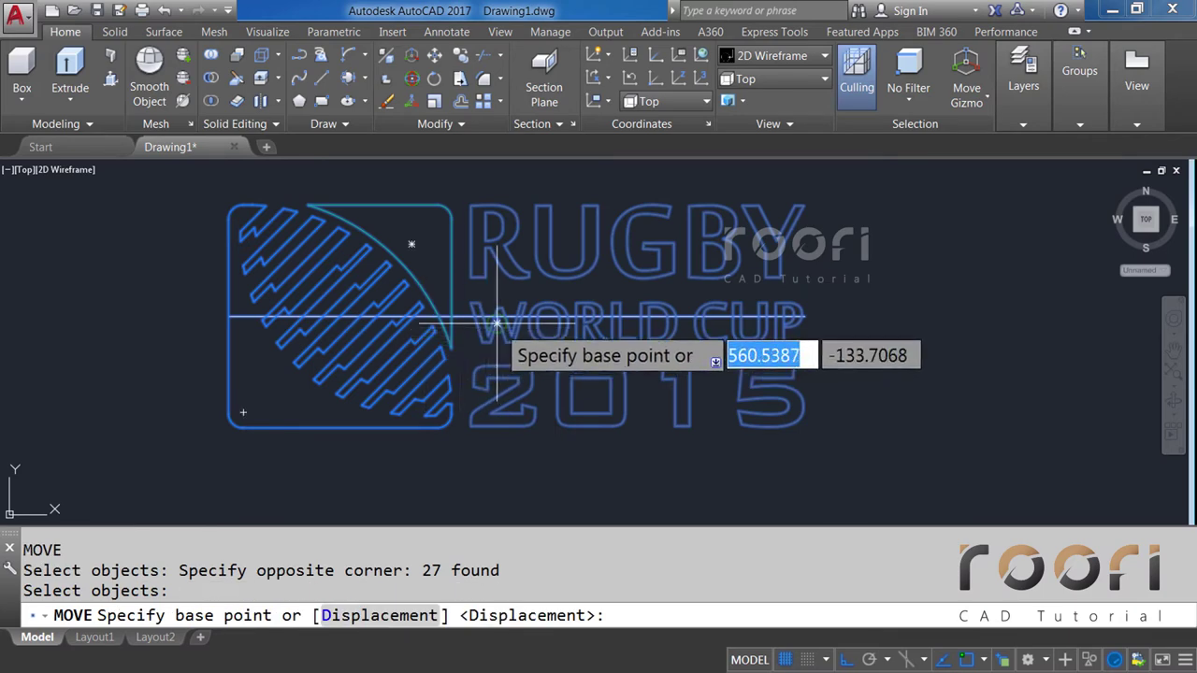
scroll(522, 316, up, 5)
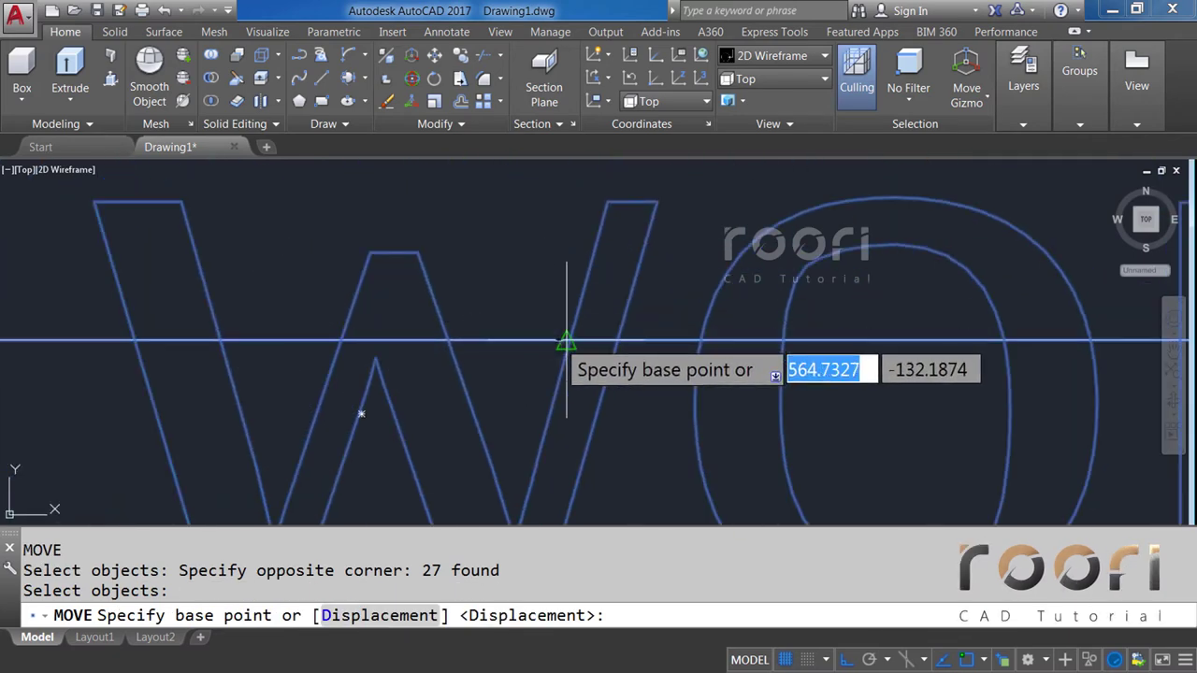
click(566, 342)
scroll(567, 341, down, 2)
scroll(561, 346, down, 3)
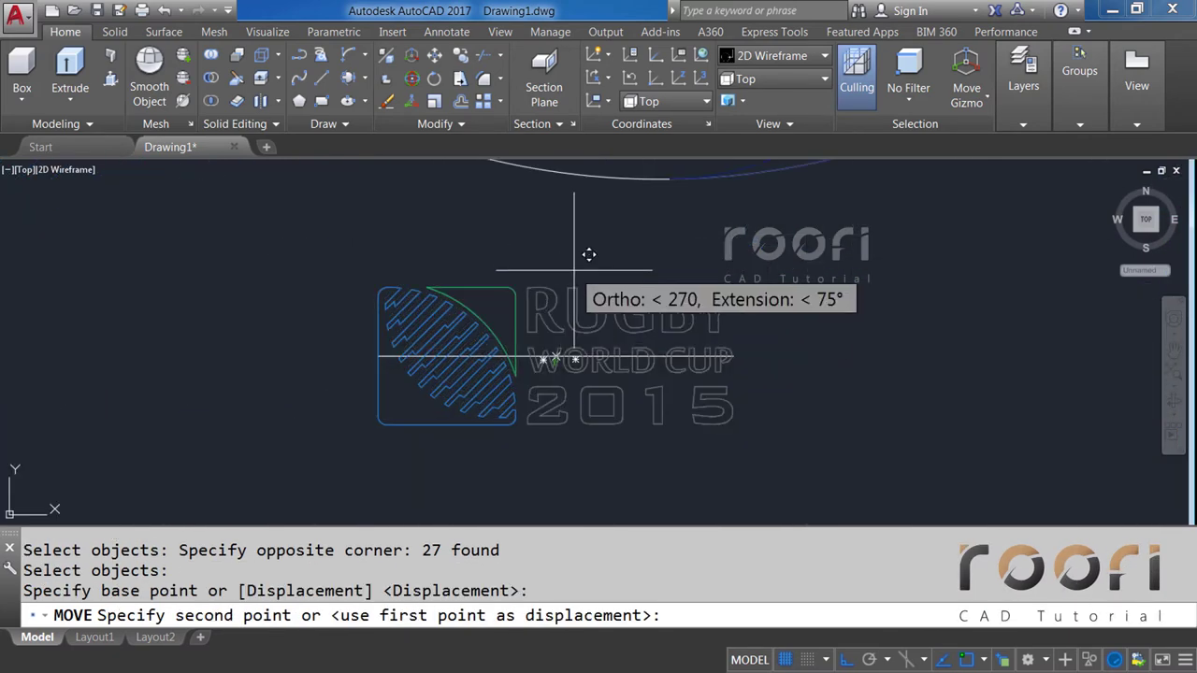
scroll(570, 290, up, 2)
scroll(551, 327, up, 2)
mouse_move(548, 337)
middle_down()
mouse_move(555, 260)
mouse_move(556, 351)
middle_up()
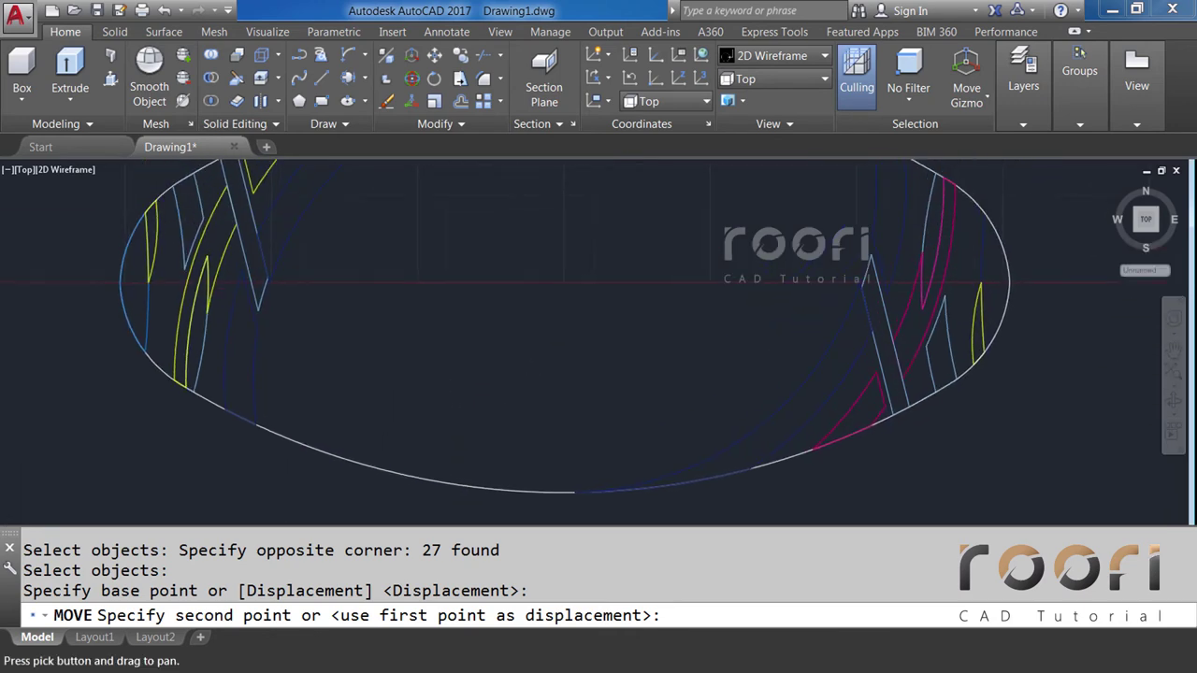
click(558, 283)
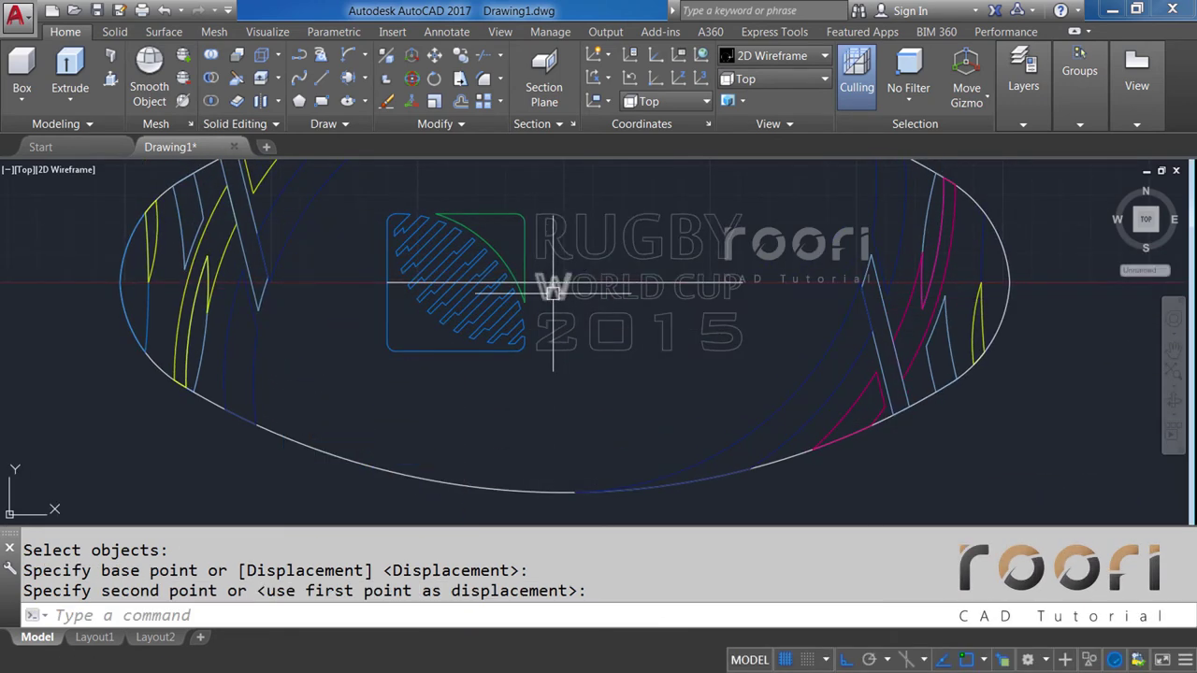
Delete the horizontal line through the logo and the ellipse outline.
scroll(542, 290, up, 2)
scroll(524, 272, up, 3)
click(516, 251)
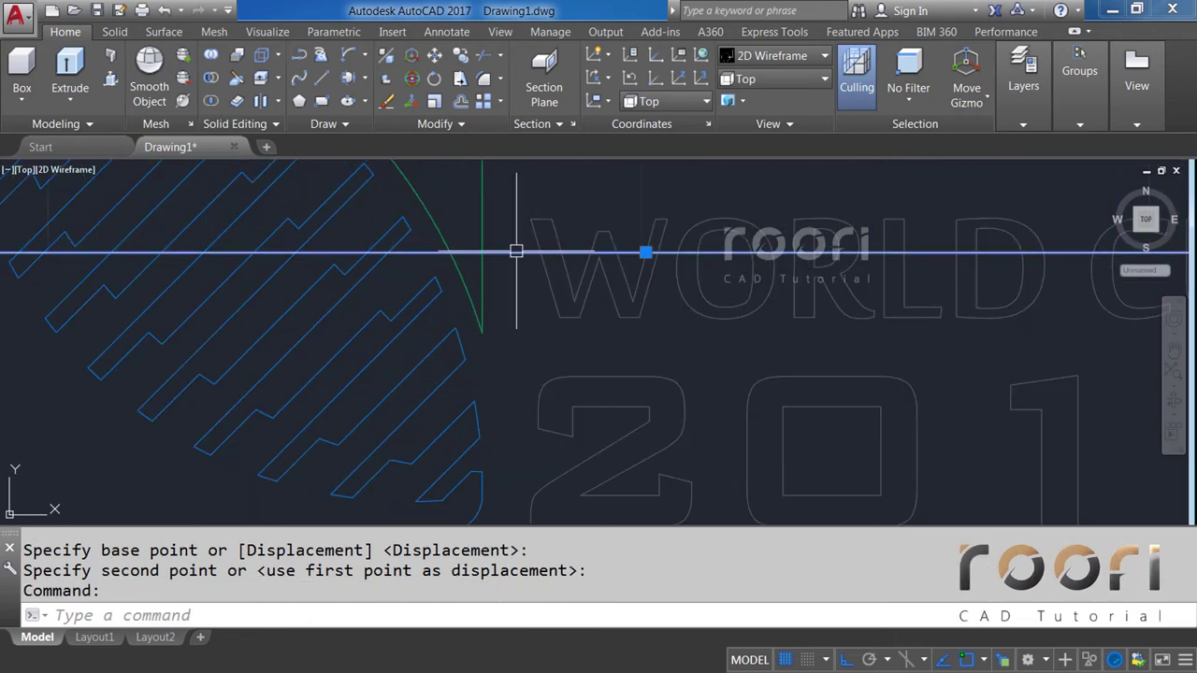
key(Delete)
scroll(517, 301, down, 4)
scroll(514, 318, down, 3)
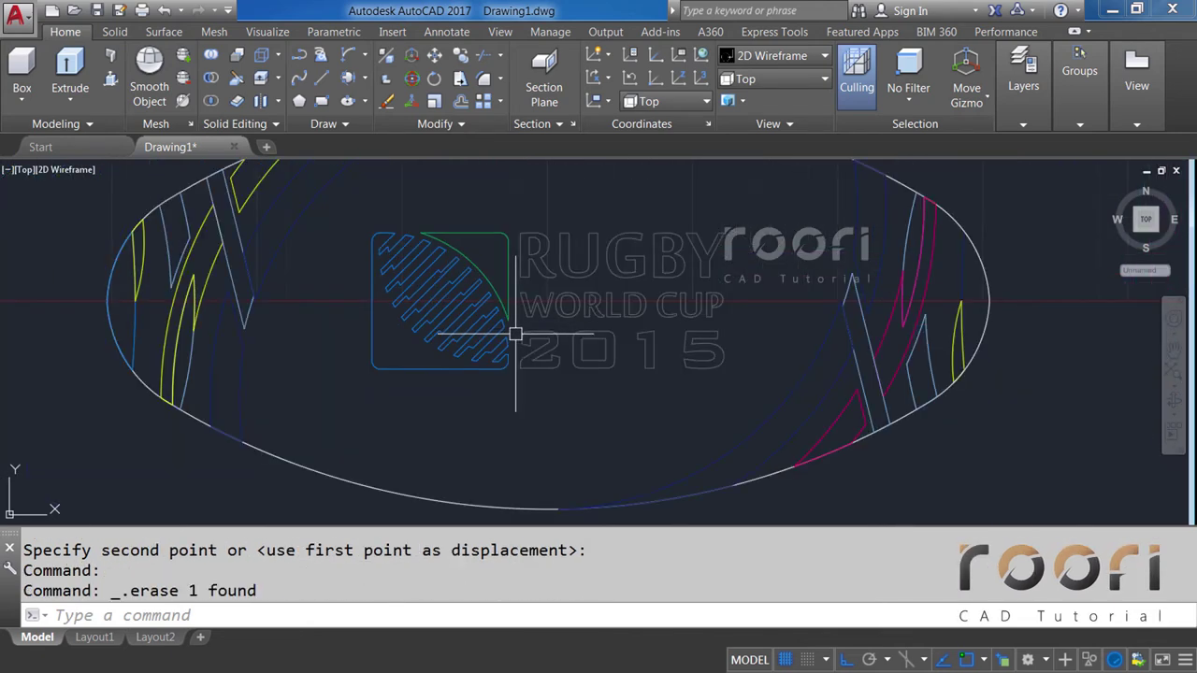
middle_drag(449, 414, 493, 400)
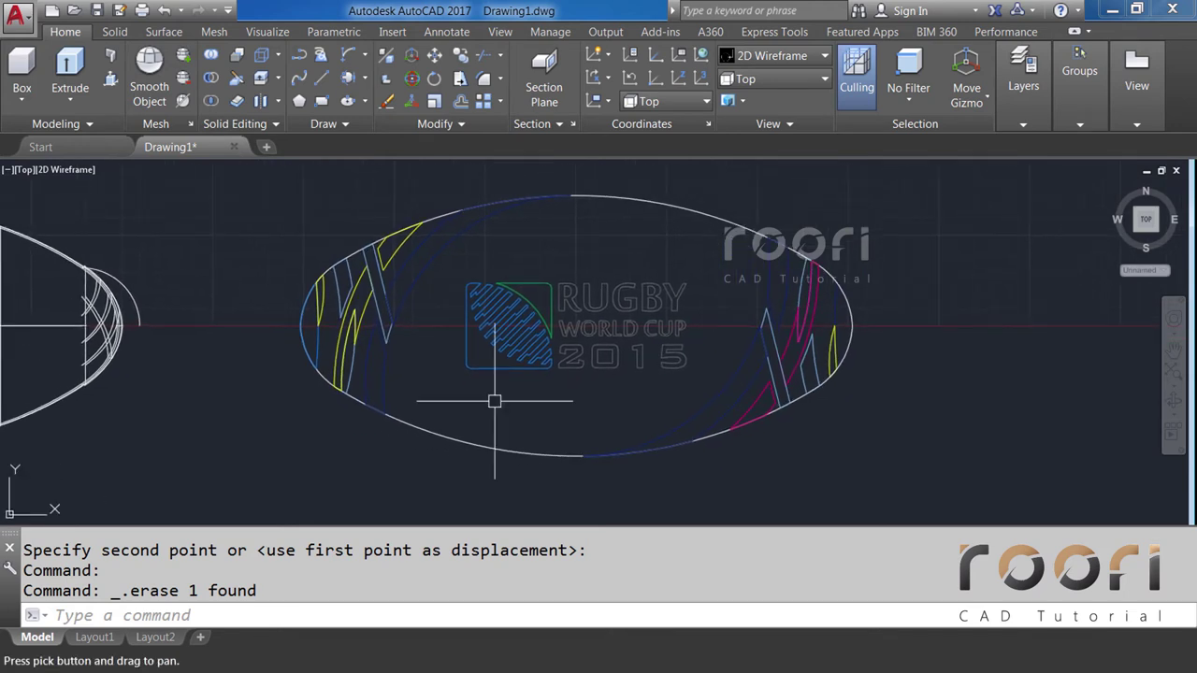
click(480, 442)
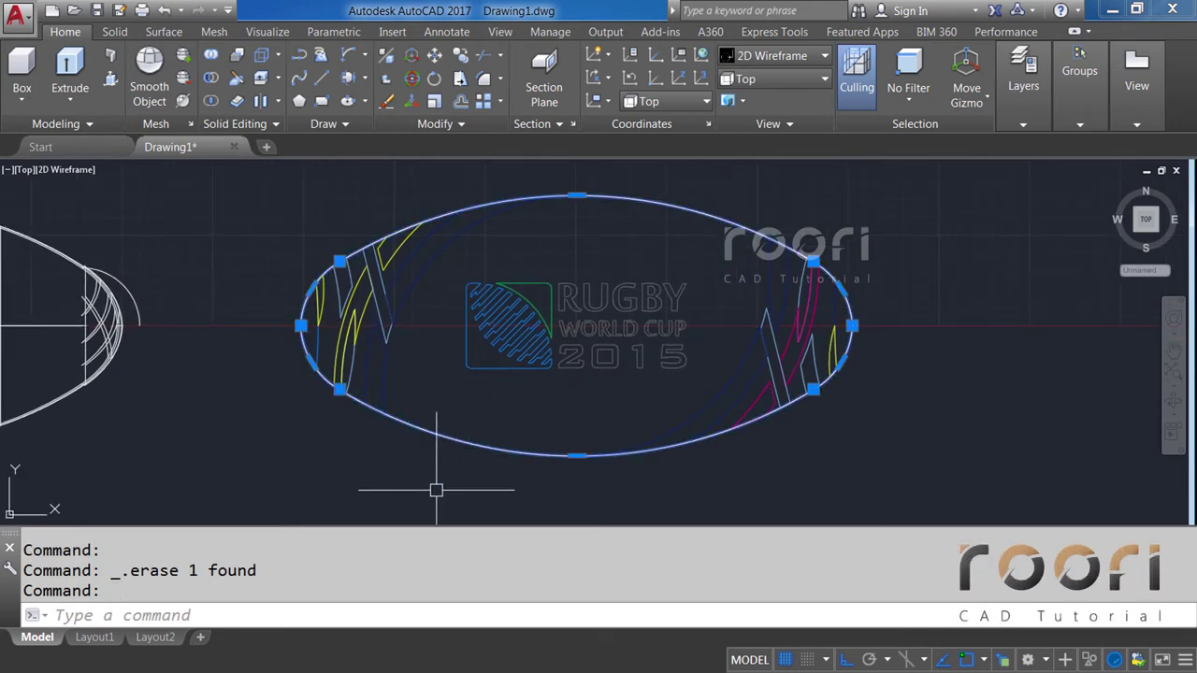
key(Delete)
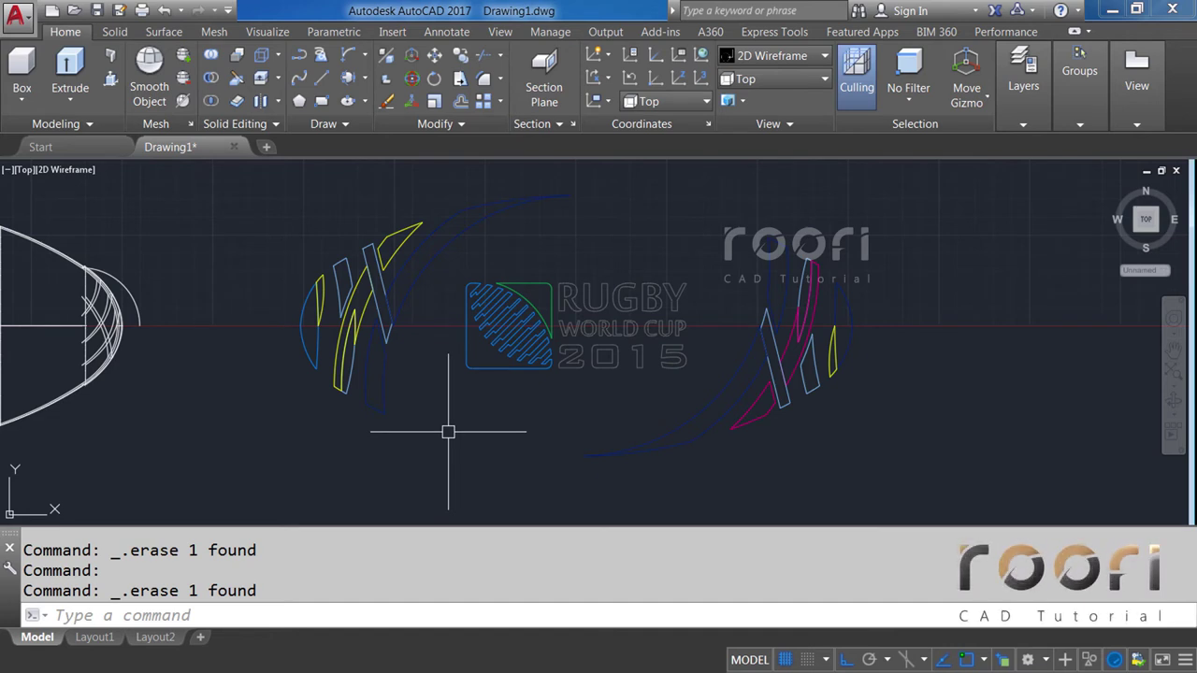
mouse_move(448, 432)
middle_down()
mouse_move(508, 432)
mouse_move(522, 339)
mouse_move(454, 339)
mouse_move(418, 432)
mouse_move(429, 428)
middle_up()
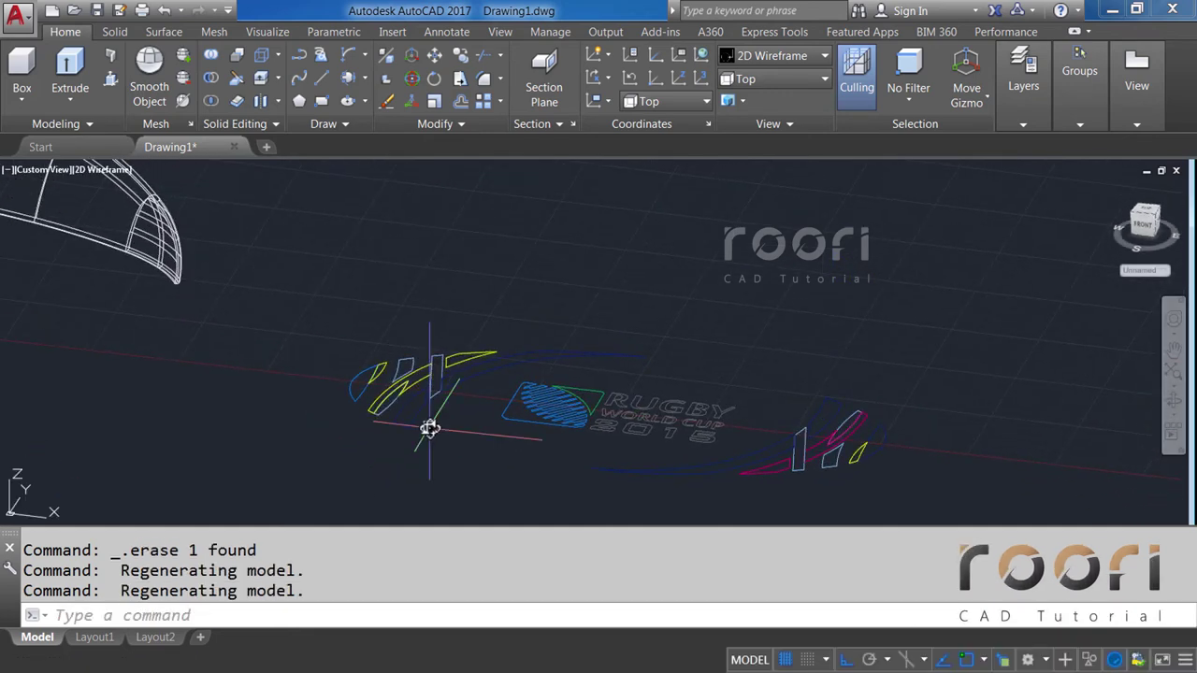
Switch to the Front view and lower the arch-shaped shell.
click(753, 78)
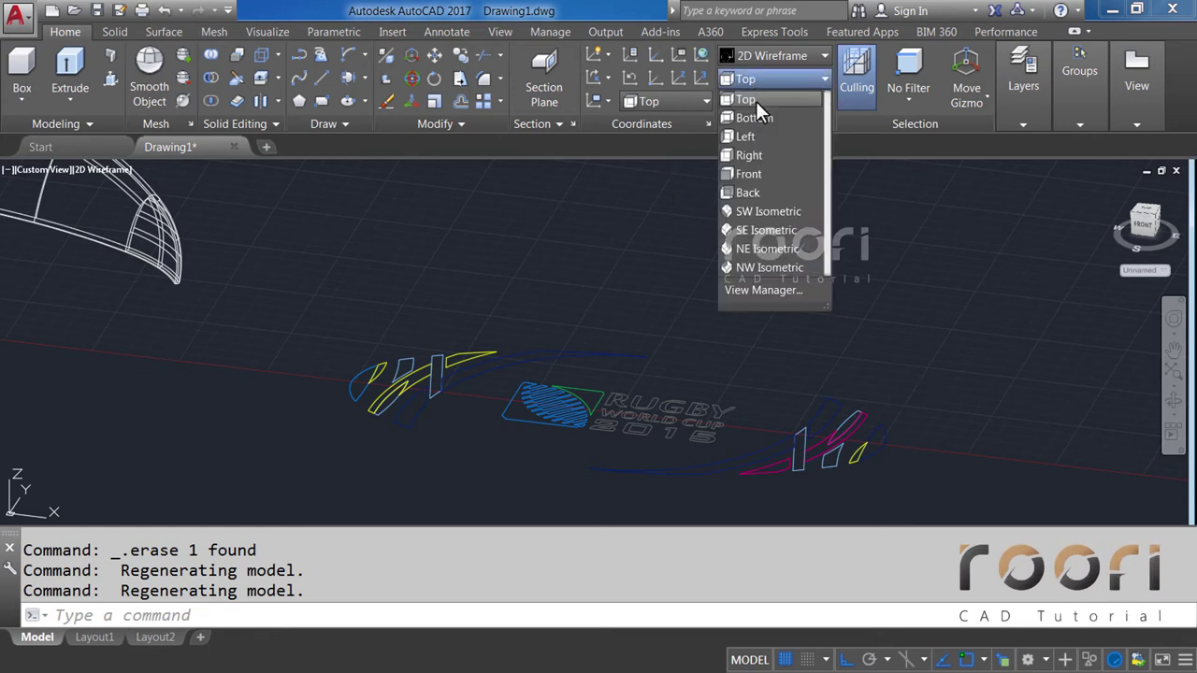
click(747, 175)
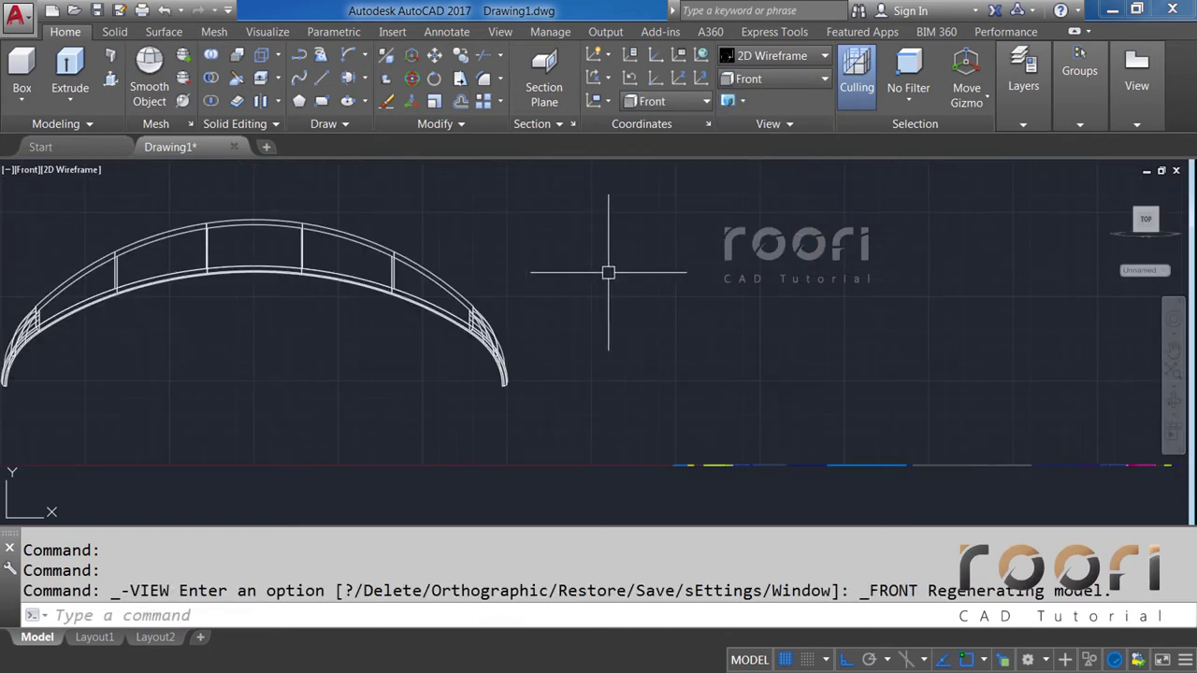
text(M)
key(Return)
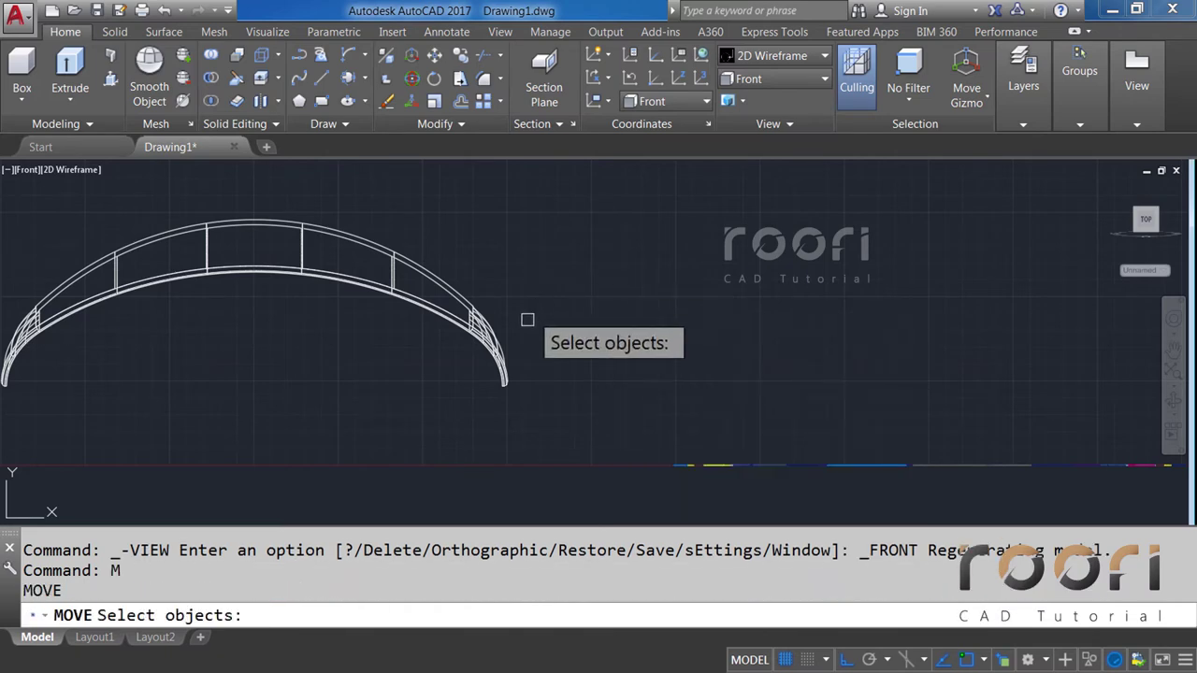
click(506, 367)
key(Return)
click(553, 270)
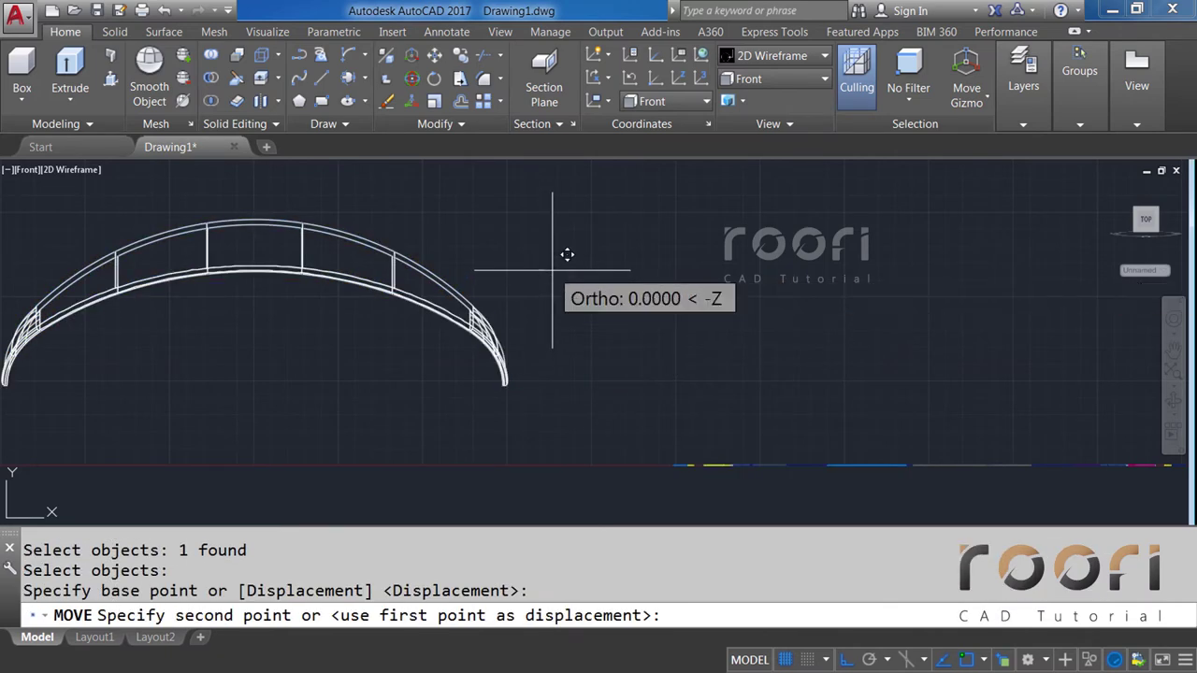
click(559, 338)
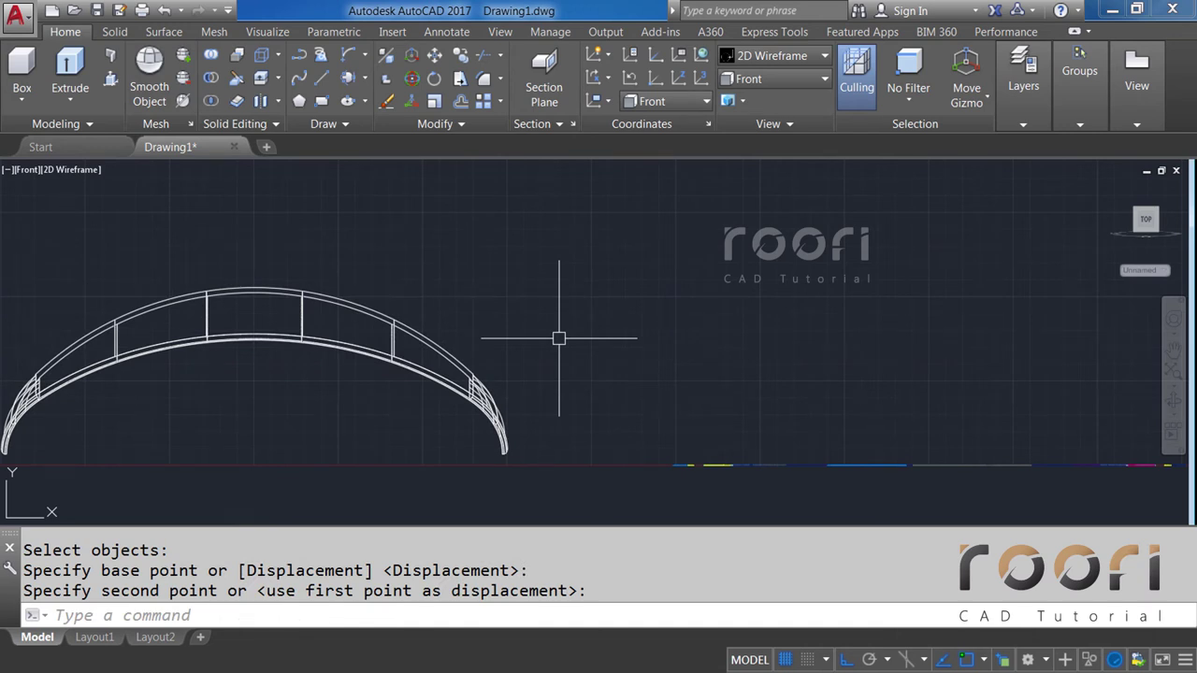
Add a 113.72 vertical linear dimension to check the height, then delete it.
click(428, 32)
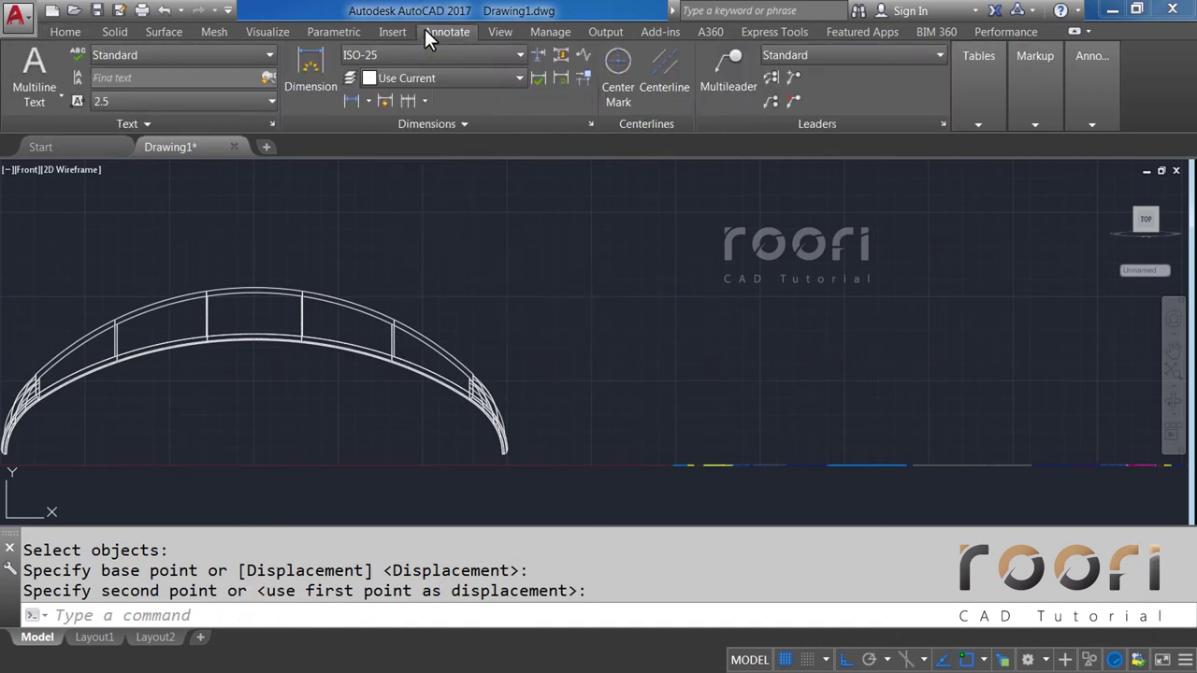
click(351, 101)
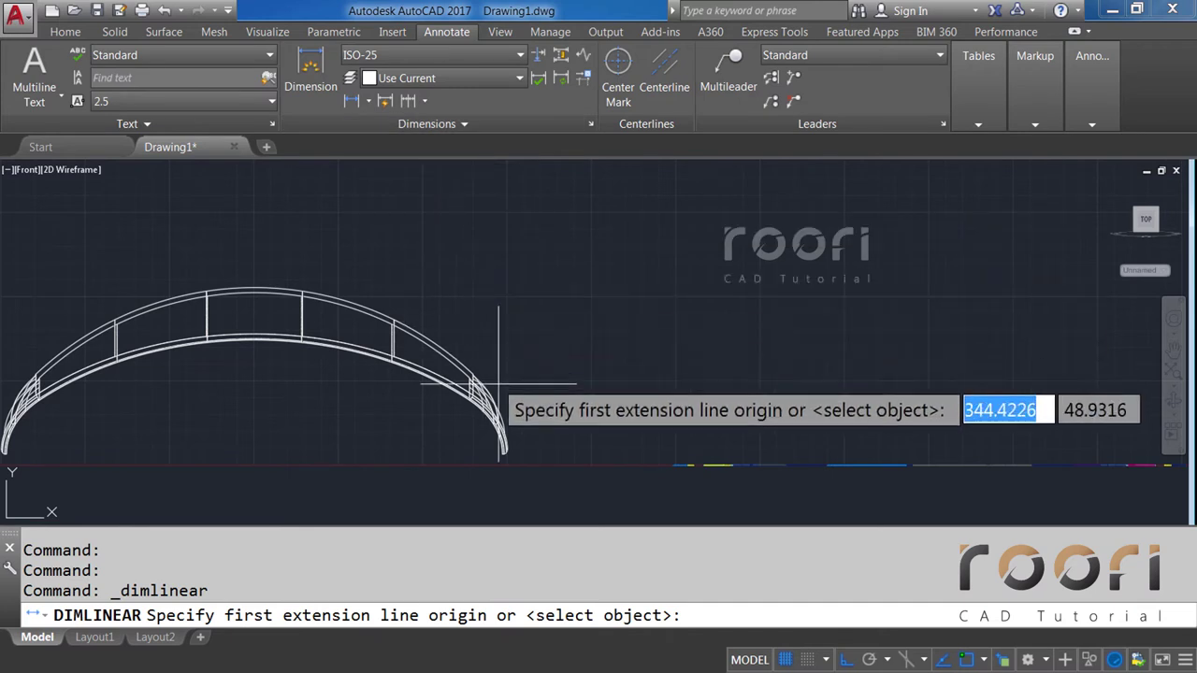
click(542, 463)
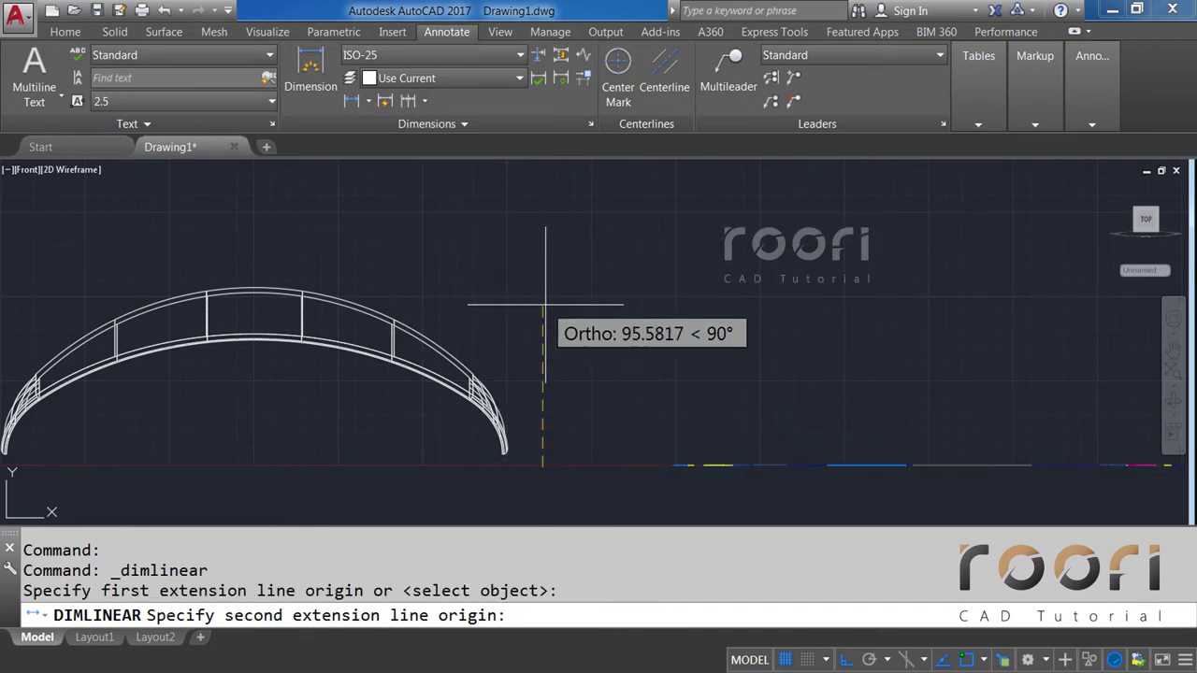
click(542, 271)
click(608, 283)
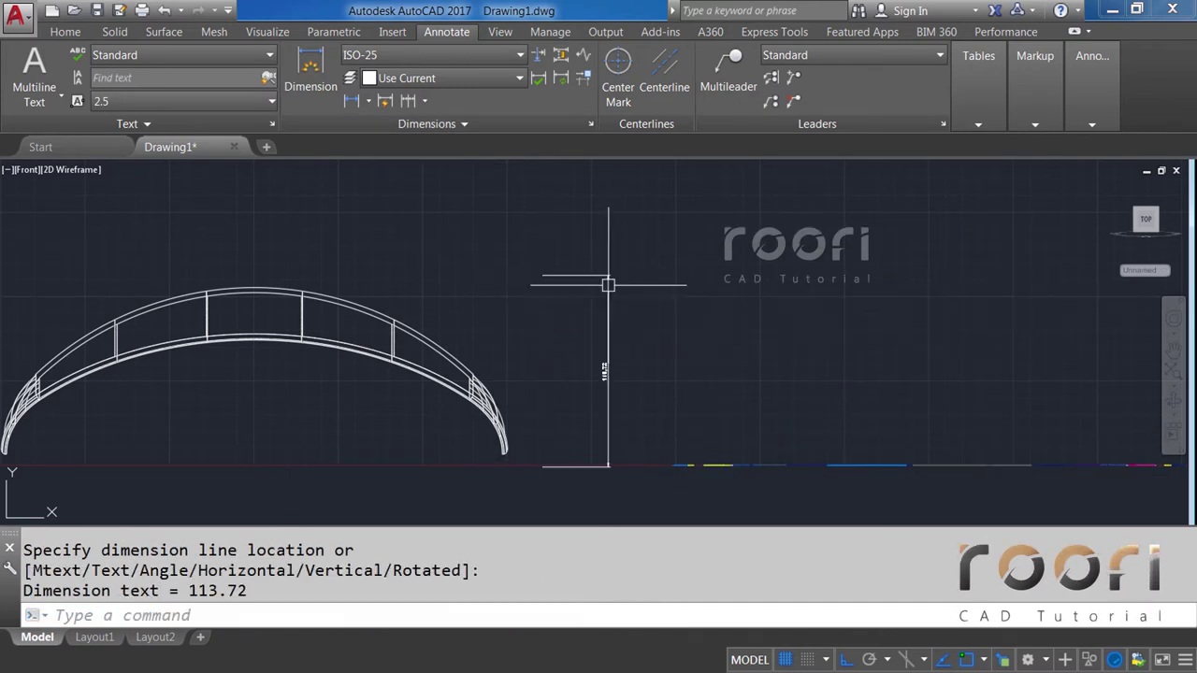
click(656, 338)
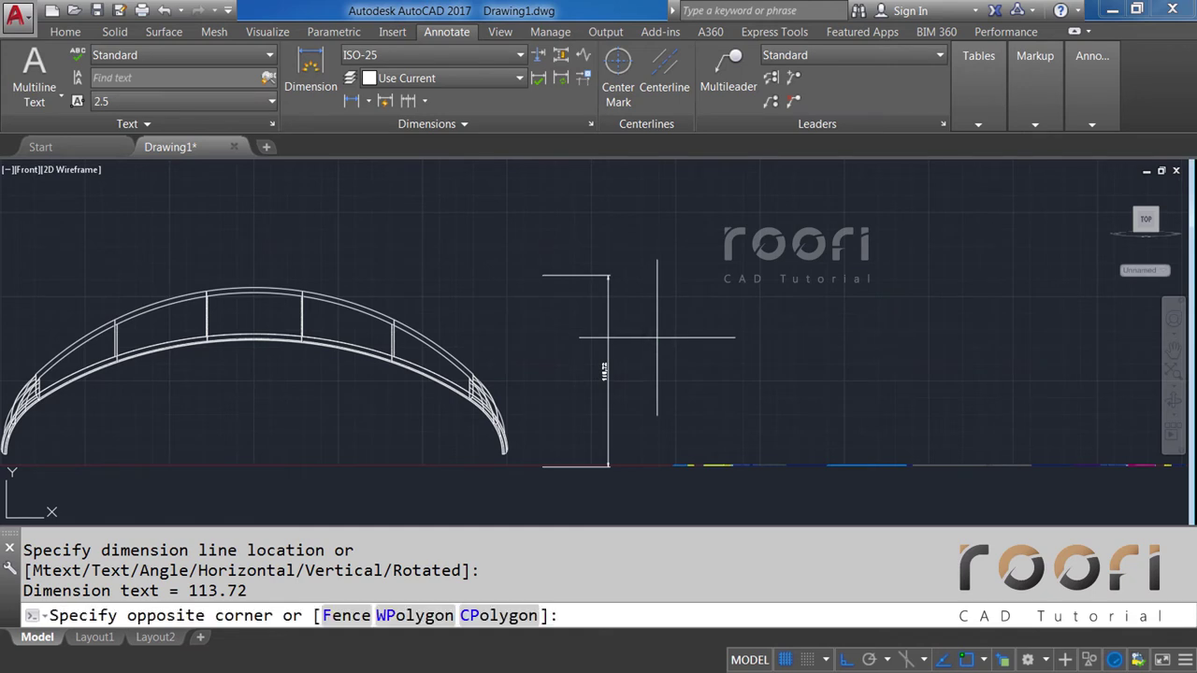
click(571, 318)
key(Delete)
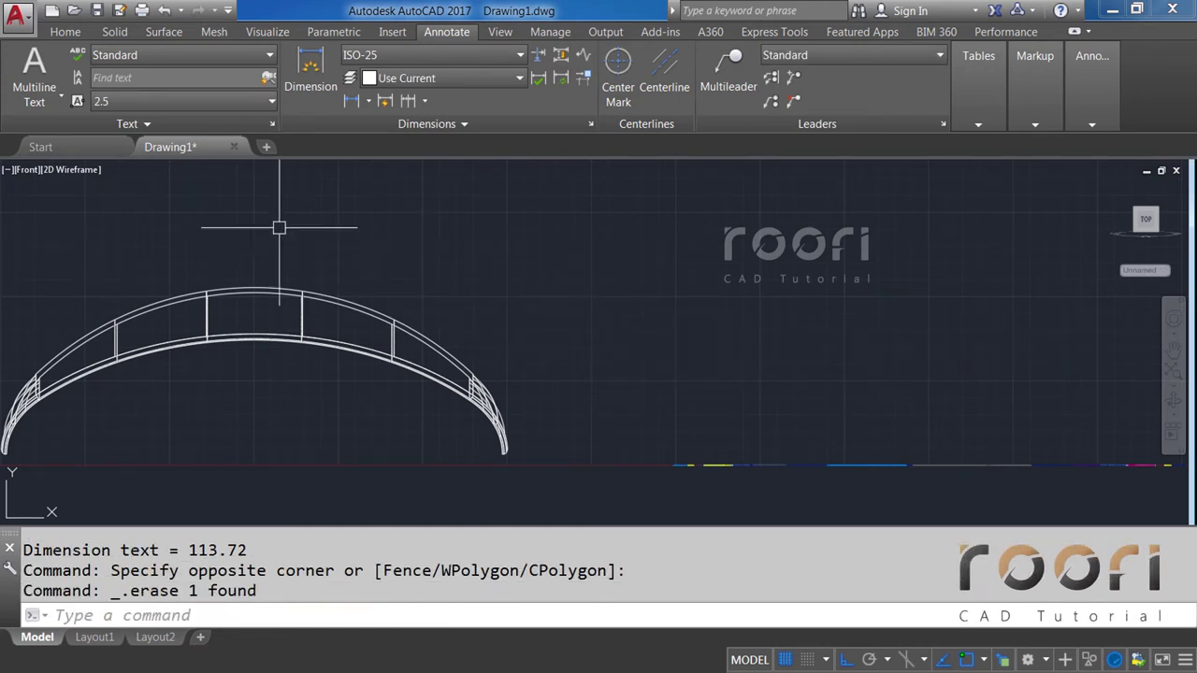
Change the view to Top from the Home tab's preset views.
click(65, 34)
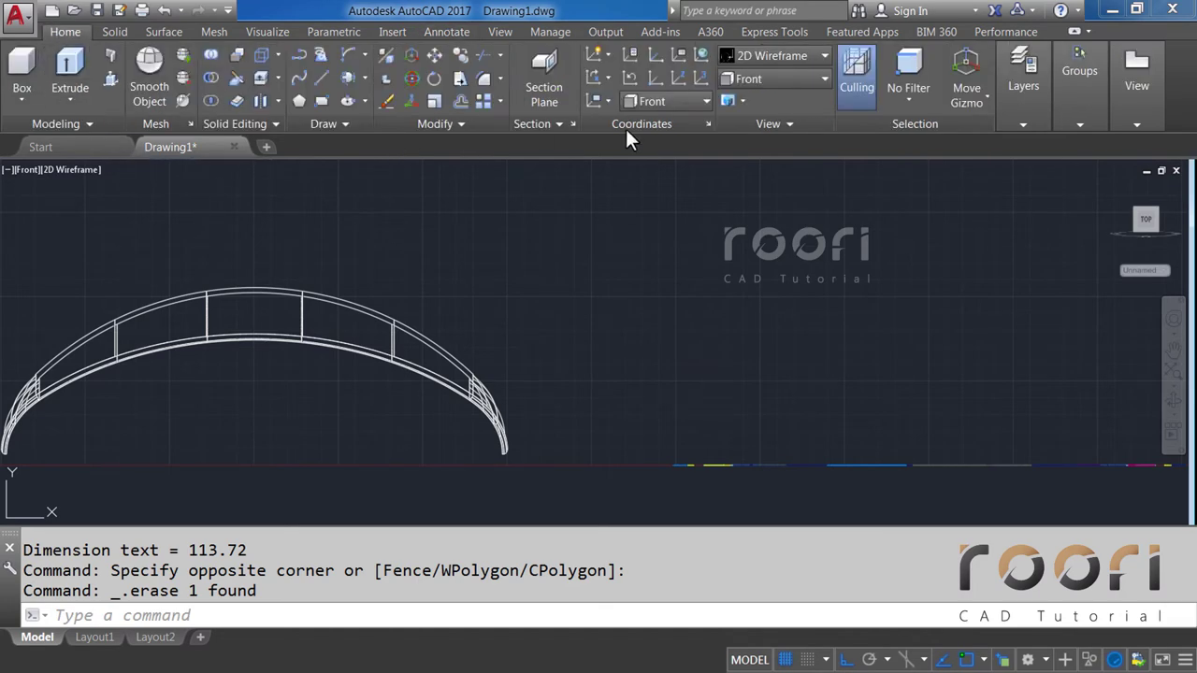
click(762, 84)
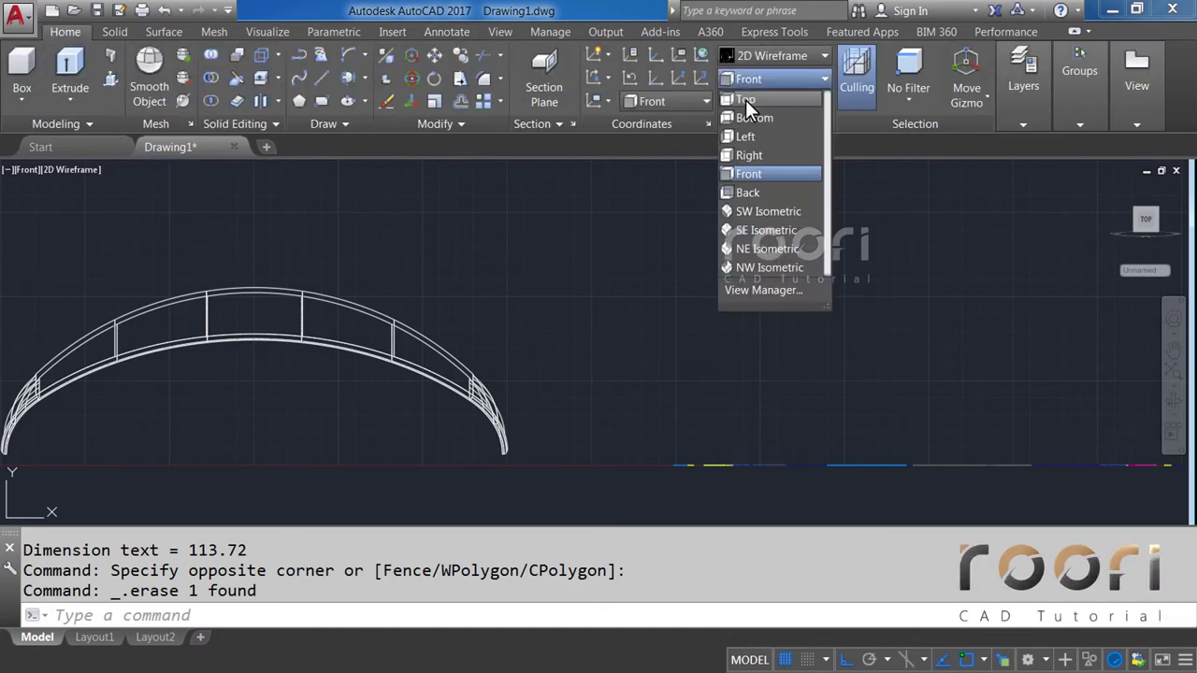
click(745, 100)
Extrude the five blue swoosh and M-shaped profiles to a height of 150.
middle_drag(888, 398, 518, 394)
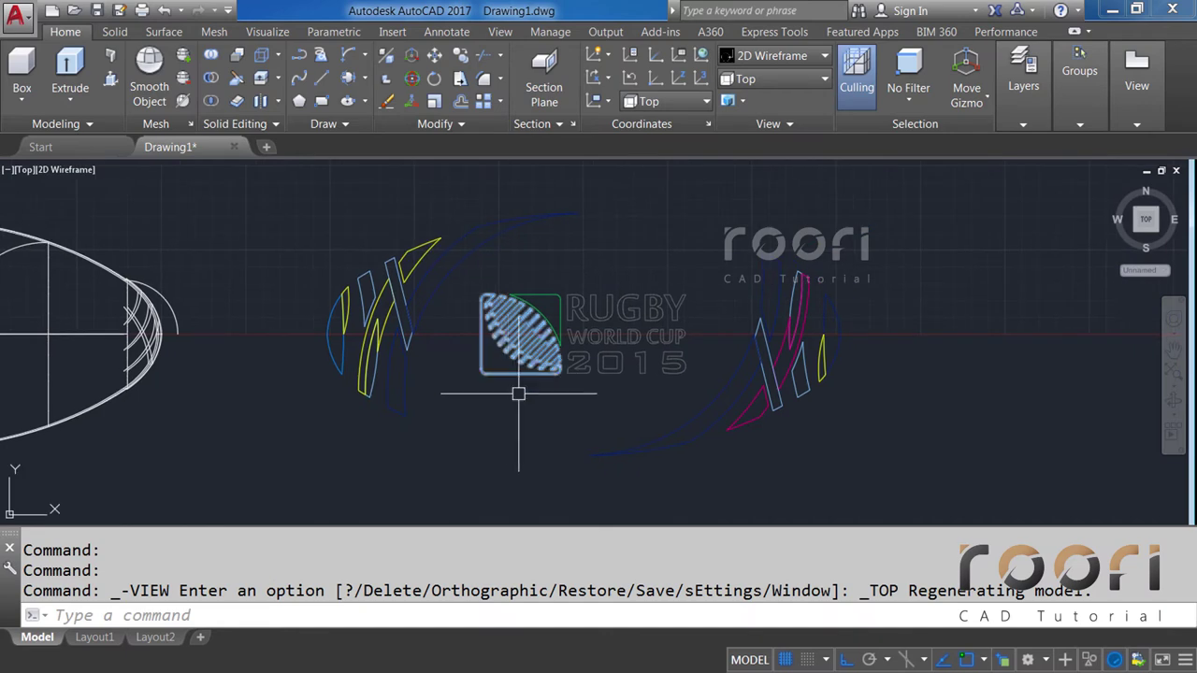
mouse_move(519, 342)
shift+middle_down()
mouse_move(515, 409)
mouse_move(516, 355)
mouse_move(535, 336)
mouse_move(440, 387)
mouse_move(440, 406)
shift+middle_up()
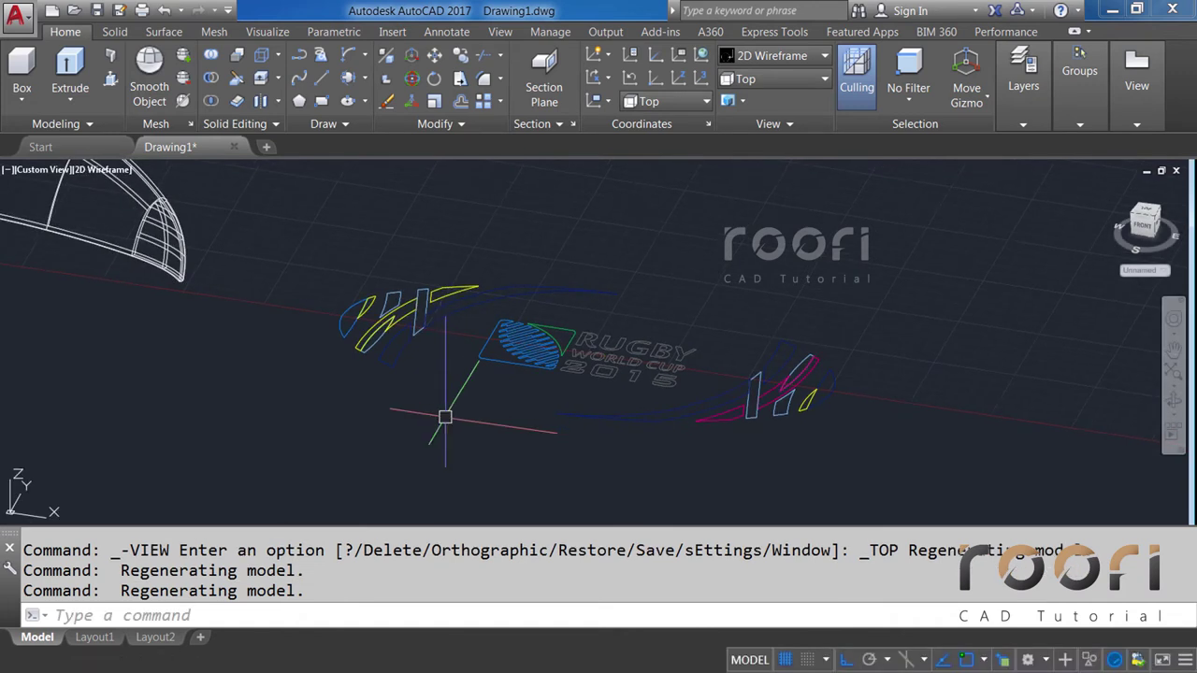
text(EXTRU)
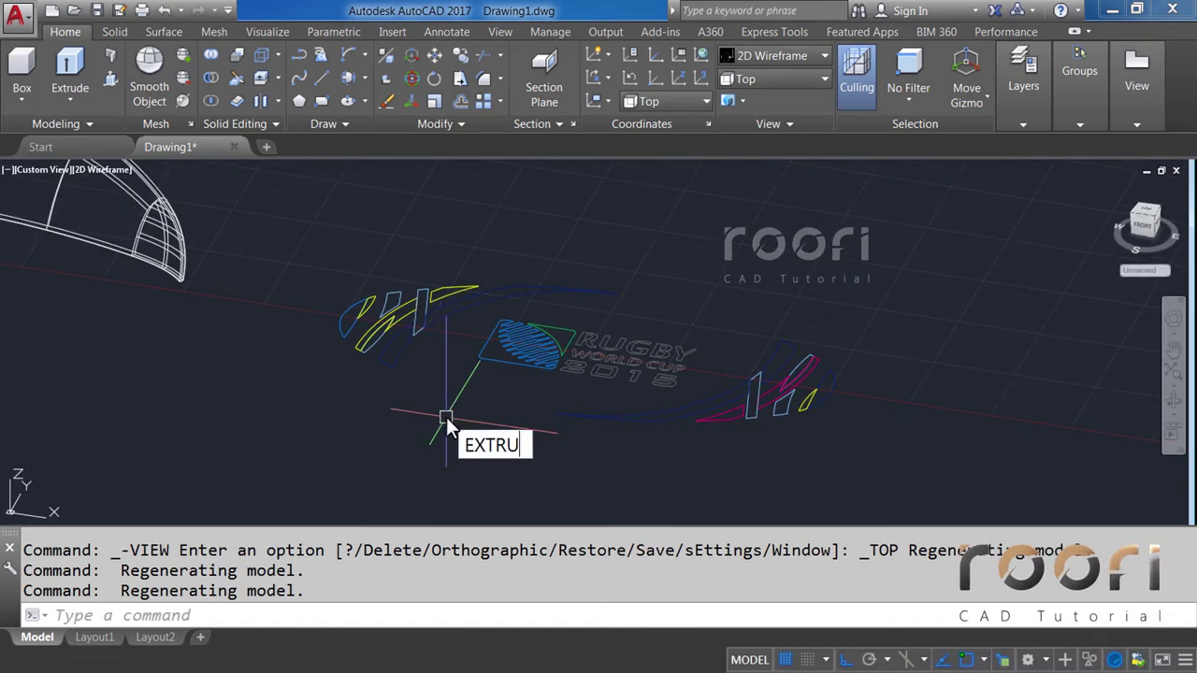
text(DE)
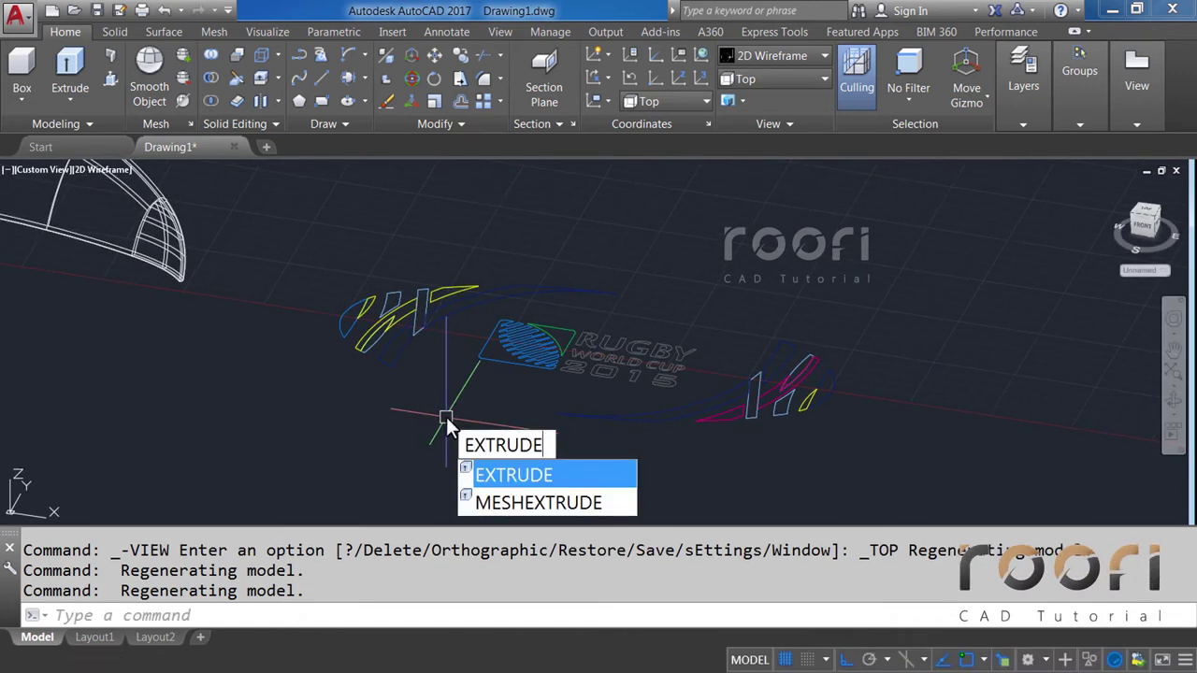
key(Return)
click(400, 354)
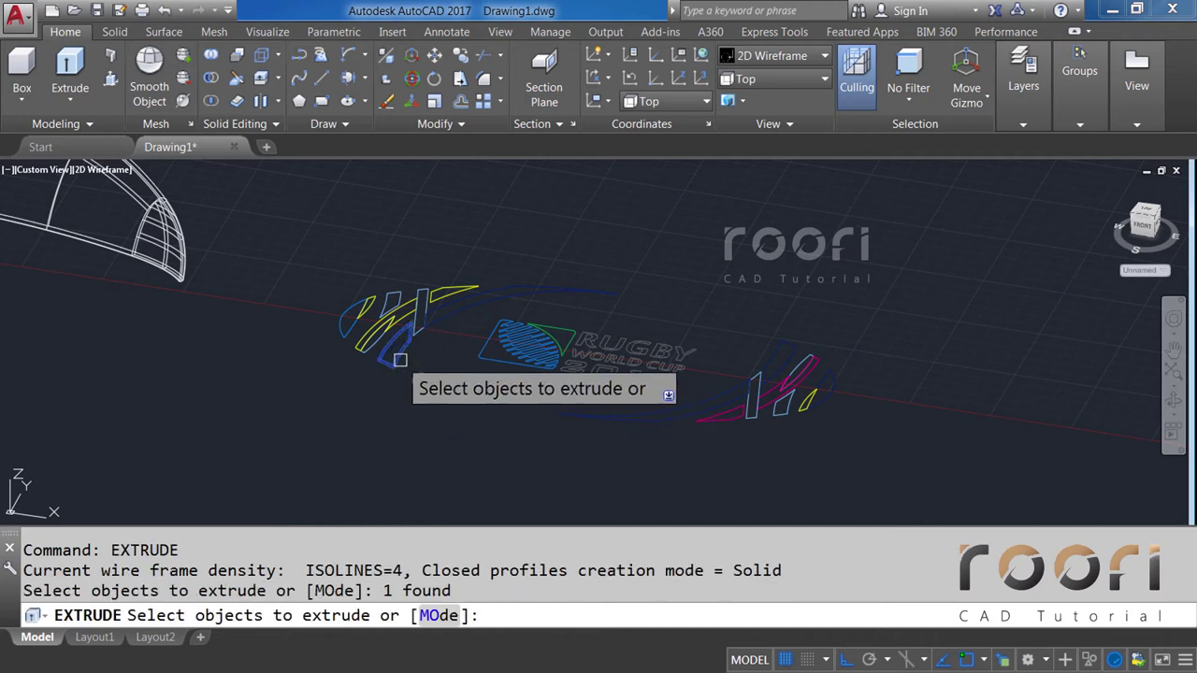
click(461, 309)
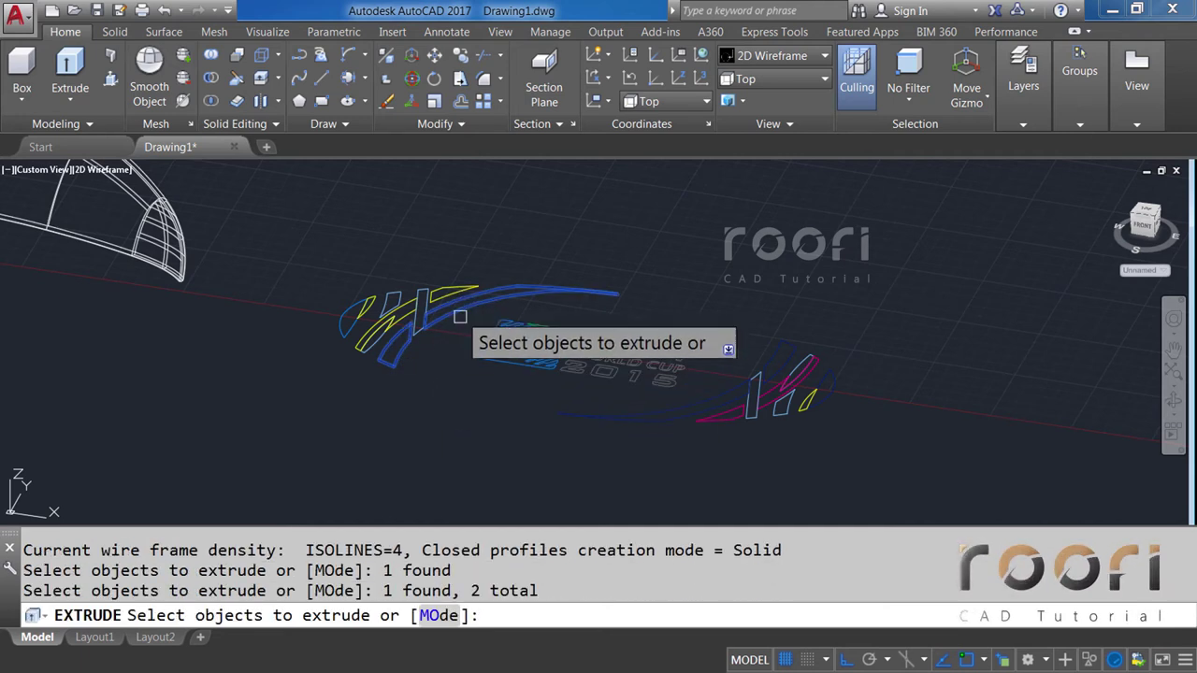
click(614, 416)
click(780, 339)
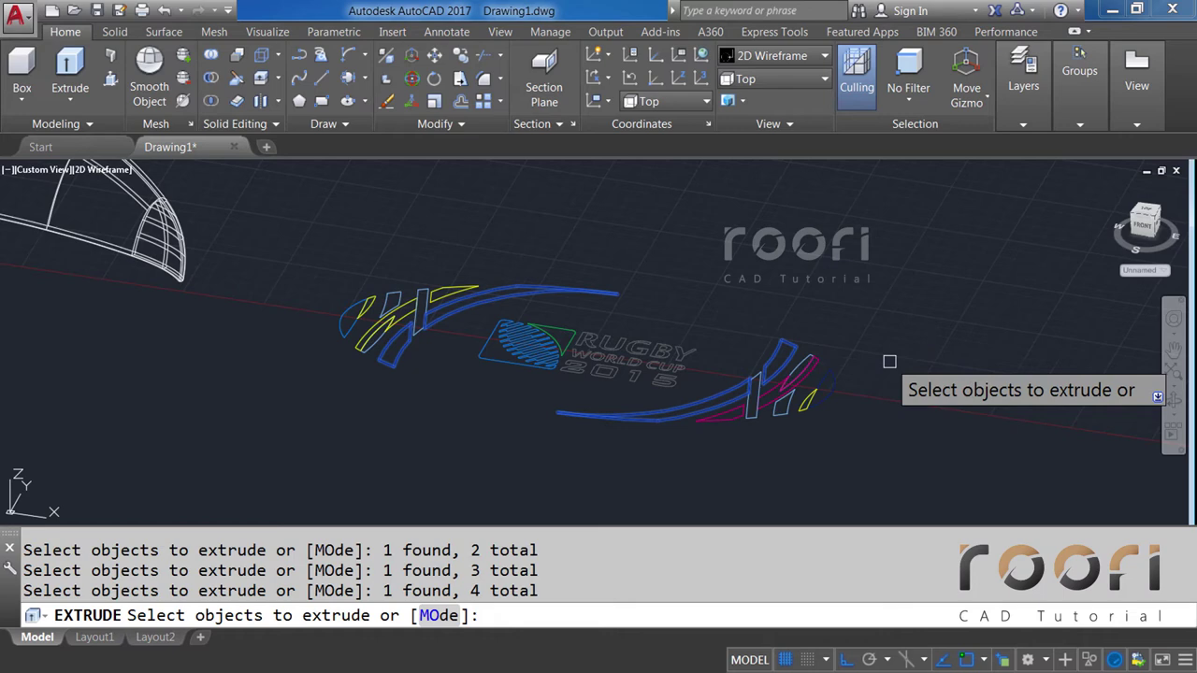
click(839, 385)
key(Return)
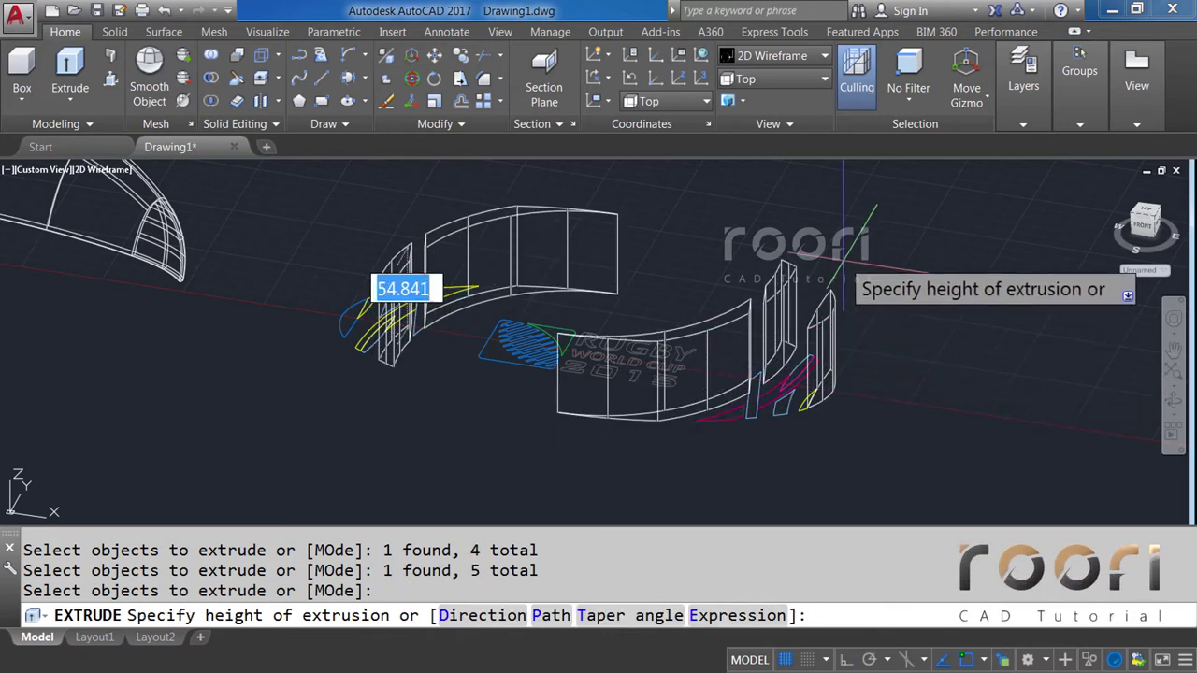
text(150)
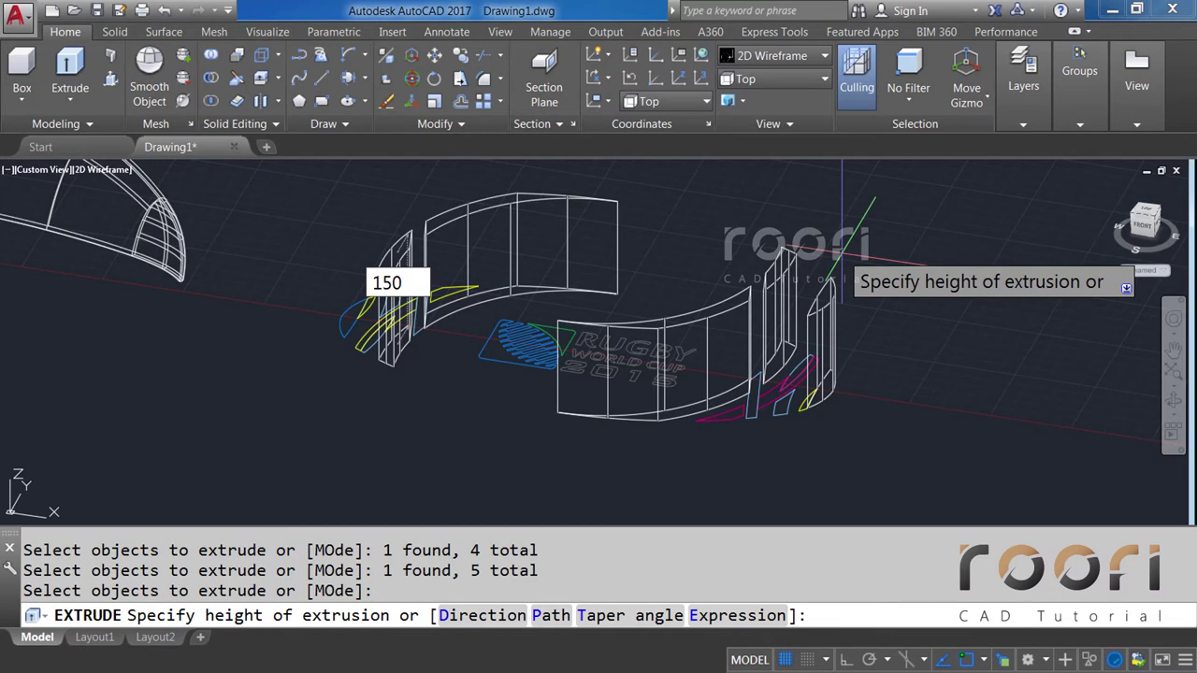
key(Return)
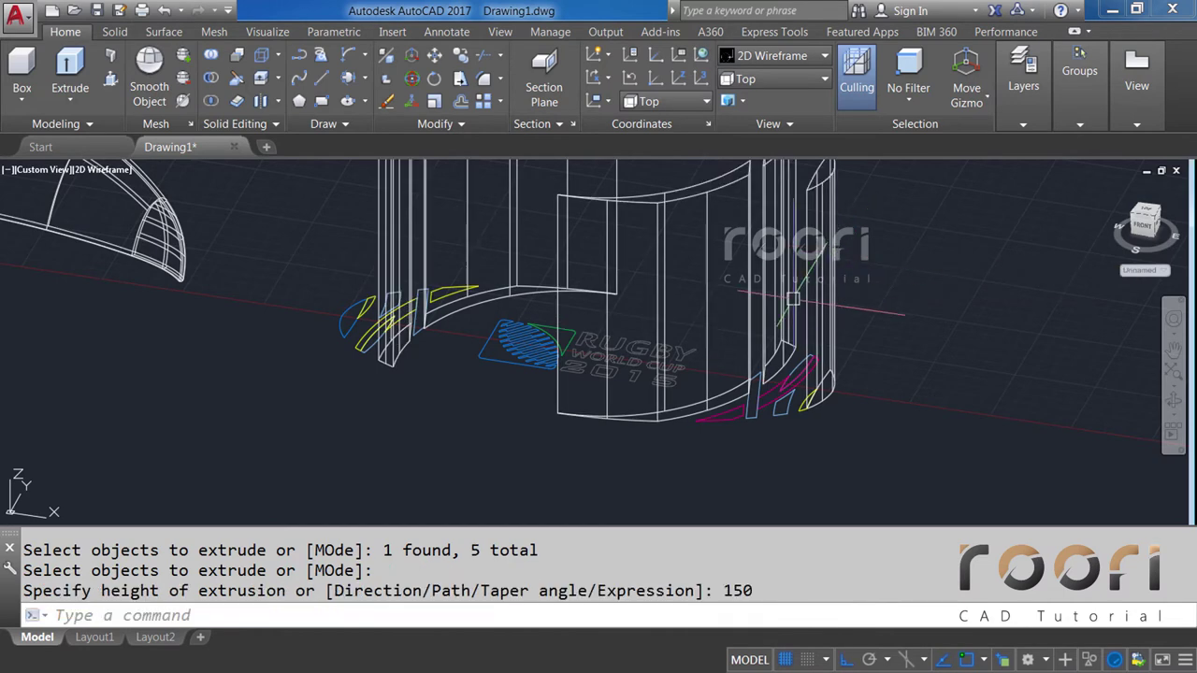
middle_drag(792, 298, 801, 410)
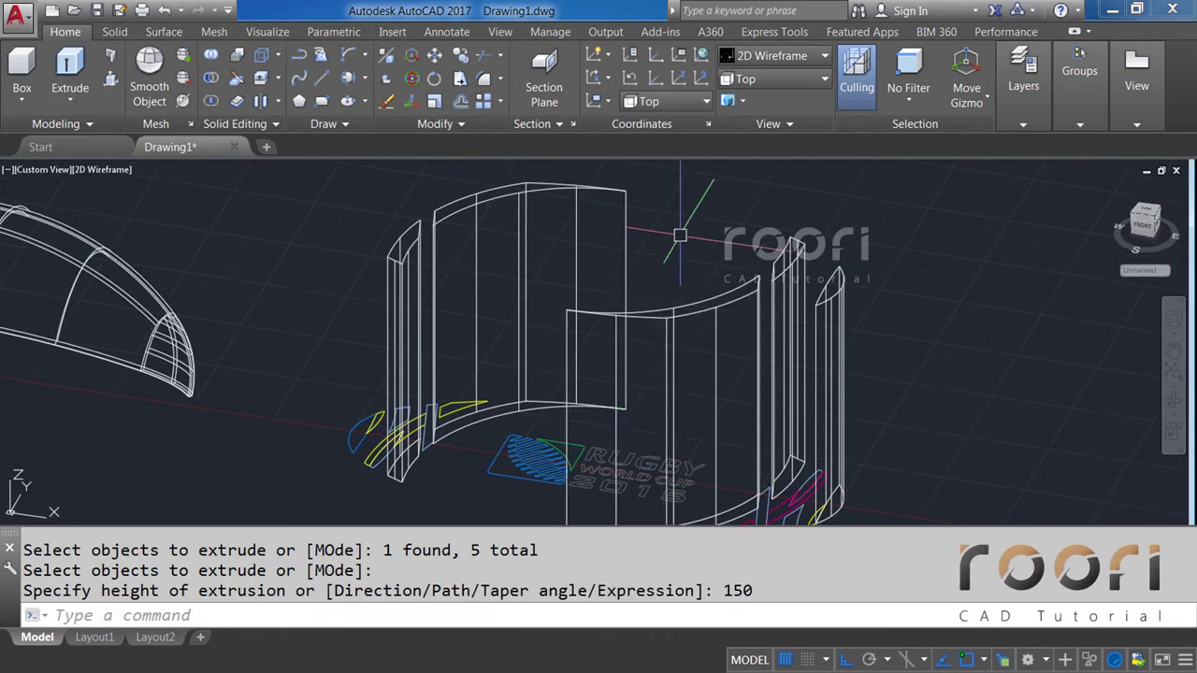
Union the five extrusions into one solid and put it on the Dark Blue layer.
text(UNION)
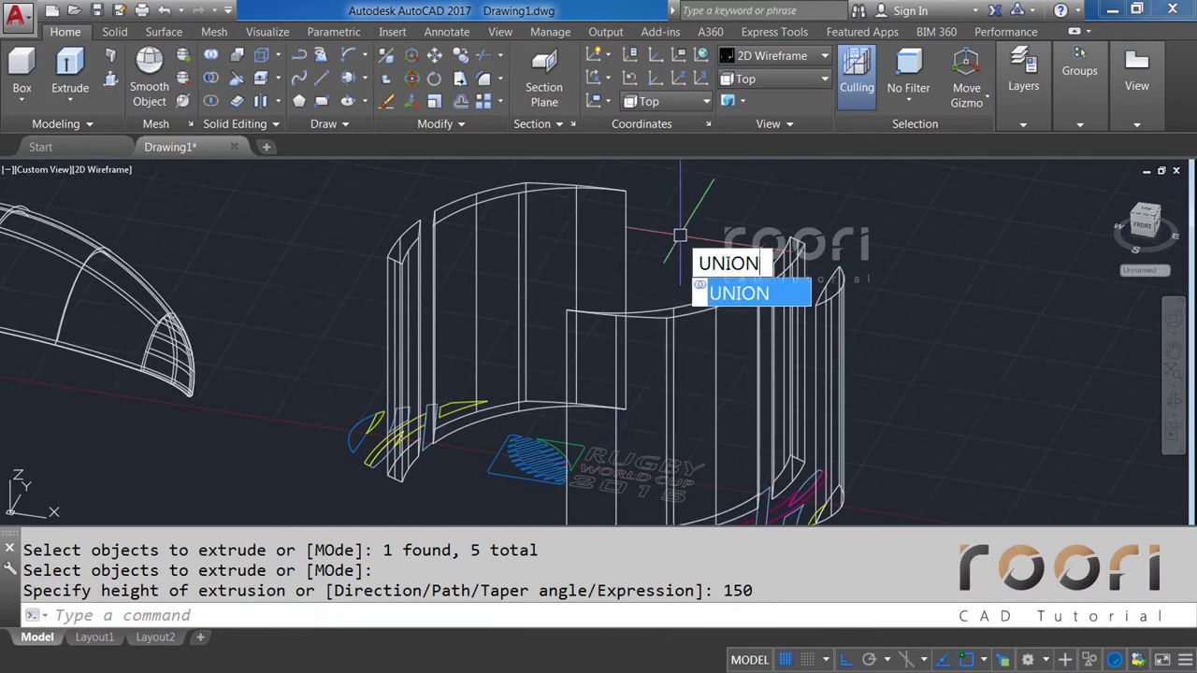
key(Return)
click(904, 301)
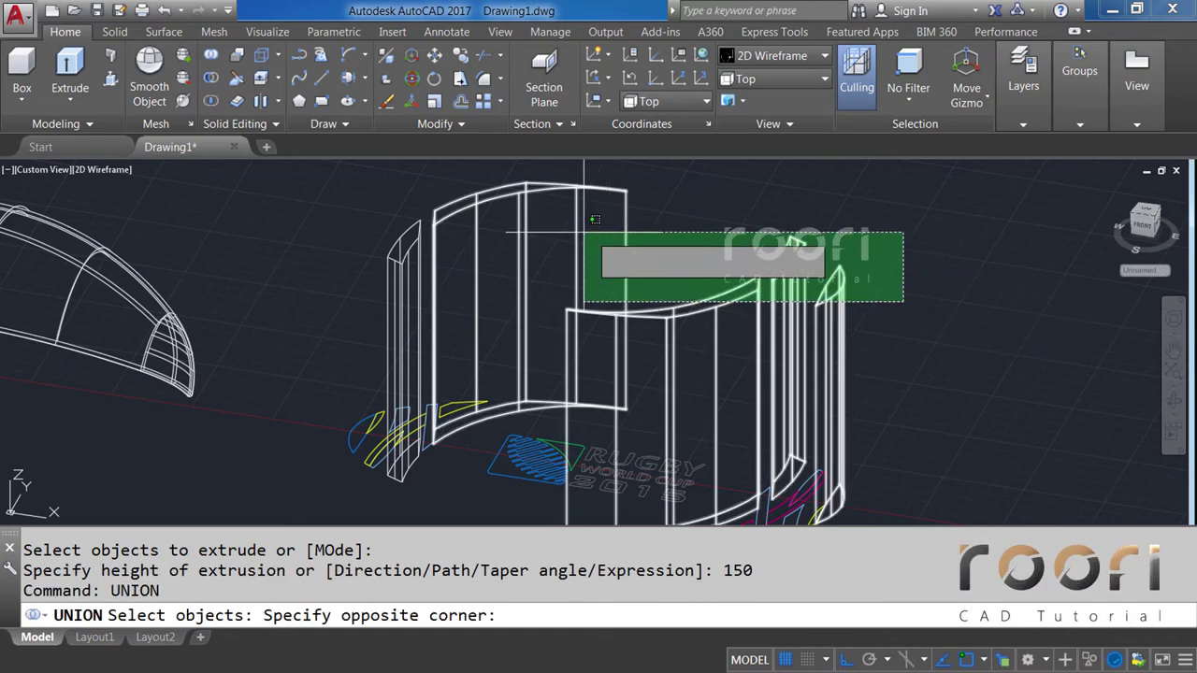
click(365, 223)
key(Return)
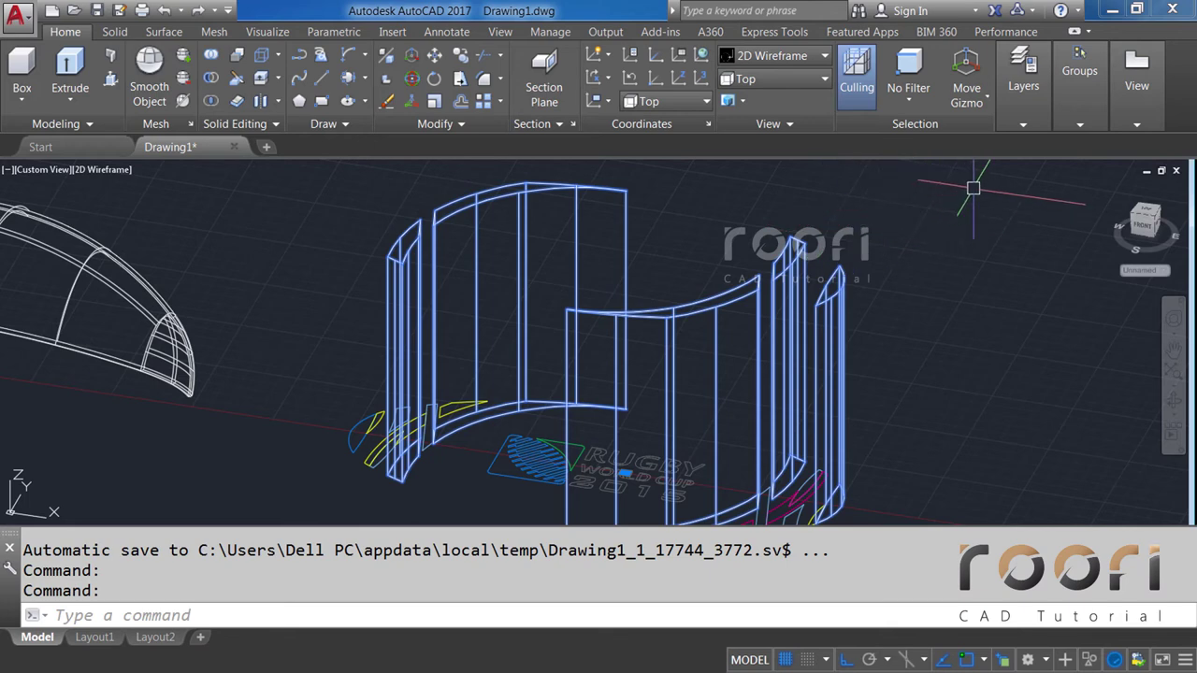
click(1025, 123)
click(1120, 148)
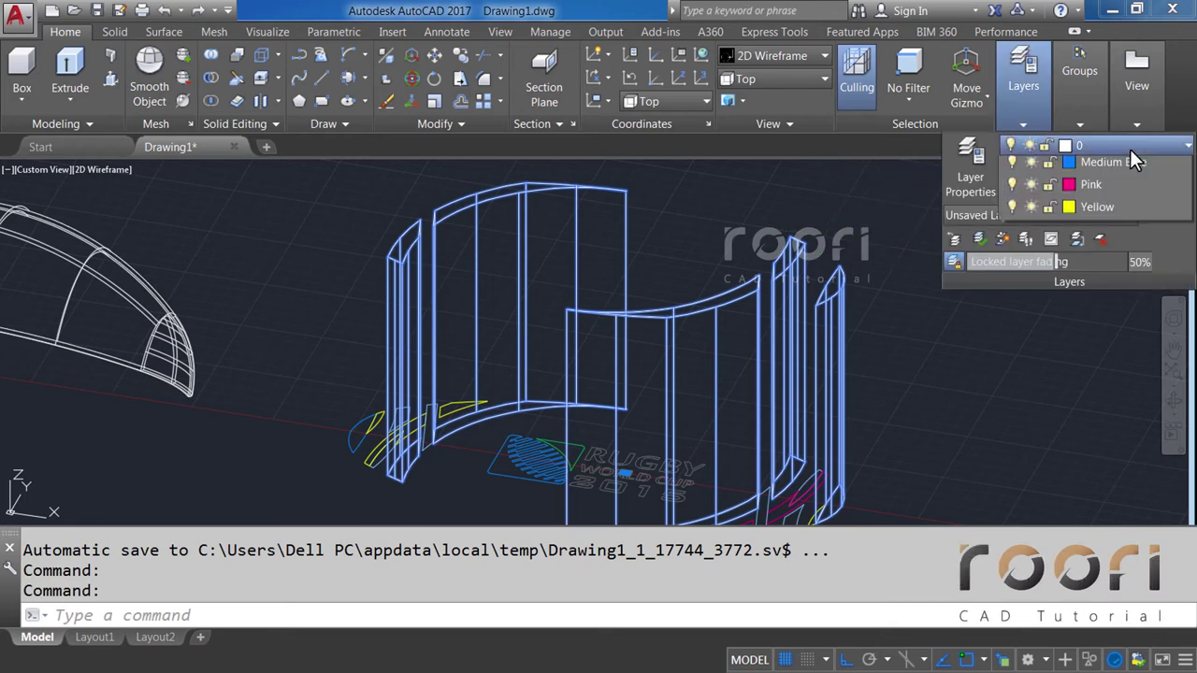
click(1104, 208)
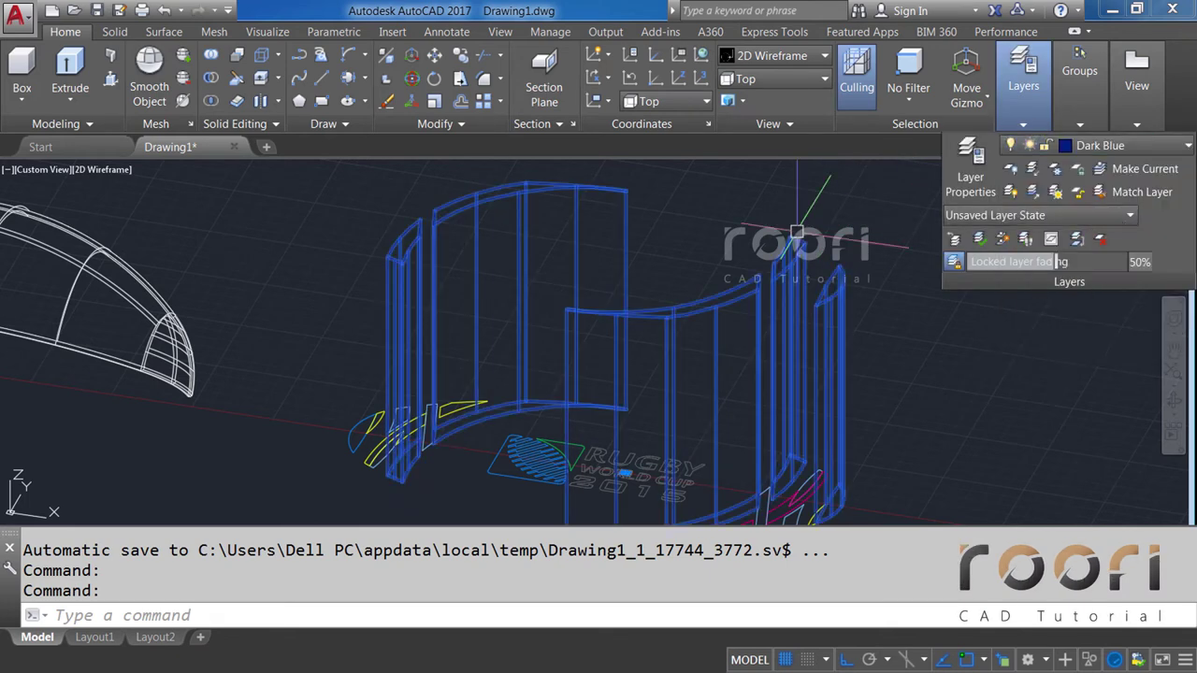
key(Escape)
key(Escape)
scroll(874, 249, down, 2)
text(M)
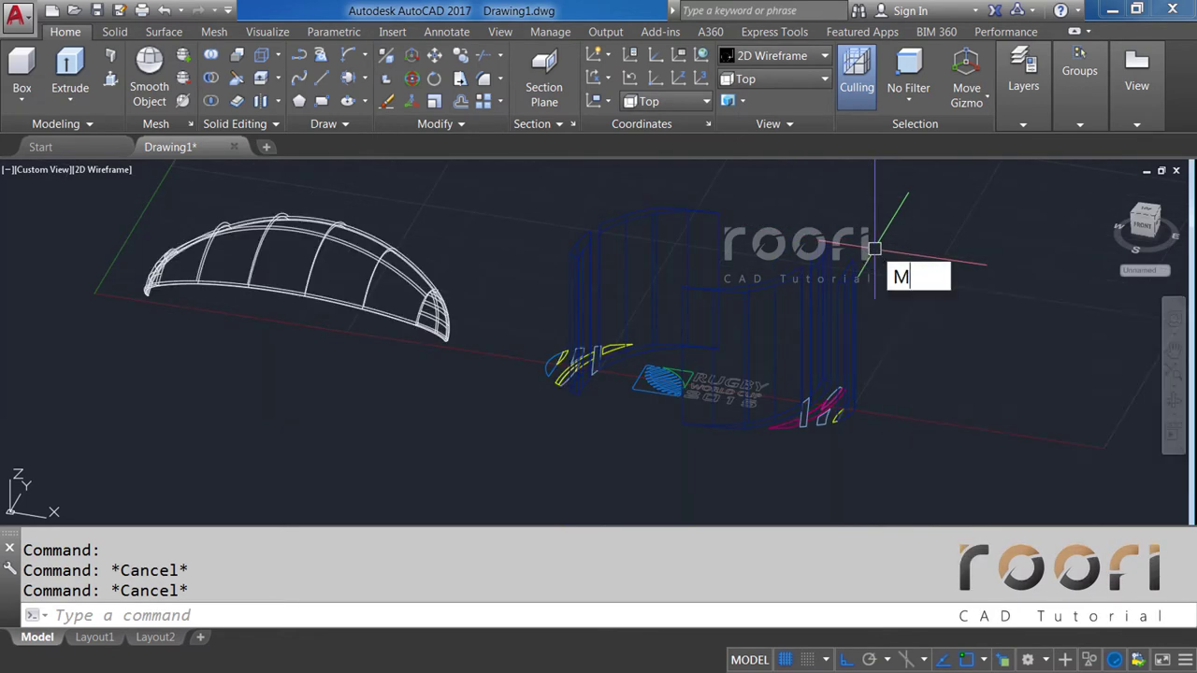
Move the dark-blue ribbon solid 400 units left onto the dome shell.
key(Return)
click(675, 425)
key(Return)
click(675, 426)
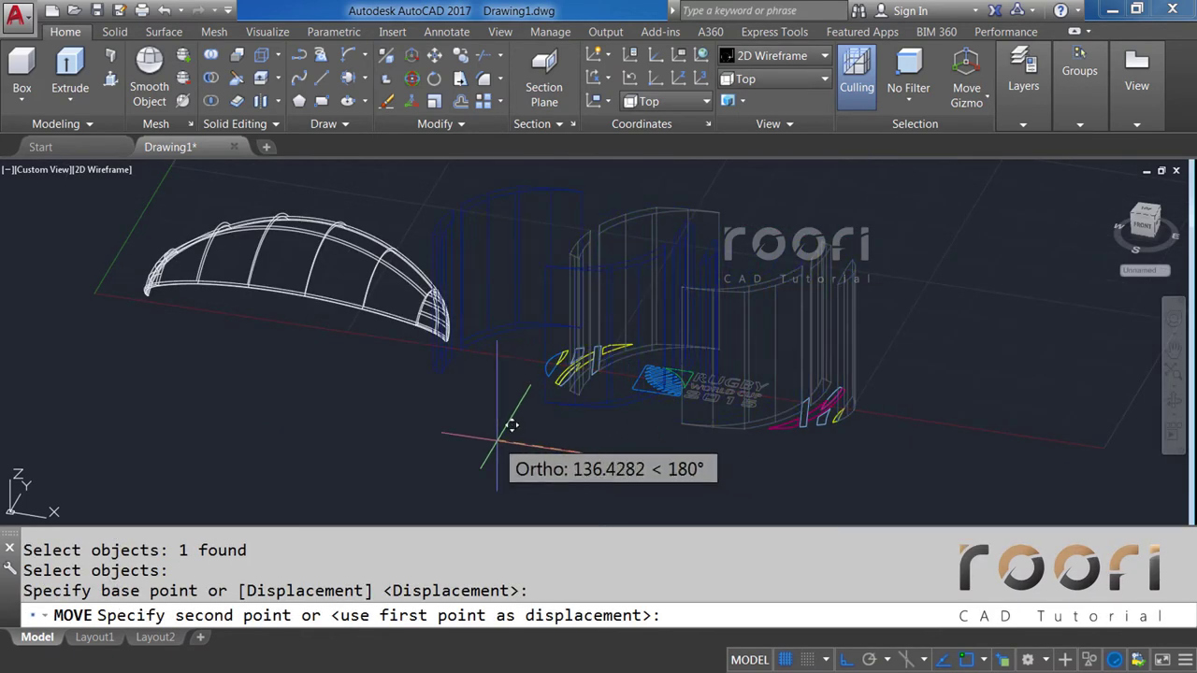
text(400)
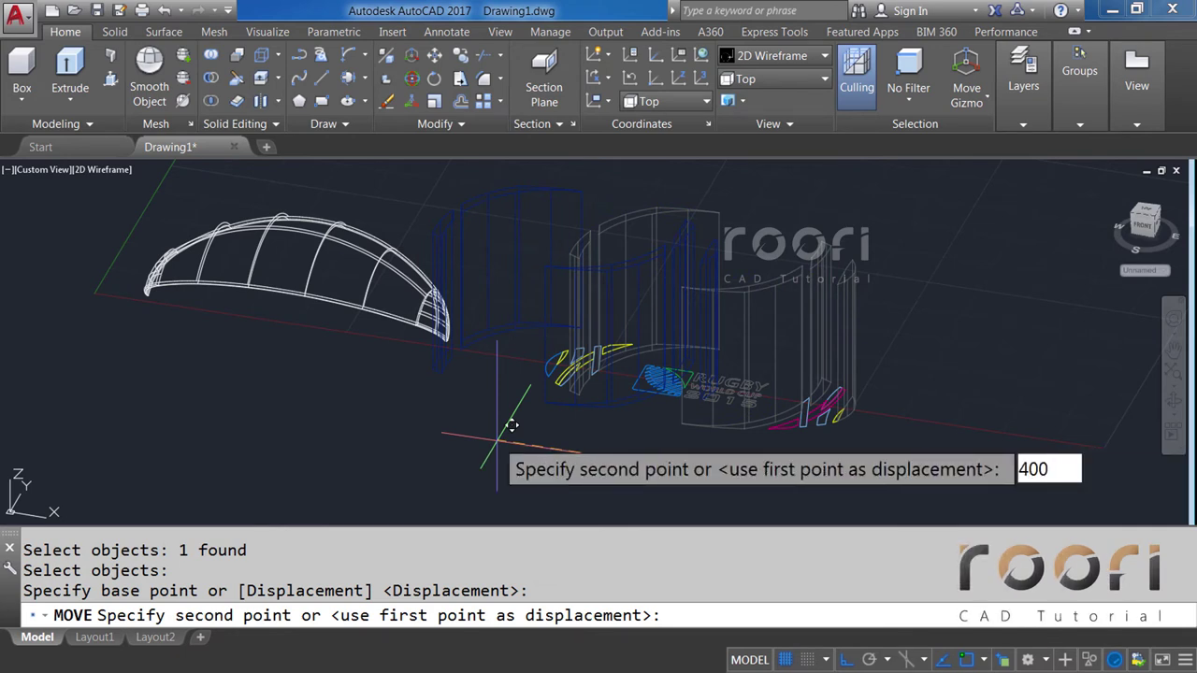
key(Return)
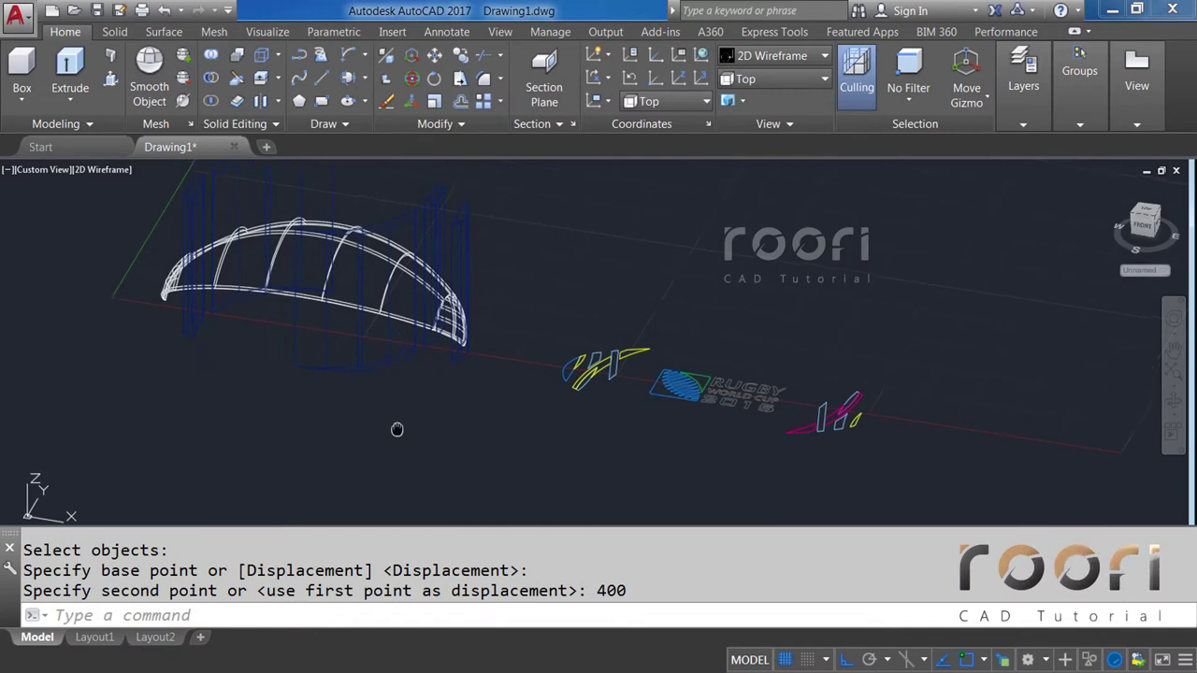
shift+middle_drag(393, 428, 466, 462)
text(C)
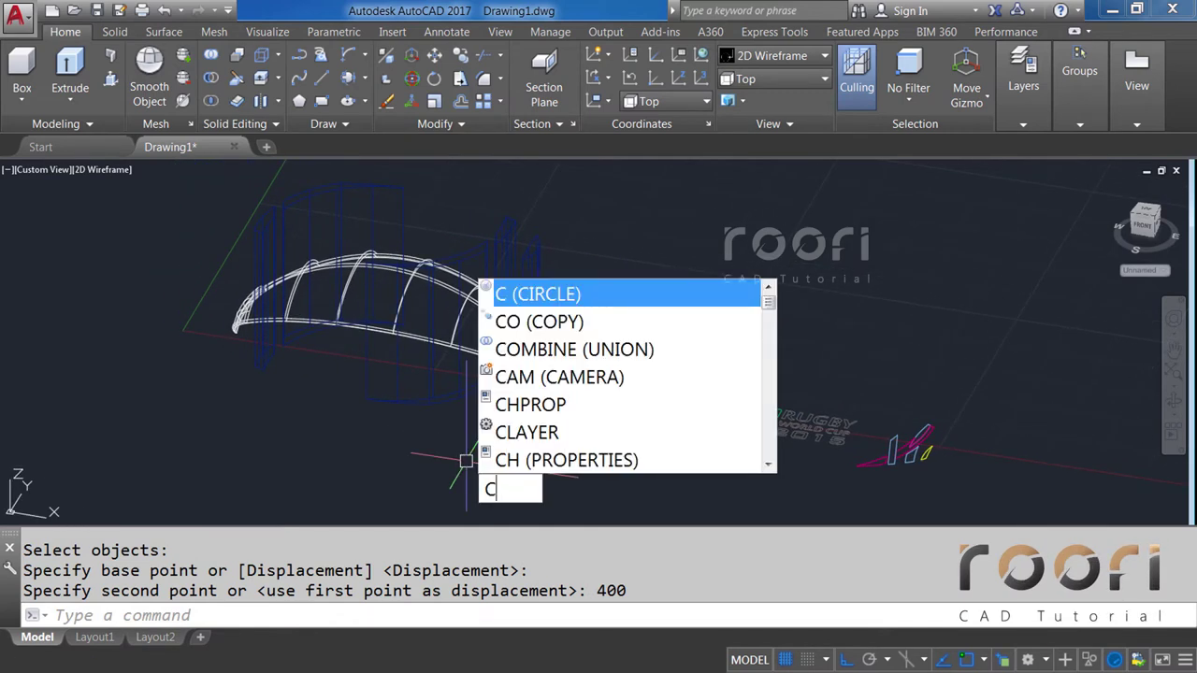
Copy the dome shell 200 units away.
text(O)
key(Return)
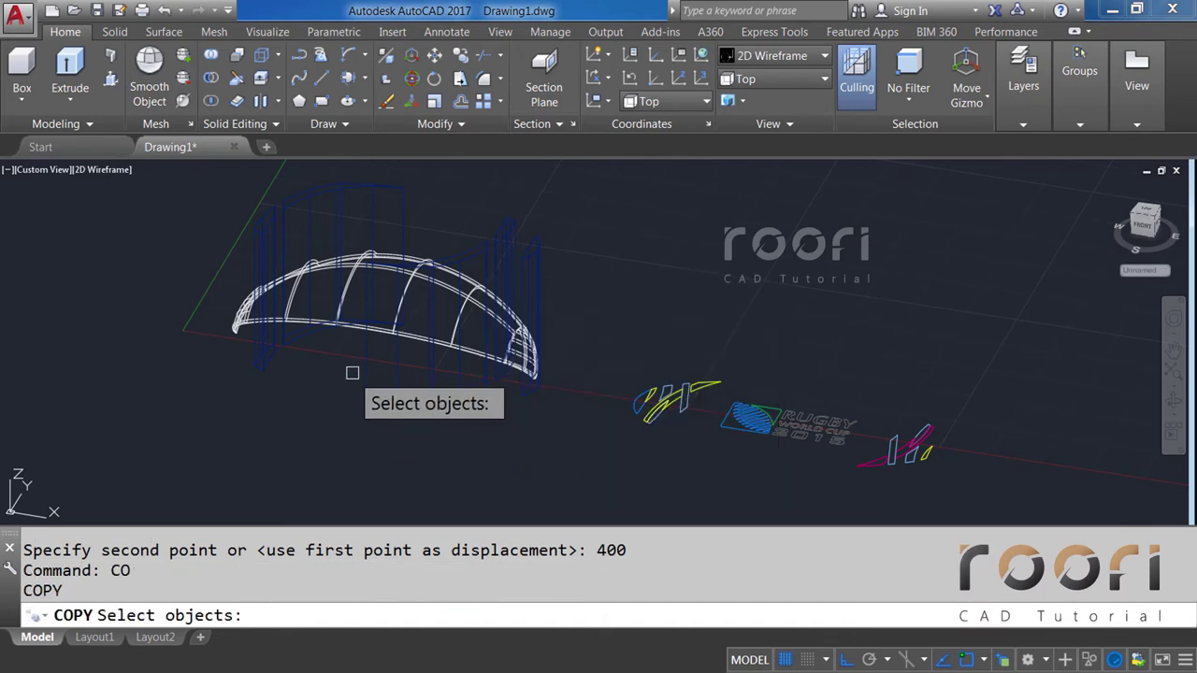
click(356, 334)
key(Return)
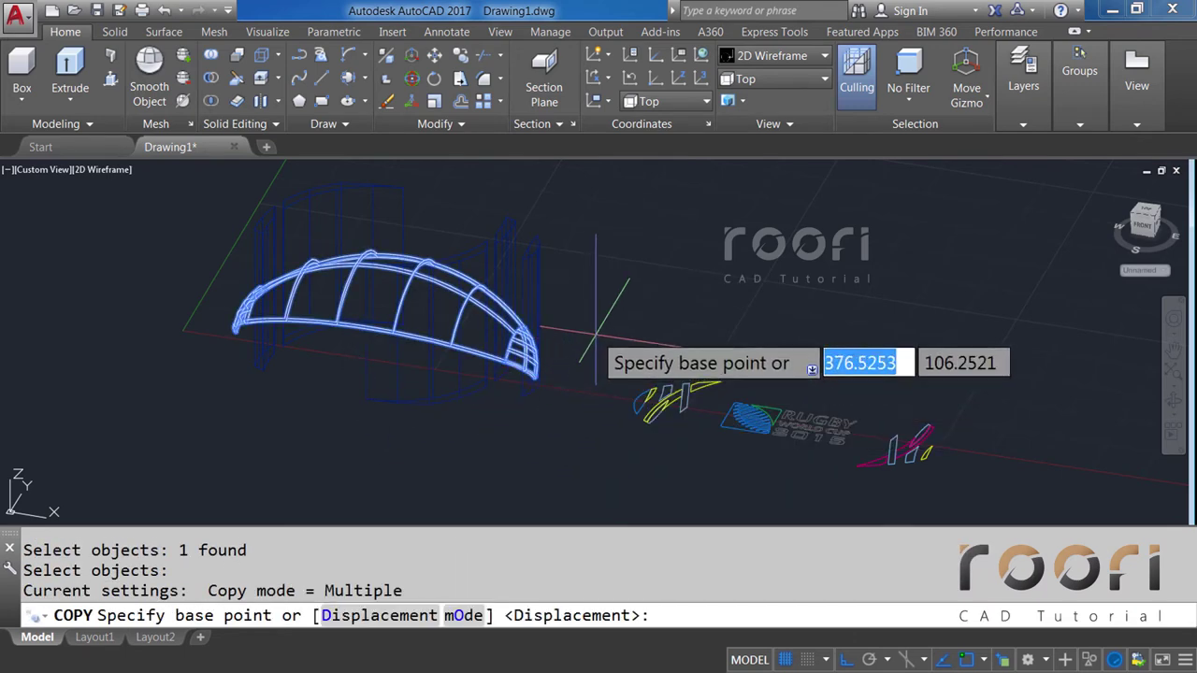
click(595, 332)
text(200)
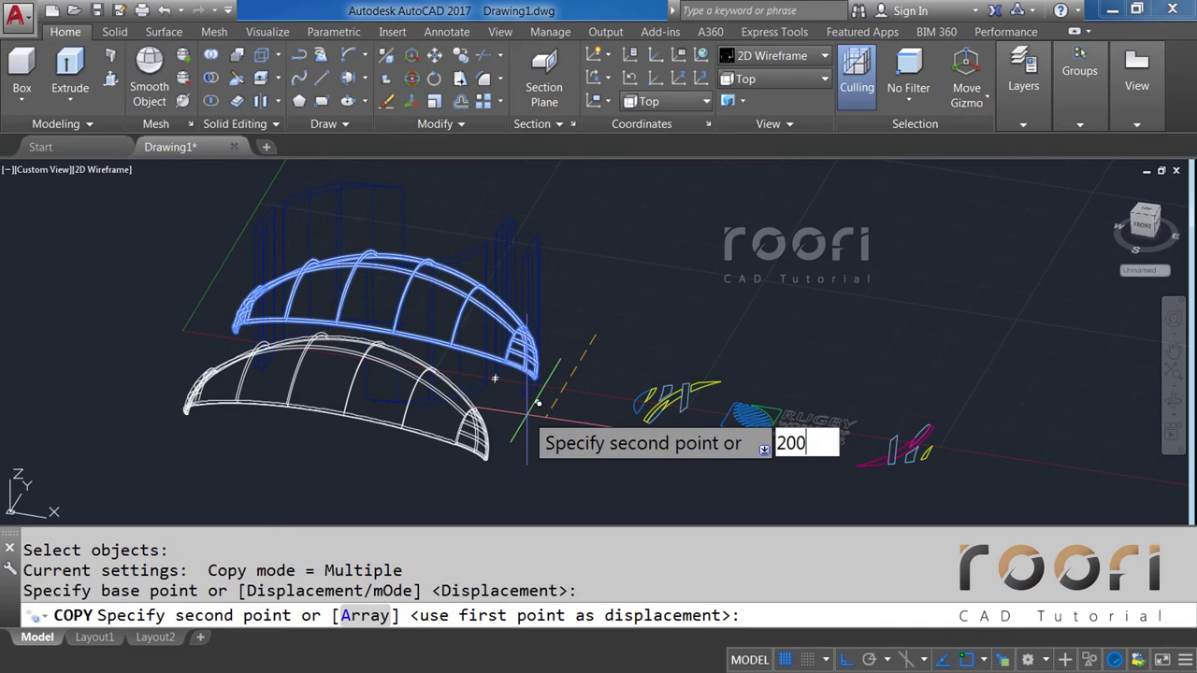
key(Return)
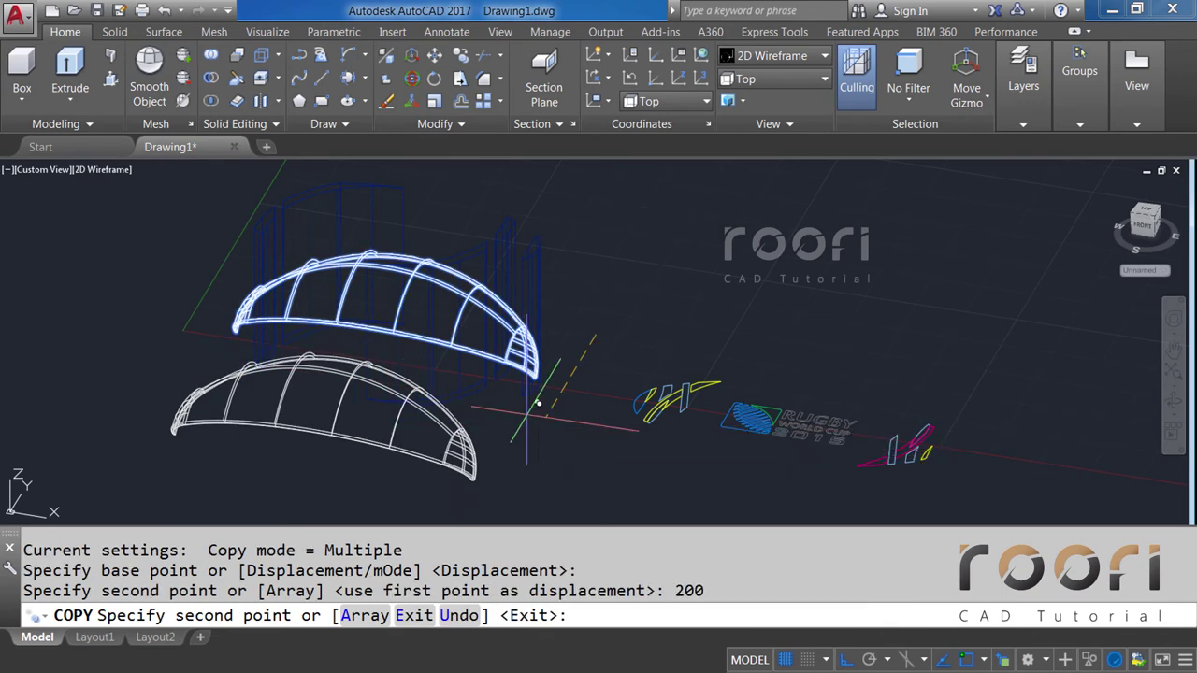
key(Return)
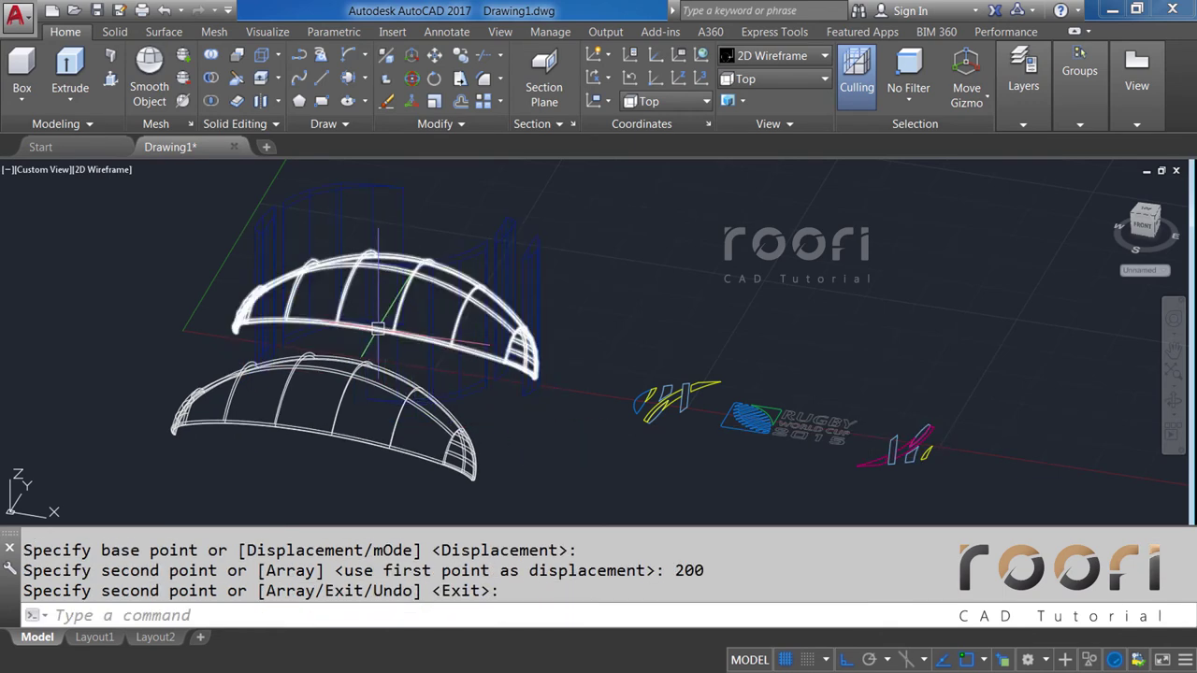
Intersect the upper dome copy with the vertical band slabs, then apply the Realistic visual style.
scroll(397, 346, up, 2)
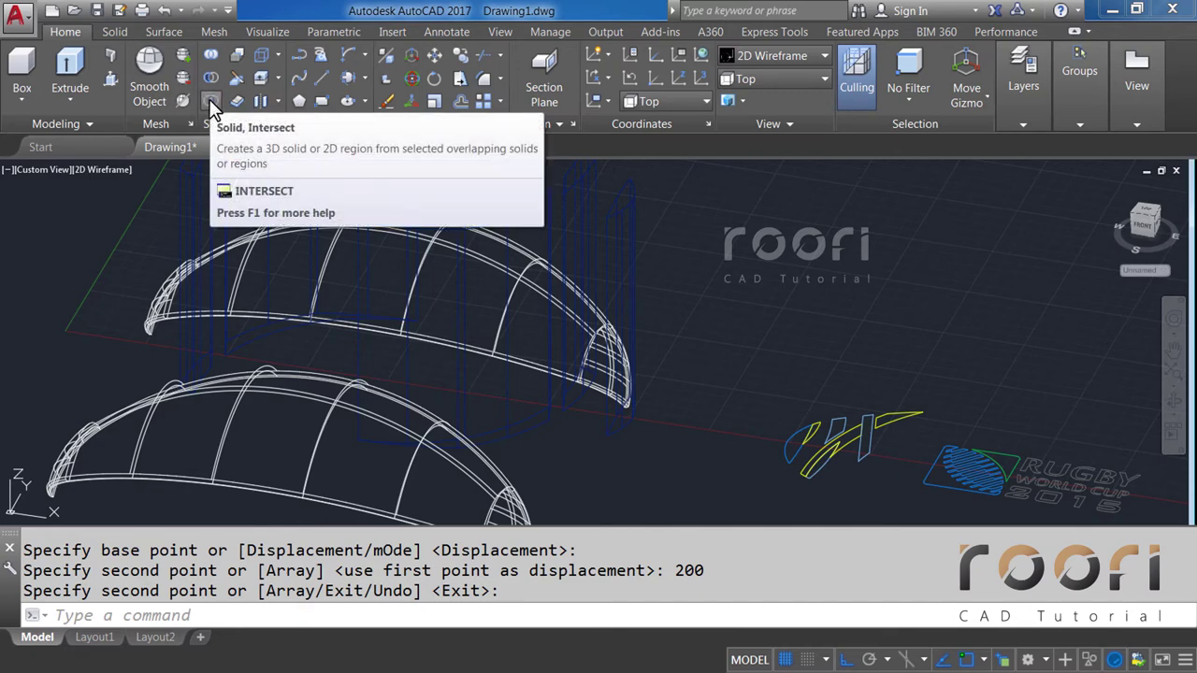
click(210, 101)
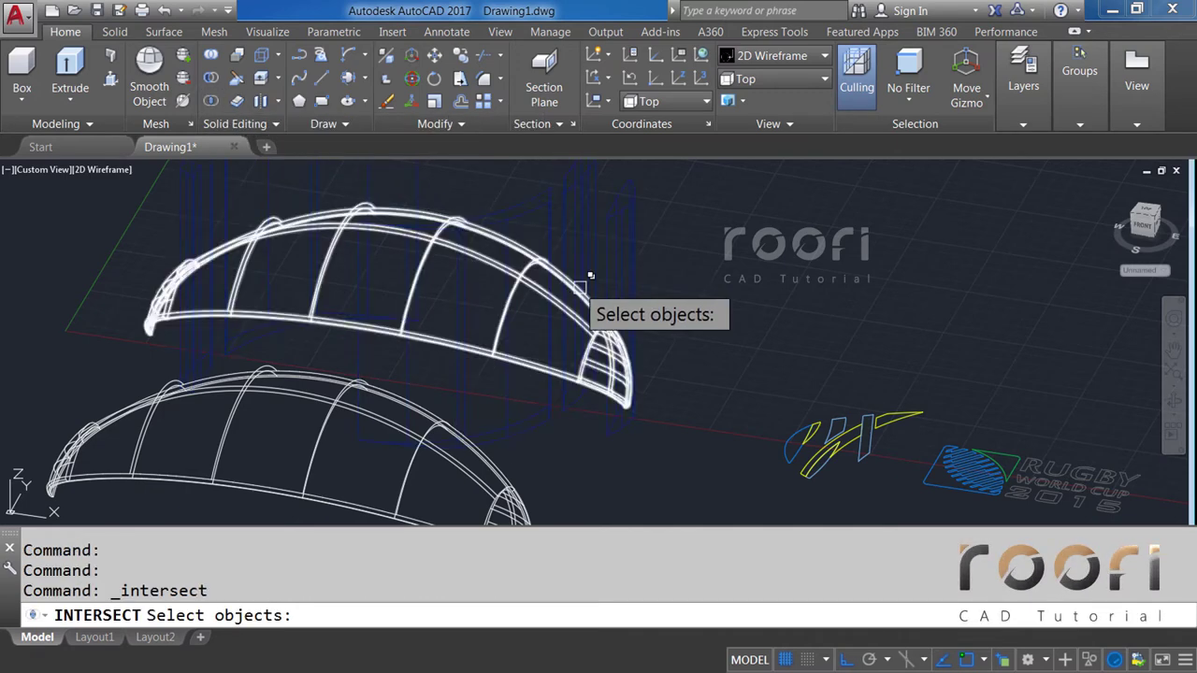
click(671, 343)
click(621, 329)
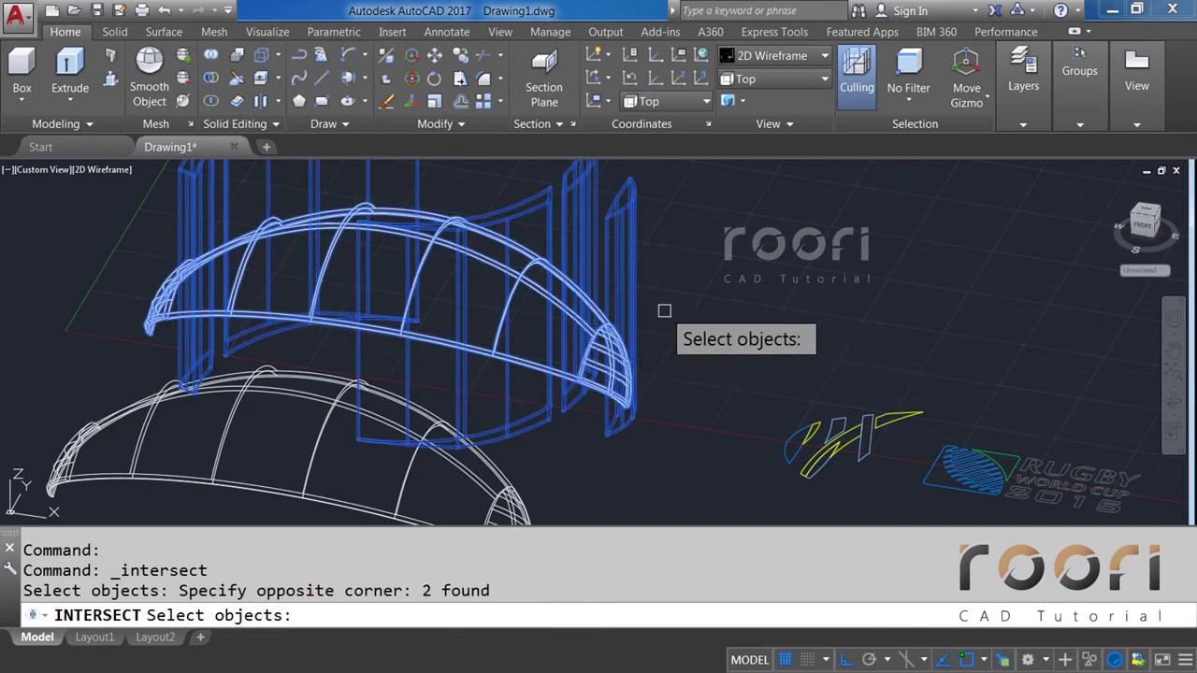
key(Return)
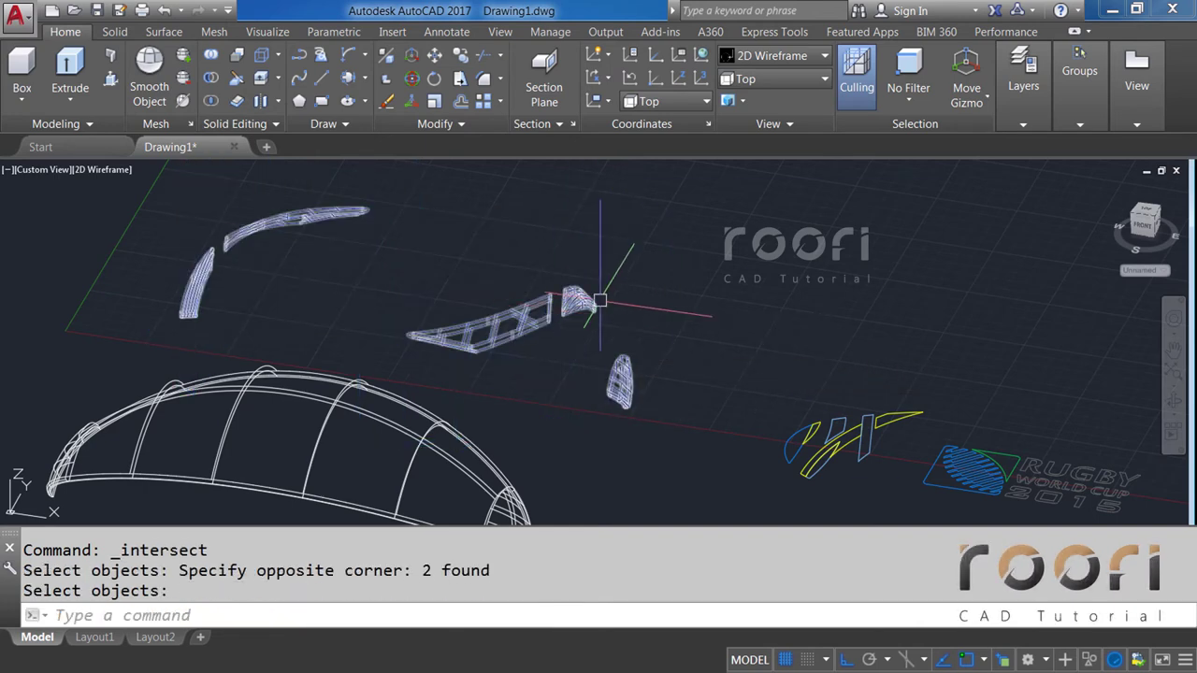
click(785, 56)
click(992, 103)
text(C)
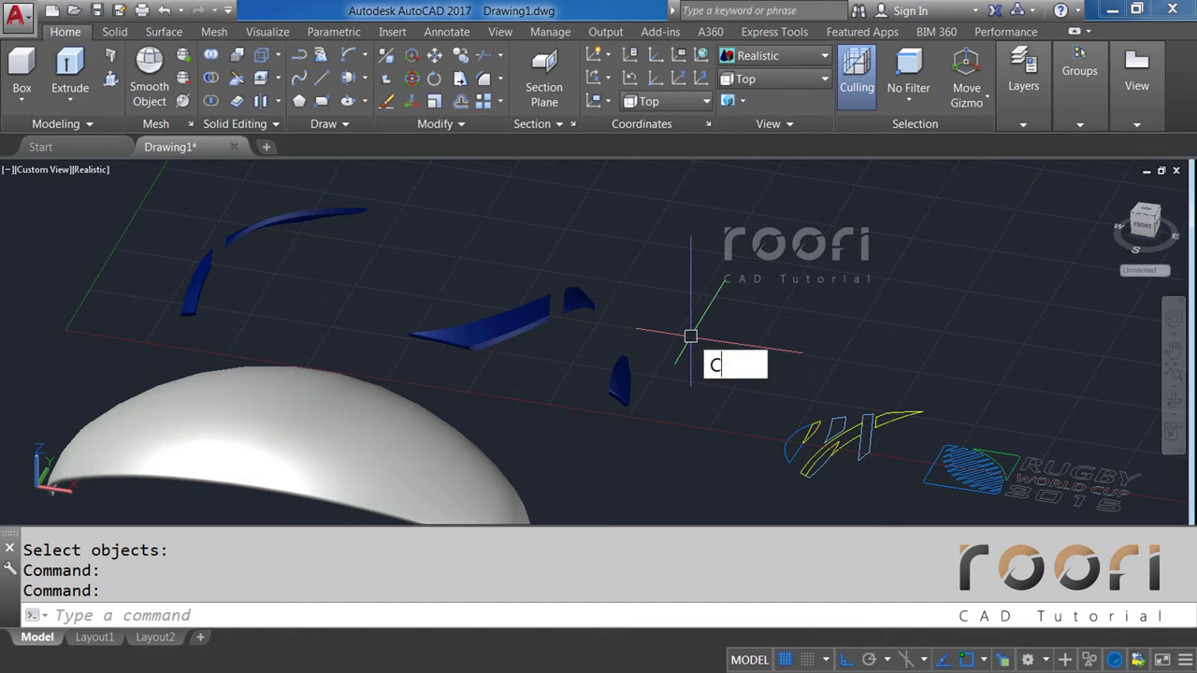
Copy the blue ribbon pieces 200 units away.
text(O)
key(Return)
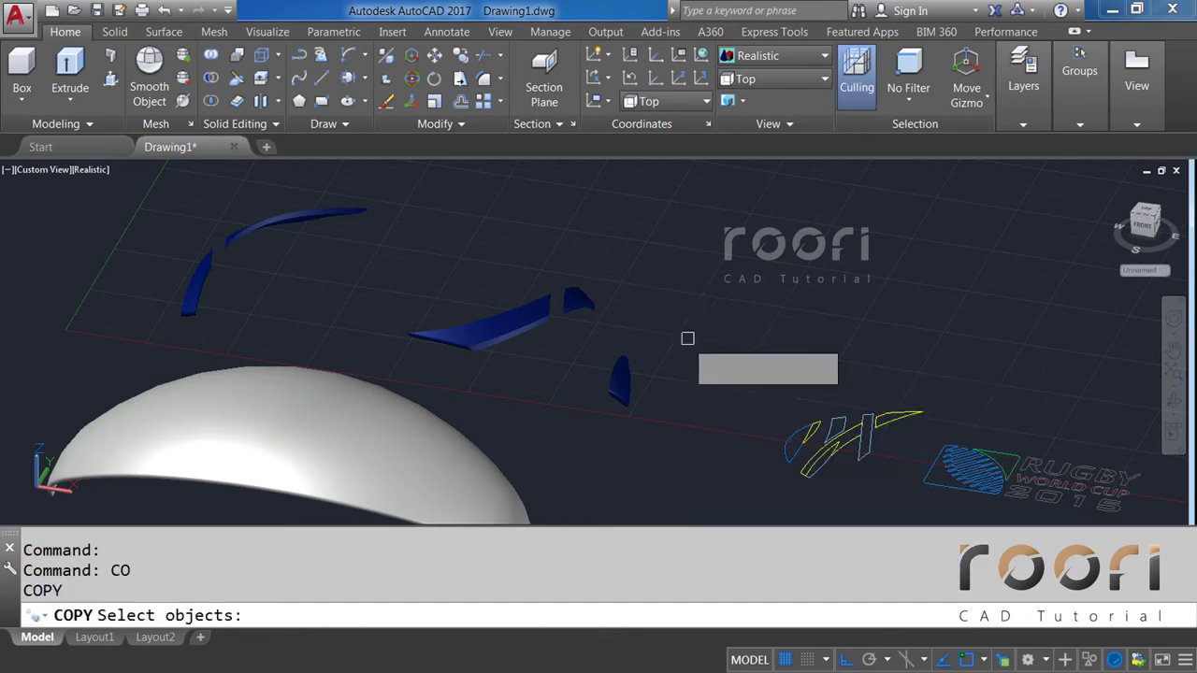
click(644, 404)
key(Return)
click(645, 400)
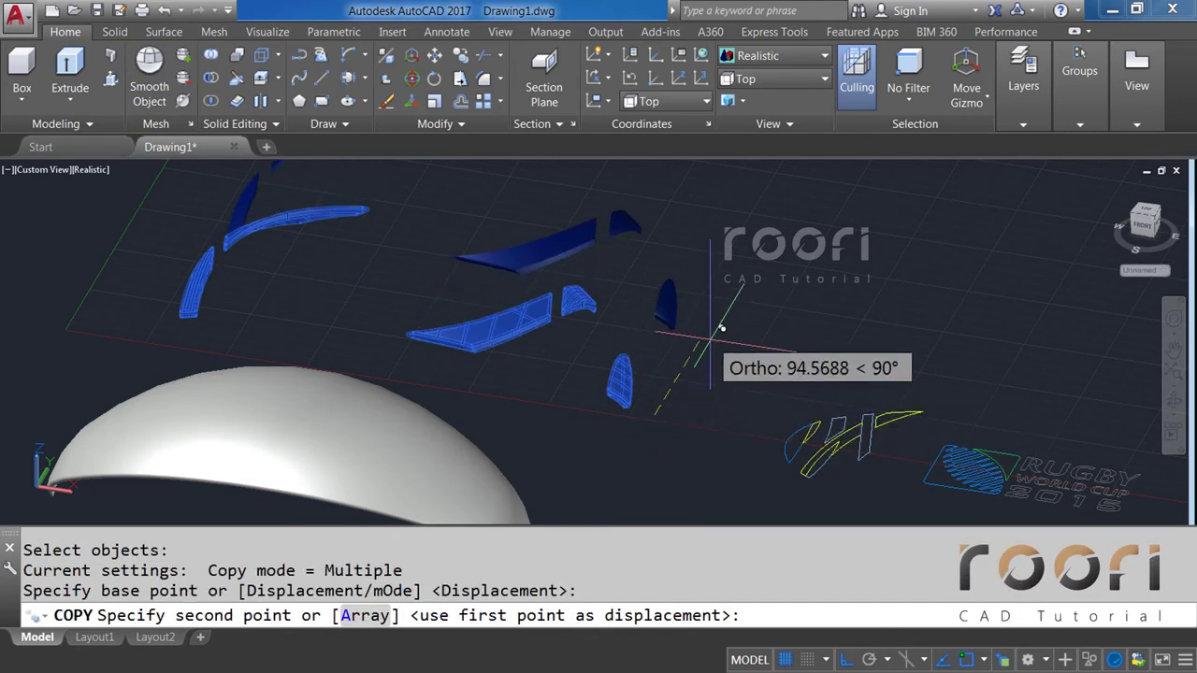
text(200)
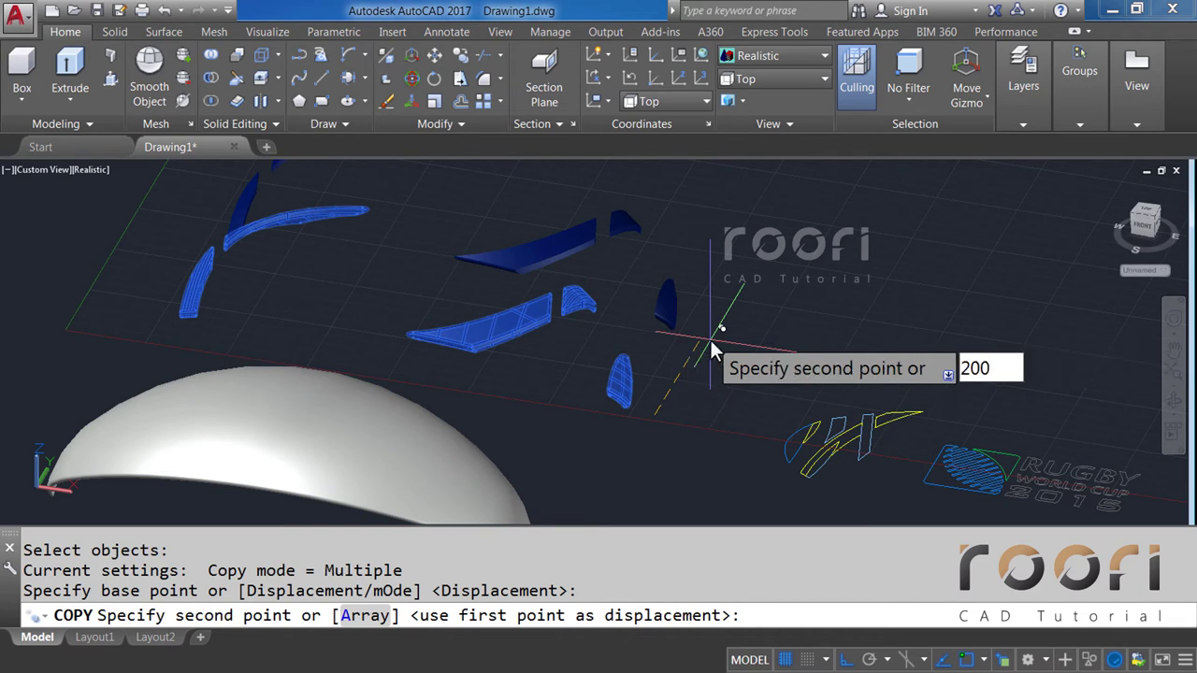
key(Return)
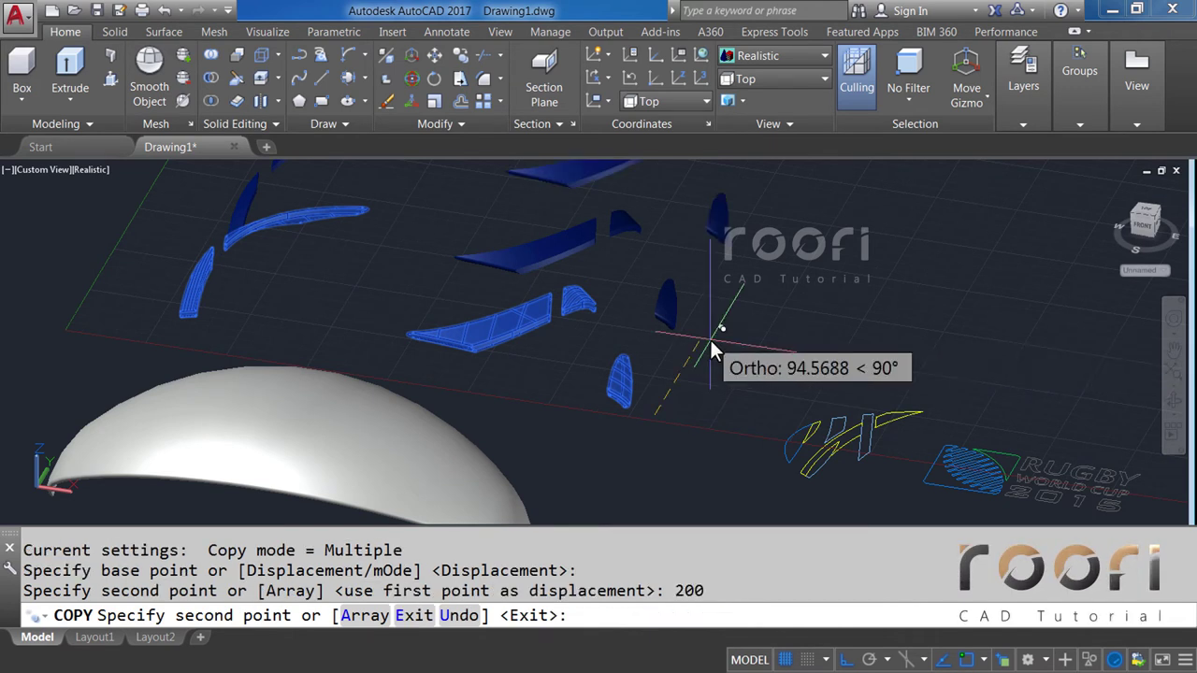
key(Return)
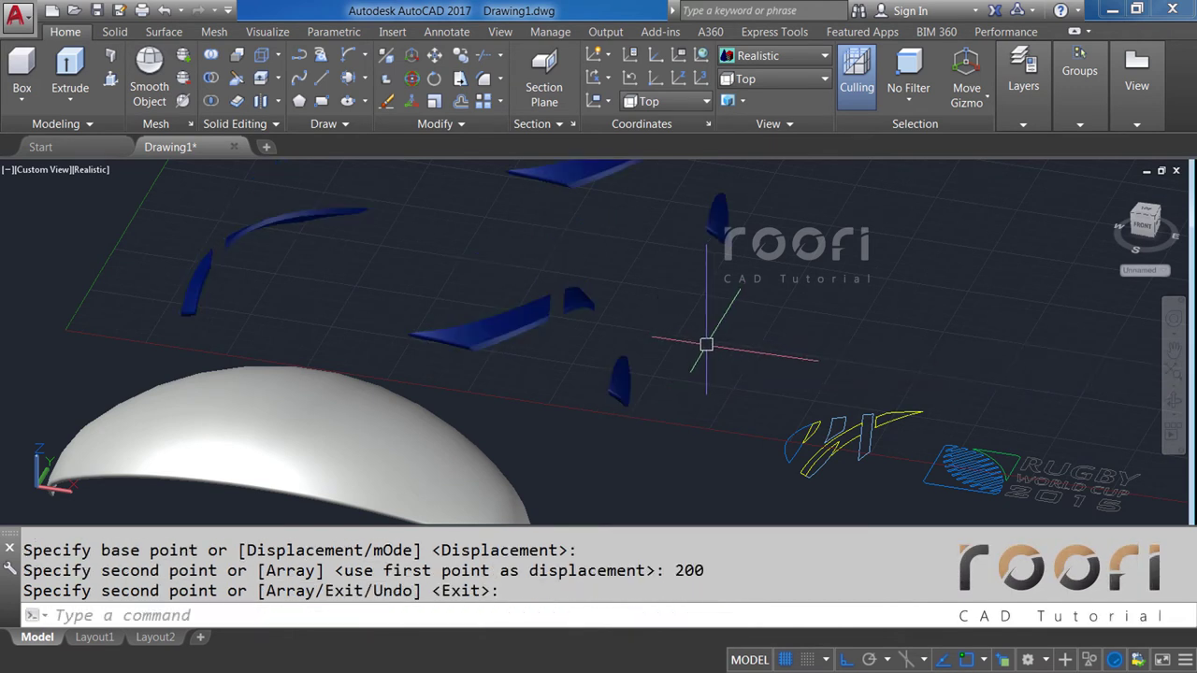
text(M)
Move the white shell 200 units so the ribbons pass through it.
key(Return)
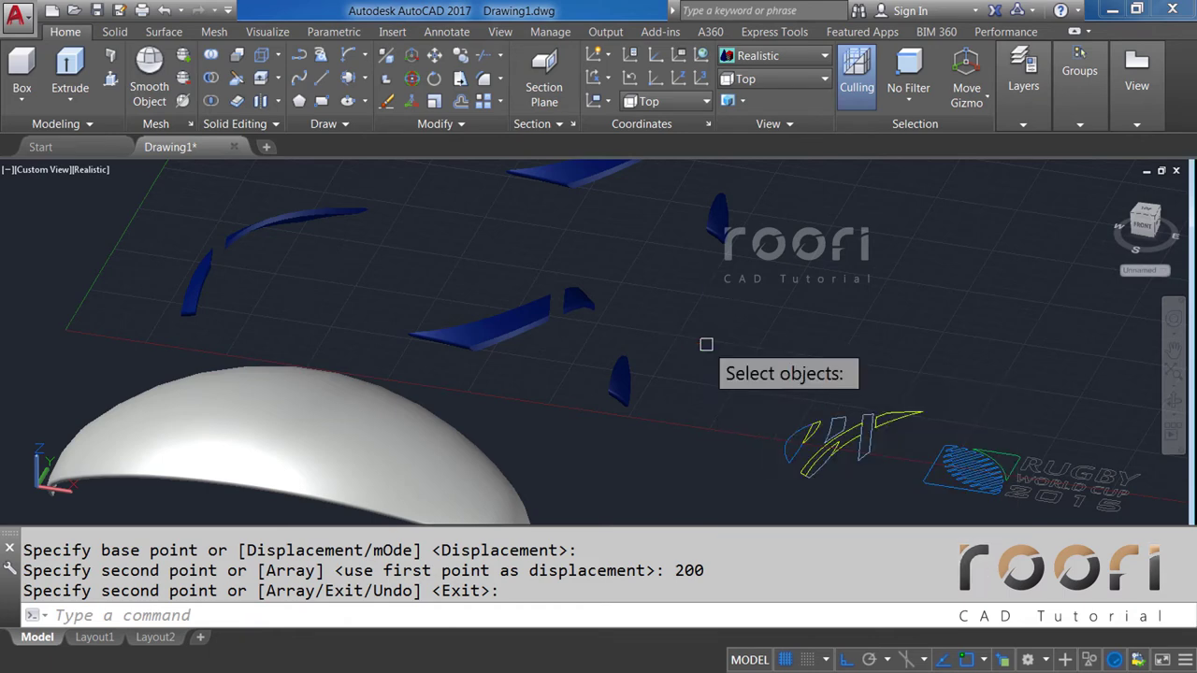
click(519, 502)
key(Return)
click(625, 466)
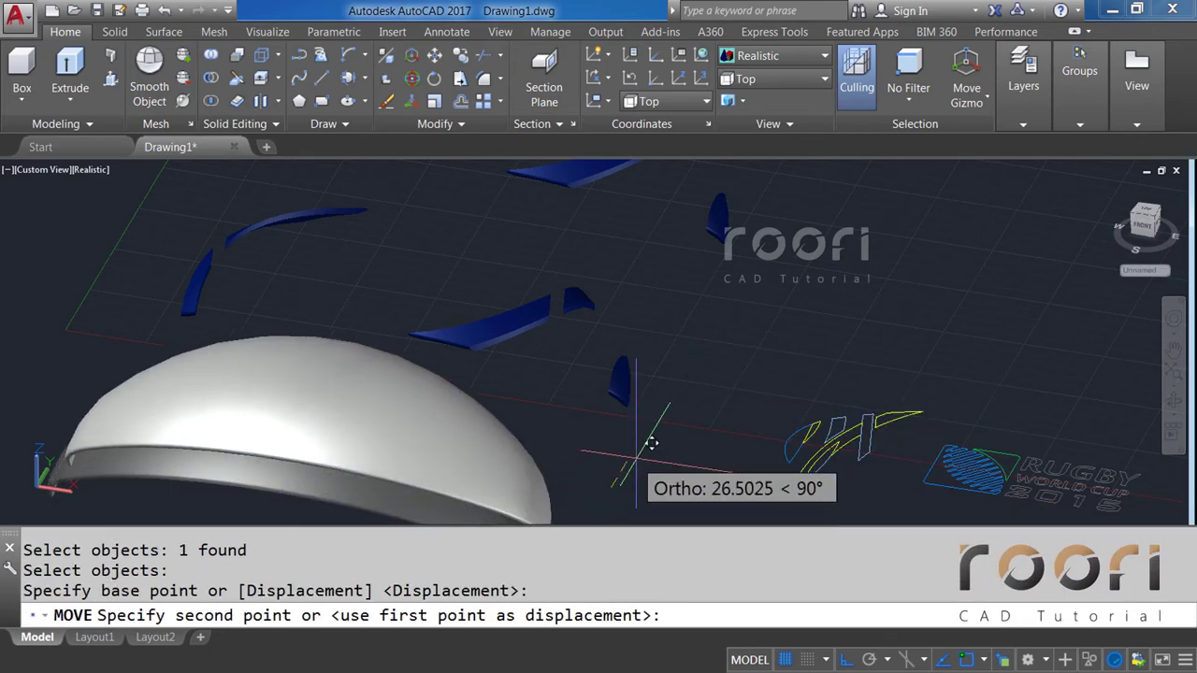
text(200)
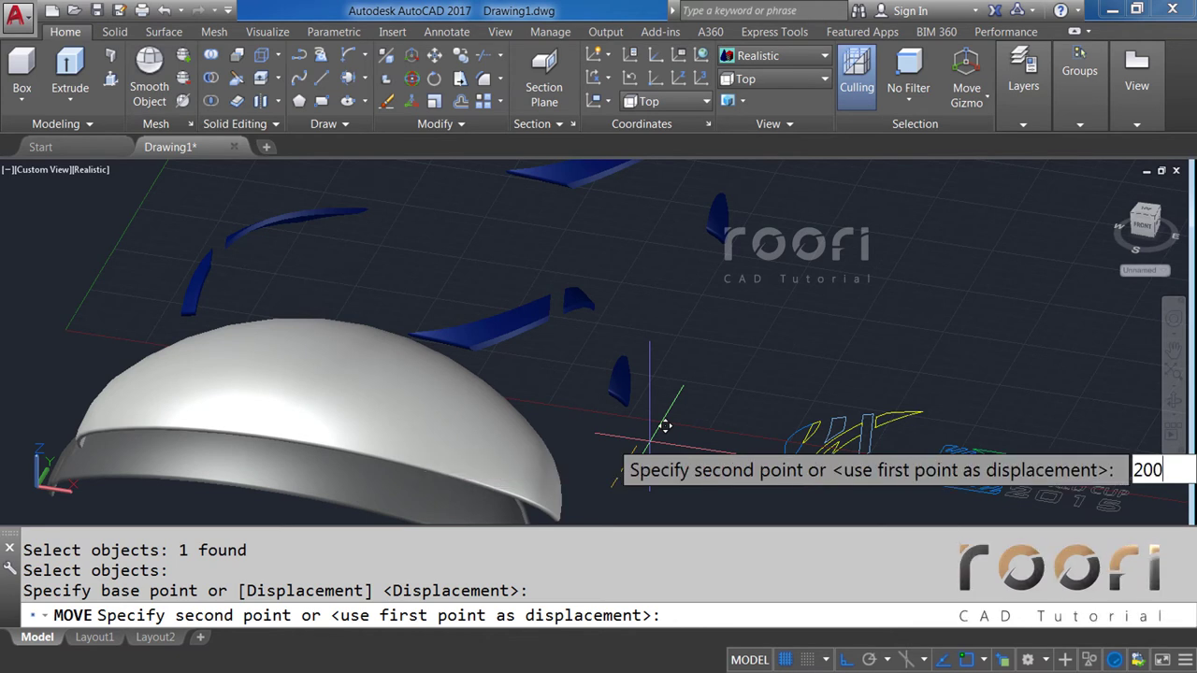
key(Return)
middle_drag(680, 305, 635, 352)
text(SUBTRACT)
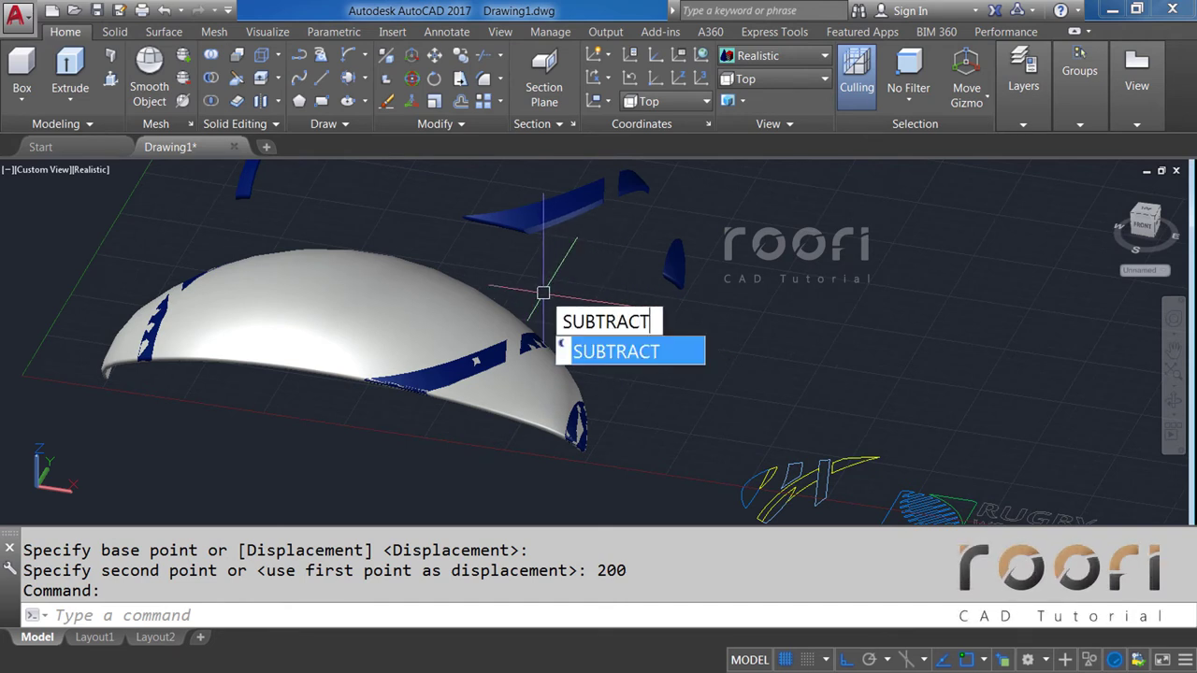
Subtract the overlapping ribbon solids from the white shell to carve the ribbon slots.
key(Return)
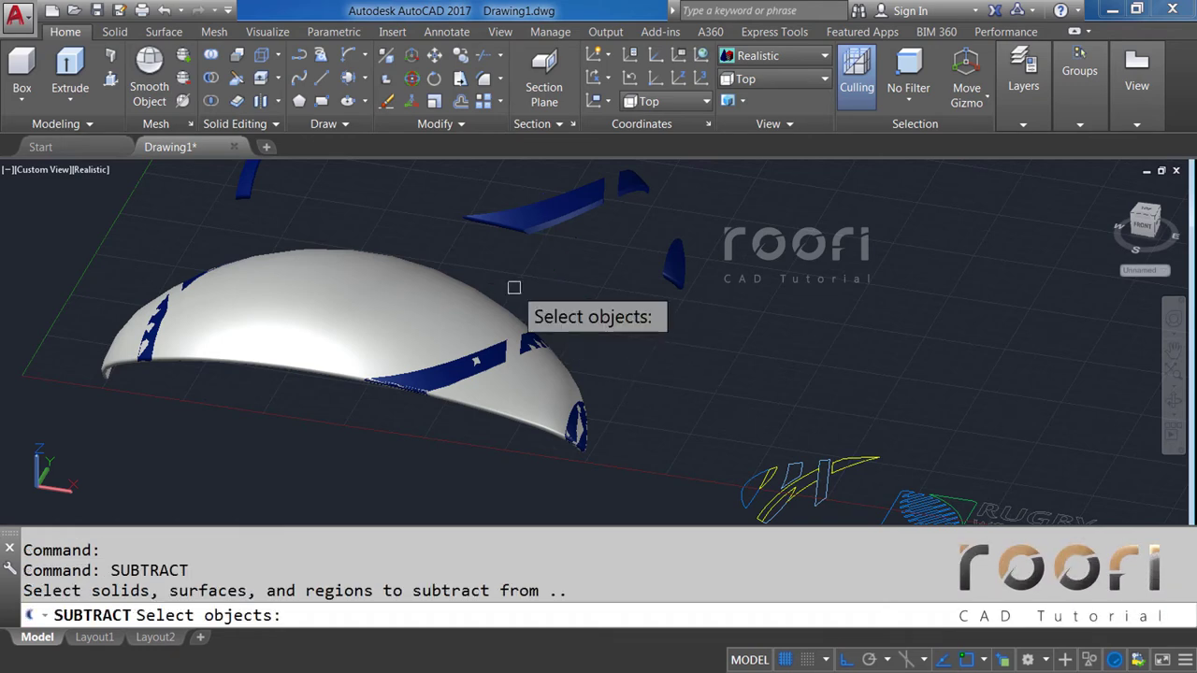
click(486, 297)
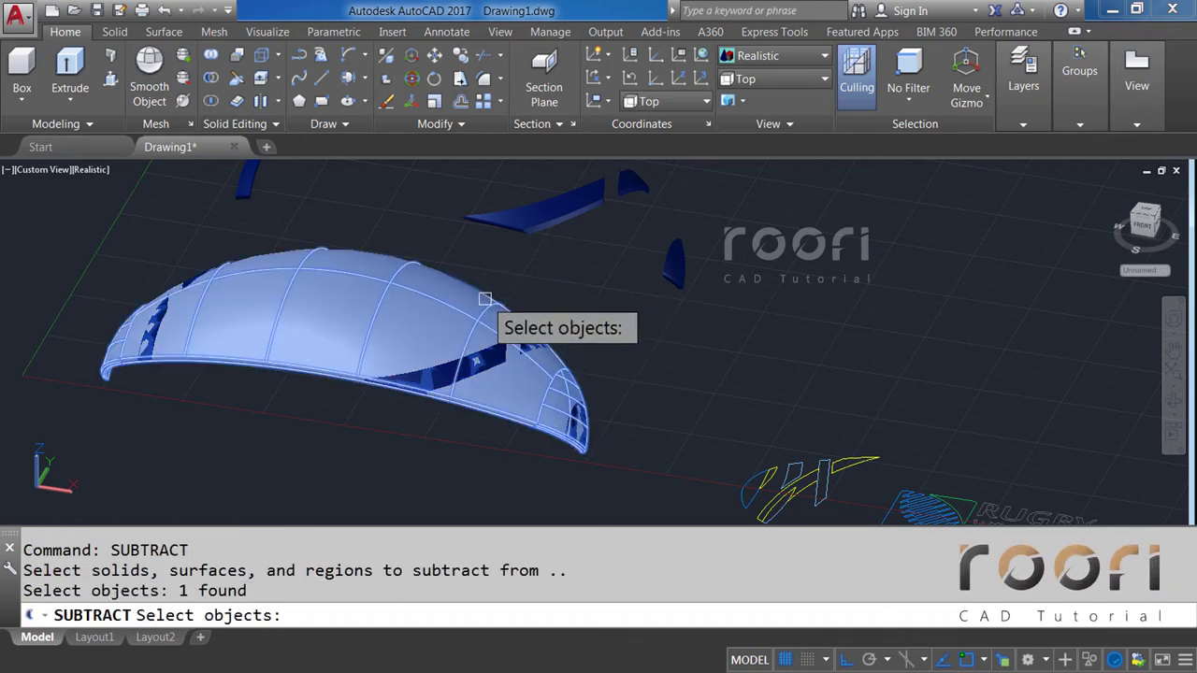
key(Return)
click(485, 358)
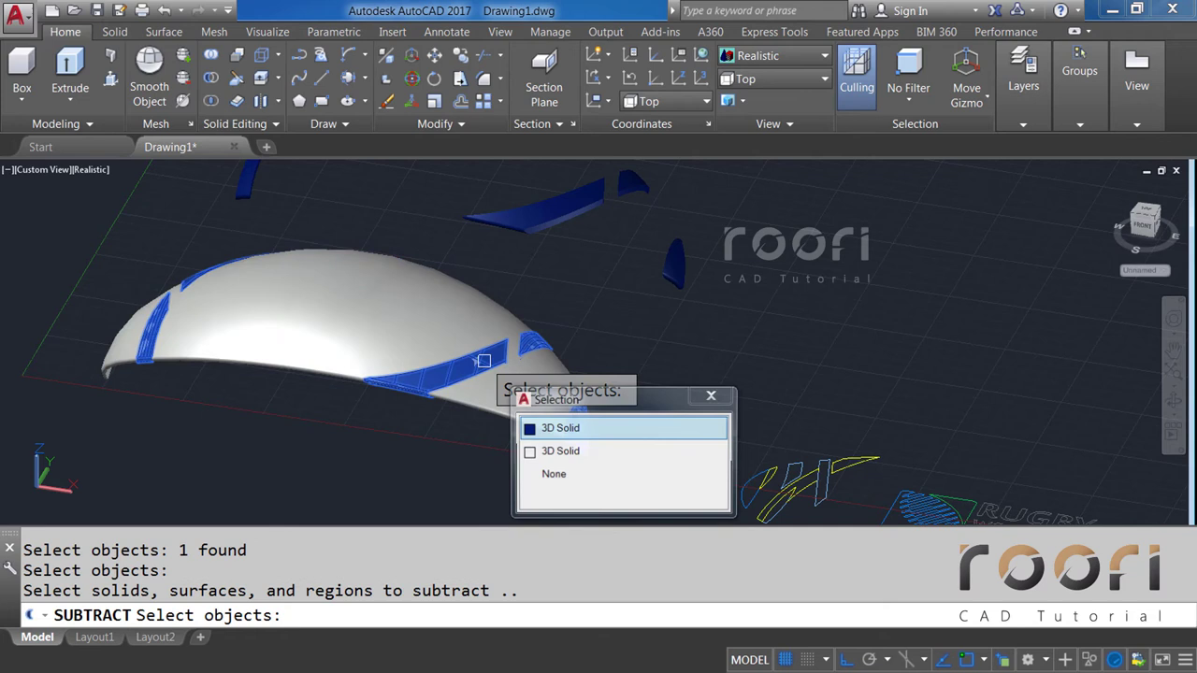
click(545, 428)
key(Return)
text(M)
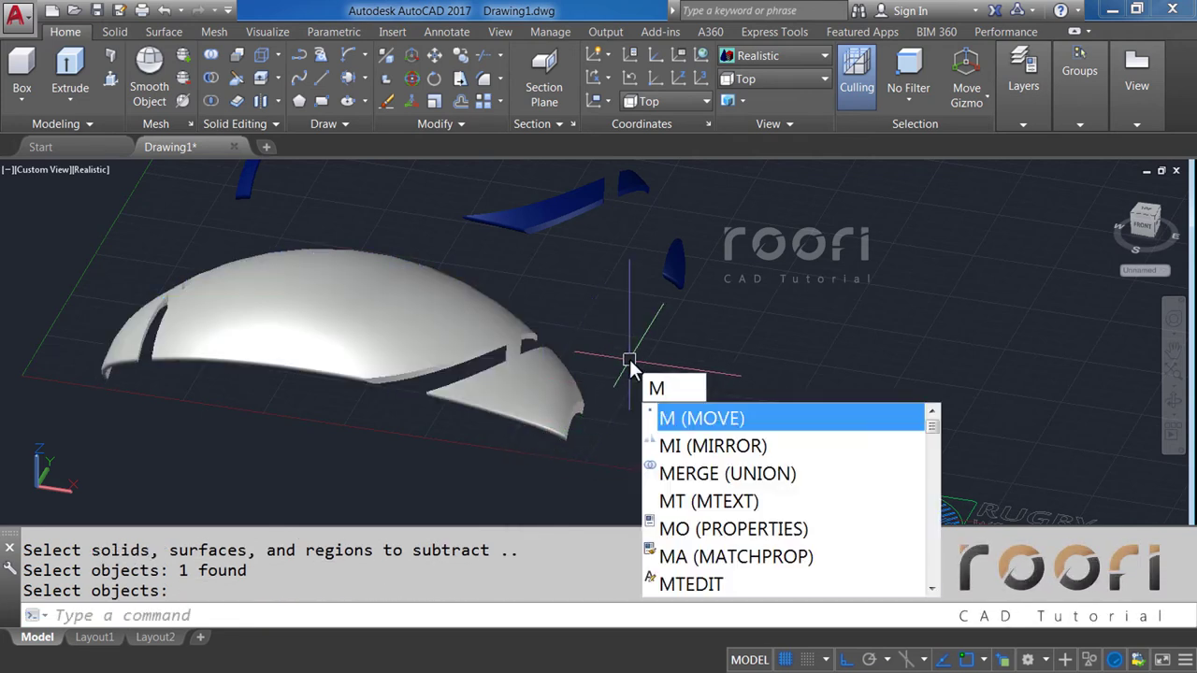
Move the blue ribbon pieces 200 units to seat them in the shell's slots.
key(Return)
click(669, 272)
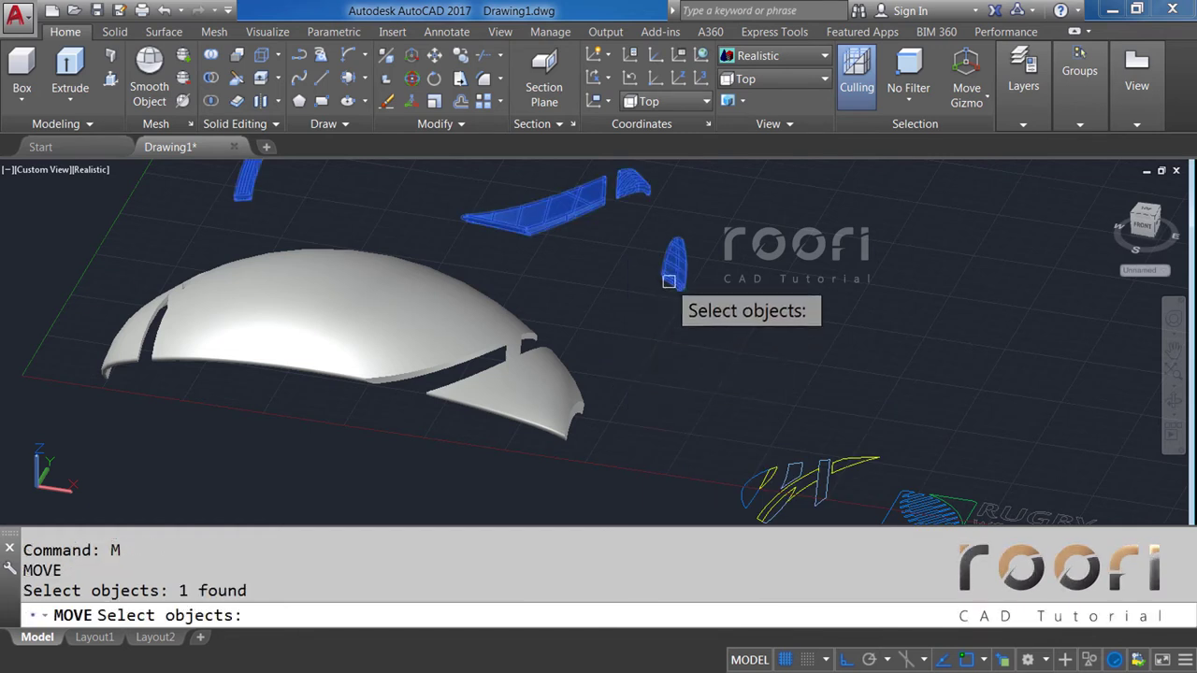
key(Return)
click(667, 314)
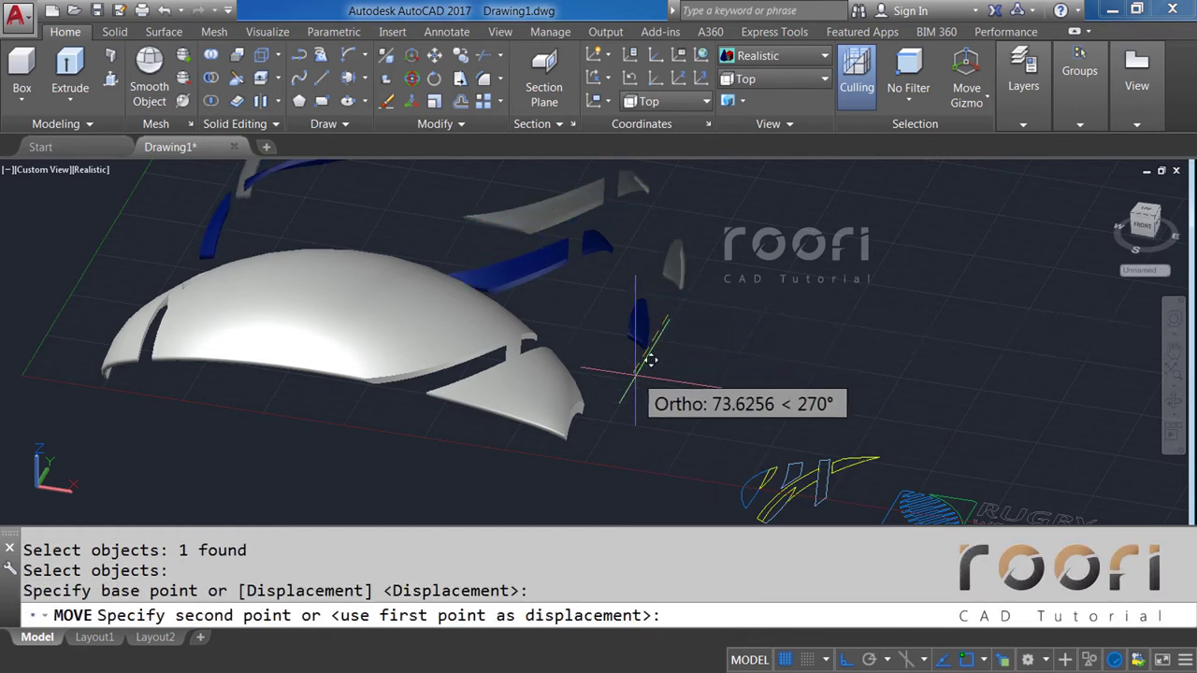
text(200)
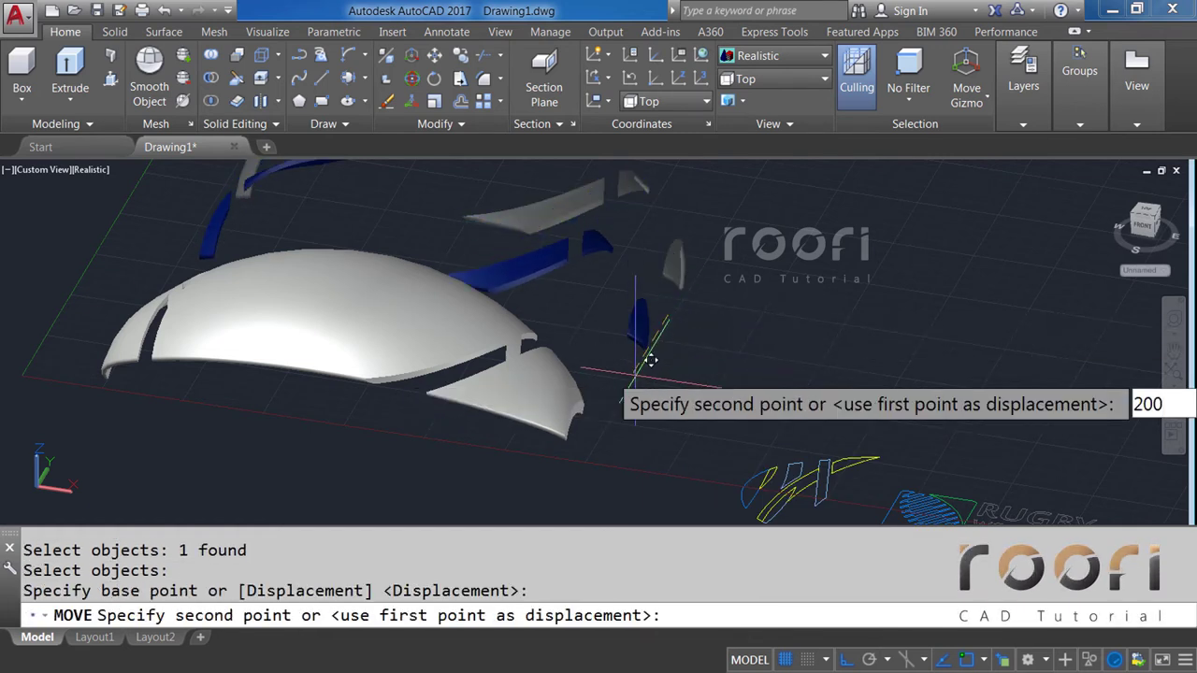
key(Return)
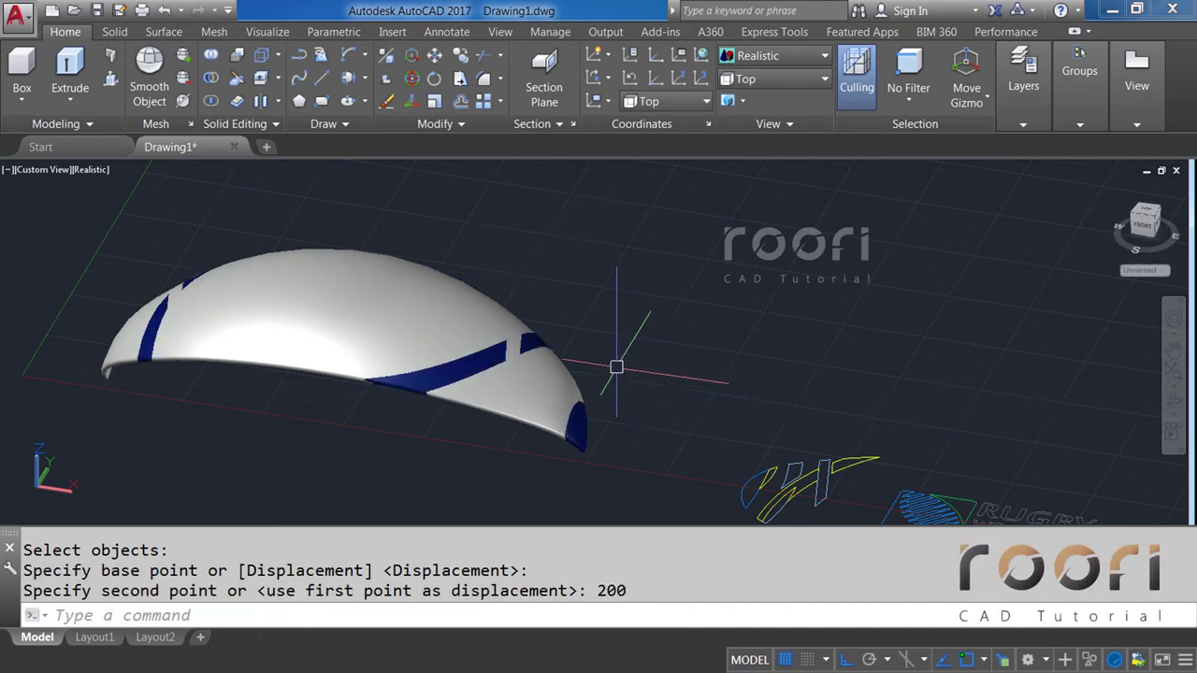
mouse_move(617, 367)
shift+middle_down()
mouse_move(406, 365)
mouse_move(414, 342)
mouse_move(545, 272)
mouse_move(535, 284)
mouse_move(500, 270)
mouse_move(521, 209)
mouse_move(520, 224)
mouse_move(444, 271)
mouse_move(439, 308)
shift+middle_up()
Zoom, tilt and pan the view over to the flat RUGBY WORLD CUP 2015 logo outlines.
scroll(614, 446, up, 5)
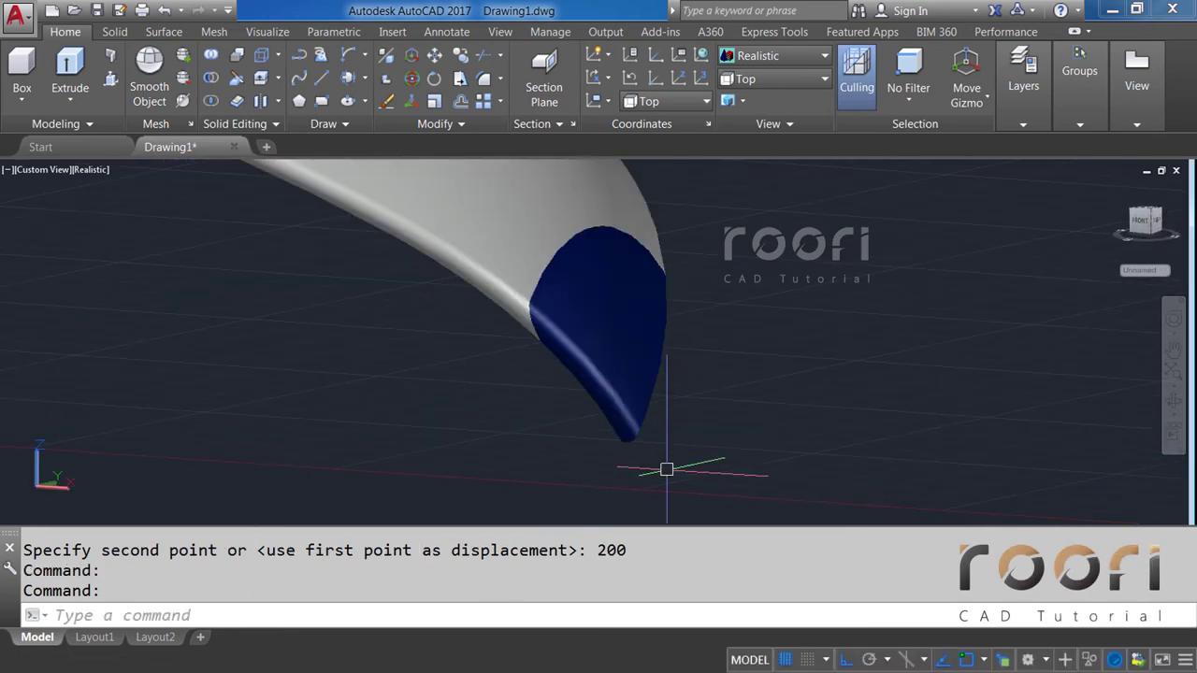
scroll(607, 421, down, 3)
scroll(600, 405, down, 2)
mouse_move(600, 404)
shift+middle_down()
mouse_move(529, 339)
mouse_move(529, 359)
shift+middle_up()
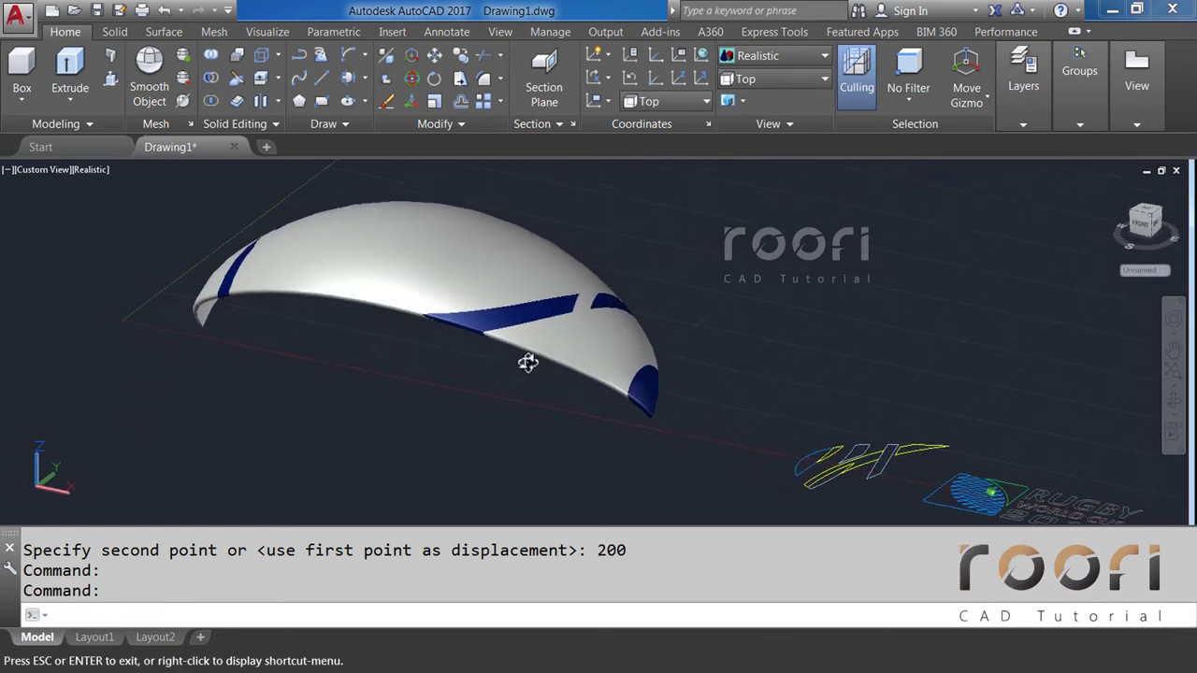
scroll(451, 389, down, 2)
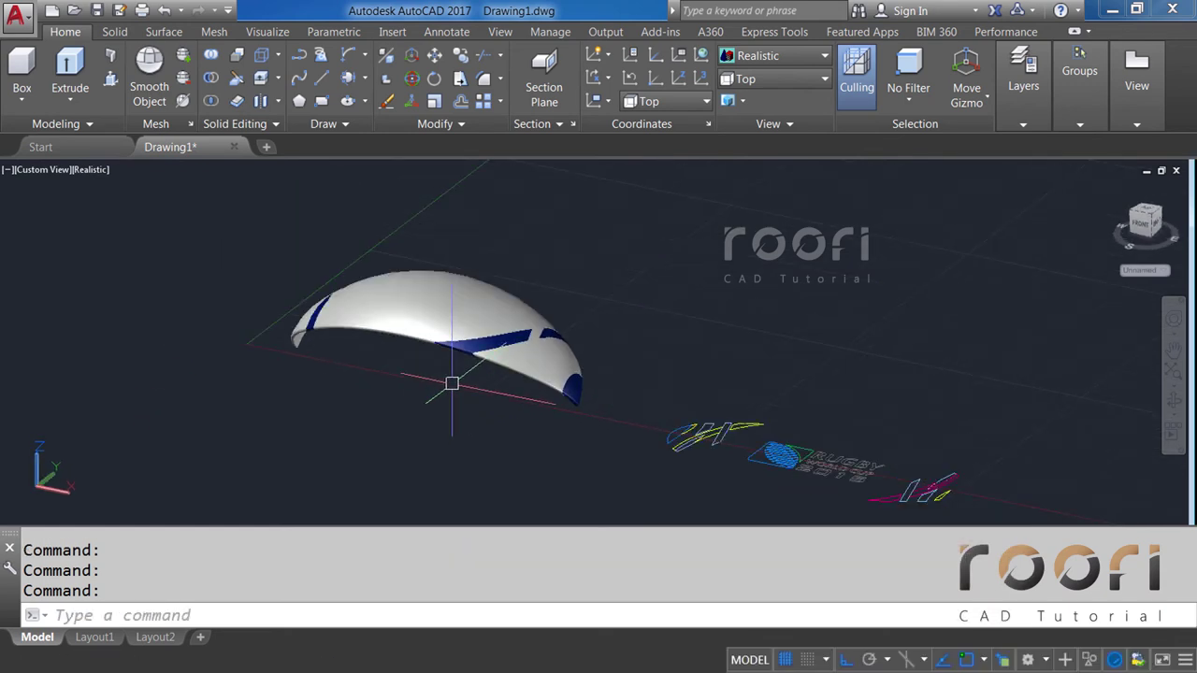
mouse_move(452, 383)
middle_down()
mouse_move(536, 371)
mouse_move(481, 400)
mouse_move(513, 413)
middle_up()
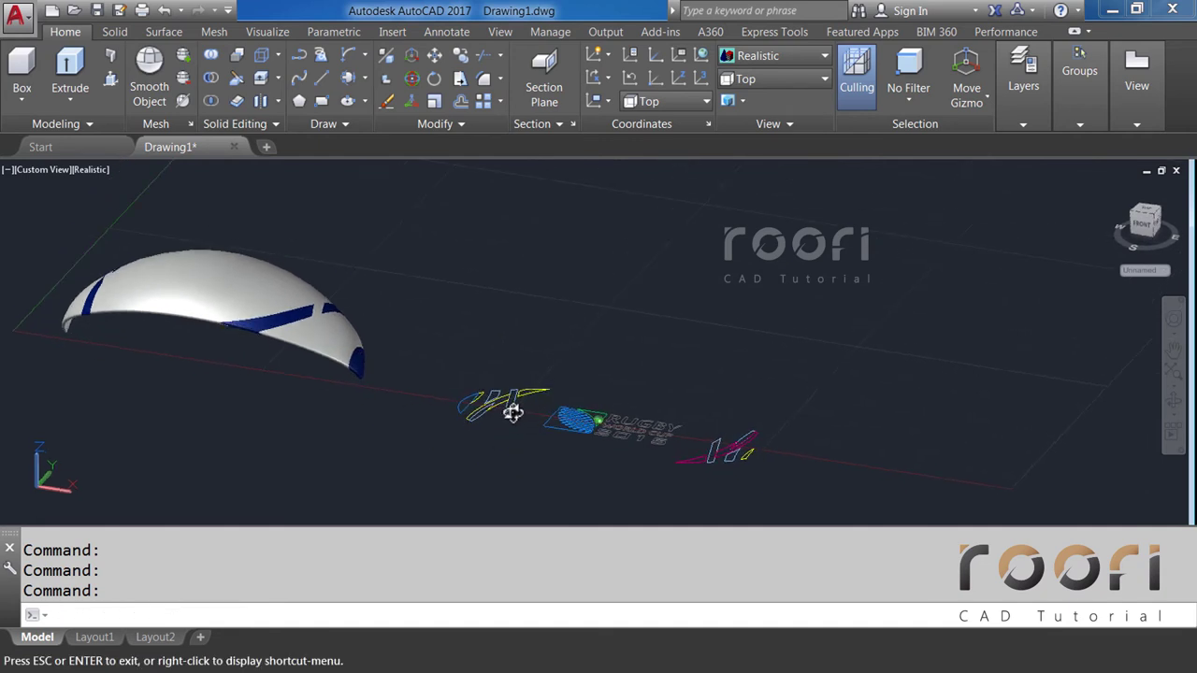
key(Escape)
scroll(612, 479, up, 2)
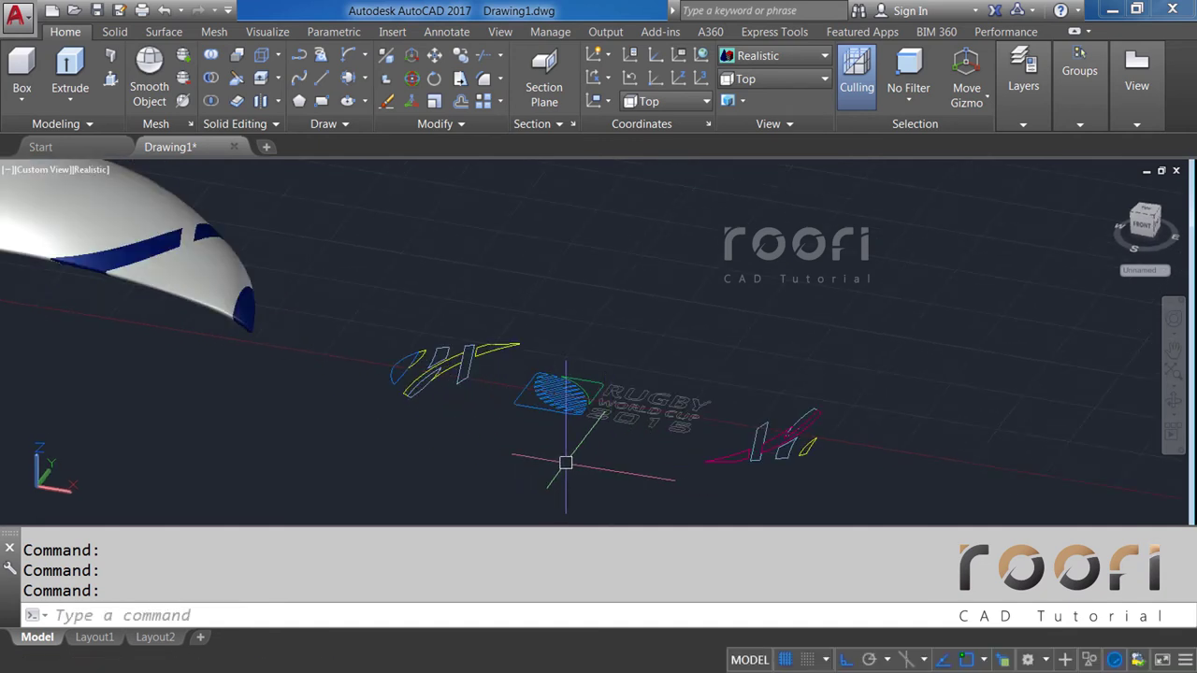
scroll(566, 463, up, 2)
scroll(502, 443, up, 1)
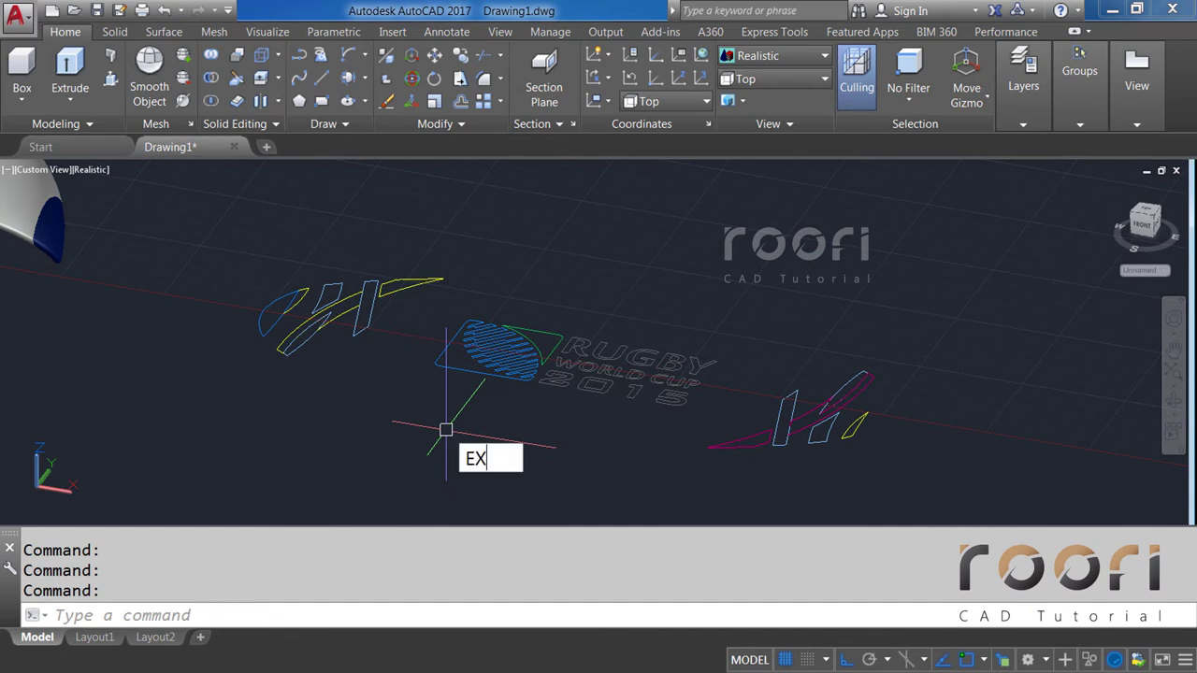
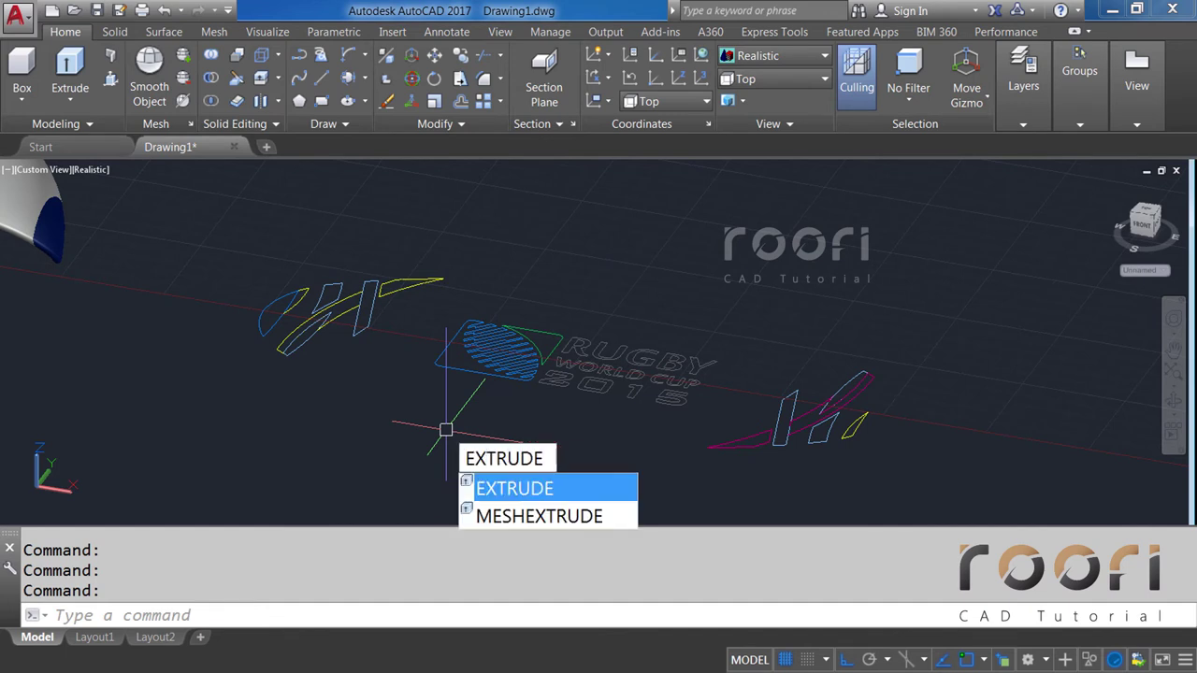
Extrude the three left and three right logo stroke profiles into solids 150 units tall.
key(Return)
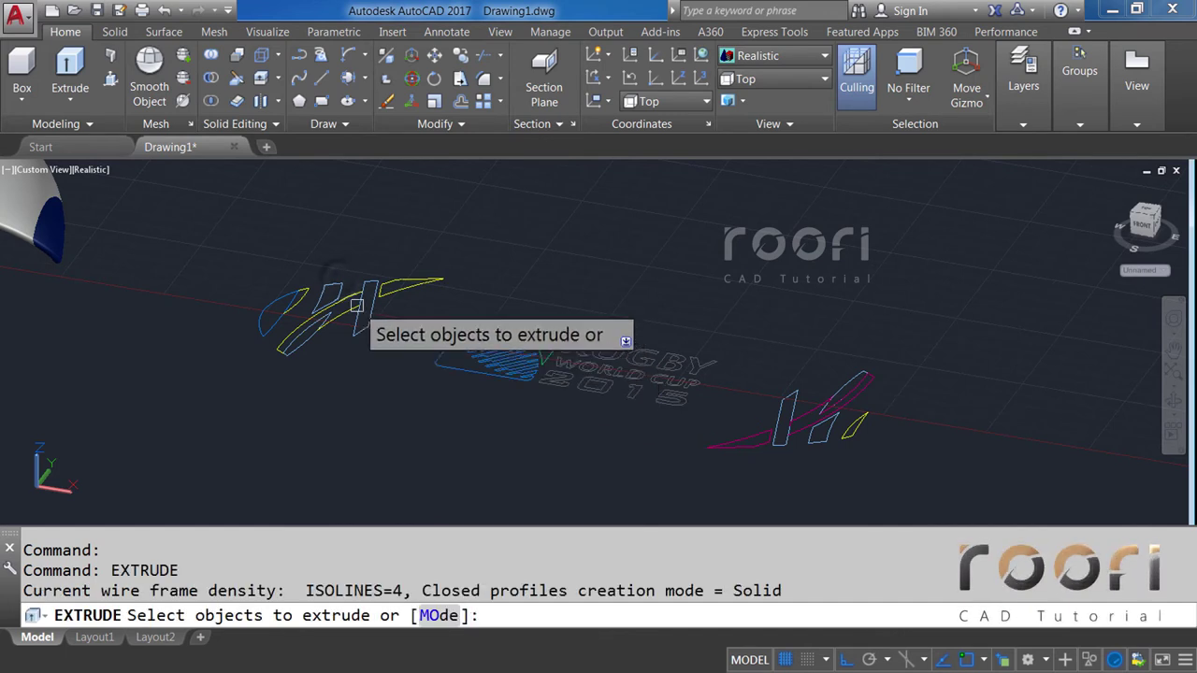
click(335, 291)
click(307, 344)
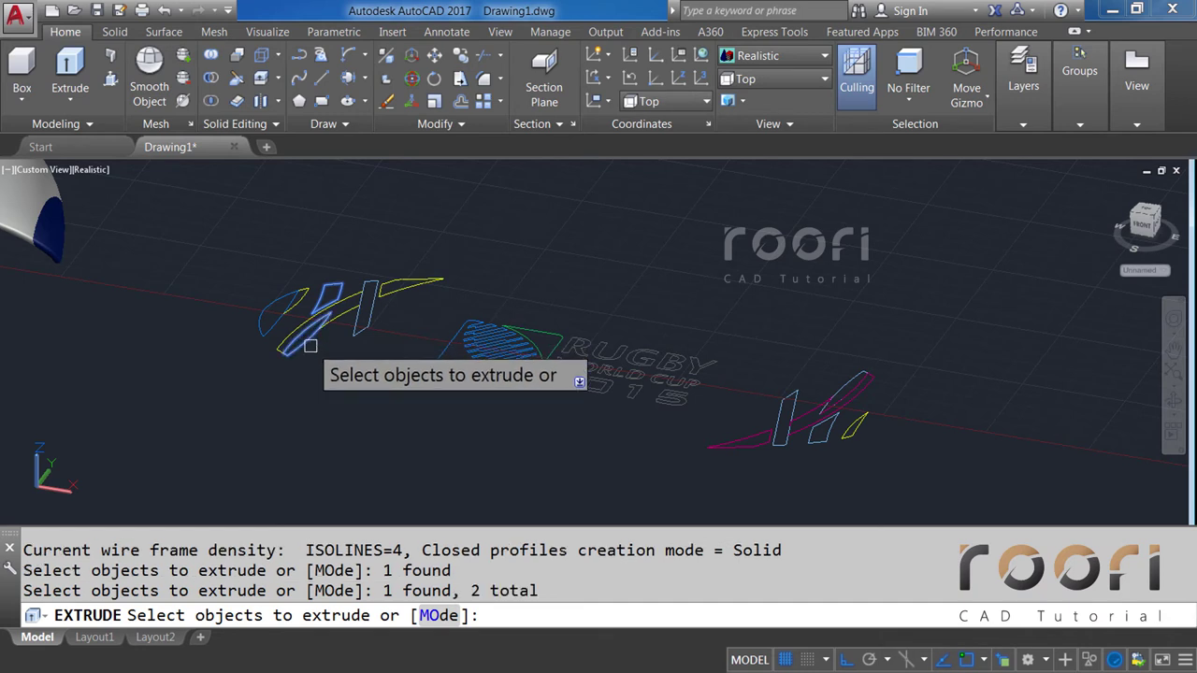
click(356, 326)
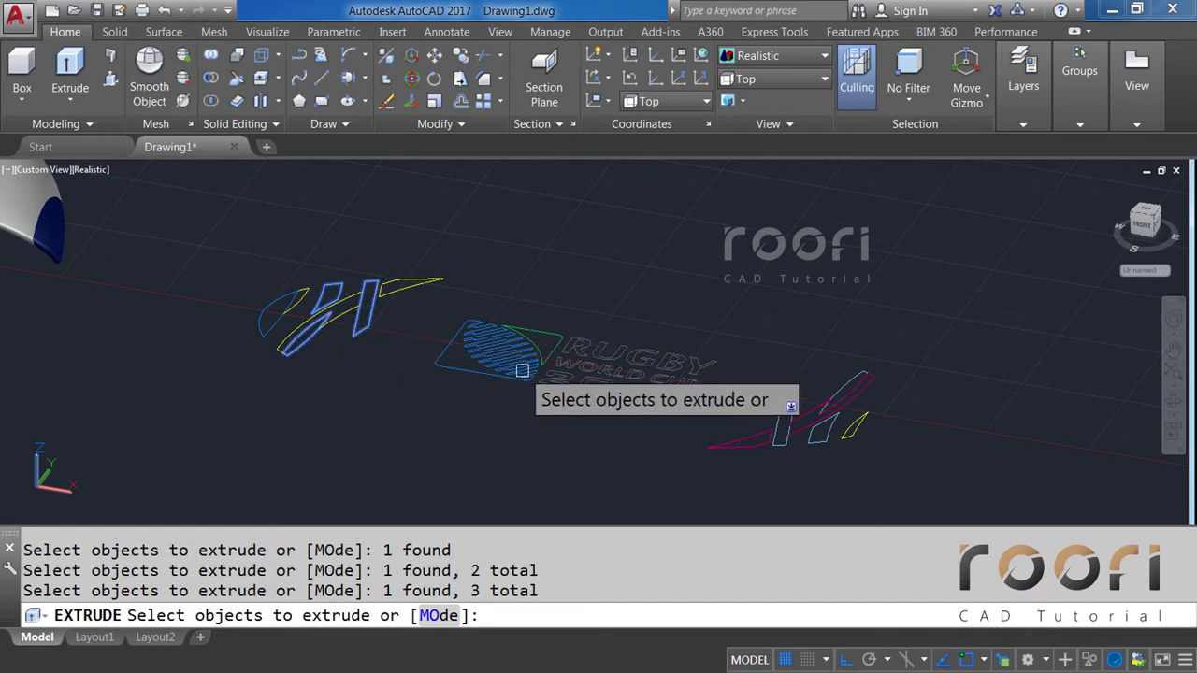
click(782, 397)
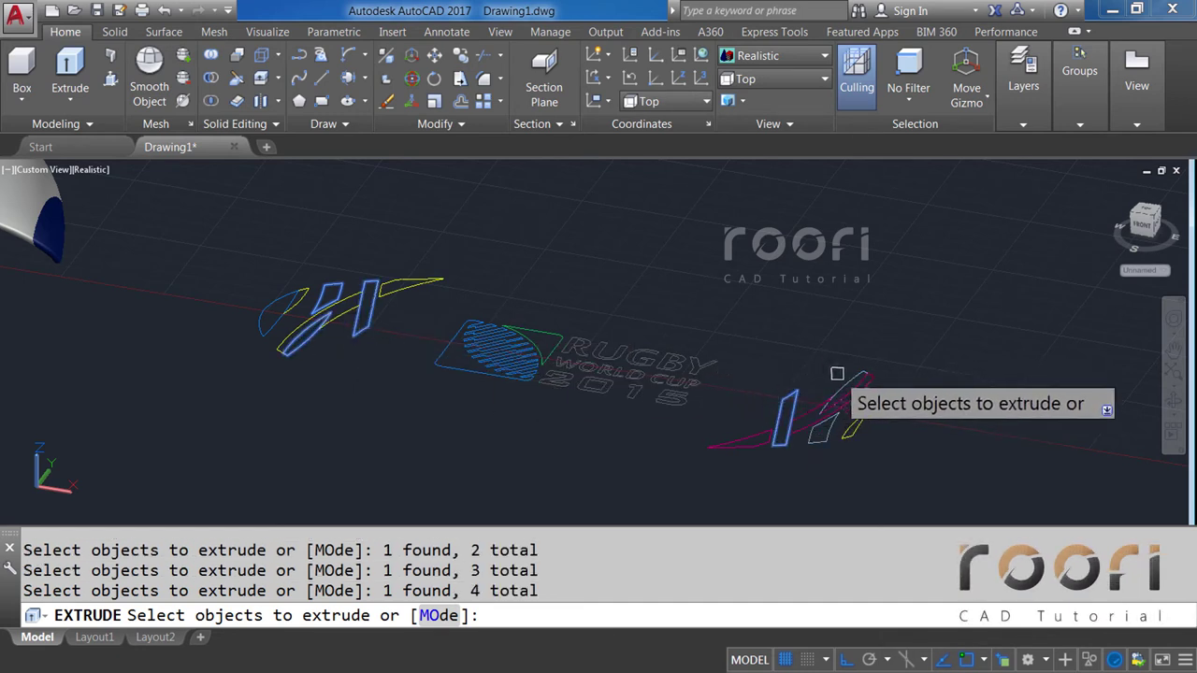
click(830, 398)
click(816, 440)
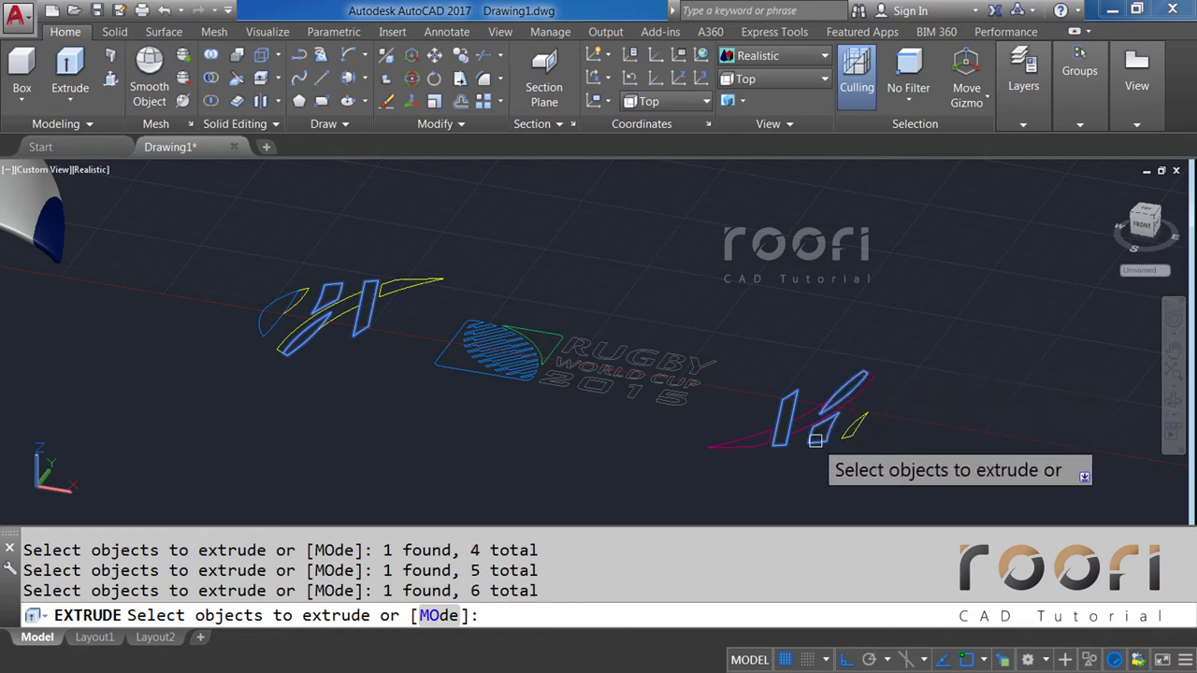
key(Return)
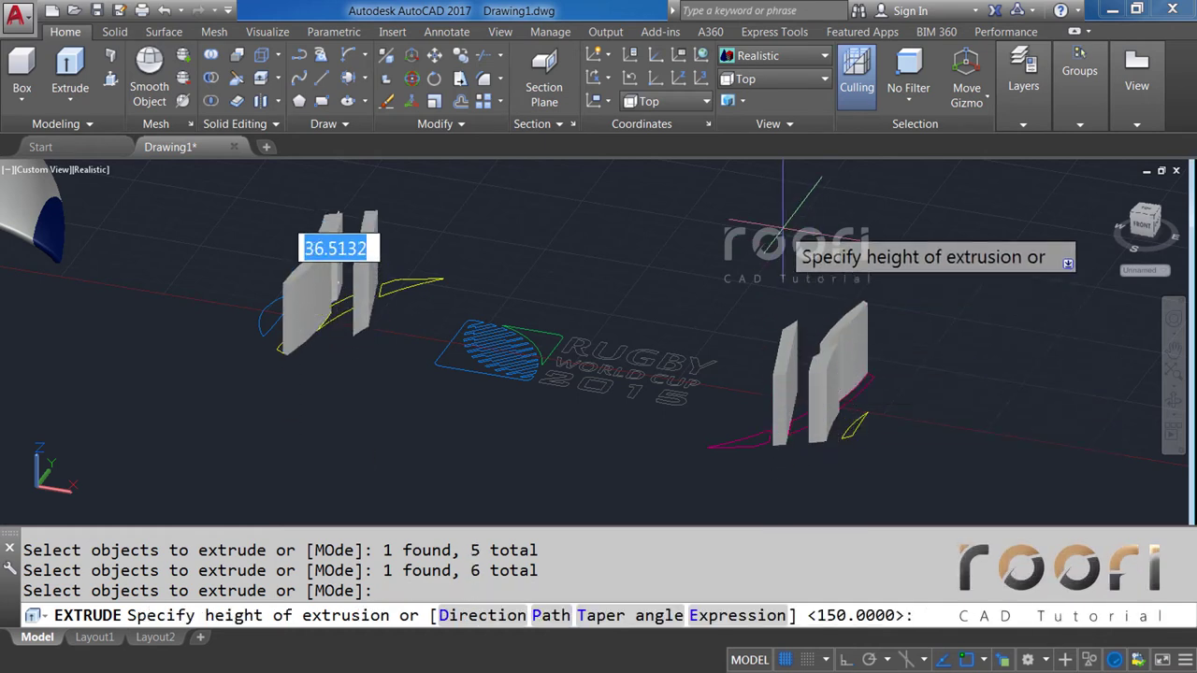
text(15)
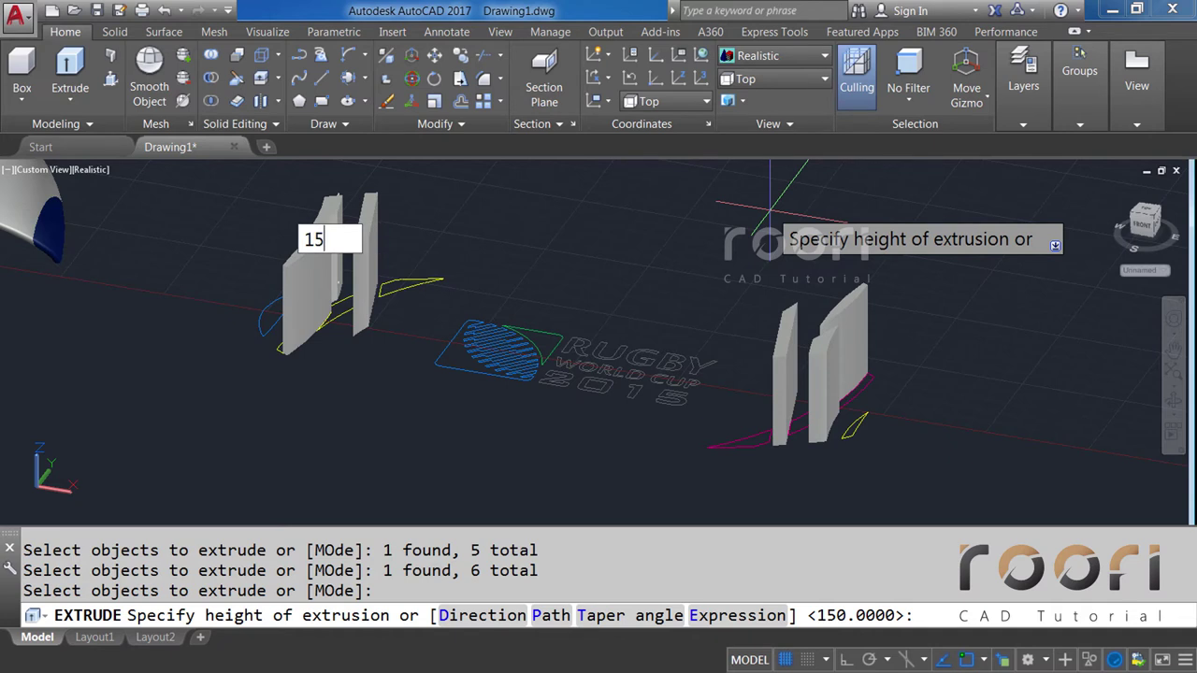
key(Return)
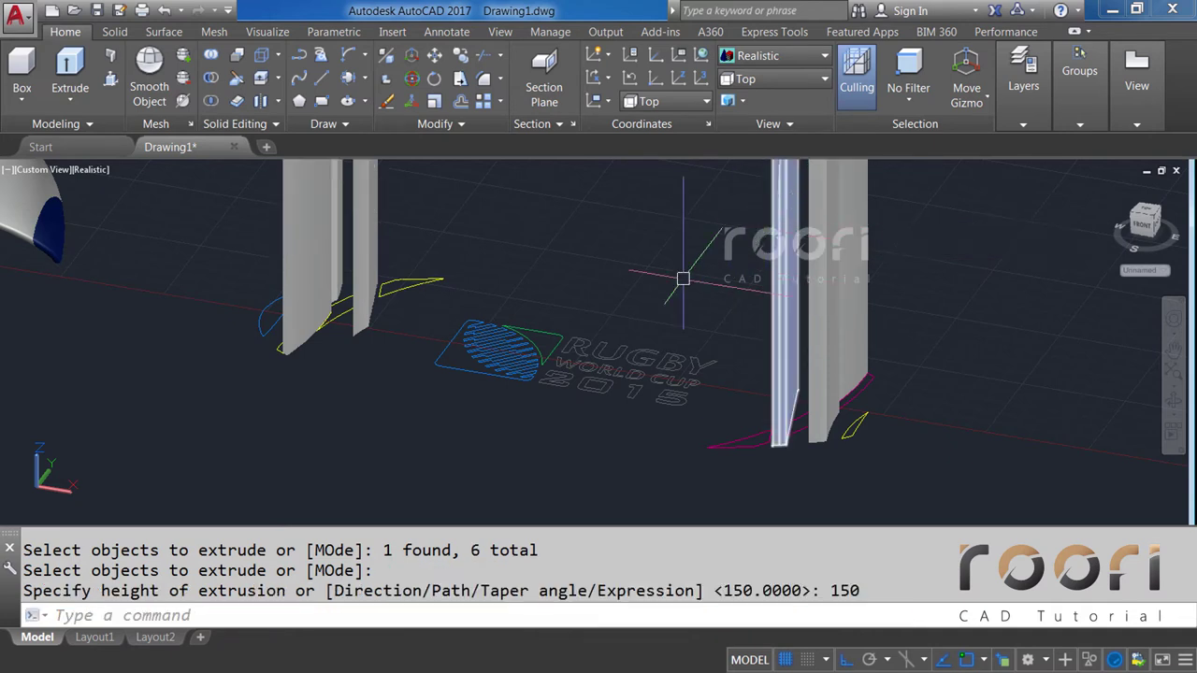
middle_drag(681, 275, 642, 377)
text(UNIO)
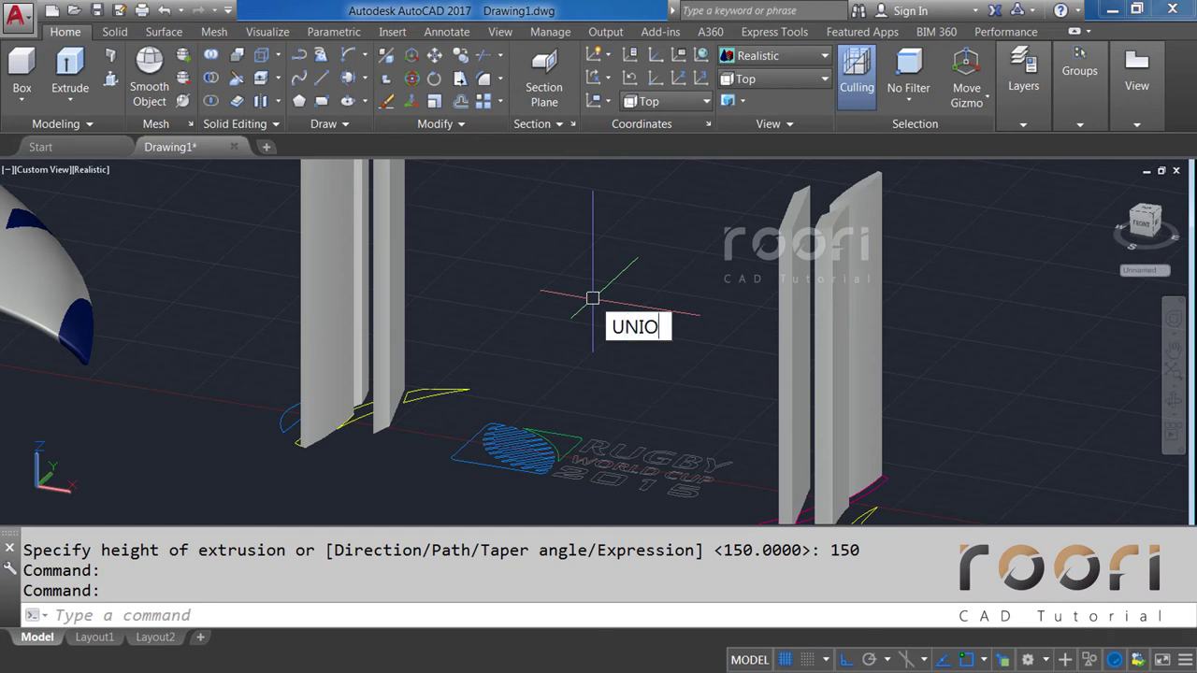
Union the six extruded logo pillars into a single solid.
text(N)
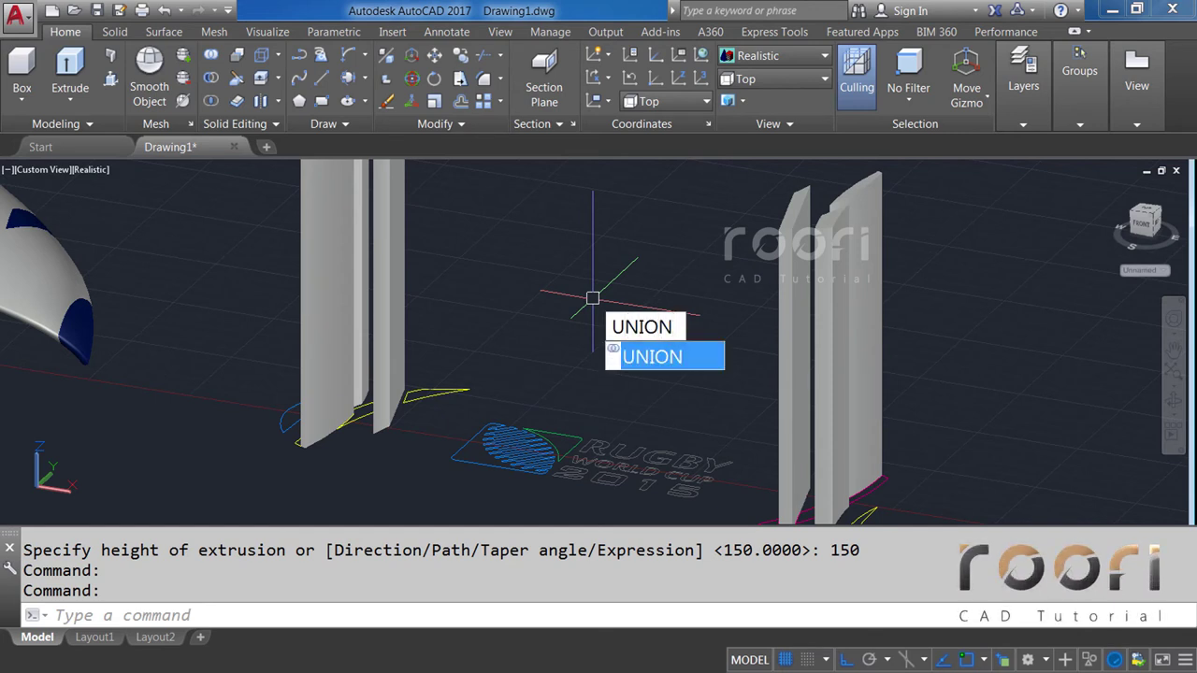
key(Return)
click(913, 232)
click(302, 205)
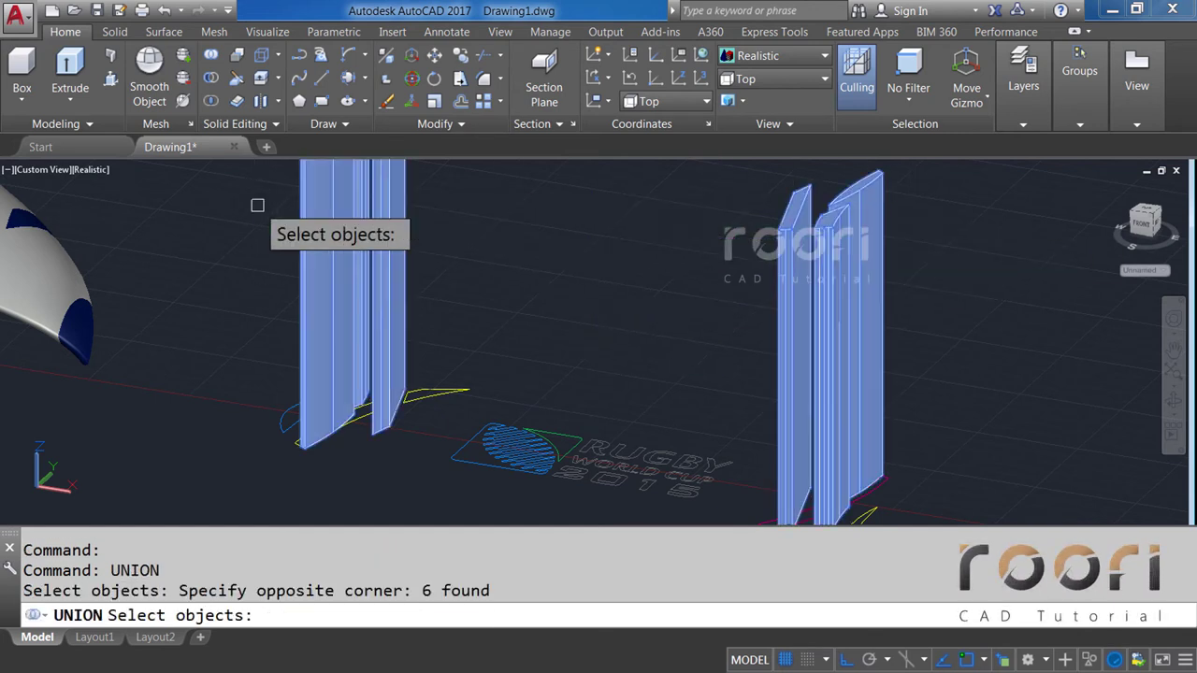
key(Return)
key(Return)
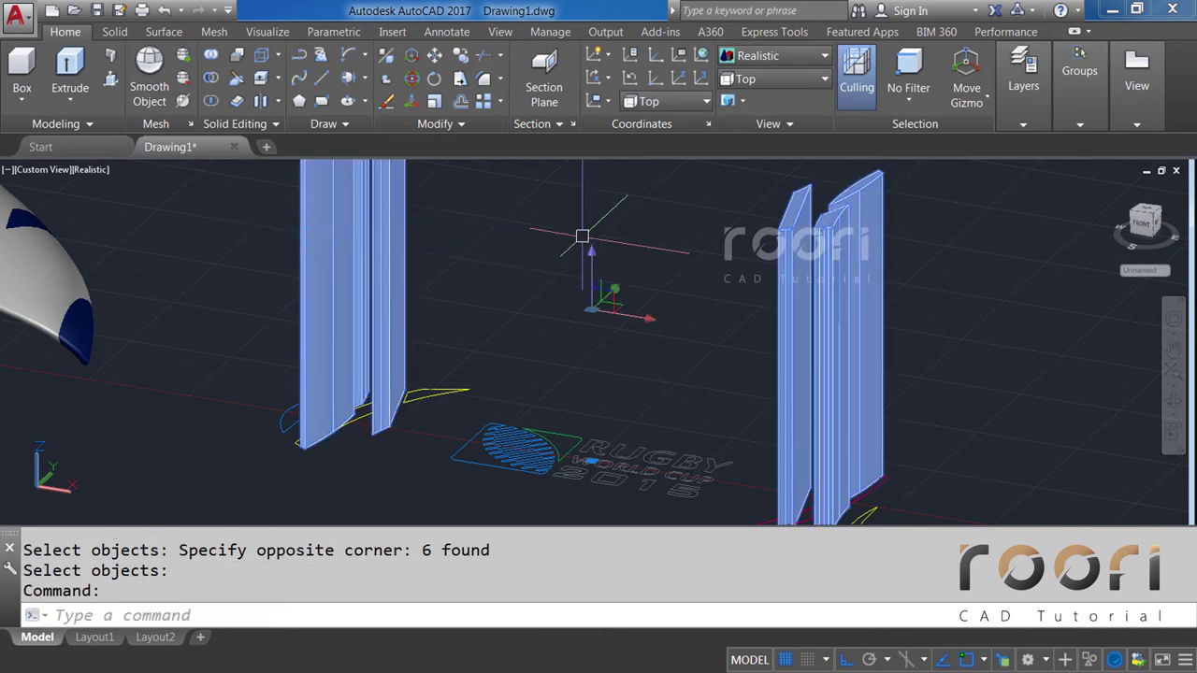
Assign the merged pillar solid to the Light Blue layer.
click(1025, 124)
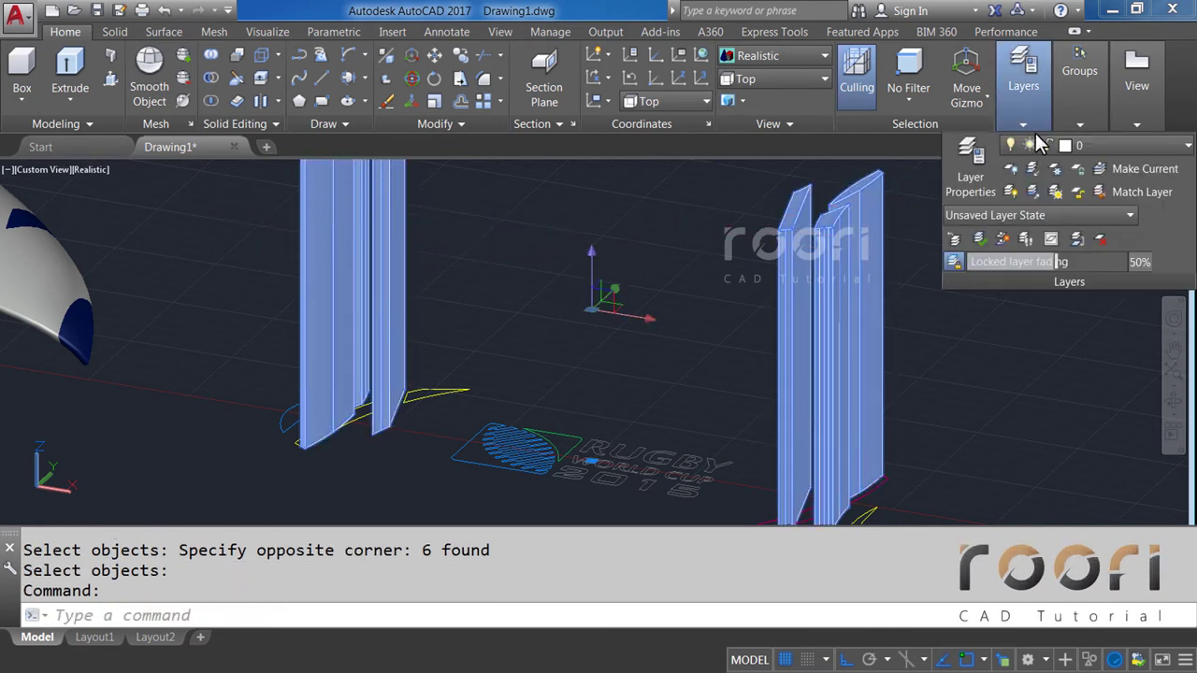
click(1104, 147)
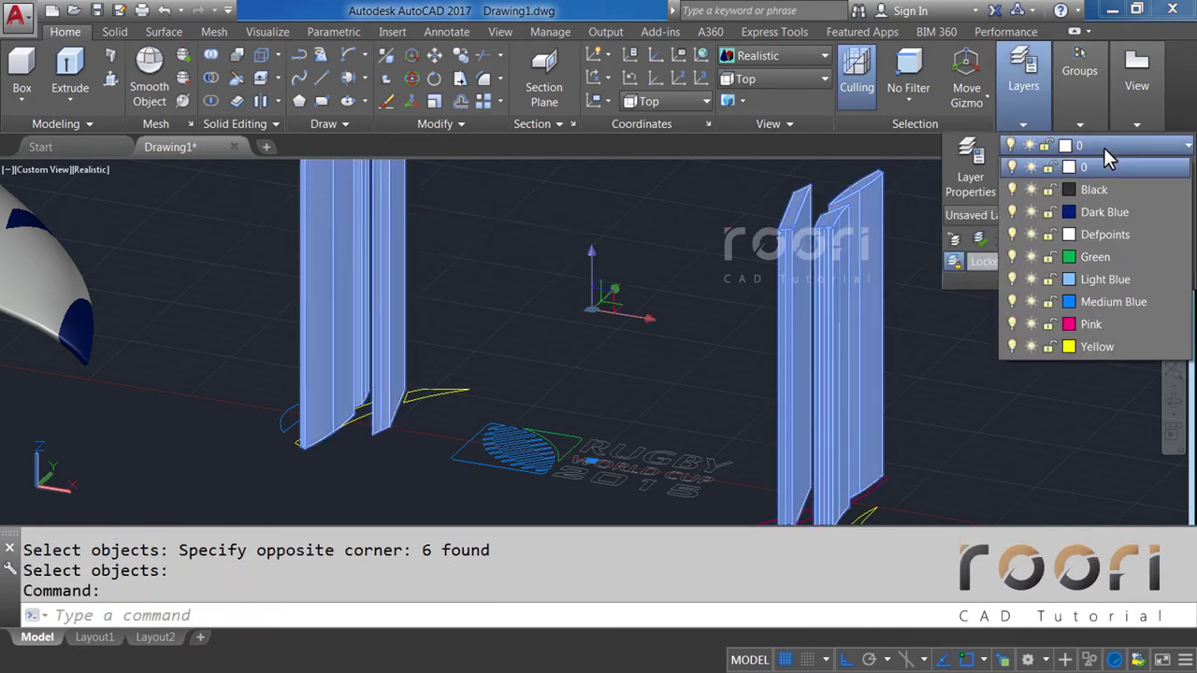
click(1088, 279)
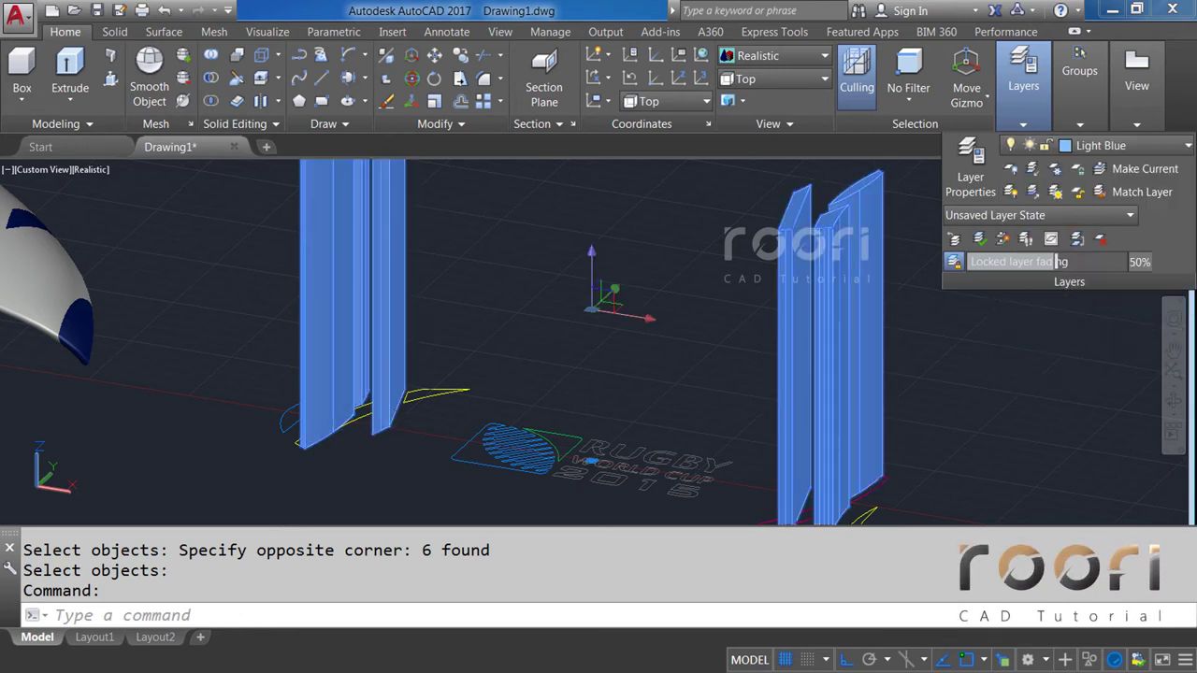
key(Escape)
scroll(995, 320, down, 2)
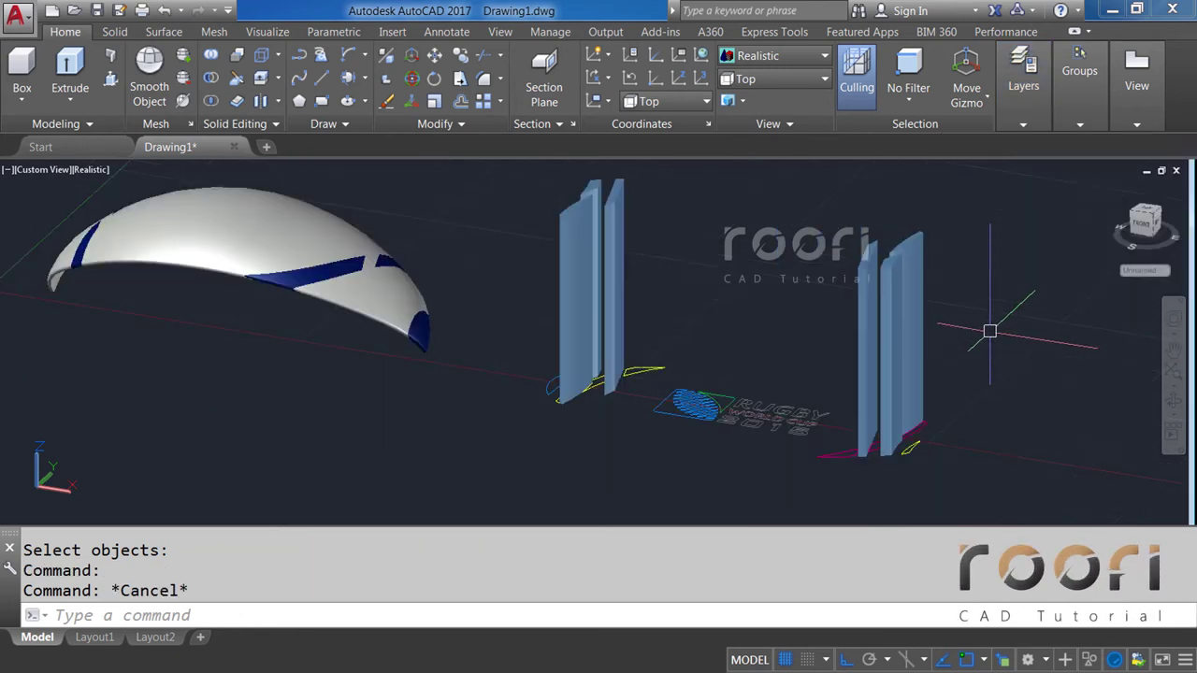
Move the merged pillars 400 units so they cross the dome shell.
text(M)
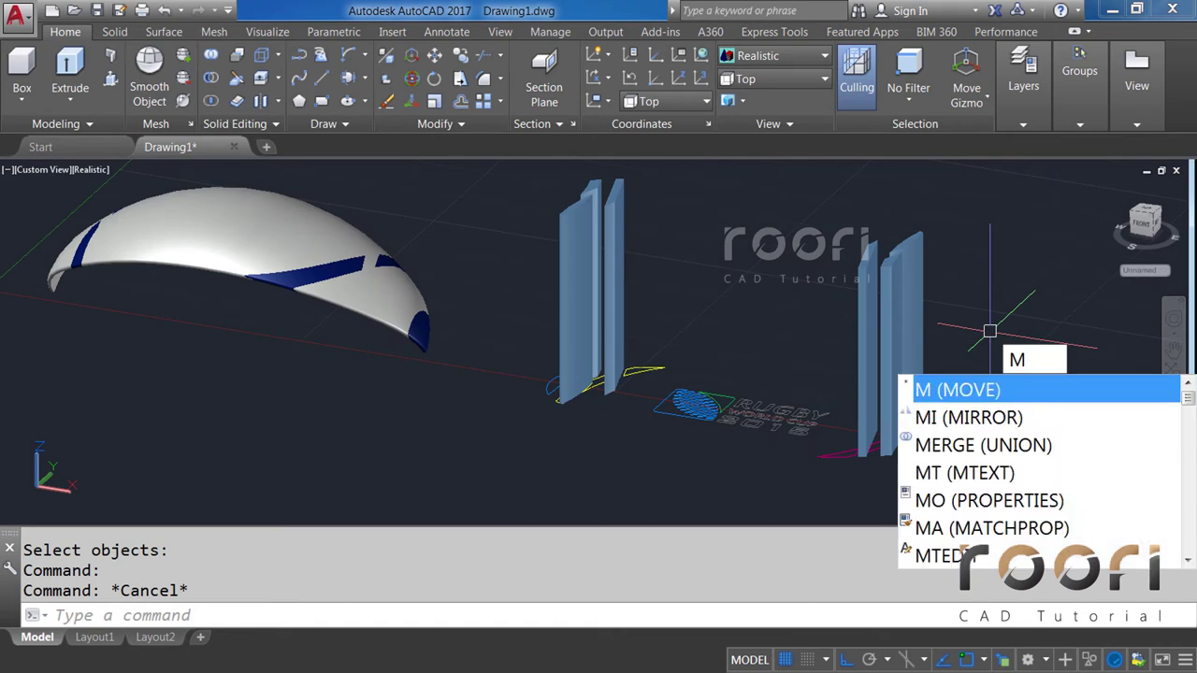
key(Return)
click(912, 323)
key(Return)
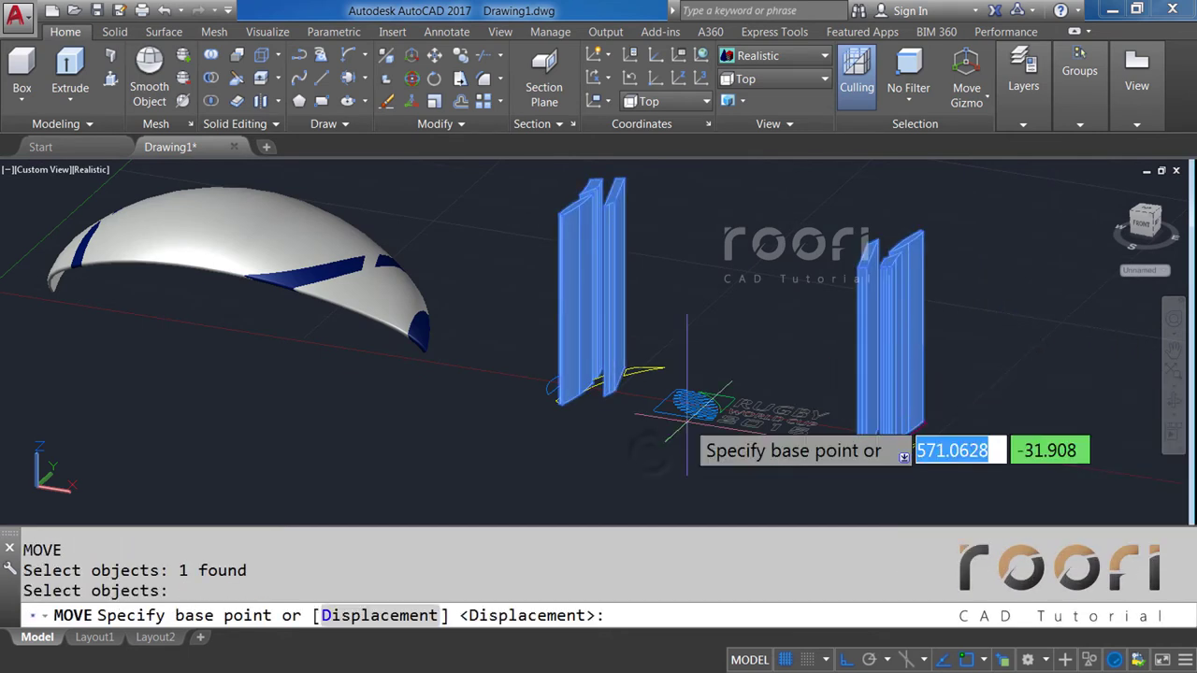
click(647, 447)
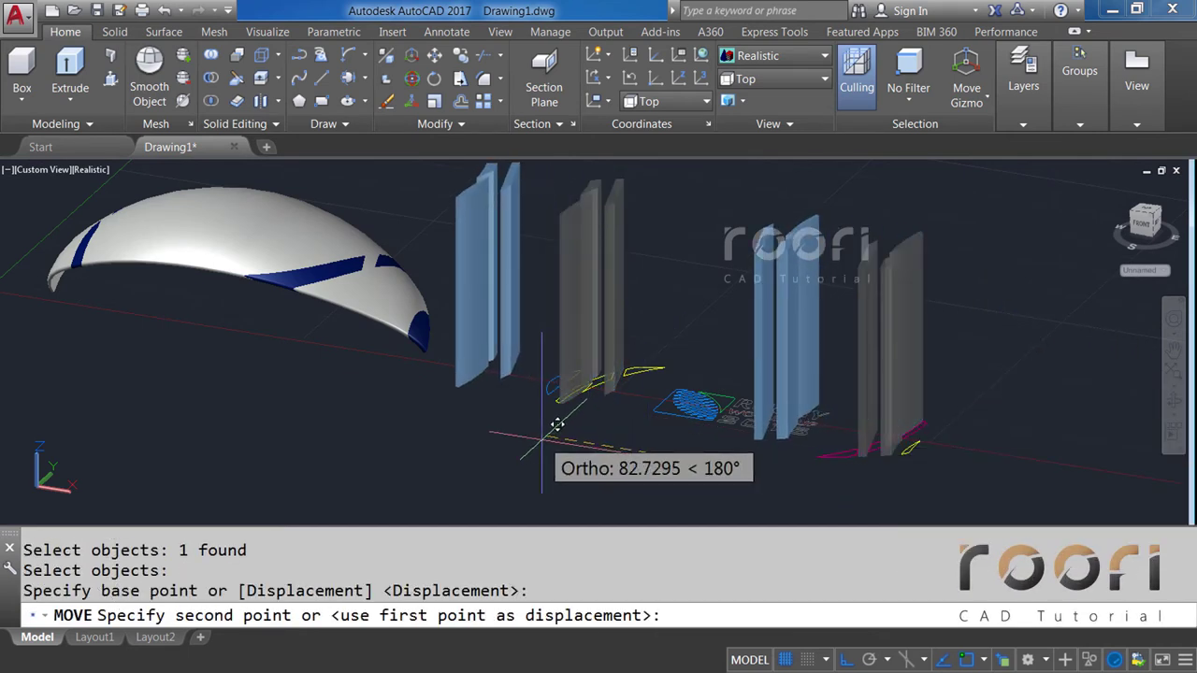
text(400)
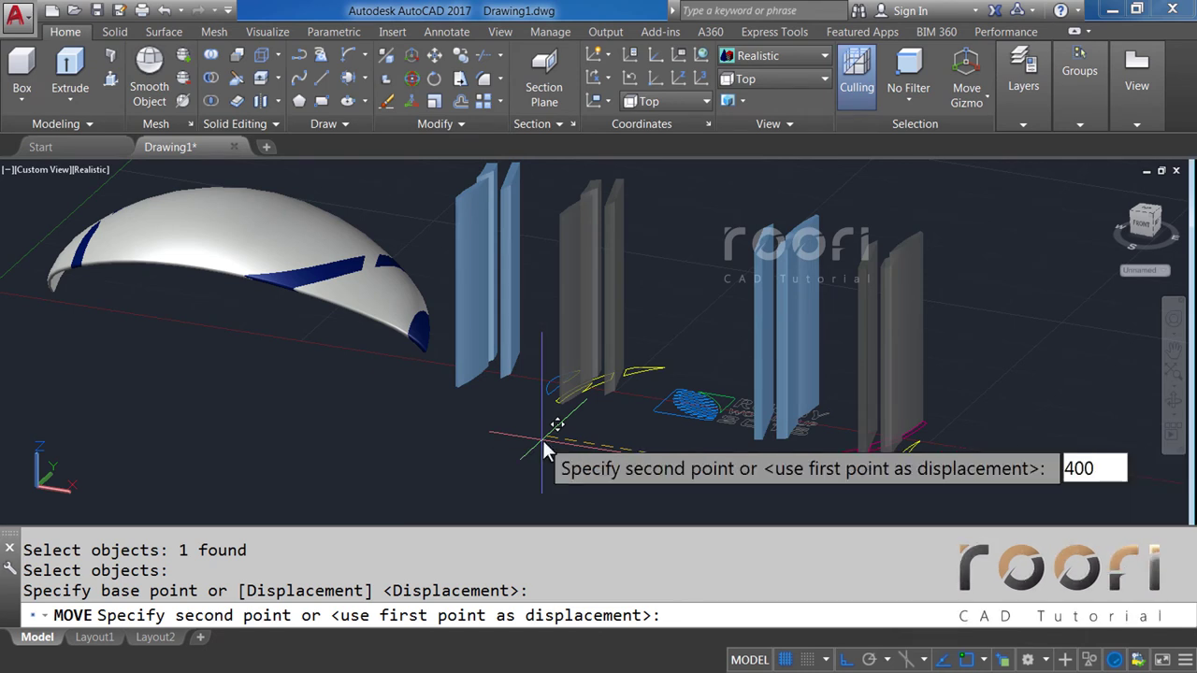
key(Return)
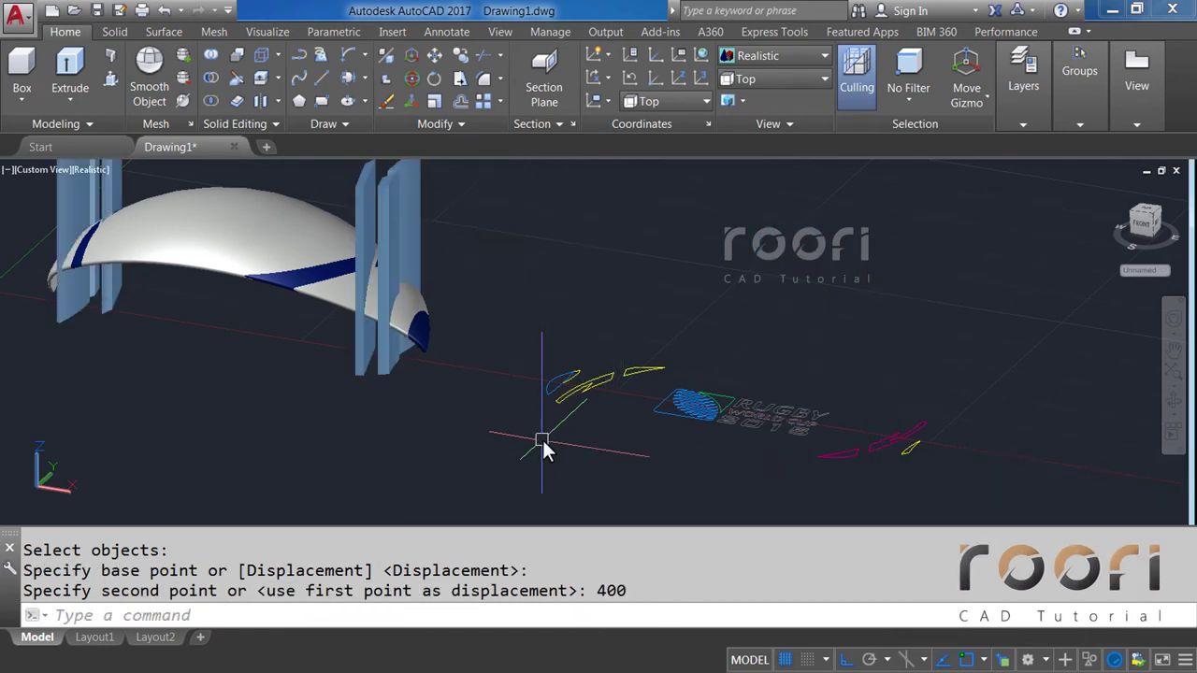
middle_drag(366, 417, 553, 470)
text(CO)
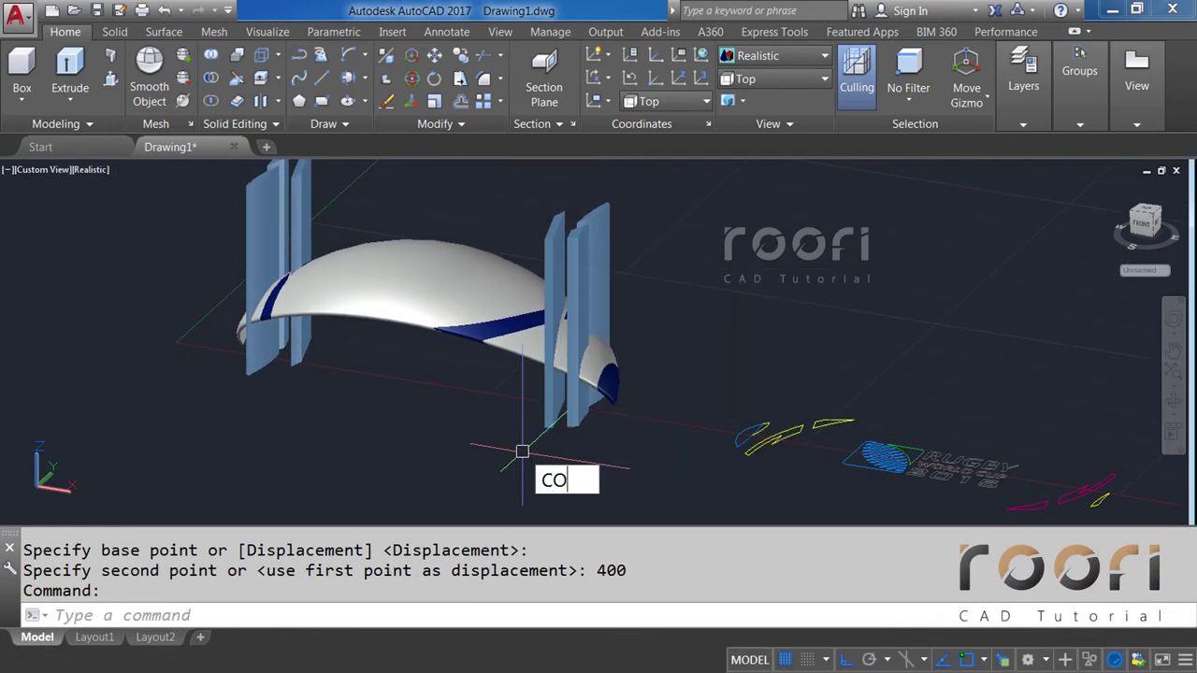
Copy the dome shell 200 units away.
key(Return)
click(523, 373)
key(Return)
click(638, 413)
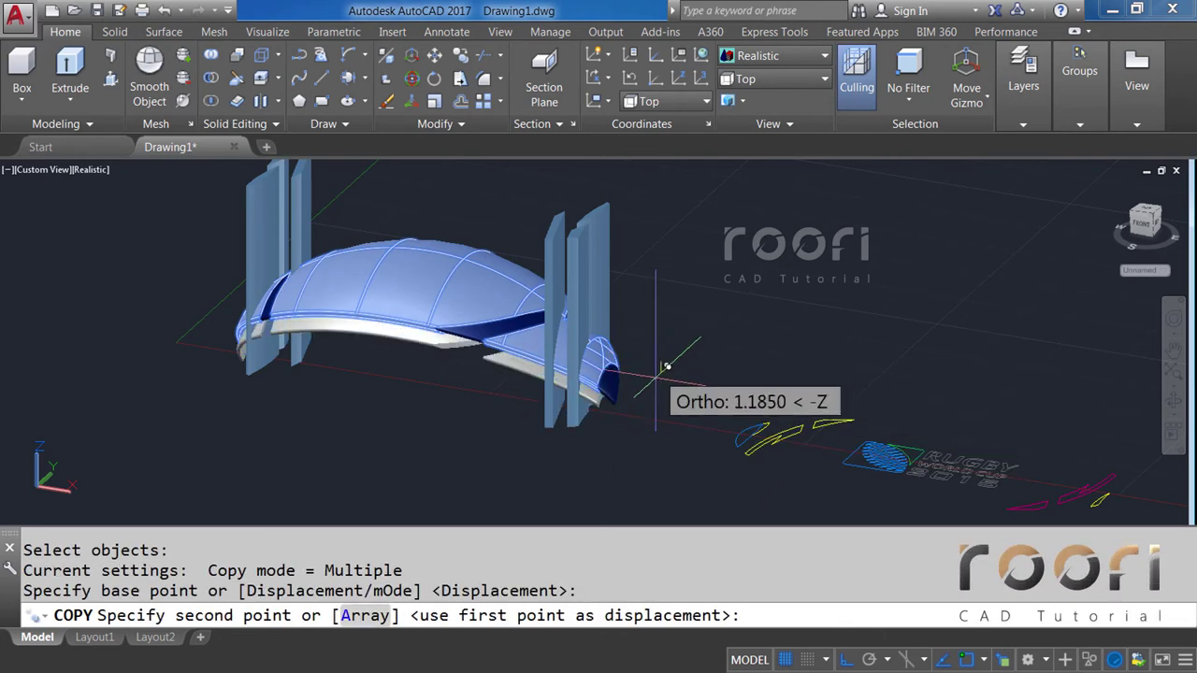
text(200)
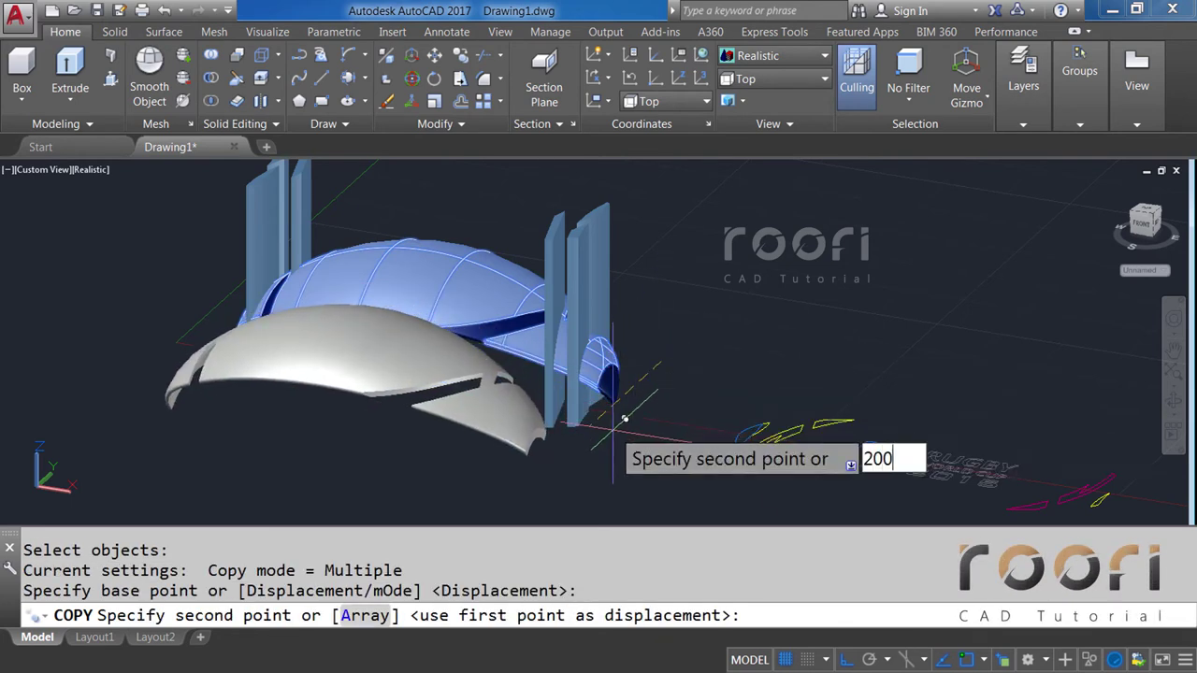
key(Return)
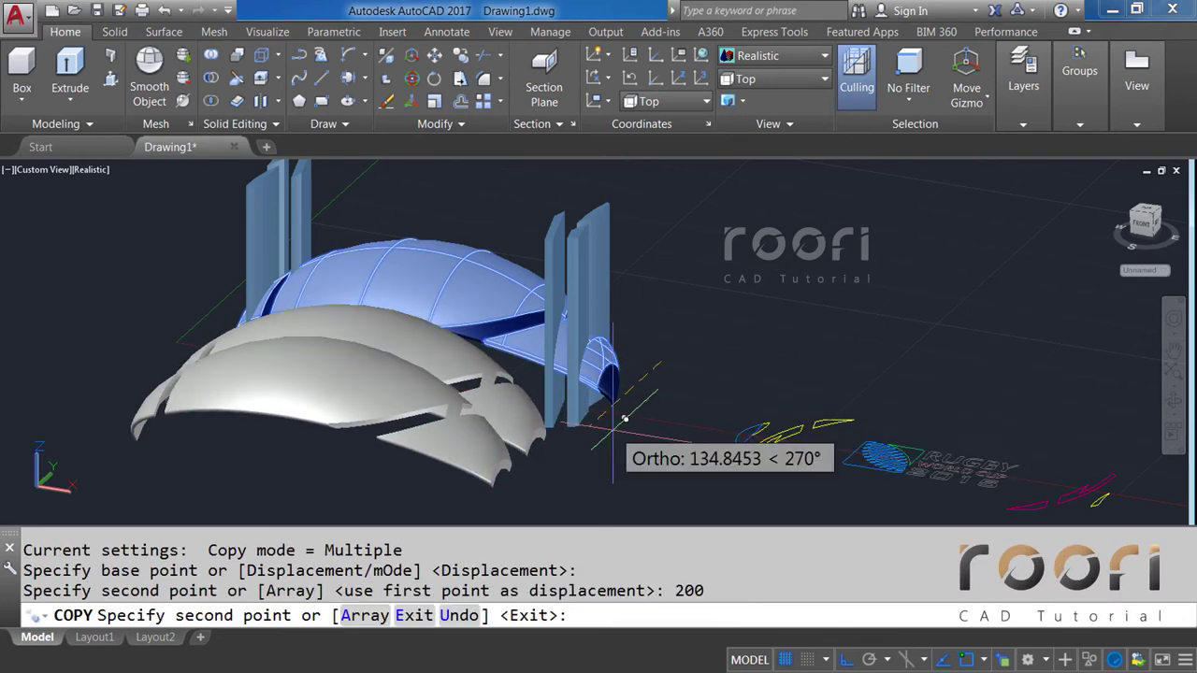
key(Return)
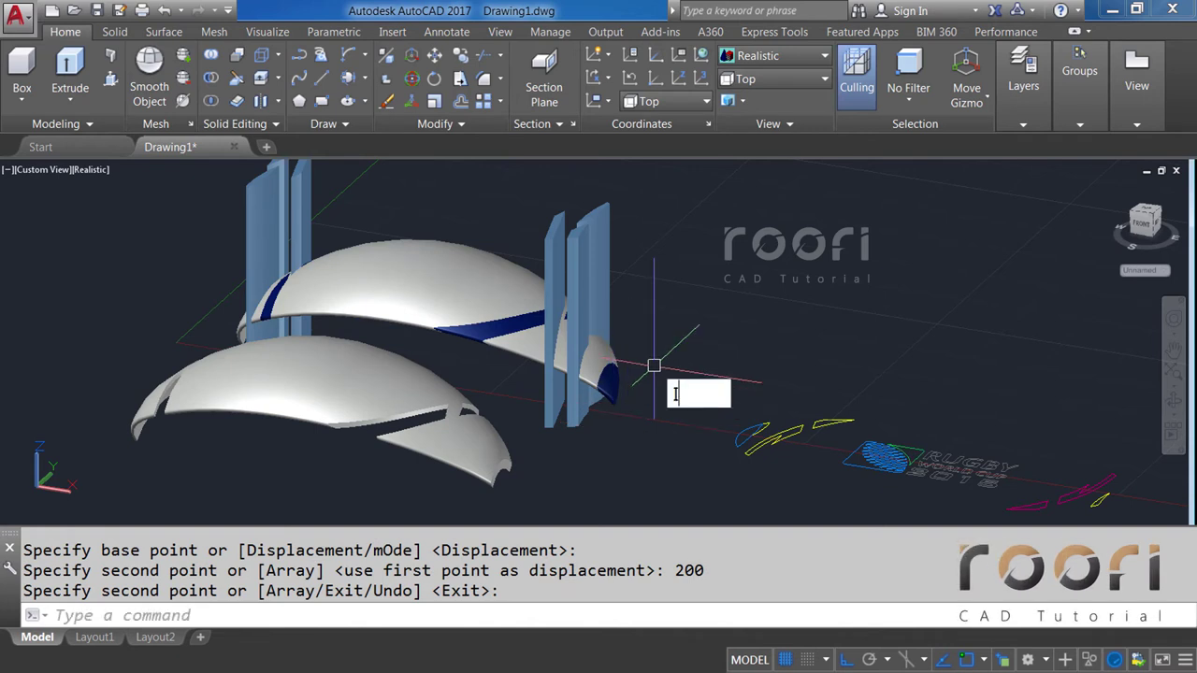
Intersect the merged pillars with the upper dome to leave the light-blue logo pieces.
text(INTERSECT)
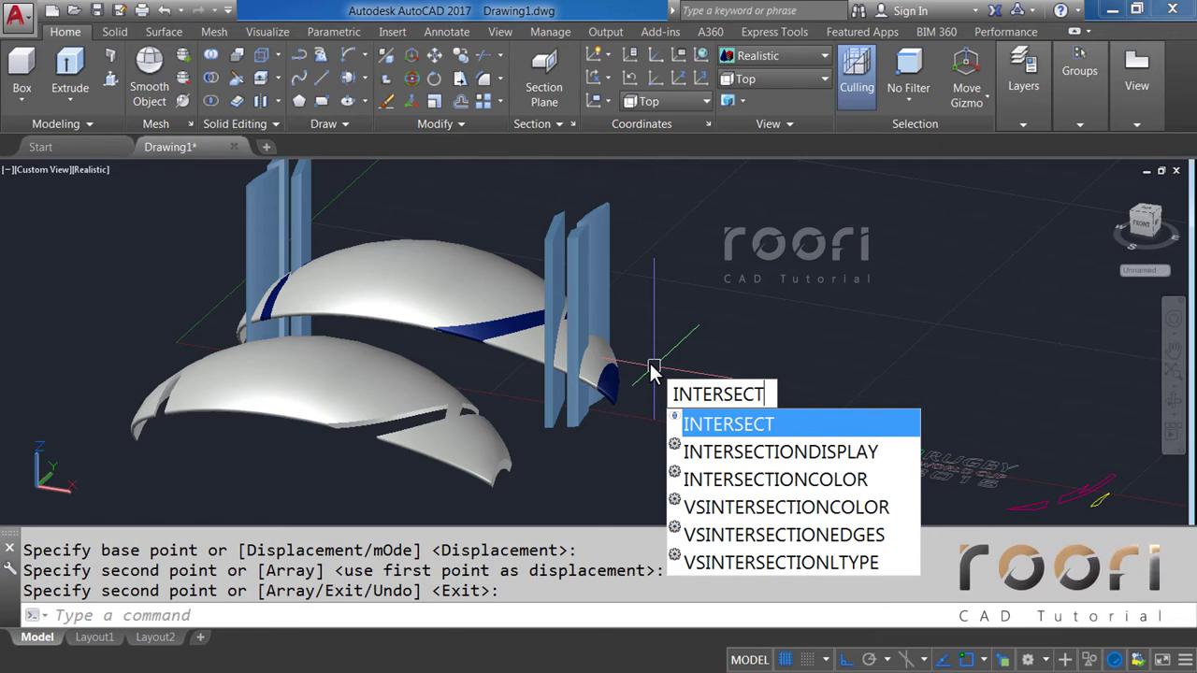
key(Return)
click(606, 278)
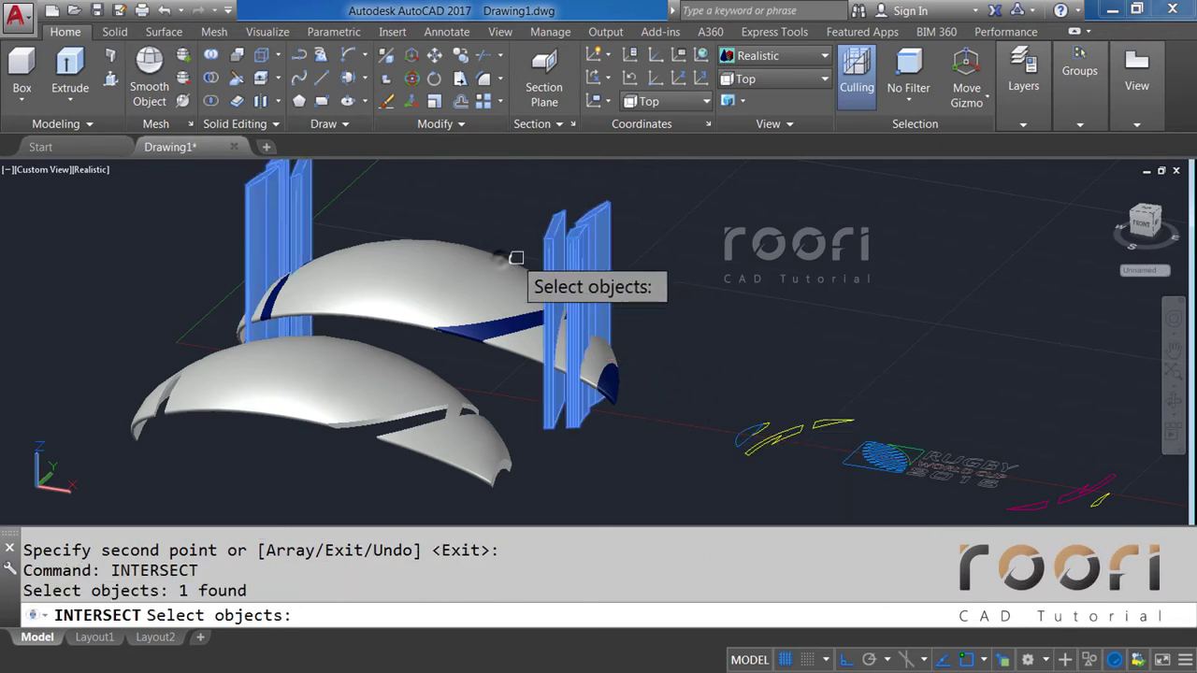
click(500, 258)
key(Return)
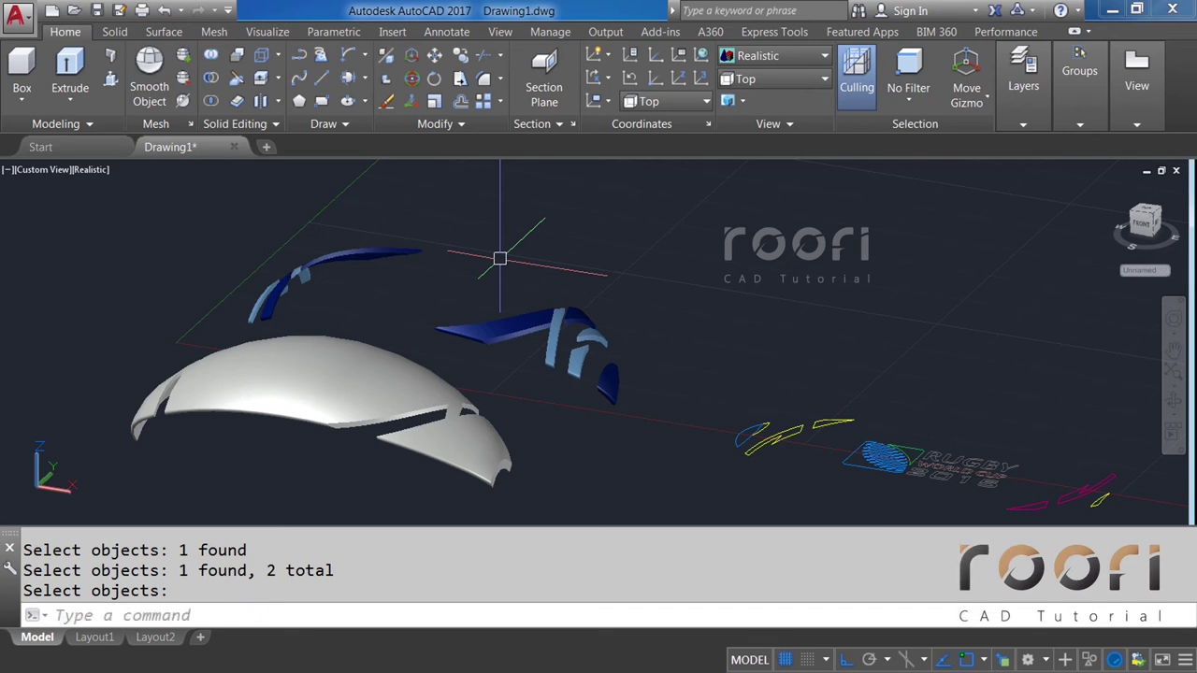
Copy the light-blue logo pieces 200 units upward.
text(CO)
key(Return)
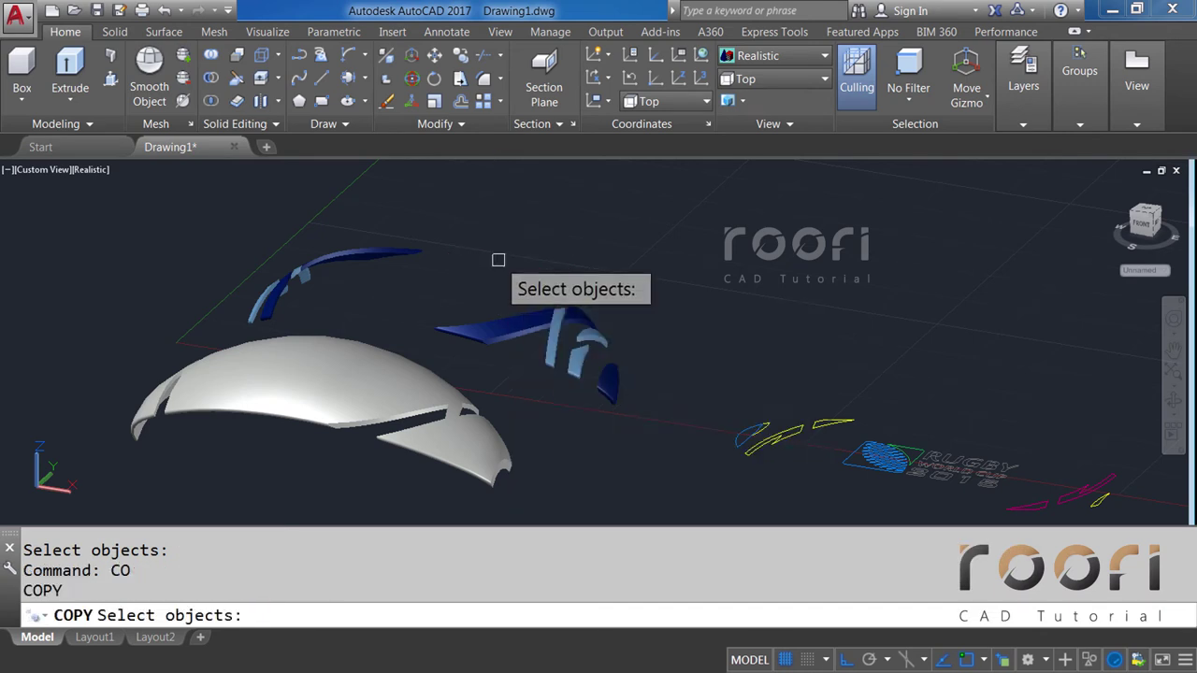
click(609, 366)
key(Return)
click(651, 369)
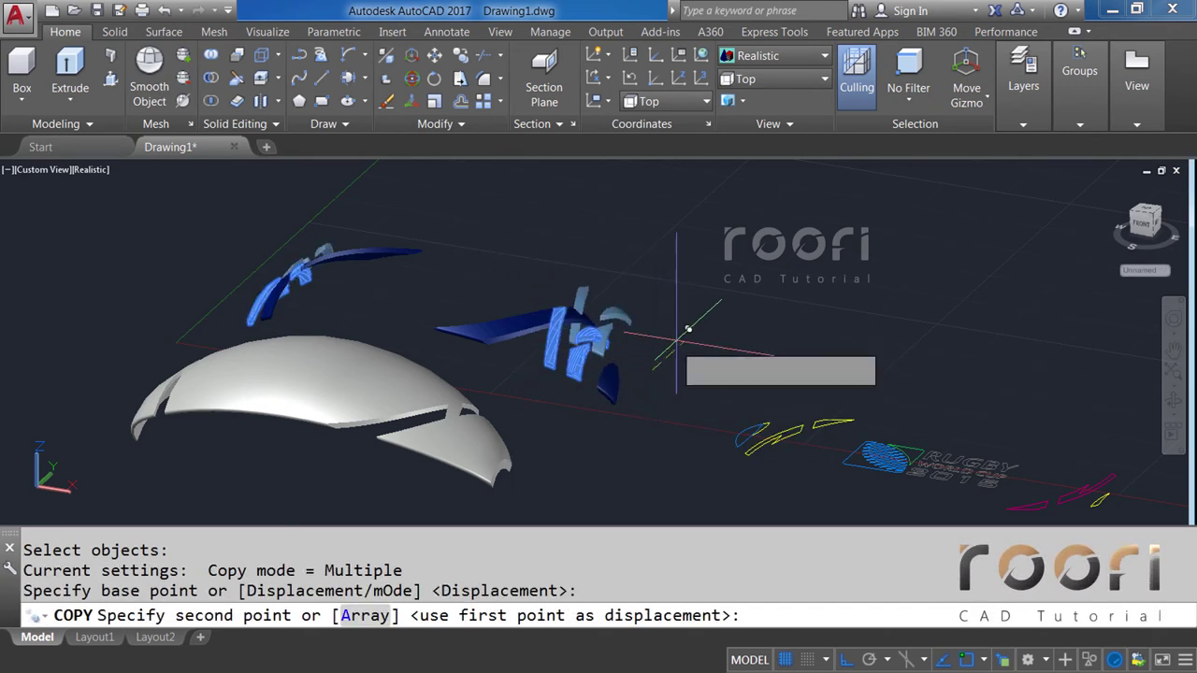
text(200)
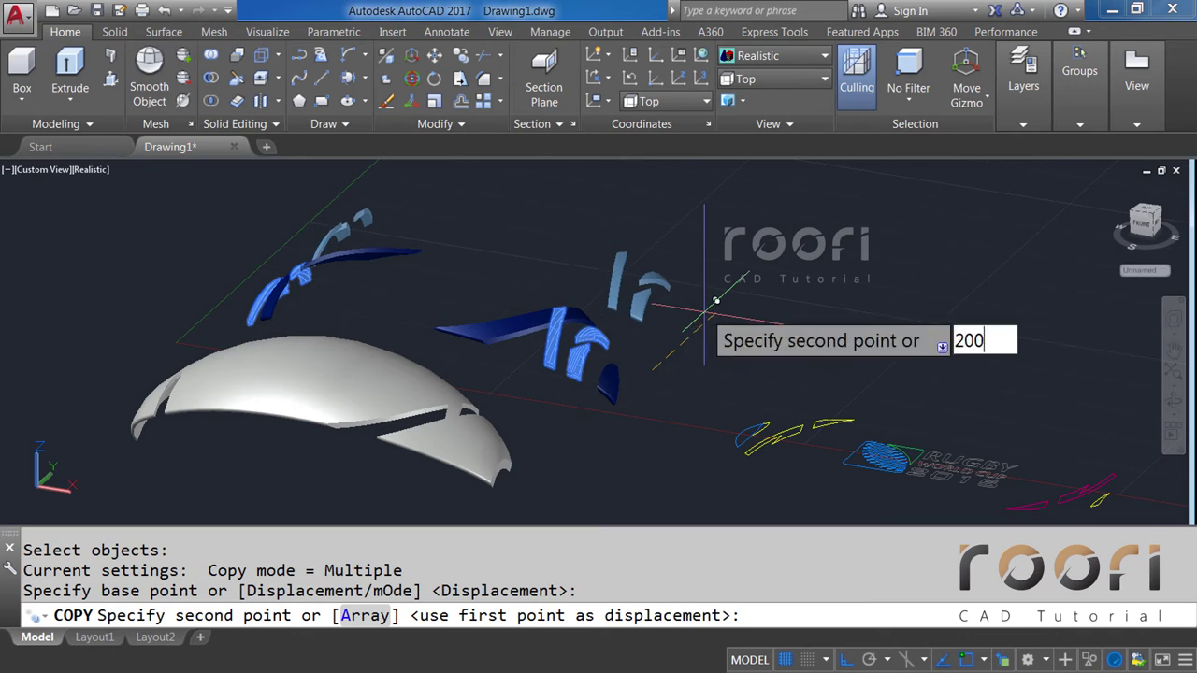
key(Return)
key(Return)
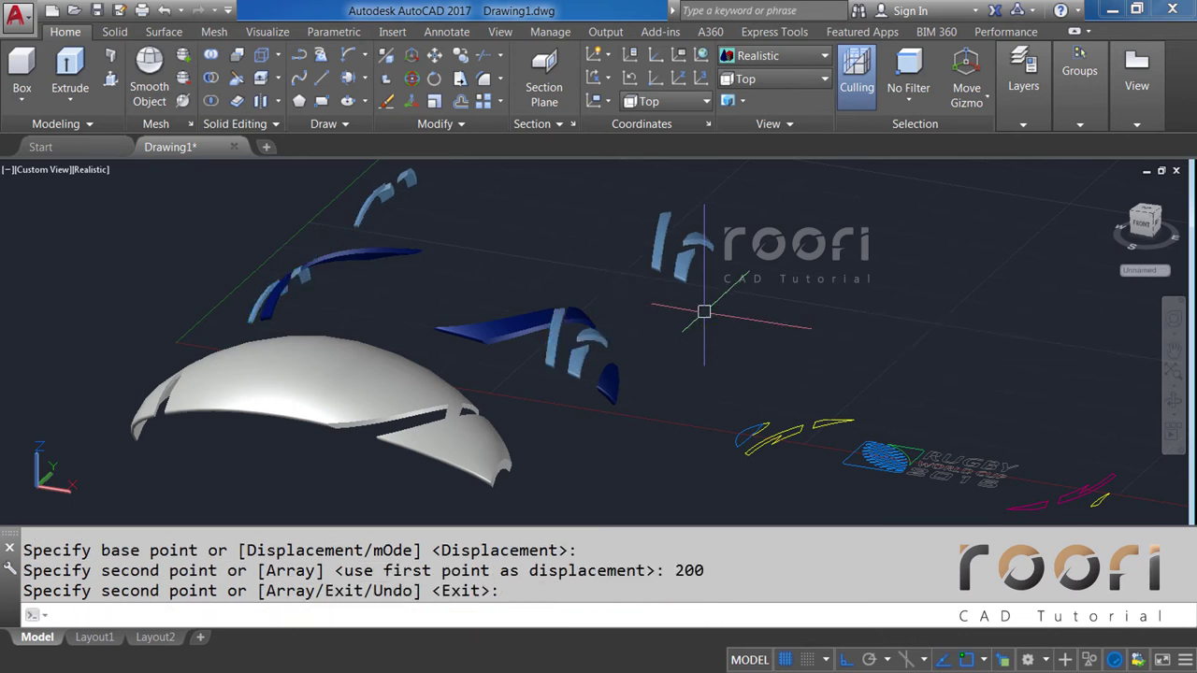
Raise the dome shell 200 units so the logo pieces pass through it.
text(M)
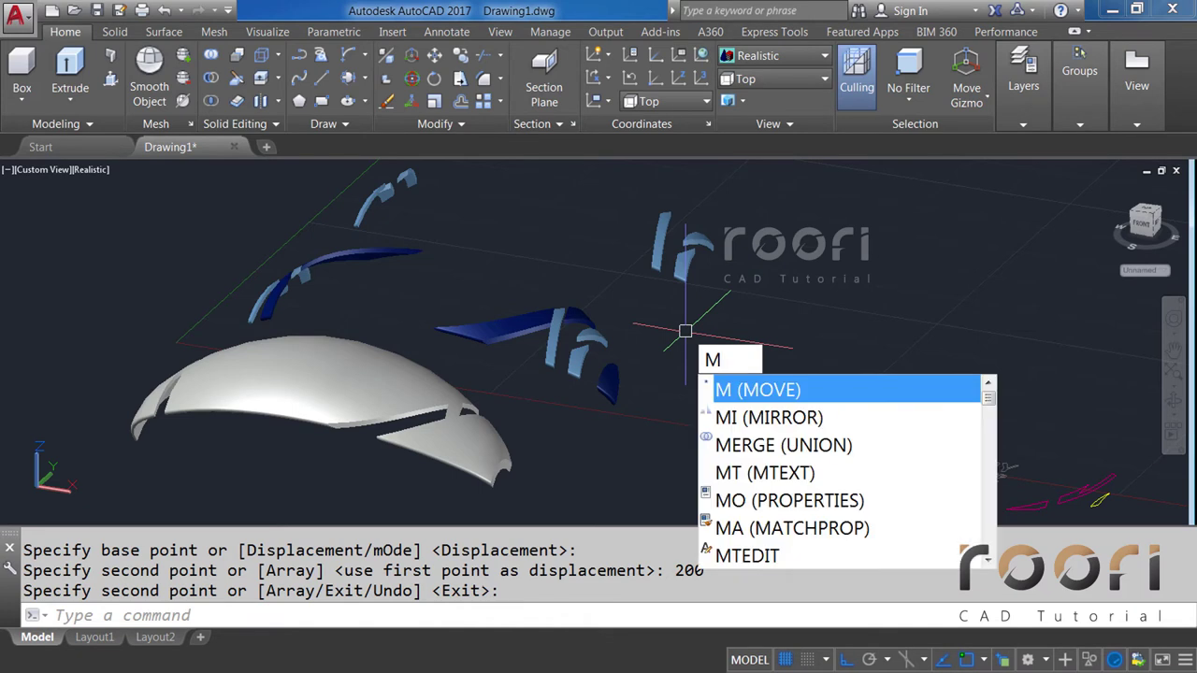
key(Return)
click(489, 465)
key(Return)
click(601, 456)
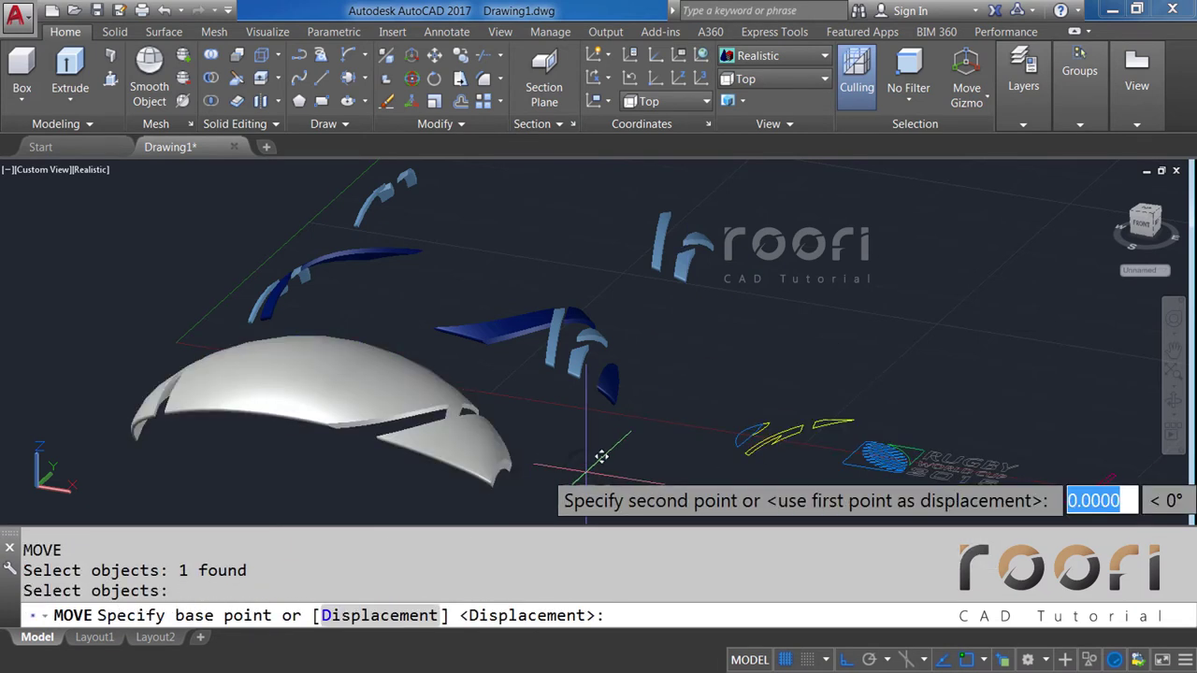
text(200)
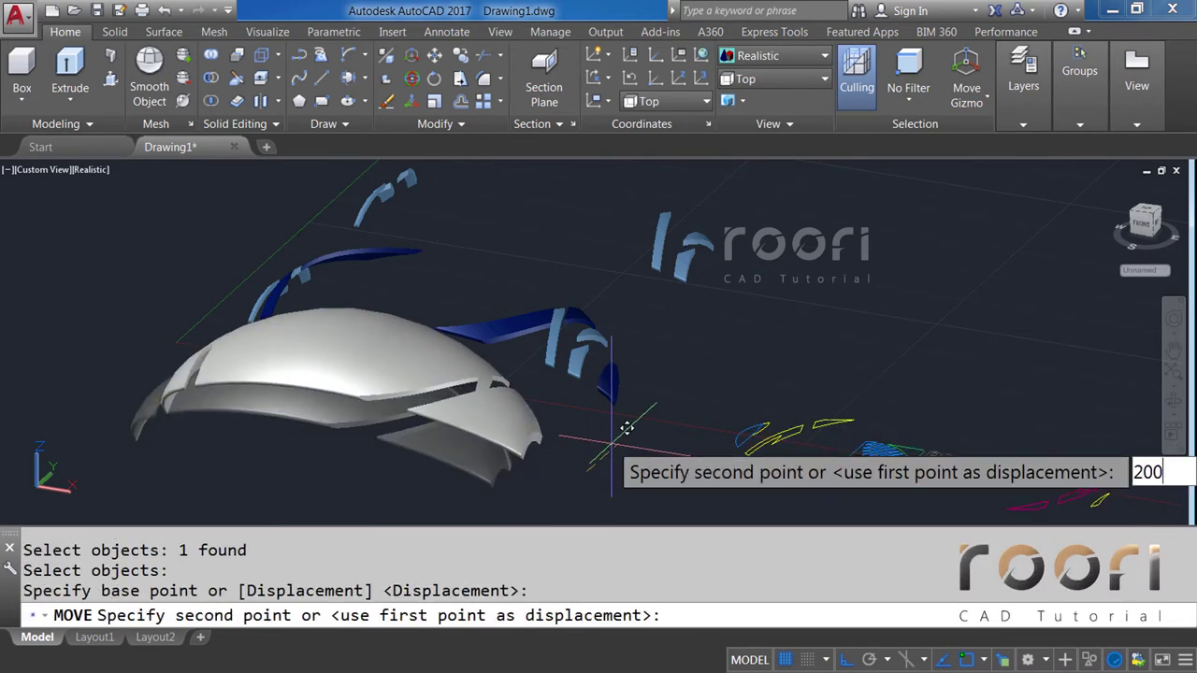
key(Return)
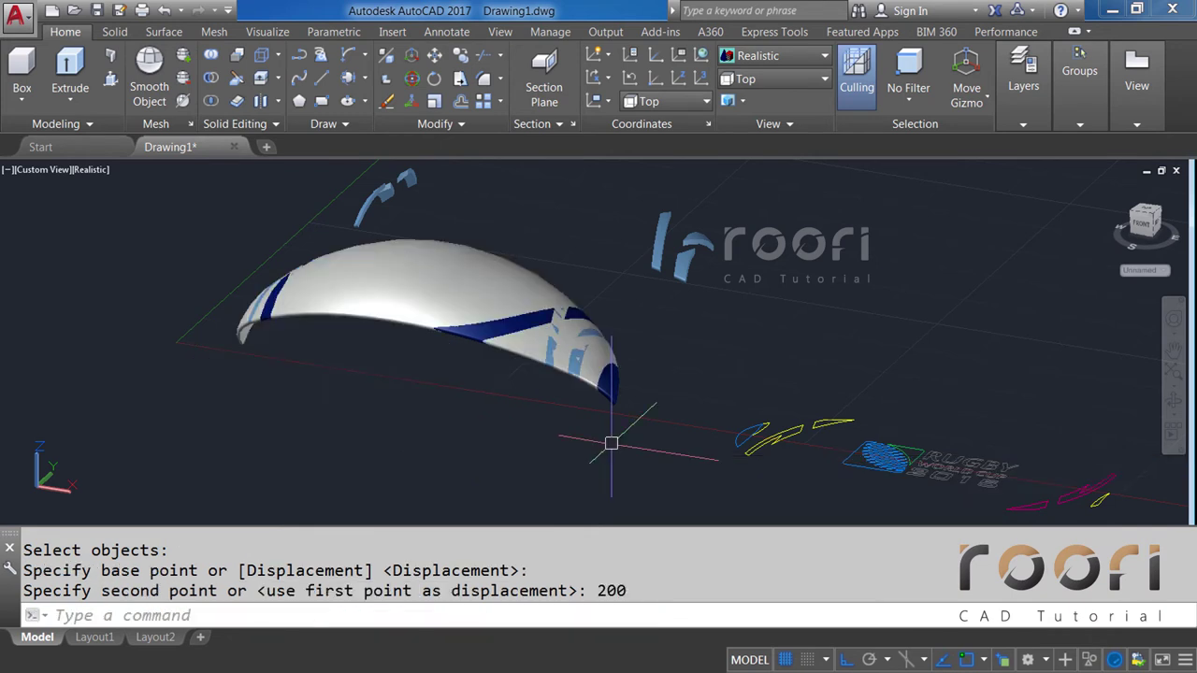
scroll(577, 259, up, 2)
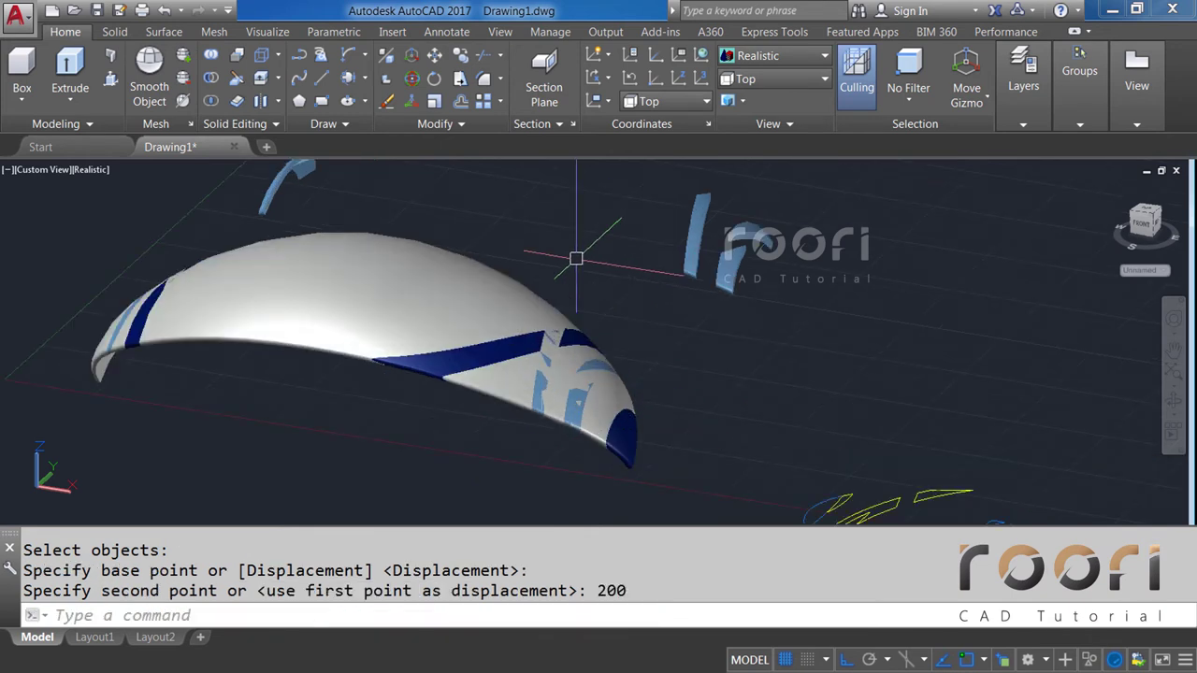
text(SUBTRACT)
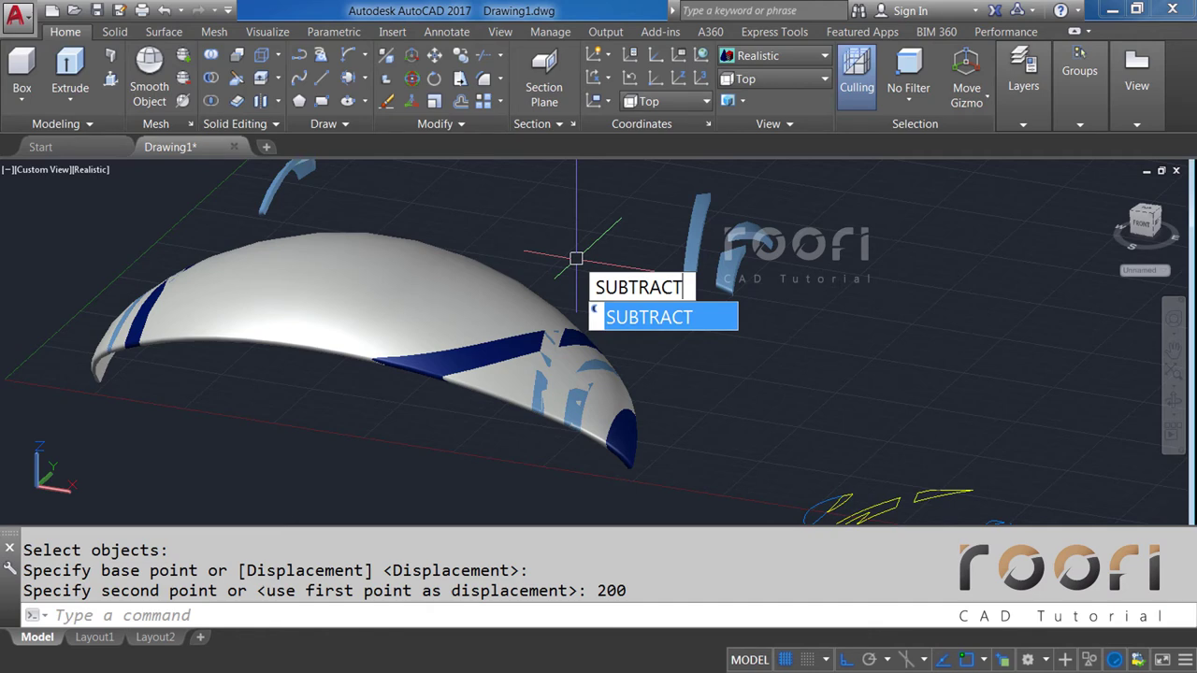
Subtract the light-blue logo solid from the dome shell.
key(Return)
click(497, 274)
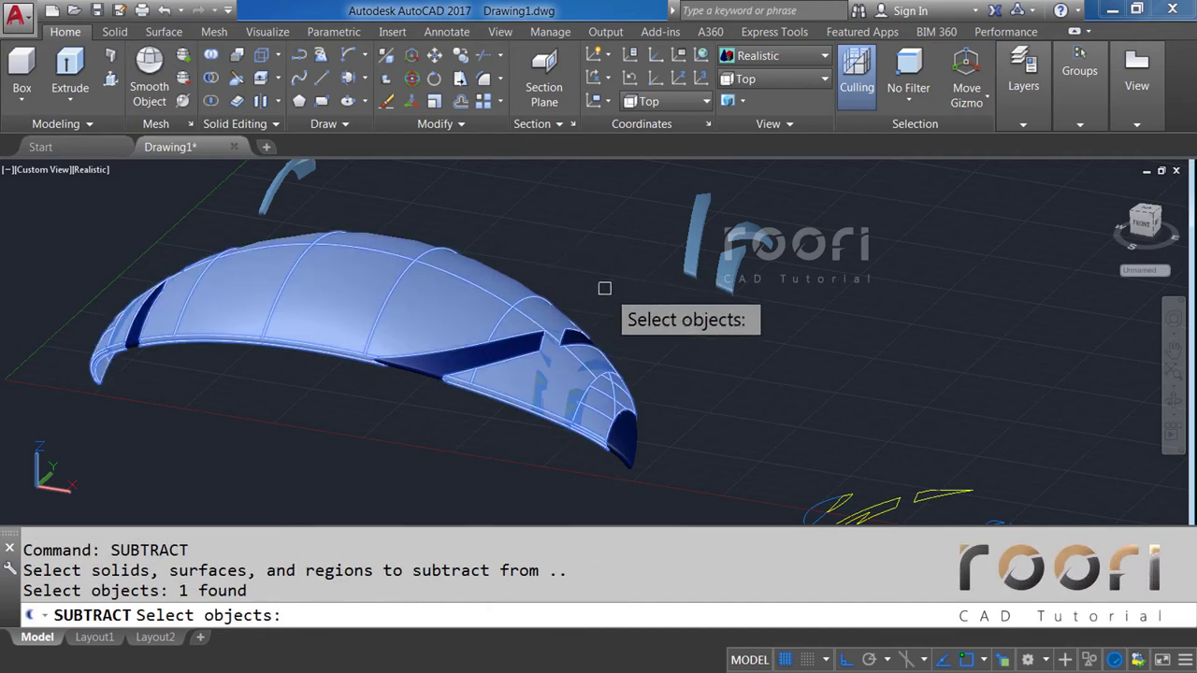
key(Return)
click(609, 364)
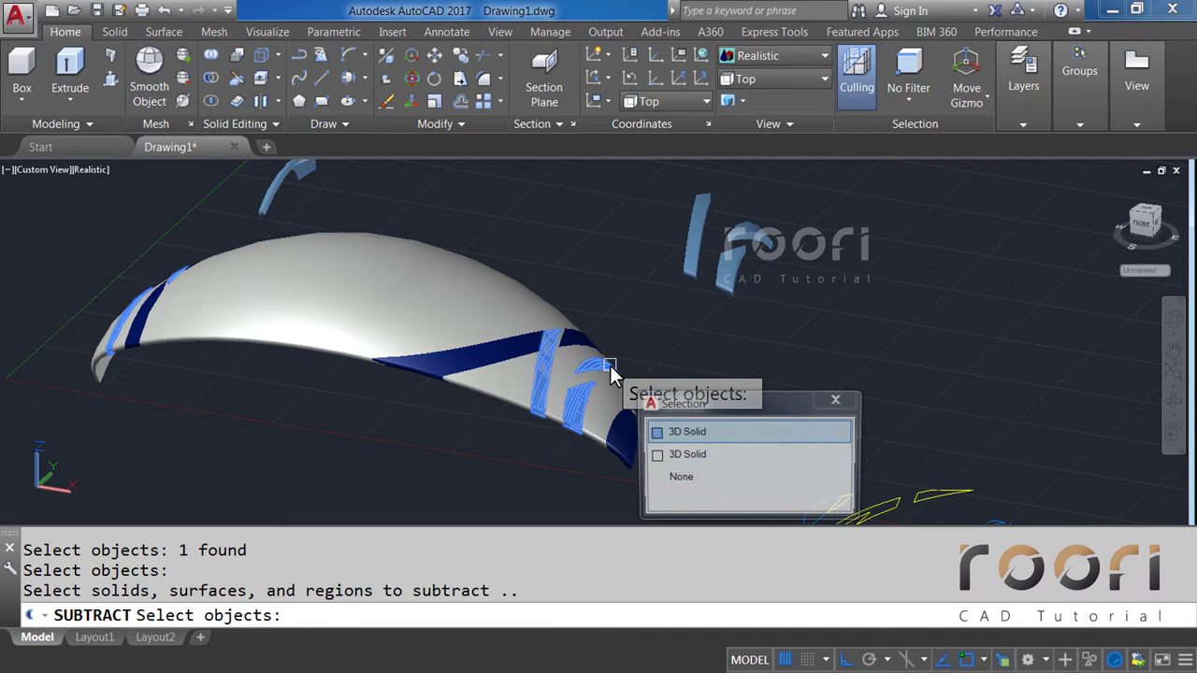
click(670, 433)
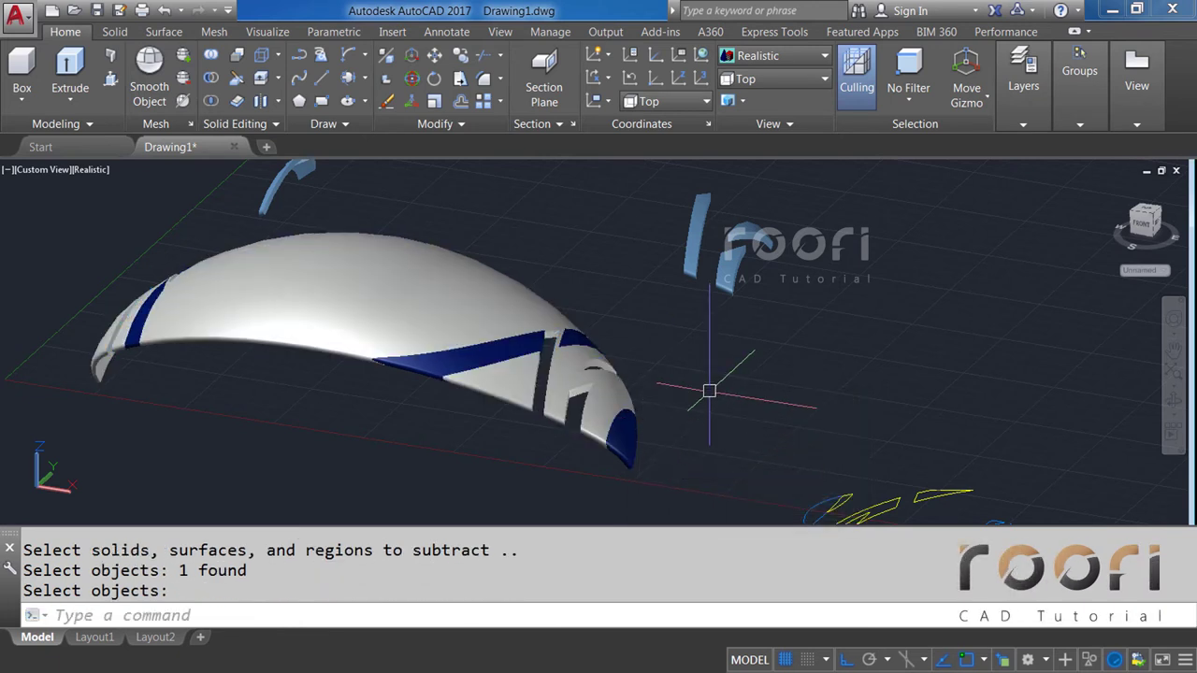
text(M)
Move the copied light-blue logo pieces down 200 units into the shell openings.
key(Return)
text(M)
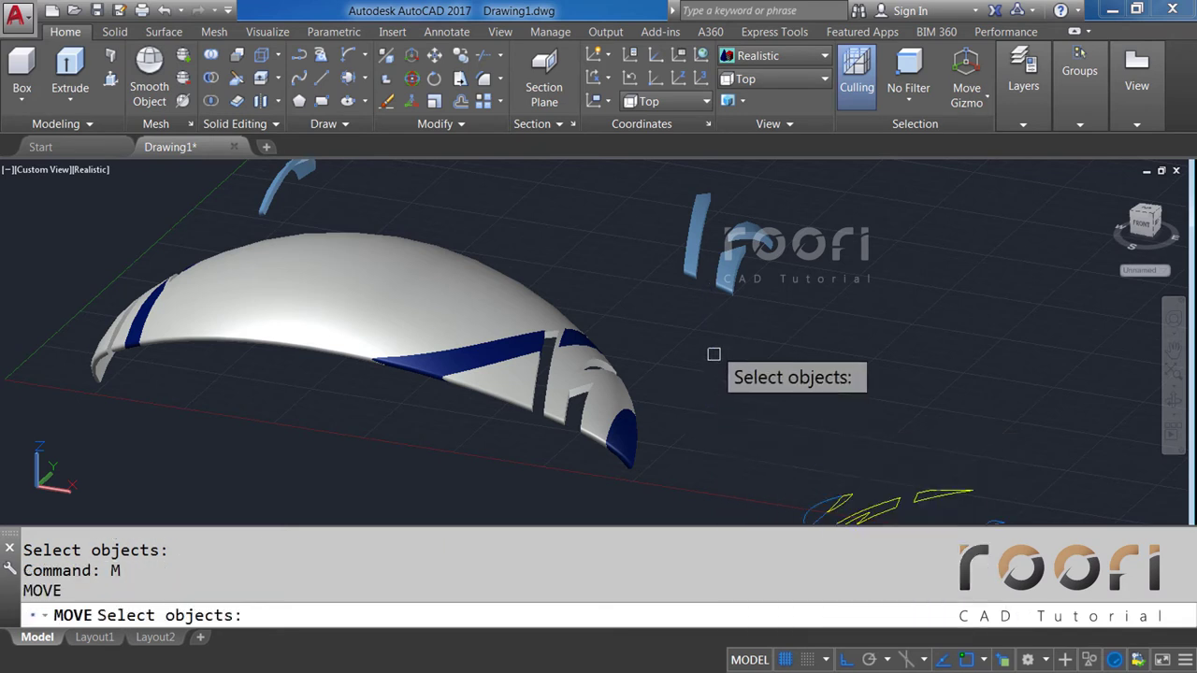
click(725, 290)
key(Return)
click(778, 286)
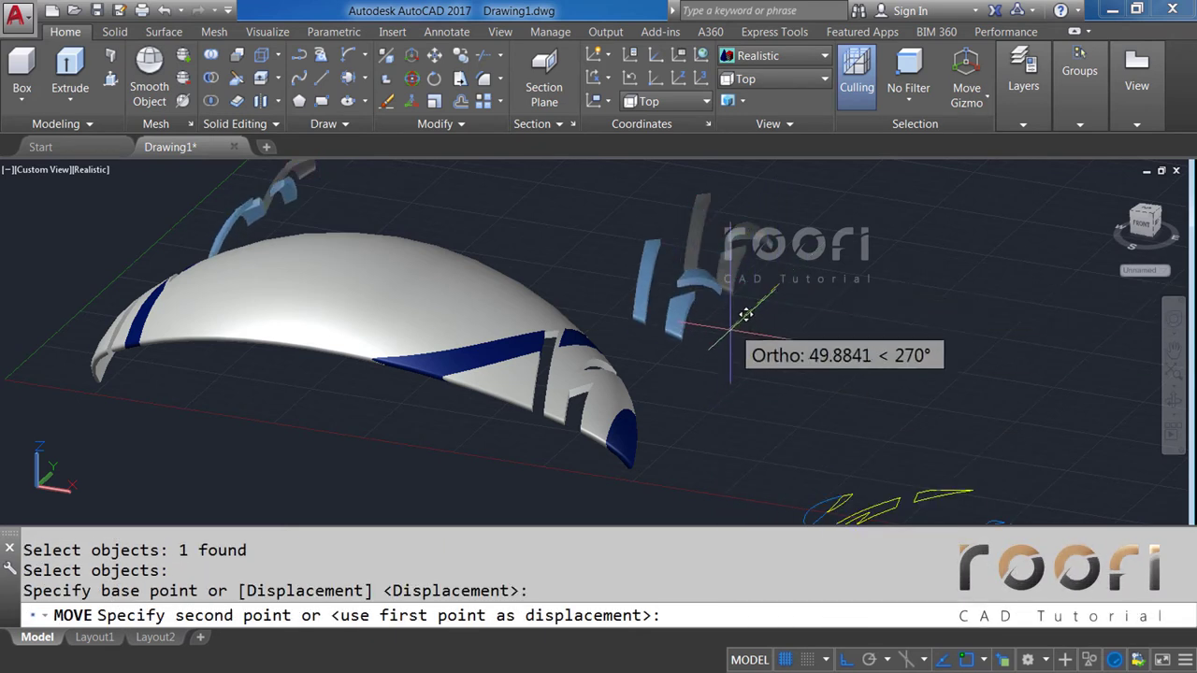
text(200)
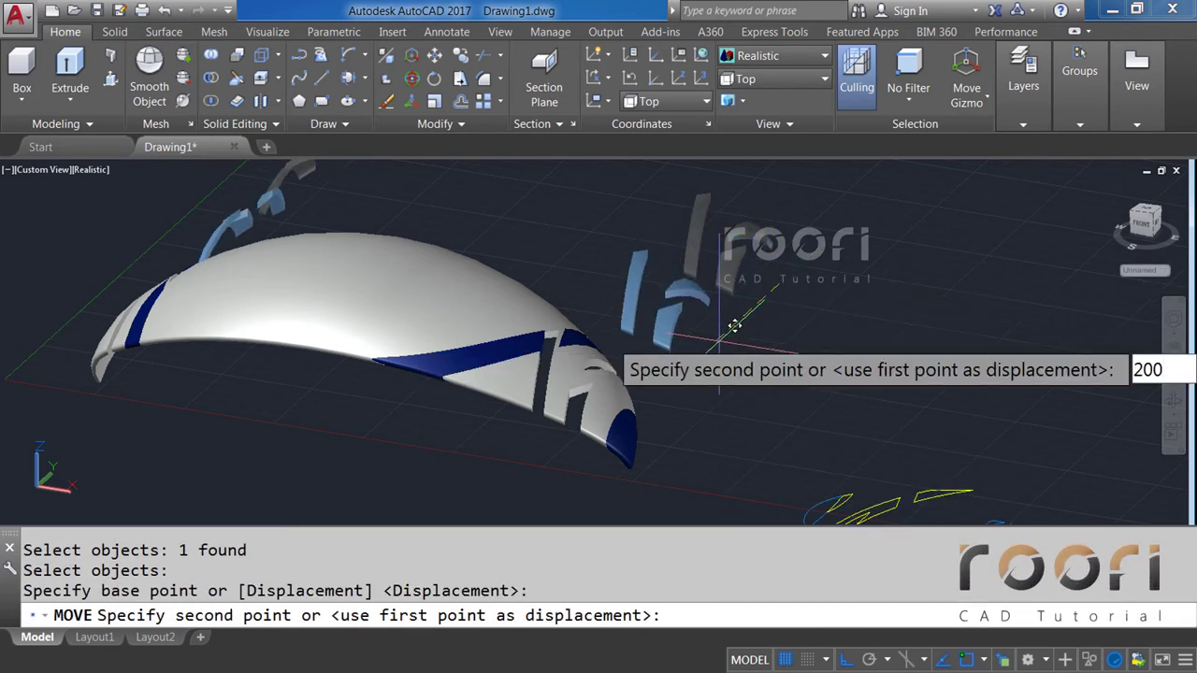
key(Return)
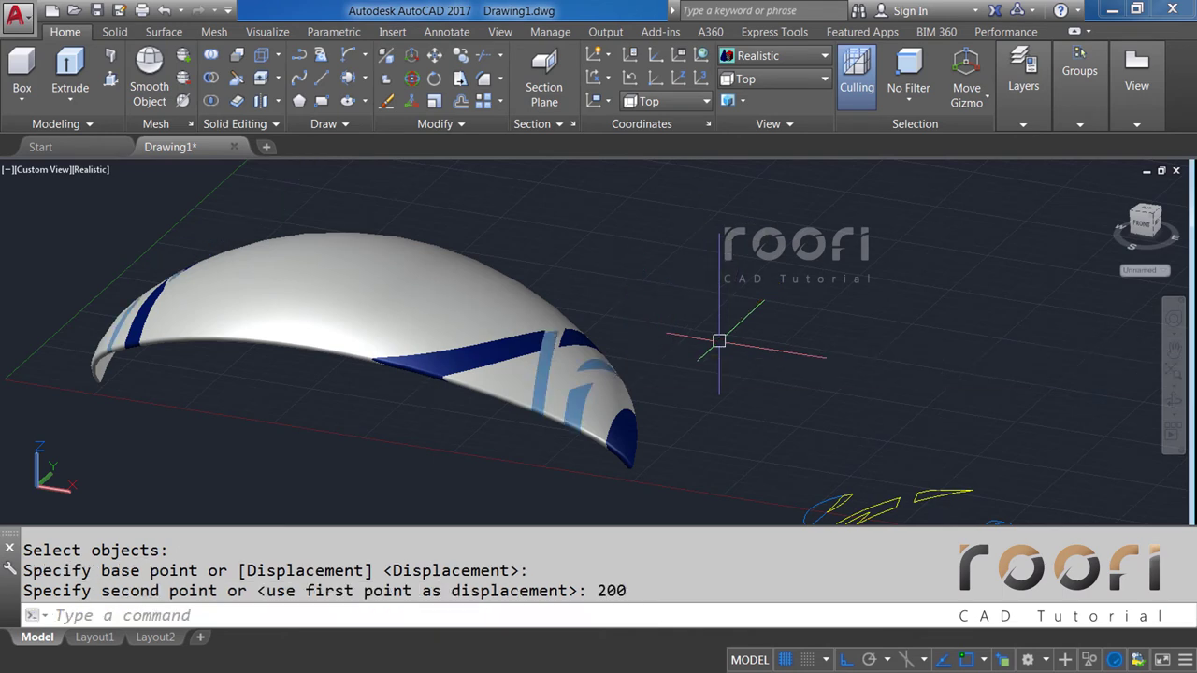
mouse_move(625, 358)
shift+middle_down()
mouse_move(598, 367)
mouse_move(574, 419)
mouse_move(582, 427)
mouse_move(435, 395)
mouse_move(561, 374)
mouse_move(536, 395)
mouse_move(582, 179)
mouse_move(580, 235)
mouse_move(530, 262)
mouse_move(516, 347)
mouse_move(530, 368)
mouse_move(374, 346)
shift+middle_up()
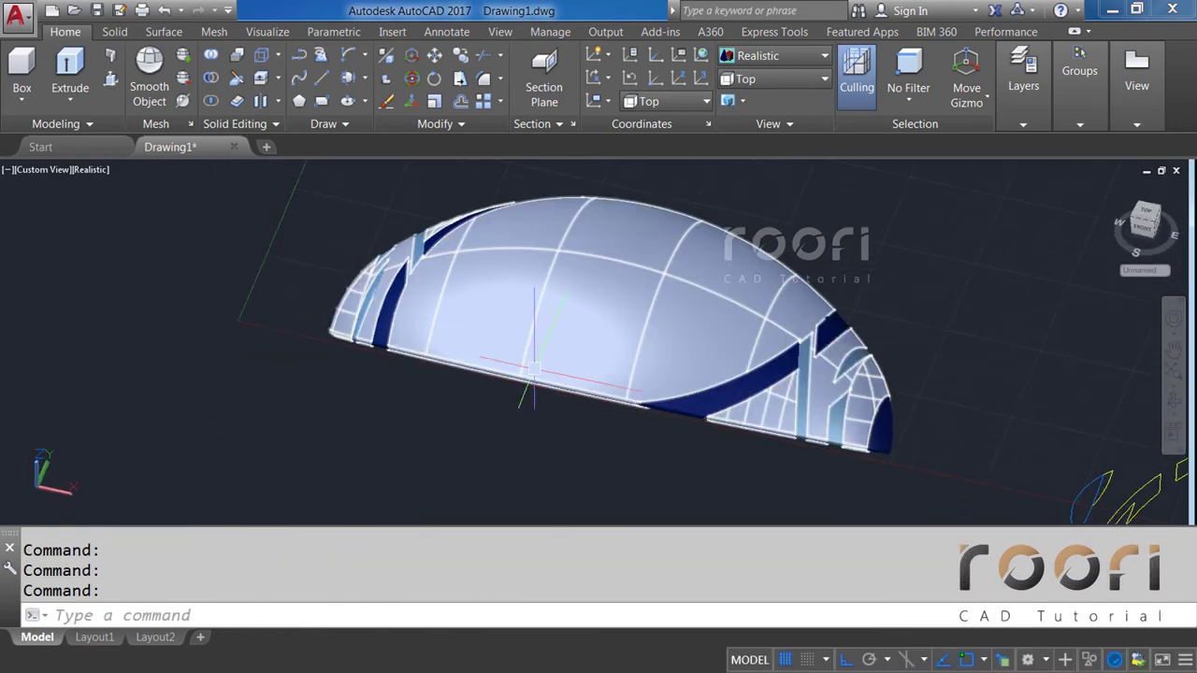
scroll(379, 346, down, 3)
scroll(468, 374, down, 2)
mouse_move(682, 387)
middle_down()
mouse_move(544, 386)
mouse_move(589, 392)
mouse_move(506, 419)
middle_up()
scroll(592, 399, up, 2)
scroll(592, 399, up, 2)
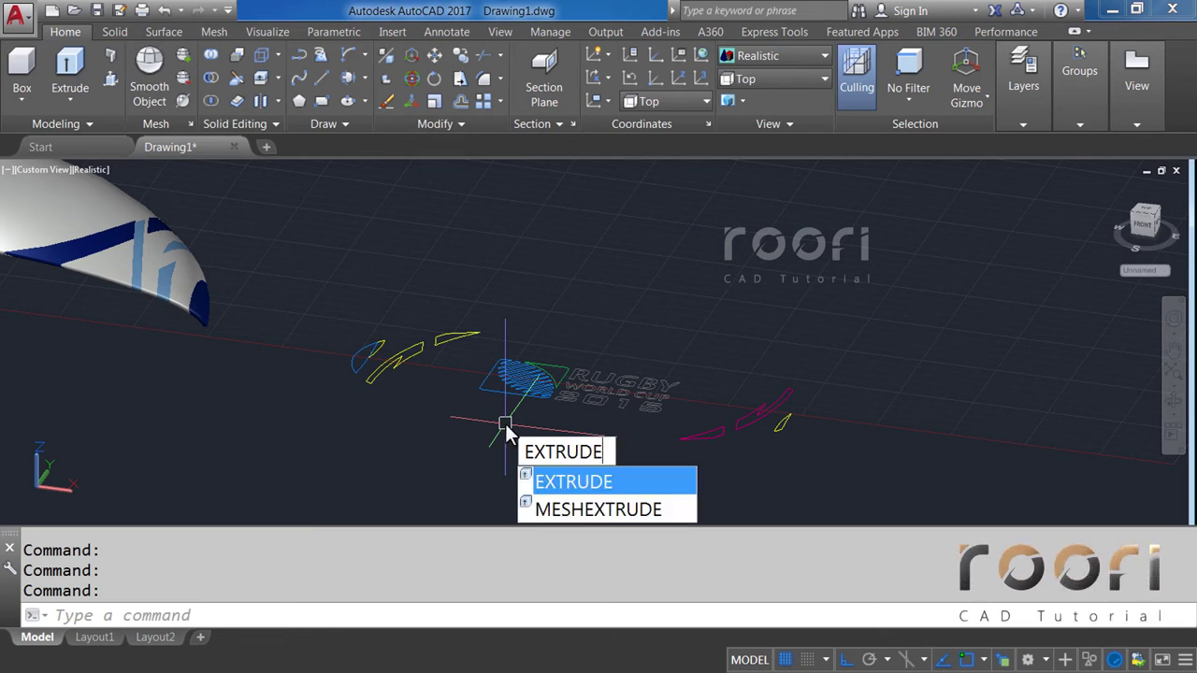
Extrude four more logo profiles into solids 150 units tall.
key(Return)
click(412, 350)
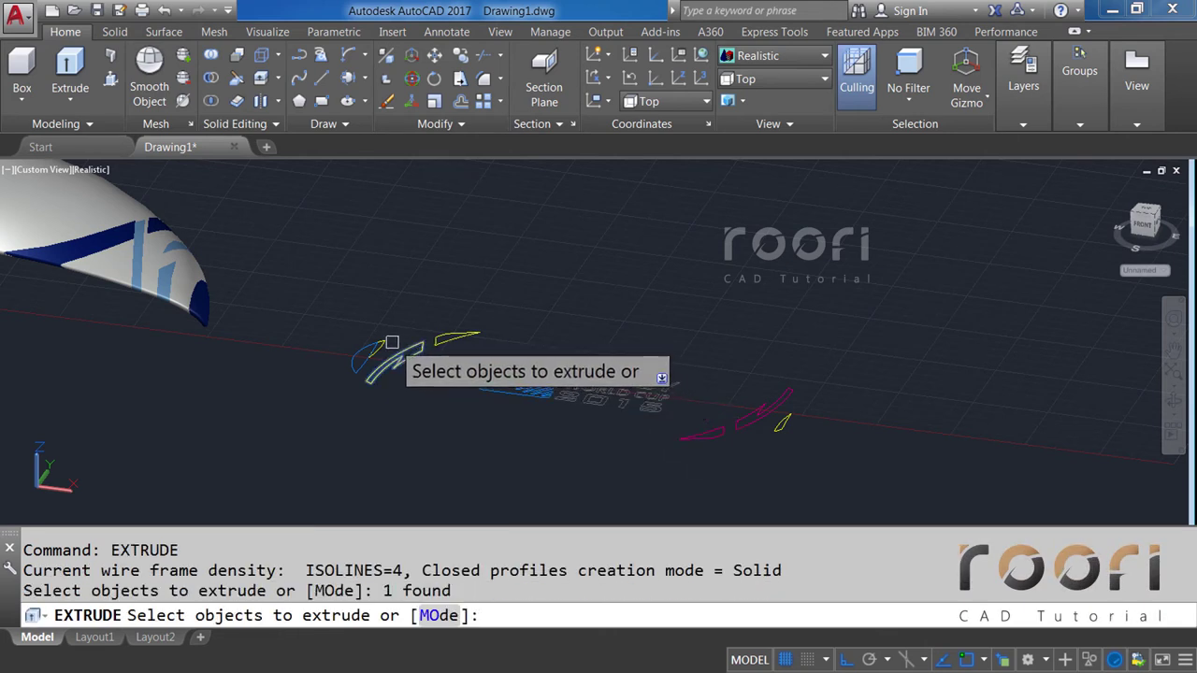
click(387, 341)
click(455, 337)
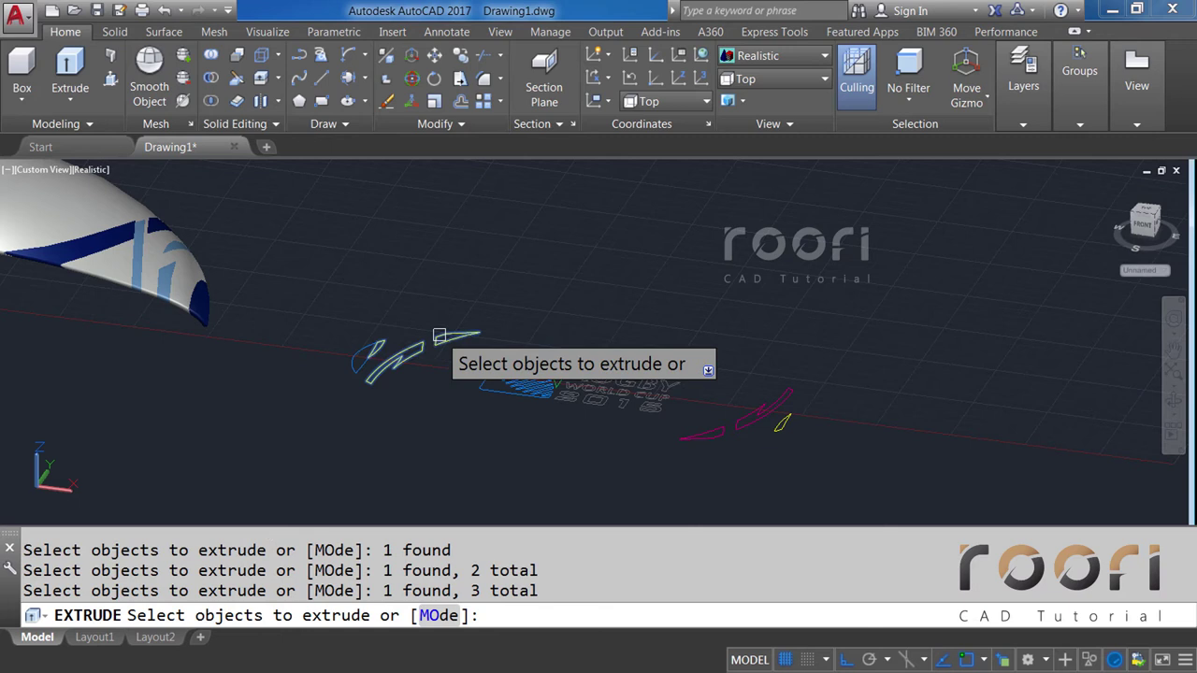
click(790, 418)
key(Return)
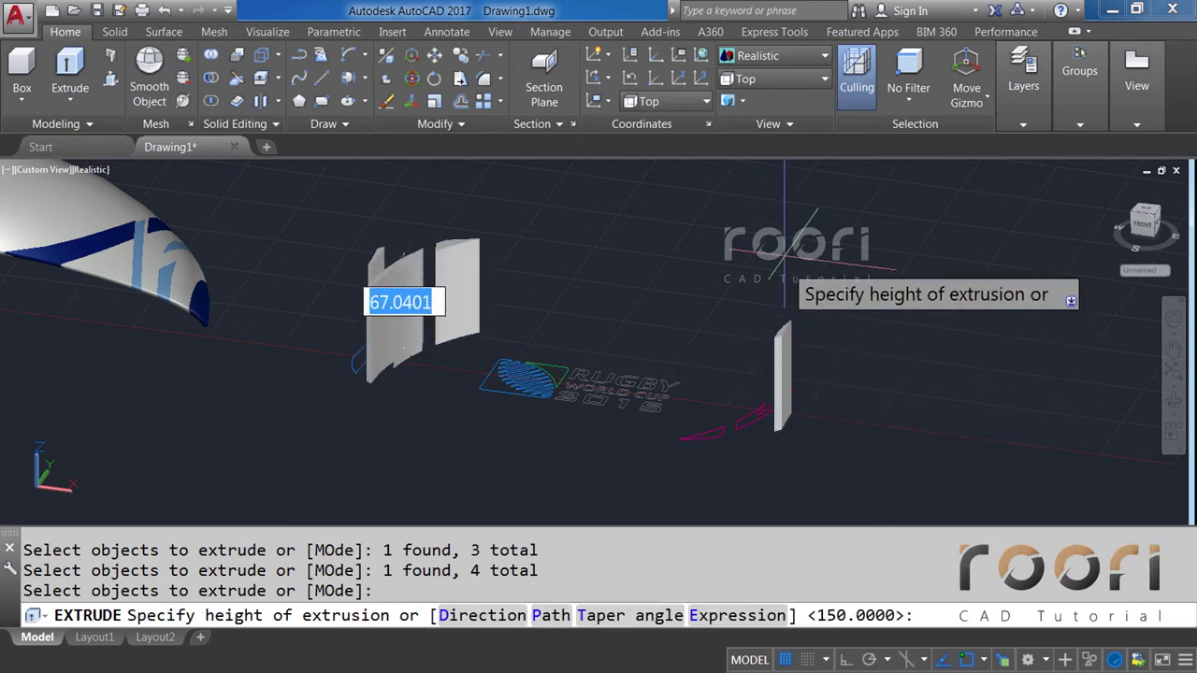
text(150)
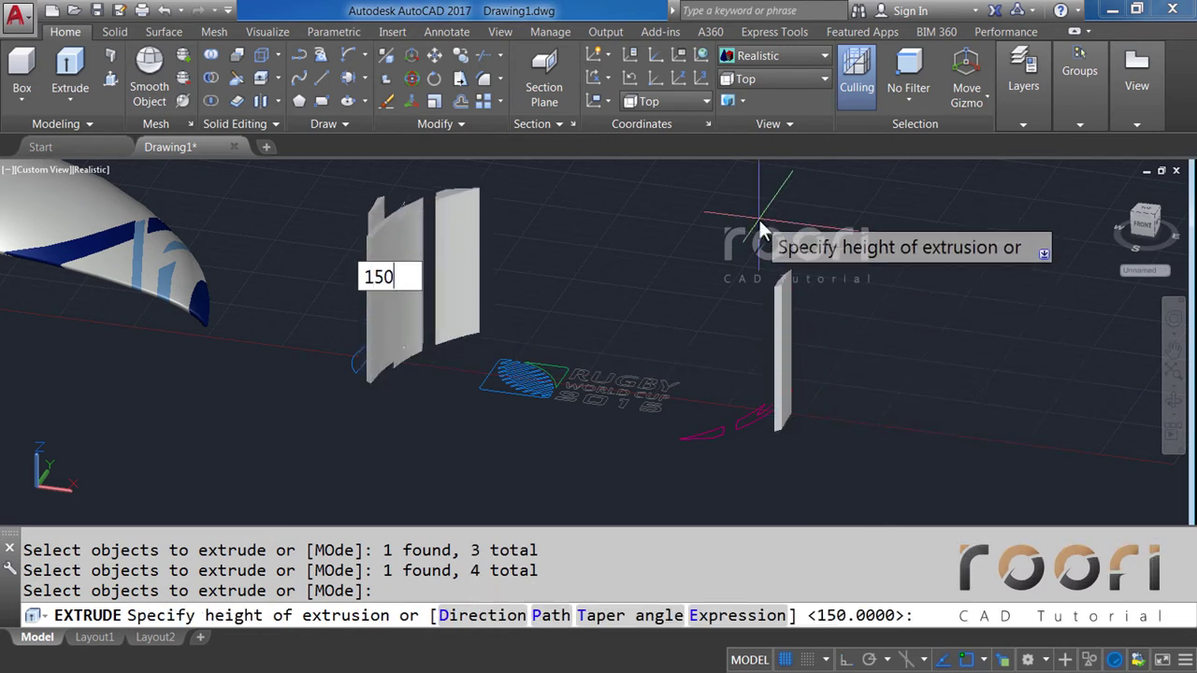
key(Return)
shift+middle_drag(767, 224, 714, 311)
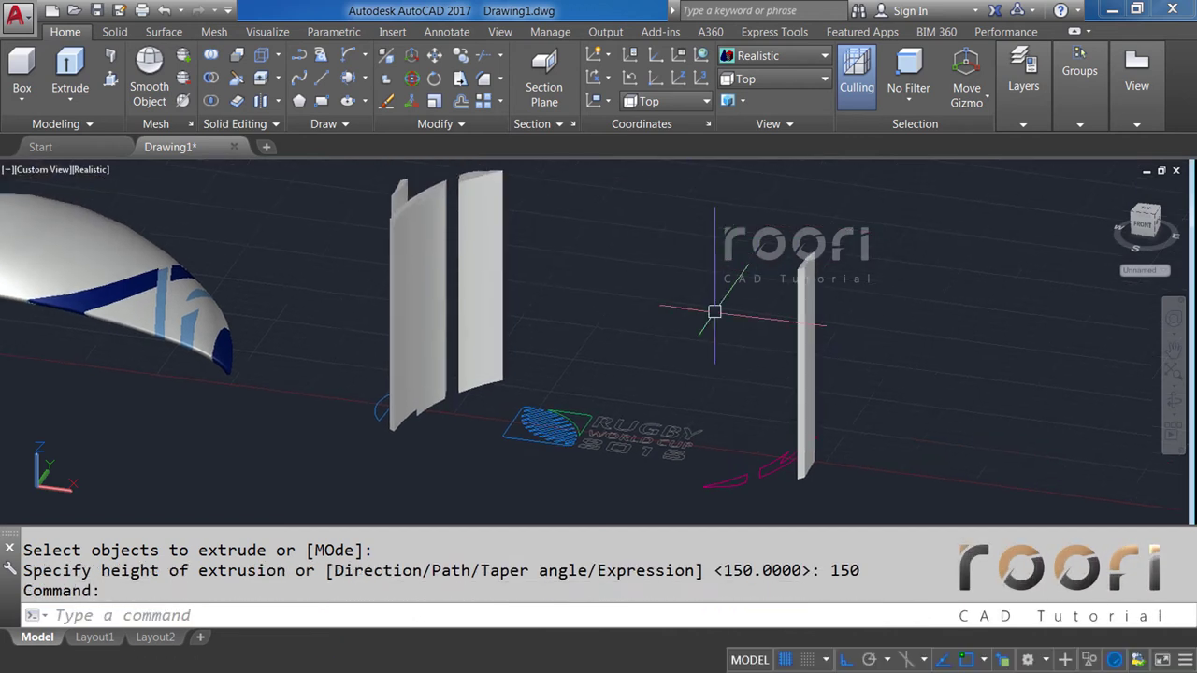
Union the four new extrusions into one solid.
text(UNION)
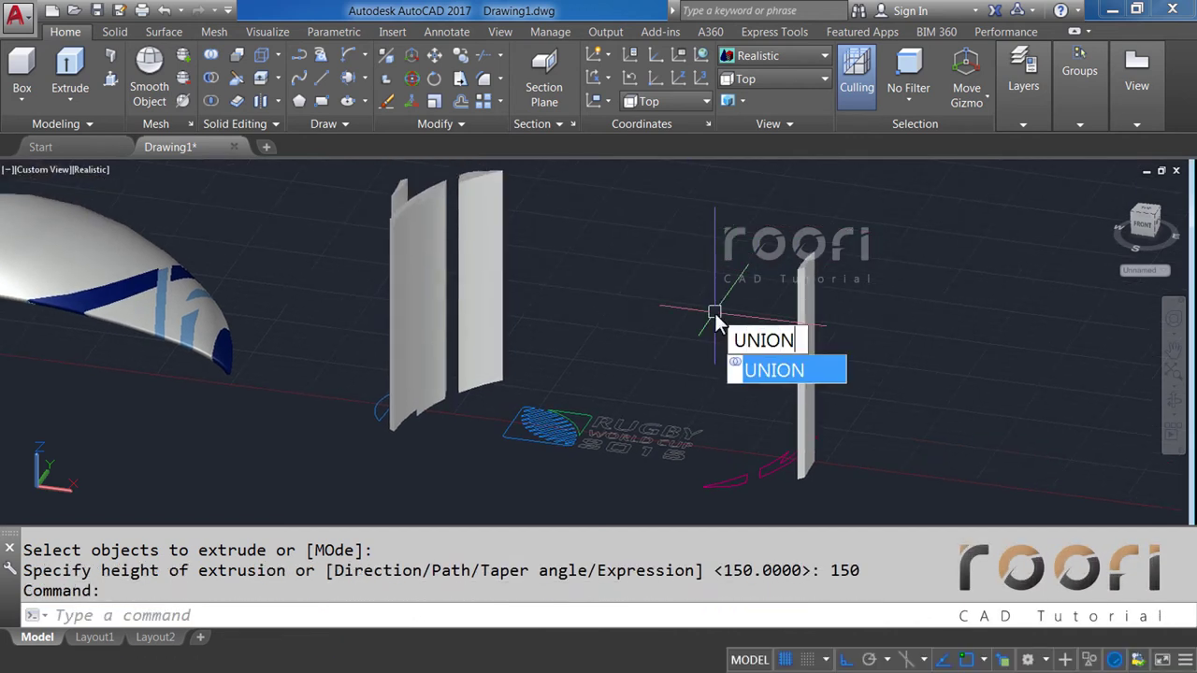
key(Return)
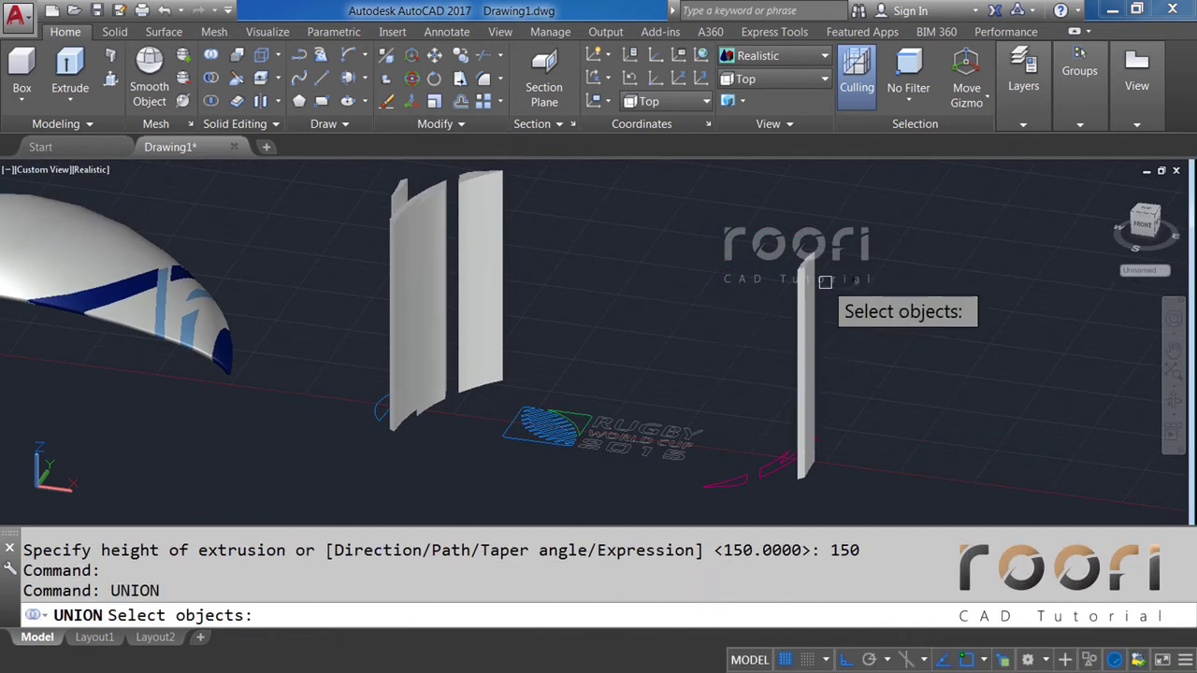
click(846, 273)
click(350, 217)
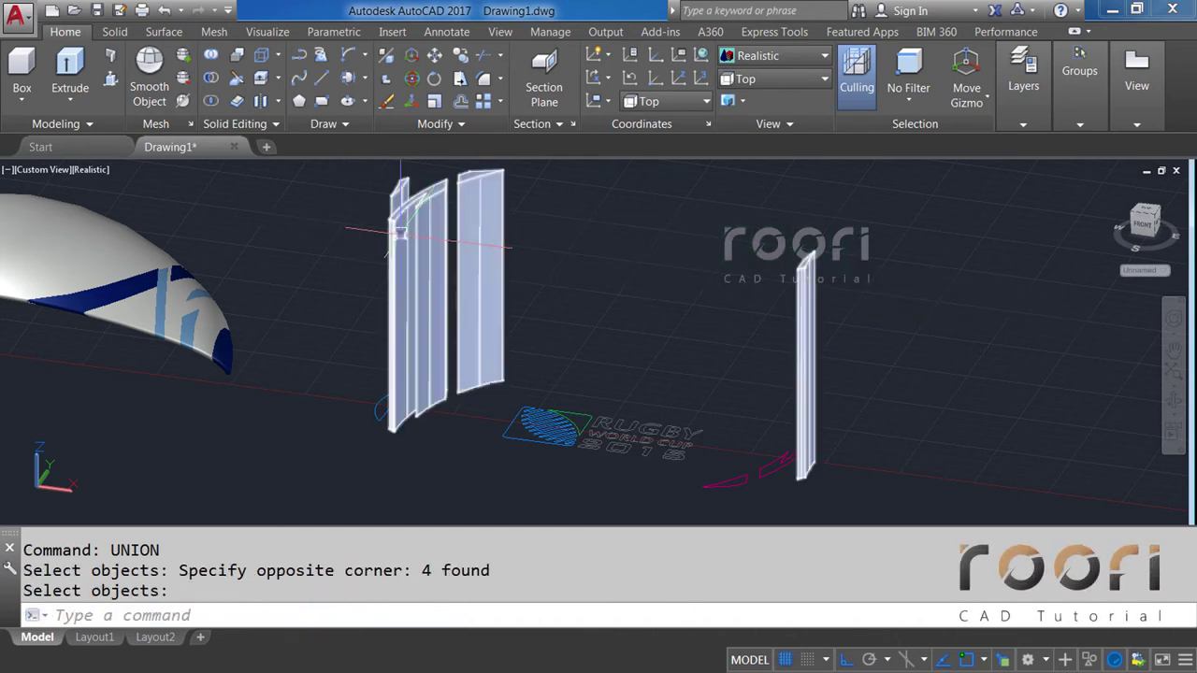
key(Return)
Put the joined plates on the Yellow layer.
click(417, 239)
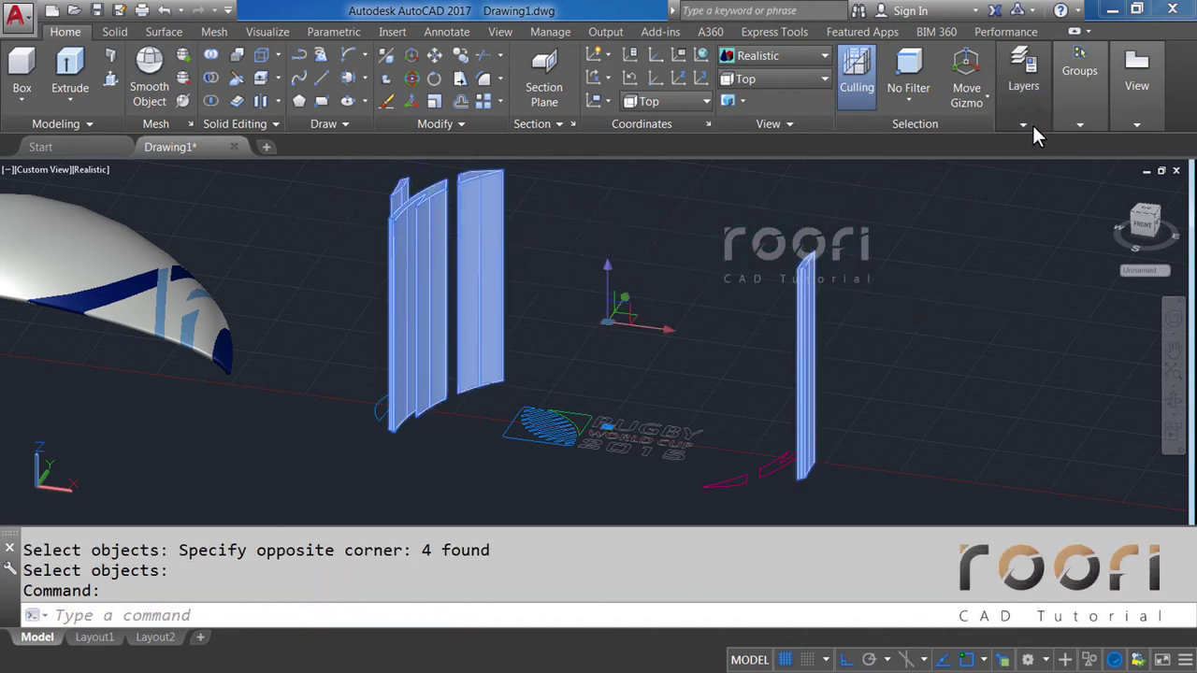
click(1028, 123)
click(1111, 148)
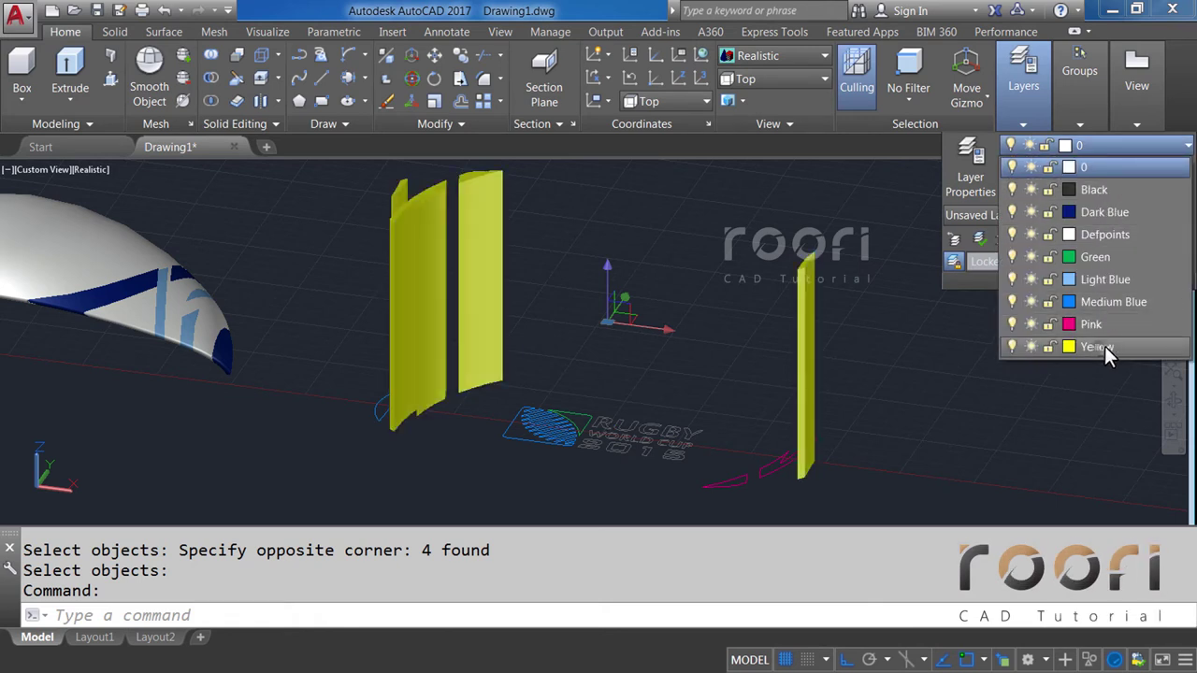
click(1052, 349)
key(Escape)
key(Escape)
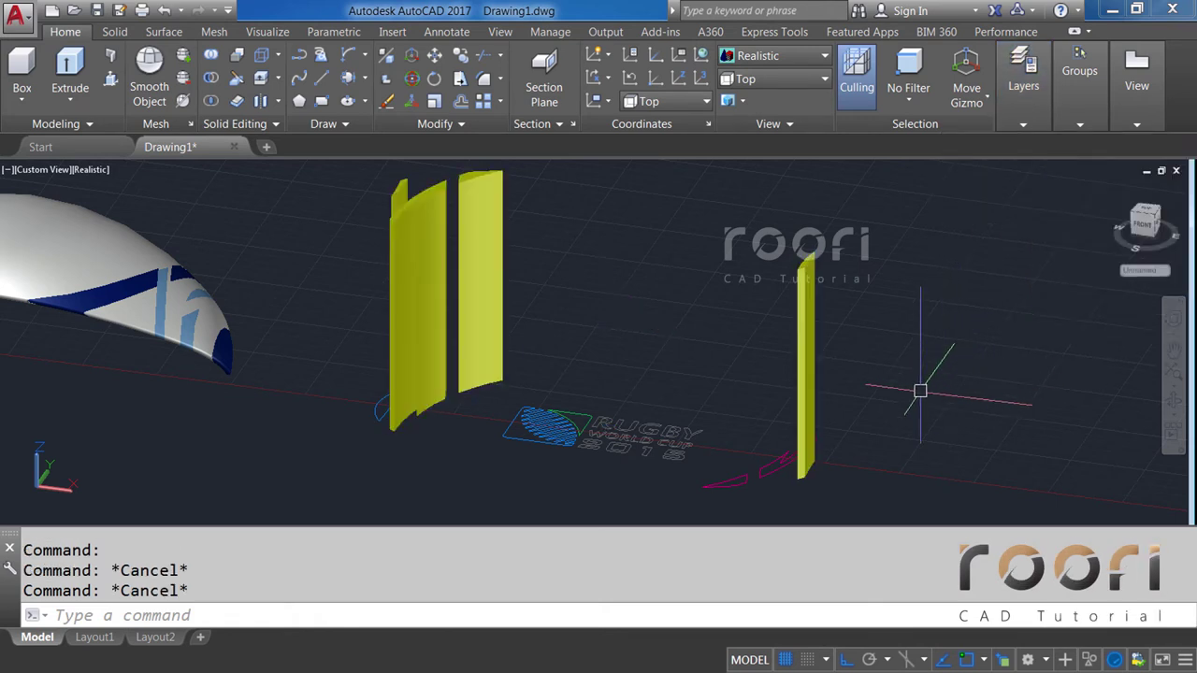
Move the yellow plates 400 units so they cross the ball shell.
text(M)
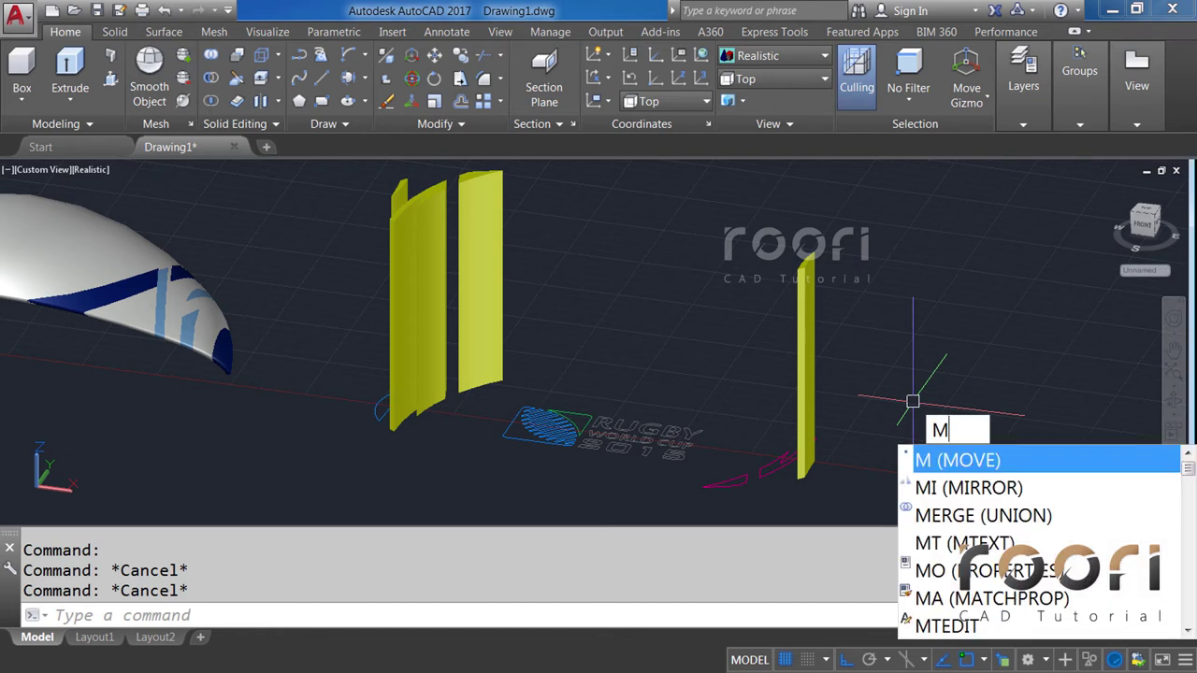
key(Return)
click(802, 376)
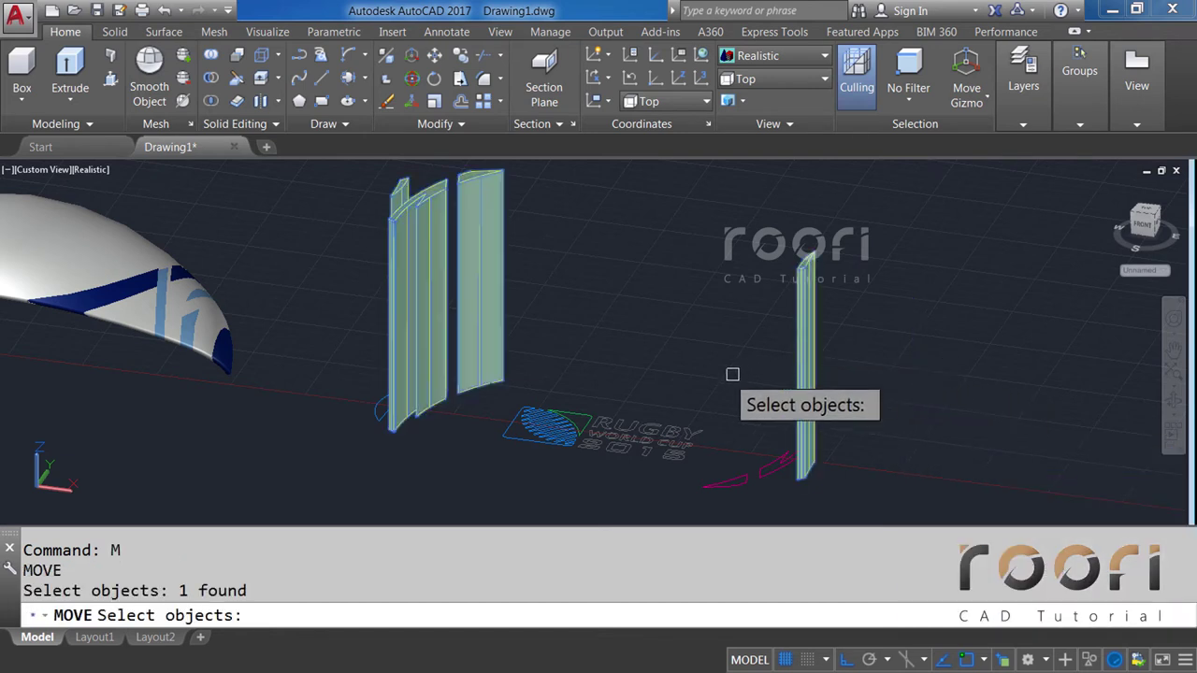
key(Return)
click(520, 467)
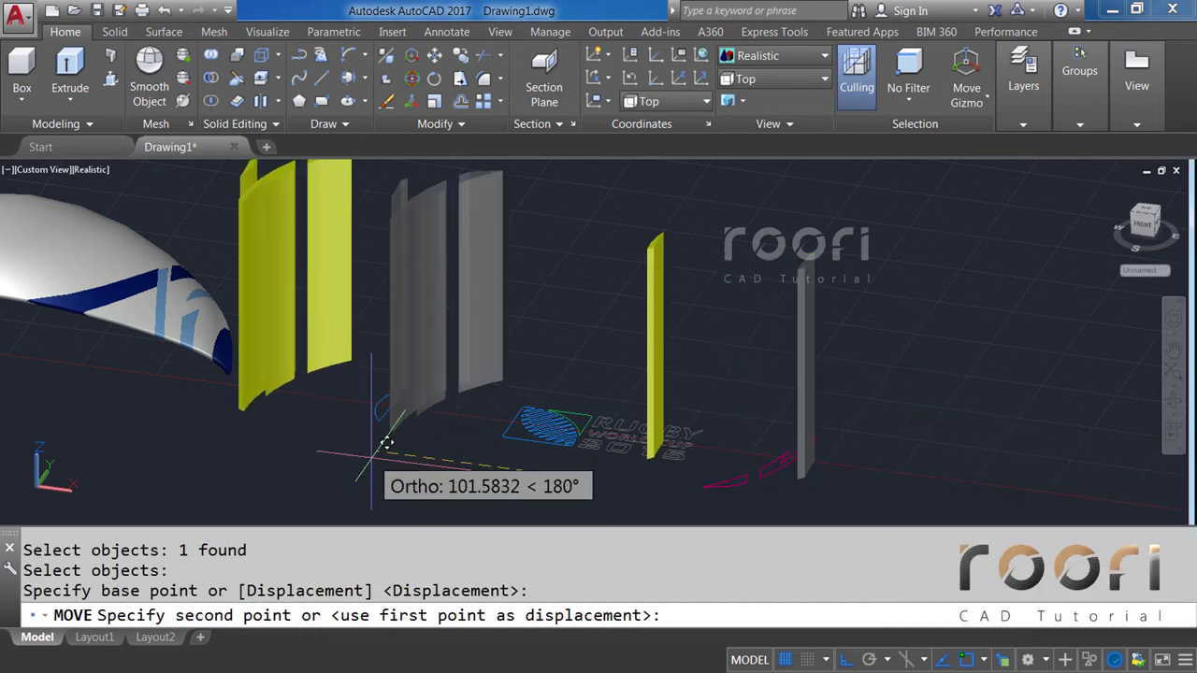
text(400)
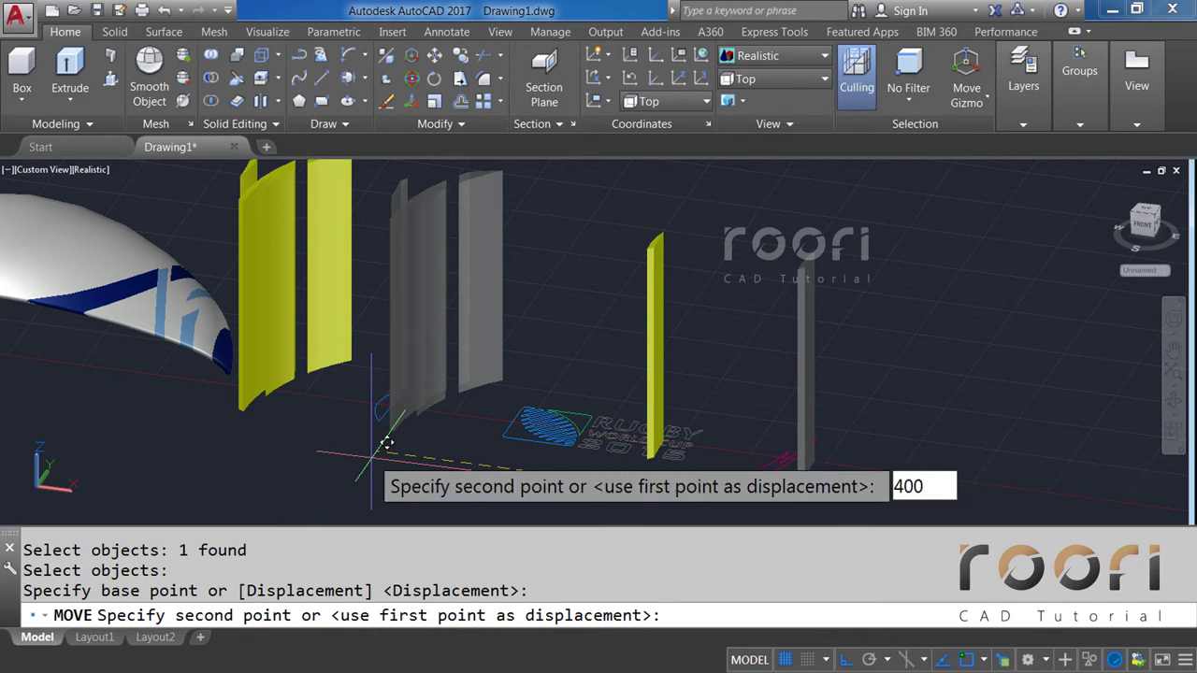
key(Return)
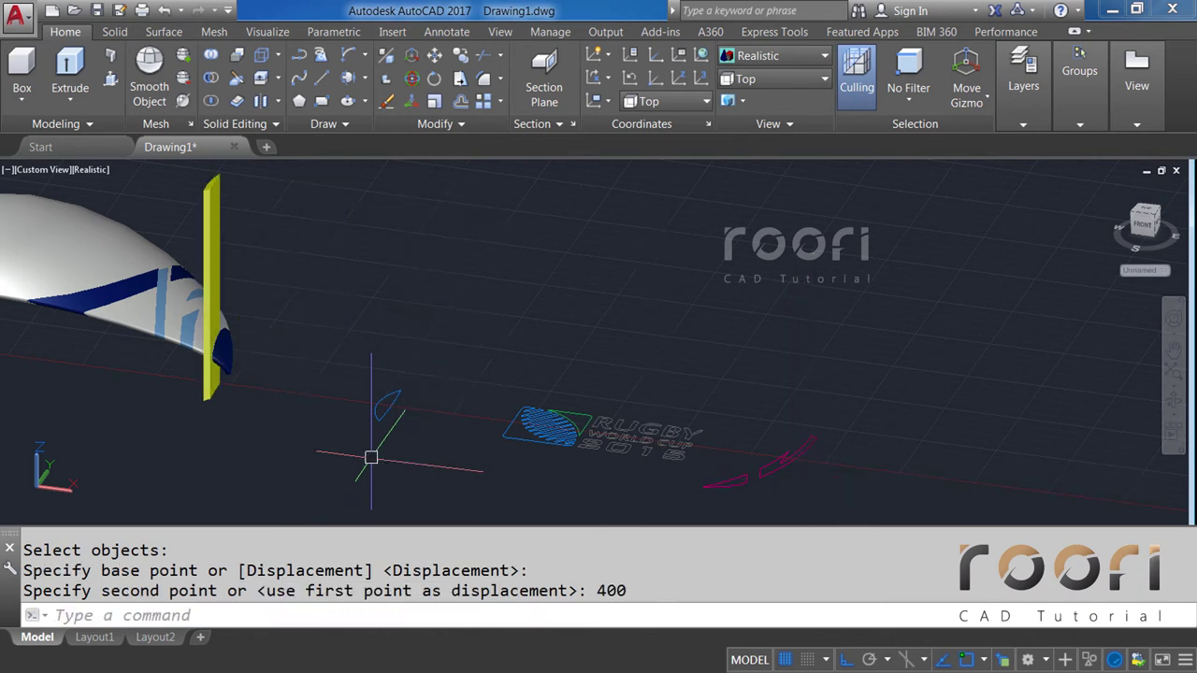
shift+middle_drag(268, 415, 708, 468)
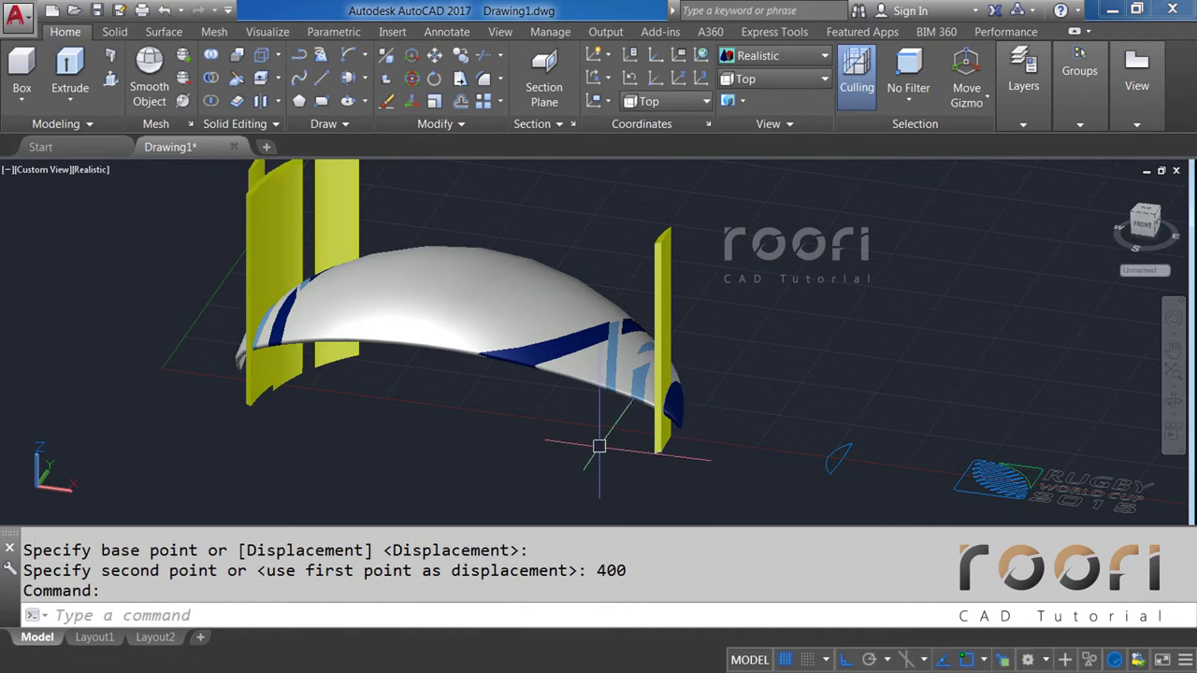
mouse_move(582, 440)
middle_down()
mouse_move(507, 406)
mouse_move(508, 375)
middle_up()
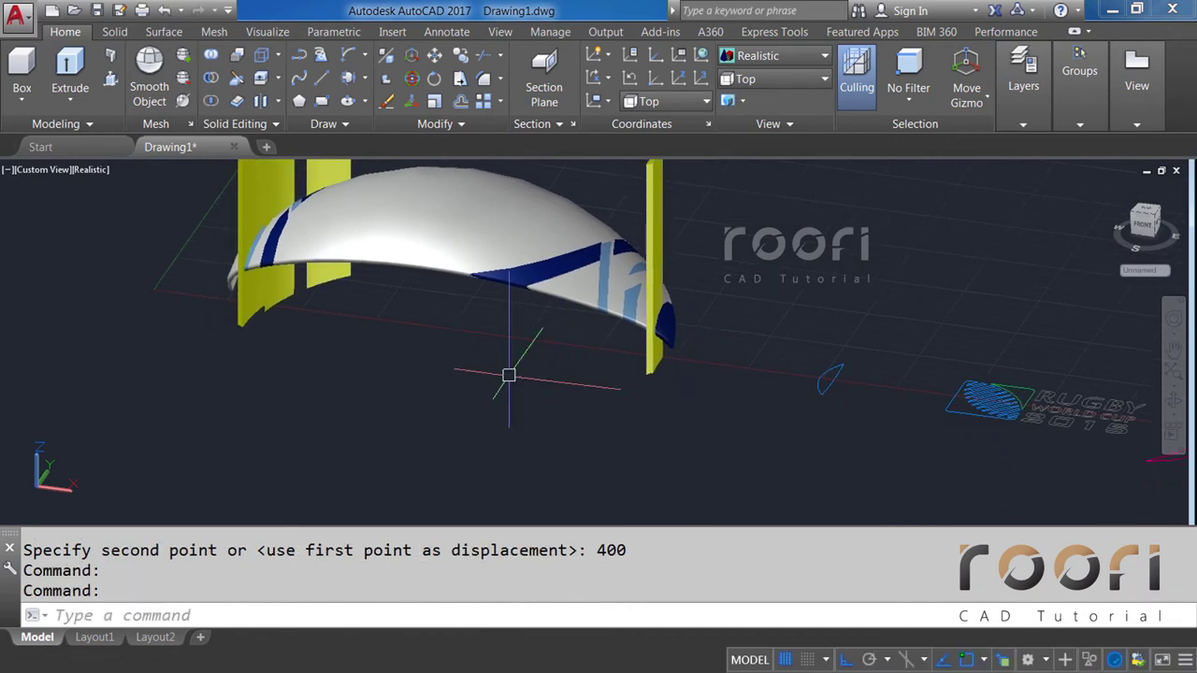
text(CO)
Copy the ball shell 200 units below the original.
key(Return)
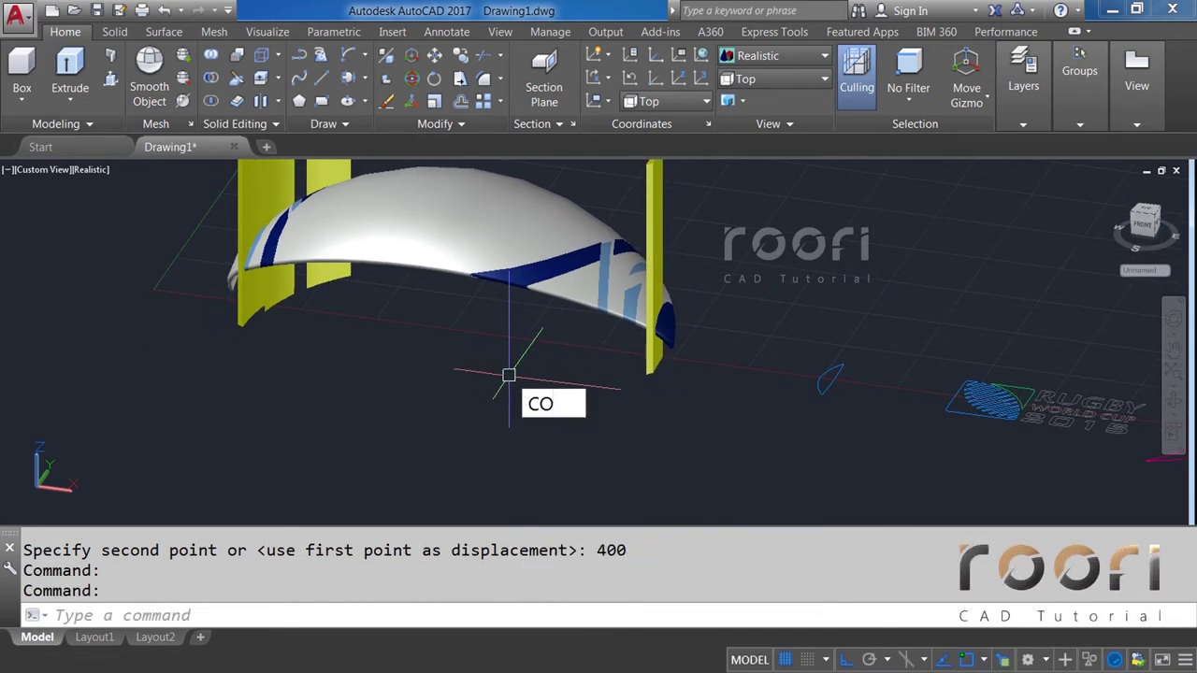
click(423, 292)
key(Return)
click(720, 328)
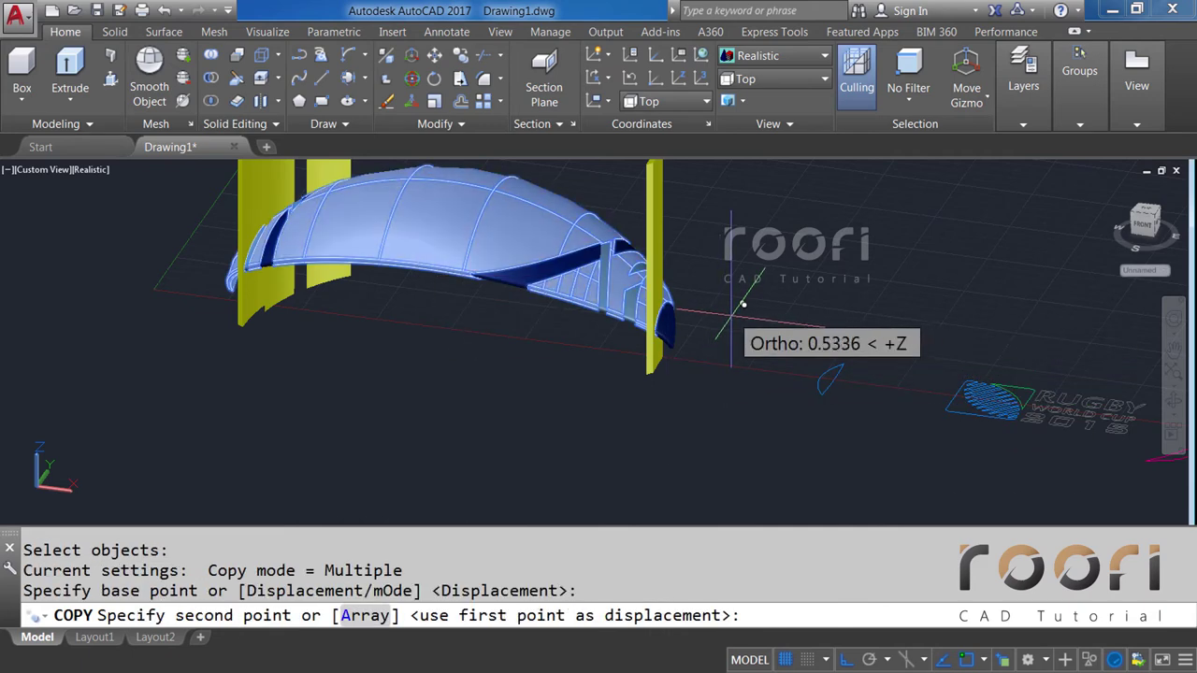
text(200)
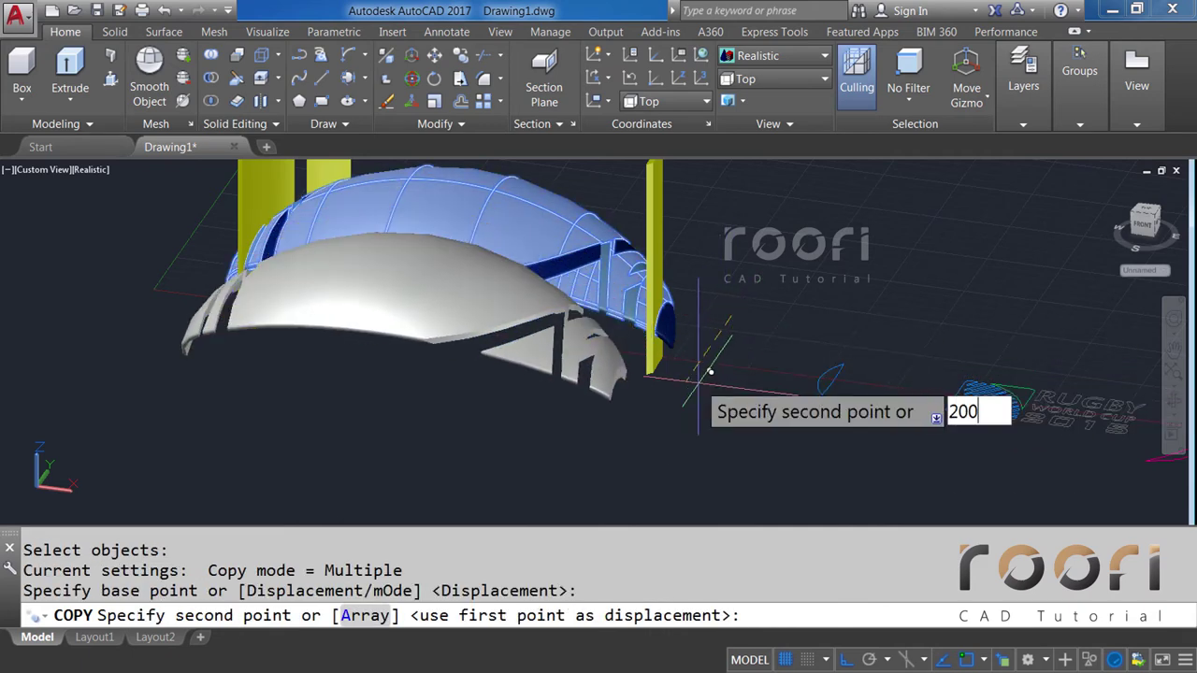
key(Return)
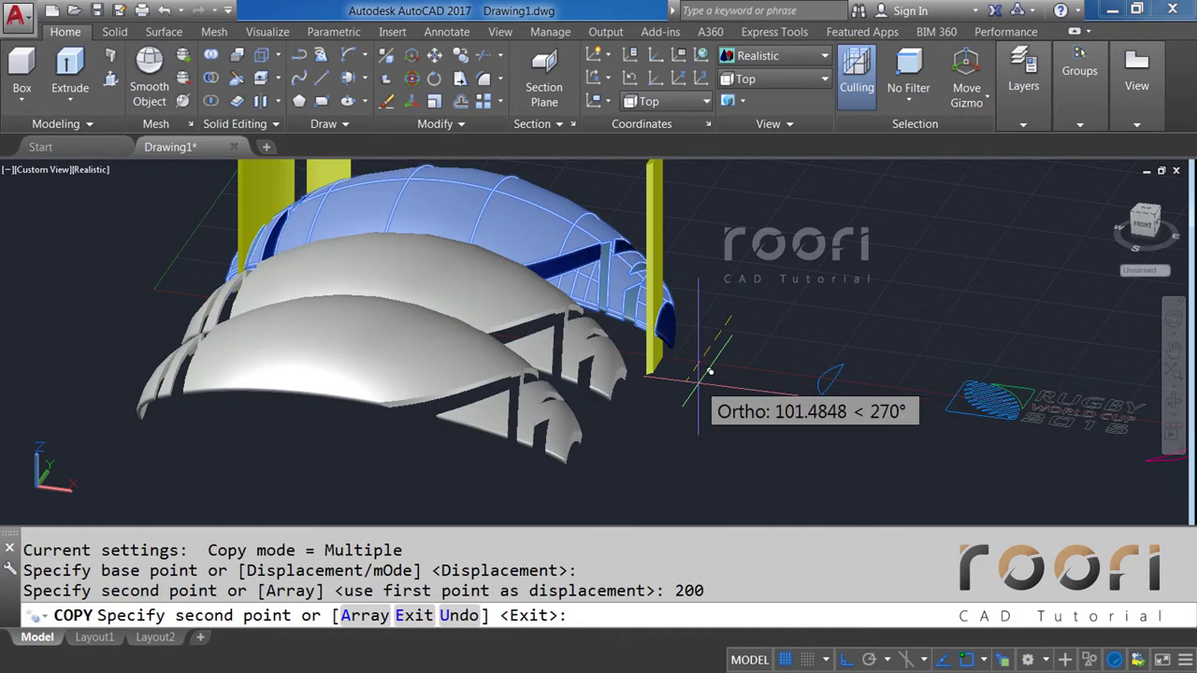
key(Return)
shift+middle_drag(729, 342, 716, 381)
text(INTERSECT)
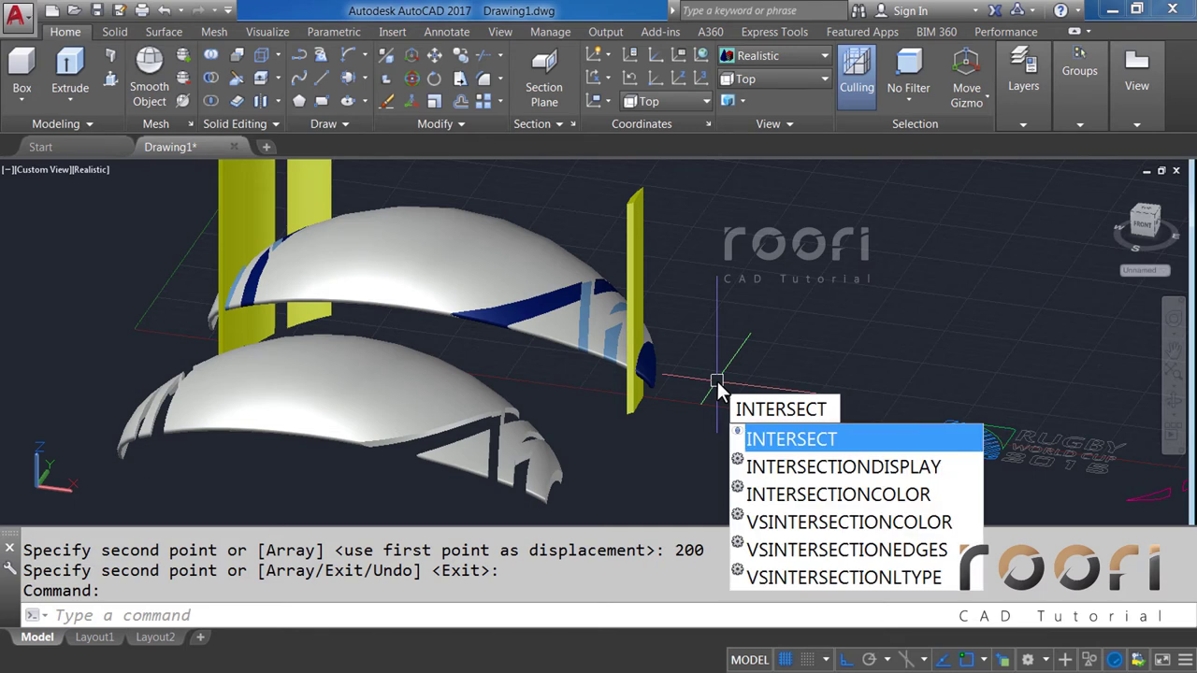
Intersect the yellow plates with the upper shell.
key(Return)
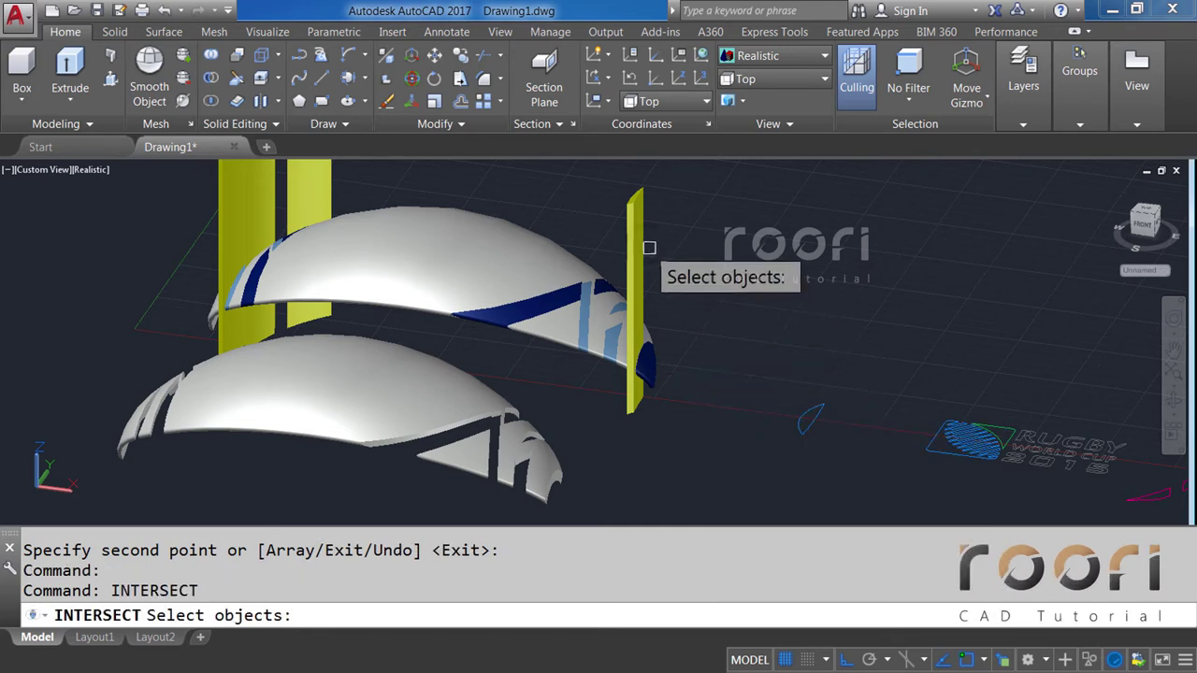
click(636, 246)
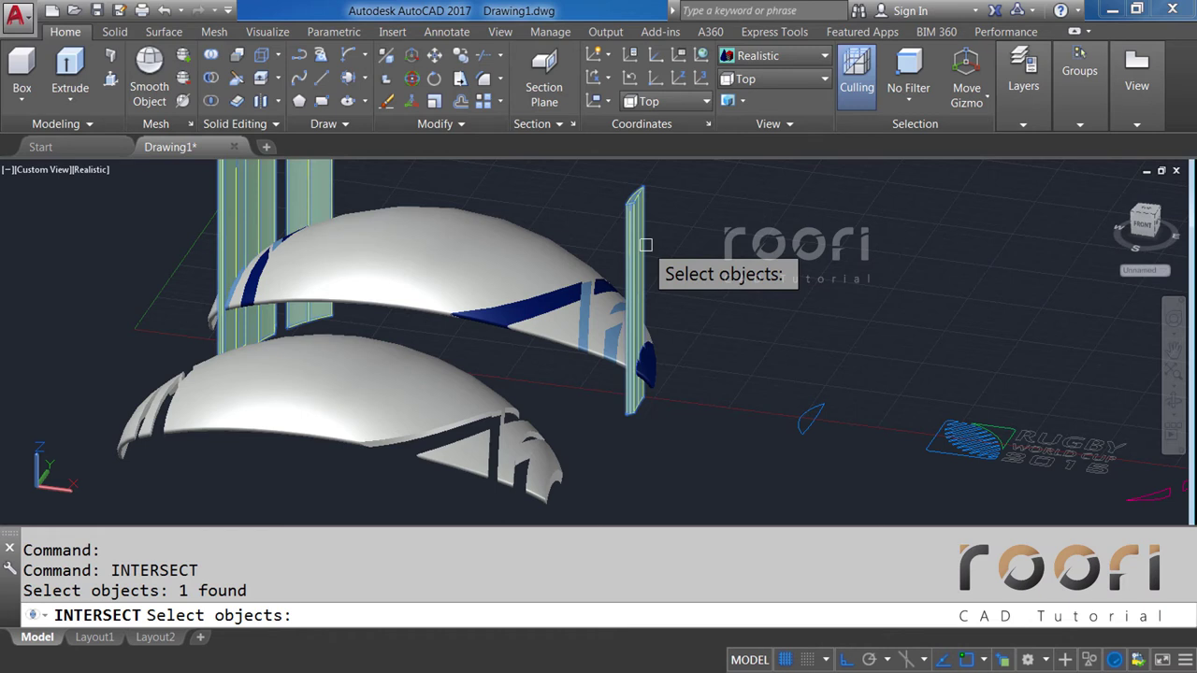
click(572, 251)
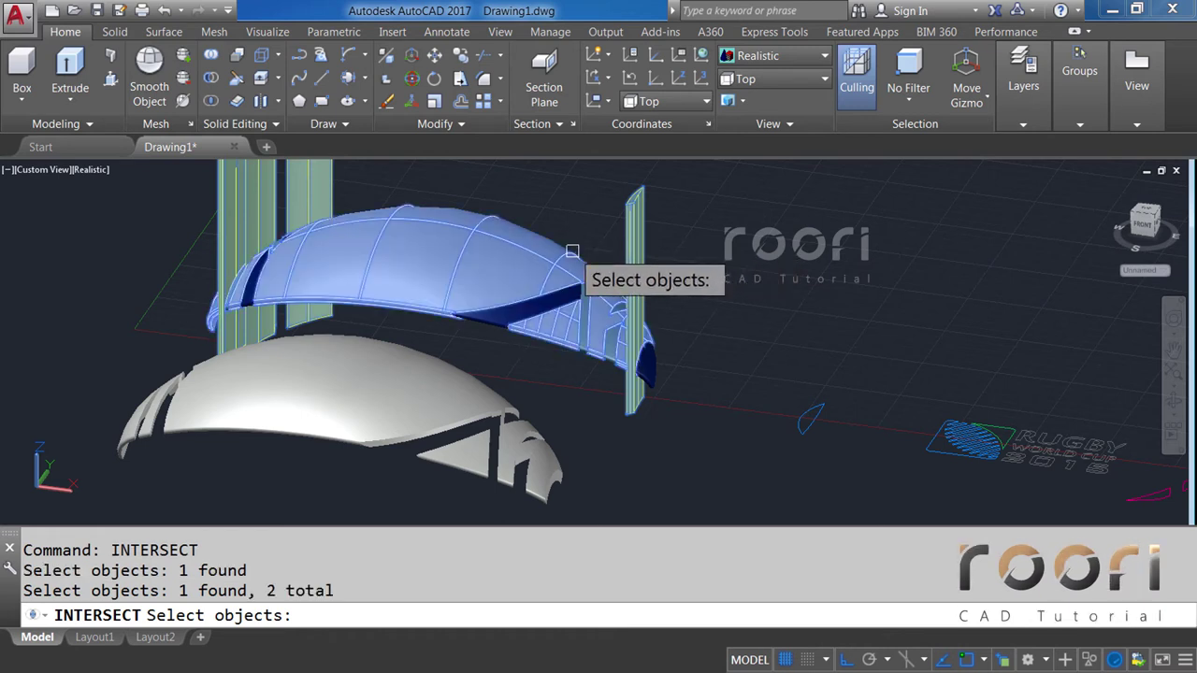
key(Return)
text(C)
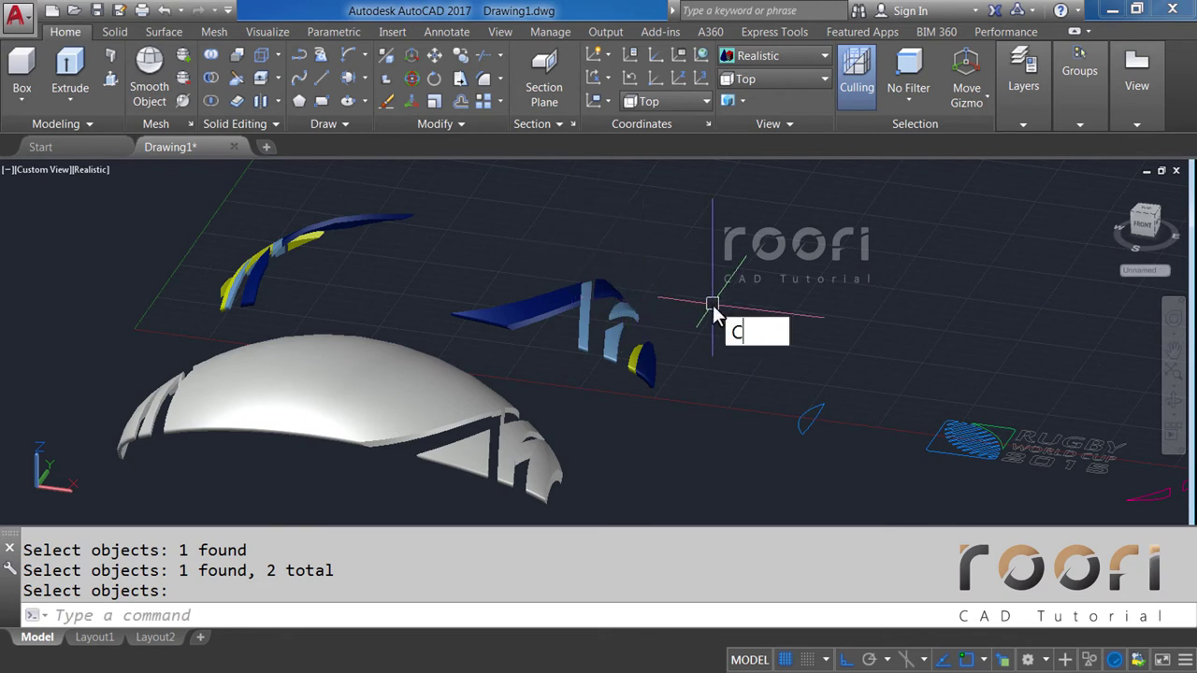
Copy the small yellow logo piece 200 units up.
text(O)
key(Return)
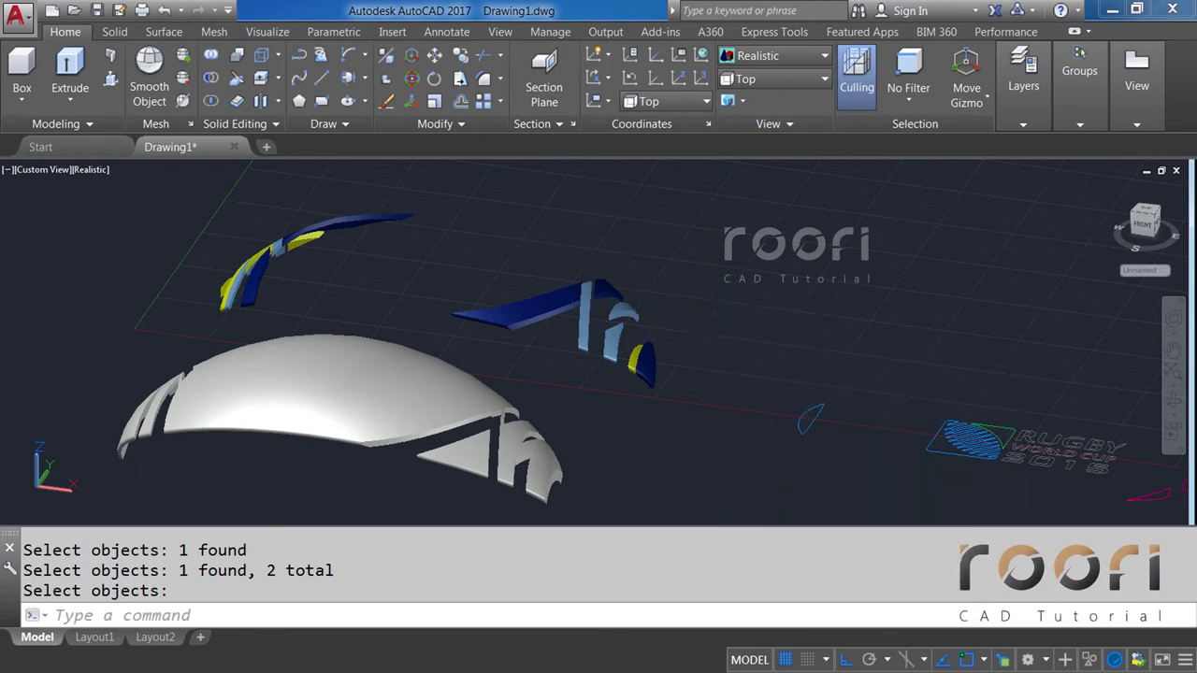
click(636, 351)
key(Return)
click(678, 394)
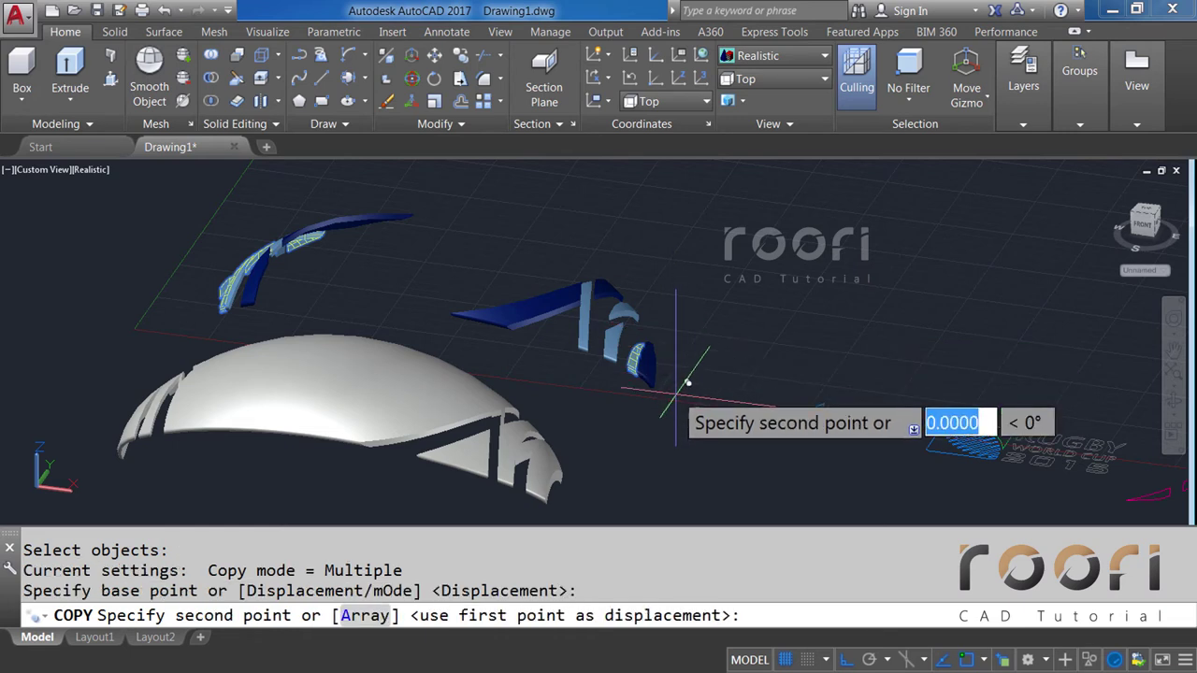
text(200)
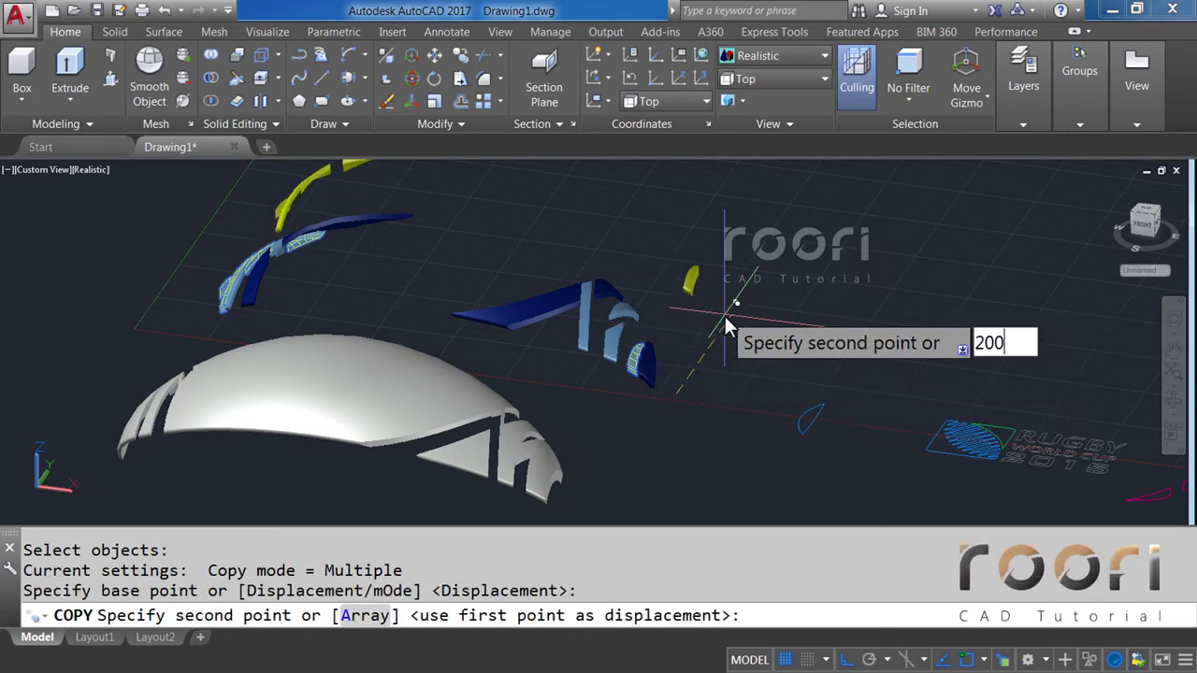
key(Return)
key(Return)
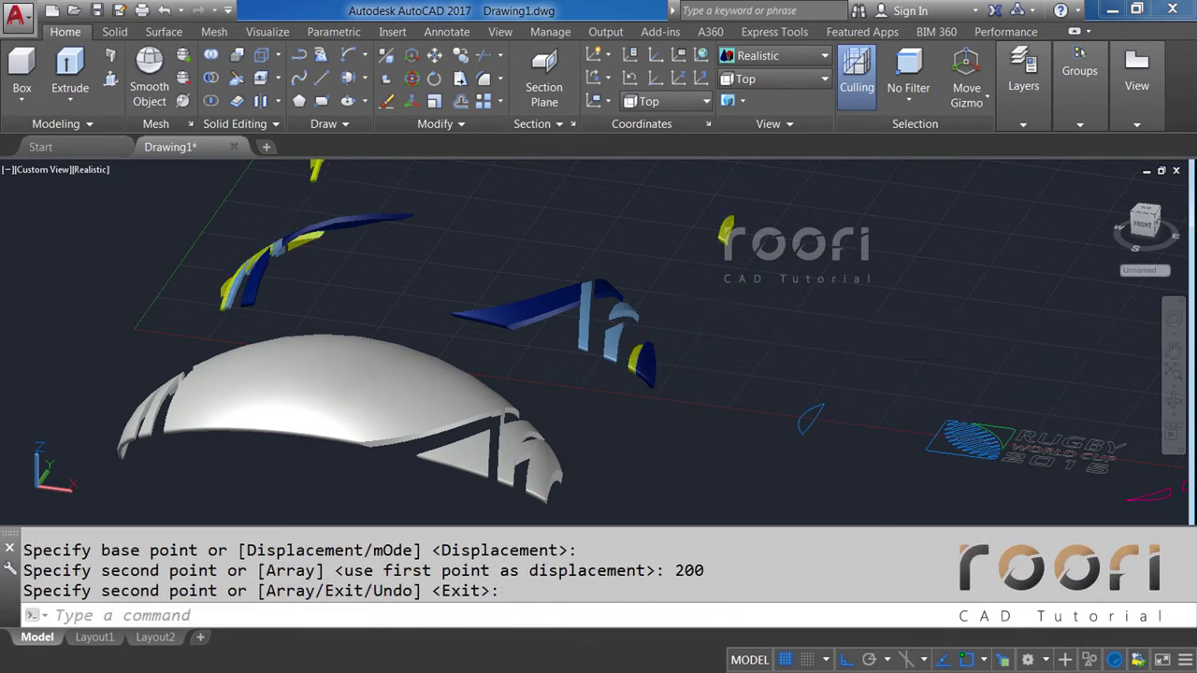
key(Return)
text(M)
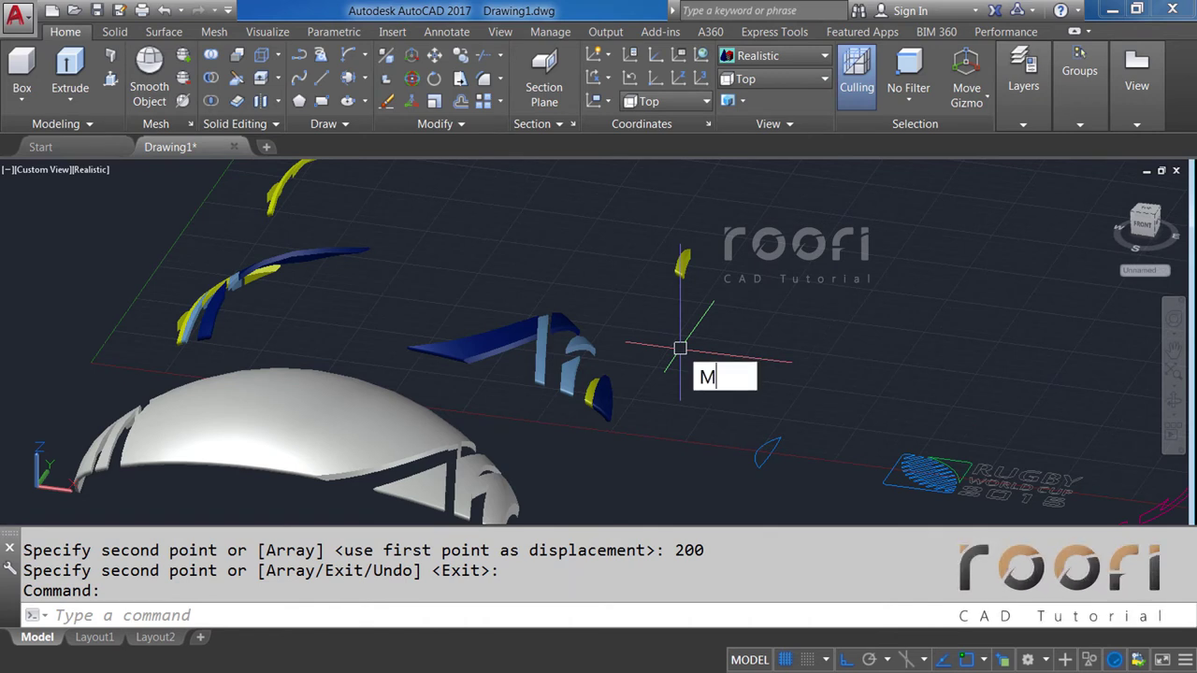
Raise the spare lower shell 200 units onto the yellow pieces.
key(Return)
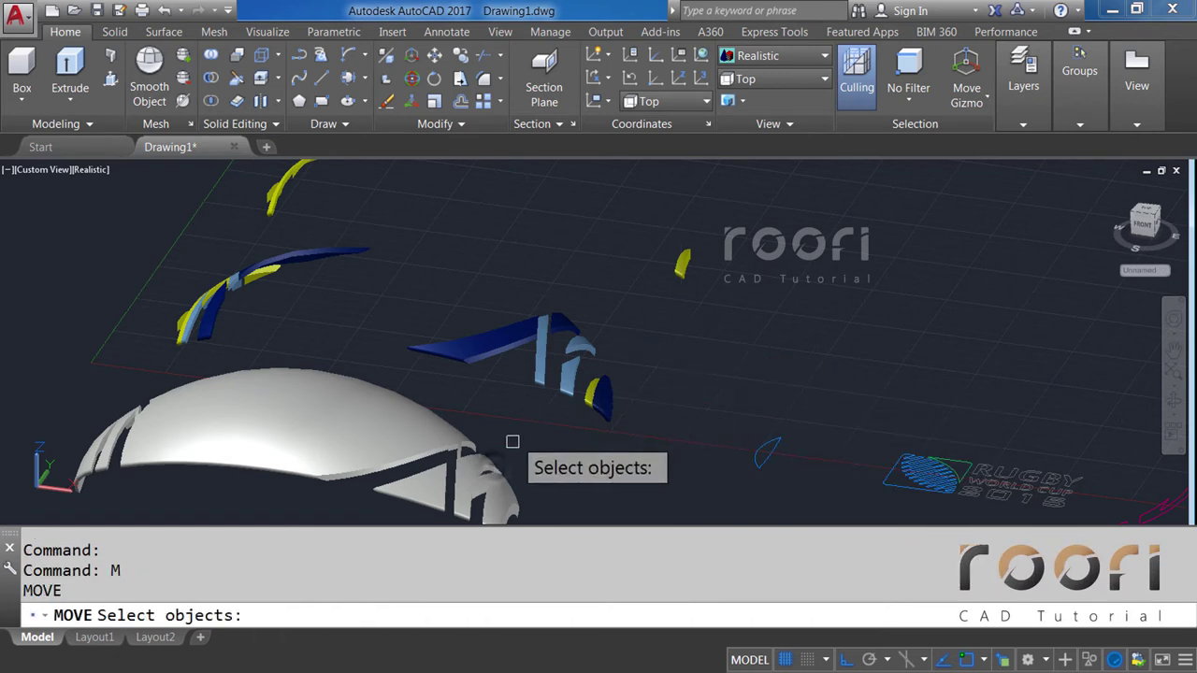
click(494, 468)
key(Return)
click(613, 485)
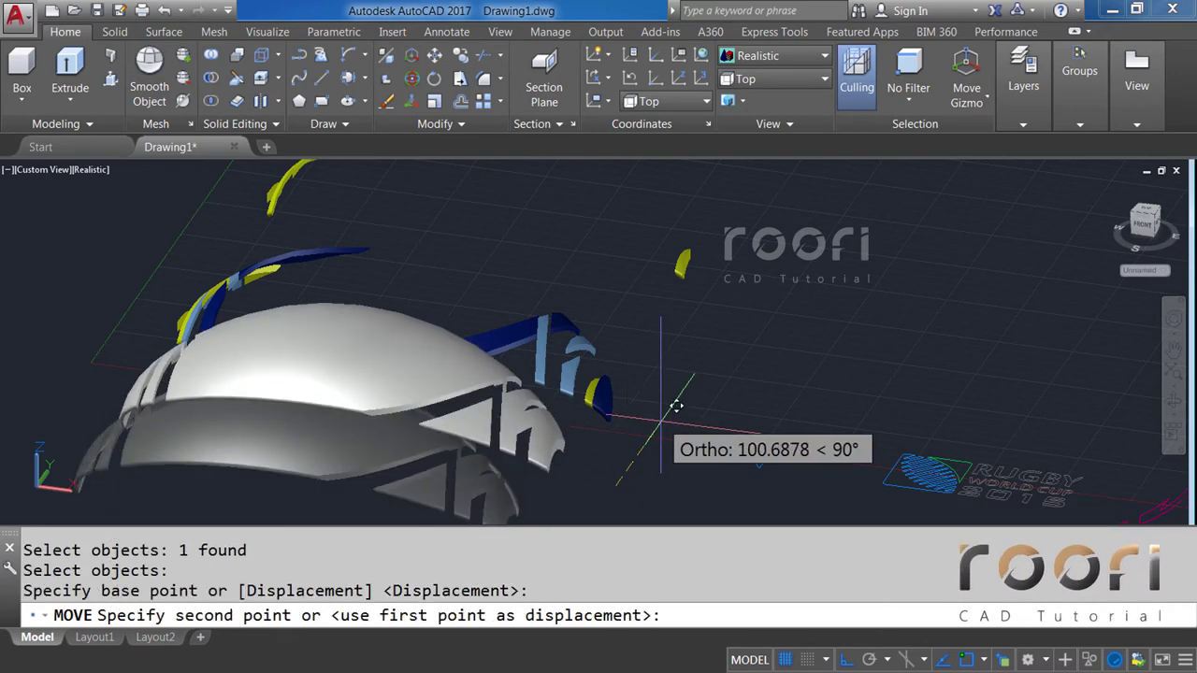
text(200)
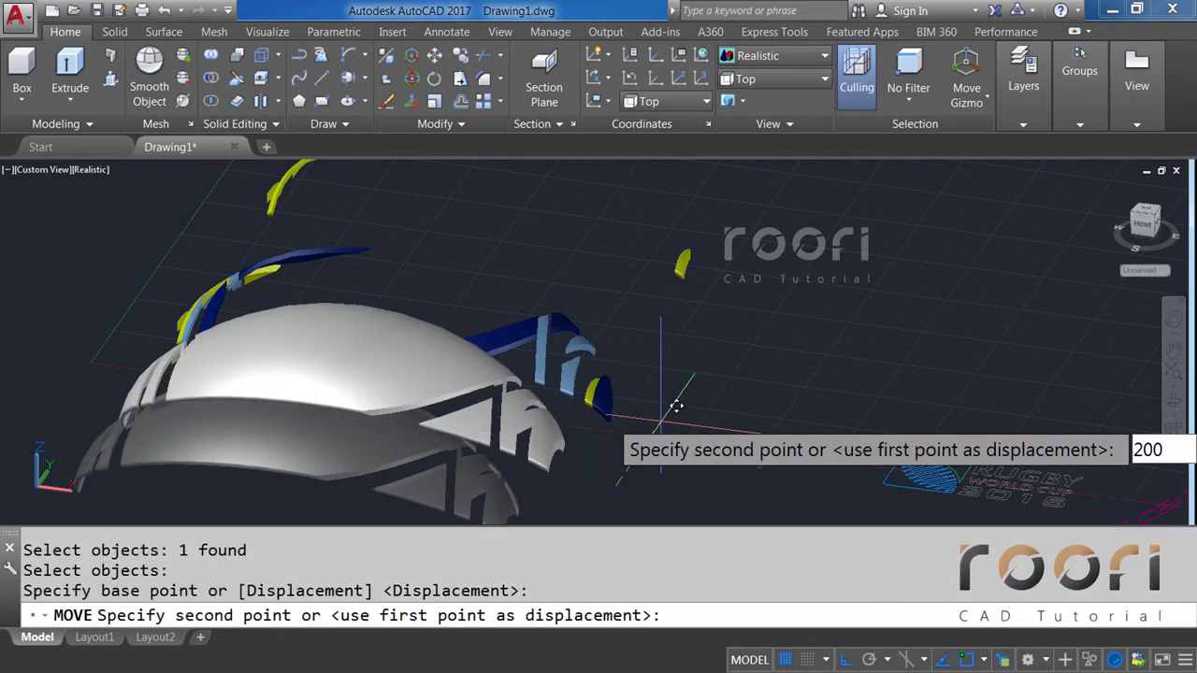
key(Return)
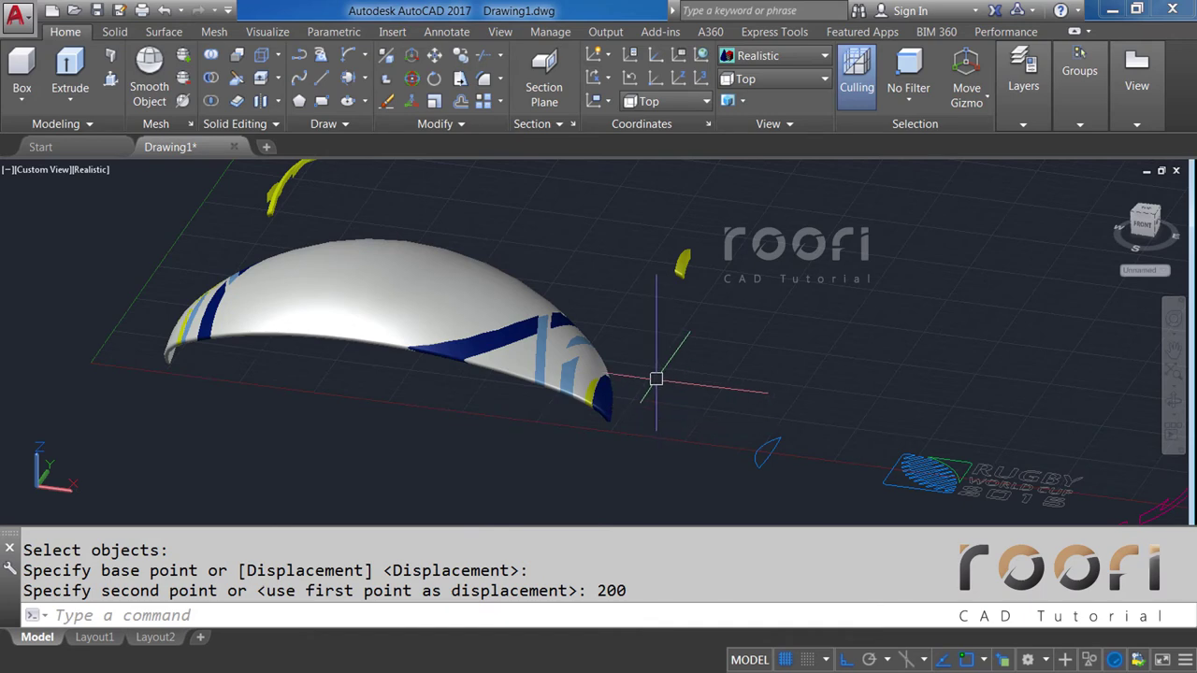
Subtract the overlapping logo solid from the ball shell.
text(SY)
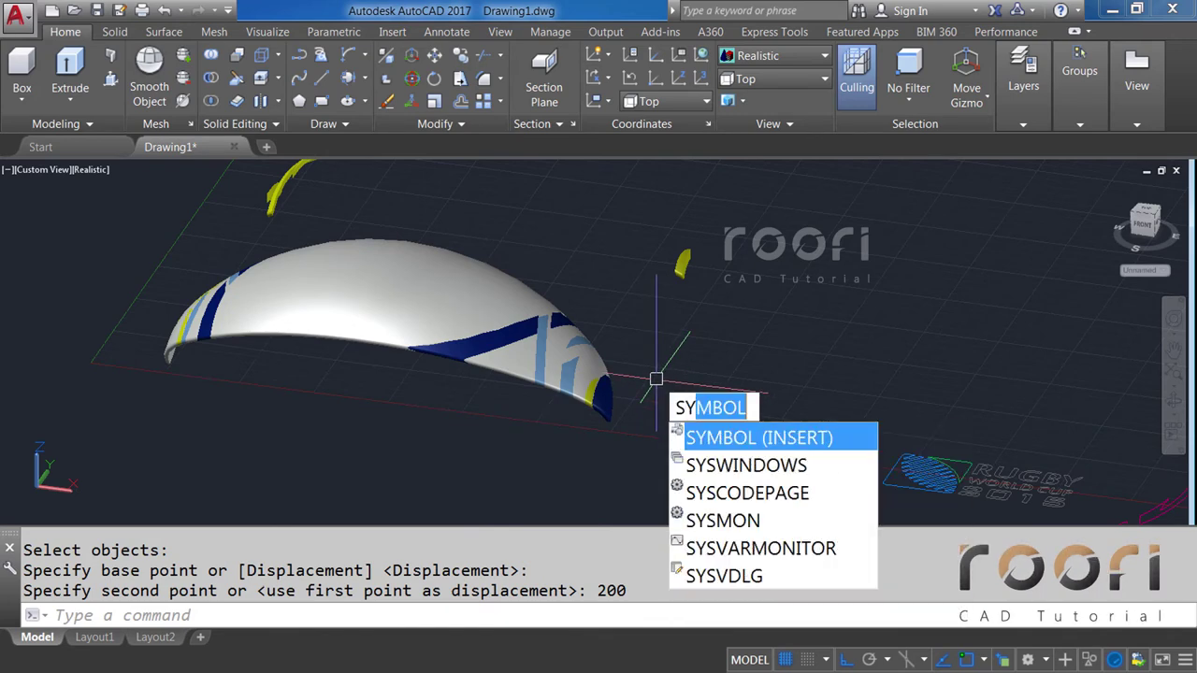
key(BackSpace)
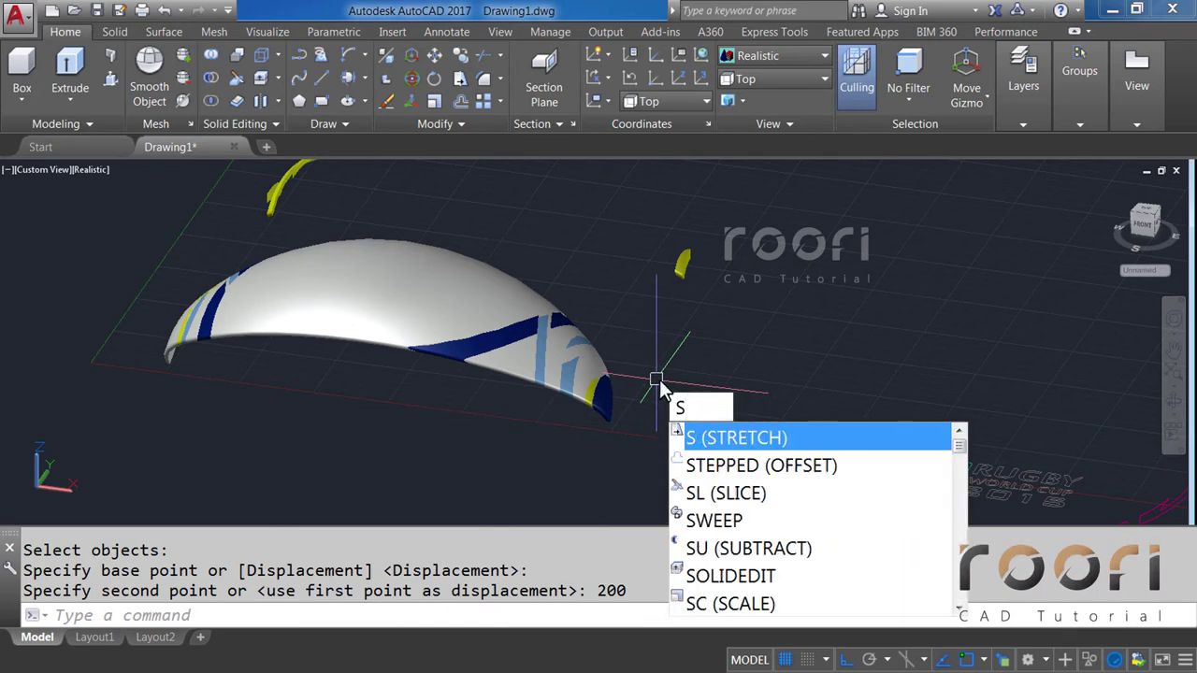
text(UBTRACT)
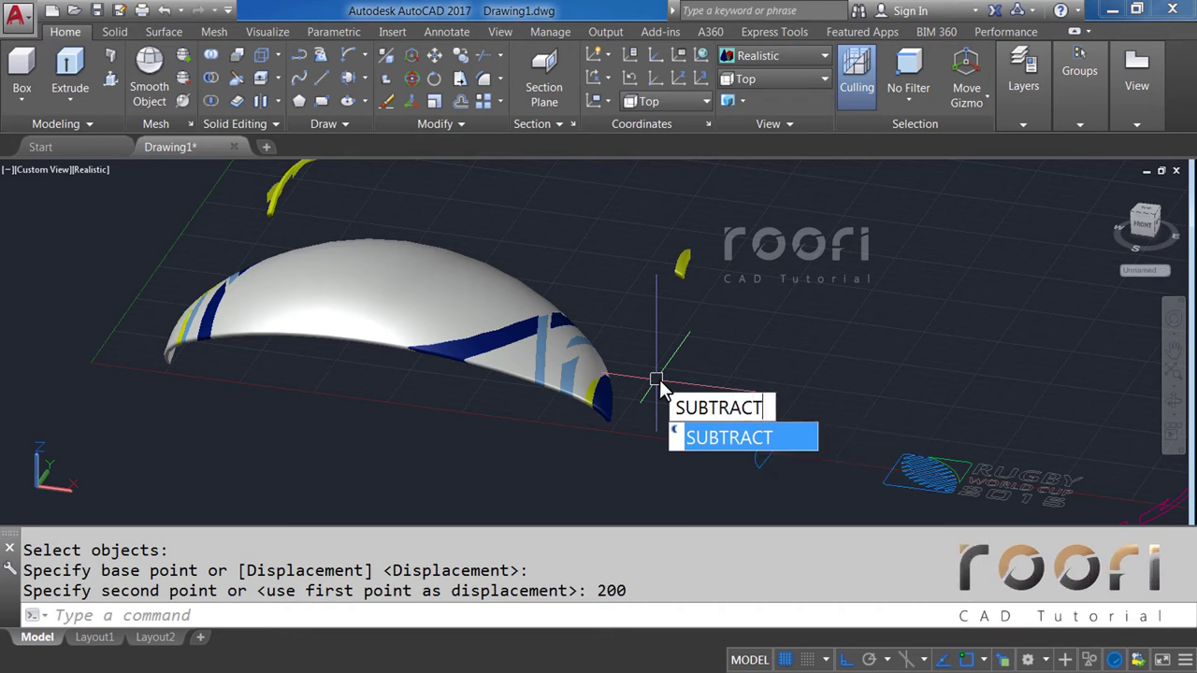
key(Return)
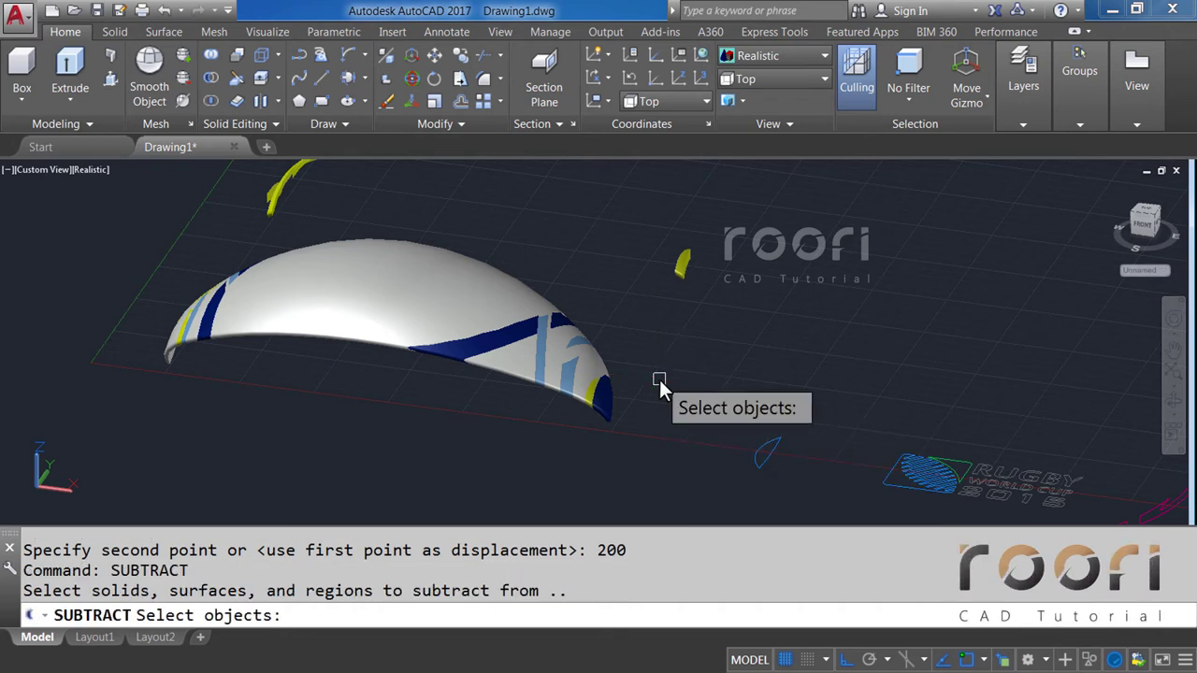
click(495, 285)
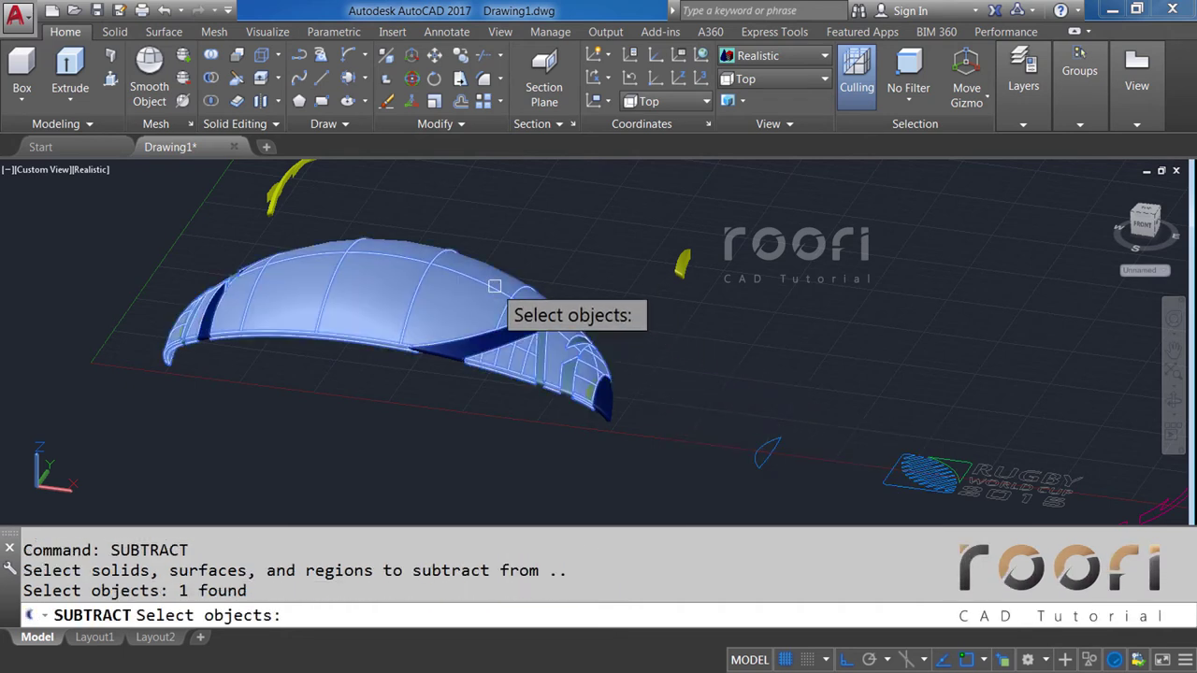
key(Return)
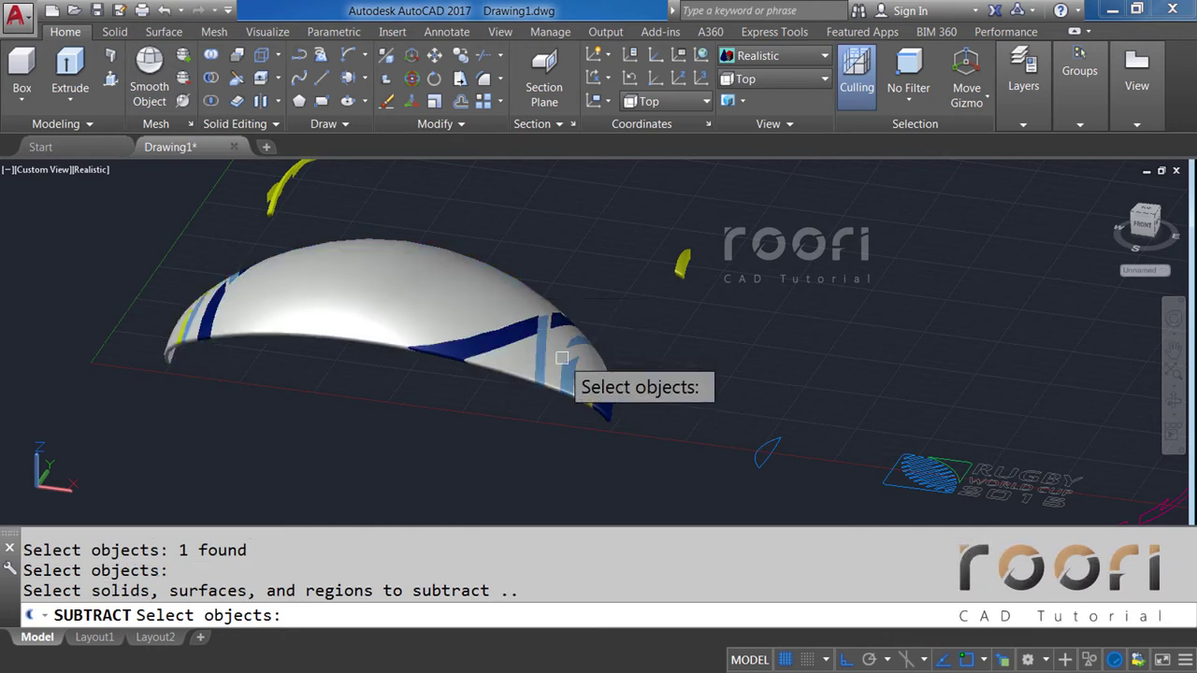
click(588, 412)
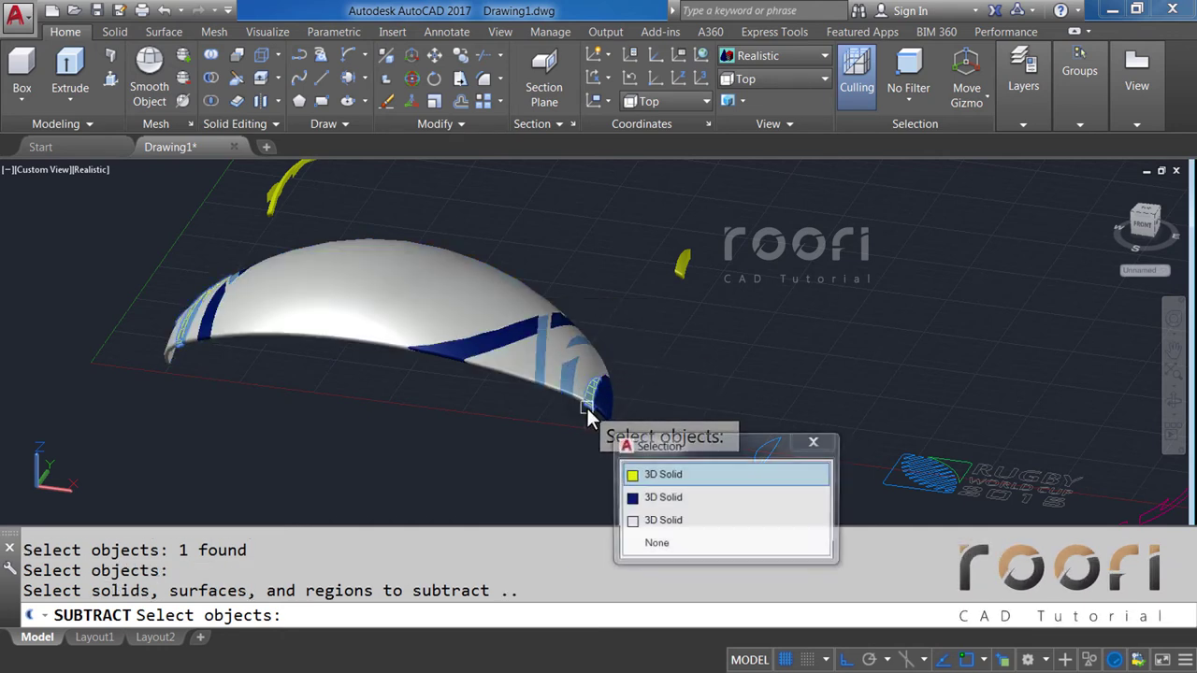
click(646, 477)
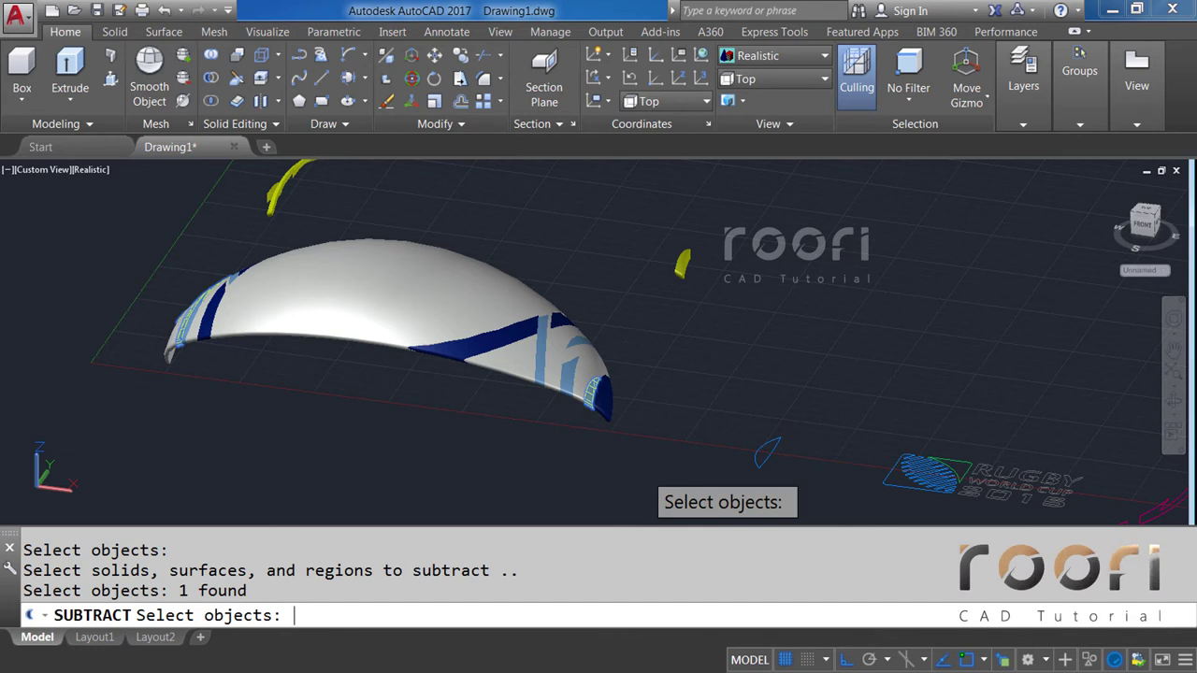
key(Return)
text(M)
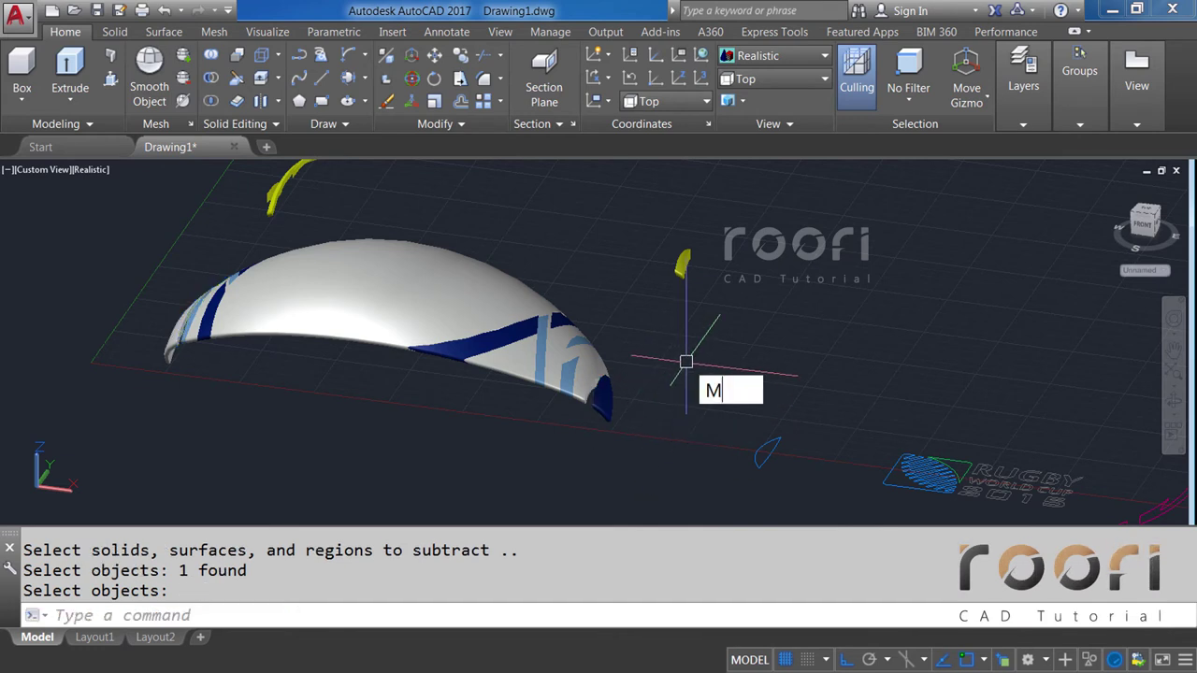
Move the yellow logo piece 200 units onto the shell.
key(Return)
click(684, 264)
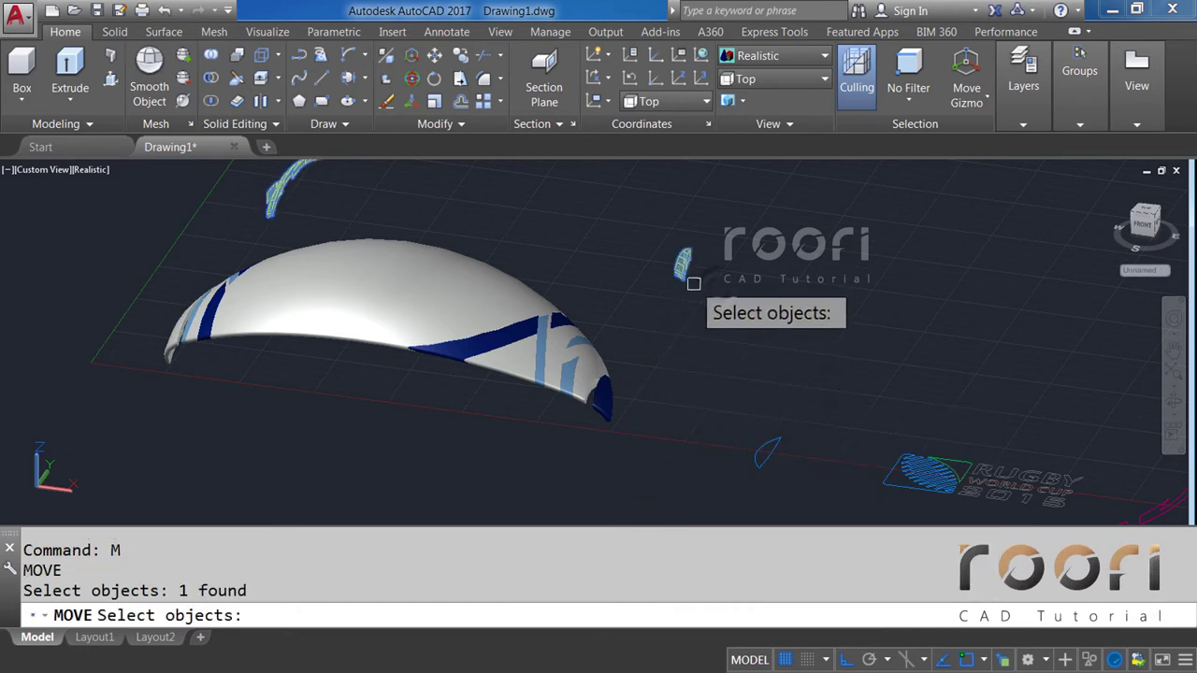
key(Return)
click(706, 281)
text(2)
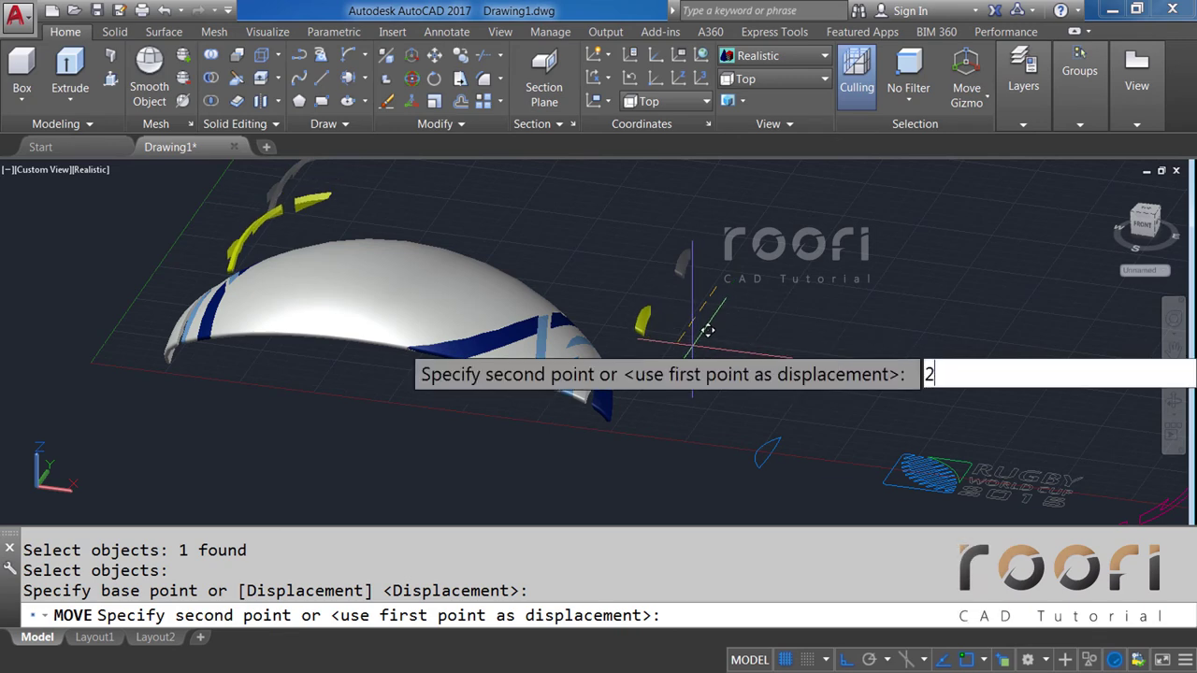
text(00)
key(Return)
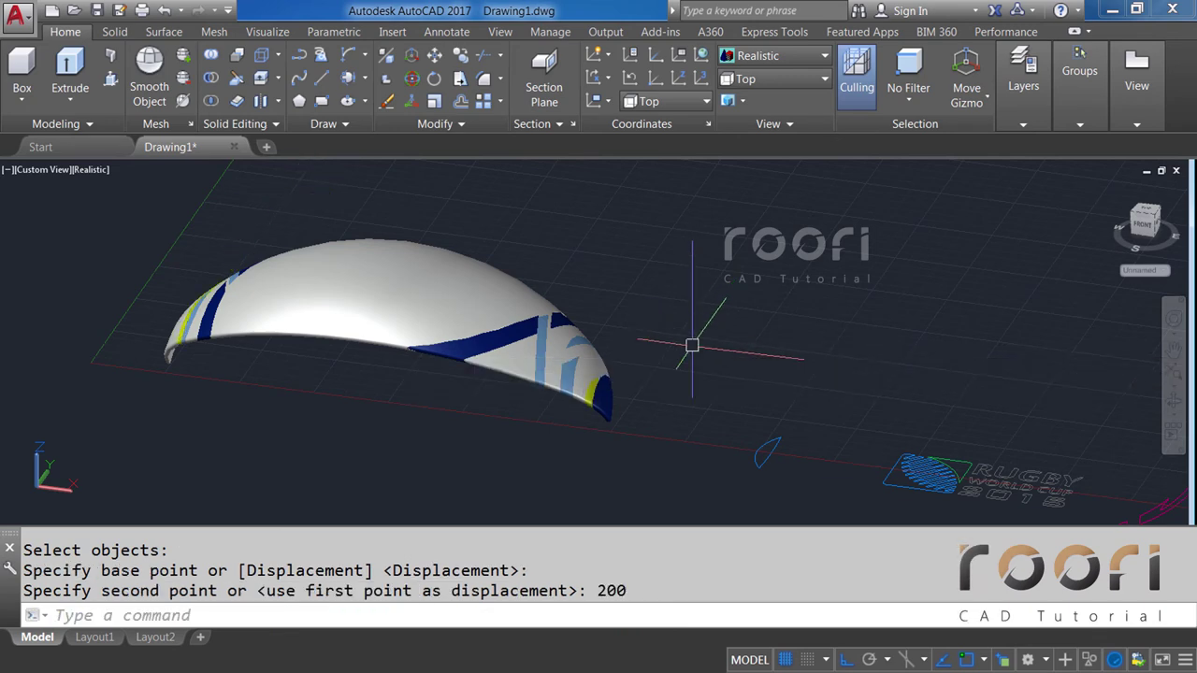
Orbit and zoom the view to bring the magenta logo profiles into view.
scroll(598, 370, up, 2)
mouse_move(516, 334)
shift+middle_down()
mouse_move(487, 367)
mouse_move(305, 278)
mouse_move(372, 345)
mouse_move(422, 286)
mouse_move(387, 279)
shift+middle_up()
scroll(351, 472, up, 5)
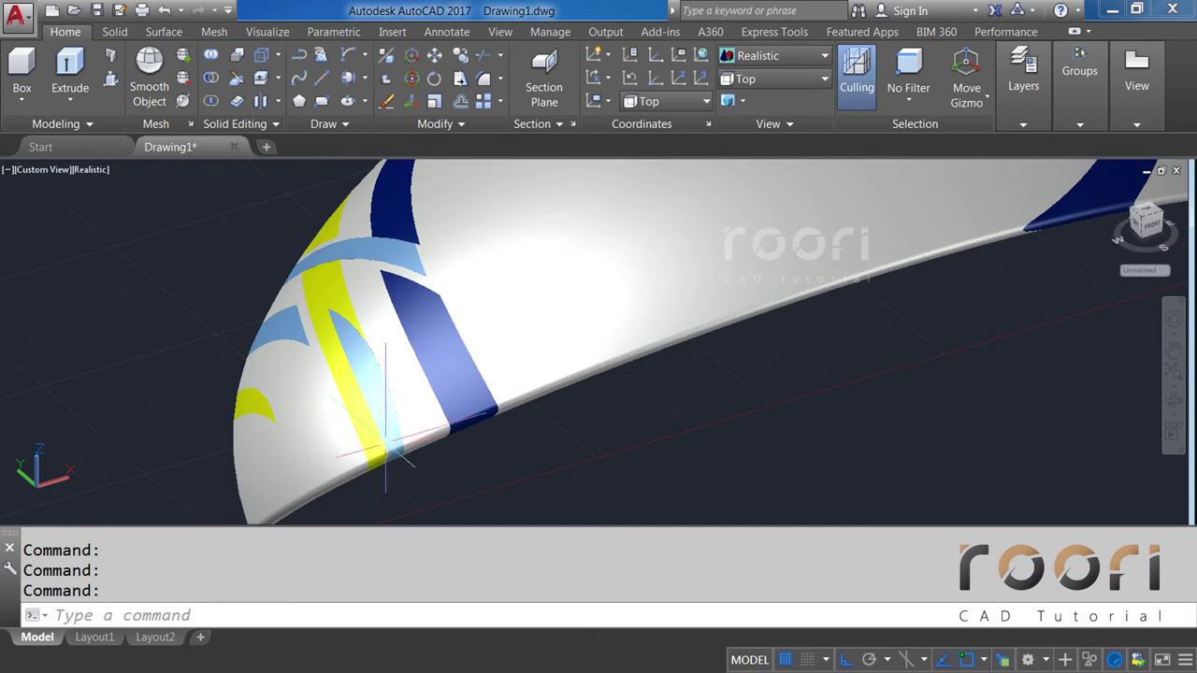
scroll(386, 447, down, 5)
shift+middle_drag(473, 415, 402, 403)
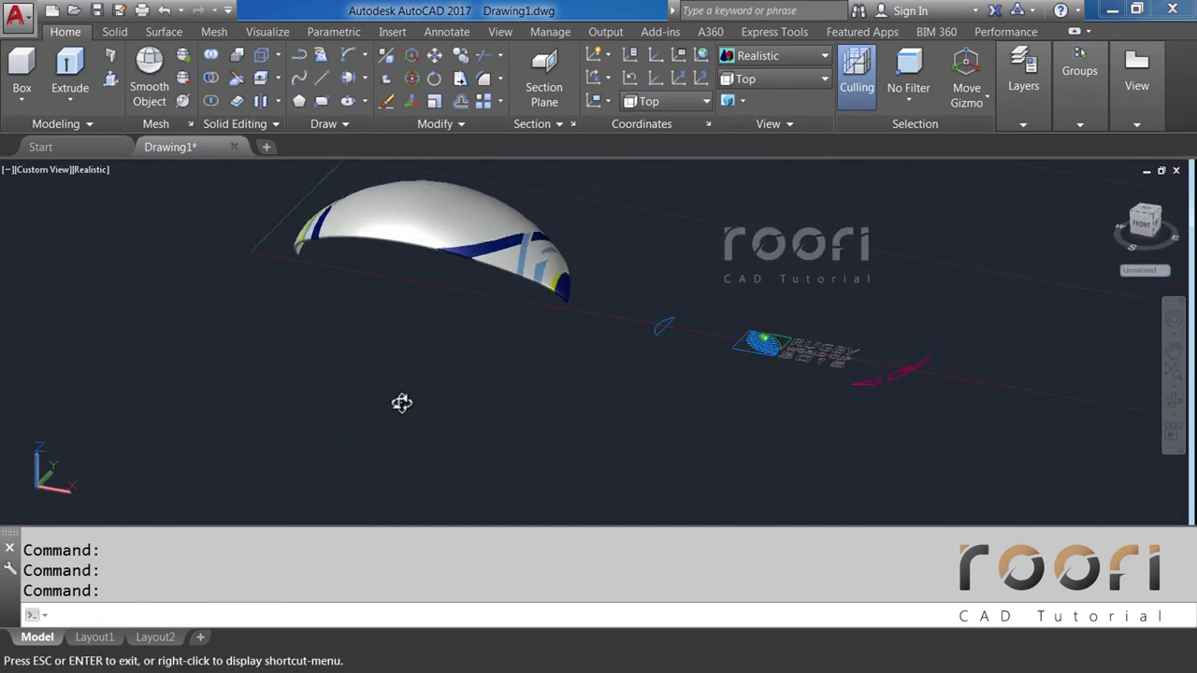
shift+middle_drag(489, 380, 440, 374)
mouse_move(755, 454)
shift+middle_down()
mouse_move(786, 449)
mouse_move(670, 449)
shift+middle_up()
text(EXTRUD)
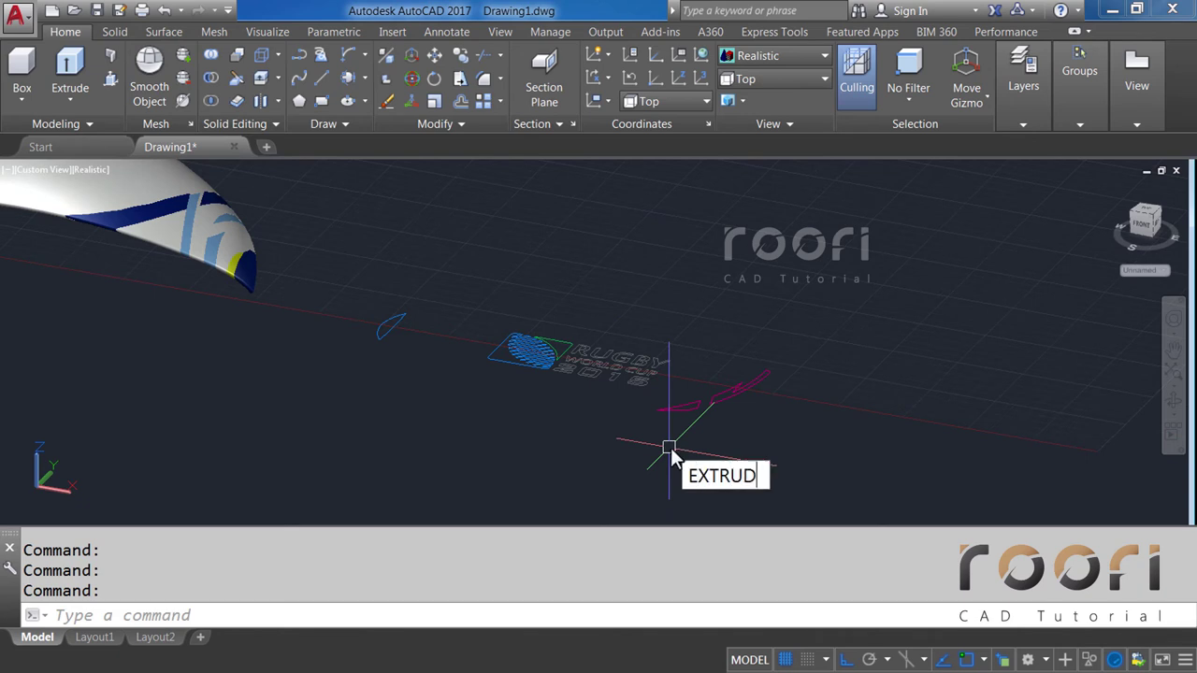
Extrude the two magenta logo profiles 150 units high.
text(E)
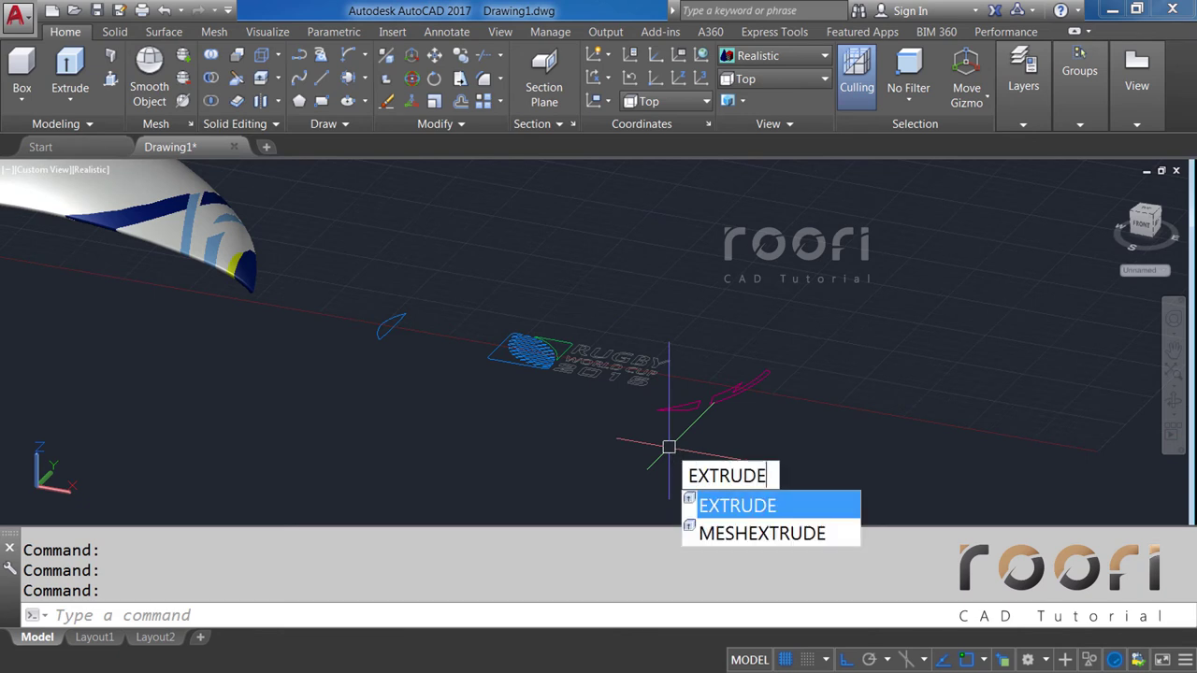
key(Return)
click(713, 409)
click(670, 406)
key(Return)
text(150)
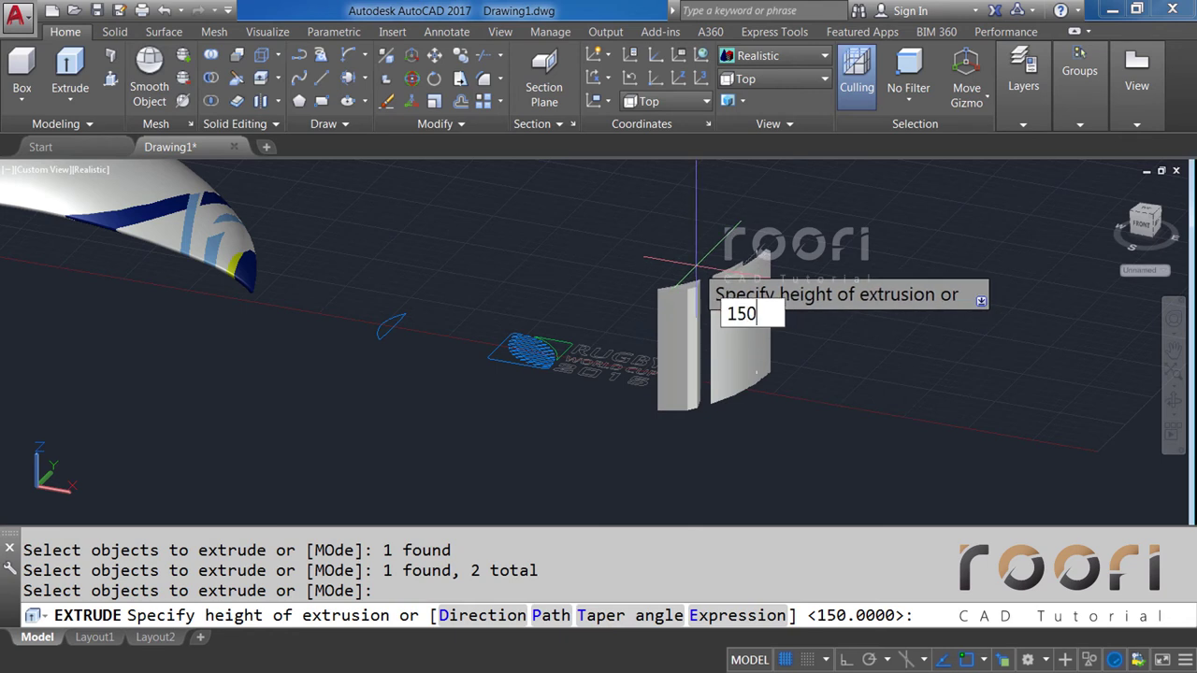
key(Return)
Union the two extruded panels into one solid.
text(U)
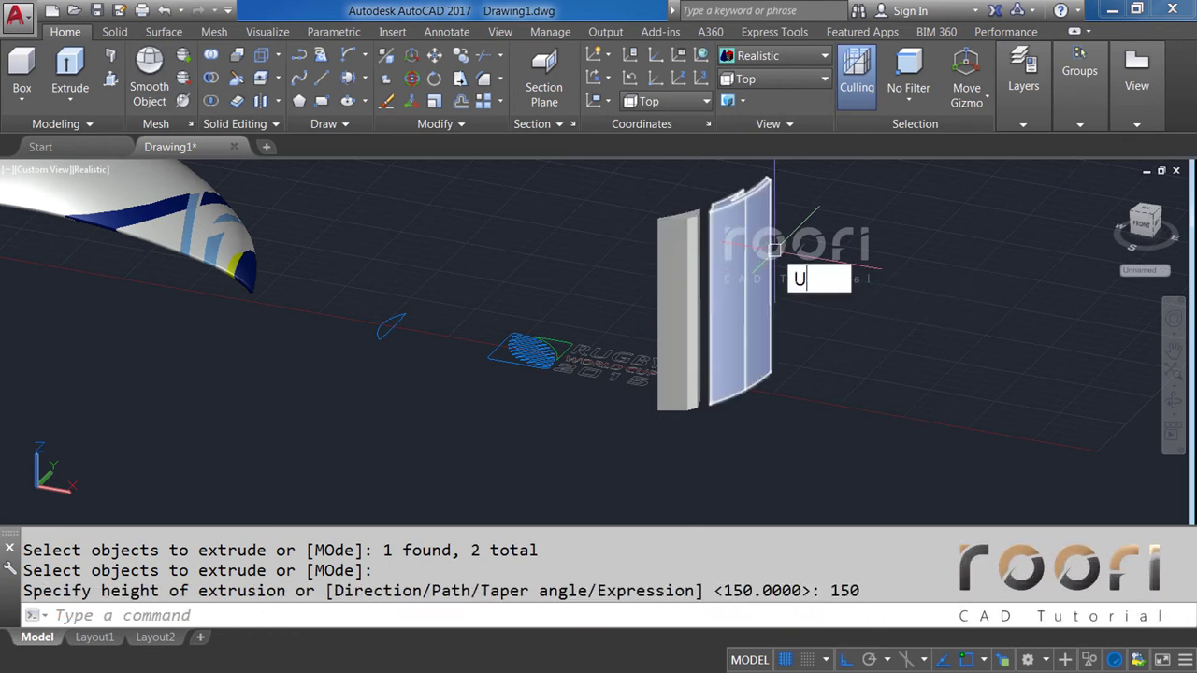
text(NION)
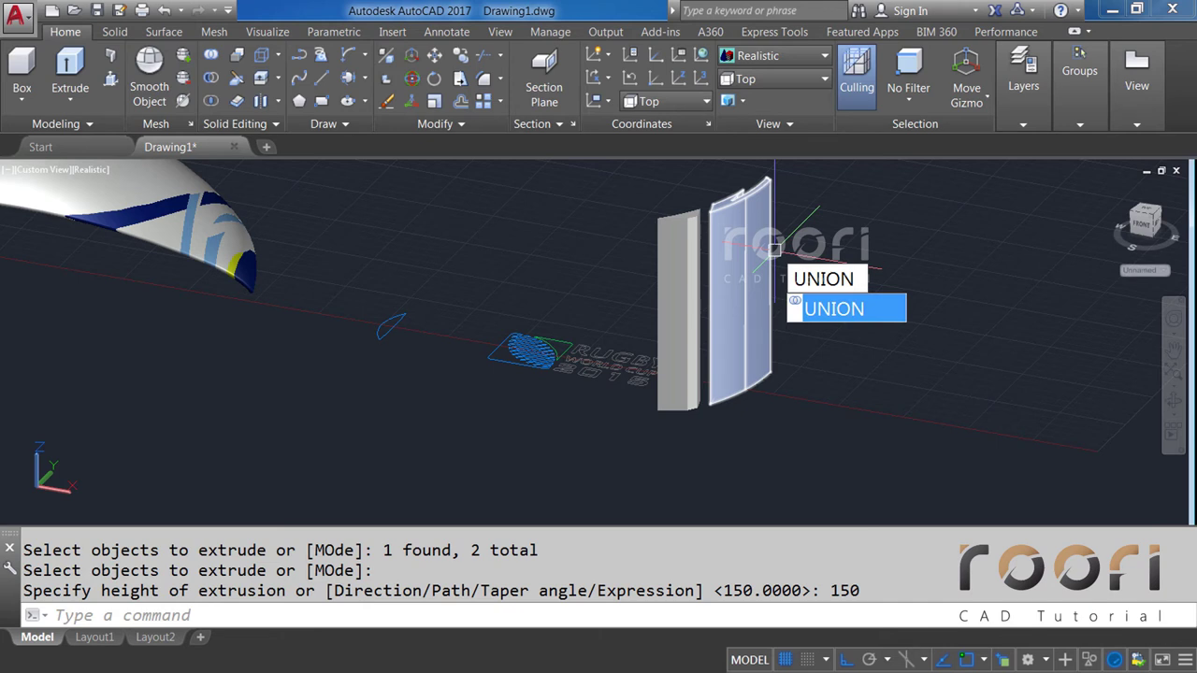
key(Return)
click(790, 267)
click(683, 236)
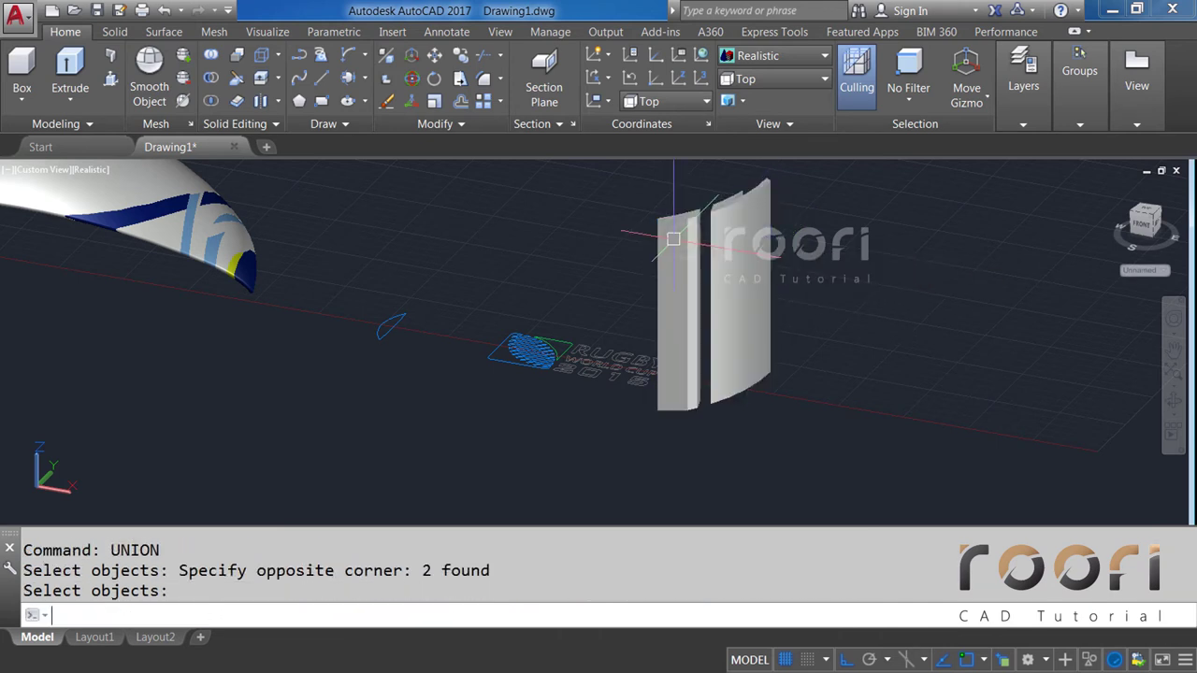
key(Return)
Put the joined panels on the Pink layer.
click(1025, 125)
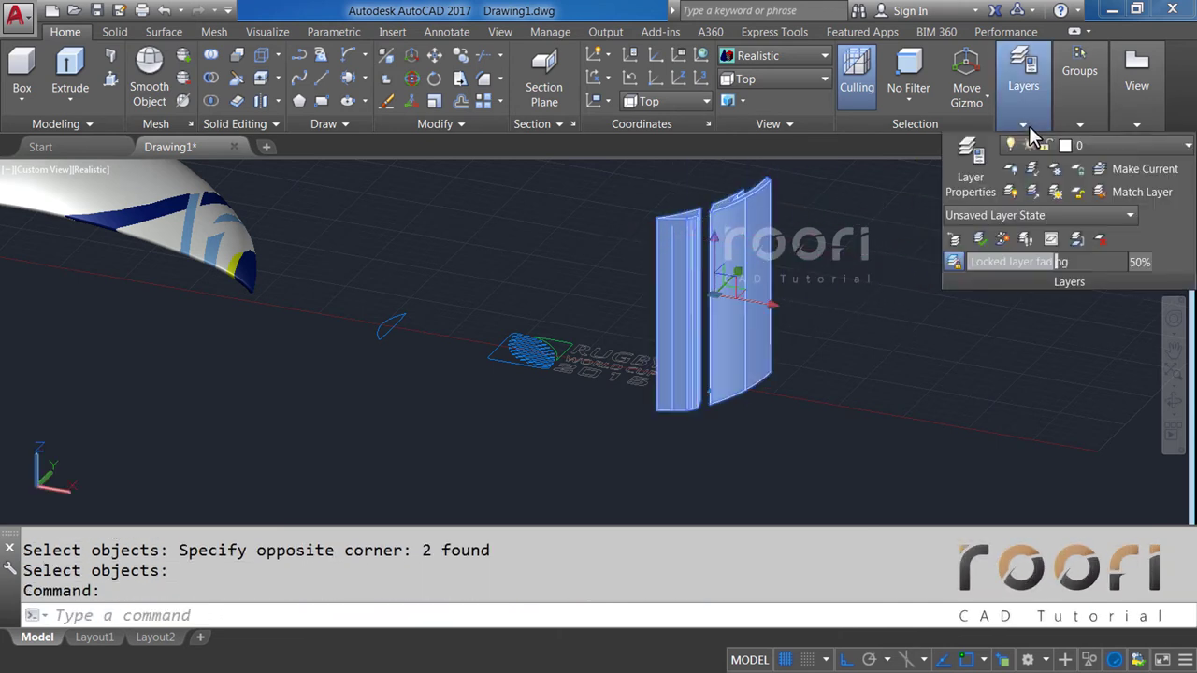
click(1129, 147)
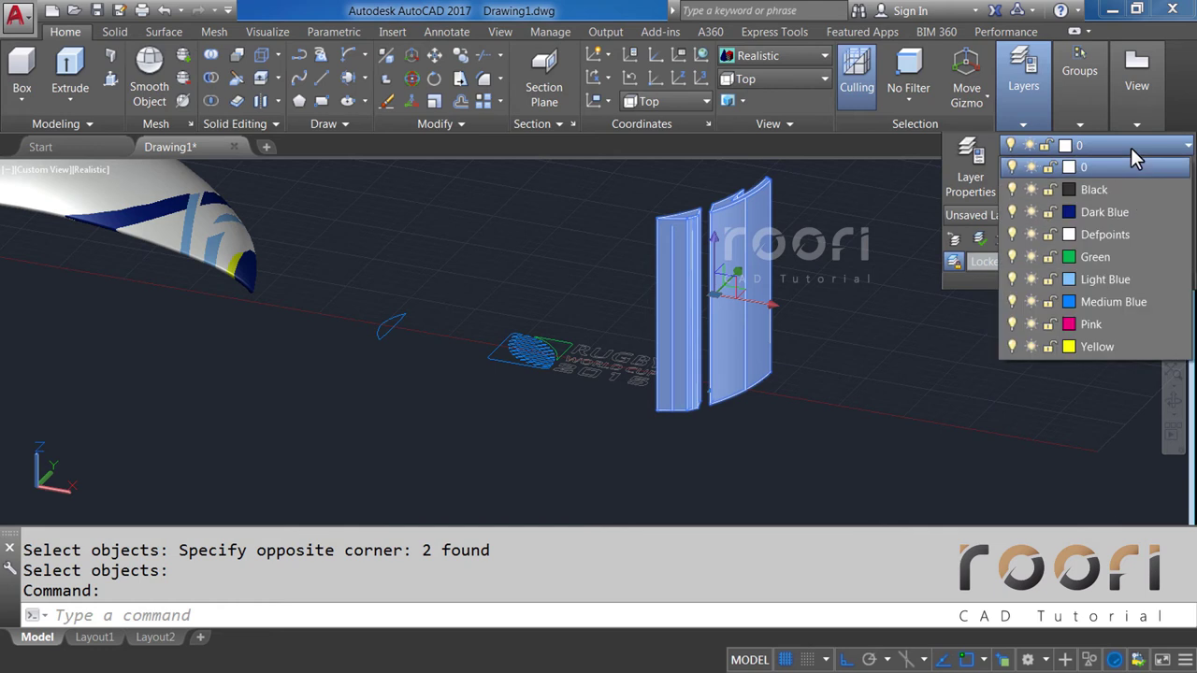
click(1092, 323)
key(Escape)
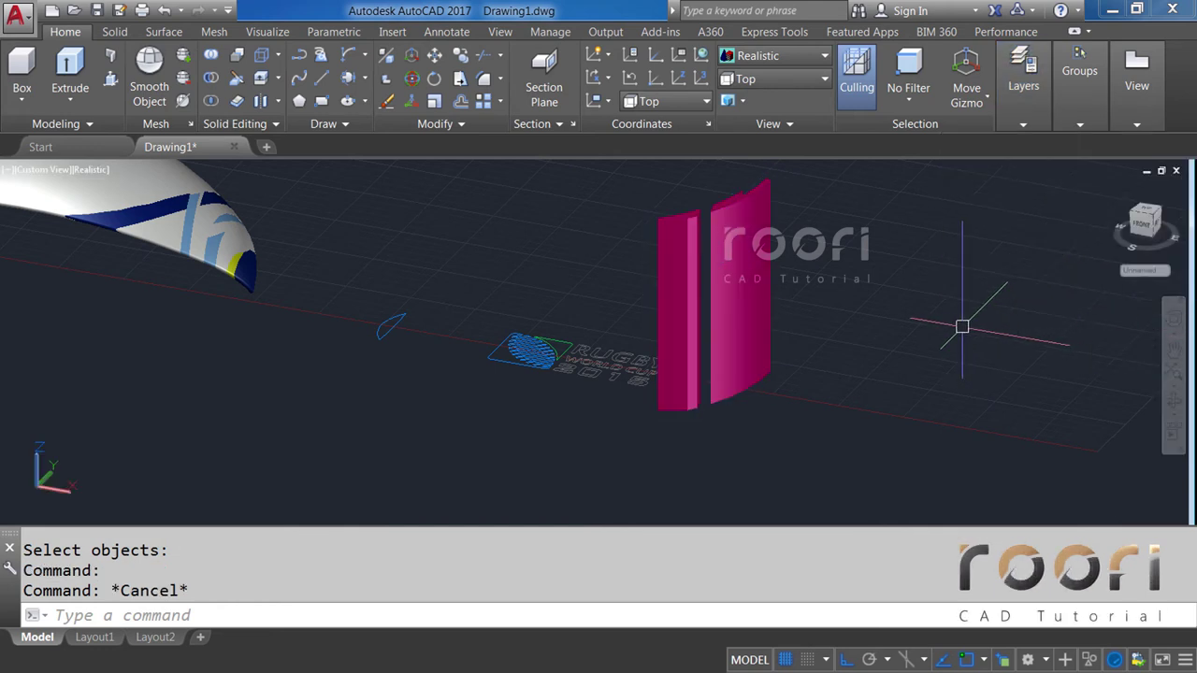
mouse_move(794, 332)
shift+middle_down()
mouse_move(655, 377)
mouse_move(801, 420)
shift+middle_up()
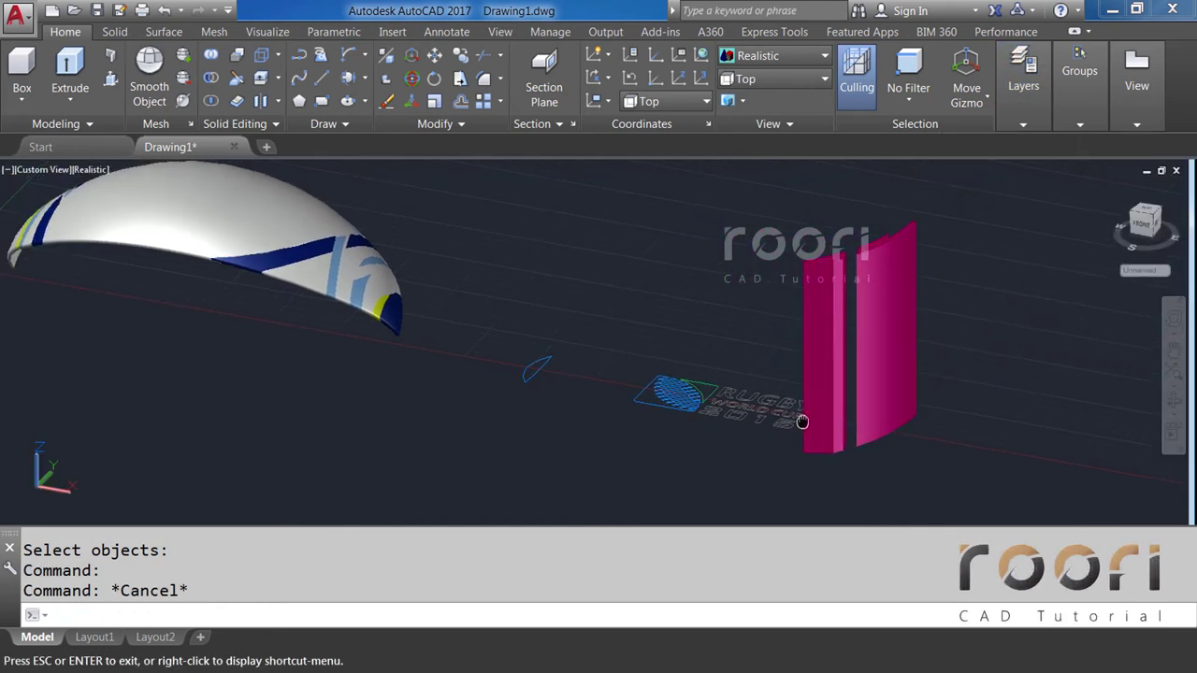
Move the pink panel solid 400 units toward the ball.
text(M)
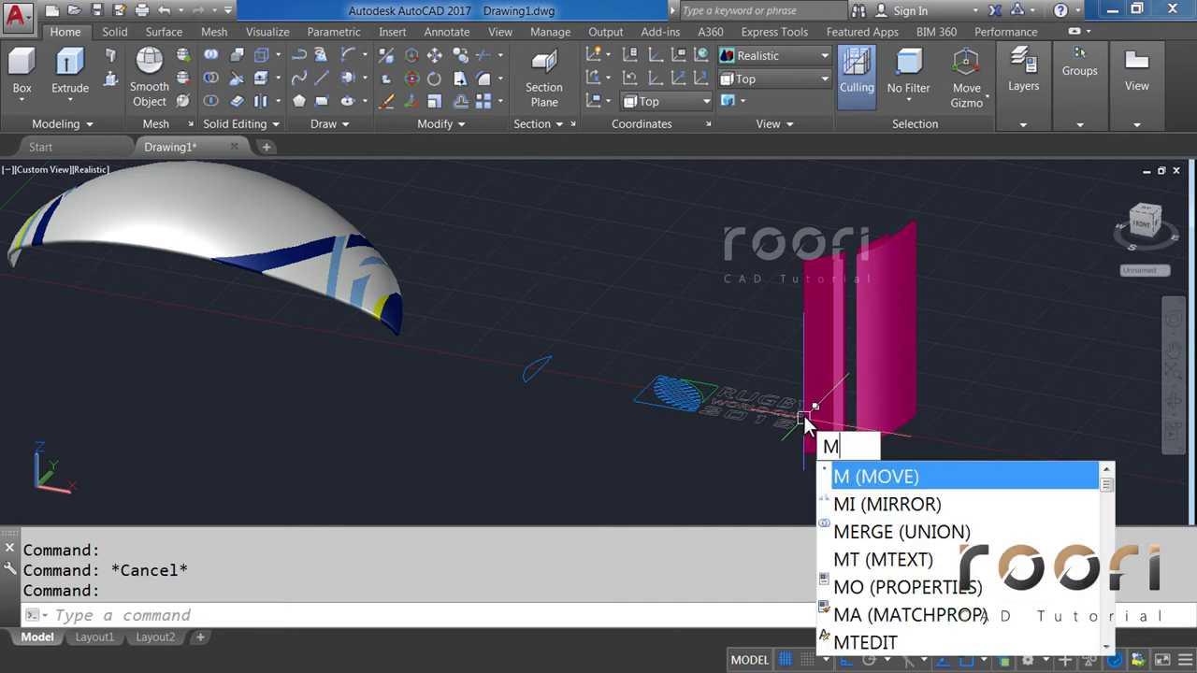
key(Return)
click(828, 440)
key(Return)
click(747, 458)
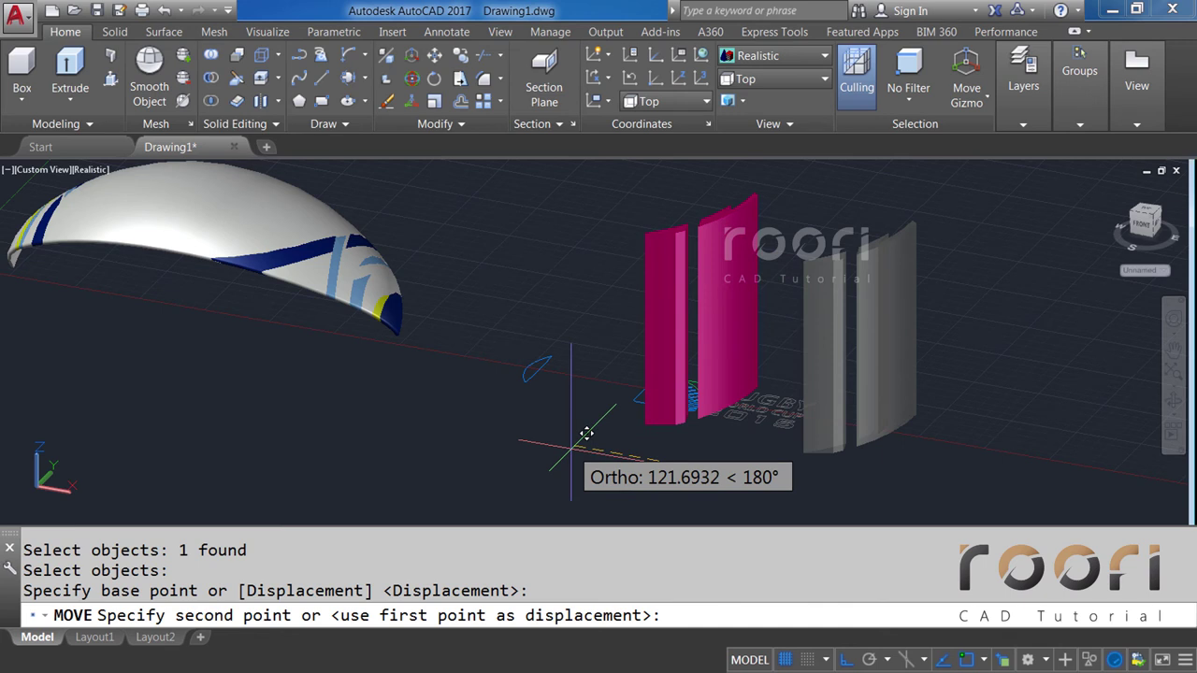
text(400)
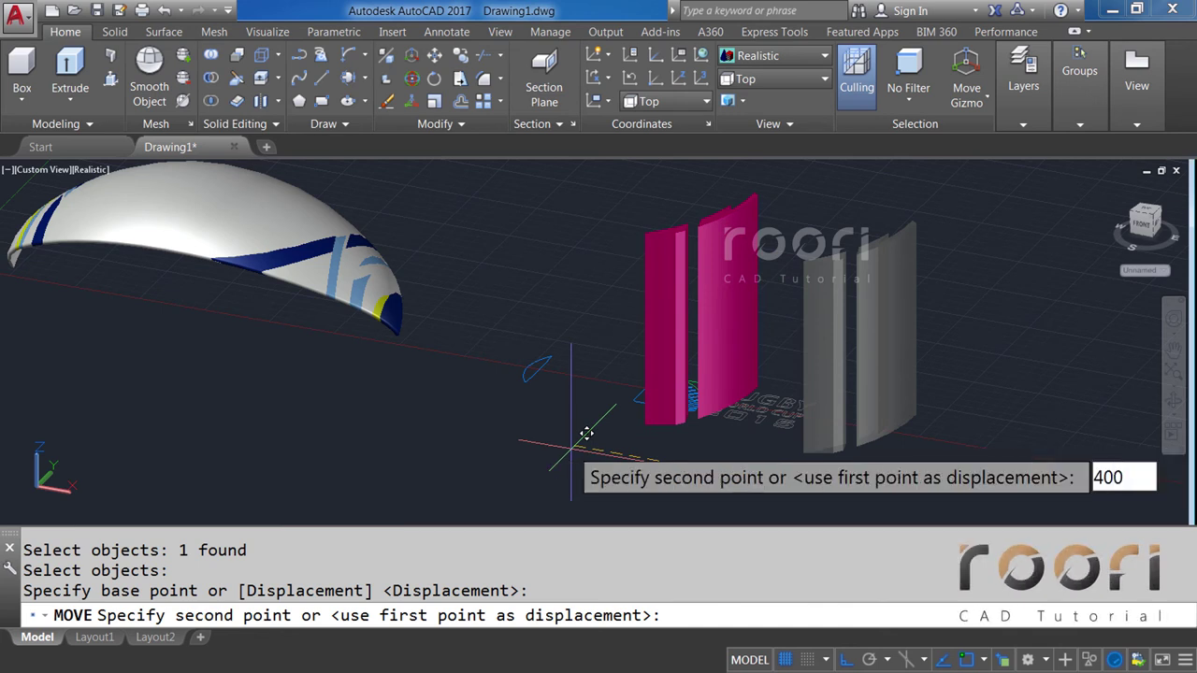
key(Return)
middle_drag(404, 411, 660, 455)
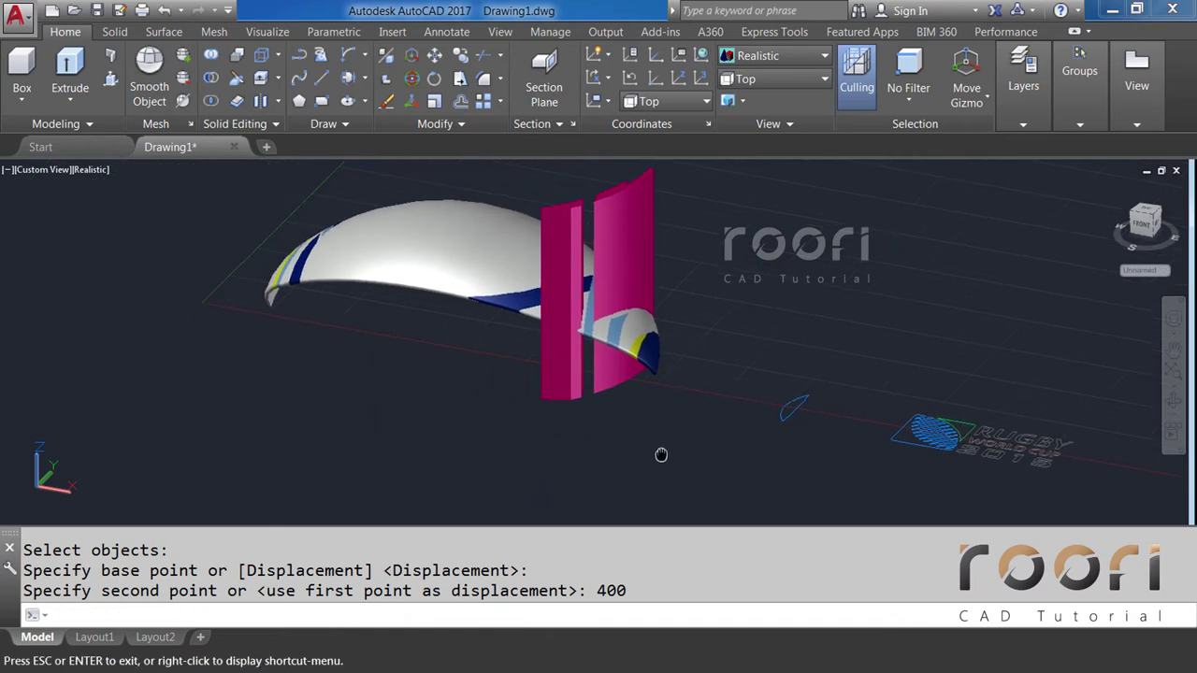
Copy the ball shell 200 units away from the original.
text(CO)
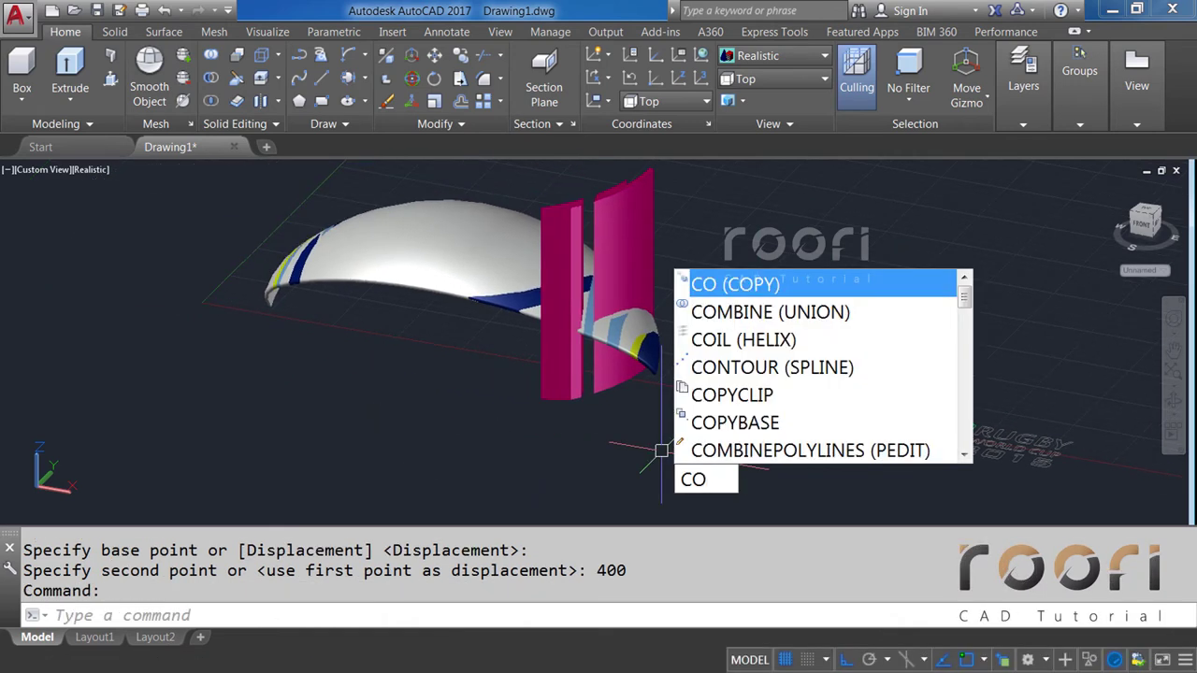
key(Return)
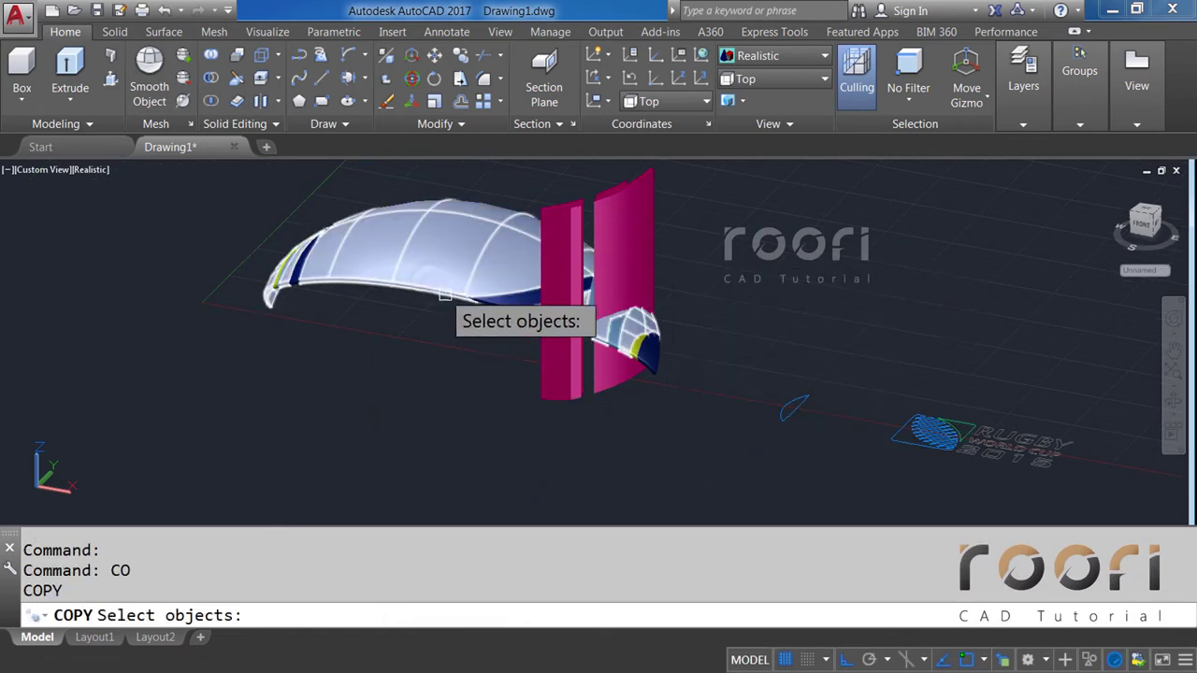
click(430, 290)
key(Return)
click(712, 329)
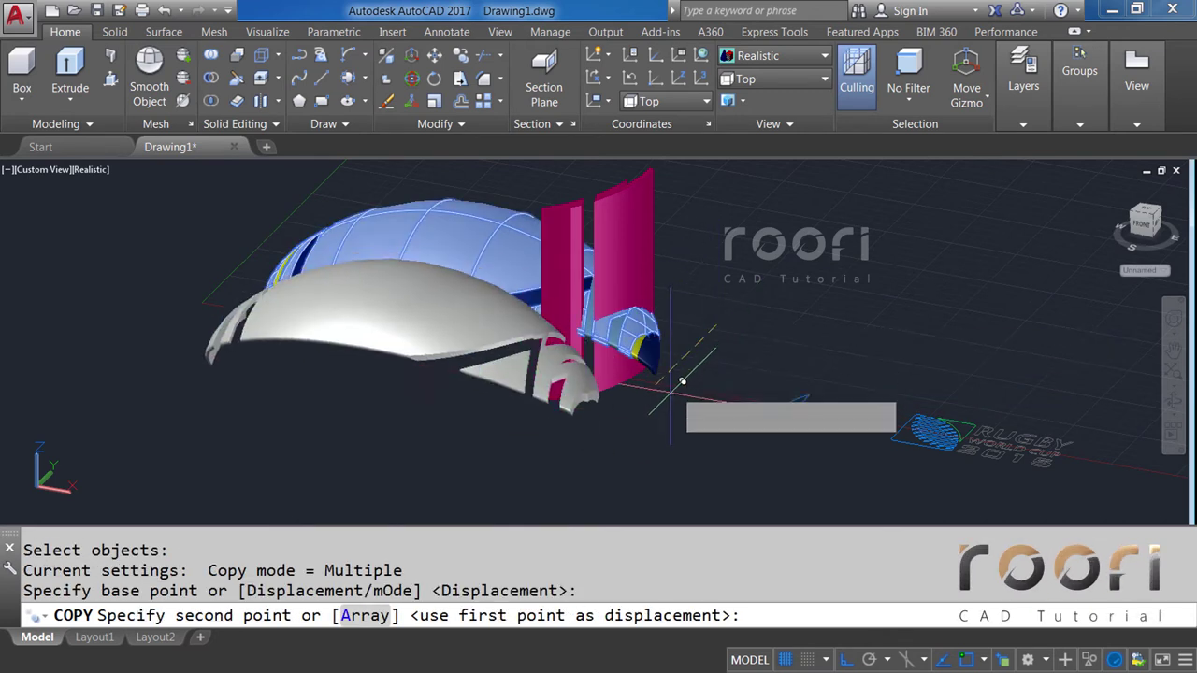
text(200)
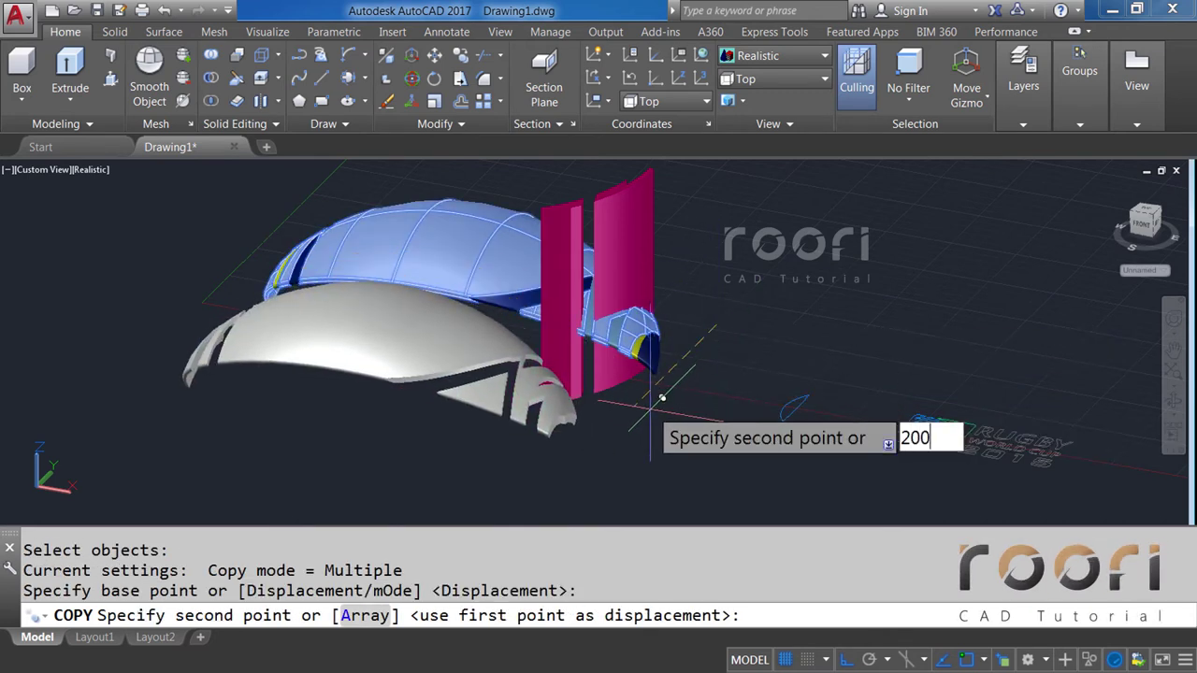
key(Return)
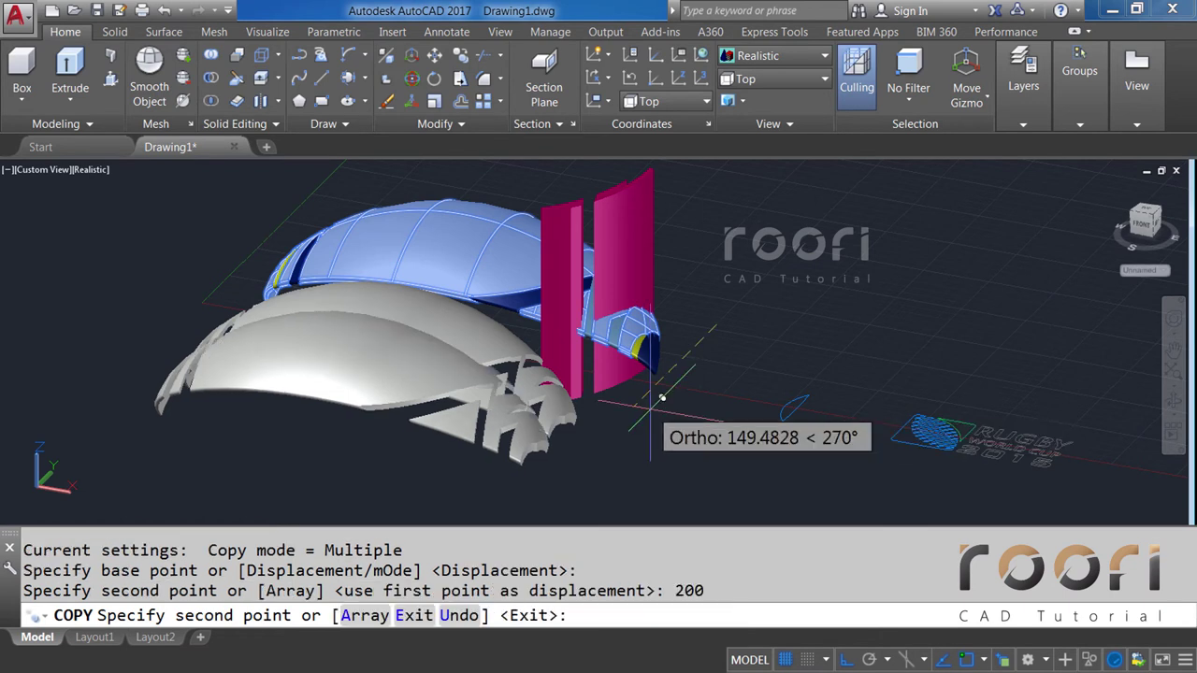
key(Return)
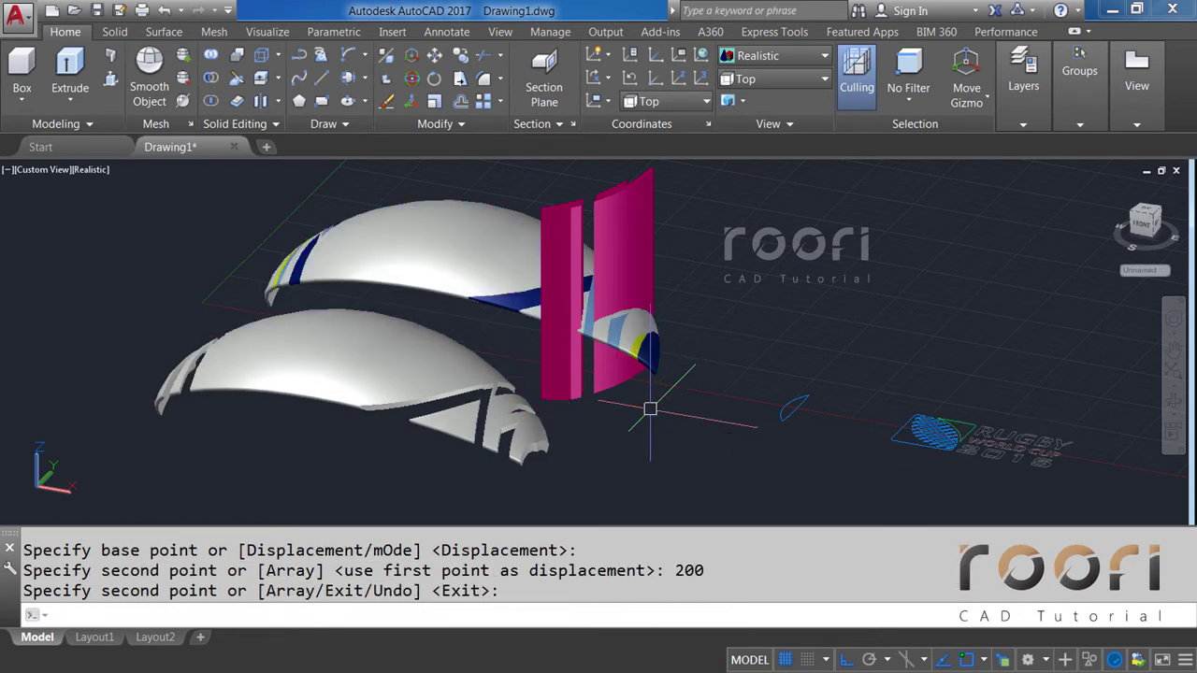
text(INTERSECT)
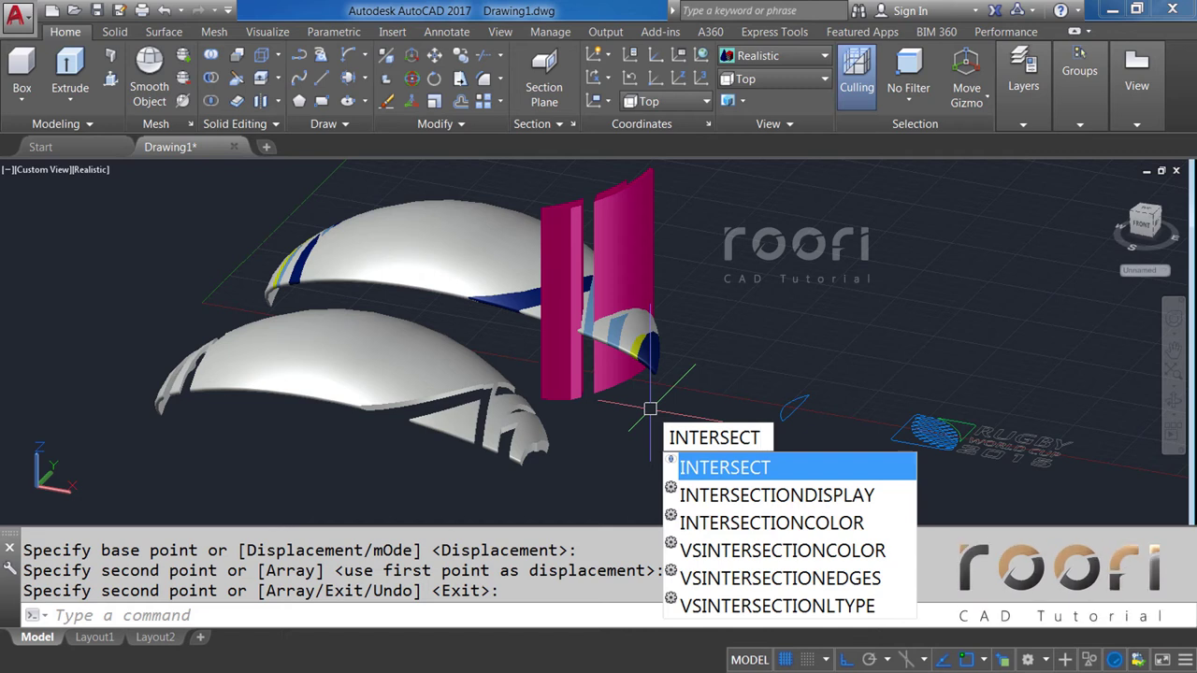
Intersect the magenta logo walls with the upper shell.
key(Return)
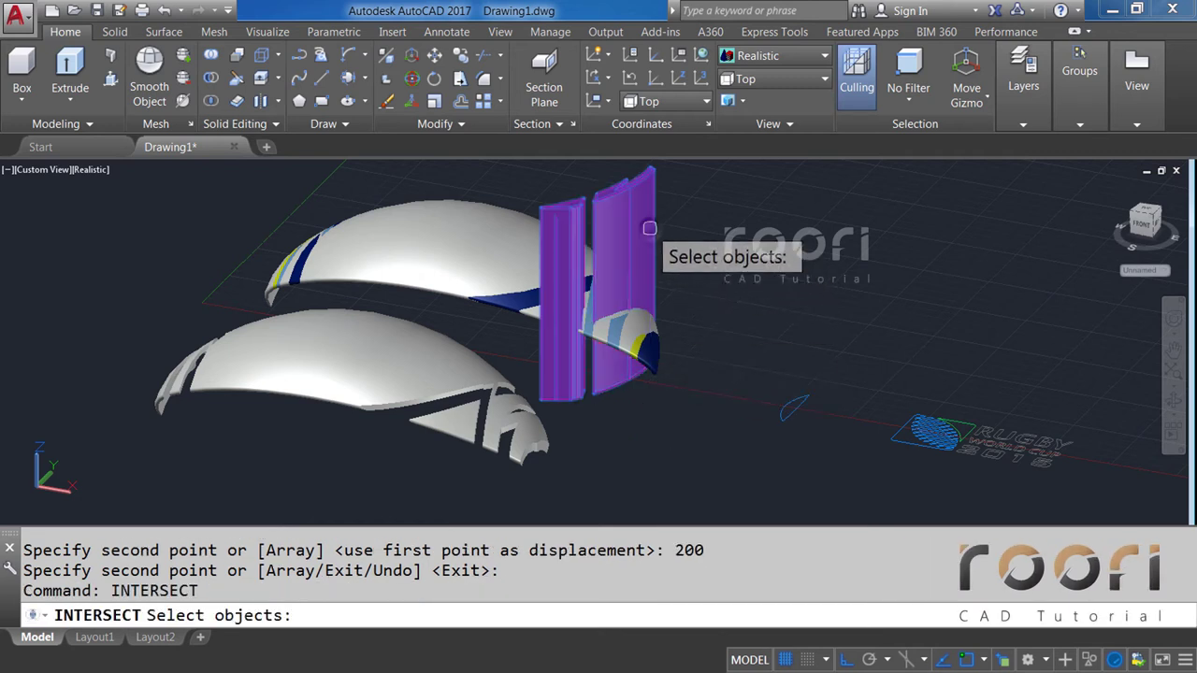
click(643, 223)
click(505, 218)
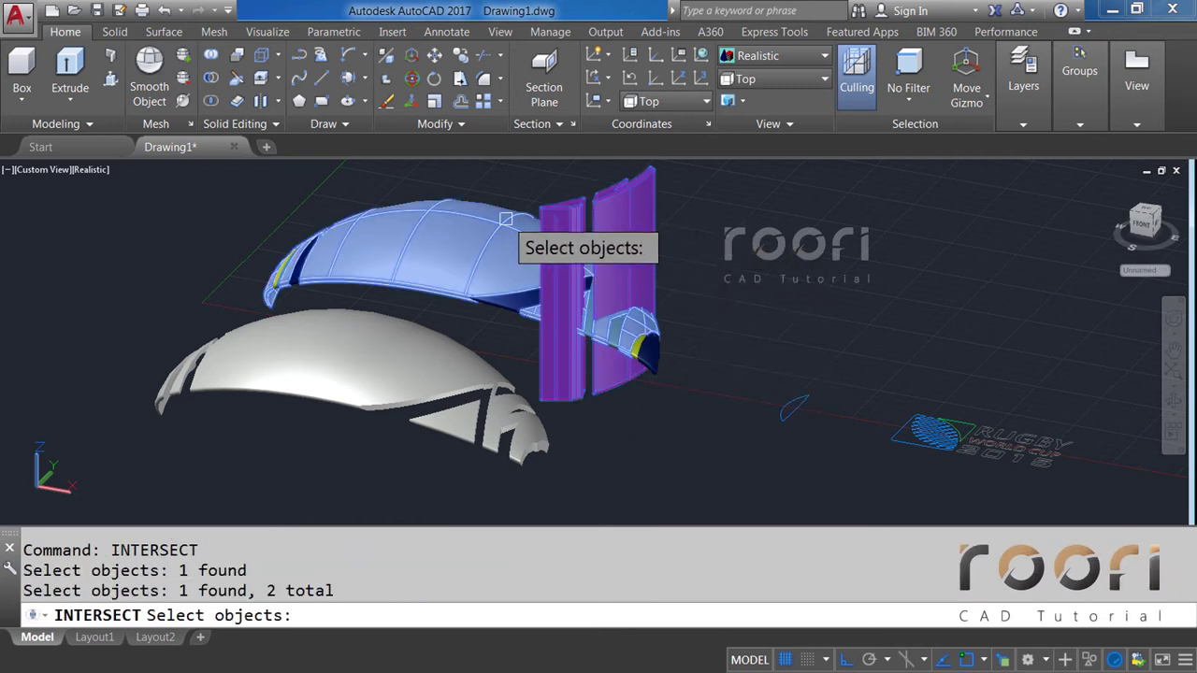
key(Return)
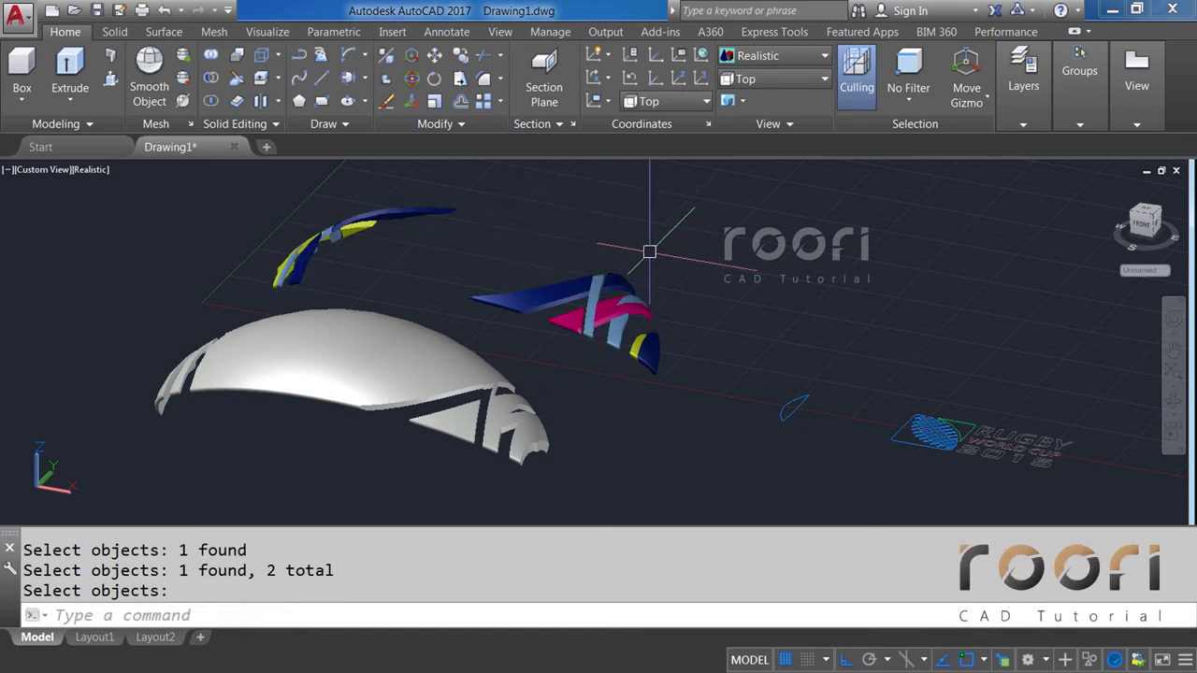
Copy the pink 3D solid 200 units aside.
text(CO)
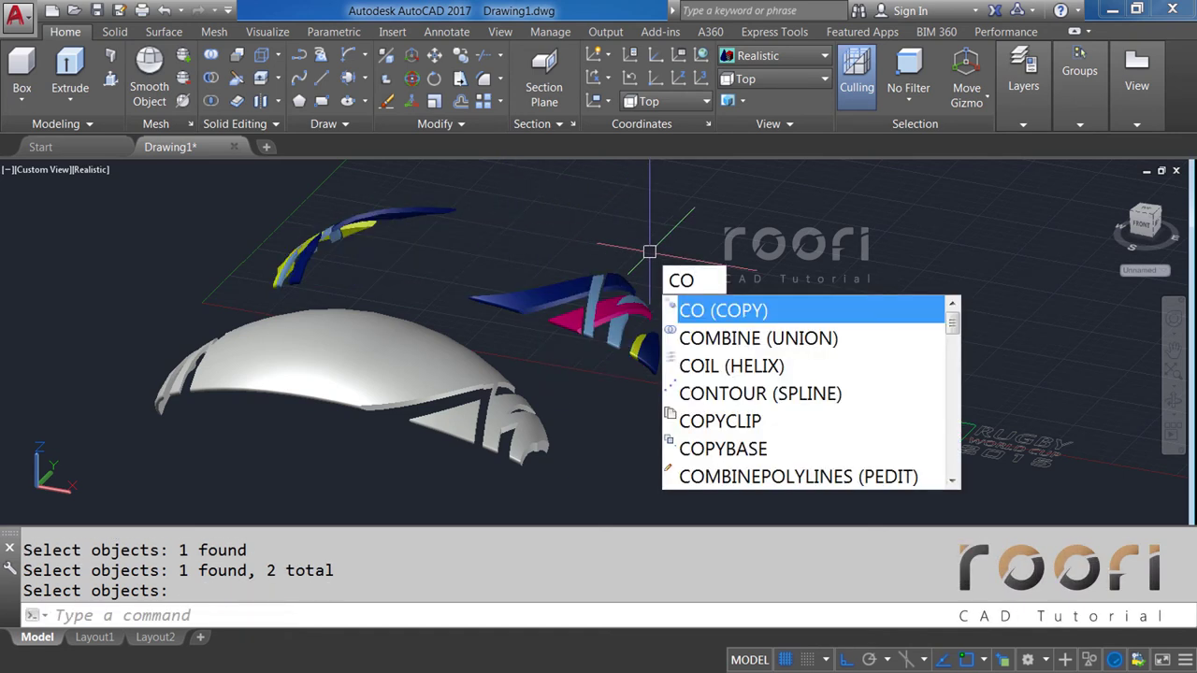
key(Return)
click(653, 314)
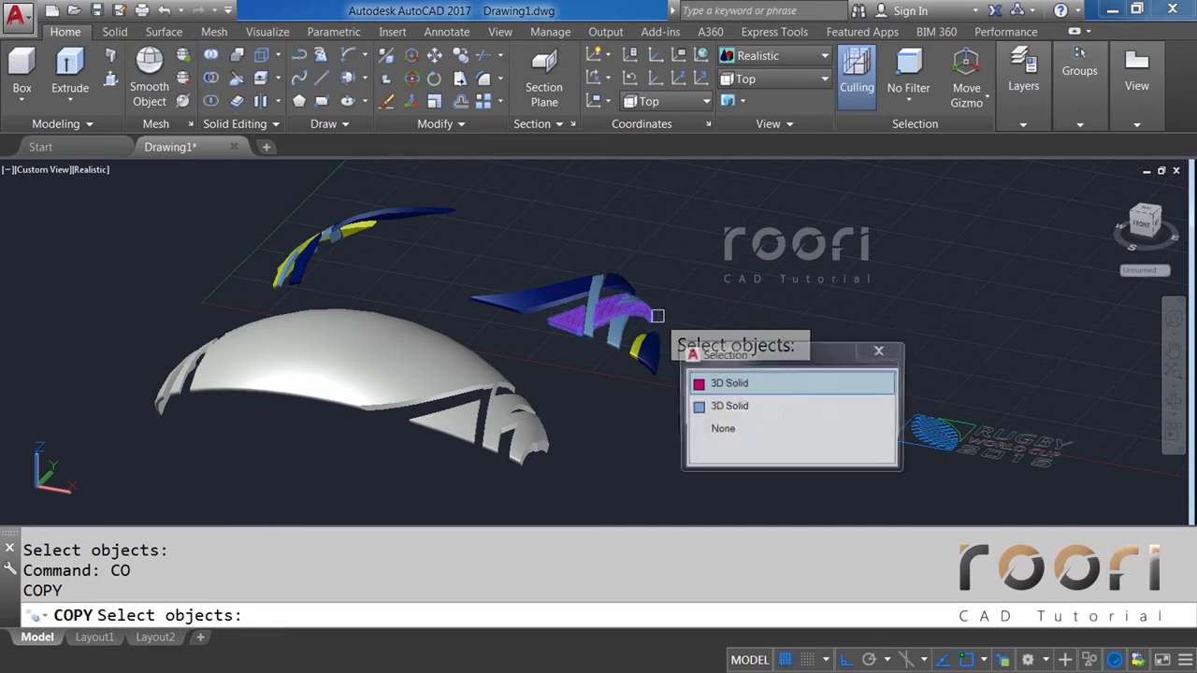
click(720, 386)
key(Return)
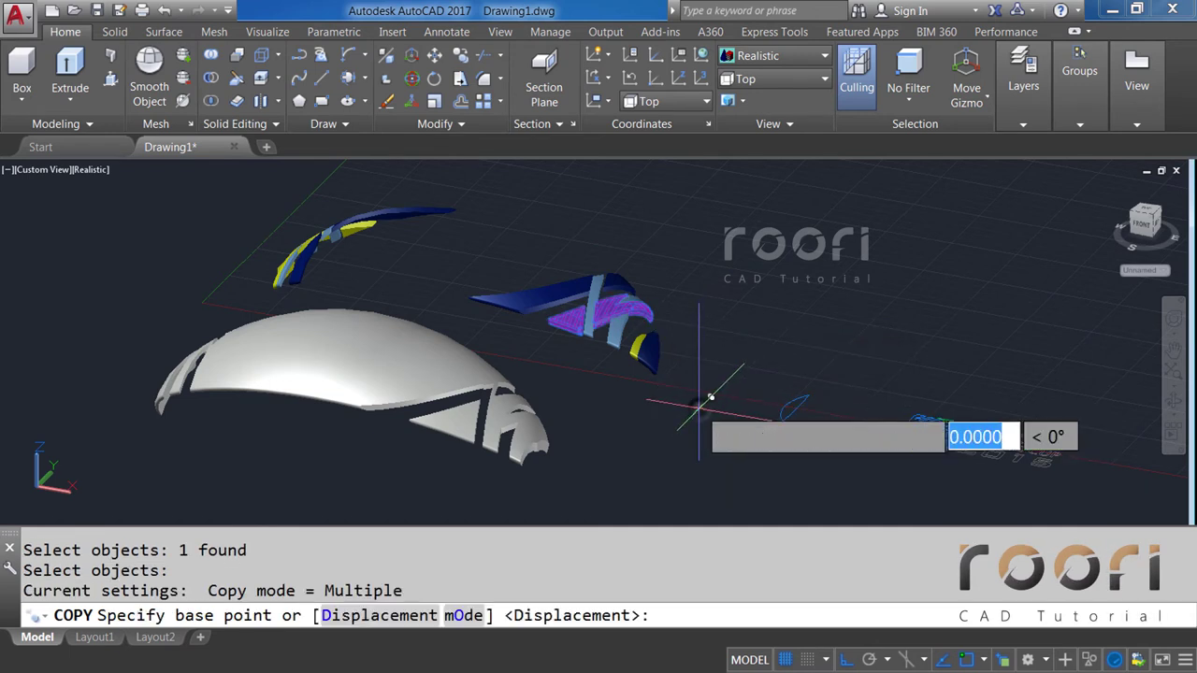
click(708, 402)
text(200)
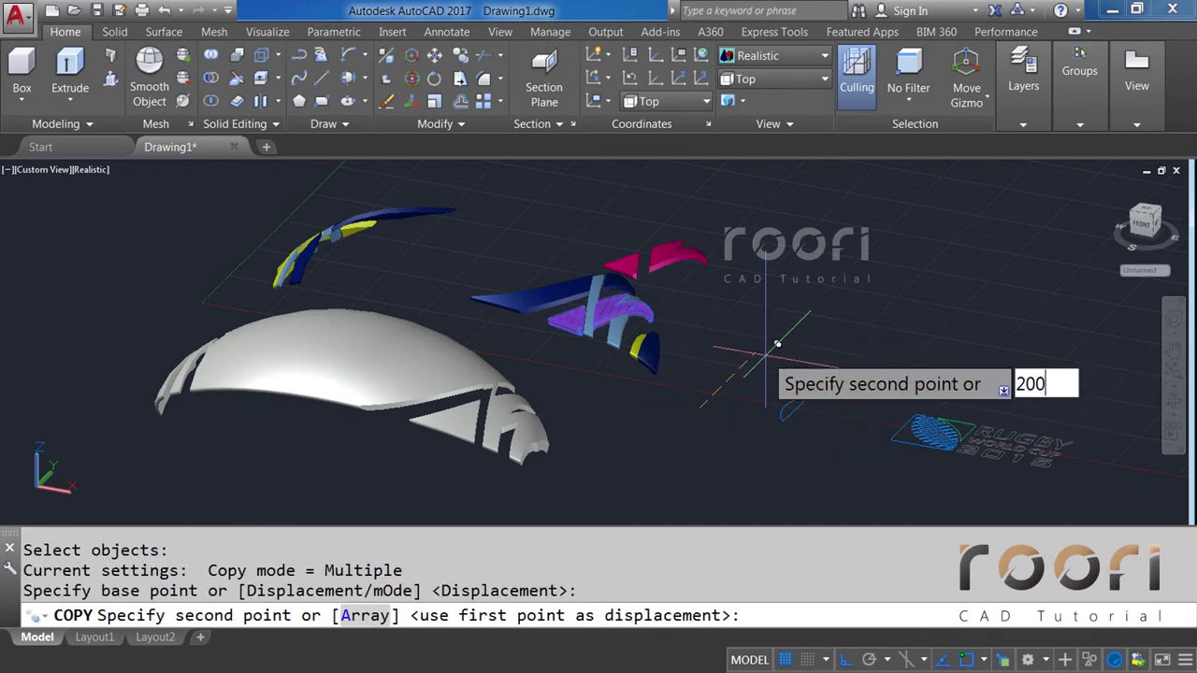
key(Return)
key(Return)
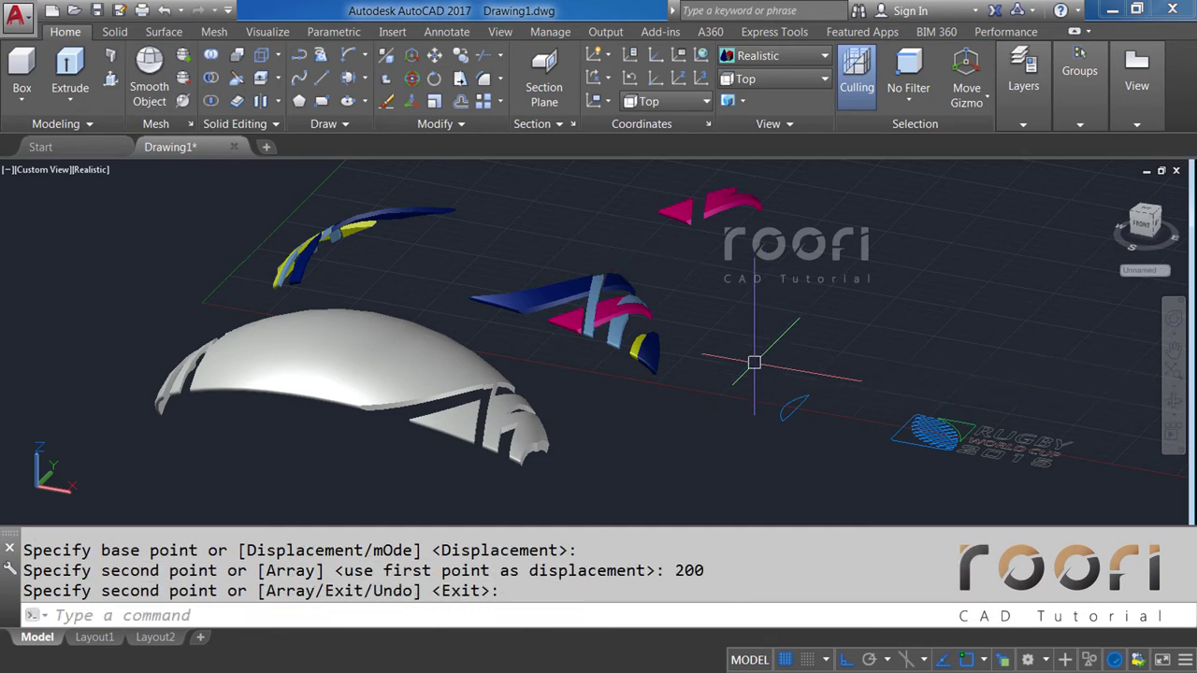
text(M)
Move the holed white shell 200 units onto the pink strips.
key(Return)
text(M)
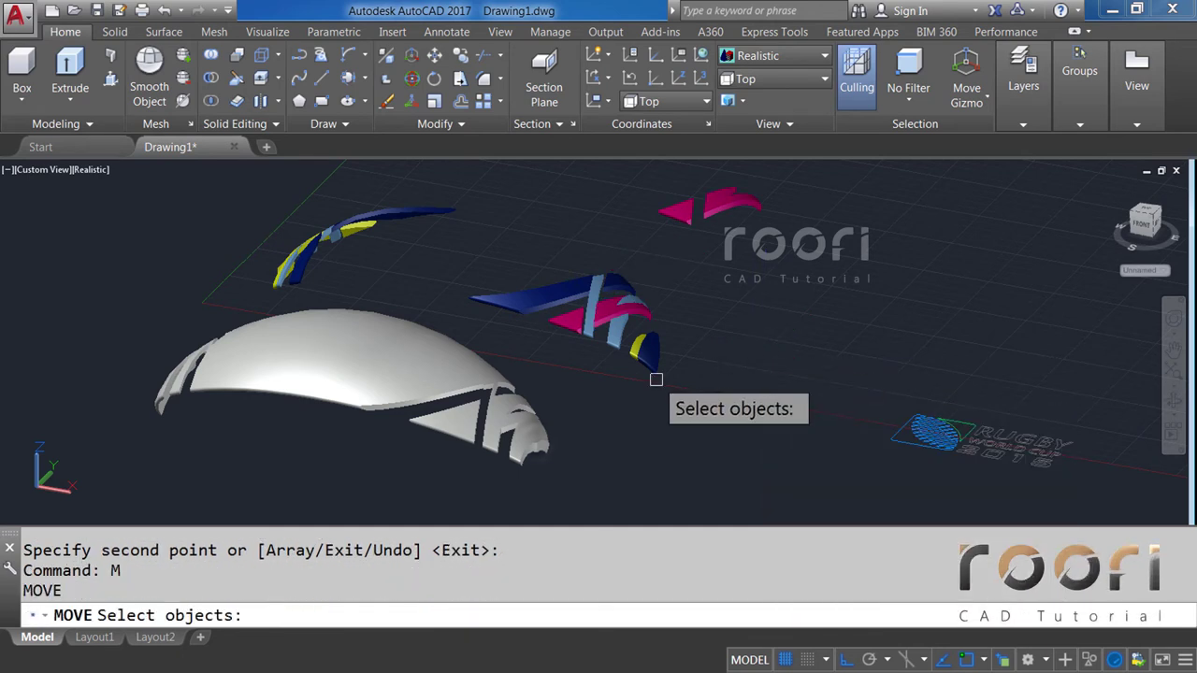
click(535, 438)
key(Return)
click(654, 419)
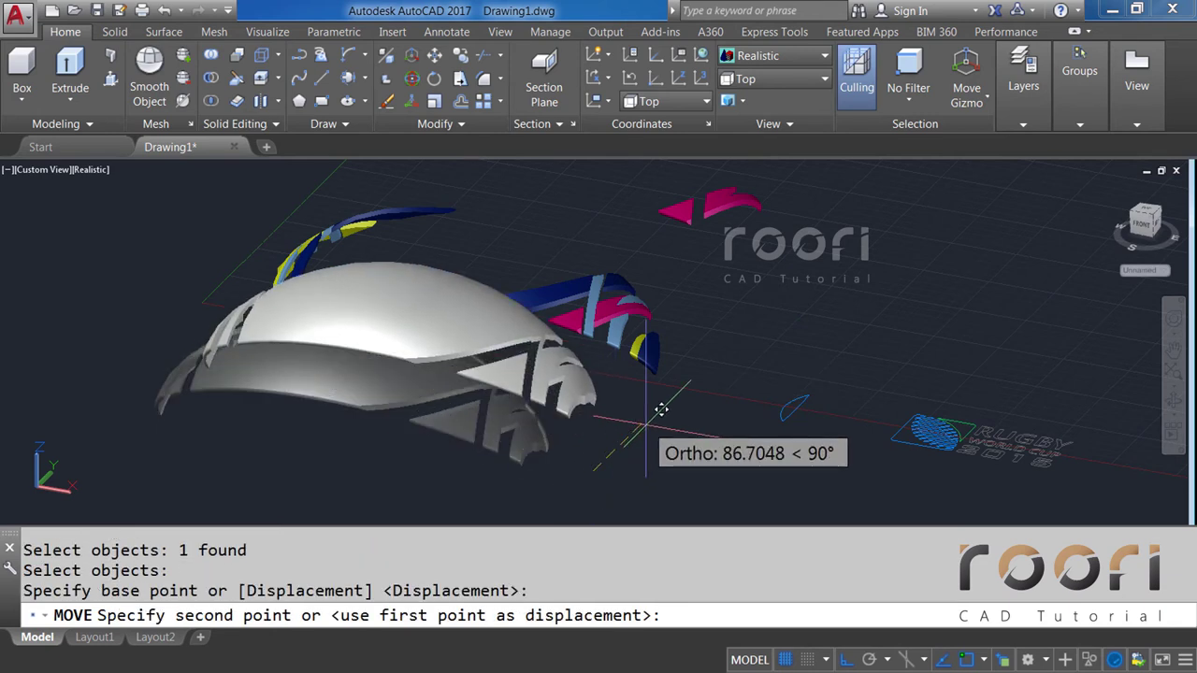
text(200)
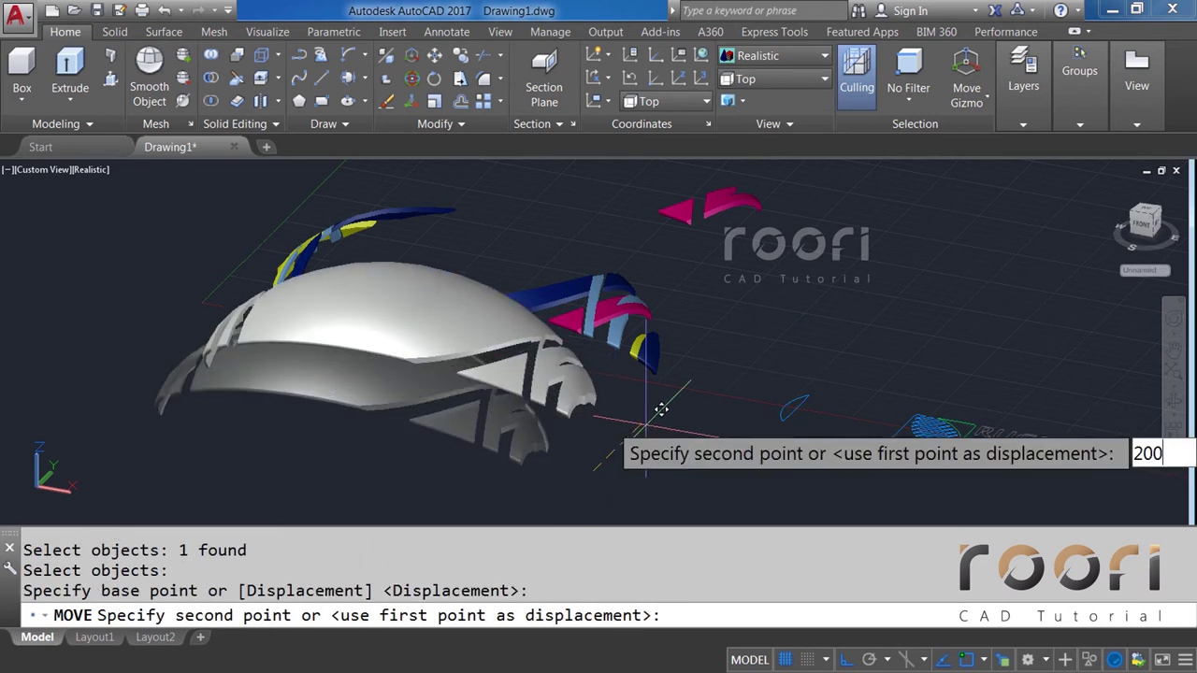
key(Return)
text(SUBTRACT)
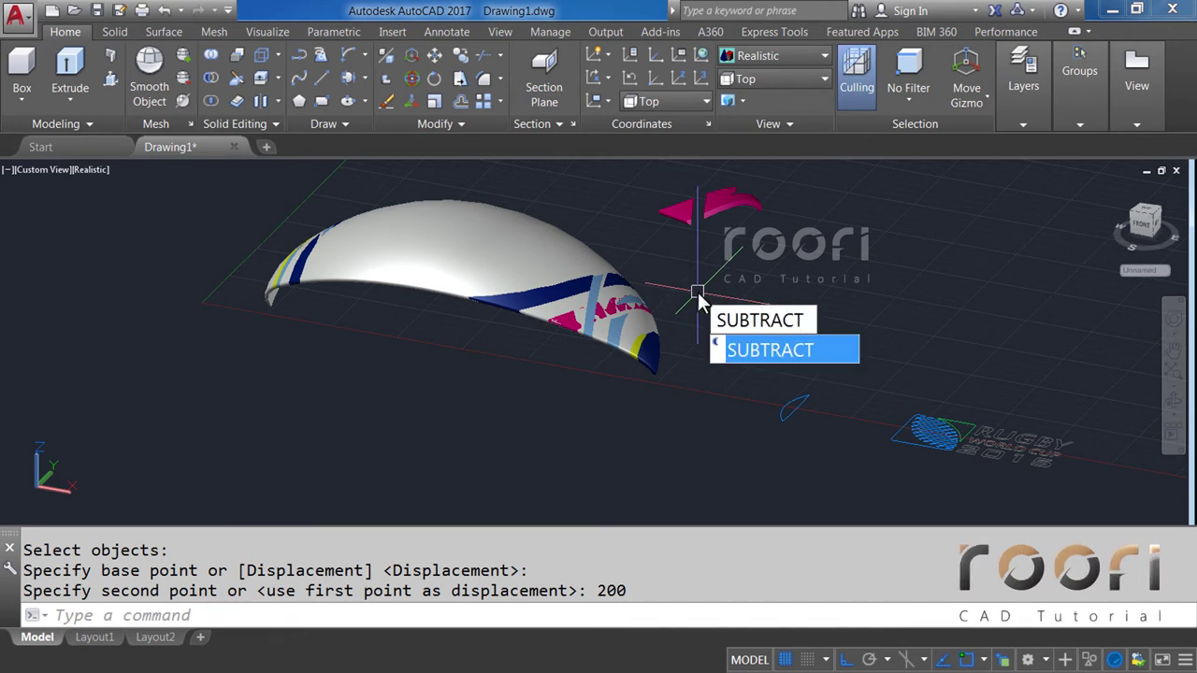
Subtract the pink strip solid from the white shell.
key(Return)
click(587, 245)
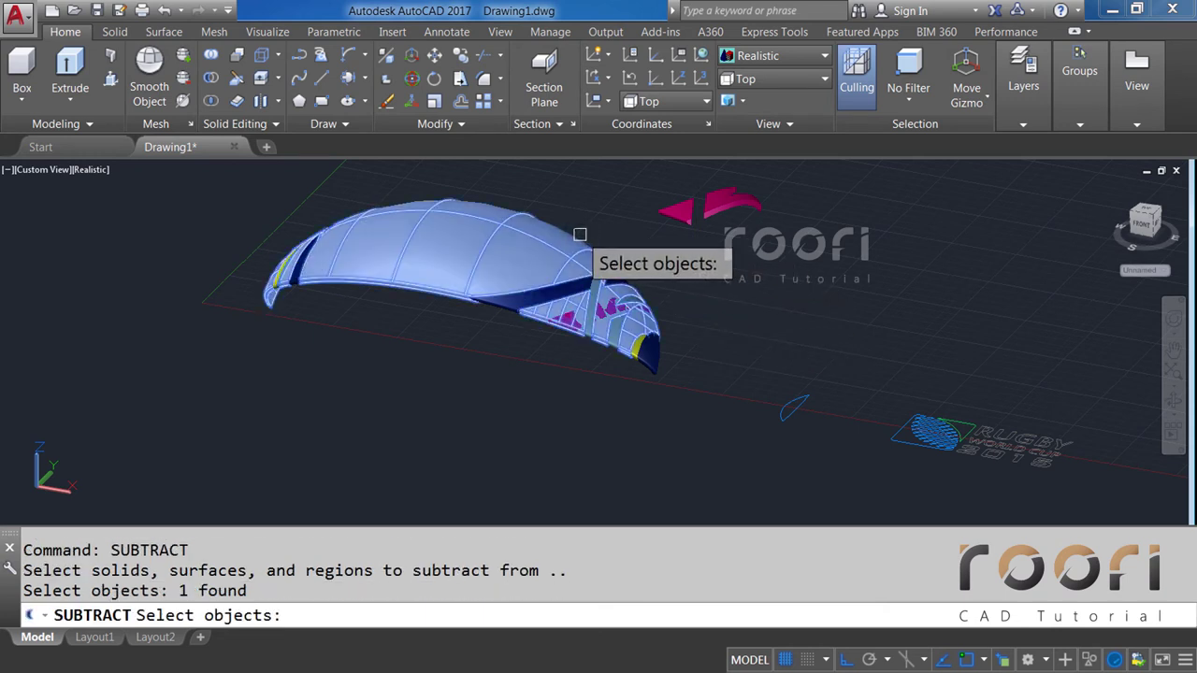
key(Return)
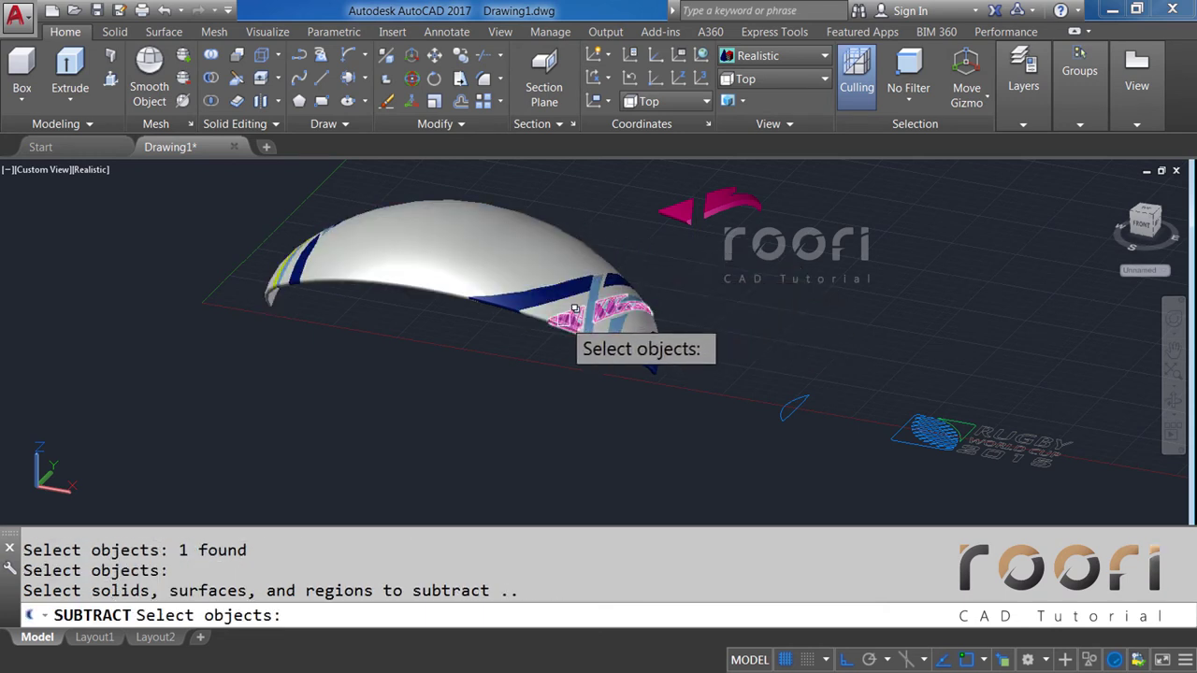
click(563, 320)
click(622, 387)
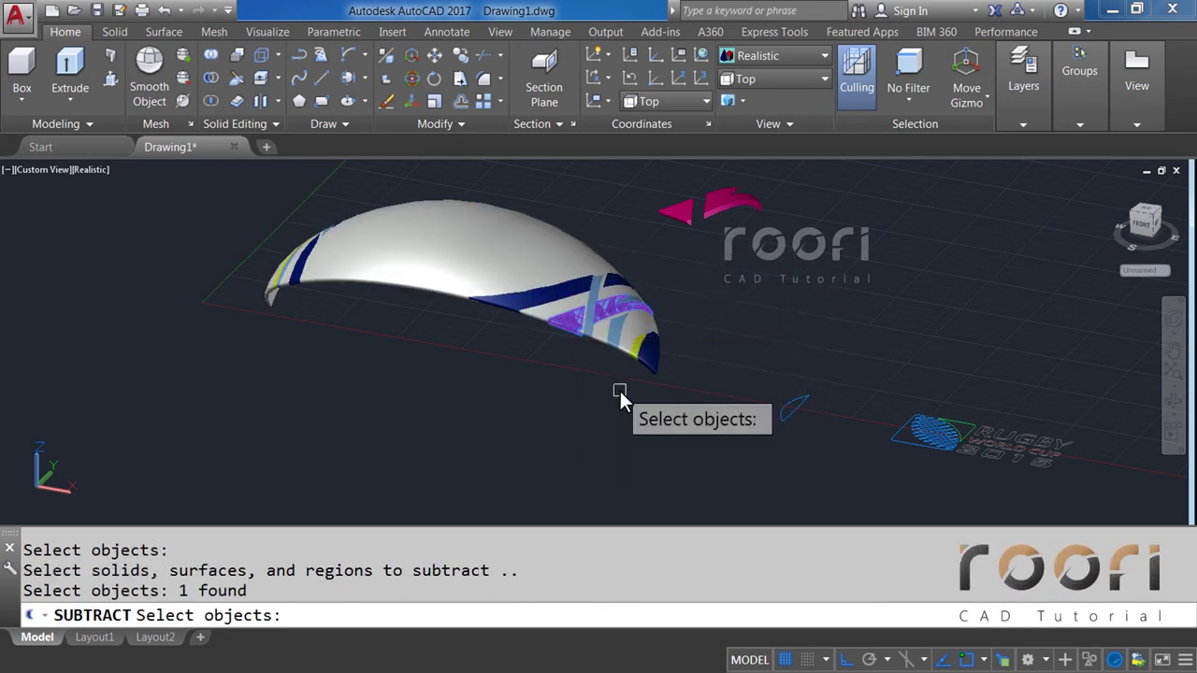
key(Return)
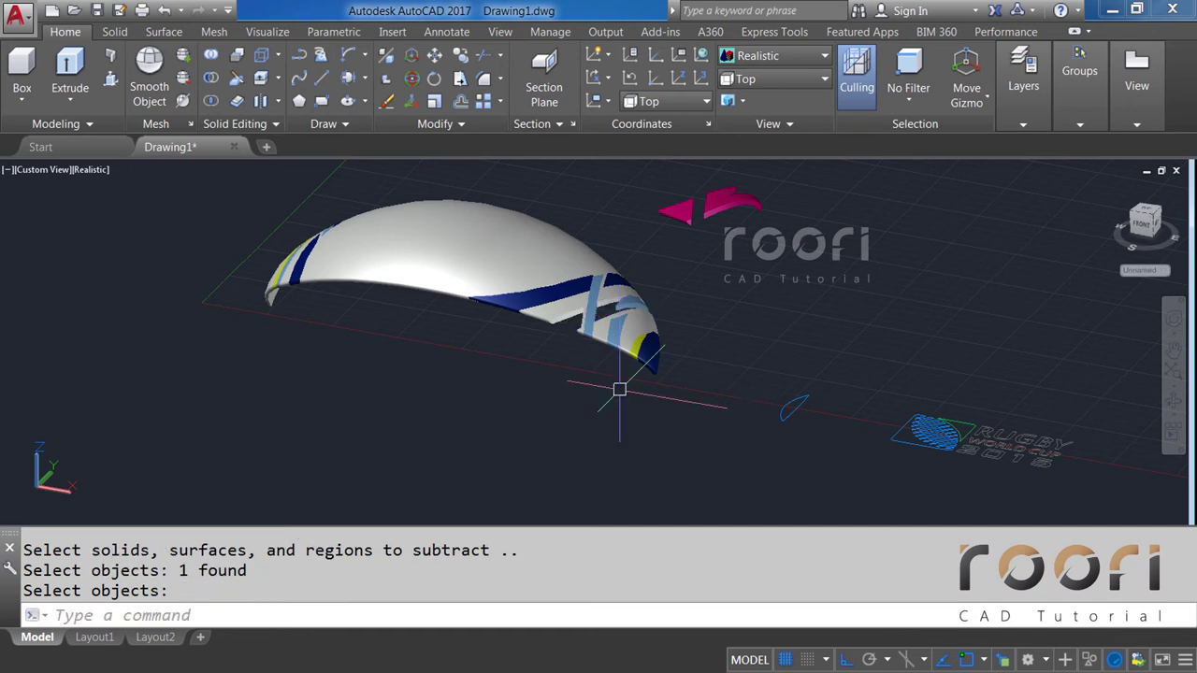
text(M)
Move the spare pink copy 200 units into the cut holes.
key(Return)
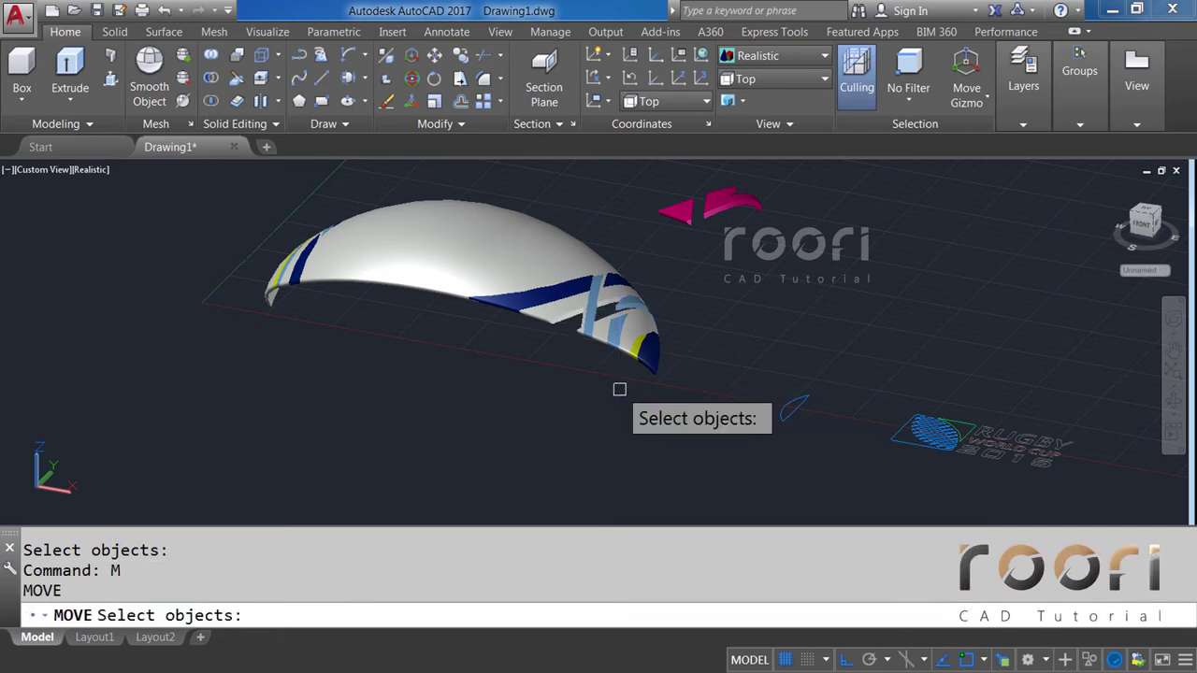
click(711, 208)
key(Return)
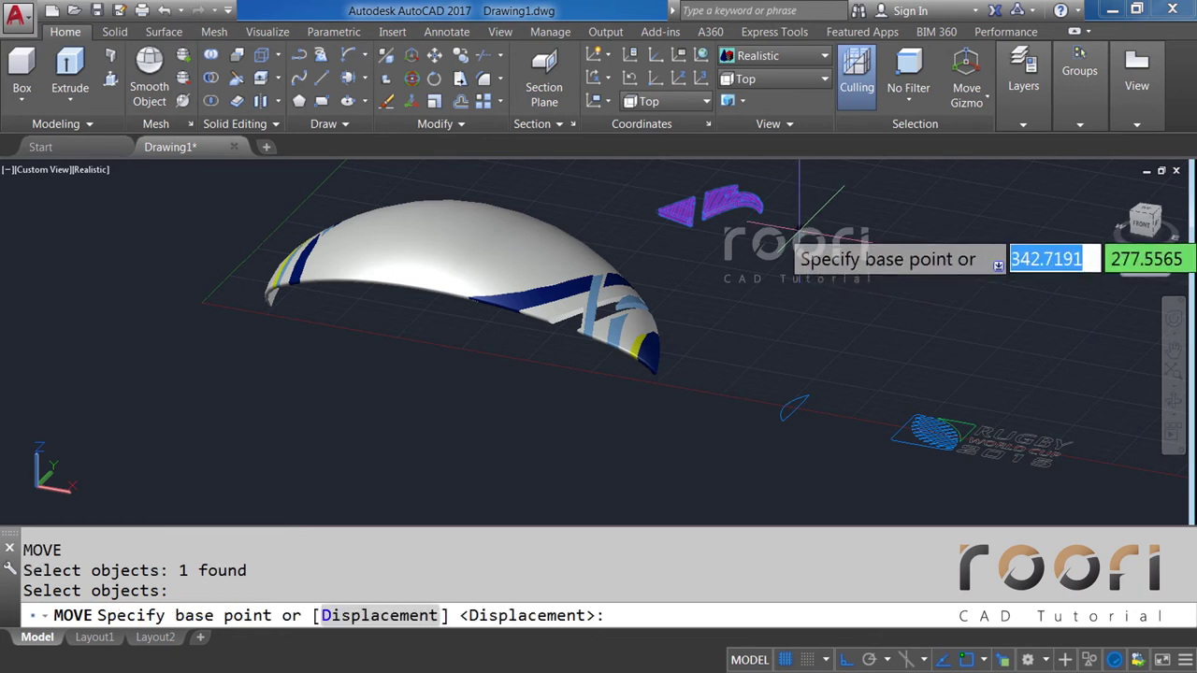
click(790, 219)
text(2)
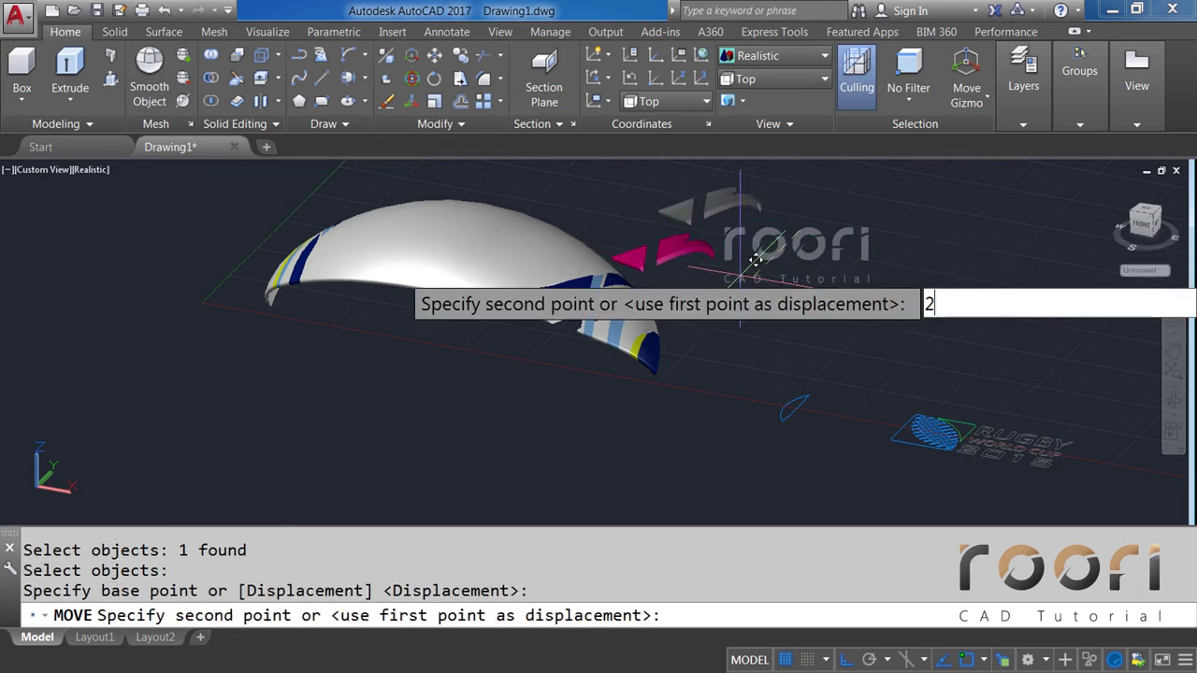
text(00)
key(Return)
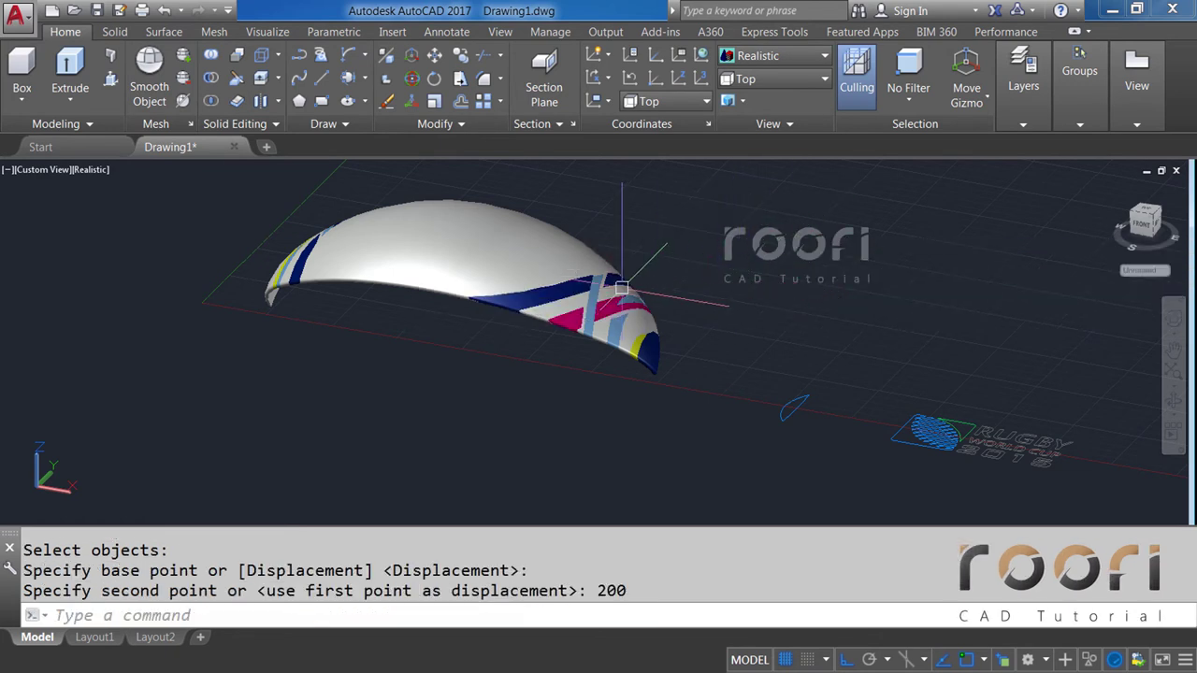
Orbit, zoom and pan around the shell to inspect the pink and blue inlays.
scroll(622, 288, up, 3)
mouse_move(572, 334)
shift+middle_down()
mouse_move(612, 255)
mouse_move(531, 338)
shift+middle_up()
scroll(302, 267, up, 2)
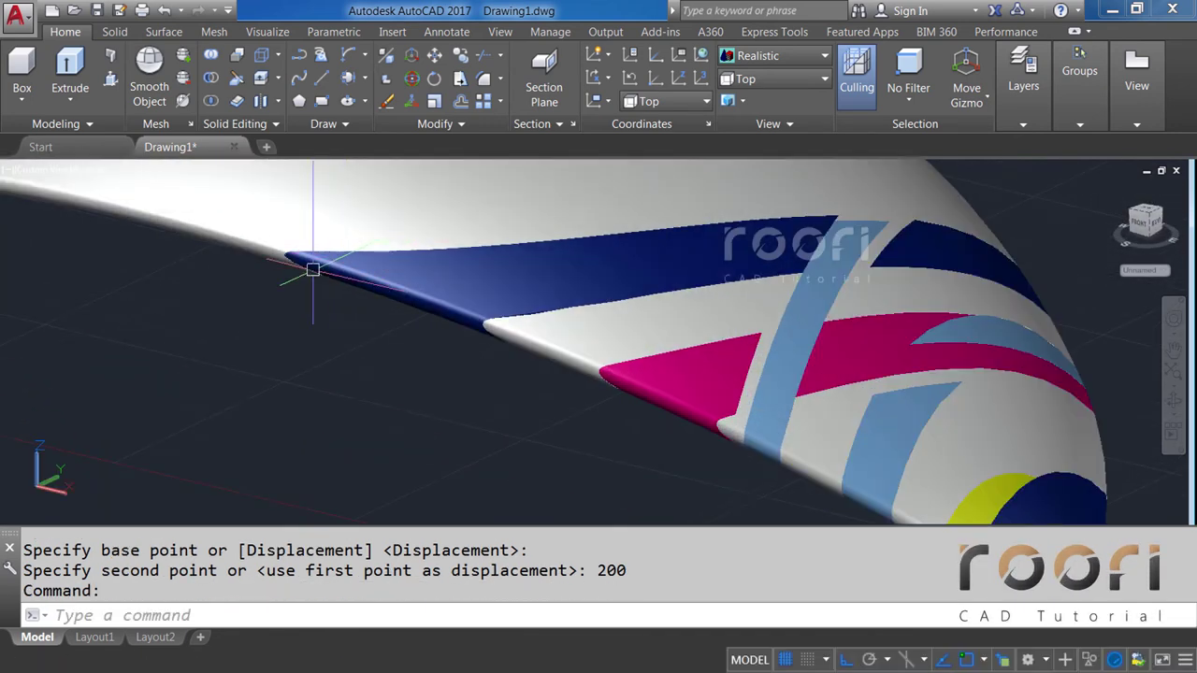
scroll(286, 259, up, 2)
scroll(290, 262, up, 2)
mouse_move(341, 281)
shift+middle_down()
mouse_move(369, 203)
mouse_move(327, 251)
shift+middle_up()
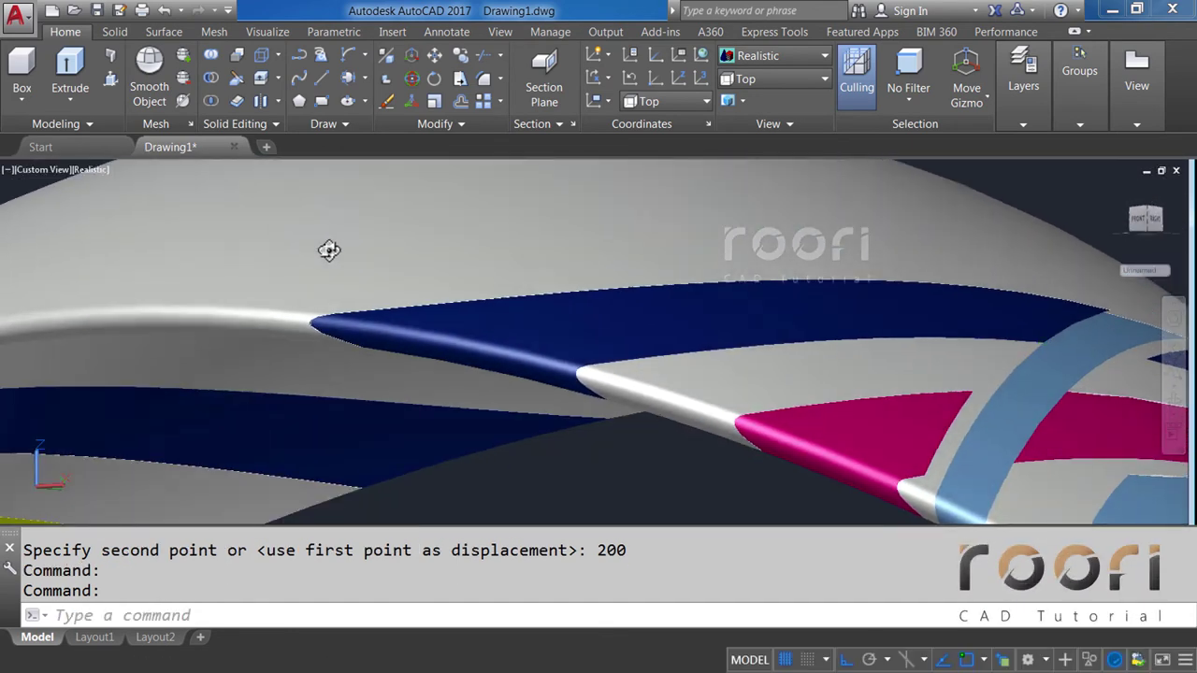
scroll(814, 421, up, 3)
scroll(830, 477, up, 2)
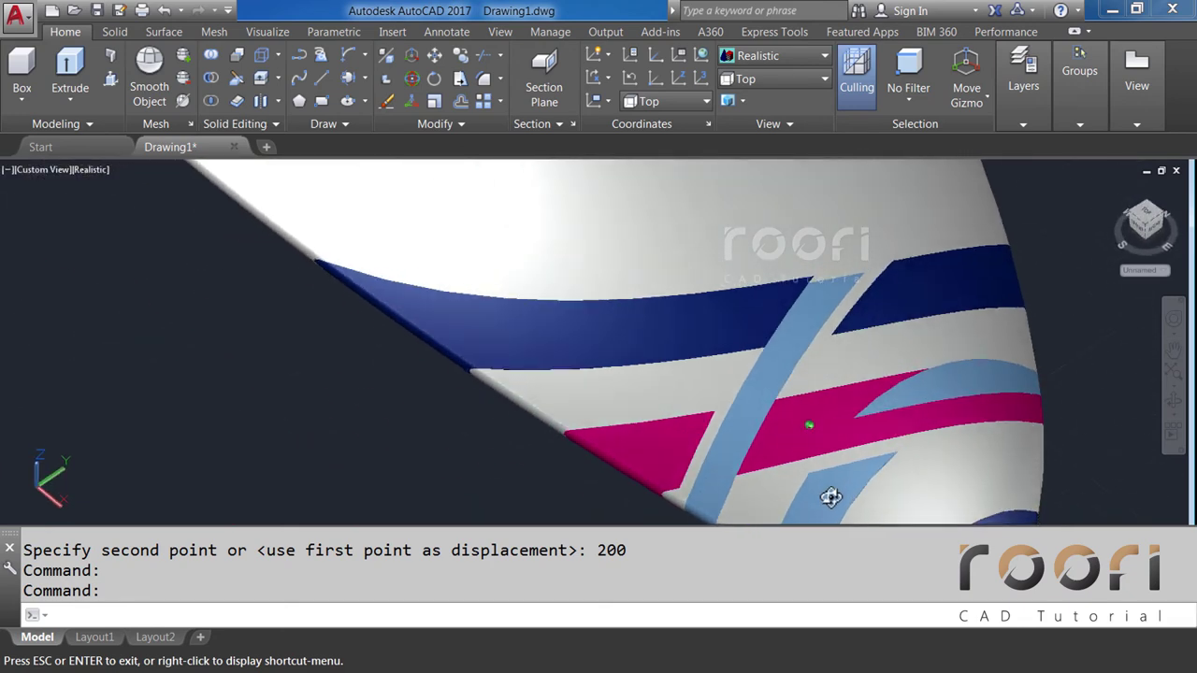
middle_drag(828, 494, 582, 380)
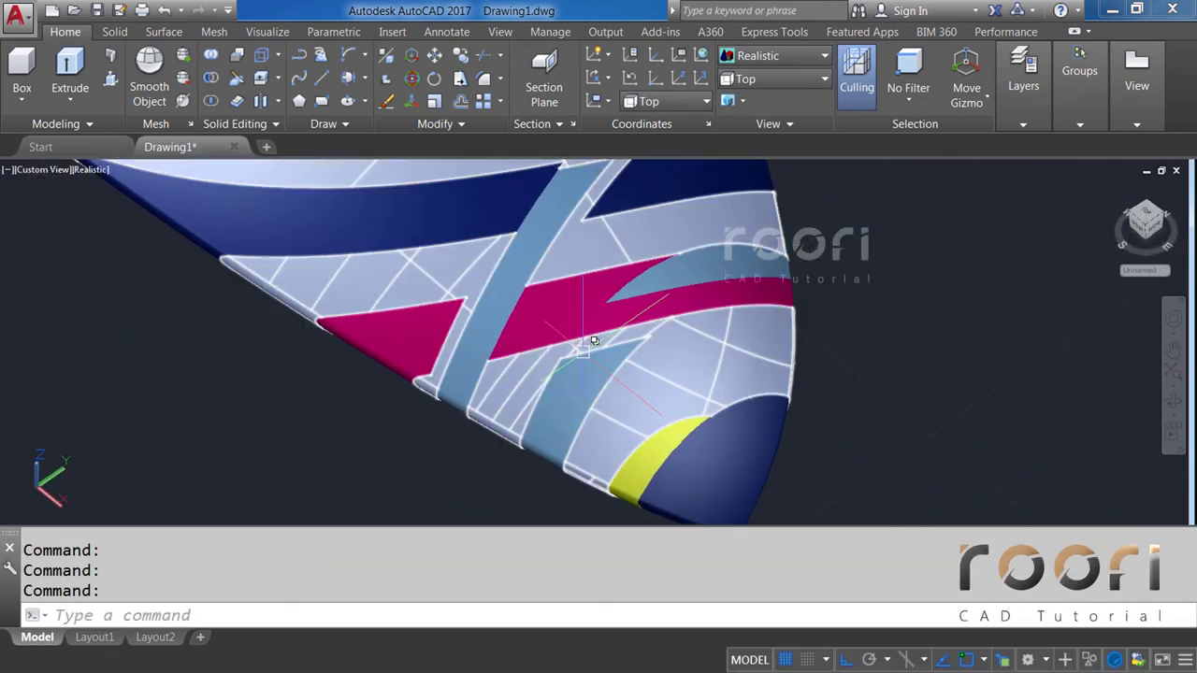
scroll(589, 338, down, 2)
scroll(578, 329, down, 1)
mouse_move(578, 329)
shift+middle_down()
mouse_move(542, 294)
mouse_move(534, 252)
mouse_move(691, 377)
mouse_move(737, 371)
shift+middle_up()
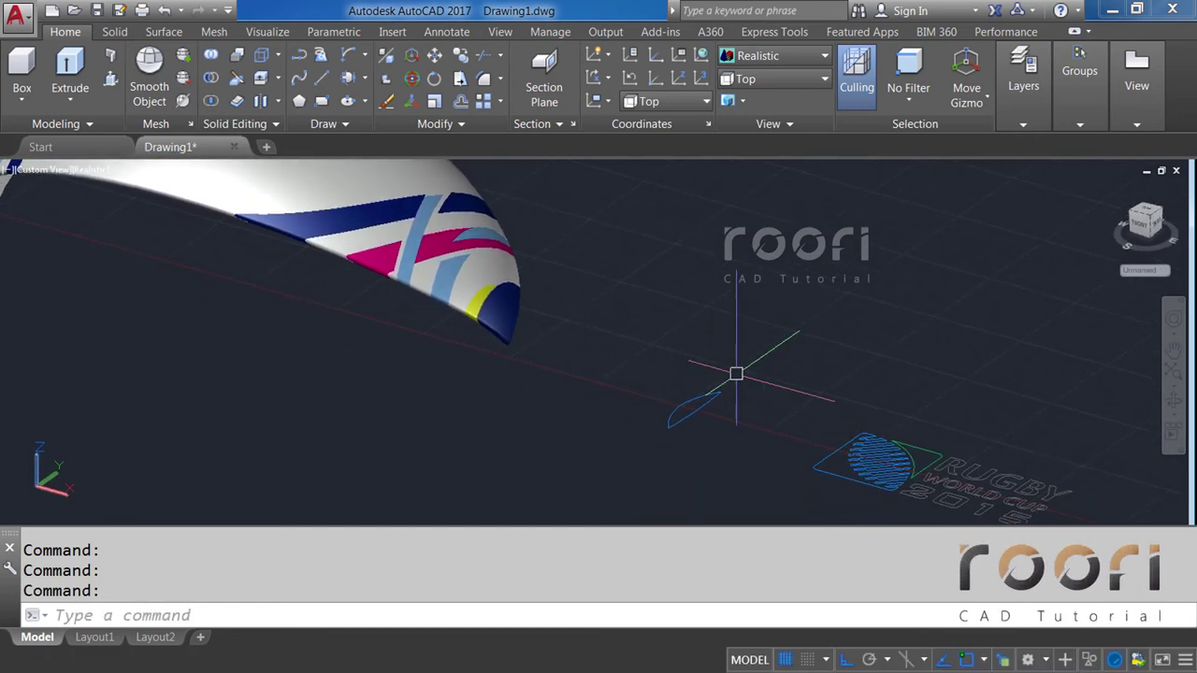
Extrude the small curved outline 150 units into a solid.
text(EXTRUD)
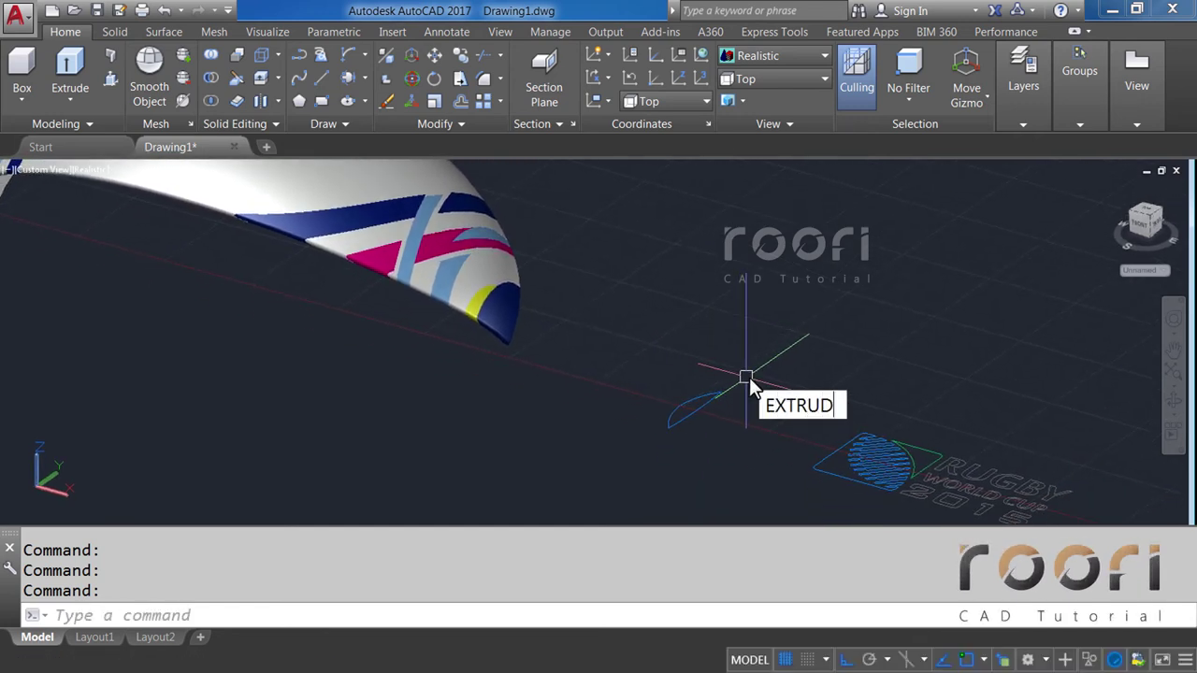
text(E)
key(Return)
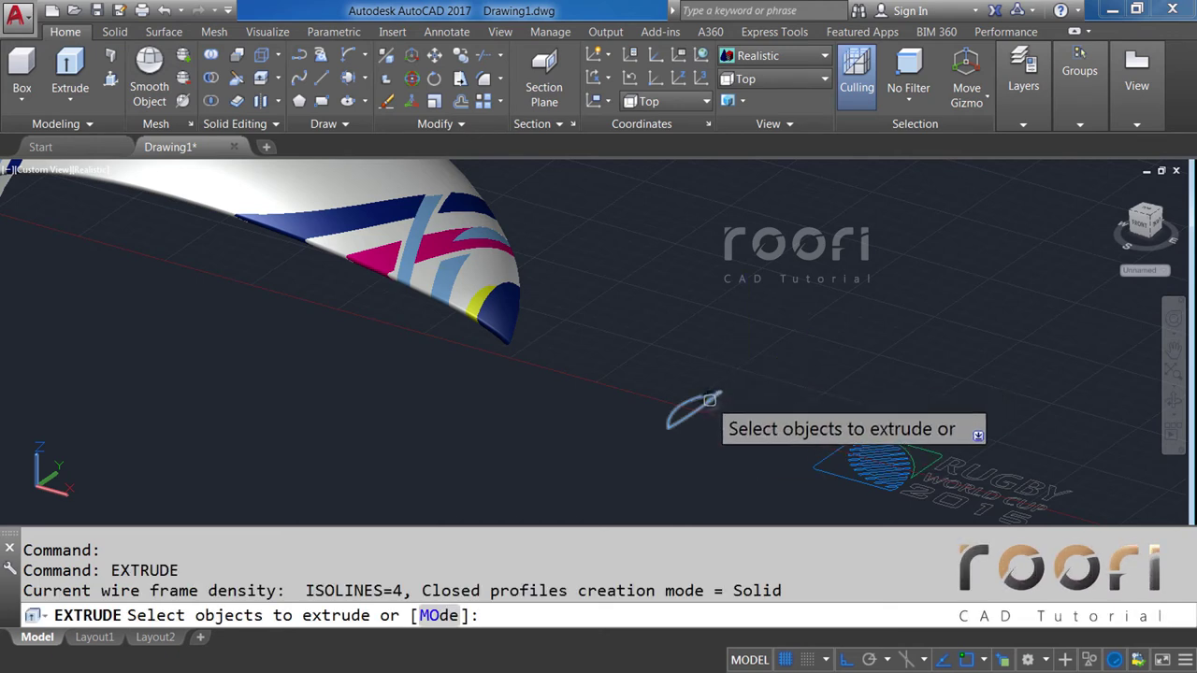
click(703, 402)
key(Return)
text(150)
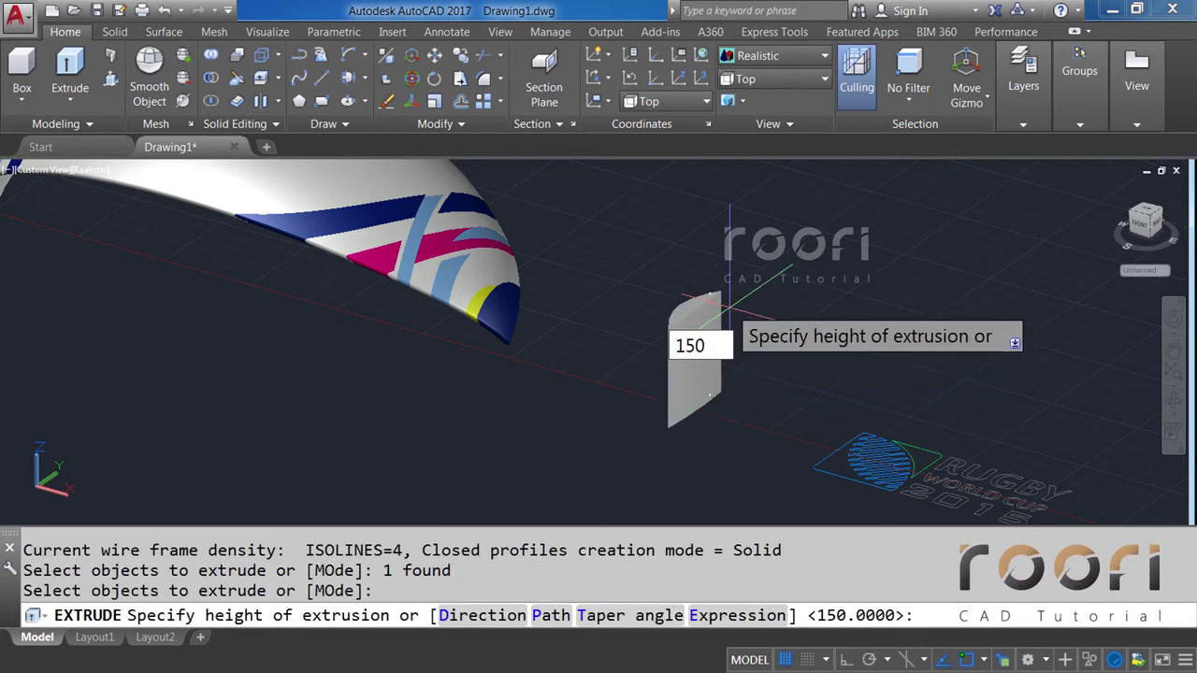
key(Return)
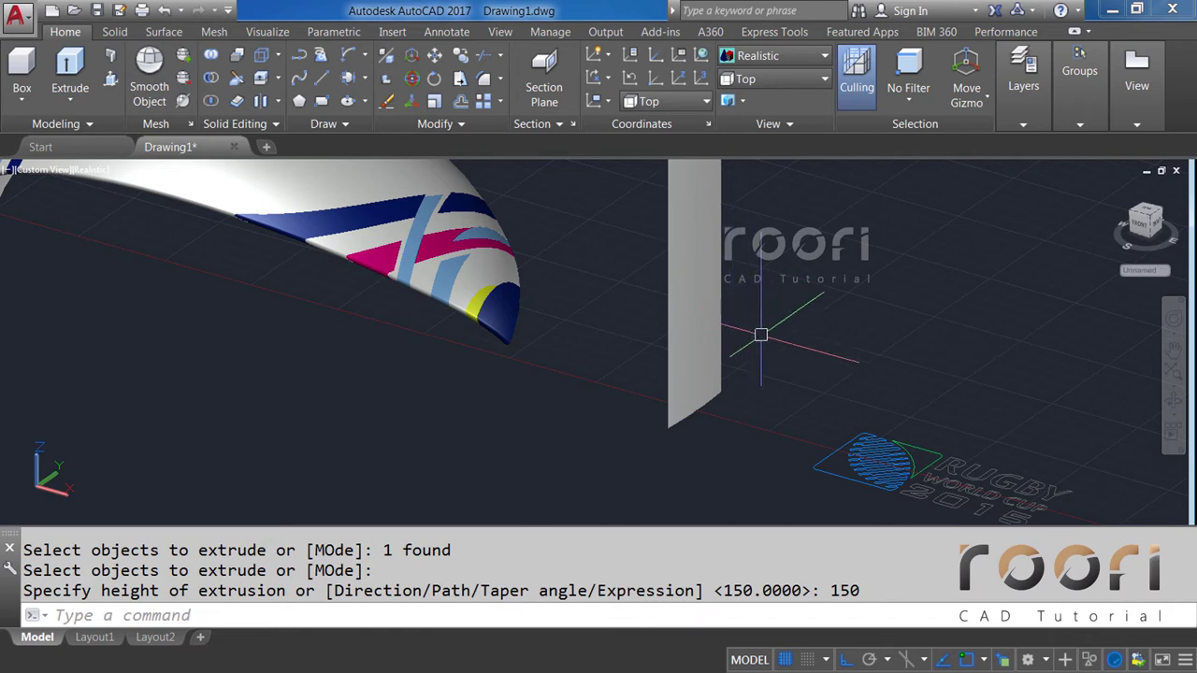
Put the new extruded solid on the Medium Blue layer.
click(696, 314)
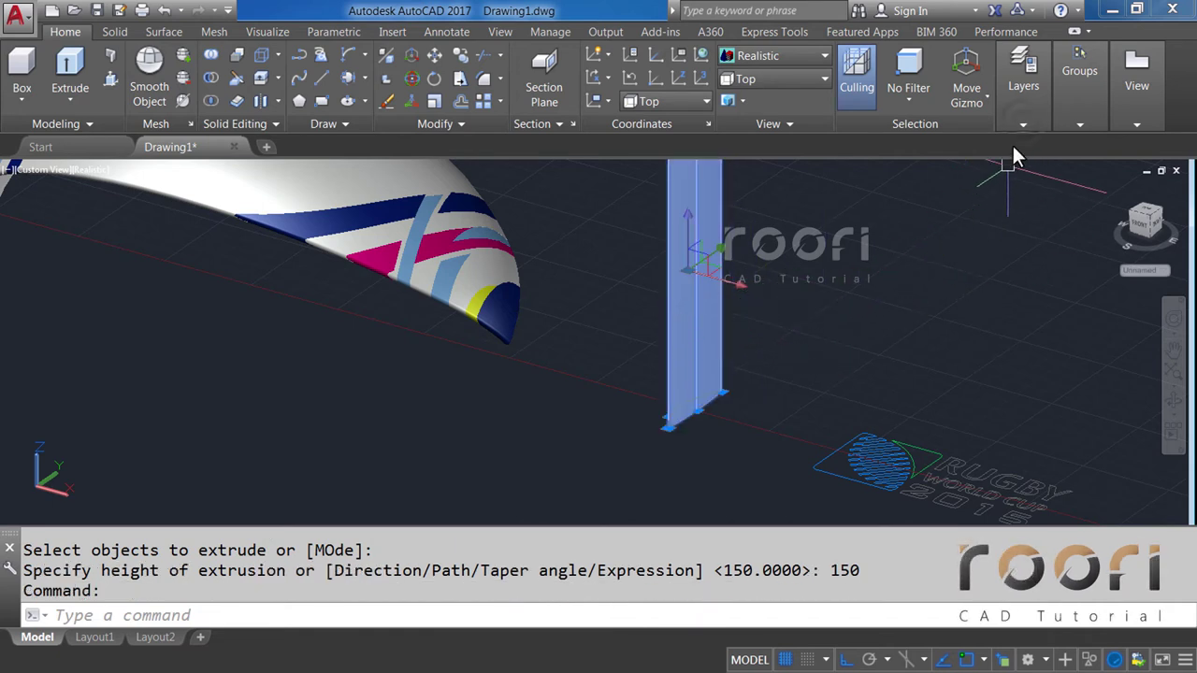
click(1022, 122)
click(1118, 148)
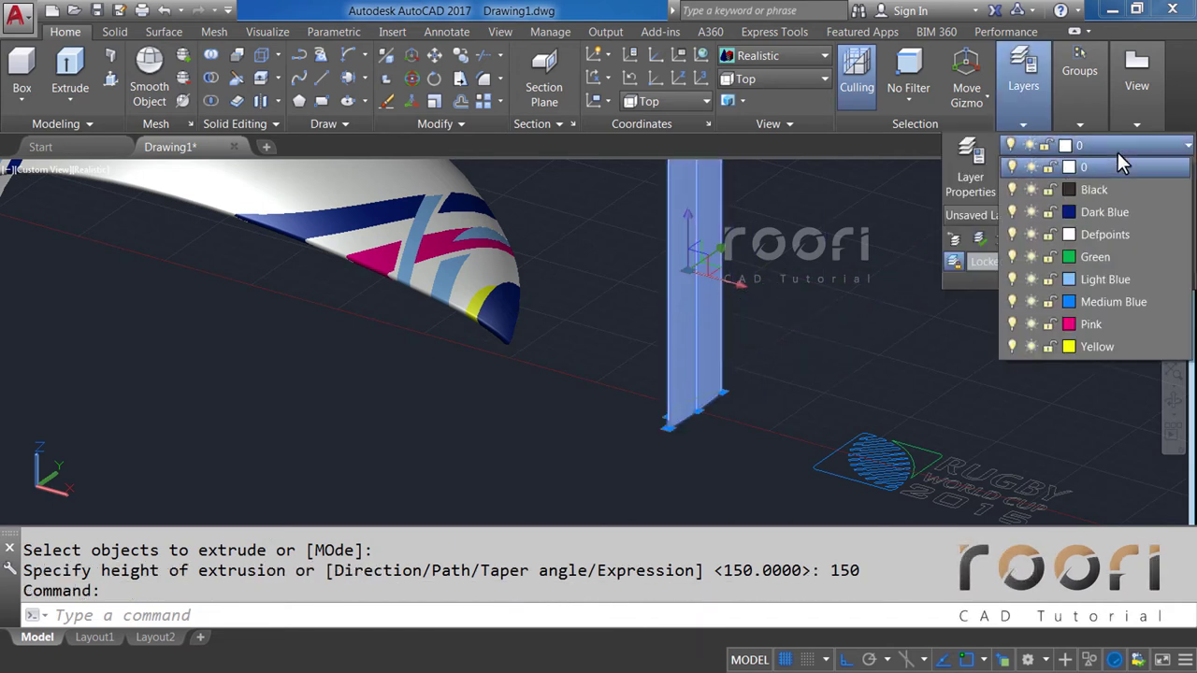
click(1104, 300)
key(Escape)
key(Escape)
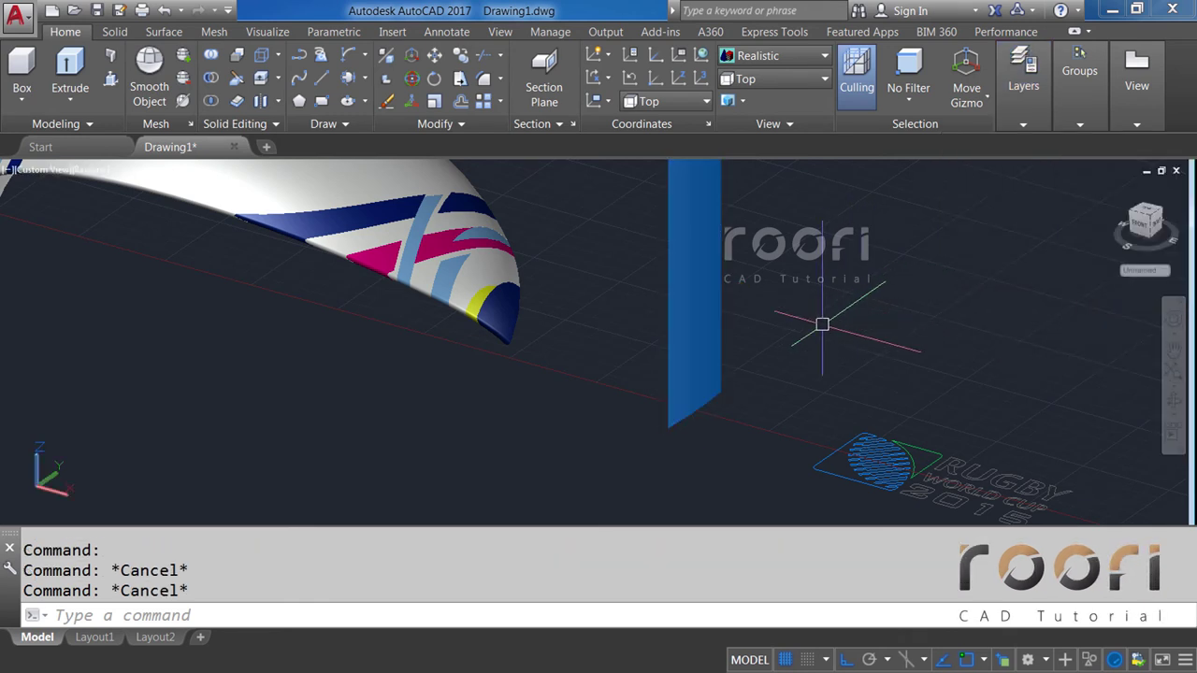
text(M)
Move the blue solid 400 units so it crosses the dome.
key(Return)
click(671, 411)
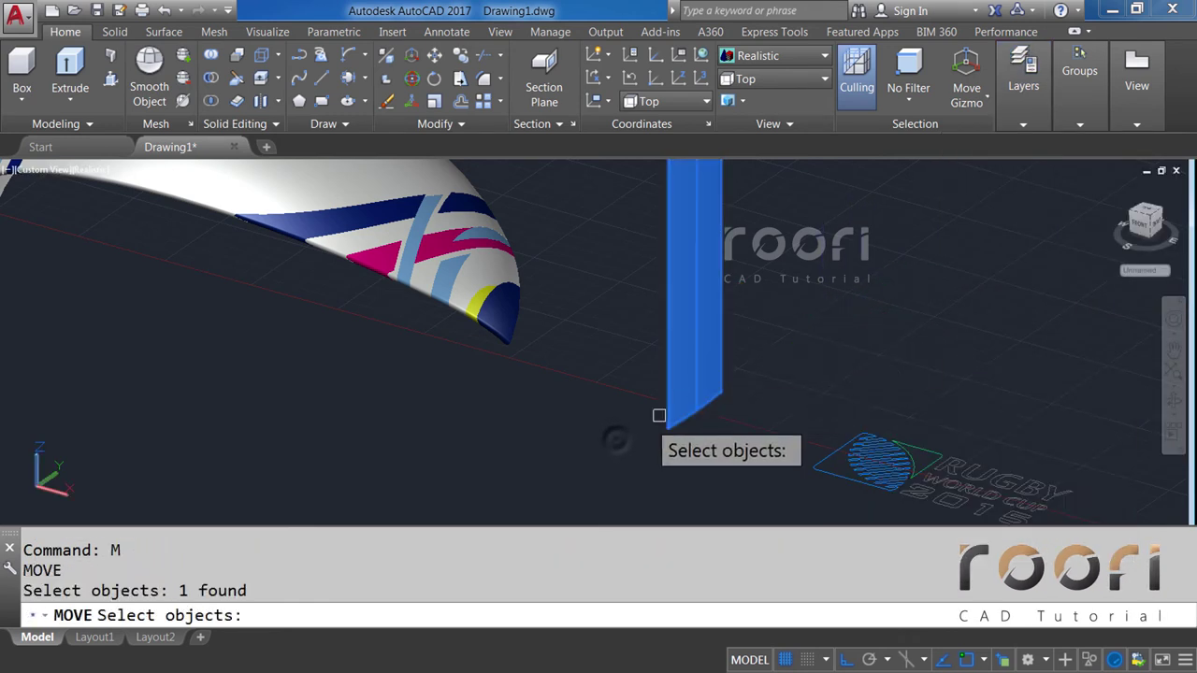
key(Return)
click(654, 416)
text(400)
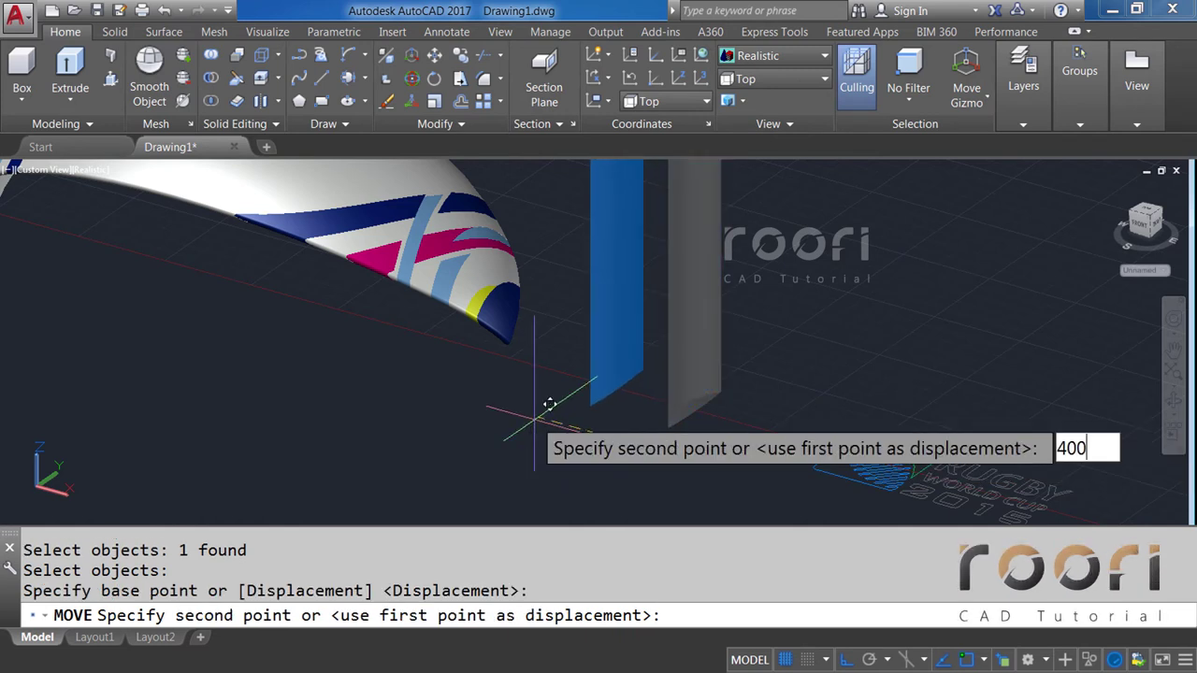
key(Return)
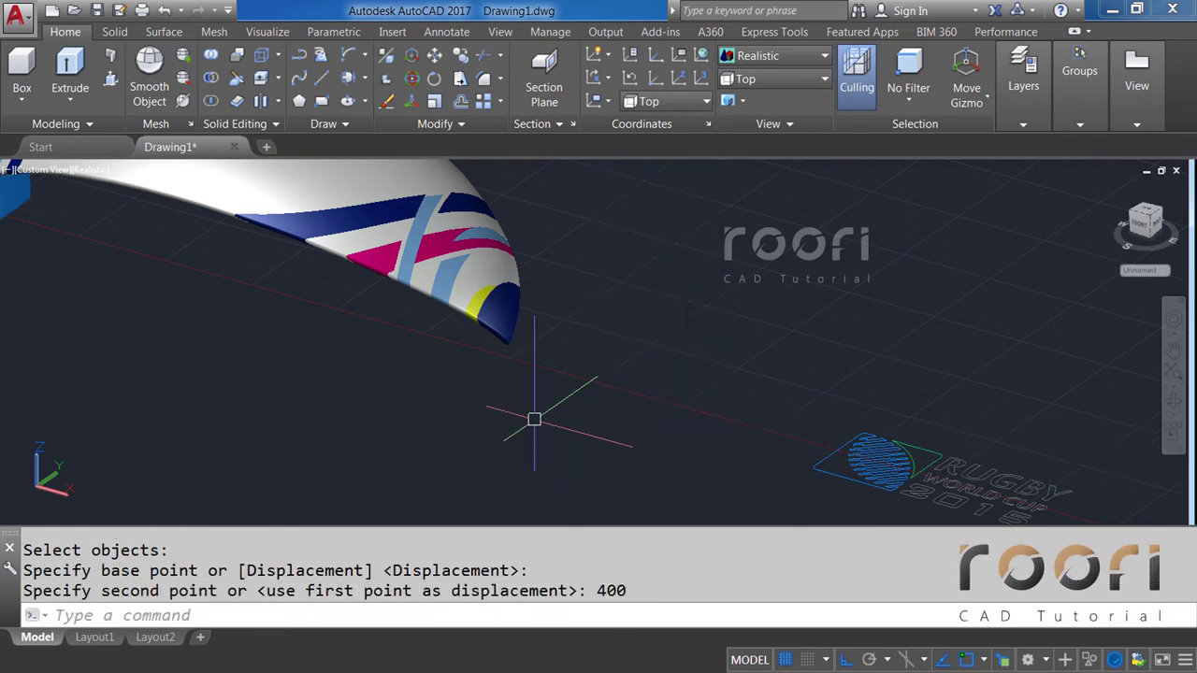
shift+middle_drag(554, 408, 384, 390)
text(CO)
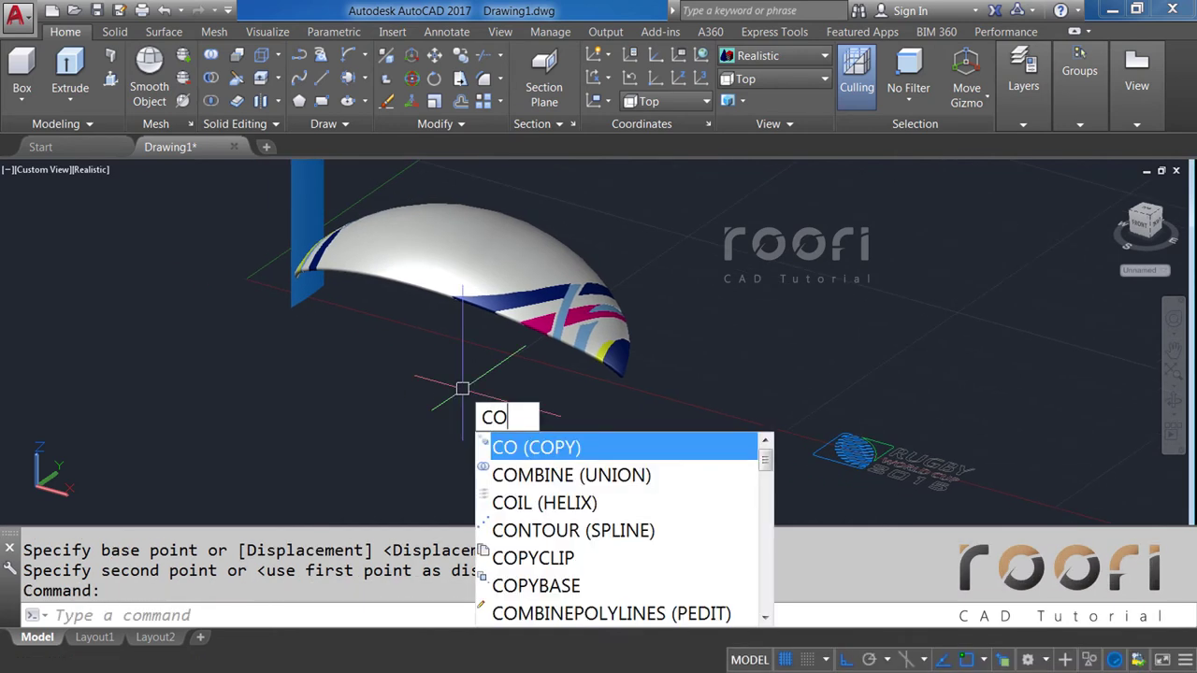
Copy the ball shell 200 units away as a spare.
key(Return)
click(447, 300)
key(Return)
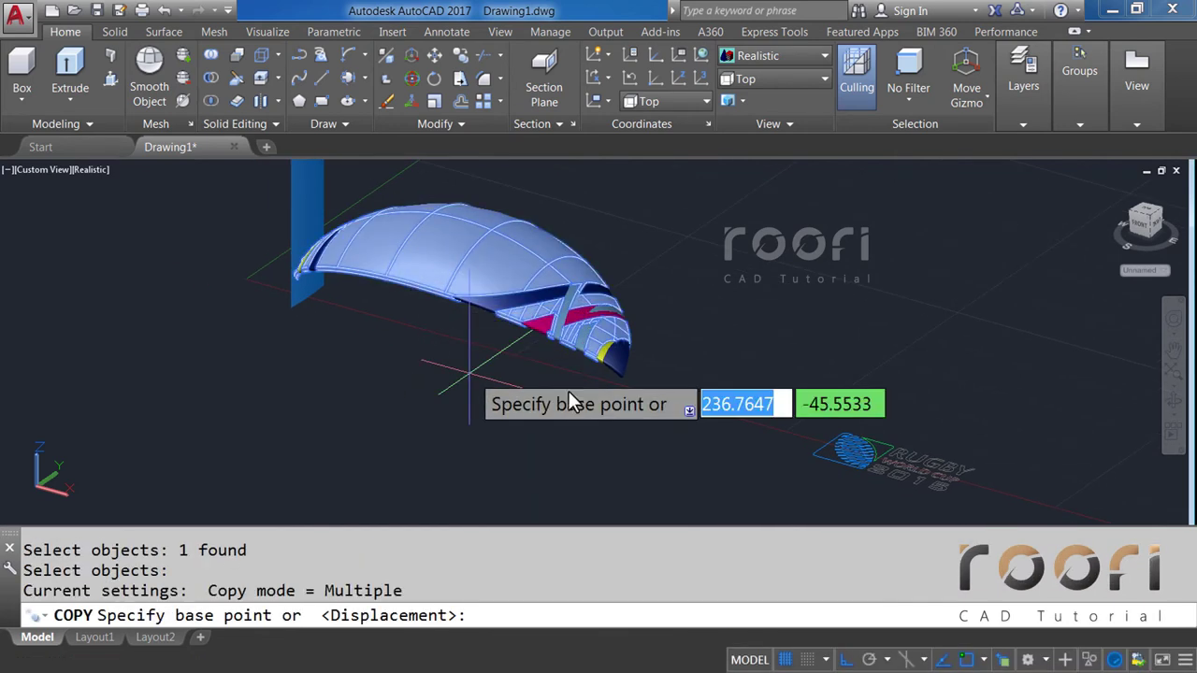
click(697, 346)
text(2)
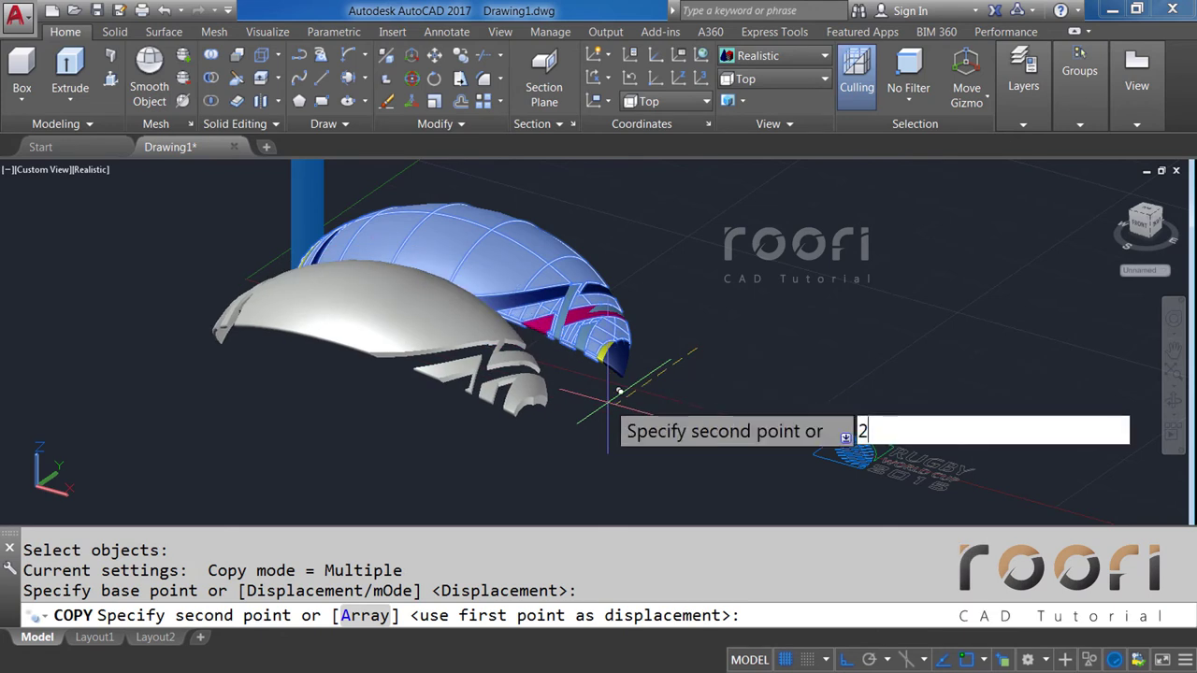
text(00)
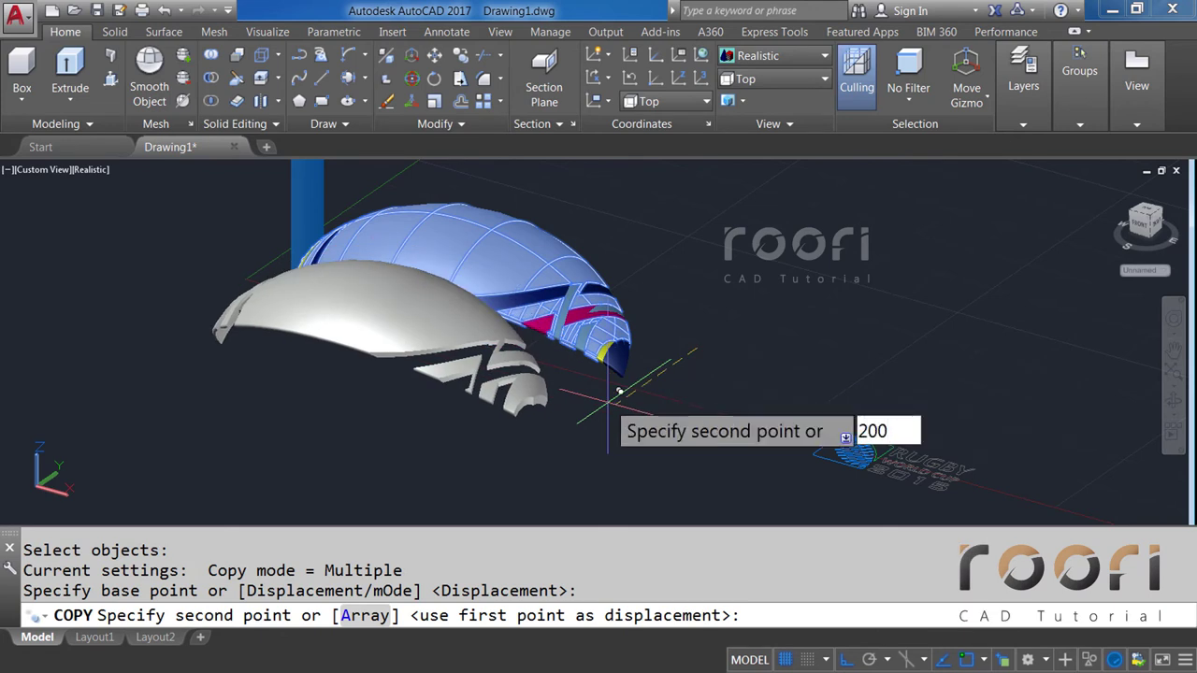
key(Return)
key(Return)
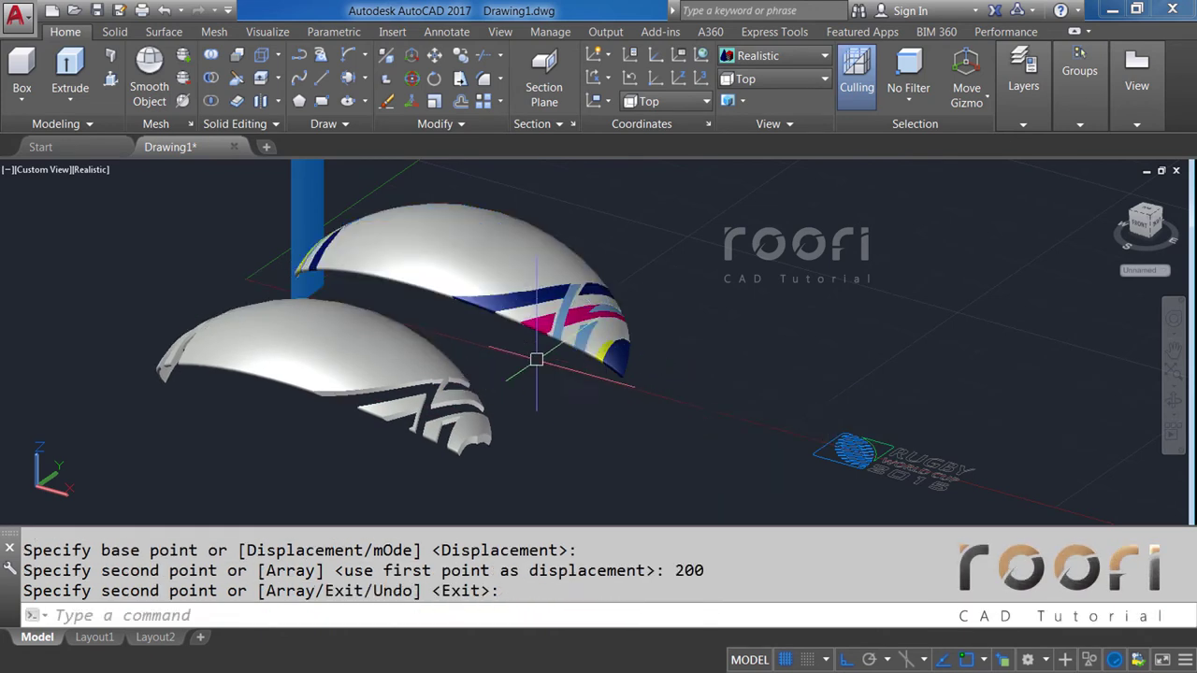
shift+middle_drag(533, 425, 358, 308)
scroll(358, 307, up, 1)
text(INTERSE)
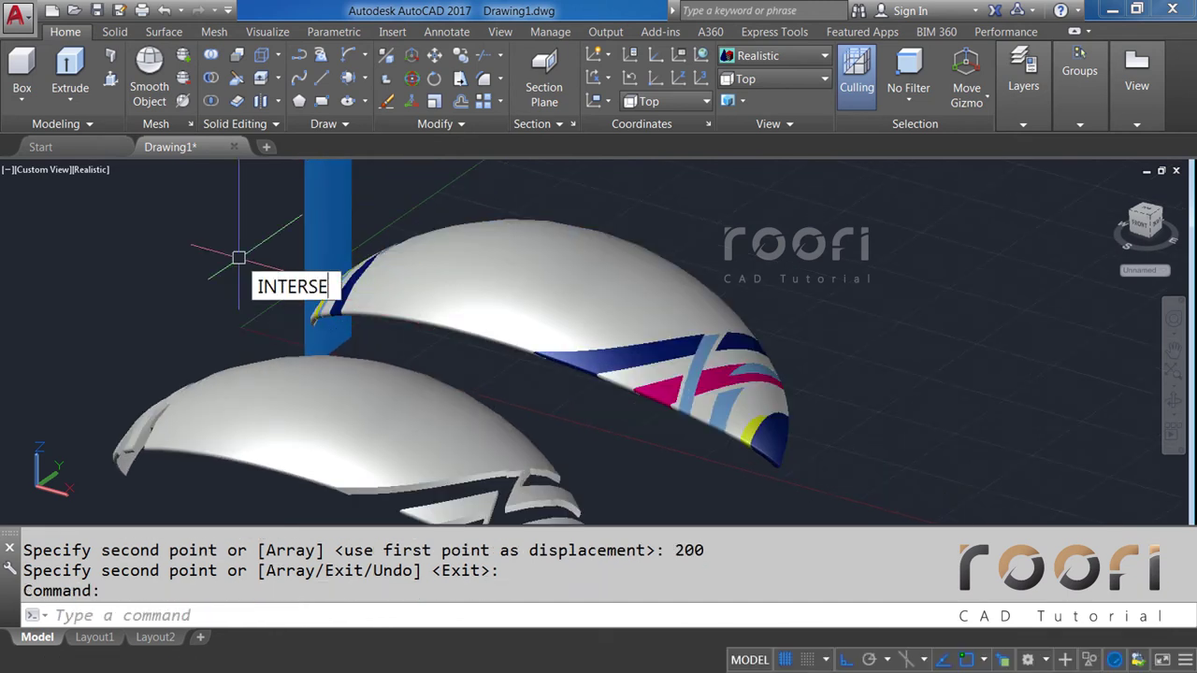
Intersect the blue solid with the original shell.
text(CT)
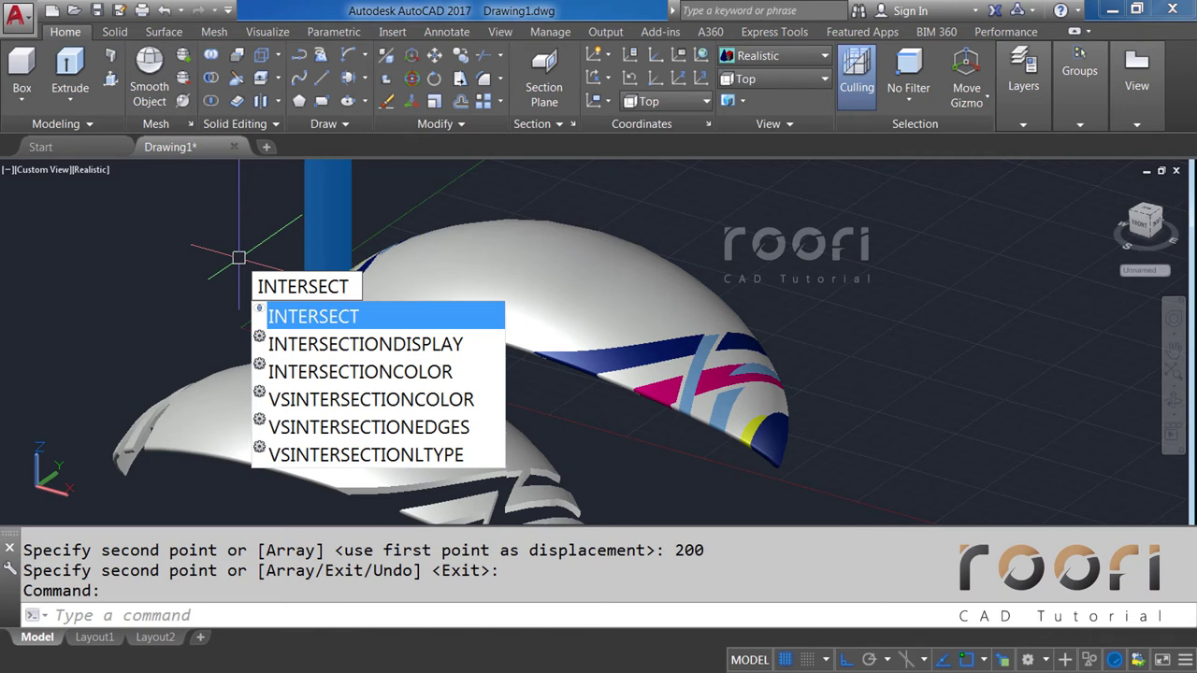
key(Return)
click(331, 268)
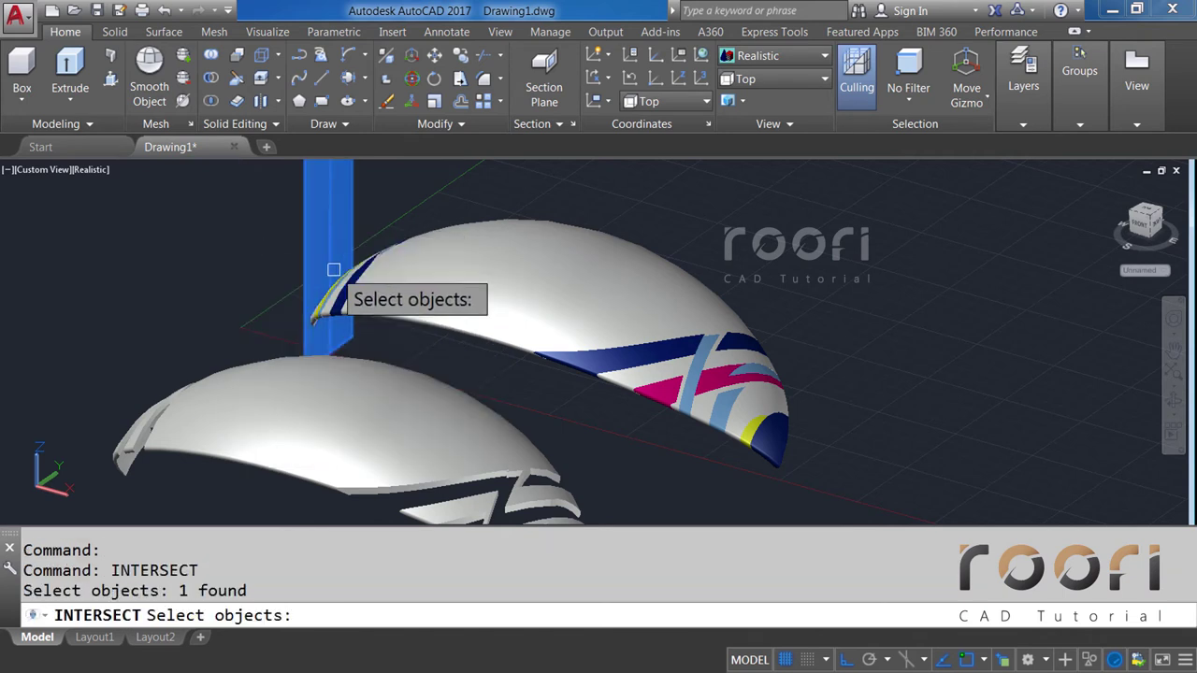
click(429, 330)
key(Return)
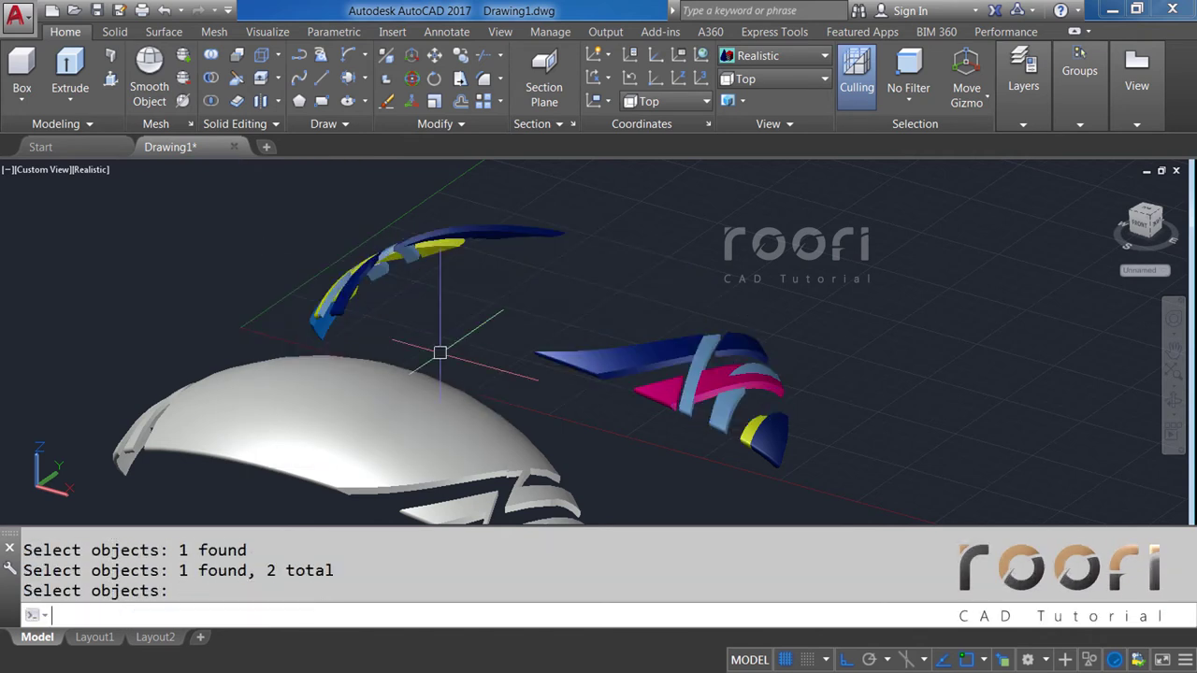
Copy the blue band piece 200 units upward.
text(CO)
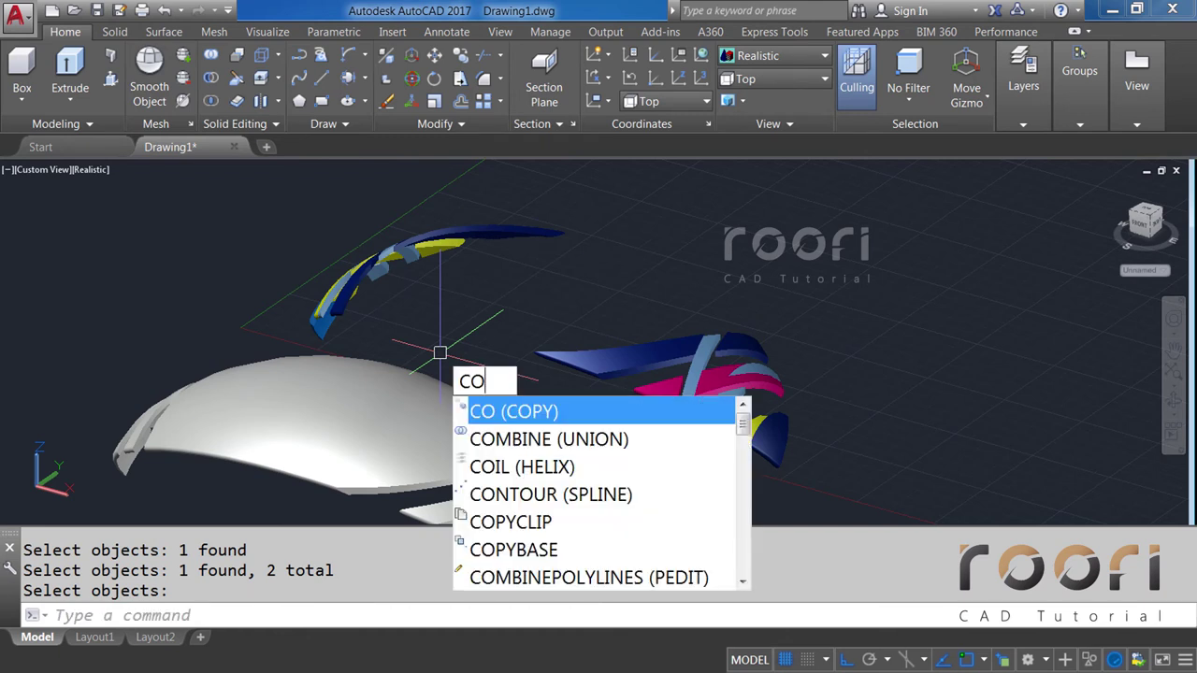
key(Return)
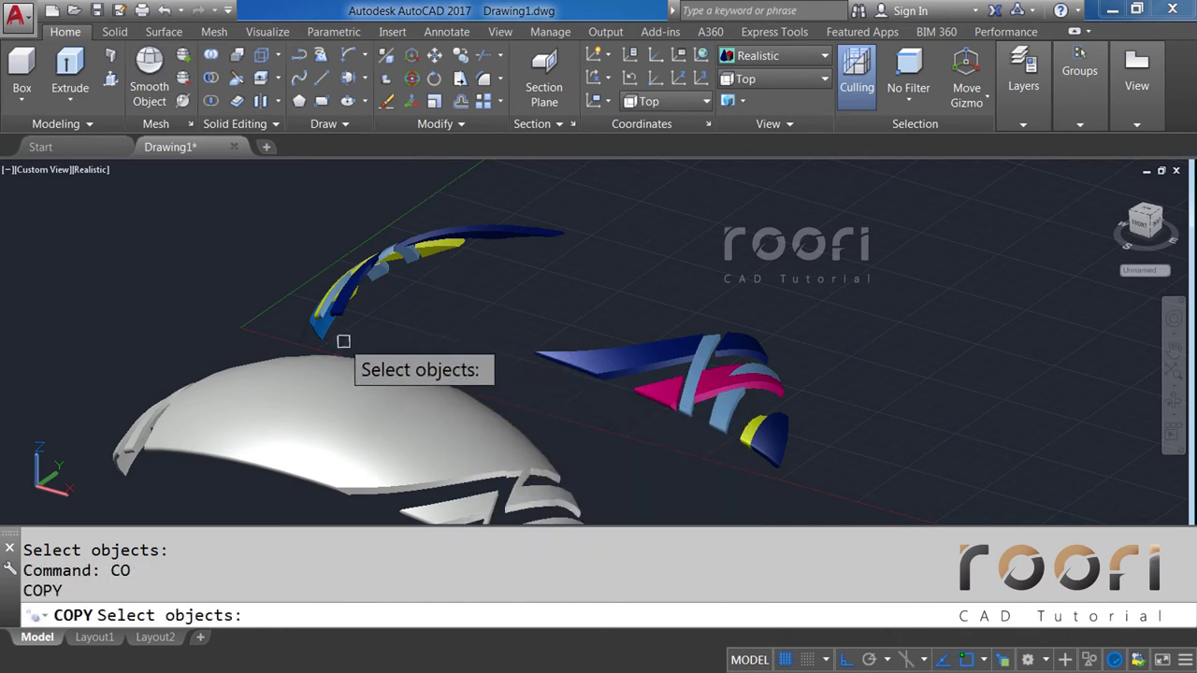
click(315, 335)
key(Return)
click(411, 337)
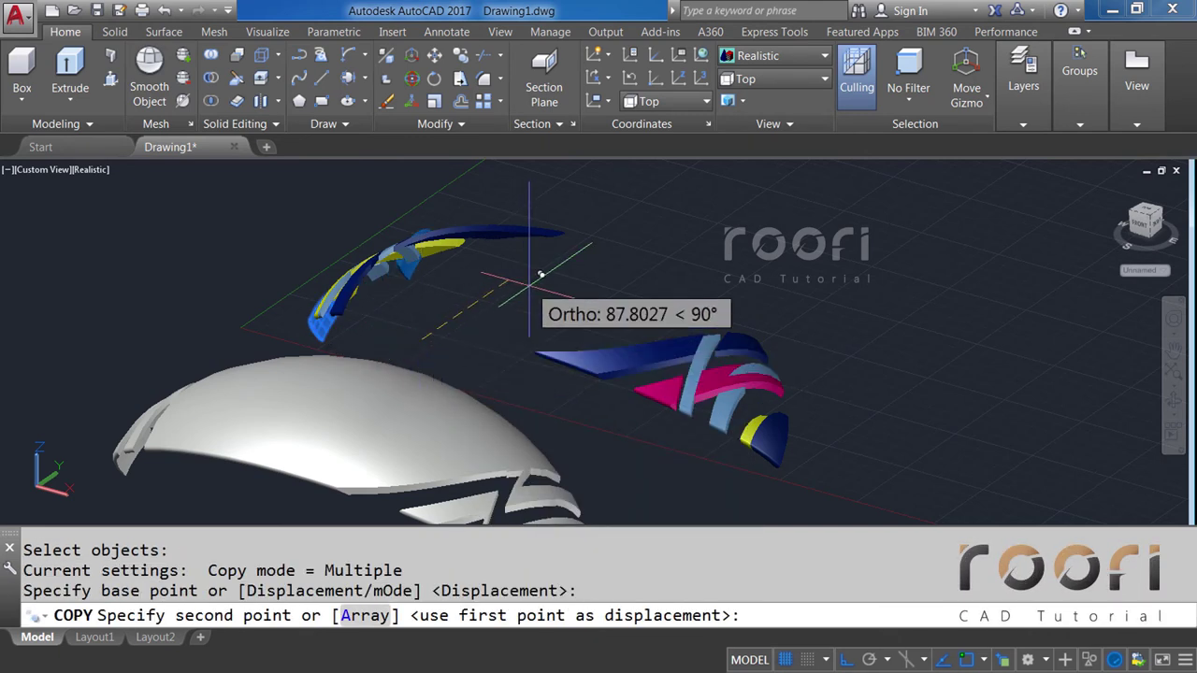
text(200)
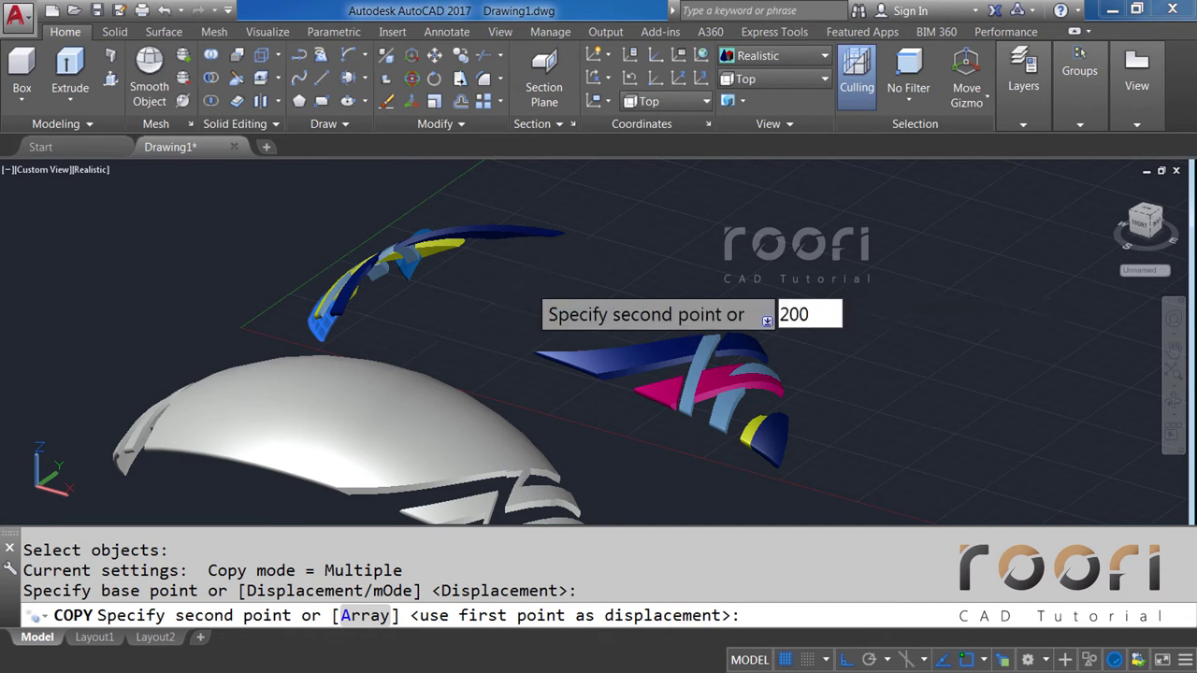
key(Return)
Move the spare white shell 200 units back over the bands.
key(Return)
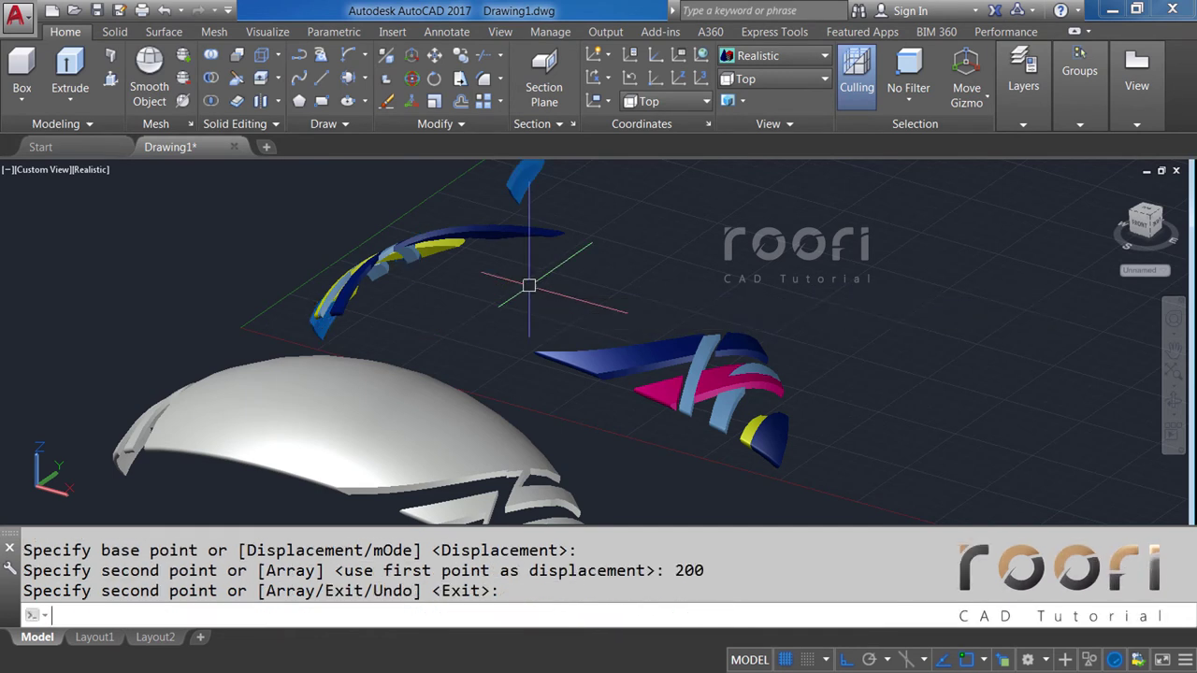
text(M)
key(Return)
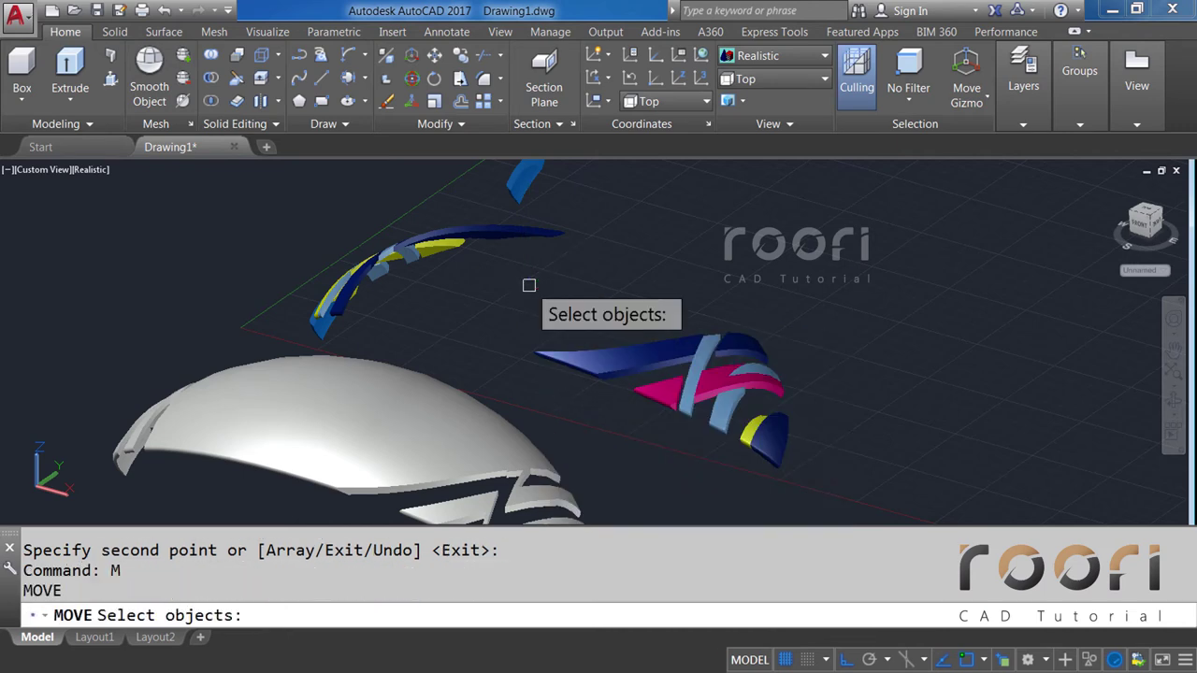
click(436, 383)
key(Return)
click(467, 357)
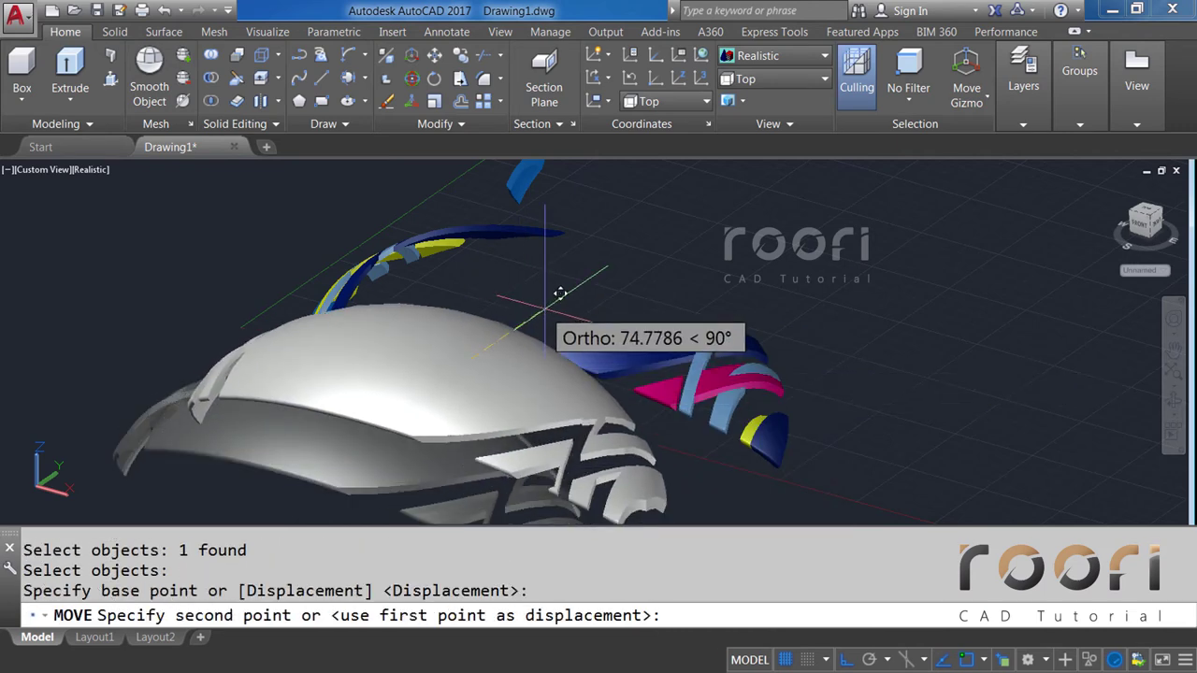
text(200)
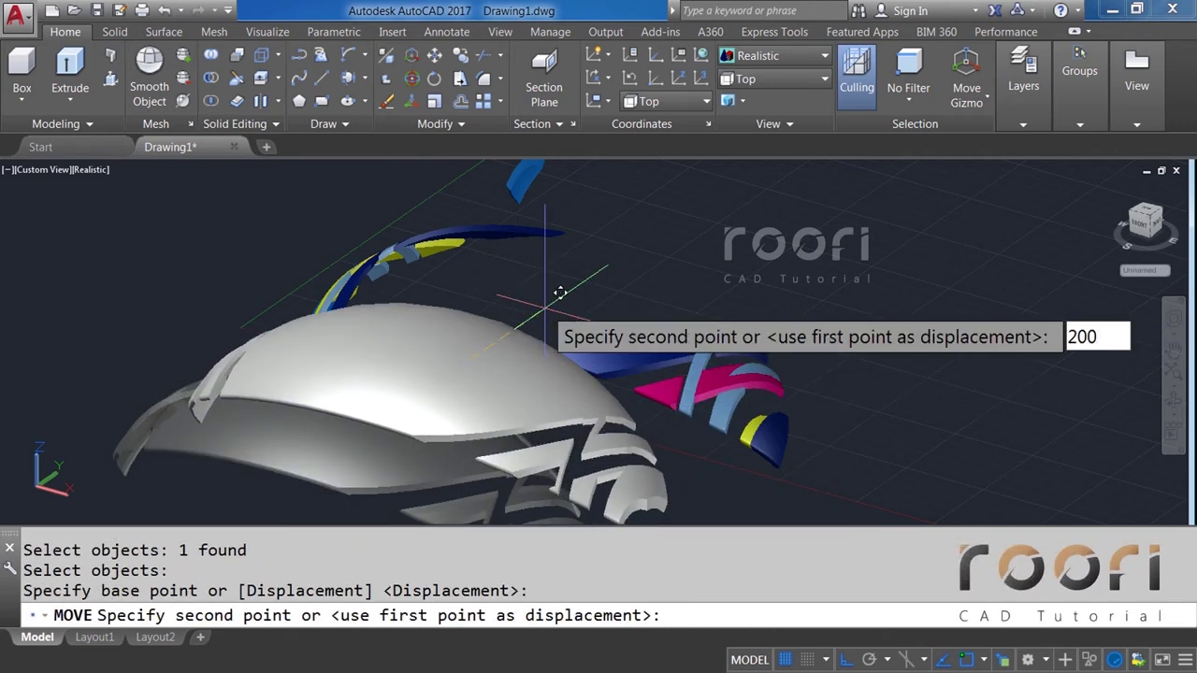
key(Return)
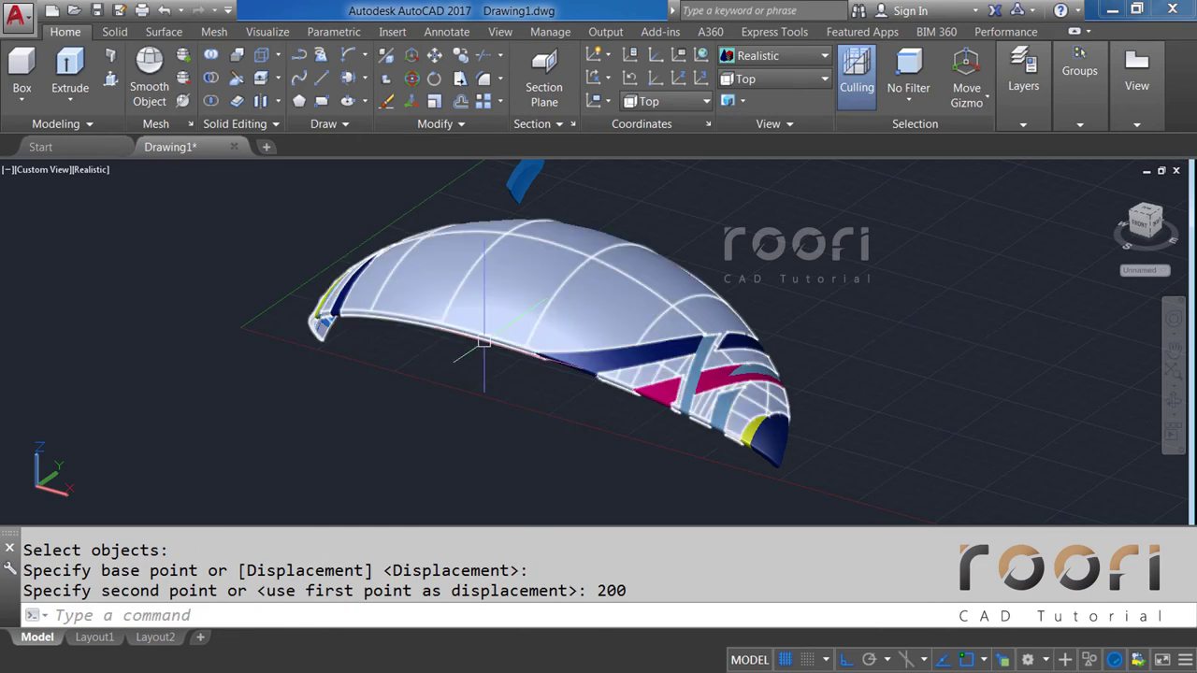
mouse_move(446, 355)
shift+middle_down()
mouse_move(551, 352)
mouse_move(419, 302)
shift+middle_up()
text(SUBTRACT)
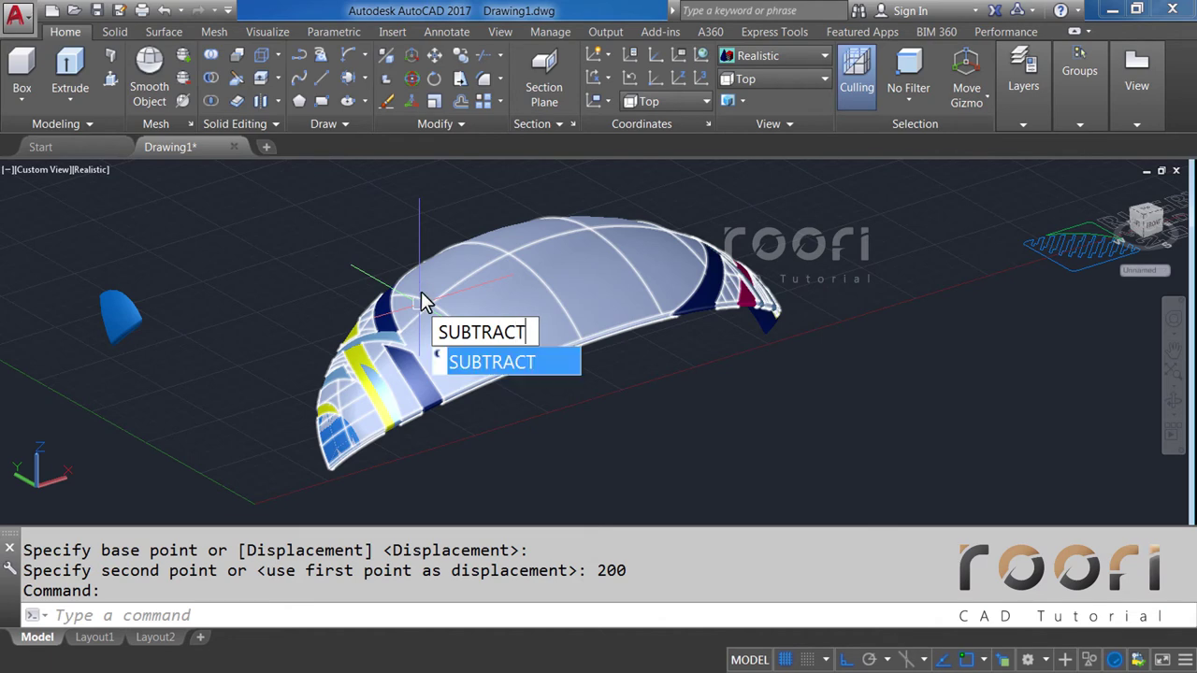
Subtract the overlapping logo solid from the rugby ball shell.
key(Return)
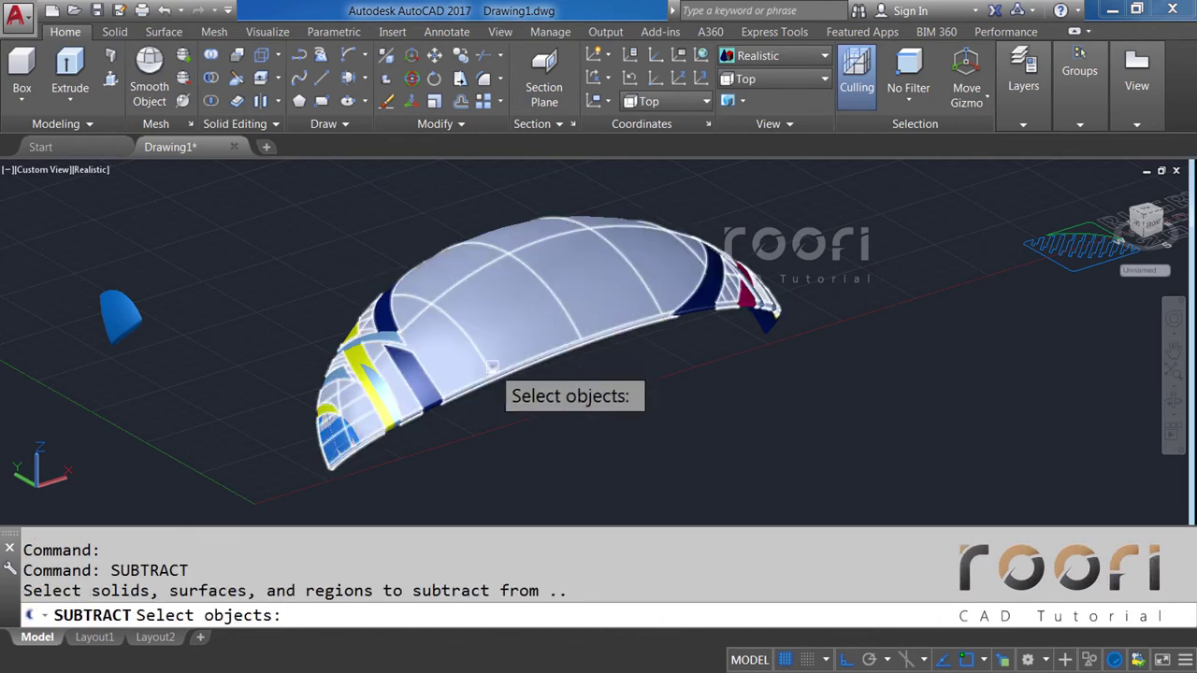
click(491, 368)
key(Return)
click(342, 460)
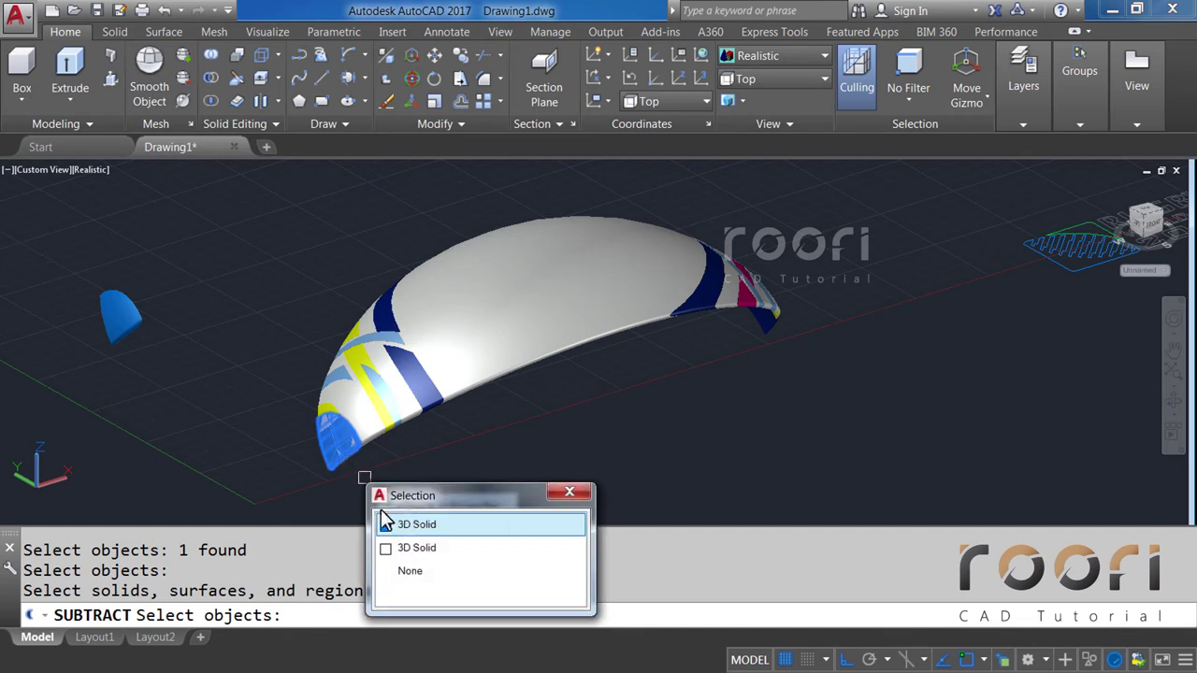
click(397, 526)
key(Return)
text(M)
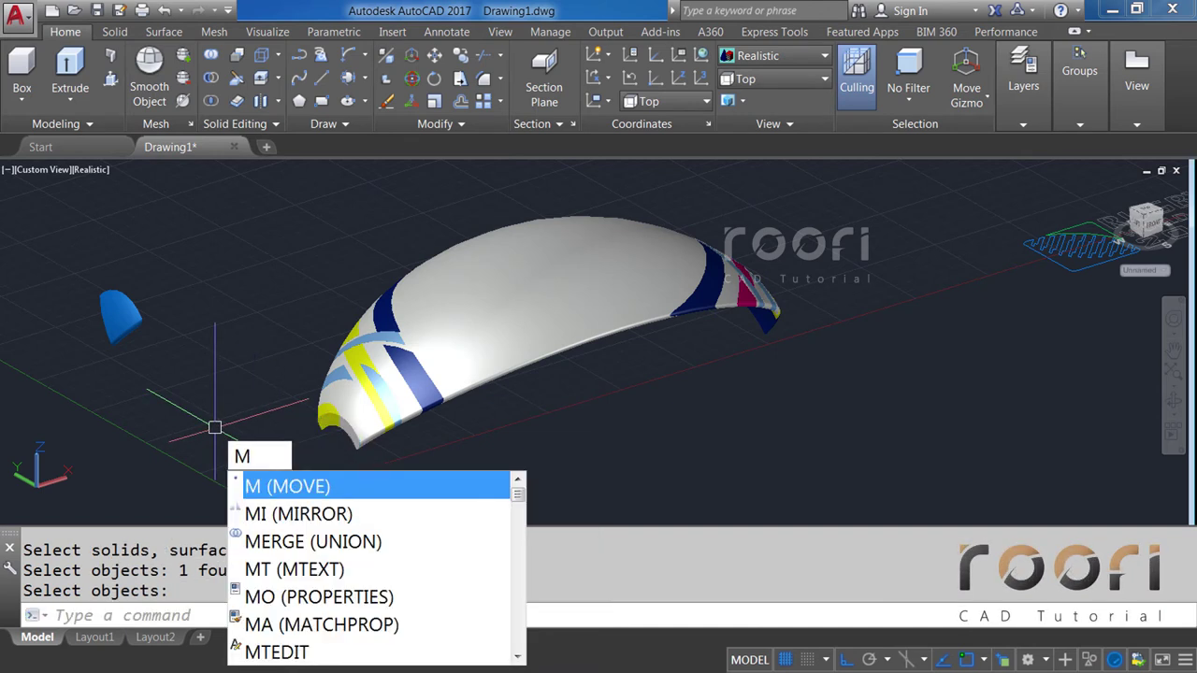
Move the blue logo piece 200 units into the shell and inspect the result.
key(Return)
click(120, 315)
key(Return)
click(124, 357)
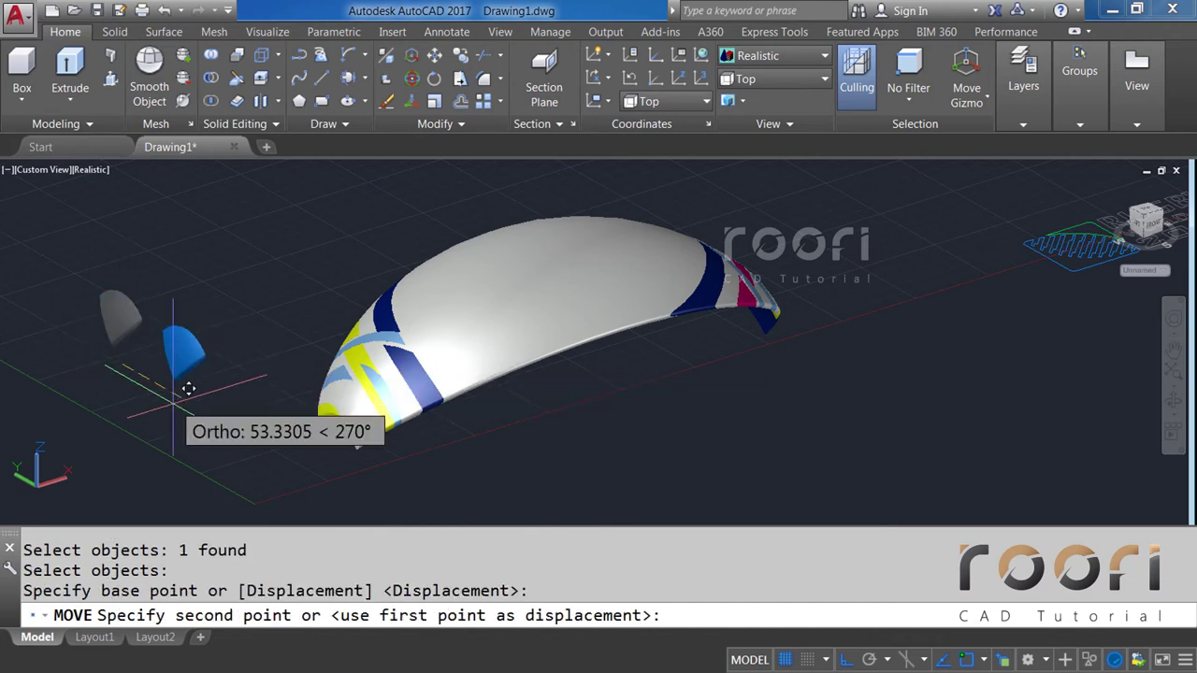
text(200)
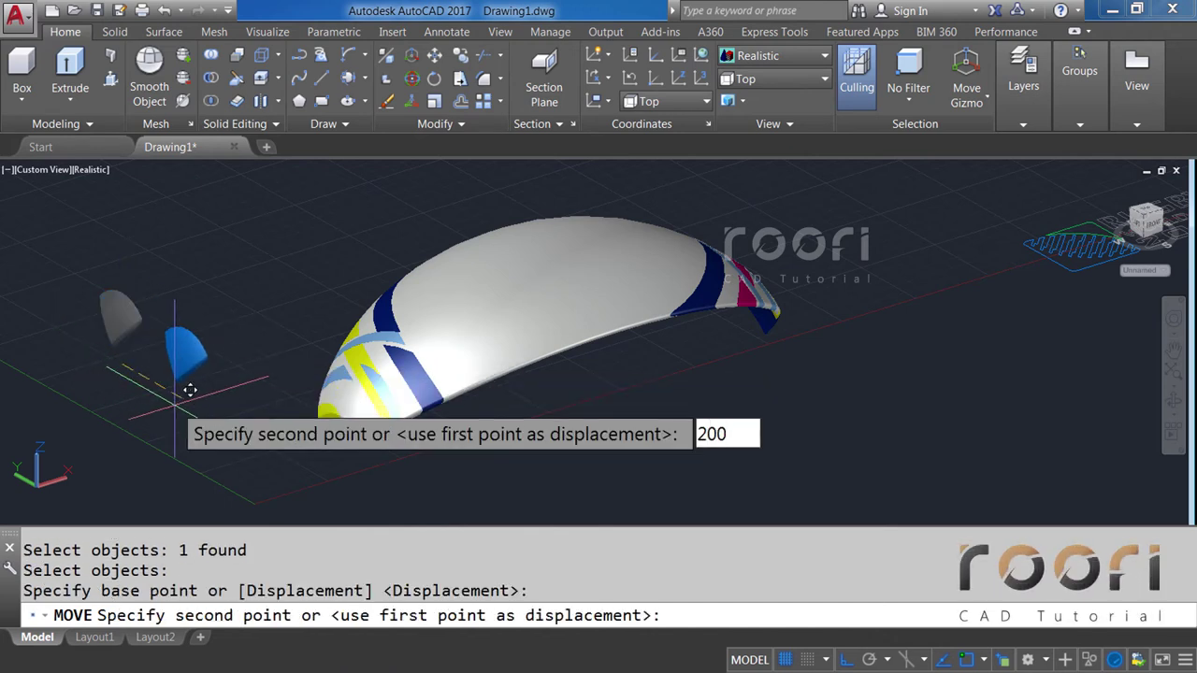
key(Return)
scroll(332, 454, up, 2)
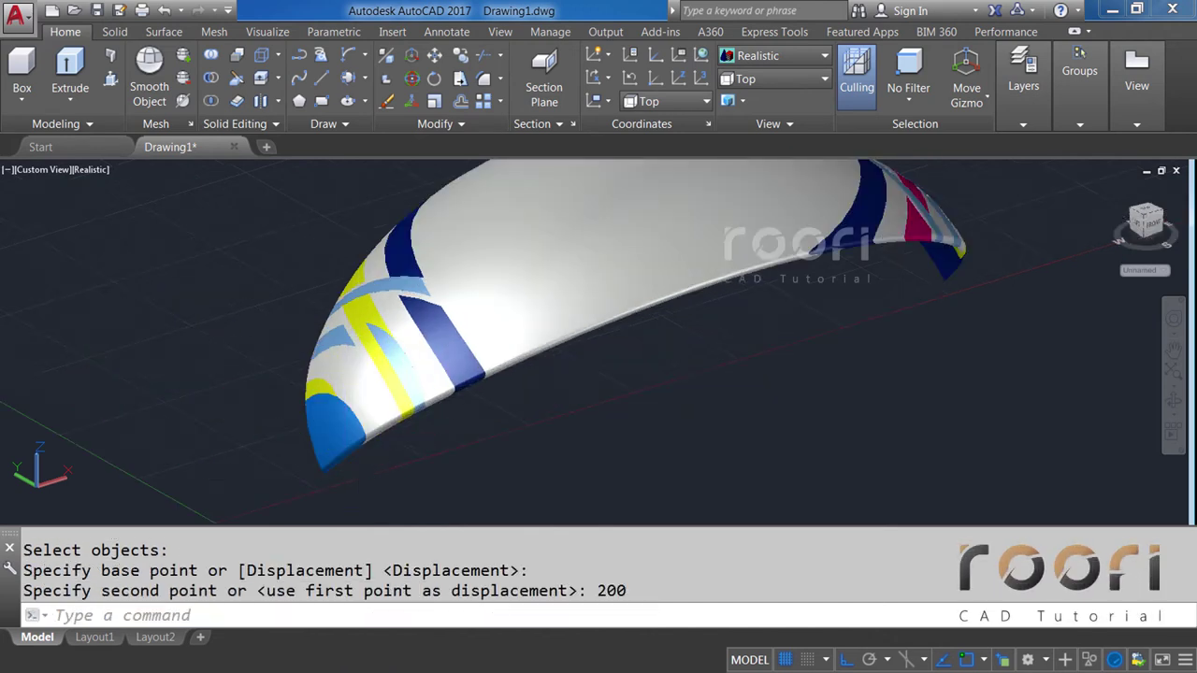
mouse_move(353, 432)
shift+middle_down()
mouse_move(324, 435)
mouse_move(356, 457)
mouse_move(382, 420)
mouse_move(464, 376)
mouse_move(454, 320)
mouse_move(323, 336)
shift+middle_up()
scroll(308, 342, down, 2)
shift+middle_drag(520, 322, 449, 427)
Window-select the inlaid shell parts and copy them 400 units away from the original.
scroll(452, 379, down, 1)
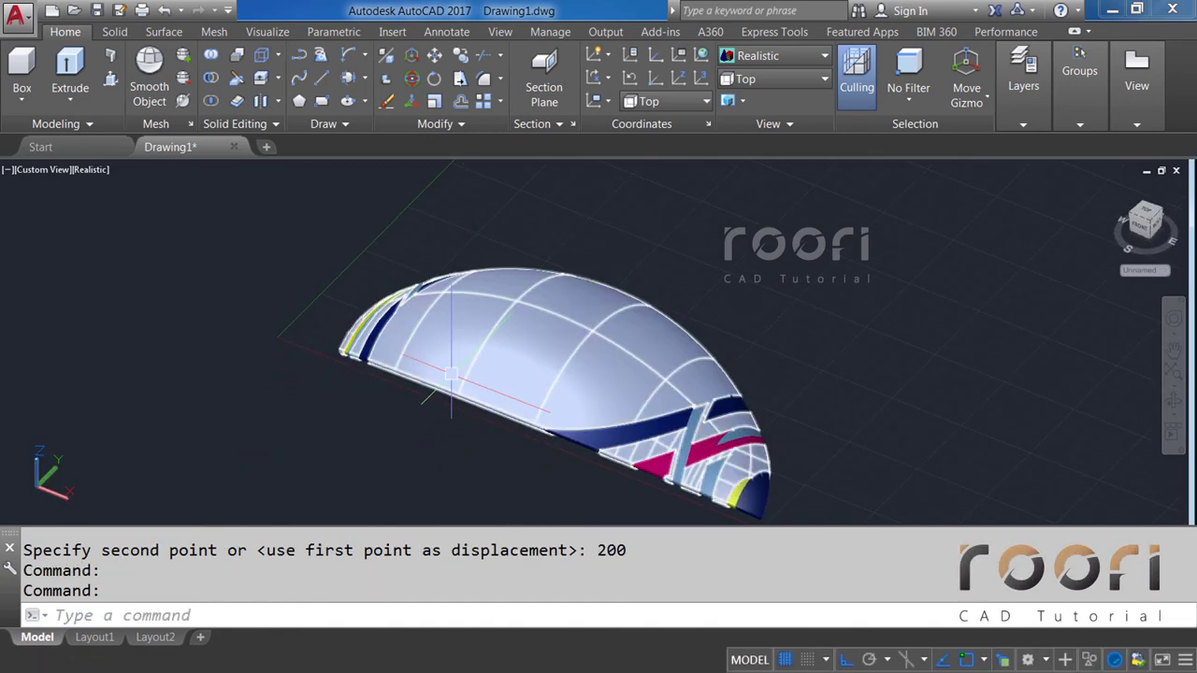
scroll(452, 377, down, 1)
scroll(451, 373, down, 1)
text(CO)
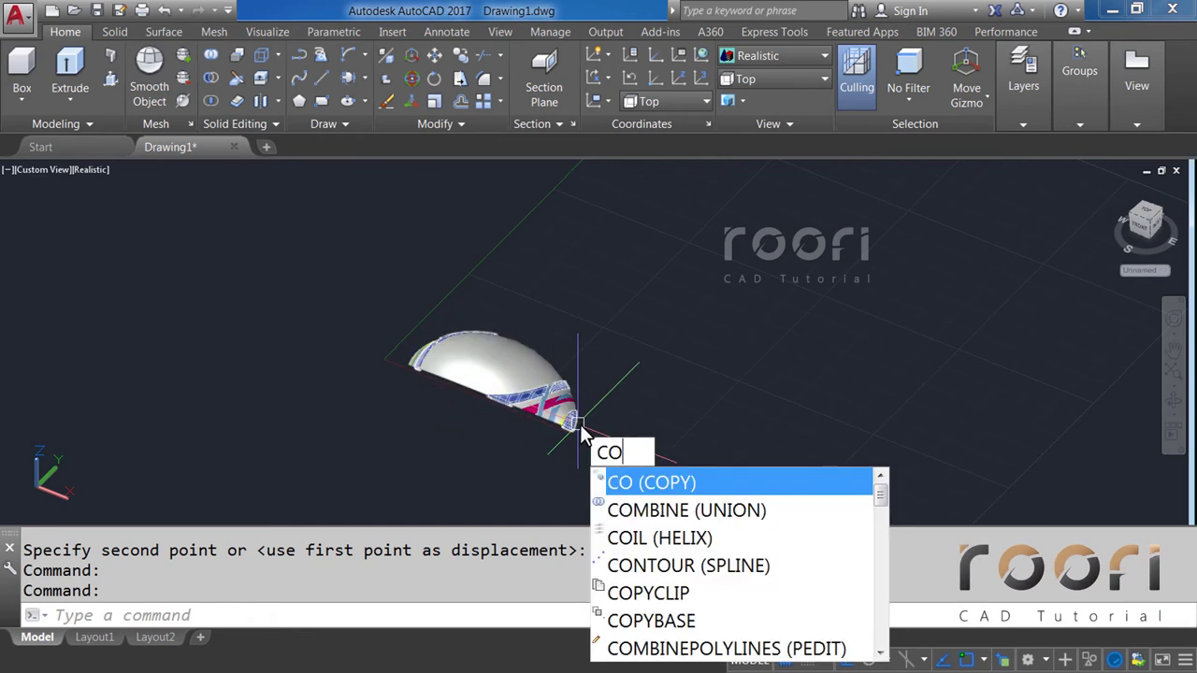
key(Return)
click(586, 451)
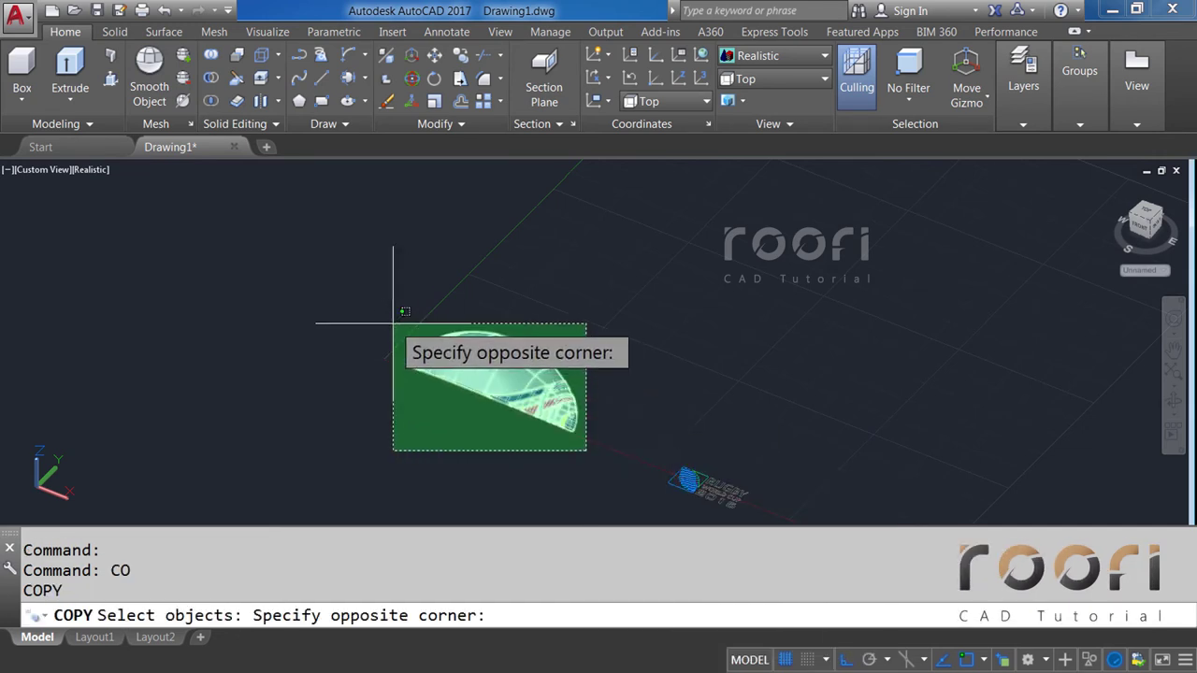
click(393, 324)
key(Return)
click(577, 455)
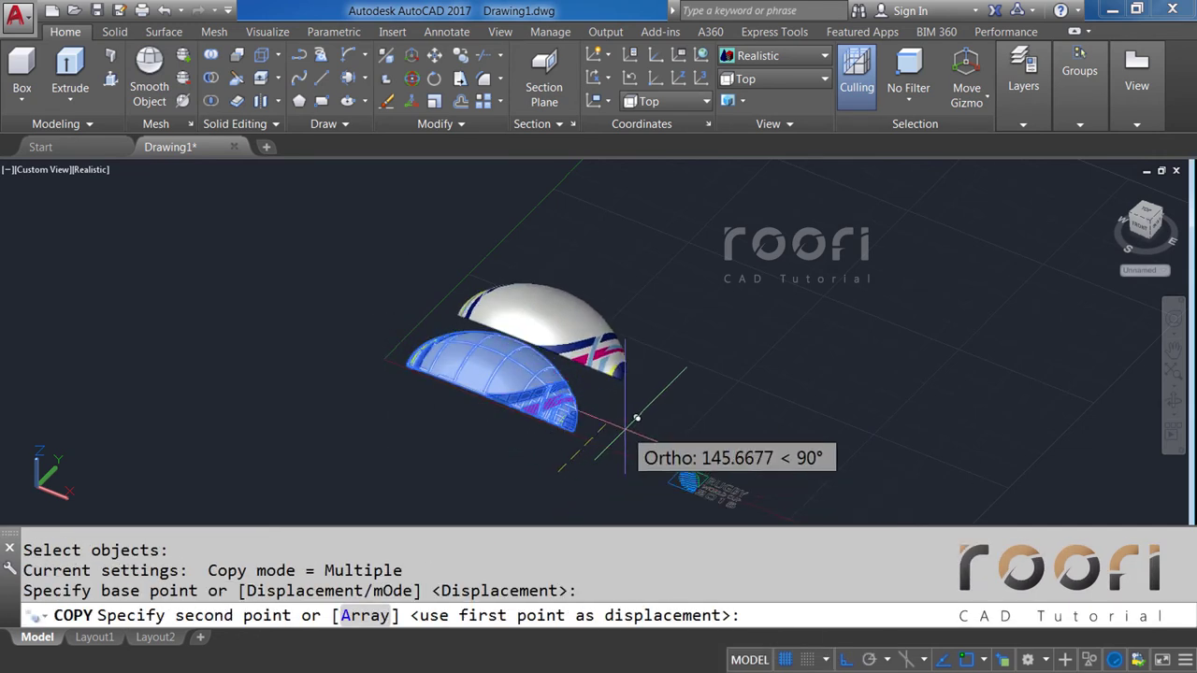
text(400)
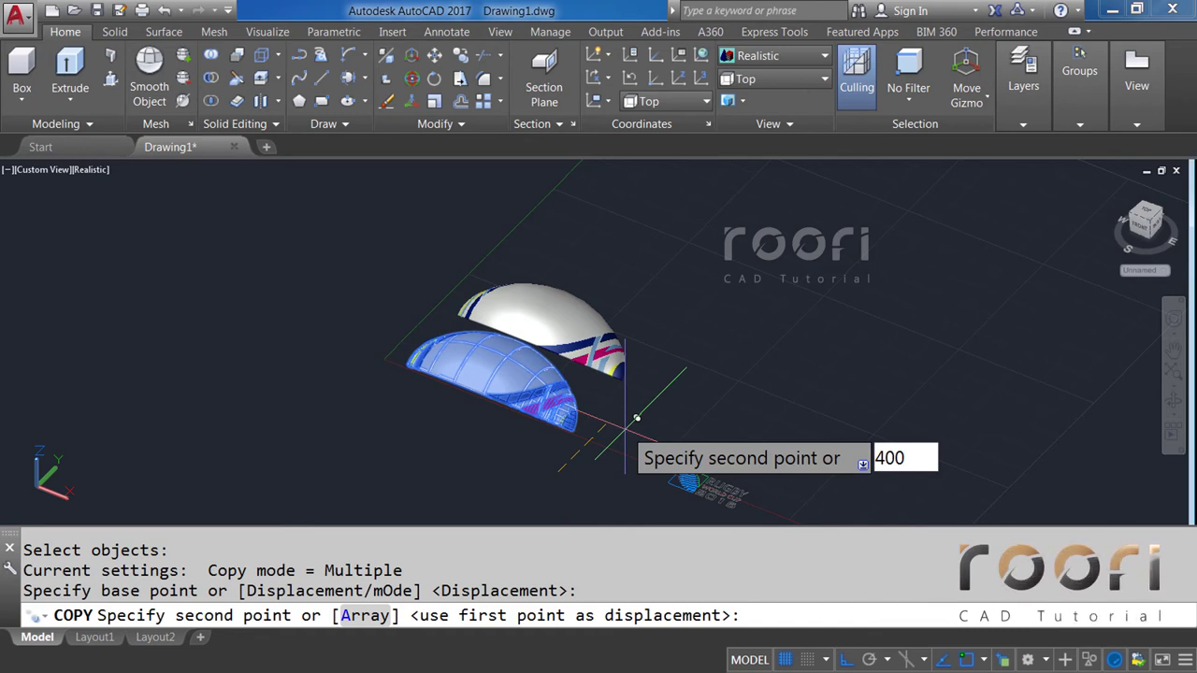
key(Return)
key(Return)
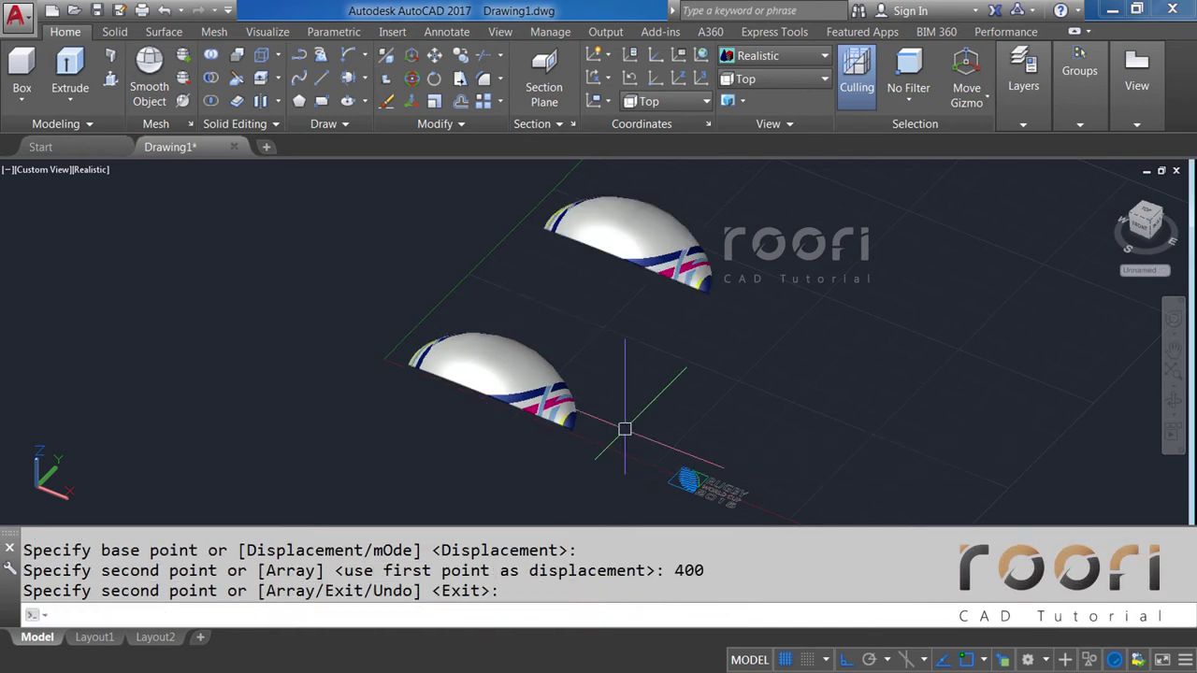
shift+middle_drag(626, 419, 638, 403)
key(Return)
scroll(695, 470, up, 3)
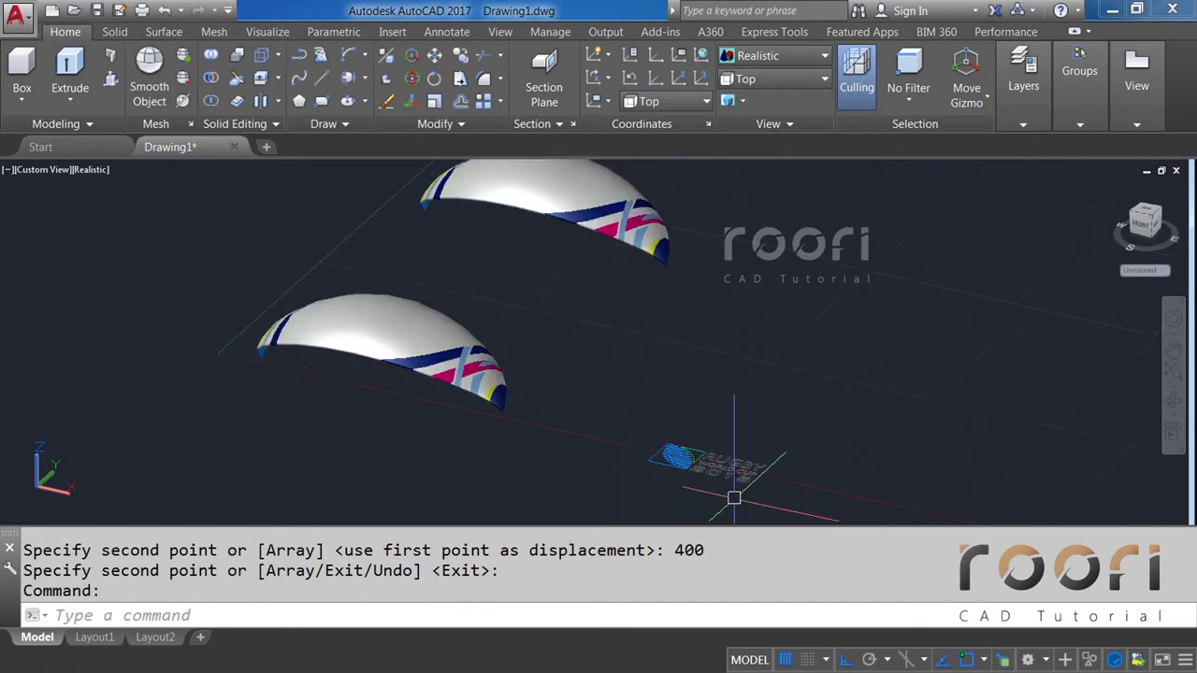
scroll(730, 493, up, 3)
Extrude all 26 lettering and ball-logo outlines into solids 150 units tall.
text(EX)
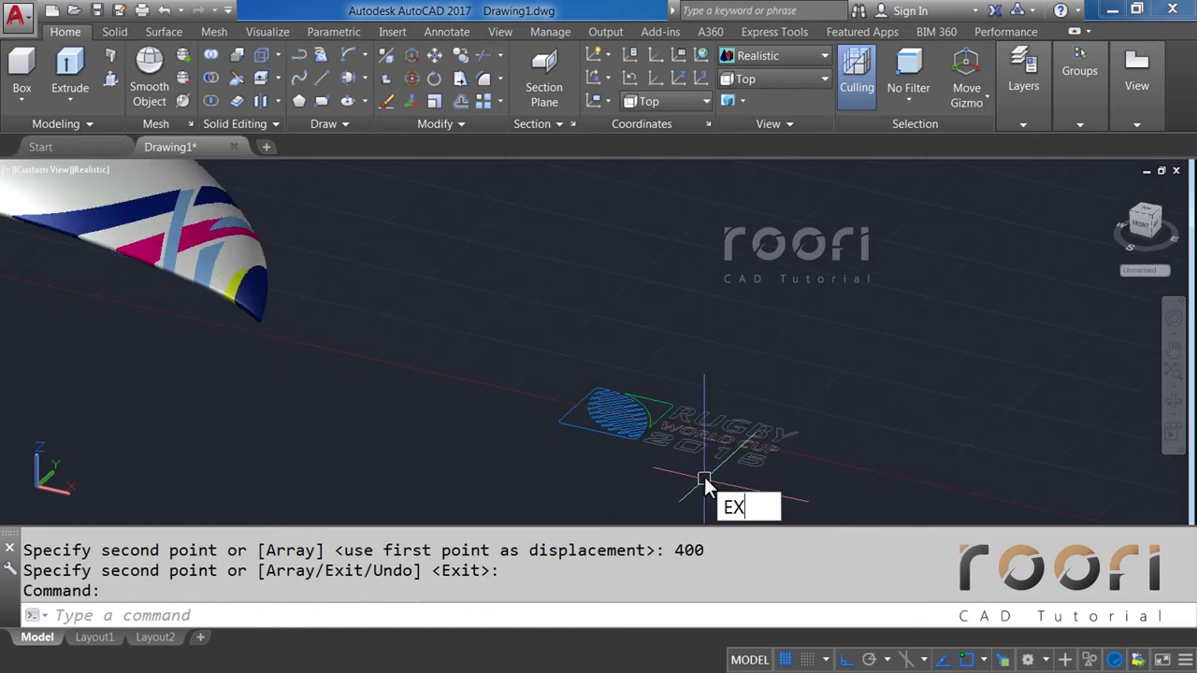
text(TRUDE)
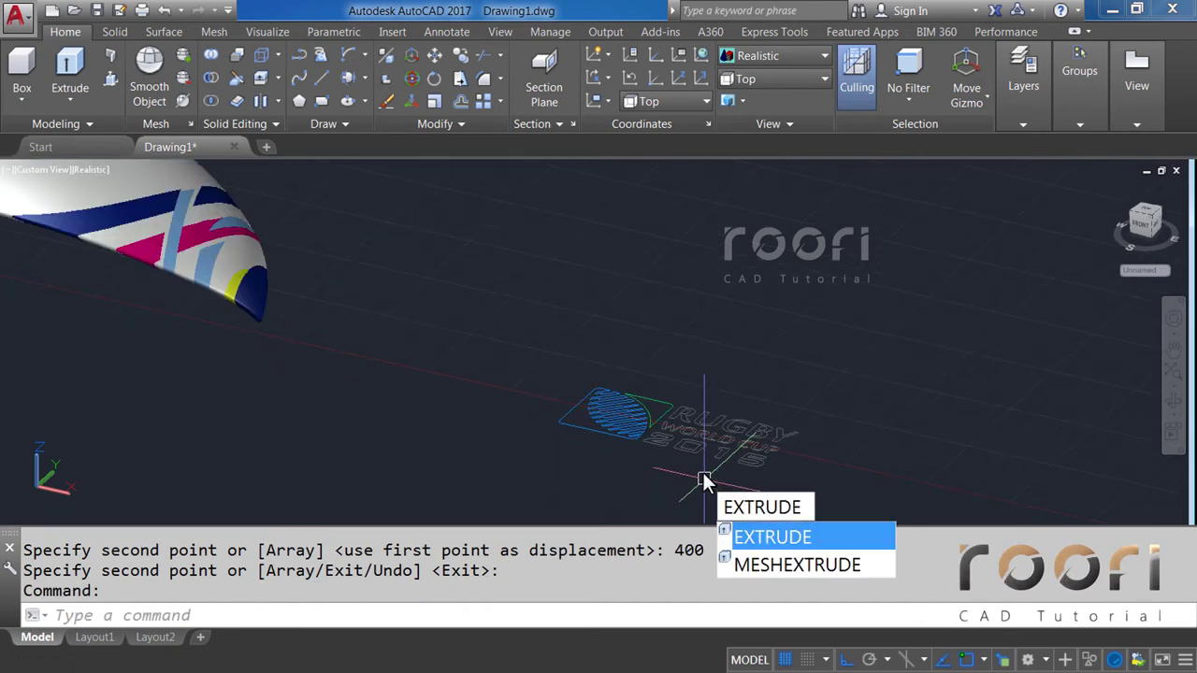
key(Return)
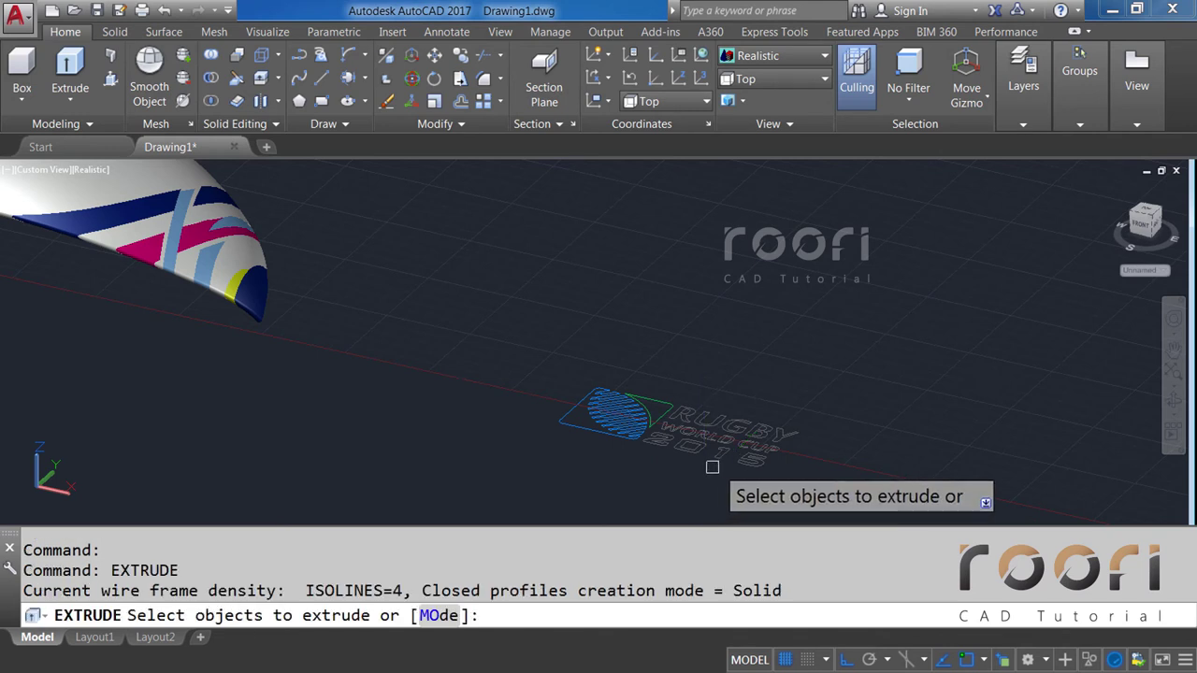
click(804, 479)
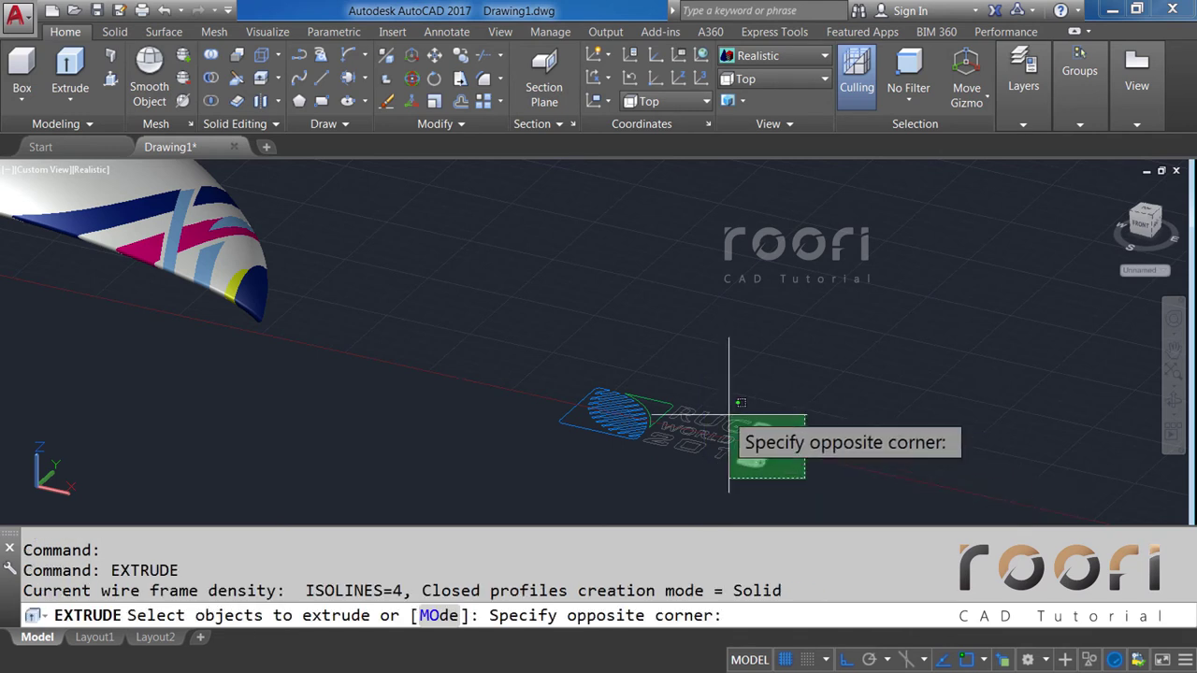
click(542, 374)
key(Return)
text(150)
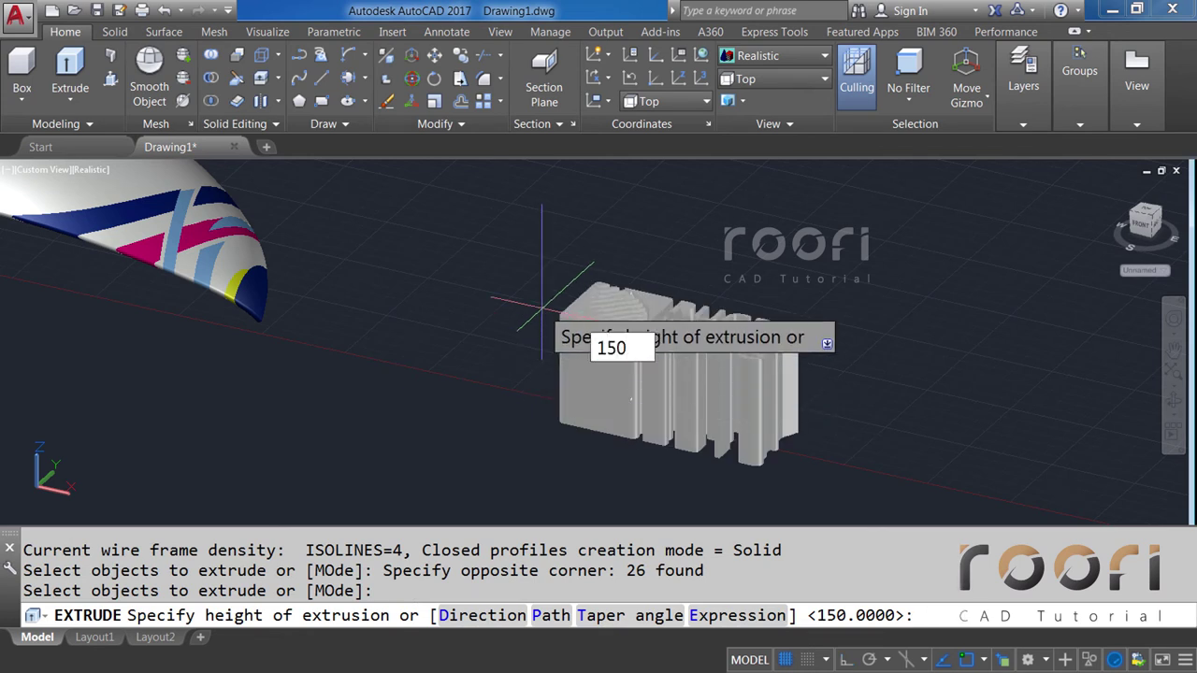
key(Return)
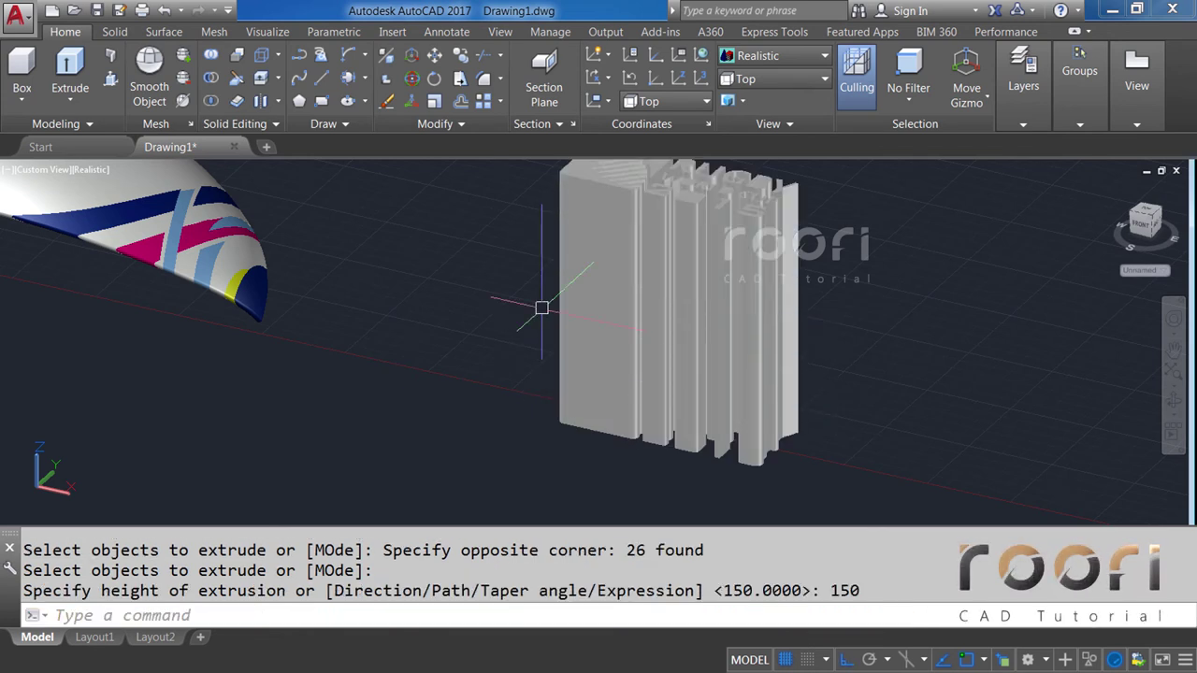
shift+middle_drag(555, 314, 491, 362)
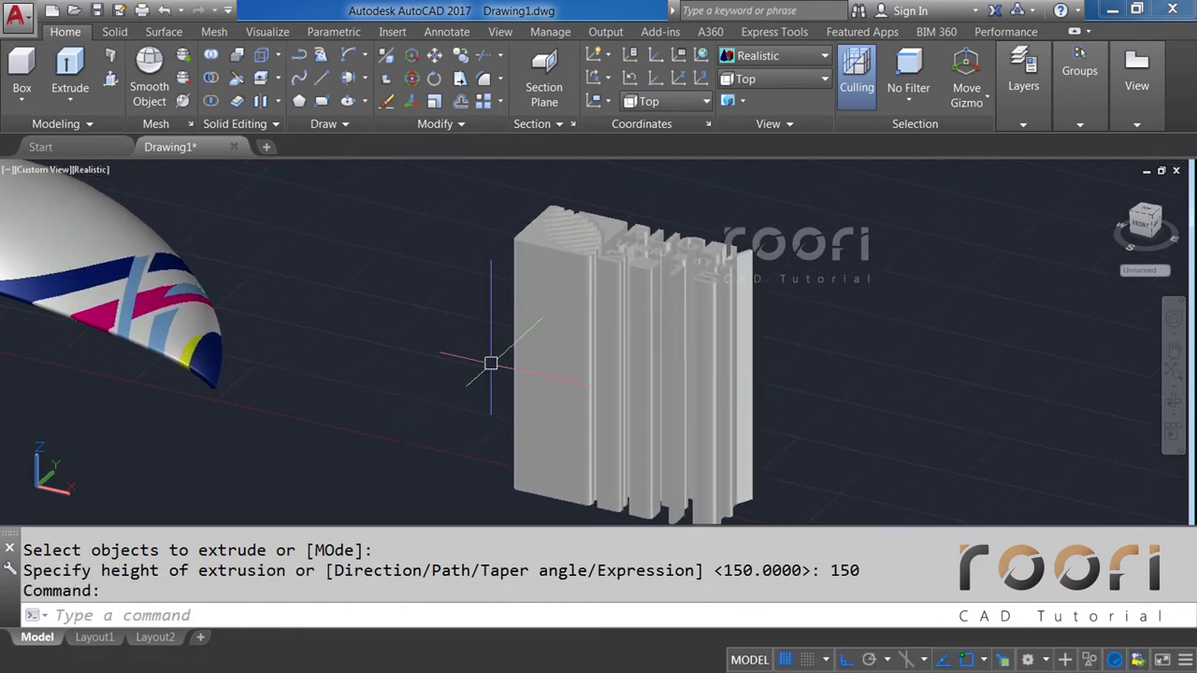
Put the large left logo solid on the Medium Blue layer.
click(525, 267)
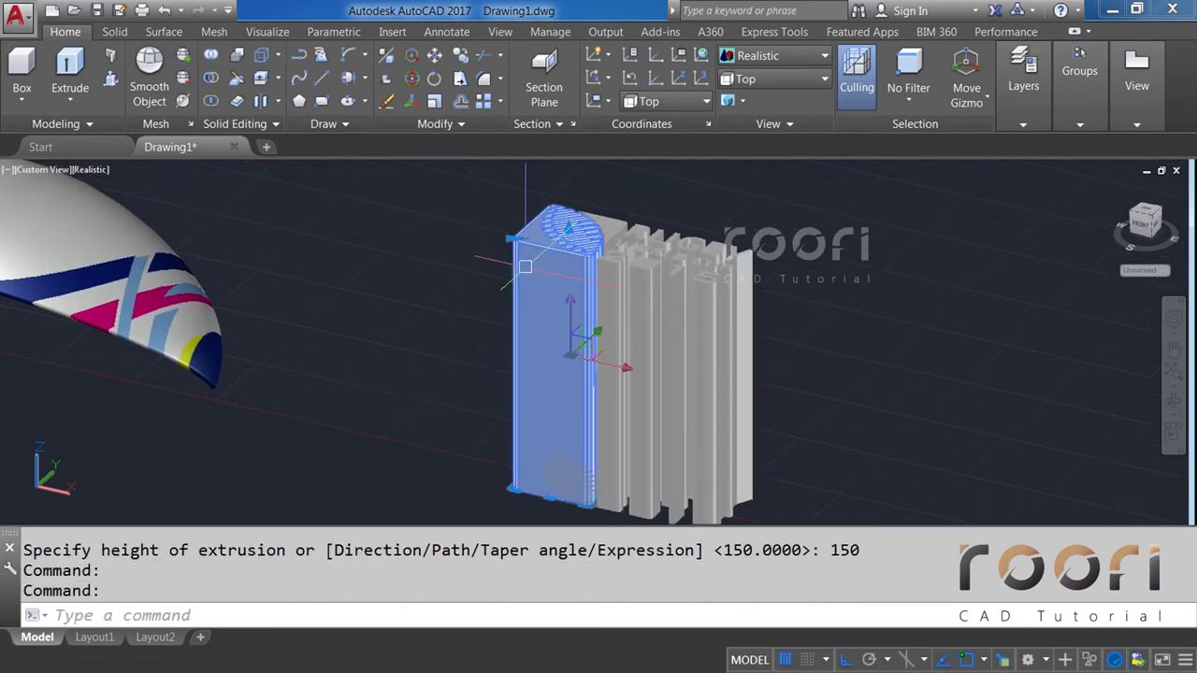
click(1021, 127)
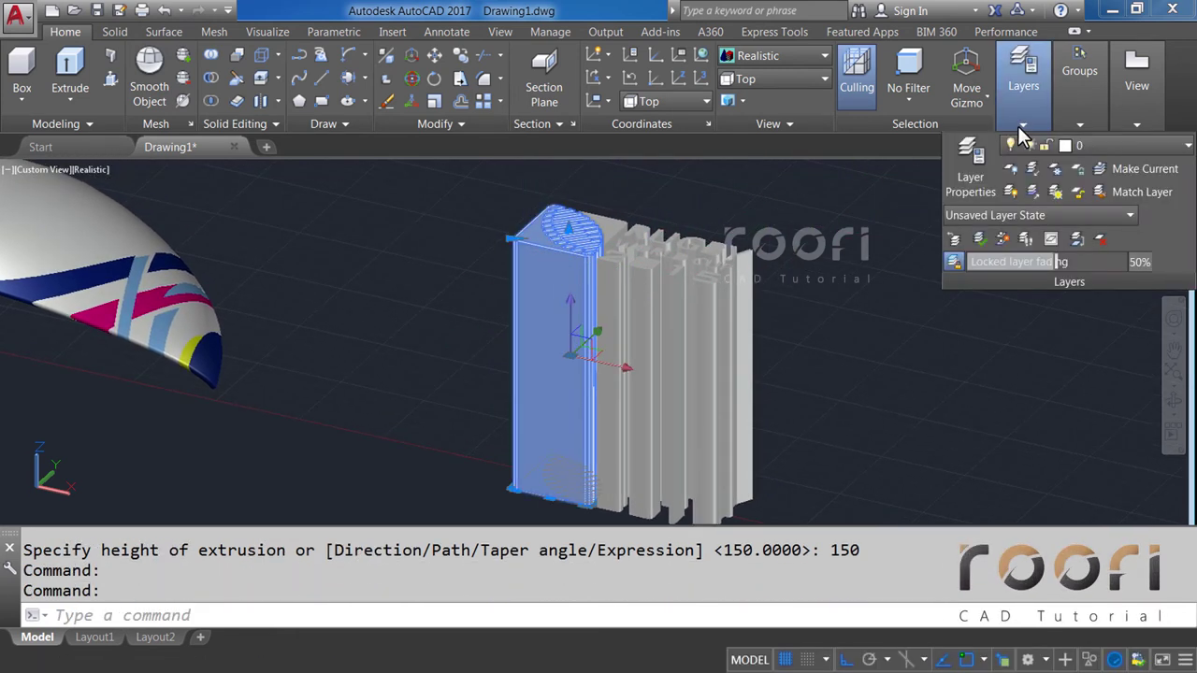
click(1113, 147)
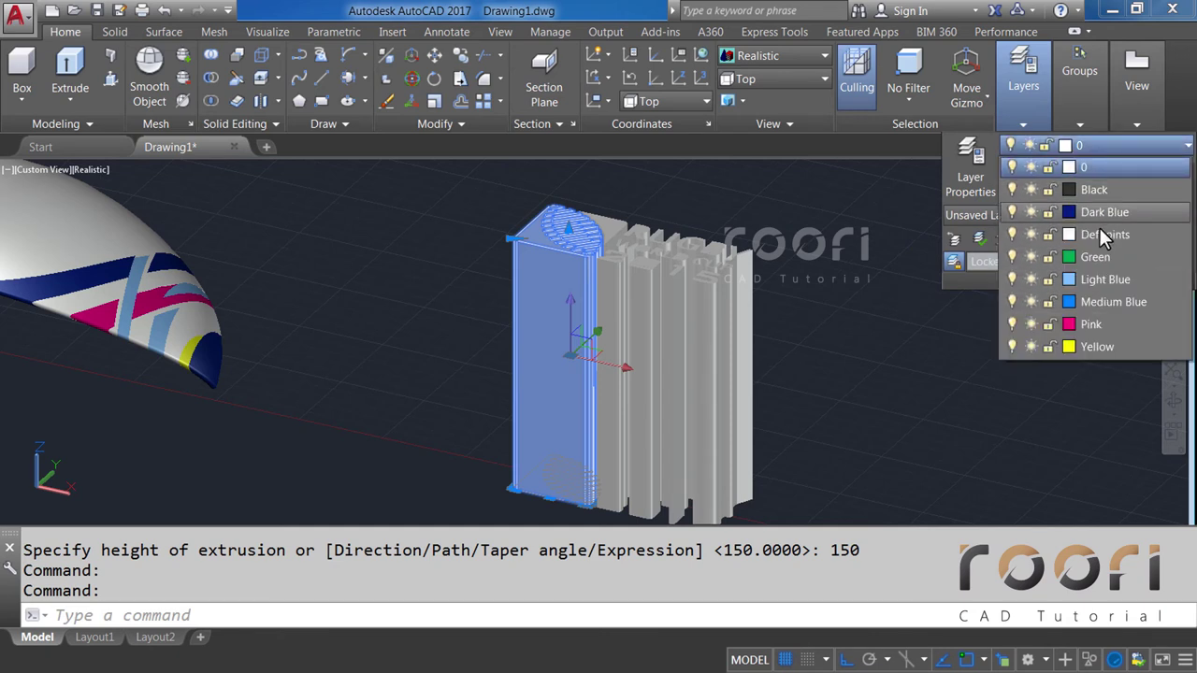
click(1106, 301)
key(Escape)
Put the small piece beside the blue solid on the Green layer.
shift+middle_drag(568, 275, 557, 318)
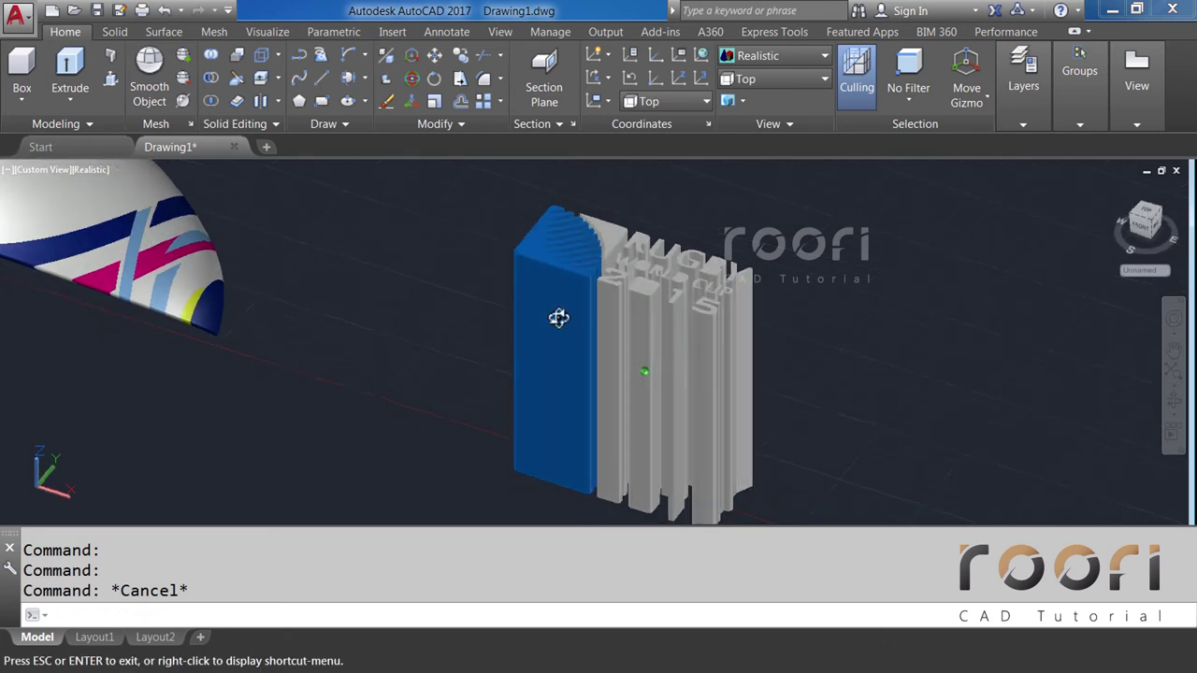
click(608, 233)
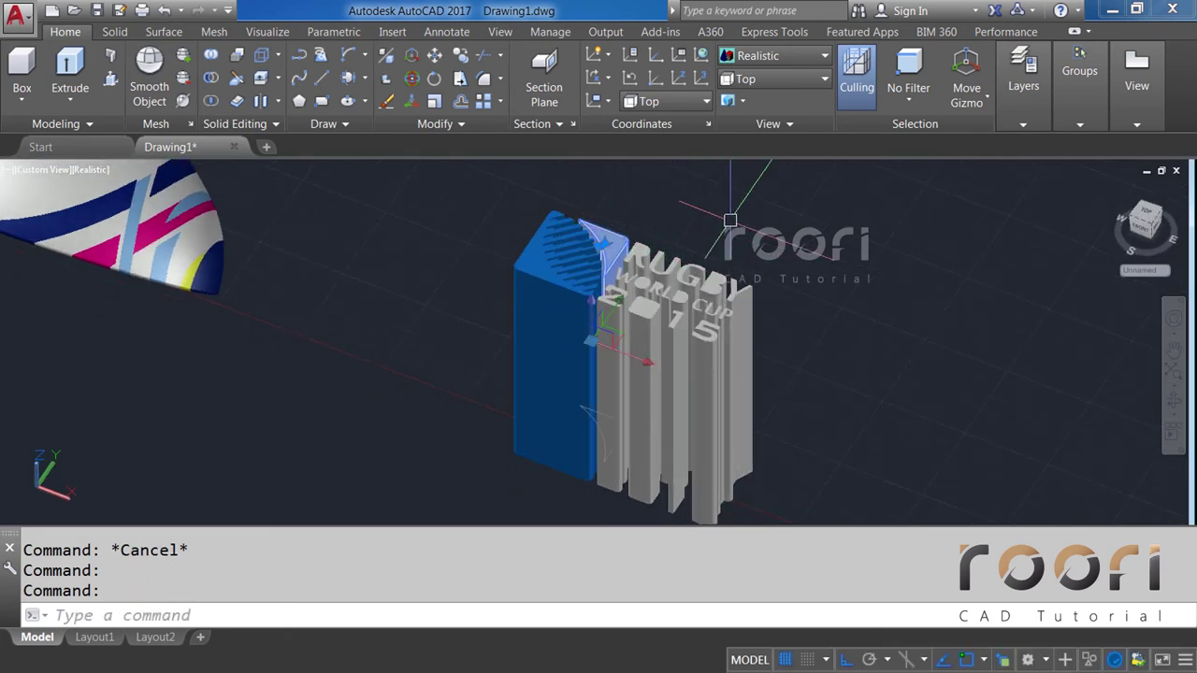
click(1031, 126)
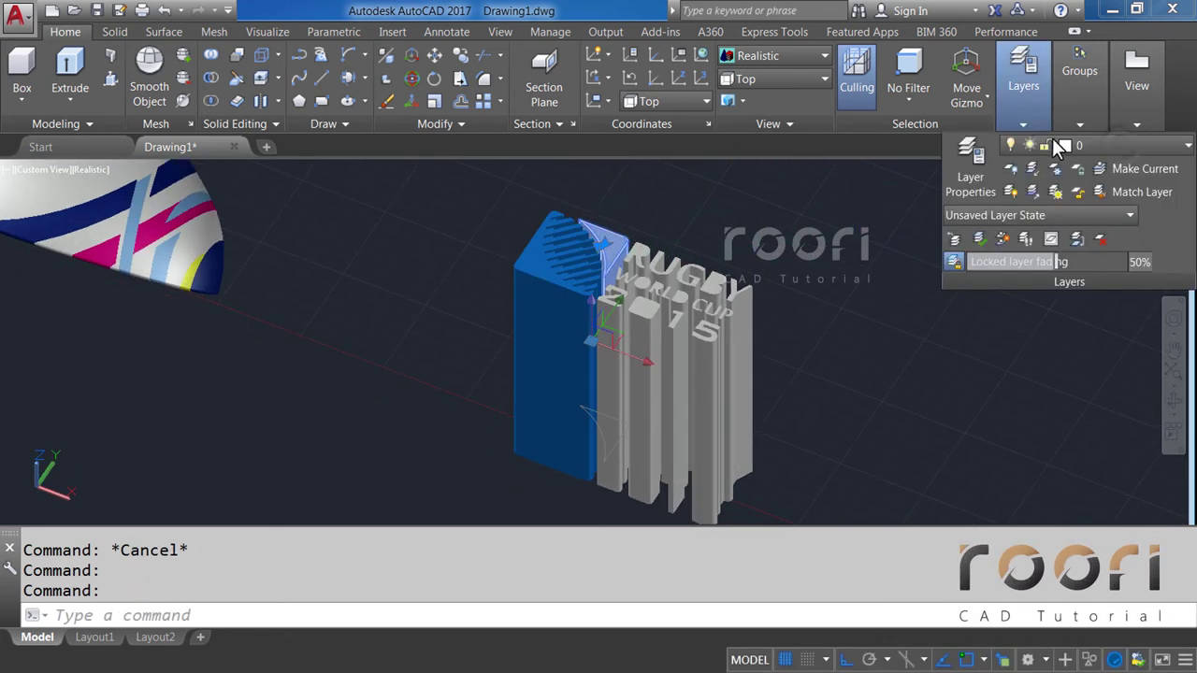
click(1121, 145)
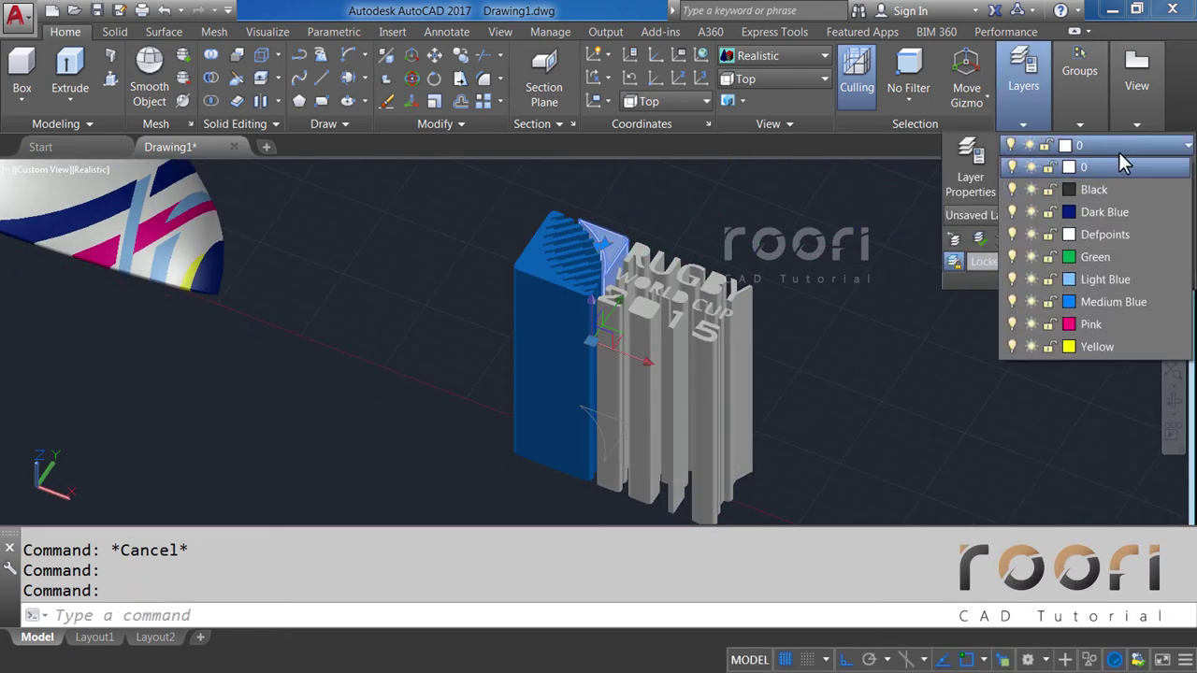
click(1093, 258)
key(Escape)
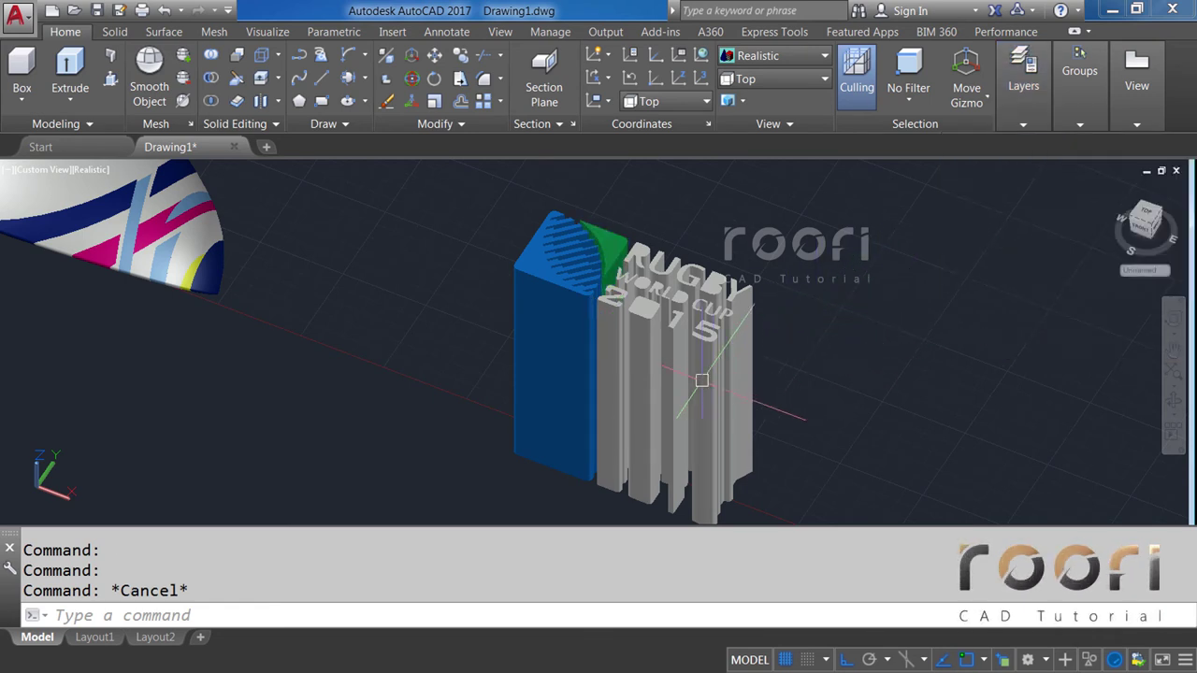
Subtract the overlapping solid from the R of RUGBY.
scroll(639, 298, up, 2)
scroll(590, 215, up, 1)
scroll(590, 215, up, 1)
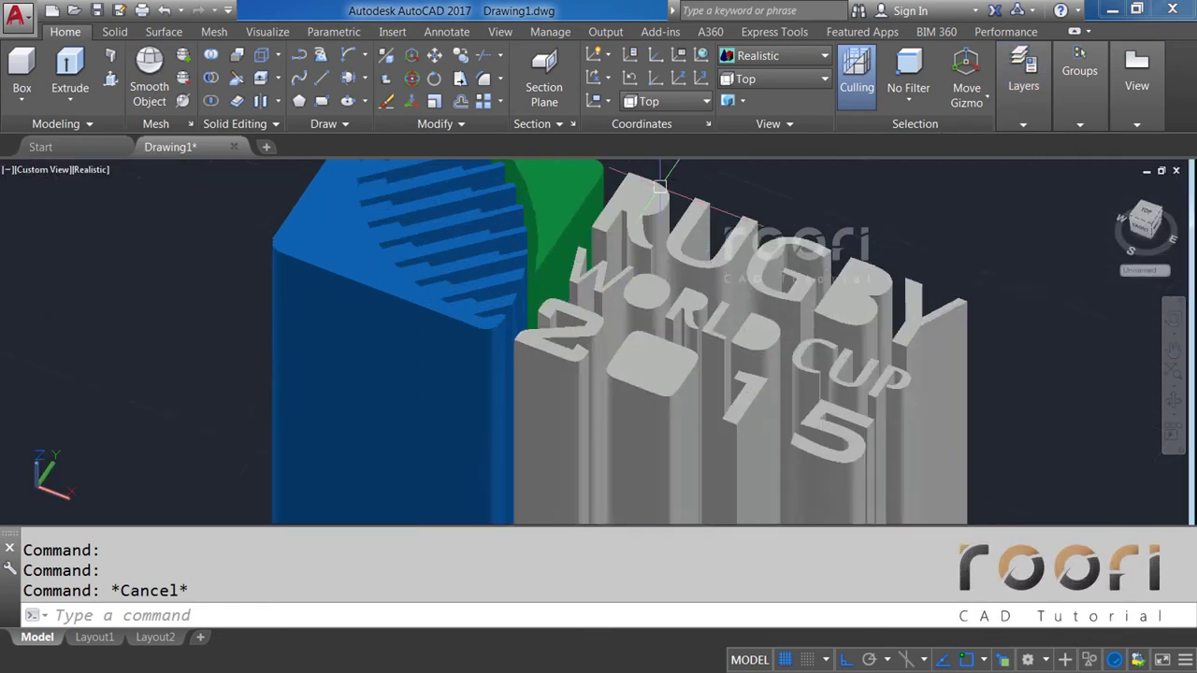
scroll(590, 215, up, 1)
scroll(590, 216, up, 2)
middle_drag(591, 215, 575, 204)
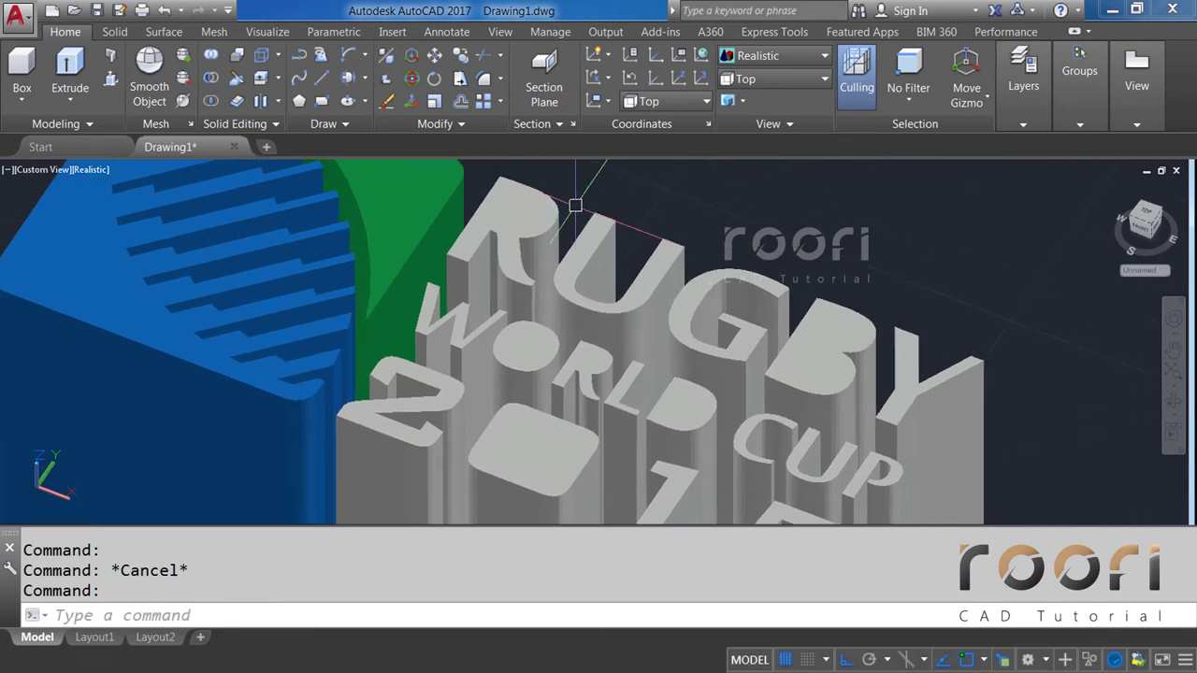
text(SUBTRACT)
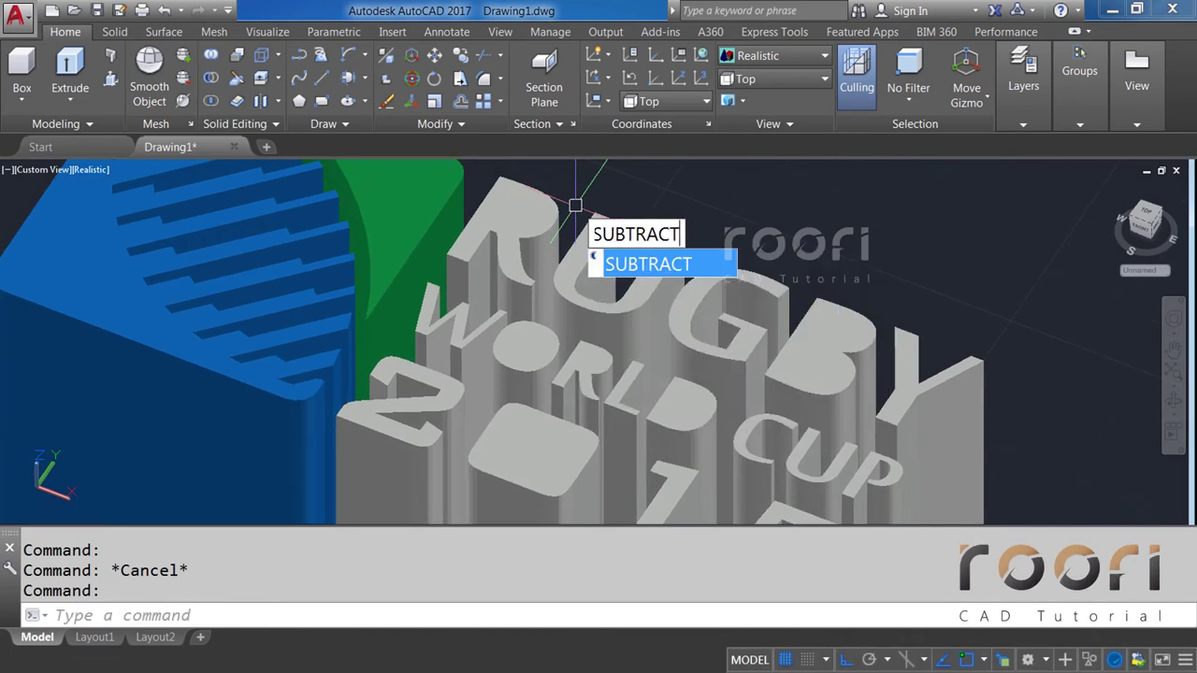
key(Return)
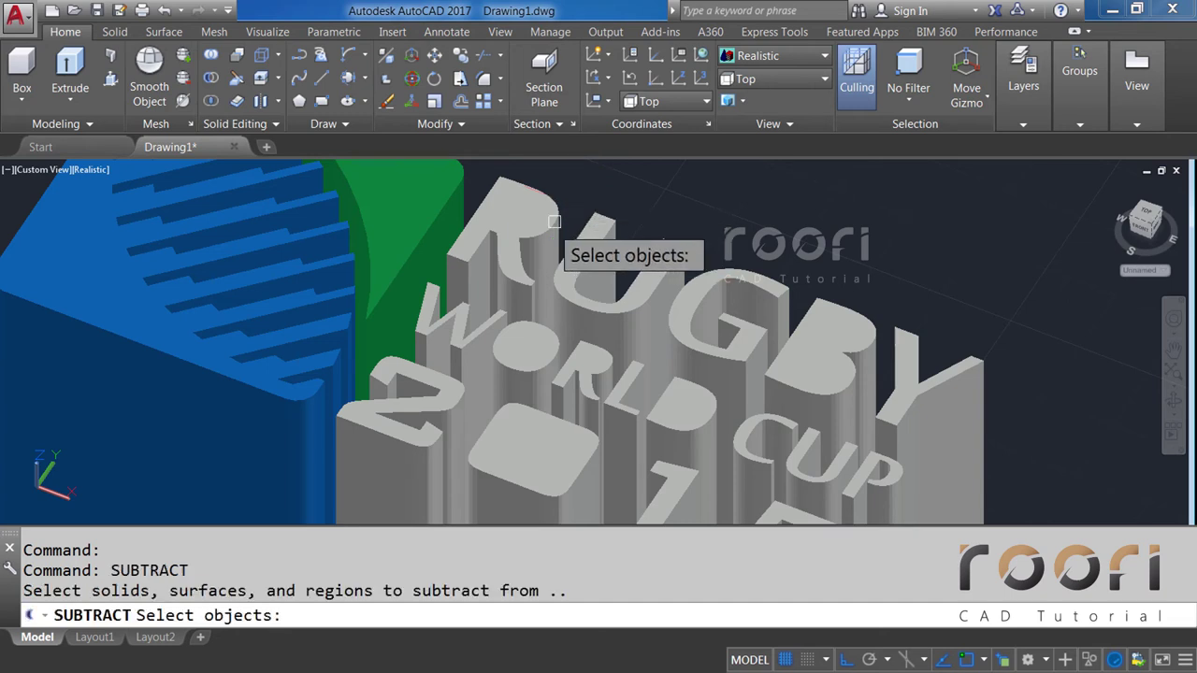
click(512, 260)
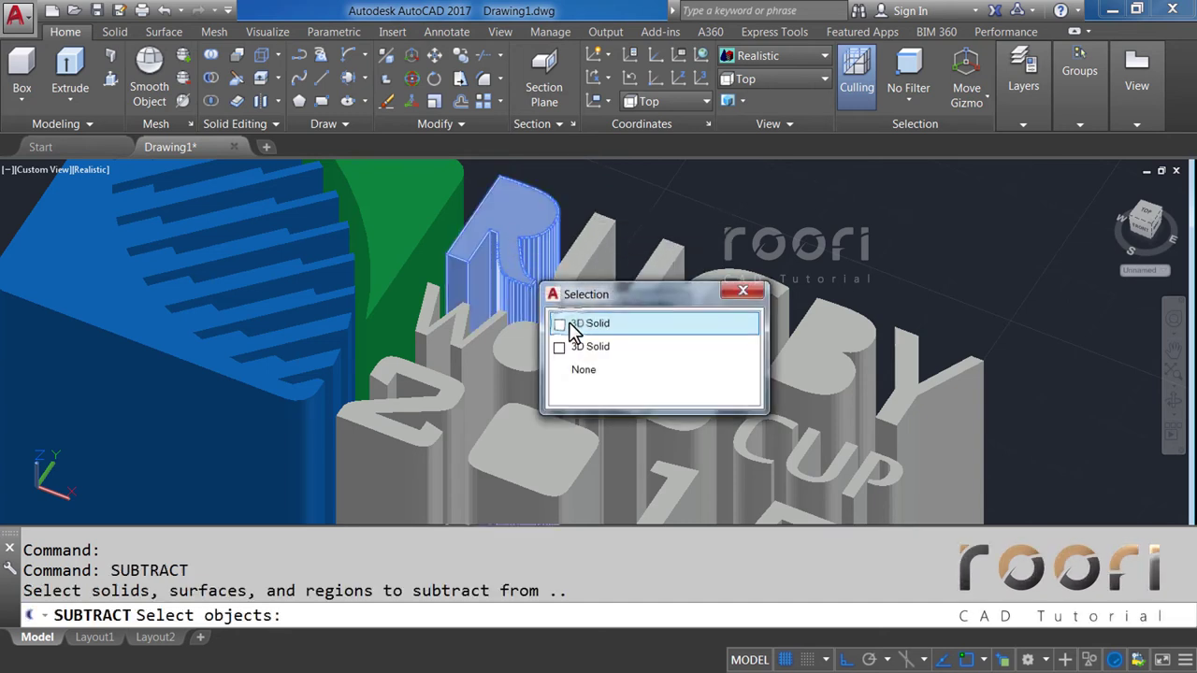
click(571, 323)
click(527, 195)
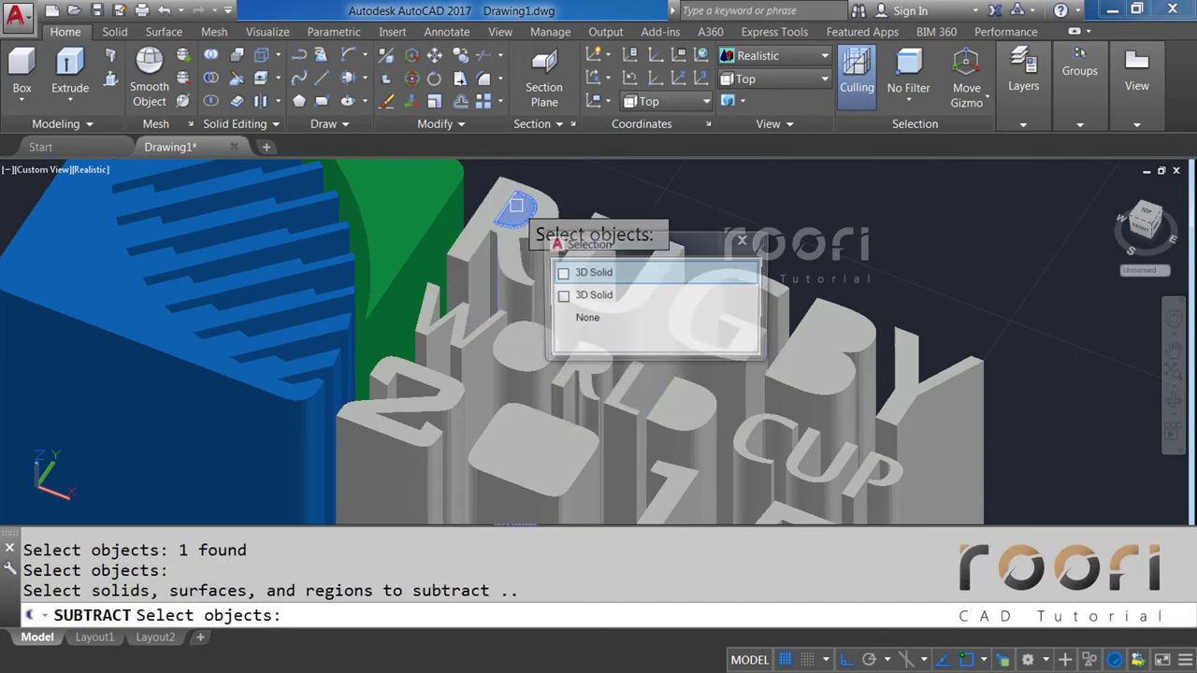
click(578, 268)
key(Return)
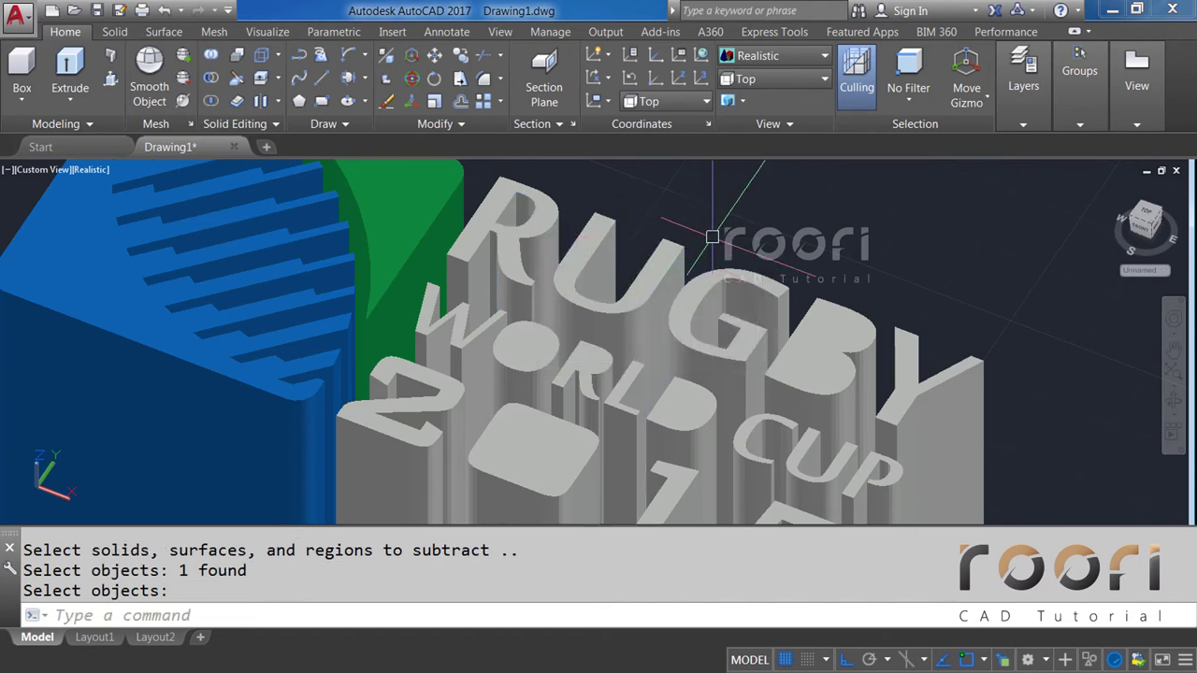
Subtract the two overlapping solids from the B of RUGBY.
text(SUB)
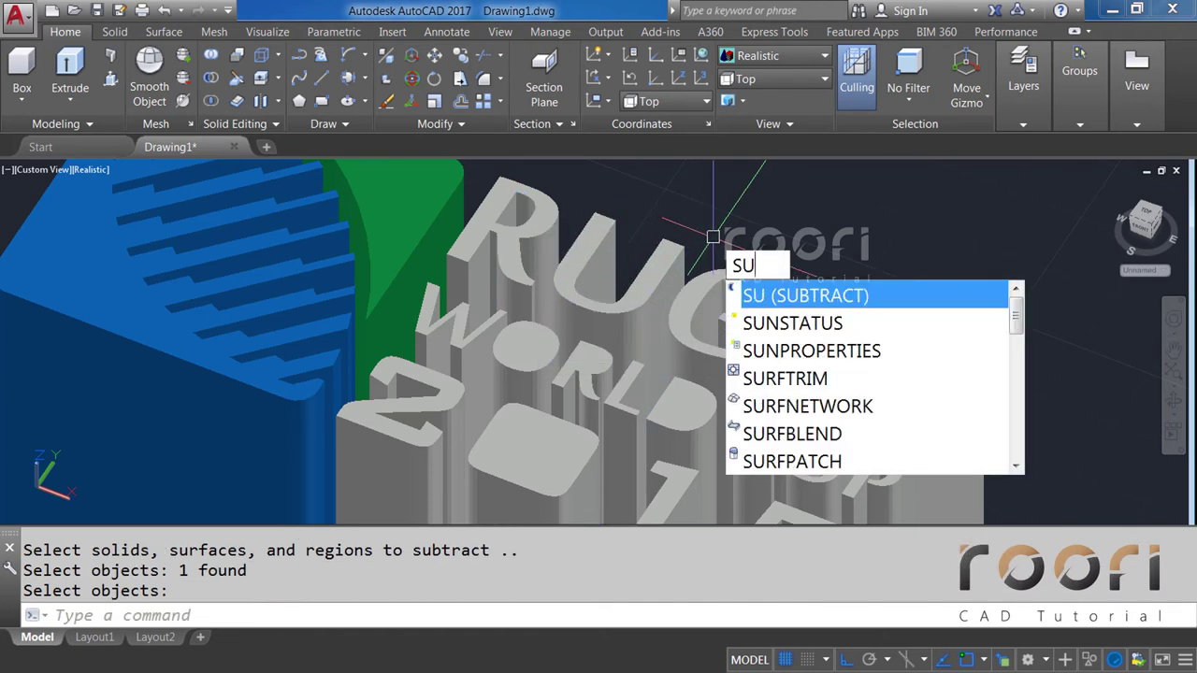
text(TR)
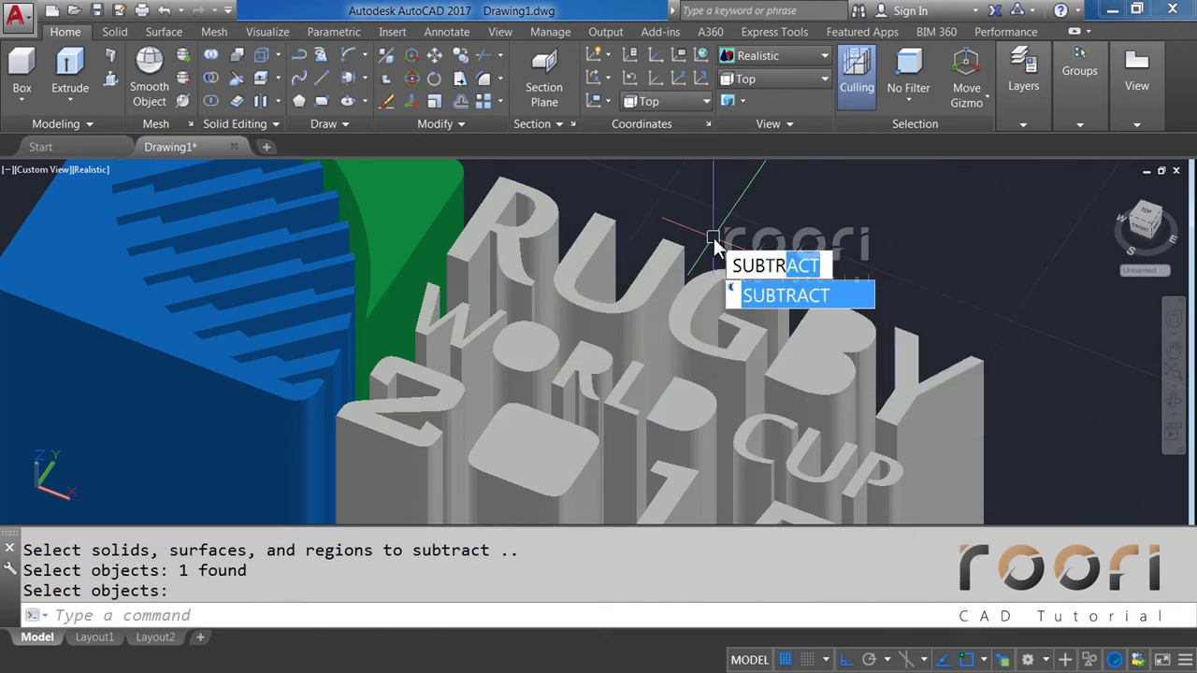
key(Return)
scroll(870, 349, up, 2)
click(876, 351)
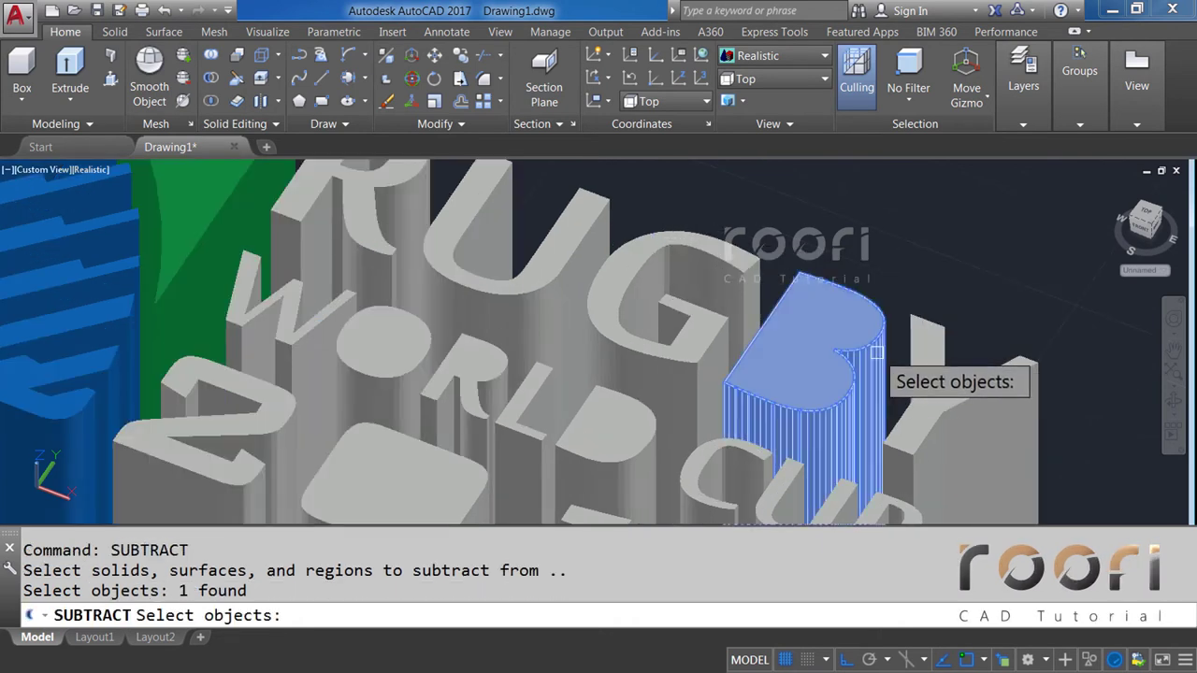
key(Return)
click(879, 348)
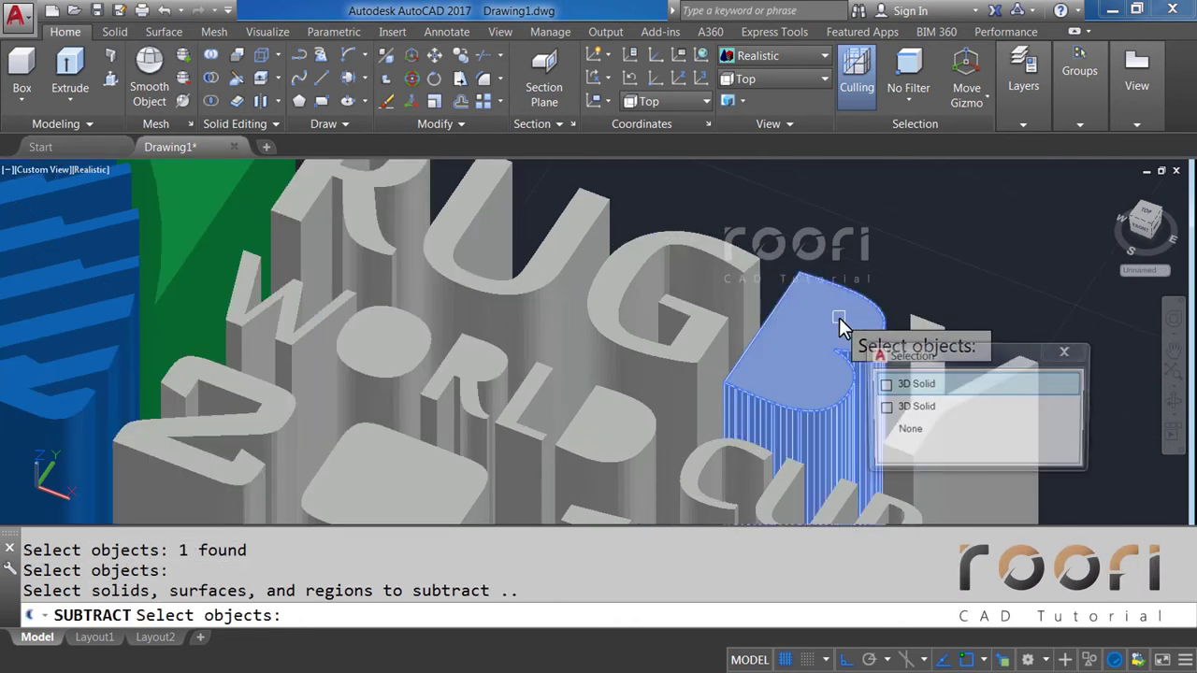
click(899, 407)
click(794, 373)
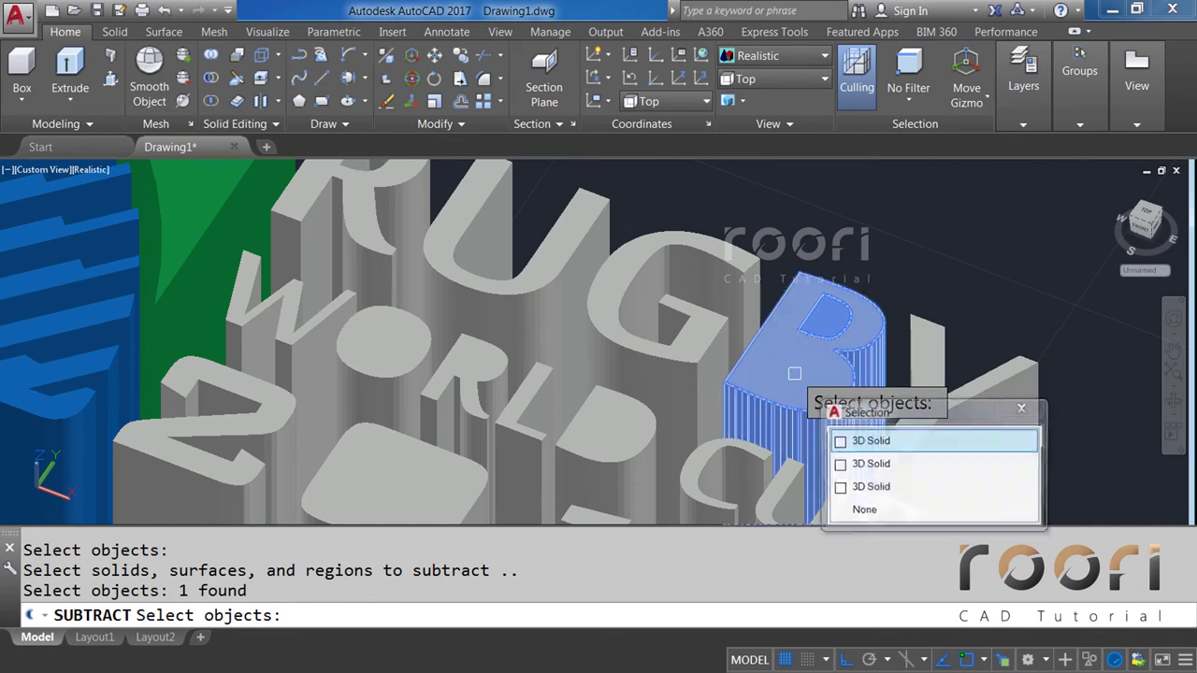
click(861, 464)
key(Return)
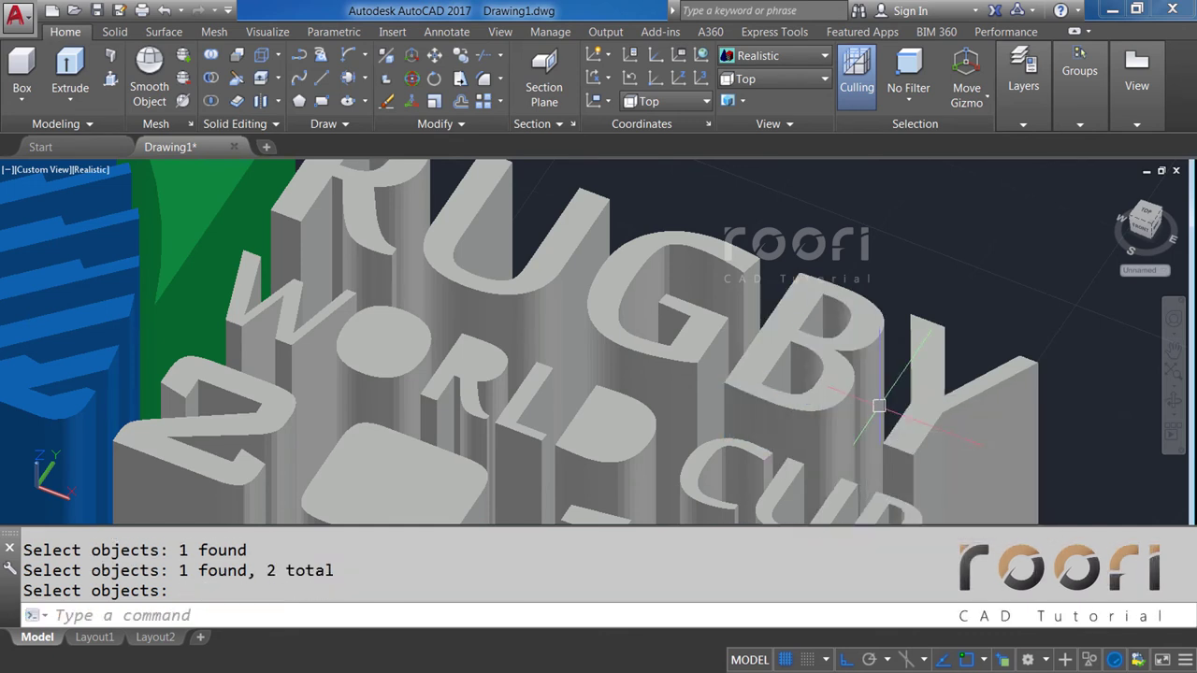
Subtract the overlapping piece from the cylinder-shaped letter in WORLD.
middle_drag(430, 384, 568, 347)
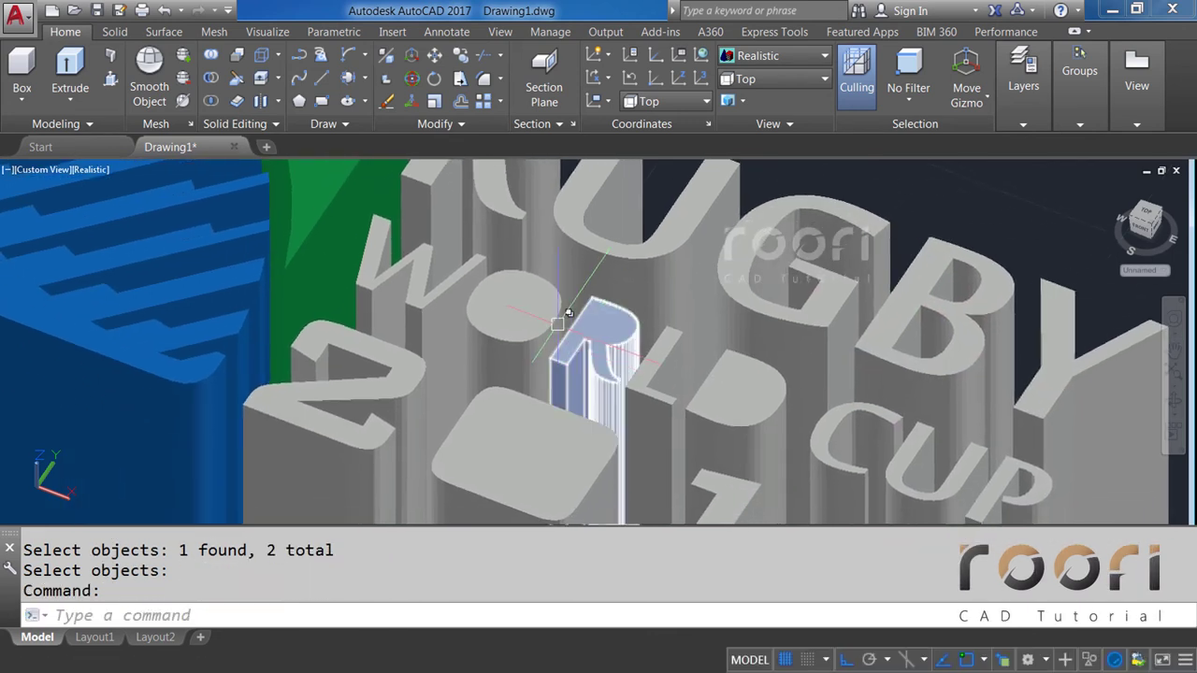
text(SUBT)
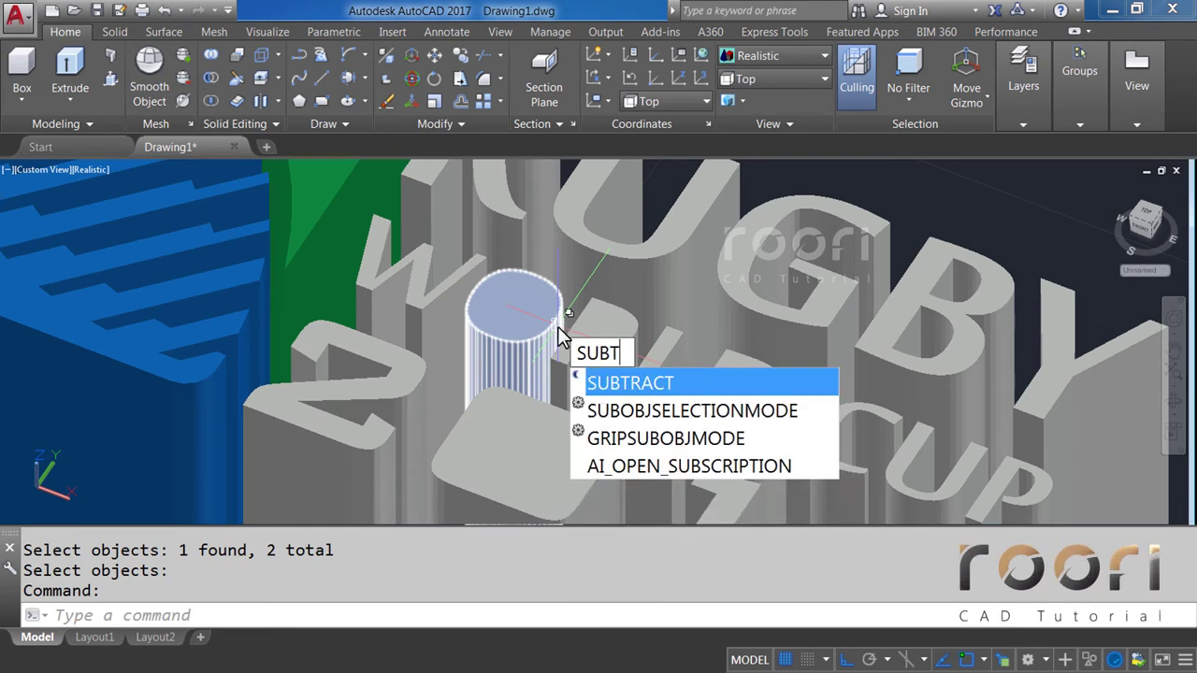
text(R)
key(Return)
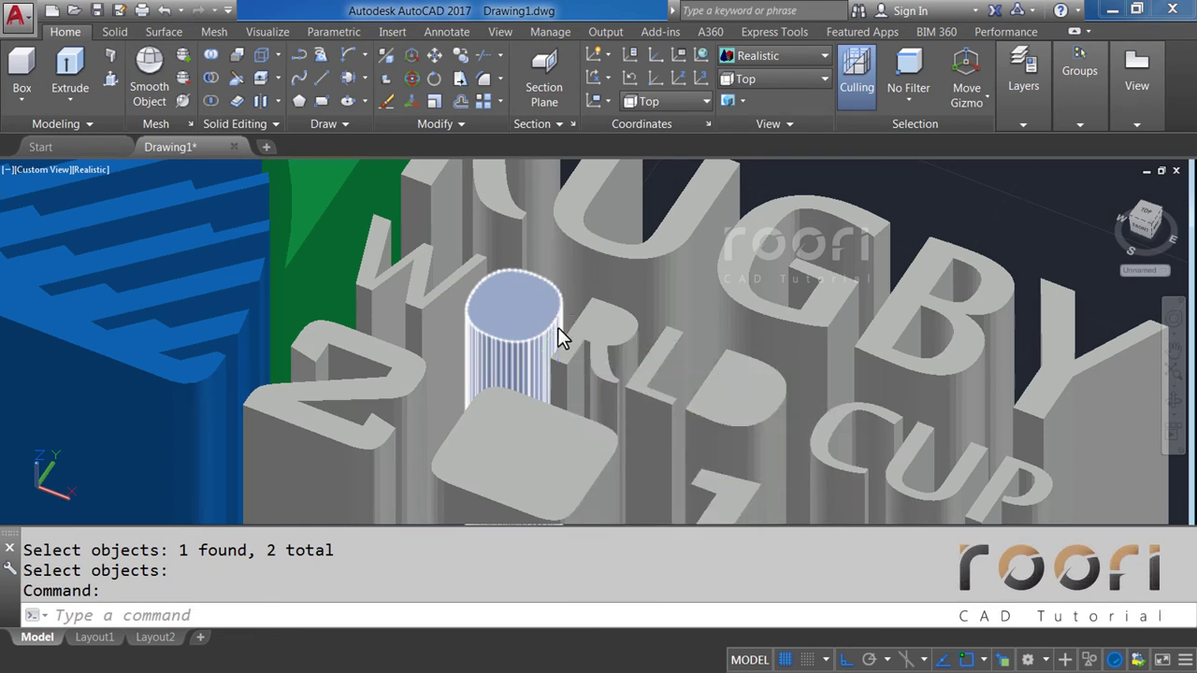
click(535, 348)
click(585, 411)
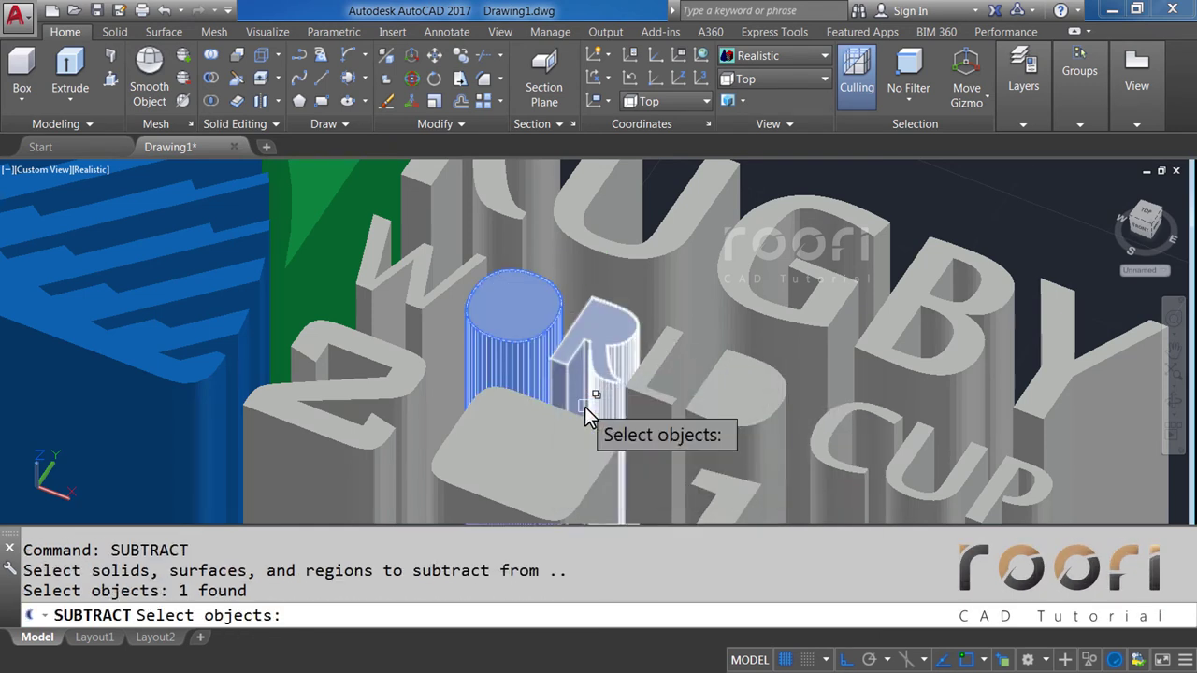
key(Return)
click(516, 313)
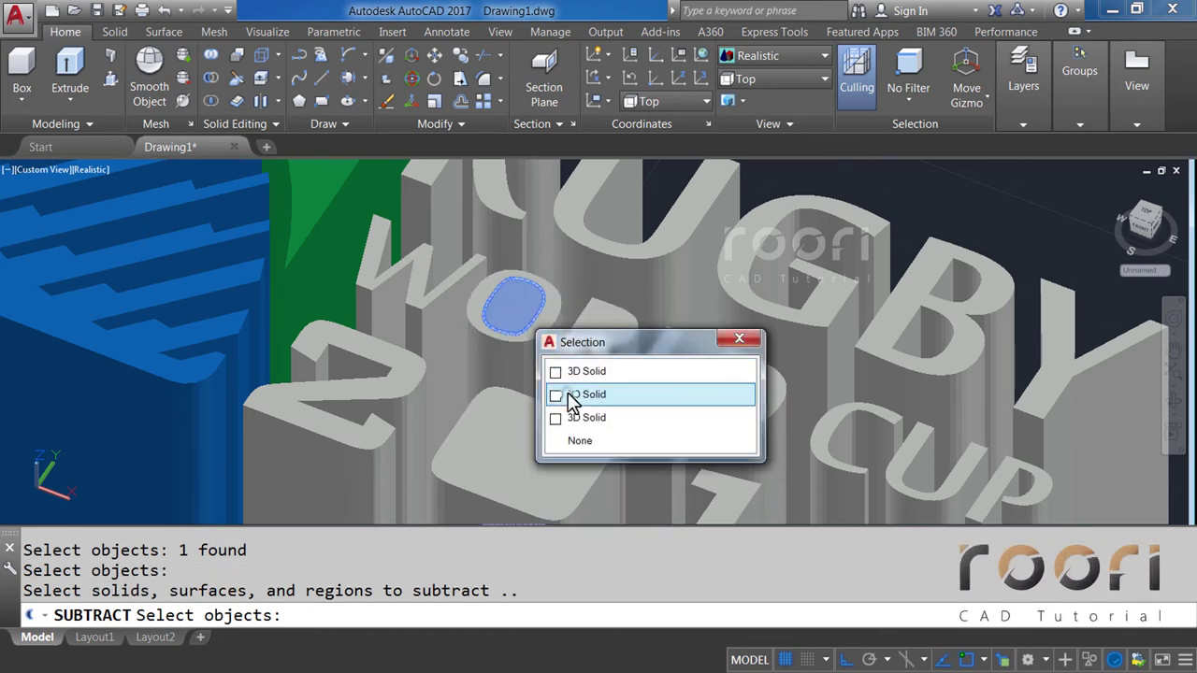
click(570, 394)
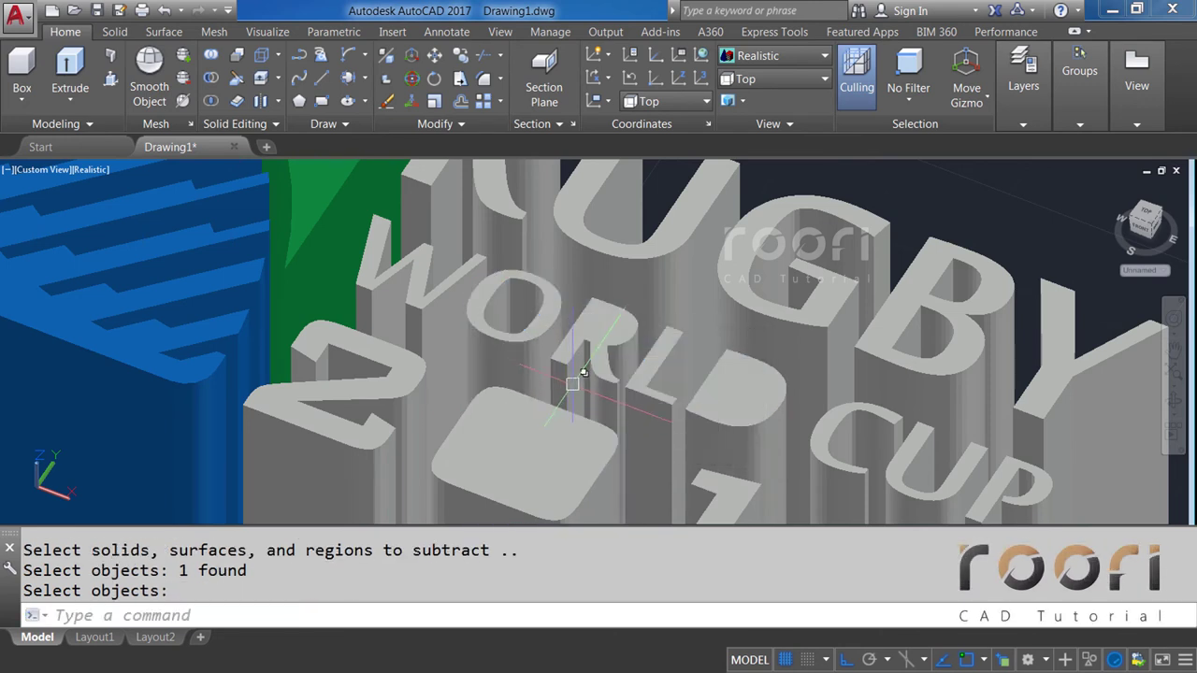
Subtract the overlapping piece from the rounded letter in WORLD.
text(SUBTRACT)
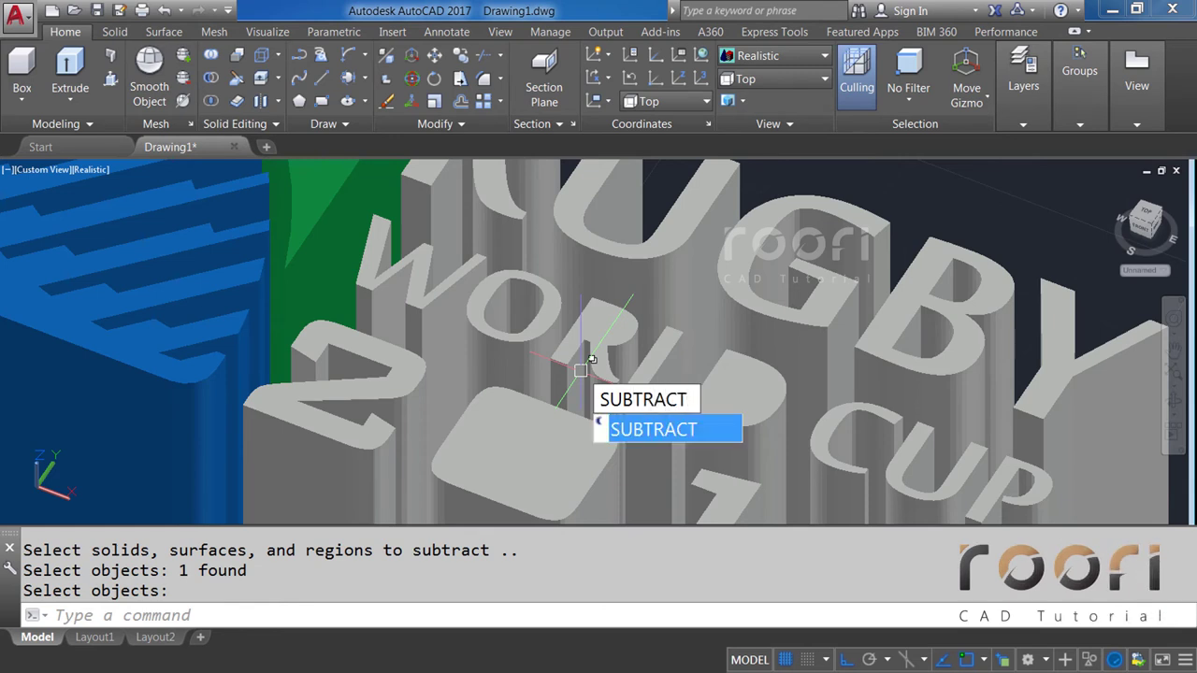
key(Return)
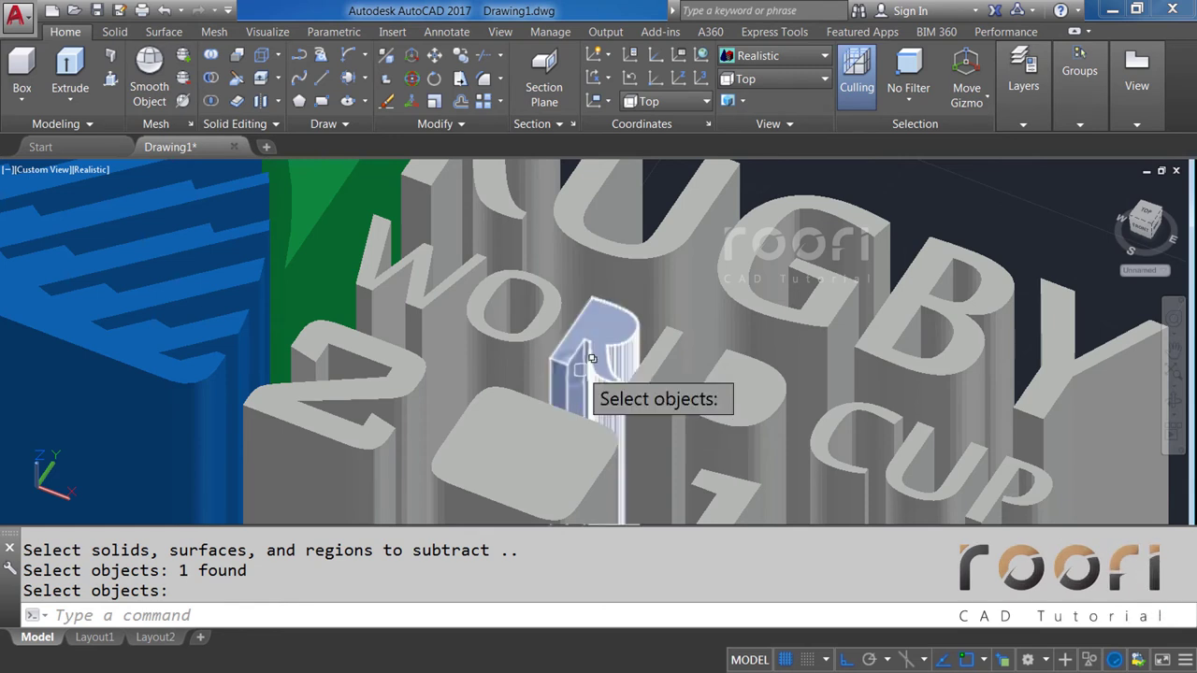
click(583, 376)
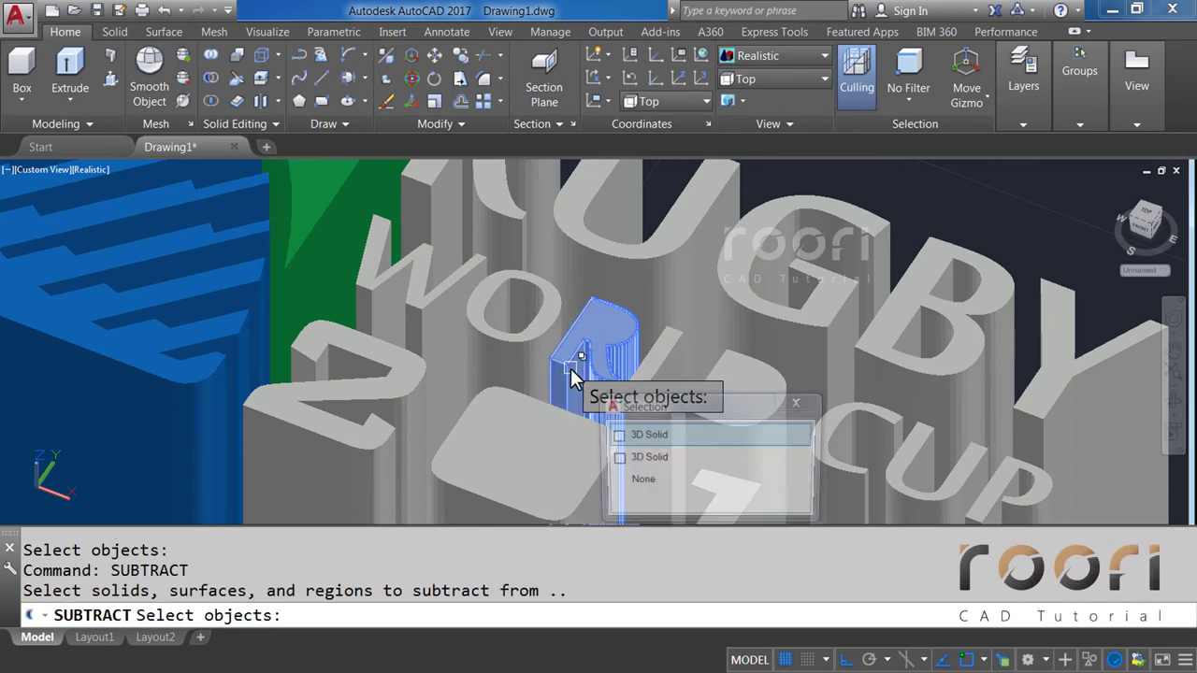
click(630, 436)
click(616, 315)
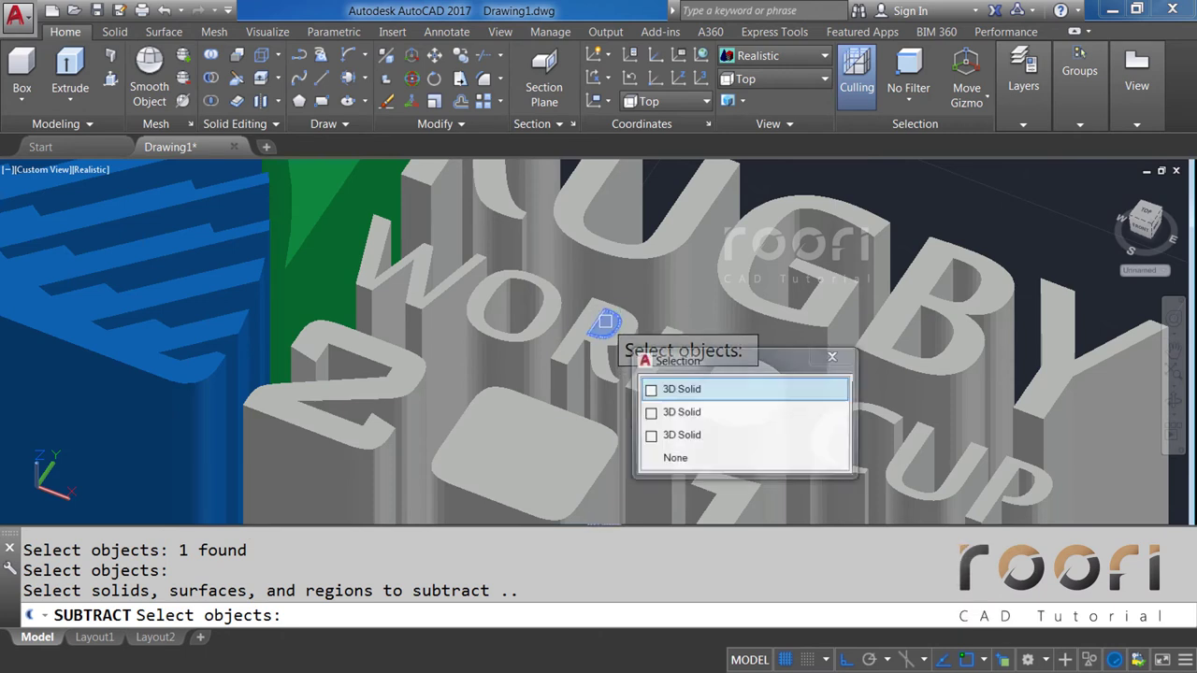
click(670, 389)
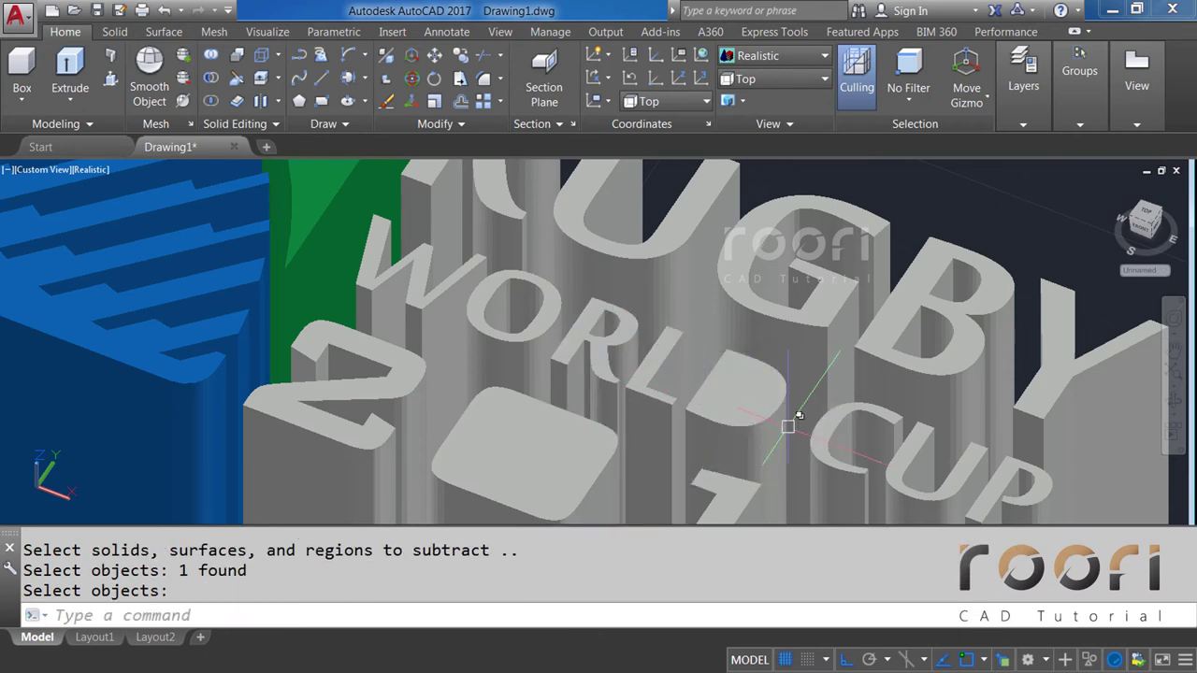
scroll(790, 420, down, 2)
key(Return)
text(SUBTRACT)
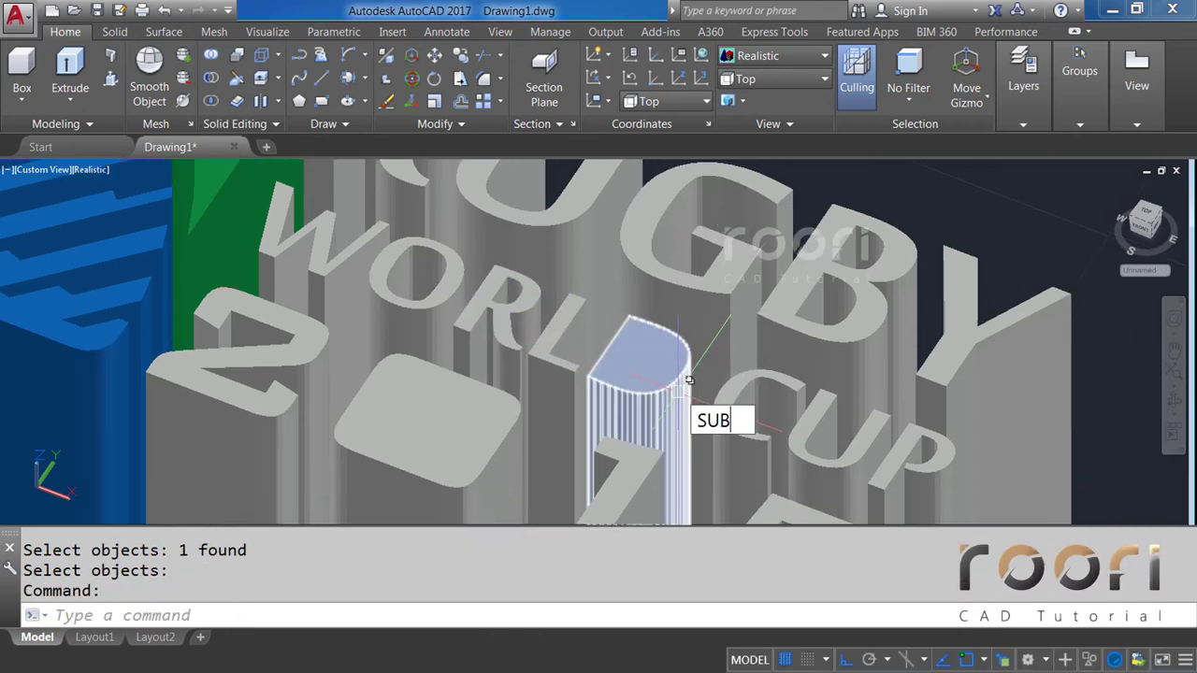
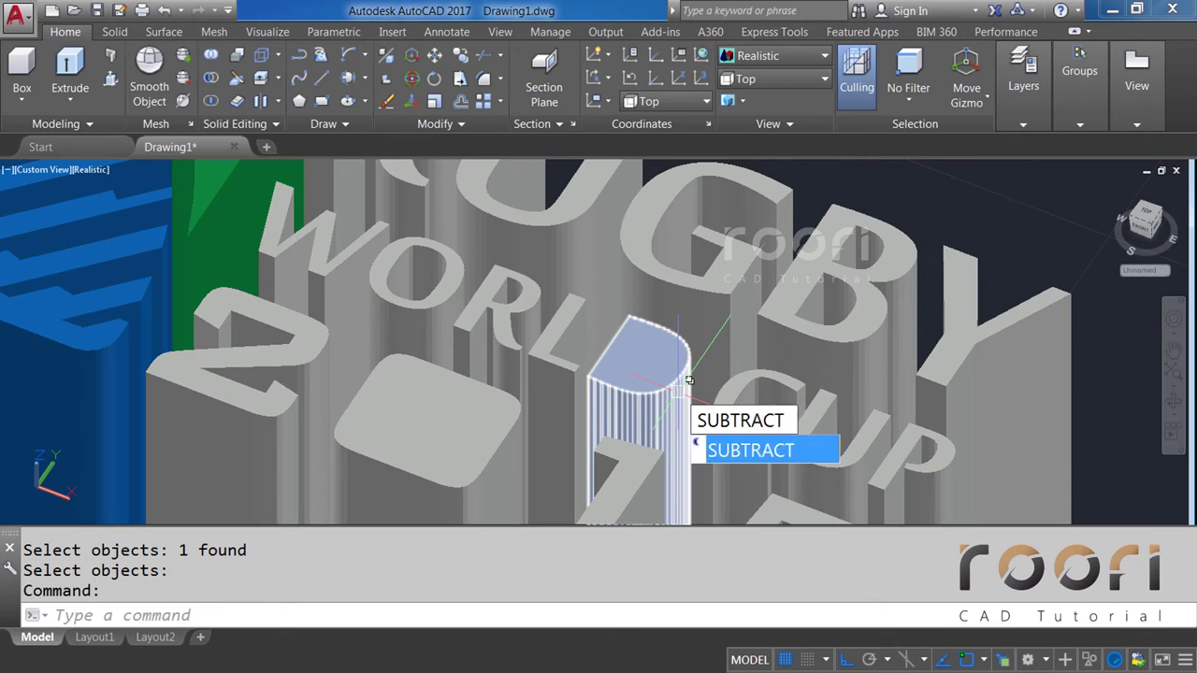
Subtract the D-shaped inner solid from its letter to open a D-shaped hole.
key(Return)
click(671, 393)
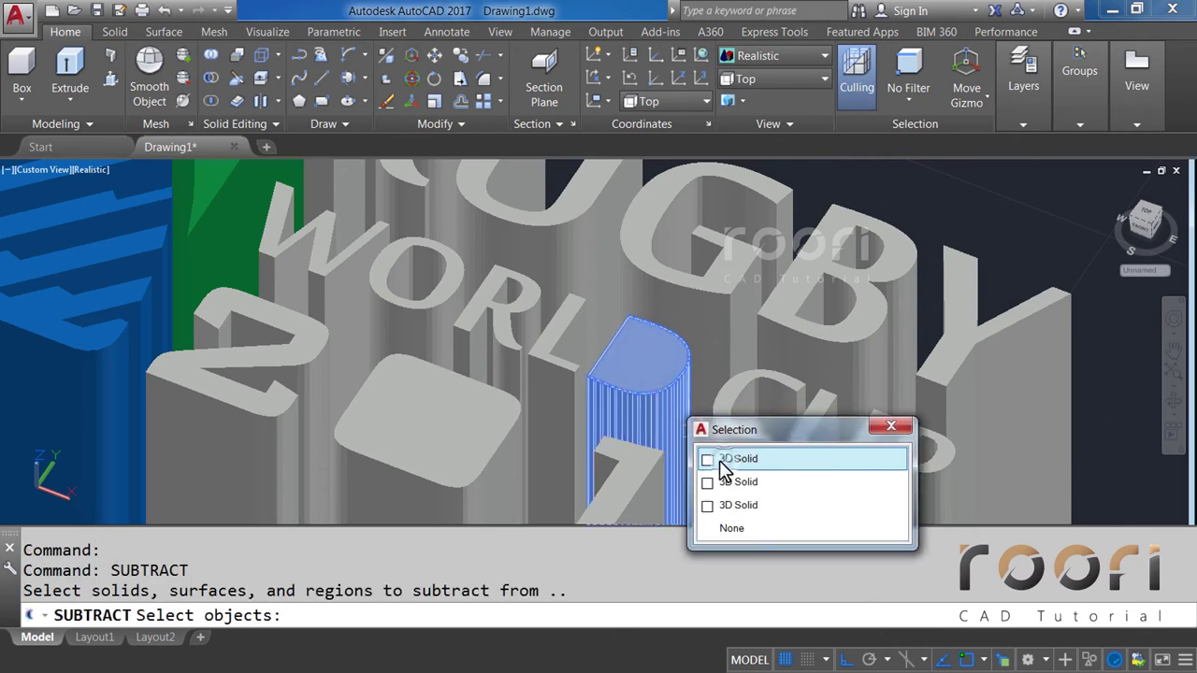
click(726, 459)
click(642, 354)
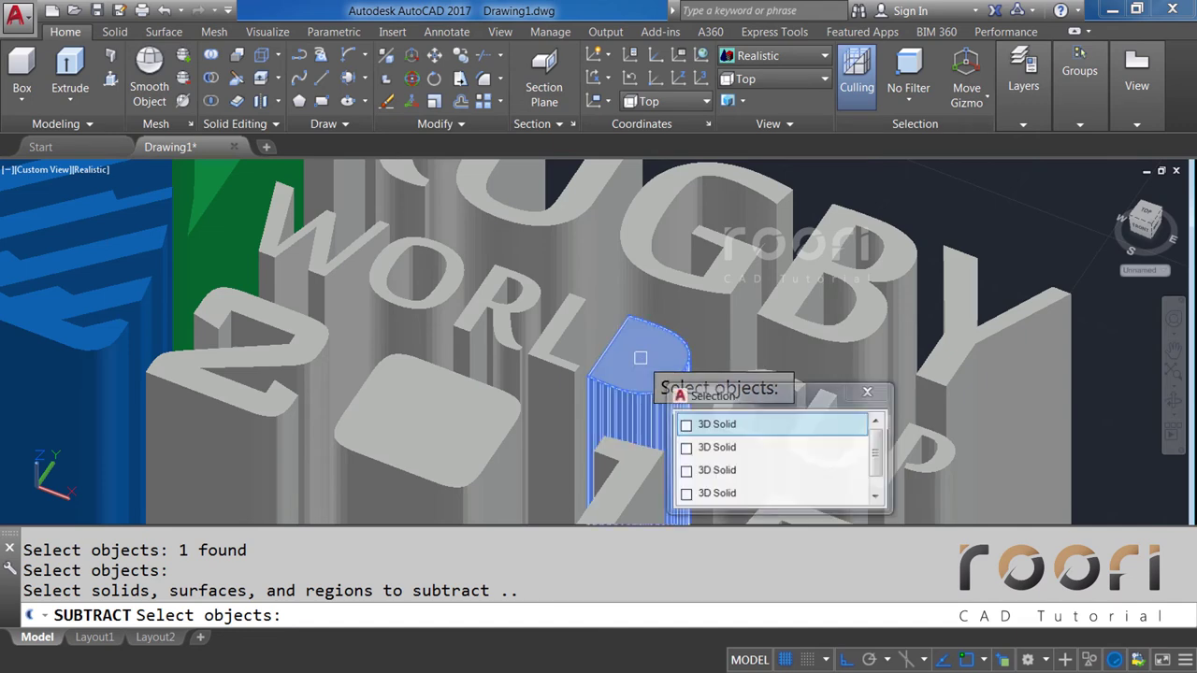
click(706, 449)
key(Return)
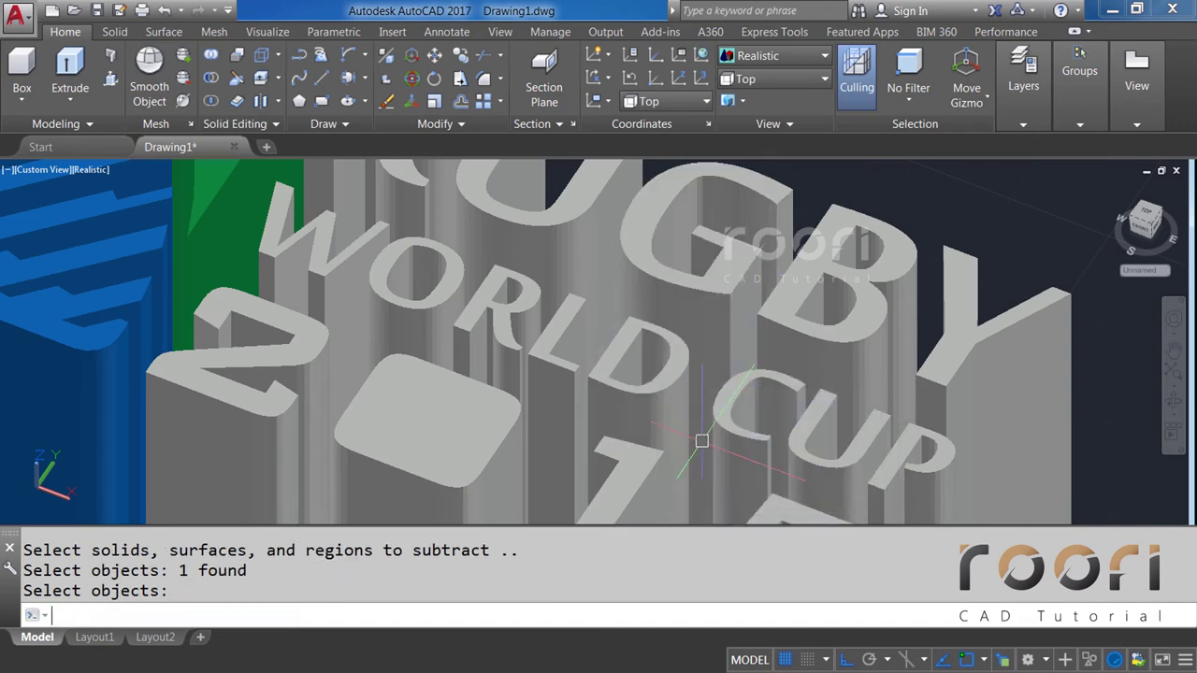
Subtract the rounded-square inner solid from the 2015 digit to open a square hole.
scroll(845, 337, down, 3)
key(Return)
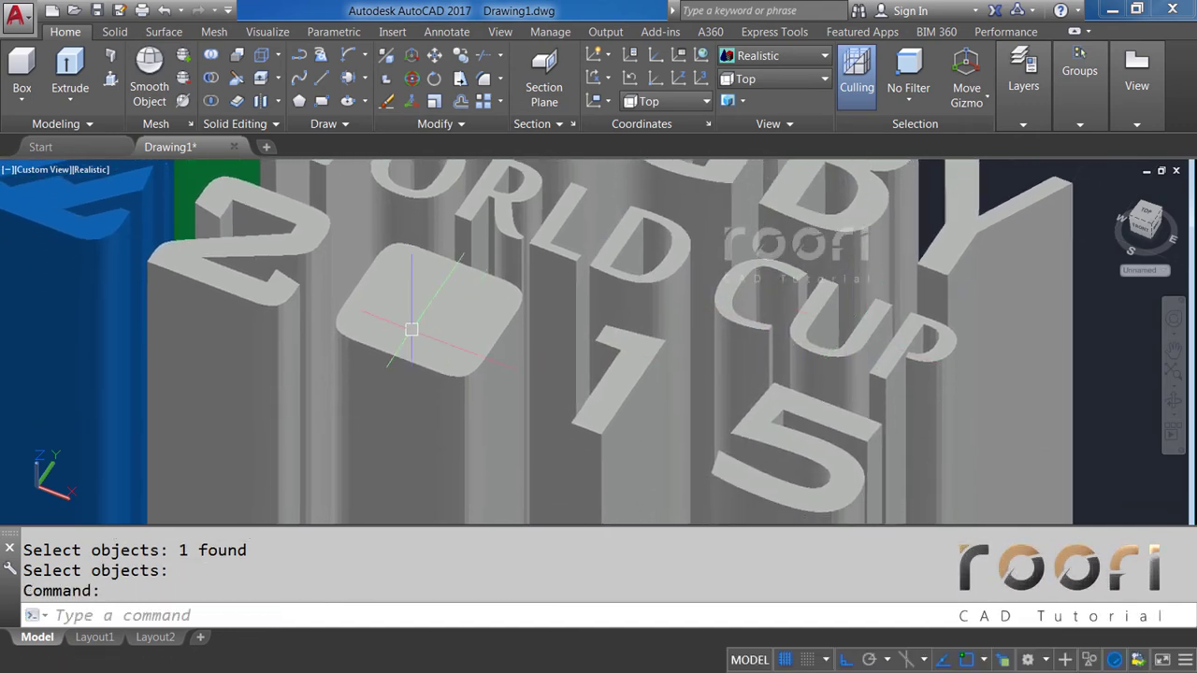
middle_drag(406, 331, 476, 349)
click(477, 350)
text(SUBTRACT)
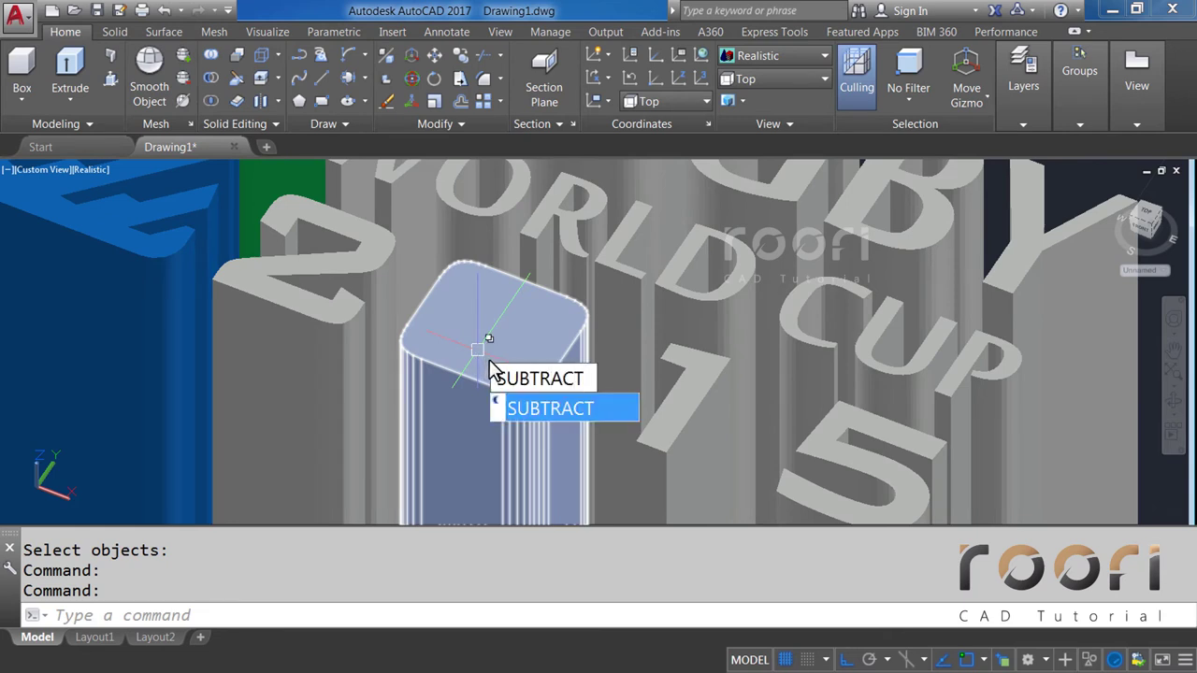
key(Return)
click(494, 399)
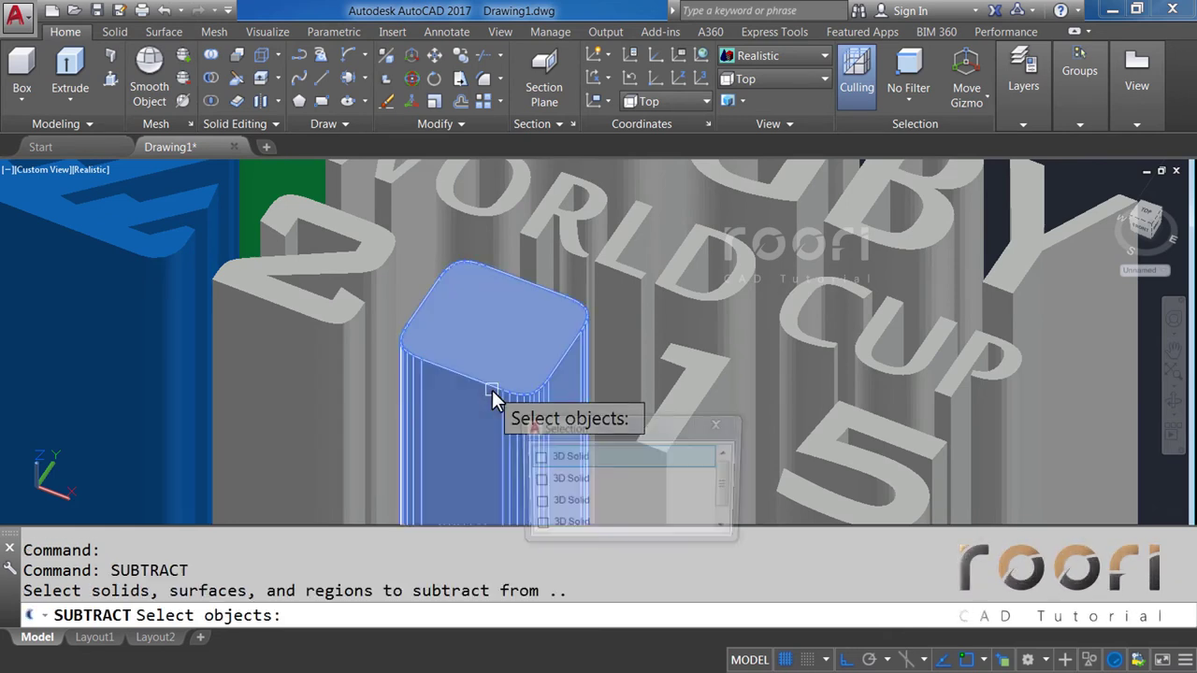
click(552, 460)
key(Return)
click(501, 326)
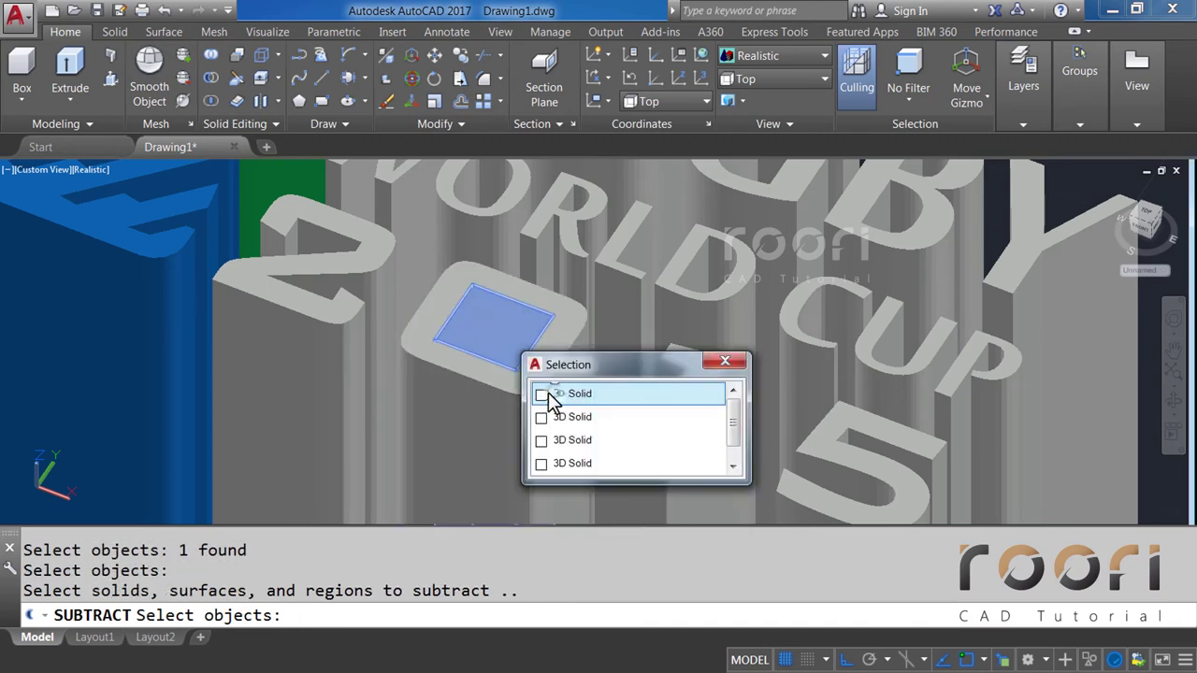
click(550, 394)
key(Return)
Orbit to a front view of the RUGBY lettering and enter the UNION command.
shift+middle_drag(548, 392, 525, 345)
scroll(487, 344, down, 2)
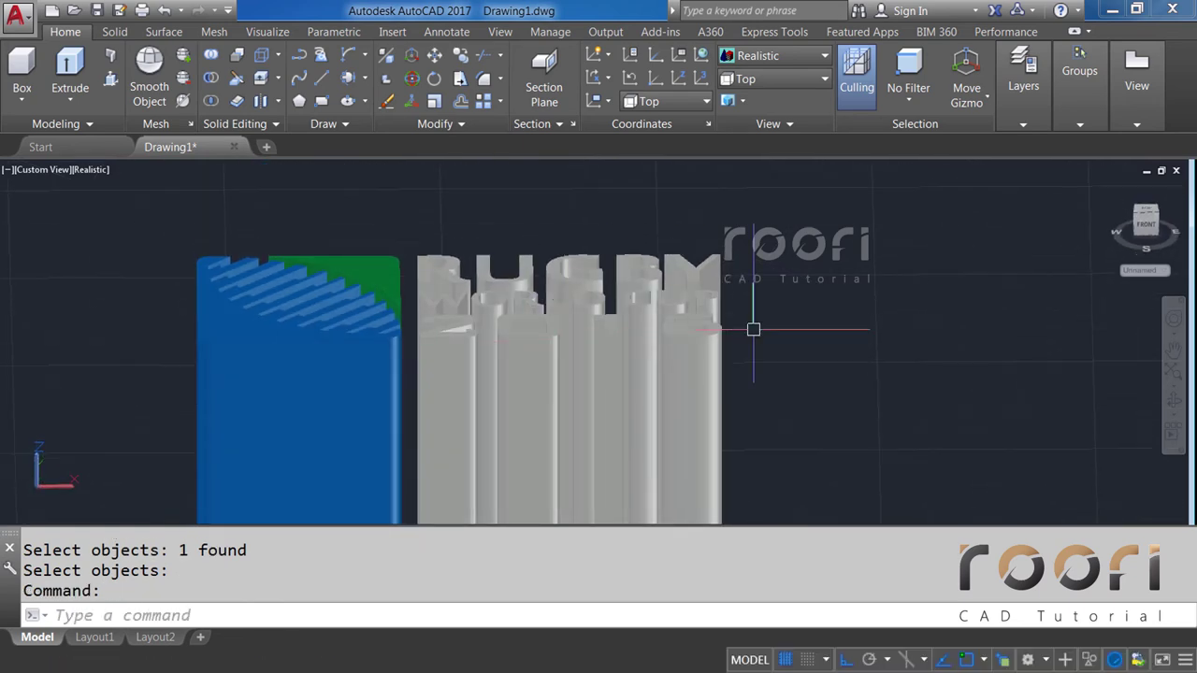
text(UNION)
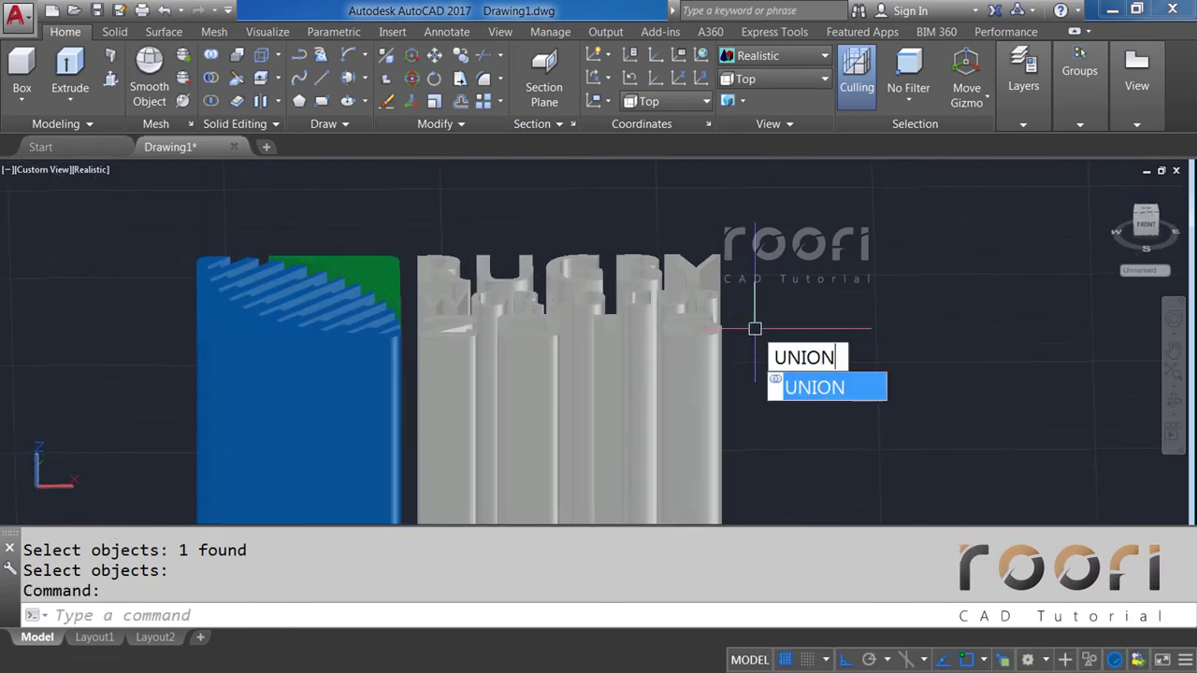
Unite all 17 RUGBY WORLD CUP 2015 text solids into one solid.
key(Return)
click(768, 366)
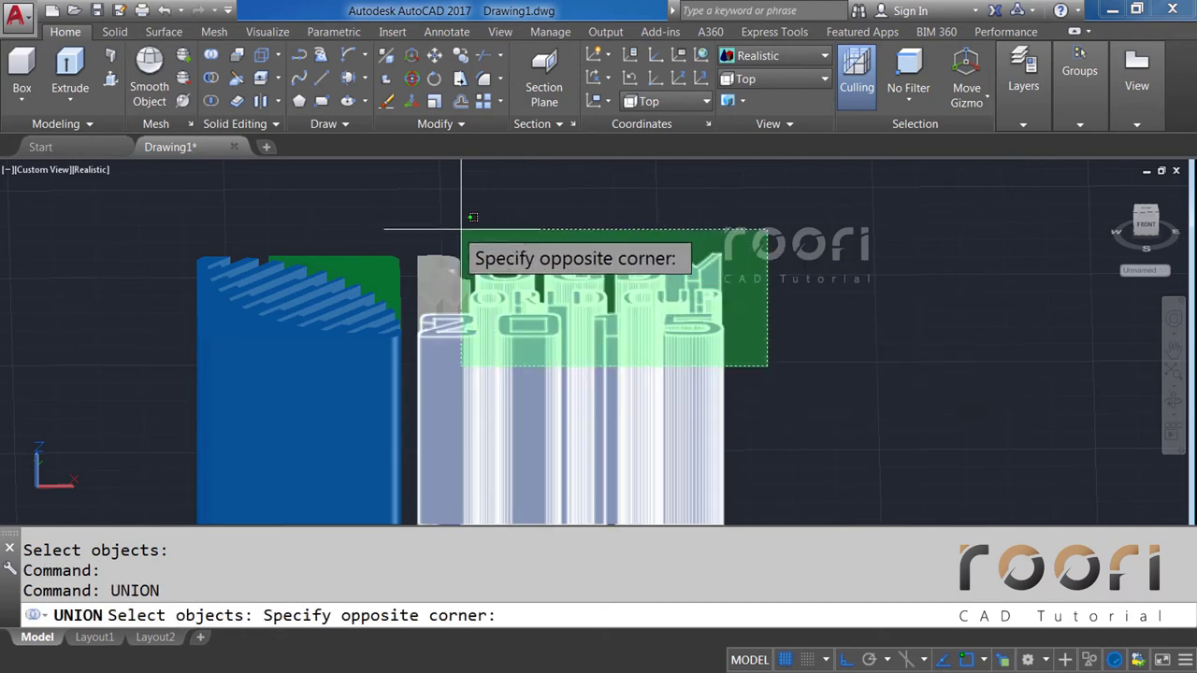
click(431, 225)
key(Return)
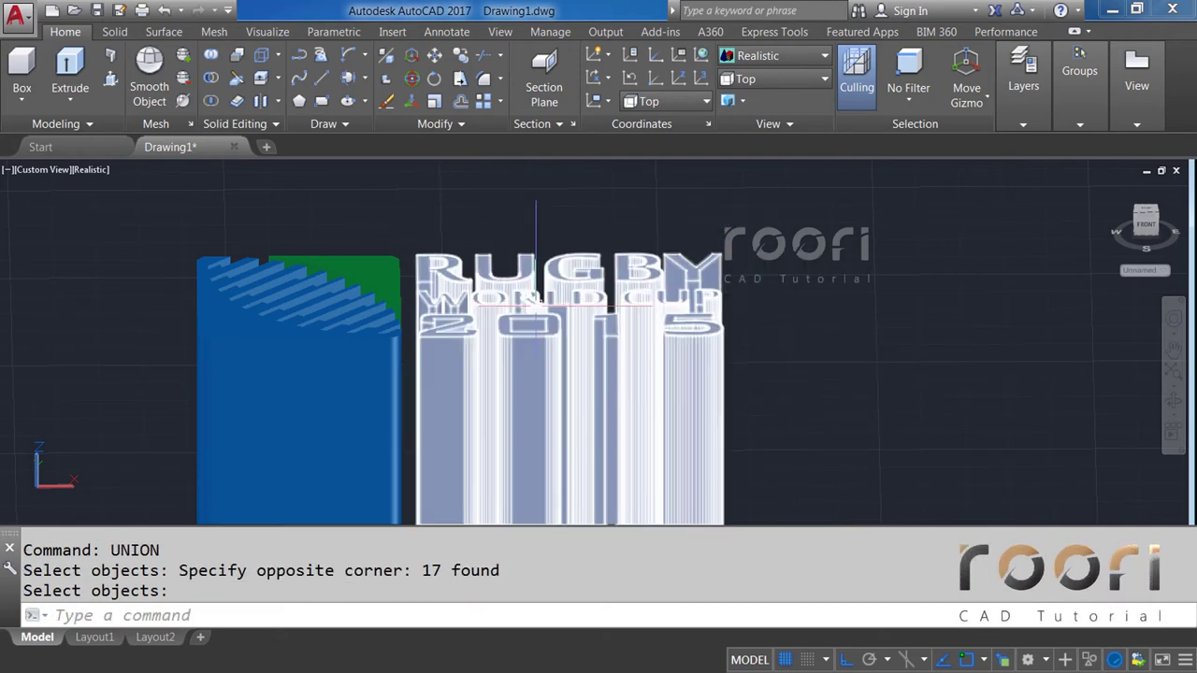
shift+middle_drag(581, 308, 542, 350)
key(Return)
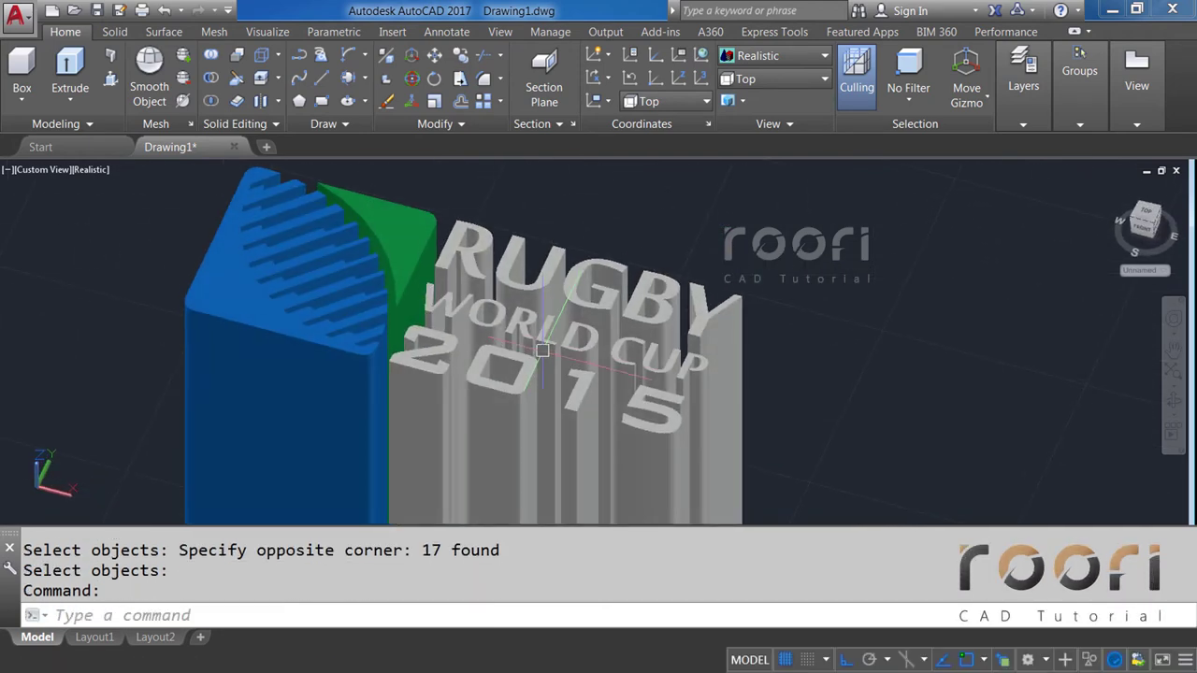
Put the merged lettering solid on the Black layer.
click(575, 294)
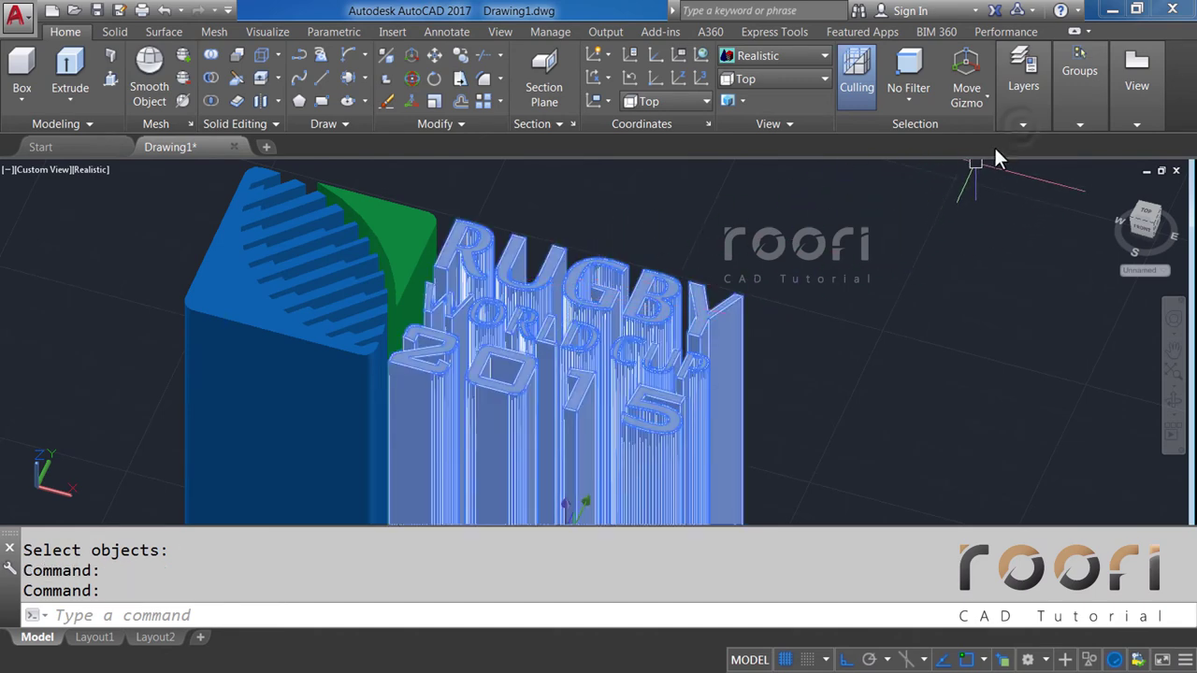
click(1019, 126)
click(1127, 147)
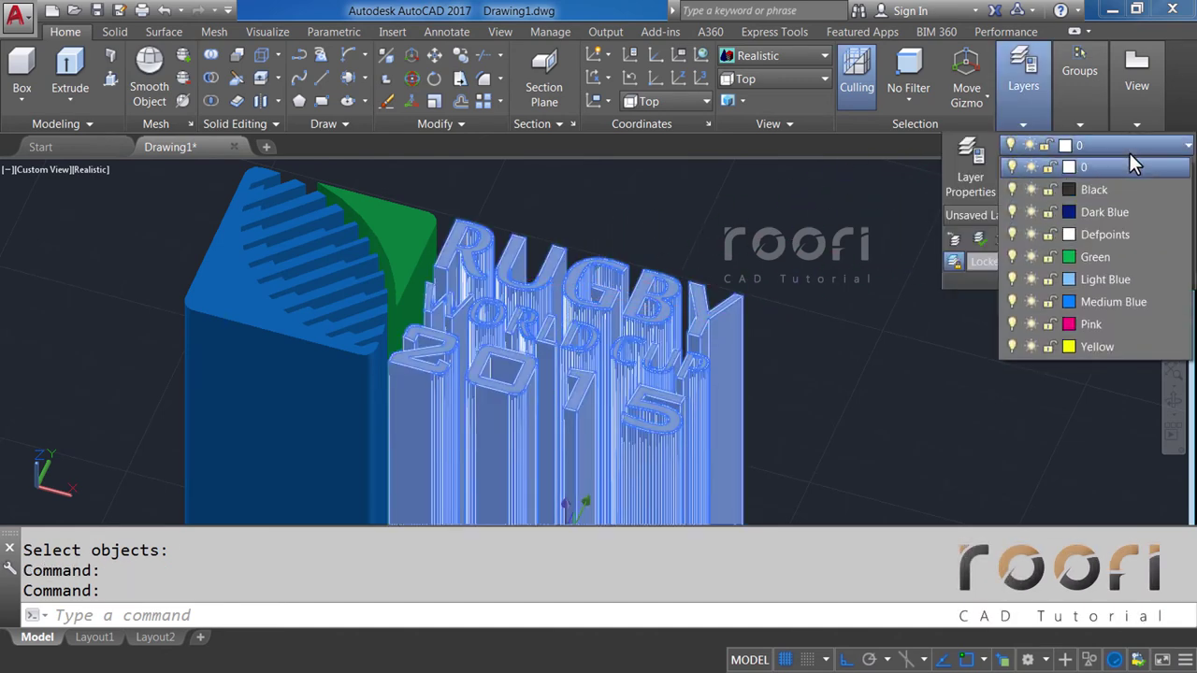
click(1095, 189)
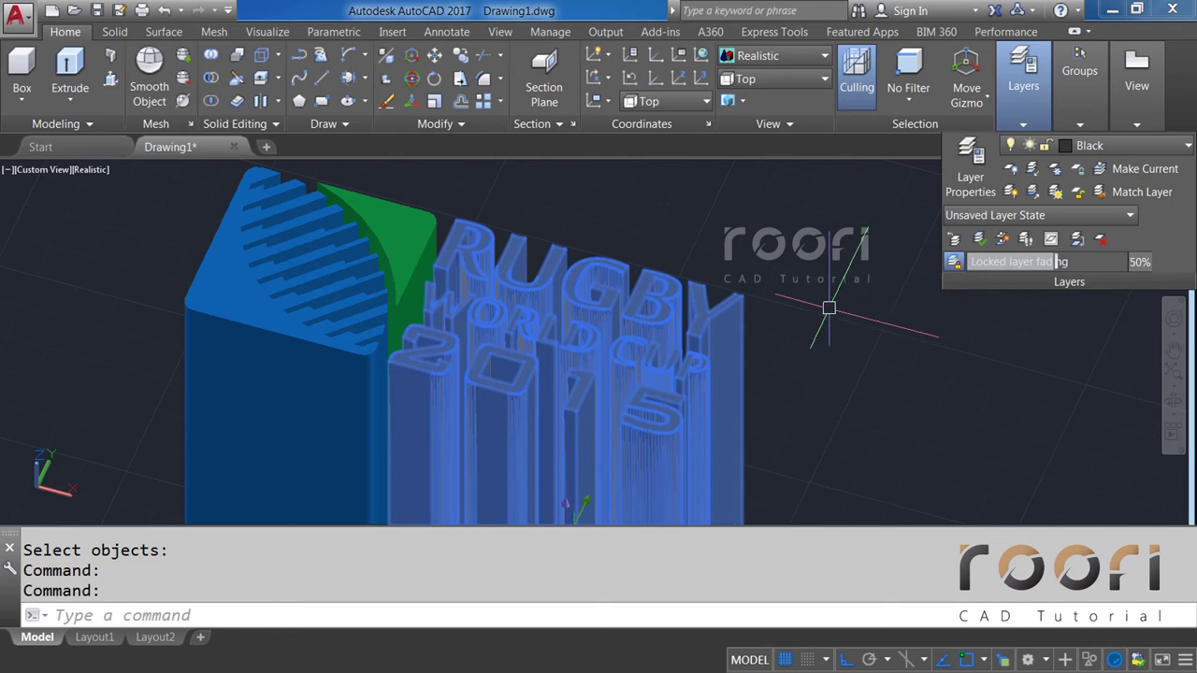
key(Escape)
scroll(893, 313, down, 2)
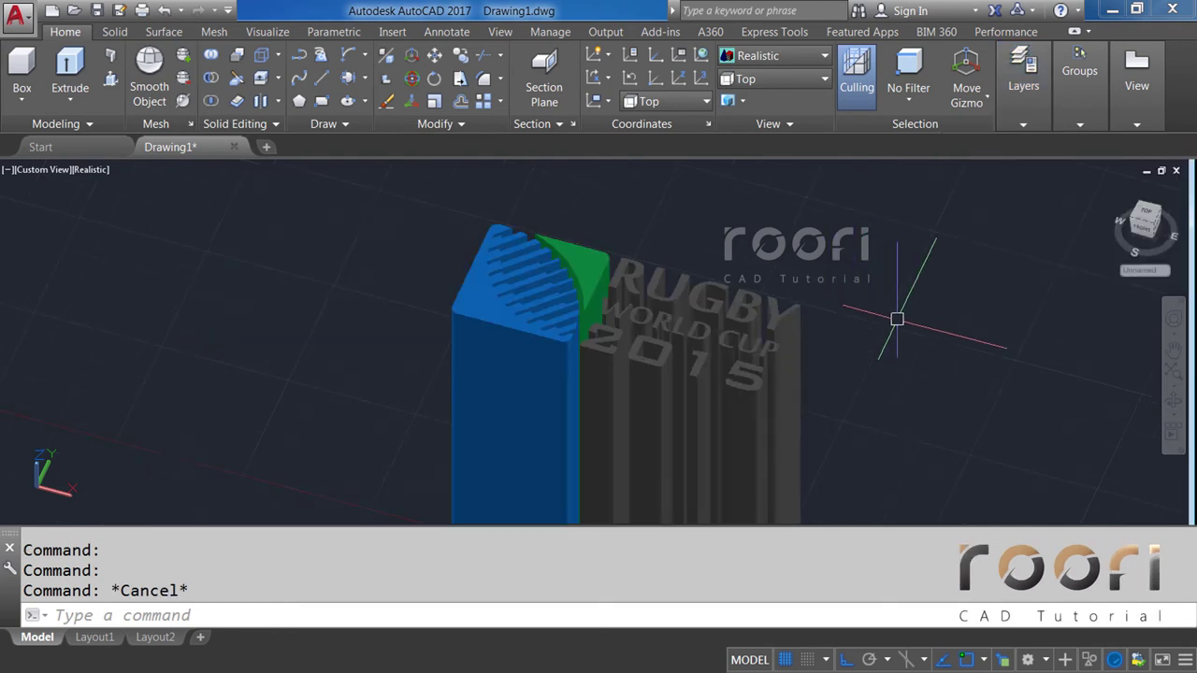
scroll(897, 329, down, 2)
scroll(898, 332, down, 2)
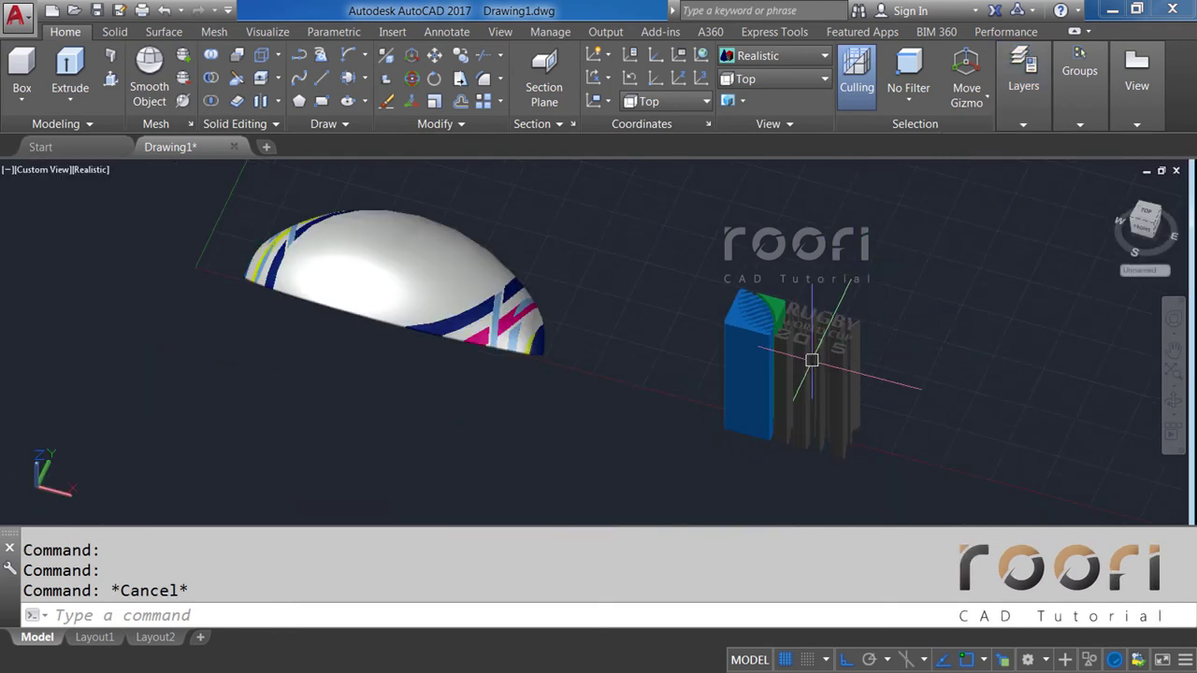
Move the blue solid 400 units into the ball.
shift+middle_drag(658, 427, 655, 421)
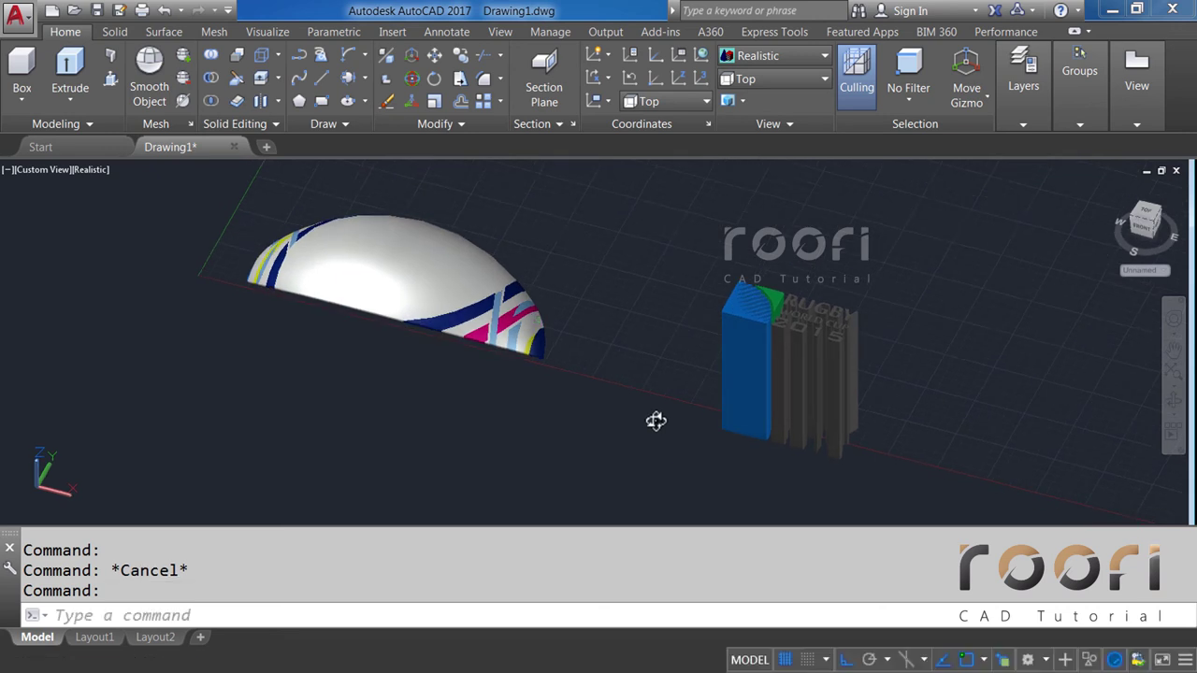
text(m)
key(Return)
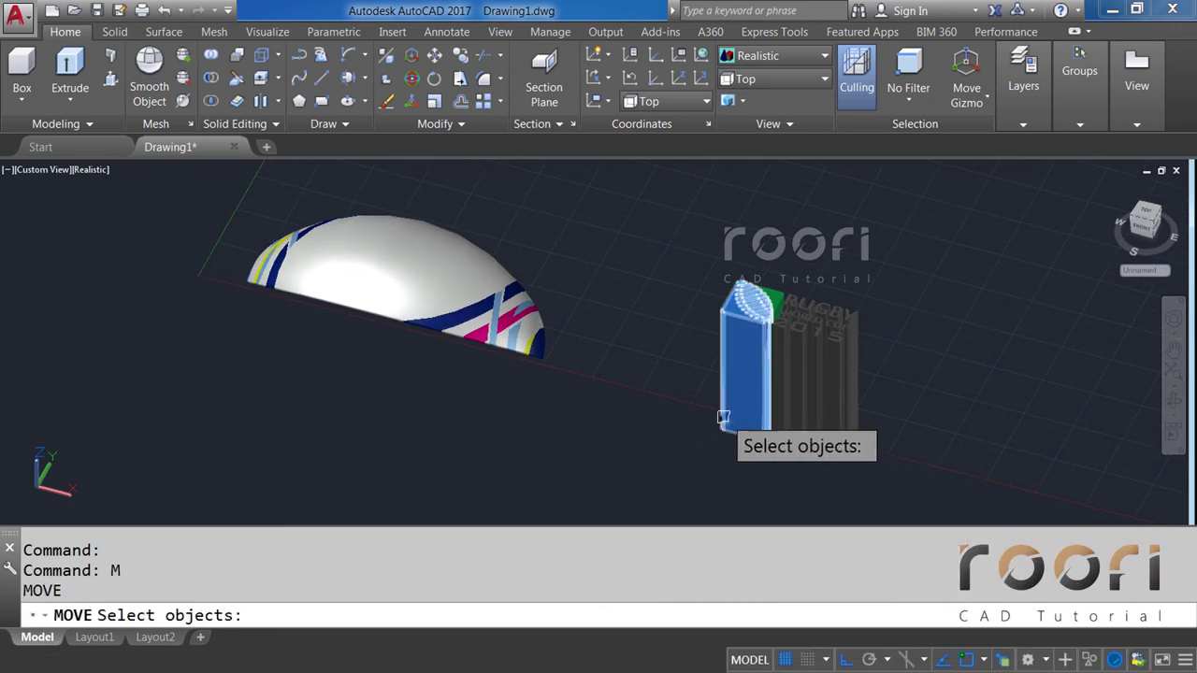
click(721, 417)
key(Return)
click(642, 423)
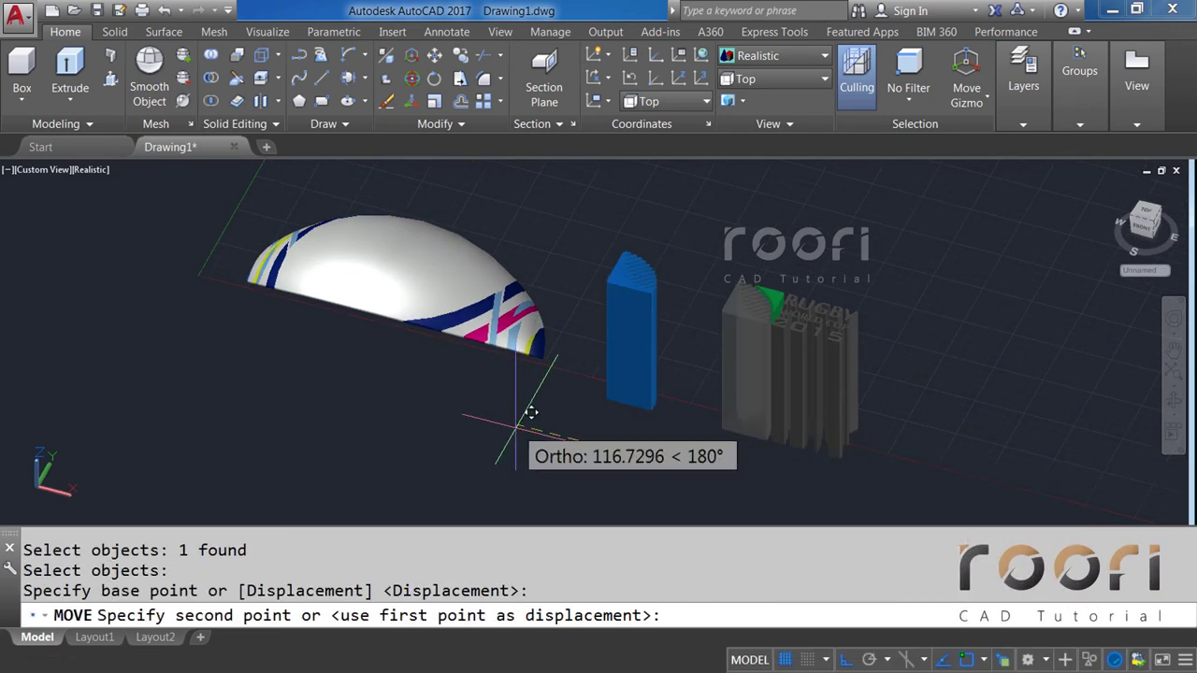
text(400)
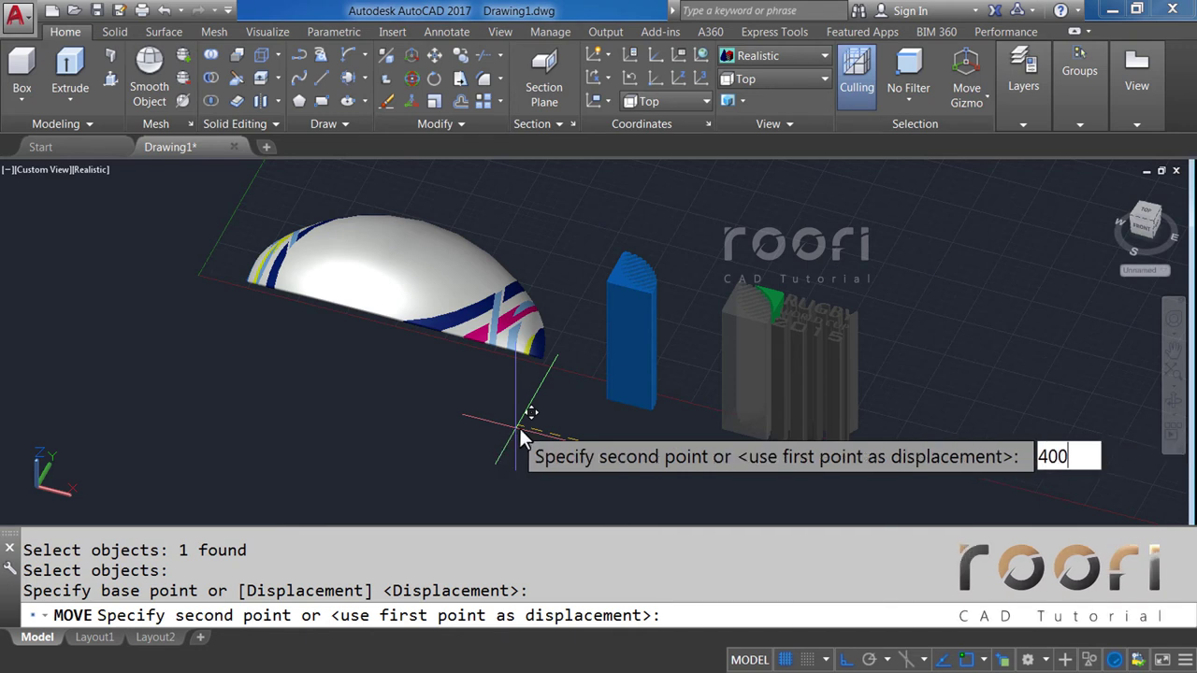
key(Return)
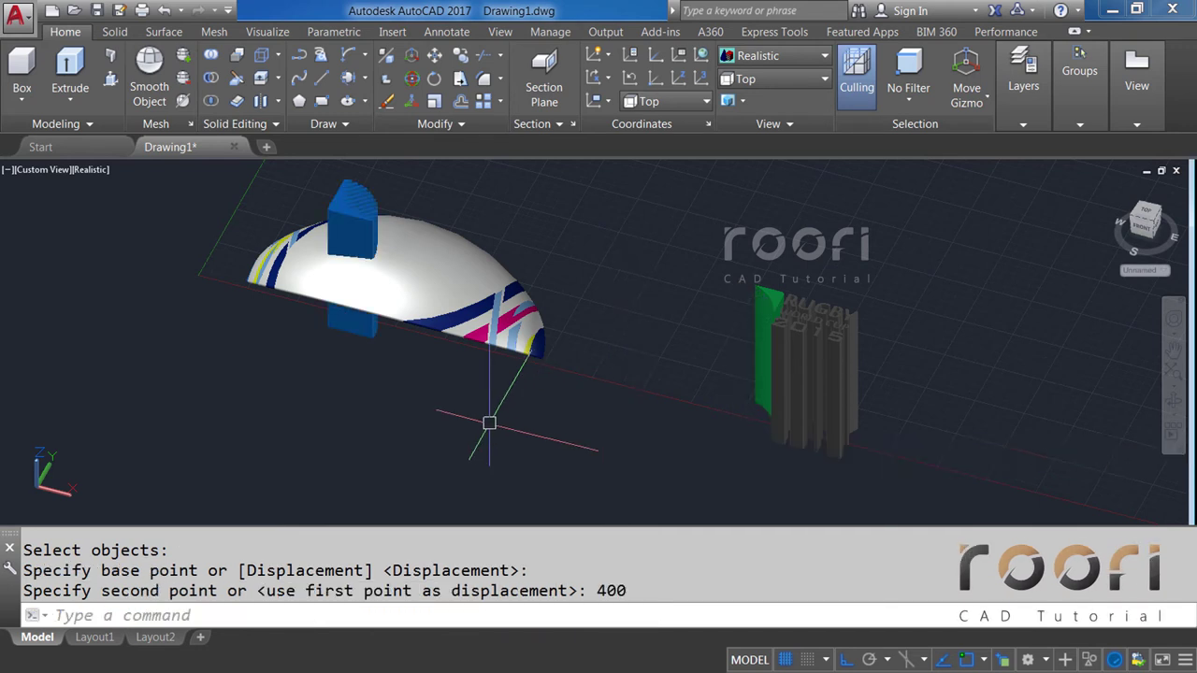
text(CO)
Copy the striped ball half 200 units below.
key(Return)
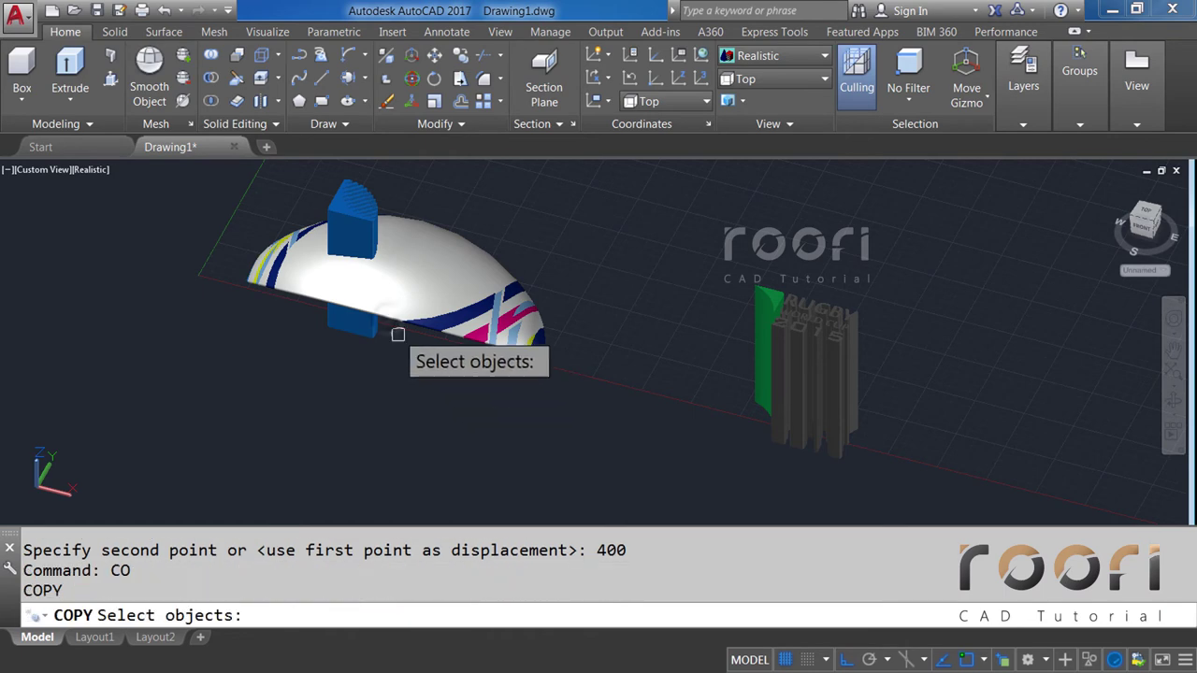
click(391, 329)
key(Return)
click(572, 400)
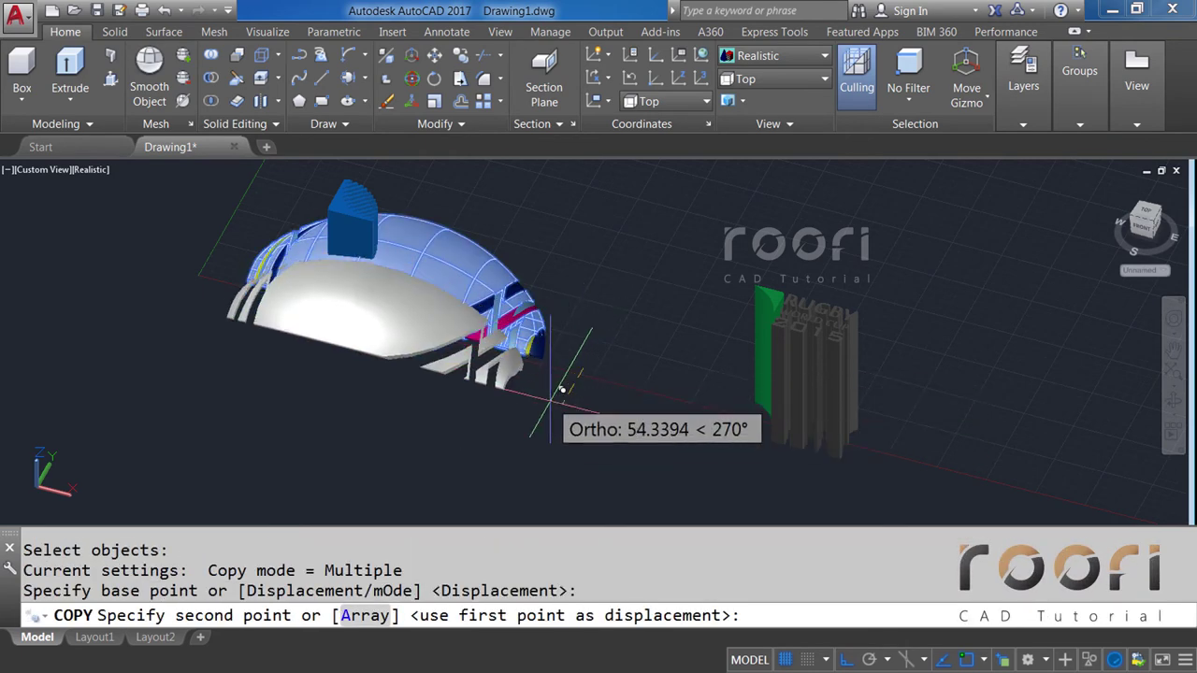
text(200)
key(Return)
key(Return)
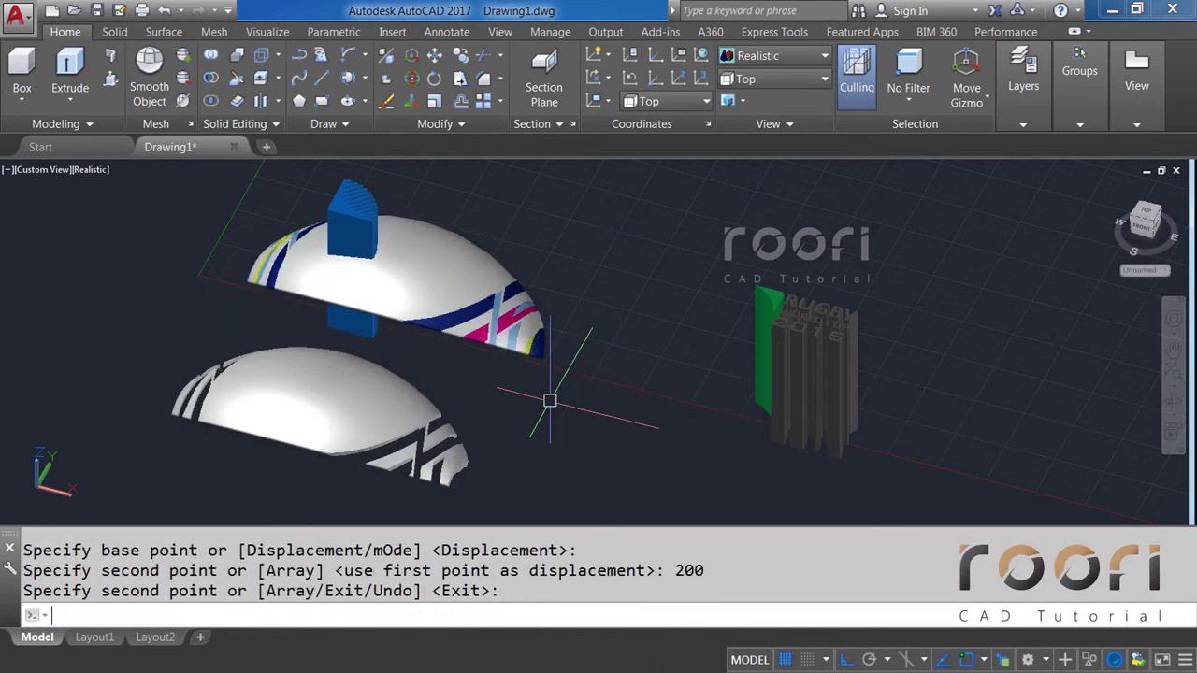
Intersect the blue solid with the striped dome, keeping only their overlap.
text(INTR)
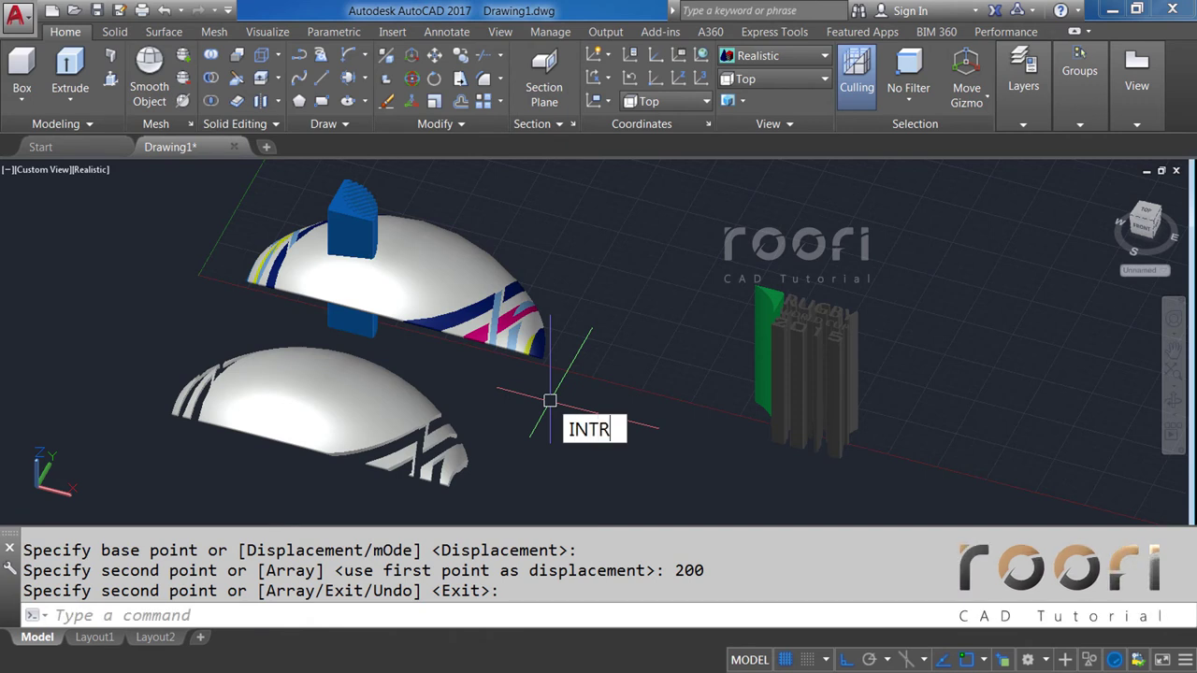
key(BackSpace)
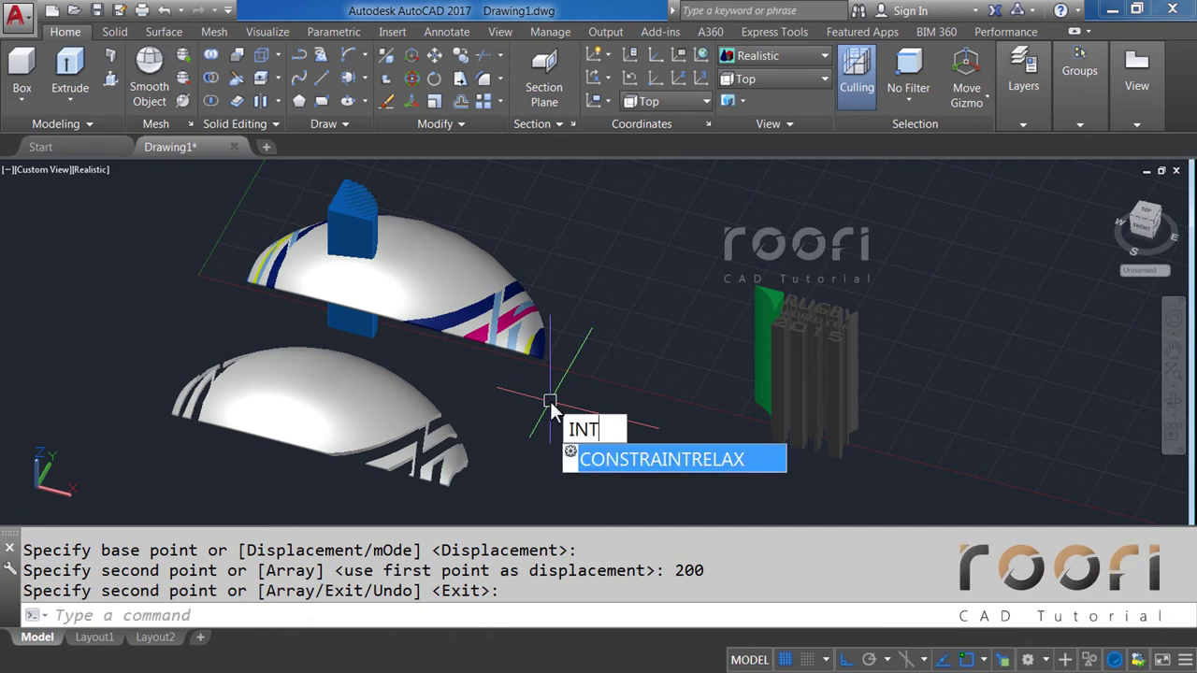
text(ERSE)
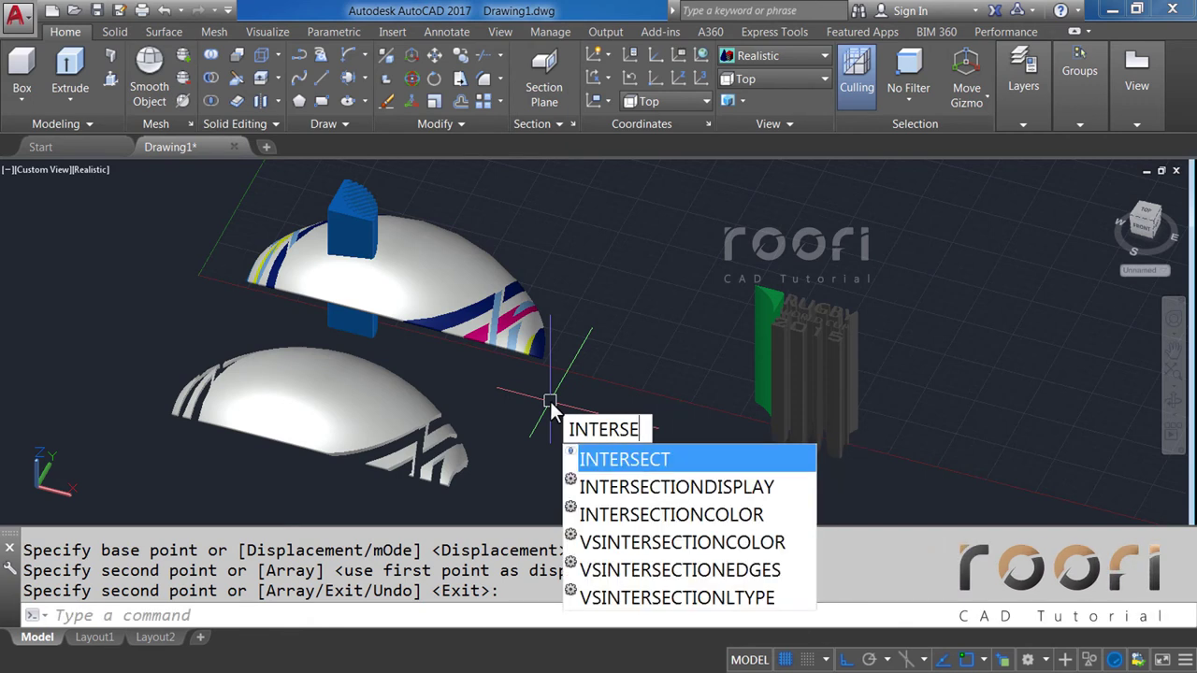
text(CT)
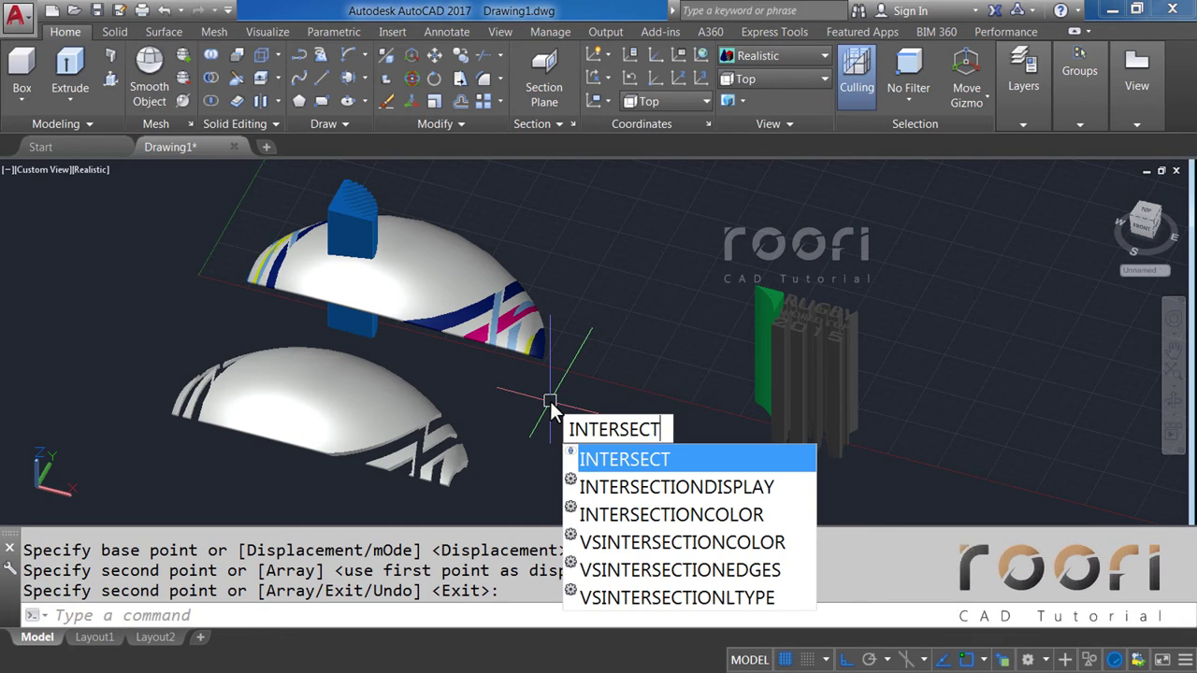
key(Return)
click(373, 199)
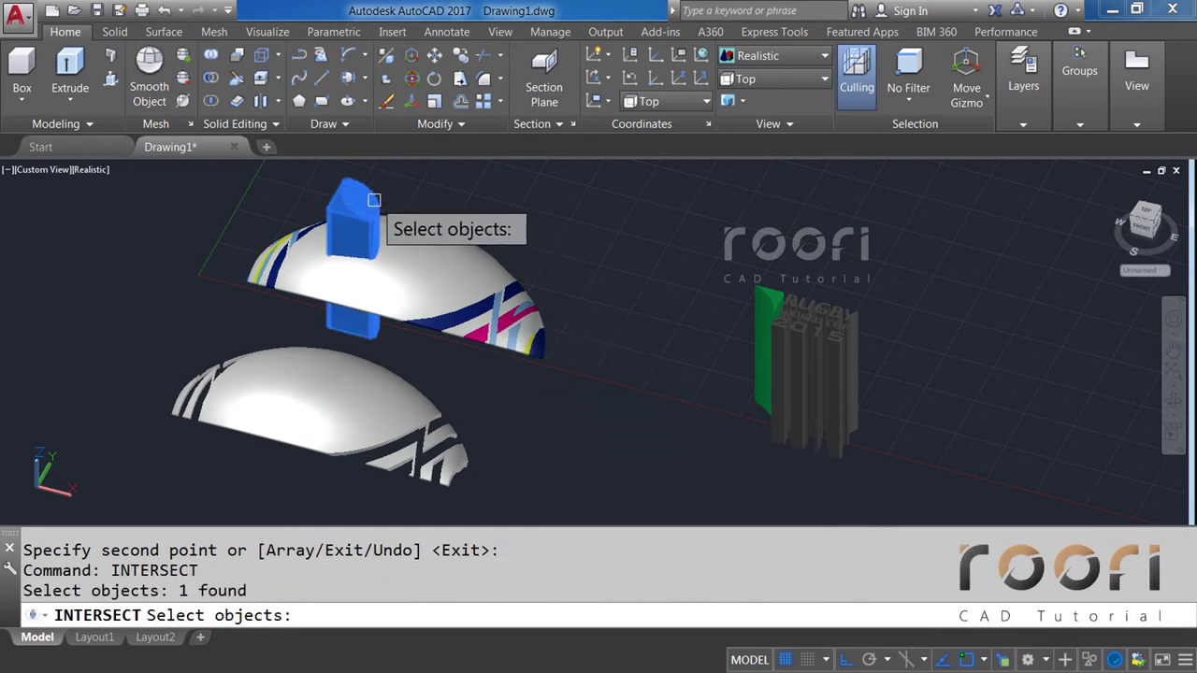
click(437, 242)
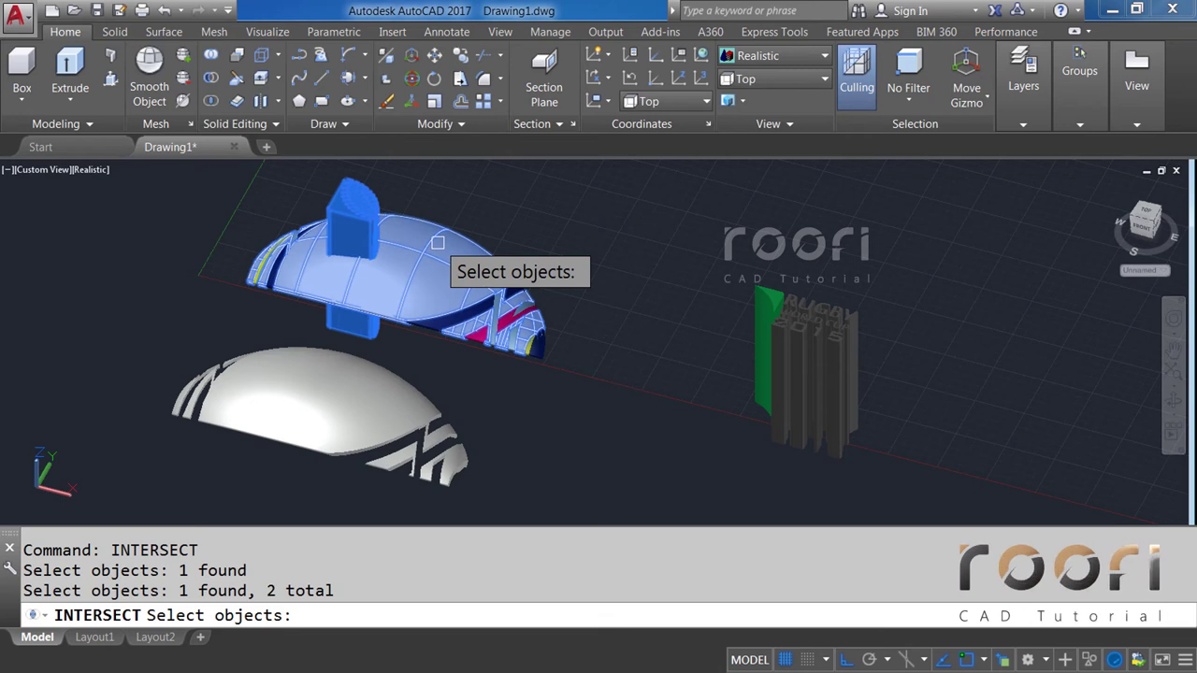
key(Return)
text(C)
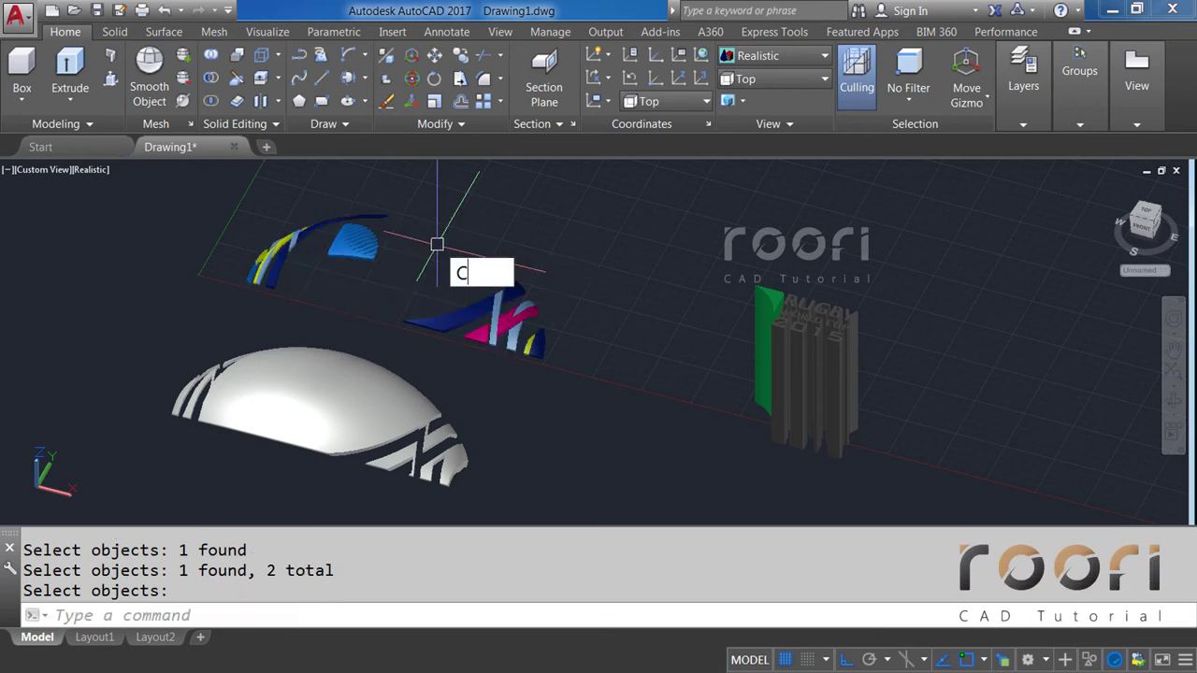
Copy the blue logo piece 200 units upward.
text(O)
key(Return)
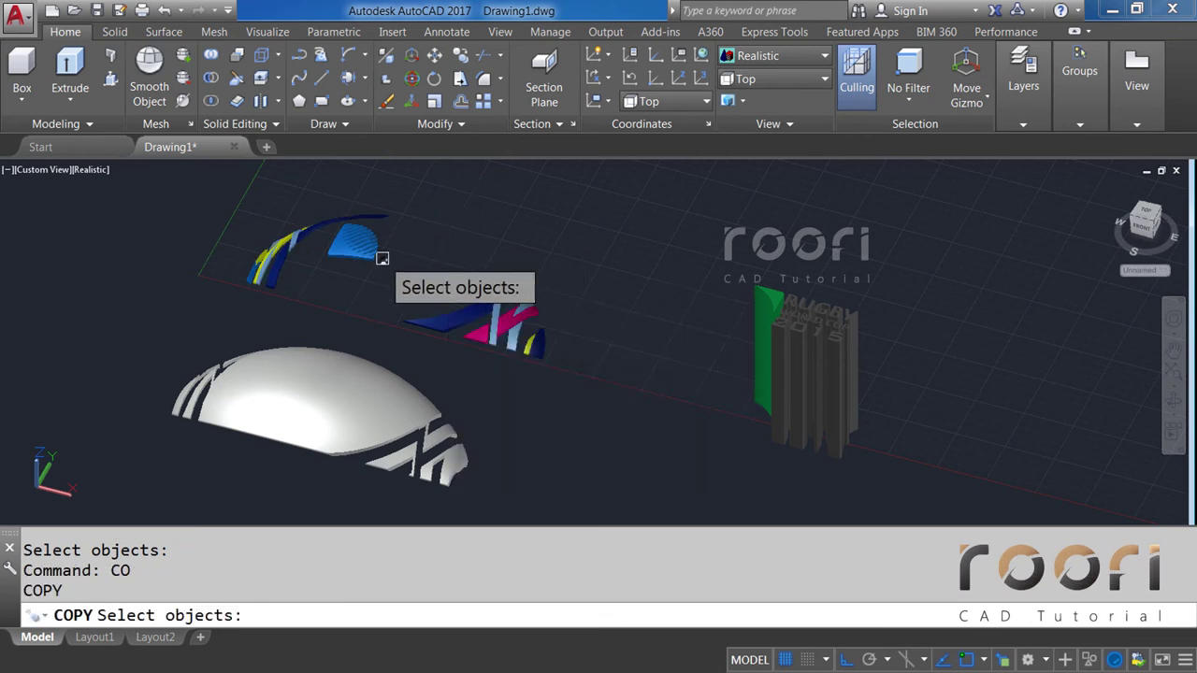
click(382, 254)
click(367, 258)
key(Return)
click(391, 271)
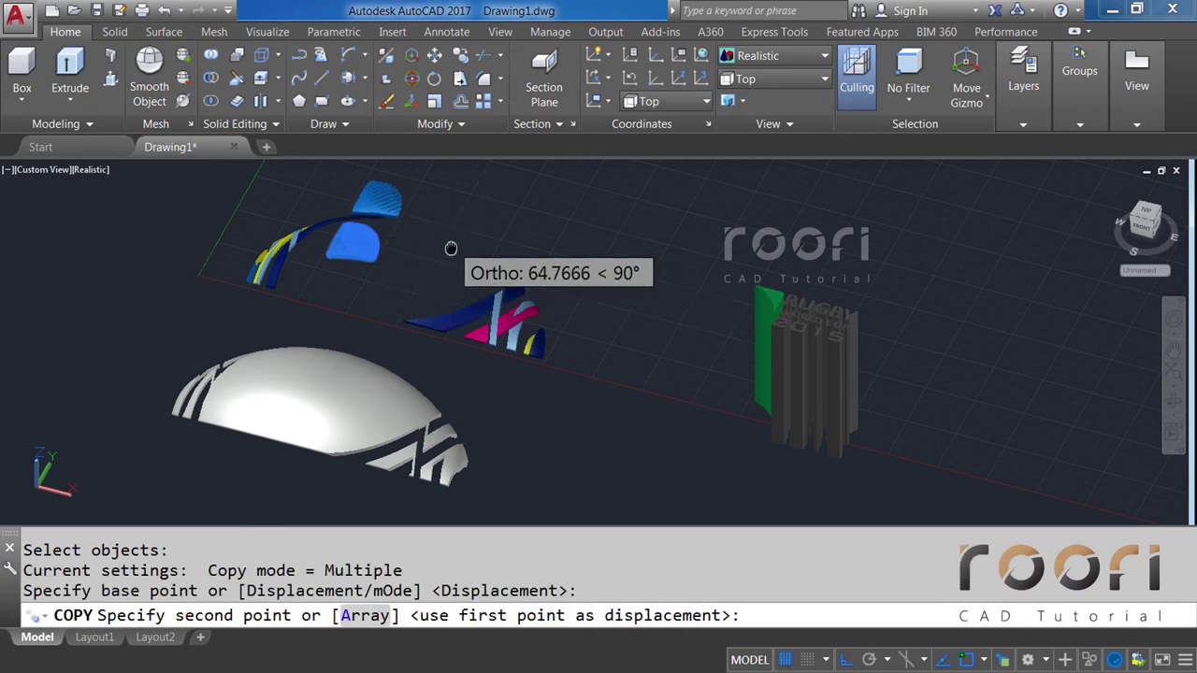
middle_drag(456, 246, 421, 300)
text(200)
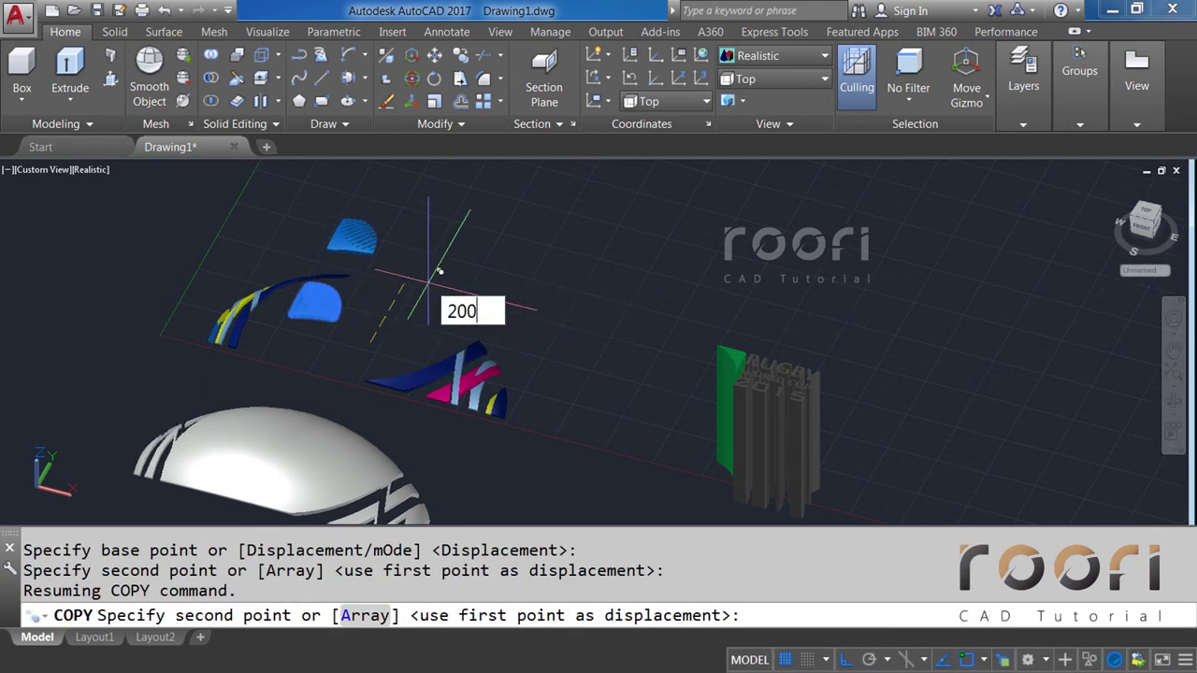
key(Return)
key(Return)
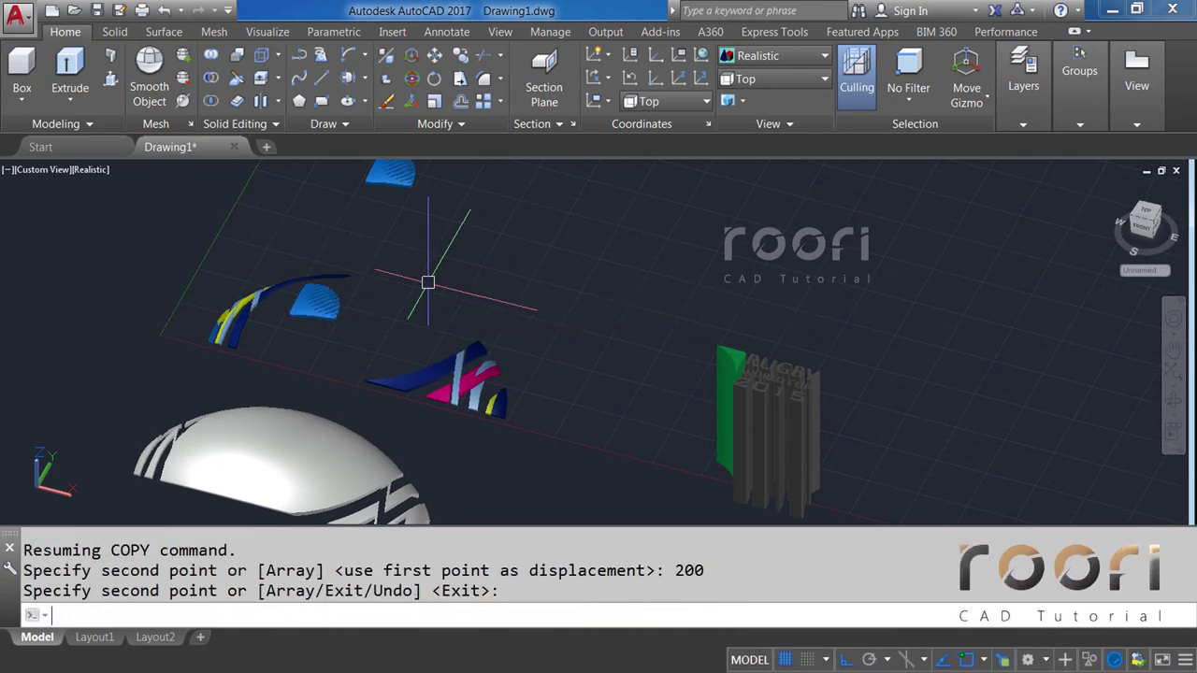
text(M)
Move the white dome 200 units back onto the other ball half.
key(Return)
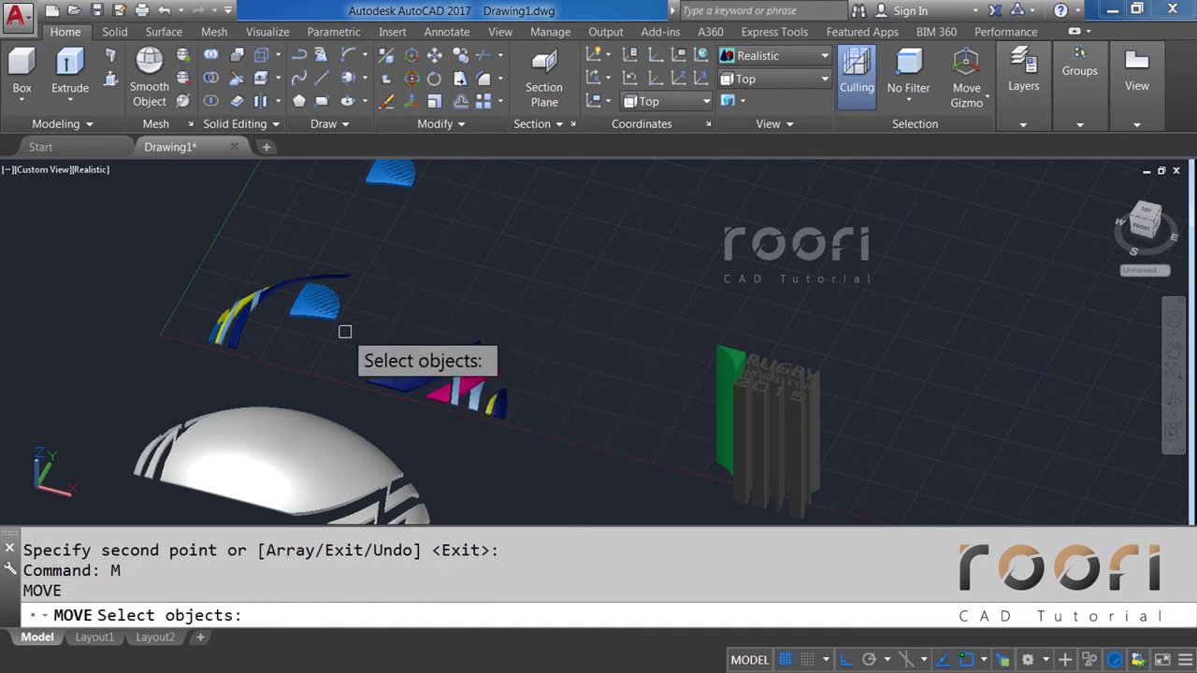
click(329, 449)
key(Return)
click(573, 470)
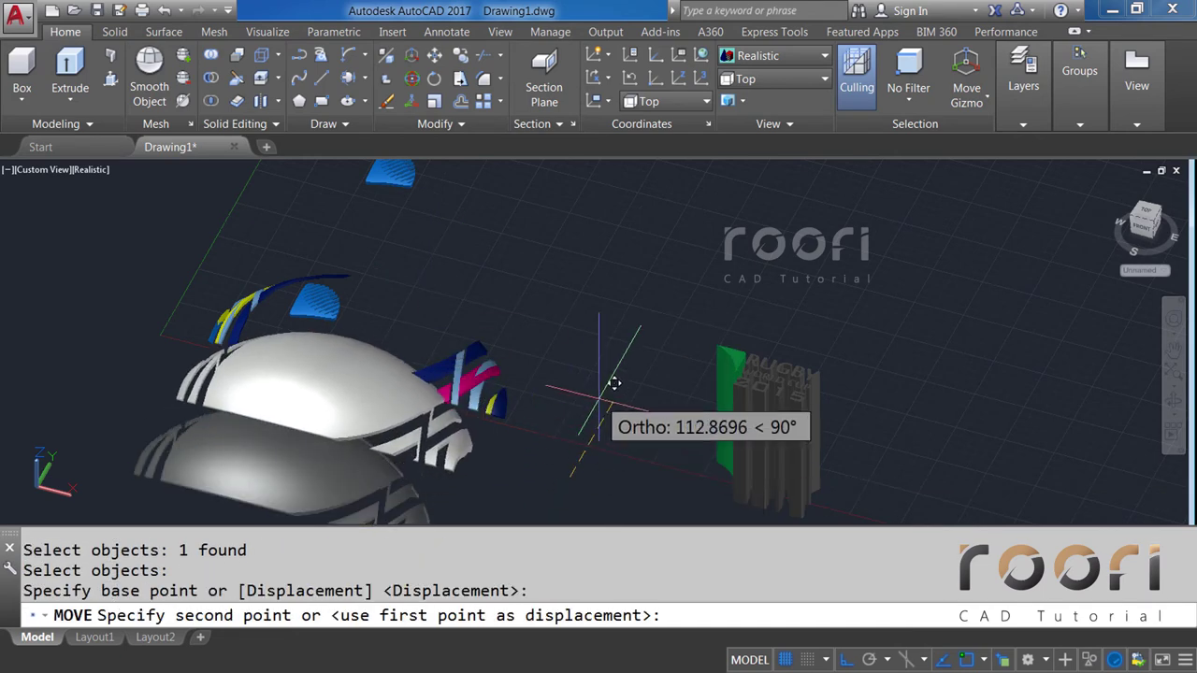
text(200)
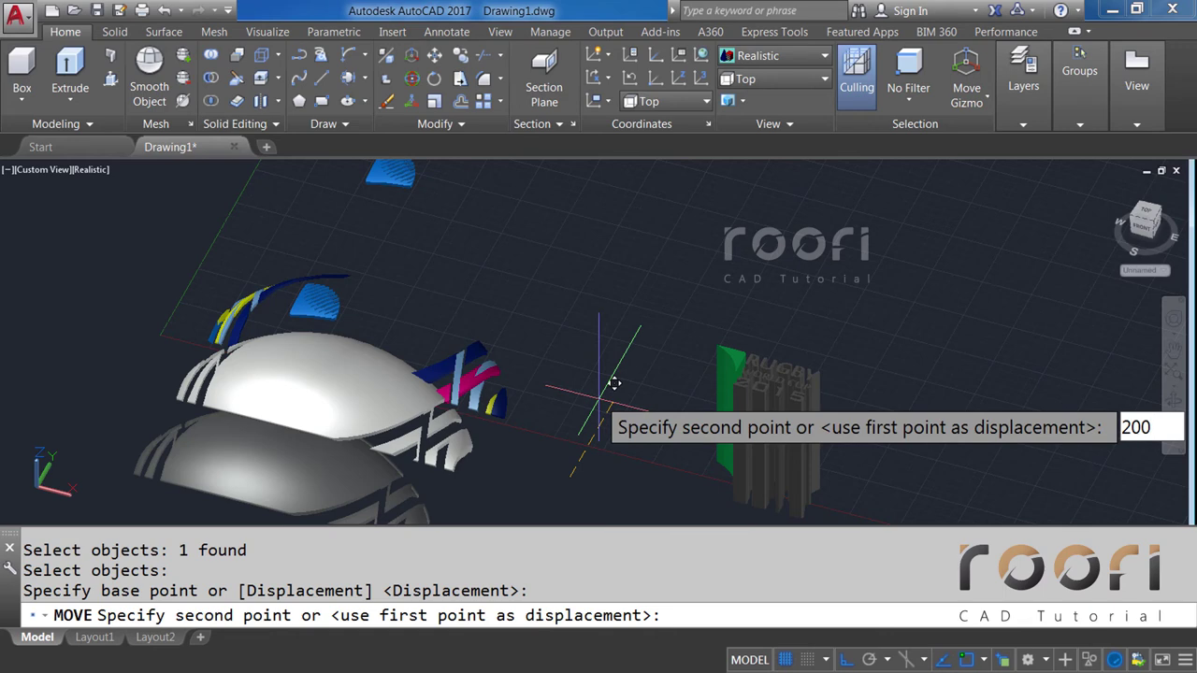
key(Return)
middle_drag(417, 282, 462, 288)
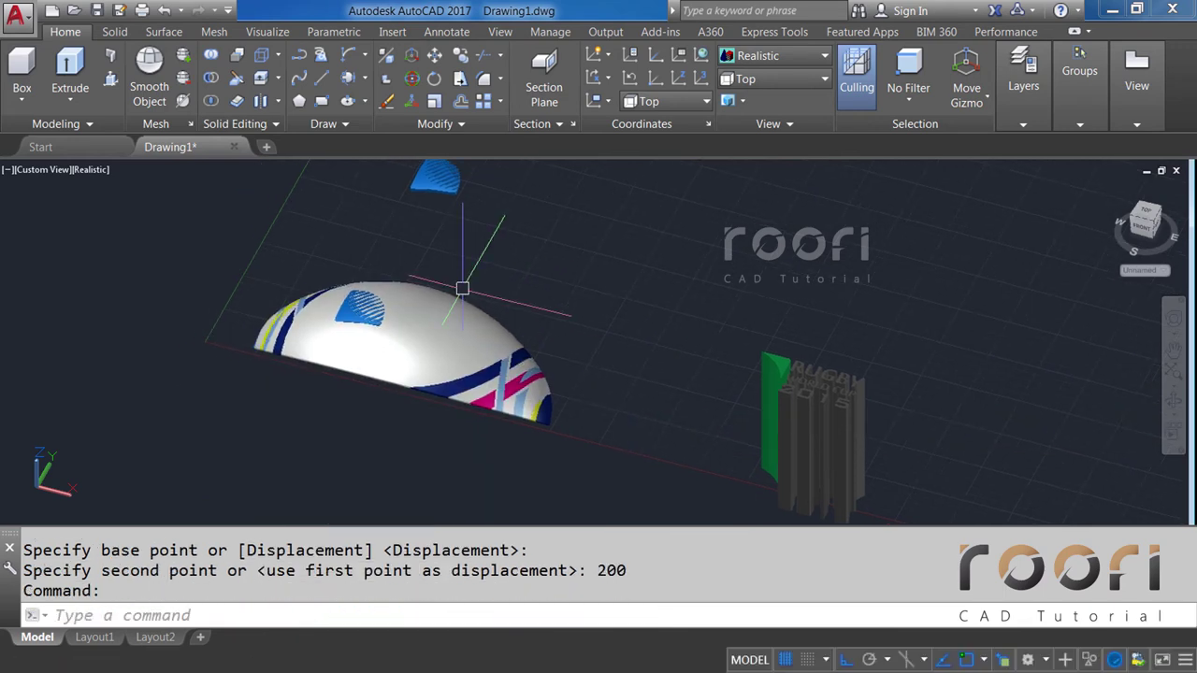
Subtract the blue logo solid from the dome to cut a recess.
text(SUBTRACT)
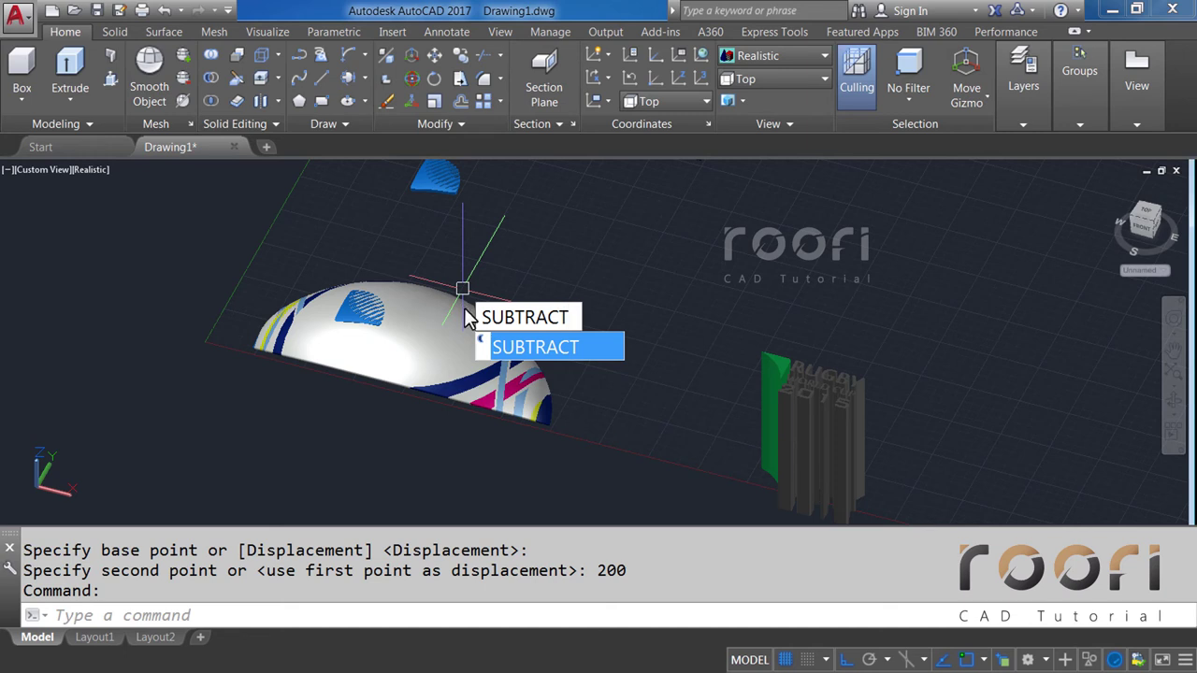
key(Return)
click(455, 296)
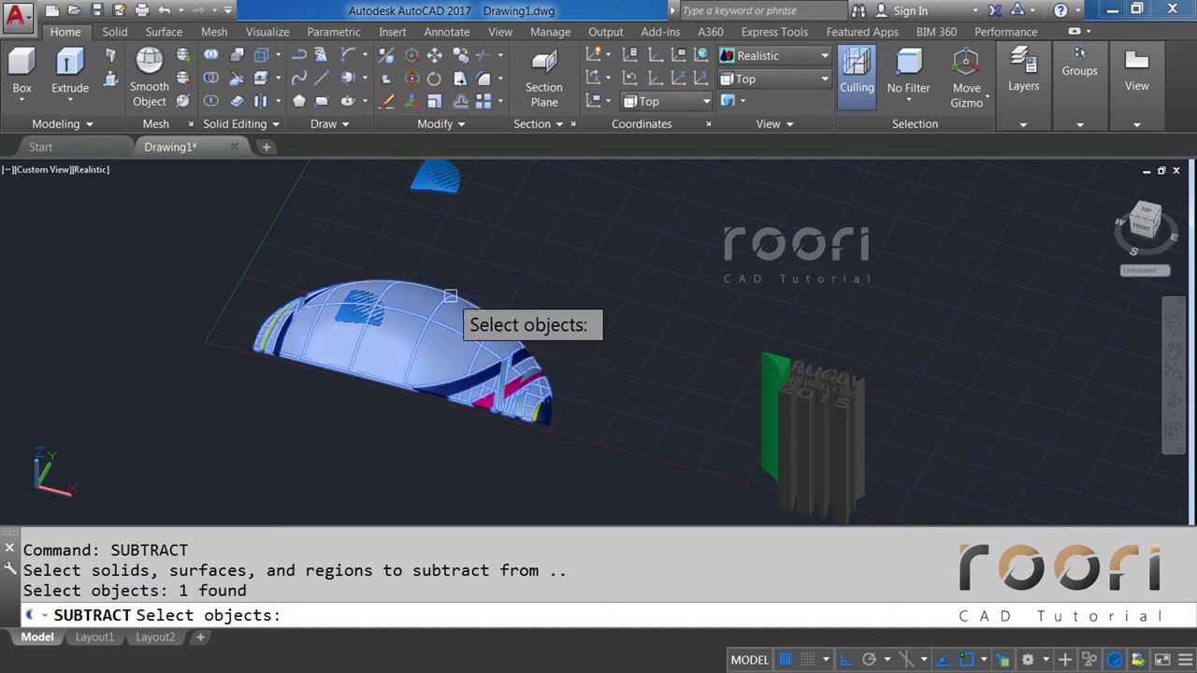
key(Return)
click(351, 312)
click(398, 382)
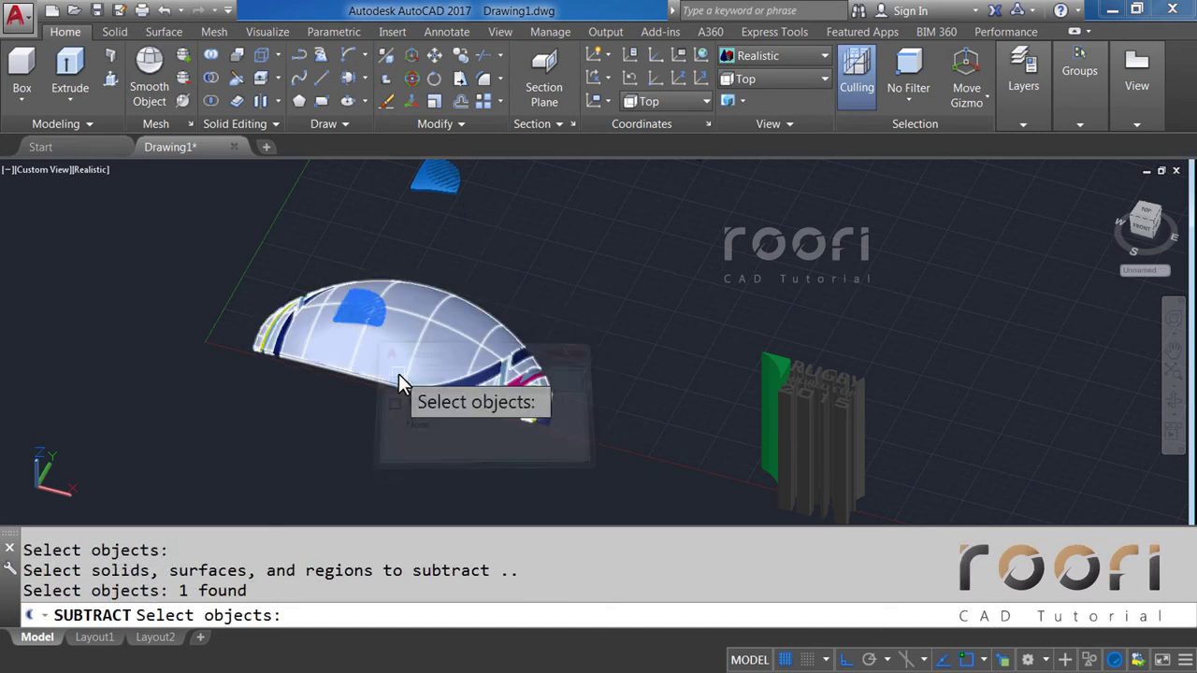
key(Return)
text(M)
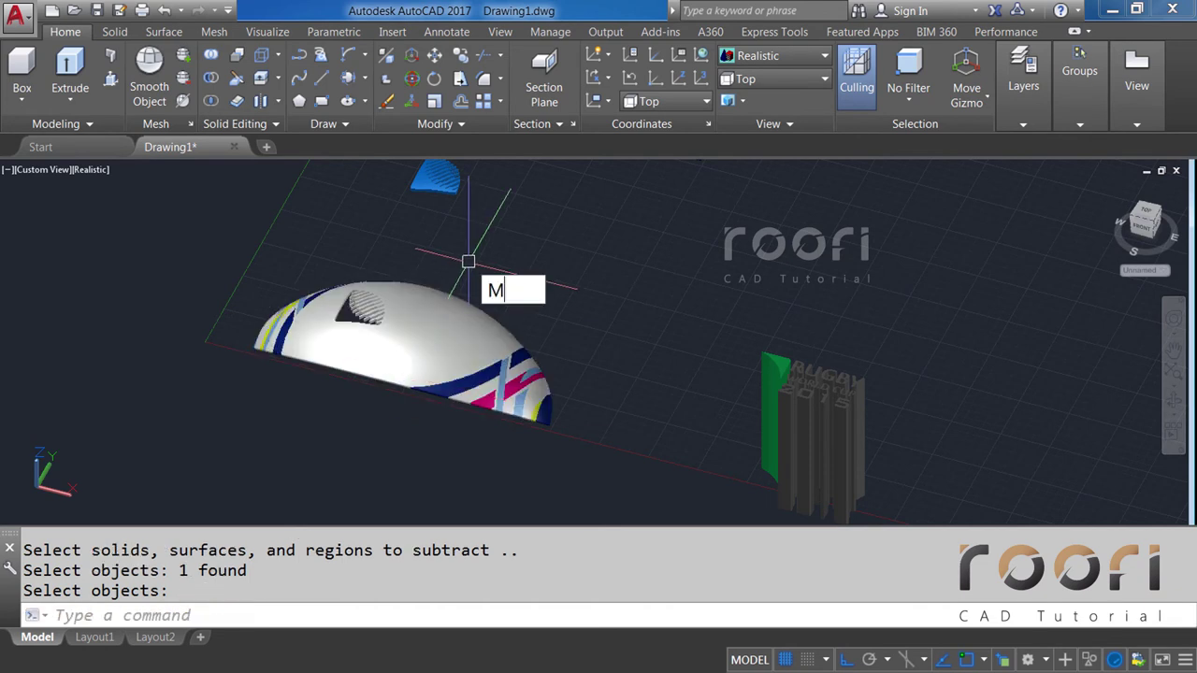
Move the blue hatched piece 200 units down into the dome's recess.
key(Return)
click(436, 180)
key(Return)
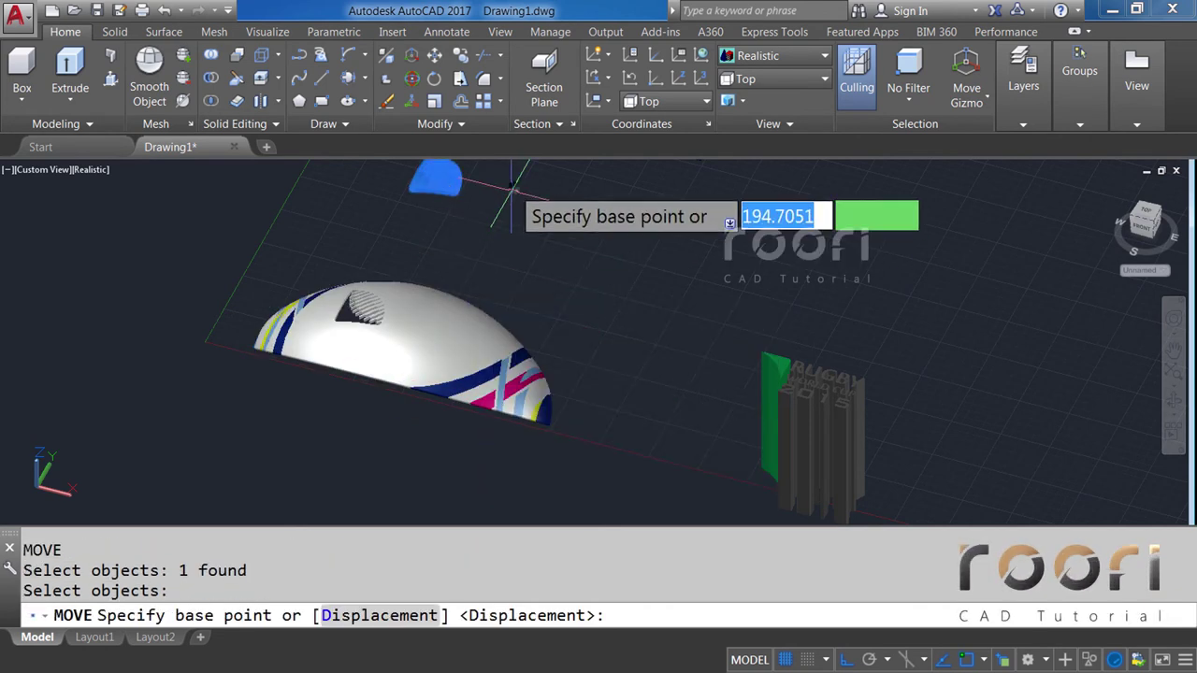
click(511, 186)
text(2)
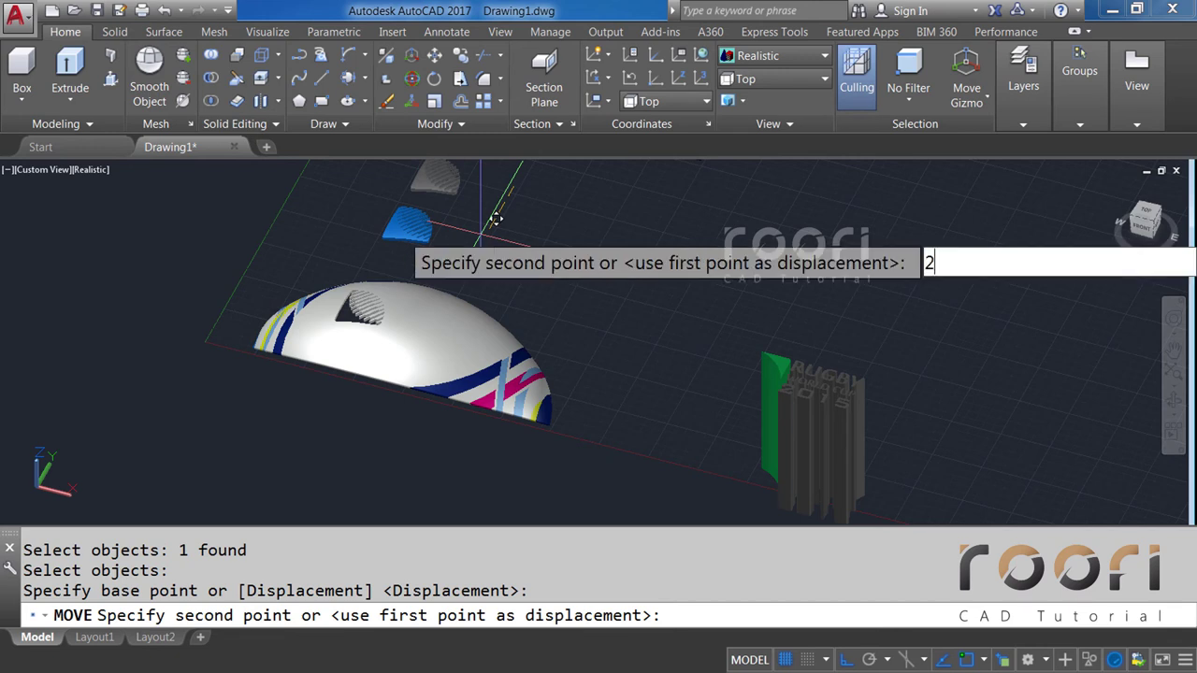
text(00)
key(Return)
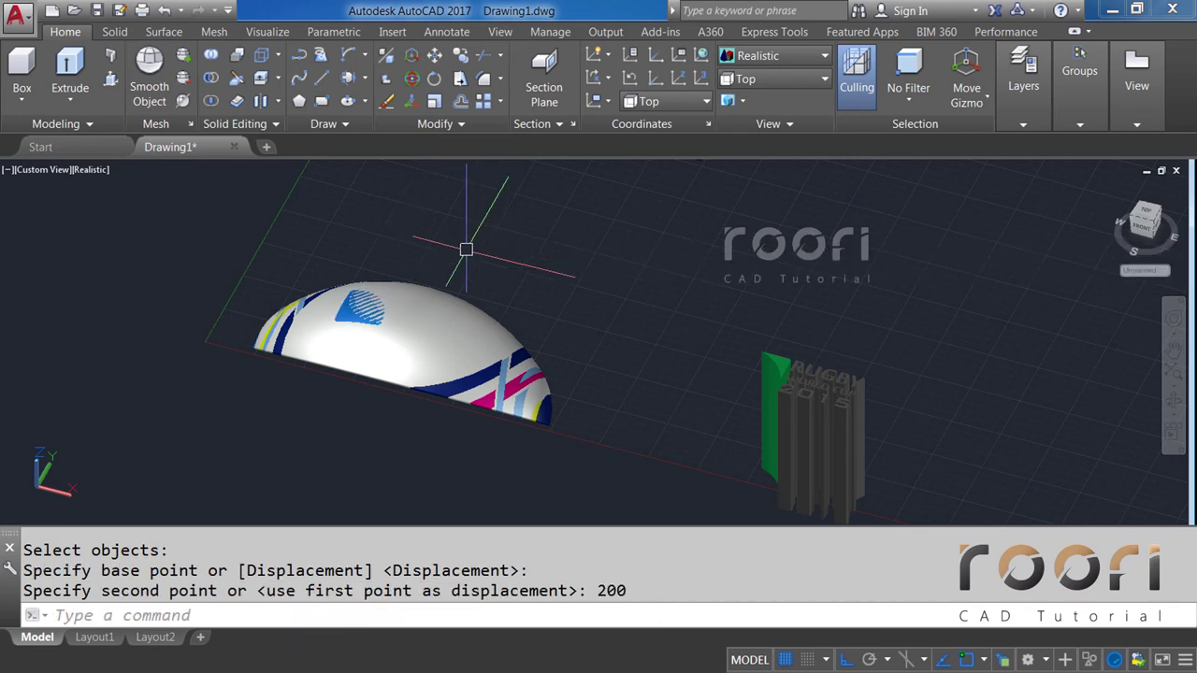
mouse_move(466, 250)
middle_down()
mouse_move(422, 387)
mouse_move(455, 275)
middle_up()
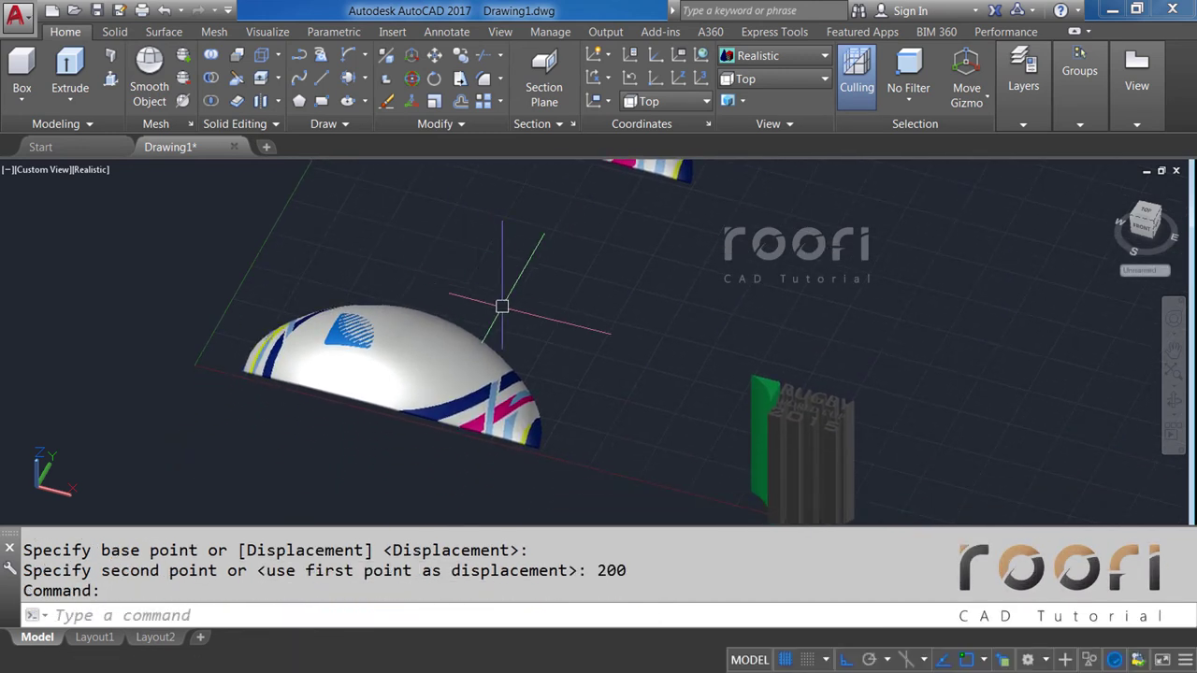
Move the green block 400 units onto the dome.
text(M)
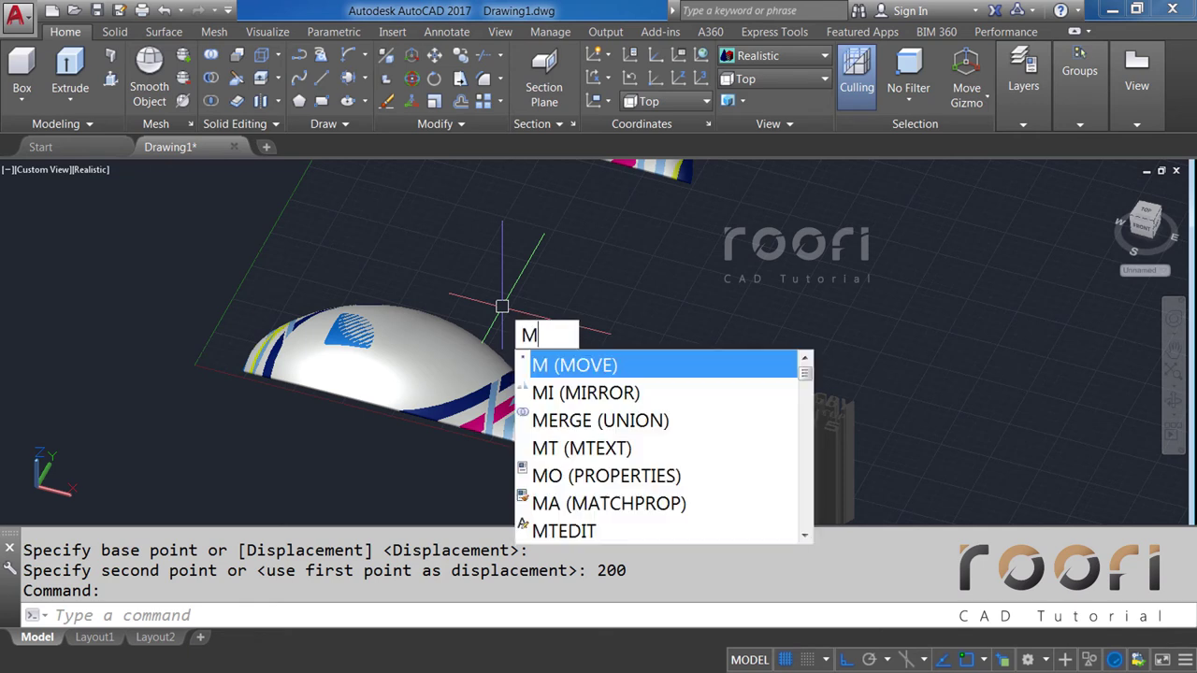
key(Return)
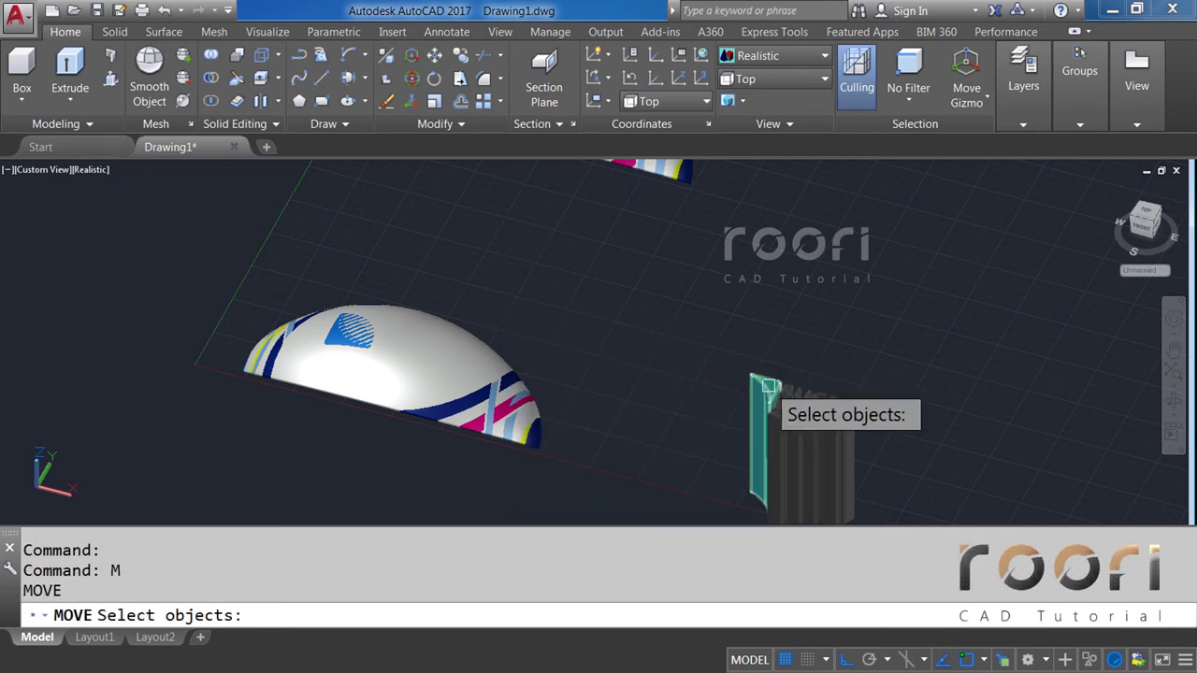
click(757, 397)
key(Return)
click(761, 356)
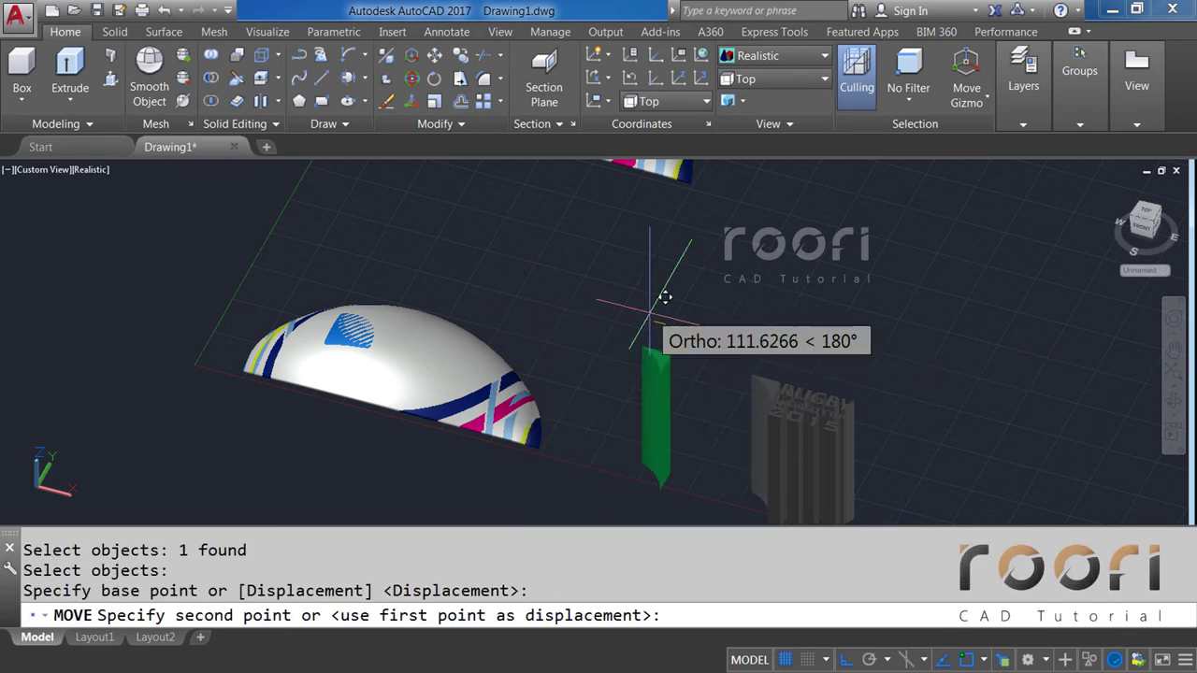
text(400)
key(Return)
text(CO)
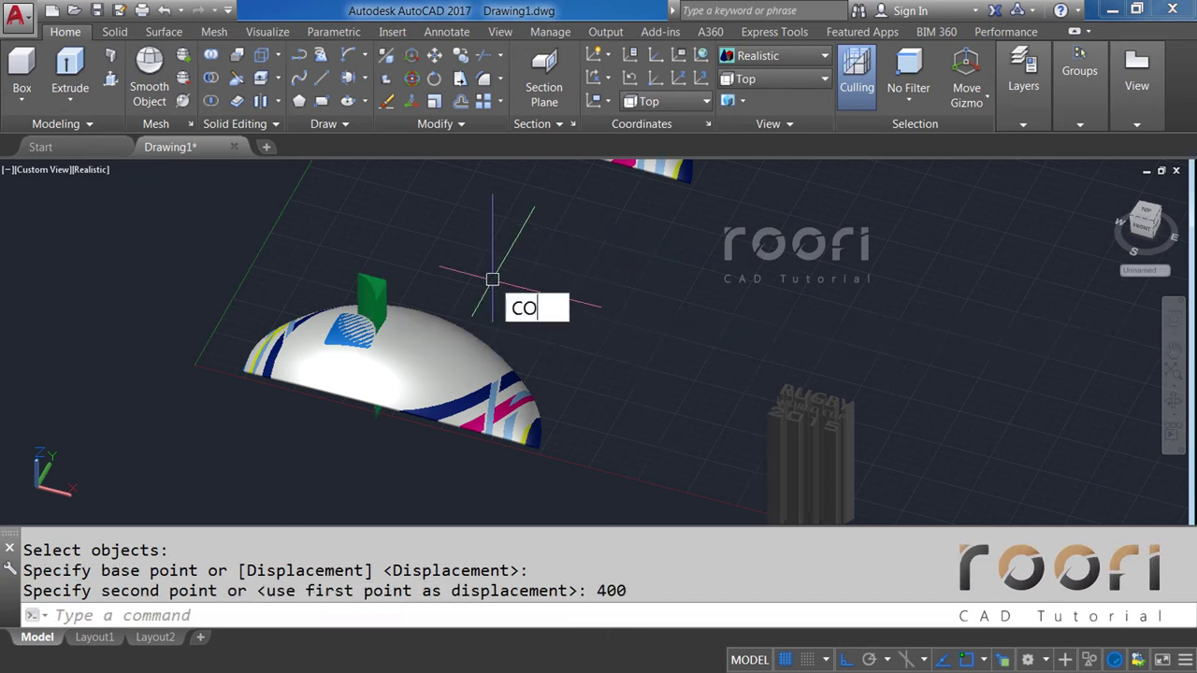
Copy the dome 200 units away as a spare.
key(Return)
click(460, 338)
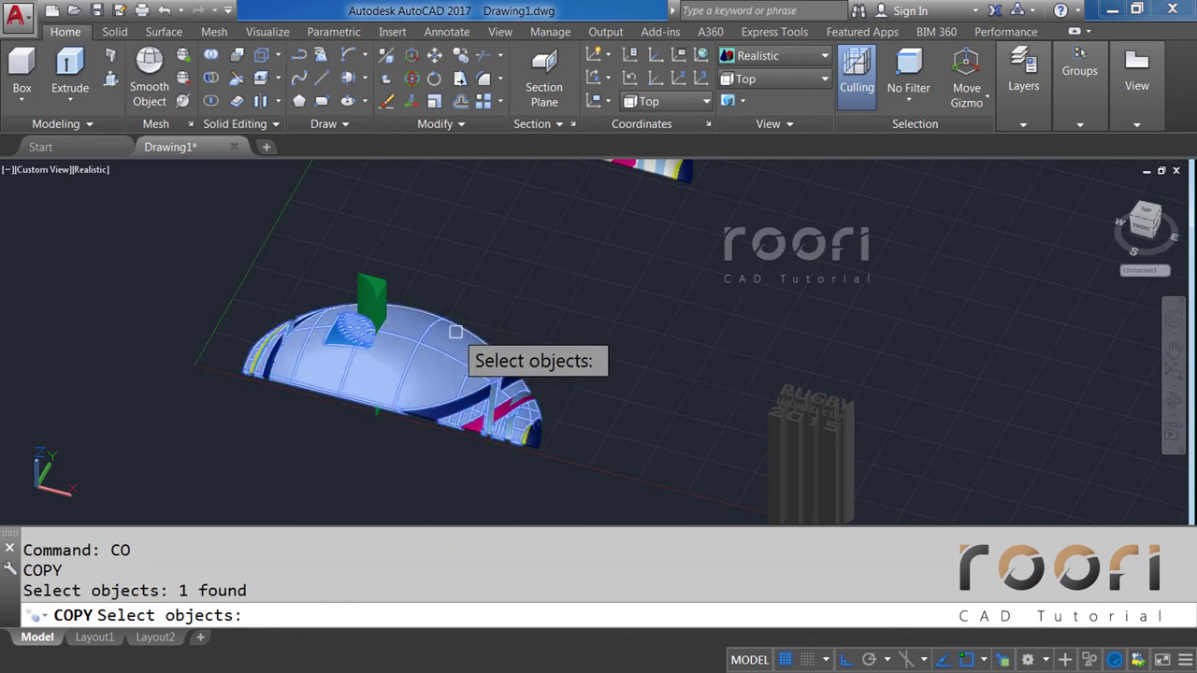
key(Return)
click(618, 348)
text(200)
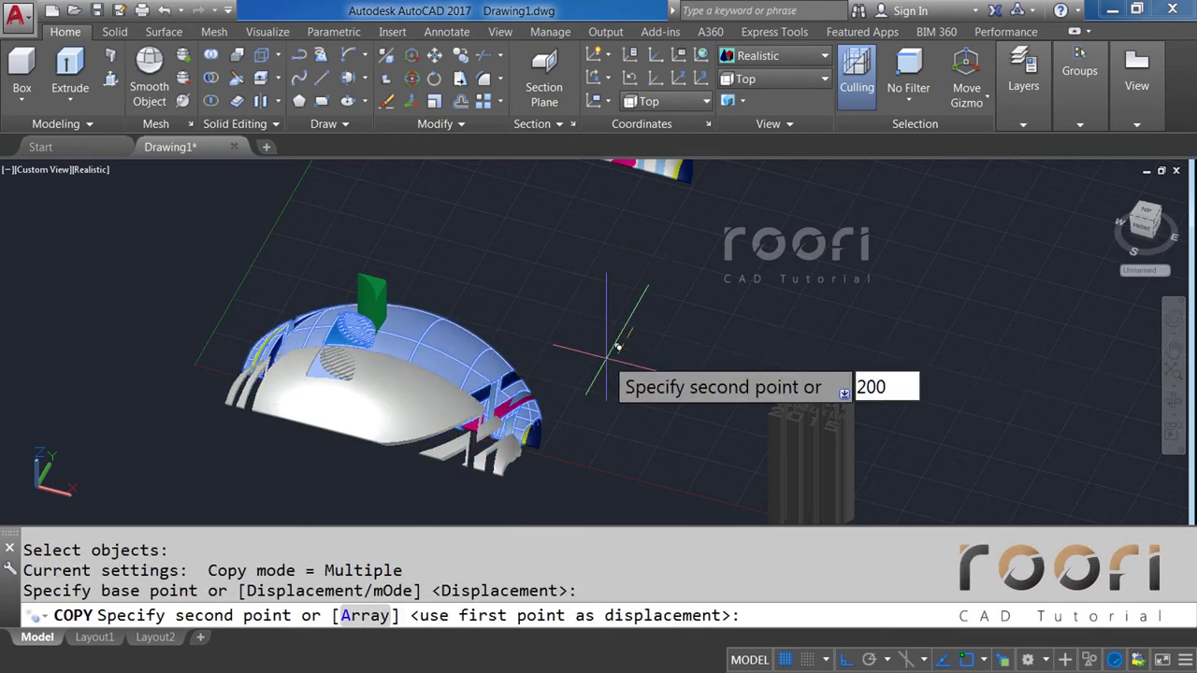
key(Return)
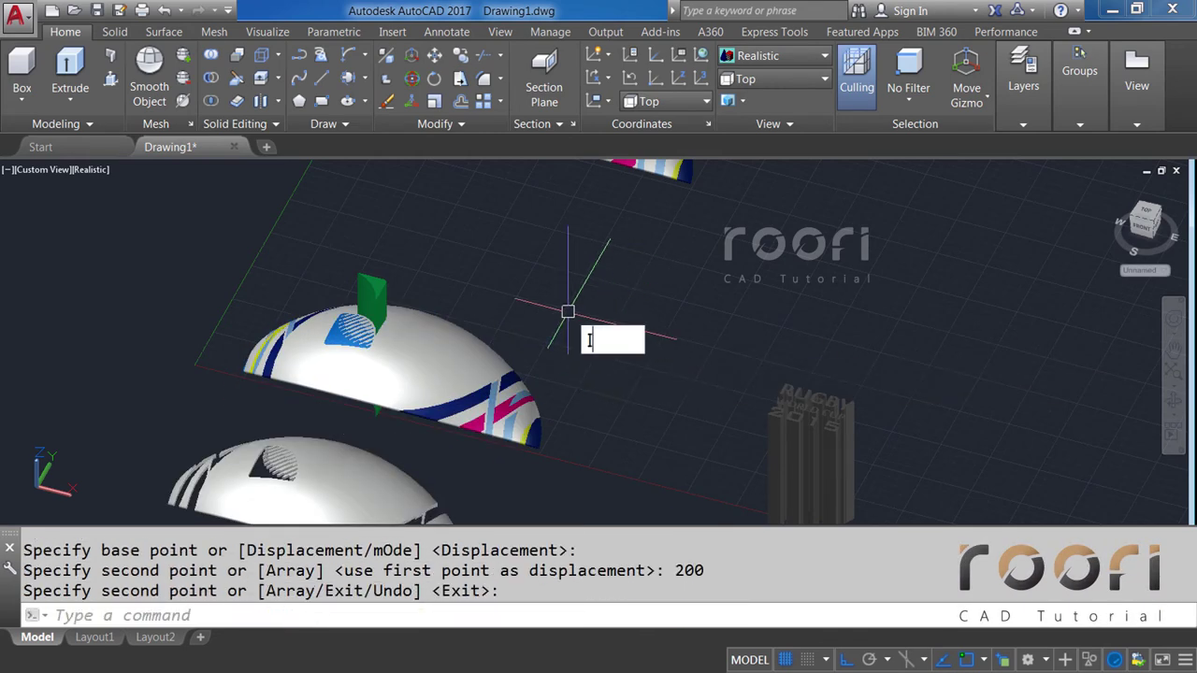
Intersect the green block with the dome, keeping only their overlap.
text(INTERS)
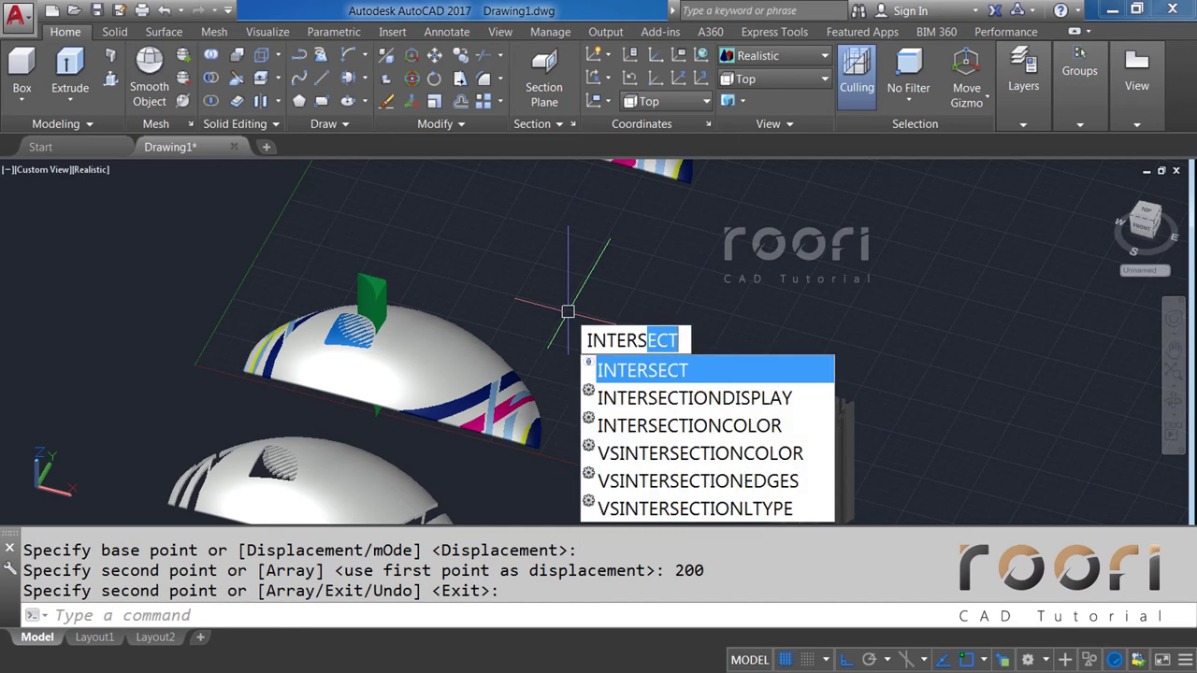
text(ECT)
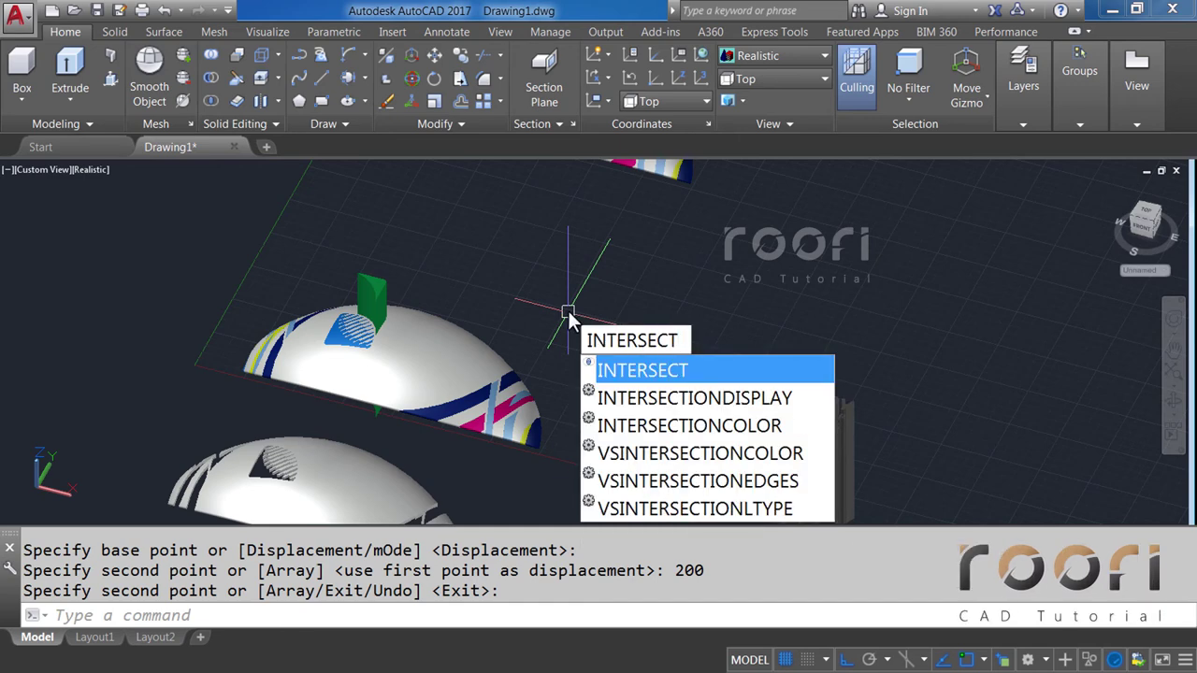
key(Return)
click(389, 281)
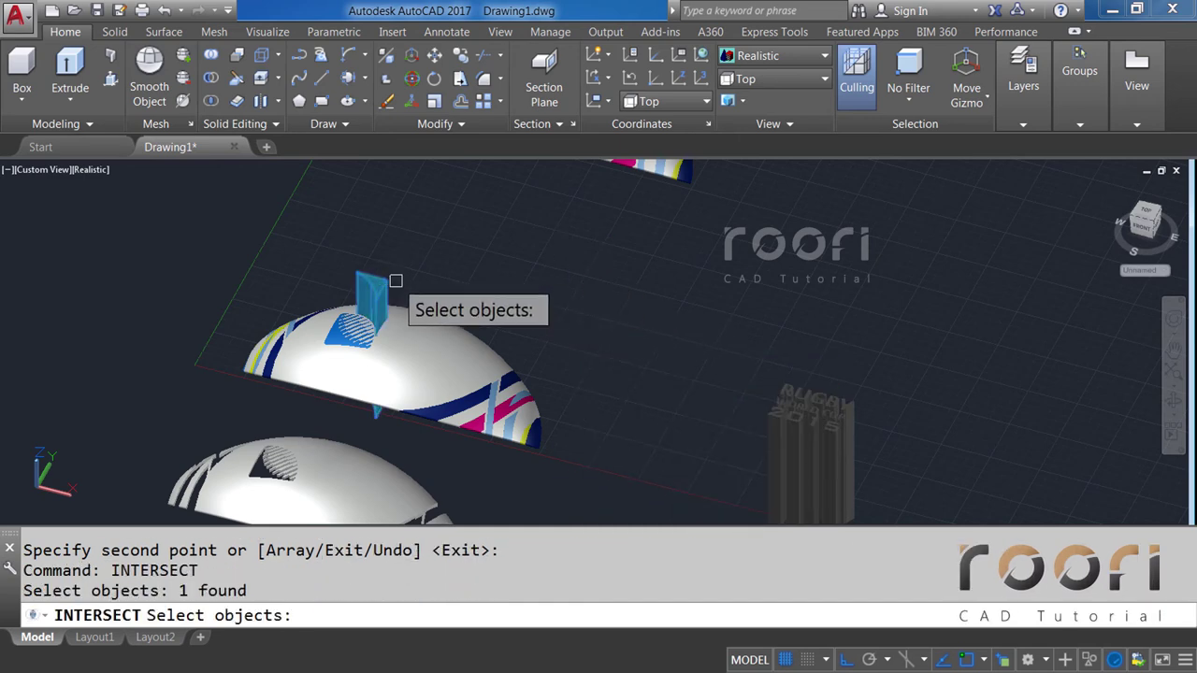
click(440, 317)
key(Return)
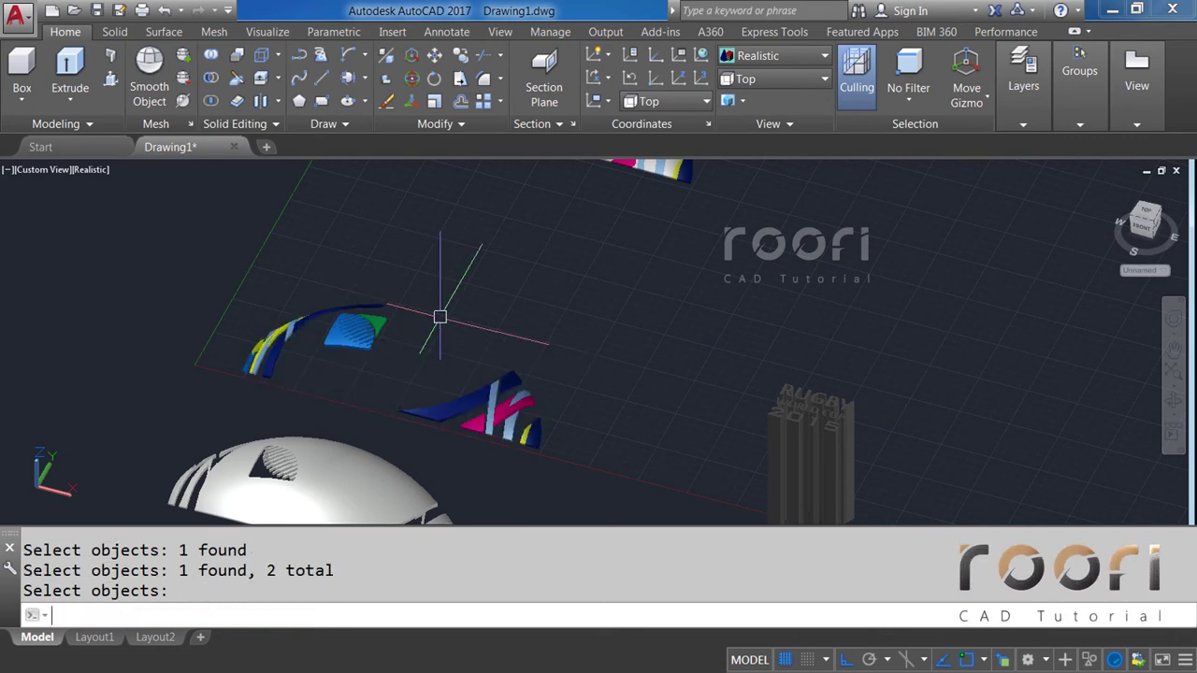
Copy the intersected shell piece 200 units away.
text(CO)
key(Return)
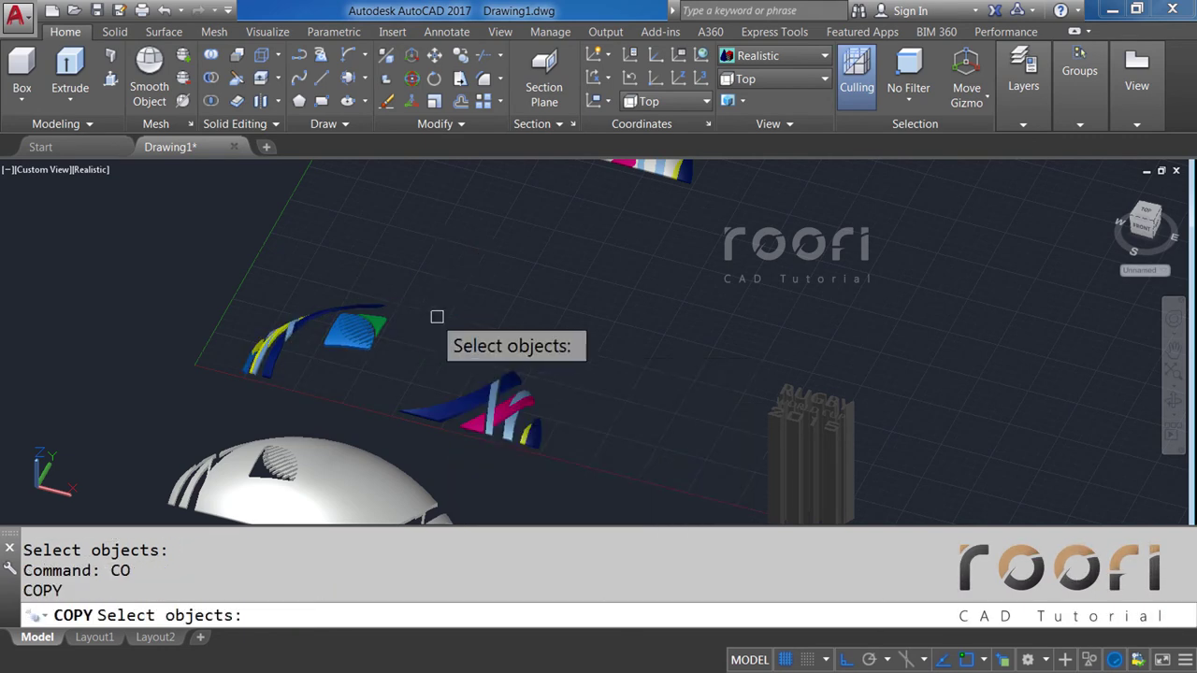
click(392, 320)
key(Return)
click(434, 322)
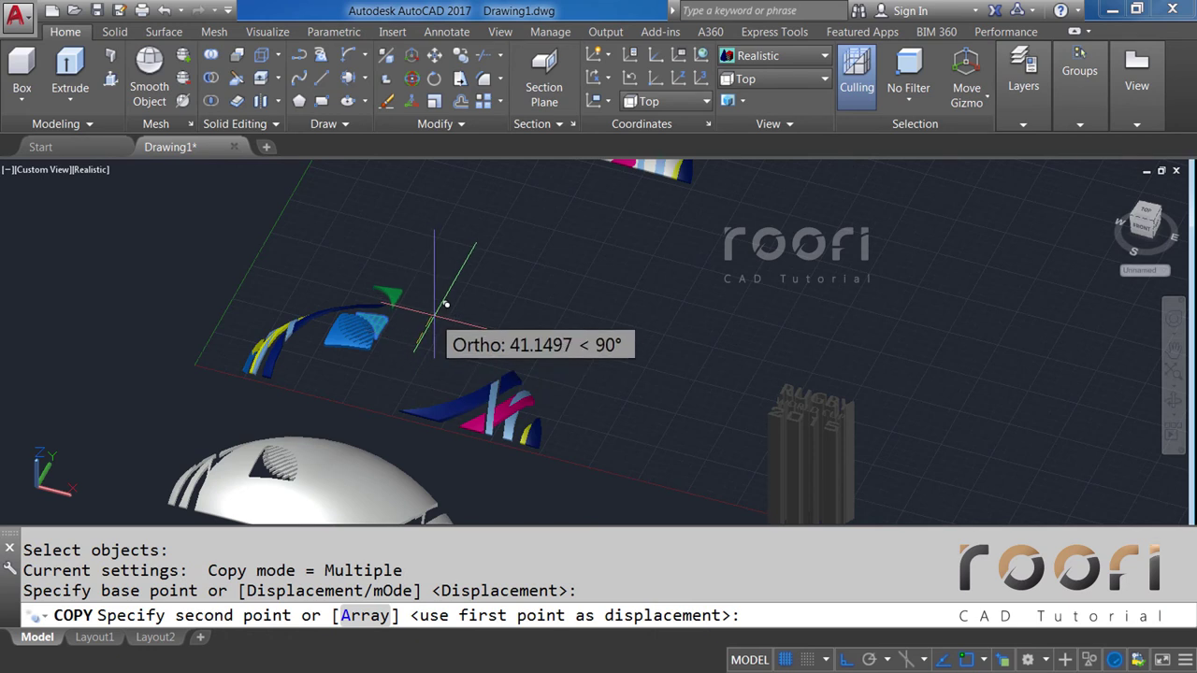
text(200)
key(Return)
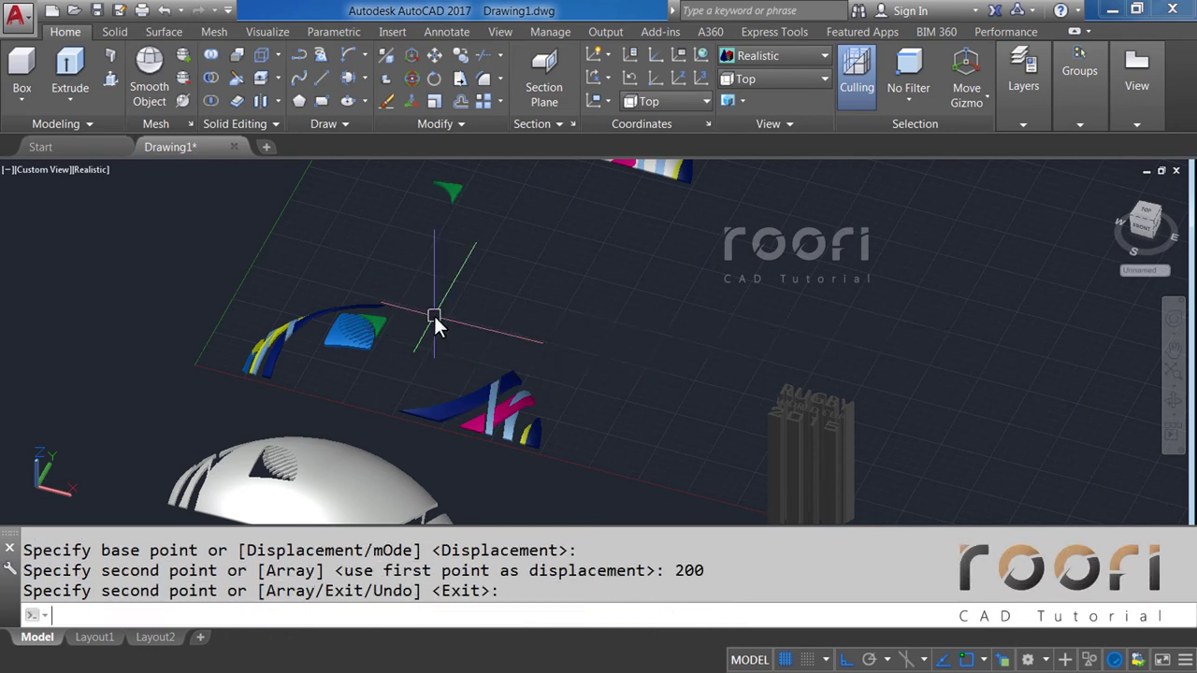
key(Return)
Move the white ball shell 200 units onto the stripes.
text(M)
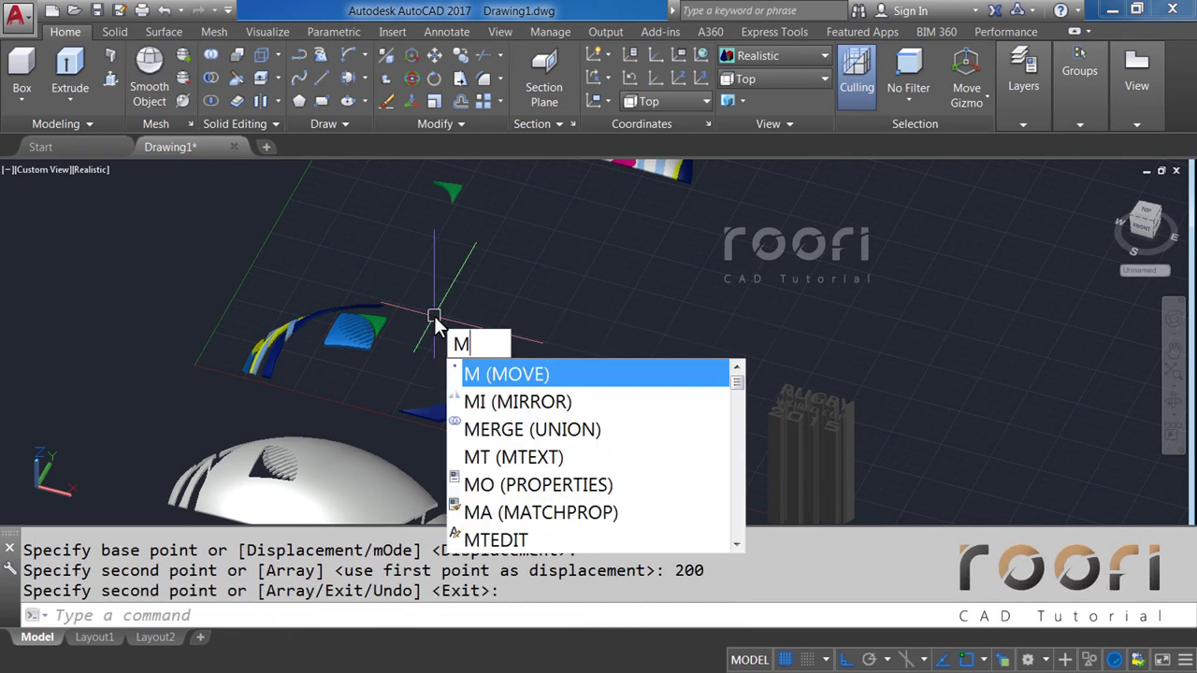
key(Return)
click(378, 438)
key(Return)
click(590, 434)
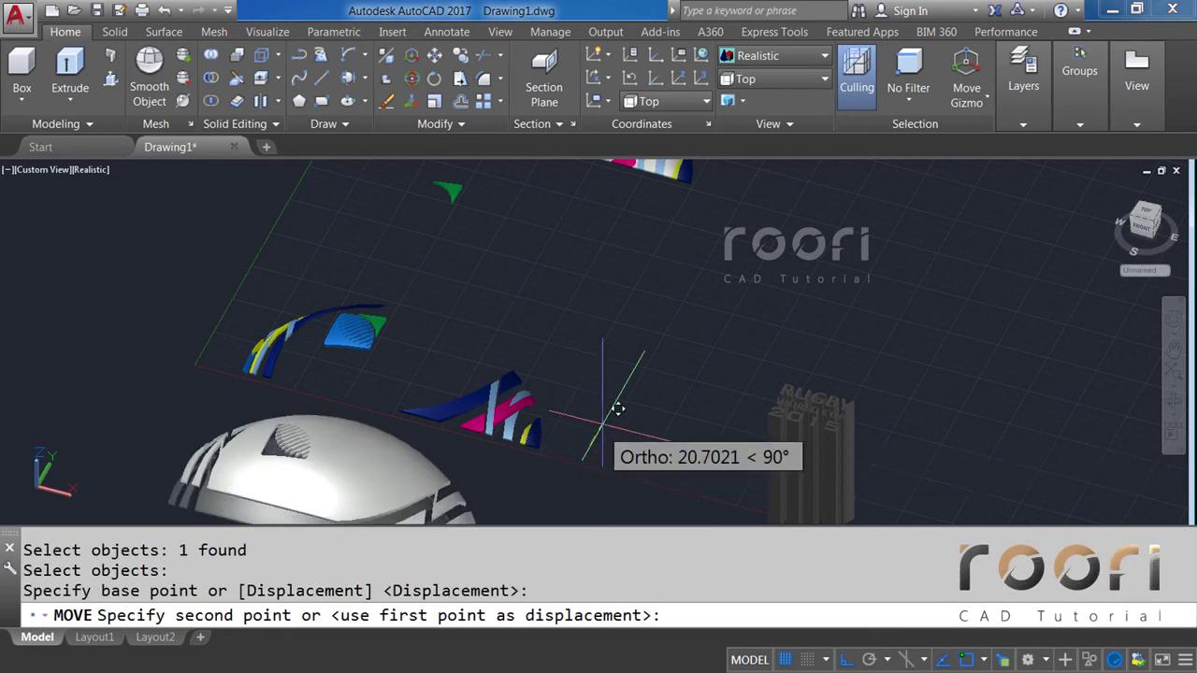
text(200)
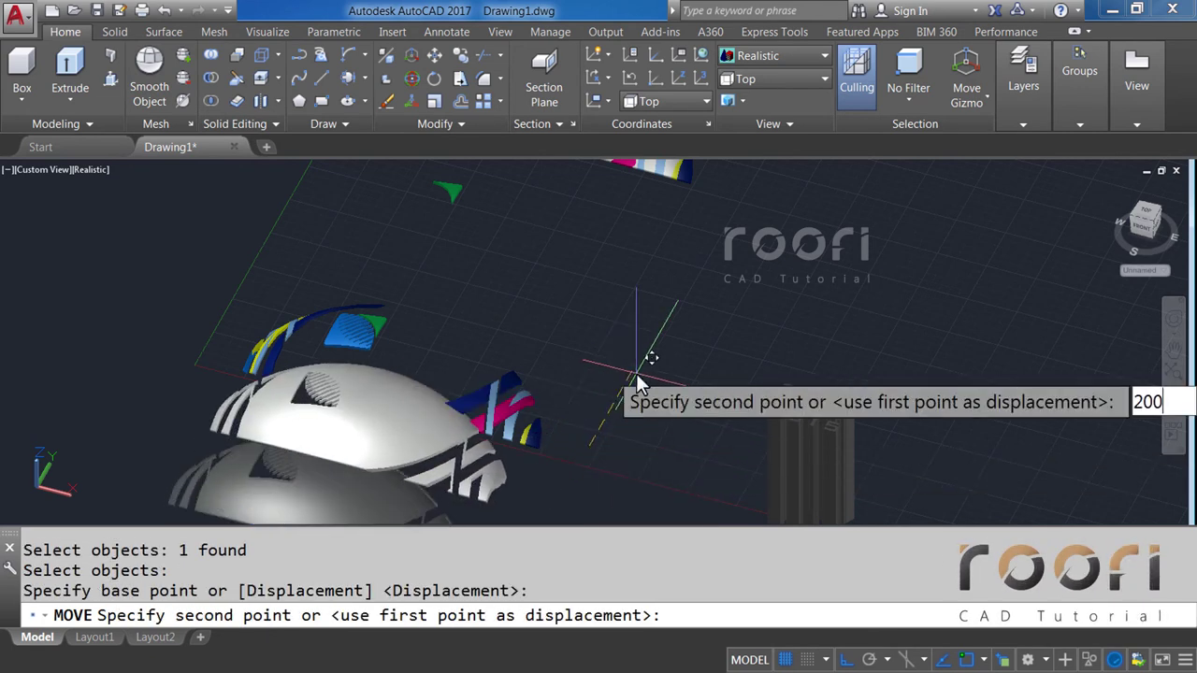
key(Return)
text(S)
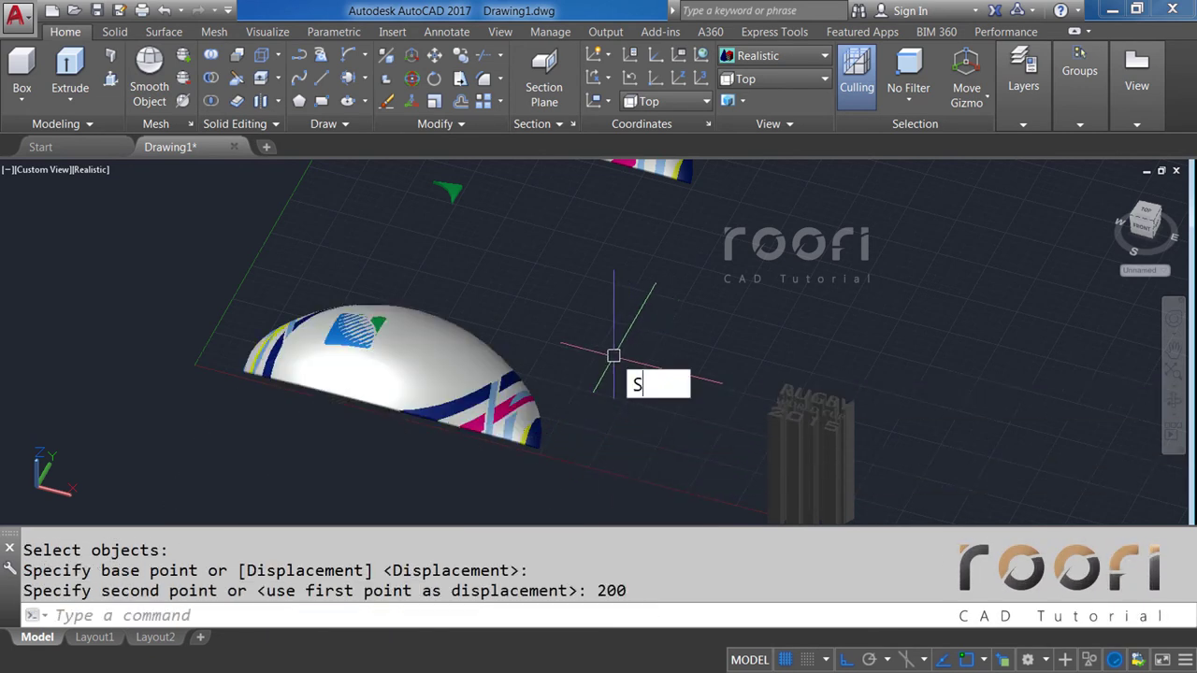
Subtract the logo-corner solid from the shell to cut a second recess.
text(UBTRACT)
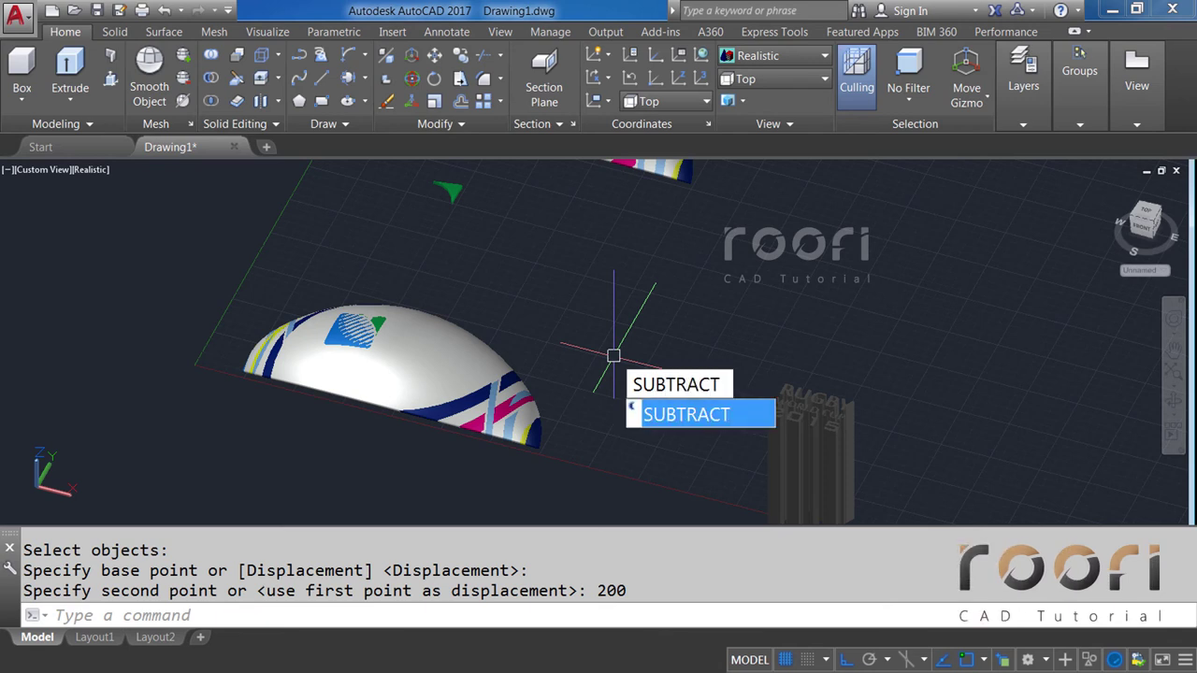
key(Return)
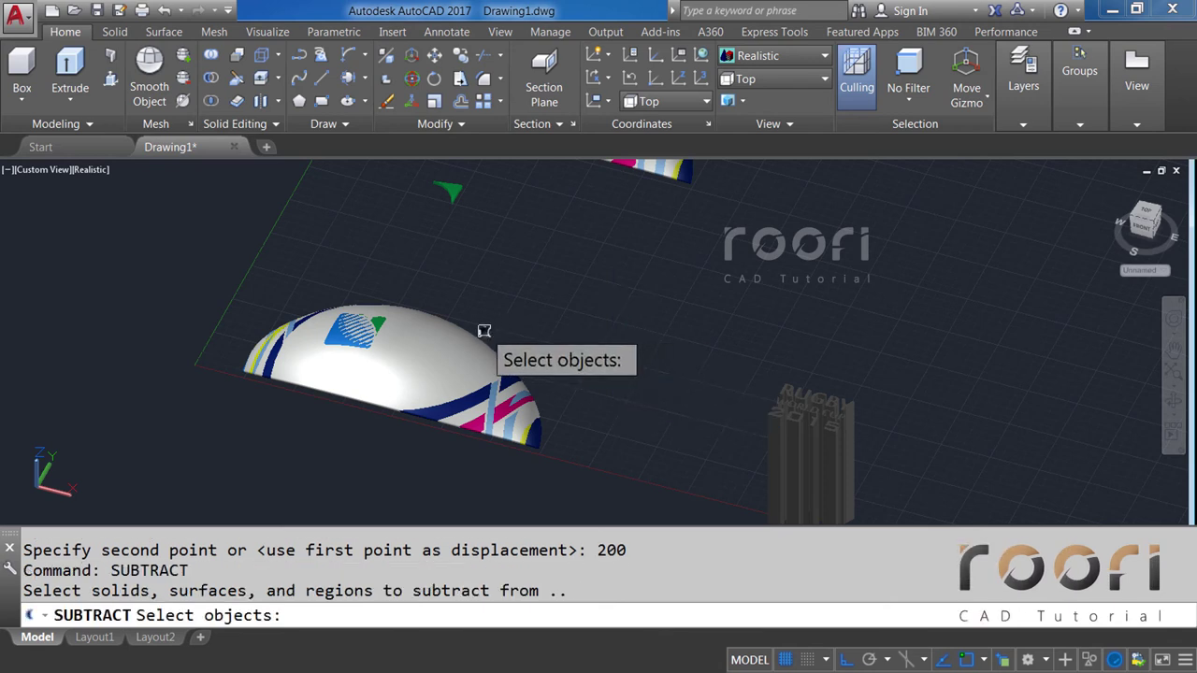
click(483, 331)
click(454, 335)
key(Return)
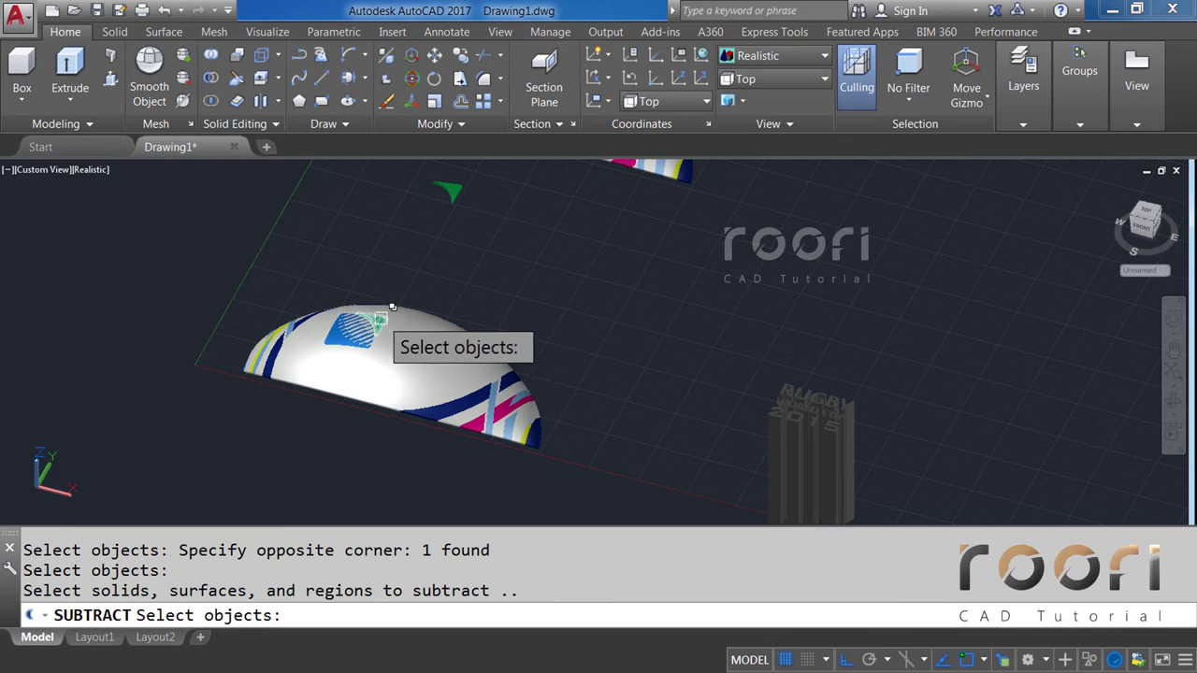
click(393, 317)
click(442, 386)
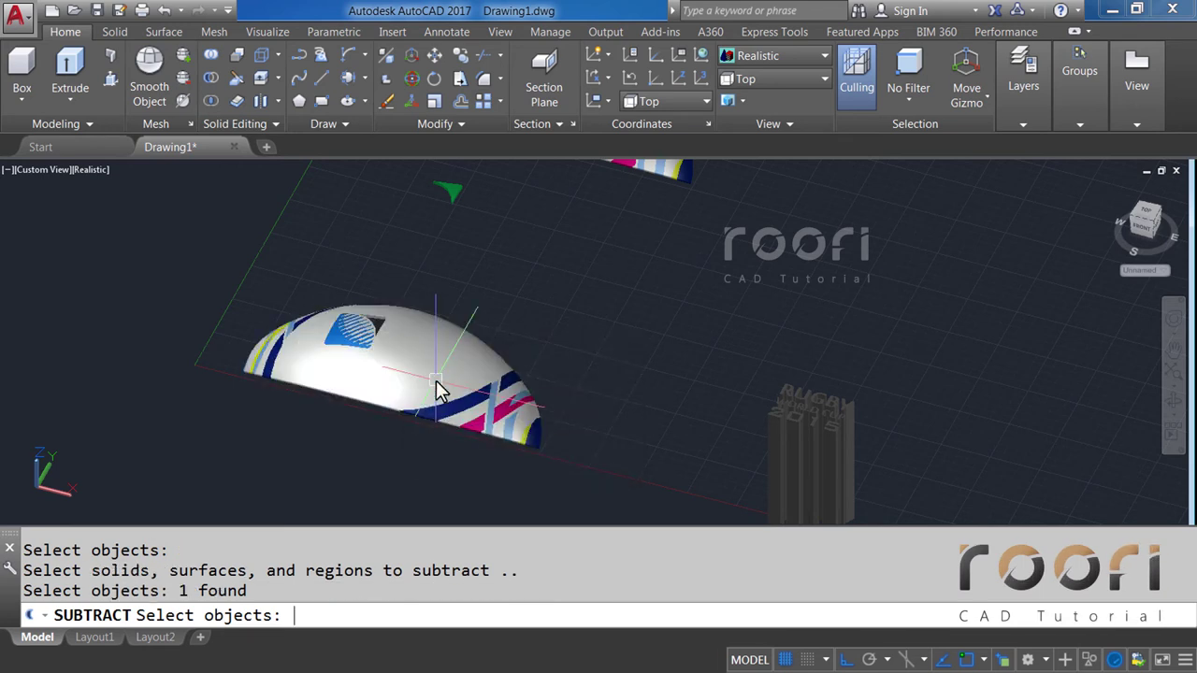
key(Return)
scroll(487, 267, up, 2)
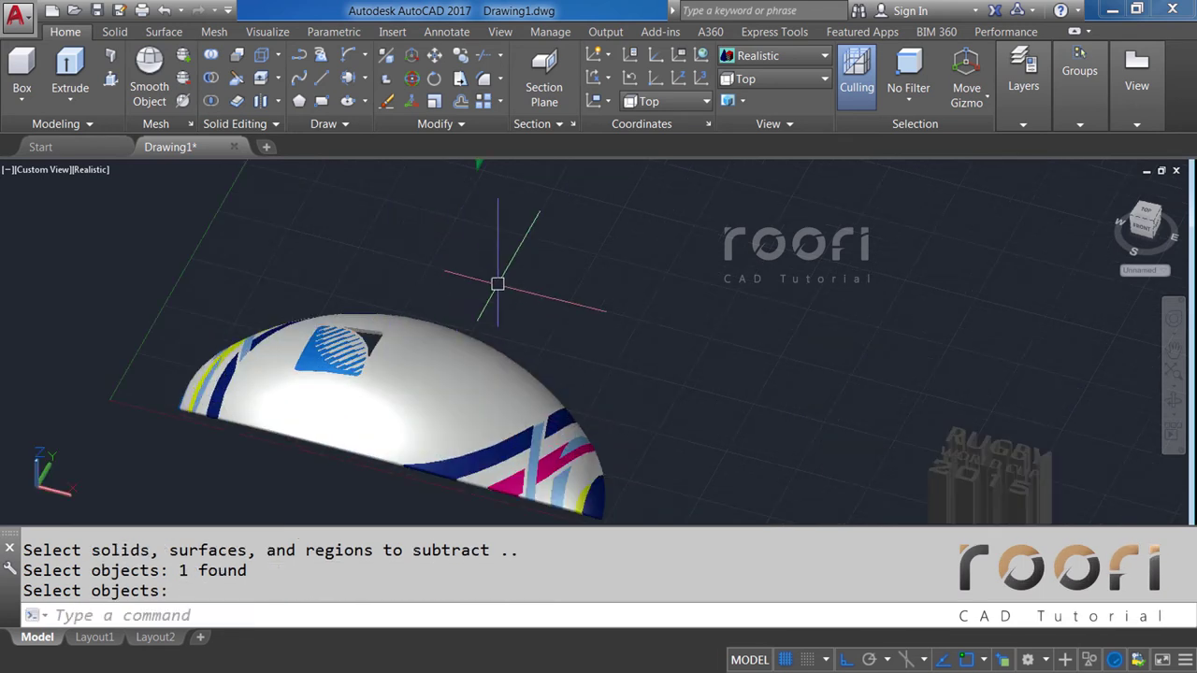
scroll(505, 318, up, 2)
scroll(507, 325, down, 1)
Lower the green logo piece 200 units into the new recess.
text(M)
key(Return)
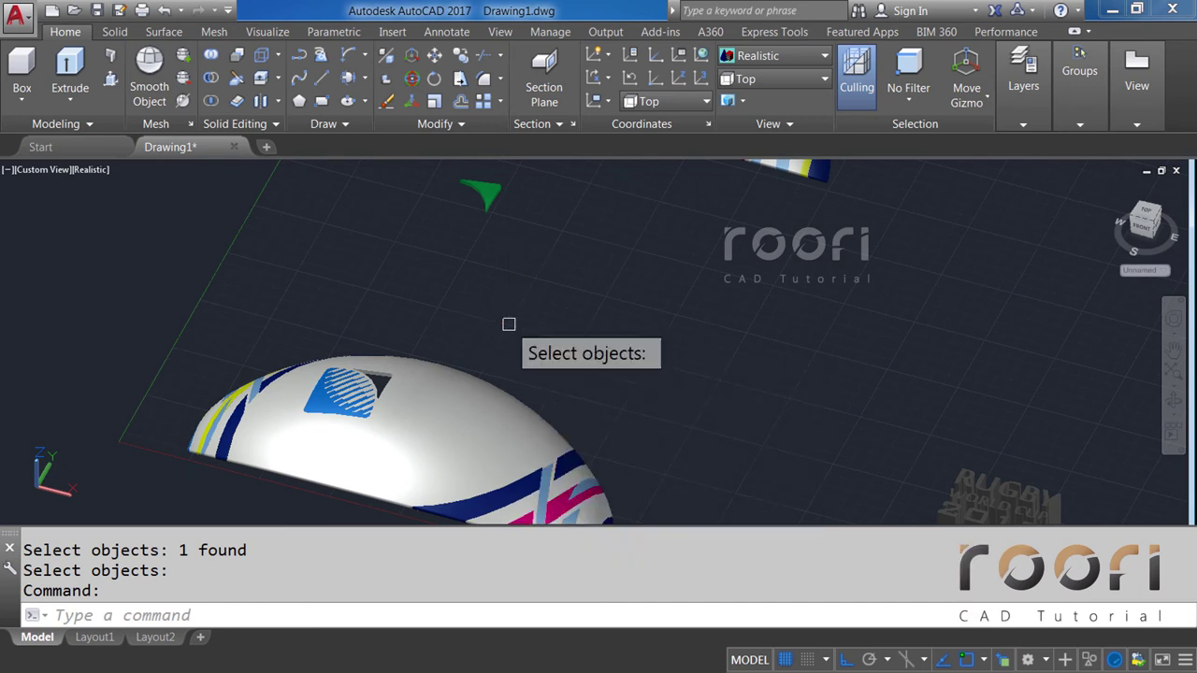
click(493, 203)
key(Return)
click(529, 191)
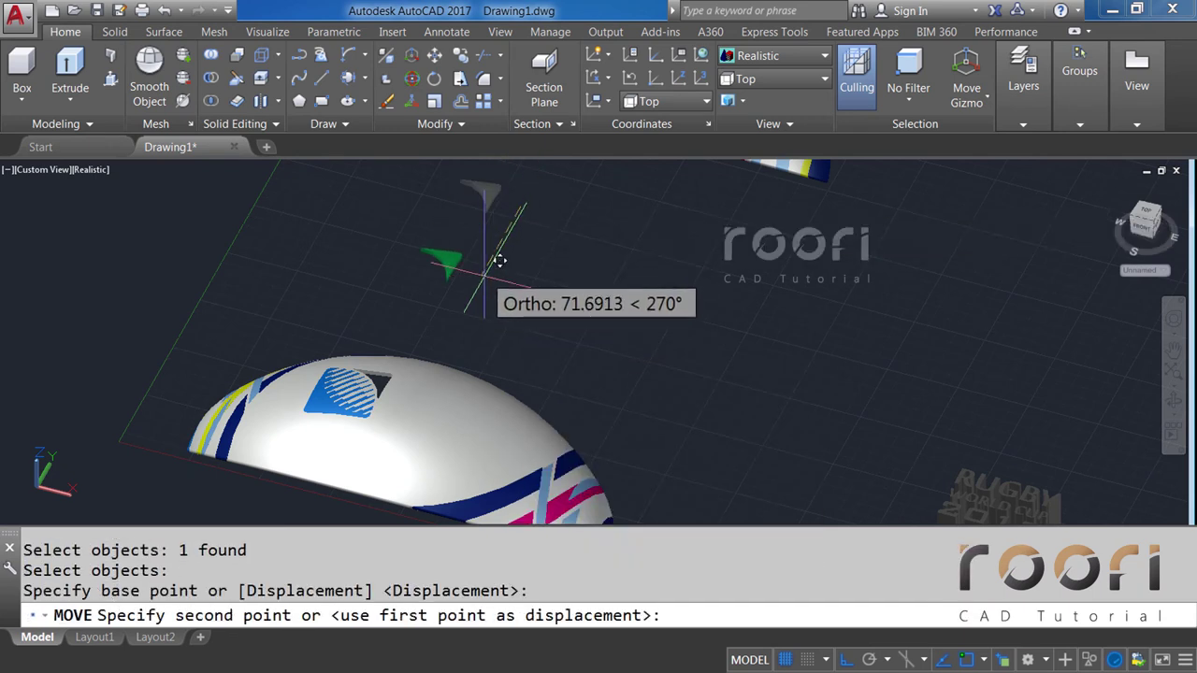
text(200)
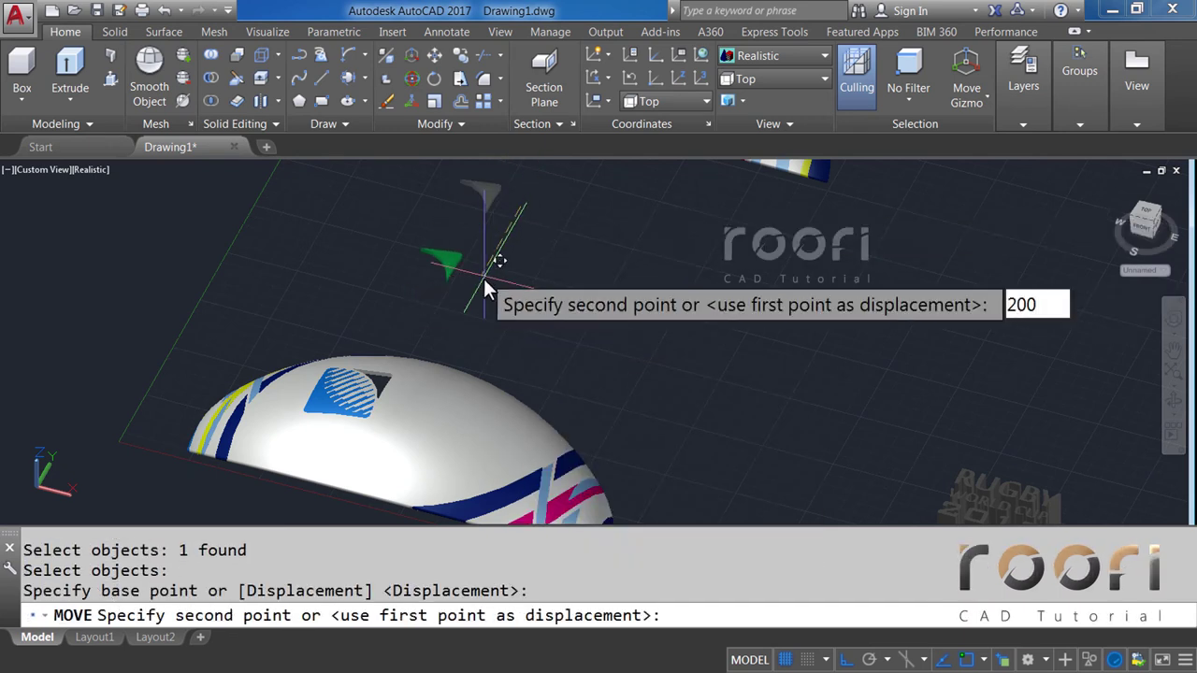
key(Return)
middle_drag(596, 379, 539, 264)
text(M)
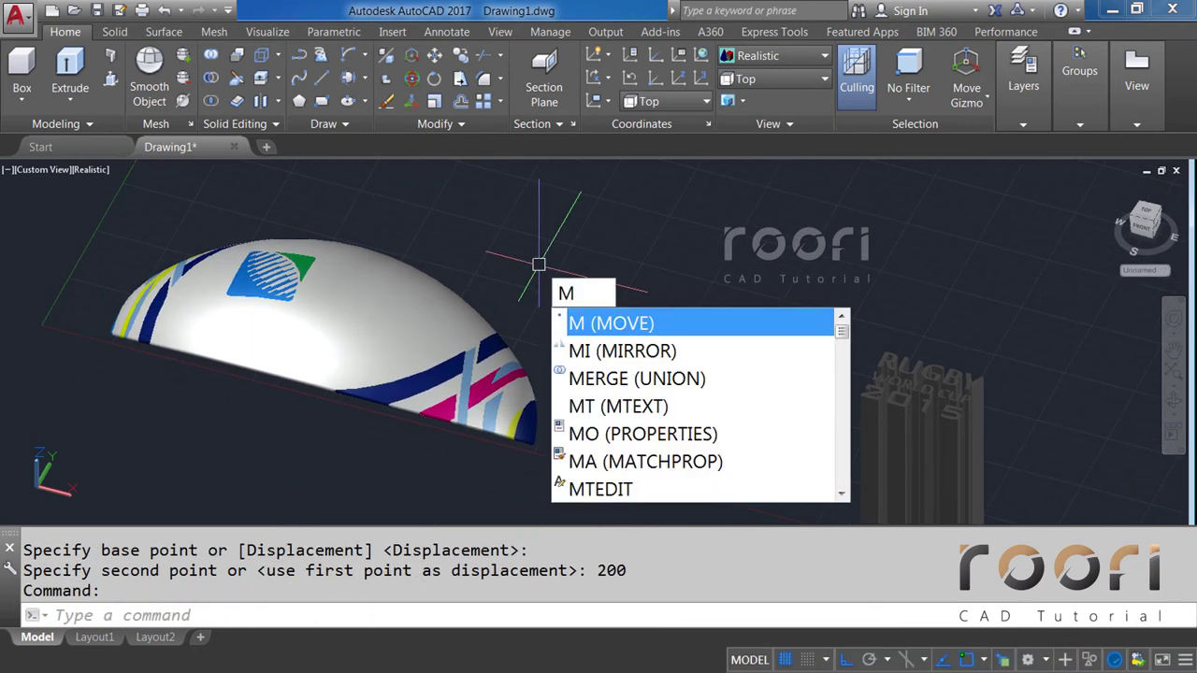
Move the RUGBY WORLD CUP 2015 lettering 400 units onto the ball.
key(Return)
click(895, 421)
key(Return)
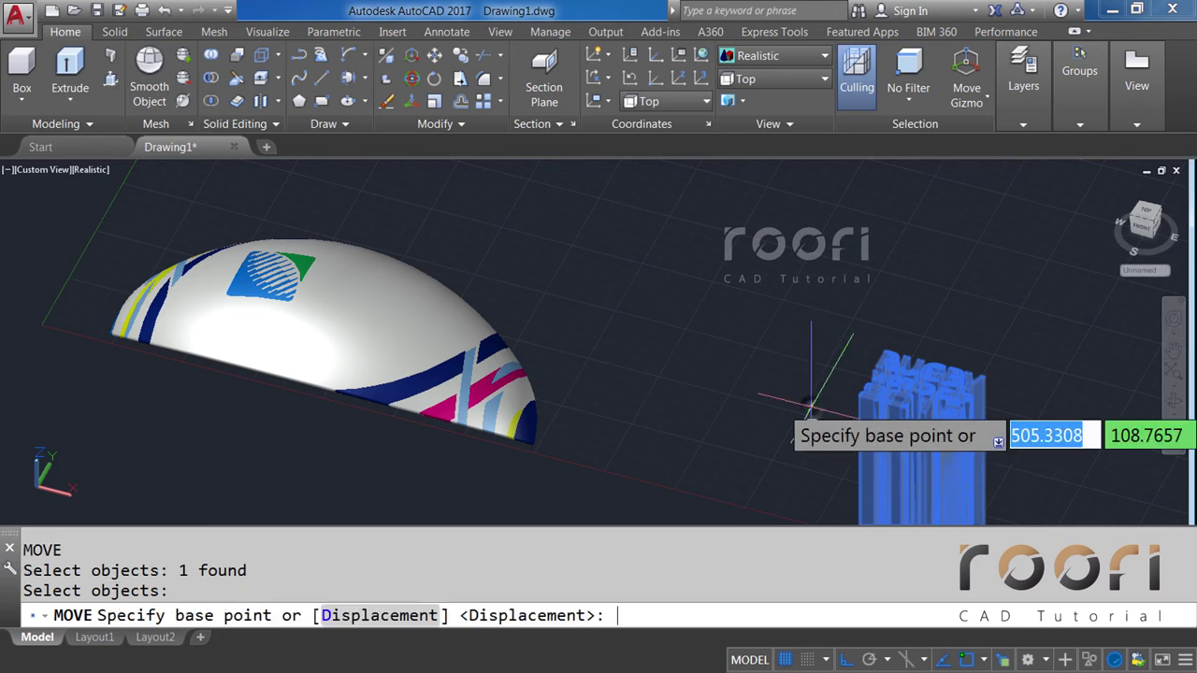
click(810, 408)
text(400)
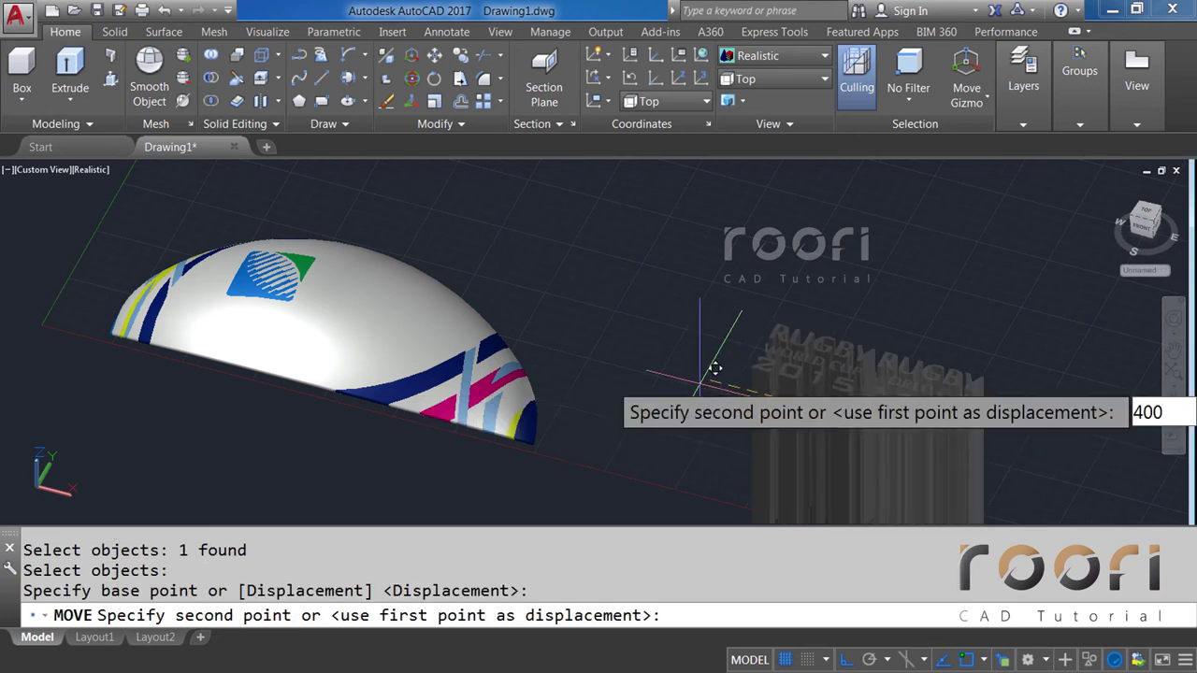
key(Return)
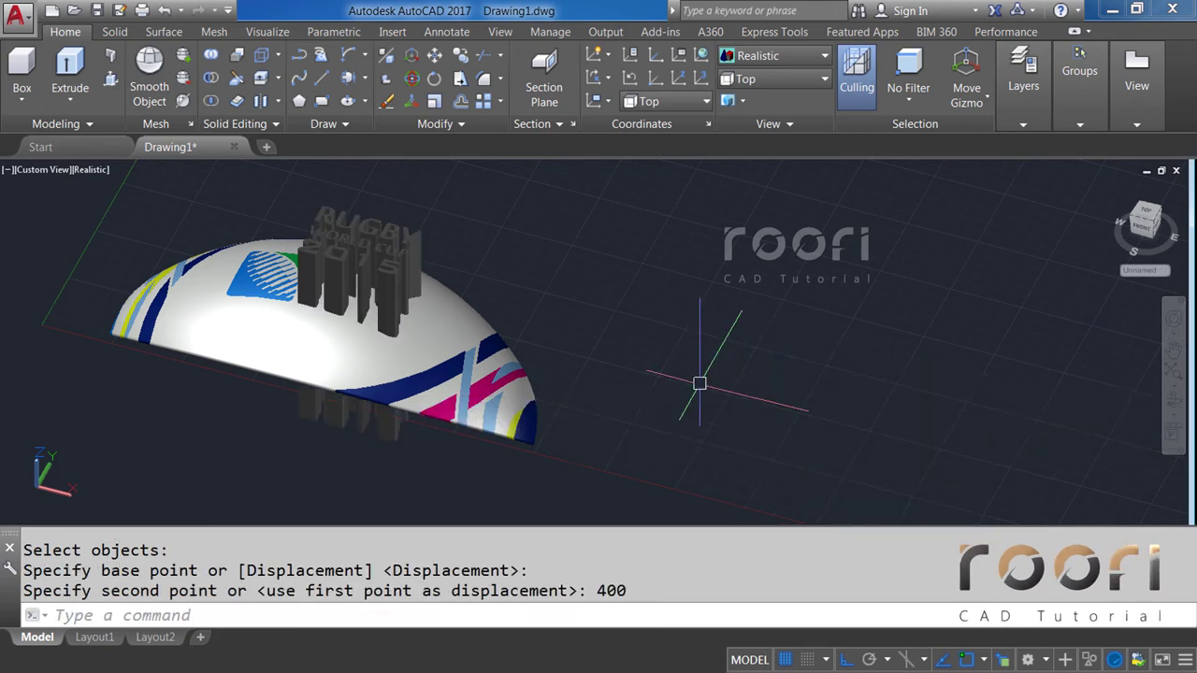
middle_drag(614, 331, 692, 273)
text(CO)
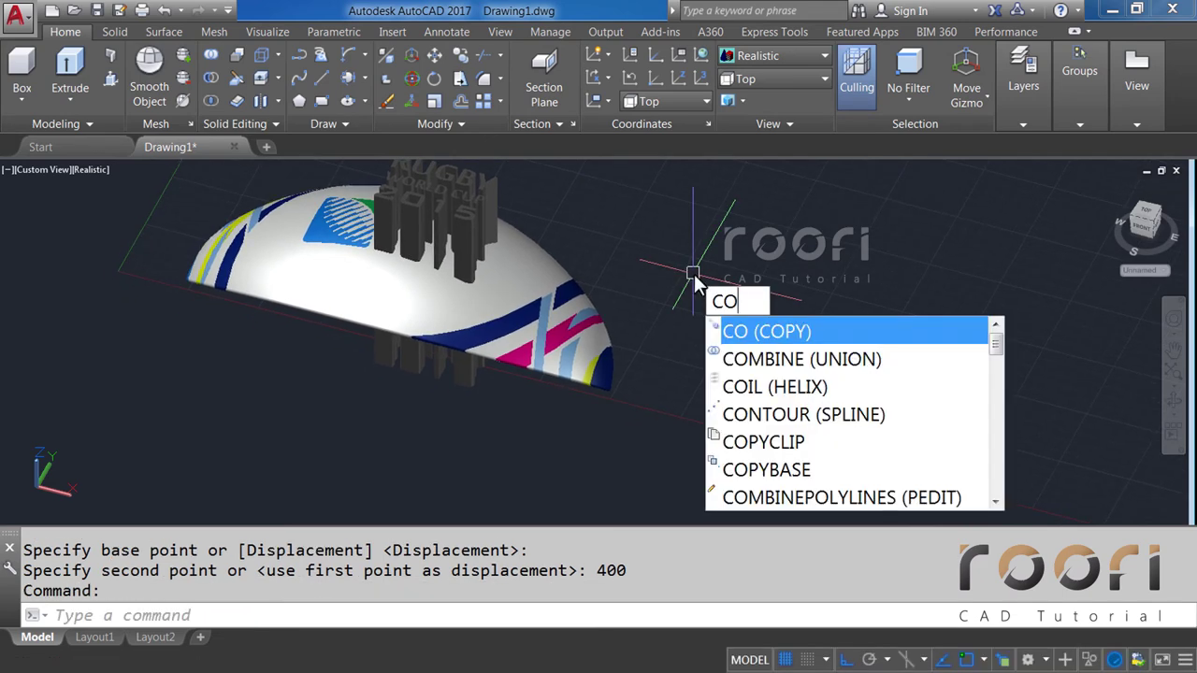
Copy the ball shell 200 units to make a second ball.
key(Return)
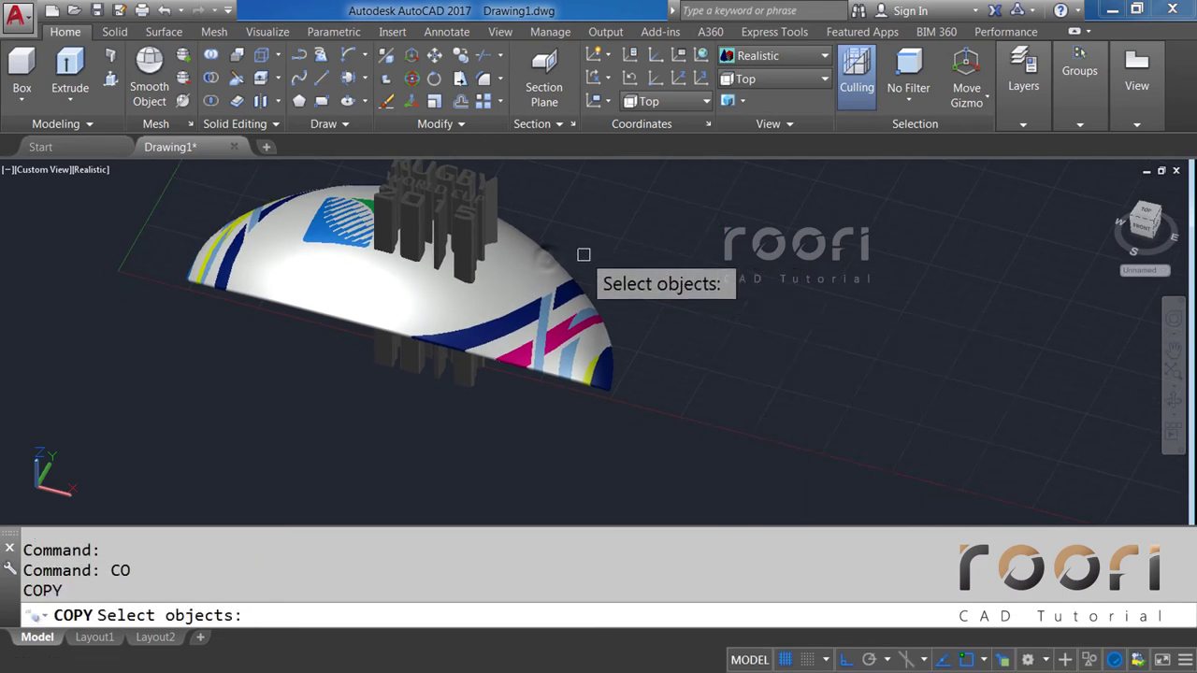
click(550, 262)
key(Return)
click(708, 281)
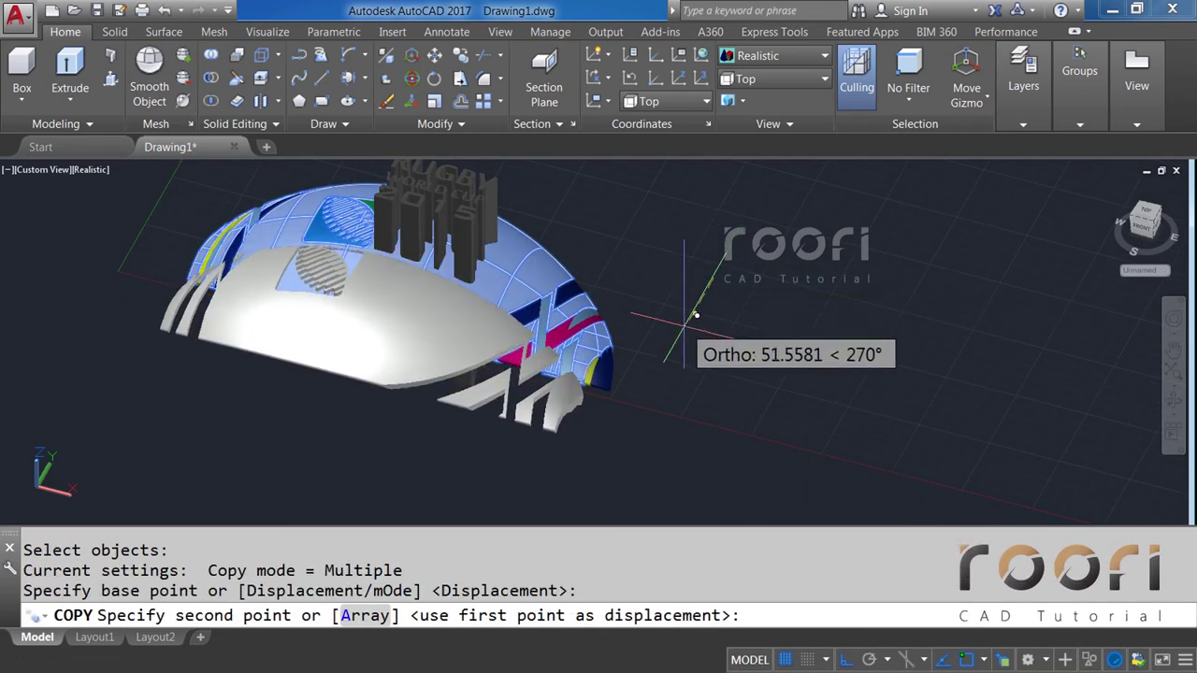
text(200)
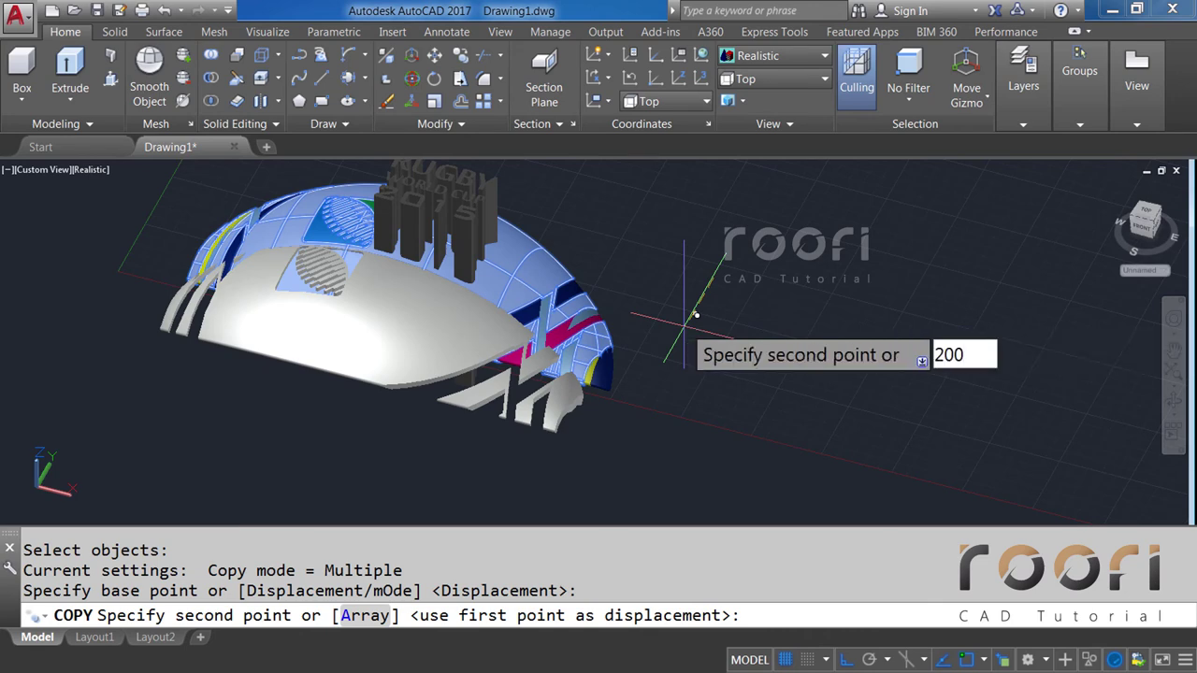
key(Return)
key(Return)
text(INTERSECT)
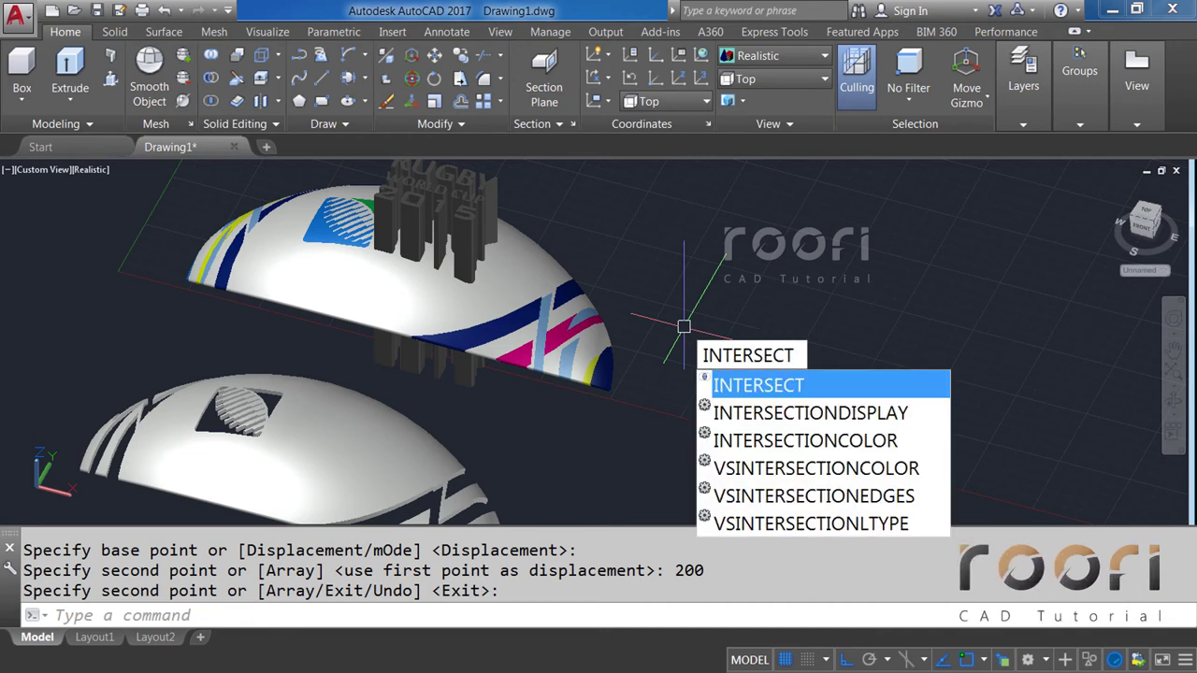
Intersect the raised lettering with the ball shell so the letters follow its curved surface.
key(Return)
click(494, 210)
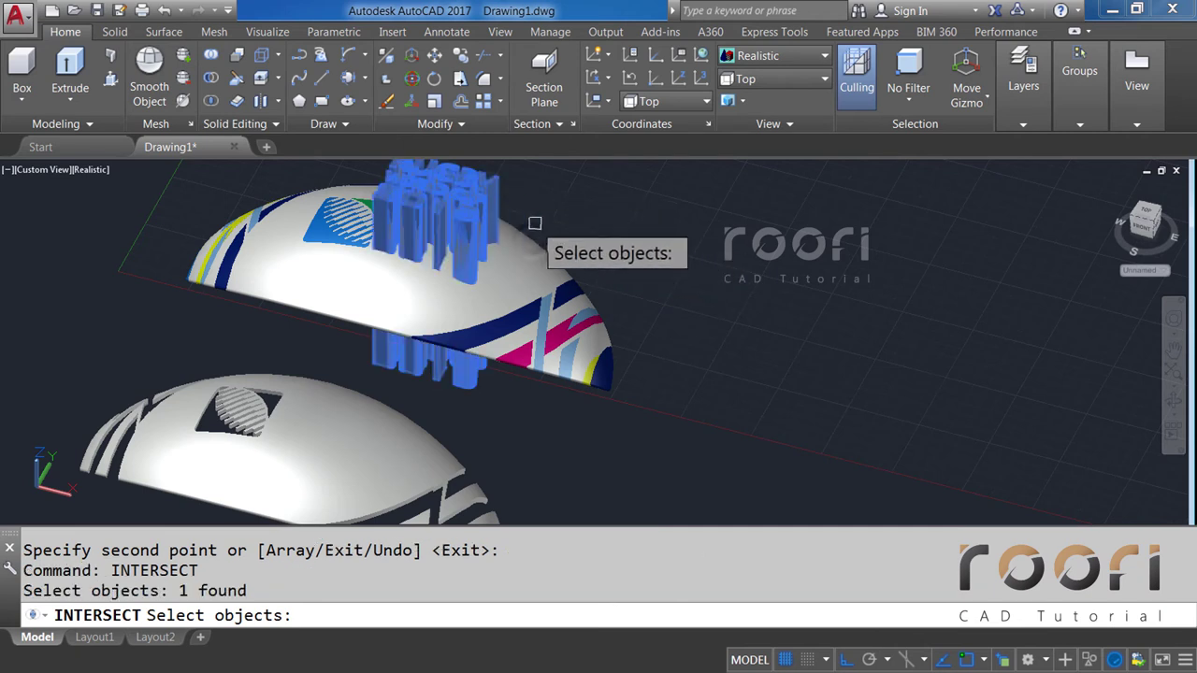
click(532, 239)
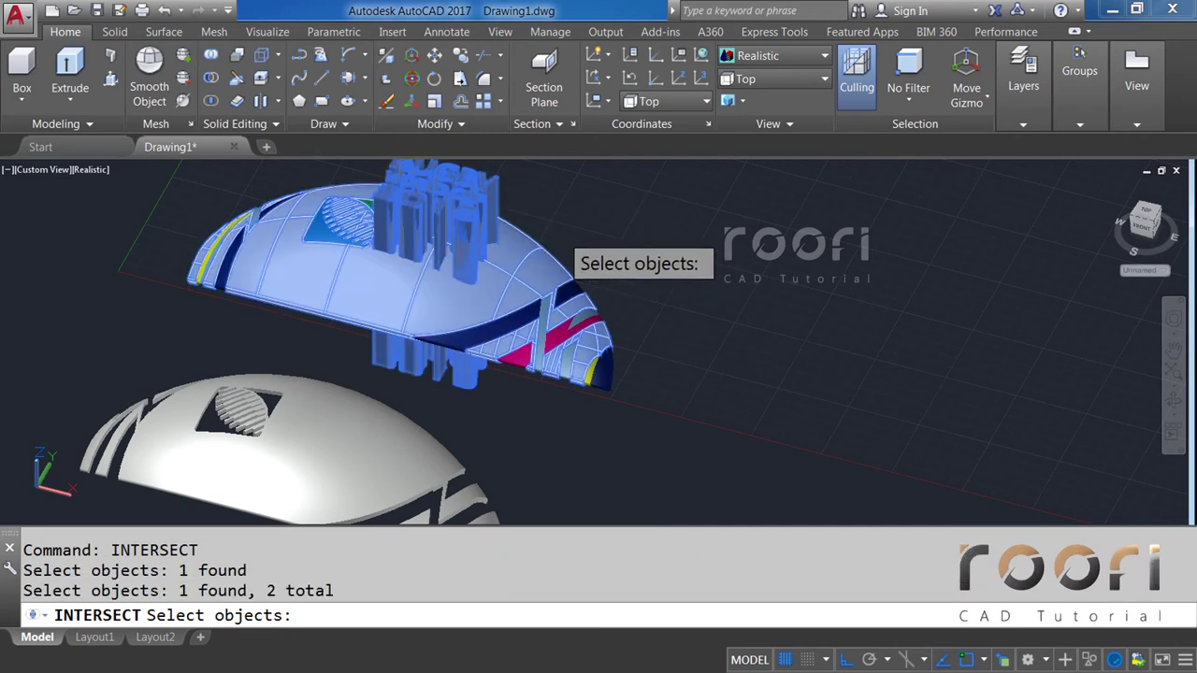
key(Return)
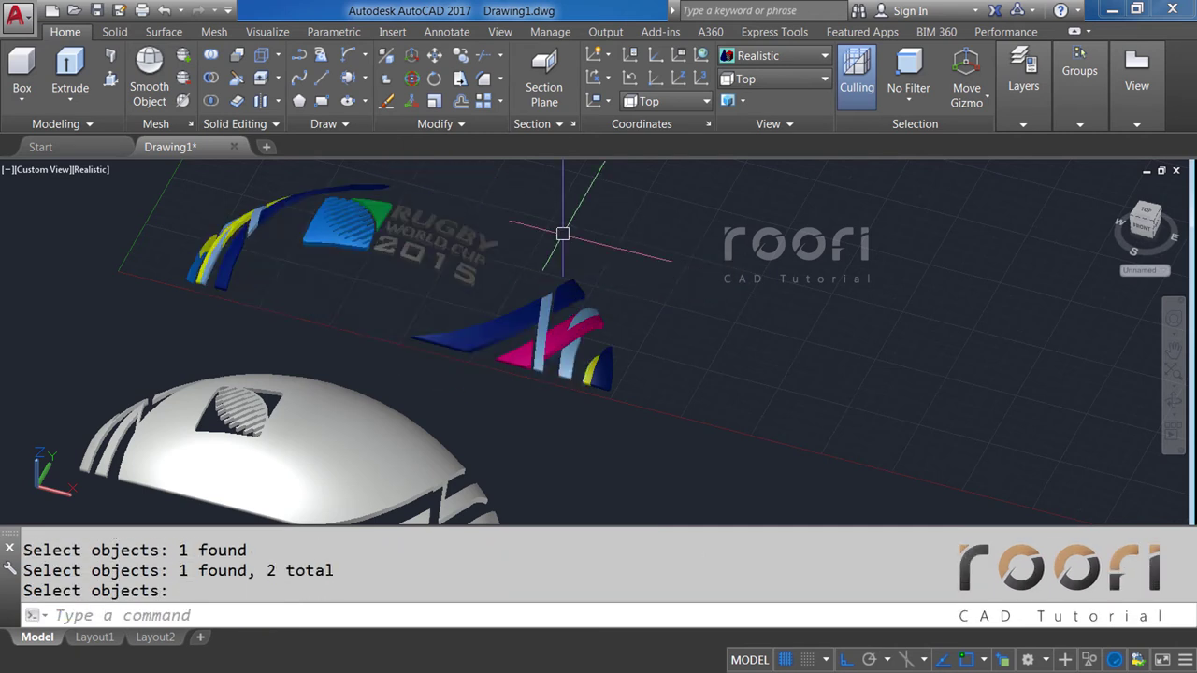
middle_drag(563, 237, 515, 297)
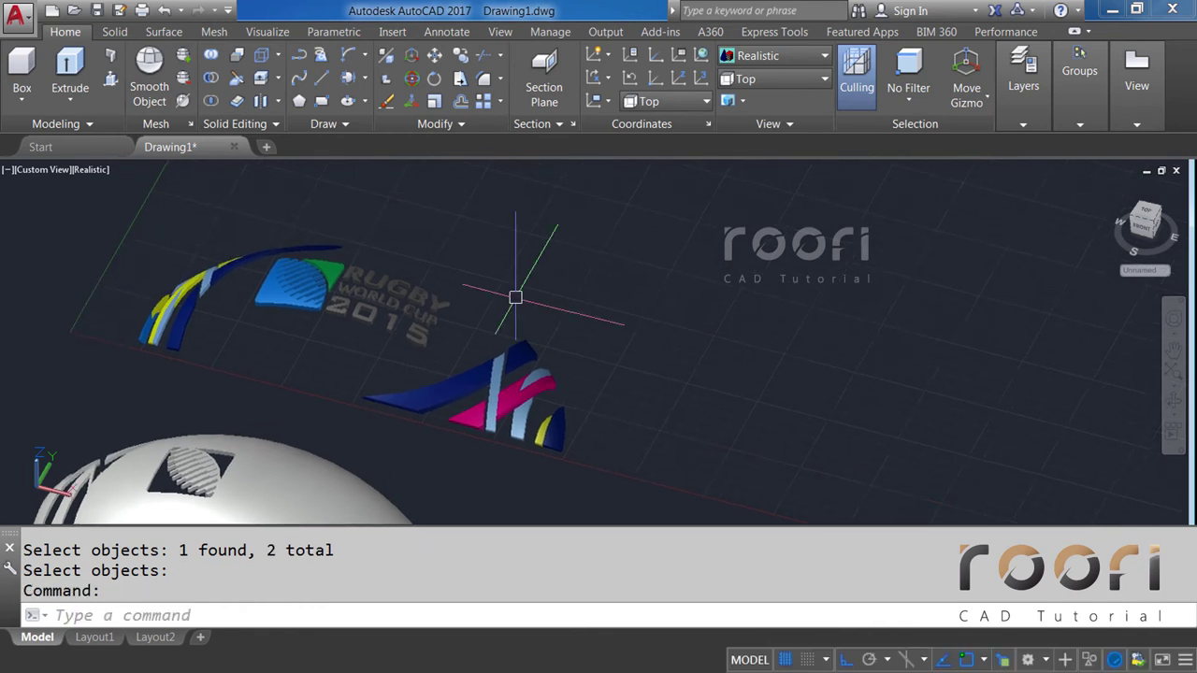
text(CO)
key(Return)
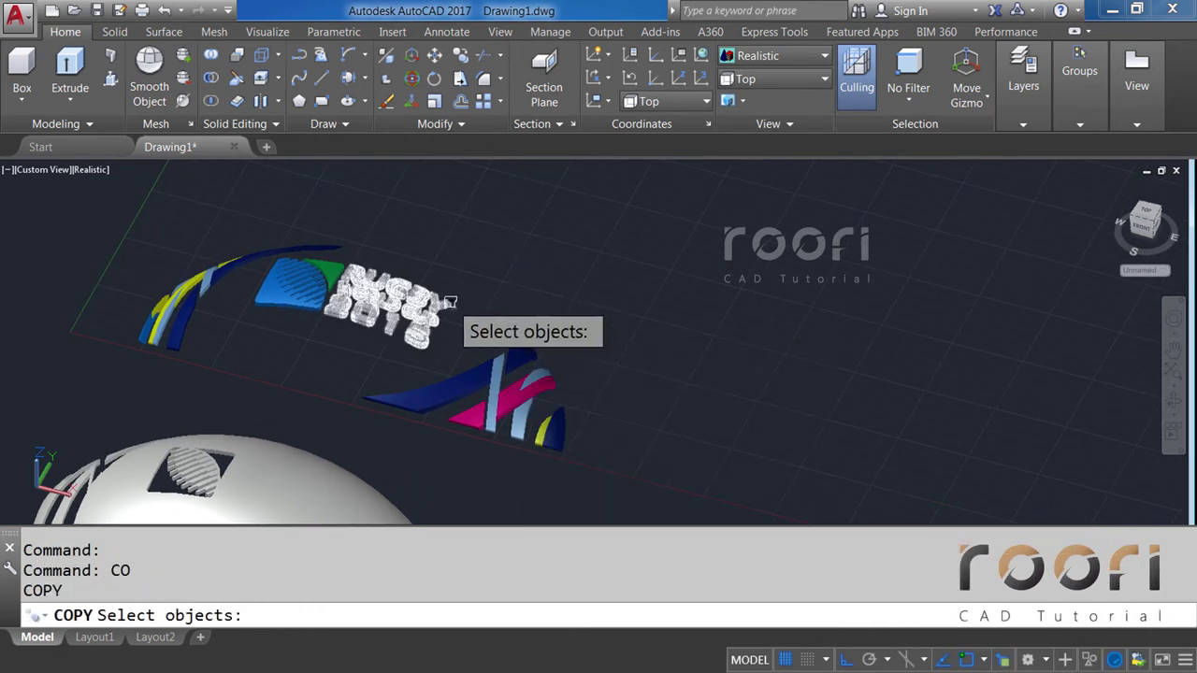
Copy the curved lettering 200 units away.
click(449, 302)
key(Return)
click(498, 310)
text(20)
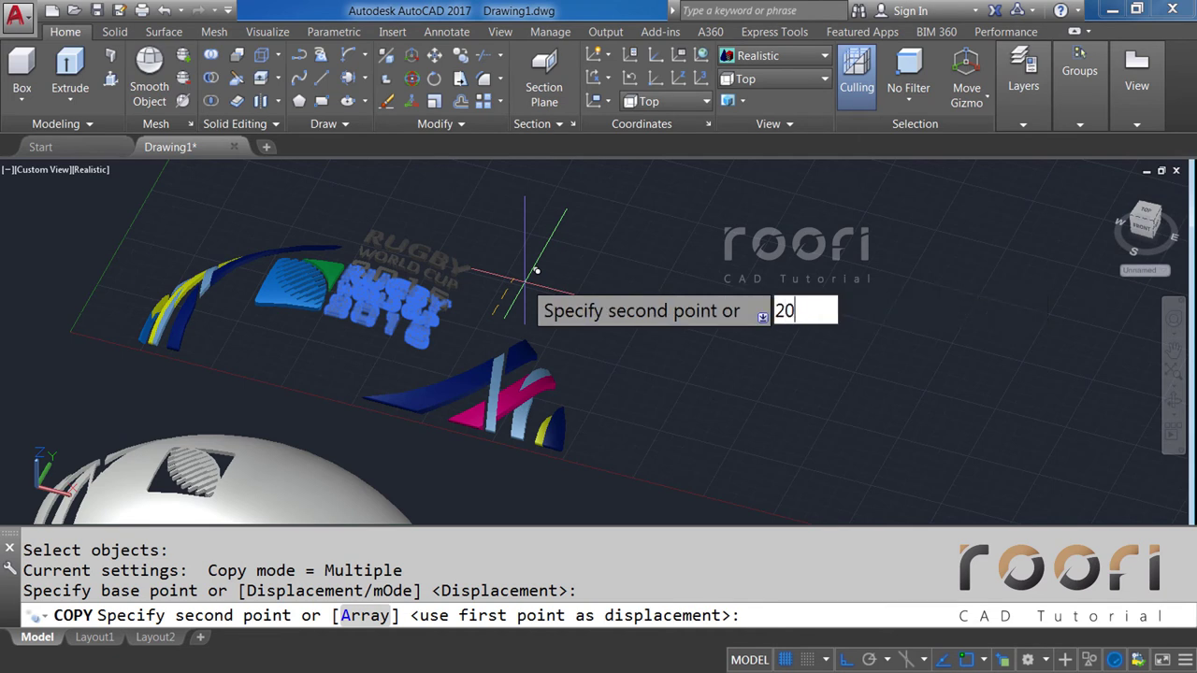
key(Return)
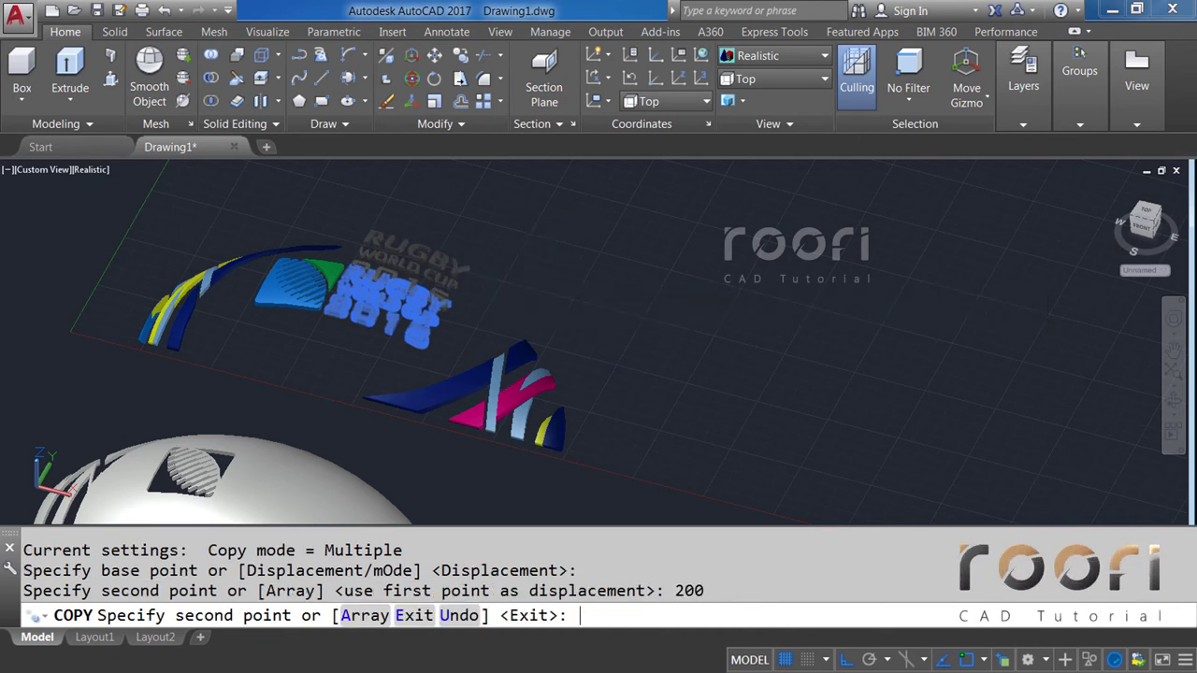
key(Return)
scroll(502, 316, down, 3)
text(M)
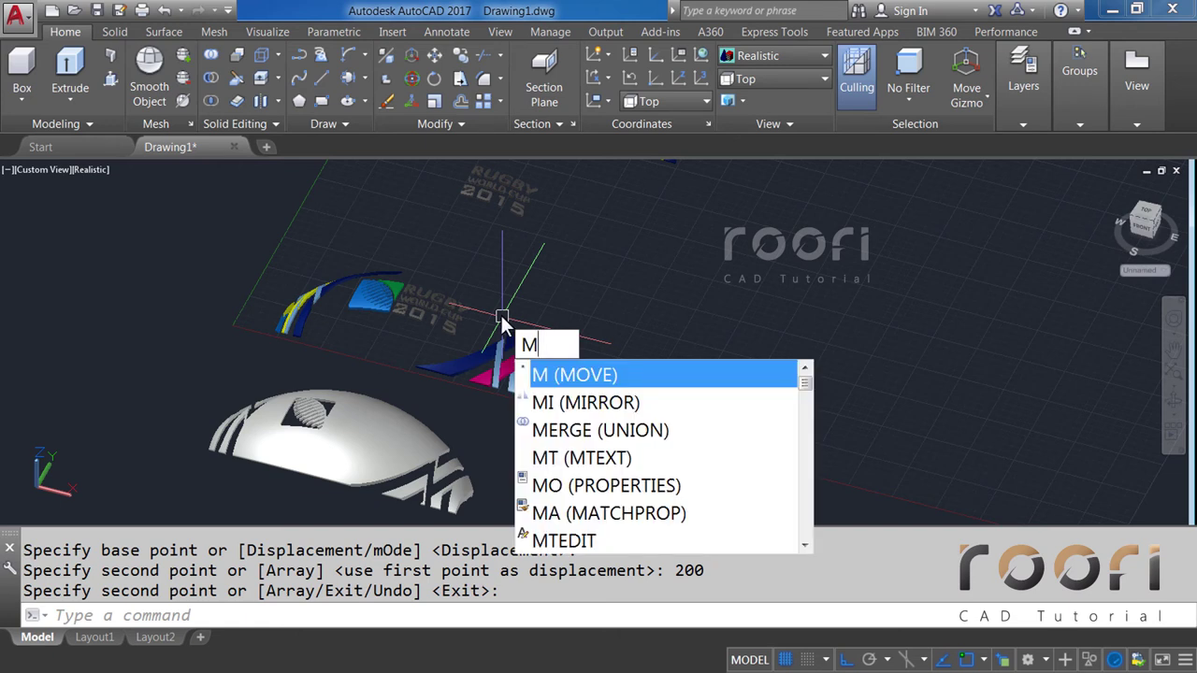
Move the plain white ball shell 200 units away.
key(Return)
click(426, 458)
key(Return)
click(561, 458)
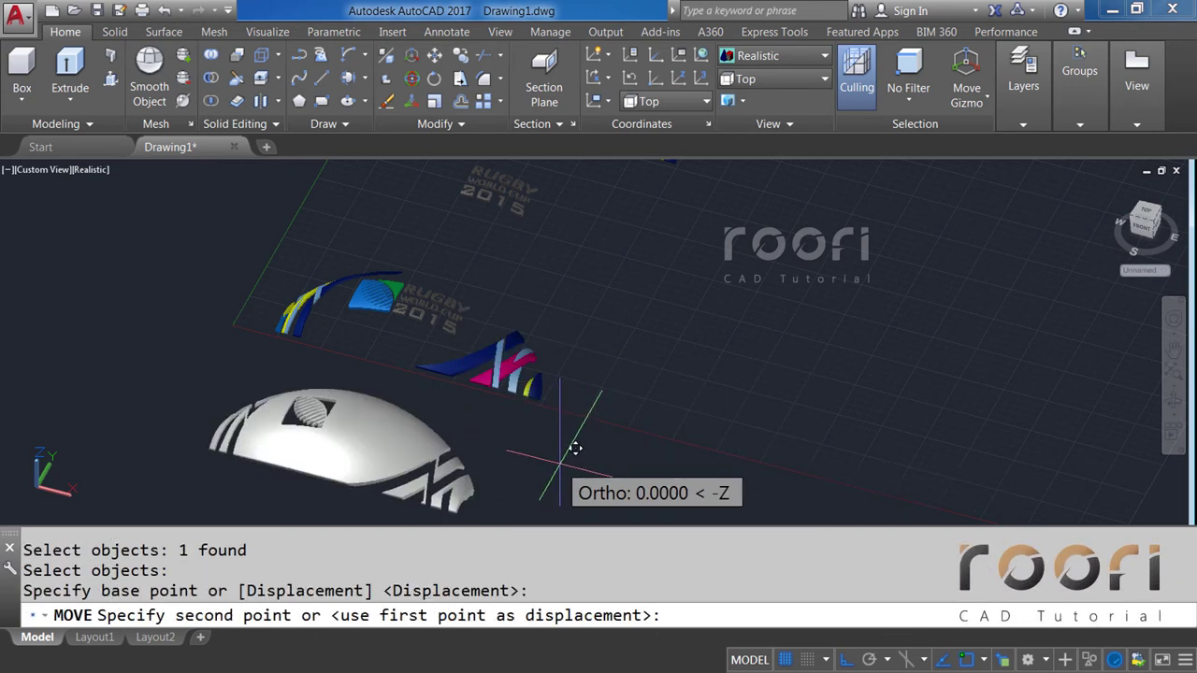
text(2)
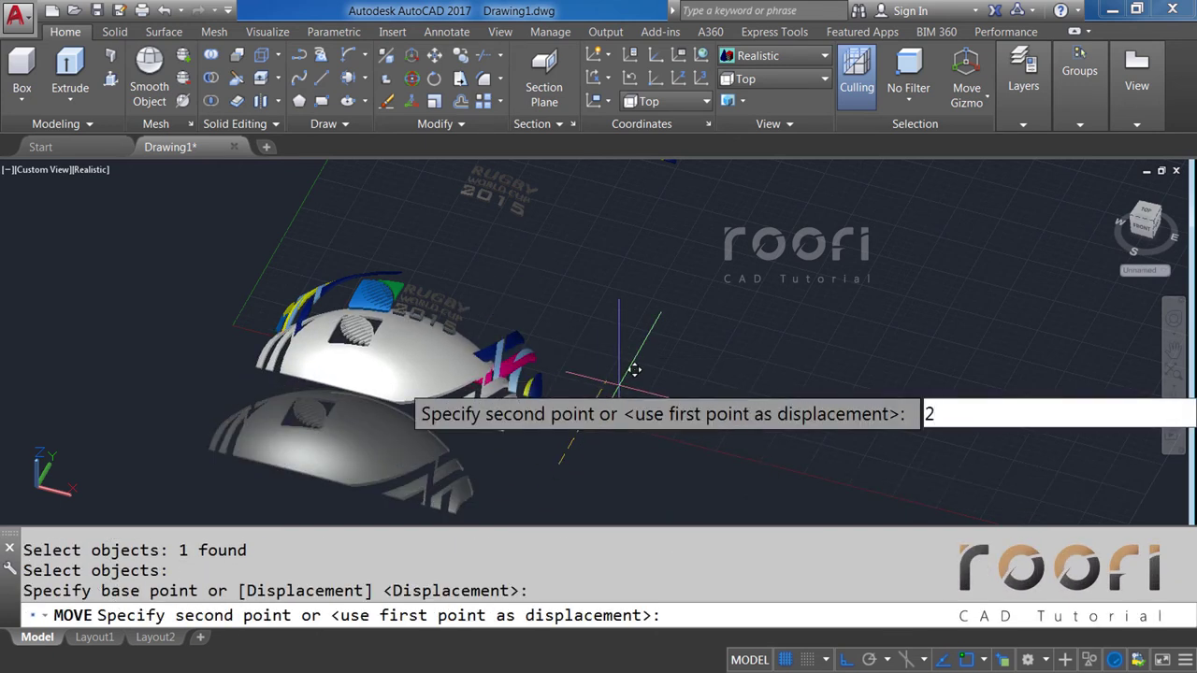
text(00)
key(Return)
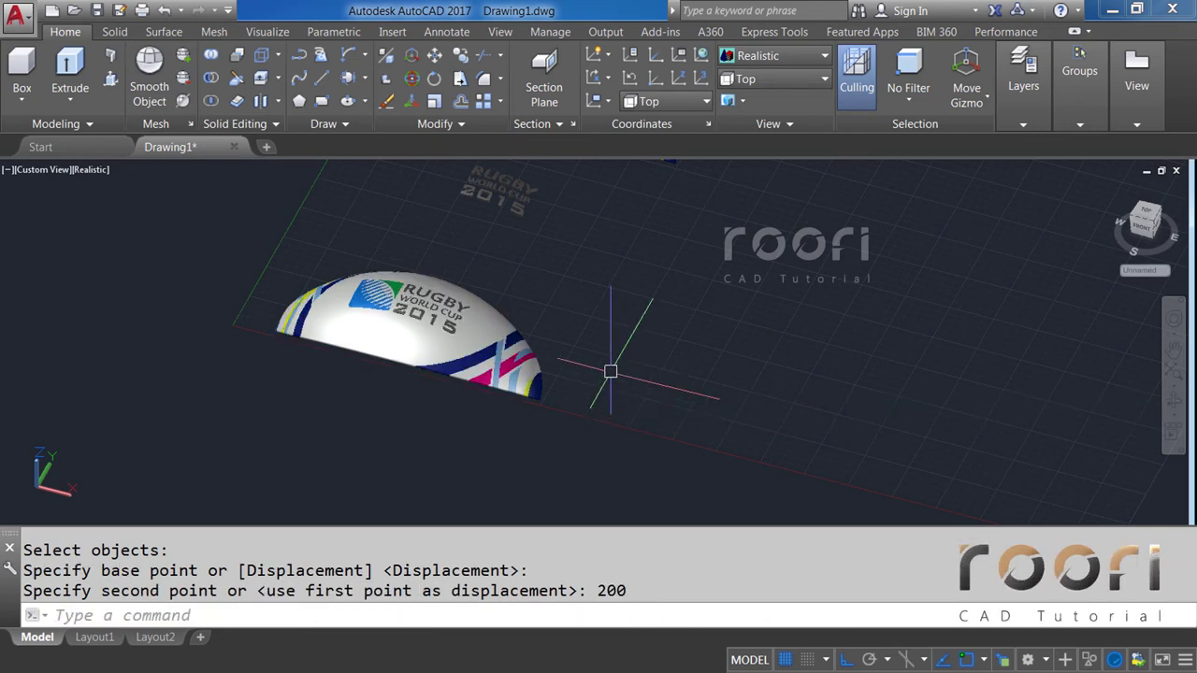
scroll(455, 275, up, 3)
text(SUBTRACT)
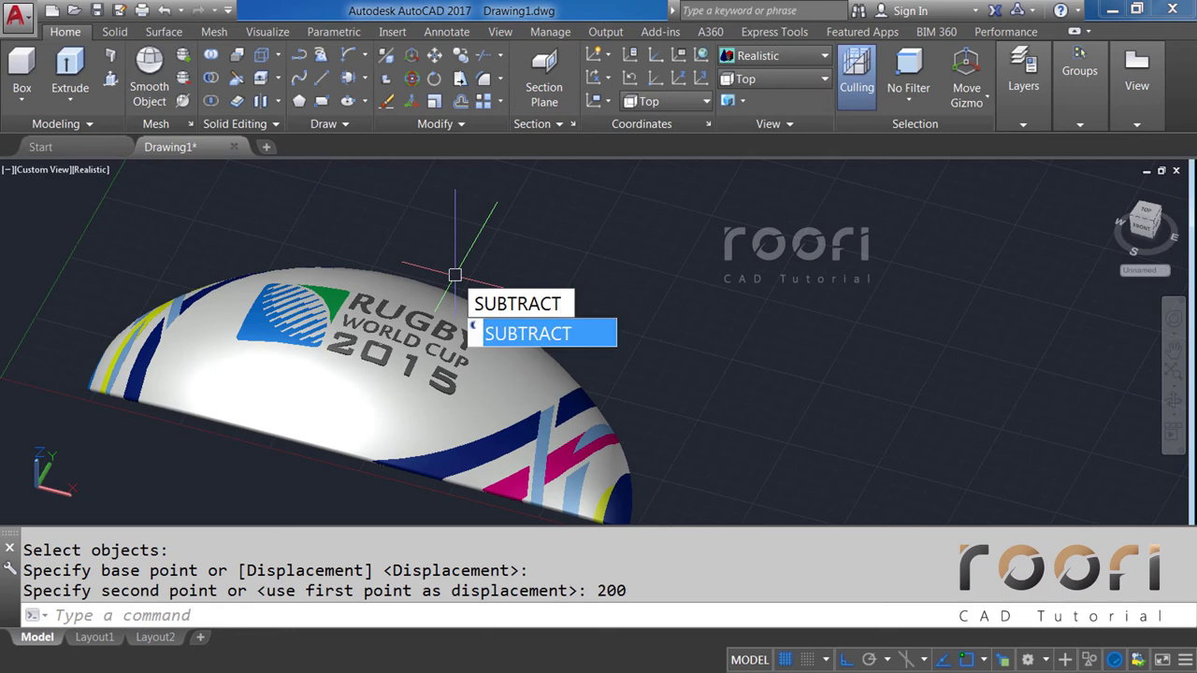
Subtract the lettering solid from the ball to engrave RUGBY WORLD CUP 2015.
key(Return)
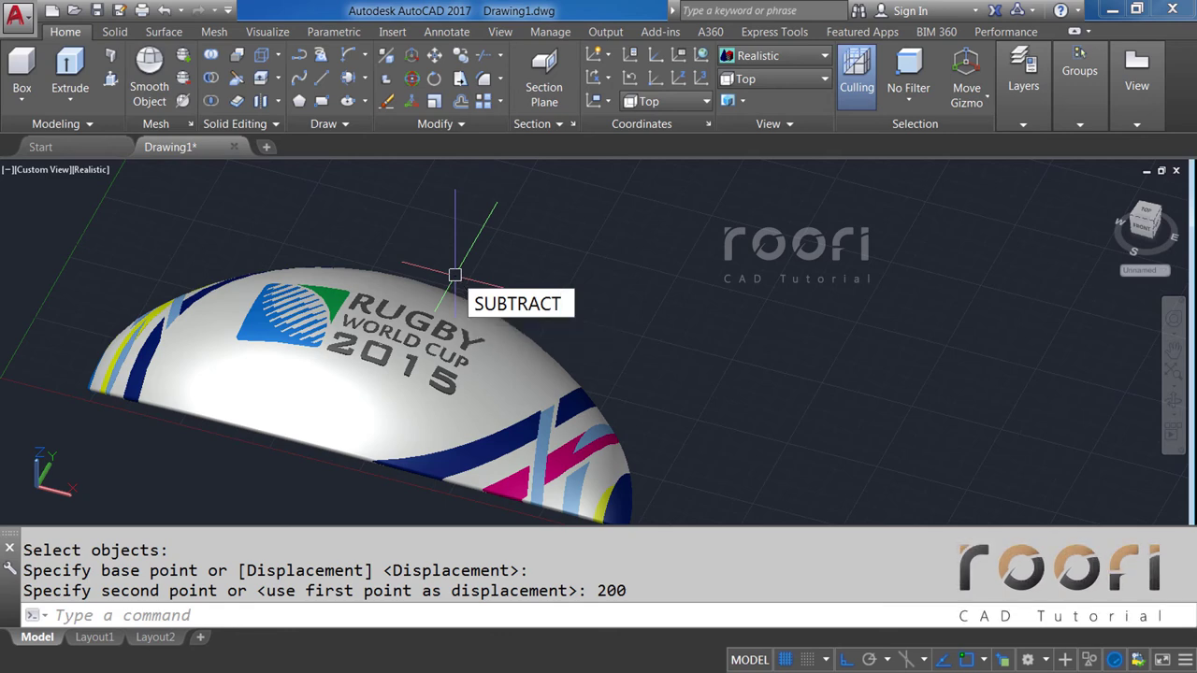
click(523, 331)
key(Return)
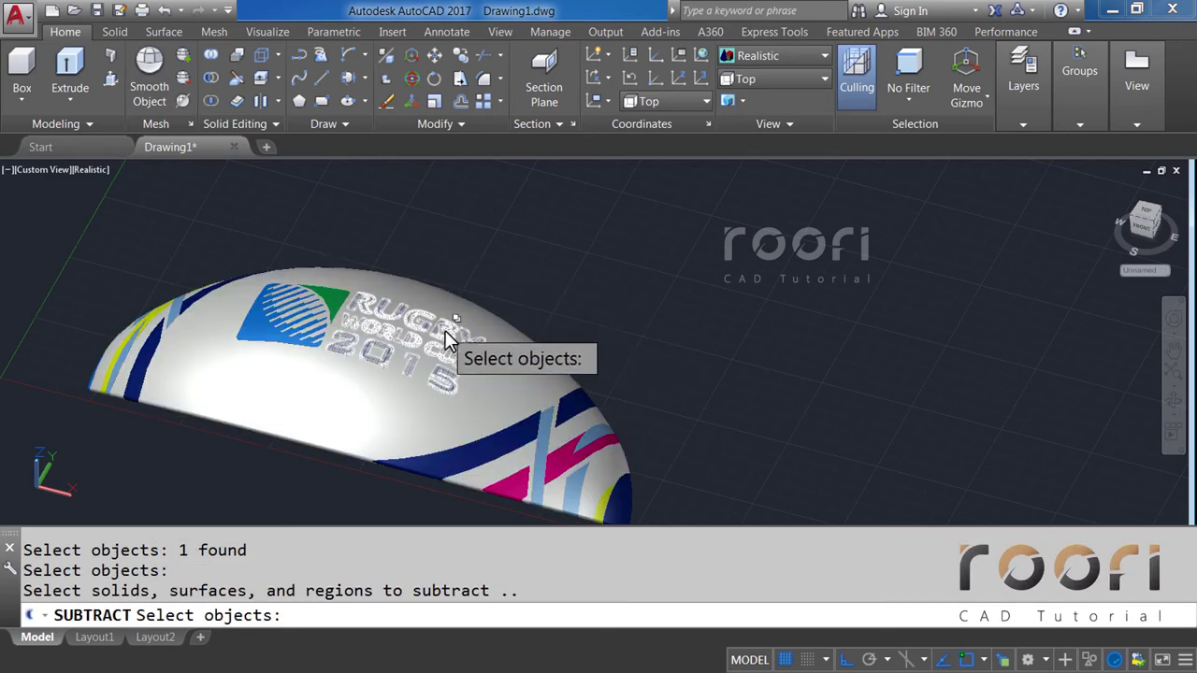
click(443, 340)
click(503, 394)
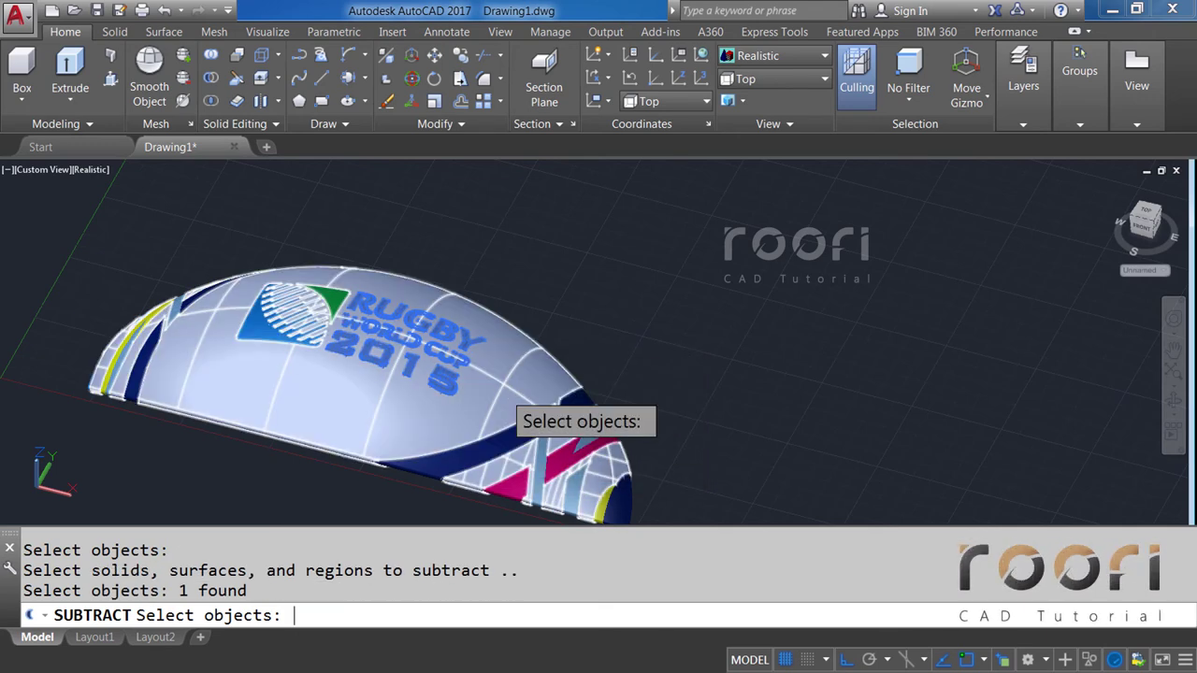
key(Return)
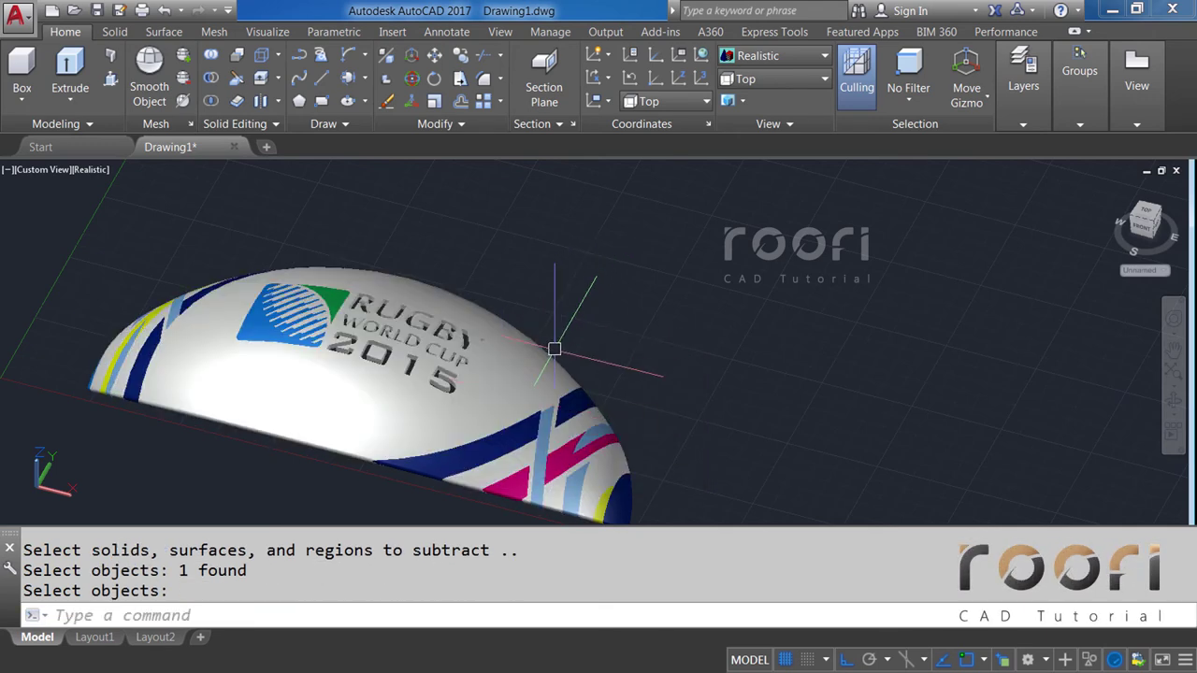
scroll(555, 349, down, 2)
Move the spare lettering solid 200 units, then orbit down onto the logo.
text(M)
key(Return)
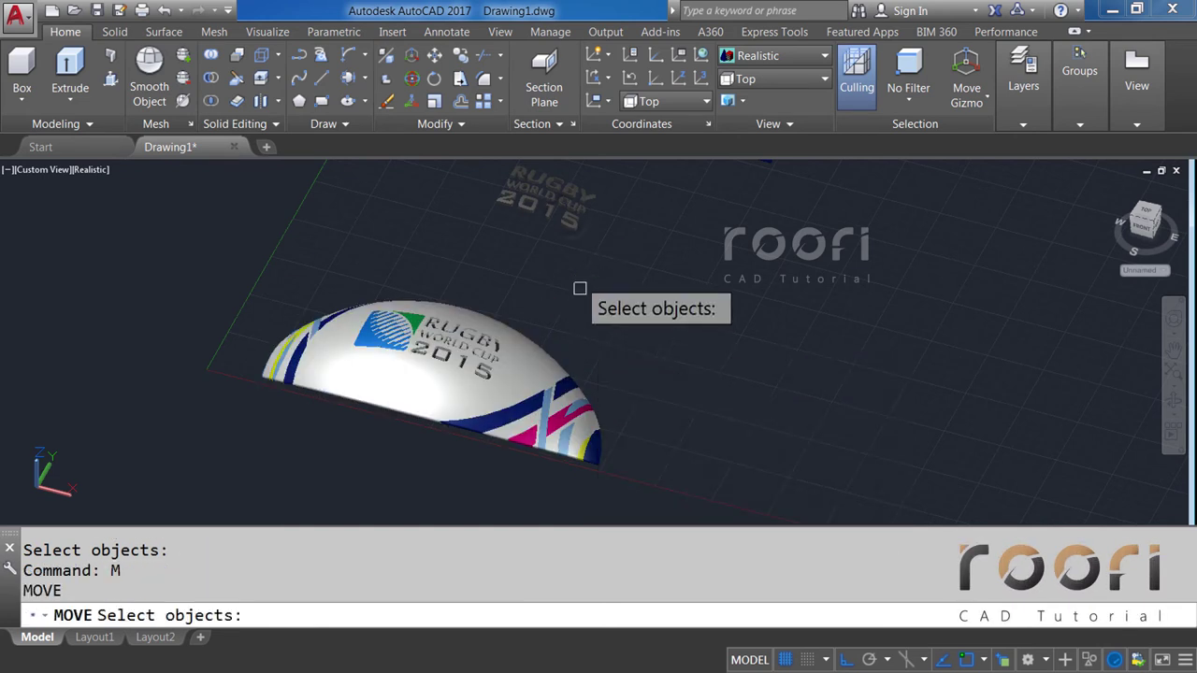
click(566, 222)
key(Return)
click(625, 247)
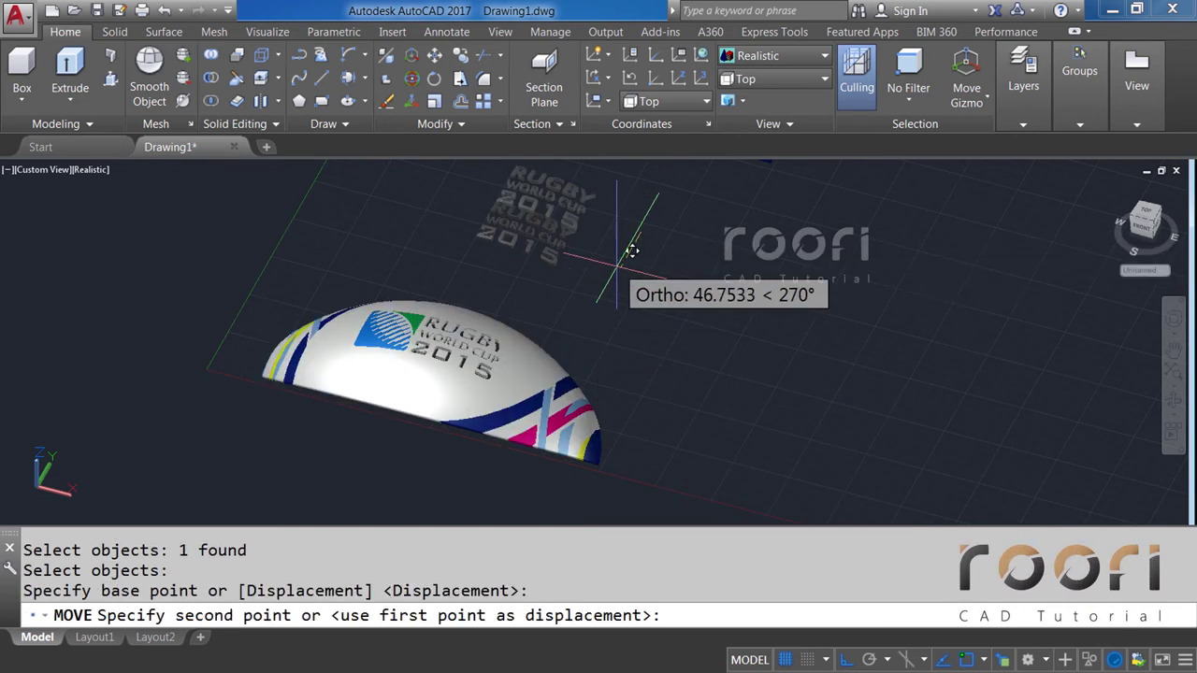
text(200)
key(Return)
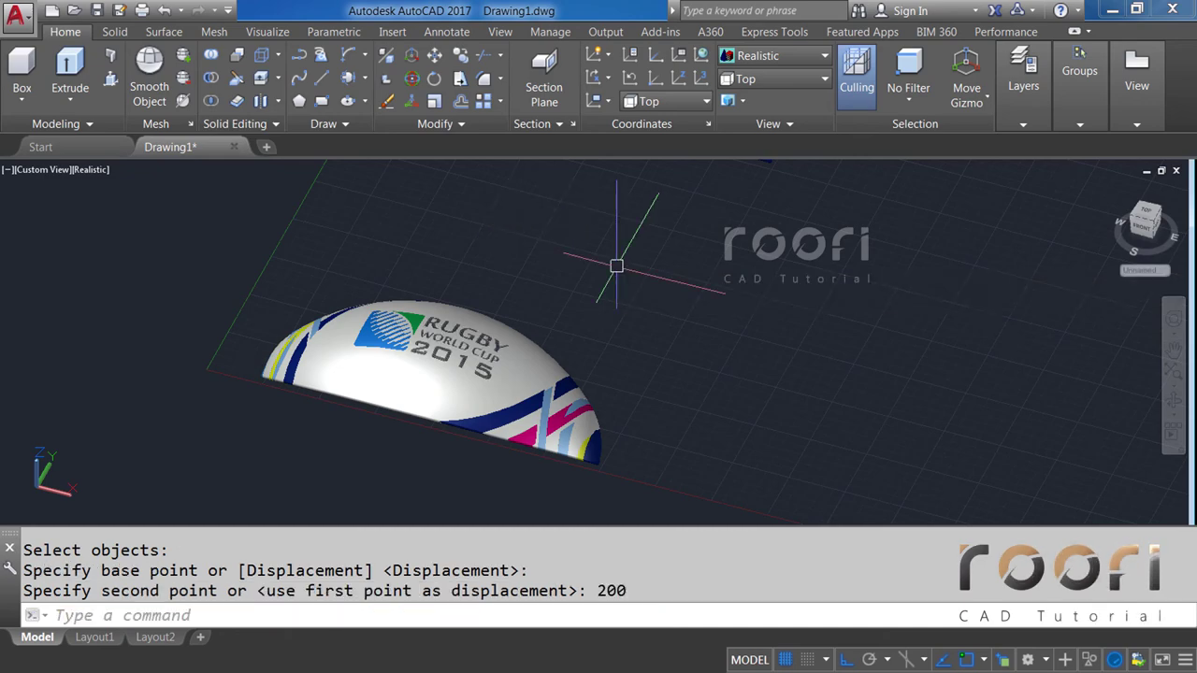
scroll(458, 374, up, 5)
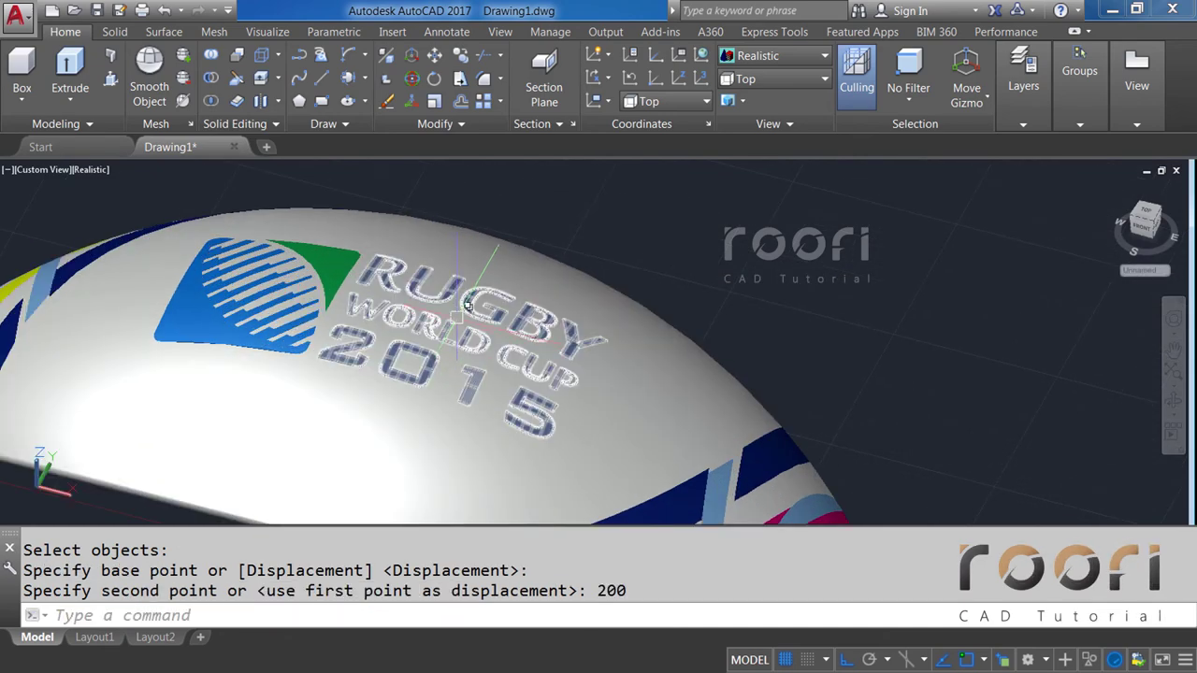
mouse_move(458, 374)
shift+middle_down()
mouse_move(524, 360)
mouse_move(490, 271)
mouse_move(480, 333)
shift+middle_up()
scroll(473, 375, down, 3)
scroll(561, 368, down, 2)
scroll(418, 365, down, 3)
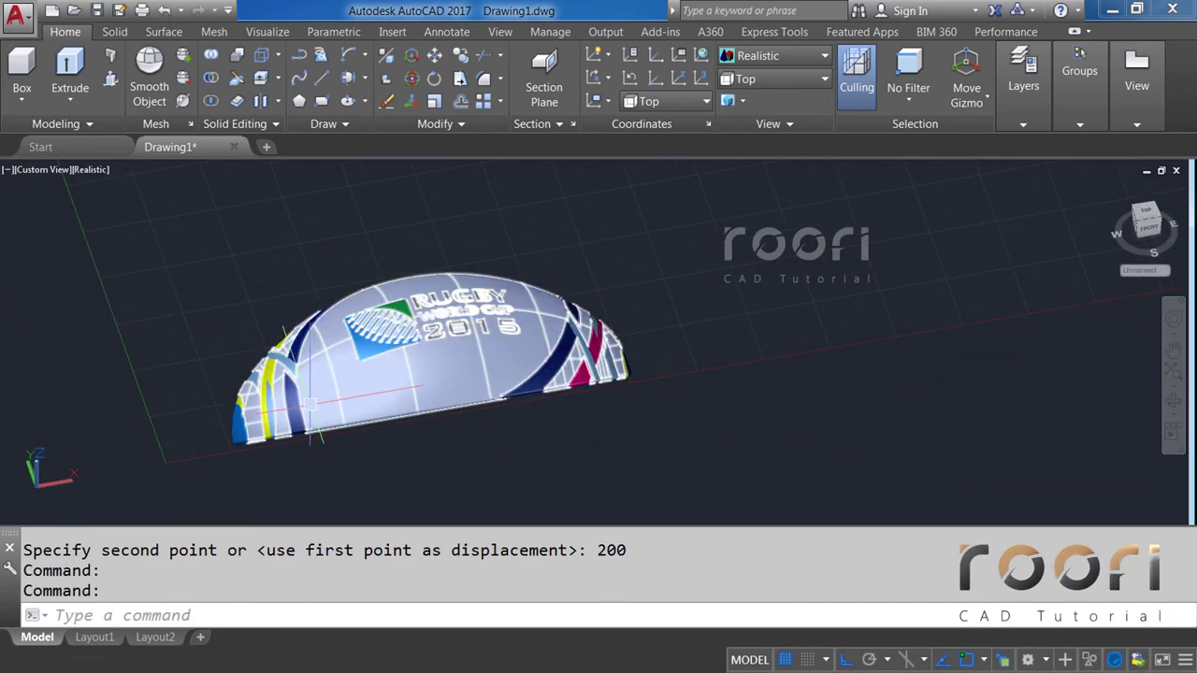
Display the model in 2D Wireframe from the Top view, zoomed in on the striped dome.
mouse_move(418, 365)
shift+middle_down()
mouse_move(360, 321)
mouse_move(395, 374)
mouse_move(478, 401)
shift+middle_up()
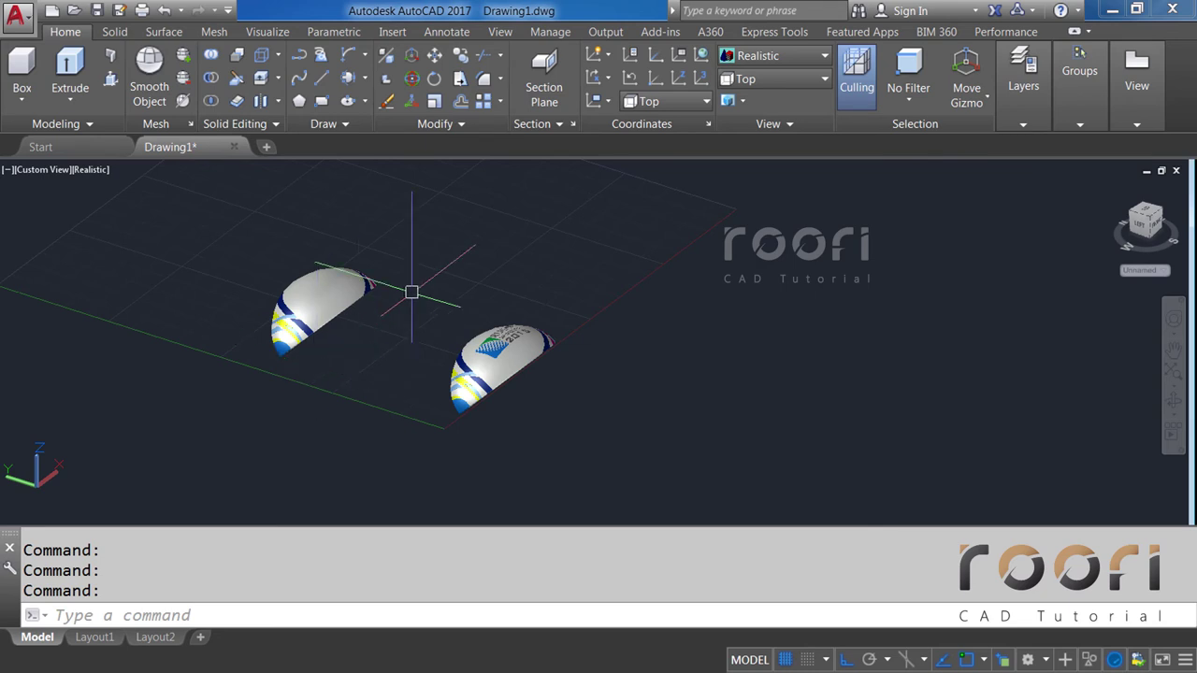
click(789, 55)
click(762, 89)
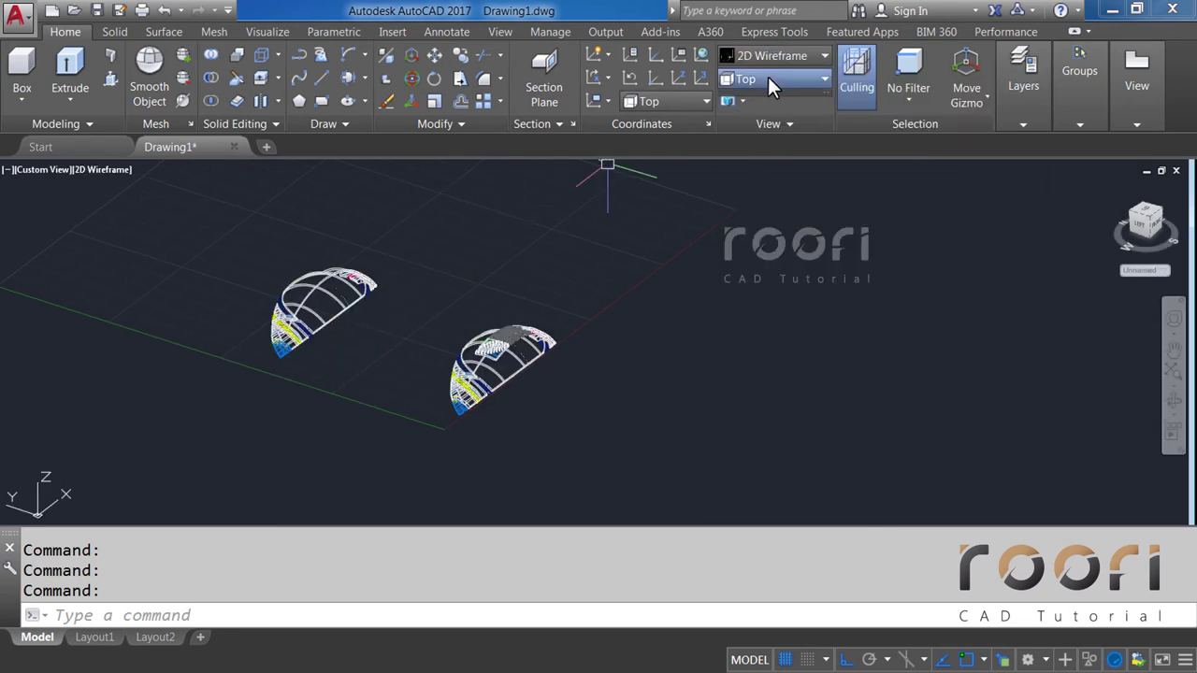
click(768, 78)
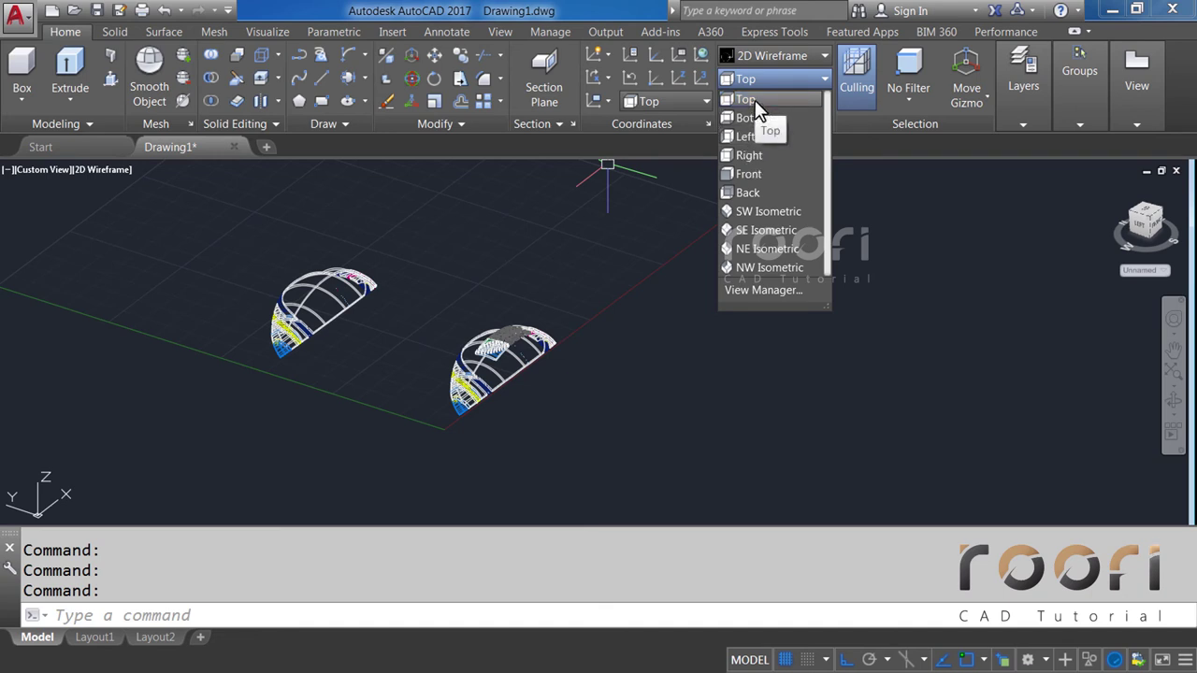
click(754, 100)
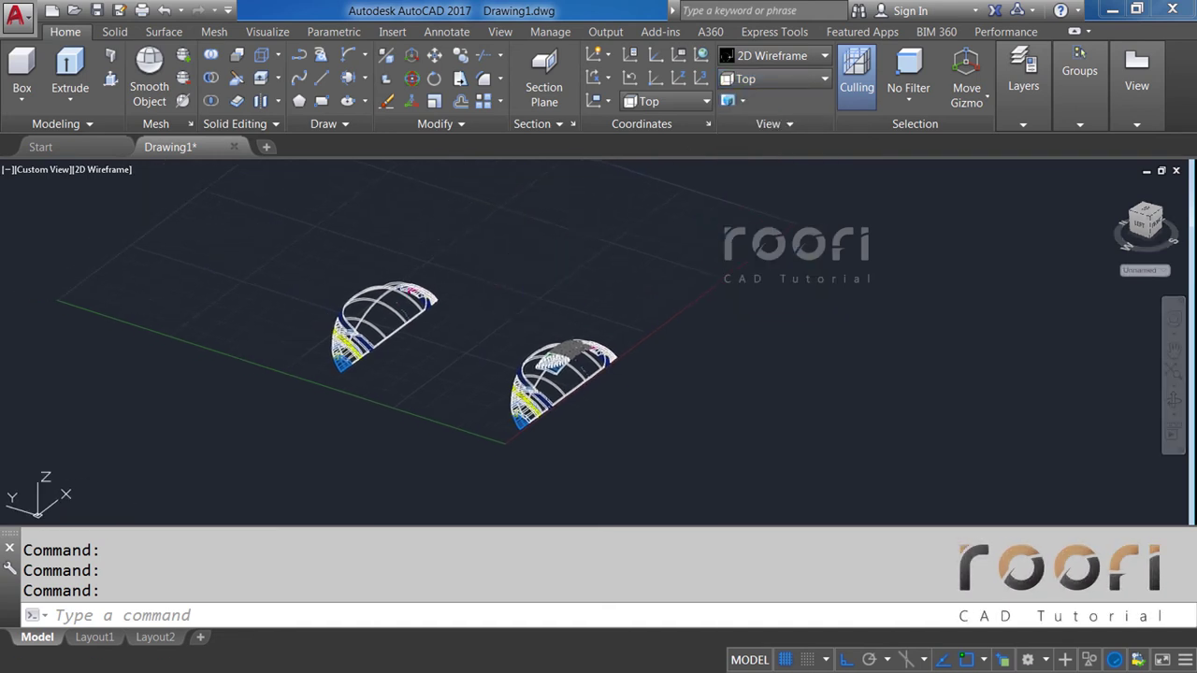
shift+middle_drag(563, 272, 526, 272)
scroll(347, 299, up, 4)
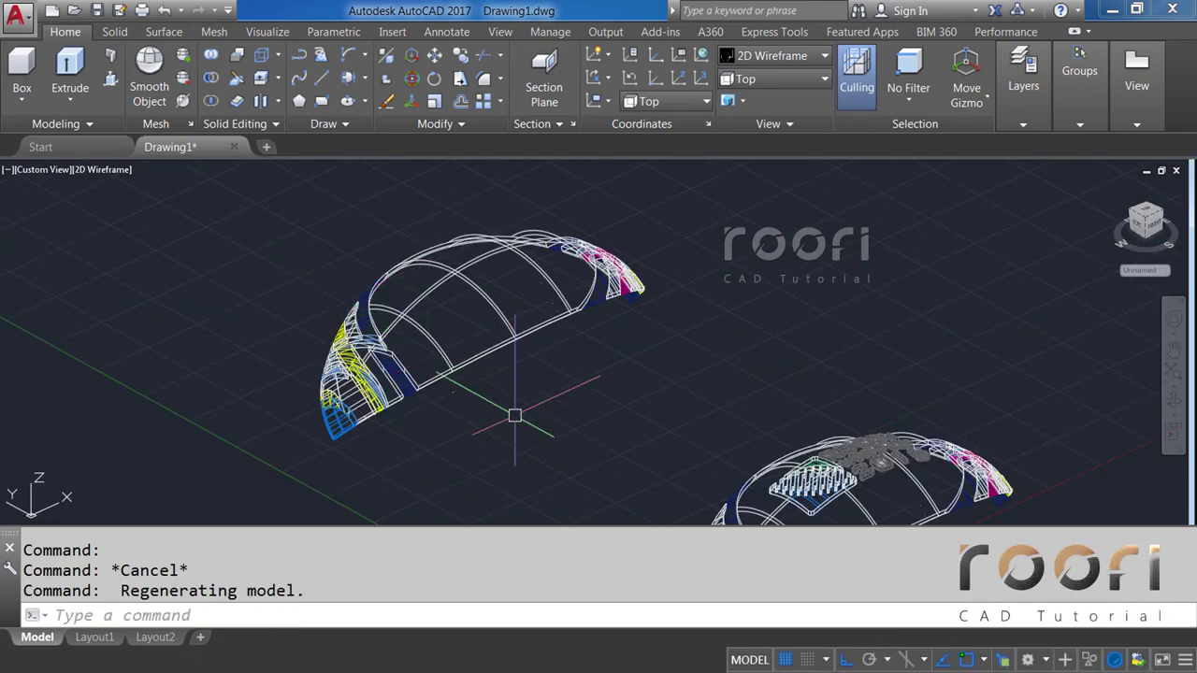
Window-select the striped dome's parts and 3DROTATE them 180 degrees about the dome centre.
text(3DROTATE)
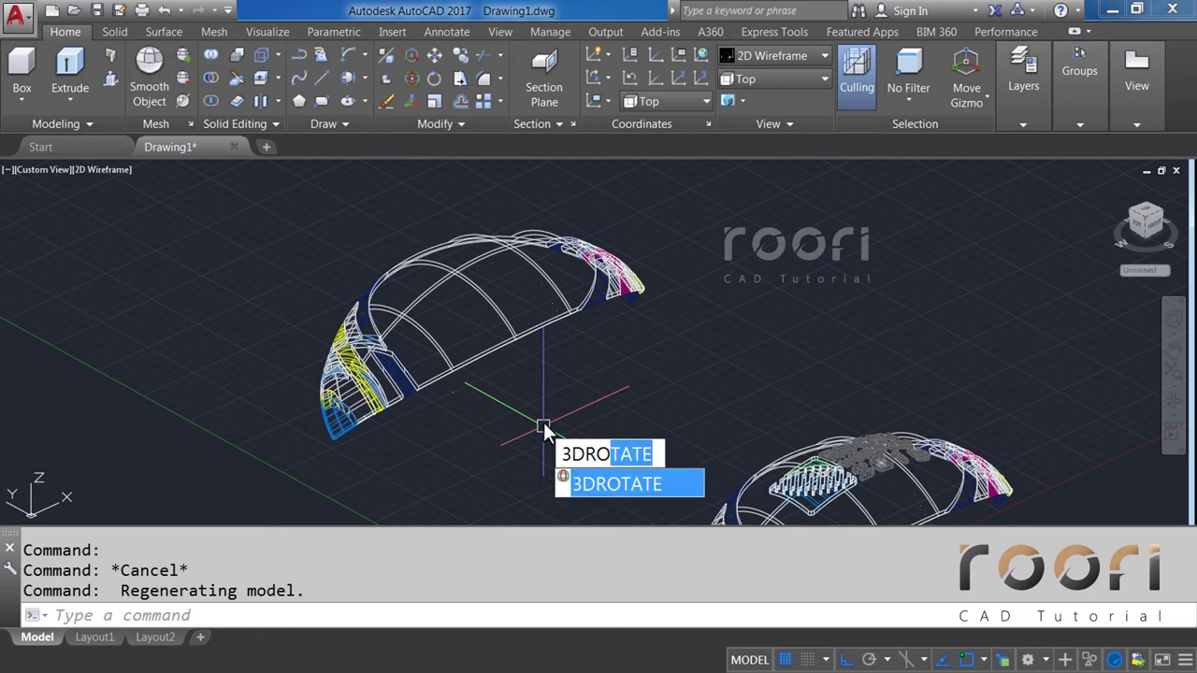
key(Return)
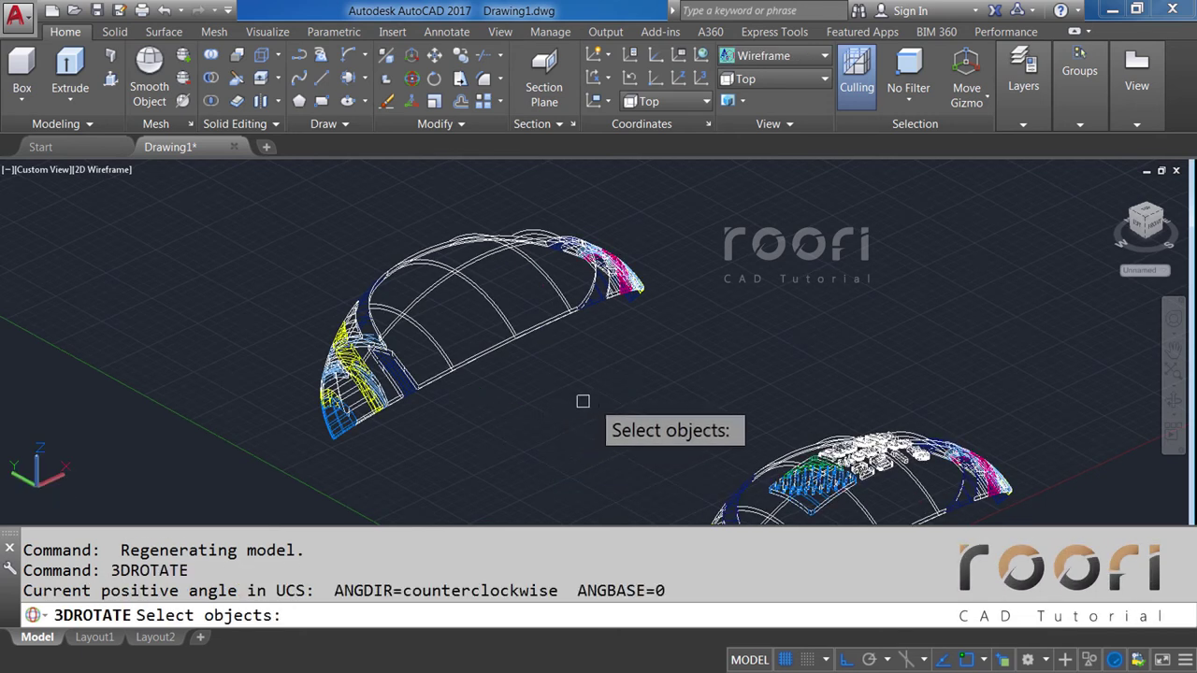
click(691, 402)
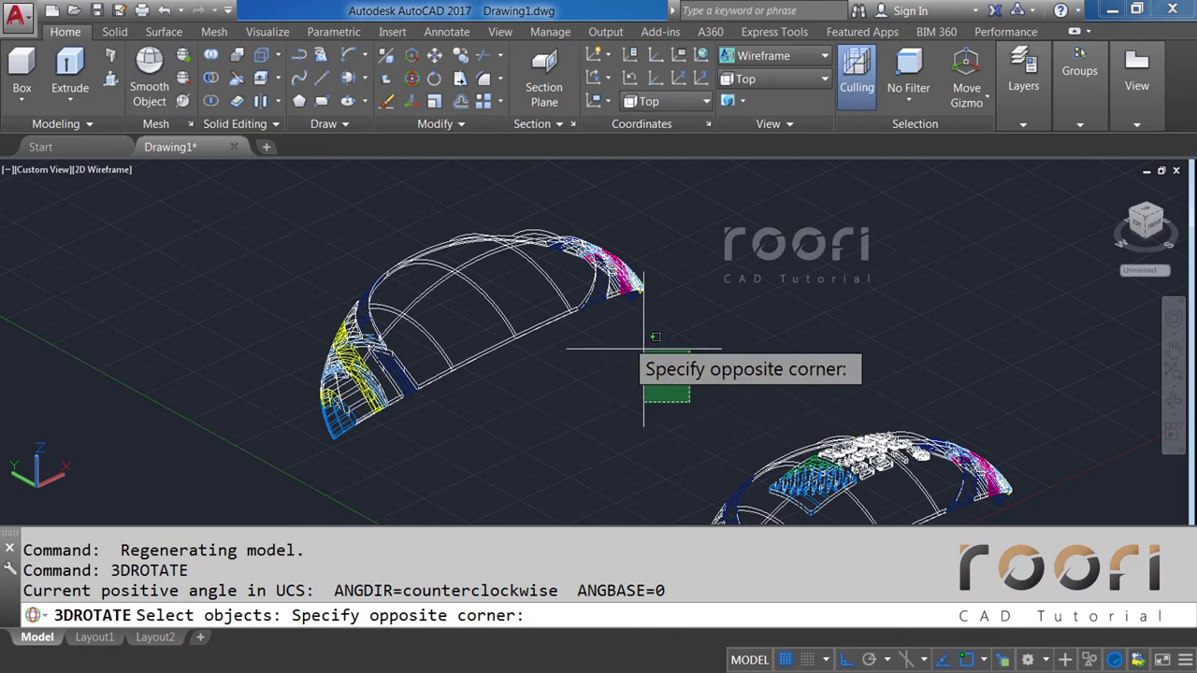
click(270, 249)
click(441, 443)
click(278, 338)
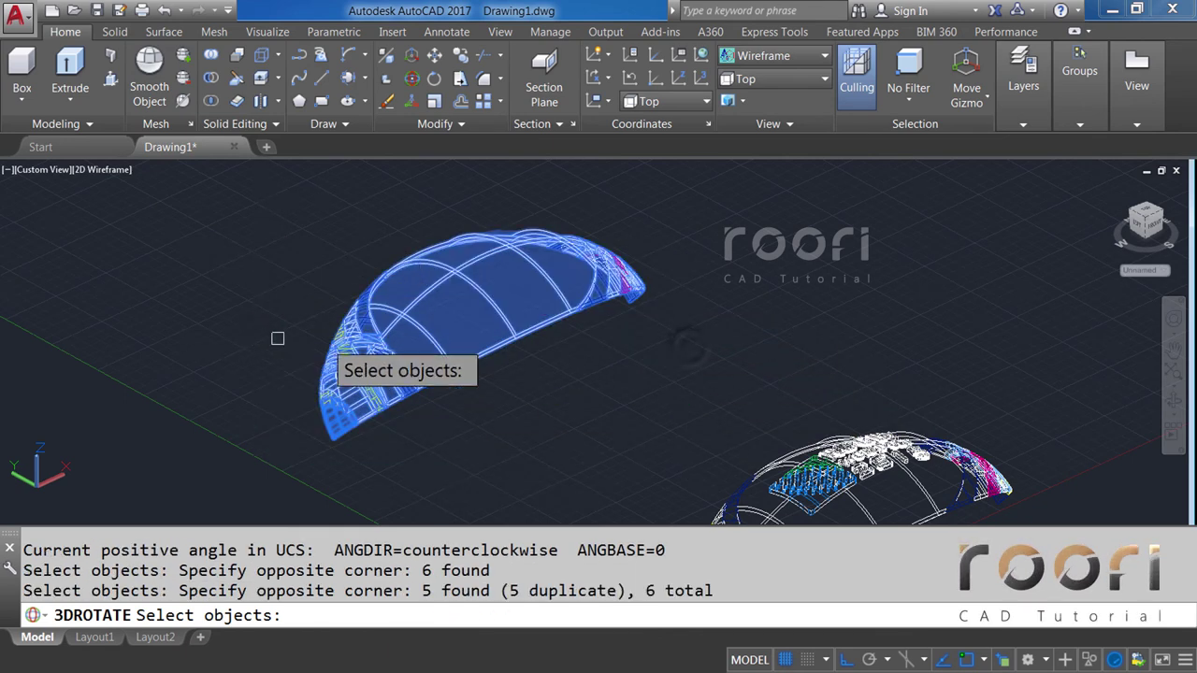
click(695, 342)
click(520, 208)
key(Return)
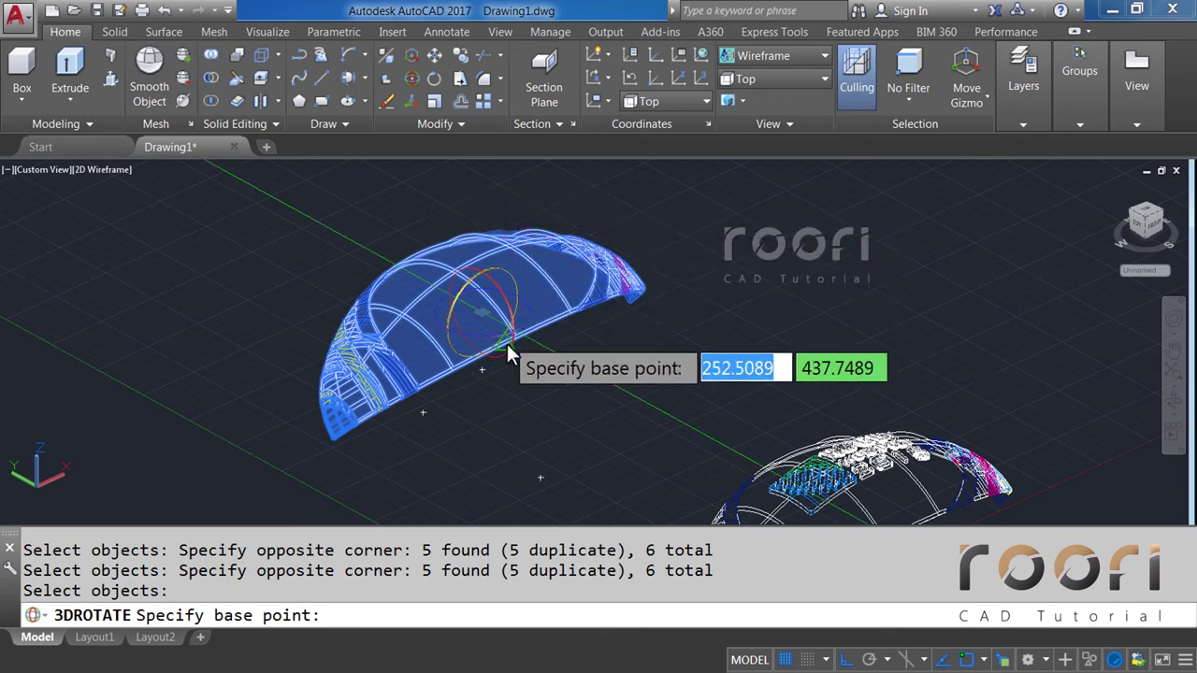
scroll(488, 348, up, 5)
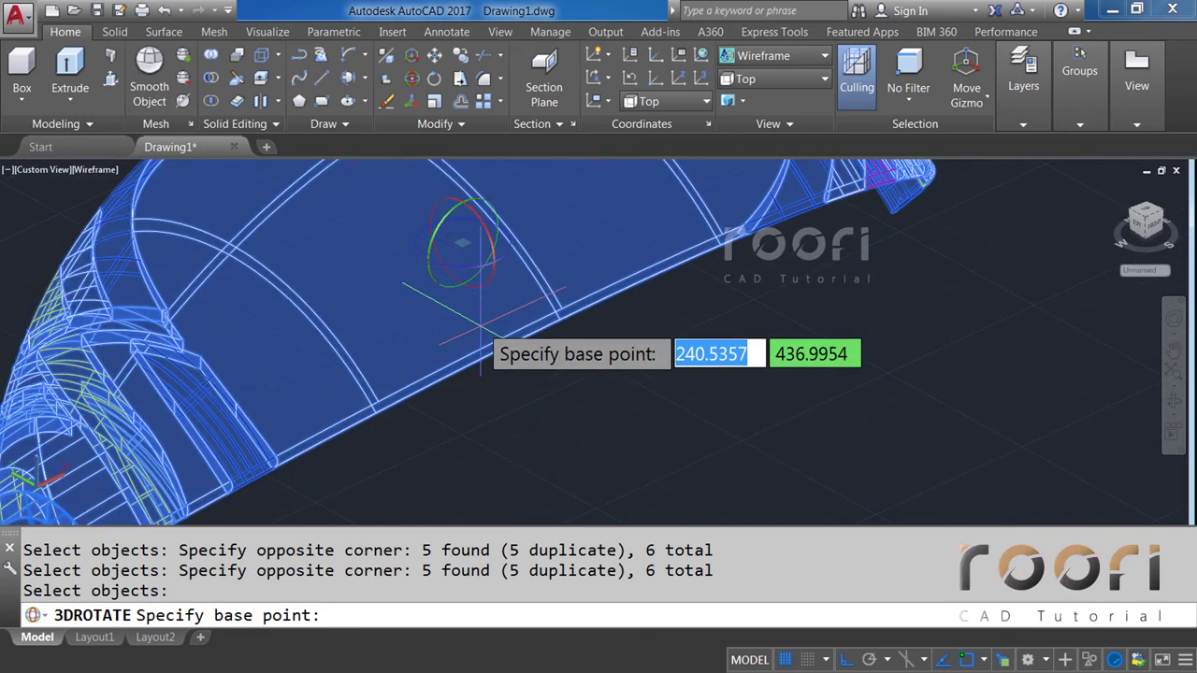
click(467, 264)
text(18)
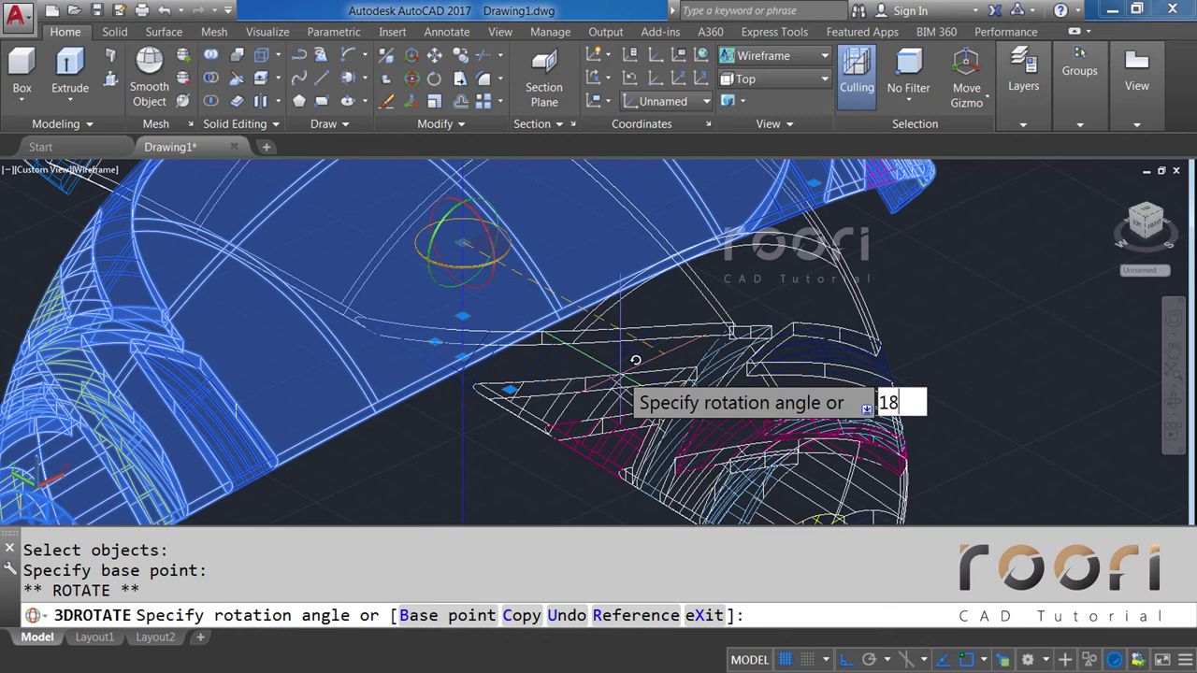
text(0)
key(Return)
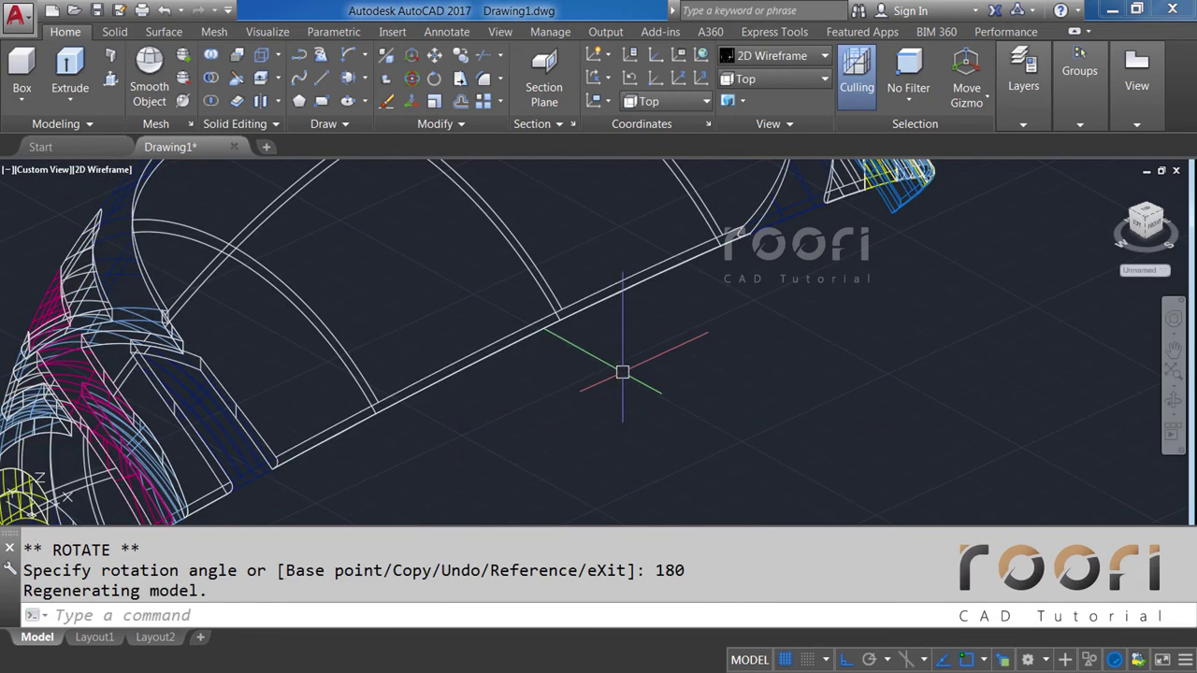
scroll(608, 396, down, 5)
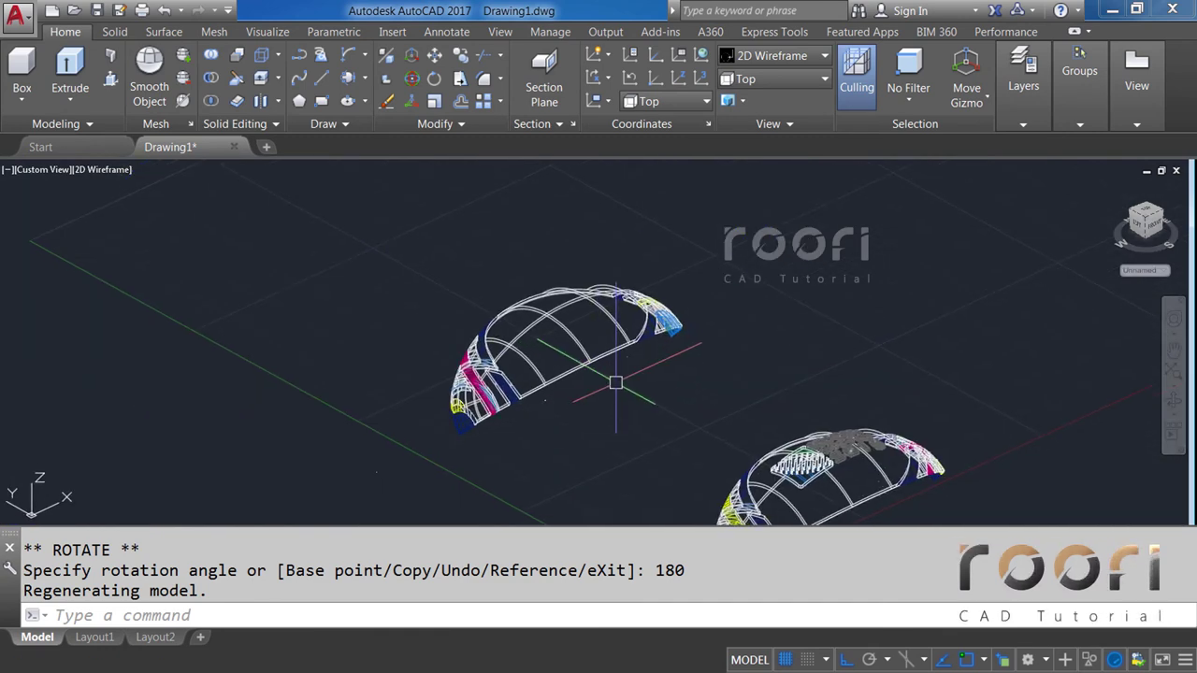
click(757, 56)
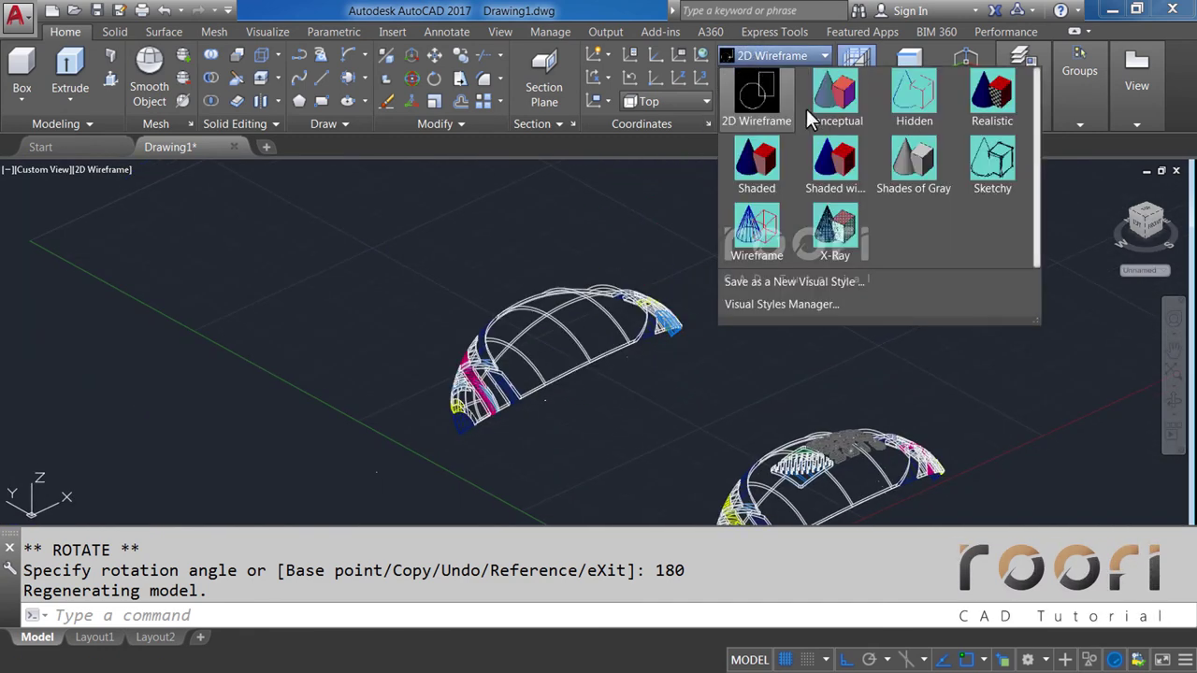
Check the dome with Realistic shading, then return to 2D Wireframe in the Left view.
click(994, 98)
scroll(515, 365, up, 2)
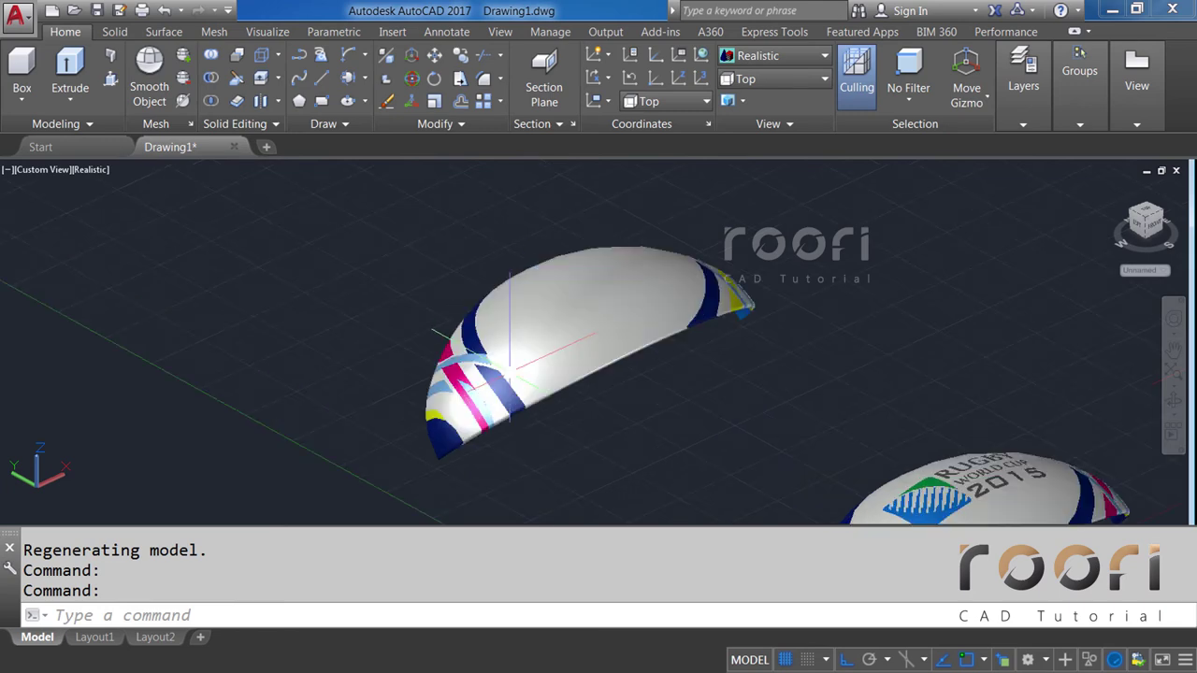
scroll(514, 365, up, 2)
mouse_move(655, 243)
shift+middle_down()
mouse_move(711, 269)
mouse_move(612, 299)
mouse_move(548, 225)
mouse_move(558, 248)
mouse_move(701, 264)
mouse_move(754, 235)
shift+middle_up()
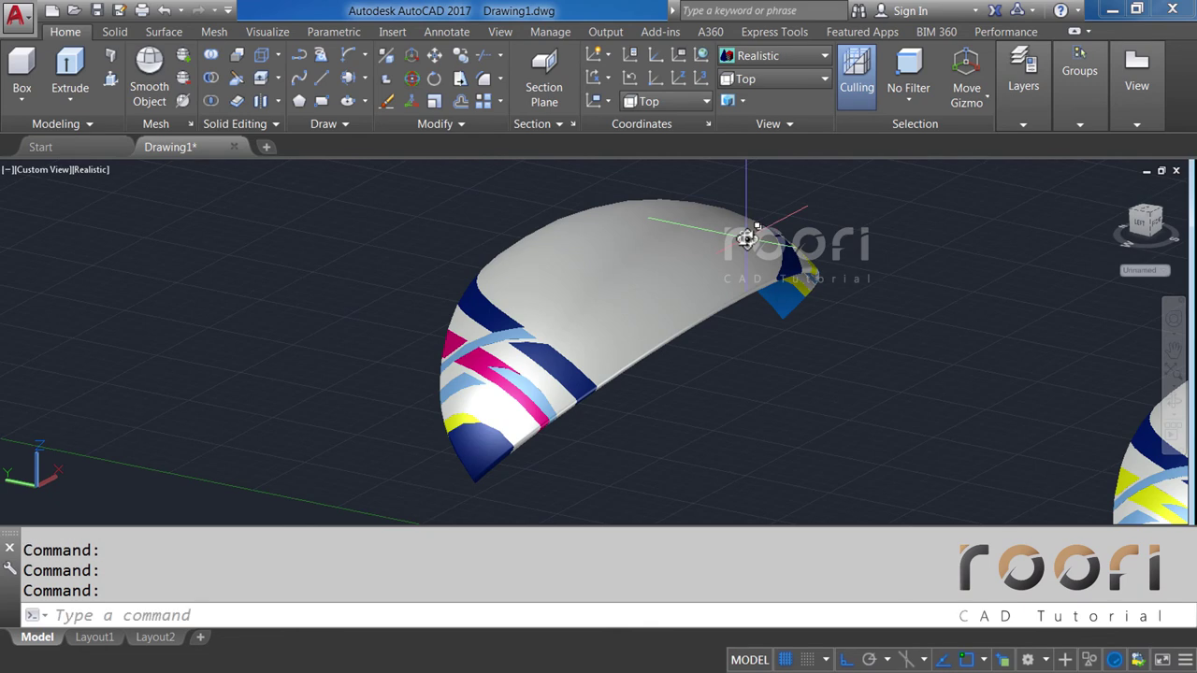
click(792, 58)
click(777, 75)
click(779, 78)
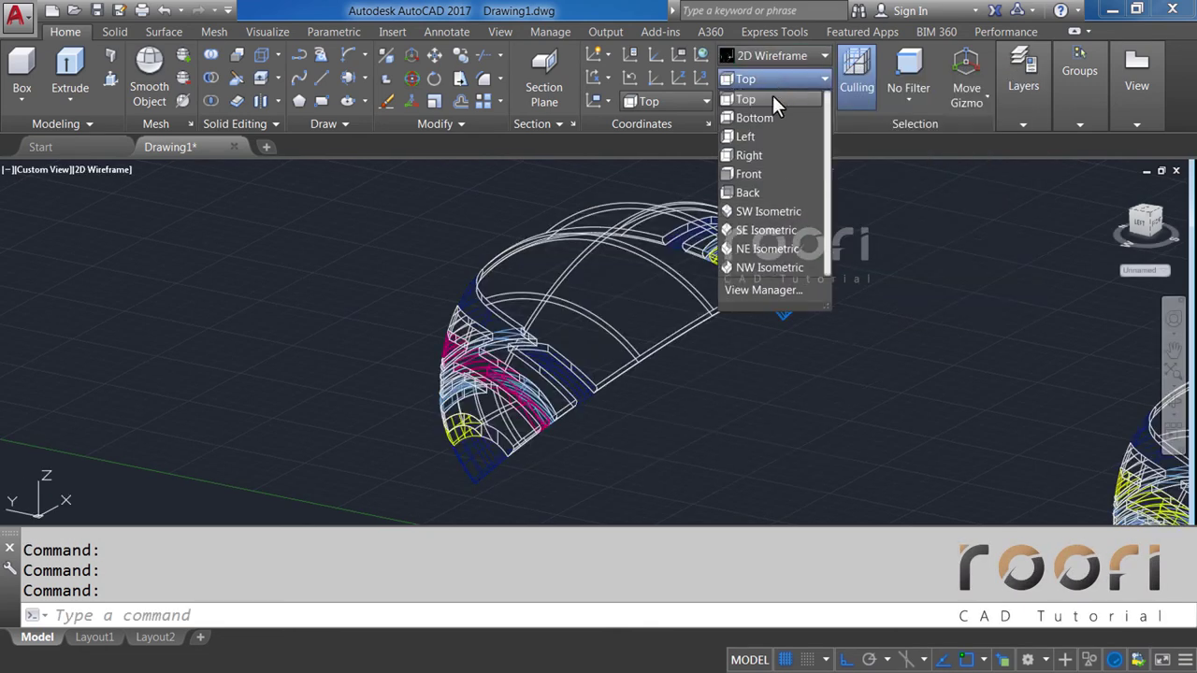
click(739, 138)
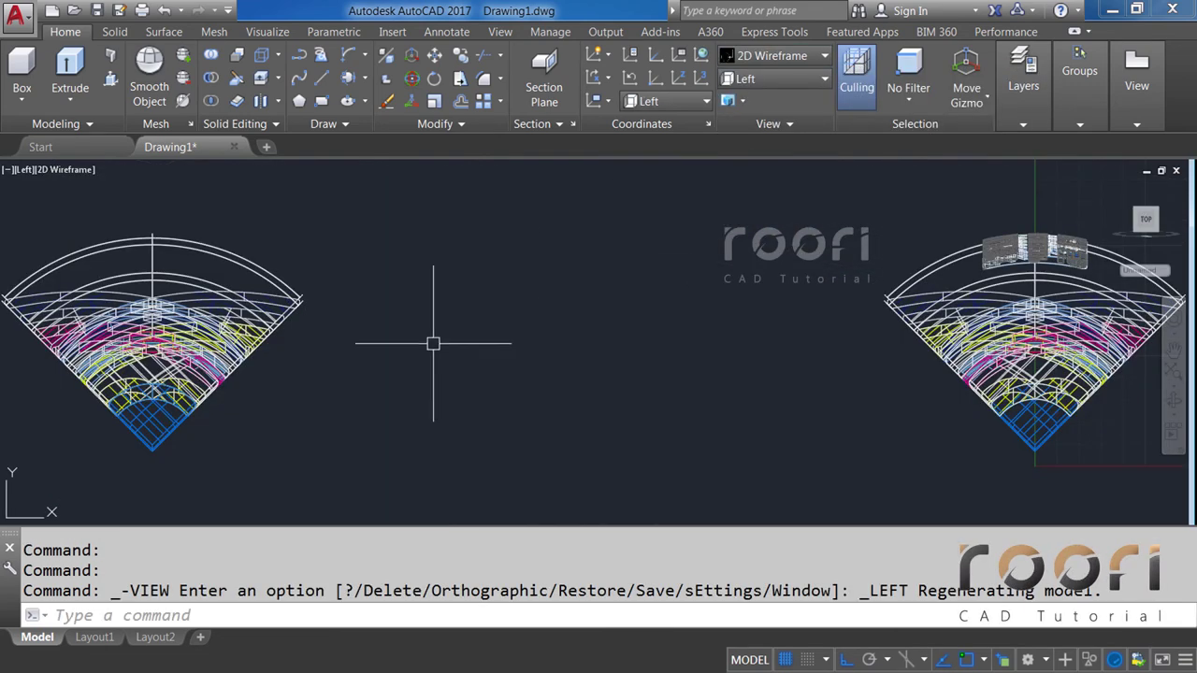
middle_drag(433, 342, 765, 323)
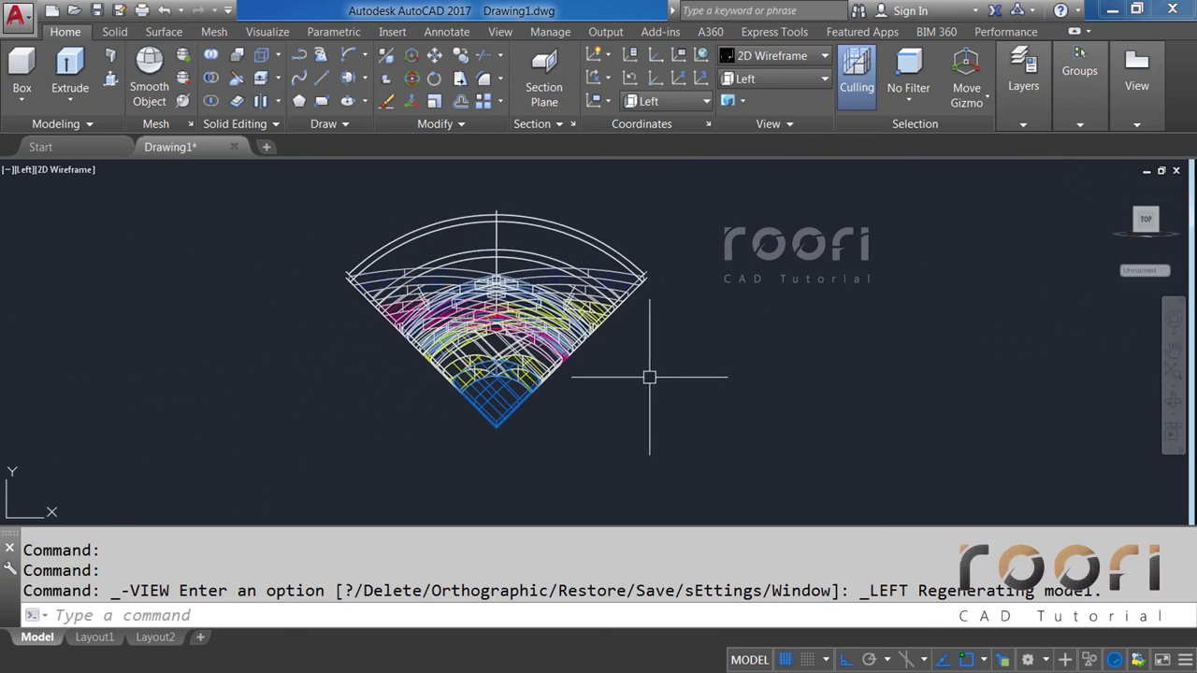
Rotate the six wedge parts 90 degrees about the wedge tip.
text(RO)
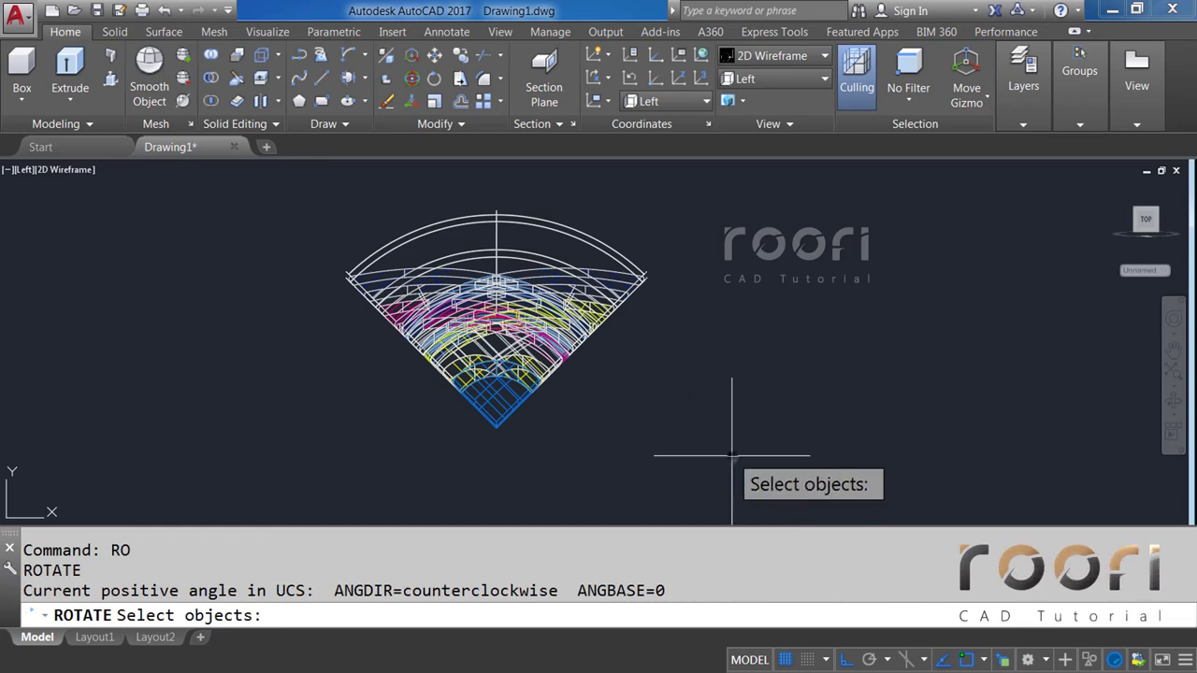
click(733, 458)
click(357, 222)
key(Return)
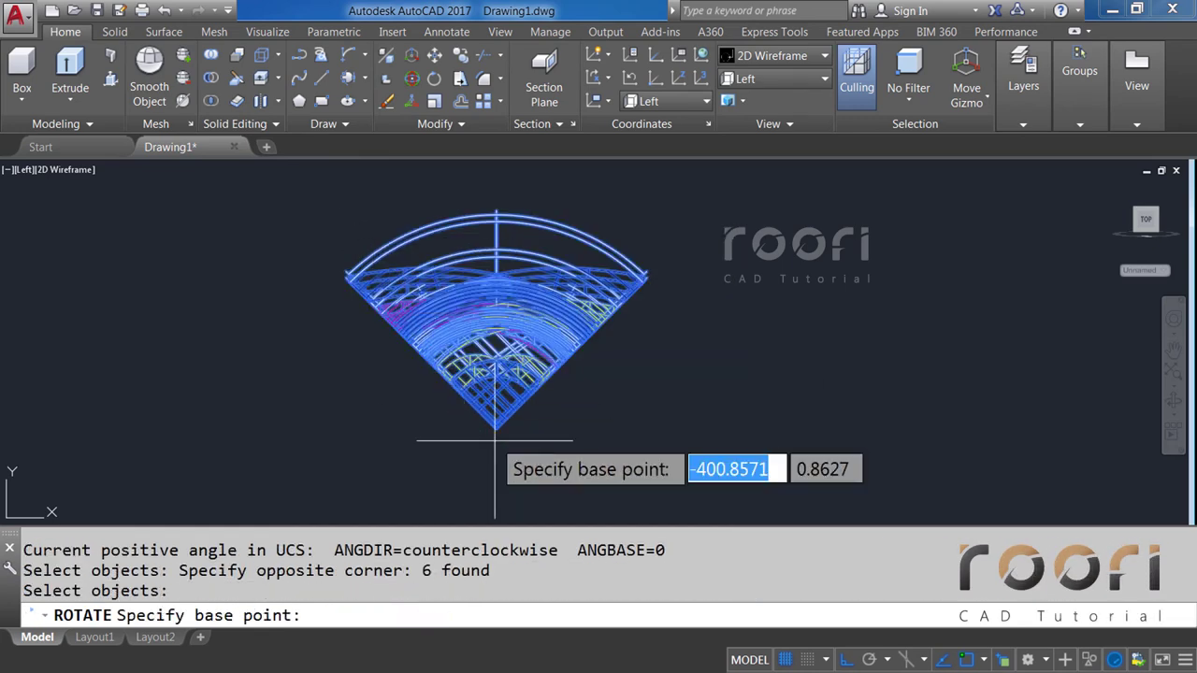
scroll(494, 420, up, 2)
scroll(486, 422, up, 3)
scroll(483, 425, up, 2)
scroll(483, 425, down, 2)
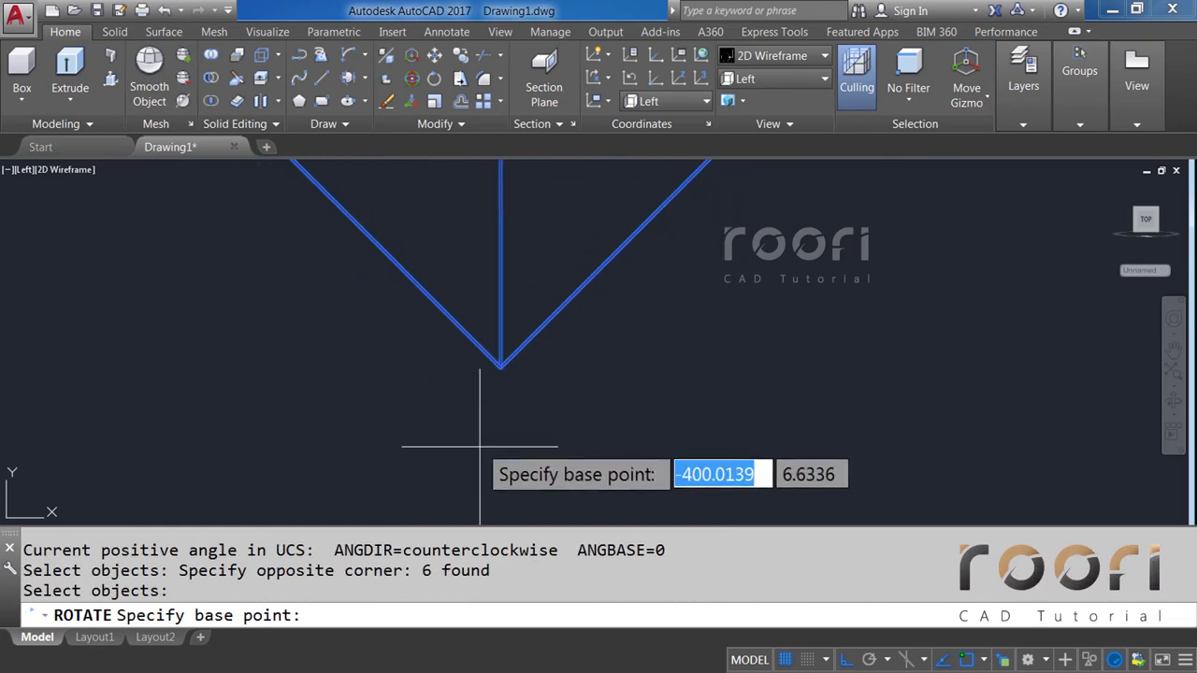
click(500, 368)
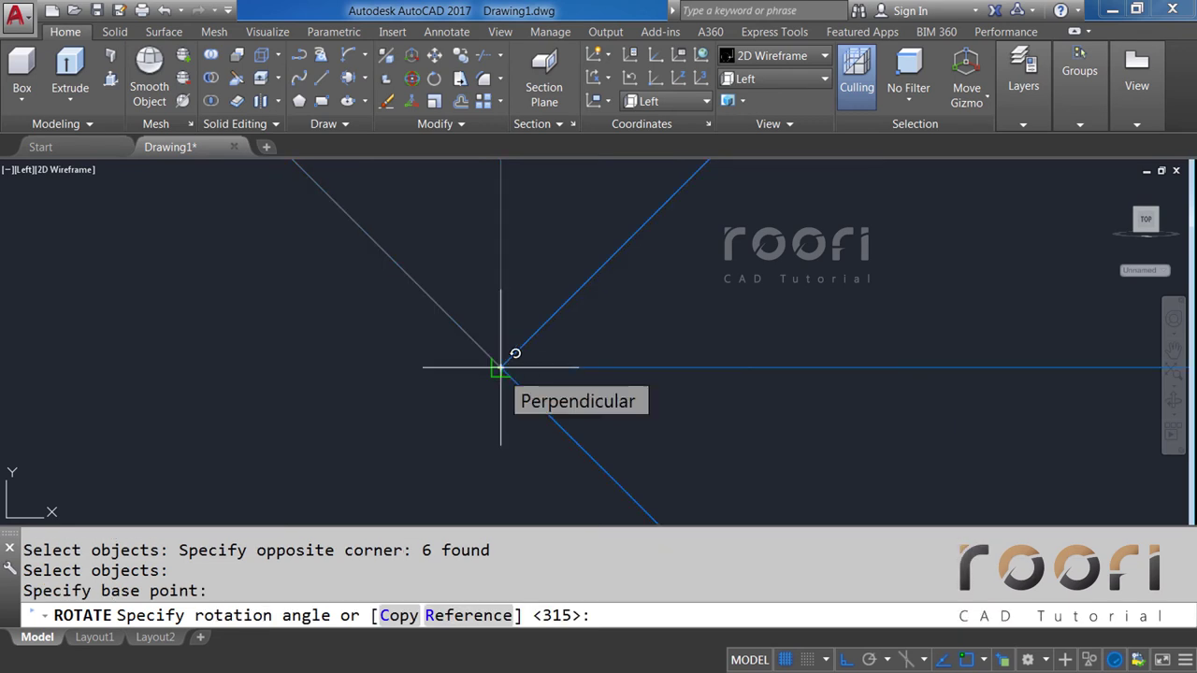
text(90)
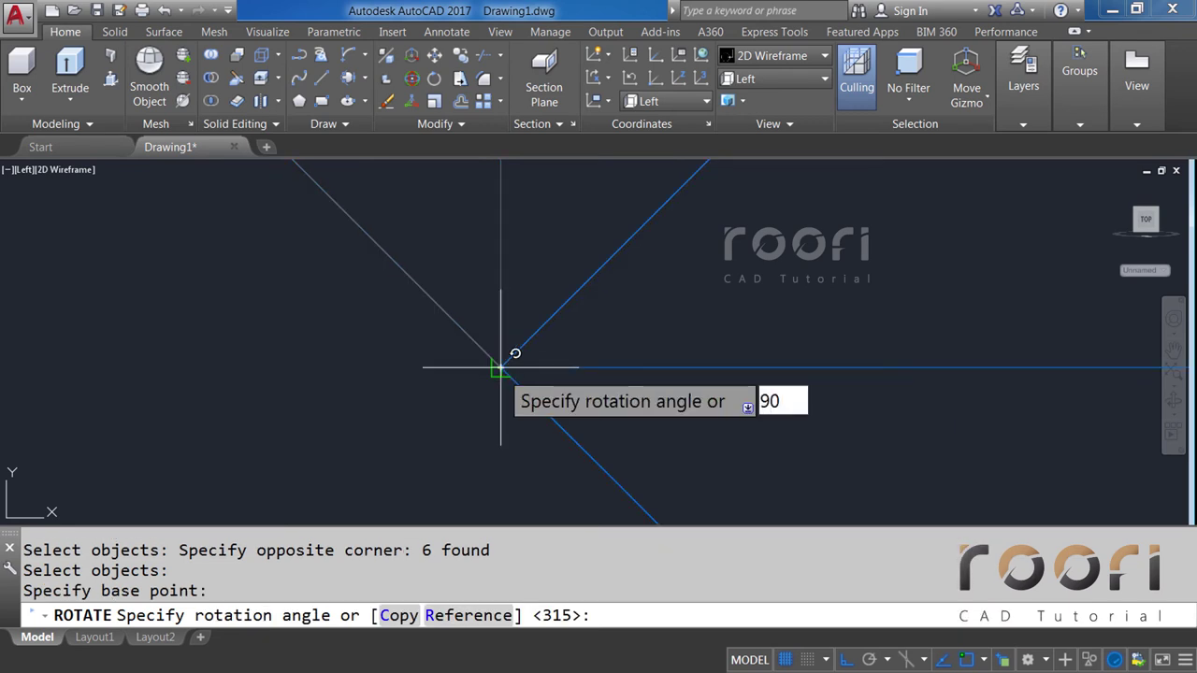
key(Return)
middle_drag(502, 372, 430, 372)
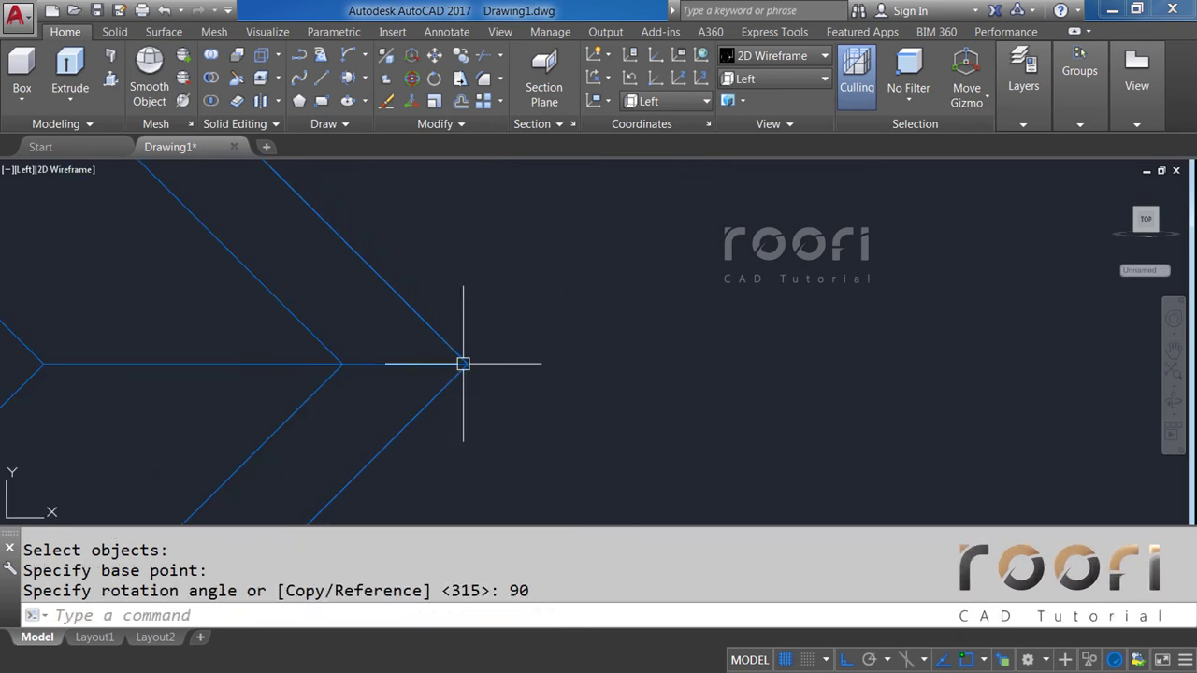
scroll(429, 372, down, 3)
scroll(375, 375, down, 4)
text(M)
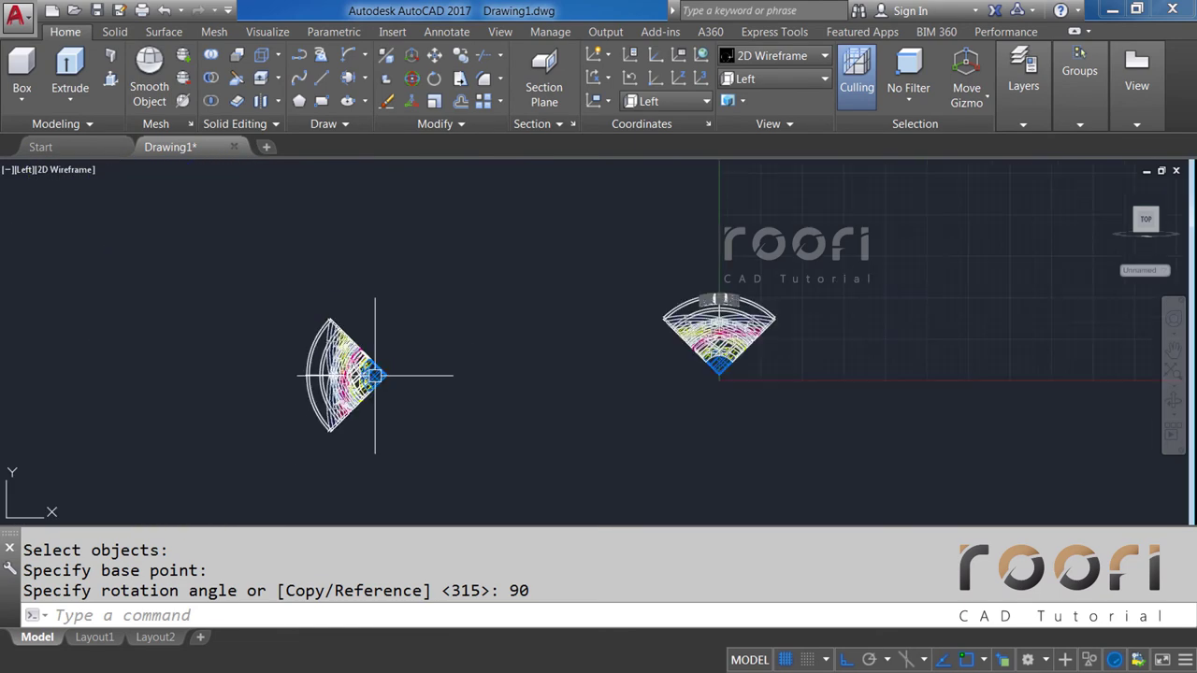
Move the rotated wedge 400 units to join the other ball half.
key(Return)
click(452, 404)
click(155, 230)
key(Return)
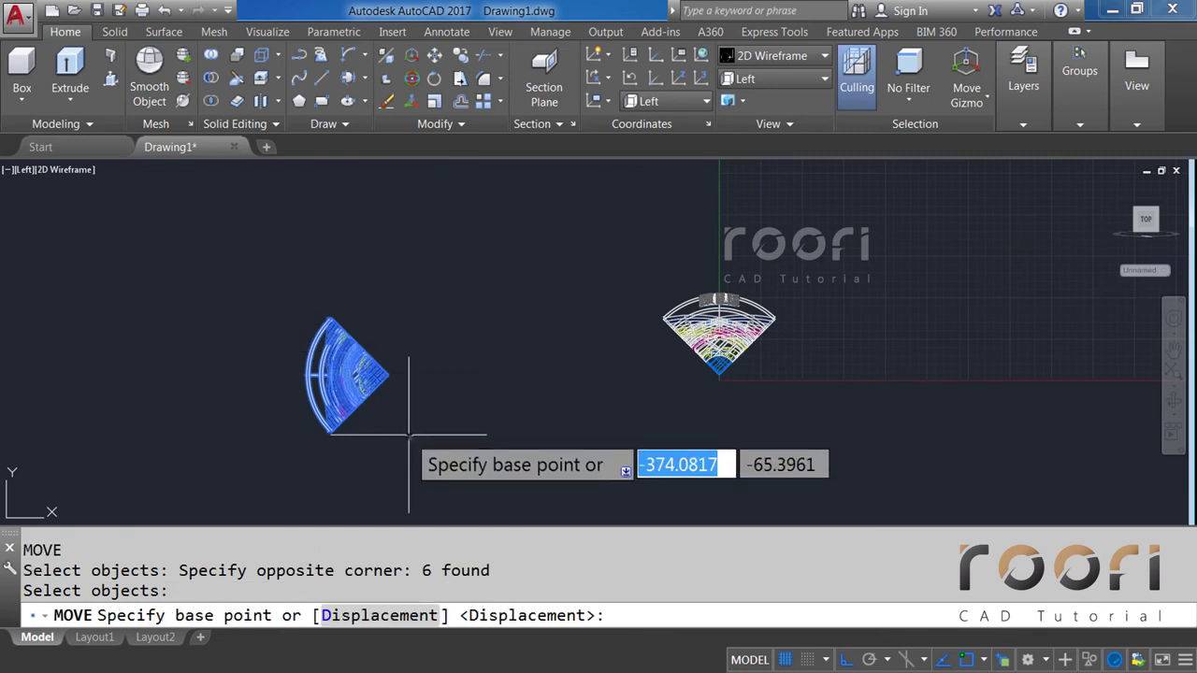
click(409, 434)
text(4)
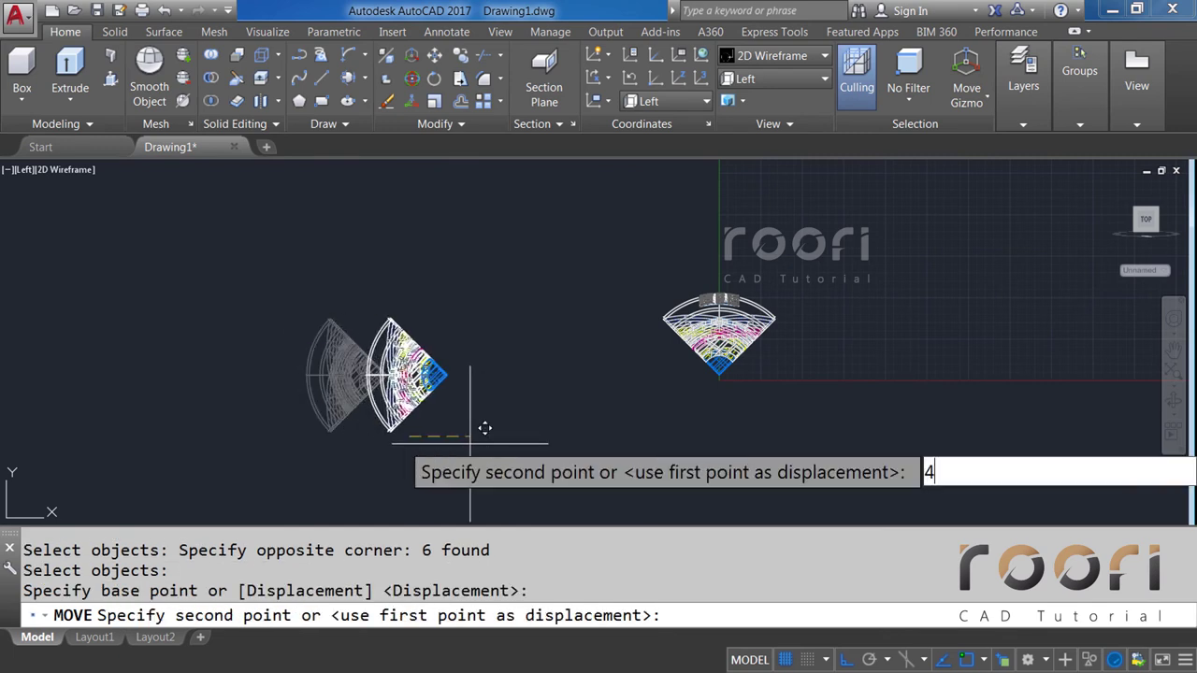
text(00)
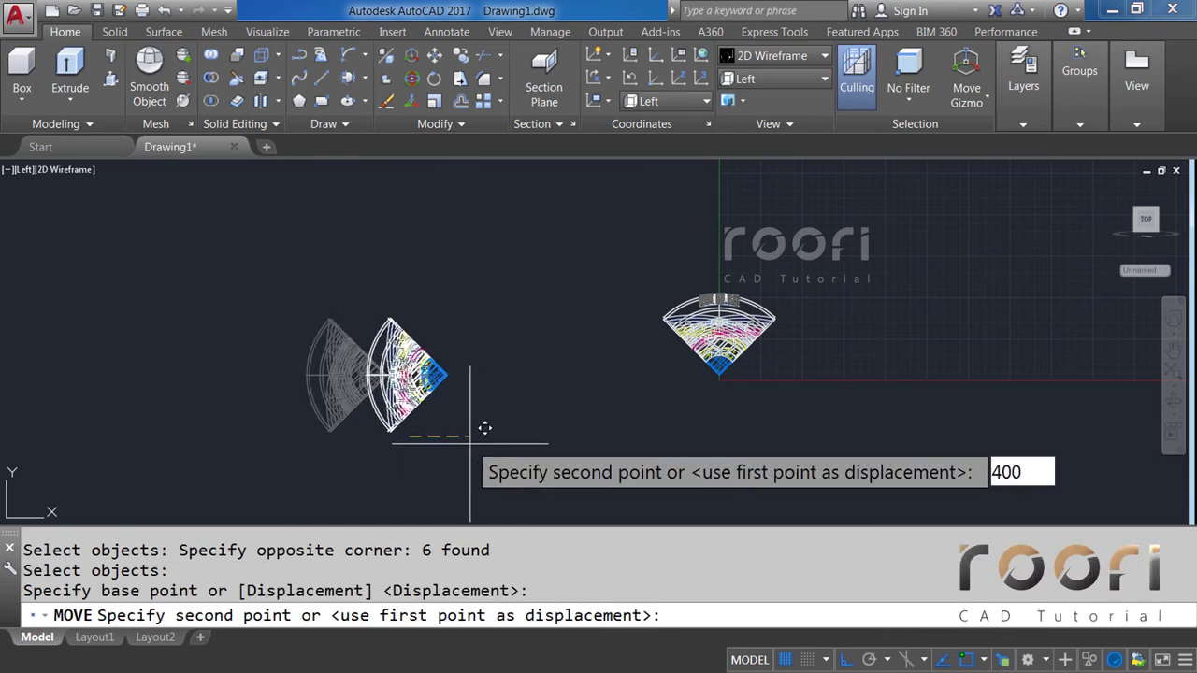
key(Return)
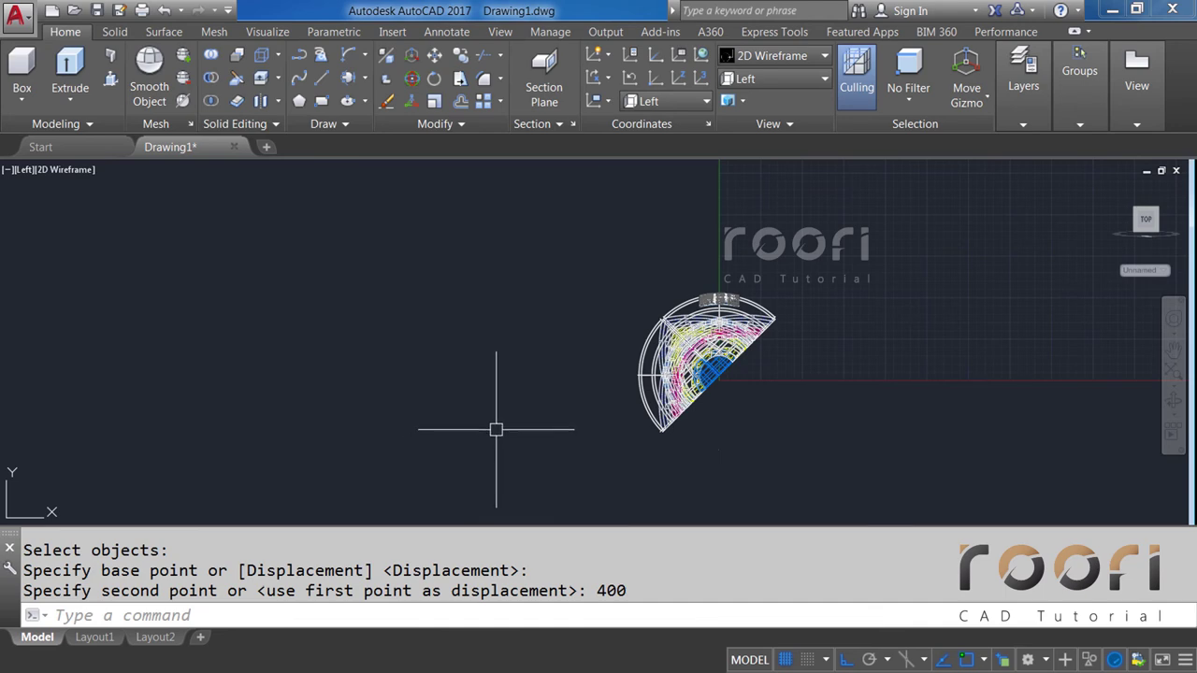
Show the assembled ball from the Top view with Realistic shading.
click(767, 84)
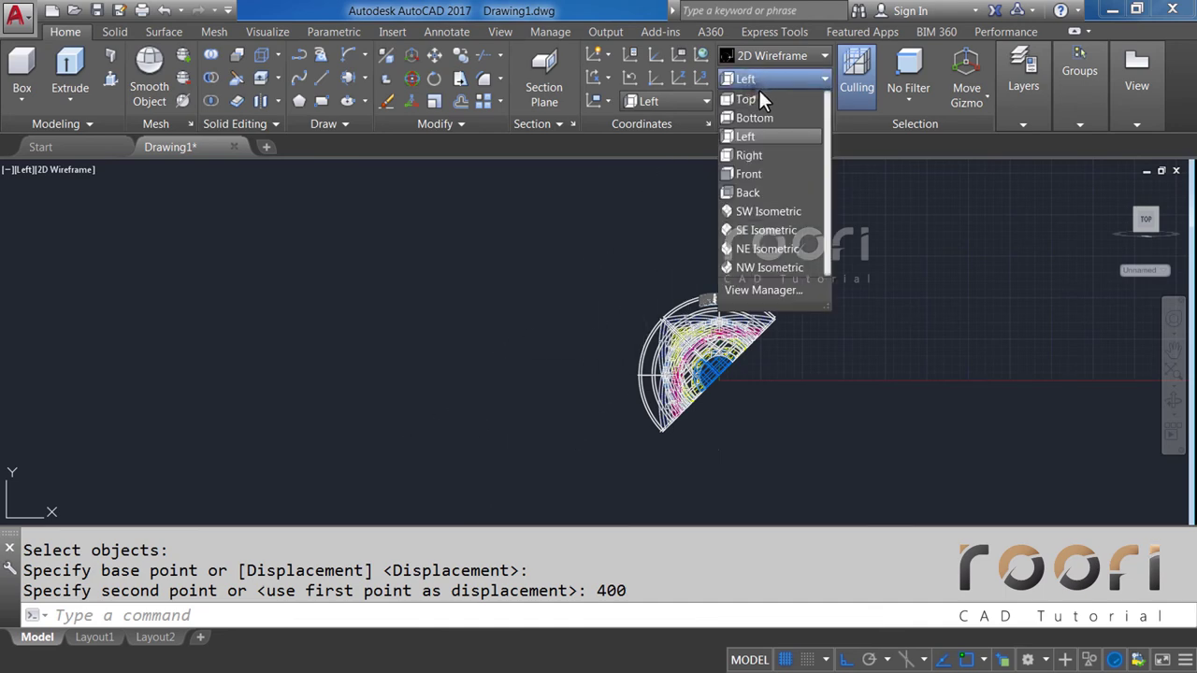
click(758, 88)
click(767, 60)
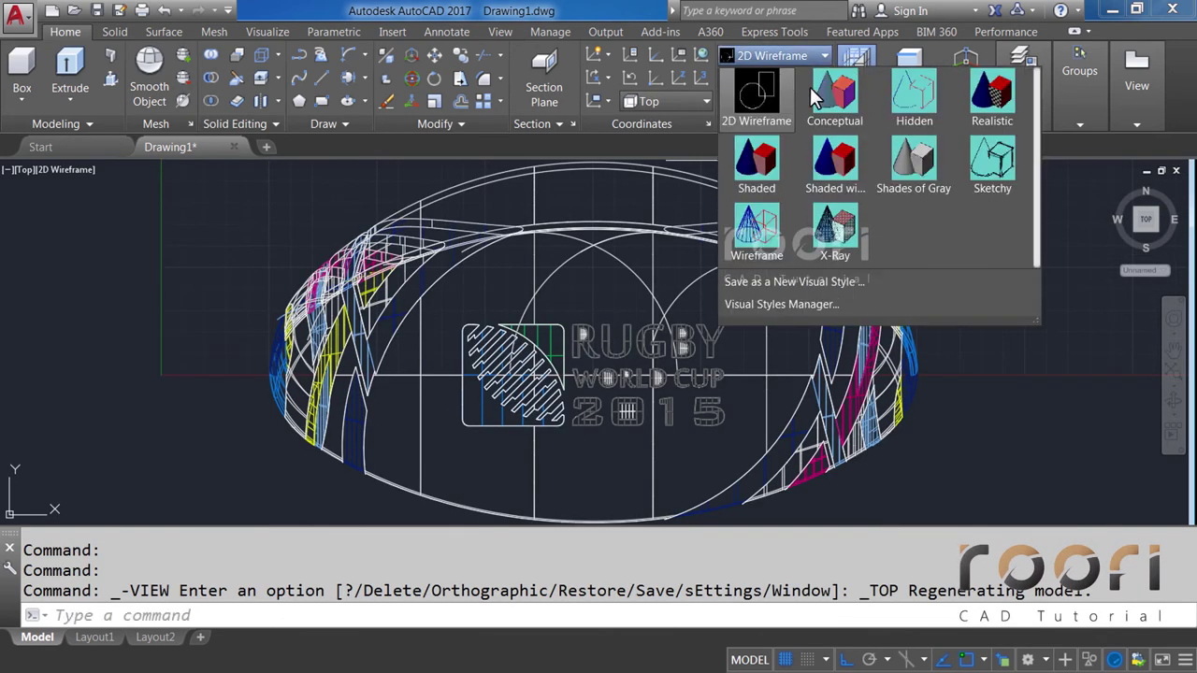
click(997, 105)
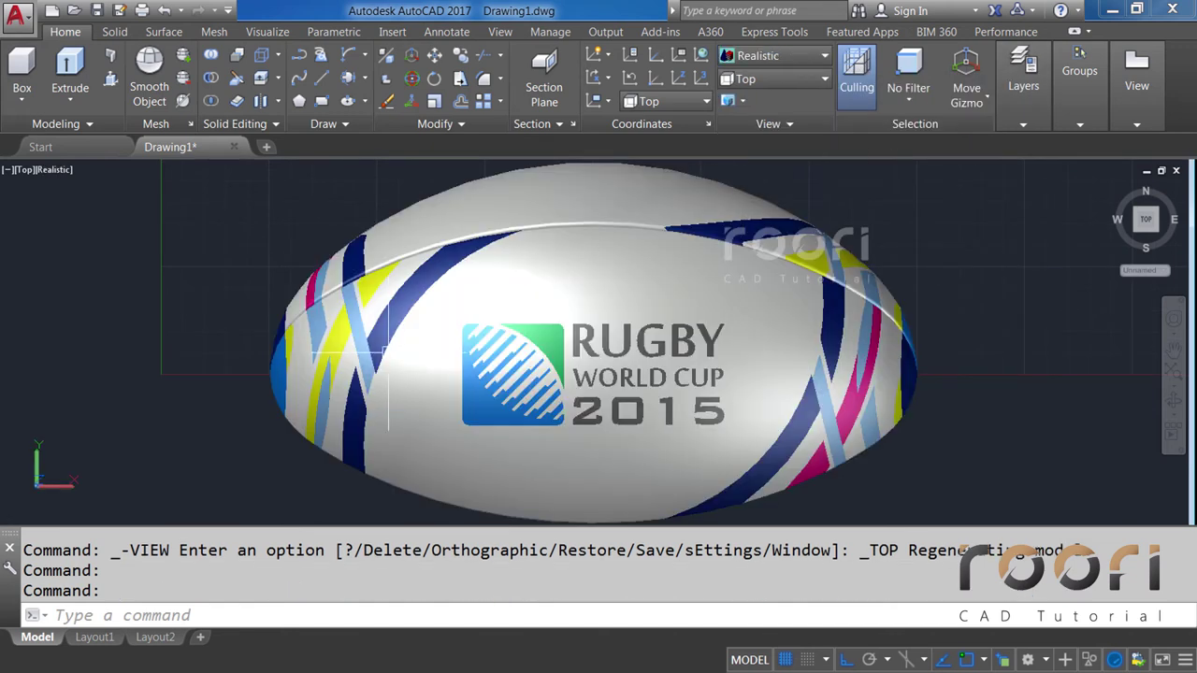
Orbit and zoom around the shaded rugby ball to inspect the seam between its halves.
mouse_move(388, 354)
shift+middle_down()
mouse_move(505, 204)
mouse_move(509, 271)
shift+middle_up()
scroll(532, 301, up, 3)
scroll(532, 301, up, 3)
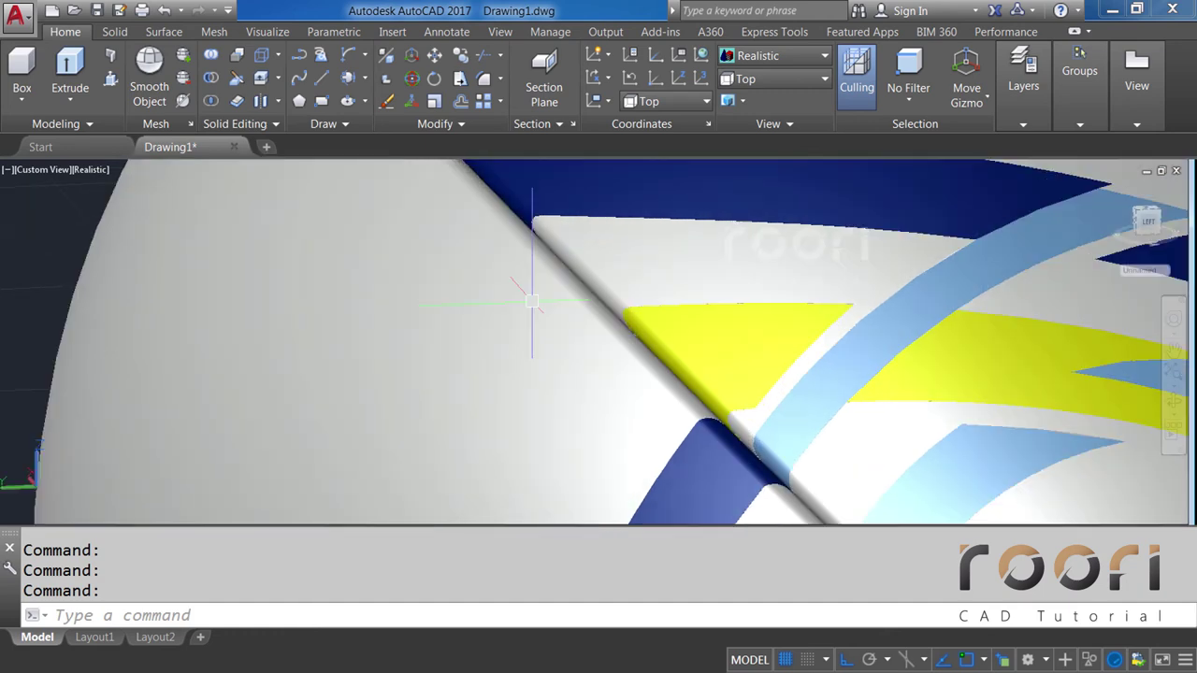
scroll(532, 301, down, 3)
scroll(532, 301, down, 3)
mouse_move(532, 301)
shift+middle_down()
mouse_move(726, 331)
mouse_move(739, 363)
mouse_move(733, 379)
mouse_move(617, 359)
mouse_move(596, 343)
mouse_move(577, 364)
mouse_move(561, 355)
mouse_move(514, 375)
mouse_move(406, 483)
mouse_move(551, 374)
shift+middle_up()
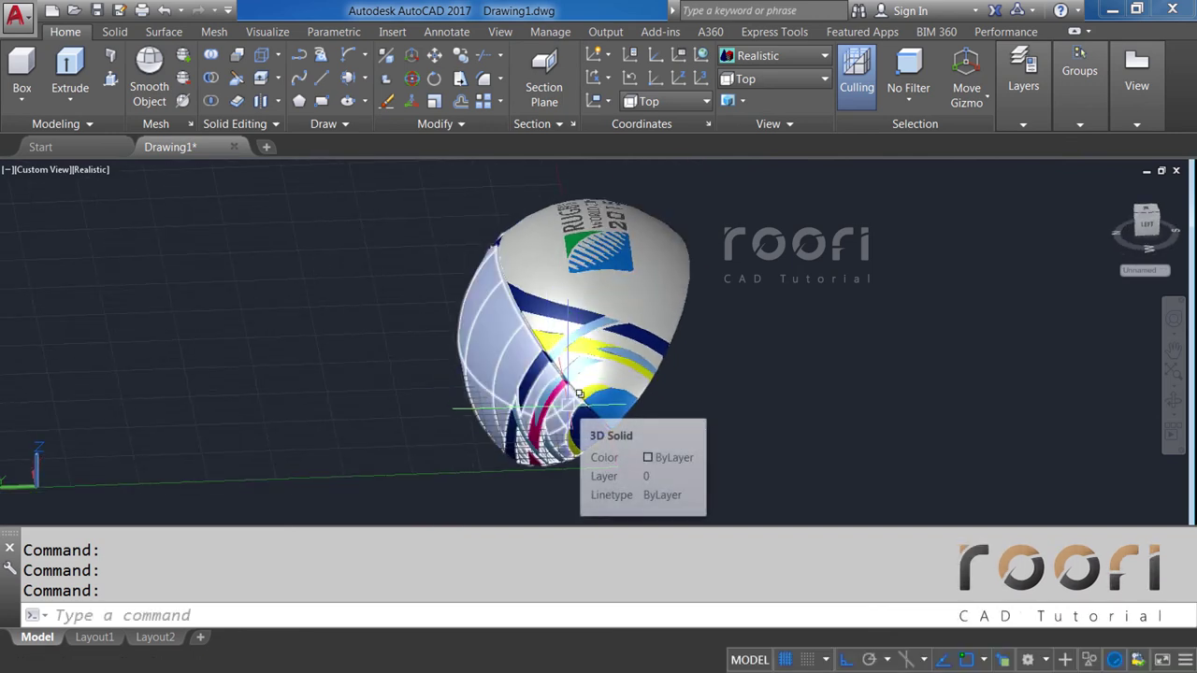
scroll(568, 404, up, 2)
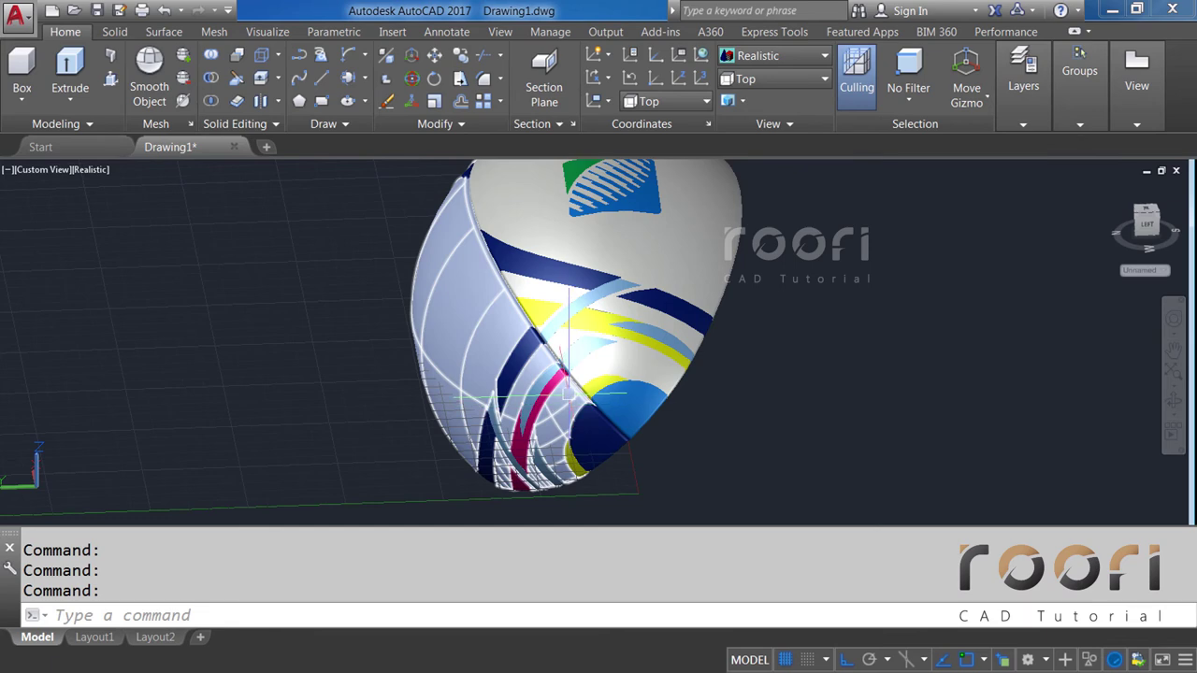
mouse_move(567, 395)
shift+middle_down()
mouse_move(603, 384)
mouse_move(549, 360)
shift+middle_up()
text(UNIP)
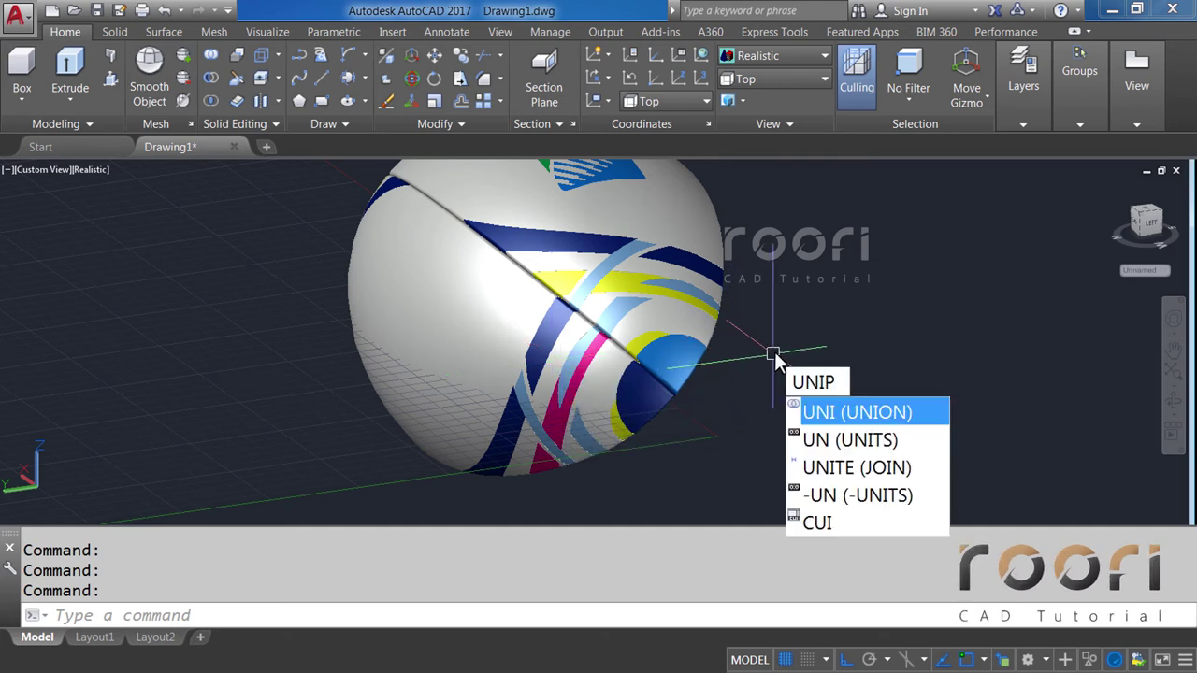
Union the ball's upper half with its white lower half into one solid.
key(BackSpace)
text(ON)
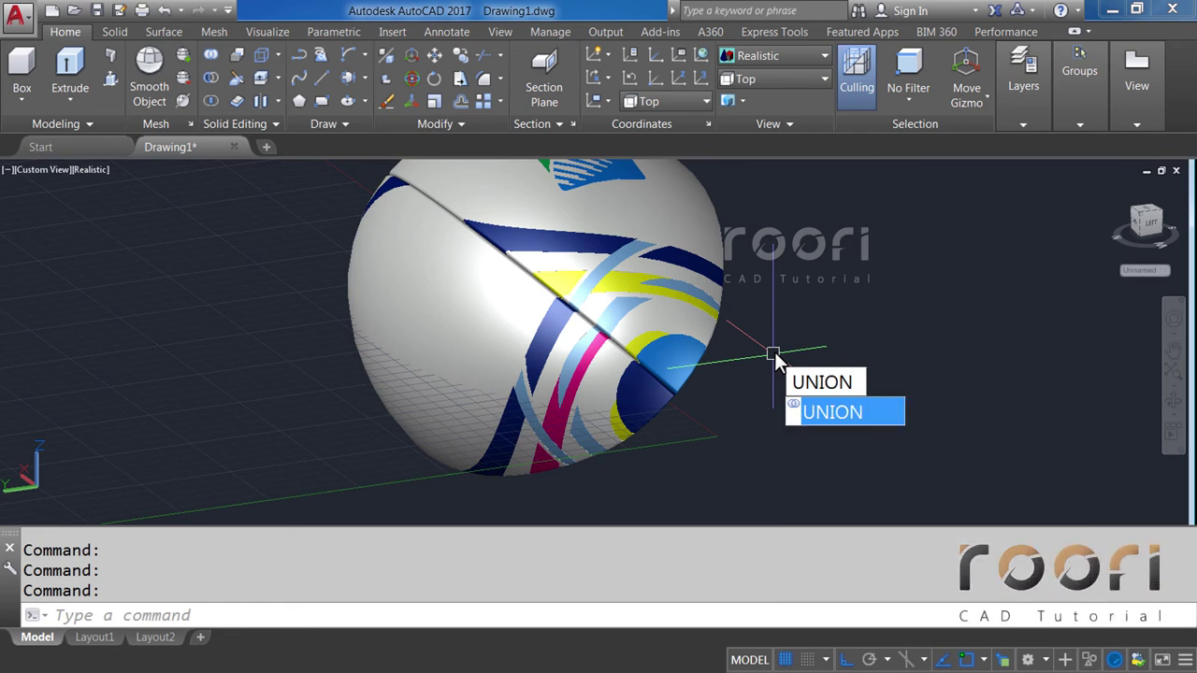
key(Return)
click(709, 217)
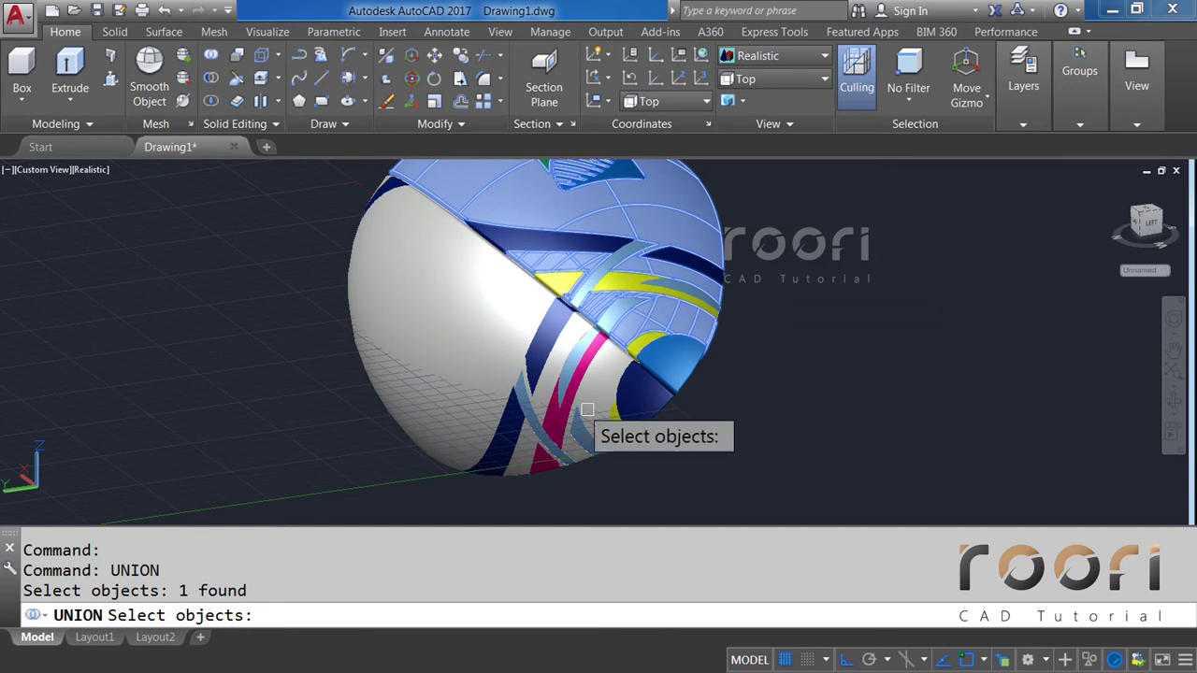
click(428, 315)
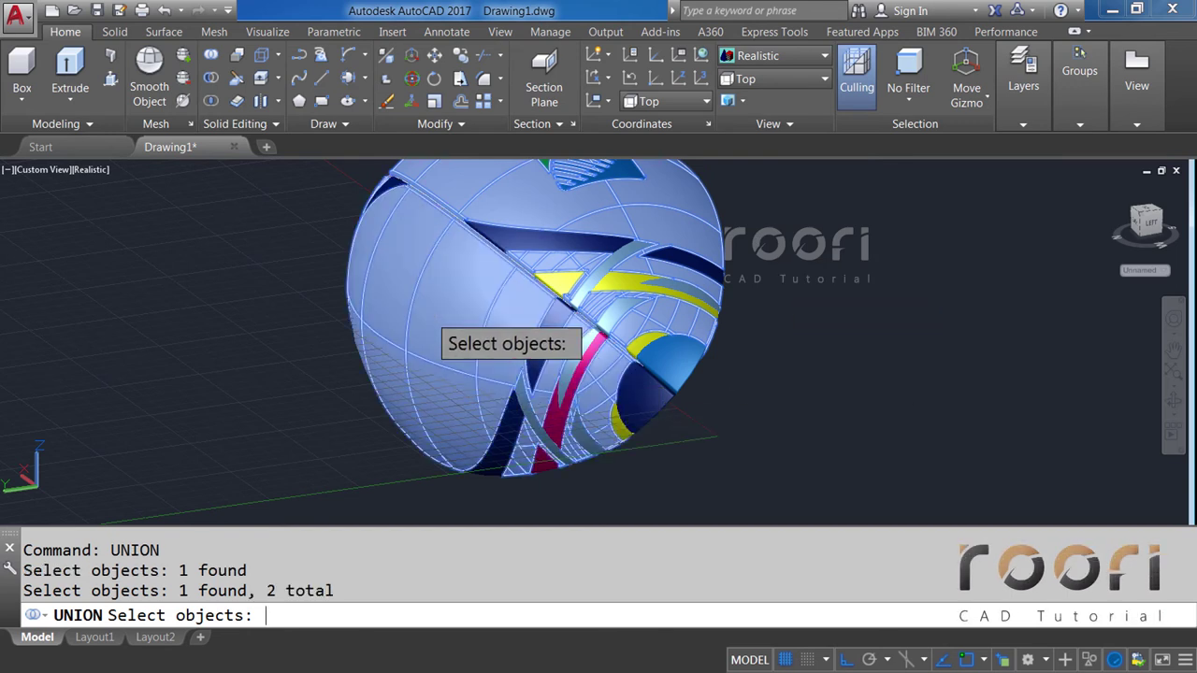
key(Return)
text(UNION)
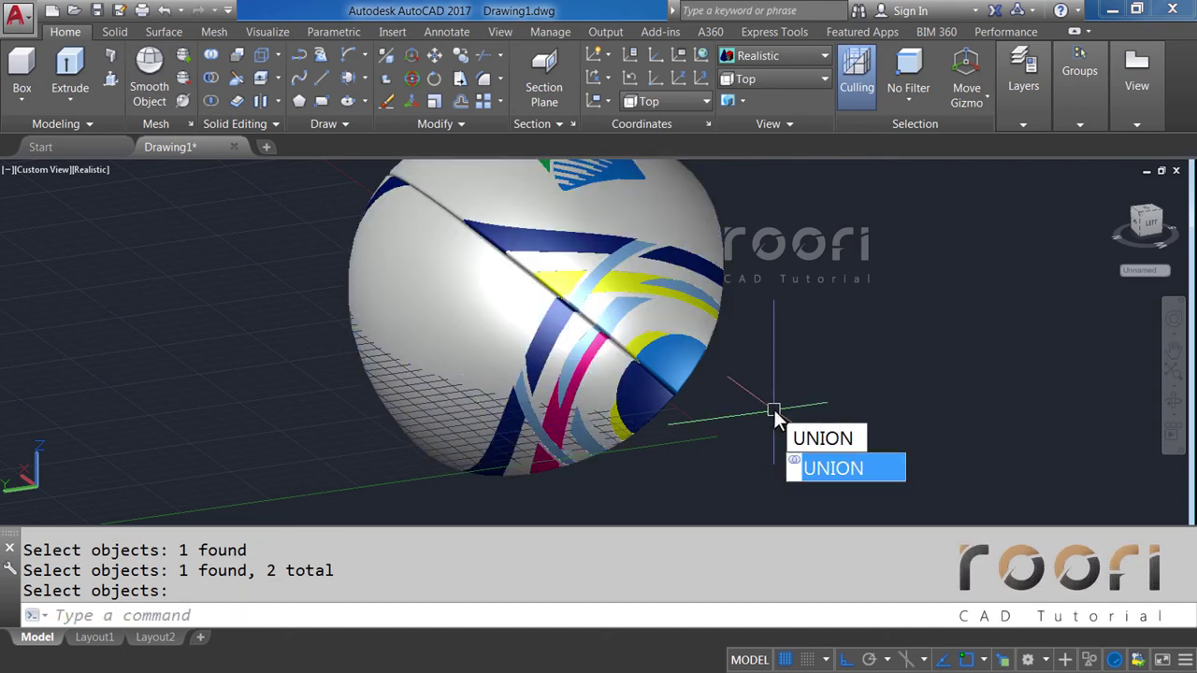
Union the overlapping solid at the ball's edge with the lower blue region solid.
key(Return)
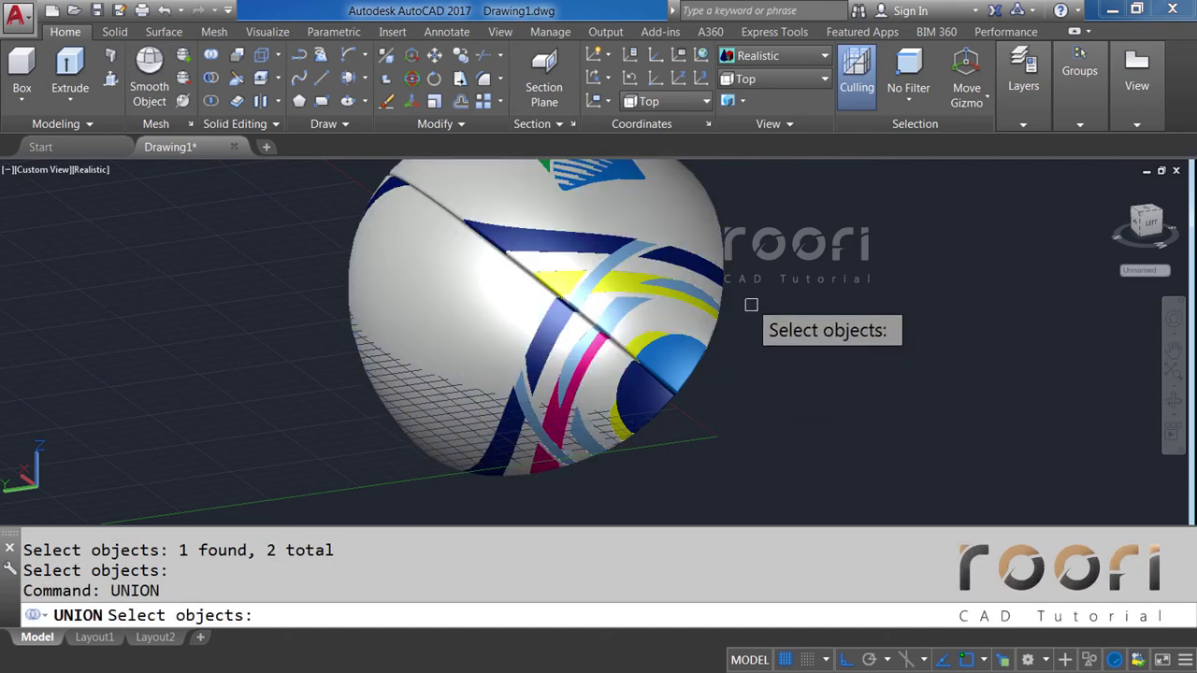
click(729, 278)
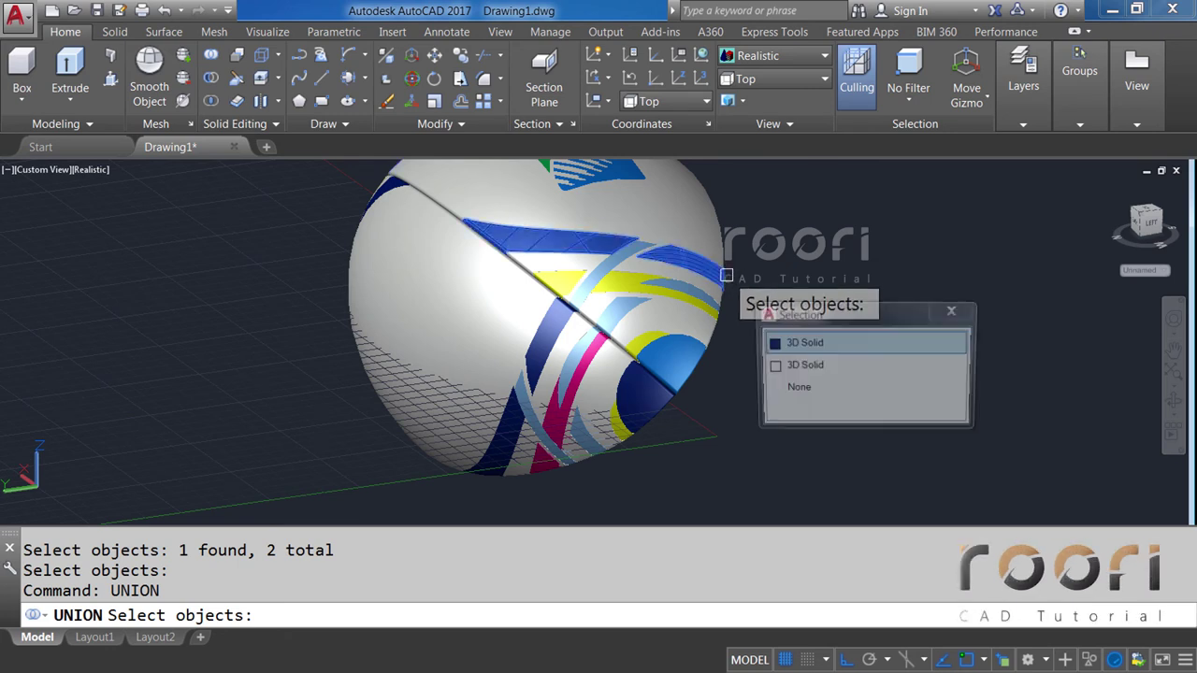
click(782, 344)
click(657, 406)
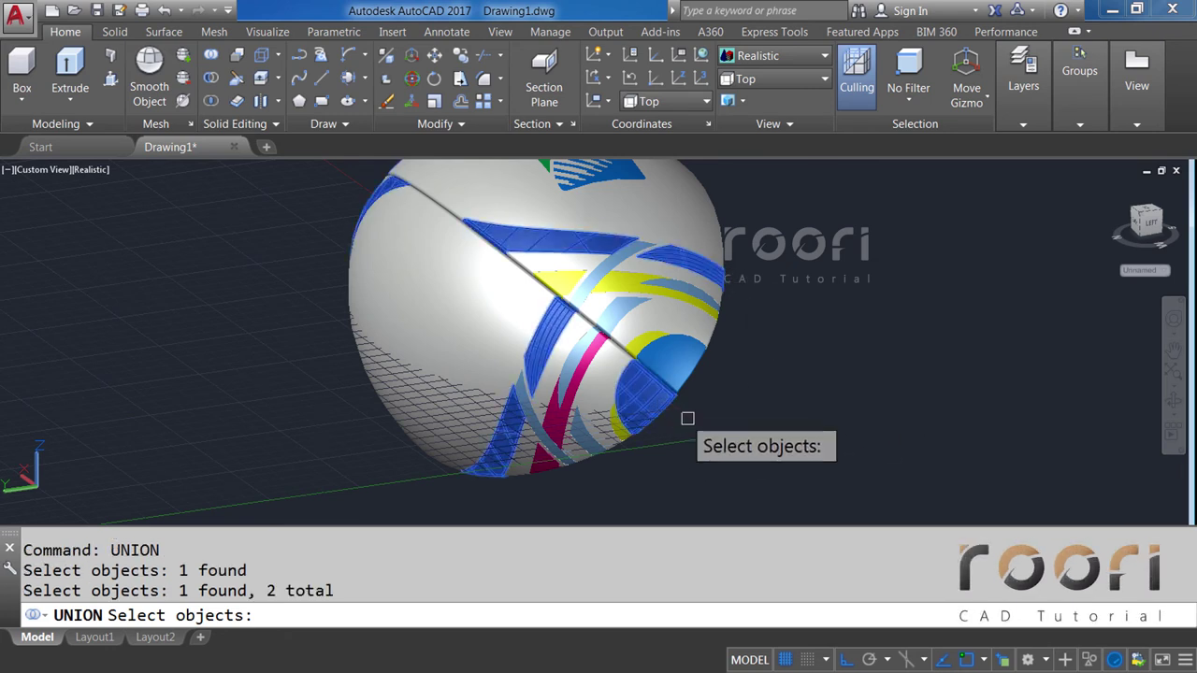
key(Return)
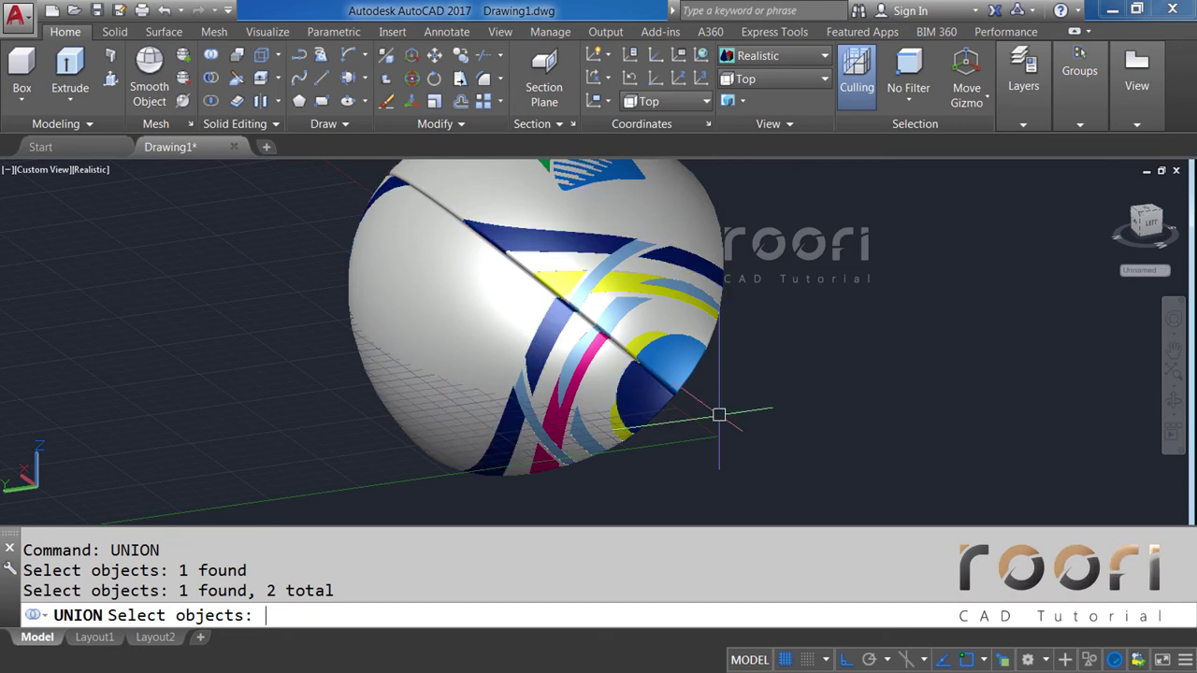
middle_drag(734, 377, 776, 389)
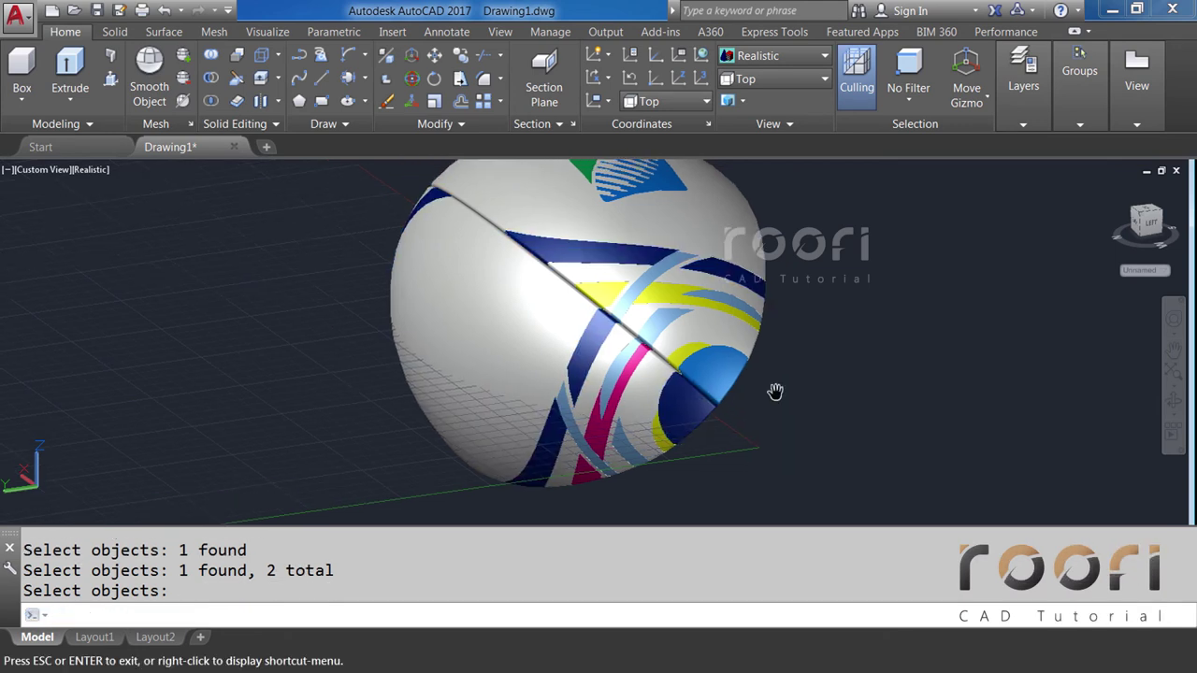
Union the whole ball solid with the yellow stripe solid.
key(Return)
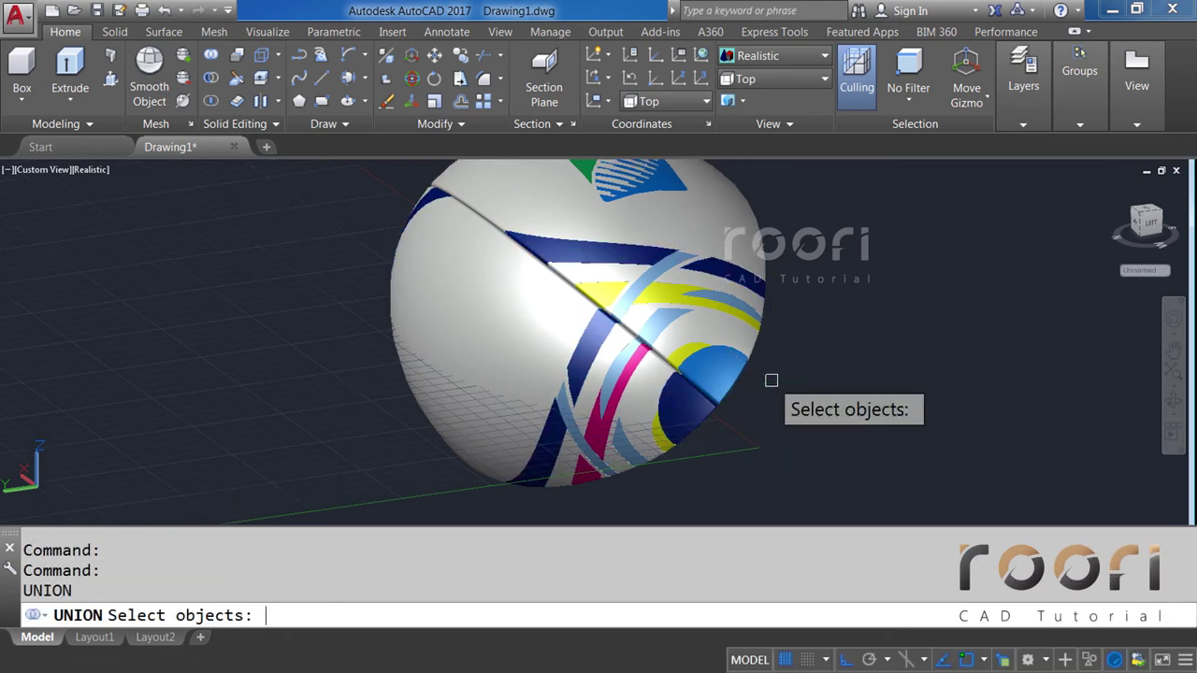
click(672, 279)
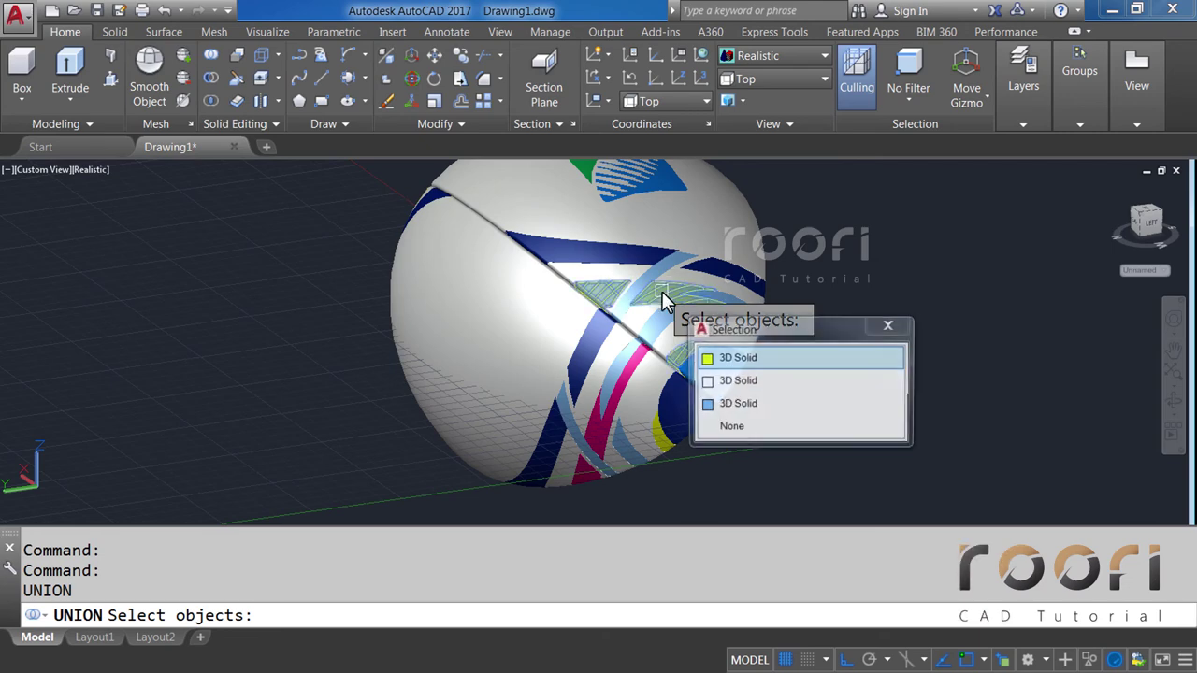
click(728, 359)
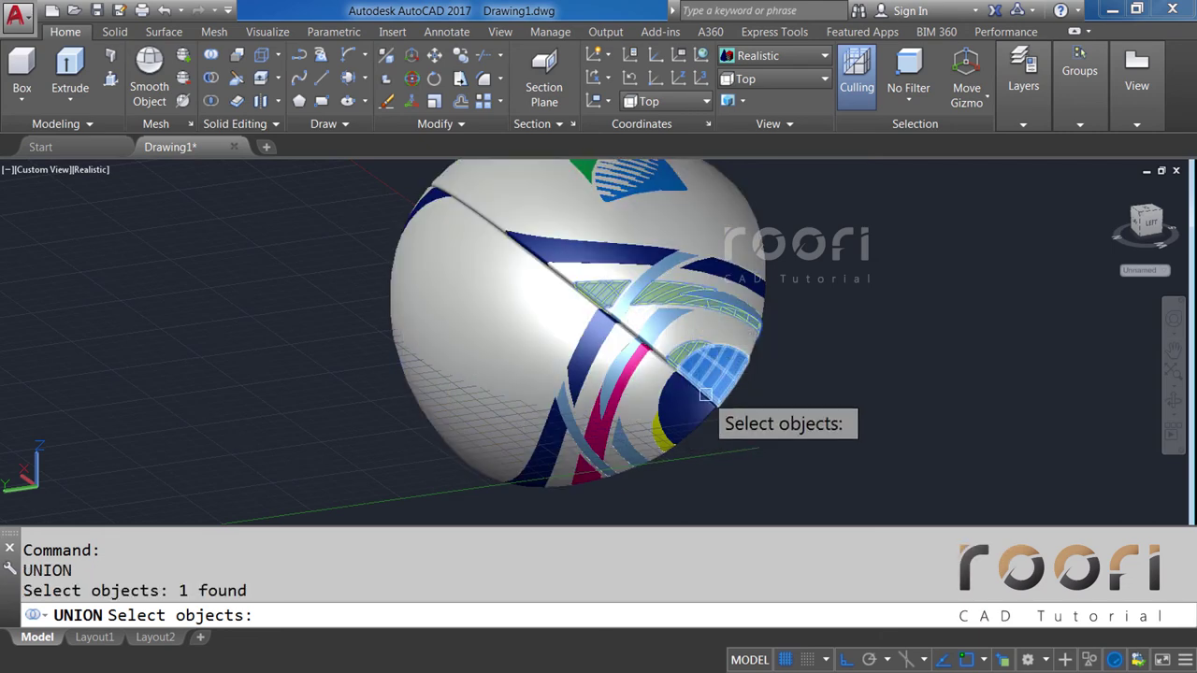
click(674, 453)
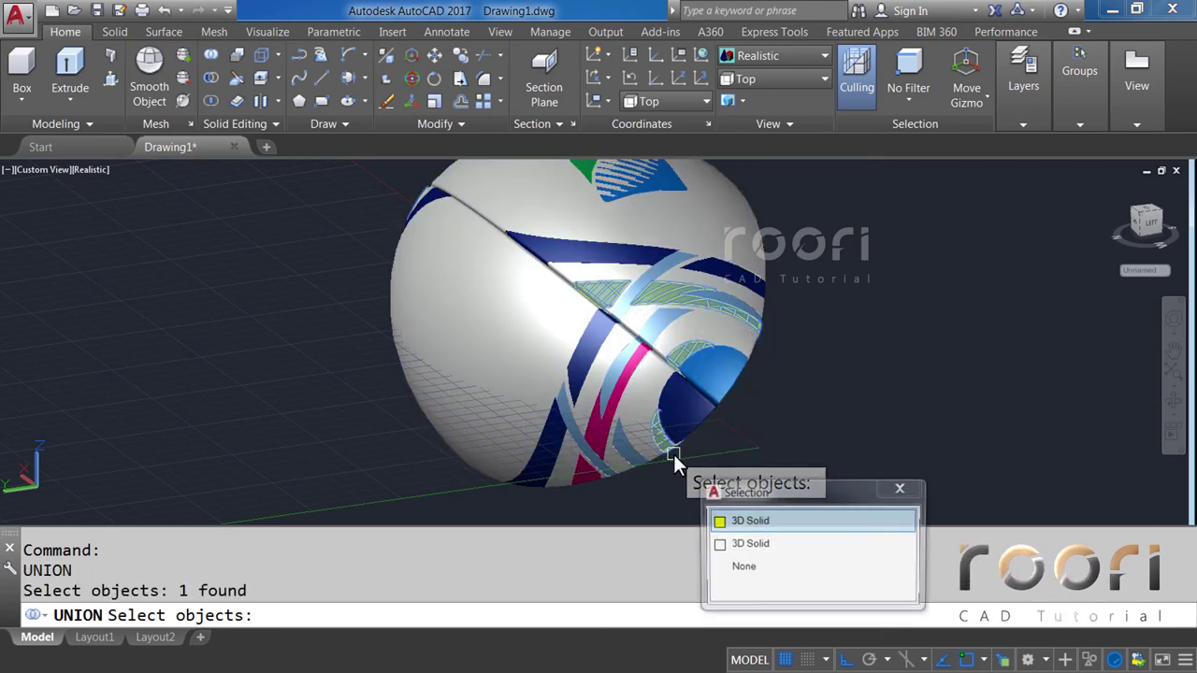
click(727, 522)
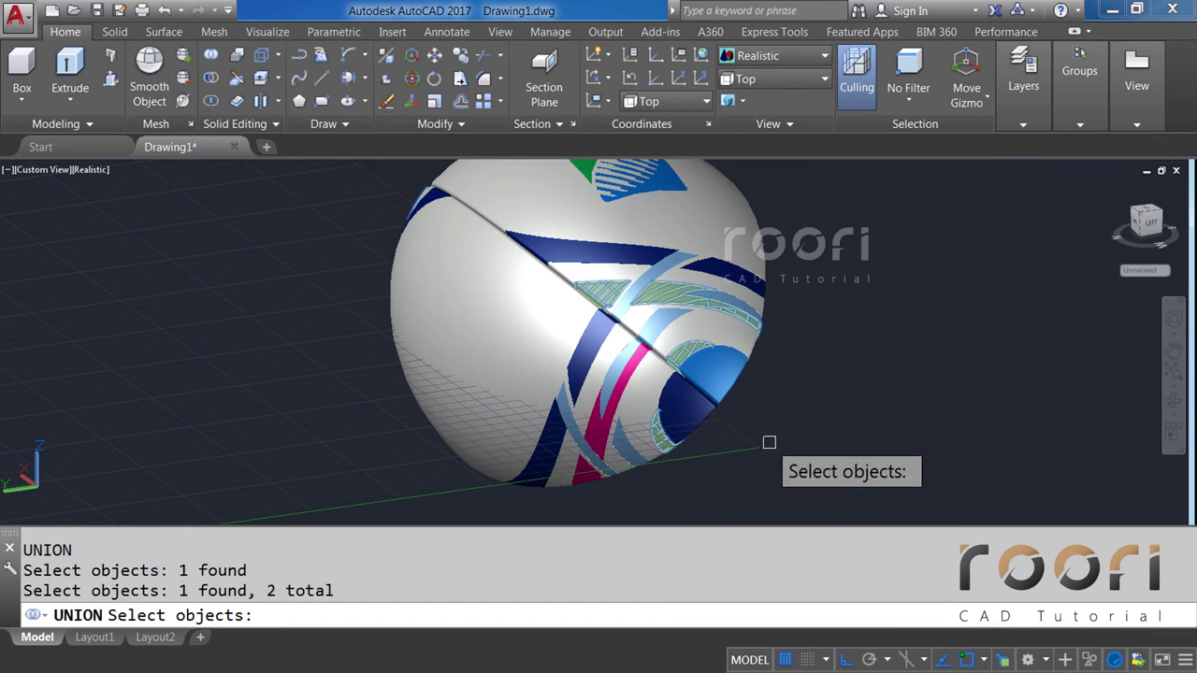
key(Return)
text(UNIO)
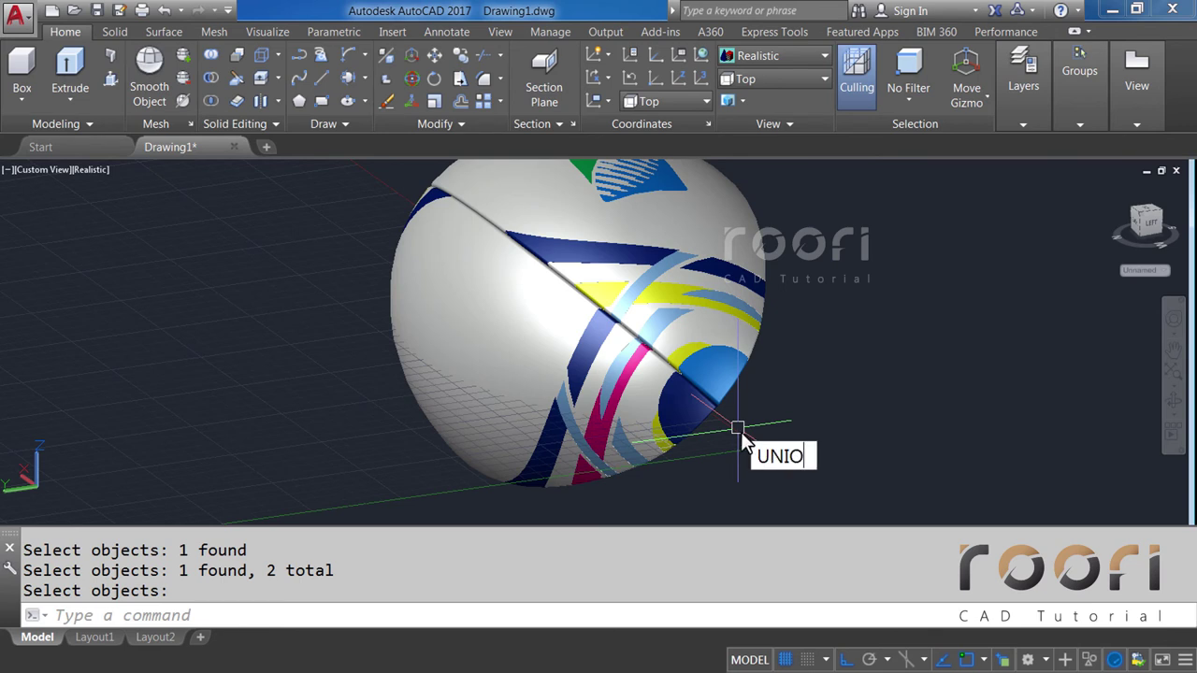
Union two more stripe pieces on the ball into one solid.
text(N)
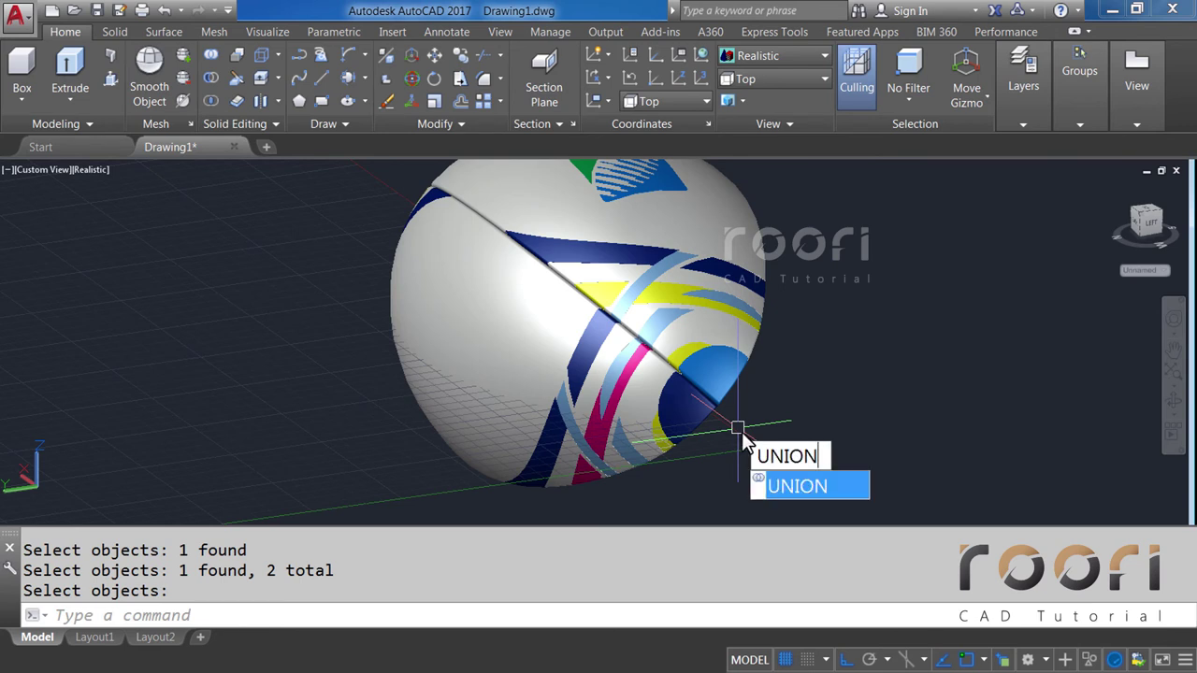
key(Return)
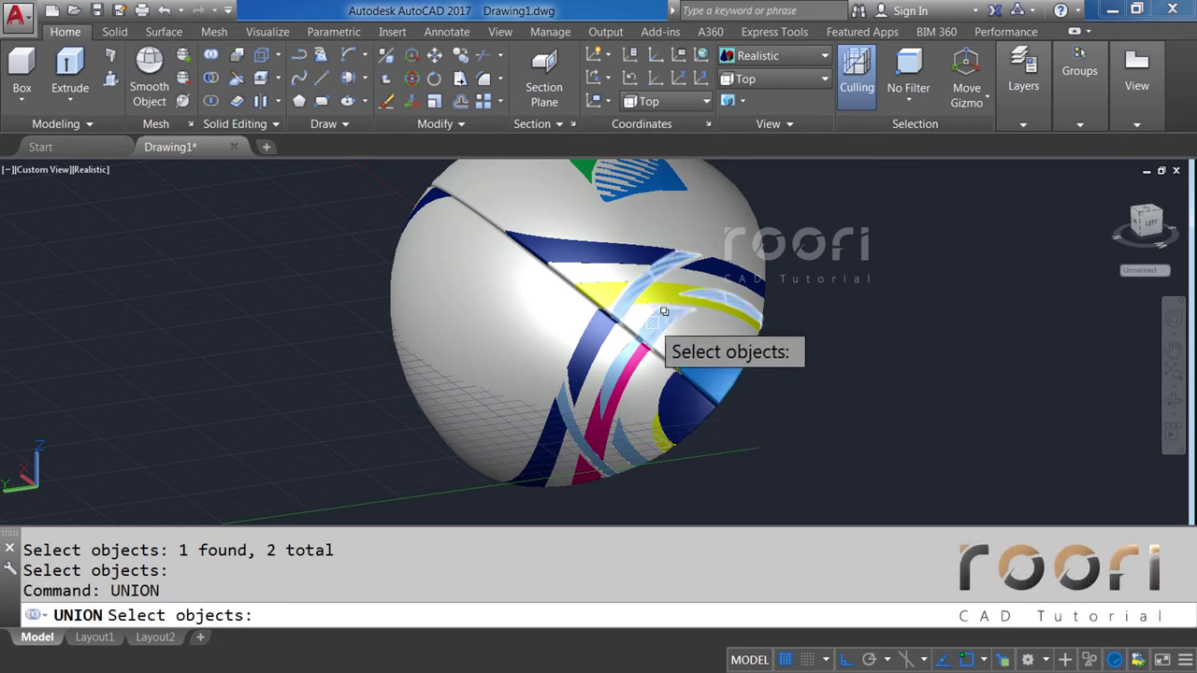
click(657, 330)
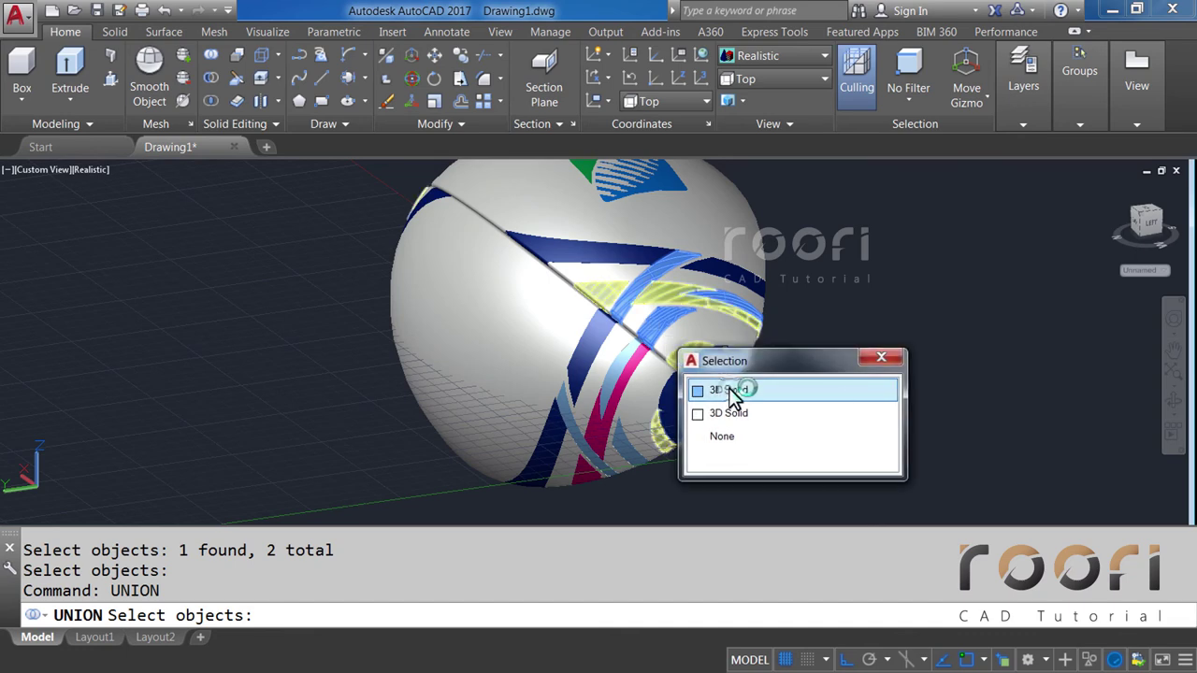
click(732, 393)
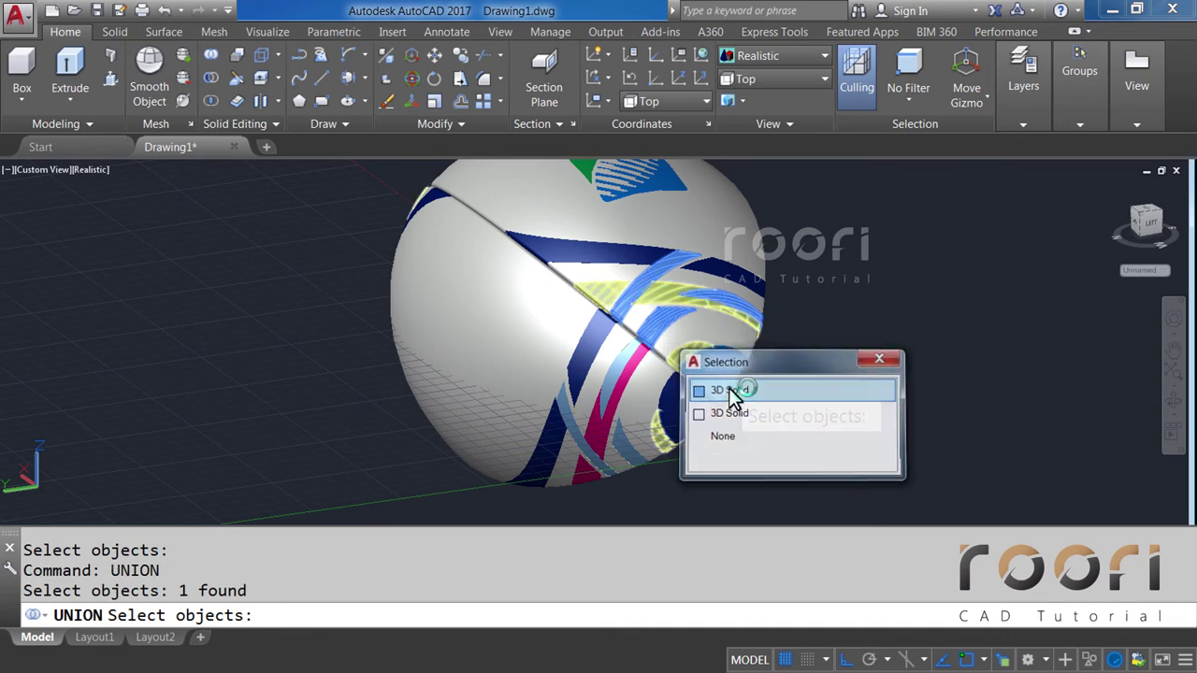
click(577, 437)
click(638, 504)
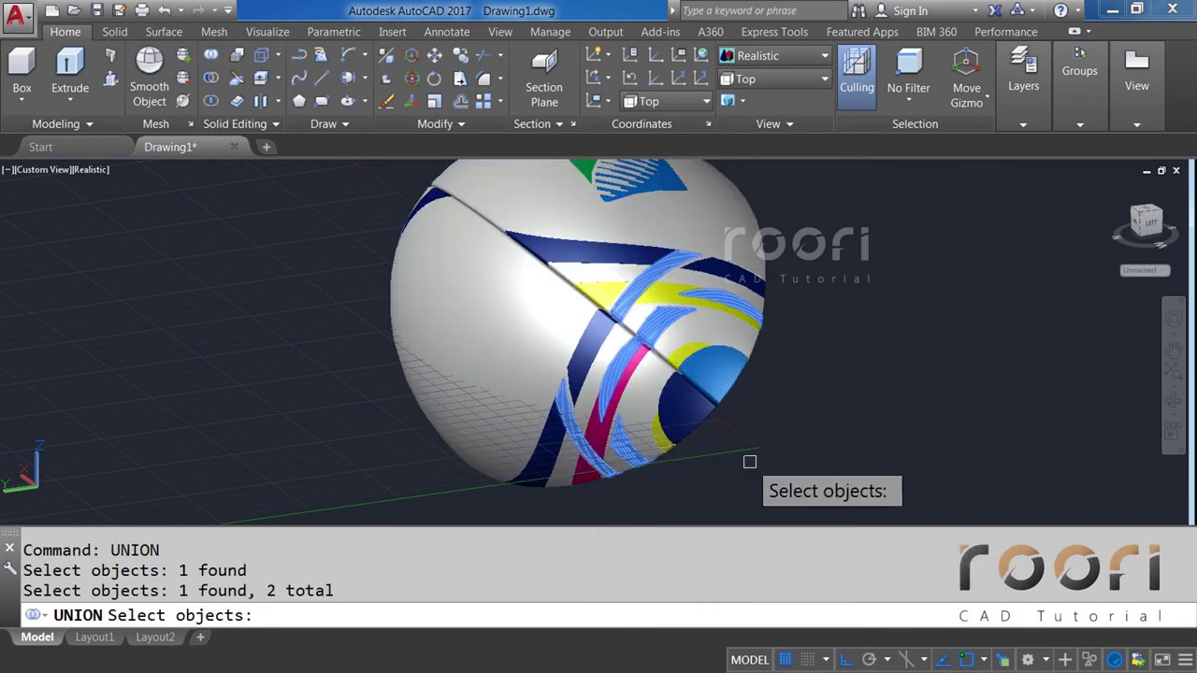
key(Return)
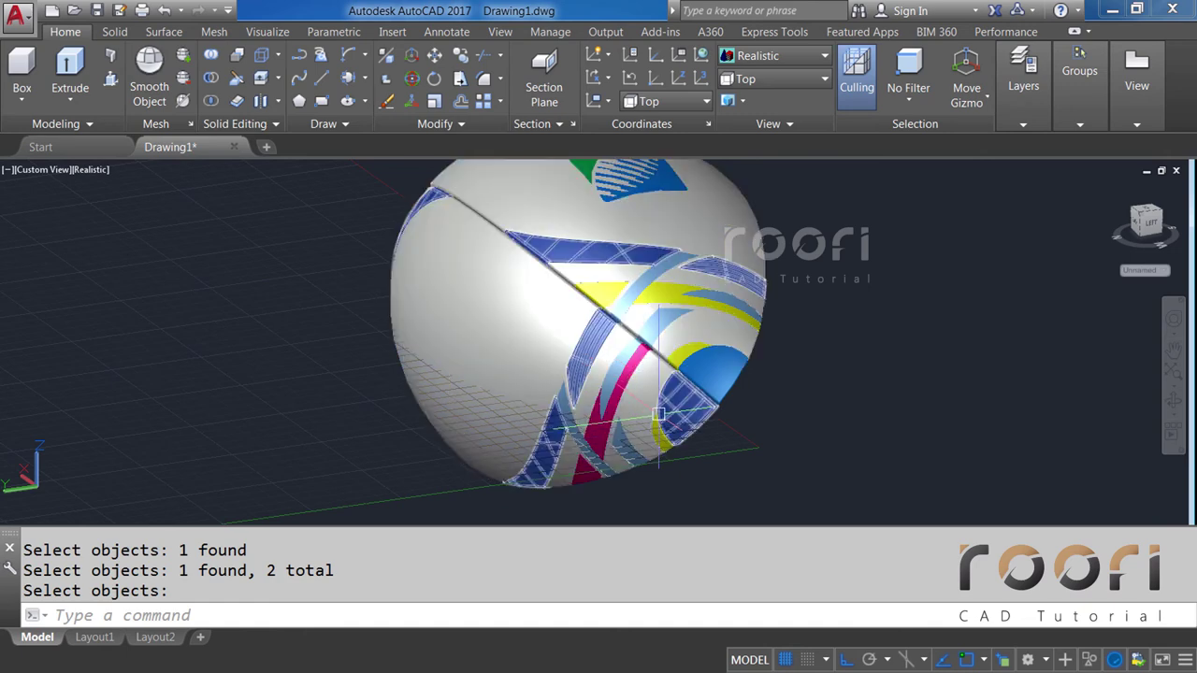
Orbit to the RUGBY logo side and union the right-end stripe with the left pink stripe.
shift+middle_drag(599, 389, 642, 401)
key(Return)
text(UNION)
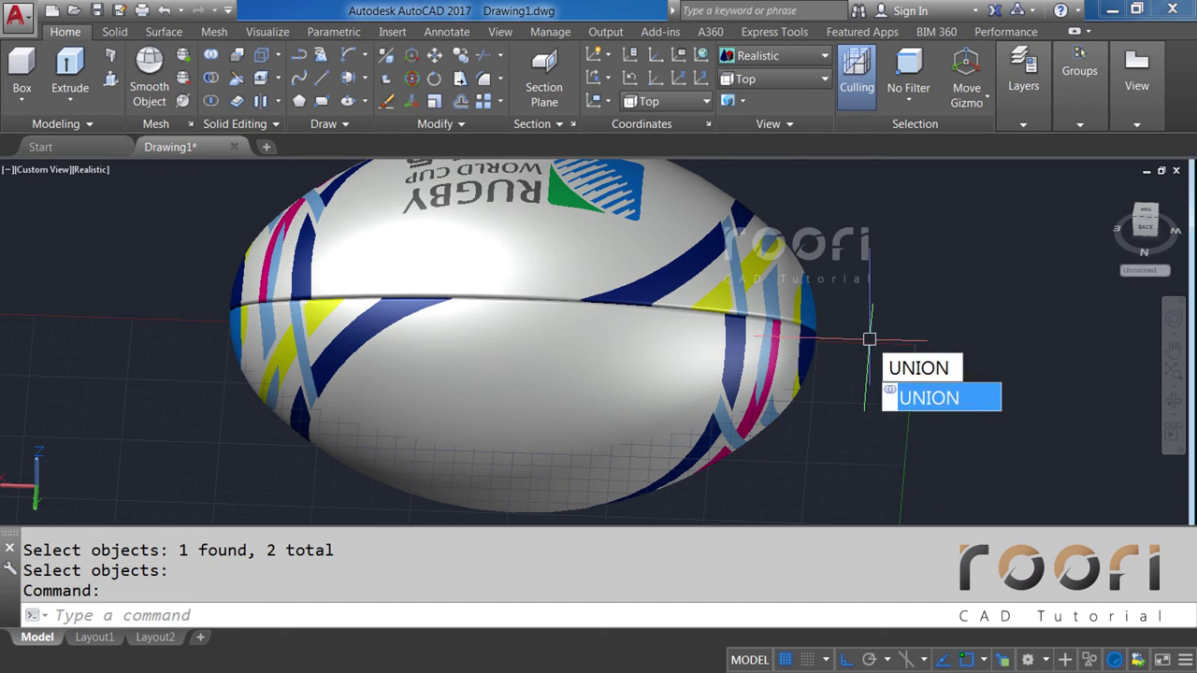
key(Return)
click(753, 417)
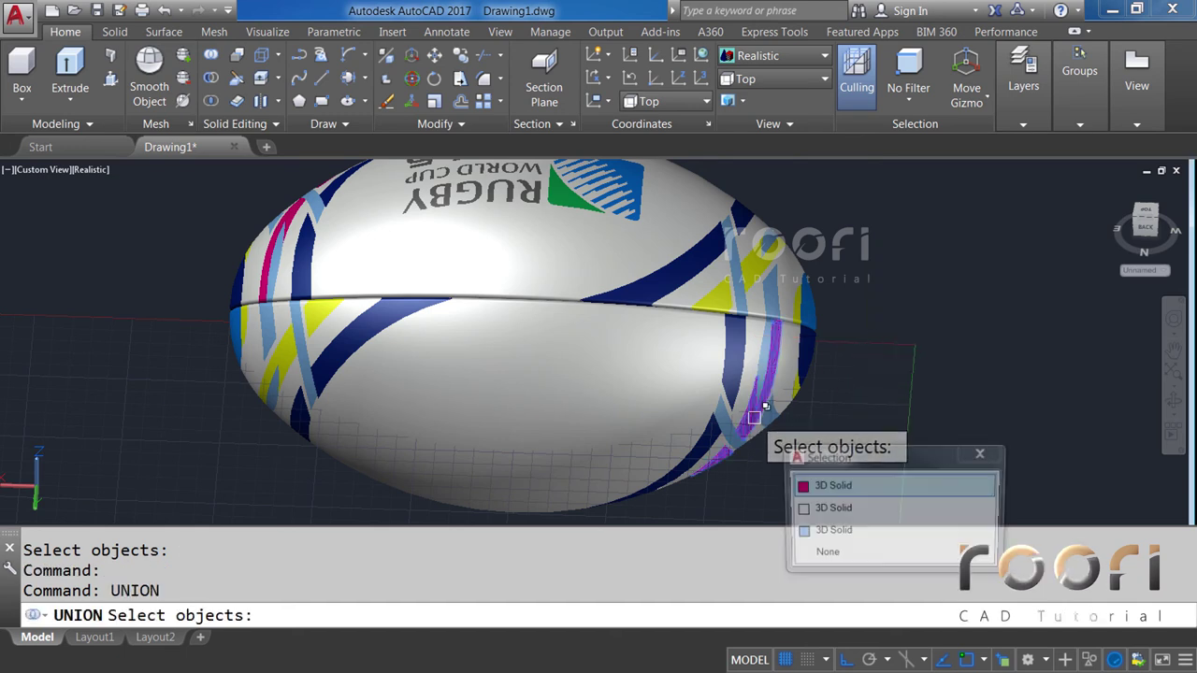
click(812, 488)
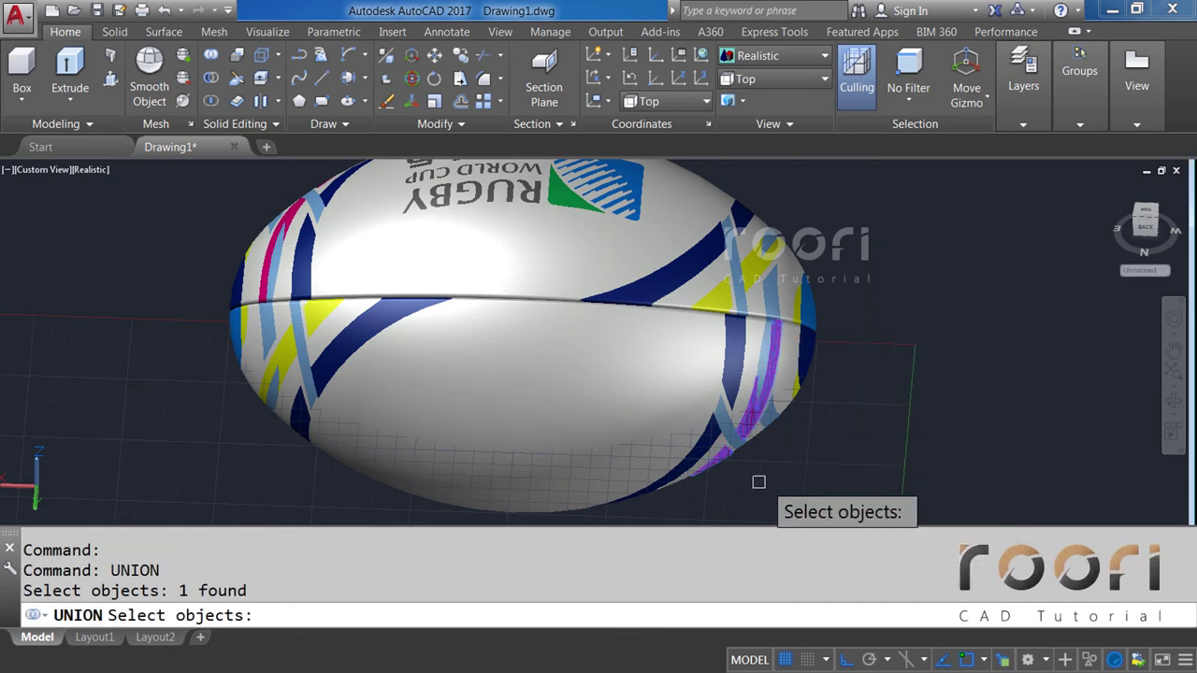
click(301, 202)
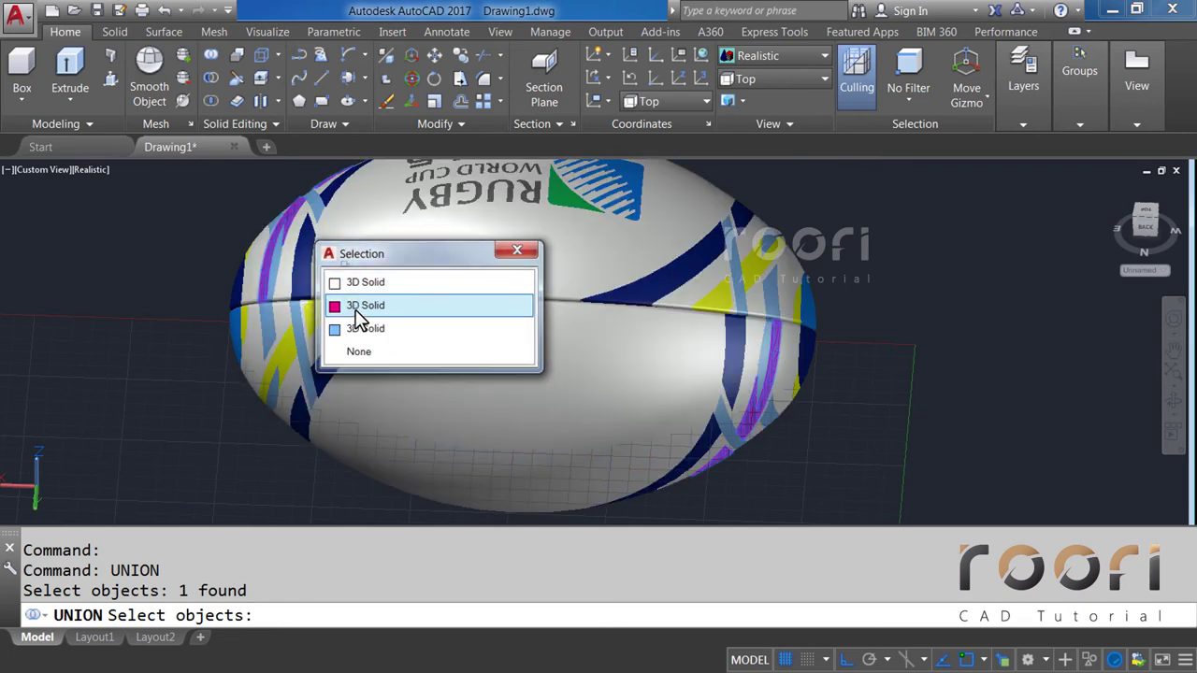
click(355, 310)
key(Return)
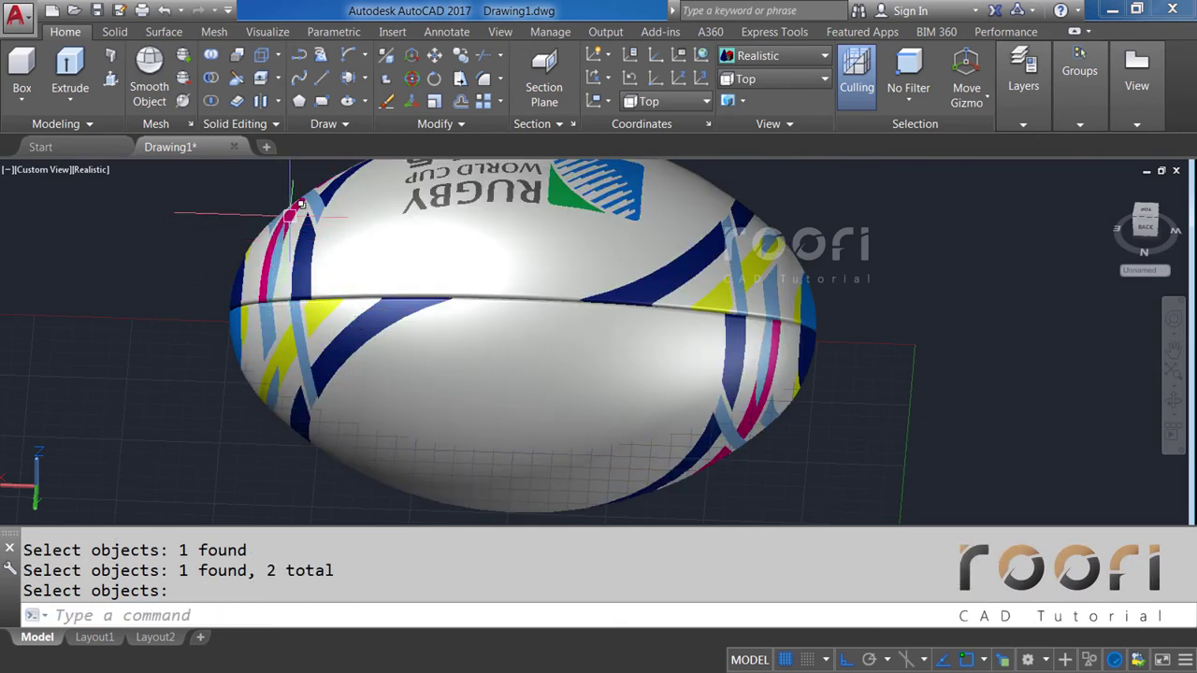
Start another union with the right-end stripe, the left stripe and the logo solid.
click(292, 209)
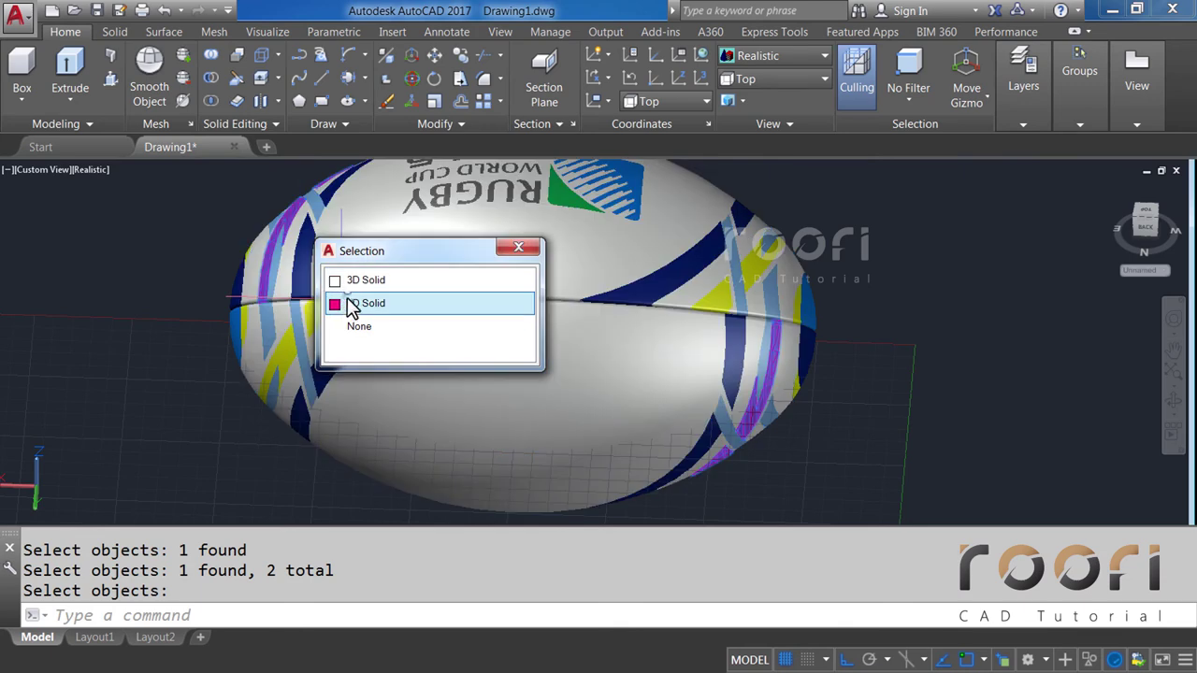
click(350, 309)
key(Escape)
text(UNIO)
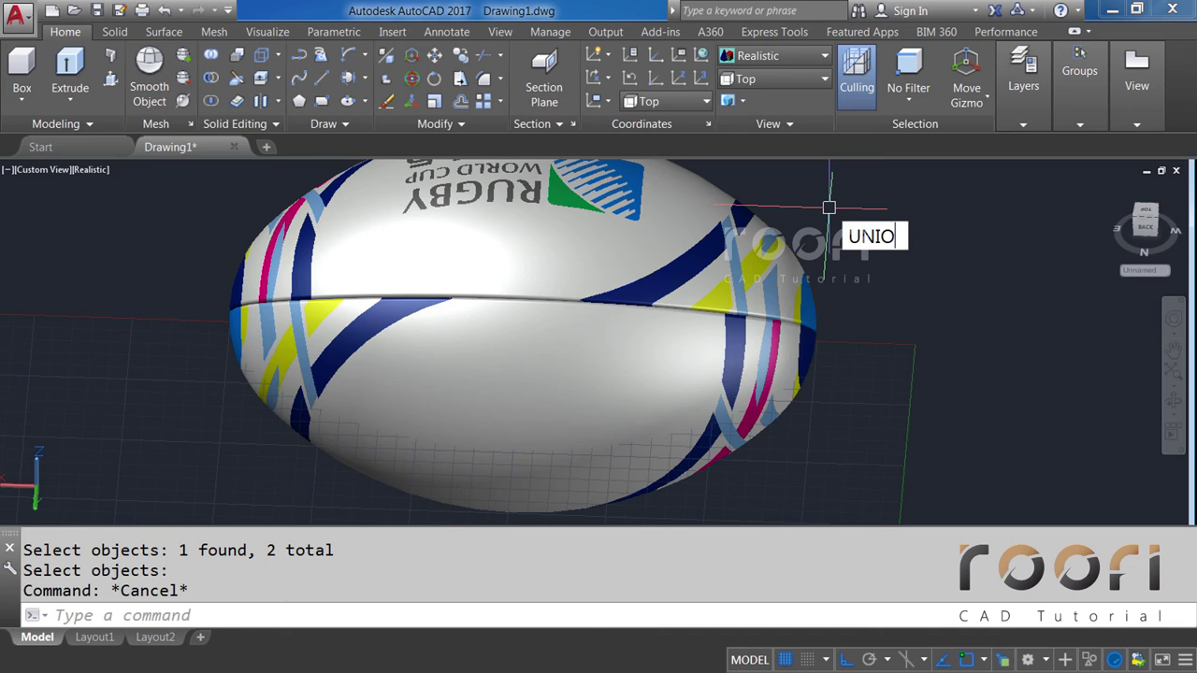
text(N)
key(Return)
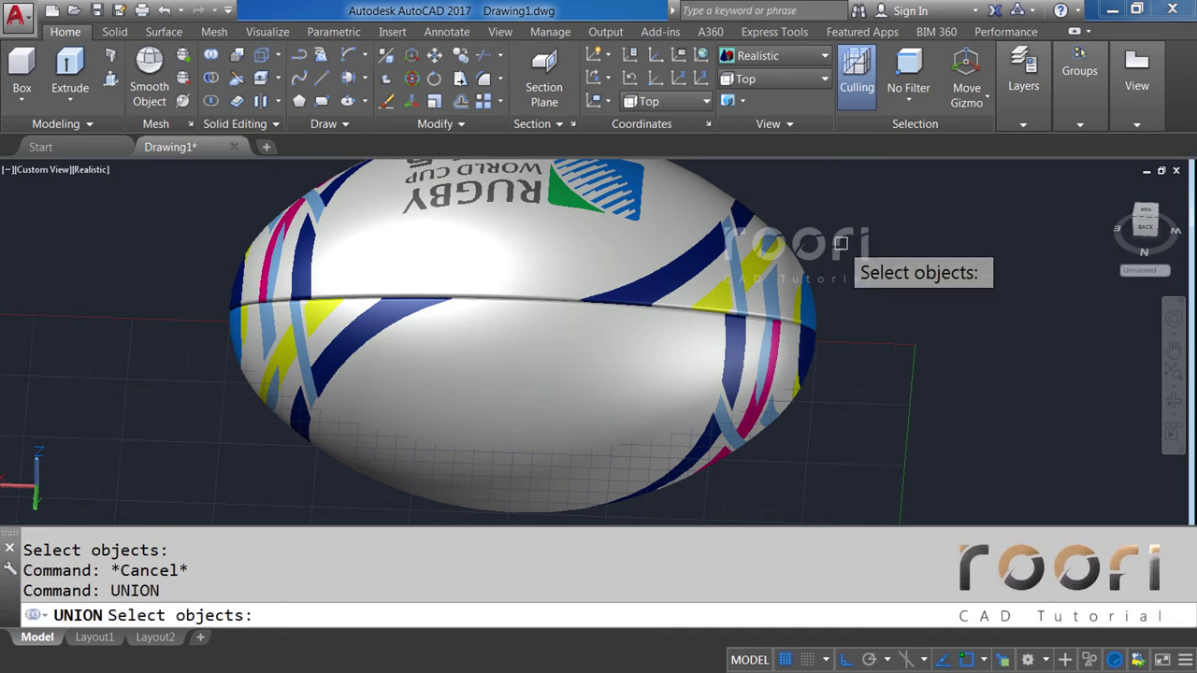
click(815, 303)
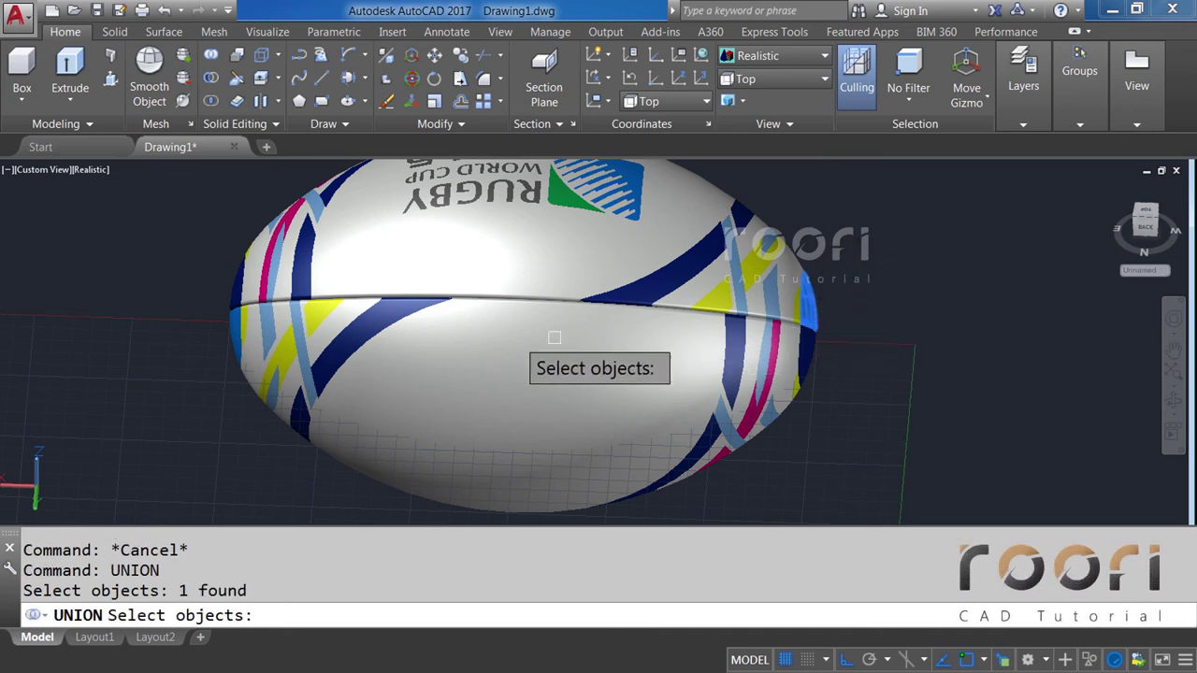
click(225, 332)
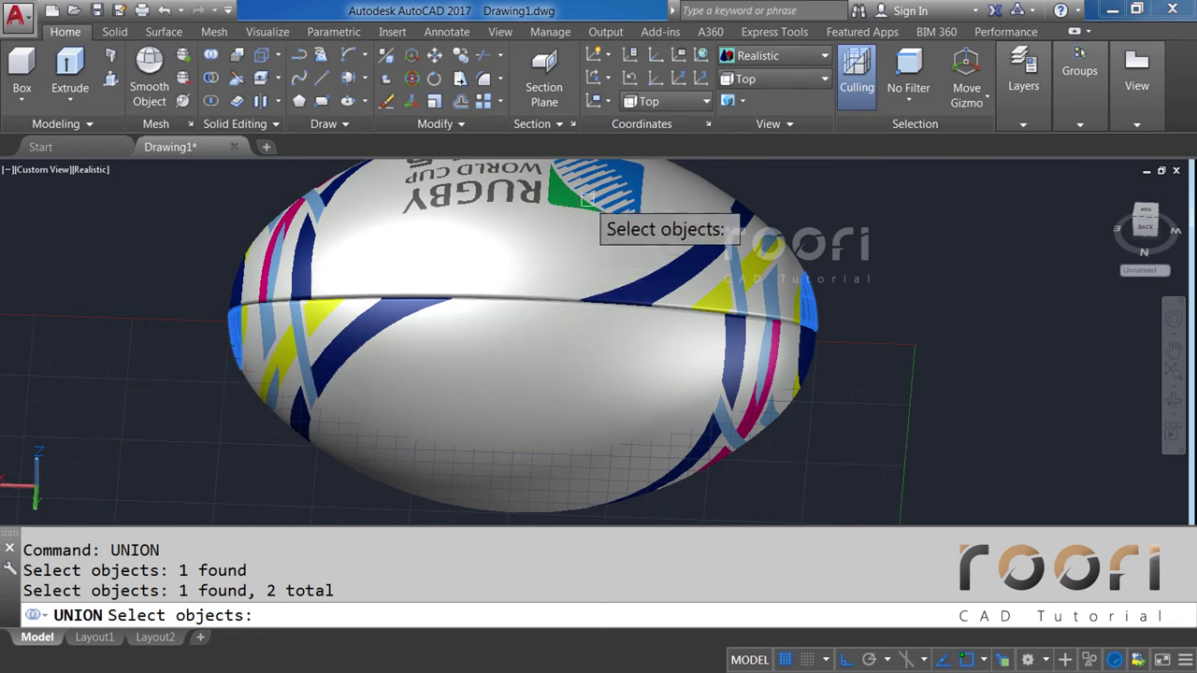
click(625, 172)
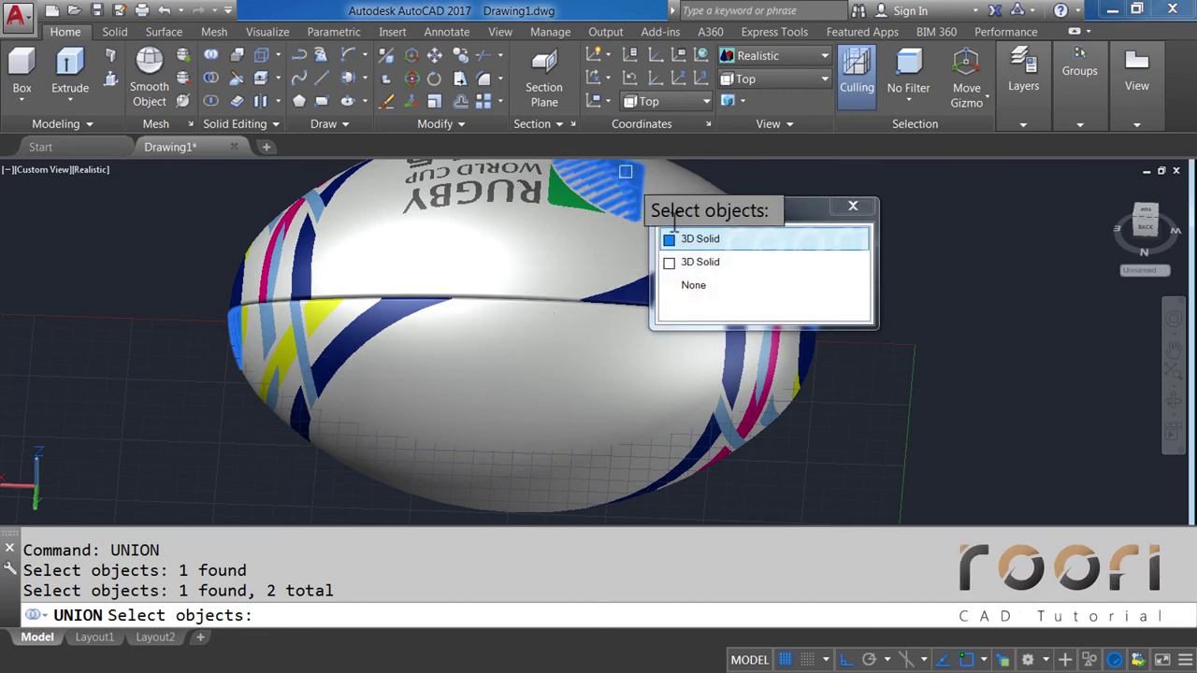
click(689, 239)
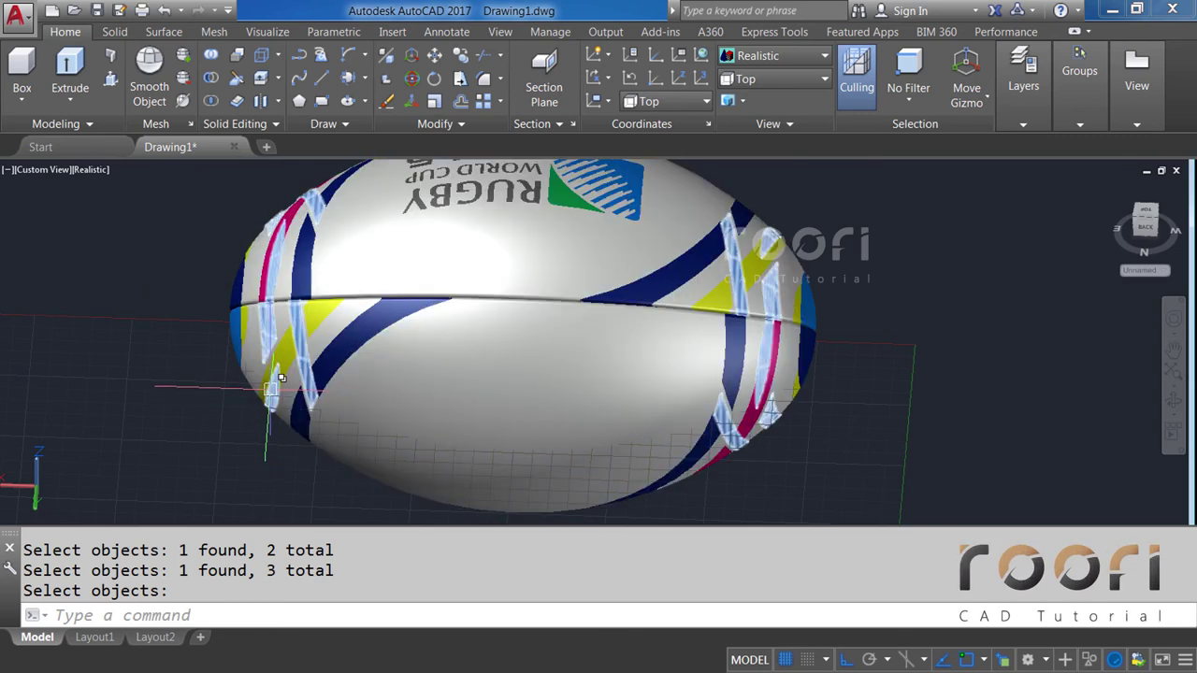
Switch to 2D Wireframe and view the ball from the Left.
click(791, 55)
click(752, 76)
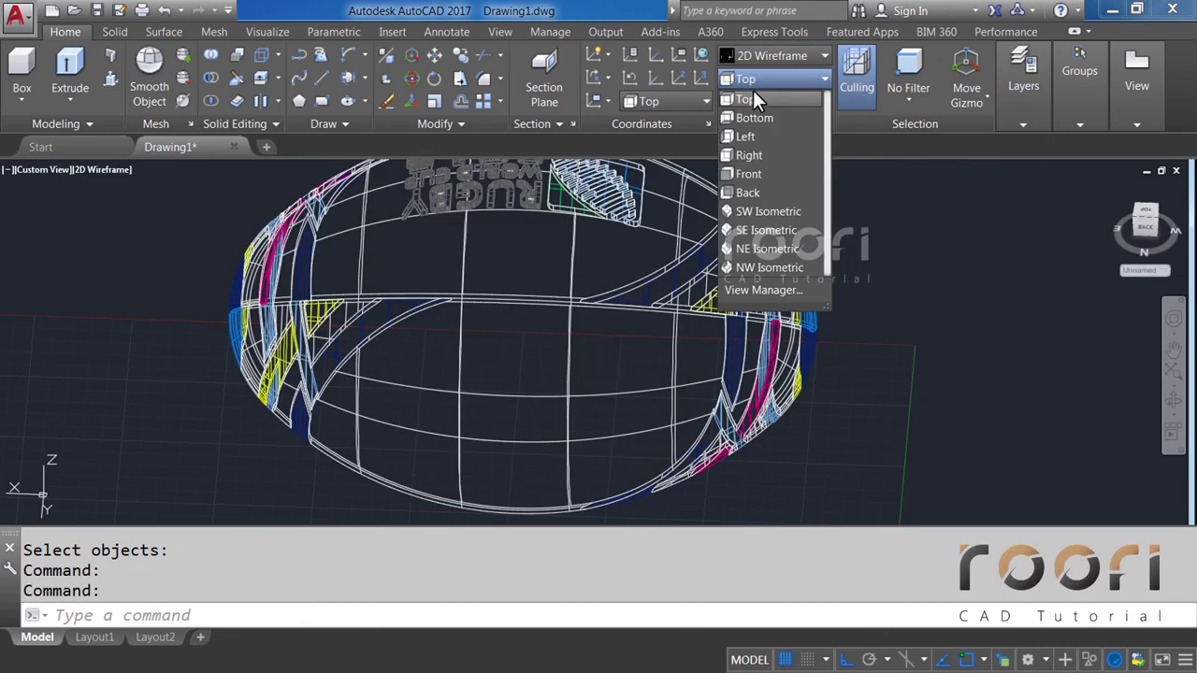
click(744, 136)
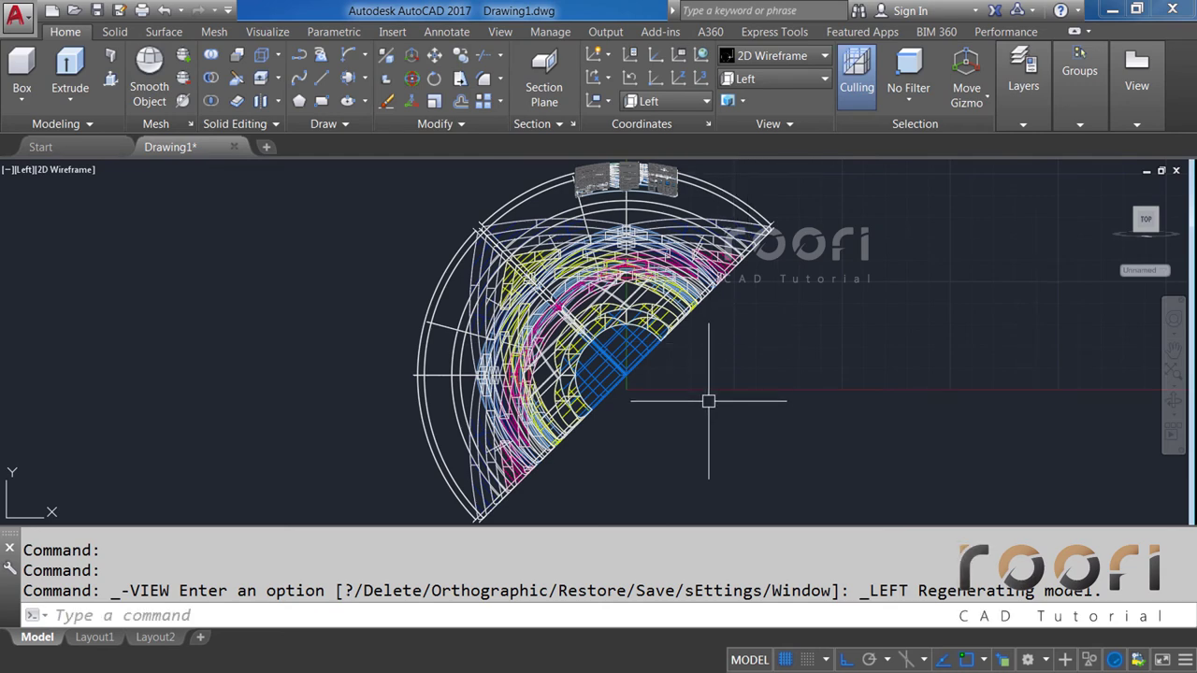
Start ROTATE and window-select the eight pieces of the ball half.
text(R)
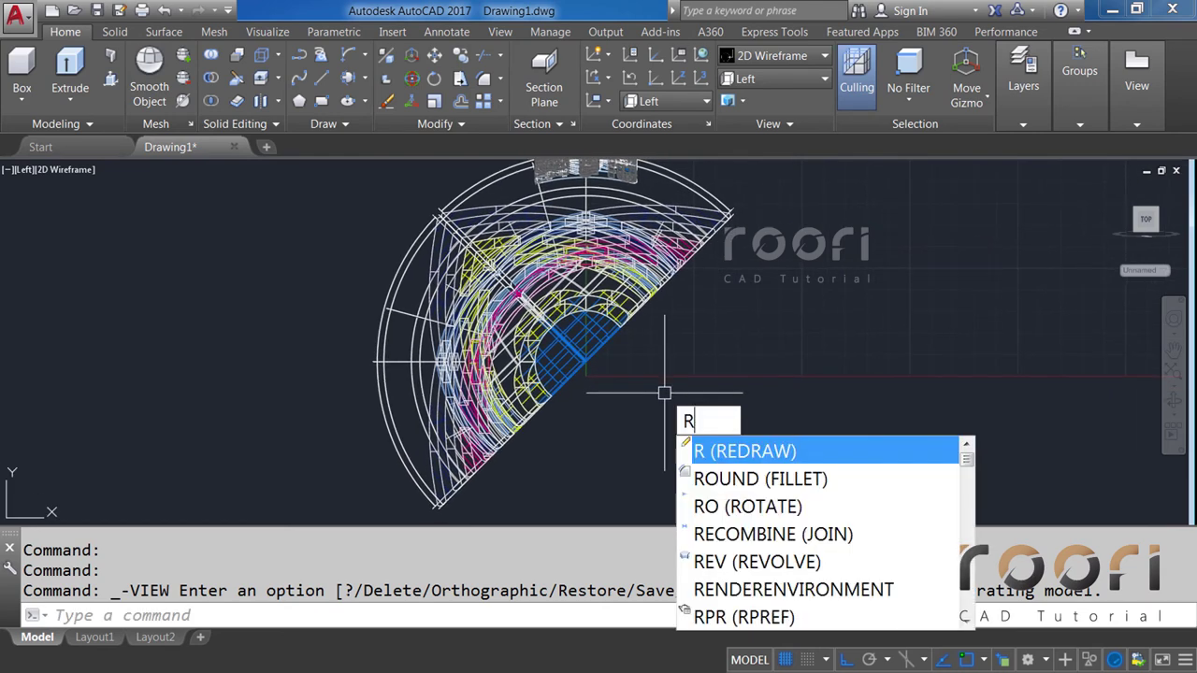
text(O)
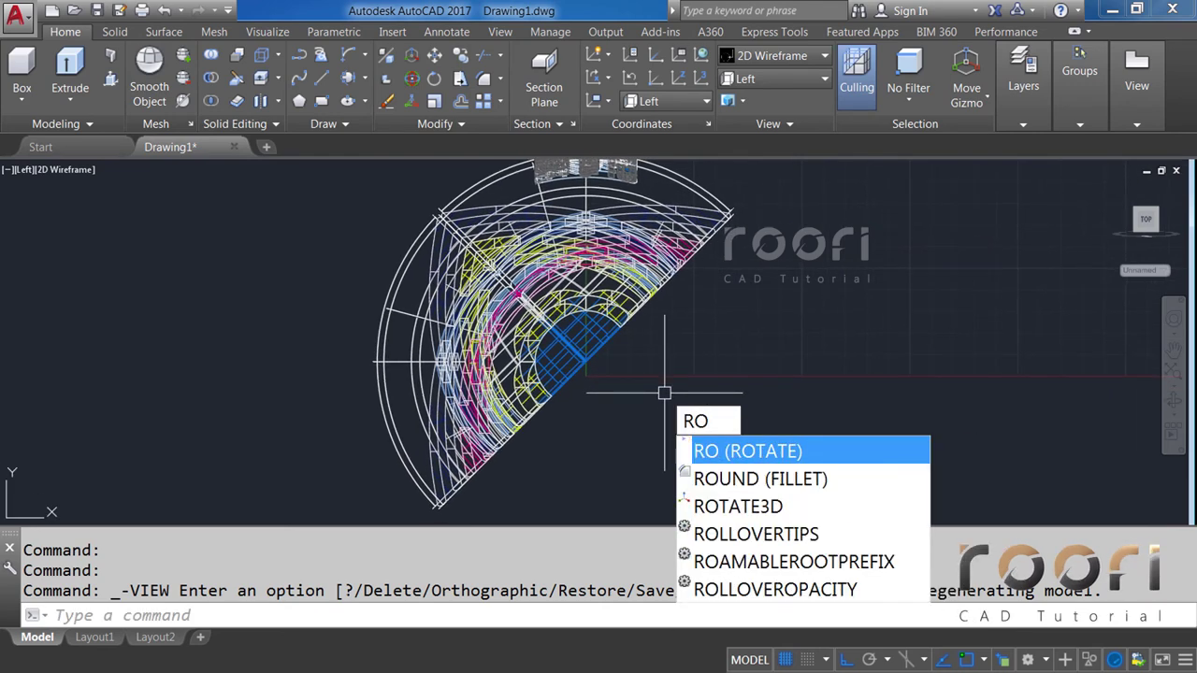
key(Return)
scroll(650, 393, down, 2)
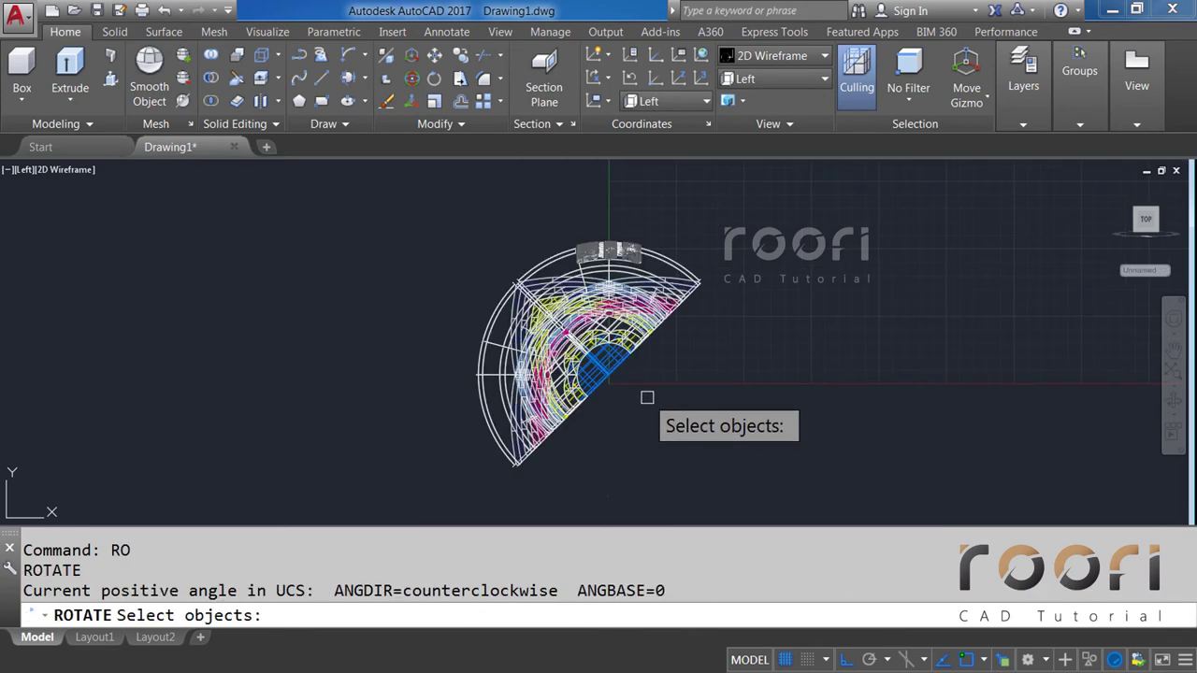
click(761, 412)
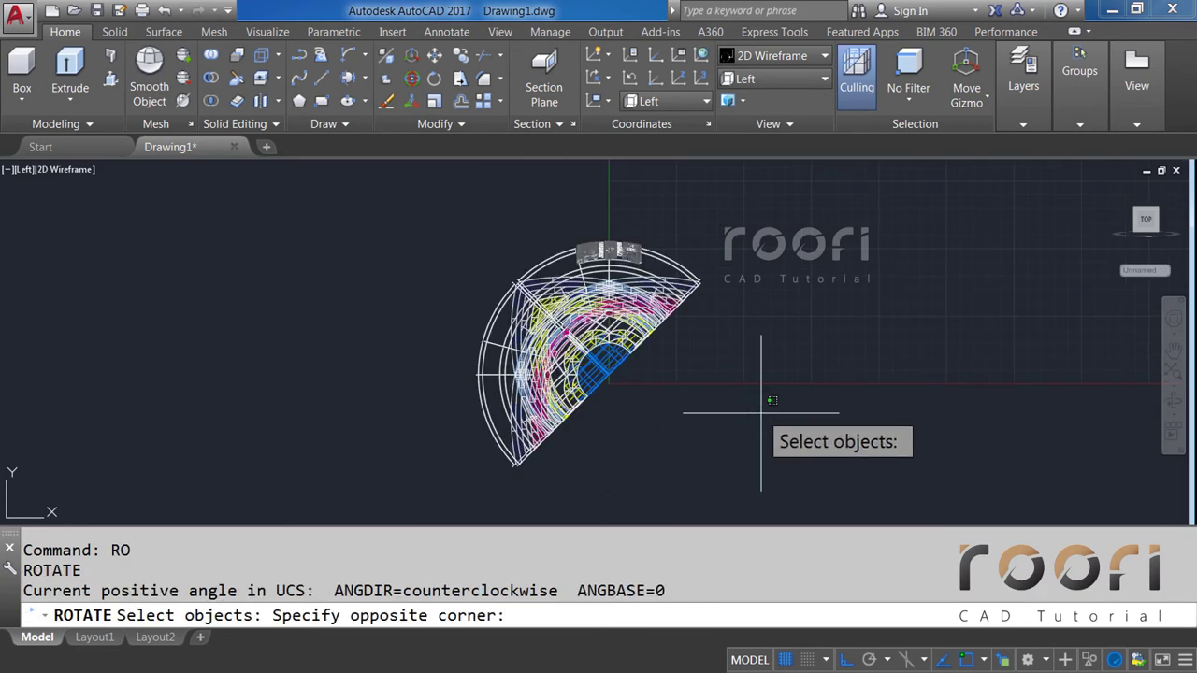
click(519, 249)
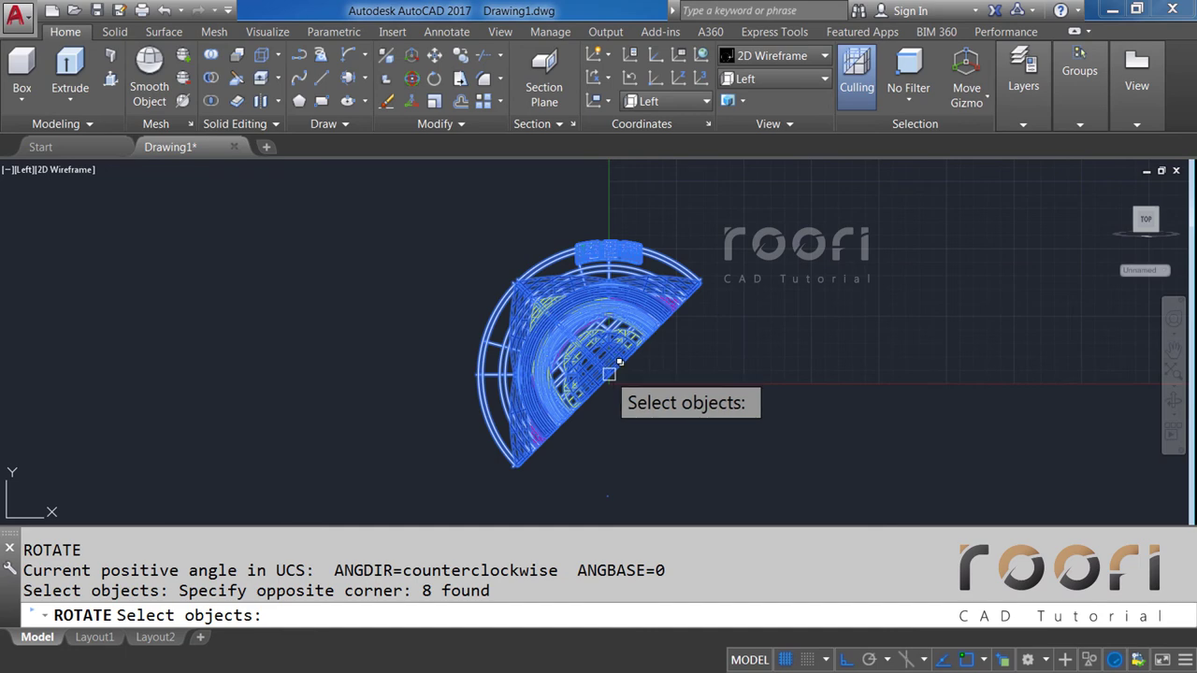
key(Return)
Rotate a copy of the eight pieces 180 degrees about the line vertex.
scroll(608, 381, up, 5)
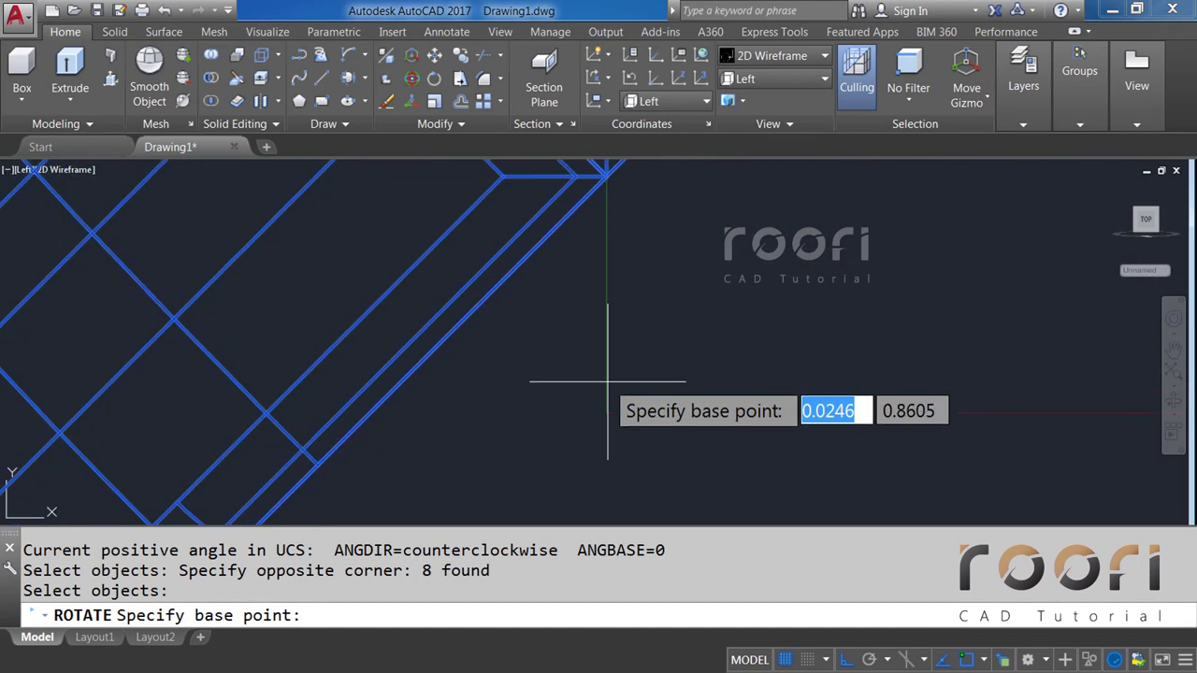
scroll(589, 234, down, 3)
scroll(592, 259, down, 2)
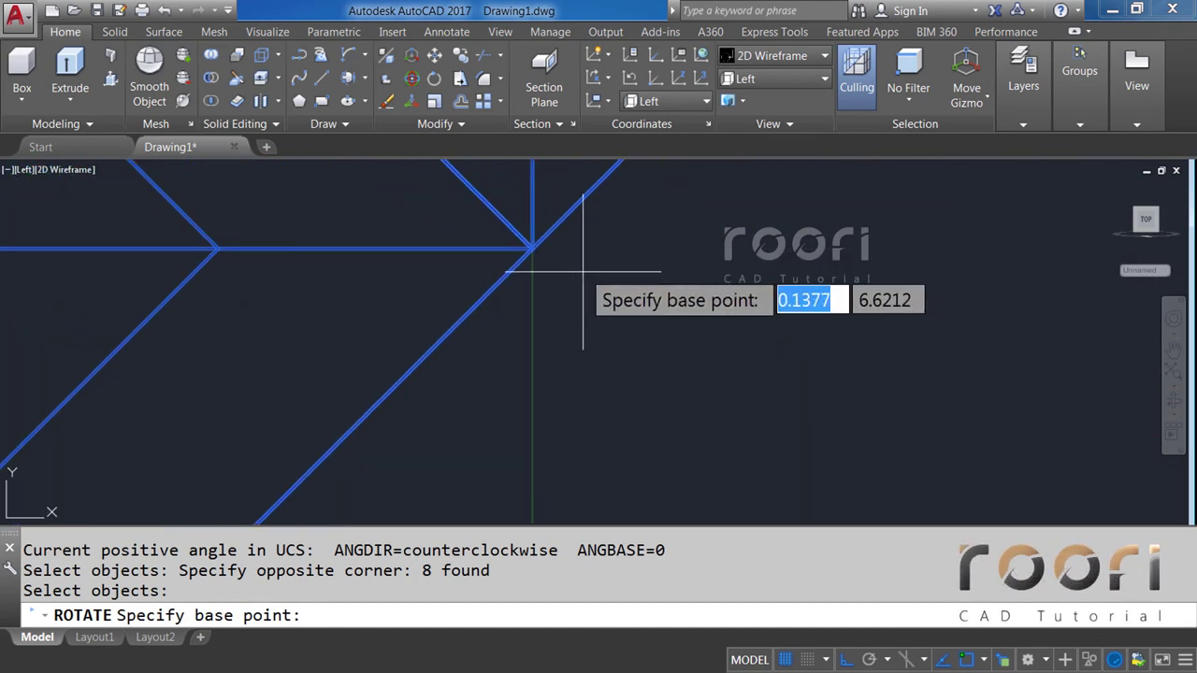
scroll(533, 250, up, 3)
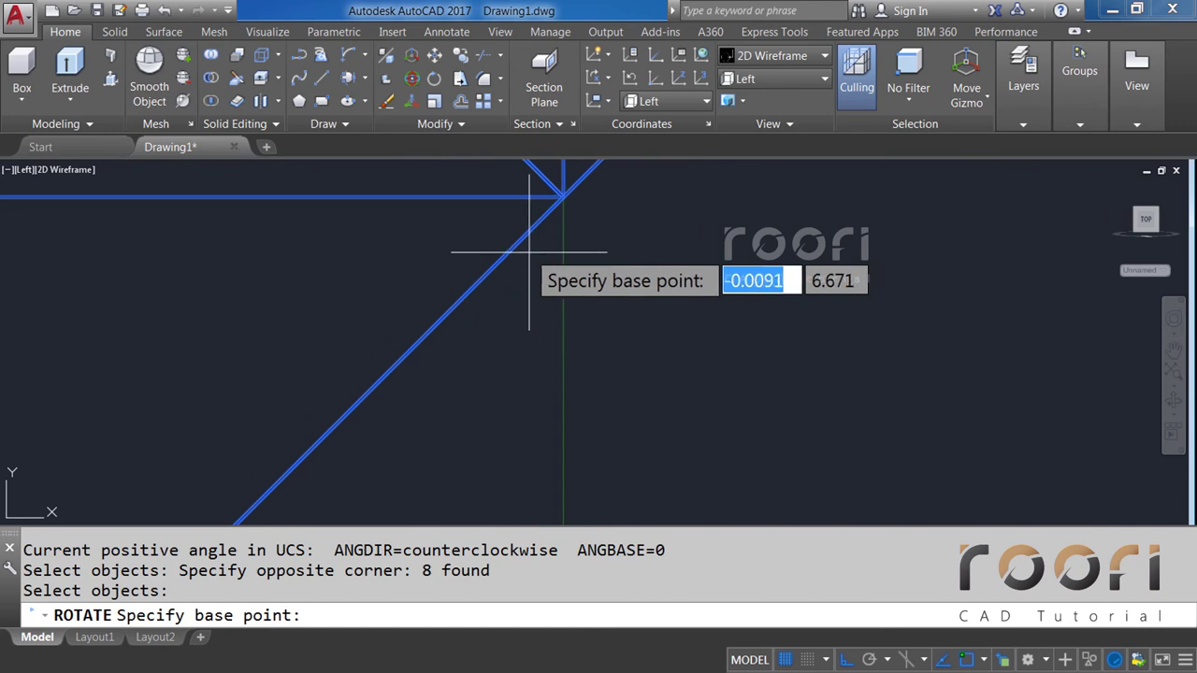
click(563, 197)
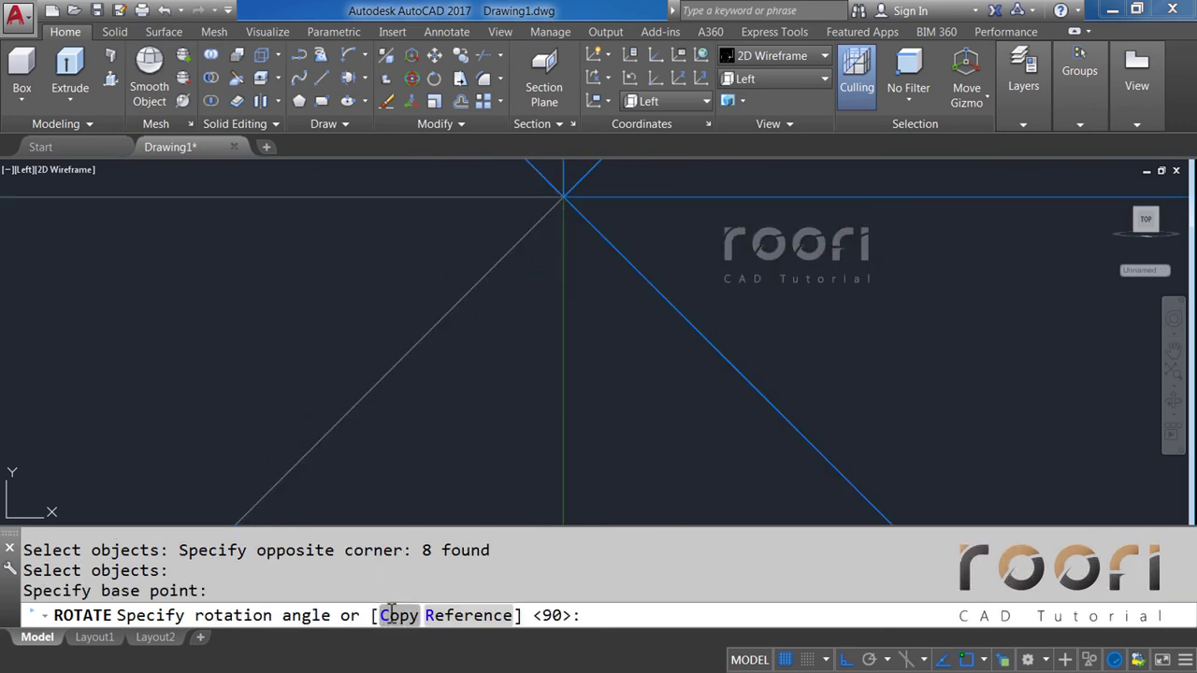
click(391, 615)
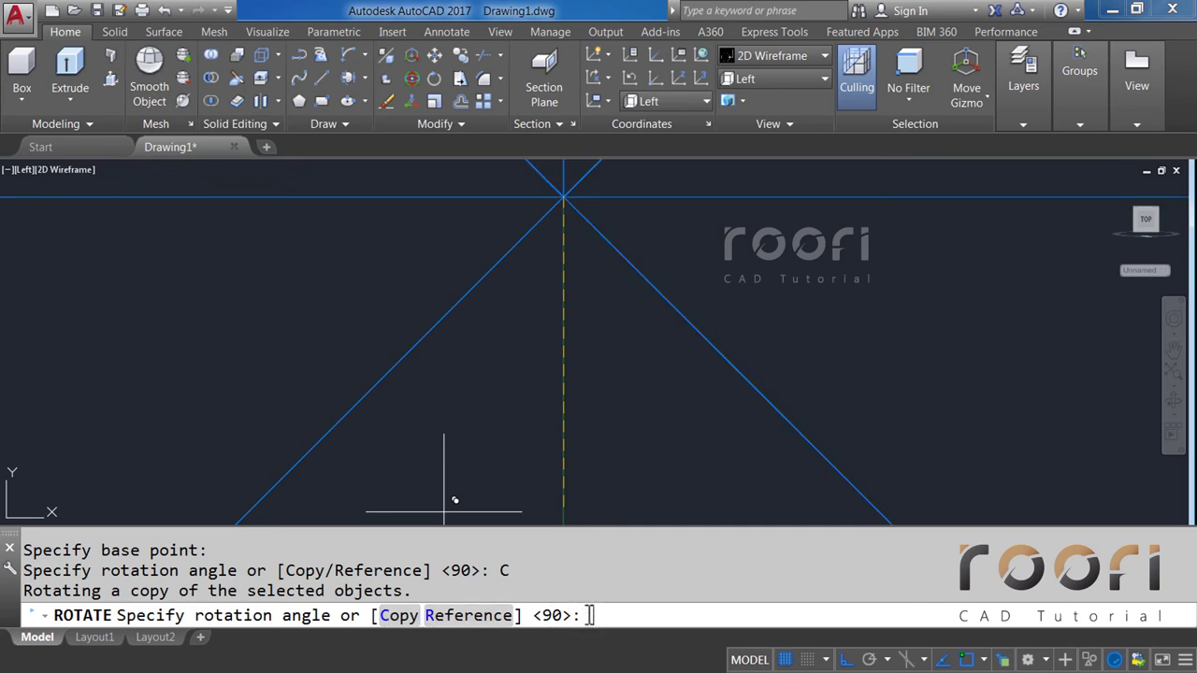
text(180)
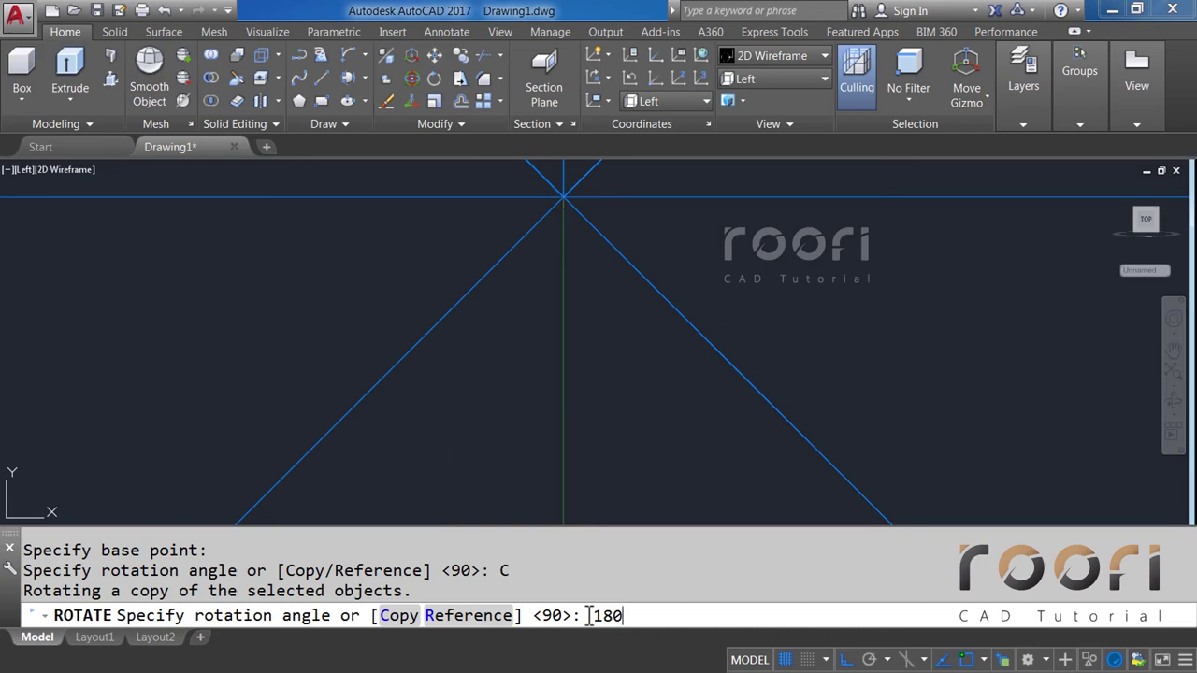
key(Return)
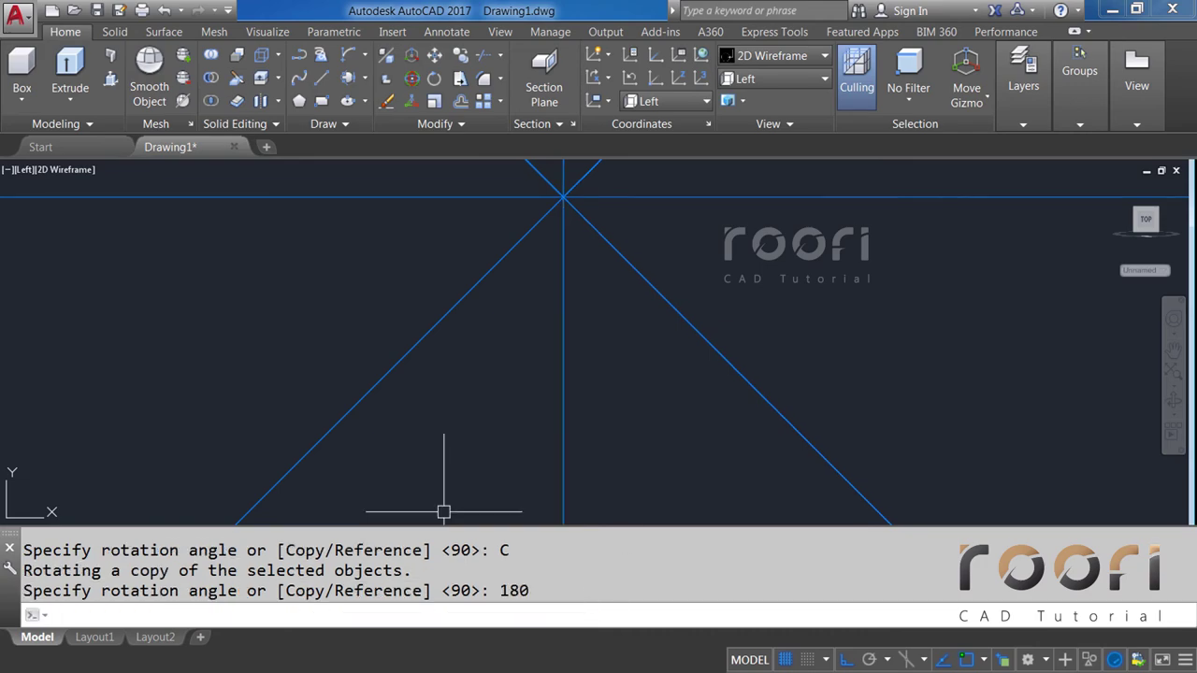
scroll(575, 347, down, 3)
scroll(566, 369, down, 3)
scroll(565, 373, down, 3)
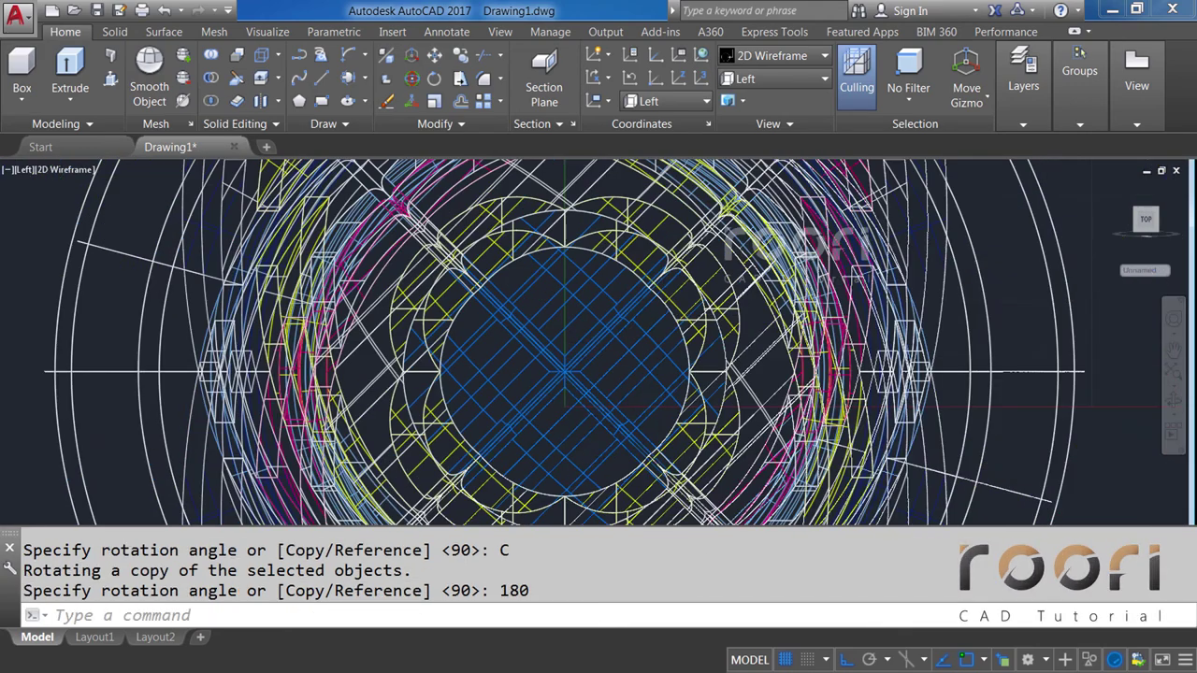
scroll(565, 373, down, 3)
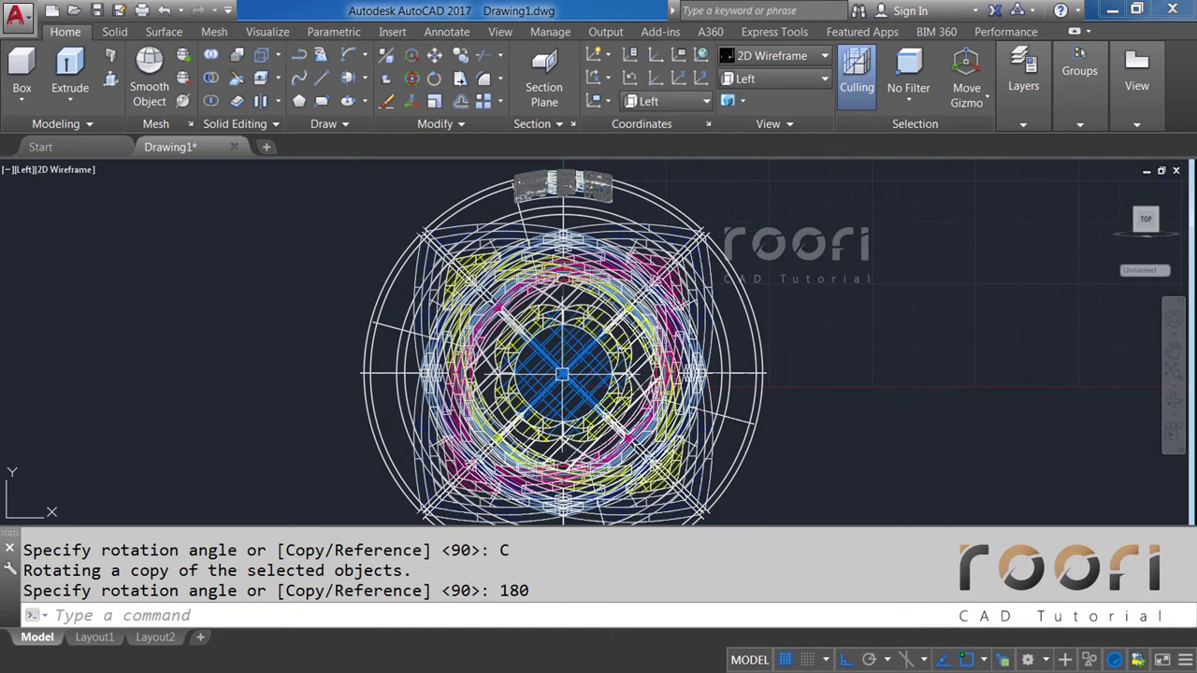
Switch to Realistic shading, view from Top, and orbit to a tilted angle.
click(759, 56)
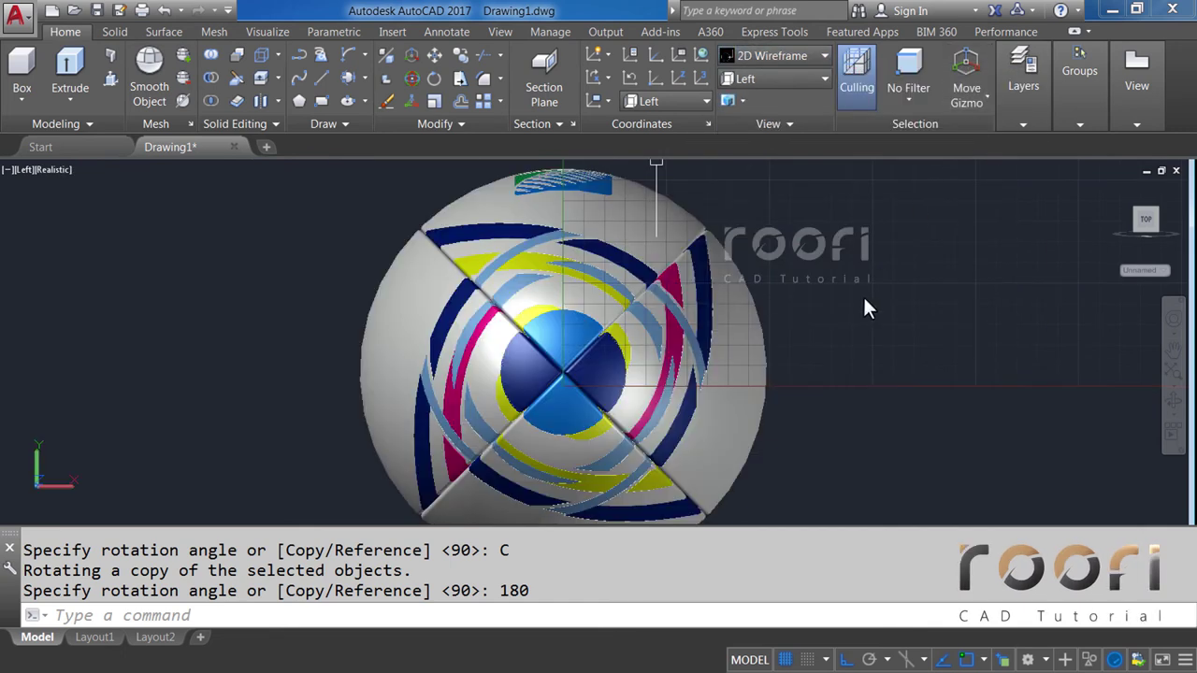
click(782, 82)
click(752, 98)
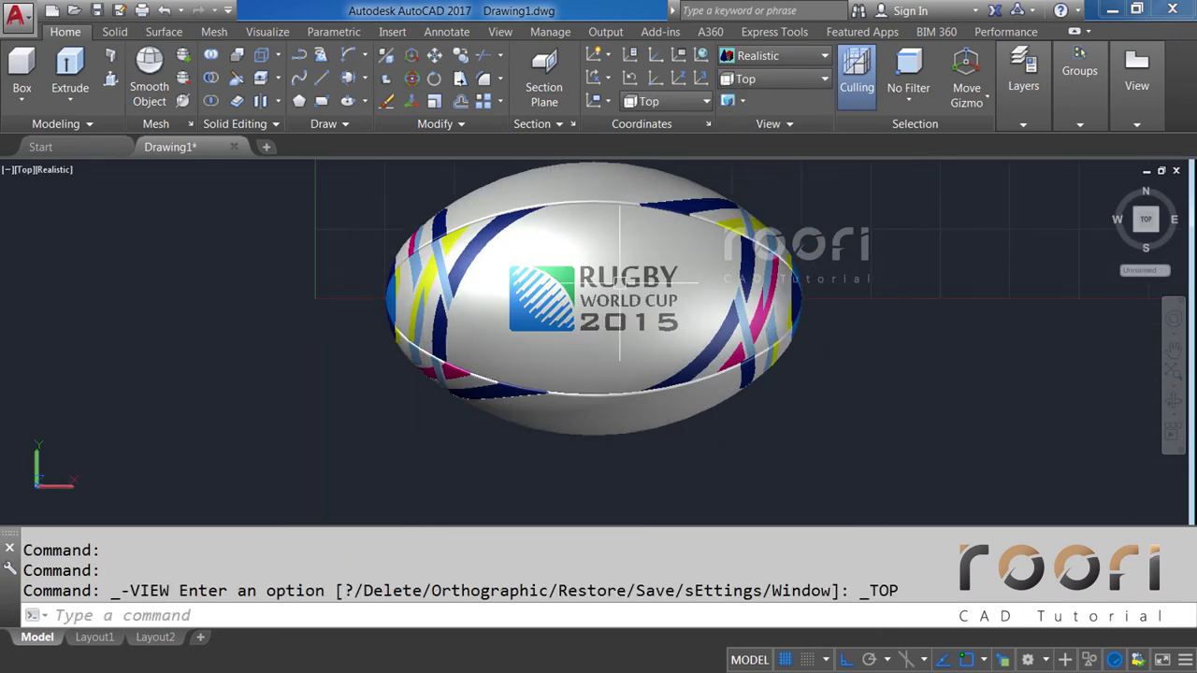
mouse_move(598, 308)
shift+middle_down()
mouse_move(593, 341)
mouse_move(492, 259)
mouse_move(539, 208)
mouse_move(462, 297)
mouse_move(470, 366)
mouse_move(558, 405)
mouse_move(495, 459)
mouse_move(532, 486)
shift+middle_up()
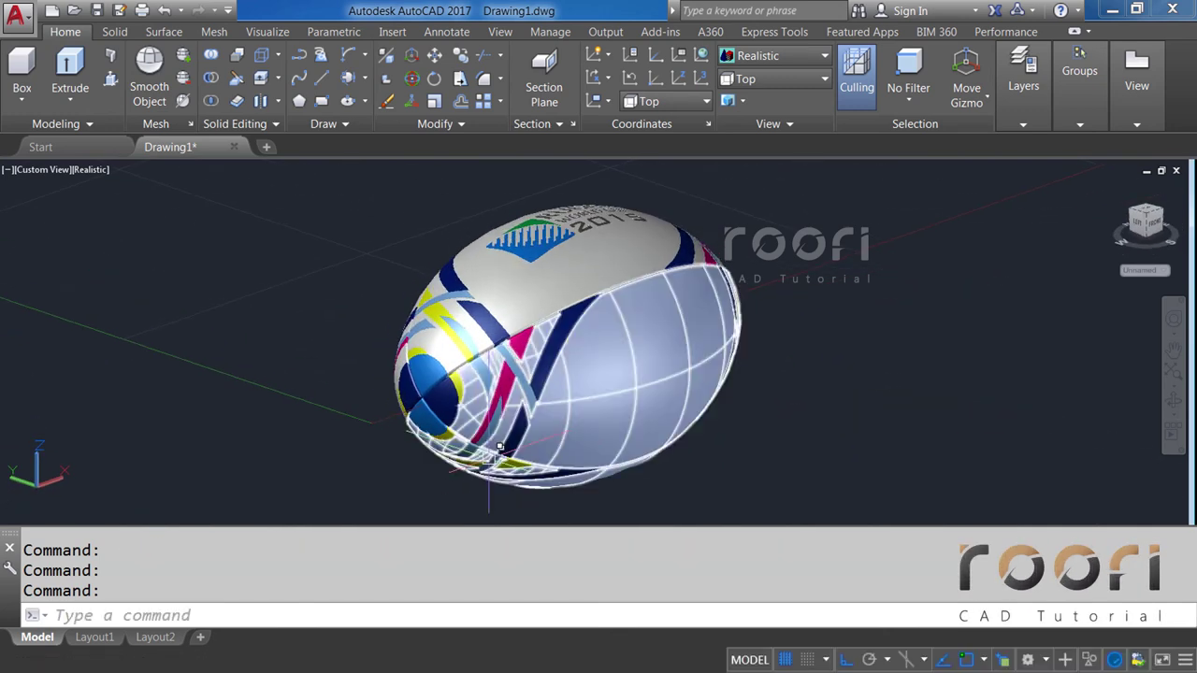
scroll(426, 433, up, 3)
text(UNION)
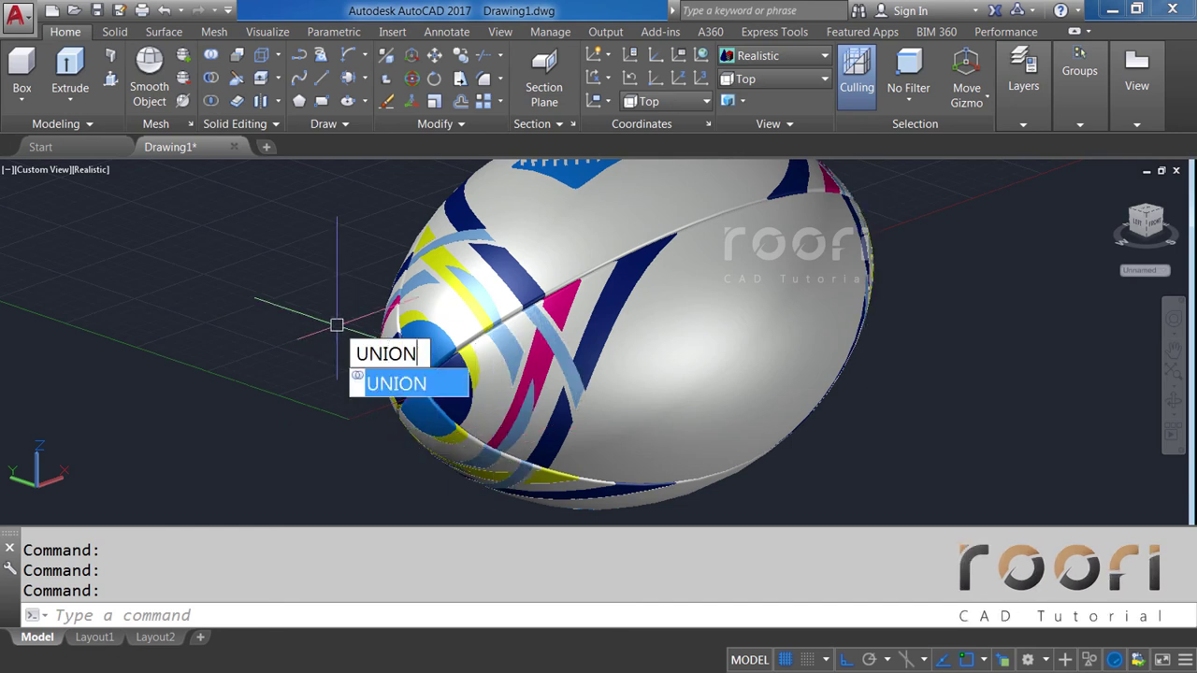
Union the ball's upper and lower shells into one solid.
key(Return)
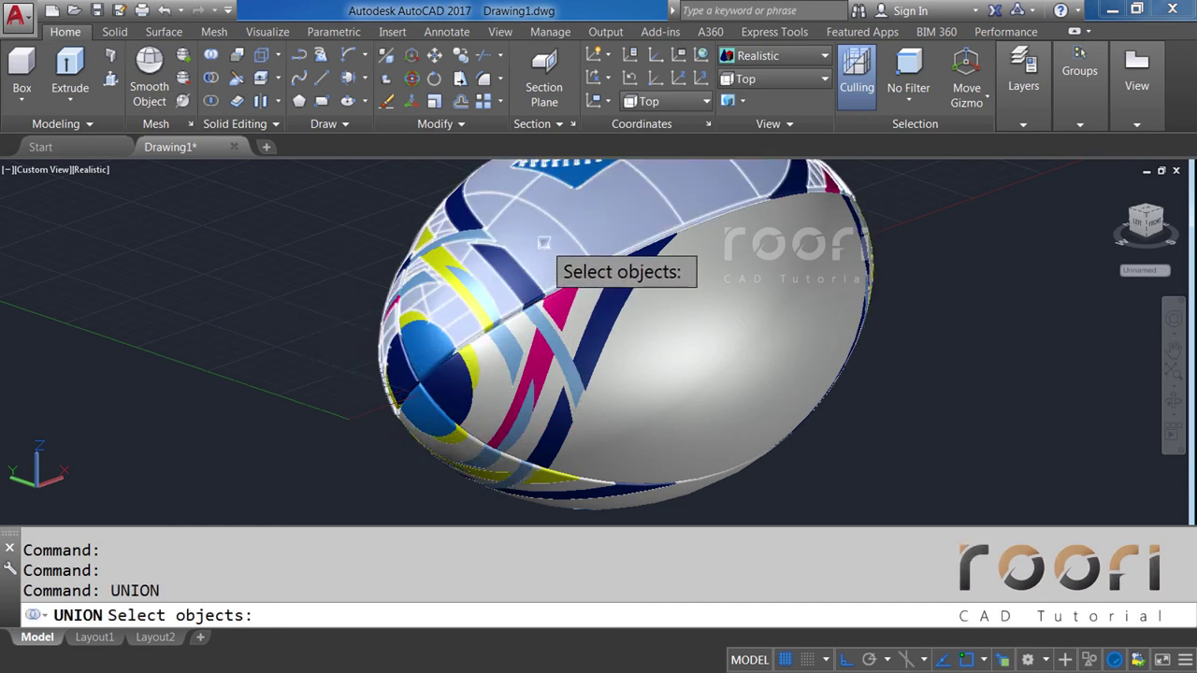
click(544, 244)
click(738, 376)
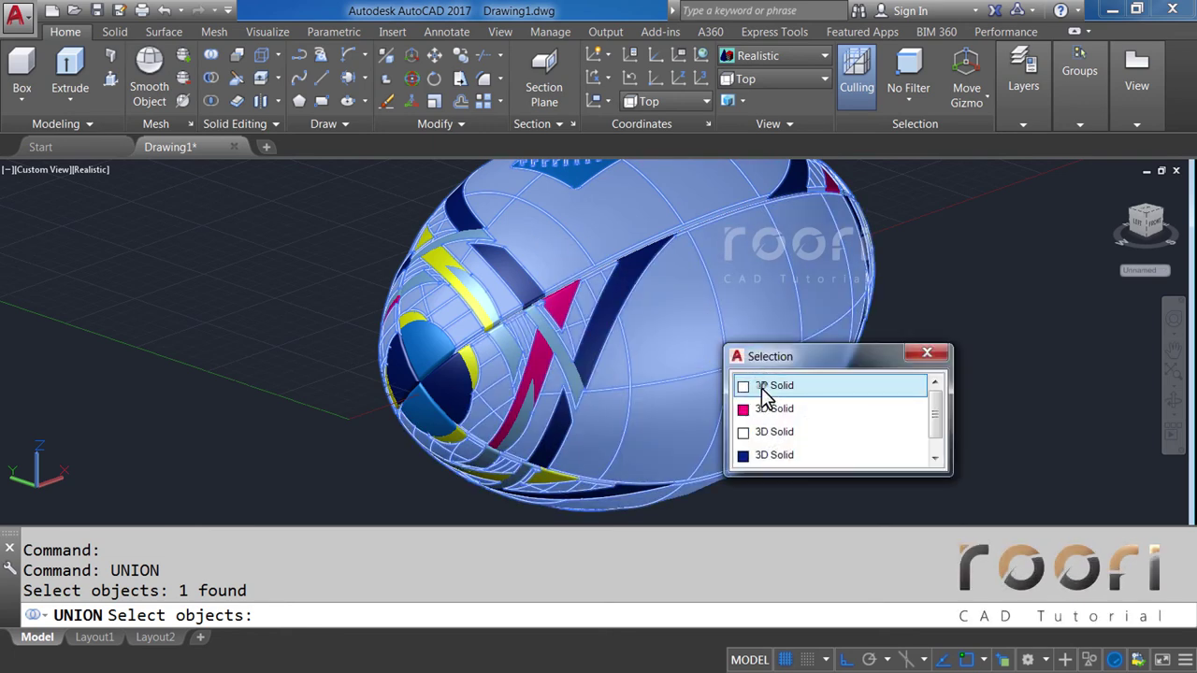
click(772, 384)
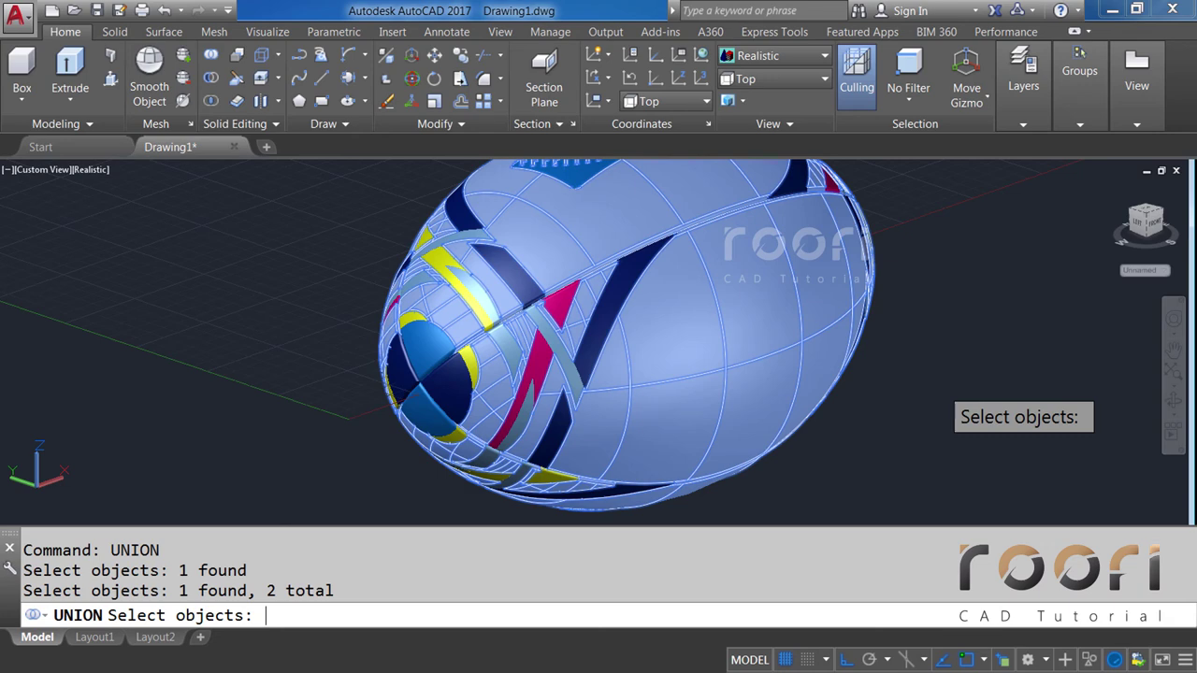
key(Return)
On the ball's other side, union two overlapping pieces including the blue logo part.
shift+middle_drag(843, 435, 682, 402)
text(UNION)
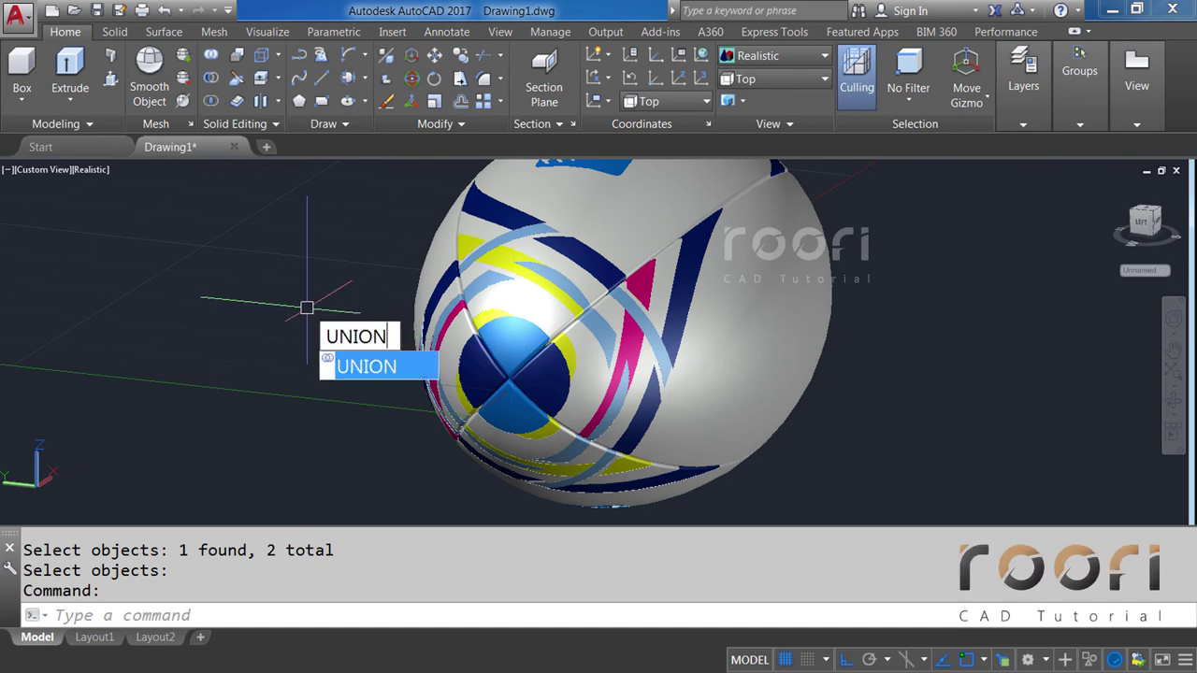
key(Return)
click(495, 217)
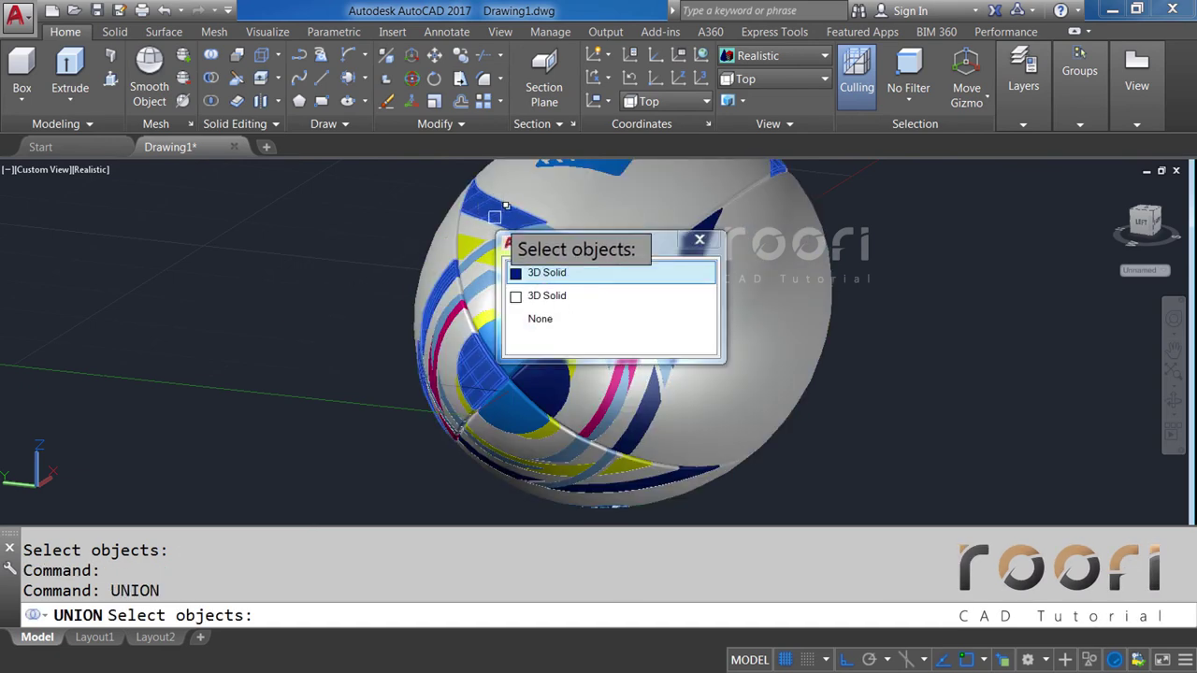
click(535, 273)
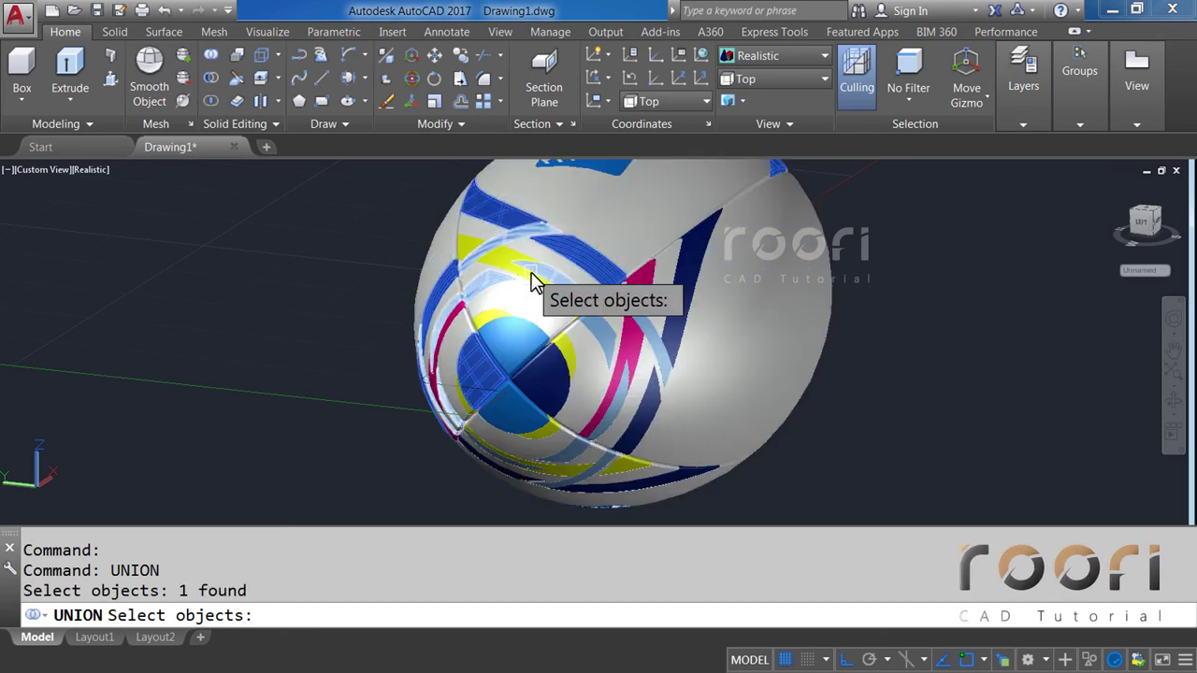
click(551, 376)
click(623, 447)
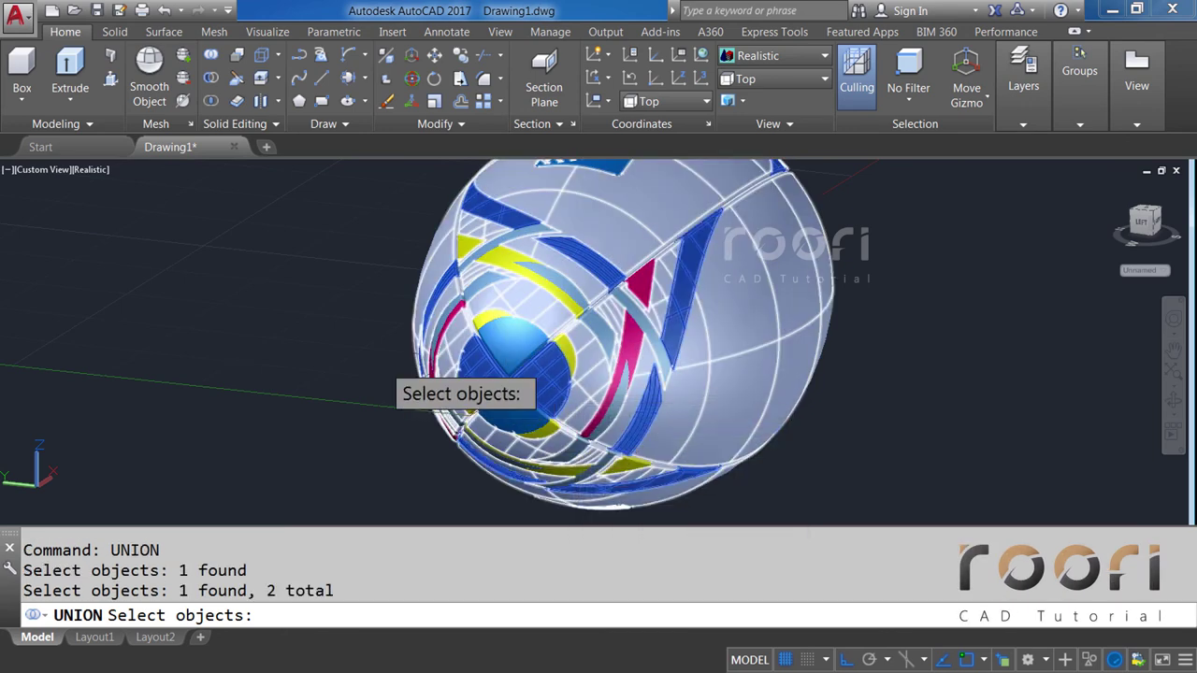
key(Return)
text(UNION)
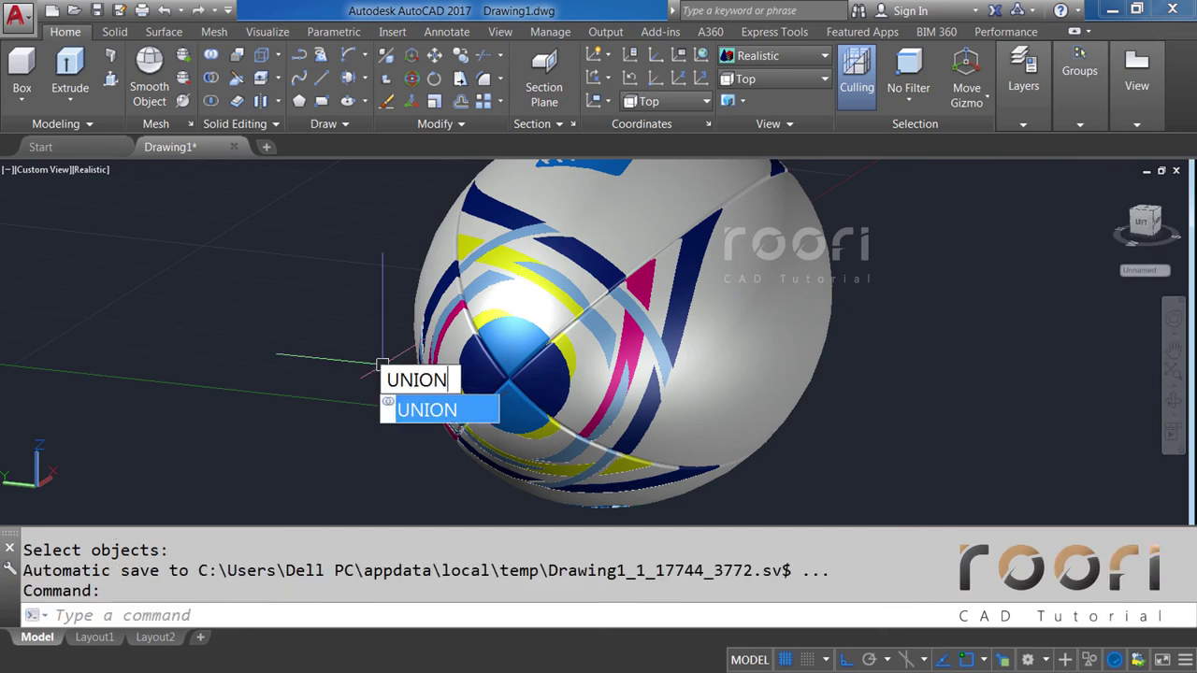
Union the piece near the ball's centre with the blue piece below it.
key(Return)
click(530, 360)
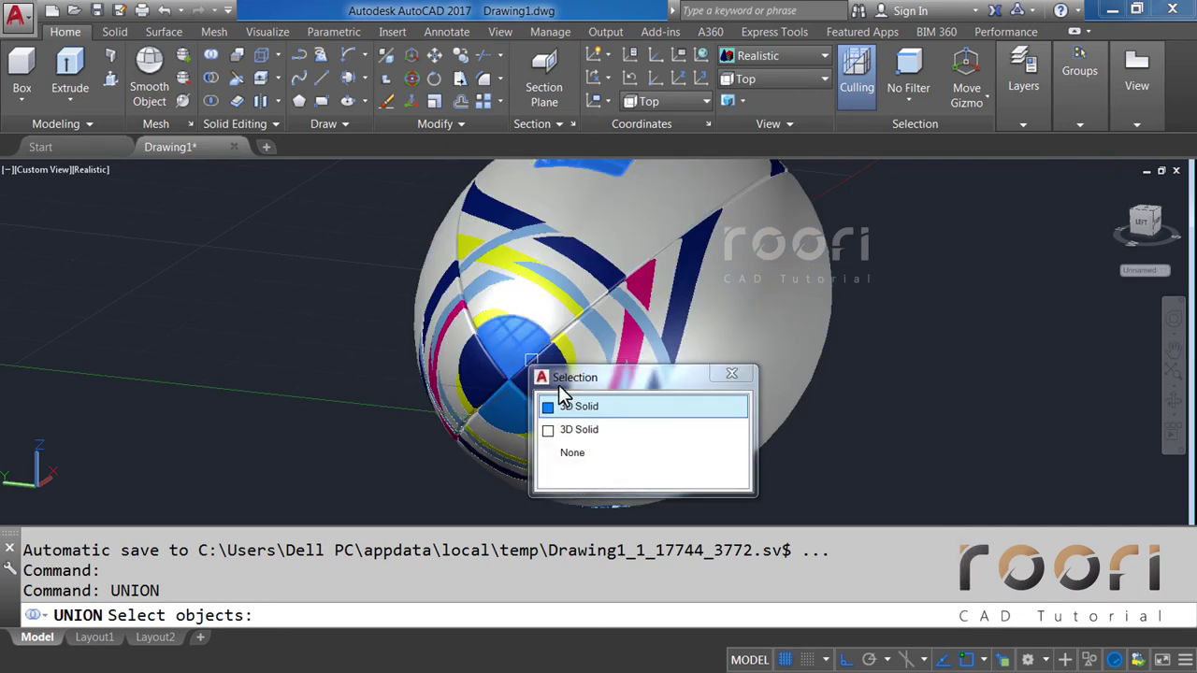
click(574, 414)
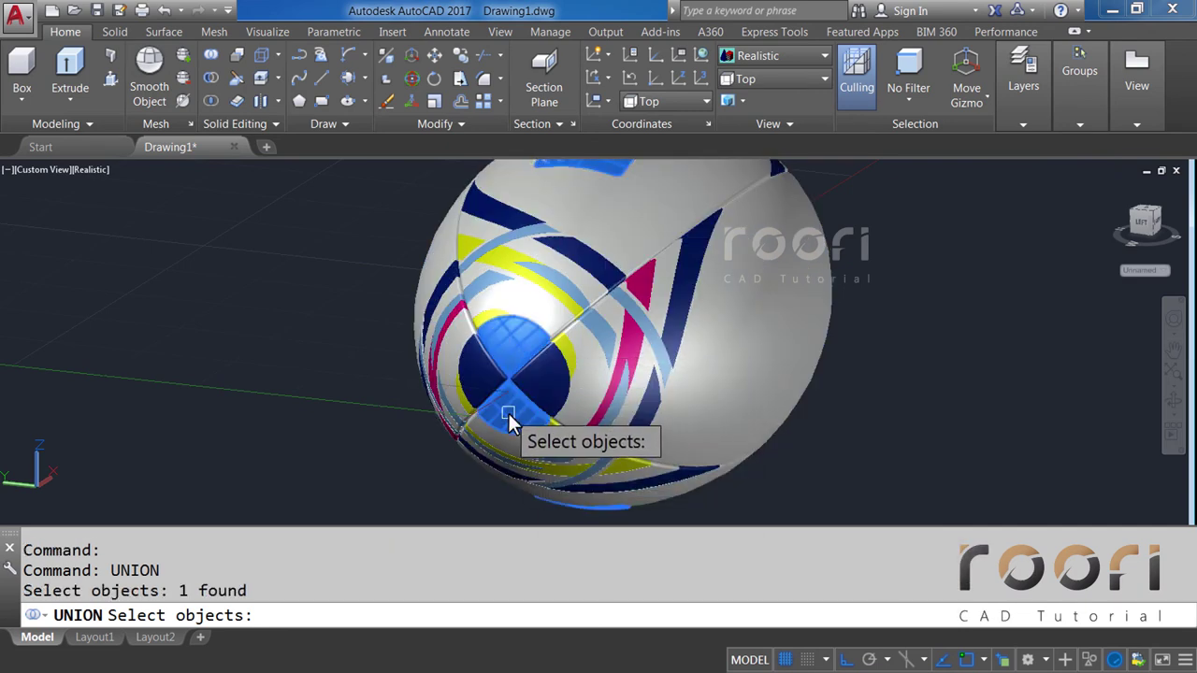
click(547, 429)
click(582, 481)
text(UNION)
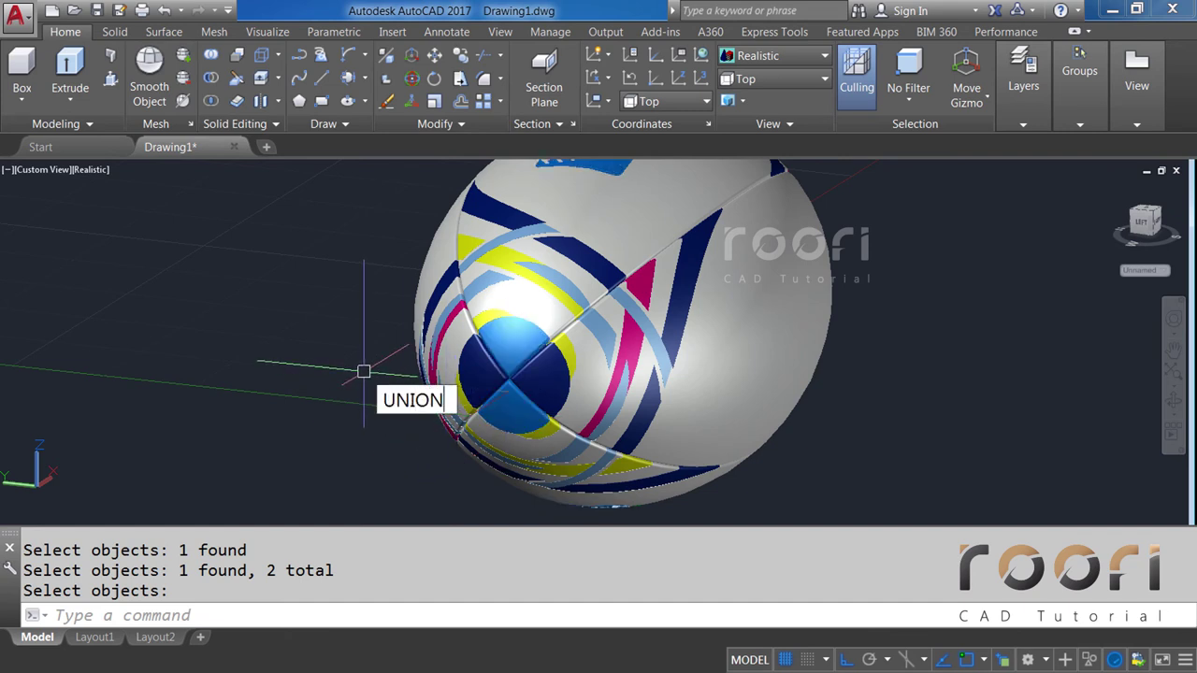
key(Return)
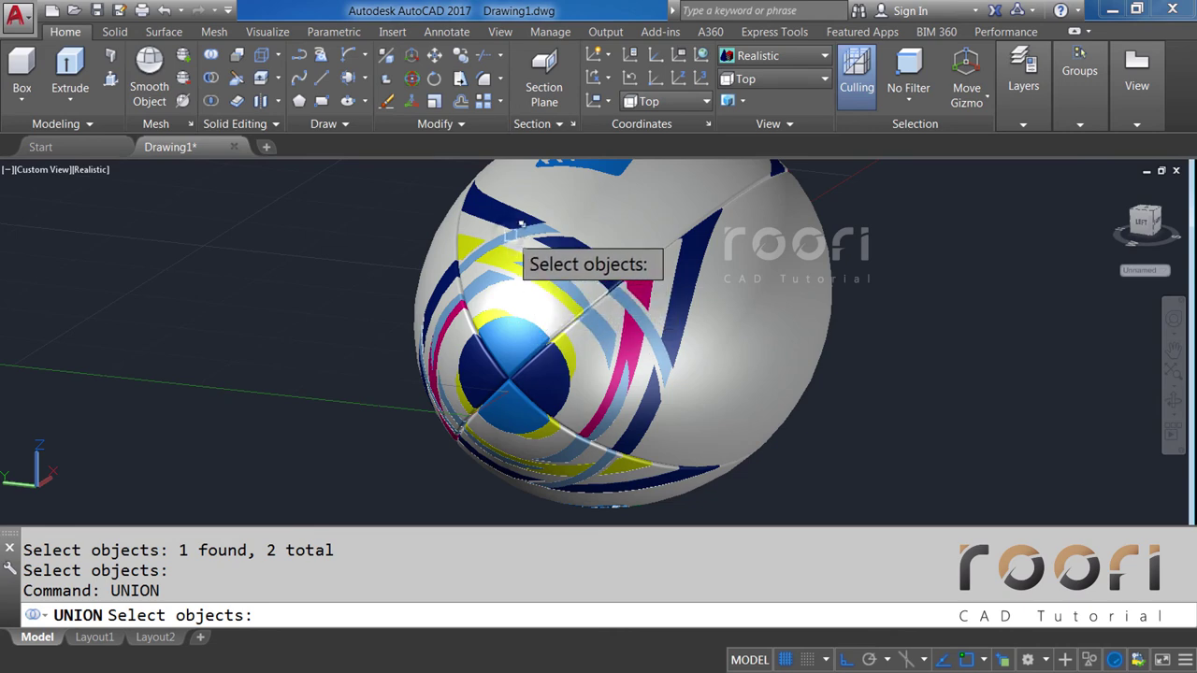
Union the piece near the ball's top with the light-blue stripe solid.
click(537, 245)
click(561, 324)
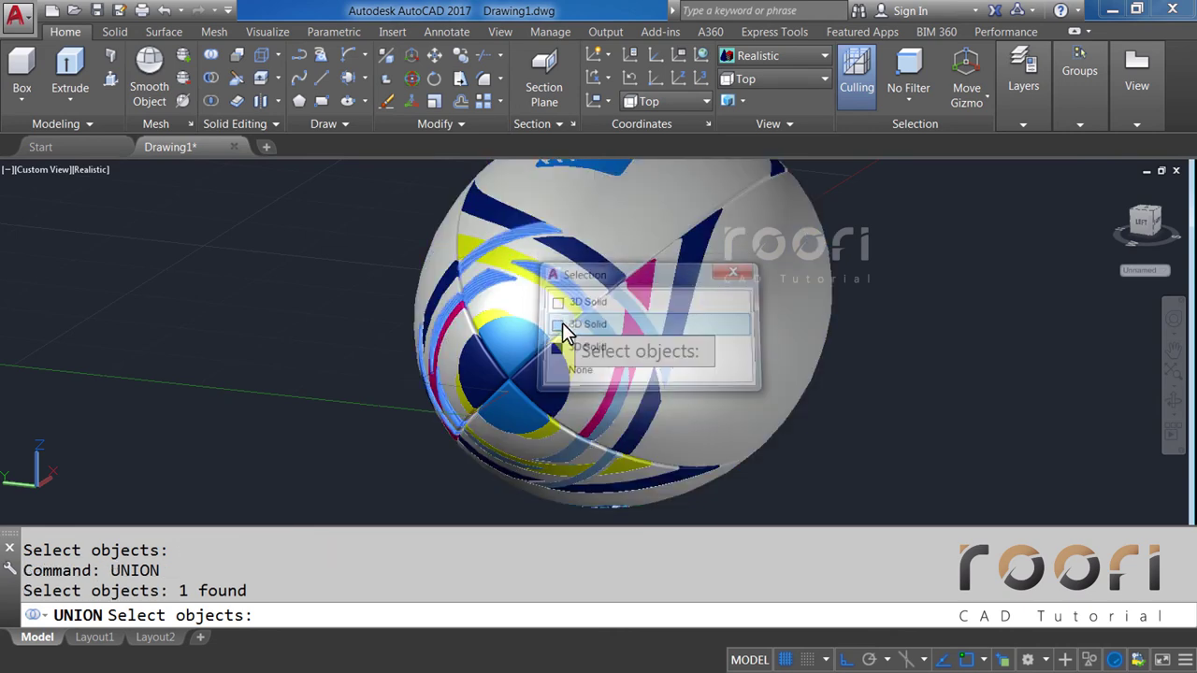
click(622, 406)
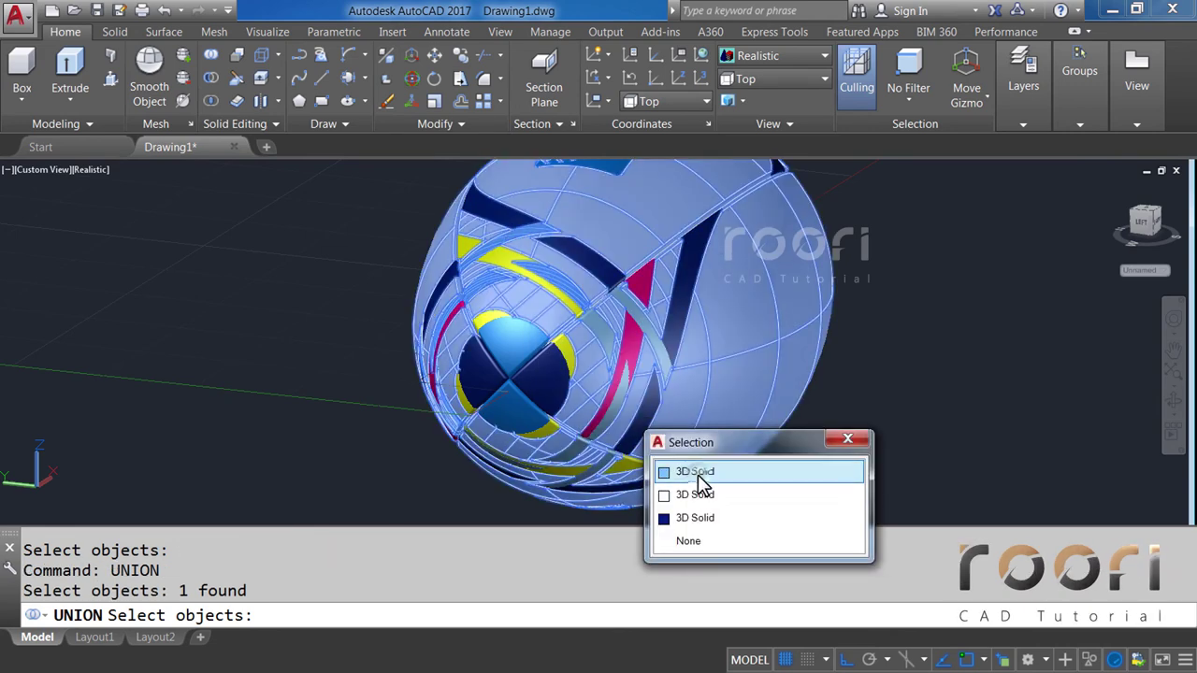
click(698, 474)
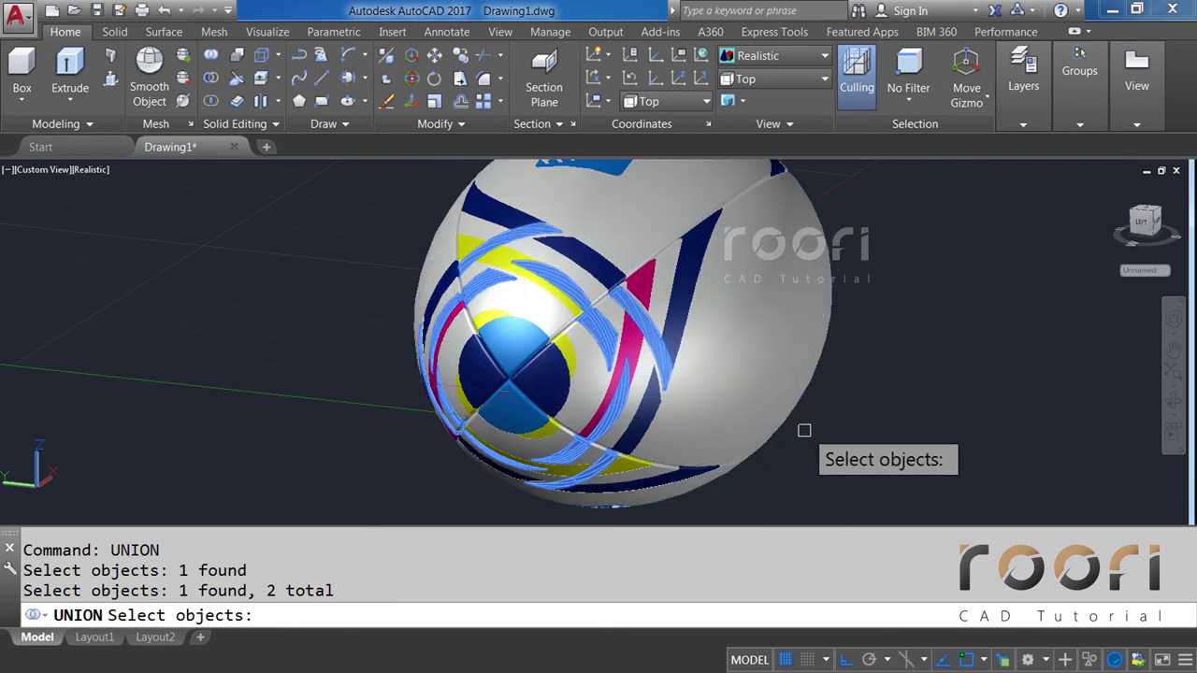
key(Return)
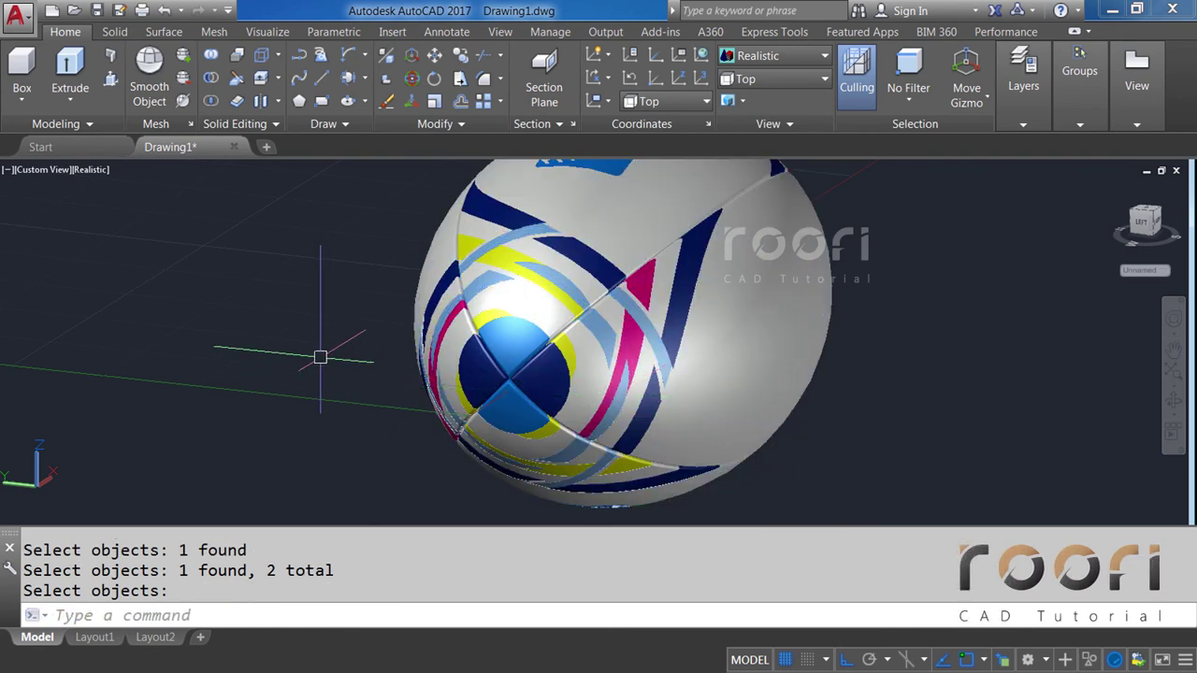
Start a union of the pink stripe with the solid at the ball's left edge.
text(UNION)
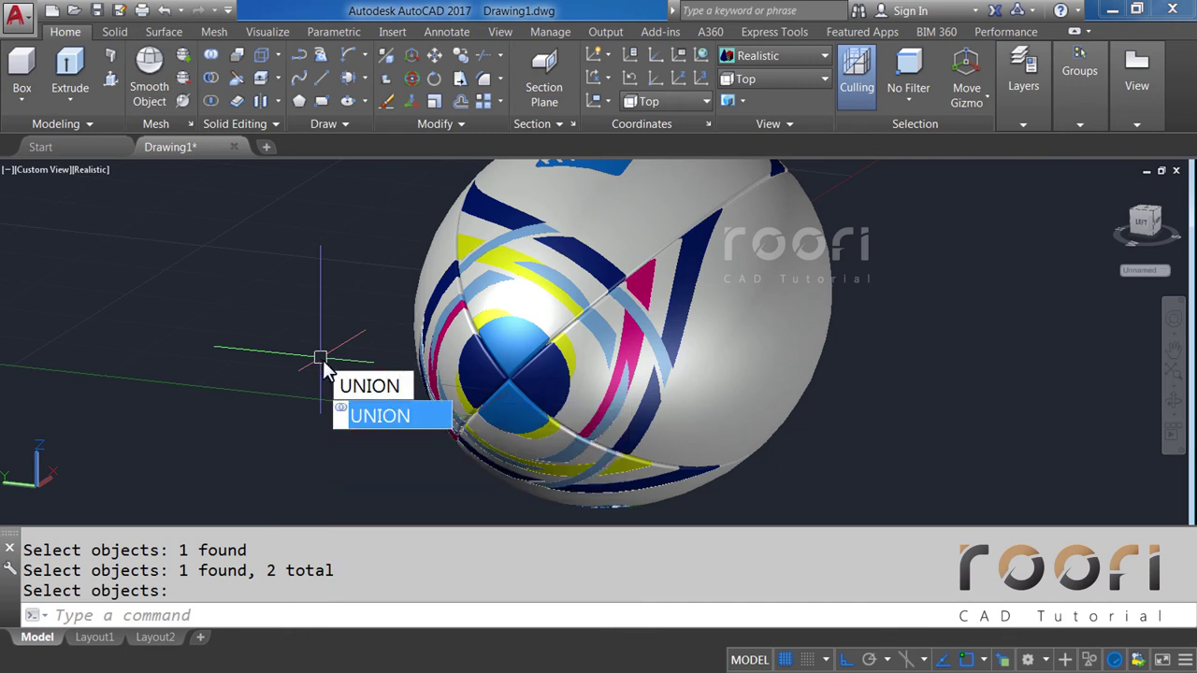
key(Return)
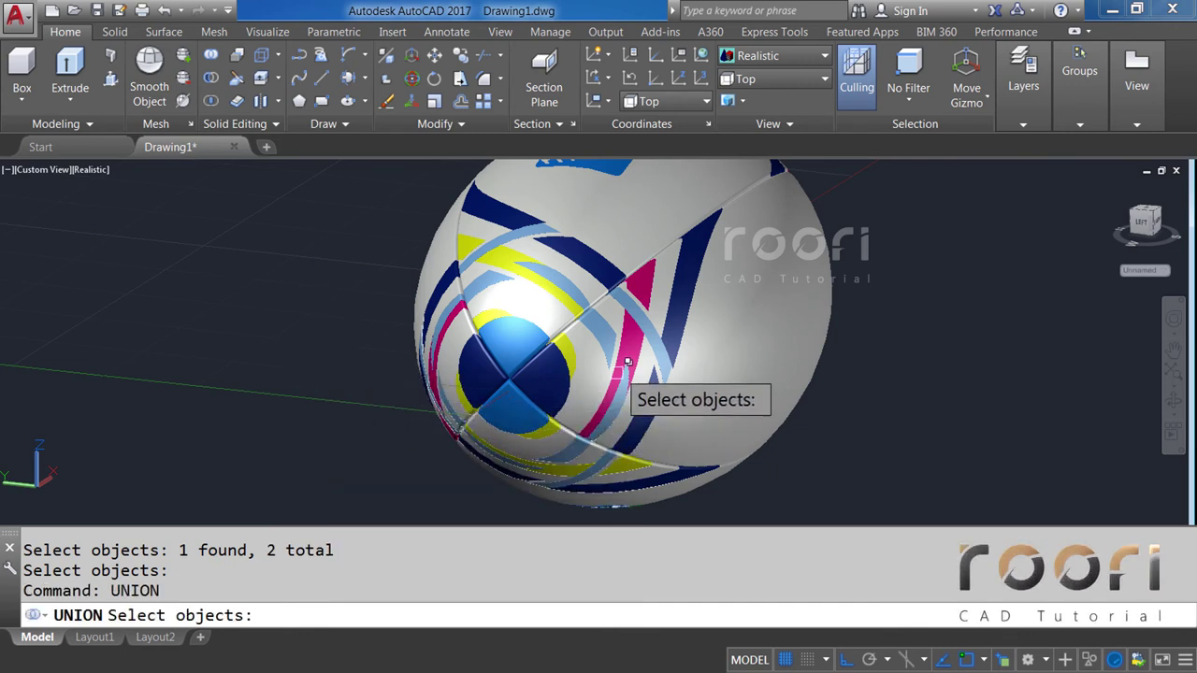
click(630, 344)
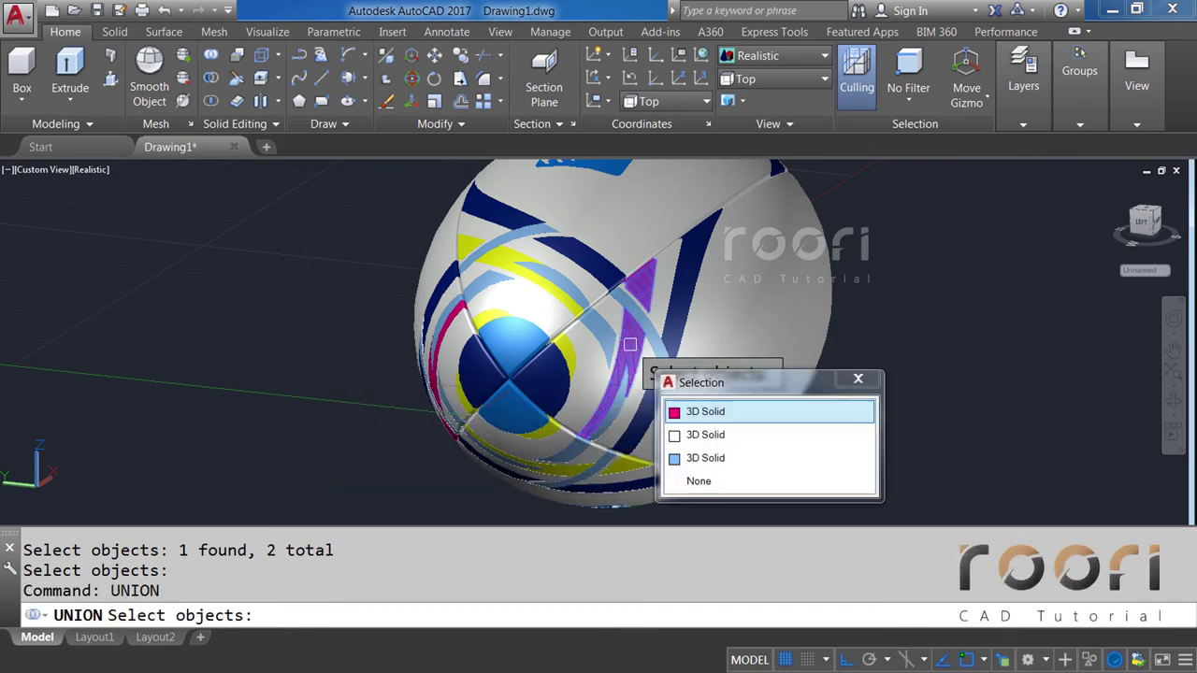
click(684, 413)
click(455, 371)
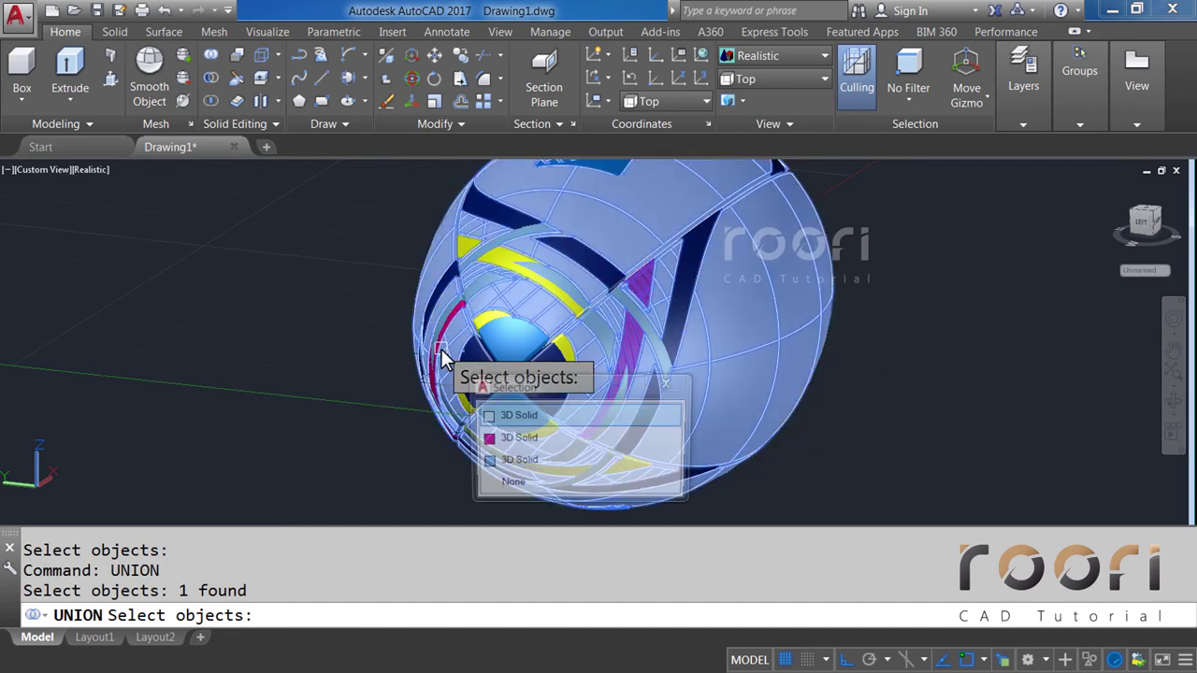
click(498, 439)
text(UNIO)
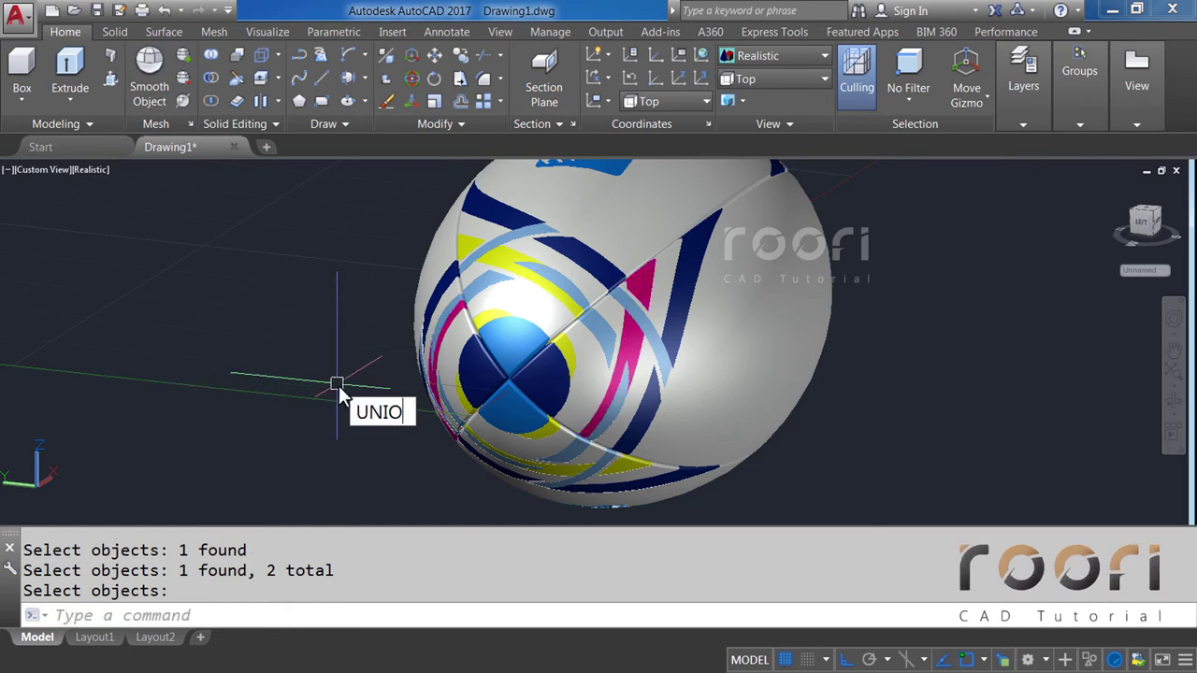
Union the yellow stripe solid with its overlapping solid, then orbit to a side view.
text(N)
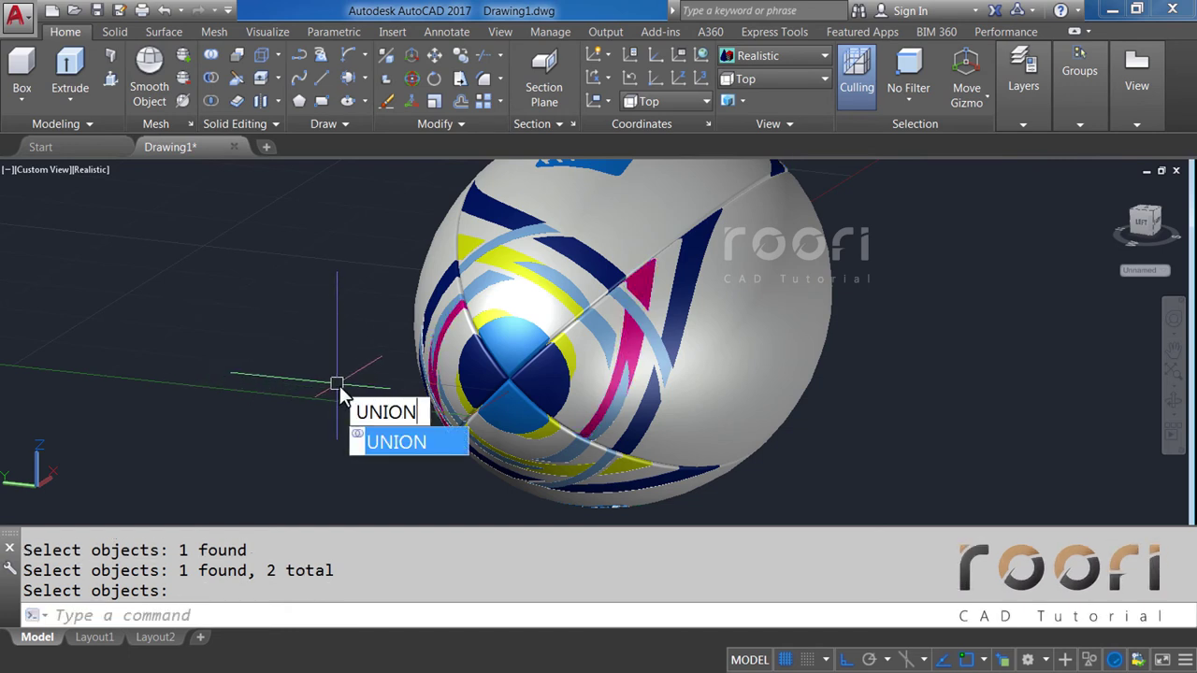
key(Return)
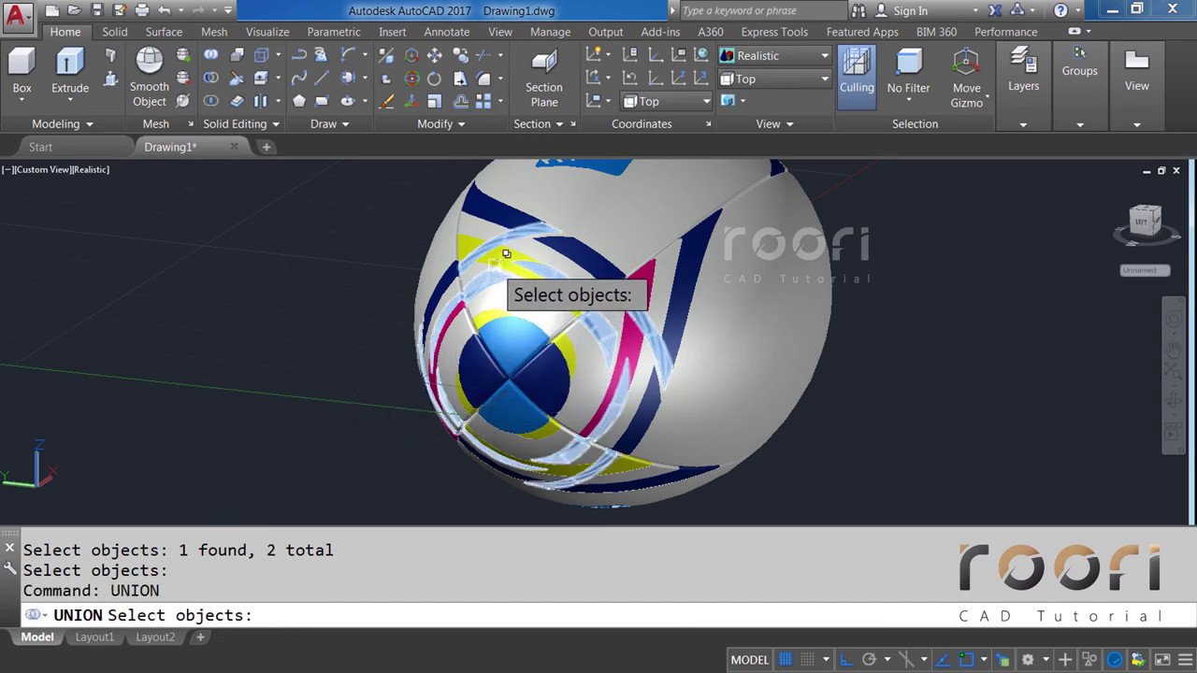
click(509, 253)
click(557, 353)
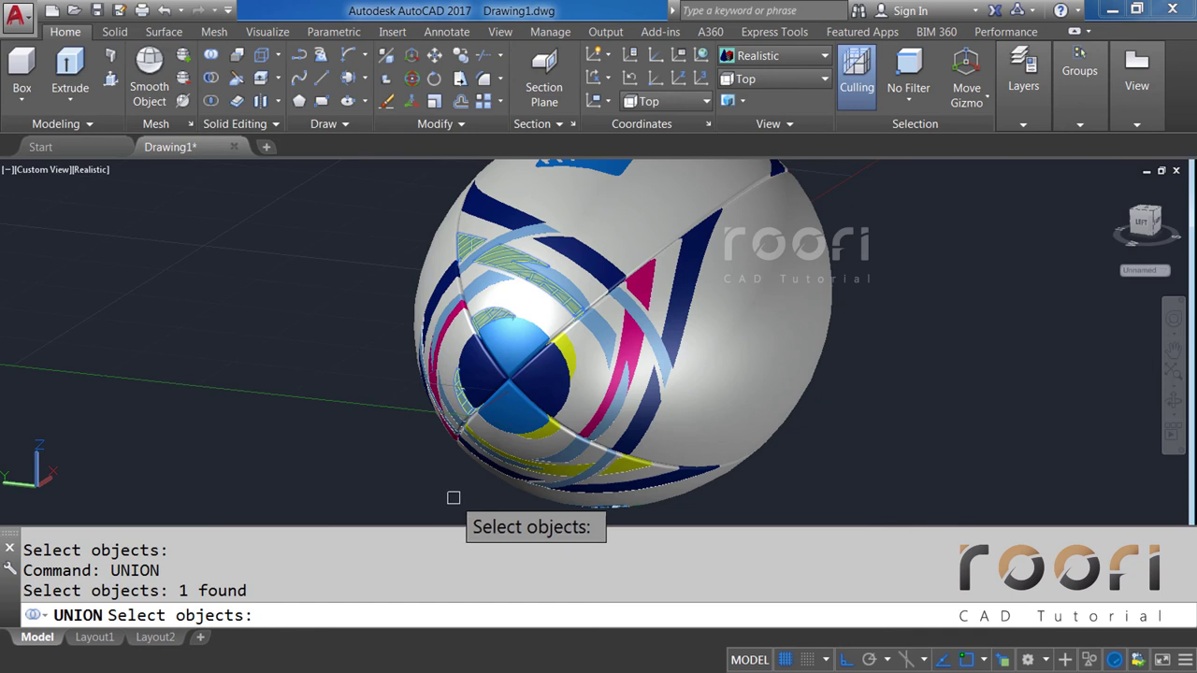
click(553, 436)
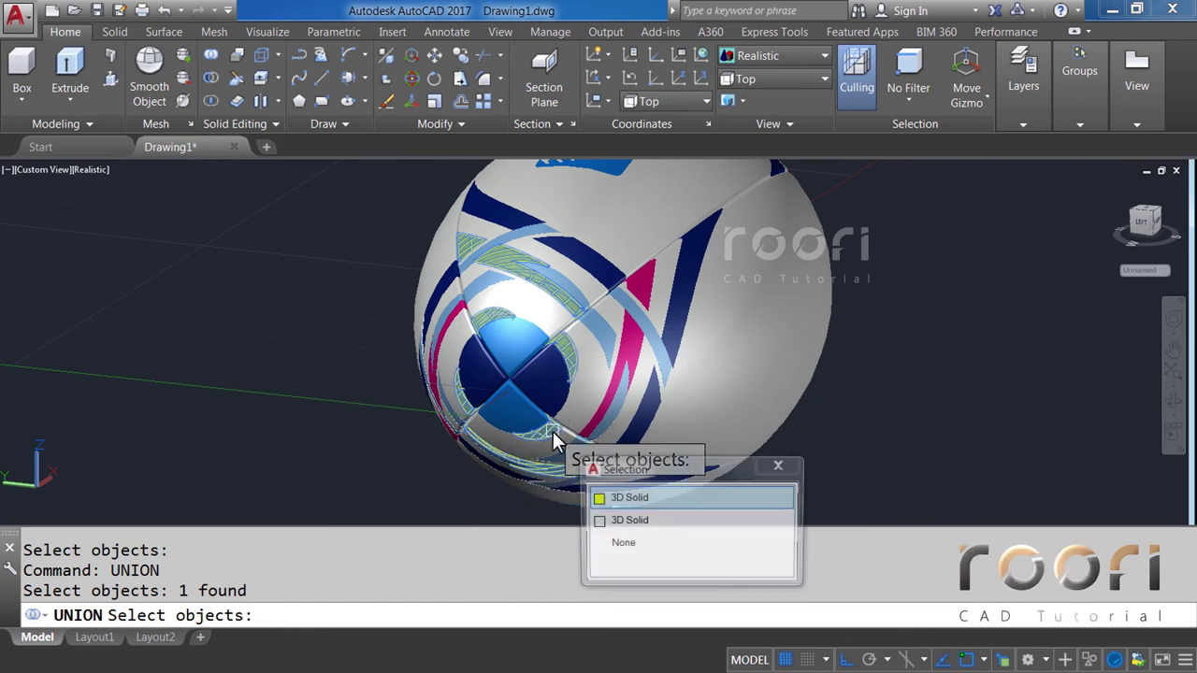
click(605, 499)
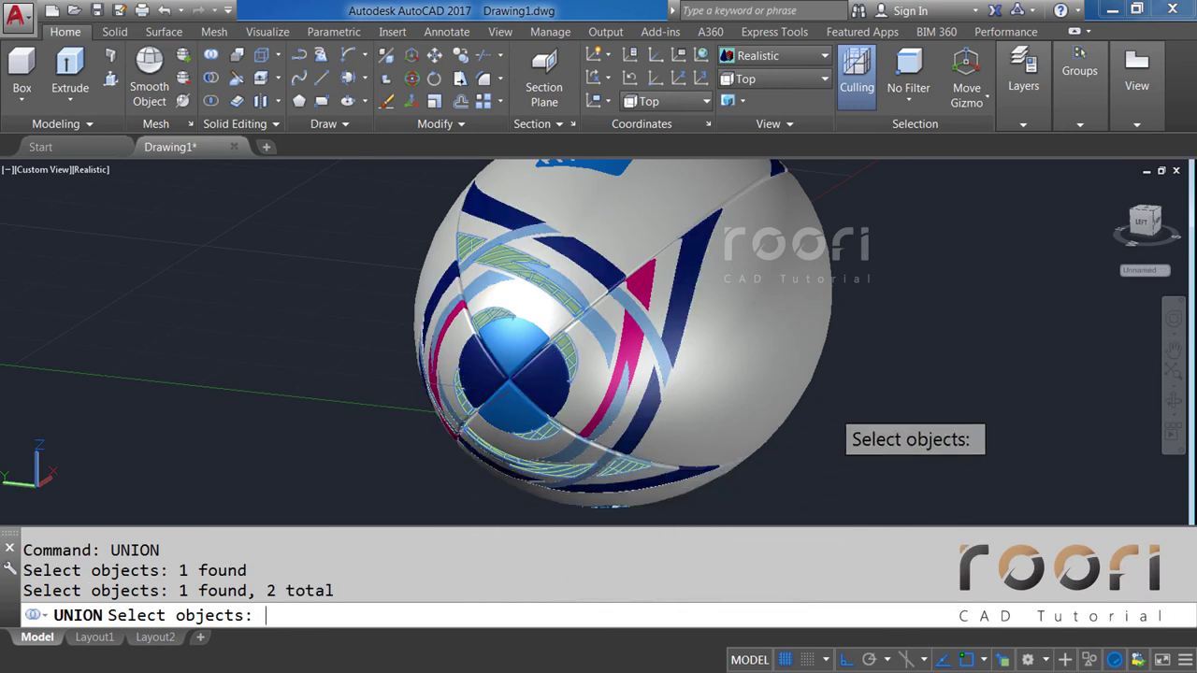
key(Return)
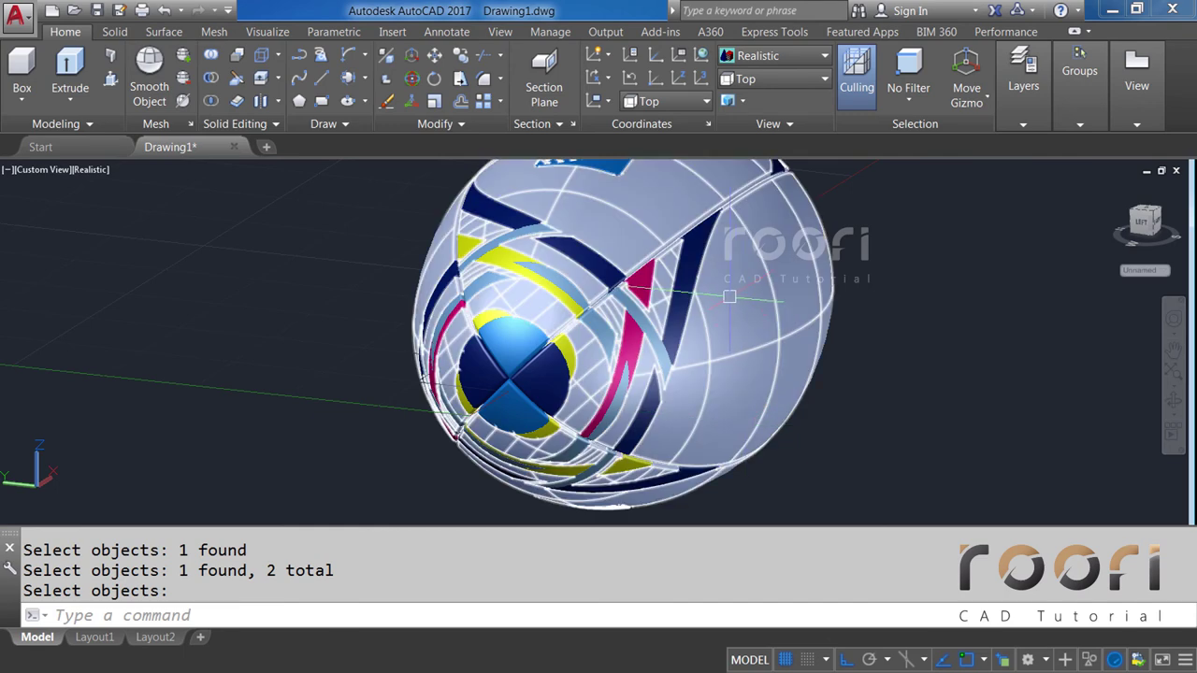
shift+middle_drag(723, 286, 673, 331)
key(Return)
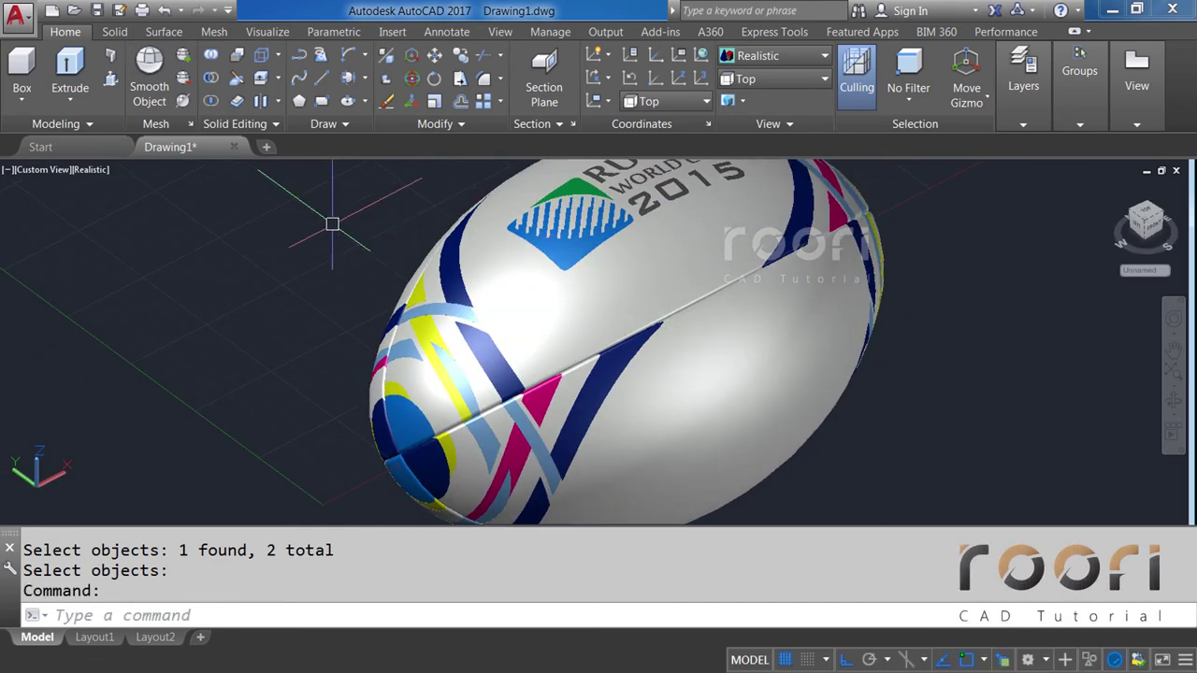
Set the visual style to 2D Wireframe.
text(U)
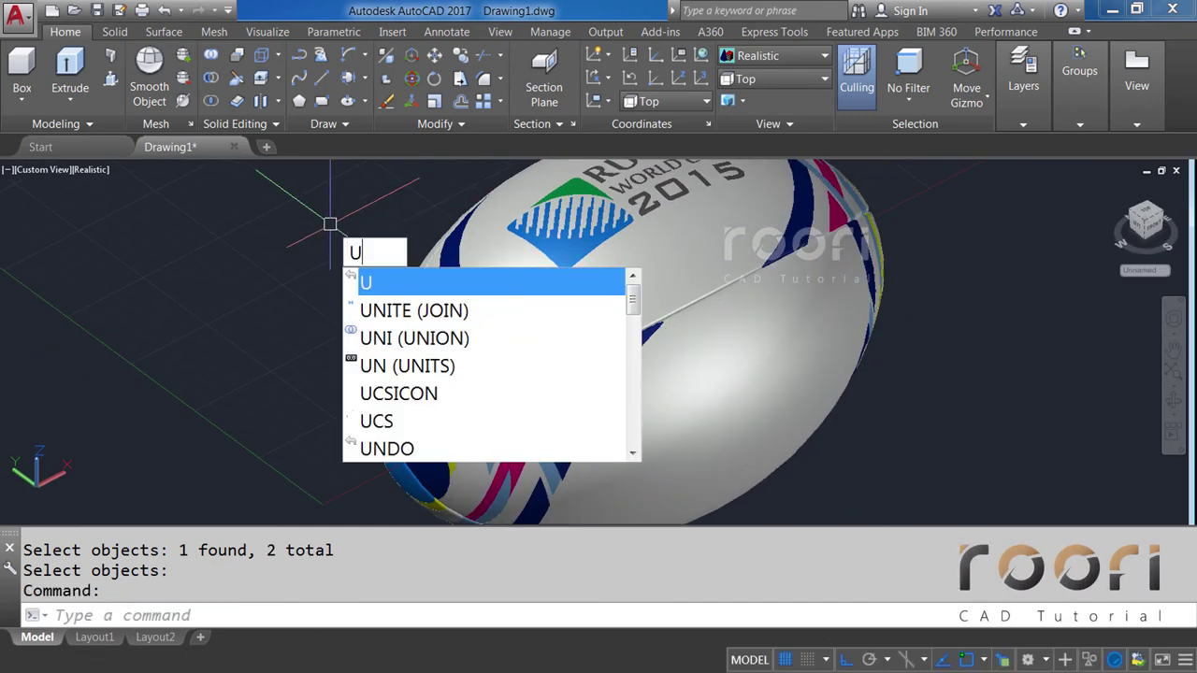
key(Escape)
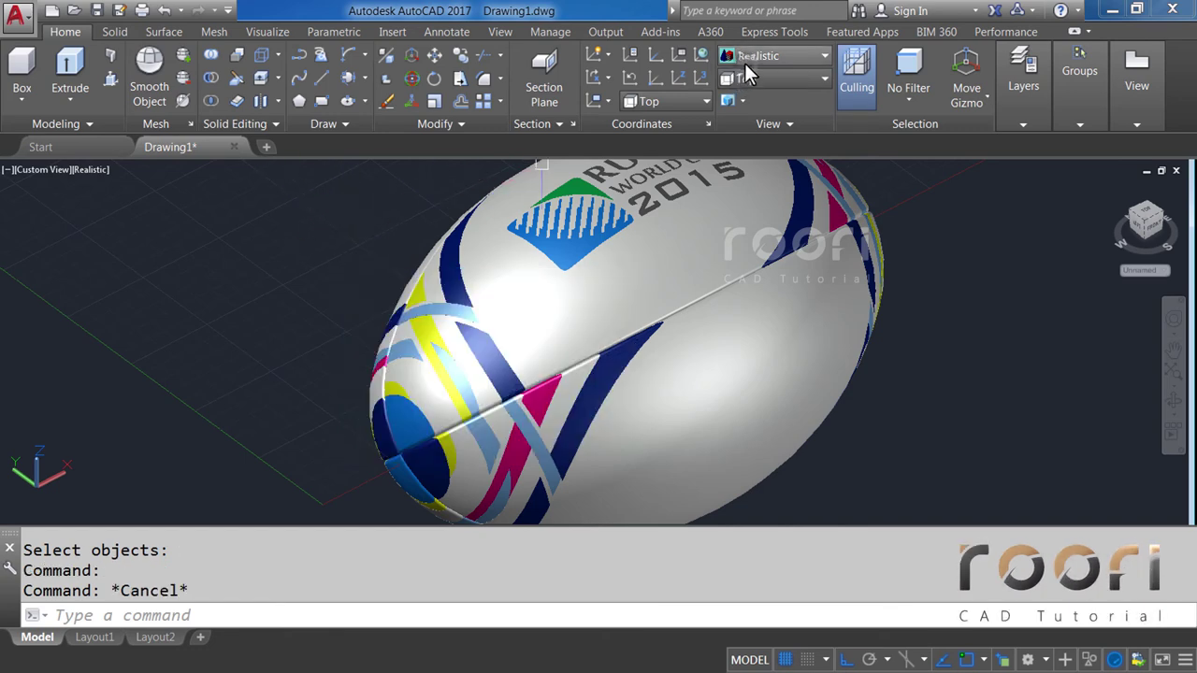
click(744, 63)
click(750, 78)
text(UNION)
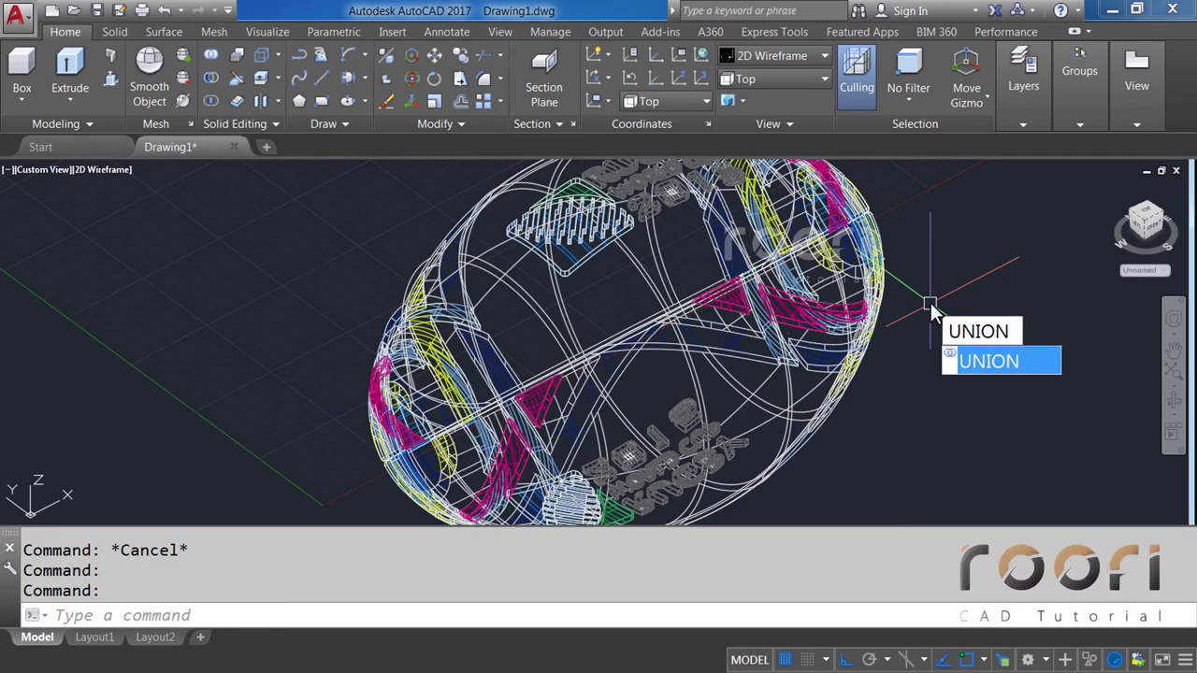
Union the first picked solid with the green solid.
key(Return)
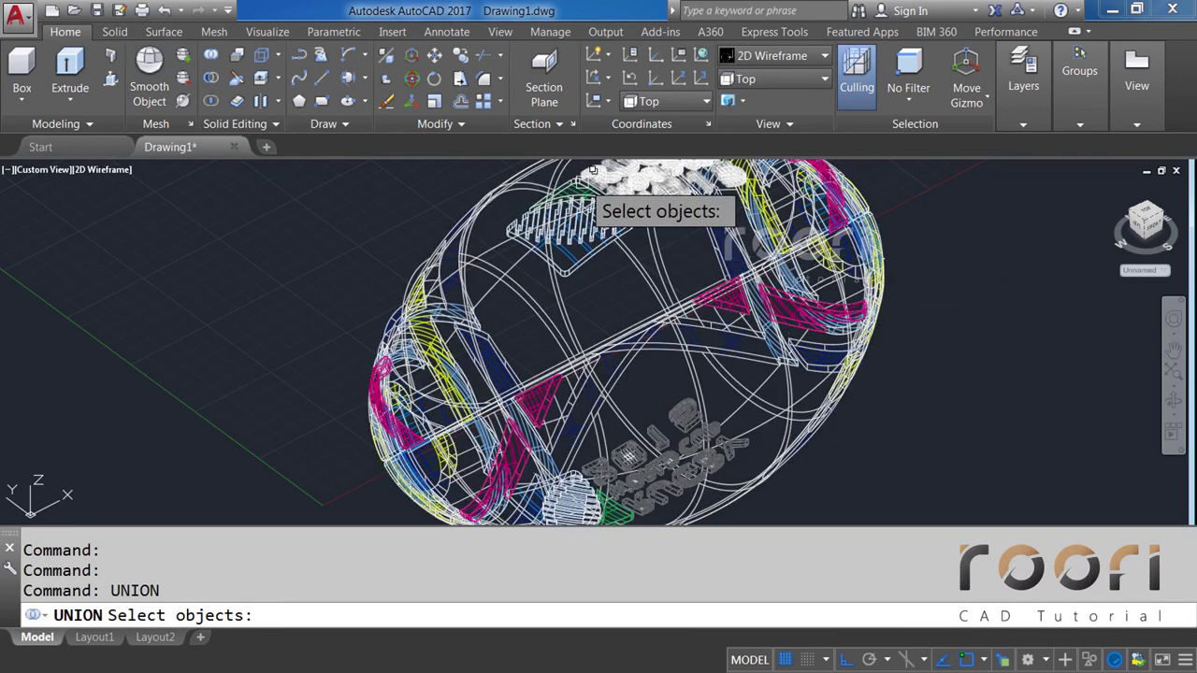
scroll(637, 230, up, 3)
scroll(652, 234, up, 3)
click(653, 235)
scroll(668, 337, down, 5)
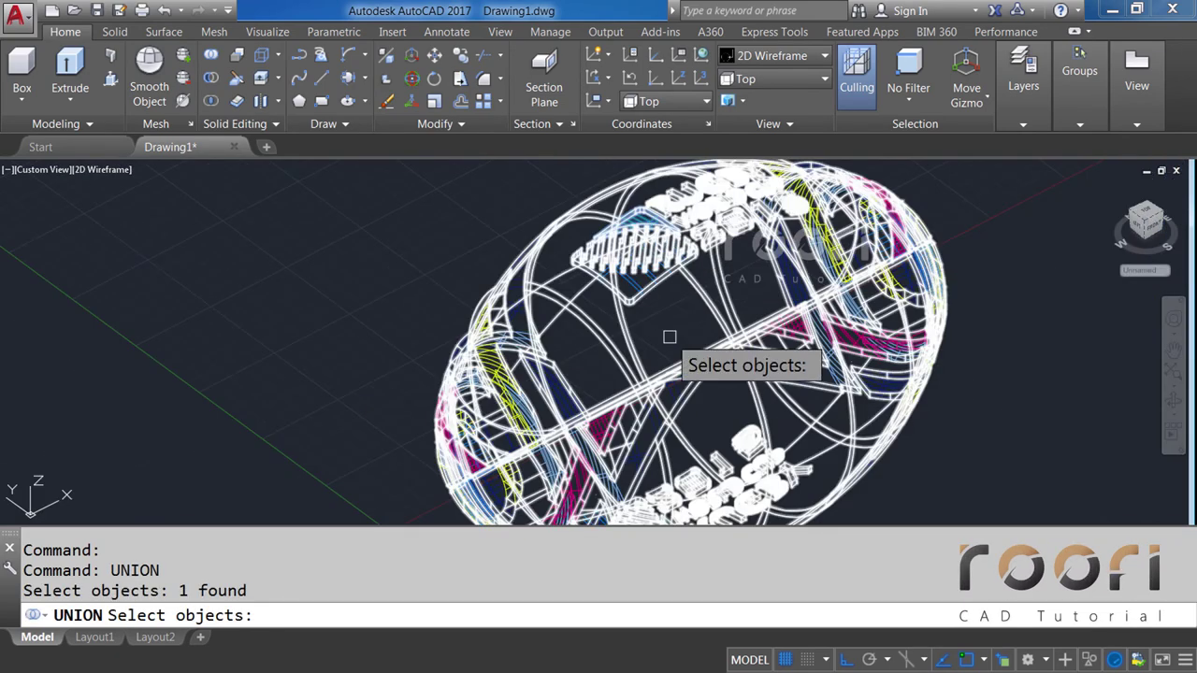
scroll(651, 346, down, 2)
scroll(652, 346, up, 5)
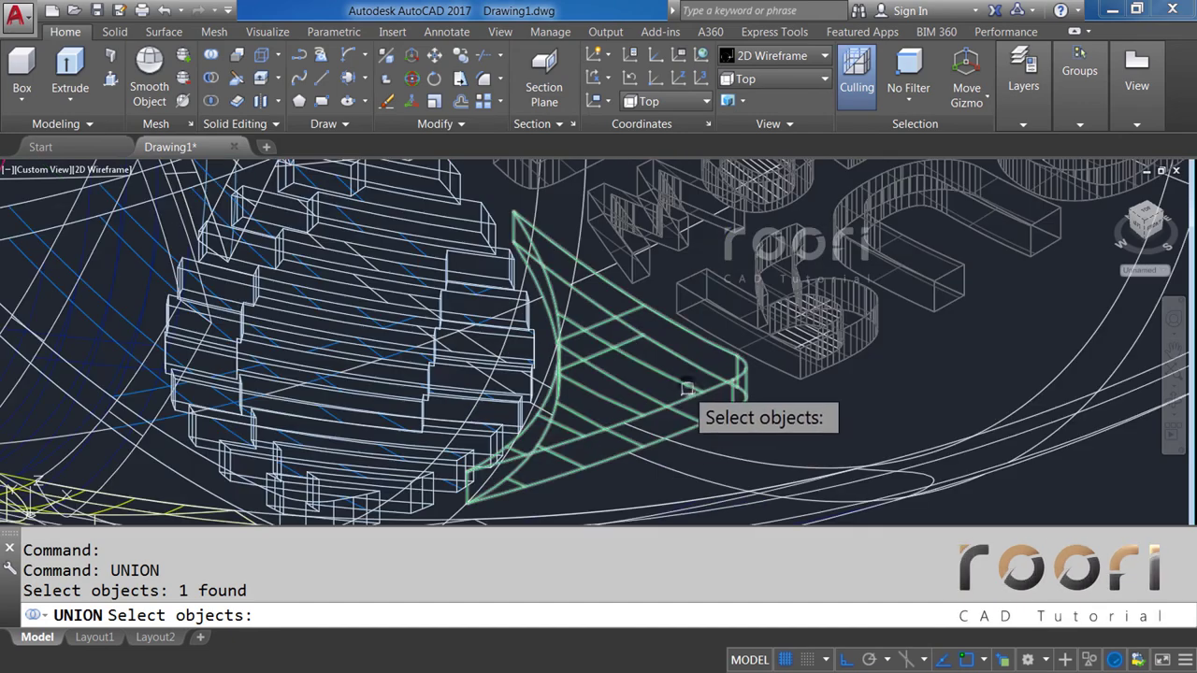
click(689, 402)
key(Return)
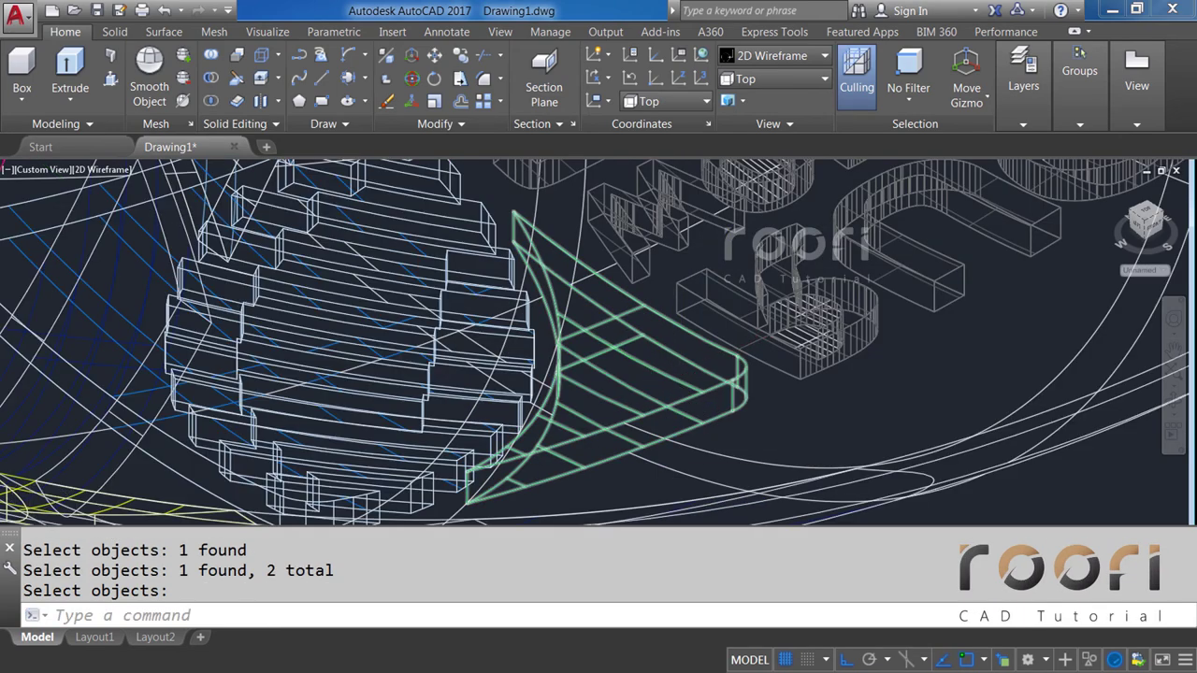
Tilt and re-centre the wireframe ball in the view.
scroll(571, 449, down, 5)
shift+middle_drag(571, 449, 571, 475)
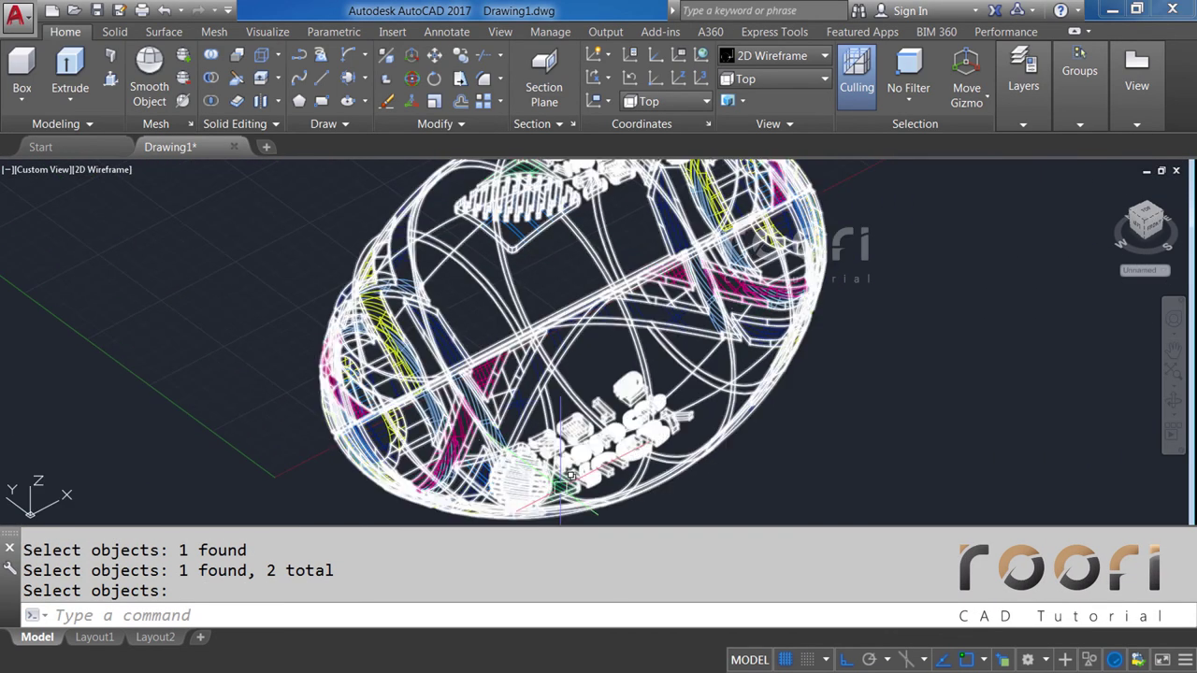
scroll(570, 475, up, 5)
key(Return)
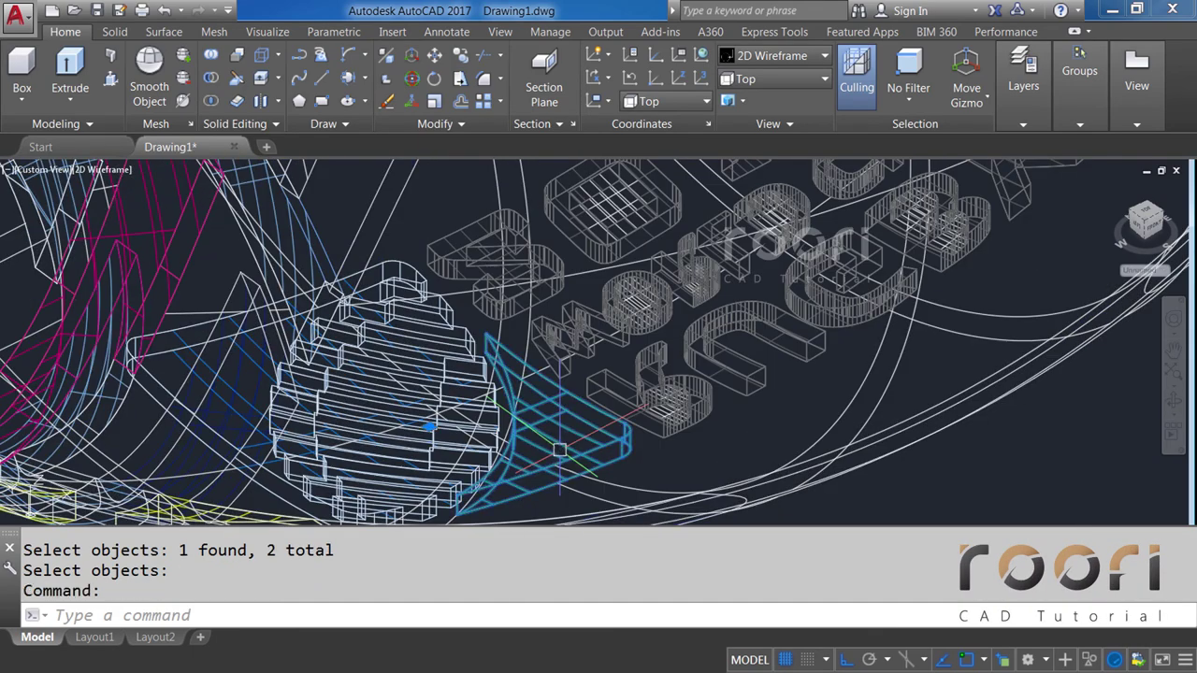
scroll(571, 449, down, 5)
scroll(845, 299, down, 3)
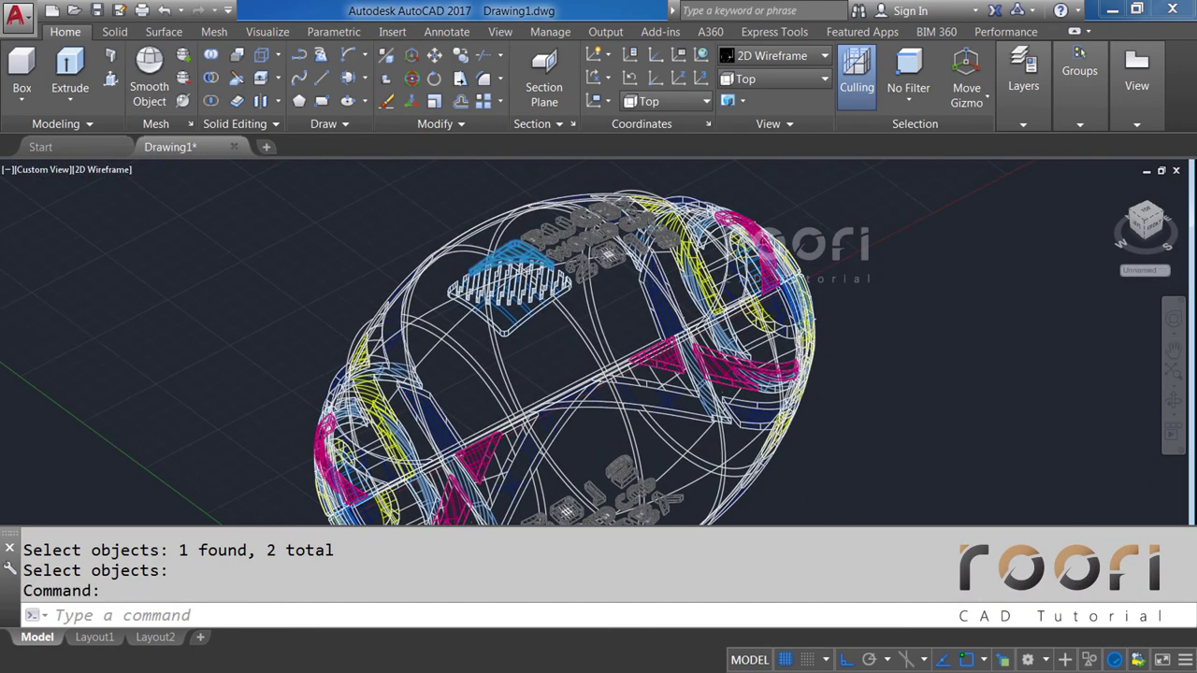
middle_drag(844, 299, 808, 334)
text(UNION)
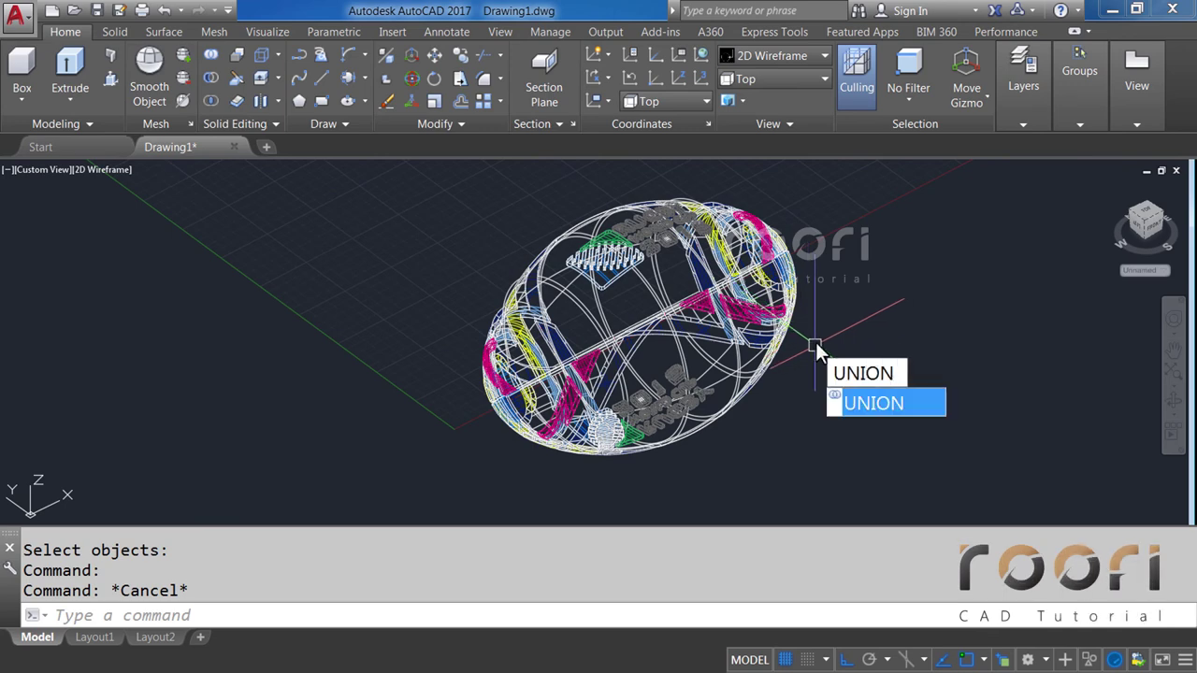
Union the two RUGBY WORLD CUP 2015 lettering solids and check the merged result.
key(Return)
scroll(664, 247, up, 3)
scroll(662, 245, up, 2)
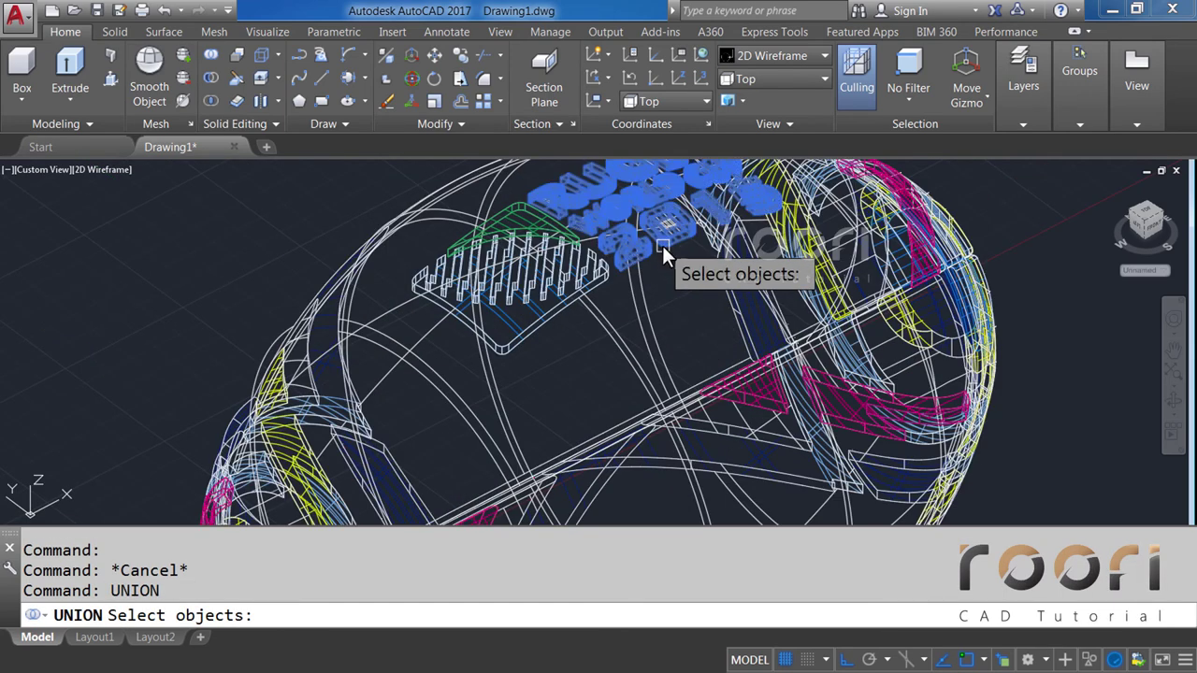
click(662, 245)
click(708, 314)
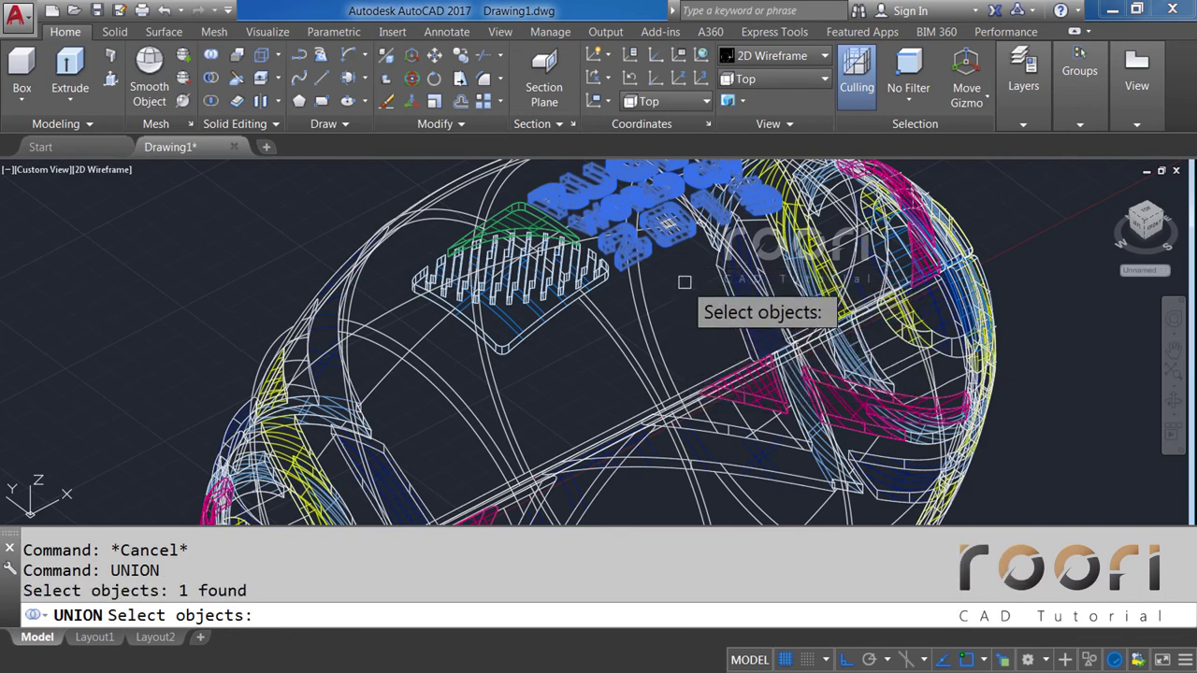
scroll(684, 277, down, 2)
click(676, 453)
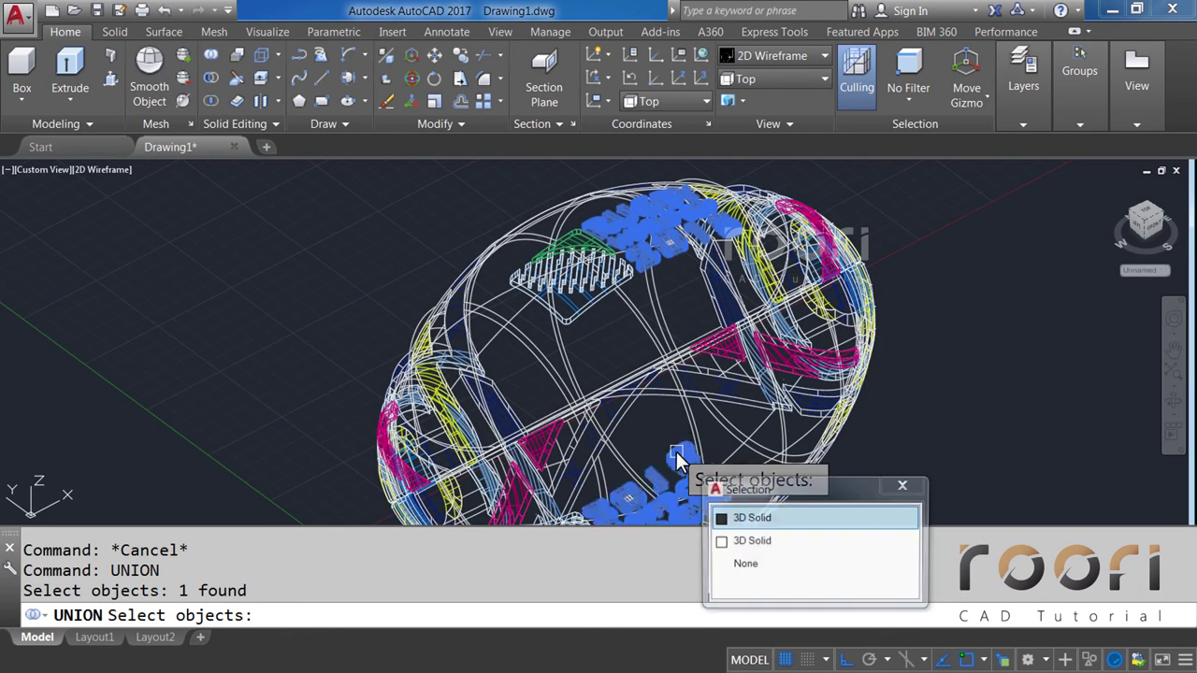
click(728, 518)
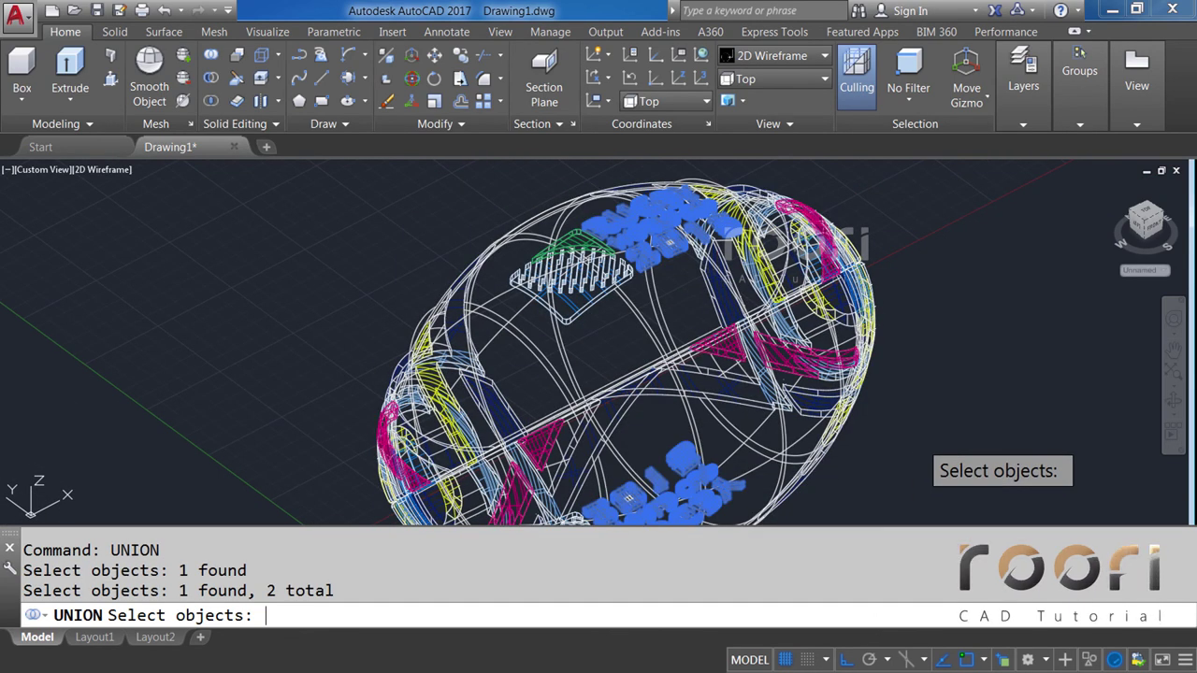
key(Return)
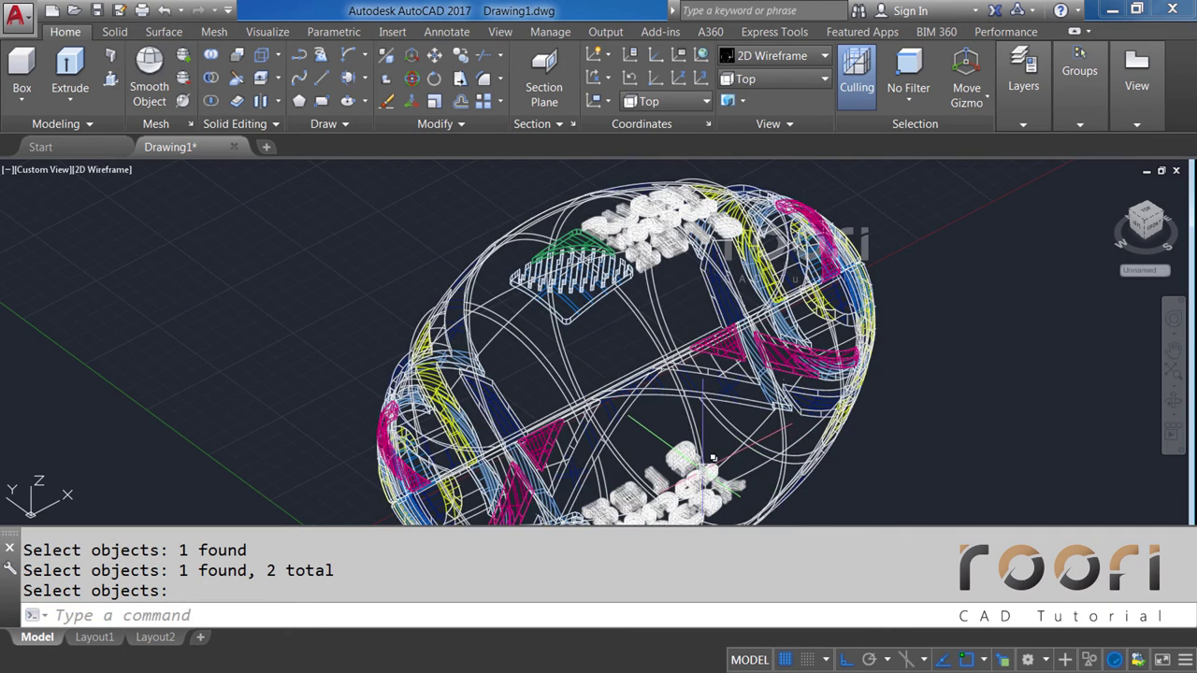
click(693, 445)
click(739, 525)
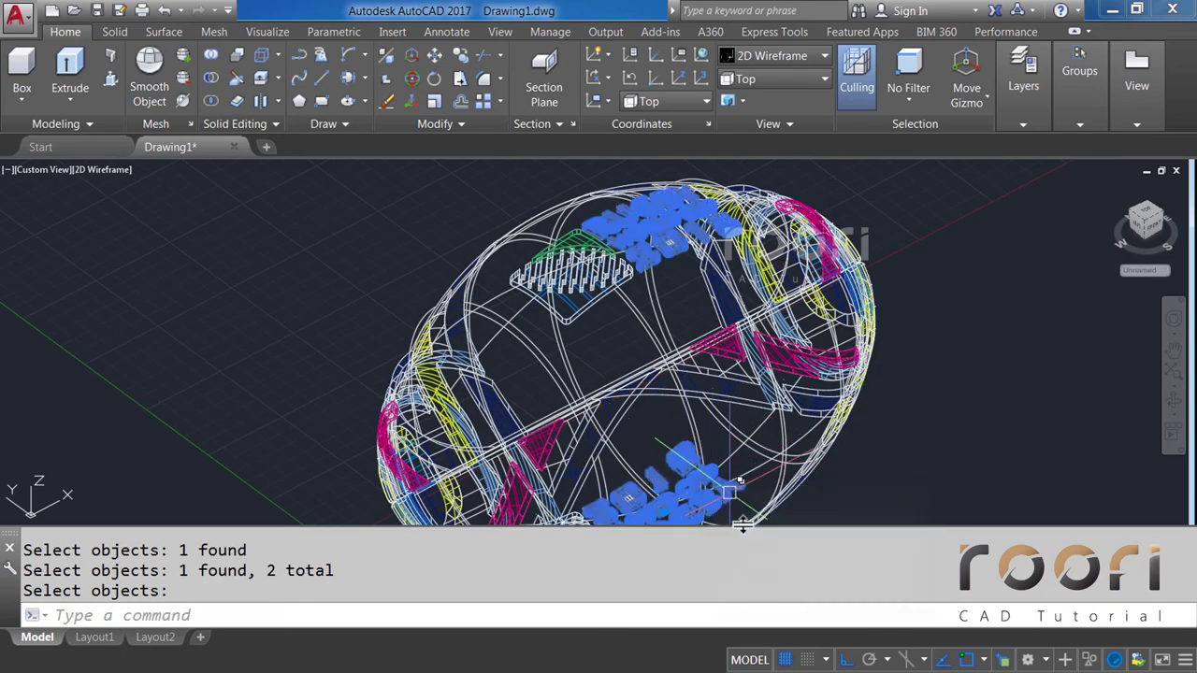
key(Escape)
key(Escape)
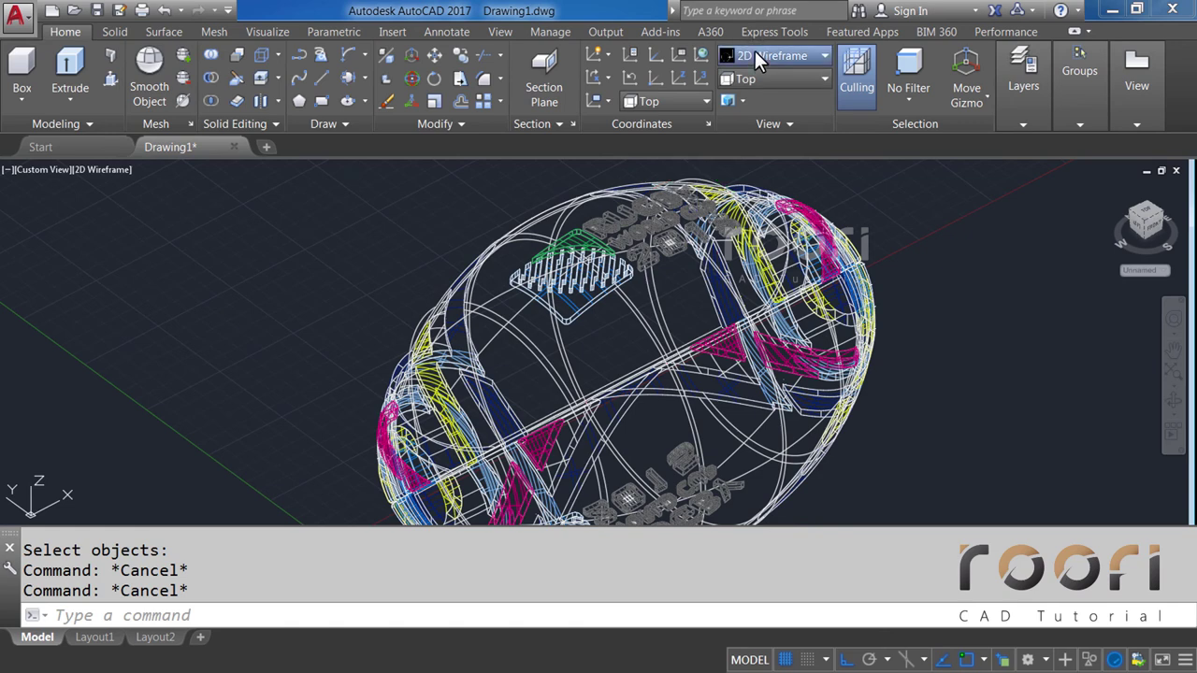
Shade the ball in Realistic, orbit to a level side view, then return to 2D Wireframe.
click(754, 52)
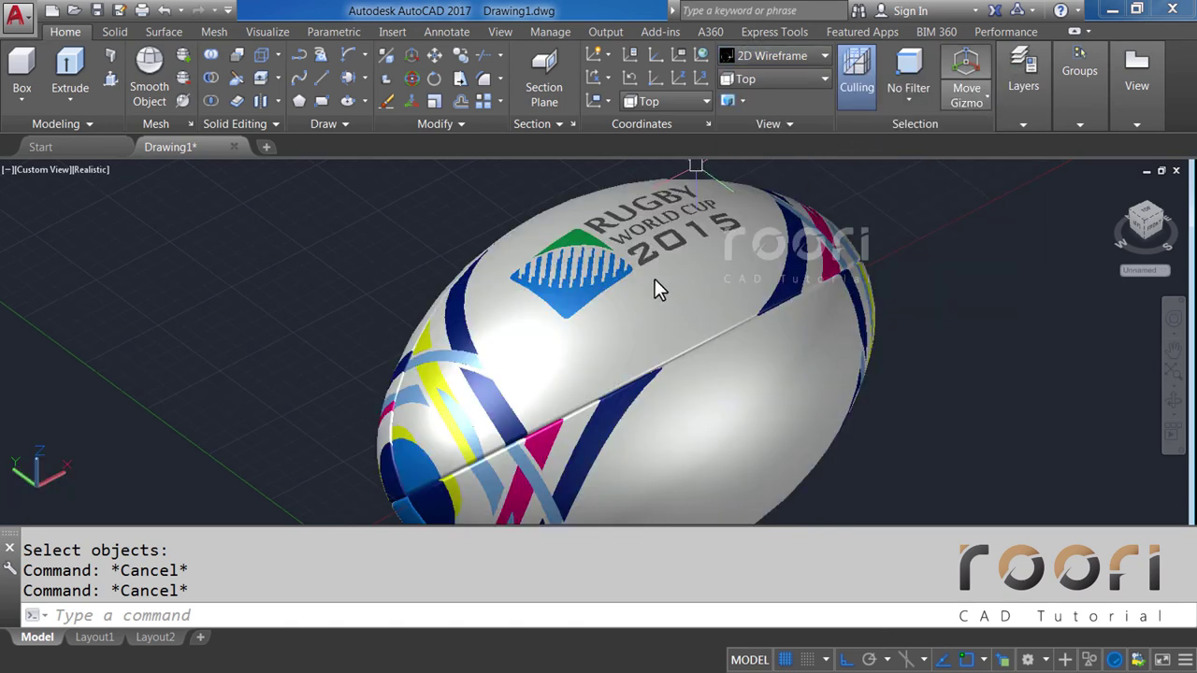
scroll(654, 278, down, 2)
mouse_move(618, 383)
shift+middle_down()
mouse_move(708, 292)
mouse_move(567, 367)
shift+middle_up()
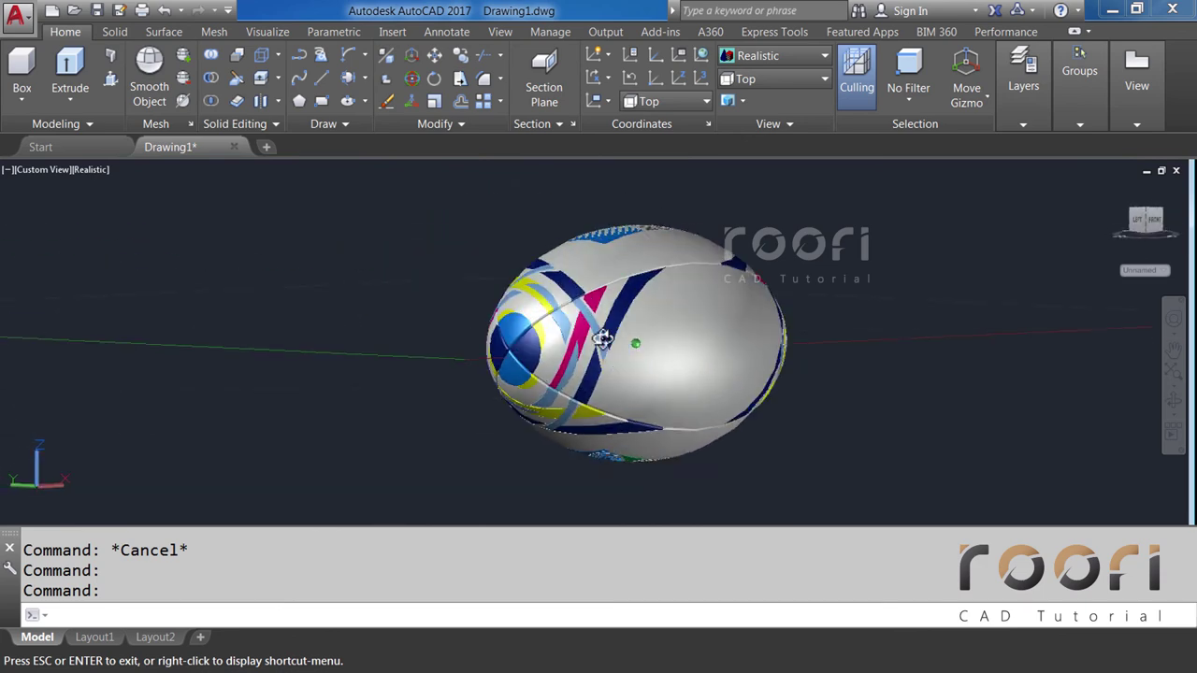
click(761, 60)
click(758, 78)
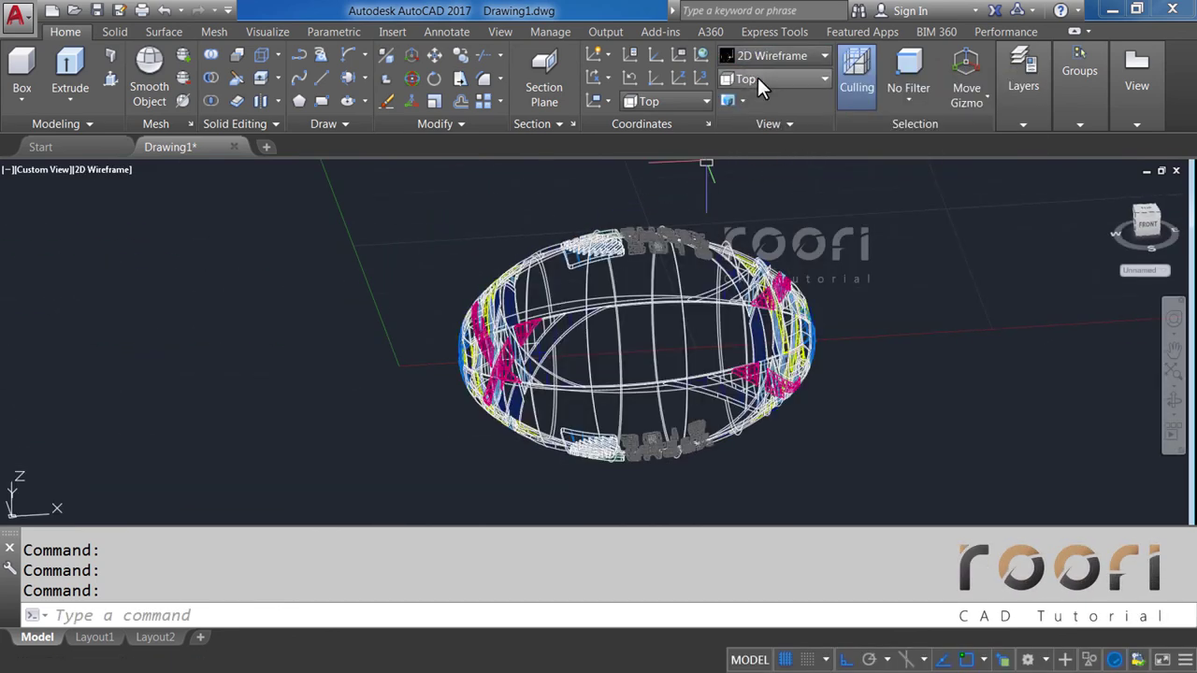
Switch to the Front view and move the eight-part ball upward.
click(758, 78)
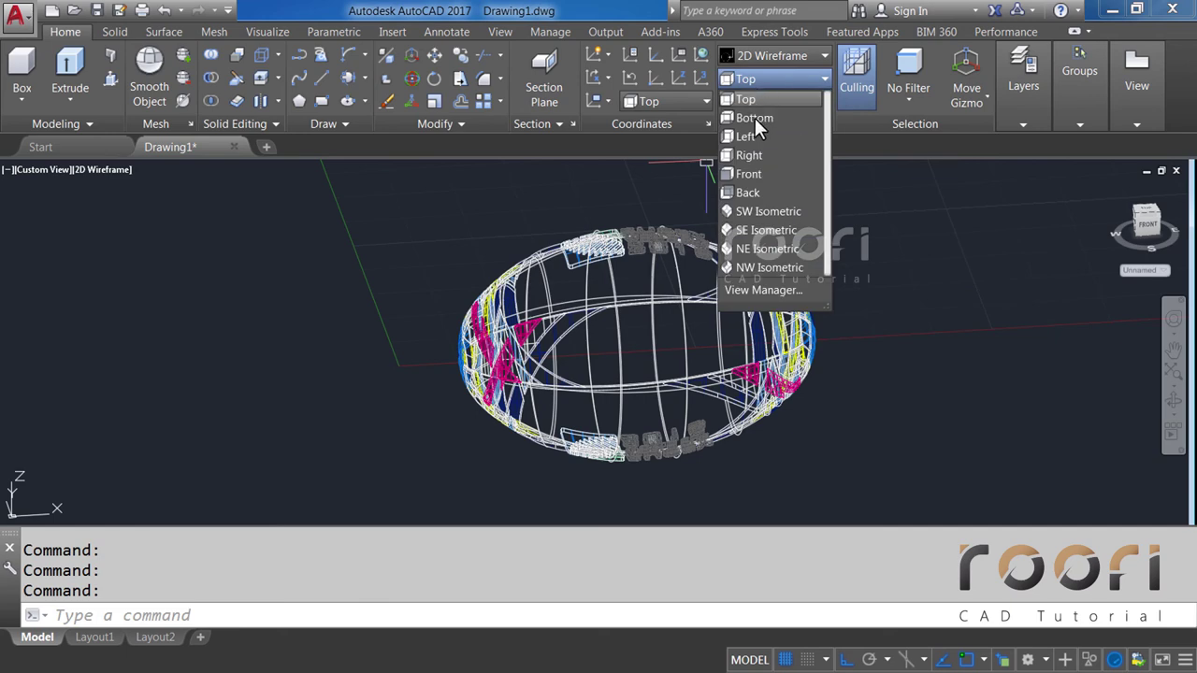
click(748, 175)
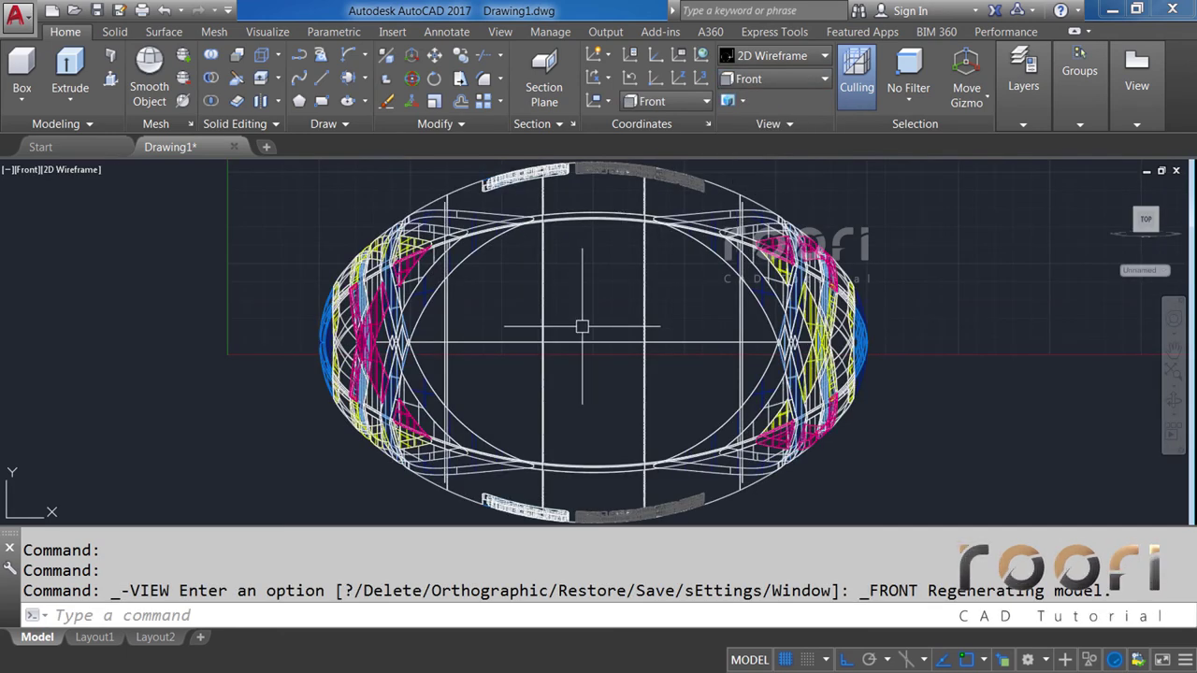
text(M)
key(Return)
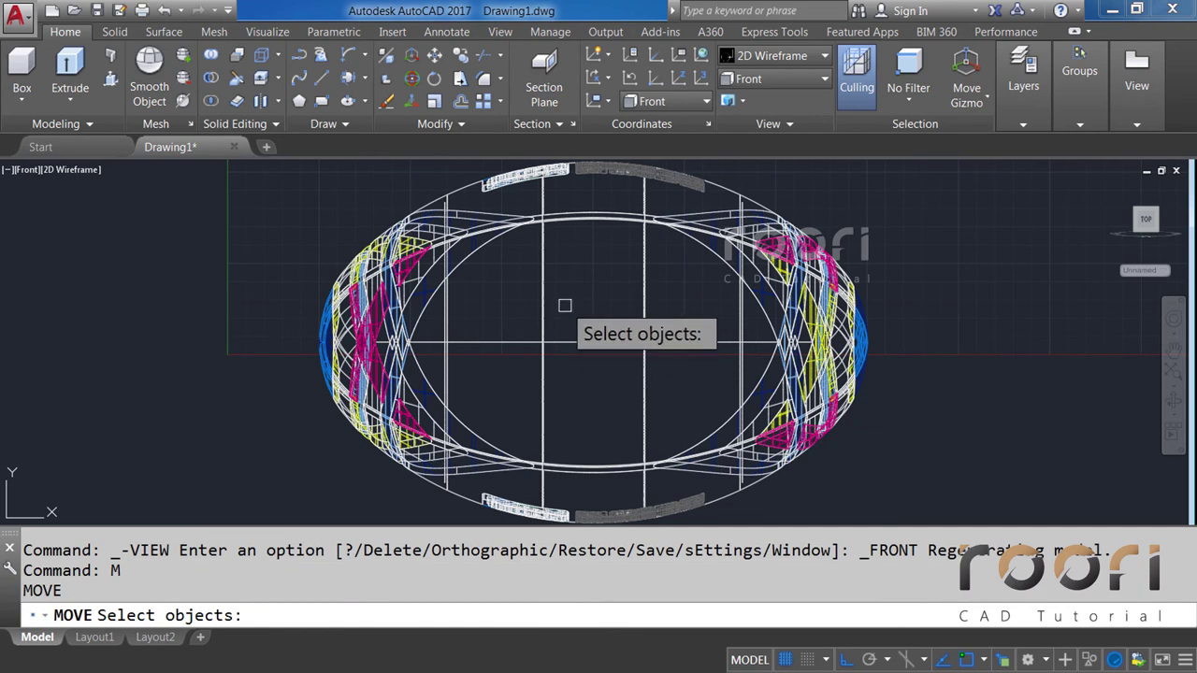
scroll(560, 311, down, 3)
click(772, 424)
click(538, 217)
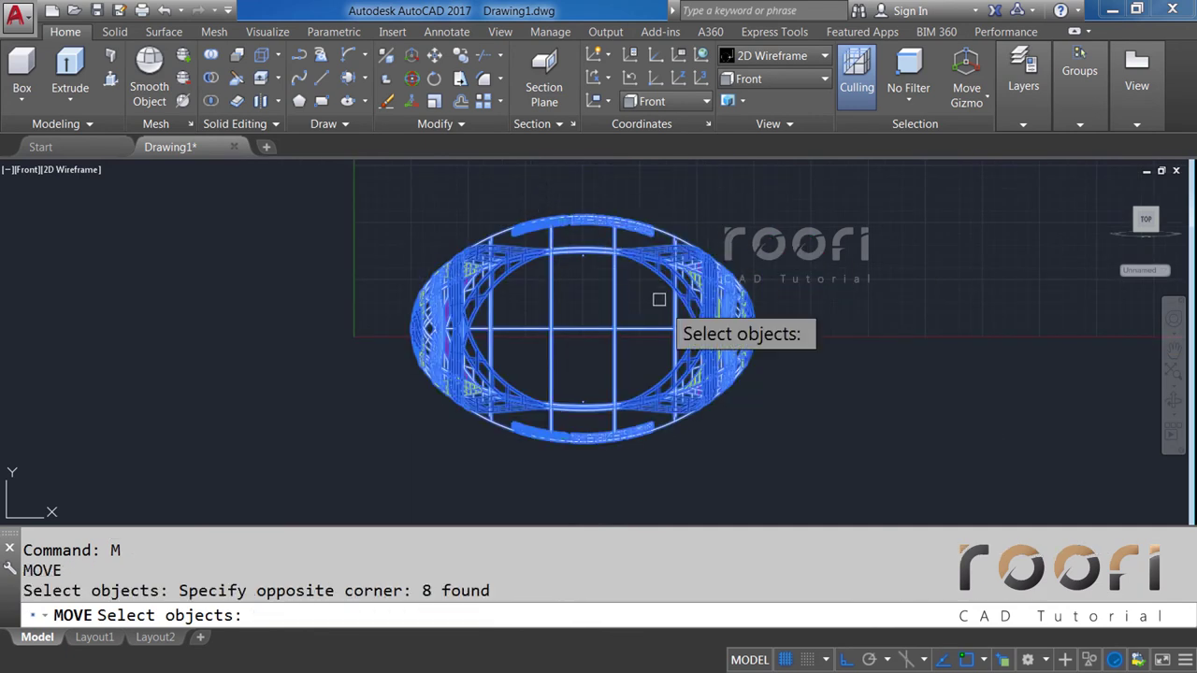
key(Return)
click(781, 411)
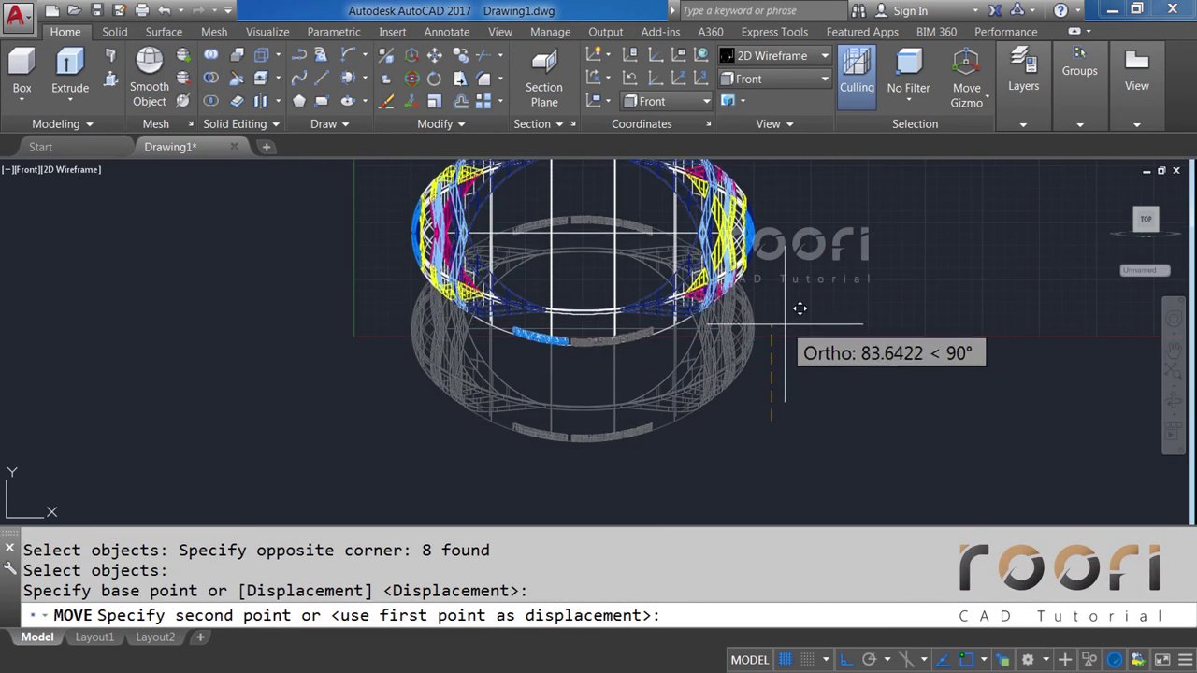
click(779, 318)
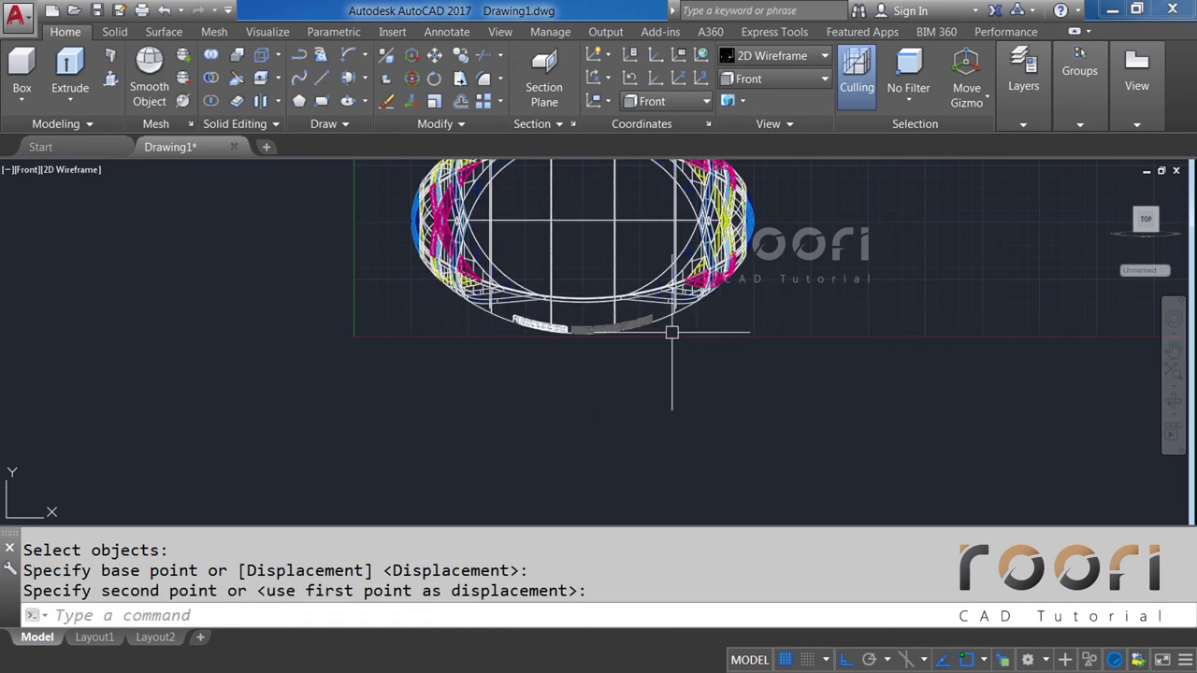
Move the whole ball again, dropping it slightly lower.
scroll(671, 332, up, 2)
scroll(555, 401, down, 3)
scroll(523, 401, down, 1)
key(Return)
click(666, 408)
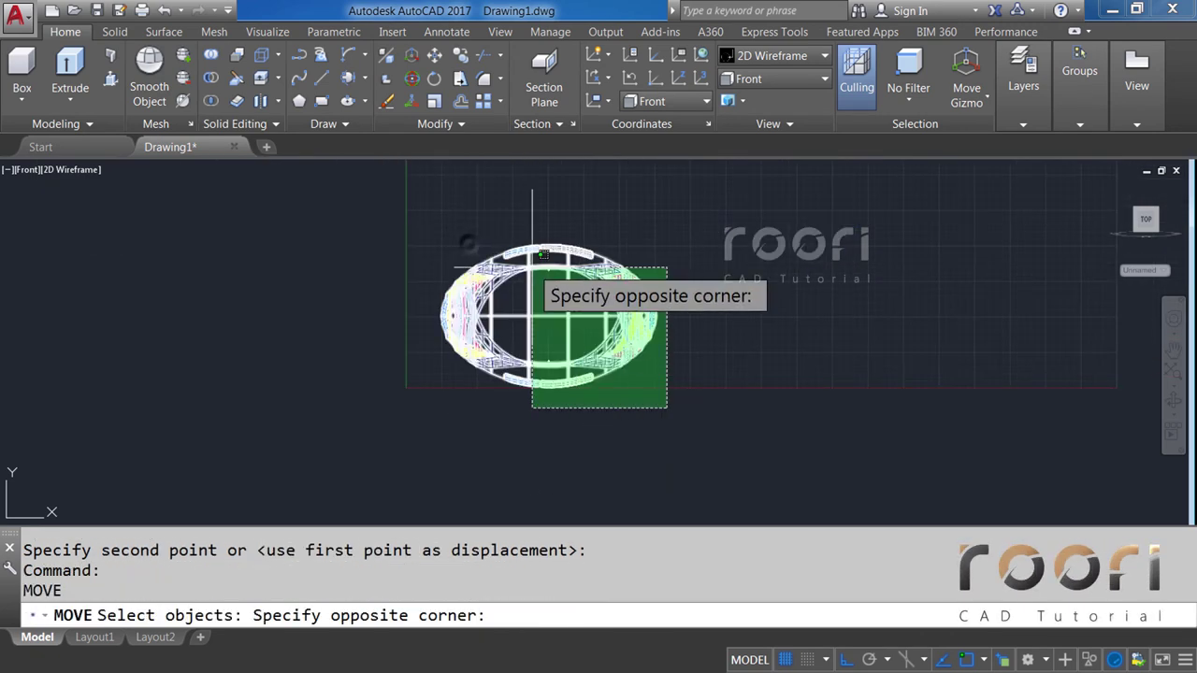
click(532, 268)
key(Return)
scroll(541, 407, up, 4)
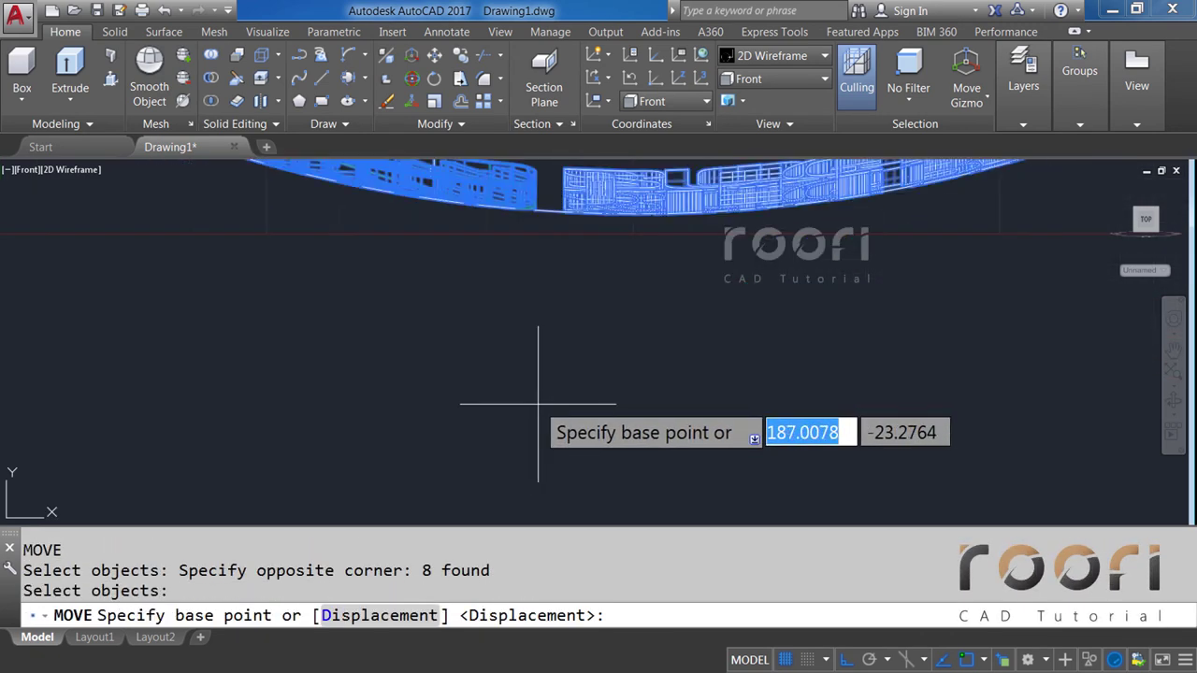
click(735, 328)
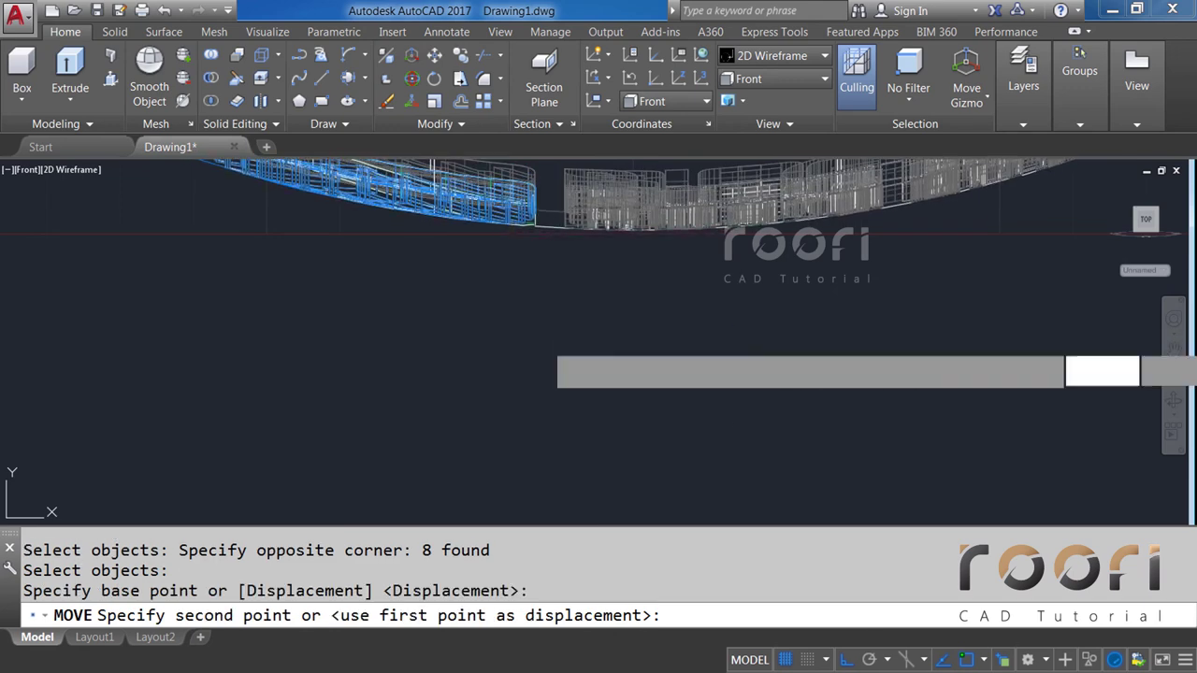
click(735, 342)
scroll(541, 393, down, 3)
scroll(541, 394, down, 2)
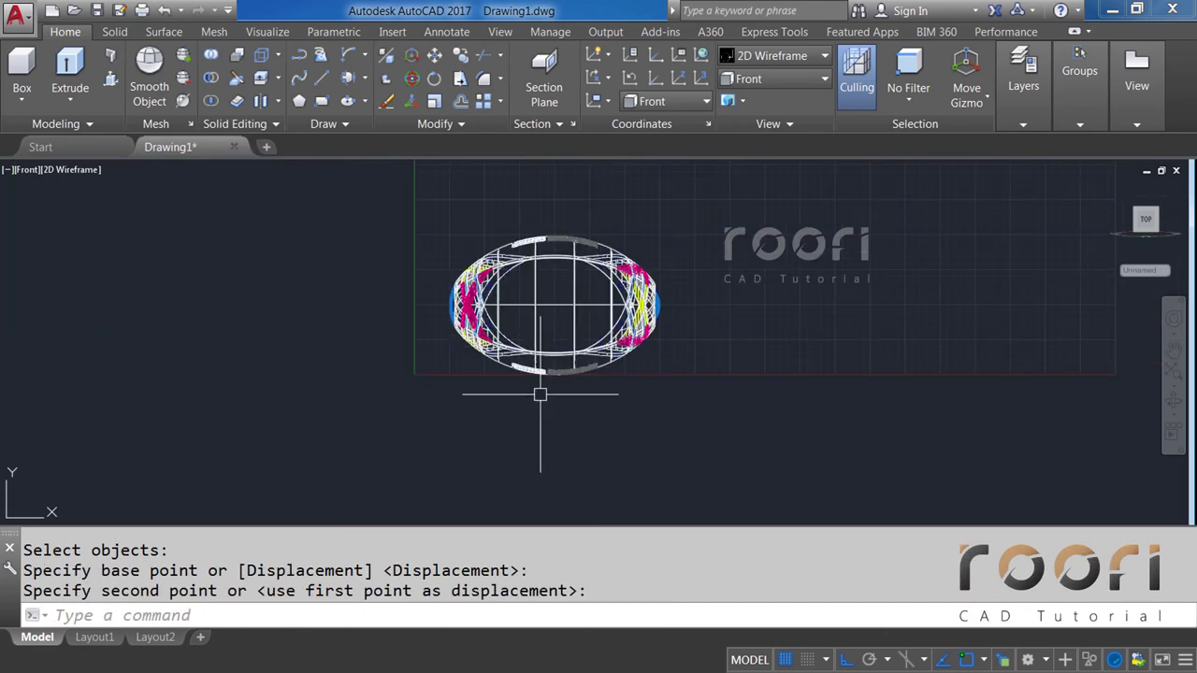
Switch to the Top view and move the ball further up the drawing.
click(746, 81)
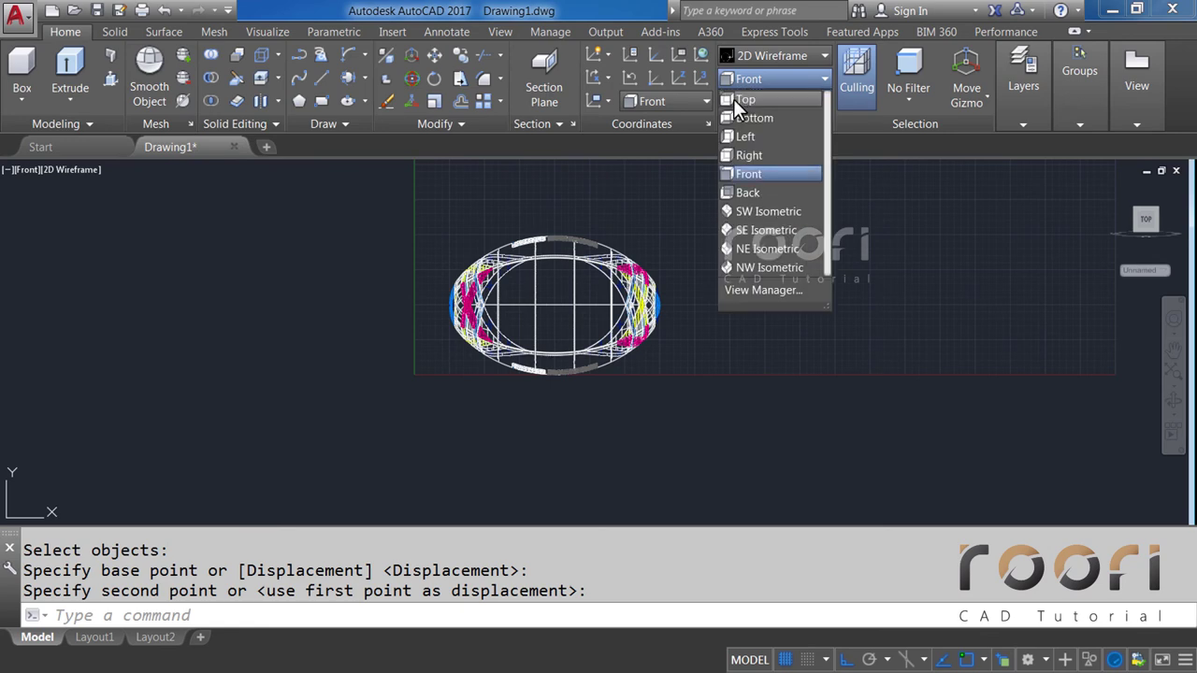
click(739, 99)
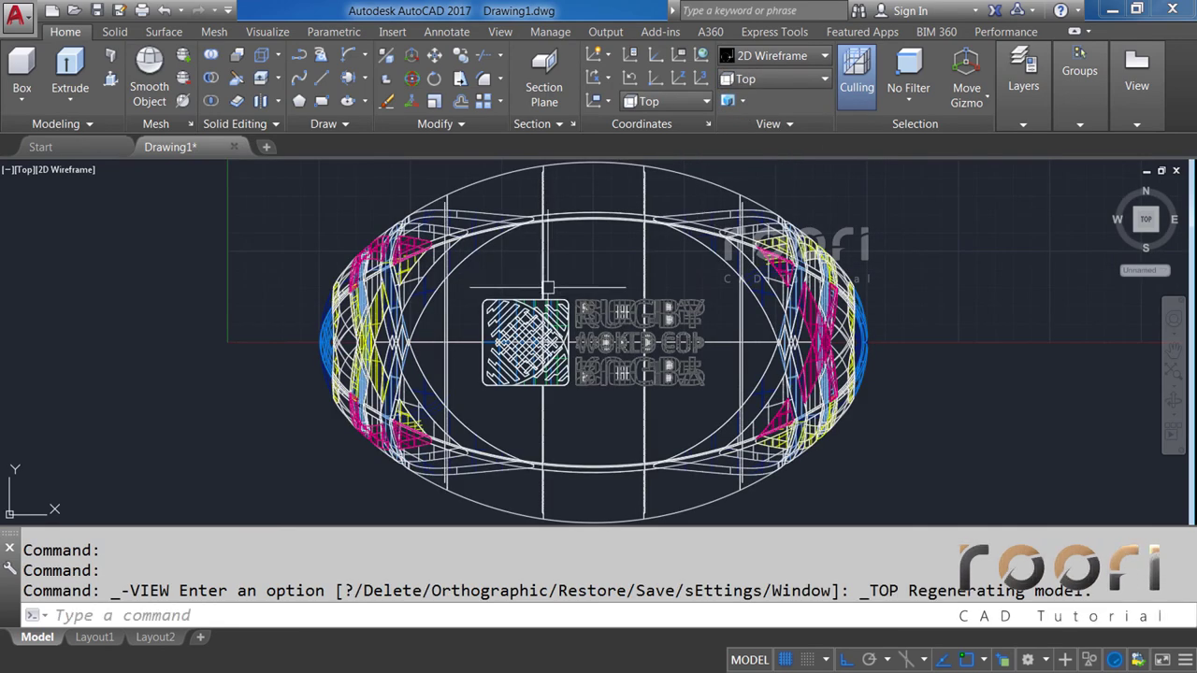
middle_drag(639, 273, 574, 362)
text(M)
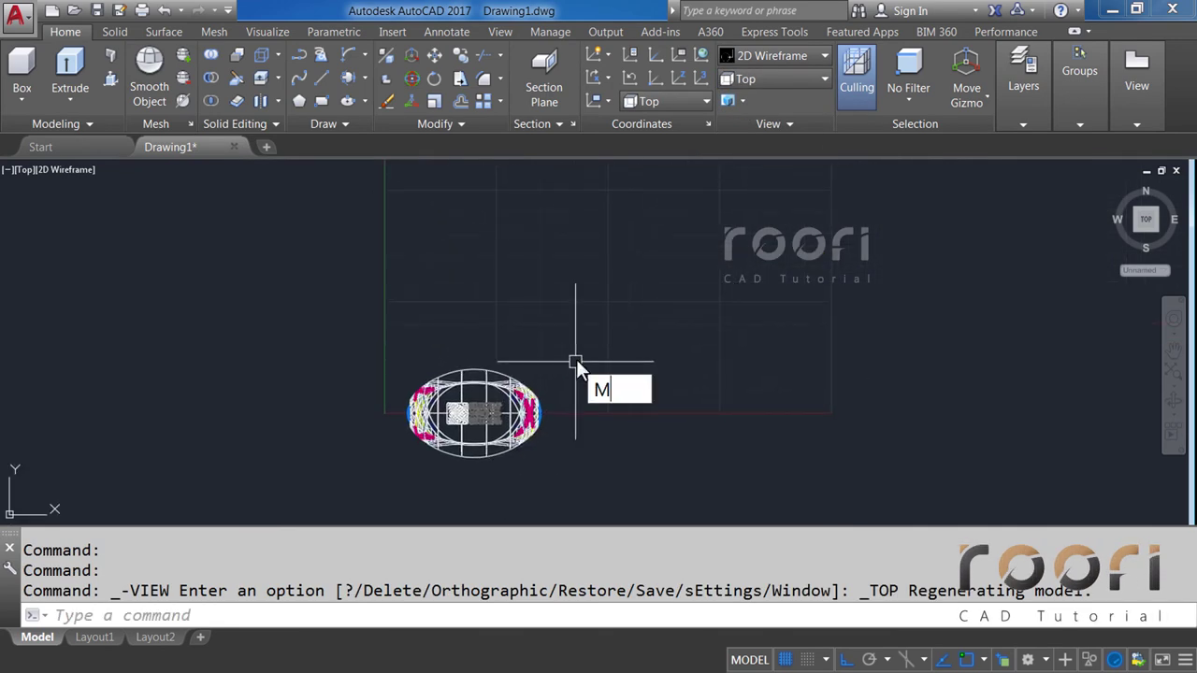
key(Return)
click(567, 452)
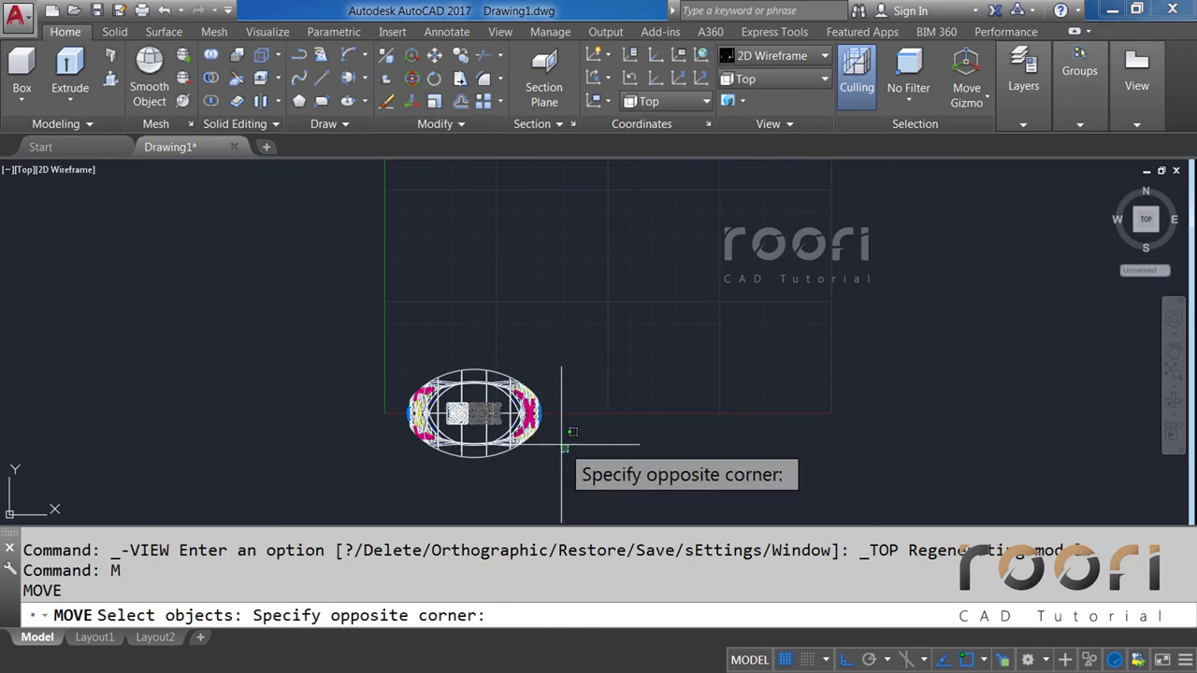
click(440, 372)
key(Return)
click(620, 427)
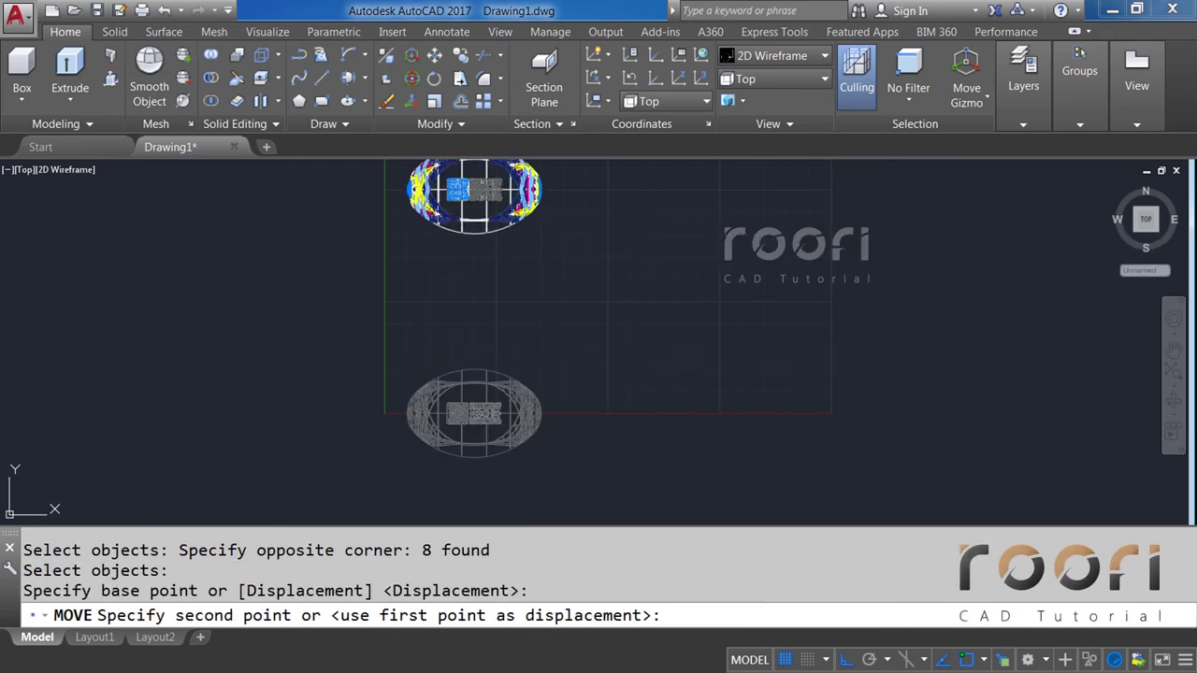
click(620, 206)
scroll(620, 221, down, 2)
Nudge the eight-part ball slightly sideways with another move.
middle_drag(587, 262, 529, 355)
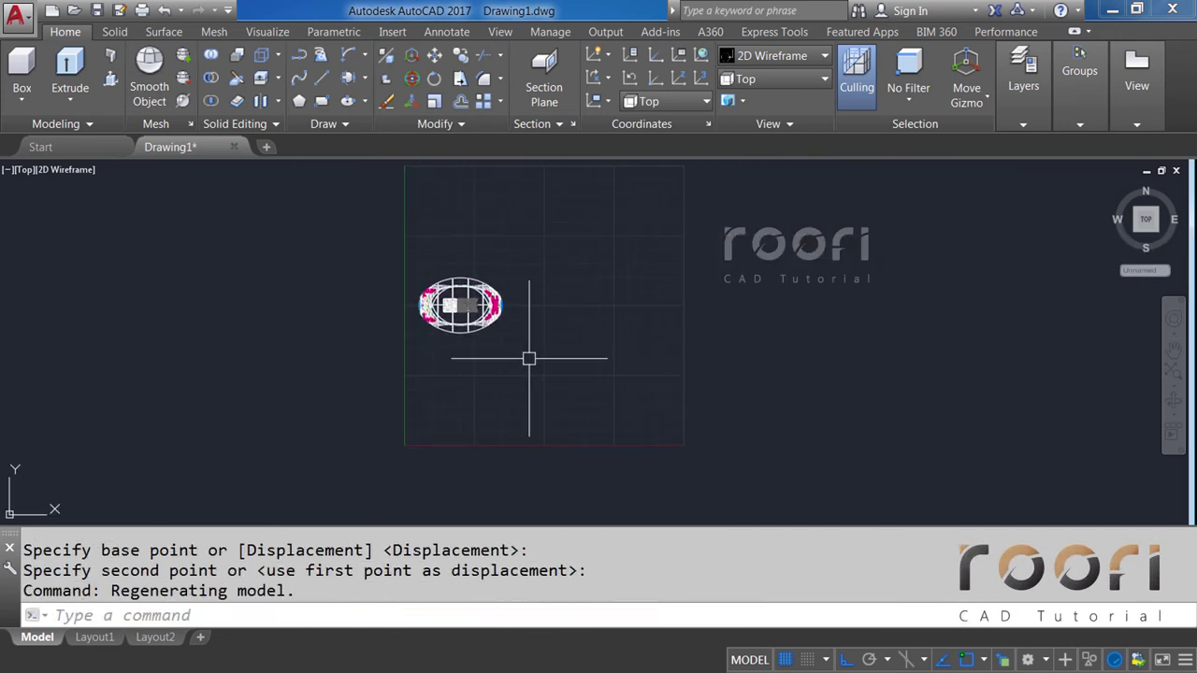
key(Return)
click(526, 352)
click(408, 259)
key(Return)
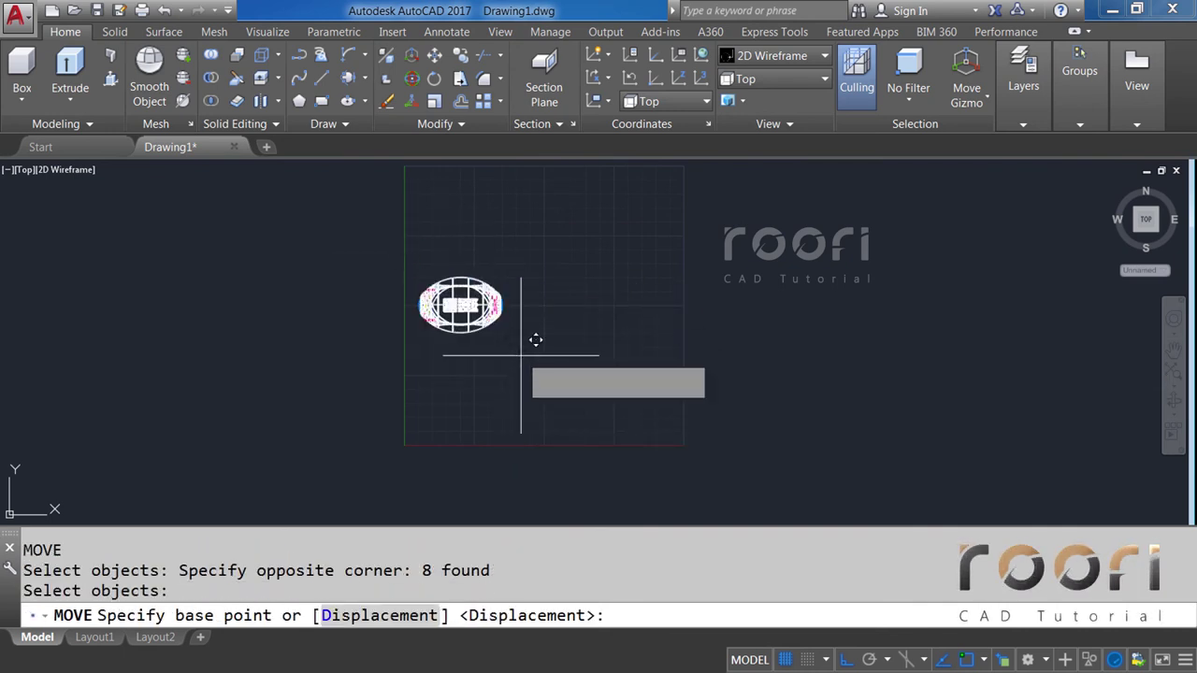
click(535, 339)
click(519, 342)
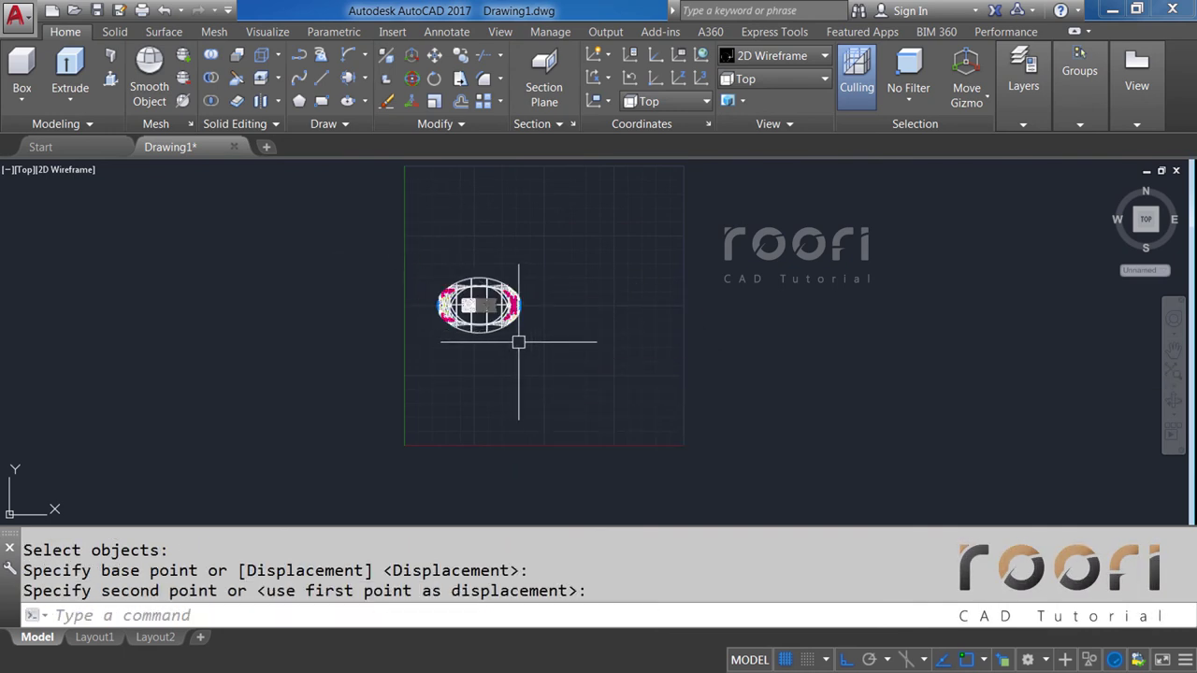
scroll(475, 337, up, 2)
text(CO)
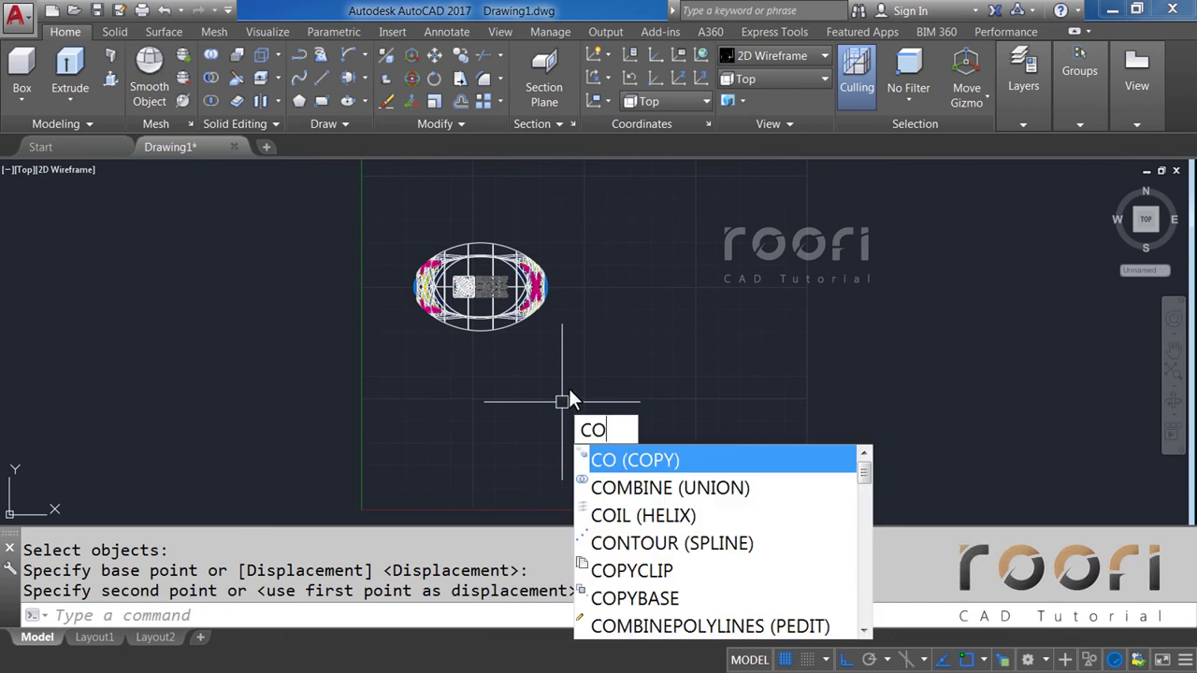
Copy the eight-part ball and place the copy below the original.
key(Return)
click(569, 374)
click(412, 233)
key(Return)
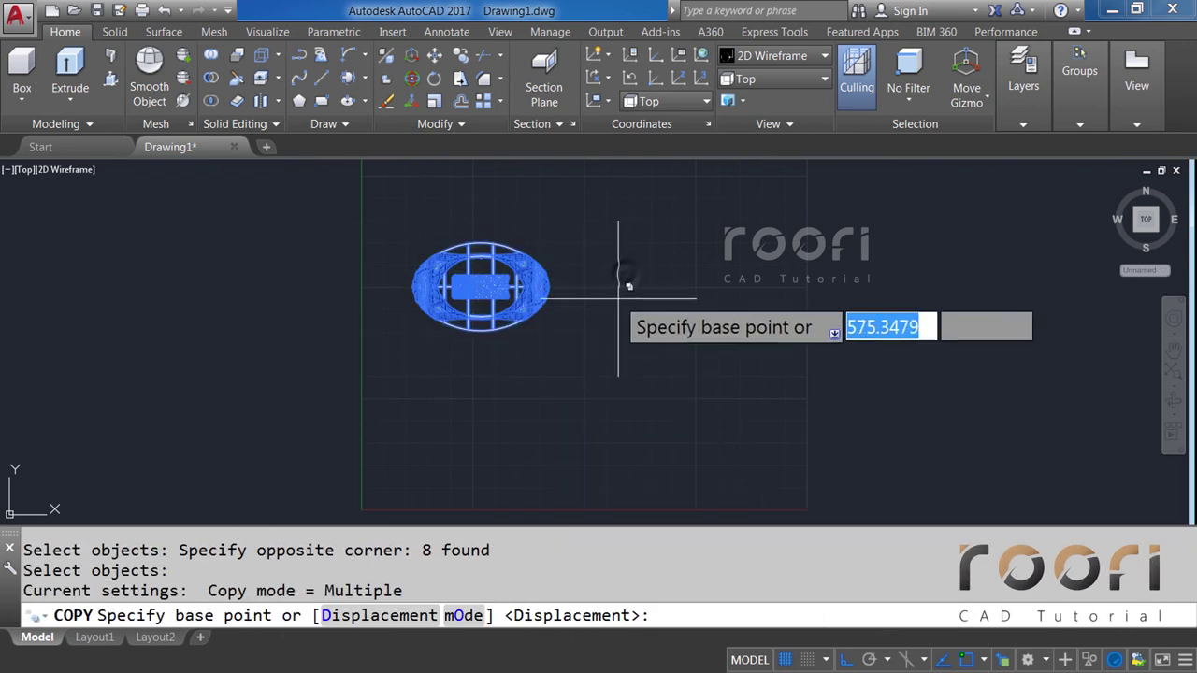
click(625, 274)
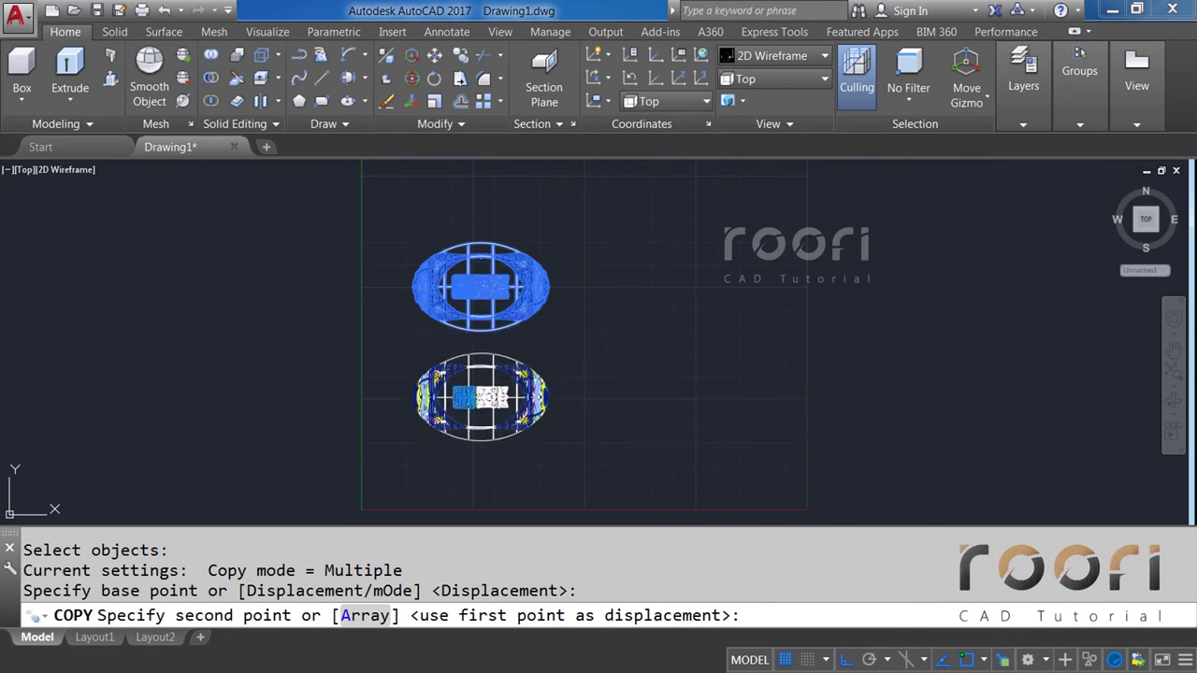
click(649, 372)
key(Return)
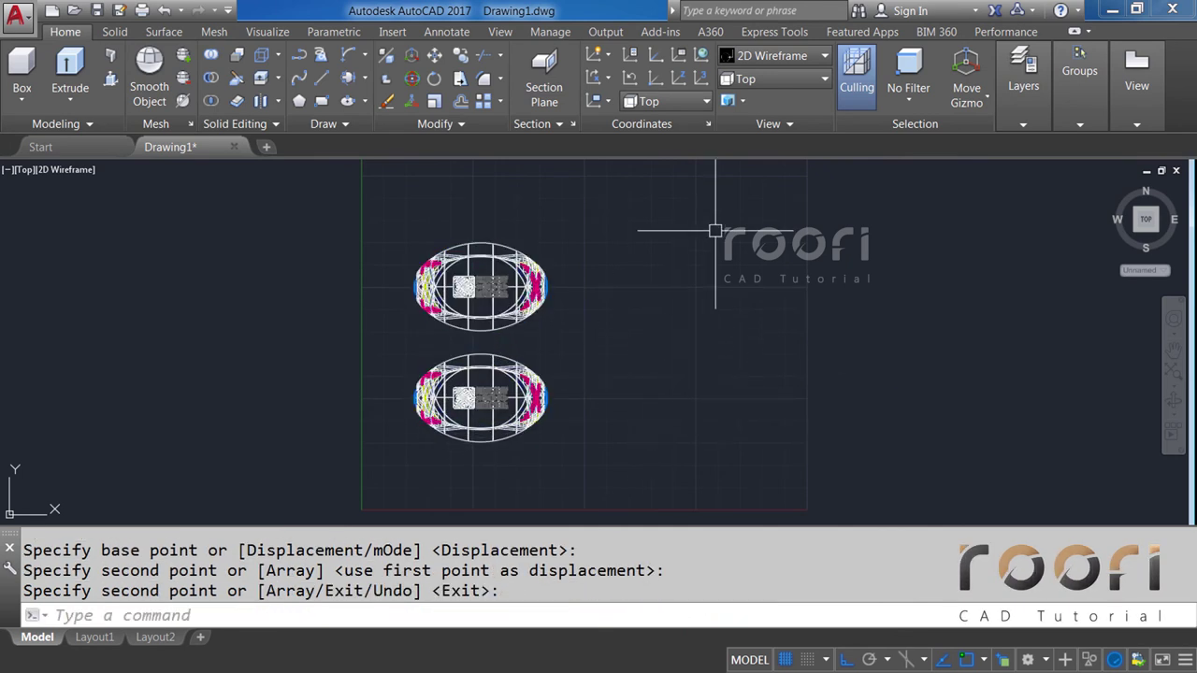
Switch to the Left view to see both balls side by side.
click(784, 81)
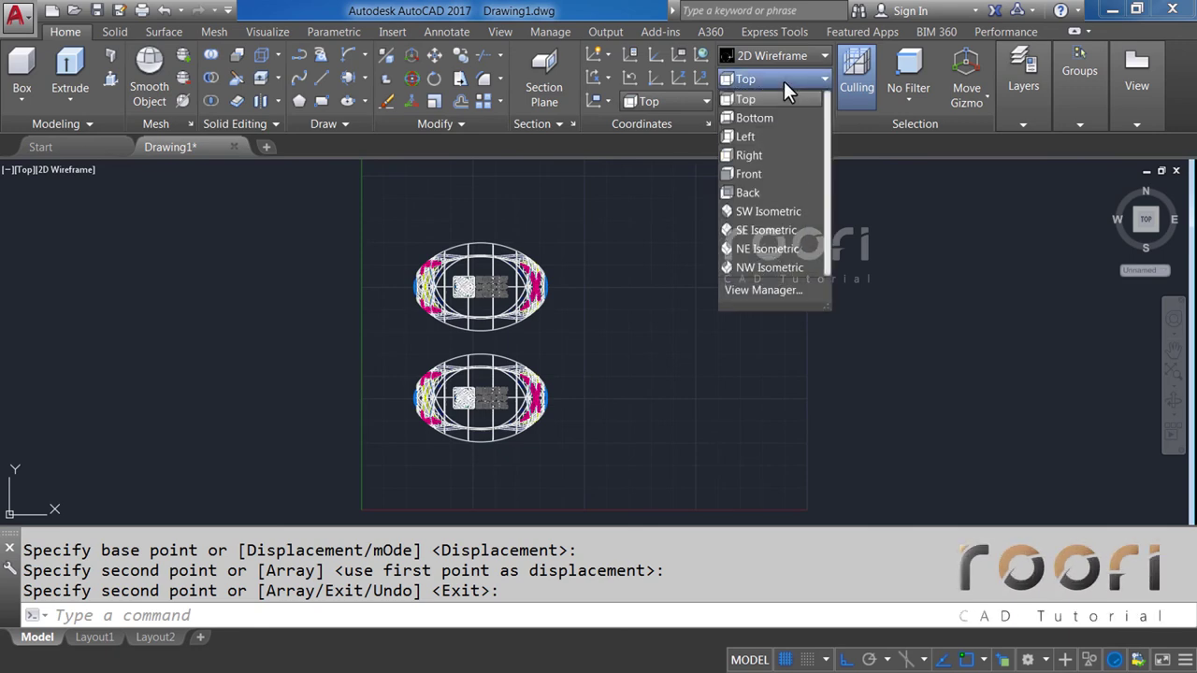
click(746, 138)
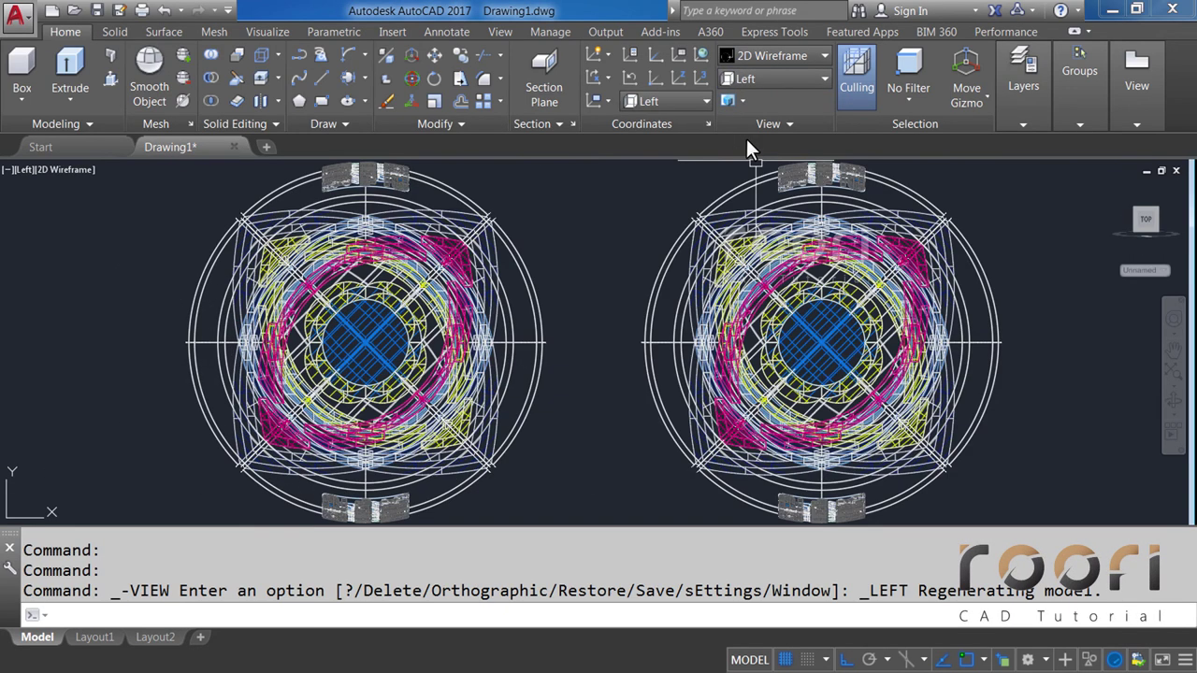
middle_drag(812, 375, 801, 375)
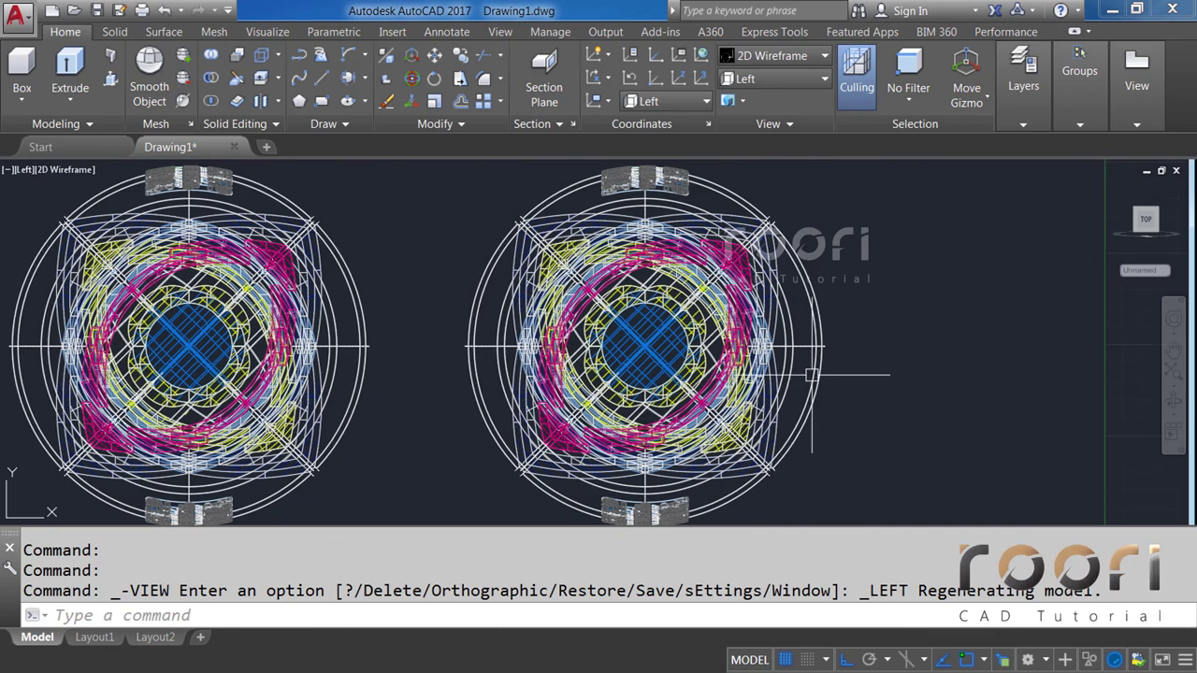
Start ROTATE on the right-hand ball's six parts, pivoting at its centre.
text(RO)
key(Return)
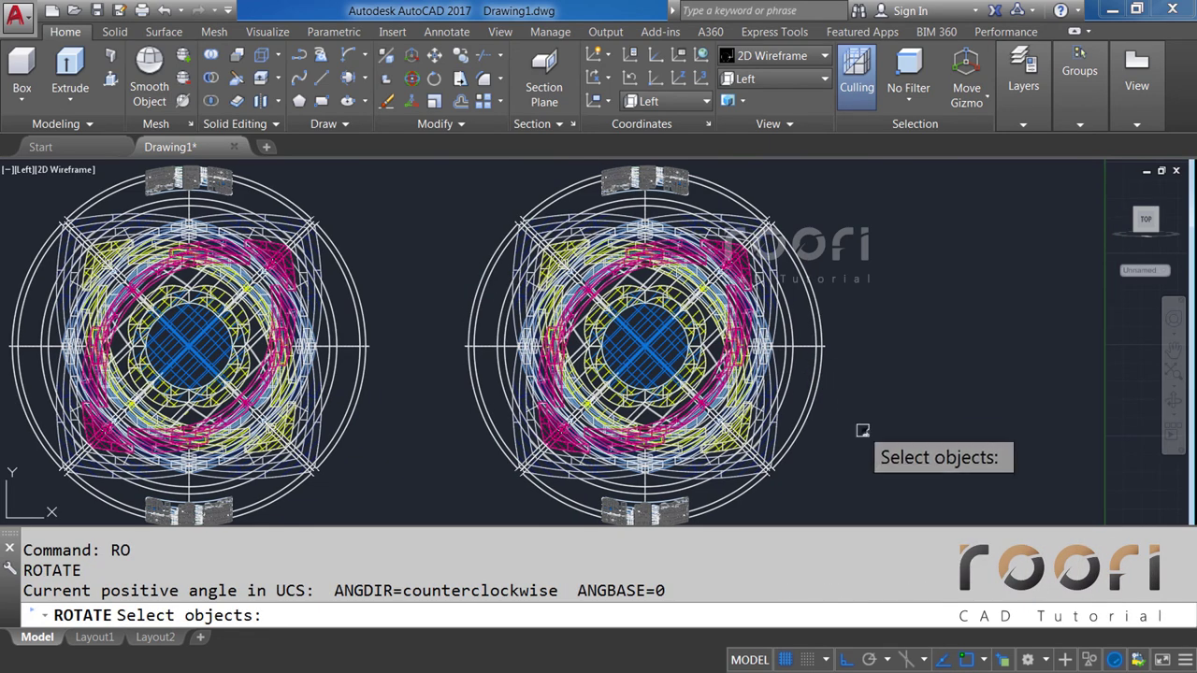
click(861, 427)
click(499, 249)
key(Return)
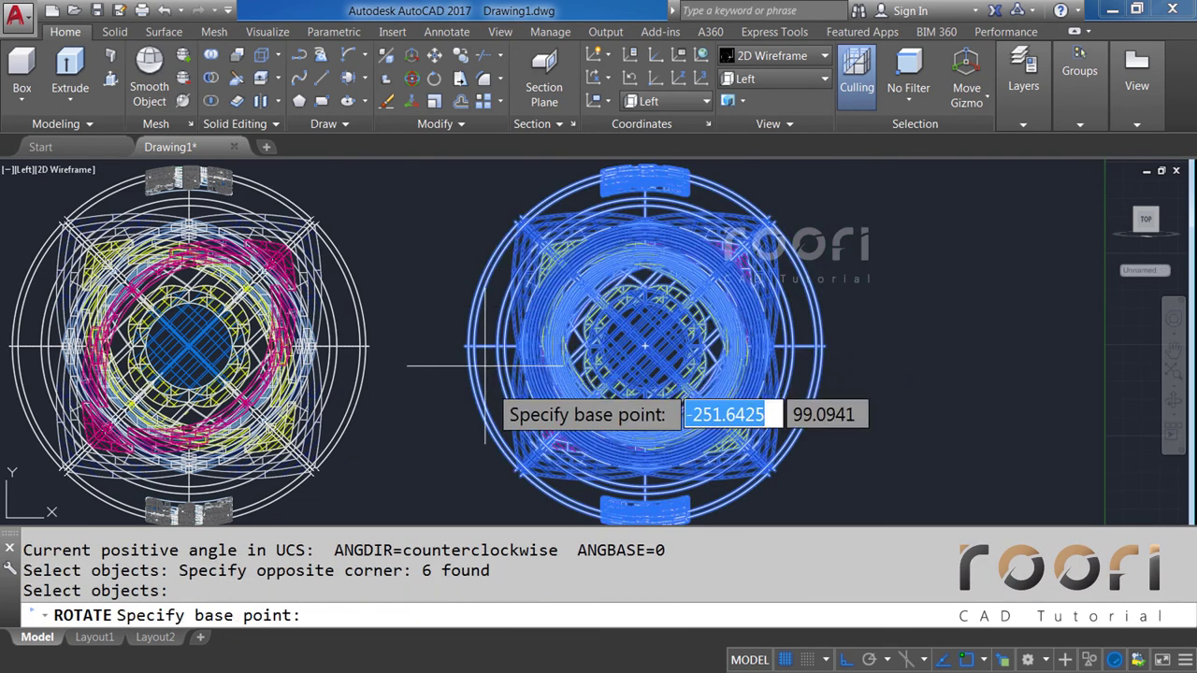
scroll(647, 351, up, 2)
scroll(647, 351, up, 4)
scroll(648, 352, up, 3)
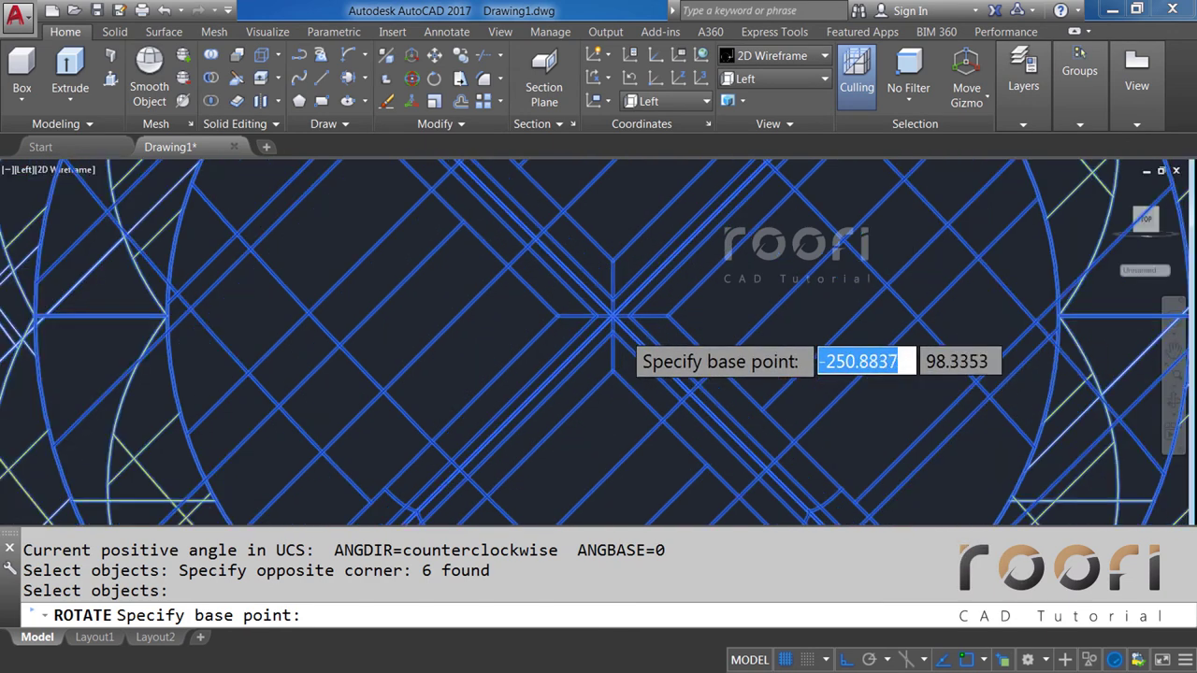
scroll(579, 271, up, 2)
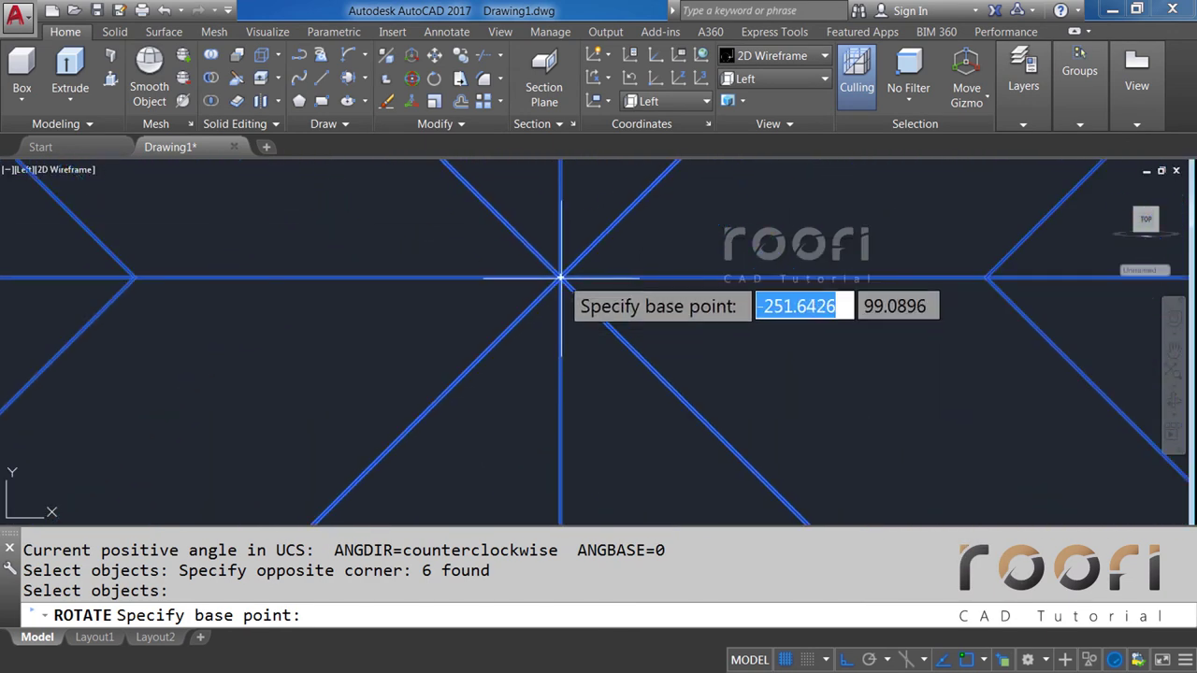
click(561, 278)
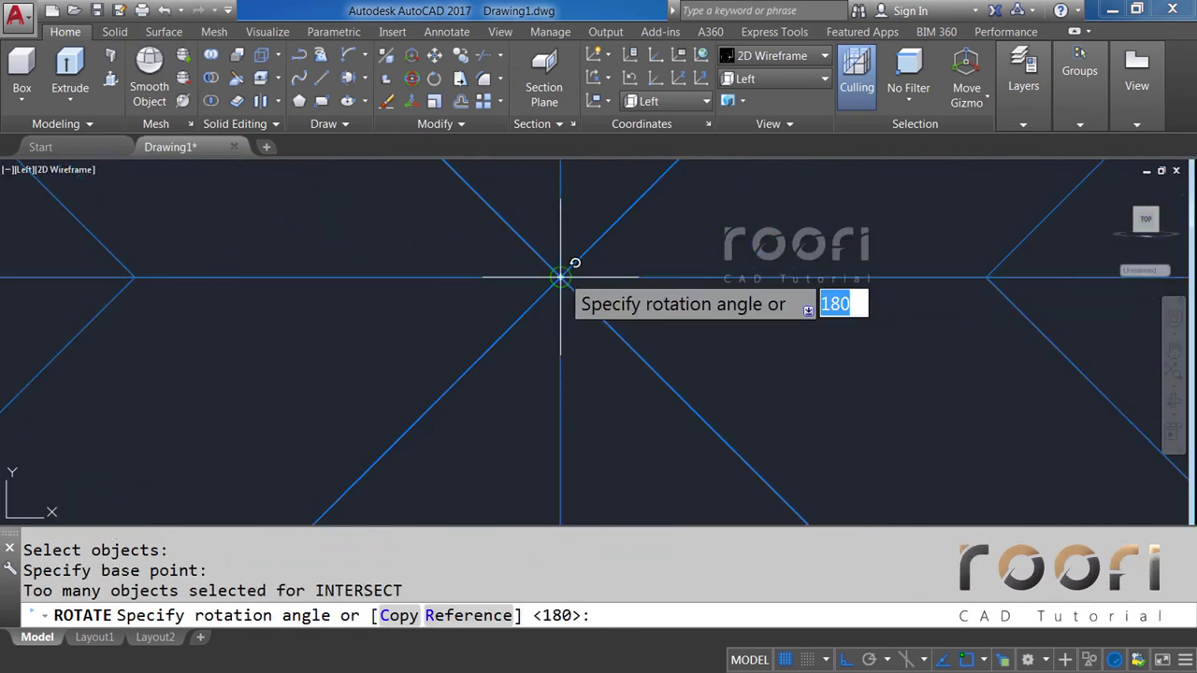
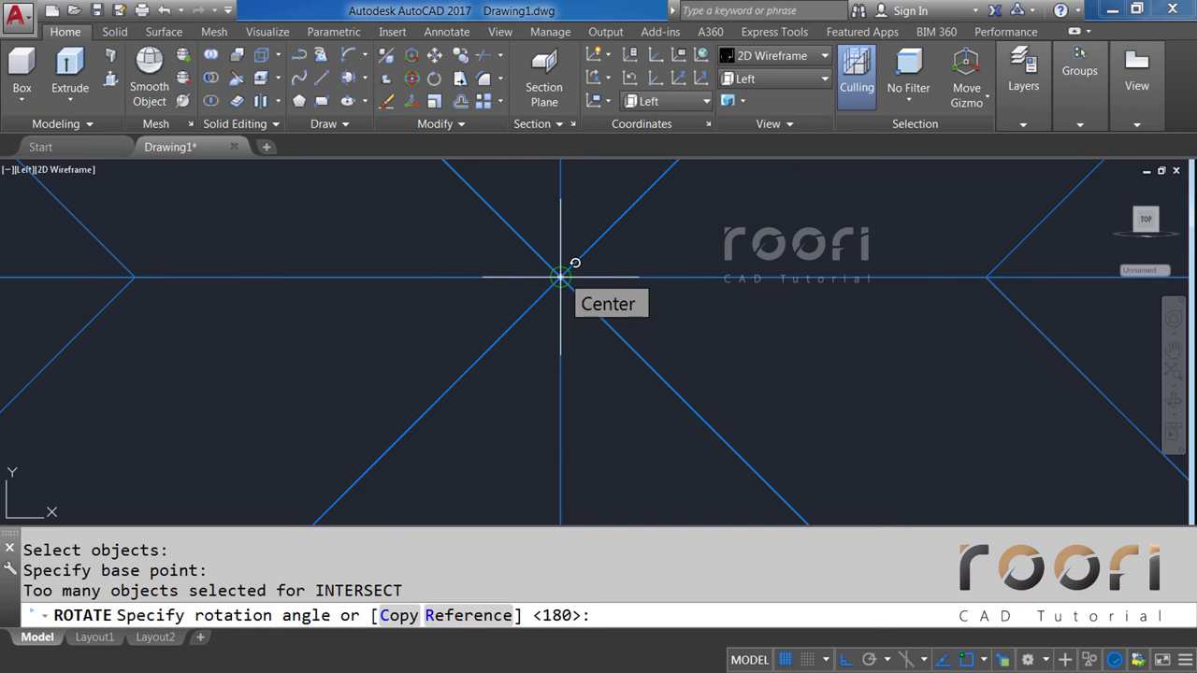
Apply a 45-degree rotation to the right ball, then undo it and the view changes.
text(45)
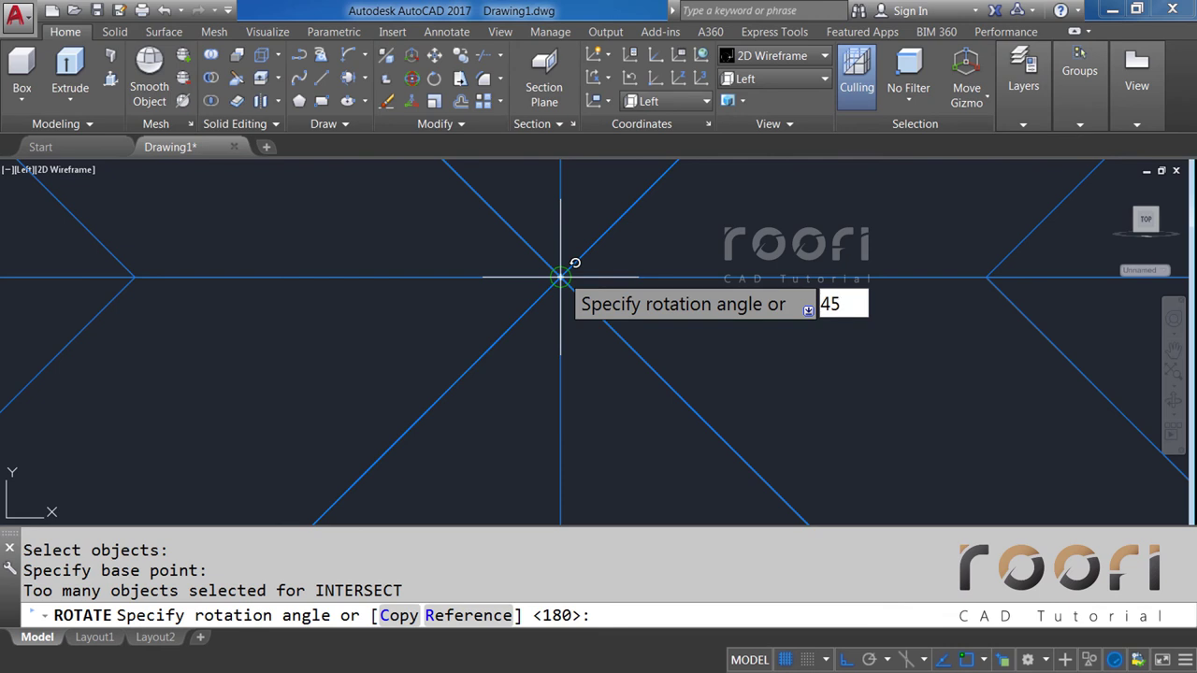
key(Return)
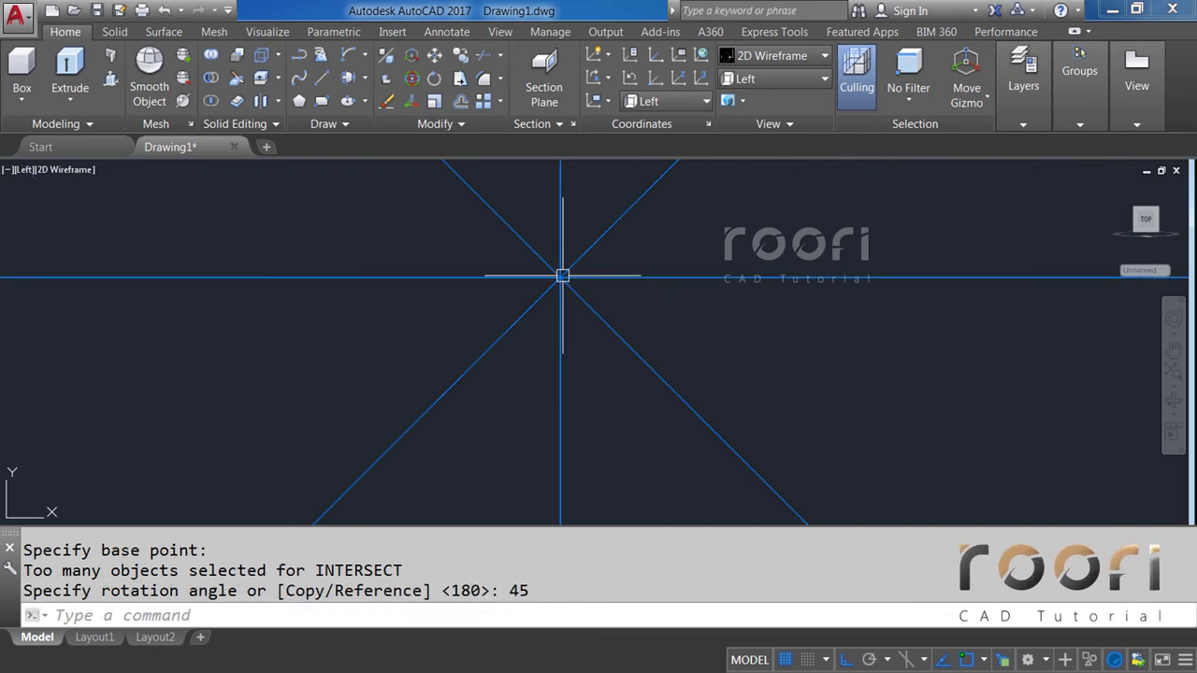
scroll(562, 276, down, 2)
scroll(561, 286, down, 2)
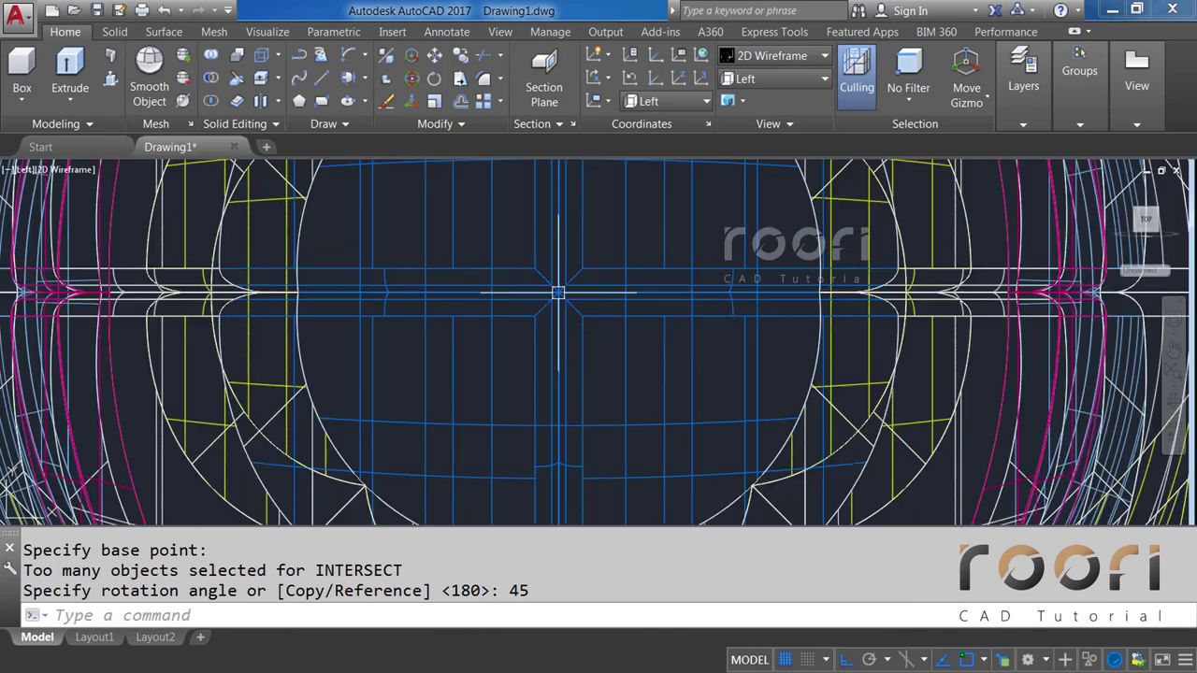
scroll(559, 295, down, 2)
scroll(559, 294, down, 4)
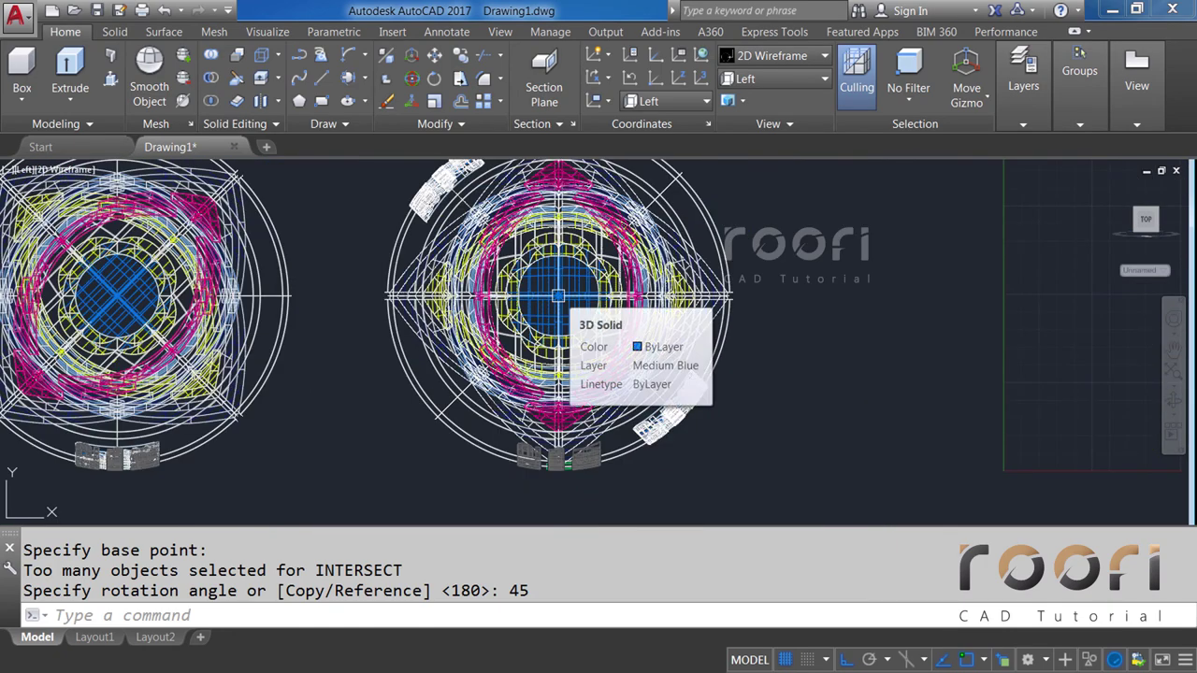
middle_drag(785, 271, 786, 299)
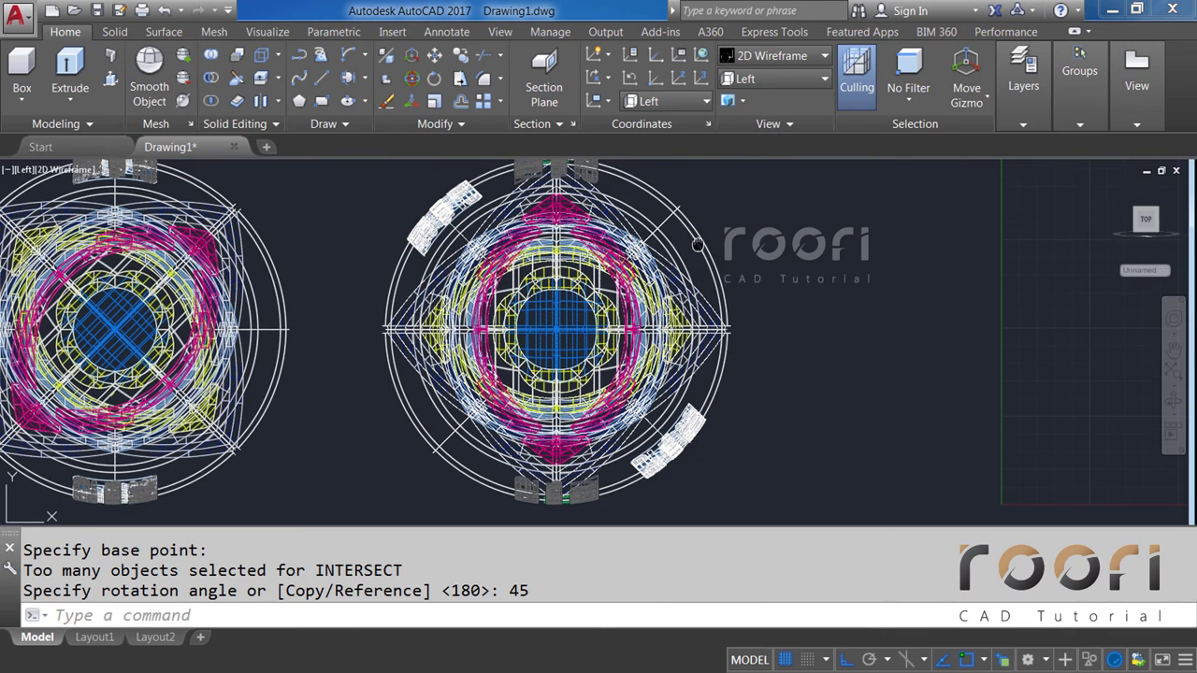
middle_drag(580, 161, 577, 192)
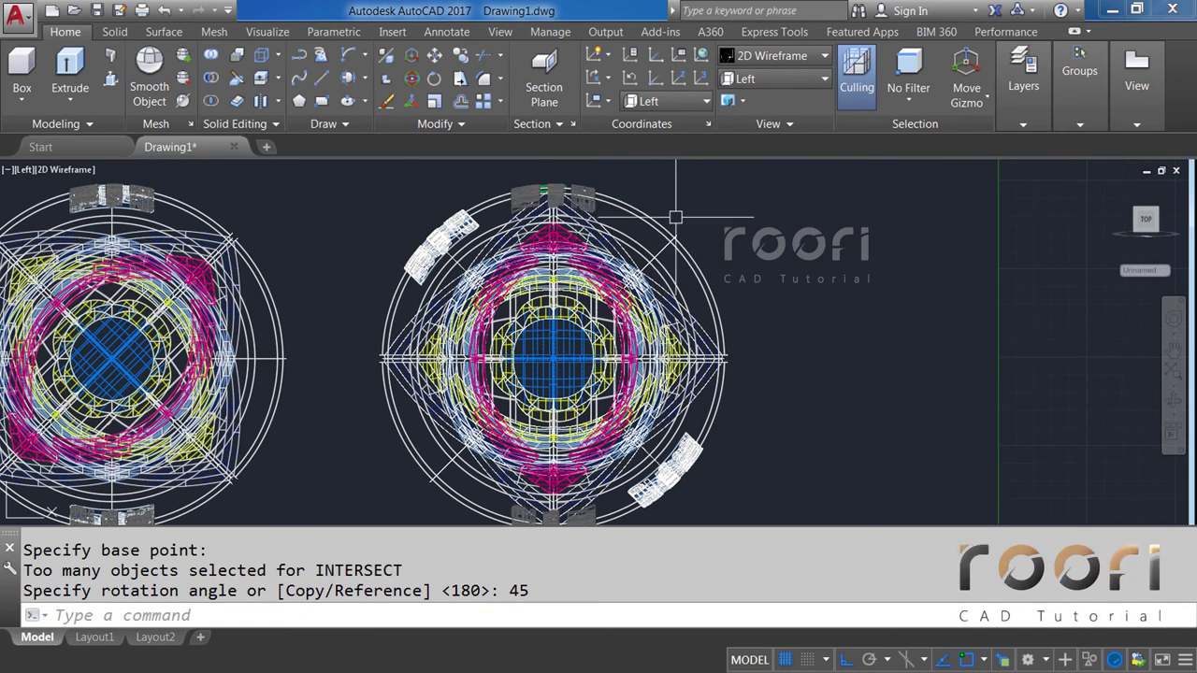
key(ctrl+z)
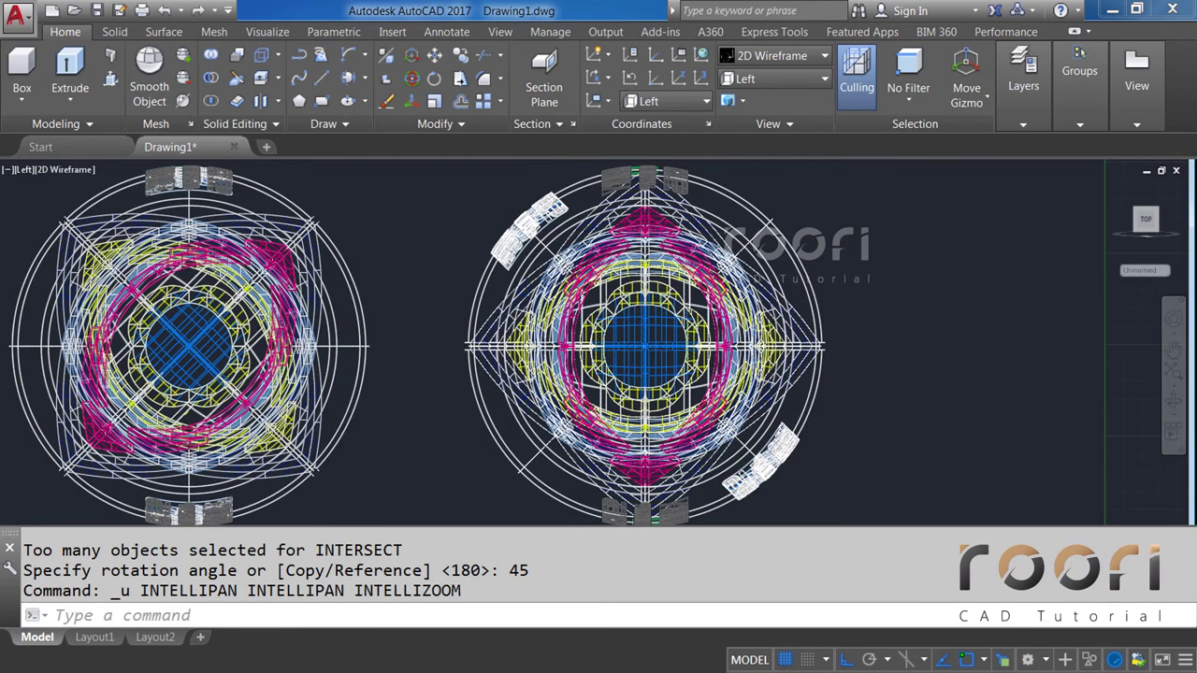
key(ctrl+z)
key(ctrl+z)
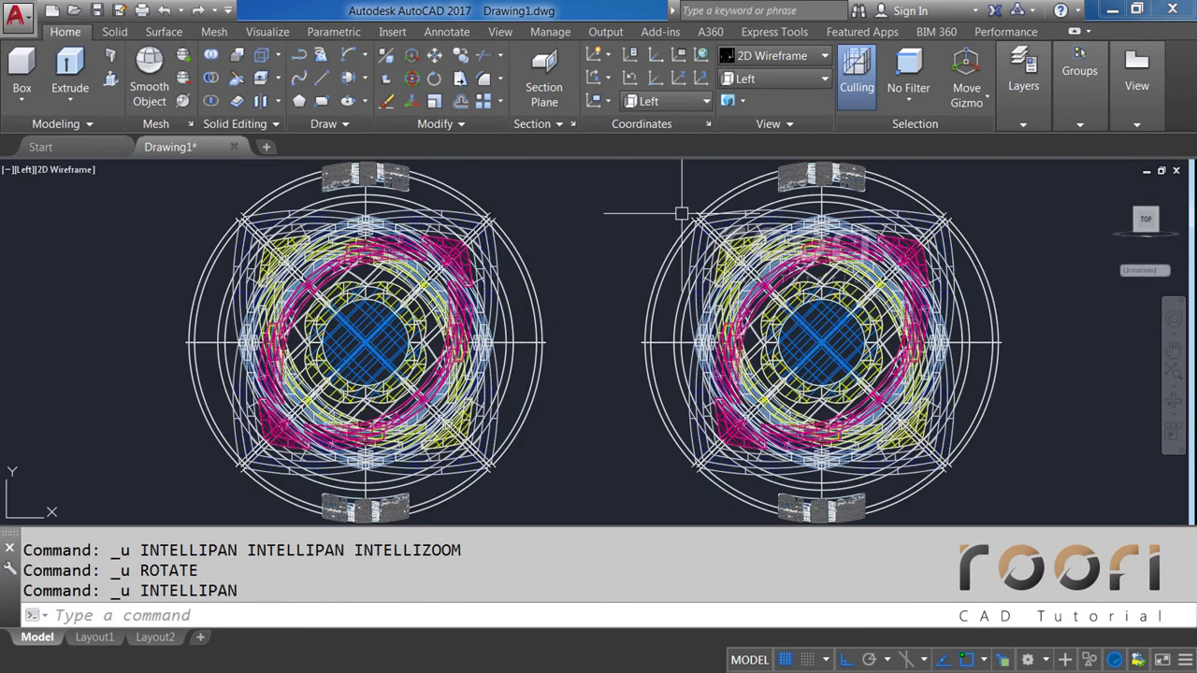
Start ROTATE (RO) and window-select the right rugby ball.
middle_drag(866, 326, 632, 326)
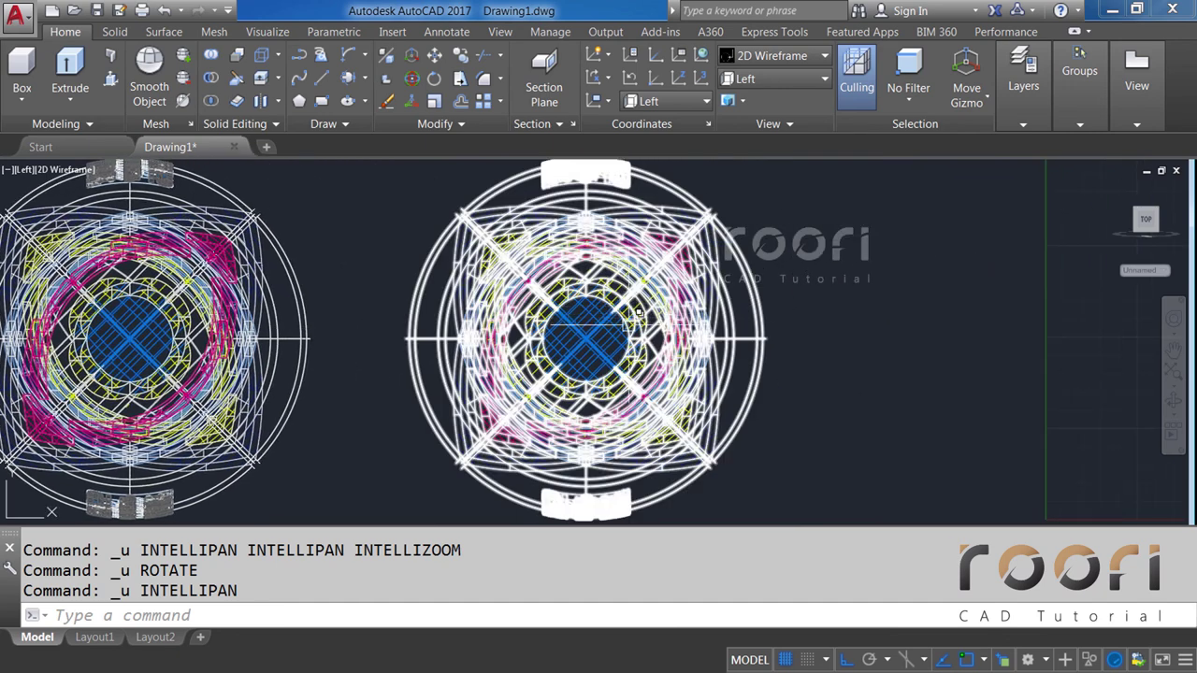
scroll(632, 326, down, 3)
key(Escape)
key(Escape)
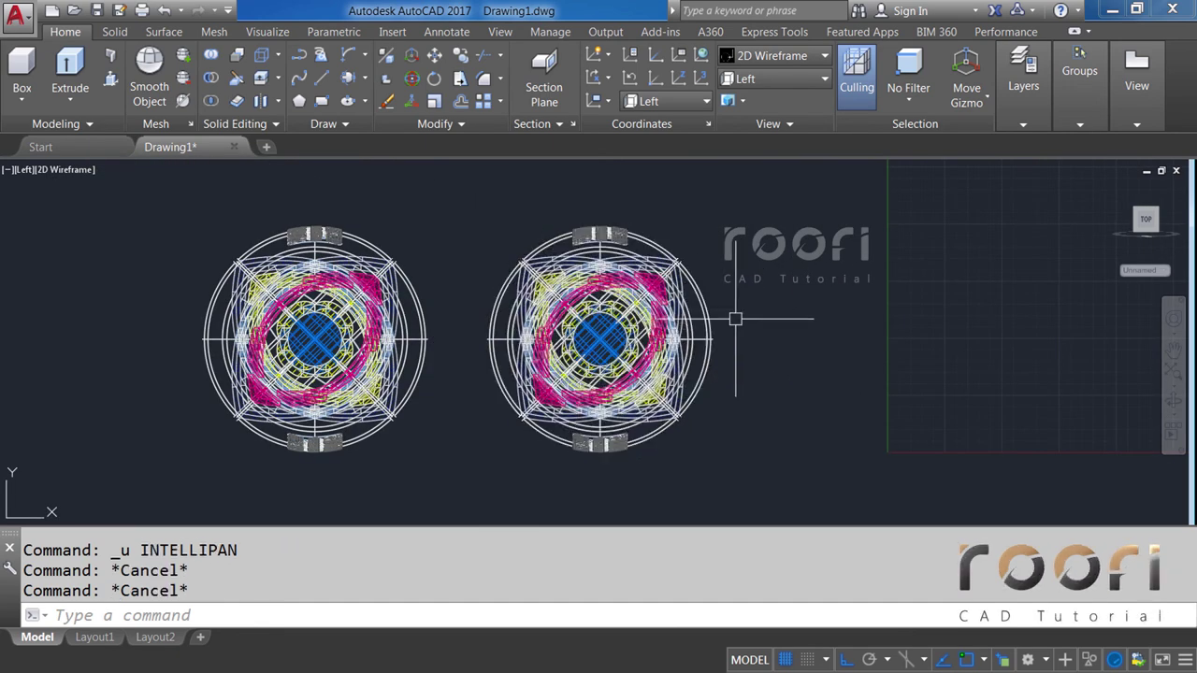
text(RO)
key(Return)
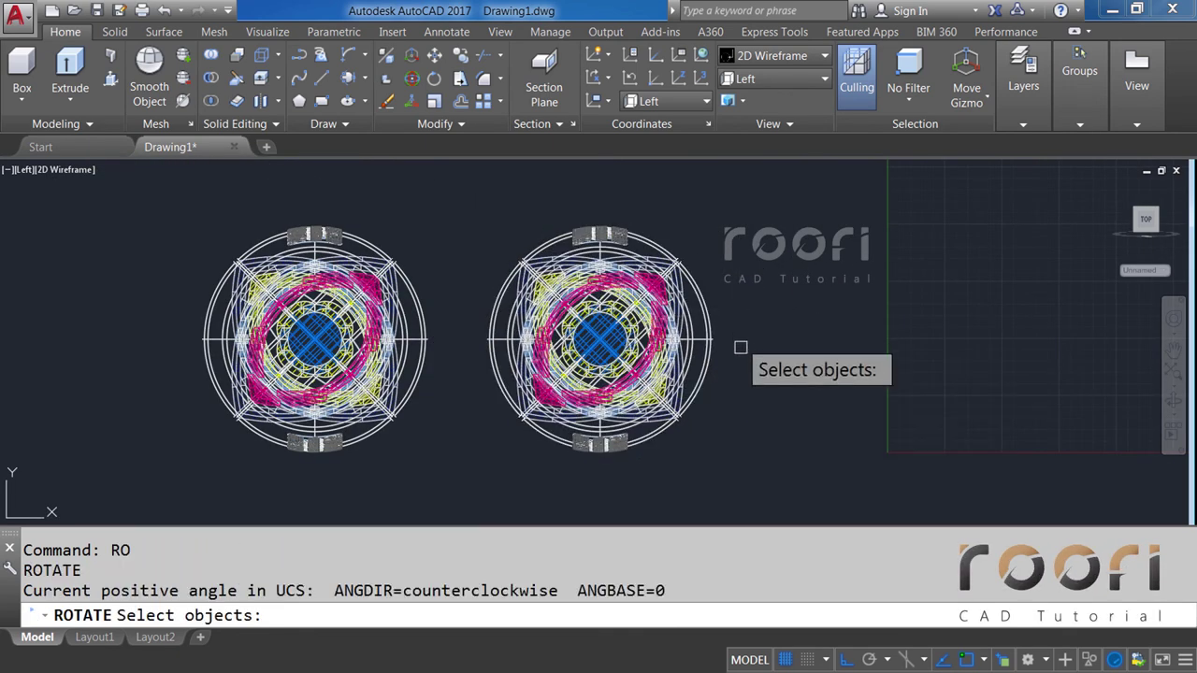
click(746, 443)
click(494, 222)
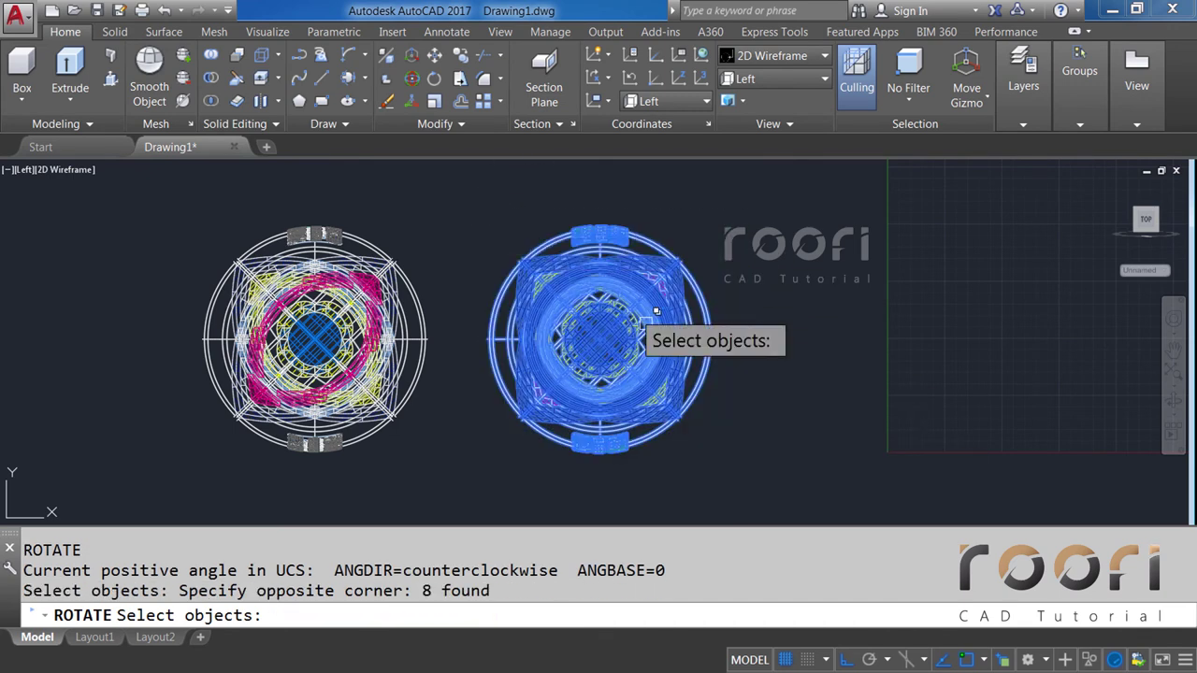
click(782, 482)
click(485, 183)
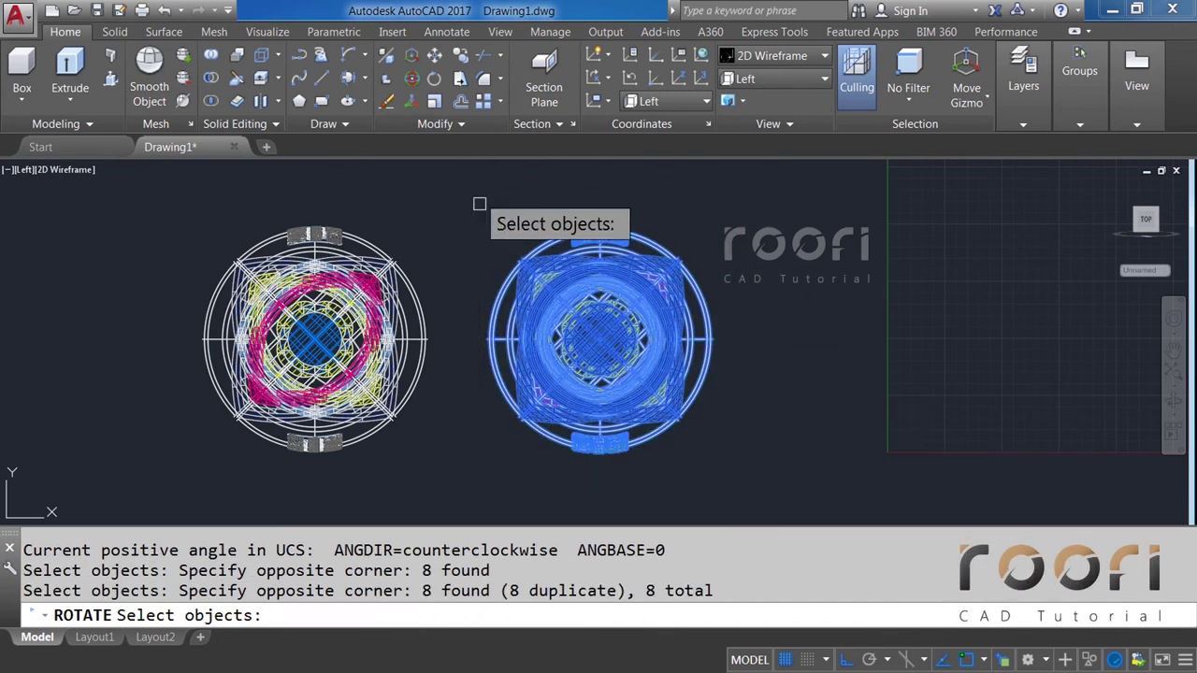
key(Return)
Rotate the right ball 45 degrees about its centre intersection point.
scroll(600, 339, up, 3)
scroll(591, 322, up, 3)
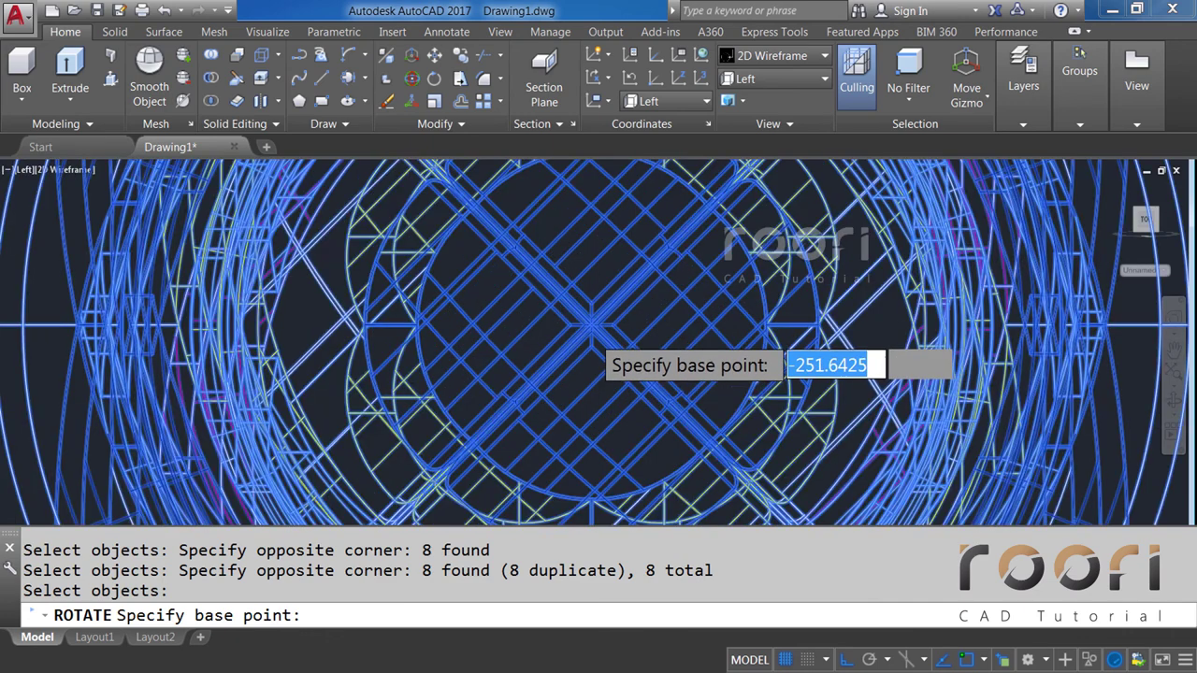
scroll(588, 317, up, 3)
scroll(576, 283, up, 2)
scroll(565, 287, up, 2)
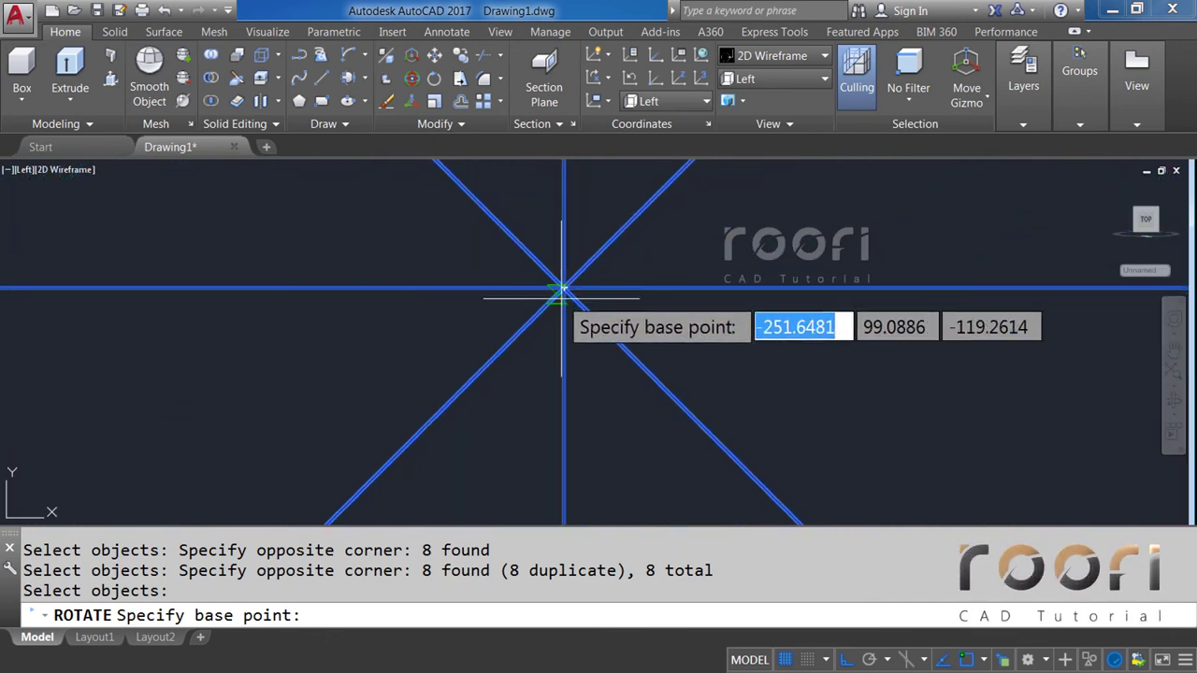
click(564, 288)
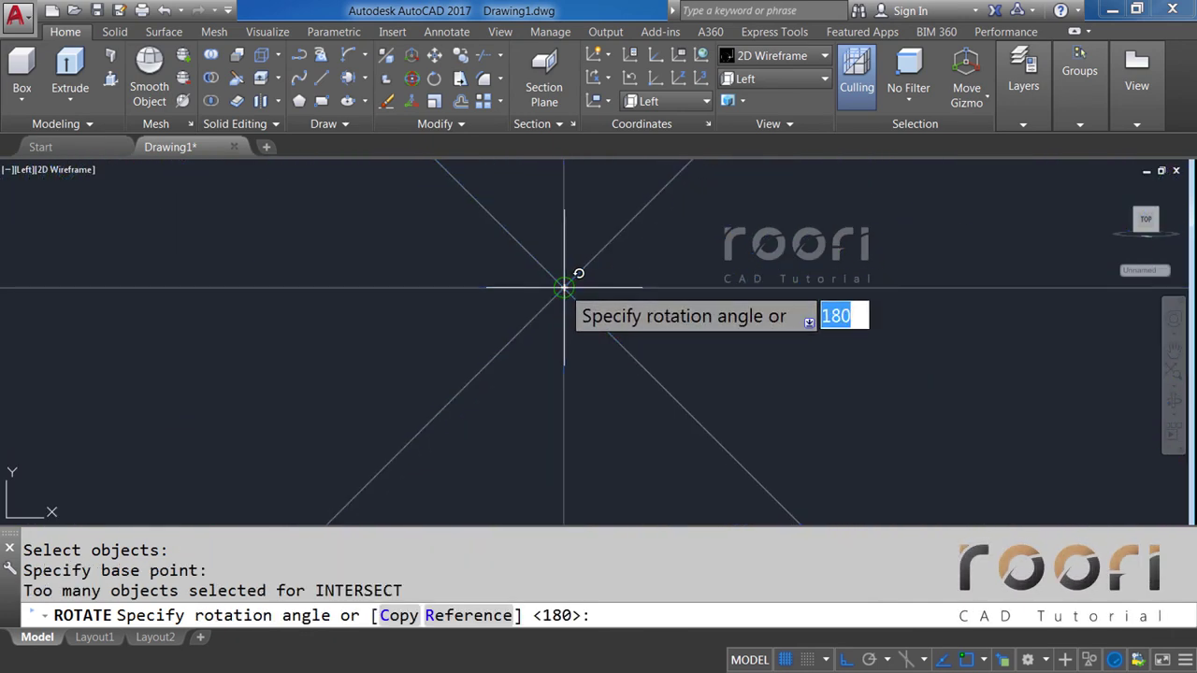
text(45)
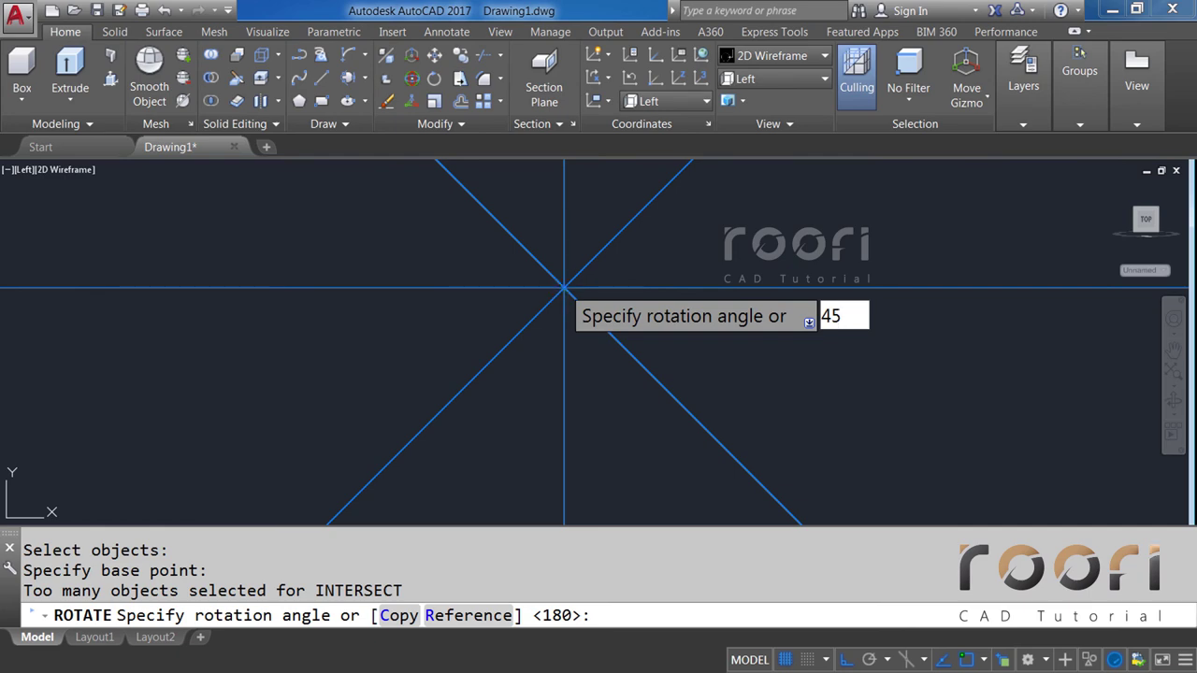
key(Return)
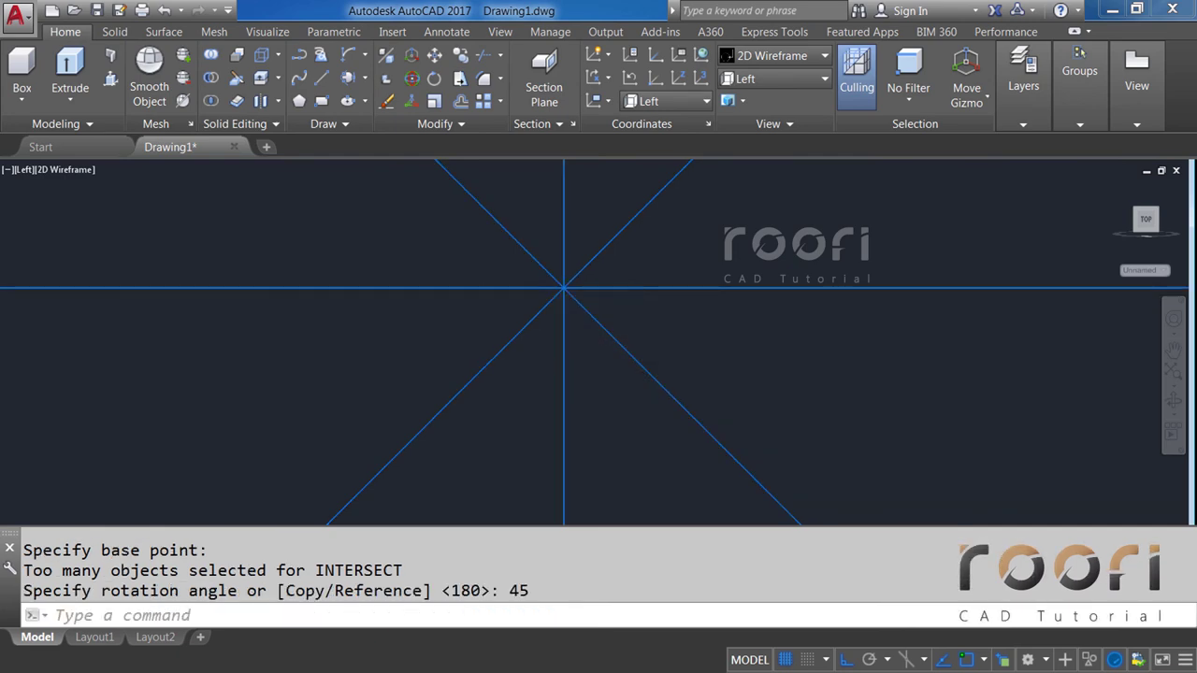
scroll(565, 308, down, 2)
scroll(564, 314, down, 4)
scroll(565, 316, down, 4)
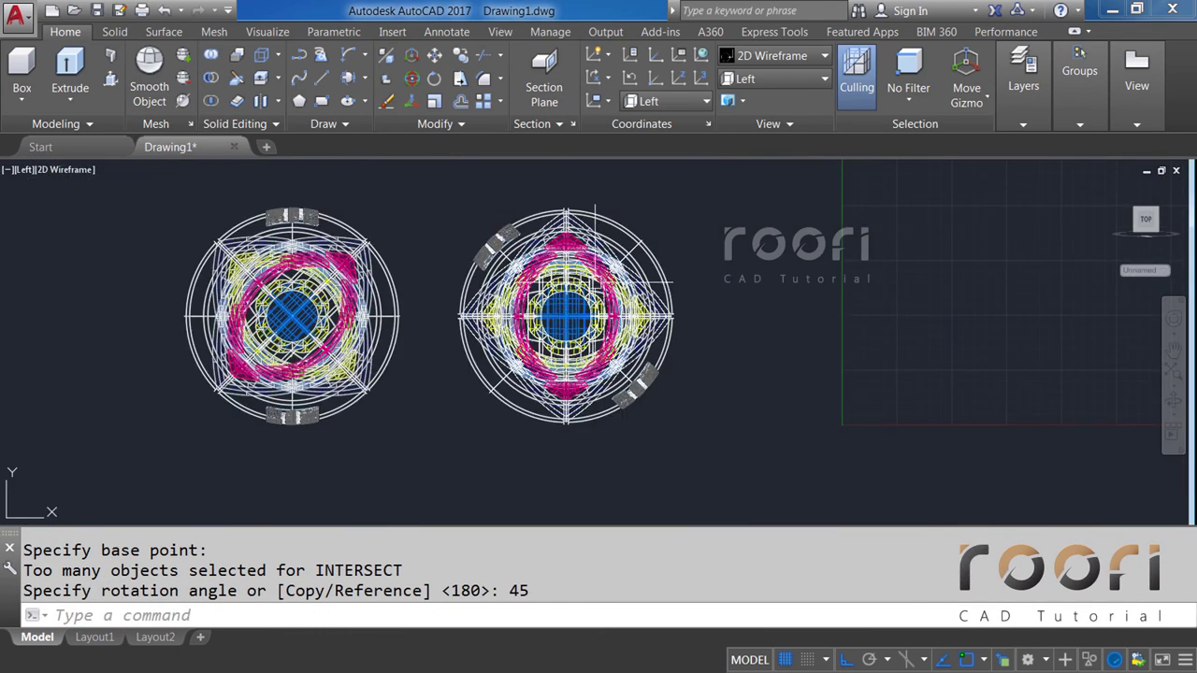
Switch to Top view and window-select the lower ball for rotation.
click(758, 82)
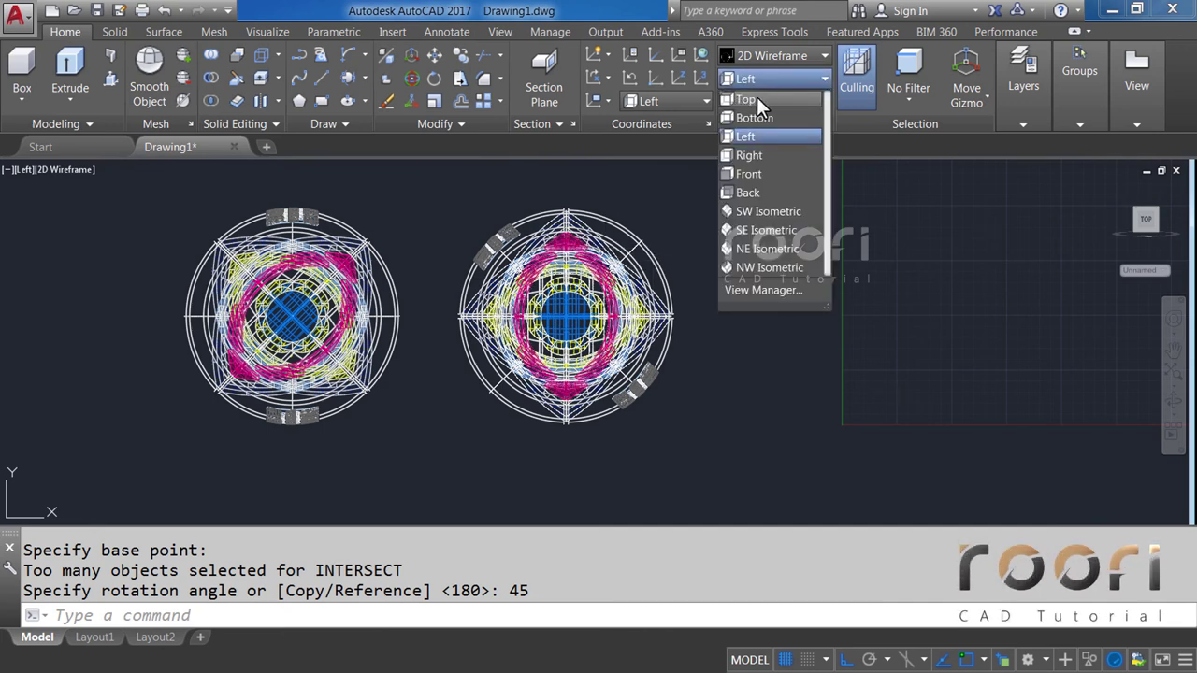
click(748, 100)
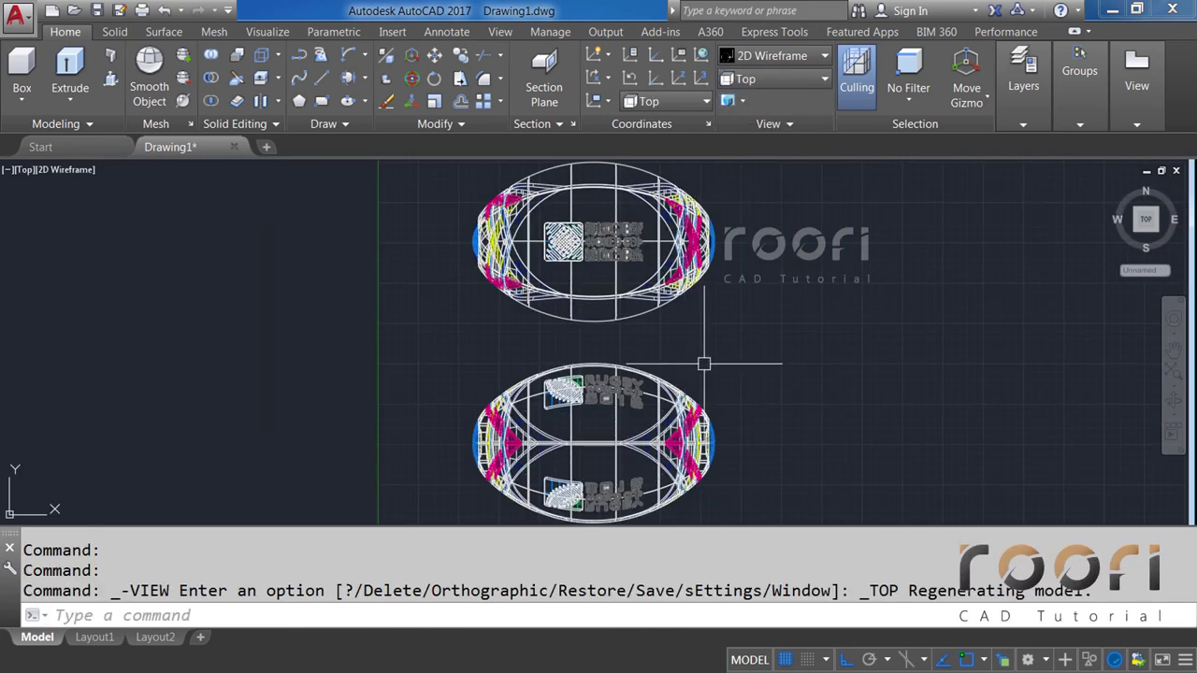
middle_drag(731, 386, 772, 300)
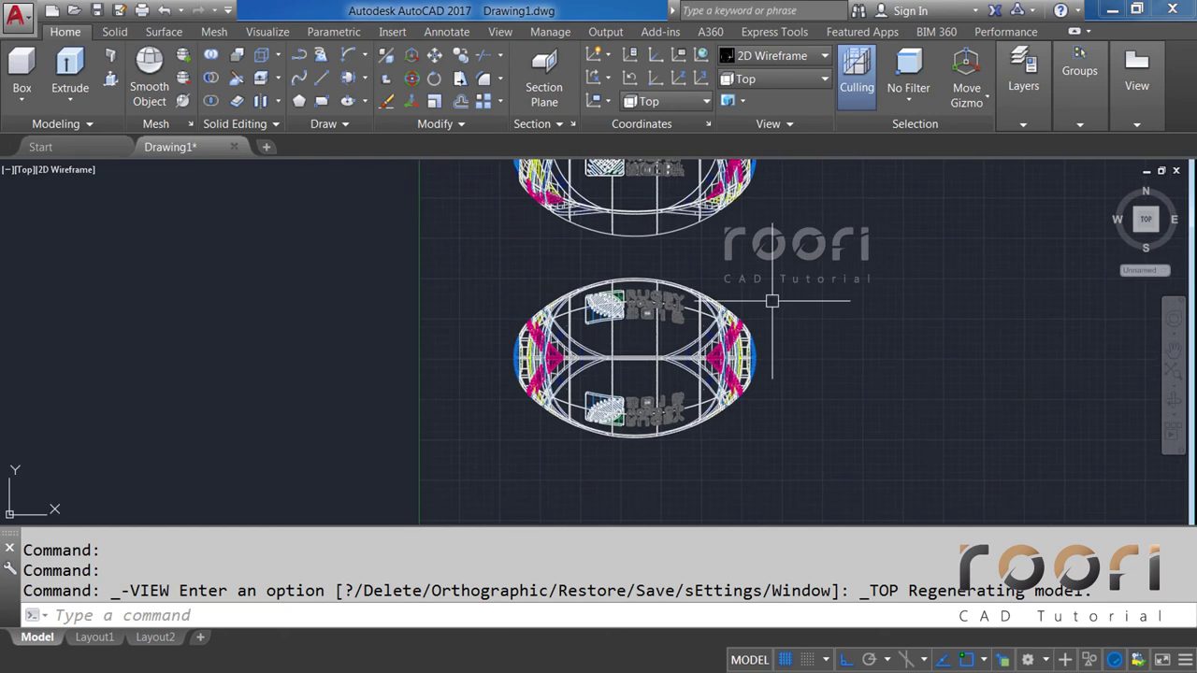
text(RO)
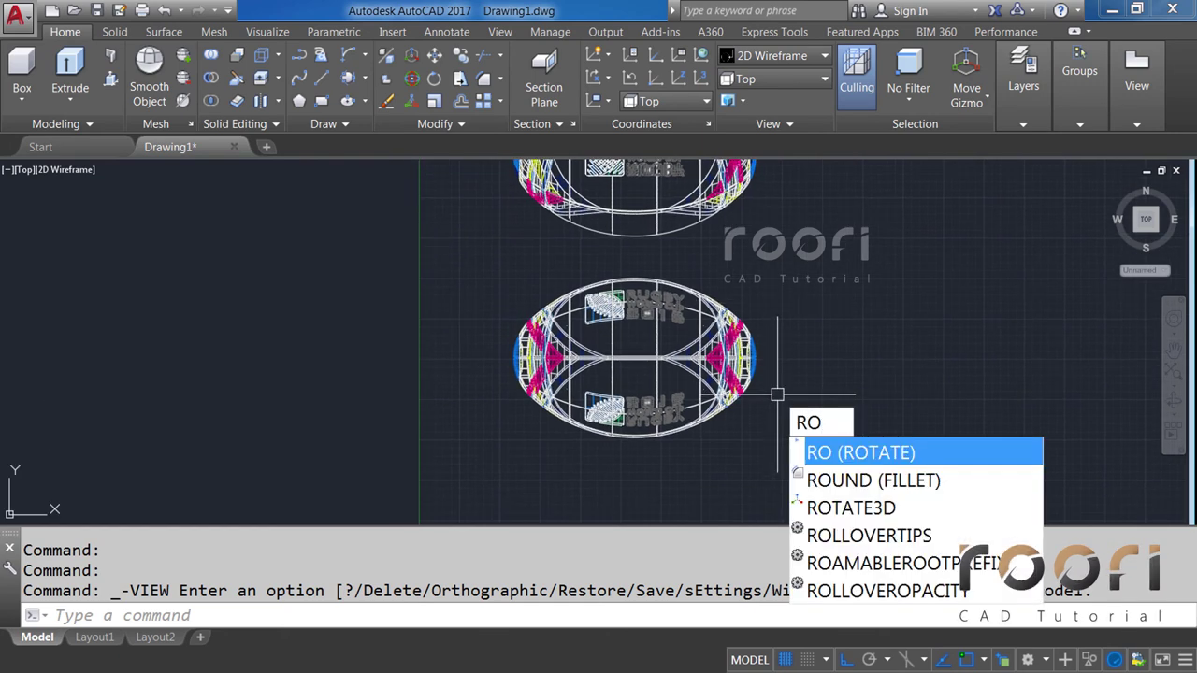
key(Return)
click(777, 456)
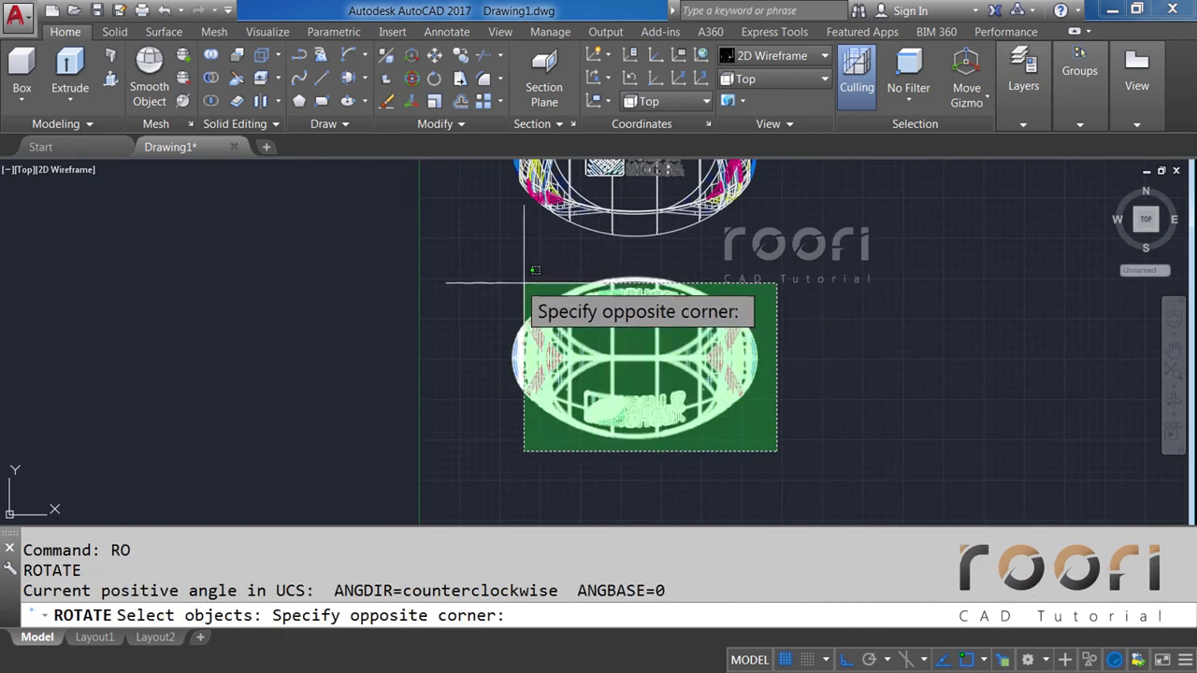
click(479, 268)
key(Return)
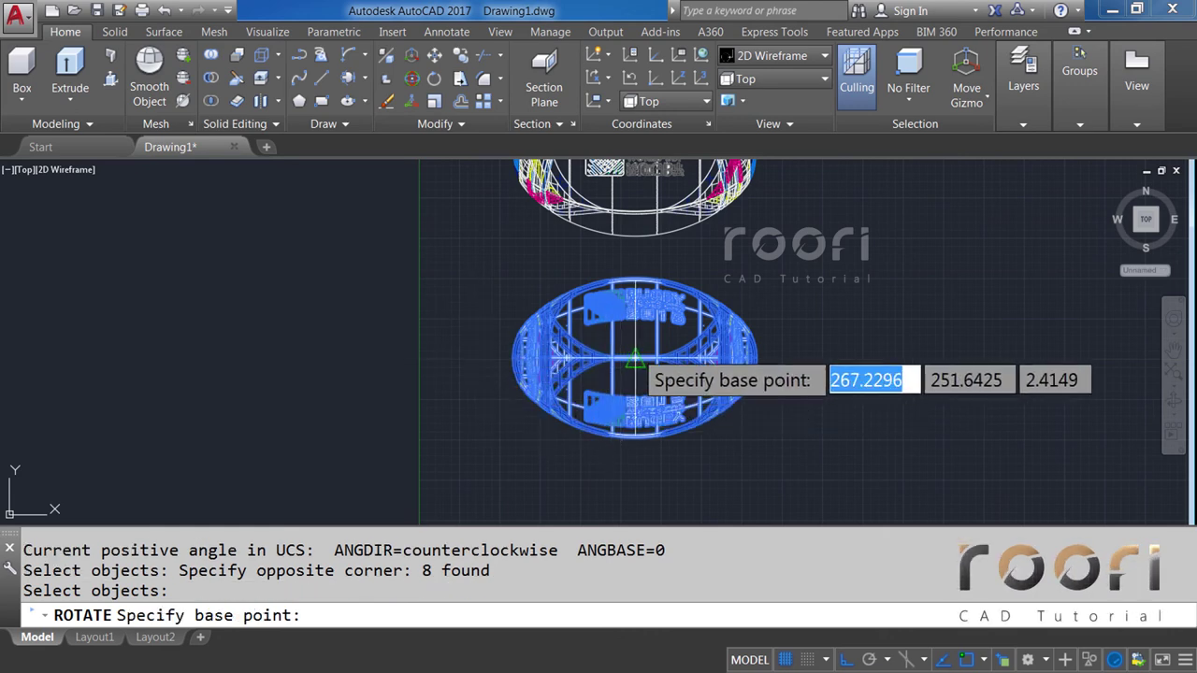
Rotate the lower ball 45 degrees about its centre point.
scroll(635, 359, up, 5)
click(630, 371)
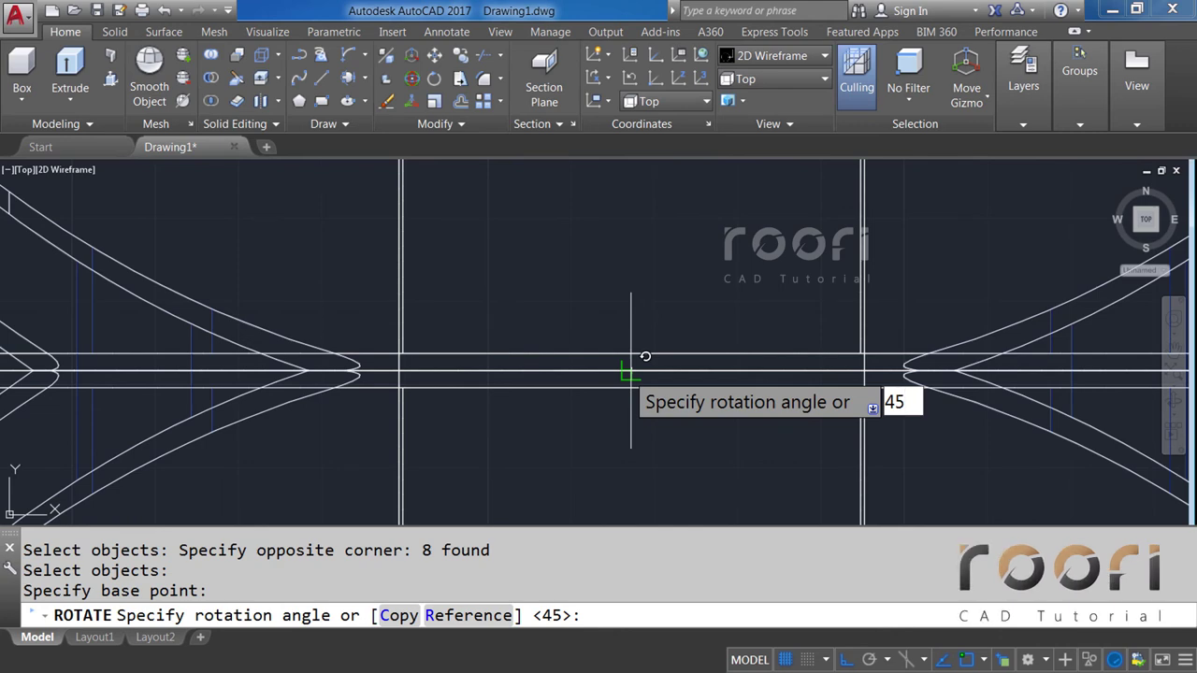
key(Return)
scroll(628, 374, down, 5)
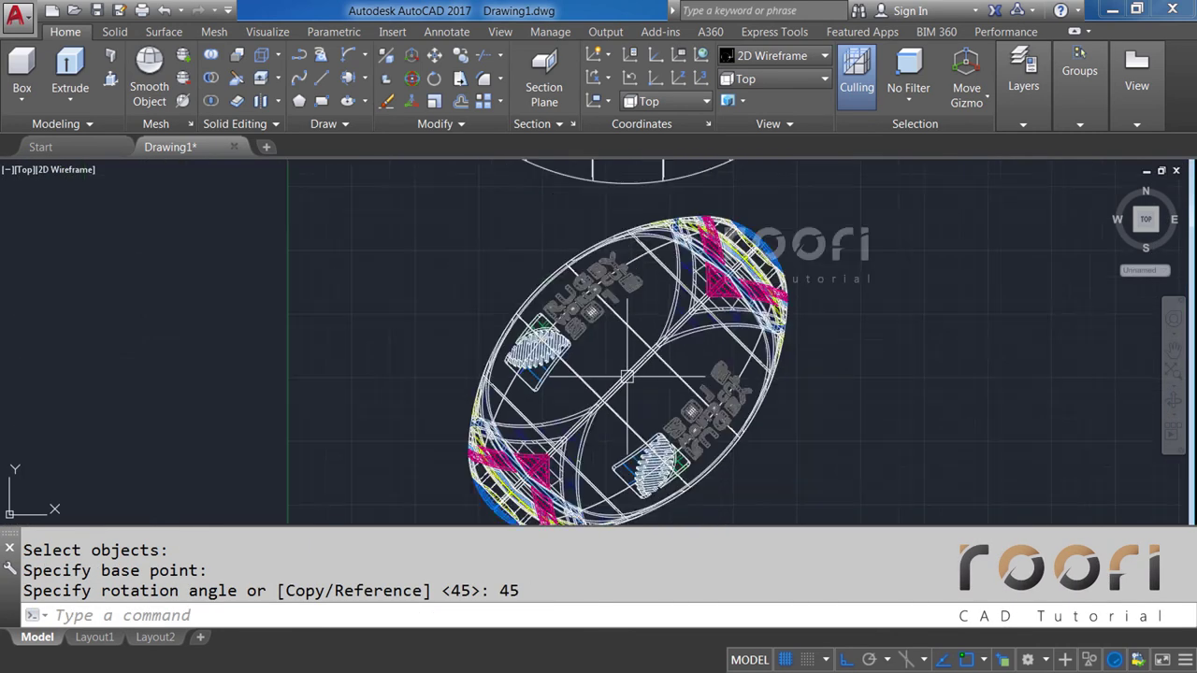
scroll(634, 378, down, 2)
middle_drag(770, 368, 665, 416)
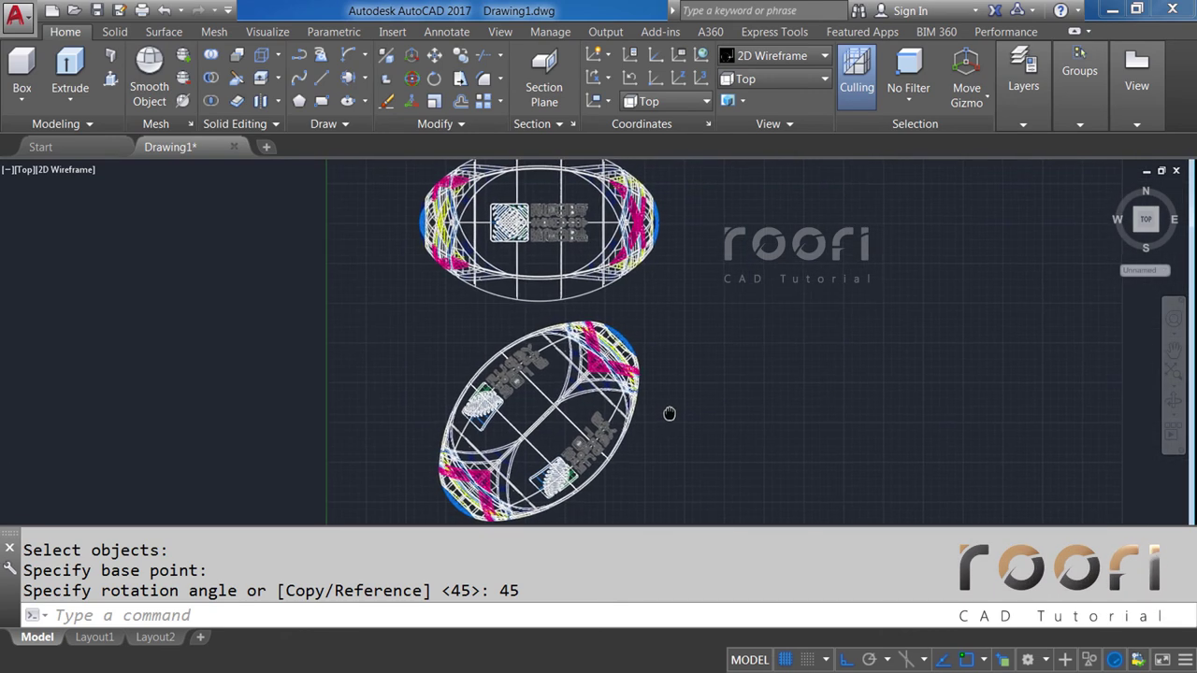
Move the tilted ball to the right.
text(M)
key(Return)
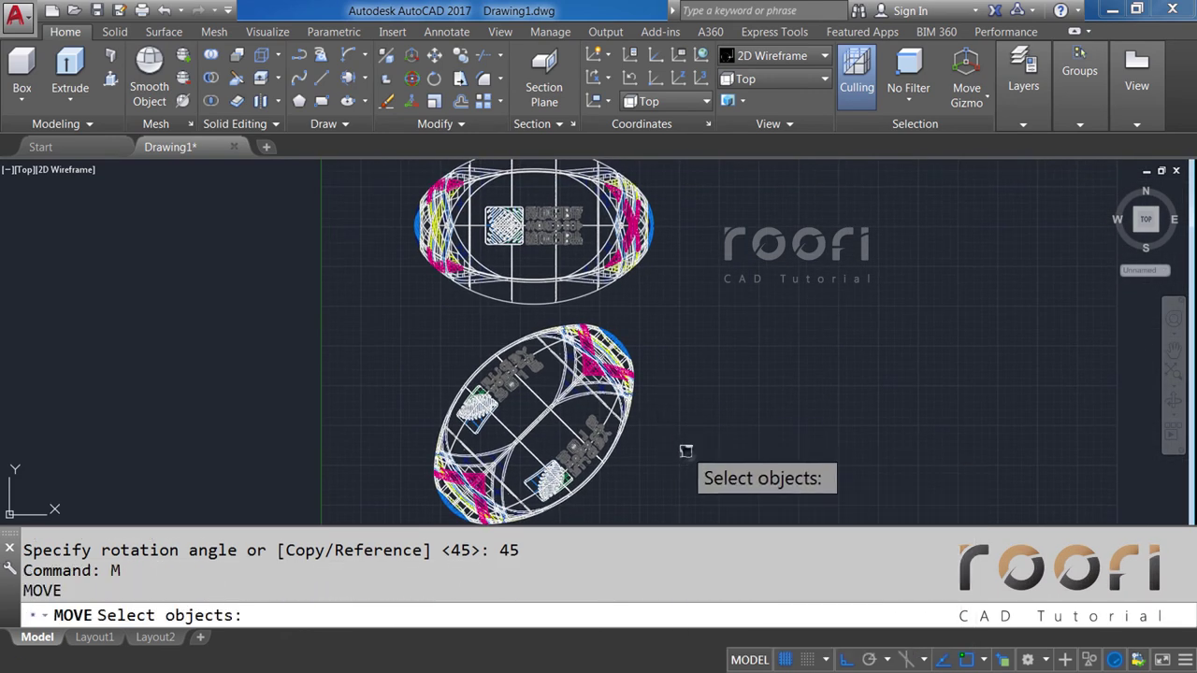
click(687, 451)
click(413, 366)
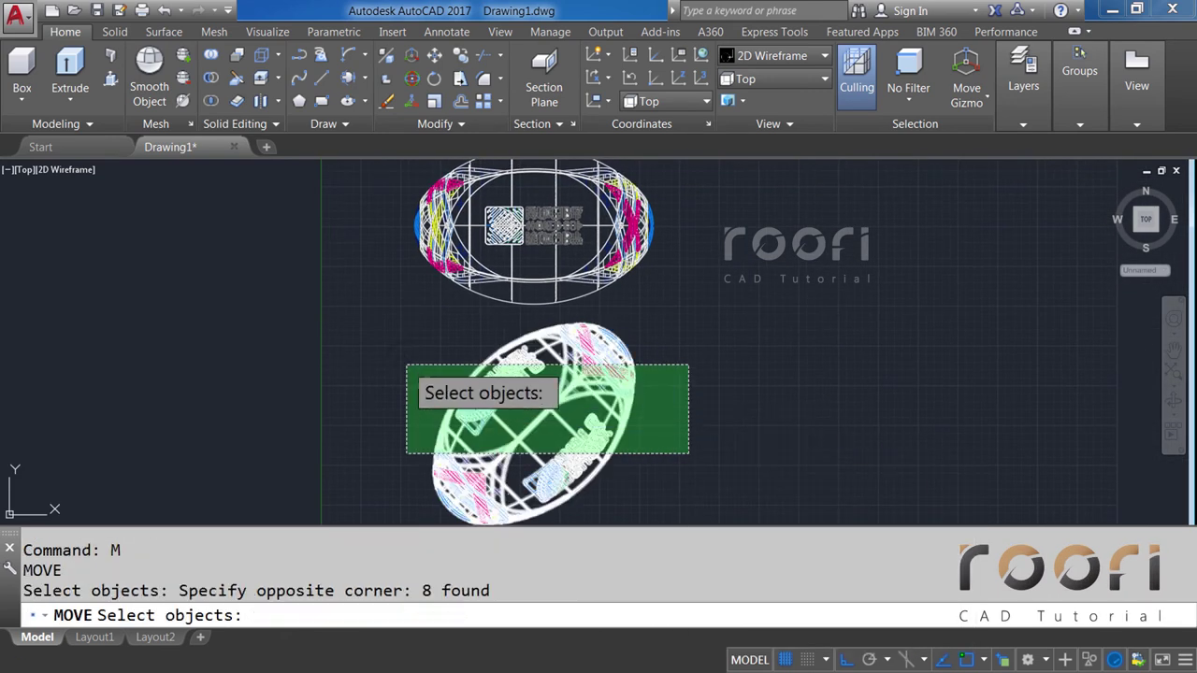
key(Return)
click(671, 426)
click(899, 429)
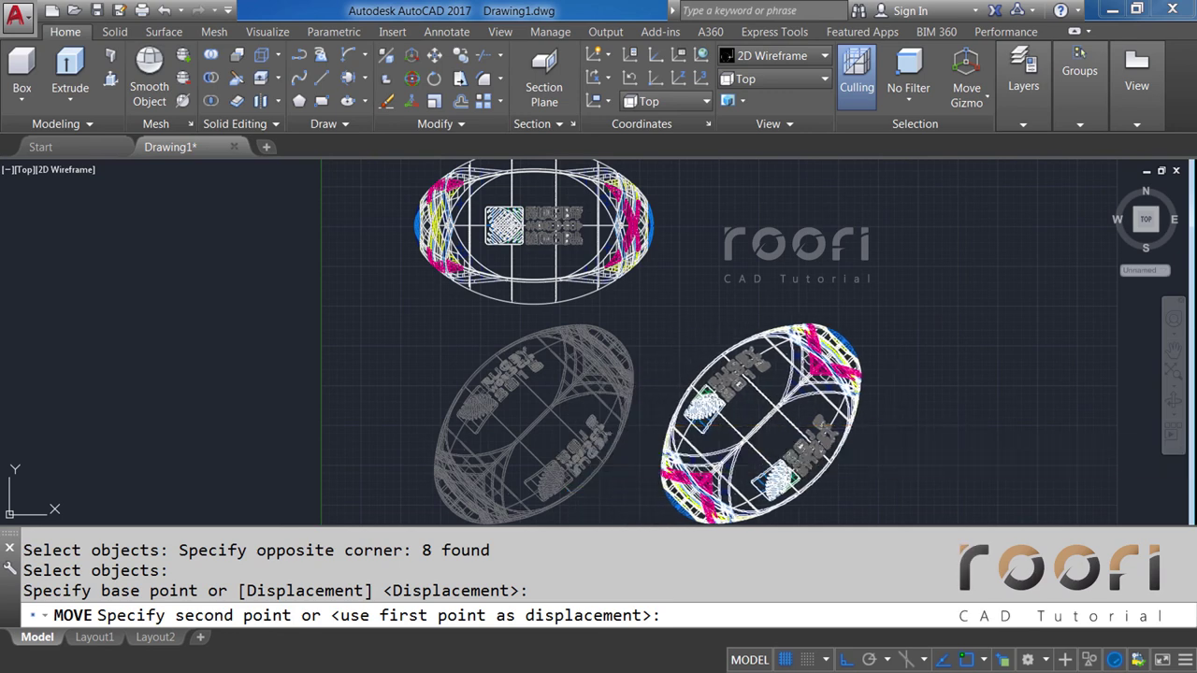
Move the tilted ball up so it sits beside the upright ball.
key(Return)
click(863, 426)
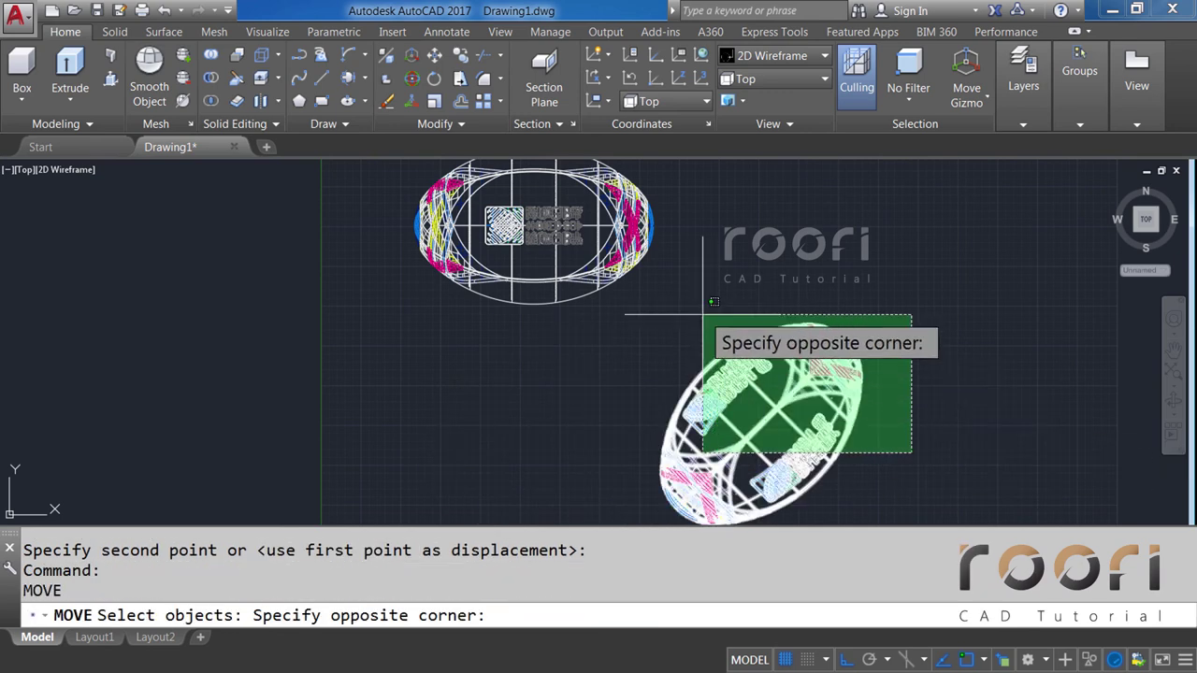
click(762, 310)
key(Return)
click(931, 425)
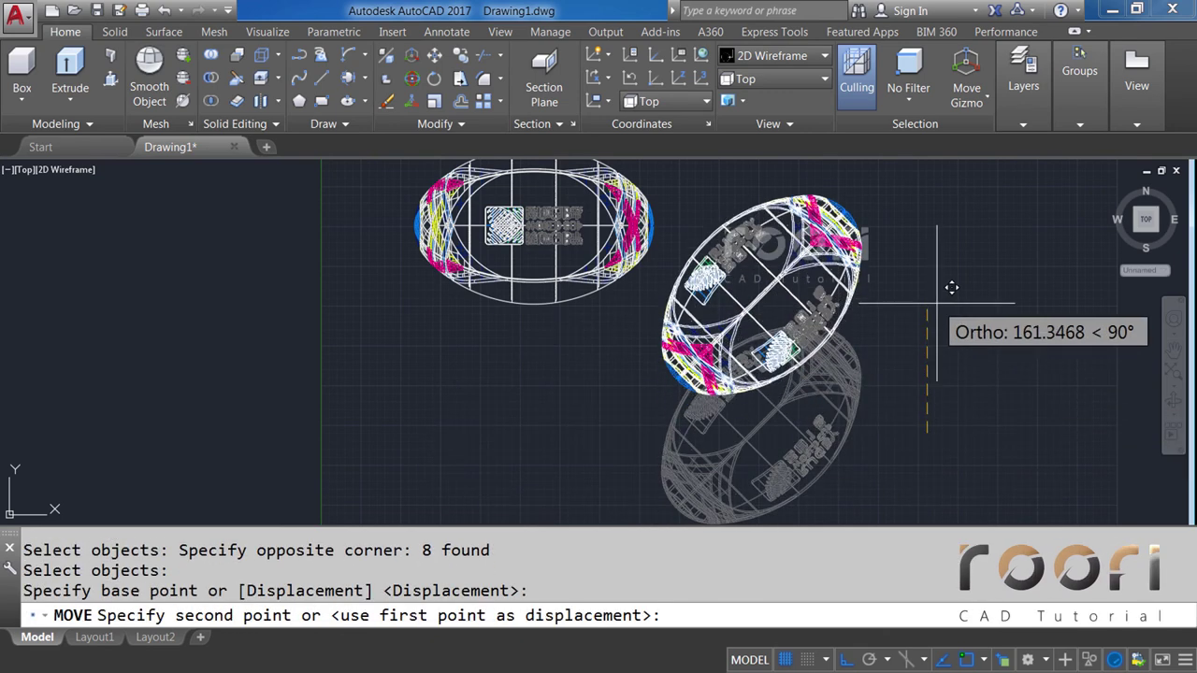
click(938, 304)
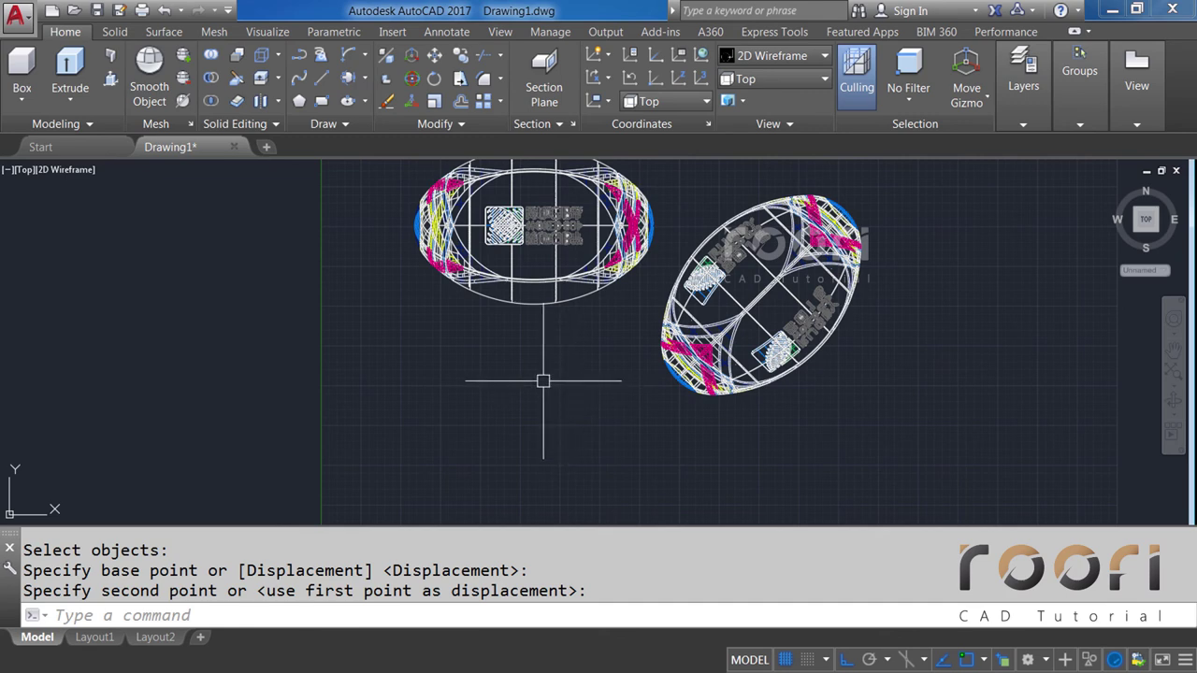
Pan and zoom out to frame both rugby balls.
middle_drag(544, 381, 542, 415)
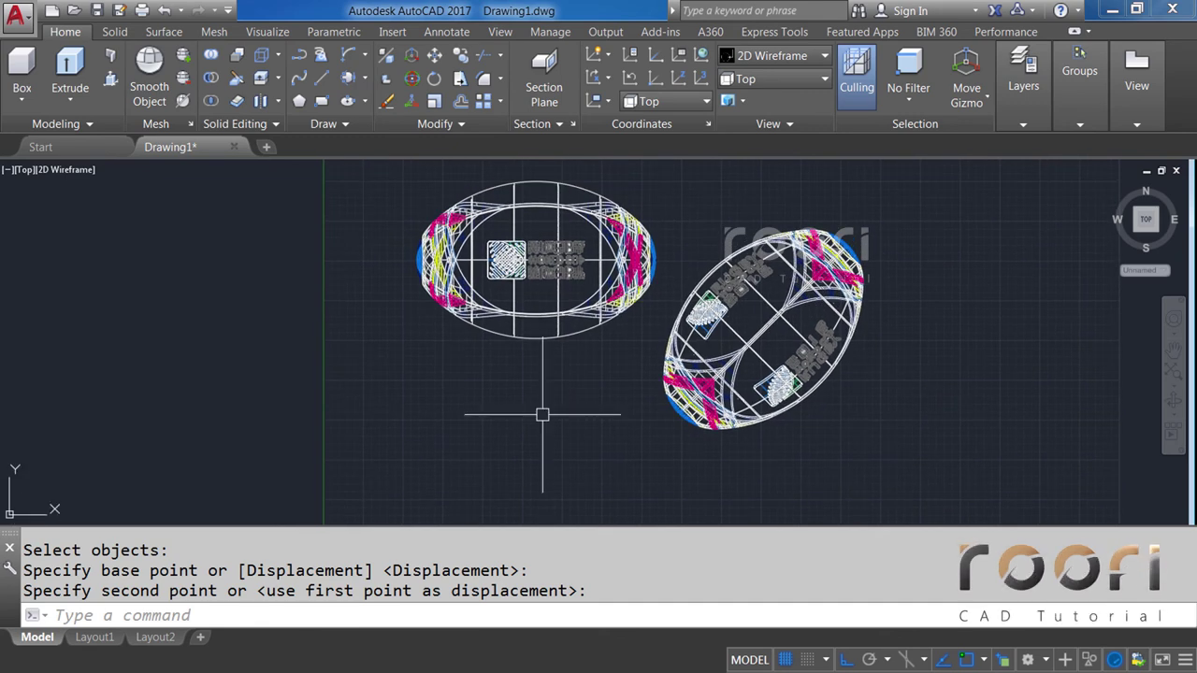
scroll(523, 417, down, 3)
scroll(503, 420, down, 2)
scroll(502, 420, down, 2)
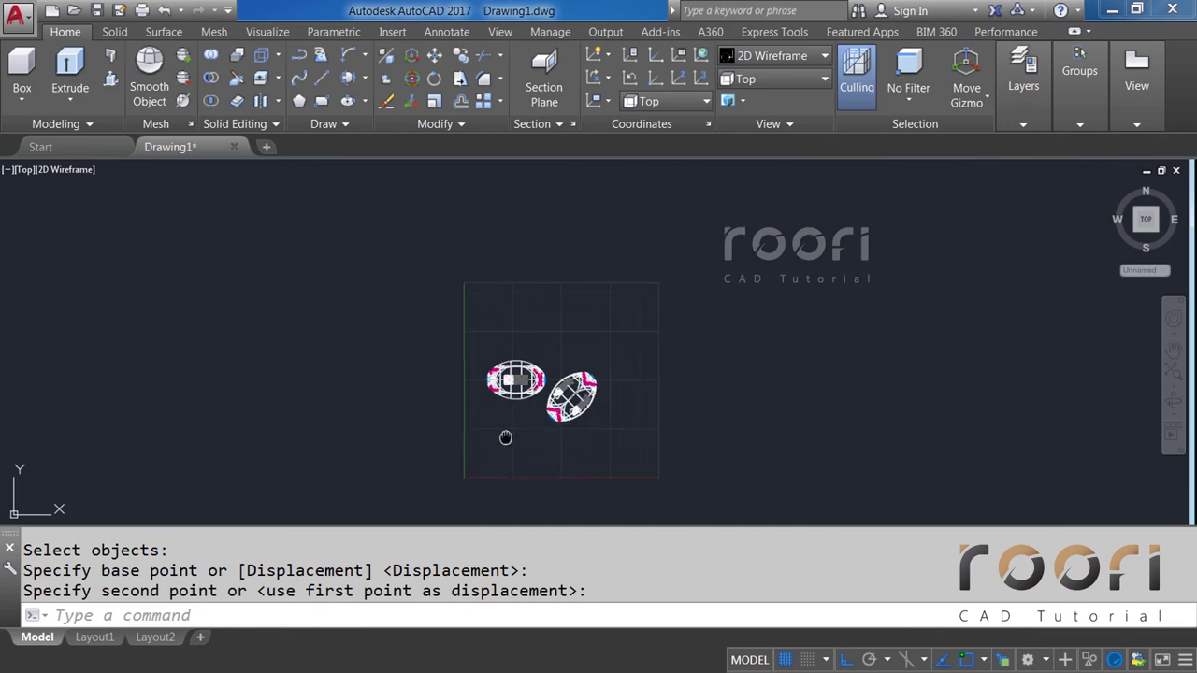
middle_drag(505, 438, 564, 376)
scroll(549, 386, down, 3)
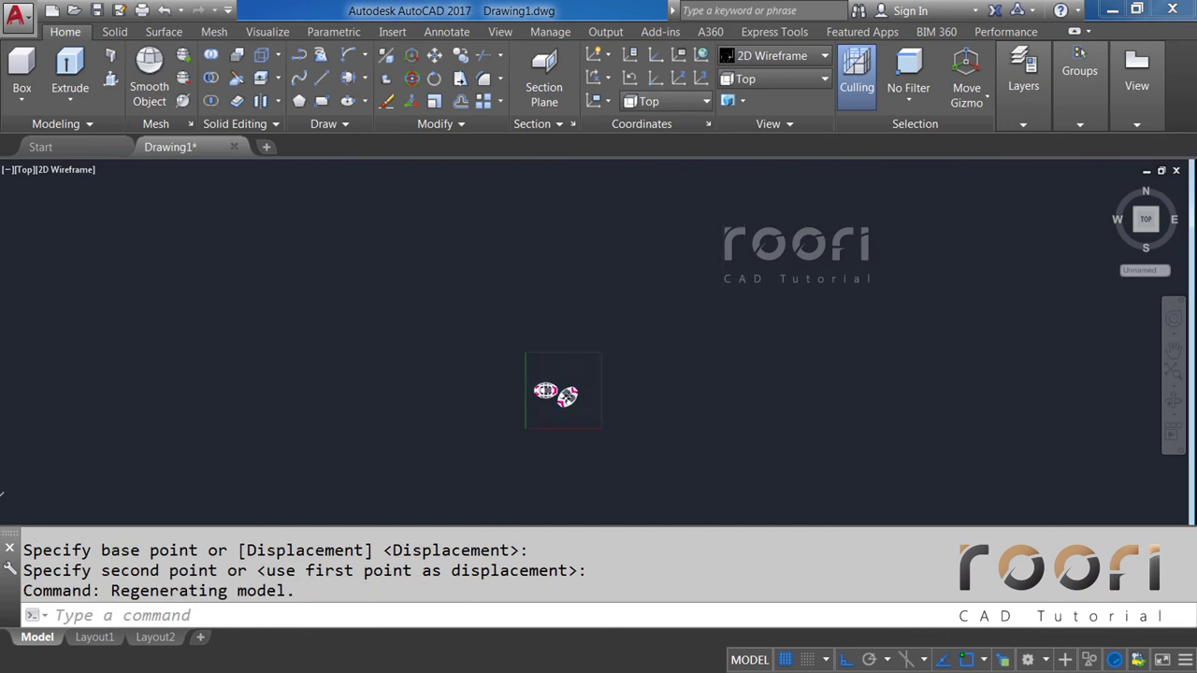
key(Escape)
middle_drag(485, 403, 451, 412)
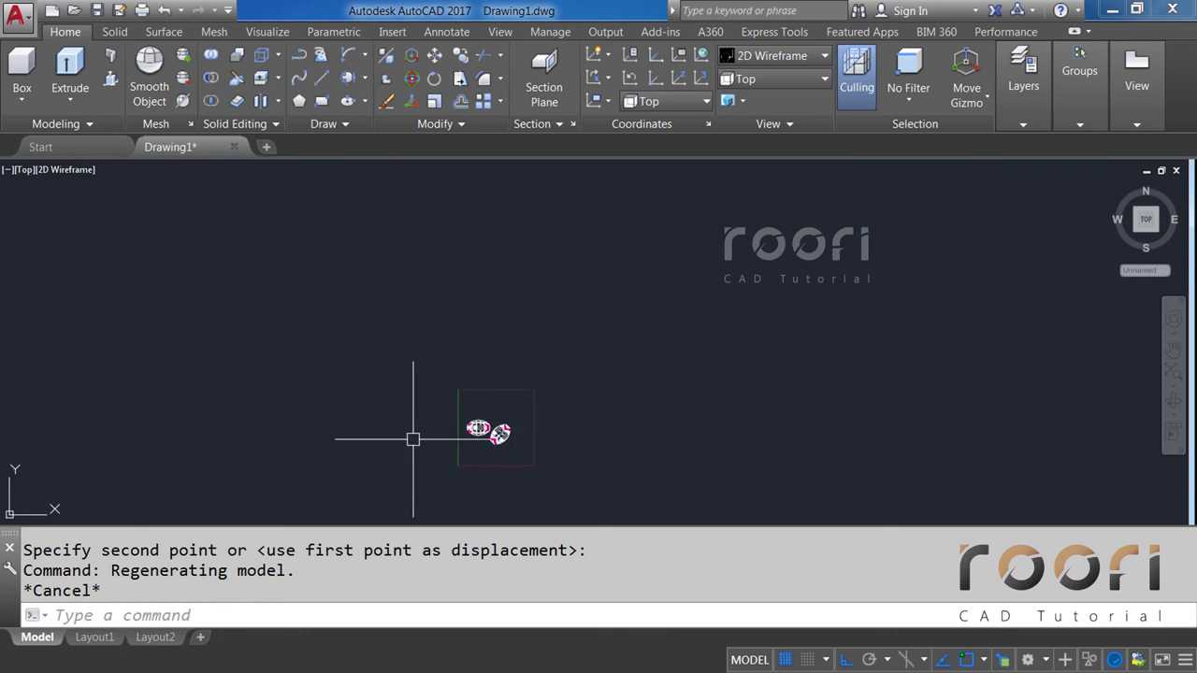
Draw a PLANESURF rectangle from lower-left to upper-right corners beneath both balls.
text(PLANESU)
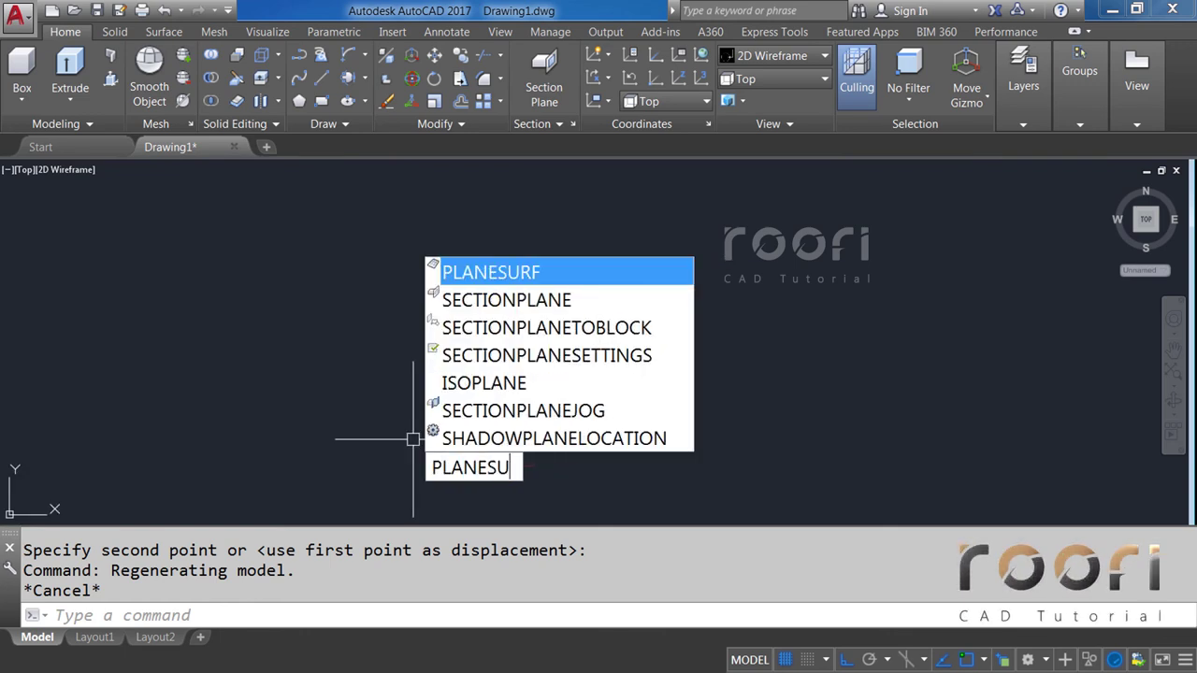
text(RF)
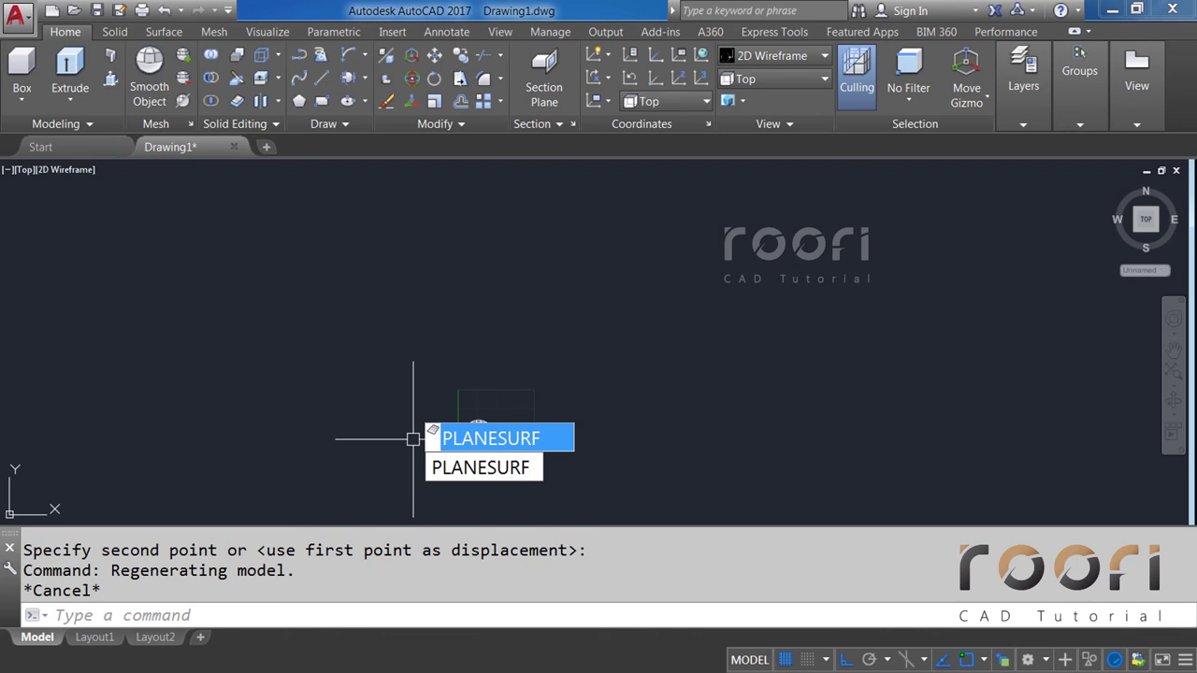
key(Return)
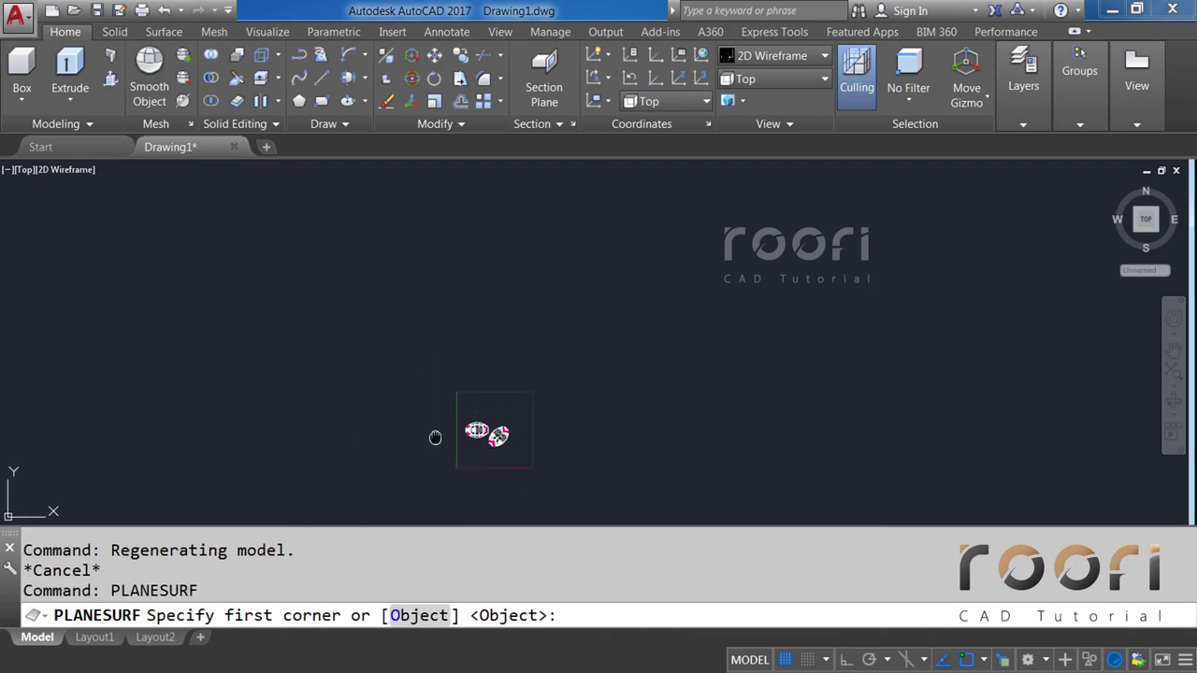
middle_drag(435, 438, 417, 462)
click(422, 506)
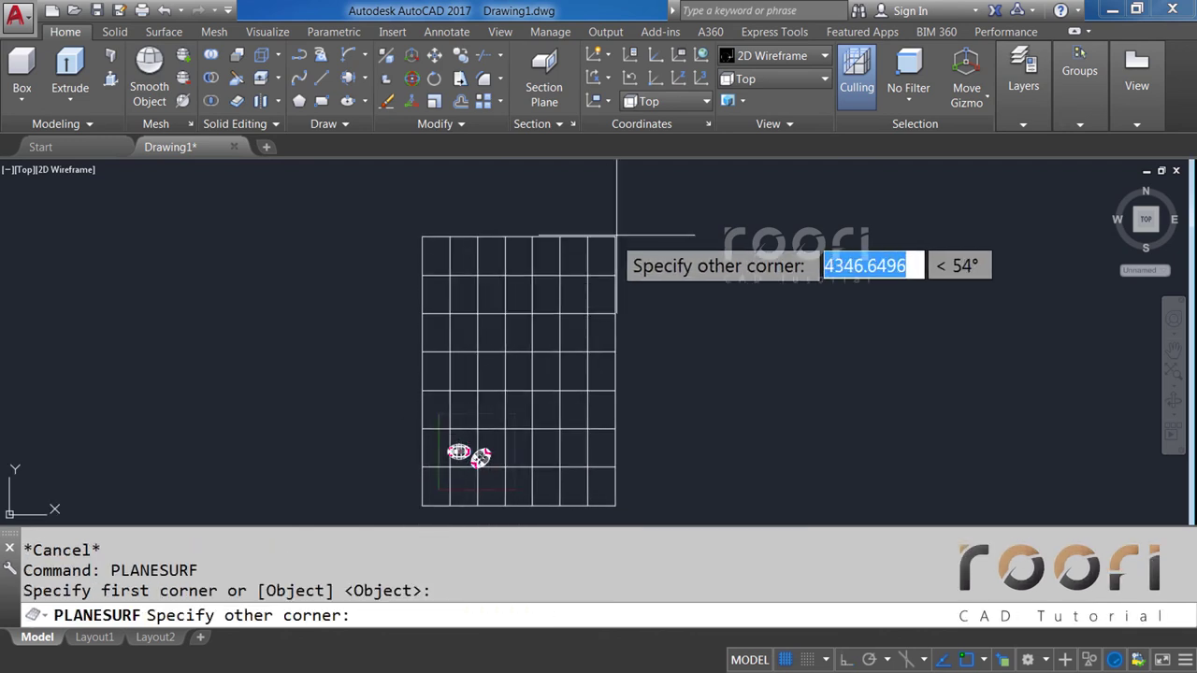
click(759, 166)
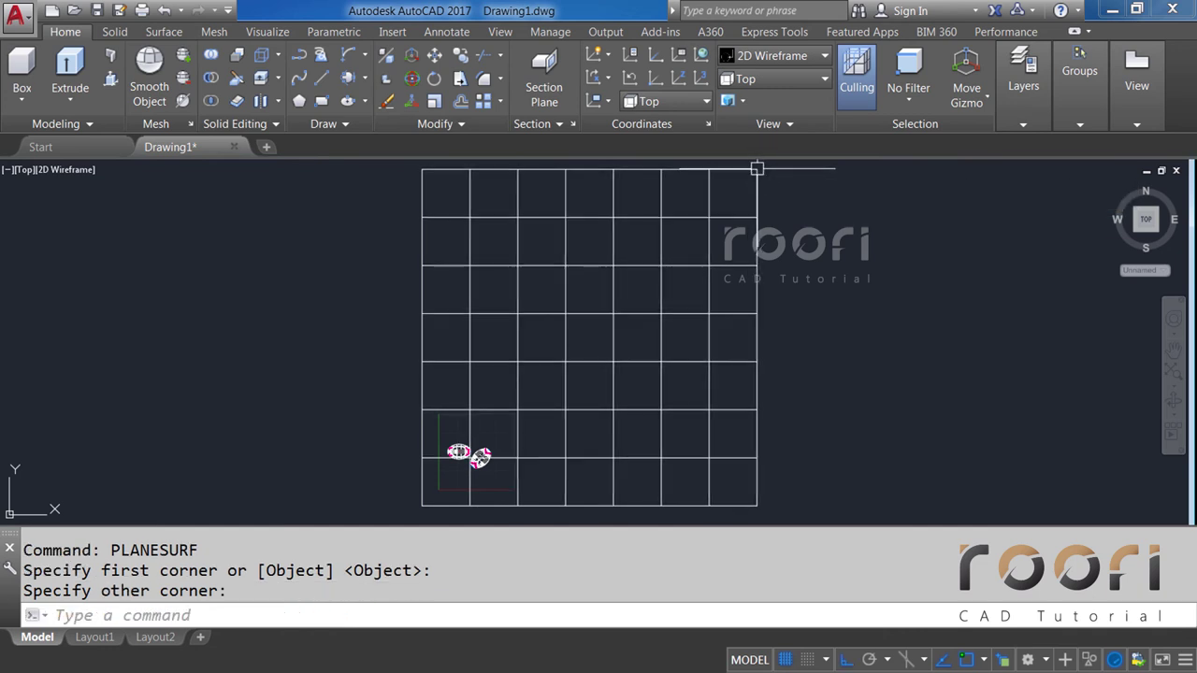
middle_drag(574, 406, 708, 308)
scroll(708, 308, up, 4)
Place Camera1 at the lower left aimed at both balls, and view through Camera1.
scroll(603, 393, up, 2)
text(CAMERA)
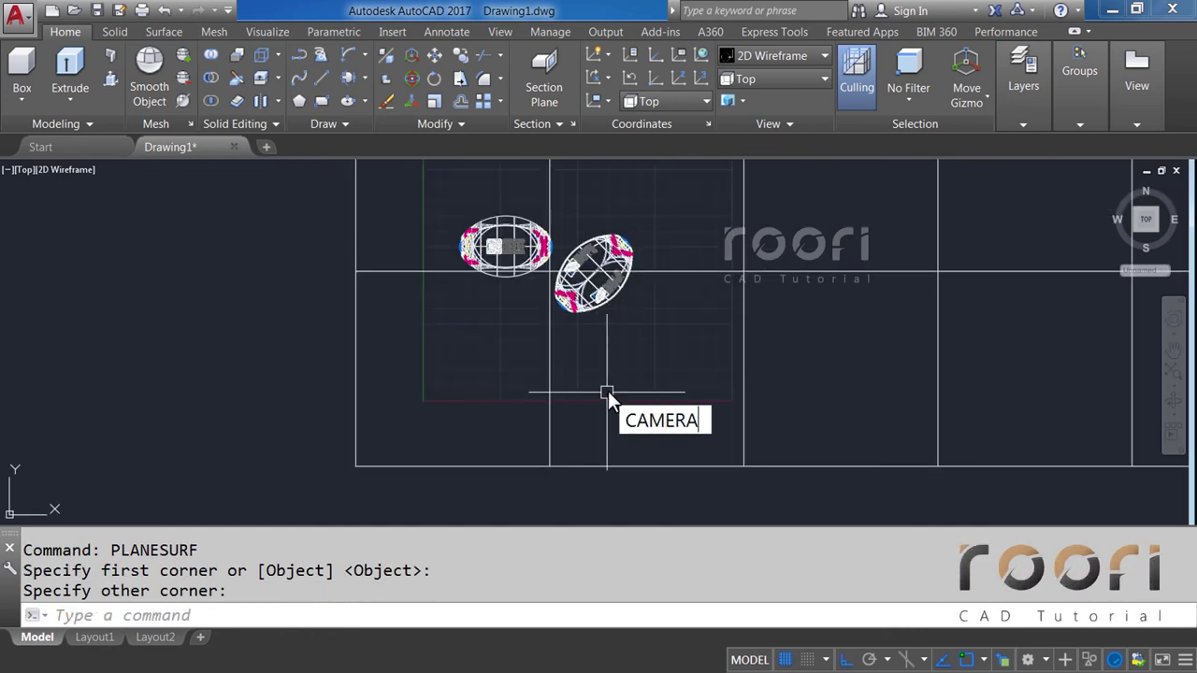
key(Return)
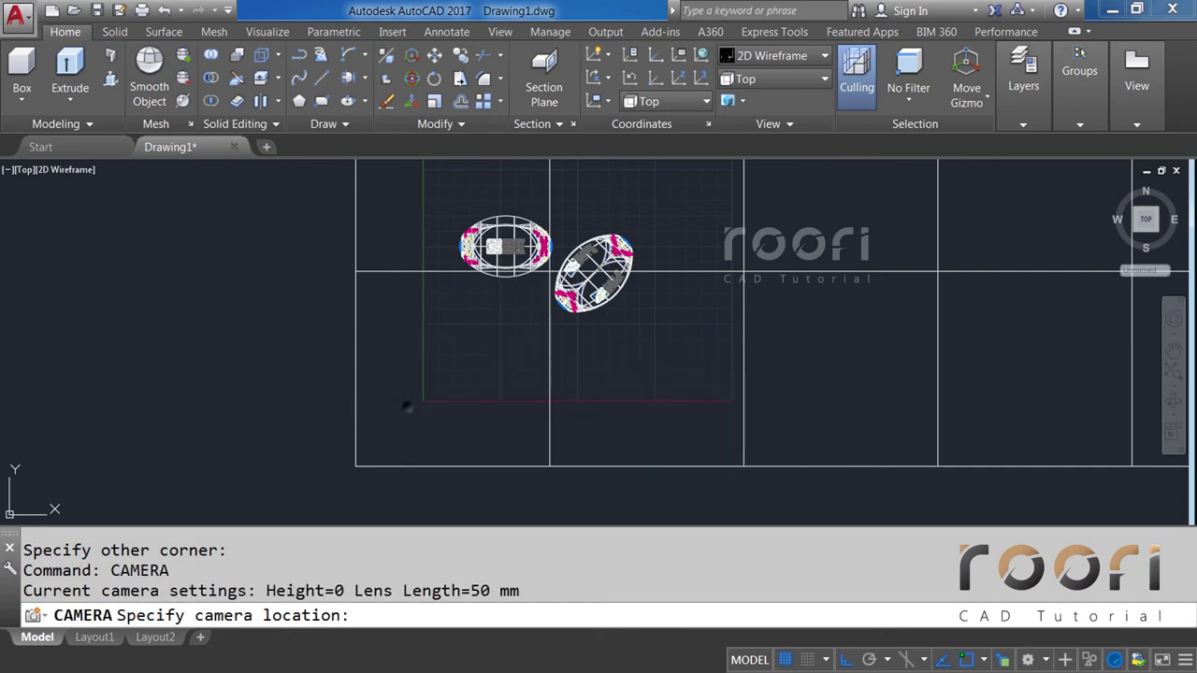
click(408, 403)
click(604, 220)
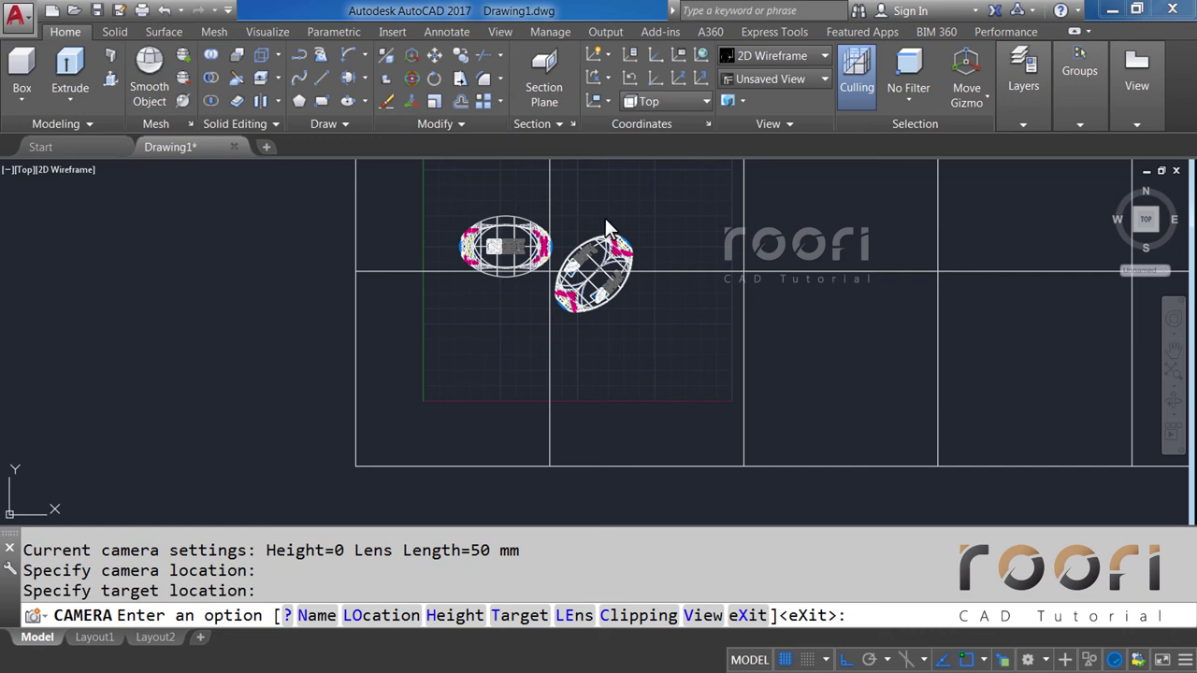
key(Return)
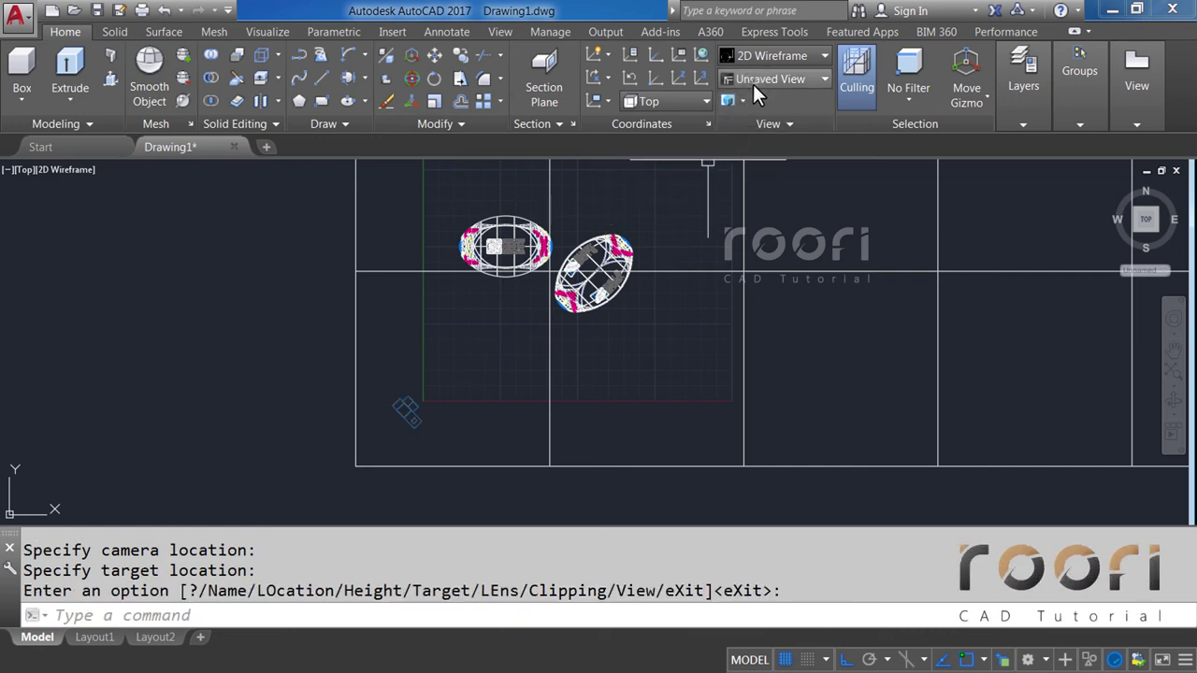
click(753, 84)
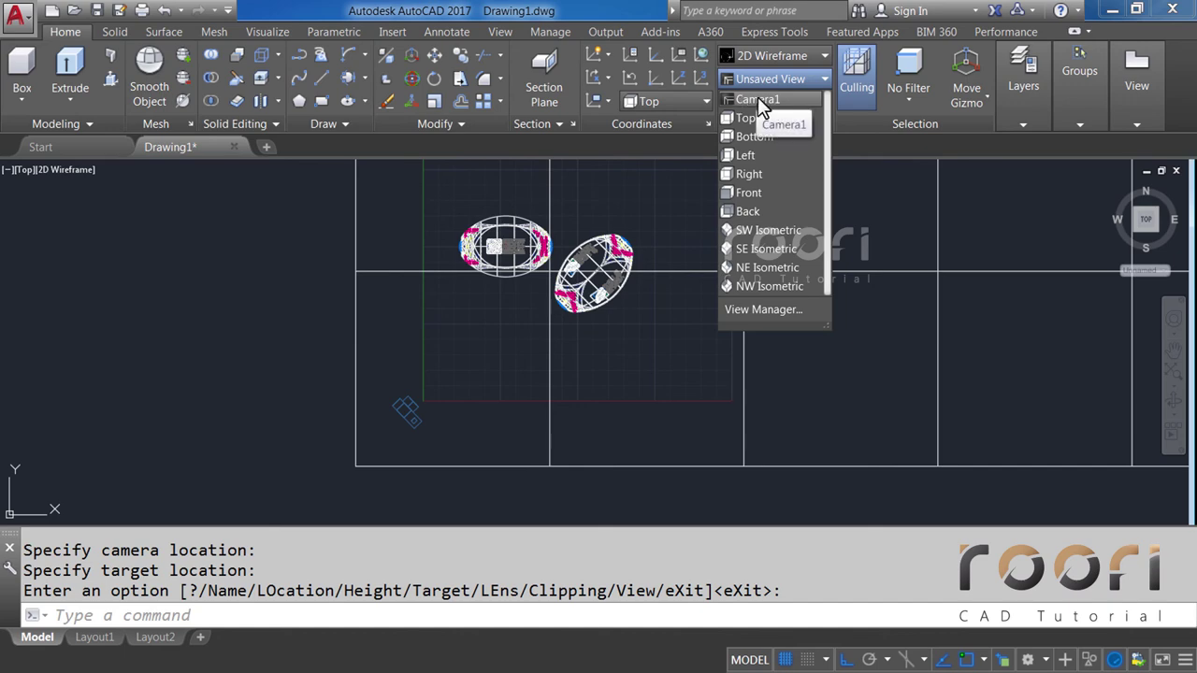
click(766, 99)
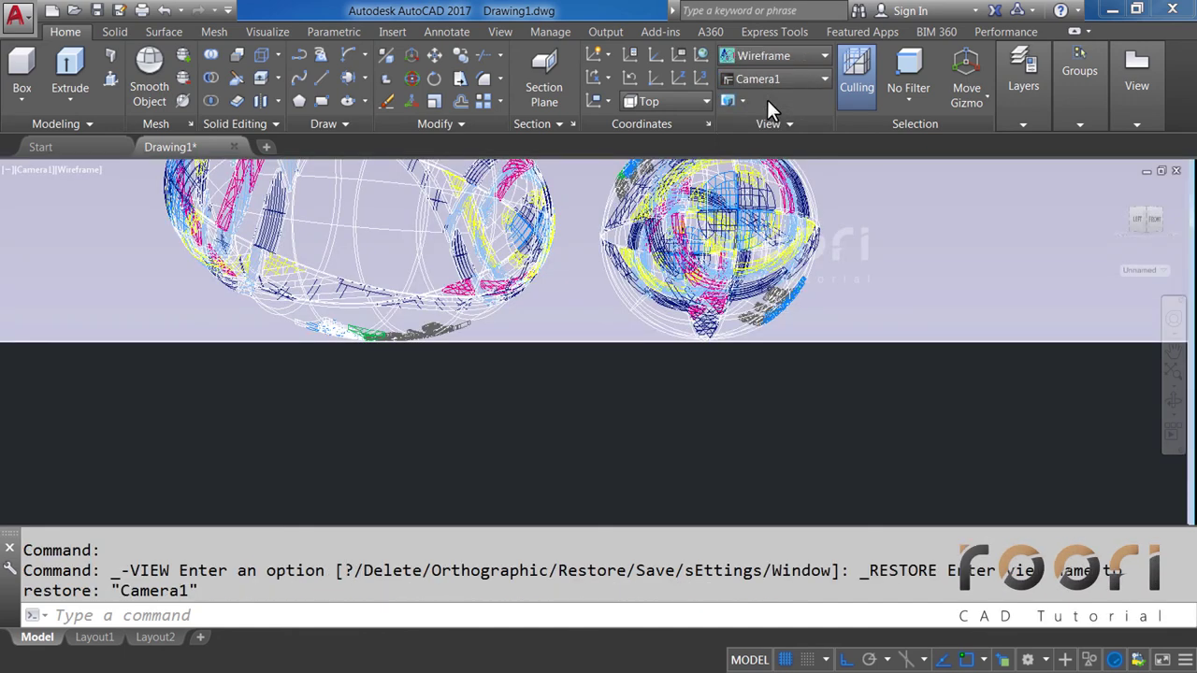
Apply the Realistic visual style and orbit to a raised view of the balls.
click(800, 56)
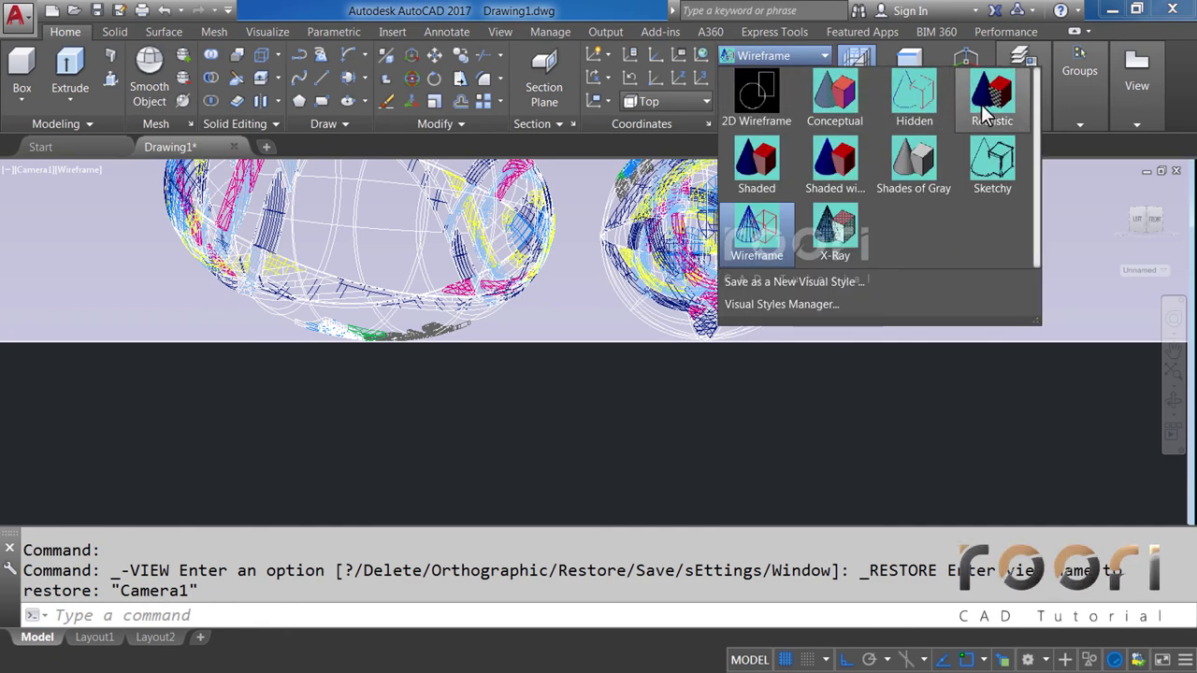
click(989, 98)
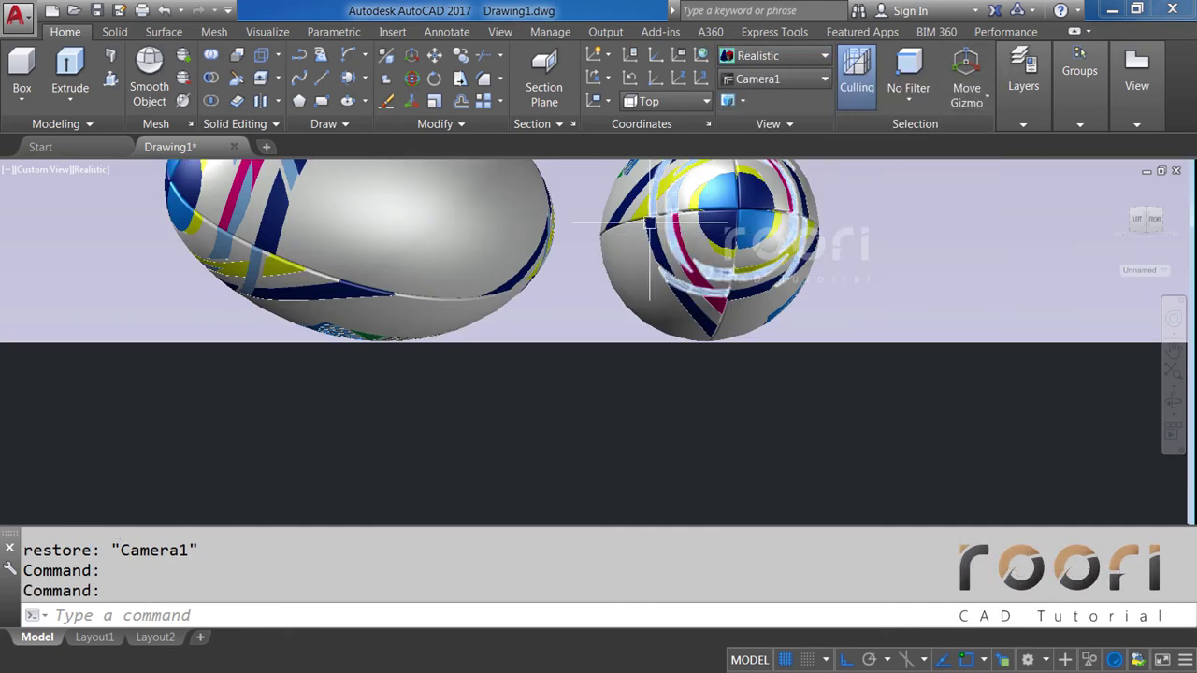
mouse_move(672, 234)
shift+middle_down()
mouse_move(622, 276)
mouse_move(655, 310)
mouse_move(640, 321)
mouse_move(675, 286)
shift+middle_up()
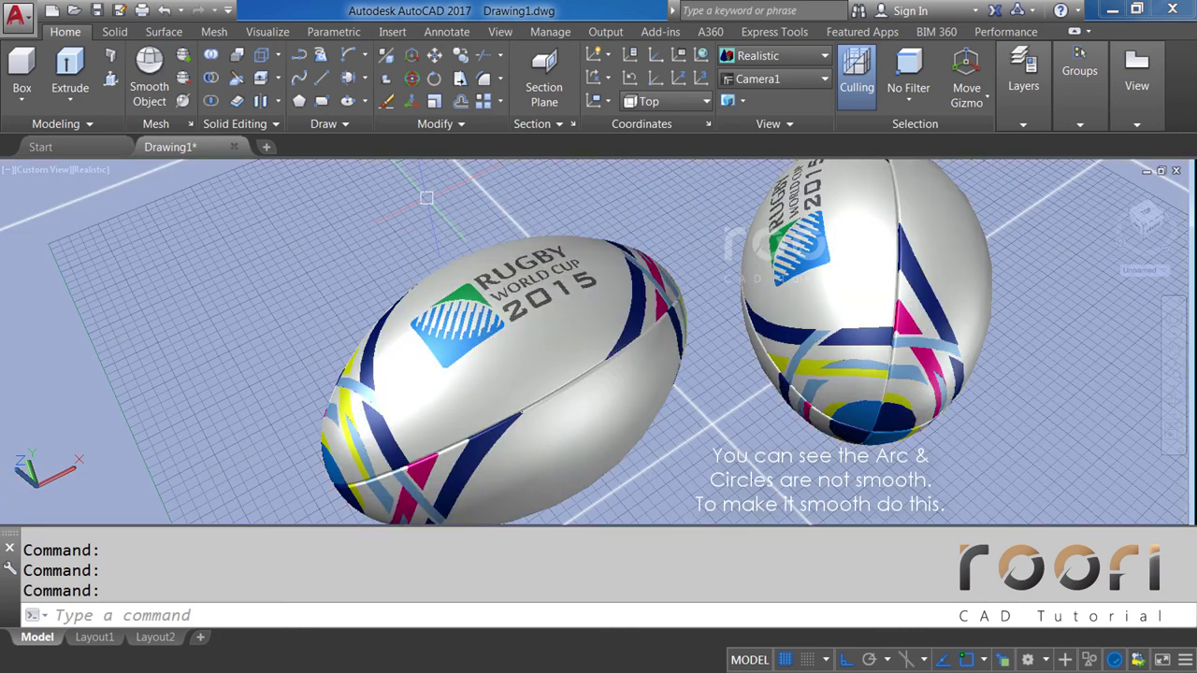
Open the Visual Styles Manager (VISUALS), edit the Solid smoothness value, and close it.
text(V)
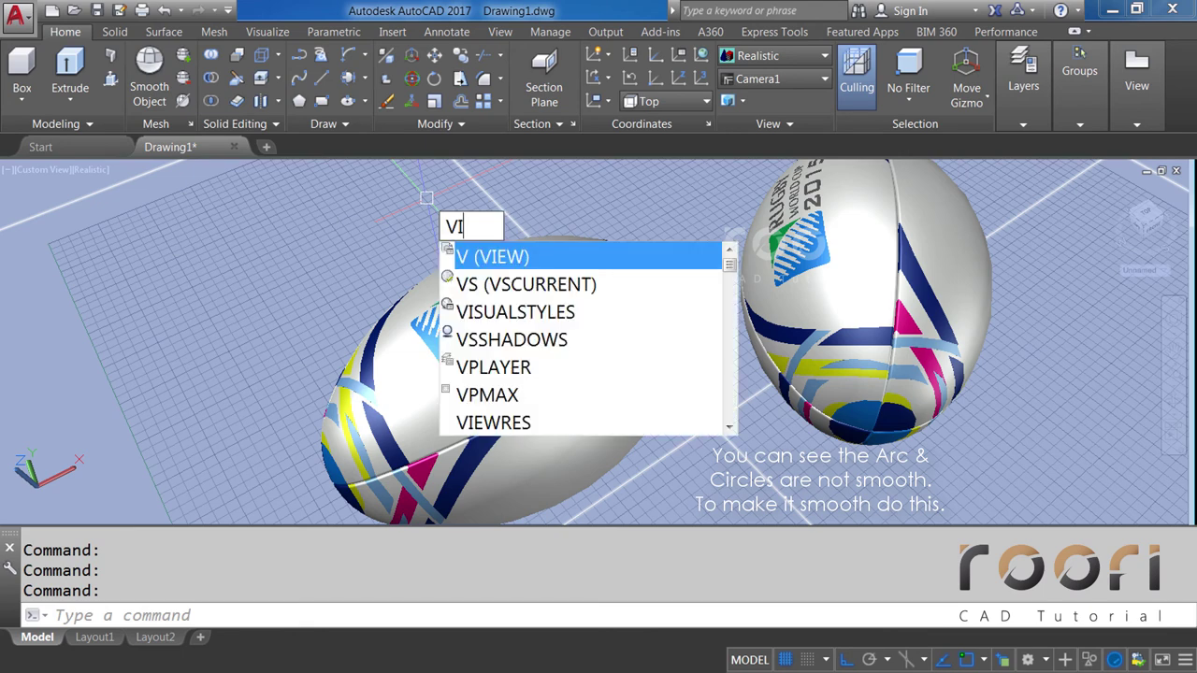
text(ISUALSTY)
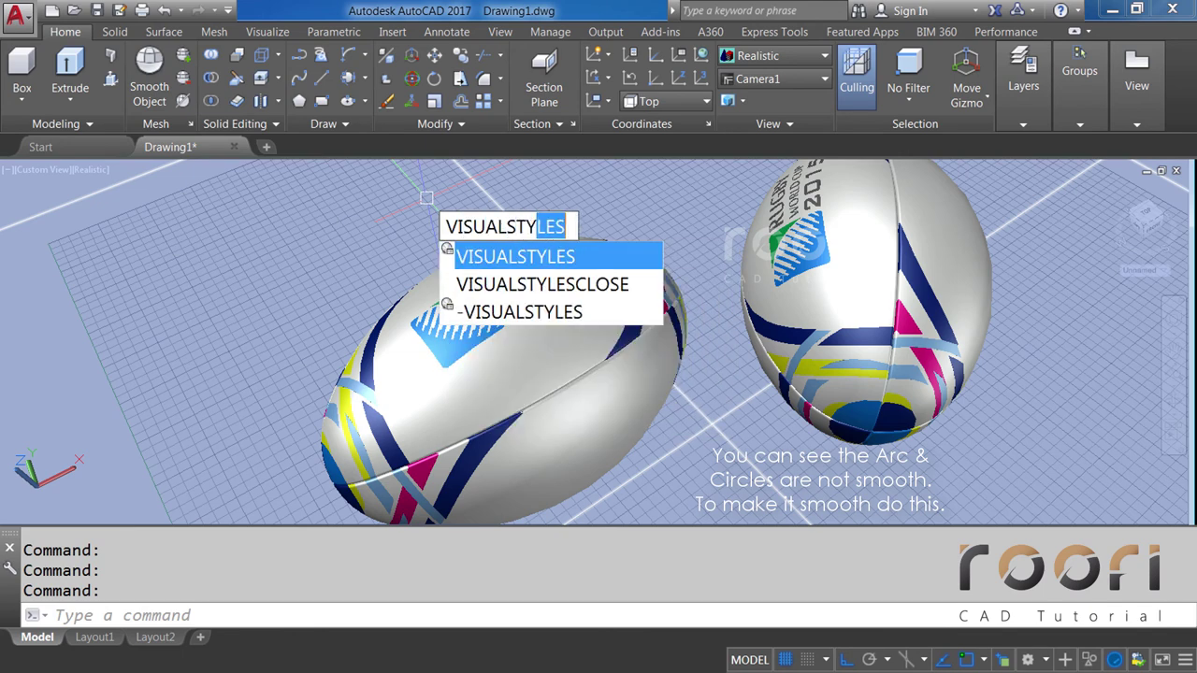
text(S)
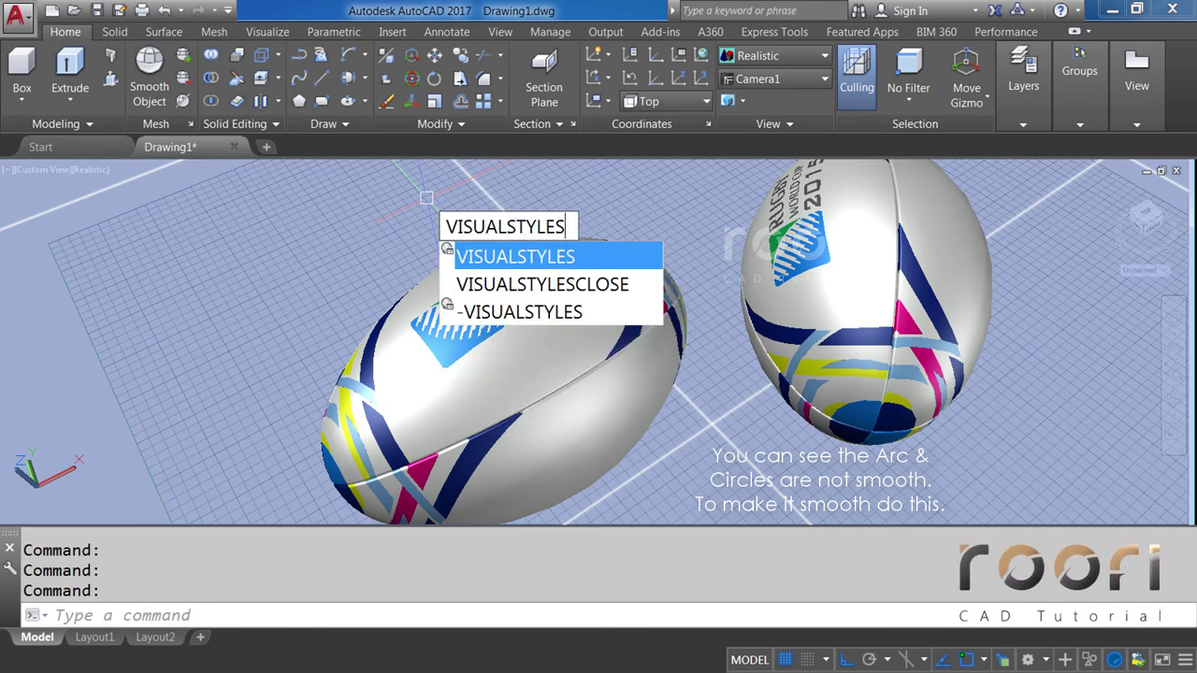
key(Return)
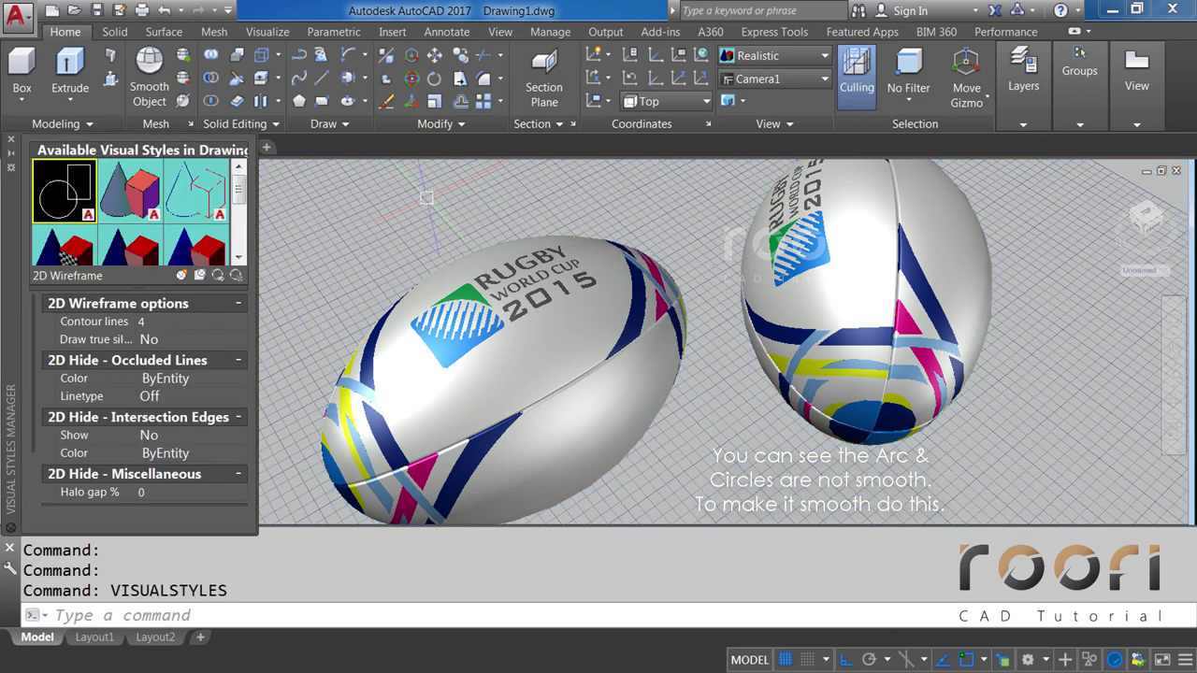
scroll(150, 449, down, 1)
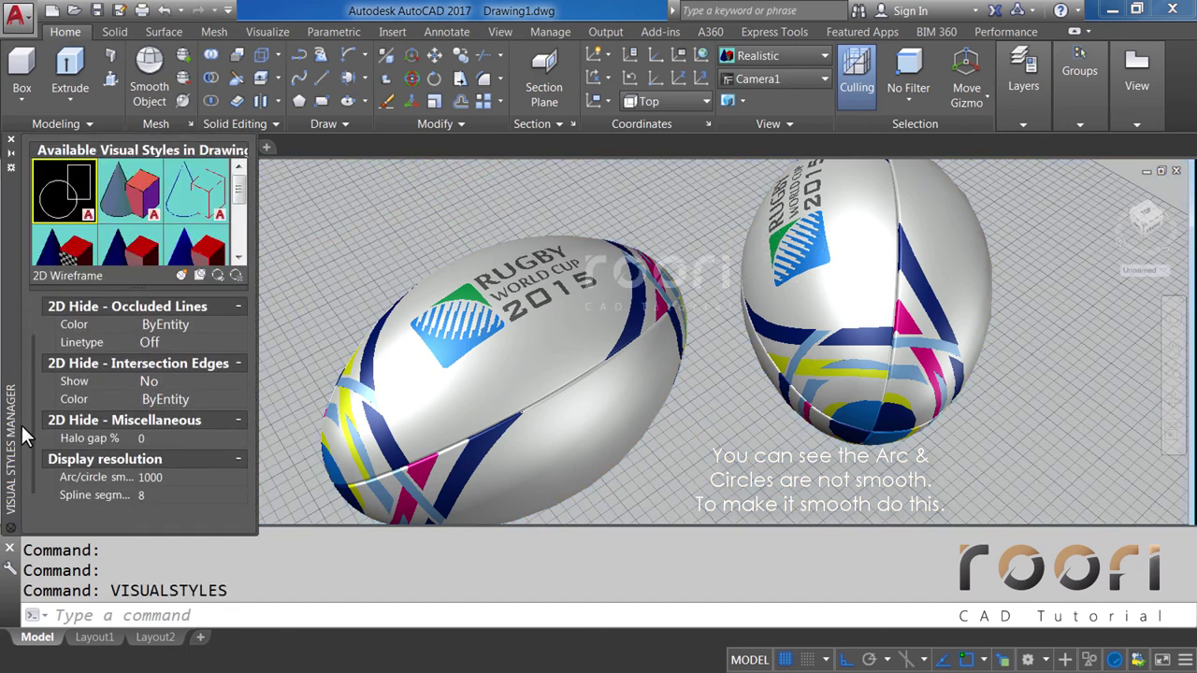
scroll(159, 477, down, 1)
click(148, 493)
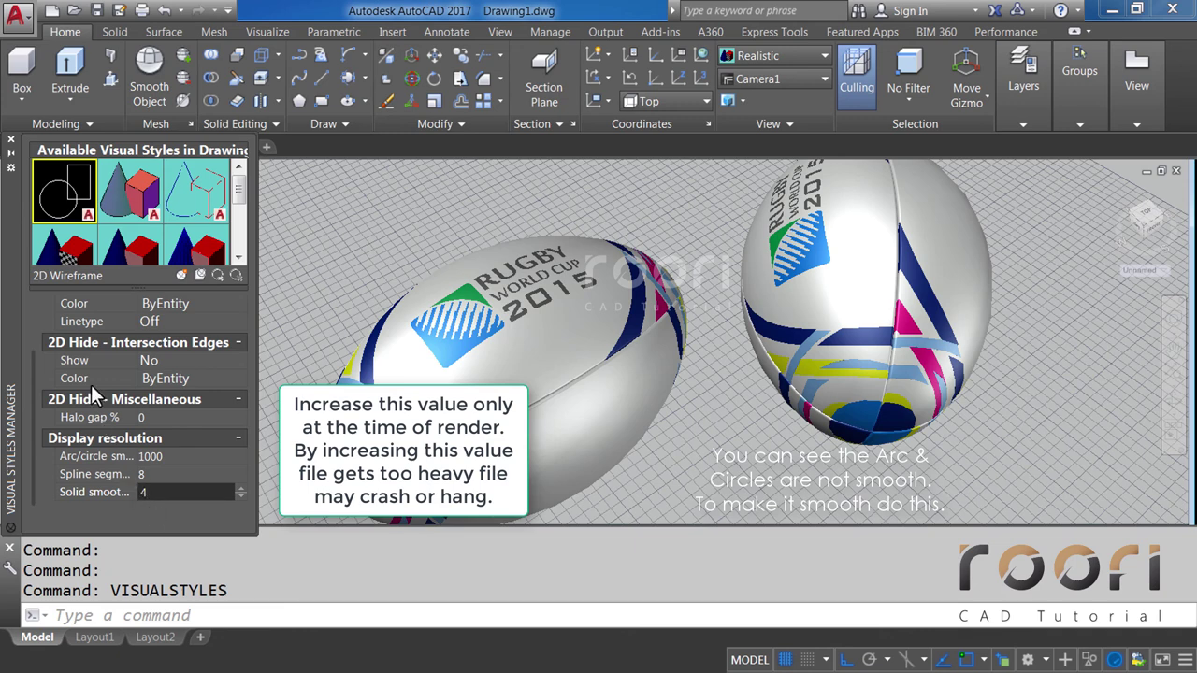
click(11, 140)
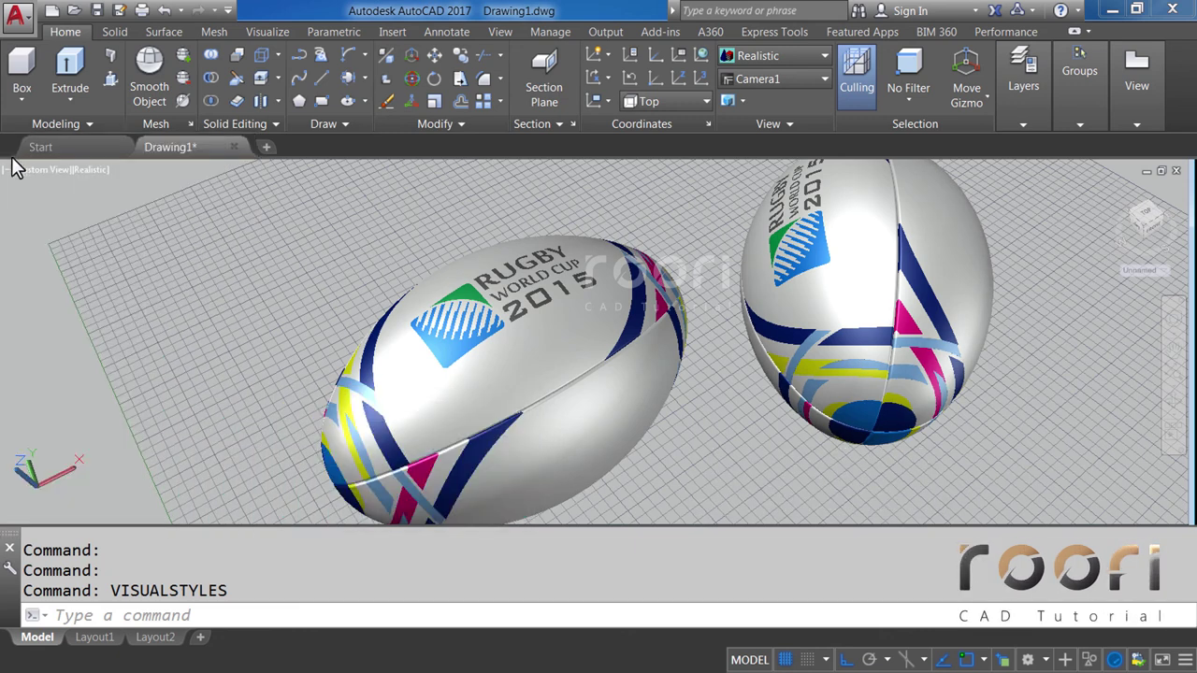
Select the rugby balls and ground plane, panning to frame them.
click(512, 338)
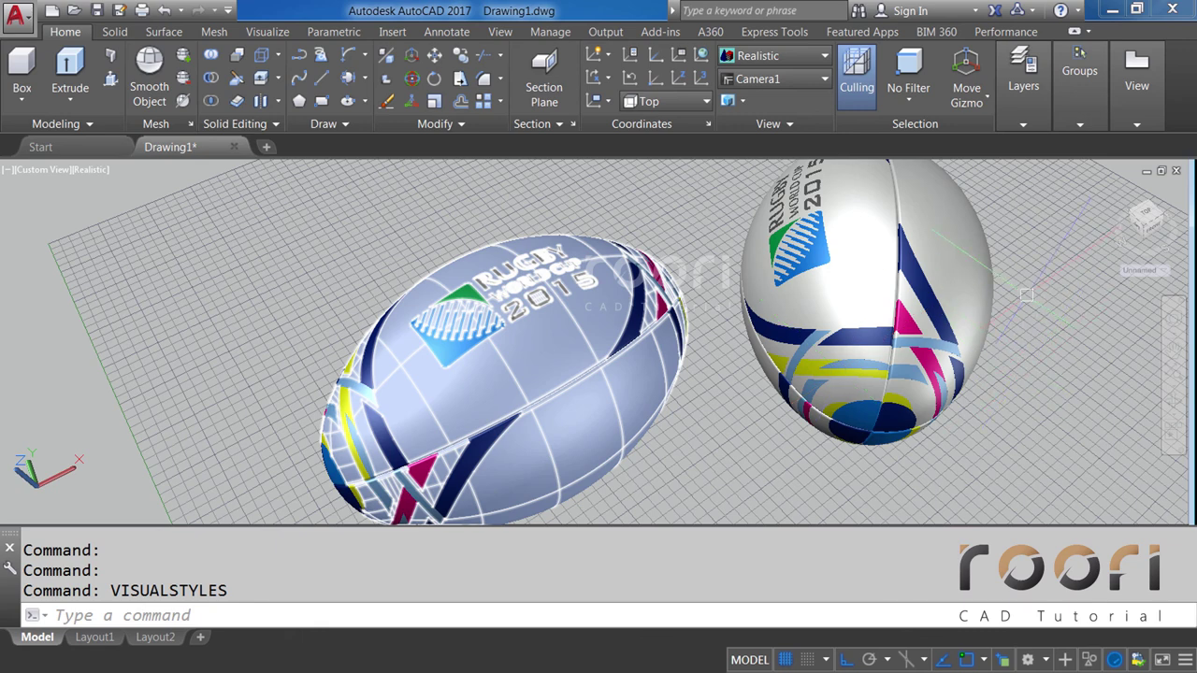
click(924, 288)
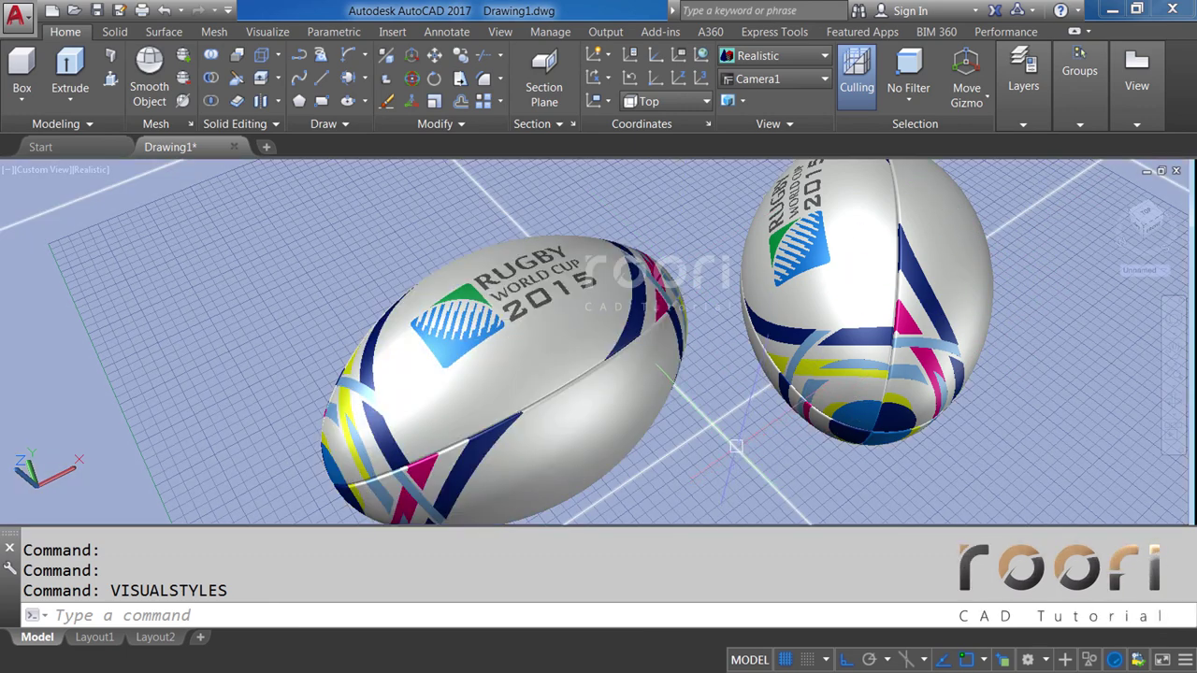
middle_drag(703, 314, 668, 302)
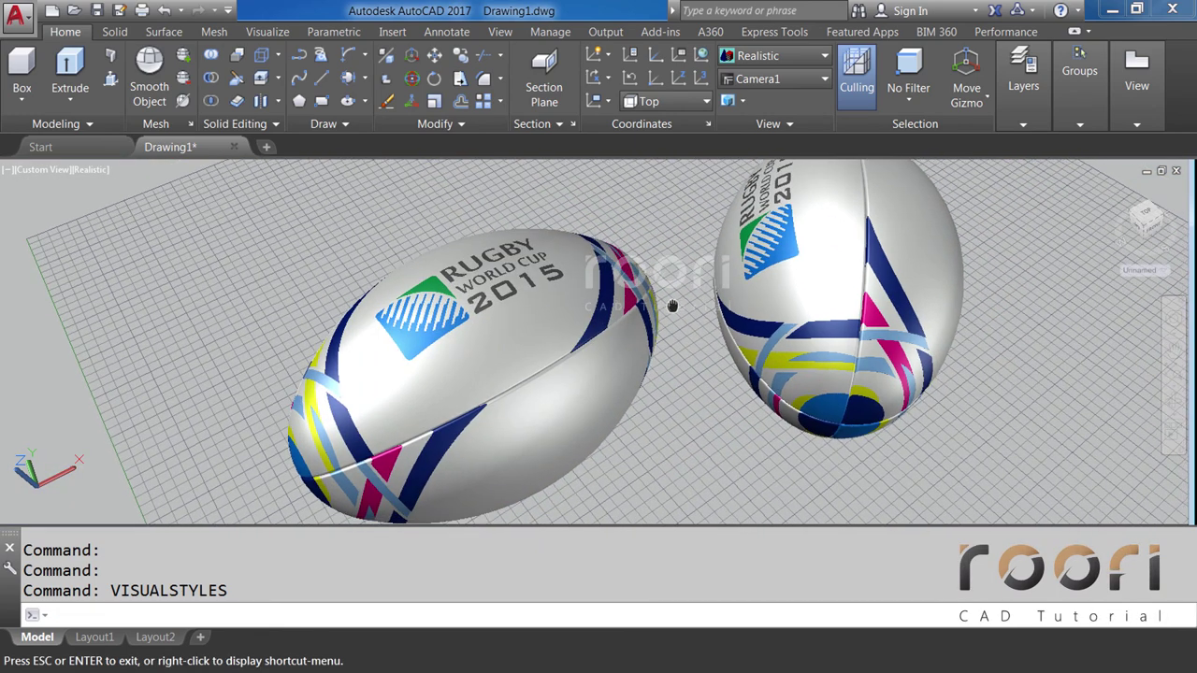
click(658, 307)
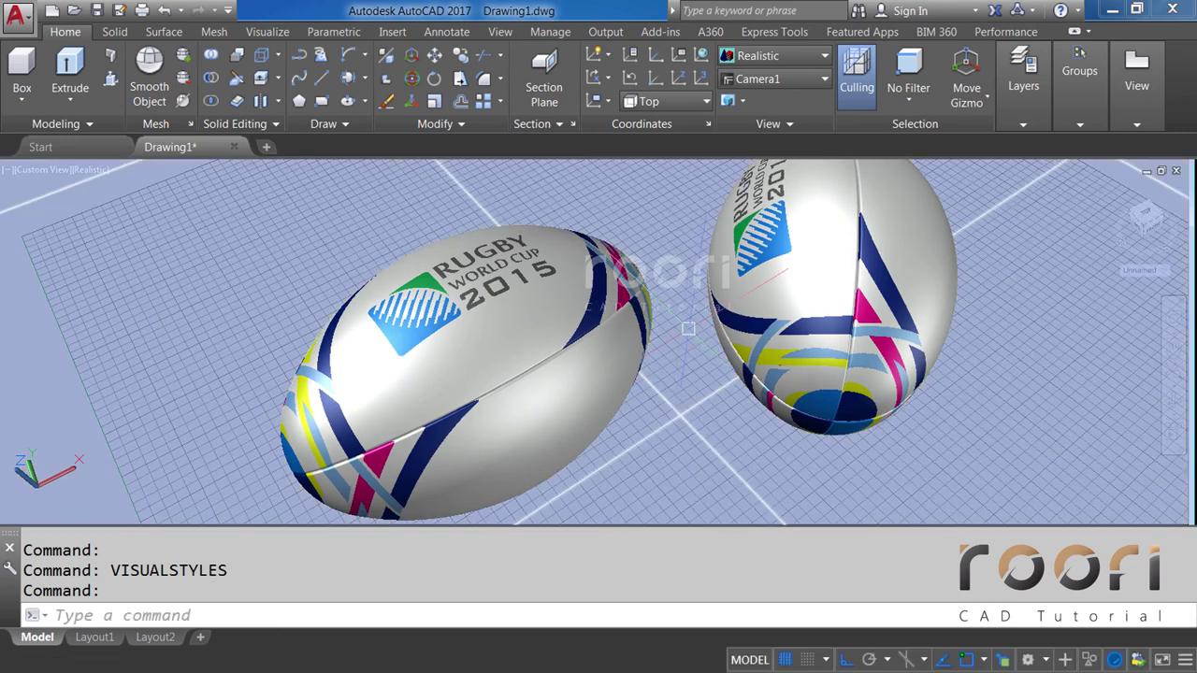
Open the Materials Browser from the Visualize tab.
click(260, 32)
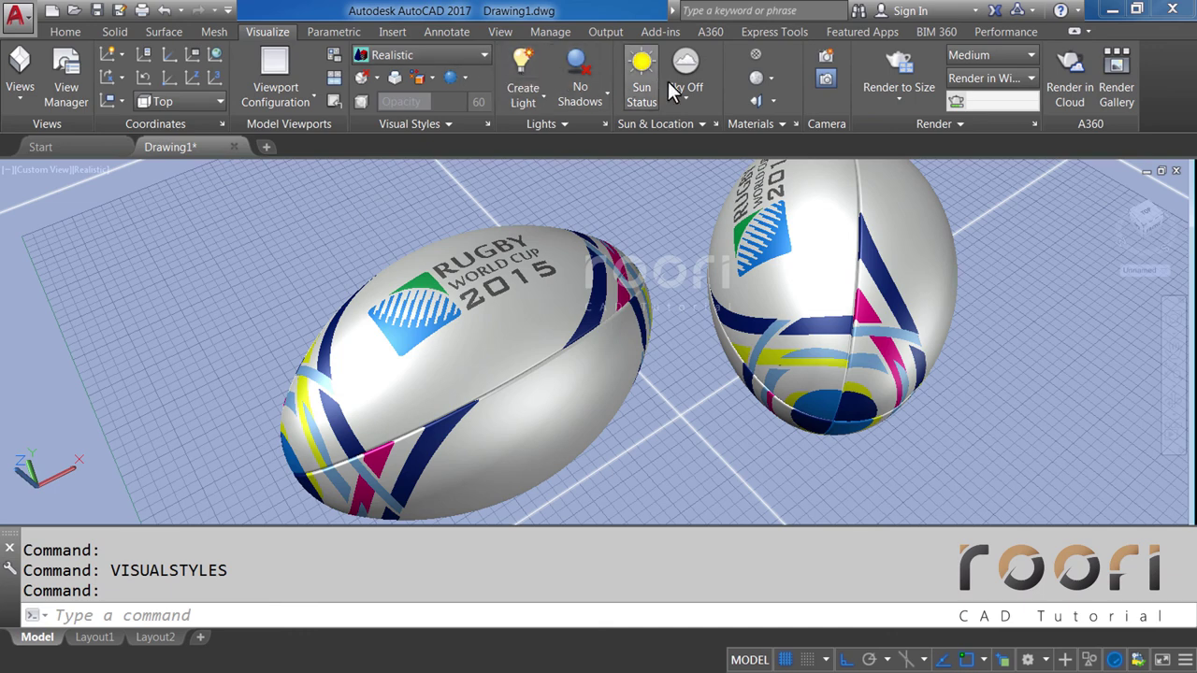
click(757, 60)
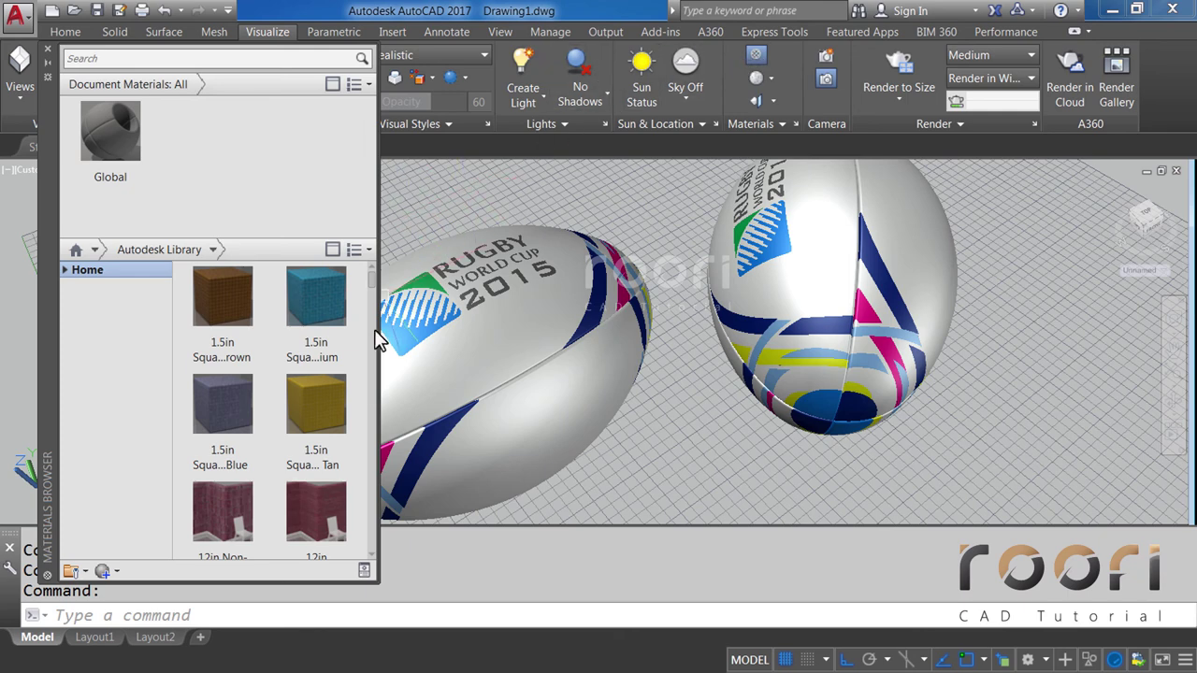
scroll(371, 553, down, 1)
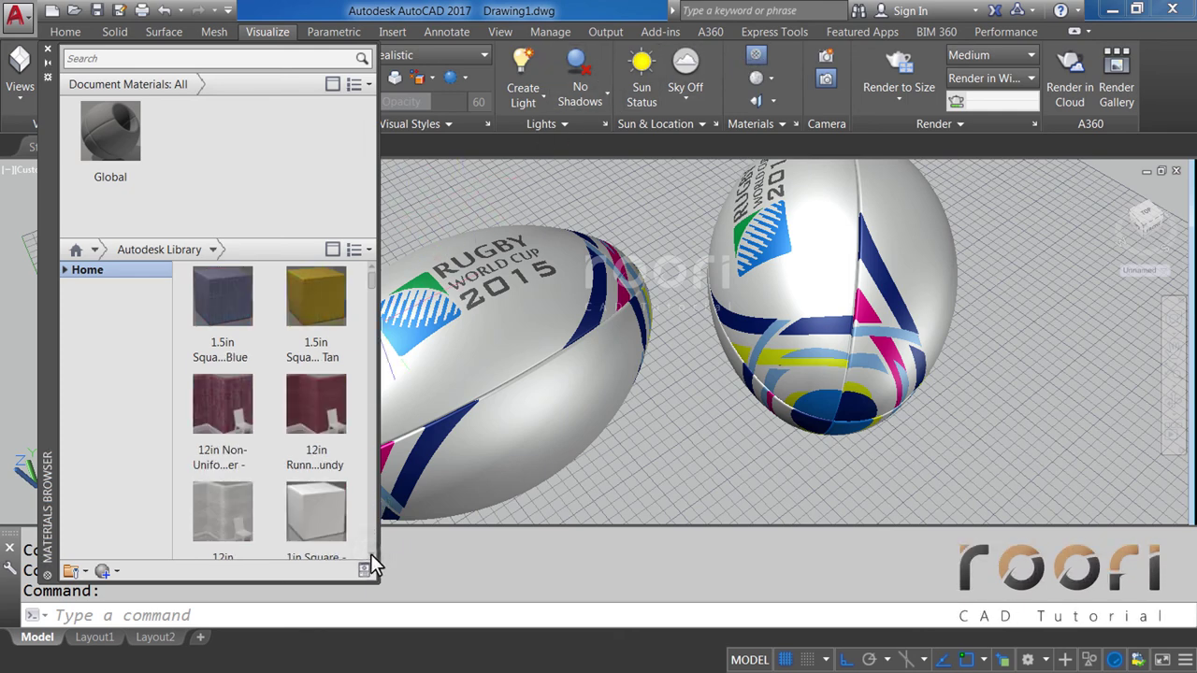
scroll(370, 554, down, 2)
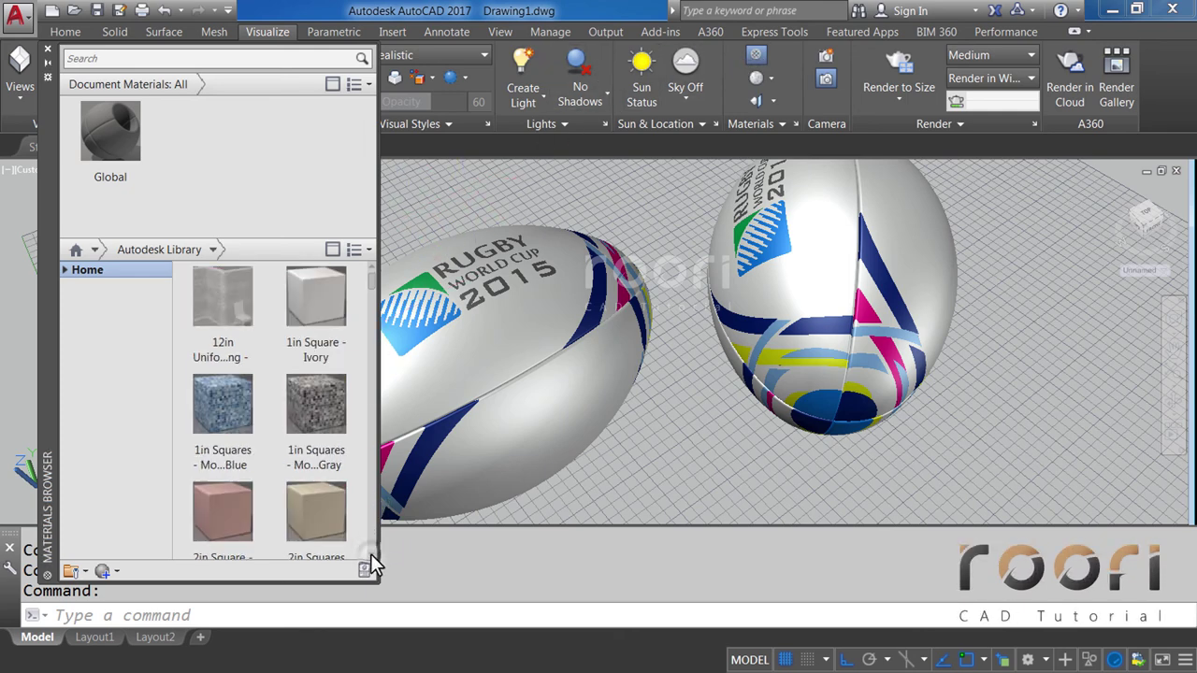
scroll(370, 554, down, 1)
scroll(370, 554, down, 1)
scroll(370, 553, down, 2)
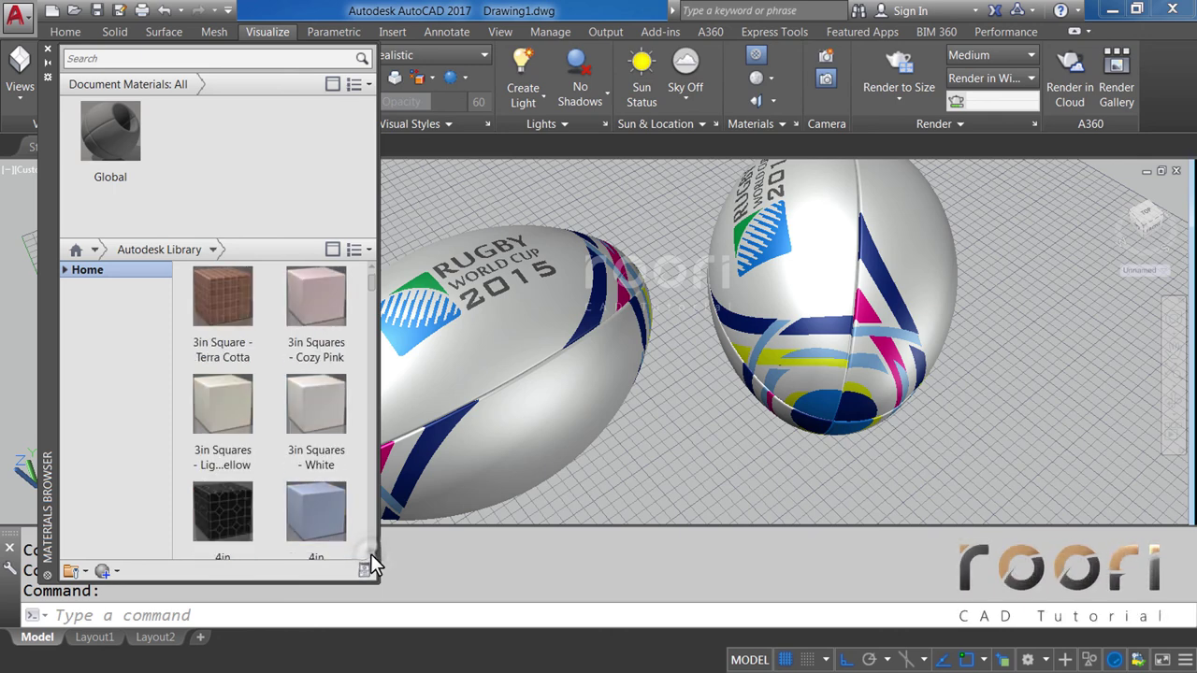
scroll(370, 554, down, 2)
Scroll the Autodesk Library down to the Coarse Textured - White material.
scroll(370, 553, down, 2)
scroll(371, 553, down, 2)
scroll(370, 553, down, 2)
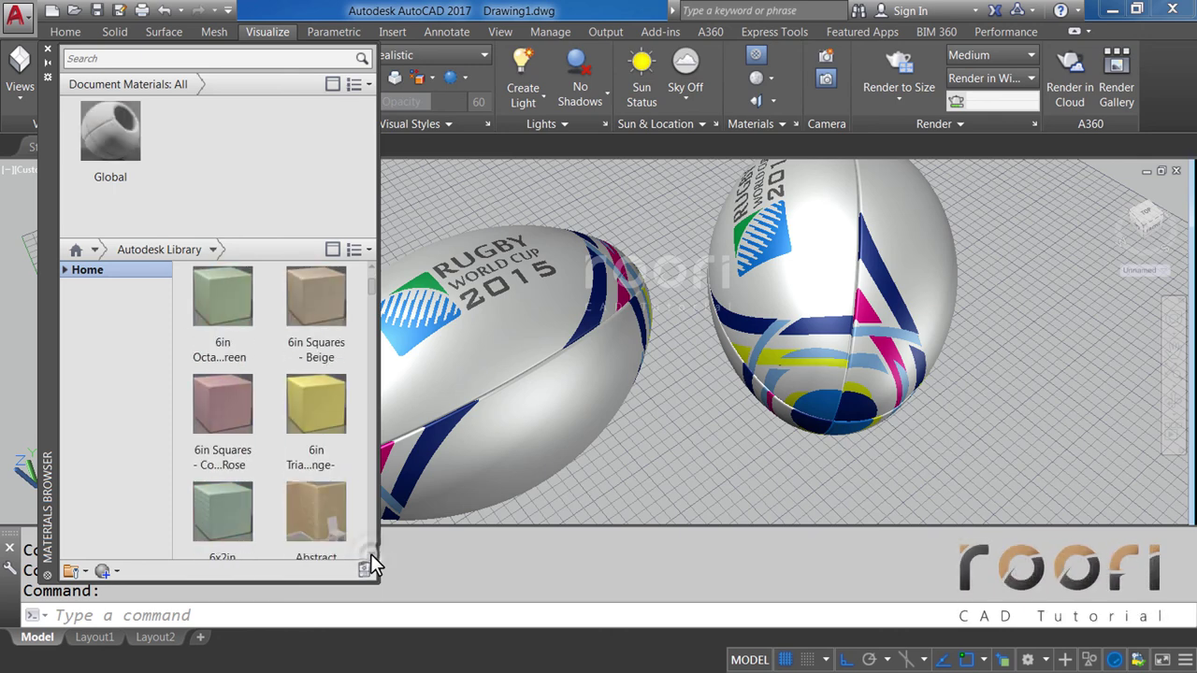
scroll(370, 554, down, 2)
scroll(370, 554, down, 1)
scroll(370, 553, down, 2)
scroll(371, 554, down, 1)
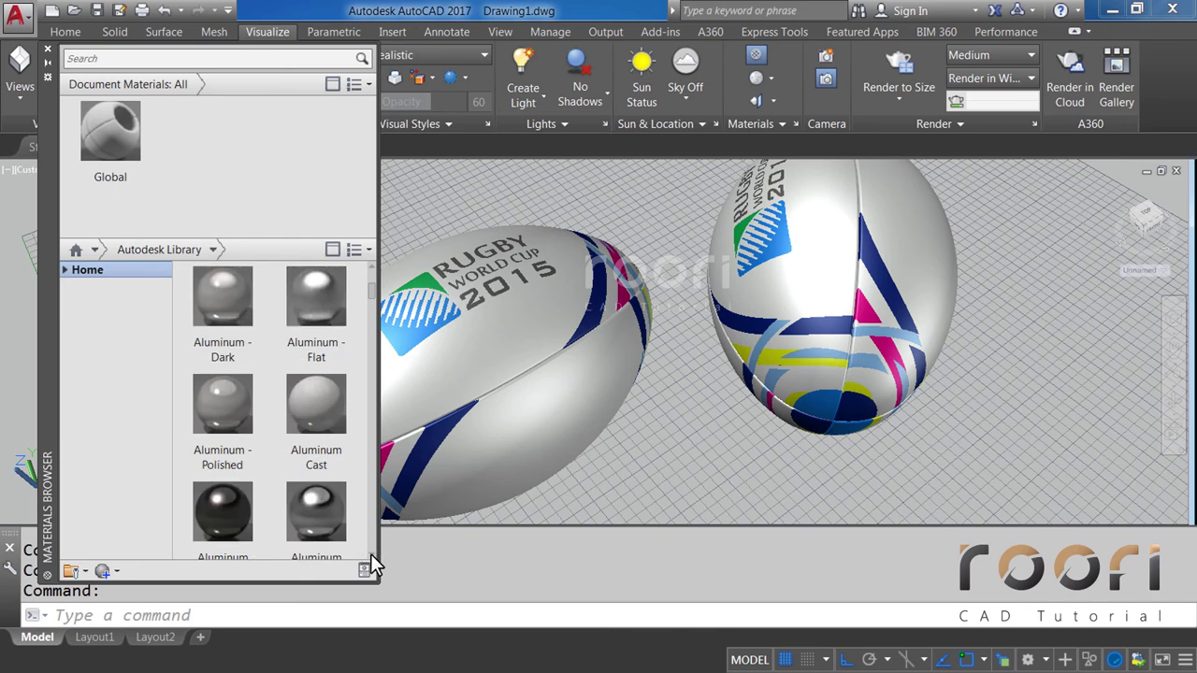
scroll(370, 554, down, 2)
scroll(371, 553, down, 2)
scroll(370, 553, down, 2)
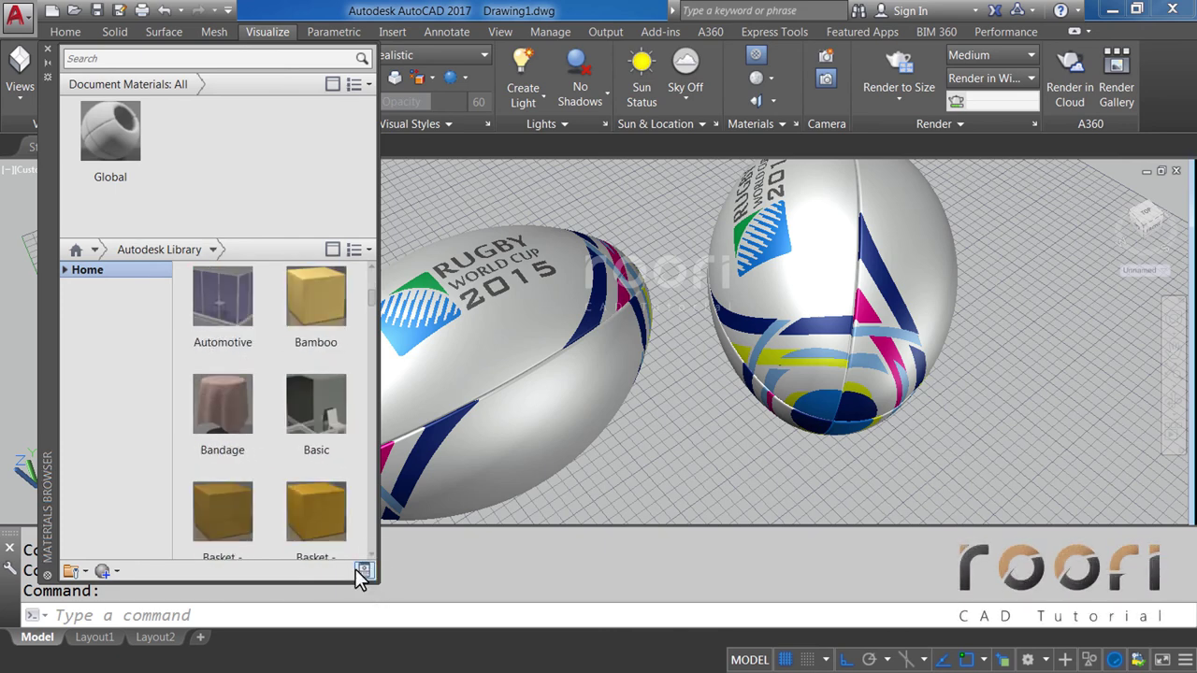
scroll(372, 550, down, 1)
scroll(372, 556, down, 3)
scroll(371, 555, down, 2)
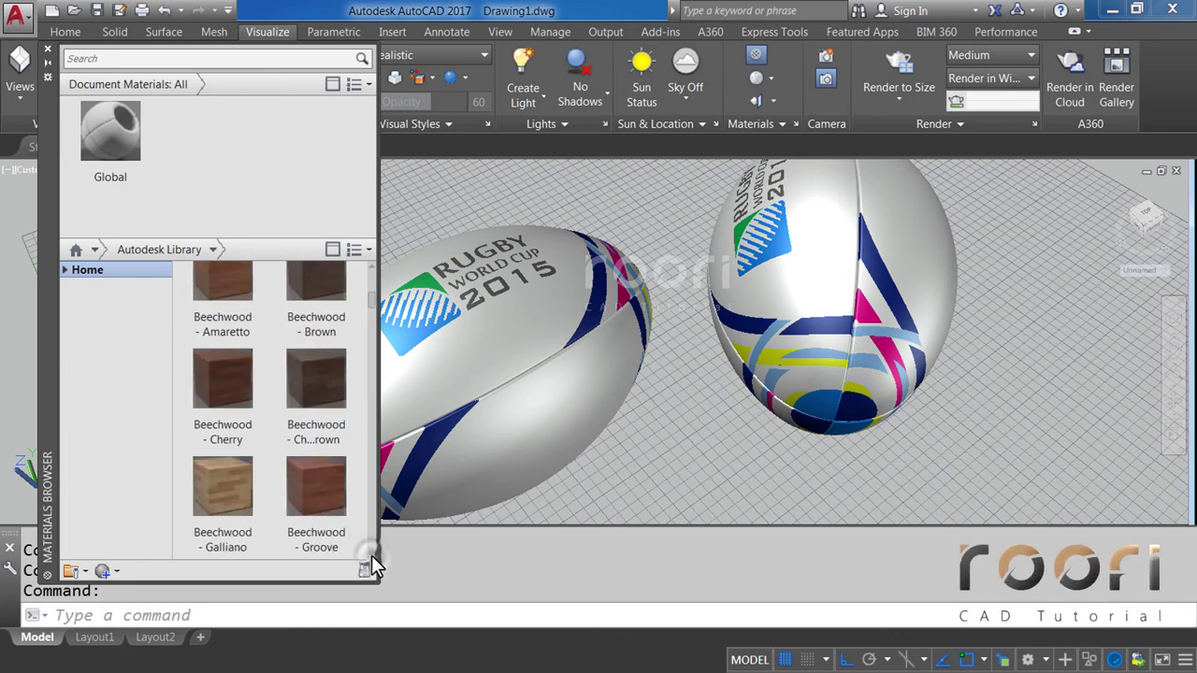
scroll(371, 555, down, 2)
scroll(371, 555, down, 2)
scroll(371, 556, down, 2)
scroll(371, 556, down, 1)
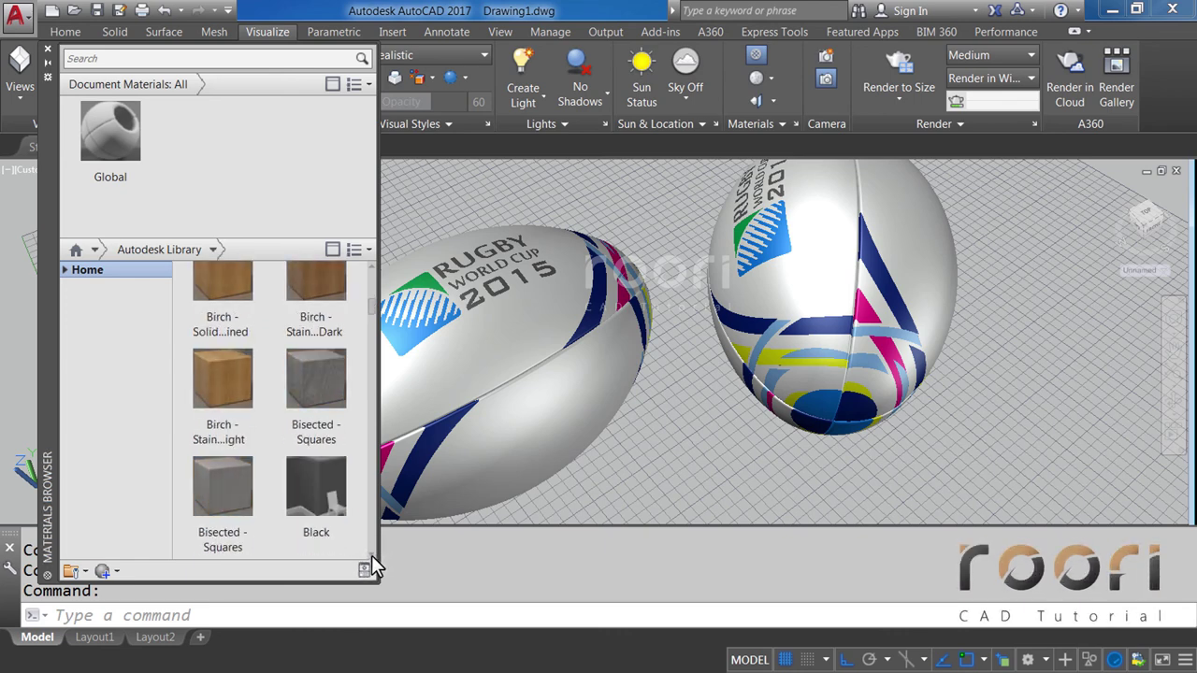
scroll(372, 555, down, 2)
scroll(371, 555, down, 2)
scroll(371, 555, down, 2)
scroll(372, 555, down, 2)
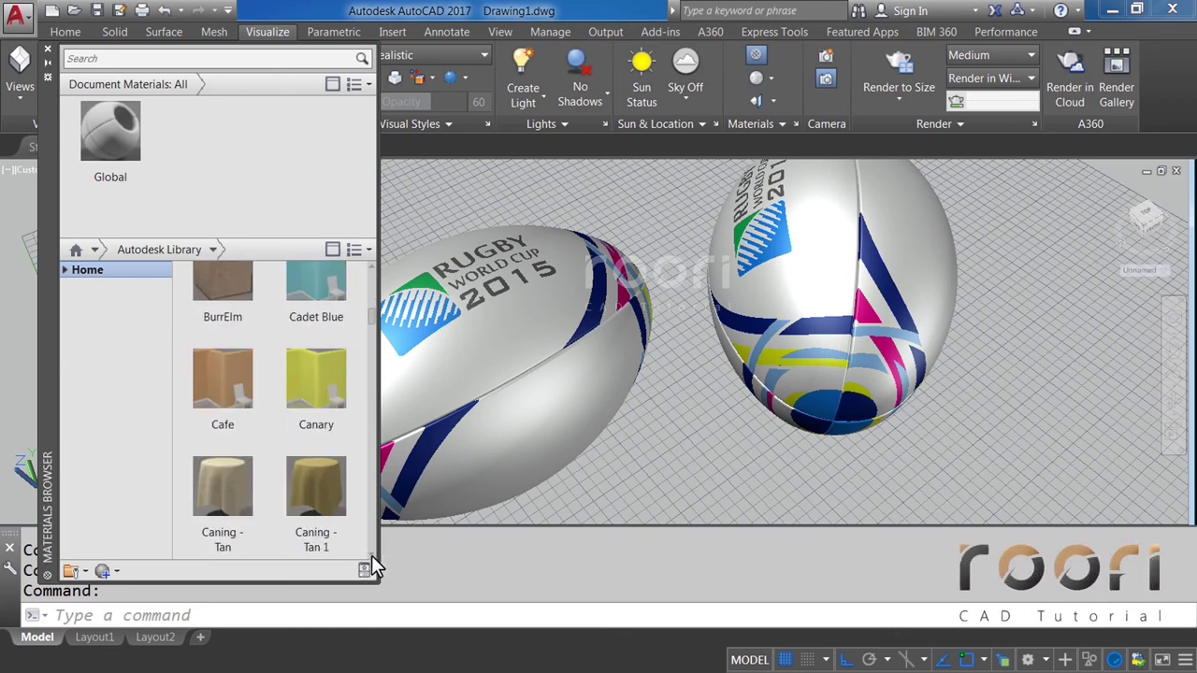
scroll(372, 555, down, 1)
scroll(371, 555, down, 2)
scroll(372, 556, down, 1)
scroll(371, 556, down, 2)
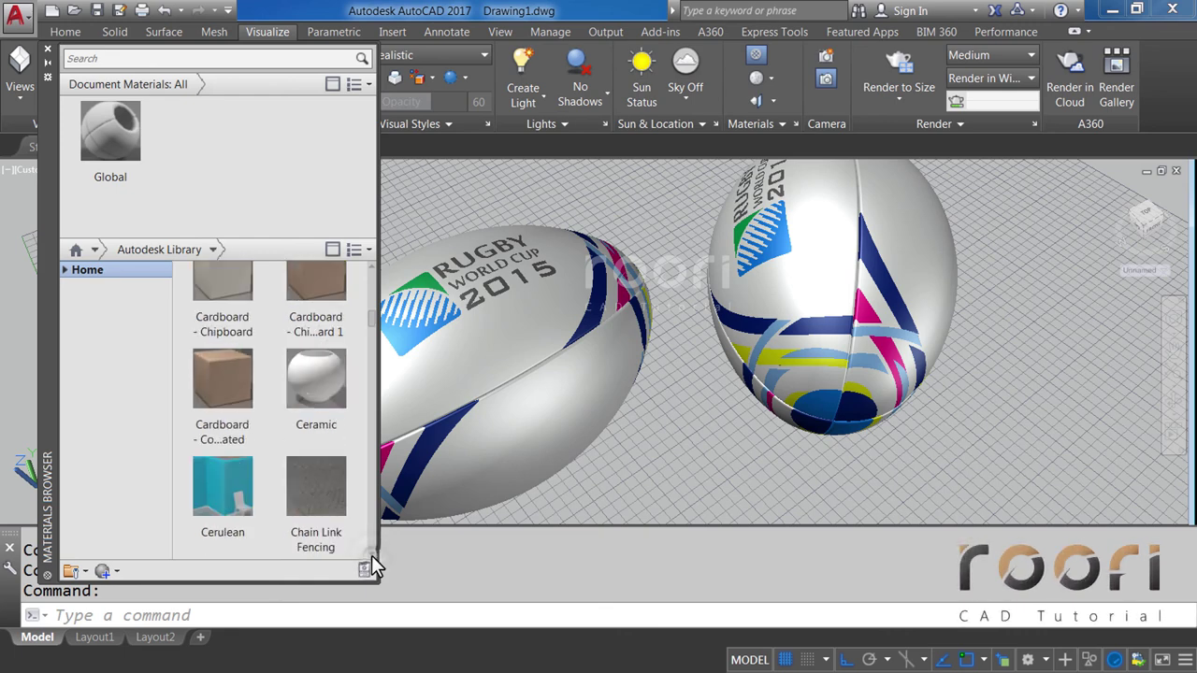
scroll(371, 556, down, 2)
scroll(372, 555, down, 2)
scroll(371, 555, down, 2)
scroll(371, 555, down, 2)
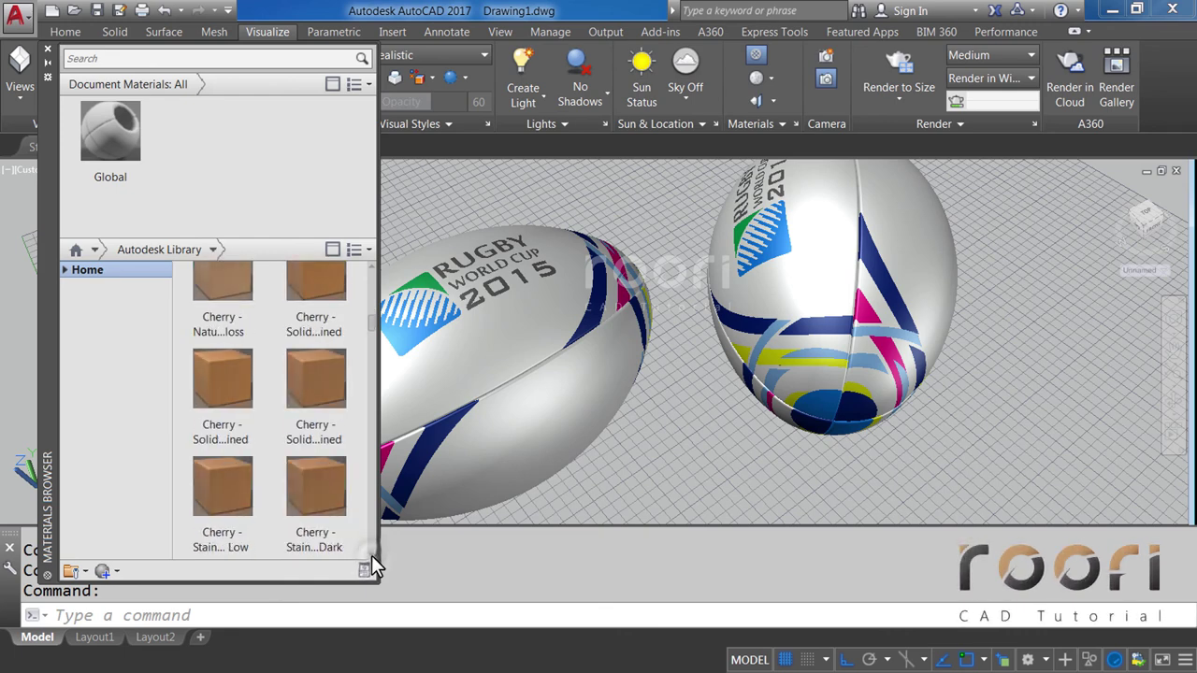
scroll(372, 555, down, 2)
scroll(372, 555, down, 2)
scroll(371, 556, down, 2)
scroll(371, 555, down, 1)
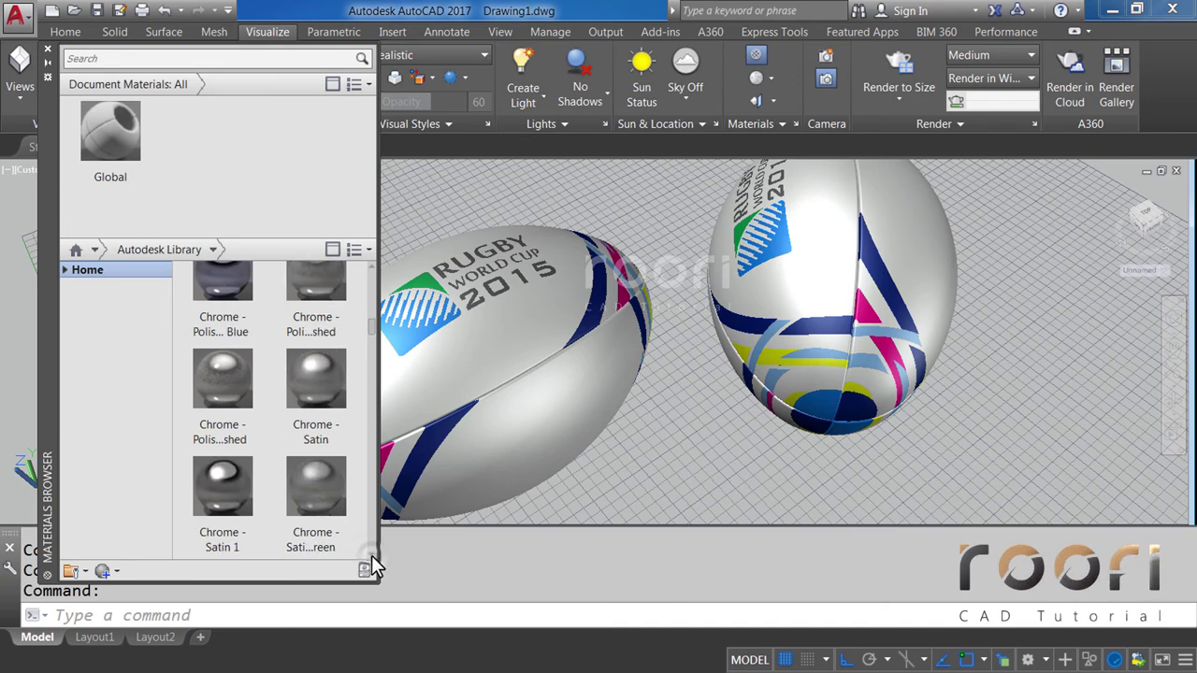
scroll(371, 555, down, 2)
scroll(371, 556, down, 1)
scroll(371, 555, down, 2)
scroll(371, 555, down, 2)
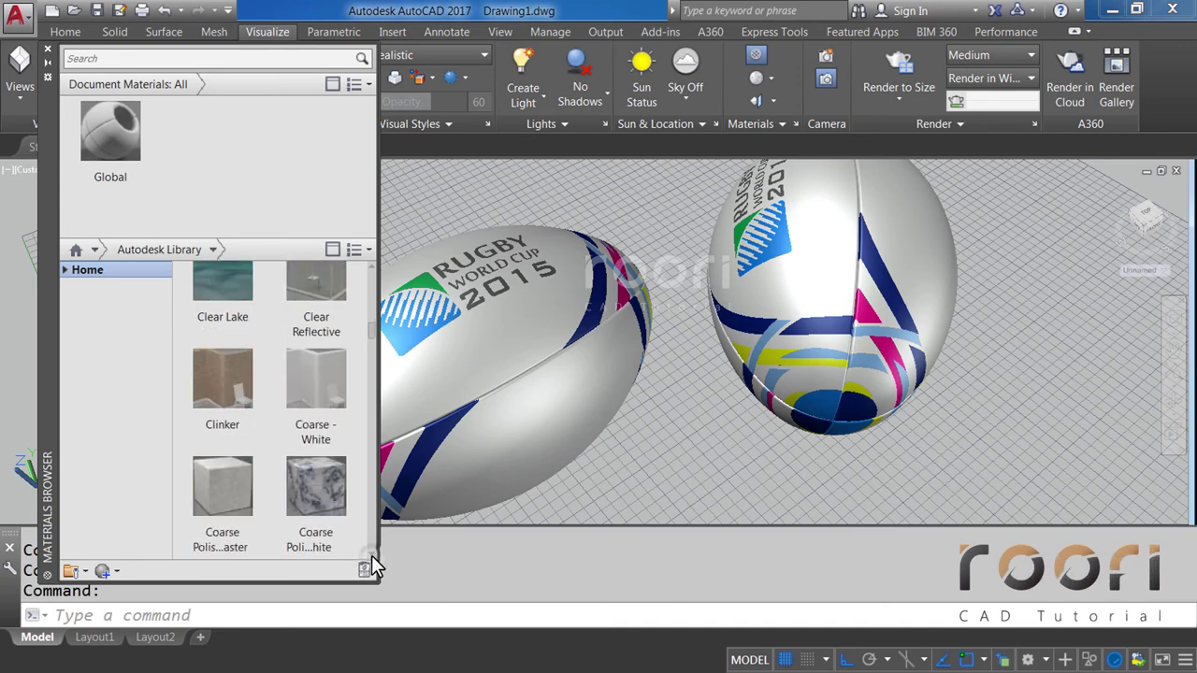
scroll(371, 556, down, 2)
scroll(371, 555, down, 2)
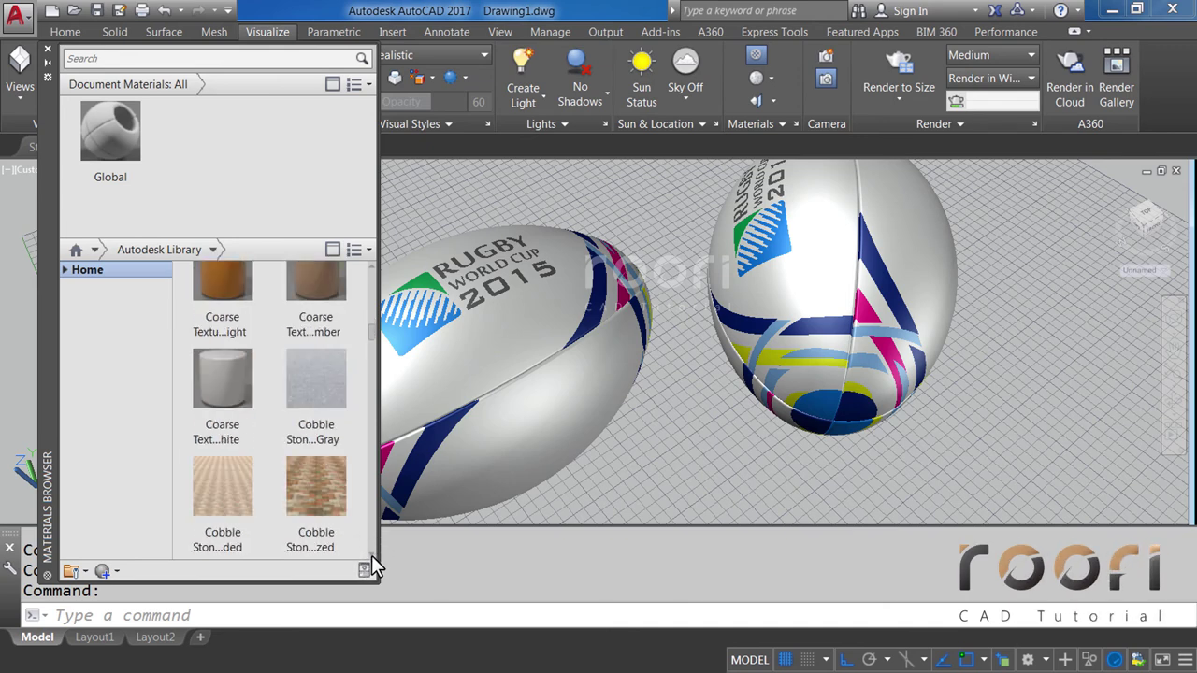
mouse_move(222, 384)
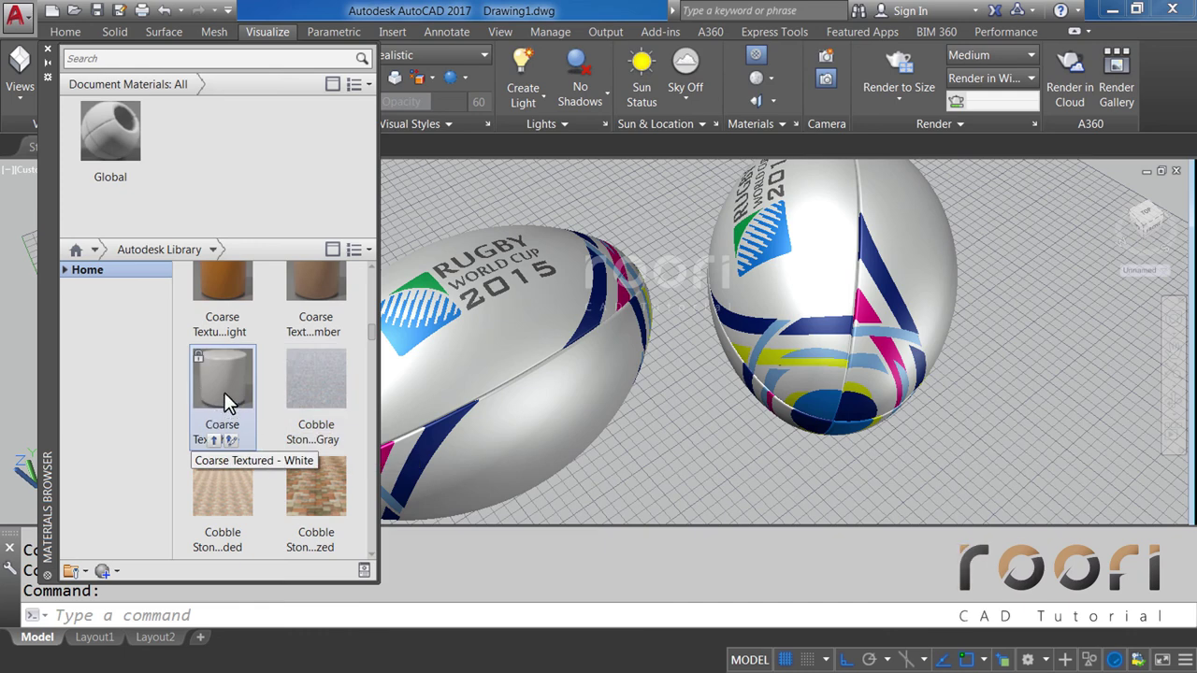
Add Coarse Textured - White to the drawing and raise its finish bump amount to 1.00.
click(214, 440)
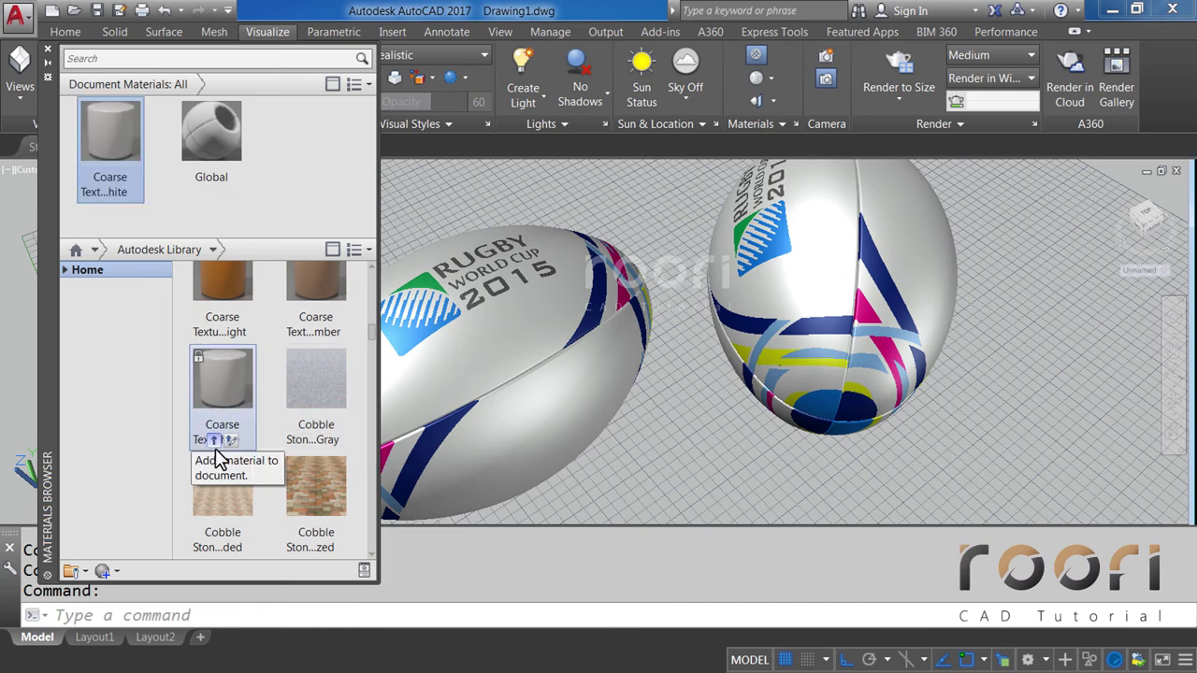
click(109, 195)
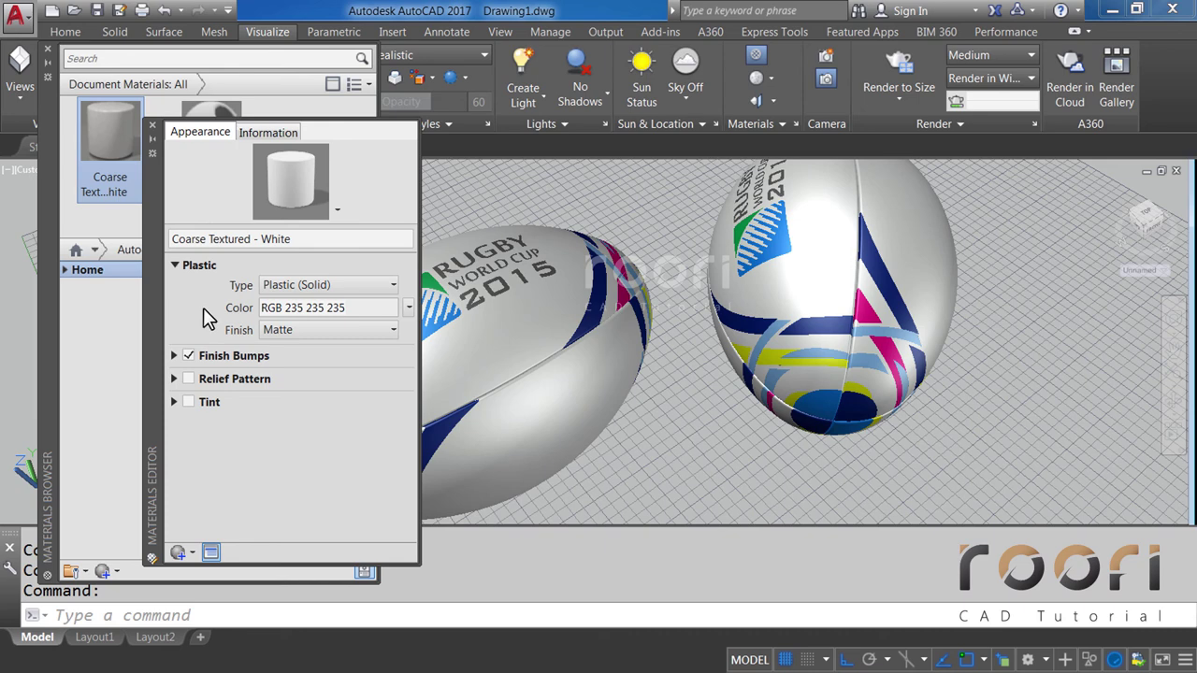
click(173, 356)
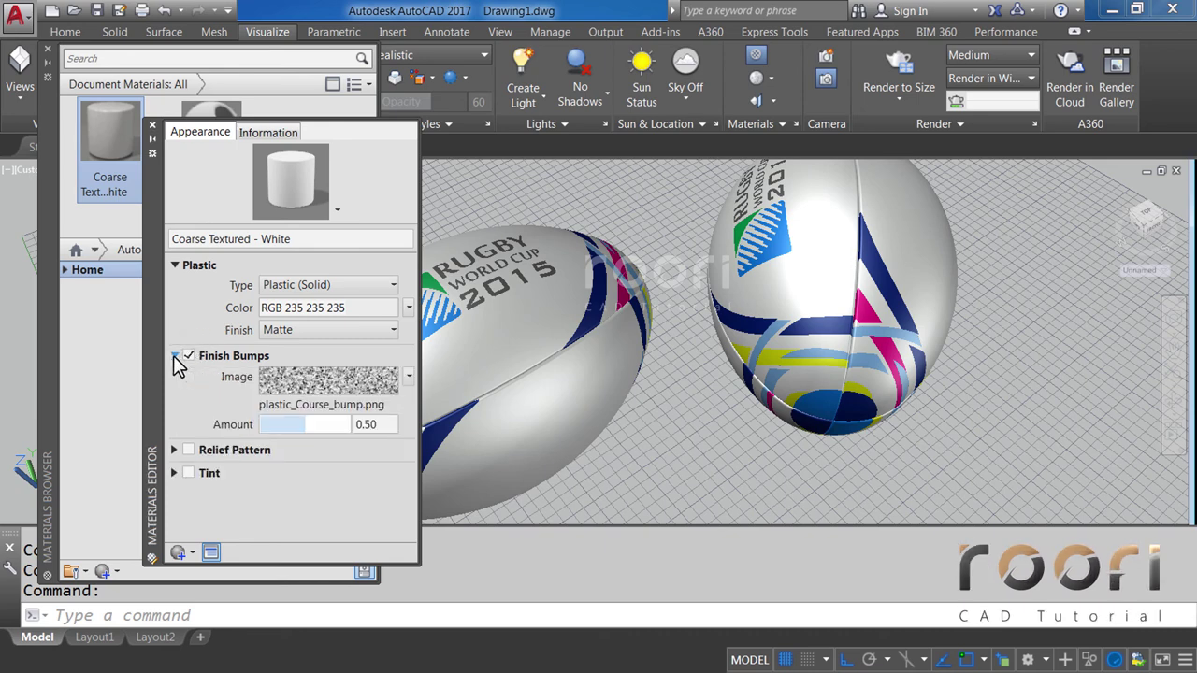
drag(301, 424, 383, 428)
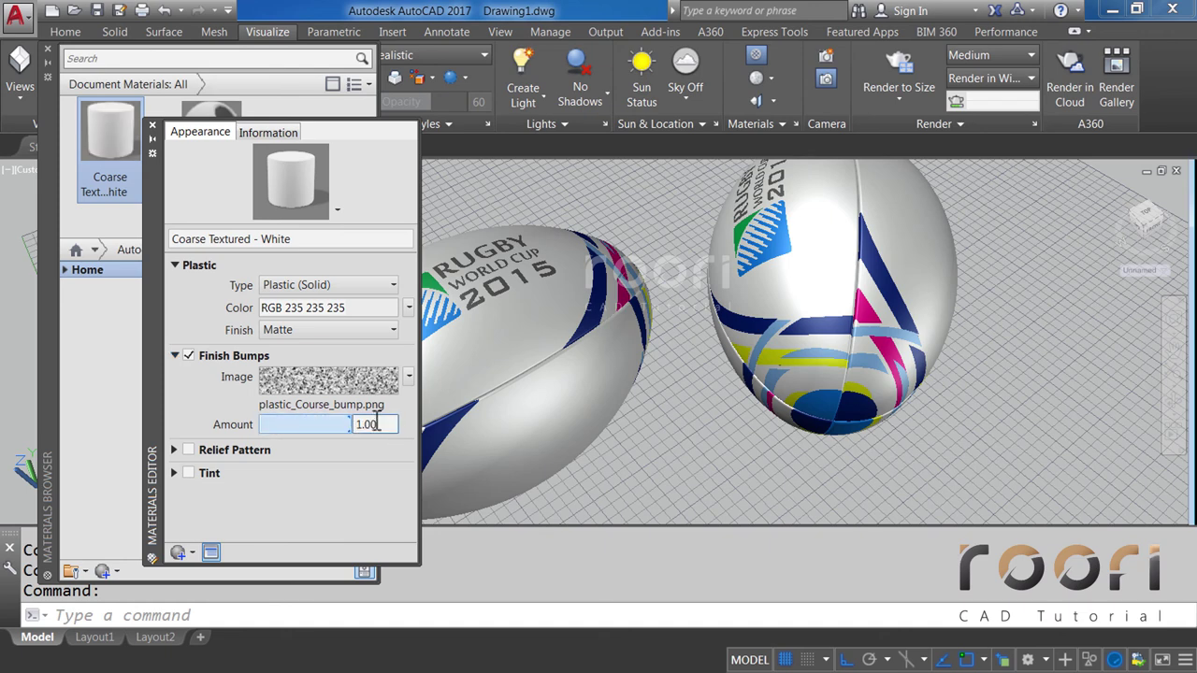
Set the material colour to pure white, index colour 255, and close the editor.
click(360, 309)
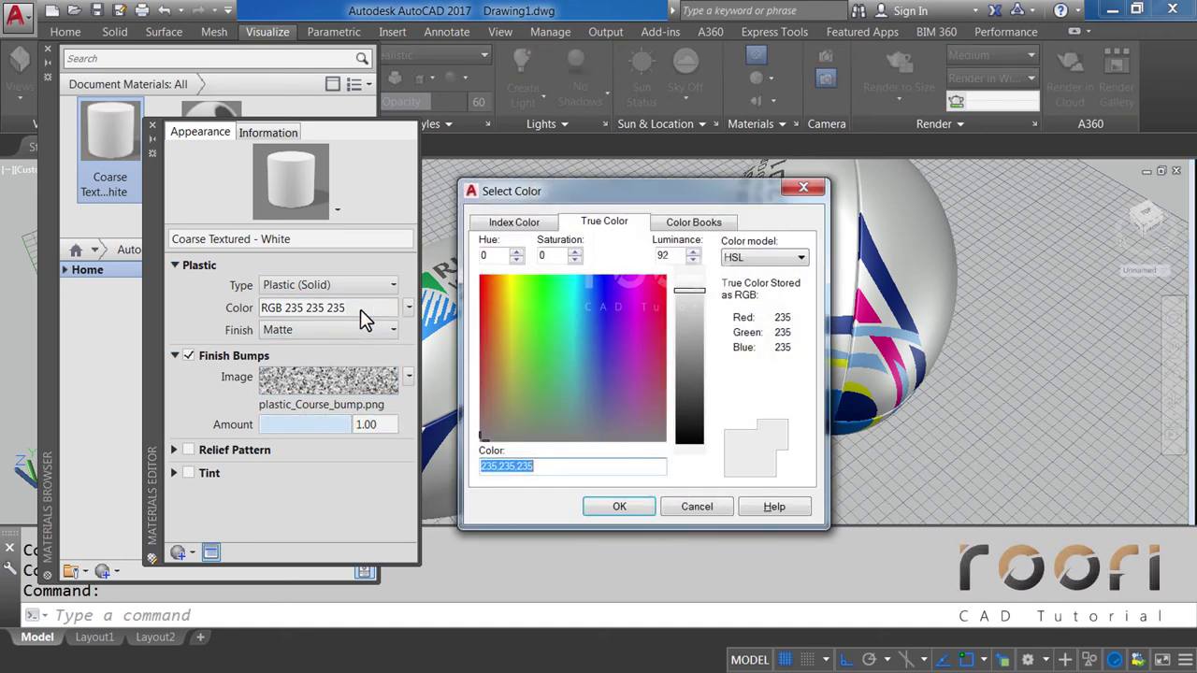
click(512, 224)
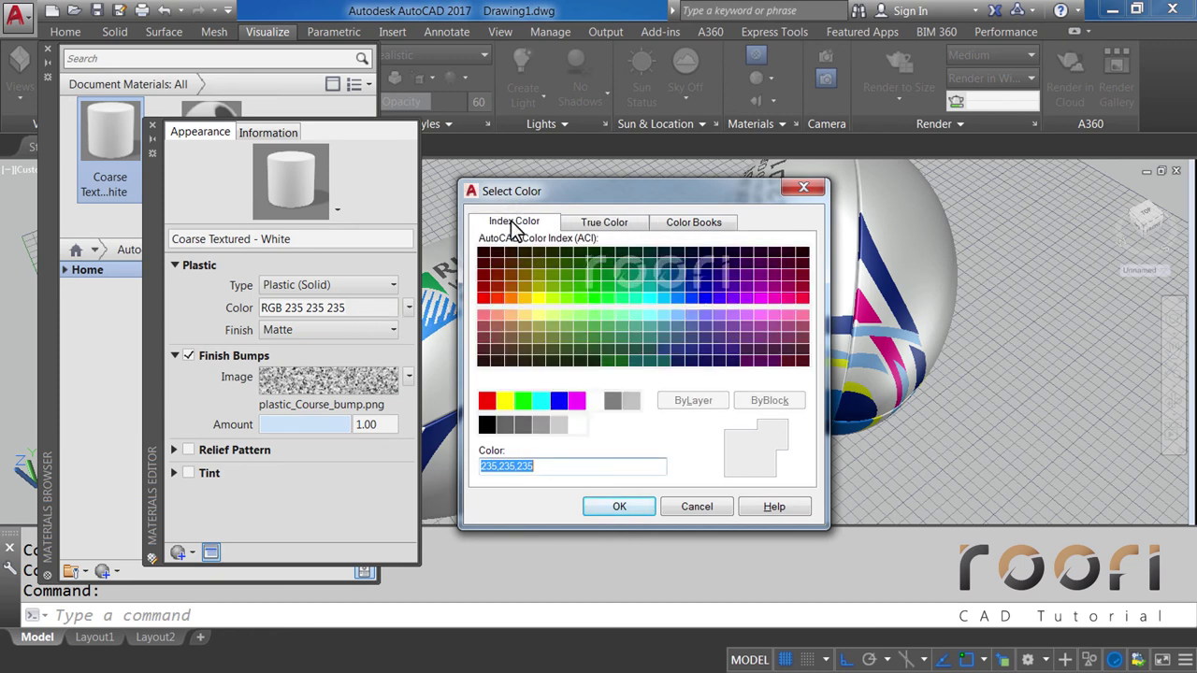
click(577, 424)
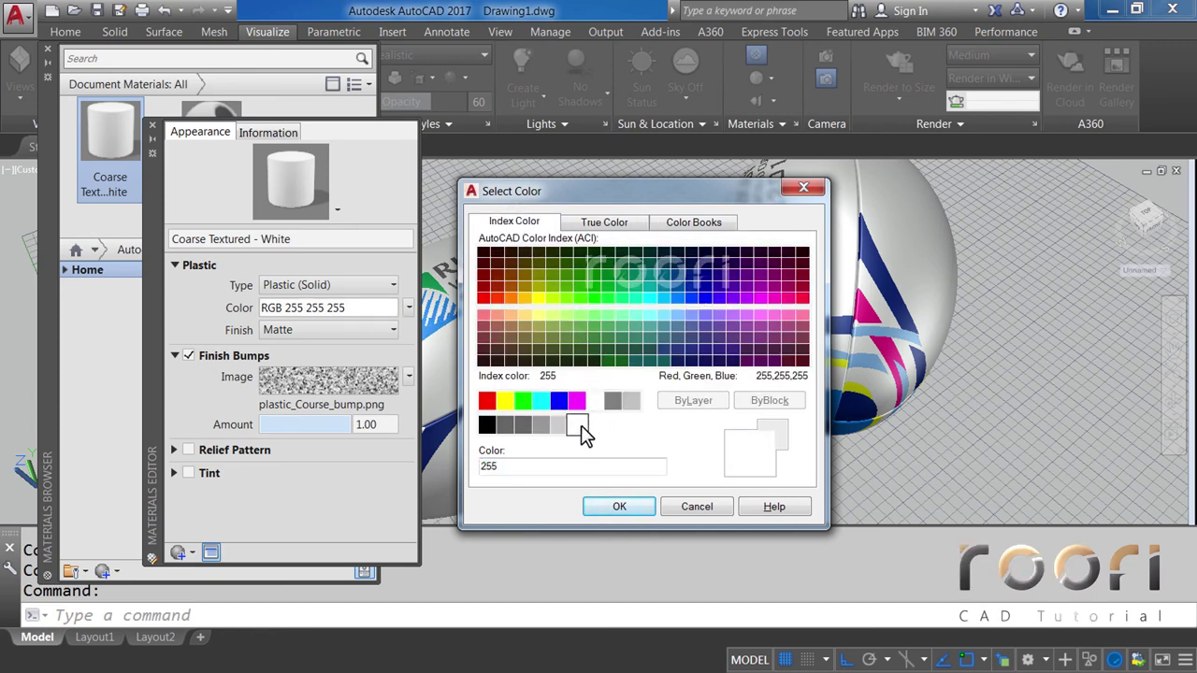
click(615, 505)
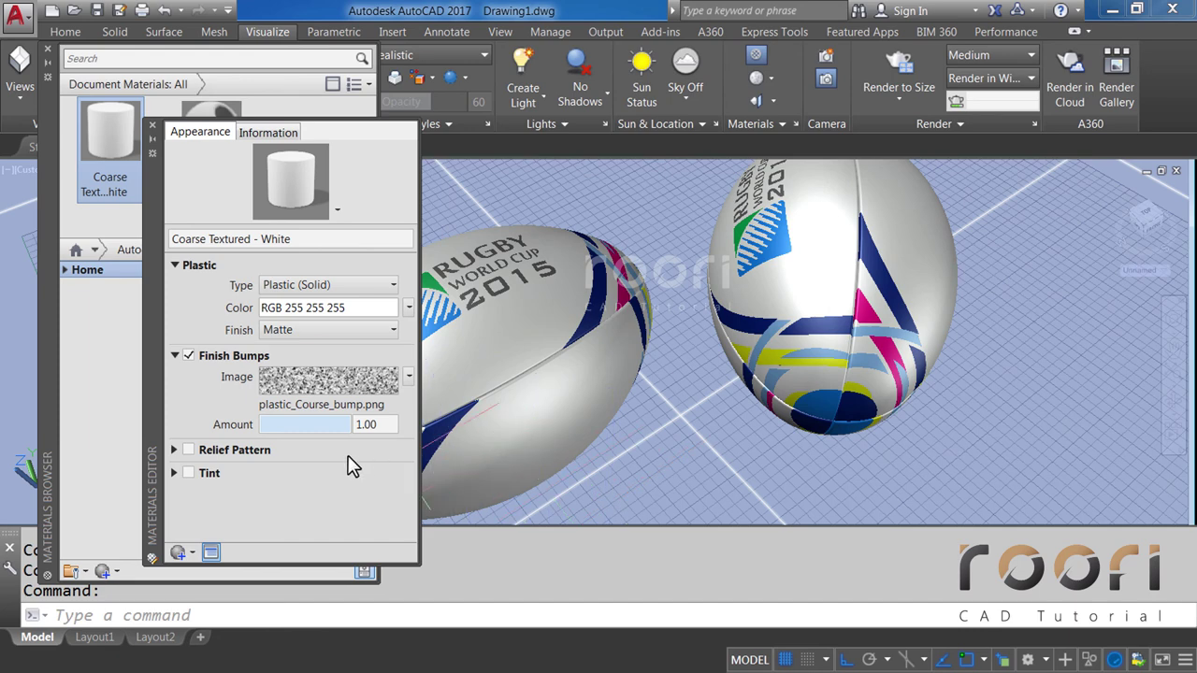
click(152, 125)
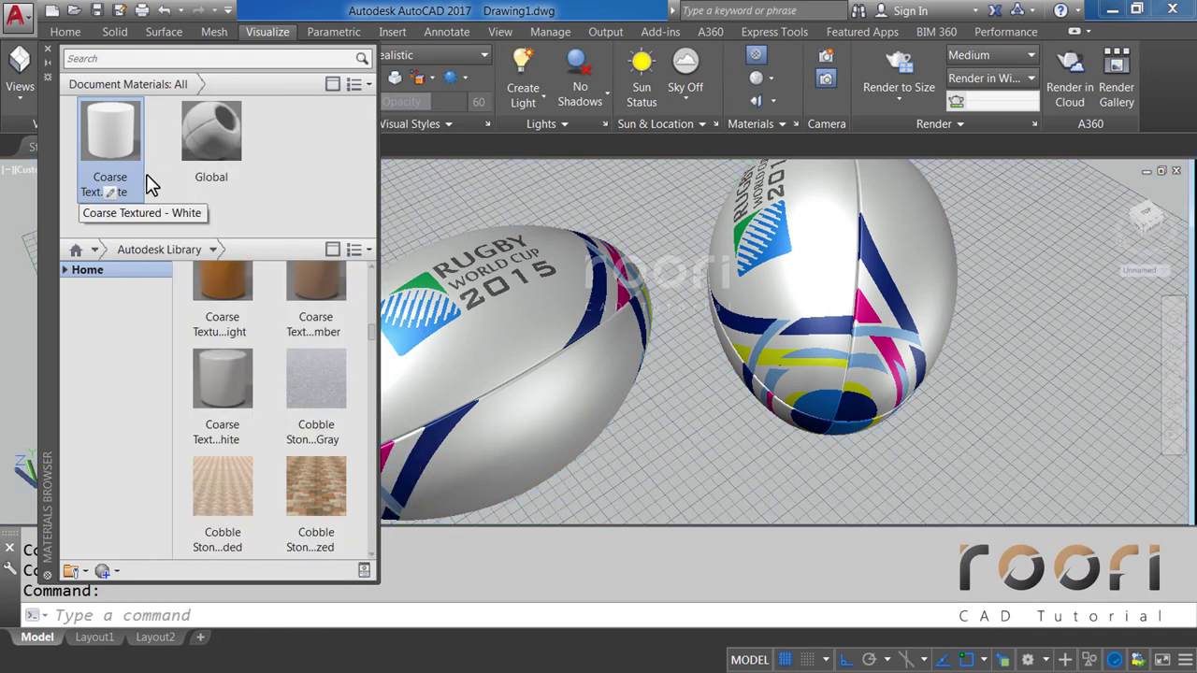
Duplicate Coarse Textured - White as 'Dark Blue' and colour it with index colour 164.
right_click(112, 148)
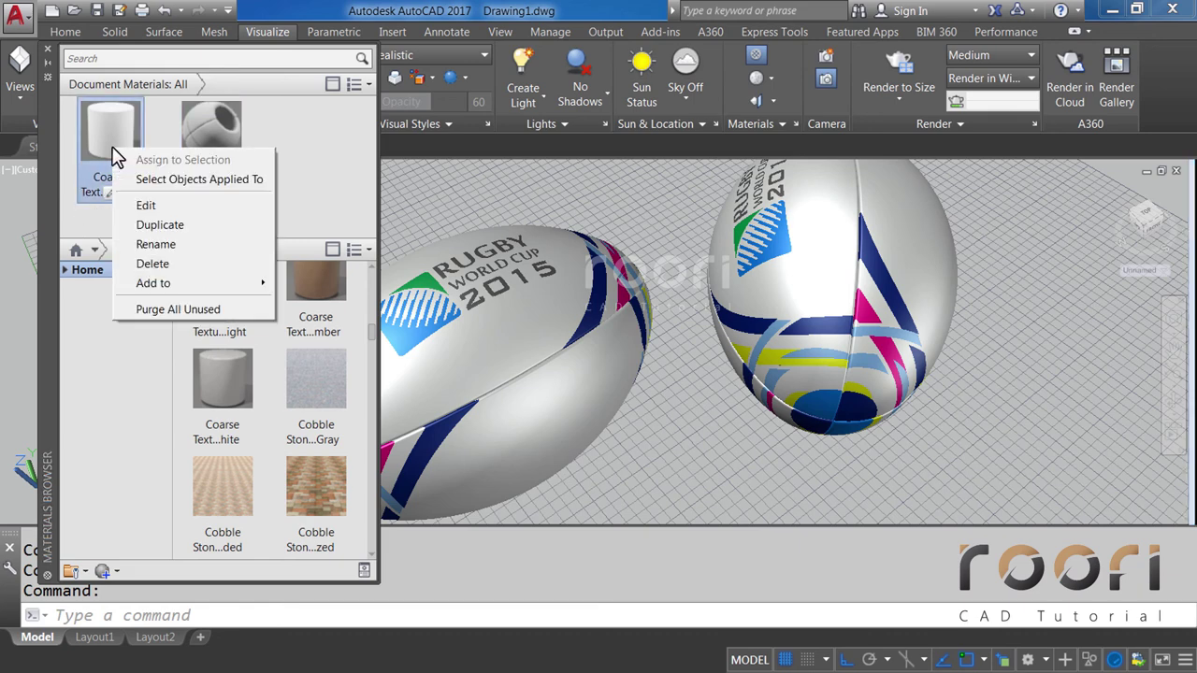
click(140, 225)
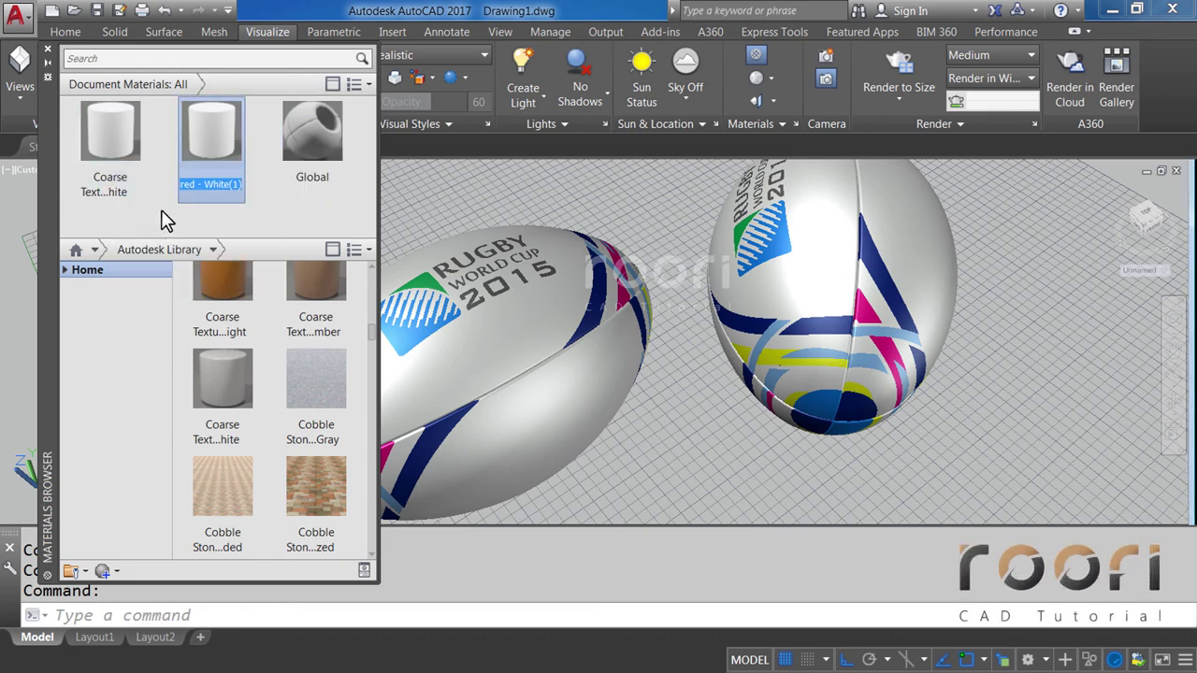
text(Dark )
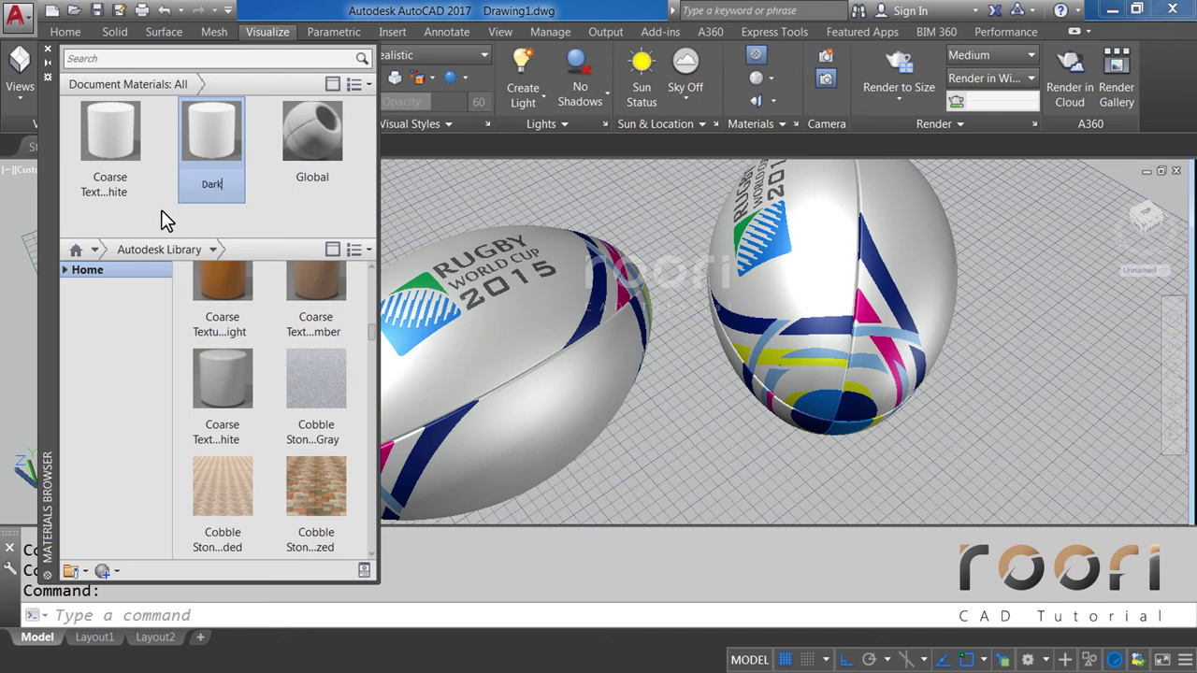
text(Blue)
key(Return)
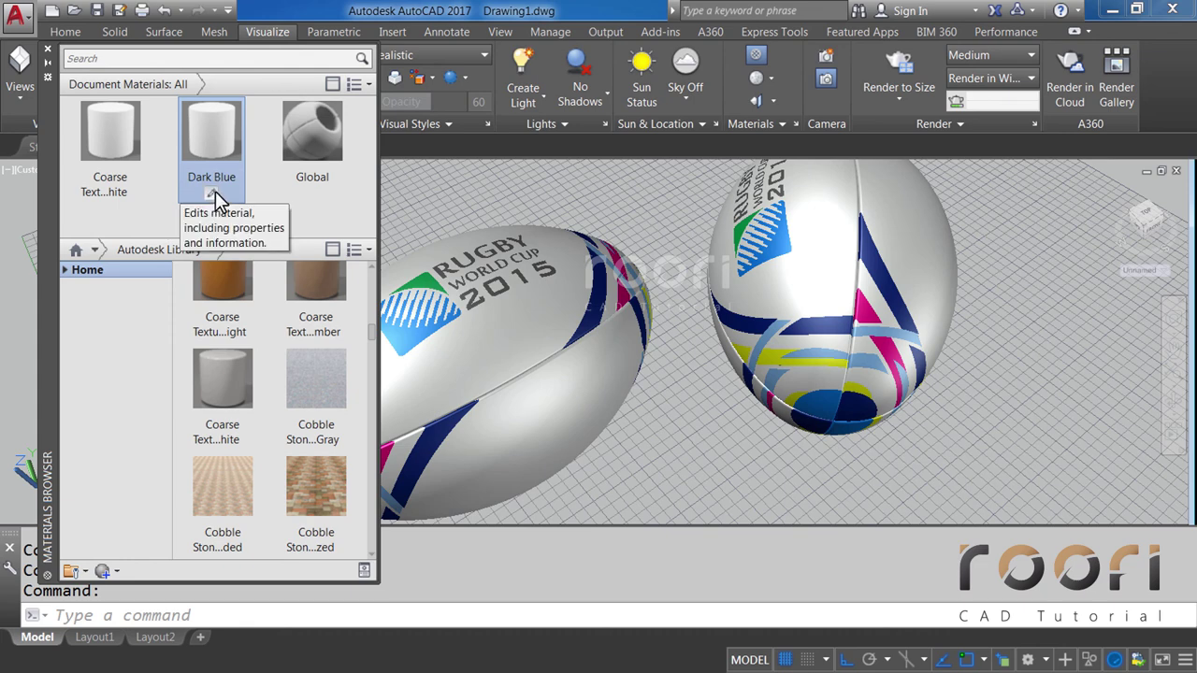
click(214, 192)
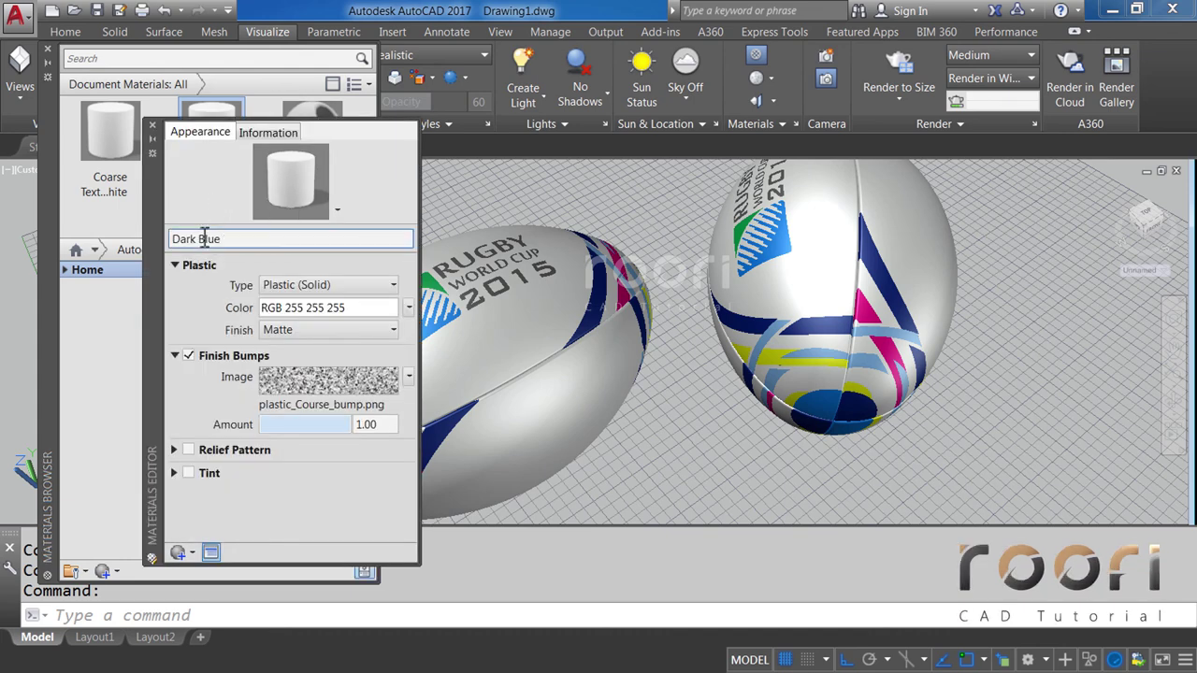
click(282, 313)
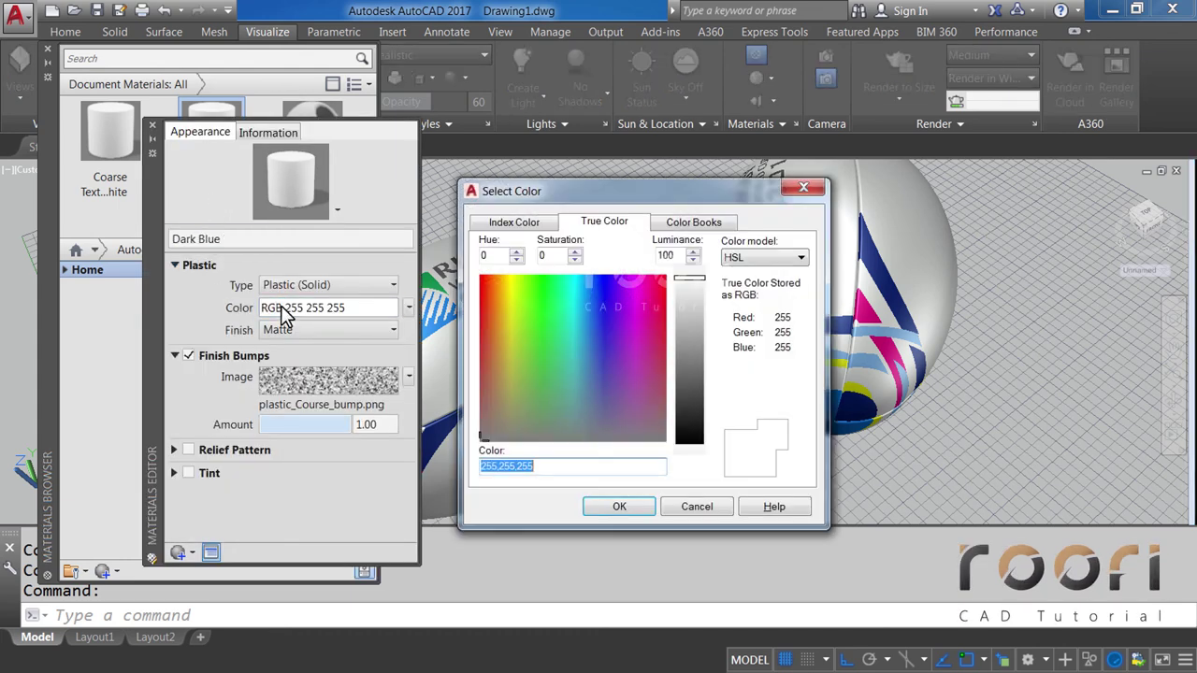
click(514, 222)
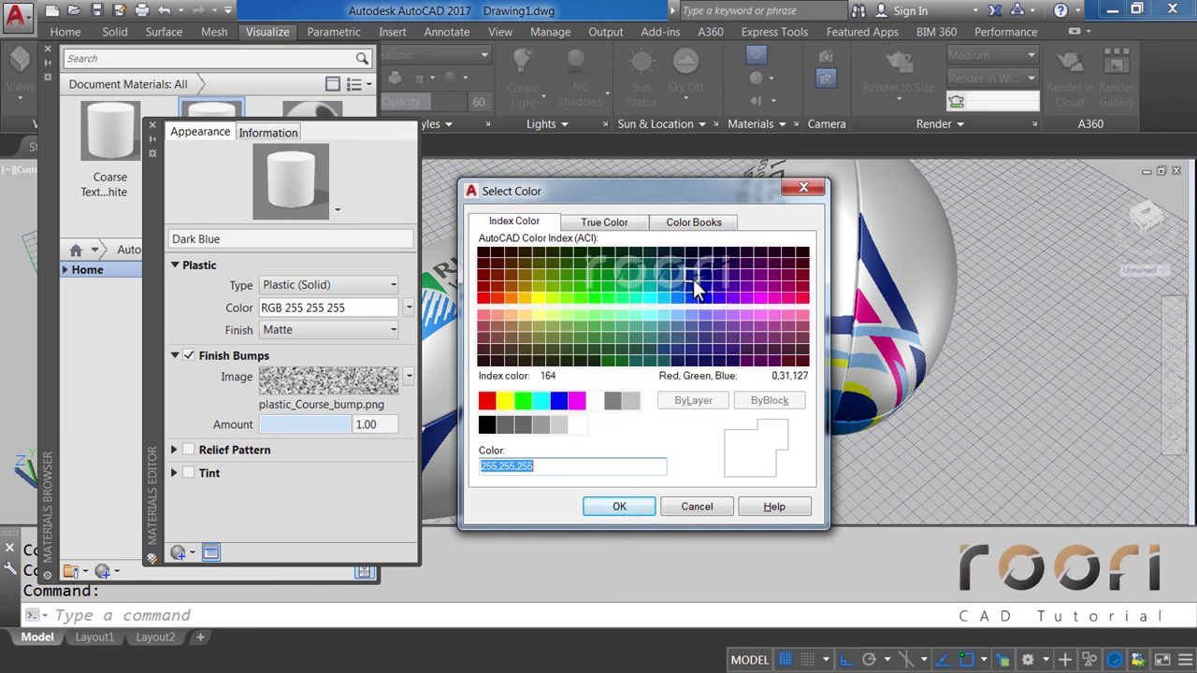
click(694, 281)
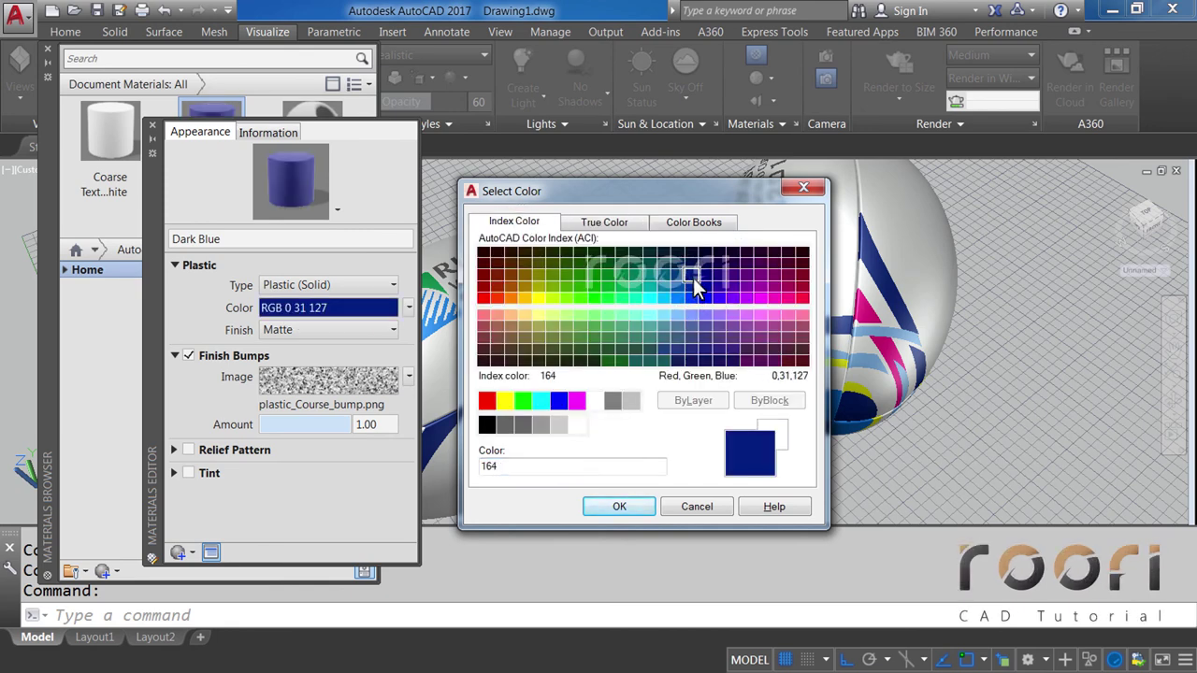
click(622, 506)
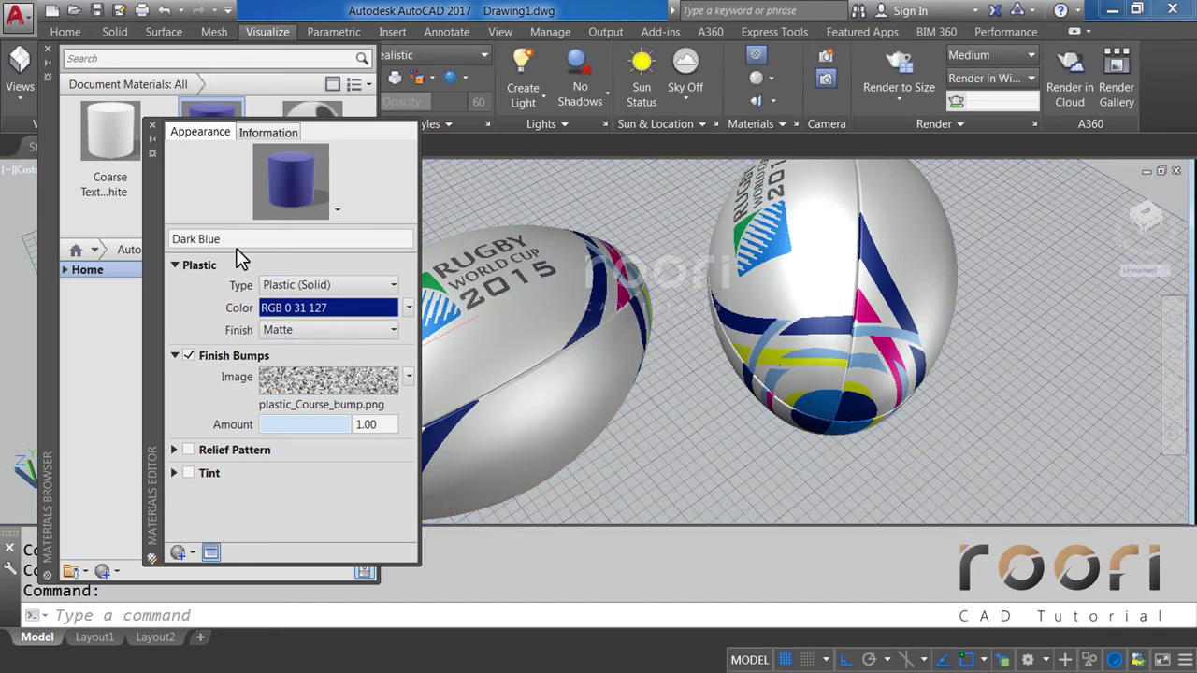
click(153, 127)
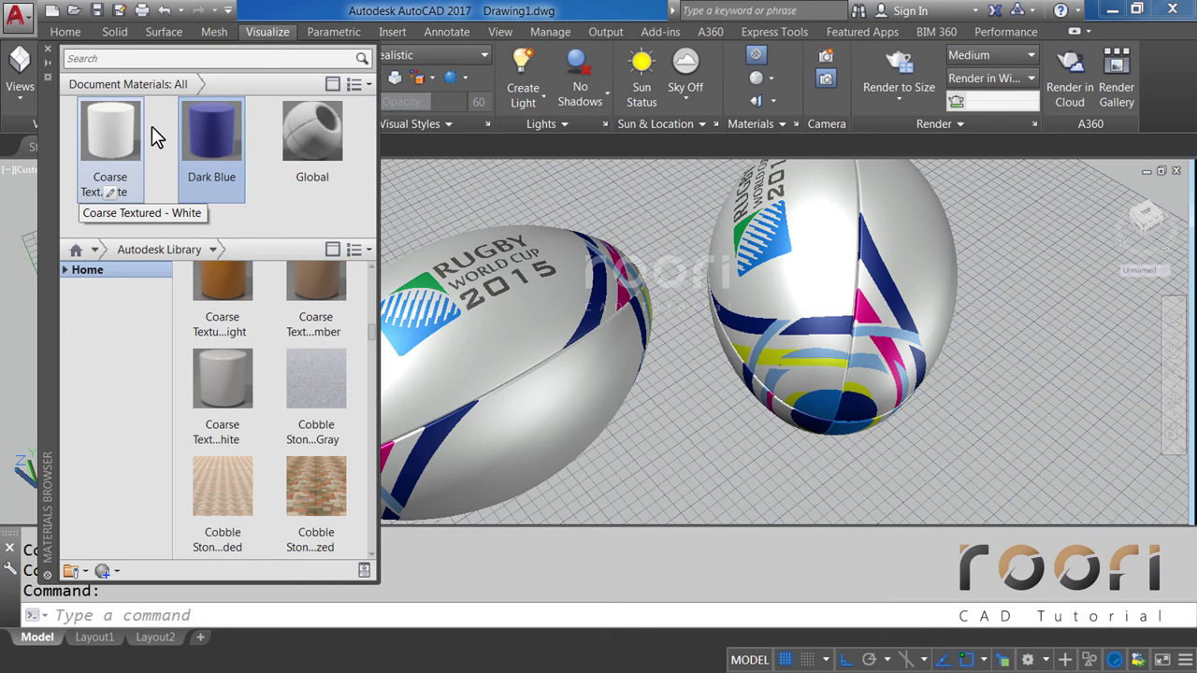
Duplicate Dark Blue as 'Medium Blue' and colour it with index colour 150.
right_click(206, 143)
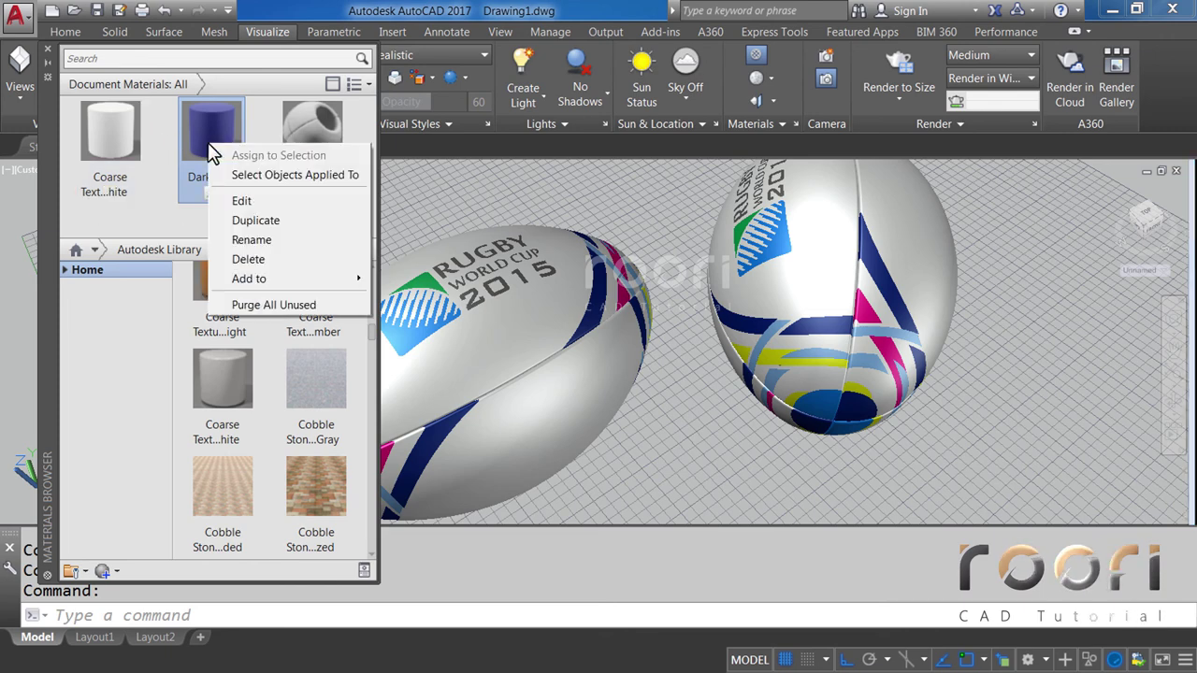
click(248, 221)
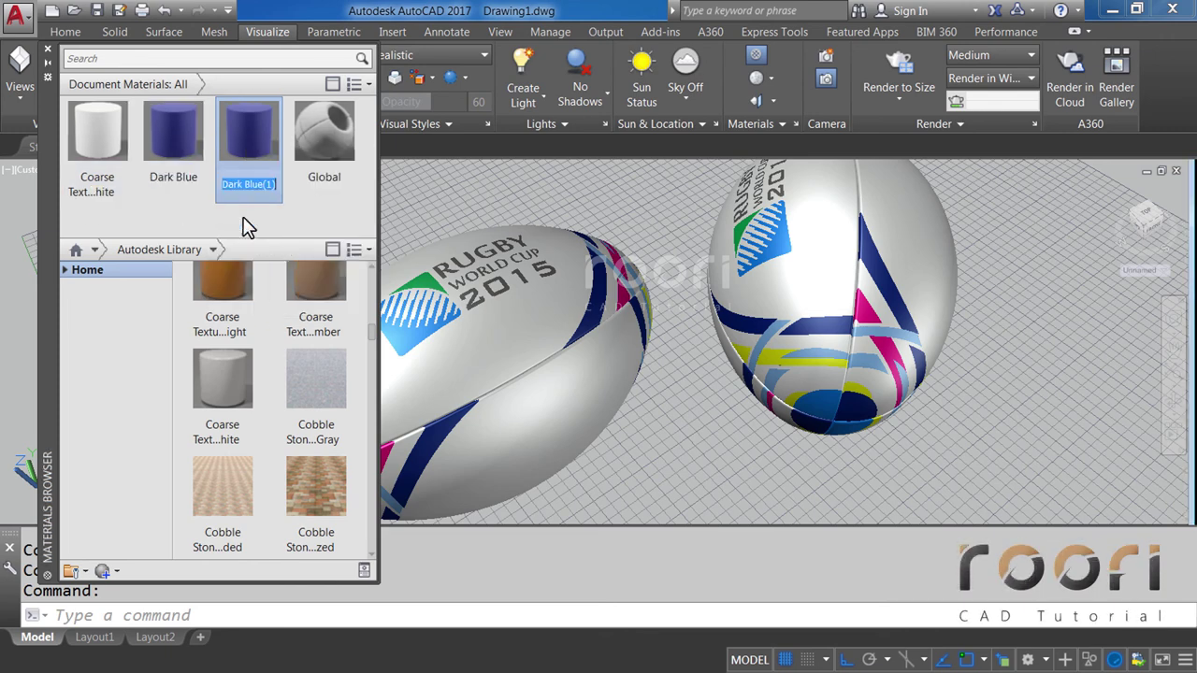
text(Medium Blue)
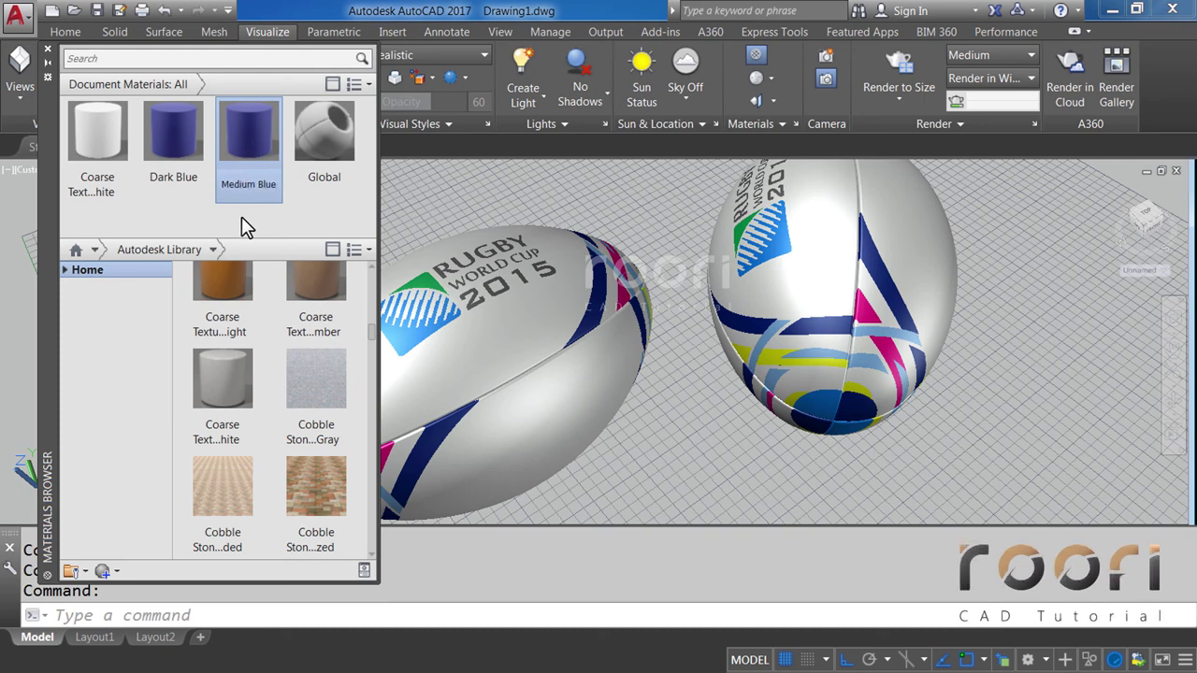
key(Return)
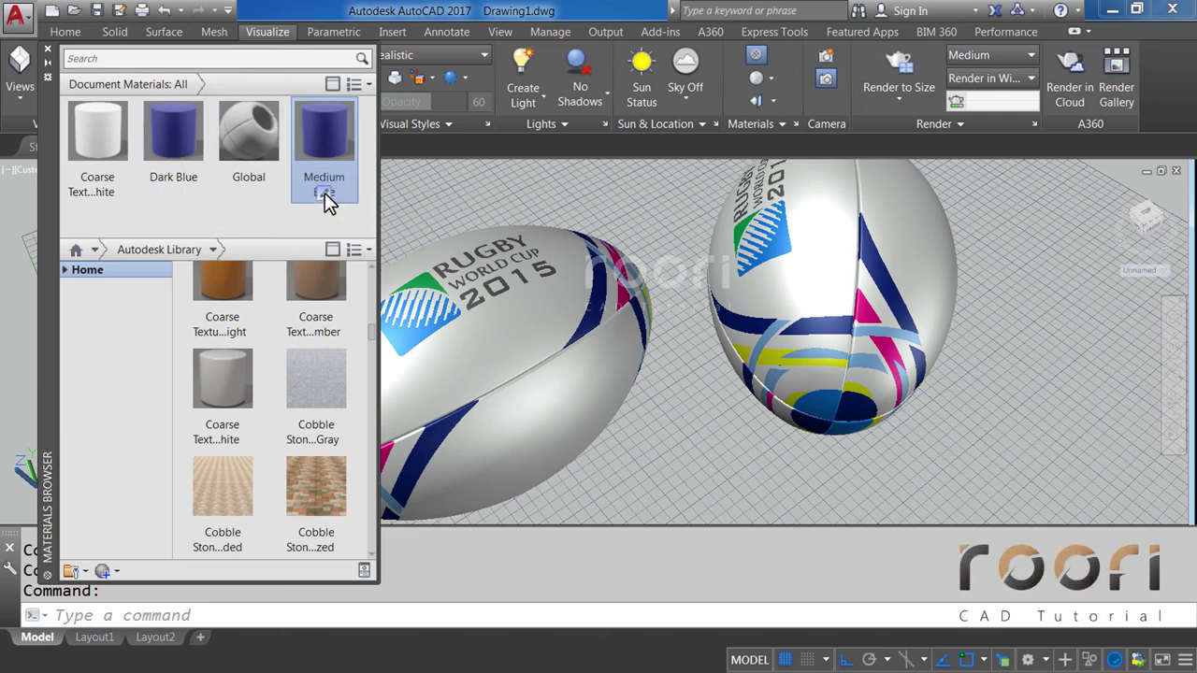
double_click(324, 193)
click(307, 308)
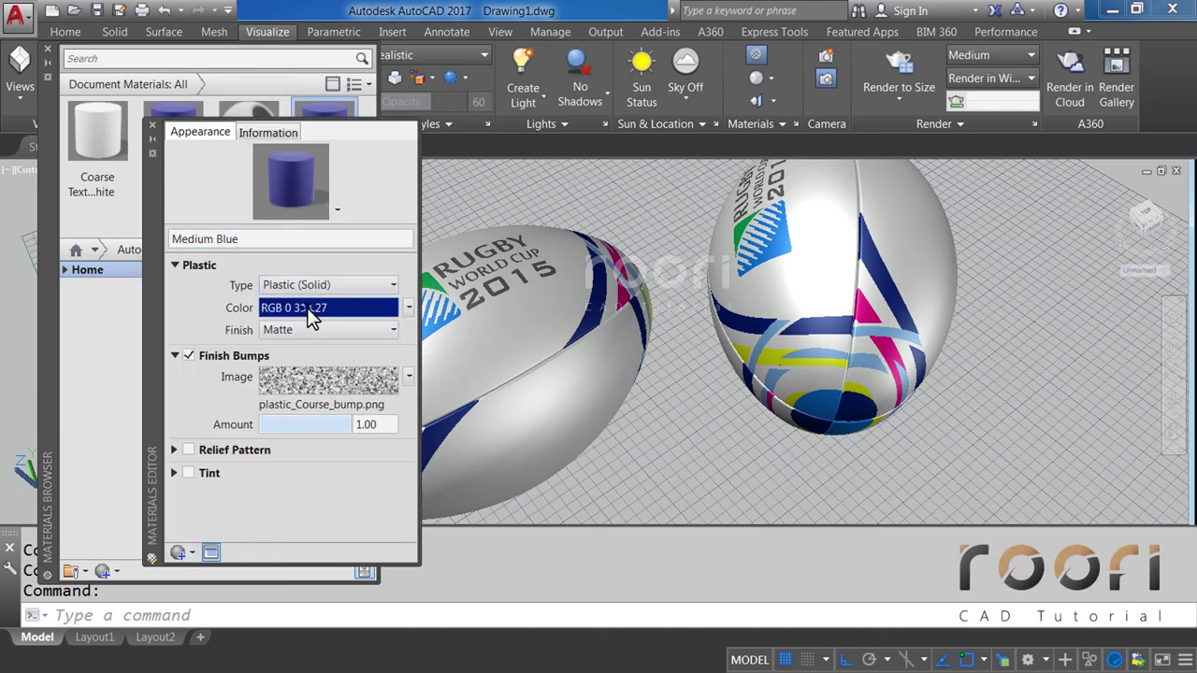
click(307, 308)
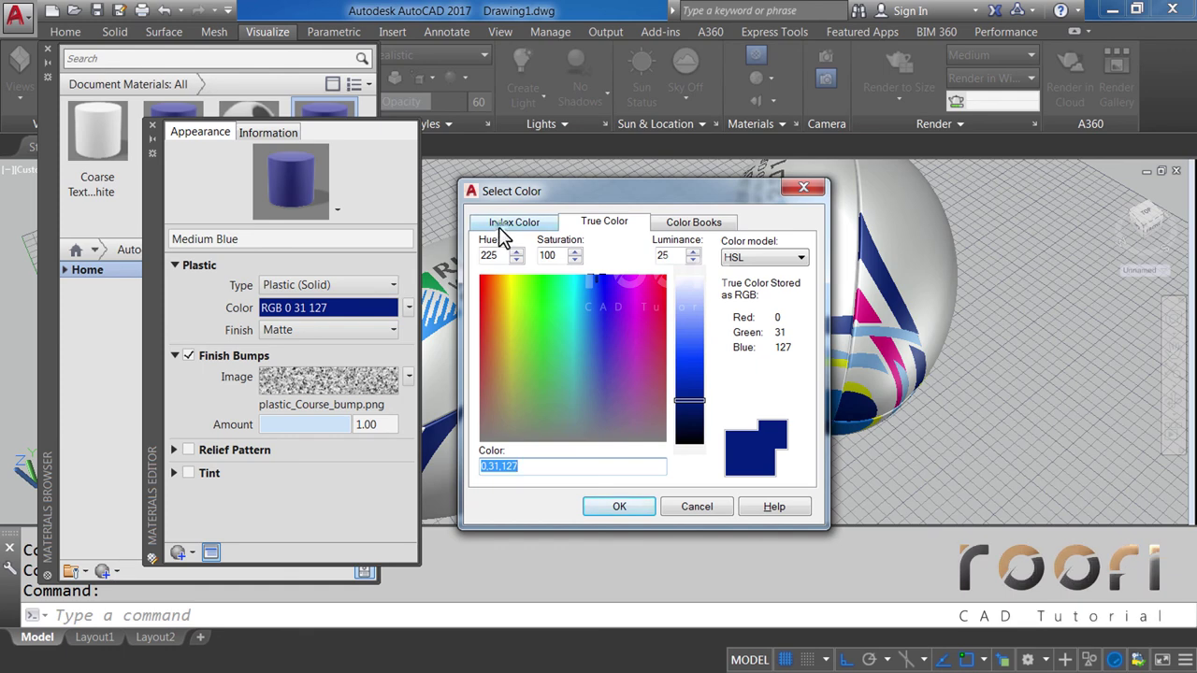
click(502, 229)
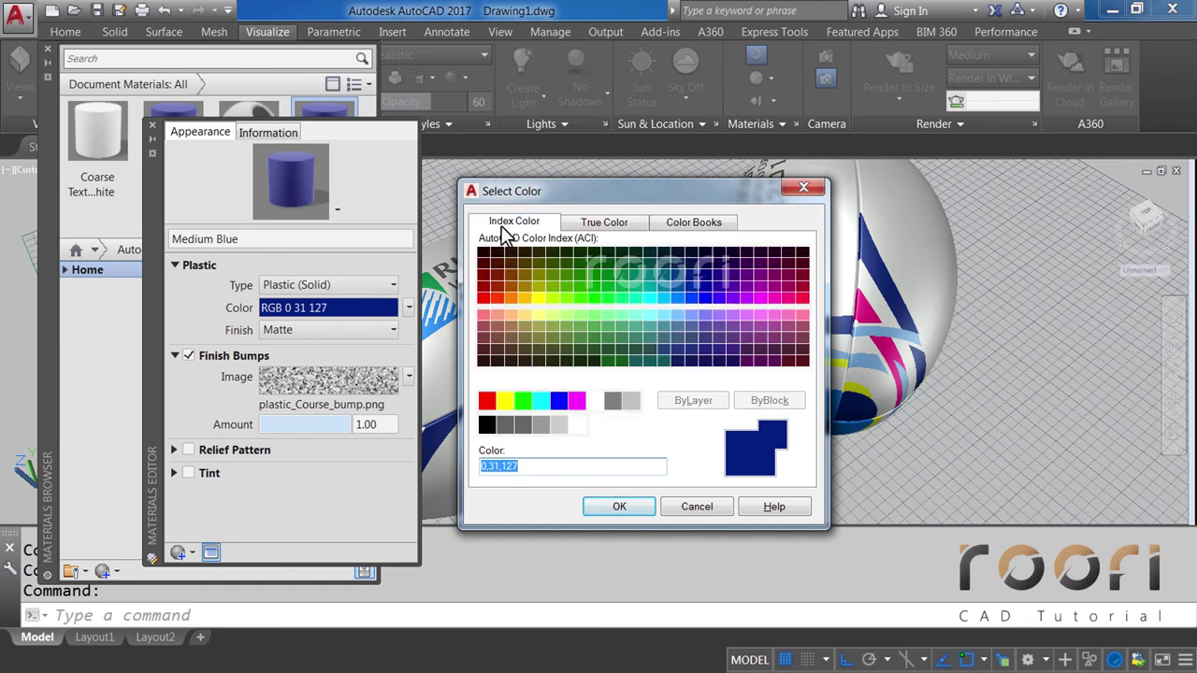
click(674, 298)
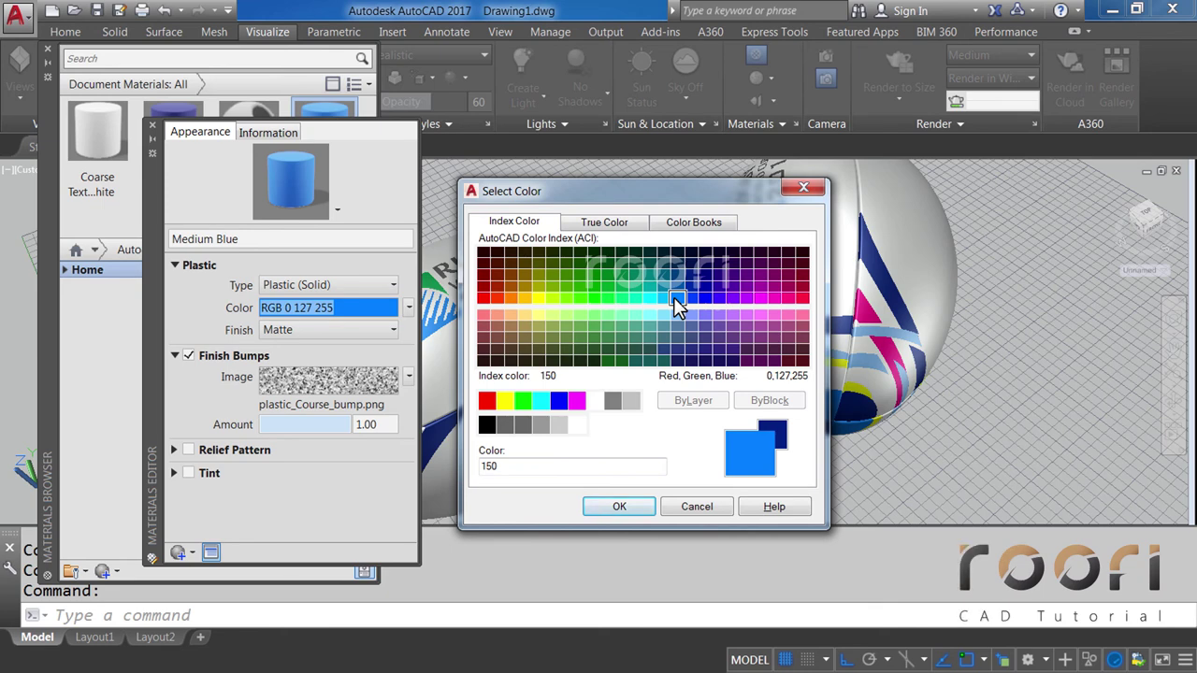
click(619, 505)
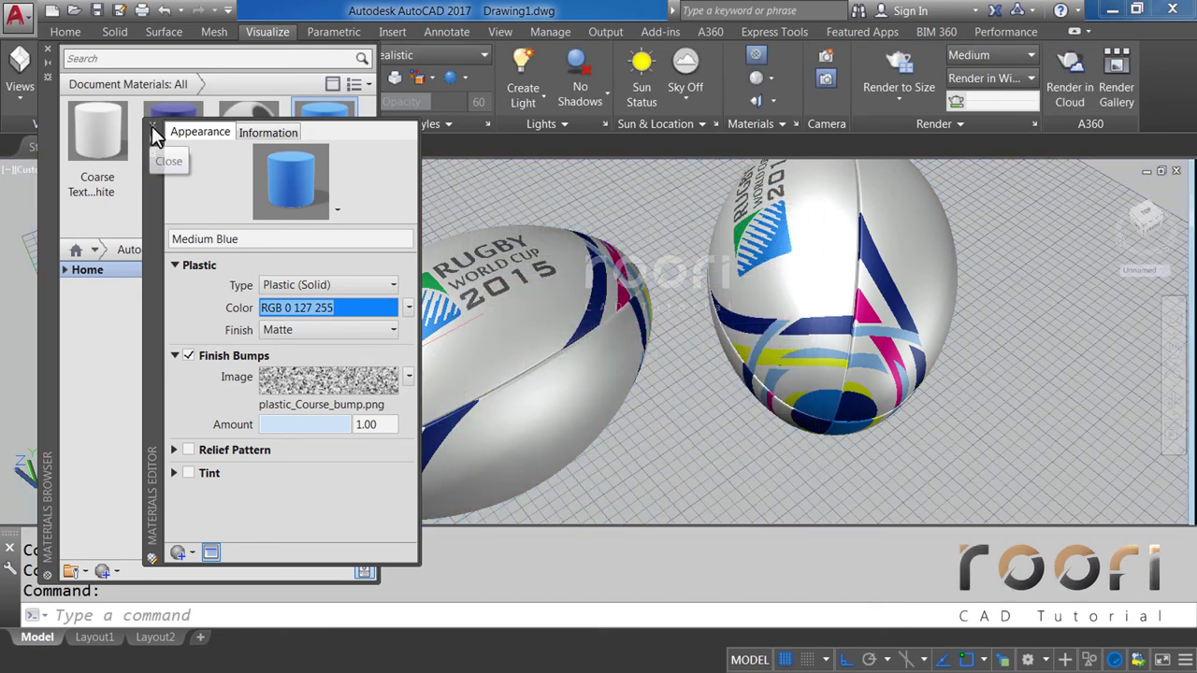
click(155, 136)
Duplicate Medium Blue as 'Light Blue' and colour it with index colour 151.
right_click(317, 138)
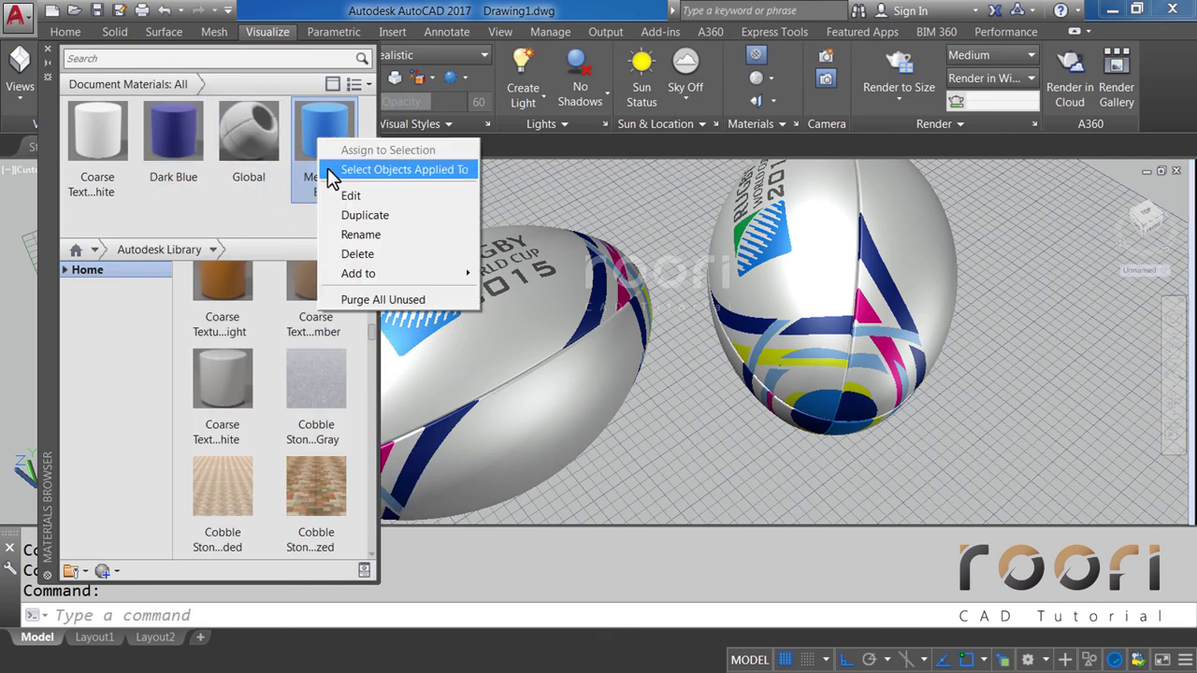
click(348, 215)
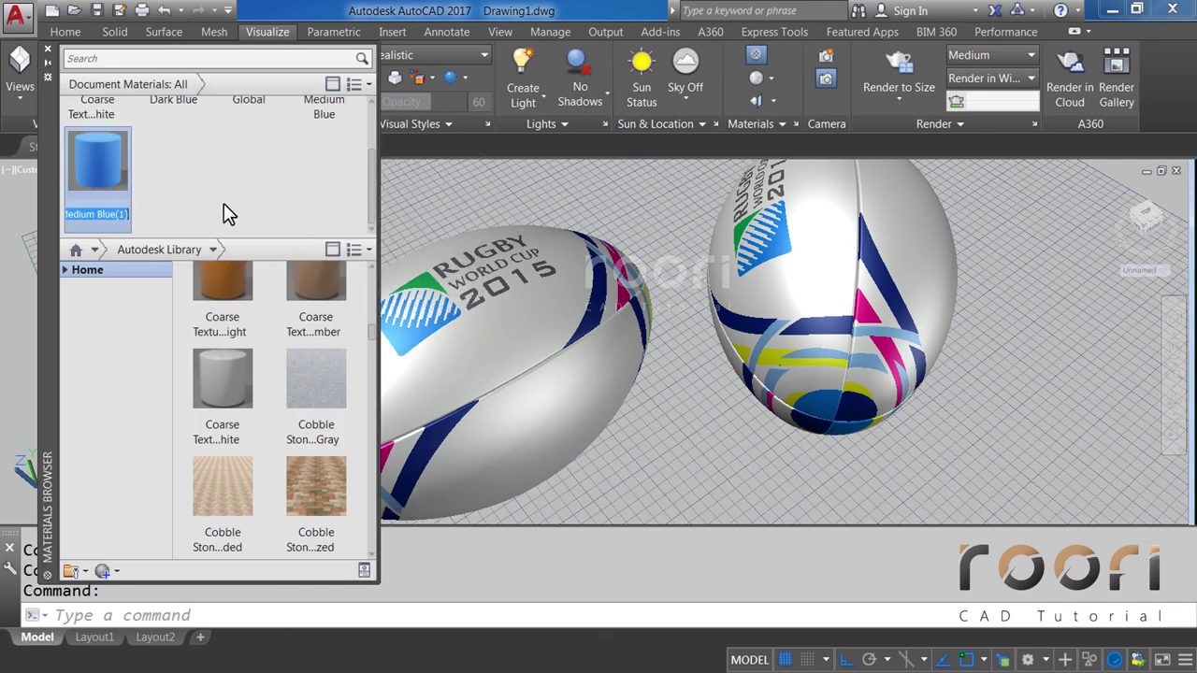
text(Ligh)
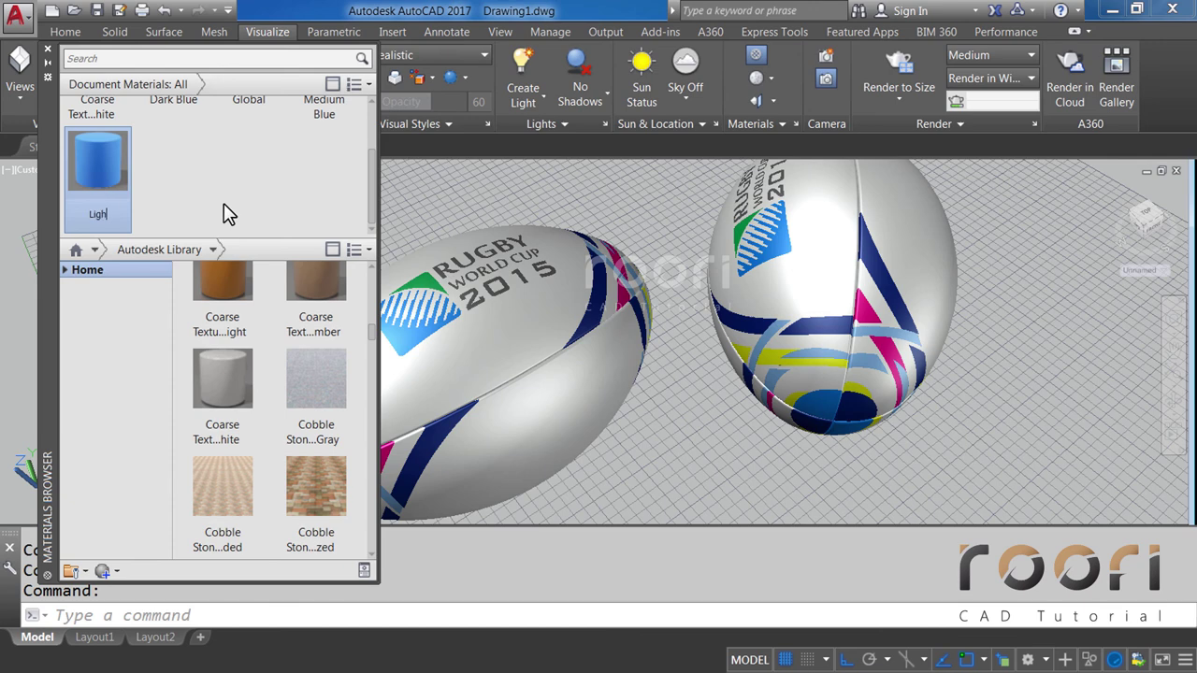
text(t Blue)
key(Return)
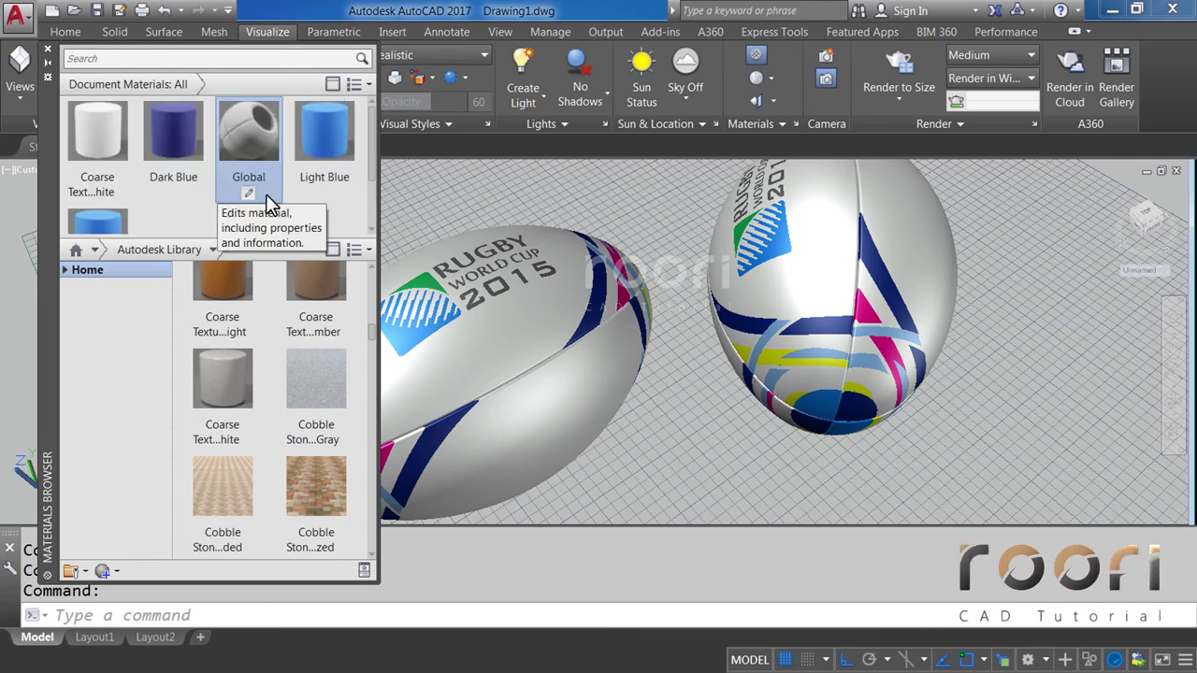
click(323, 190)
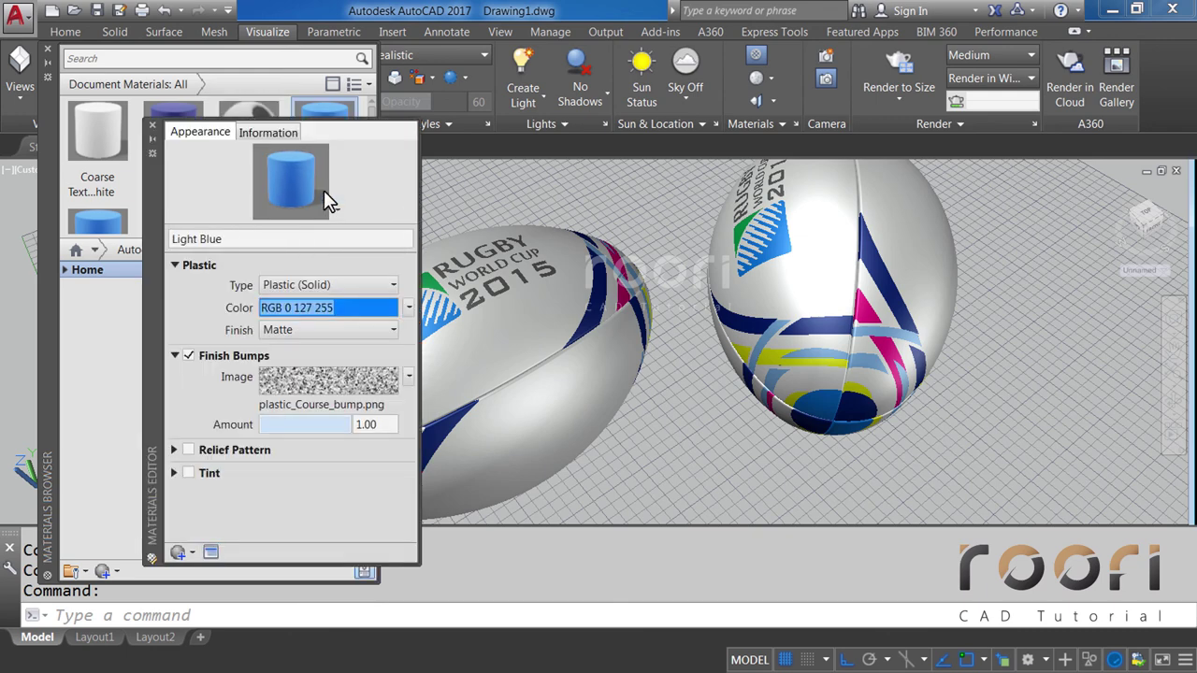
mouse_move(291, 180)
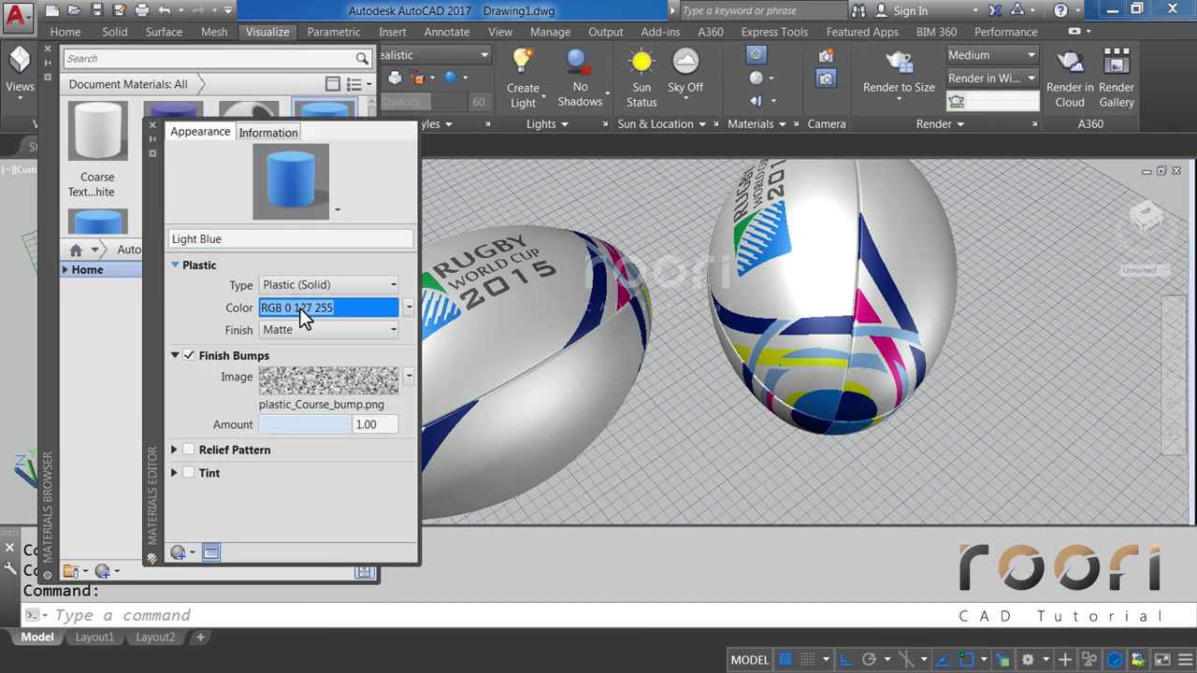
click(299, 308)
click(512, 225)
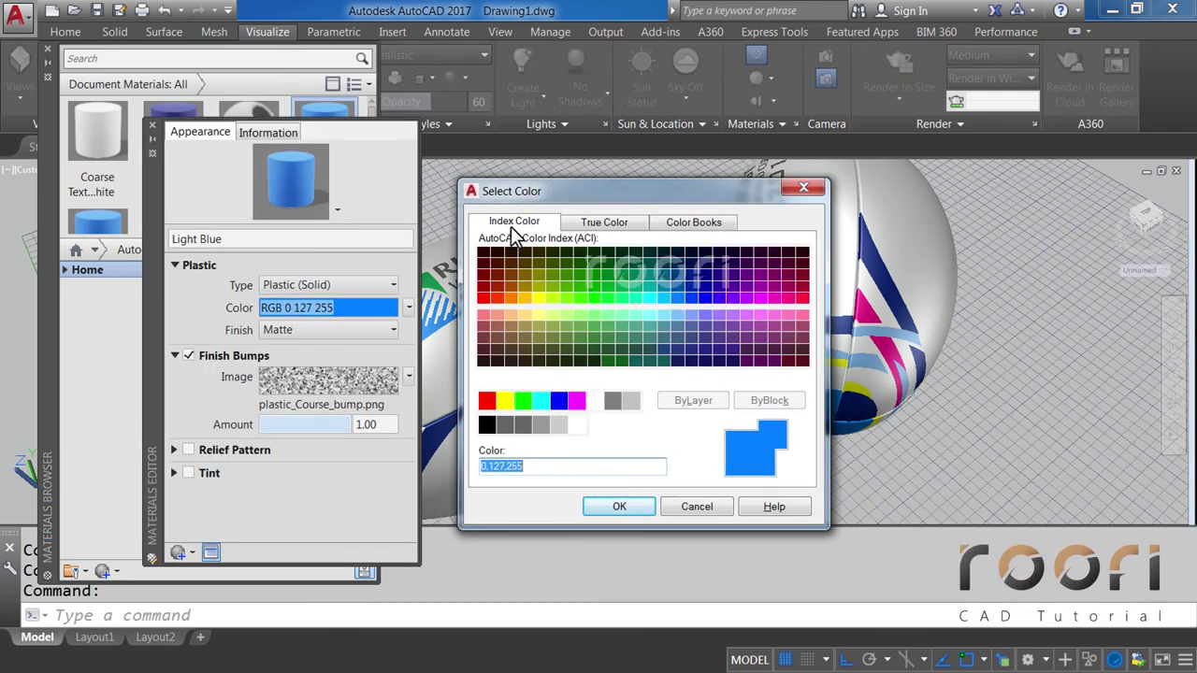
click(675, 315)
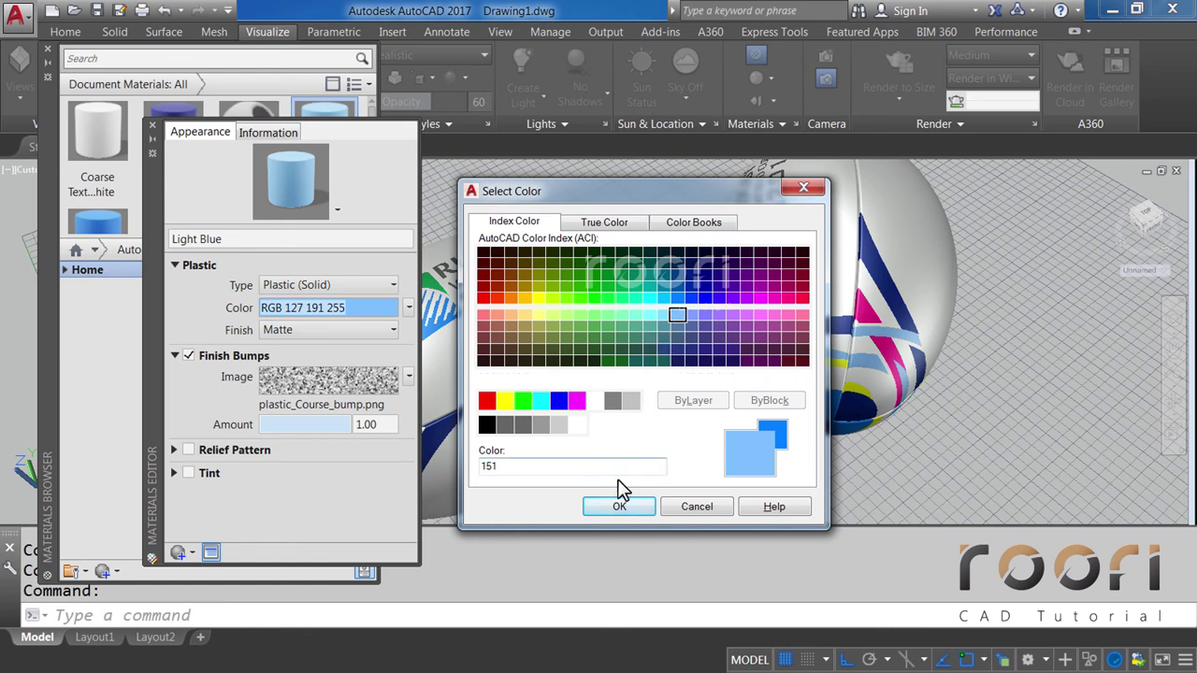
click(617, 508)
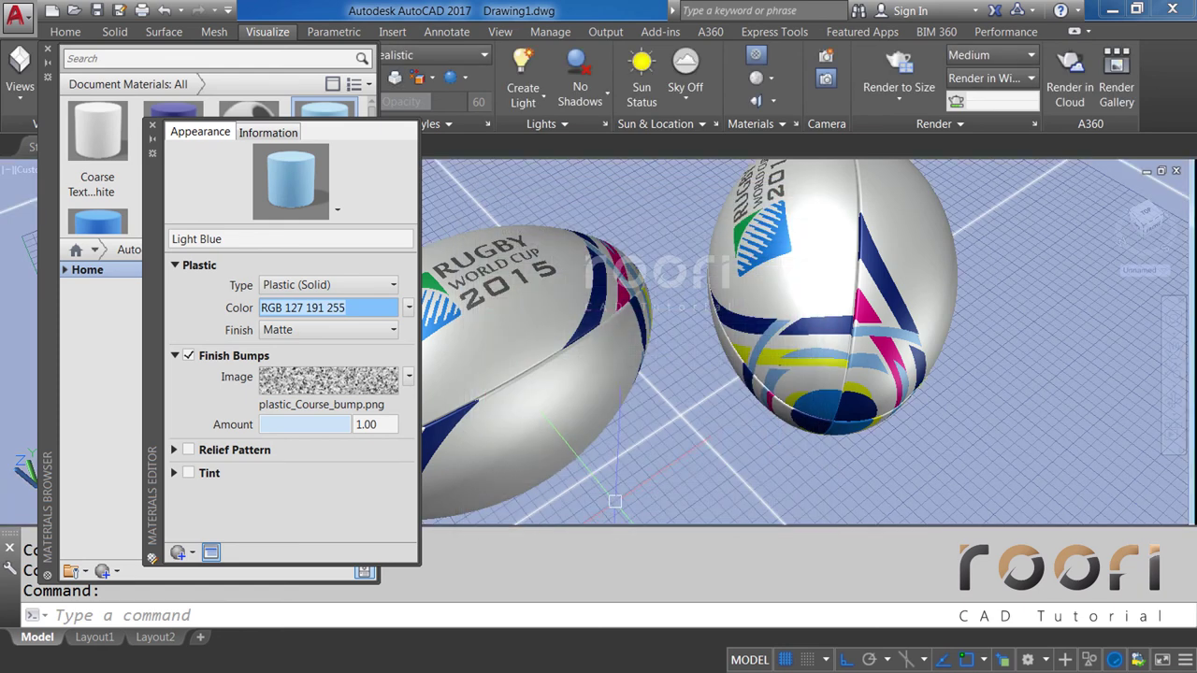
click(153, 126)
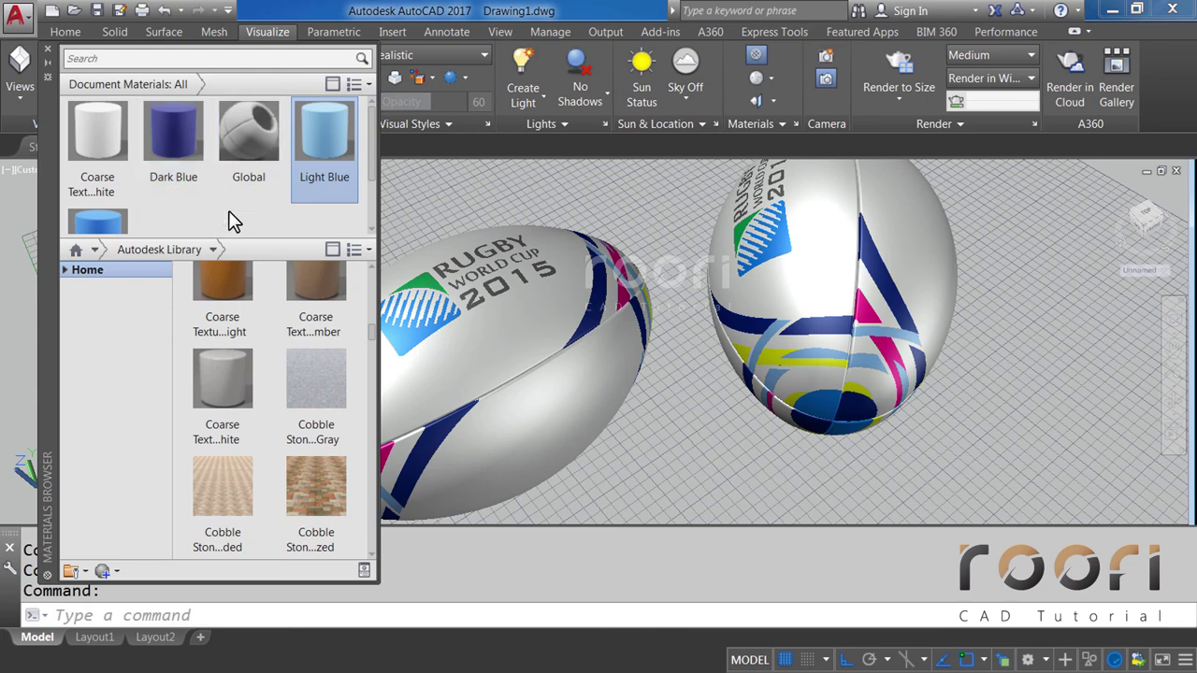
Duplicate Light Blue as 'Green' and colour it with index colour 112.
right_click(322, 149)
click(364, 227)
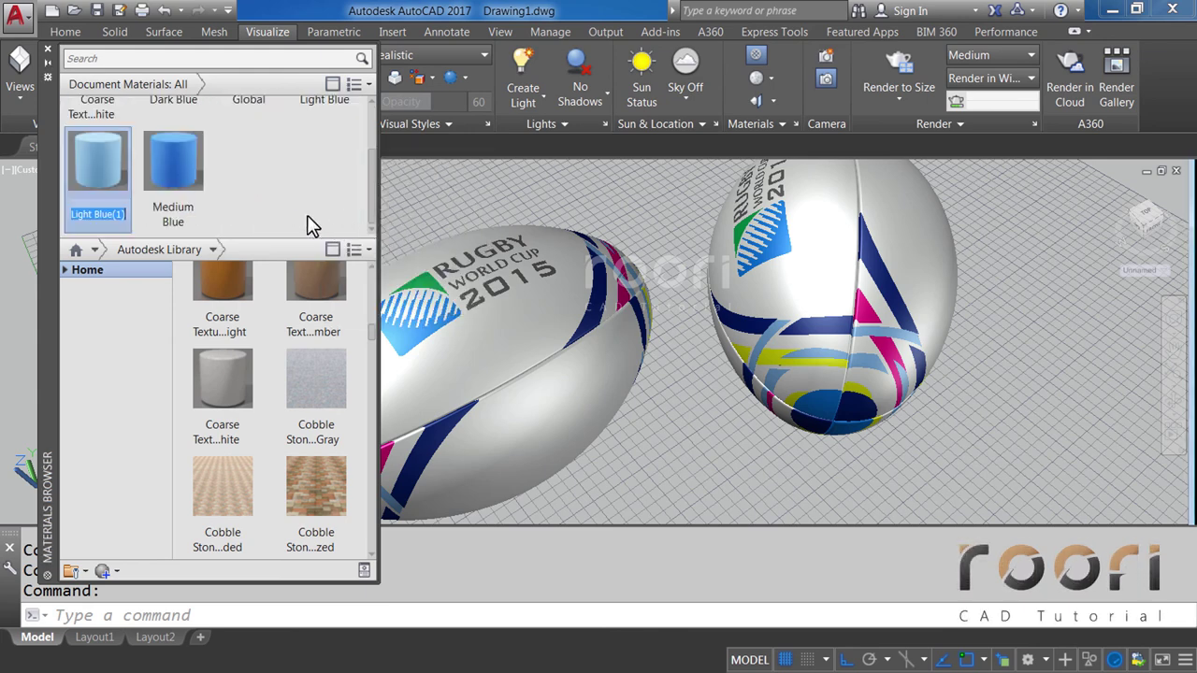
text(Gr)
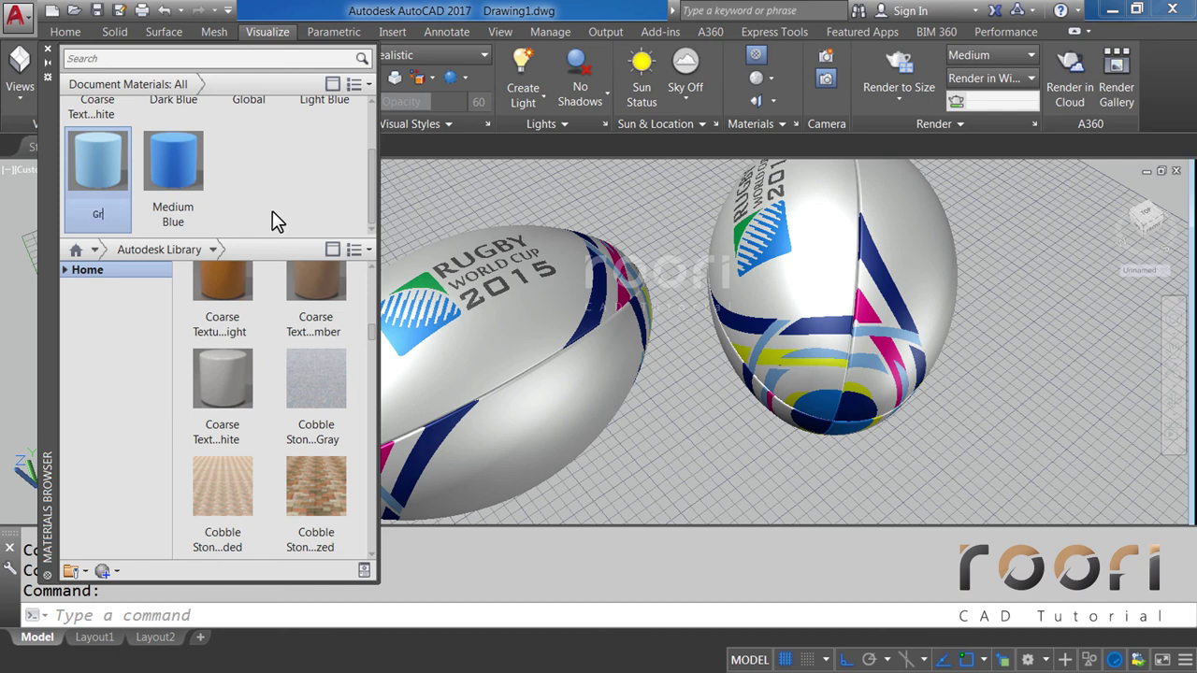
text(een)
key(Return)
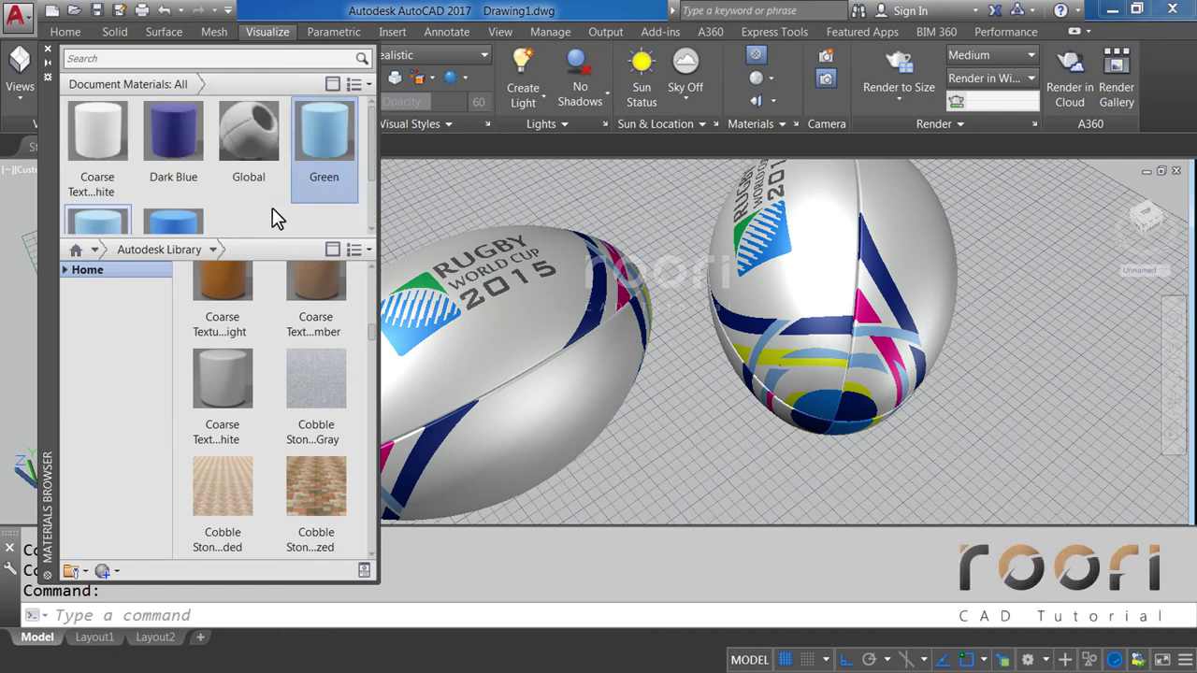
click(323, 195)
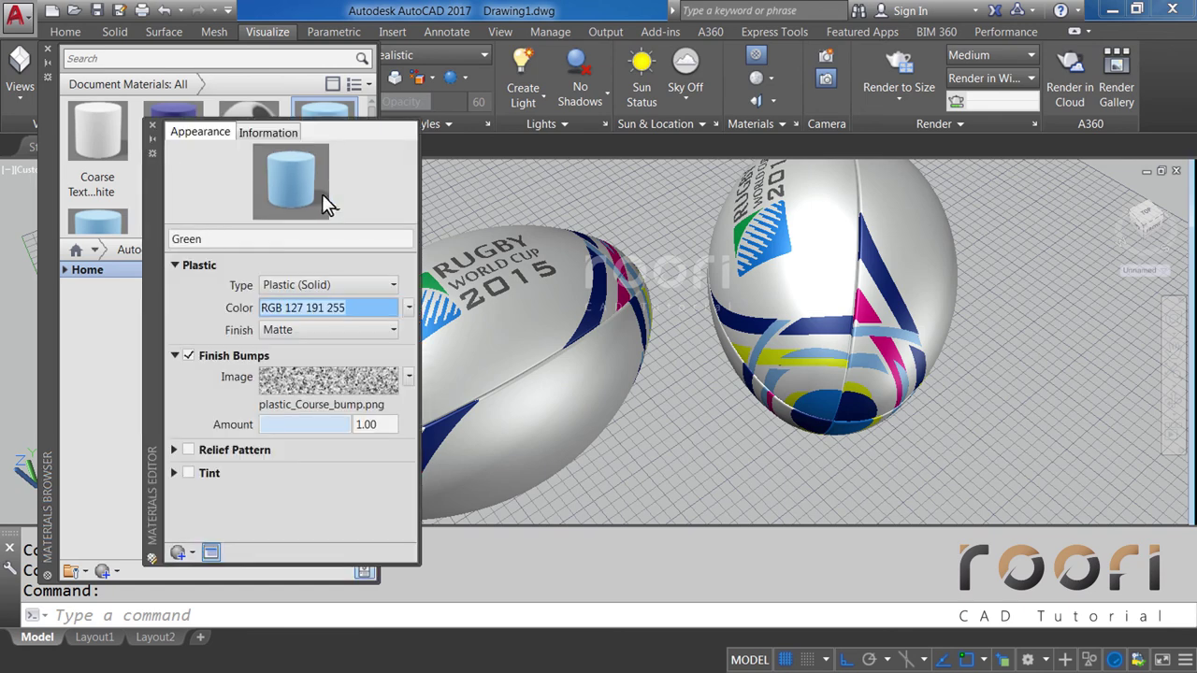
click(298, 310)
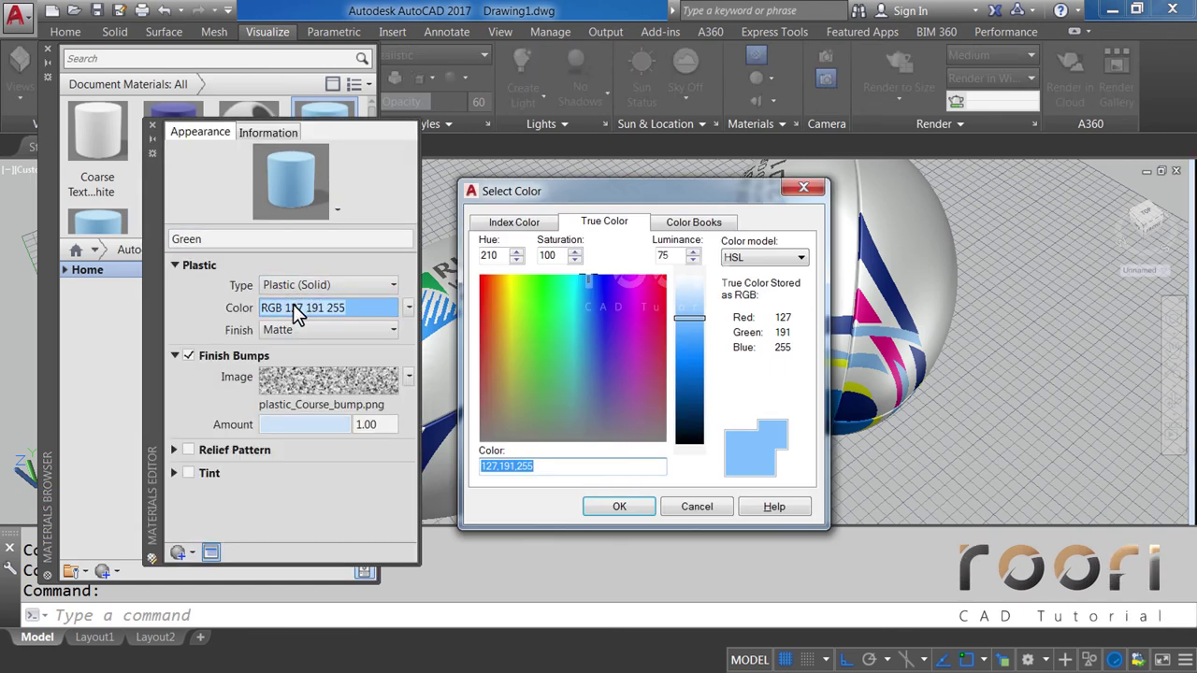
click(515, 222)
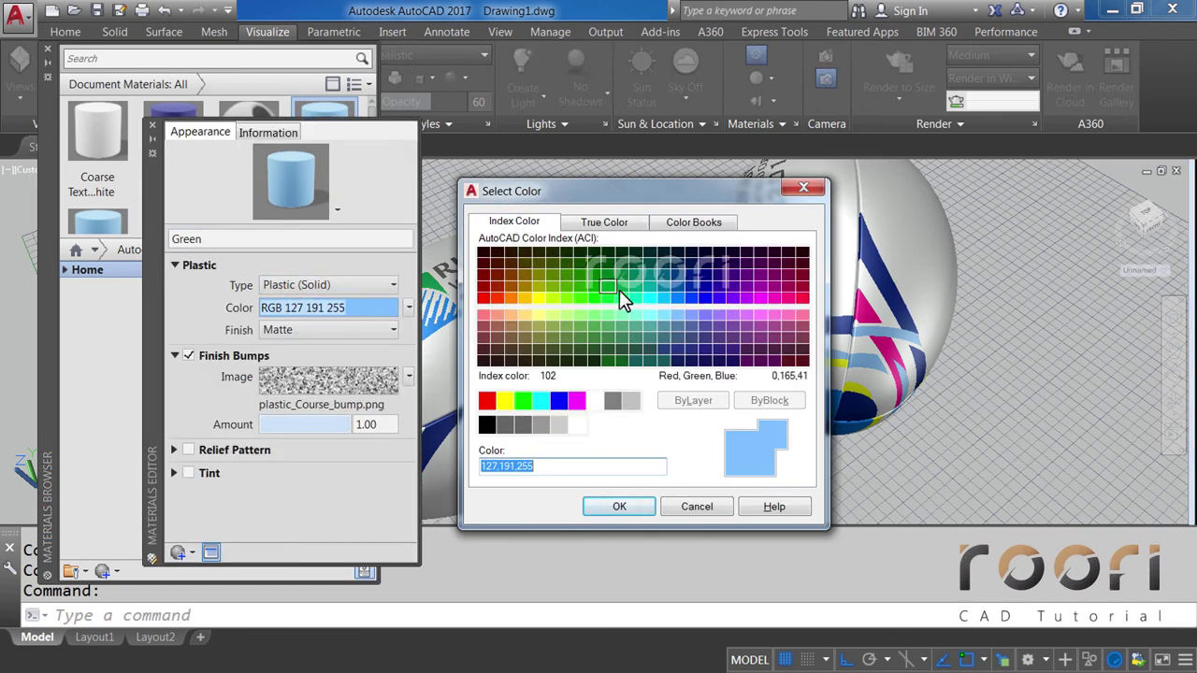
click(623, 288)
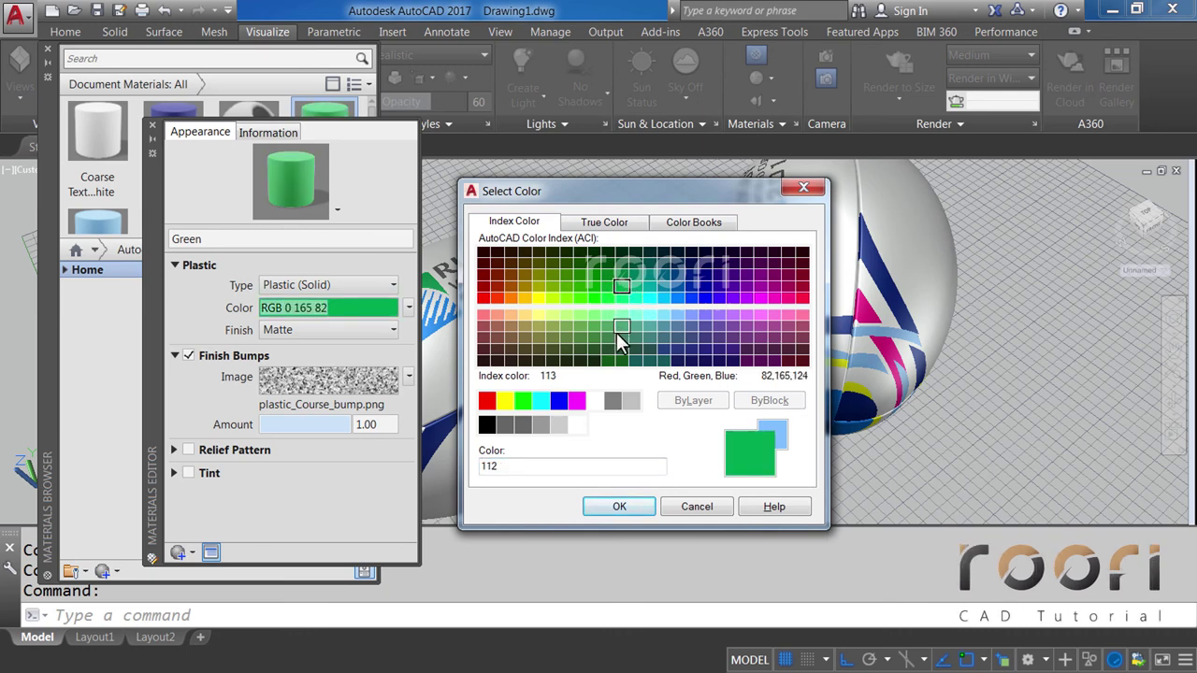
click(615, 508)
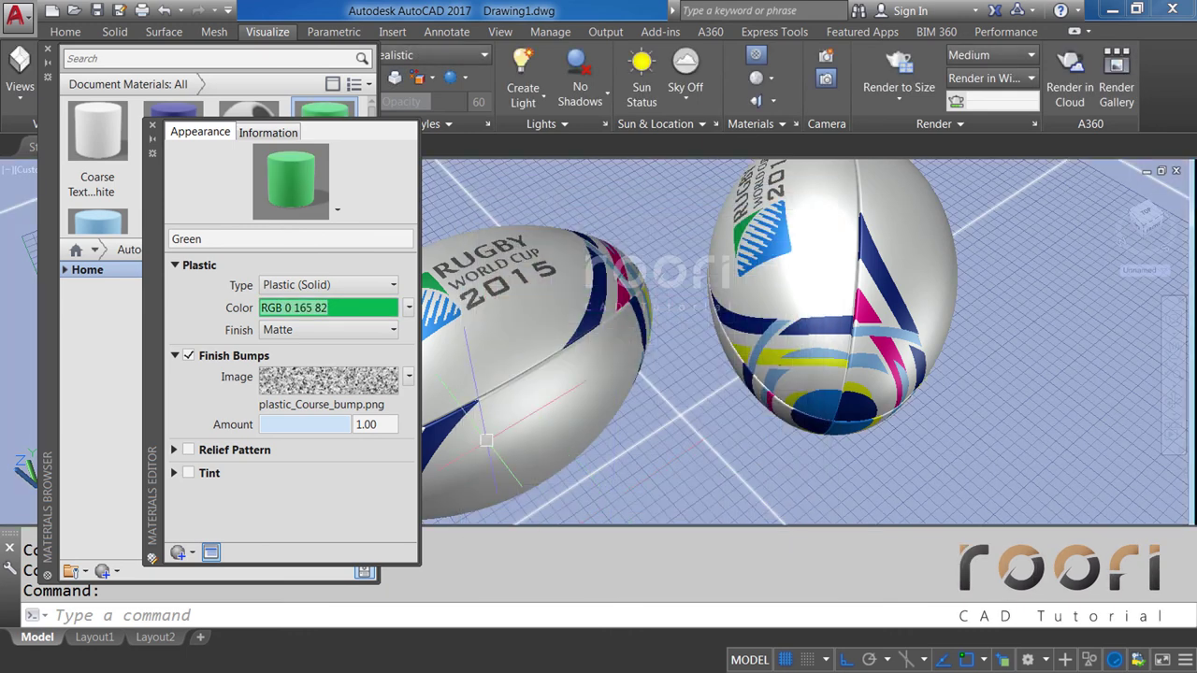
click(153, 126)
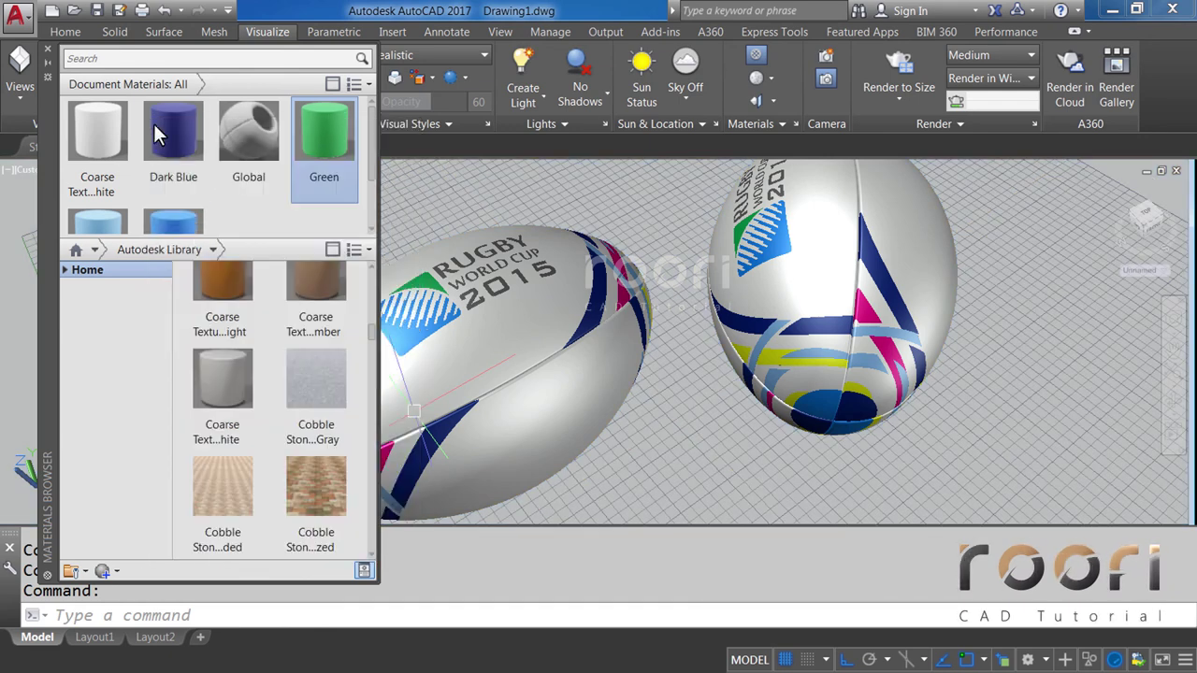
Duplicate Green as 'Yellow' and colour it with index colour 50.
right_click(315, 137)
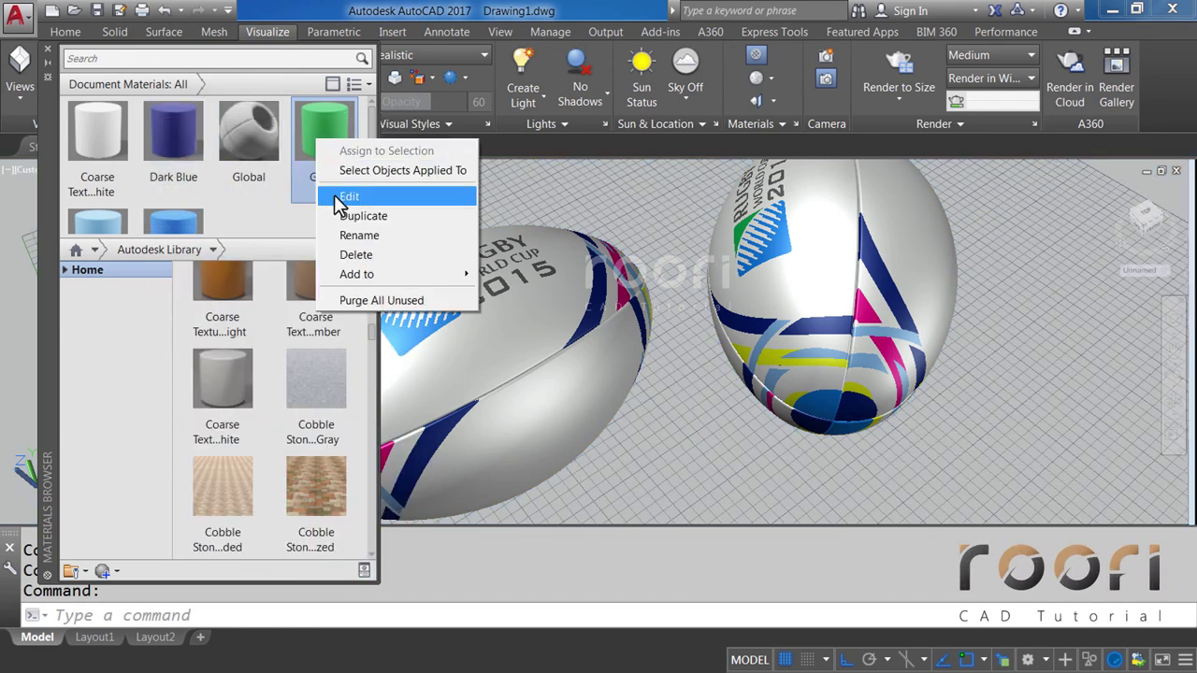
click(340, 217)
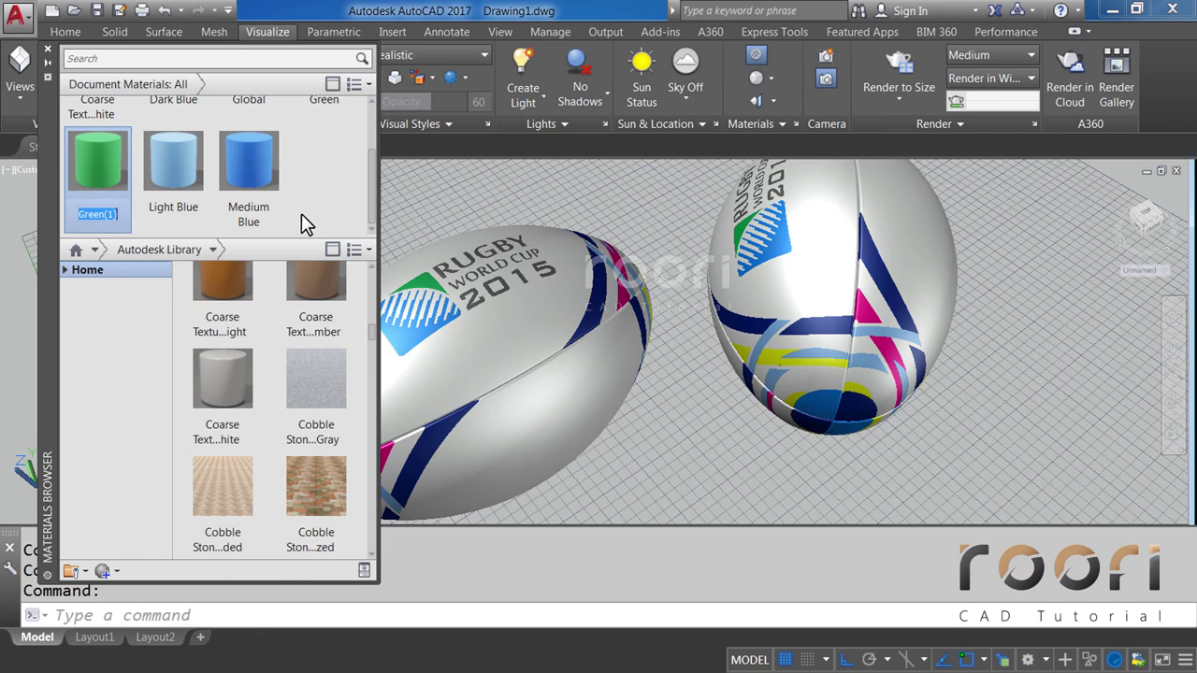
text(Yellow)
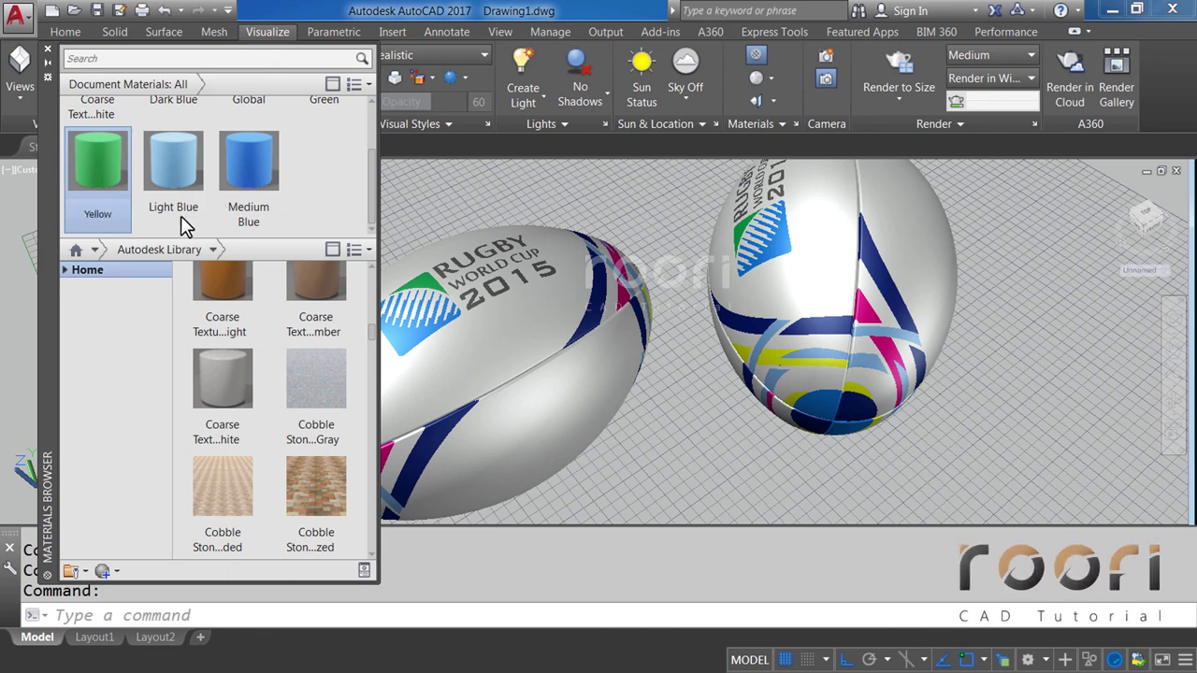
key(Return)
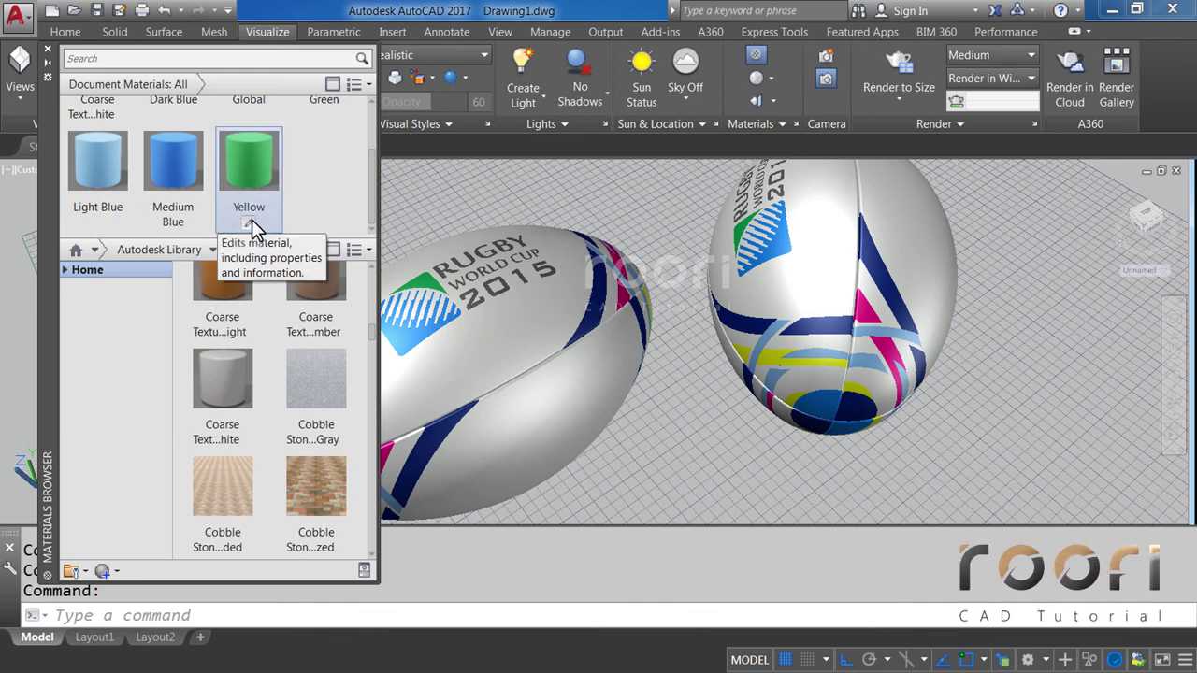
click(247, 224)
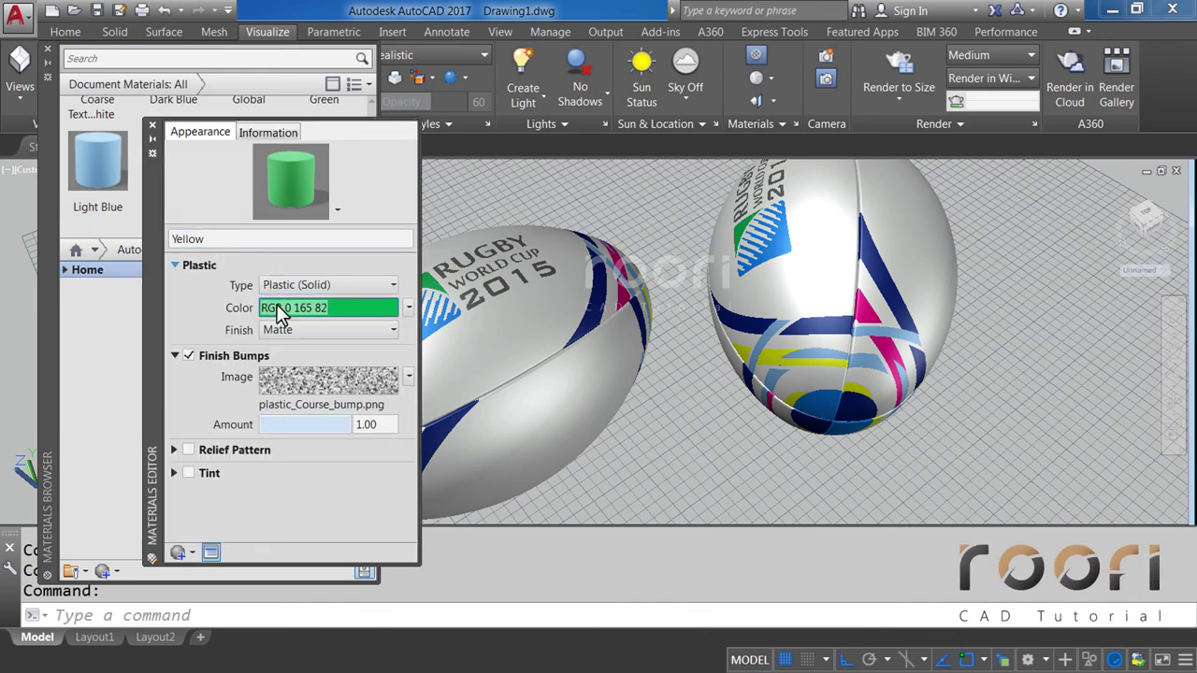
click(315, 311)
click(511, 221)
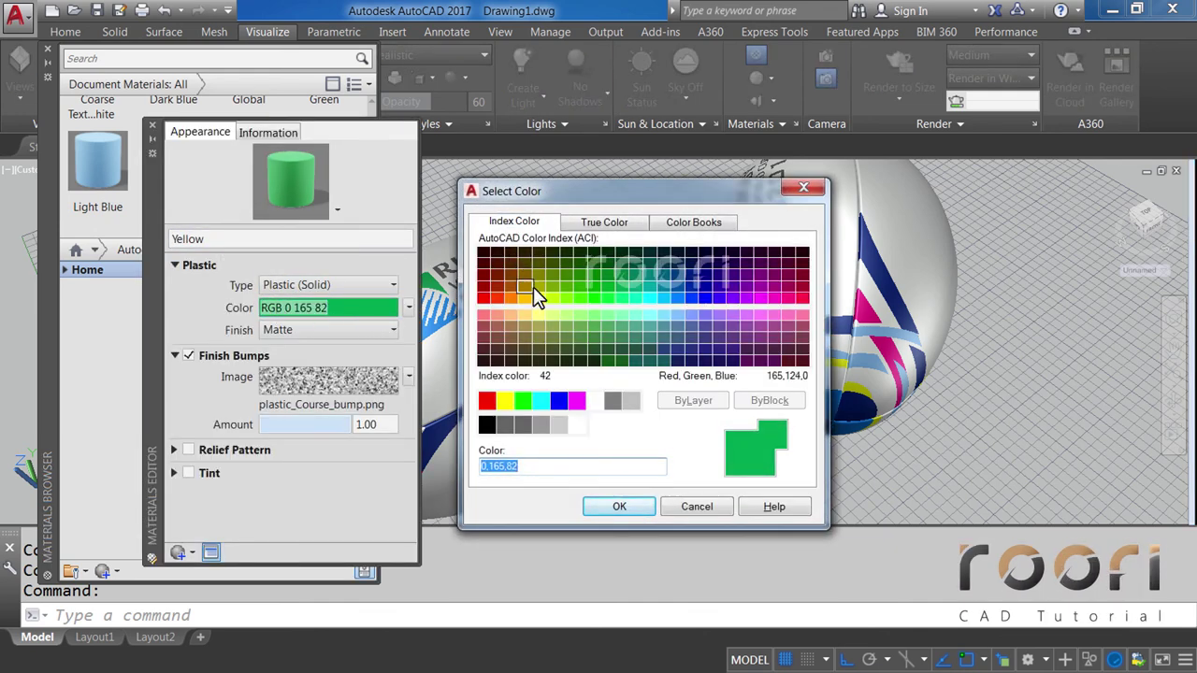
click(539, 298)
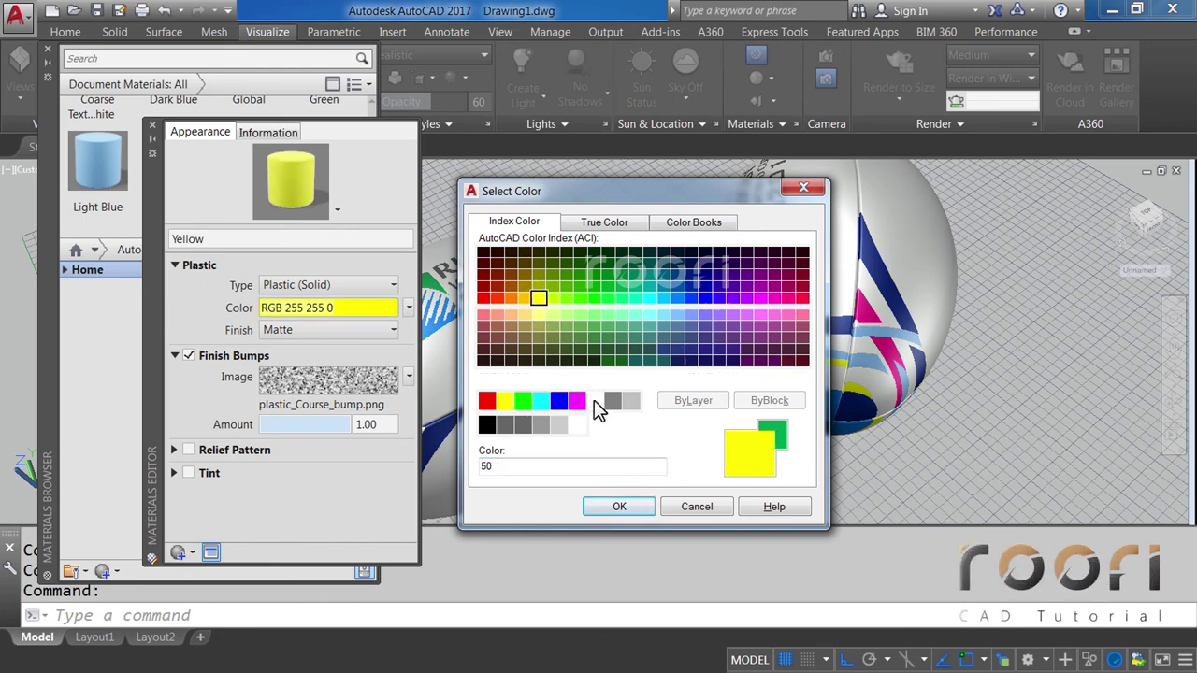
click(628, 508)
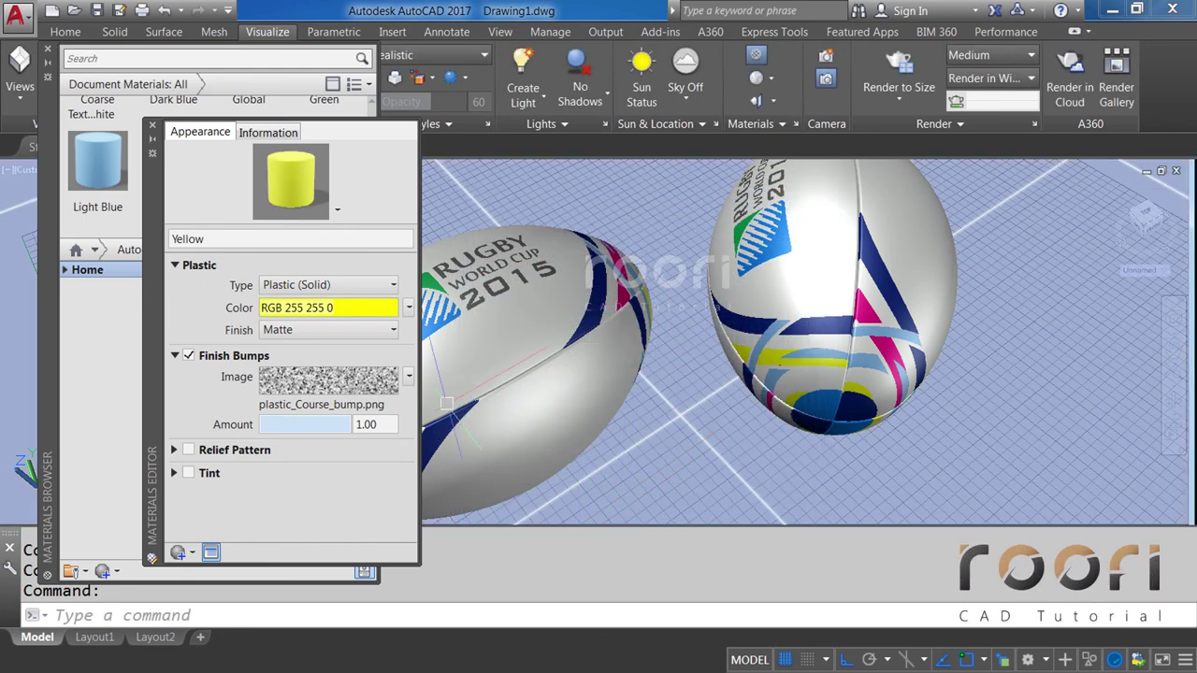
click(155, 136)
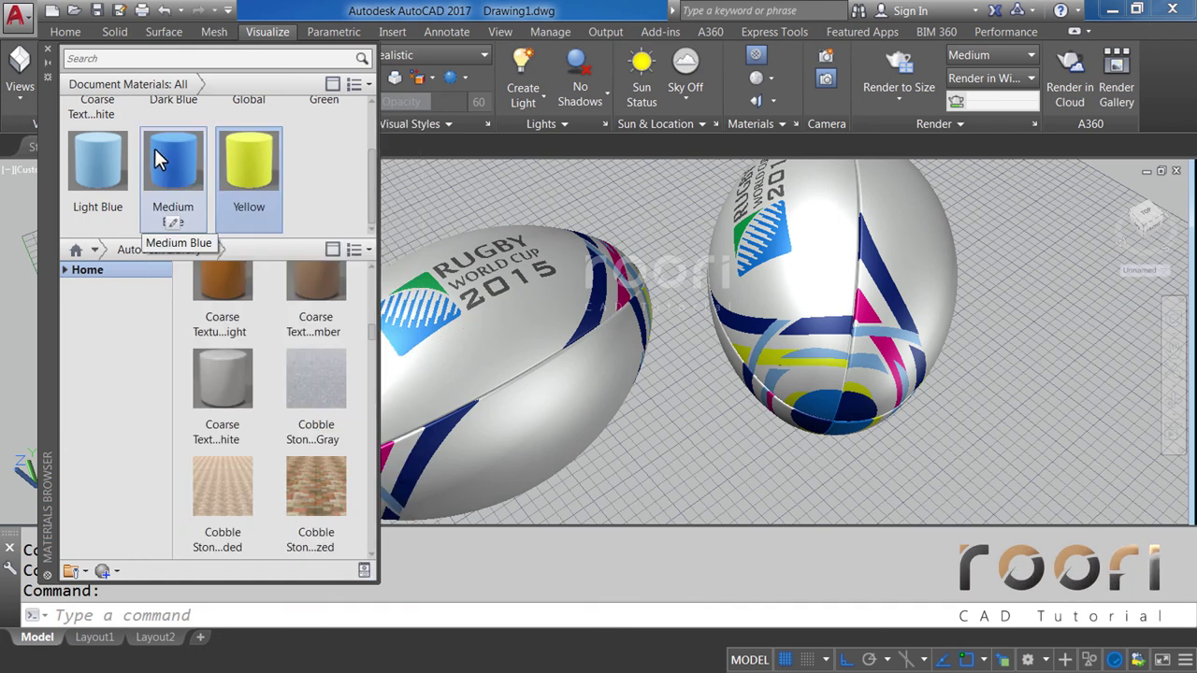
Duplicate Yellow as 'Pink' and colour it with index colour 230.
right_click(239, 152)
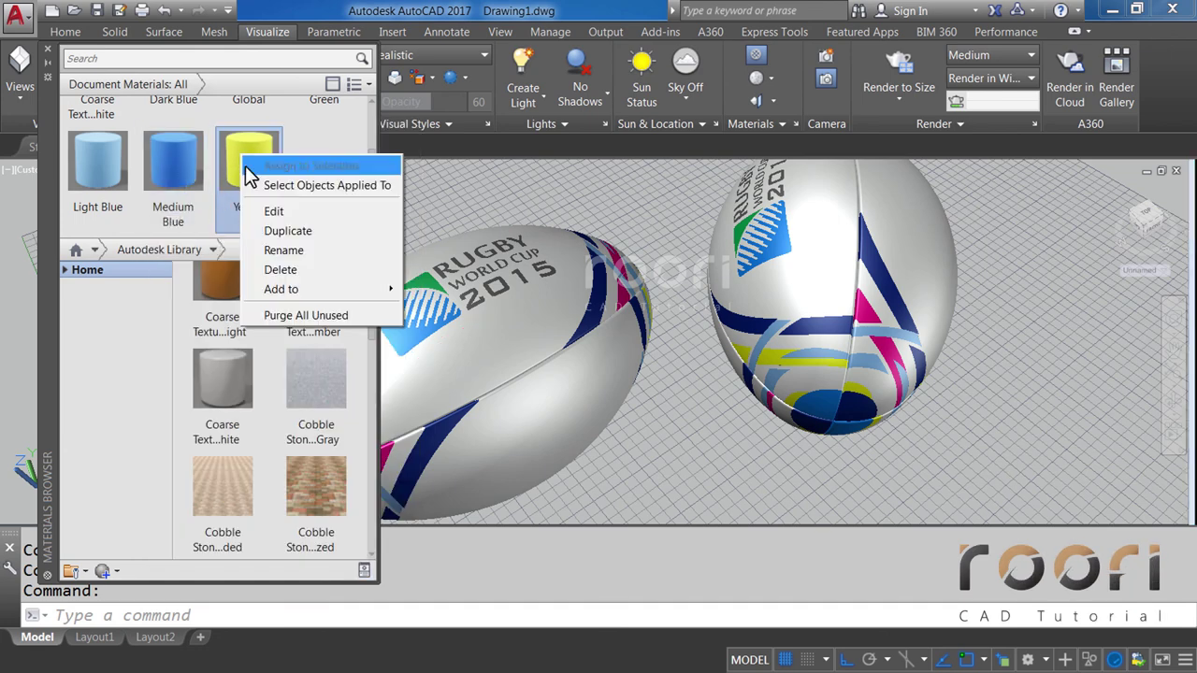
click(281, 231)
text(P)
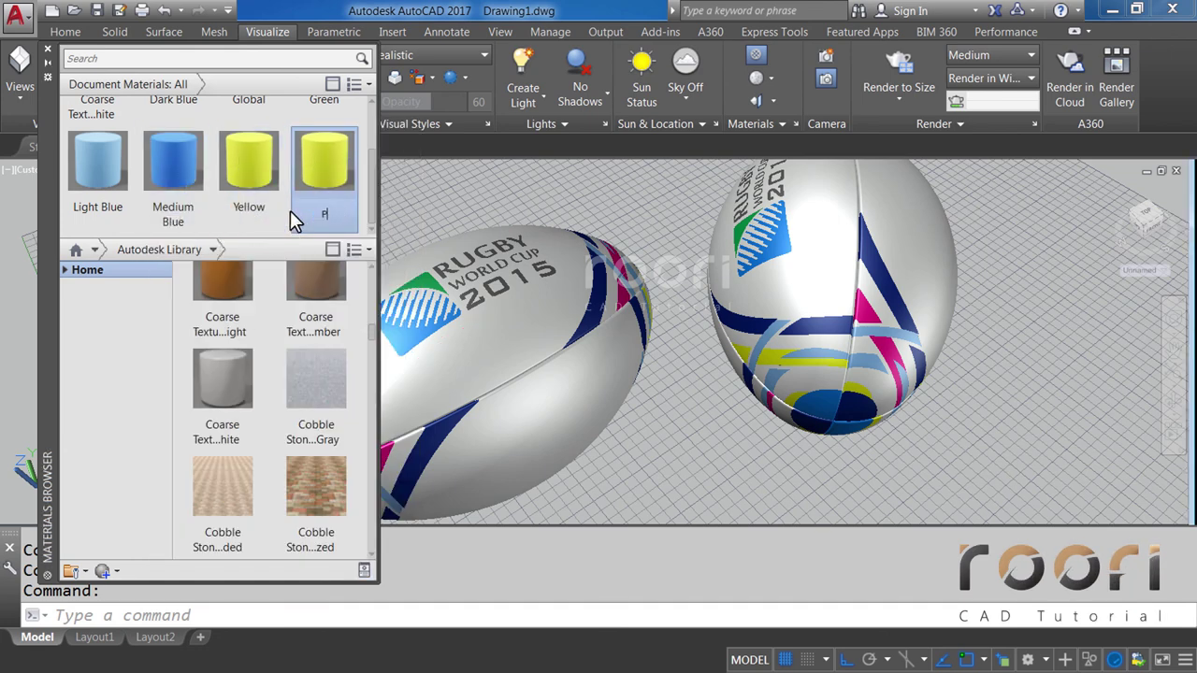
text(ink)
key(Return)
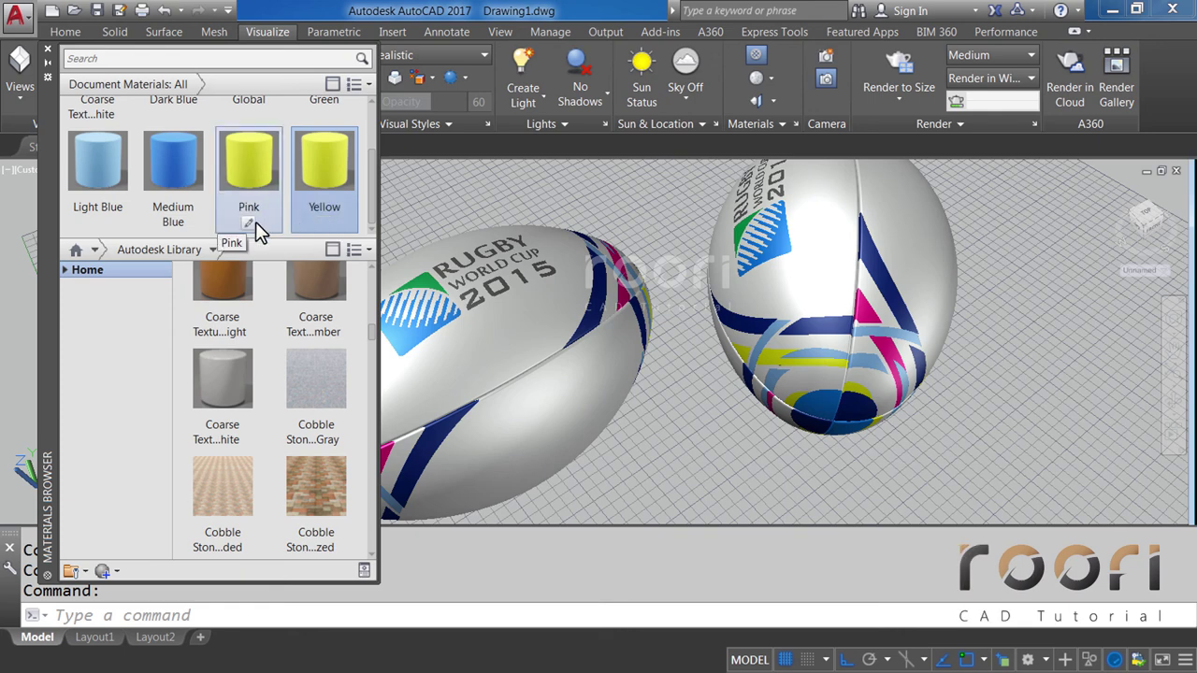
click(250, 222)
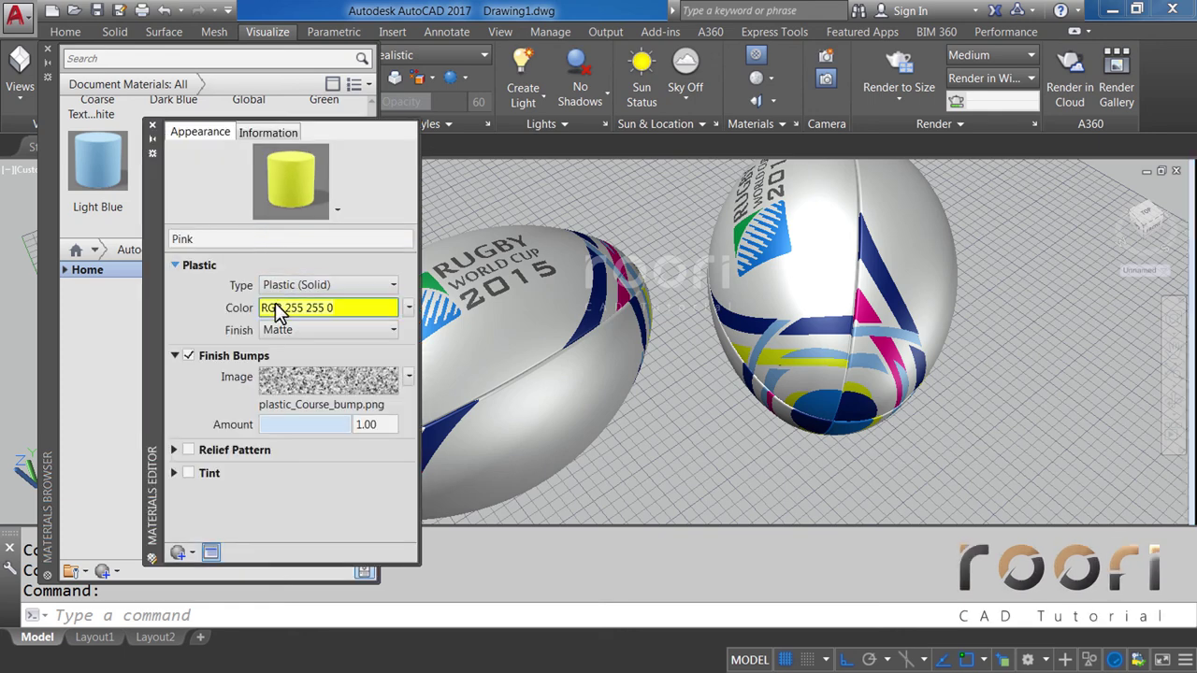
click(278, 307)
click(509, 224)
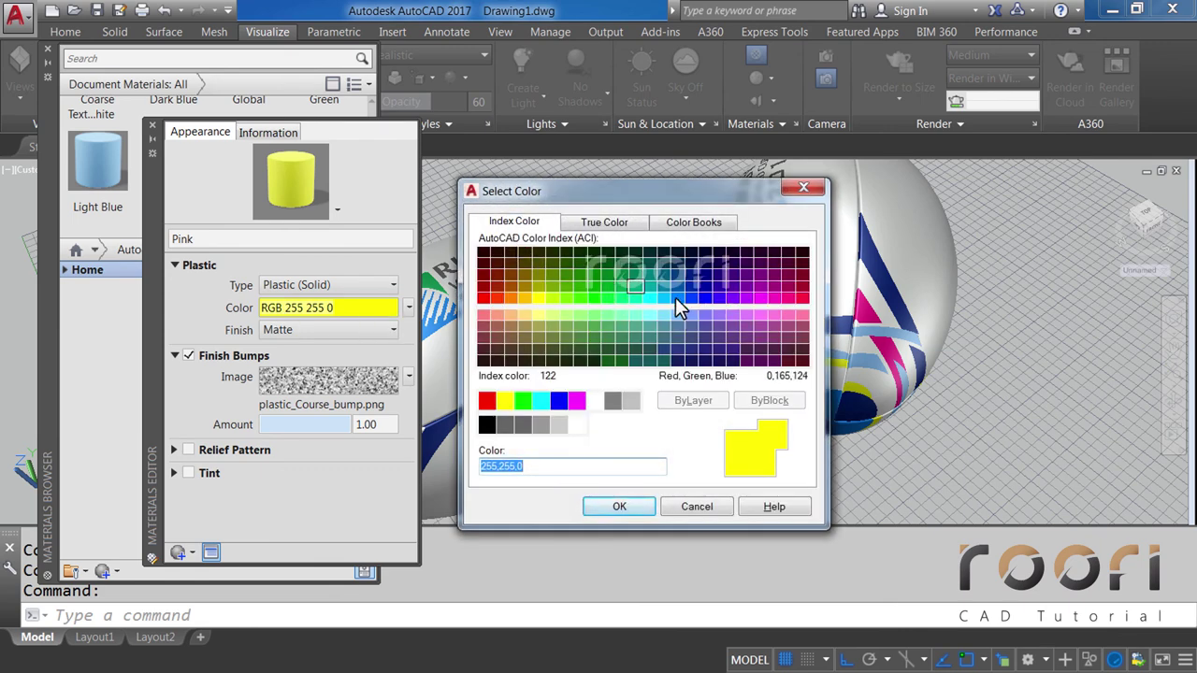
click(789, 297)
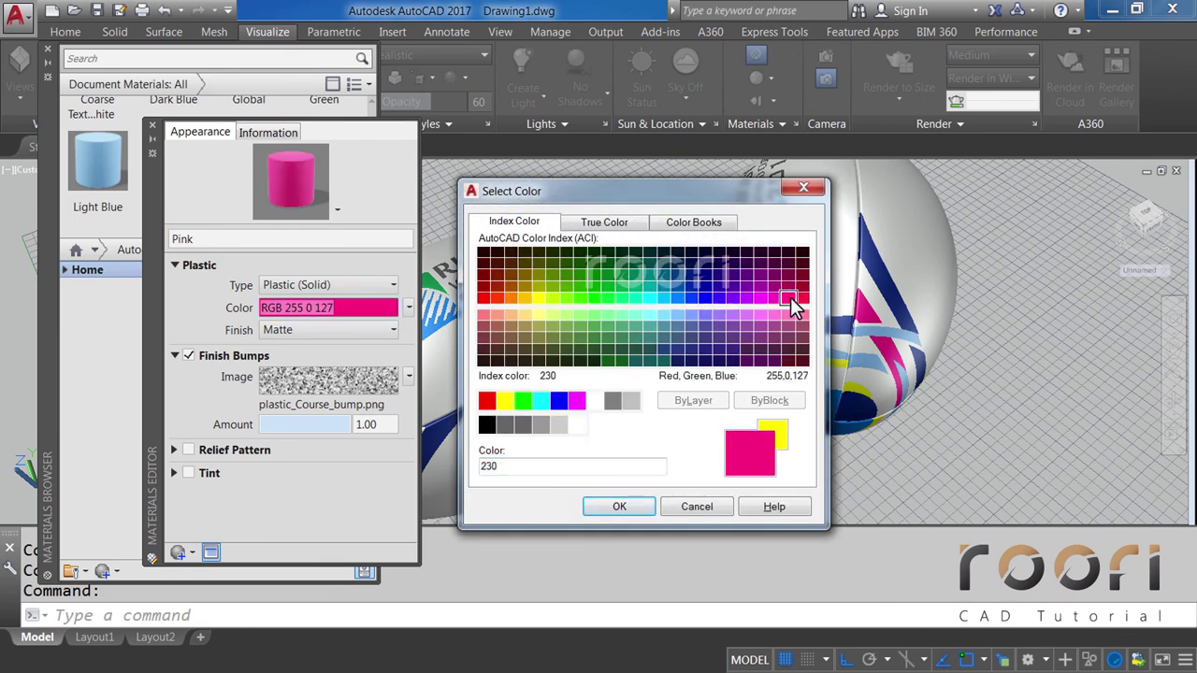
click(638, 510)
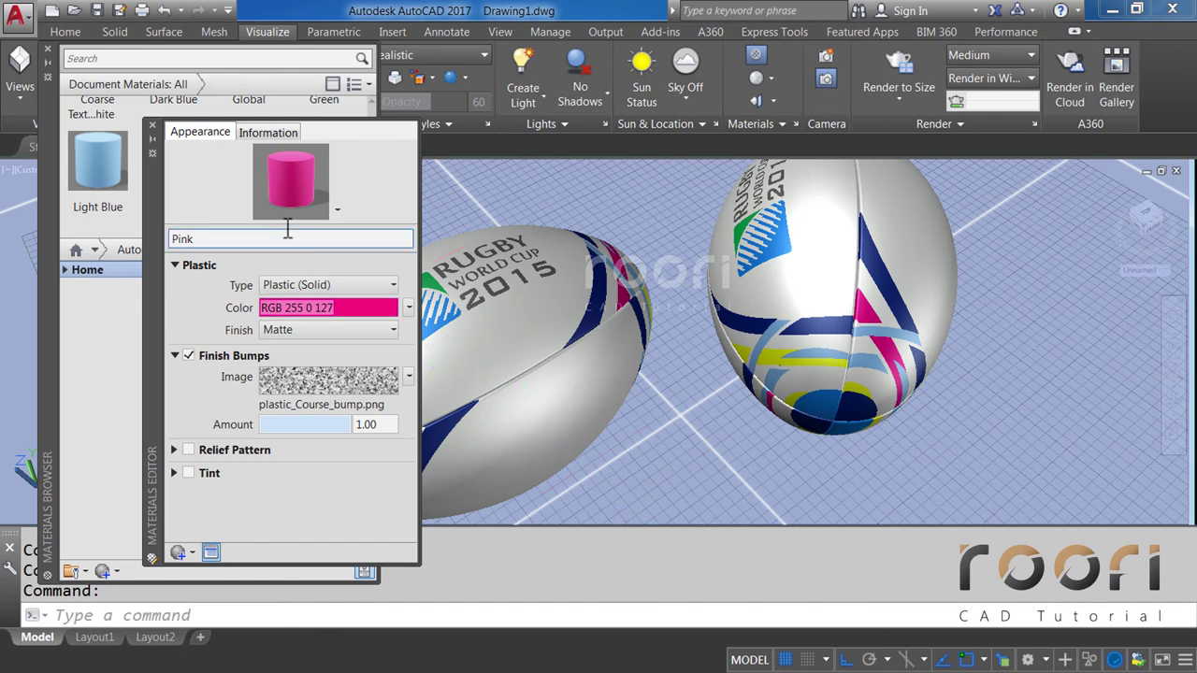
click(154, 134)
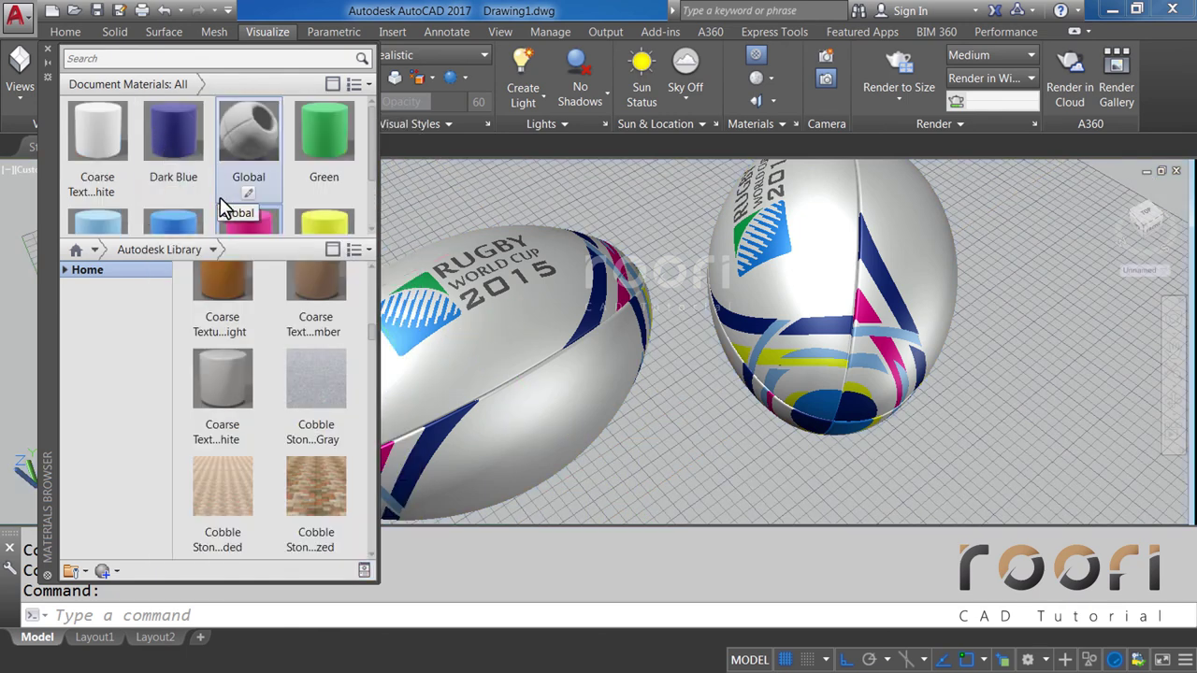
Duplicate Green as 'Black' and set its colour to pure black.
right_click(318, 140)
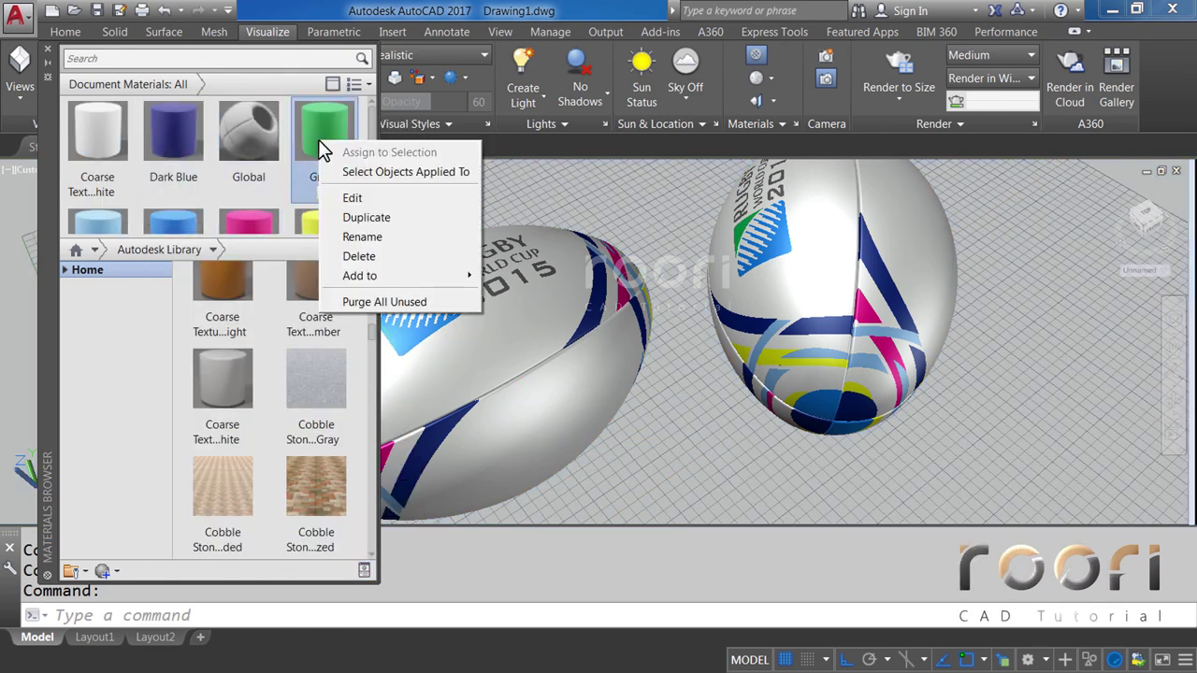
click(357, 216)
text(Black)
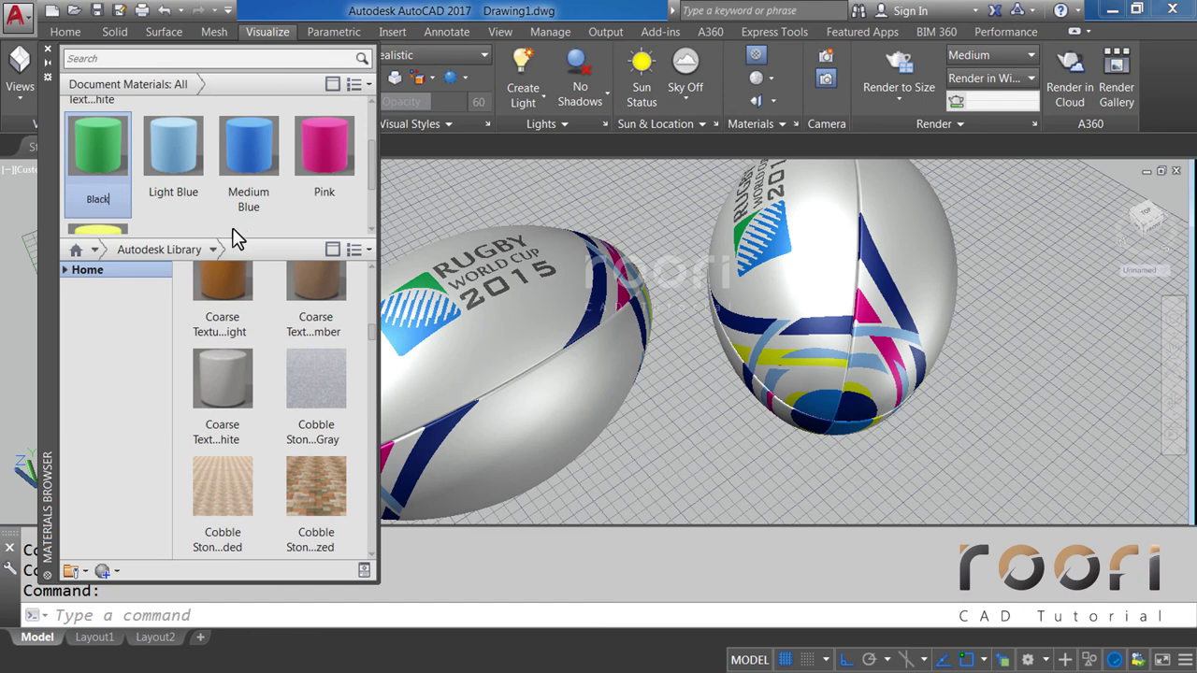
key(Return)
scroll(232, 227, down, 1)
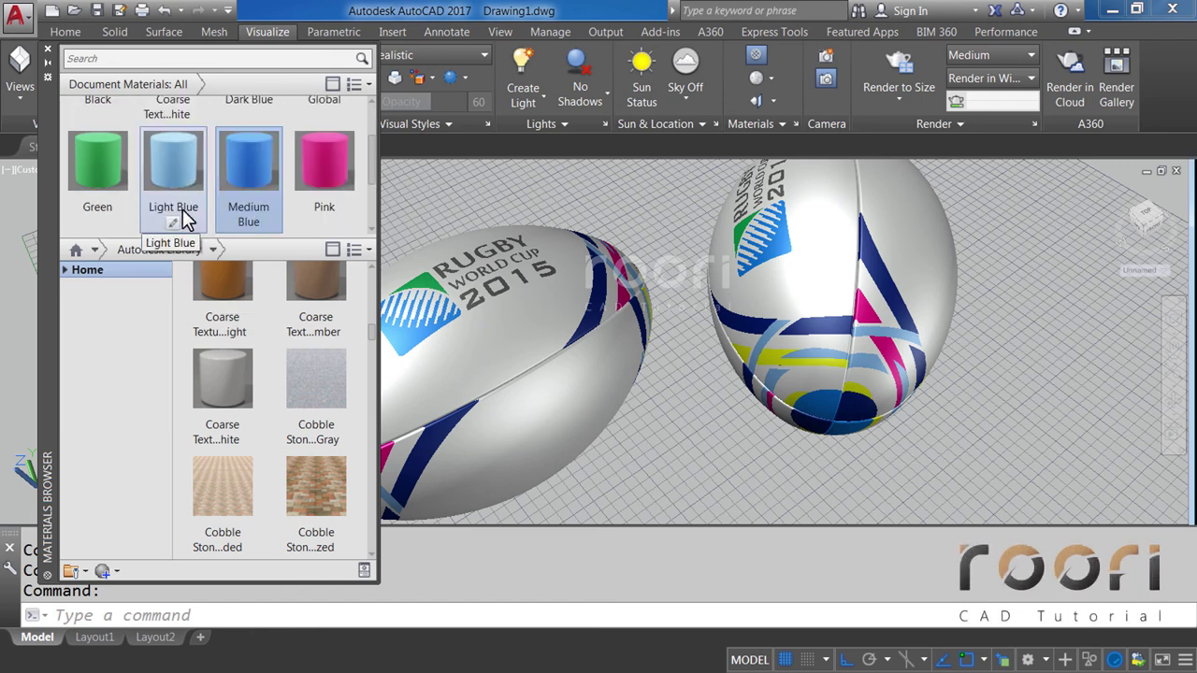
scroll(120, 198, up, 1)
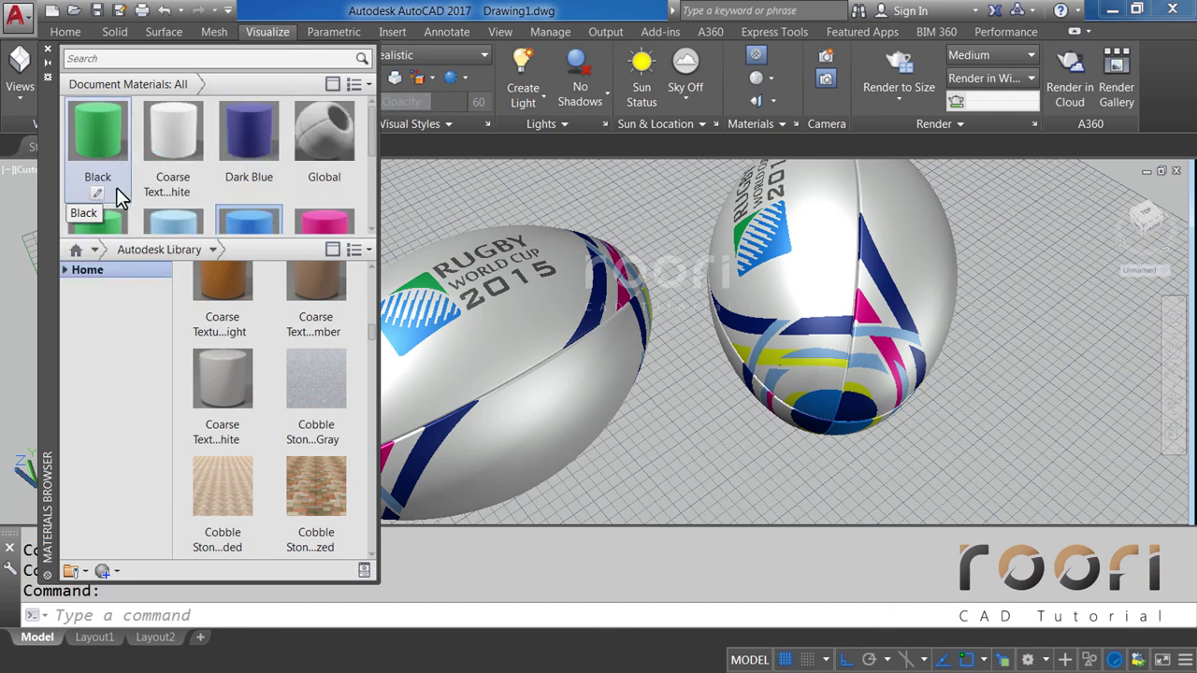
click(97, 194)
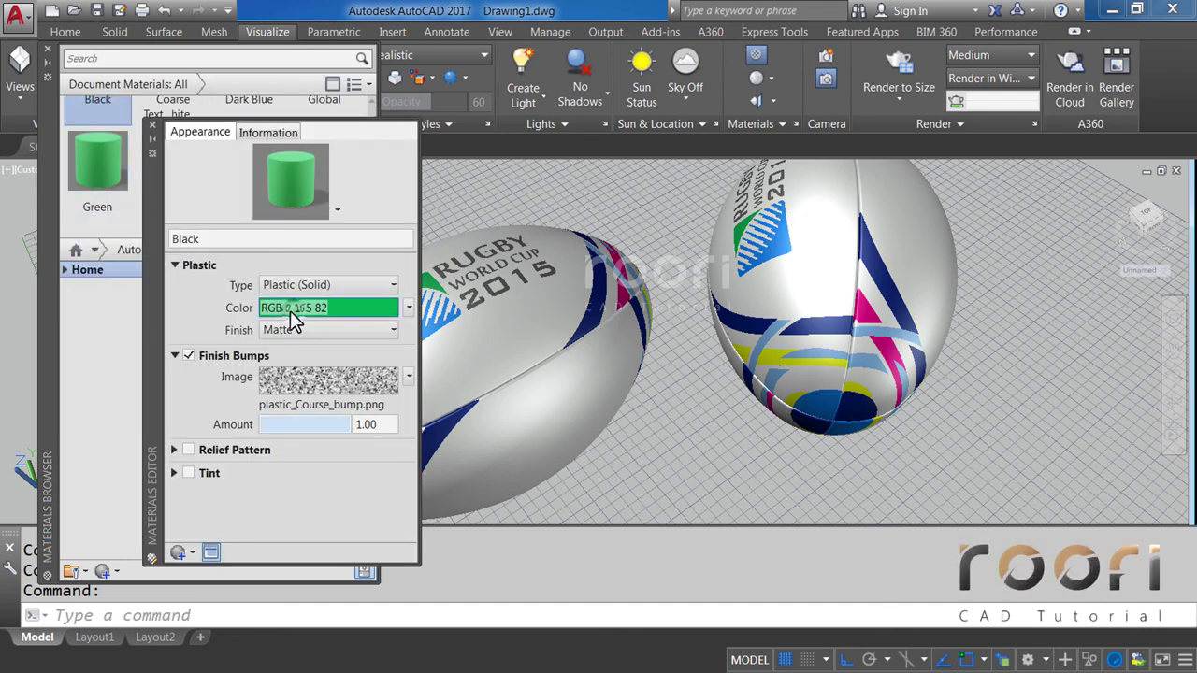
click(290, 311)
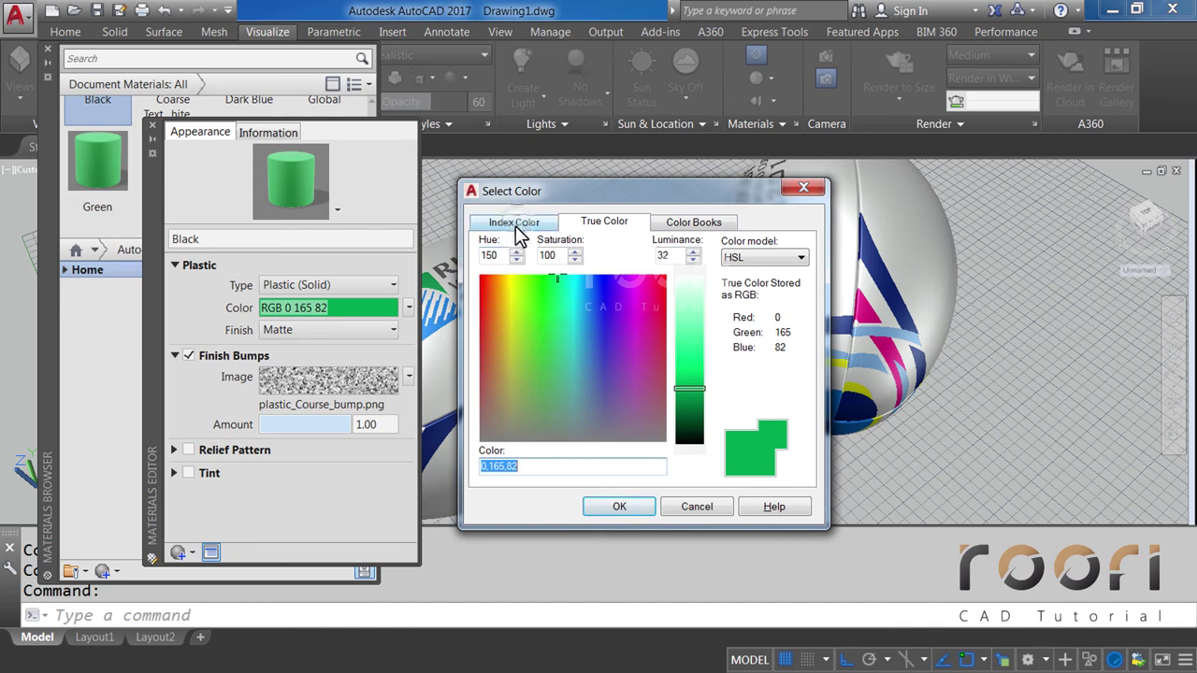
click(516, 224)
click(487, 424)
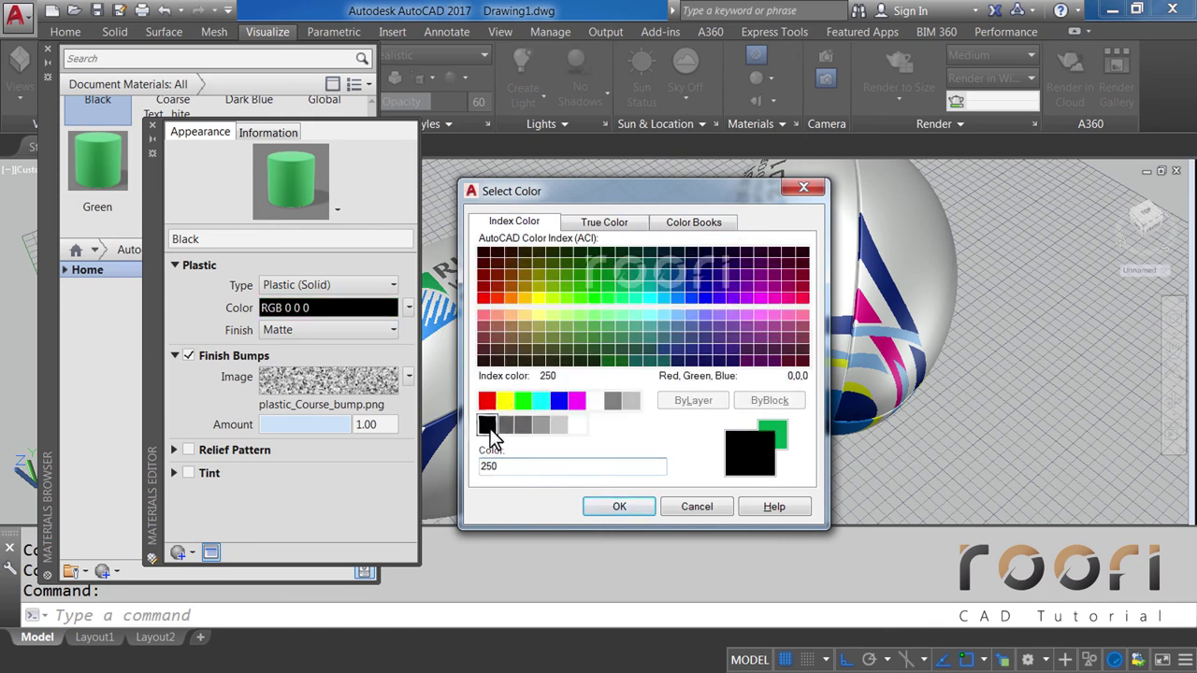
click(615, 510)
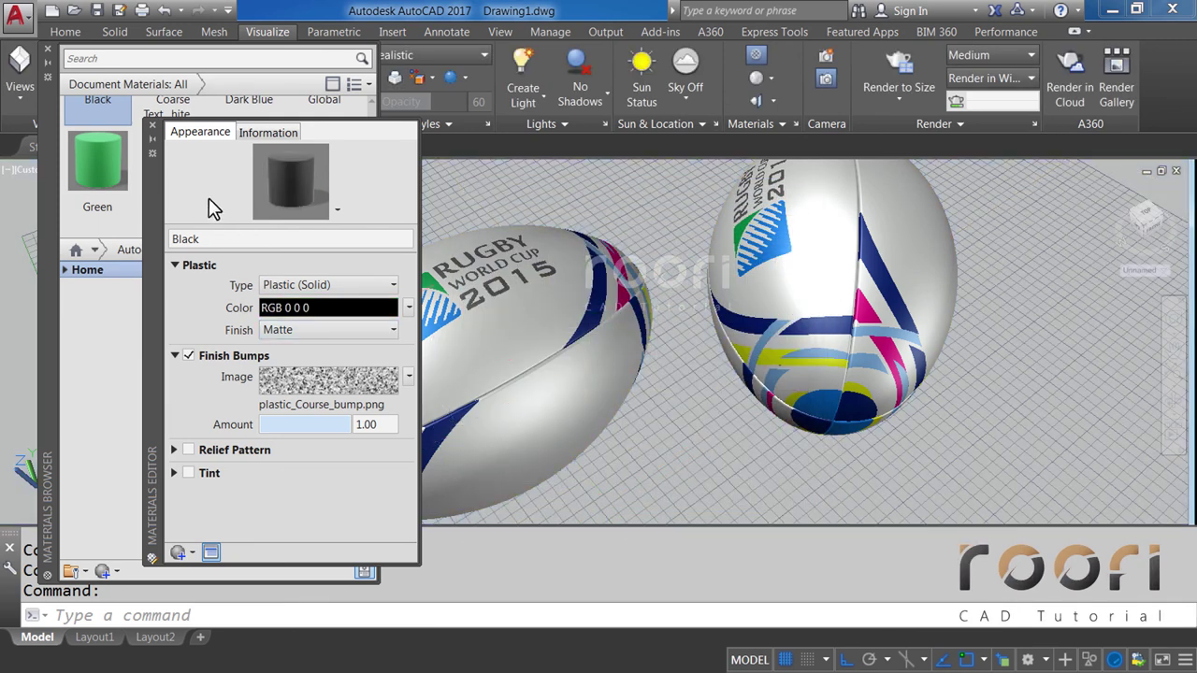
click(155, 133)
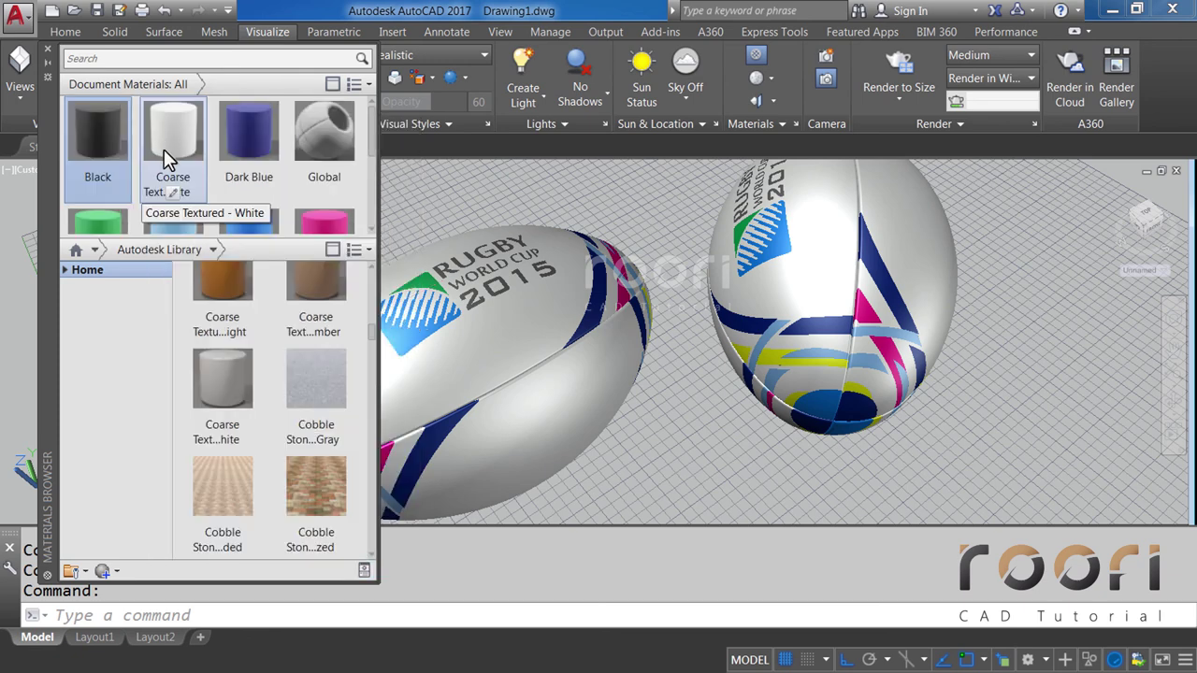
Briefly select the logo surface on the left rugby ball, then clear the selection.
scroll(281, 187, down, 1)
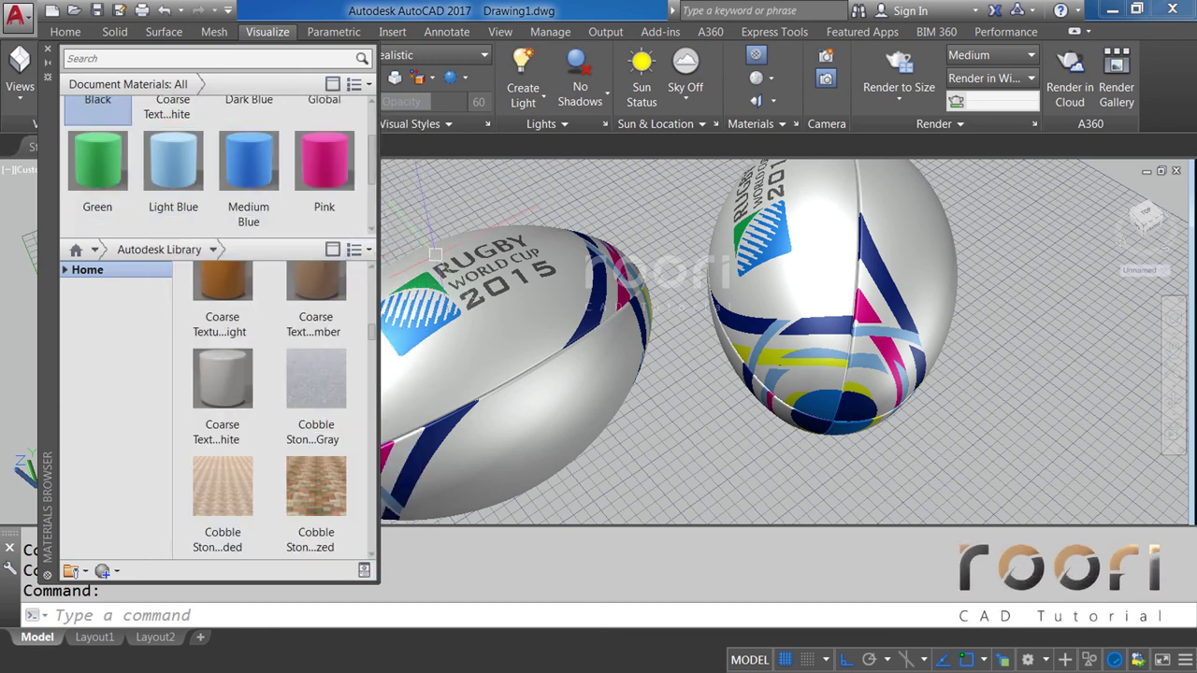
click(456, 261)
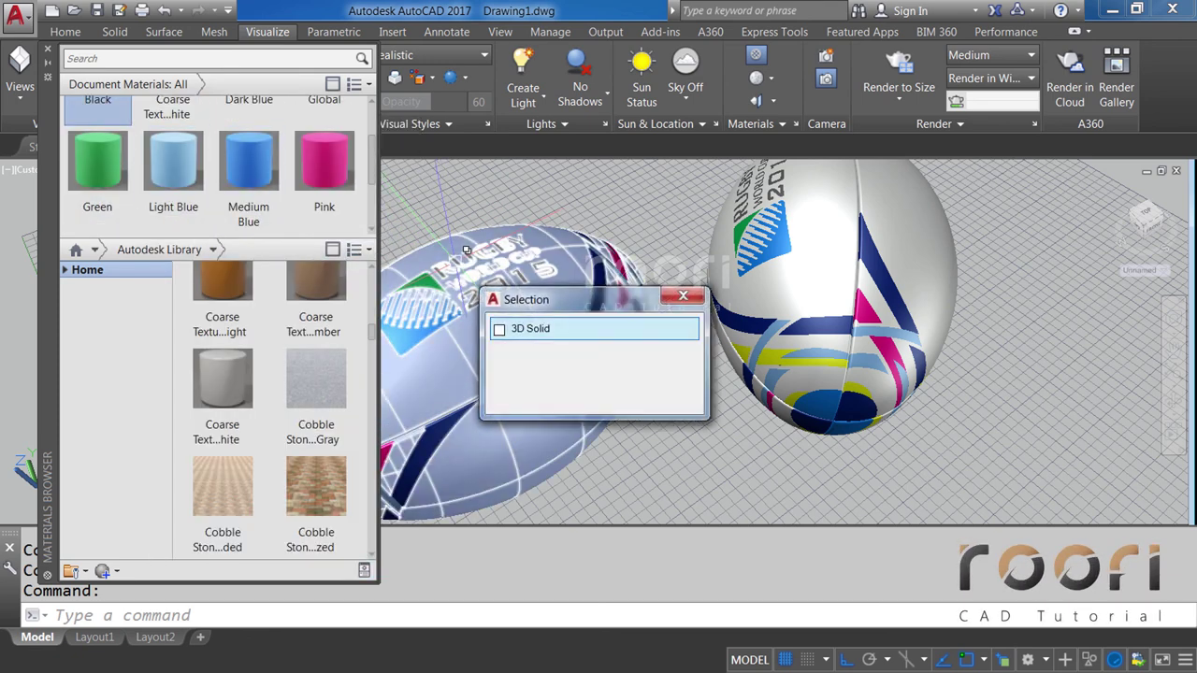
click(524, 352)
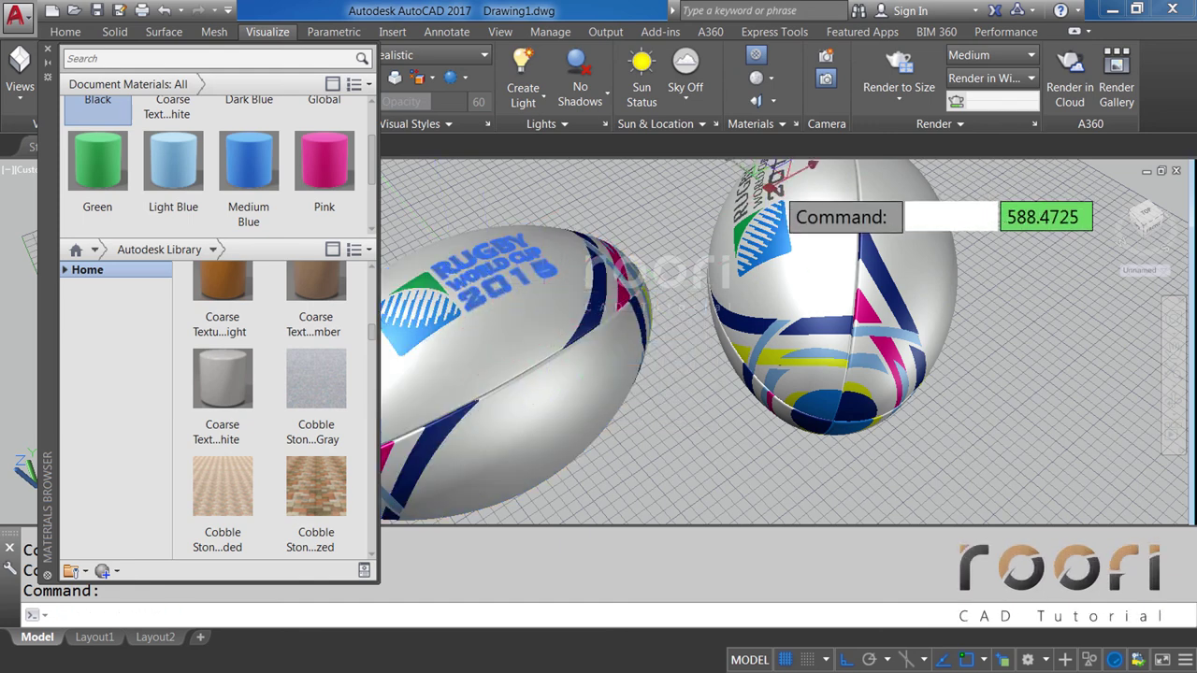
key(Escape)
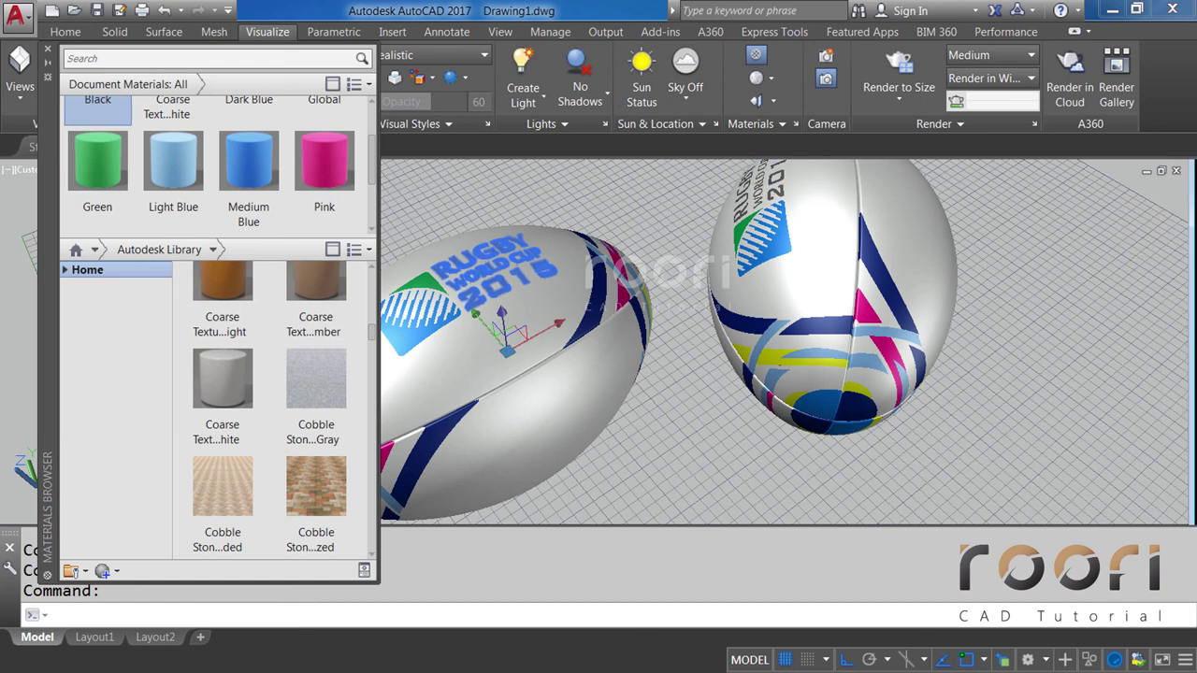
key(F7)
key(F7)
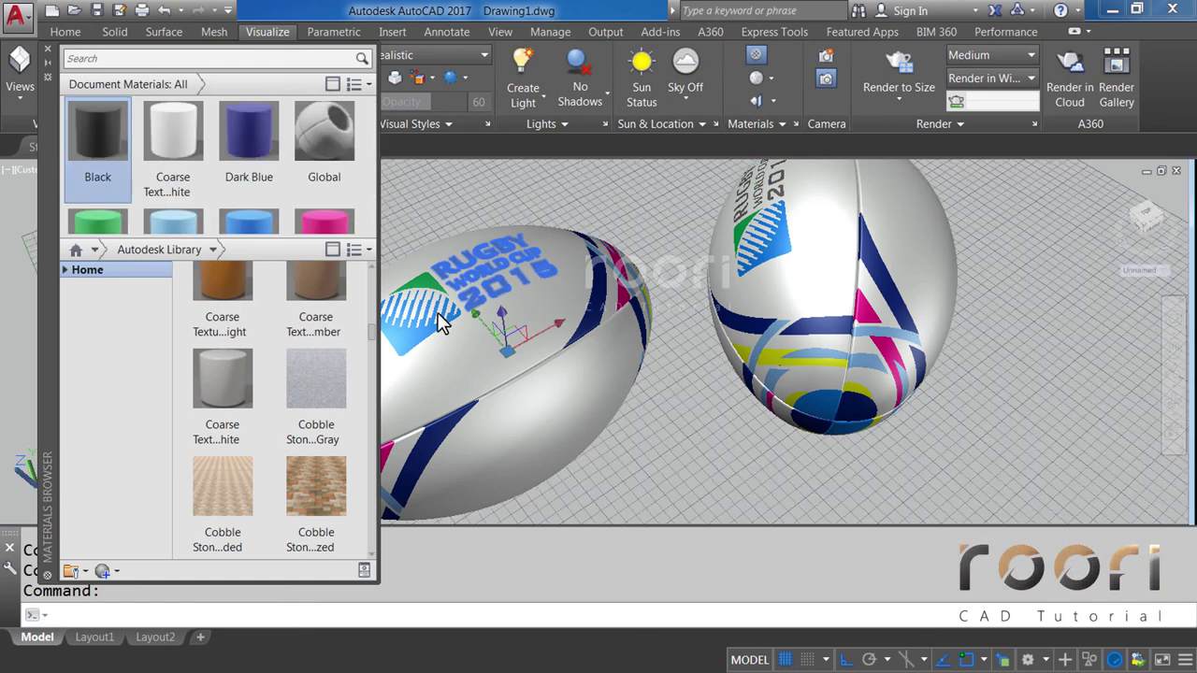
key(Escape)
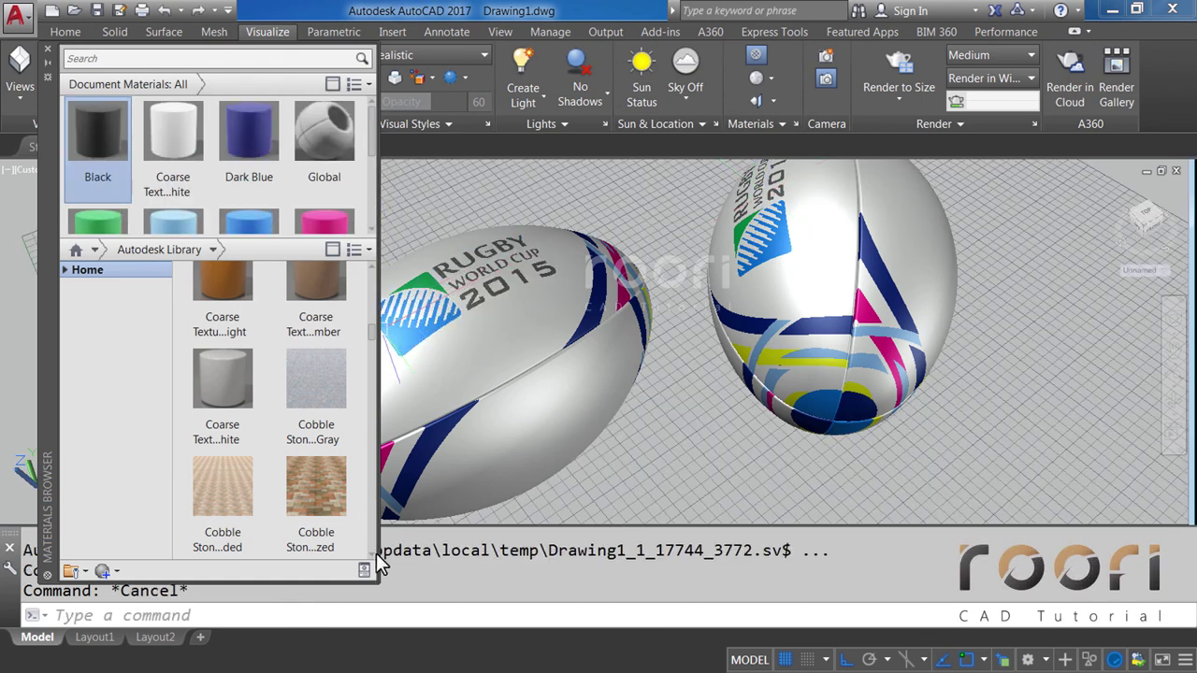
Scroll the Autodesk Library down to the Grass materials.
scroll(369, 558, down, 1)
scroll(368, 557, down, 1)
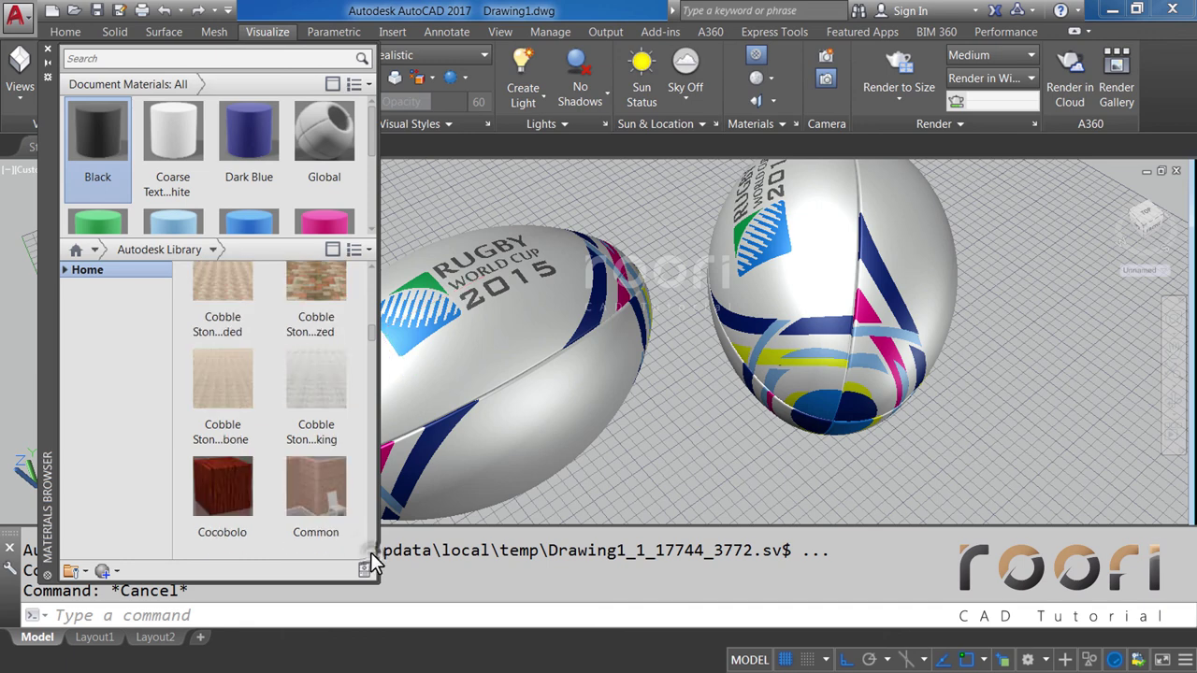
scroll(369, 558, down, 1)
scroll(369, 557, down, 2)
scroll(370, 552, down, 2)
scroll(370, 552, down, 1)
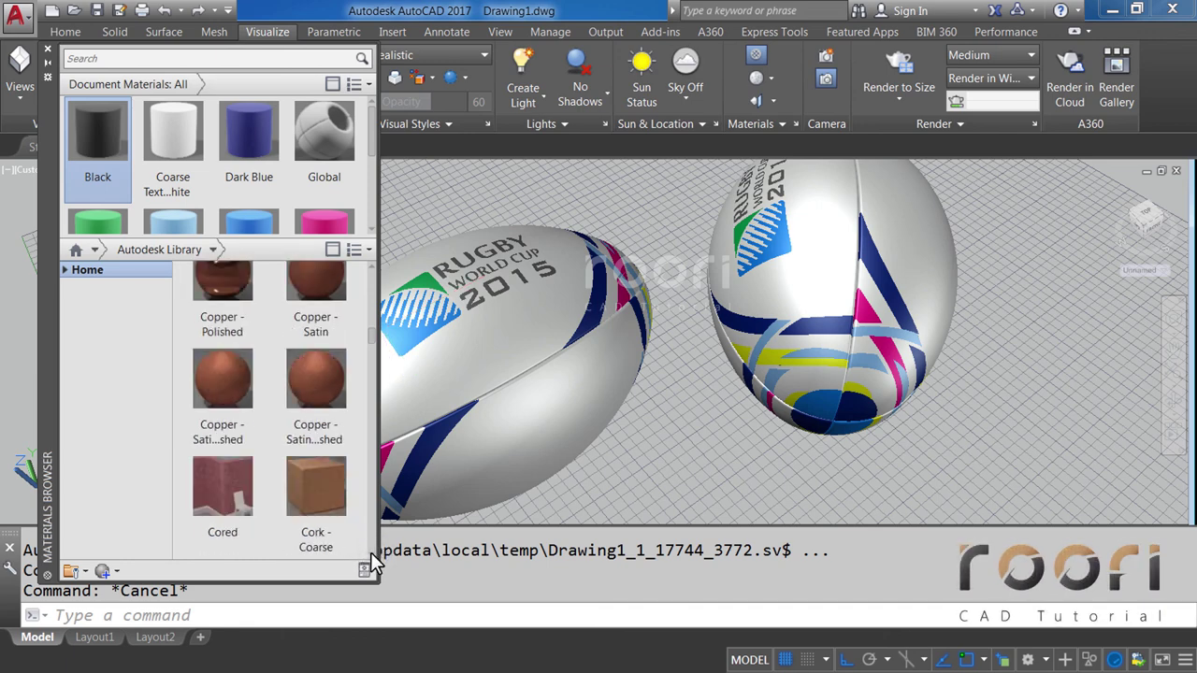
scroll(370, 552, down, 2)
scroll(371, 551, down, 1)
scroll(370, 552, down, 2)
scroll(370, 551, down, 2)
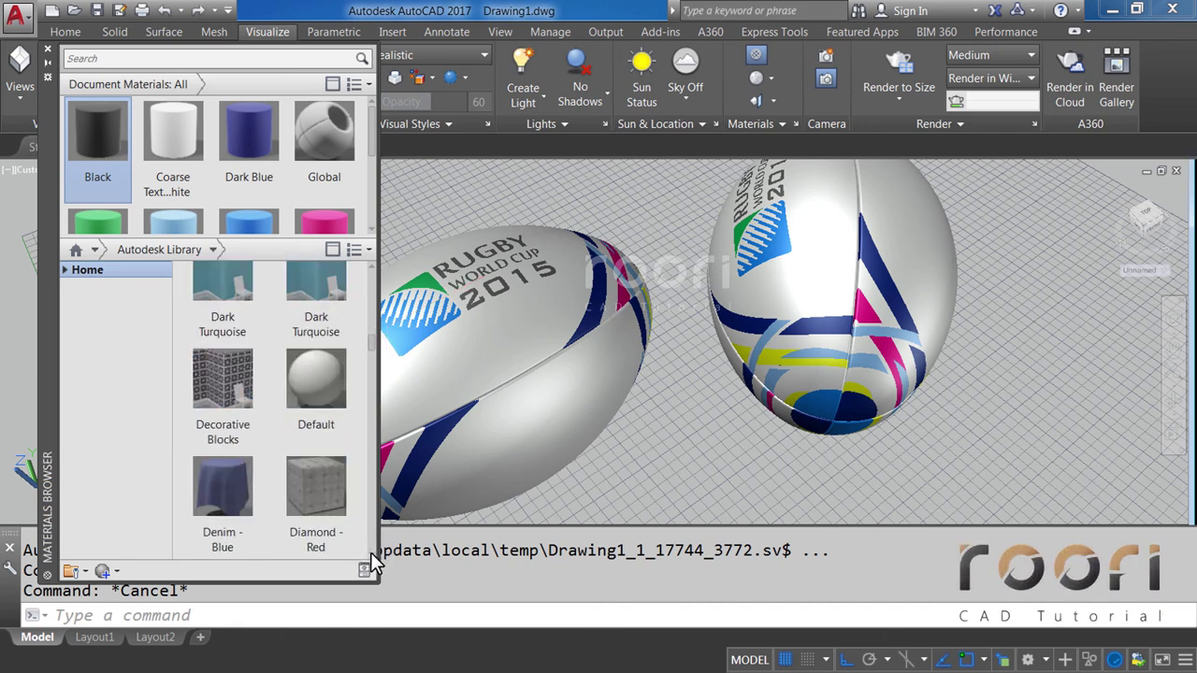
scroll(370, 552, down, 1)
scroll(371, 552, down, 2)
scroll(370, 552, down, 2)
scroll(370, 552, down, 2)
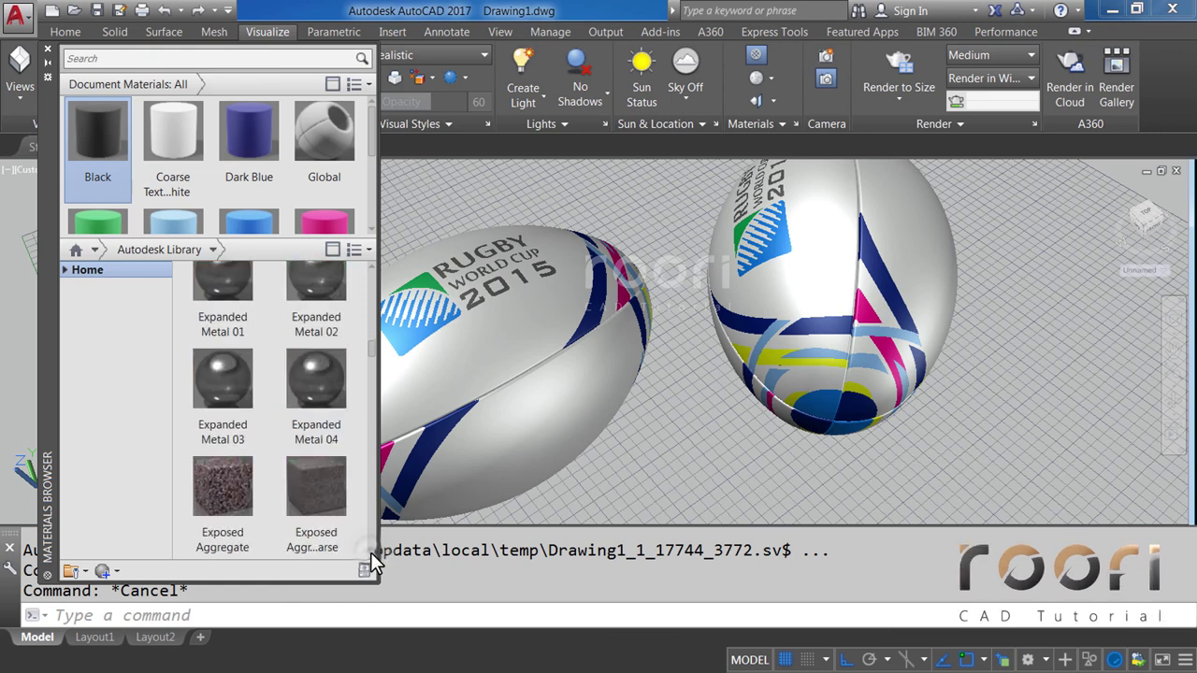
scroll(371, 551, down, 1)
scroll(370, 552, down, 2)
scroll(371, 552, down, 2)
scroll(371, 552, down, 2)
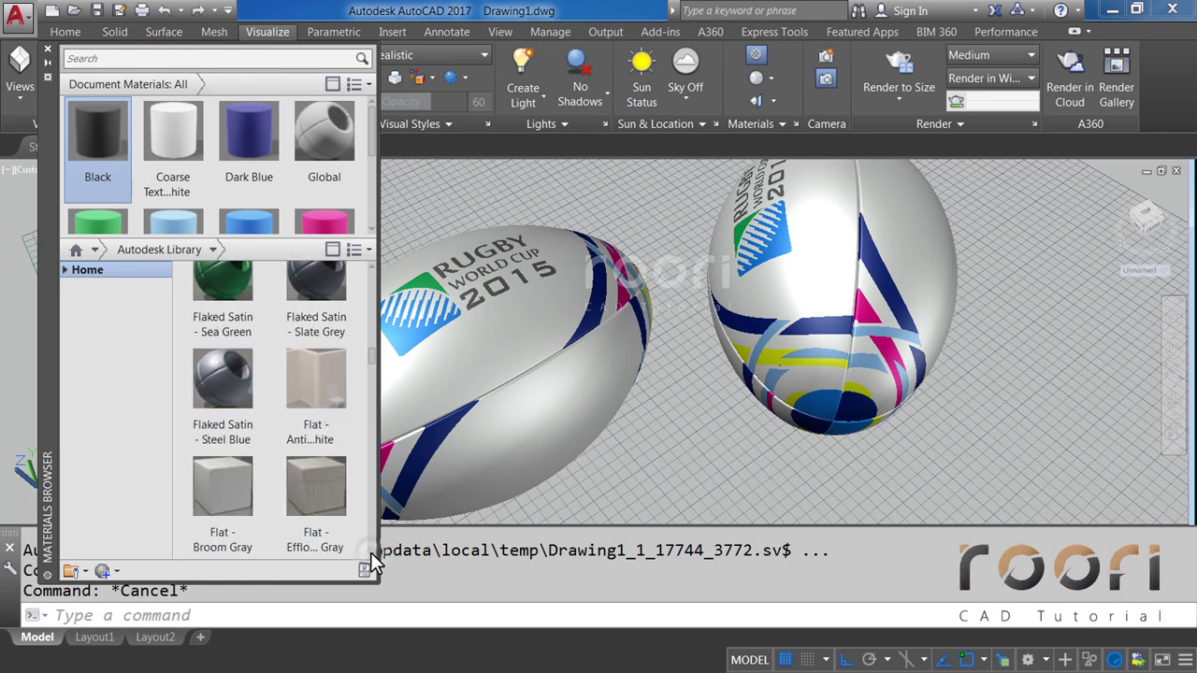
scroll(370, 551, down, 1)
scroll(370, 551, down, 2)
scroll(370, 552, down, 2)
scroll(370, 551, down, 2)
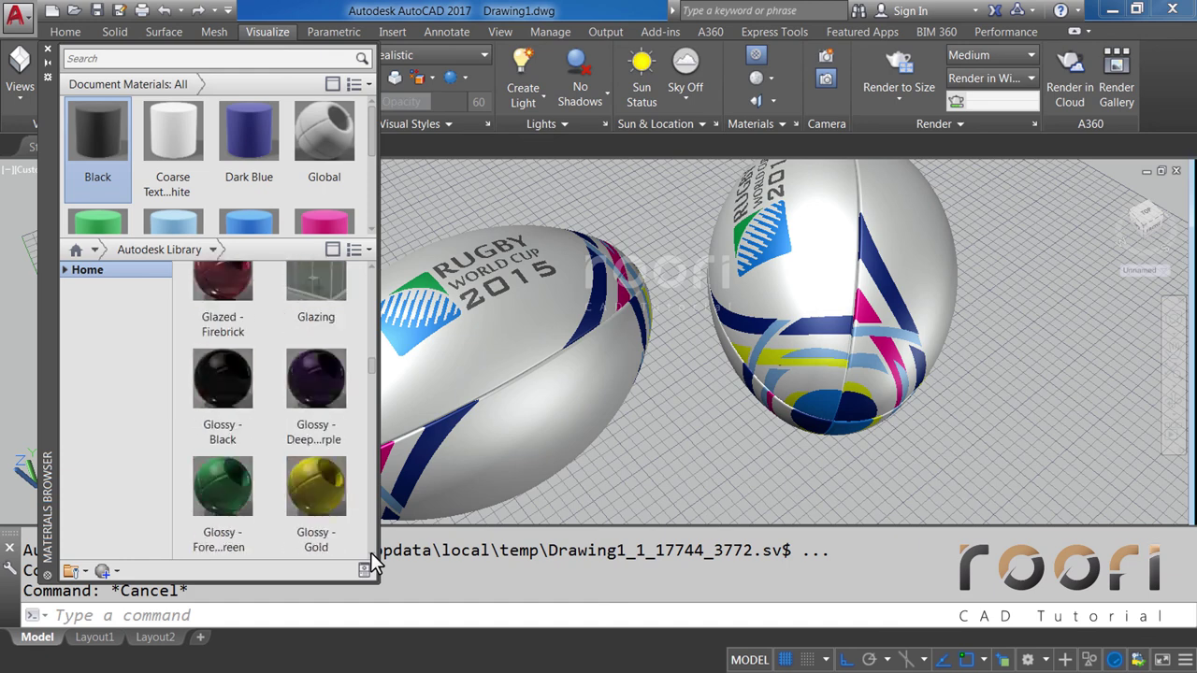
scroll(370, 551, down, 2)
scroll(370, 551, down, 2)
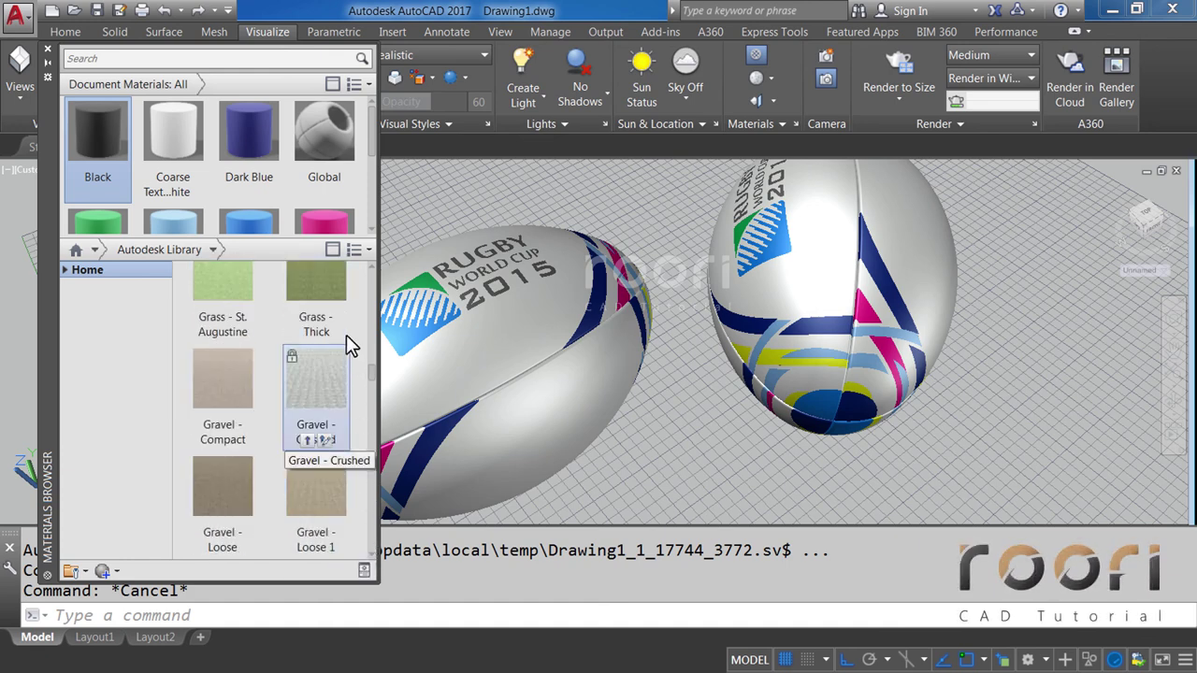
scroll(371, 265, up, 1)
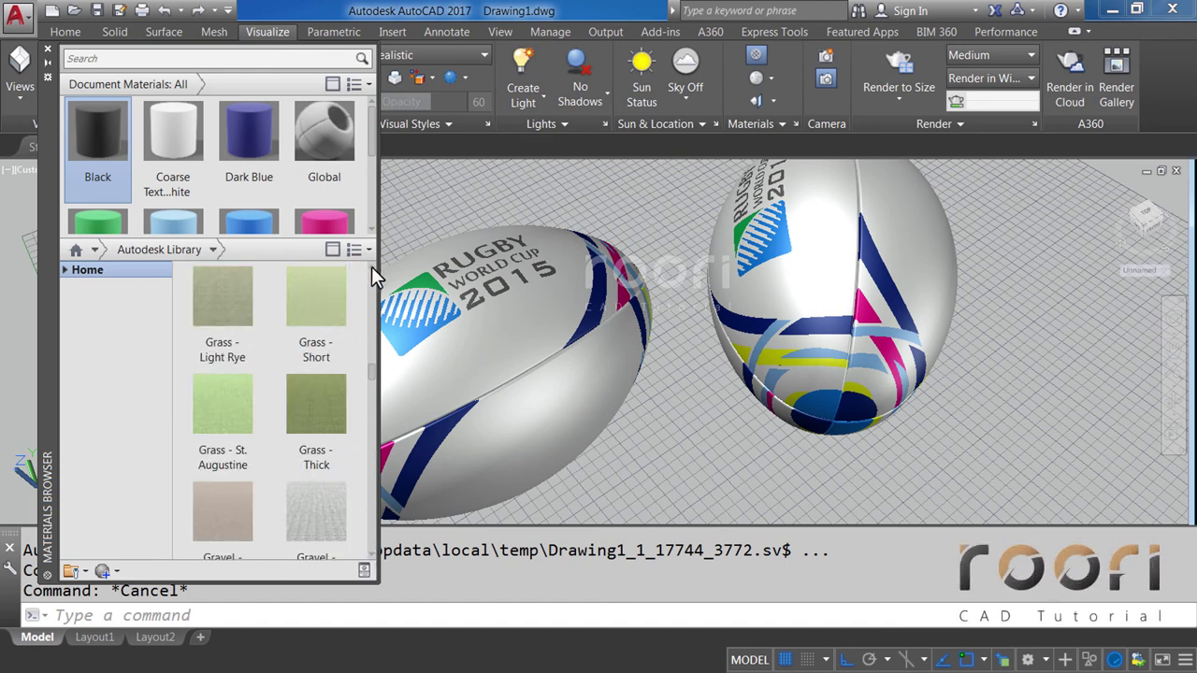
scroll(372, 267, up, 1)
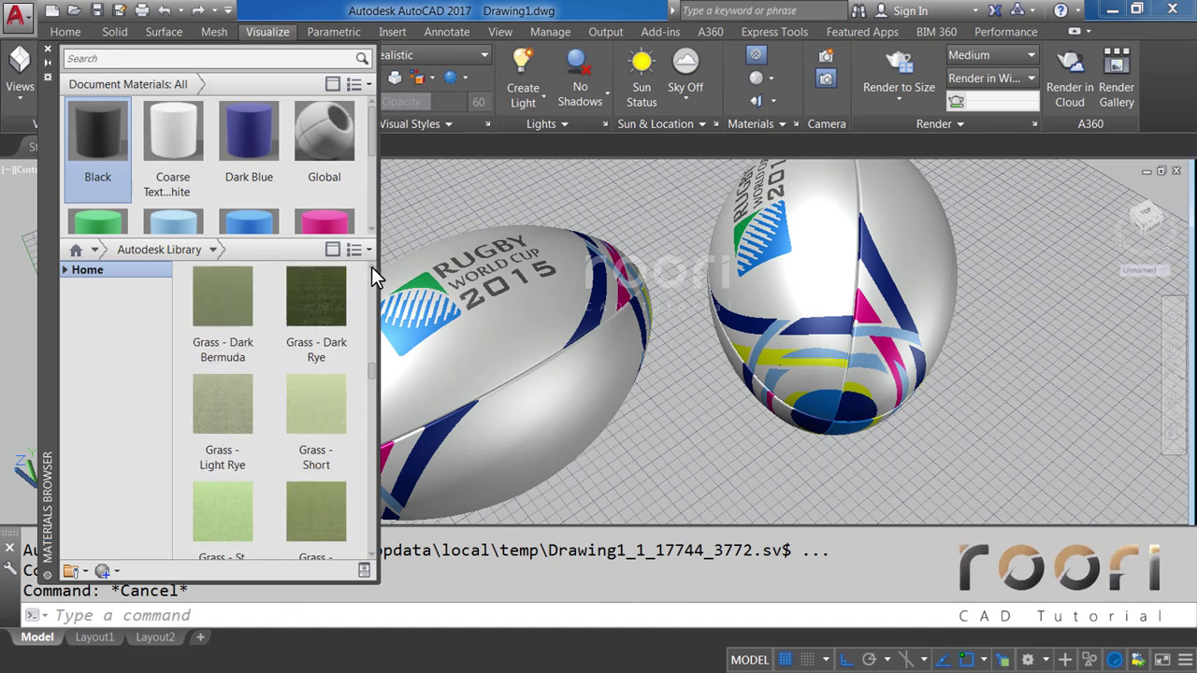
Add Grass - Short from the Autodesk Library and apply it to the ground plane.
click(307, 462)
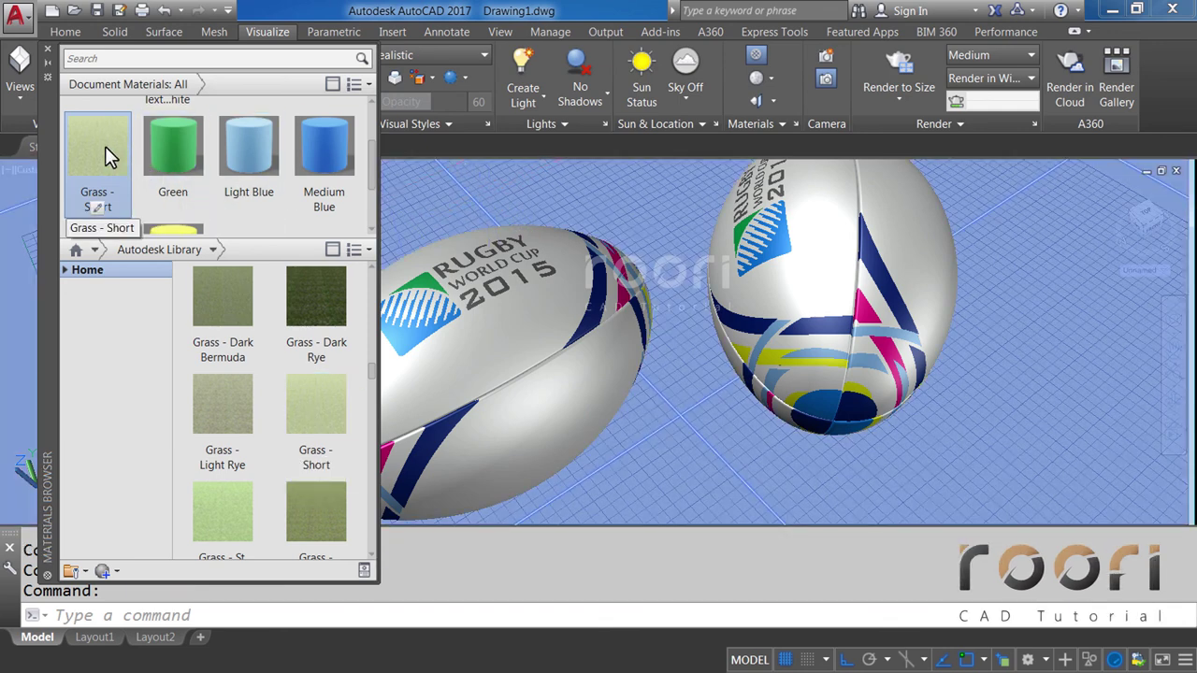
click(105, 155)
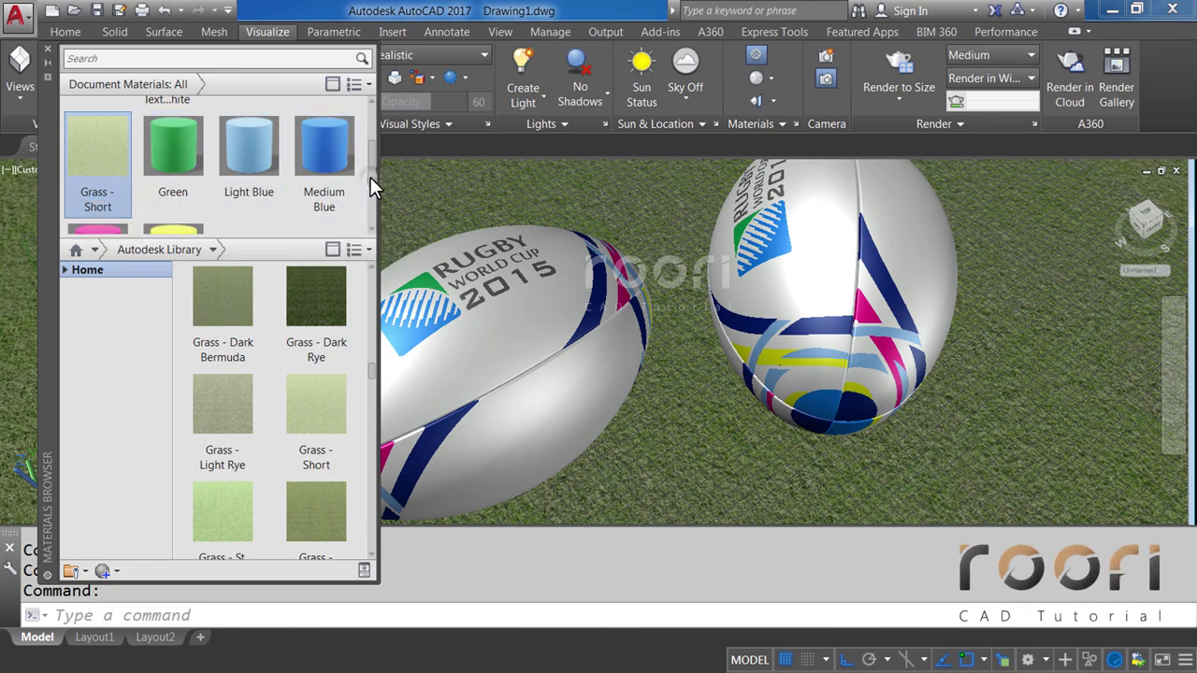
mouse_move(370, 178)
mouse_down()
mouse_move(372, 188)
mouse_move(369, 168)
mouse_up()
key(Escape)
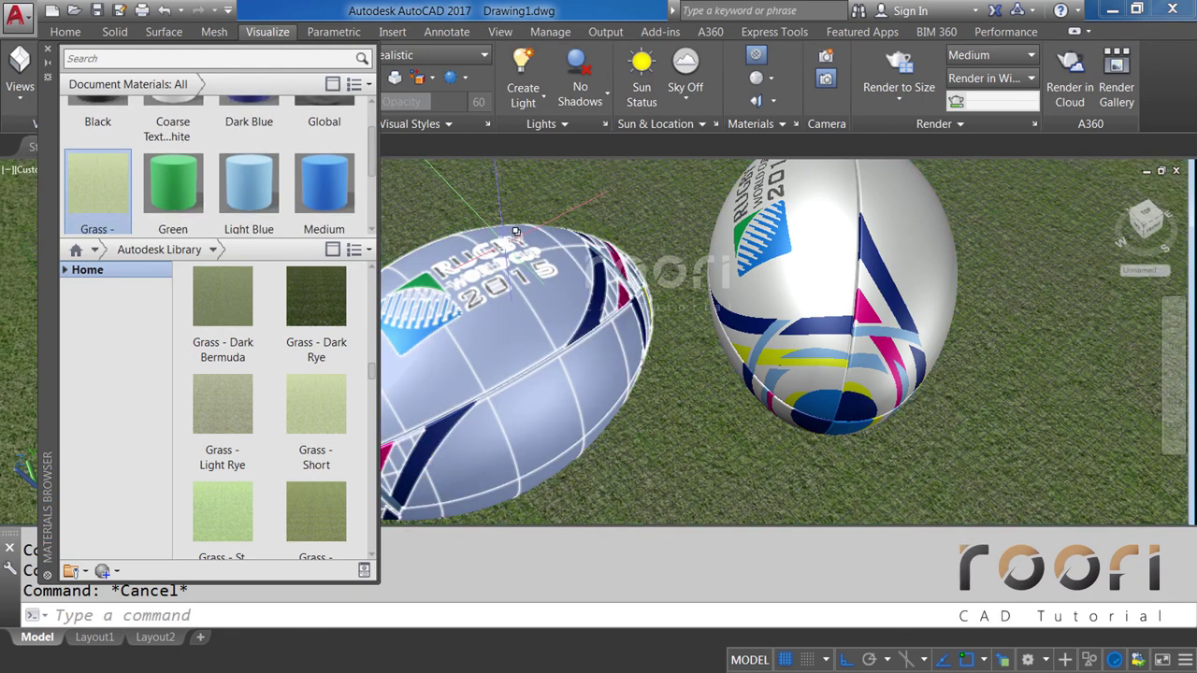
Select each rugby ball's main solid through selection cycling, then clear the selection.
click(506, 233)
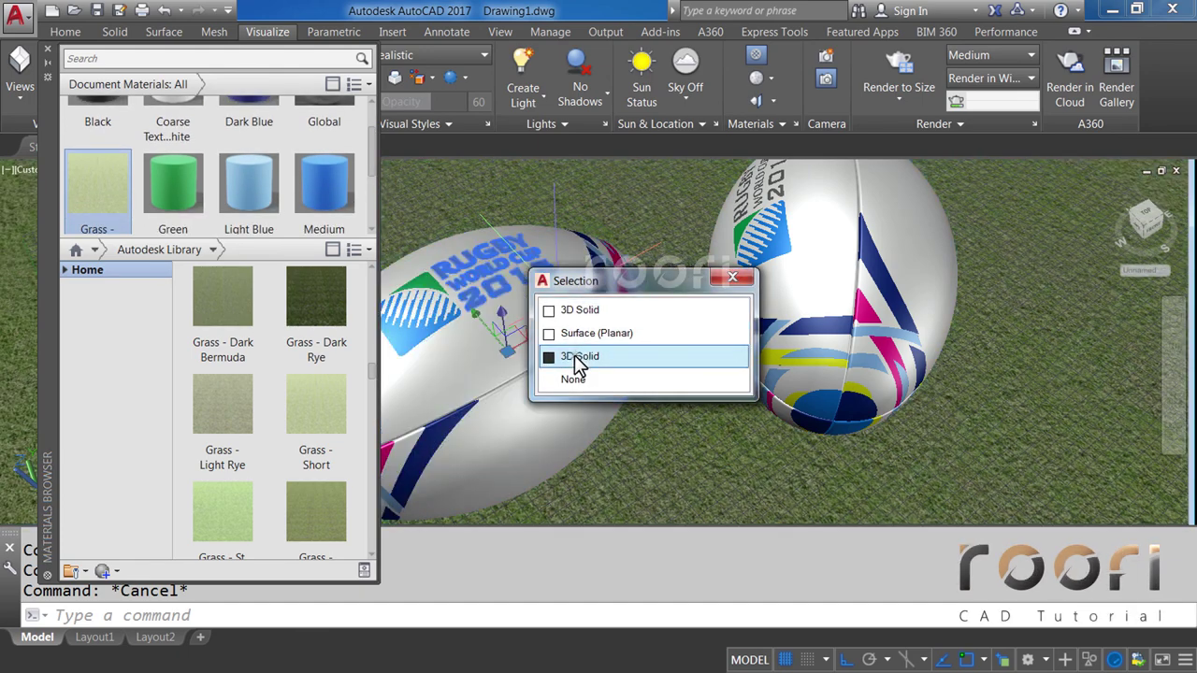
click(574, 356)
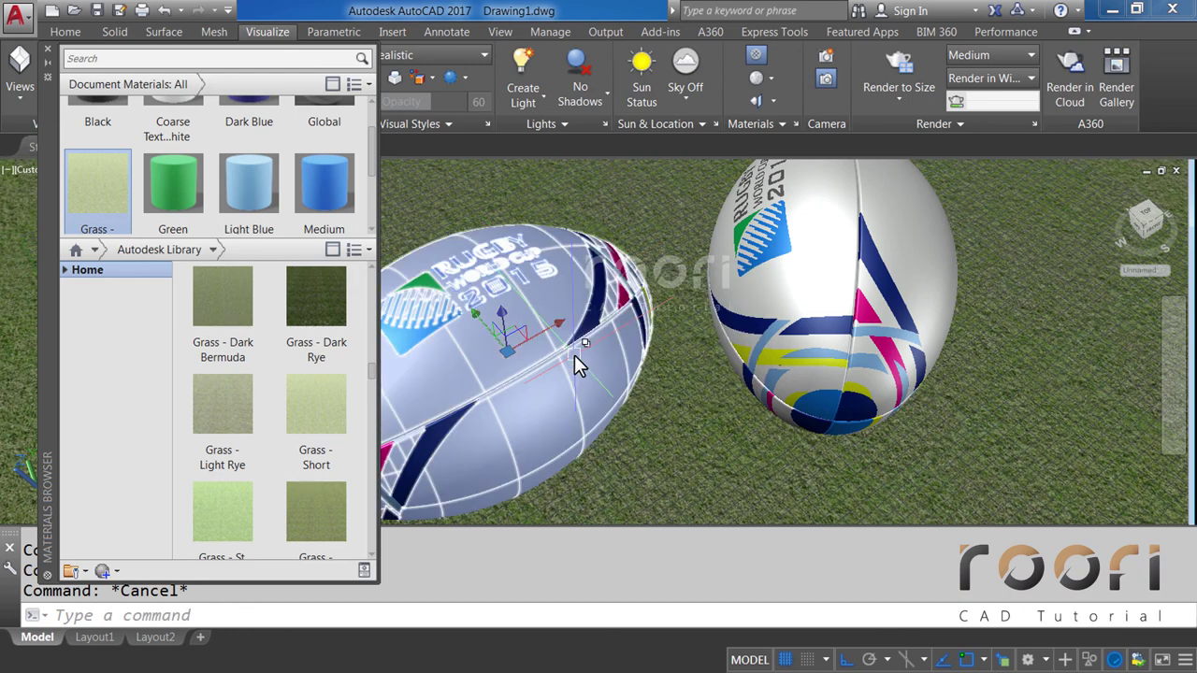
click(782, 187)
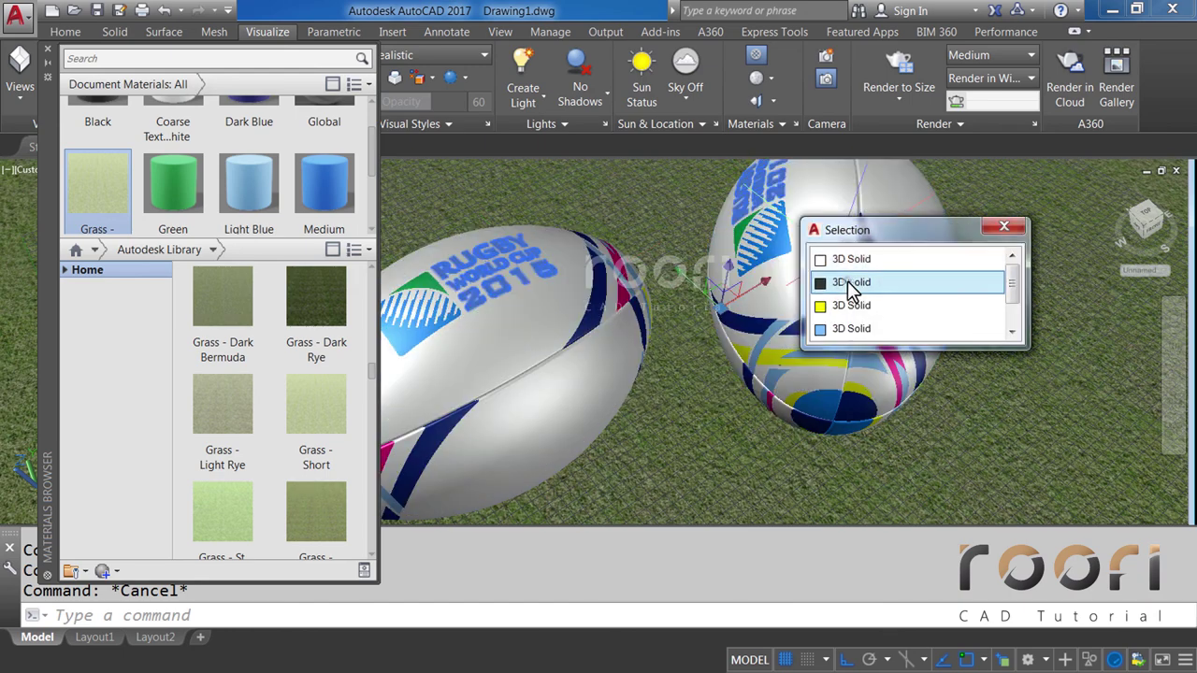
click(851, 282)
scroll(301, 182, down, 1)
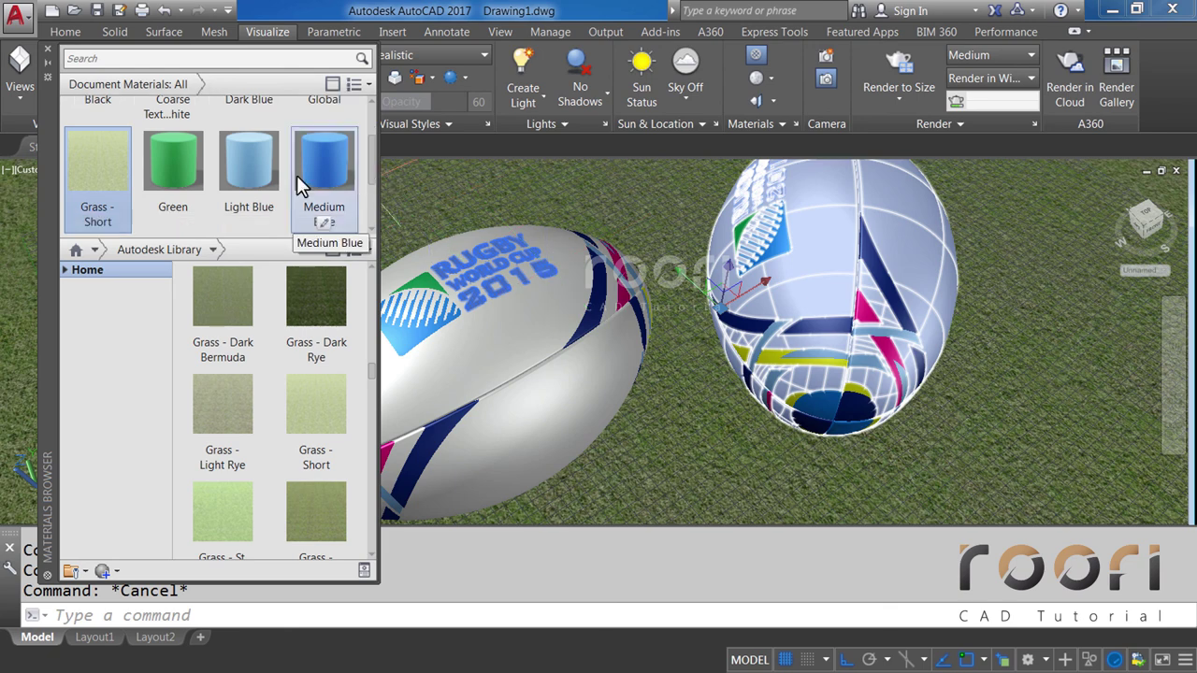
key(Escape)
scroll(374, 136, up, 1)
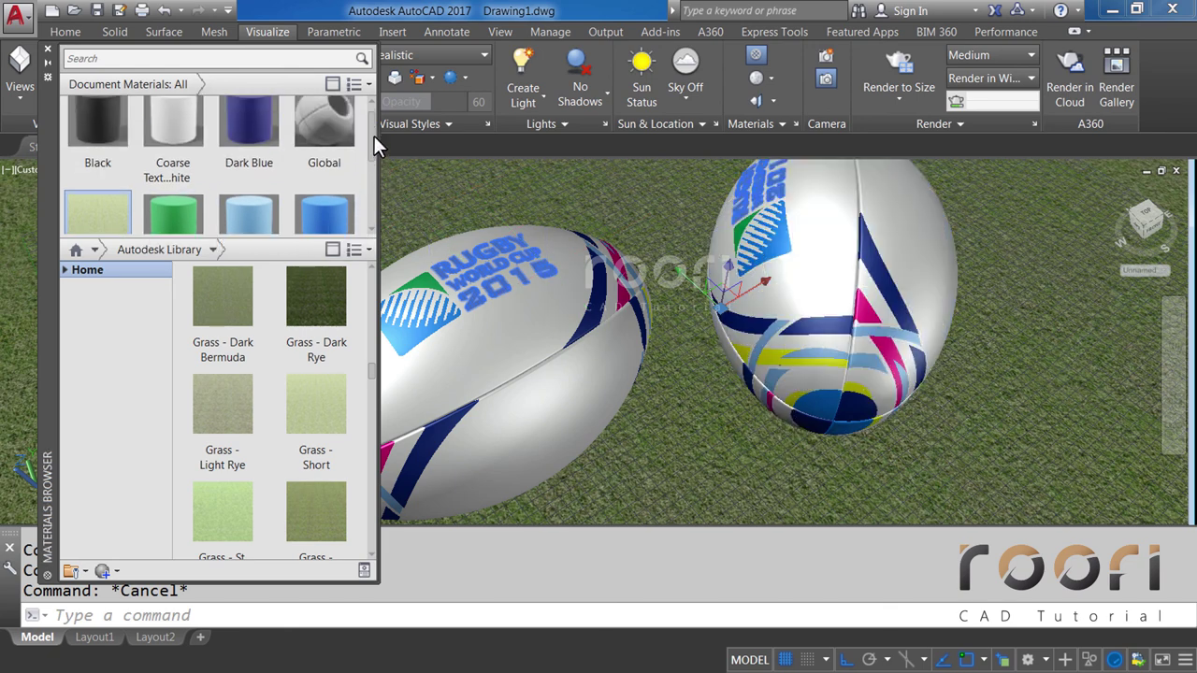
scroll(374, 136, up, 1)
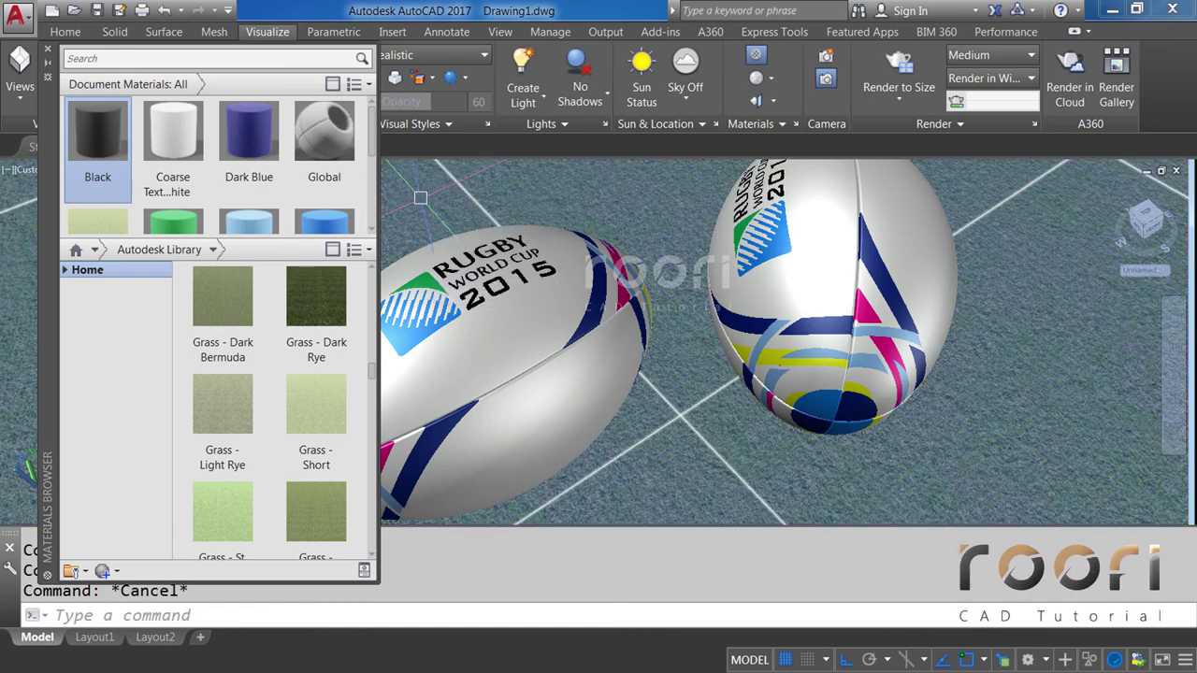
Pick overlapping solids on both balls and apply the Green material to them.
click(432, 292)
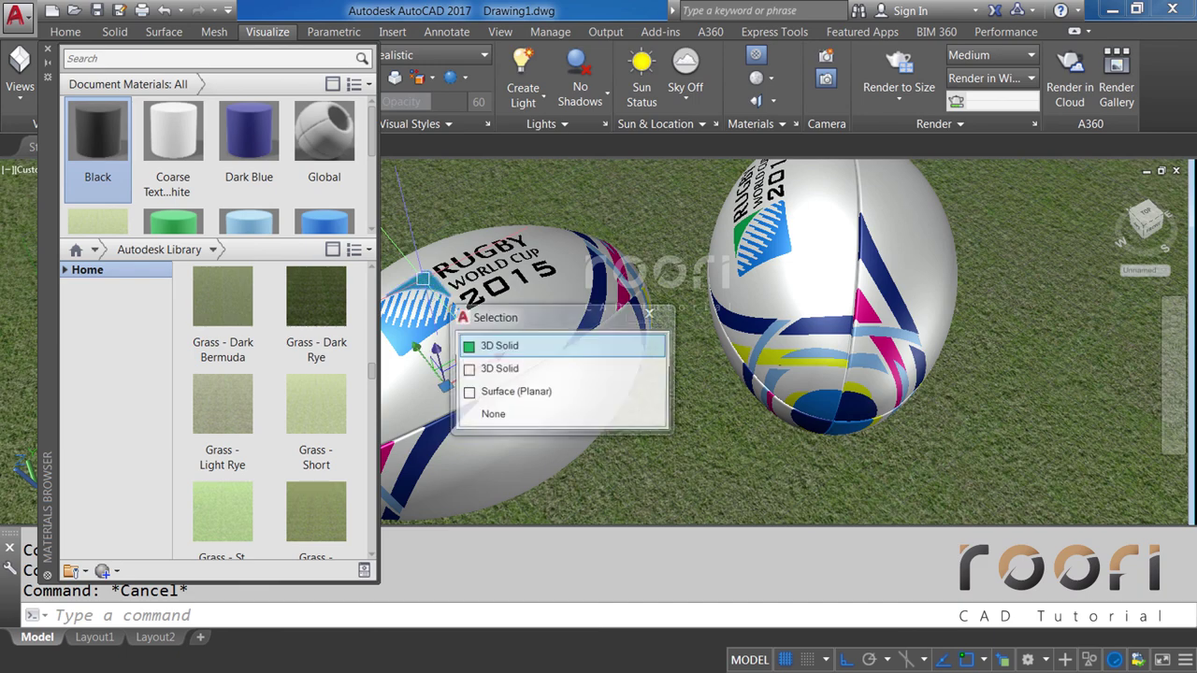
click(488, 347)
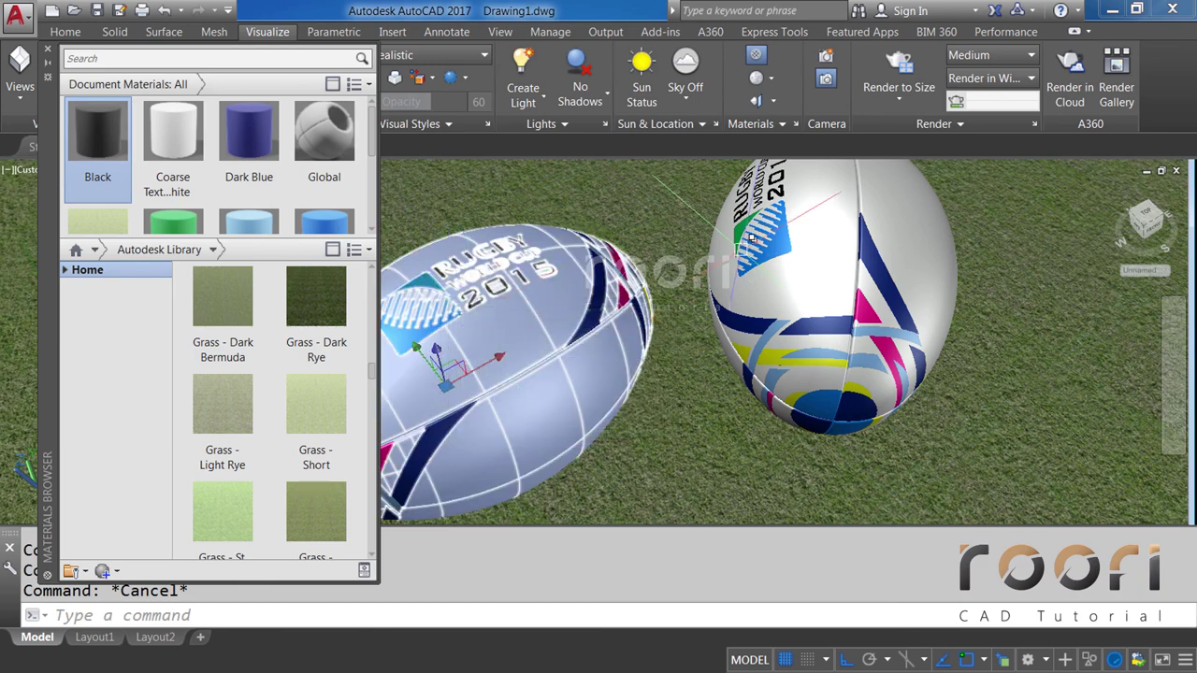
click(738, 226)
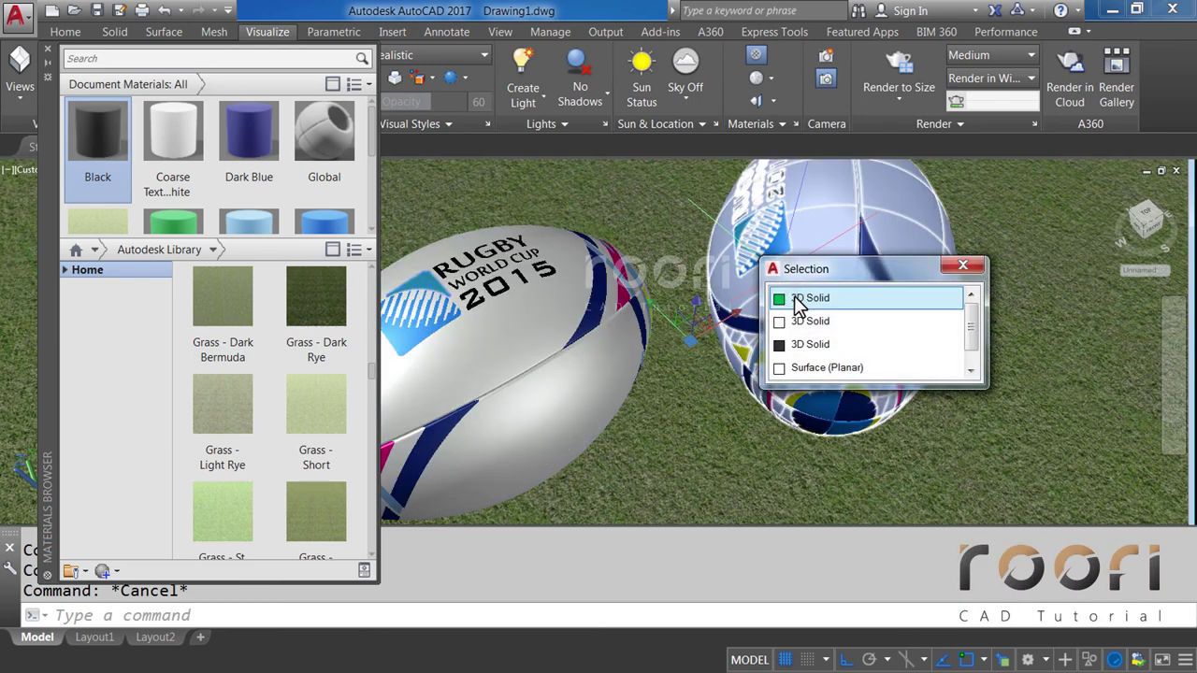
click(794, 297)
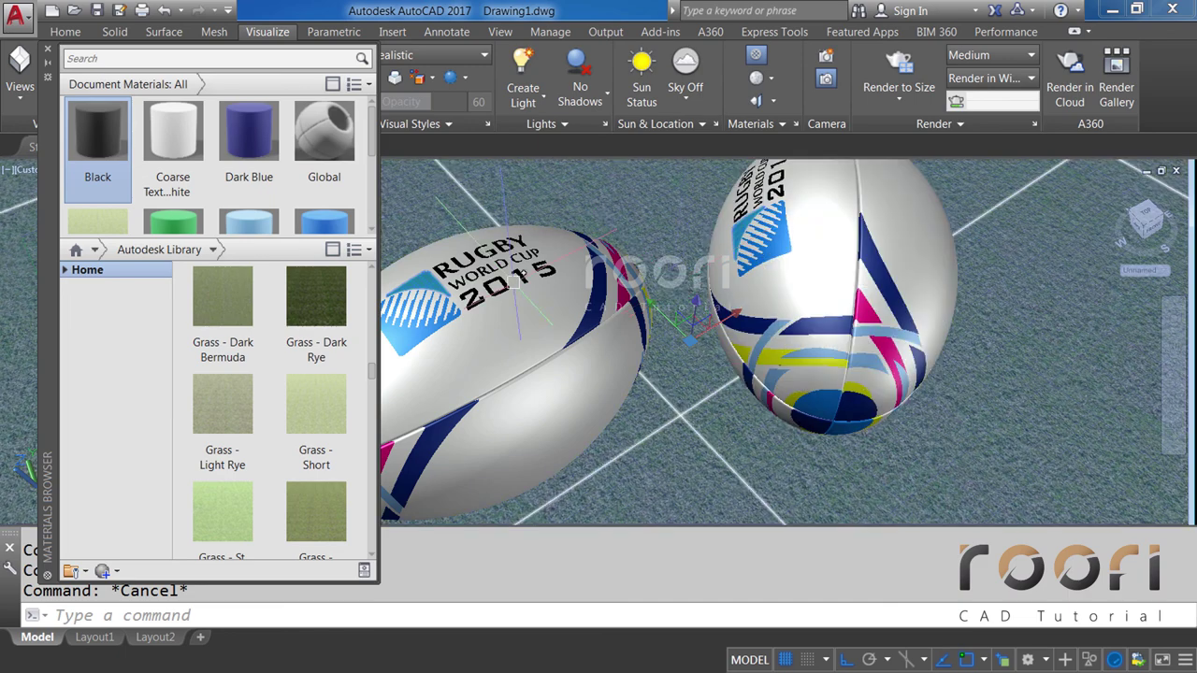
scroll(369, 229, down, 1)
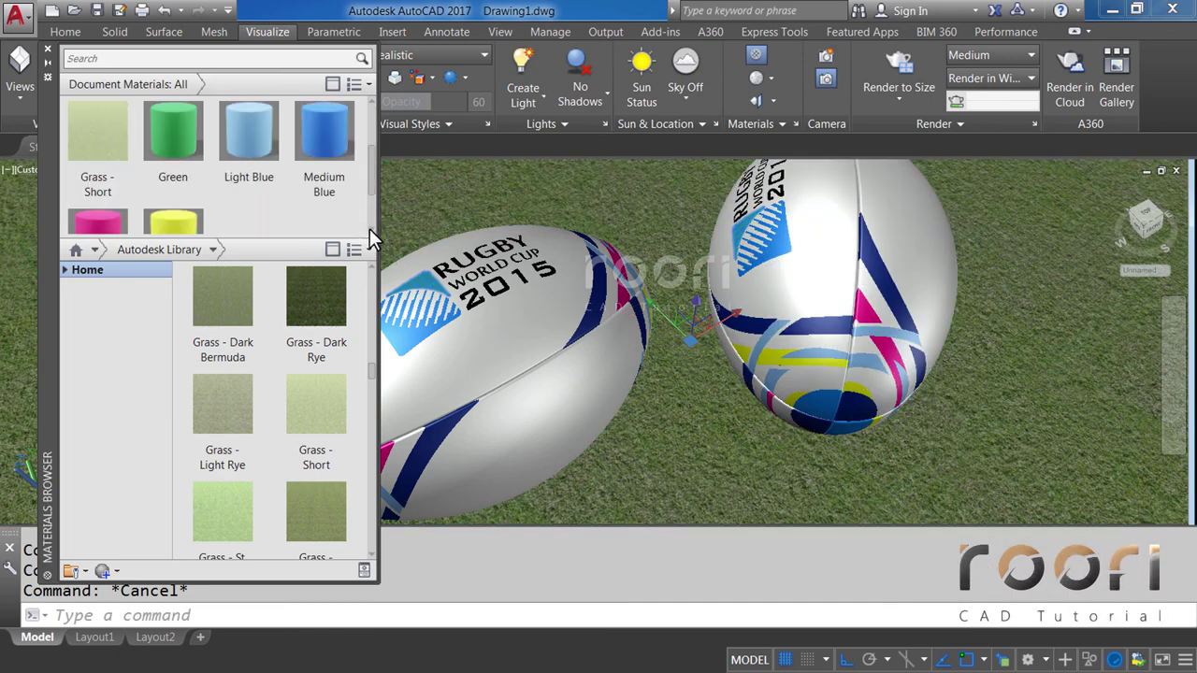
click(187, 149)
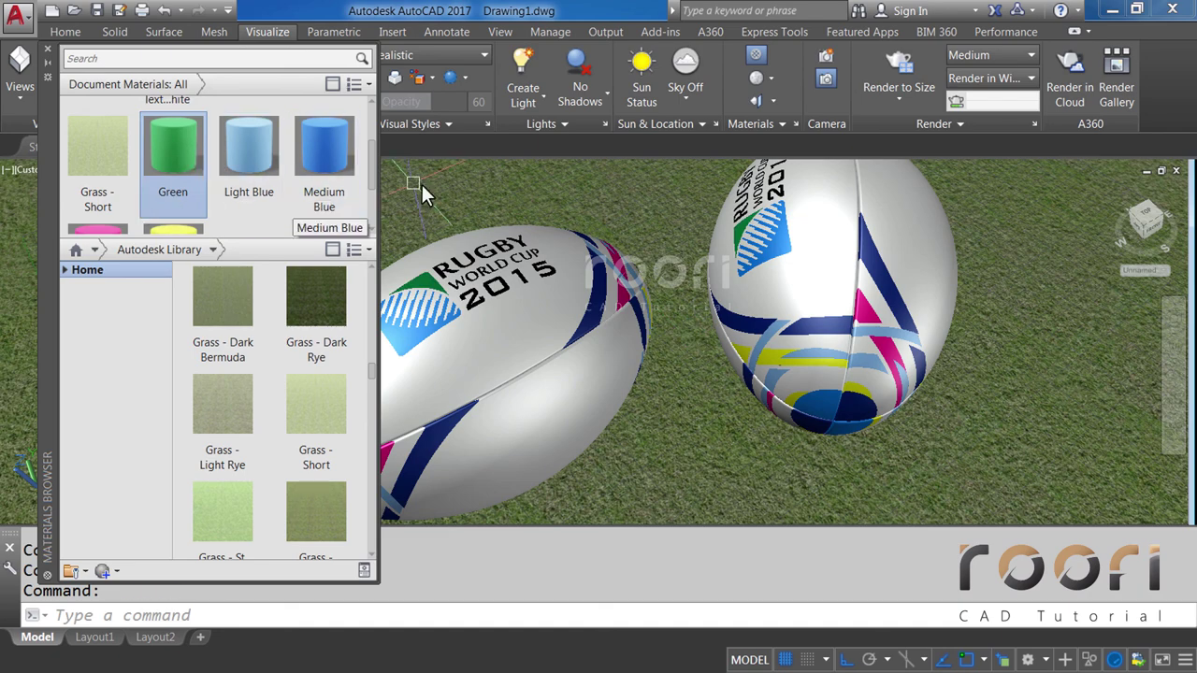
key(Escape)
Pick further overlapping solids on the left and right balls using selection cycling.
click(403, 335)
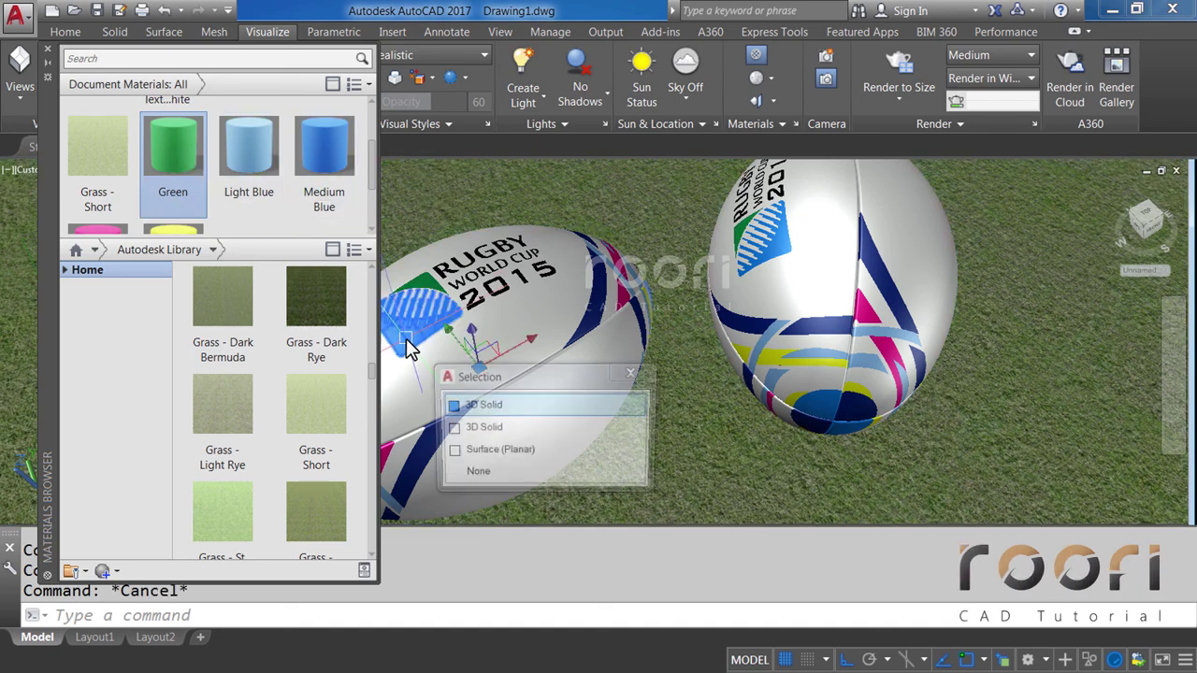
click(465, 409)
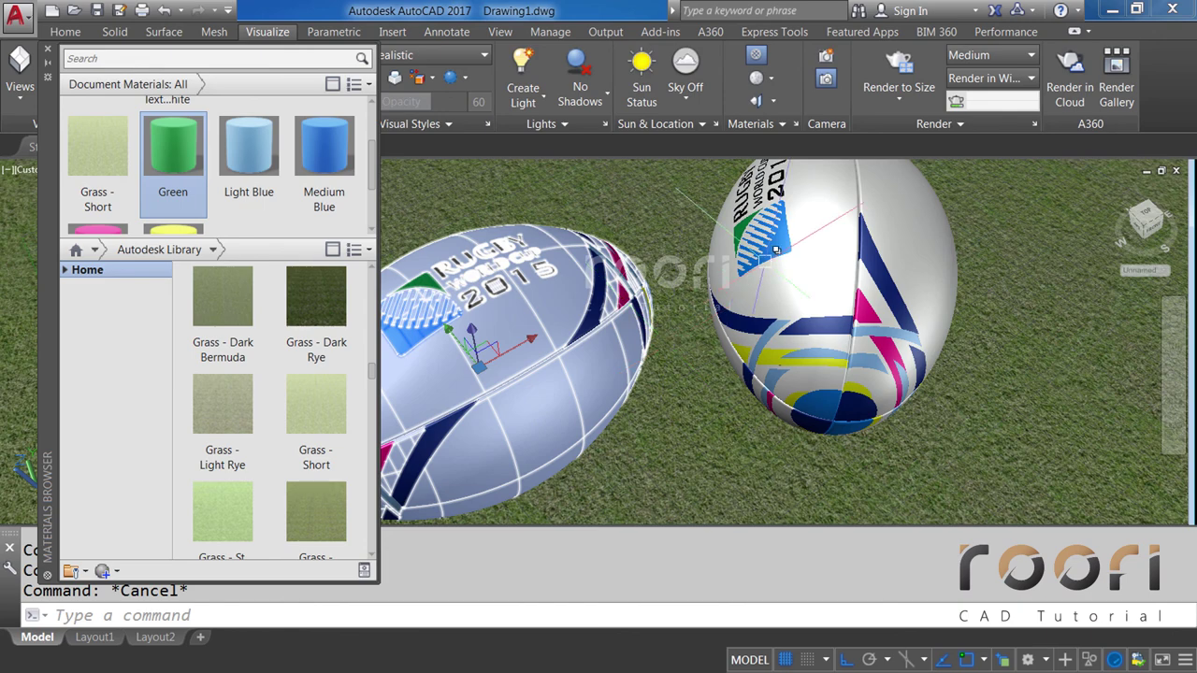
key(Escape)
click(799, 272)
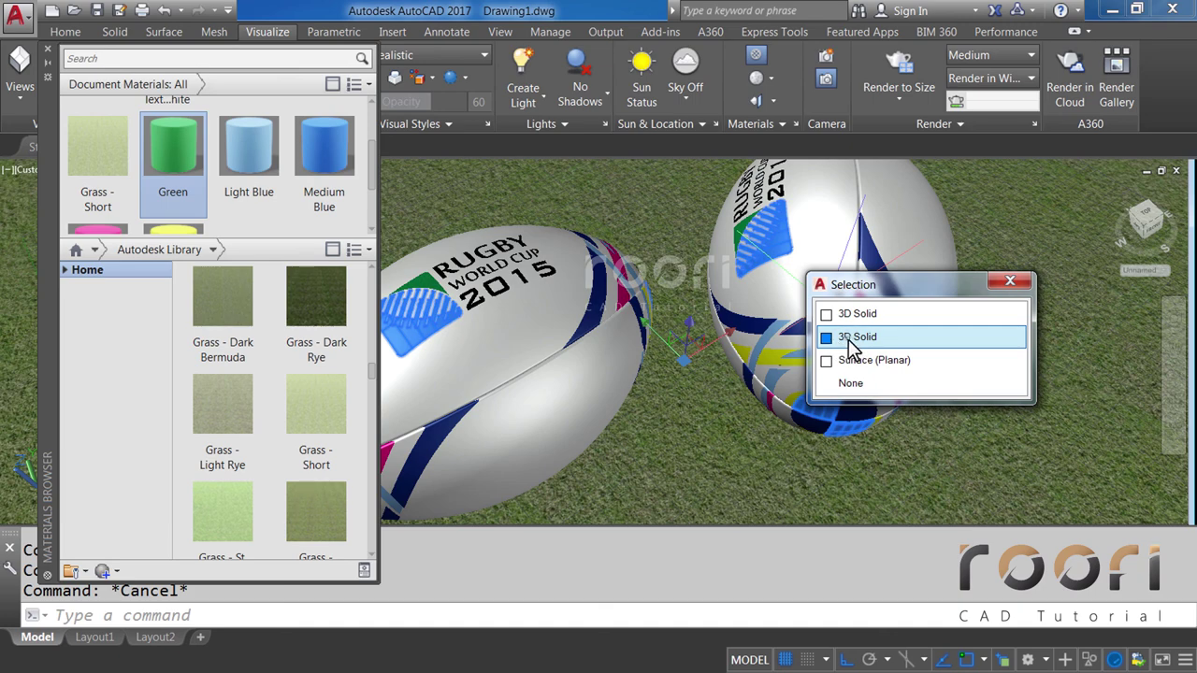
click(853, 337)
Assign Medium Blue to the blue stripe solids on the right and left rugby balls.
key(Escape)
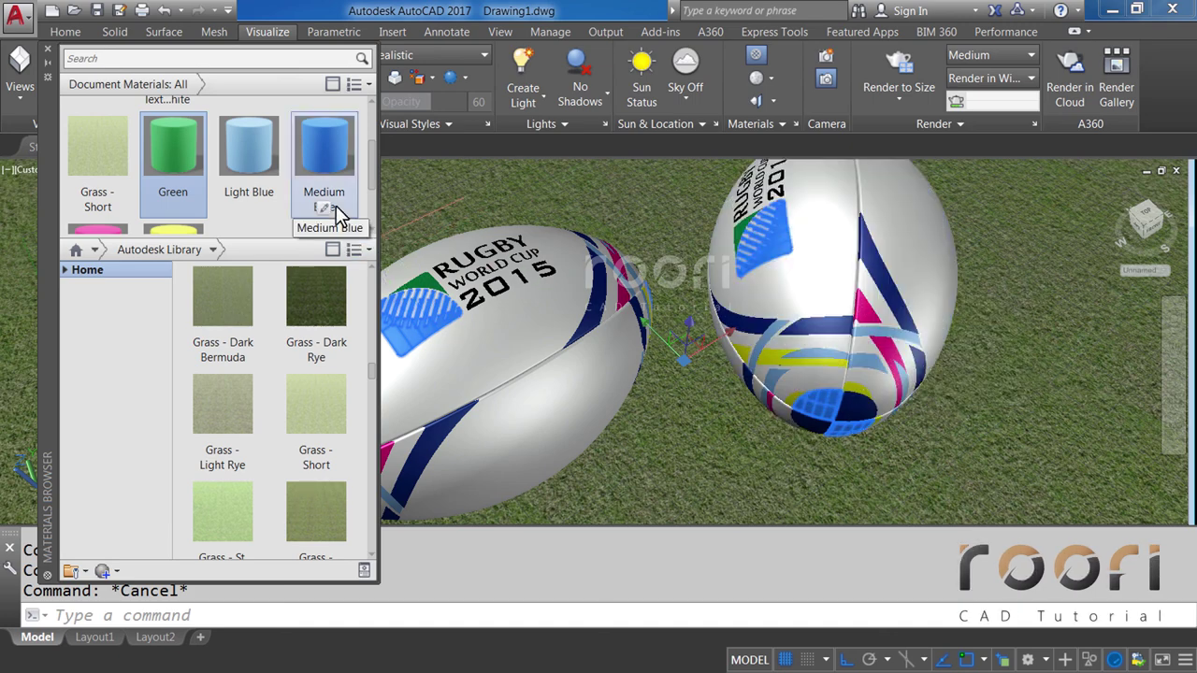
click(320, 156)
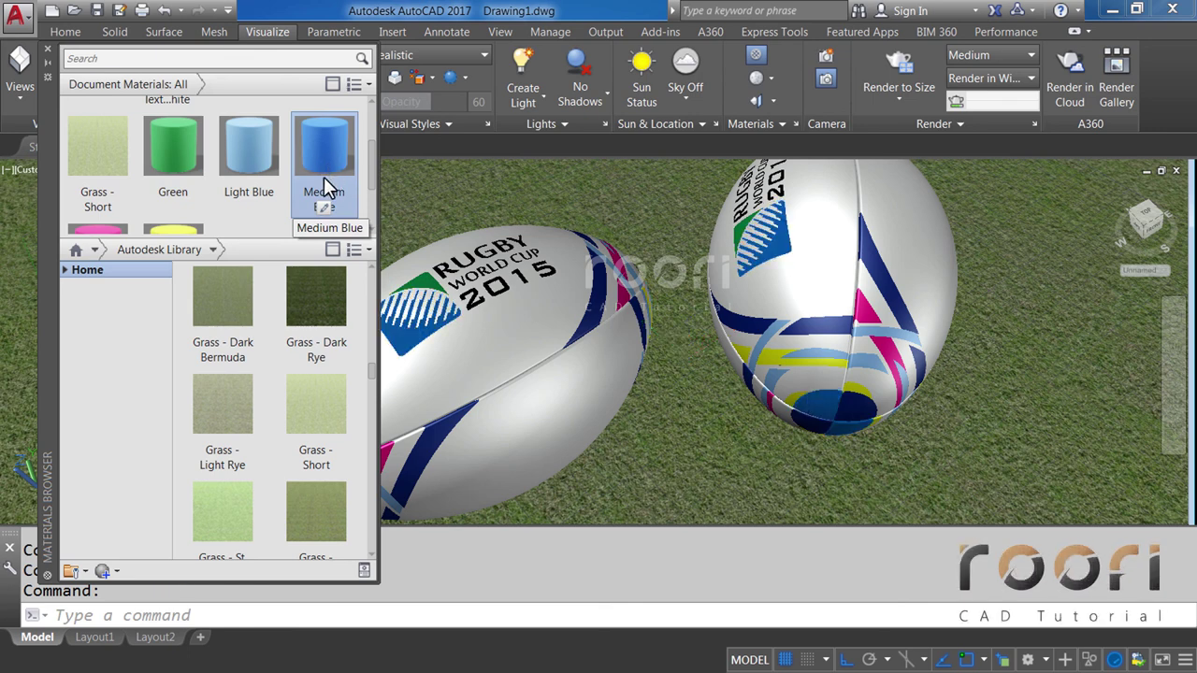
key(Escape)
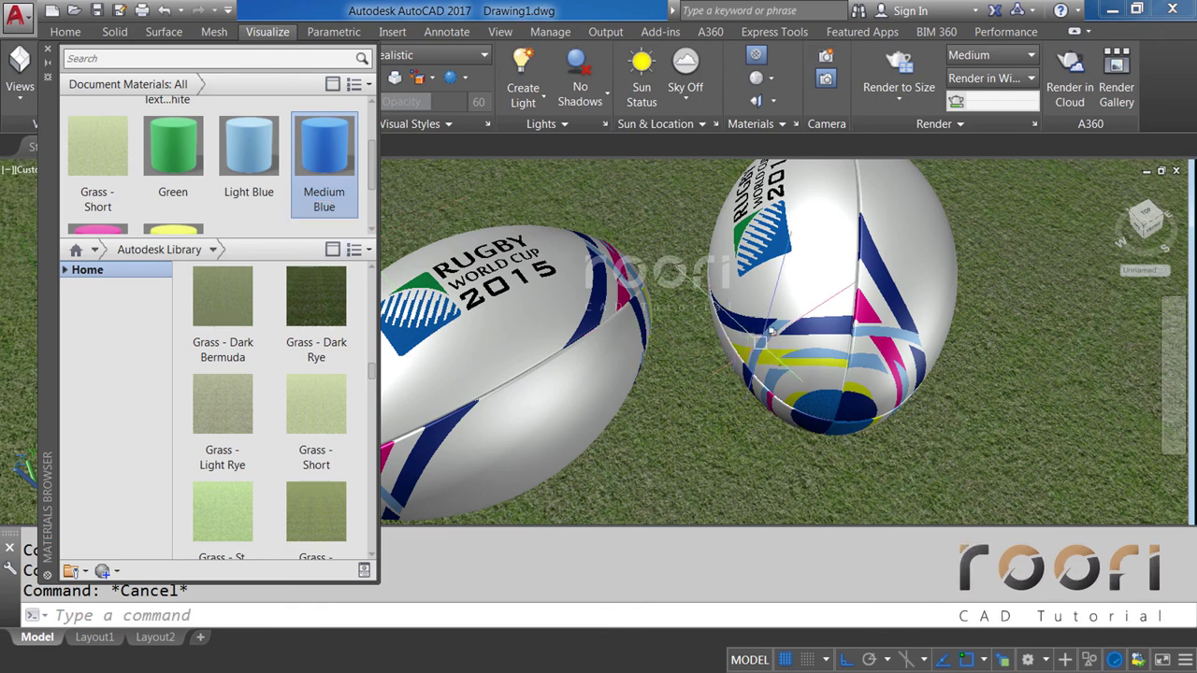
click(763, 345)
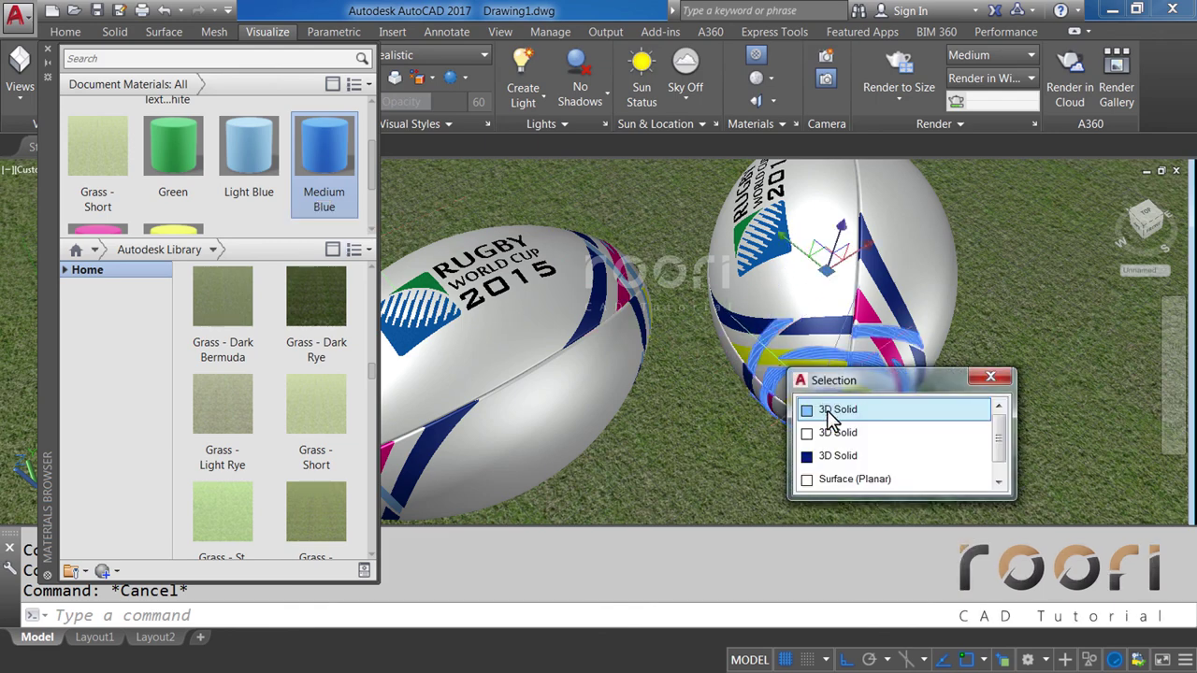
click(828, 409)
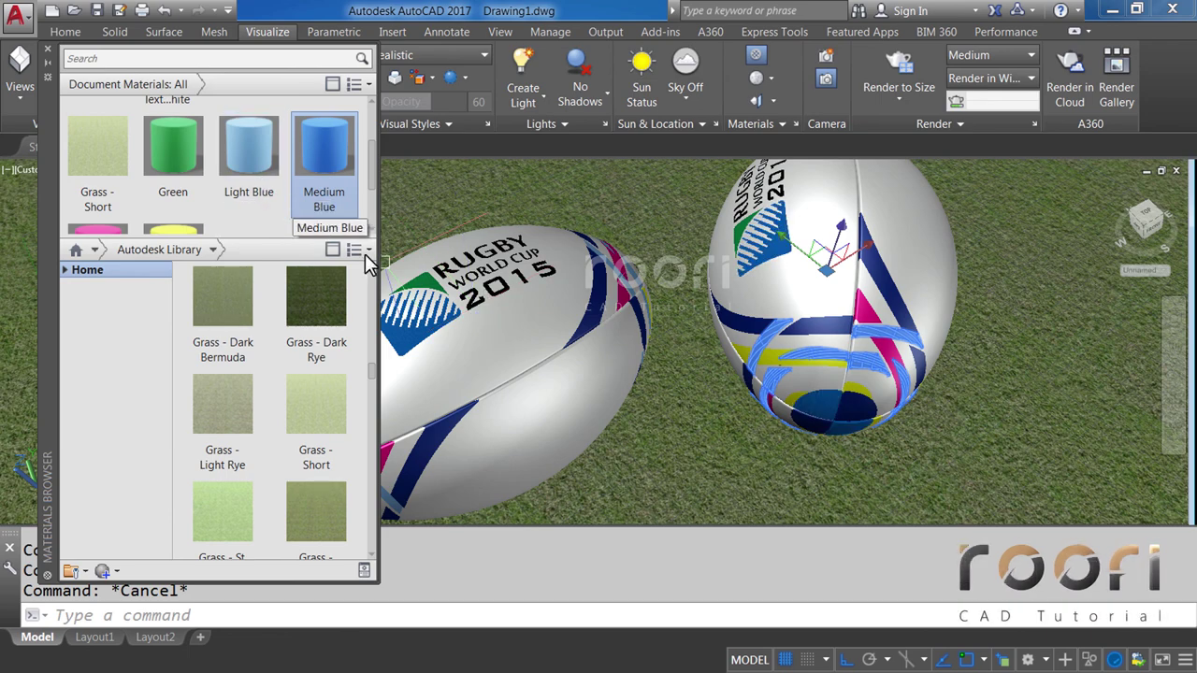
click(614, 254)
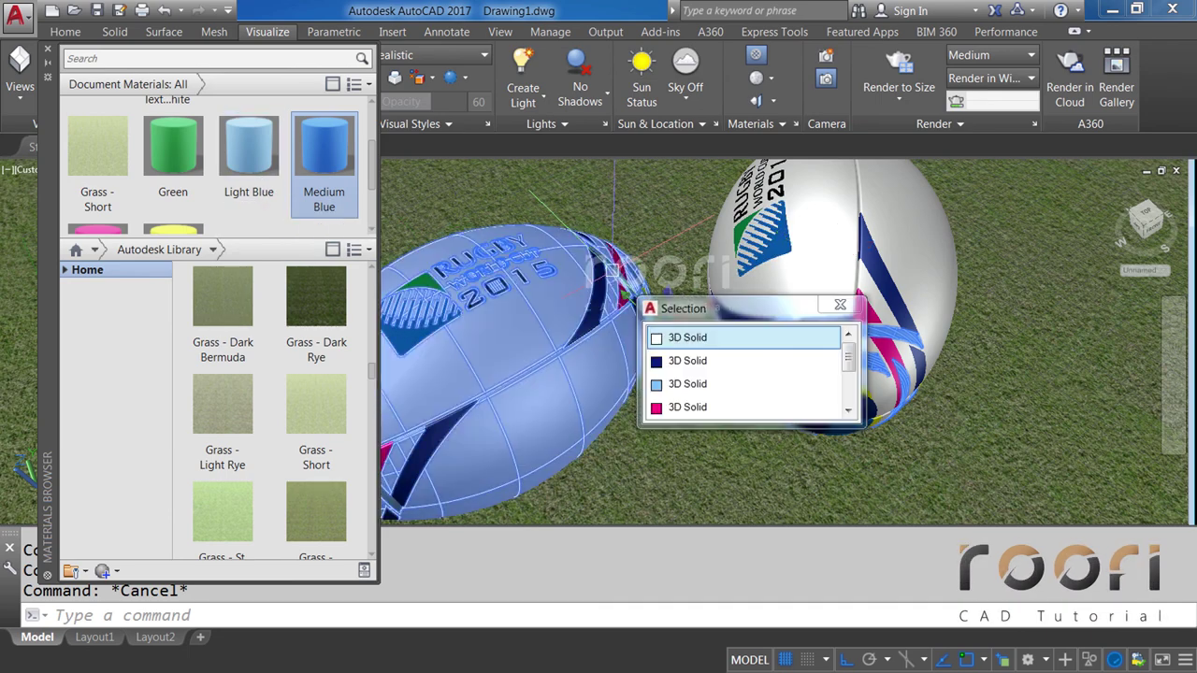
click(668, 385)
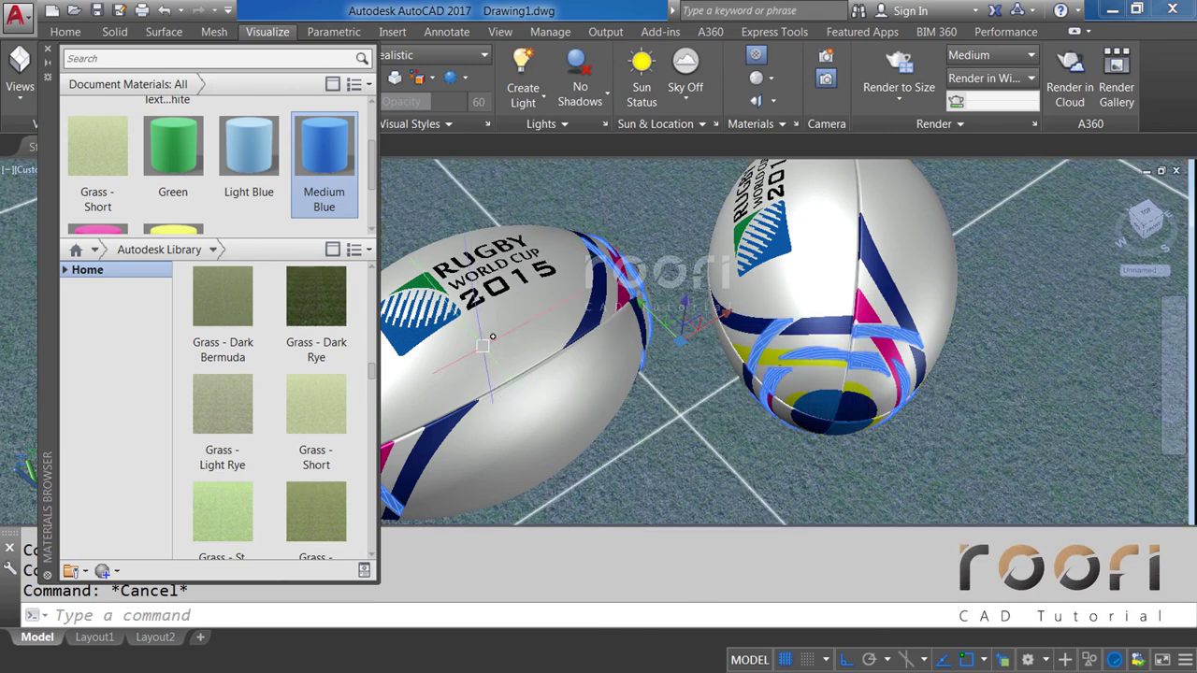
click(256, 164)
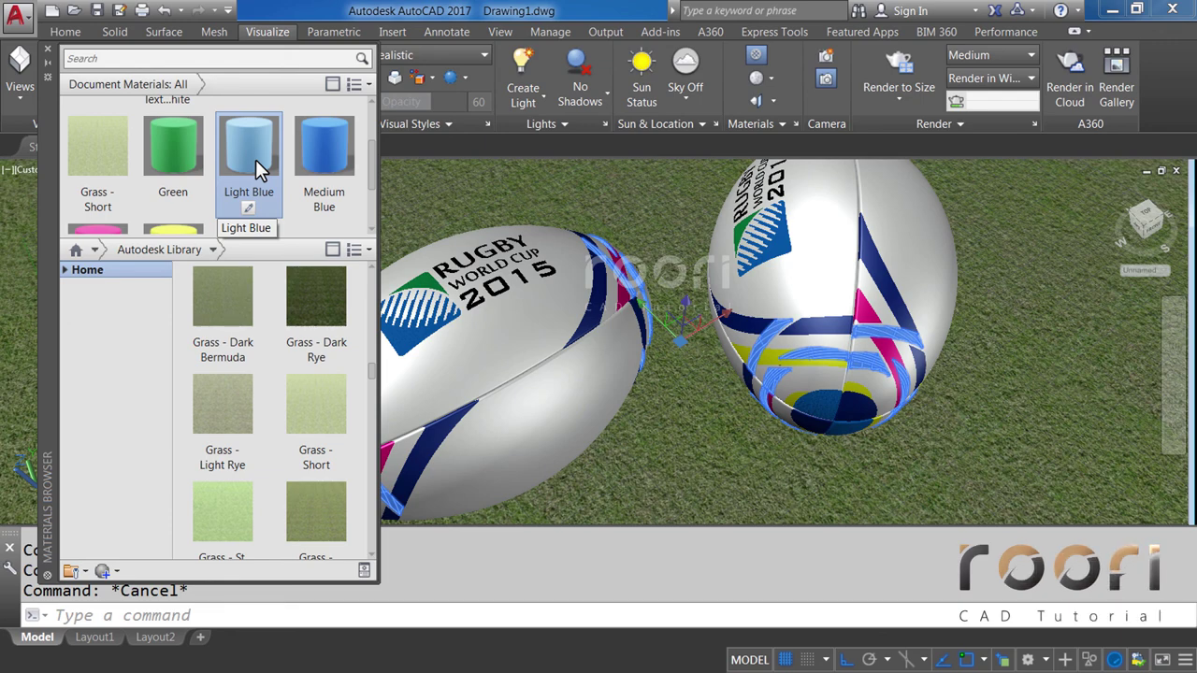
Apply Light Blue to the band solids on the left and right balls.
key(Escape)
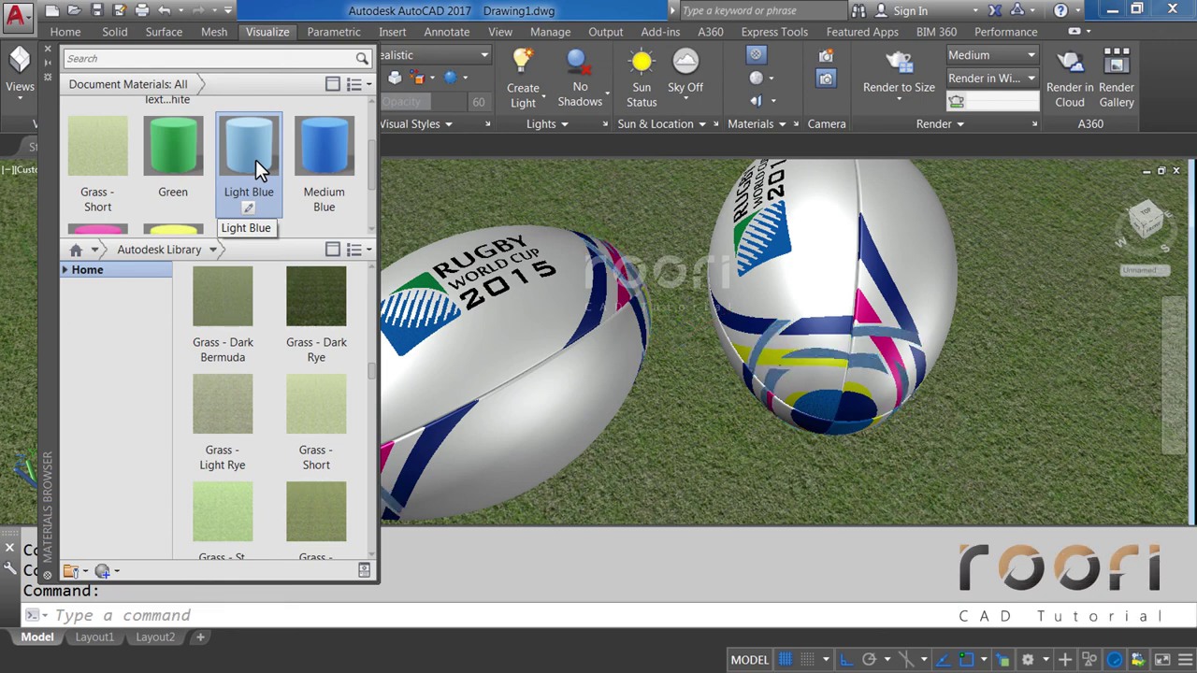
click(589, 323)
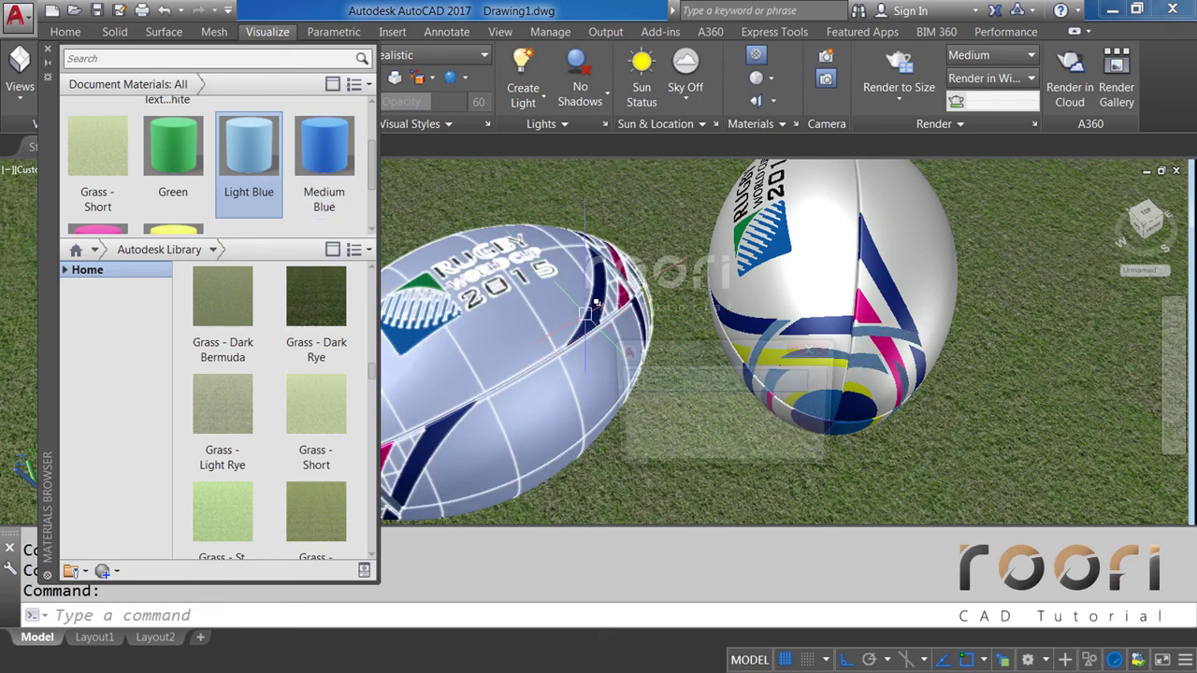
click(591, 322)
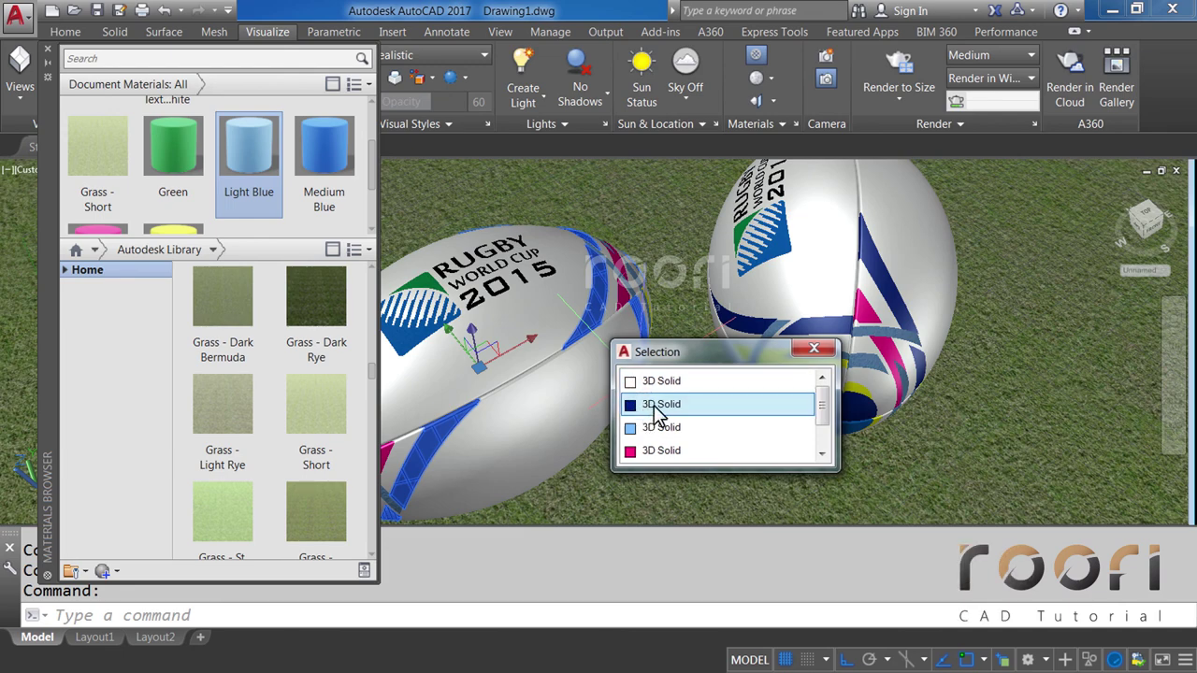
click(666, 408)
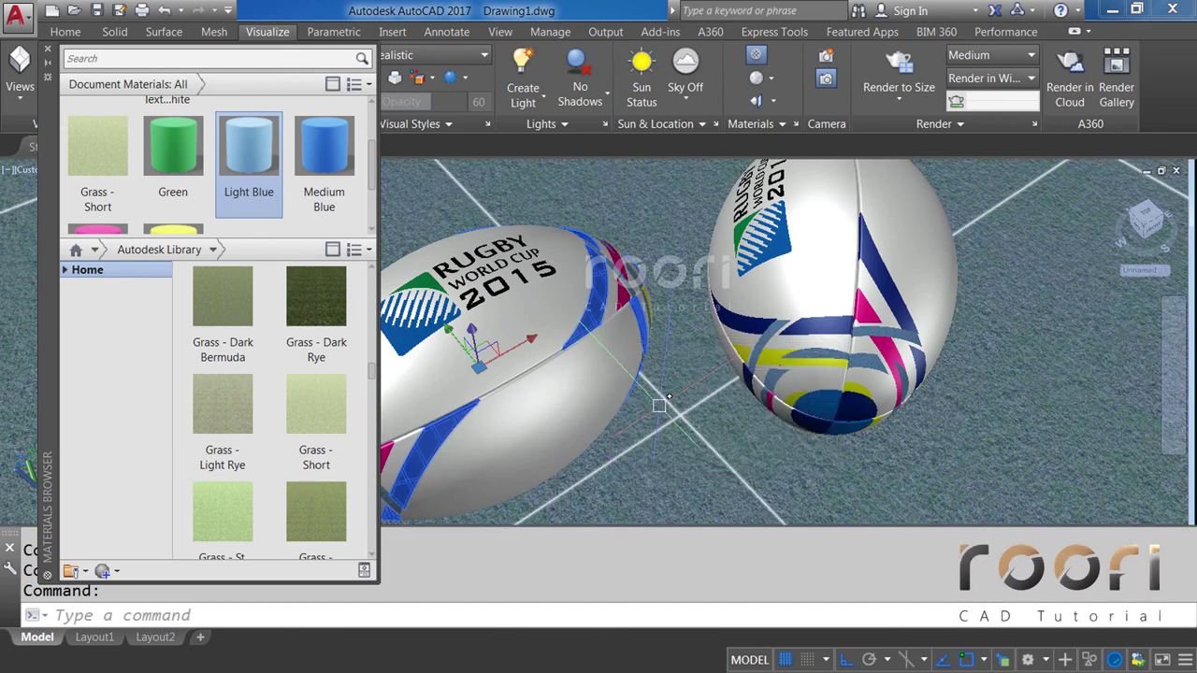
click(821, 327)
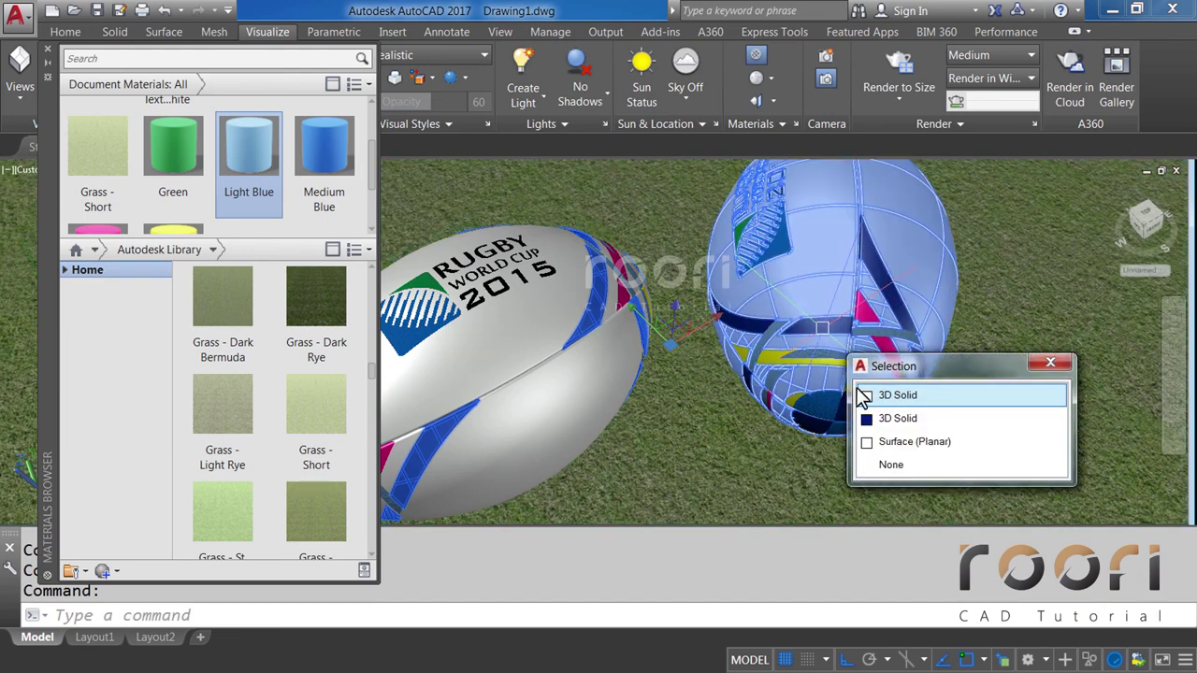
click(884, 417)
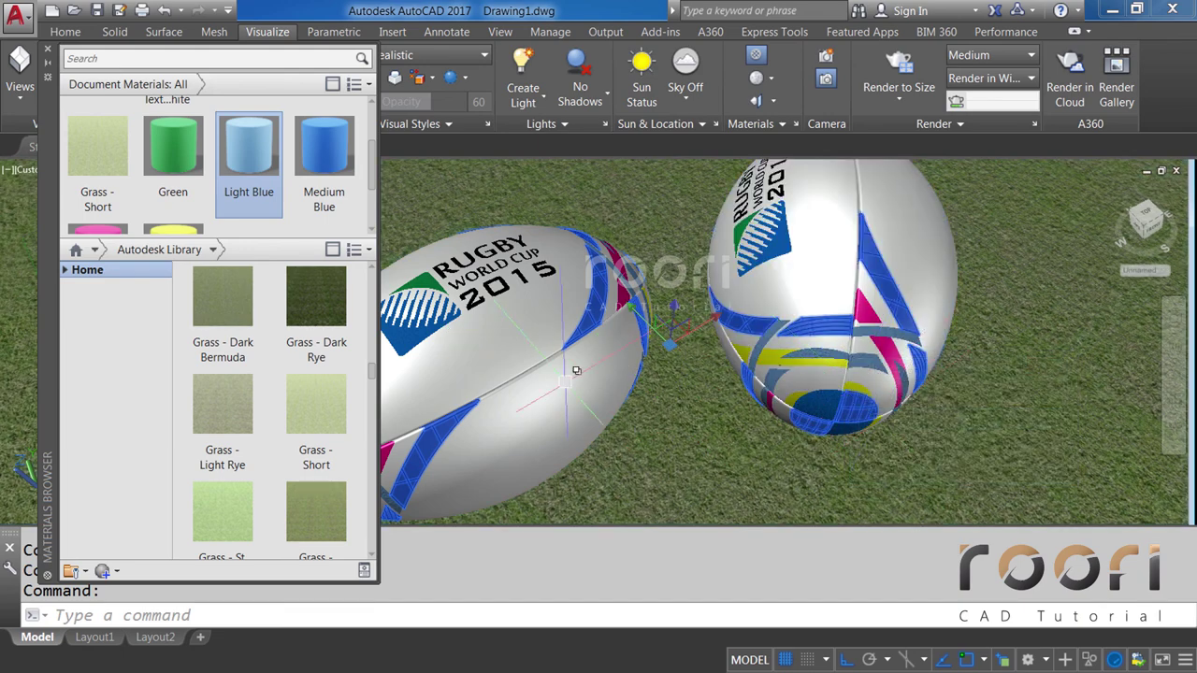
drag(370, 163, 363, 137)
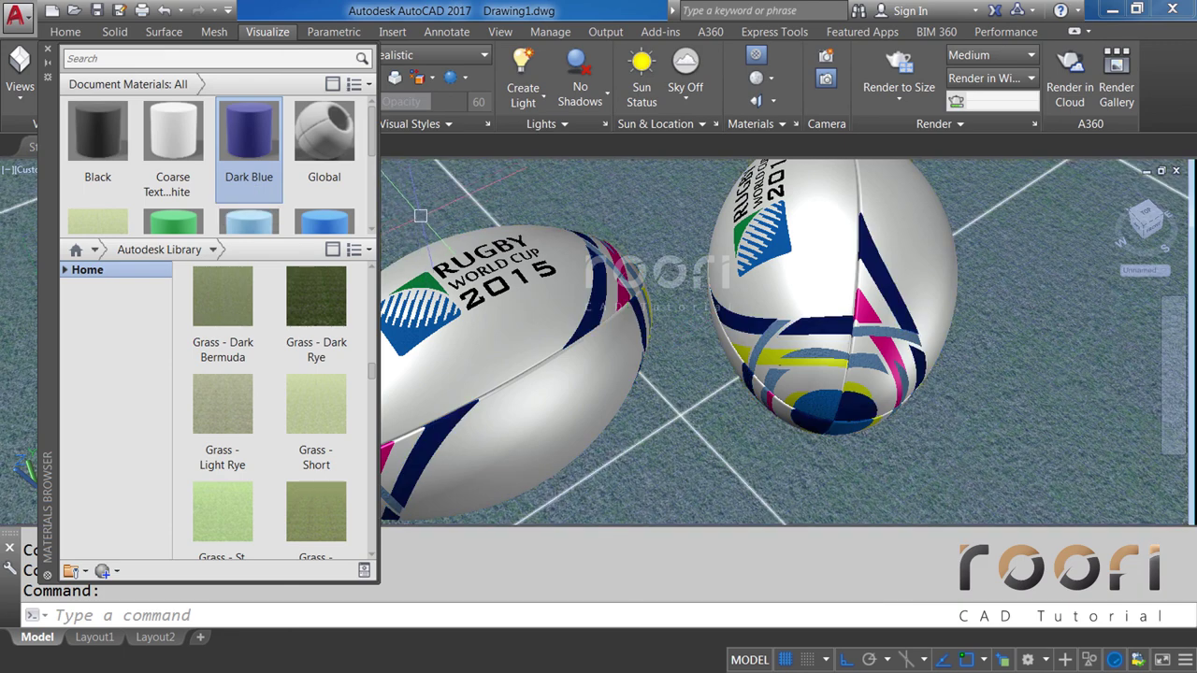
Pick a stripe solid through selection cycling and apply the Yellow material to it.
key(Escape)
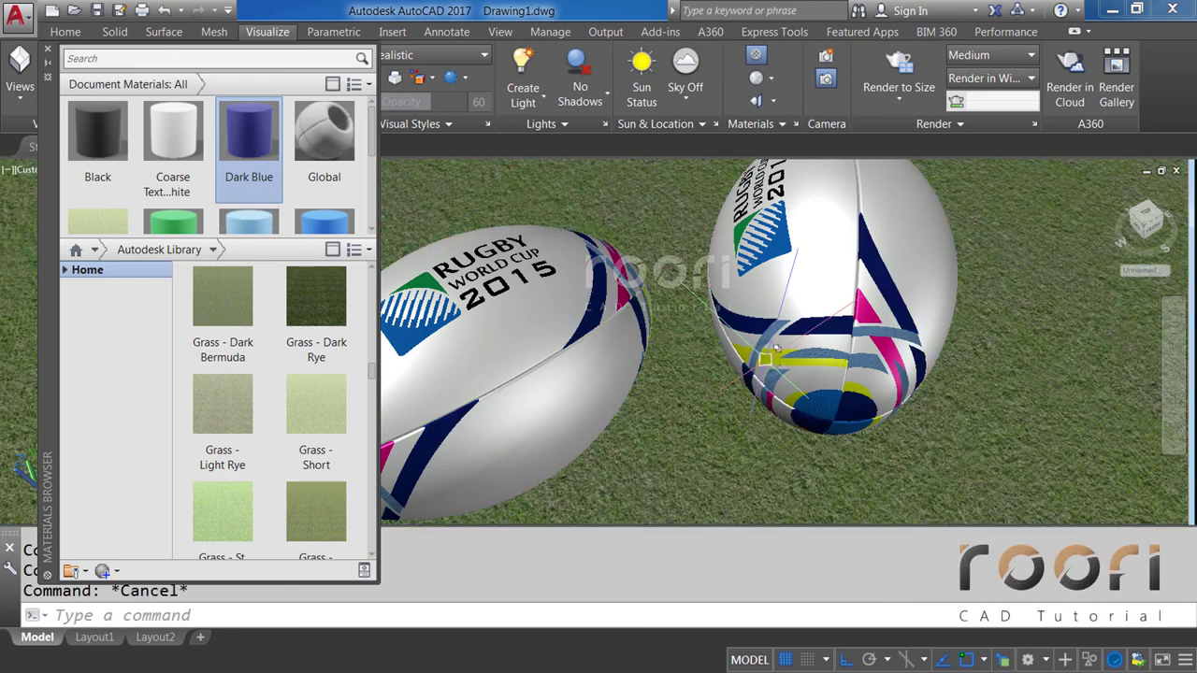
click(775, 348)
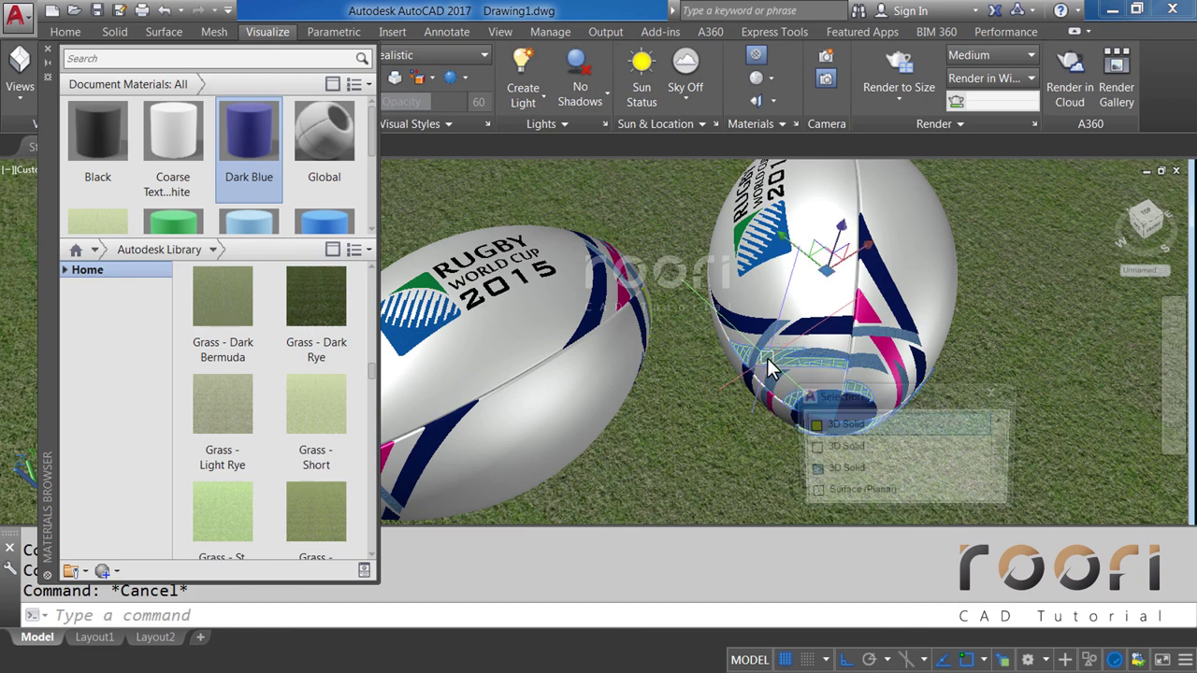
click(837, 426)
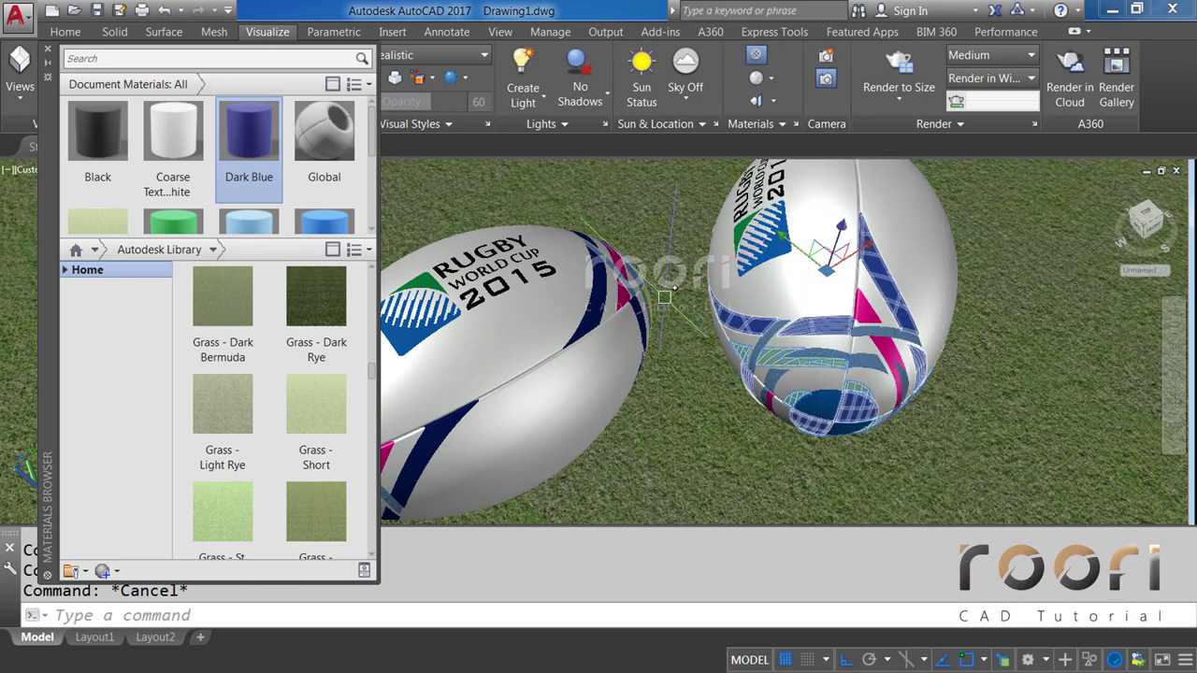
key(Escape)
click(657, 284)
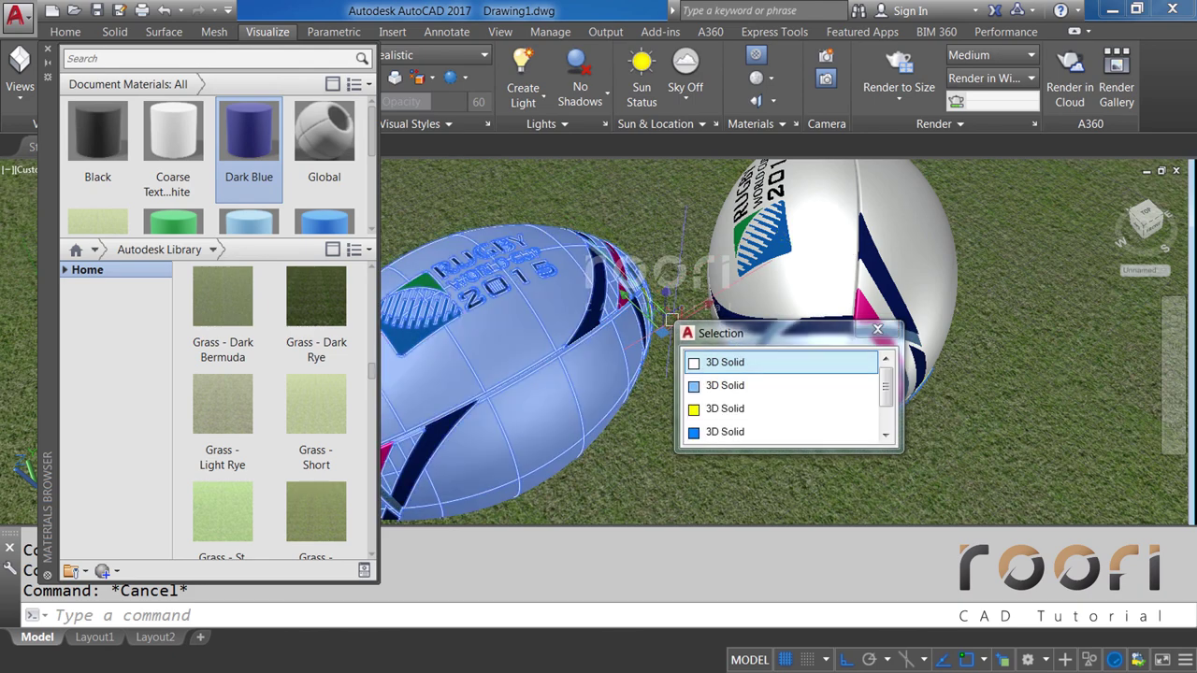
click(708, 409)
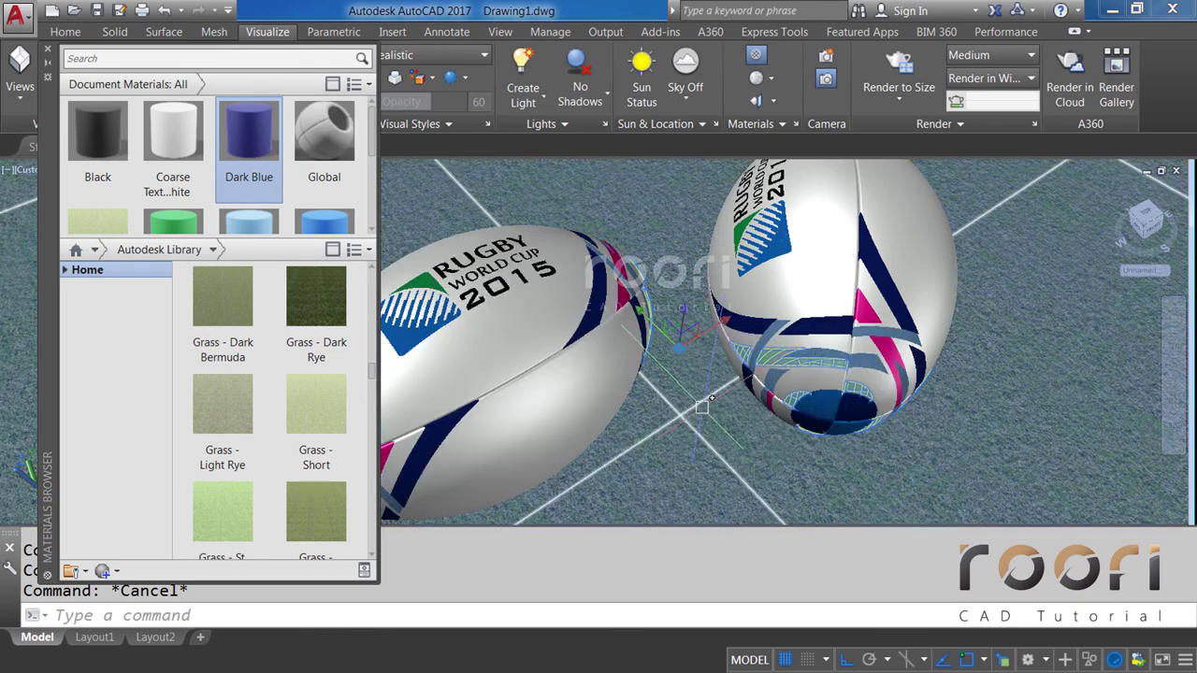
click(370, 230)
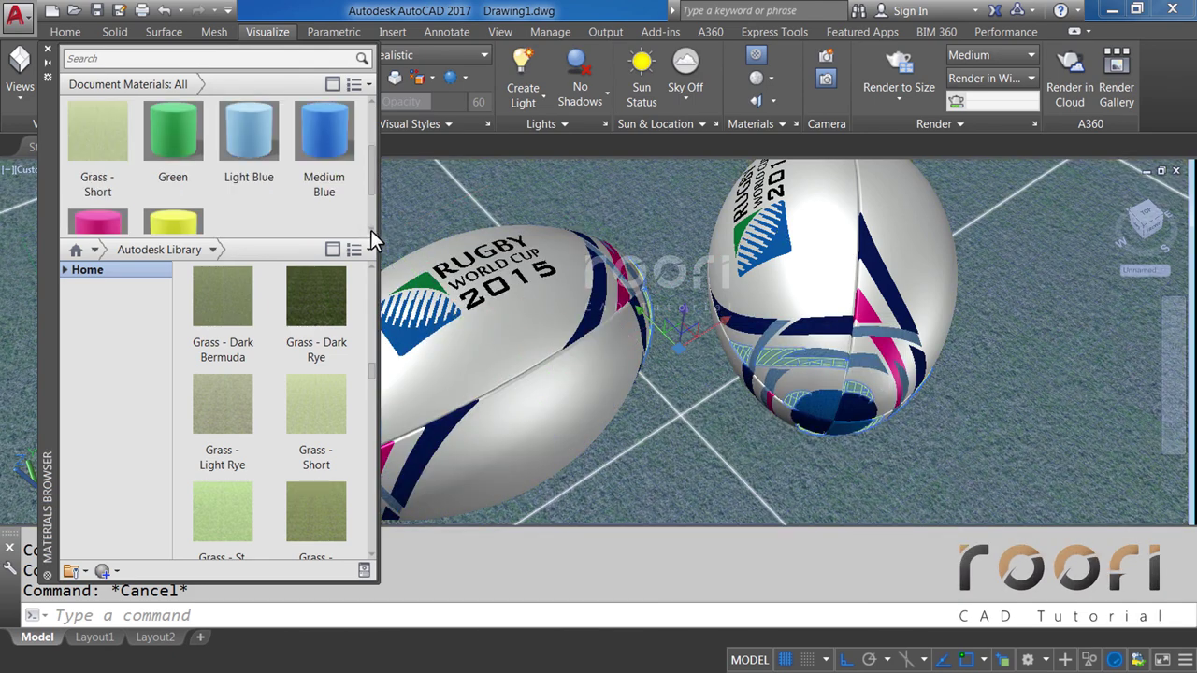
click(182, 222)
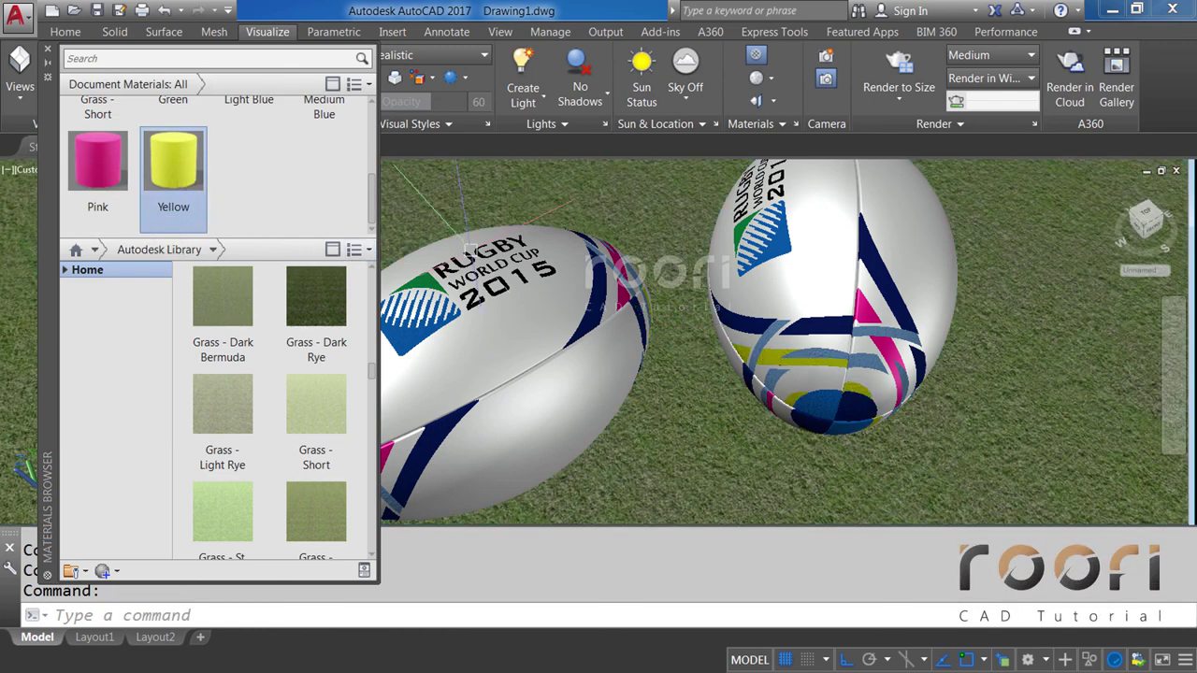
Select further stripe solids on the right ball for the Pink material.
key(Escape)
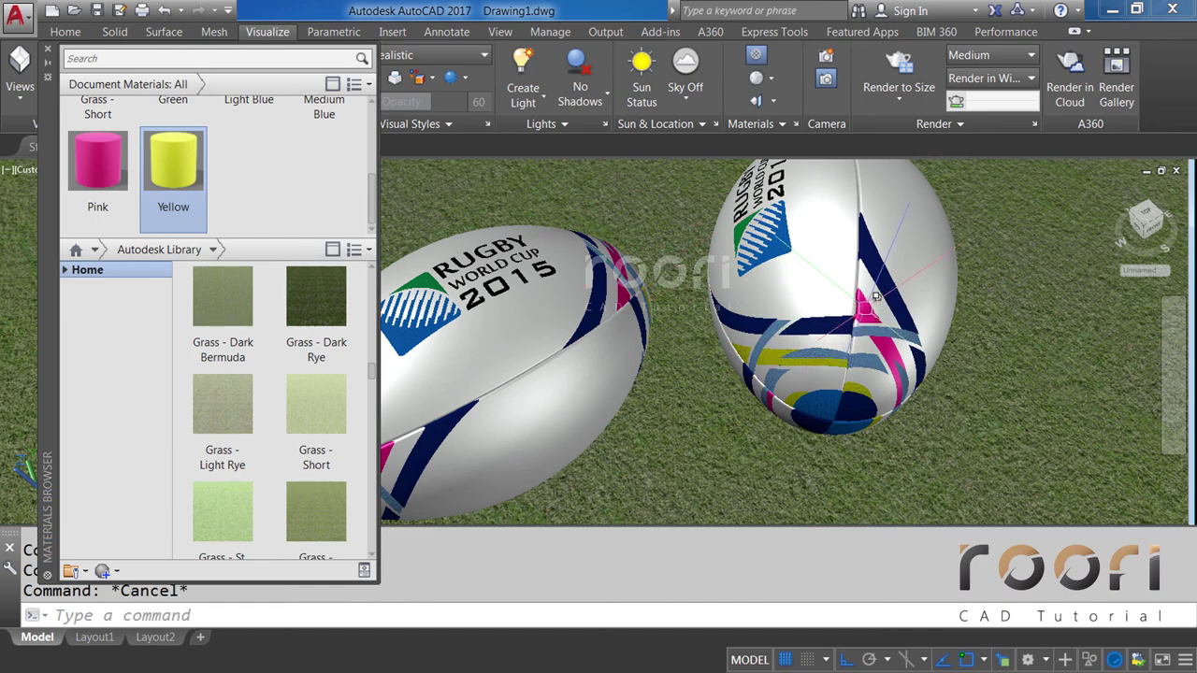
click(876, 296)
click(928, 377)
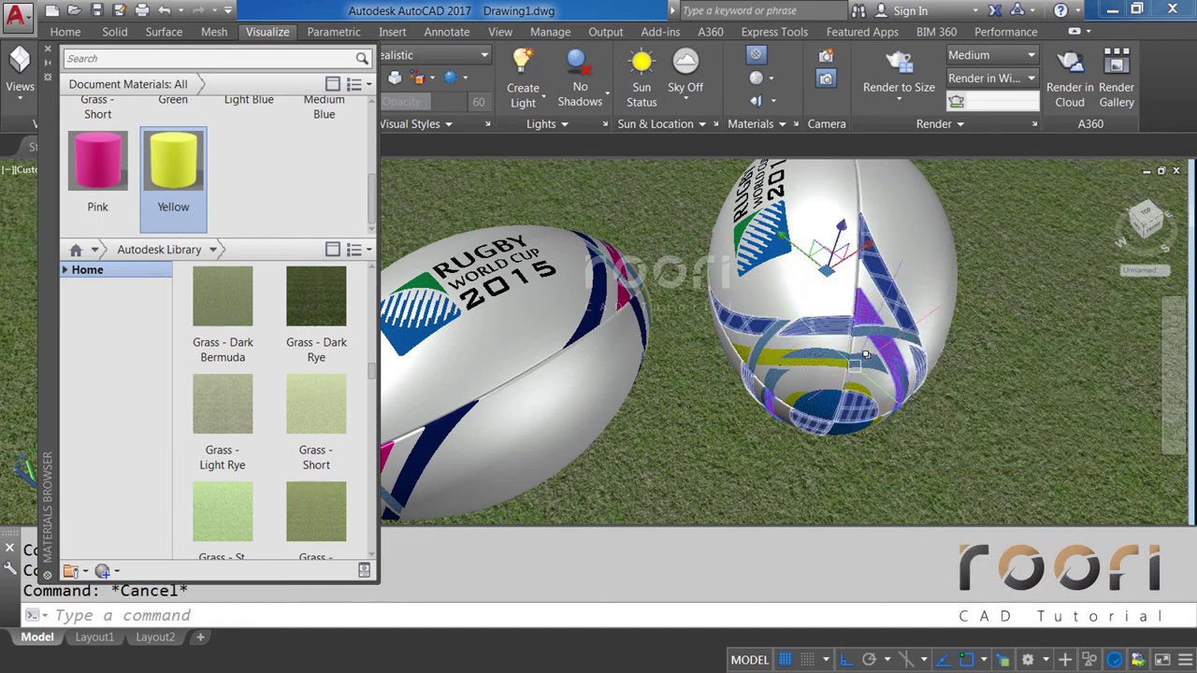
key(Escape)
click(659, 309)
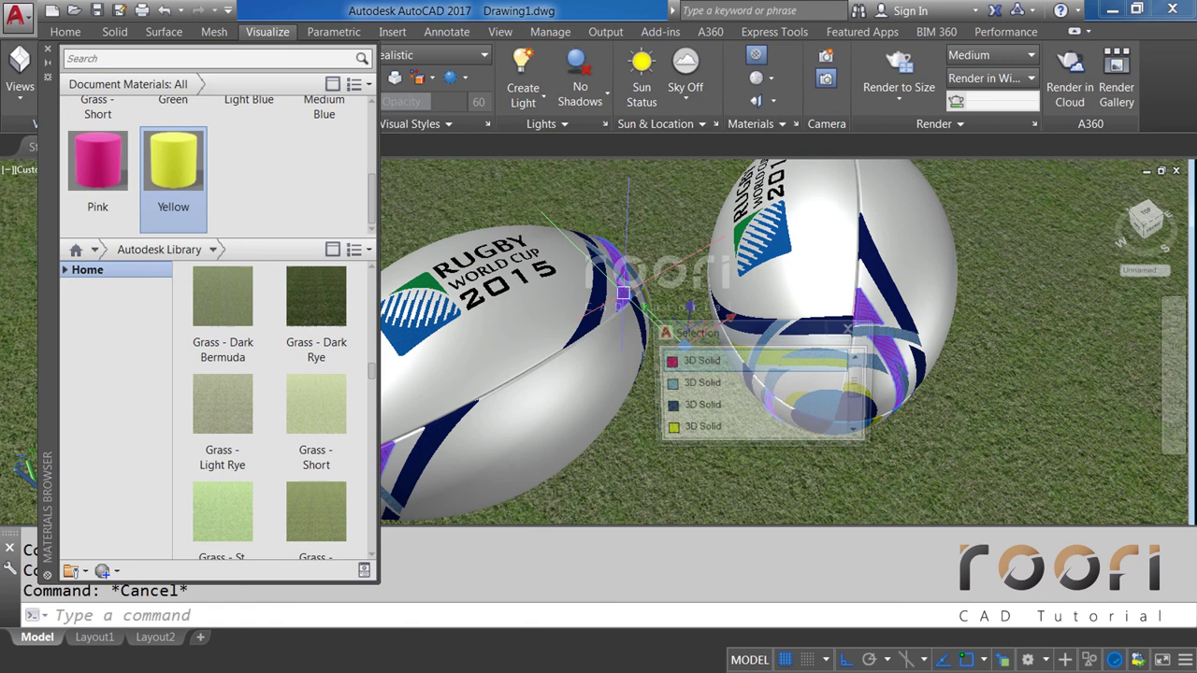
click(675, 361)
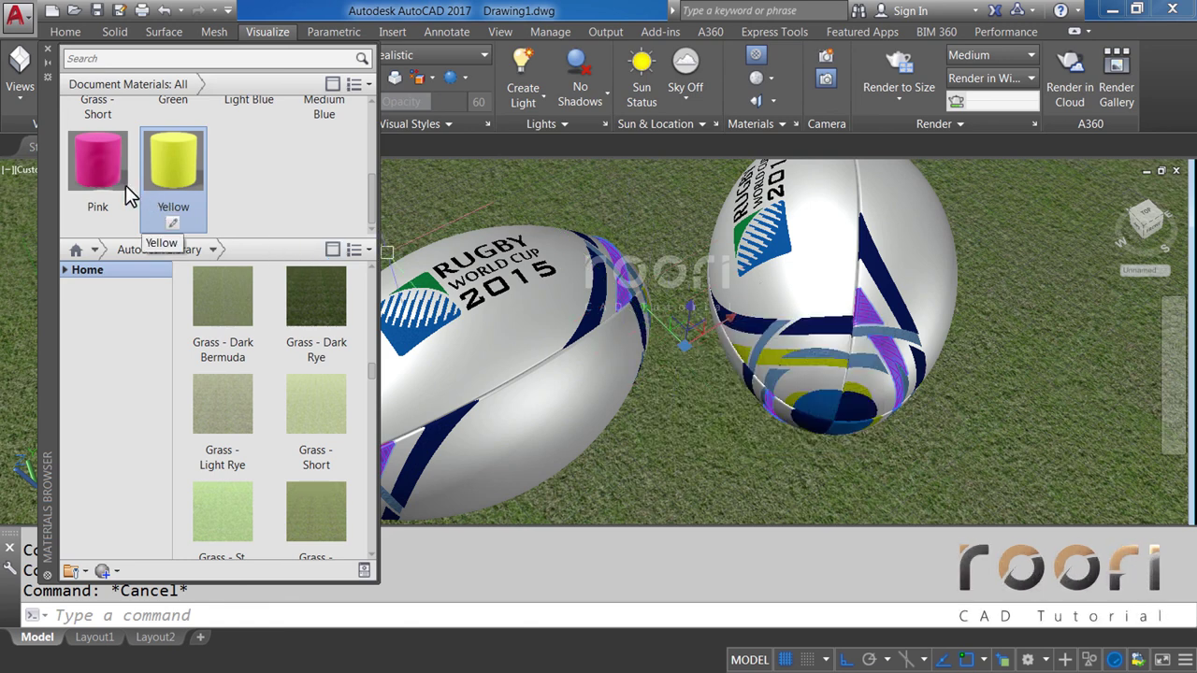
mouse_move(97, 168)
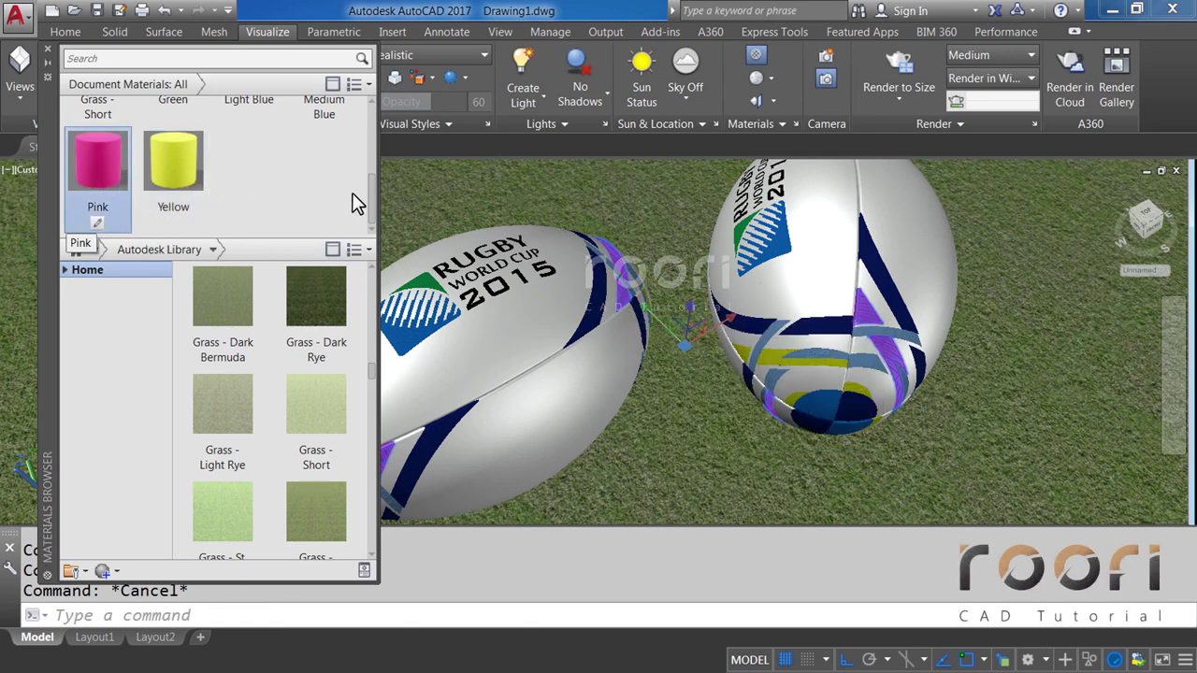
key(Escape)
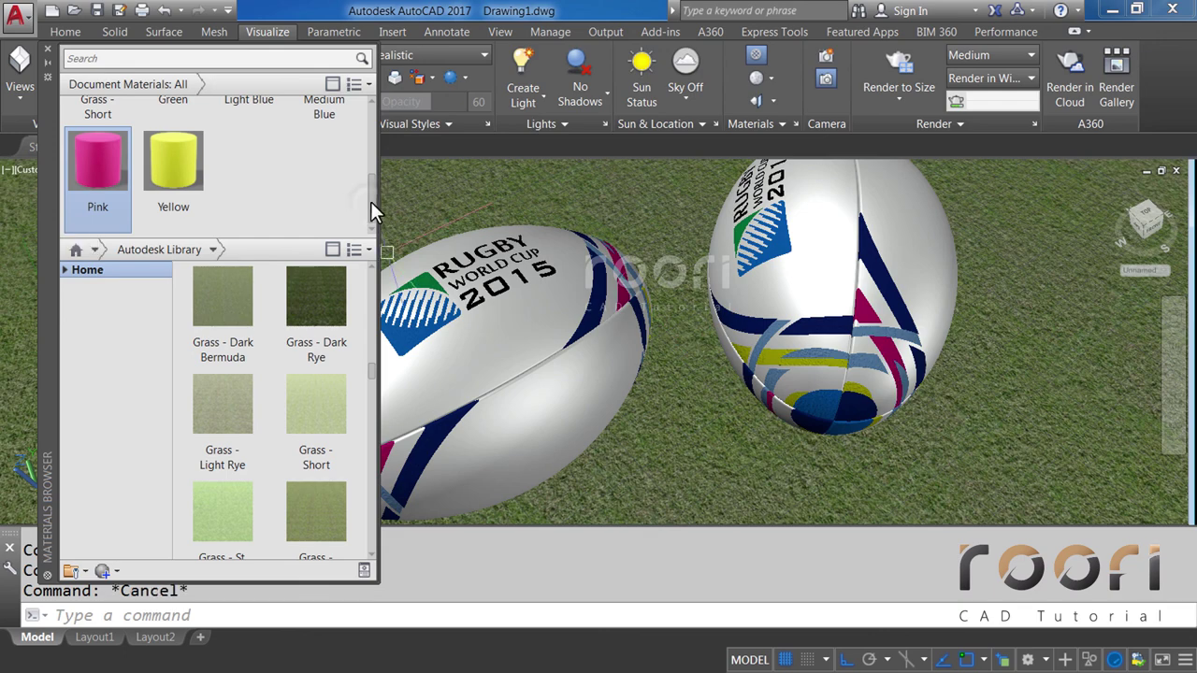
drag(370, 201, 370, 131)
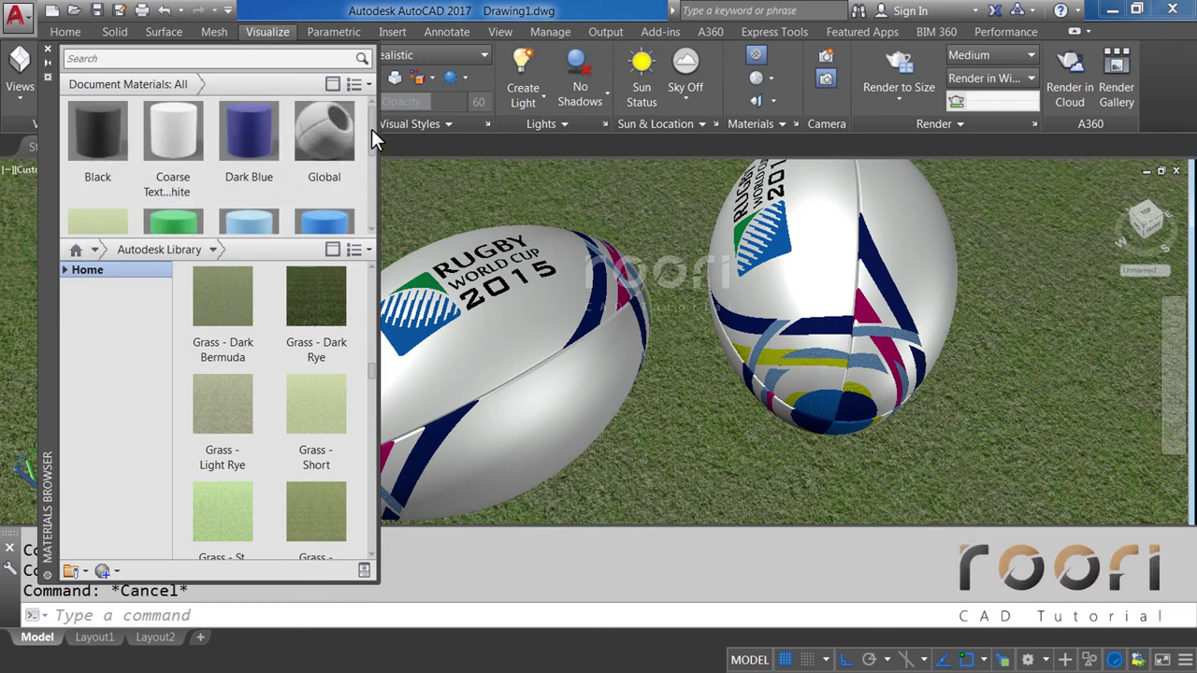
Apply Coarse Textured - White to the main body solids of both balls.
click(547, 388)
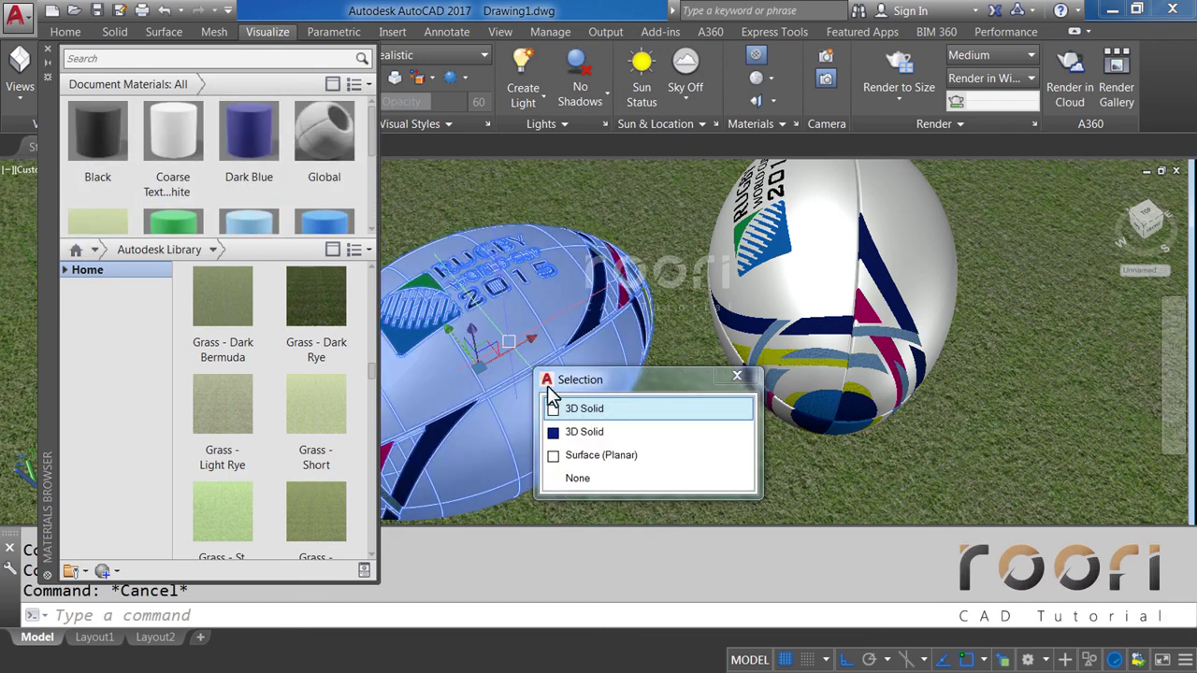
click(575, 409)
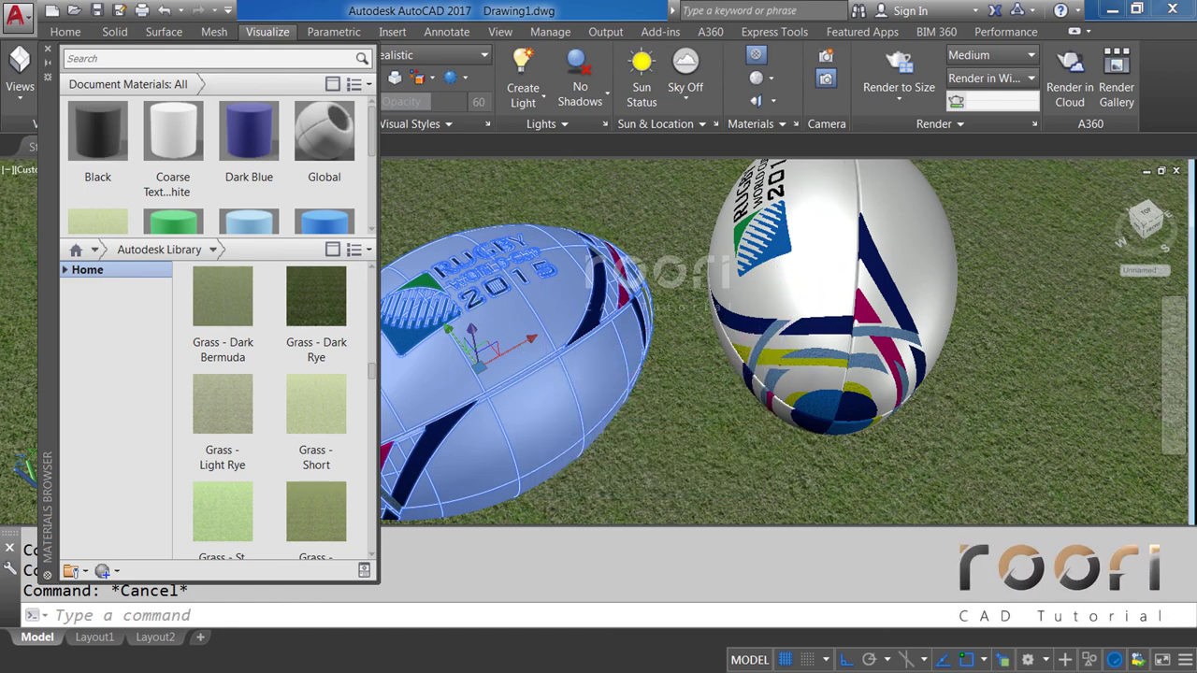
click(833, 299)
scroll(215, 159, down, 5)
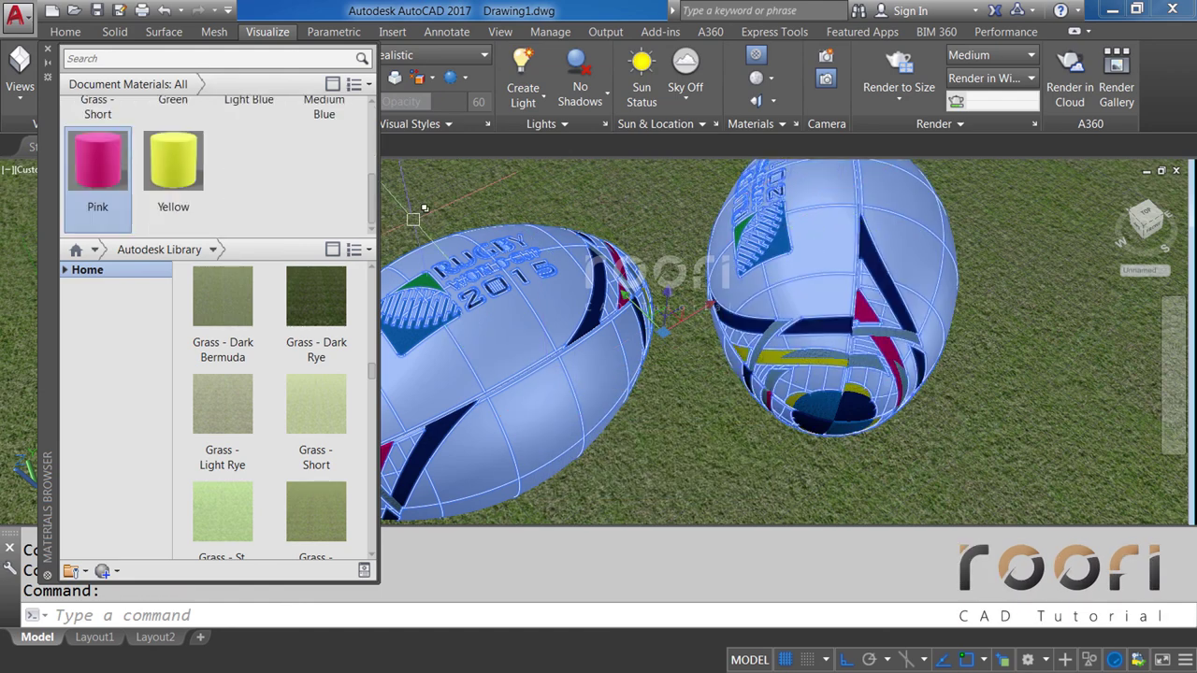
drag(371, 213, 377, 140)
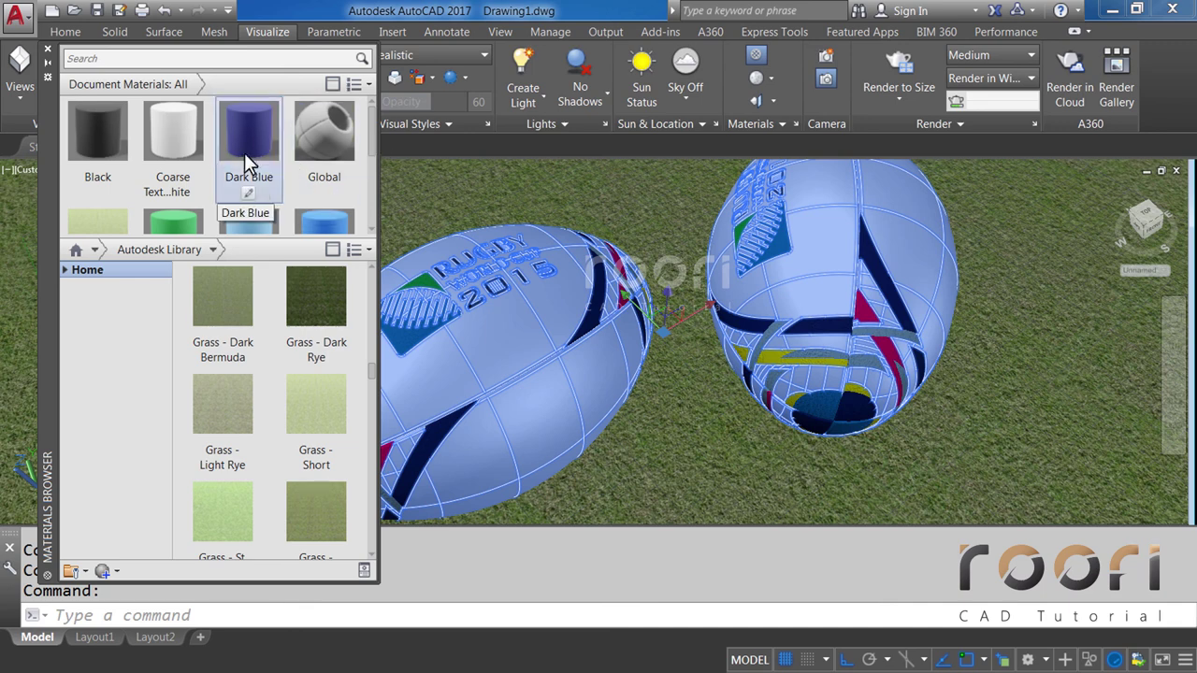
click(177, 141)
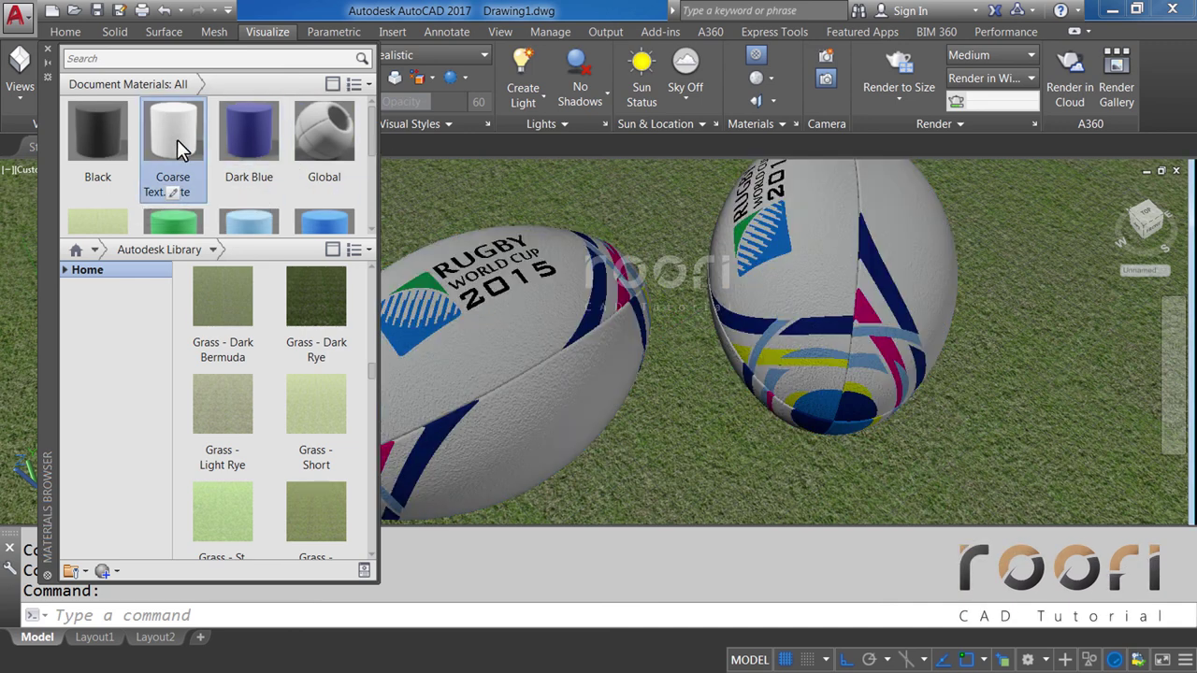
Close the Materials Browser, pan to recentre the balls, and switch the viewport to Full Shadows.
click(47, 49)
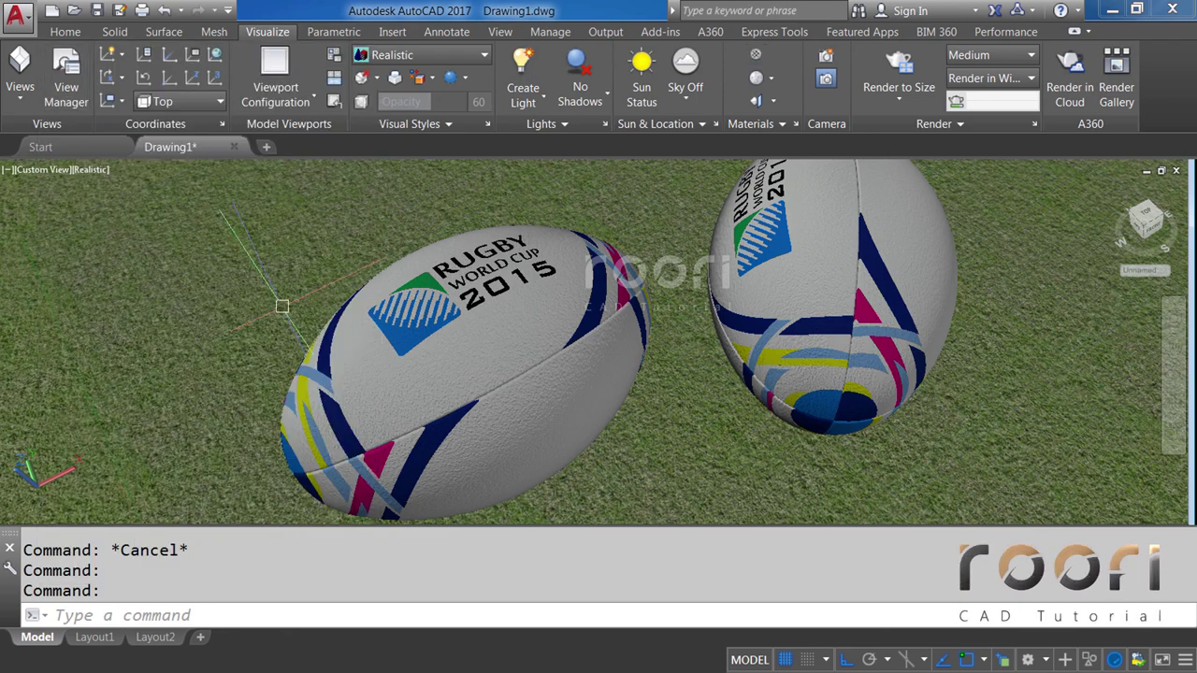
middle_drag(517, 345, 514, 347)
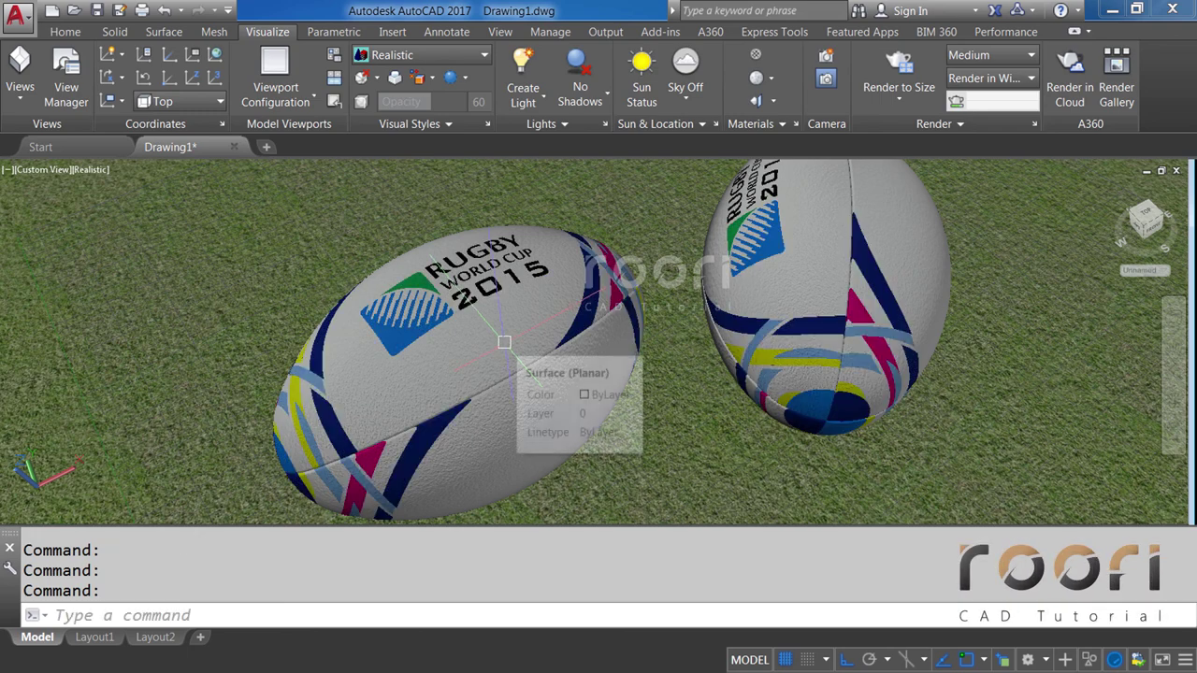
click(592, 93)
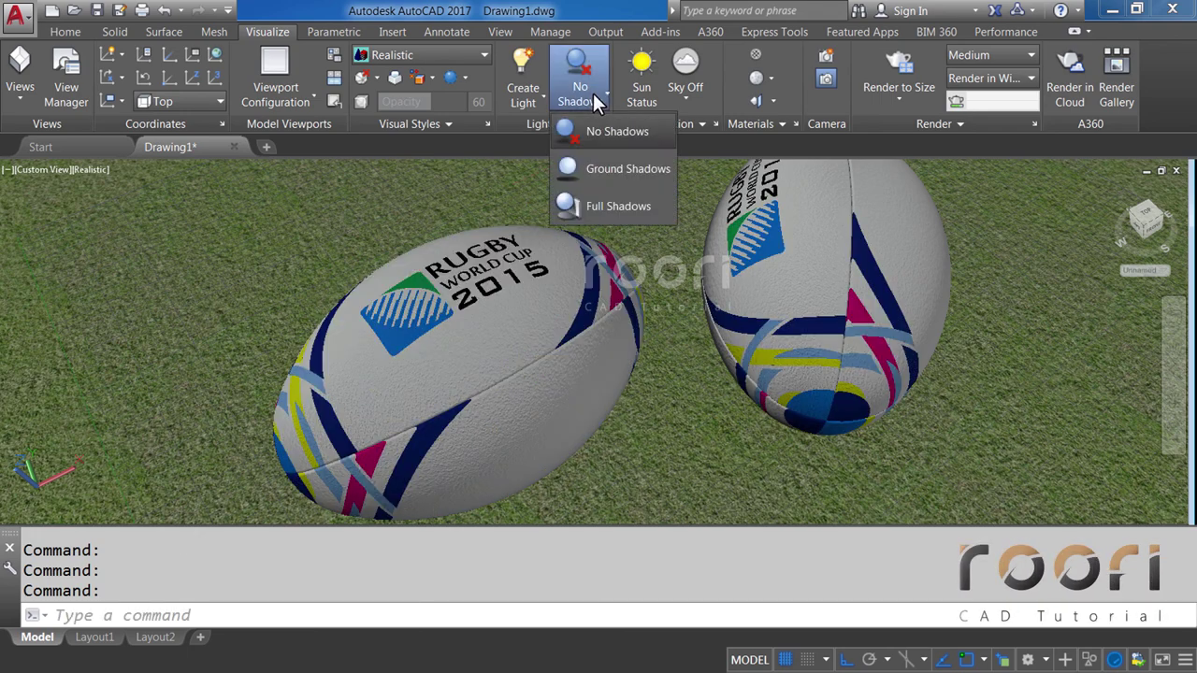
click(590, 198)
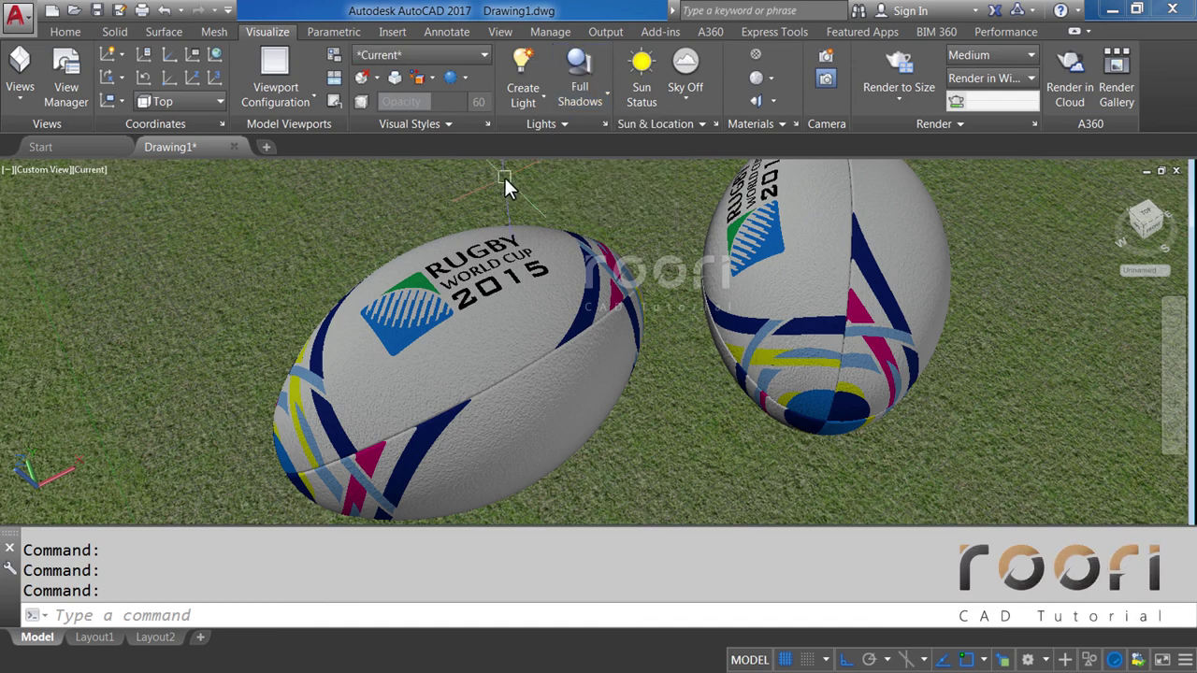
Run RENDERENVIRONMENT, turn Environment on with Use Custom Background, and open Background settings.
text(re)
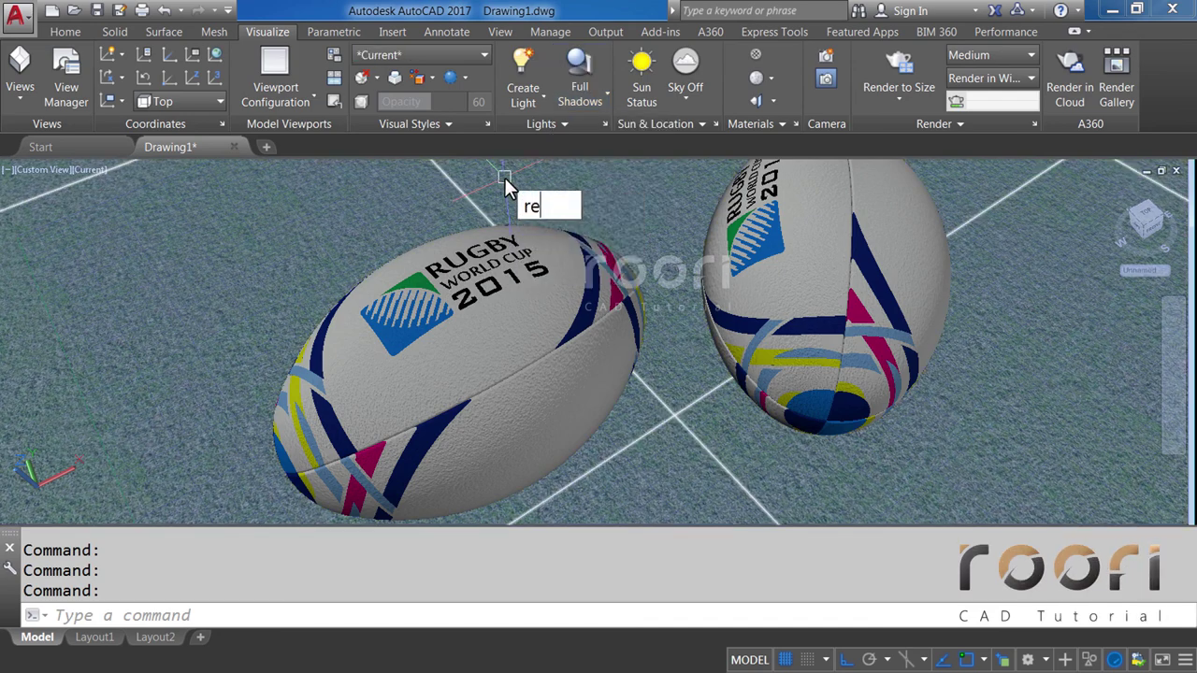
text(nderen)
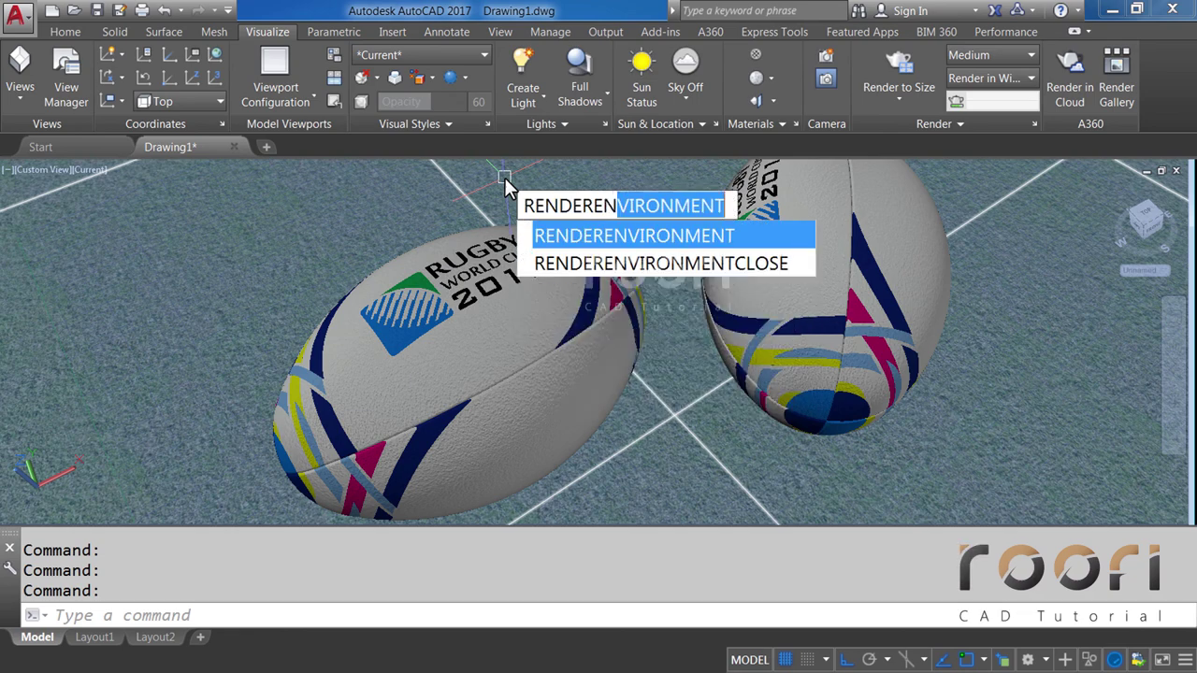
text(vironme)
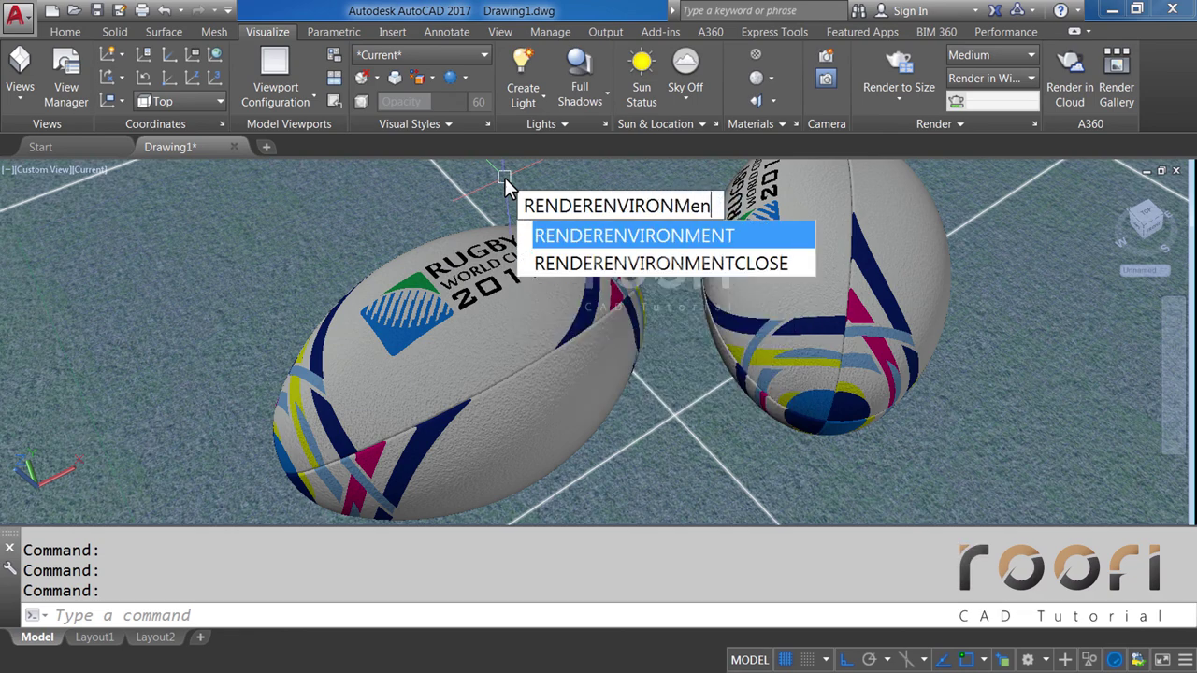
text(nt)
key(Return)
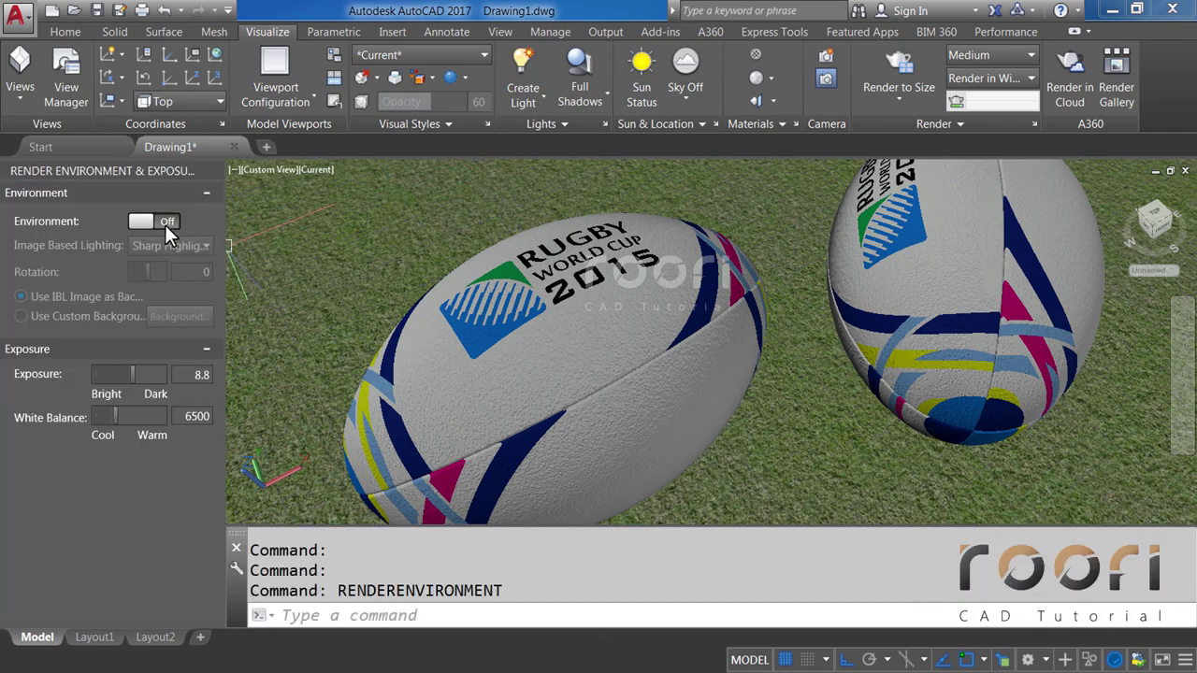
click(165, 223)
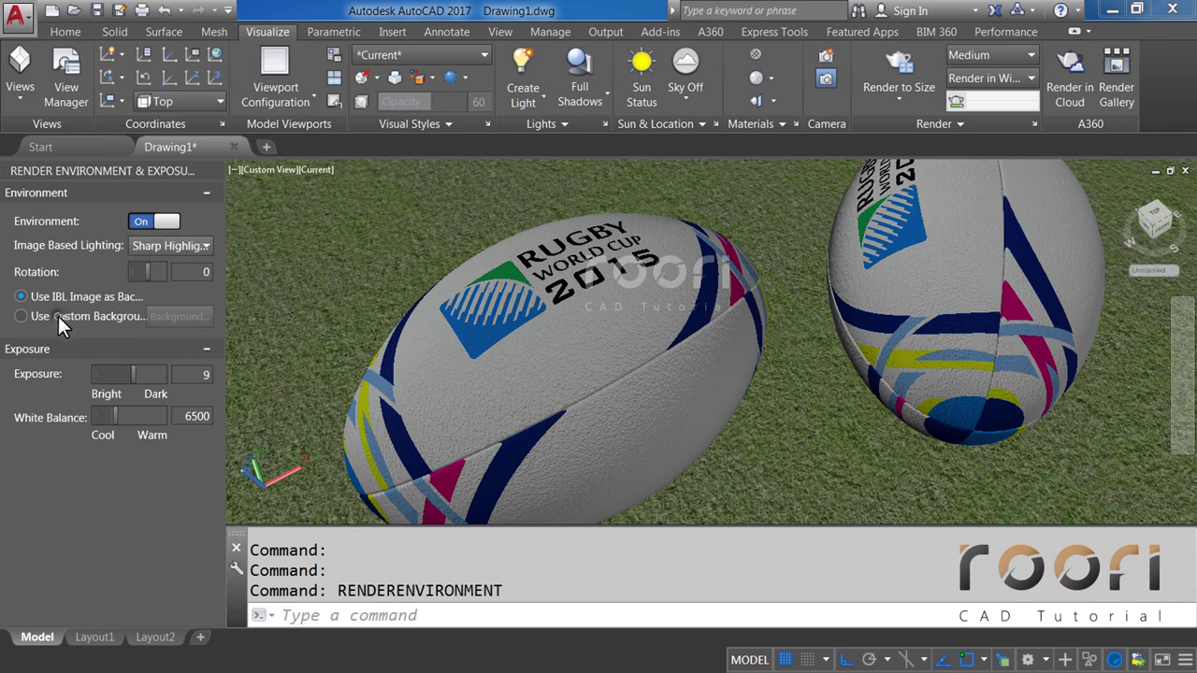
click(58, 316)
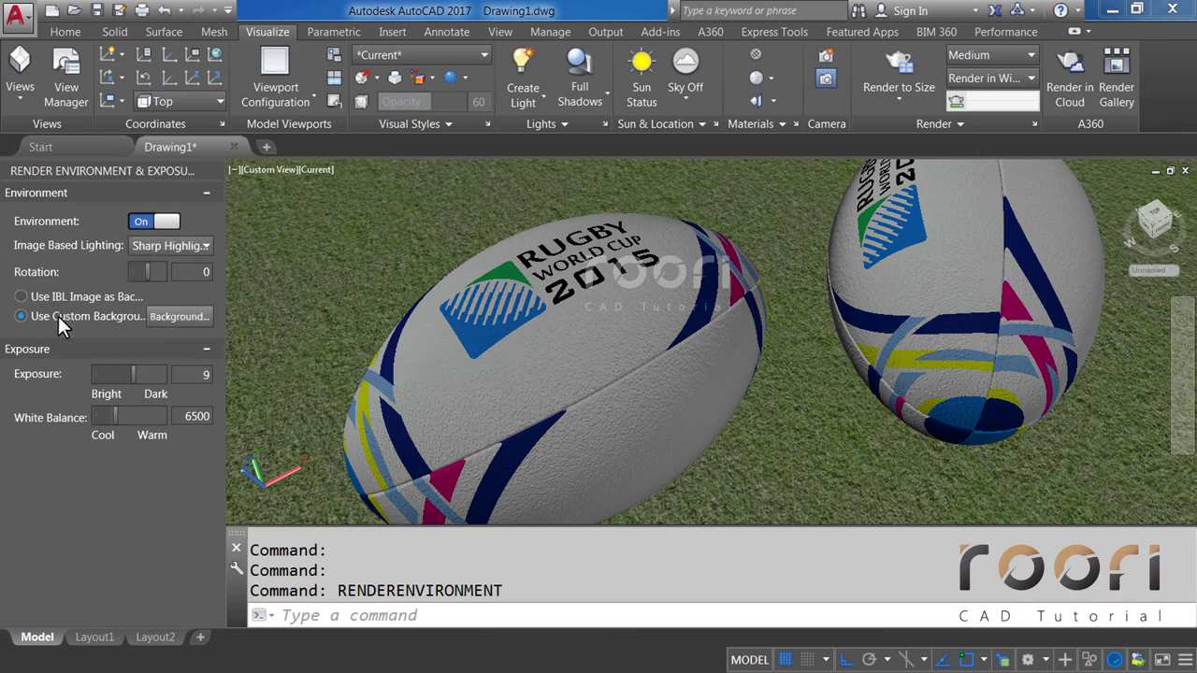
click(169, 318)
Set the background Type to Solid and choose white from the Index Color palette.
click(575, 202)
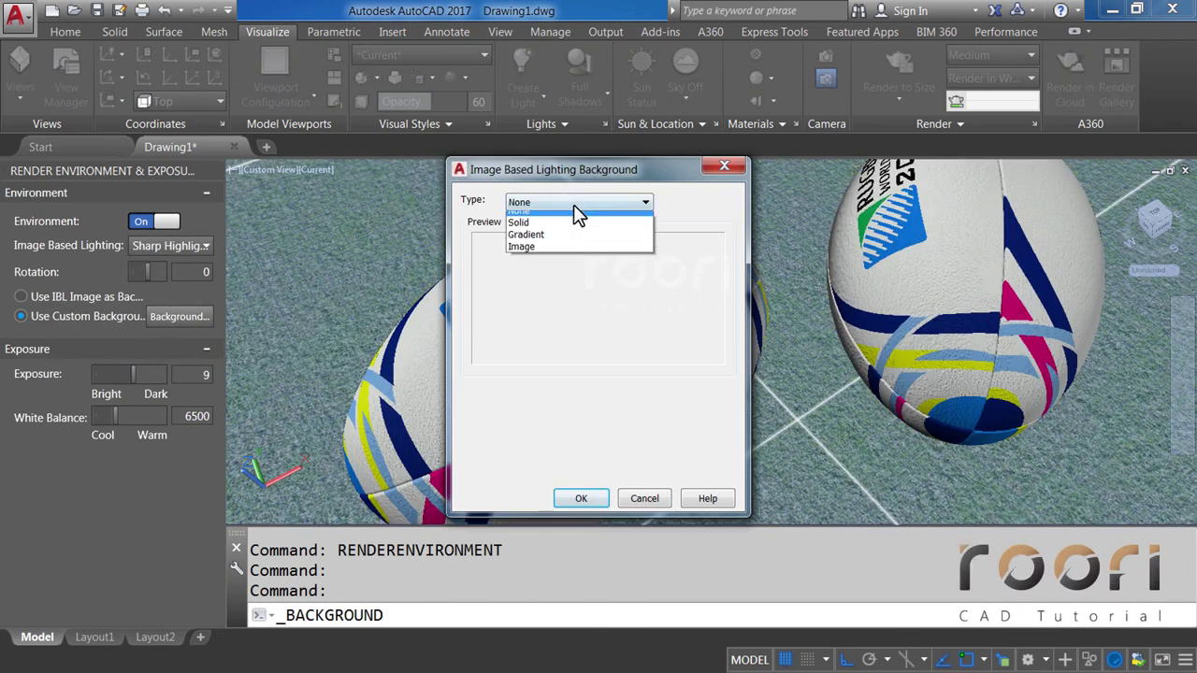
click(529, 224)
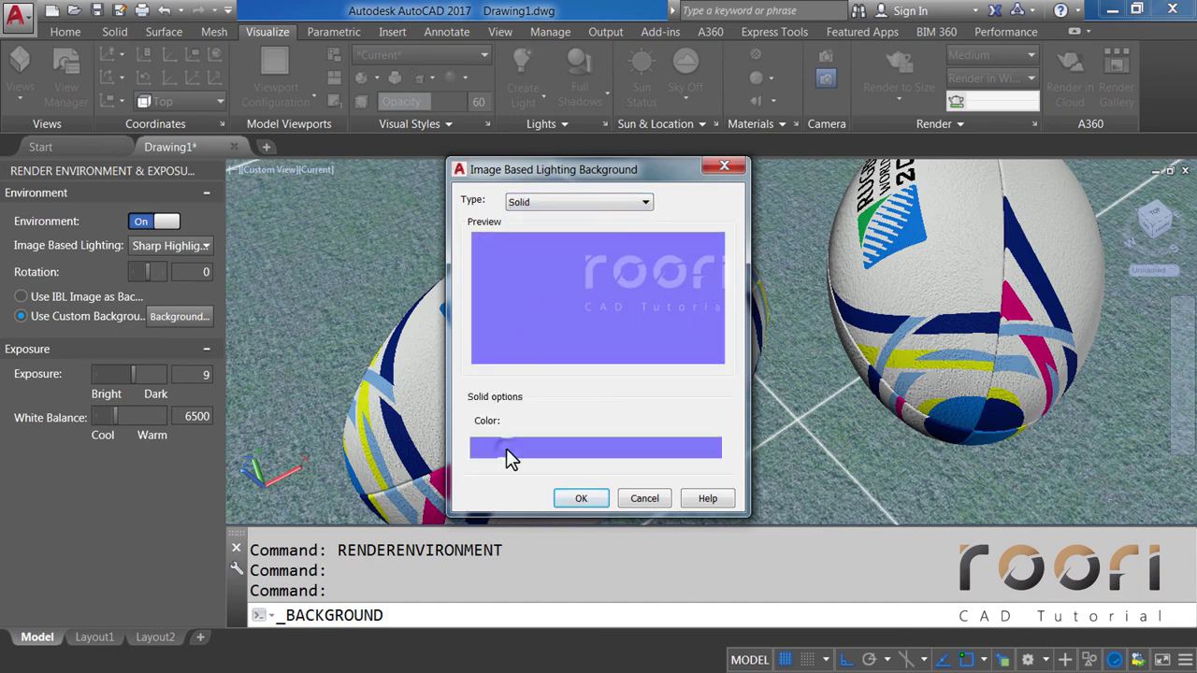
click(505, 447)
click(514, 221)
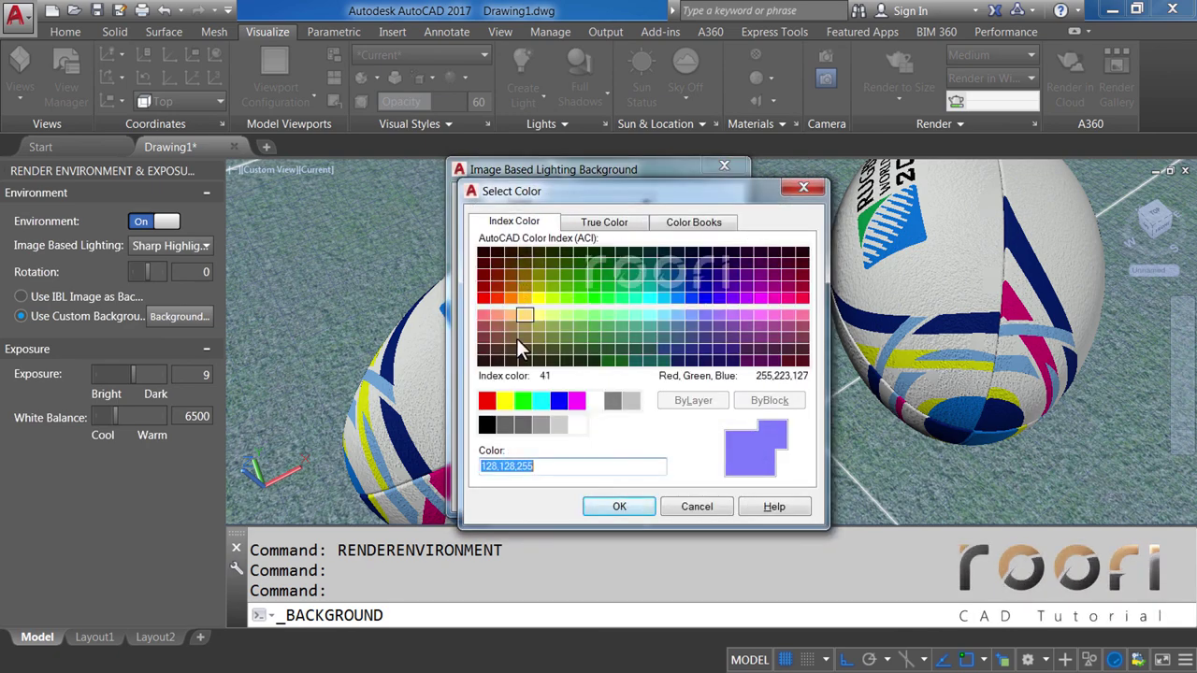
click(595, 400)
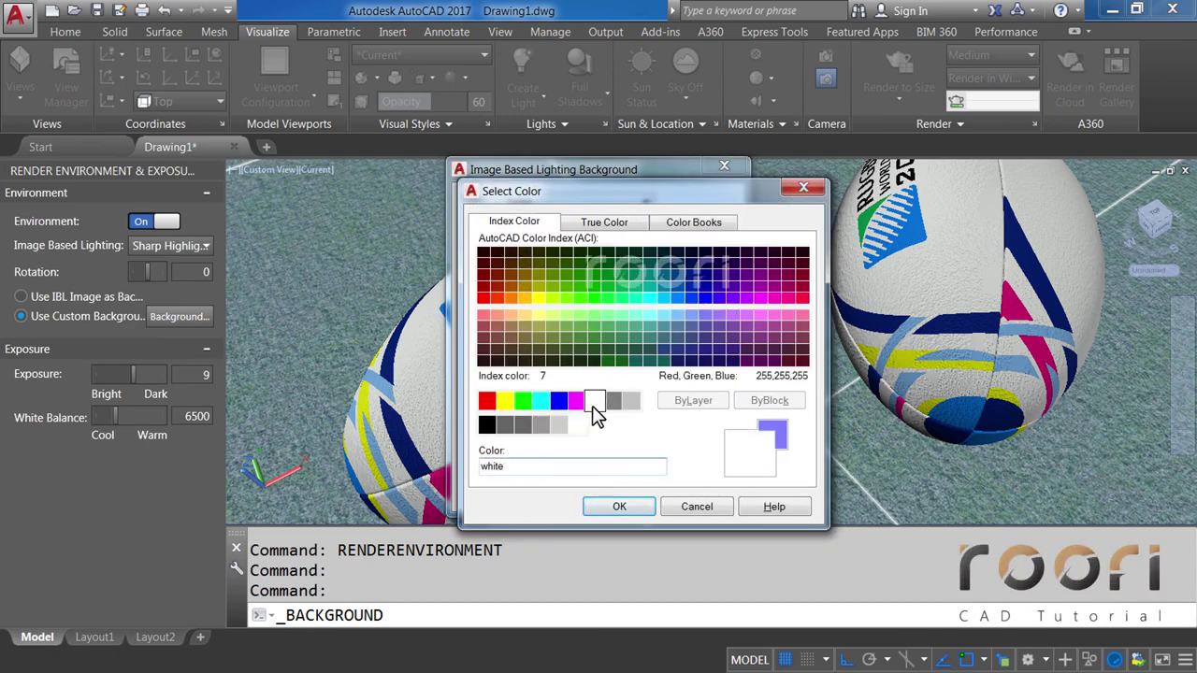
click(614, 506)
click(595, 496)
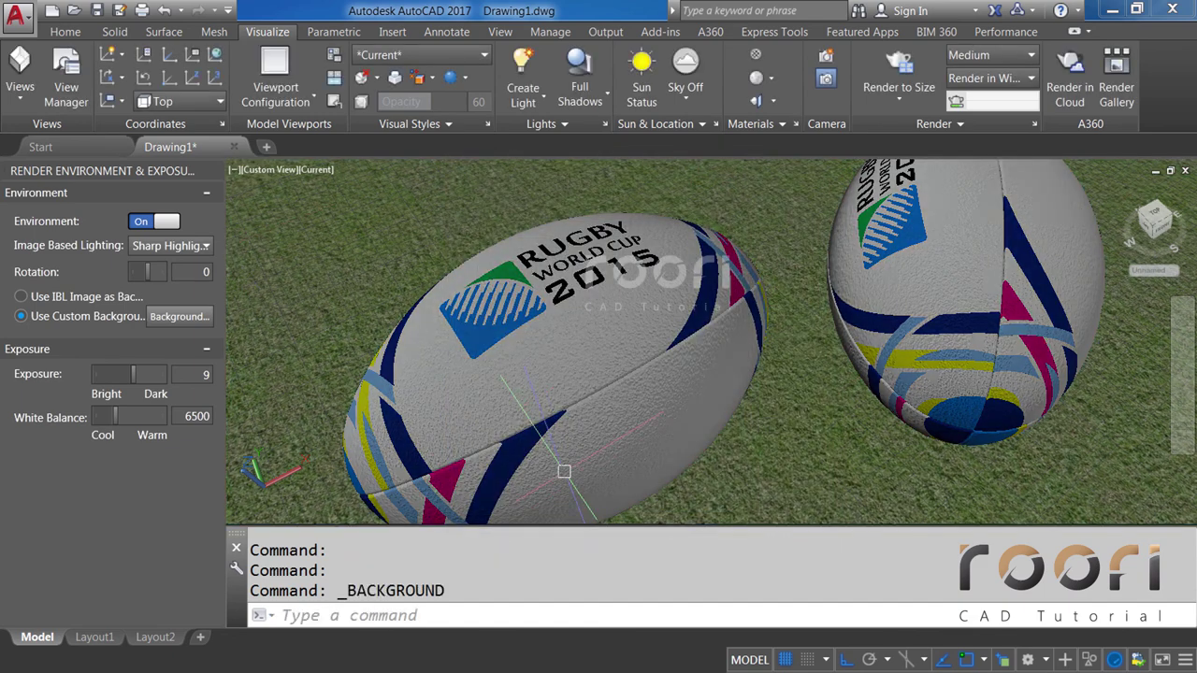
Set Exposure to 9.5 and White Balance to 6000, then close the Render Environment palette.
click(206, 374)
text(.5)
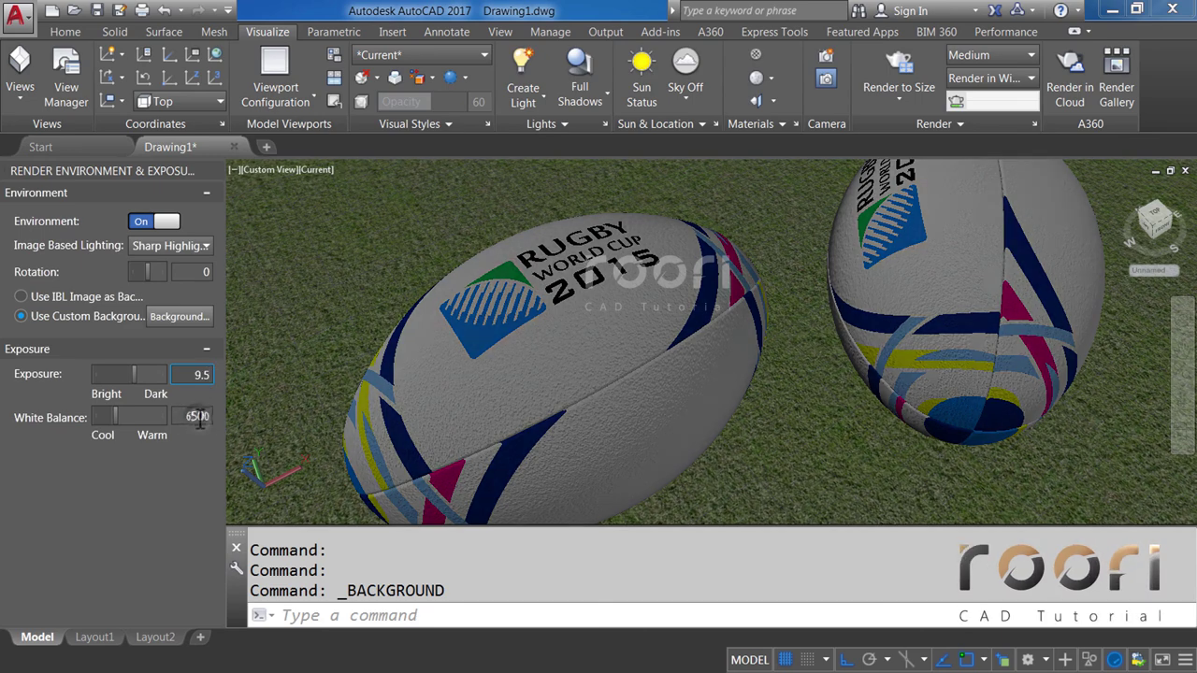
click(198, 417)
text(6000)
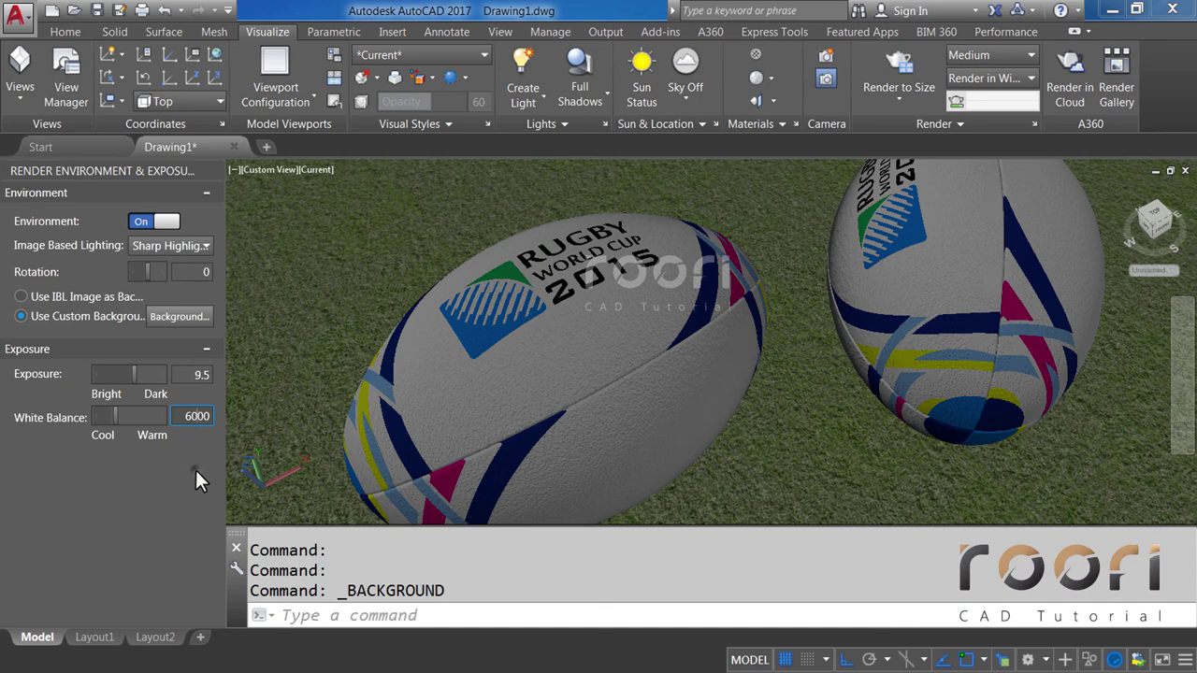
click(215, 169)
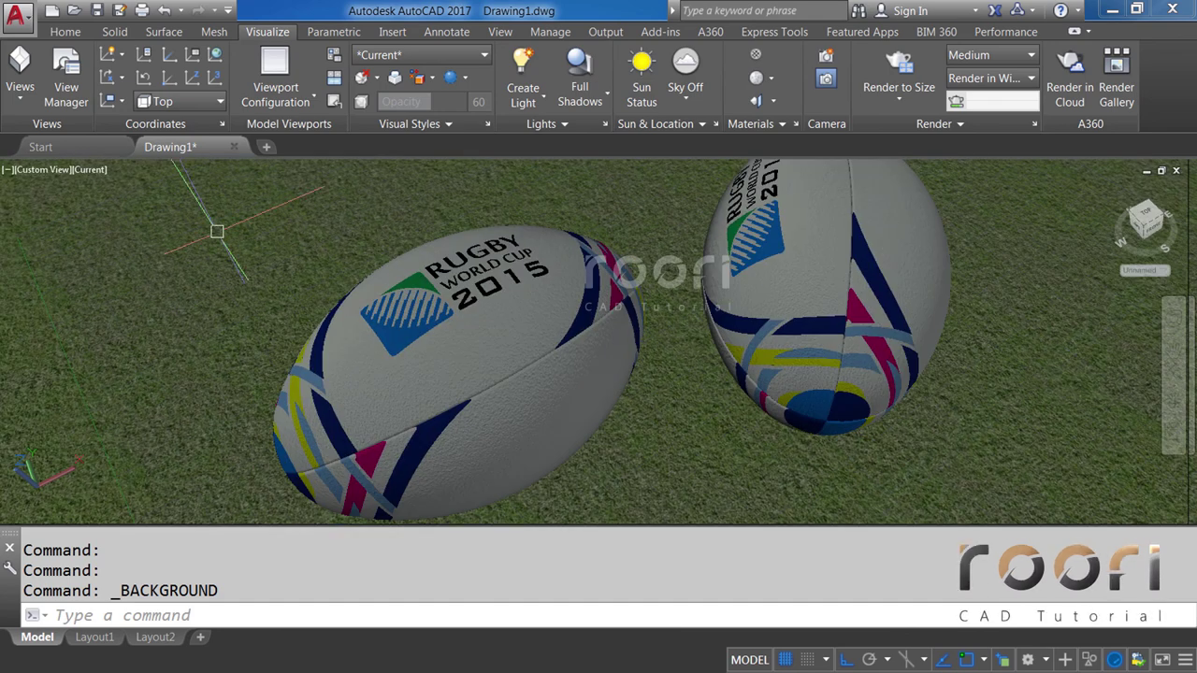
text(rpf)
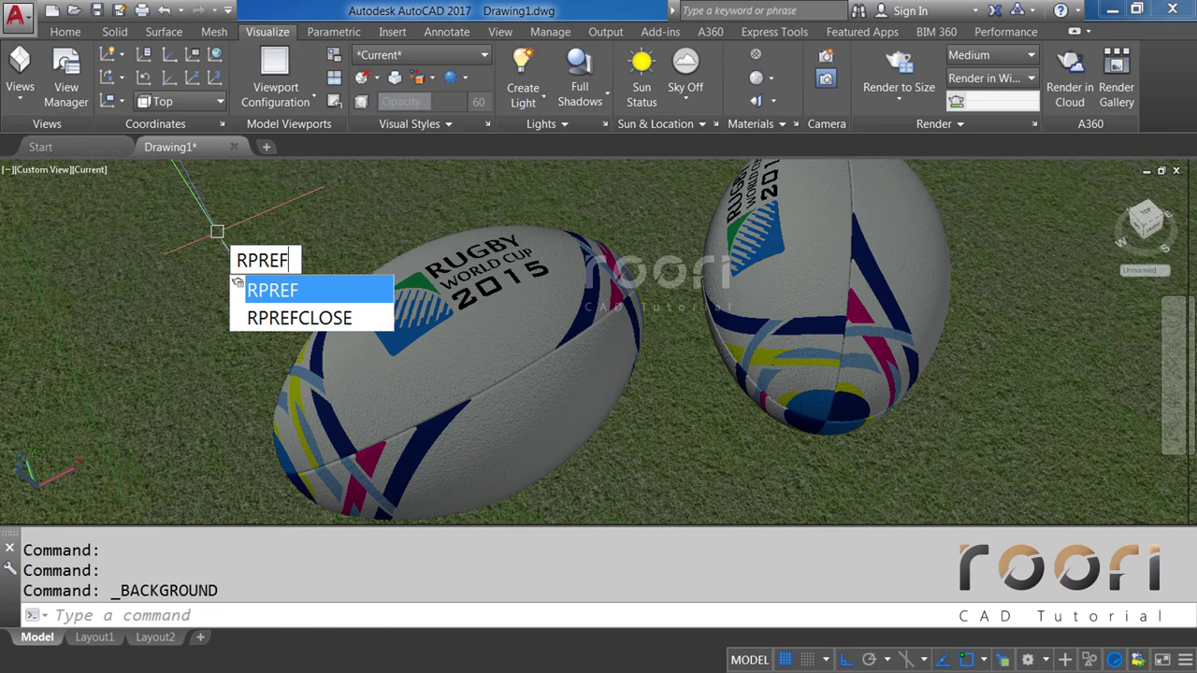
Choose 1280 x 720 HDTV render size, the High preset, and 15 render levels.
key(Return)
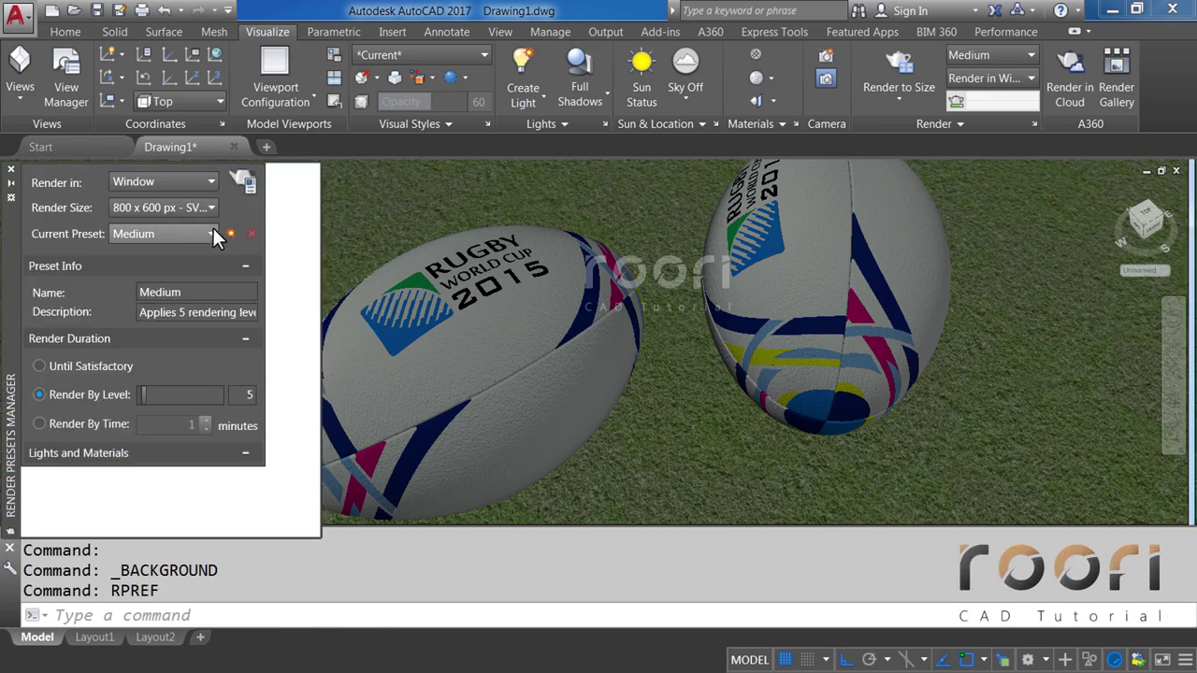
click(199, 210)
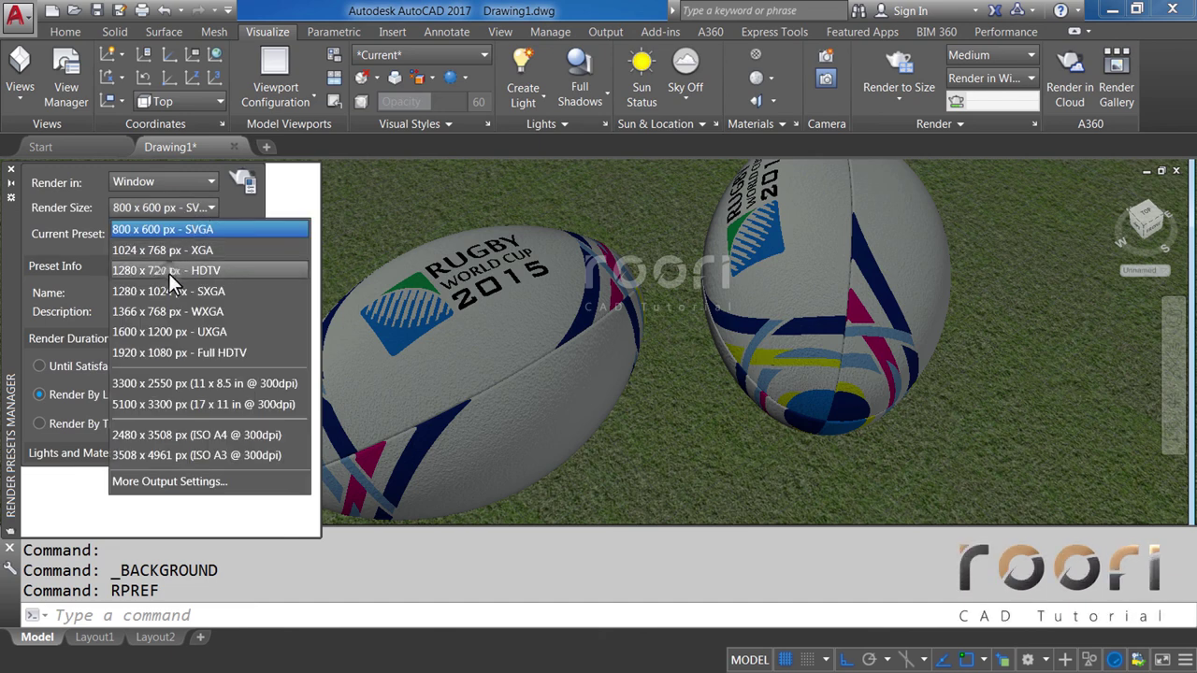
click(171, 271)
click(171, 235)
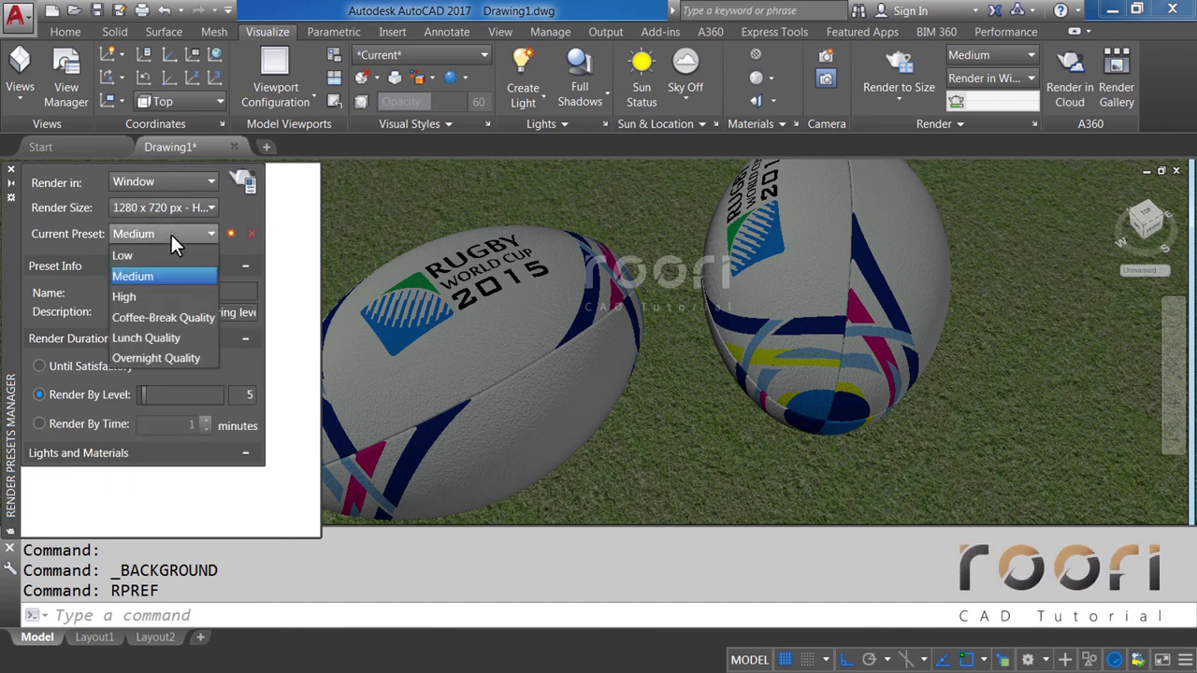
click(125, 297)
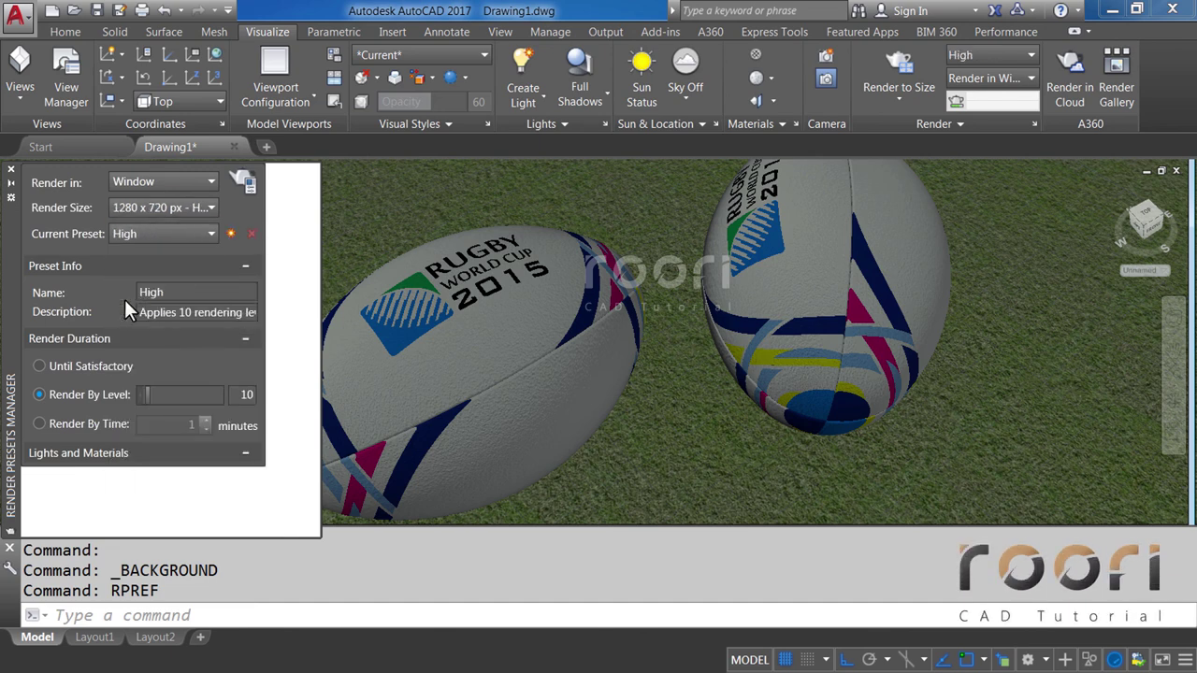
double_click(246, 398)
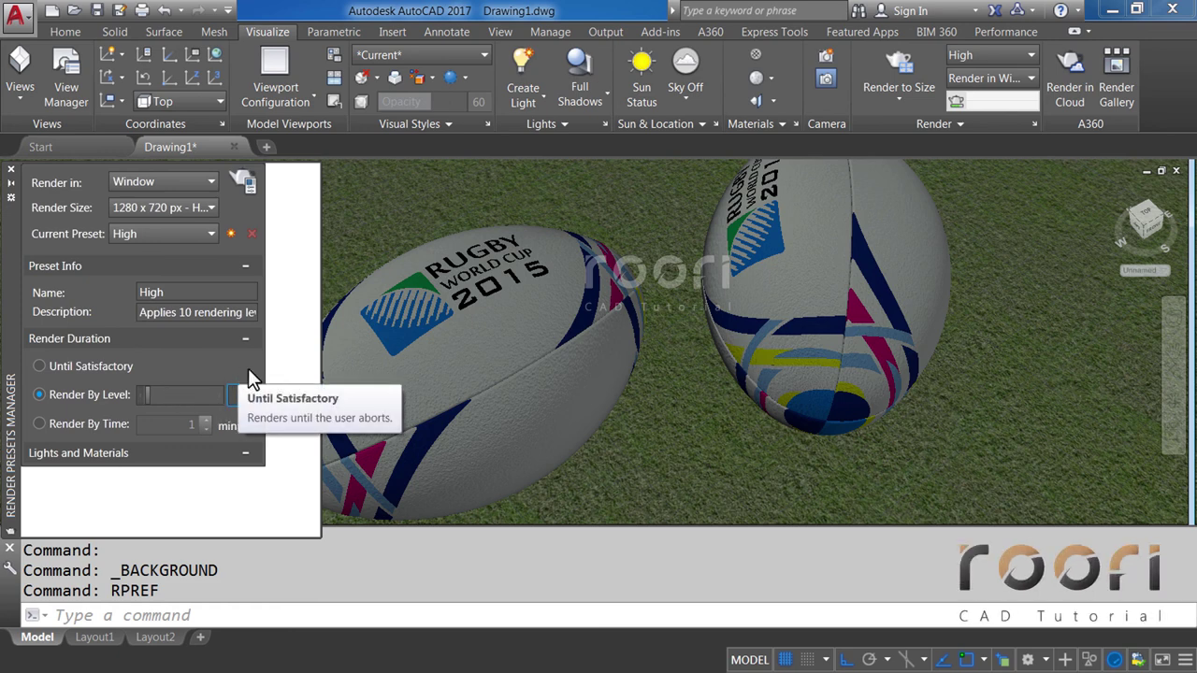
text(15)
click(247, 181)
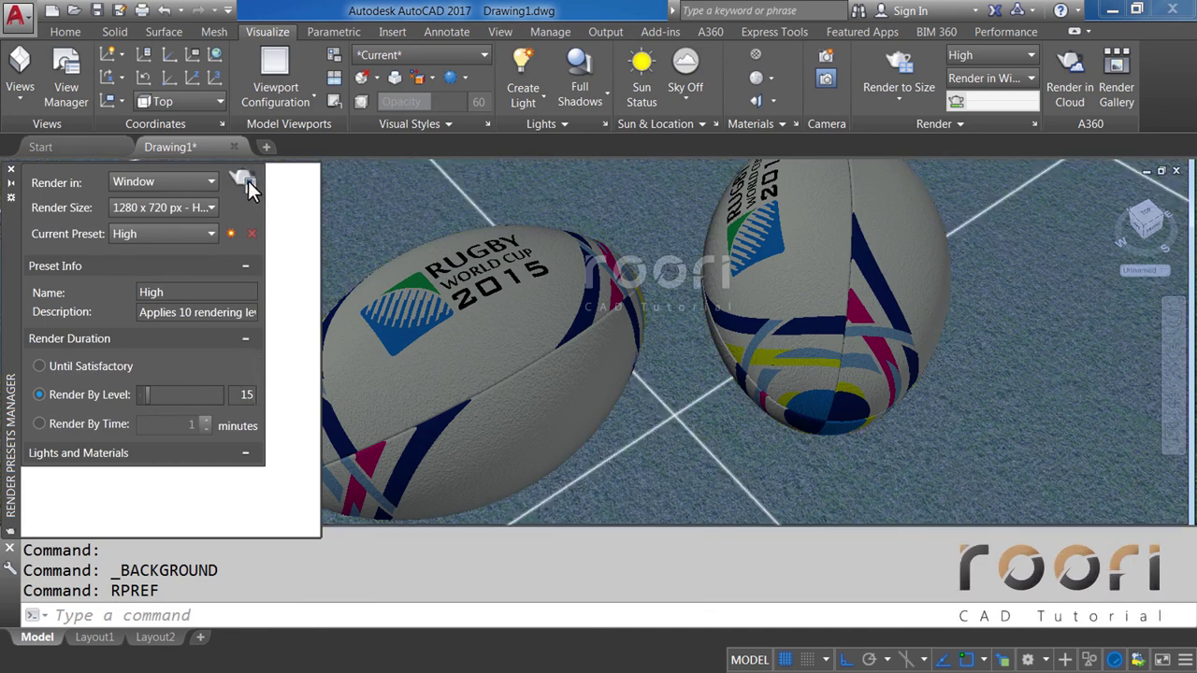
Start a test Render to Window, cancel it midway, and close the Render window.
click(246, 180)
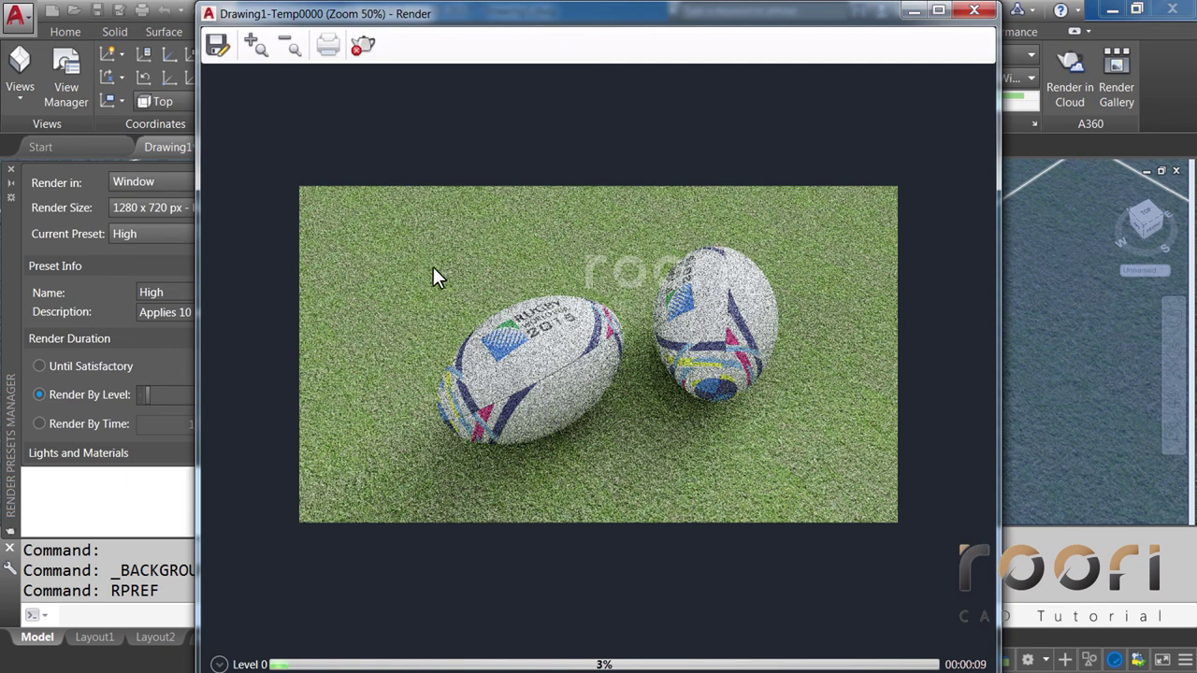
click(362, 48)
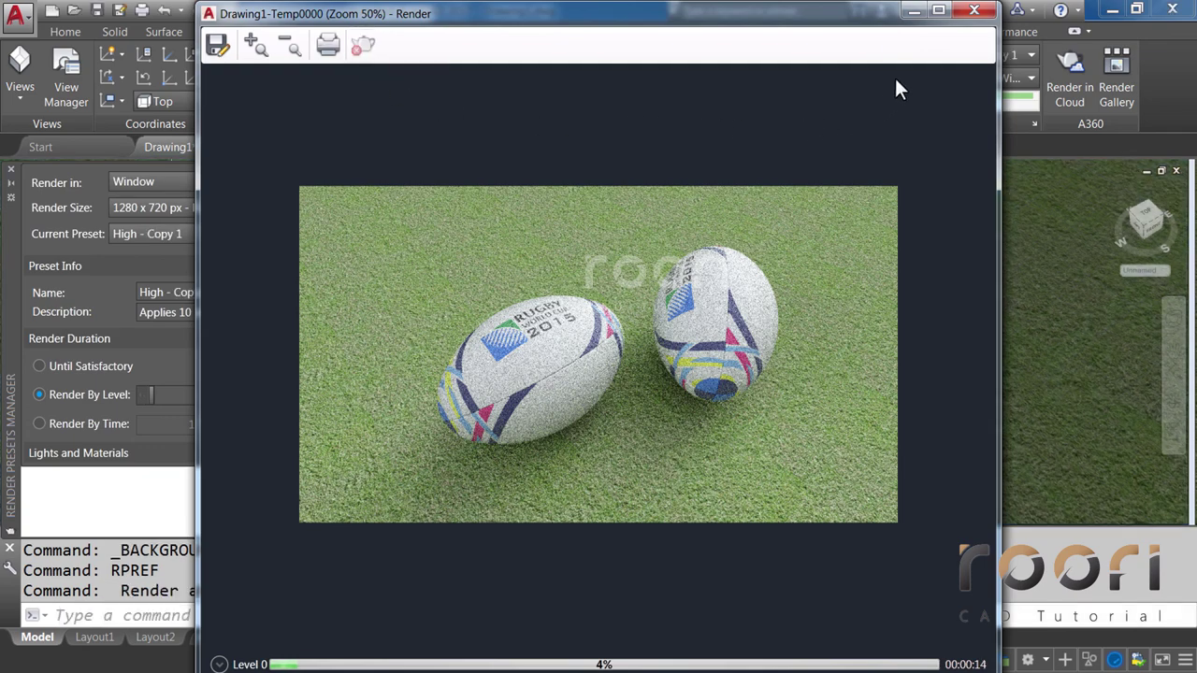
click(978, 21)
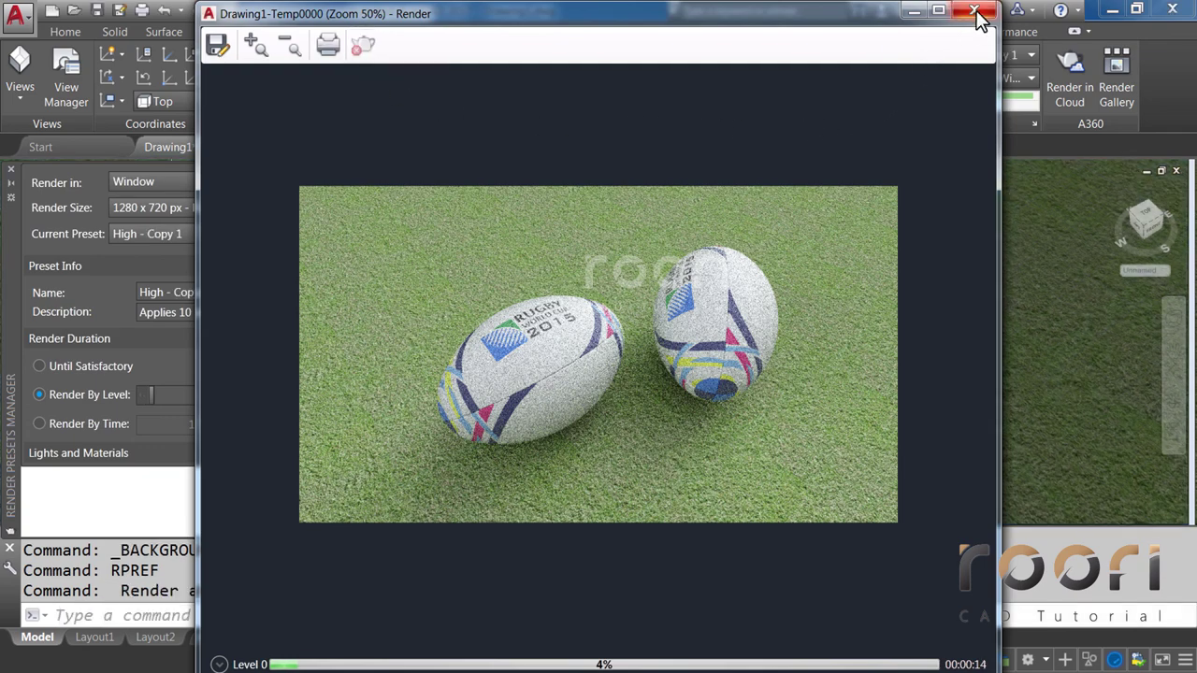
click(976, 13)
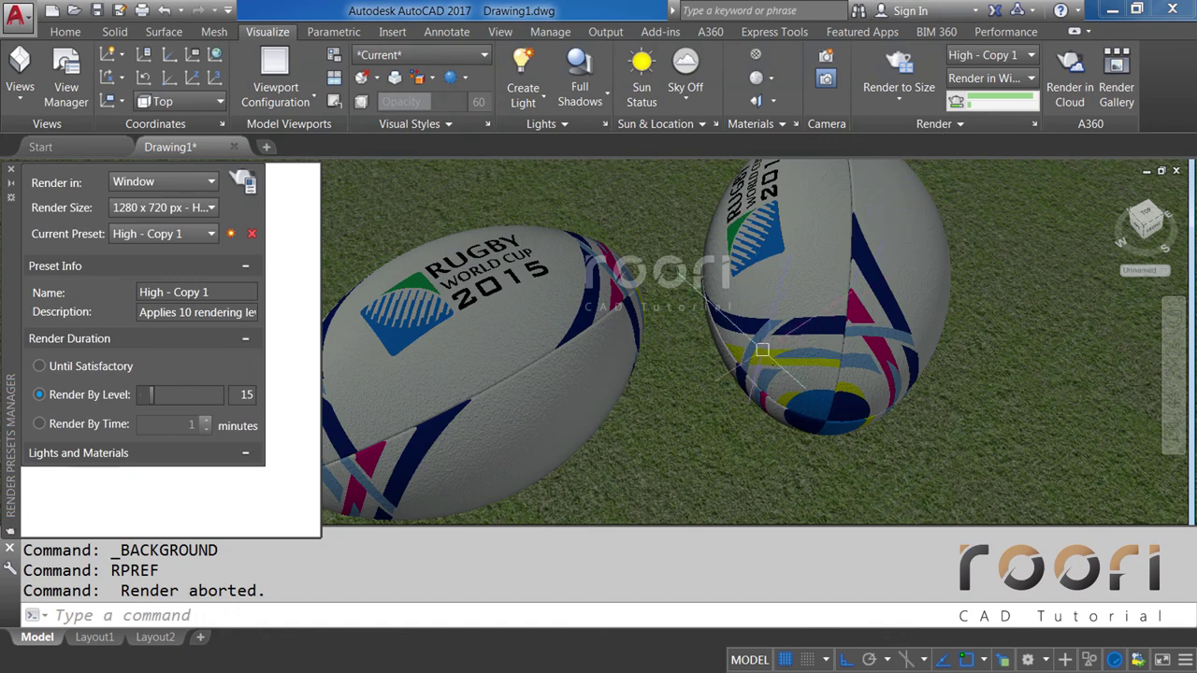
Pan, zoom in with the SteeringWheel, and orbit slightly to frame the two rugby balls closer.
middle_drag(762, 349, 679, 361)
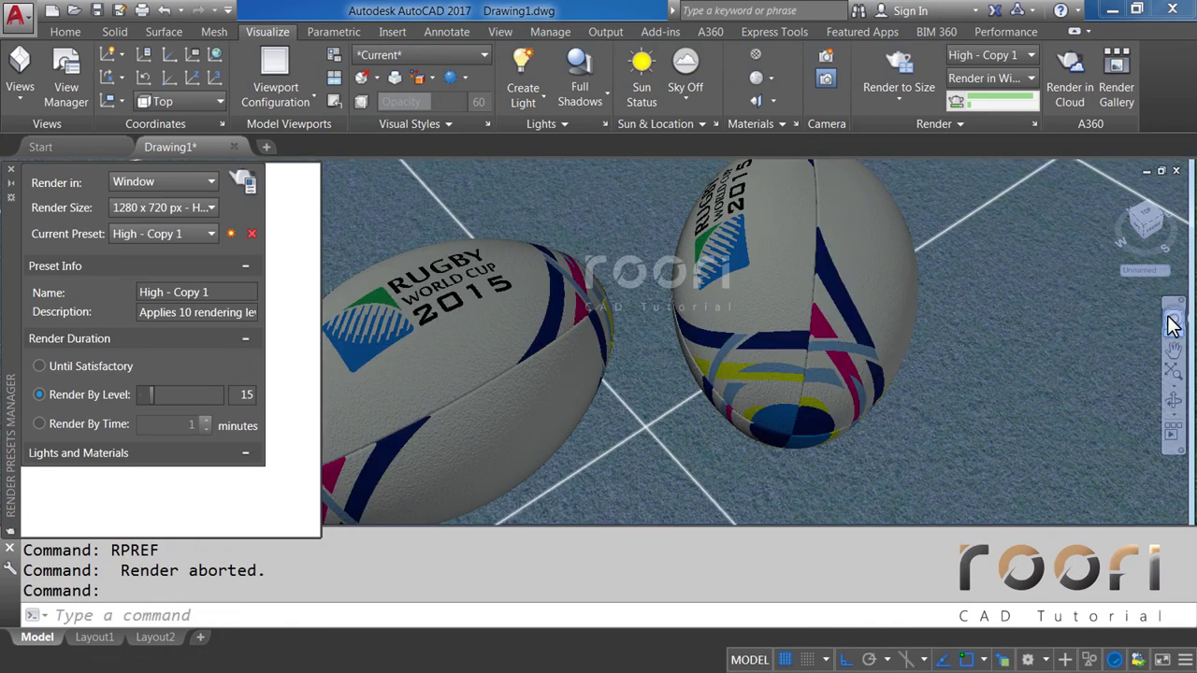
click(1172, 324)
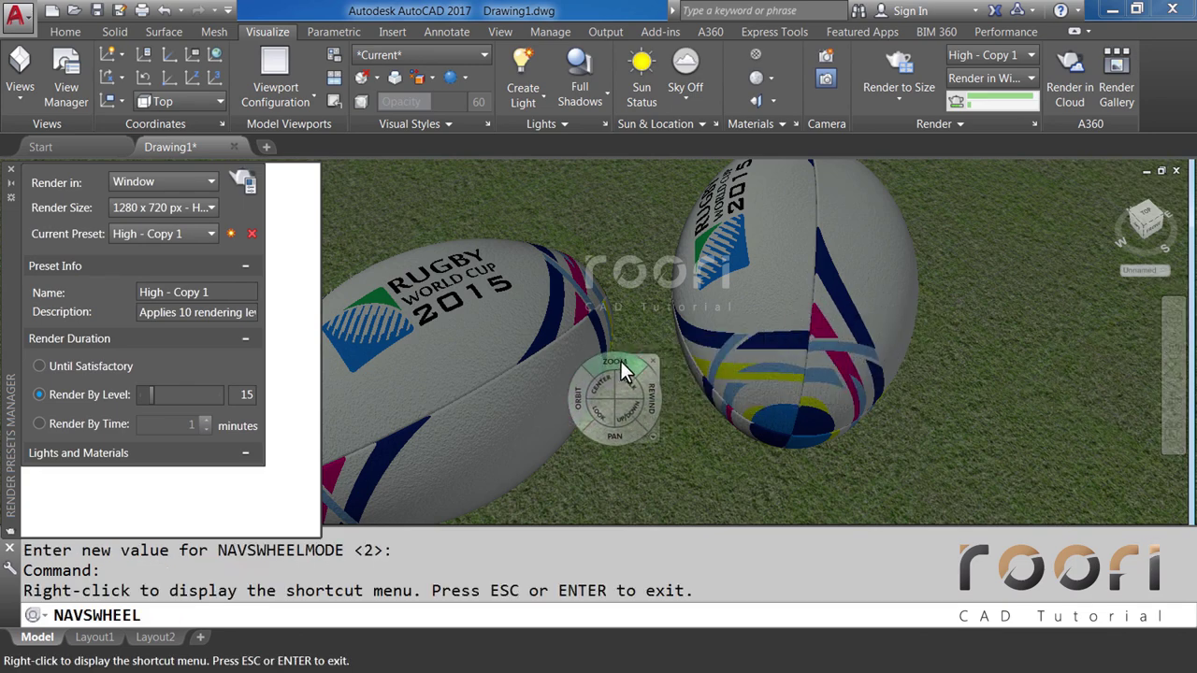
drag(621, 361, 651, 352)
key(Escape)
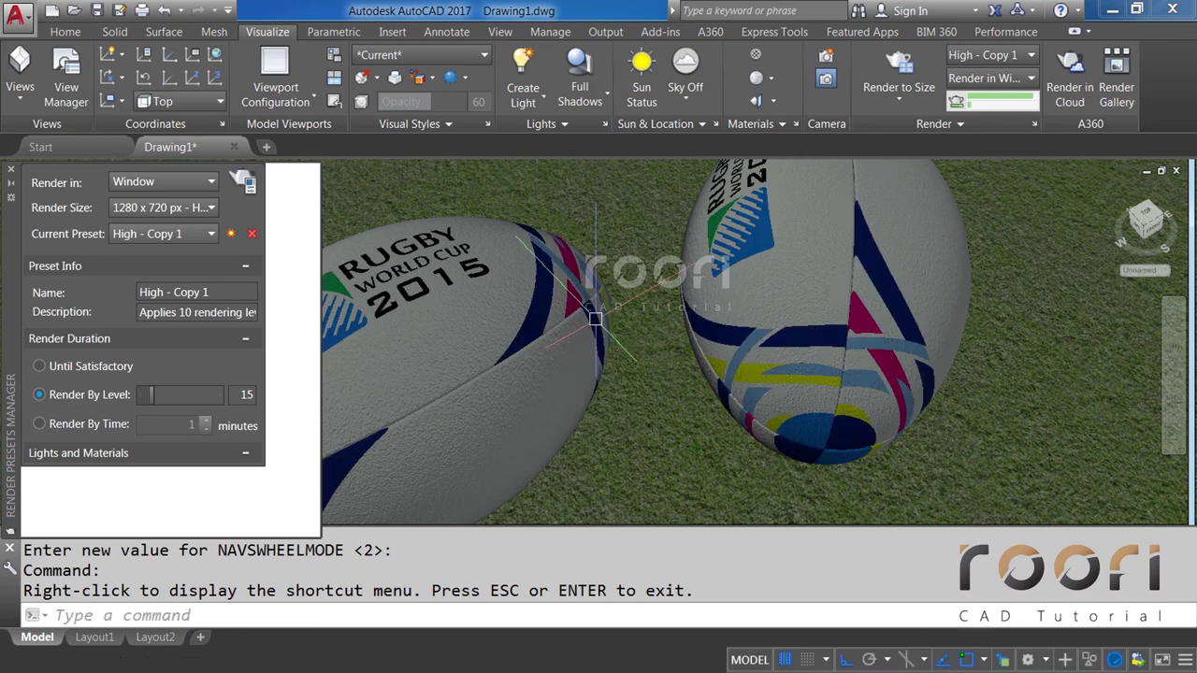
shift+middle_drag(595, 319, 597, 333)
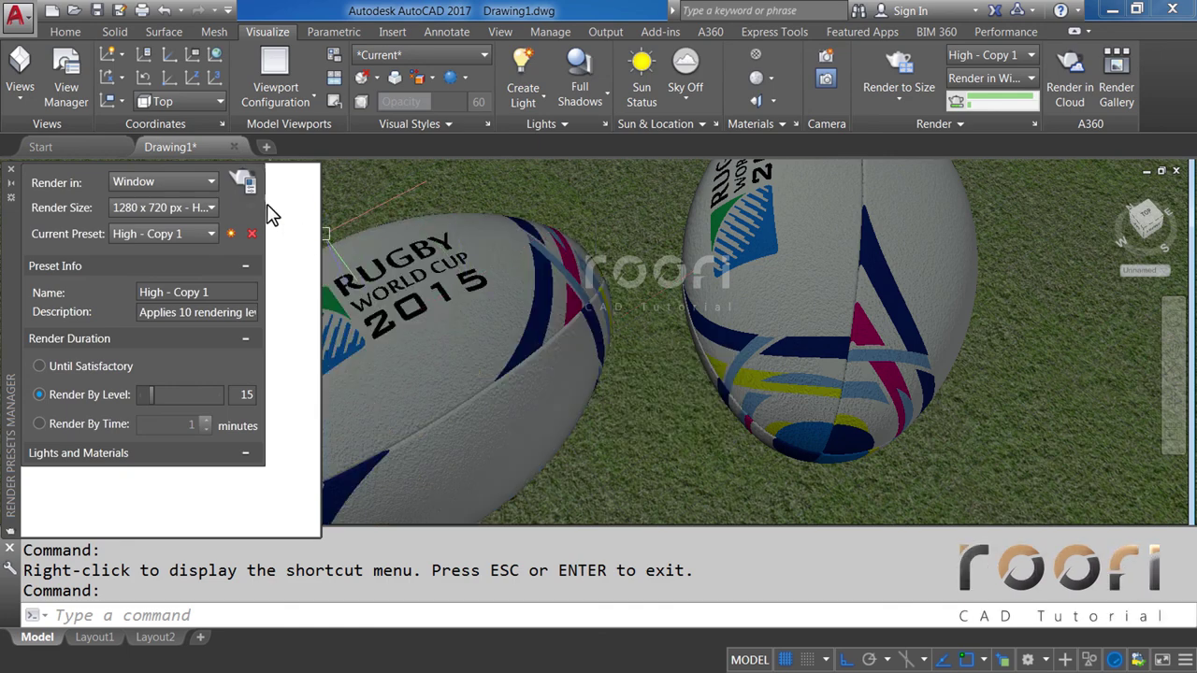
Start a trial render of the new framing, cancel it, and close the render window.
click(247, 183)
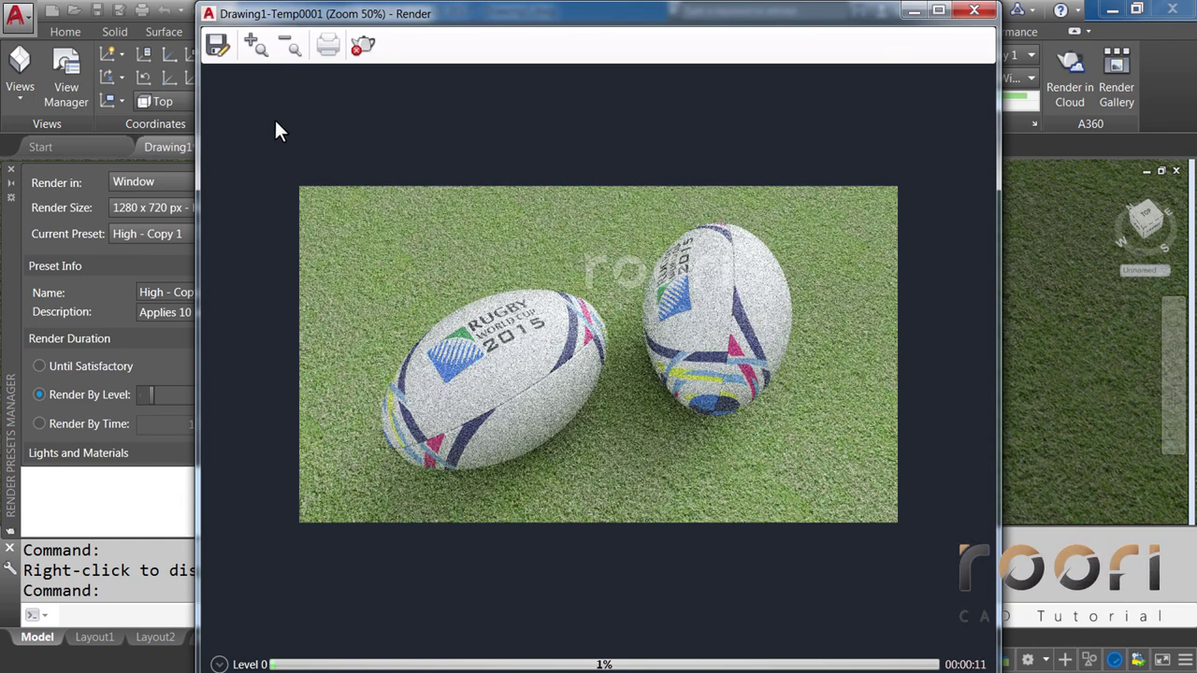
click(360, 50)
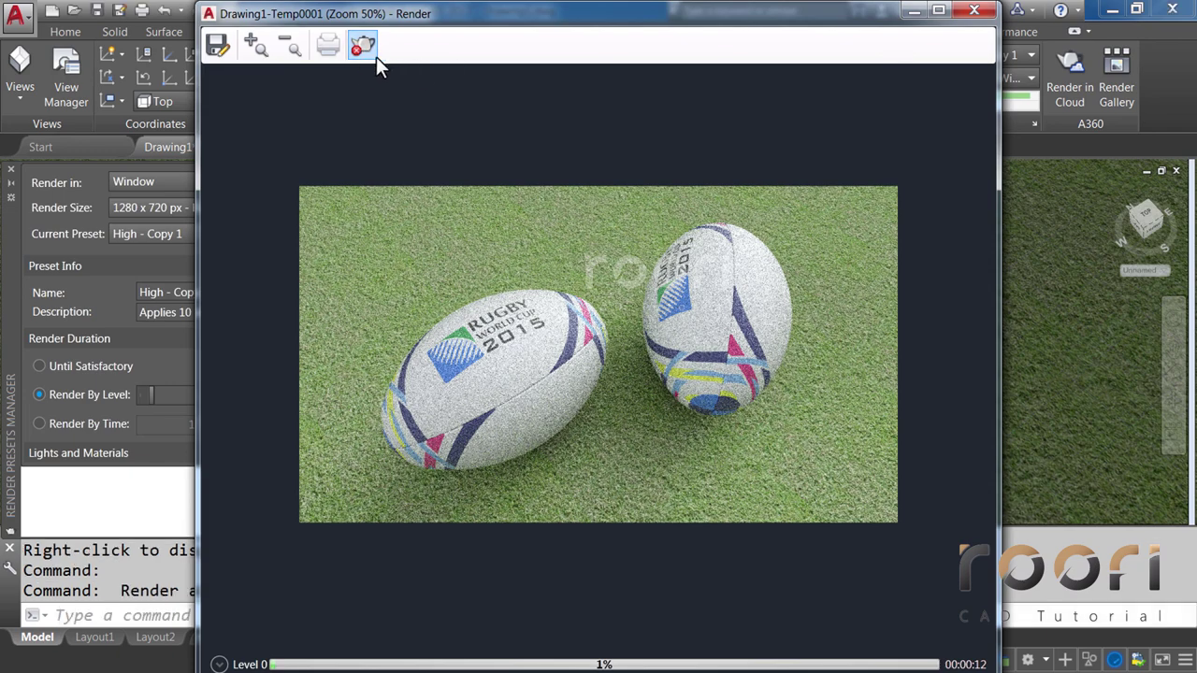
click(975, 10)
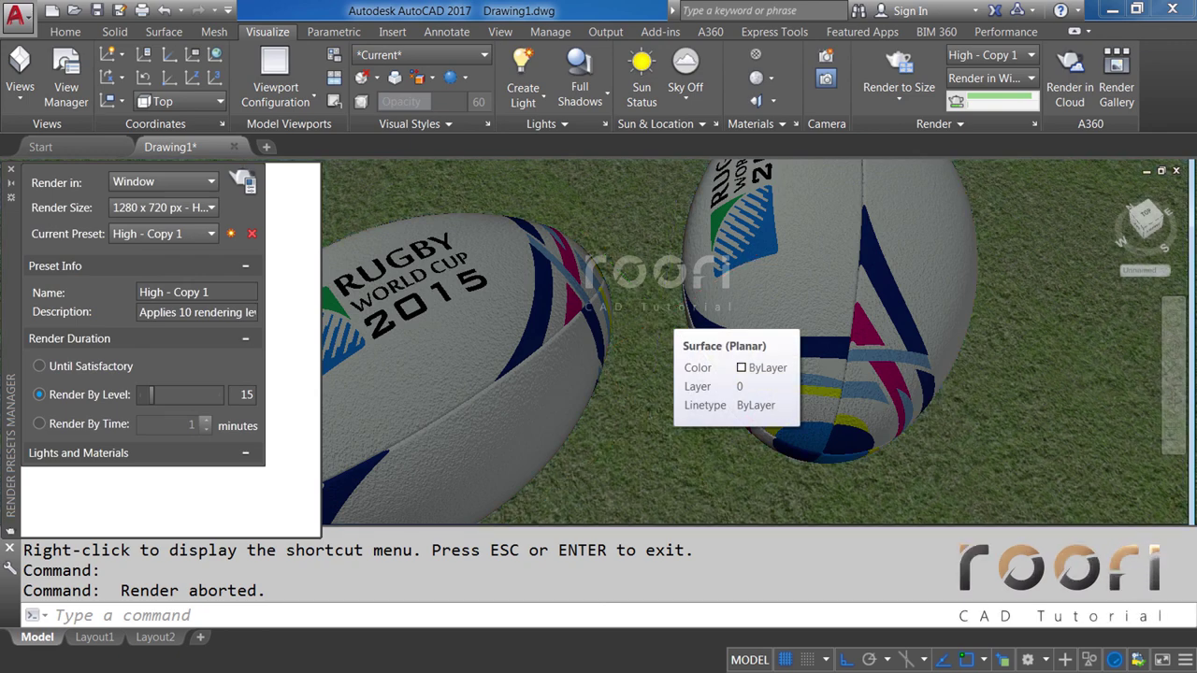
Pan the view slightly to shift the rugby balls a little right.
middle_drag(661, 316, 661, 320)
drag(661, 320, 662, 319)
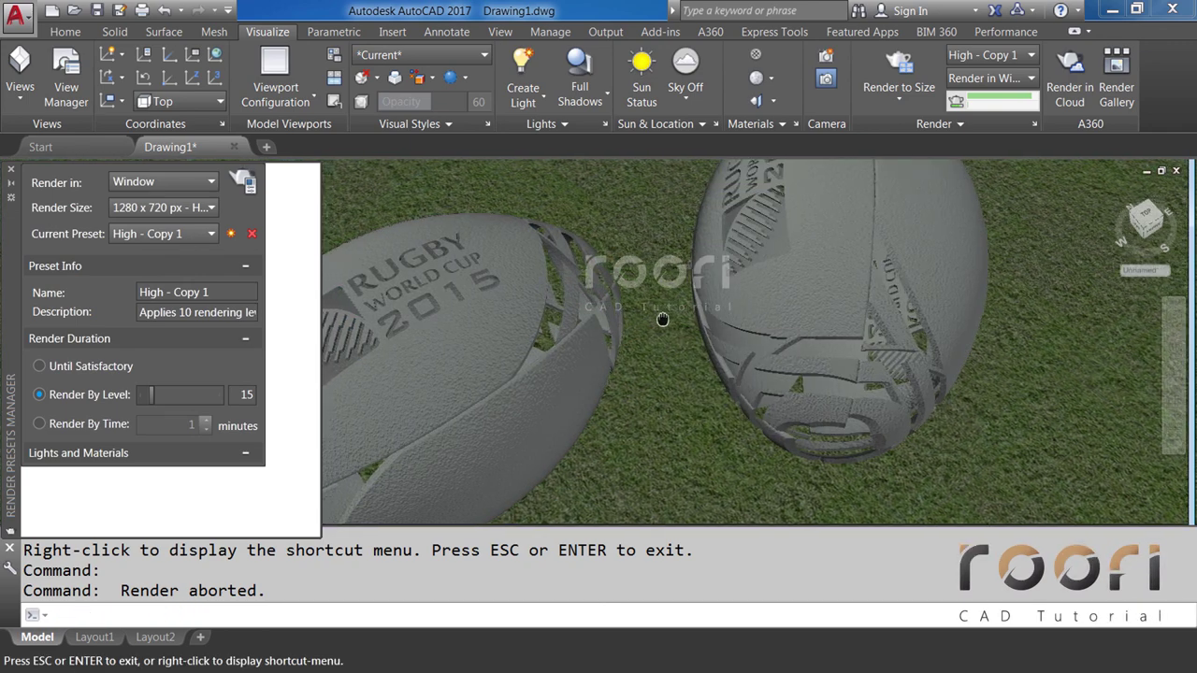
key(Escape)
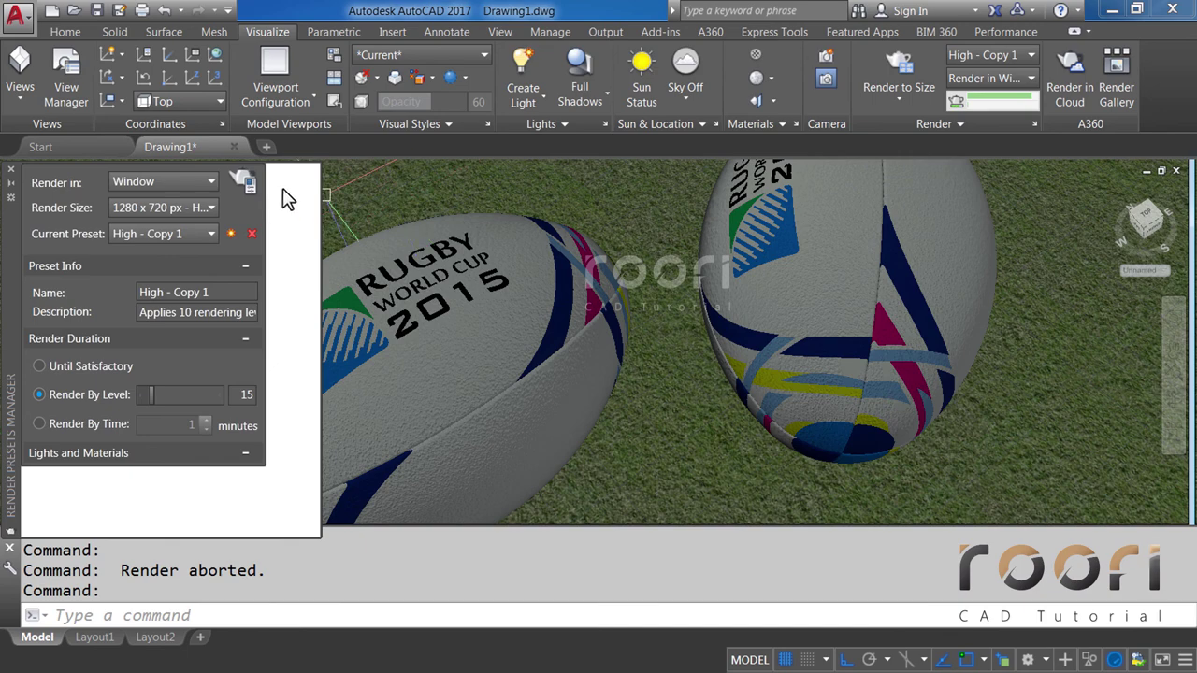
Render the rugby-ball scene to a window and maximize the render window.
click(251, 185)
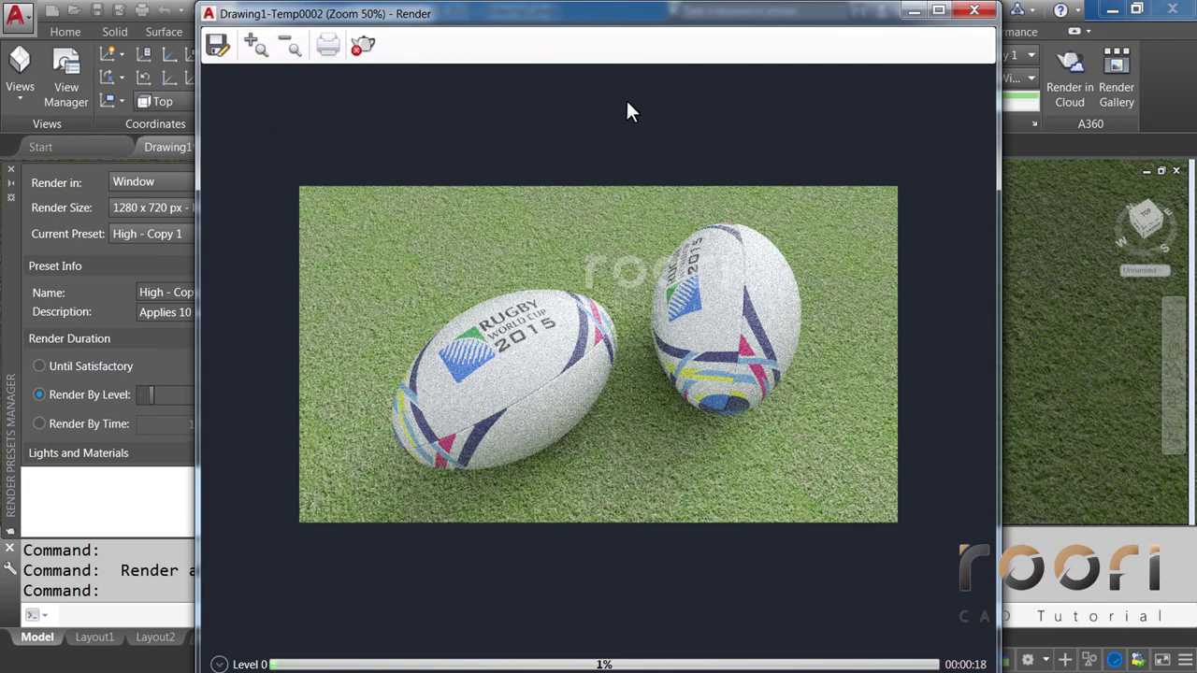
click(939, 10)
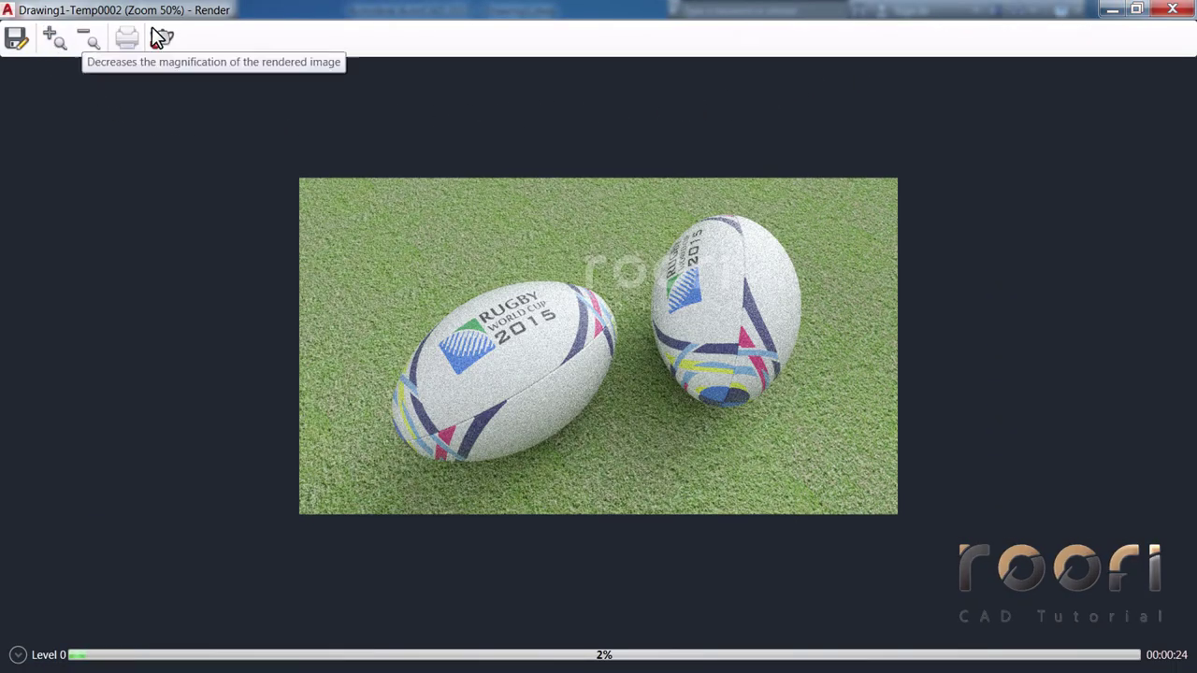
Zoom the rendered image to 100% and scroll around to inspect the balls' detail.
click(51, 42)
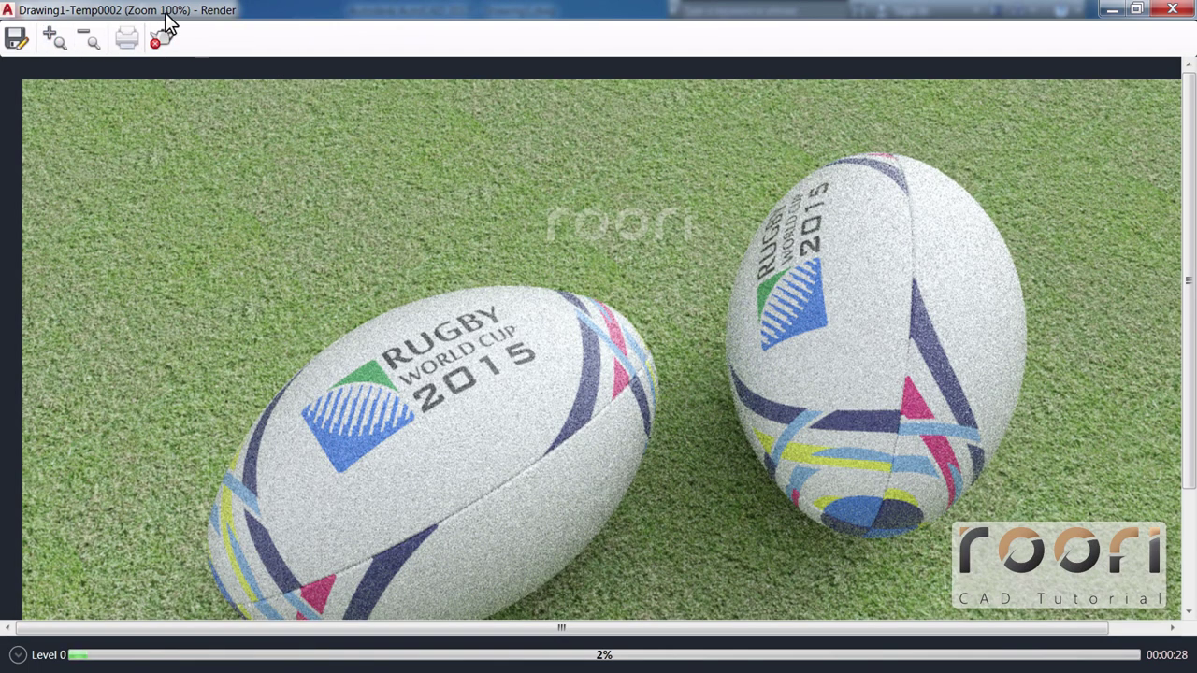
drag(1191, 285, 1190, 334)
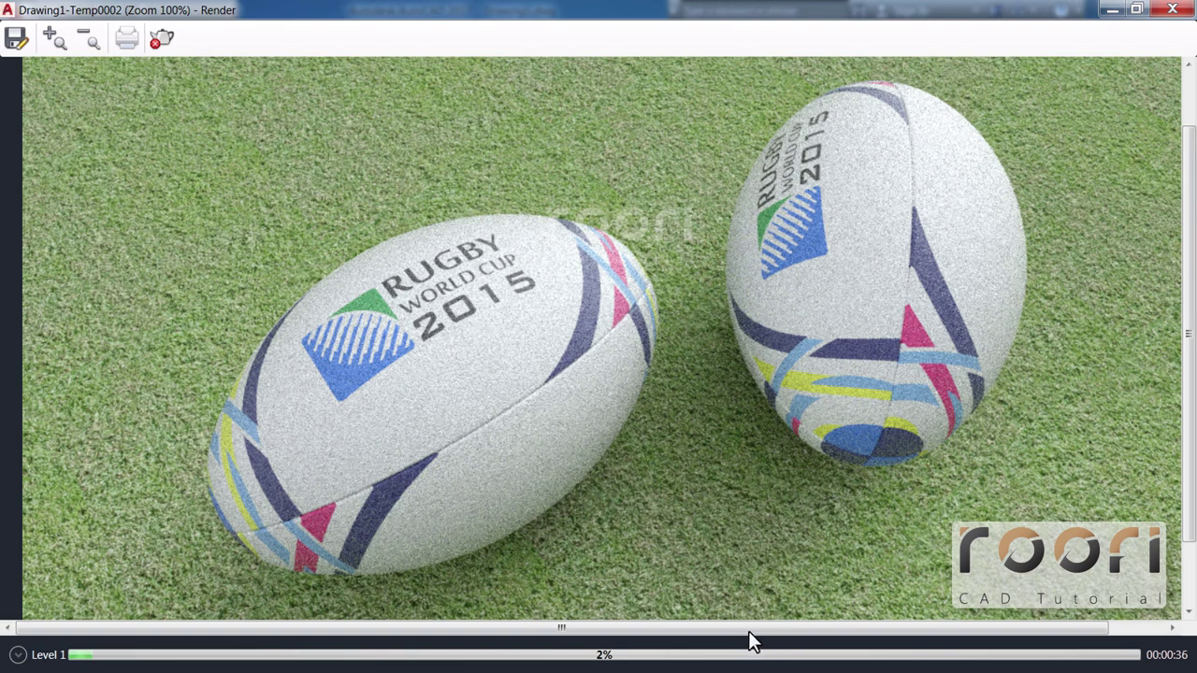
mouse_move(749, 629)
mouse_down()
mouse_move(787, 628)
mouse_move(776, 629)
mouse_up()
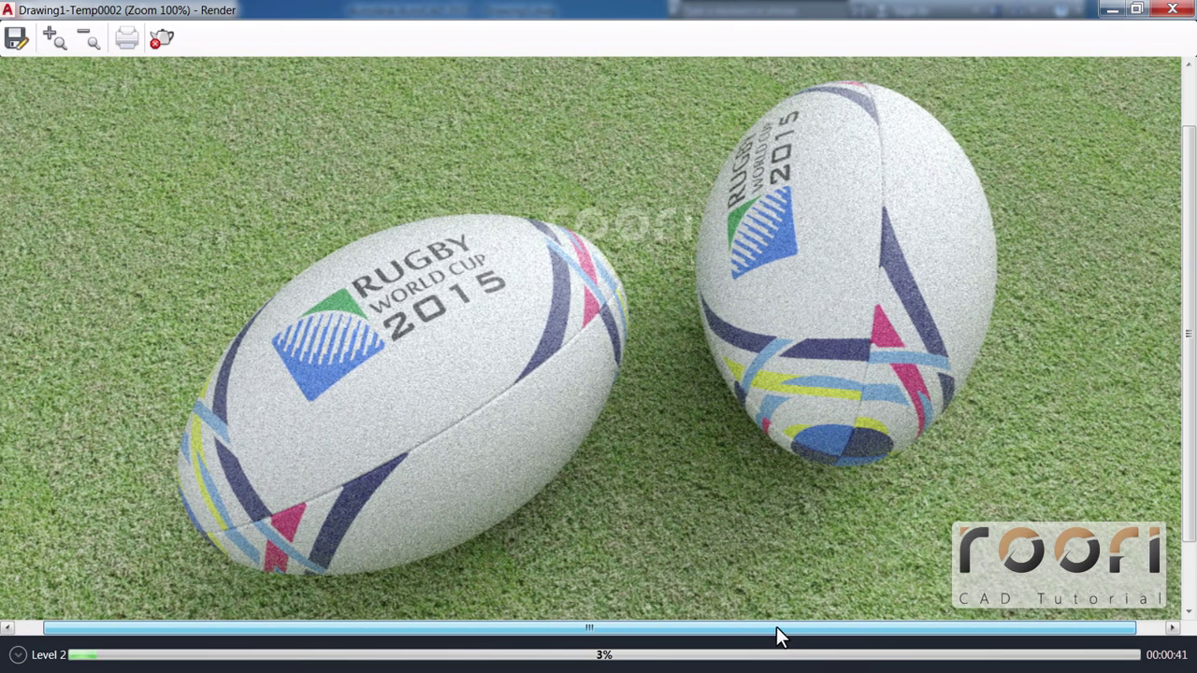